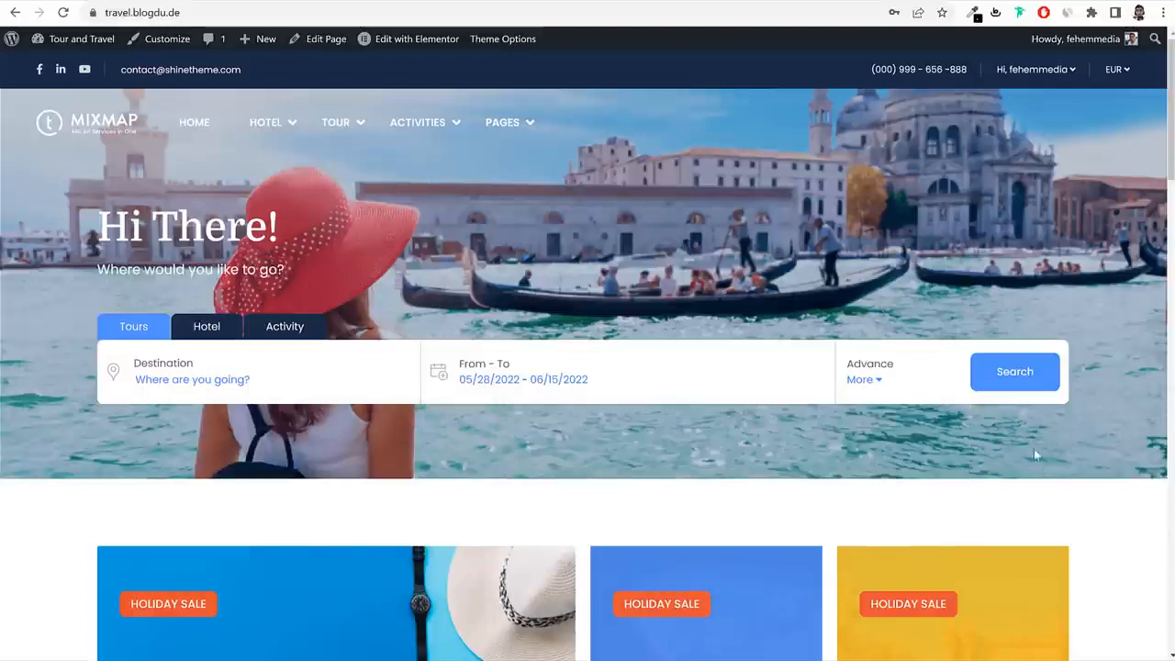
Browse the homepage and highlight the Wilmington destination name.
mouse_move(290, 129)
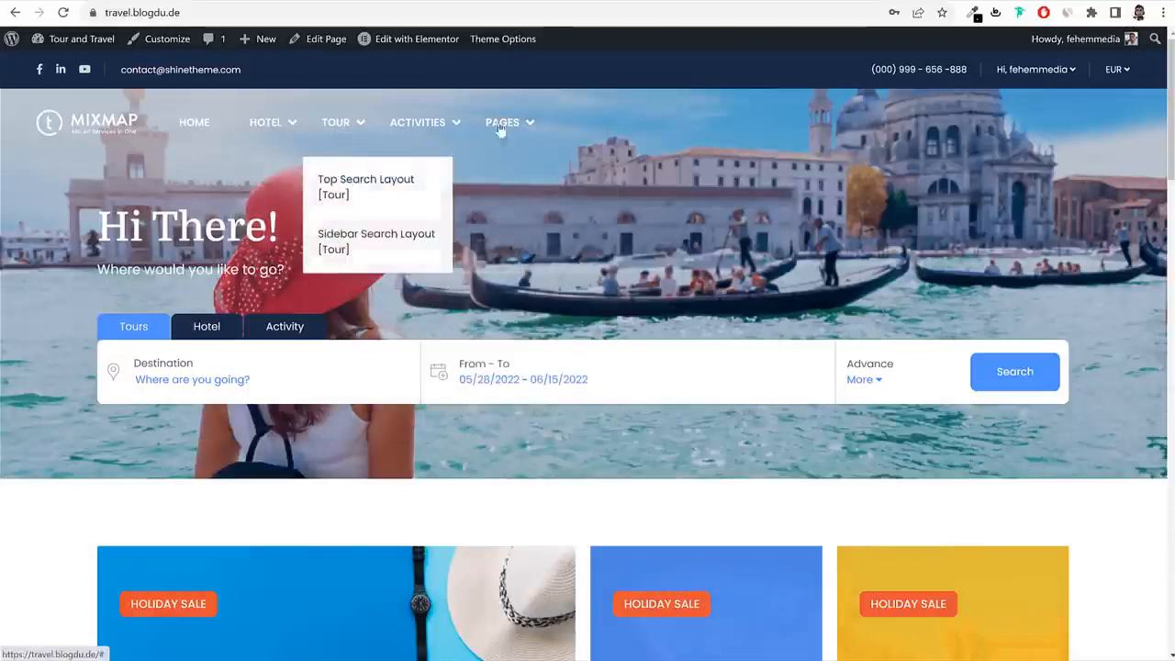
mouse_move(1033, 72)
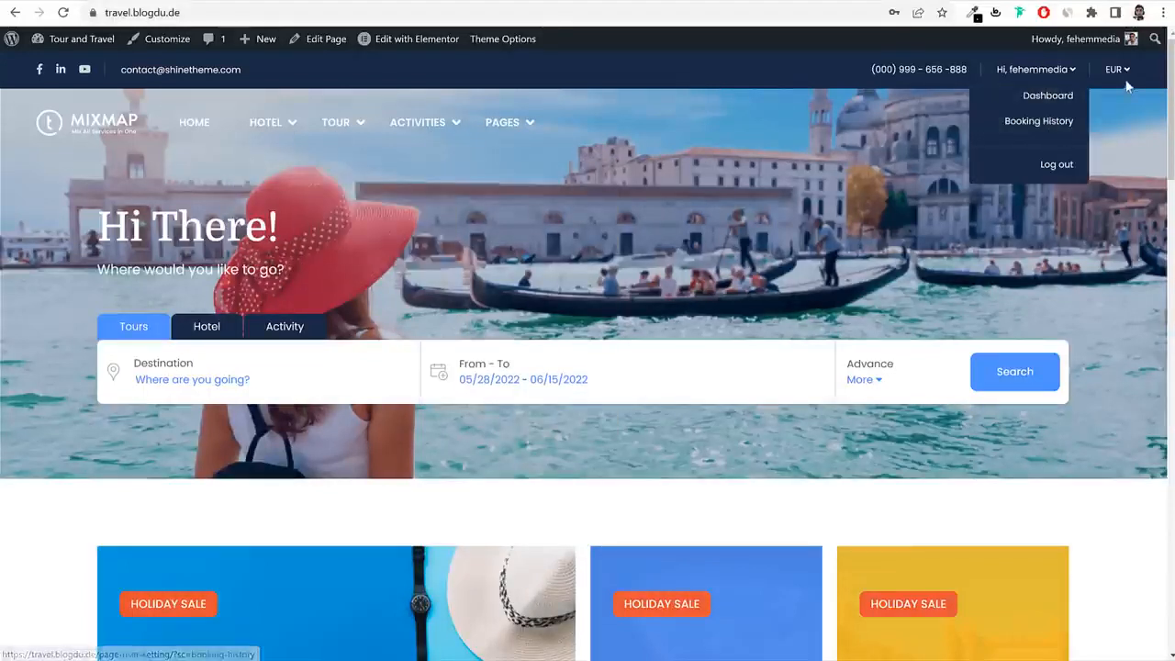
mouse_move(1116, 70)
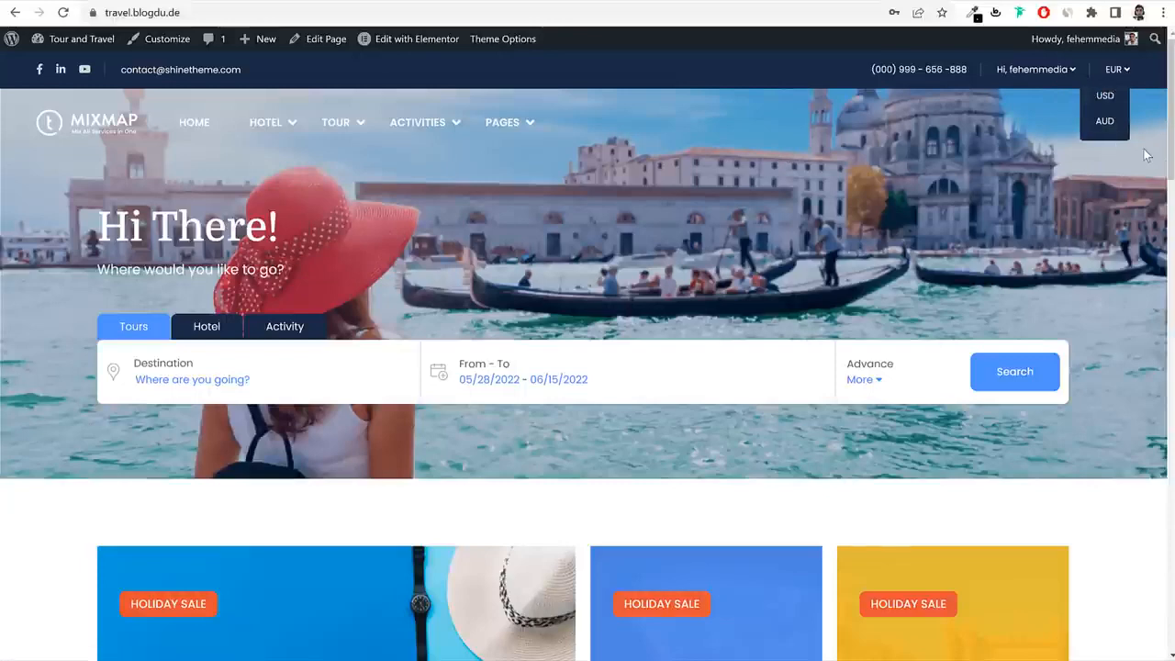
left_click_drag(1170, 64, 1170, 148)
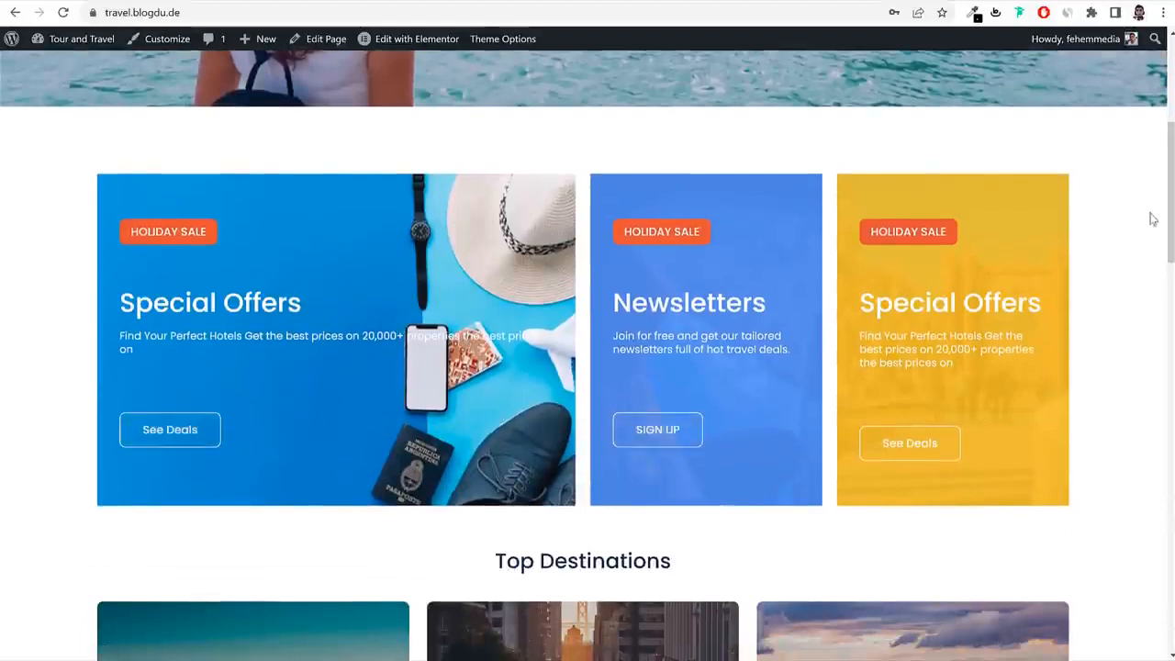
left_click_drag(1170, 167, 1169, 282)
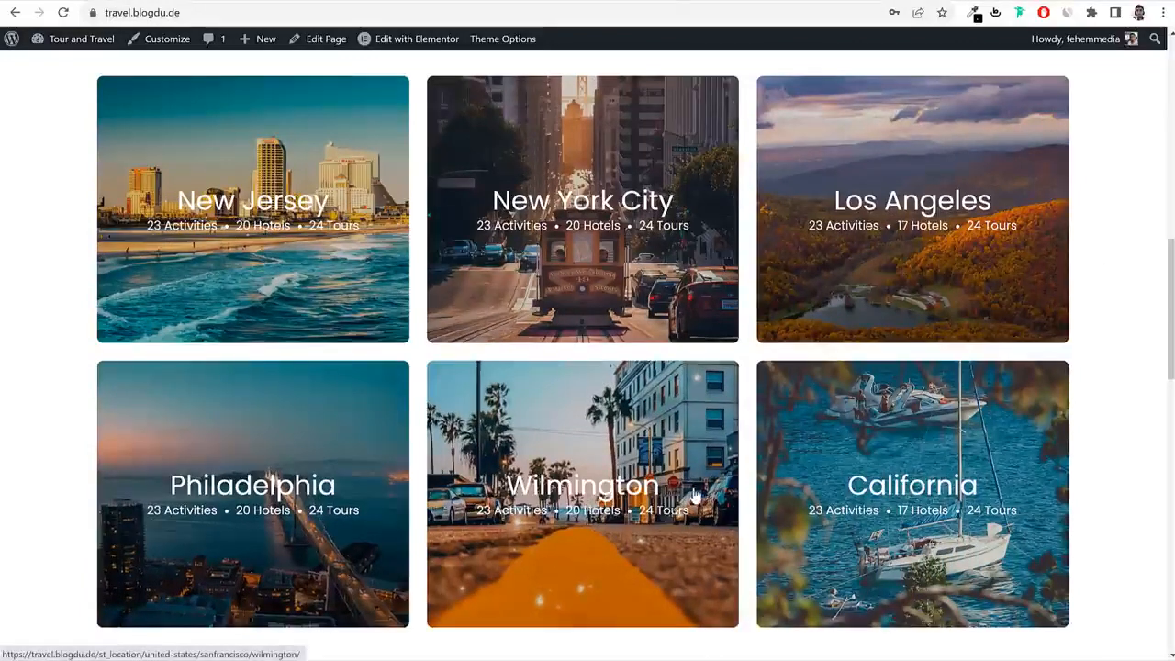
left_click_drag(488, 469, 700, 522)
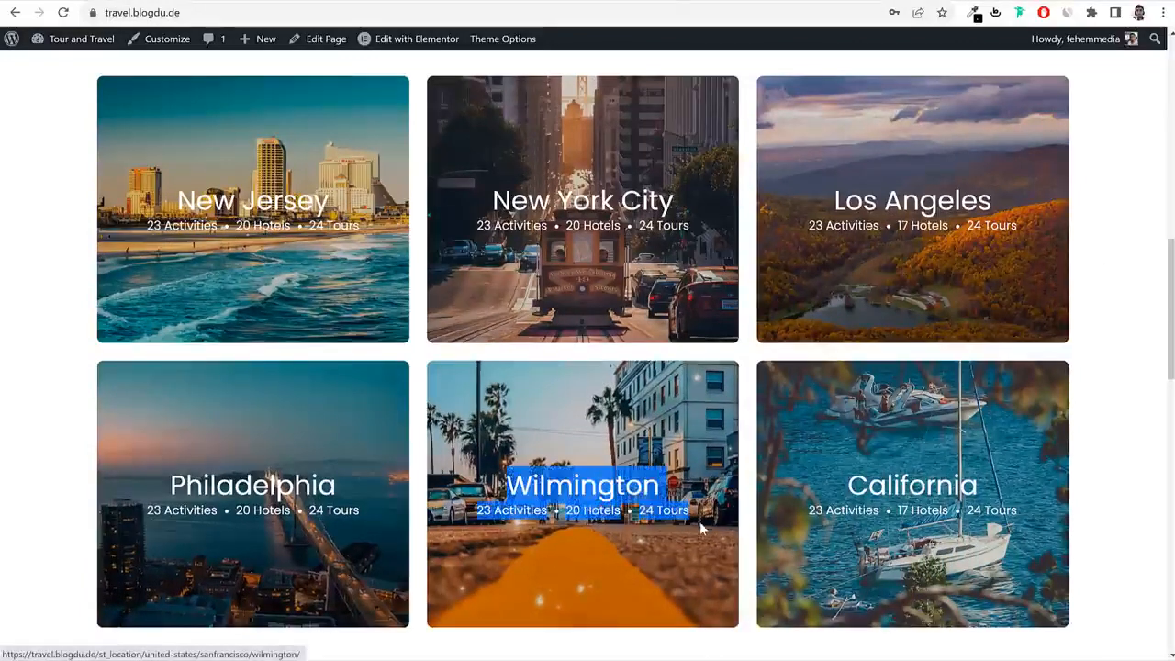
scroll(1172, 262, "down", 5)
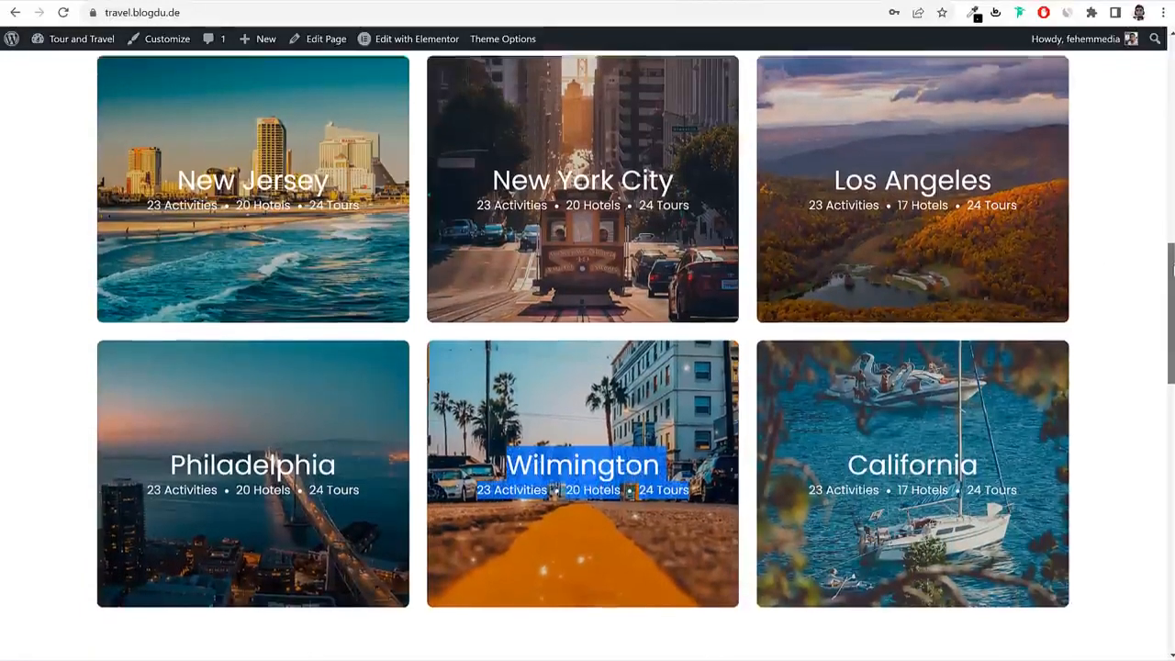
scroll(1084, 371, "down", 2)
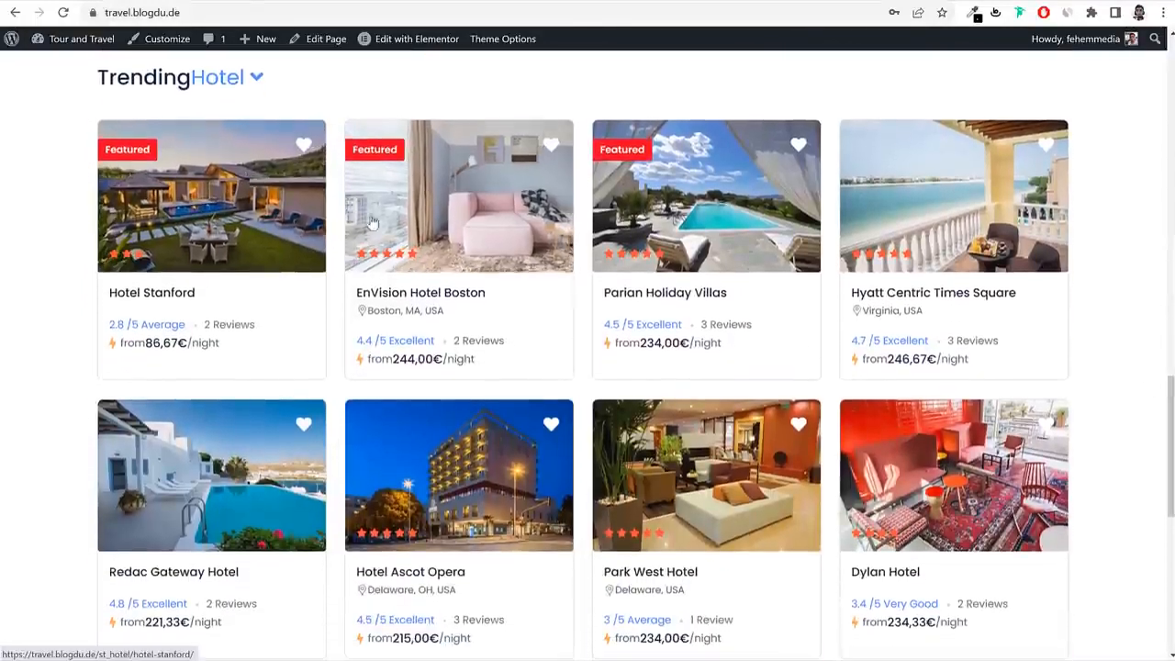
Switch the Trending listings from hotels to Tour, then to Activity.
left_click(256, 80)
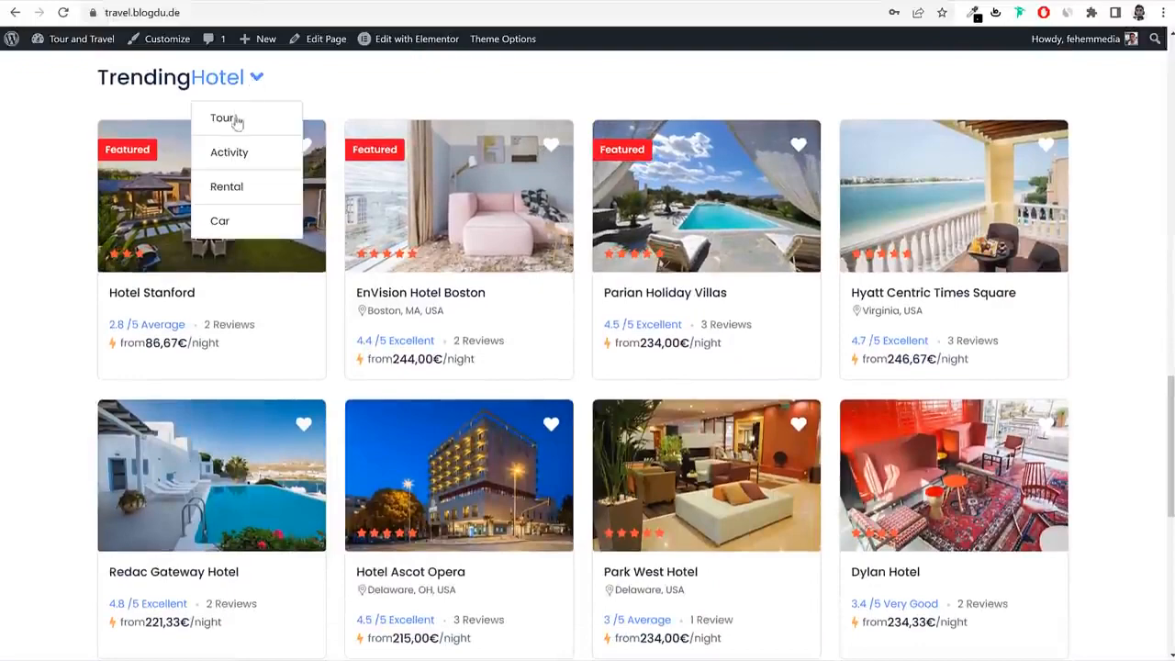
left_click(229, 120)
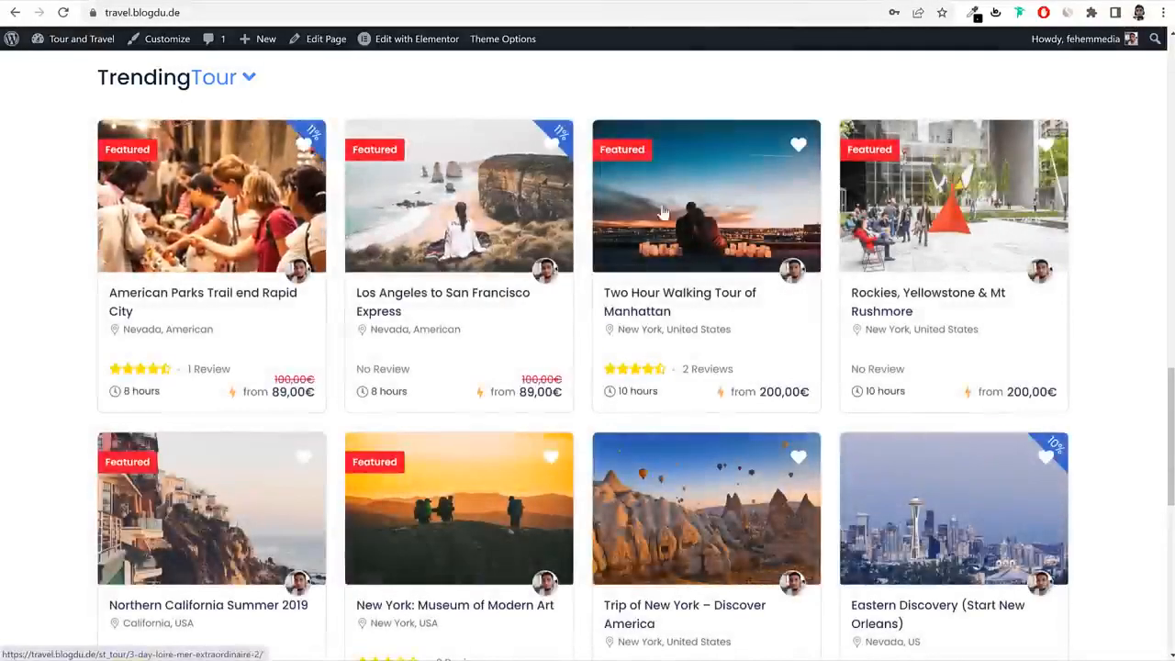
left_click(240, 82)
left_click(230, 152)
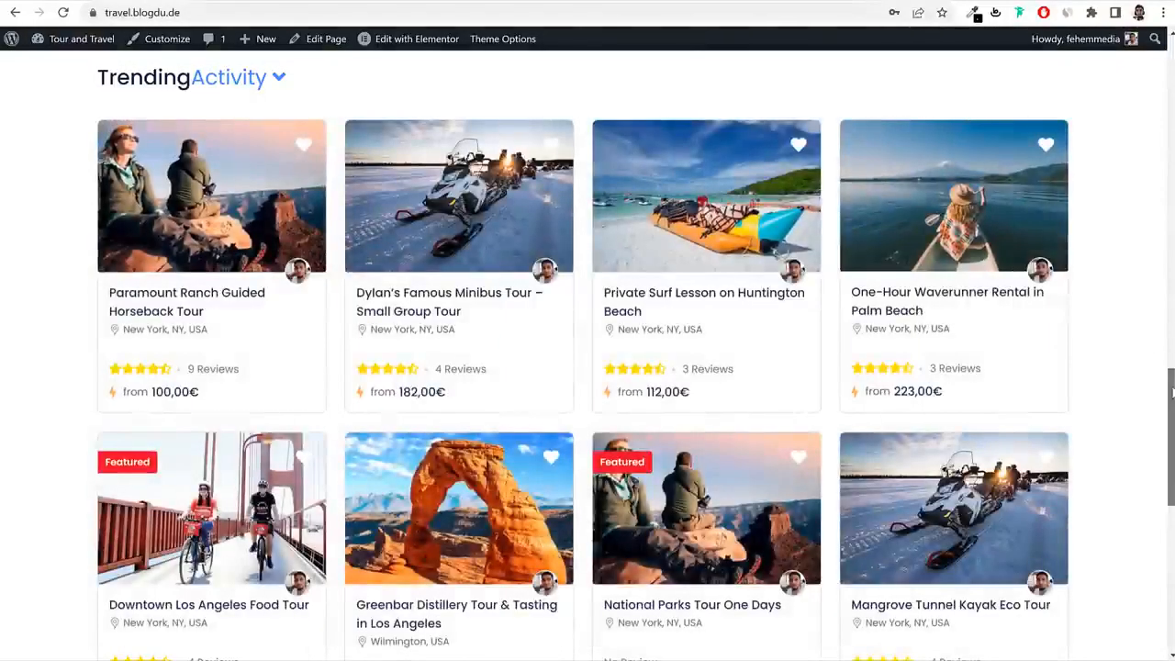
Scroll the homepage, then open the Hotel Stanford detail page.
scroll(1164, 441, "down", 2)
scroll(1164, 442, "down", 5)
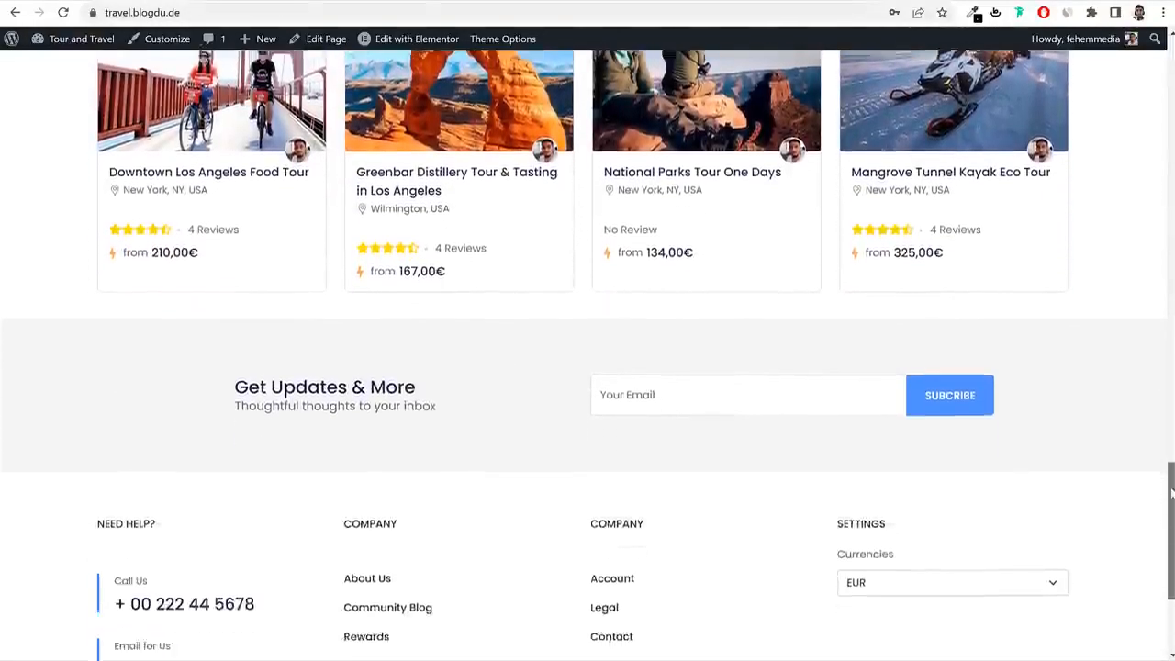
scroll(1164, 441, "up", 20)
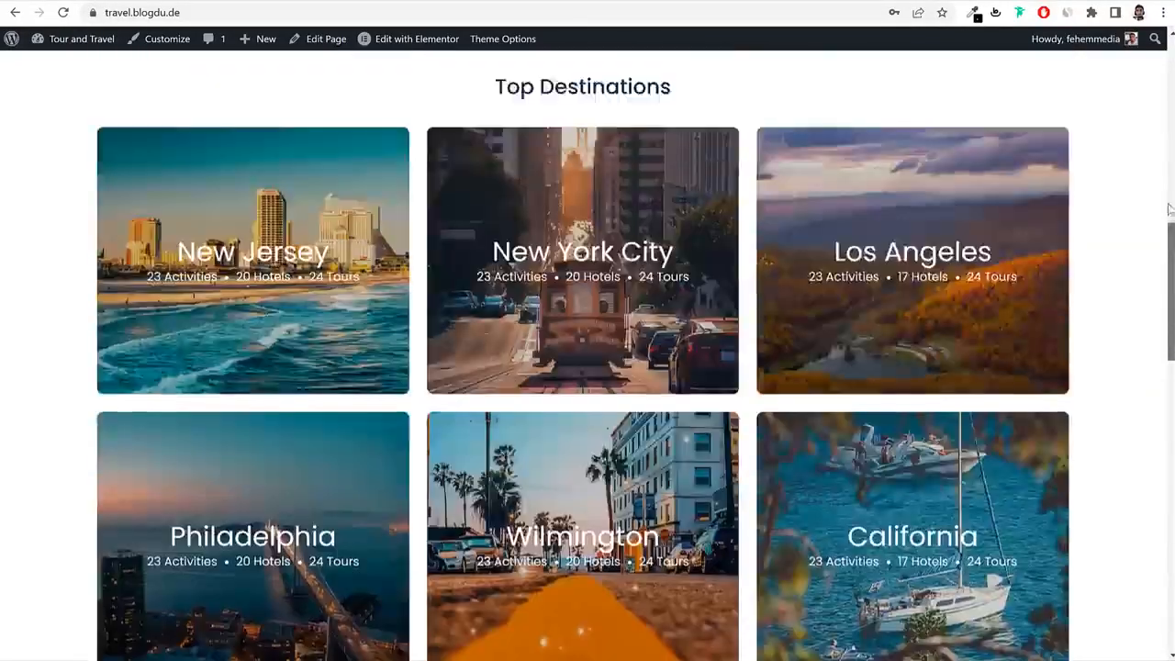
scroll(1164, 441, "up", 1)
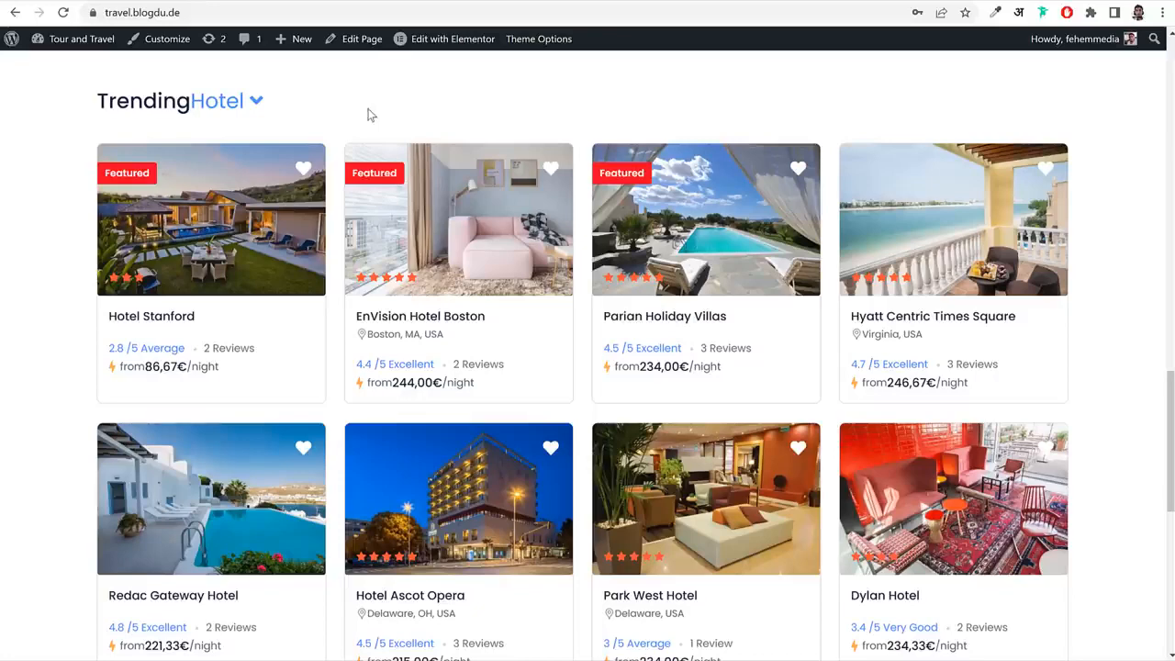
left_click(176, 320)
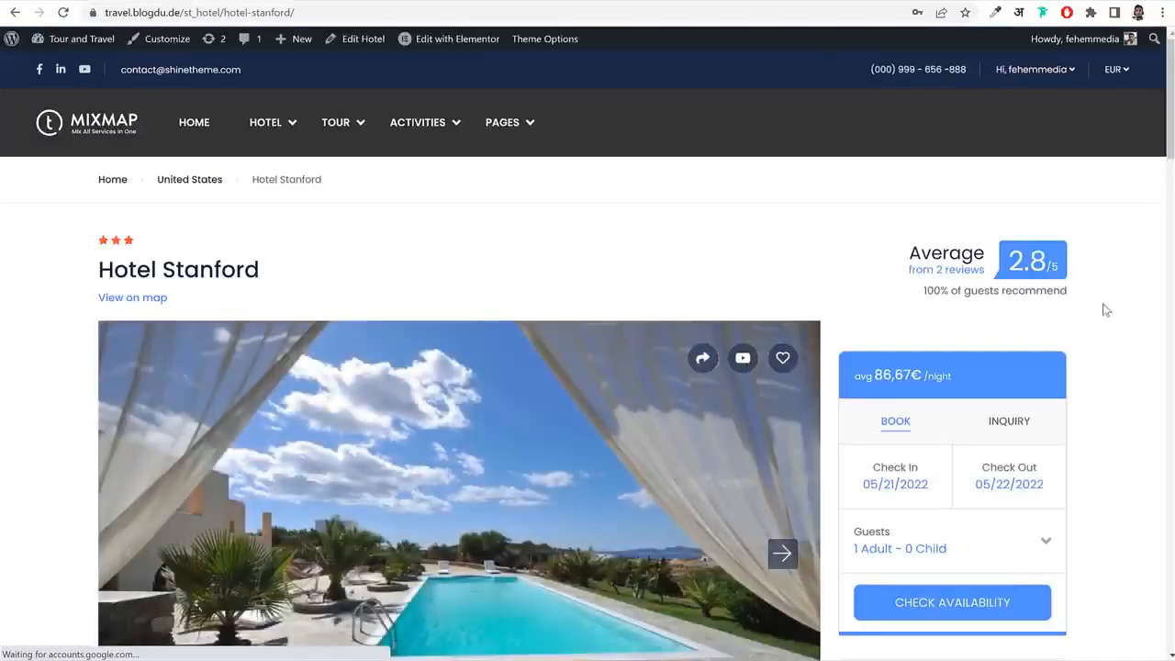
View Hotel Stanford's location on the map, then close the map.
left_click_drag(135, 272, 273, 281)
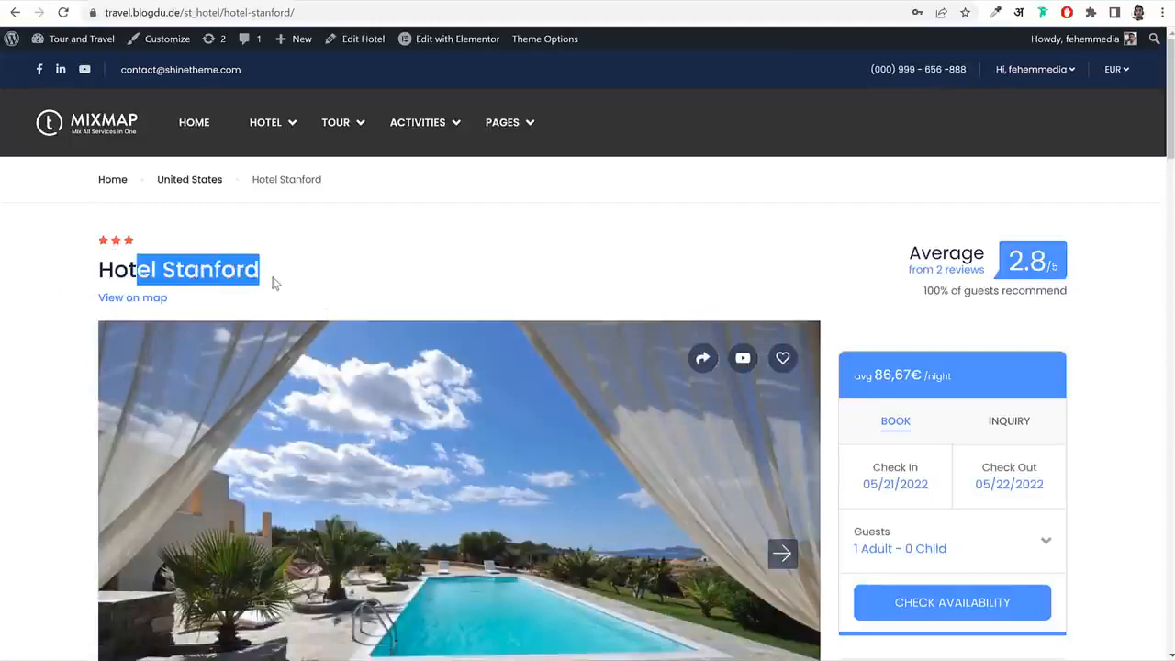
left_click(155, 297)
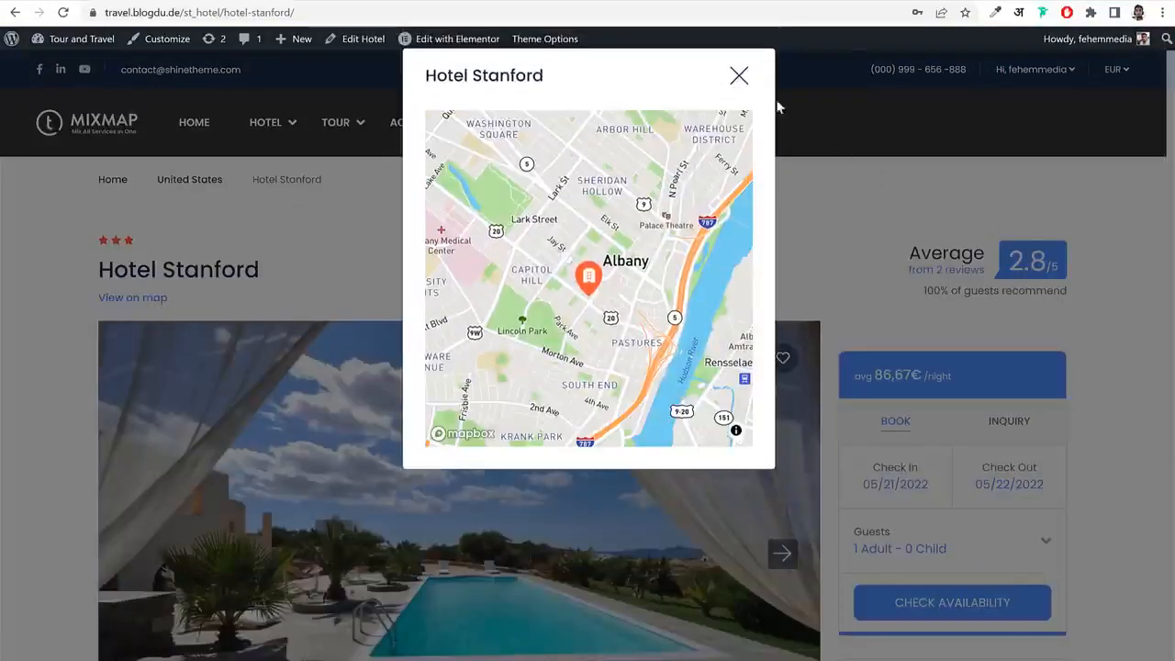
left_click(741, 80)
Advance the hotel gallery twice to the third photo, the whitewashed poolside villa.
left_click_drag(923, 289, 1073, 300)
left_click(1072, 299)
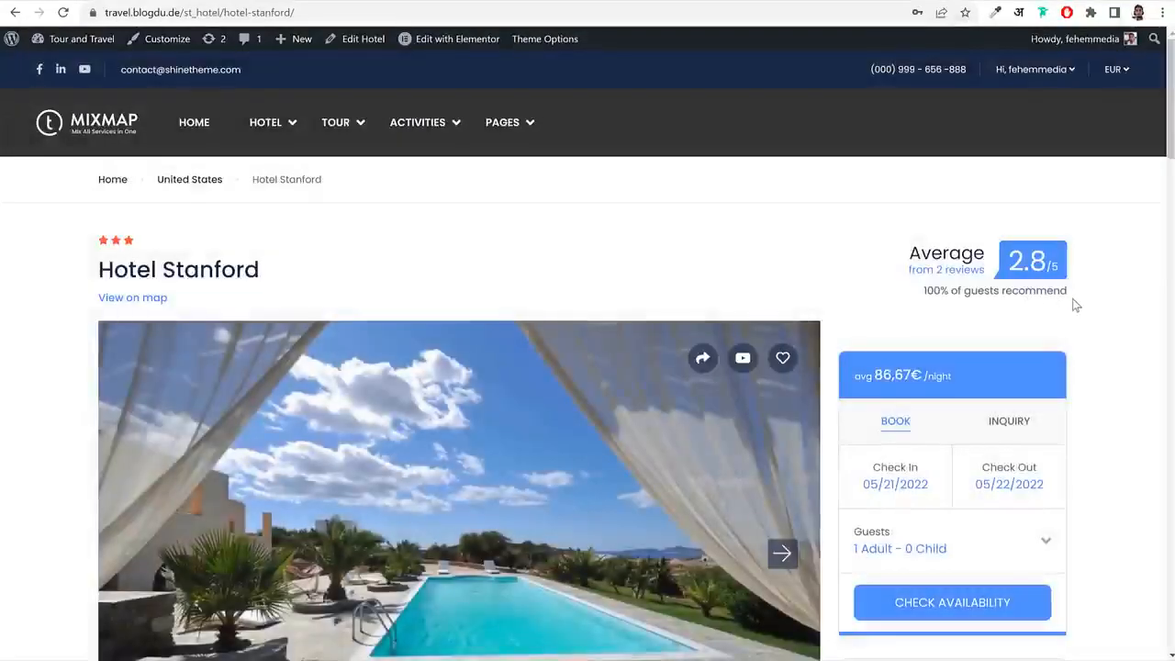
scroll(1106, 325, "down", 3)
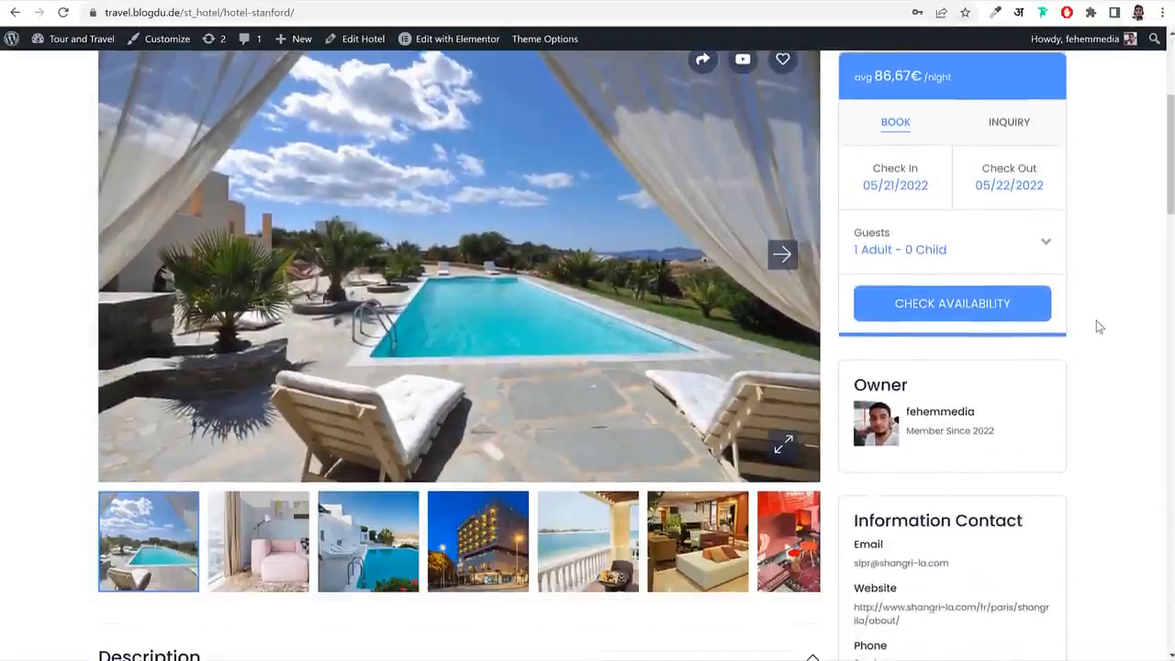
scroll(872, 329, "up", 1)
left_click(783, 331)
left_click(783, 331)
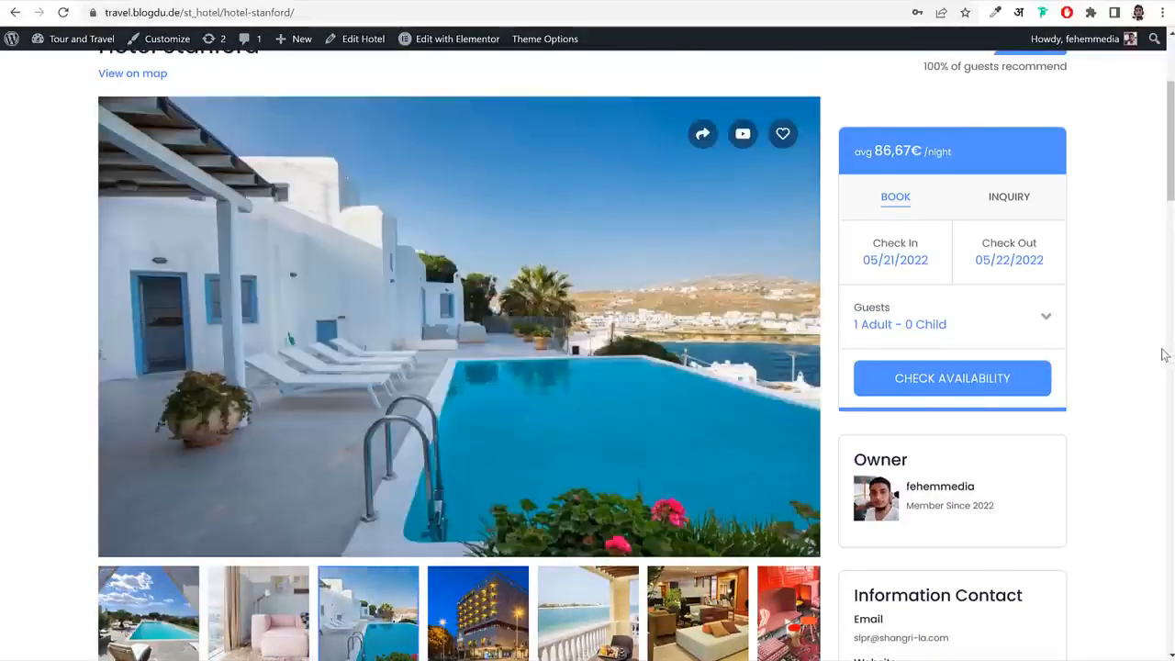
scroll(1160, 355, "down", 4)
scroll(1161, 355, "up", 5)
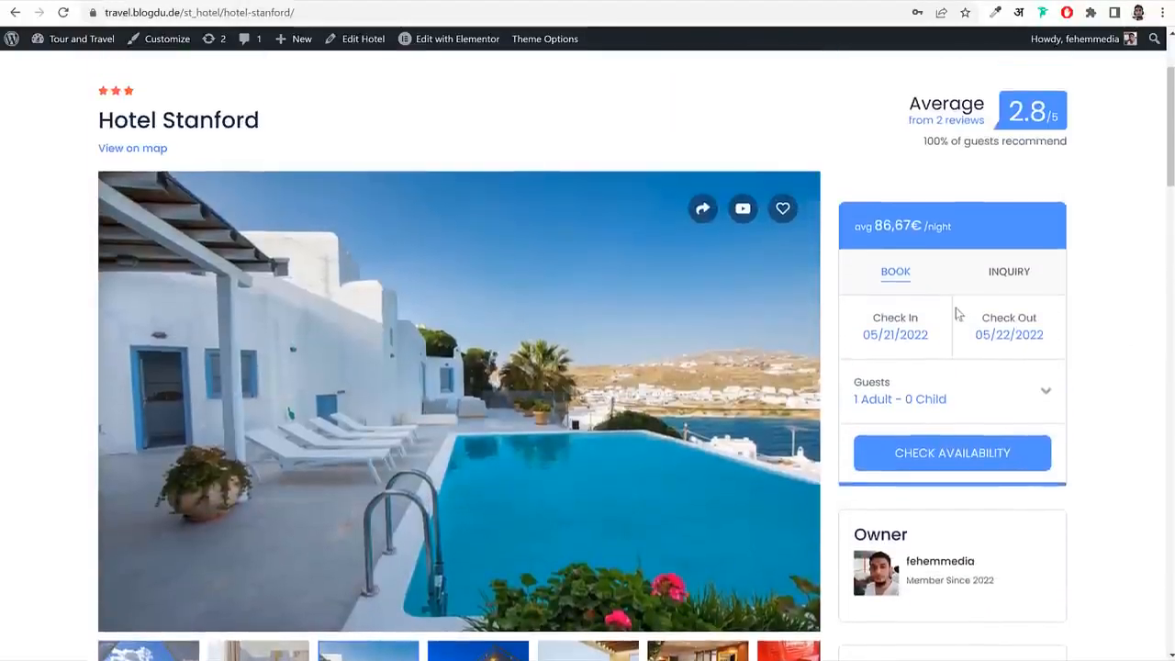
Set the Hotel Stanford stay to 05/23–05/29/2022 for 2 adults.
left_click(889, 333)
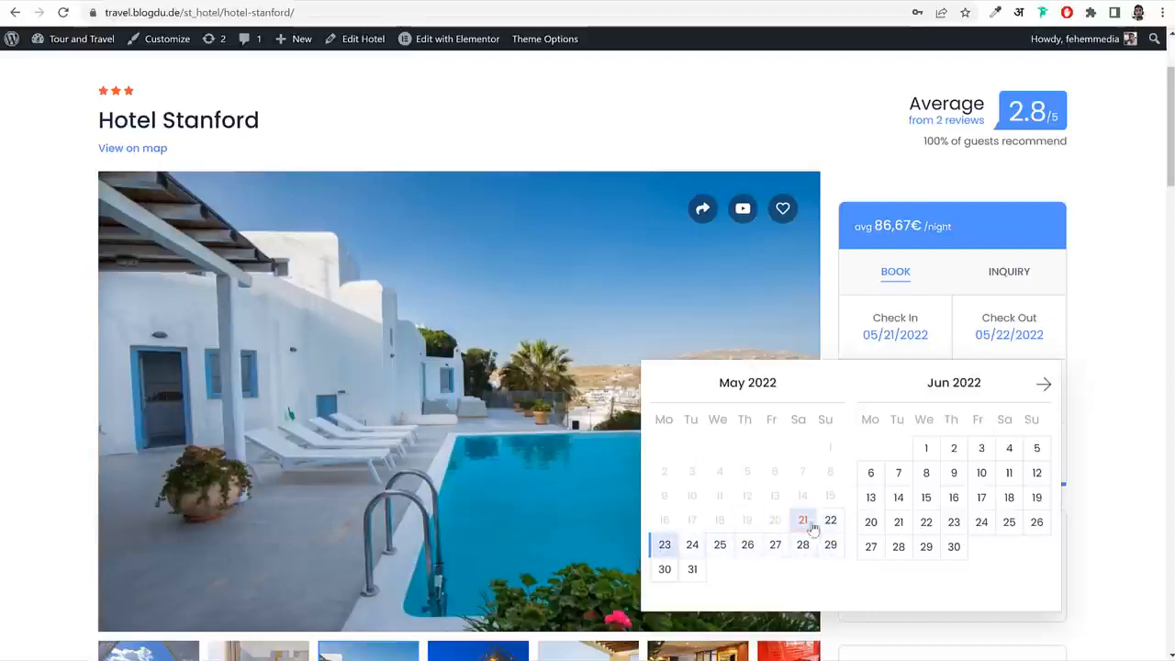
left_click(829, 545)
left_click(922, 410)
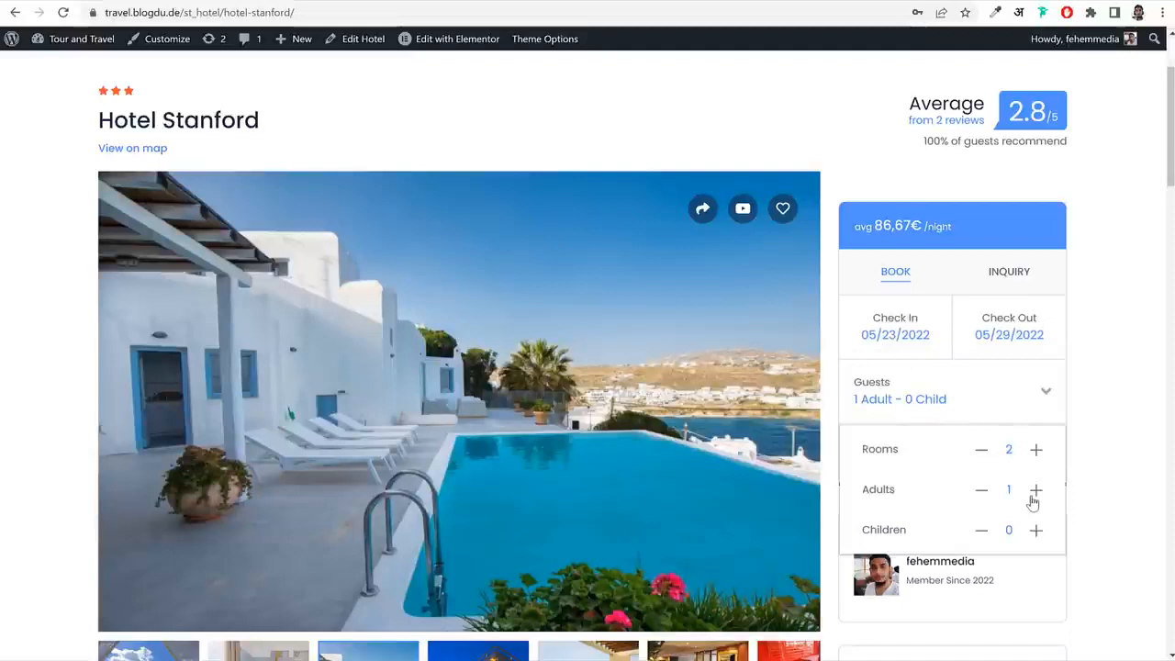
left_click(1035, 494)
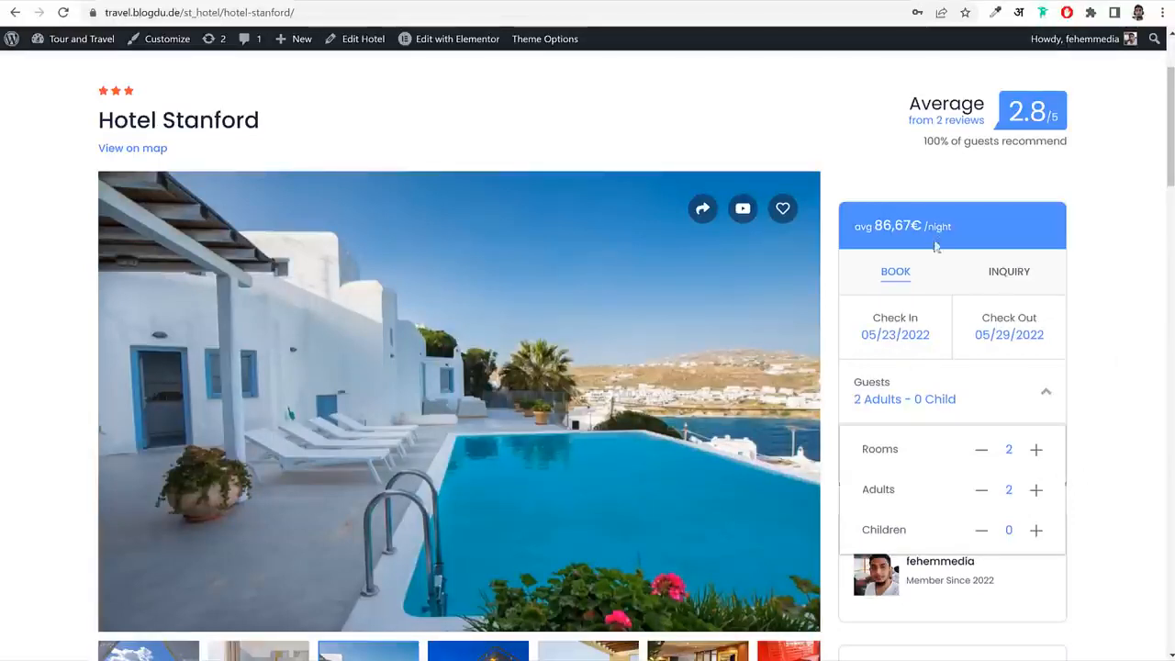
Recheck the stay dates and guest counts, then switch the booking panel to the Inquiry form.
left_click_drag(925, 225, 874, 226)
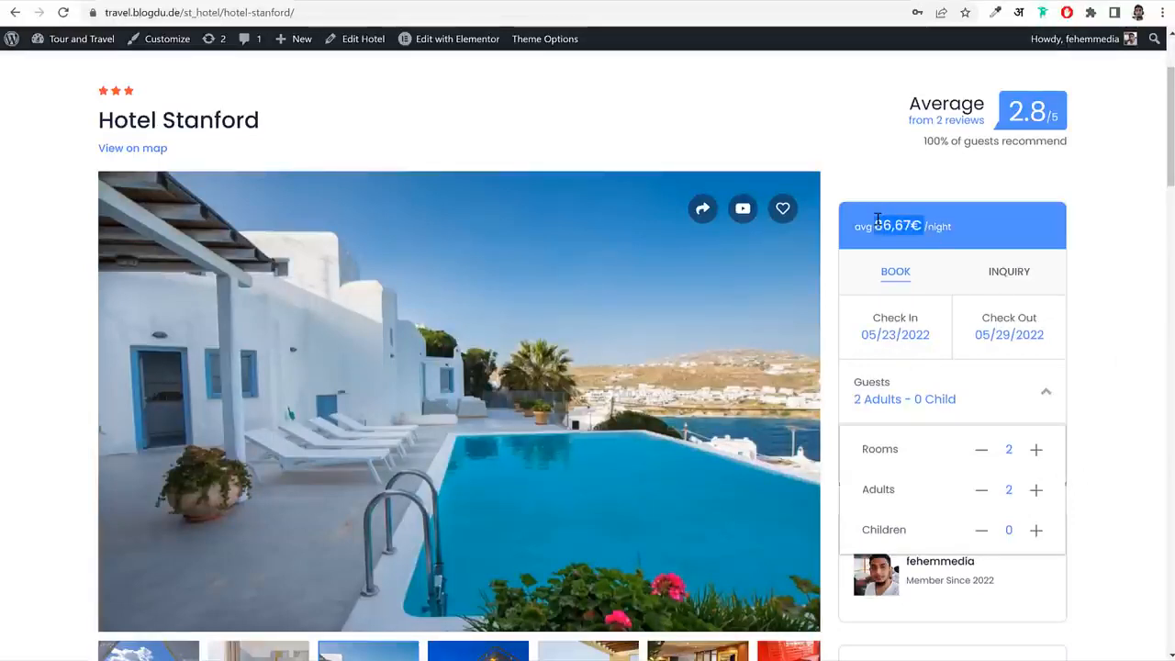
left_click(904, 335)
left_click(1093, 356)
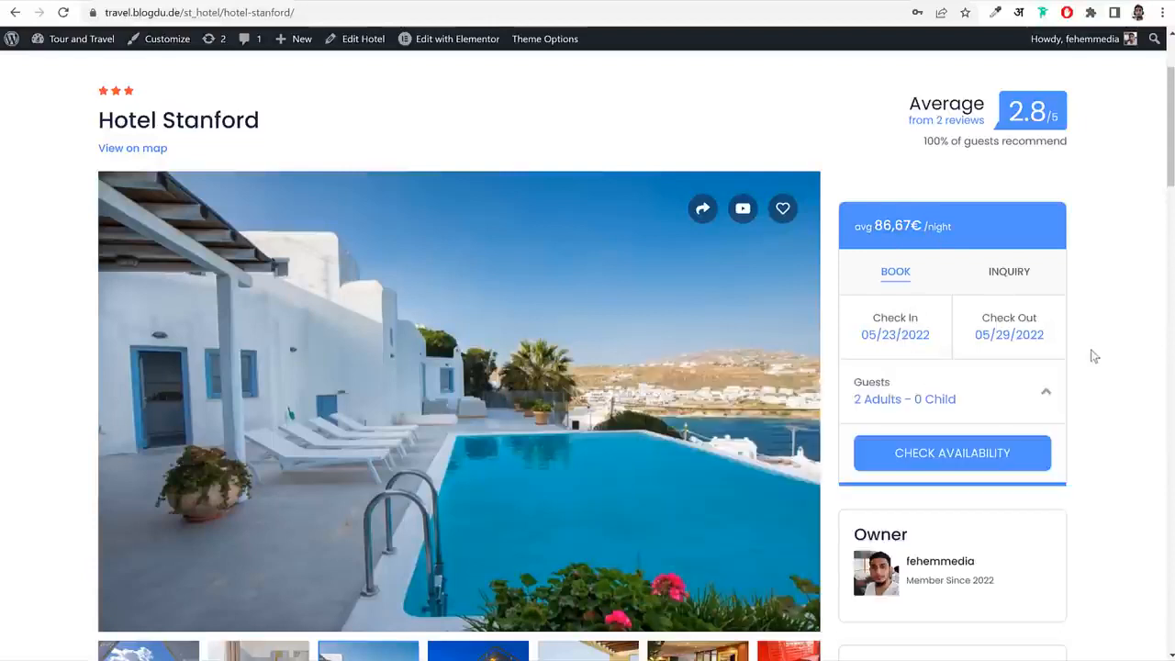
left_click(1006, 402)
left_click_drag(894, 456, 864, 450)
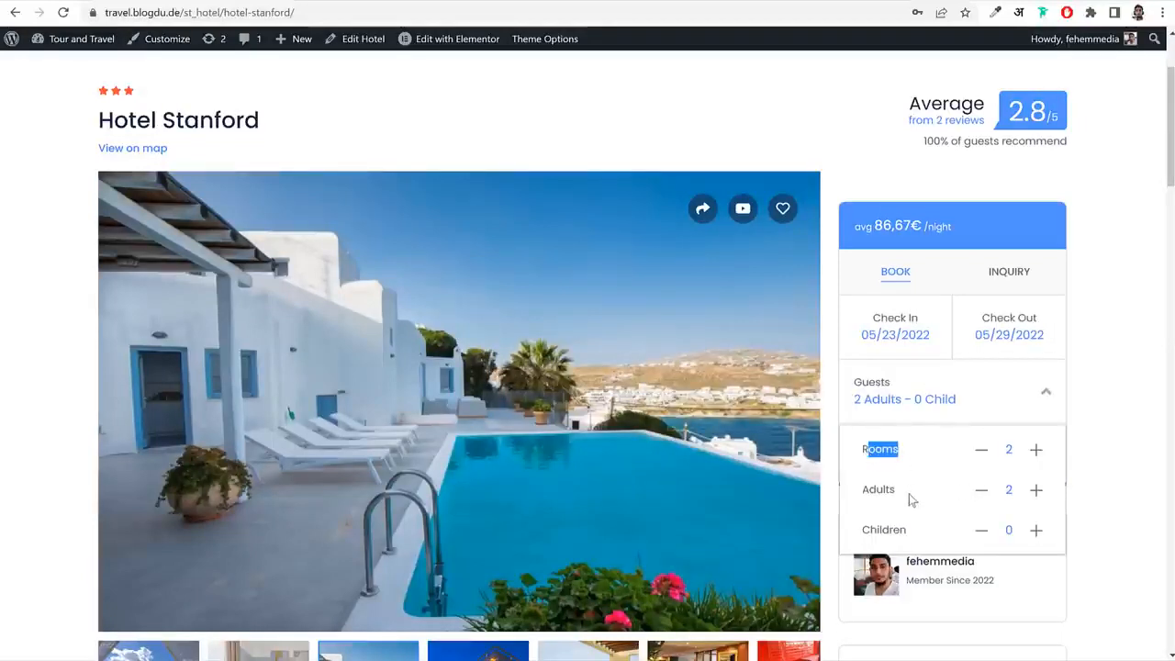
left_click(1092, 444)
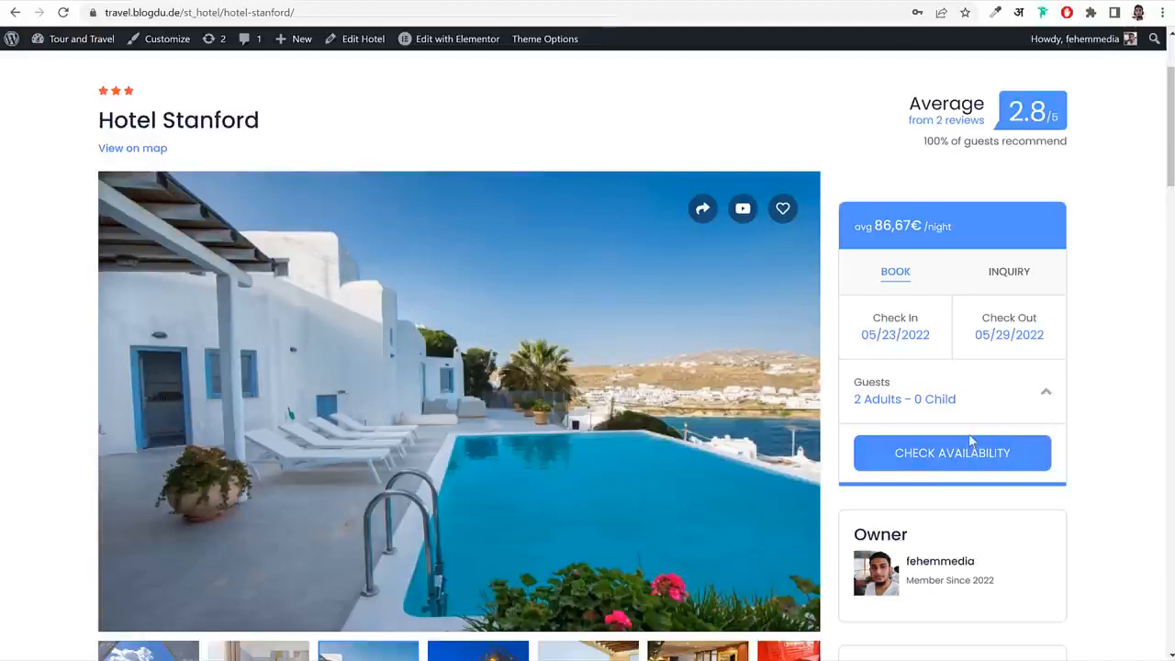
left_click(1010, 274)
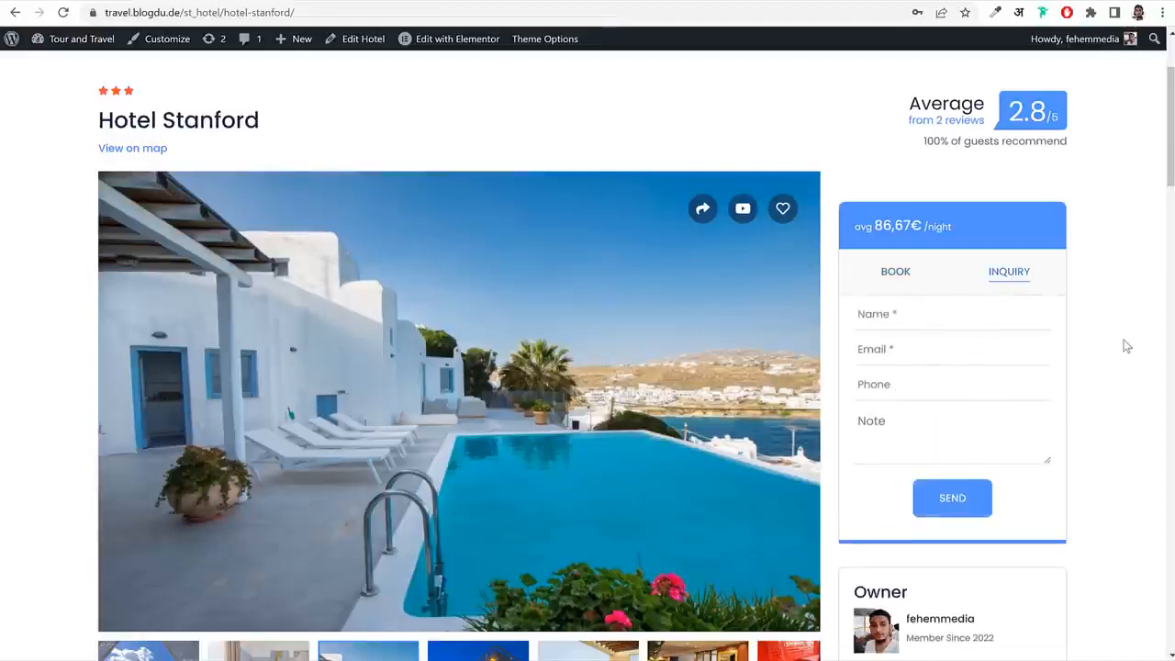
scroll(1121, 376, "down", 6)
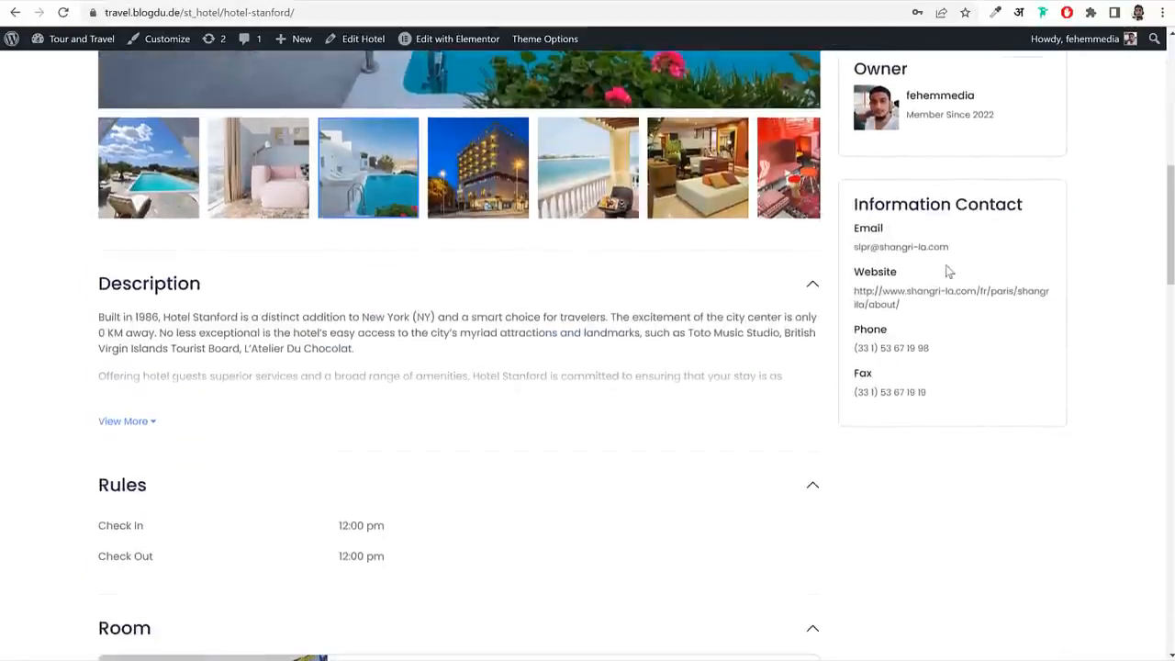
scroll(951, 257, "up", 1)
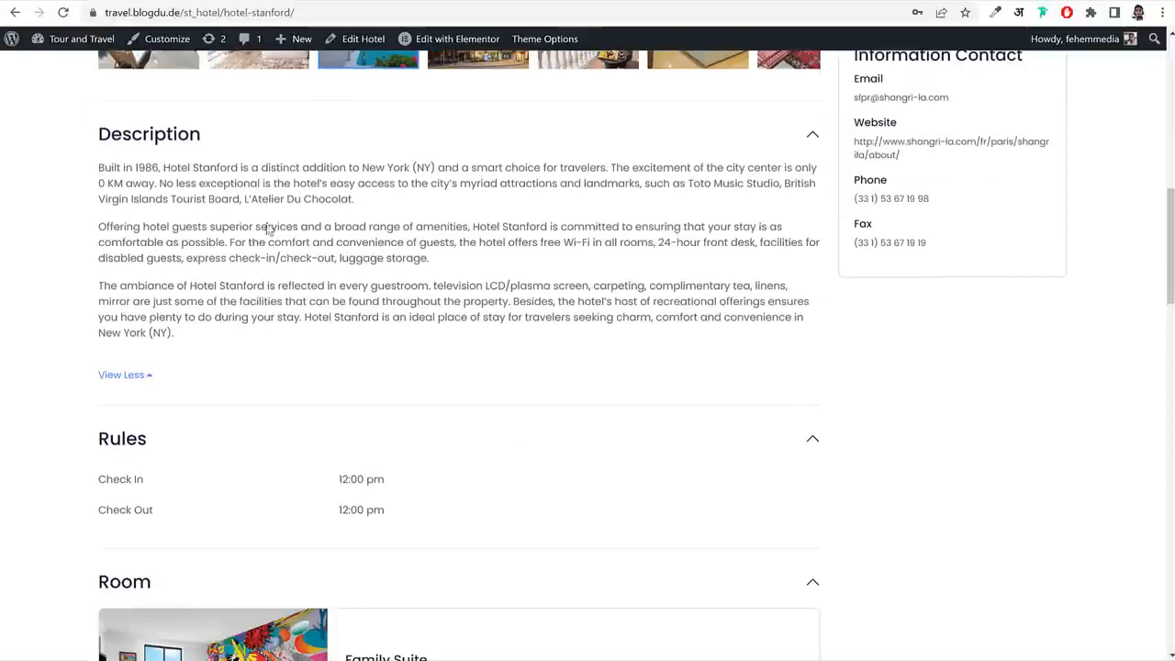
scroll(554, 373, "down", 5)
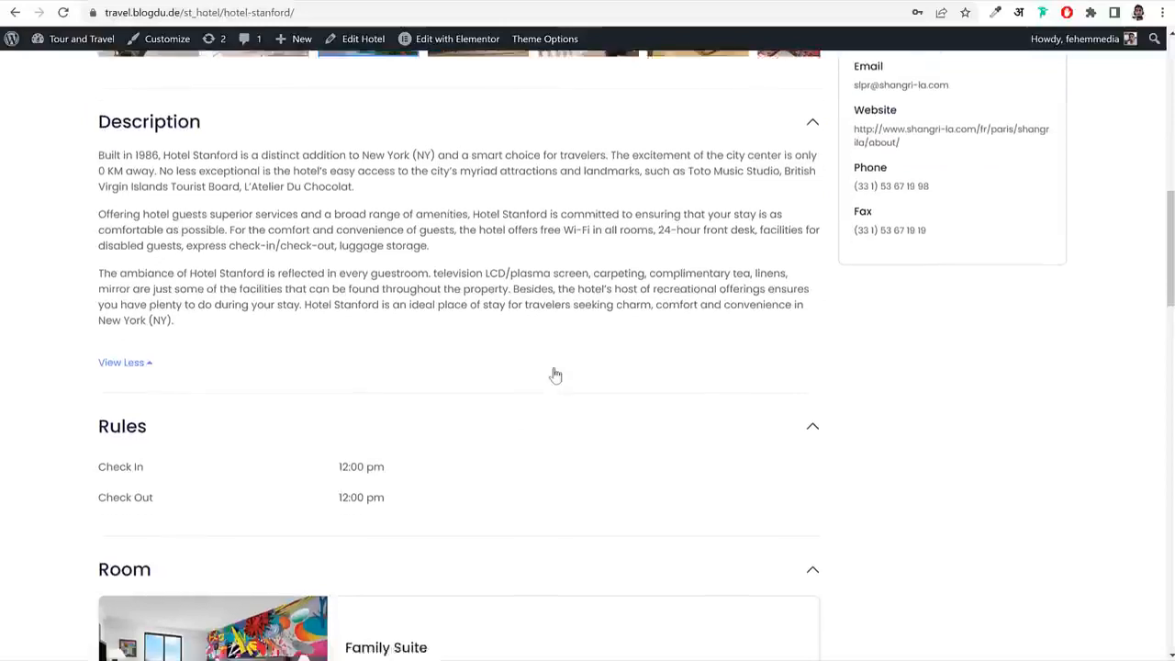
scroll(427, 317, "down", 4)
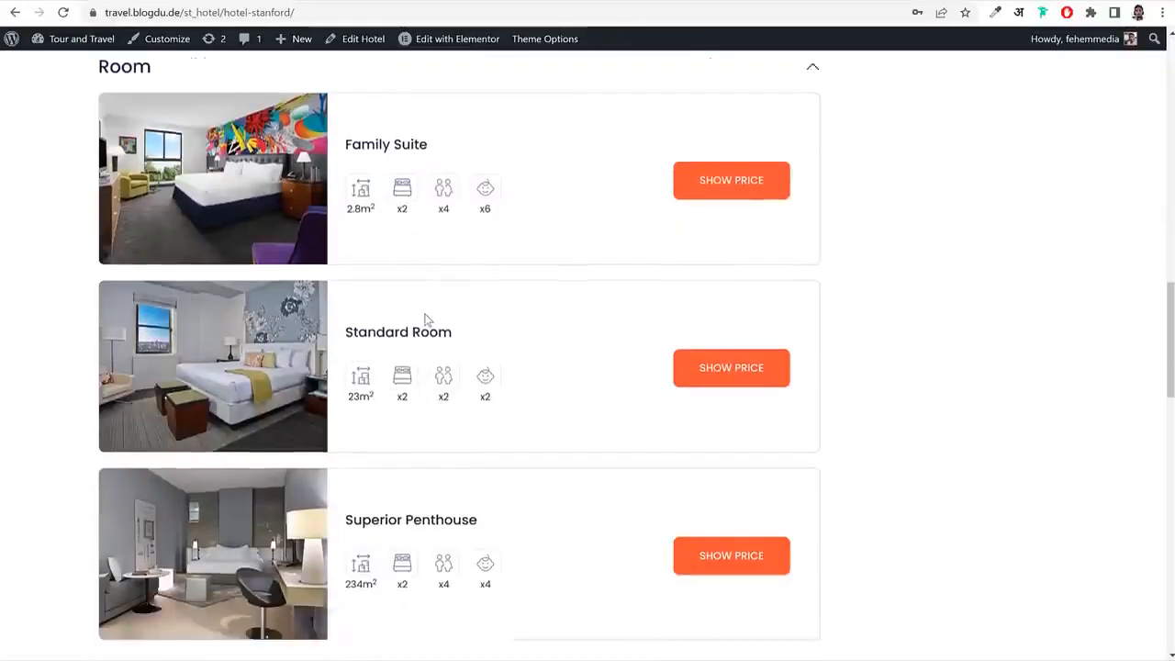
scroll(447, 338, "up", 3)
scroll(453, 334, "up", 2)
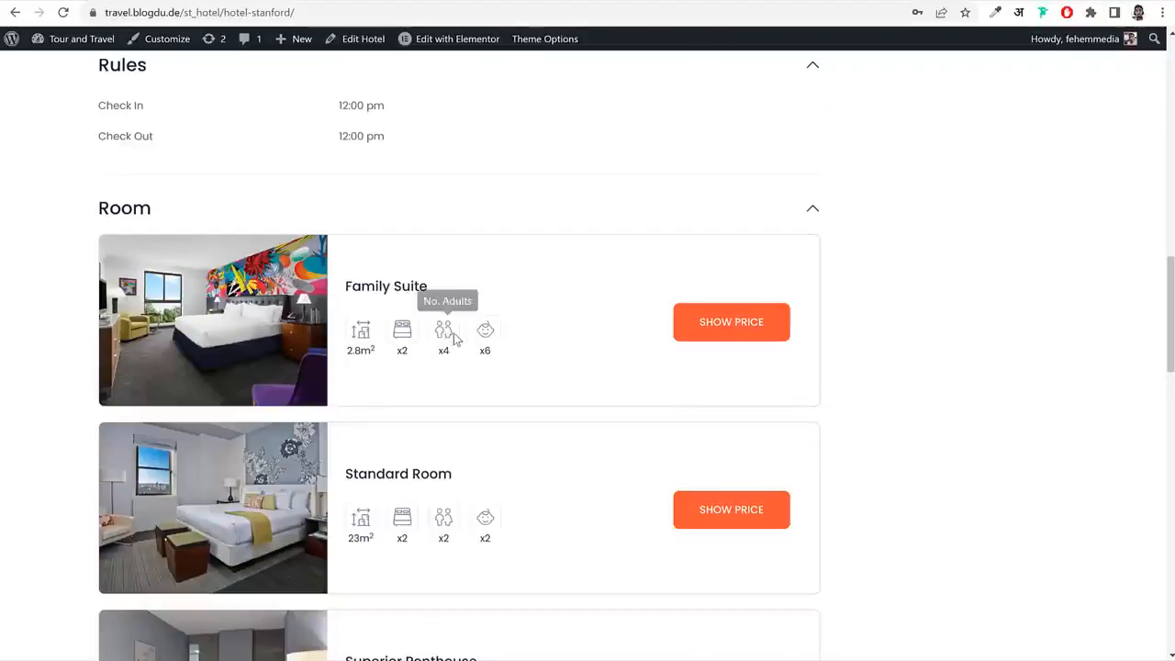
scroll(454, 334, "down", 2)
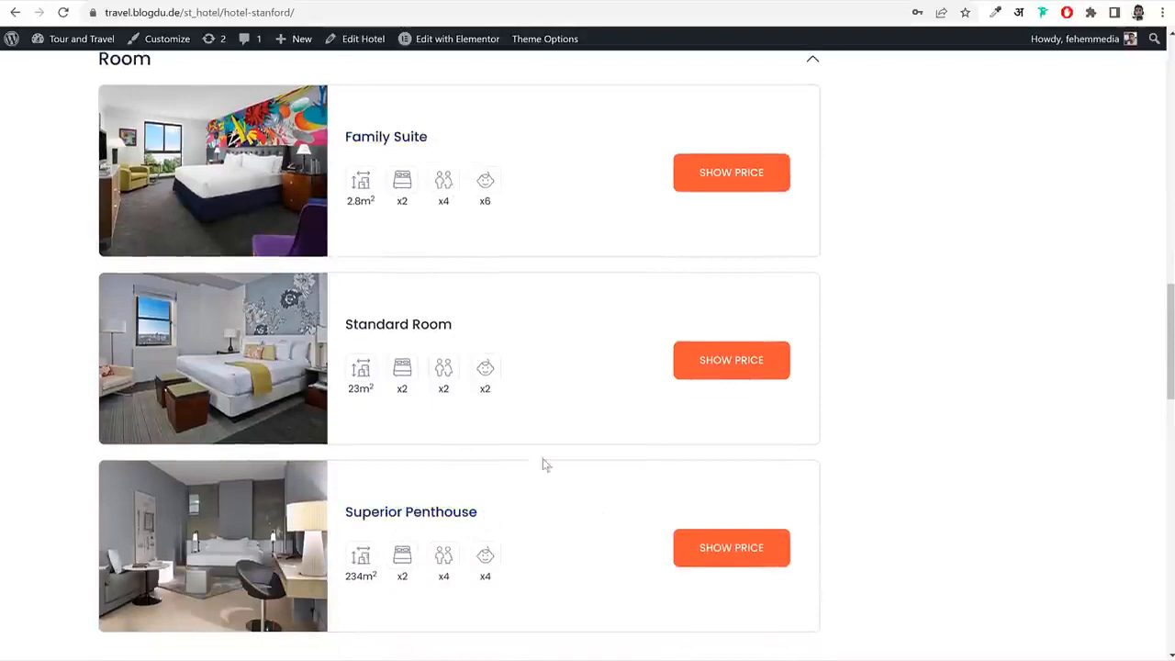
Open the Family Suite room page and check its room size, bed and adult counts.
left_click(404, 144)
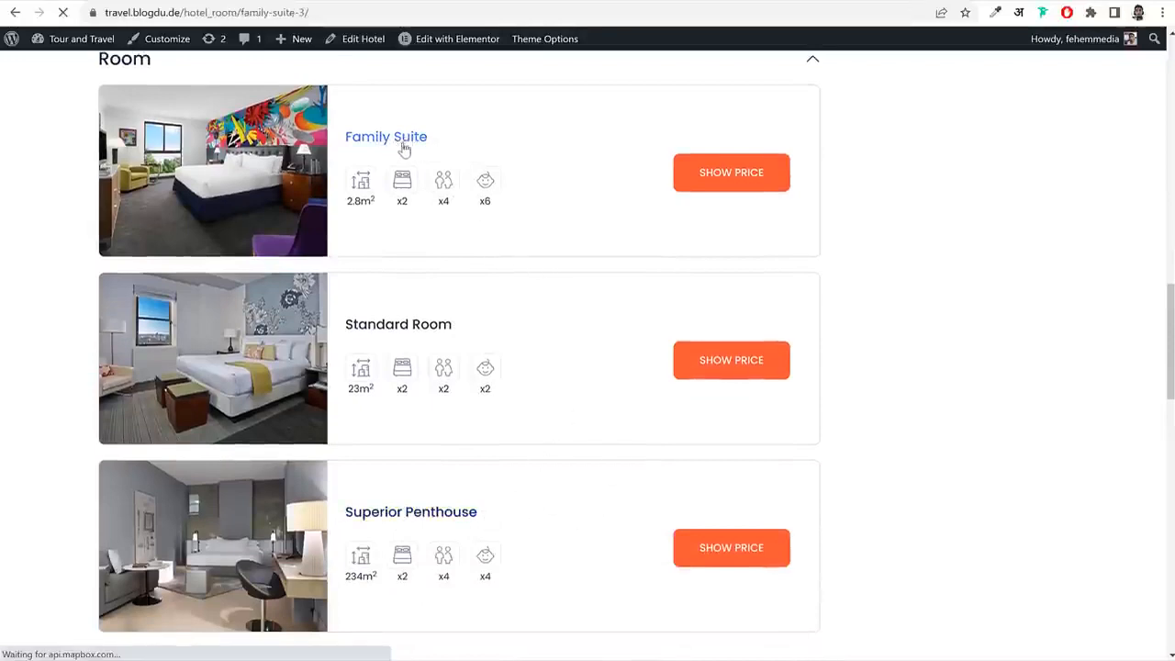
scroll(950, 385, "down", 6)
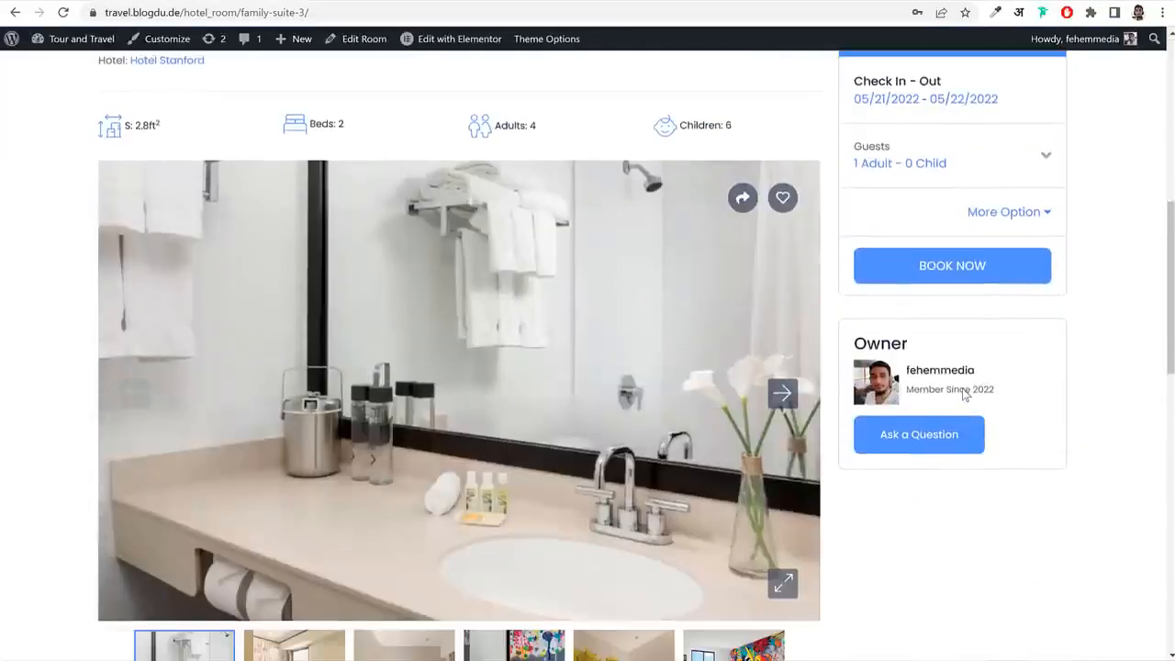
scroll(892, 410, "up", 3)
triple_click(149, 354)
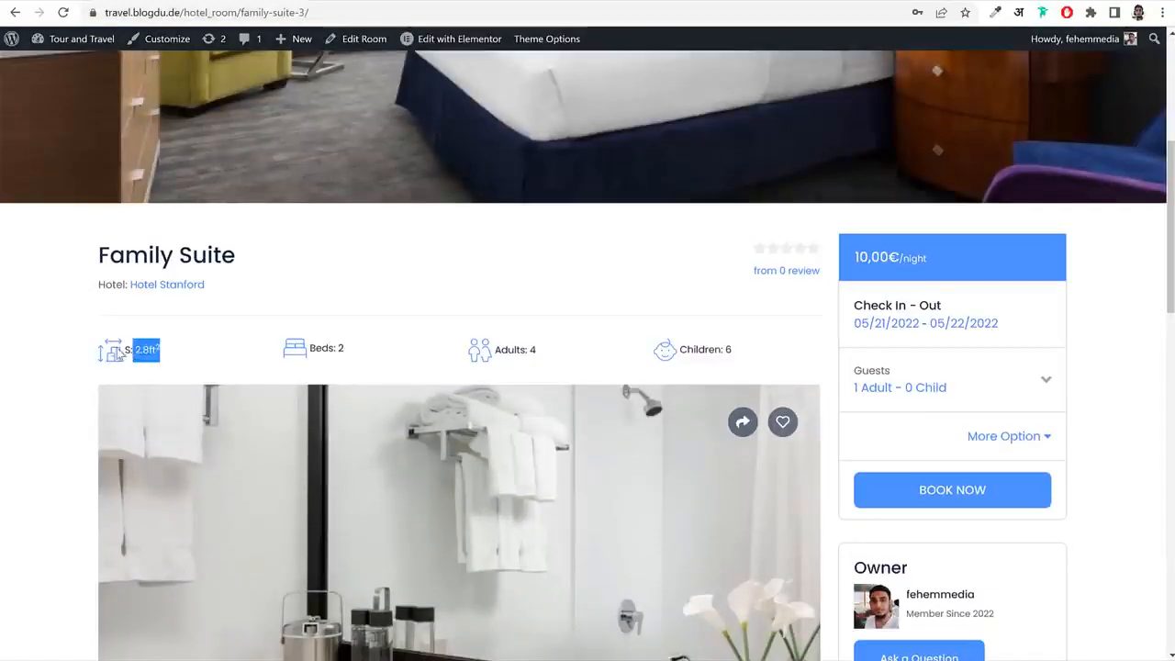
left_click_drag(373, 352, 322, 352)
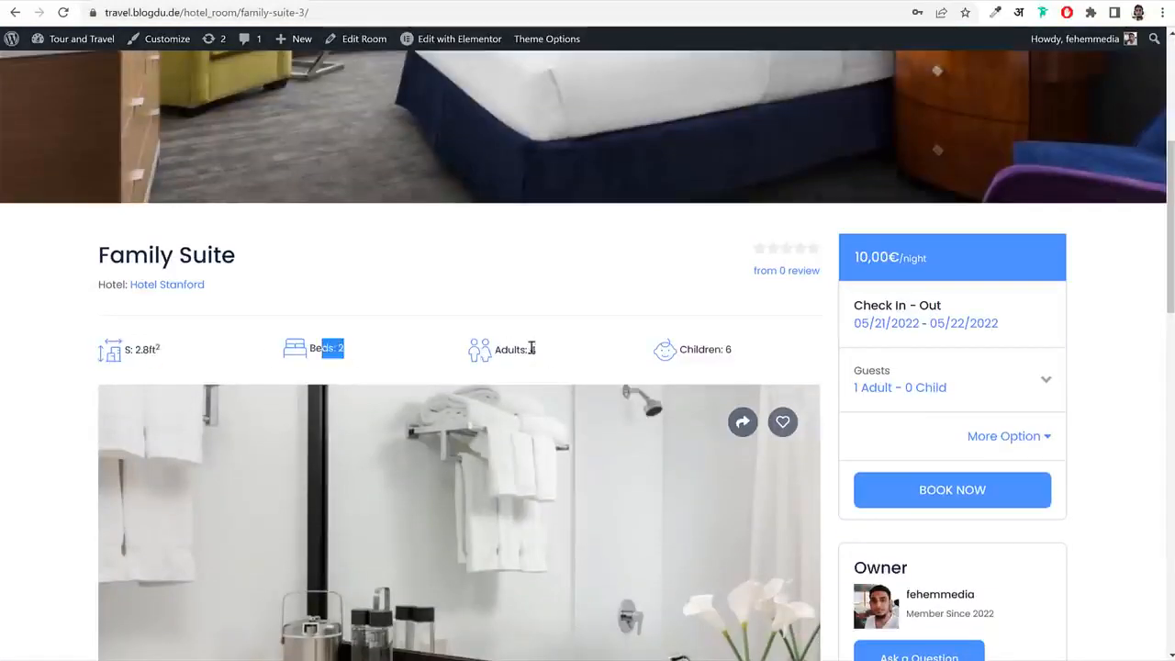
left_click_drag(547, 358, 473, 354)
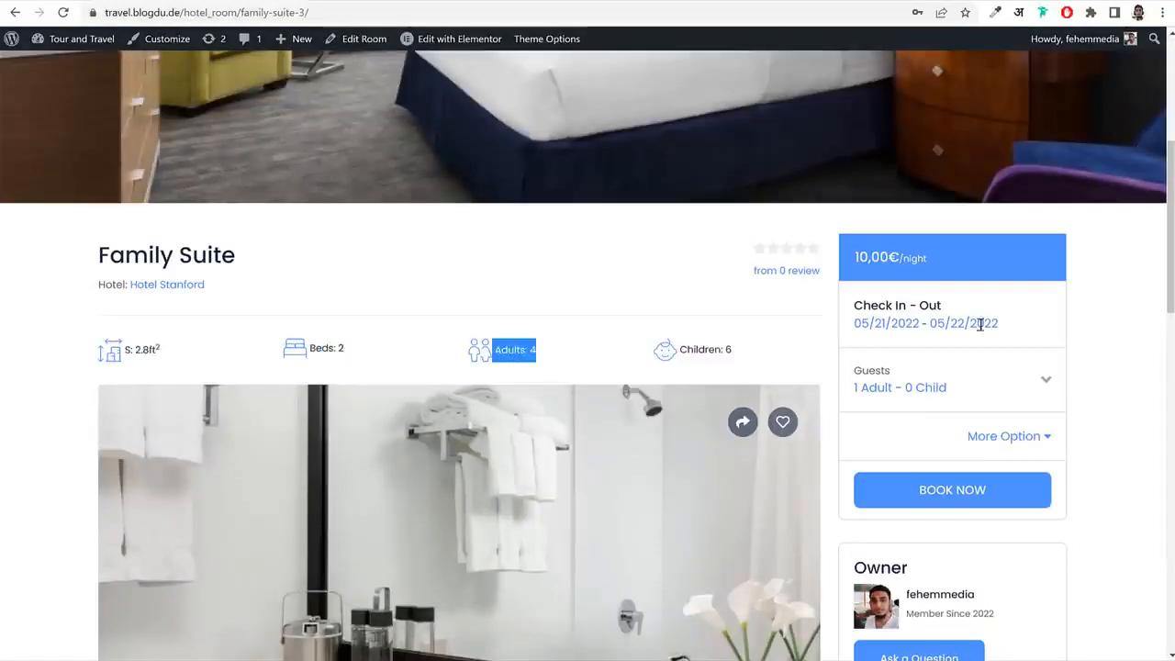
scroll(1033, 313, "down", 2)
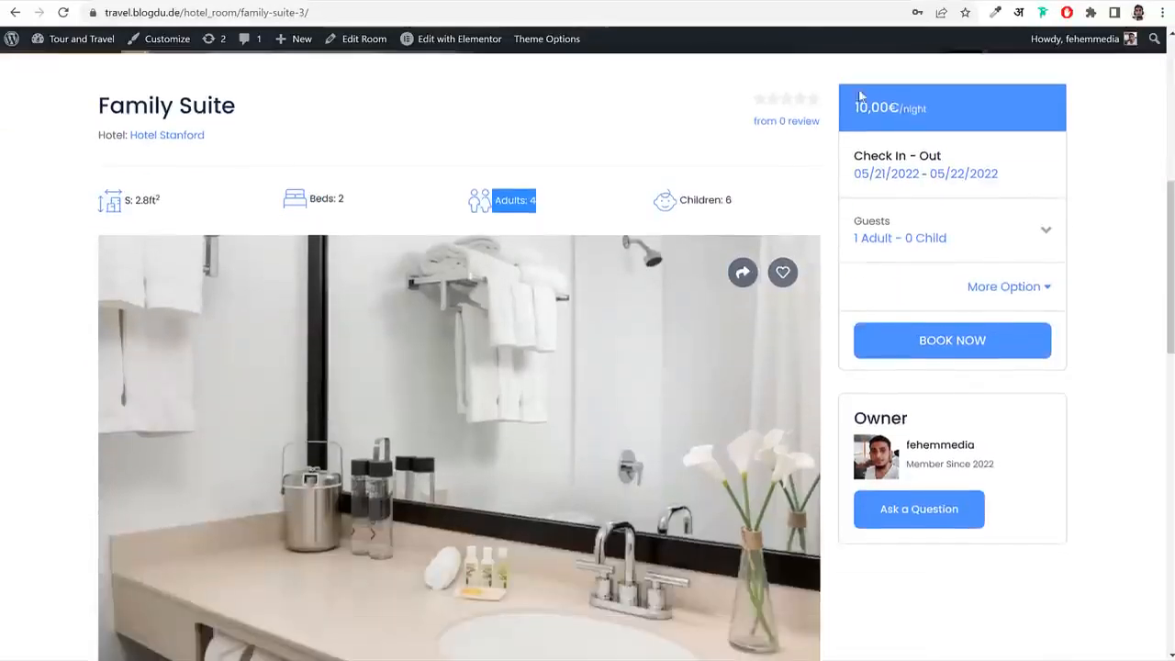
left_click_drag(927, 108, 794, 105)
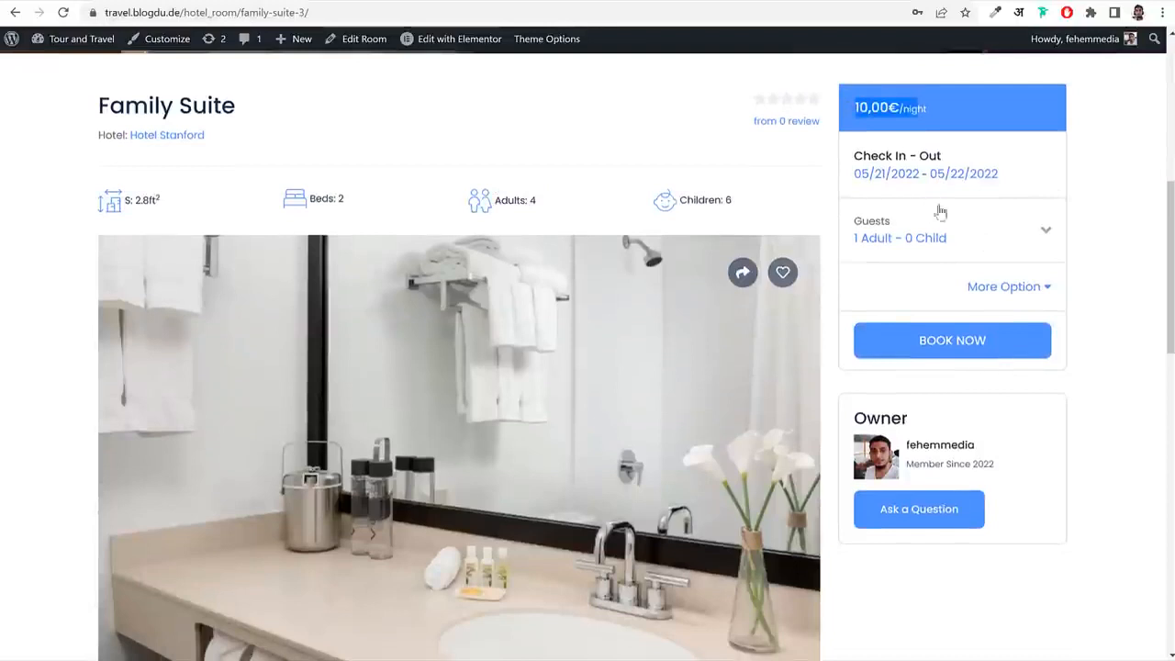
Expand More Option and add 3 Vip services to the booking.
left_click(1036, 292)
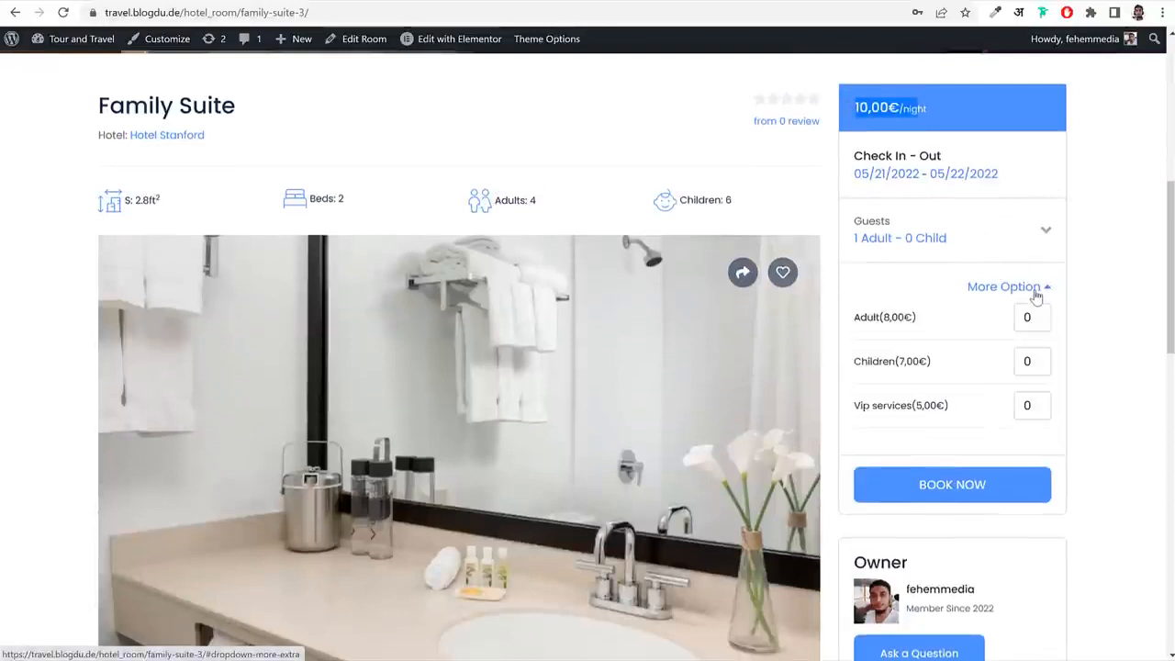
left_click(1019, 410)
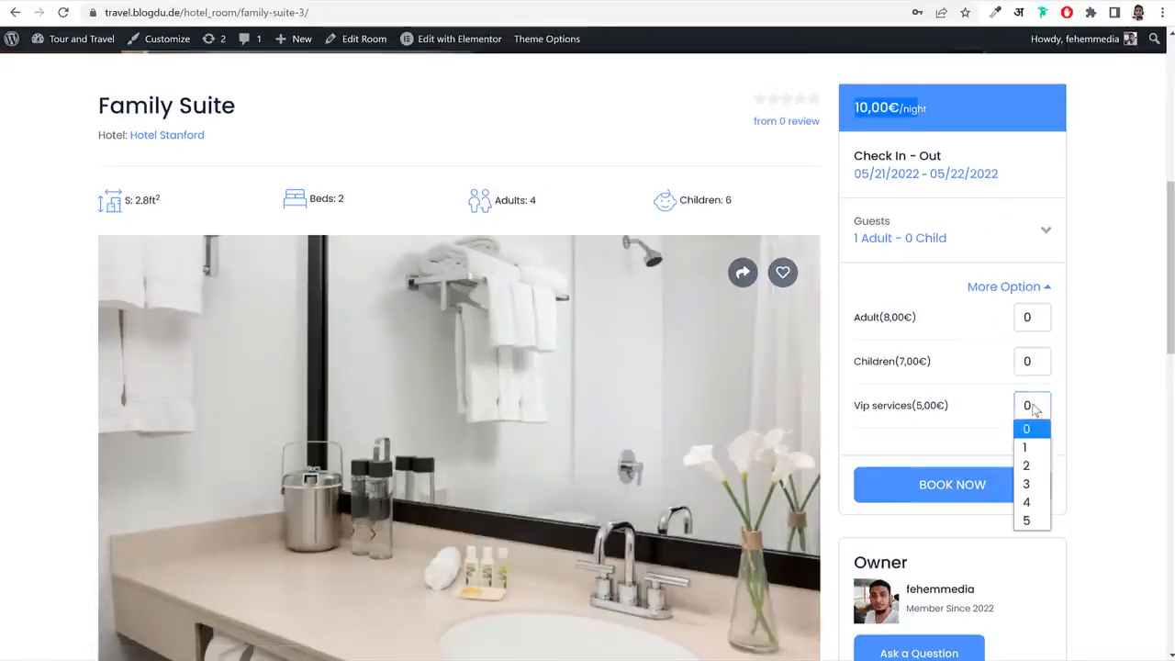
left_click(1034, 484)
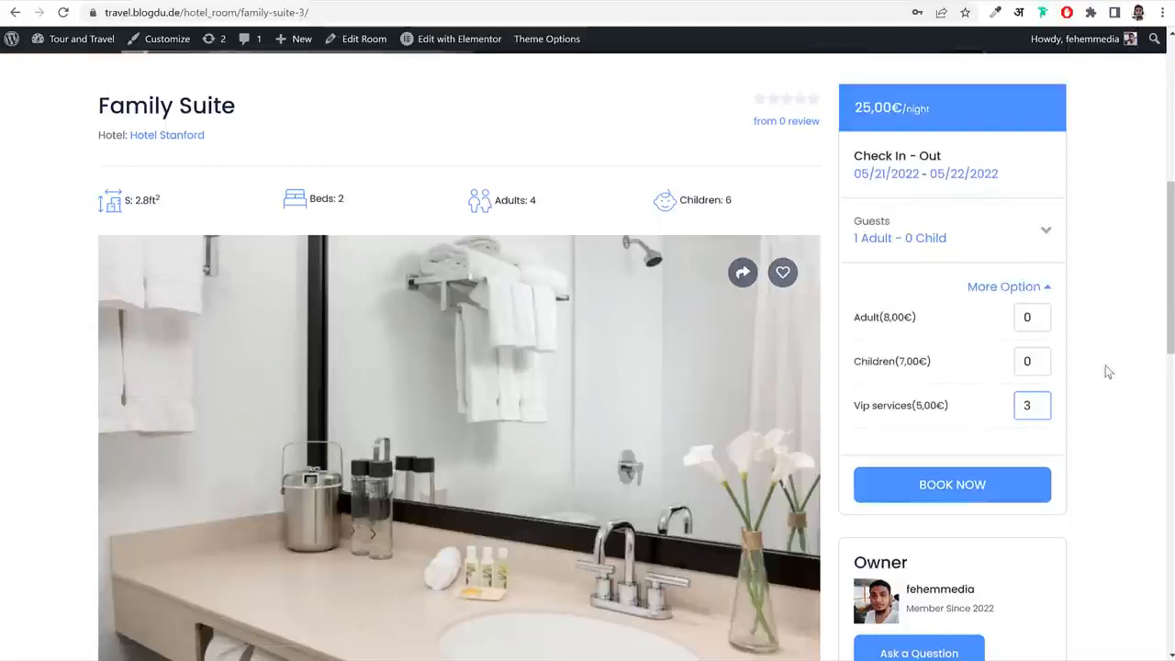
scroll(713, 328, "down", 2)
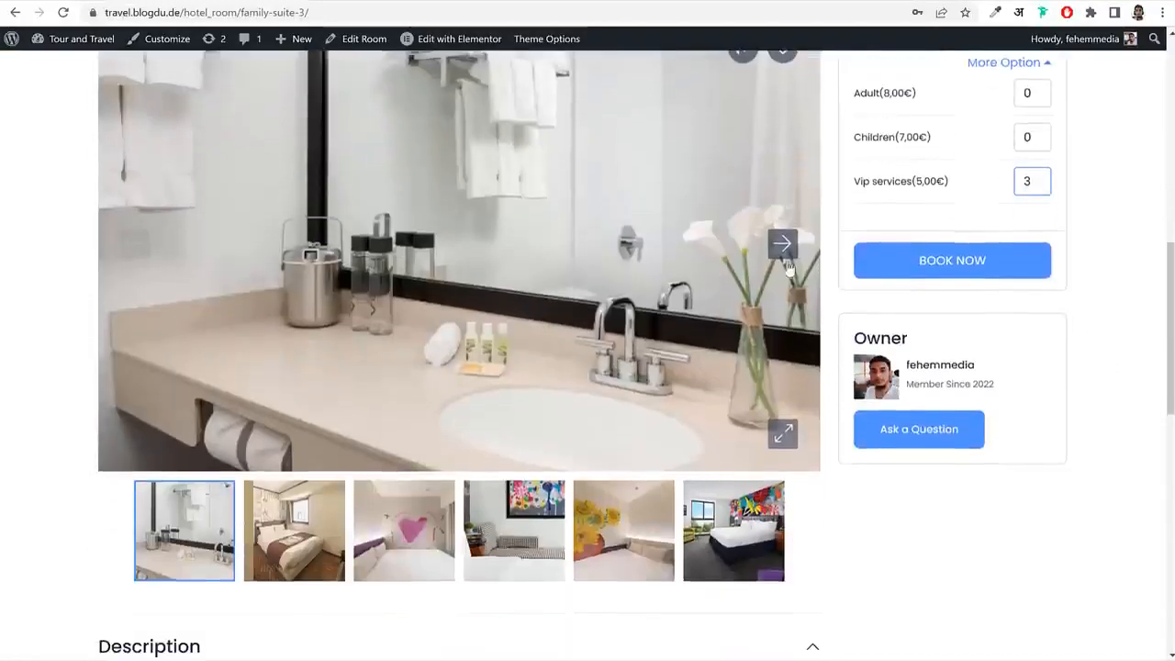
Page through the room photos to the sofa-with-painting picture.
left_click(782, 245)
left_click(784, 253)
left_click(785, 248)
scroll(790, 266, "up", 2)
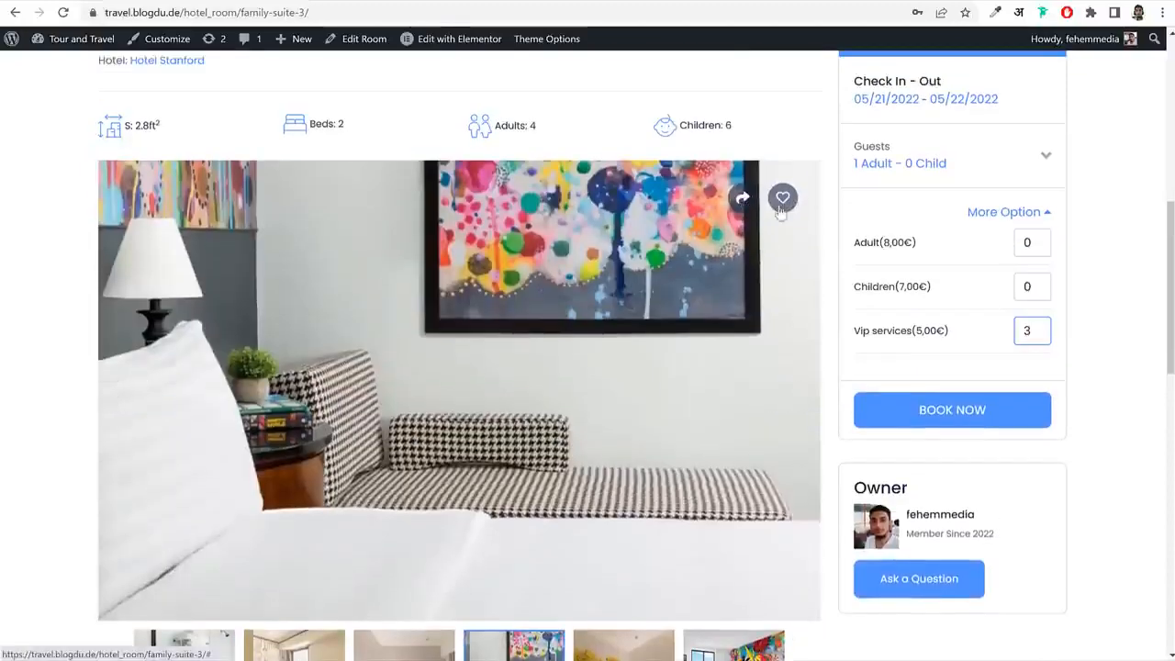
scroll(1032, 339, "down", 3)
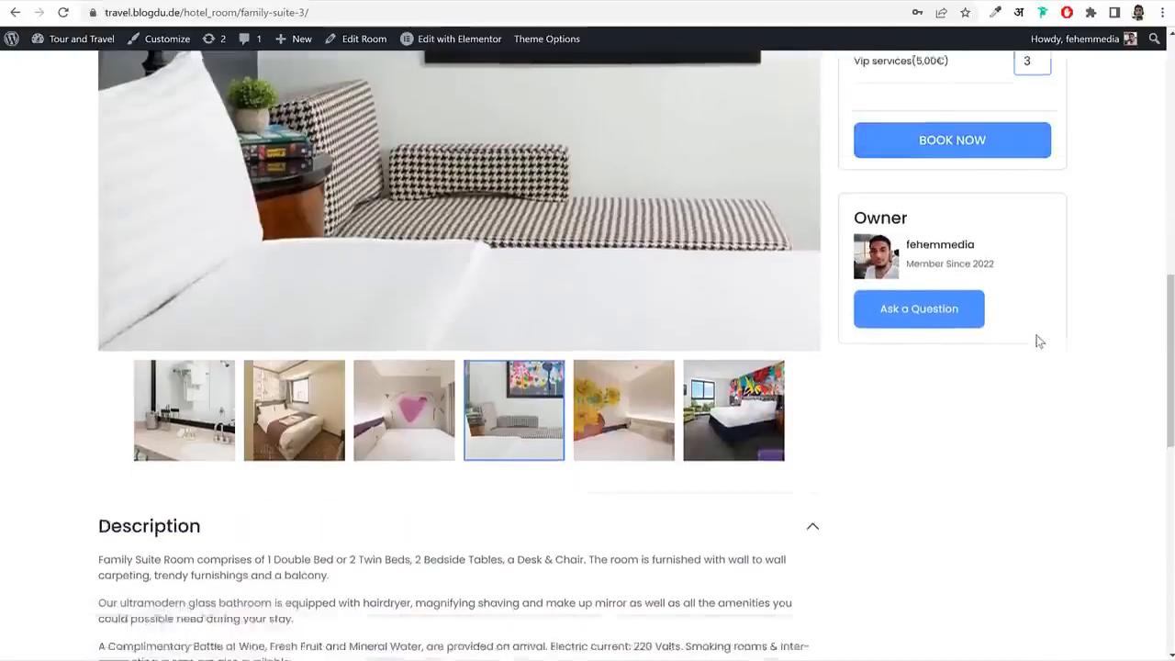
scroll(1039, 341, "down", 3)
scroll(1039, 341, "up", 2)
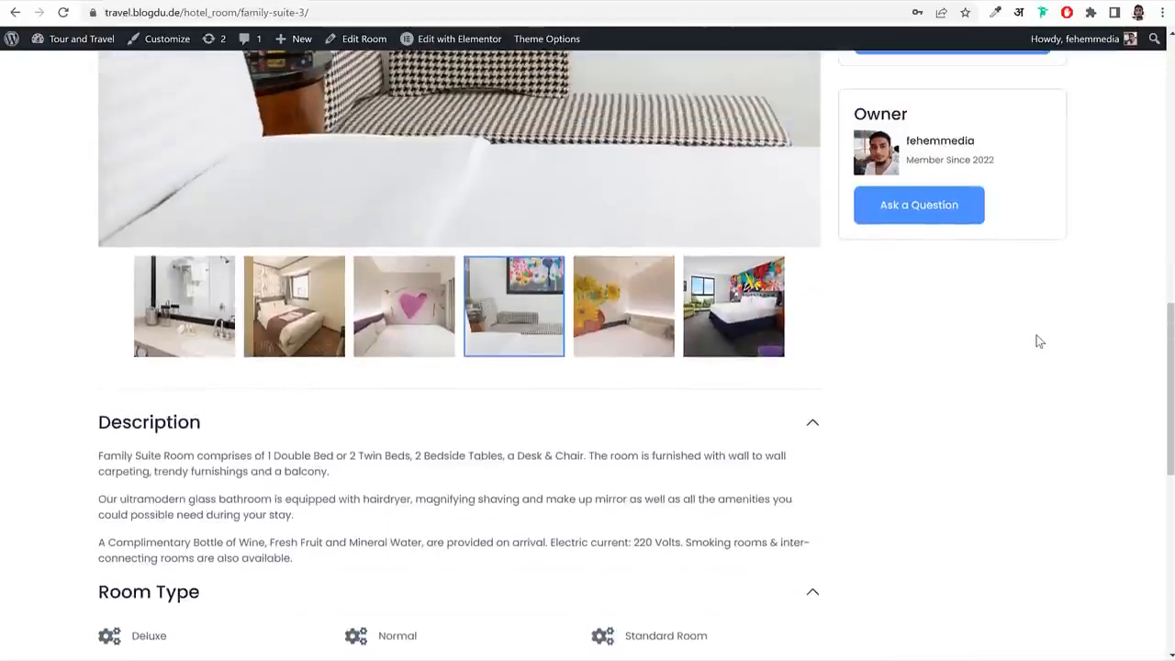
Try Ask a Question, then go back to the Family Suite page and scroll to the top.
left_click(925, 213)
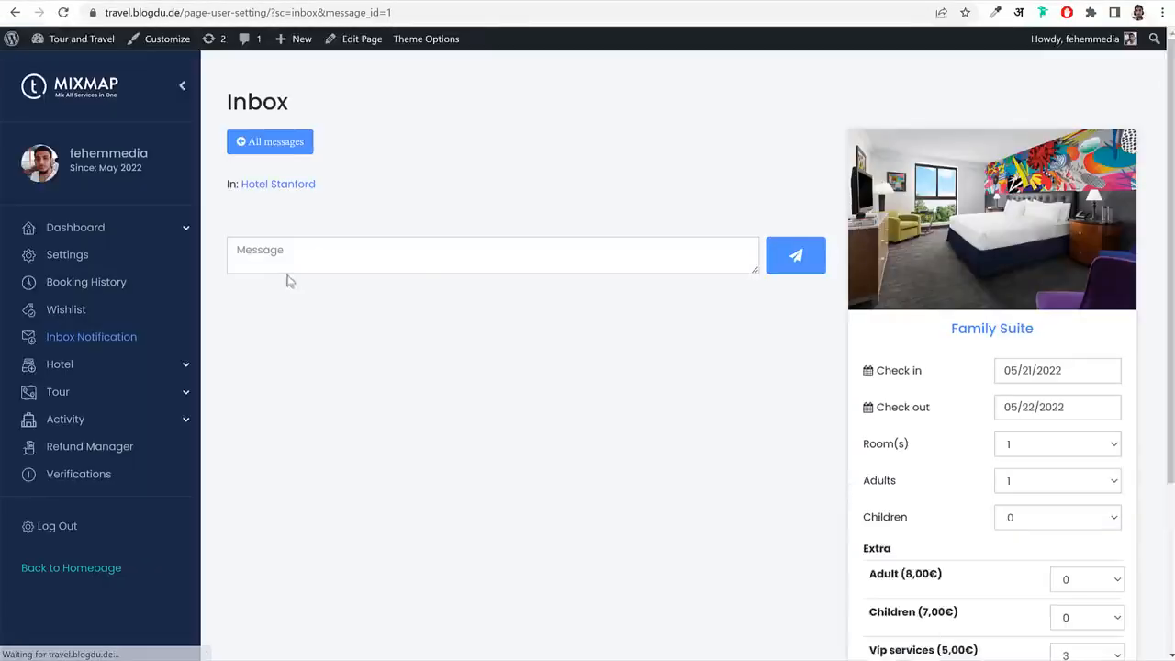
left_click(388, 242)
key("alt+Left")
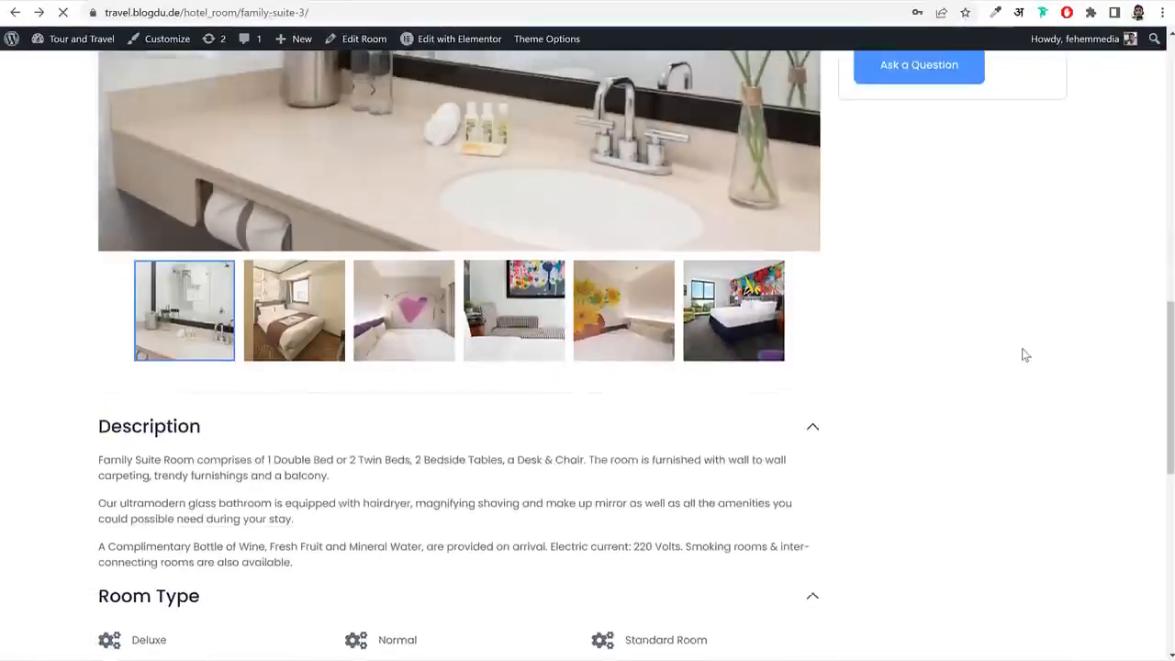
scroll(1033, 364, "down", 3)
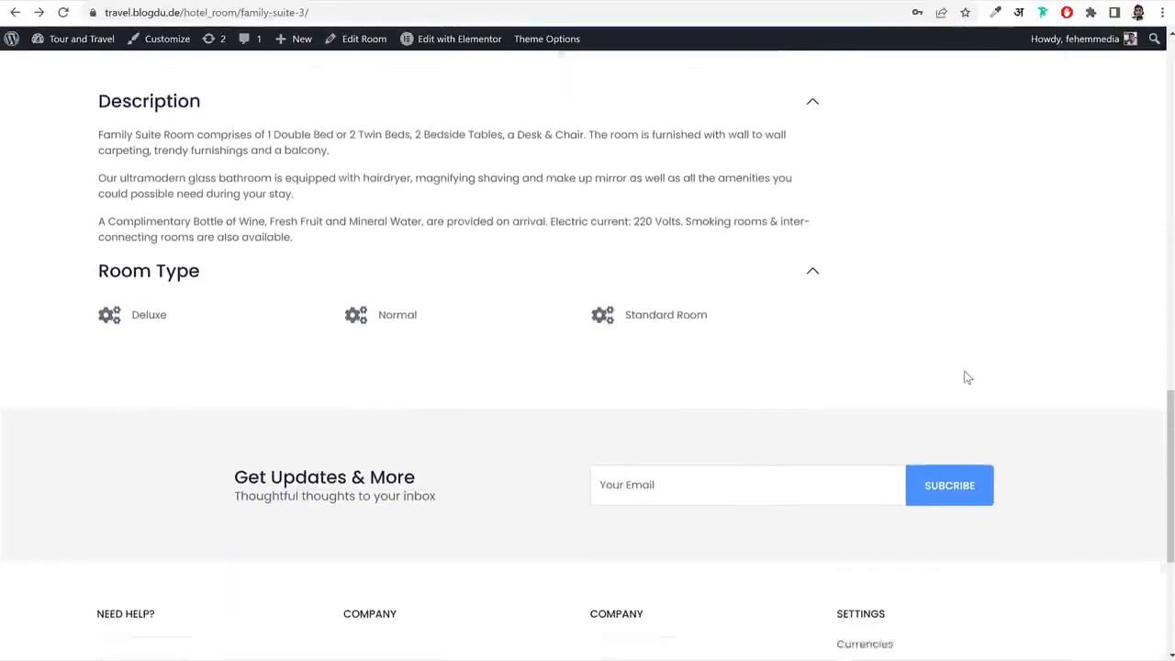
scroll(962, 376, "down", 2)
scroll(963, 375, "up", 3)
scroll(800, 380, "up", 10)
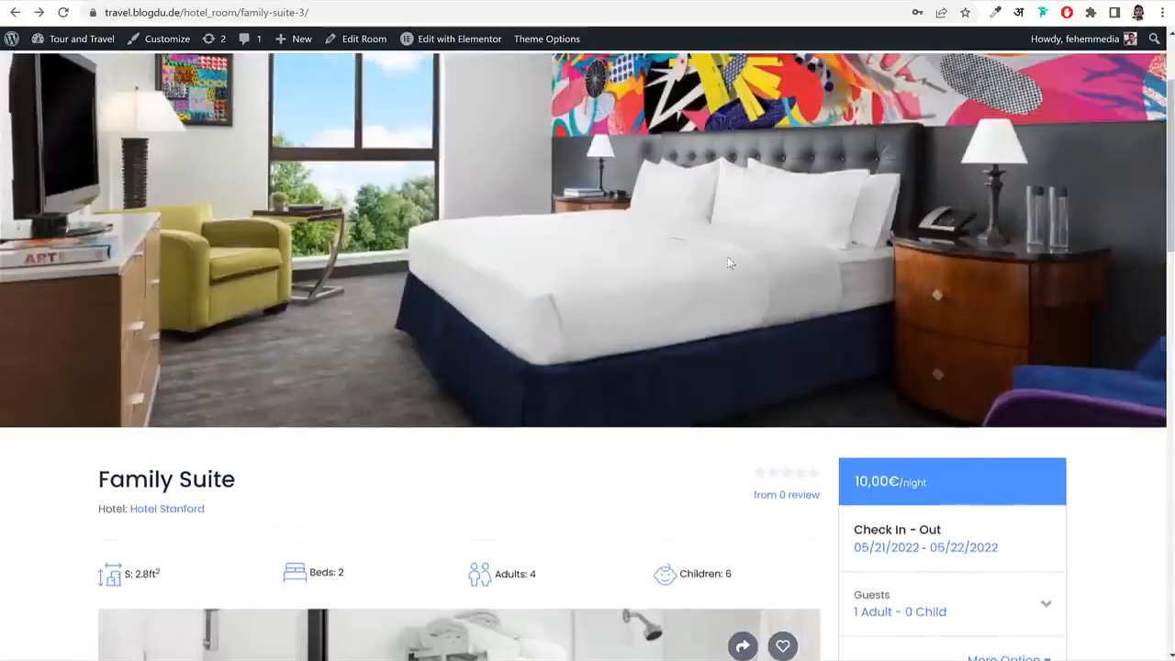
scroll(727, 263, "up", 2)
From the homepage, show trending tours and open the American Parks Trail end Rapid City tour.
left_click(149, 117)
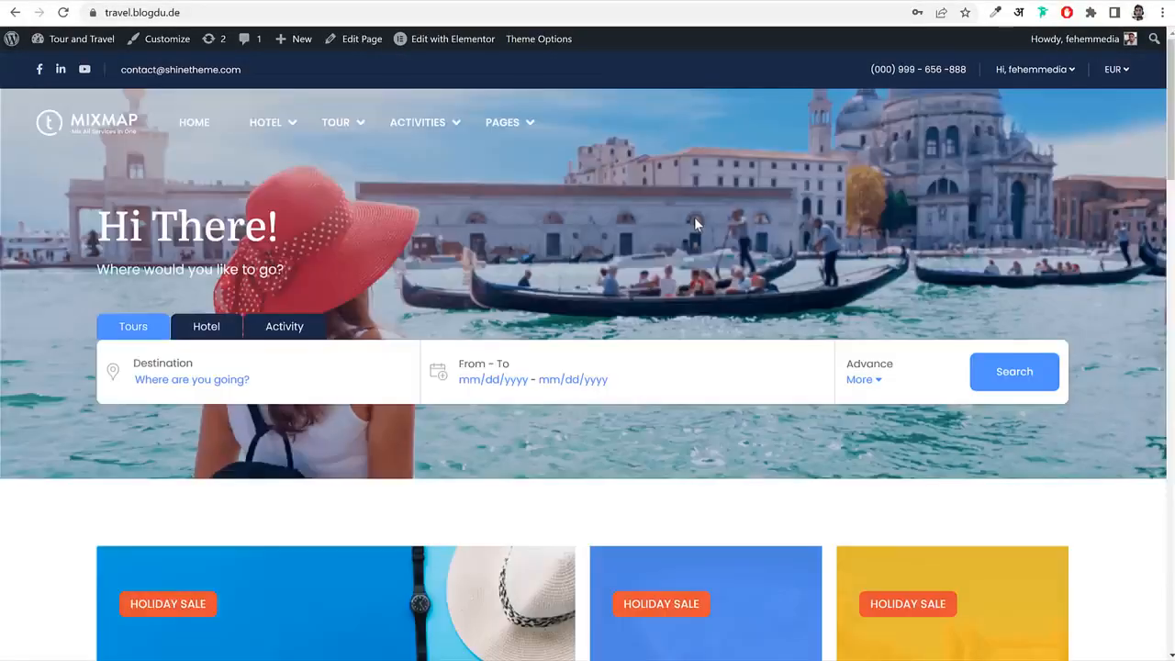
scroll(694, 223, "down", 12)
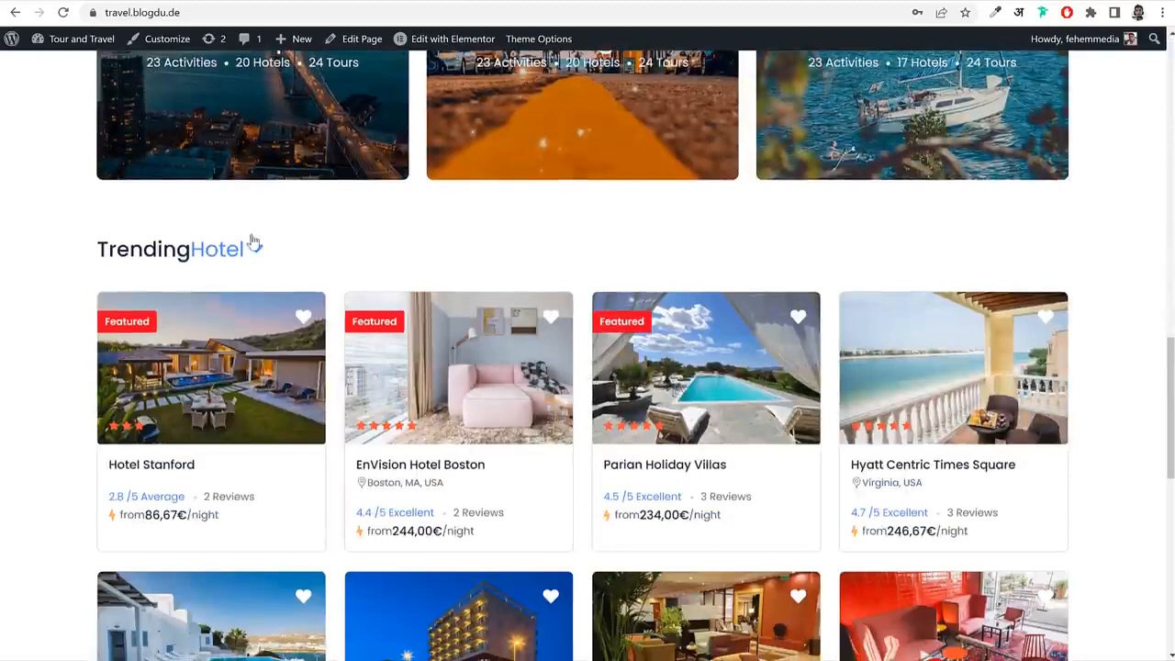
left_click(248, 248)
left_click(230, 297)
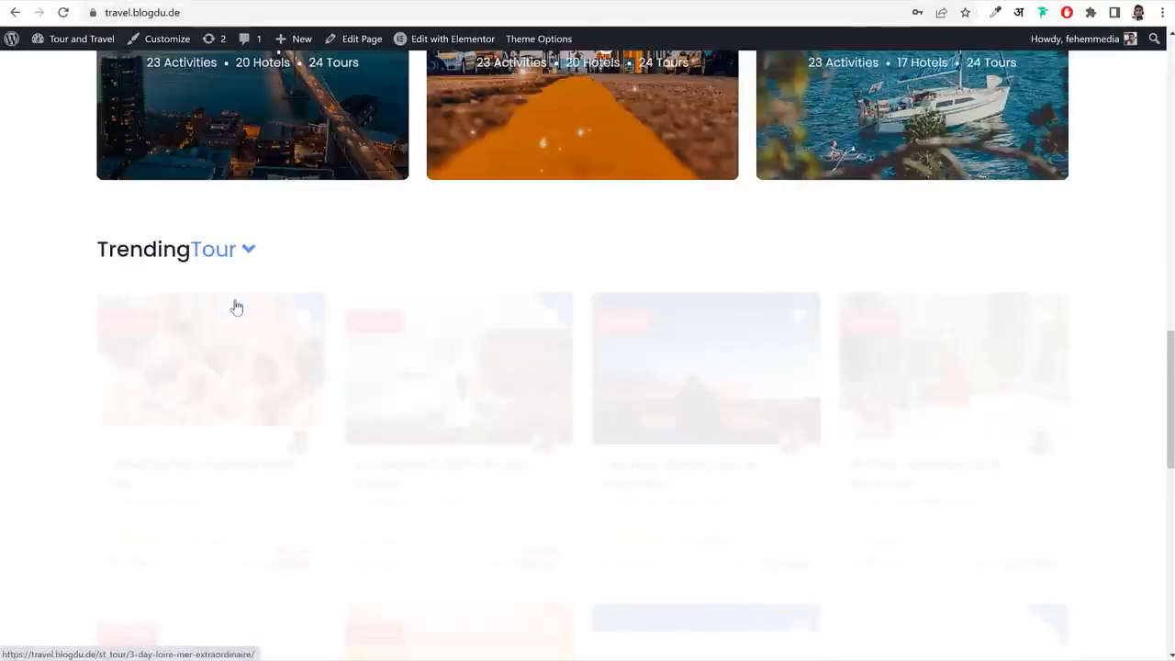
scroll(335, 327, "down", 1)
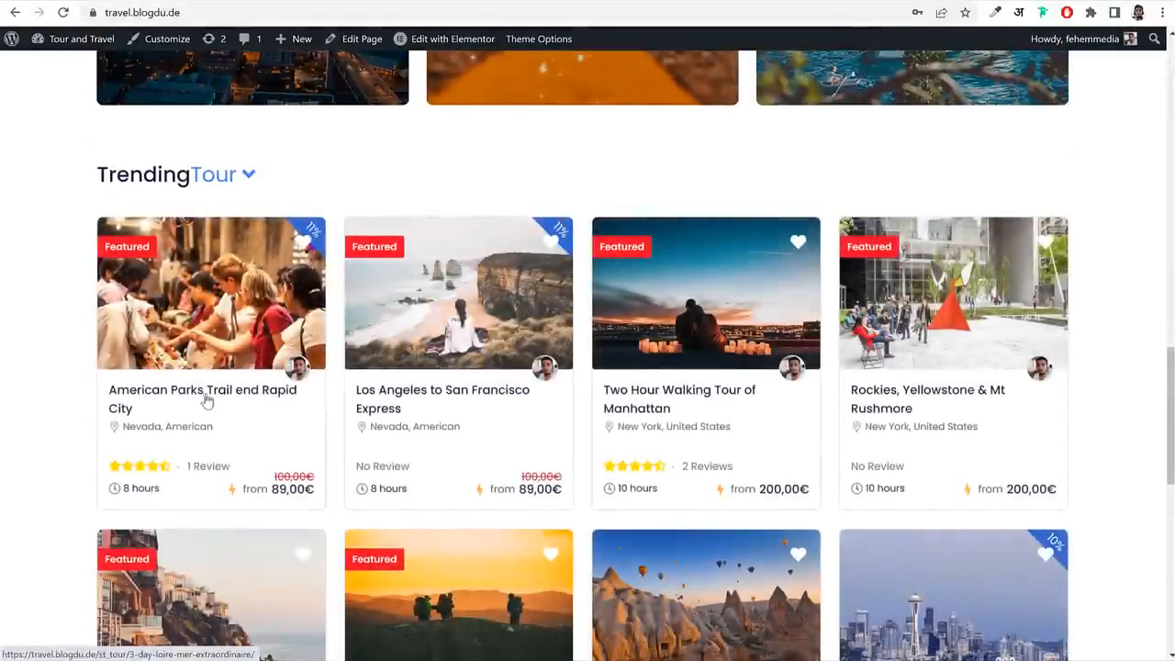
left_click(220, 399)
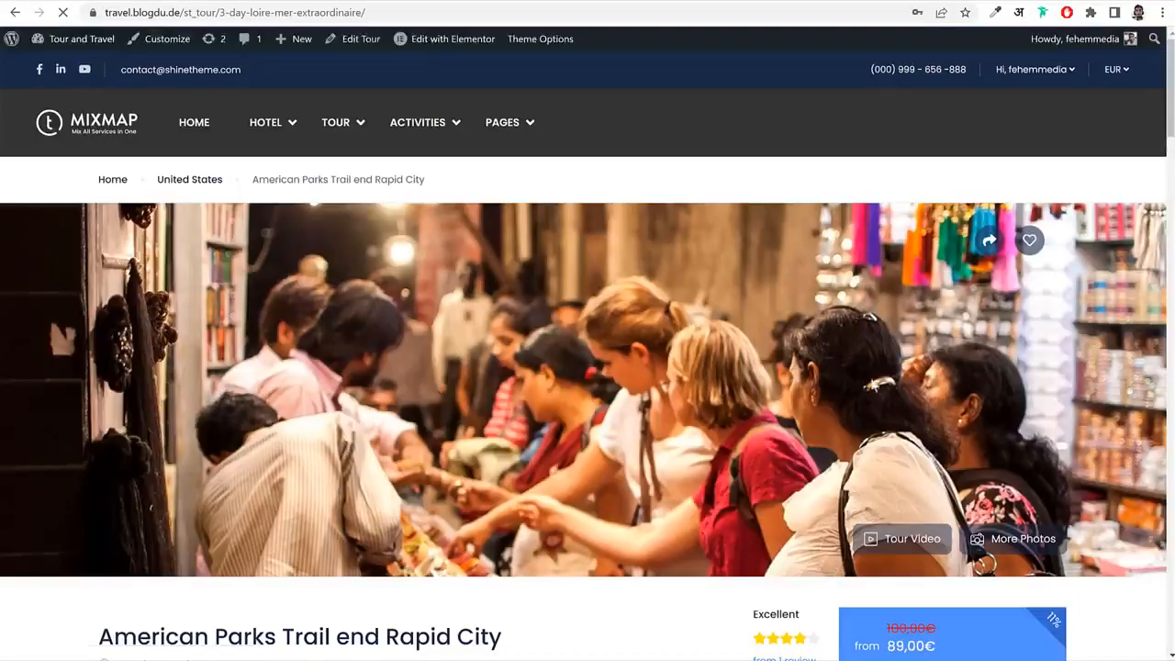
Review the tour's Nevada location and 8-hour duration details.
scroll(437, 237, "down", 5)
scroll(426, 255, "down", 1)
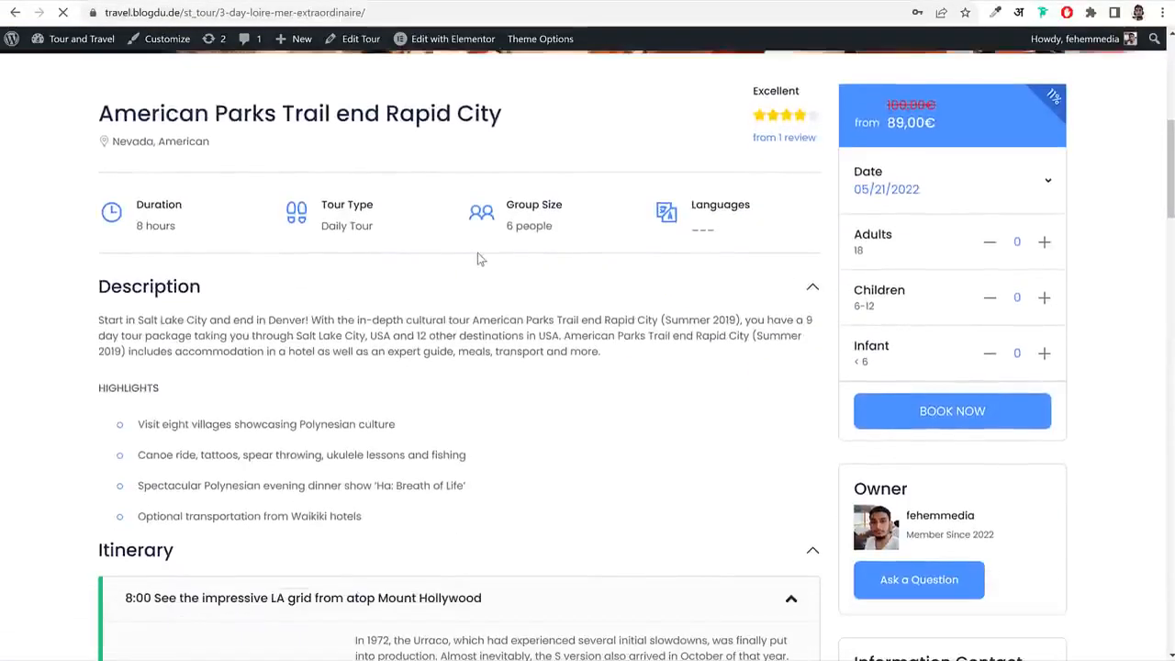
left_click_drag(207, 141, 100, 141)
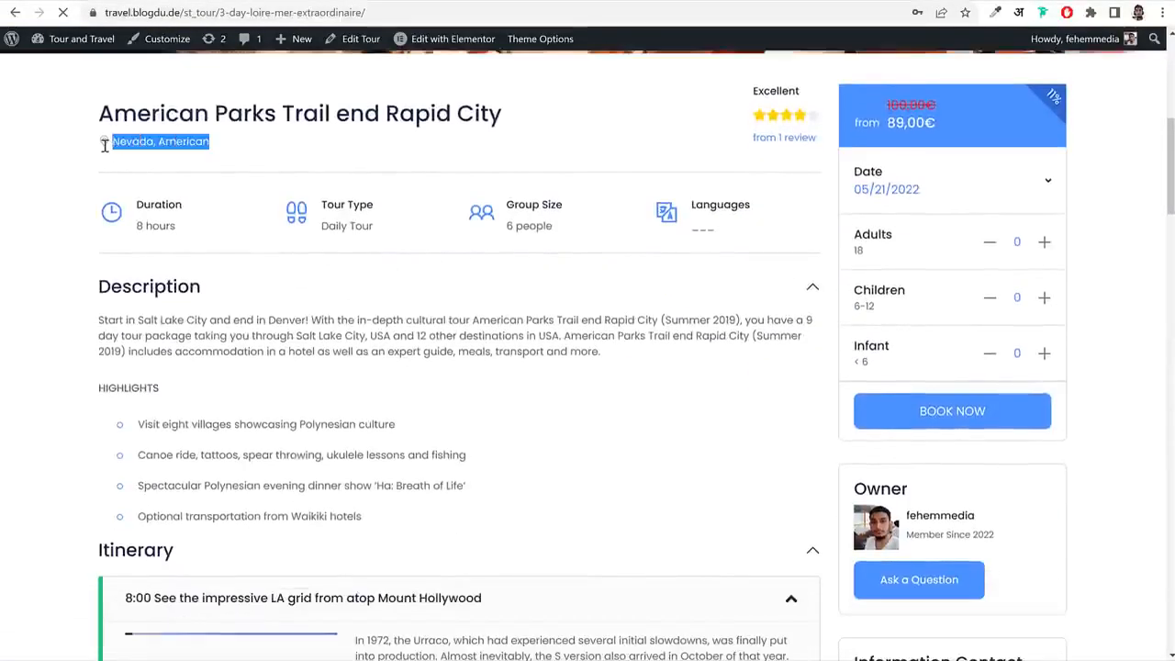
left_click(155, 228)
left_click_drag(151, 208, 131, 231)
left_click(184, 225)
left_click(170, 236)
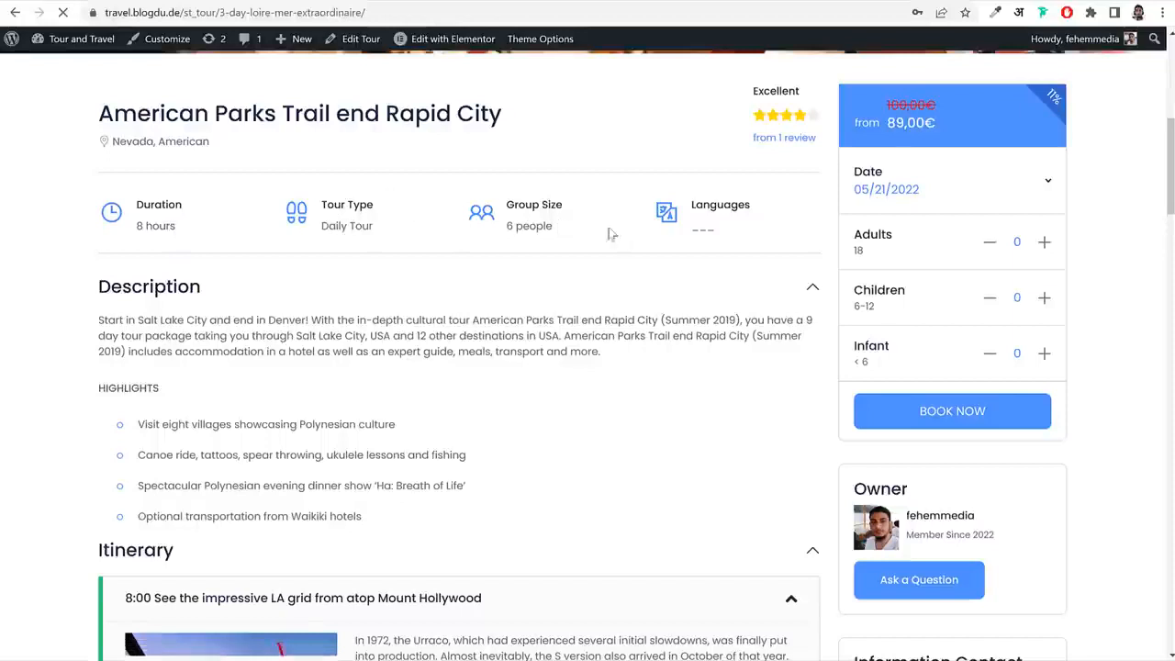
scroll(707, 246, "down", 2)
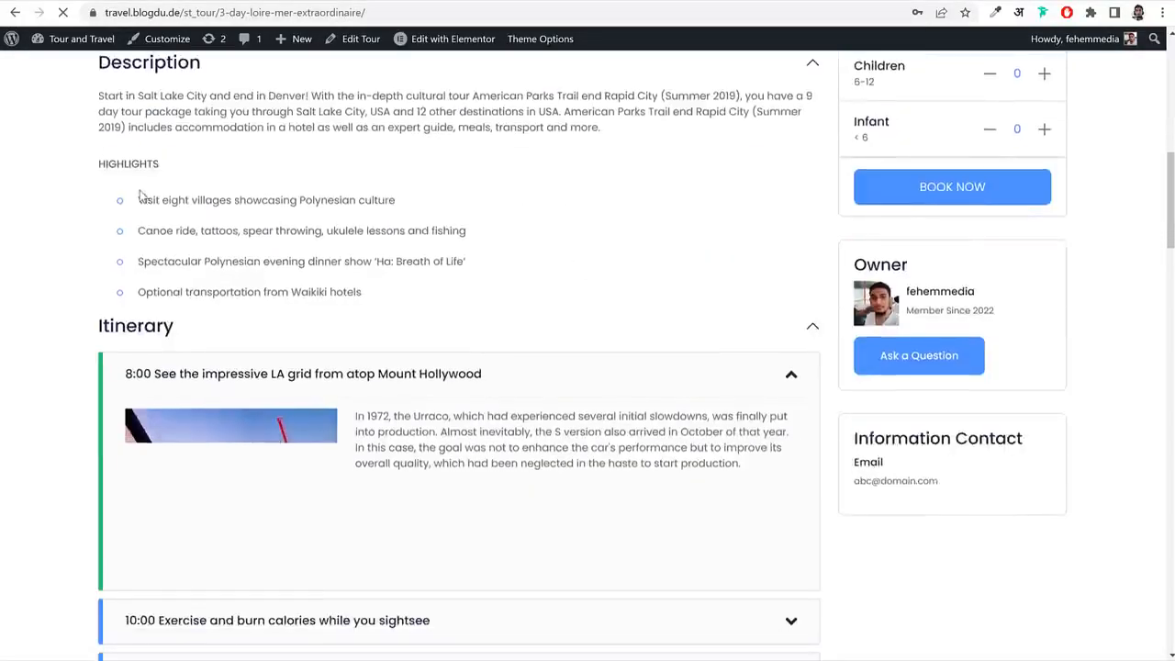
left_click_drag(138, 194, 441, 315)
left_click(445, 310)
scroll(341, 291, "down", 2)
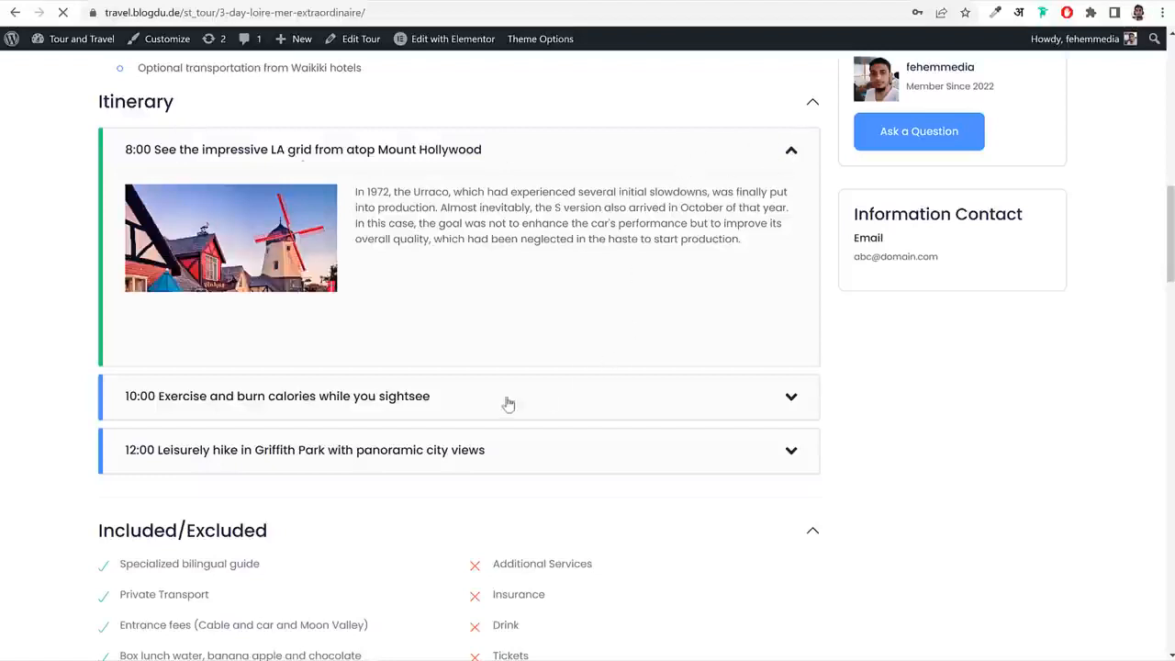
scroll(959, 308, "down", 3)
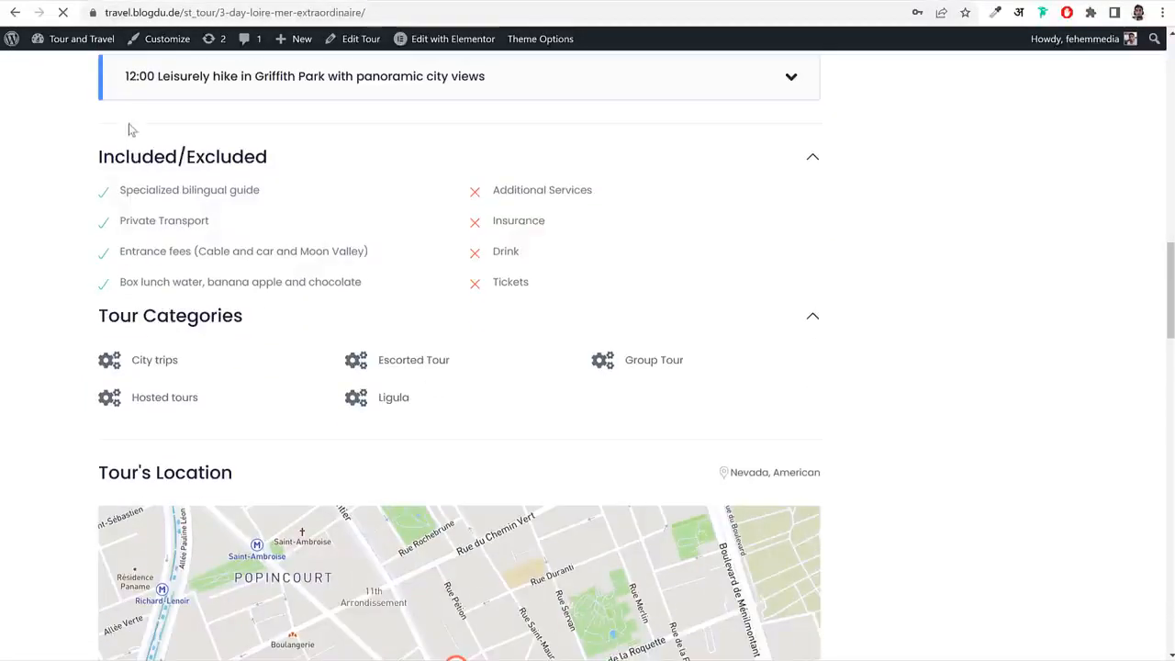
Toggle the Included/Excluded section, expand two FAQ answers, and scroll back up.
left_click_drag(103, 154, 295, 168)
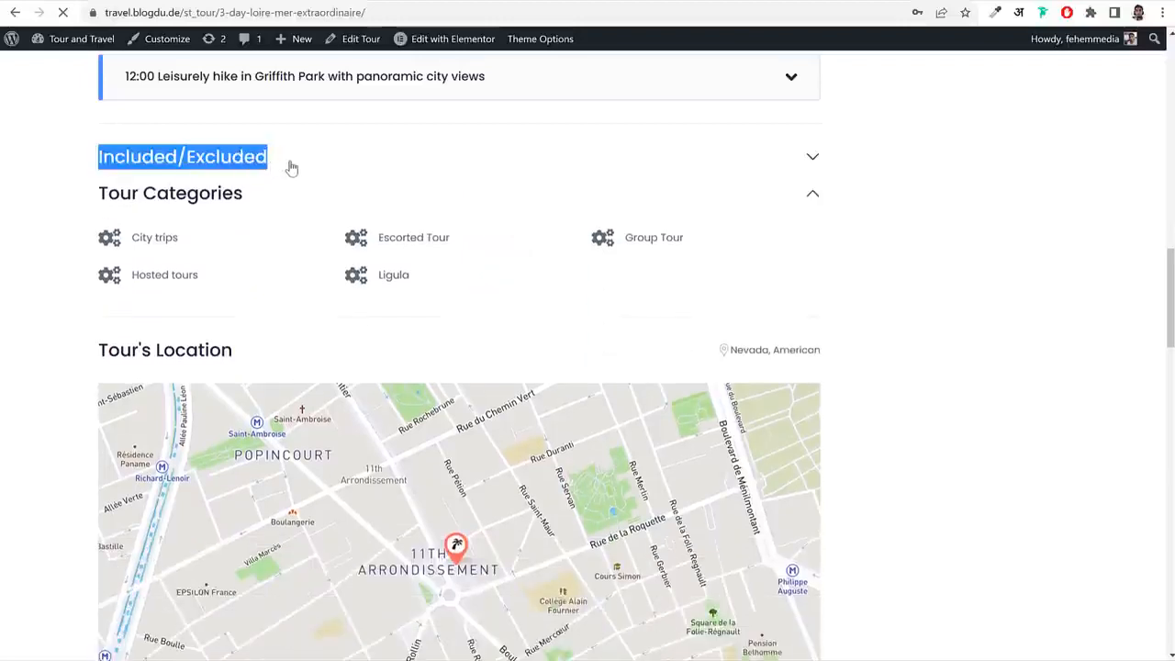
left_click(290, 165)
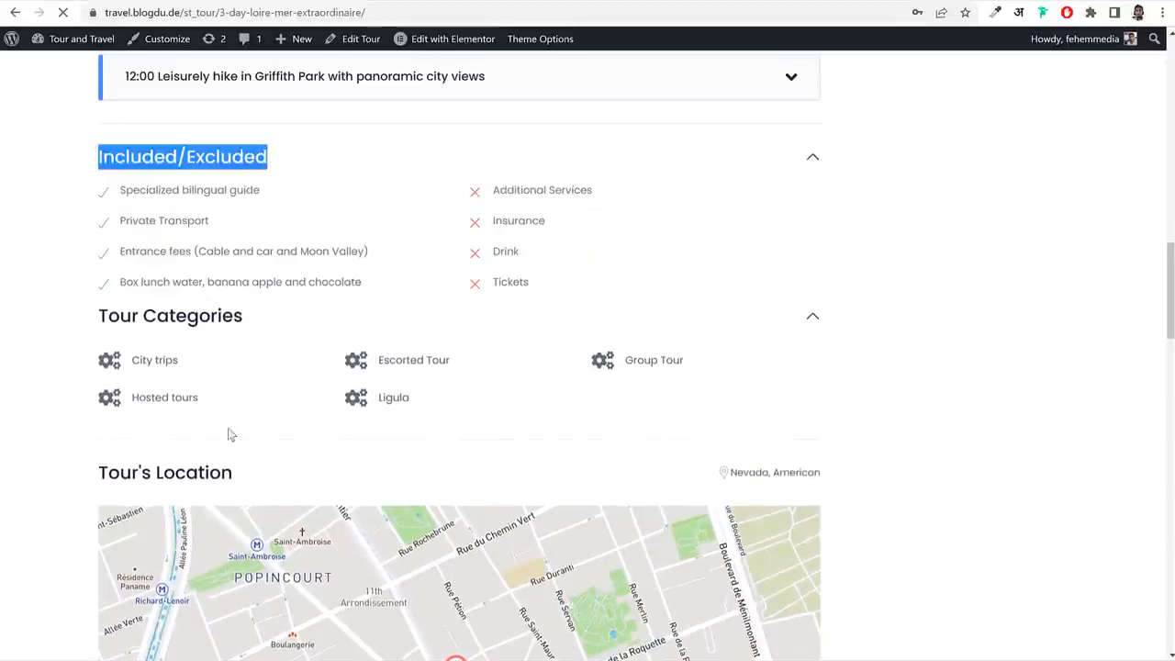
scroll(231, 434, "down", 3)
scroll(944, 412, "down", 2)
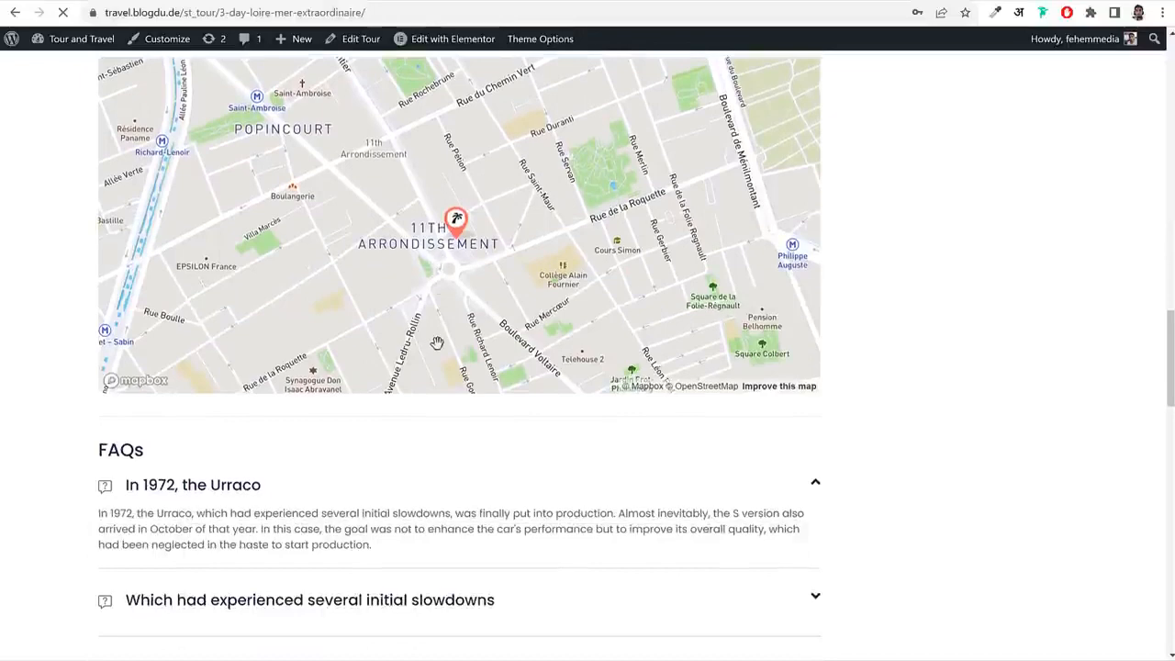
scroll(437, 342, "down", 1)
scroll(73, 459, "down", 3)
left_click(166, 305)
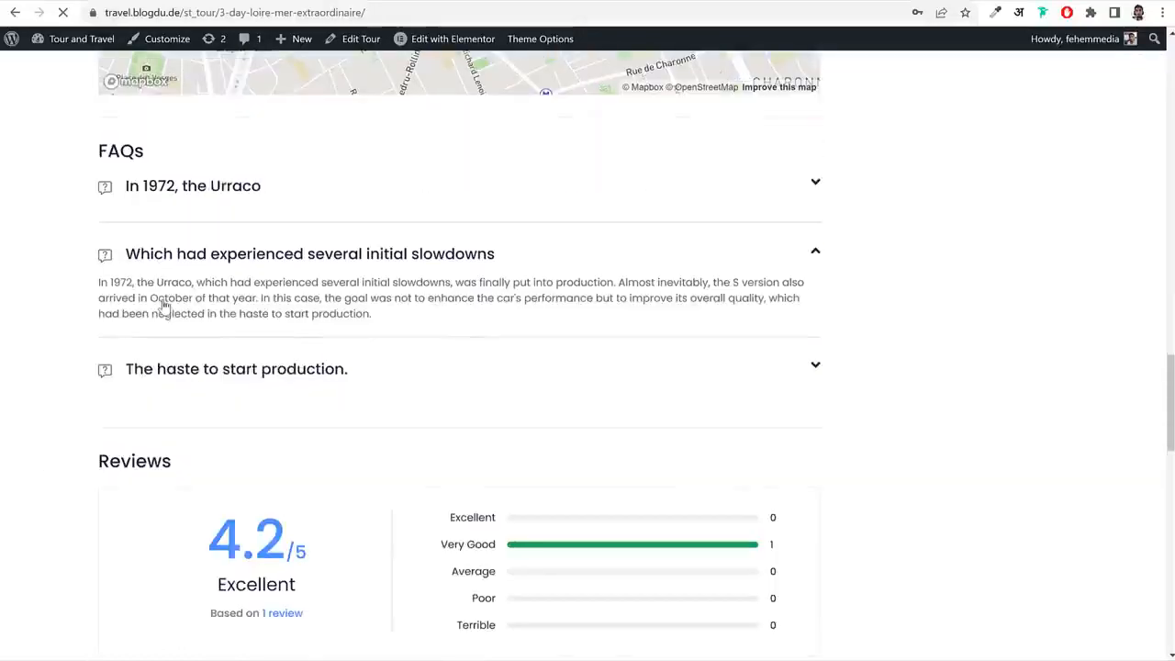
left_click(163, 372)
scroll(835, 424, "down", 3)
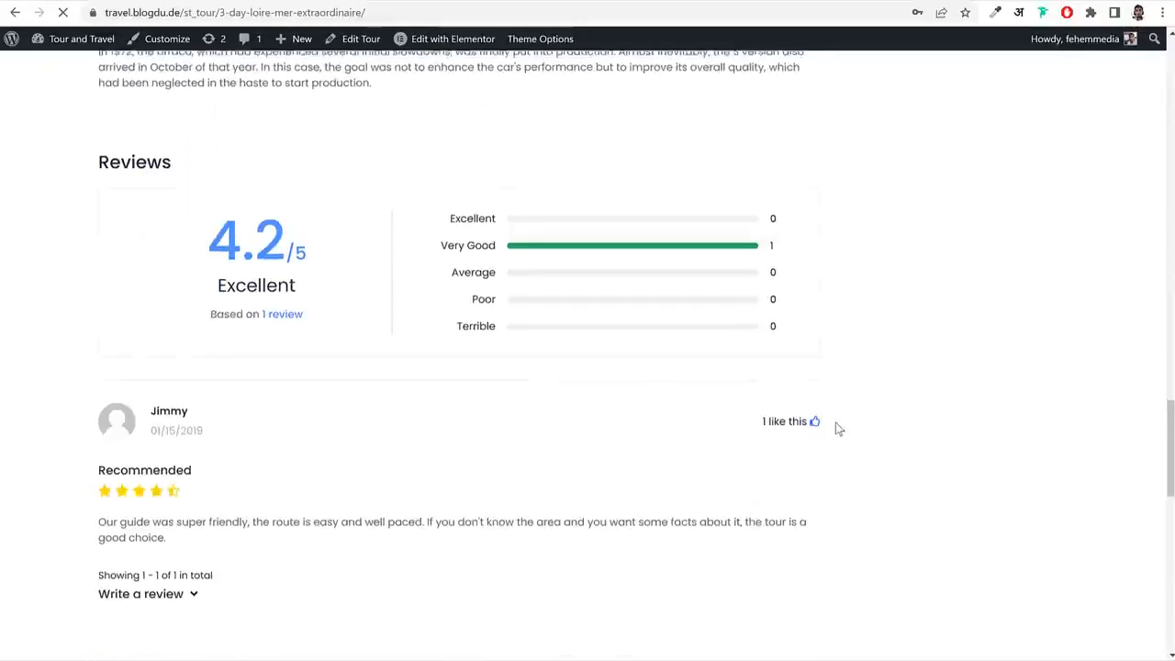
scroll(835, 422, "up", 15)
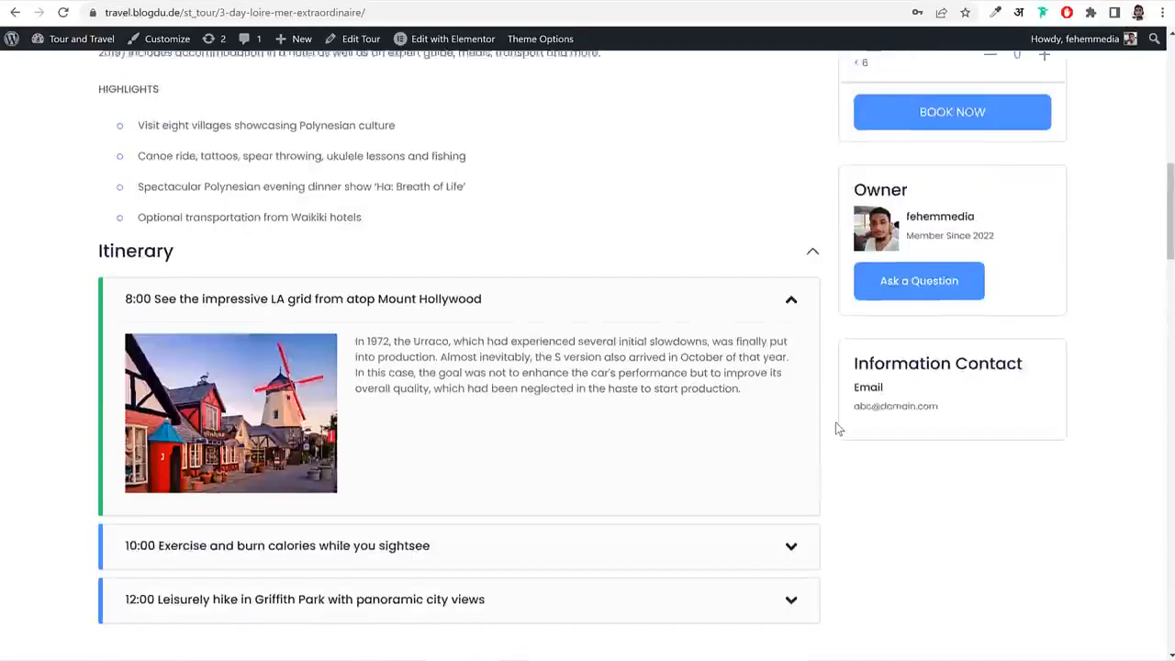
scroll(835, 422, "up", 4)
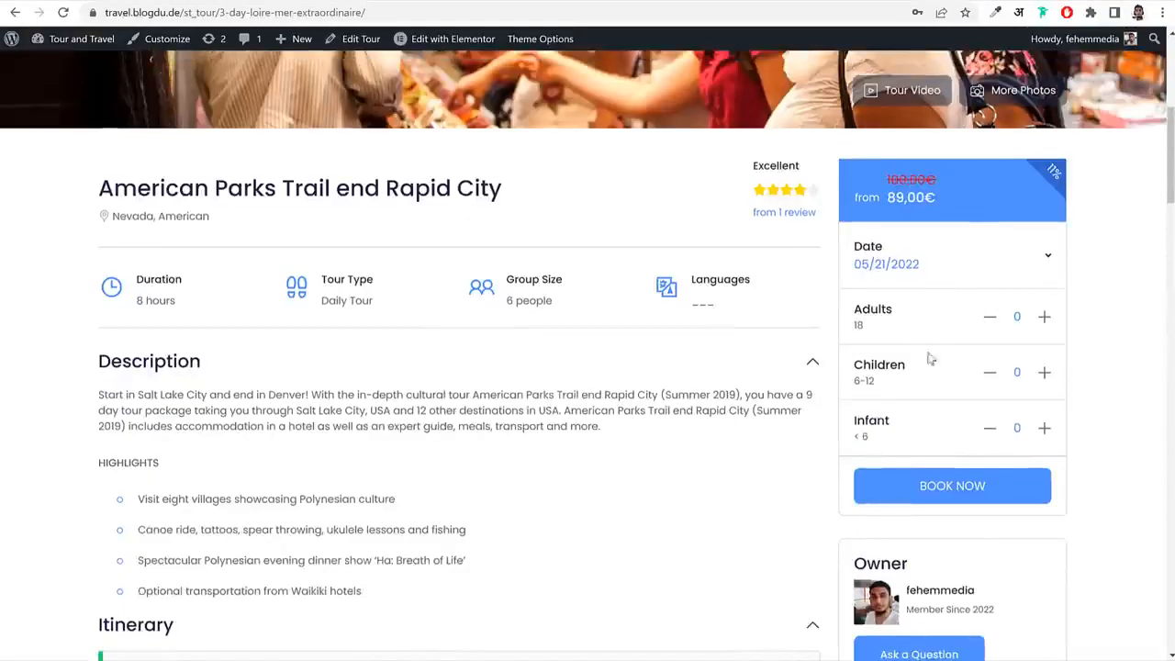
scroll(1090, 428, "up", 5)
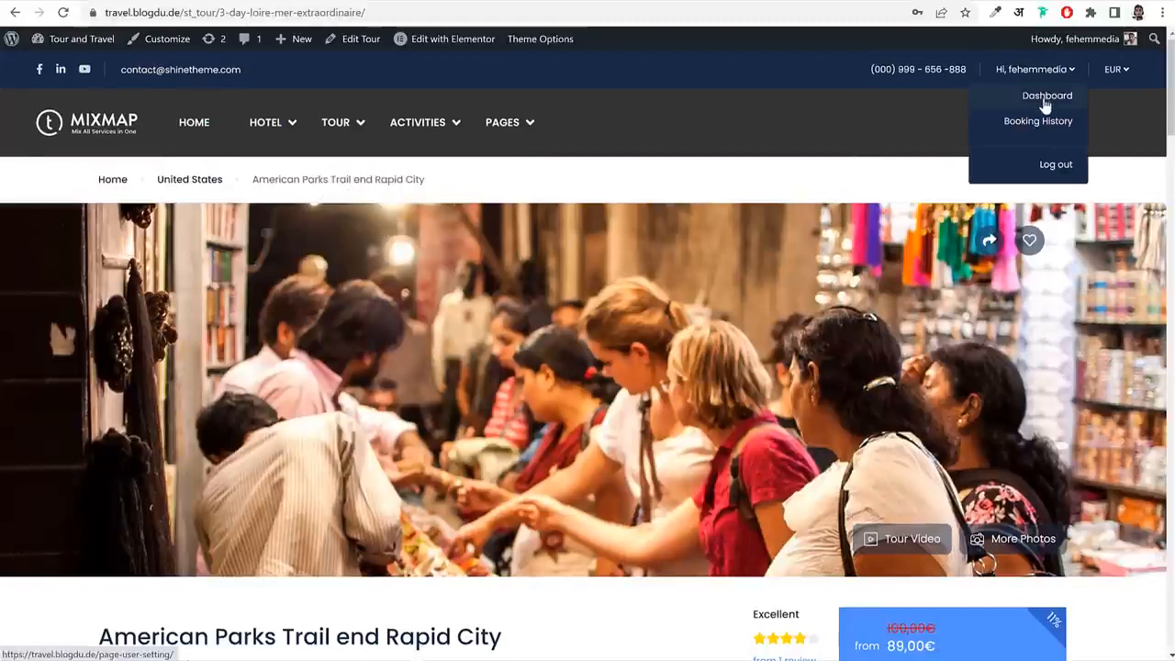
Open the user dashboard and expand the Hotel submenu in its sidebar.
left_click(1047, 95)
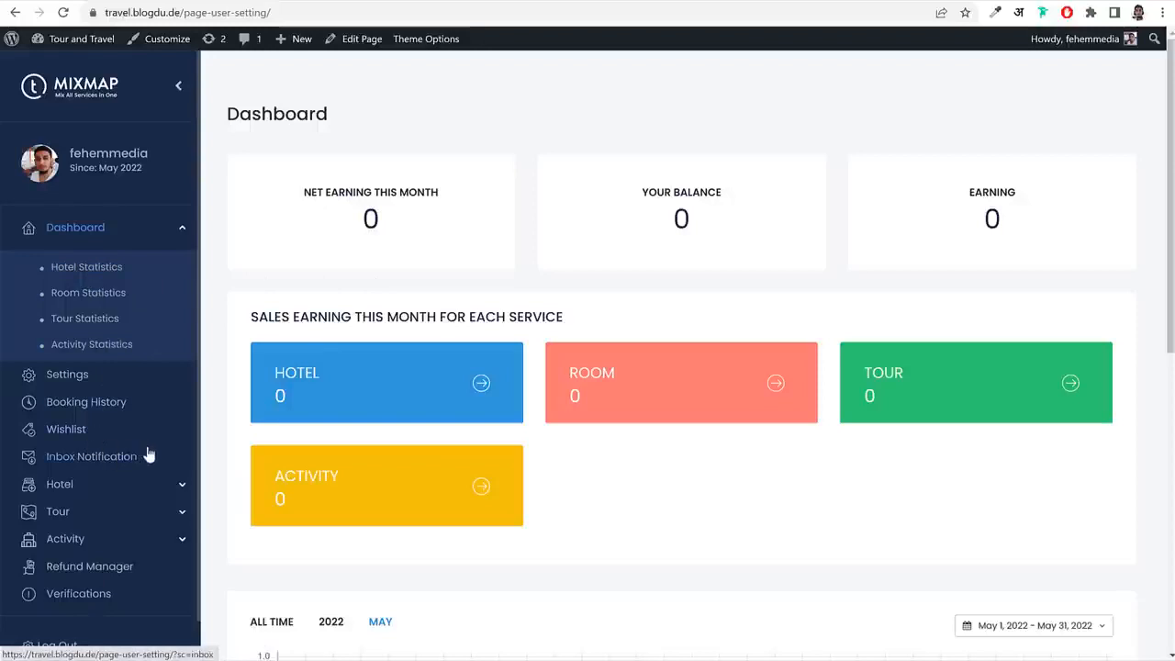
left_click(104, 493)
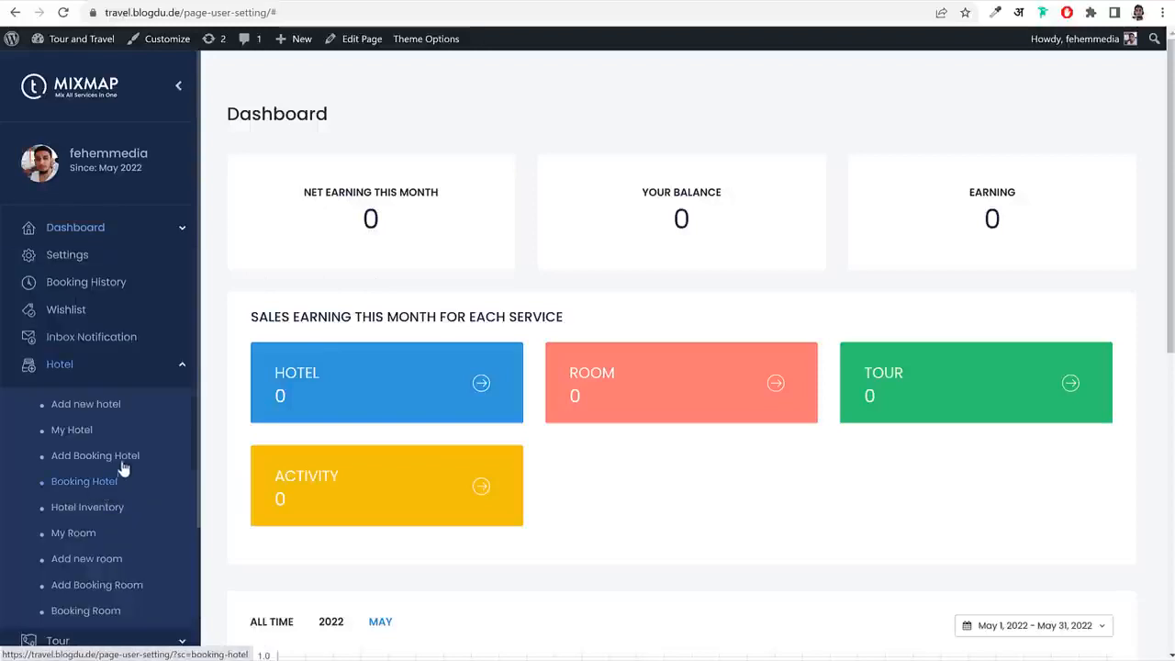
Scroll through the Add new hotel form to its three layout options, then open Hotel Inventory.
left_click(77, 408)
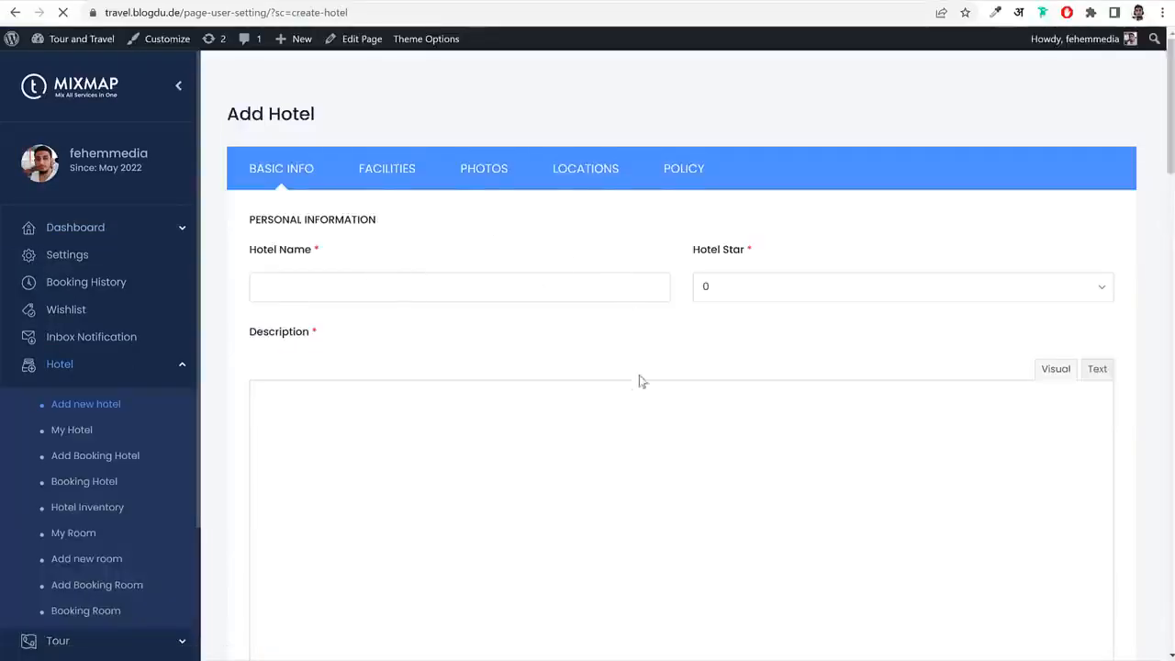
scroll(642, 395, "down", 3)
scroll(647, 411, "down", 15)
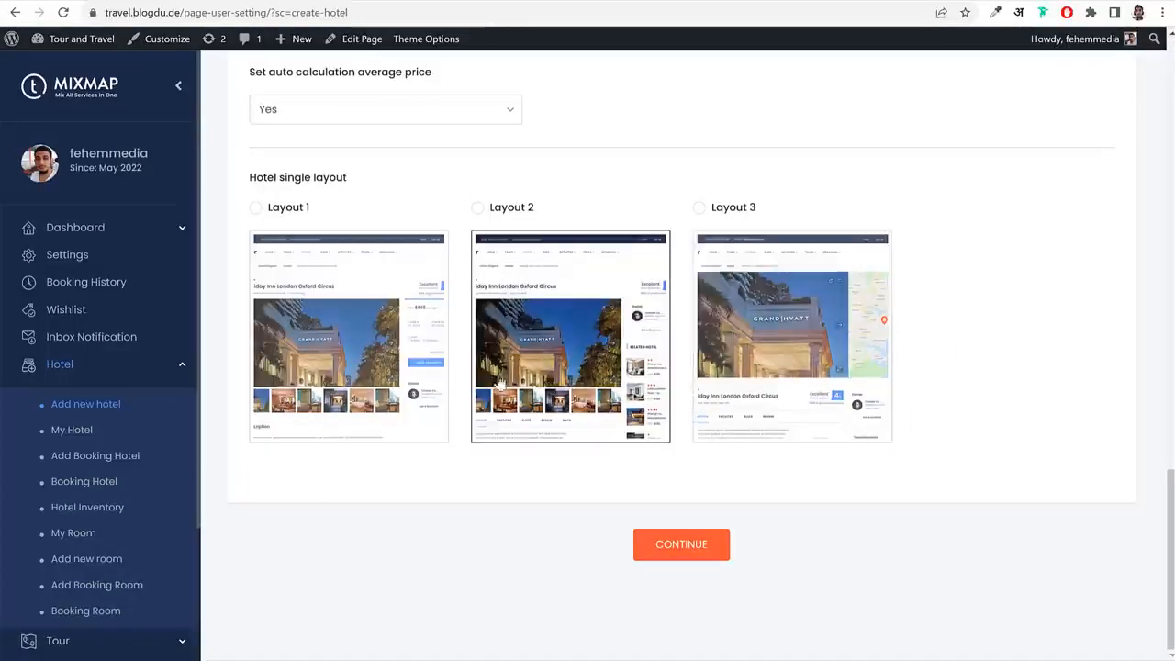
scroll(991, 413, "up", 20)
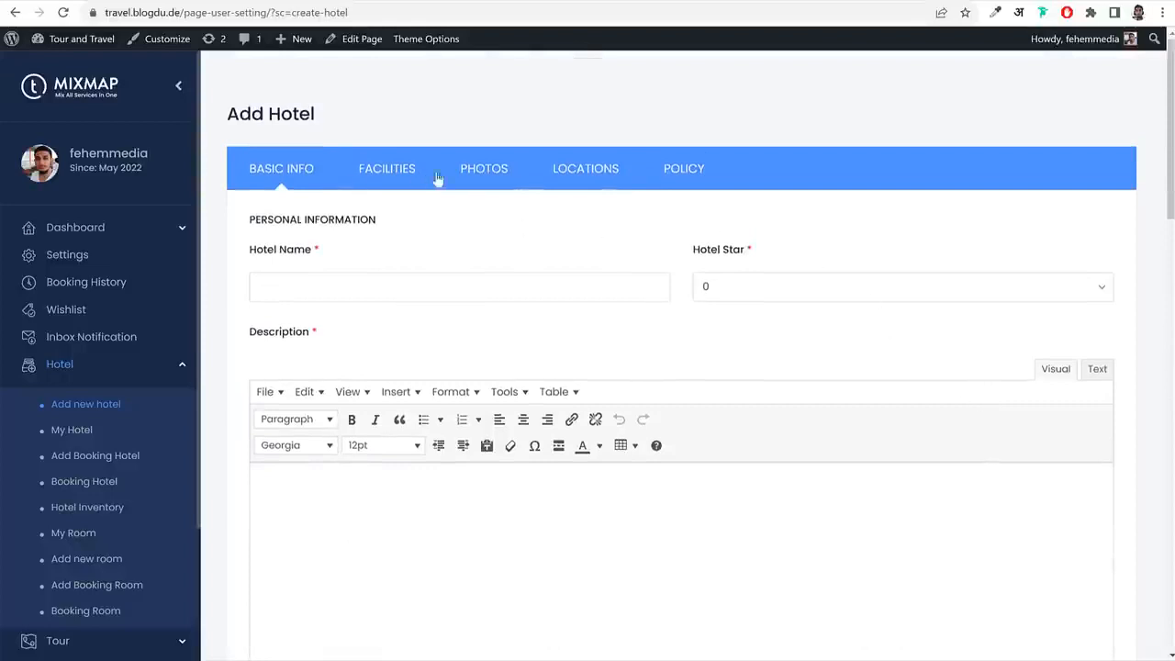
scroll(894, 299, "down", 20)
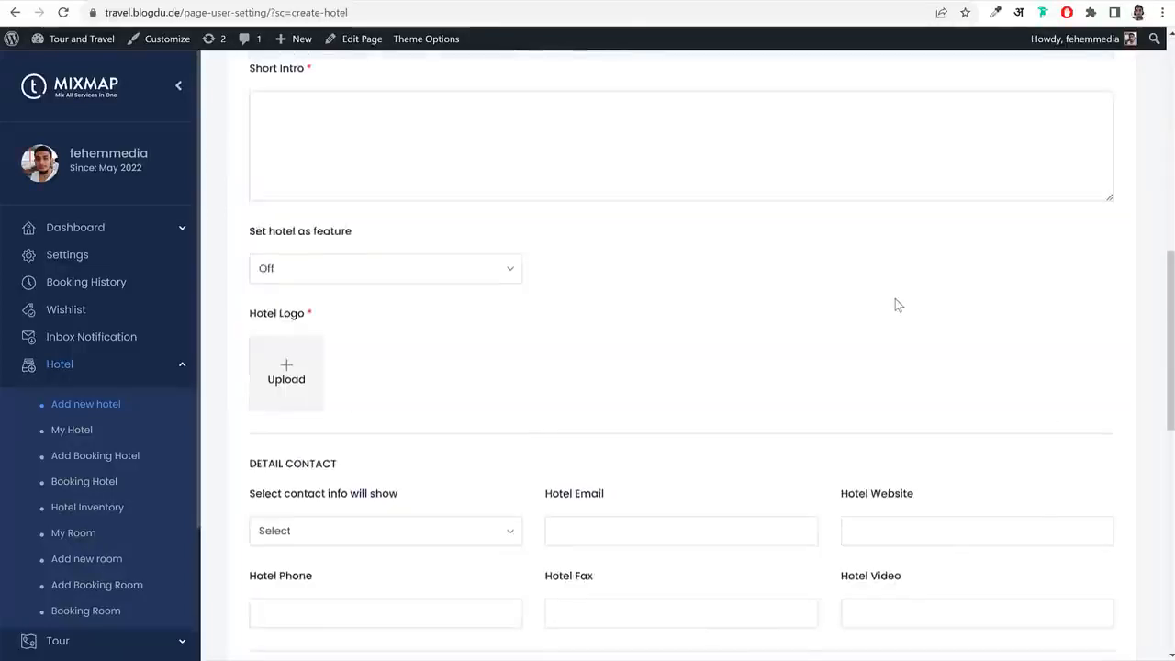
scroll(176, 472, "down", 1)
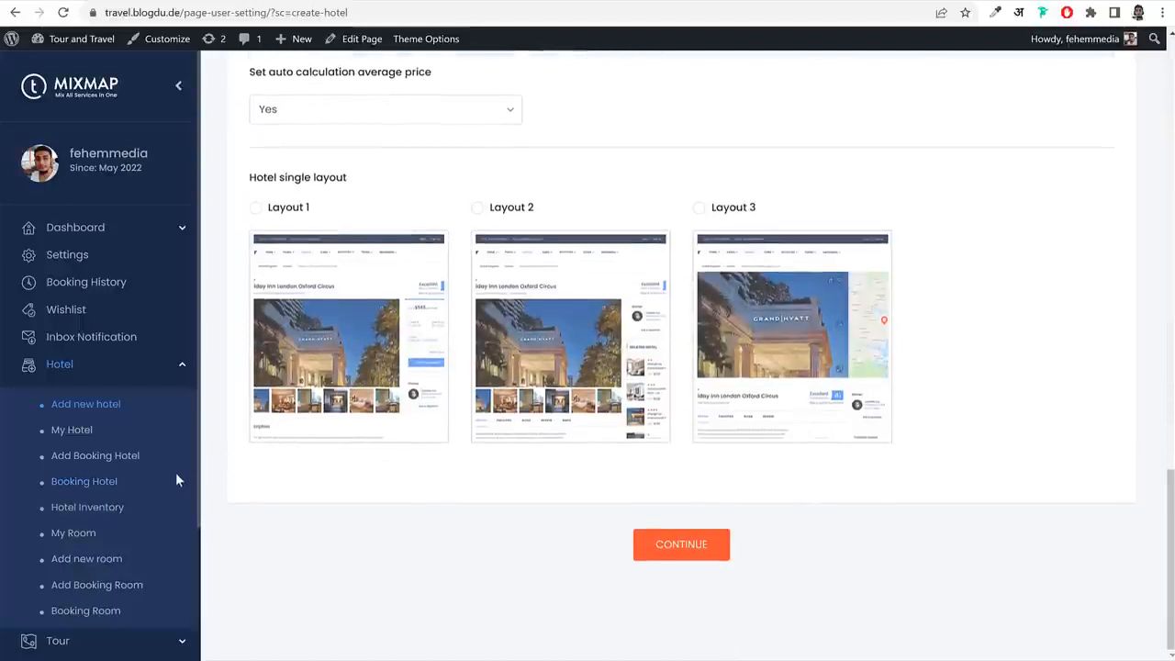
left_click(88, 506)
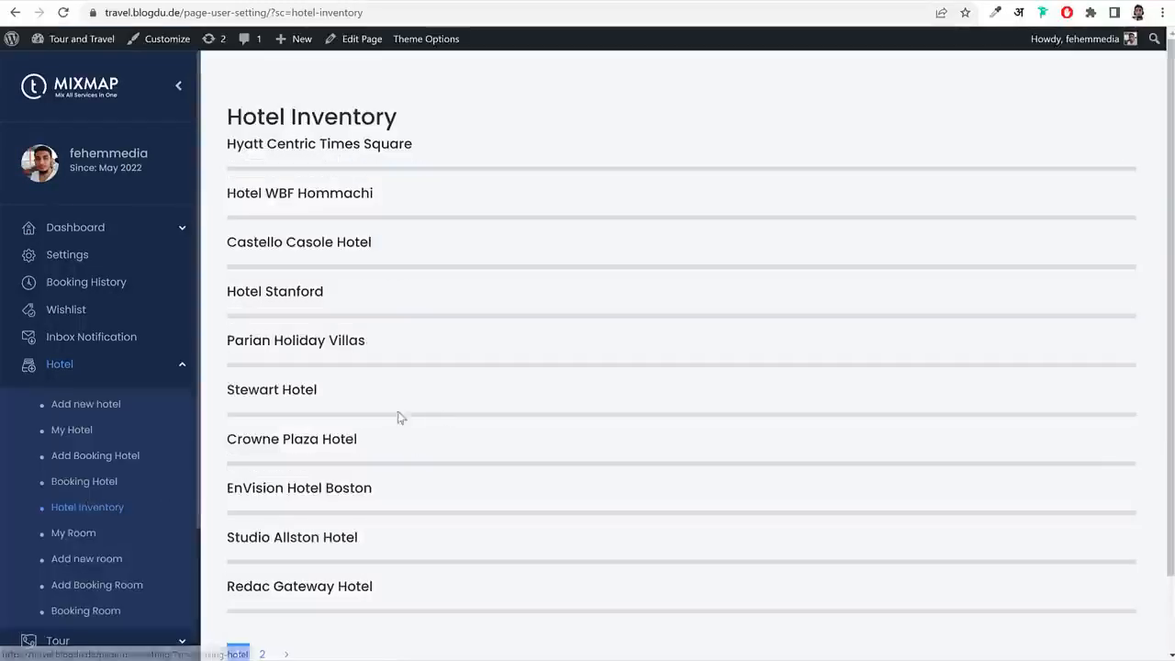
Check rooms left and nightly prices in each hotel's inventory calendar, then open Inbox Notification.
scroll(112, 546, "down", 1)
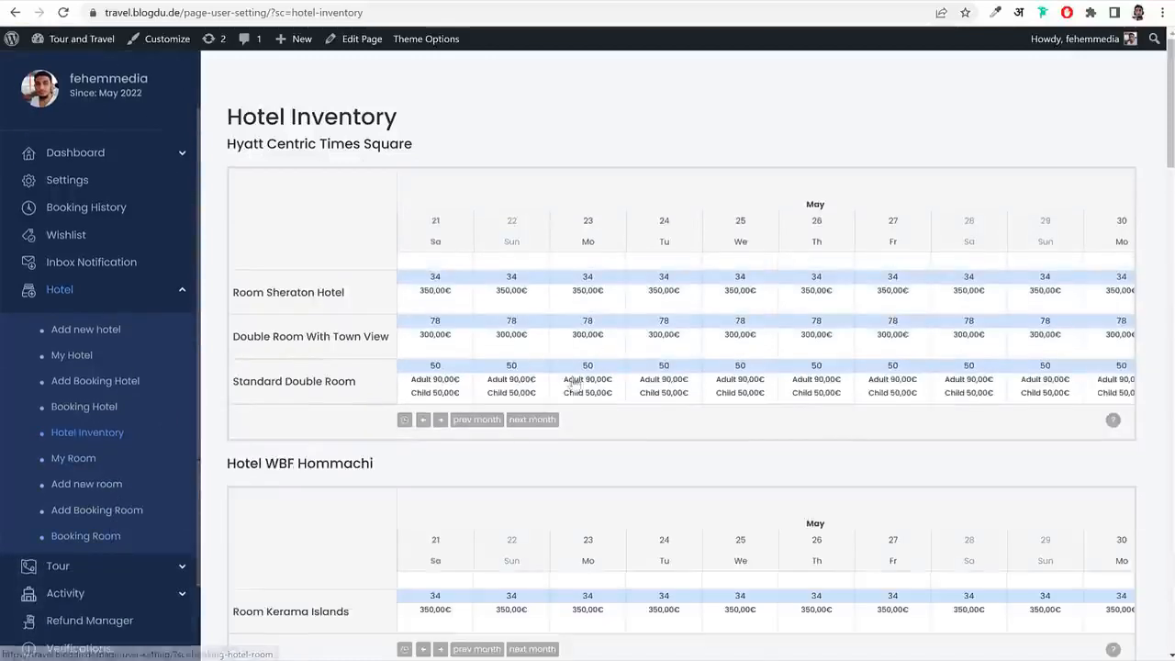
mouse_move(509, 380)
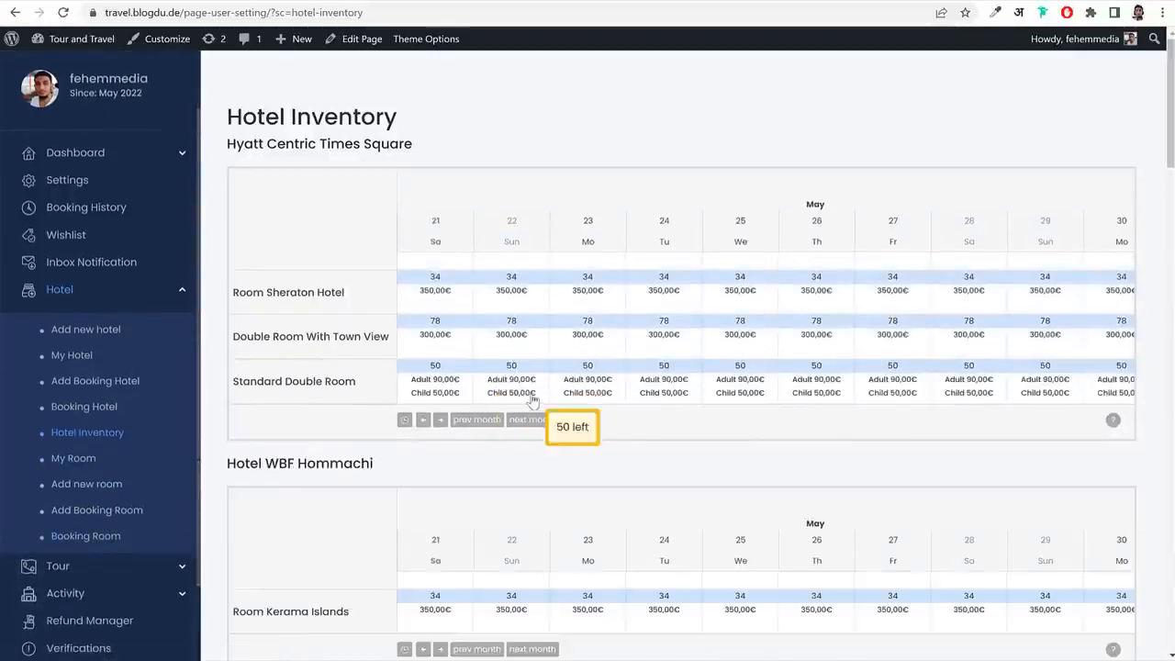
mouse_move(503, 286)
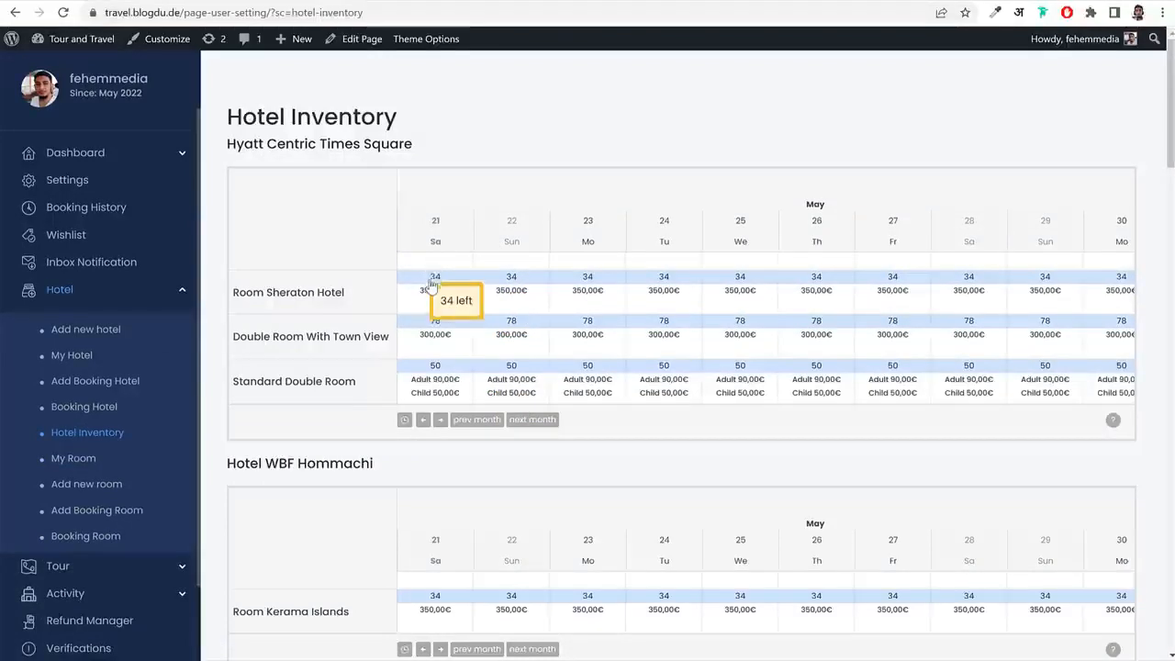
mouse_move(433, 286)
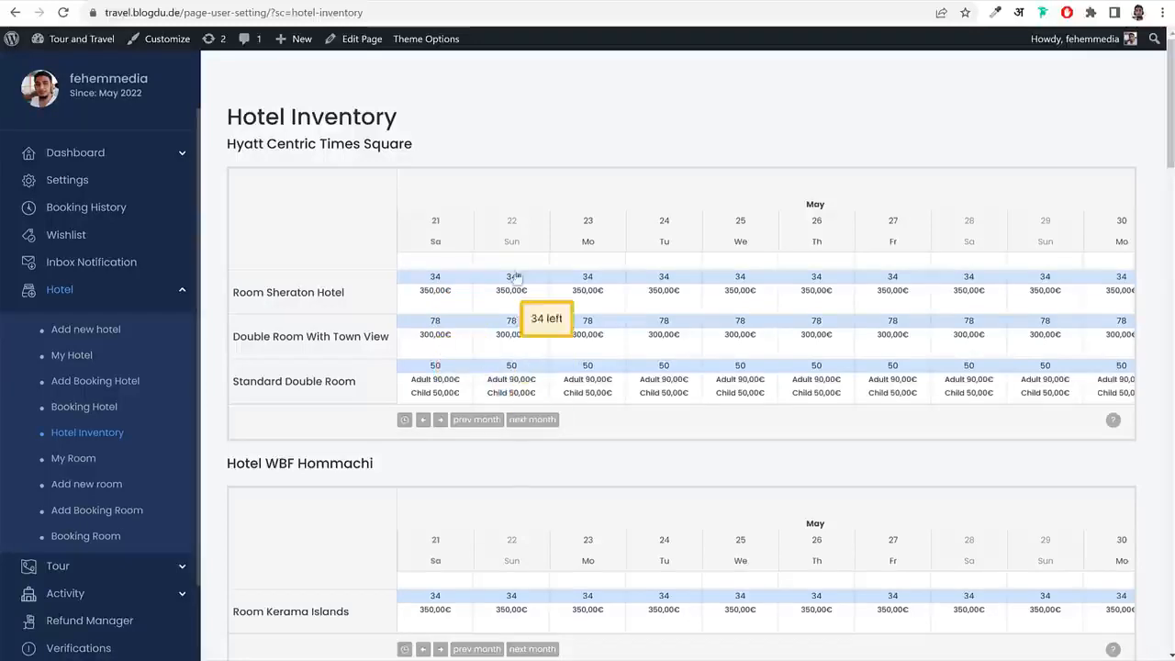
scroll(1132, 437, "down", 5)
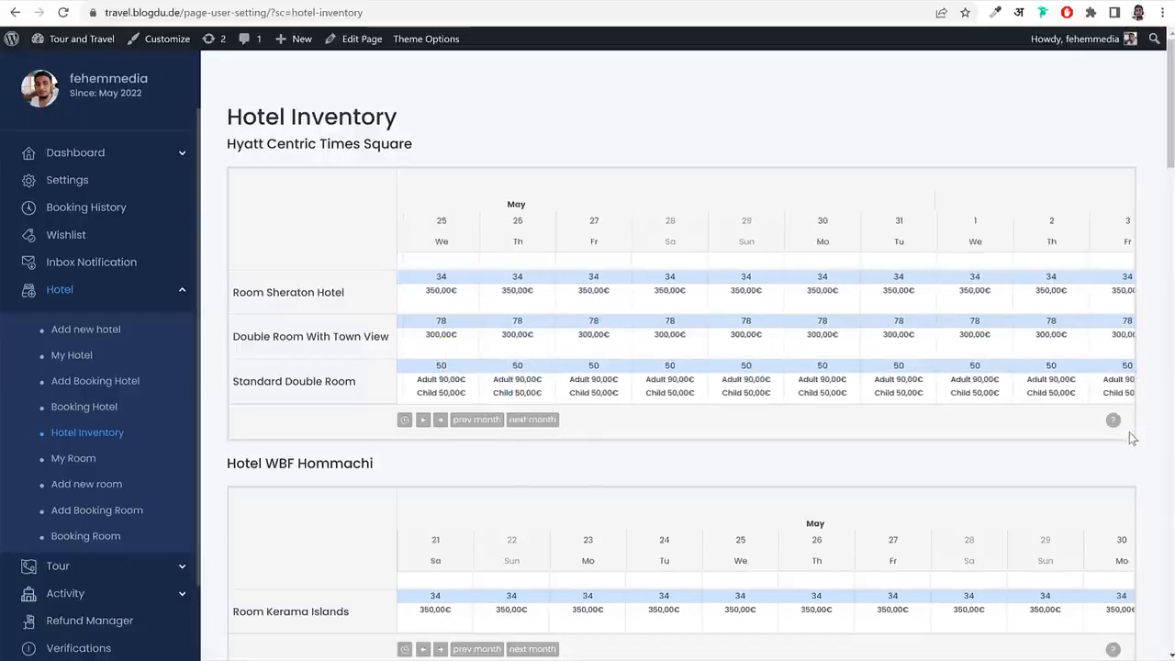
scroll(1147, 444, "down", 20)
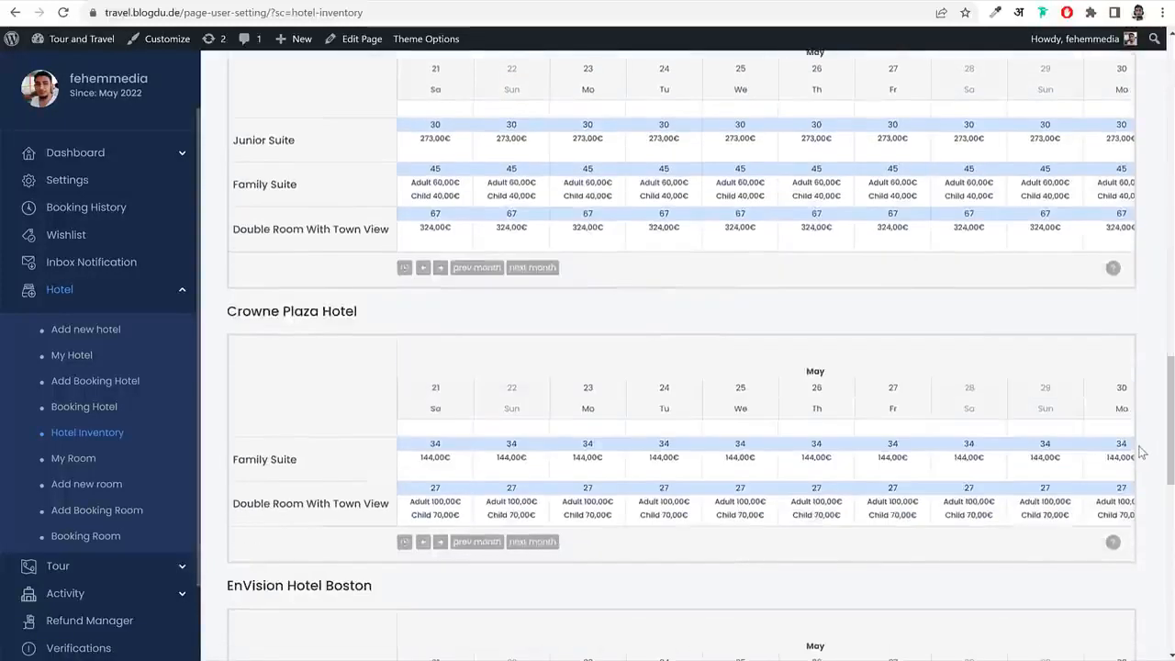
scroll(1142, 451, "down", 5)
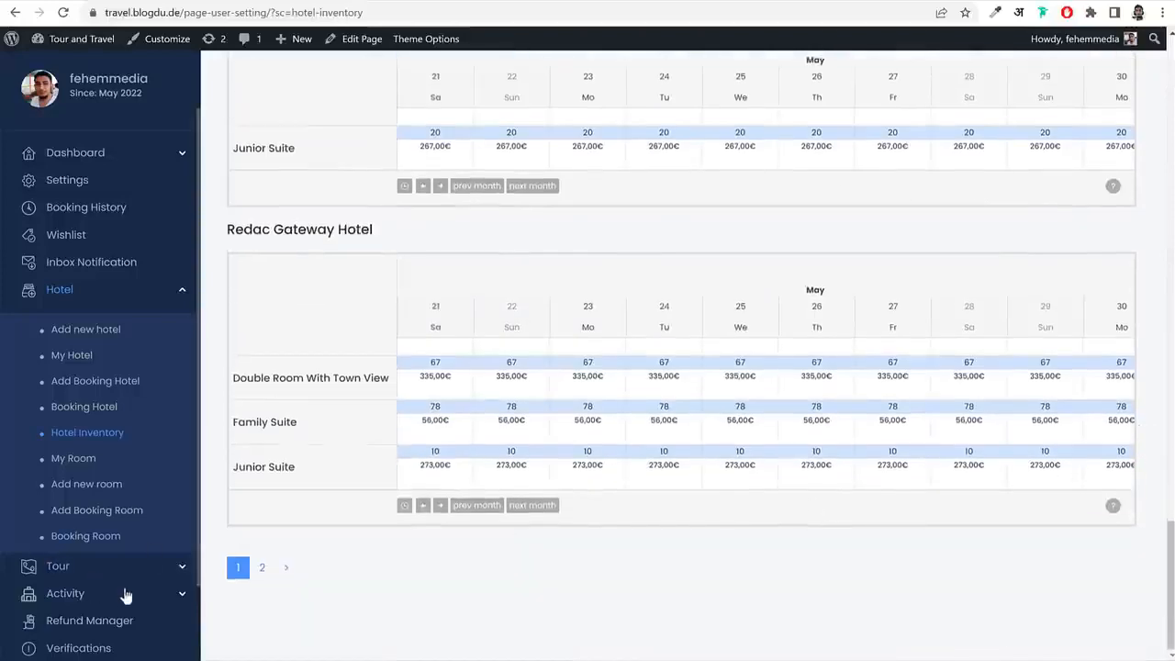
scroll(560, 594, "up", 15)
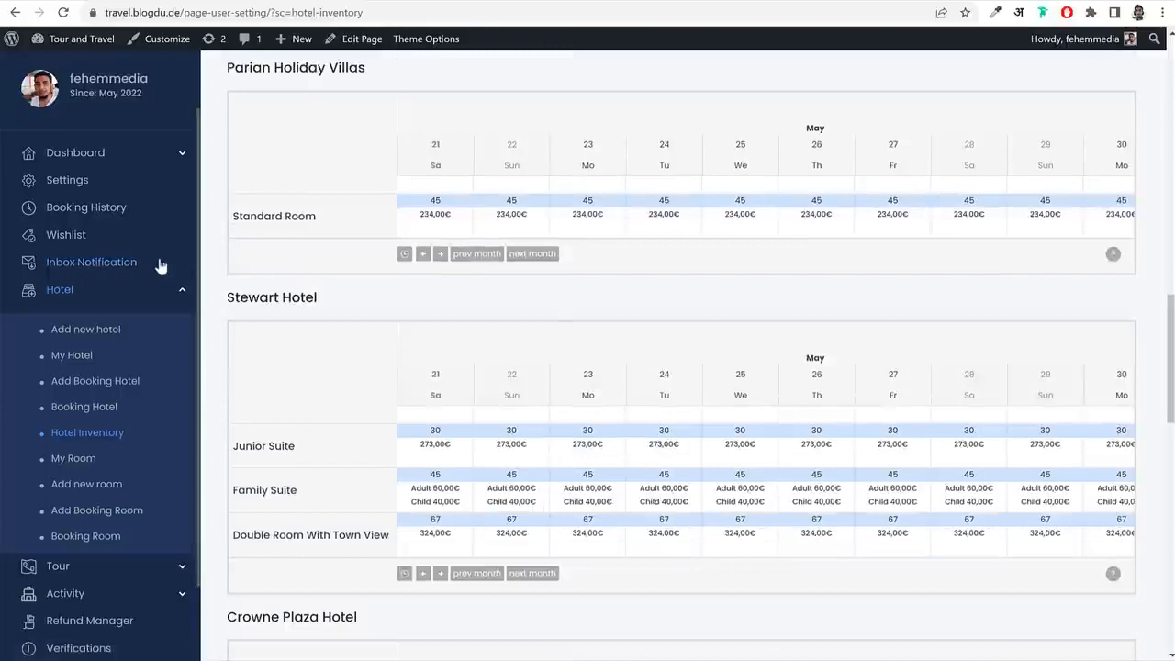
left_click(105, 262)
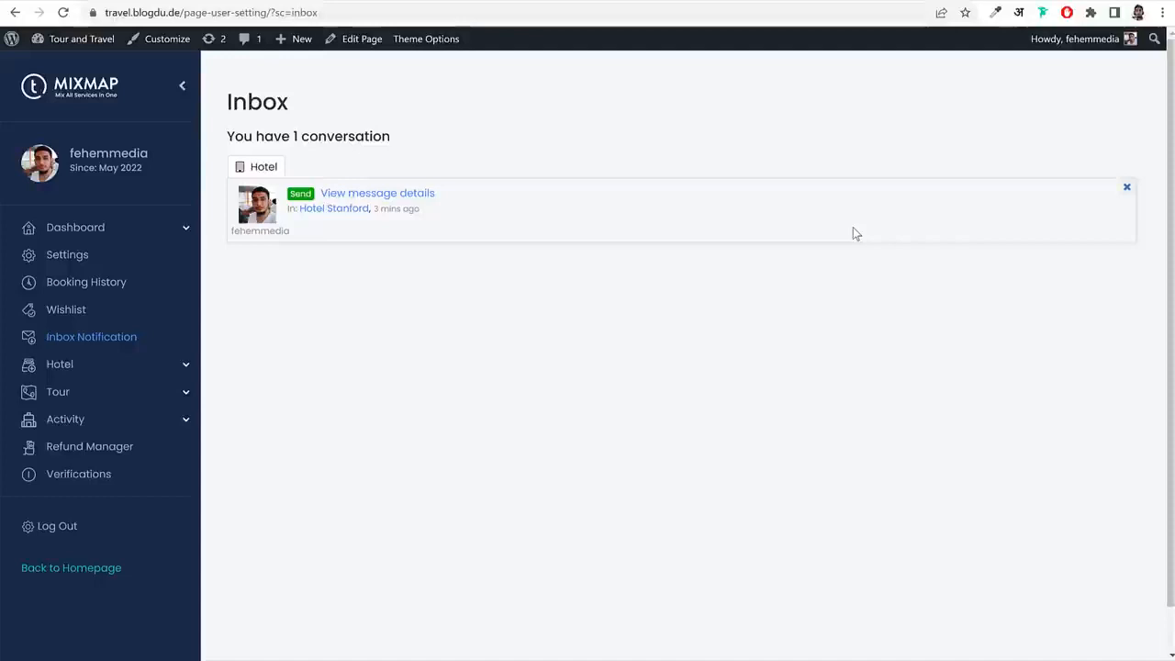
Return to the homepage via the MIXMAP logo after viewing the Hotel Stanford conversation.
left_click(95, 99)
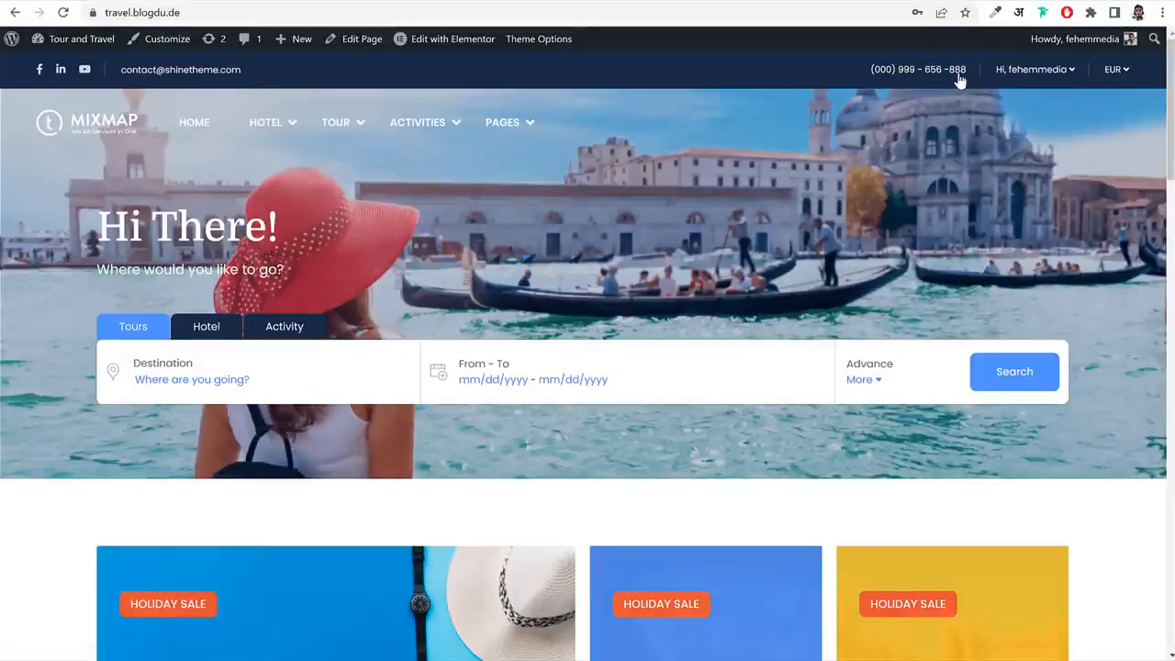
mouse_move(1124, 75)
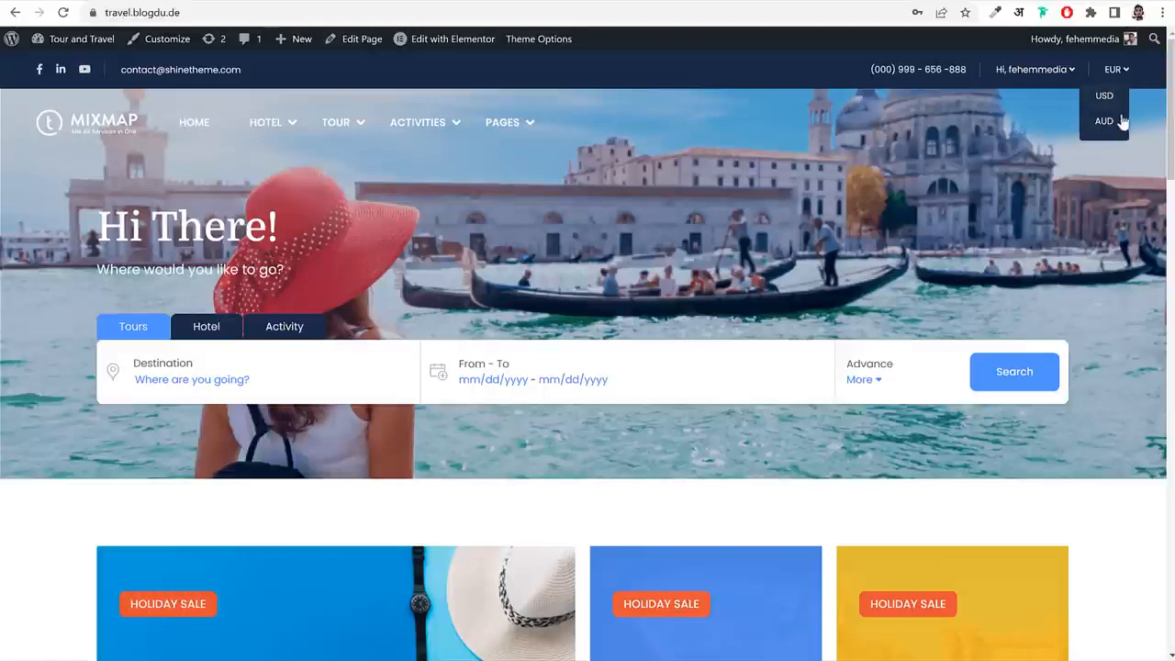
left_click(867, 233)
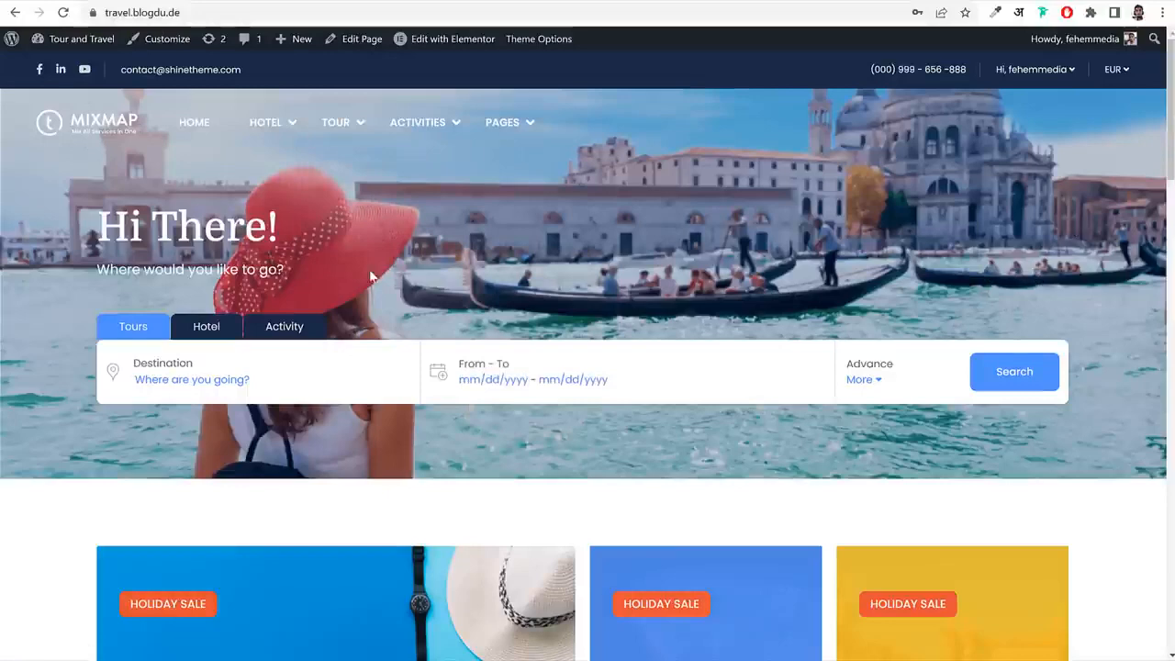
Cycle the homepage search form through Hotel, Activity and Tours twice.
left_click(206, 330)
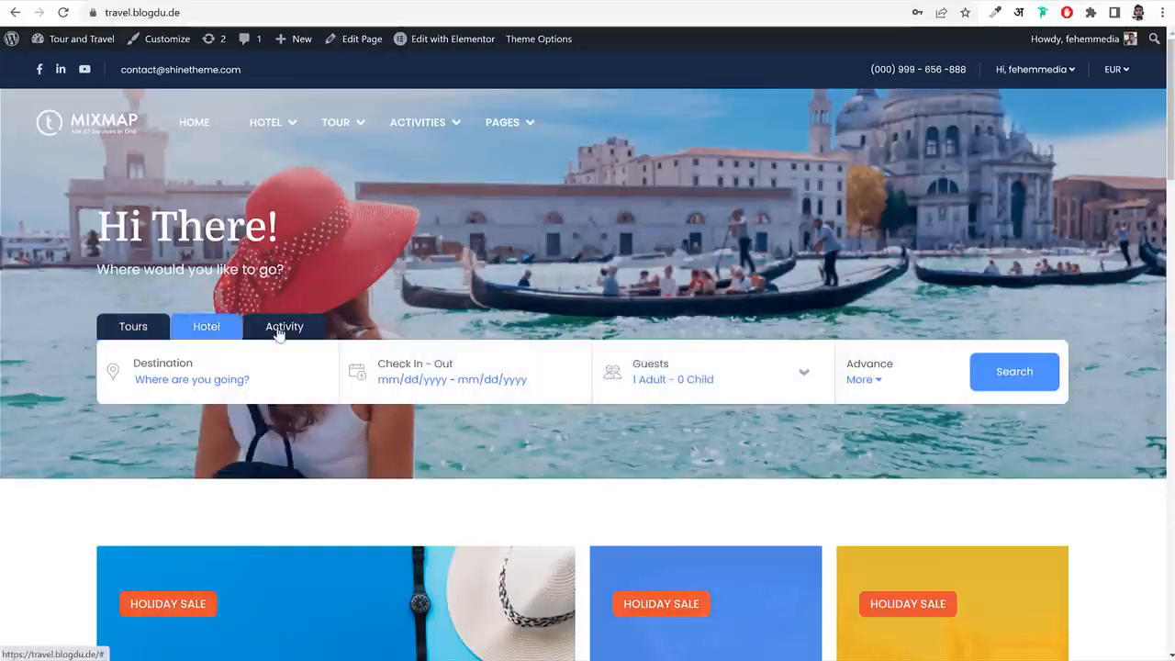
left_click(275, 328)
left_click(161, 336)
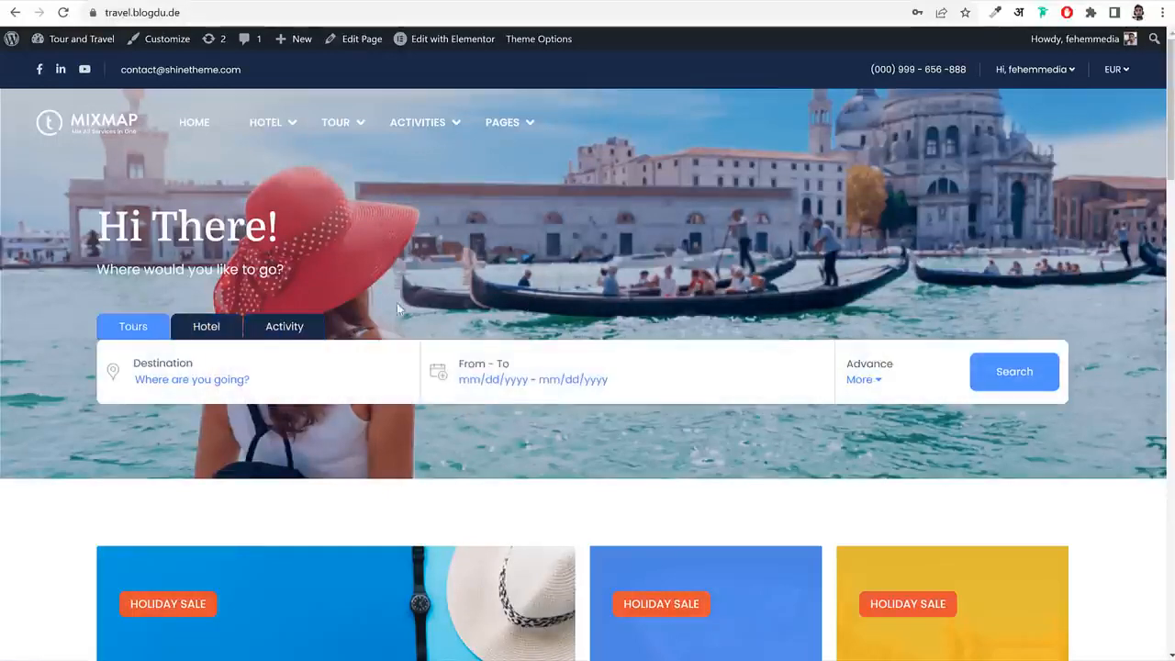
left_click(204, 330)
left_click(281, 328)
left_click(135, 327)
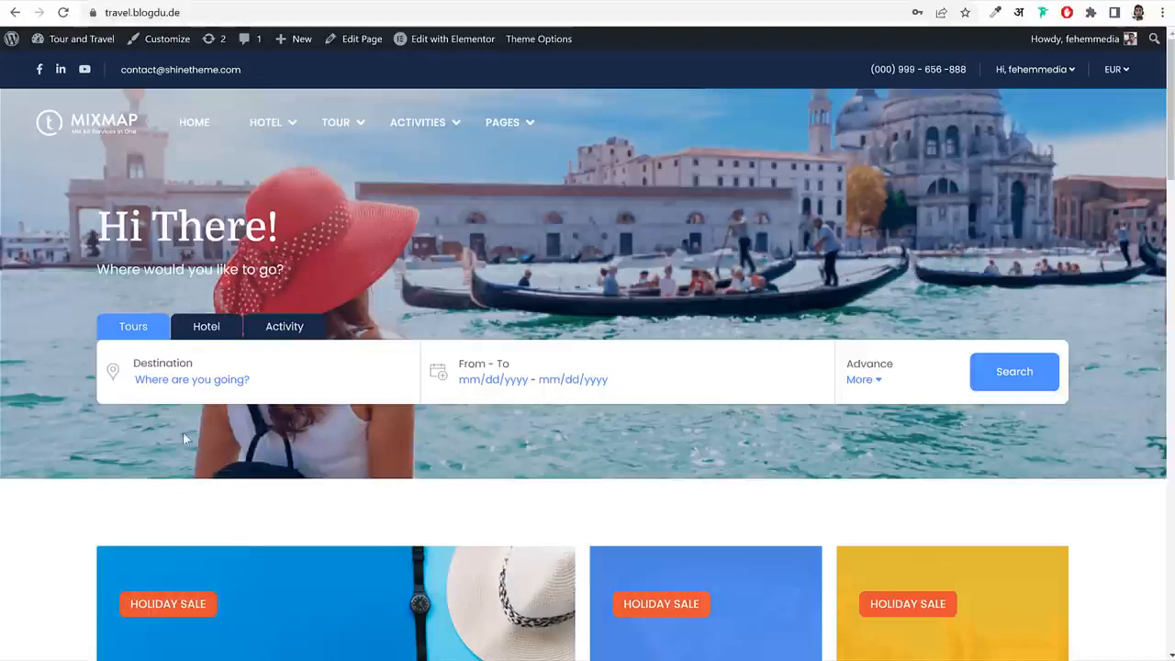
Choose Los Angeles, United States as the tour search destination.
left_click(266, 383)
scroll(225, 542, "down", 2)
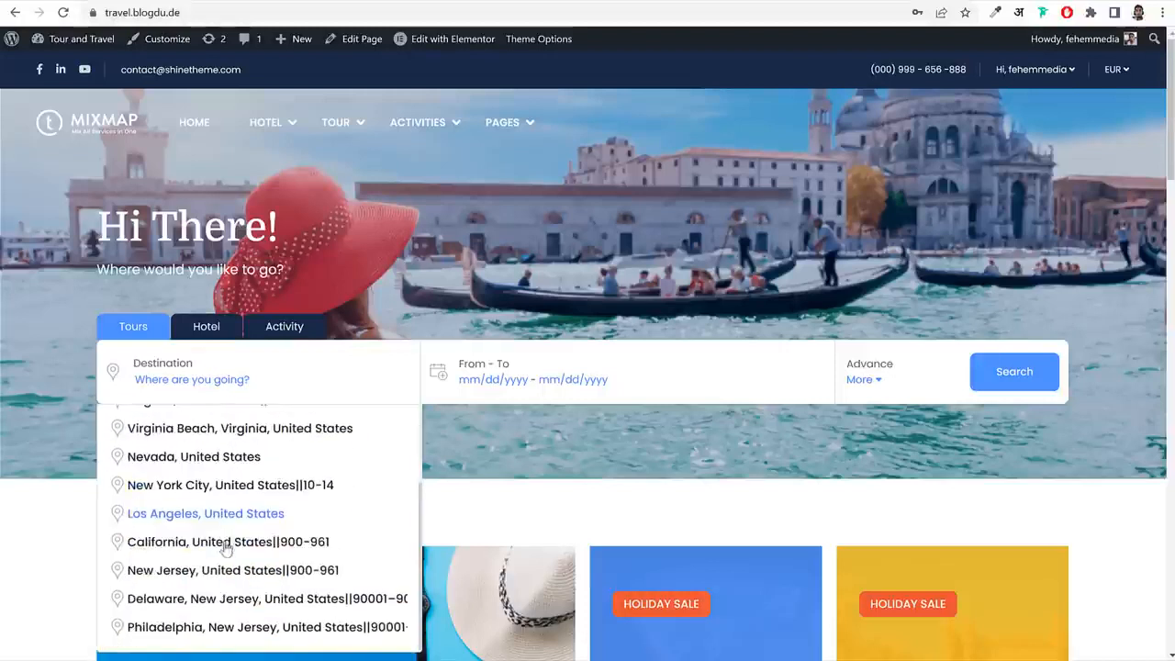
left_click(213, 513)
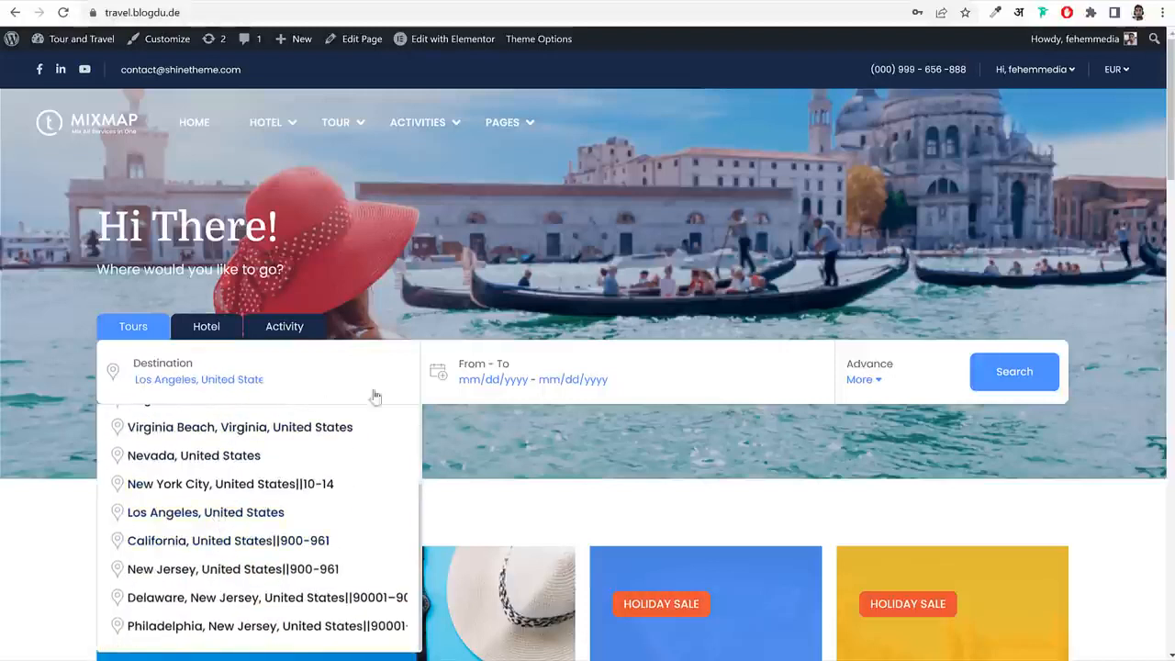
left_click(653, 381)
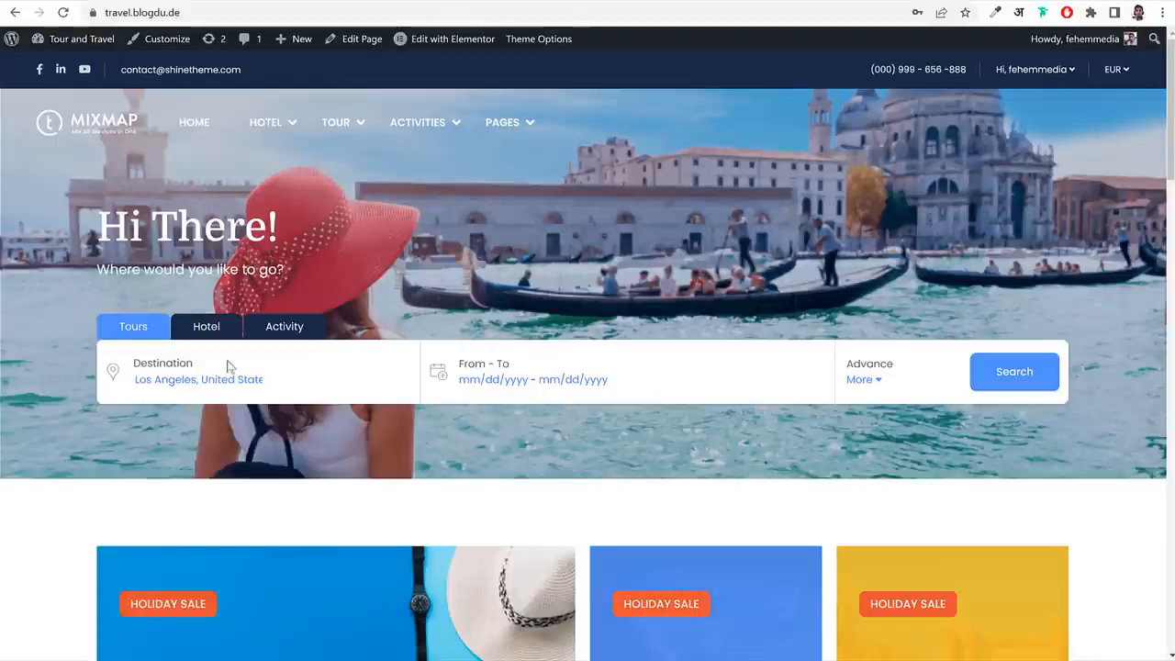
Show the More filters price options for tours, hotels and activities, ending on Tours.
left_click(870, 381)
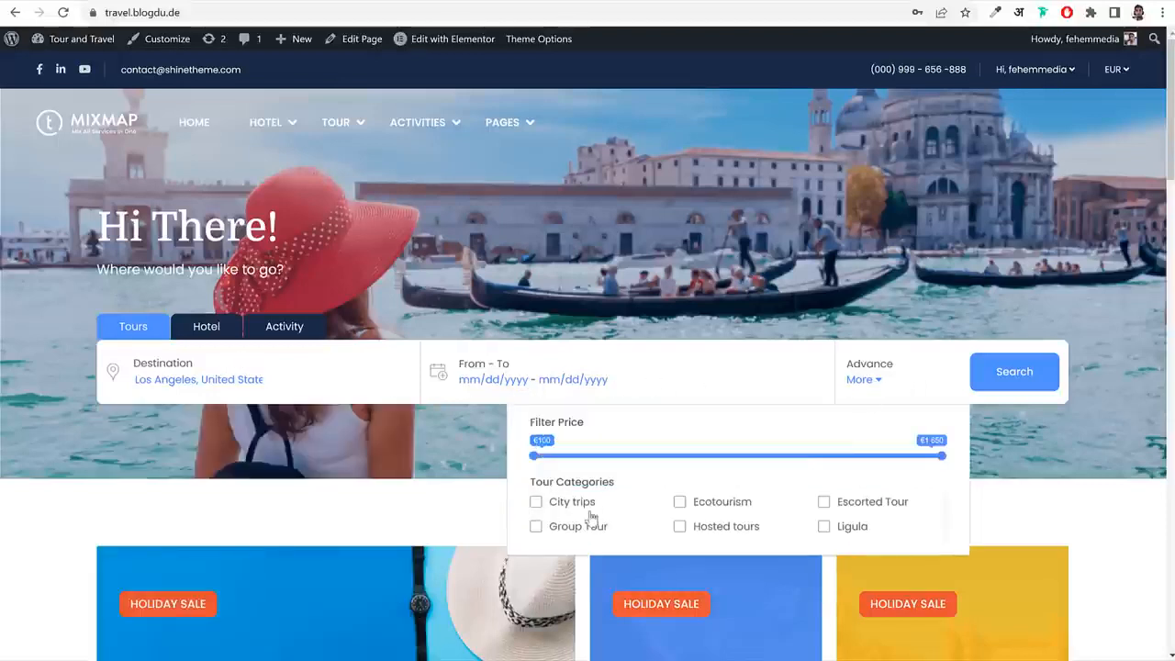
left_click(206, 327)
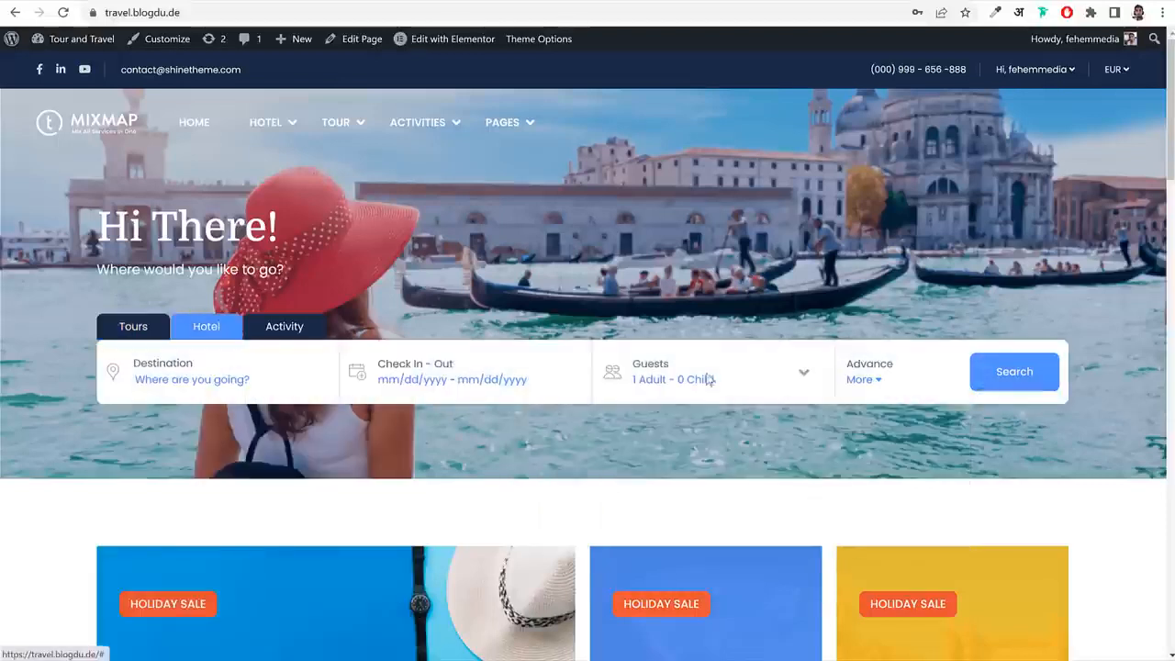
left_click(868, 382)
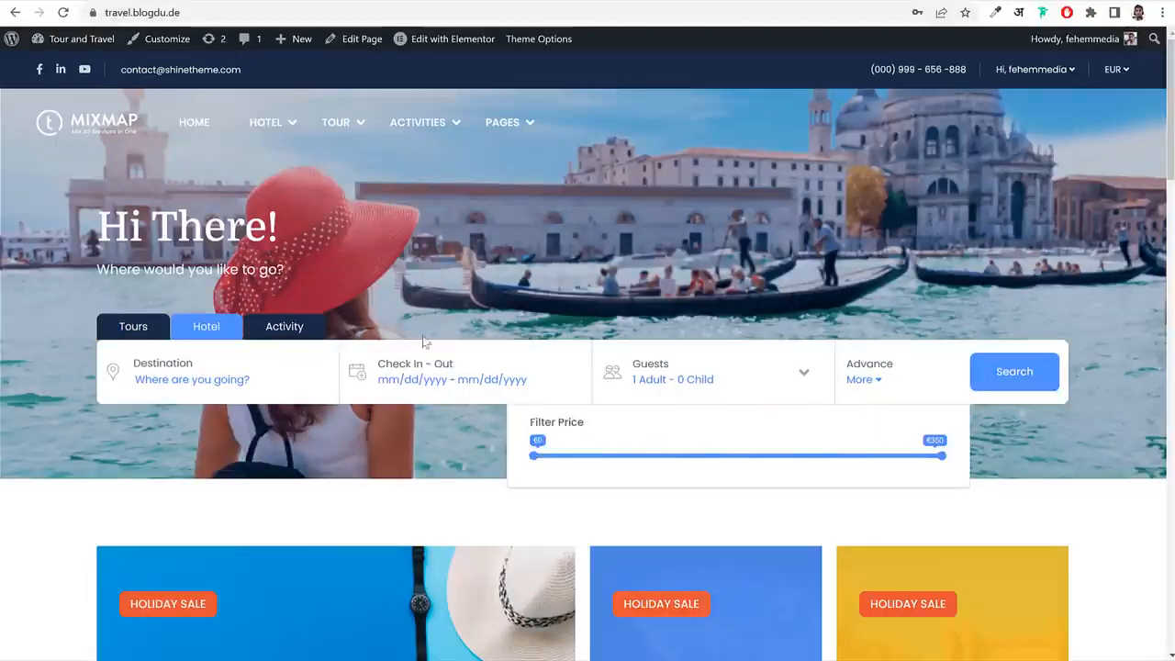
left_click(277, 328)
left_click(870, 378)
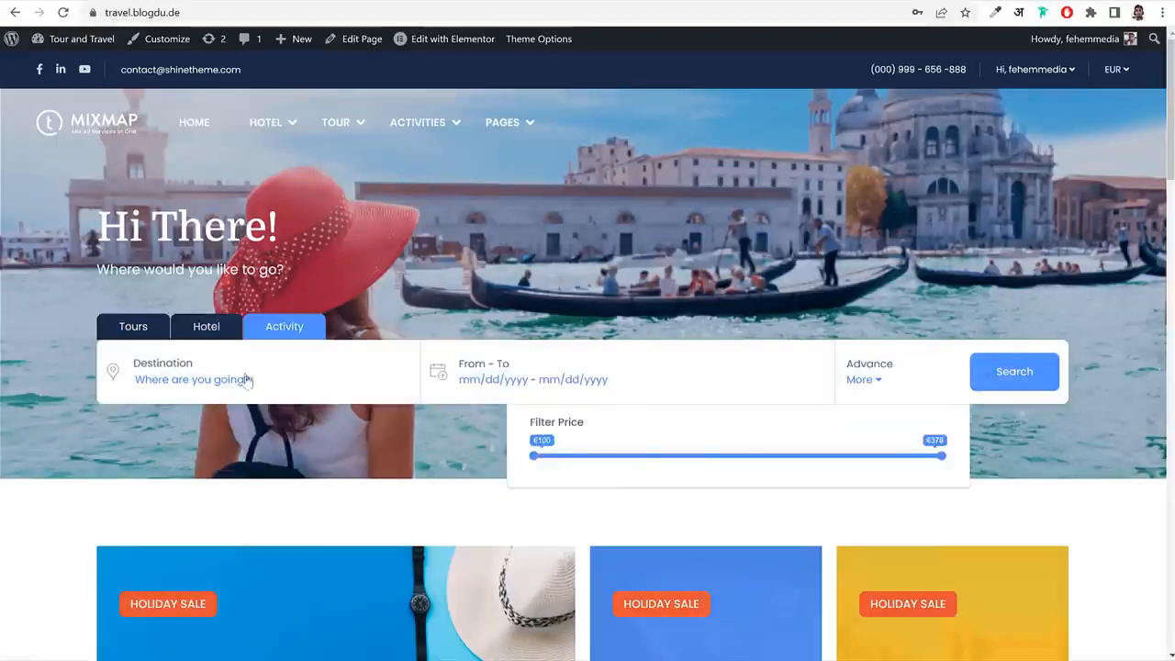
left_click(154, 334)
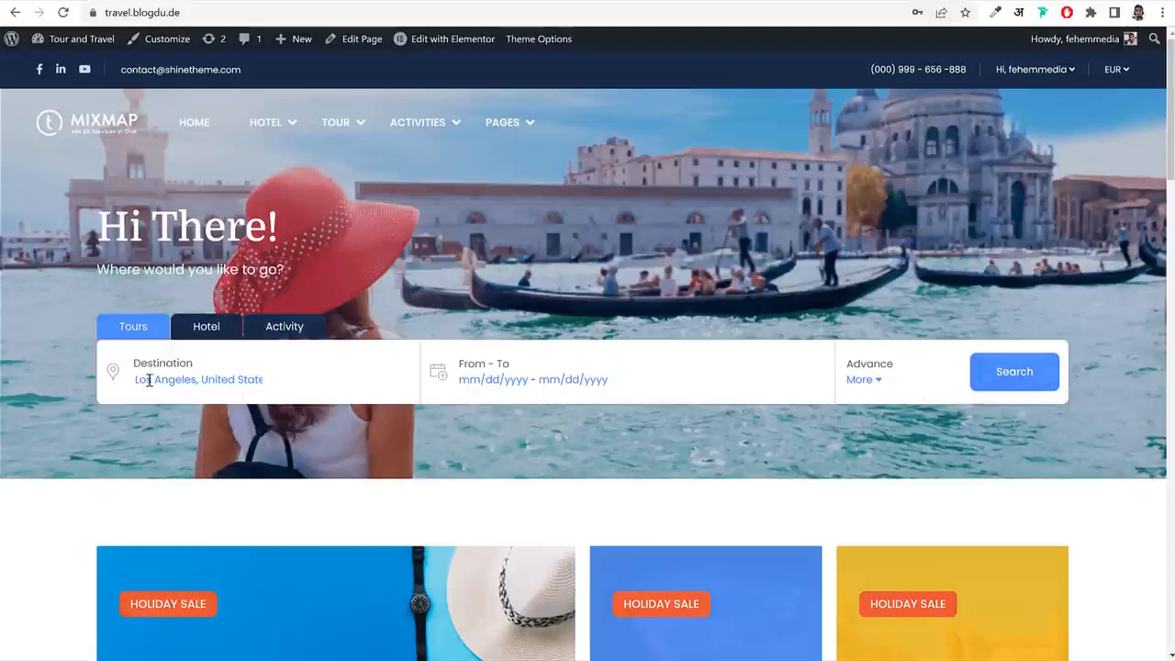
Scroll to Top Destinations and open the New Jersey hotel results.
scroll(918, 399, "down", 1)
scroll(934, 399, "down", 4)
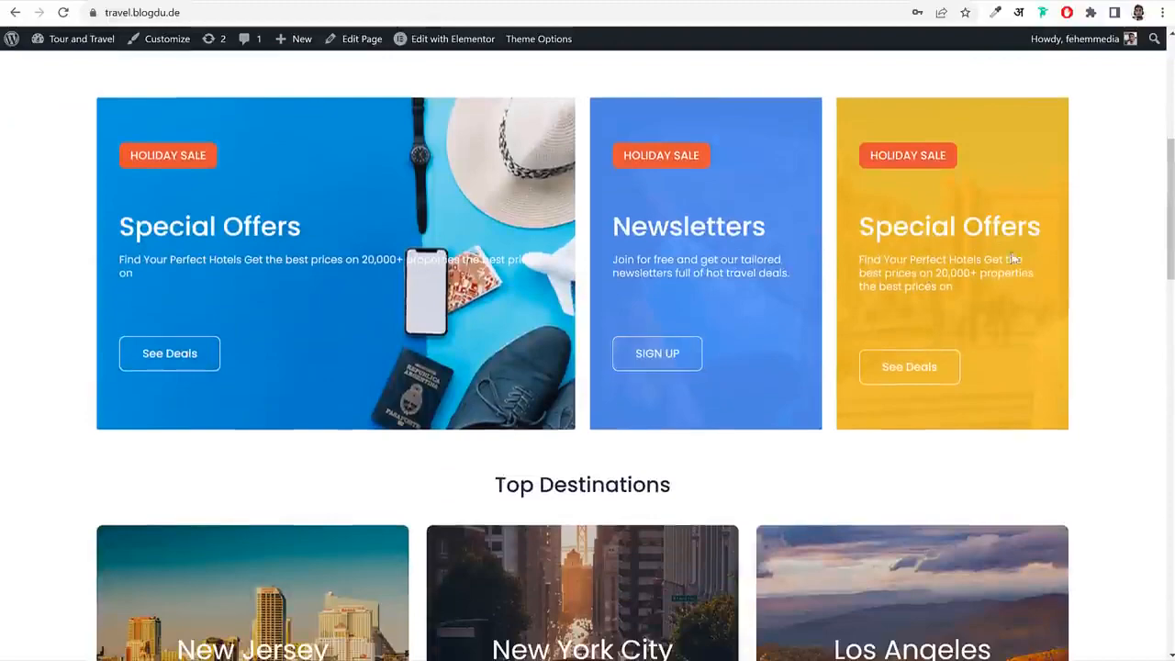
scroll(1024, 286, "down", 4)
scroll(1026, 294, "up", 5)
scroll(1026, 294, "up", 1)
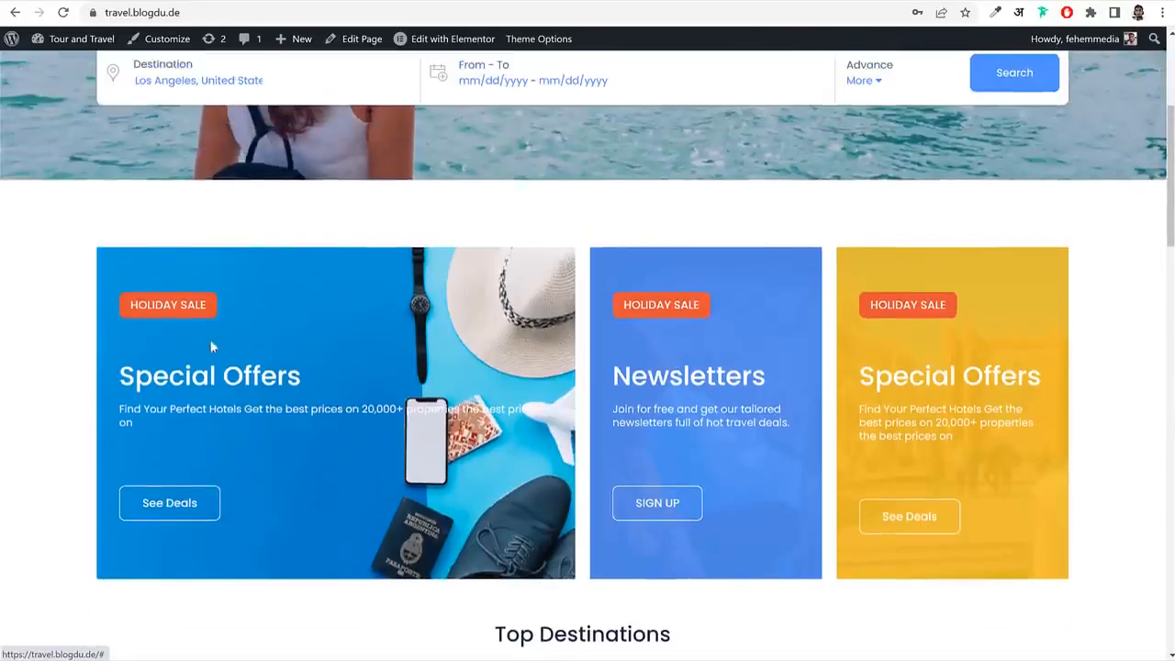
scroll(1007, 459, "down", 1)
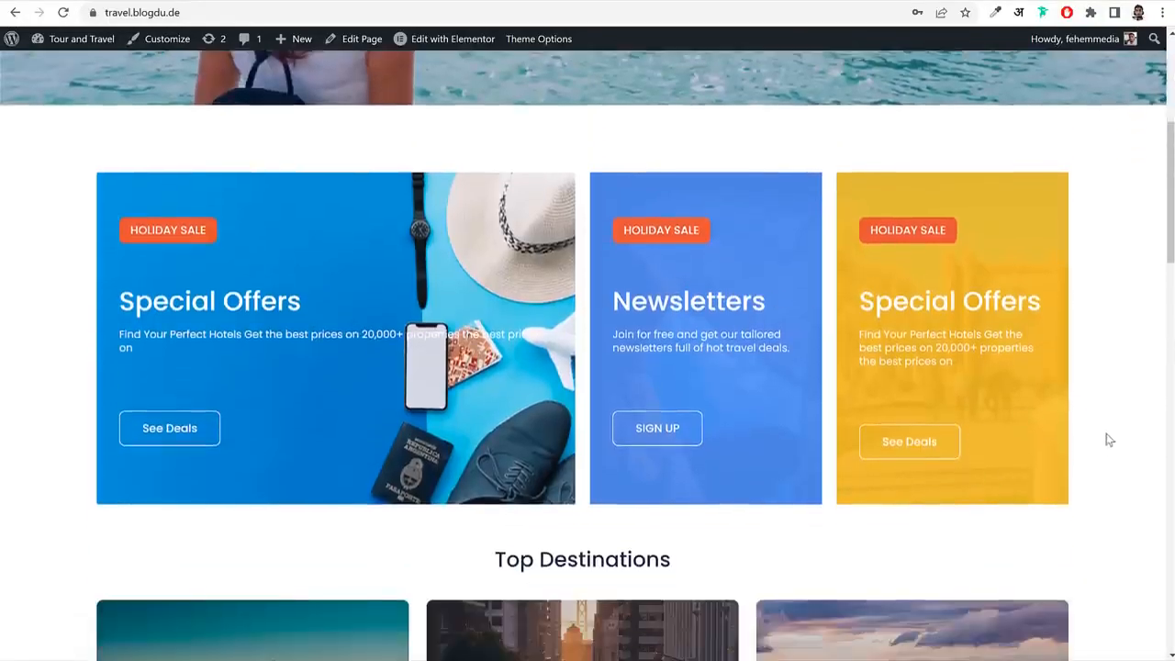
scroll(1104, 438, "down", 6)
scroll(1095, 450, "up", 1)
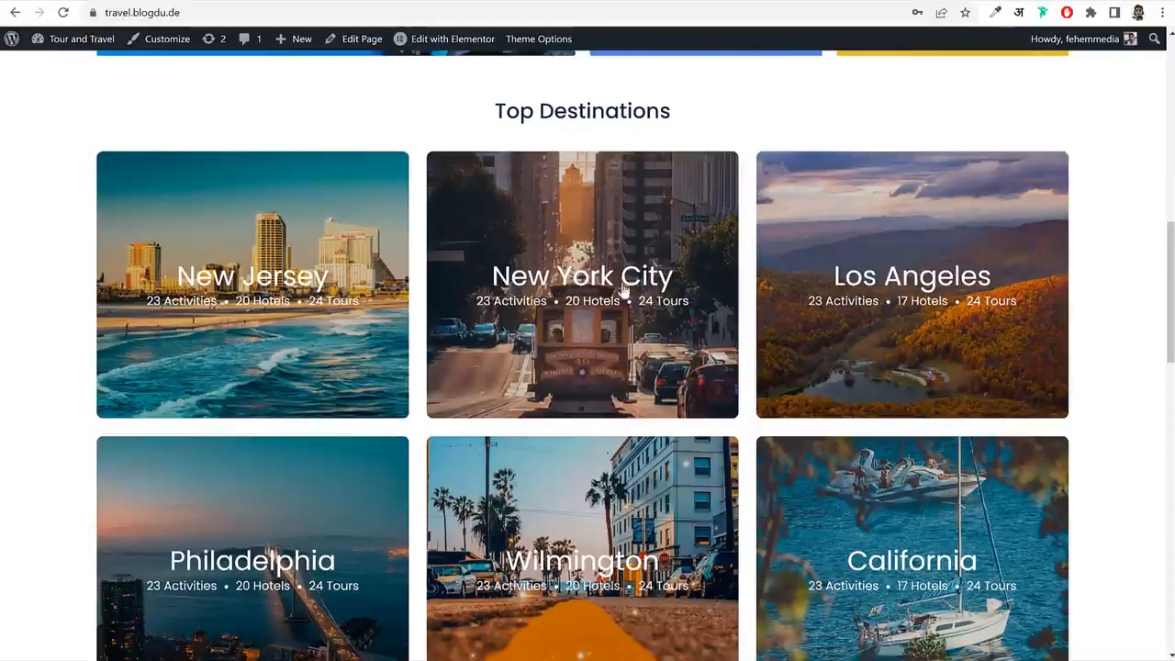
left_click(563, 290)
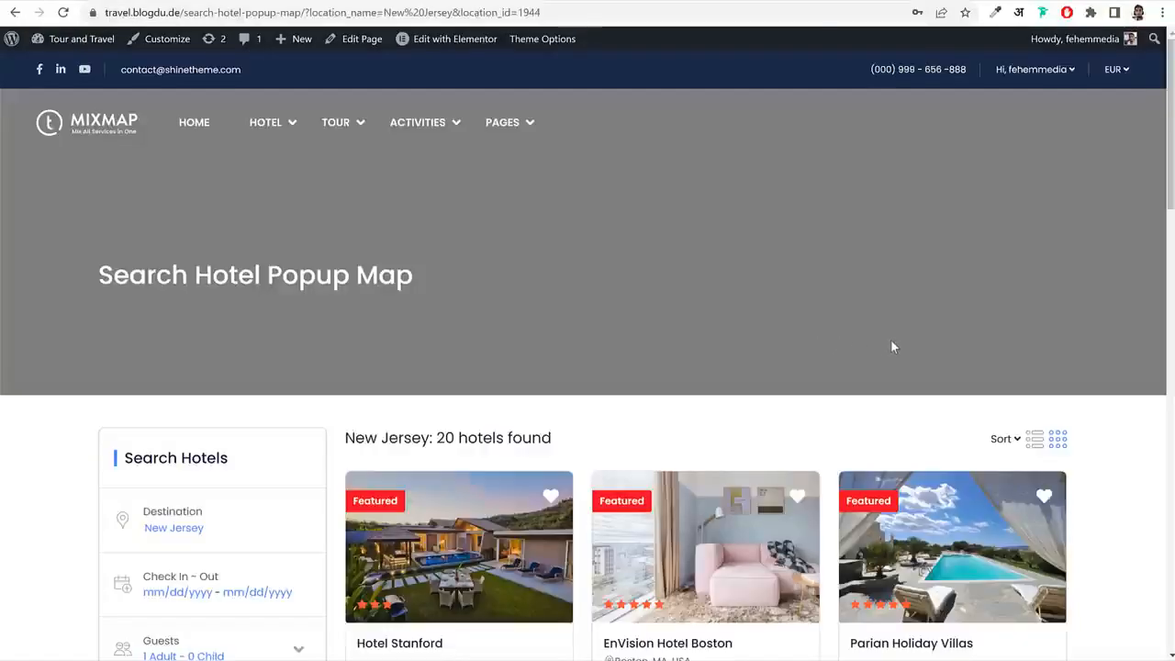
Browse the 20 New Jersey hotels and open Hyatt Centric Times Square.
scroll(891, 346, "down", 7)
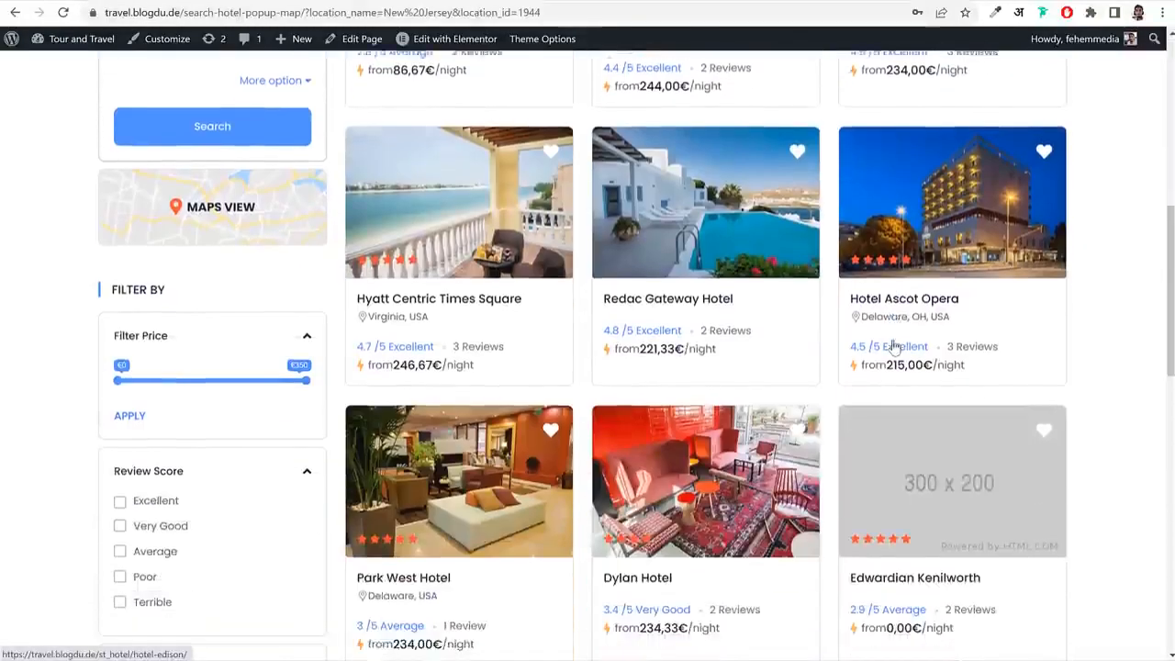
scroll(892, 346, "down", 8)
scroll(892, 346, "up", 9)
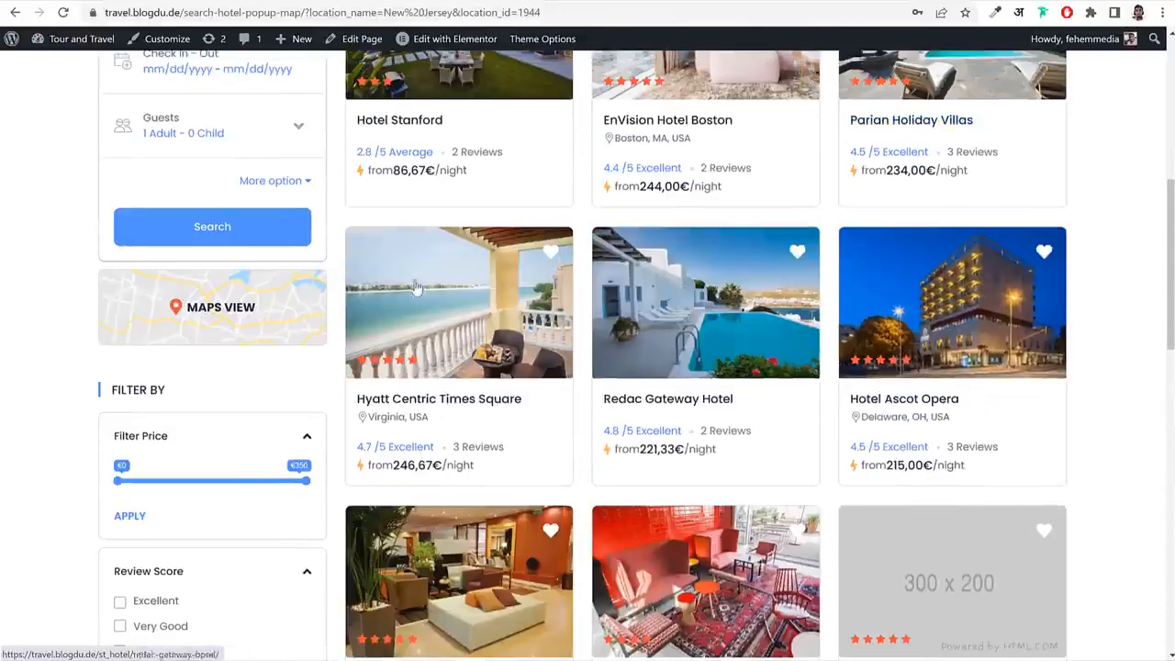
left_click(380, 300)
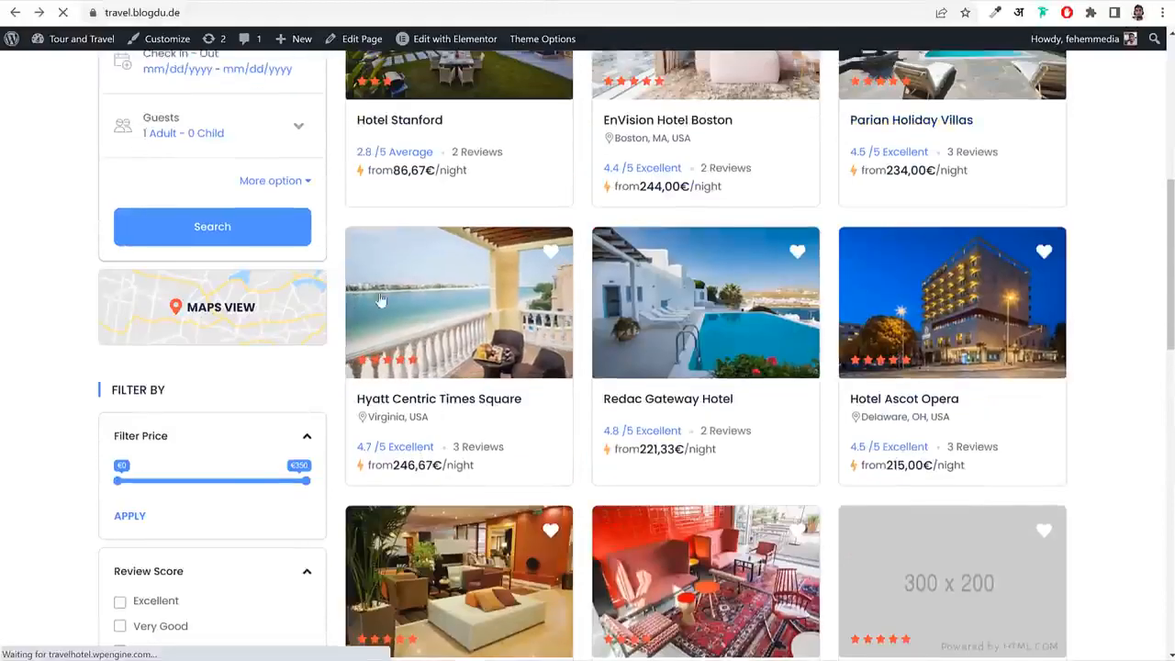
Switch the homepage Trending listings from hotels to Activity.
scroll(1092, 386, "down", 10)
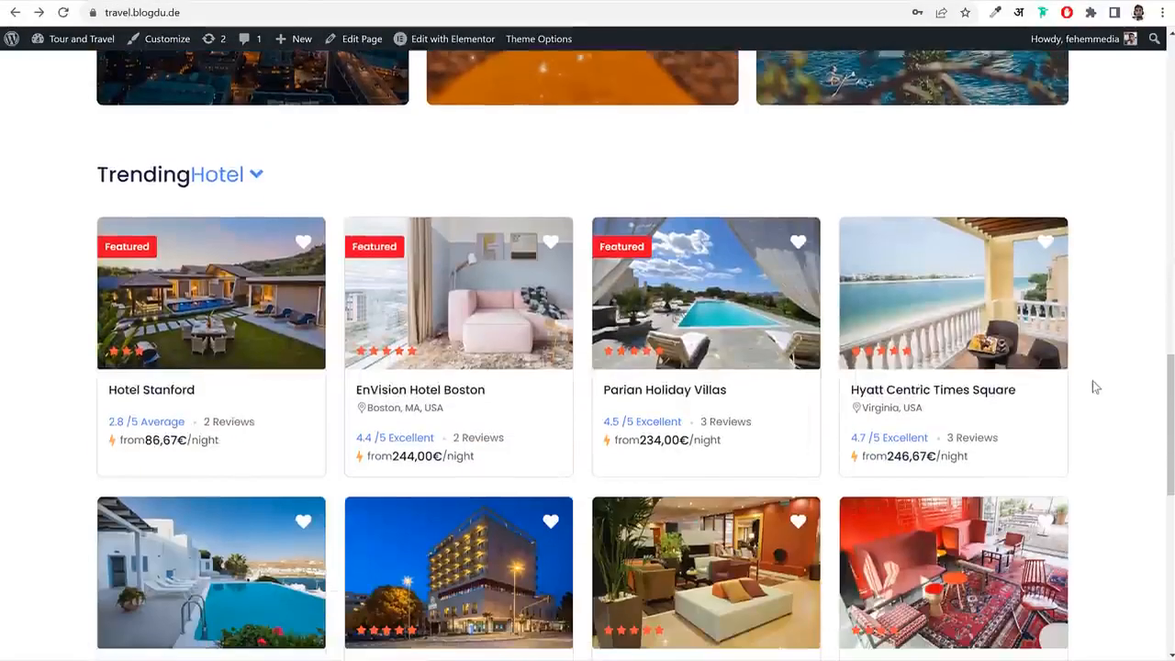
scroll(1092, 385, "down", 1)
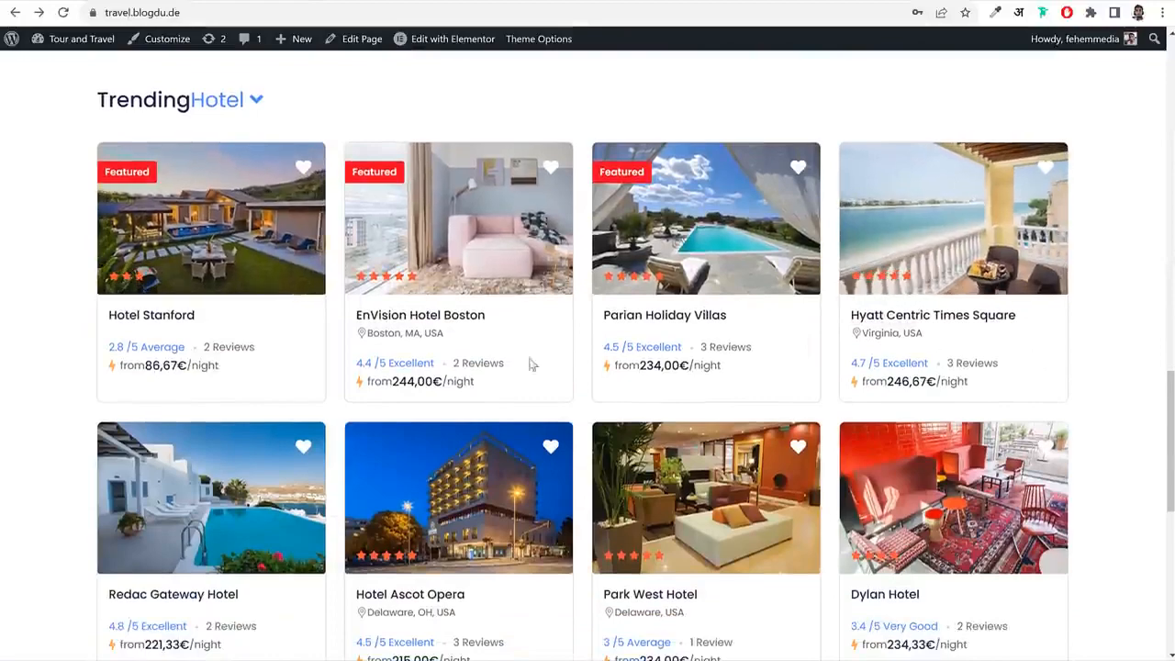
left_click(250, 113)
left_click(231, 168)
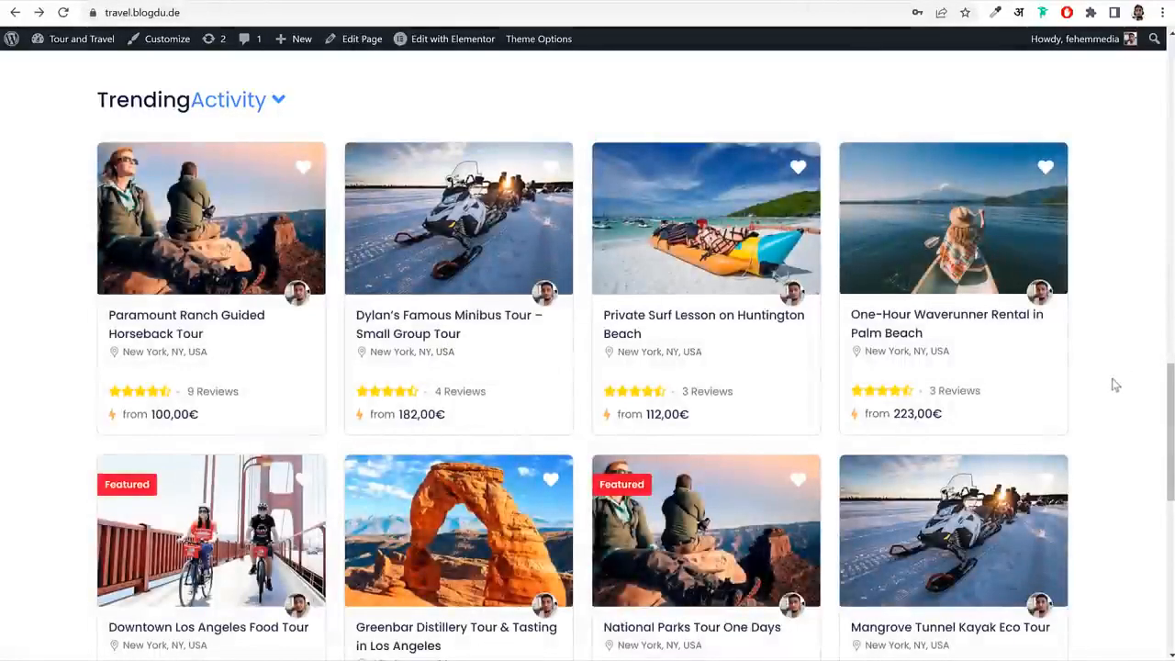
Switch the Trending listings to Tour, then back to Hotel.
scroll(1095, 386, "down", 5)
scroll(1098, 387, "up", 2)
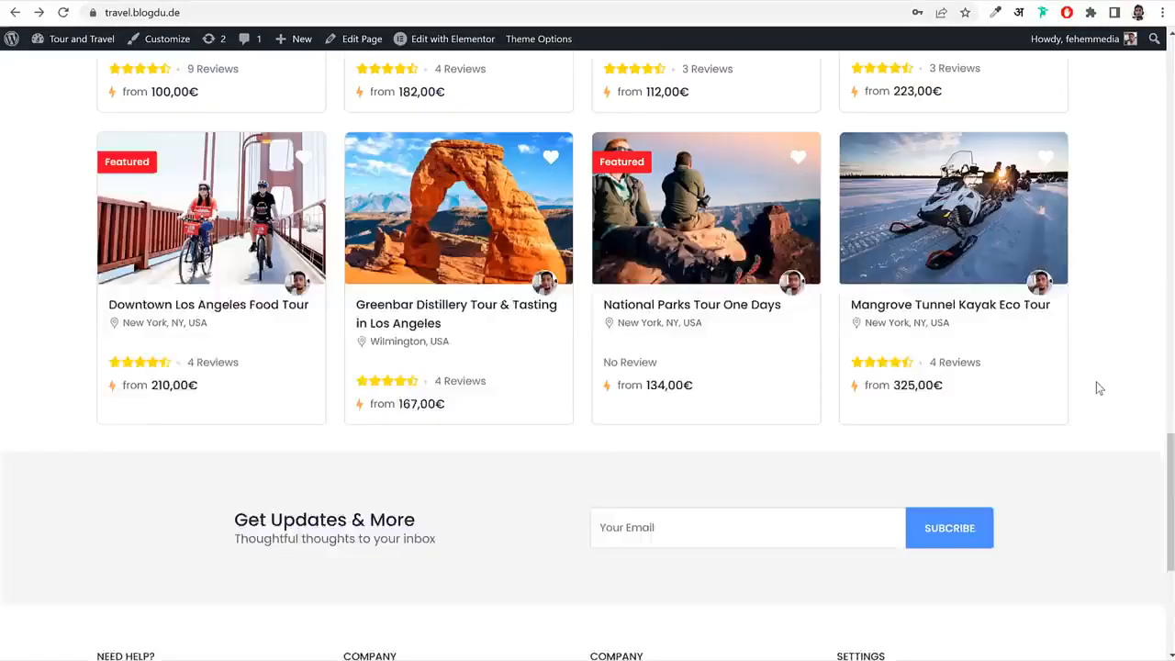
scroll(1096, 381, "up", 3)
left_click(231, 103)
left_click(236, 176)
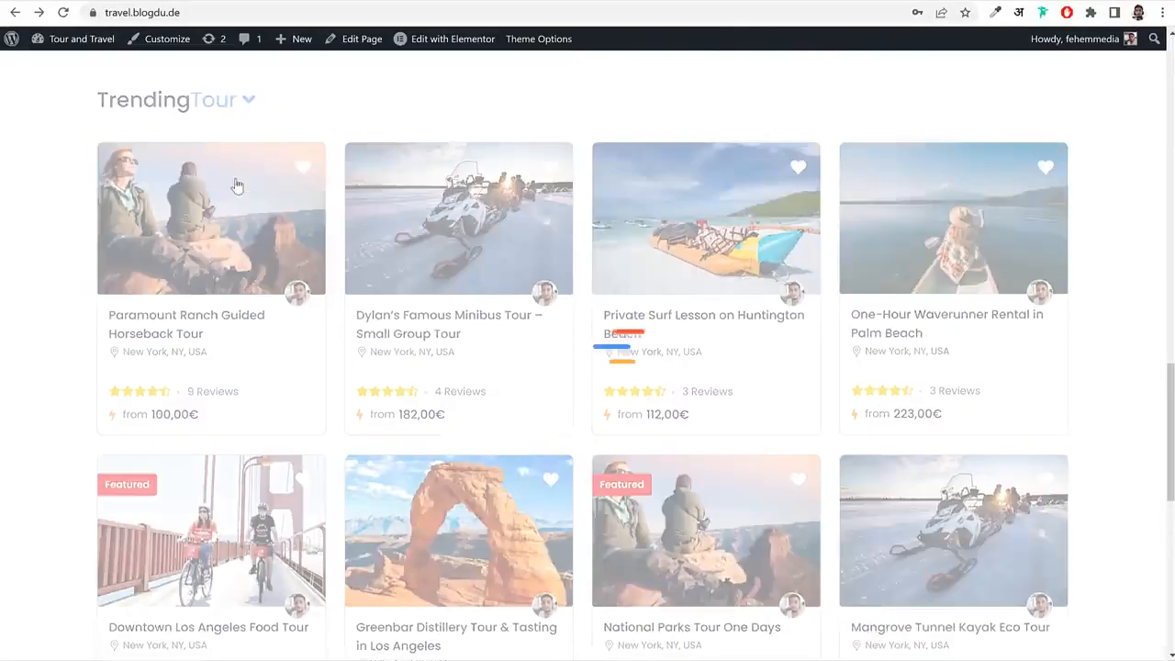
left_click(235, 105)
left_click(224, 139)
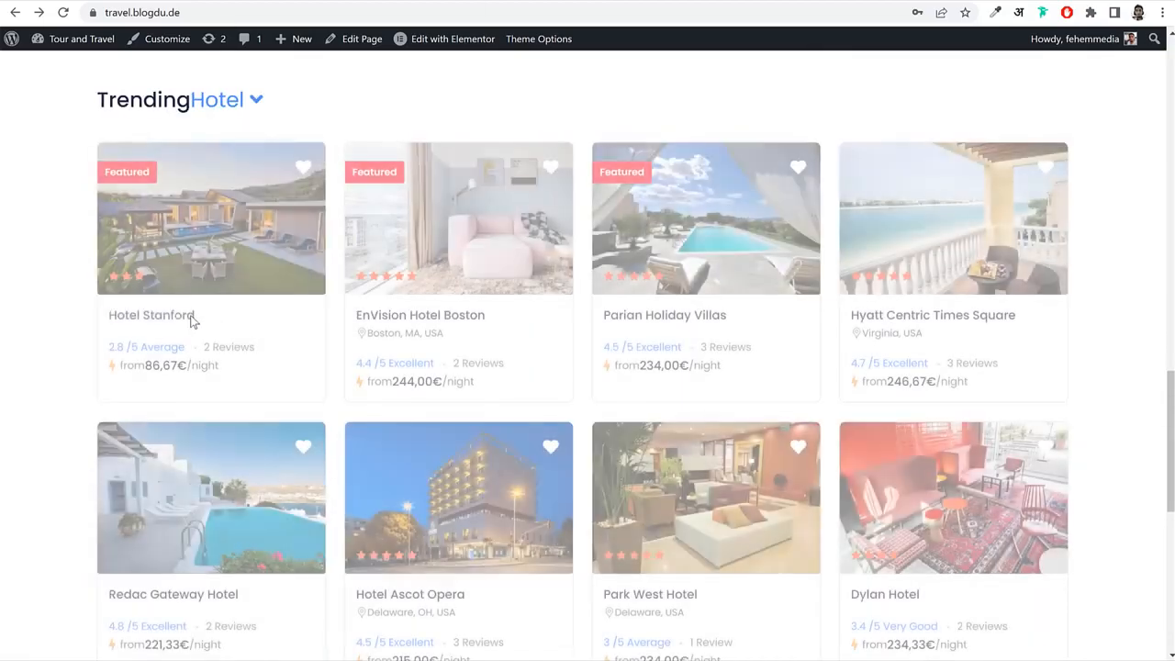
Open Hotel Stanford and go to its Standard Room details page.
left_click(191, 319)
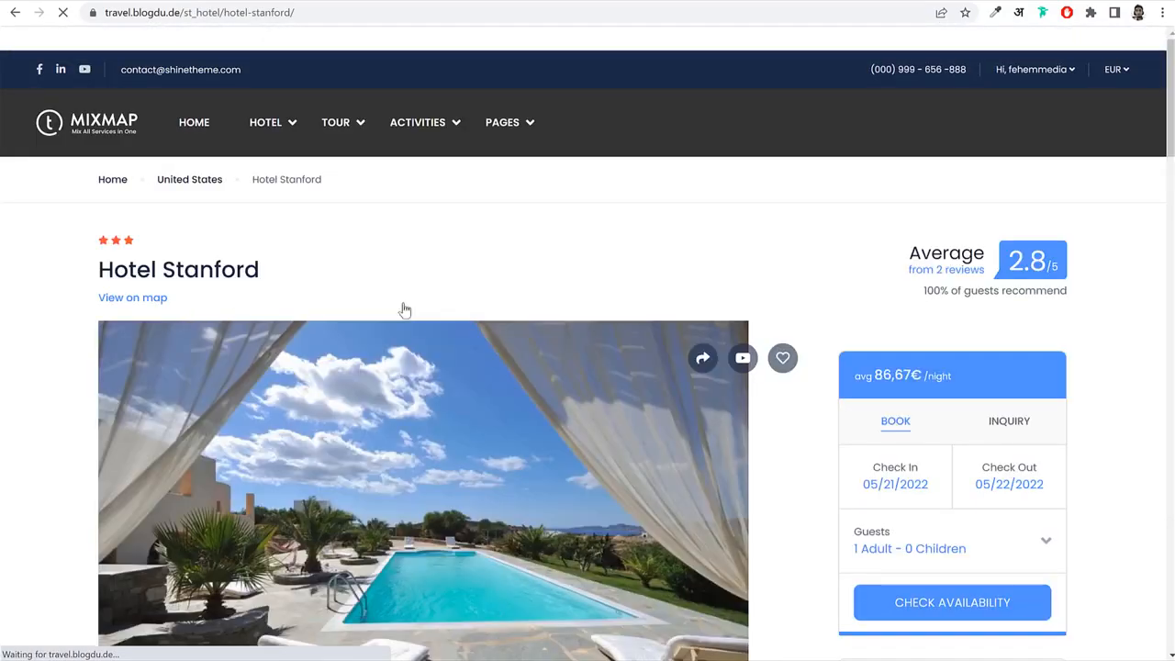
scroll(918, 414, "down", 15)
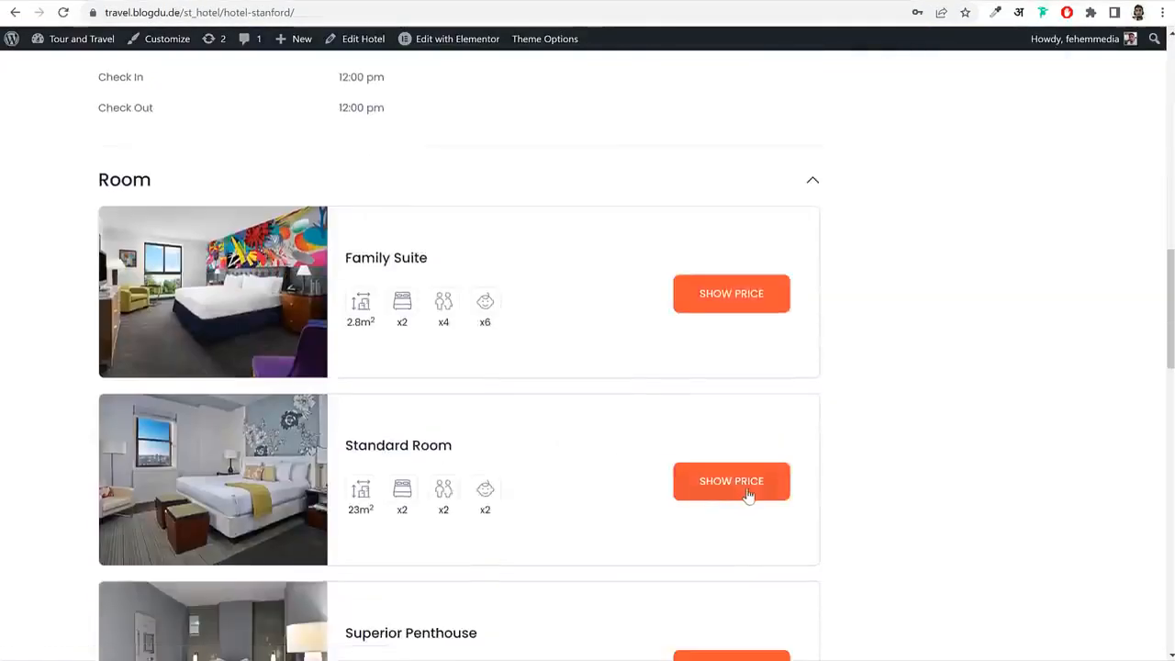
left_click(747, 496)
scroll(784, 467, "down", 1)
left_click(732, 421)
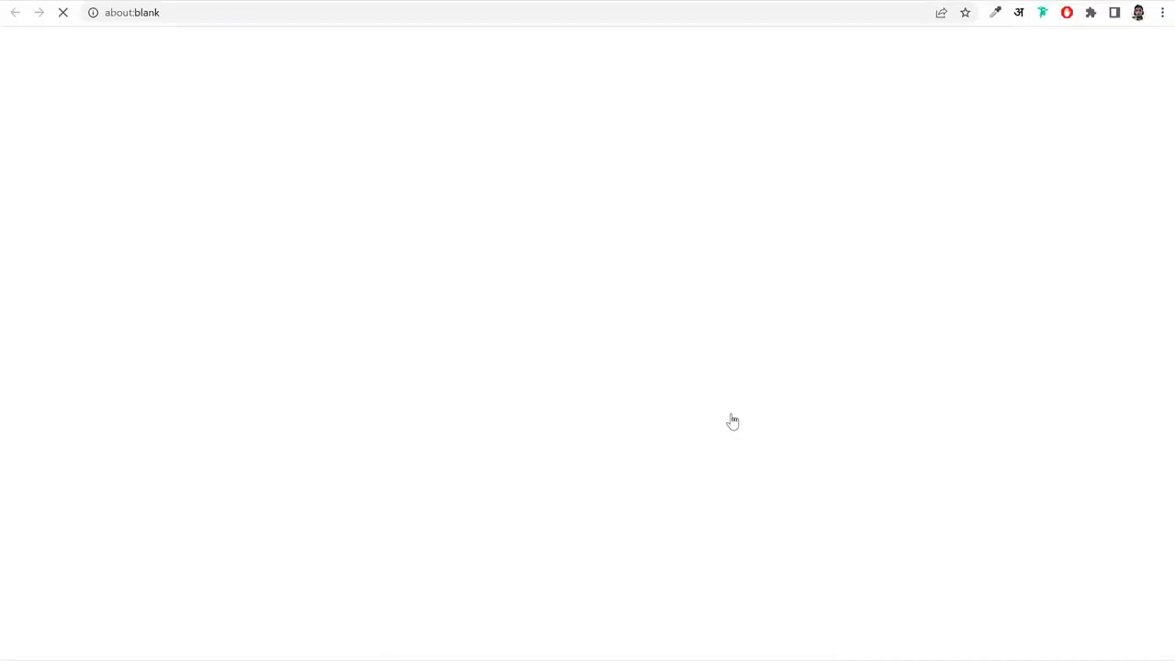
Set the stay to check in 25 May and check out 28 May.
scroll(982, 377, "down", 5)
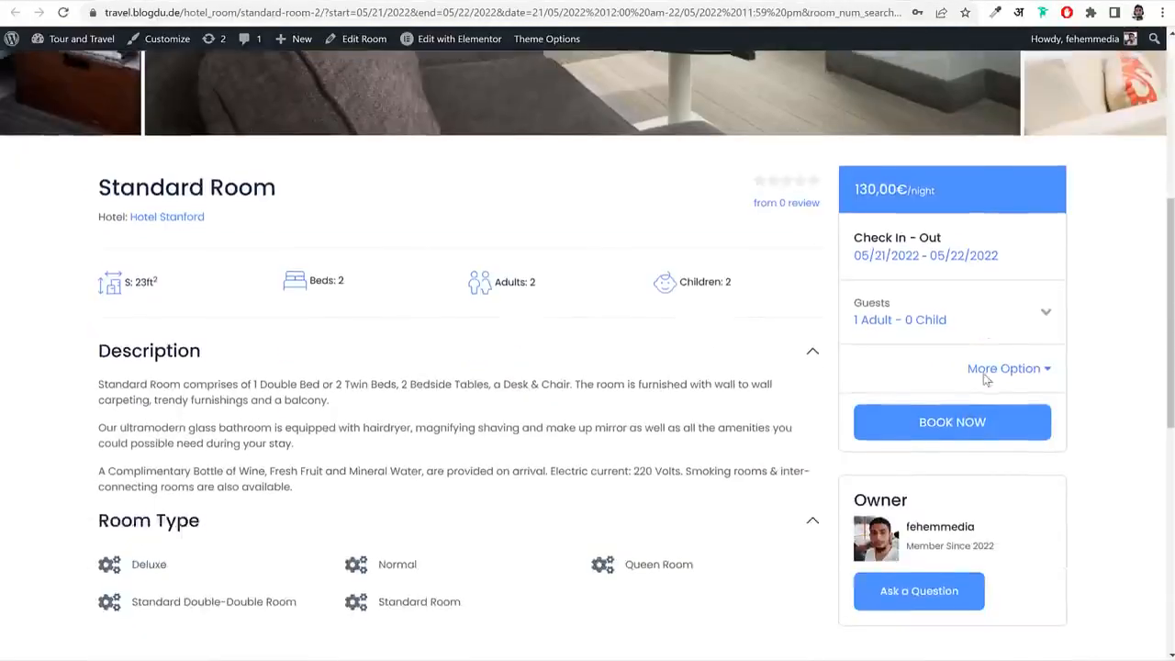
left_click(983, 250)
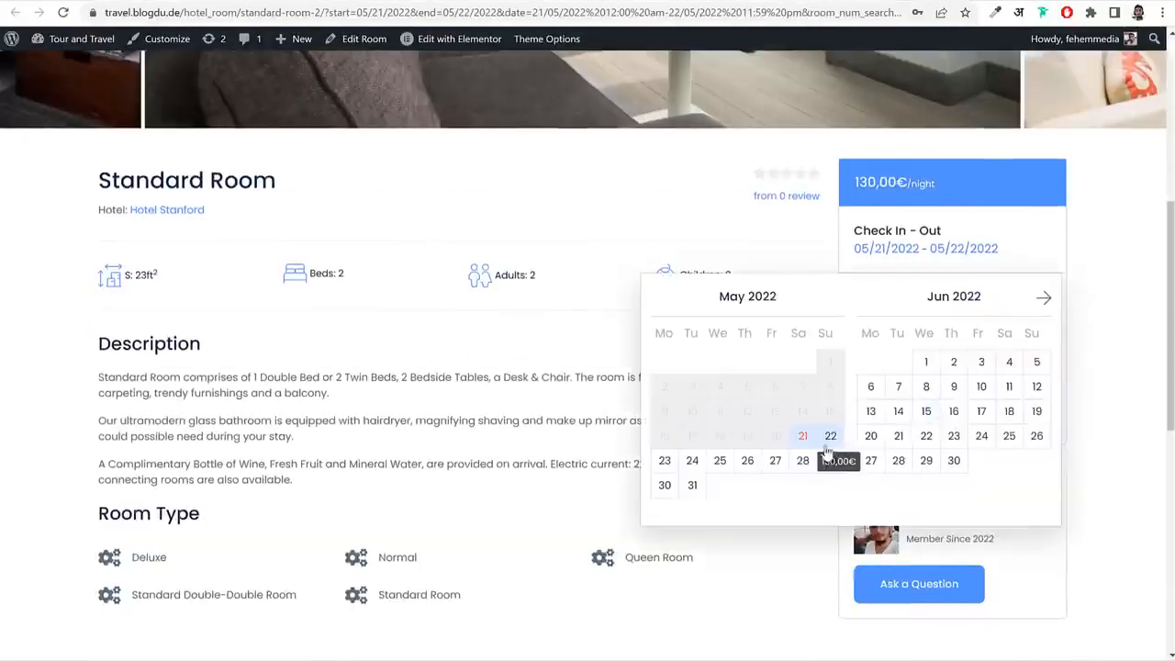
left_click(720, 460)
left_click(802, 460)
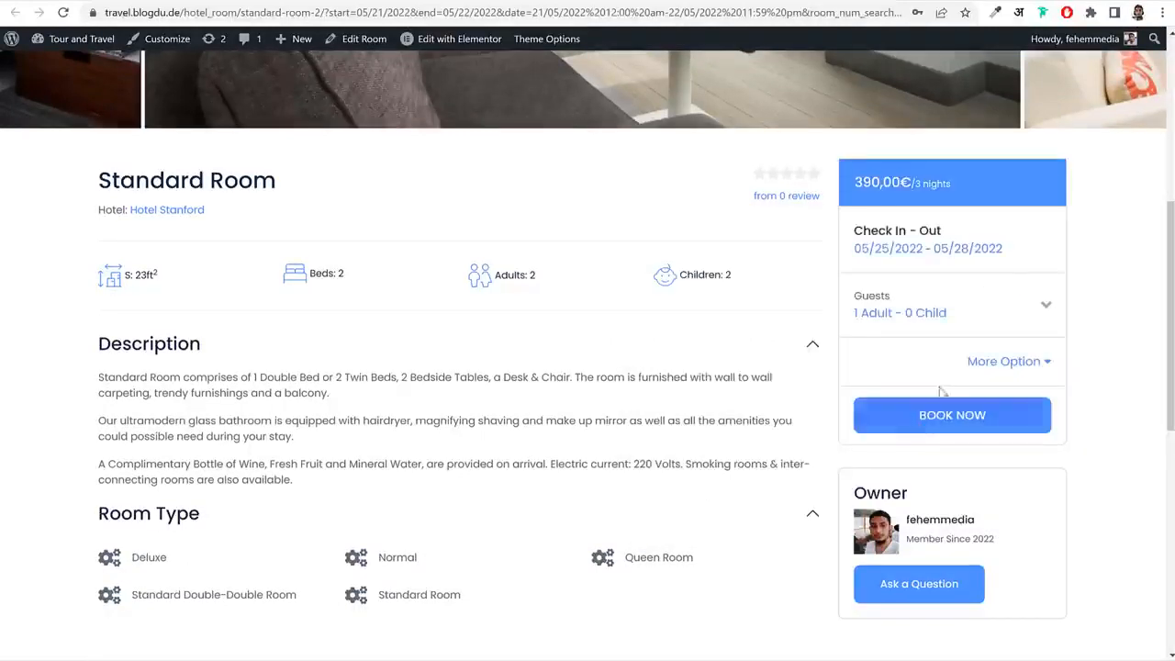
Add 1 Vip service for a 585,00€ total and book the room.
left_click(1005, 361)
left_click(1030, 482)
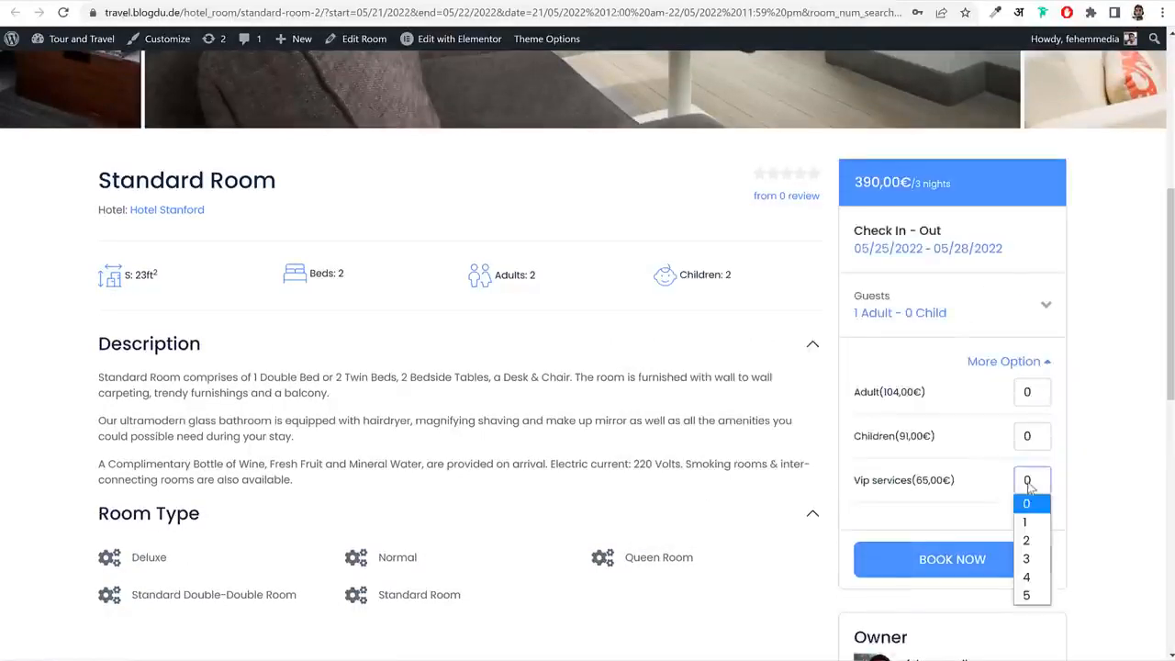
left_click(1025, 521)
left_click(991, 562)
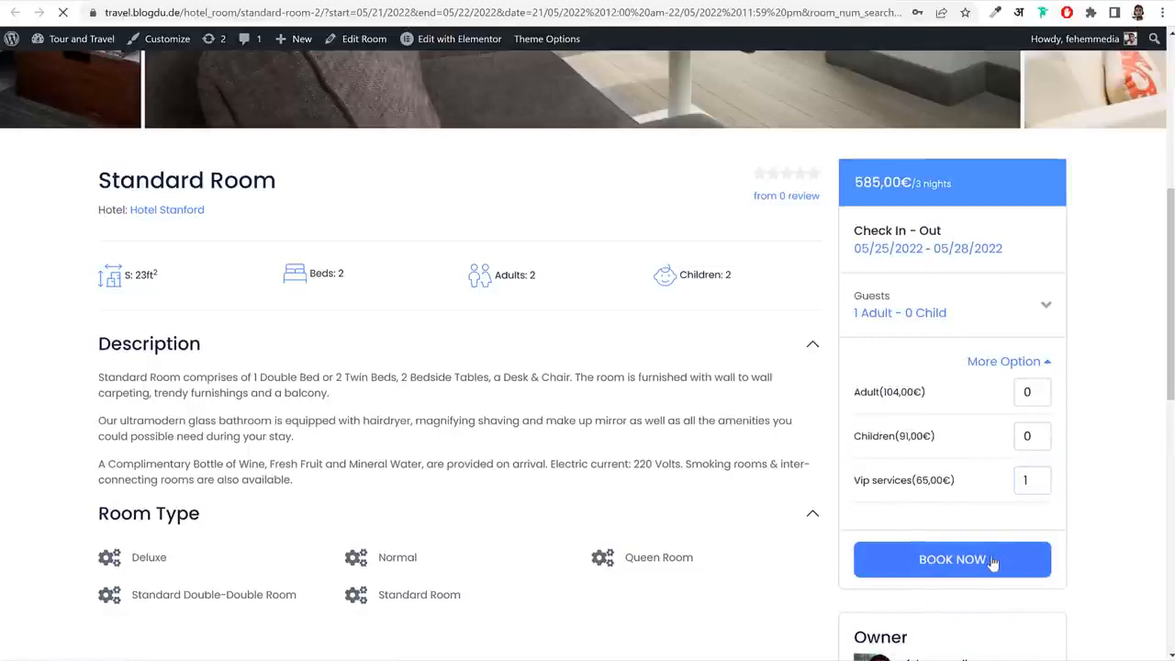
Review the checkout summary and bank-transfer details, then open Search Hotel Full Map.
scroll(439, 386, "down", 3)
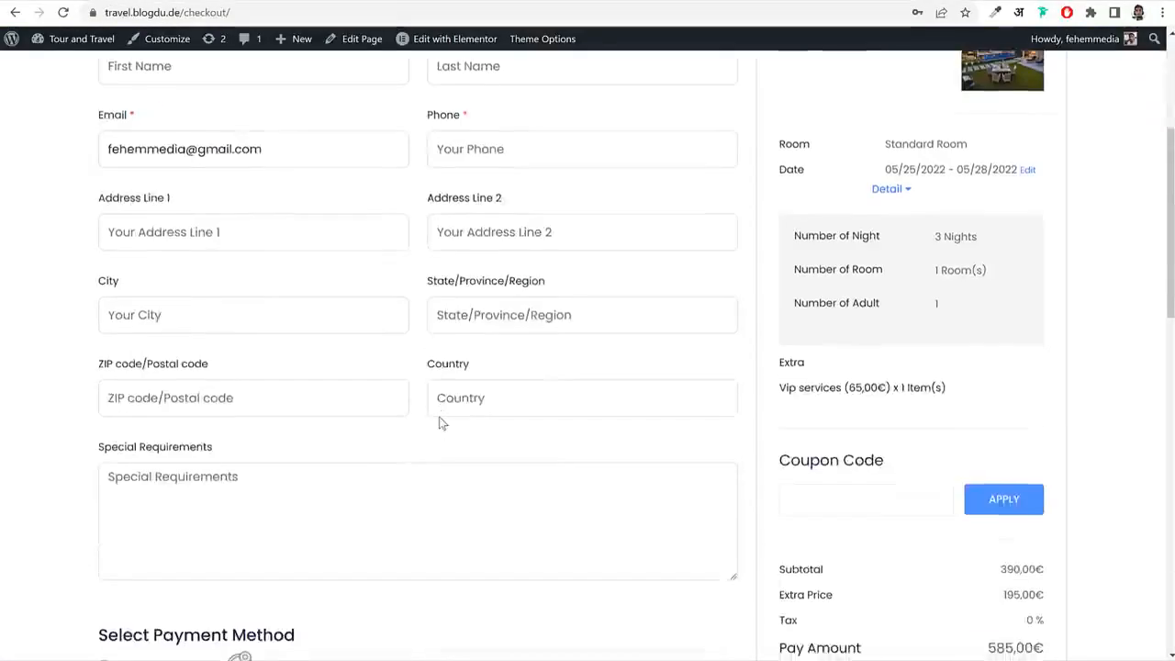
scroll(438, 422, "down", 5)
scroll(438, 422, "up", 2)
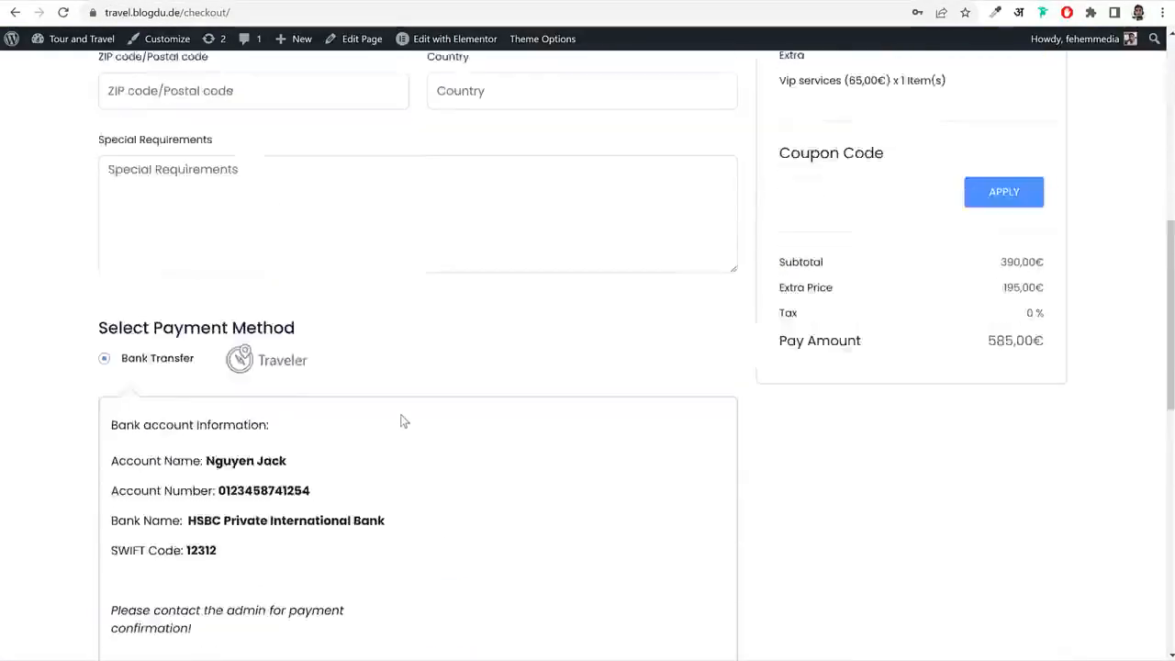
scroll(401, 420, "up", 7)
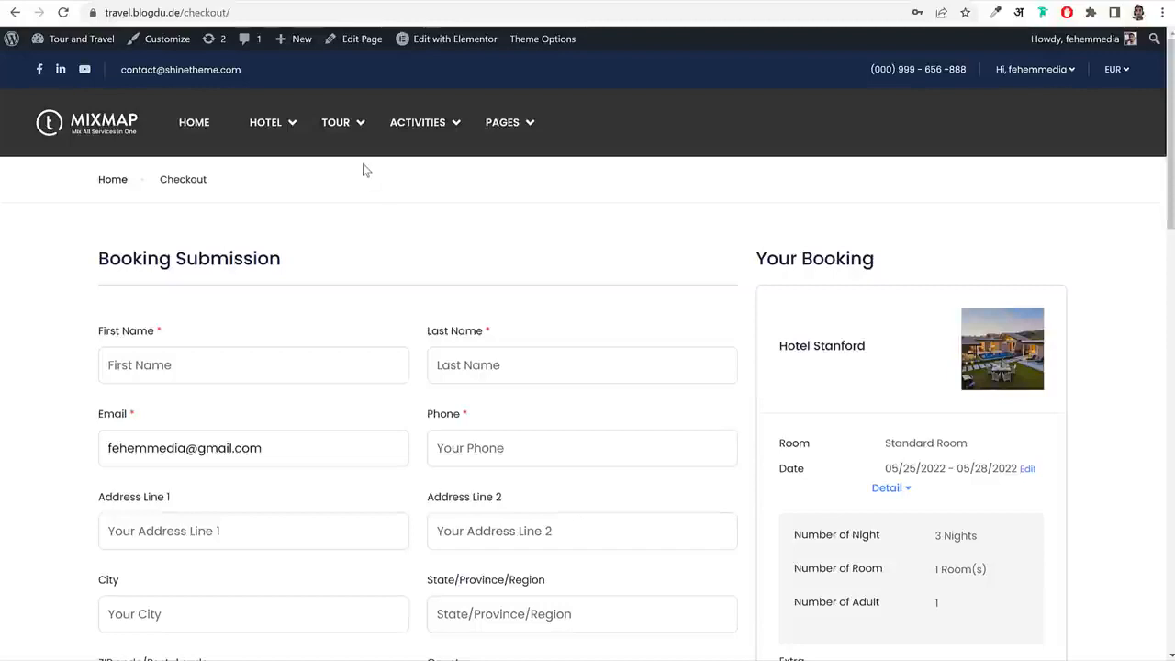
left_click(275, 195)
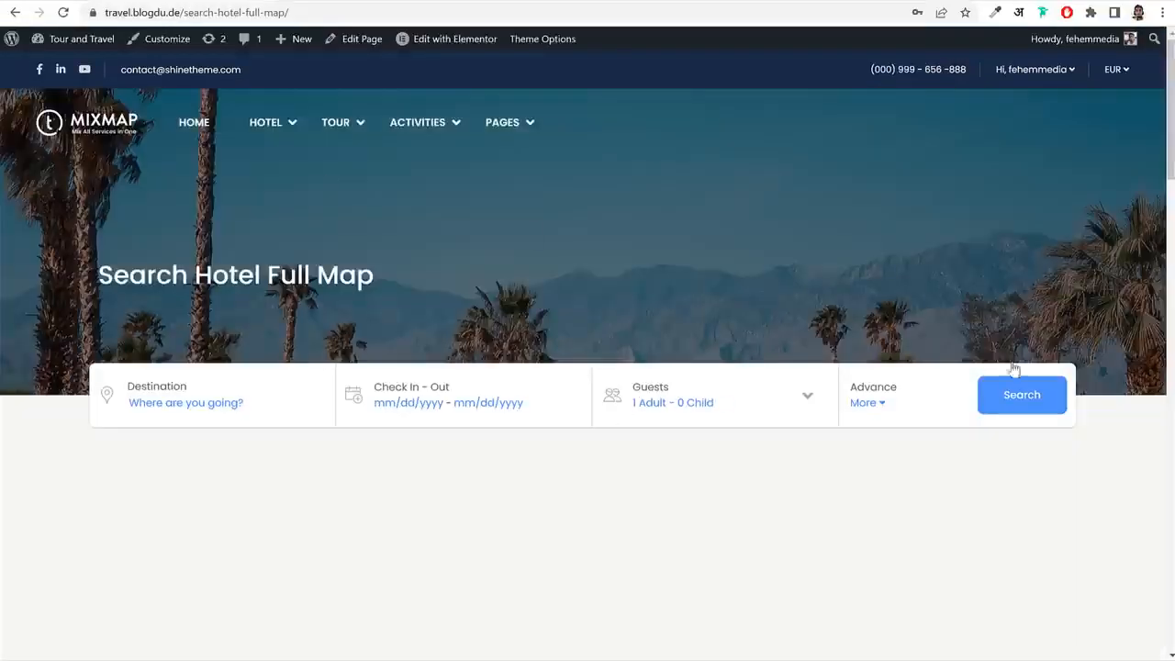
Browse the 20-hotel full-map search, then open Sidebar Search Layout [Tour] with 24 tours.
scroll(1052, 390, "down", 7)
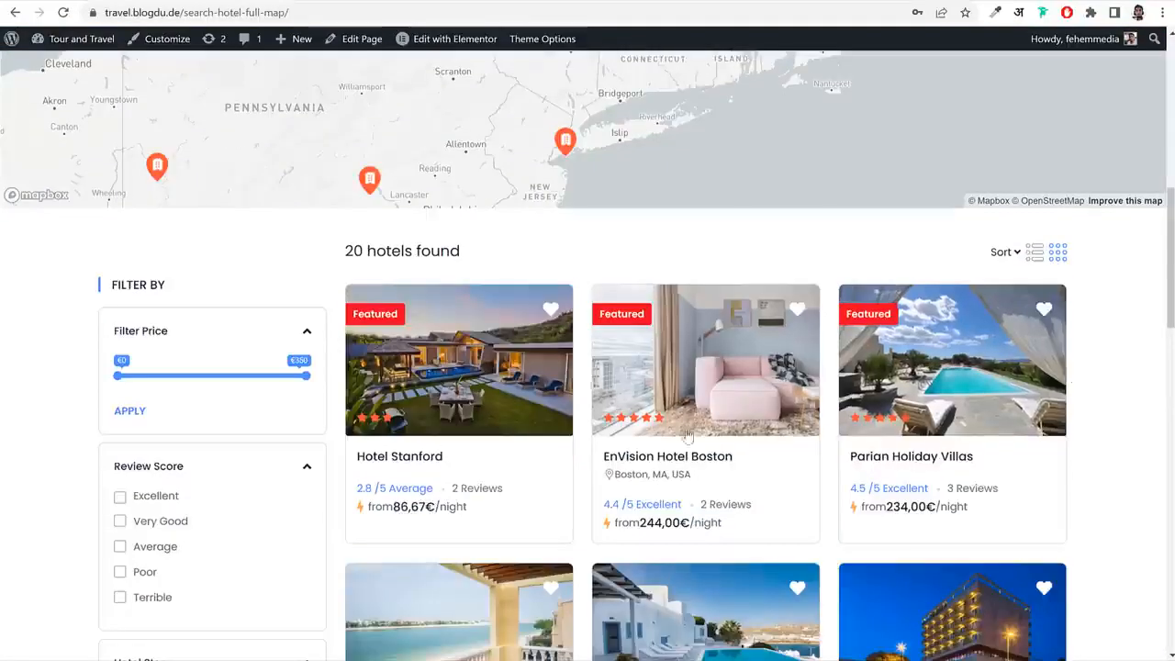
scroll(593, 192, "up", 5)
scroll(514, 165, "up", 2)
mouse_move(335, 119)
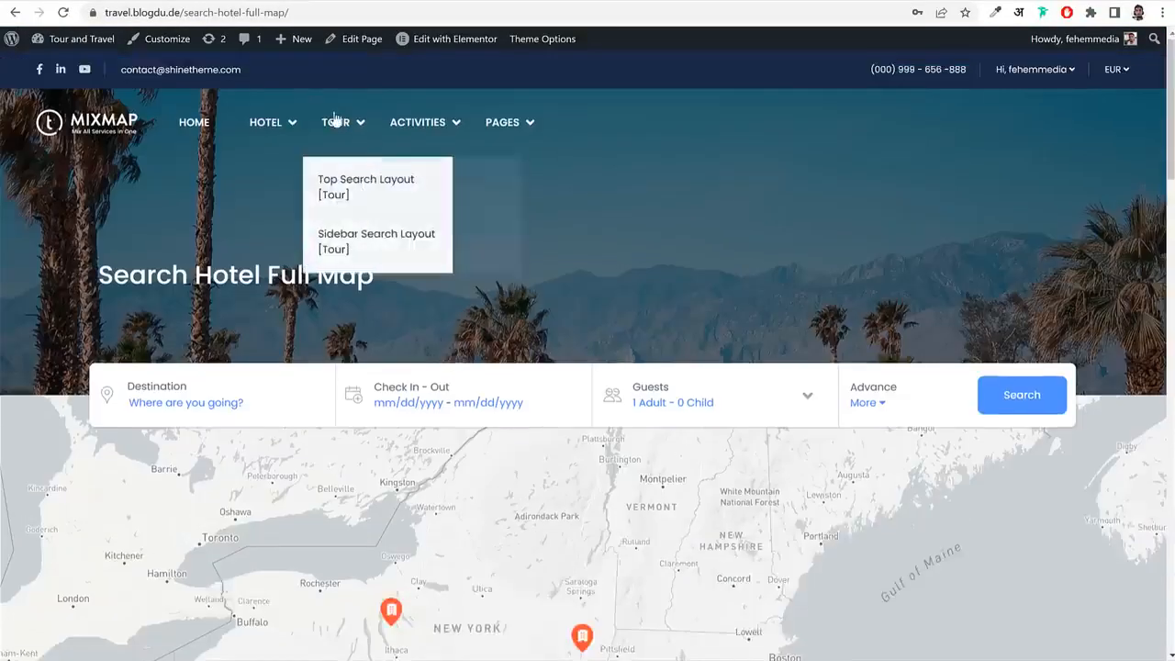
left_click(365, 245)
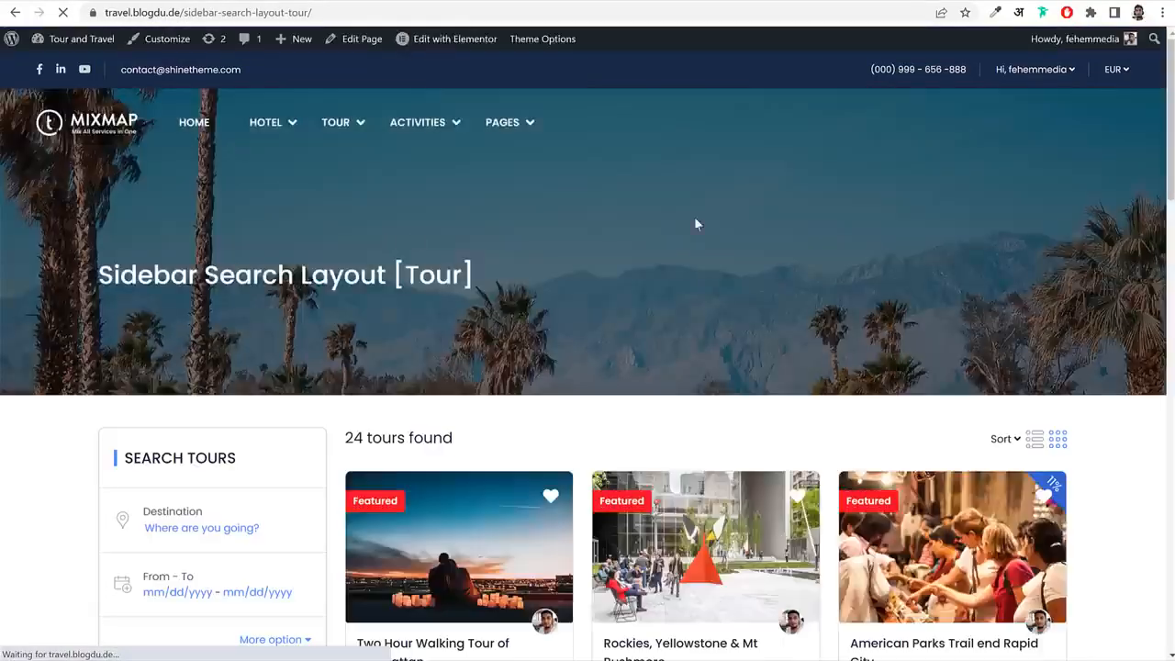
scroll(842, 317, "down", 14)
scroll(843, 319, "up", 14)
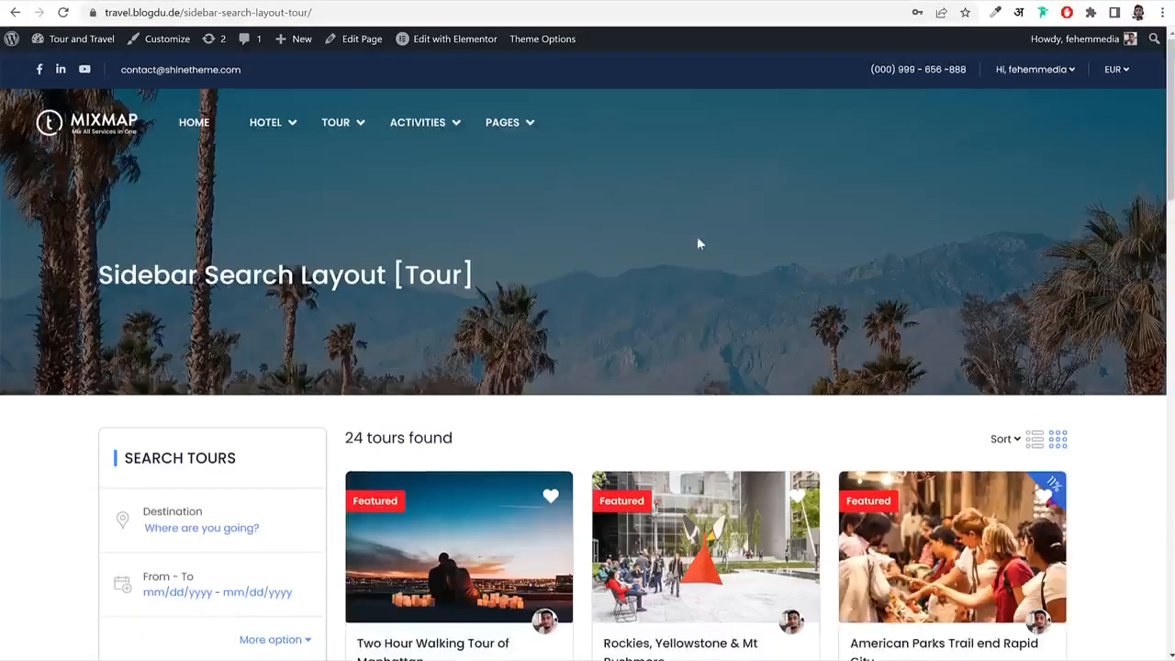
Browse the About Us page and its team, then open Become Local Expert.
mouse_move(524, 123)
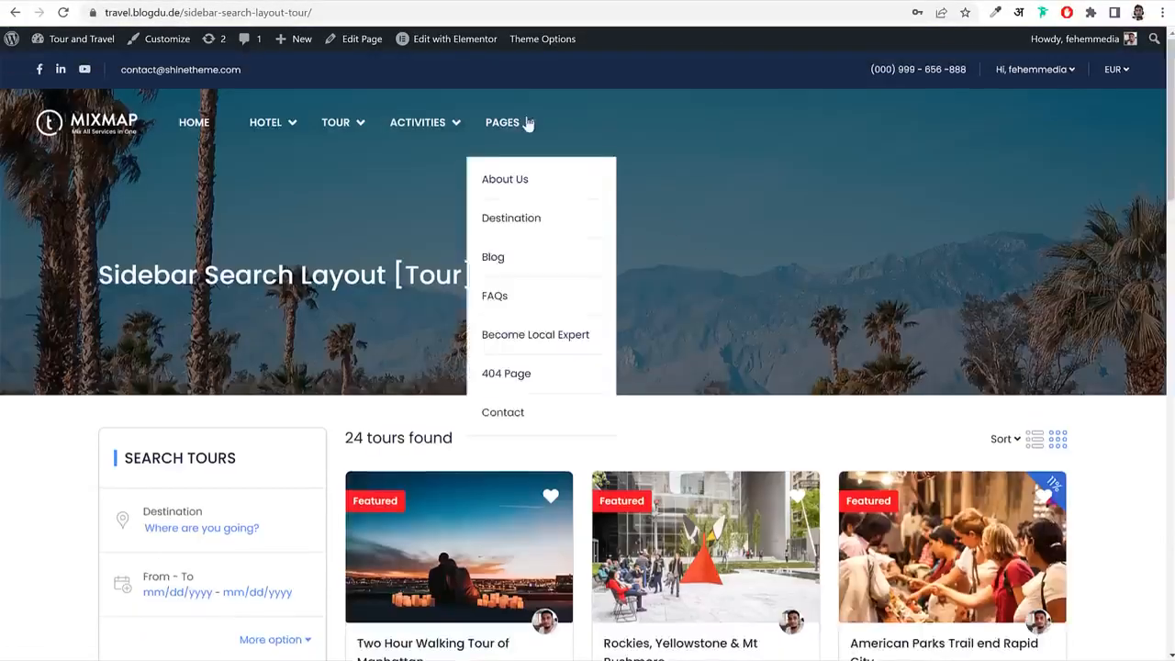
left_click(517, 188)
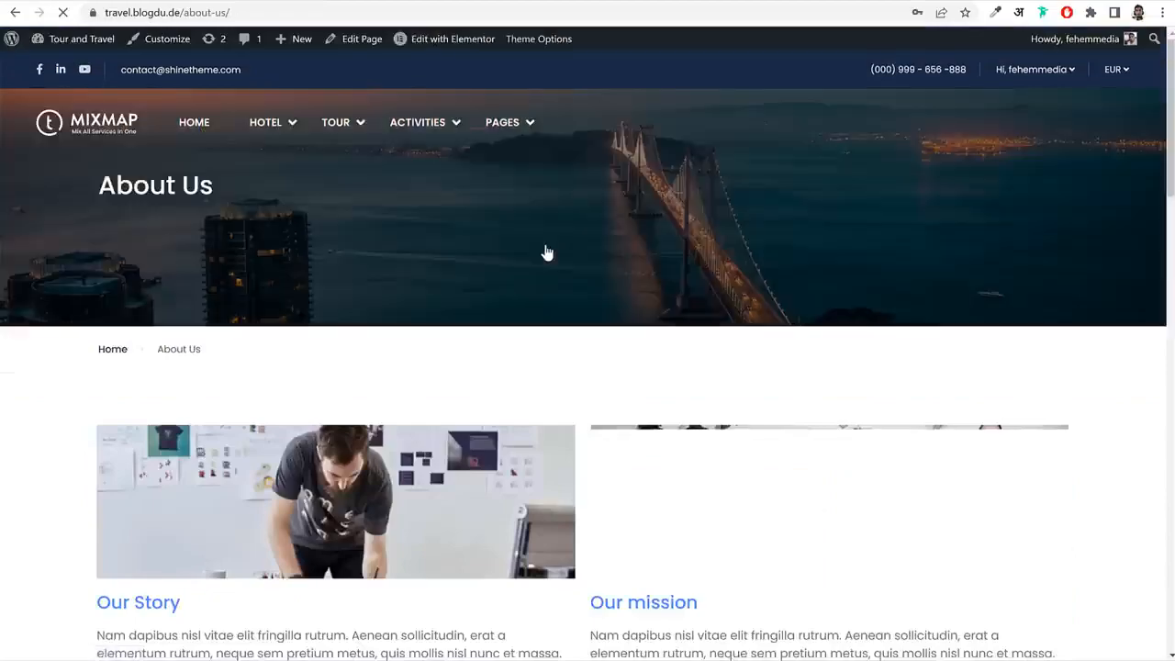
scroll(546, 251, "down", 10)
scroll(546, 268, "down", 8)
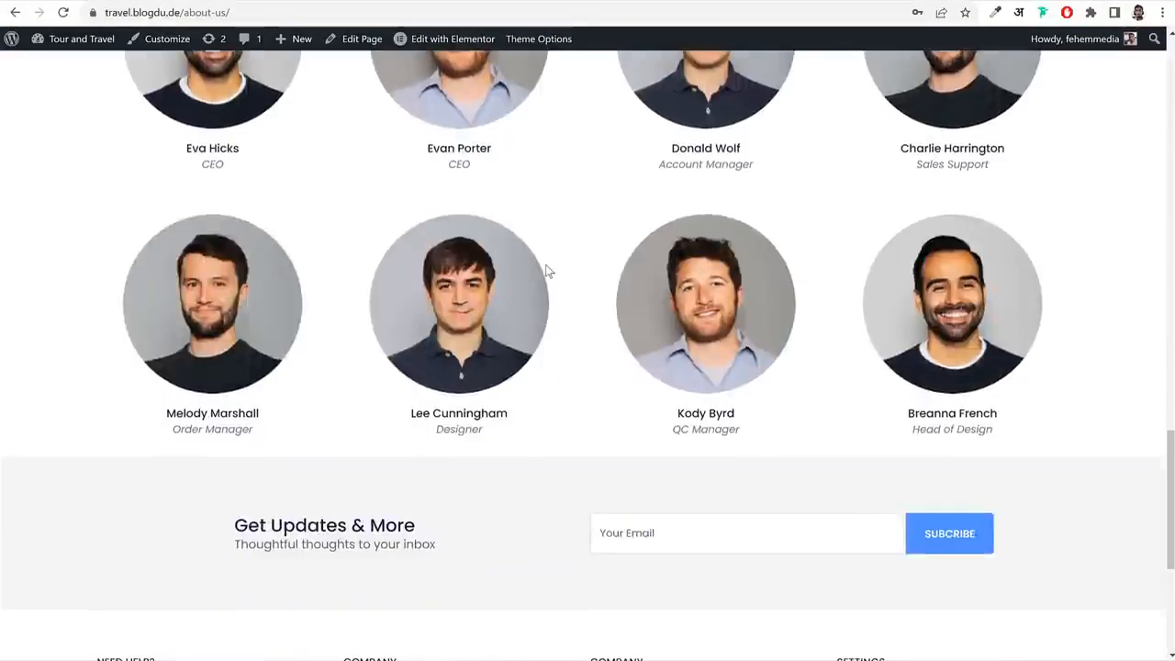
scroll(545, 266, "up", 18)
mouse_move(507, 124)
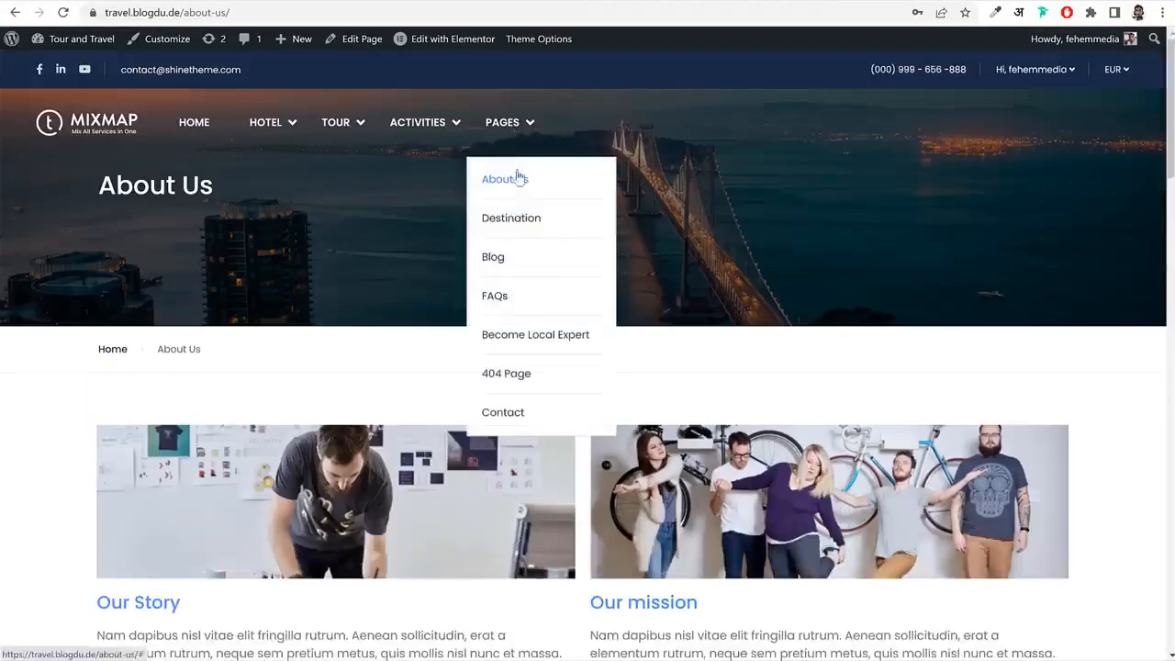
left_click(535, 346)
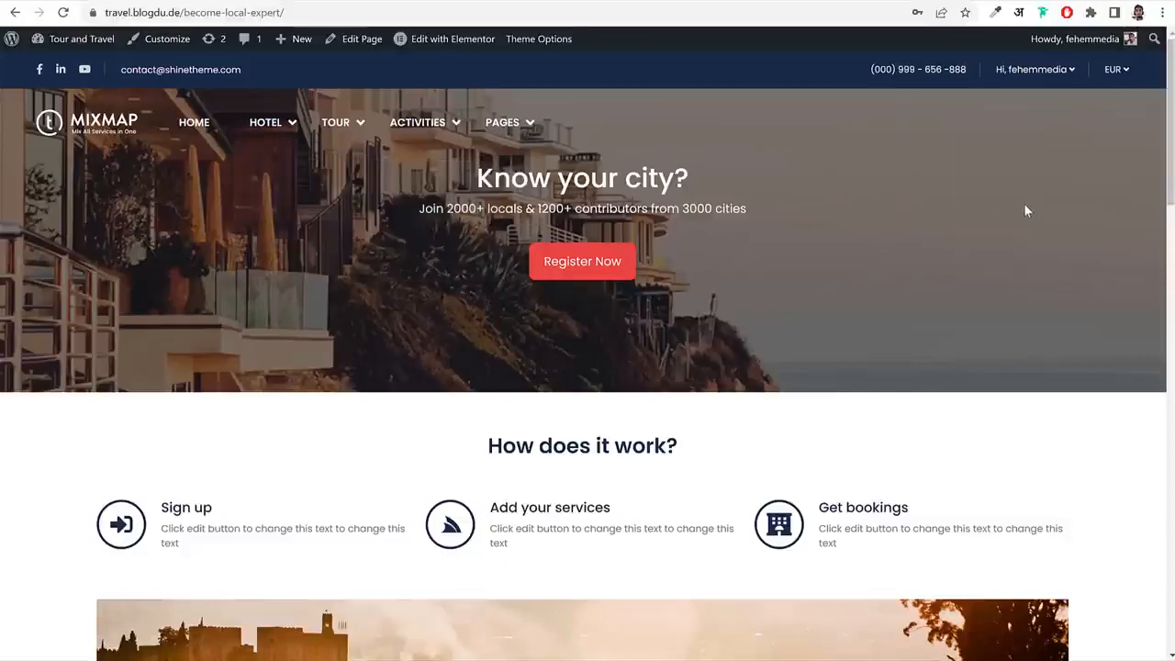
left_click(557, 266)
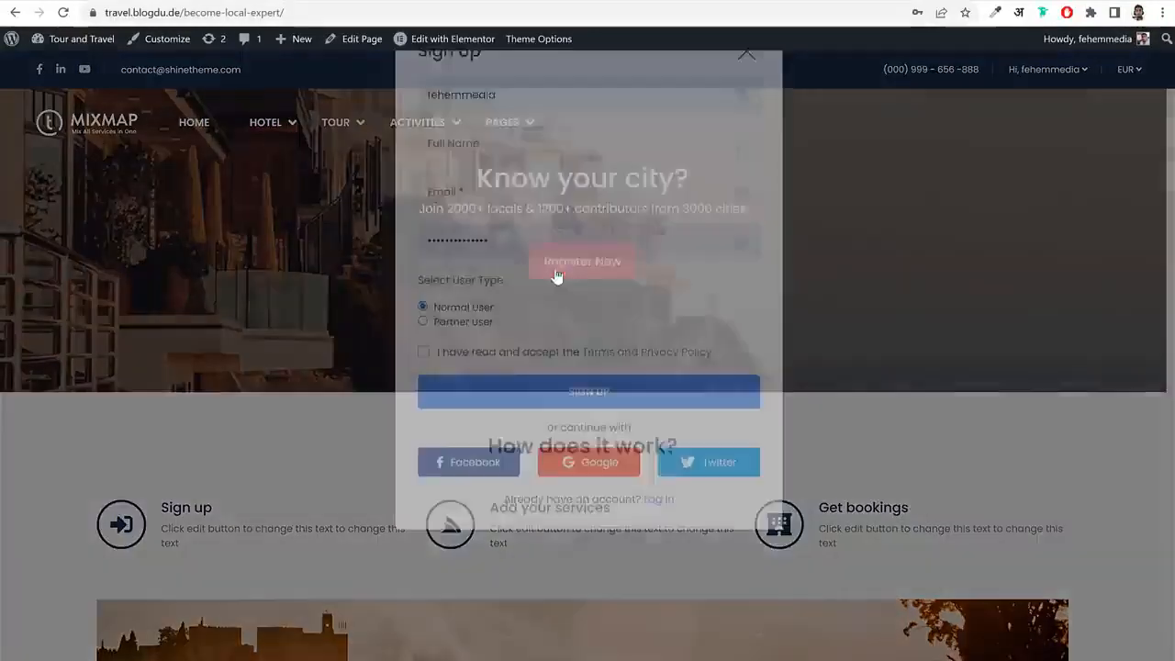
left_click(422, 347)
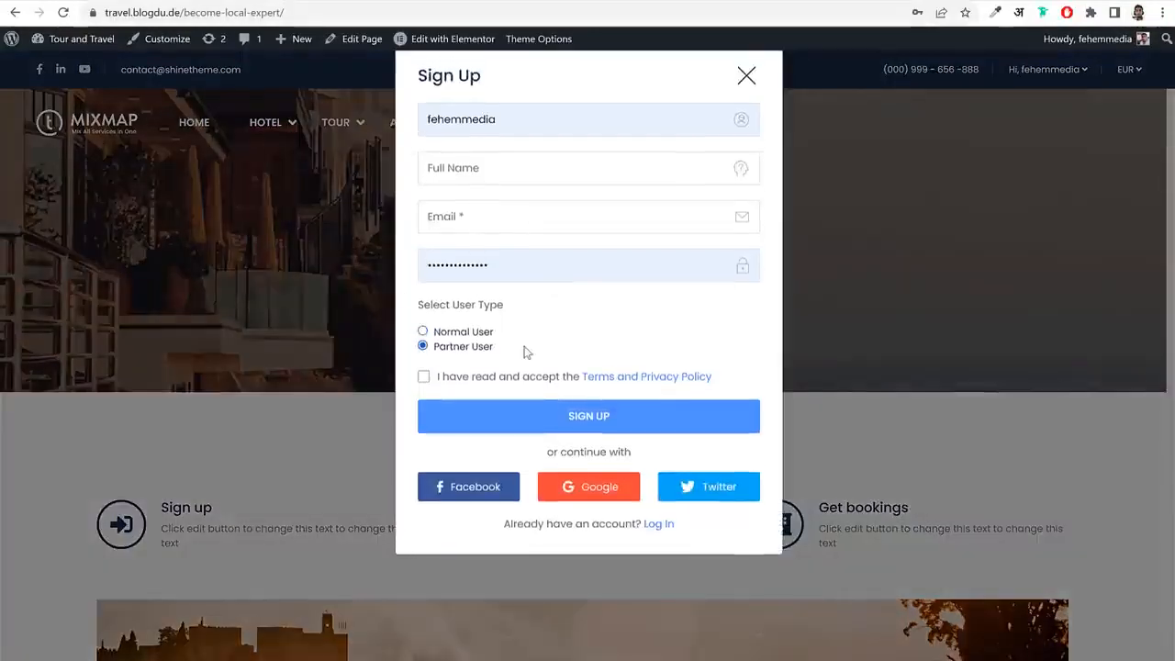
left_click_drag(524, 348, 432, 346)
left_click(891, 309)
scroll(967, 372, "down", 15)
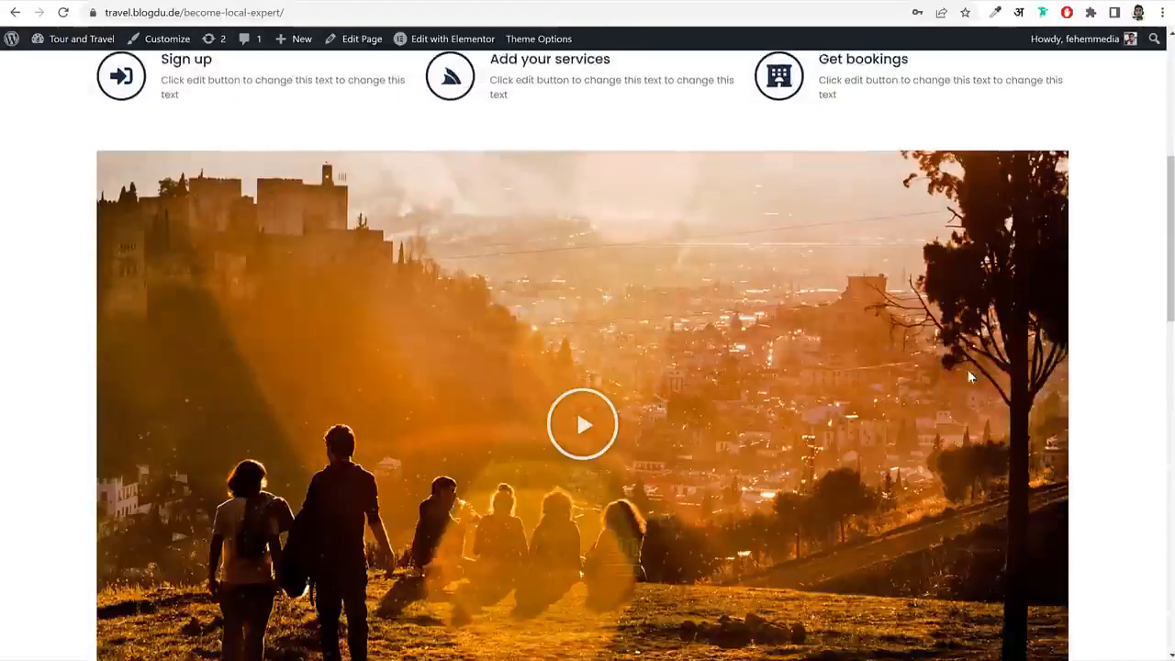
scroll(969, 377, "up", 10)
scroll(969, 376, "up", 5)
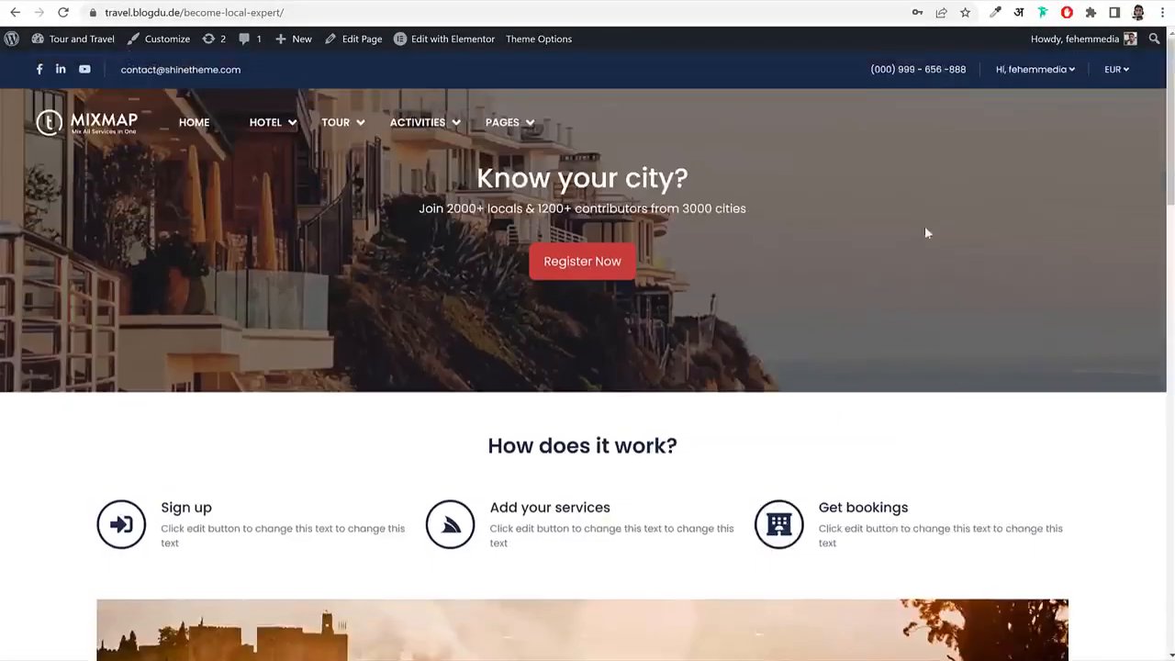
Return to the homepage via the MIXMAP header logo.
left_click(81, 126)
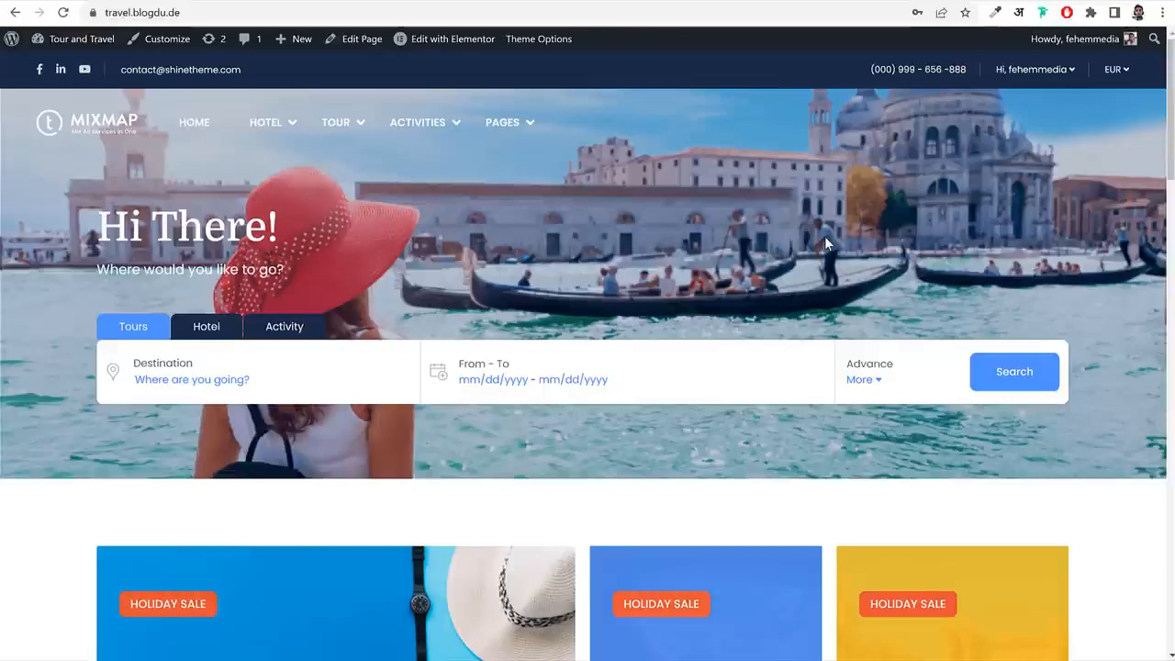
scroll(828, 236, "down", 10)
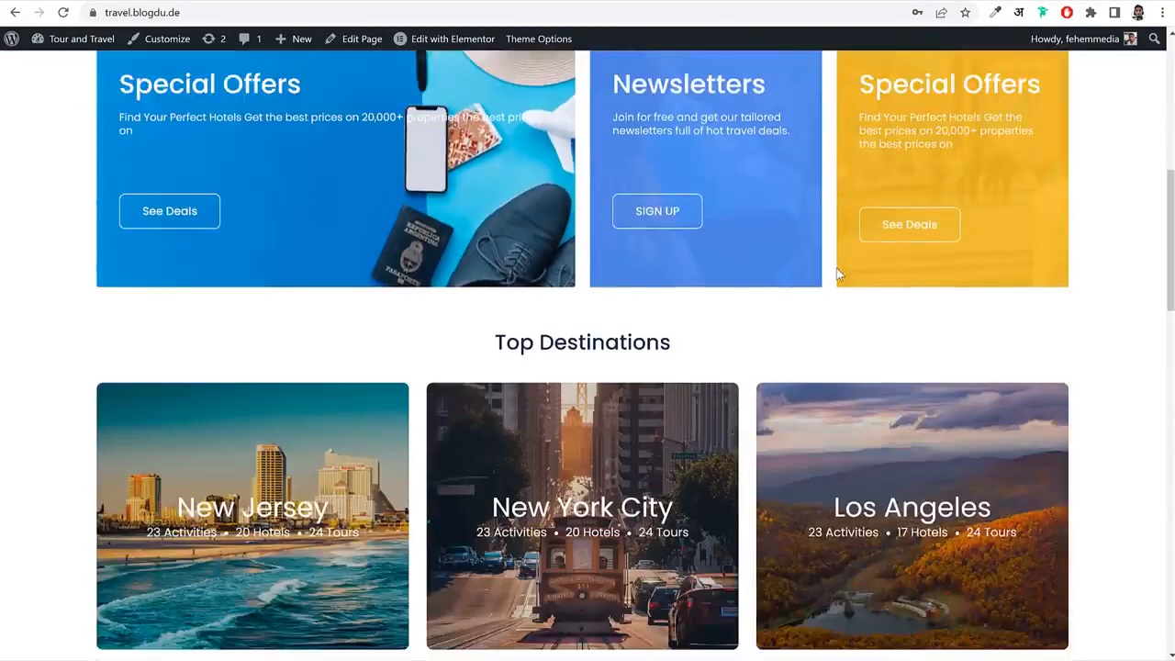
scroll(835, 272, "down", 5)
scroll(758, 331, "down", 5)
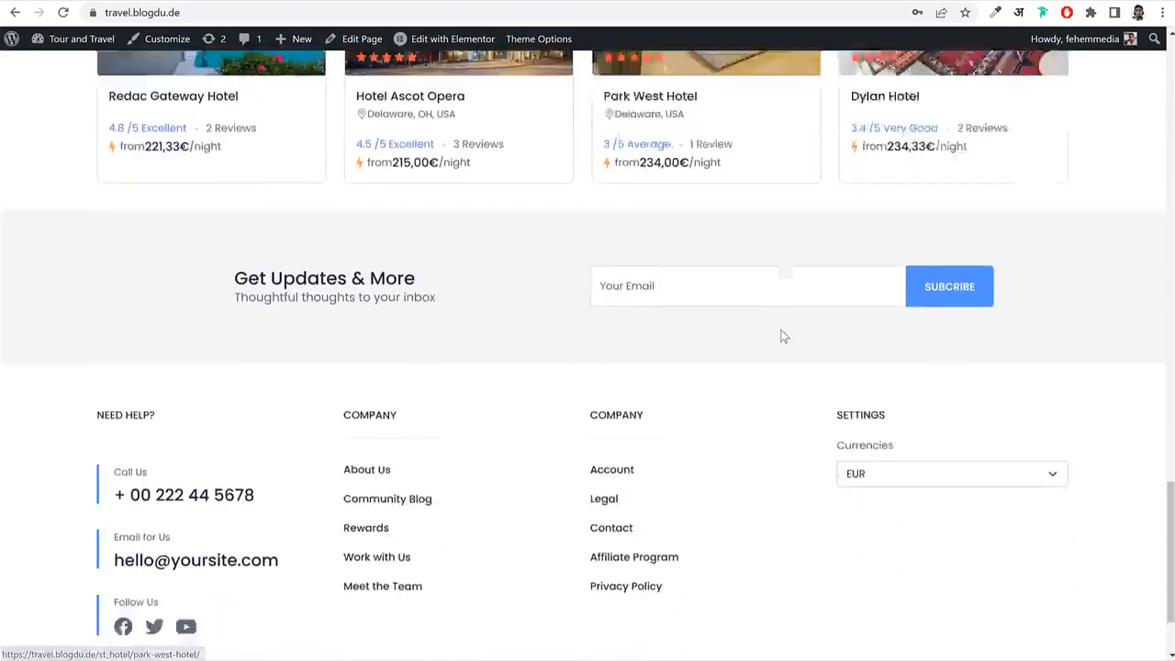
scroll(780, 333, "up", 9)
scroll(781, 340, "up", 11)
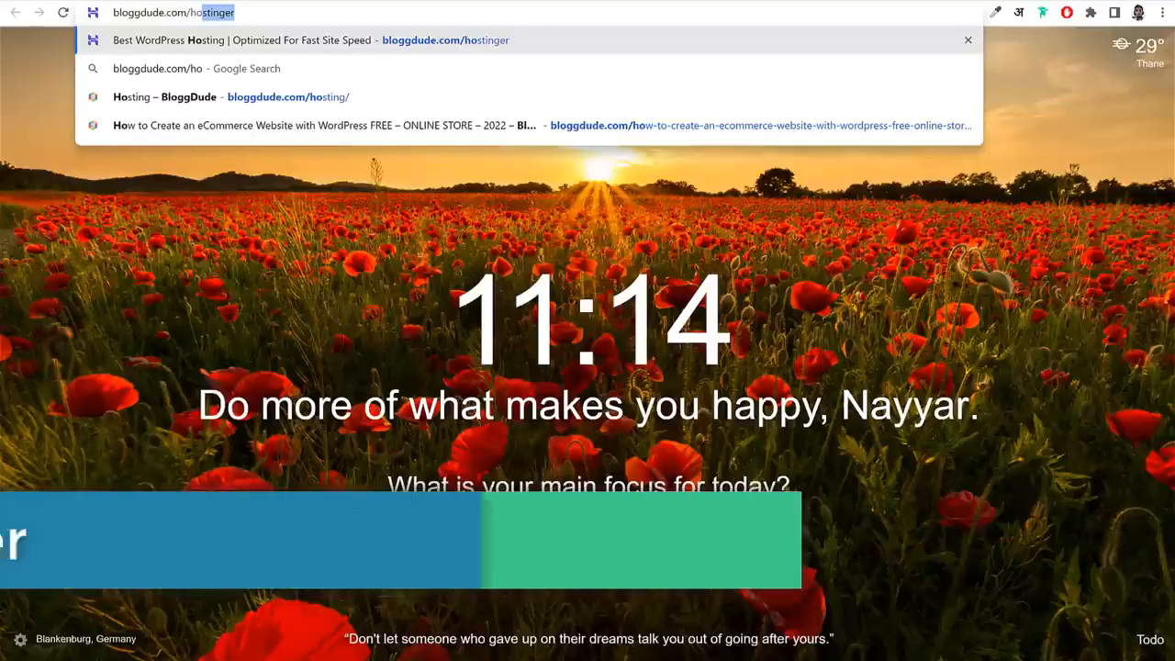
Load the Hostinger WordPress Hosting link and highlight the 'WordPress Hosting' heading.
key("Return")
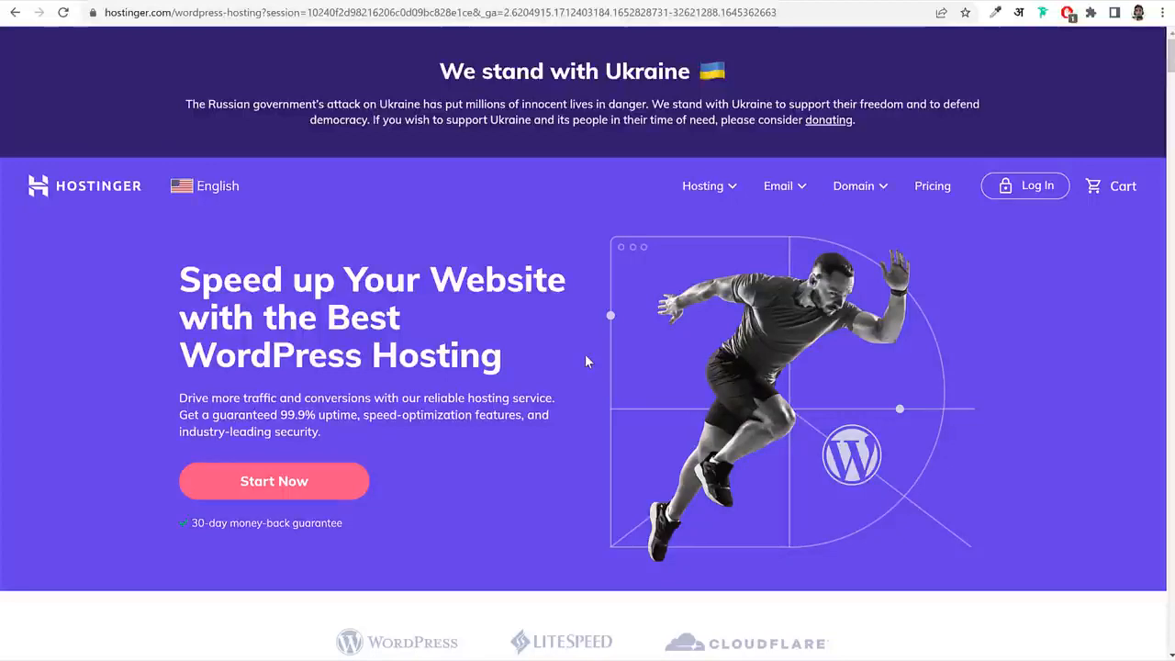
left_click_drag(164, 359, 537, 352)
left_click(538, 351)
left_click_drag(366, 354, 157, 357)
left_click(246, 369)
left_click_drag(178, 355, 524, 367)
Scroll to the four plans, from $1.99/mo Single WordPress to $11.59/mo WordPress Pro.
scroll(982, 356, "down", 7)
scroll(984, 361, "up", 2)
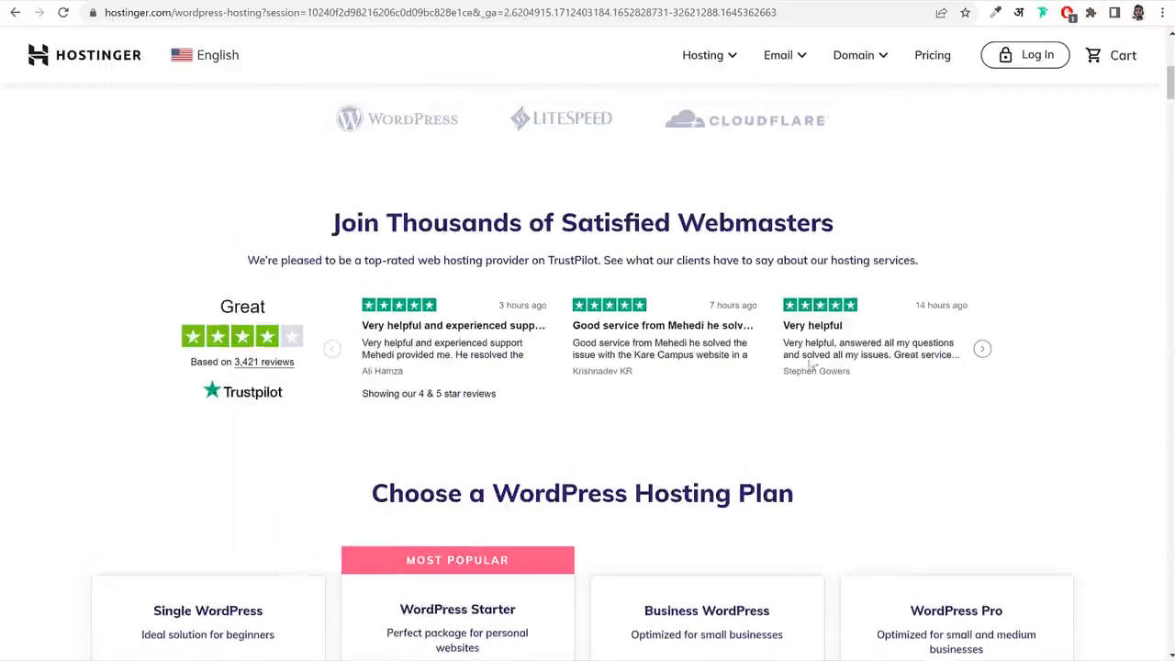
scroll(592, 308, "up", 3)
scroll(592, 309, "down", 5)
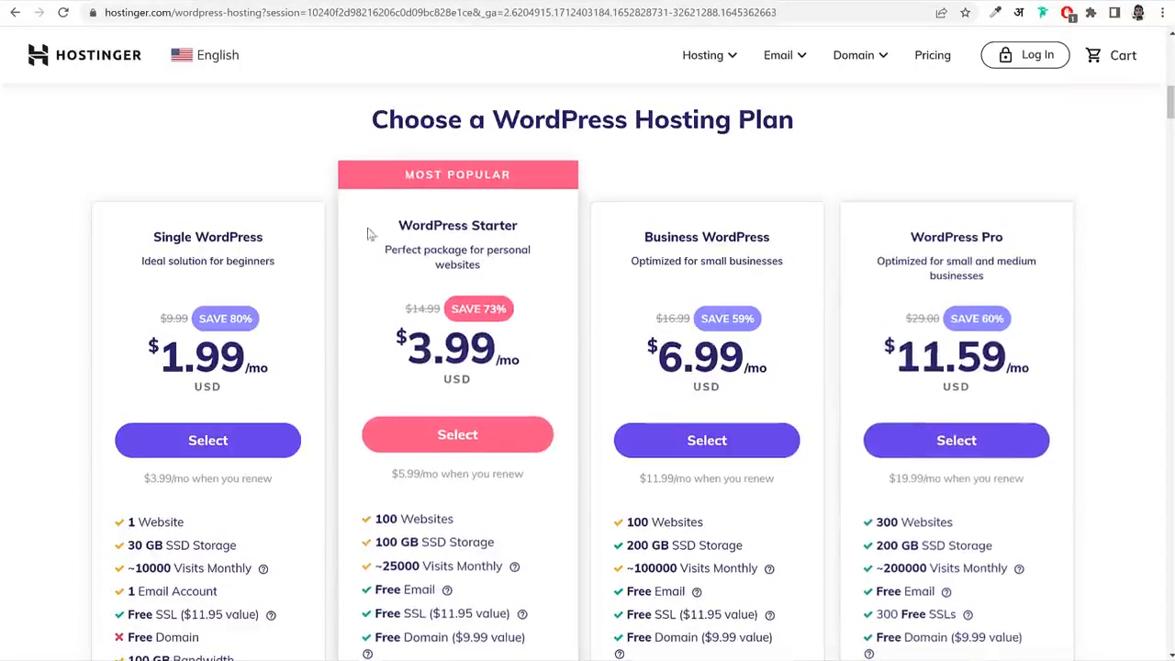
left_click_drag(397, 225, 540, 230)
left_click(535, 230)
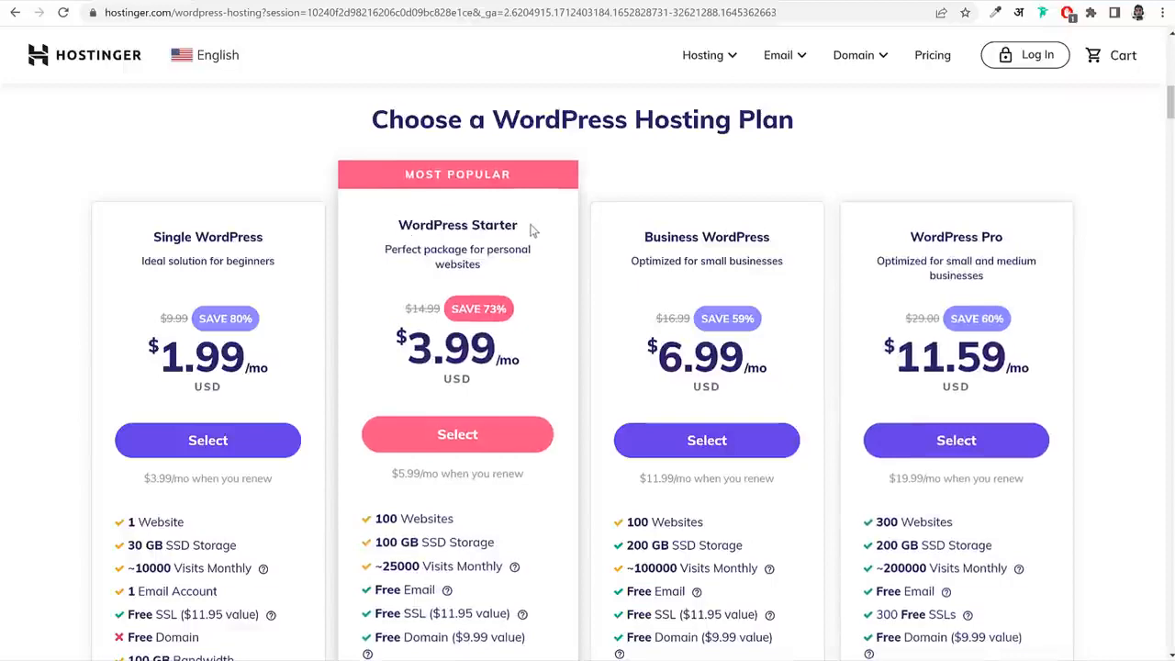
scroll(563, 335, "down", 1)
scroll(563, 335, "down", 3)
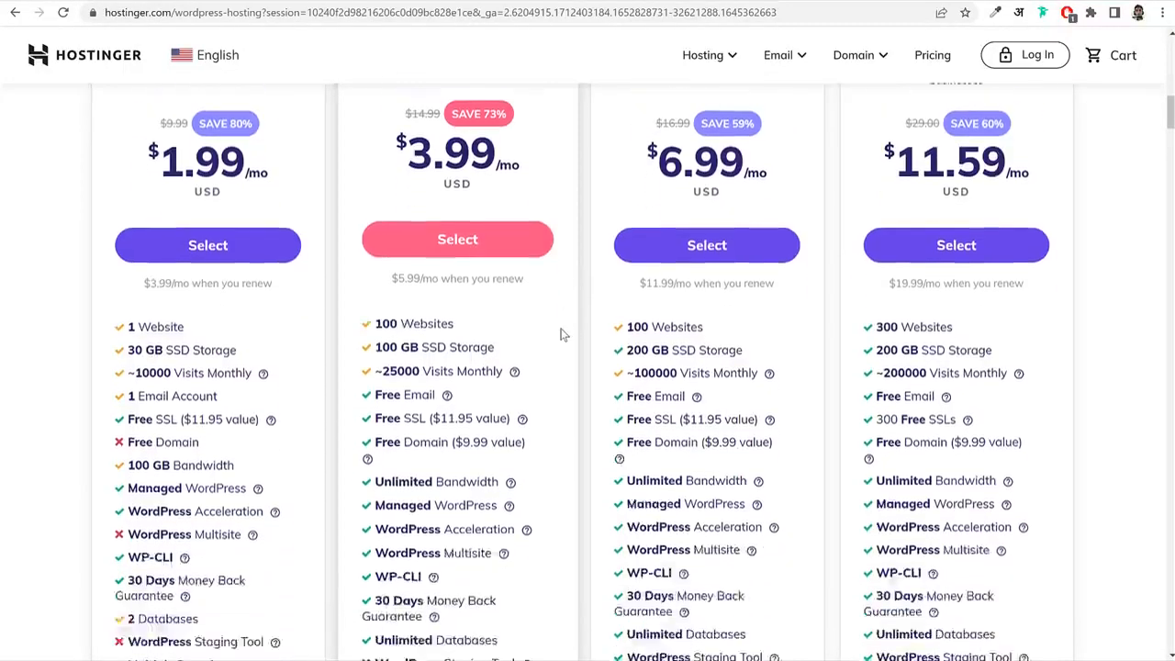
scroll(533, 307, "up", 2)
scroll(535, 311, "up", 1)
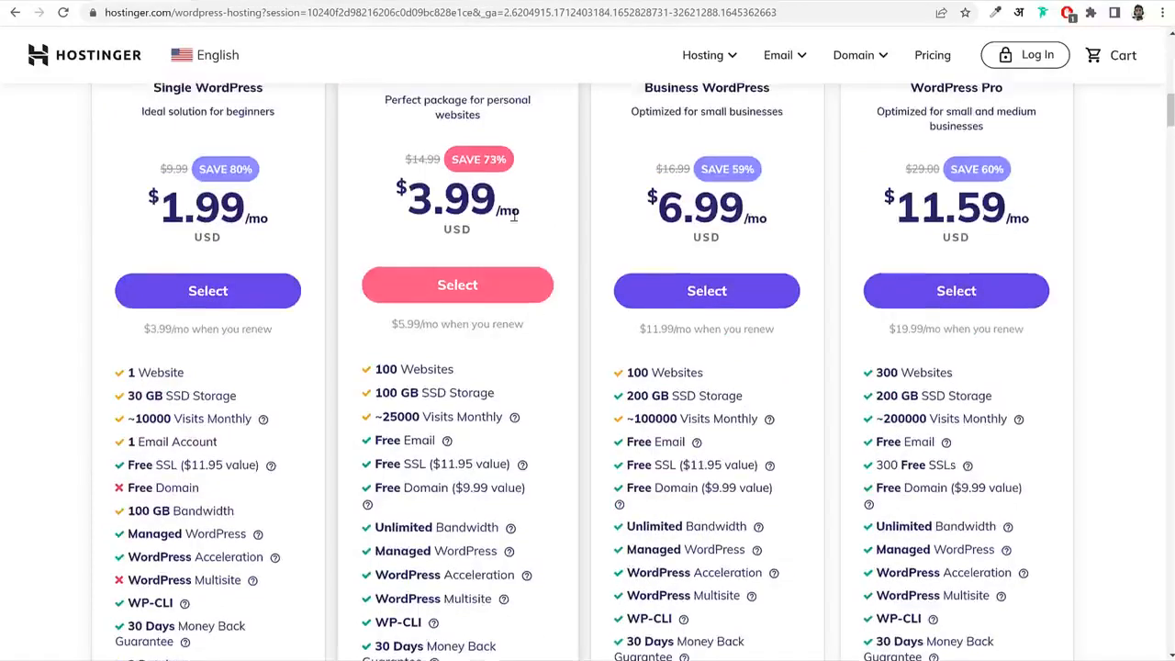
left_click_drag(501, 204, 409, 203)
left_click(411, 204)
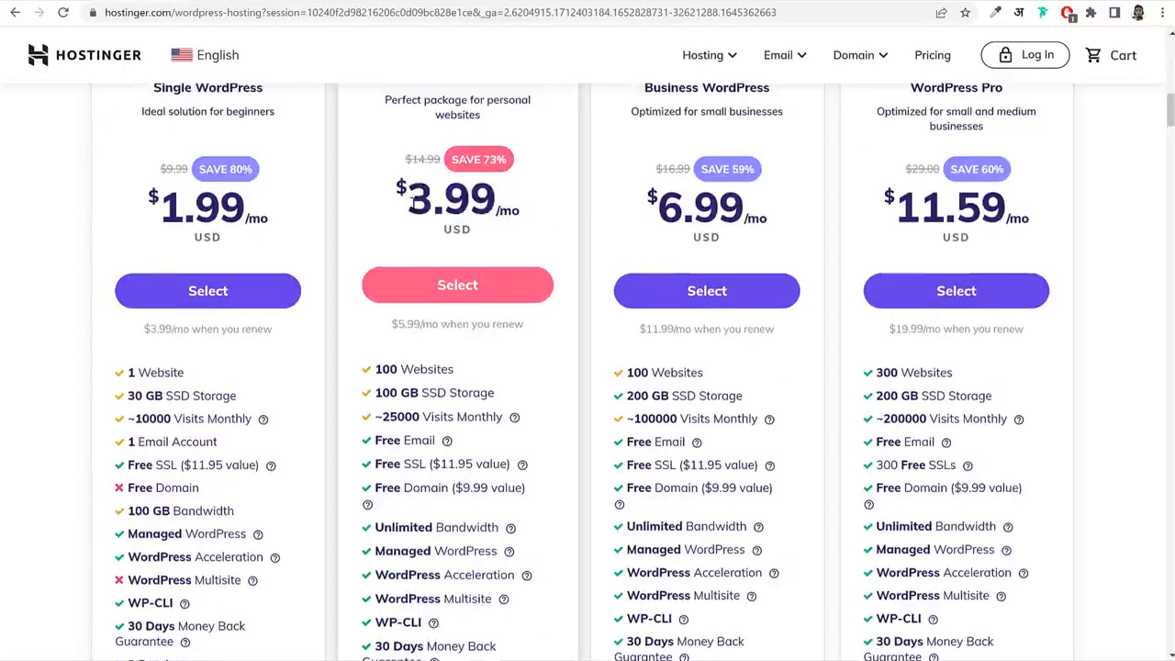
triple_click(409, 368)
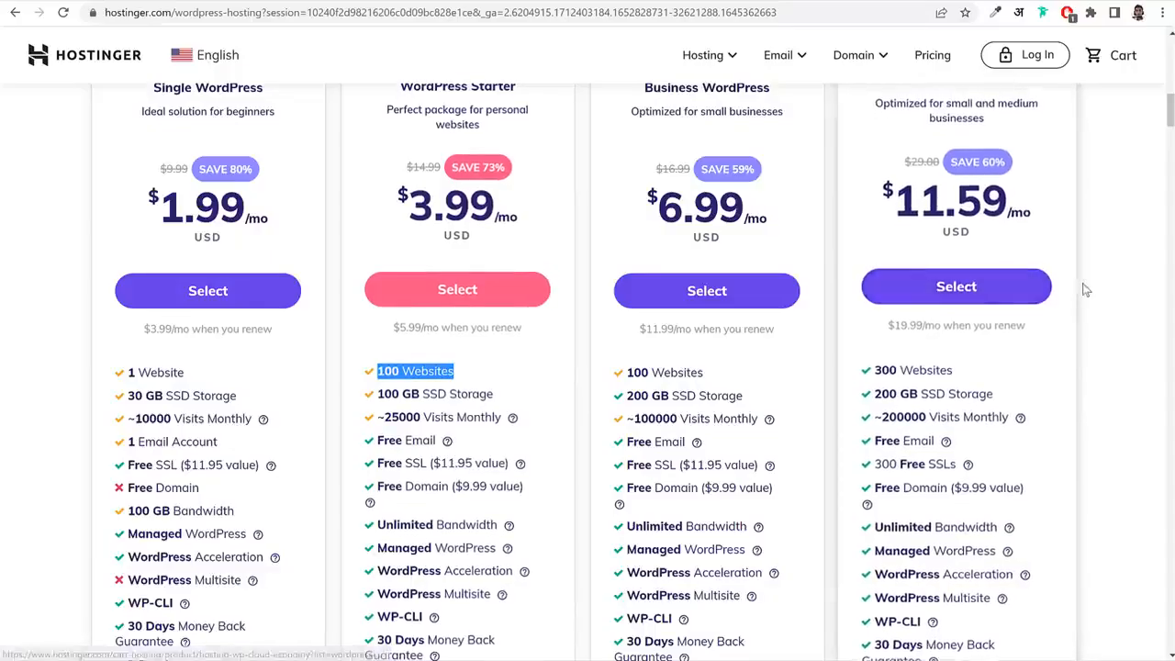
scroll(1086, 290, "up", 1)
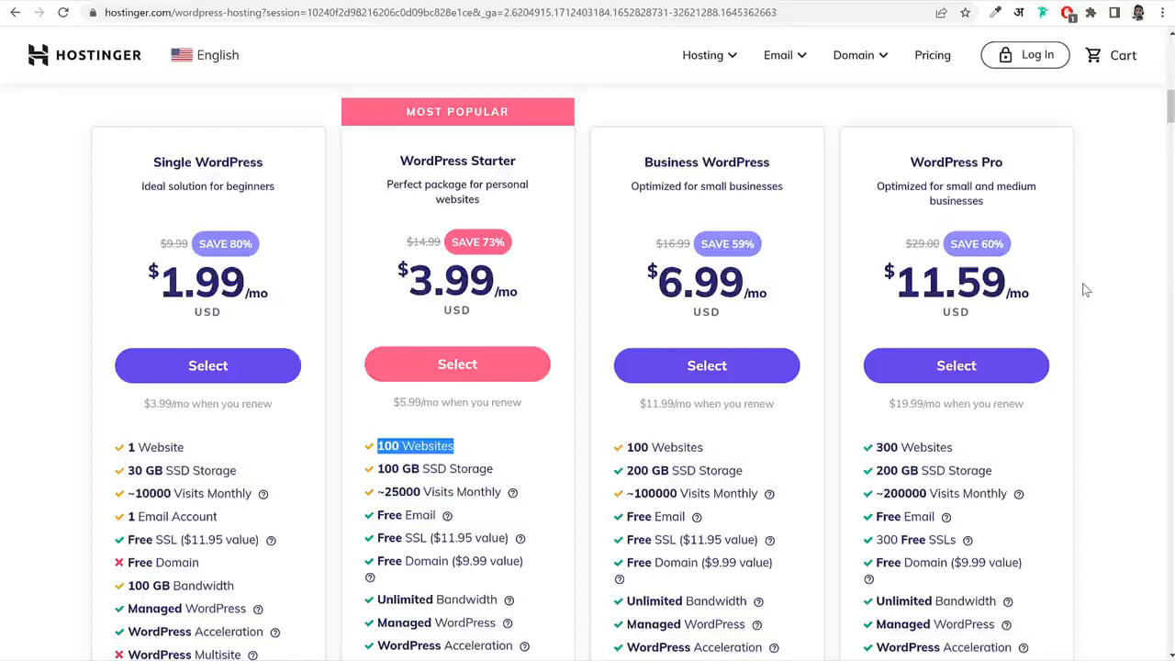
left_click(512, 446)
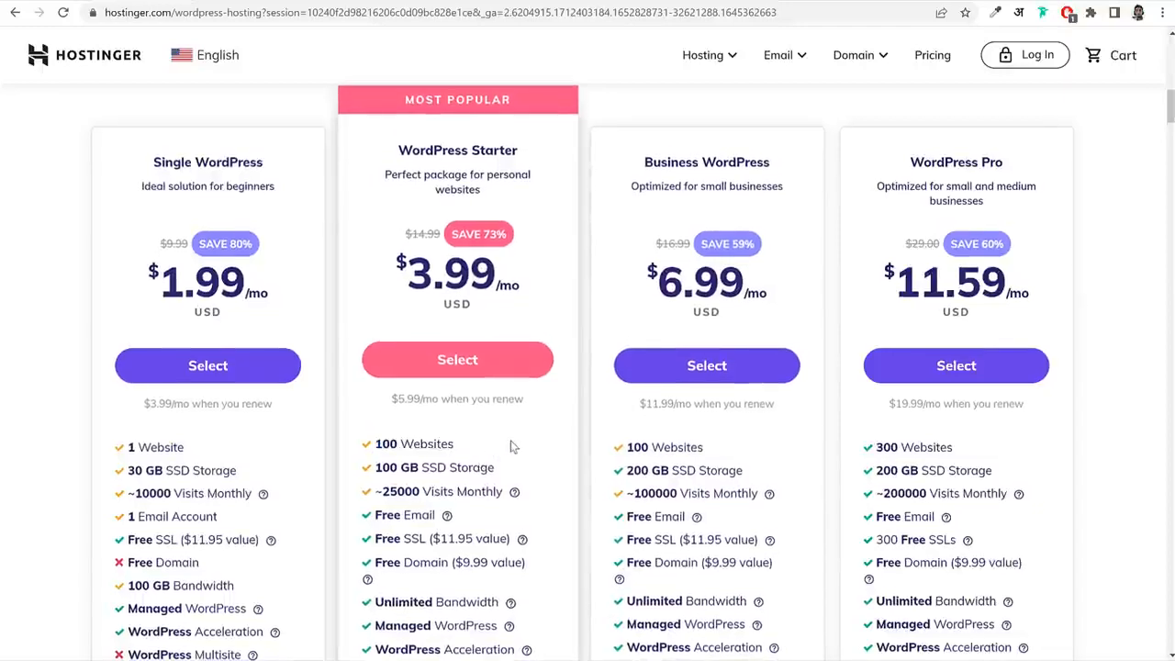
triple_click(374, 446)
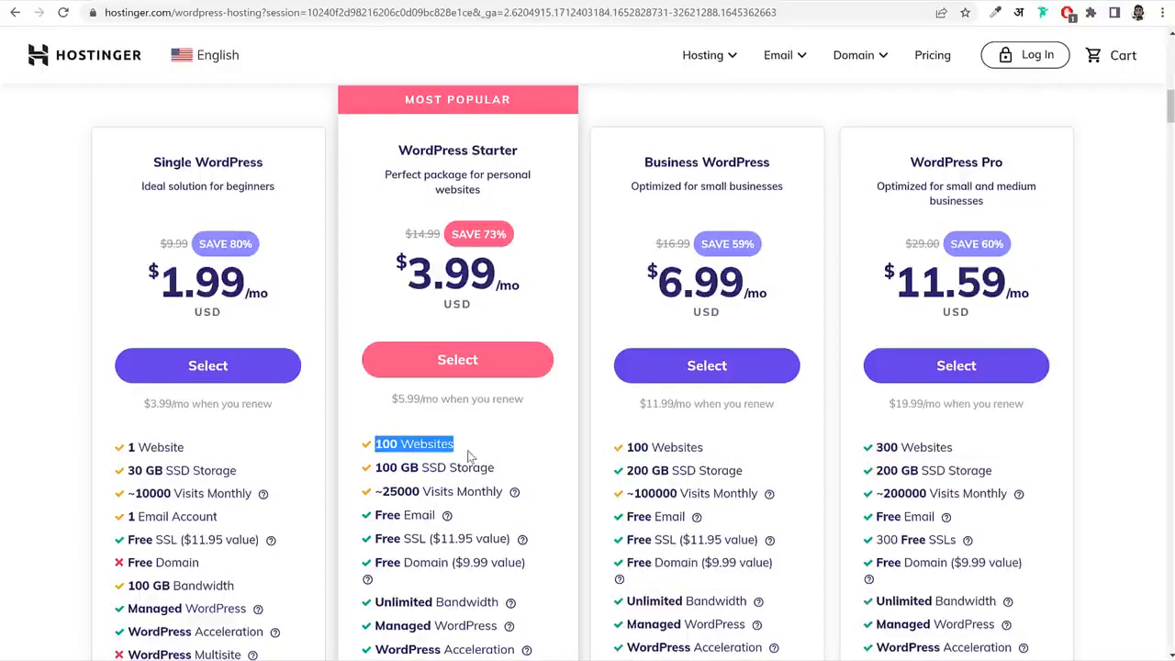
left_click_drag(500, 464, 368, 473)
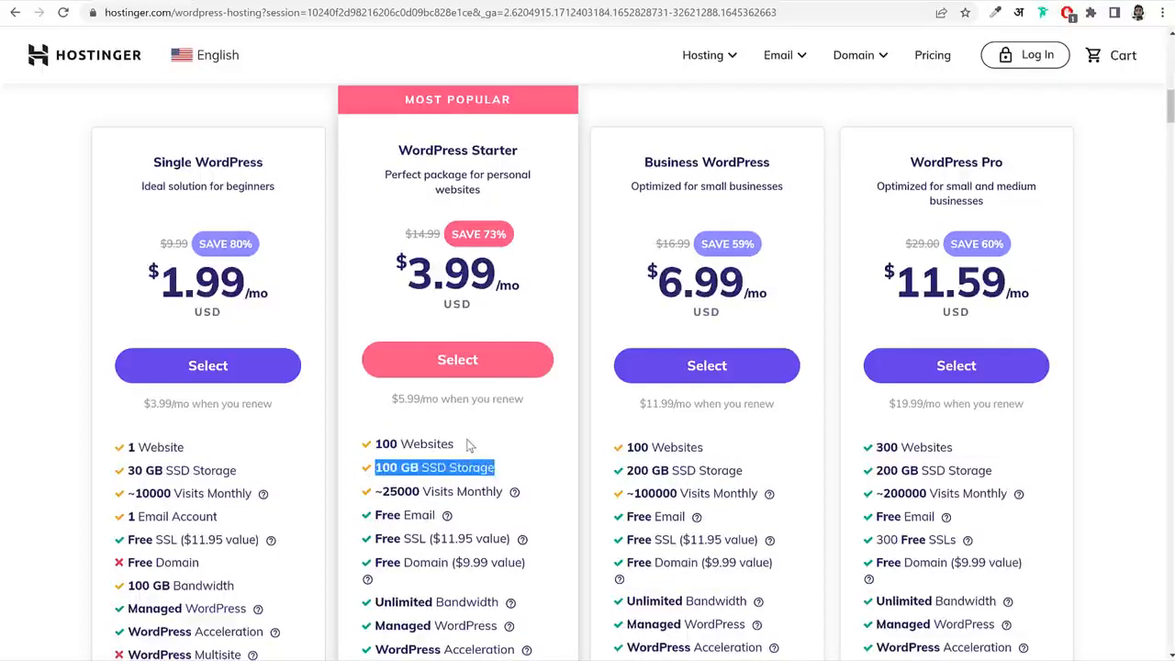
left_click_drag(505, 468, 425, 470)
left_click(459, 468)
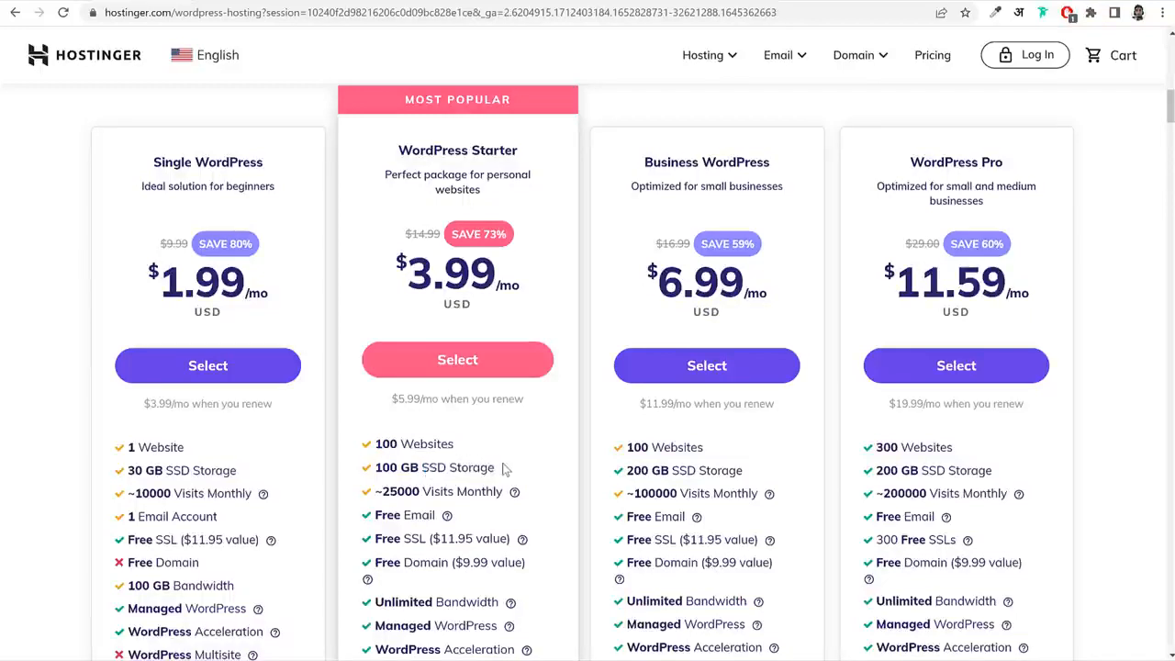
left_click_drag(506, 470, 425, 473)
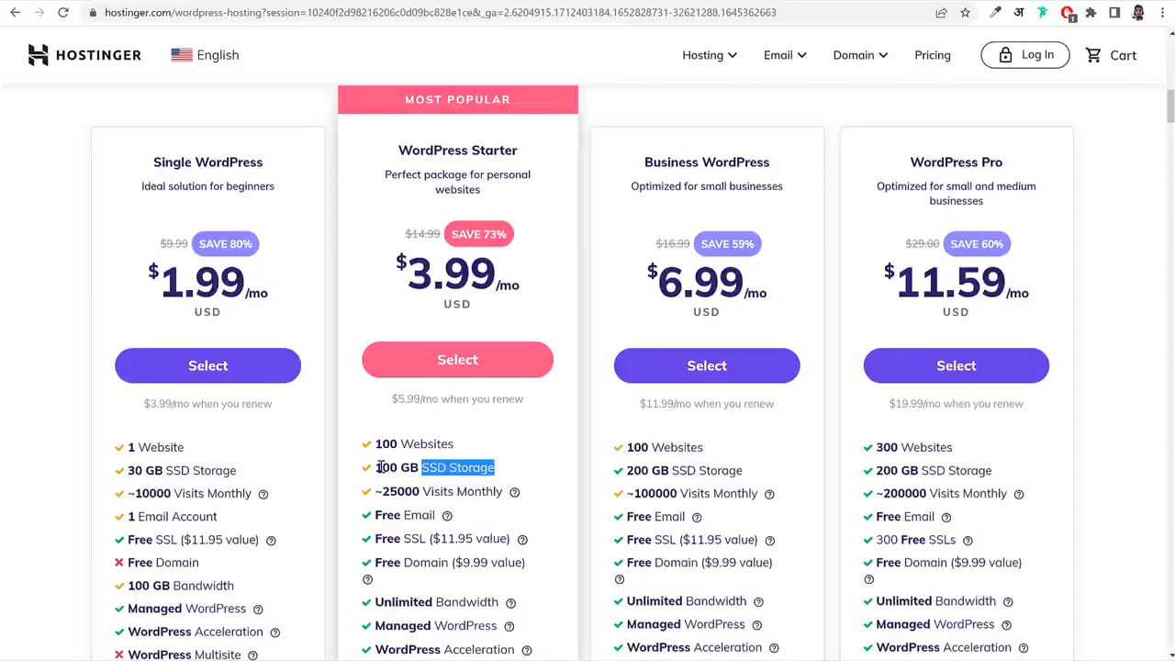
left_click_drag(374, 469, 421, 468)
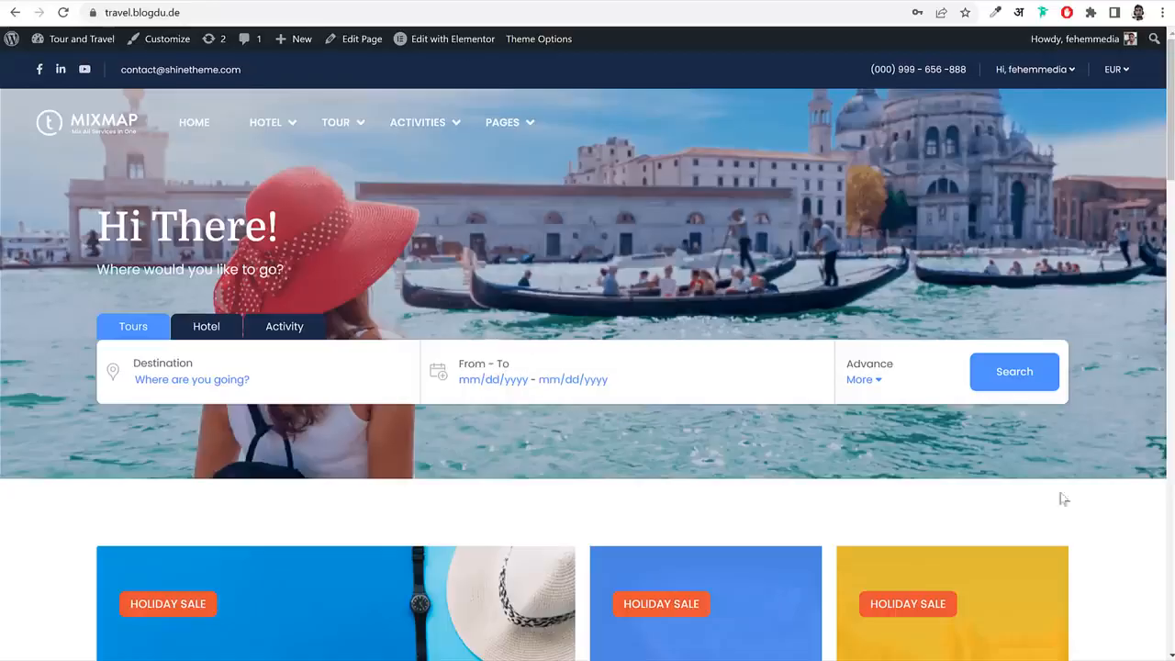
scroll(1063, 498, "down", 15)
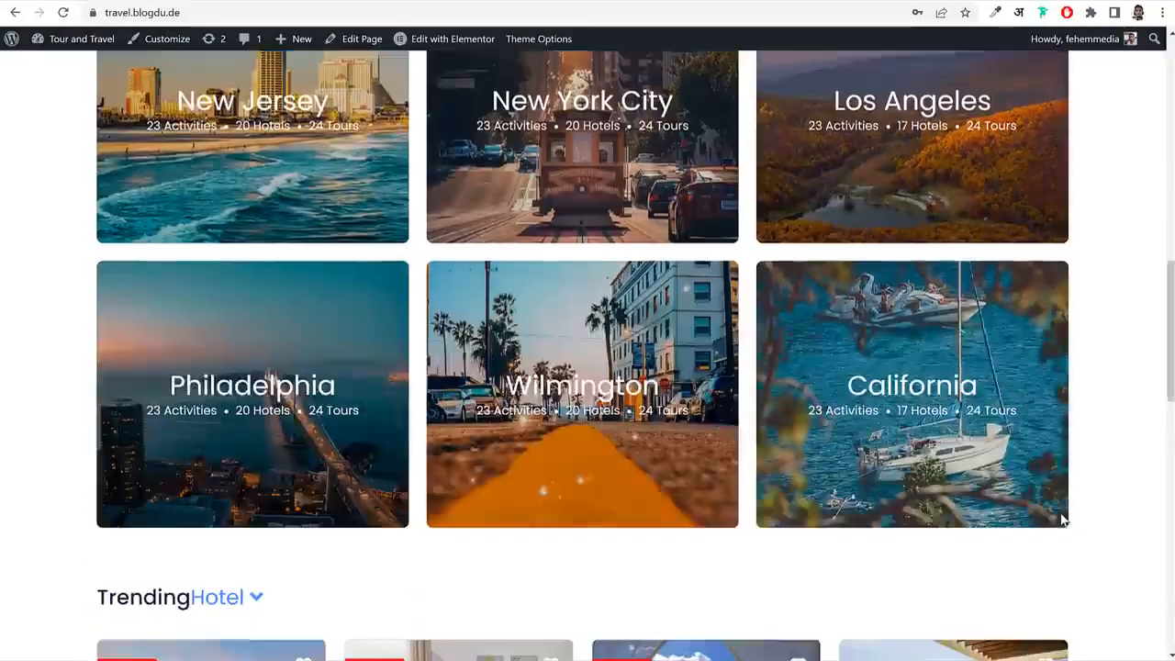
scroll(1055, 514, "up", 4)
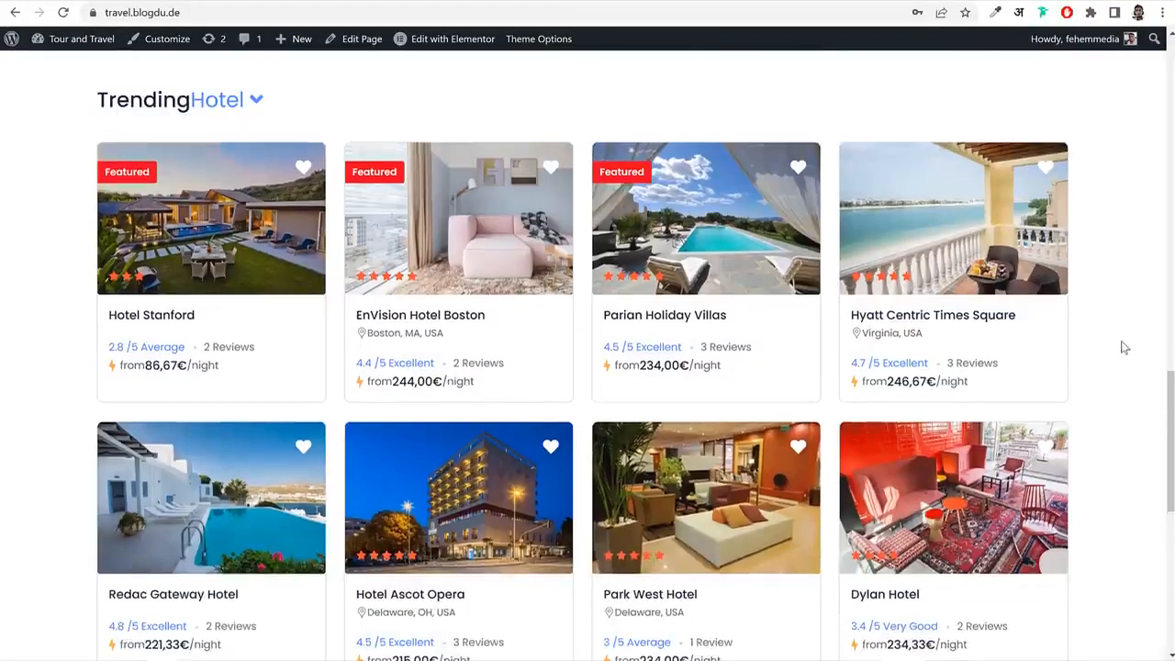
scroll(1106, 425, "up", 10)
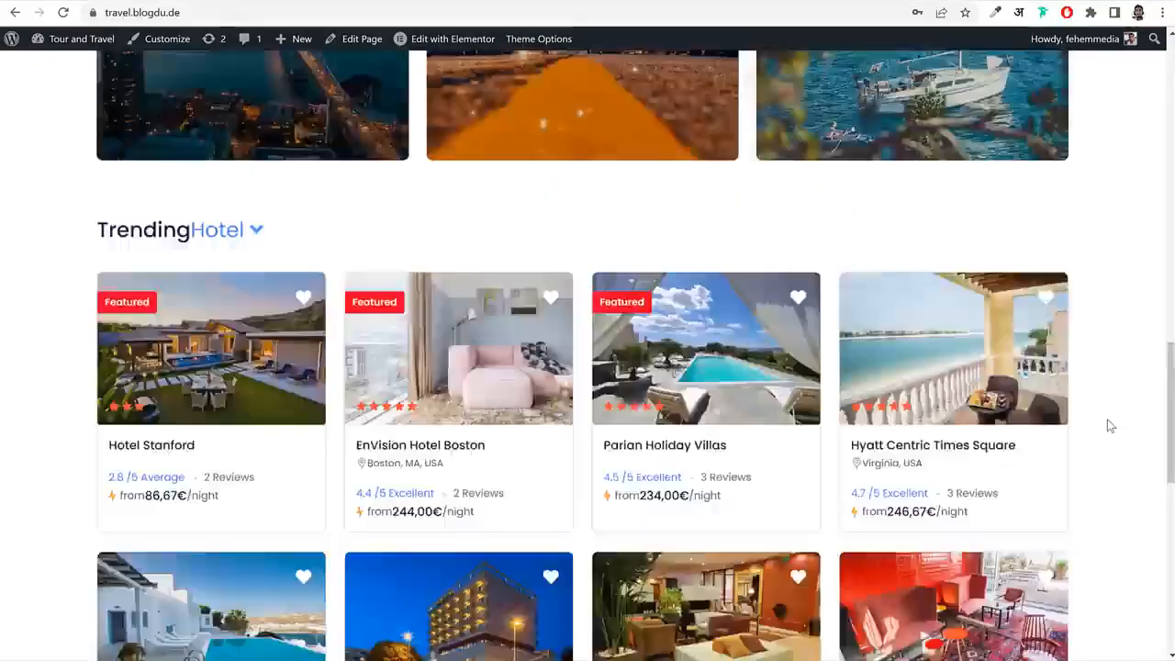
scroll(1108, 423, "up", 2)
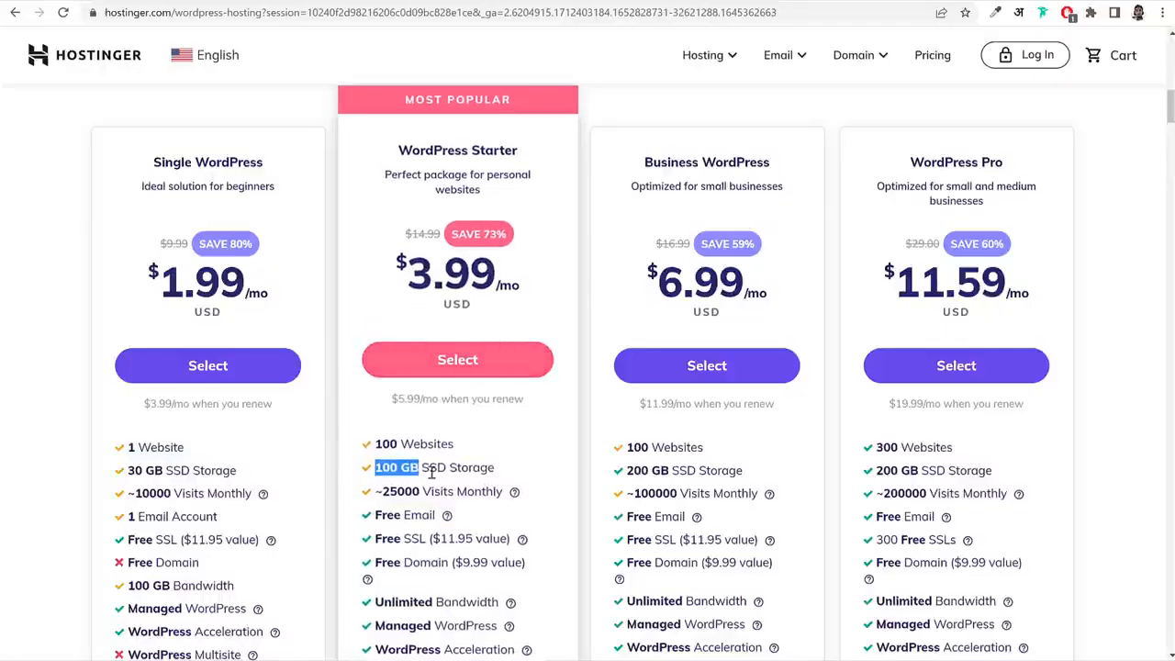
Highlight WordPress Starter's Free Email, Free SSL and Free Domain features.
scroll(548, 452, "down", 2)
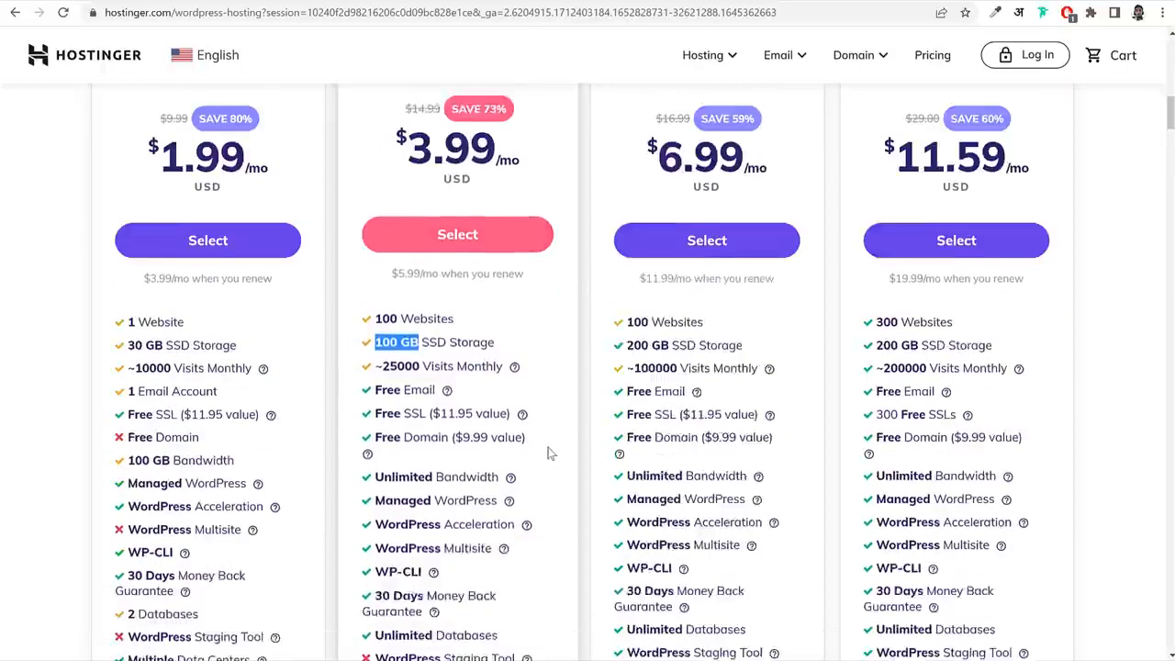
scroll(550, 413, "down", 1)
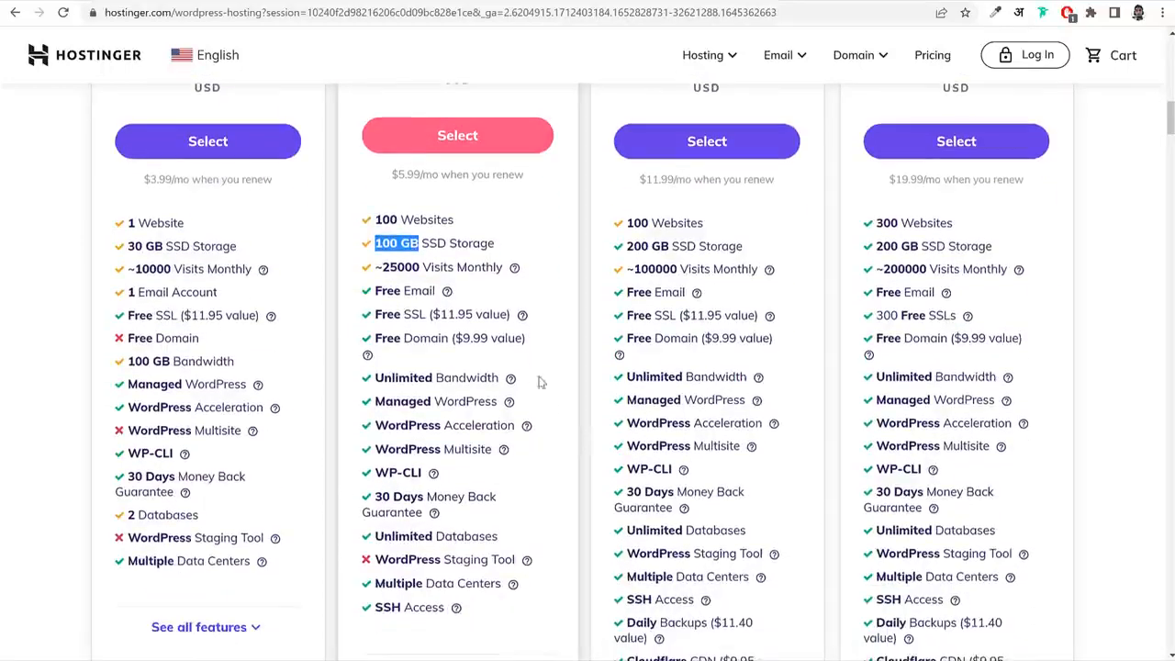
left_click_drag(404, 292, 436, 292)
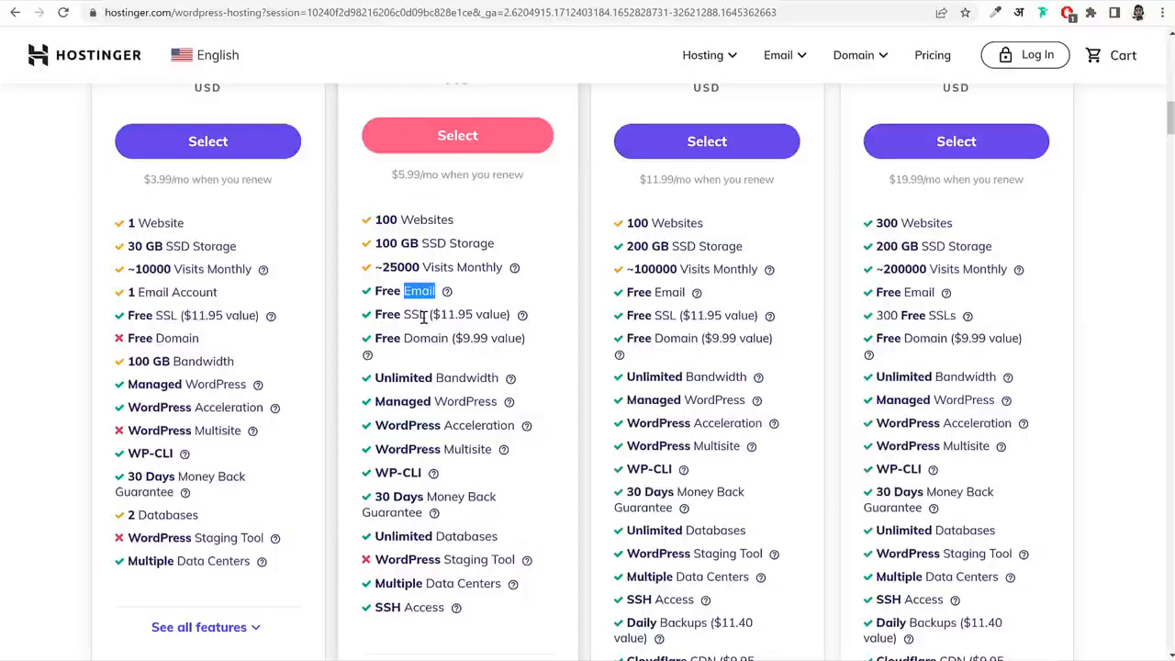
double_click(415, 314)
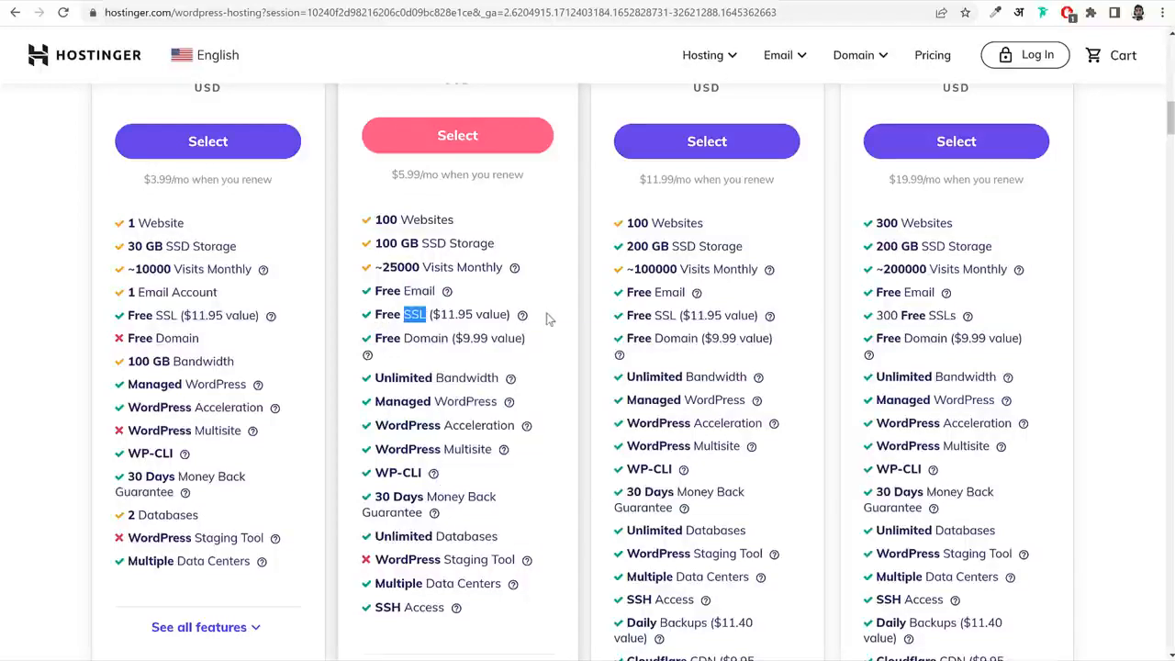
left_click_drag(375, 337, 452, 342)
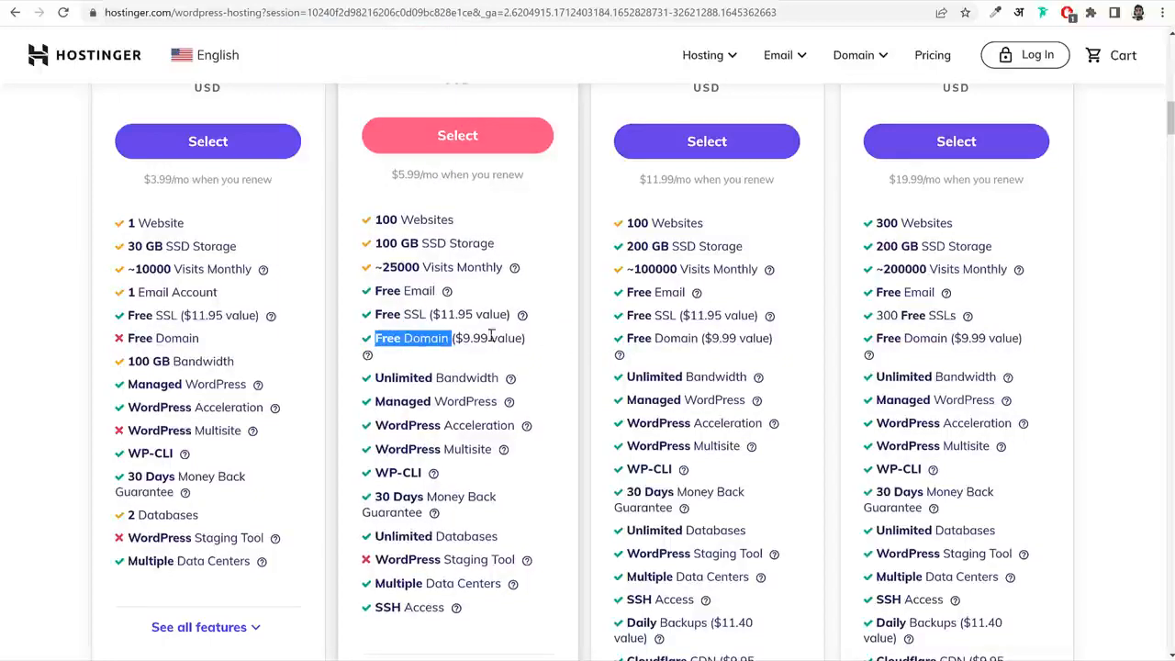
Select WordPress Starter, opening its order page at 48 months for $3.99/month.
scroll(538, 385, "down", 2)
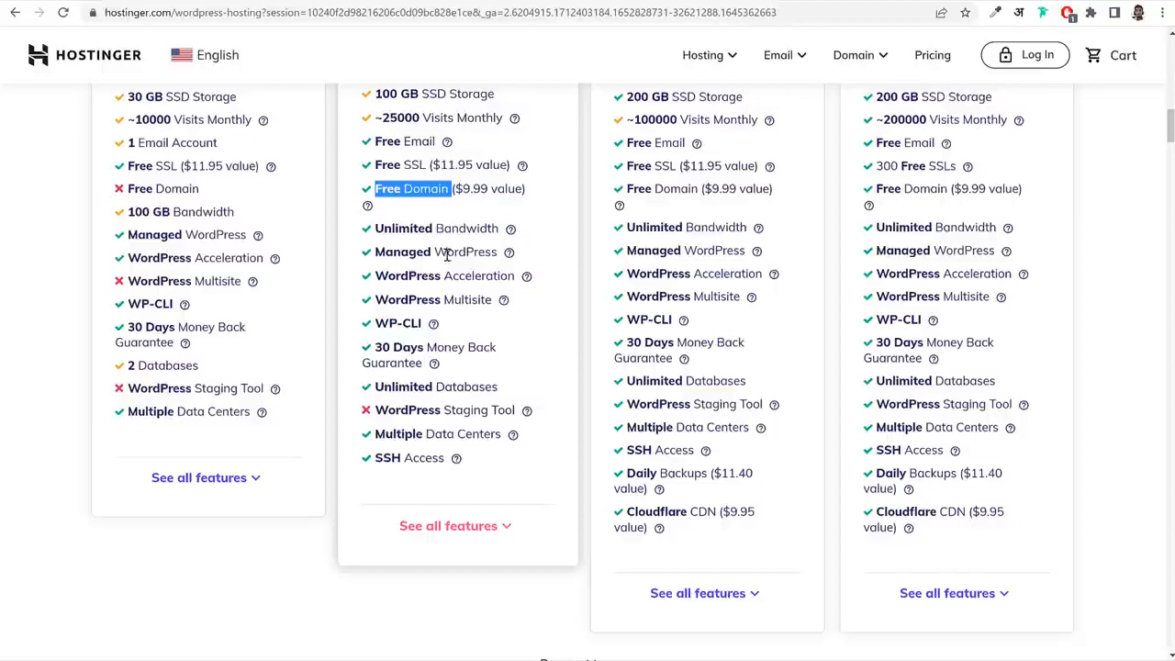
mouse_move(528, 279)
scroll(466, 418, "up", 5)
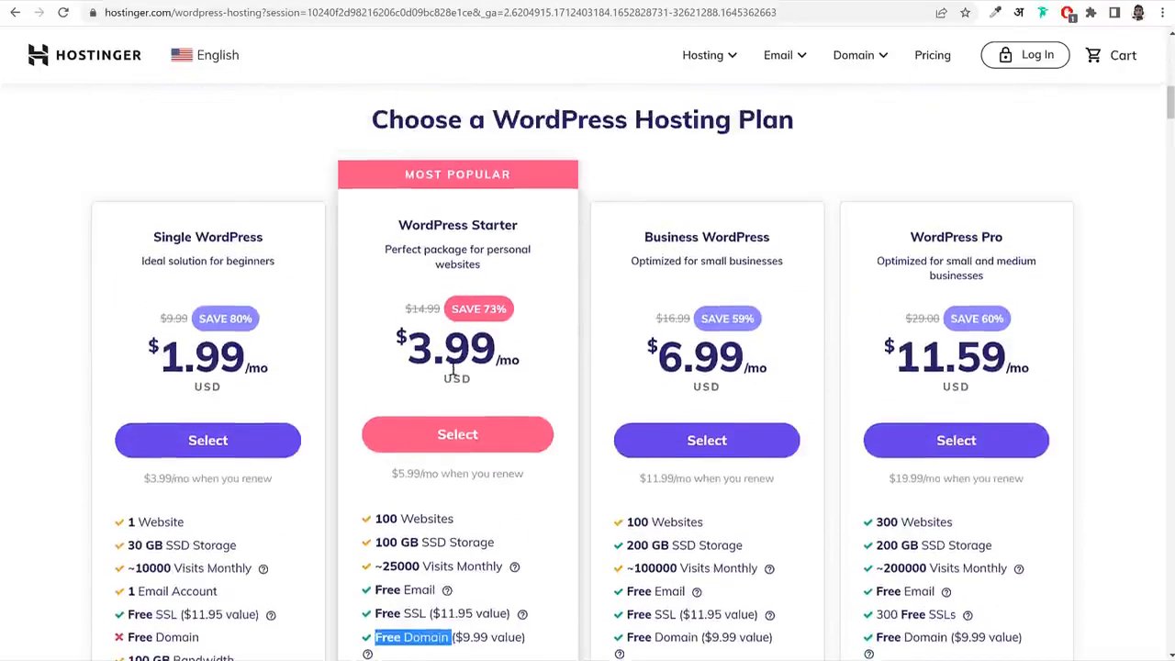
left_click(468, 437)
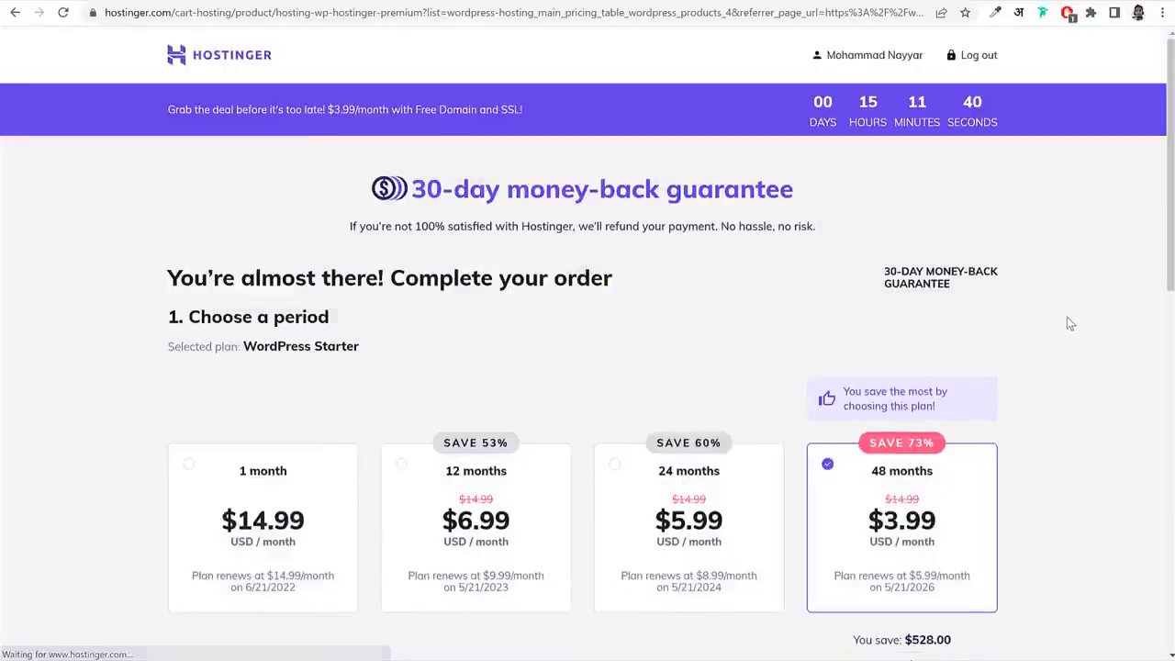
Scroll the checkout and highlight the Select payment and Choose a period headings.
scroll(1048, 371, "down", 10)
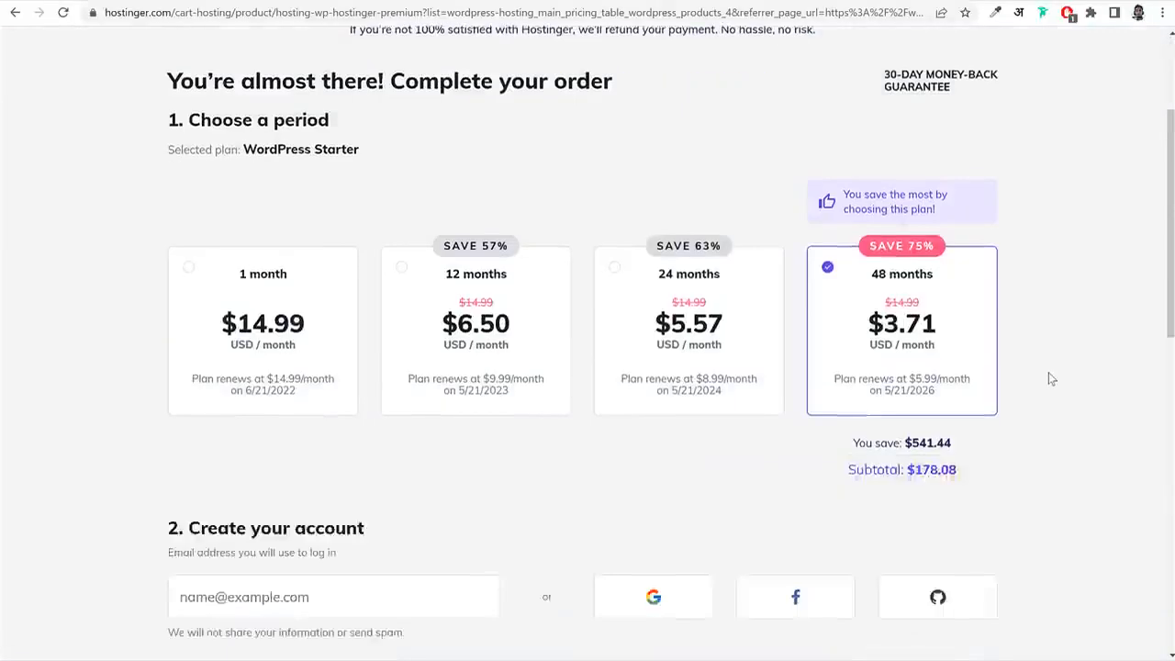
scroll(386, 212, "up", 2)
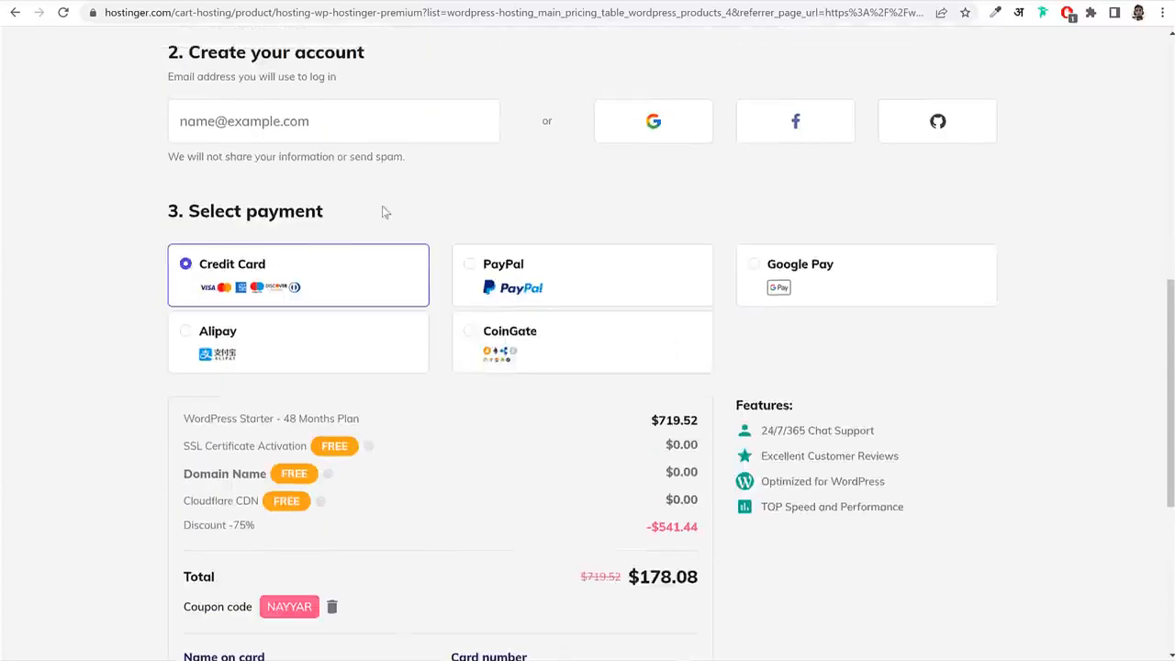
triple_click(223, 217)
scroll(385, 220, "up", 7)
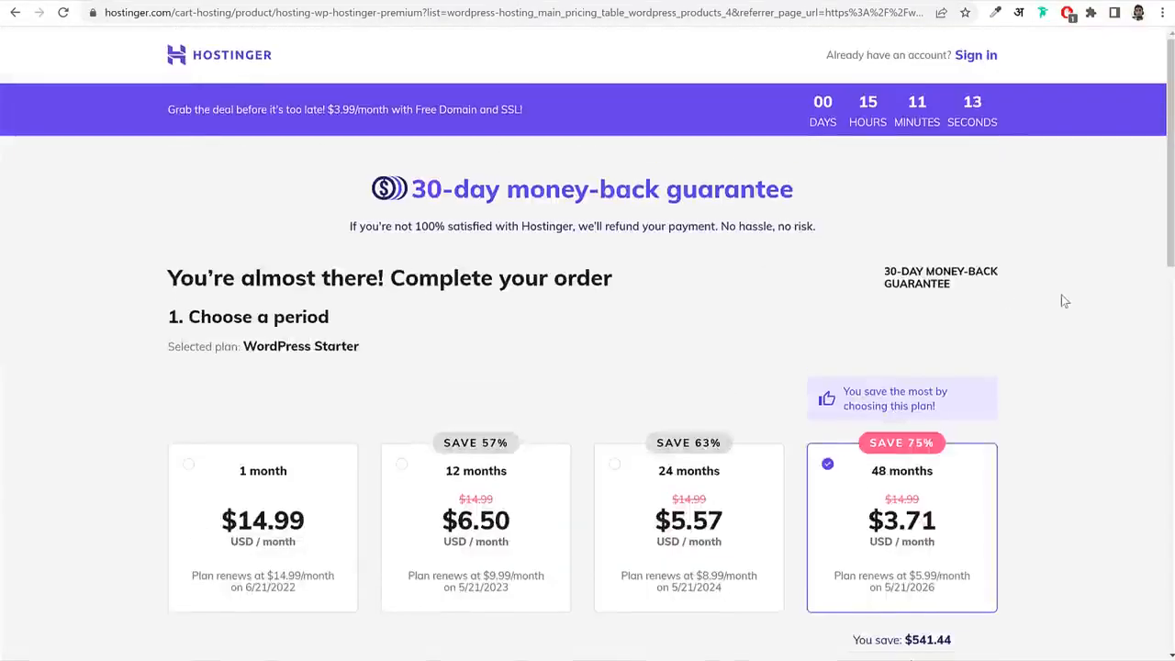
scroll(1062, 301, "down", 2)
left_click_drag(330, 92, 201, 93)
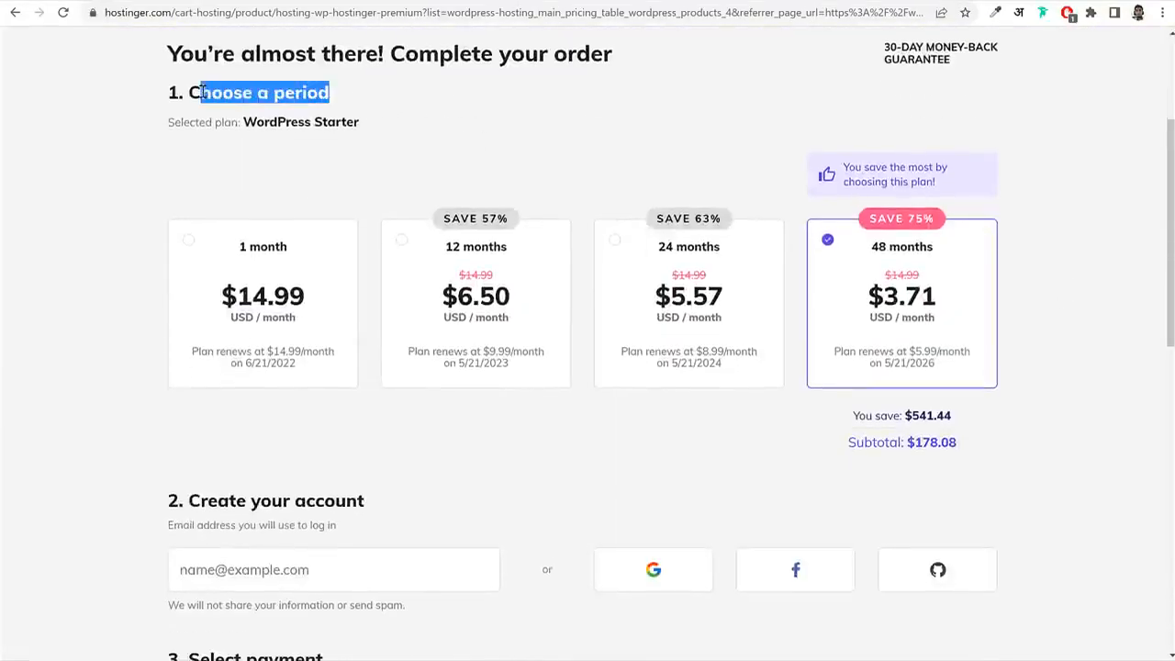
left_click(200, 93)
left_click_drag(330, 92, 258, 93)
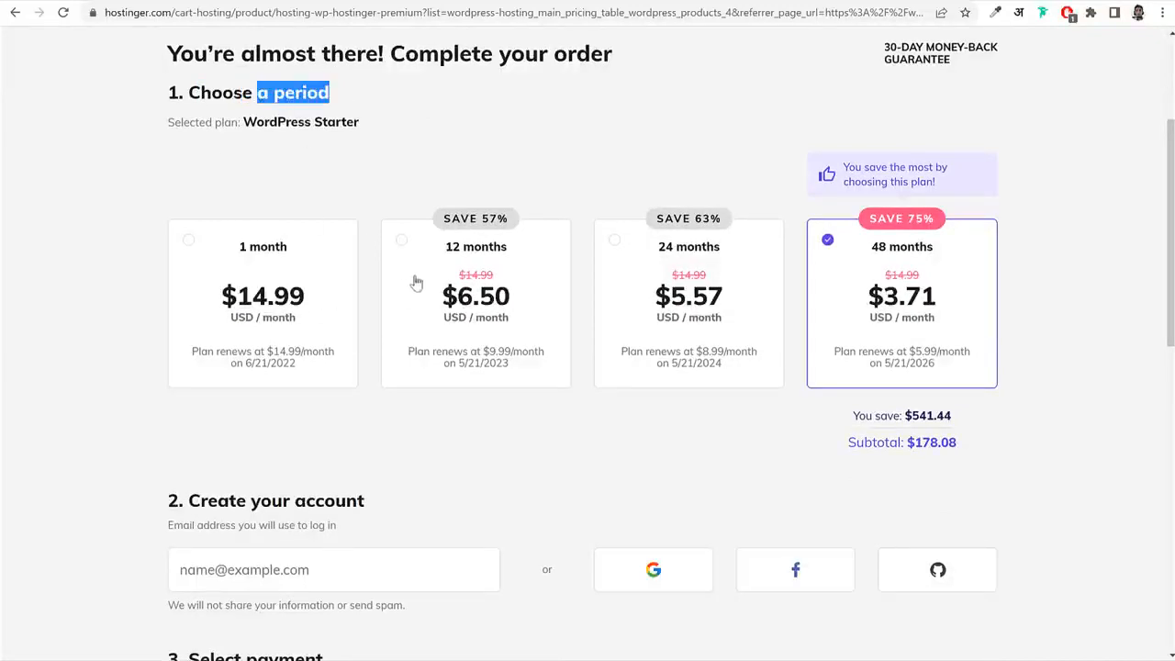
Compare 12-month $6.50 against 1-month $14.99, then choose the 24-month period.
left_click(420, 248)
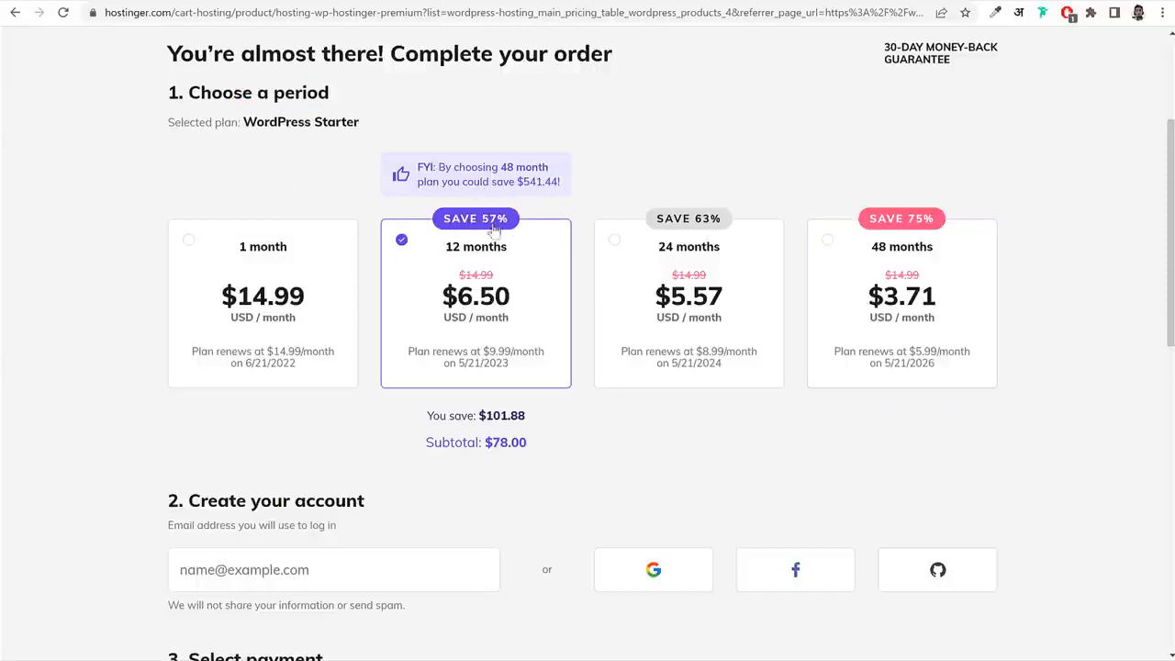
left_click_drag(520, 250, 438, 250)
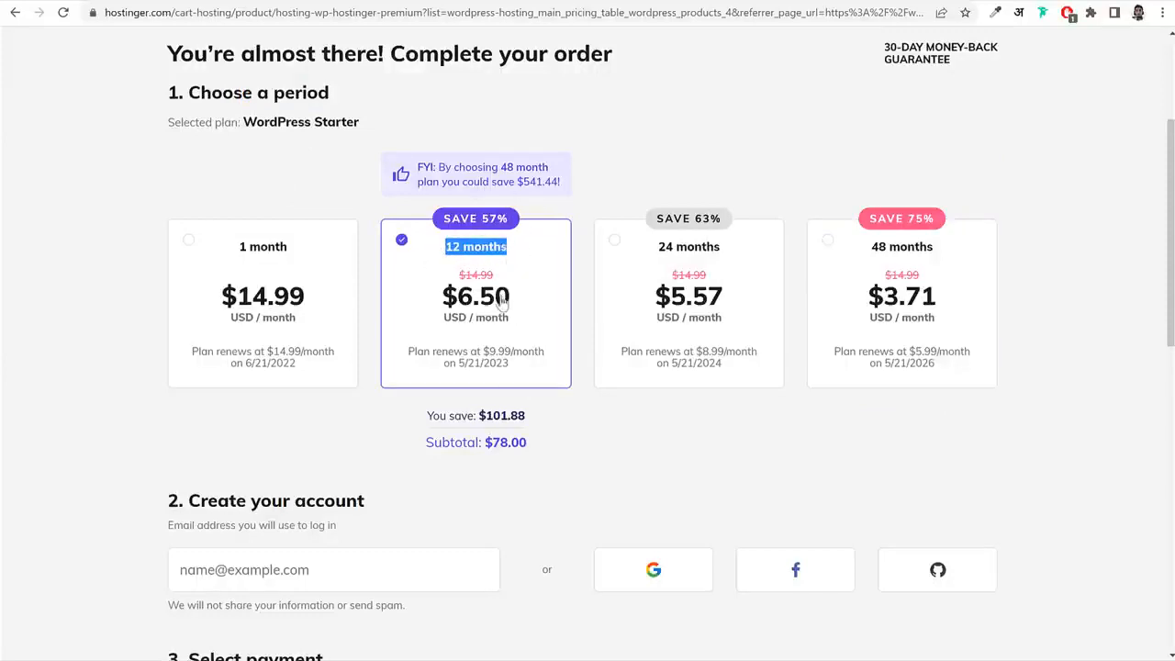
left_click_drag(316, 308, 204, 310)
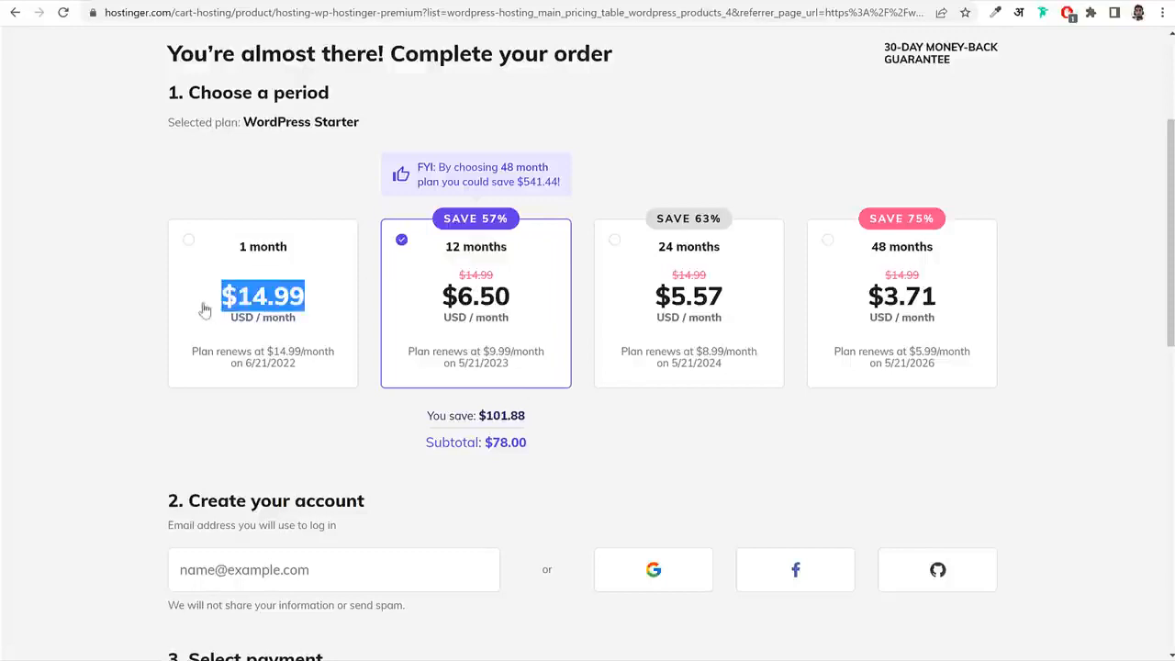
left_click(520, 246)
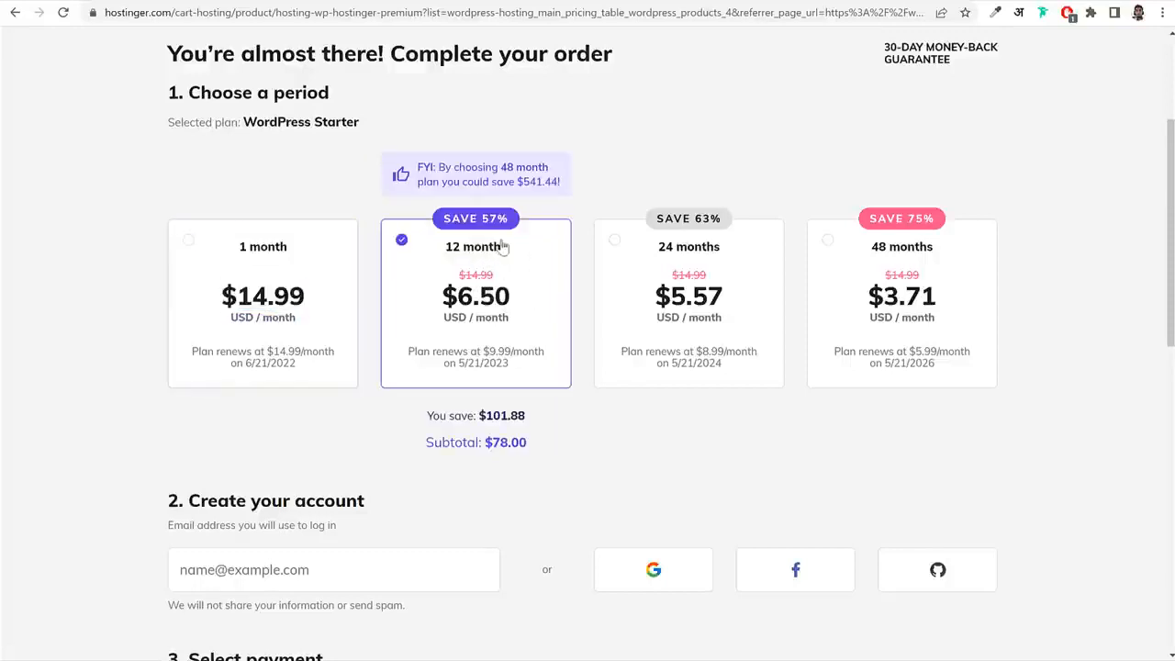
left_click_drag(516, 302, 436, 308)
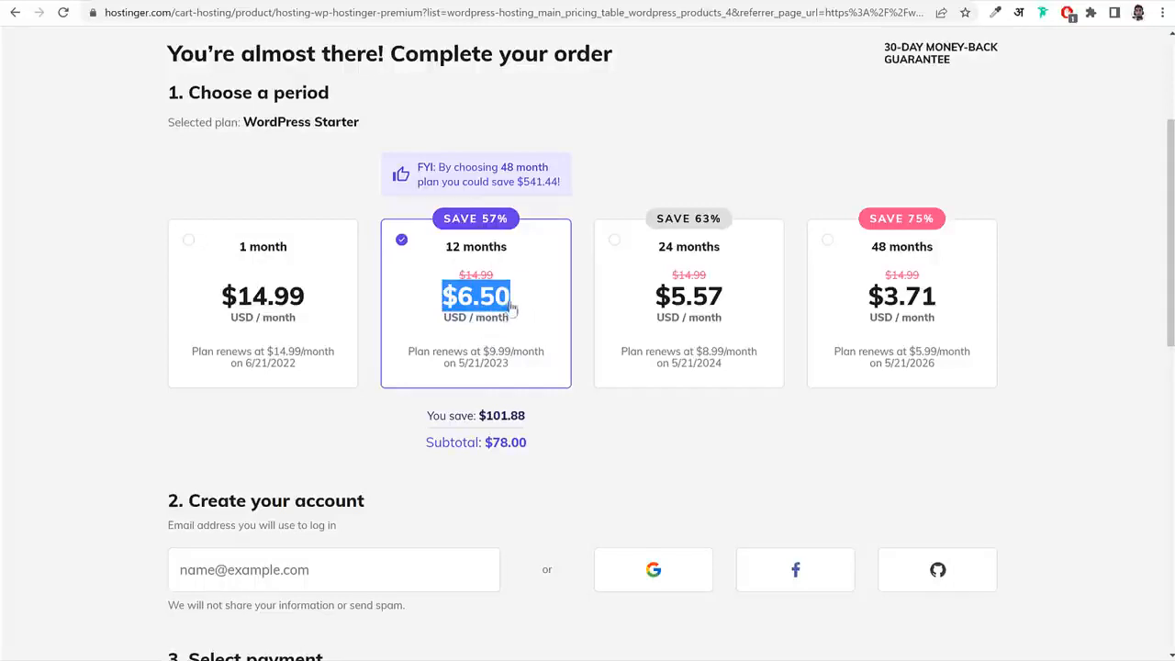
left_click(739, 281)
triple_click(679, 255)
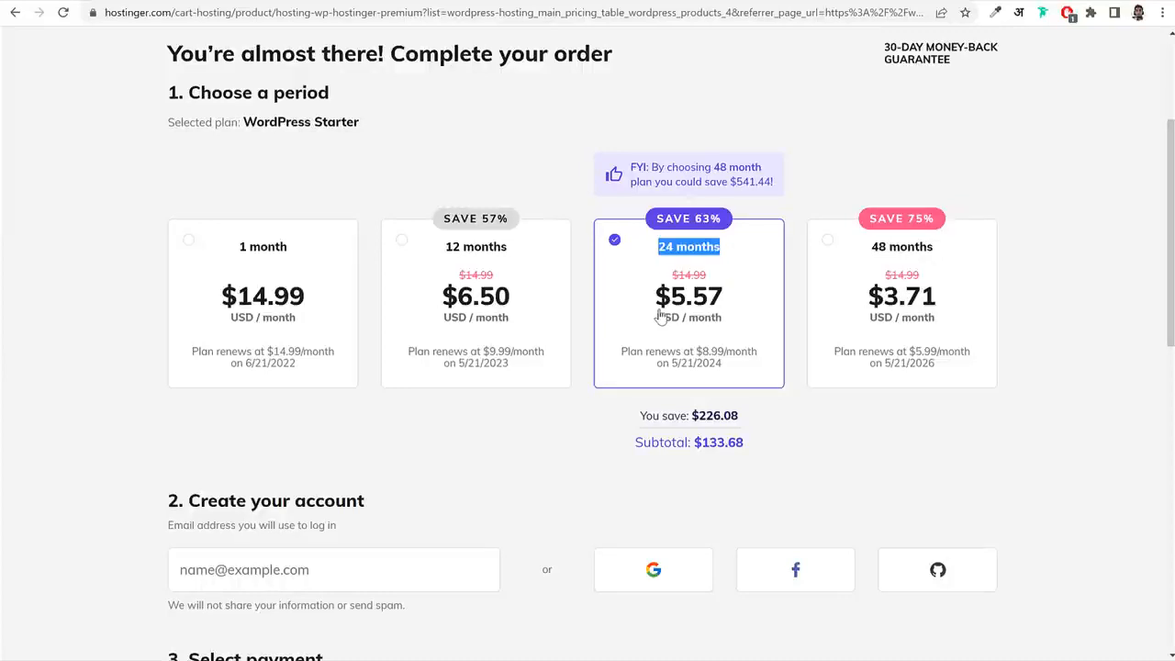
Highlight the 24-month $5.57/month price and its renewal details.
left_click_drag(711, 247, 659, 254)
left_click_drag(734, 297, 671, 329)
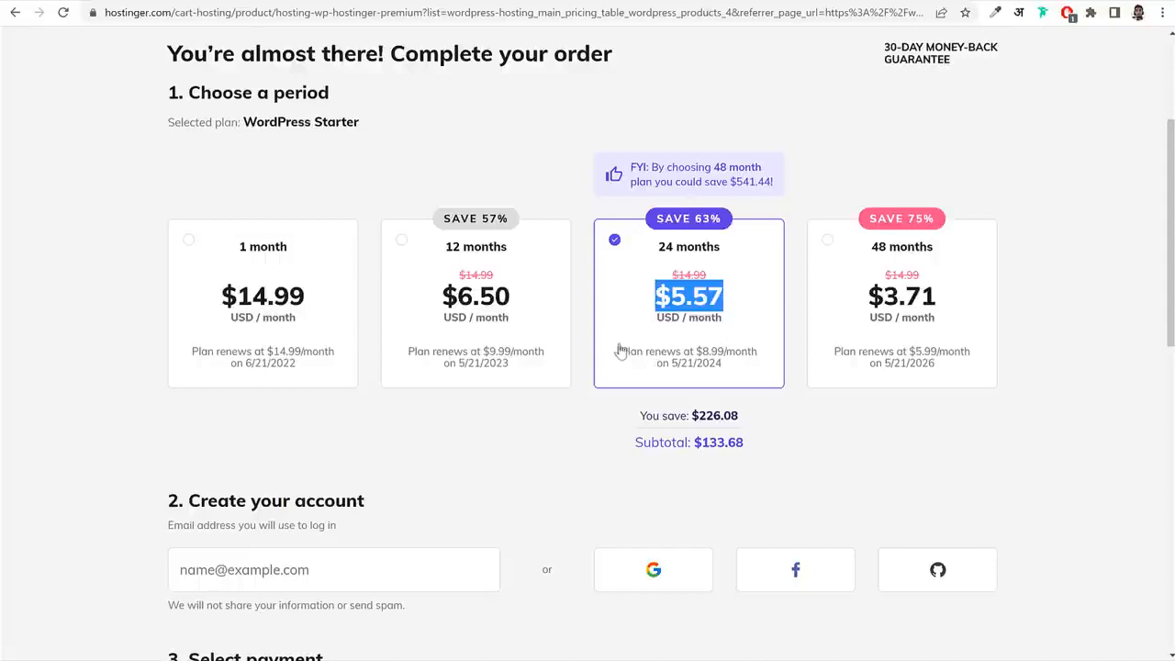
mouse_move(725, 364)
left_mouse_down()
mouse_move(642, 370)
mouse_move(726, 353)
left_mouse_up()
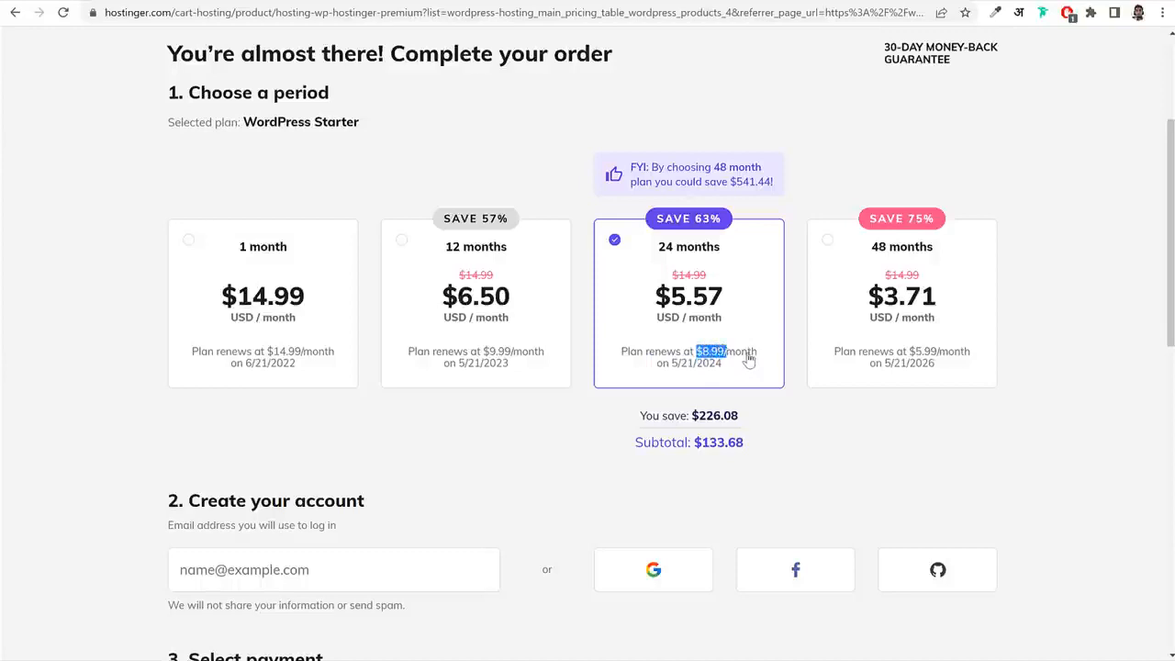
Compare the 12- and 24-month periods, noting the $133.68 subtotal, then return to 12 months.
left_click(527, 251)
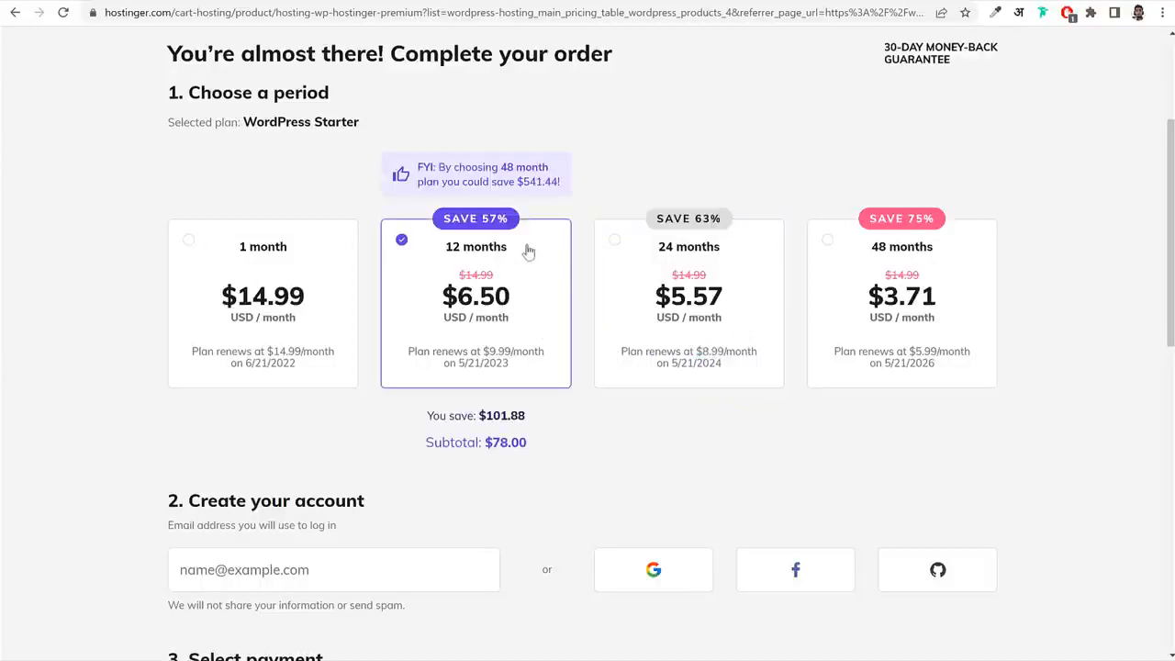
left_click_drag(526, 251, 442, 254)
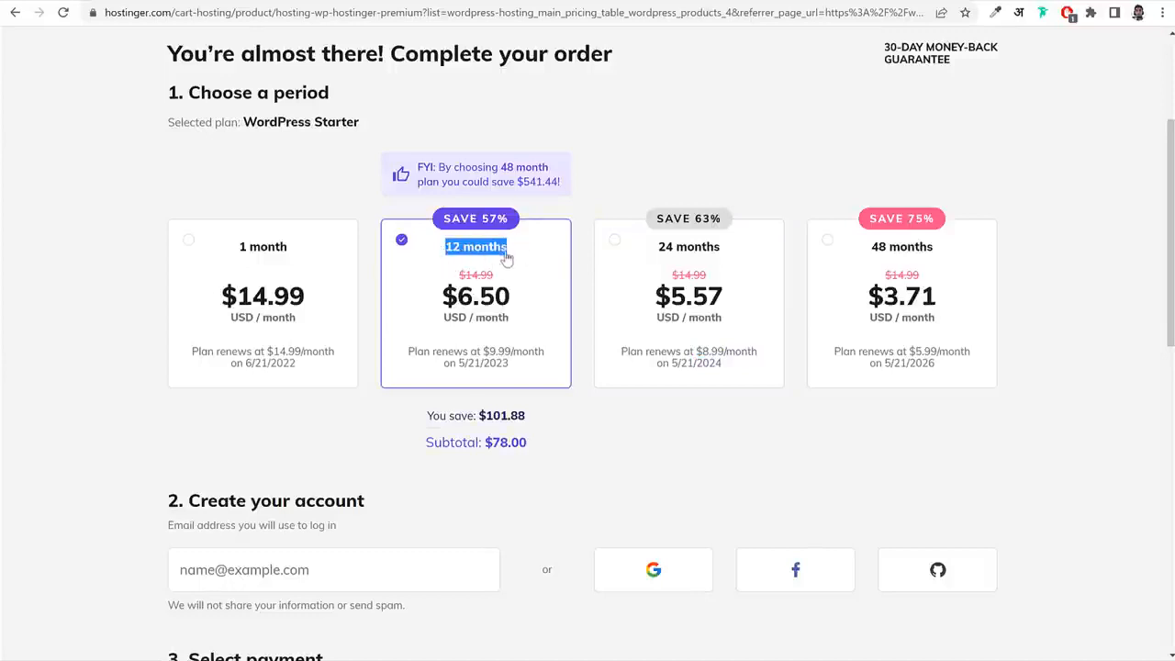
left_click(739, 253)
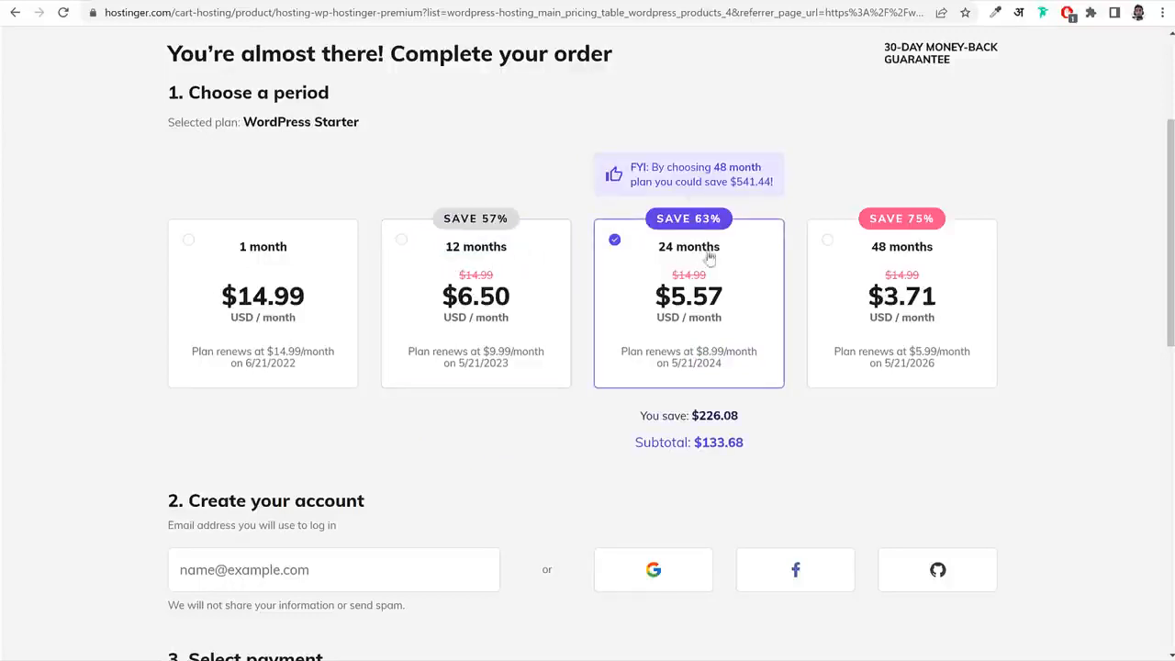
left_click_drag(731, 255, 656, 255)
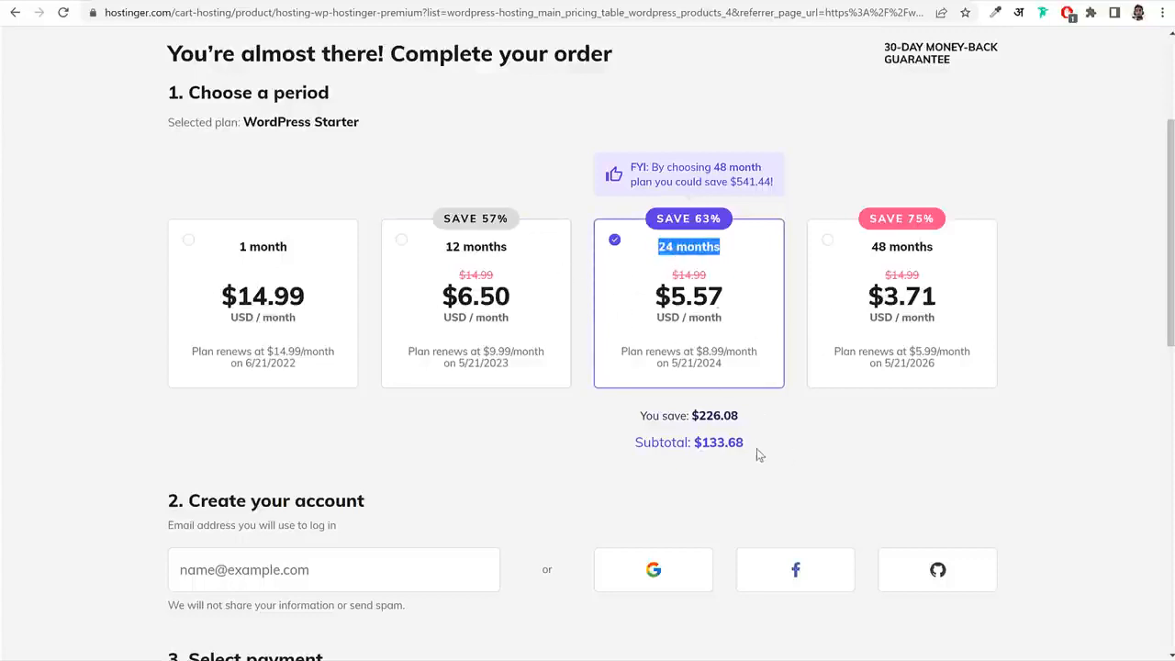
left_click_drag(756, 448, 617, 449)
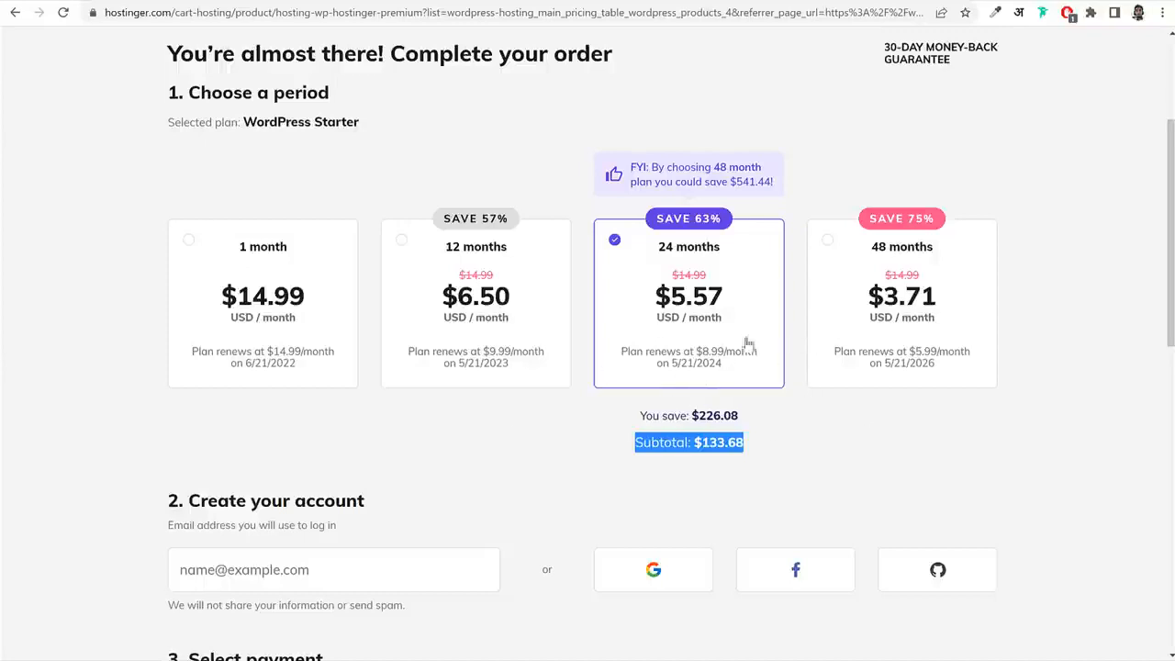
left_click(477, 300)
Scroll through the checkout, clicking into the login email field along the way.
scroll(1009, 413, "down", 3)
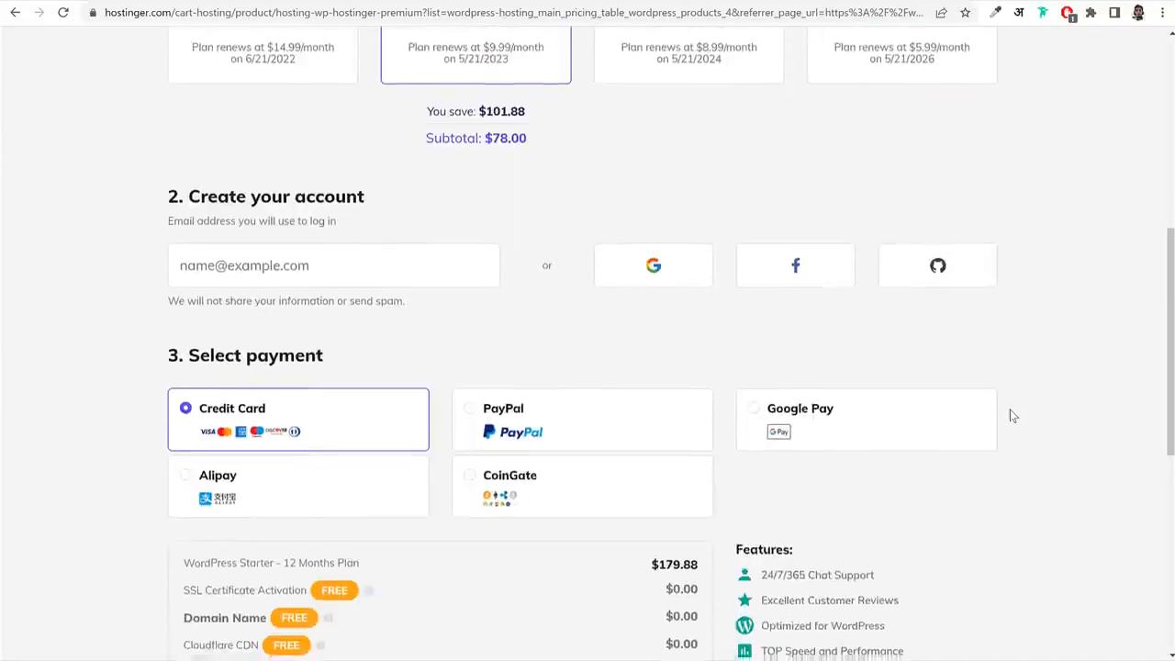
scroll(1009, 415, "down", 1)
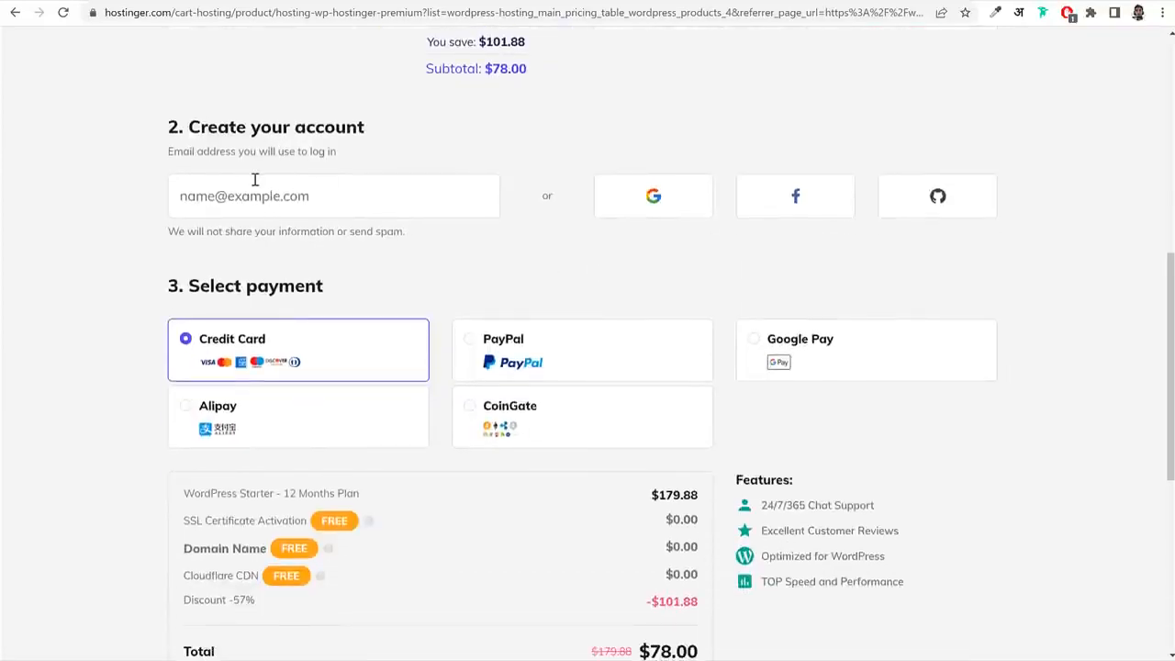
left_click(255, 179)
scroll(893, 305, "down", 3)
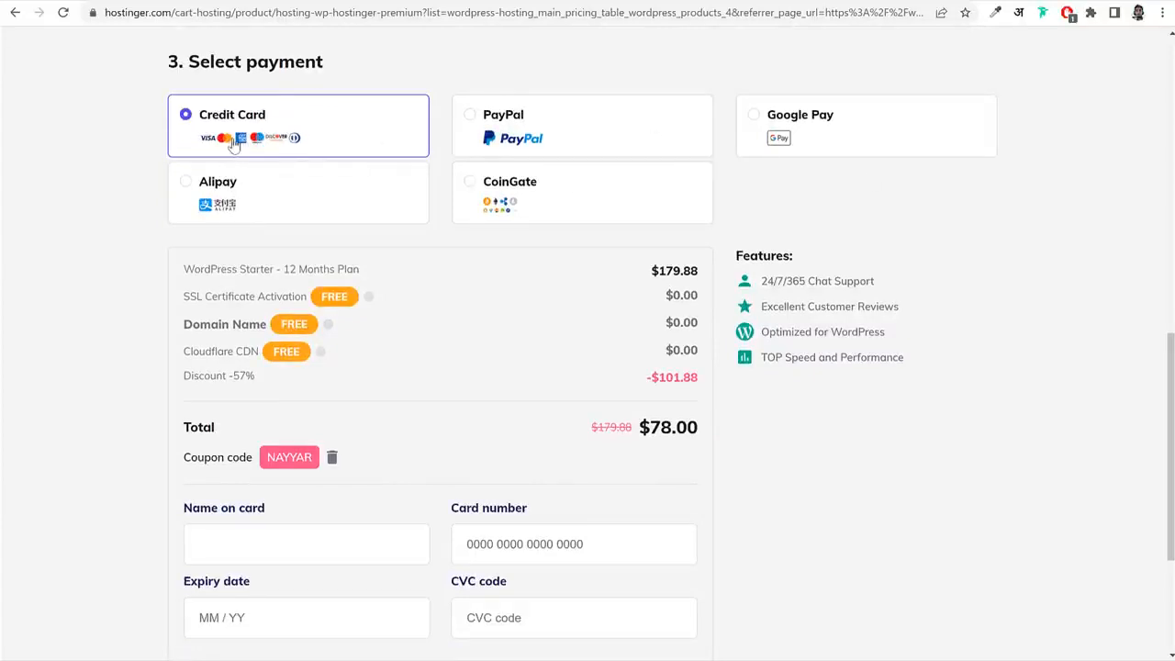
Try PayPal, Alipay and CoinGate, then settle on Google Pay as the payment method.
left_click(525, 135)
left_click(336, 184)
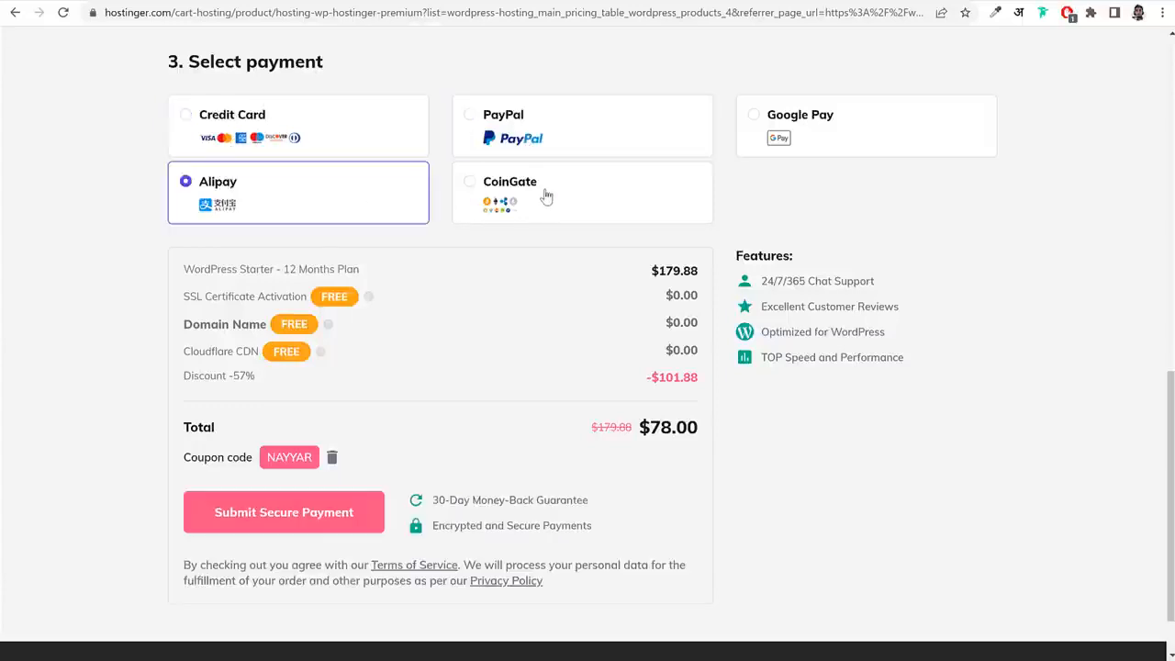
left_click(546, 196)
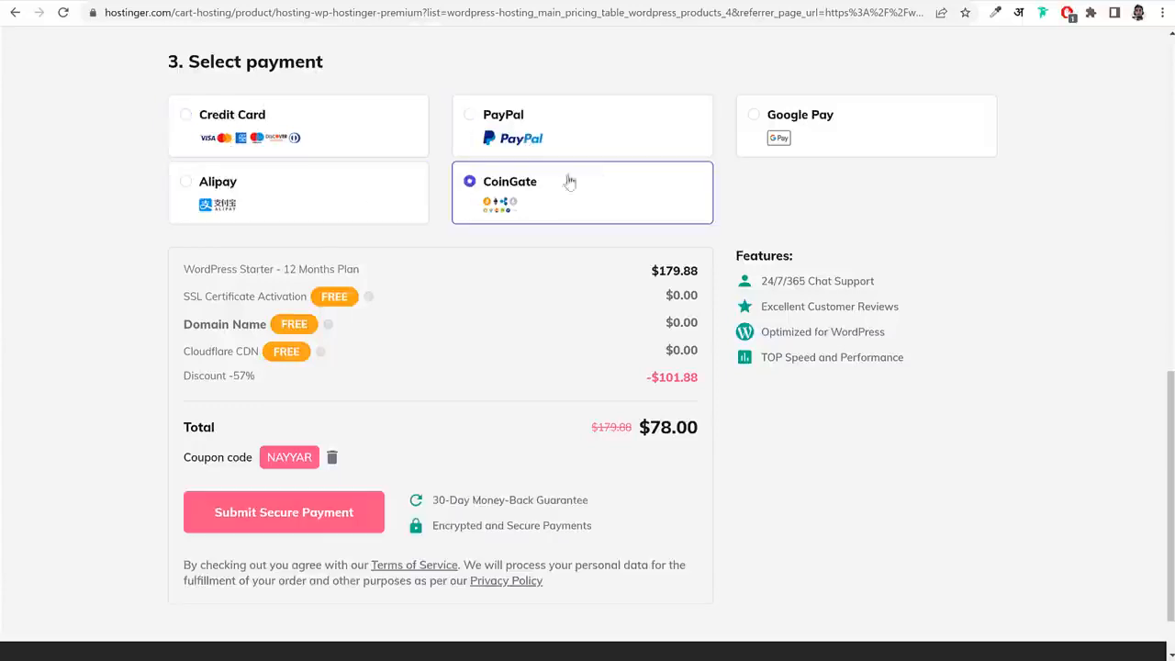
left_click(820, 149)
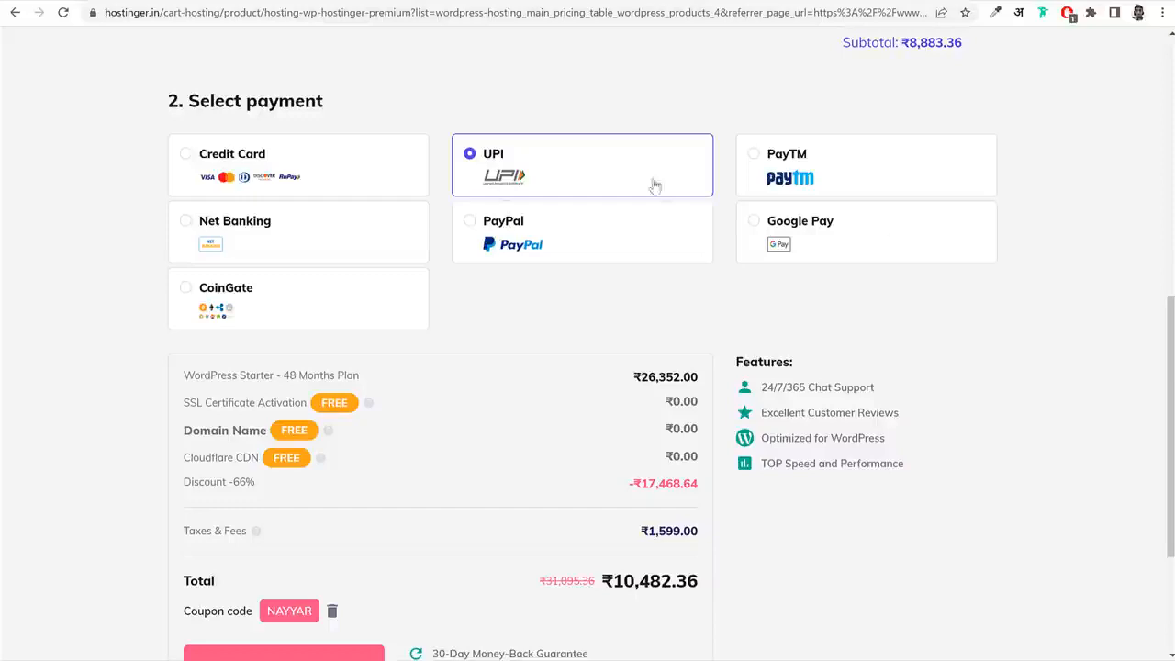
Cycle through Credit Card, UPI, Net Banking, PayPal, Google Pay and PayTM payment options.
left_click(288, 184)
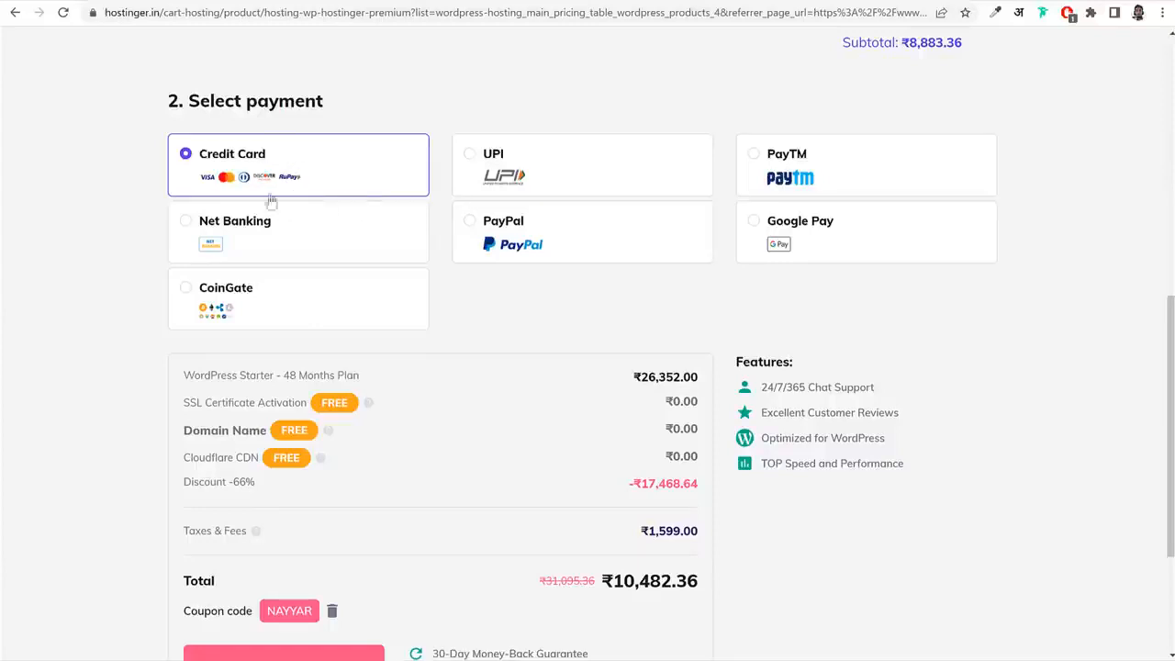
left_click(489, 176)
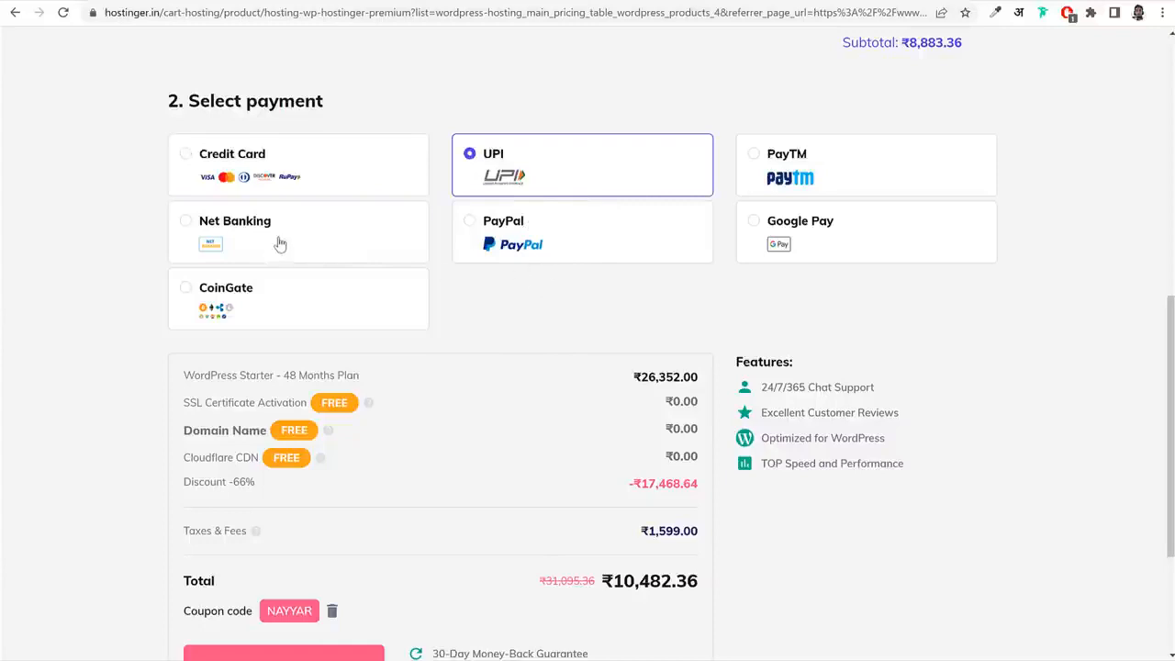
left_click(231, 237)
left_click(560, 241)
left_click(805, 243)
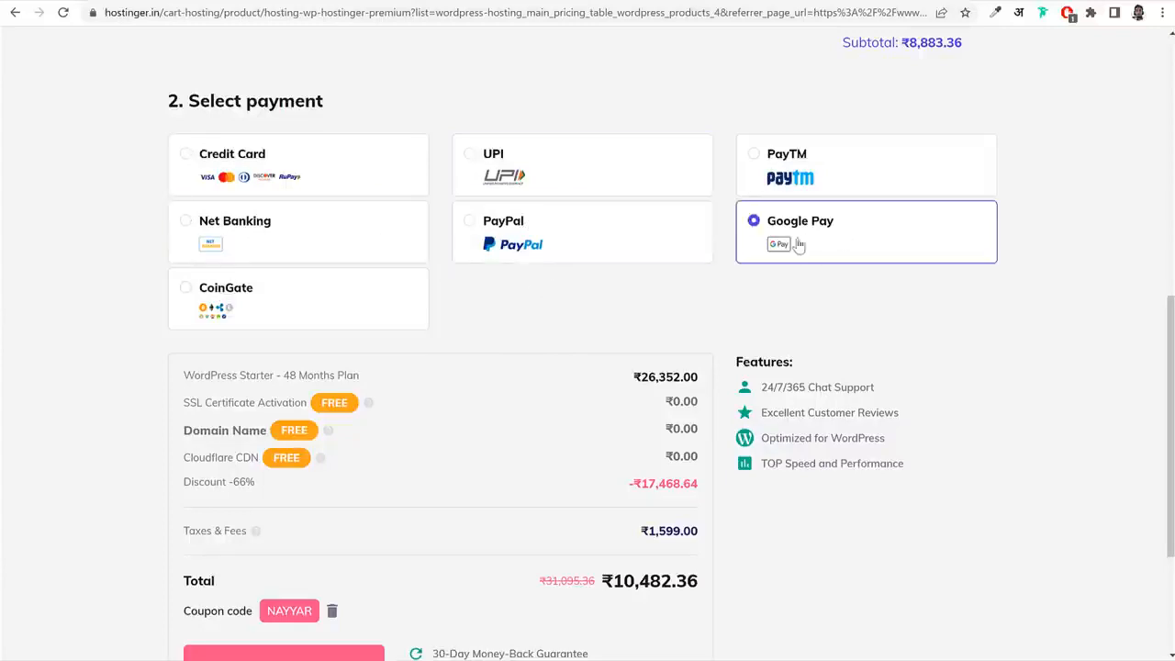
left_click(797, 183)
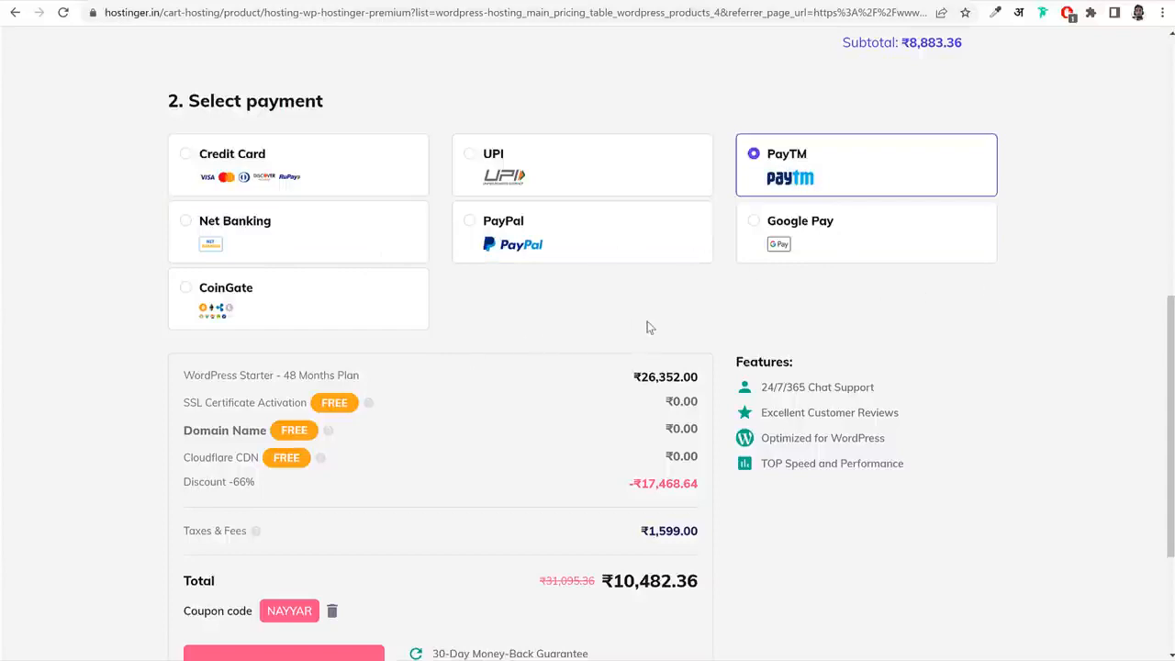
Remove the applied coupon and switch the plan to the 12-month period.
scroll(648, 328, "down", 3)
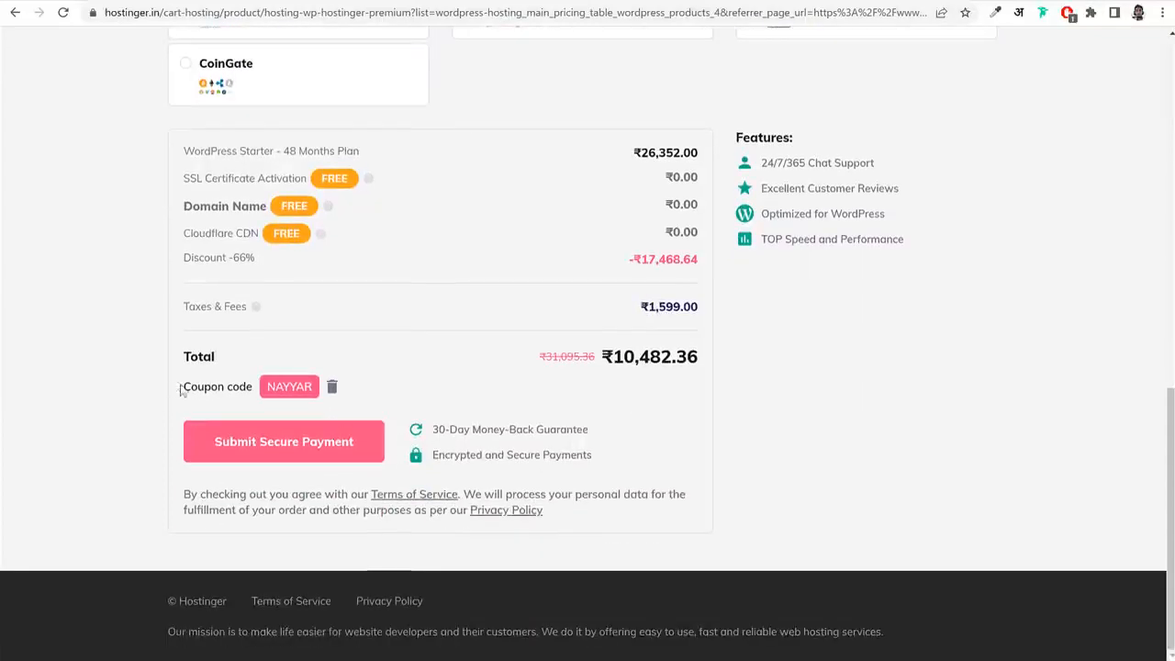
left_click_drag(181, 386, 263, 388)
left_click(332, 386)
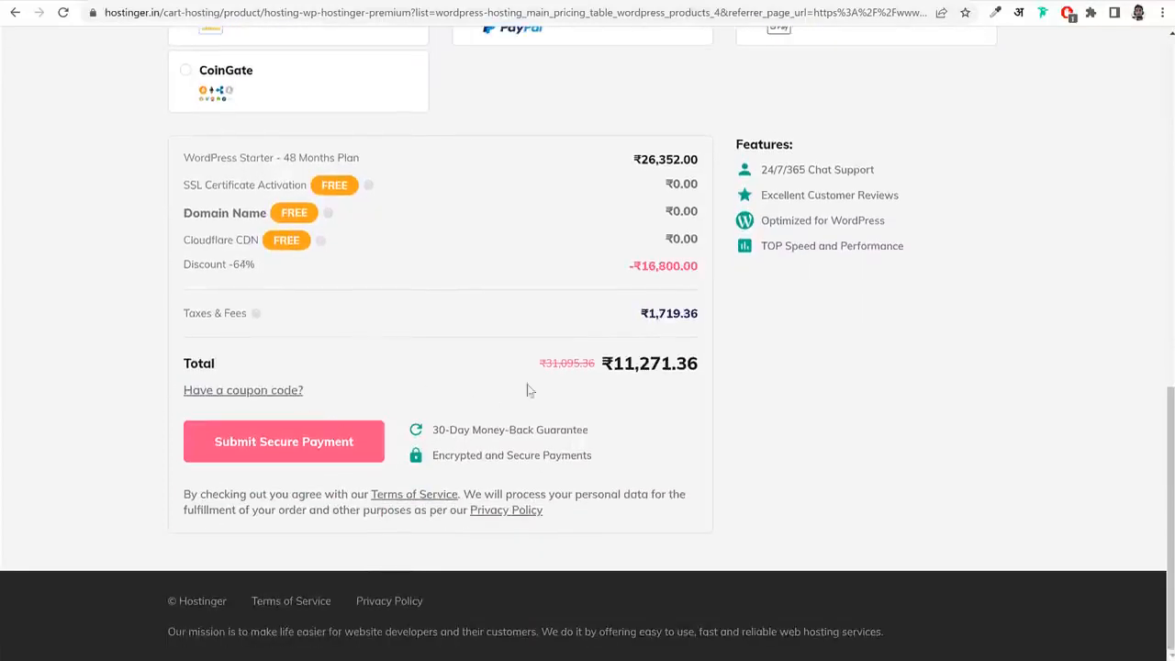
scroll(643, 355, "up", 15)
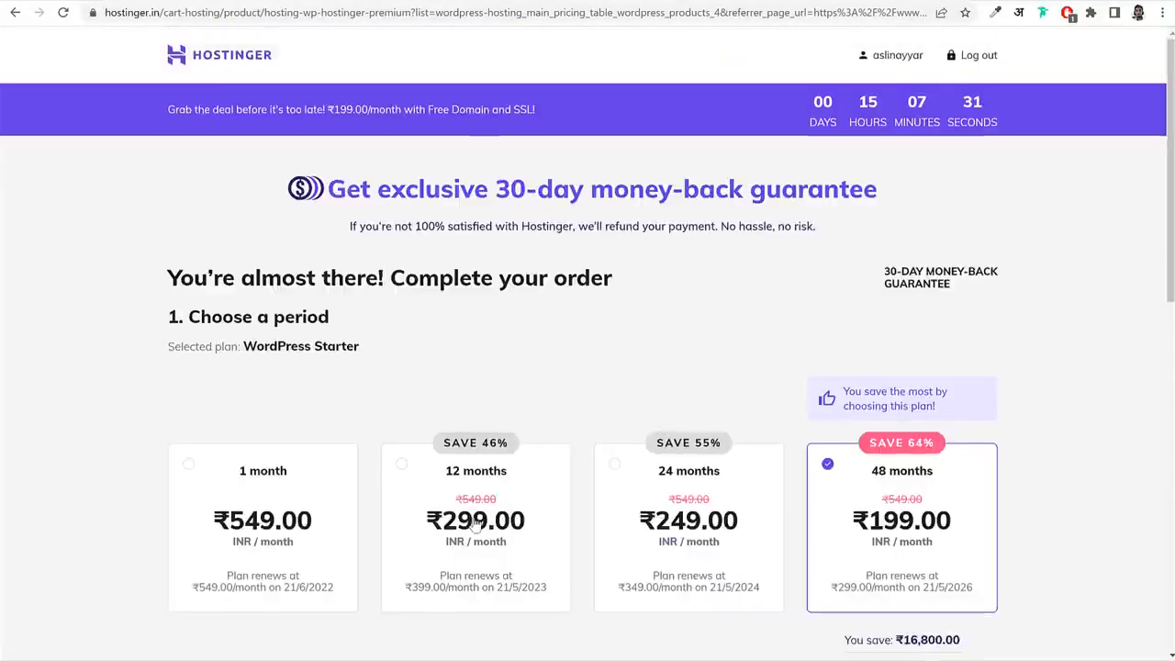
left_click(491, 518)
Enter and apply the discount coupon code, then check the discounted order total.
scroll(491, 518, "down", 15)
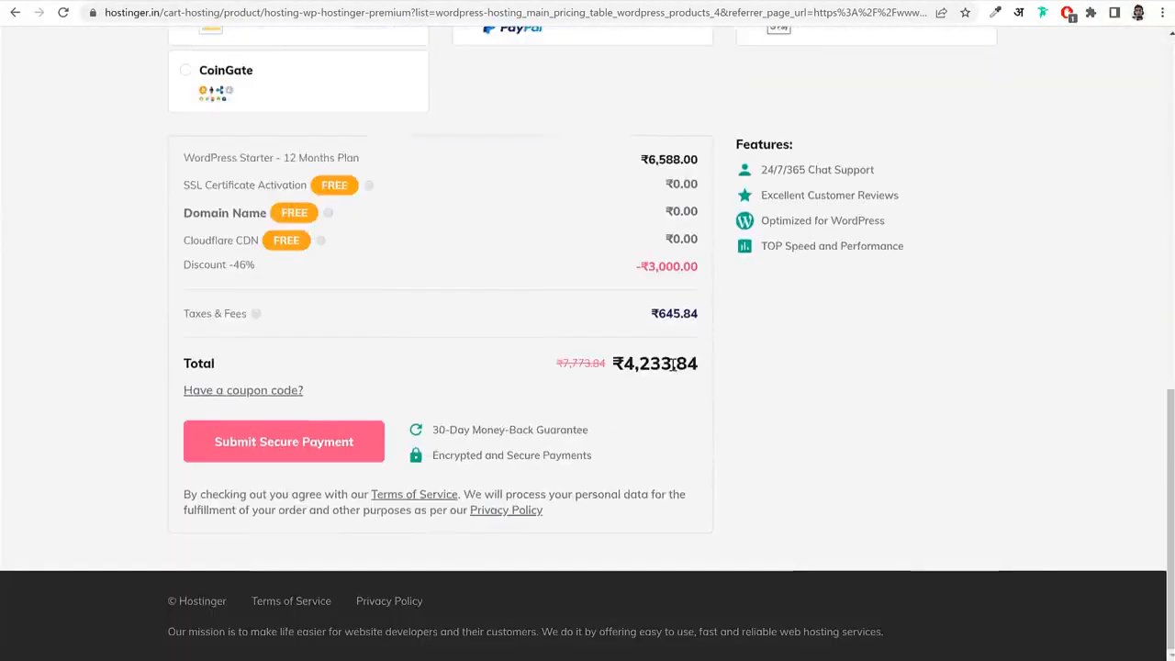
left_click_drag(673, 365, 620, 370)
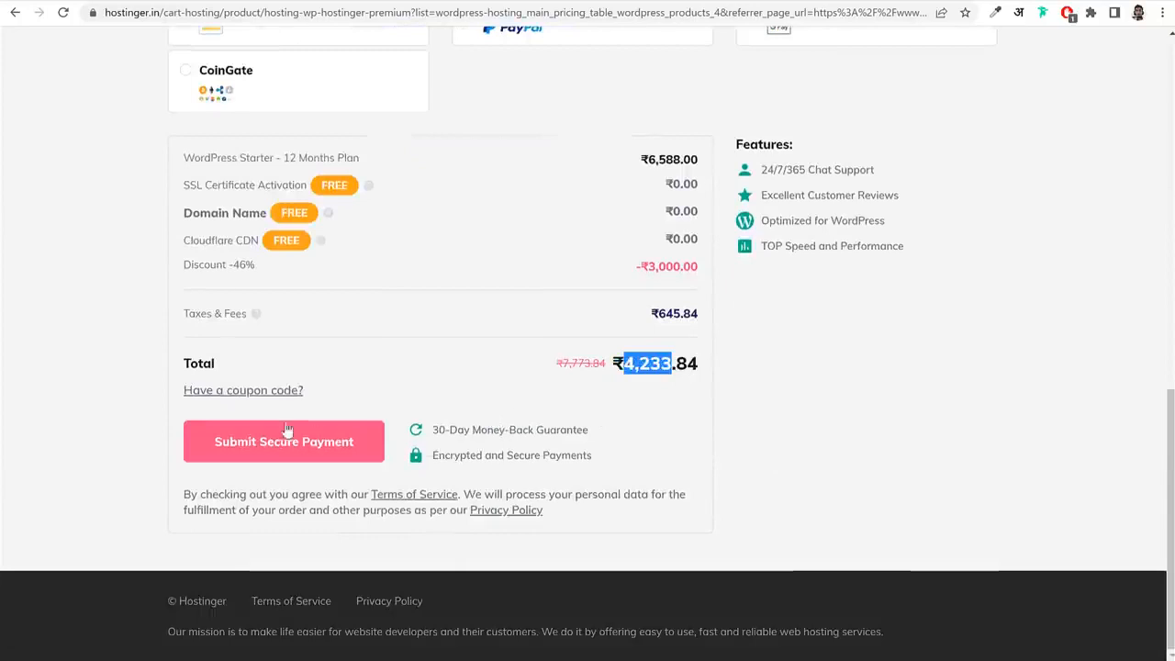
left_click(273, 397)
left_click(273, 397)
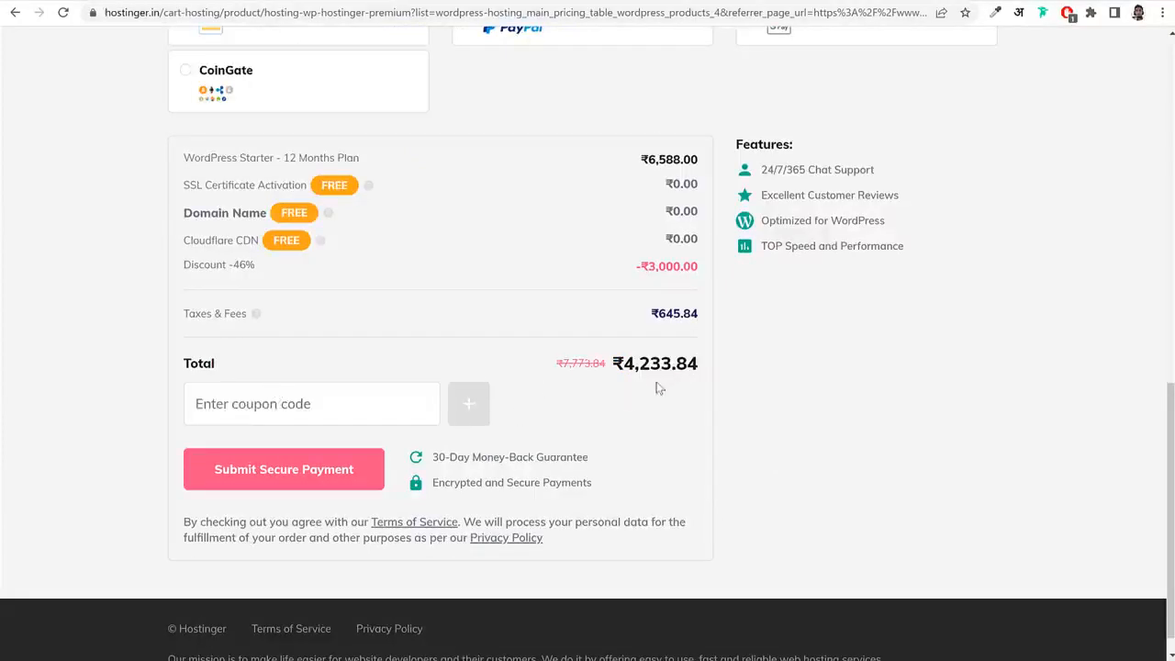
left_click(322, 397)
type("NAYYAR")
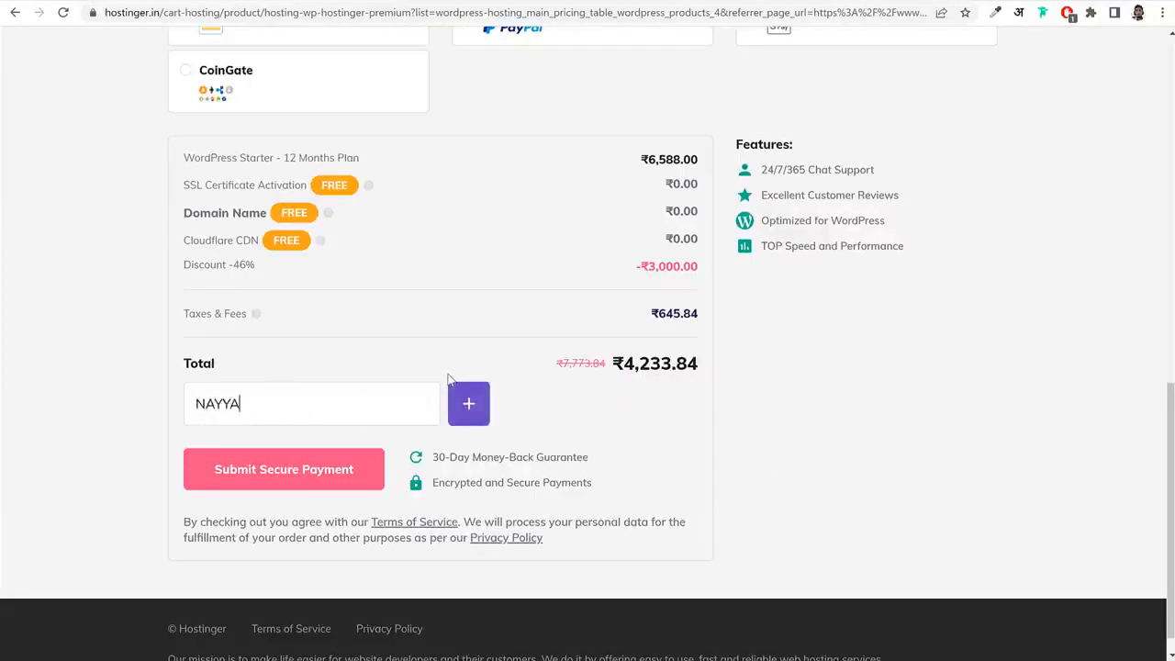
left_click(466, 402)
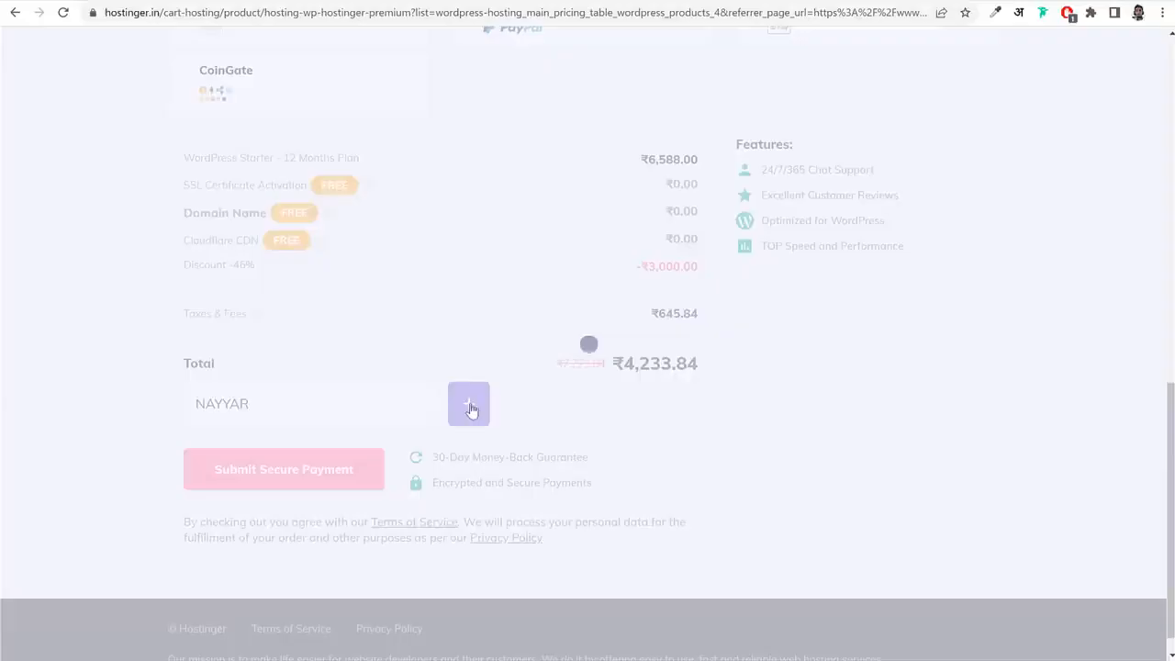
left_click_drag(624, 364, 677, 365)
left_click(774, 368)
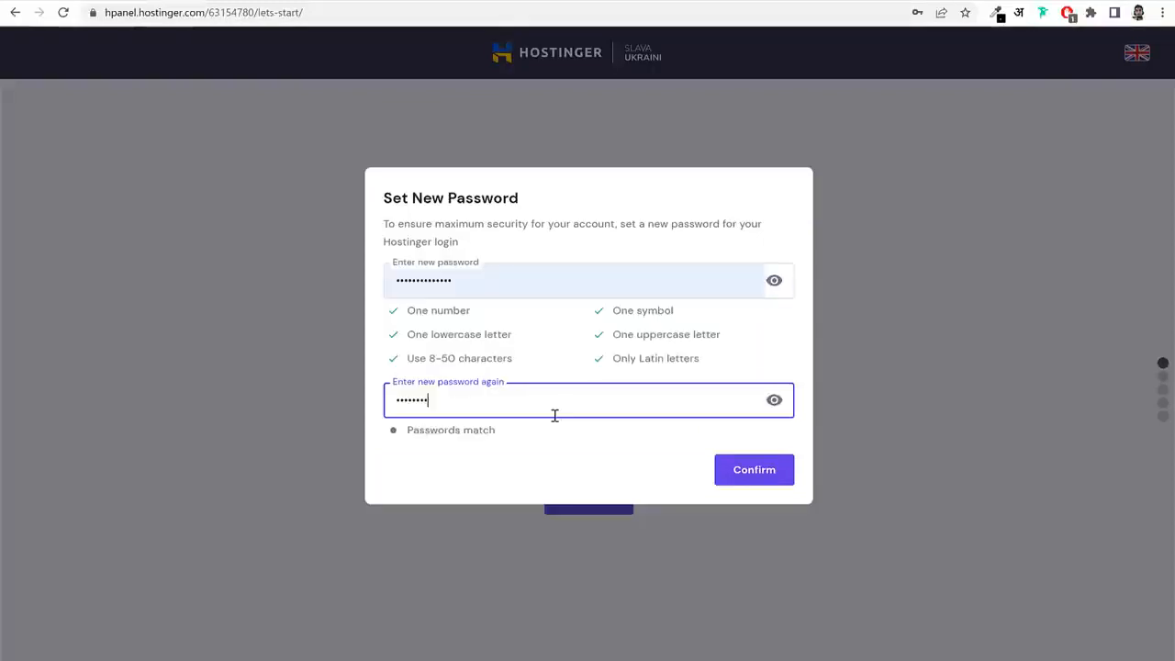
Set and confirm the new hPanel account password, then start the onboarding questions.
type("****")
type("*")
left_click(752, 479)
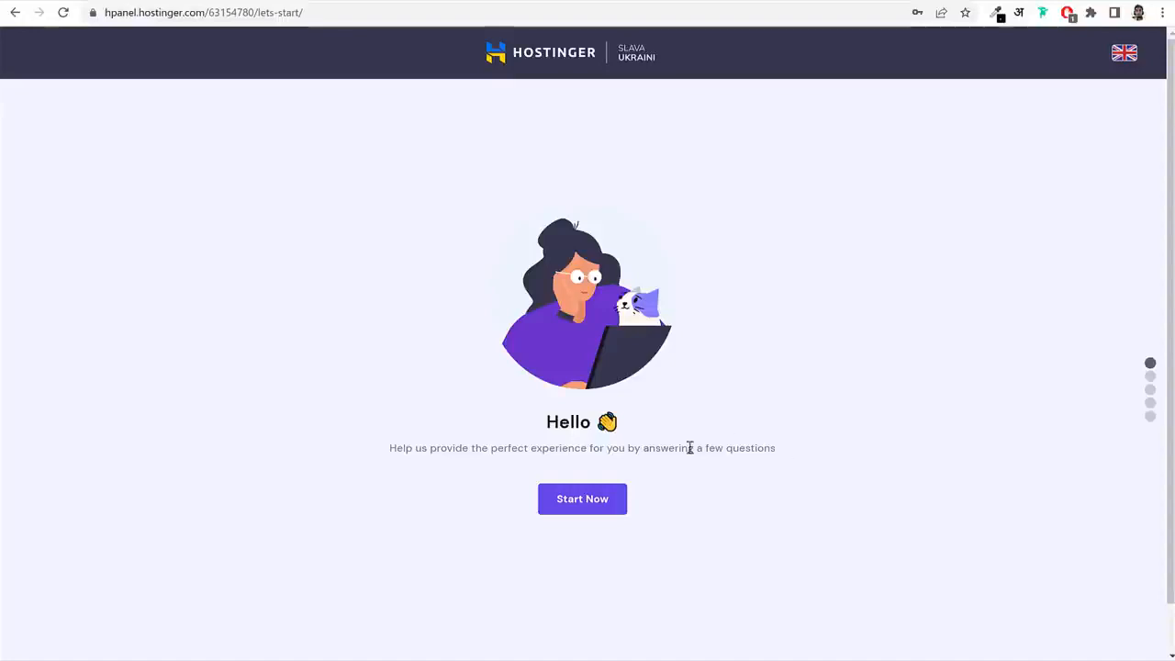
left_click(581, 501)
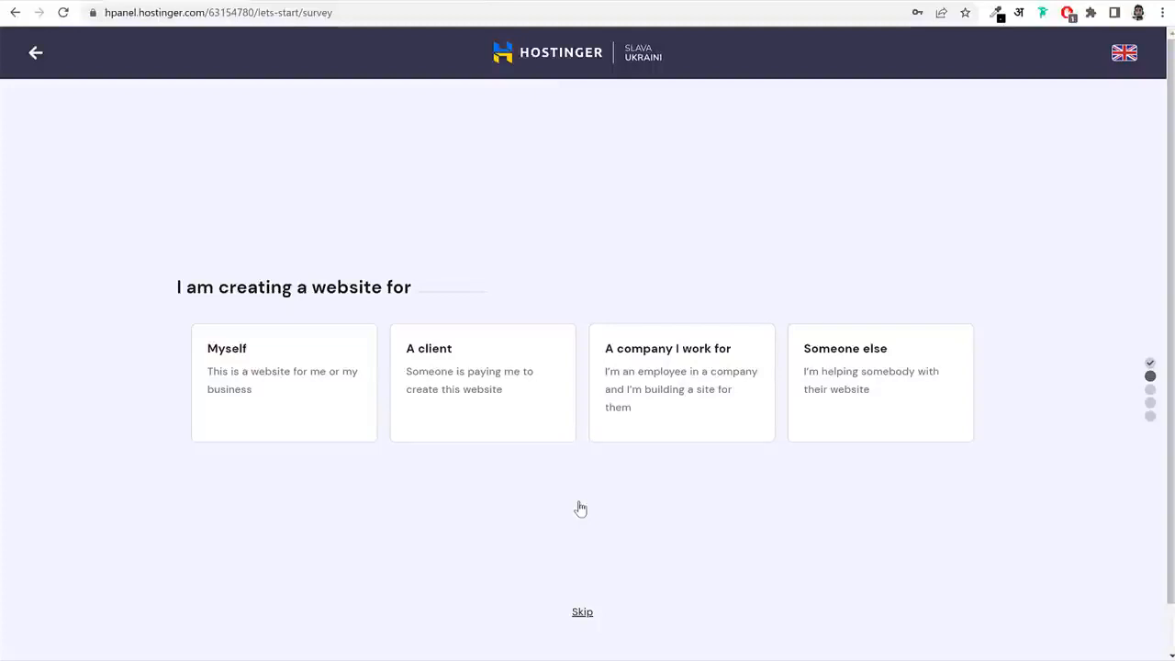
Answer Myself and A business, then skip the experience level question.
left_click(291, 412)
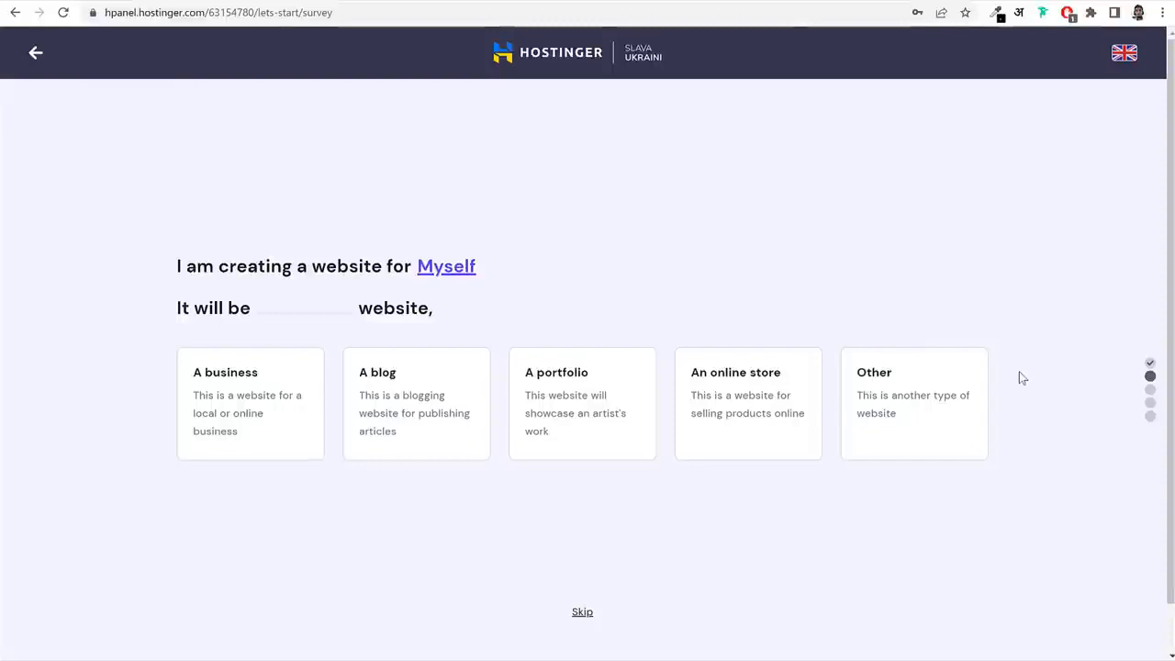
left_click(261, 401)
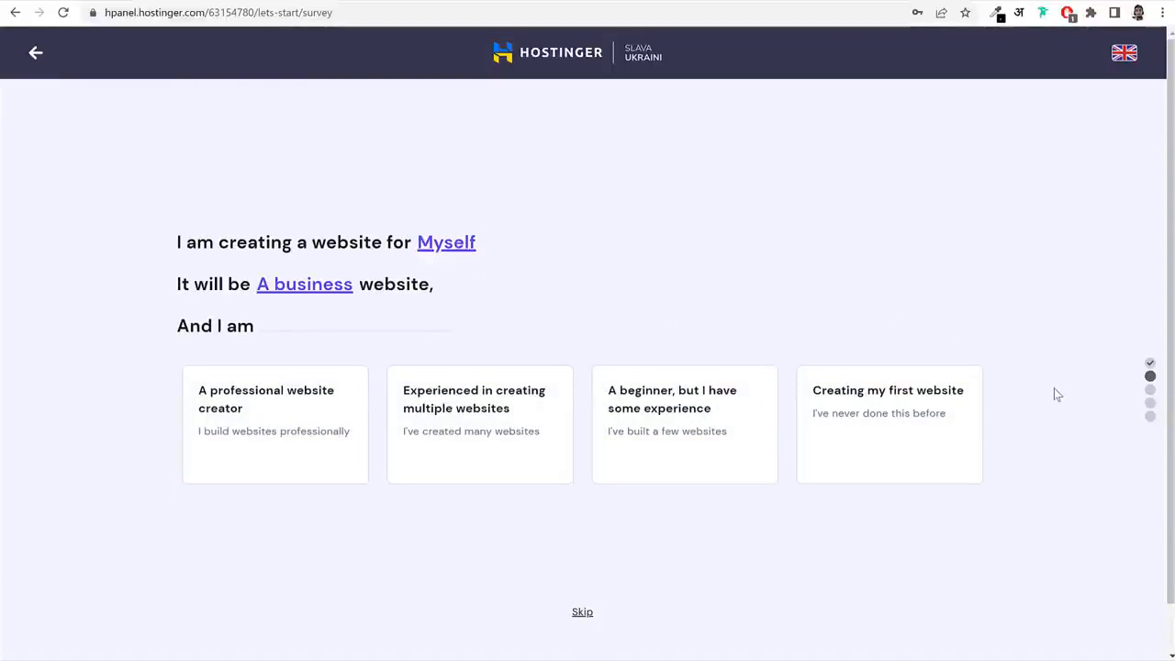
left_click(582, 613)
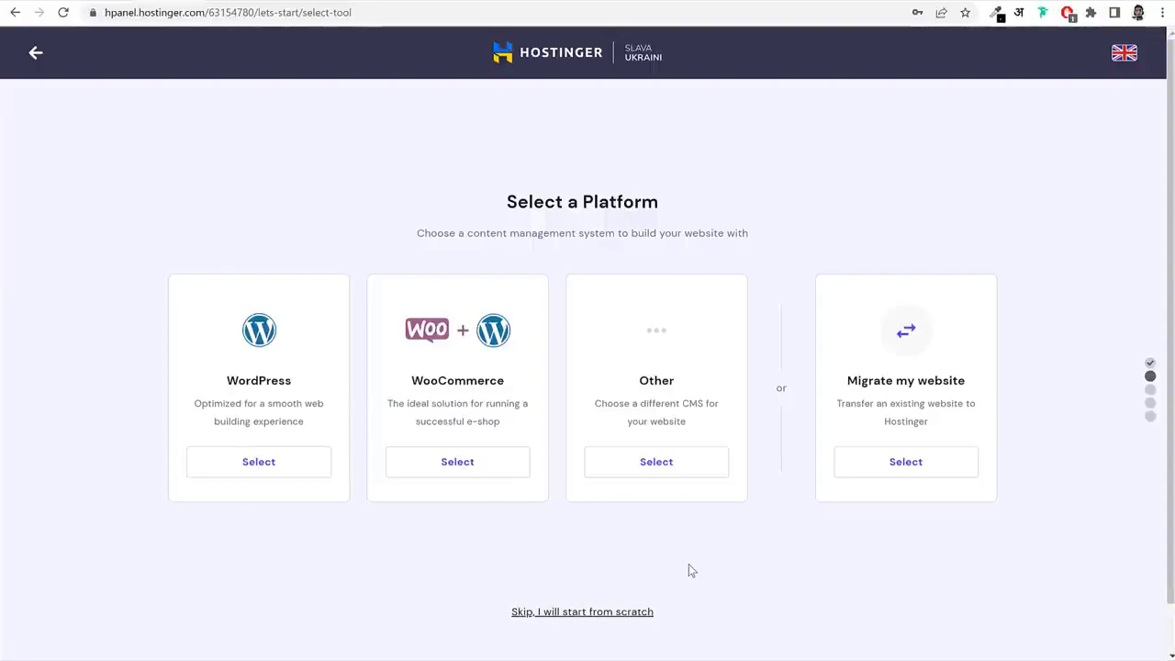
Choose WordPress, enter the WordPress admin password, and skip picking a template.
left_click(279, 465)
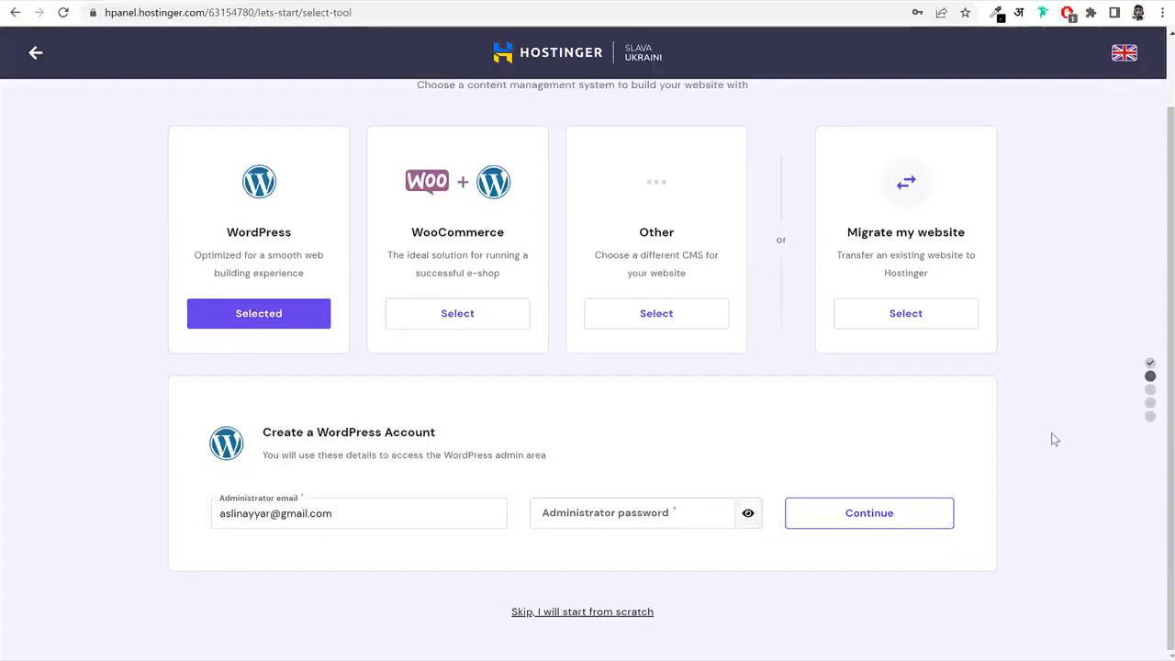
left_click(661, 517)
type("•••")
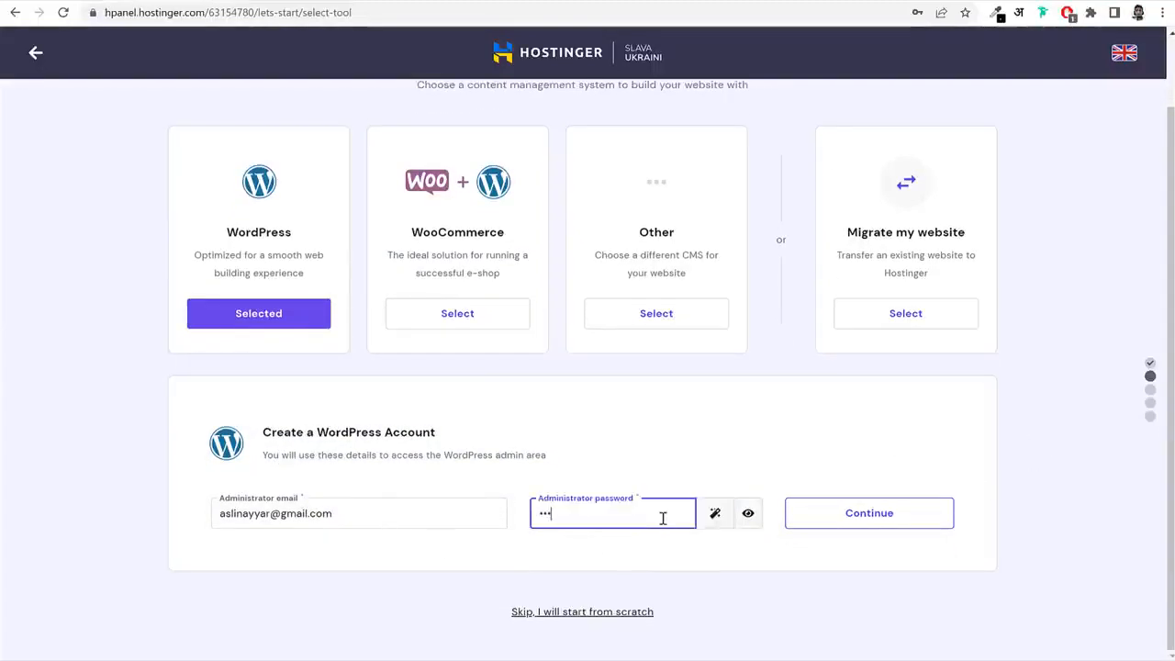
type("•••••••")
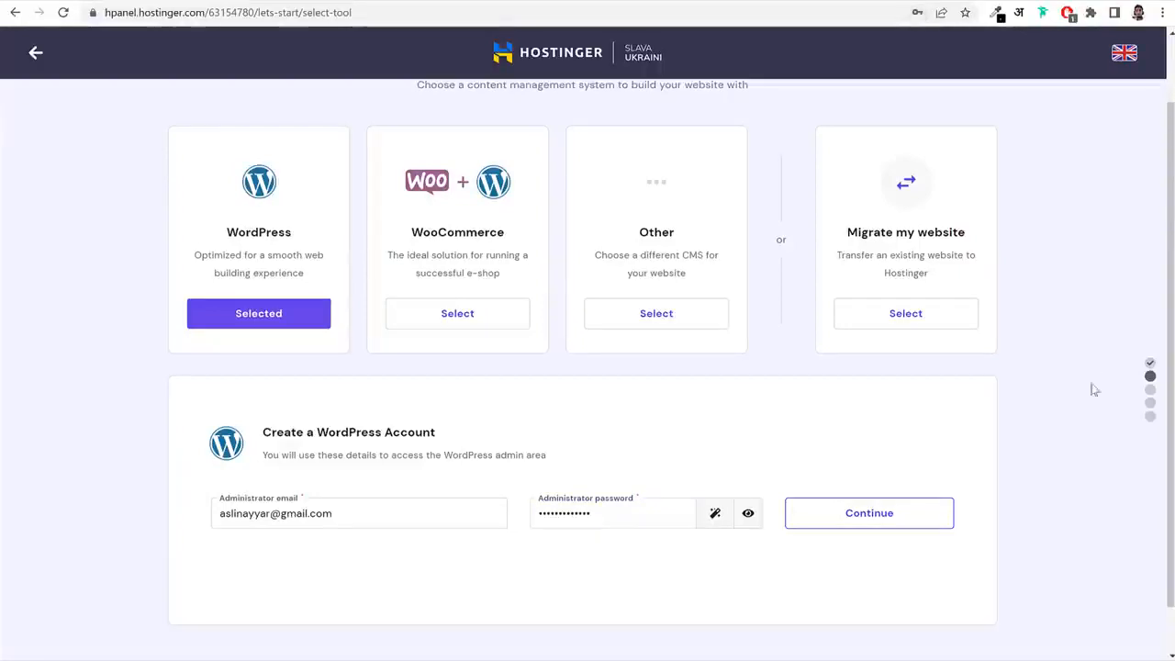
left_click(879, 518)
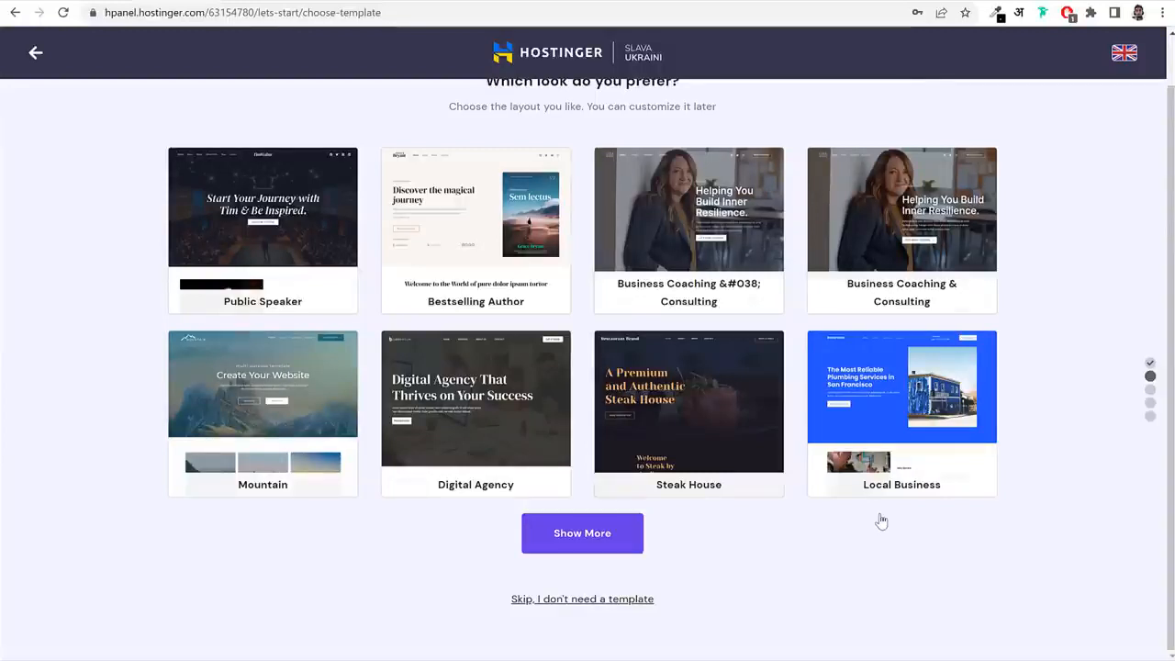
left_click(576, 601)
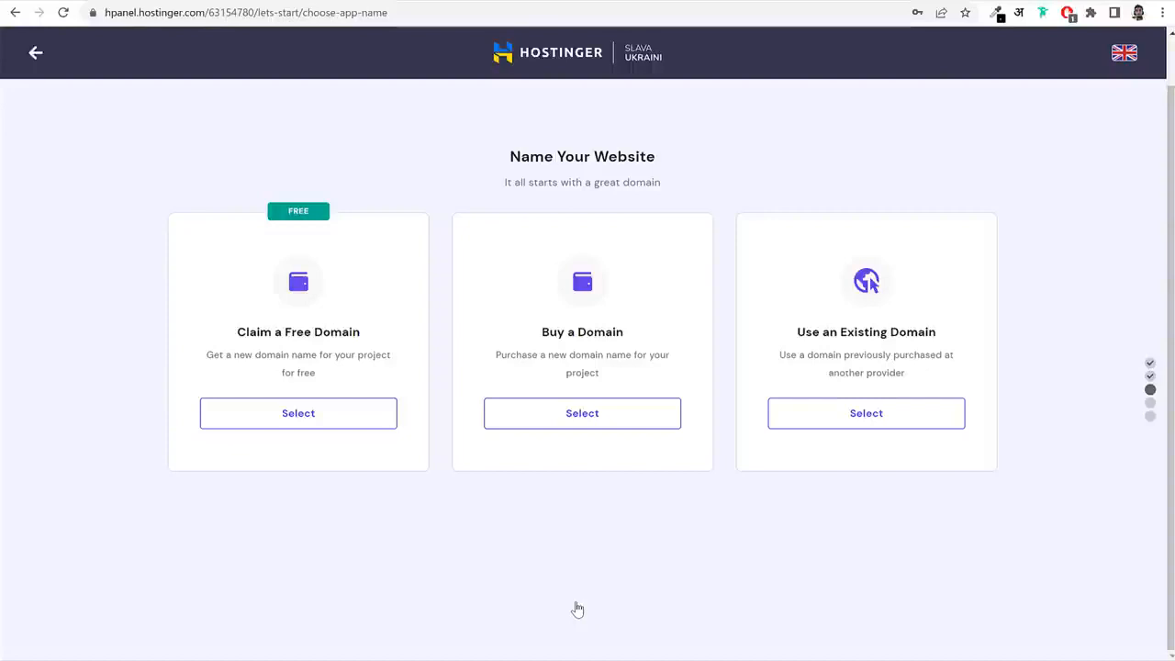
Choose Claim a Free Domain and type the desired domain name.
left_click(347, 415)
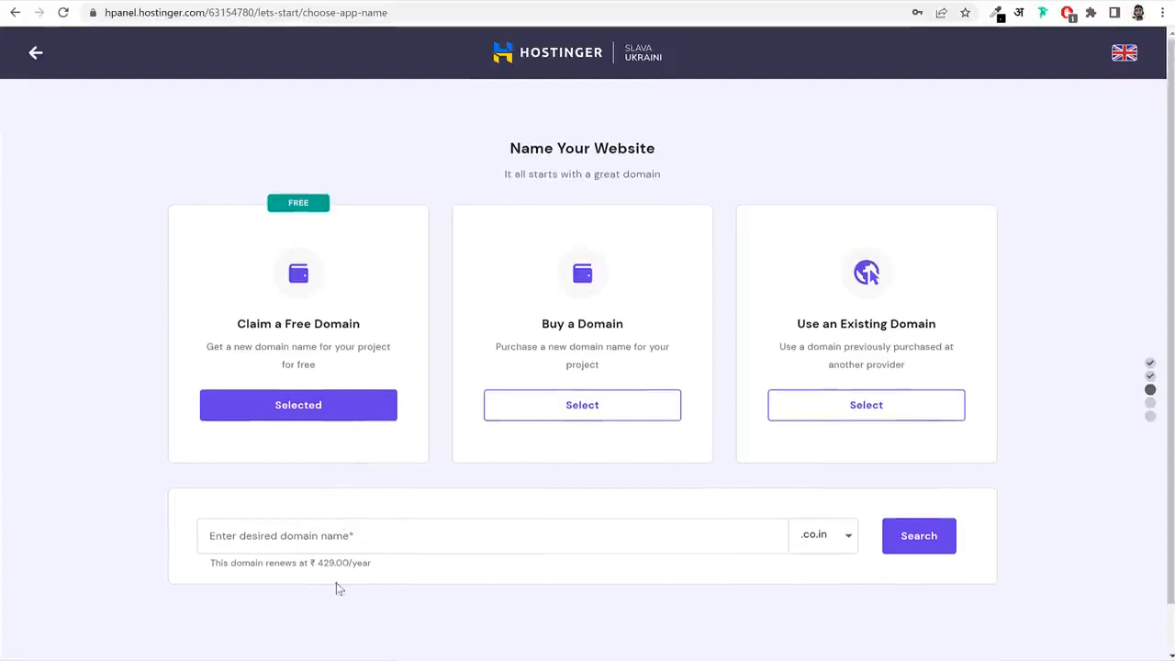
left_click(407, 532)
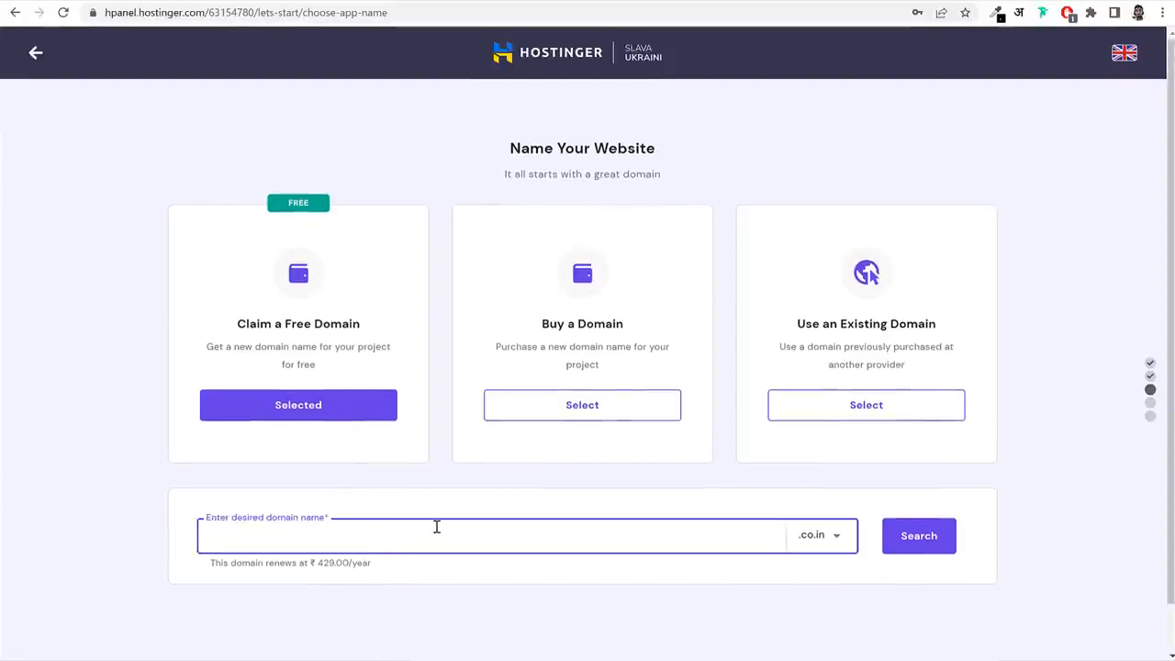
type("nayyarshaikh")
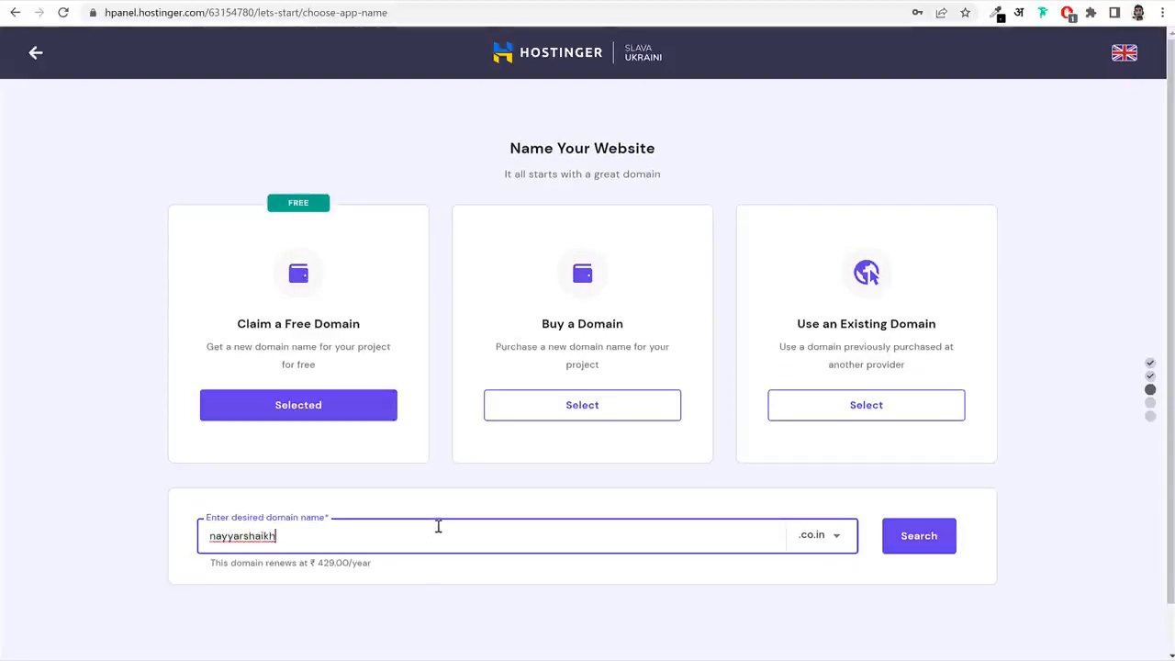
Keep the .co.in ending, check availability, then choose Use an Existing Domain.
left_click(840, 538)
scroll(1021, 568, "down", 2)
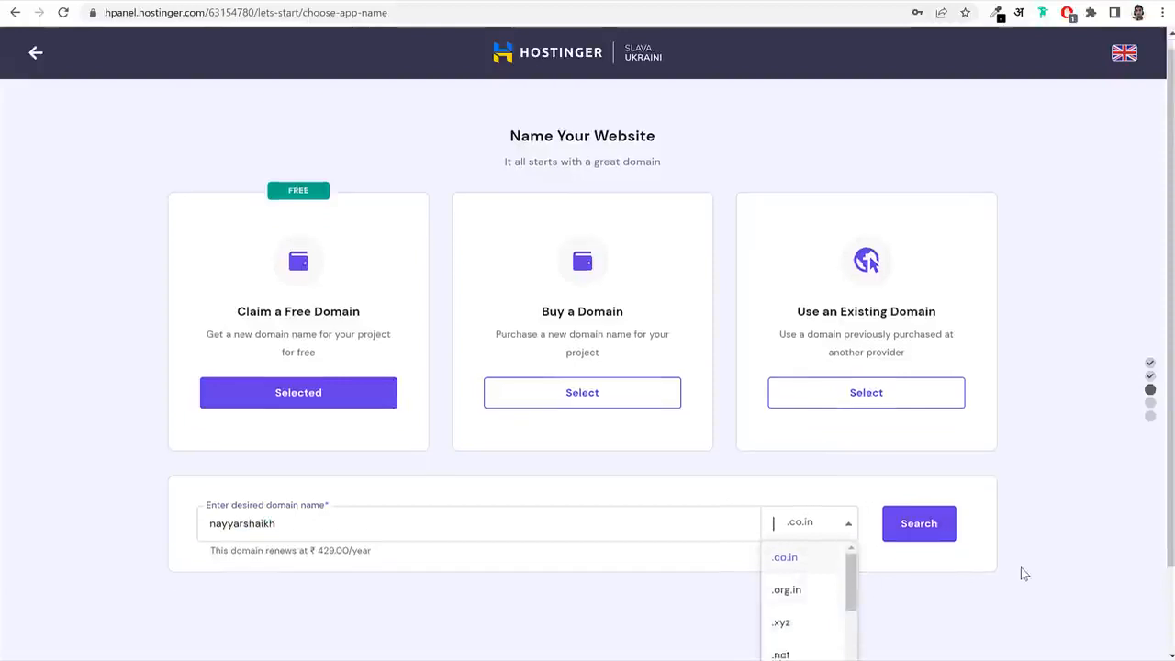
left_click_drag(851, 473, 862, 447)
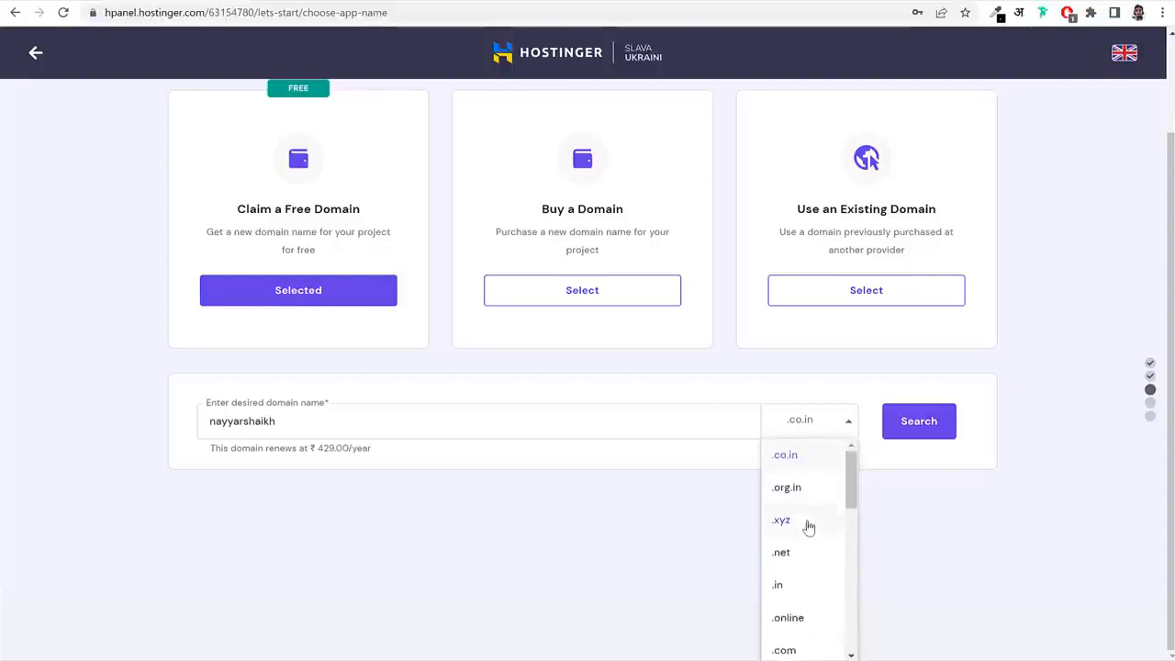
scroll(820, 551, "down", 6)
scroll(808, 550, "down", 2)
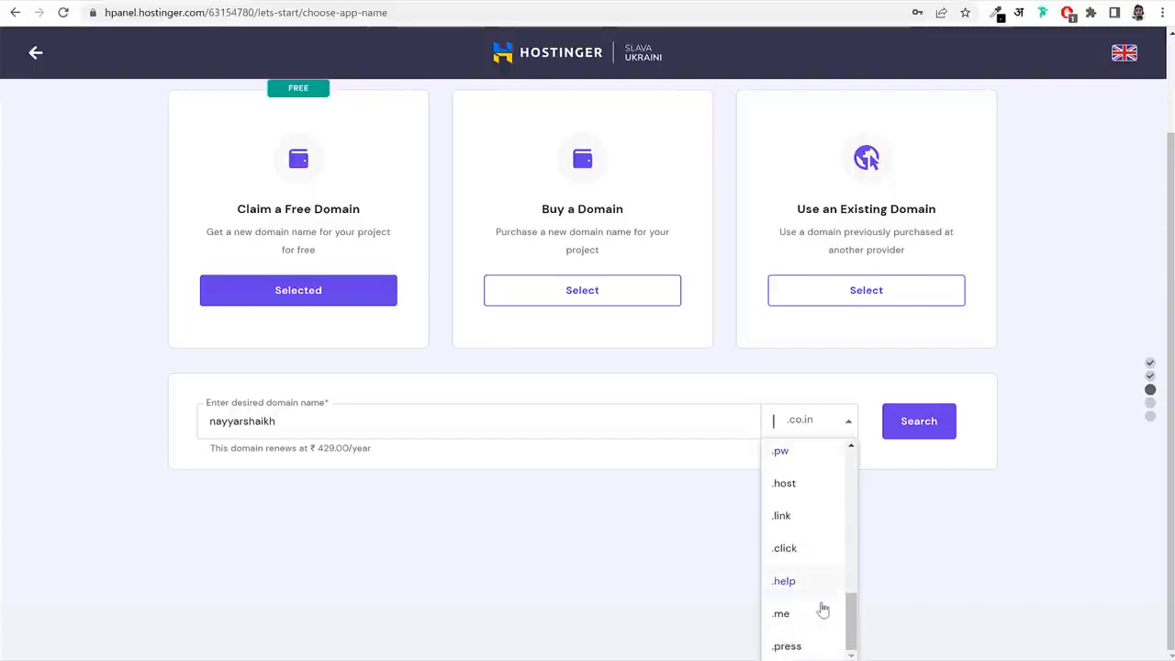
scroll(819, 606, "up", 2)
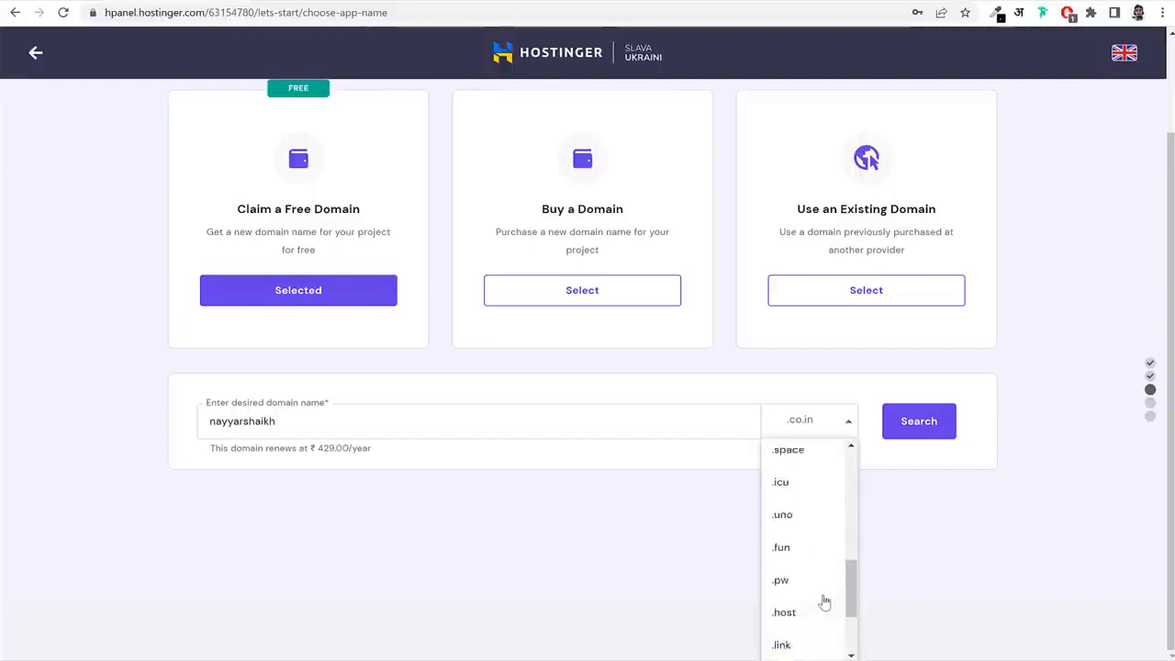
left_click(813, 423)
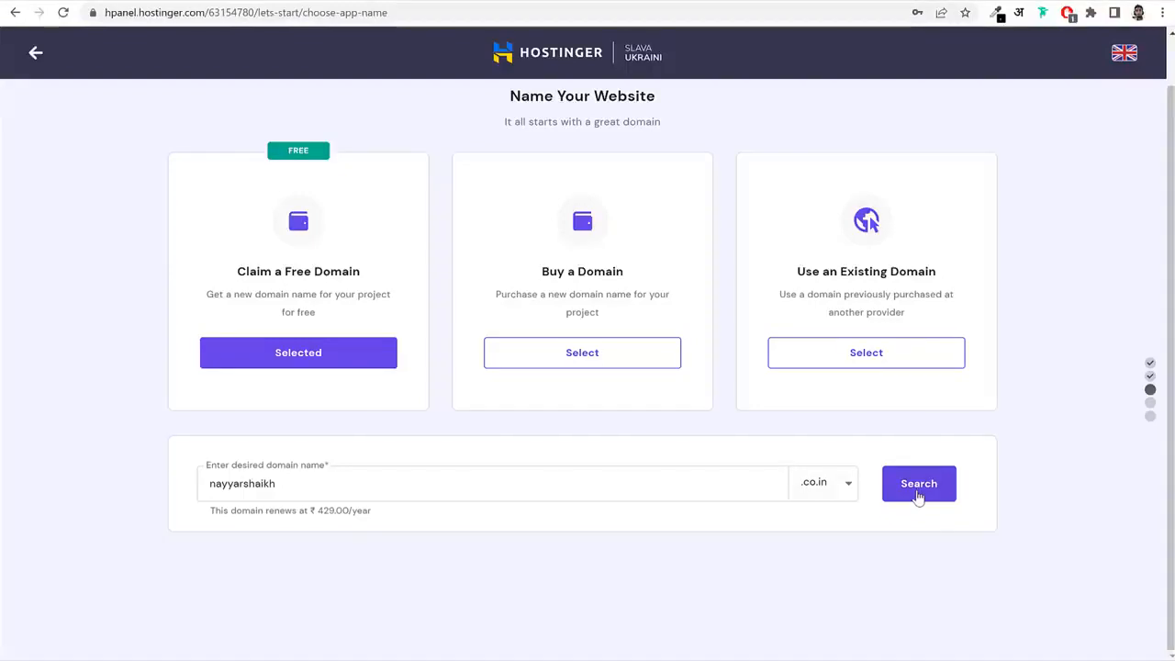
left_click(918, 486)
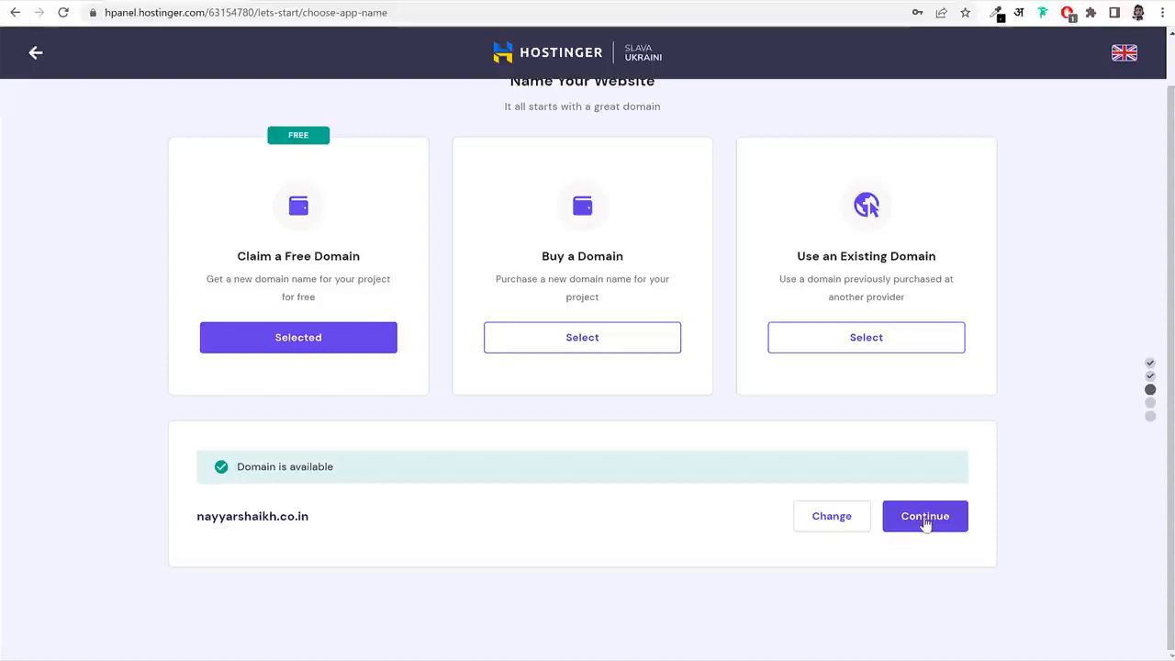
left_click(852, 340)
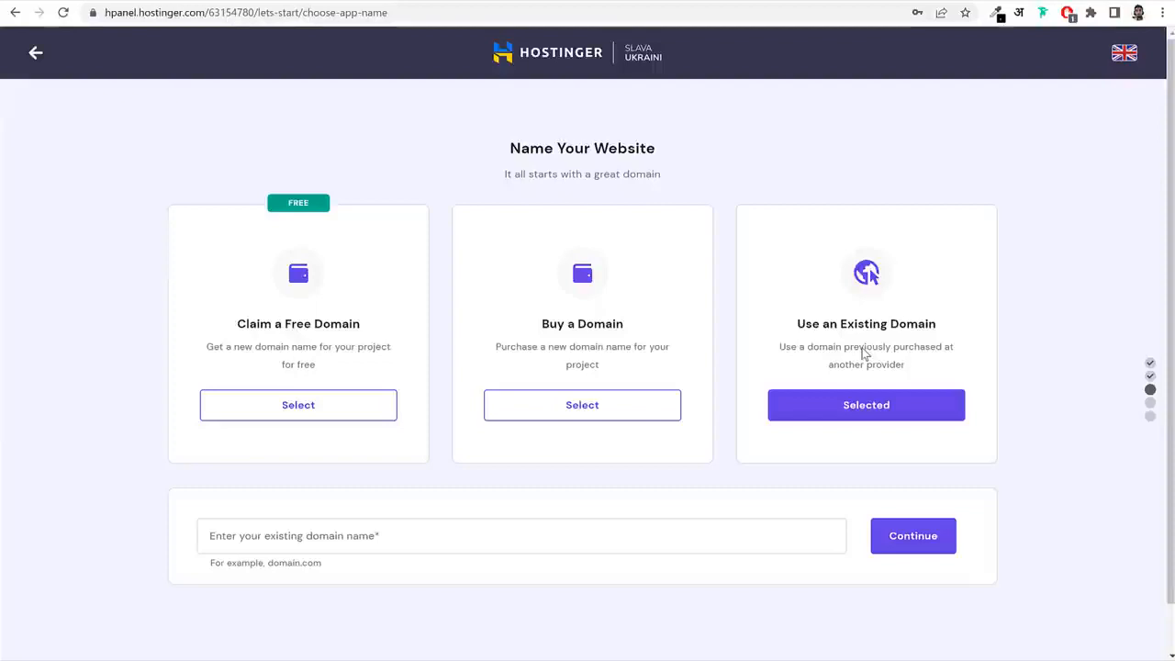
Enter blogdu.de as the existing domain and continue past the domain summary.
left_click(425, 527)
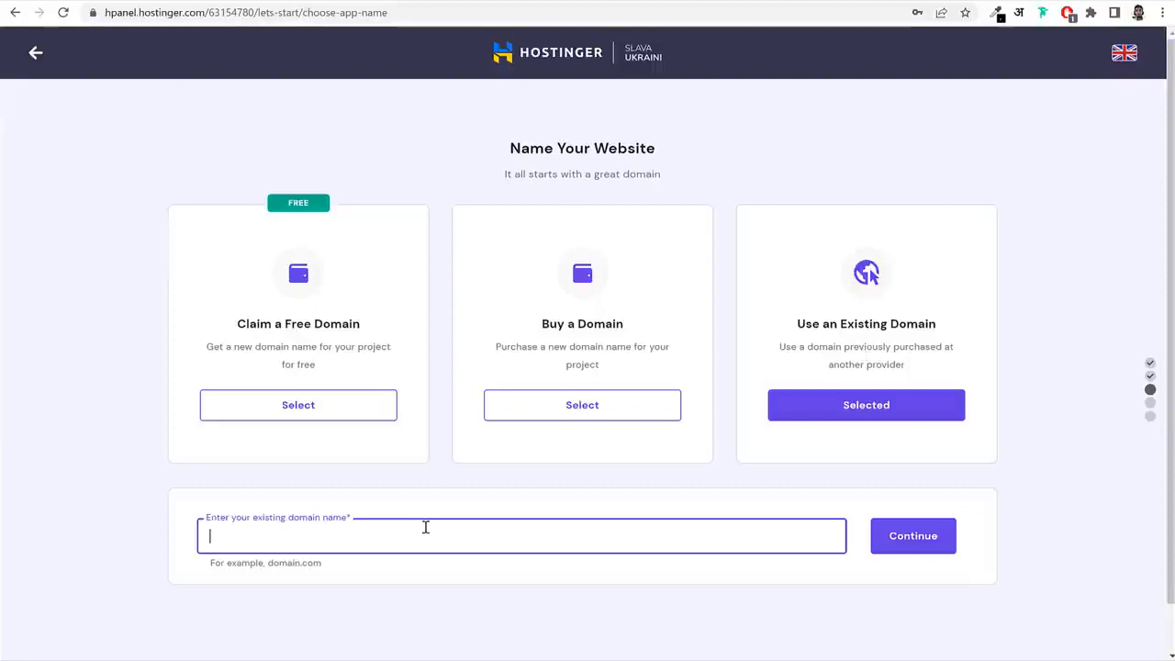
type("blogdu.de")
key("Return")
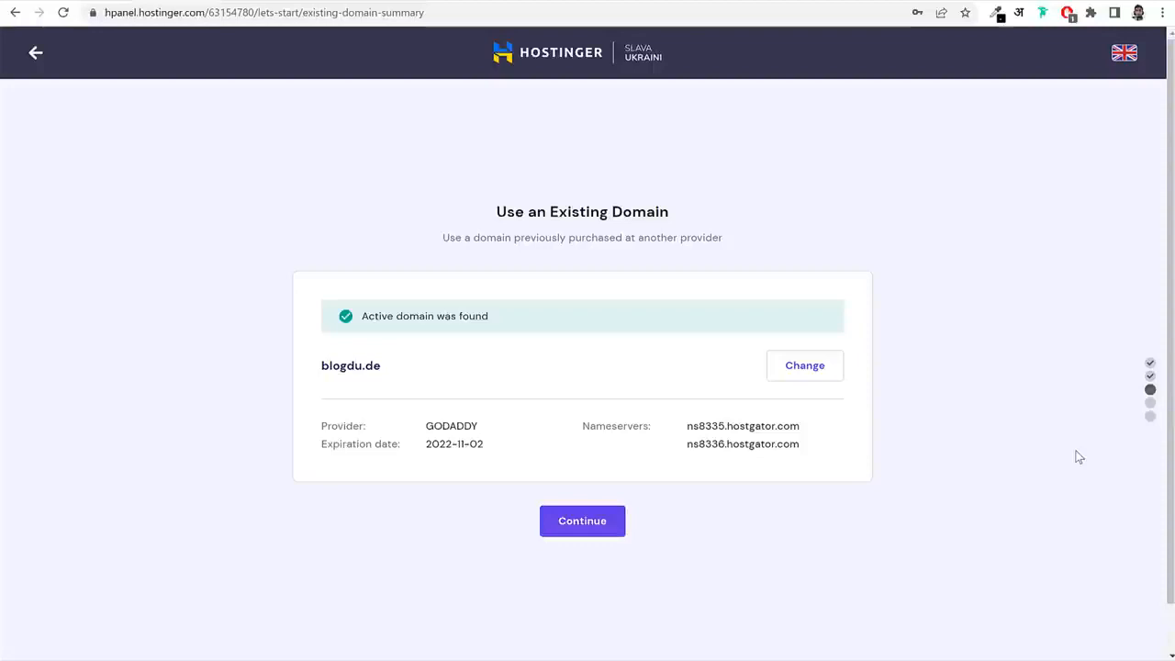
left_click(590, 529)
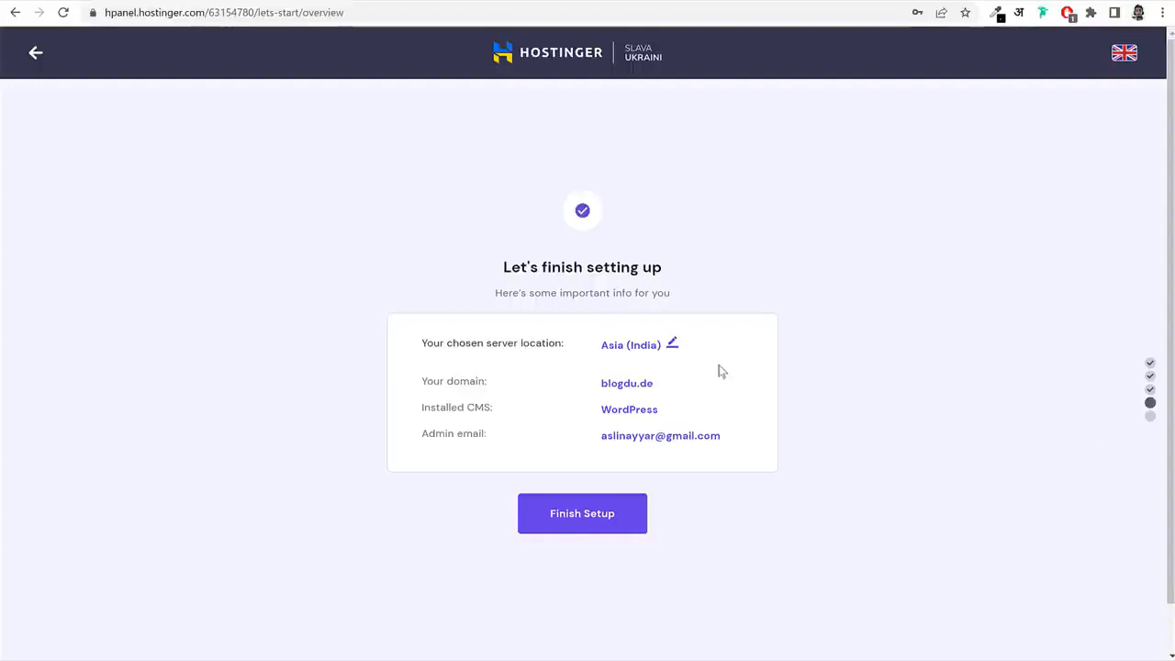
Review server locations, keep Asia (India) unchanged, and finish the website setup.
left_click(674, 347)
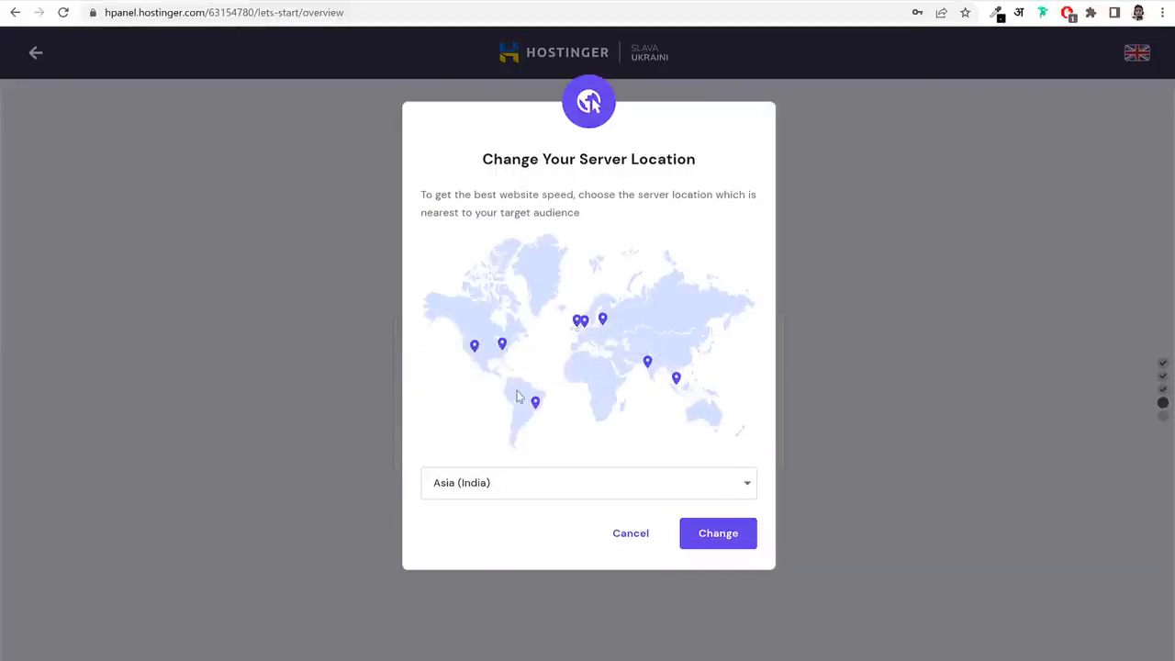
left_click(576, 485)
scroll(537, 550, "down", 1)
scroll(537, 551, "up", 1)
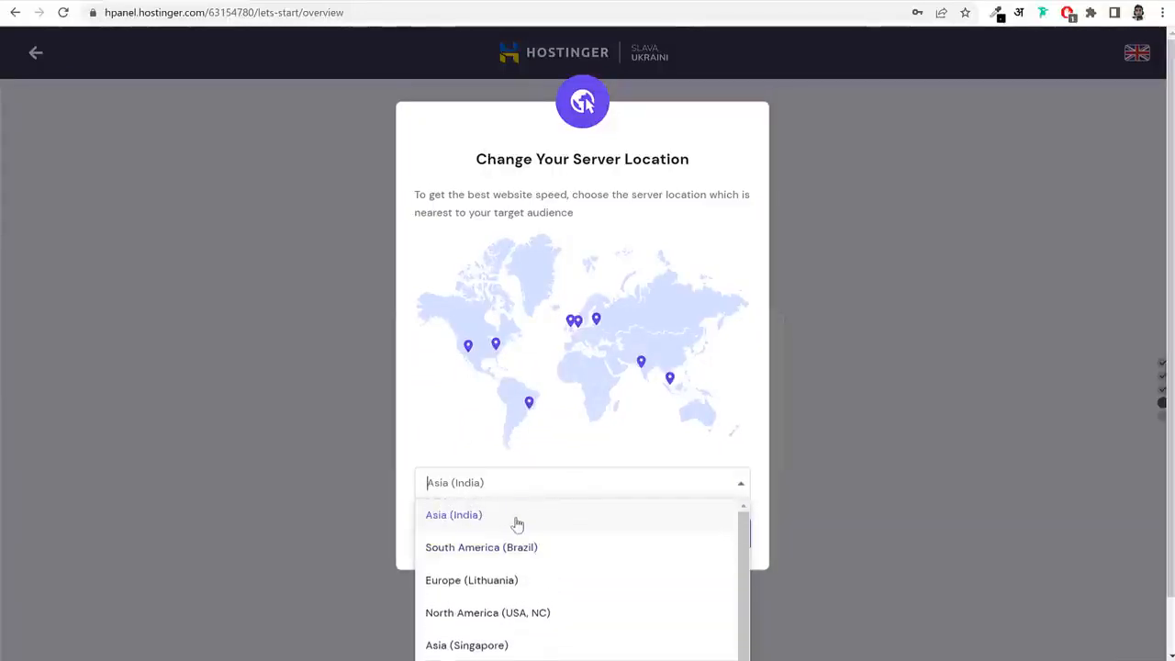
left_click(514, 523)
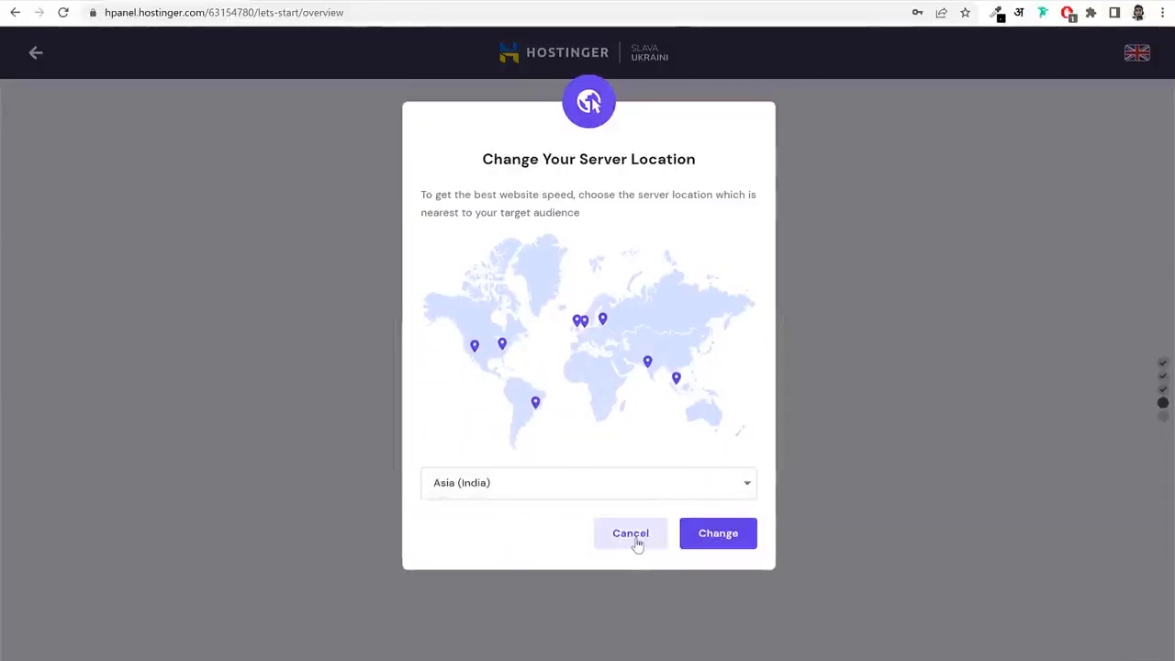
left_click(638, 542)
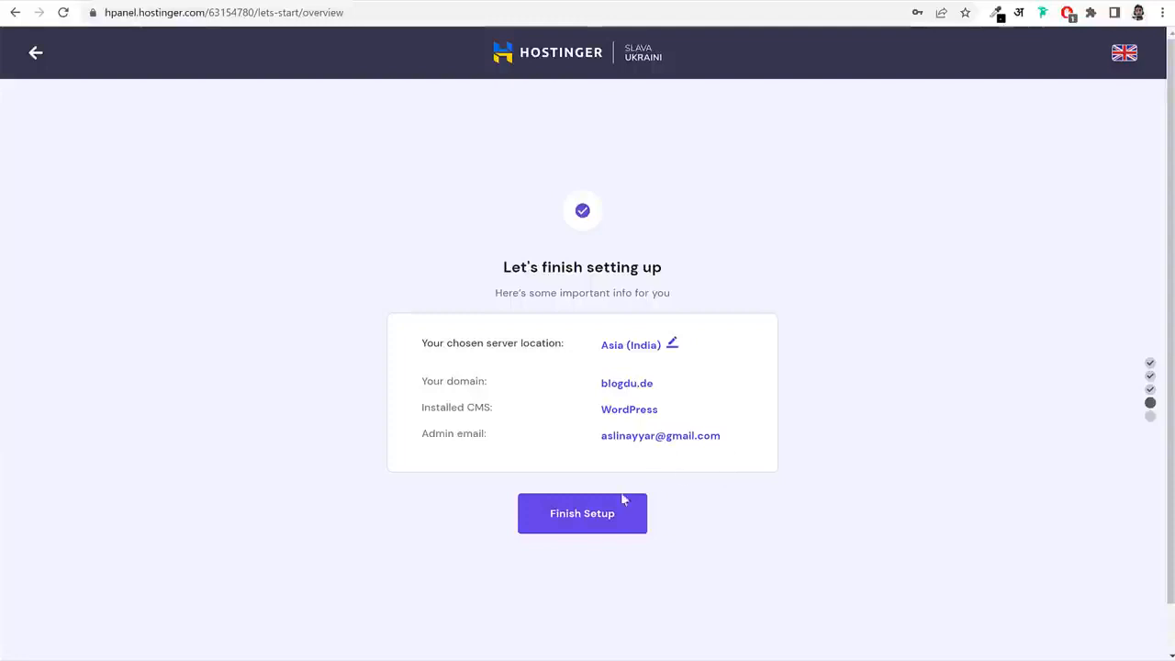
left_click(603, 518)
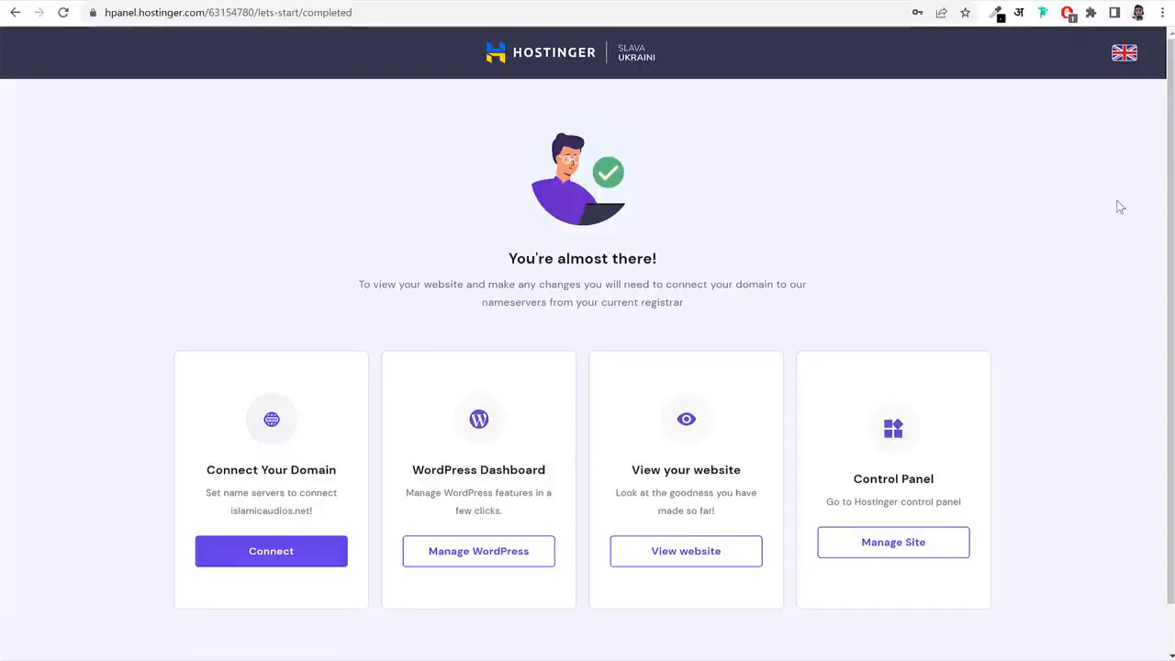
Go from the hPanel home to the Hosting list and manage blogdu.de.
left_click(553, 59)
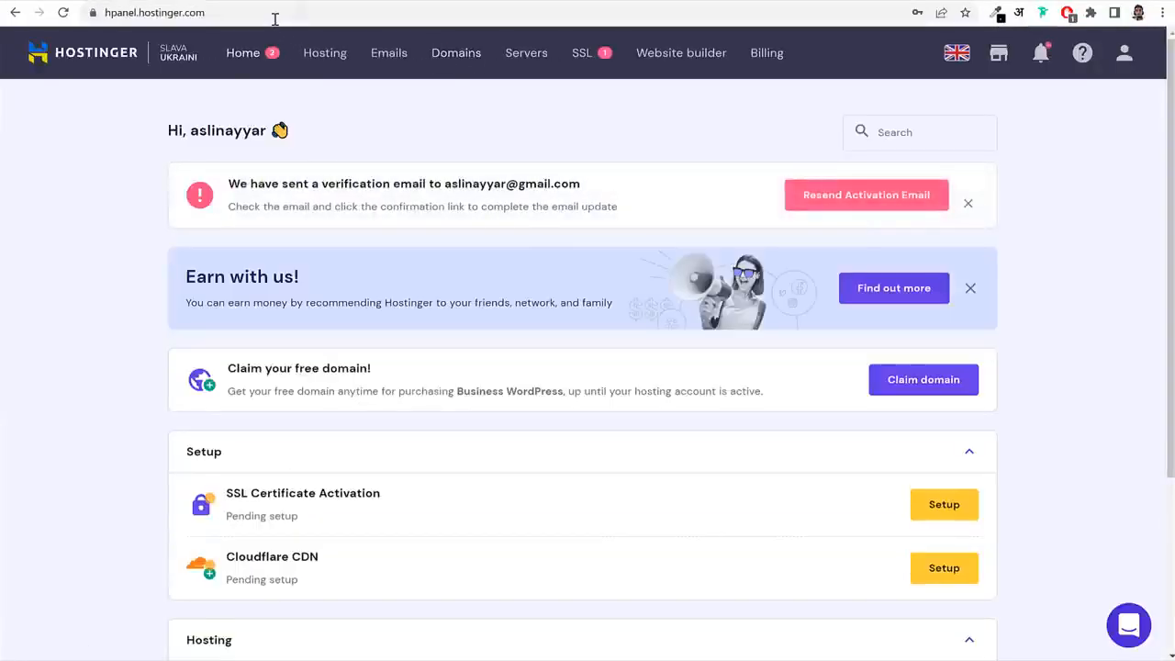
left_click_drag(268, 16, 92, 13)
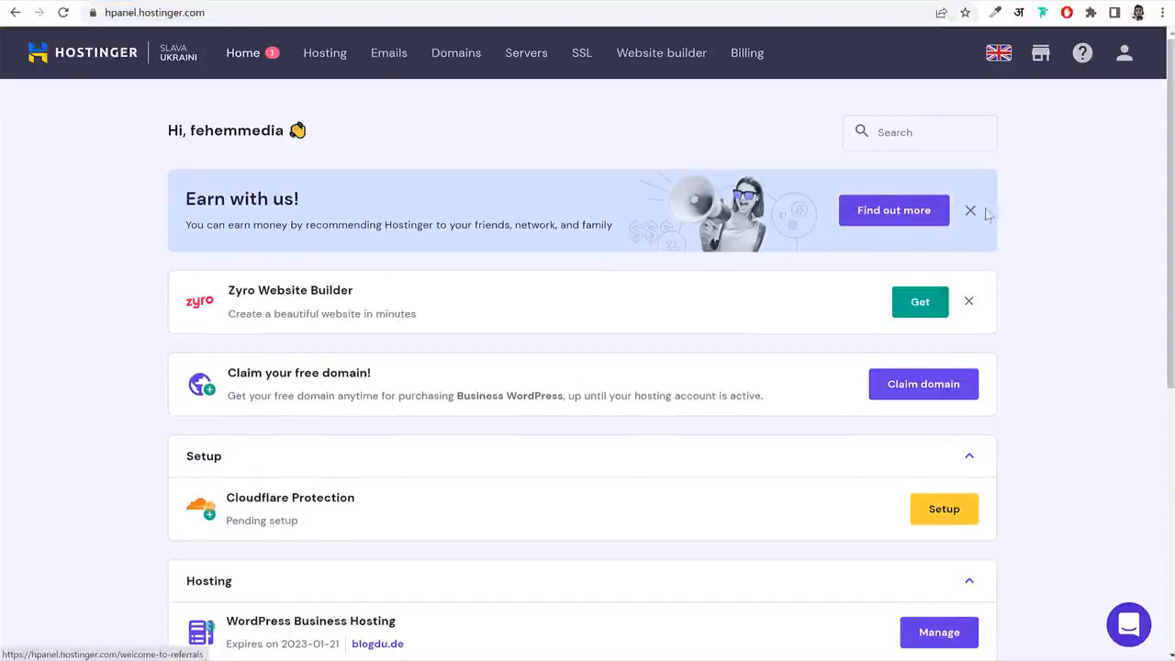
left_click(326, 56)
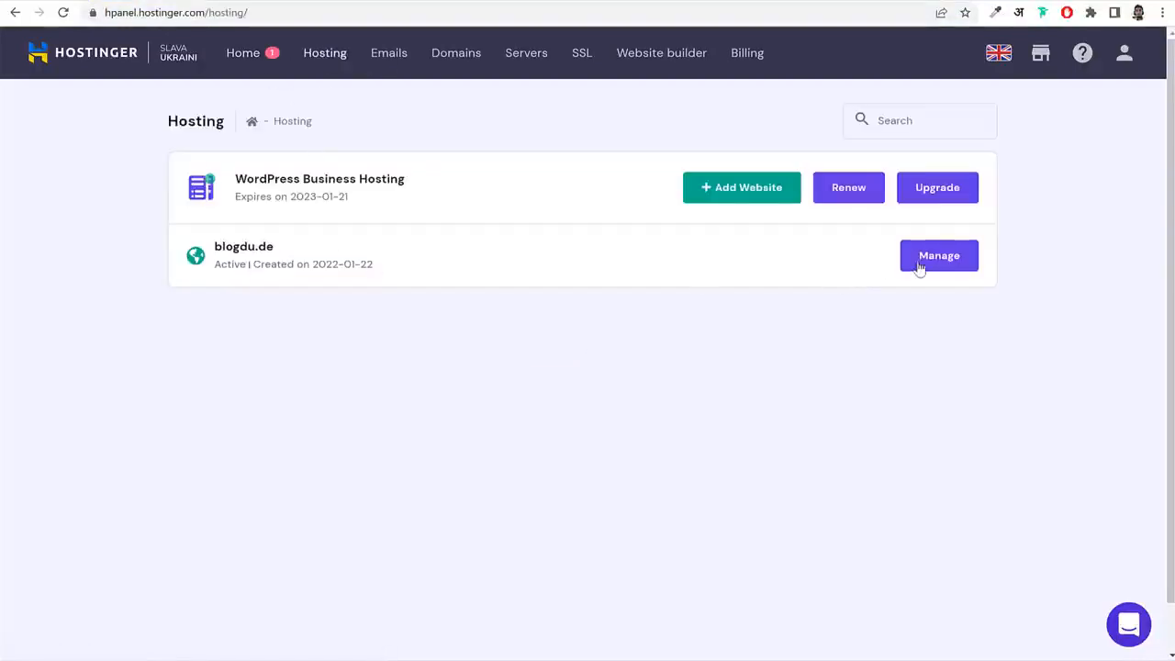
left_click(921, 267)
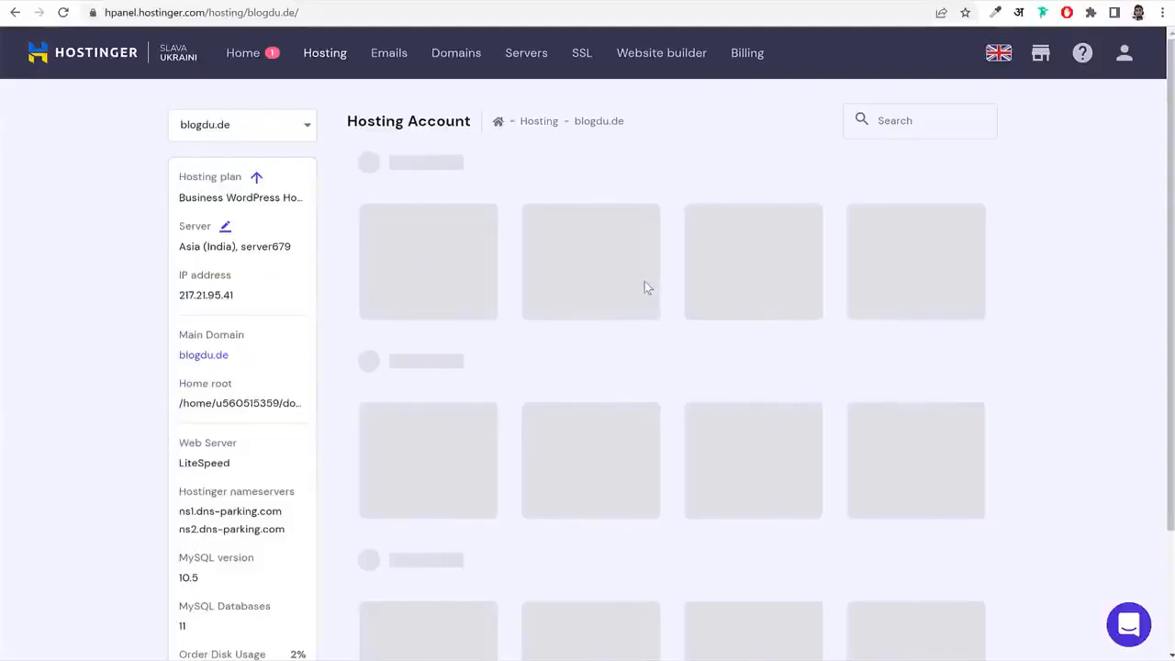
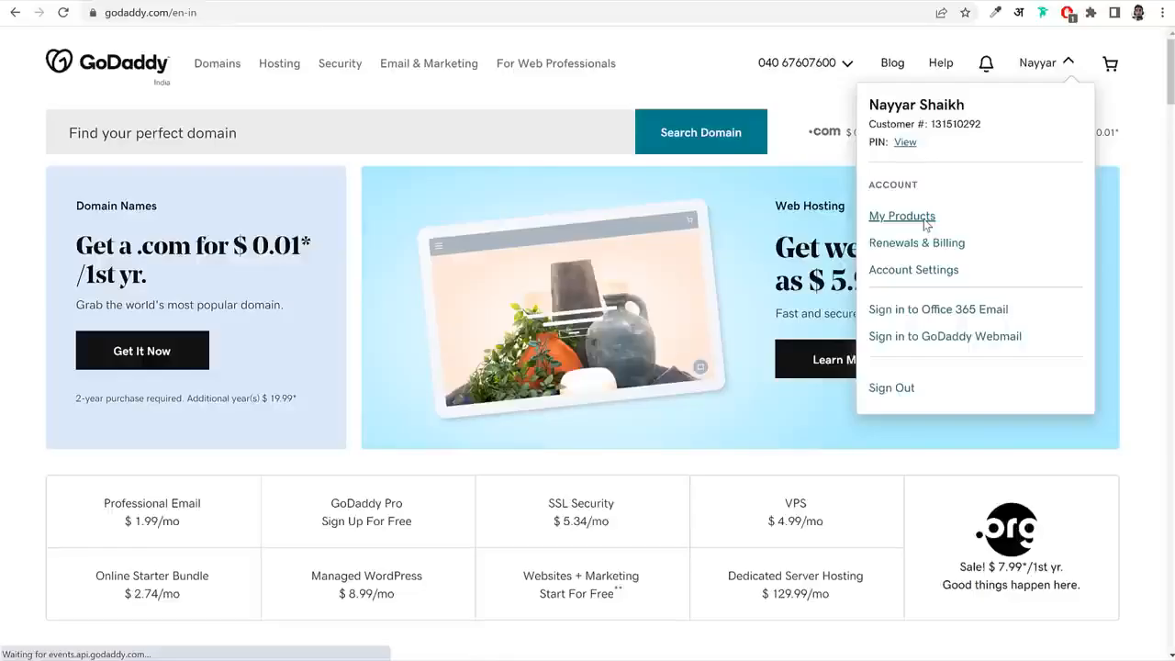
From My Products, choose Manage DNS on the blogdu.de domain card.
left_click(923, 219)
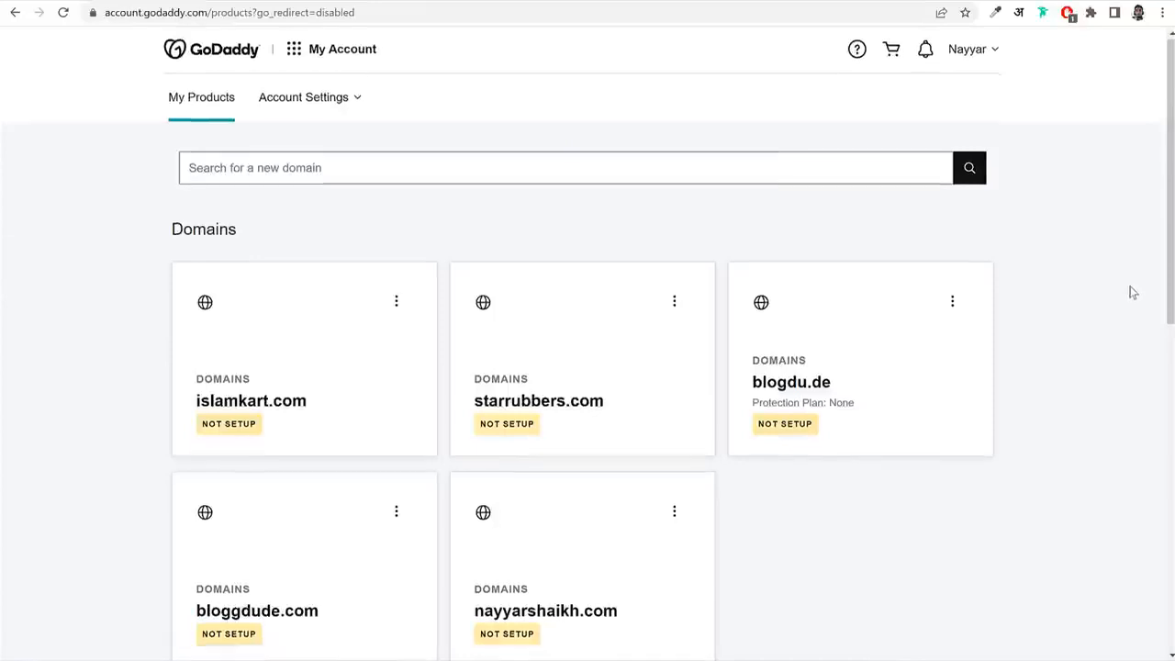
scroll(786, 257, "down", 2)
scroll(828, 246, "up", 2)
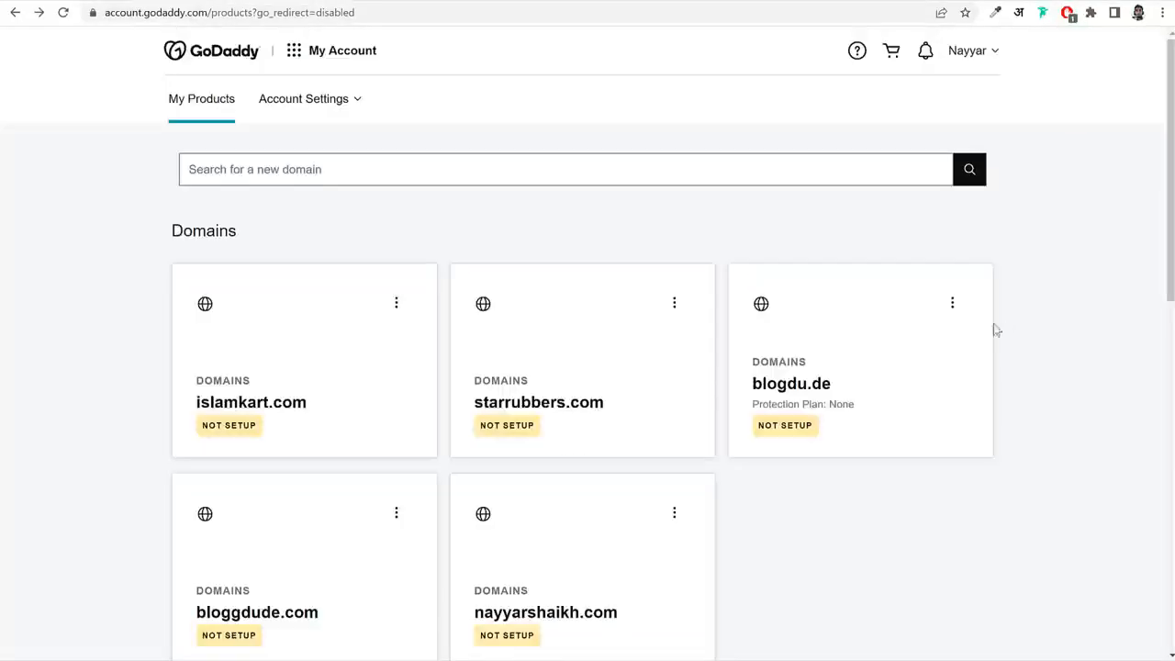
left_click(954, 306)
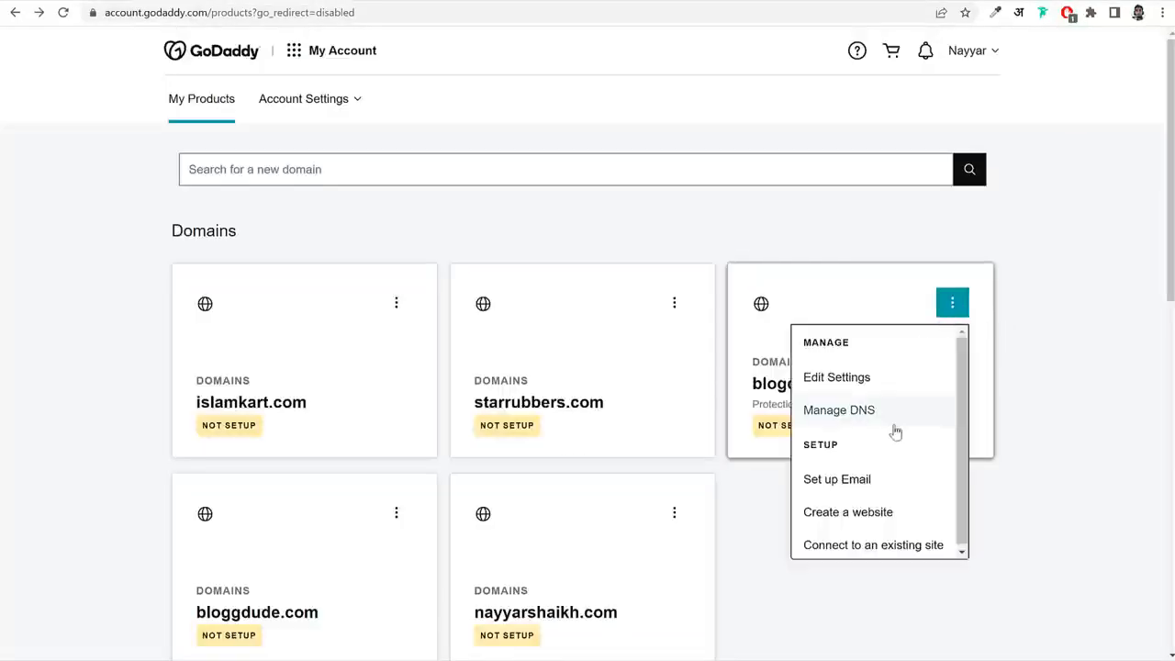
left_click(862, 415)
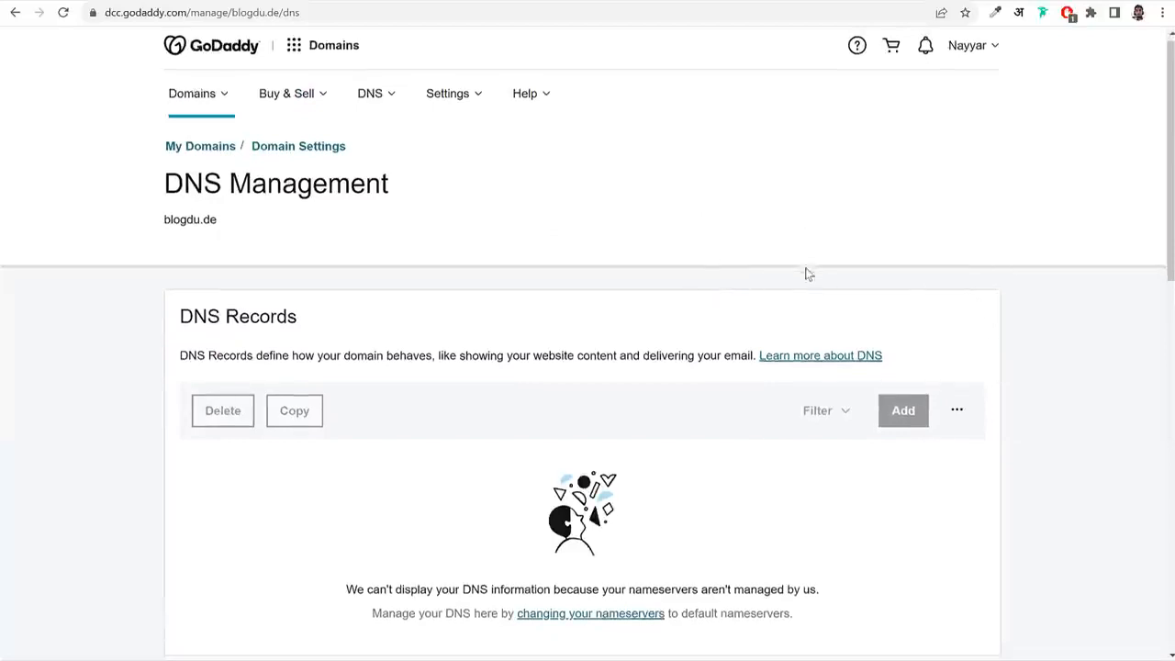
Start changing blogdu.de's nameservers and choose to enter your own nameservers.
scroll(807, 272, "down", 6)
left_click(277, 224)
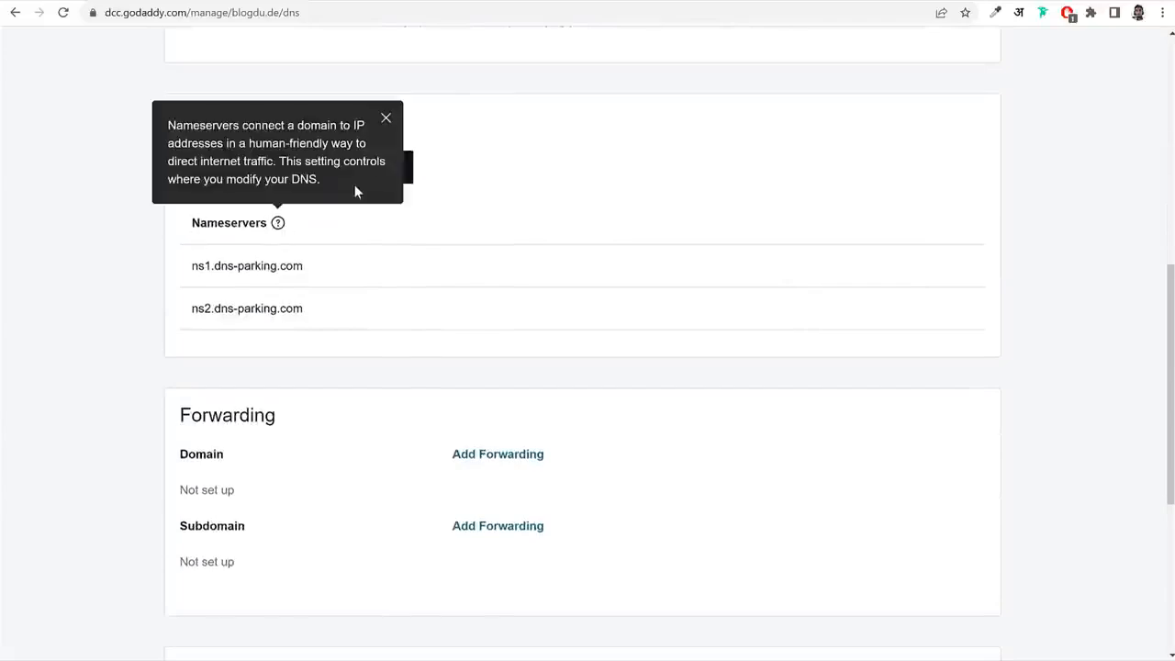
left_click(407, 181)
left_click(409, 178)
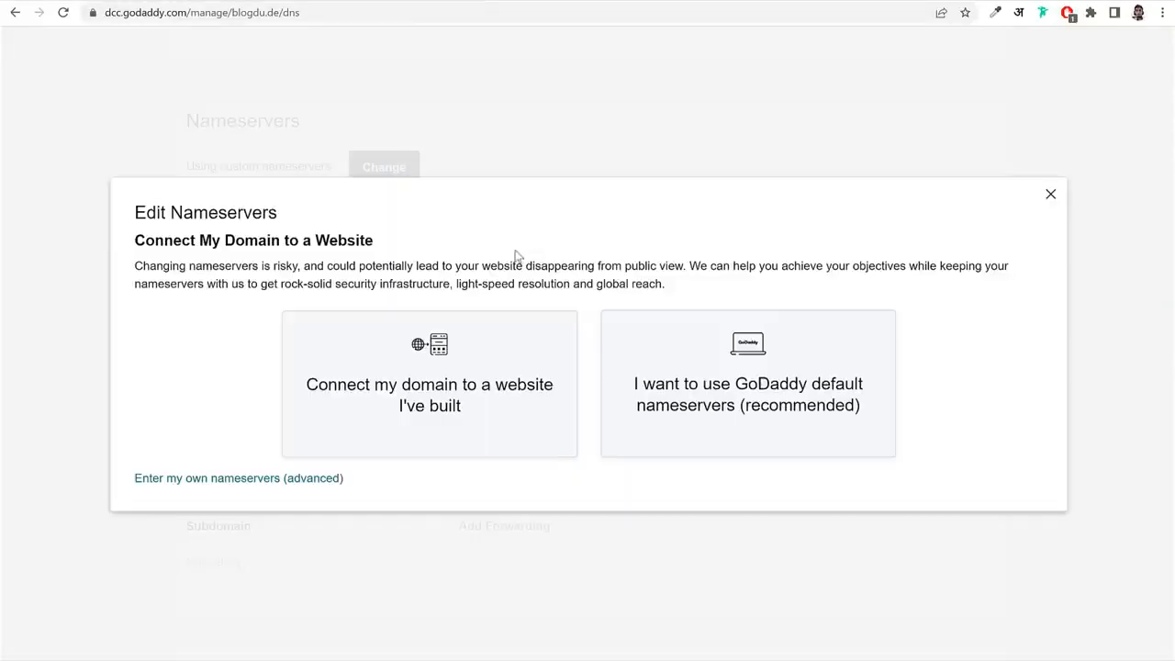
left_click_drag(129, 479, 358, 480)
left_click(293, 479)
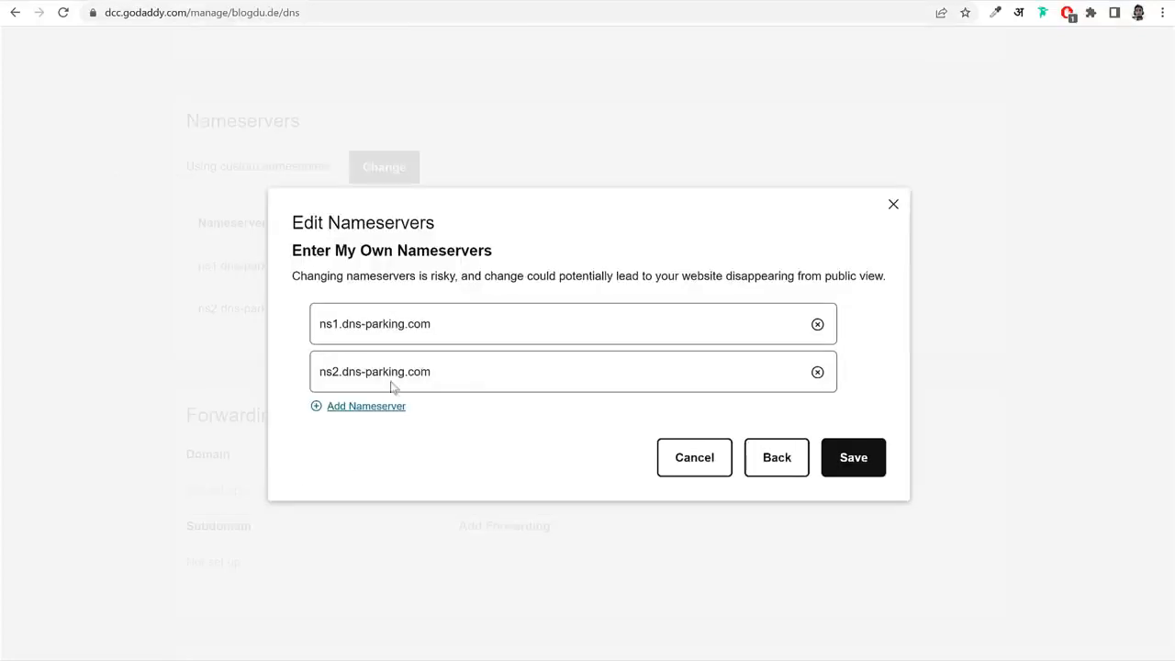
Replace both nameservers with ns1.dns-parking.com and ns2.dns-parking.com and save.
left_click(817, 324)
left_click(817, 372)
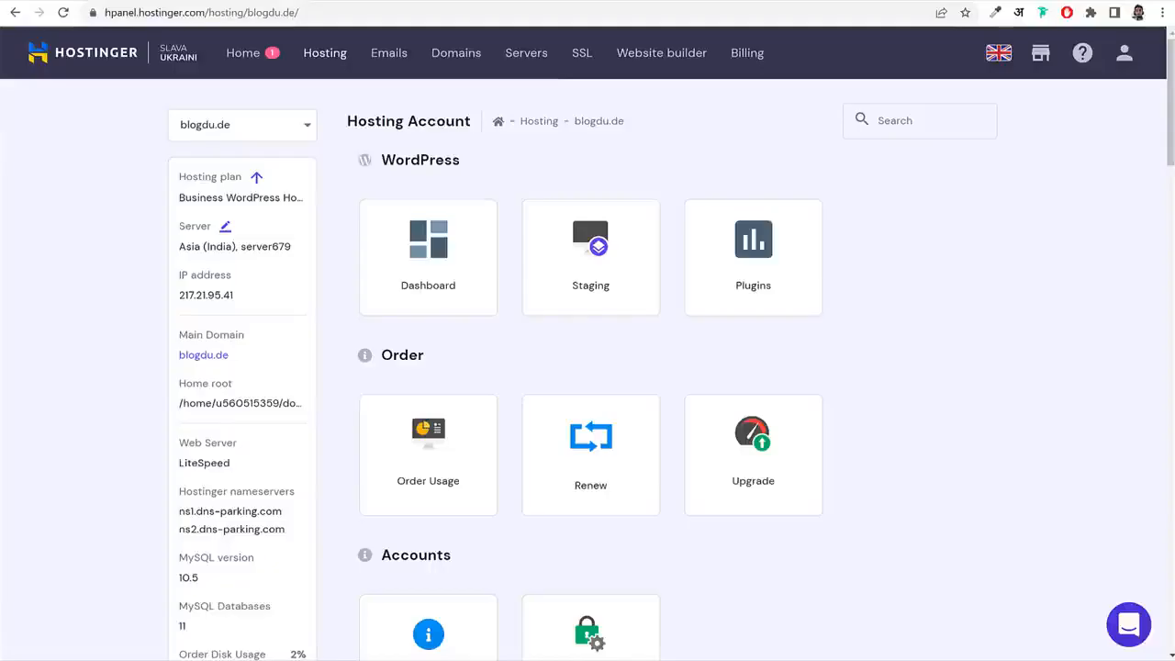
scroll(857, 306, "down", 5)
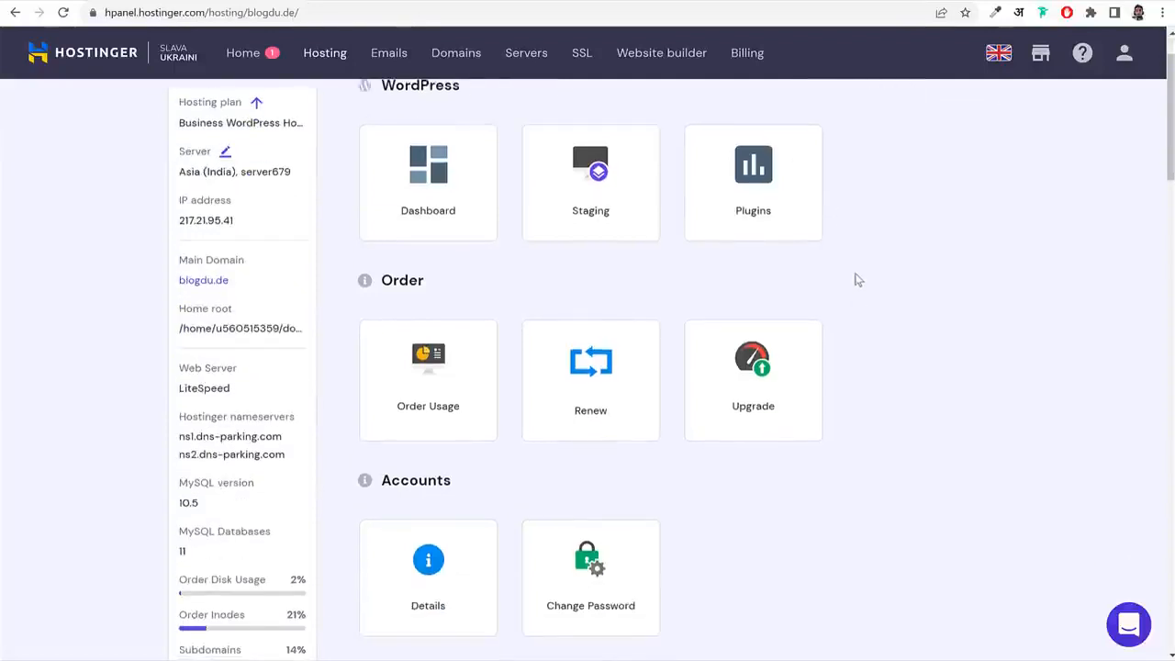
left_click_drag(179, 290, 280, 291)
key("ctrl+c")
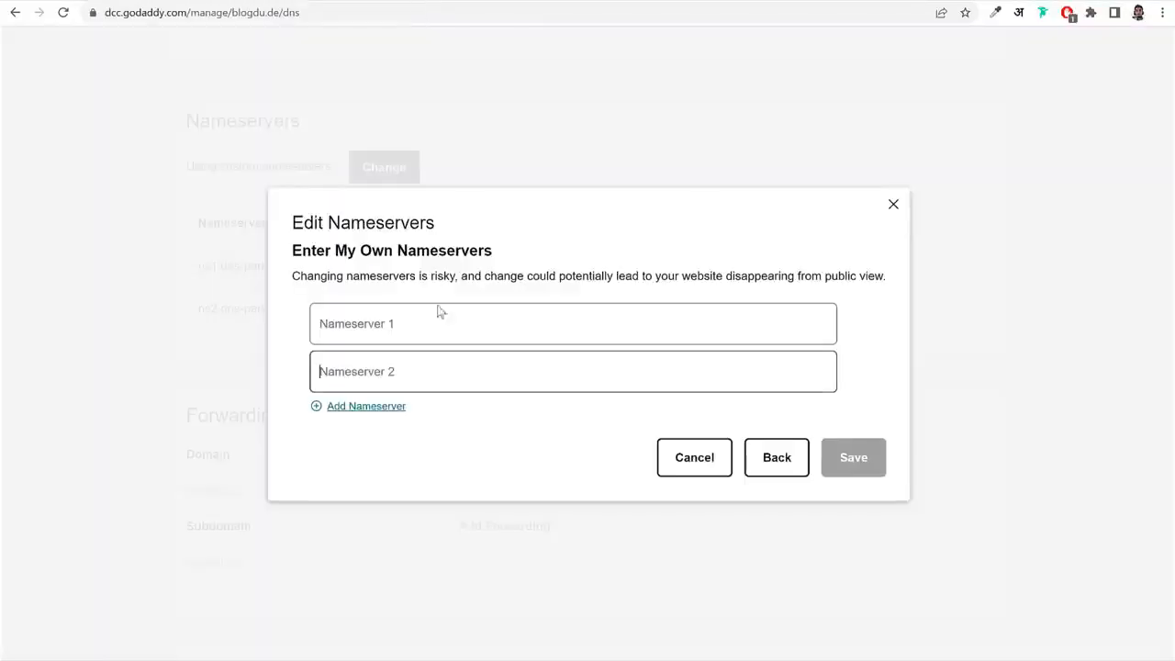
left_click(441, 323)
key("ctrl+v")
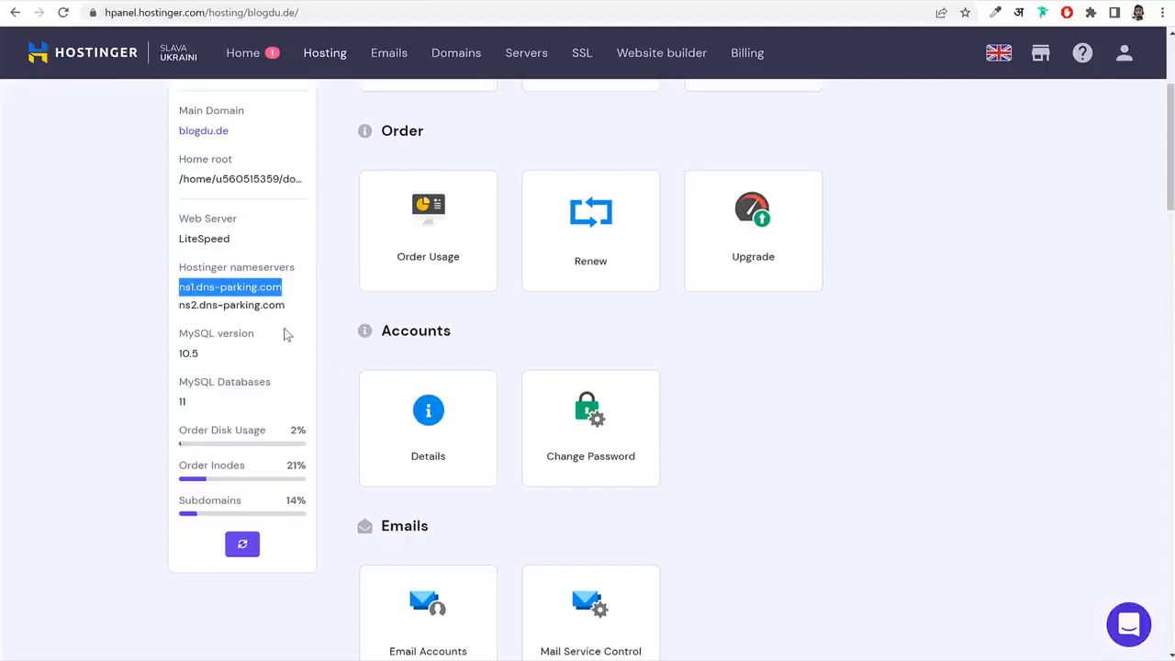
left_click_drag(286, 306, 183, 305)
key("ctrl+c")
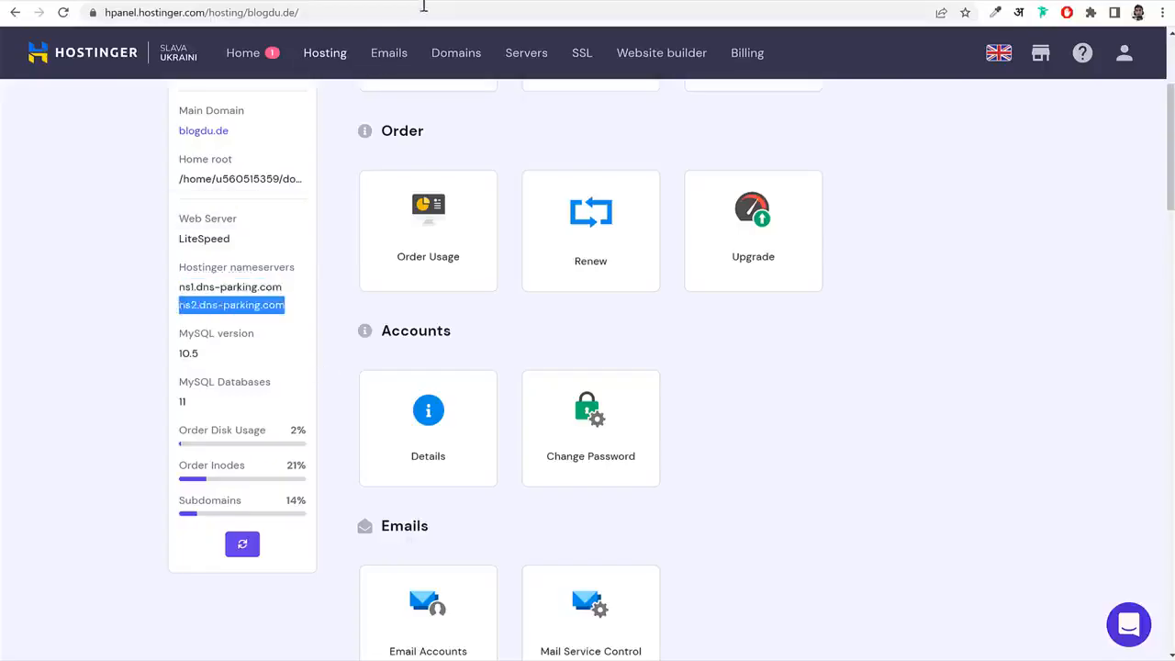
left_click(202, 12)
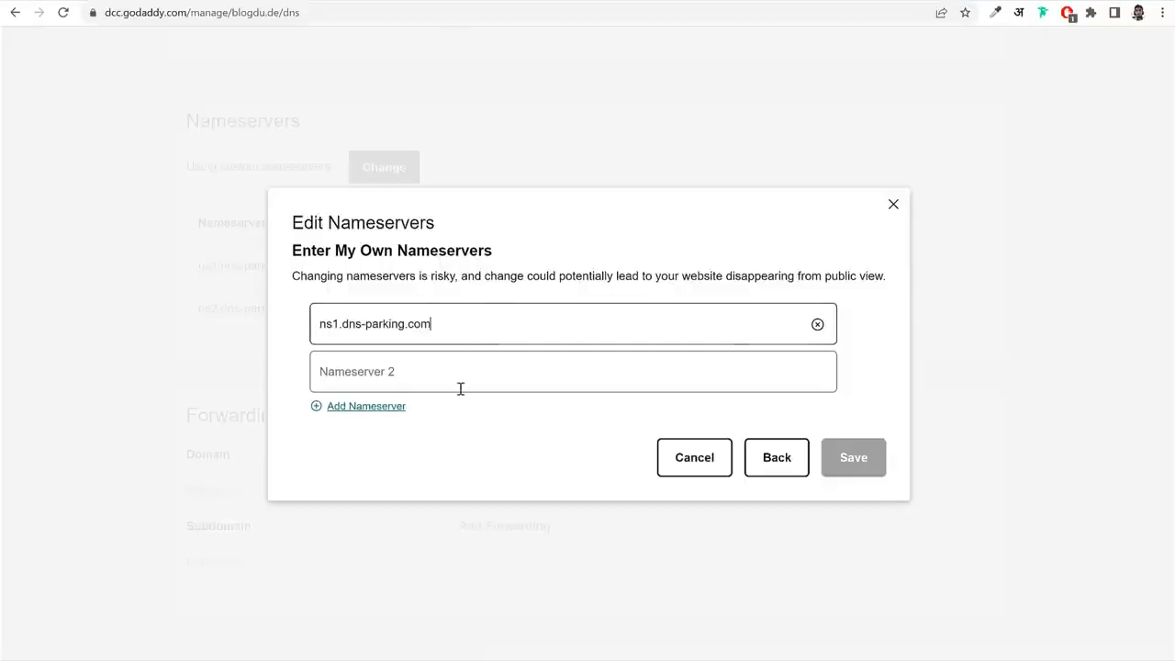
left_click(461, 388)
key("ctrl+v")
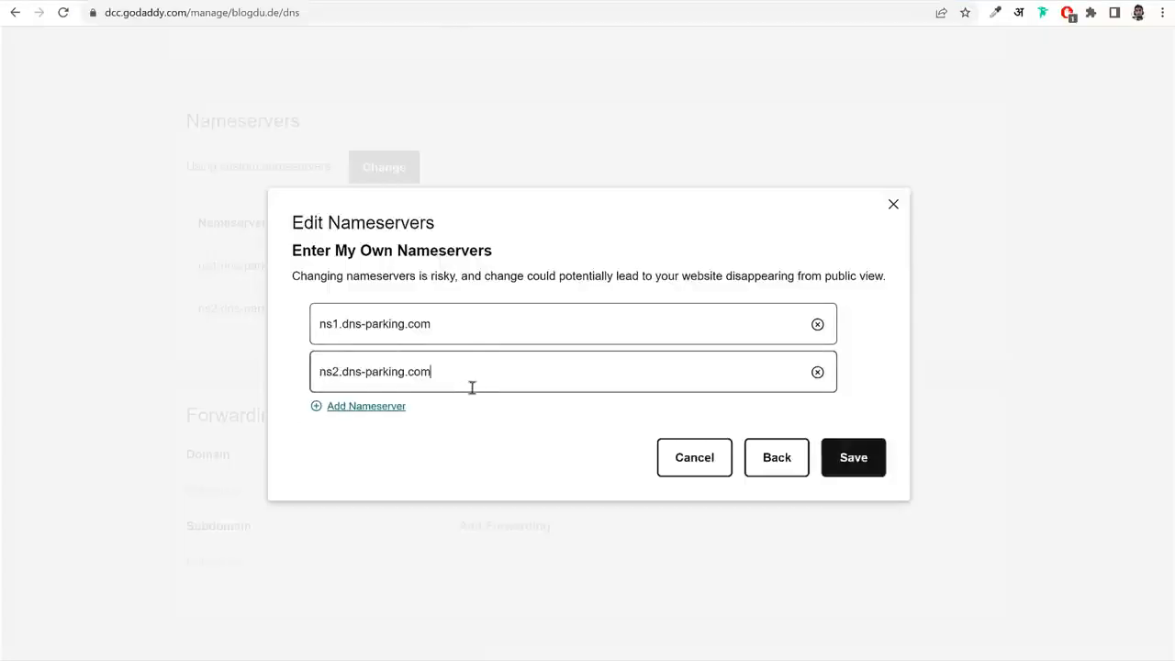
left_click(837, 459)
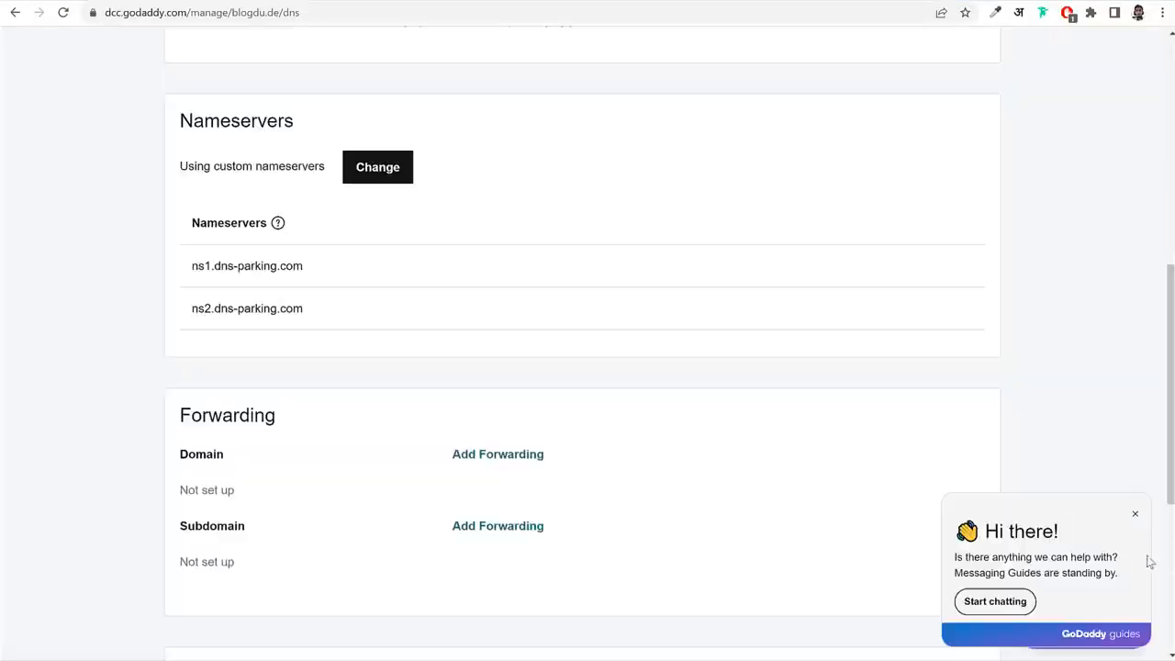
Close the GoDaddy chat popup and open blogdu.de's WordPress Dashboard in Hostinger.
left_click(1134, 515)
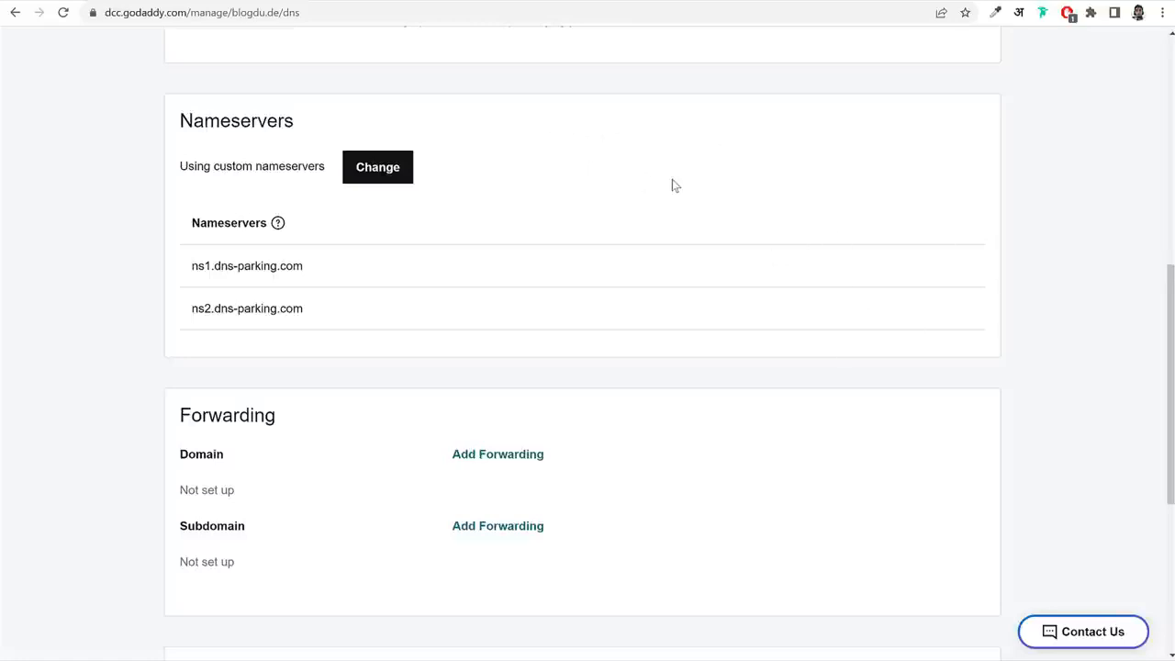
left_click(319, 1)
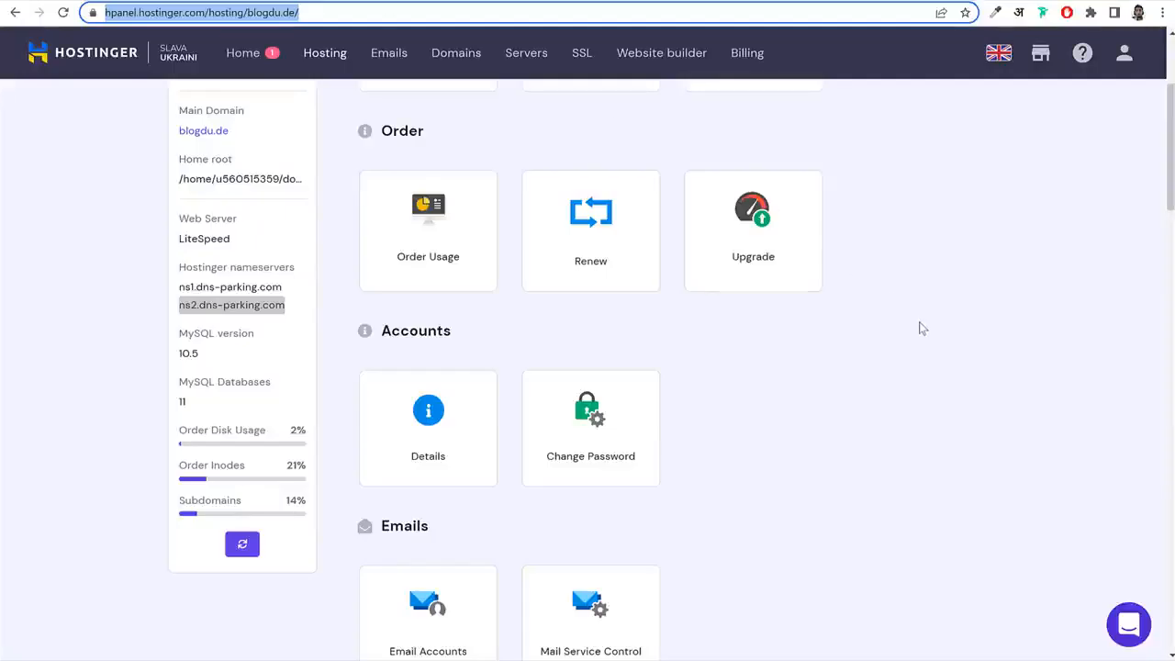
left_click(921, 328)
scroll(906, 377, "up", 3)
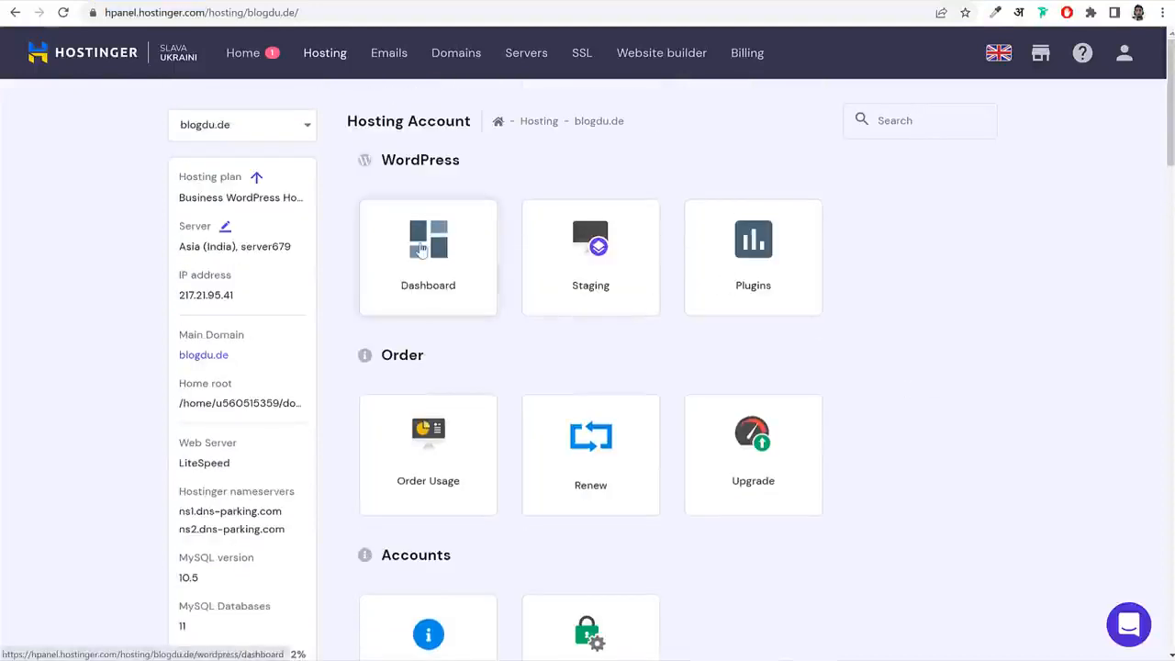
left_click(459, 243)
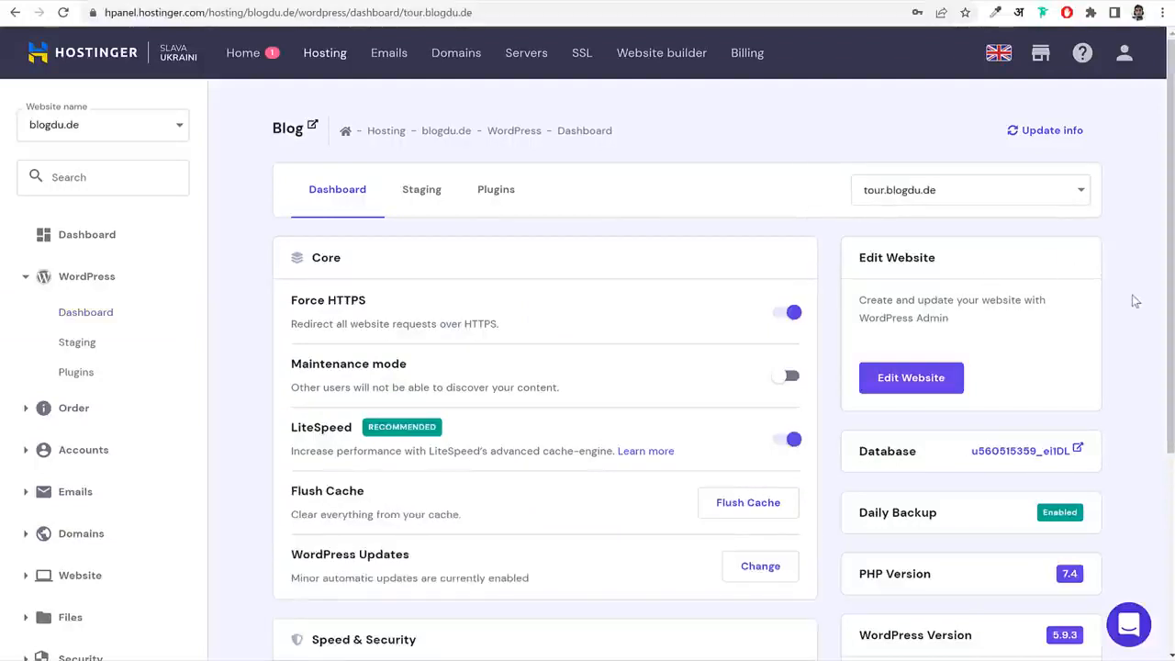
Confirm the SSL Certificate setting shows Enabled.
scroll(692, 321, "down", 3)
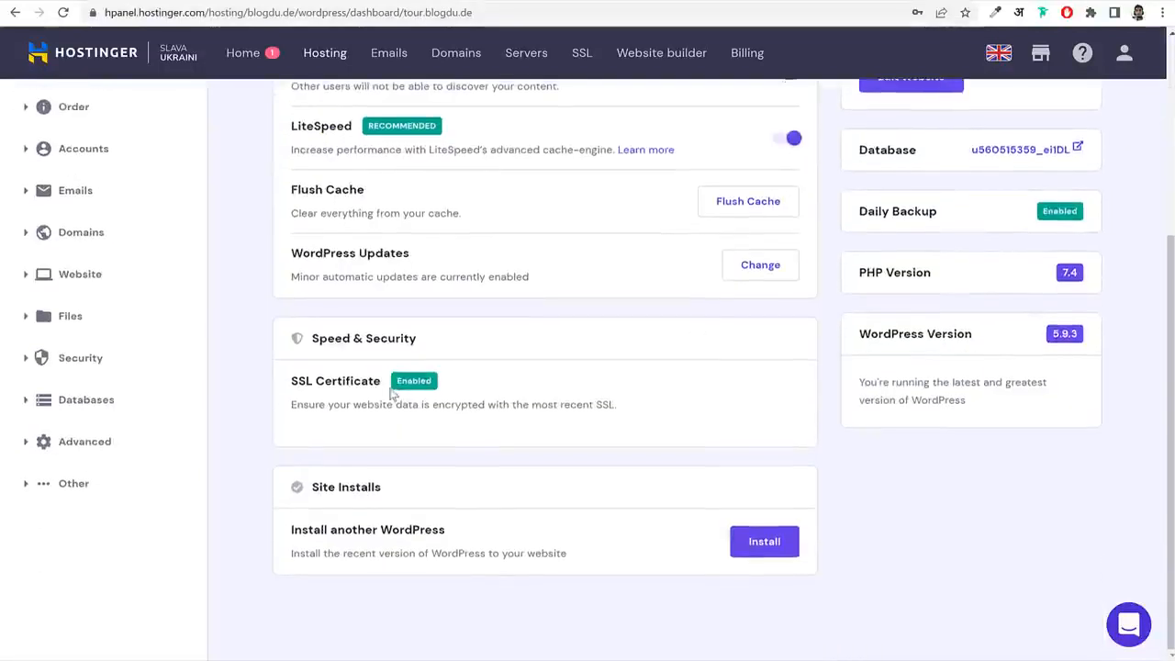
left_click_drag(291, 382, 385, 385)
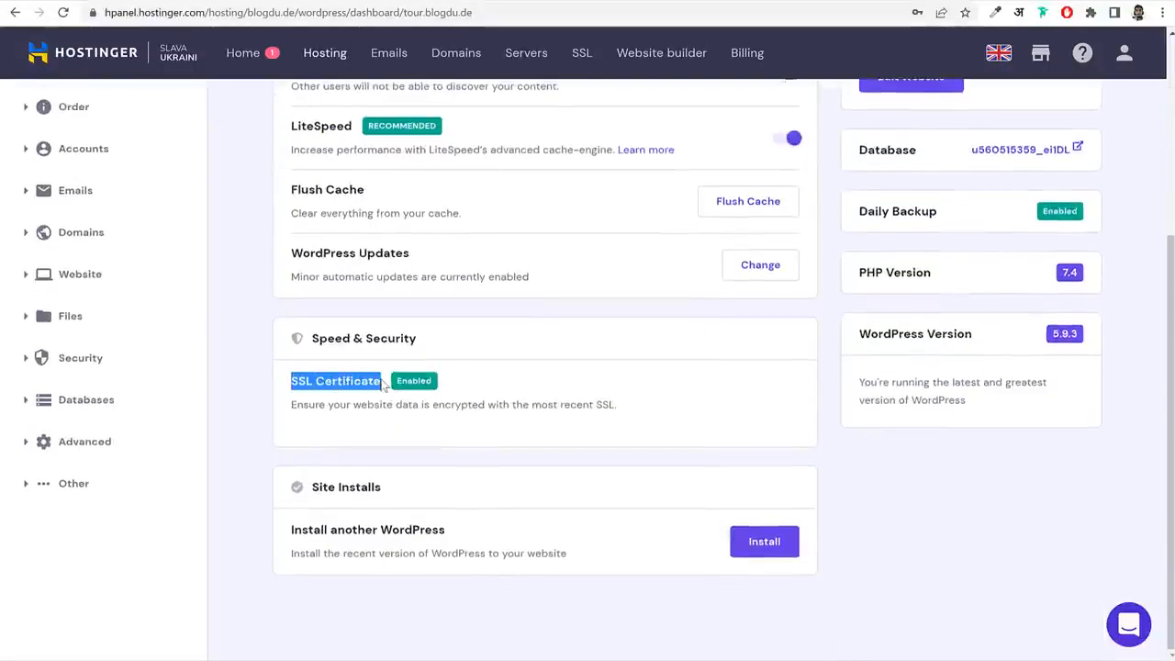
left_click(389, 386)
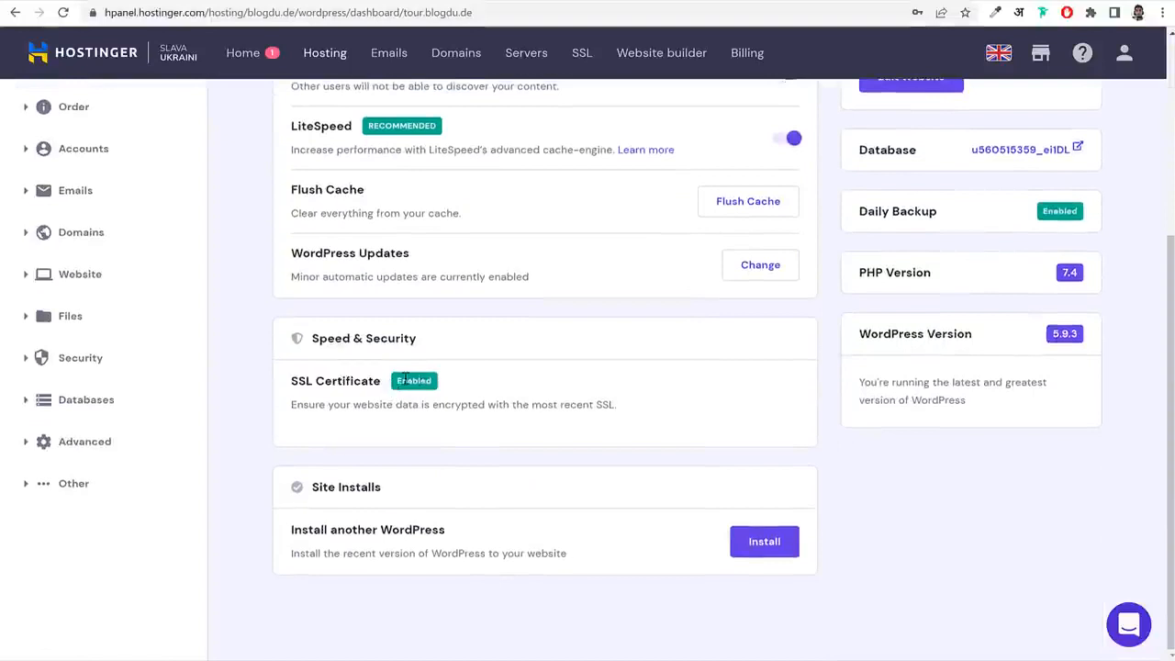
double_click(430, 378)
left_click(420, 382)
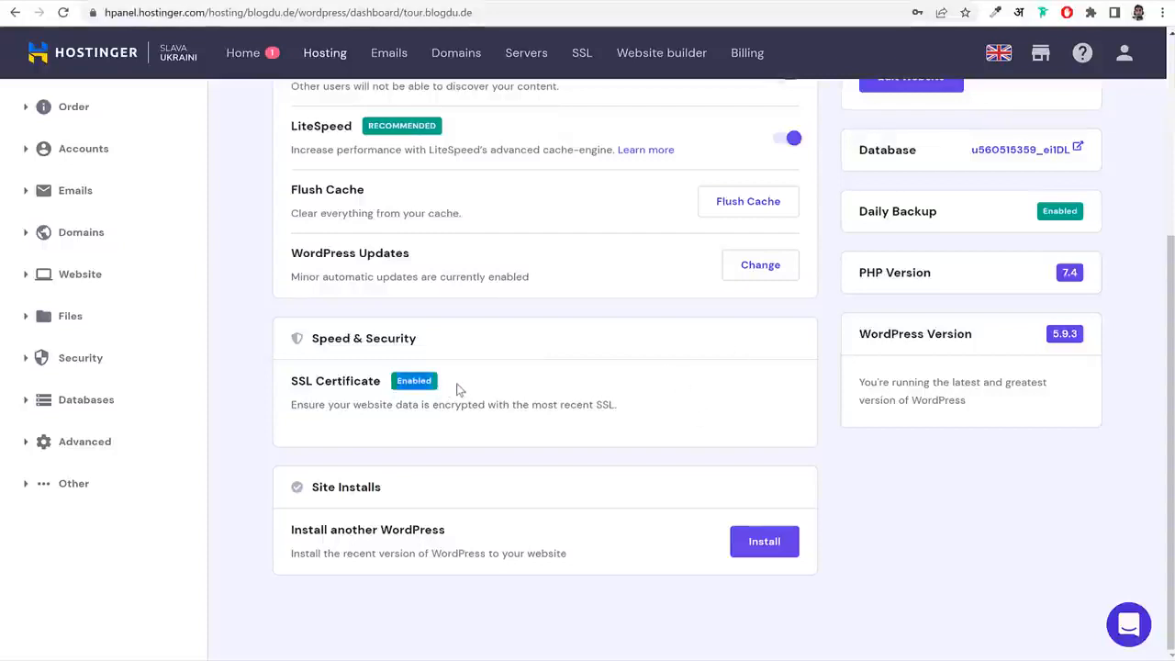
Confirm LiteSpeed and Force HTTPS are on and check the live site's secure connection.
scroll(553, 419, "up", 5)
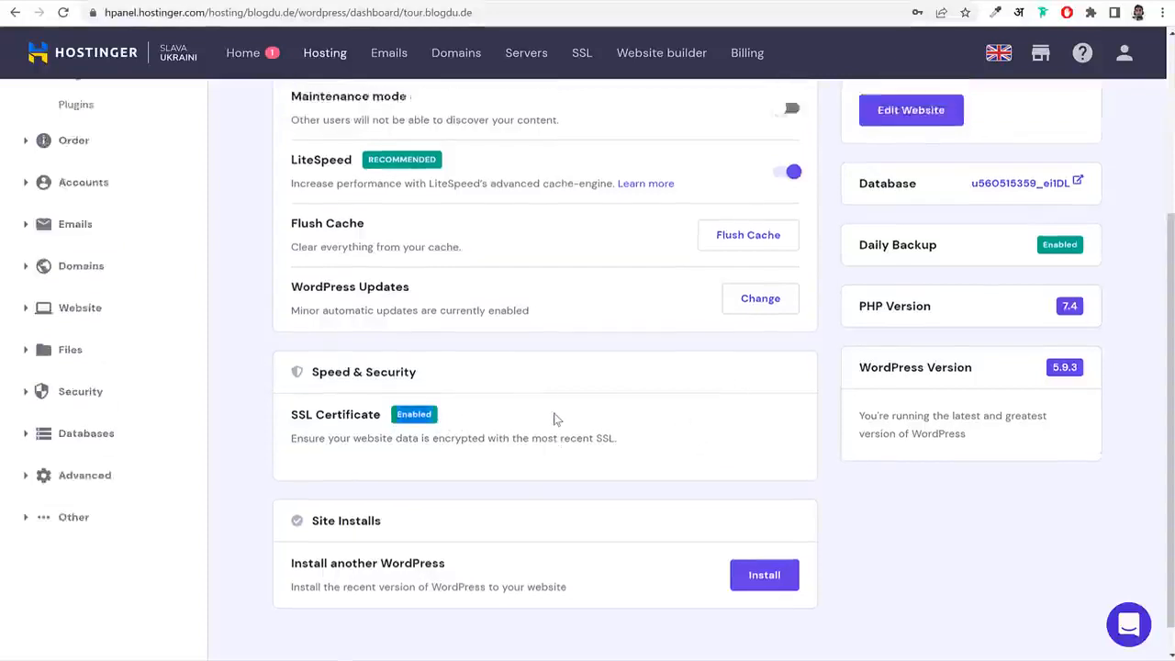
left_click_drag(290, 425, 340, 424)
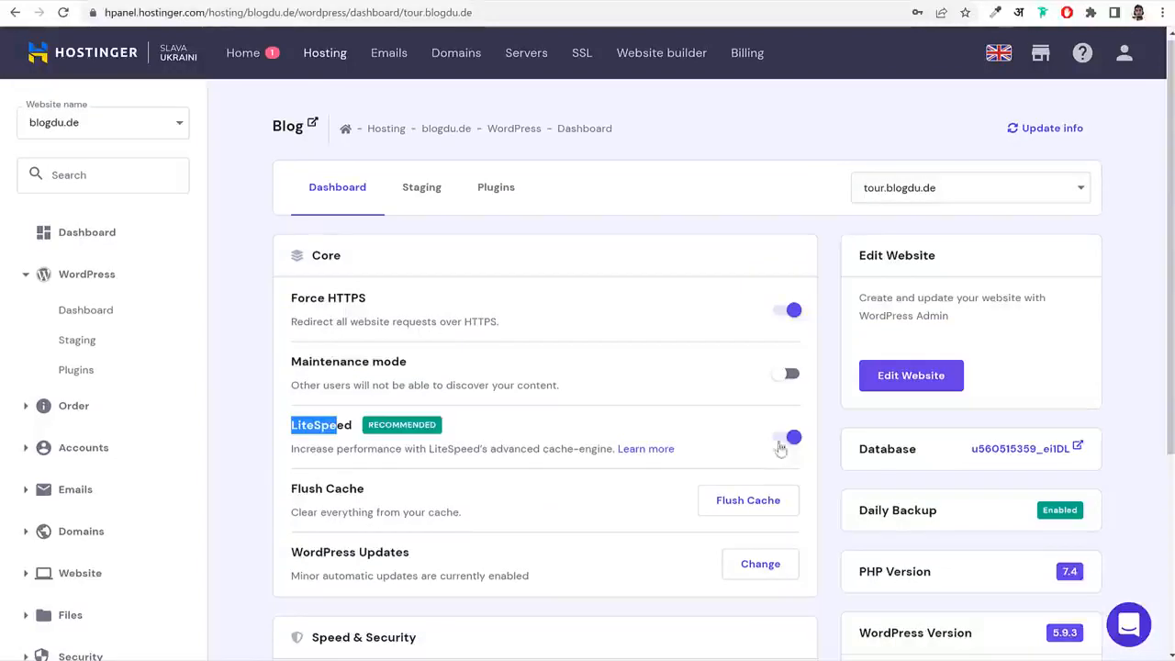
left_click_drag(290, 298, 445, 310)
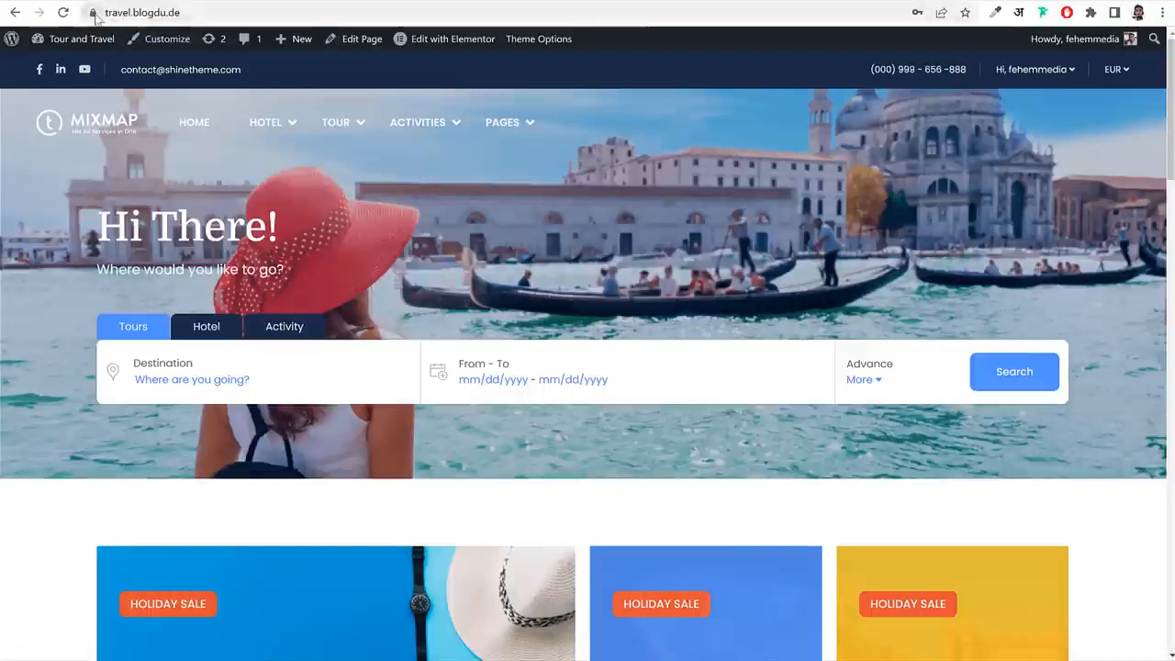
left_click(91, 13)
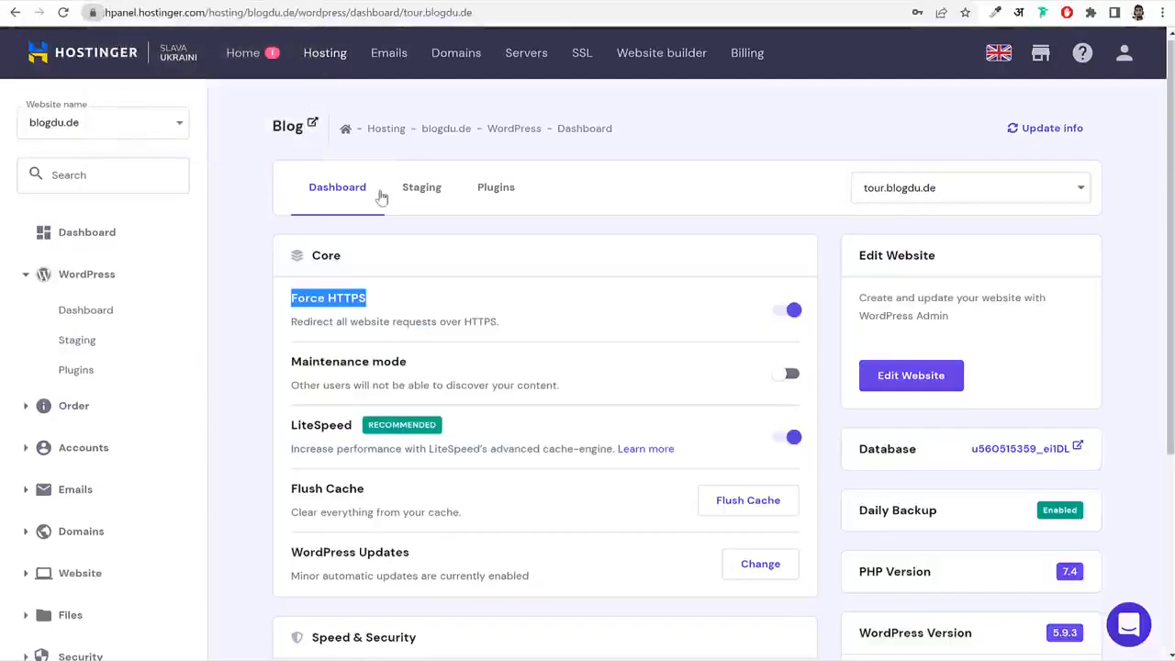
left_click_drag(402, 307, 362, 299)
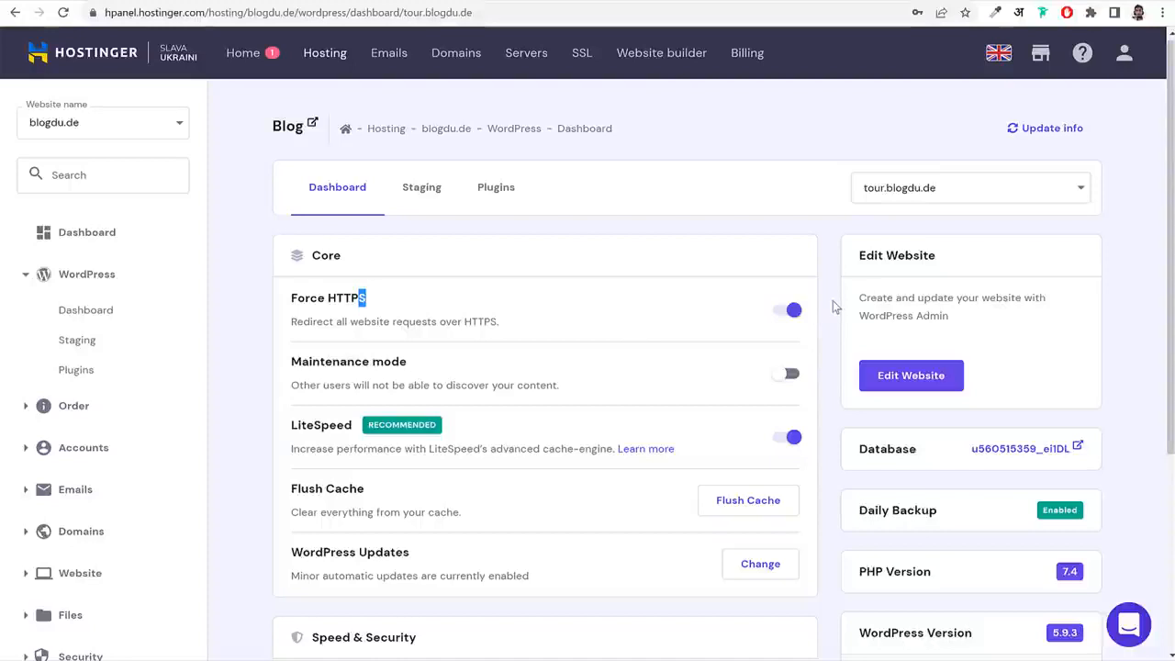
left_click(427, 314)
left_click_drag(273, 300, 376, 300)
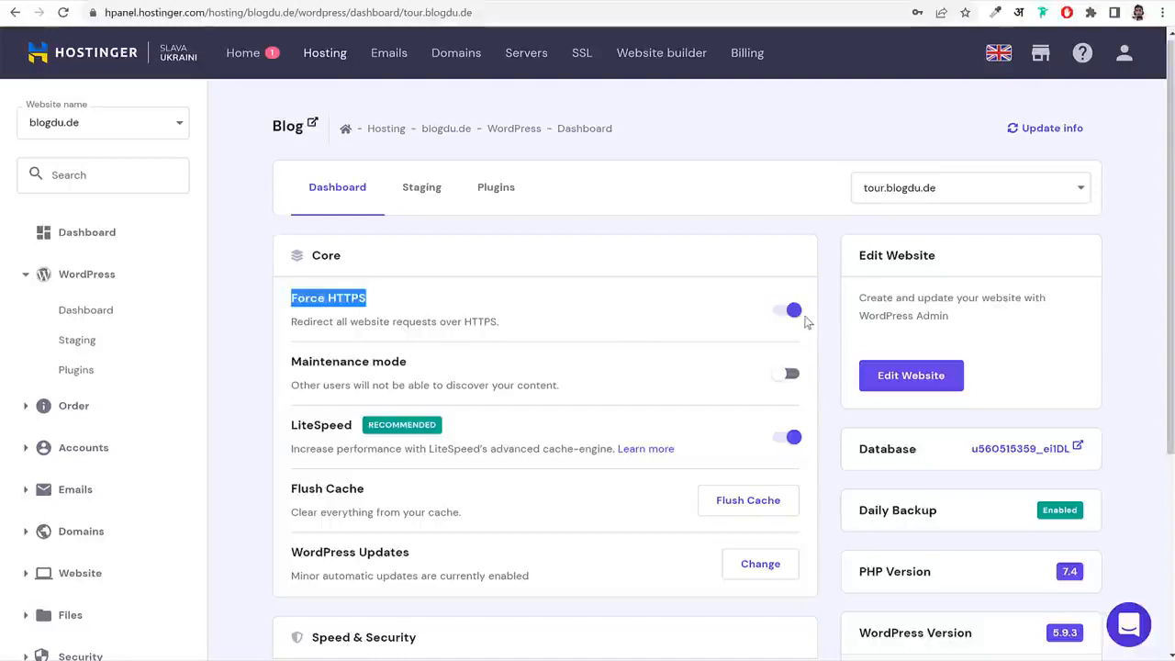
left_click_drag(284, 431, 376, 427)
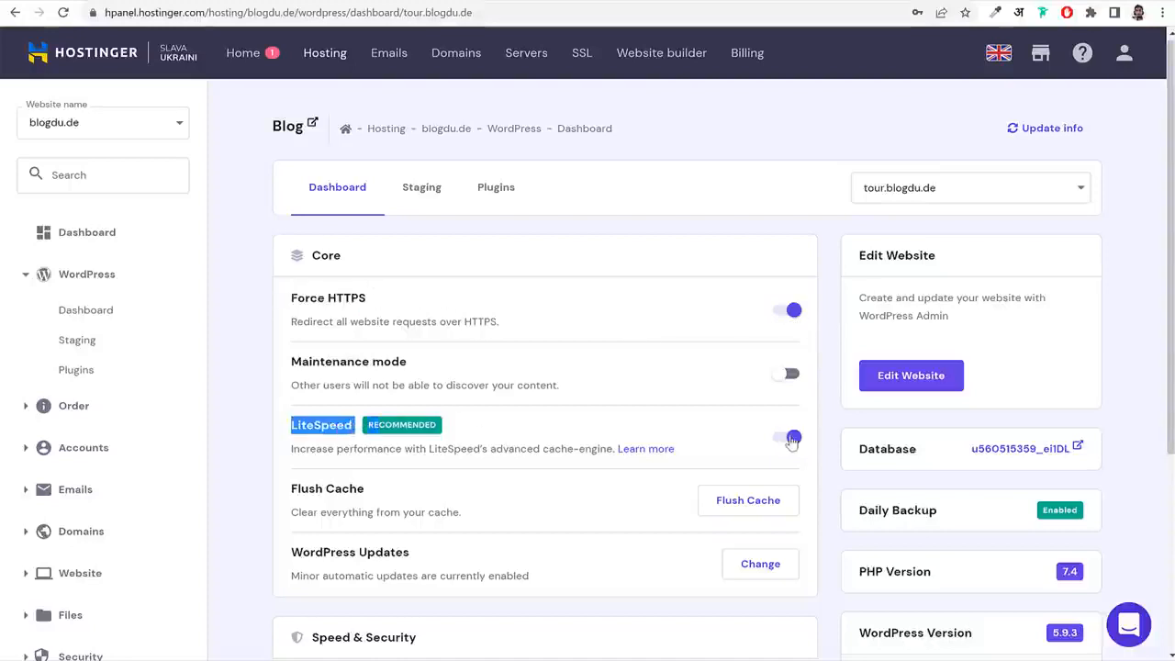
scroll(363, 440, "down", 3)
left_click_drag(288, 393, 582, 388)
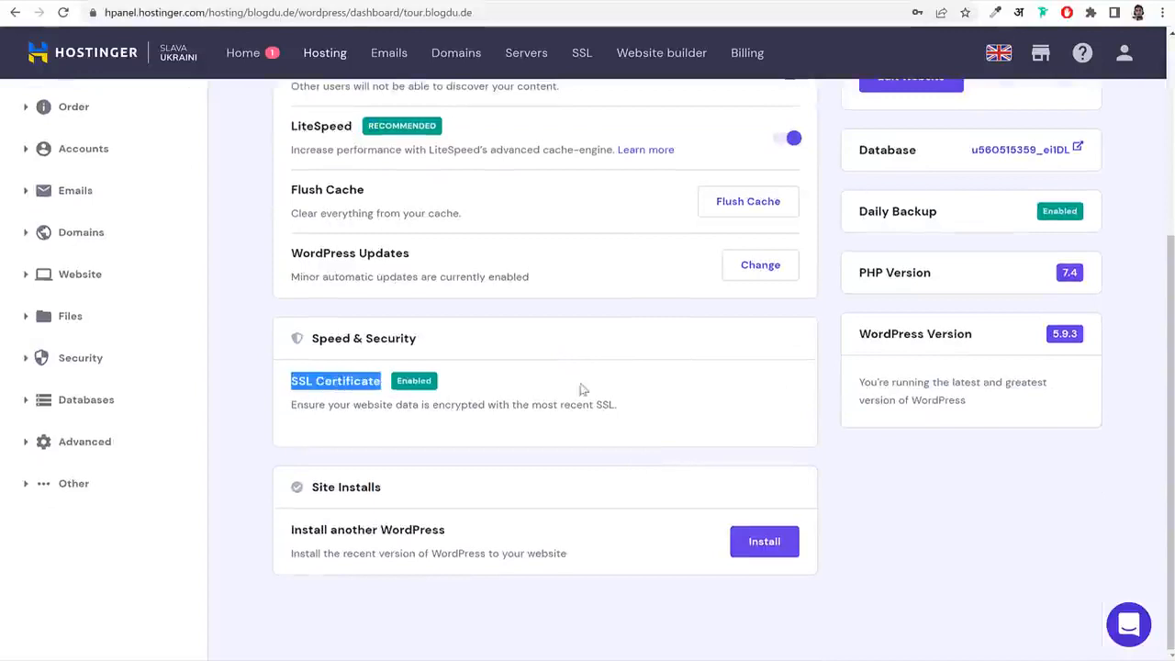
scroll(771, 408, "up", 3)
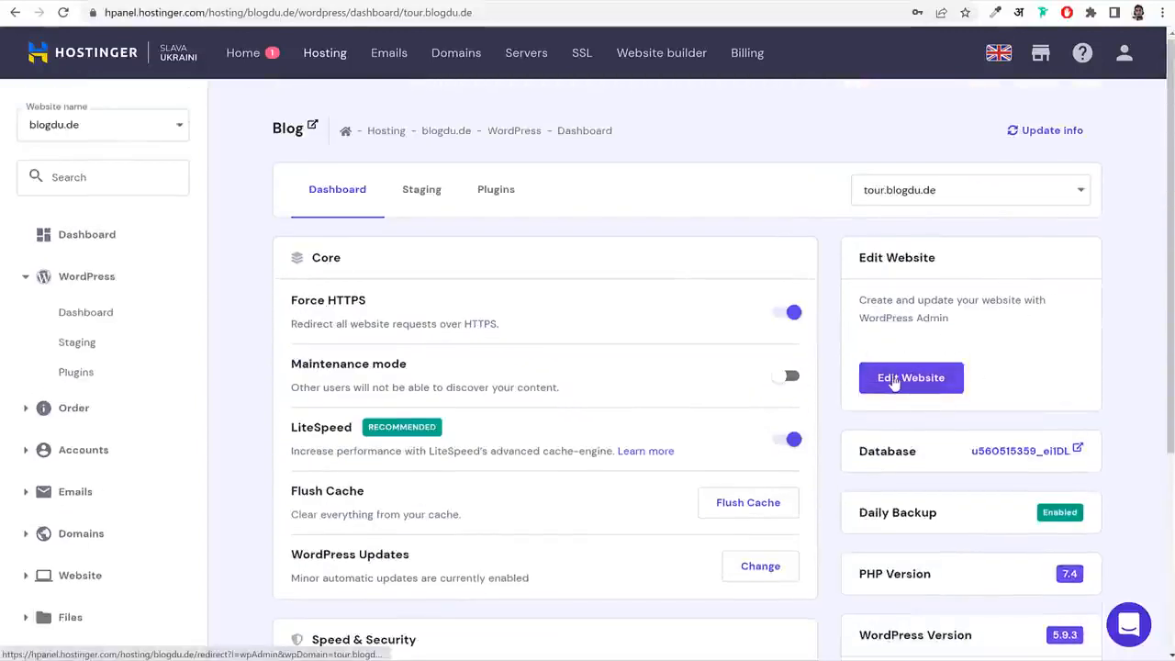
Open the tour site's WordPress admin via Edit Website, skipping the AIOSEO setup wizard.
left_click(890, 381)
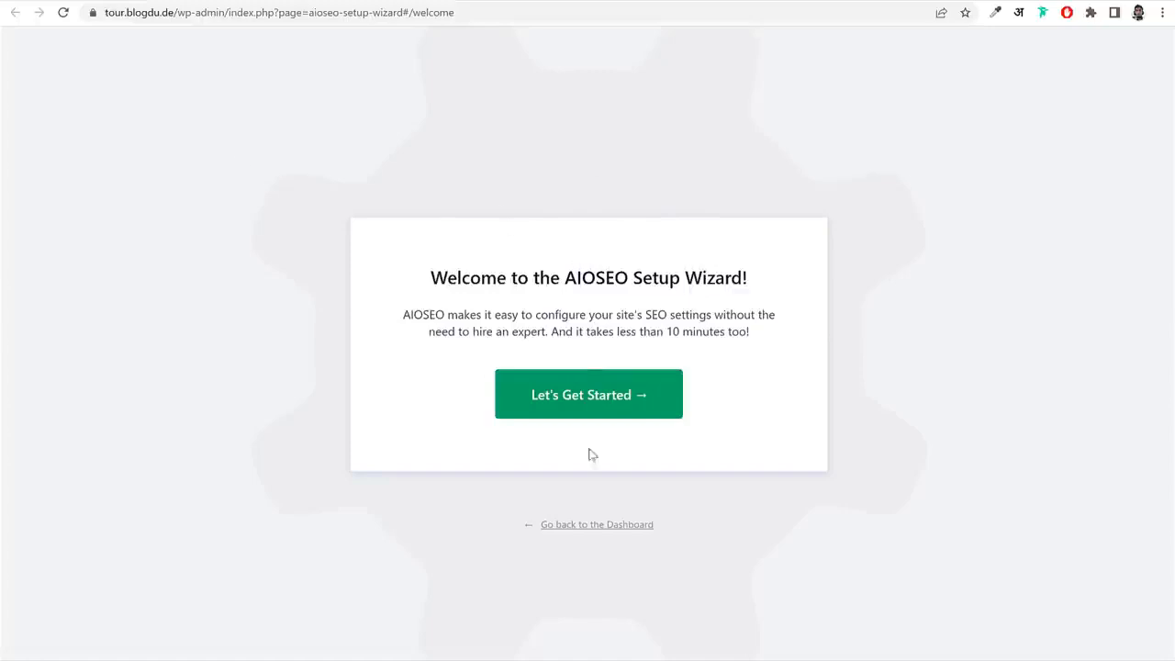
left_click(595, 527)
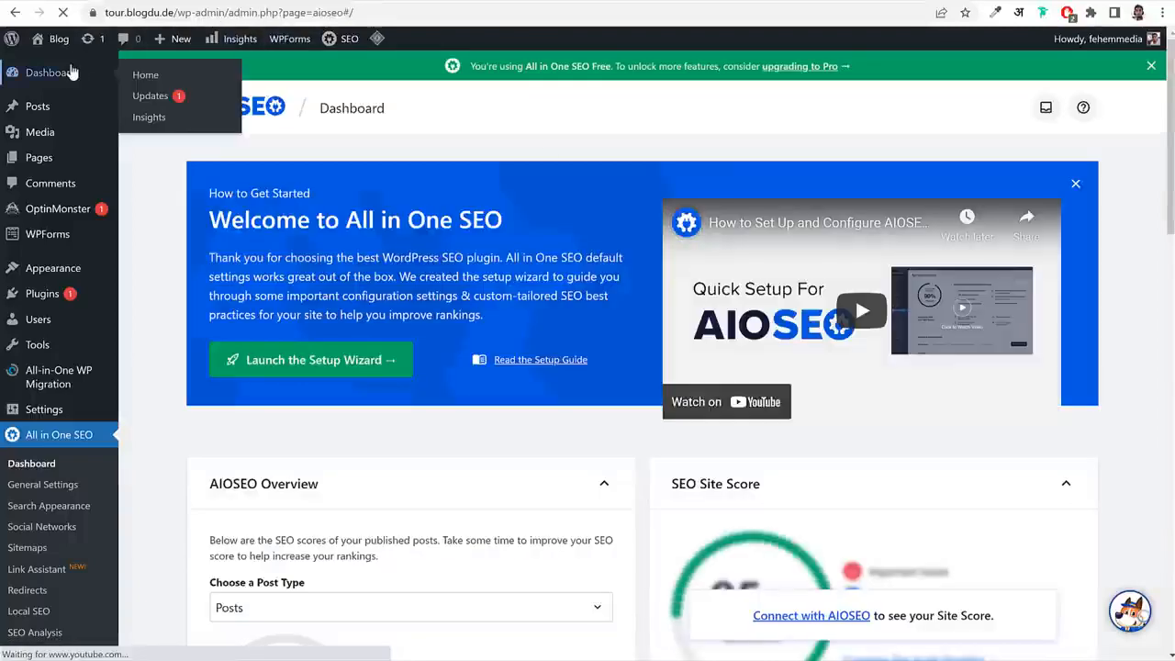
left_click(60, 73)
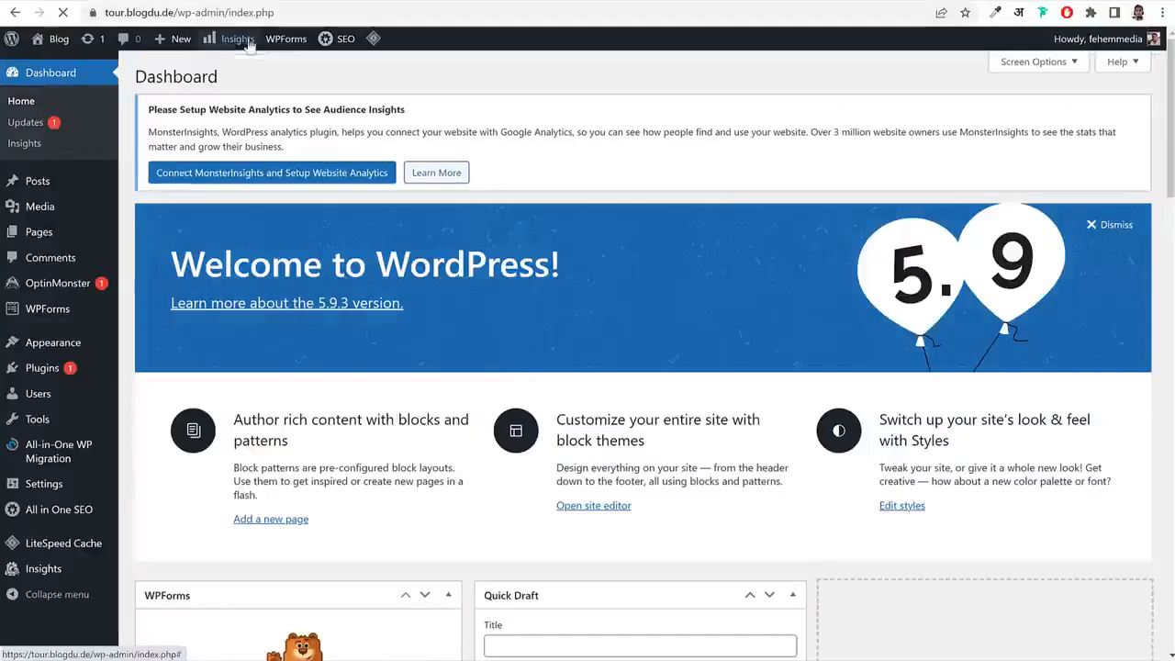
scroll(725, 244, "down", 7)
scroll(737, 281, "up", 5)
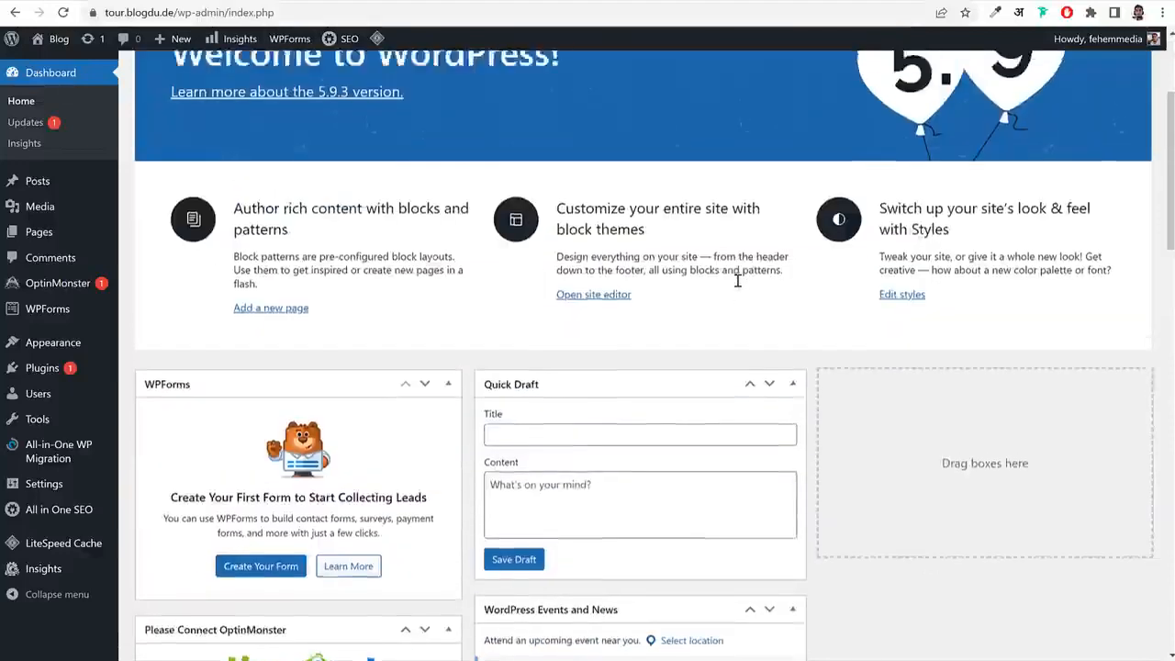
scroll(739, 248, "up", 3)
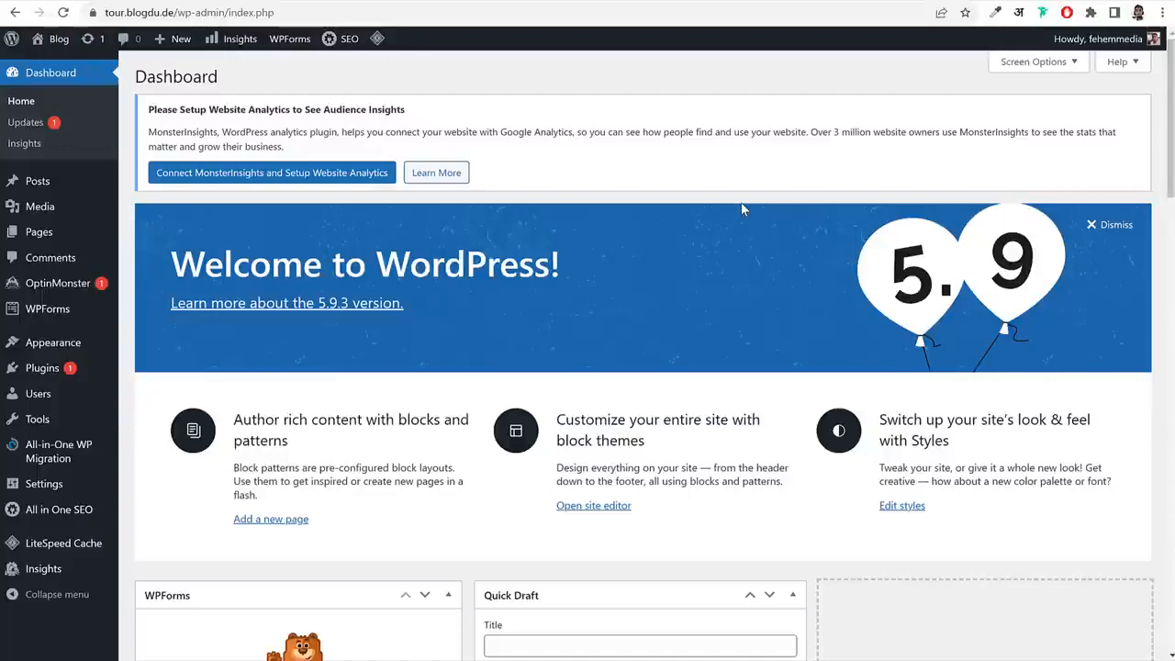
Reopen the admin from hPanel and shorten the address to /wp-admin/.
left_click(273, 5)
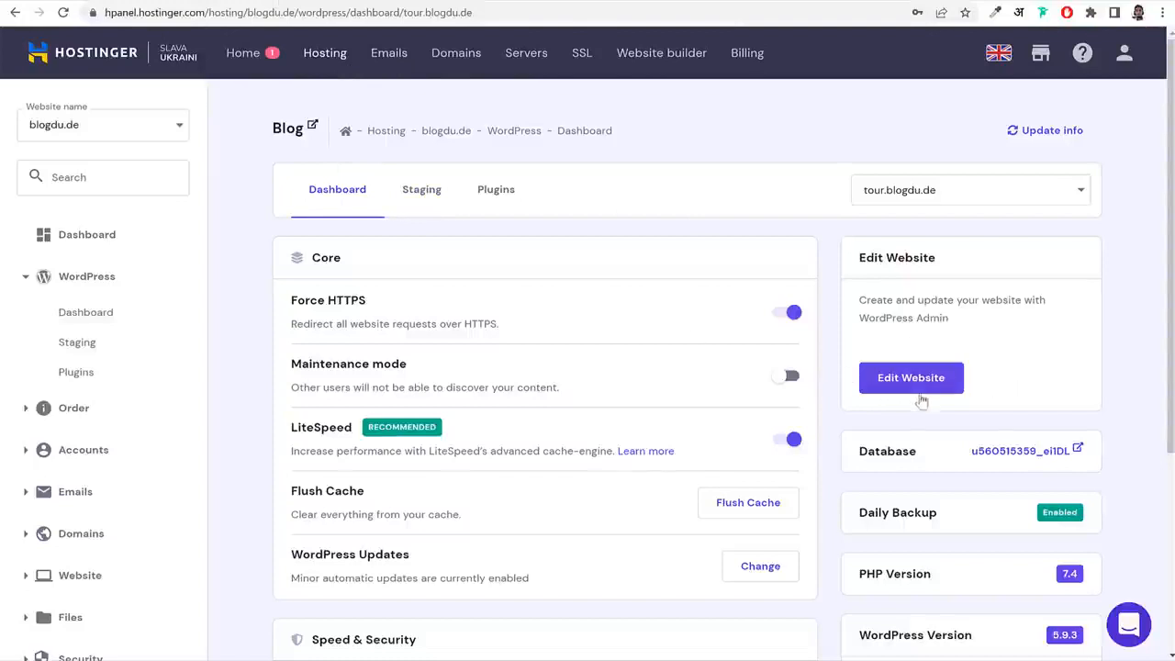
left_click(906, 378)
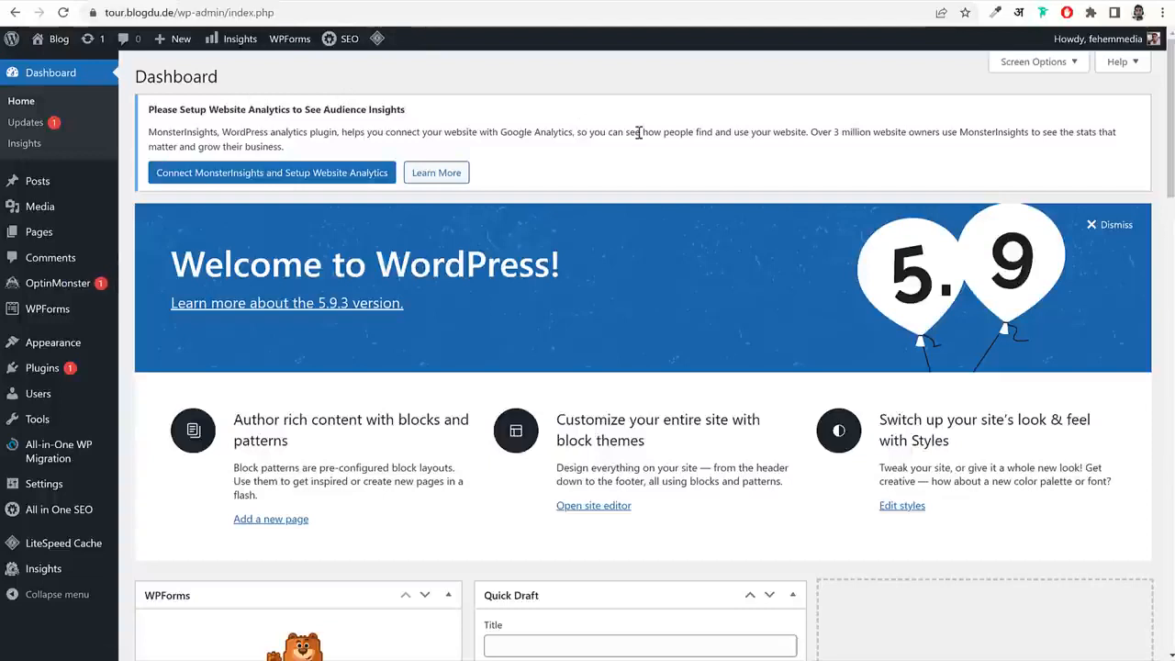
left_click_drag(247, 13, 312, 12)
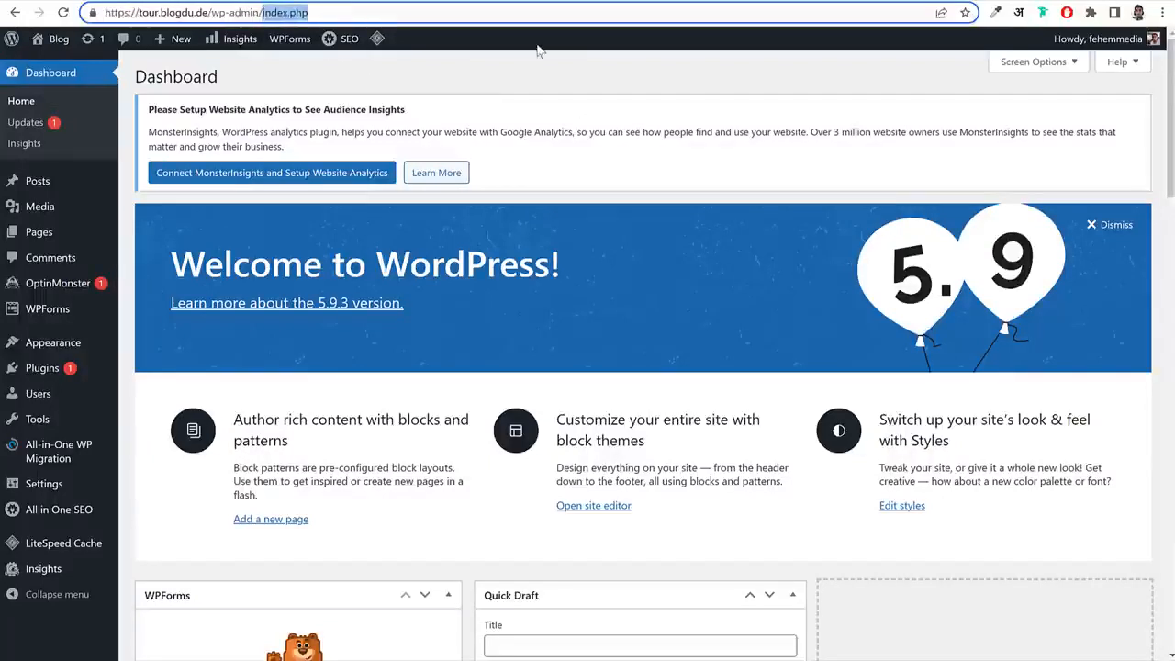
key("BackSpace")
key("Return")
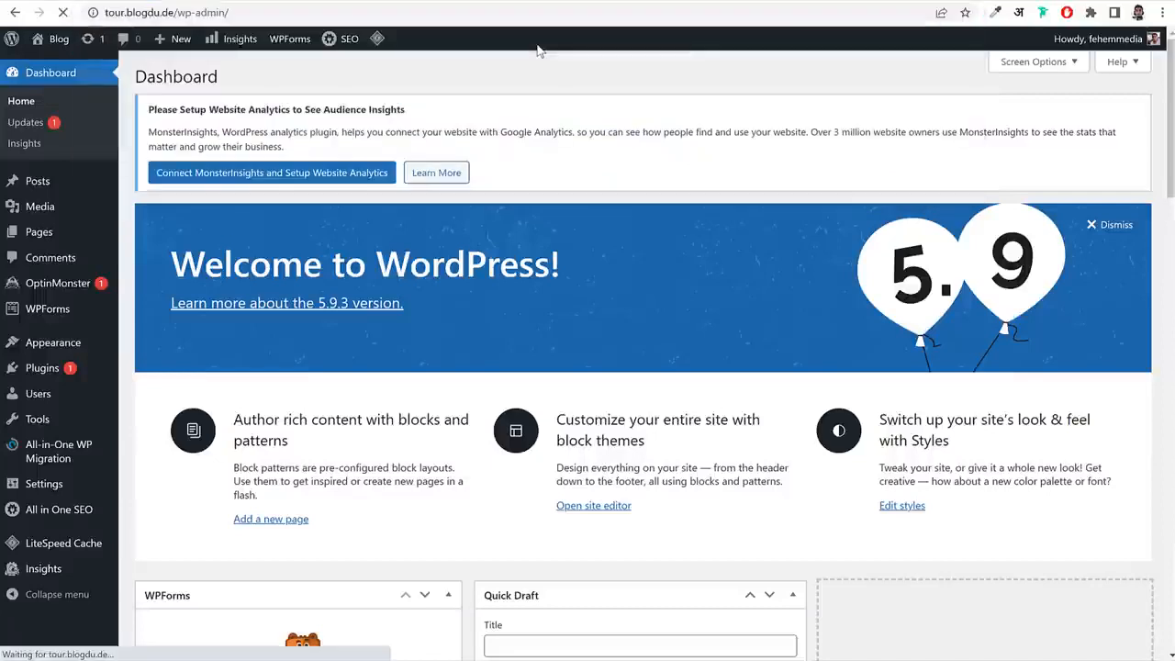
left_click_drag(174, 13, 253, 14)
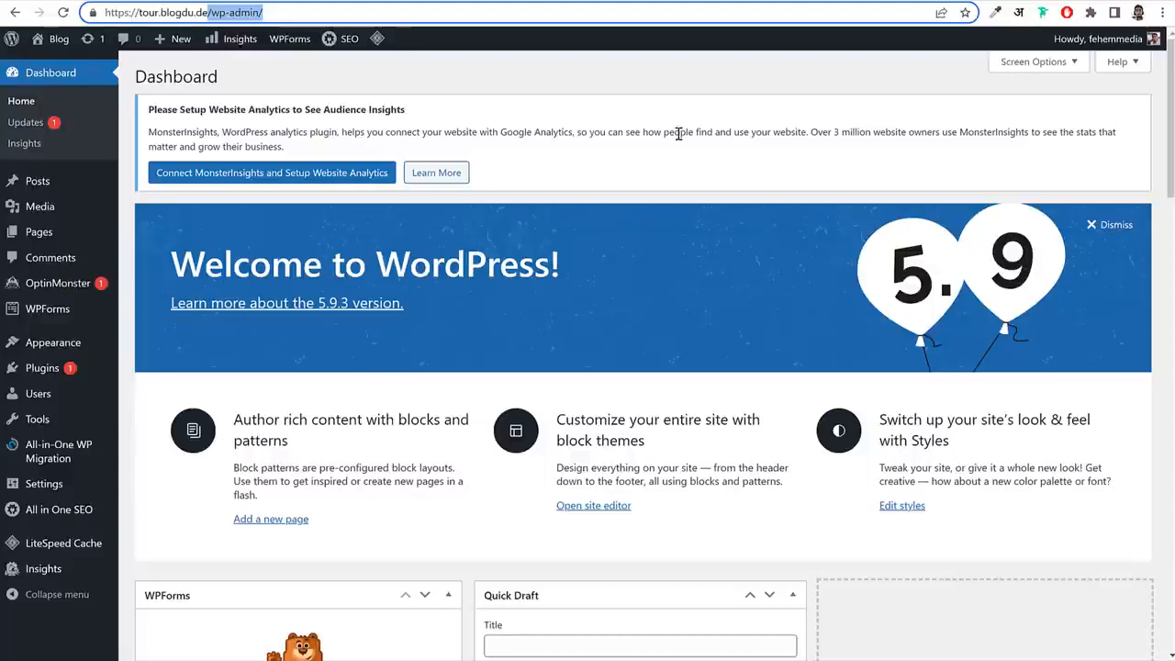
Dismiss the Welcome to WordPress panel on the Dashboard.
left_click(679, 133)
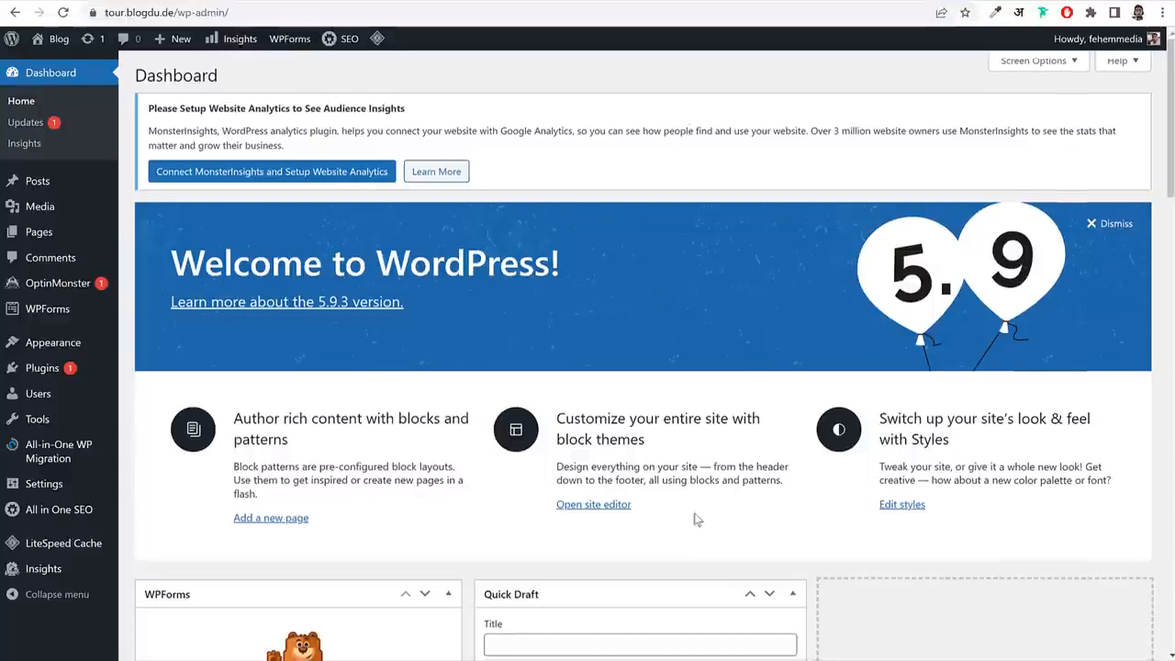
scroll(695, 517, "down", 10)
scroll(568, 467, "down", 10)
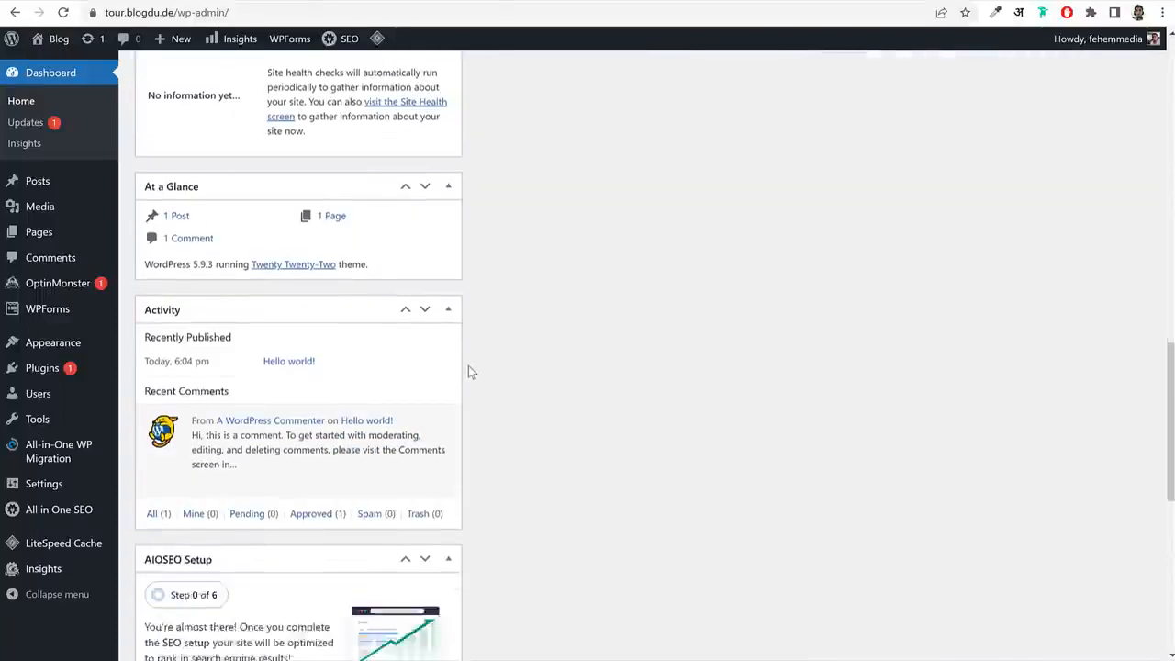
scroll(545, 412, "up", 15)
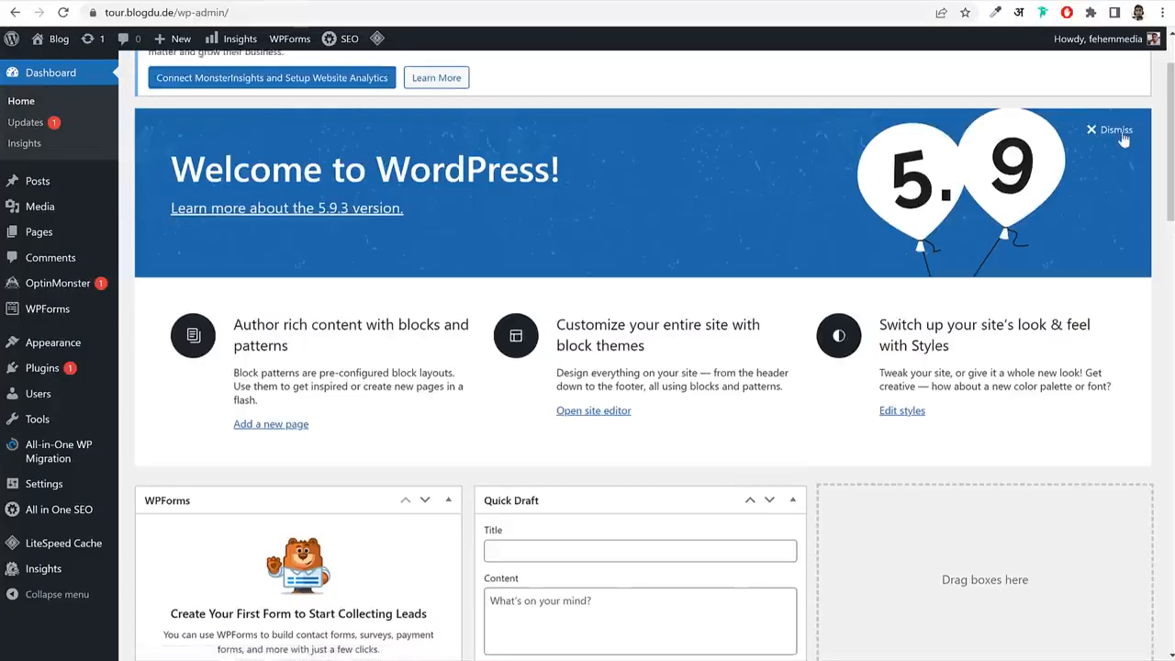
left_click(1120, 134)
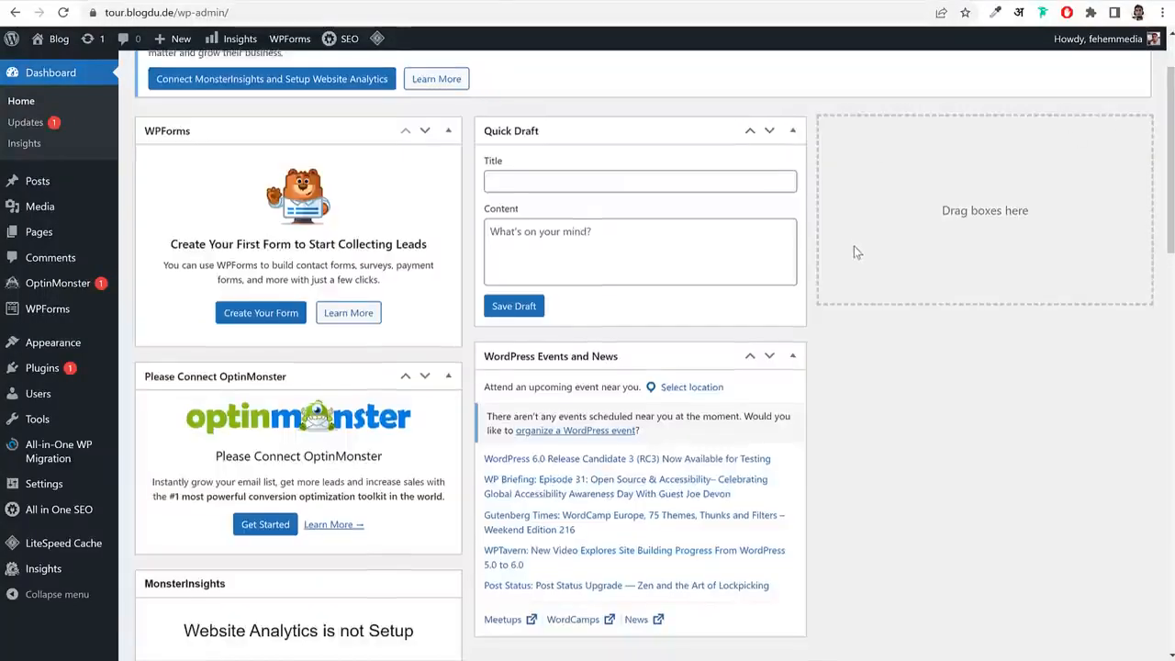
scroll(1046, 97, "up", 1)
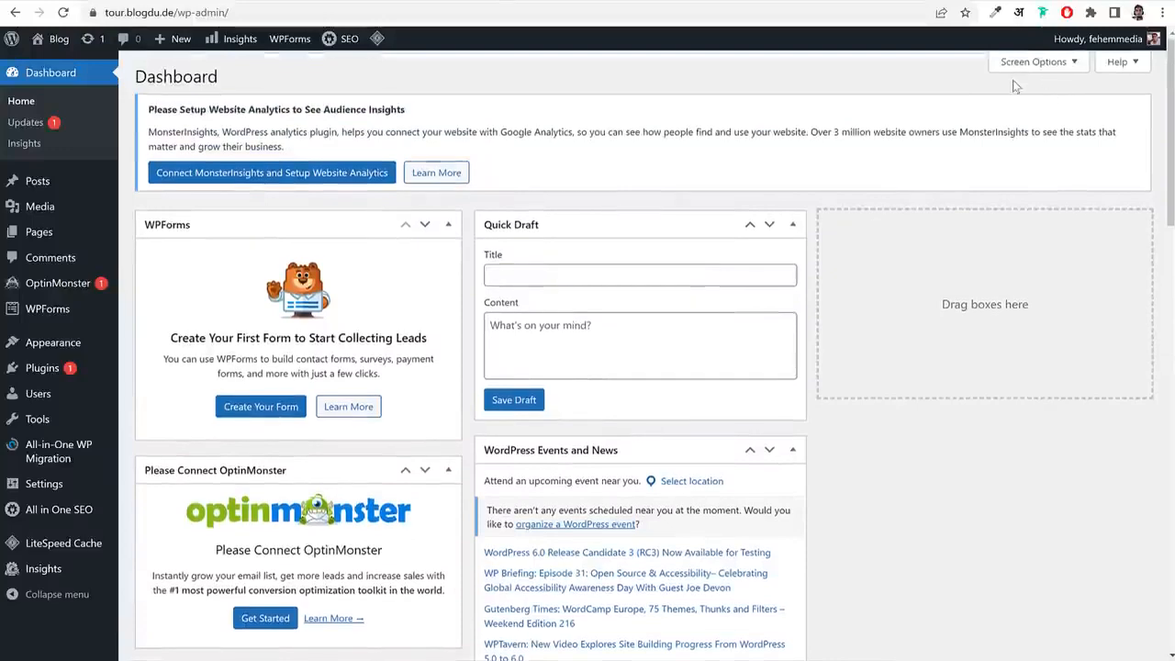
Uncheck every widget box in Screen Options, from WPForms to AIOSEO Overview.
left_click(1030, 64)
left_click(193, 128)
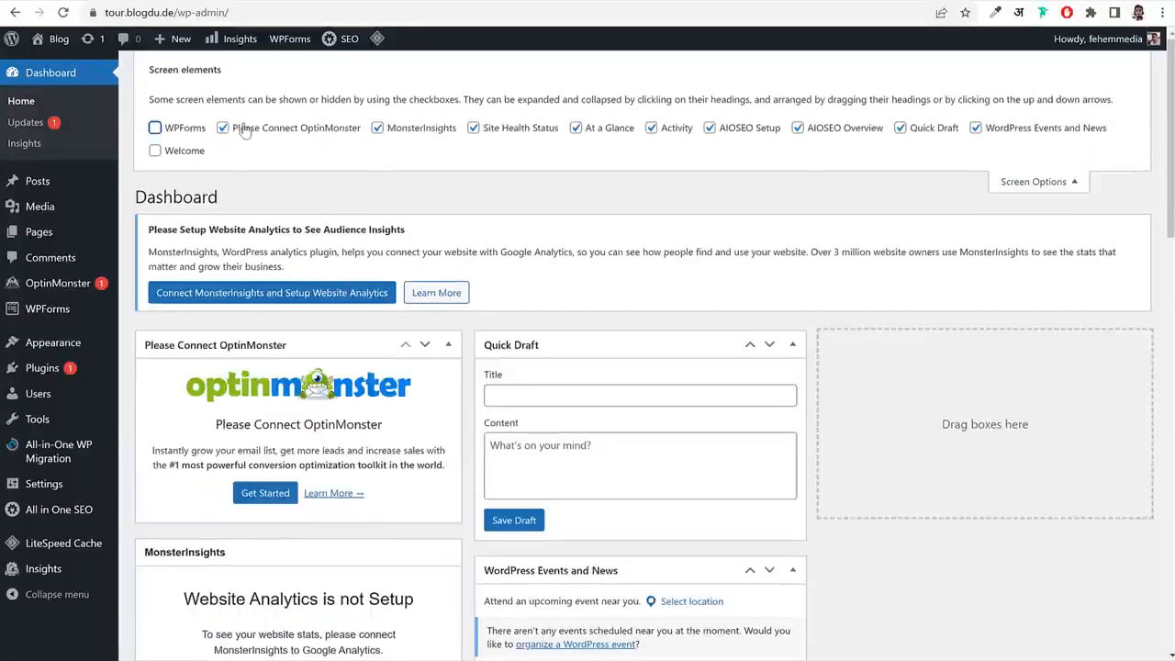
left_click(246, 131)
left_click(383, 131)
left_click(546, 133)
left_click(597, 130)
left_click(677, 131)
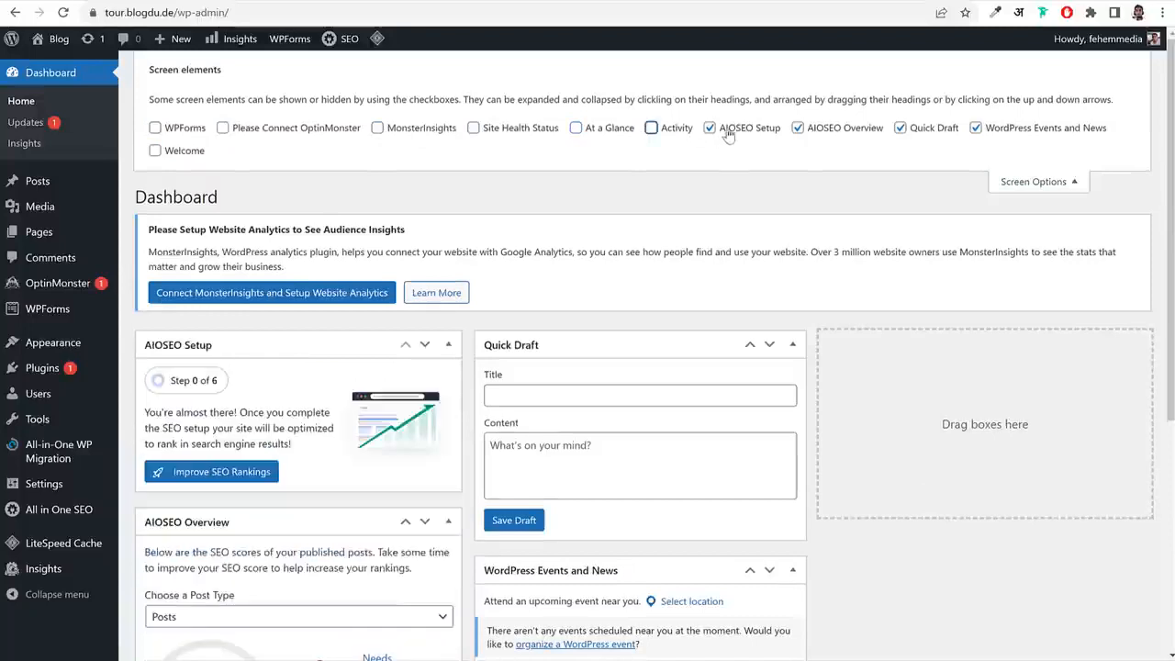
left_click(727, 134)
left_click(725, 129)
left_click(900, 128)
left_click(976, 128)
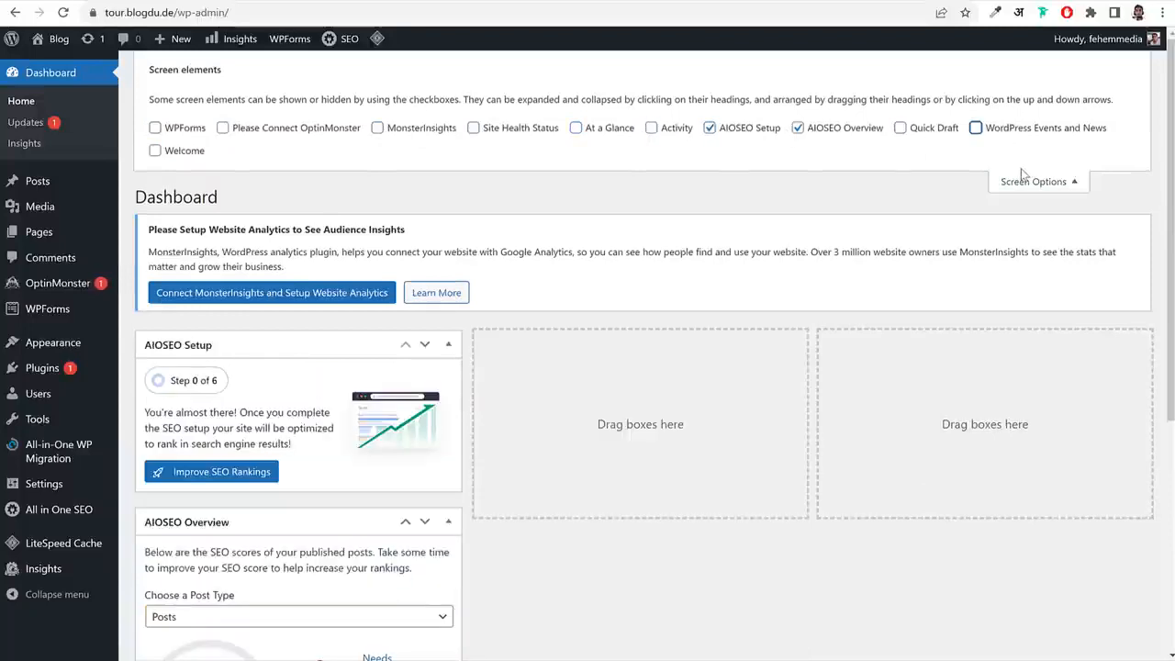
left_click(854, 131)
left_click(710, 127)
left_click(1018, 181)
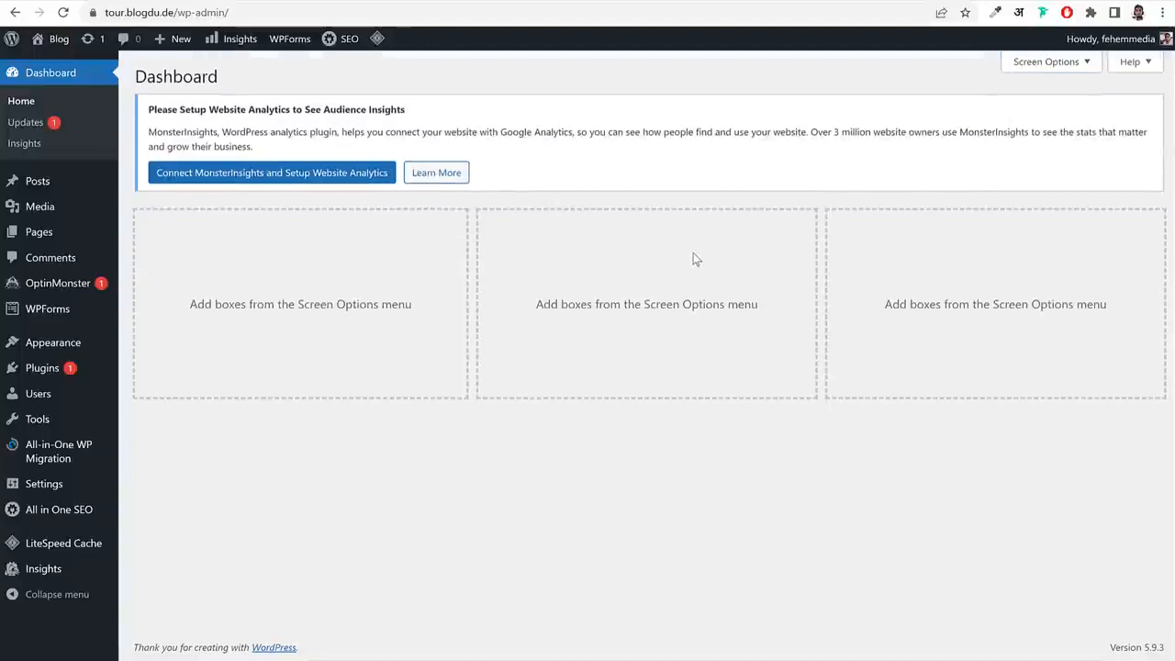
Open All Posts, then browse the travel site's Blog page on the front end.
left_click(53, 183)
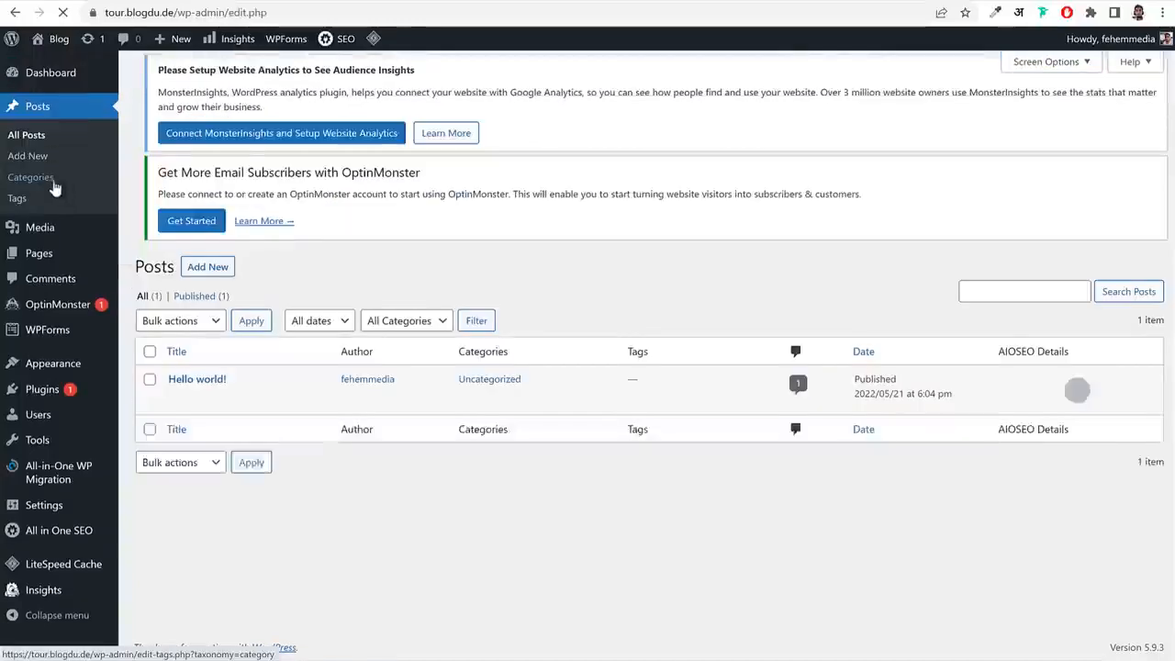
left_click(117, 4)
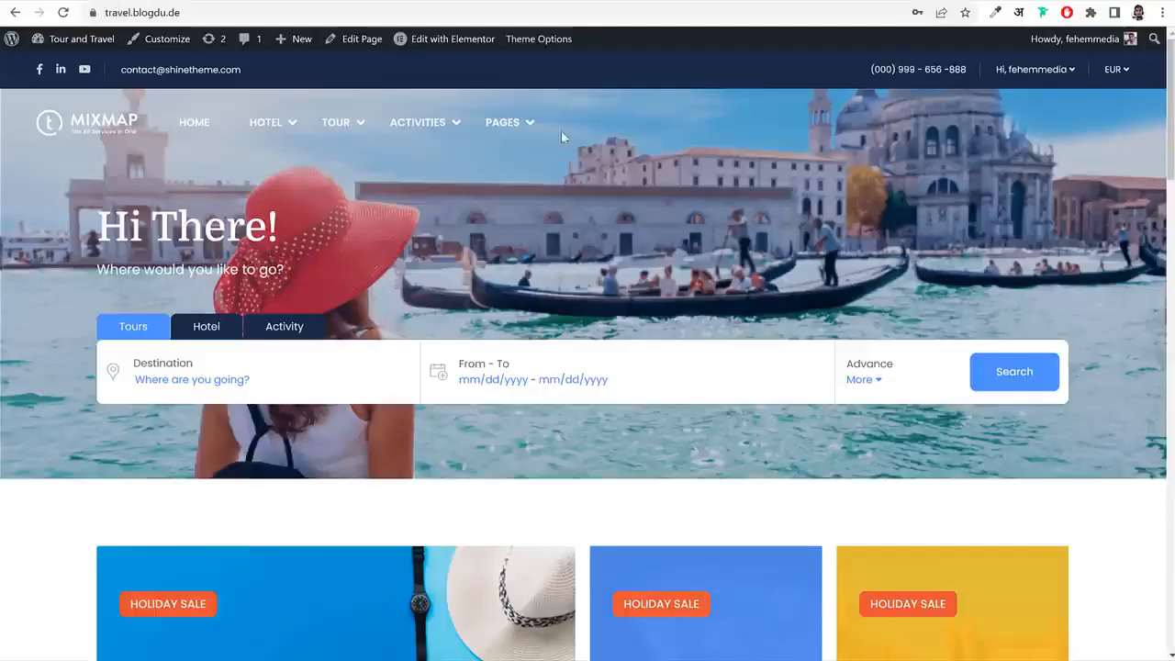
mouse_move(514, 157)
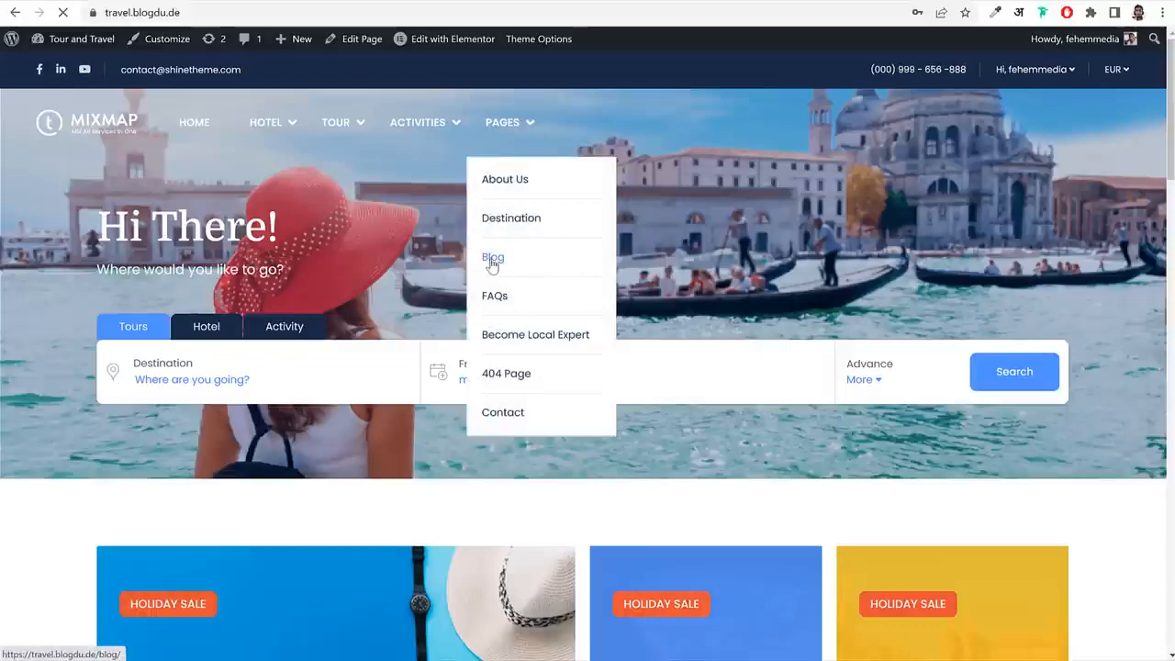
left_click(493, 260)
scroll(780, 331, "down", 5)
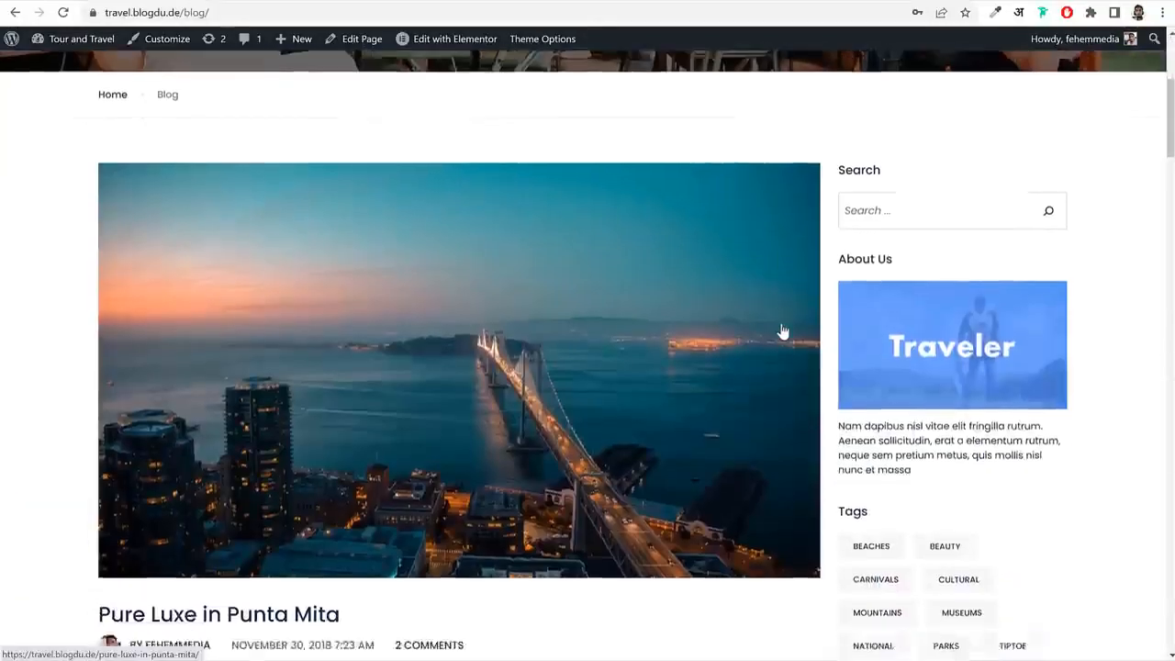
scroll(778, 336, "down", 3)
scroll(776, 340, "up", 10)
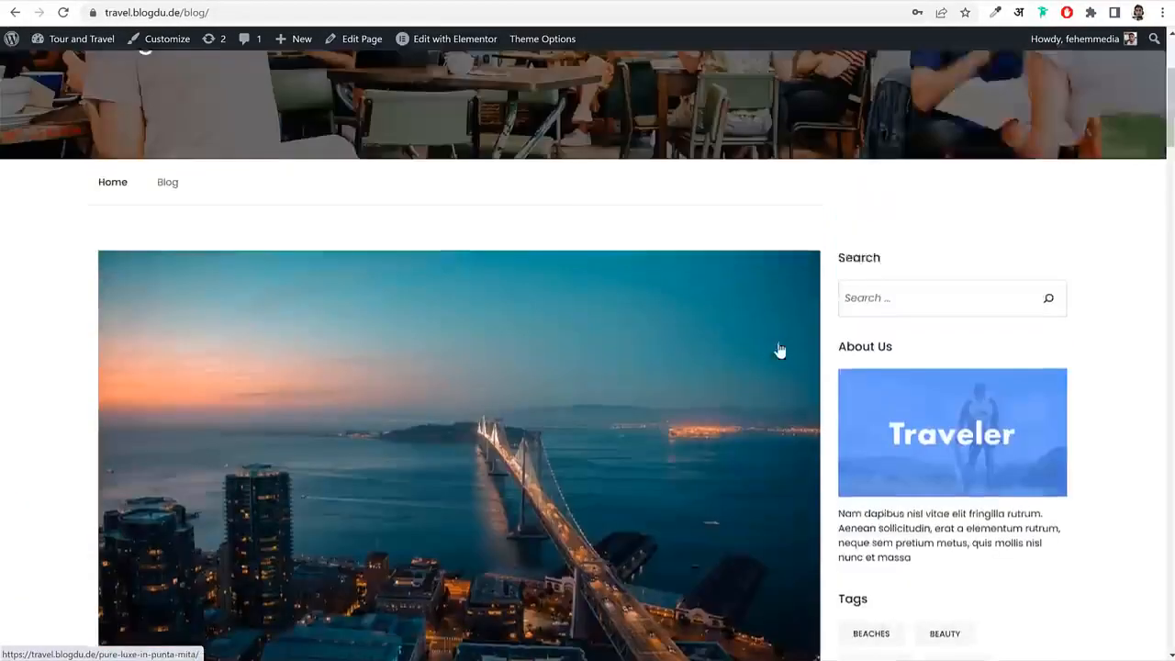
scroll(1043, 309, "down", 10)
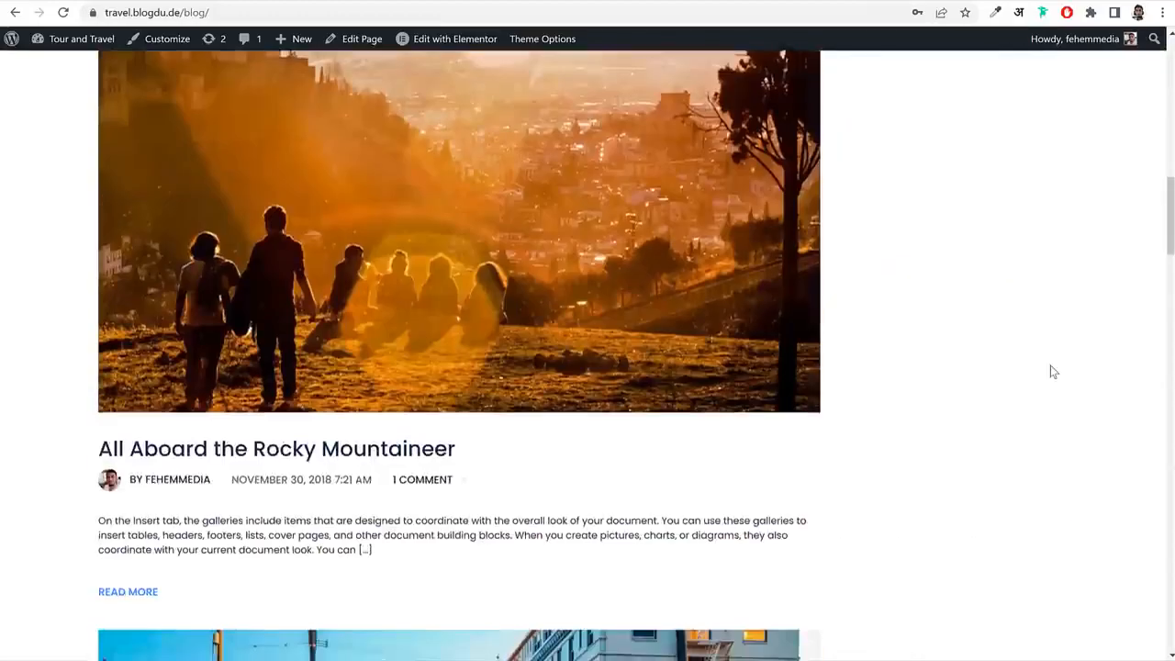
scroll(1047, 368, "down", 15)
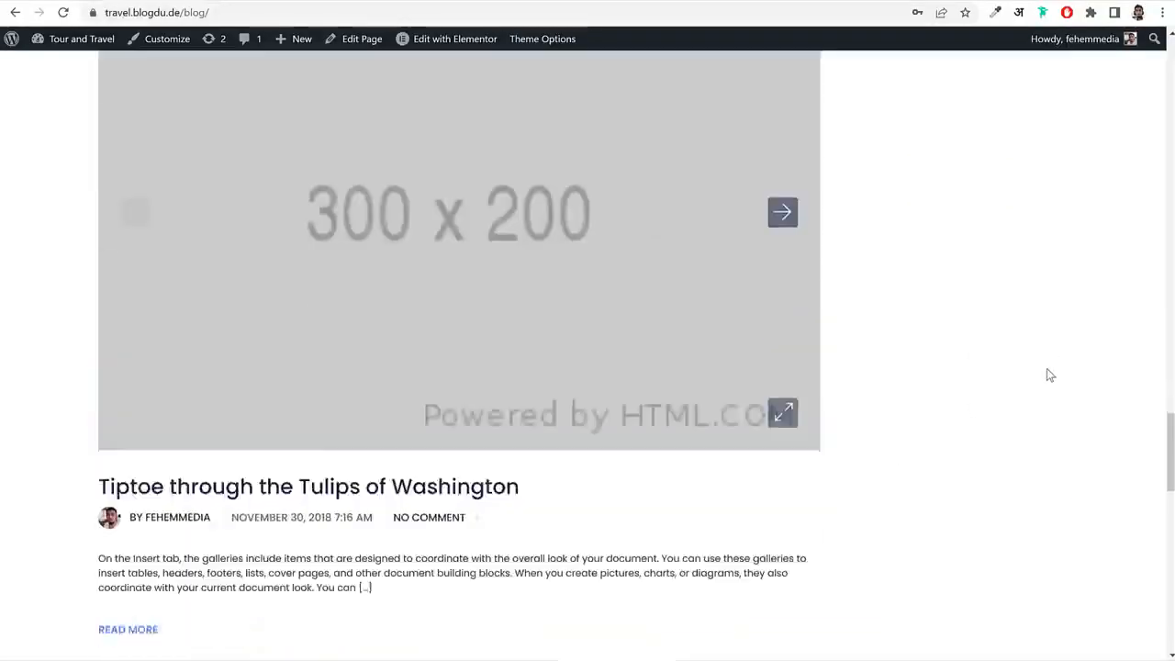
scroll(1047, 371, "up", 20)
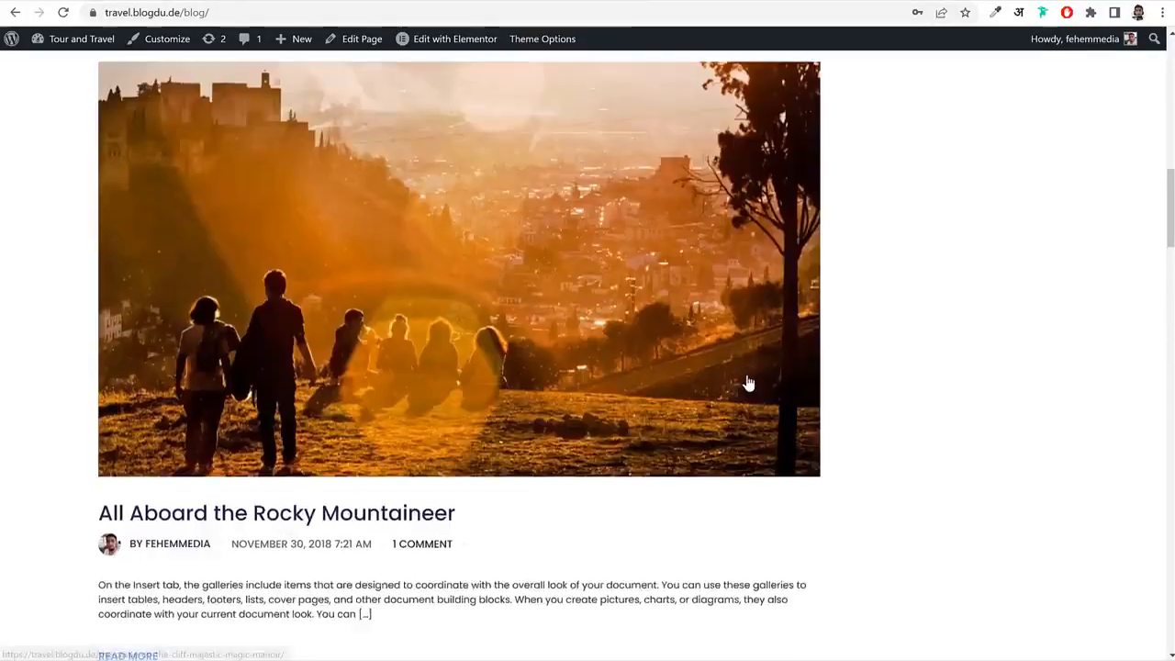
scroll(748, 384, "up", 10)
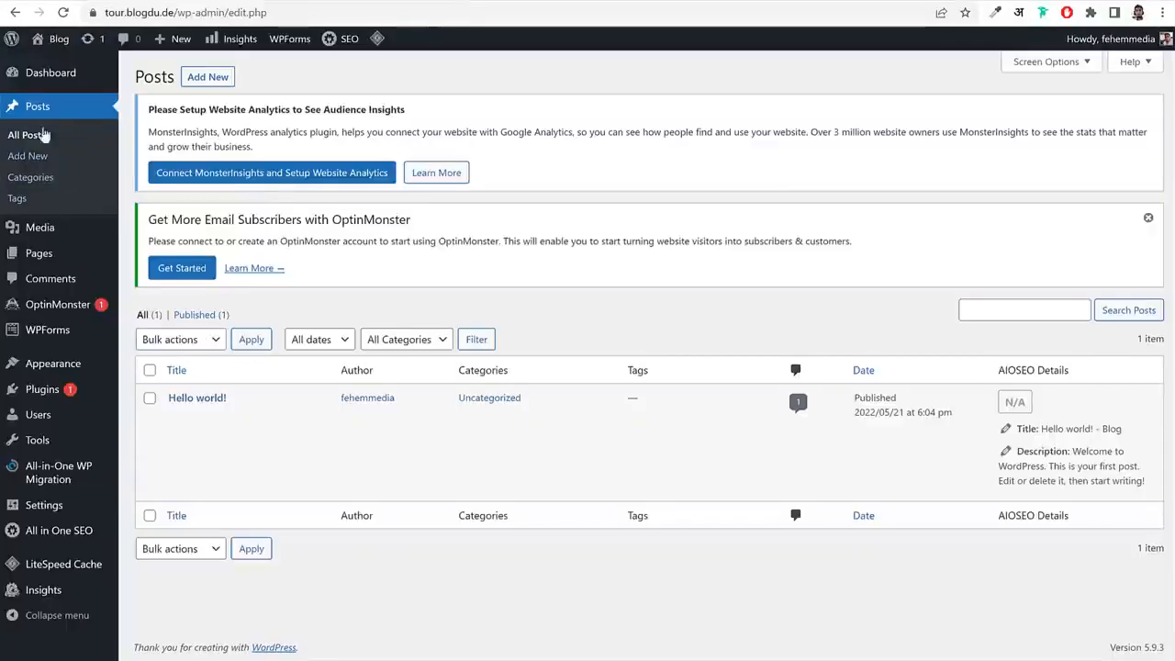
Look through Media and Pages, then open Themes showing Twenty Twenty-Two active.
left_click(41, 230)
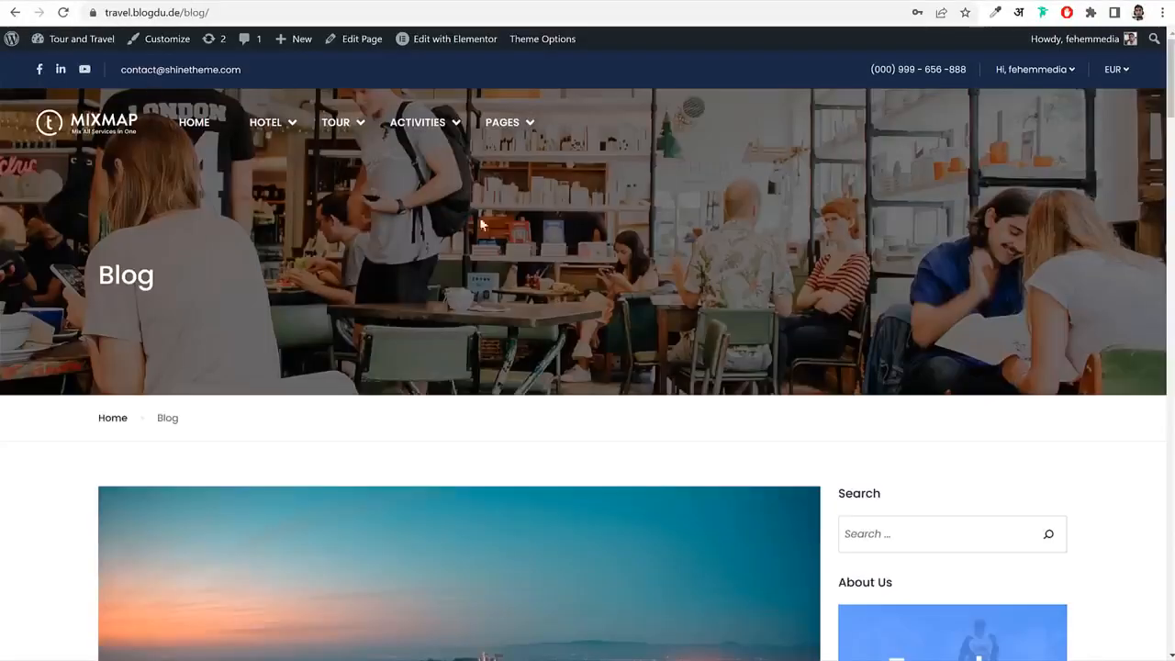
scroll(576, 262, "down", 5)
key("alt+Left")
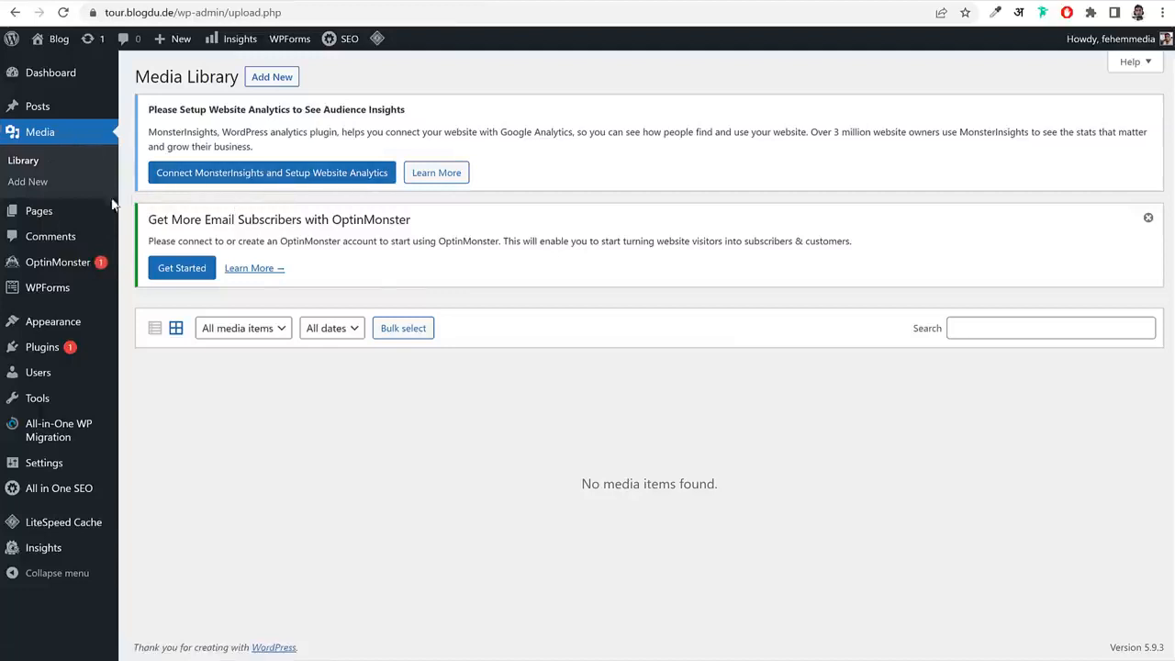
left_click(58, 212)
scroll(672, 321, "down", 1)
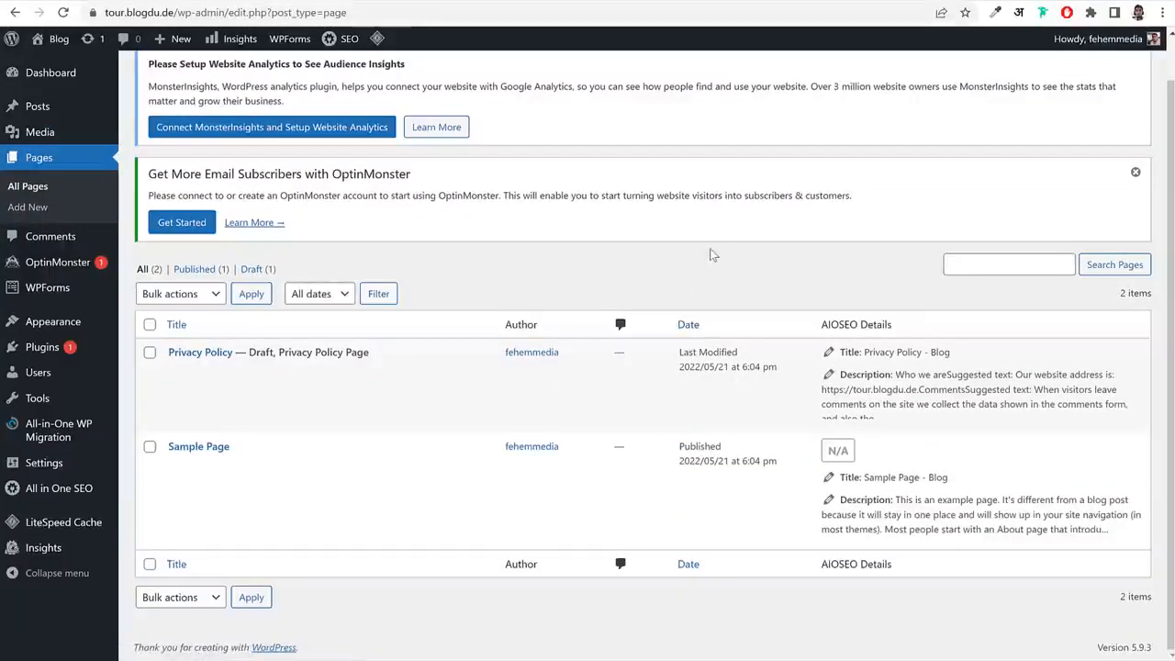
left_click(44, 324)
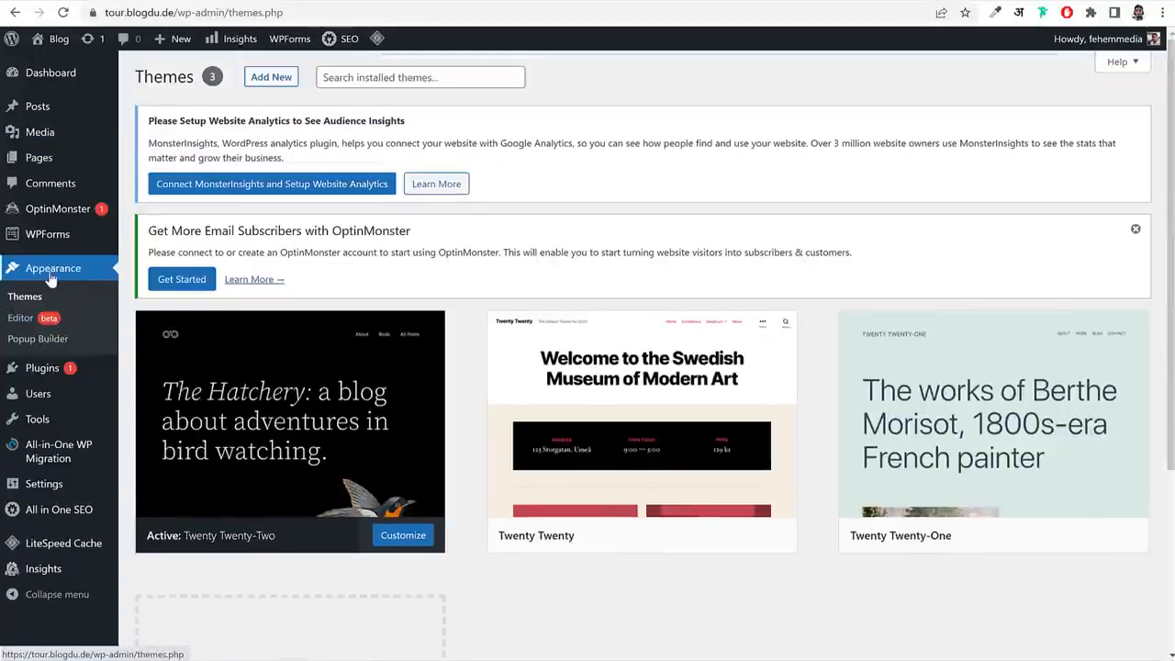
scroll(947, 440, "down", 3)
scroll(947, 439, "up", 3)
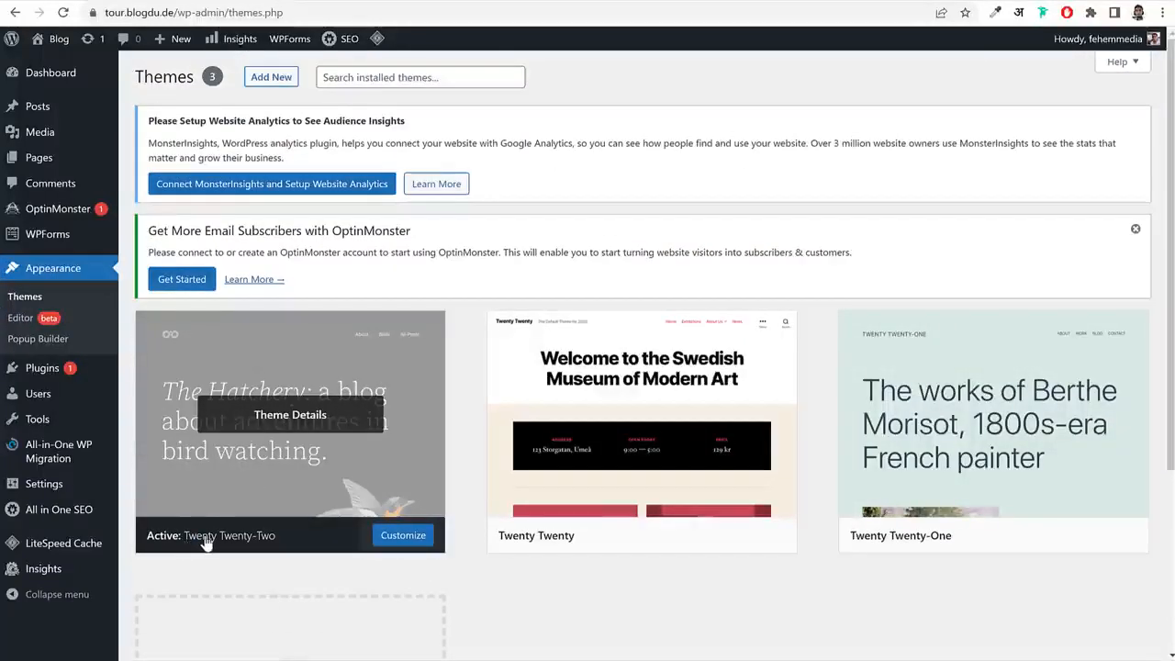
left_click_drag(185, 535, 403, 595)
left_click(402, 593)
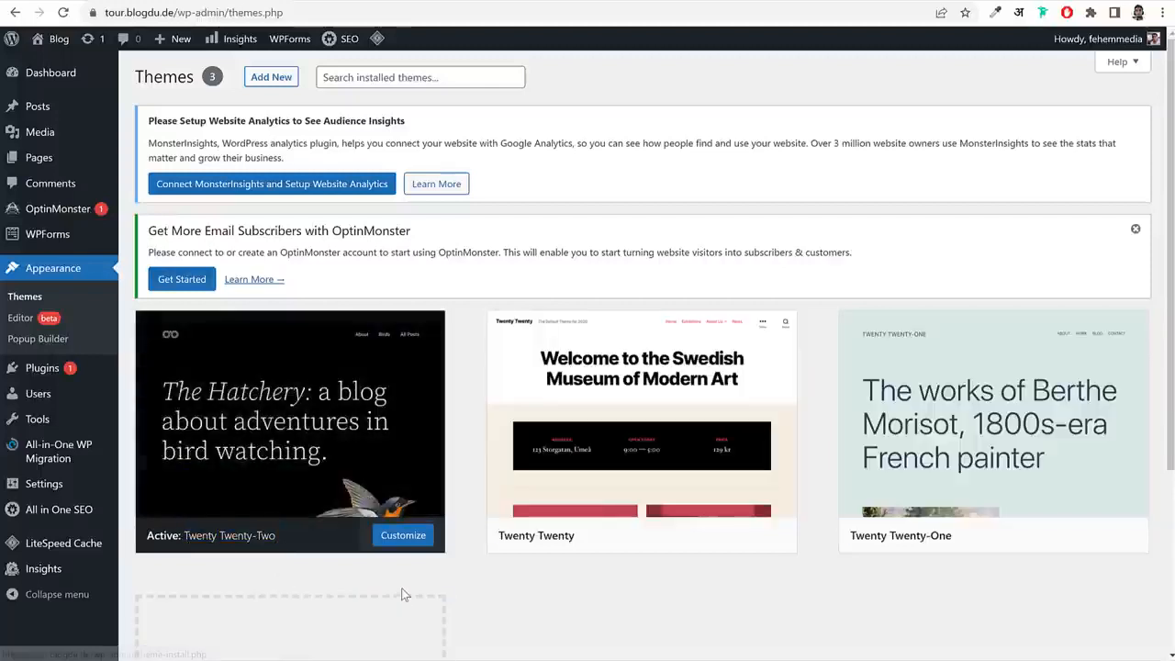
View the site's current front page in a new tab.
right_click(44, 39)
left_click(55, 51)
left_click(276, 1)
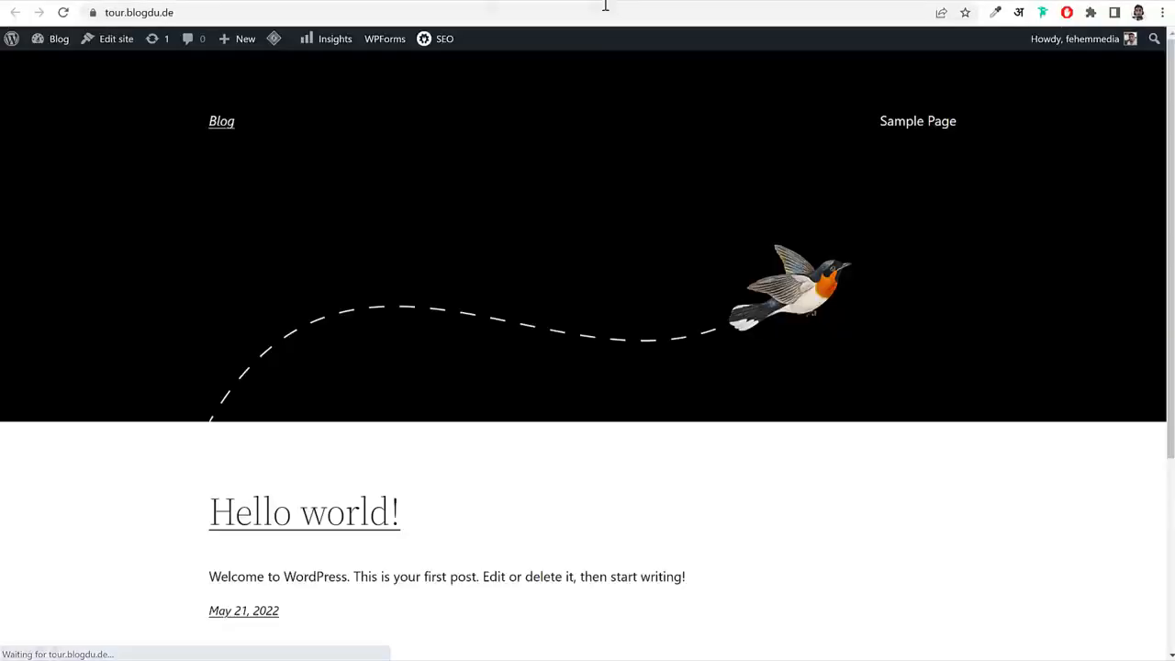
scroll(797, 419, "down", 3)
scroll(797, 418, "up", 3)
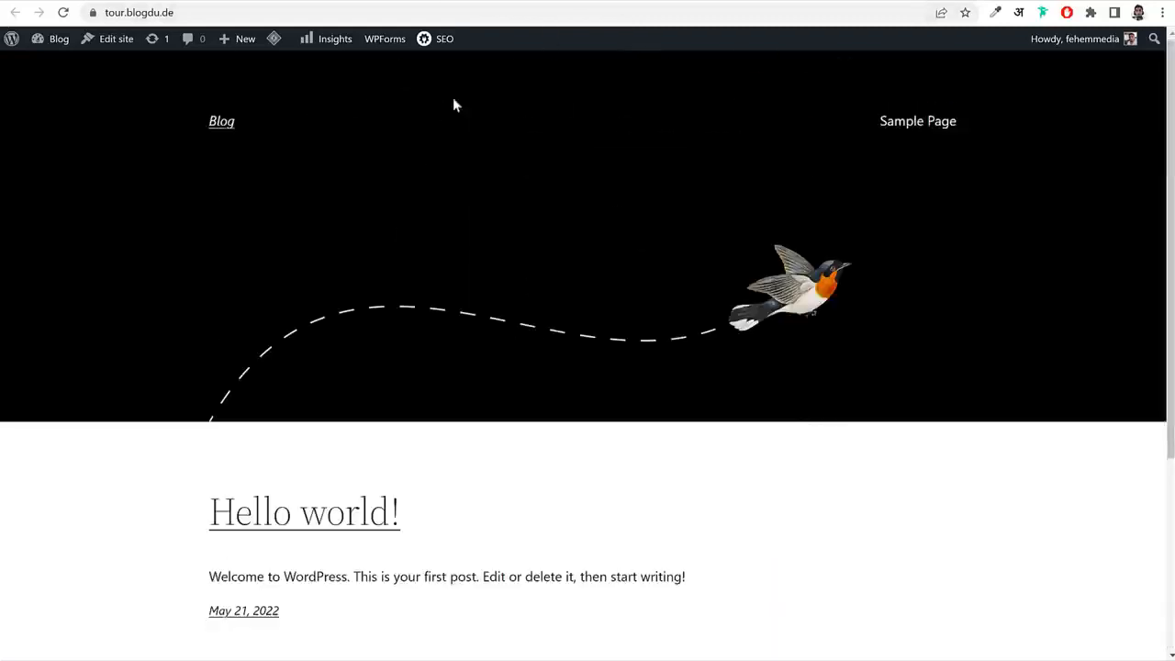
left_click(457, 5)
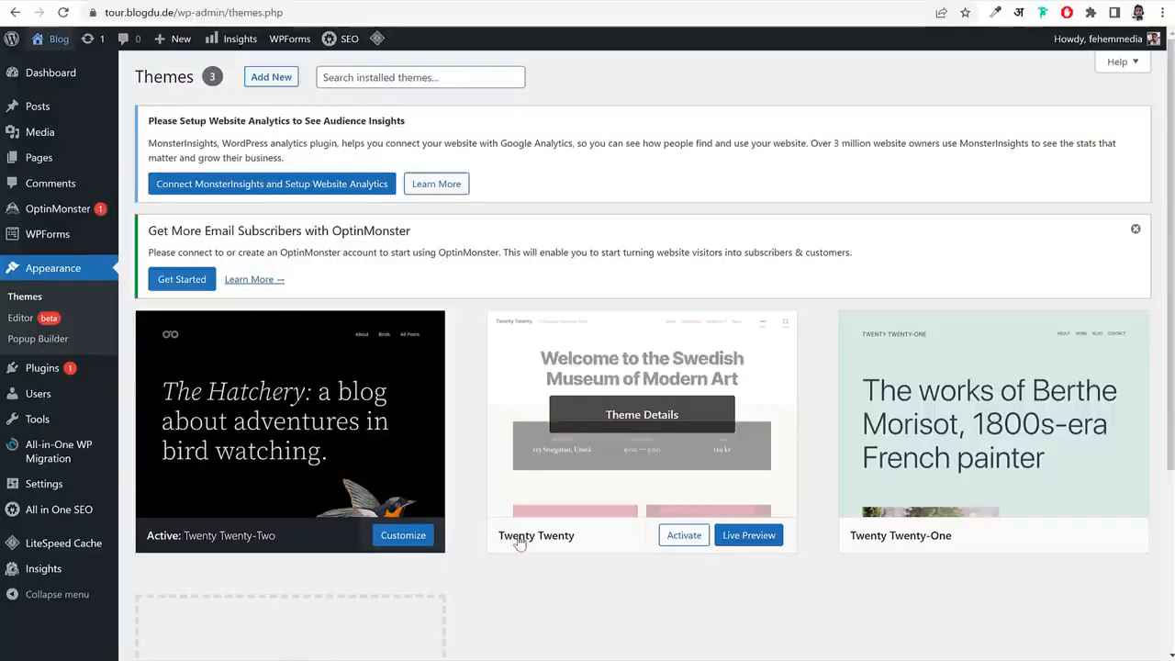
Activate Twenty Twenty and reload the site to check its new look.
left_click(690, 539)
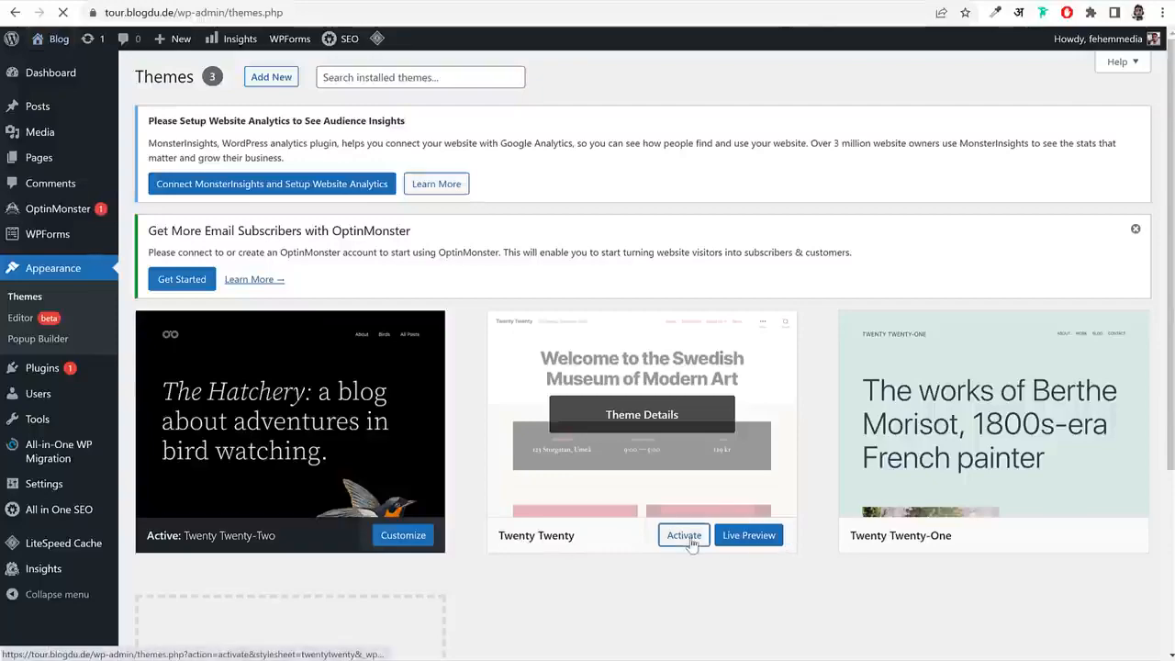
left_click(626, 2)
left_click(627, 8)
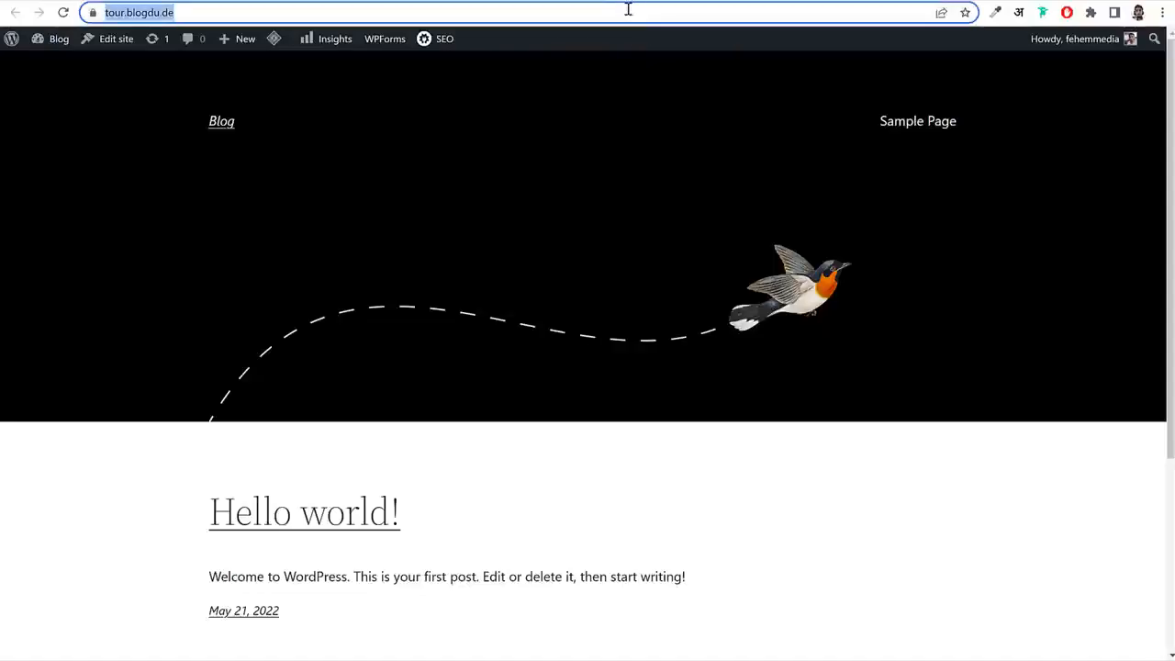
key("Return")
scroll(658, 343, "down", 5)
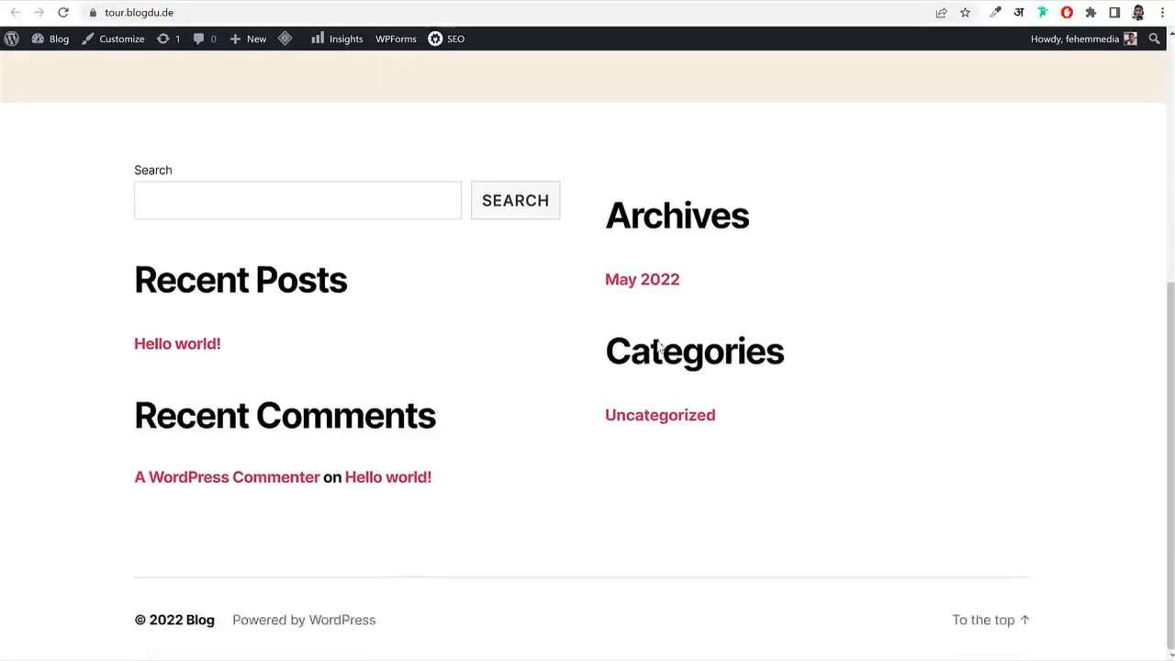
scroll(658, 347, "up", 5)
left_click(477, 2)
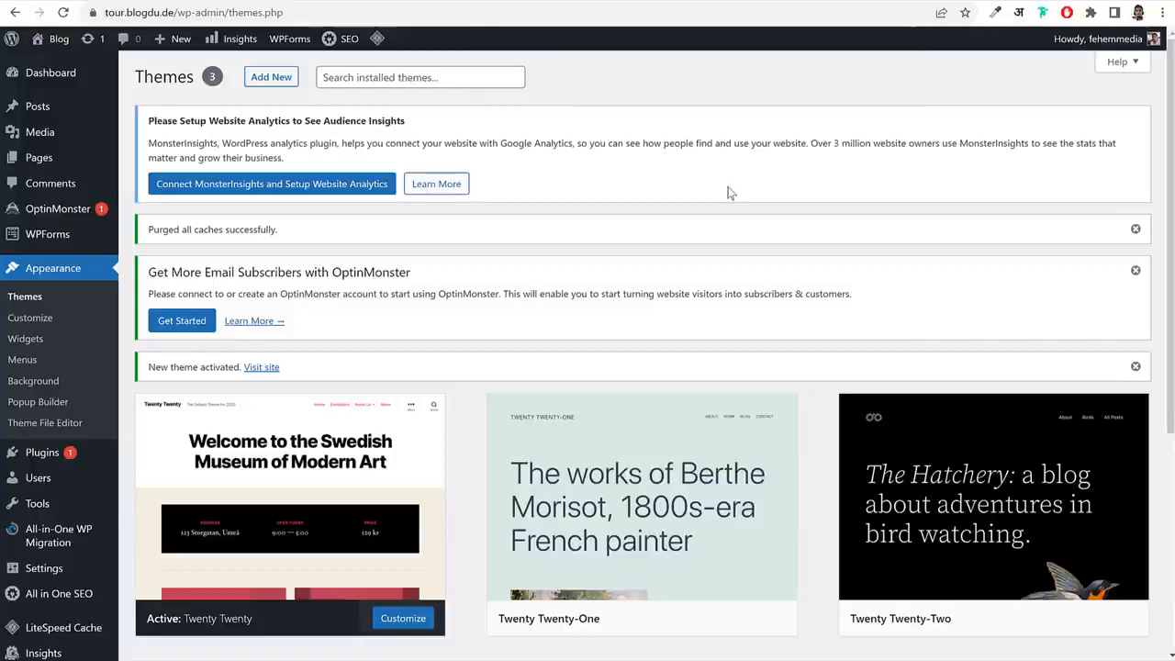
Delete the Twenty Twenty-One and Twenty Twenty-Two themes.
scroll(734, 198, "down", 3)
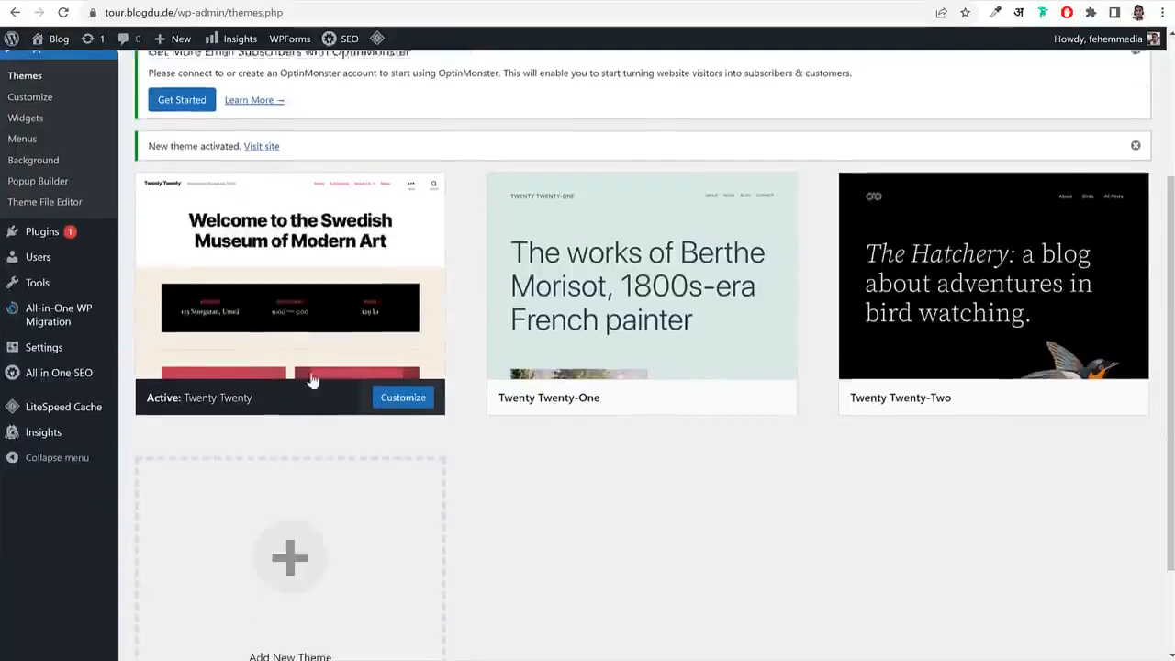
left_click(597, 269)
left_click(1121, 624)
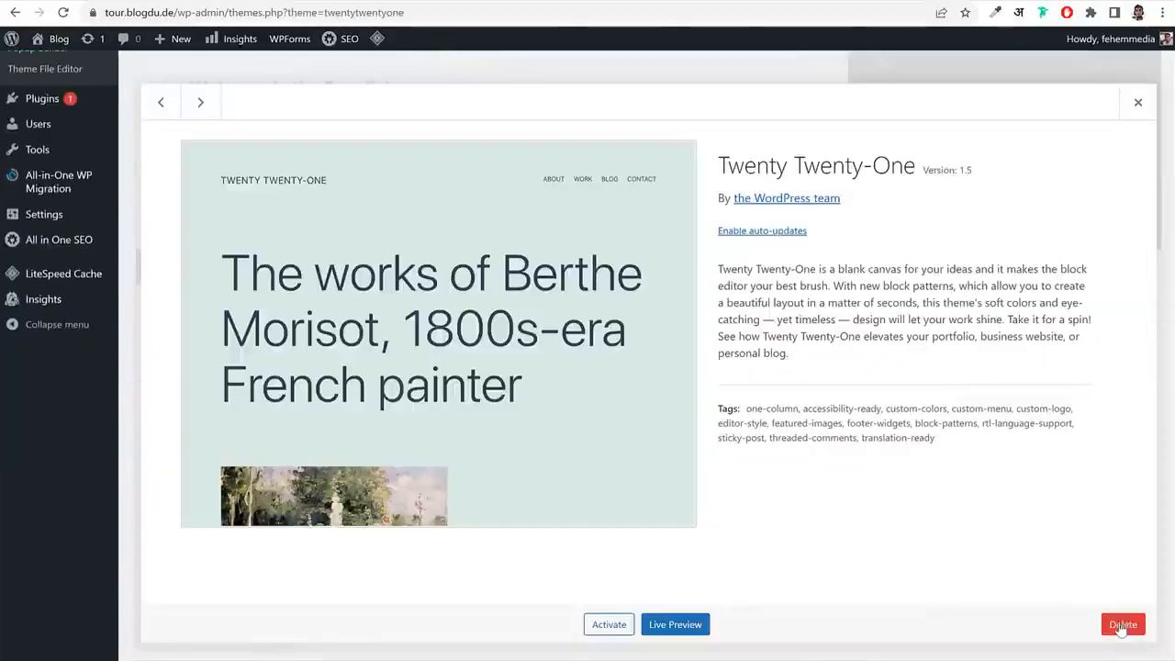
left_click(662, 124)
left_click(629, 358)
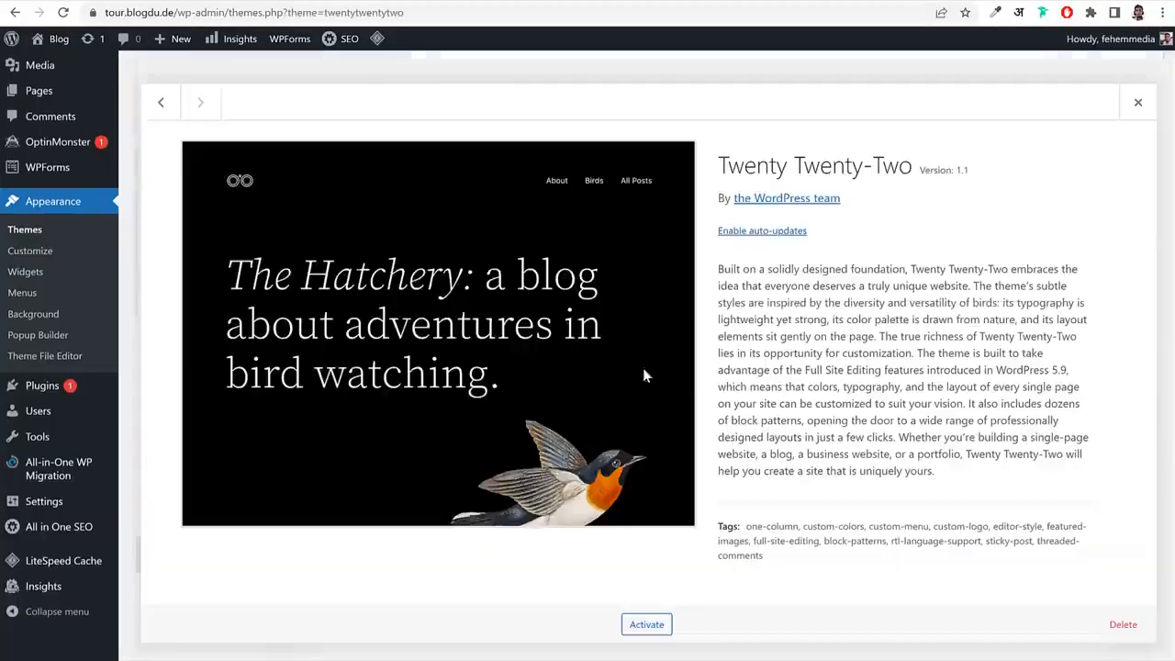
left_click(1138, 631)
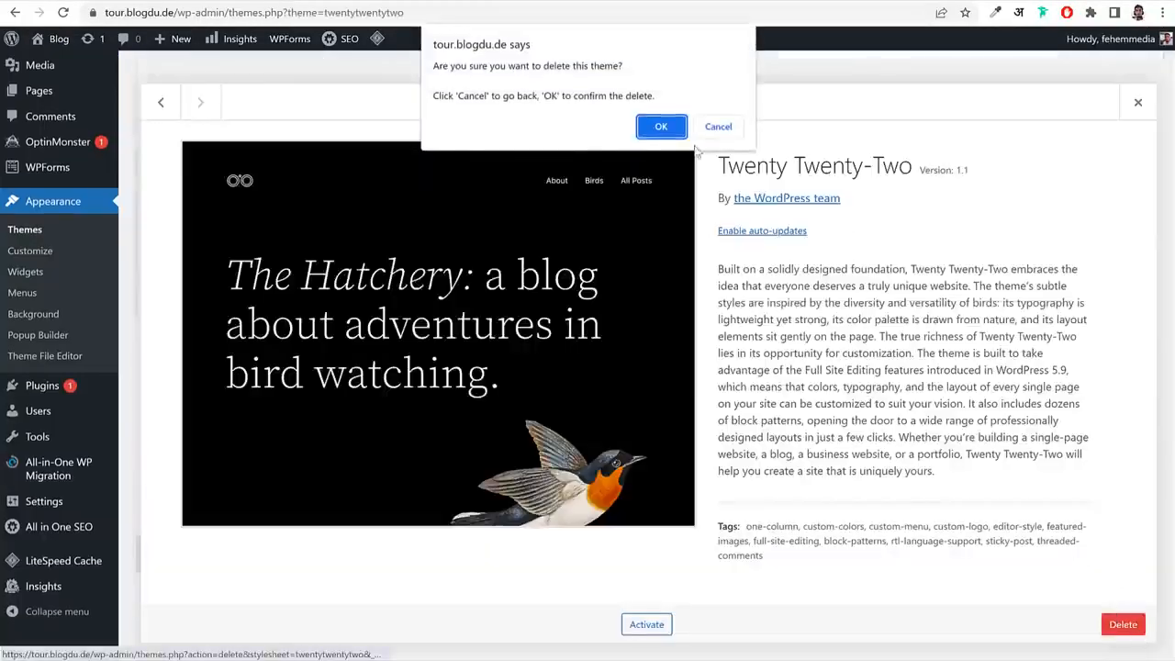
left_click(659, 123)
scroll(654, 131, "down", 2)
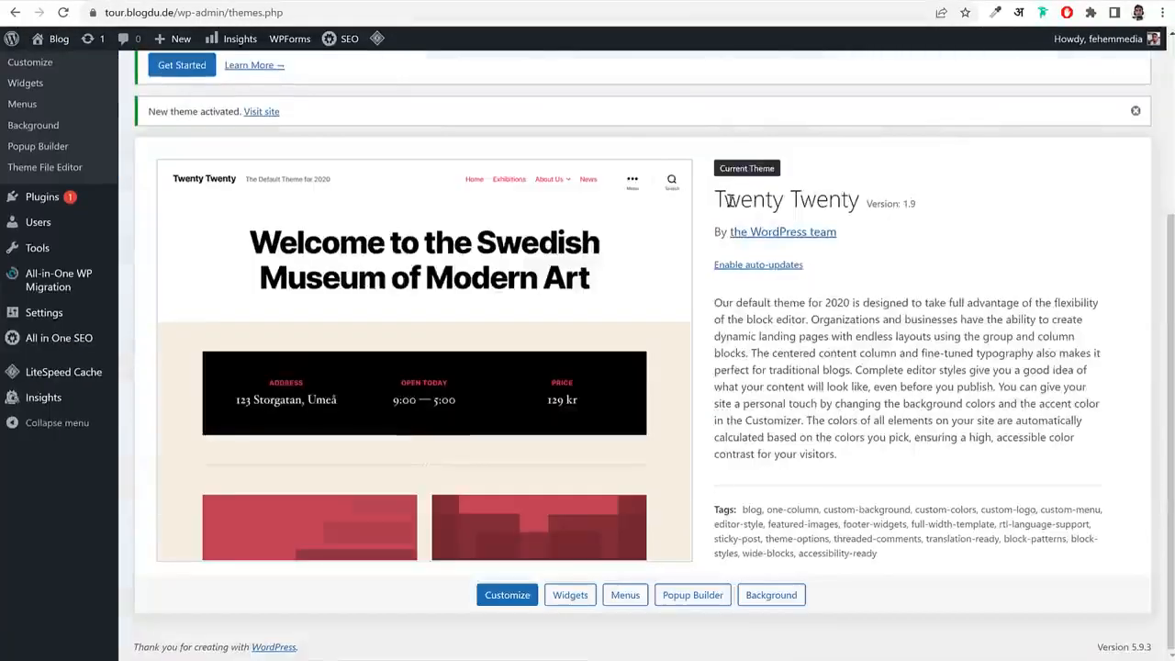
left_click_drag(717, 200, 879, 201)
left_click(954, 200)
scroll(951, 220, "up", 2)
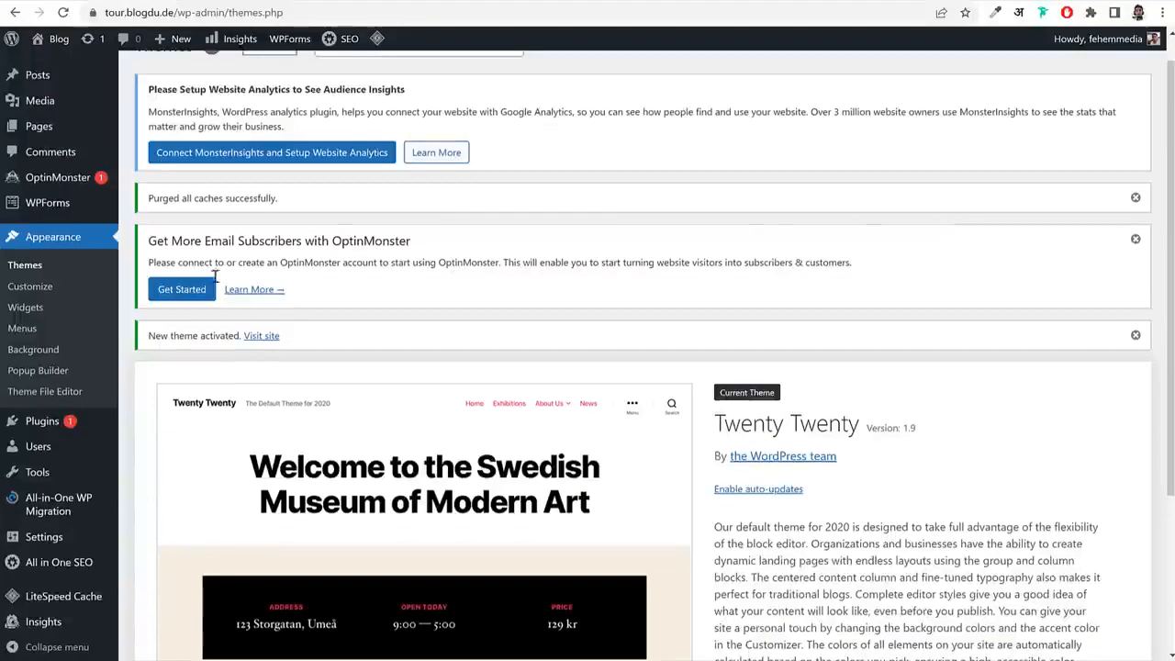
left_click(64, 420)
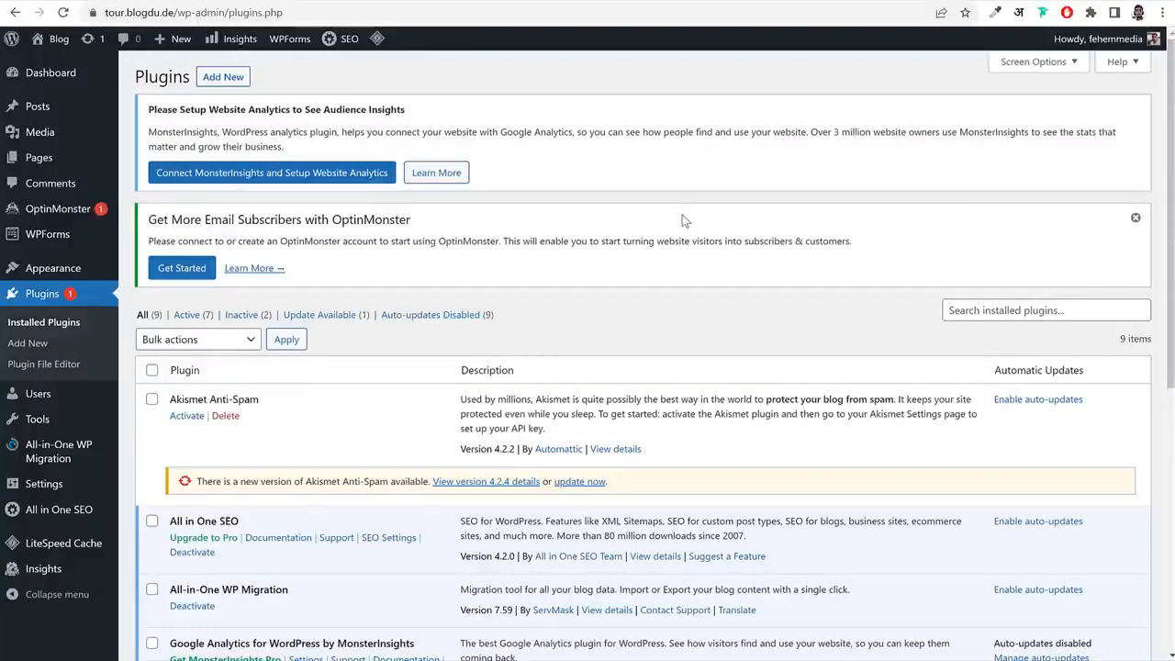
Scroll the Installed Plugins list, noting Akismet Anti-Spam and All in One SEO.
triple_click(187, 404)
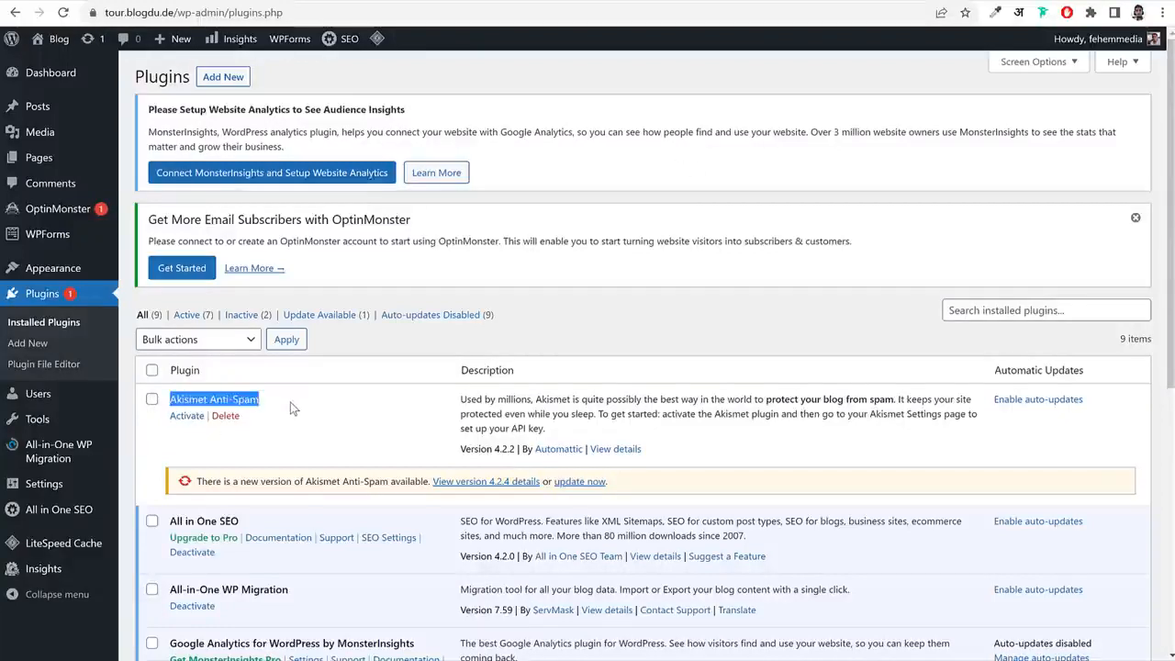
left_click(290, 402)
left_click_drag(294, 401, 166, 405)
scroll(273, 319, "down", 3)
left_click_drag(244, 224, 169, 225)
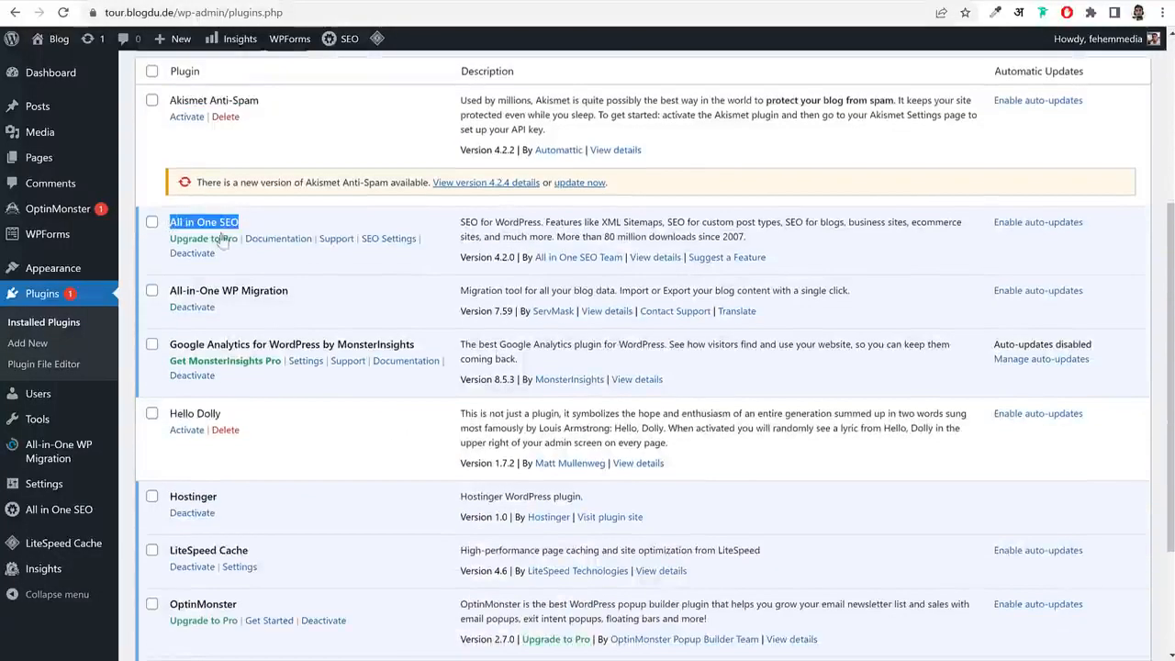
left_click_drag(240, 225, 221, 225)
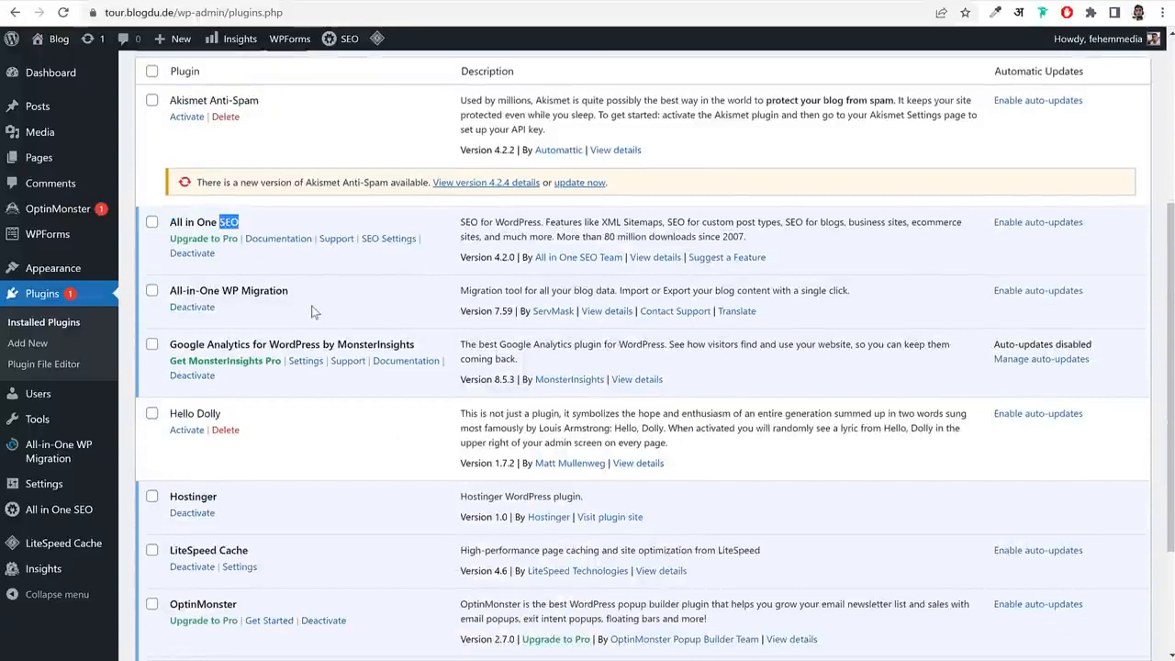
scroll(283, 490, "down", 3)
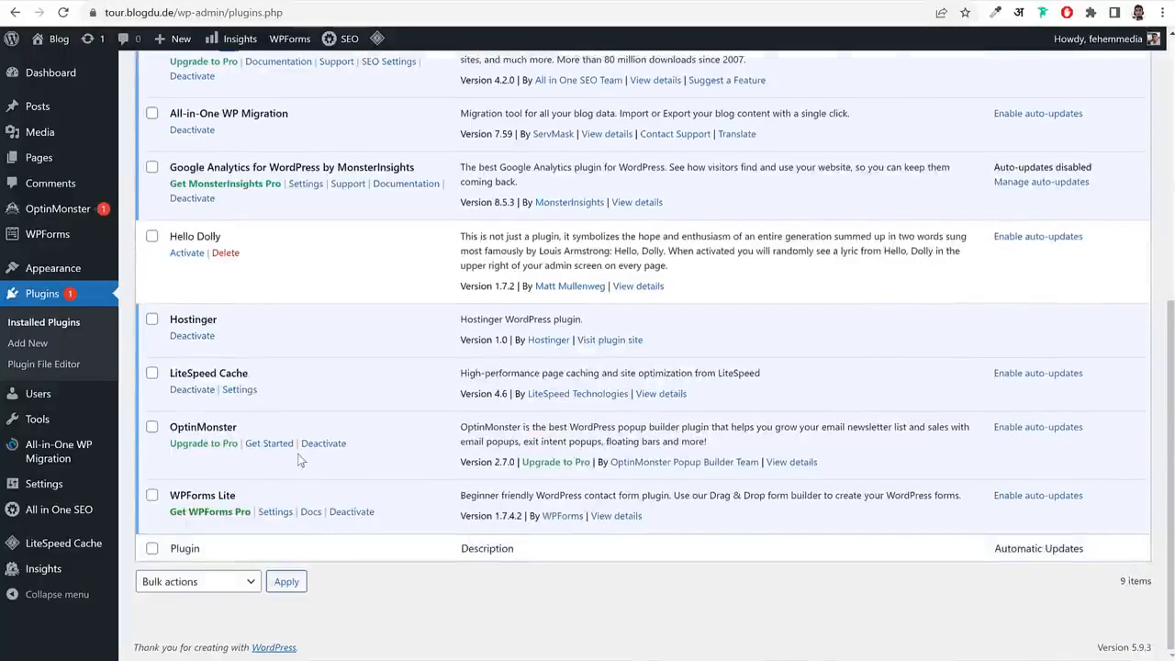
scroll(255, 530, "up", 6)
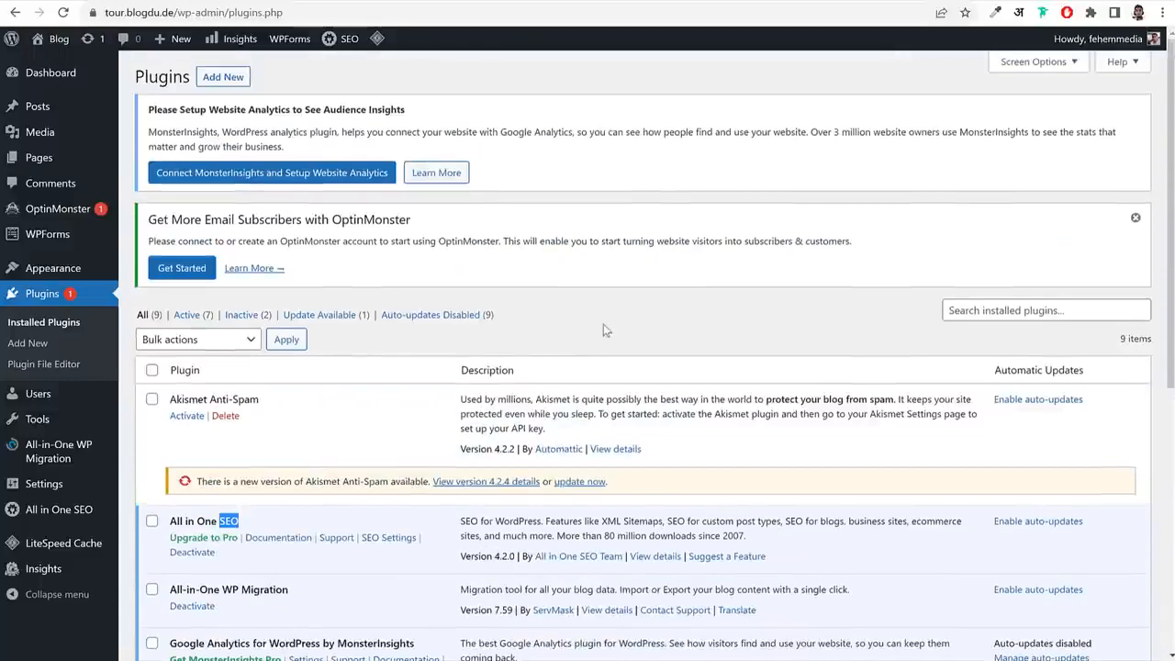
Deactivate all installed plugins with the Deactivate bulk action.
scroll(563, 426, "down", 3)
scroll(367, 321, "up", 2)
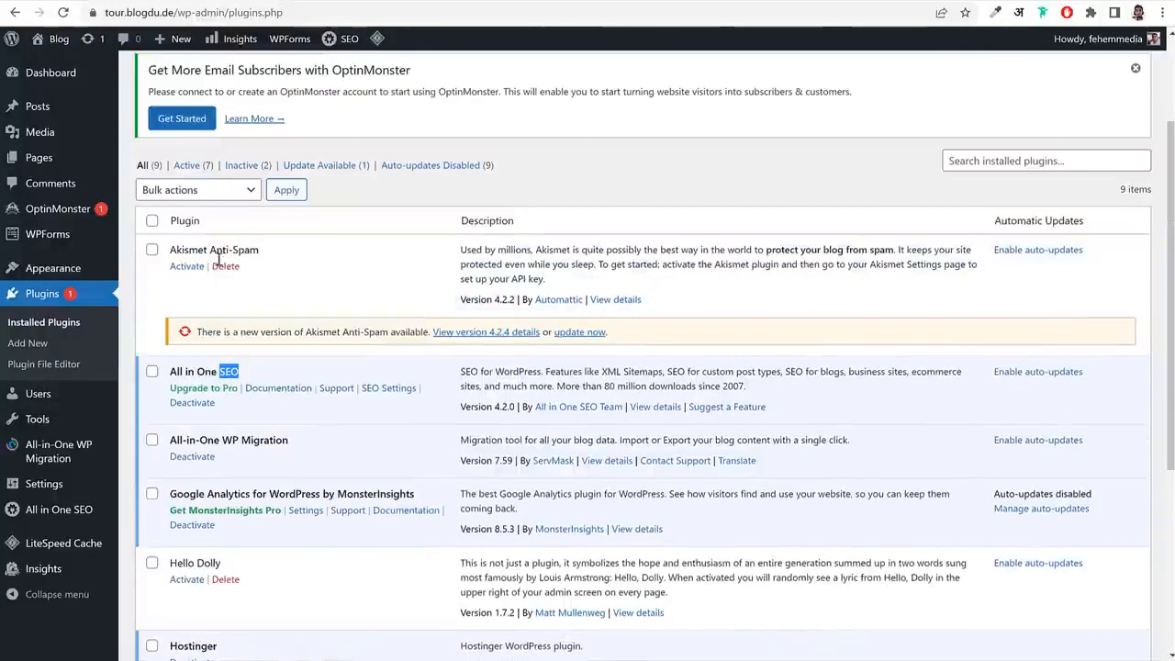
left_click(152, 221)
left_click(151, 251)
left_click(152, 371)
scroll(230, 379, "down", 4)
scroll(229, 413, "up", 4)
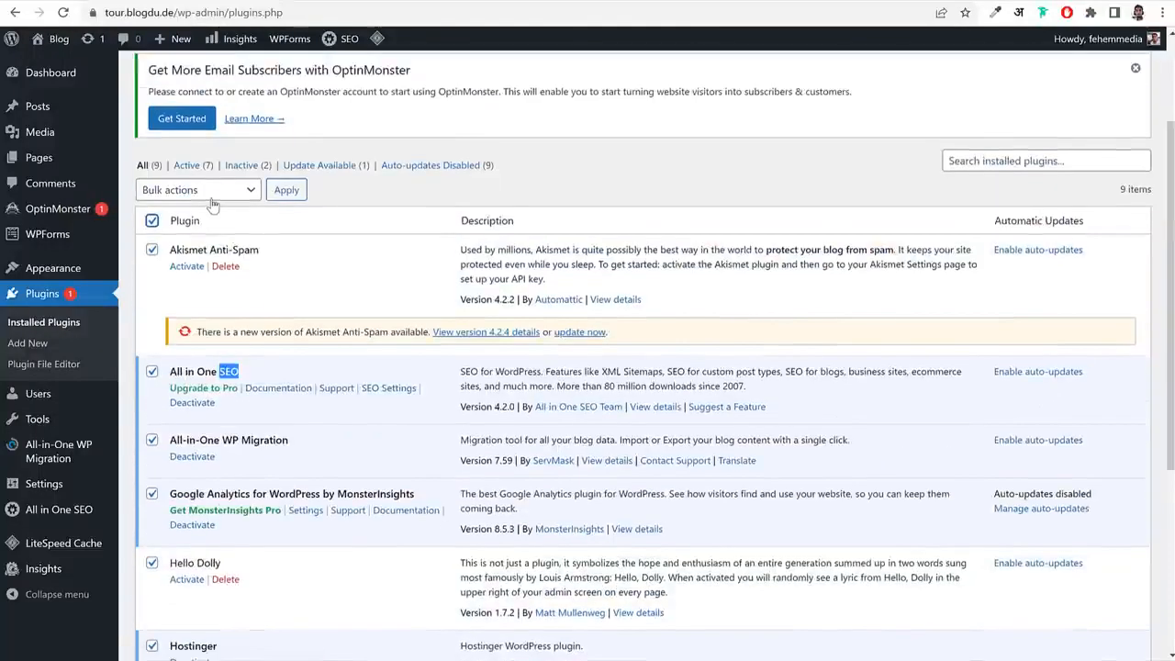
left_click(180, 190)
left_click(165, 237)
left_click(287, 190)
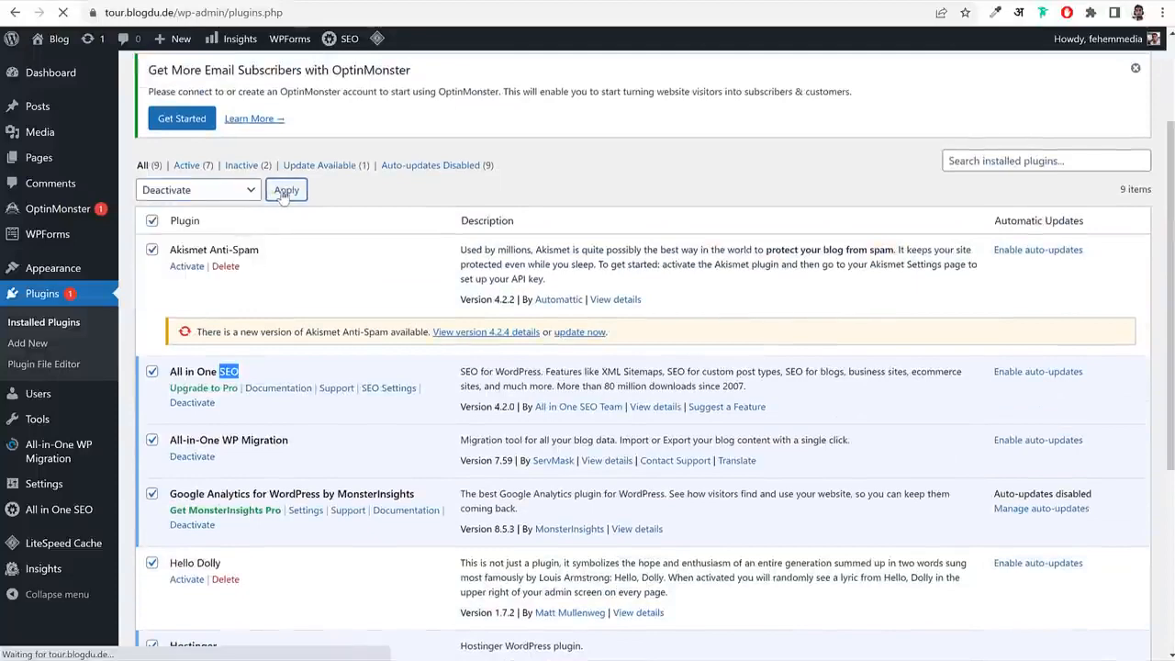
Select every plugin except LiteSpeed Cache for a bulk action.
scroll(775, 376, "down", 5)
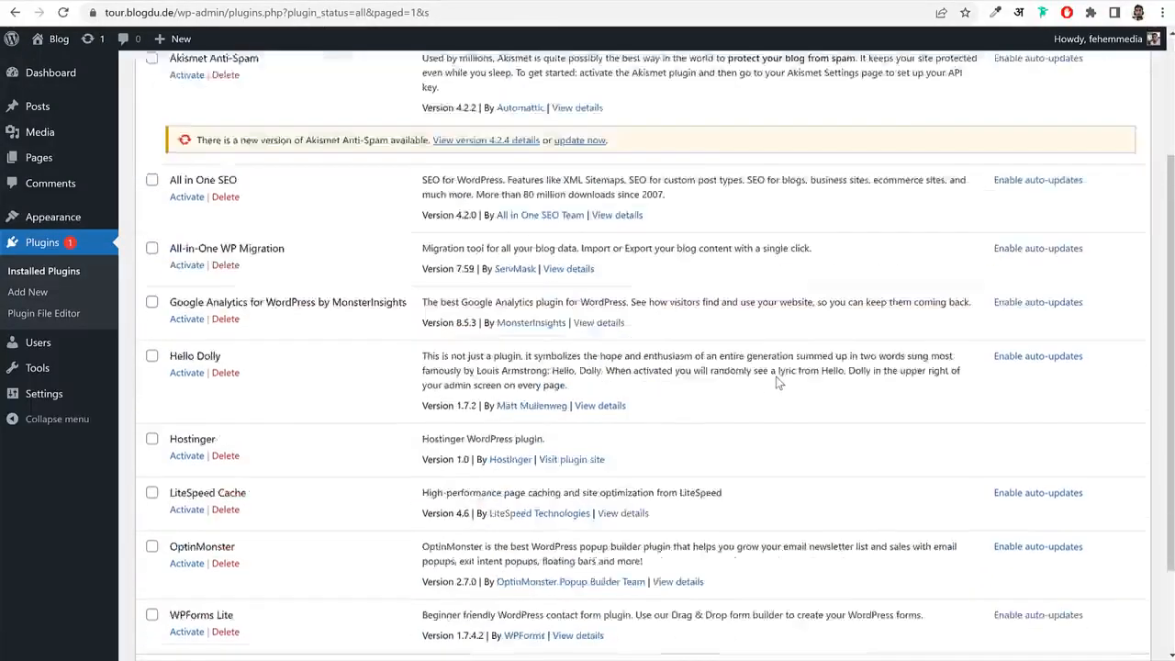
scroll(294, 401, "up", 2)
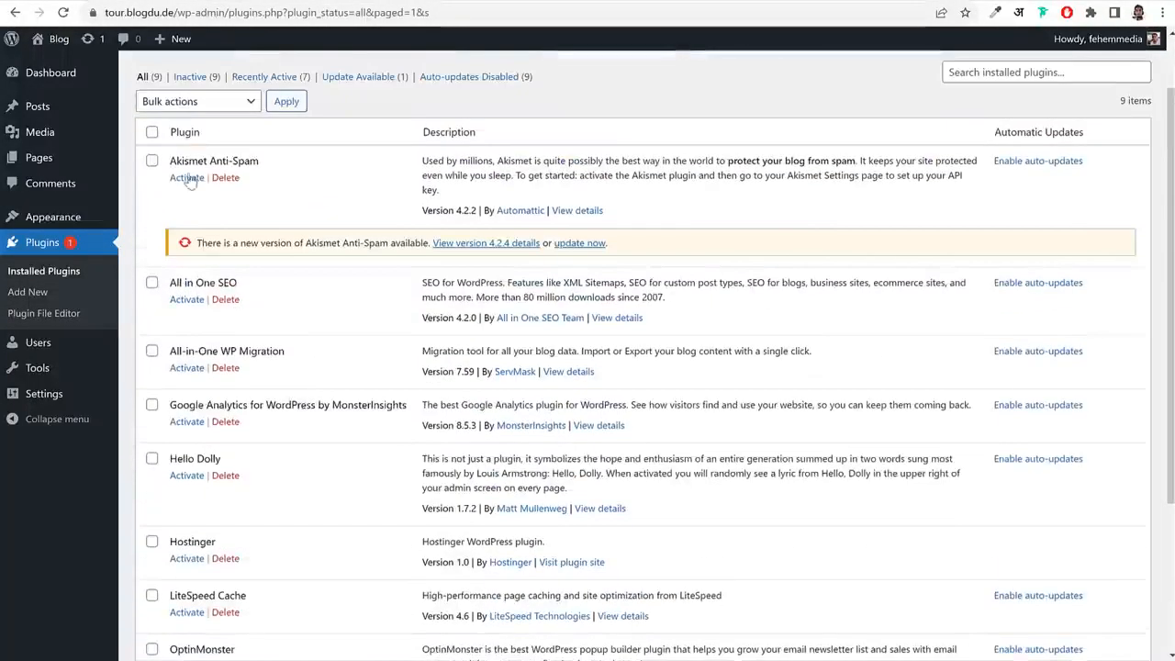
left_click(152, 133)
scroll(484, 296, "down", 3)
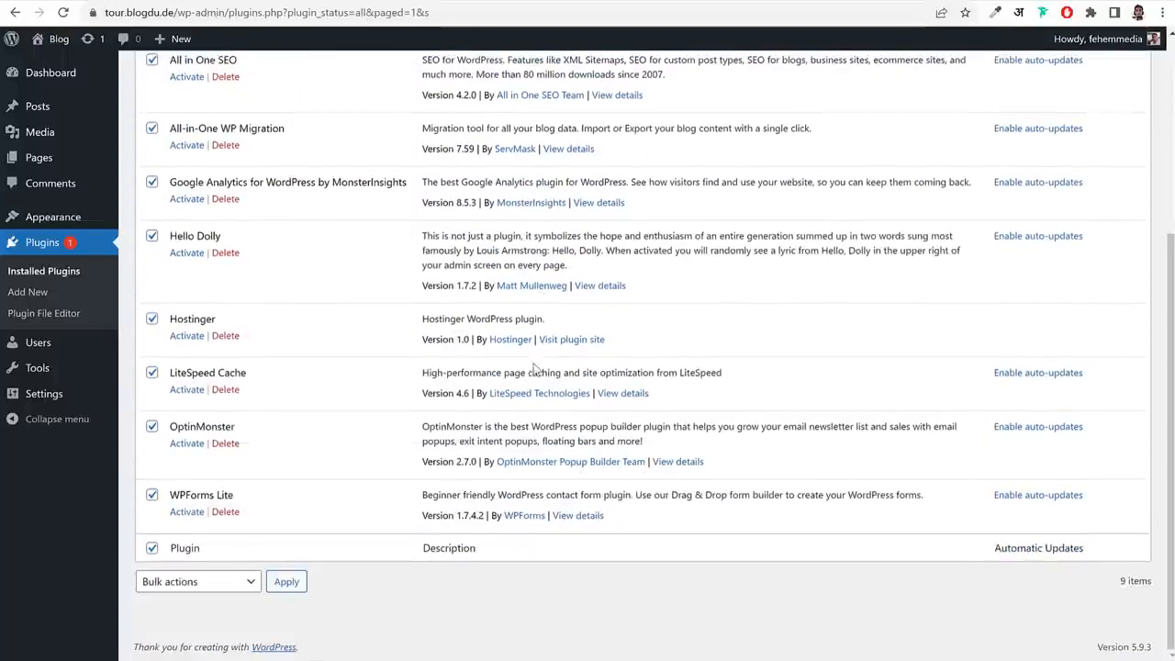
left_click(153, 373)
left_click_drag(259, 378, 176, 378)
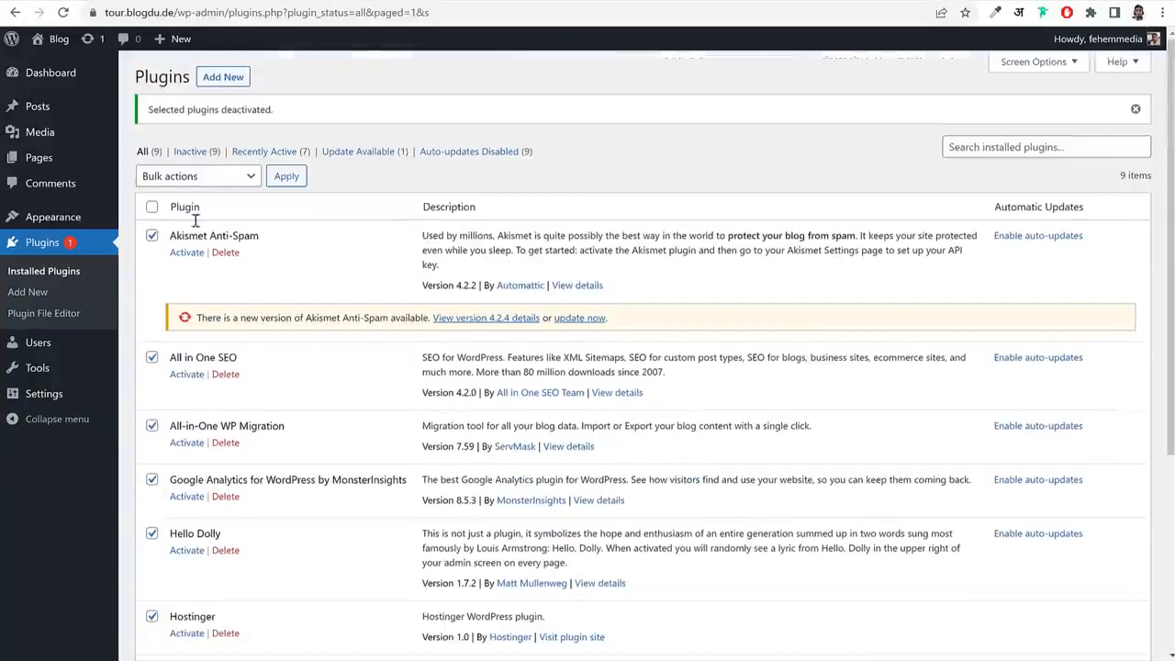
left_click(194, 176)
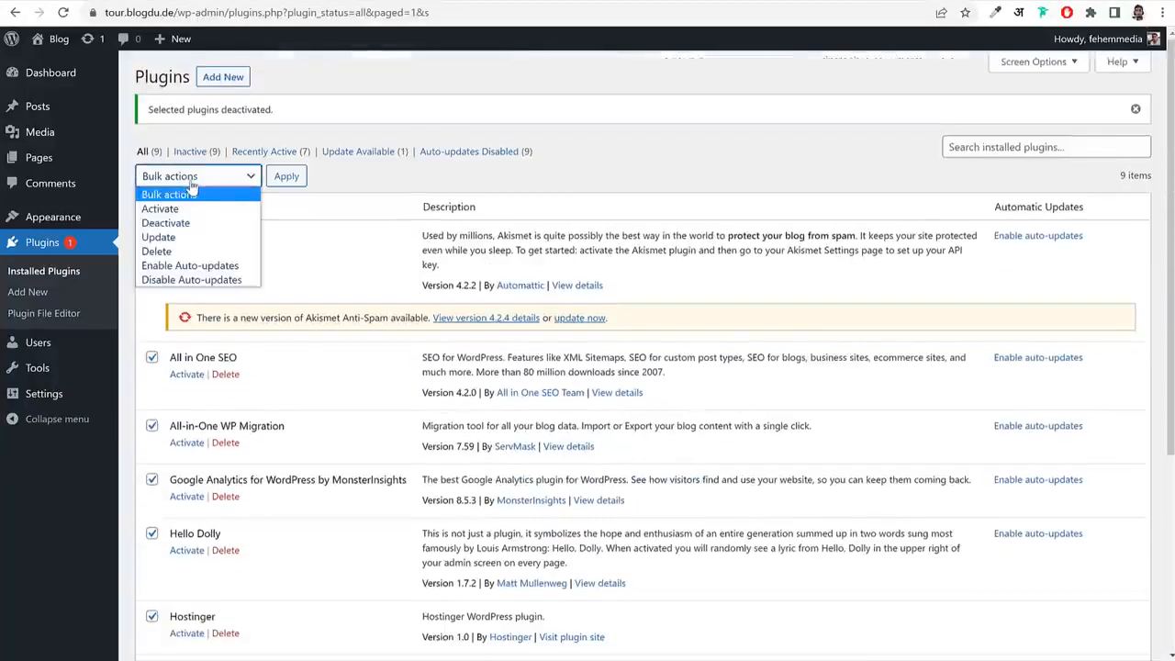
Bulk-delete the eight checked plugins, confirm, and reload the list showing only LiteSpeed Cache.
left_click(169, 250)
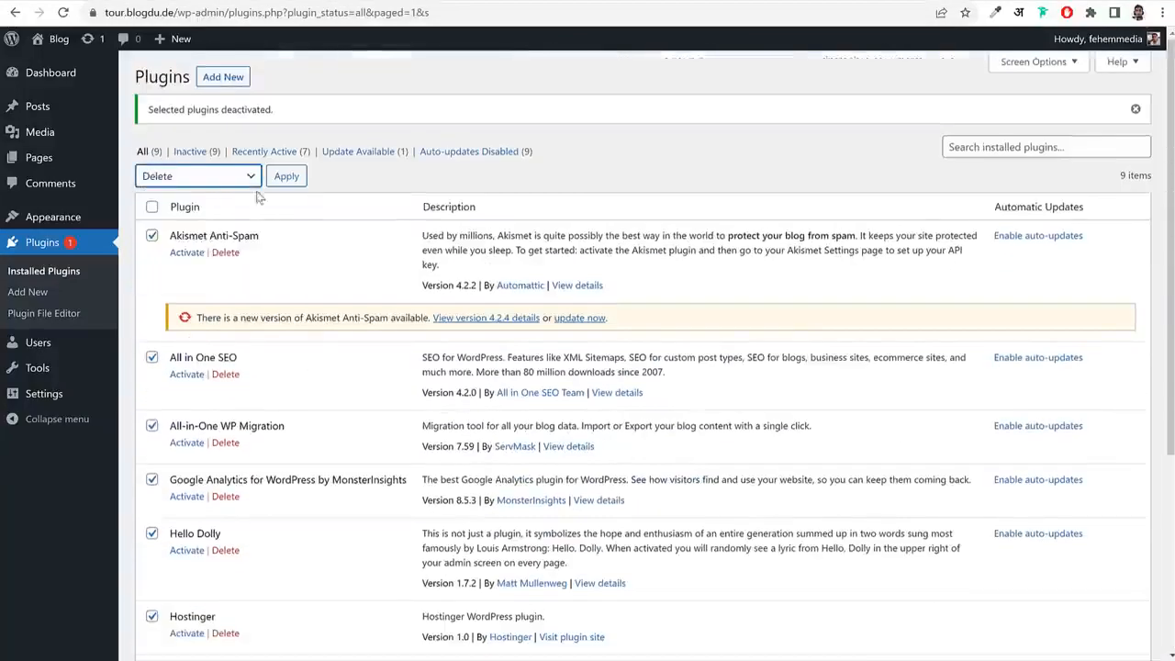
left_click(296, 179)
left_click(662, 101)
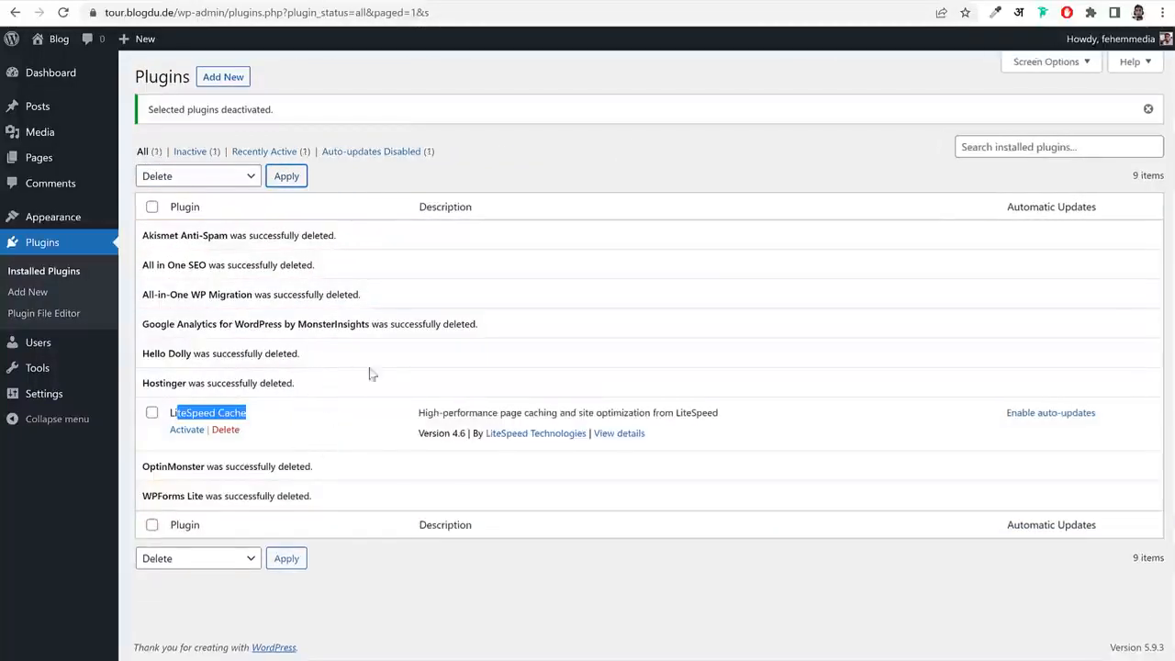
left_click(246, 418)
left_click_drag(173, 414, 259, 416)
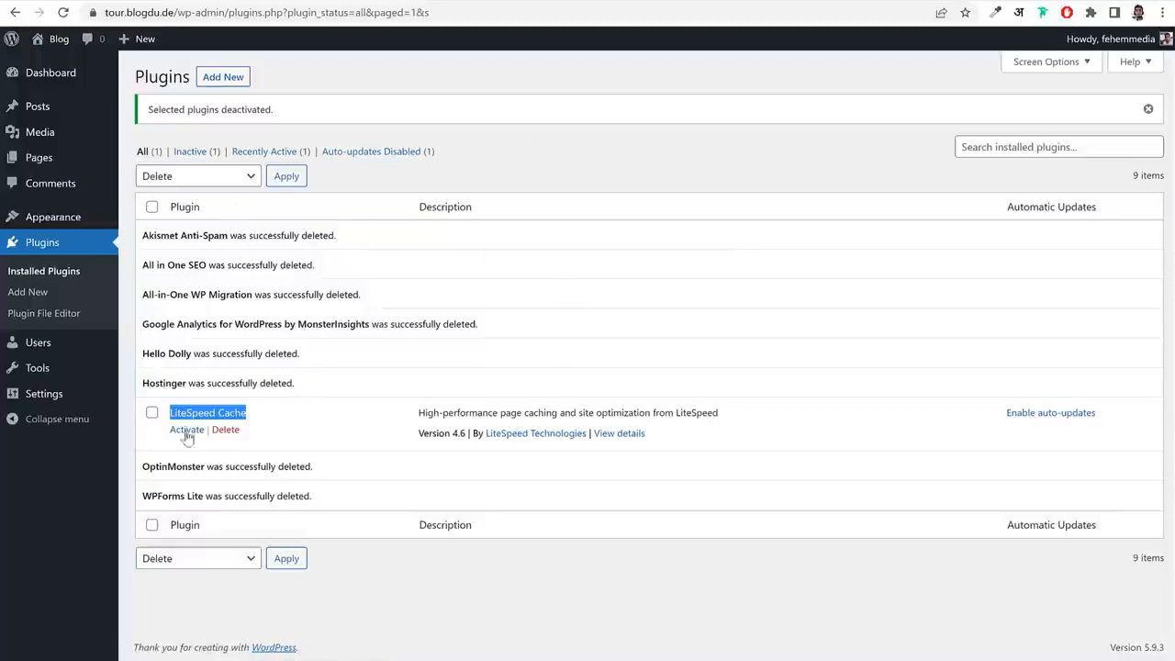
left_click(44, 241)
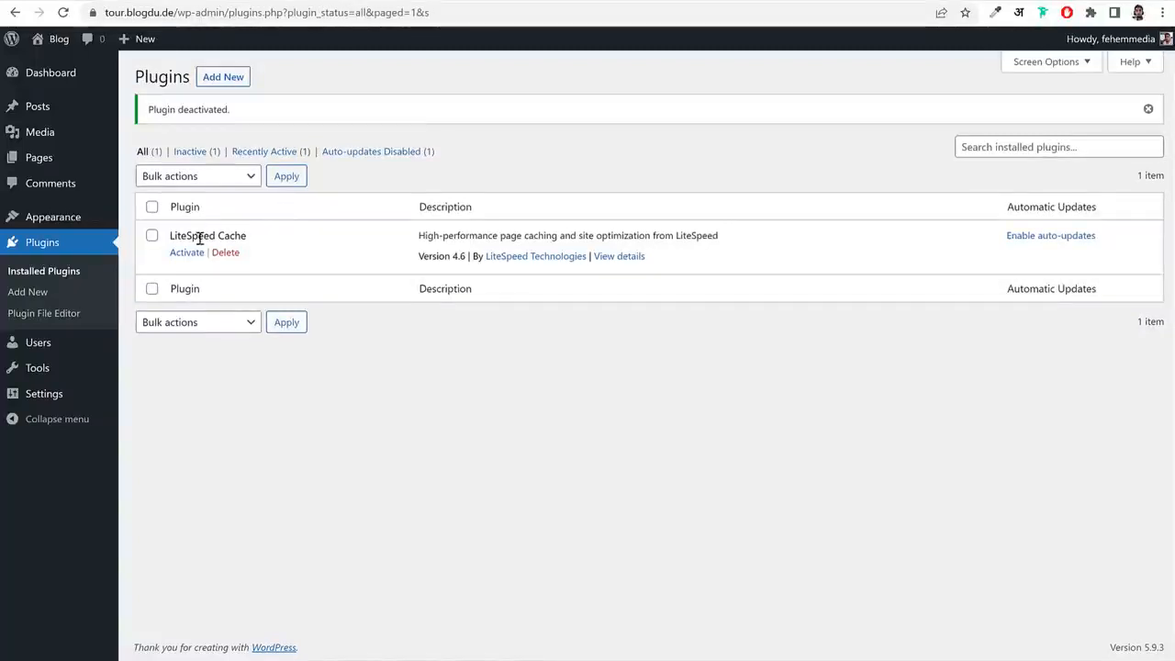
In General Settings, set Site Title to 'Traveler' and Tagline to 'Hotel Booking Site'.
left_click(42, 394)
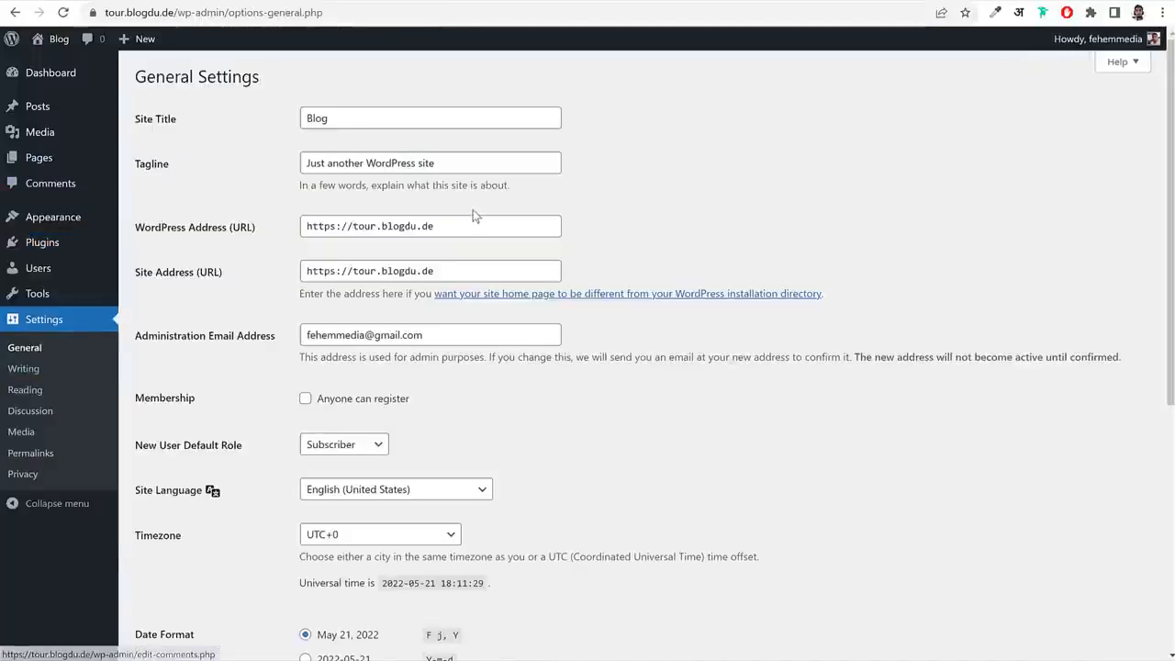
left_click_drag(298, 121, 359, 132)
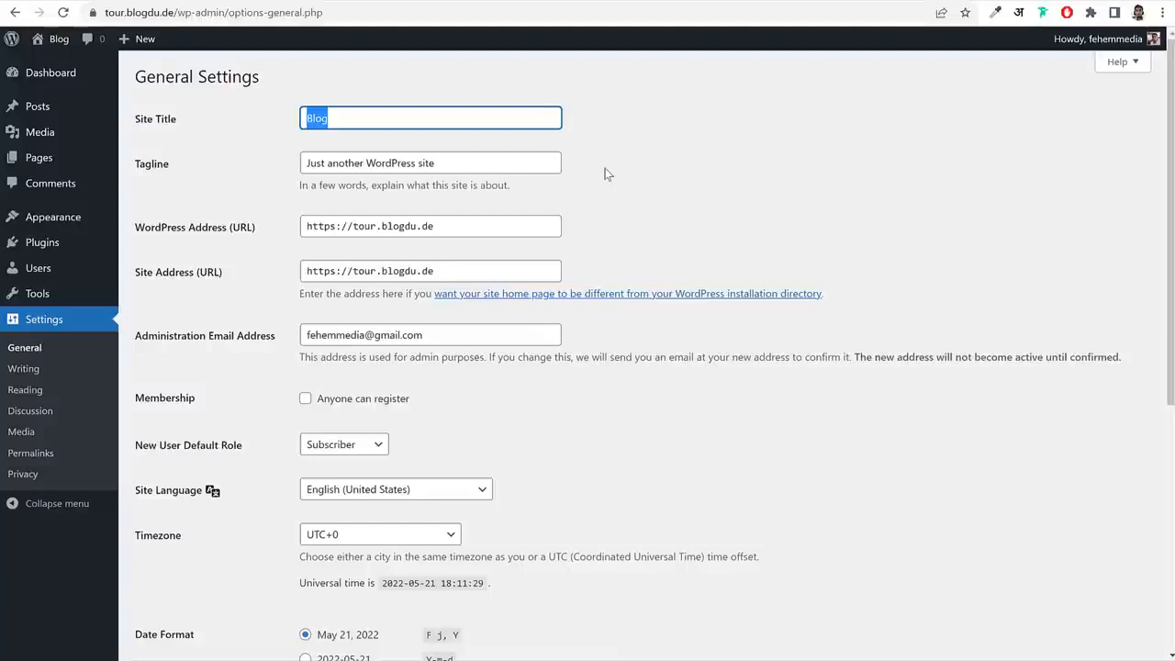
type("Travler")
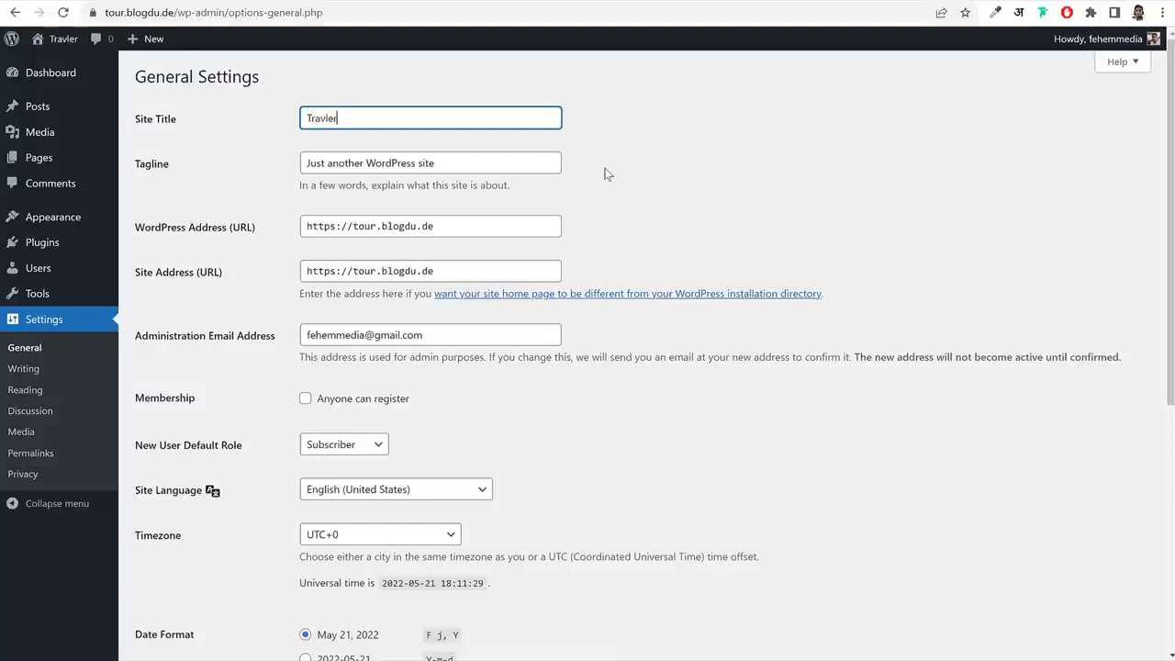
double_click(323, 120)
type("Traveler")
triple_click(471, 164)
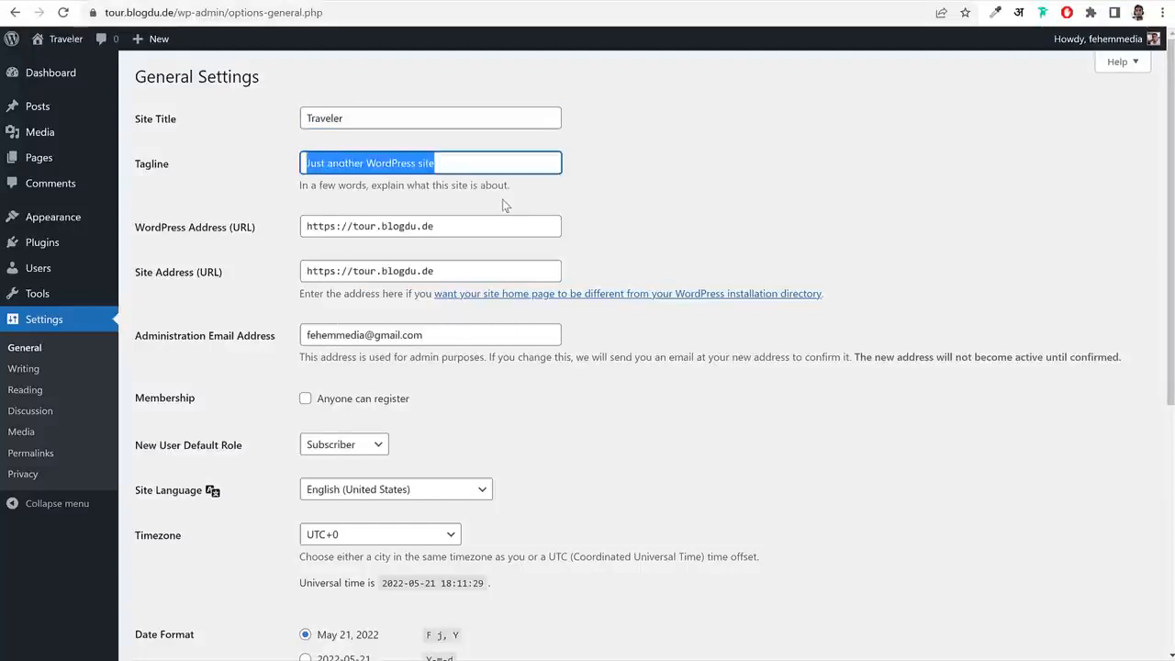
key("BackSpace")
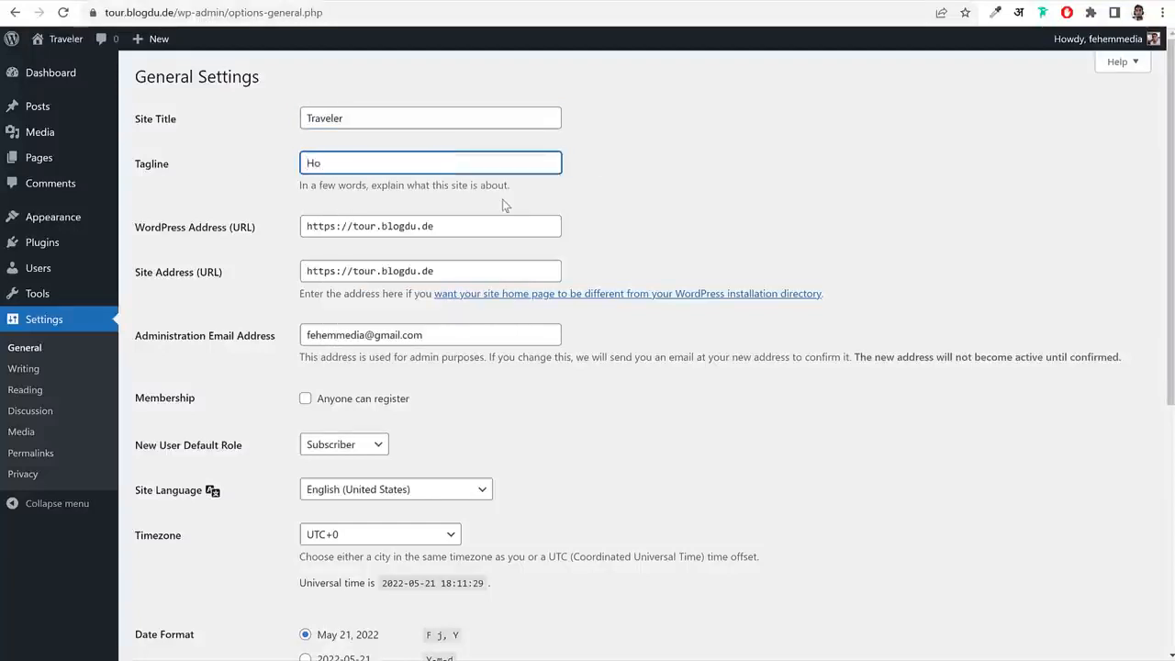
type("Hotel Booking Site")
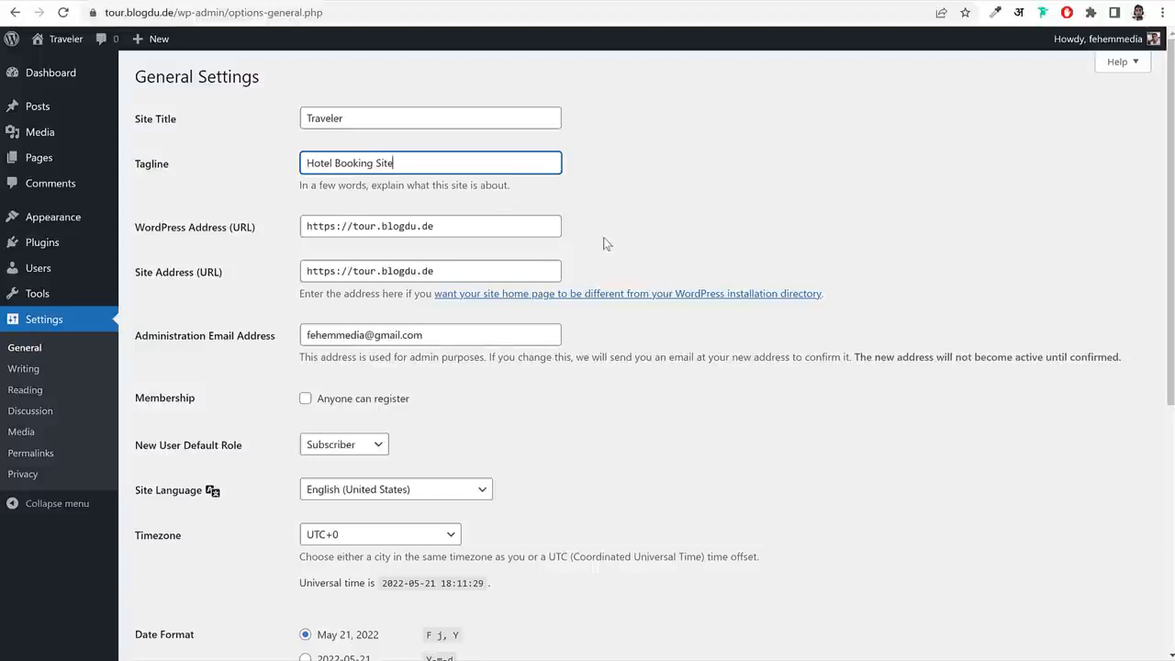
scroll(603, 238, "down", 1)
left_click(435, 258)
Enable the Membership option 'Anyone can register'.
triple_click(435, 259)
scroll(652, 312, "down", 2)
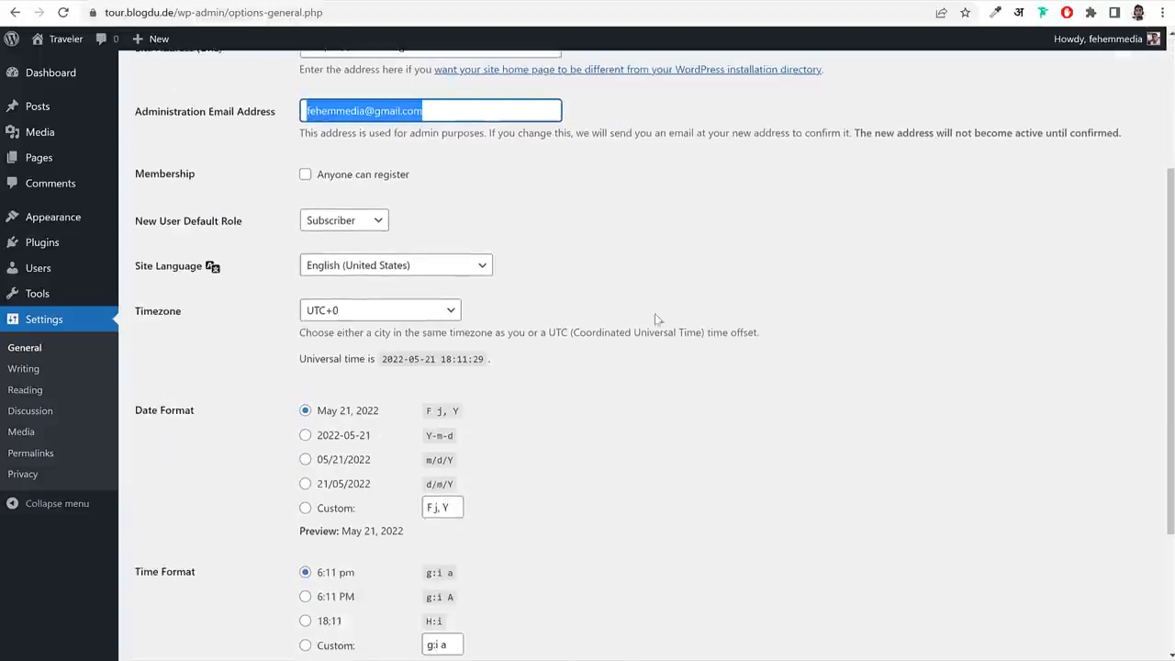
left_click_drag(194, 174, 145, 176)
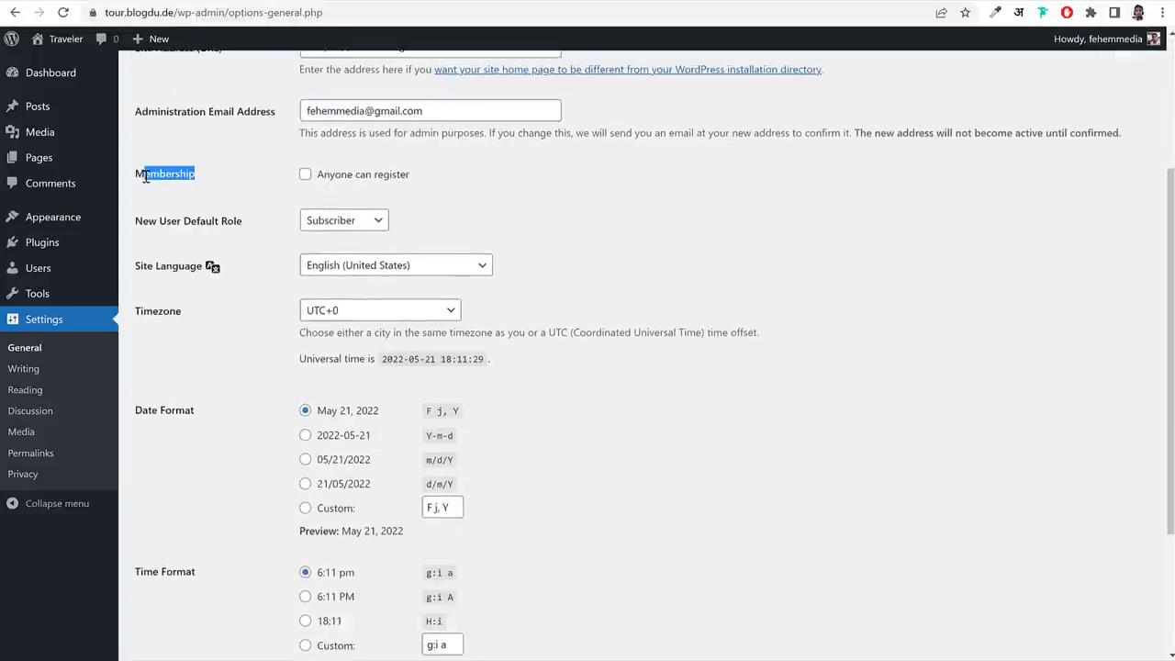
left_click(305, 176)
left_click_drag(409, 180, 271, 184)
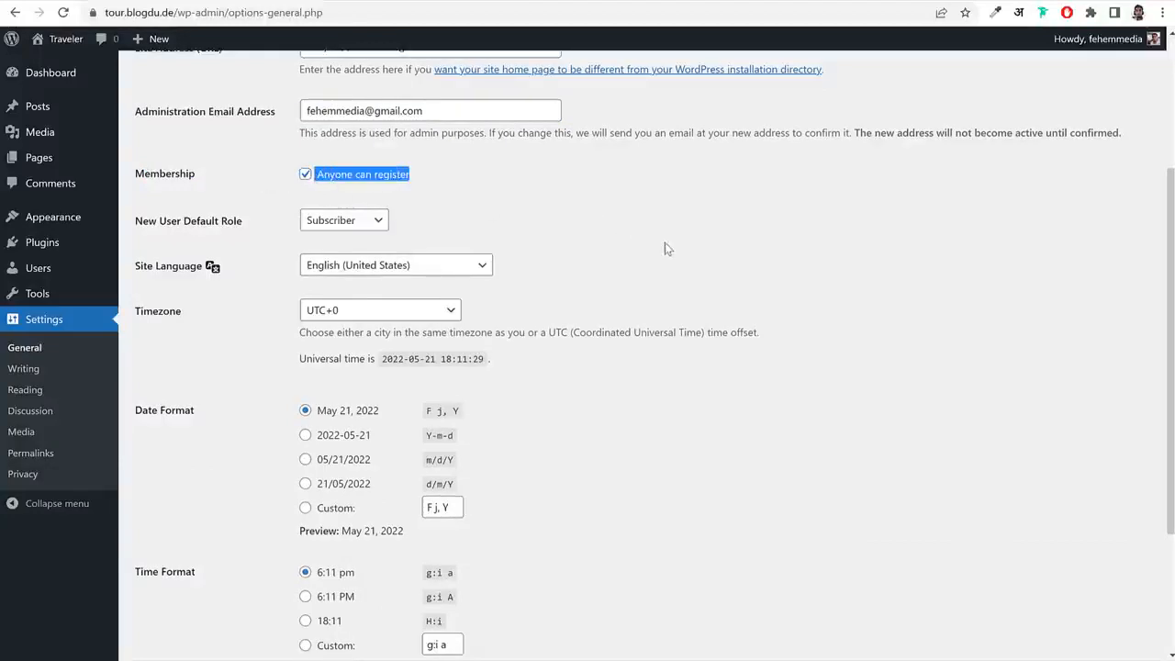
Set the timezone to Kolkata and save the general settings.
scroll(664, 249, "down", 2)
left_click(370, 161)
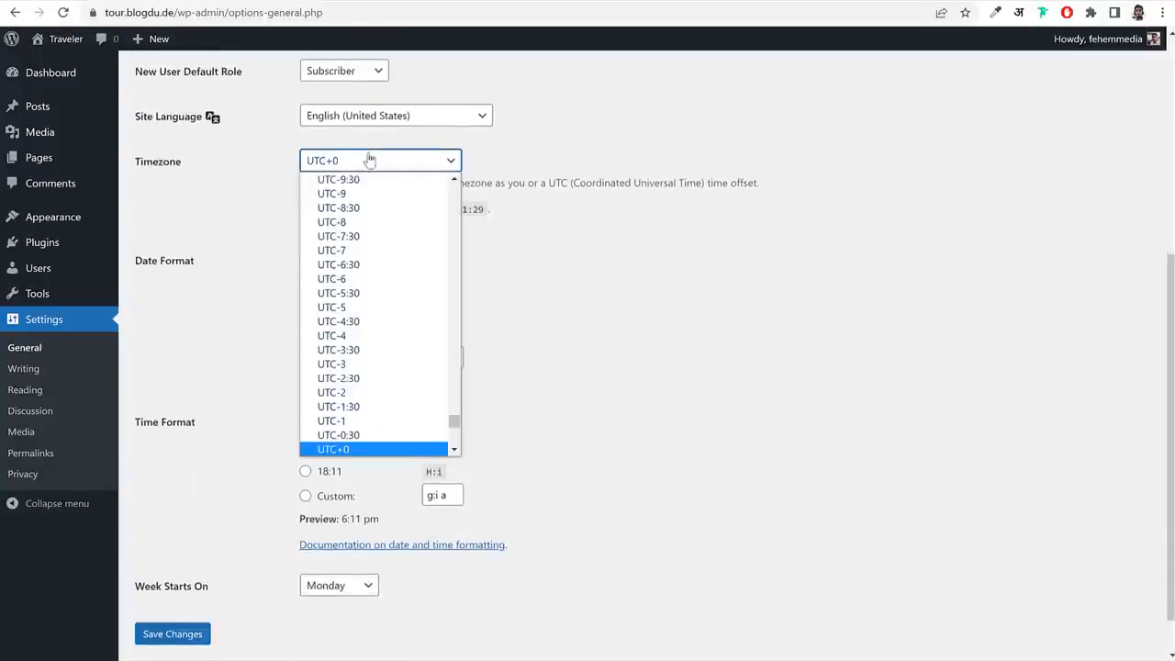
type("kolkata")
key("Return")
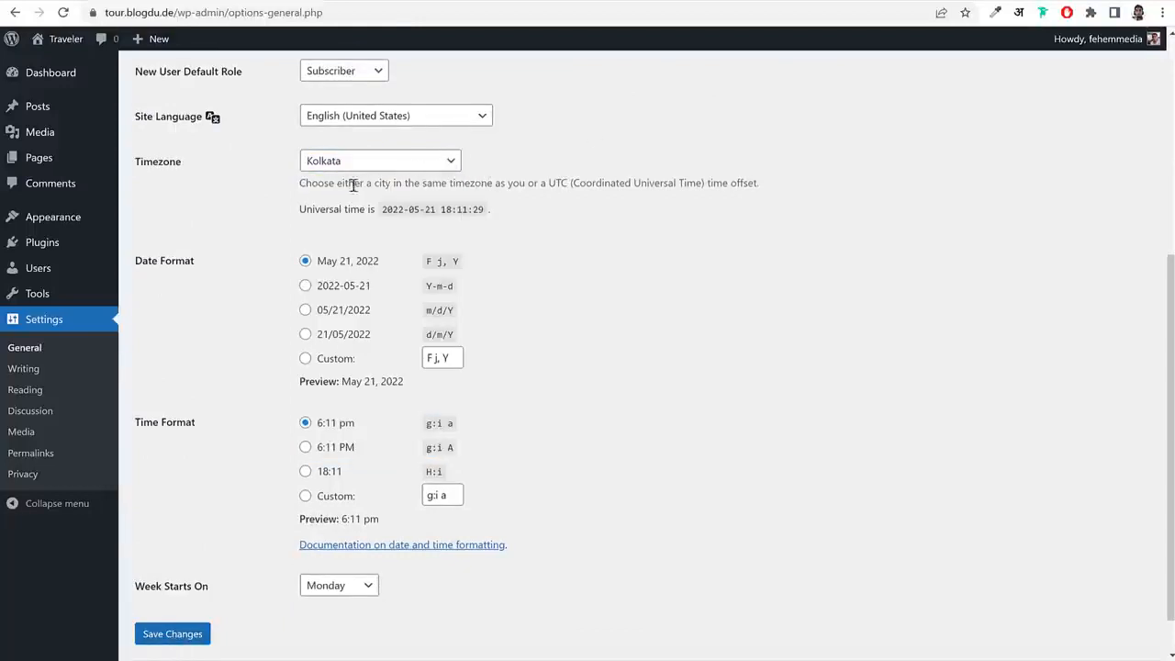
left_click(173, 633)
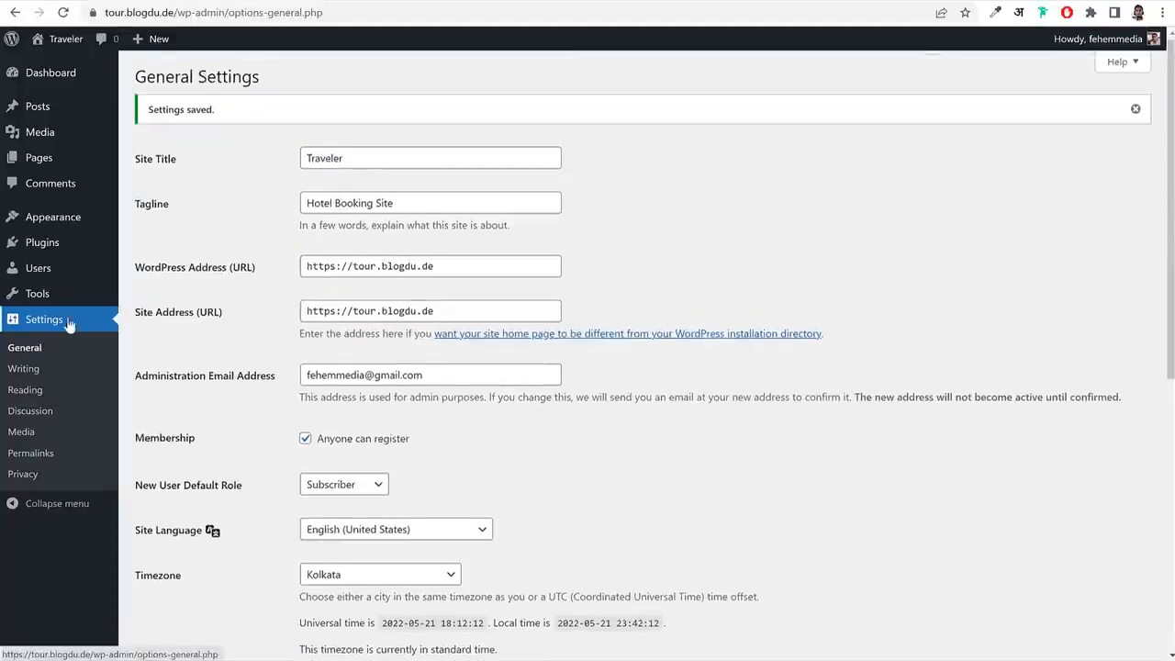
left_click(41, 452)
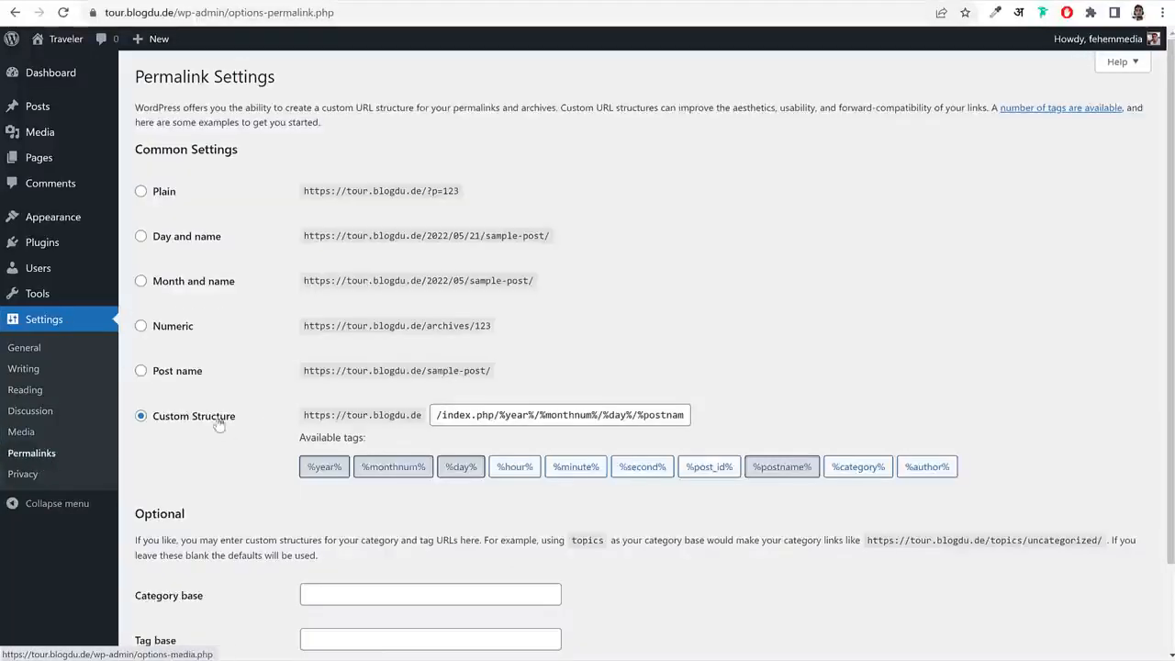
Choose the Post name permalink structure, save it, and return to the Dashboard.
scroll(279, 408, "down", 1)
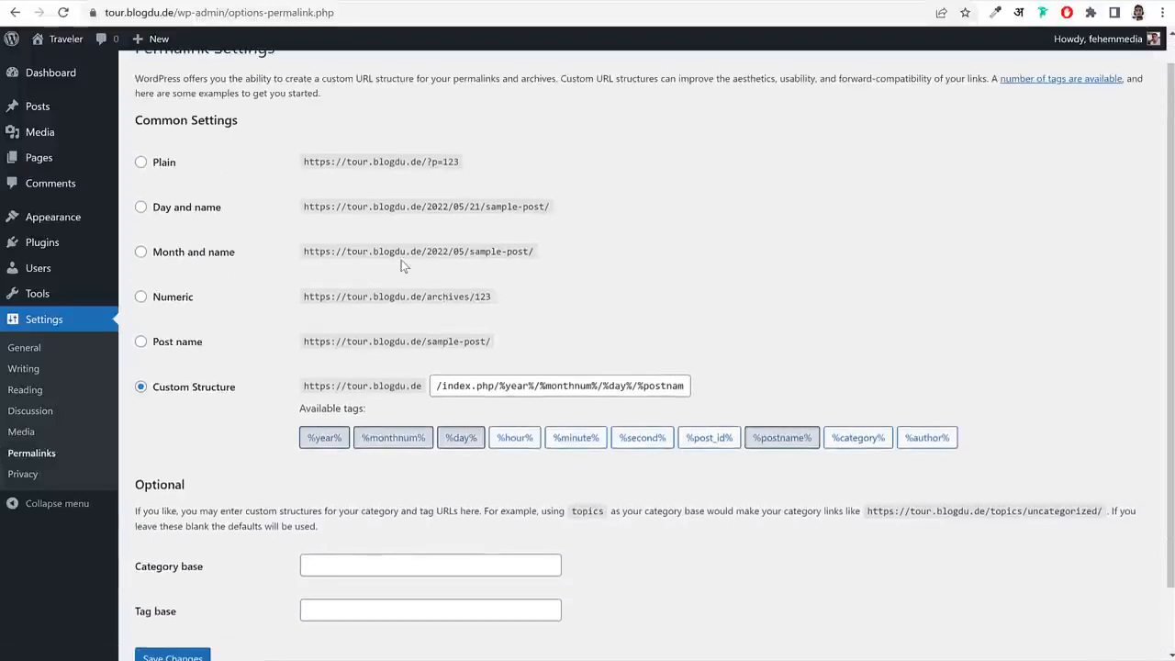
left_click(193, 350)
triple_click(188, 346)
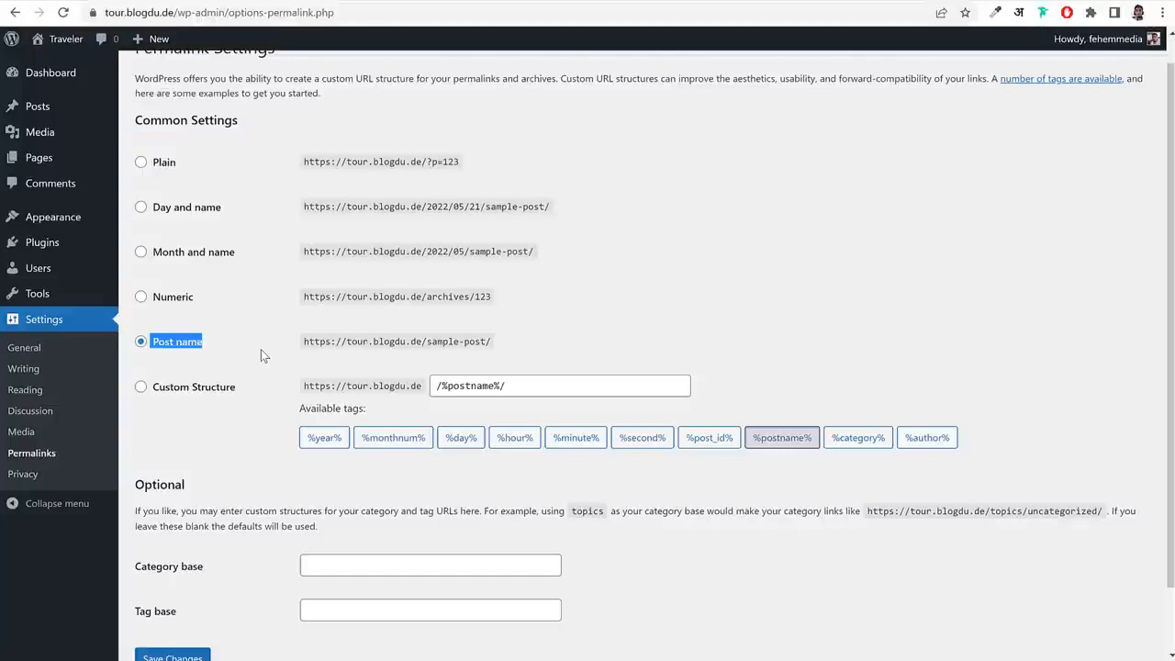
left_click(184, 656)
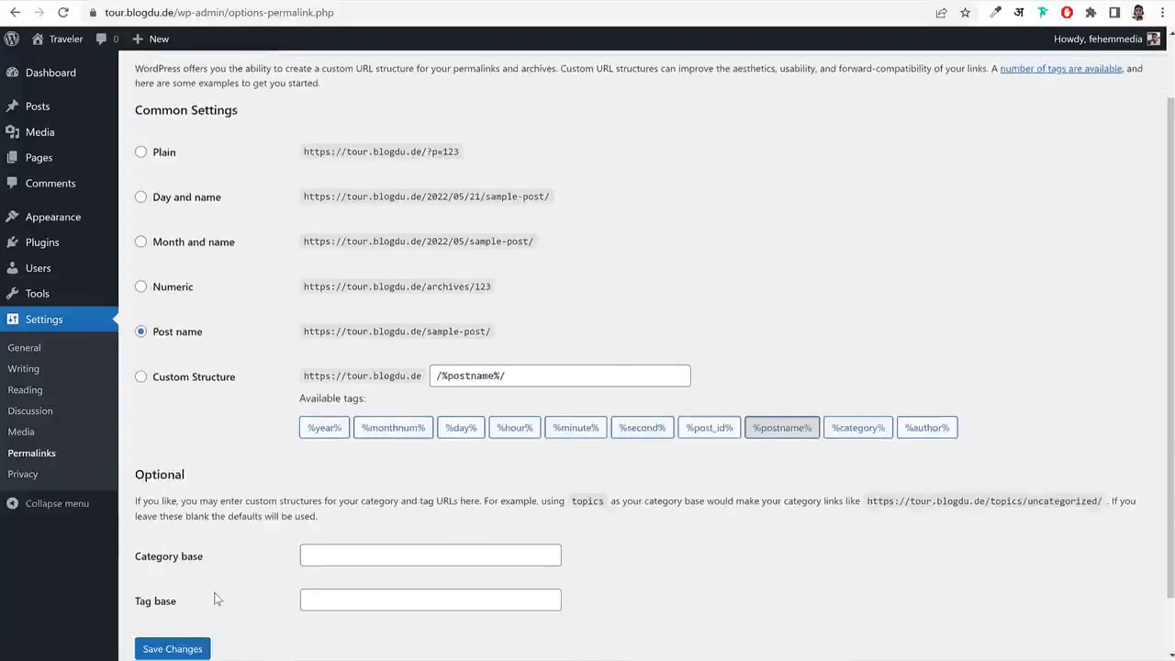
left_click(25, 75)
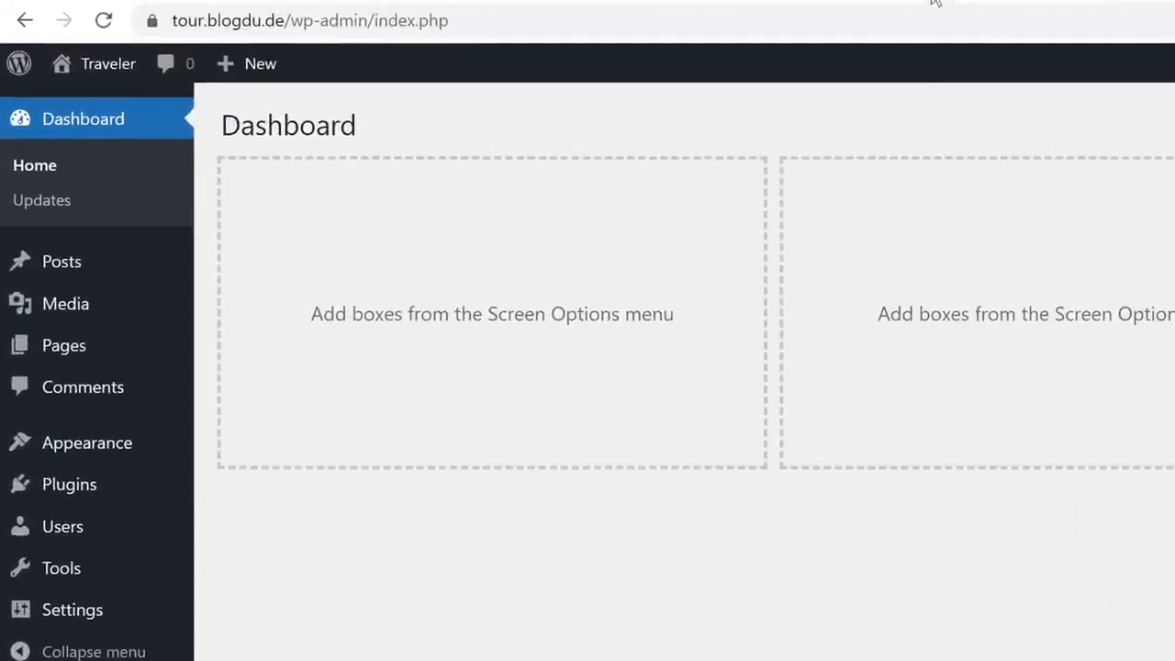
Load bloggdude.com/tr in a new Chrome tab to reach the Traveler theme page.
key("ctrl+t")
type("bloggdude.com/")
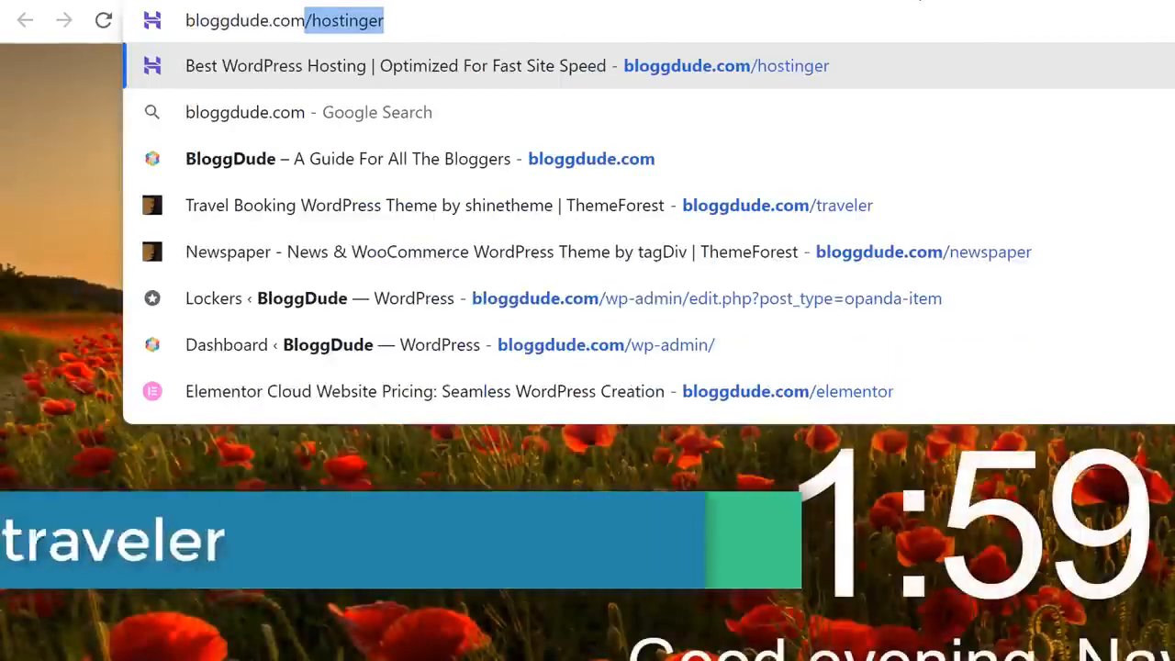
type("tr")
key("Return")
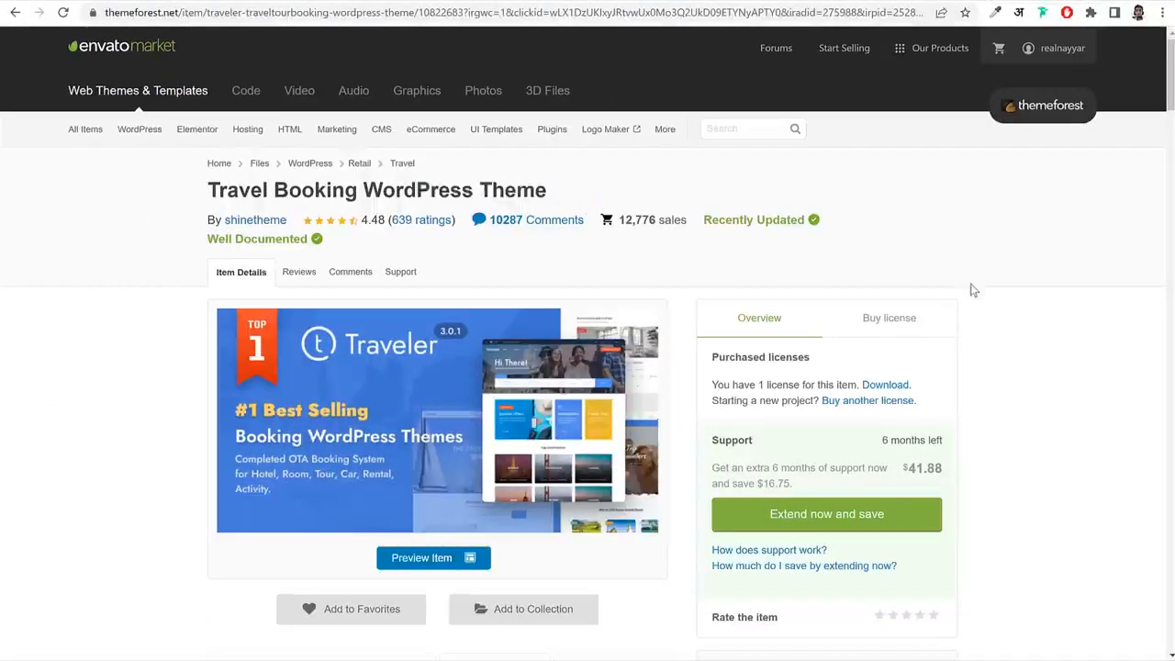
Scroll through the Travel Booking WordPress Theme item page.
scroll(1001, 382, "down", 4)
scroll(1001, 382, "up", 4)
left_click_drag(665, 221, 617, 220)
scroll(1038, 340, "down", 10)
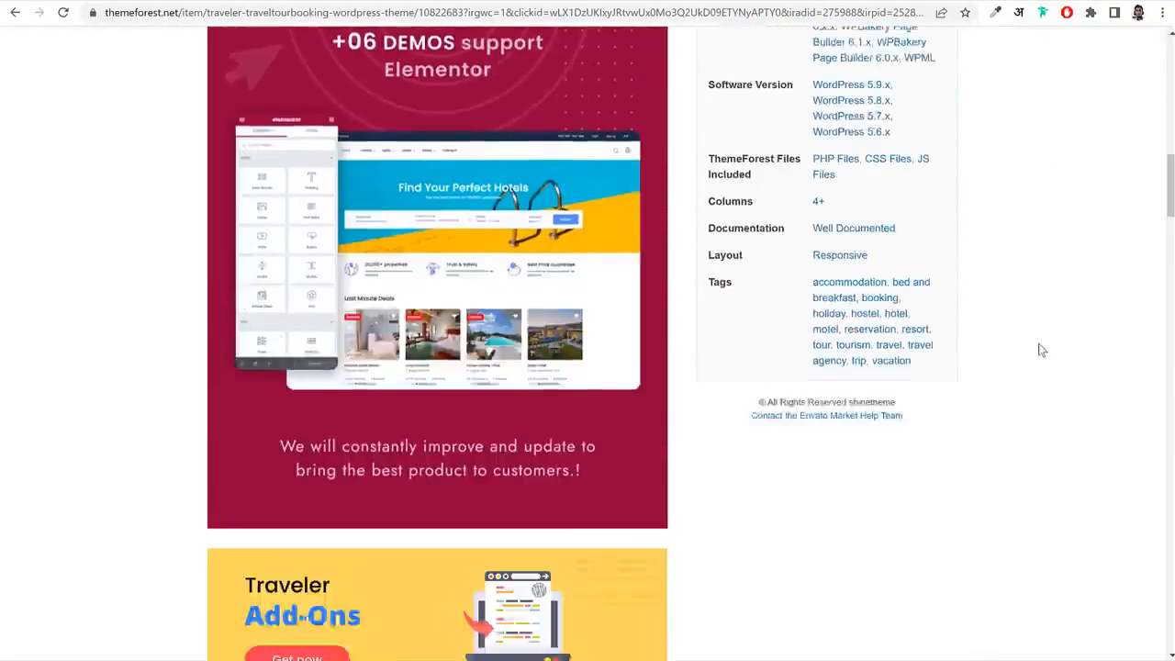
scroll(1040, 350, "down", 15)
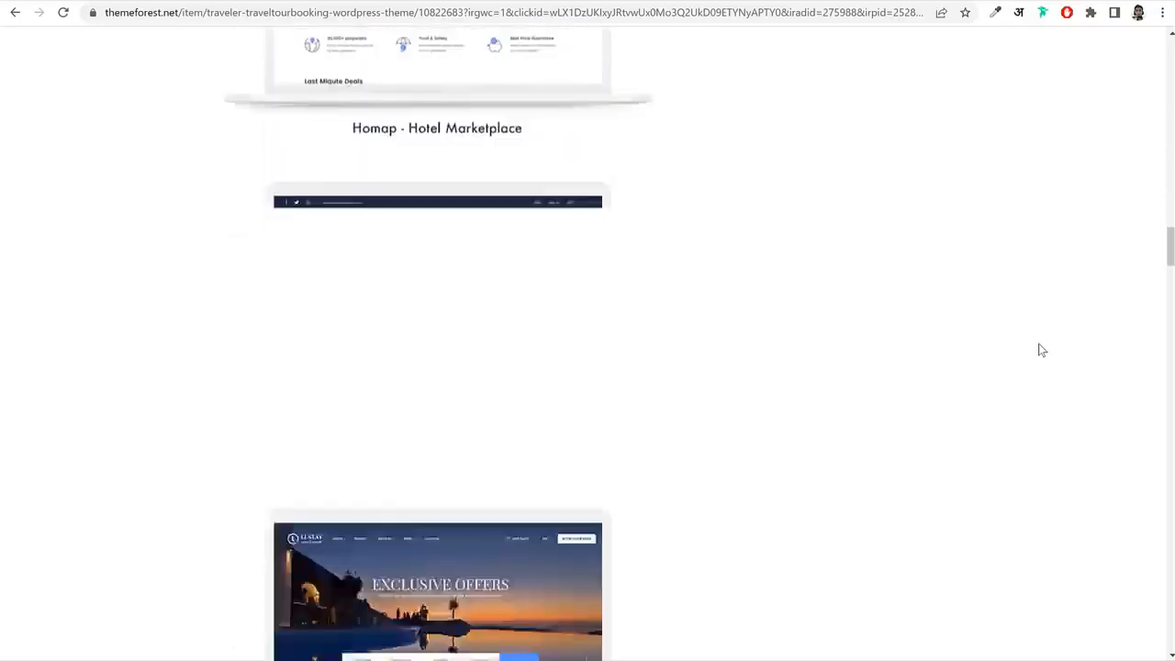
scroll(1041, 350, "up", 20)
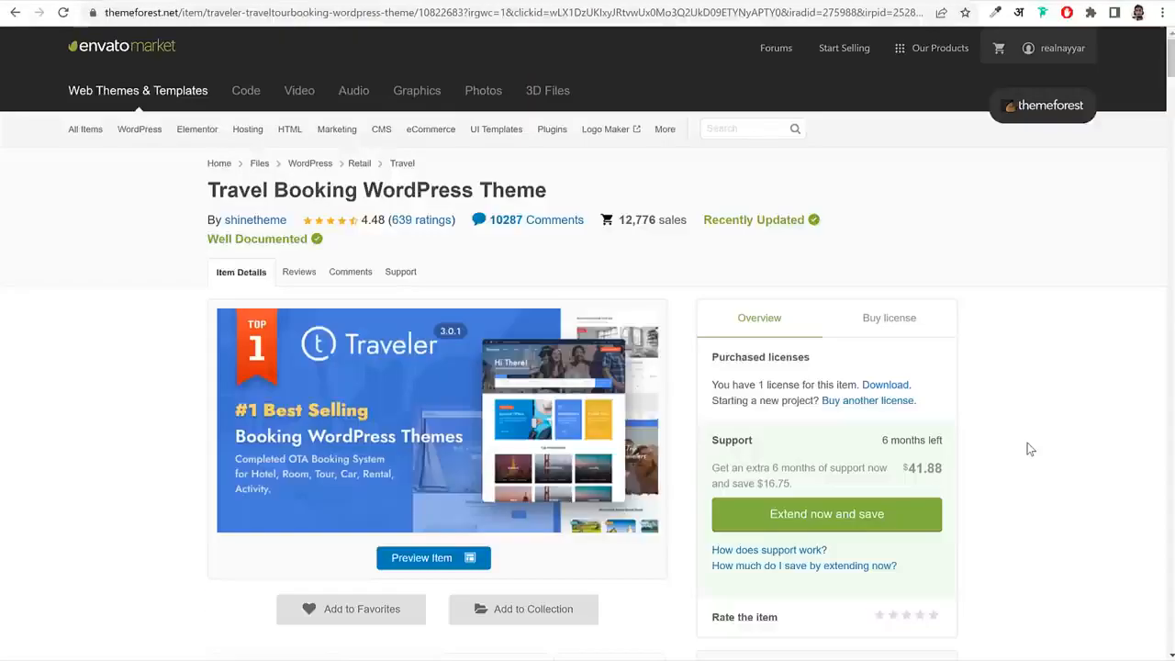
Check the $79 regular license and 6 months support, then return to the overview.
left_click(906, 338)
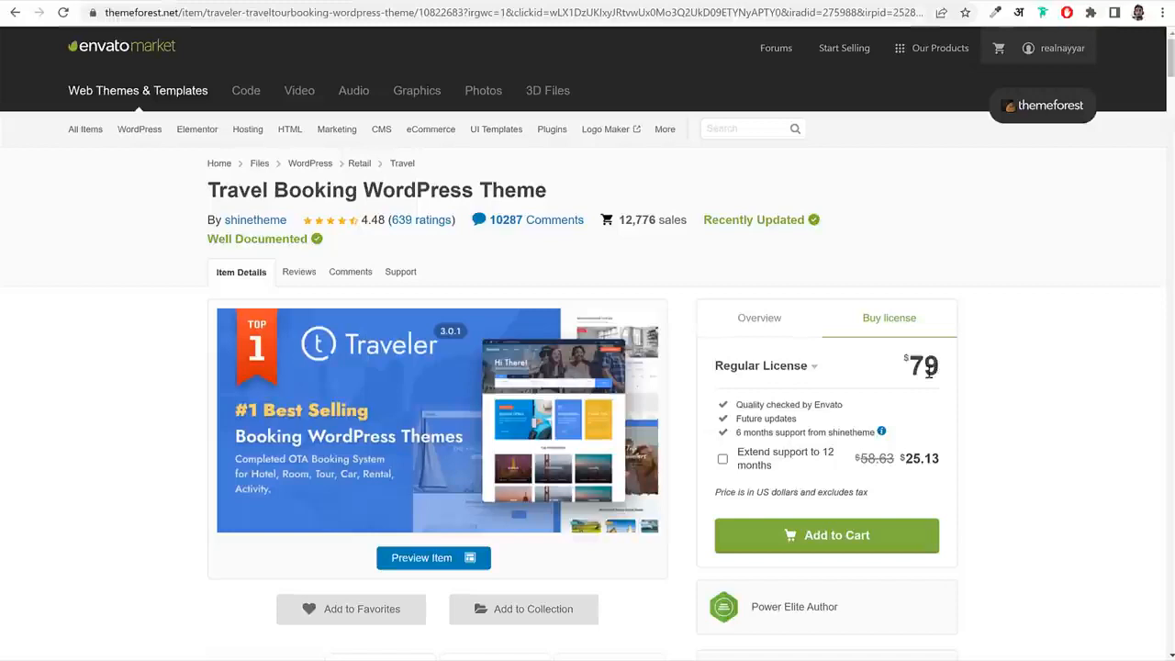
left_click_drag(950, 370, 905, 372)
left_click(975, 357)
left_click_drag(736, 435, 978, 424)
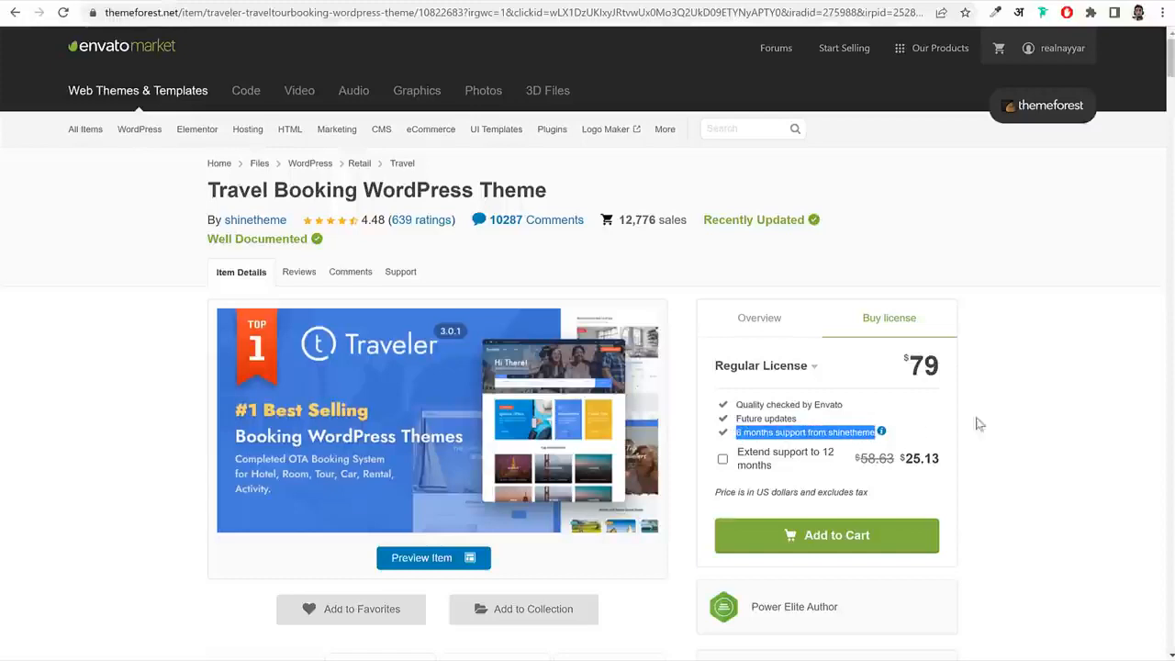
left_click(1020, 417)
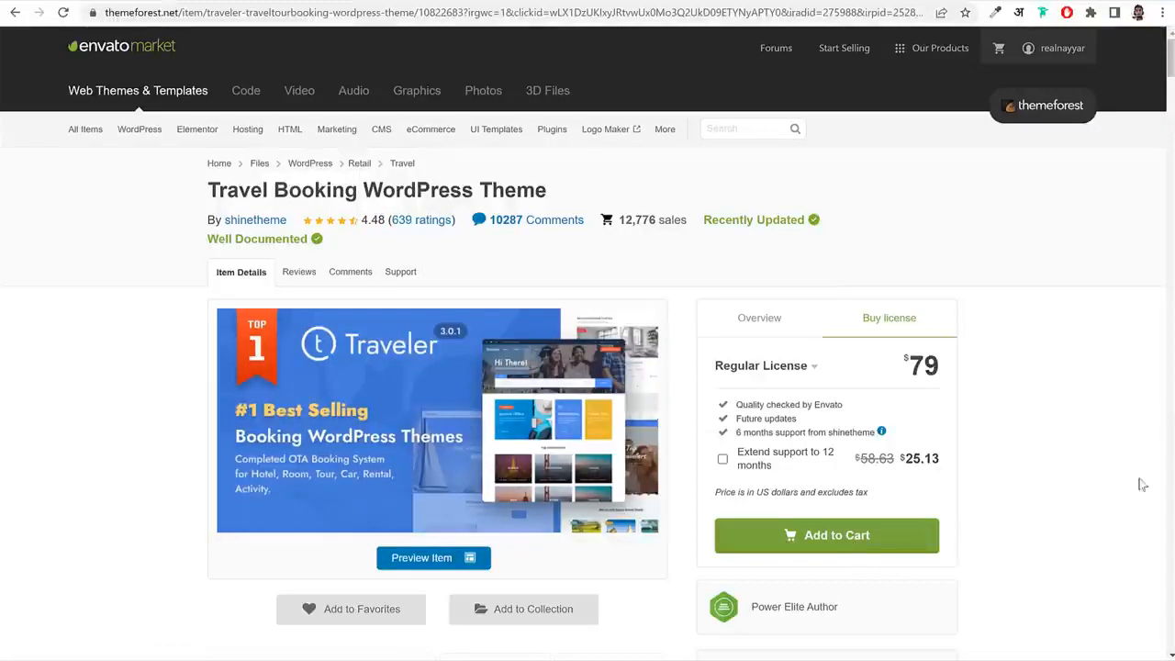
left_click(720, 331)
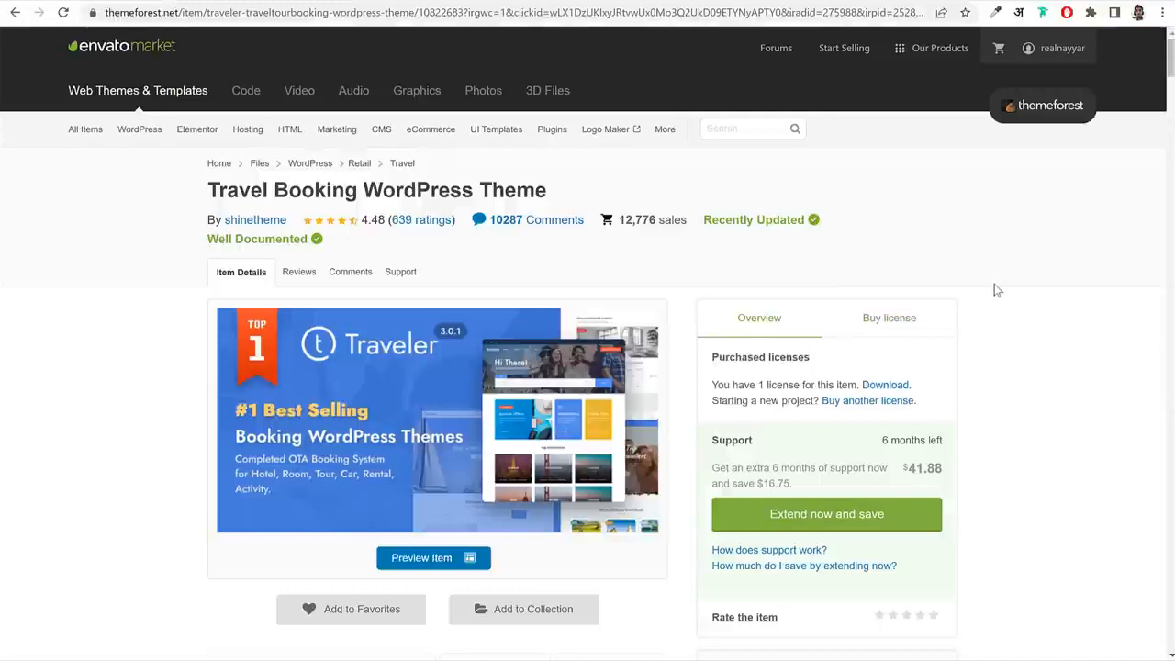
mouse_move(1060, 52)
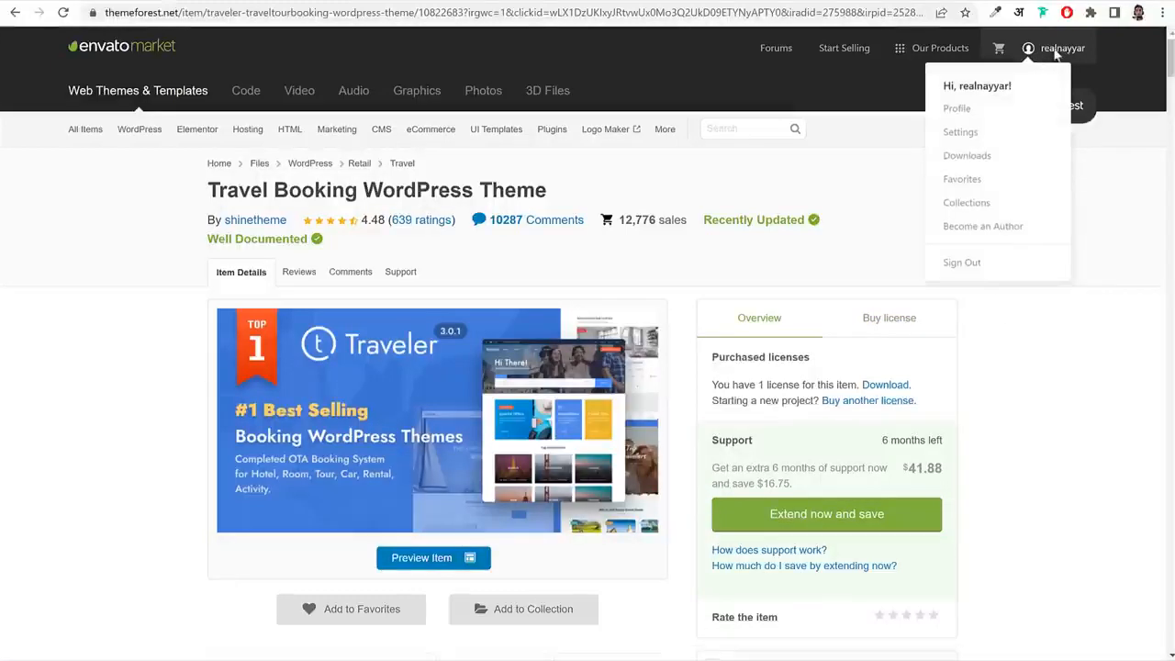
Download the Travel Booking WordPress Theme as 'Installable WordPress file only' from Downloads.
left_click(969, 158)
scroll(982, 390, "down", 4)
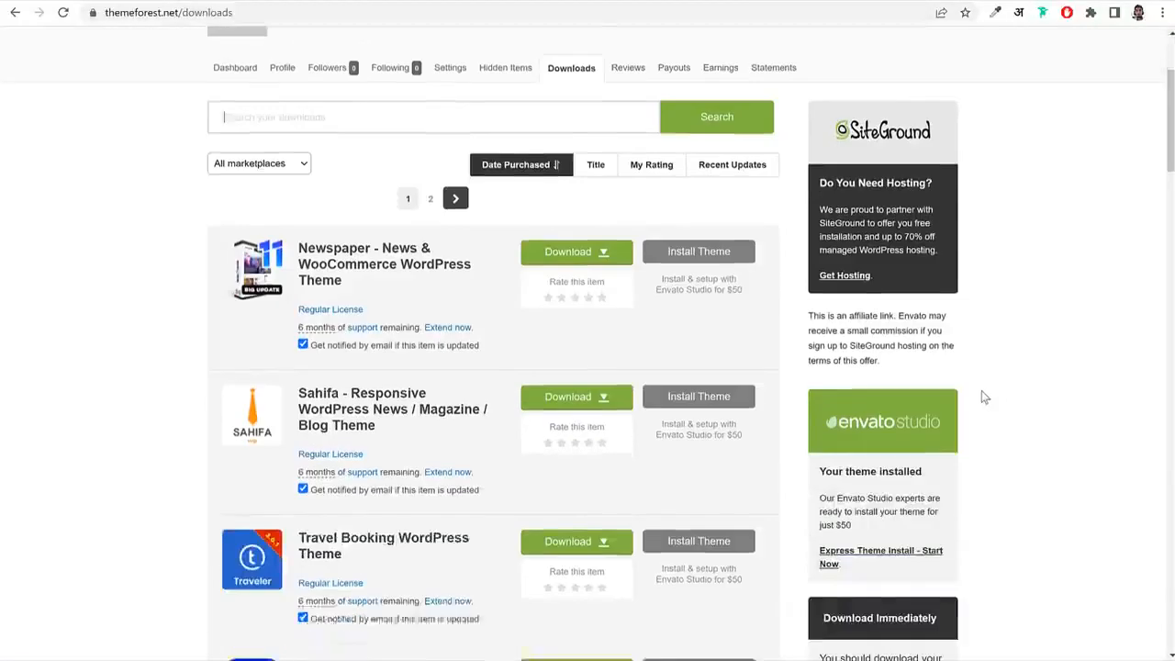
scroll(984, 390, "down", 2)
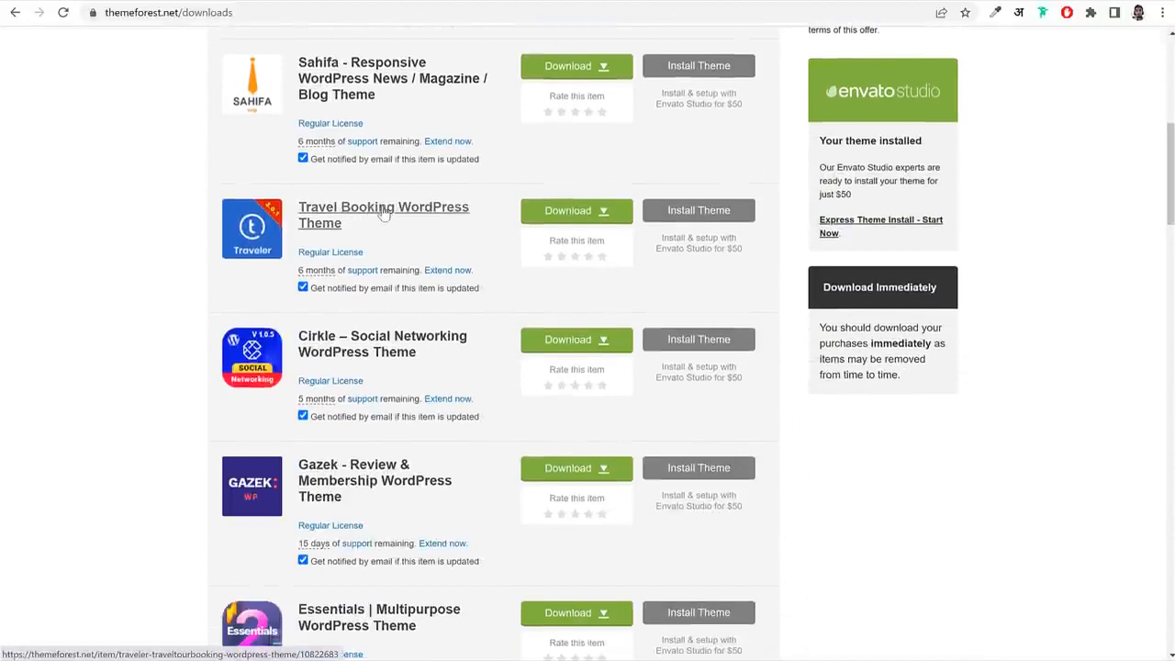
left_click(564, 214)
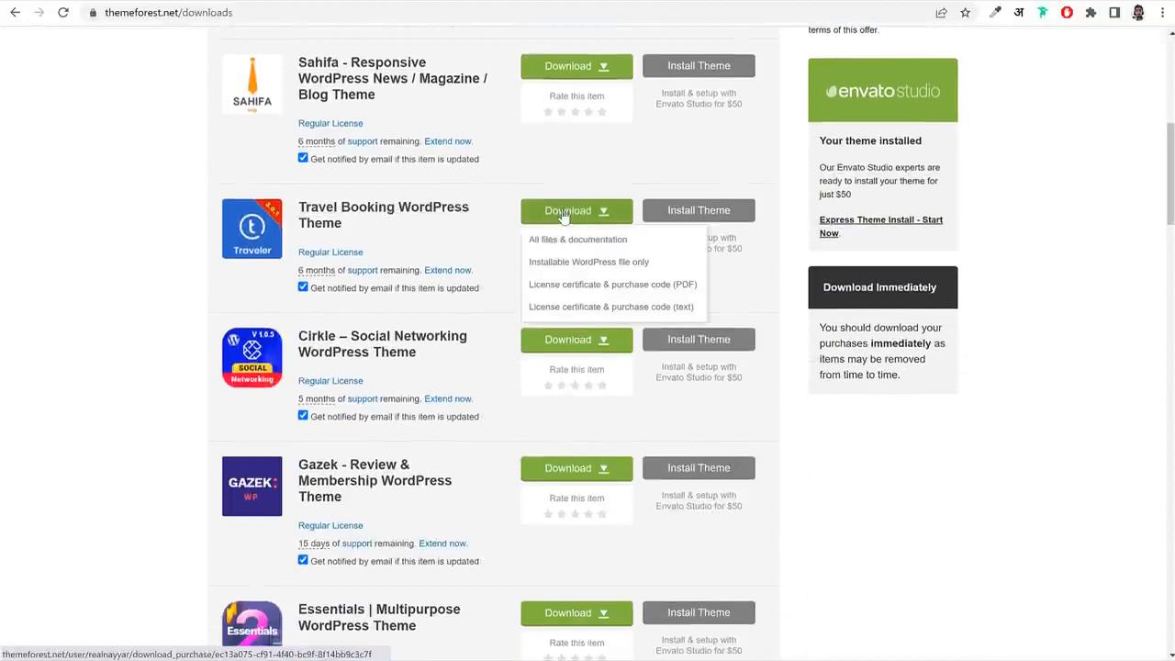
left_click(588, 267)
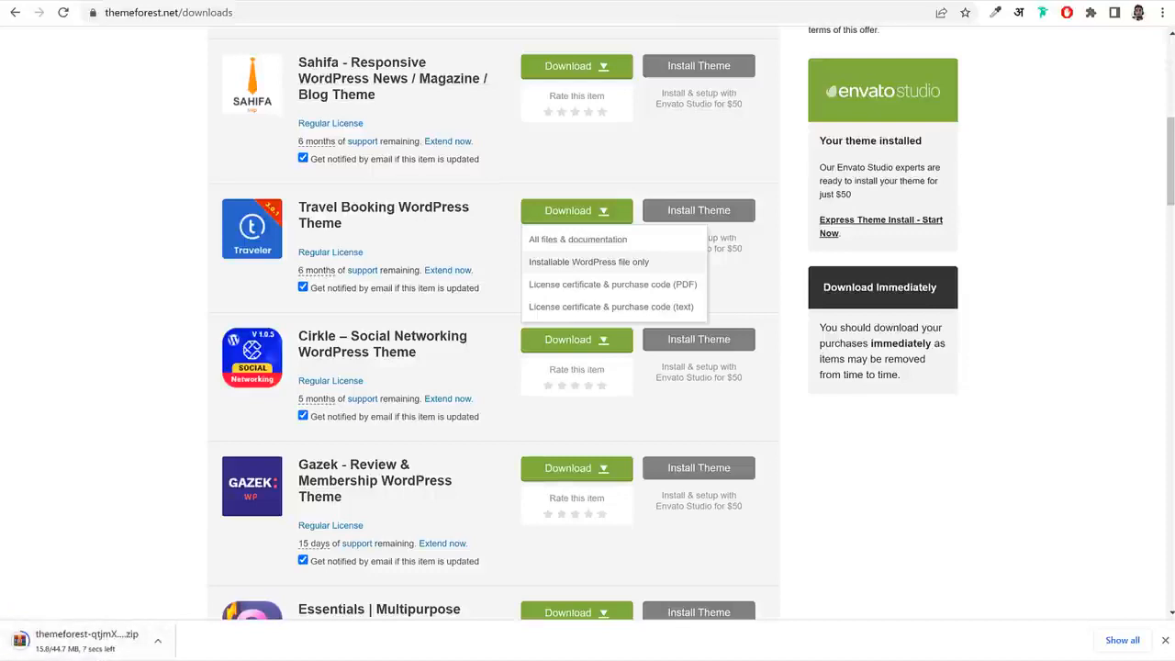
left_click(404, 1)
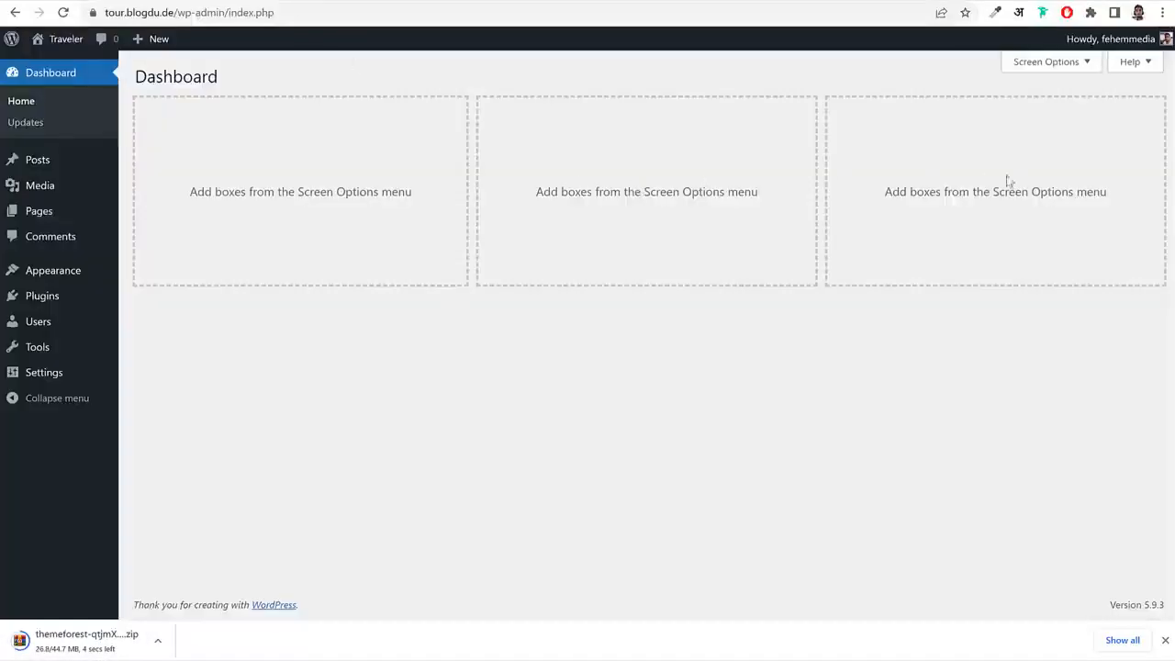
Upload the downloaded Traveler theme zip, install it, and activate it.
left_click(94, 270)
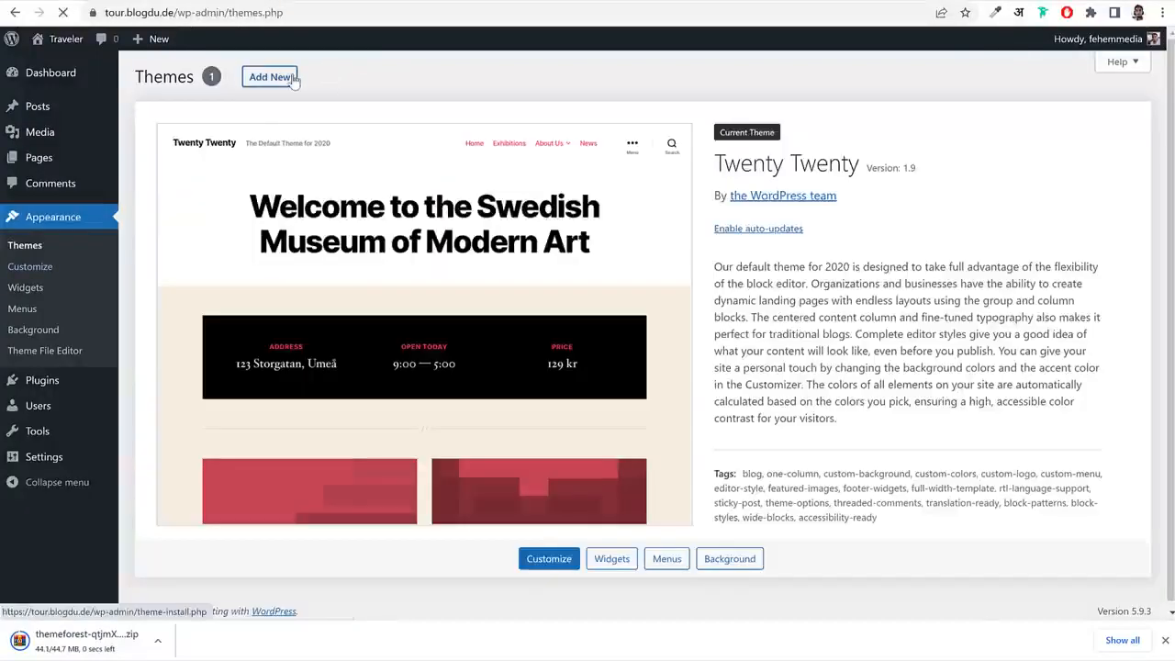
left_click(268, 76)
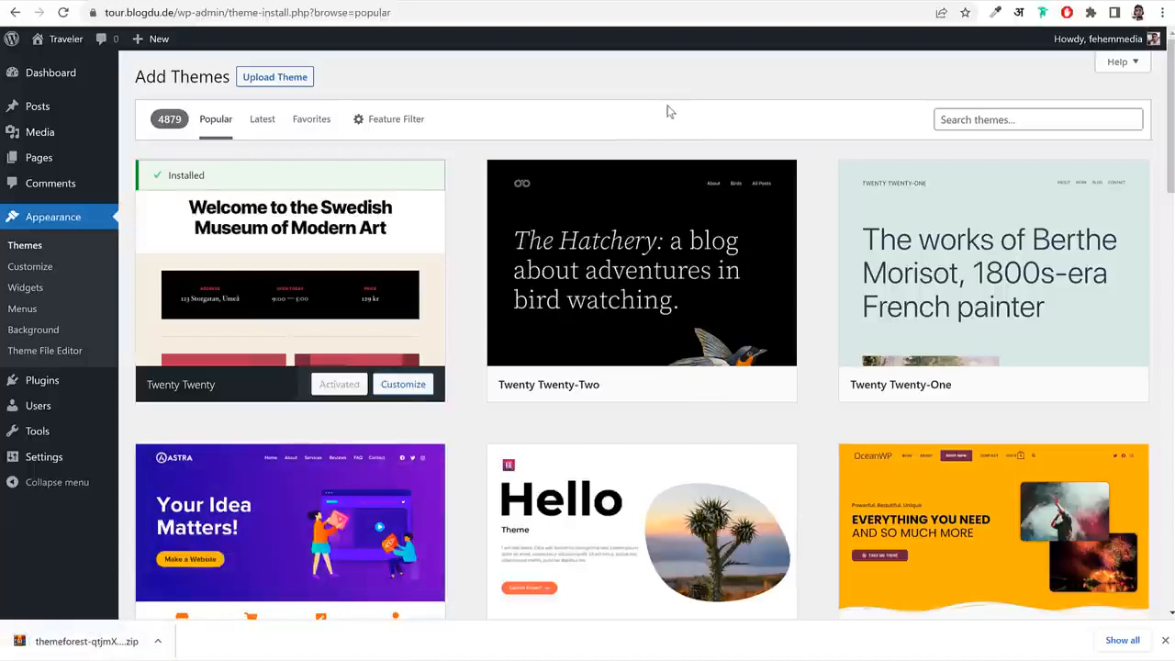
left_click(276, 86)
left_click(573, 221)
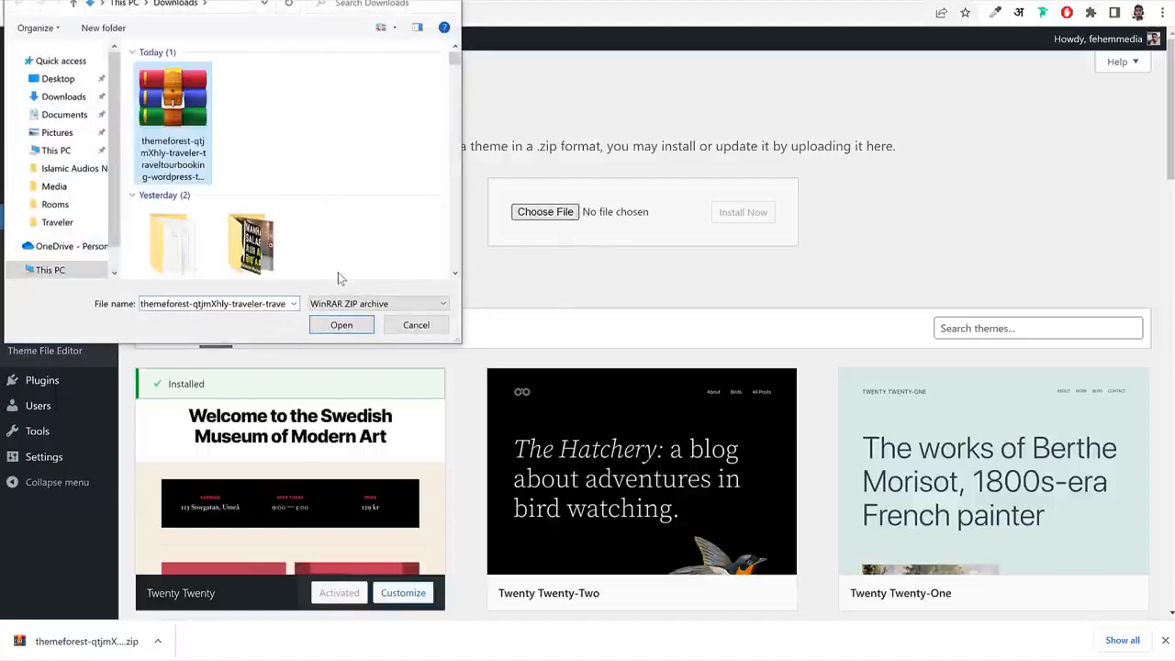
left_click(342, 326)
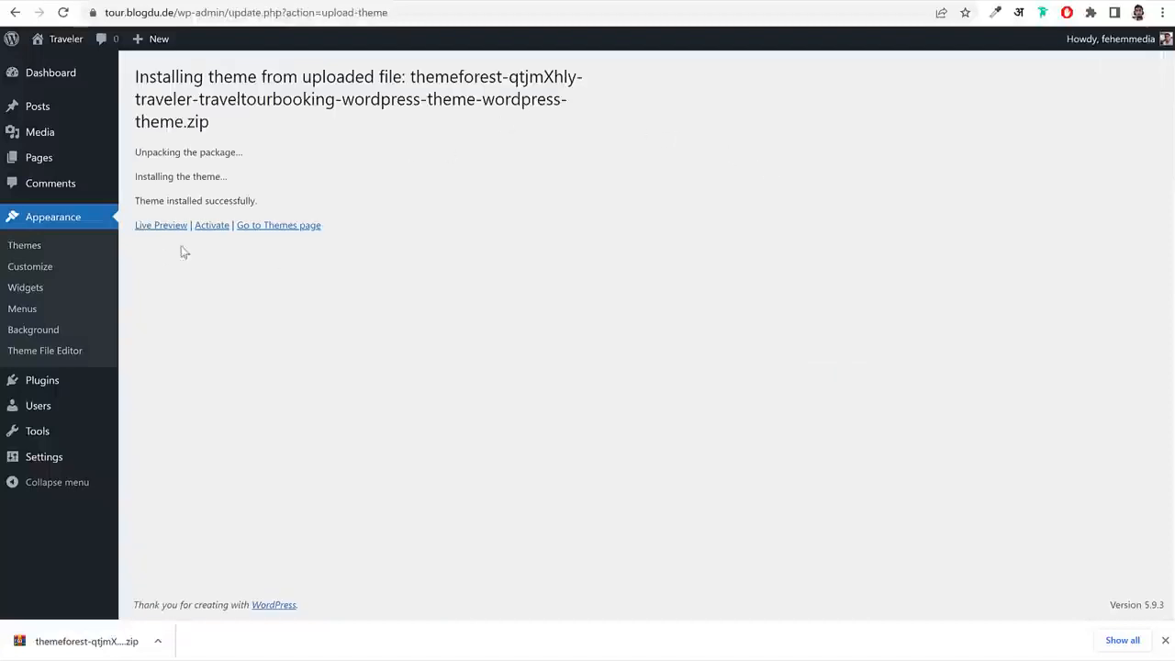
left_click(211, 226)
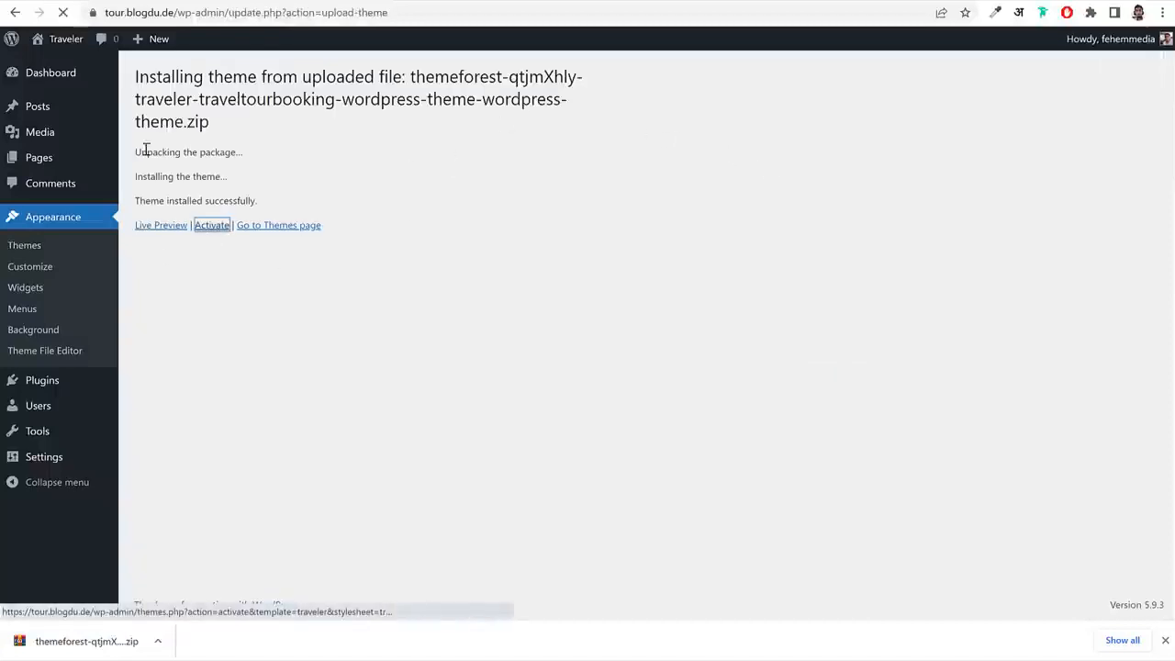
left_click(1165, 639)
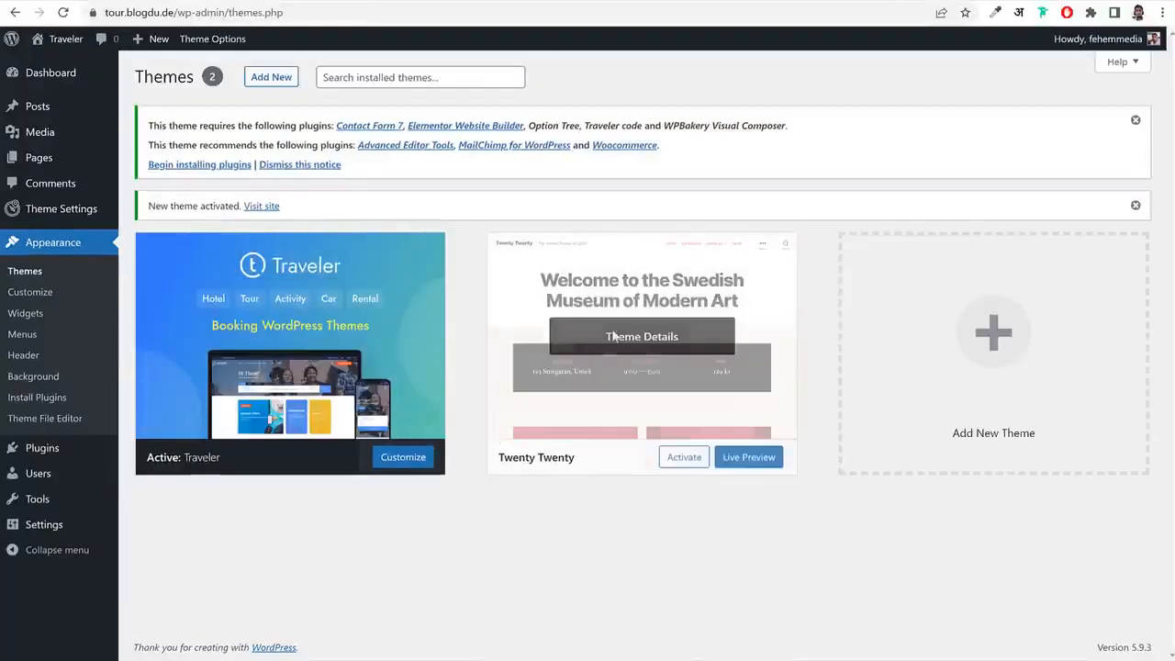
Delete the Twenty Twenty theme.
left_click(548, 456)
left_click(1122, 624)
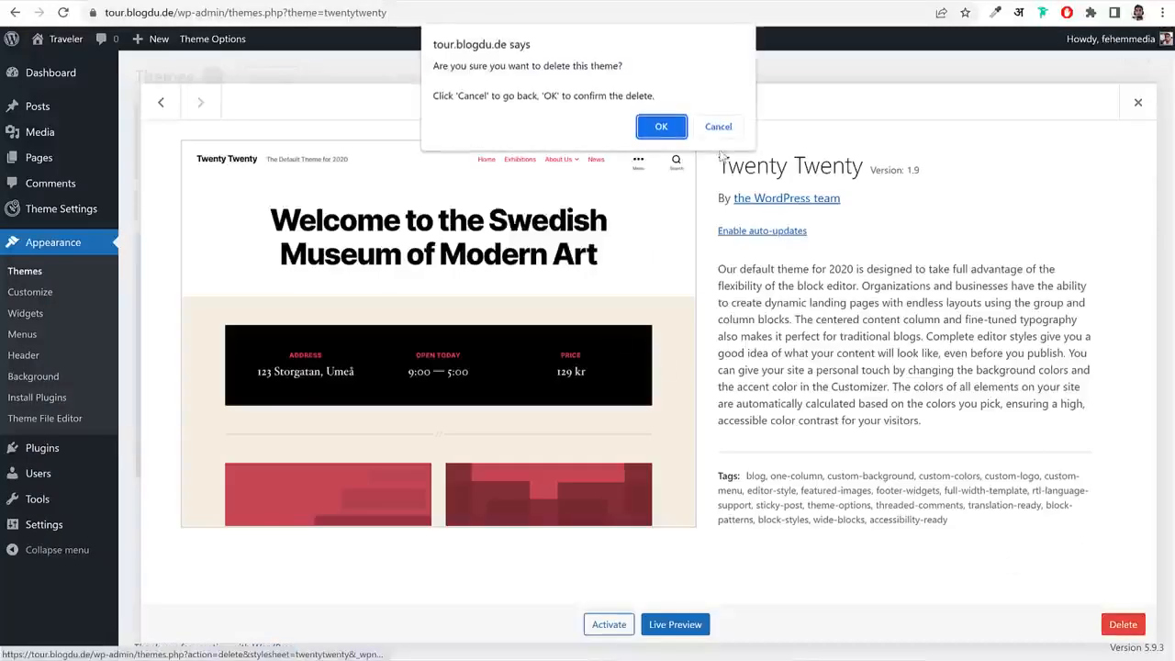
left_click(657, 126)
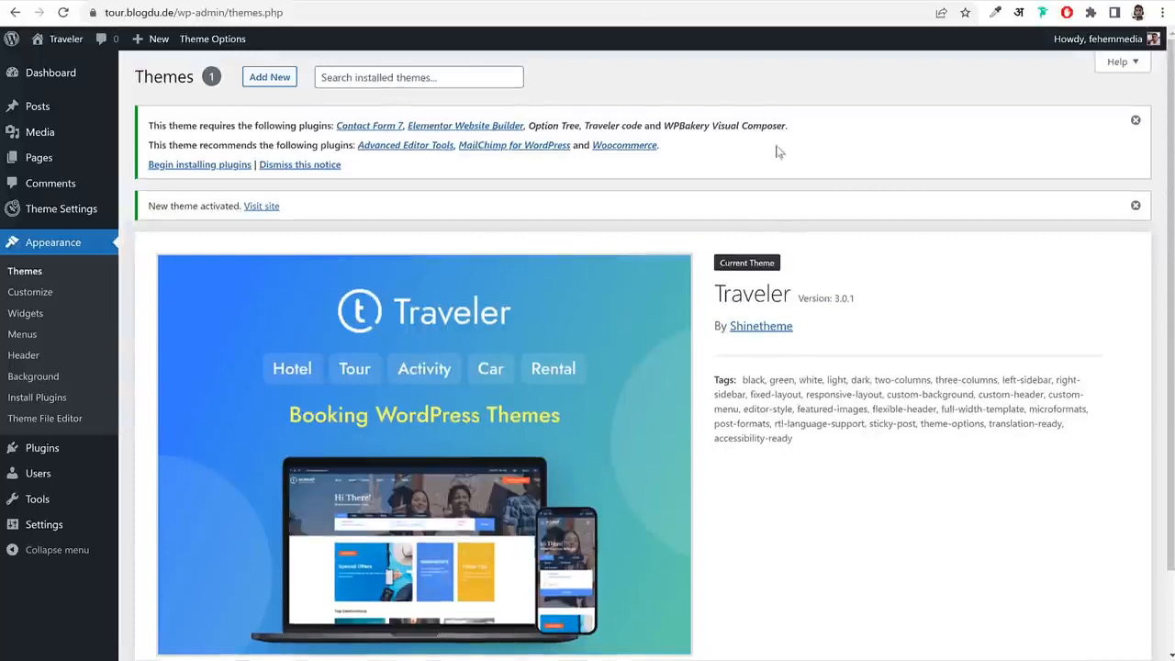
left_click(196, 170)
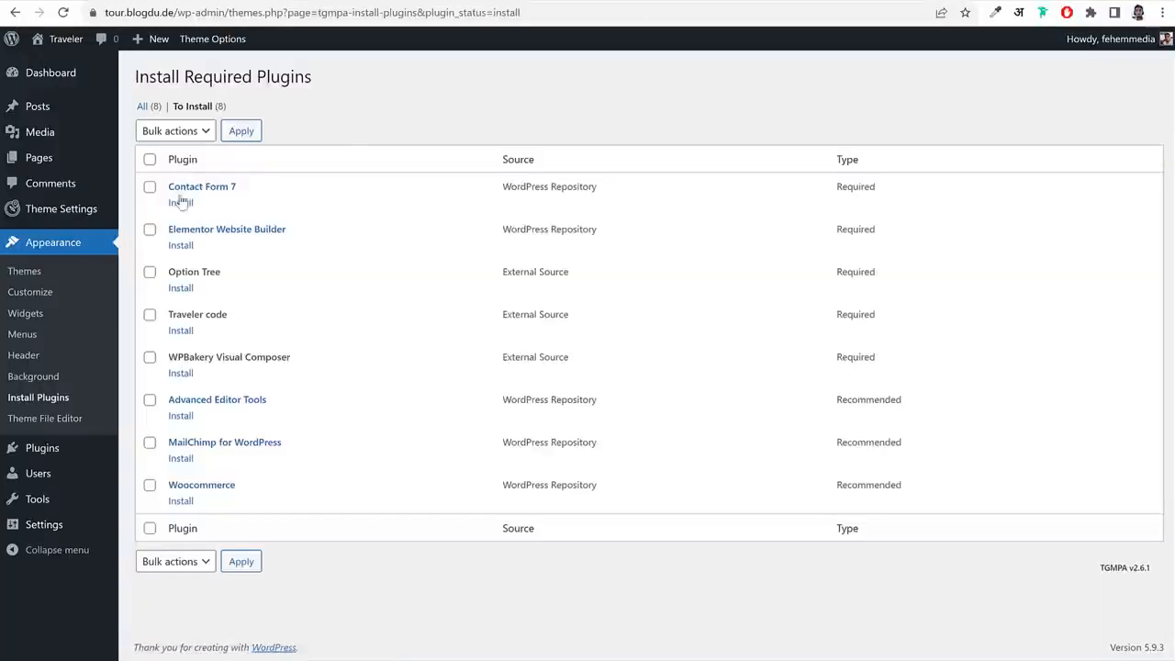
Bulk-install all eight required Traveler plugins, including Woocommerce.
left_click(150, 160)
left_click(149, 485)
left_click(193, 134)
left_click(194, 159)
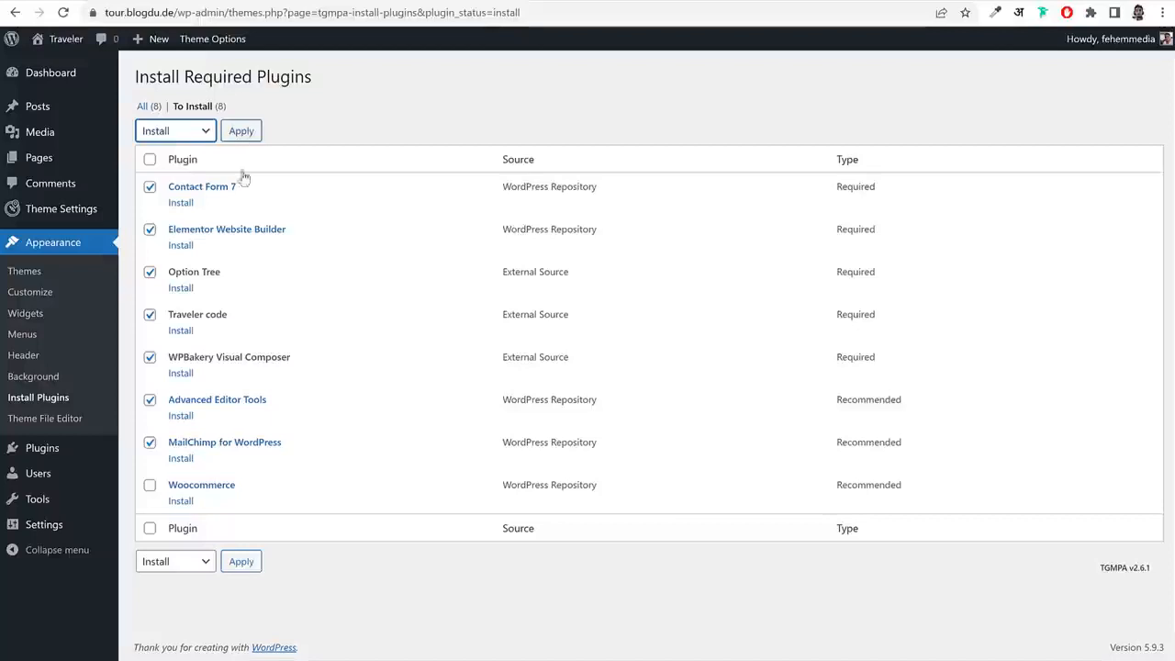
left_click(149, 485)
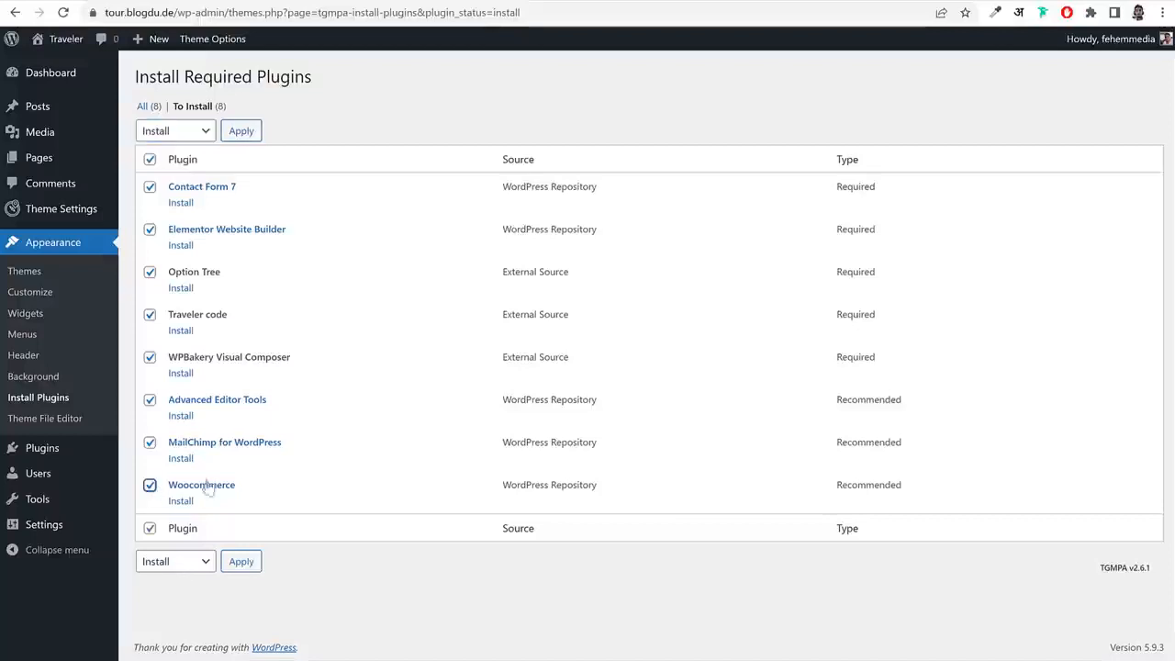
left_click(234, 132)
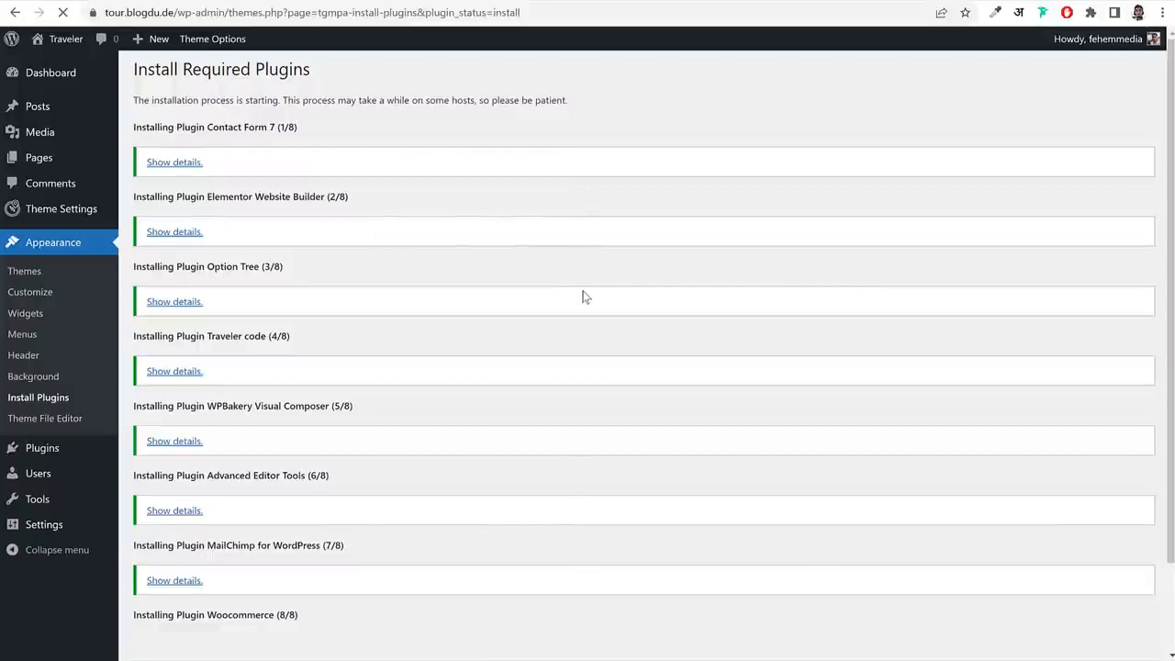
scroll(561, 330, "down", 2)
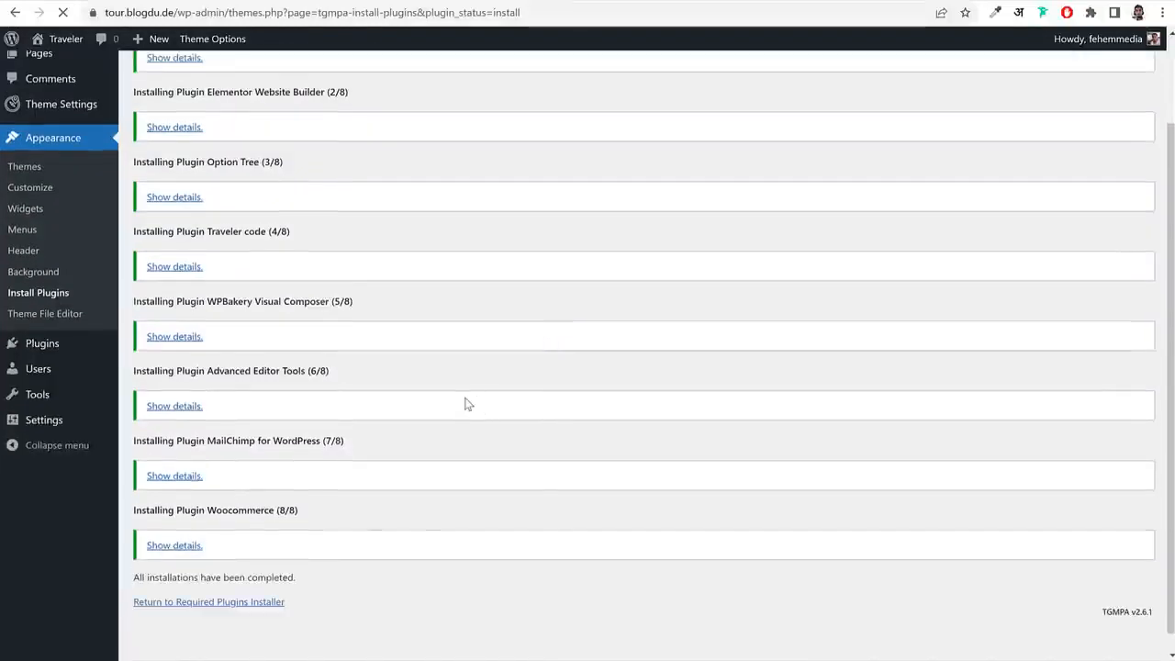
scroll(352, 609, "down", 1)
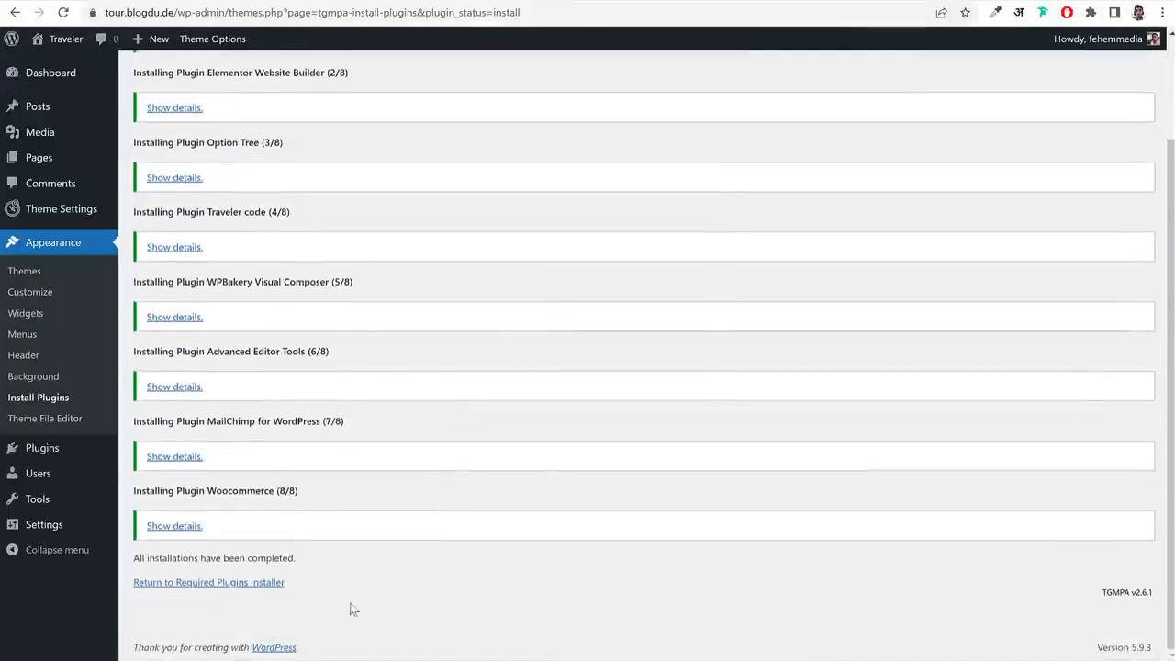
Bulk-activate all the installed plugins from the required plugins list.
left_click(175, 587)
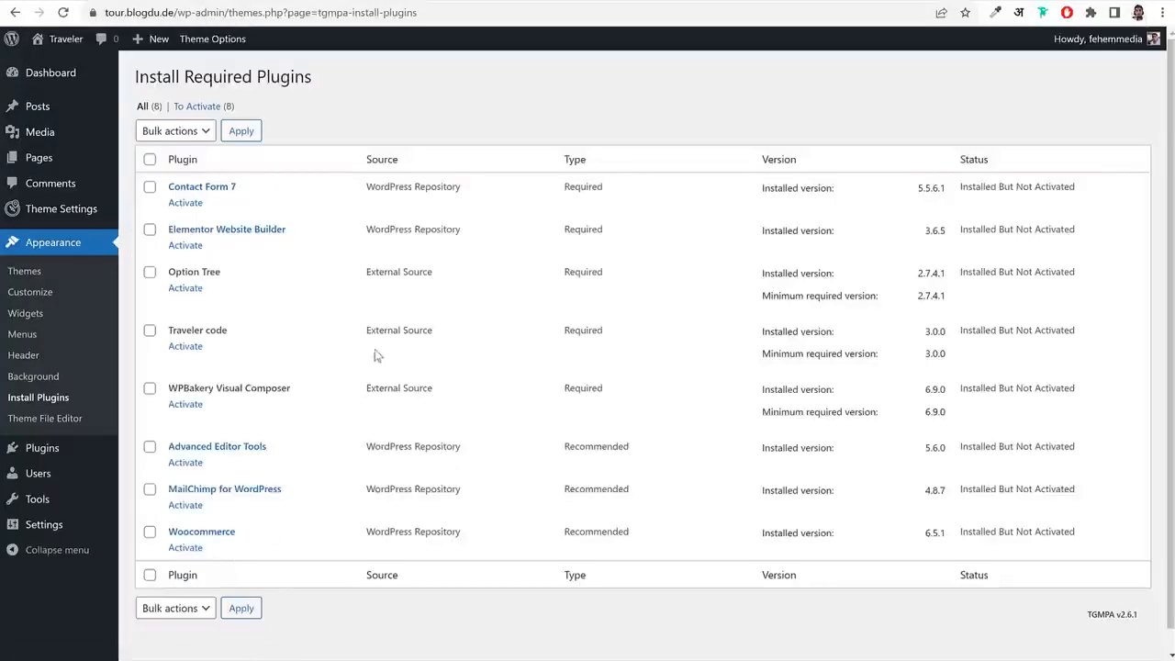
left_click(150, 159)
left_click(176, 130)
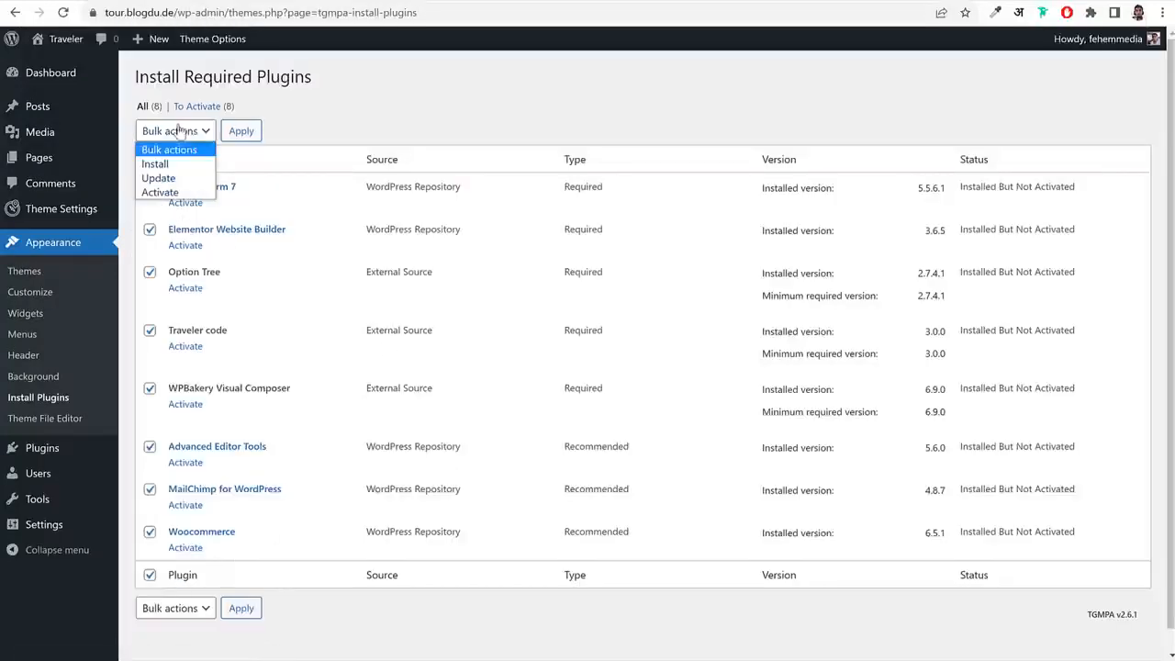
left_click(162, 191)
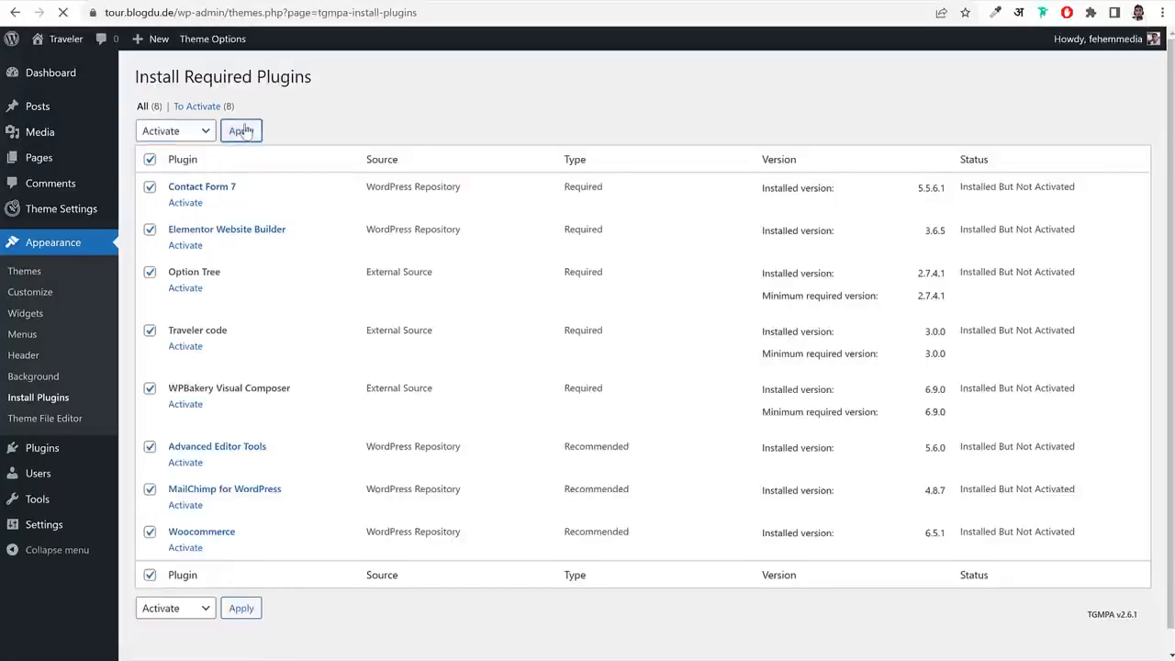
left_click(242, 130)
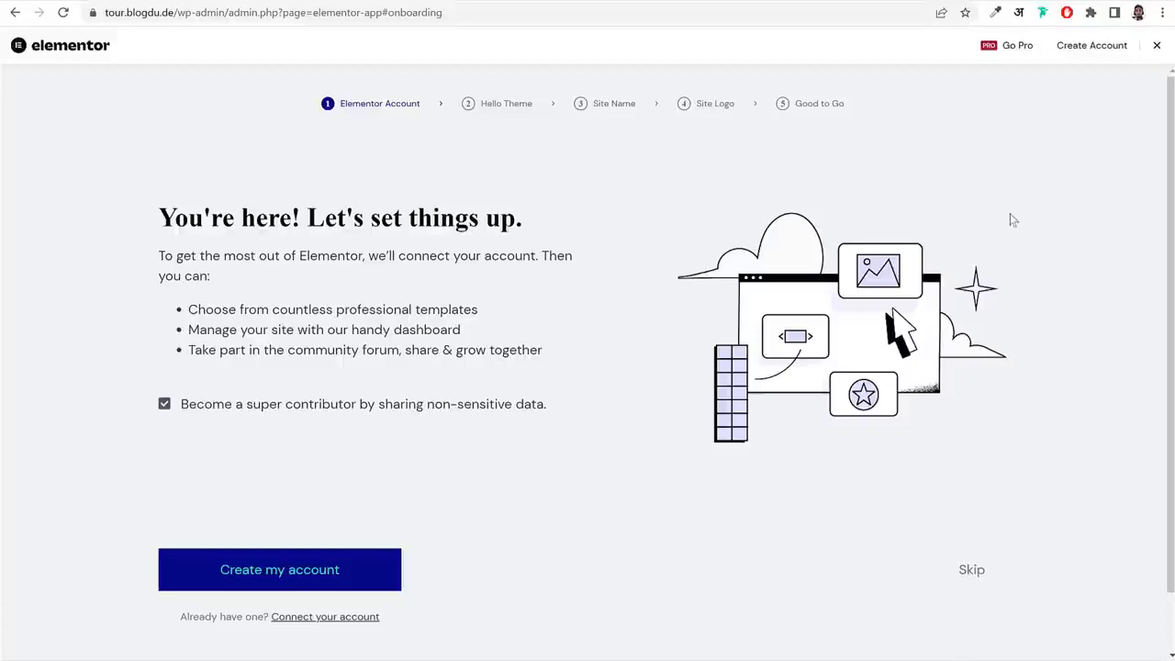
Skip Elementor's onboarding and hide the WooCommerce Setup and Elementor Overview dashboard boxes.
left_click(1156, 48)
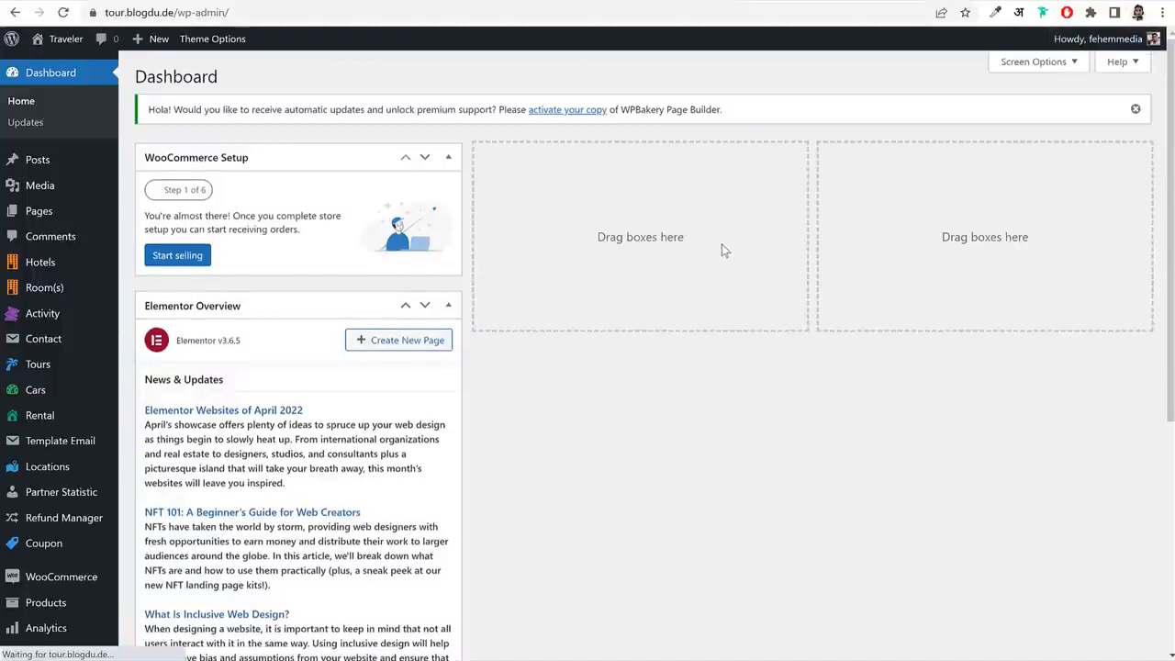
left_click(1017, 71)
left_click(210, 128)
left_click(275, 127)
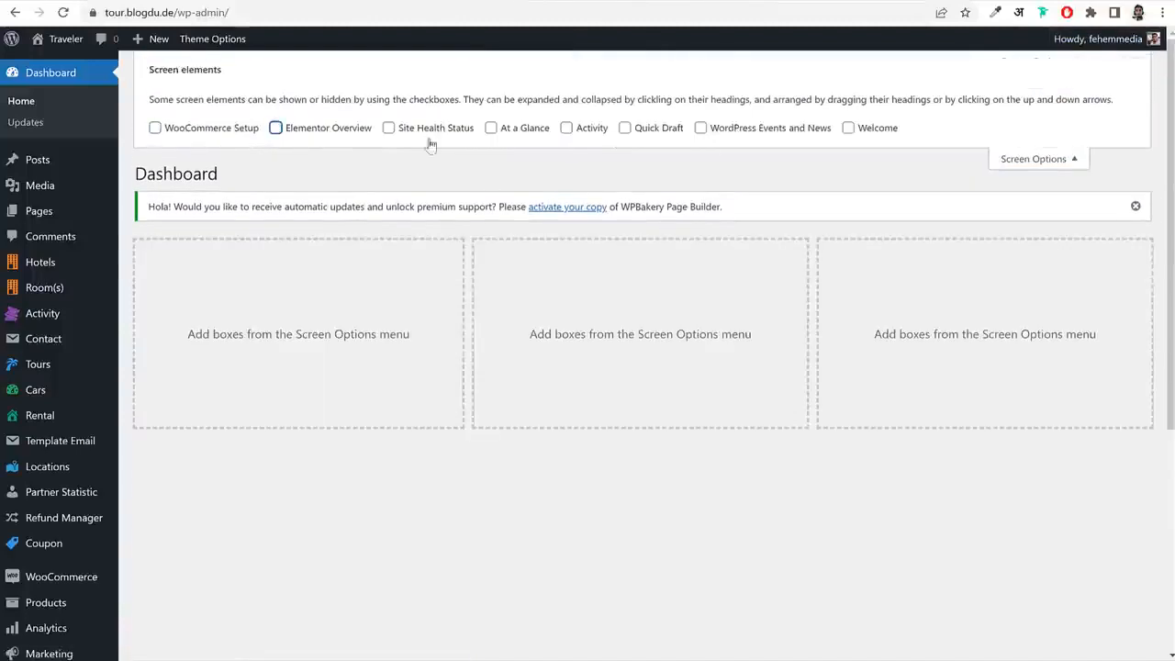
left_click(1036, 161)
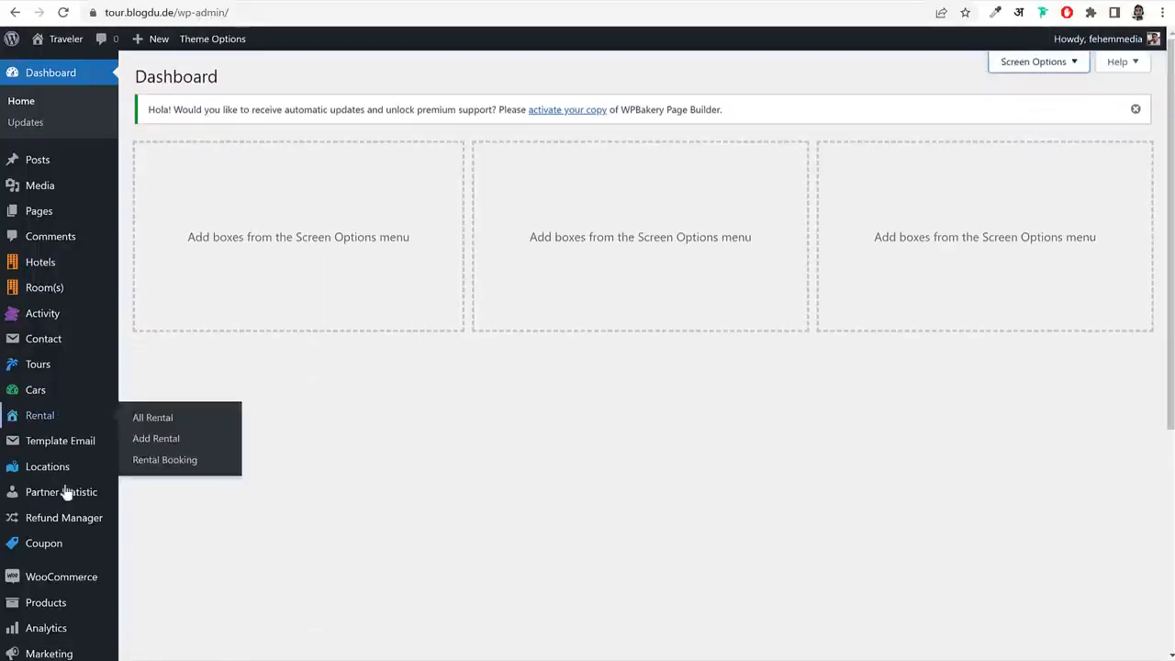
Look over the Installed Plugins list, then go to the Pages list.
scroll(65, 490, "down", 4)
left_click(58, 469)
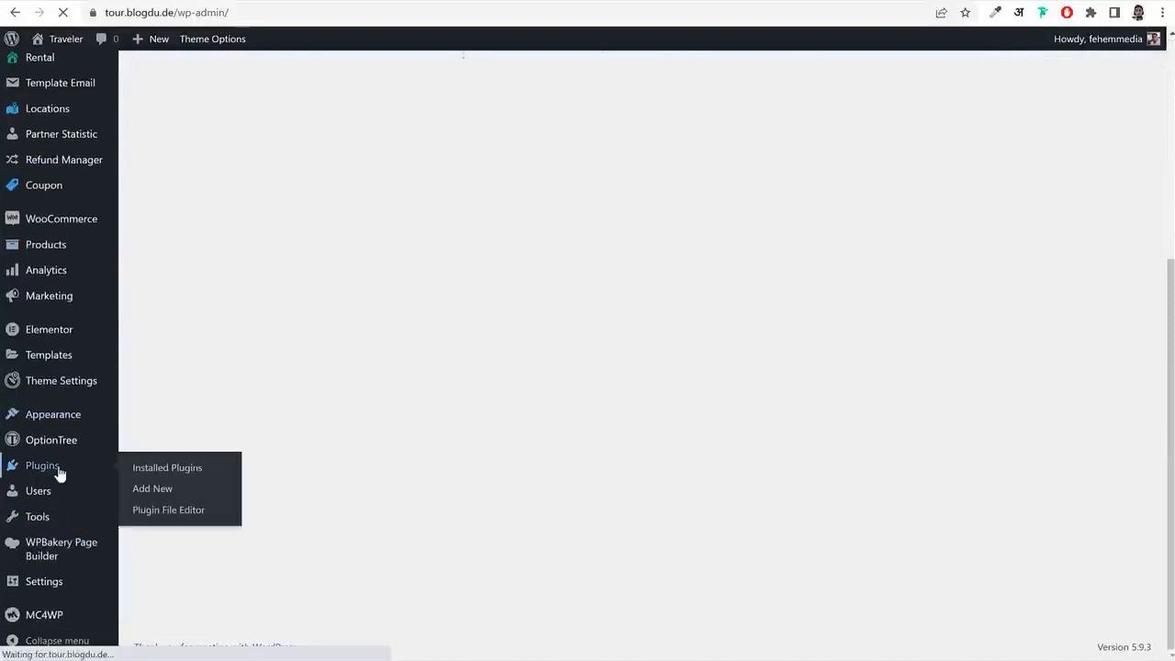
scroll(537, 340, "down", 3)
scroll(538, 354, "up", 2)
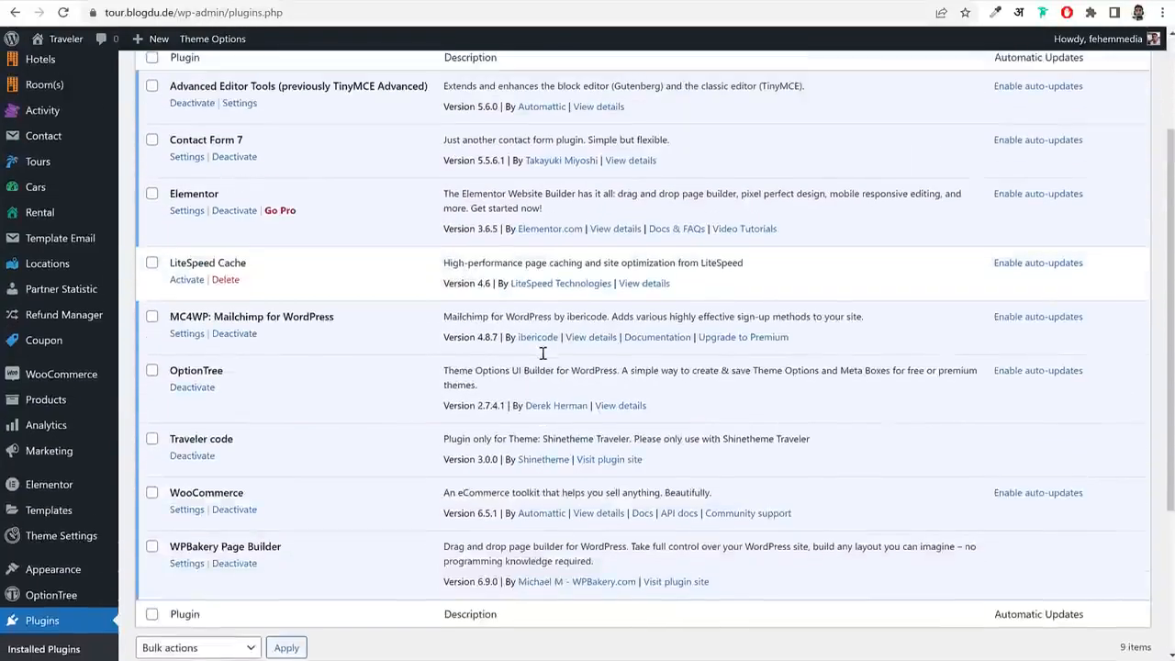
scroll(553, 316, "up", 2)
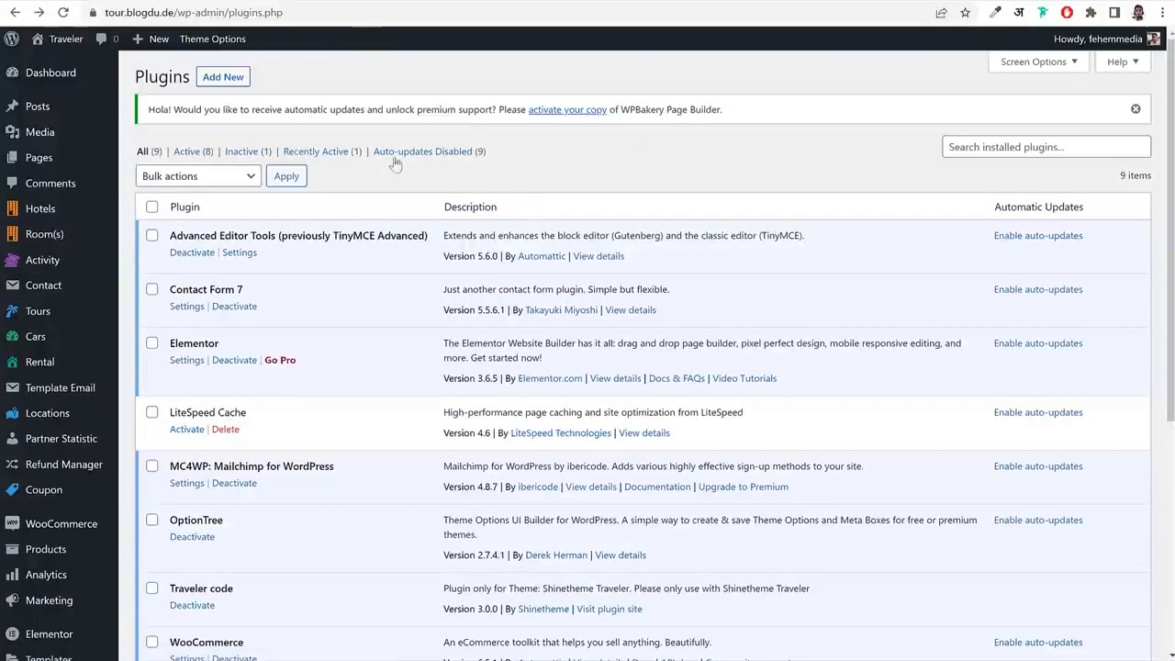
left_click(39, 157)
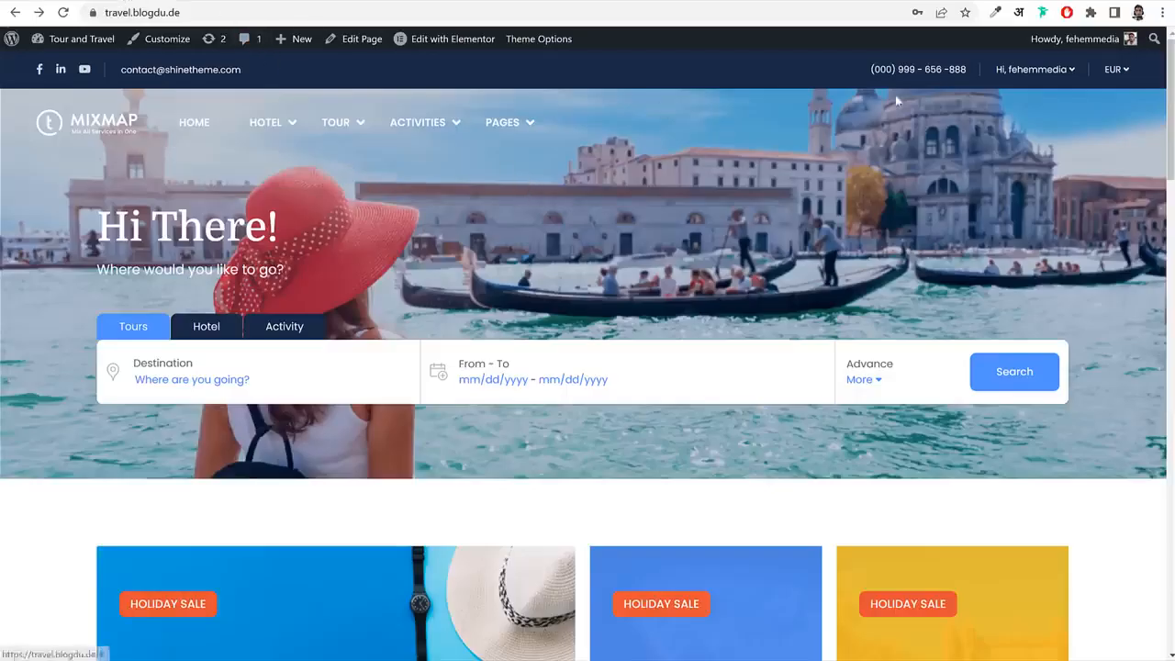
Open a new untitled page in the block editor from the Pages list.
left_click(1053, 73)
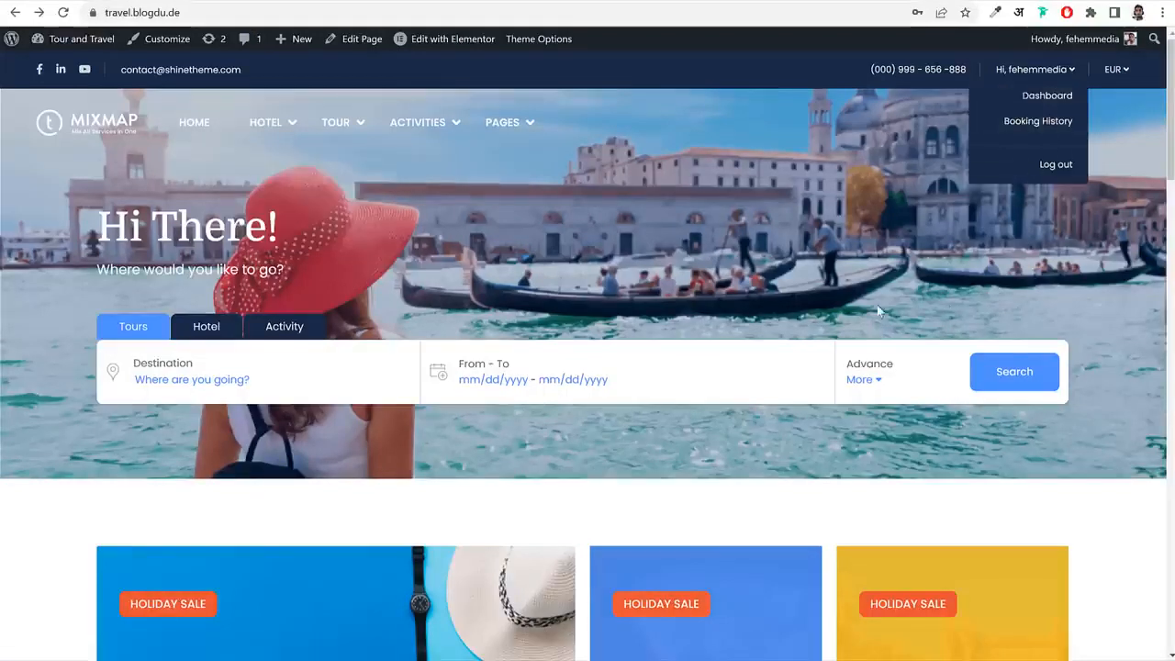
left_click(657, 226)
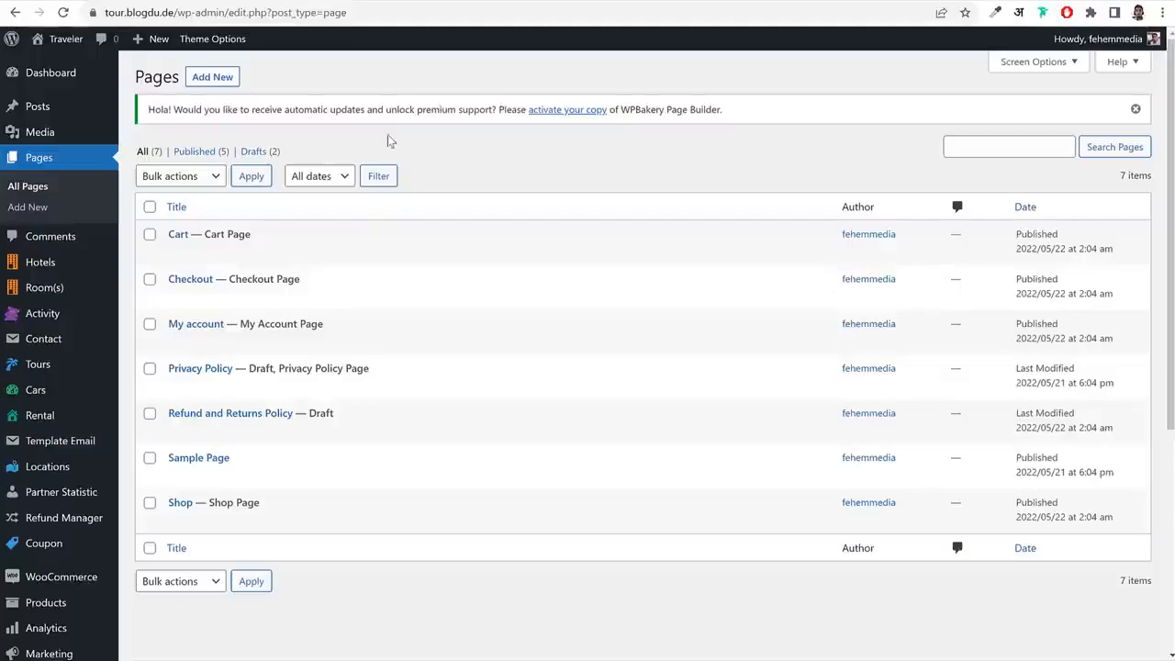
left_click(213, 81)
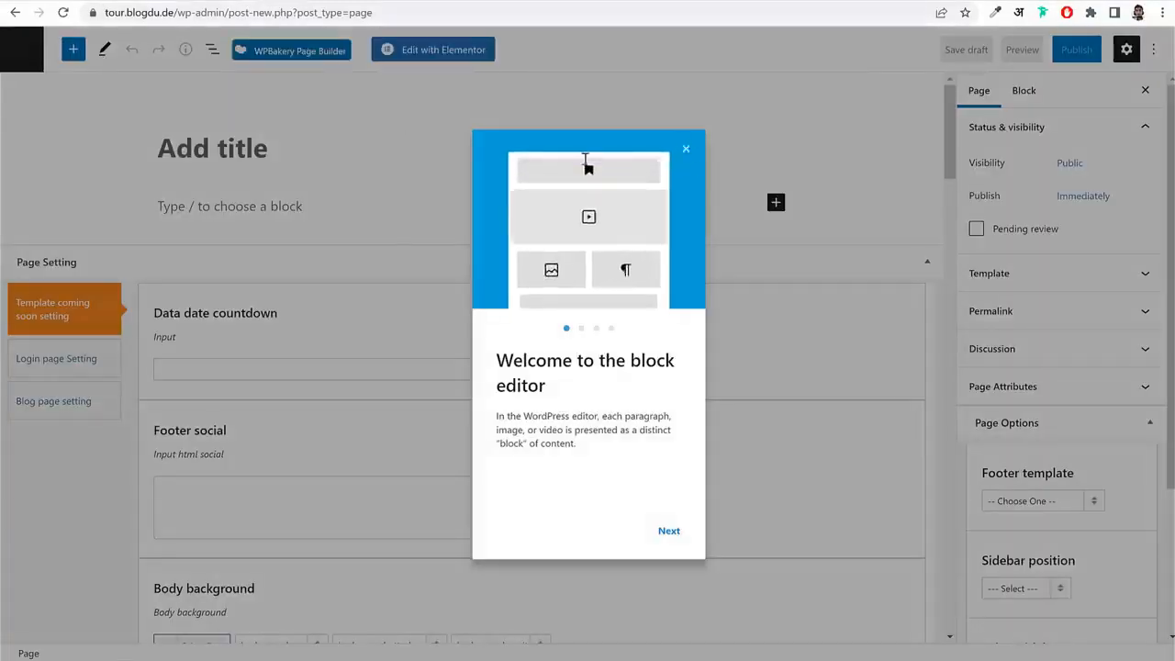
Title the new page 'Home', apply the Blank template, and publish it.
left_click(684, 147)
type("Home")
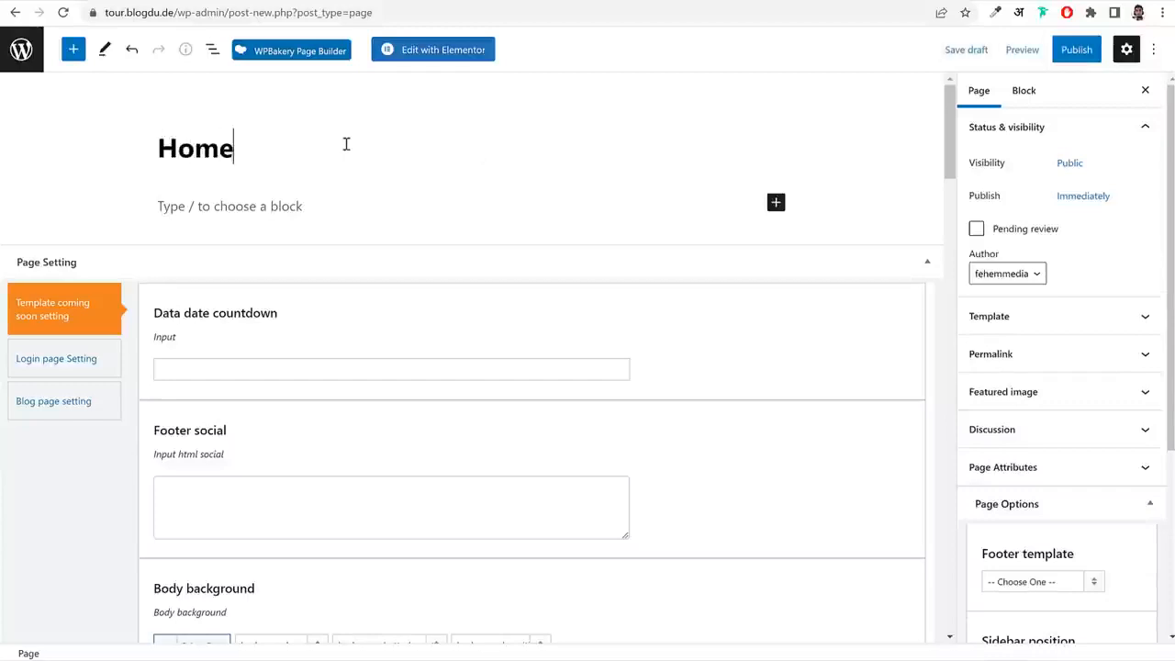
key("ctrl+a")
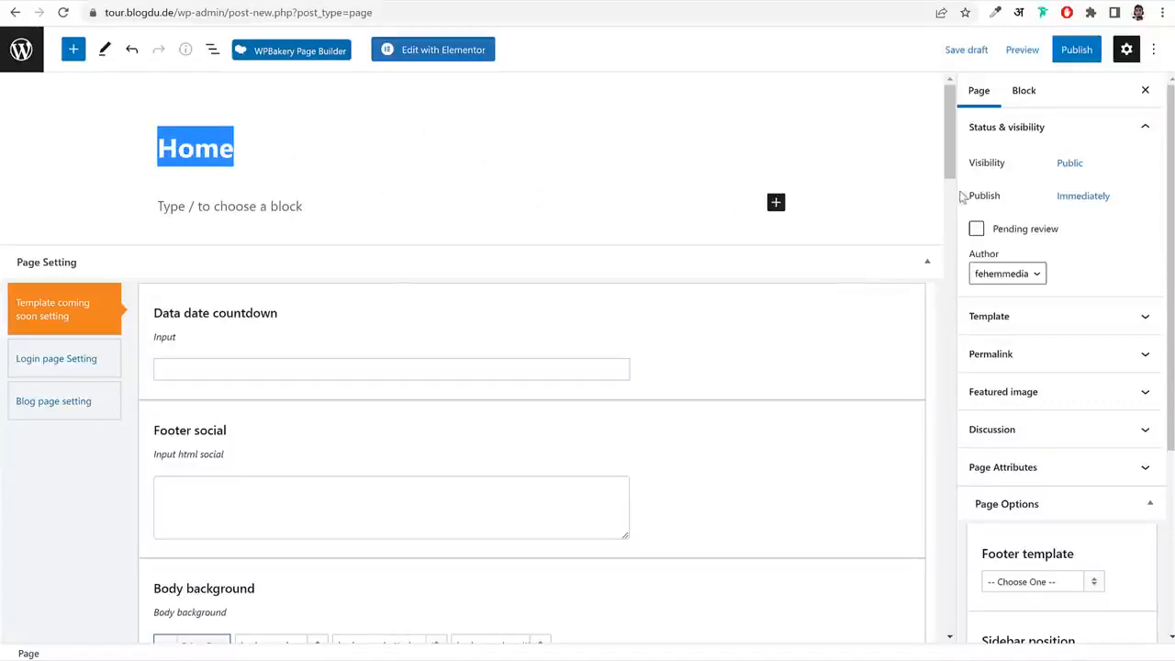
left_click(1045, 319)
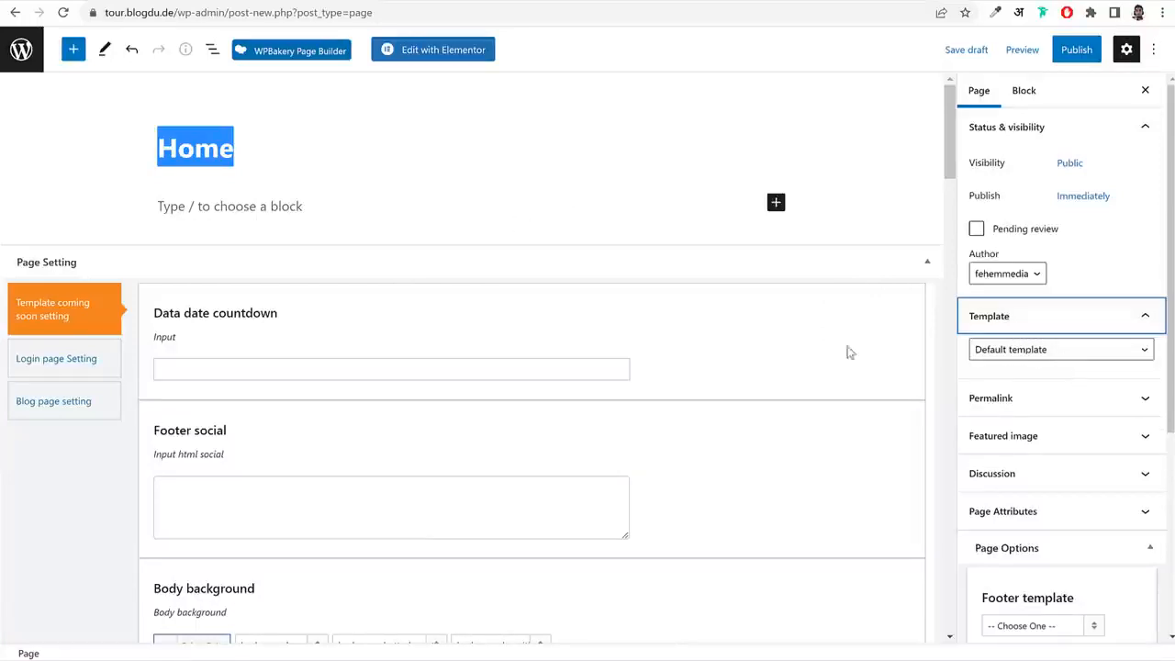
left_click(1040, 355)
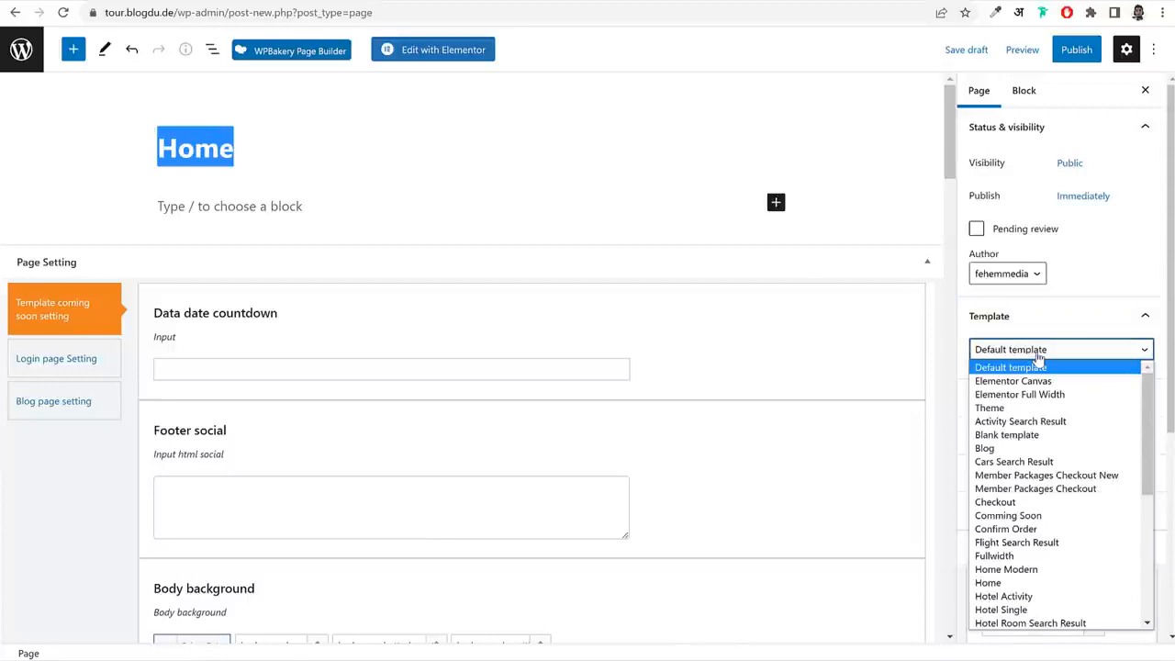
left_click(1021, 438)
left_click(1083, 49)
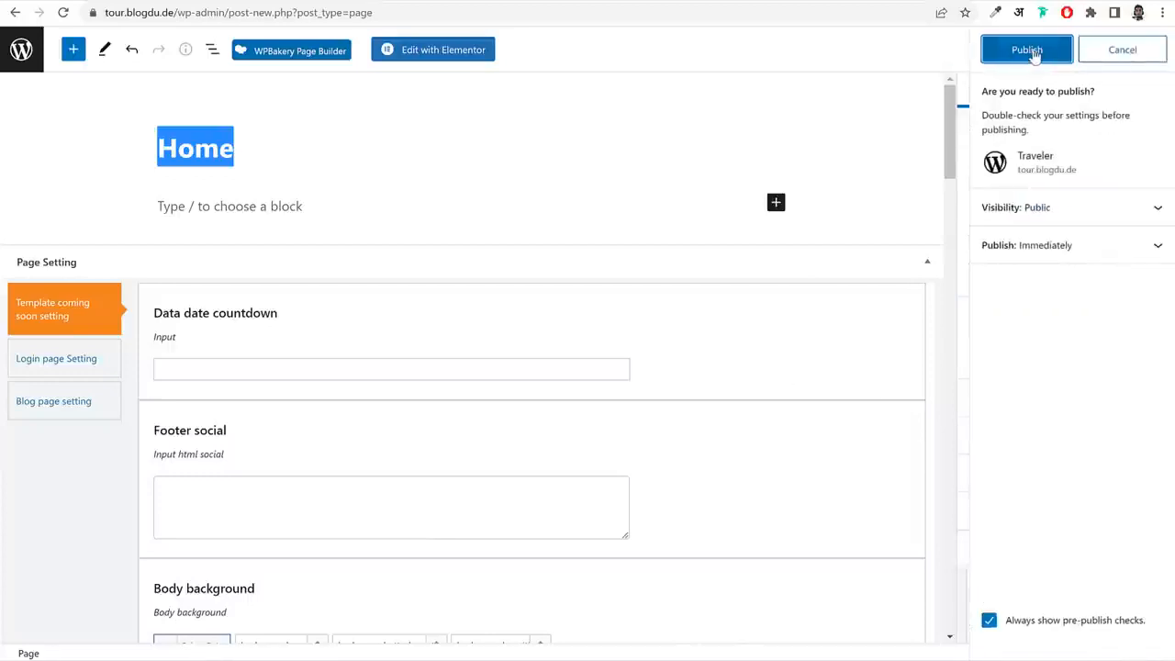
left_click(1033, 51)
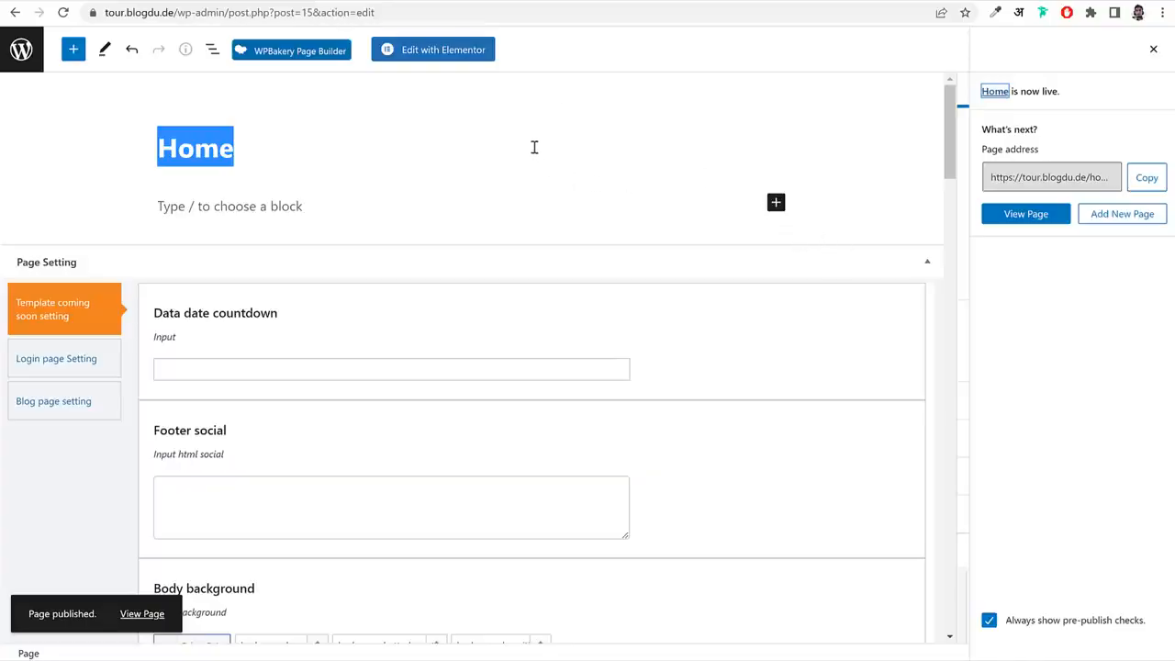
Return to the pages list and review Home alongside the Cart and My Account pages.
left_click(578, 74)
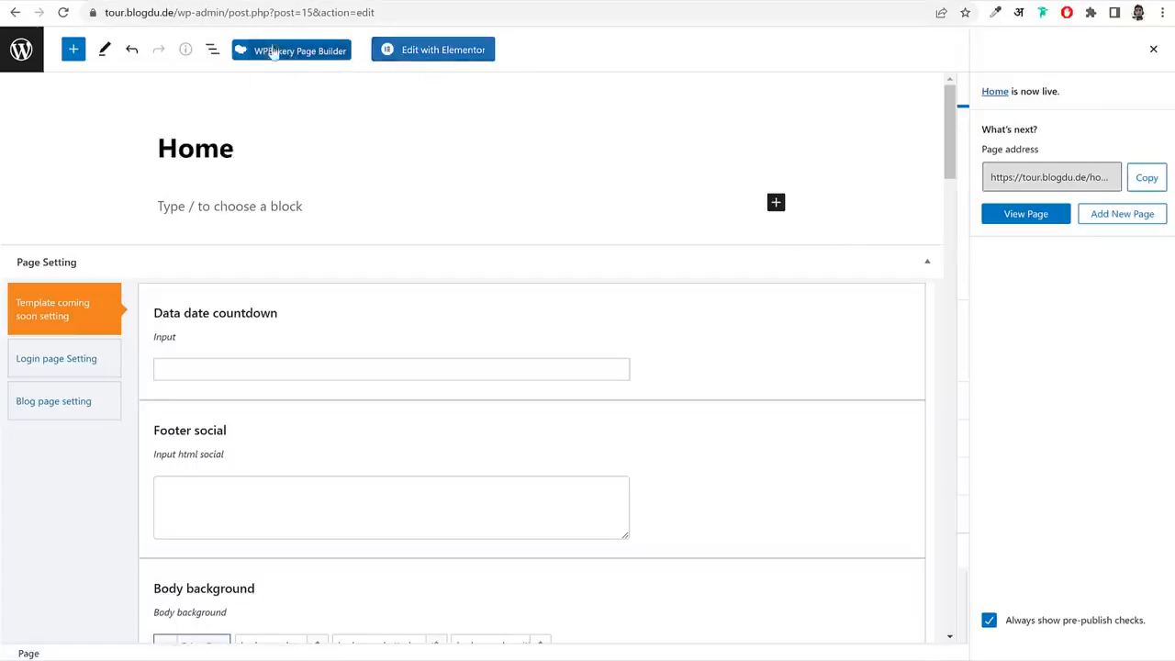
left_click(34, 57)
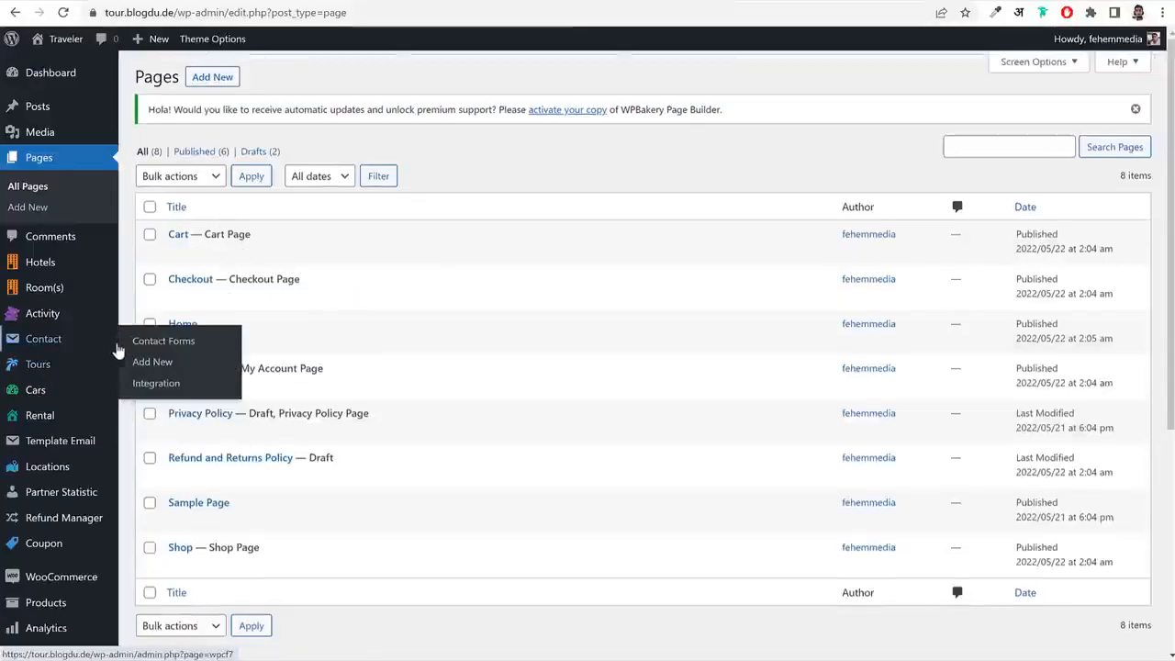
scroll(203, 351, "down", 2)
scroll(466, 319, "down", 3)
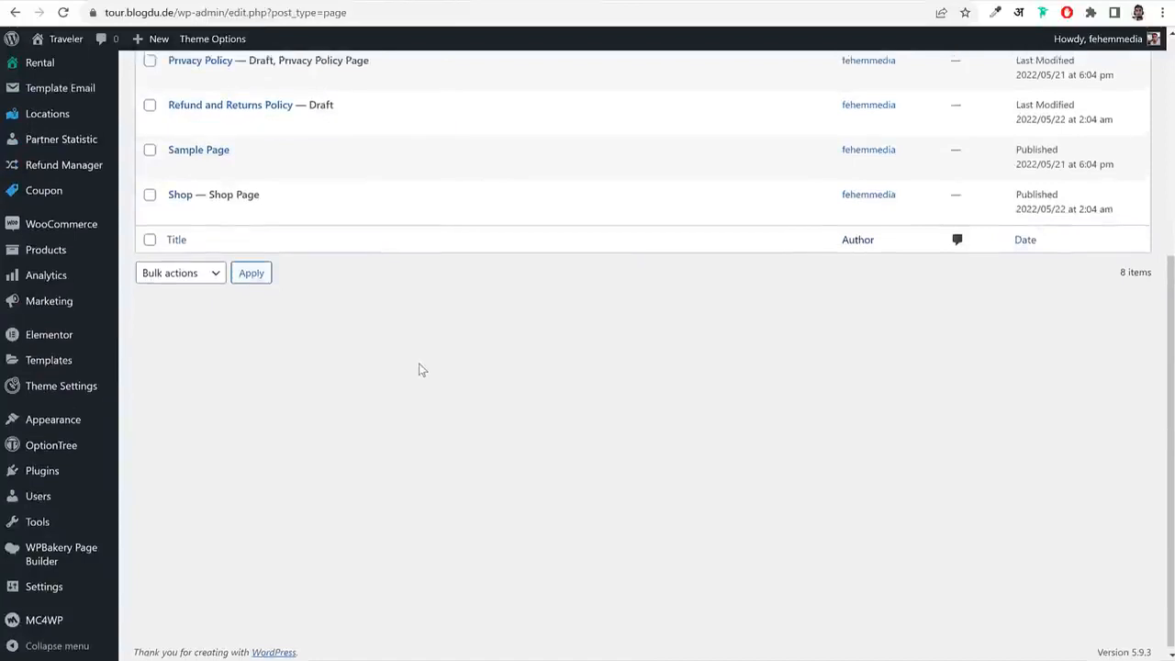
scroll(419, 370, "up", 4)
left_click_drag(211, 264, 176, 265)
left_click(251, 258)
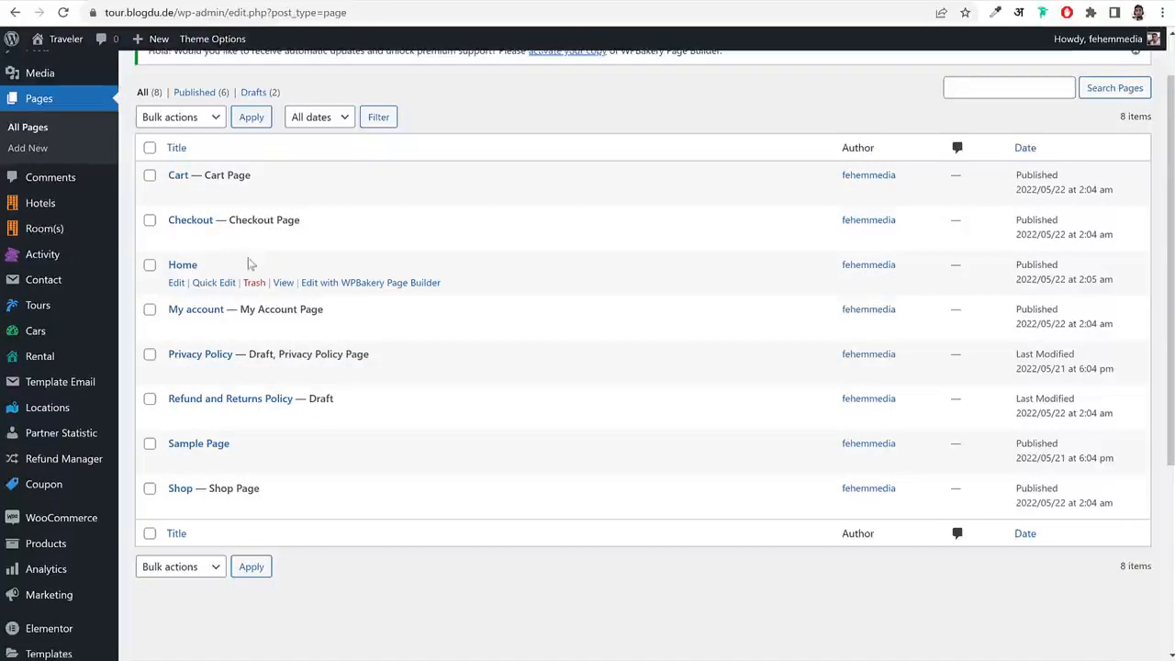
left_click_drag(169, 175, 204, 177)
left_click(235, 171)
left_click(257, 182)
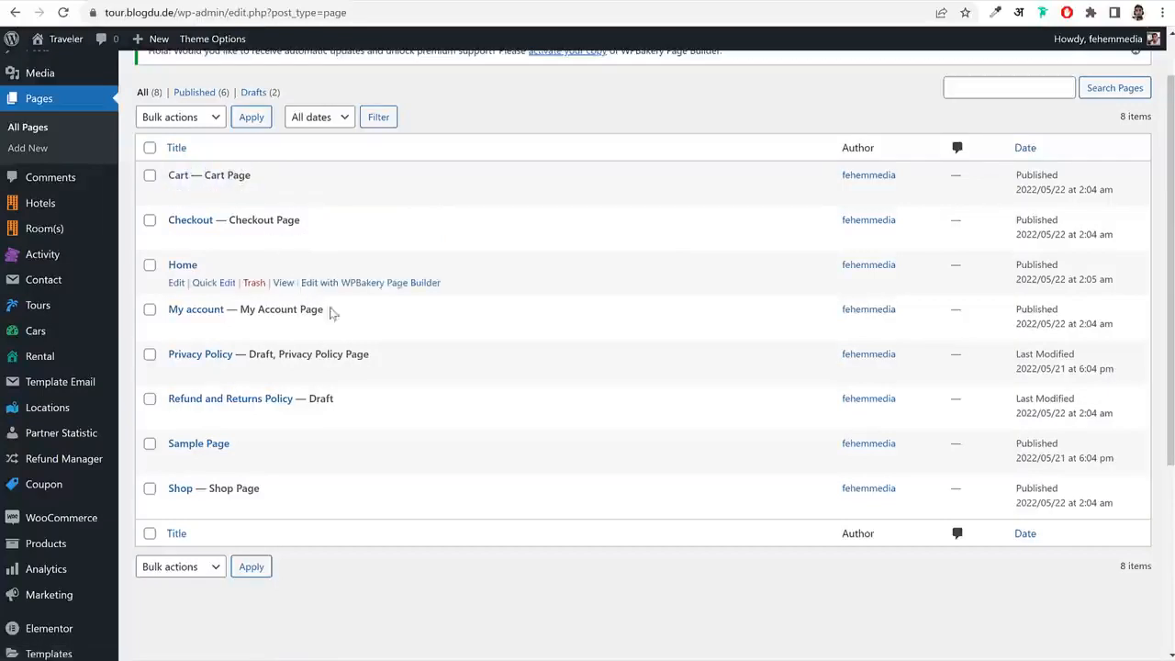
left_click_drag(323, 310, 240, 310)
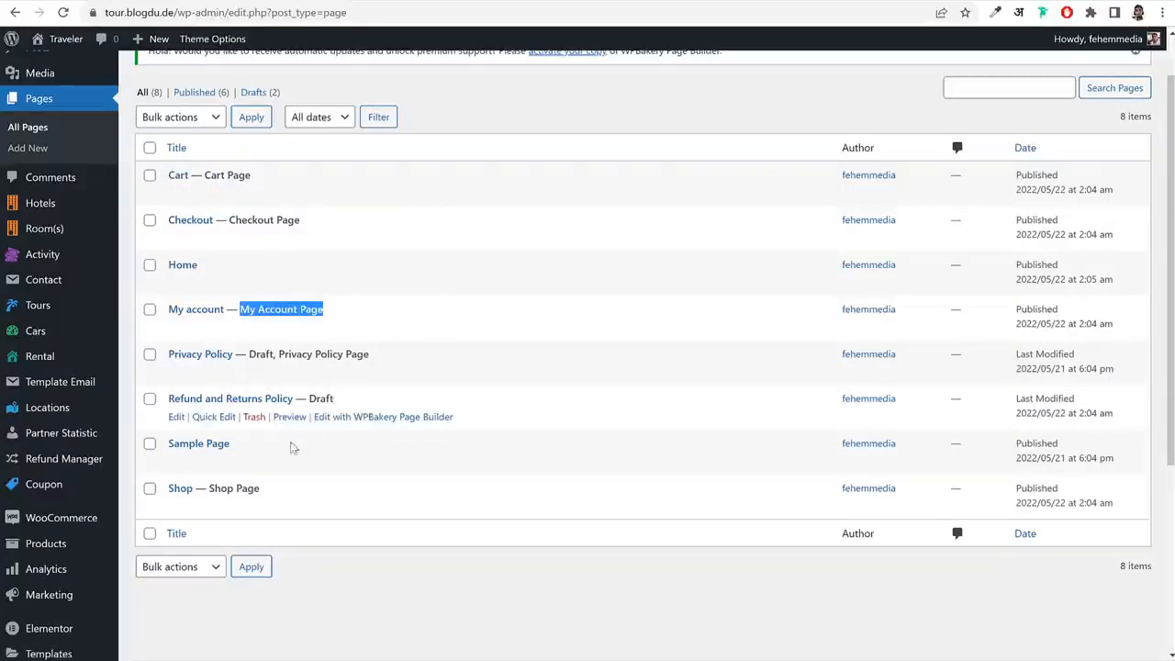
In Reading Settings, show a static page with Home as the homepage and save.
left_click_drag(262, 489, 208, 489)
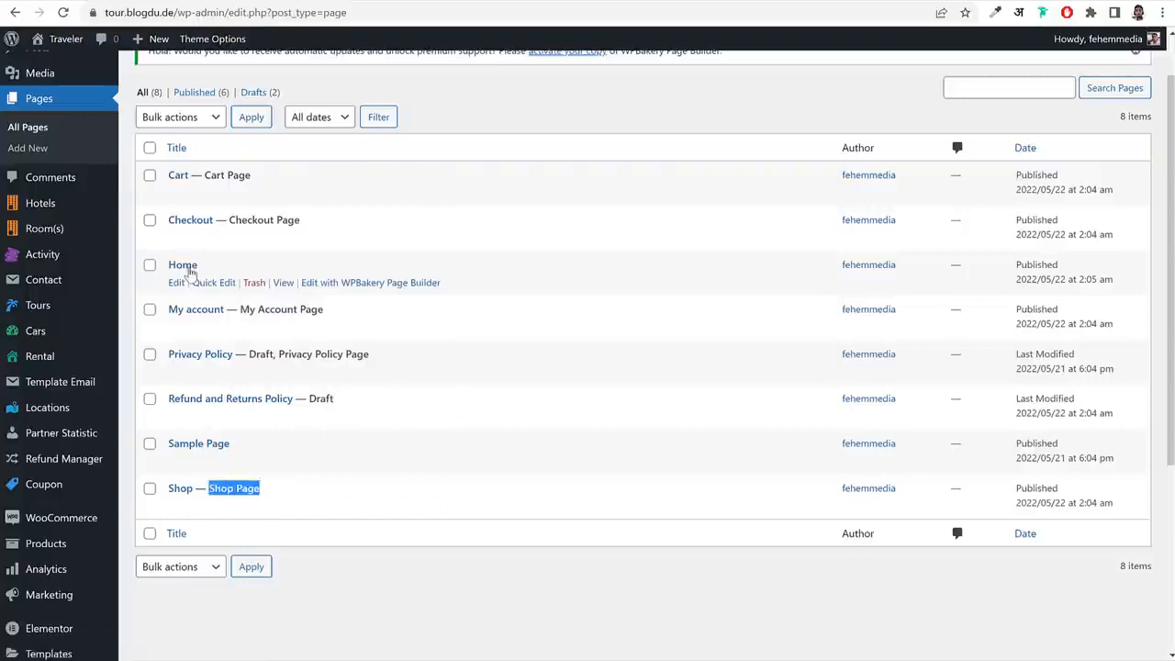
scroll(587, 354, "down", 3)
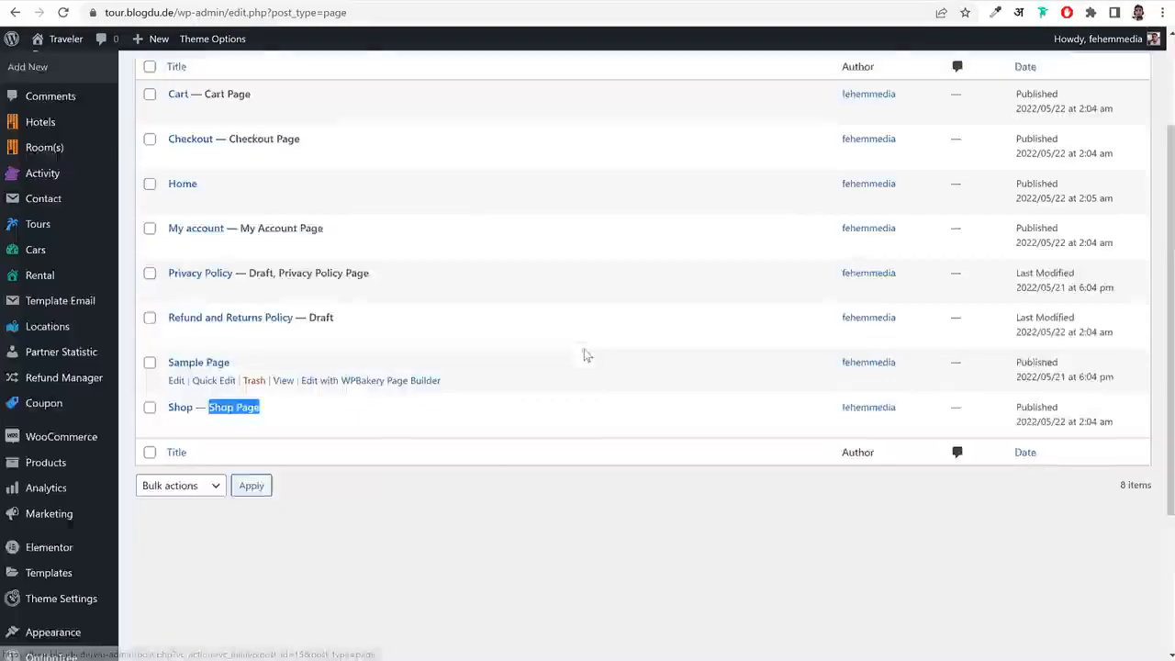
mouse_move(41, 595)
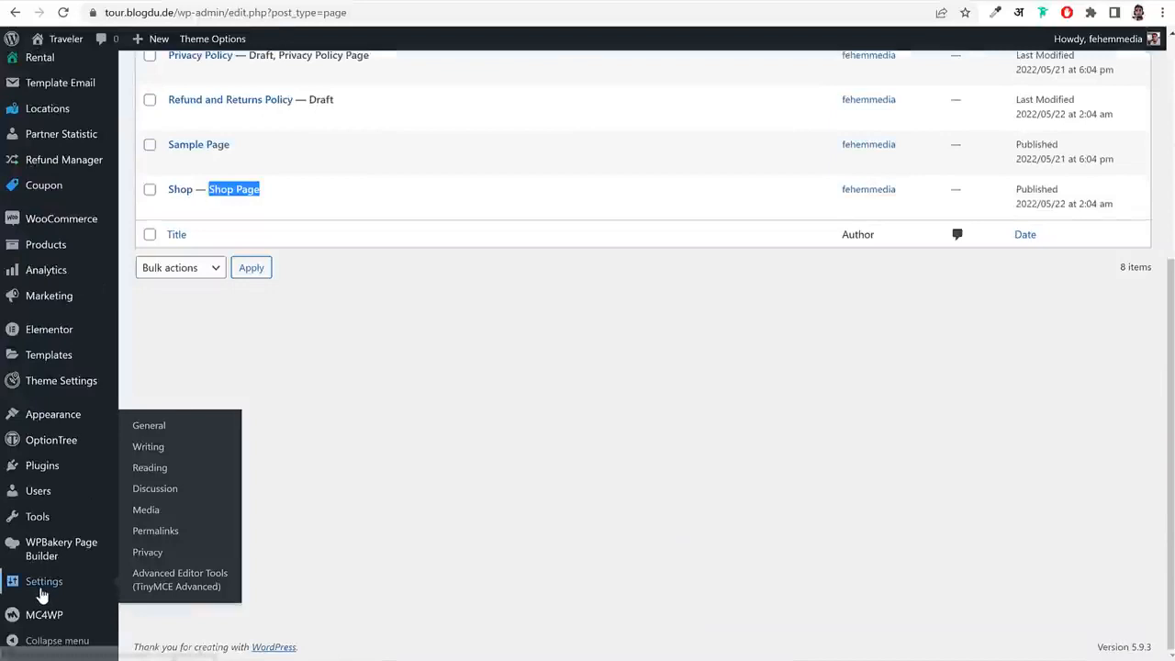
left_click(151, 469)
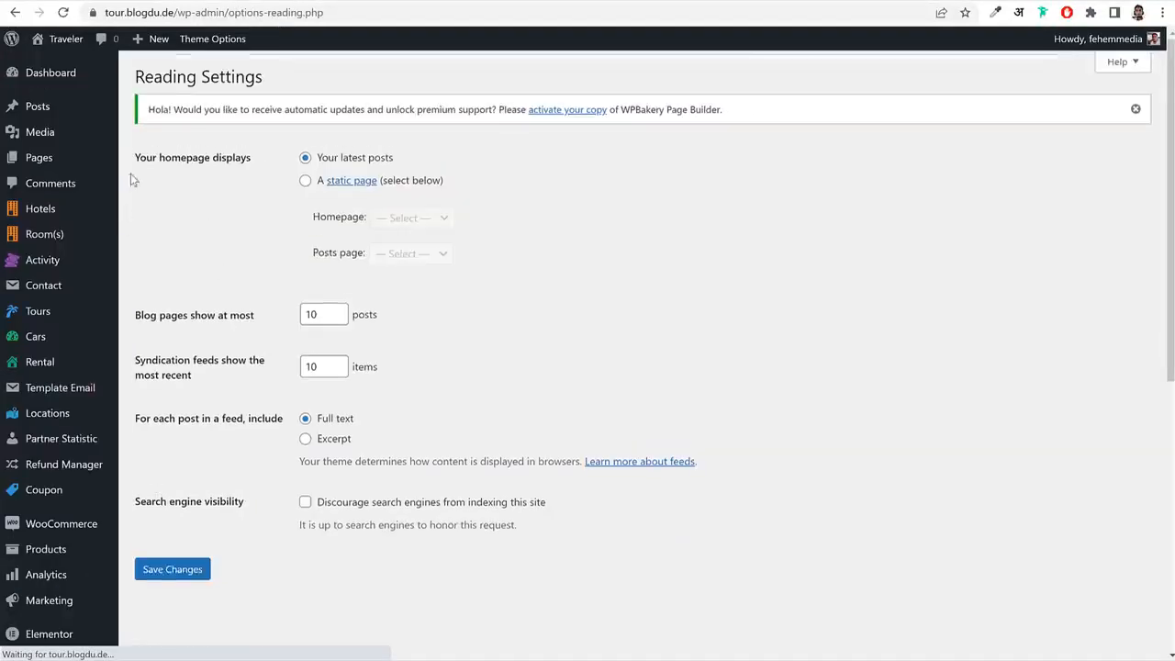
left_click_drag(146, 157, 248, 156)
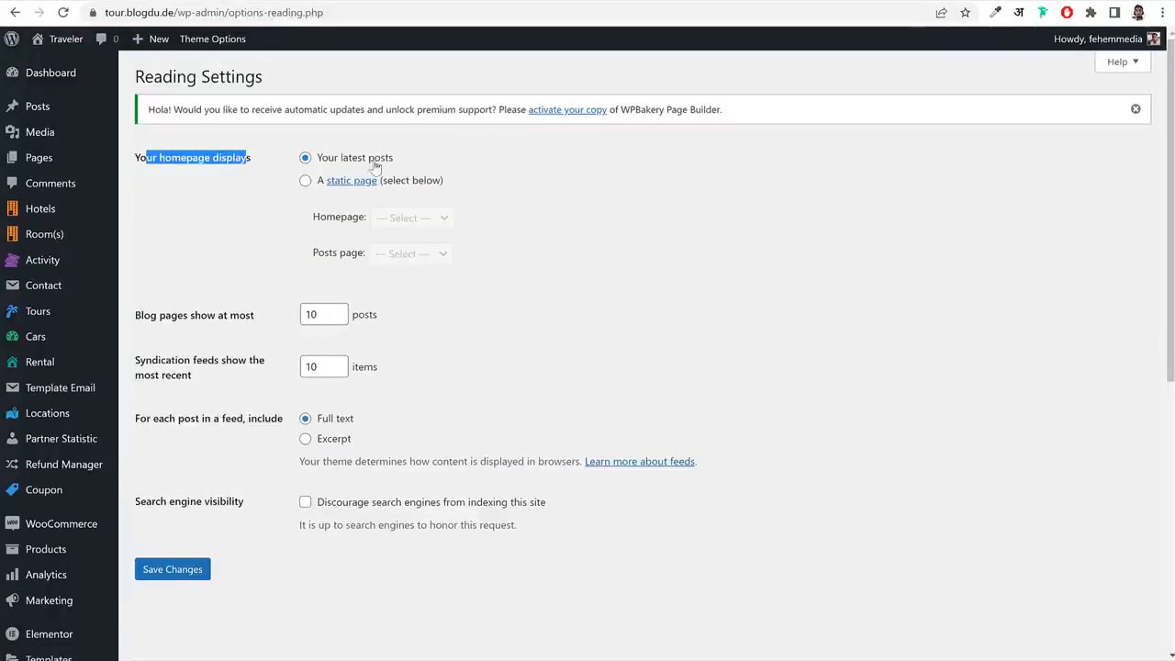
left_click(305, 182)
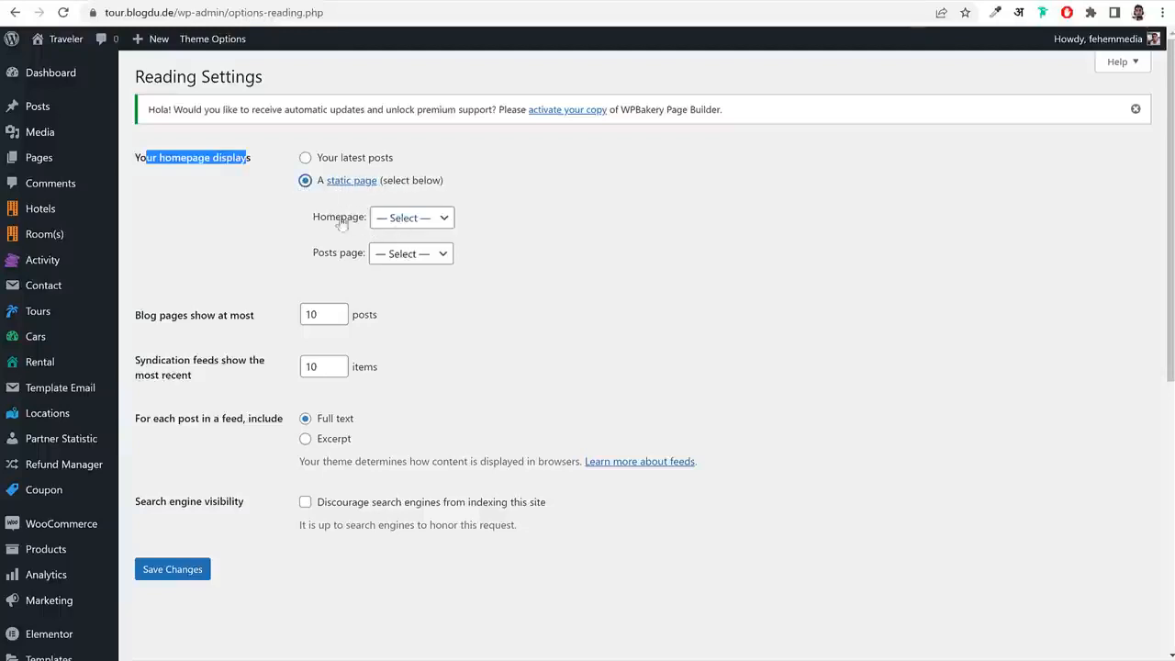
left_click_drag(312, 217, 399, 220)
left_click(398, 219)
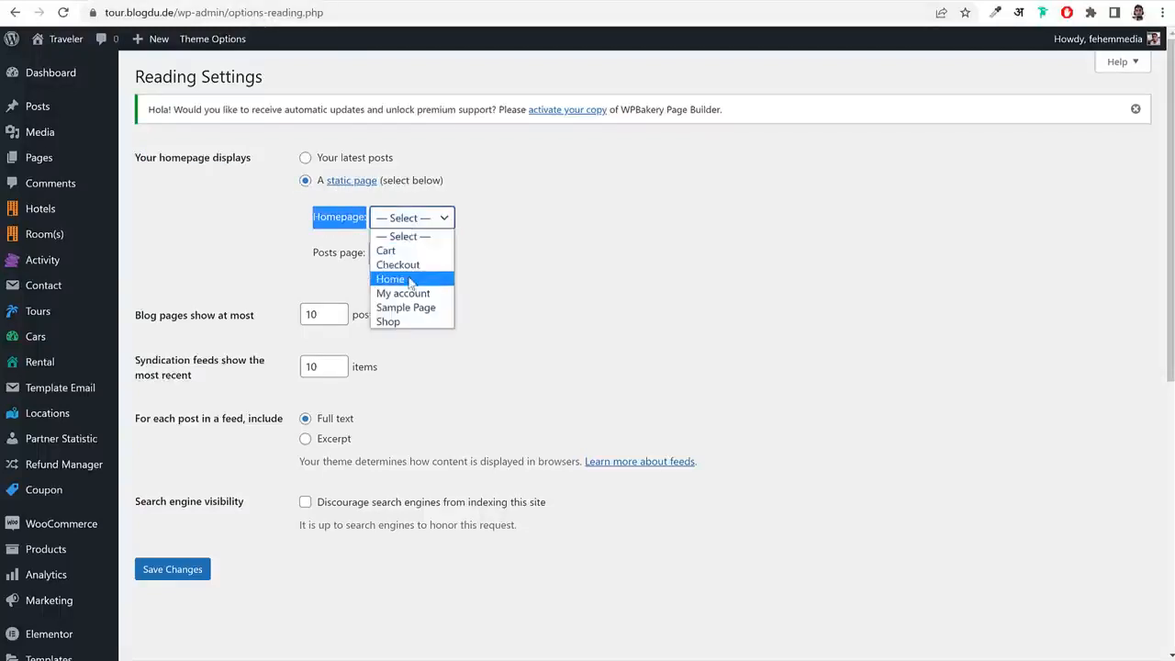
left_click(397, 280)
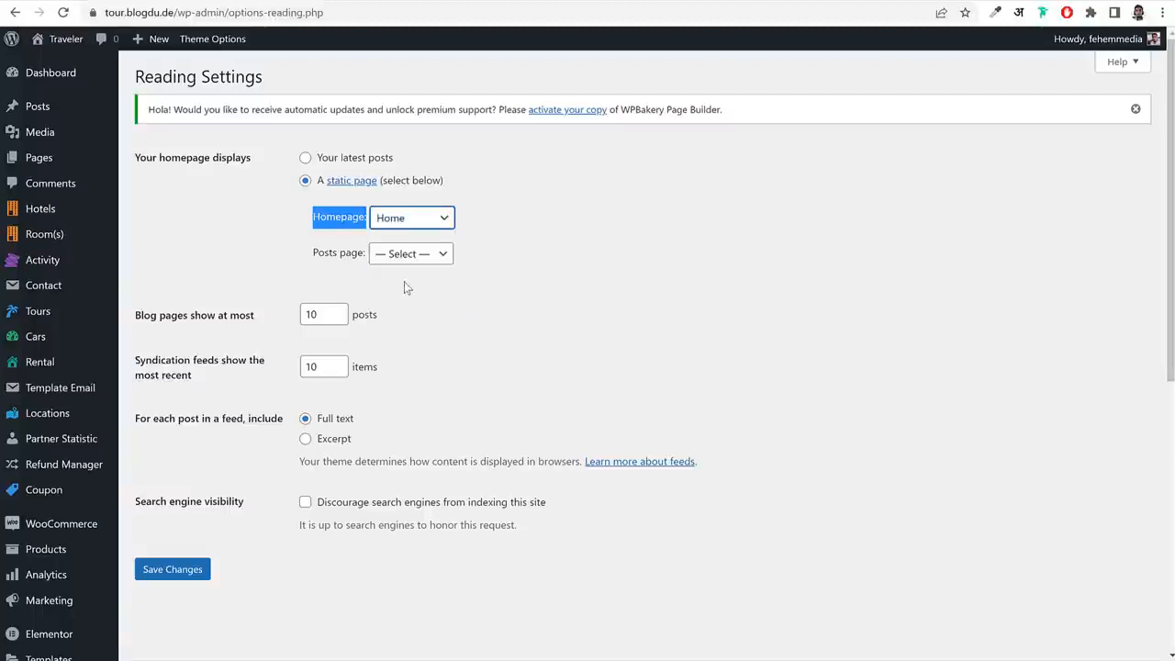
left_click(169, 571)
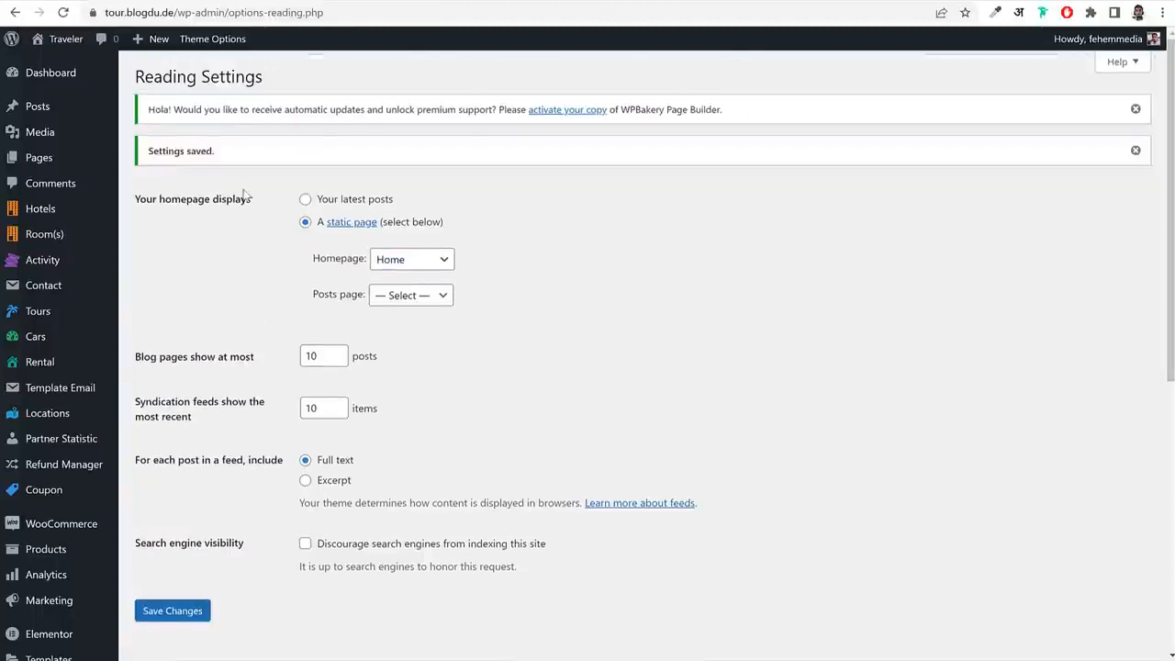
Check the Pages list, where Home is now labelled Front Page.
left_click(69, 160)
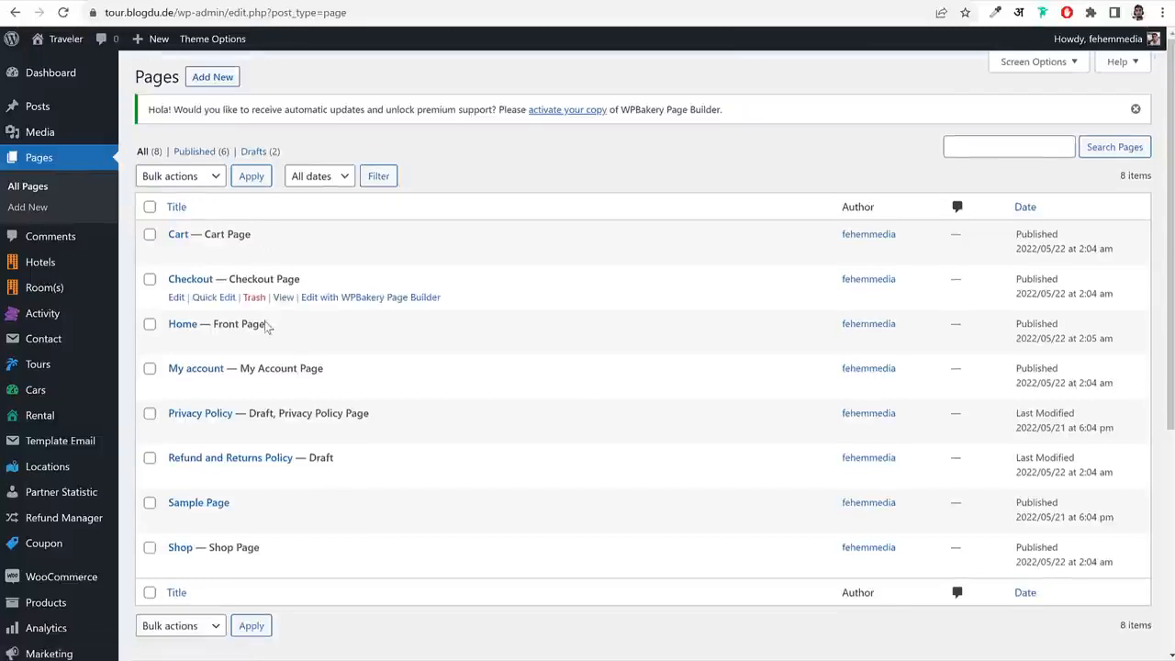
left_click_drag(266, 328, 213, 324)
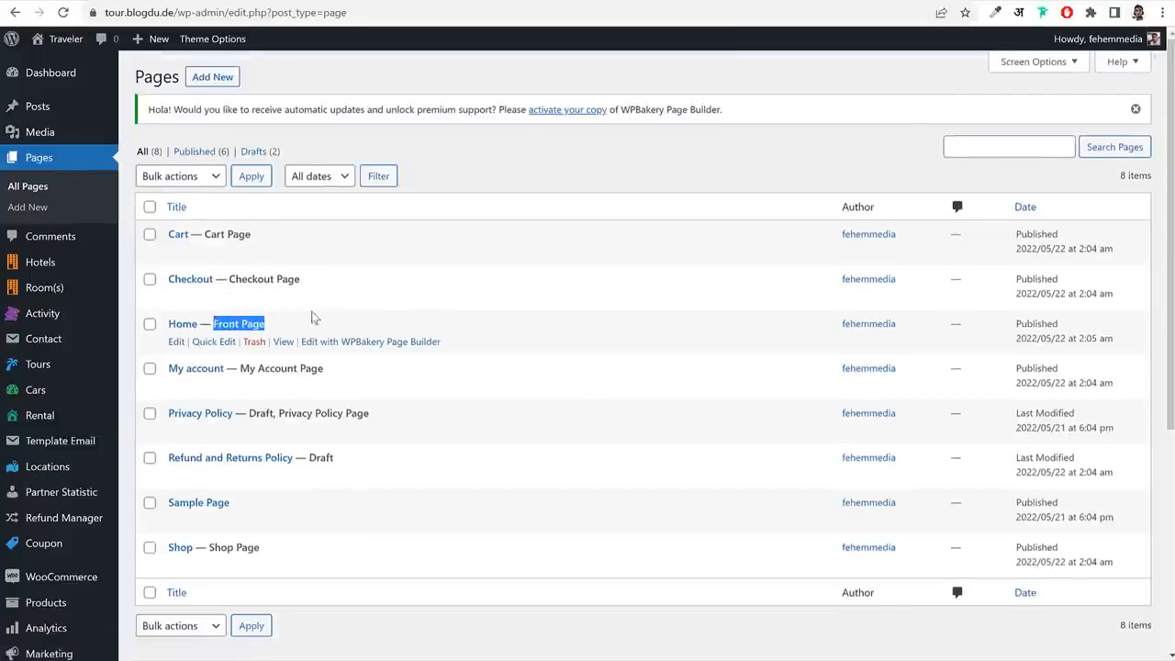
scroll(341, 307, "down", 3)
Deactivate the WPBakery Page Builder plugin, backing out of deleting it.
mouse_move(53, 492)
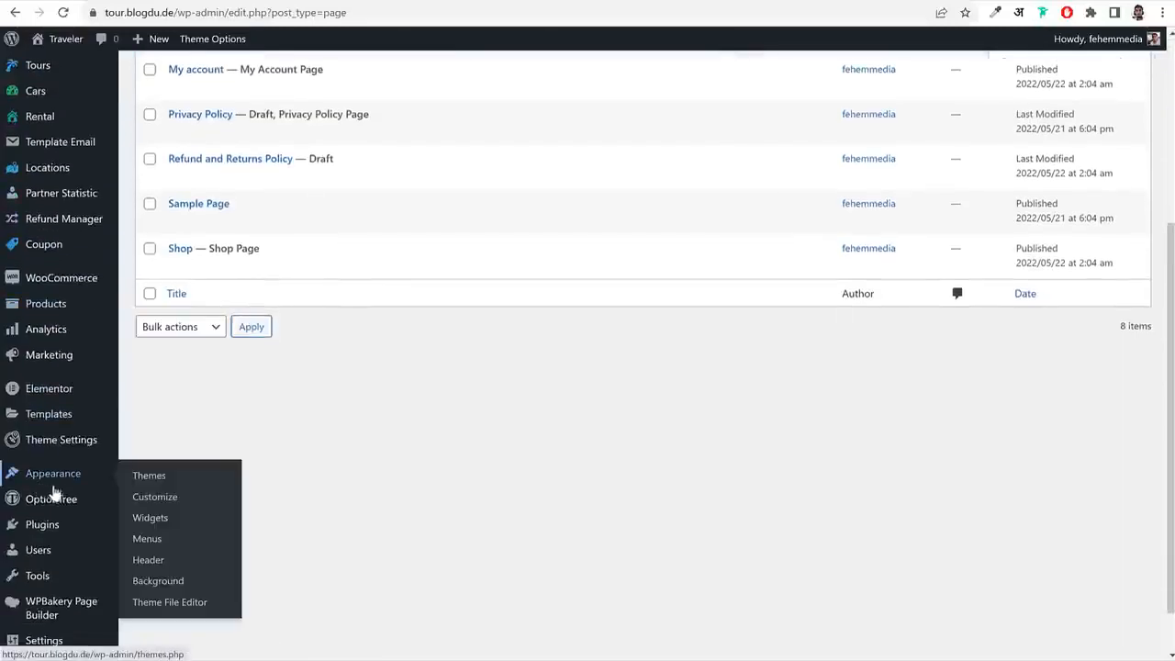
left_click(55, 523)
scroll(492, 234, "down", 2)
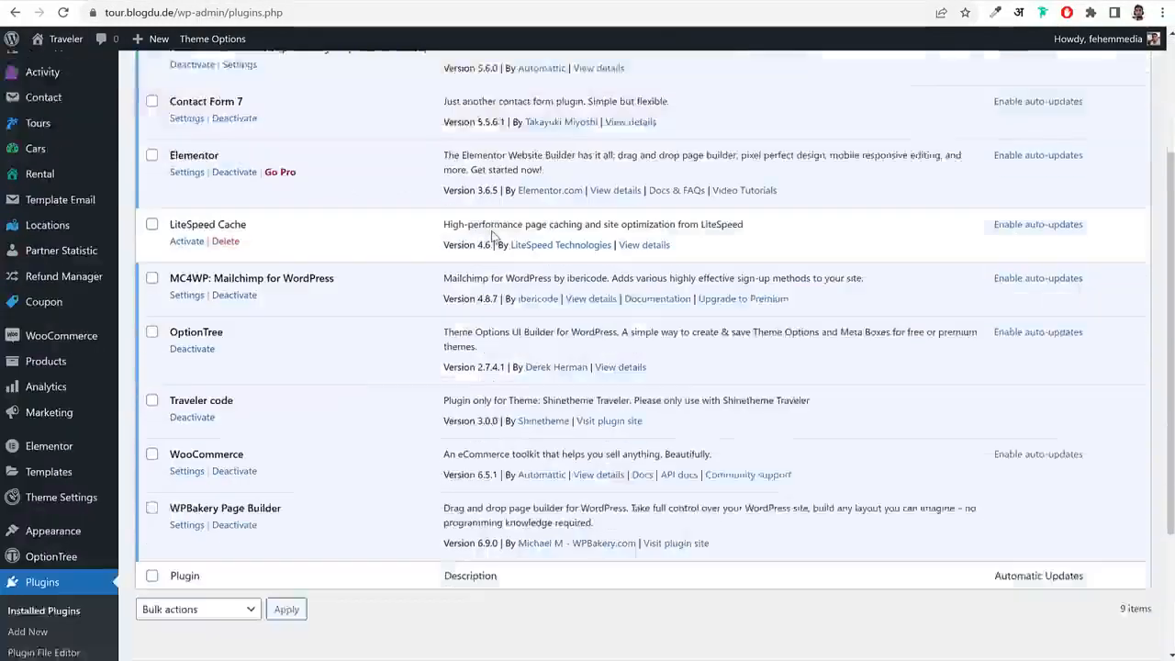
scroll(493, 237, "down", 1)
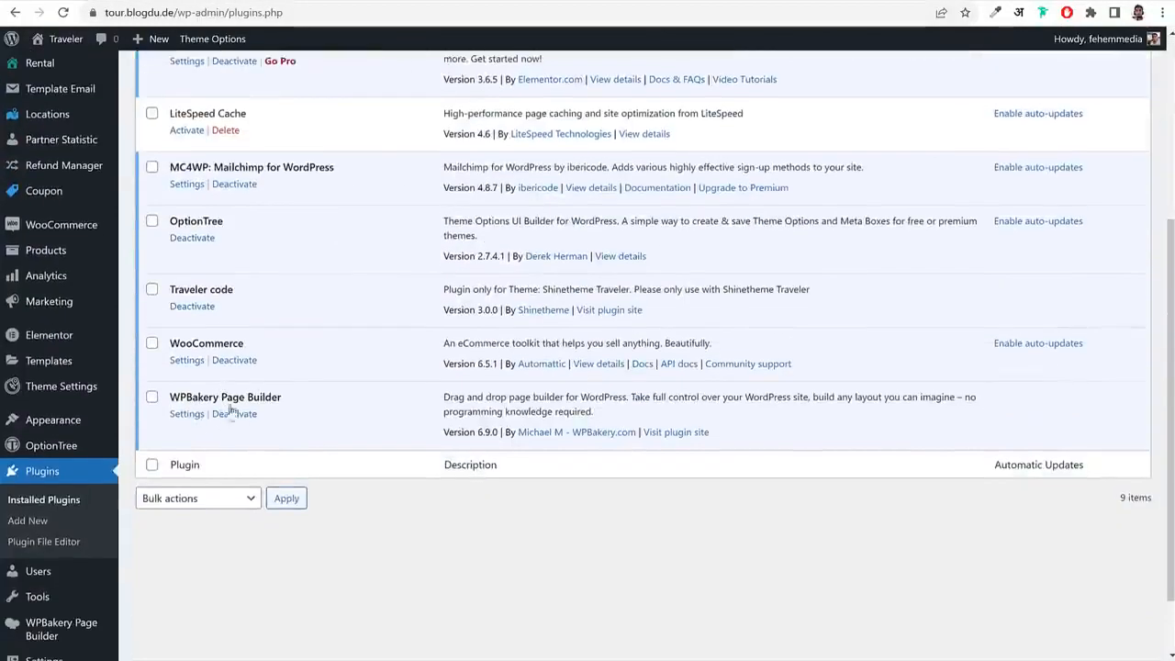
left_click(235, 414)
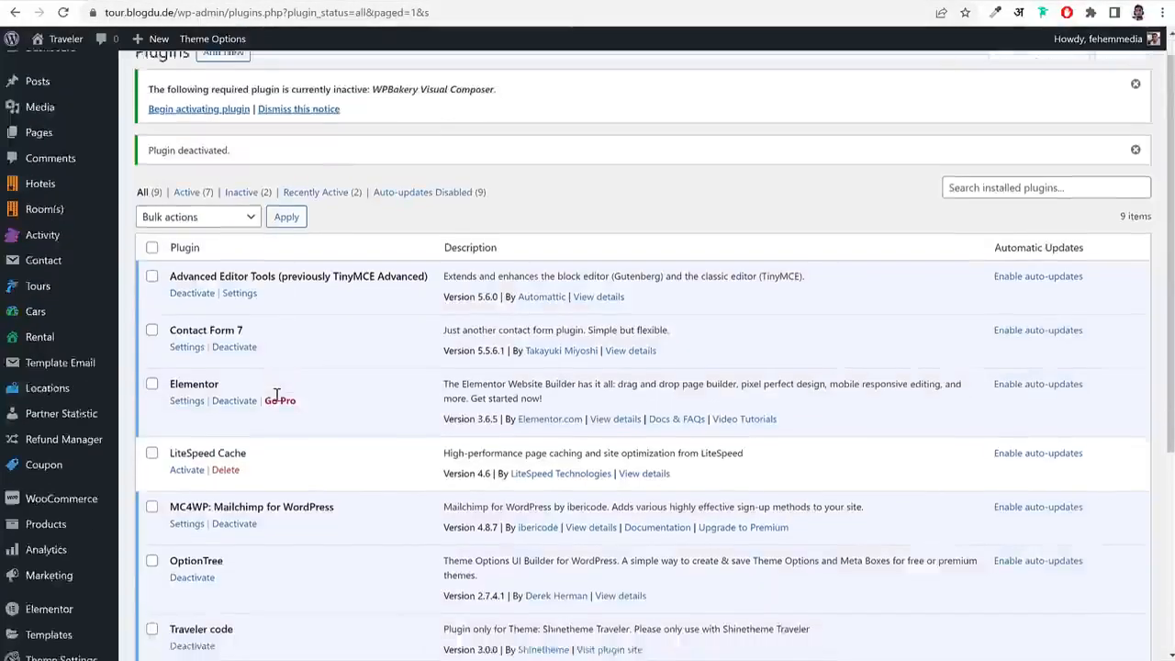
scroll(275, 325, "down", 5)
left_click(225, 439)
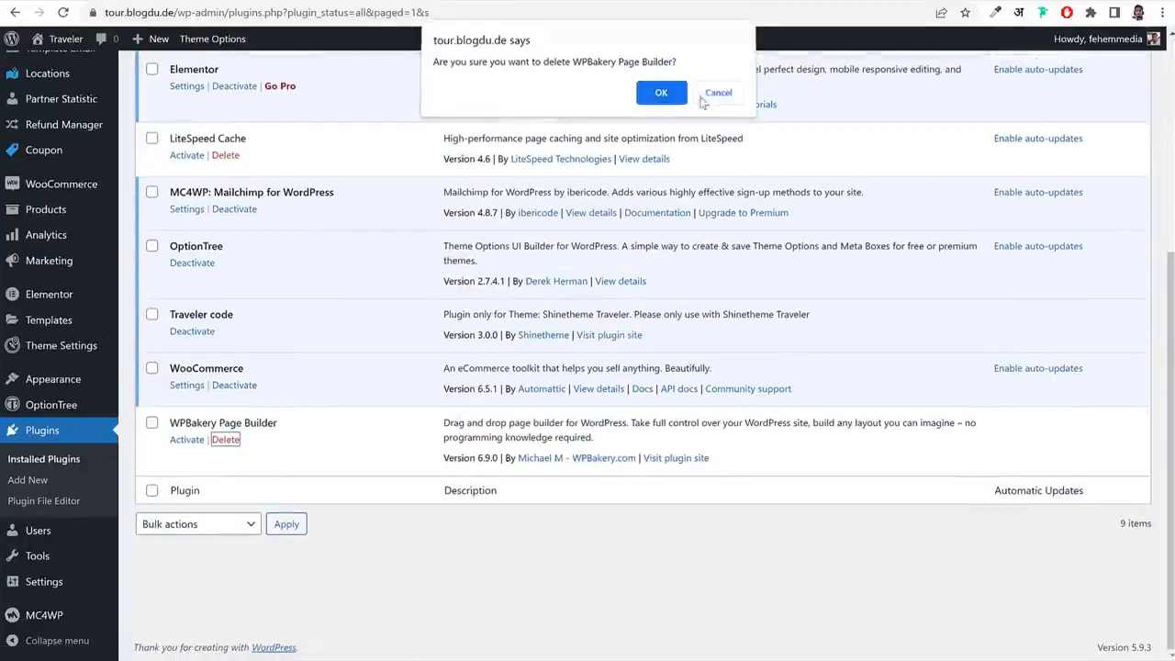
left_click(700, 96)
scroll(330, 447, "up", 5)
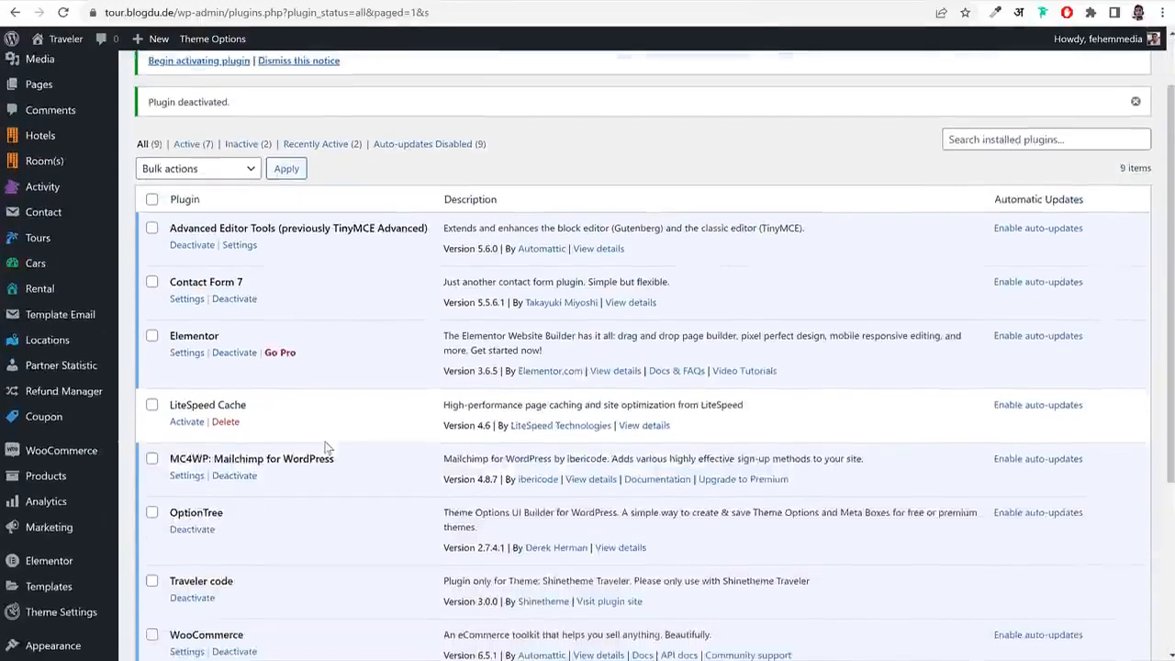
scroll(423, 284, "down", 5)
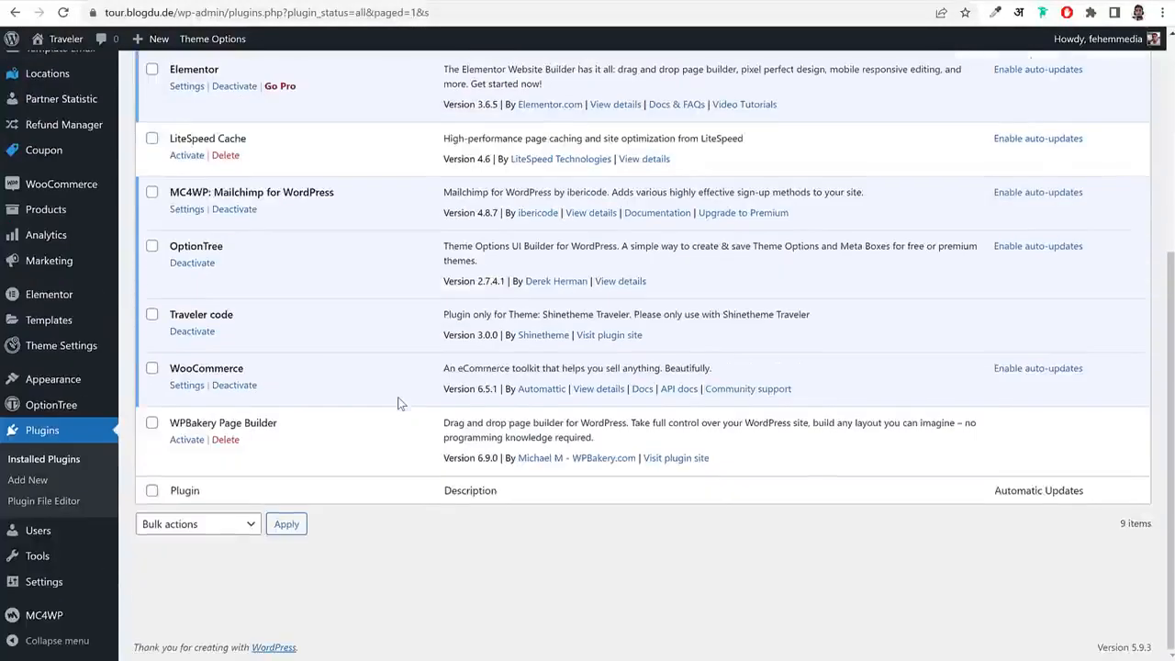
Deactivate the WooCommerce plugin and return to the Pages list.
left_click(242, 386)
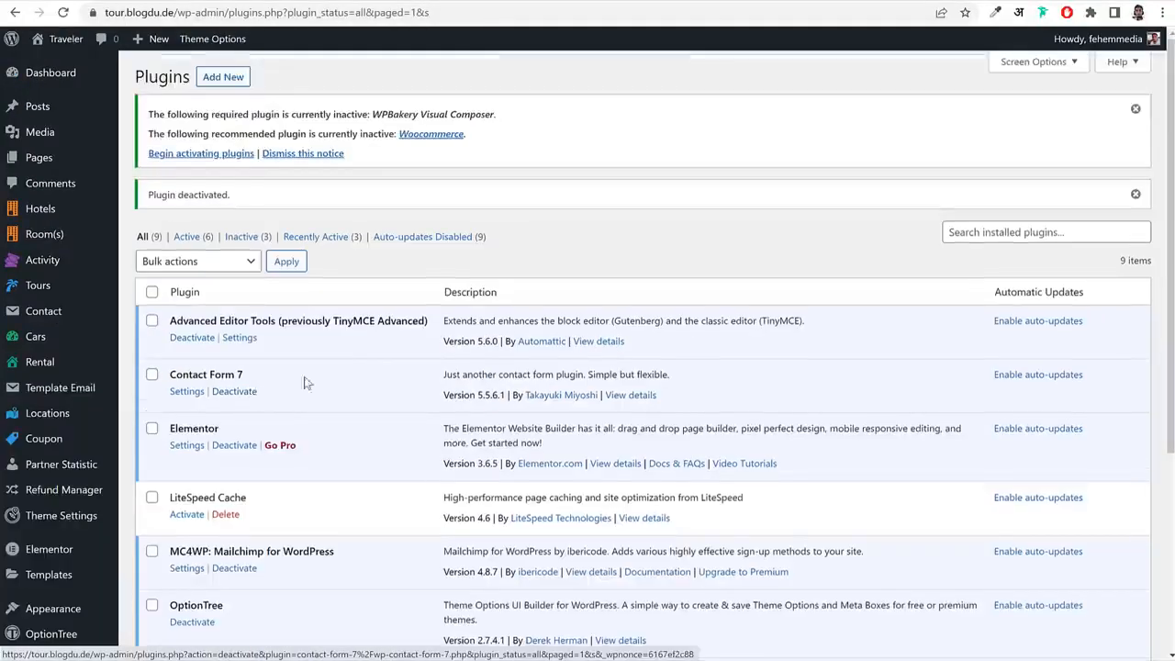
scroll(237, 429, "down", 6)
scroll(270, 427, "up", 4)
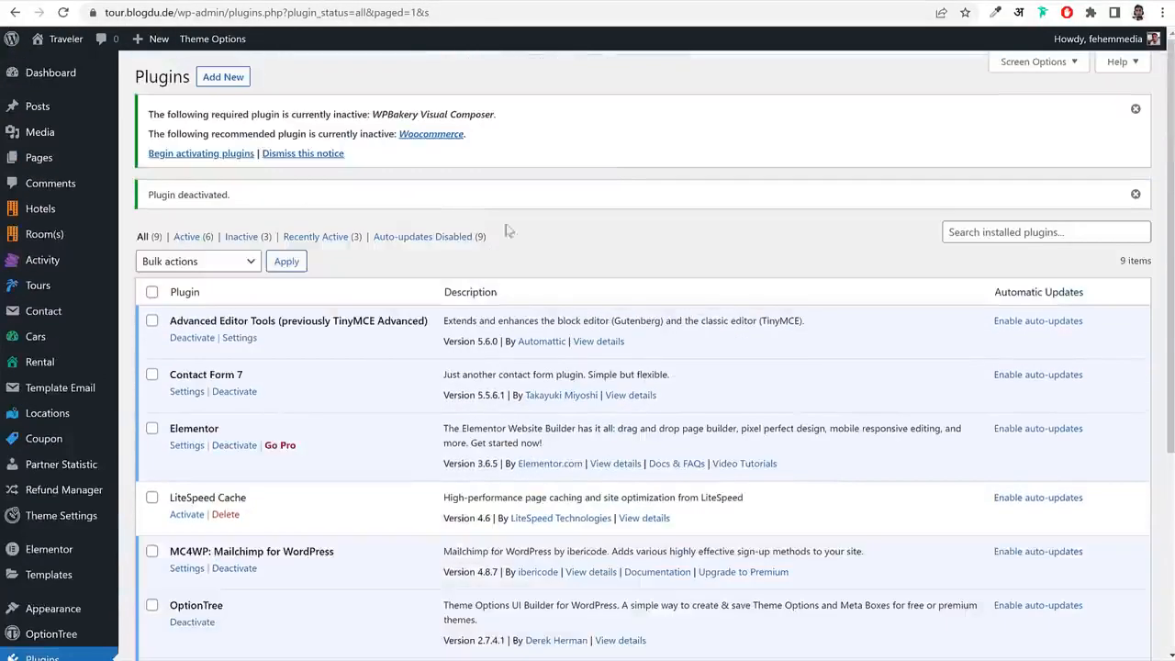
left_click(42, 157)
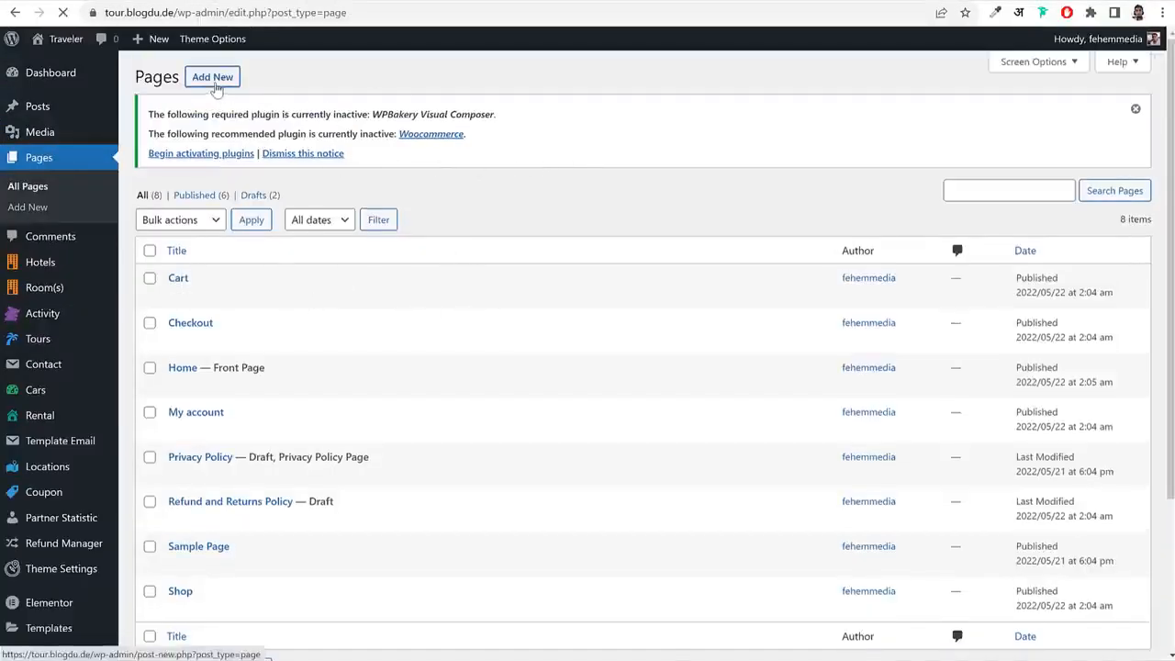
Create a page titled 'Dashboard', assign the User Dashboard template, and publish it.
left_click(212, 80)
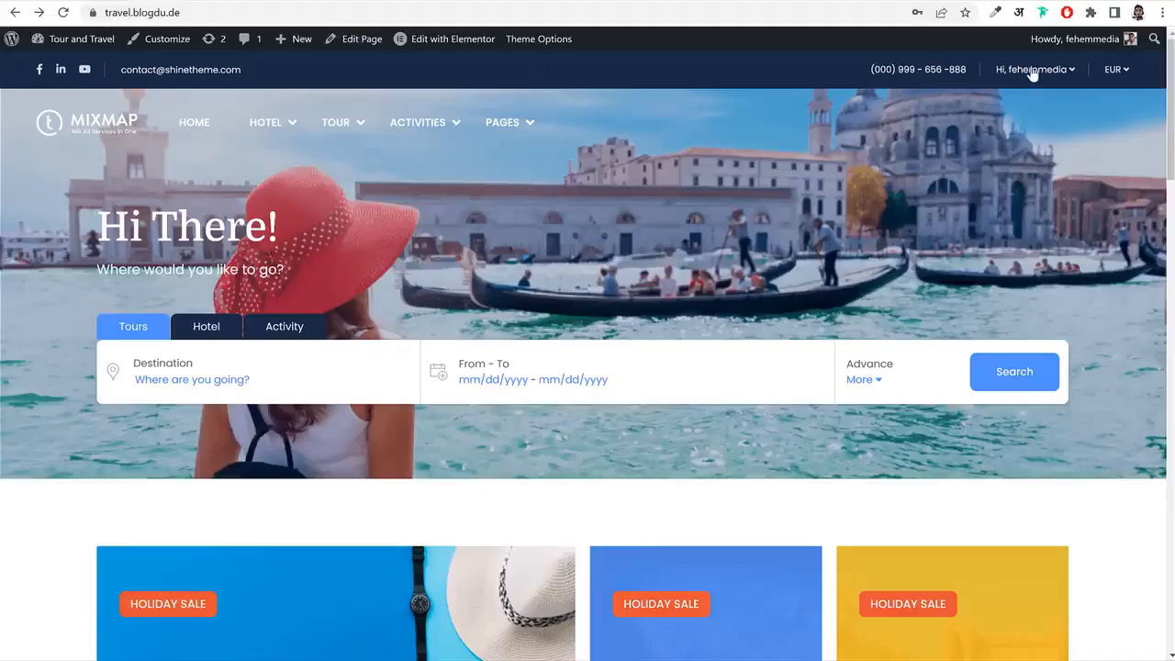
mouse_move(1032, 73)
left_click(1026, 99)
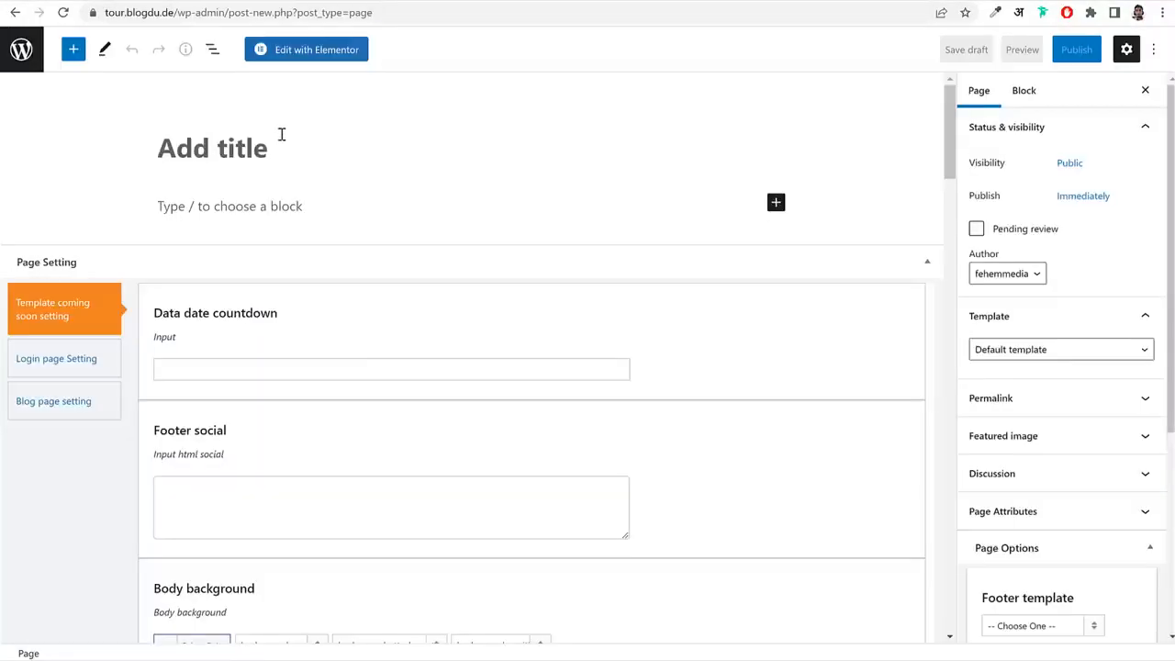
type("Dah")
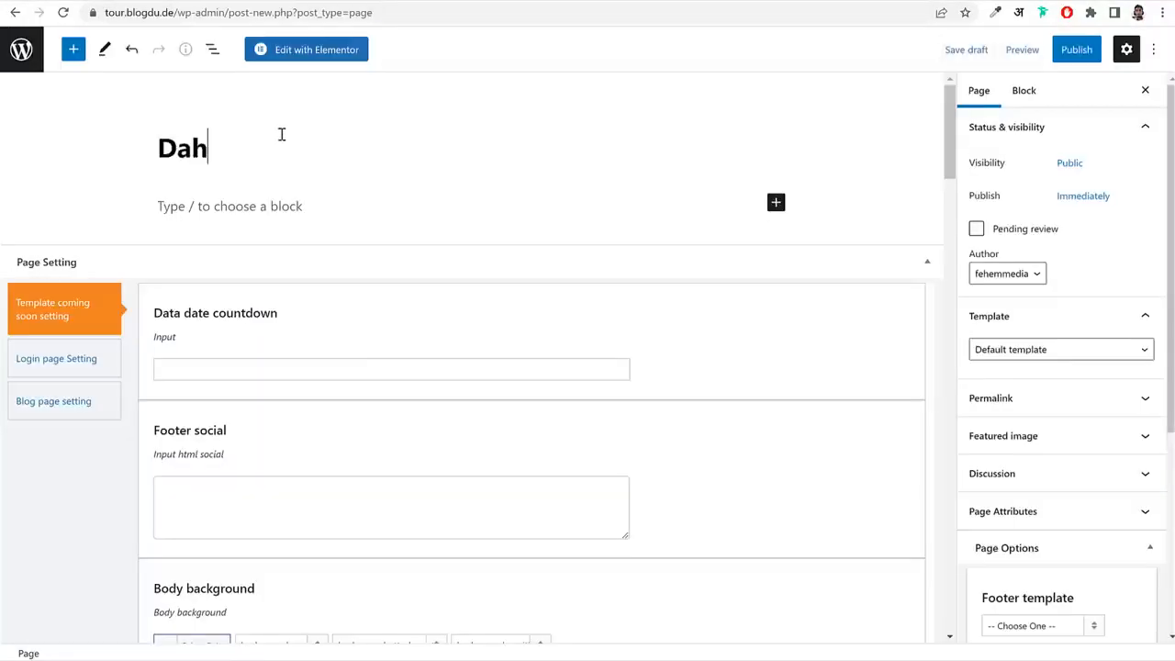
key("BackSpace")
type("shboard")
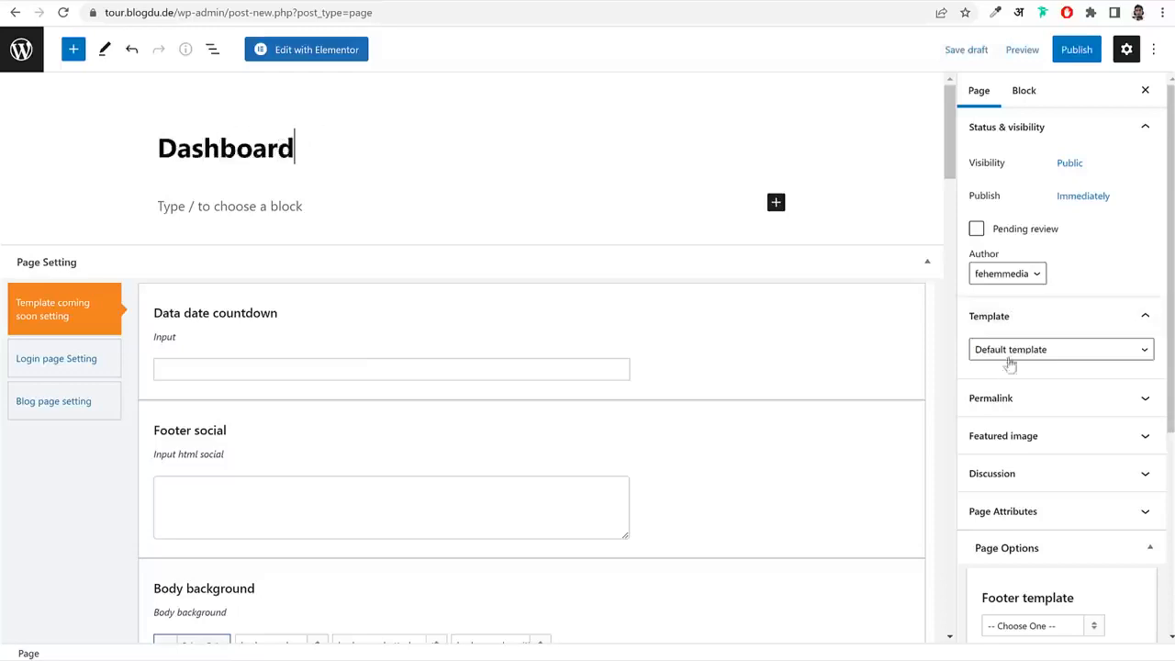
scroll(1055, 223, "down", 2)
left_click(1054, 200)
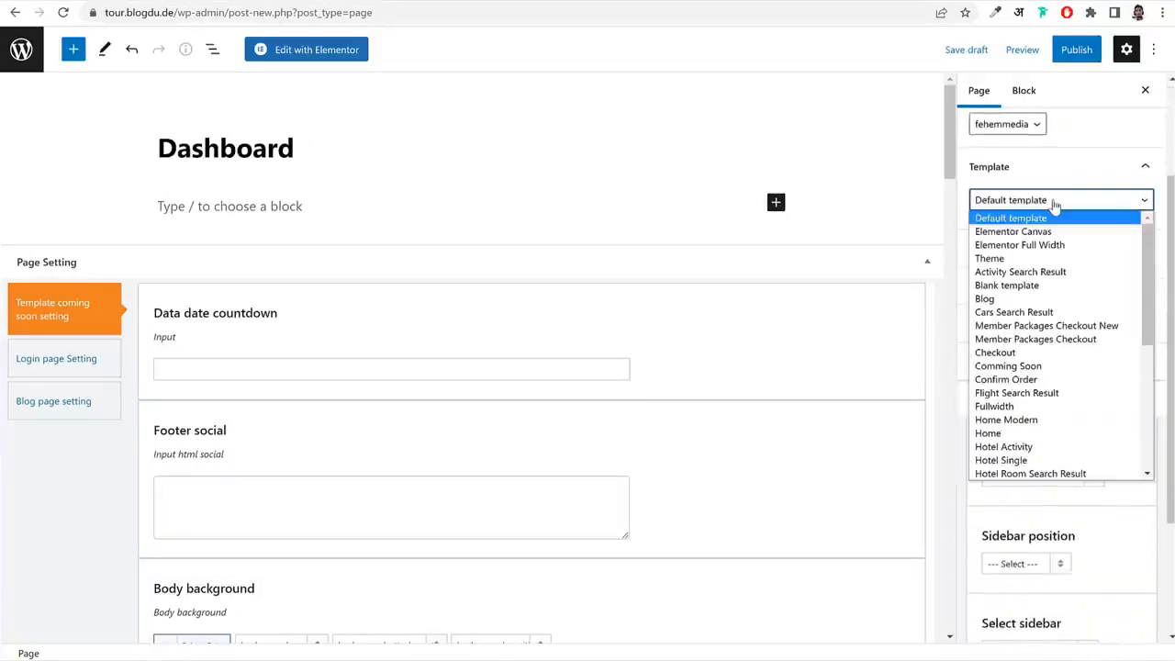
key("u")
key("Return")
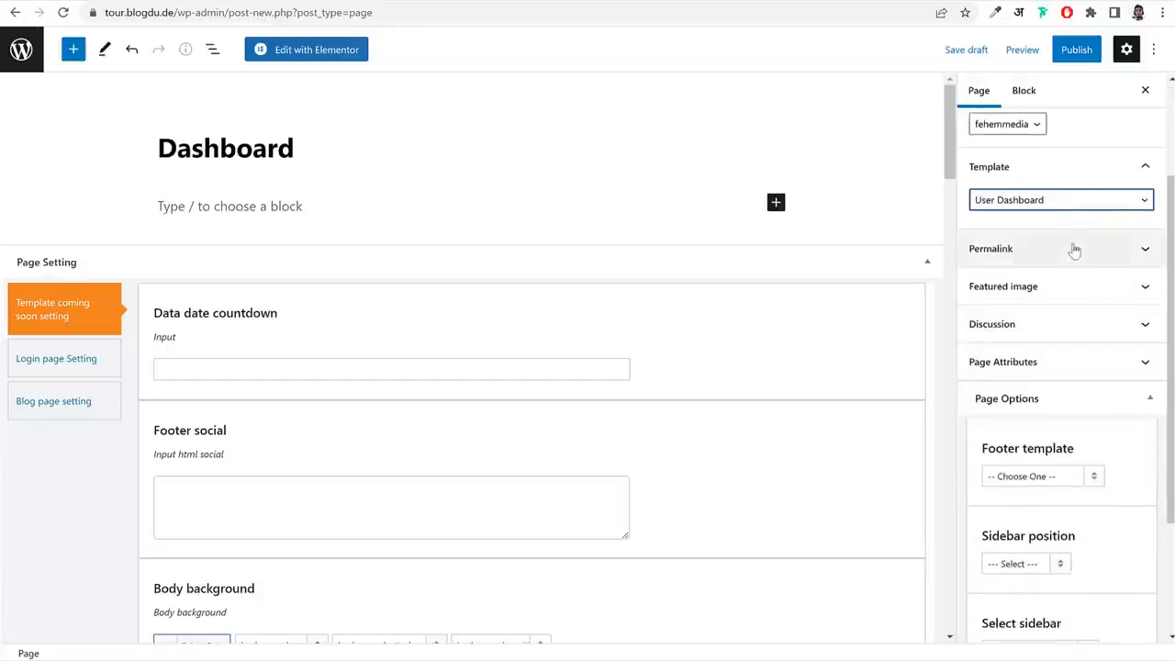
left_click(1073, 51)
left_click(1074, 53)
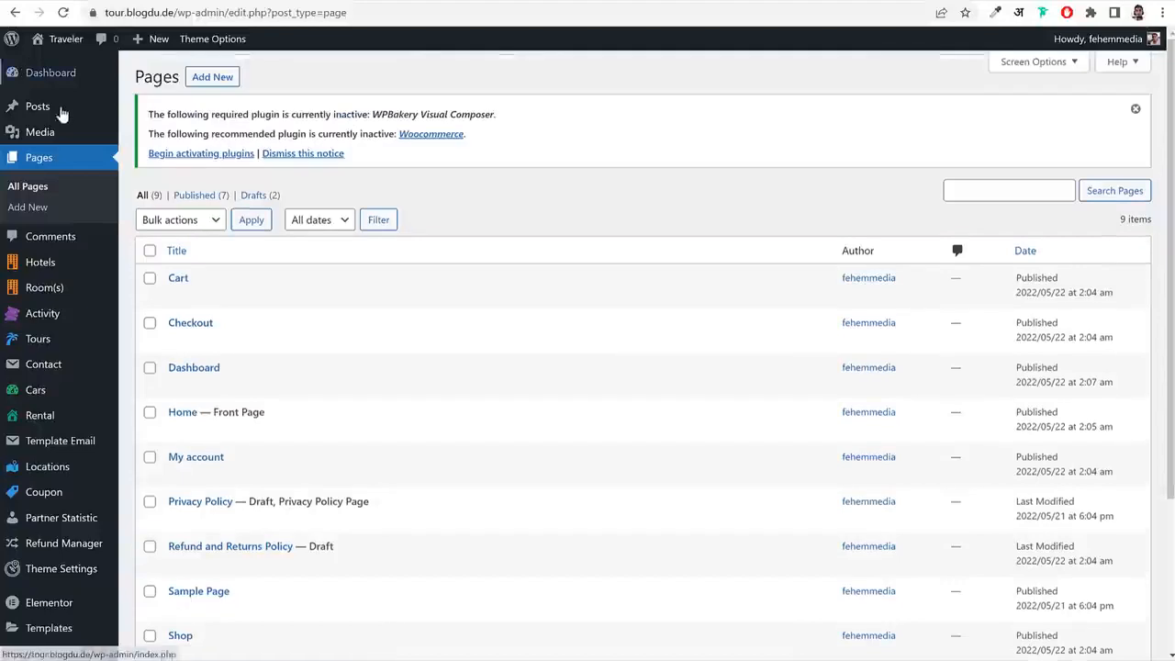
Publish a new 'Register' page using the Register Form template, then exit to Pages.
left_click(212, 77)
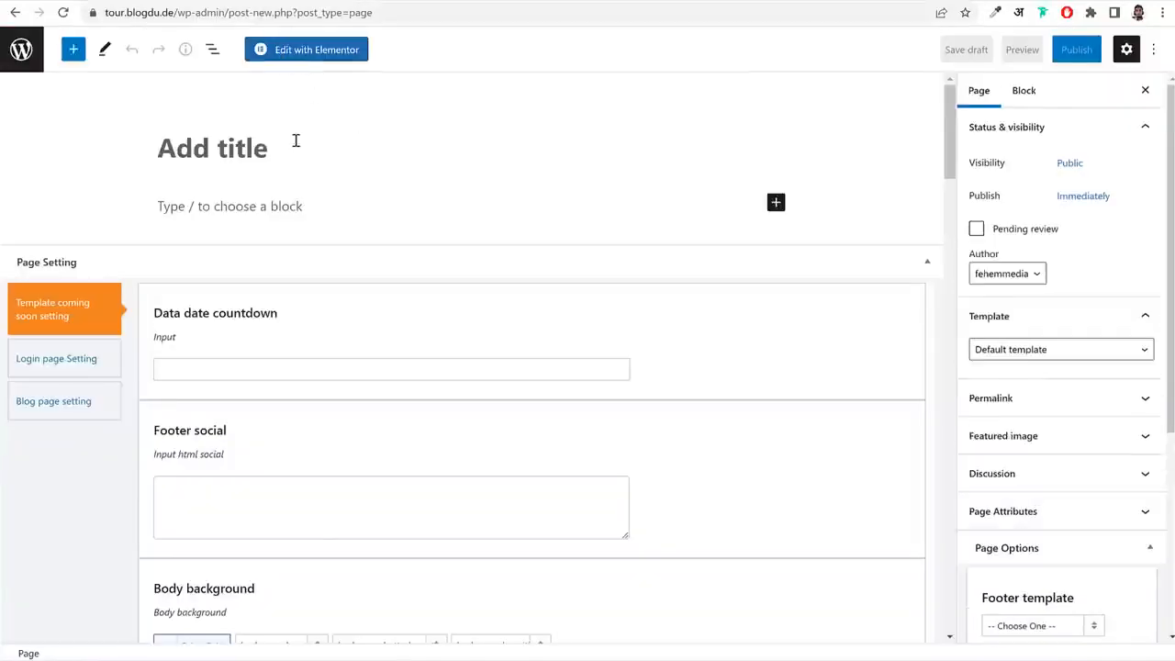
type("Register")
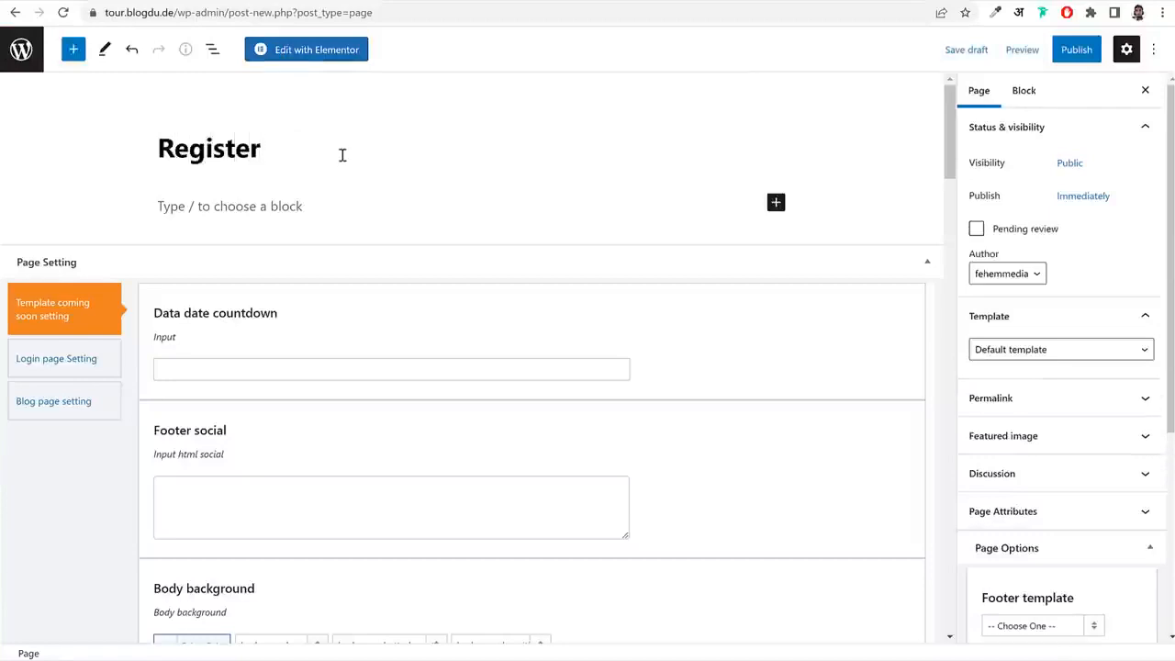
scroll(1009, 321, "down", 3)
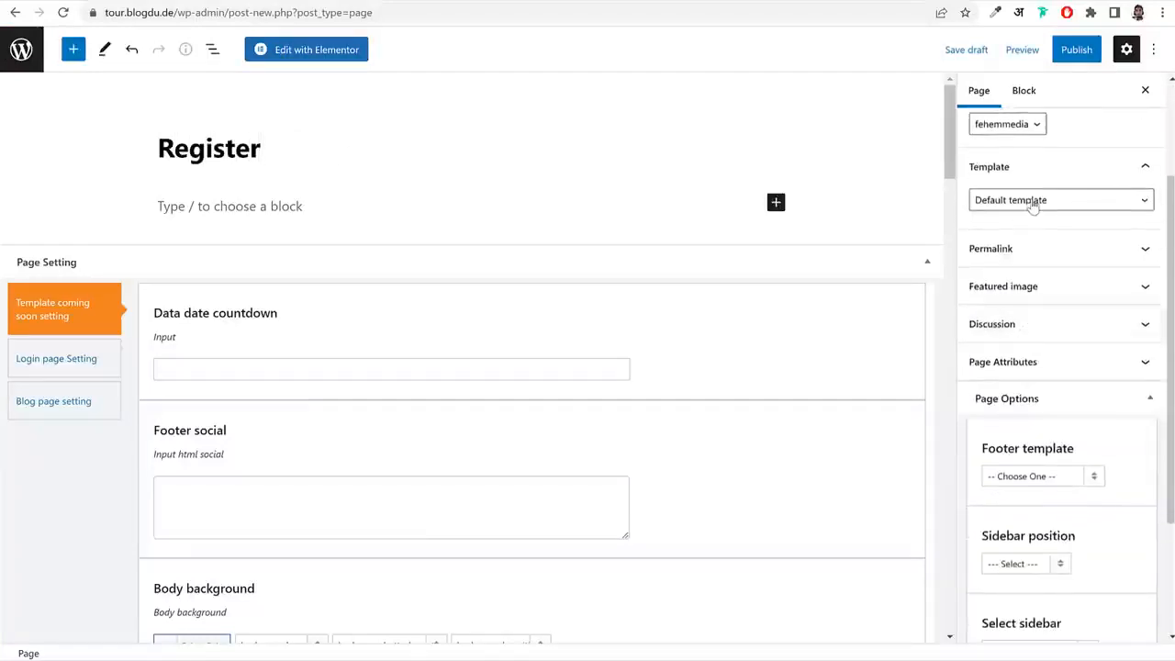
left_click(1032, 206)
key("r")
key("Return")
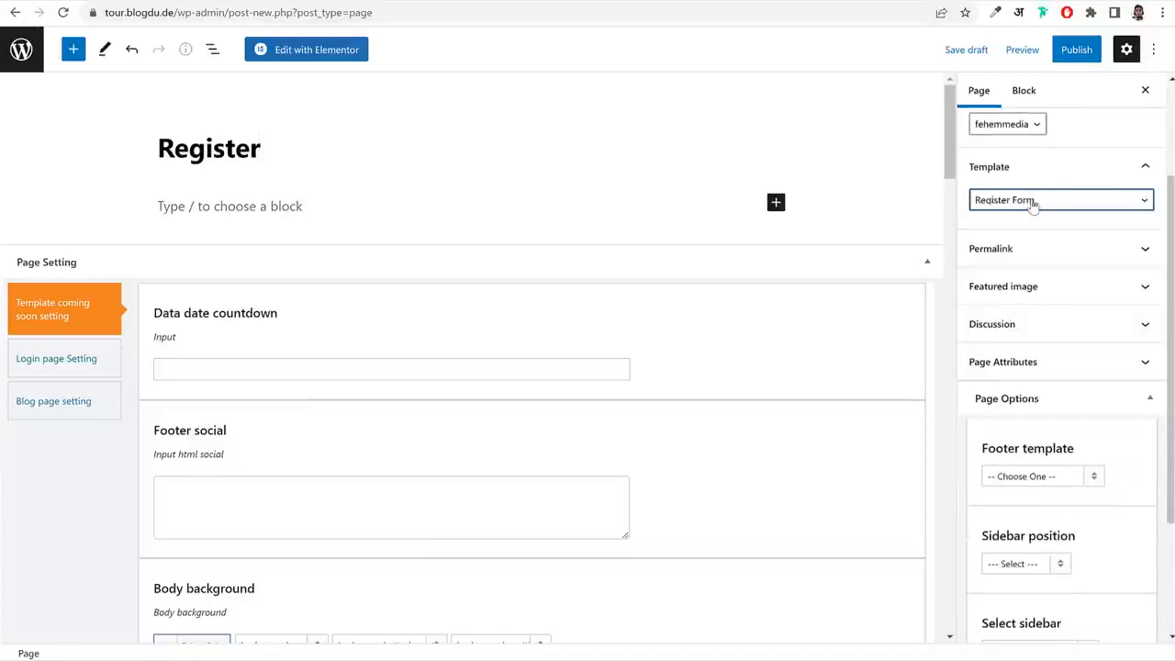
left_click(1090, 49)
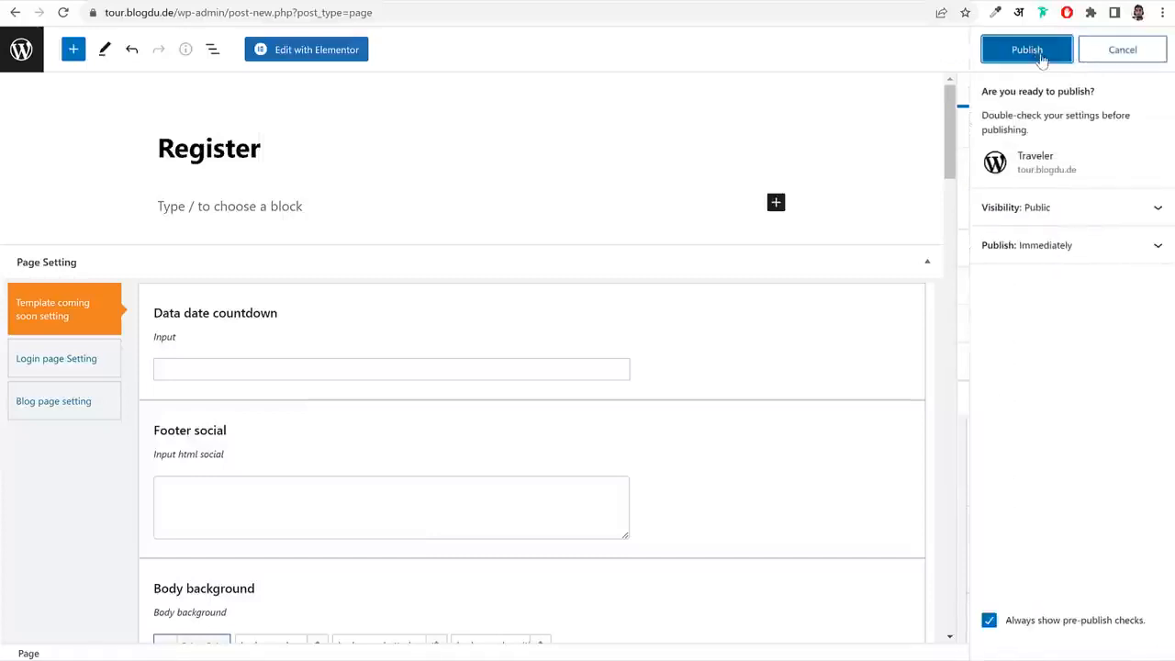
left_click(1040, 54)
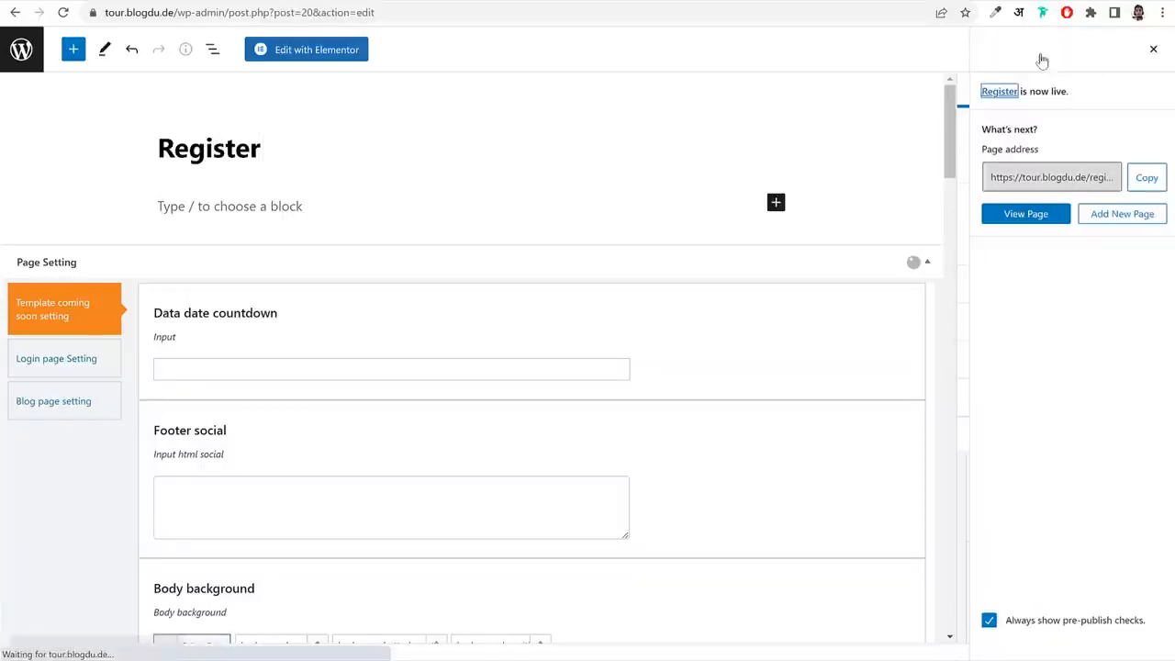
left_click(20, 51)
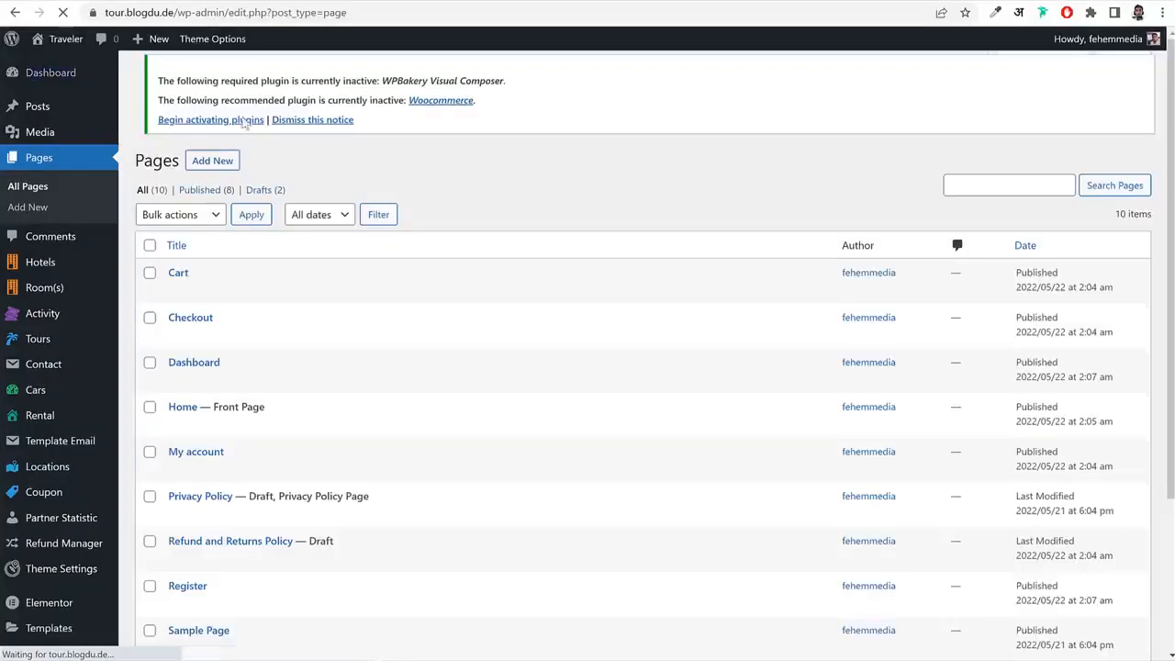
Publish a new 'Booking Success' page with the Payment Success template and leave the editor.
left_click(209, 76)
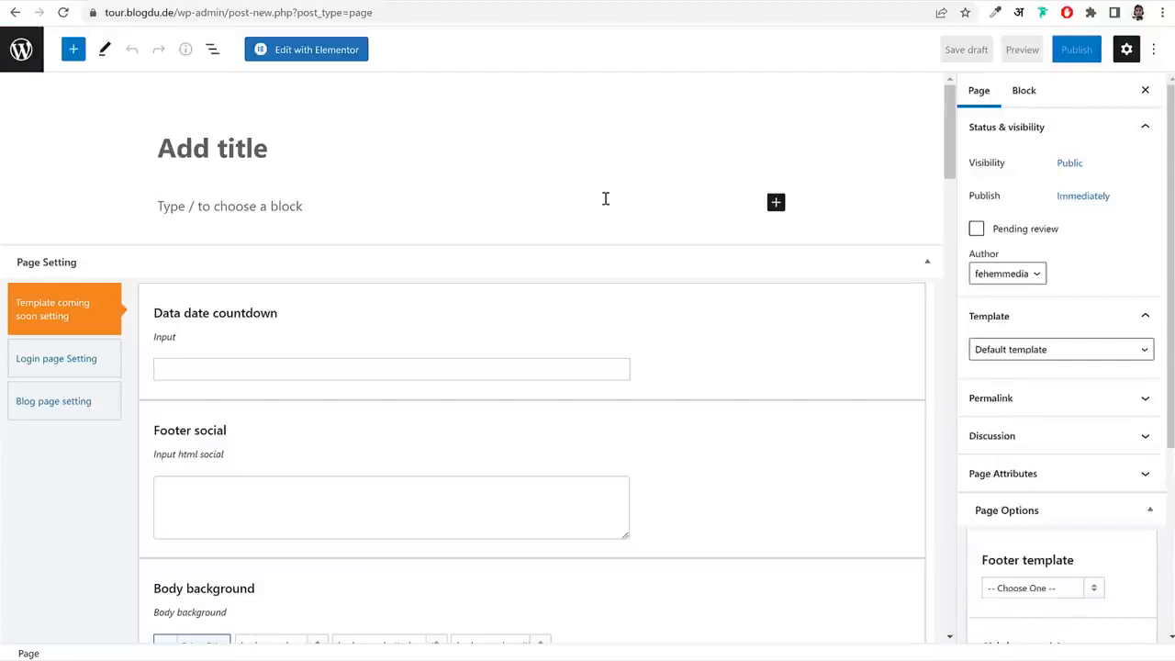
left_click(372, 158)
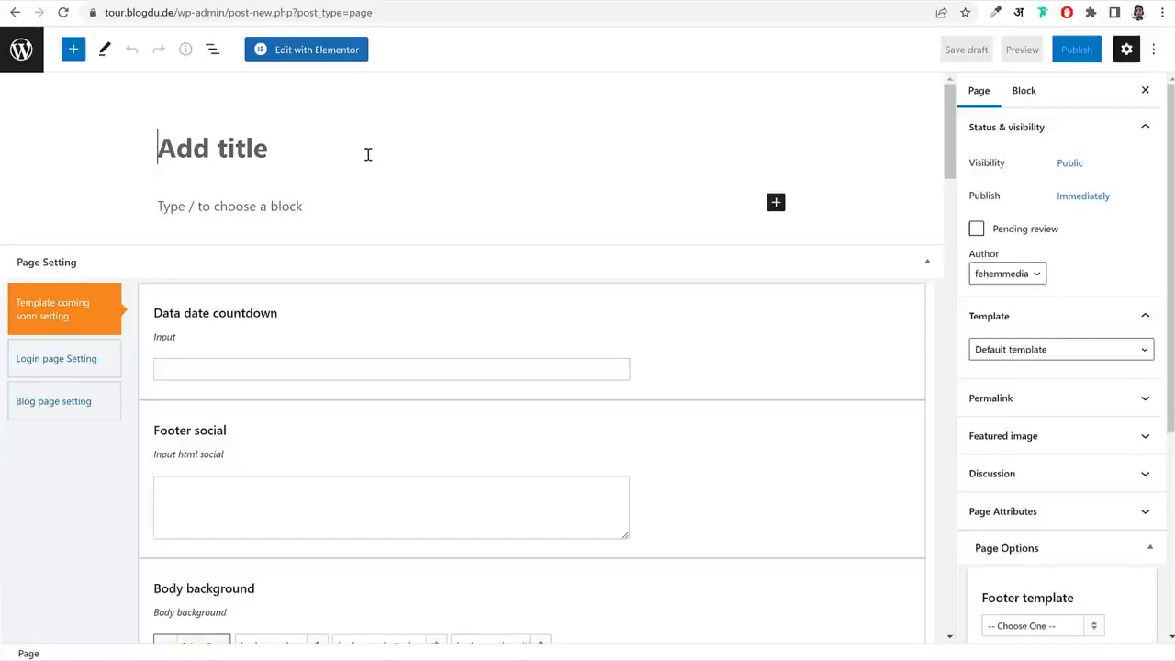
left_click(367, 154)
type("B")
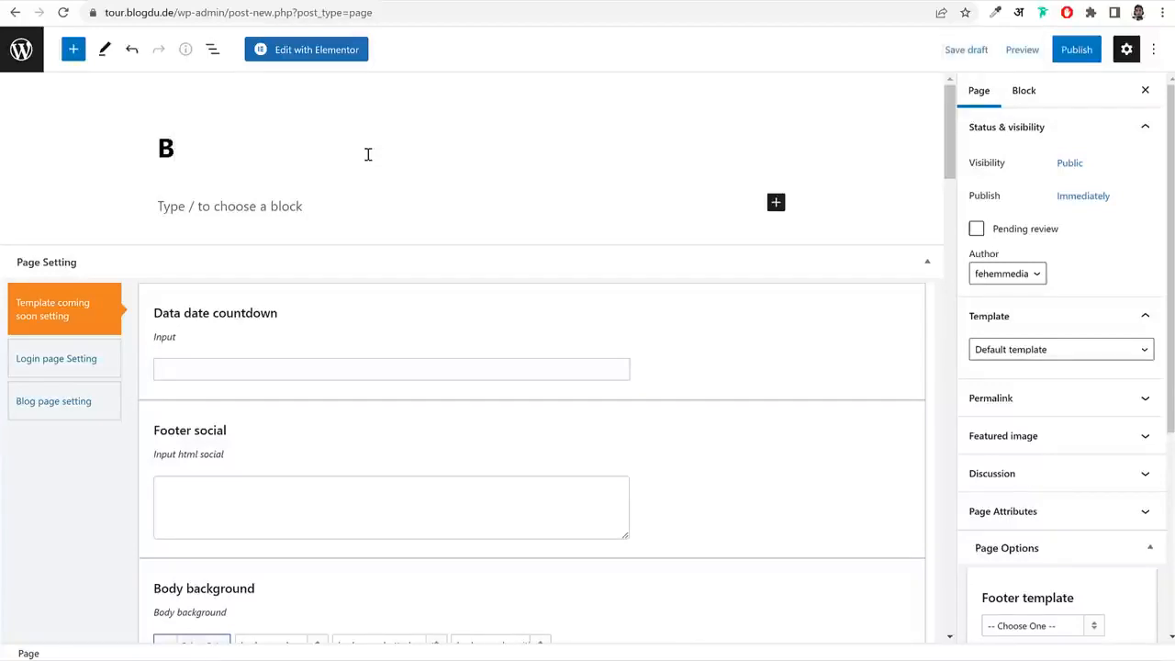
type("ooking S")
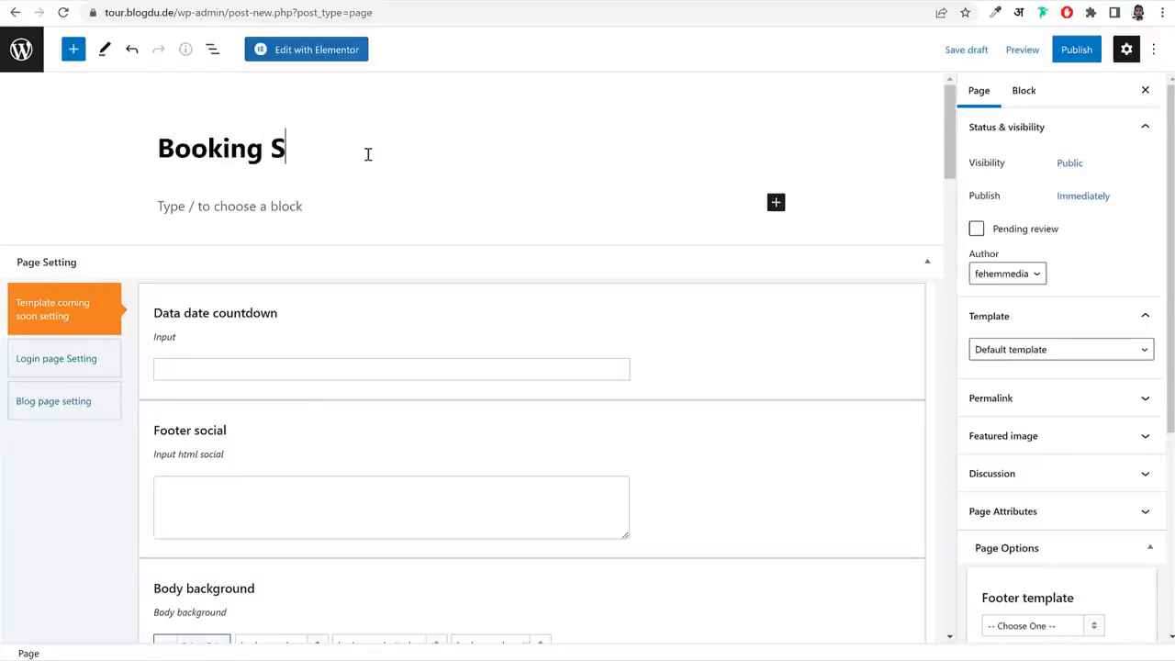
type("ucce")
key("BackSpace")
type("cess")
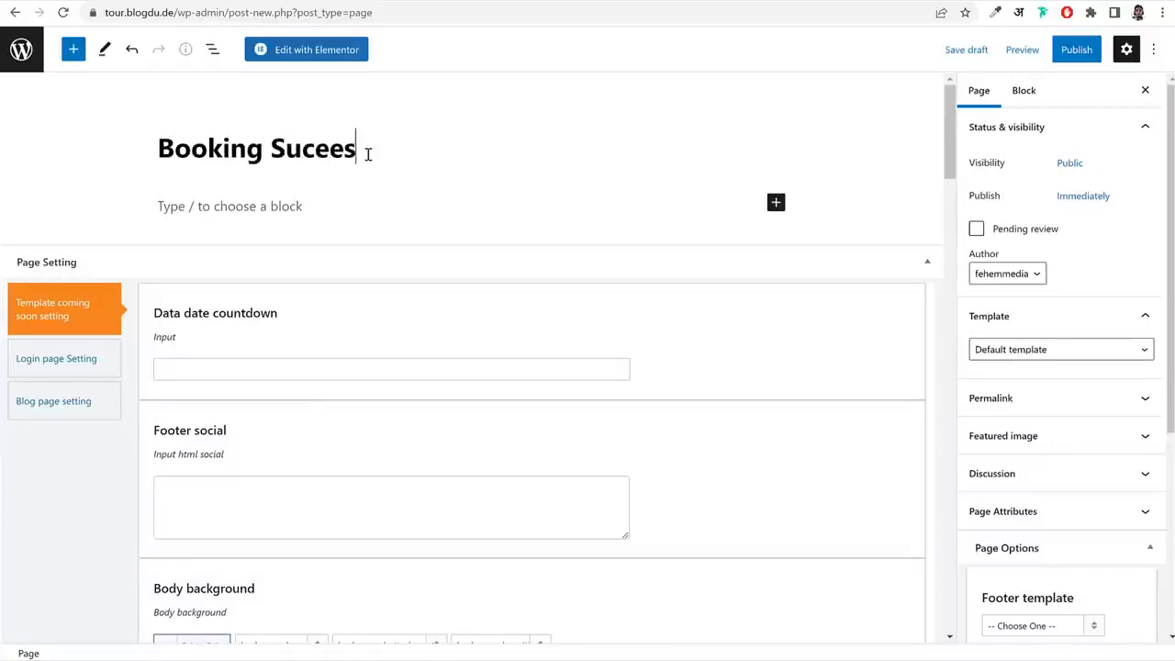
left_click(1009, 356)
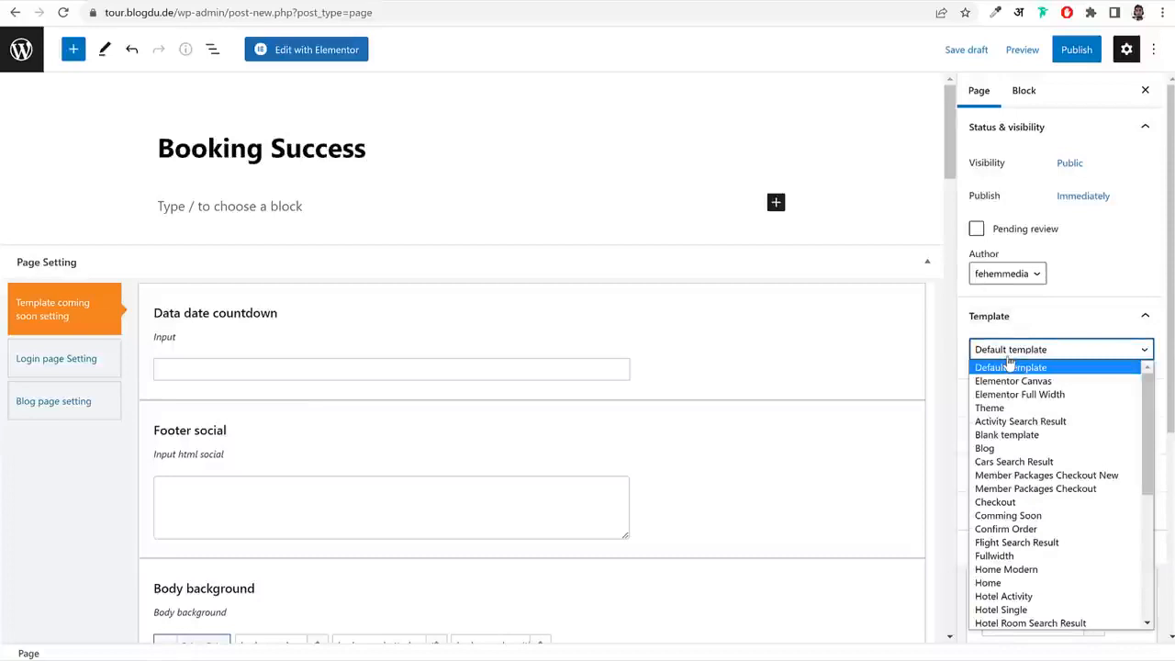
type("pay")
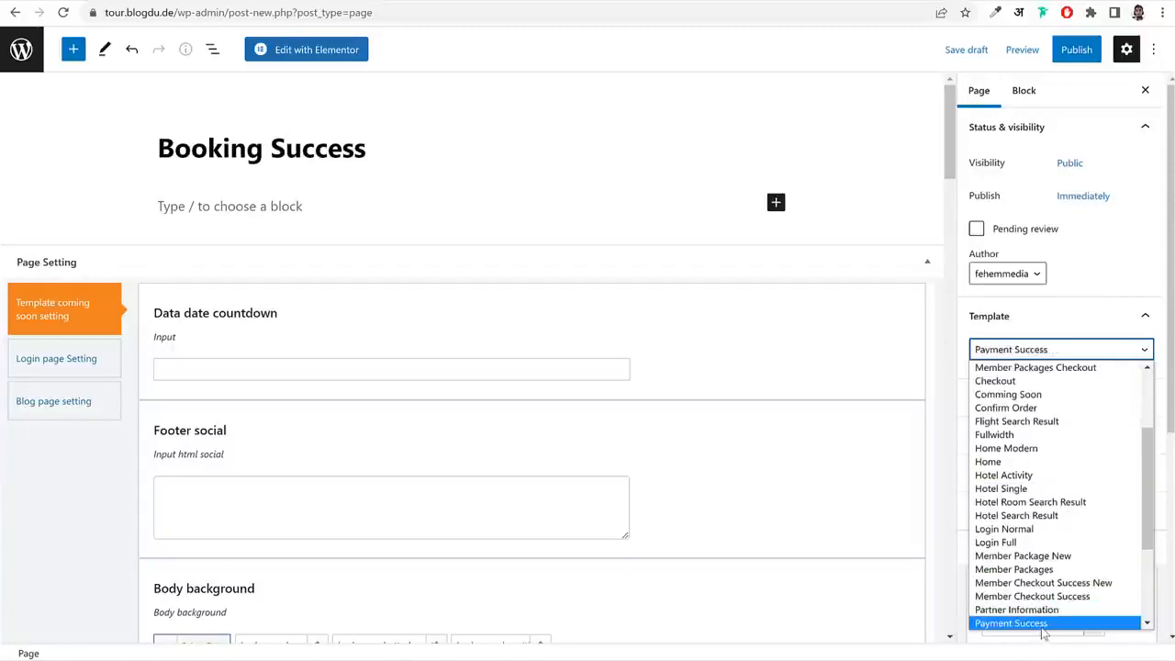
left_click(1042, 627)
left_click(1072, 51)
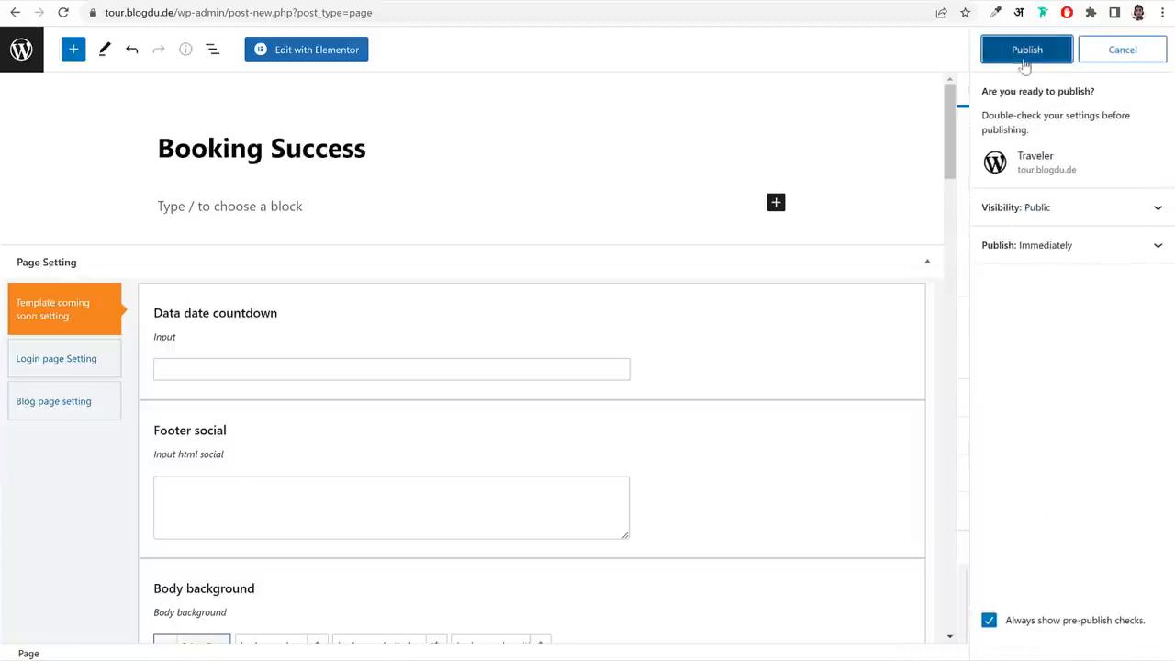
left_click(1024, 58)
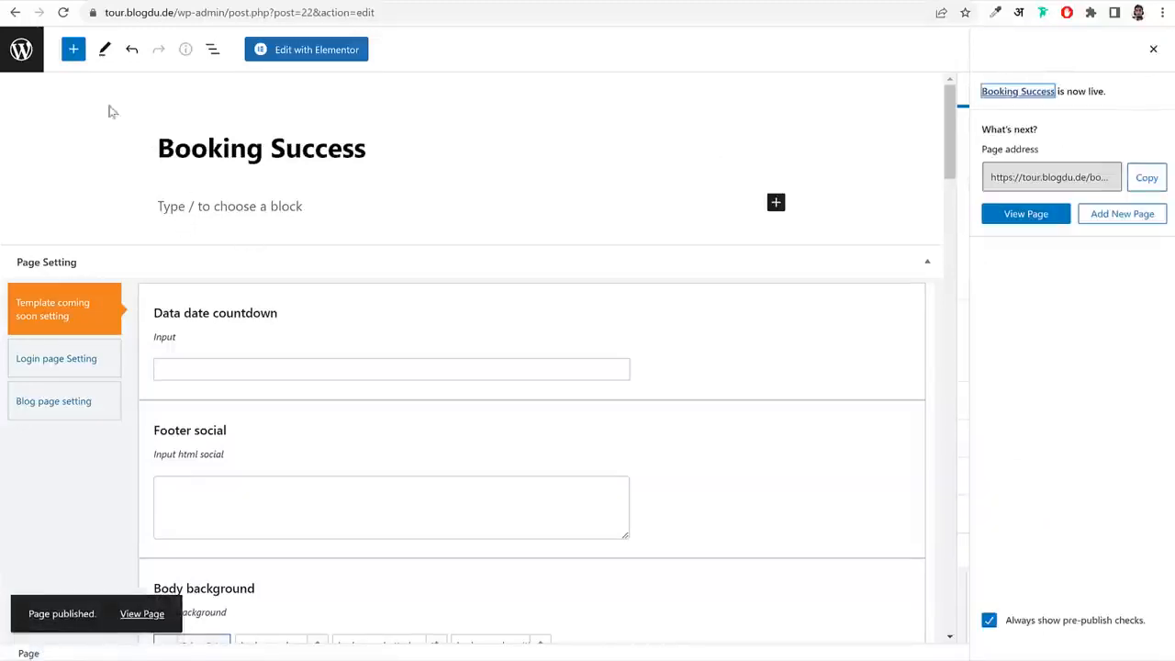
left_click(21, 50)
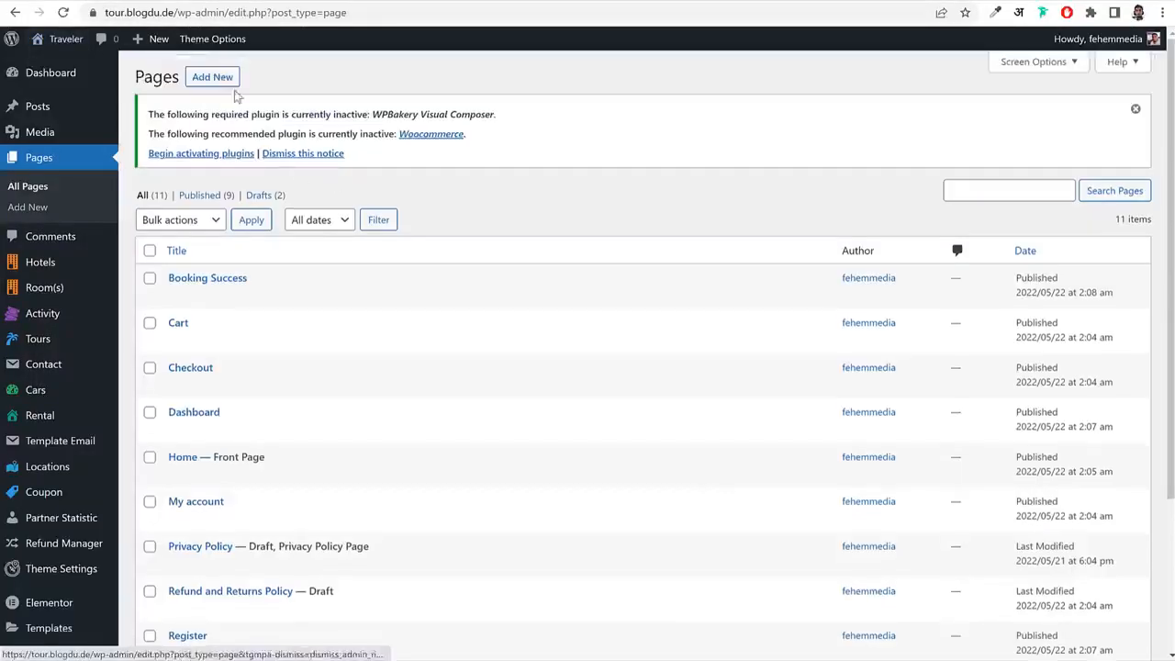
Start a new page titled 'Order Confirm', correcting the typos in the title.
left_click(214, 77)
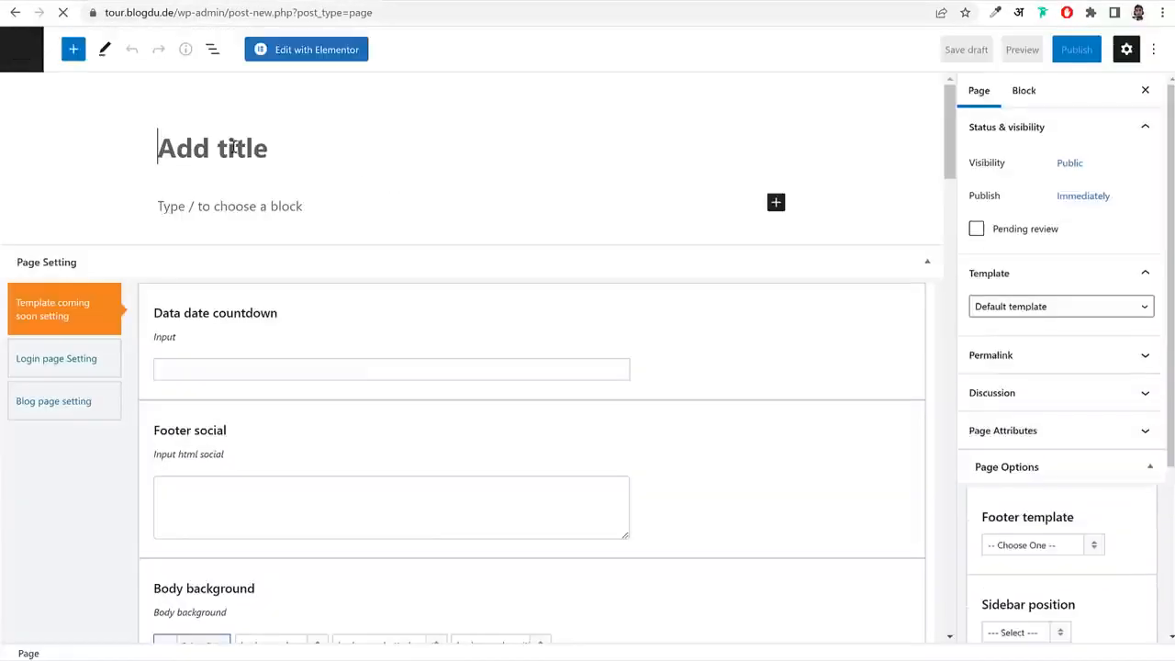
type("Order ")
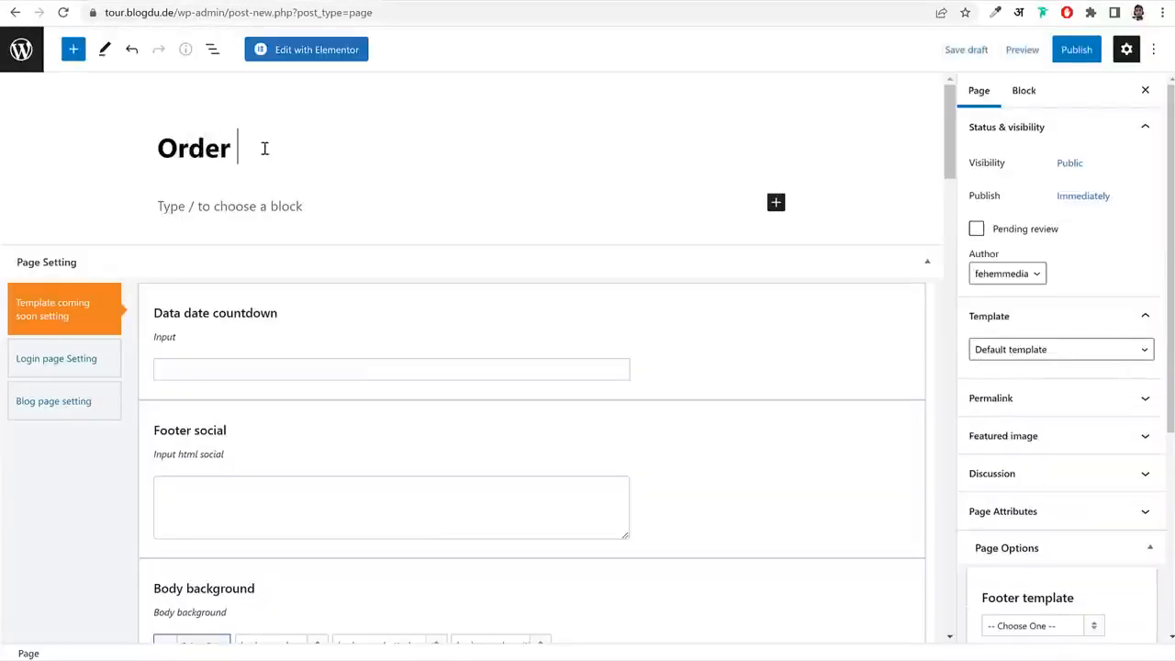
type("Confir,,m")
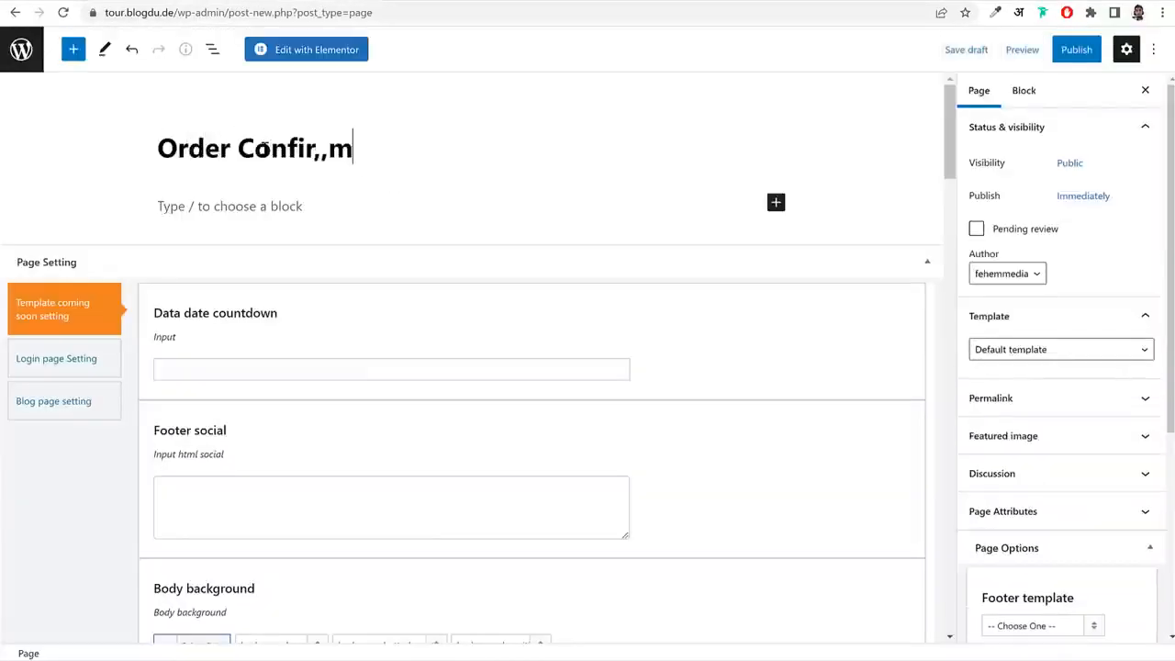
key("BackSpace")
key("BackSpace")
type("m")
key("BackSpace")
key("BackSpace")
type("m")
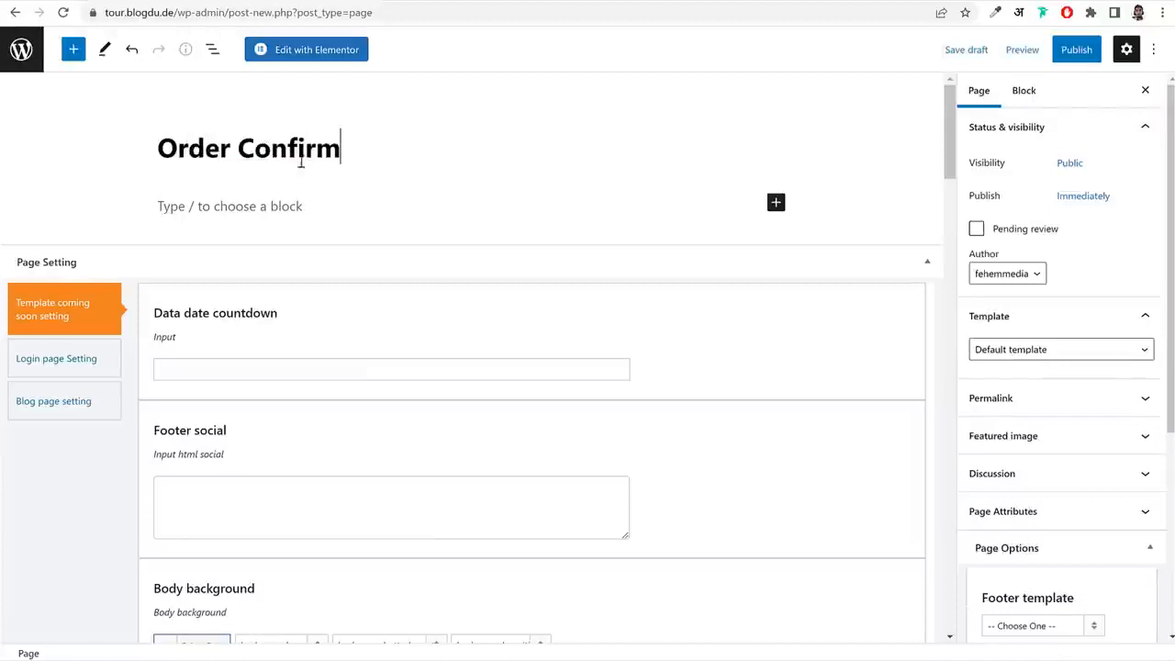
Apply the Confirm Order template, publish the page, and return to Pages.
left_click(1051, 348)
type("c")
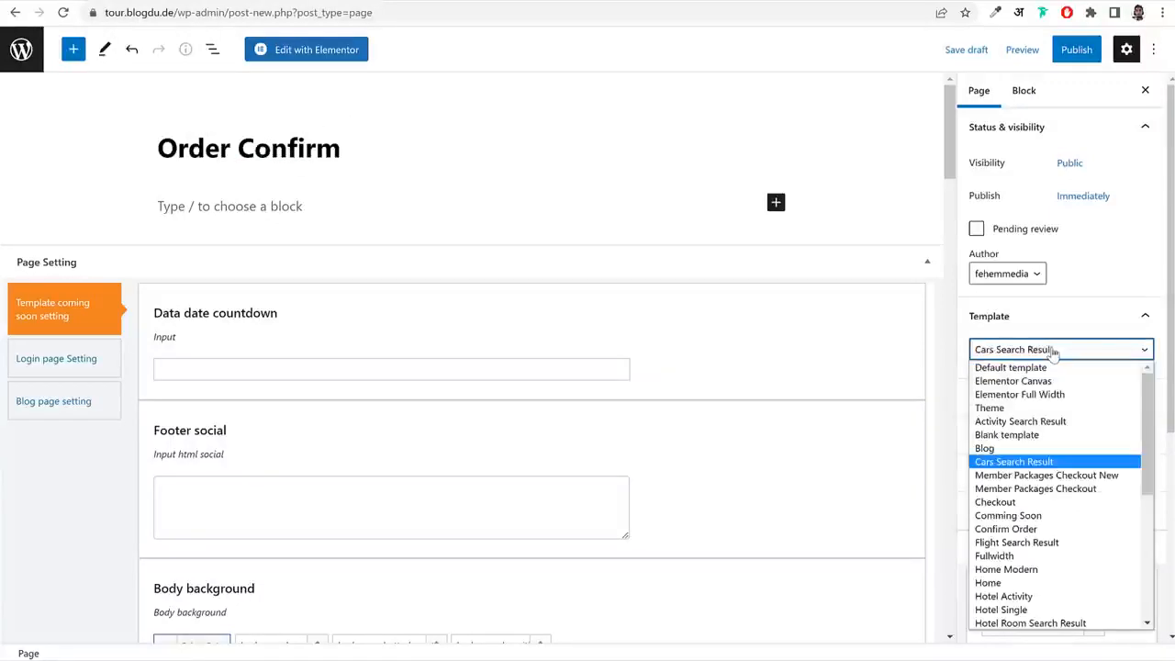
type("on")
key("Return")
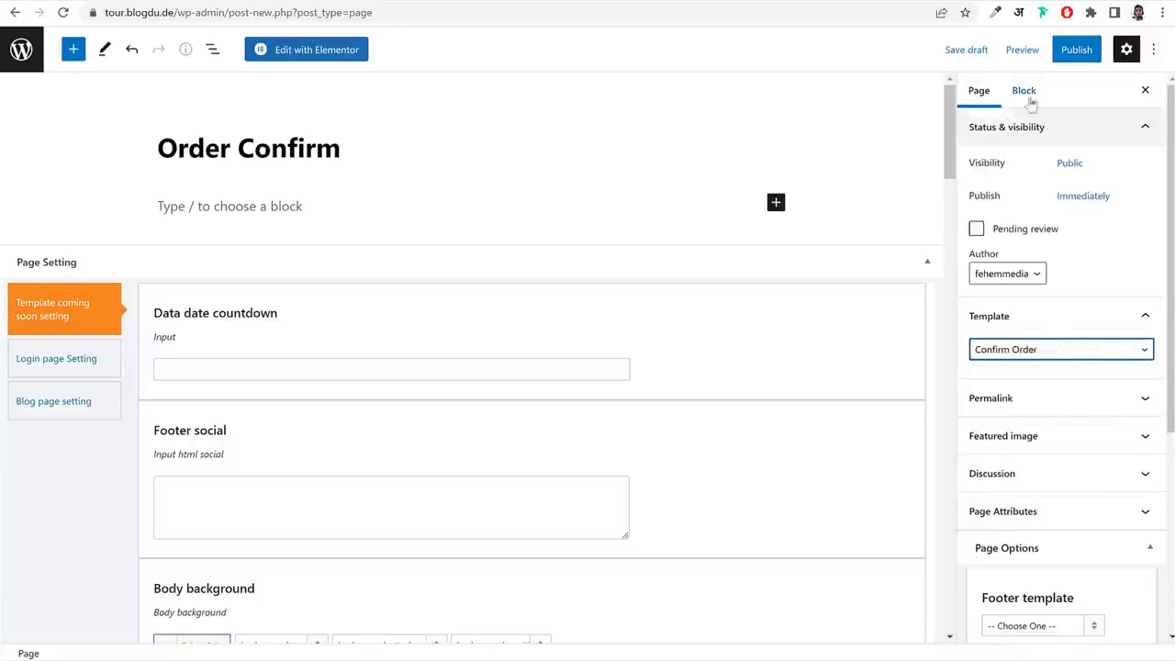
left_click(1075, 50)
left_click(1028, 49)
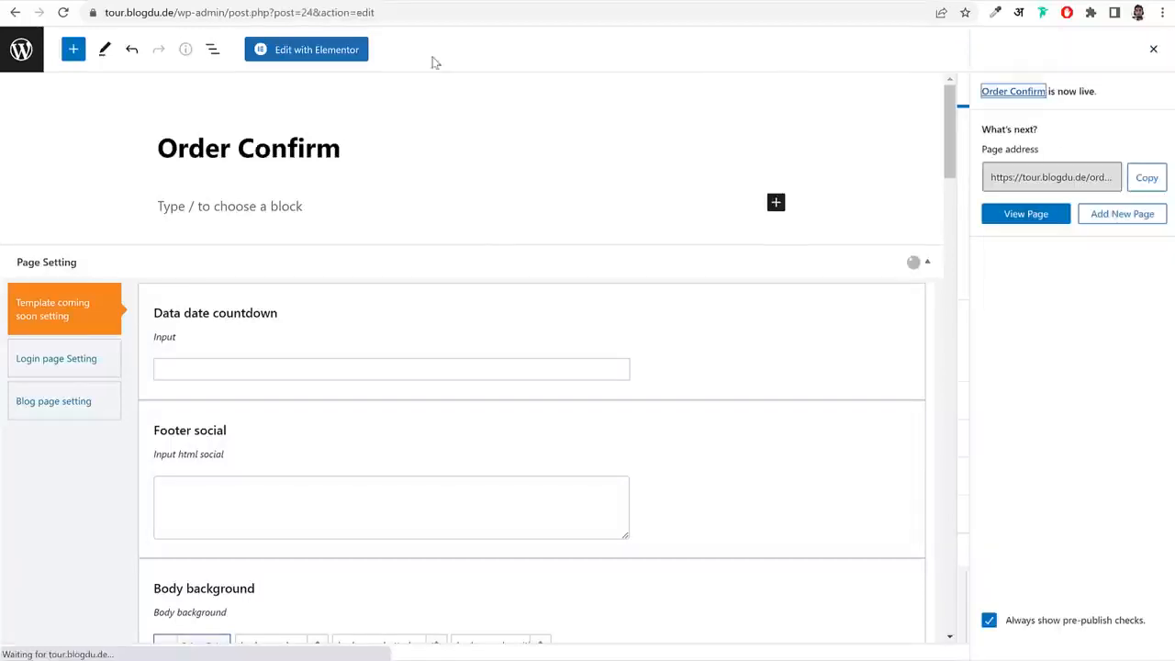
left_click(22, 51)
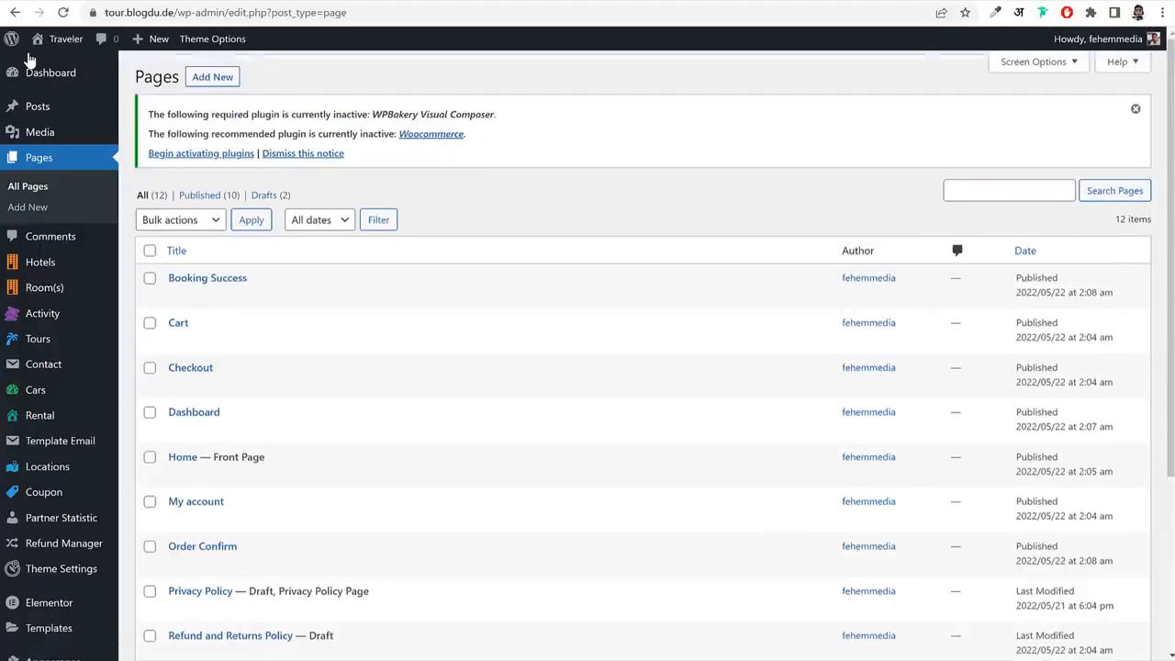
left_click(212, 77)
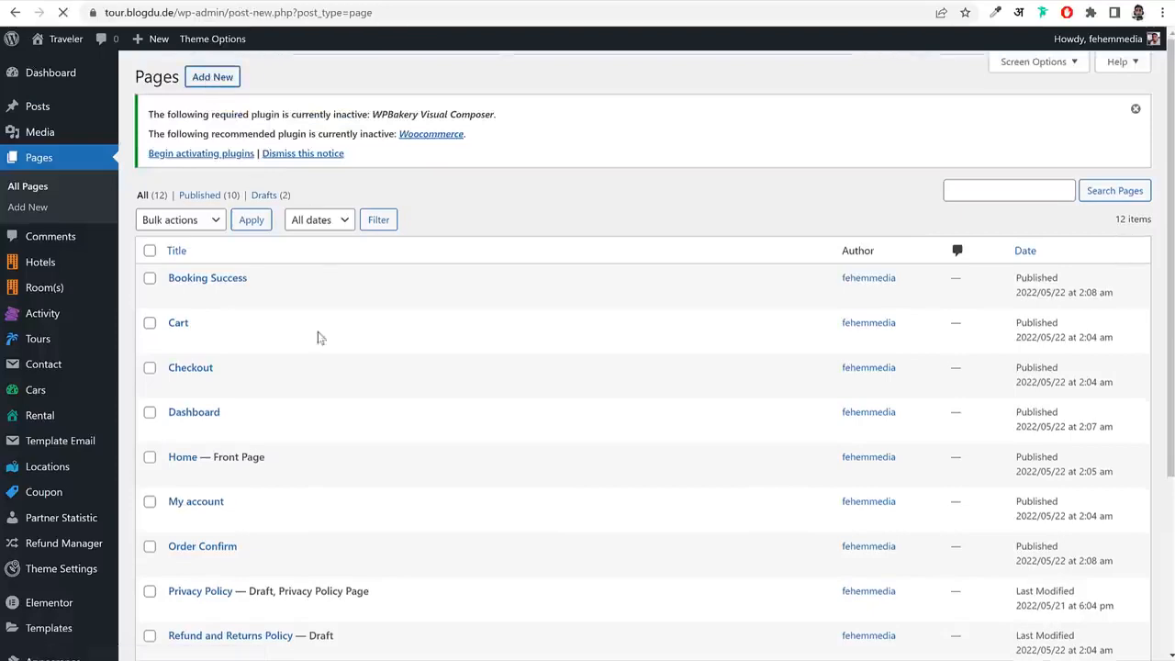
Retitle the existing Checkout page 'Checkout 2', change its slug to checkout-2, and update.
key("alt+Left")
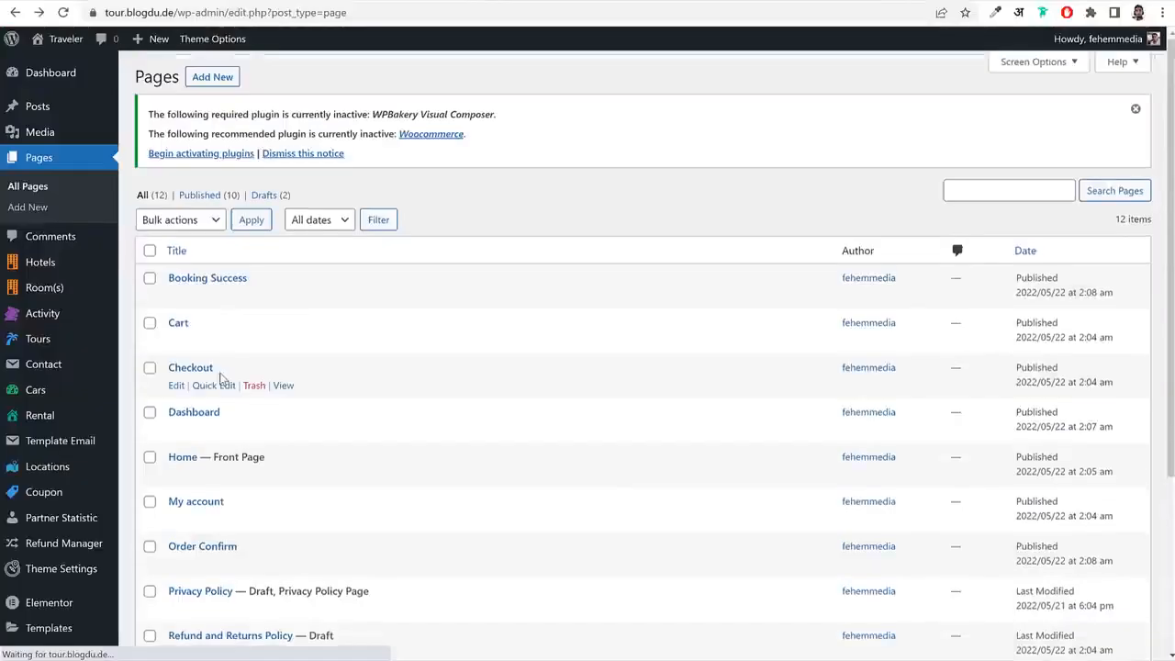
left_click_drag(226, 369, 171, 374)
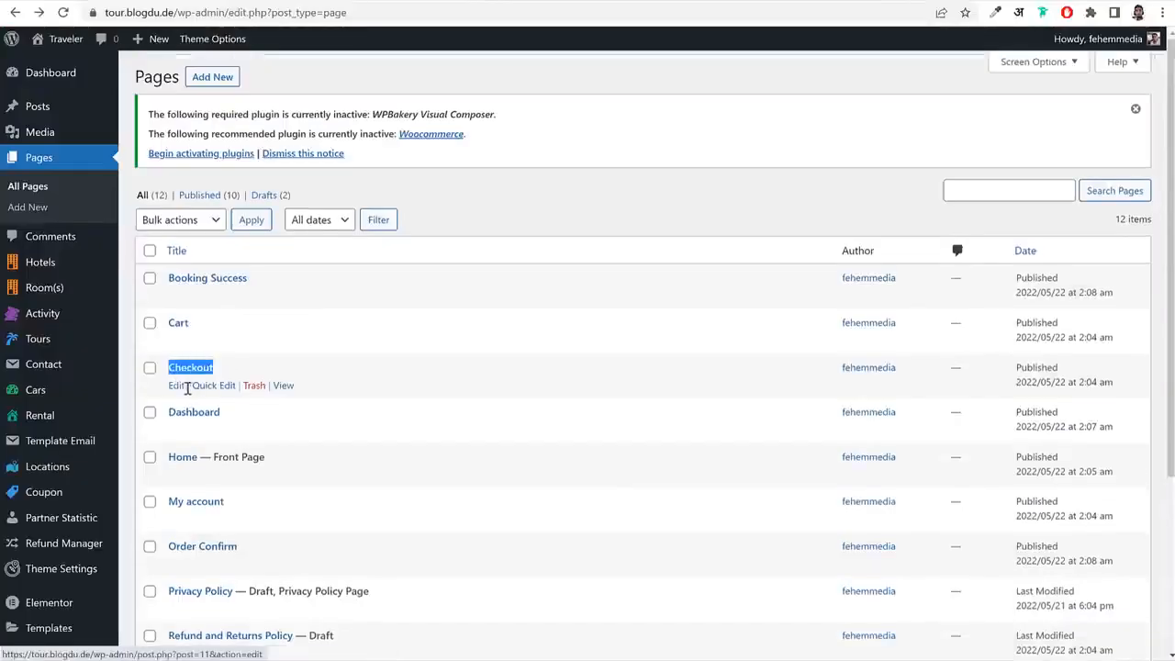
left_click(175, 386)
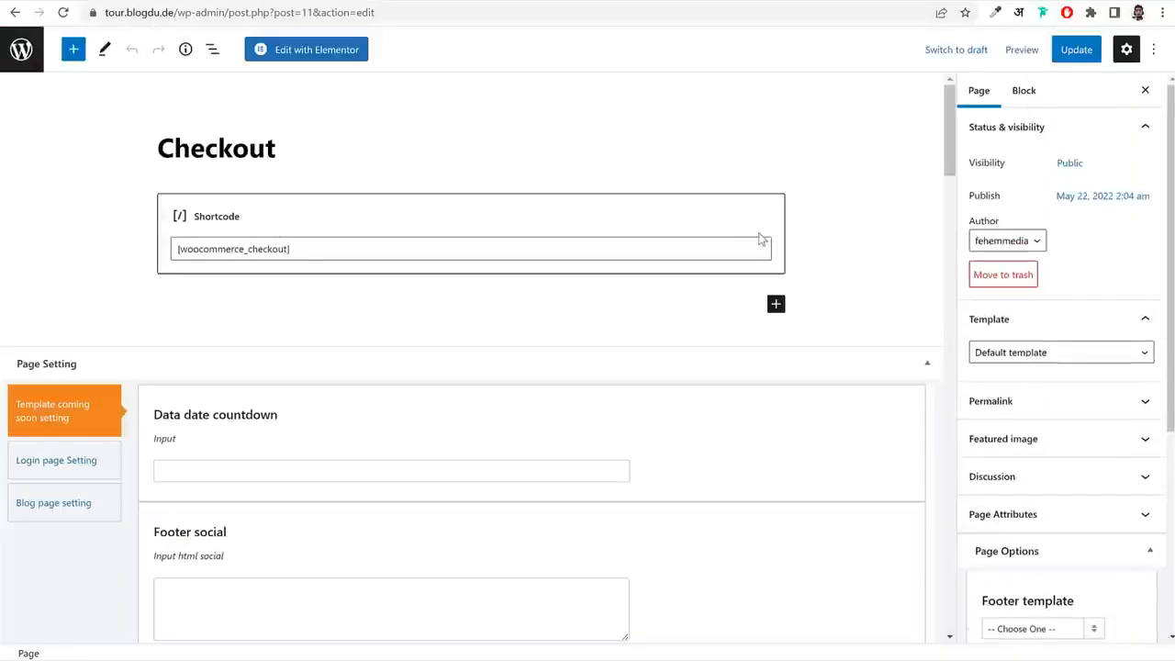
type("2")
scroll(1045, 349, "down", 2)
left_click(1046, 262)
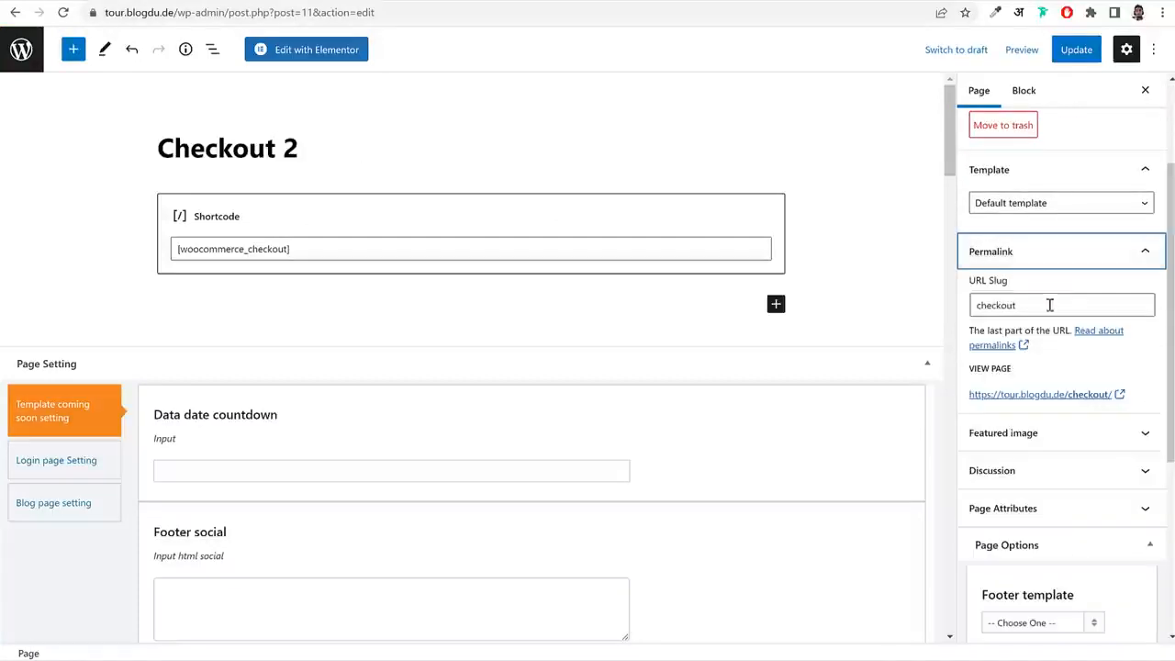
left_click(1049, 306)
type("-3")
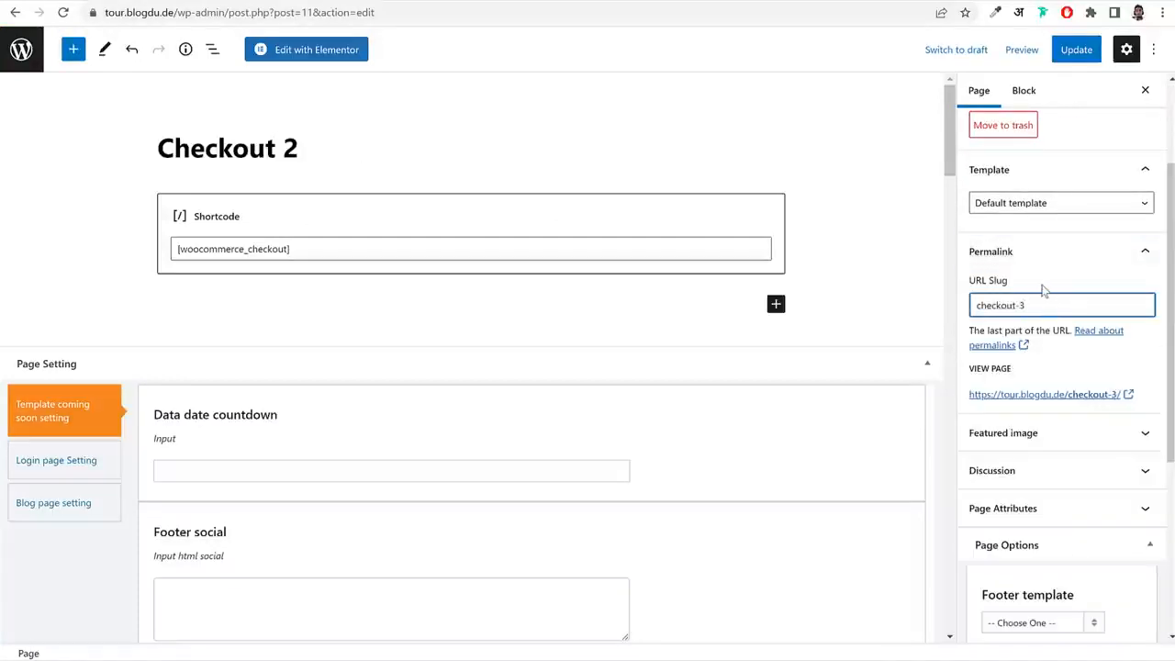
left_click(1081, 50)
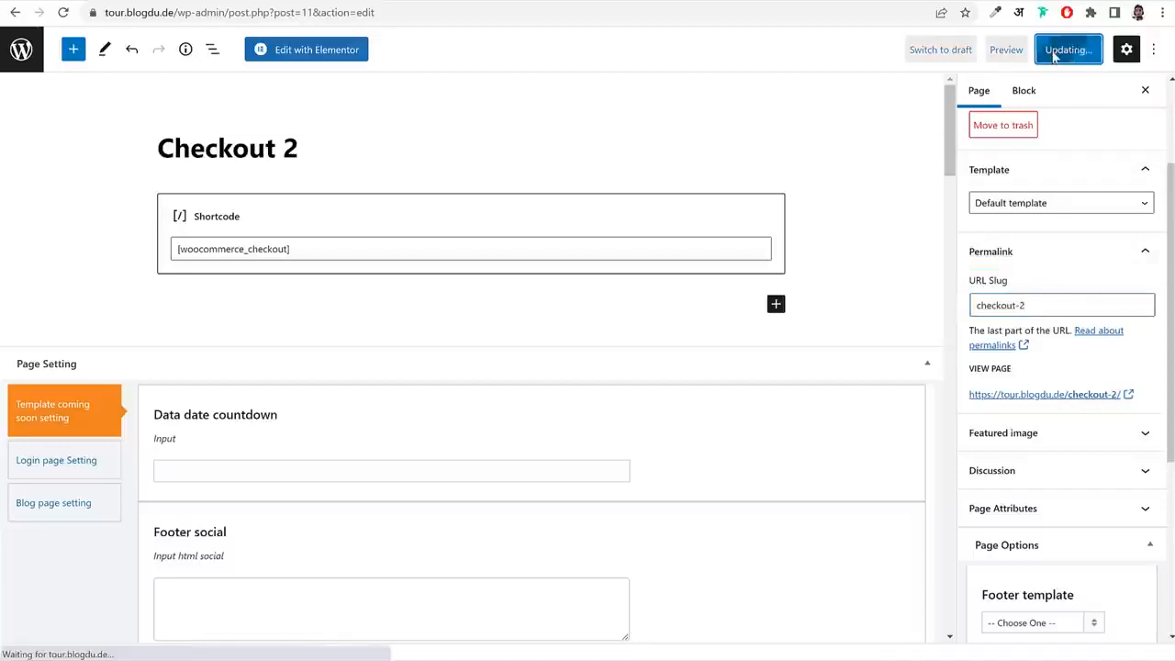
left_click(23, 50)
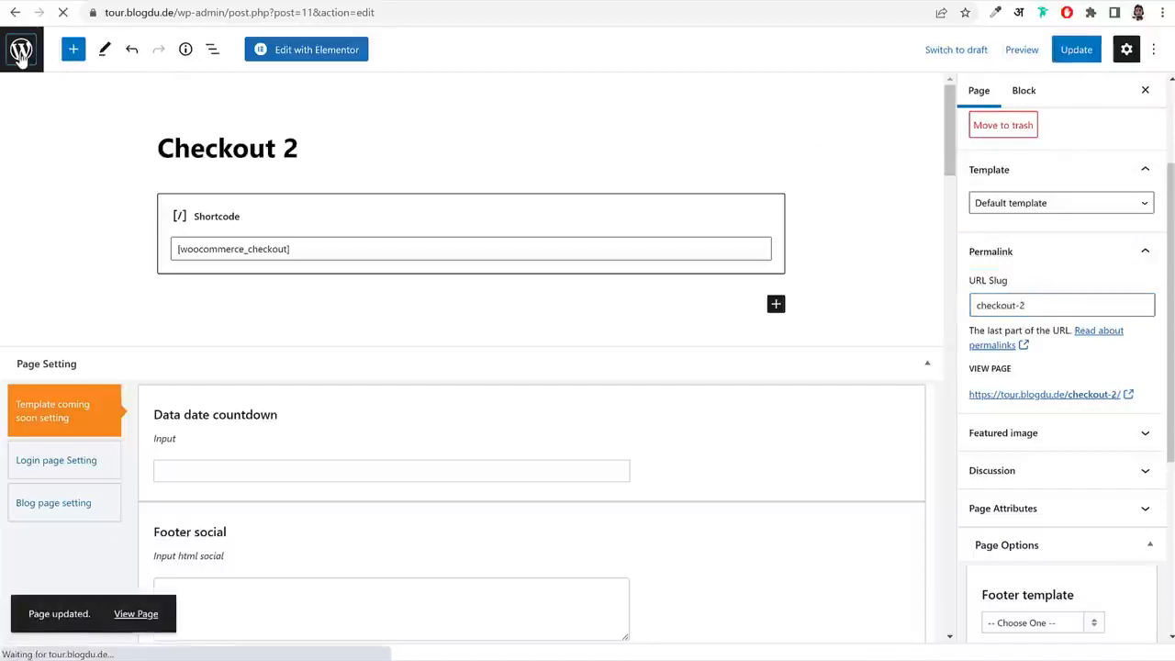
left_click(203, 78)
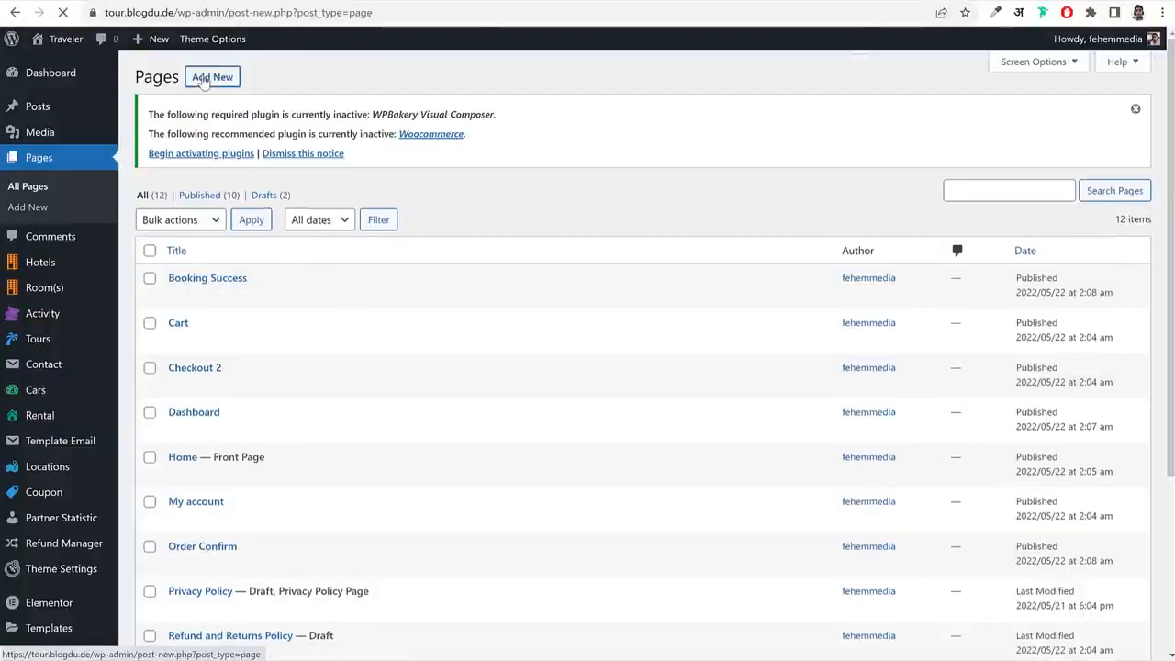
Title the new page 'Checkout' and assign it the Checkout template.
type("Ch")
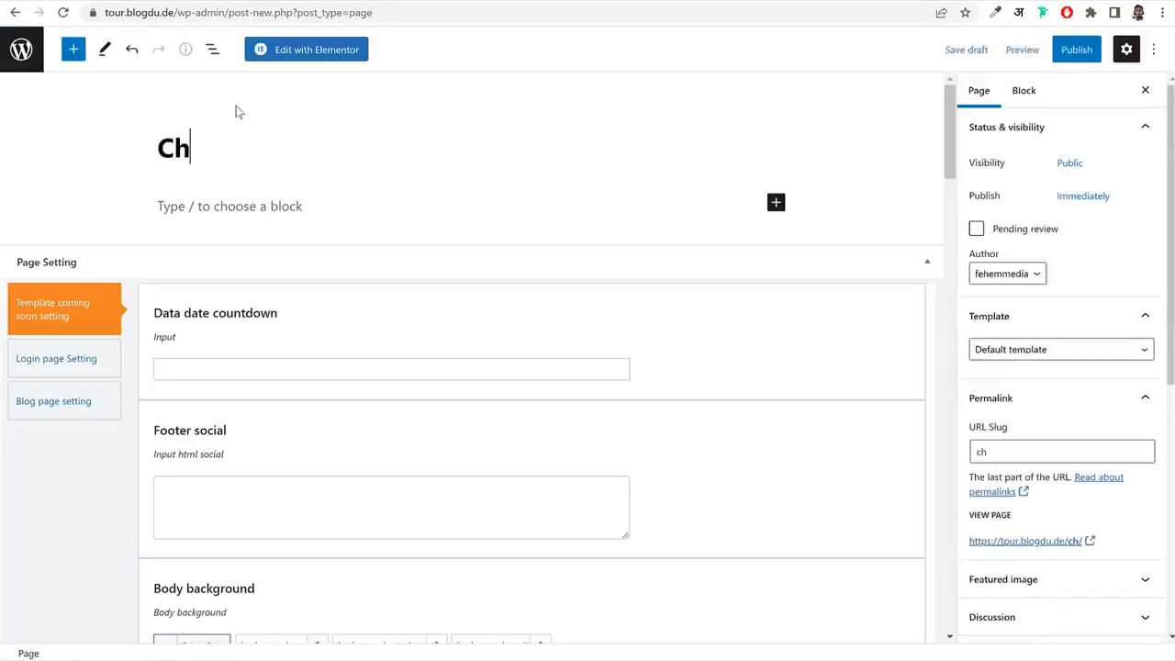
type("eckouty")
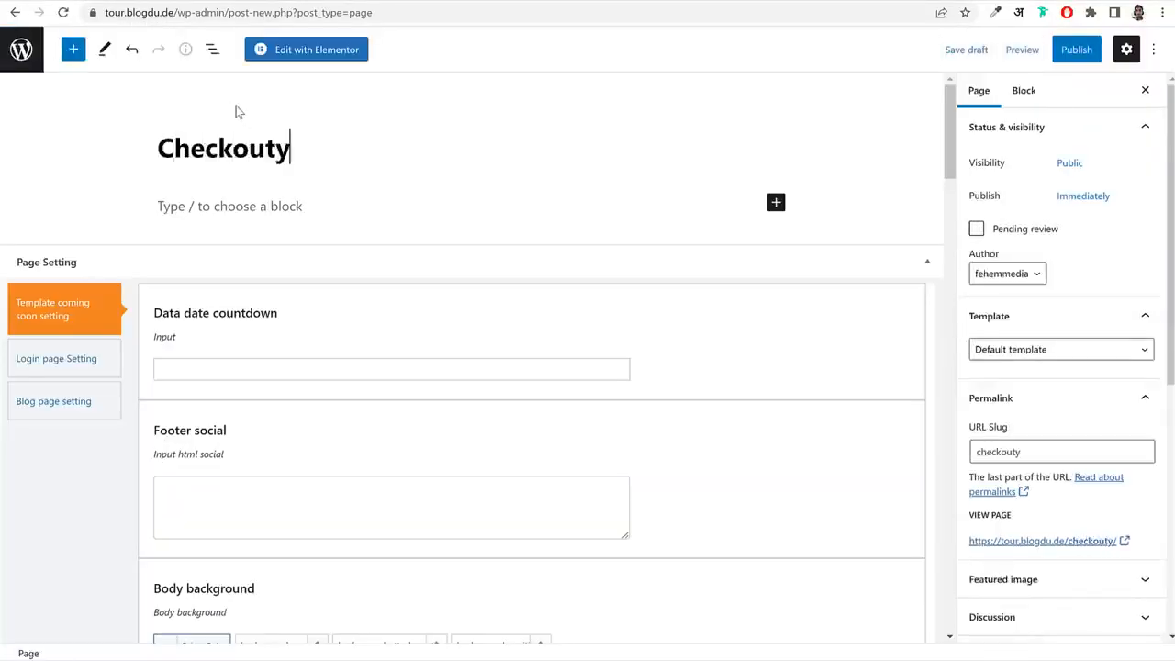
key("BackSpace")
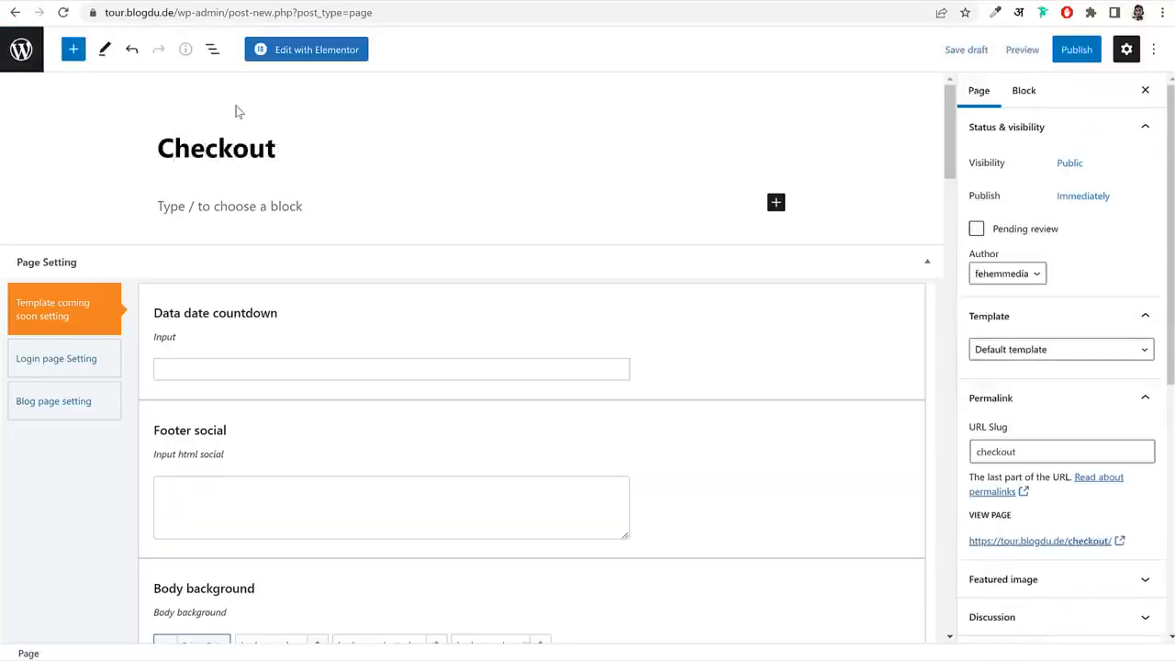
left_click(1049, 353)
key("c")
key("h")
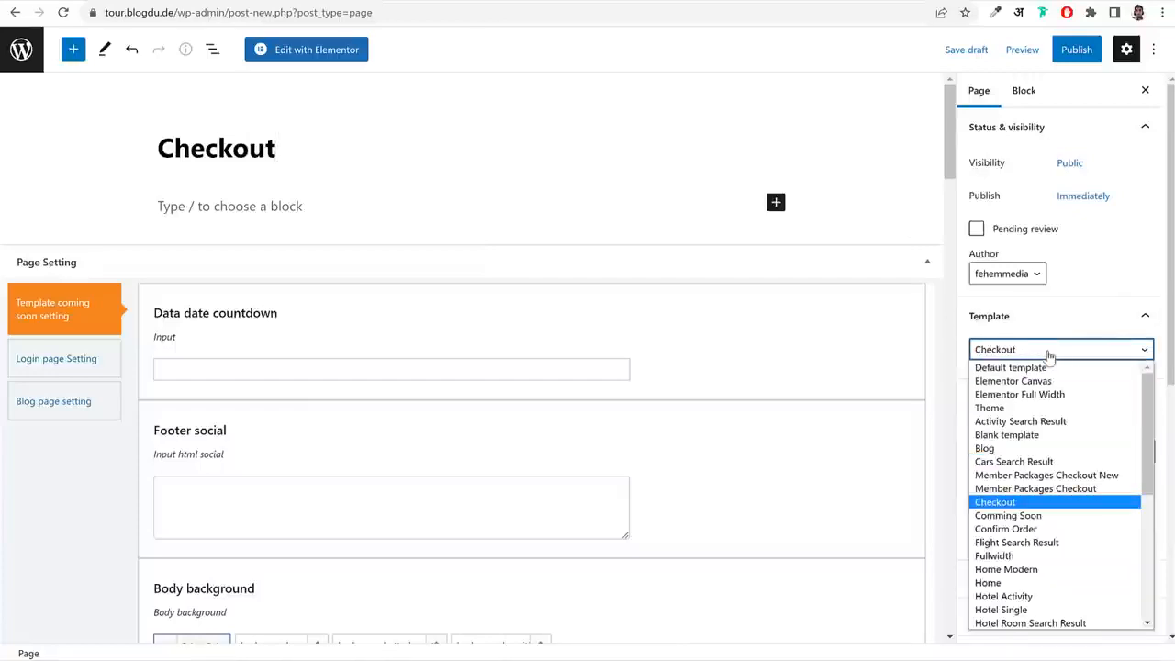
key("Return")
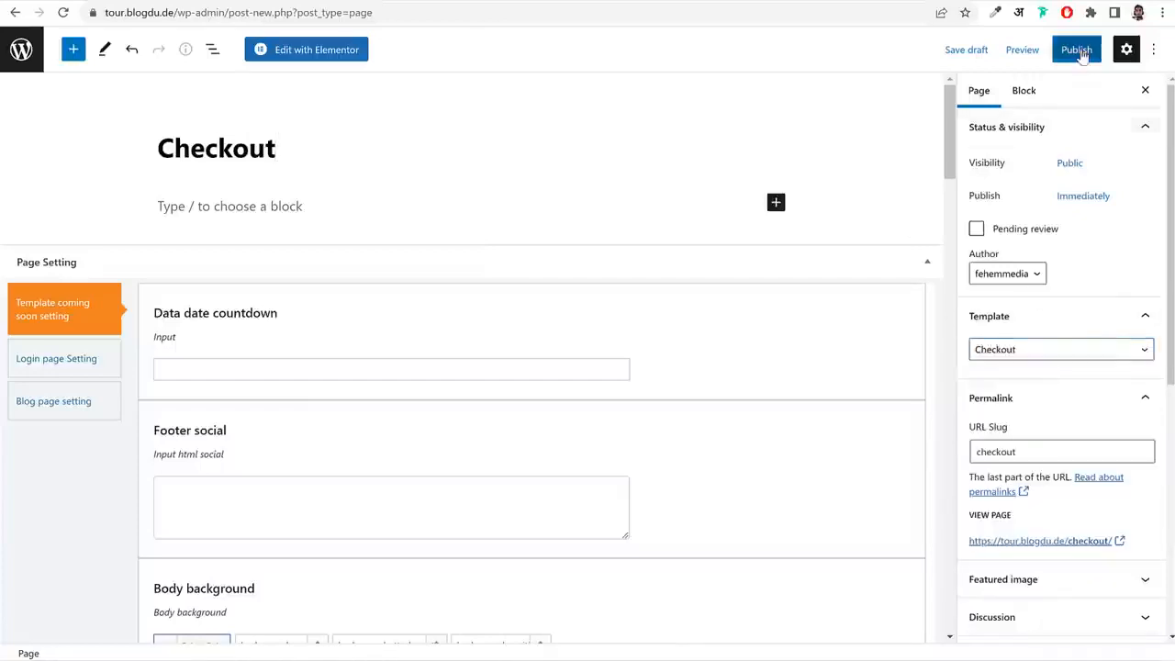
Publish the Checkout page, return to the pages list, and start another new page.
left_click(1079, 49)
left_click(1062, 51)
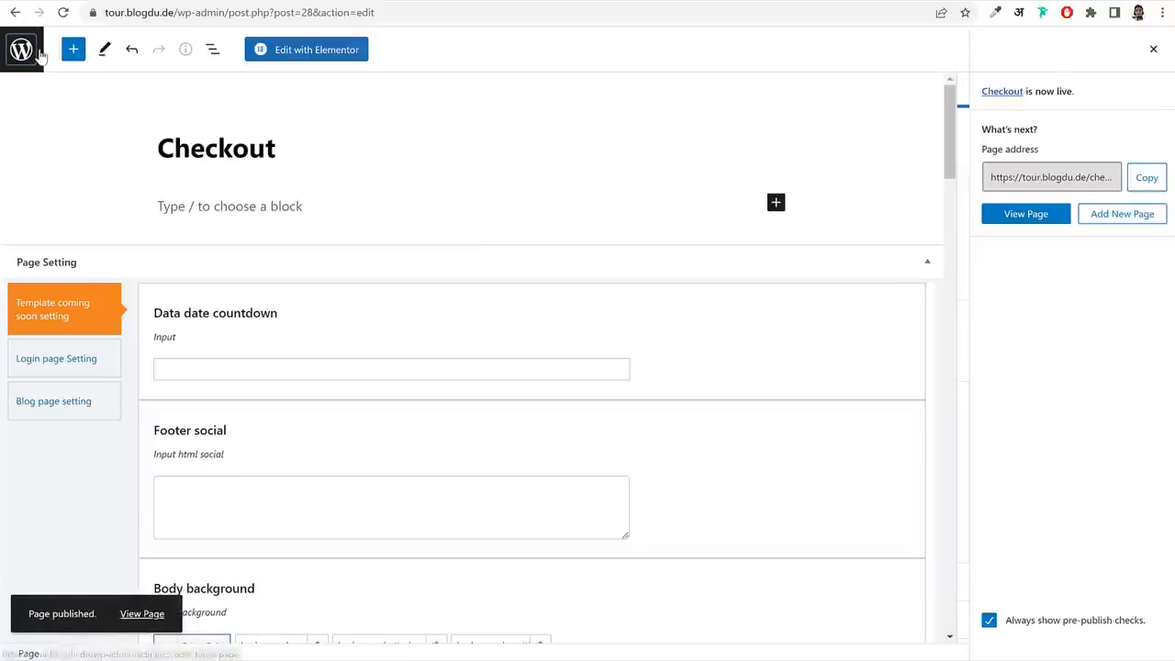
left_click(21, 49)
left_click(212, 77)
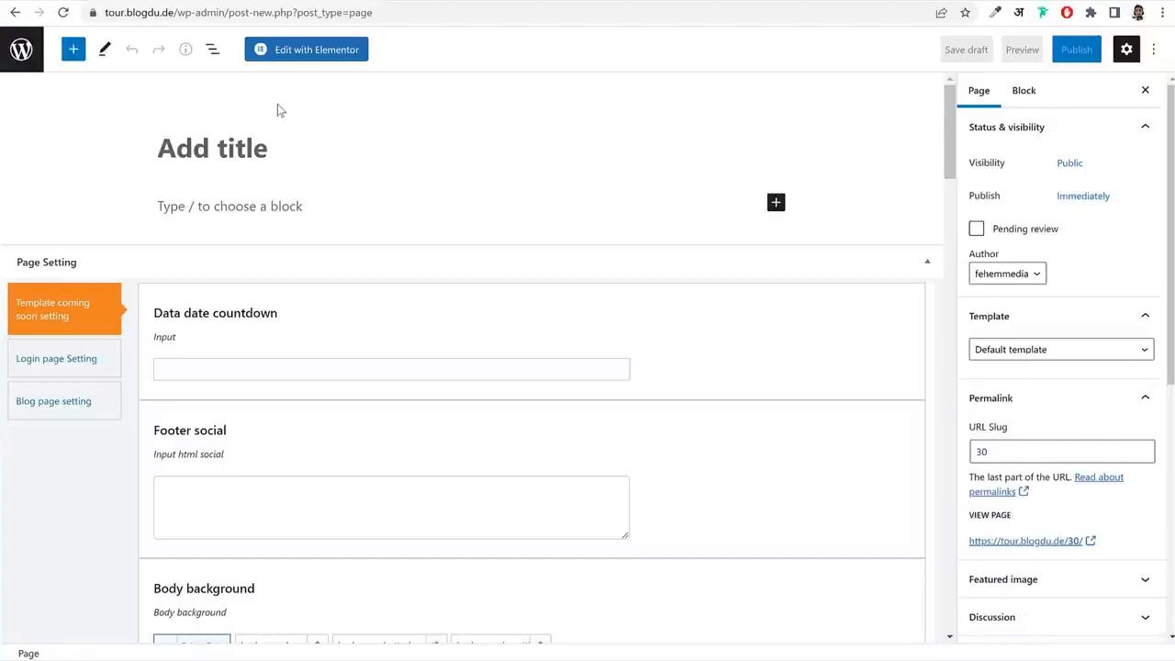
Title the new page 'Reset Password' and assign it the Reset Password template.
type("Rese")
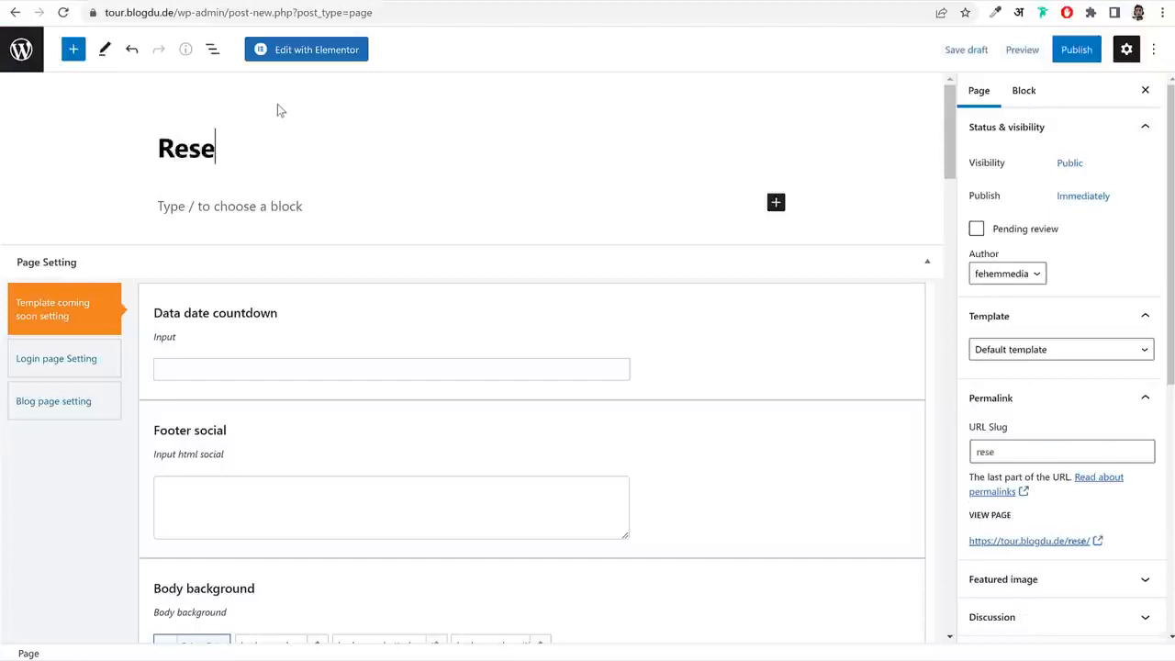
type("t Passw")
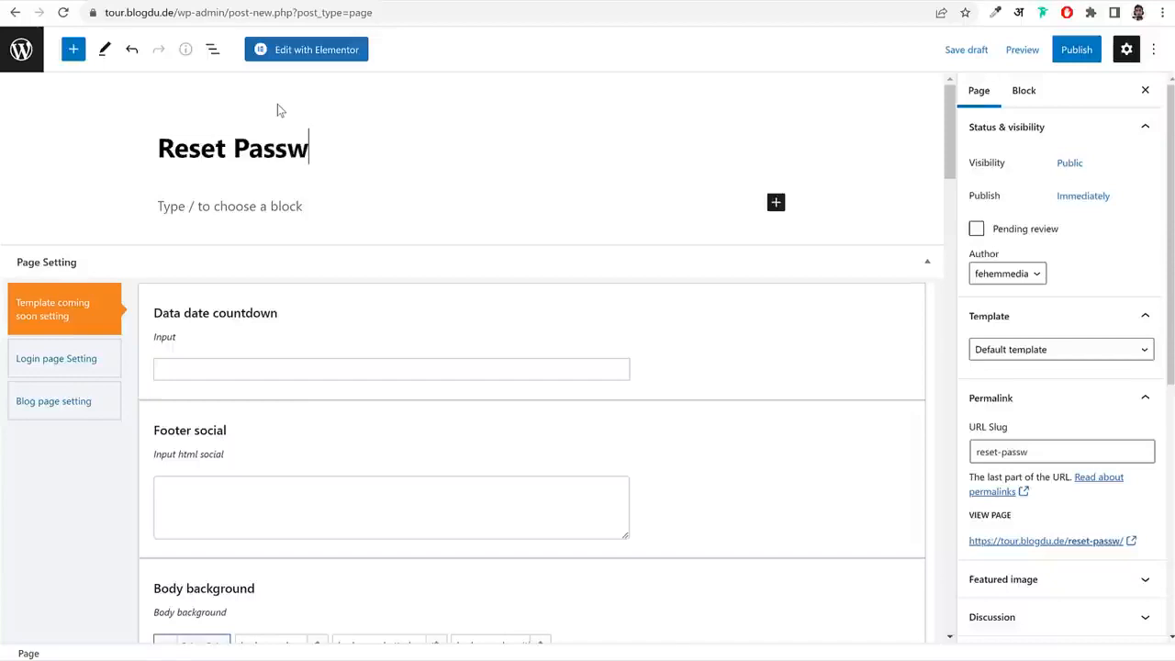
type("ord")
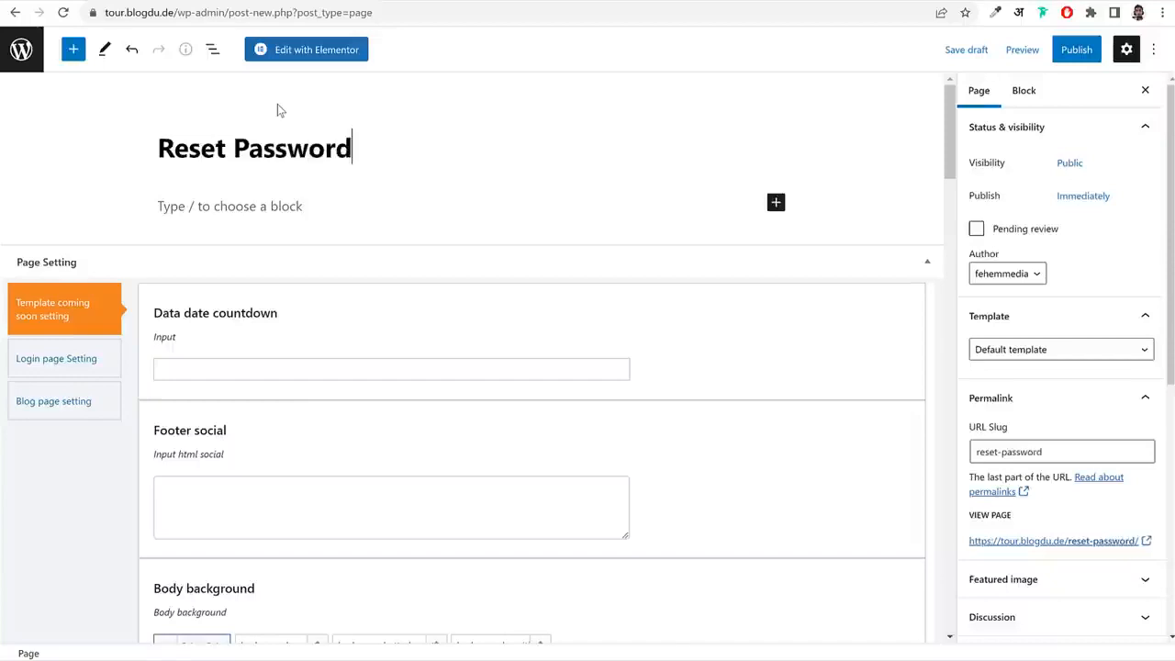
left_click(1061, 350)
key("r")
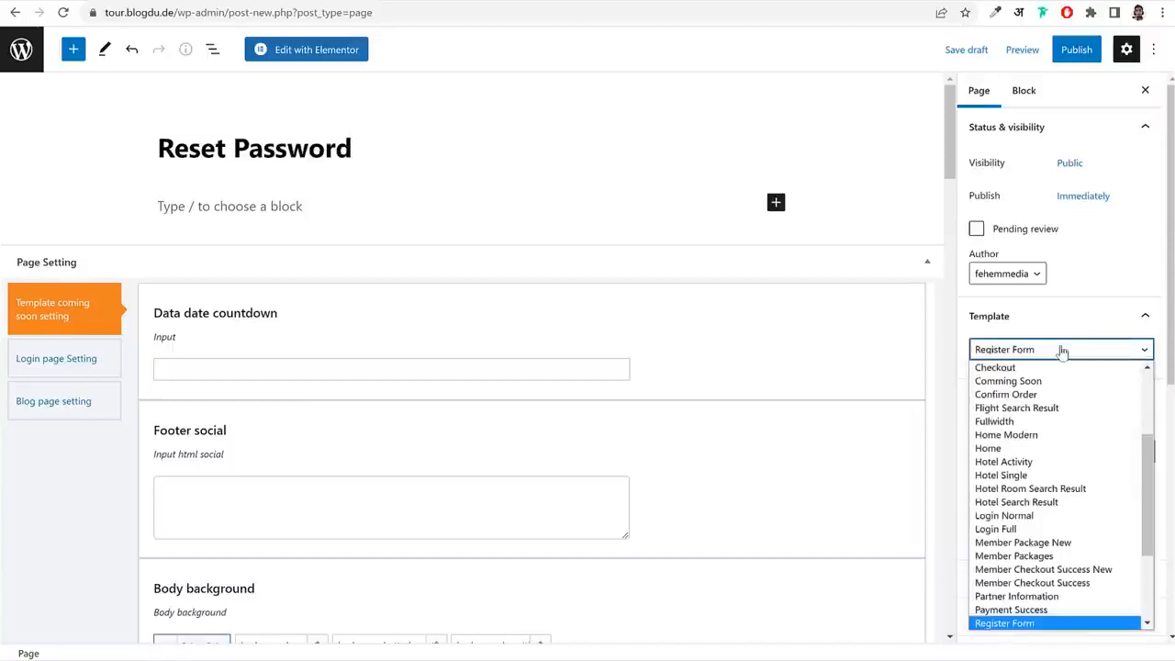
key("r")
scroll(1064, 478, "down", 3)
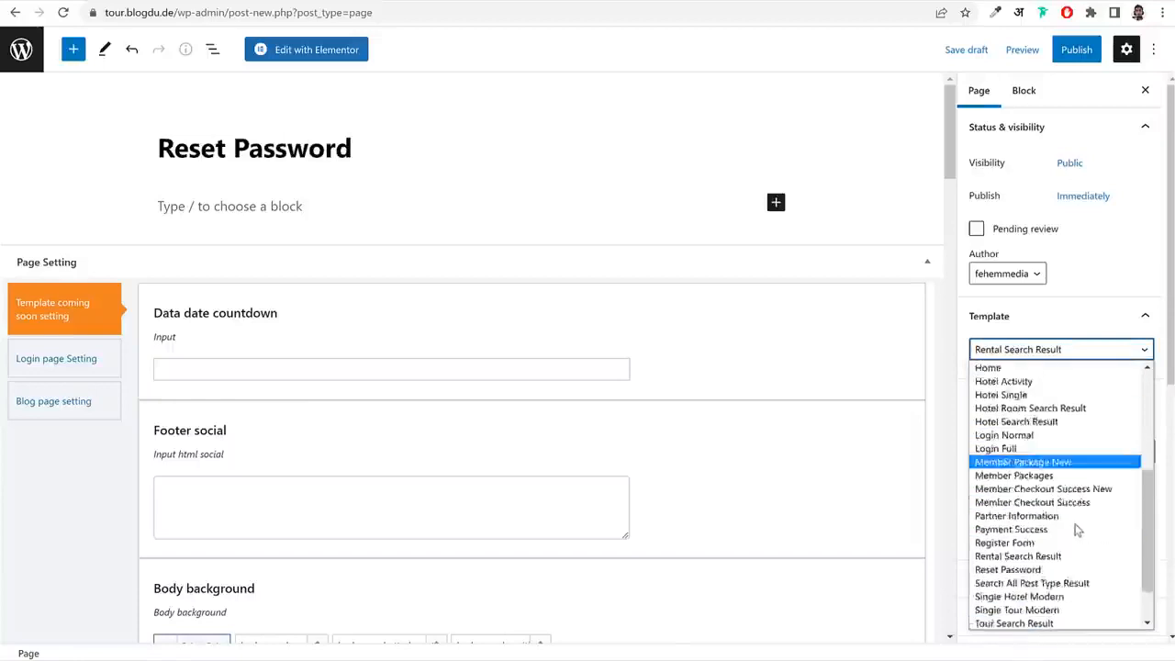
left_click(1025, 516)
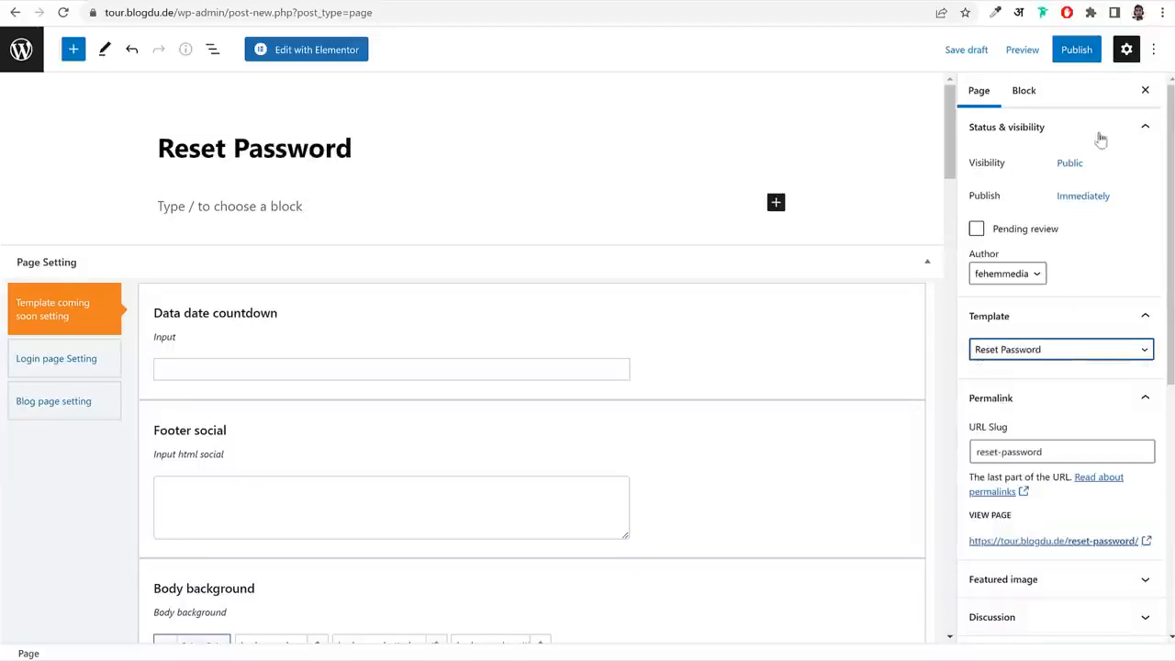
Publish the Reset Password page and return to the pages list.
left_click(1077, 50)
left_click(1065, 51)
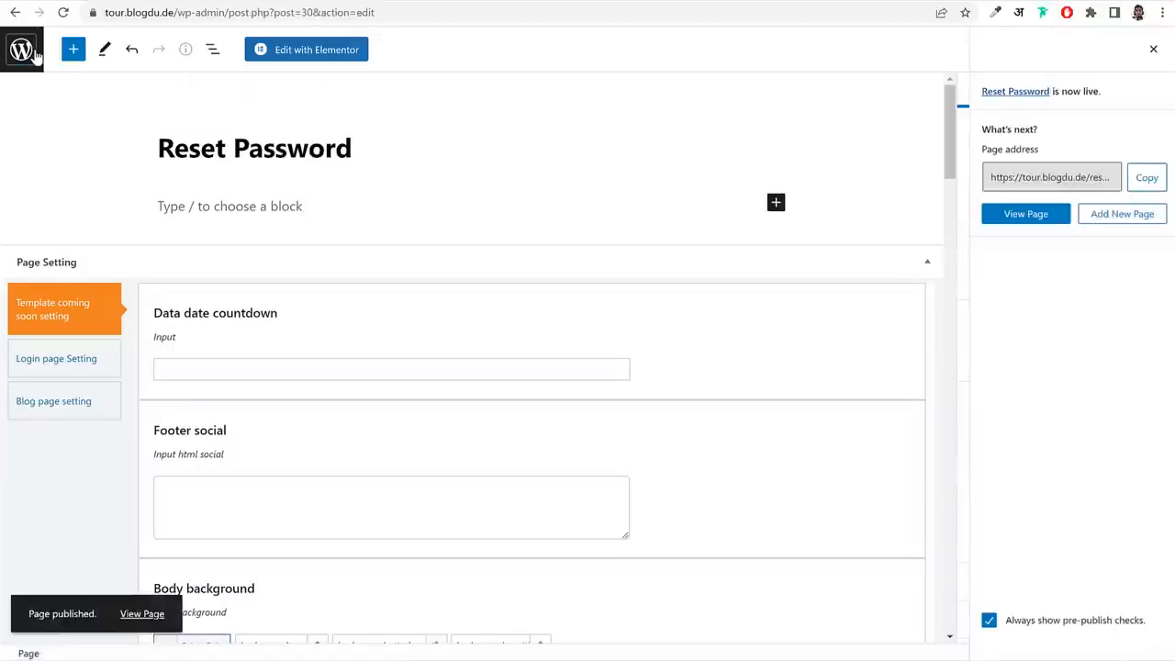
left_click(21, 49)
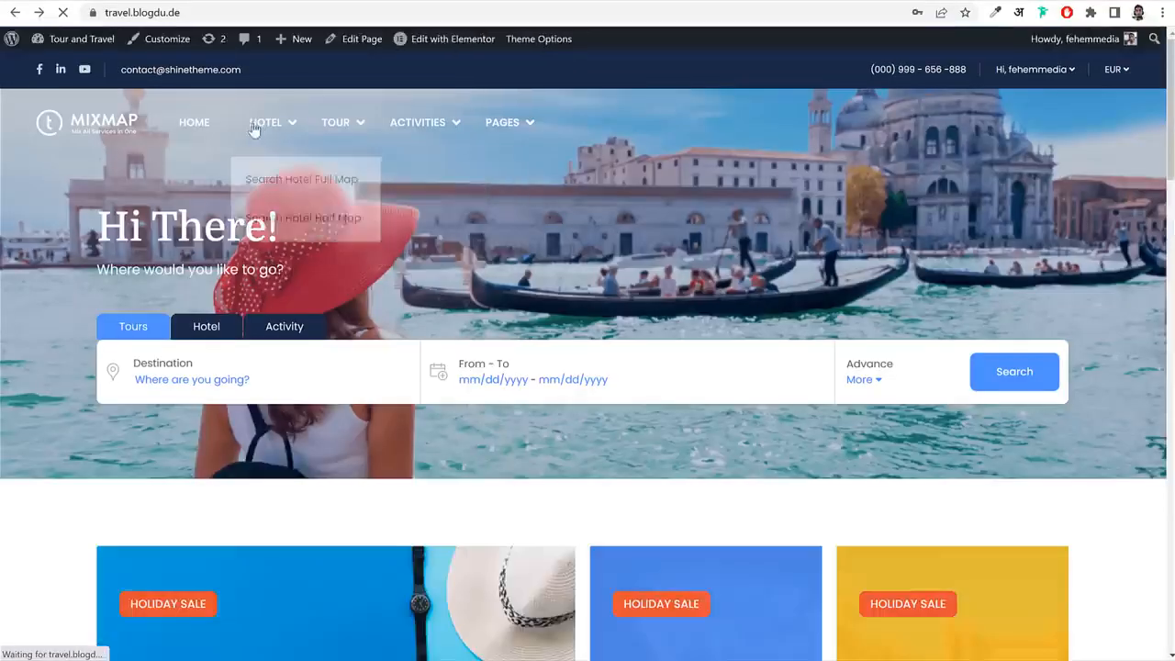
View the live MIXMAP front page with its Hi There! banner, tour search, and hotel and tour menus.
mouse_move(328, 129)
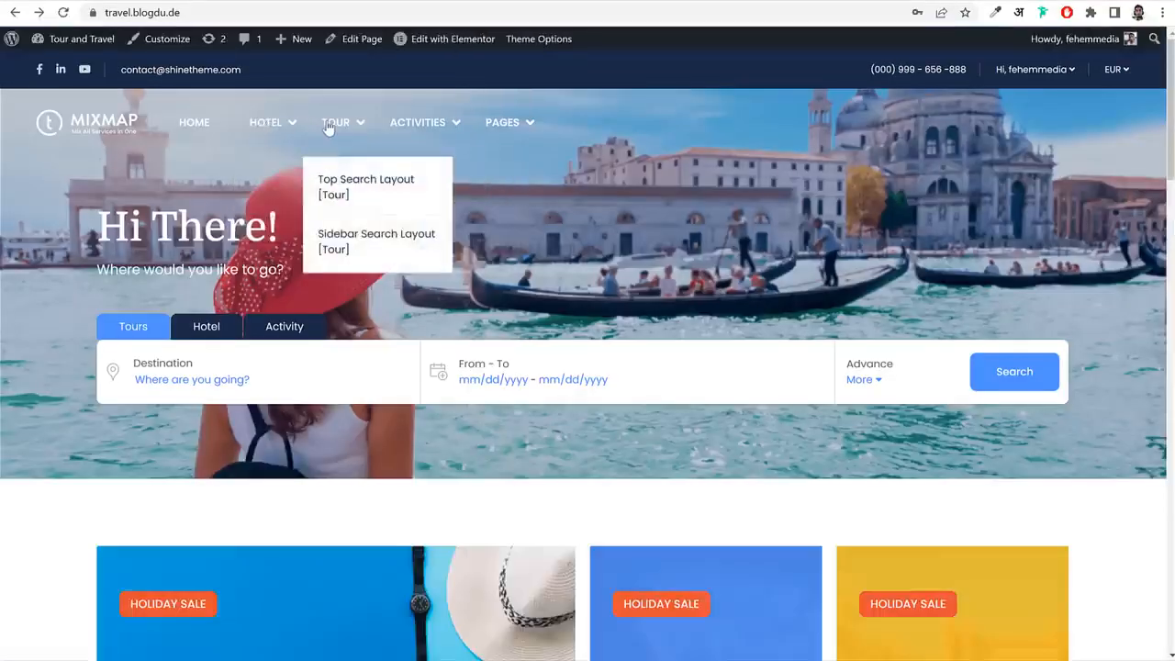
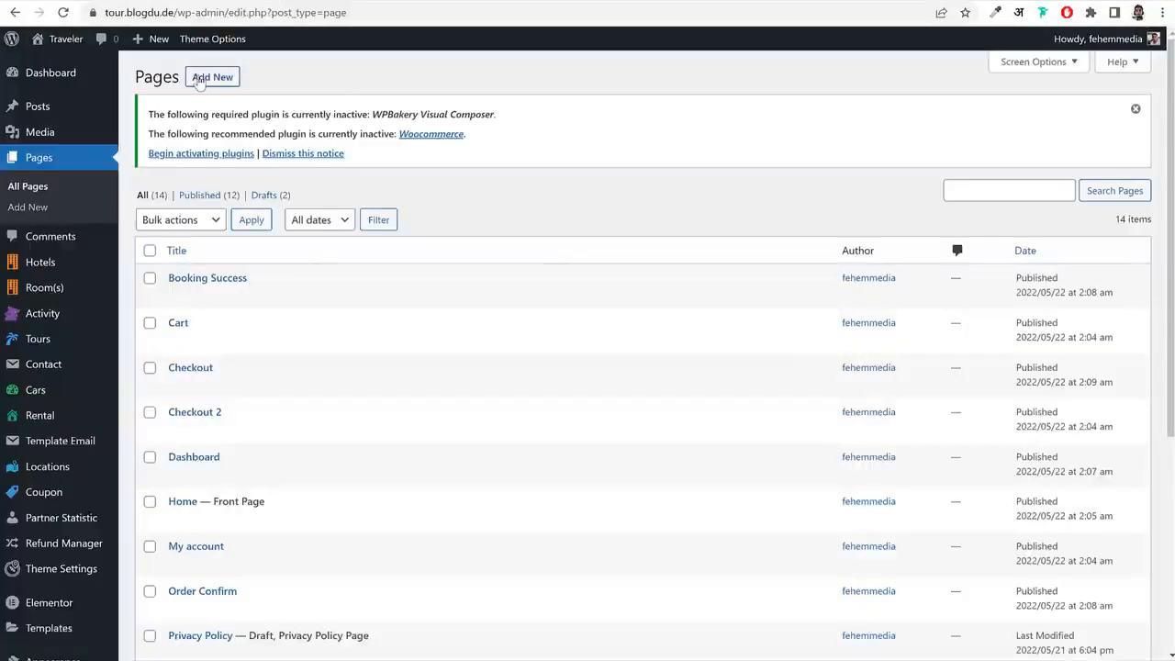
Title a new page 'Tour Search' and assign it the Tour Search Result template.
left_click(198, 78)
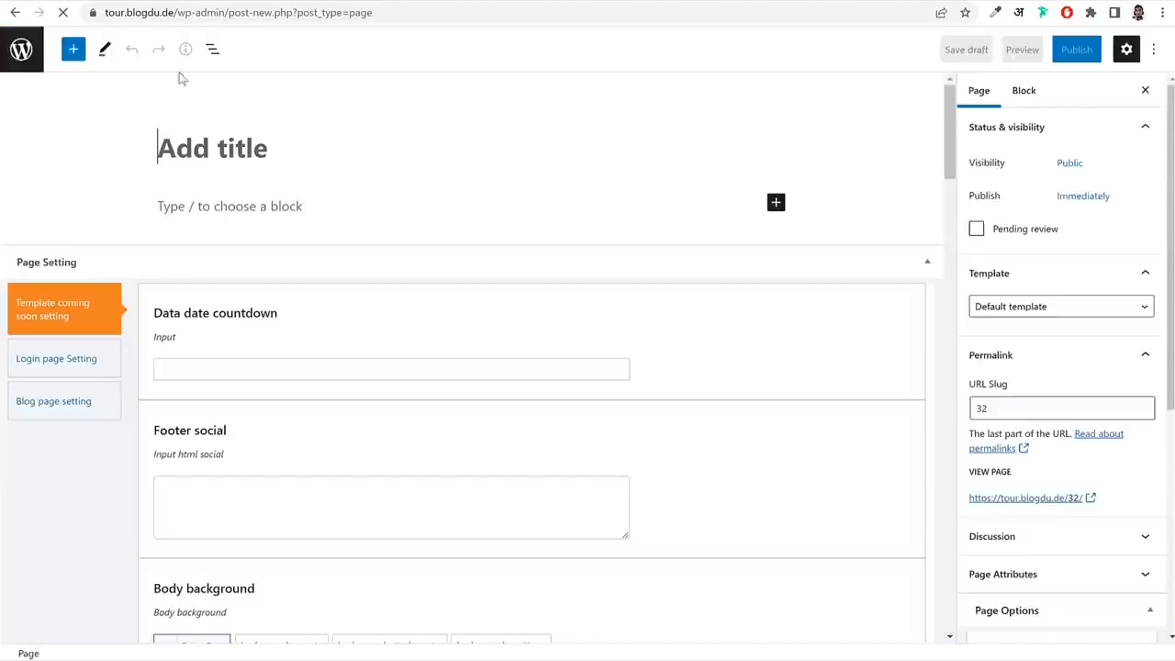
type("Sear")
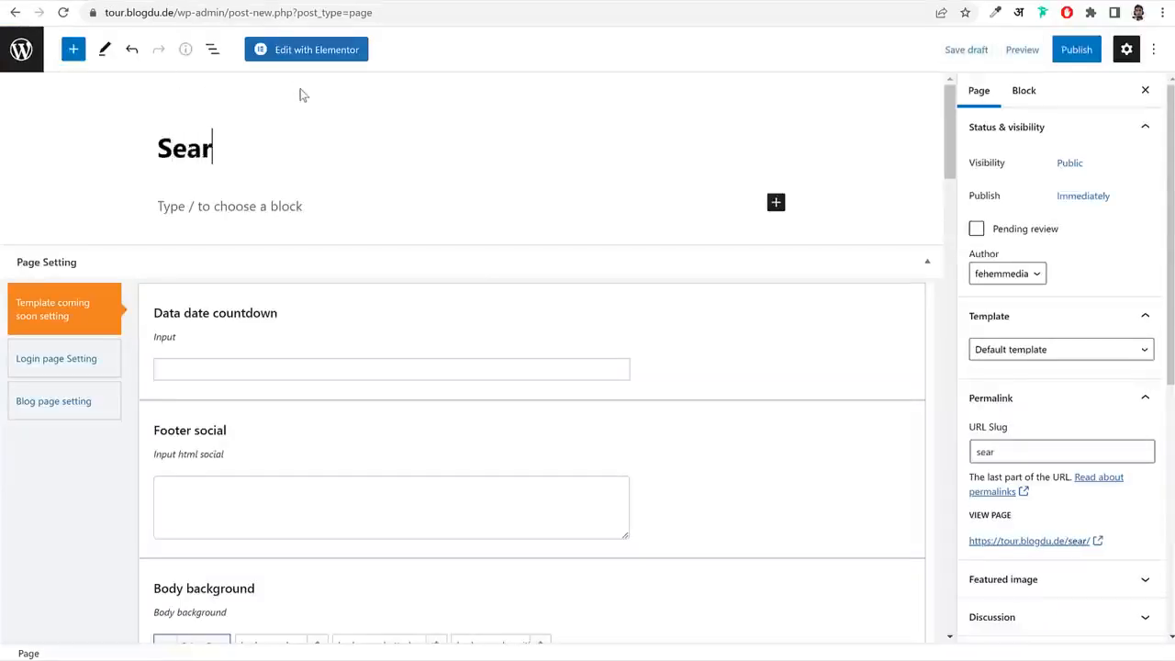
type("ch")
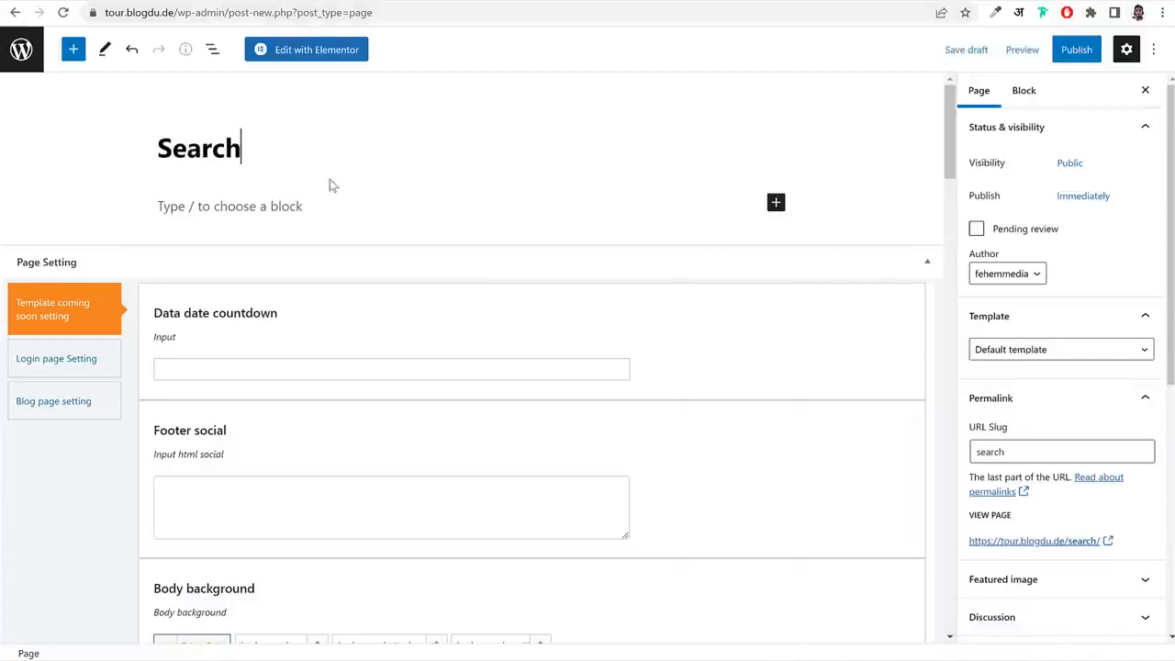
type("Tour")
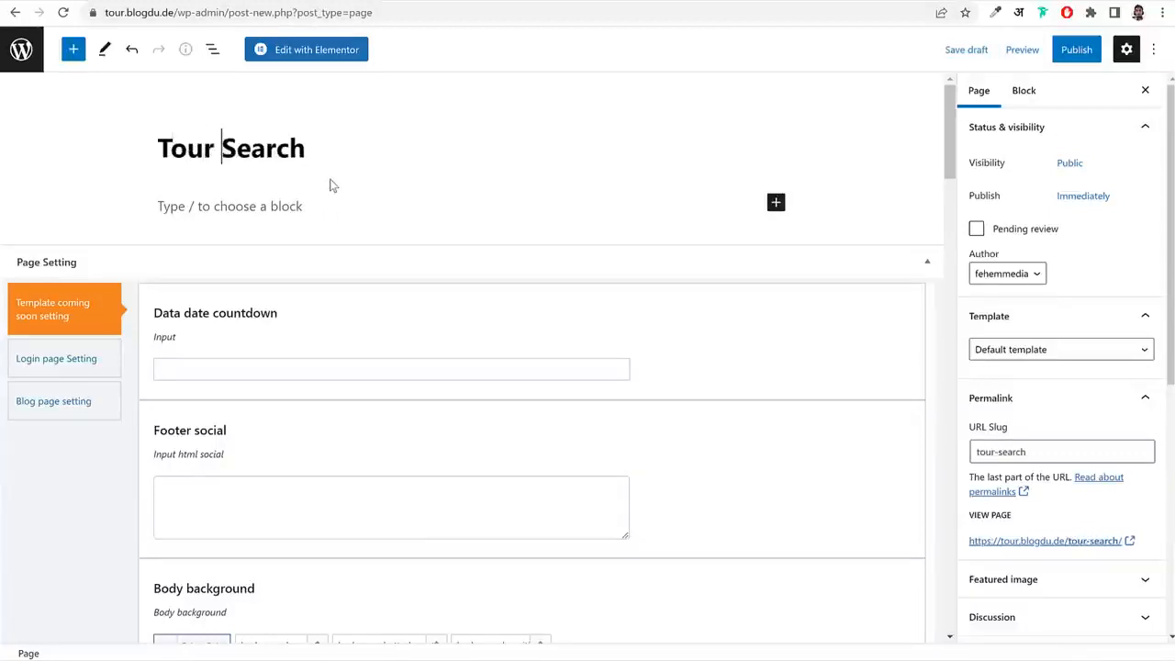
left_click(1022, 350)
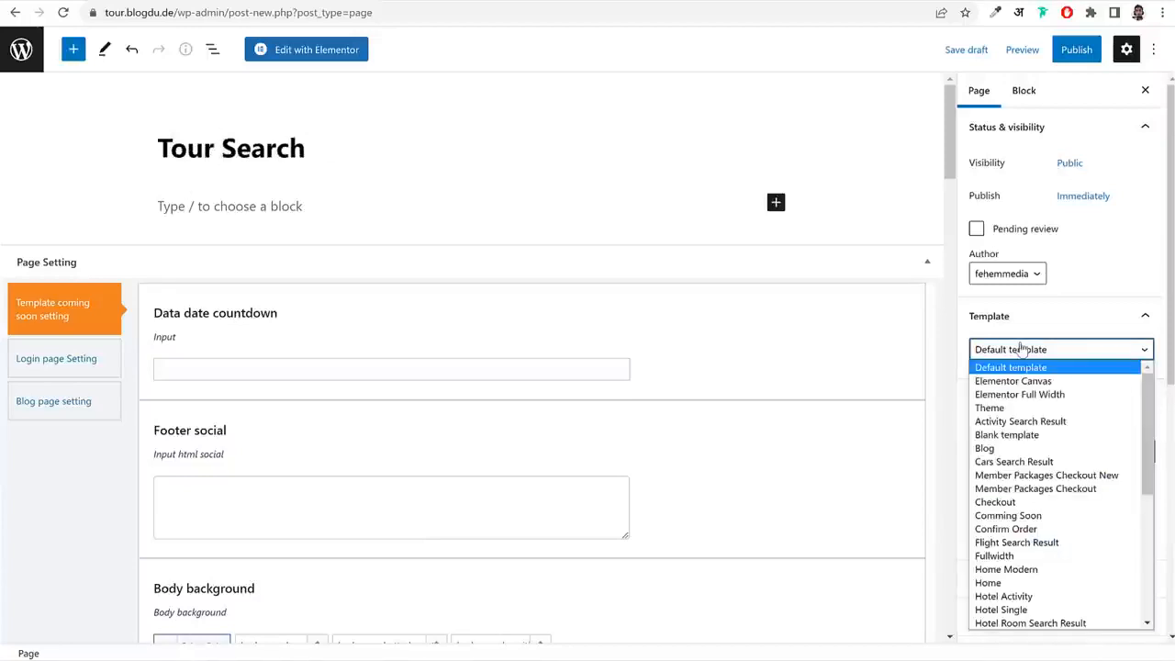
key("t")
key("o")
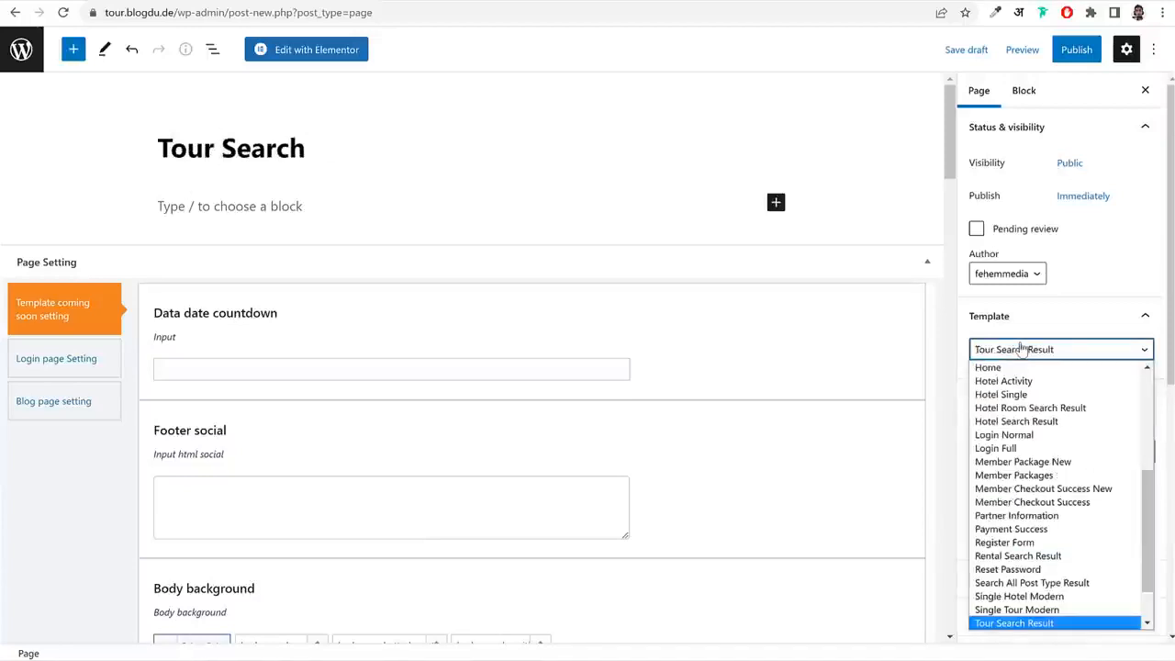
key("Return")
Publish the Tour Search page and return to the pages list.
left_click(1076, 50)
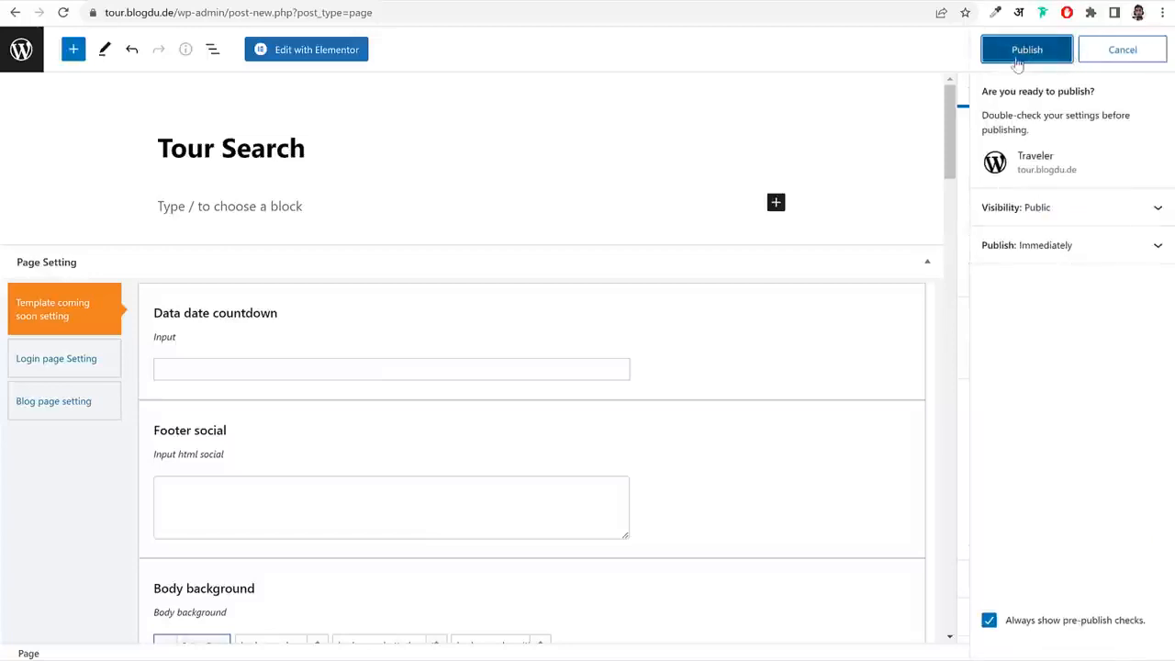
left_click(1021, 50)
left_click(1149, 50)
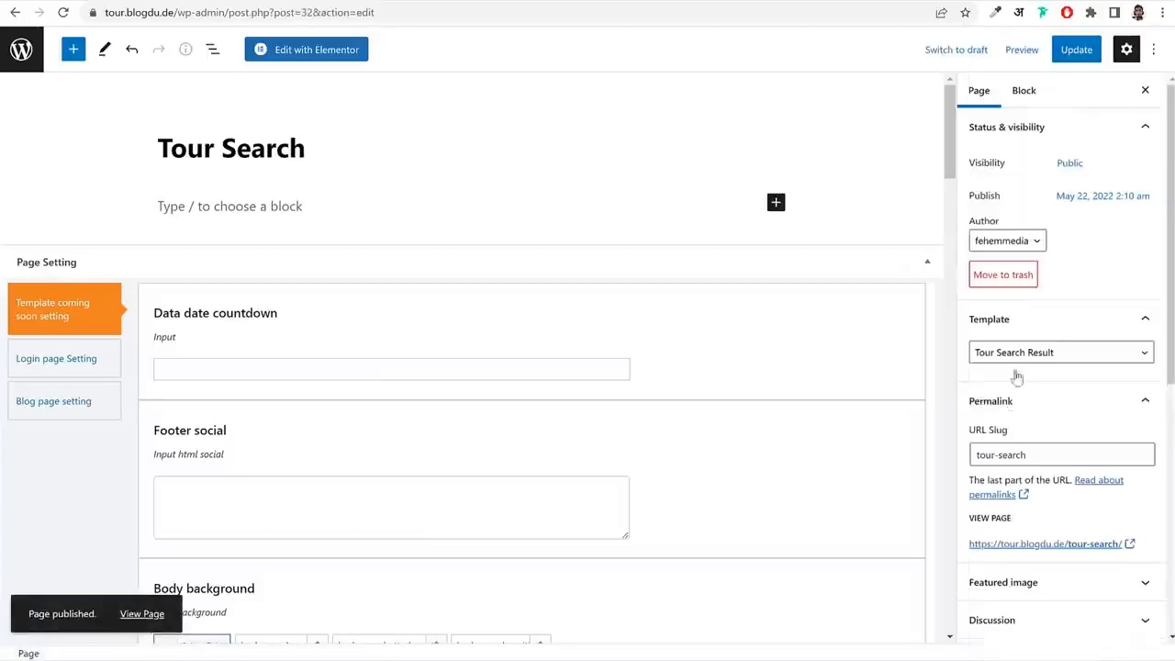
left_click(27, 61)
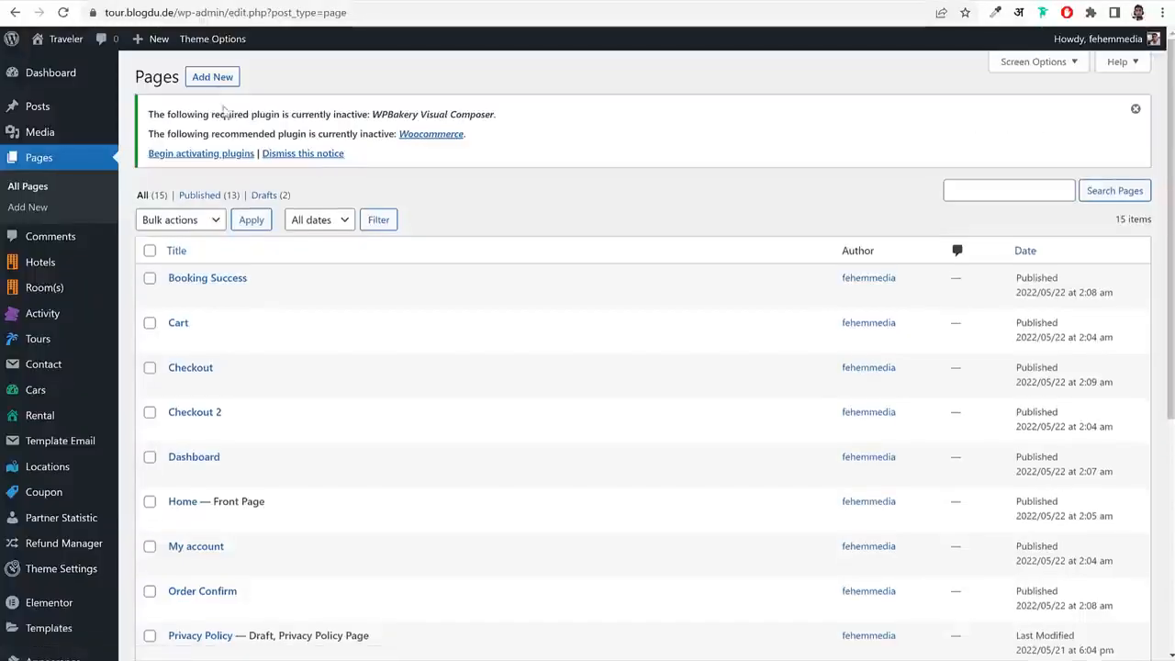
Title a new page 'Hotel Search Results' and give it the Hotel Search Result template.
left_click(212, 77)
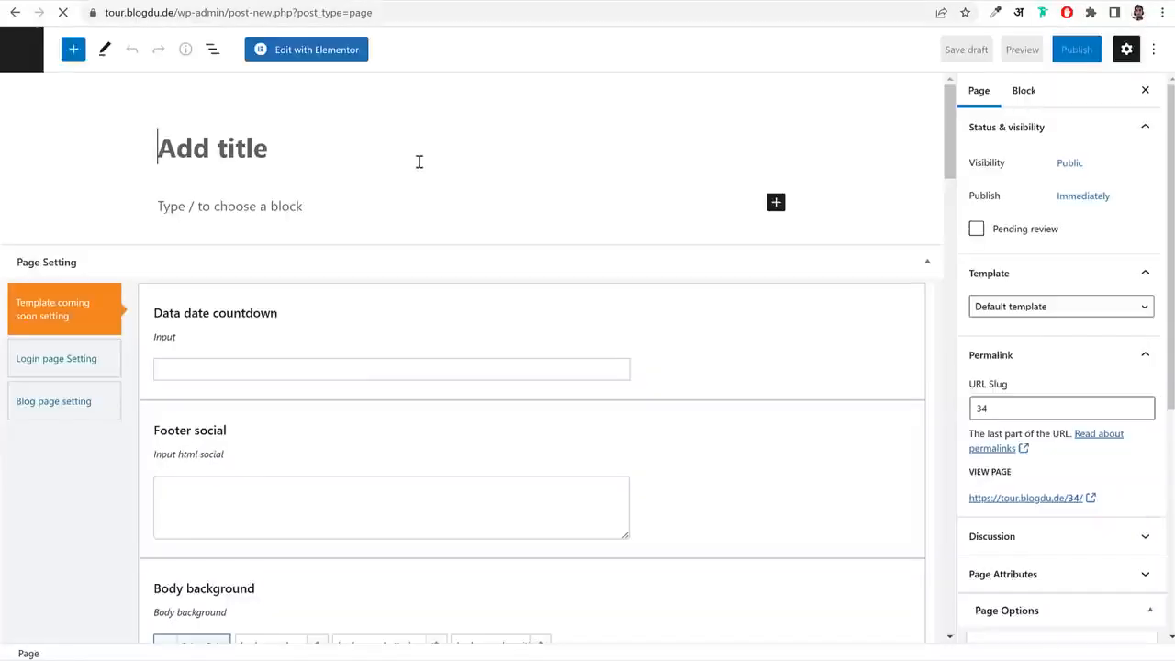
type("Ho")
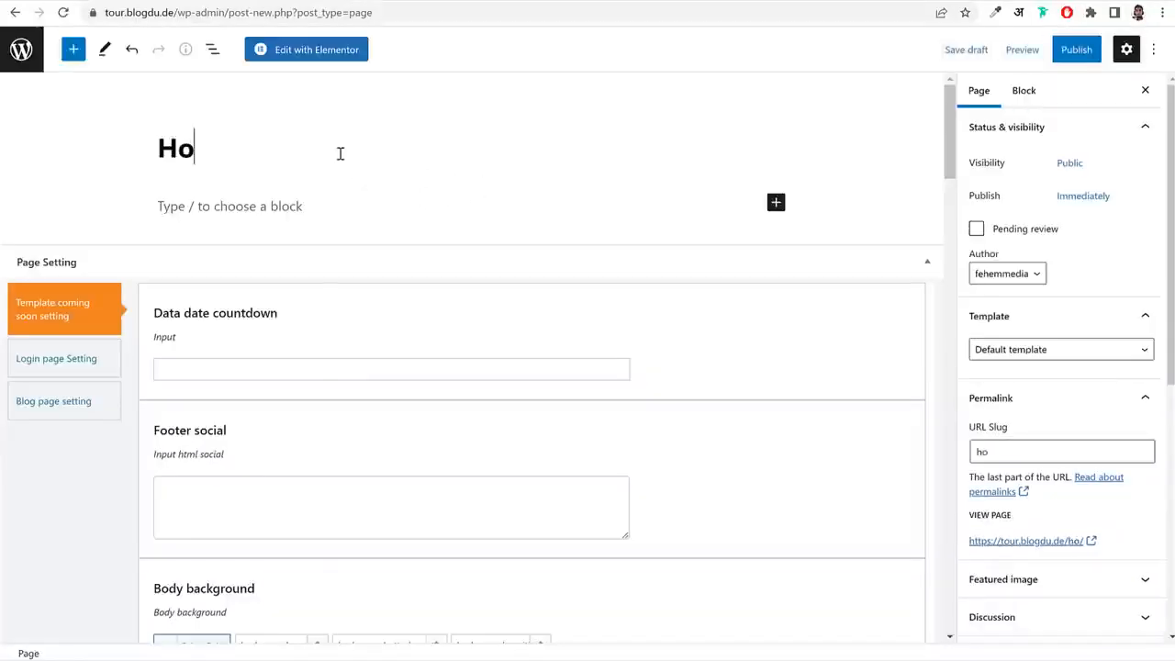
type("tel Sear")
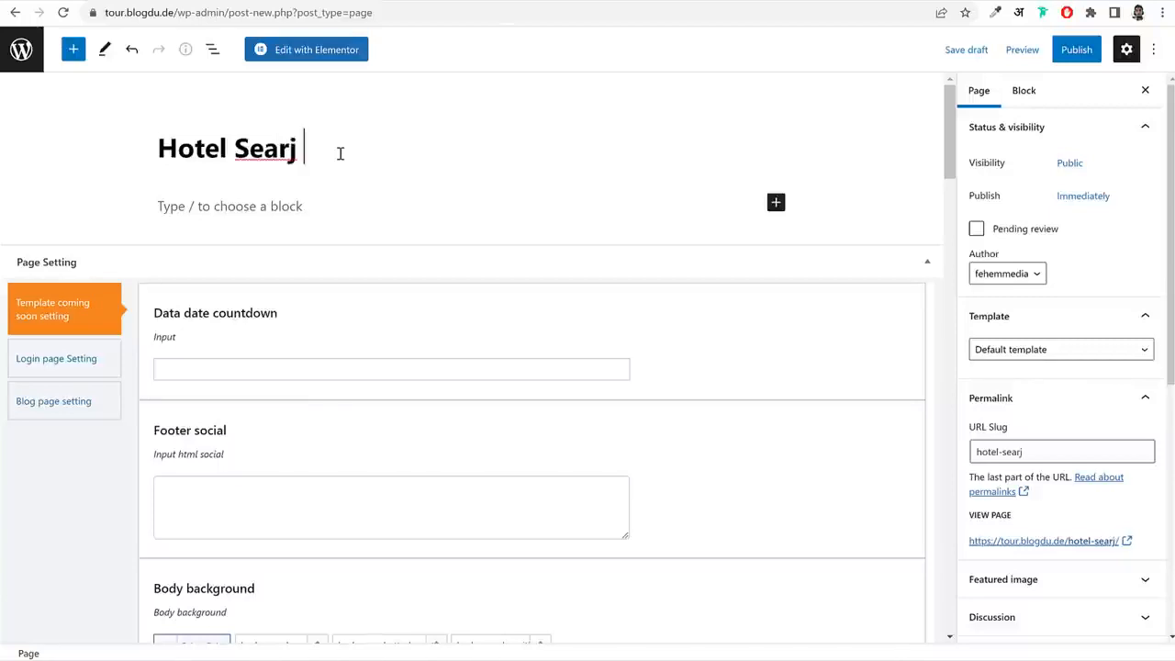
type("ch")
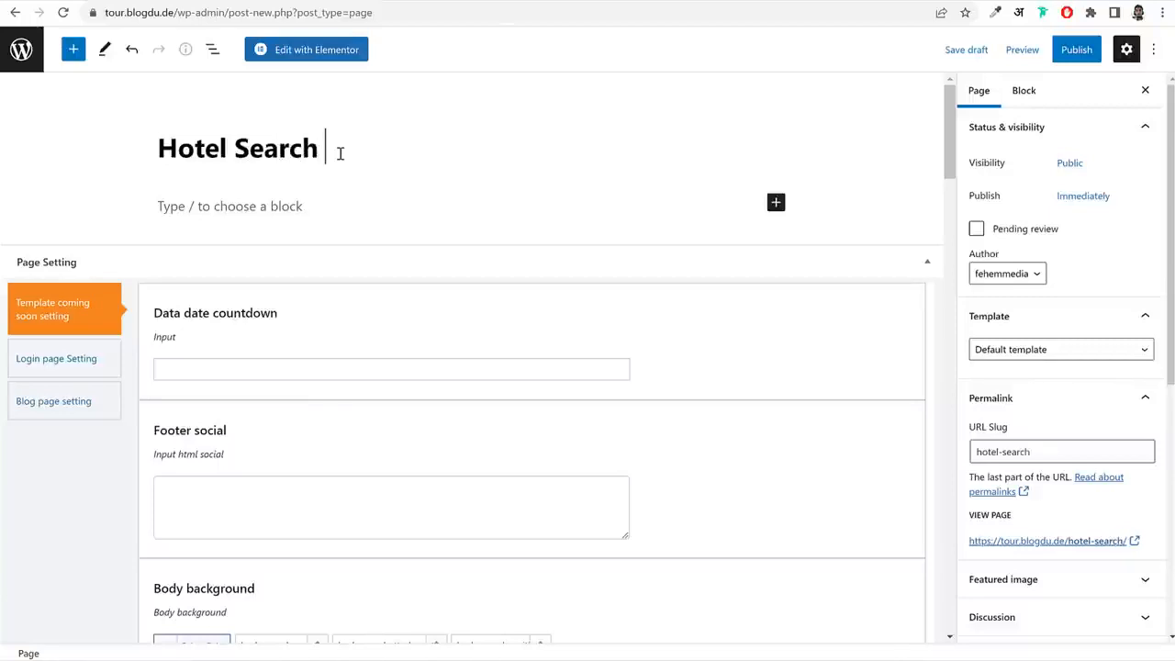
type("Re")
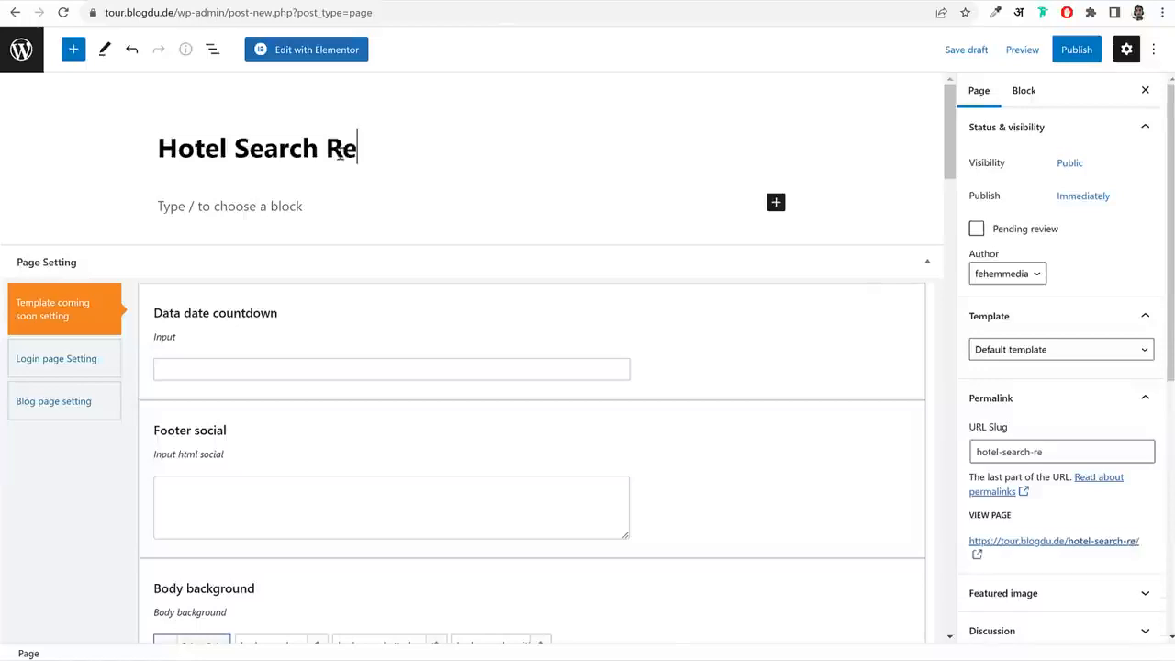
type("sult")
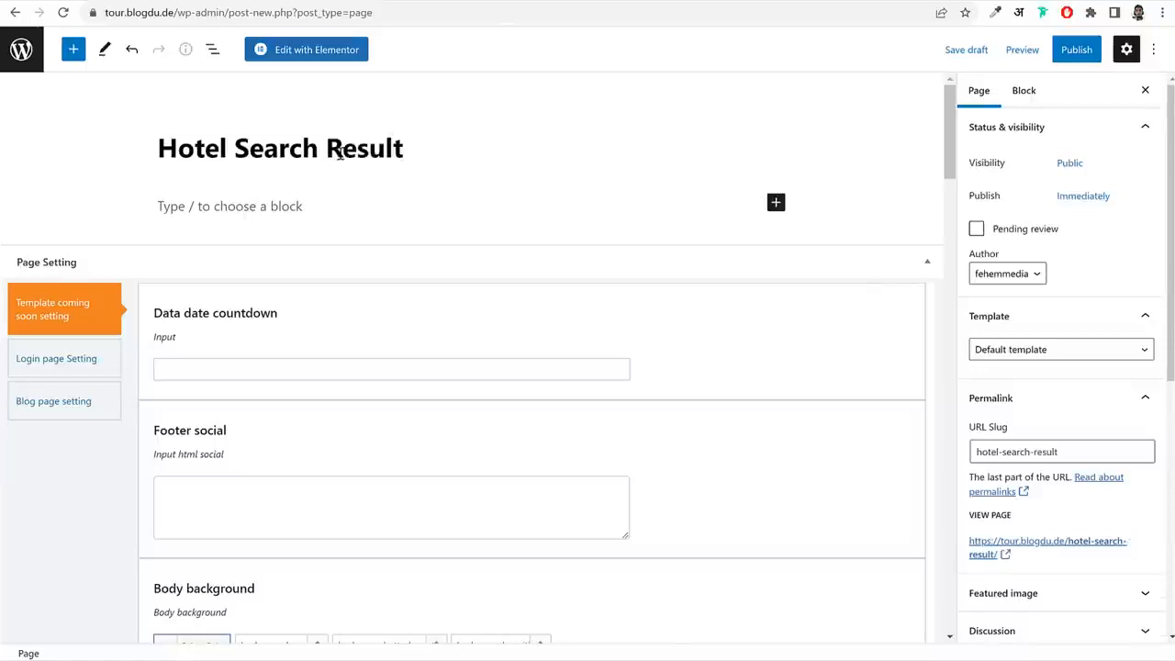
type("s")
left_click(1049, 350)
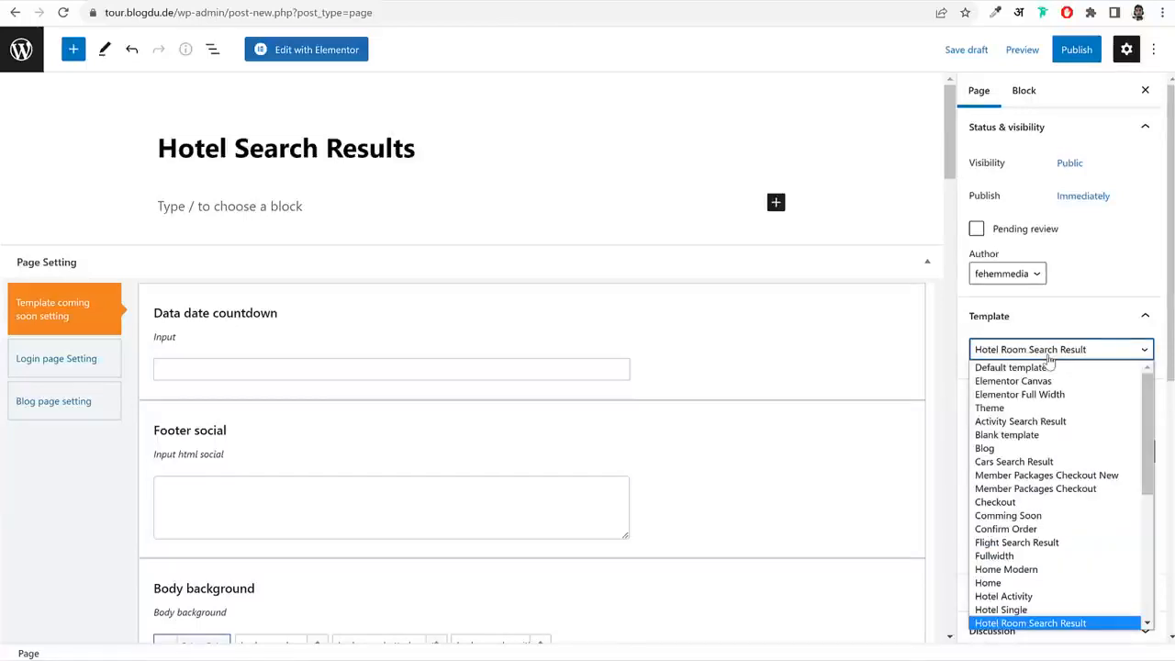
key("Down")
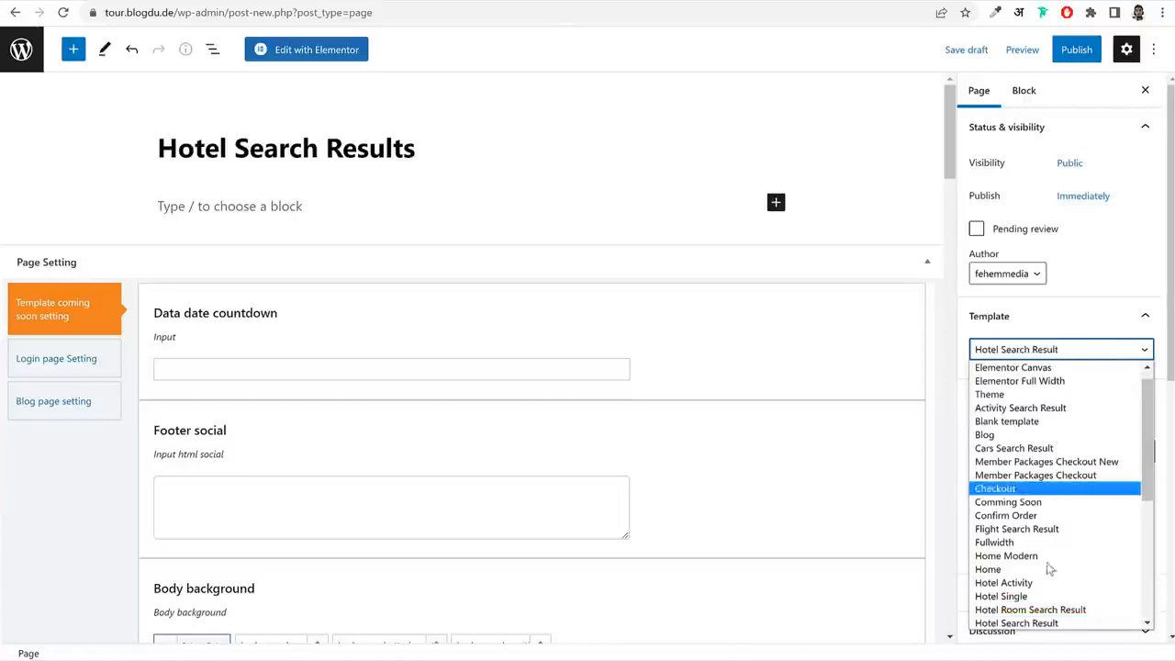
left_click(1030, 624)
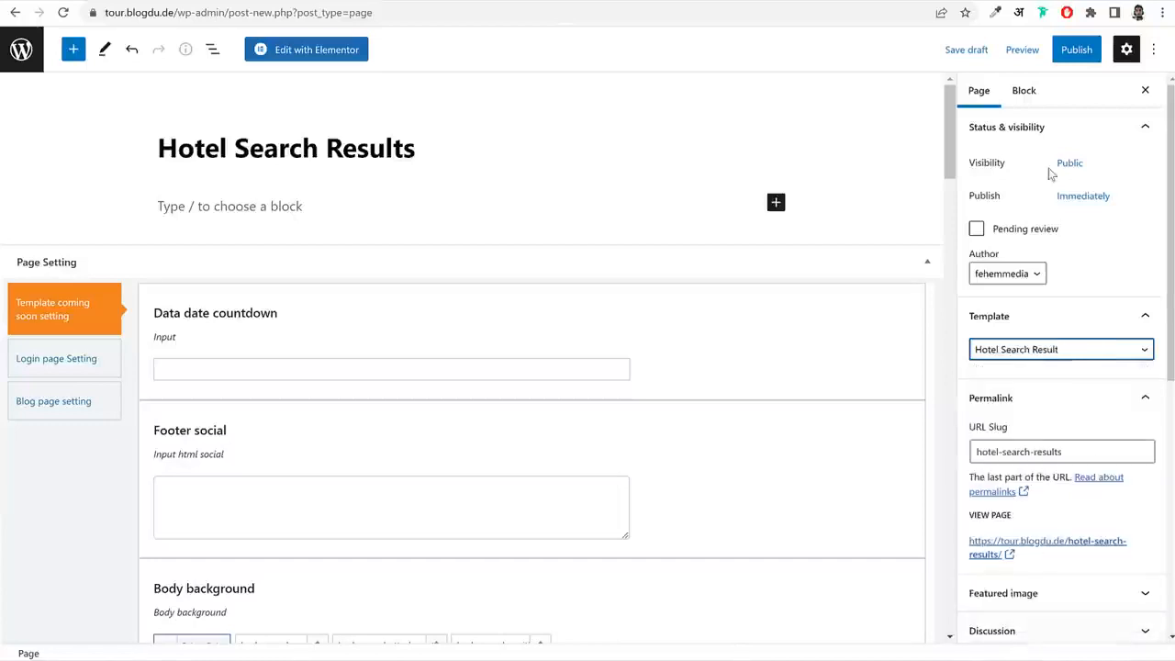
Publish the Hotel Search Results page and go back to the pages list.
left_click(1085, 52)
left_click(1065, 50)
left_click(21, 49)
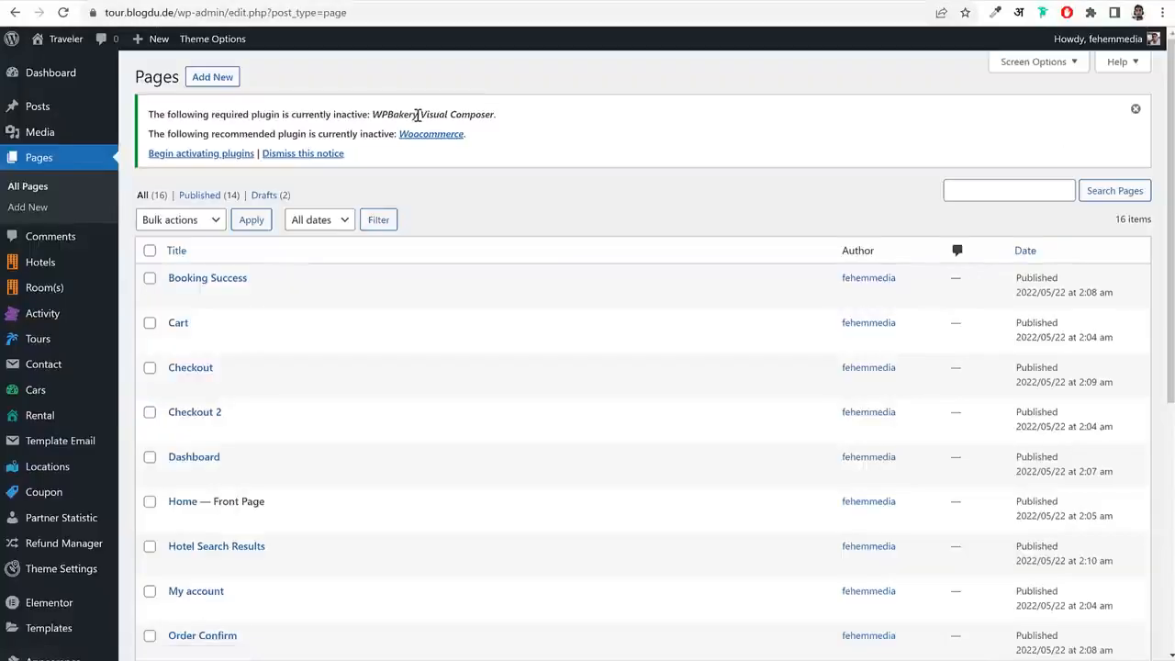
Create an 'Activity Search' page with the Activity Search Result template and publish it.
left_click(214, 80)
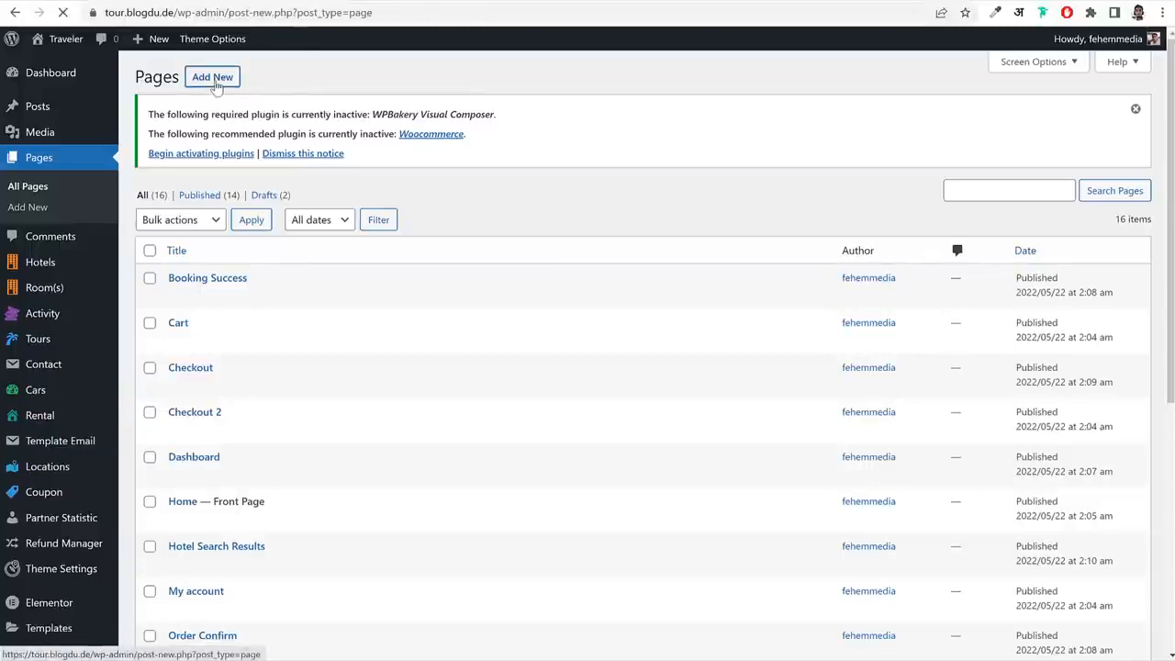
type("A")
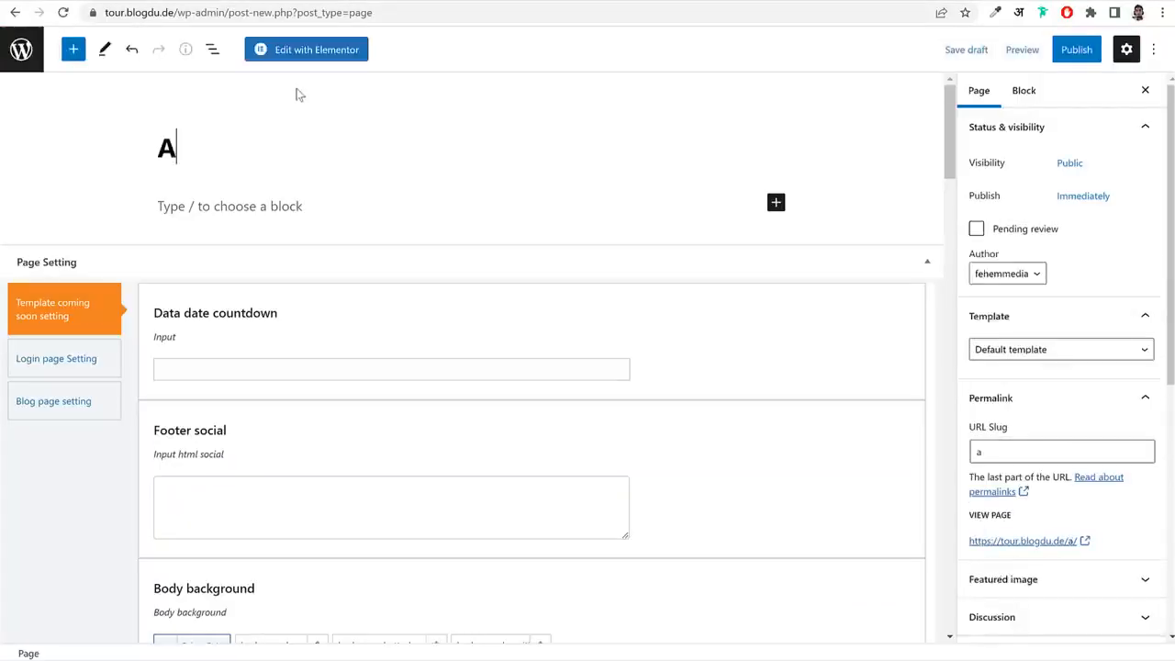
type("ctivity ")
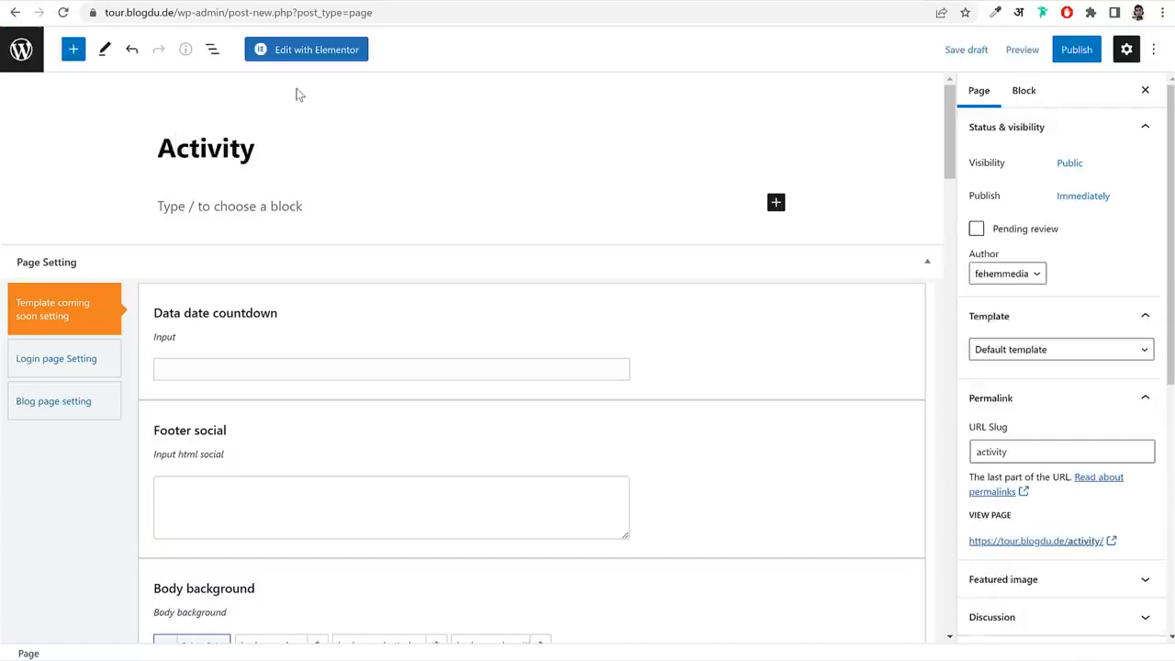
type("Search")
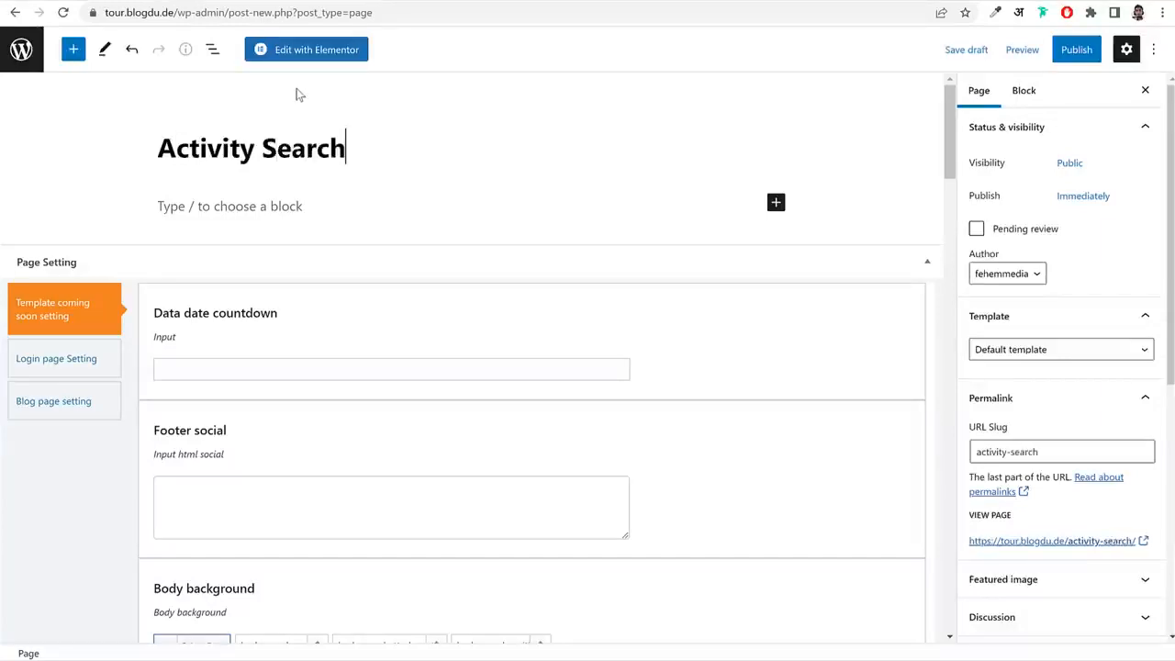
left_click(1017, 349)
key("a")
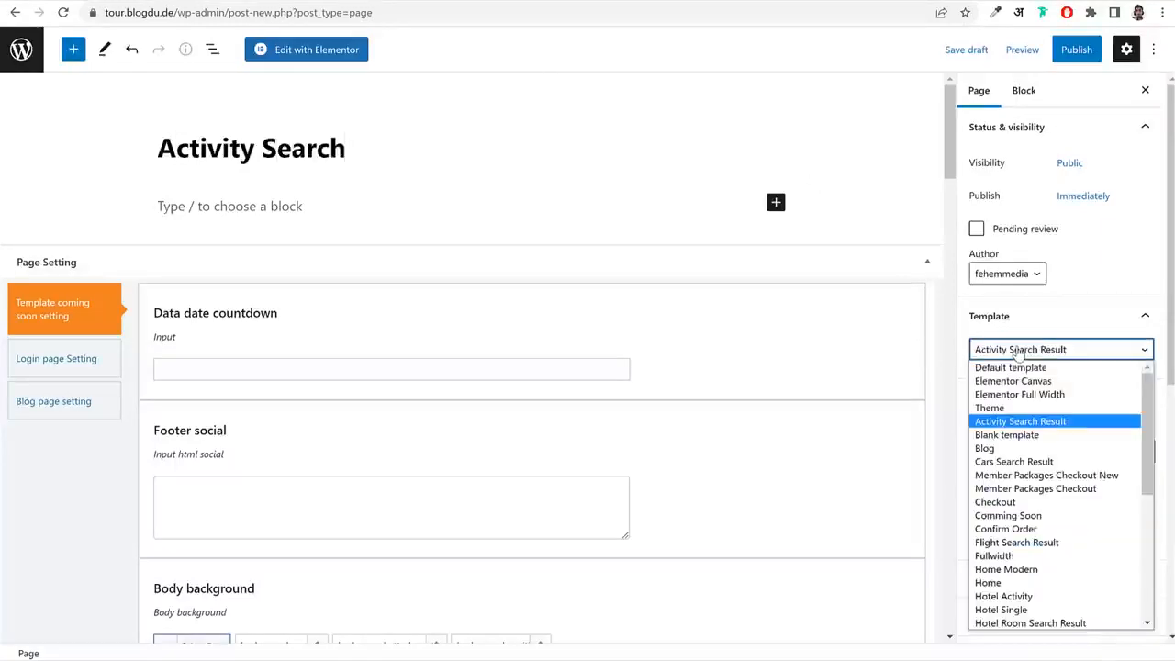
left_click(1021, 350)
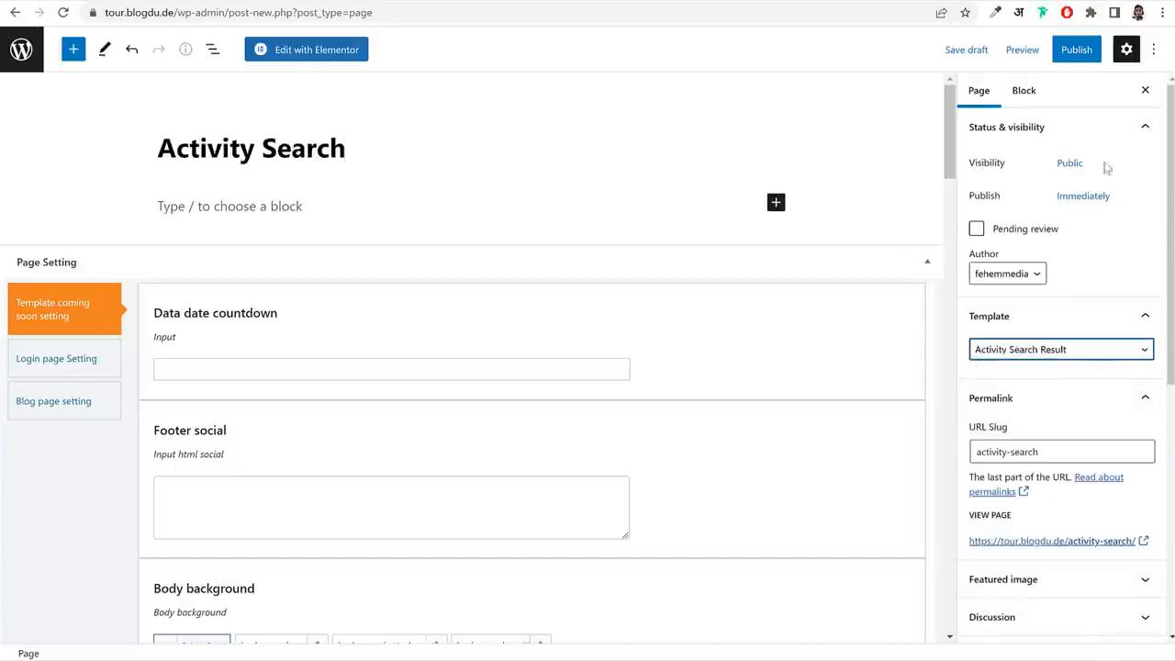
left_click(1076, 51)
left_click(1060, 55)
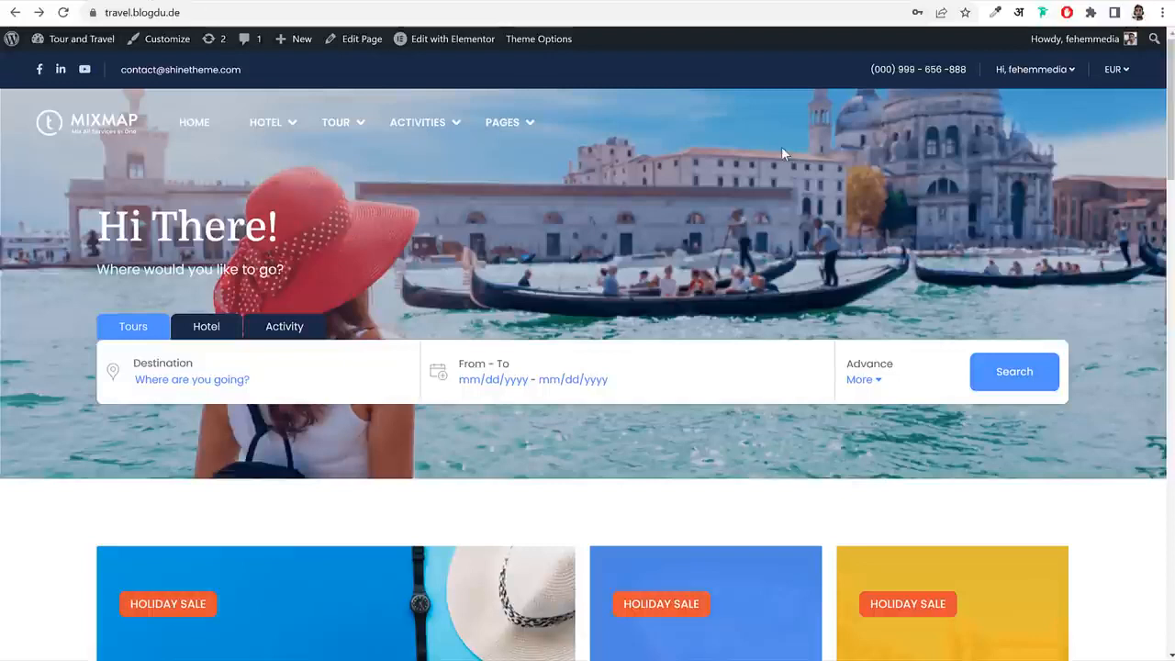
Look over the live site's top bar, then return to the editor and on to the pages list.
mouse_move(532, 120)
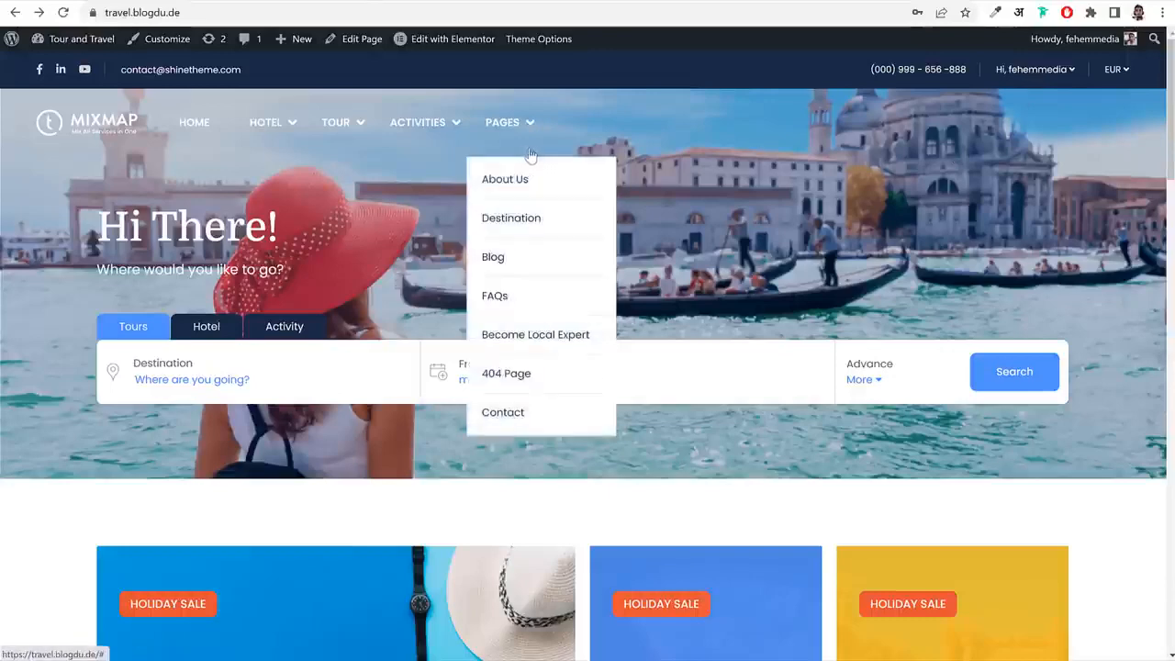
left_click(211, 2)
left_click(20, 49)
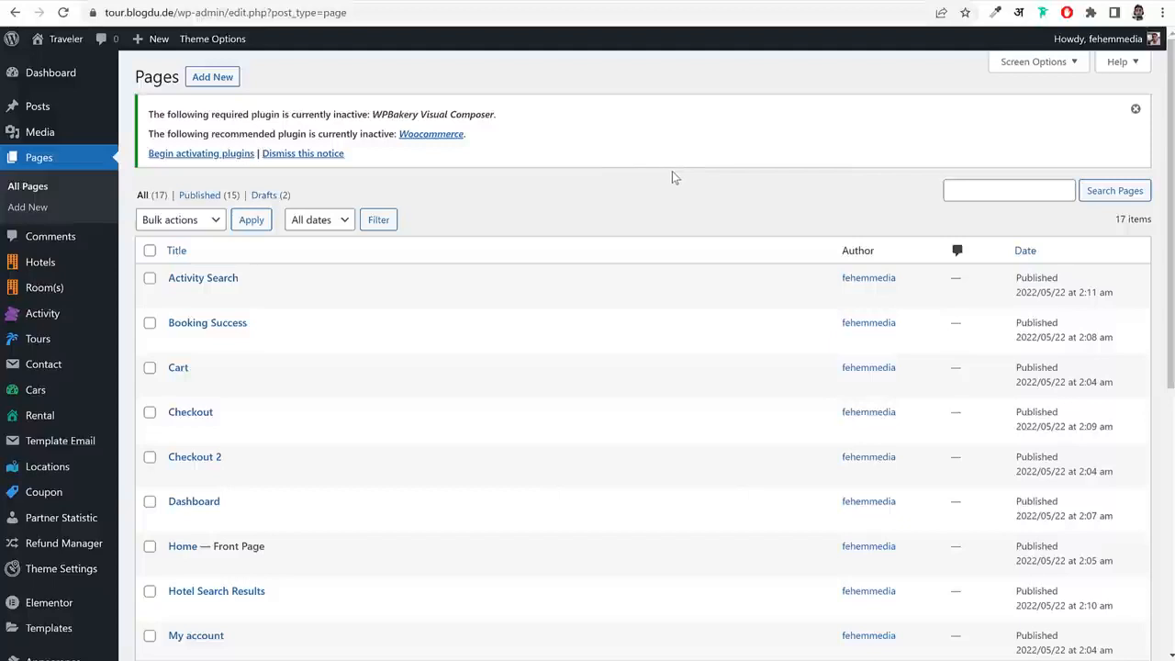
Add a 'Member Packages' page, publish it, and go back to the 18-page list.
left_click(220, 79)
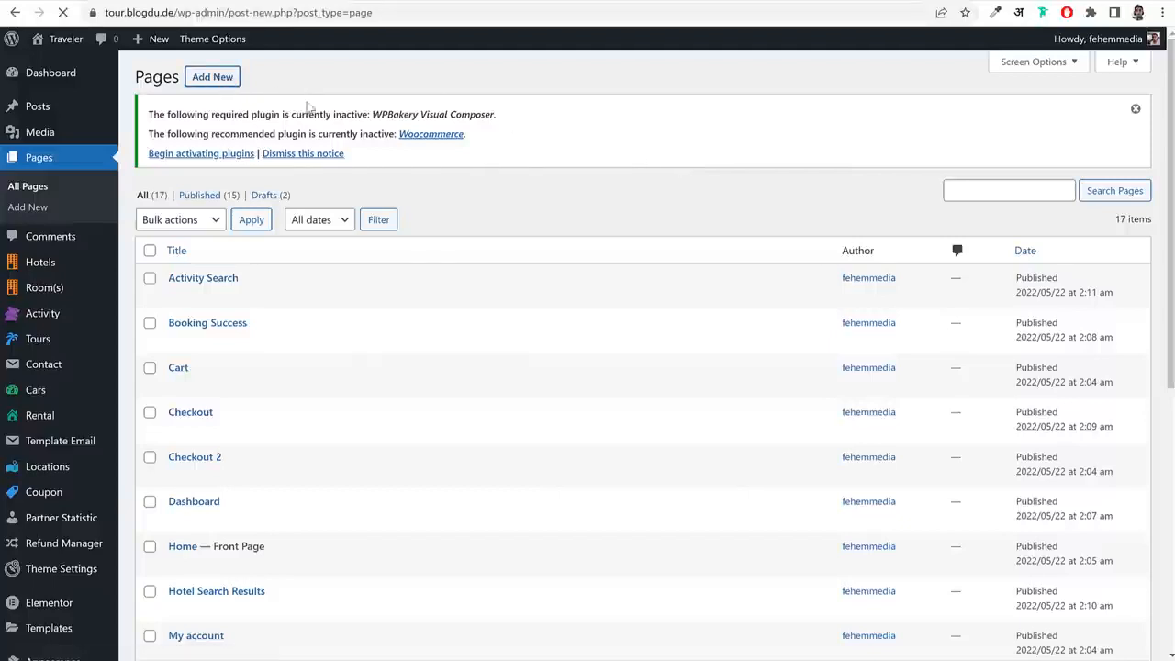
type("M")
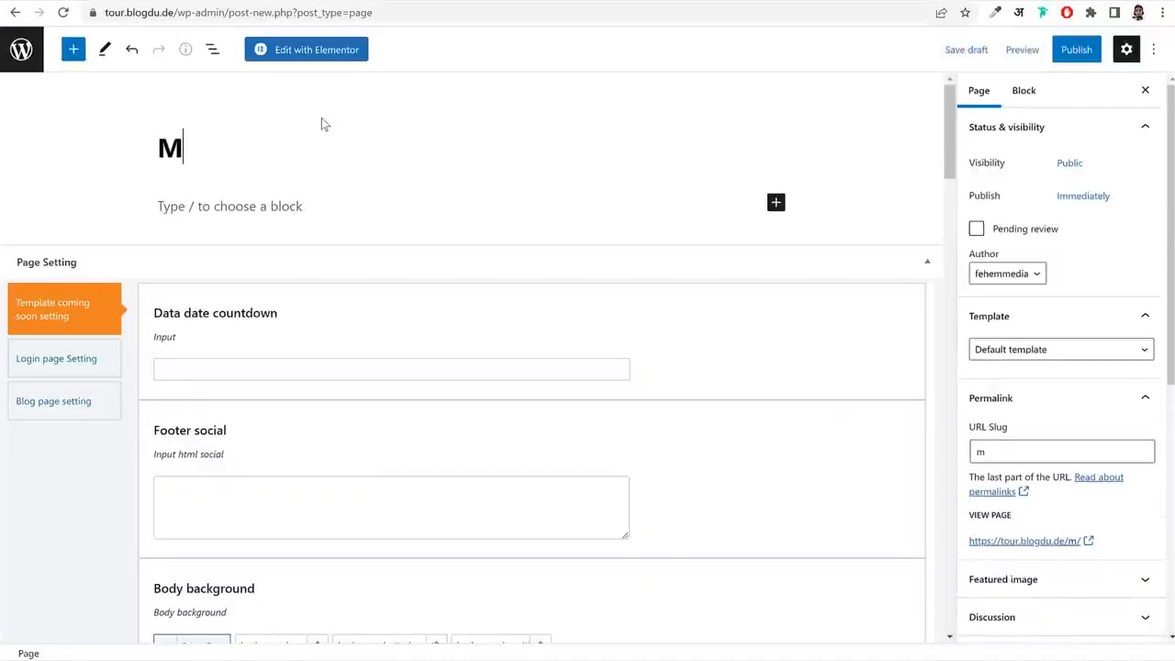
type("ember Pac")
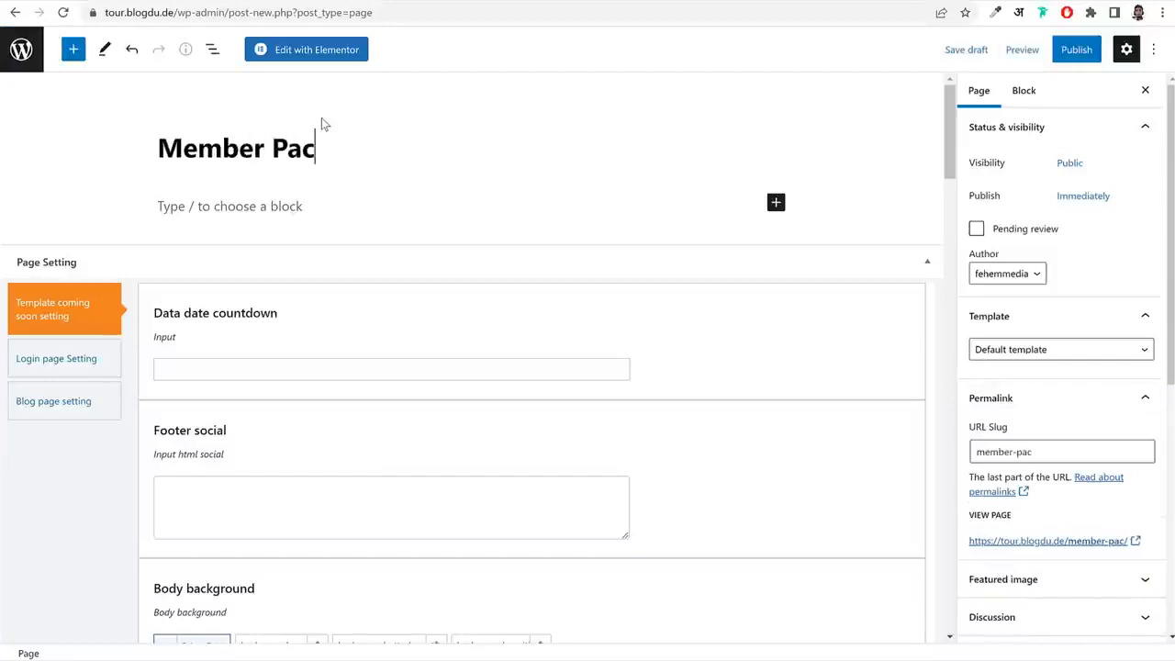
type("kages")
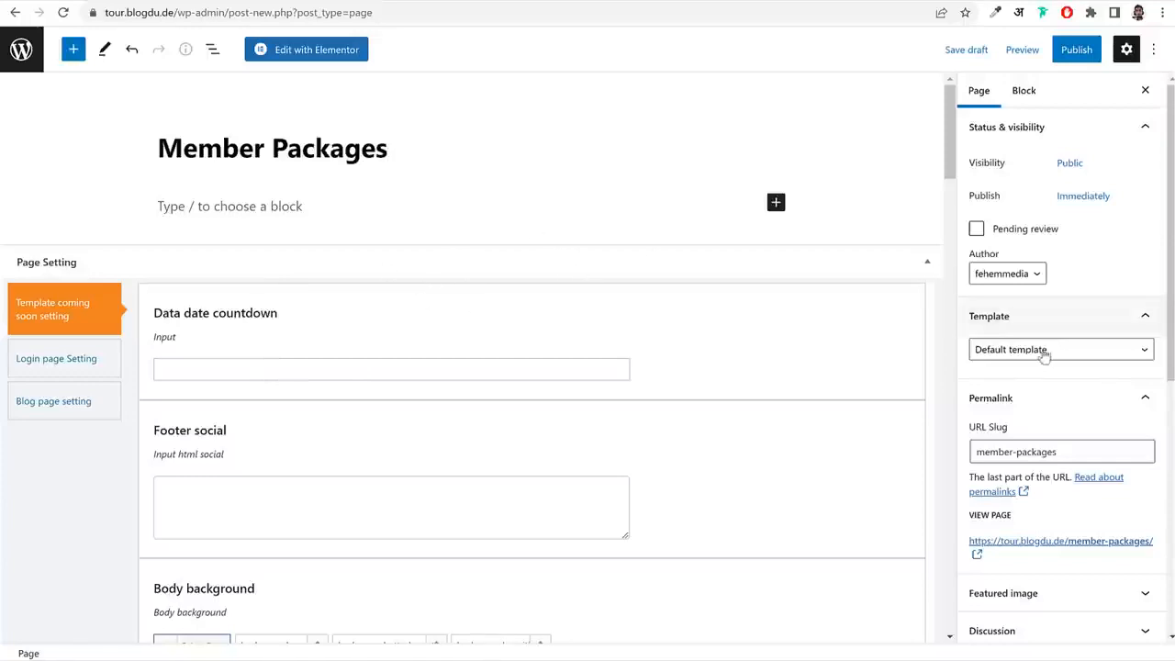
left_click(1070, 52)
left_click(1044, 55)
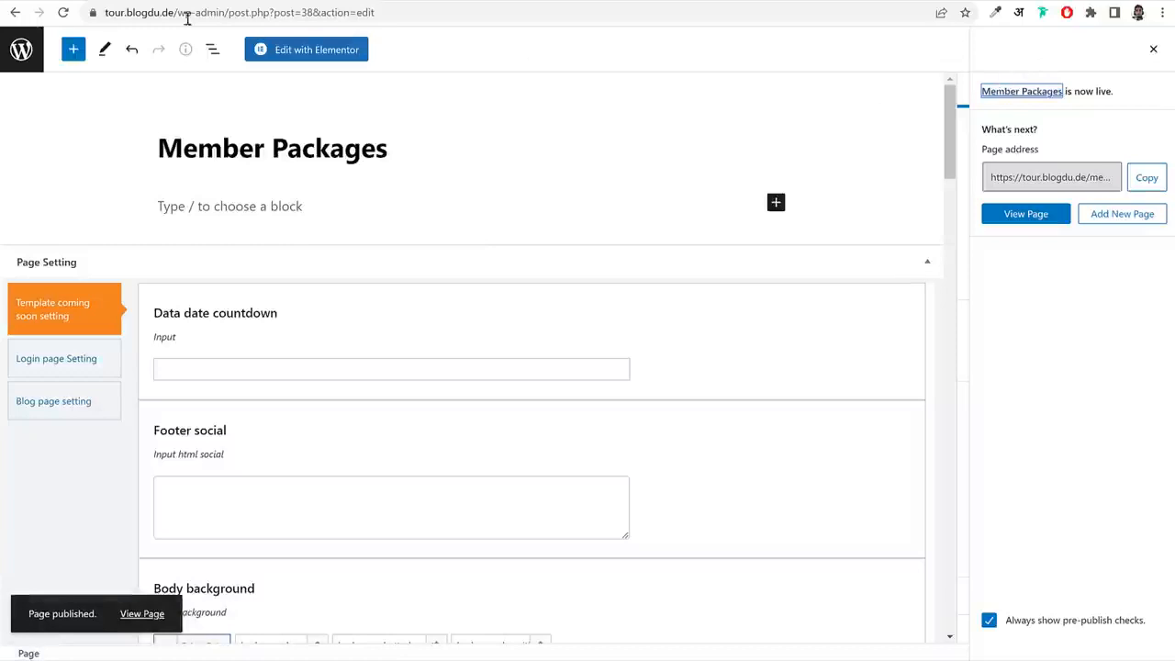
left_click(22, 53)
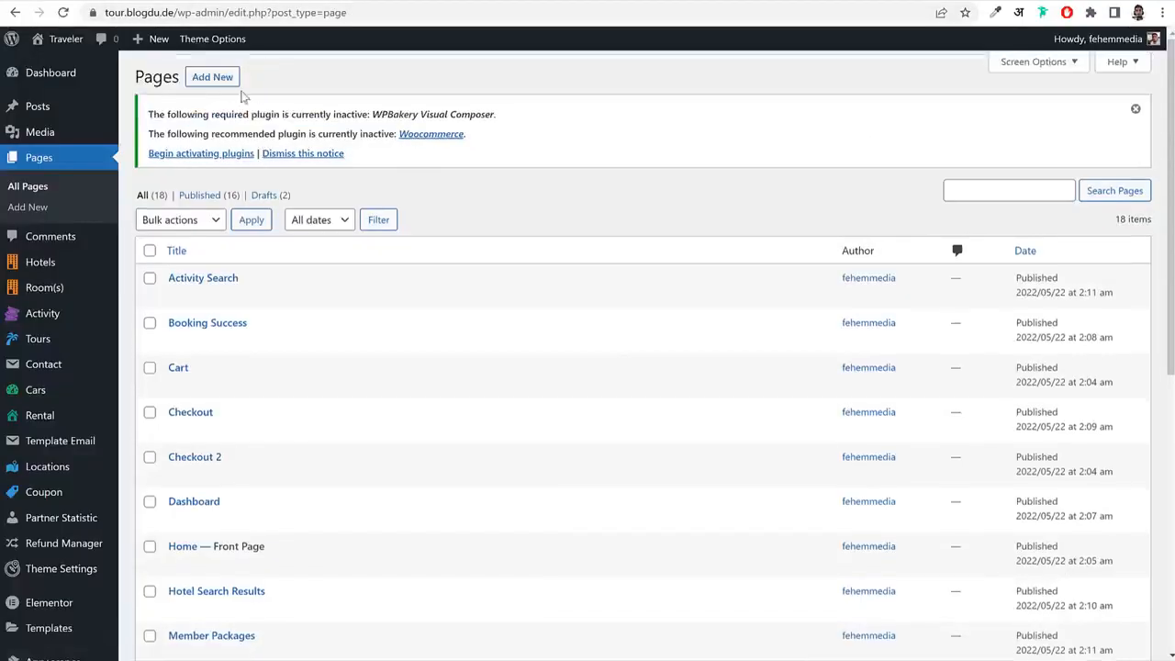
Title a new page 'Member Checkout' with the Member Packages Checkout New template.
left_click(217, 79)
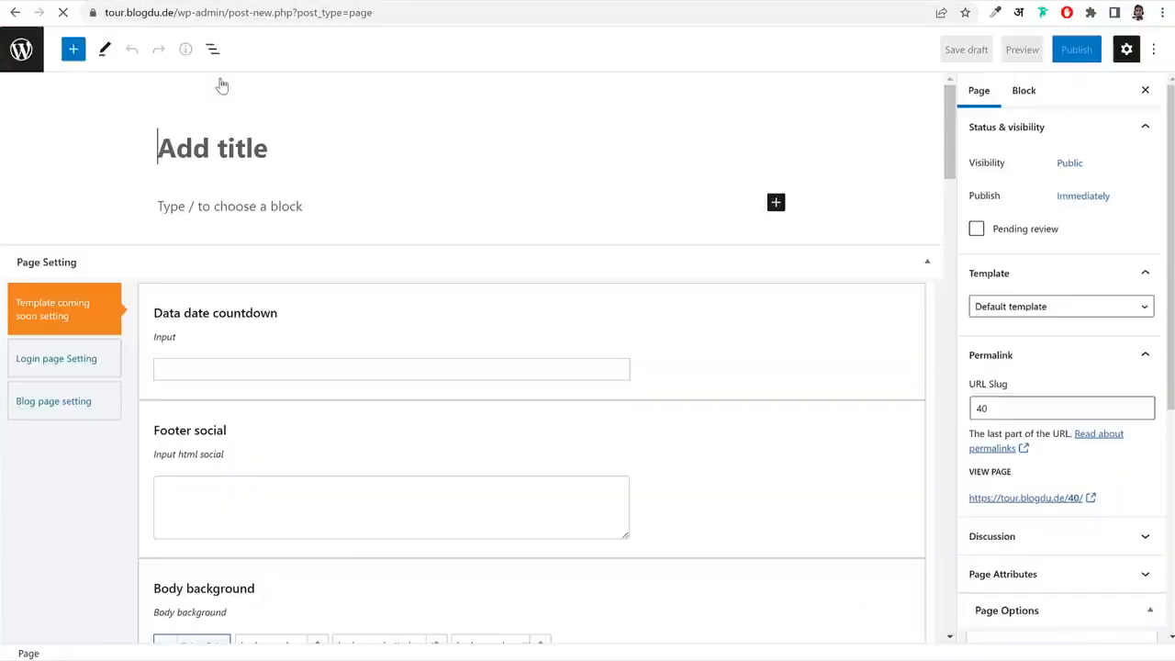
type("Member")
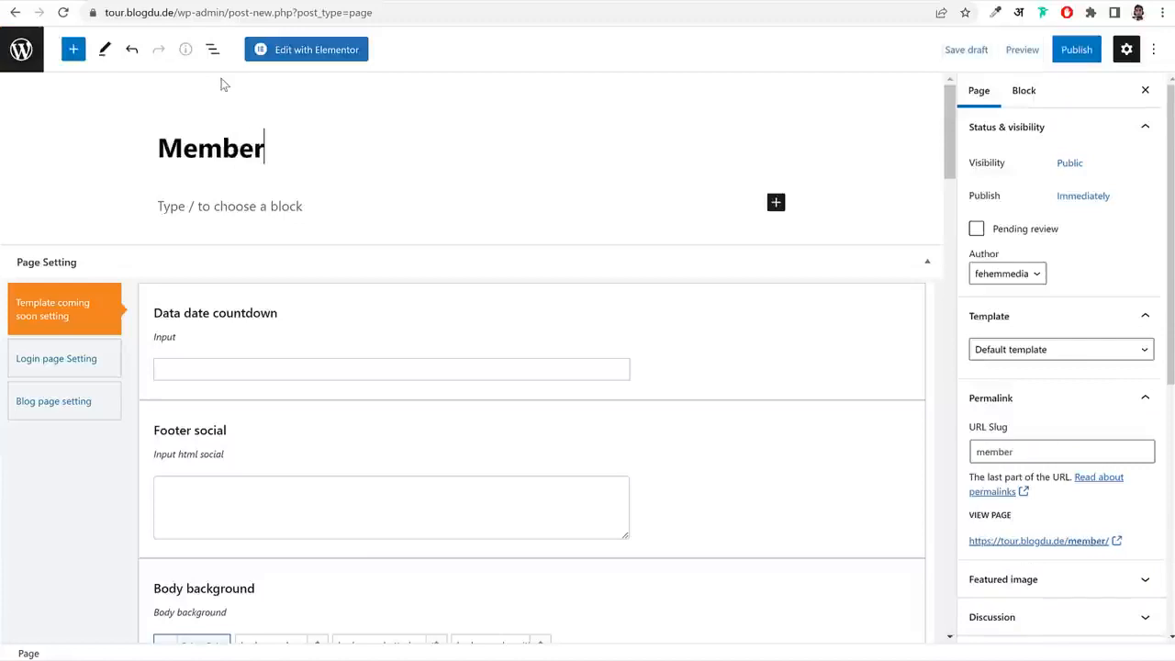
type(" Checko")
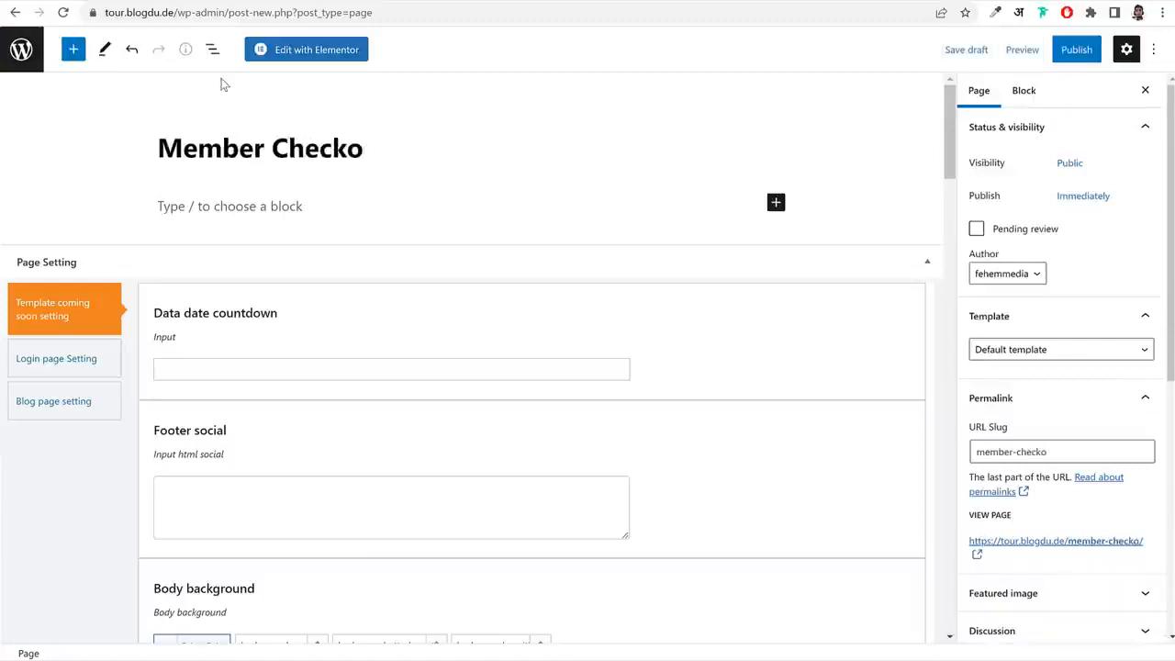
type("ut")
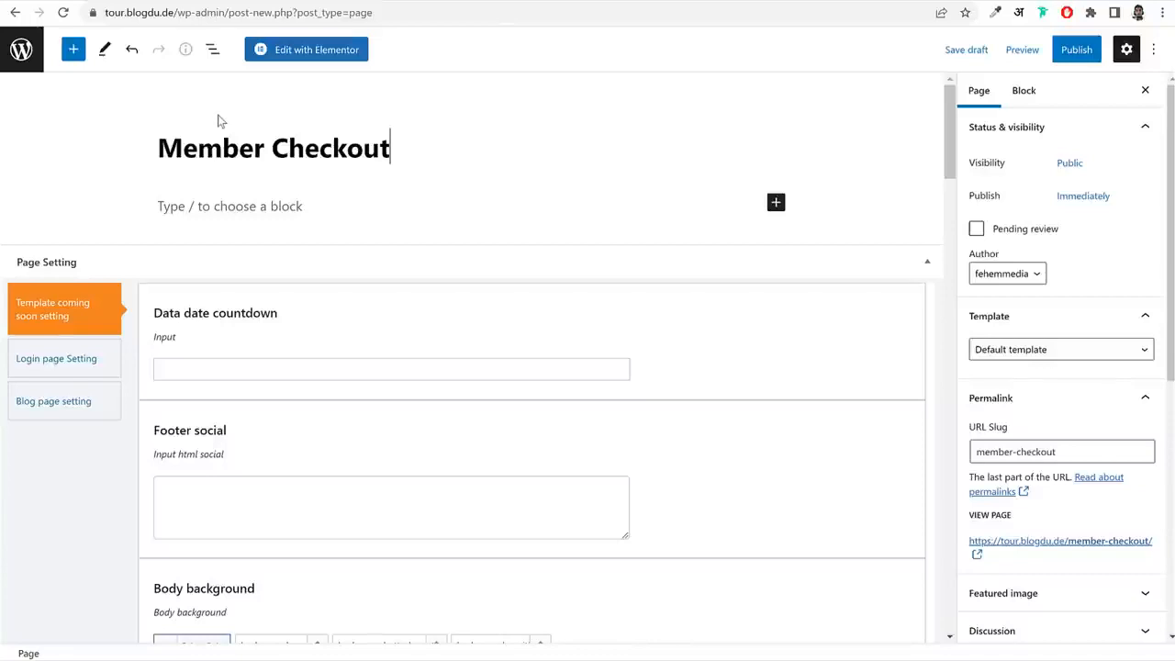
left_click_drag(401, 147, 149, 148)
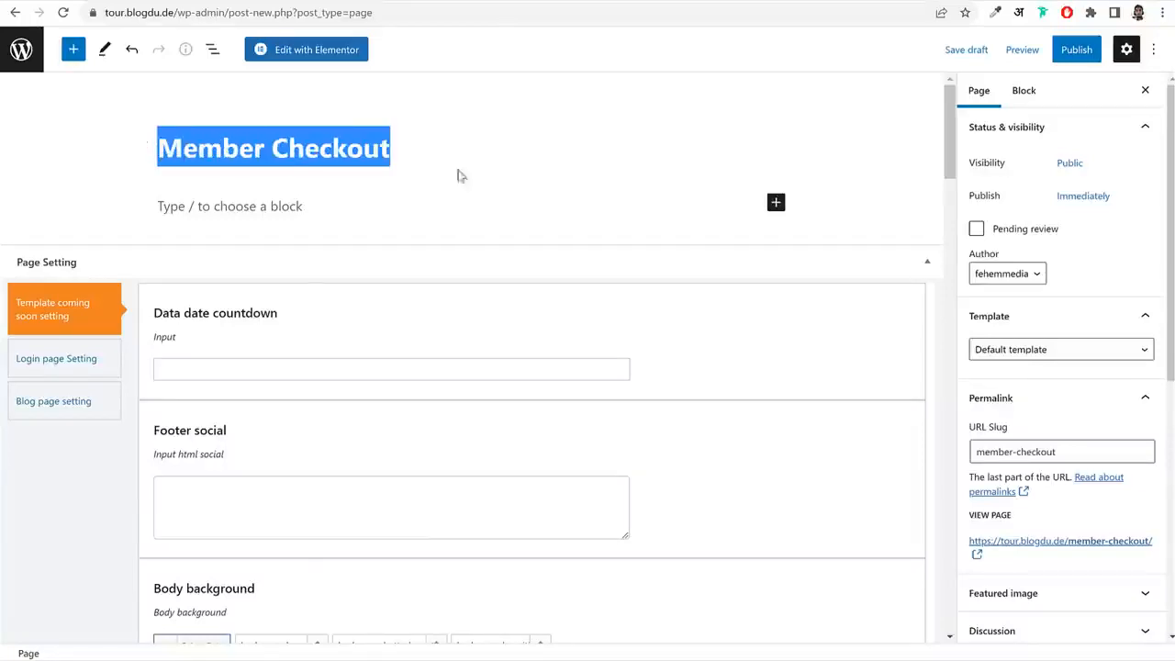
left_click(993, 349)
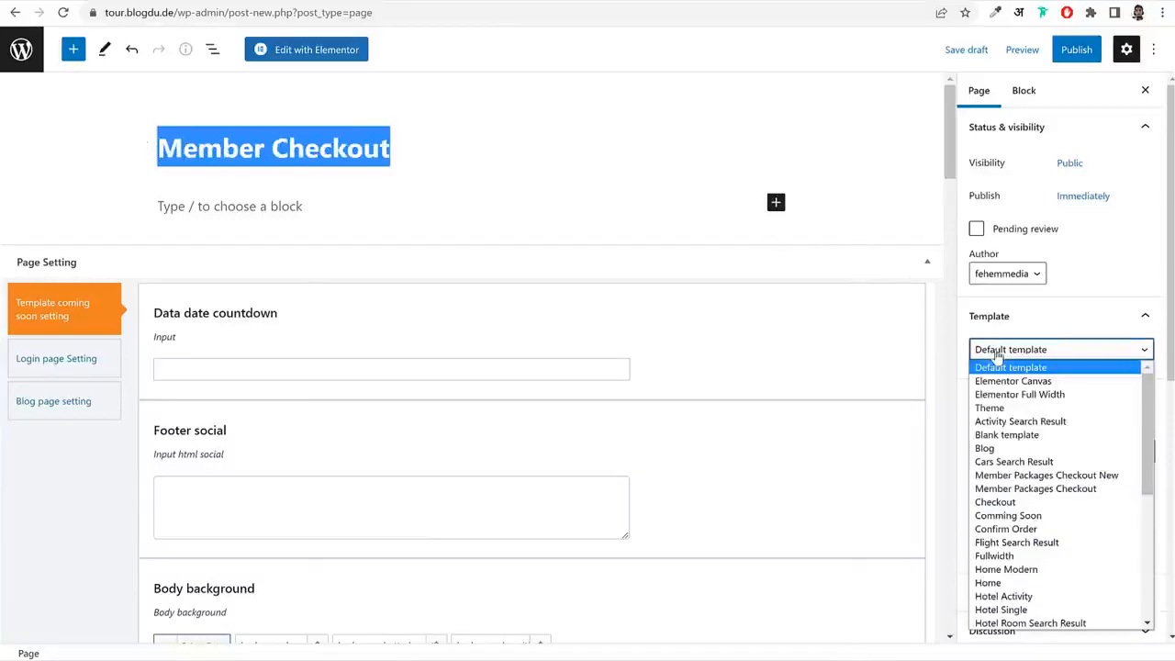
key("m")
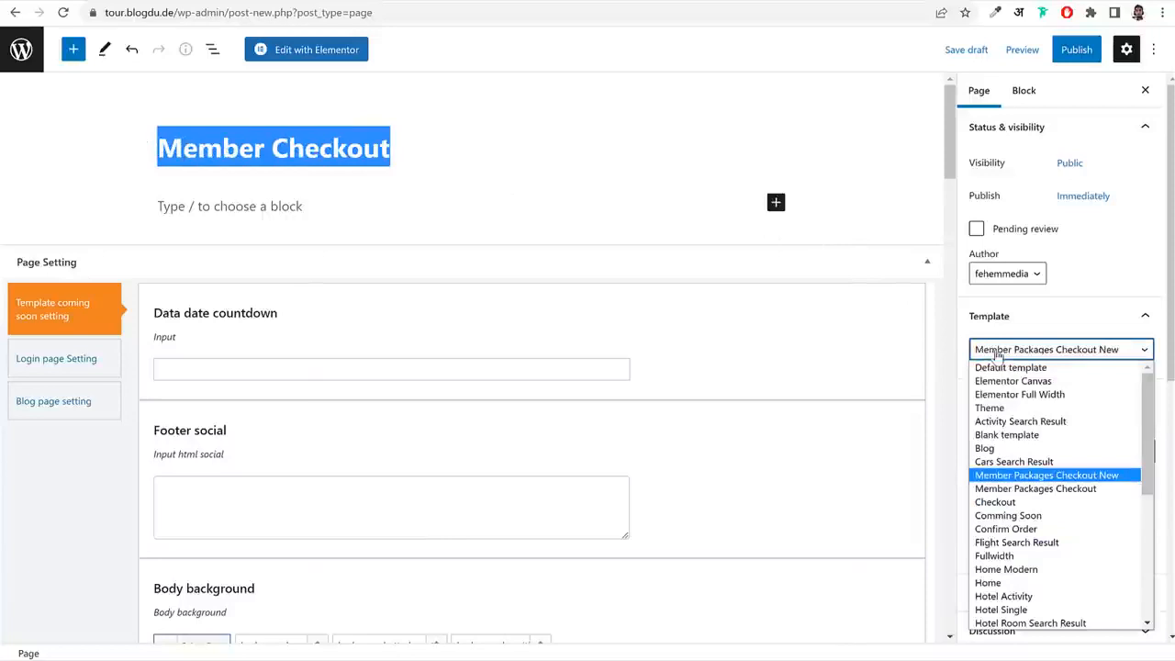
left_click(1049, 477)
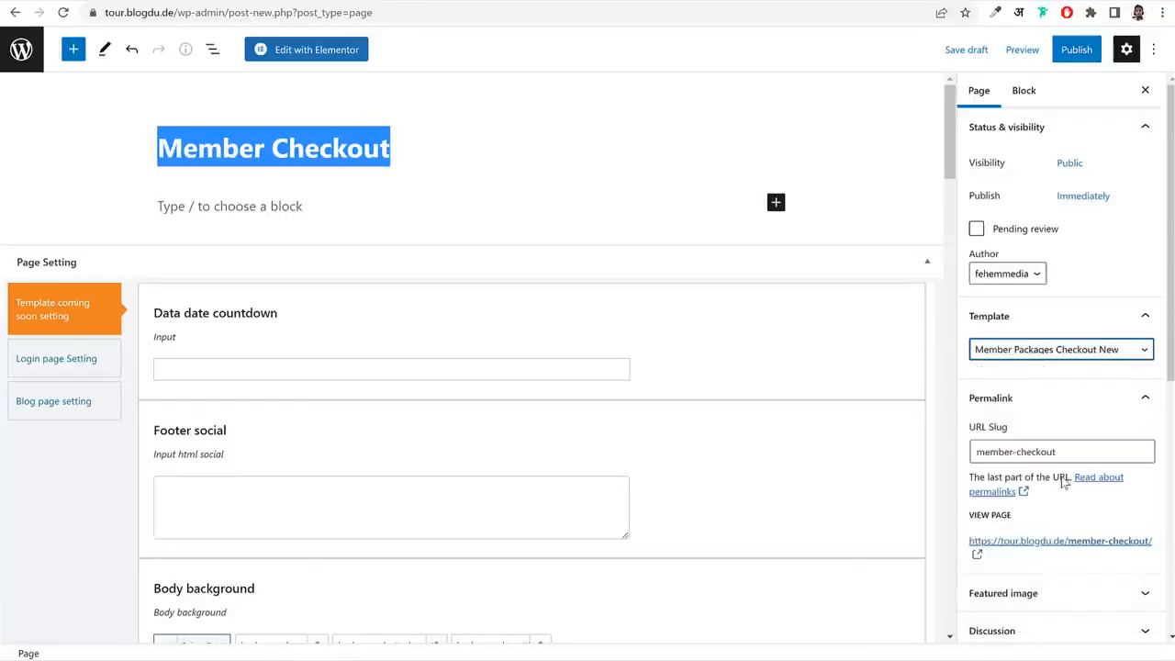
Publish the Member Checkout page and return to the pages list.
left_click(1075, 49)
left_click(1049, 52)
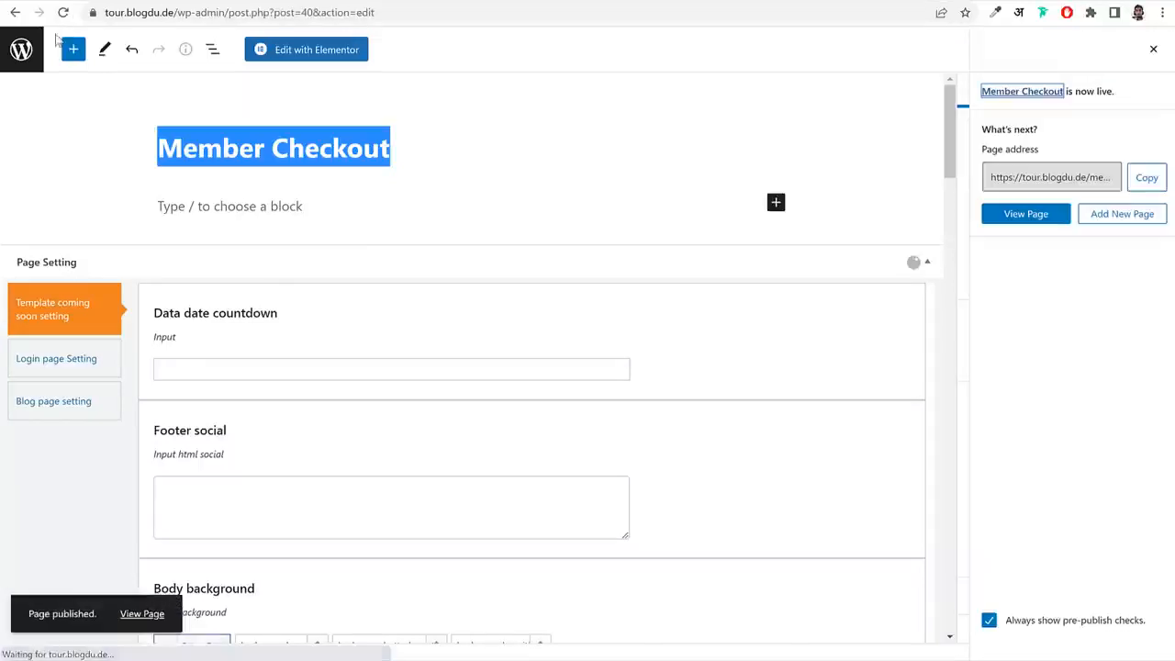
left_click(20, 49)
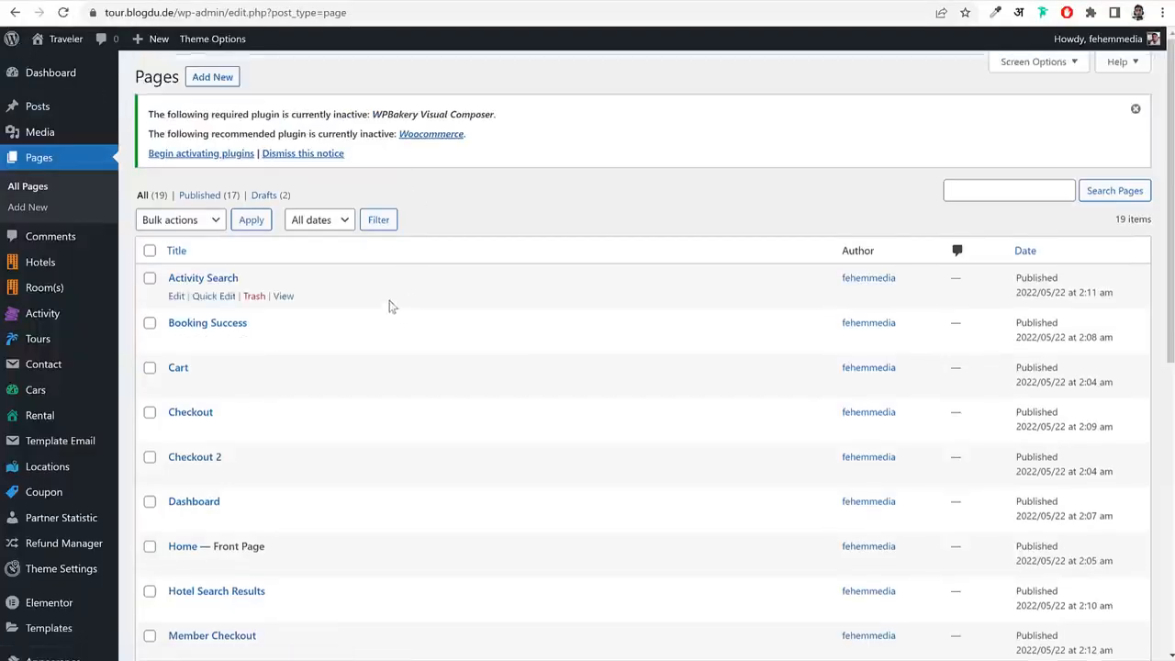
Title a new page 'Member Checkout Success' and choose the Member Checkout Success New template.
left_click(211, 82)
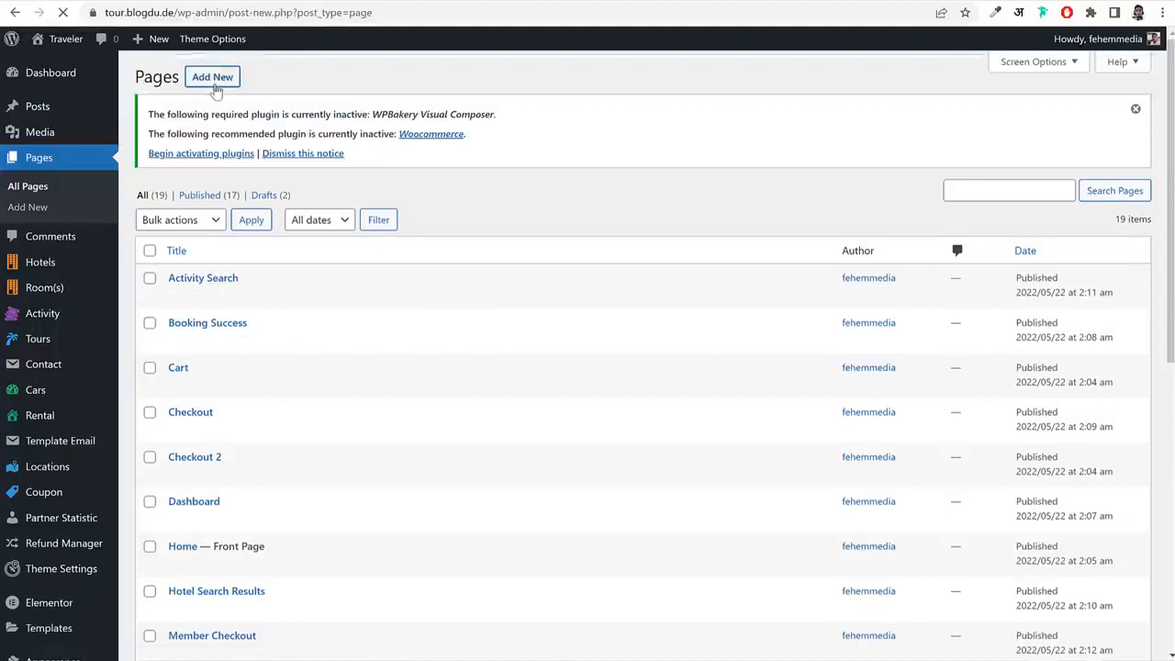
type("Memb")
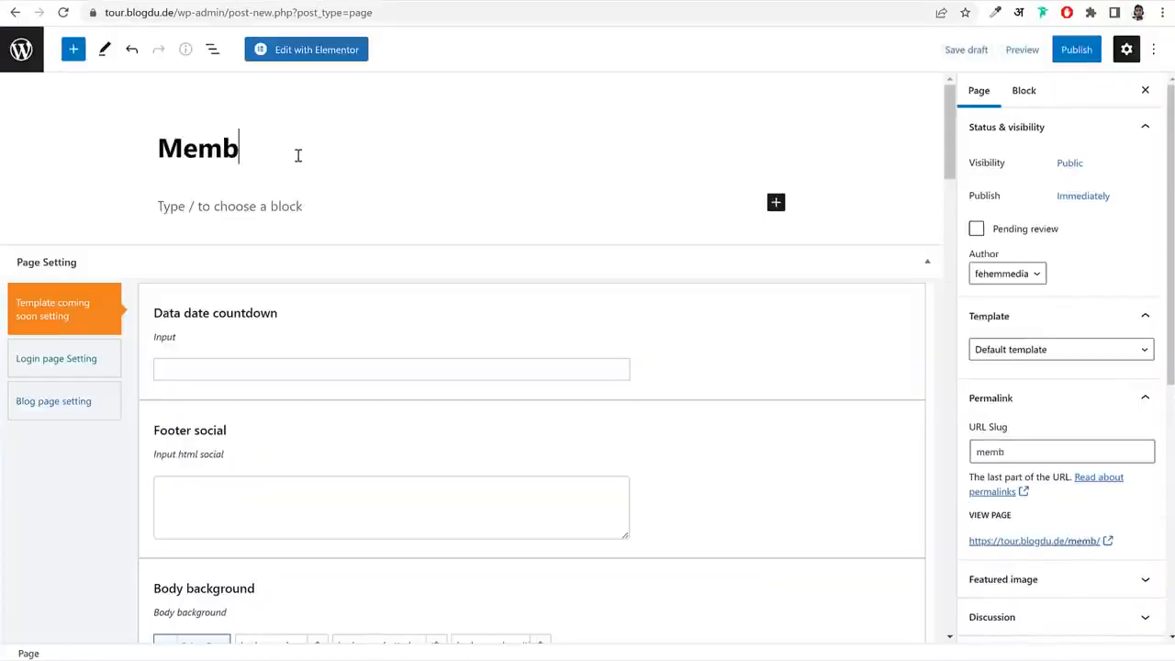
type("er Checkout Success")
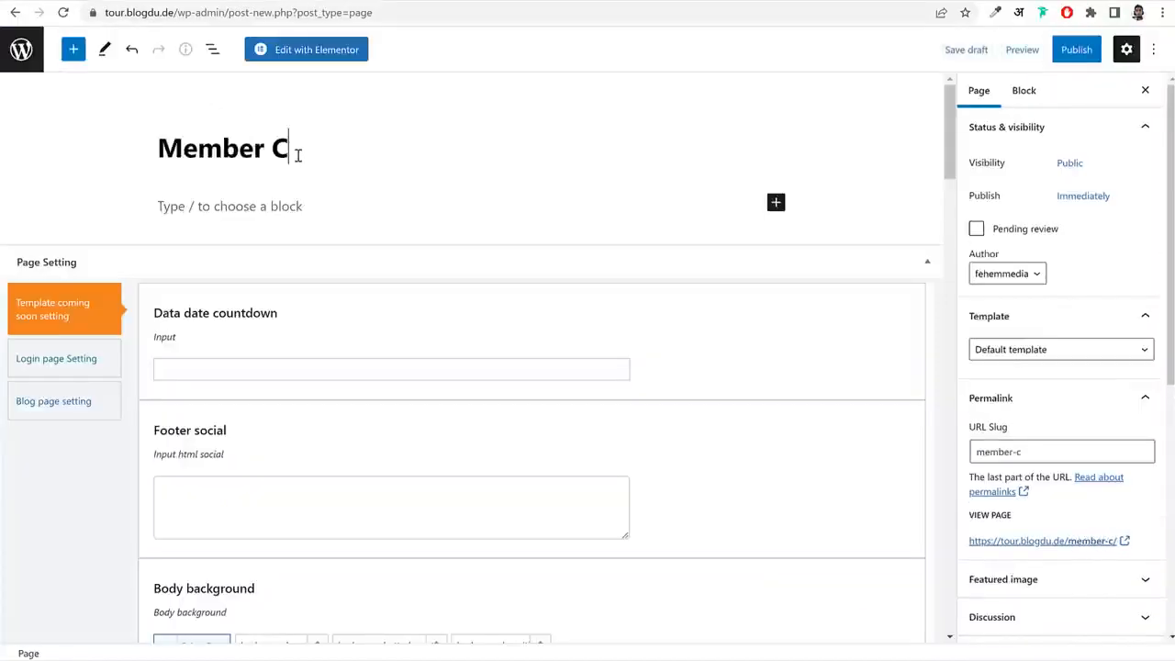
left_click(1006, 349)
key("m")
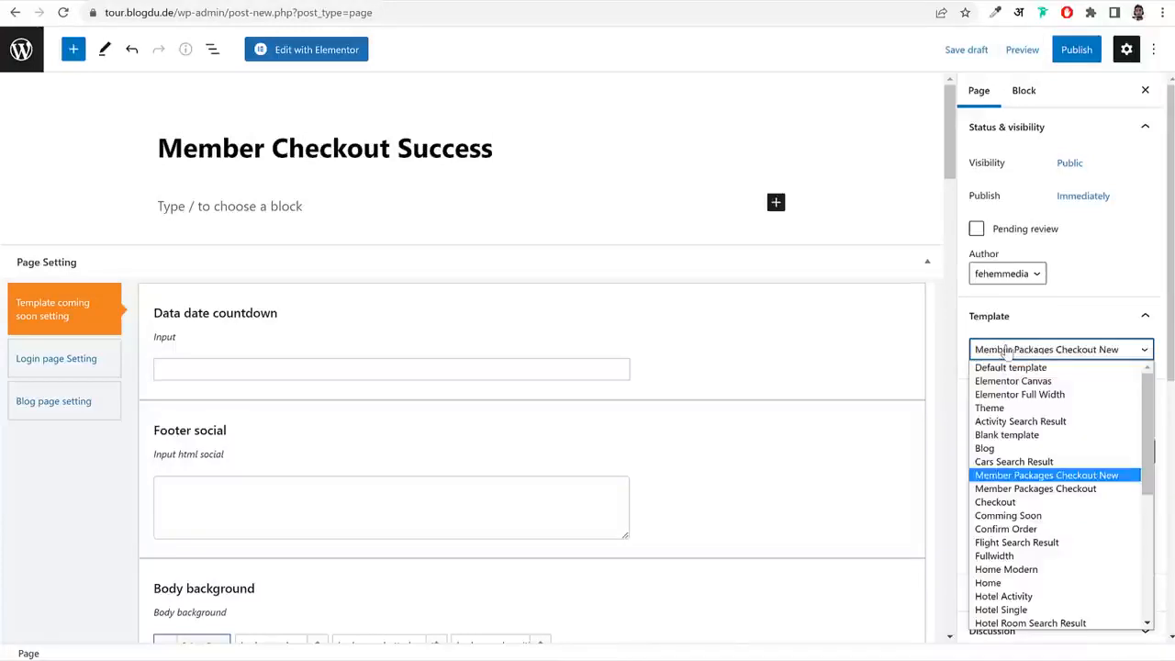
key("Down")
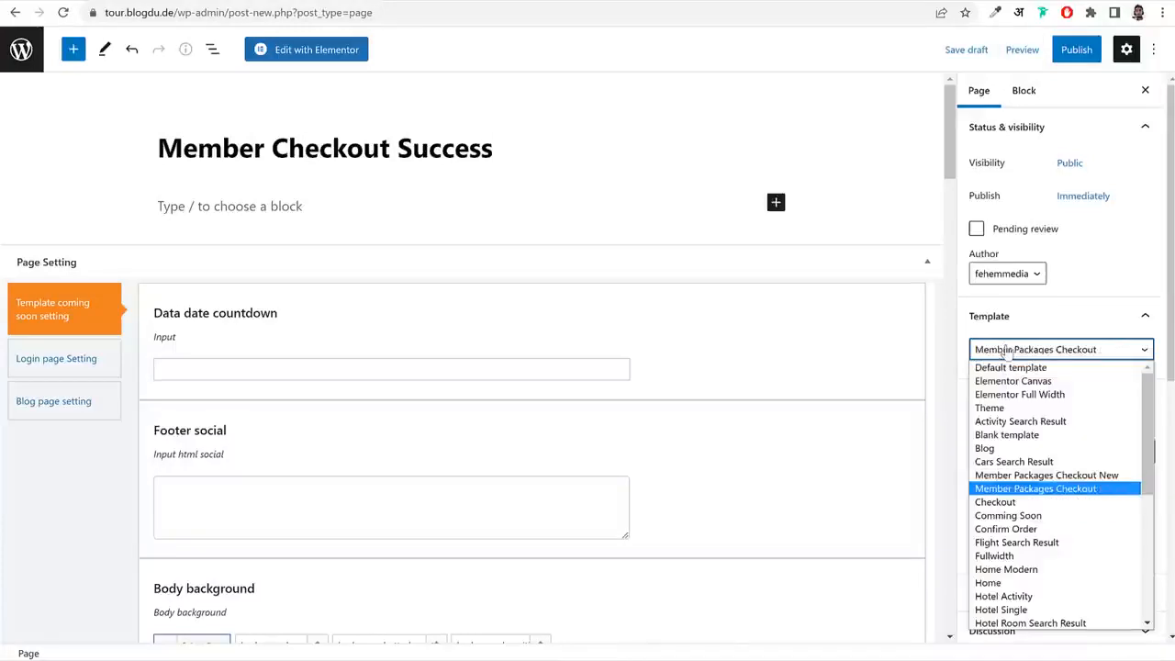
scroll(1034, 507, "down", 3)
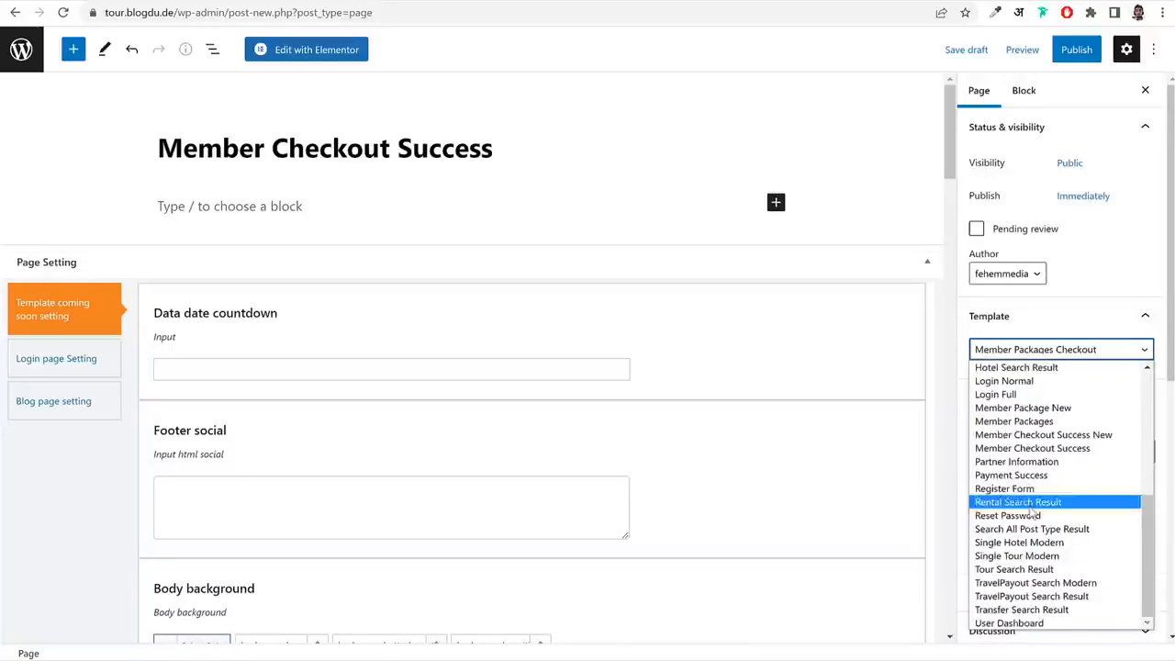
scroll(1033, 510, "up", 3)
scroll(1035, 490, "down", 3)
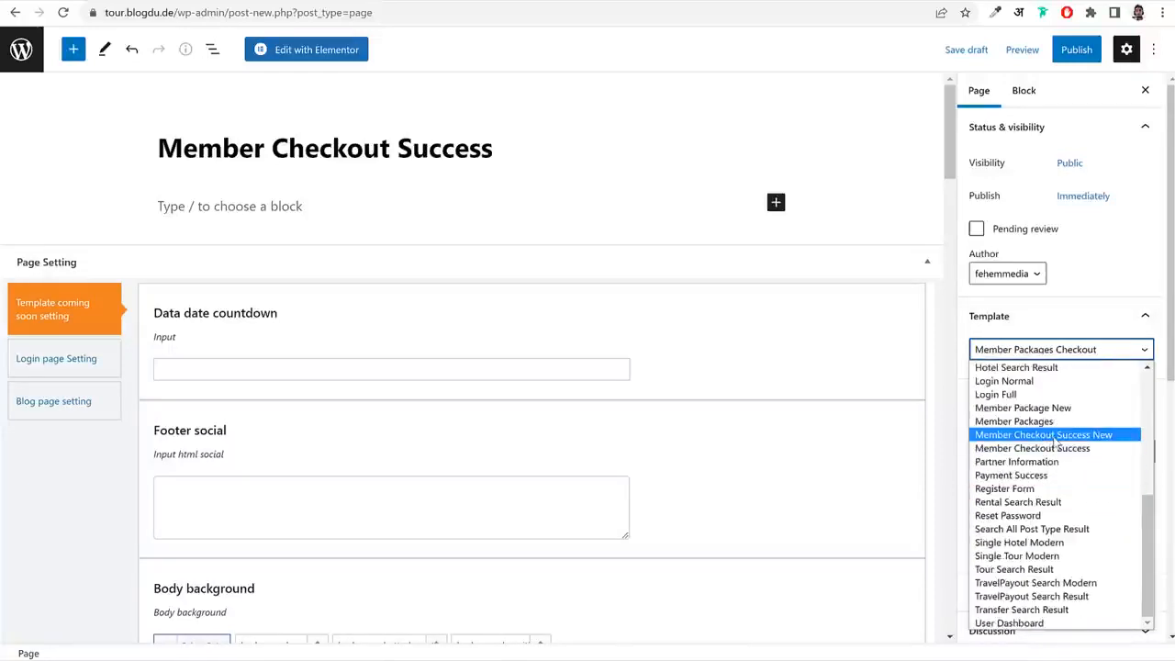
left_click(1053, 438)
Publish the Member Checkout Success page and return to the pages list.
left_click(1077, 50)
left_click(1060, 50)
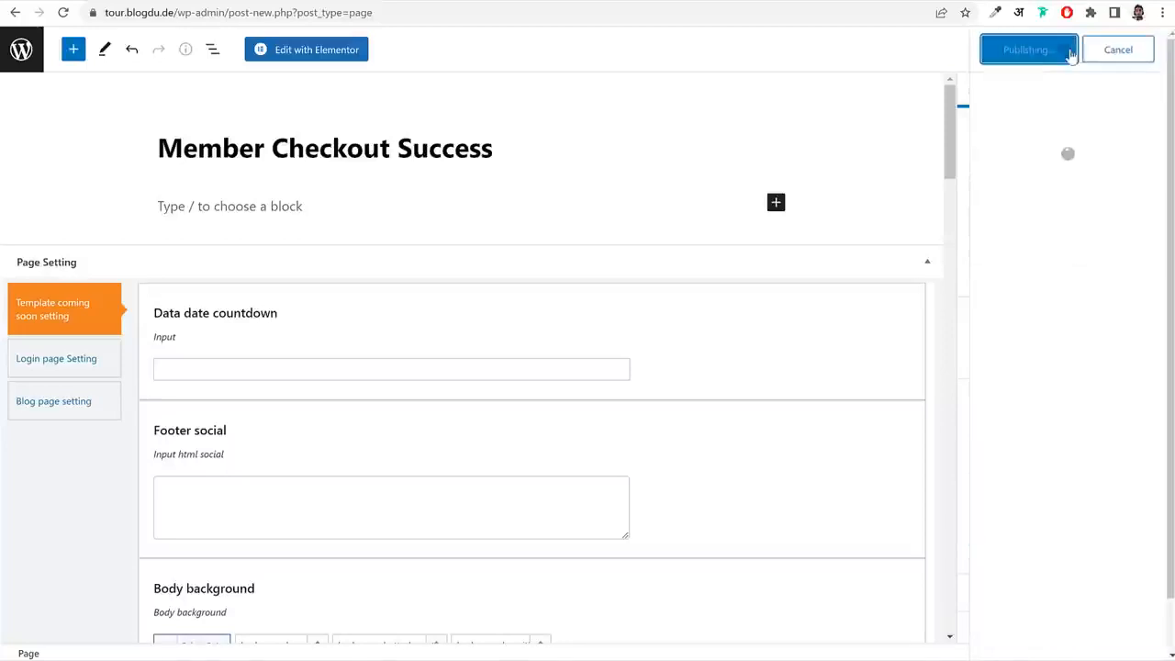
left_click(21, 48)
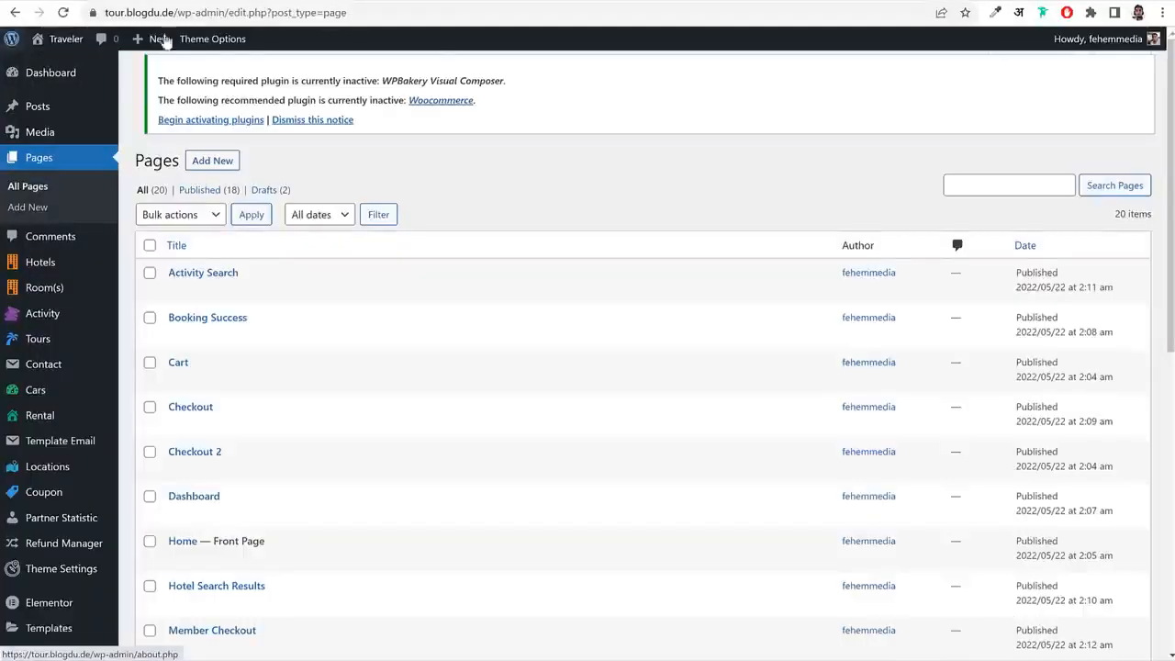
Open the live Activity Search page in a new tab and check its no-activities message.
mouse_move(227, 298)
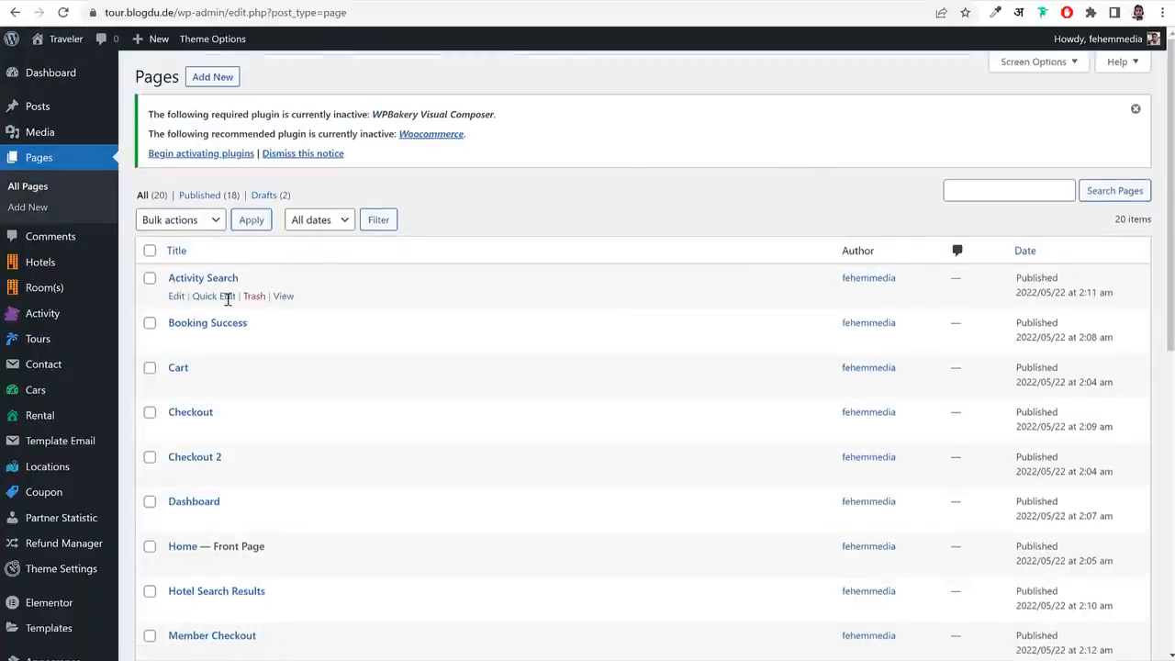
scroll(417, 289, "down", 1)
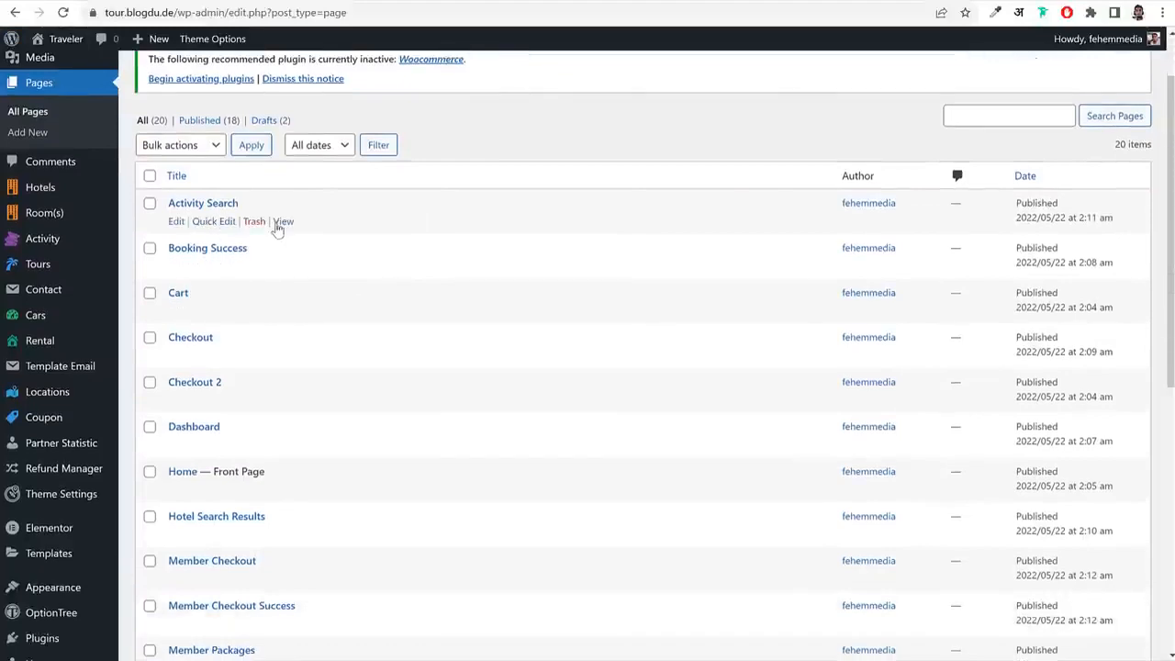
right_click(282, 222)
left_click(293, 235)
left_click(429, 2)
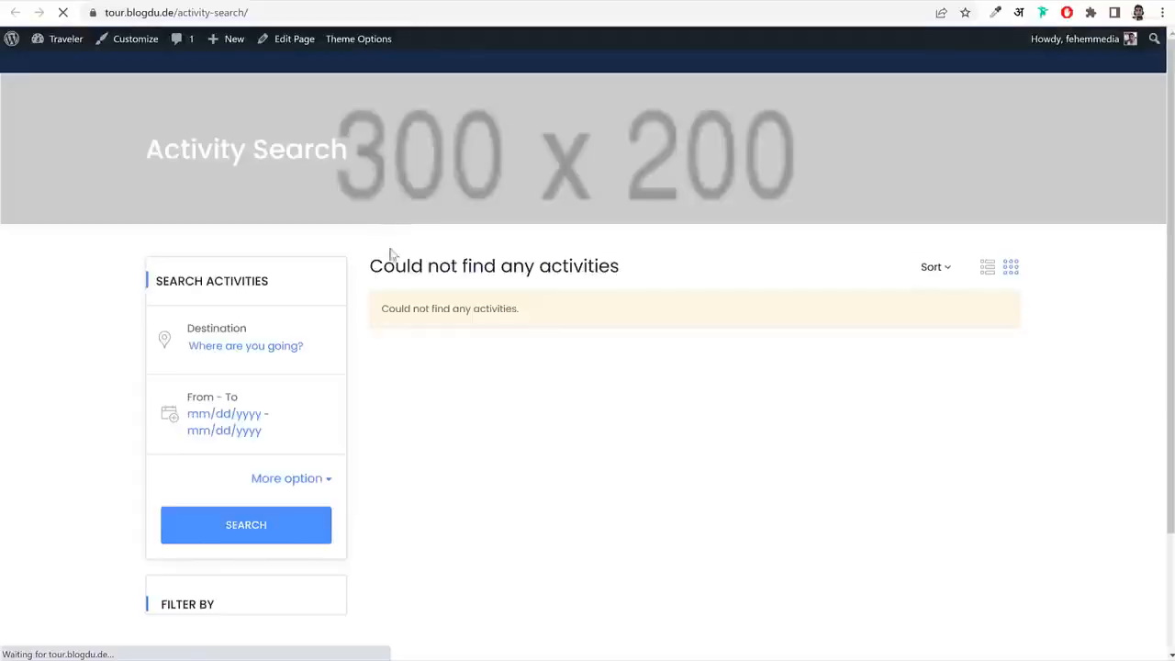
scroll(745, 317, "down", 1)
scroll(745, 318, "up", 1)
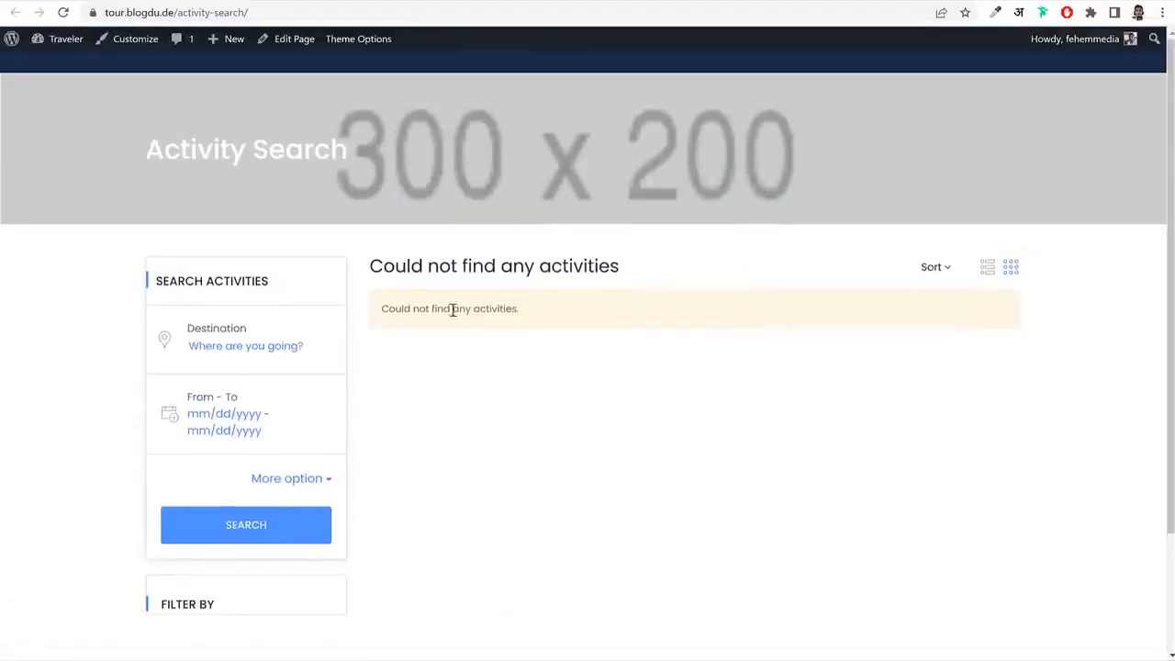
double_click(263, 281)
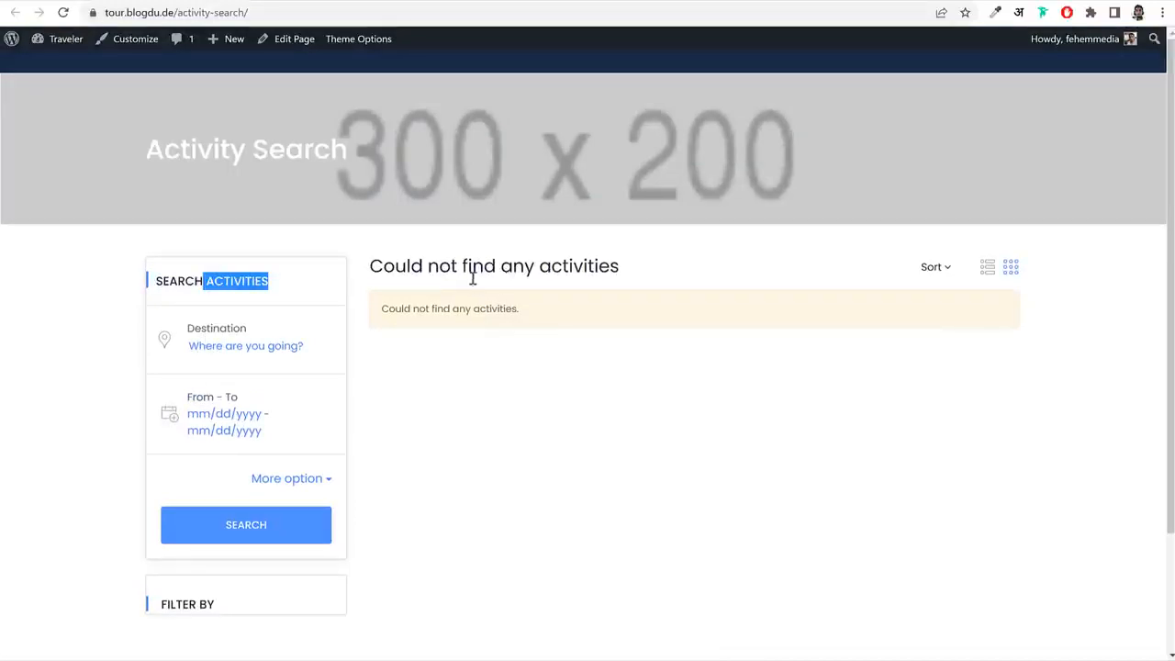
left_click_drag(554, 301, 413, 308)
left_click(360, 272)
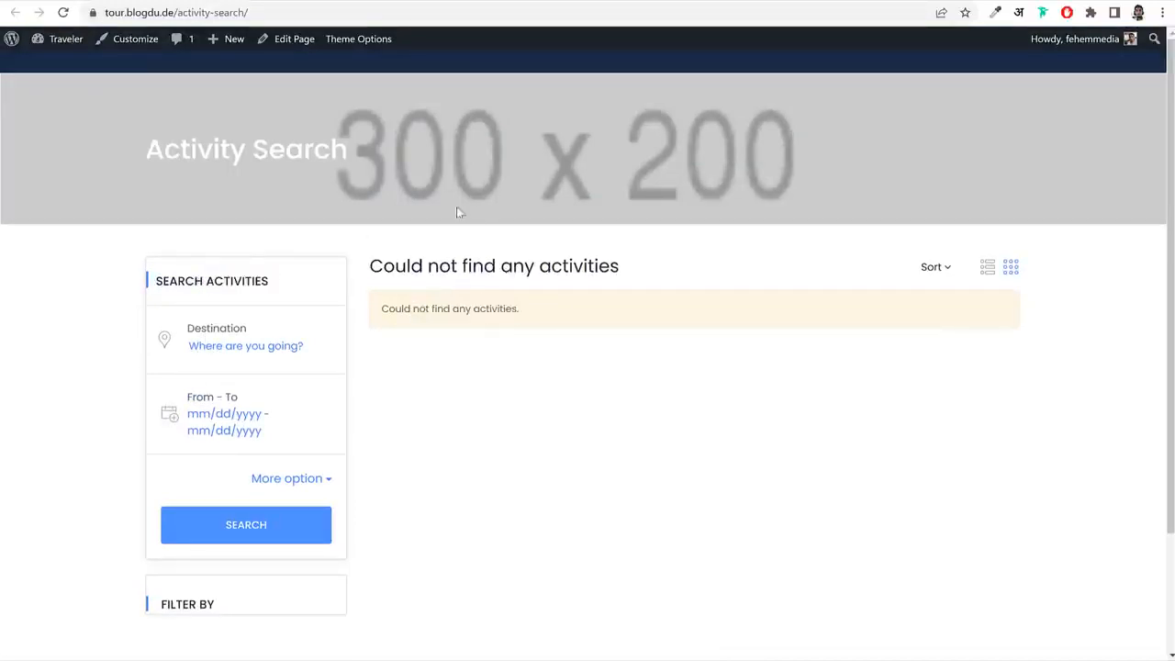
Open the Register page in a new tab, then come back to the pages list.
left_click(304, 2)
scroll(468, 301, "down", 4)
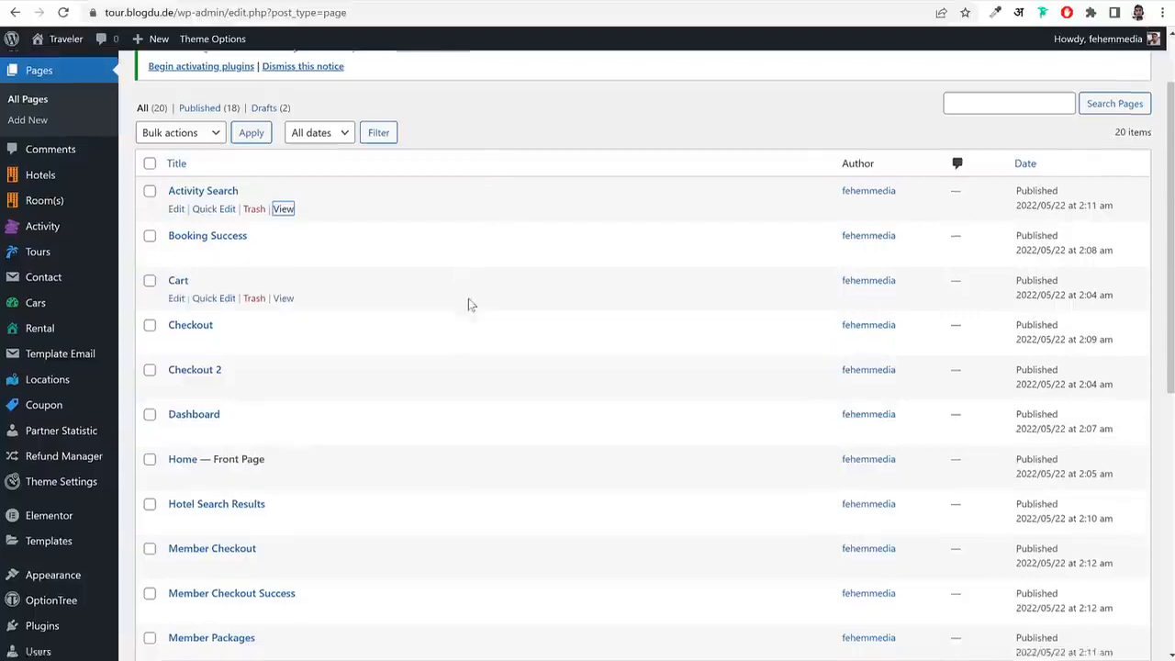
scroll(330, 353, "down", 1)
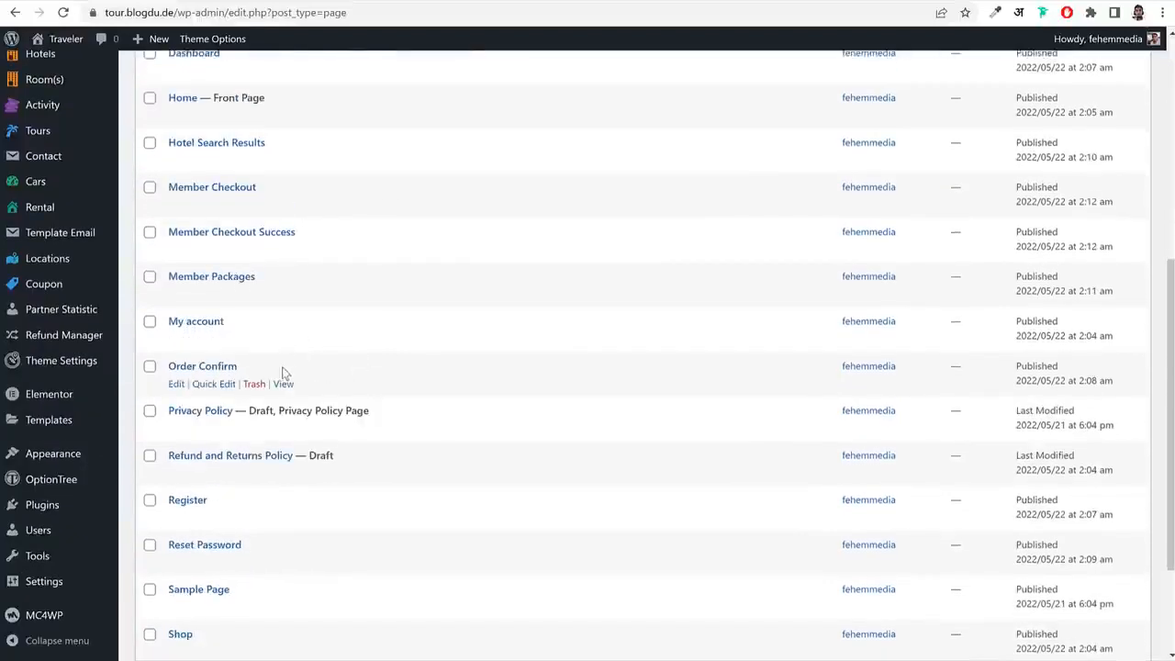
scroll(309, 375, "down", 2)
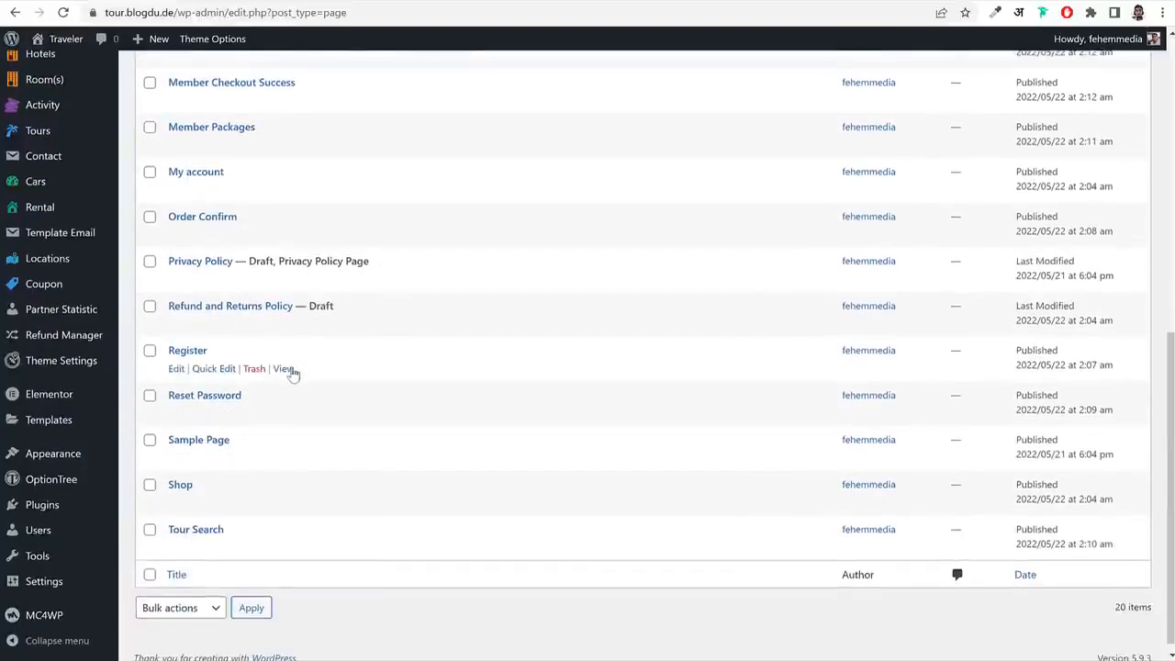
right_click(283, 368)
left_click(316, 377)
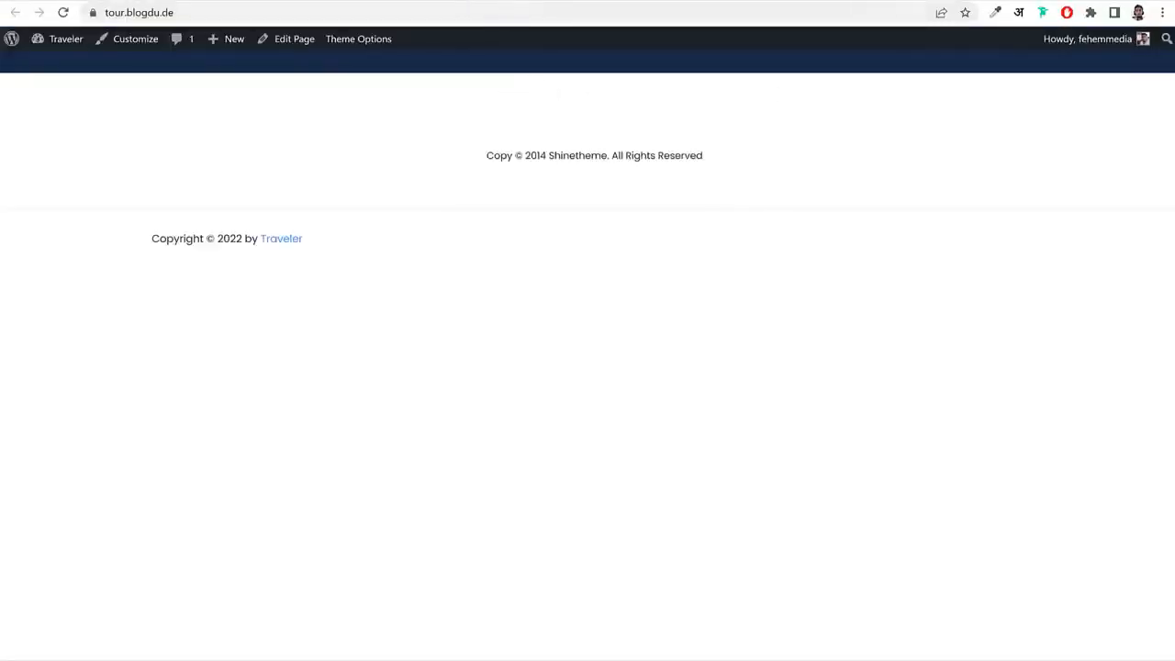
left_click(275, 1)
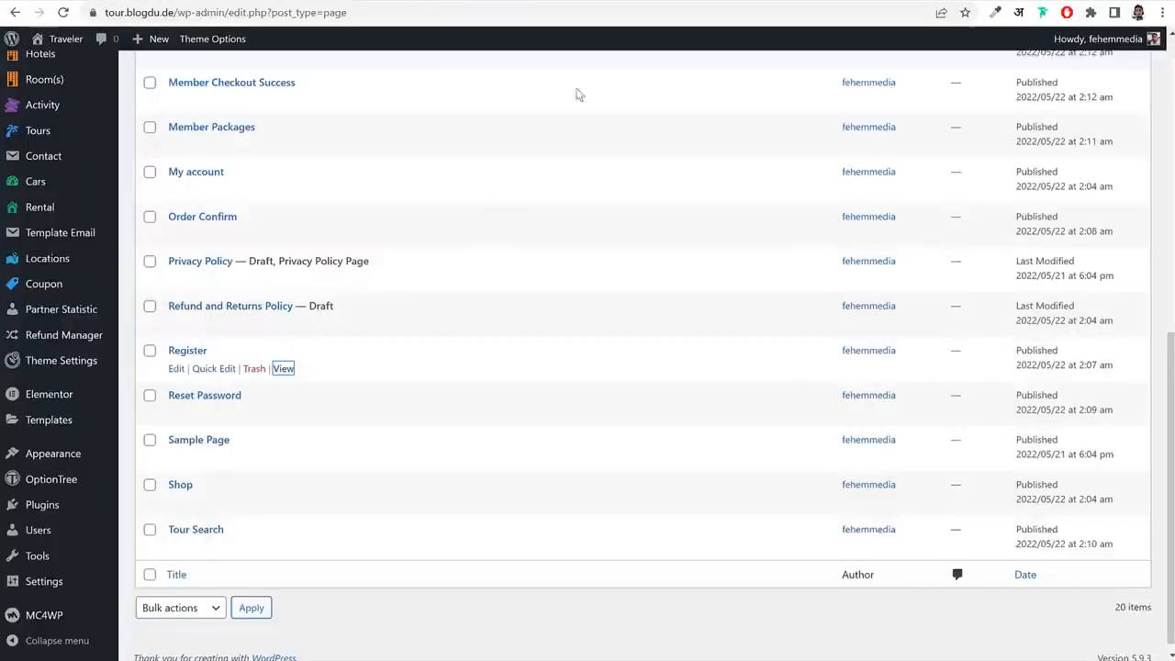
scroll(658, 193, "up", 8)
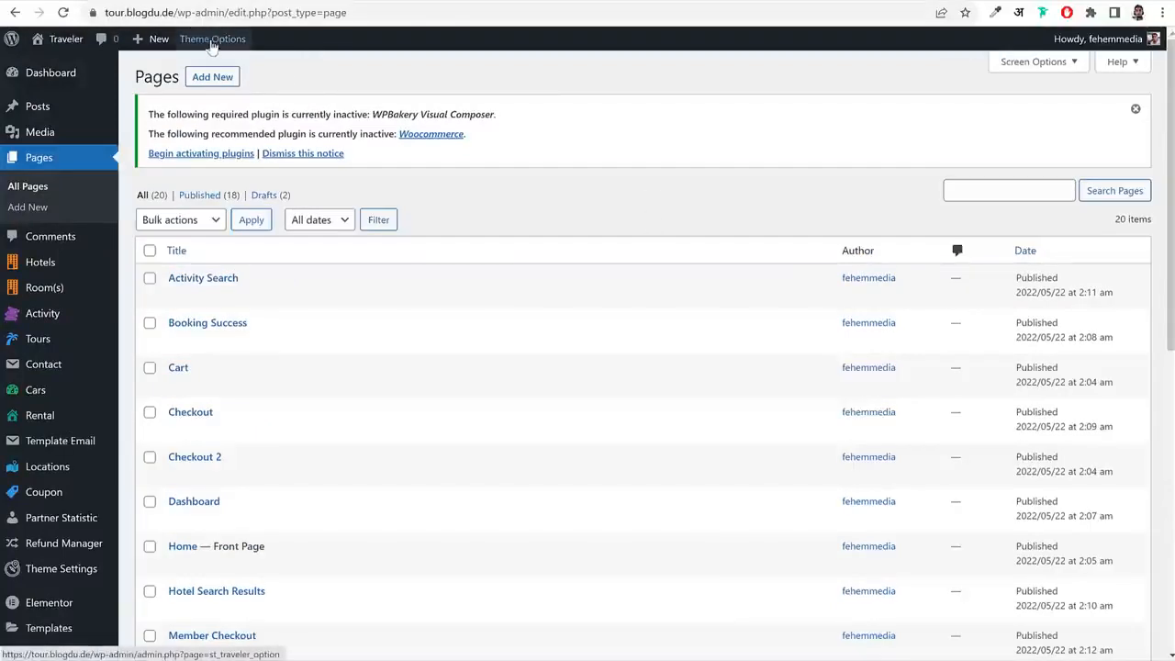
Disable the Car and Rental services in Traveler theme settings, keep Hotel enabled, and save.
scroll(322, 385, "down", 3)
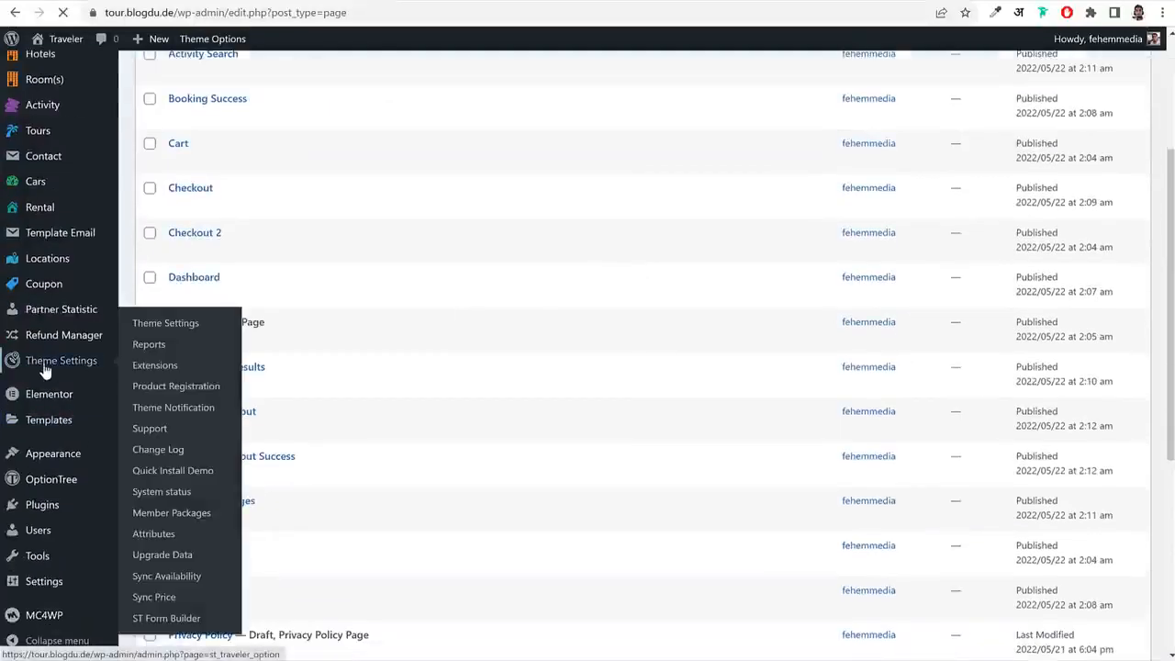
left_click(45, 364)
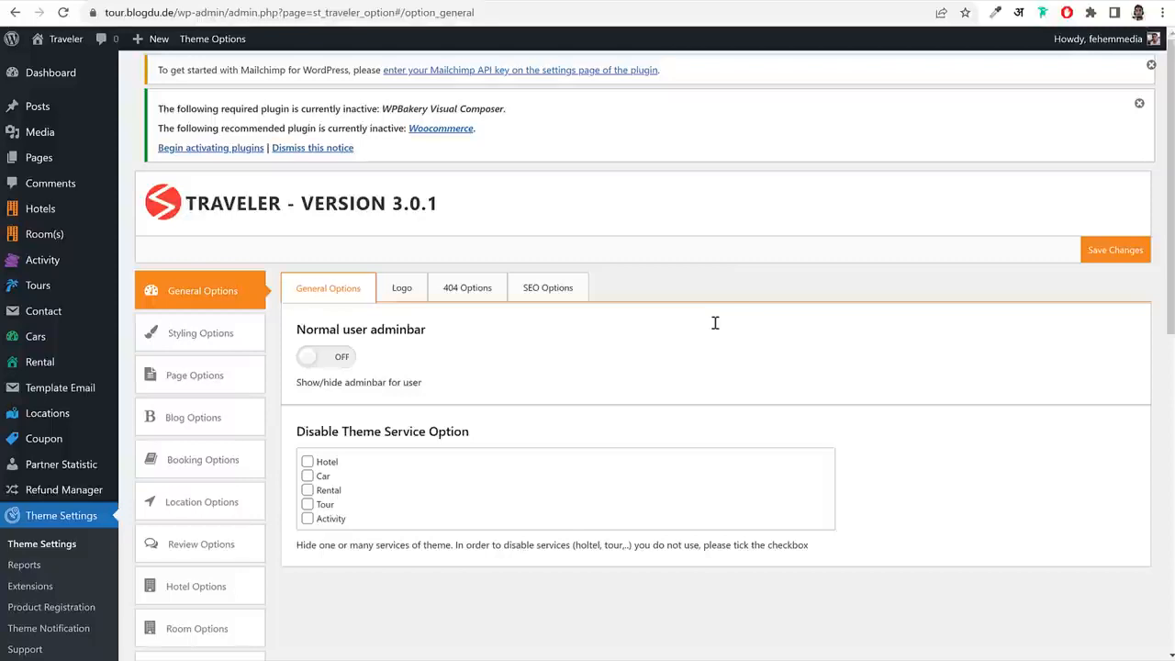
double_click(330, 466)
left_click(307, 476)
double_click(323, 475)
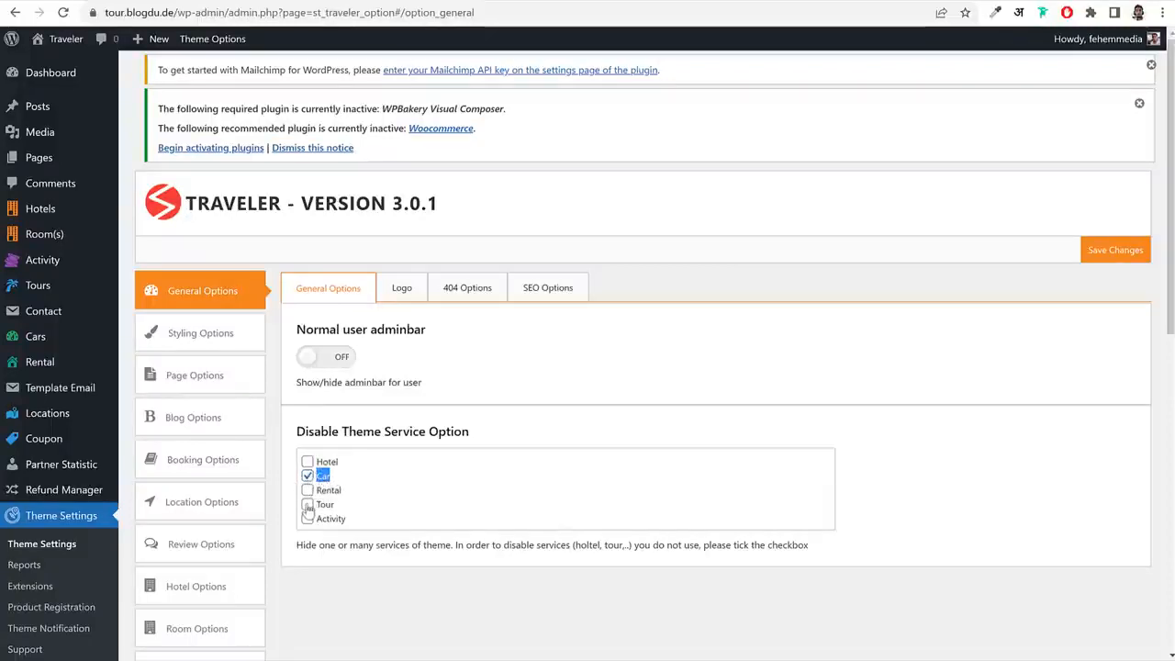
left_click(309, 490)
left_click_drag(300, 427, 472, 428)
left_click(472, 427)
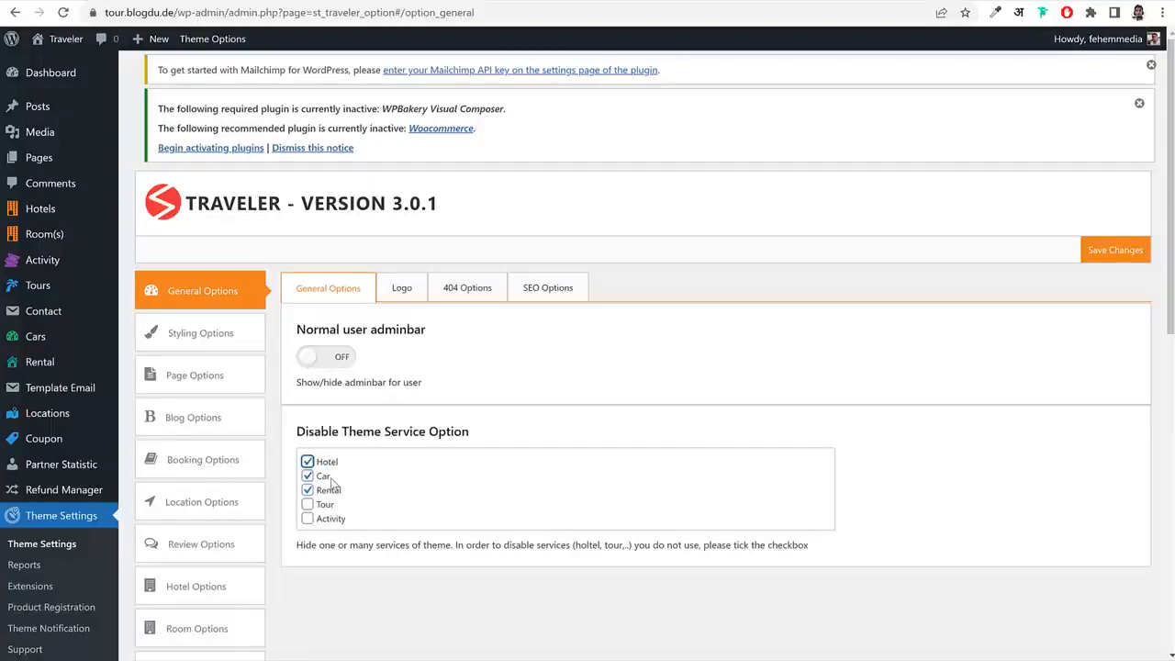
left_click(307, 461)
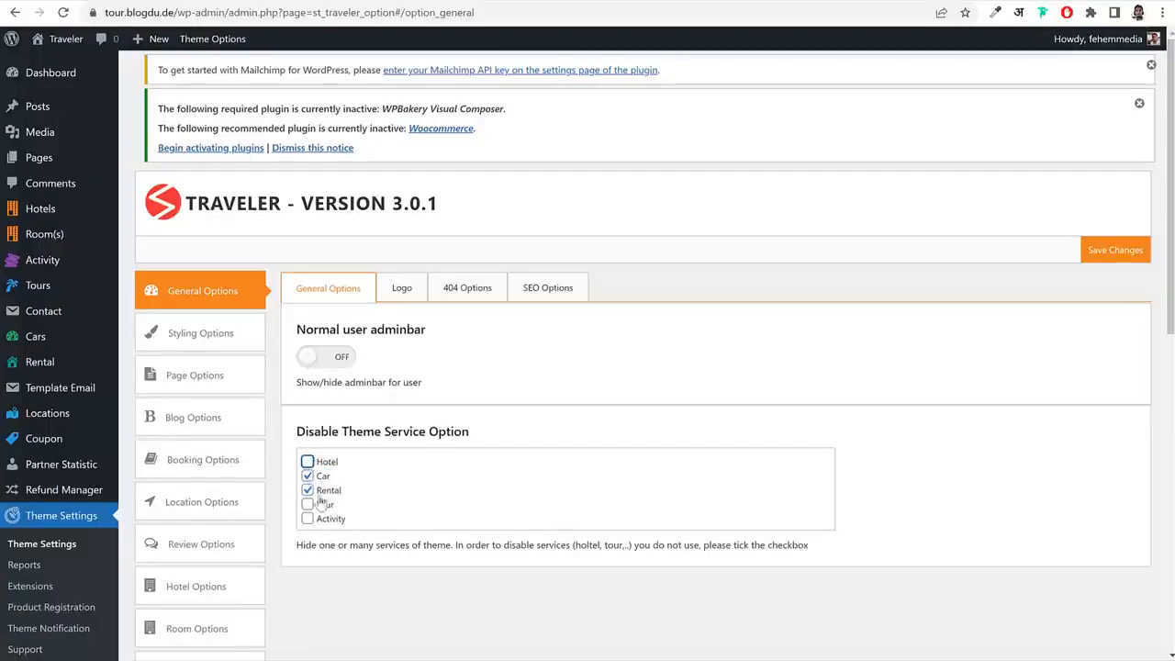
left_click(1121, 251)
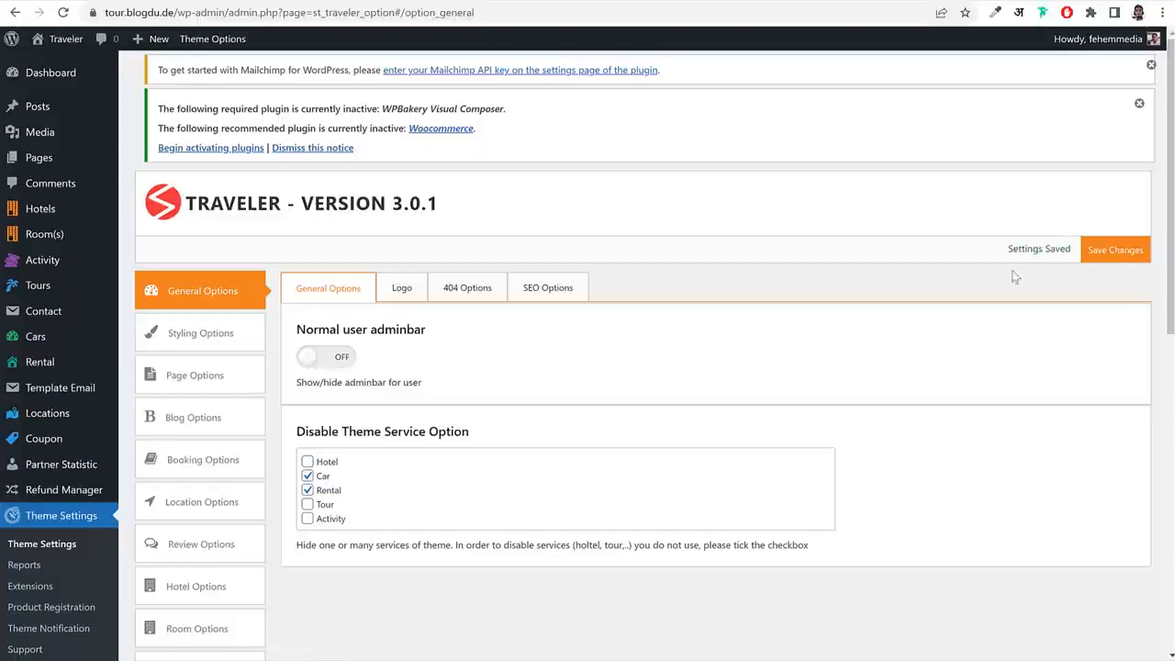
Look at the Logo settings, then view the travel.blogdu.de front page.
left_click(401, 290)
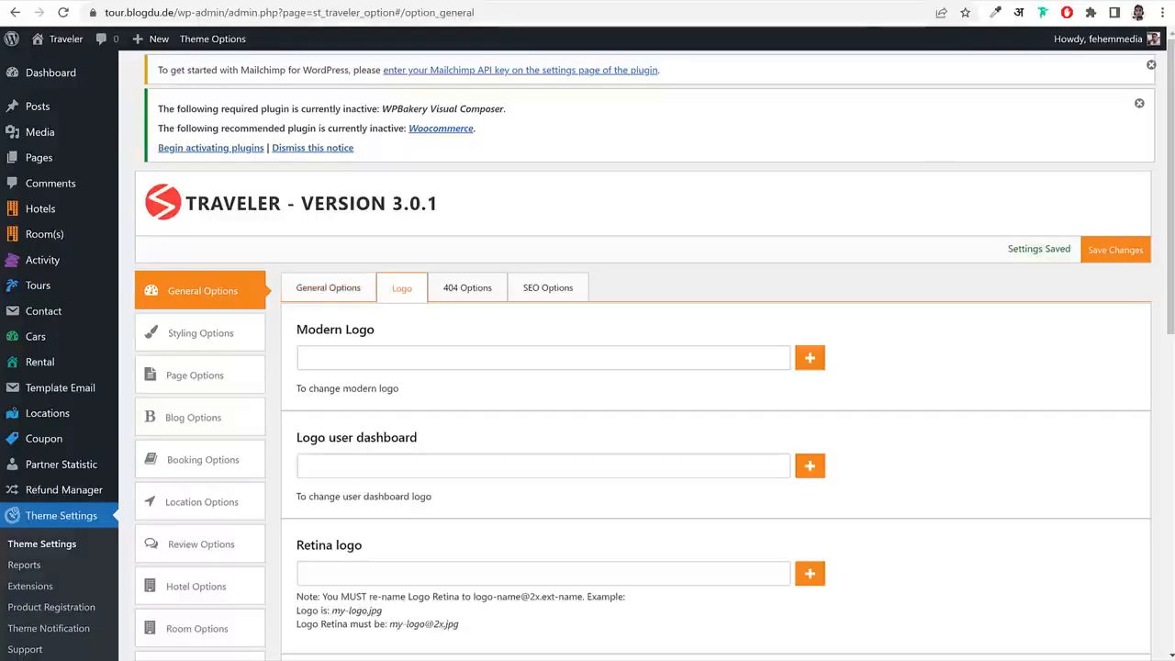
scroll(624, 171, "down", 2)
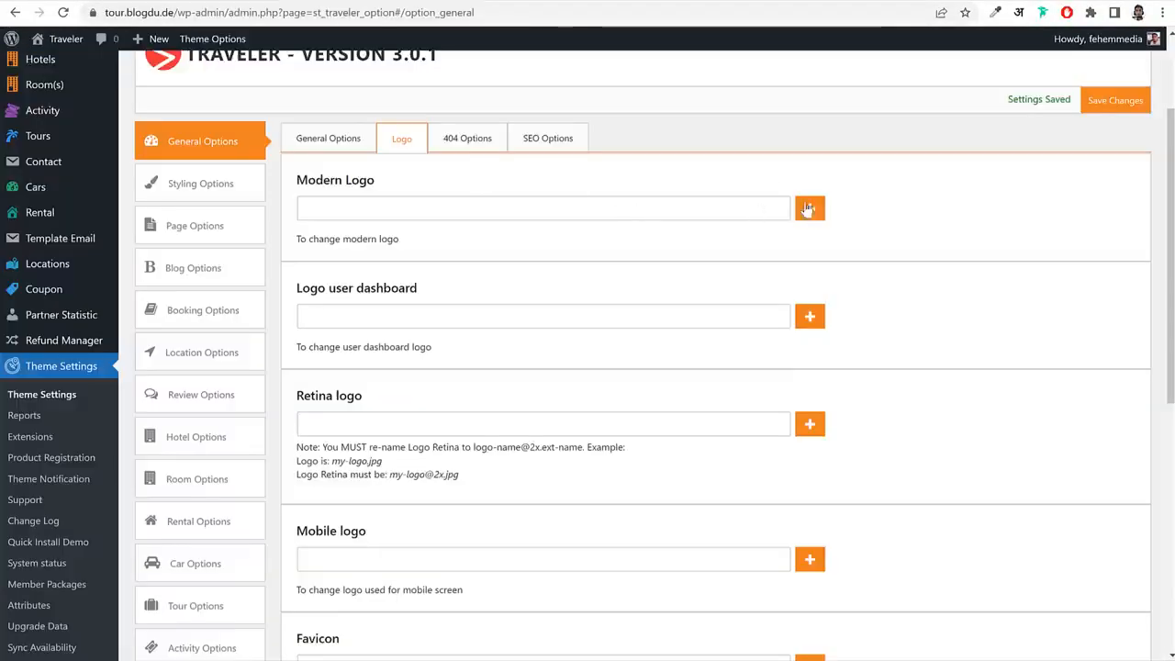
left_click(140, 3)
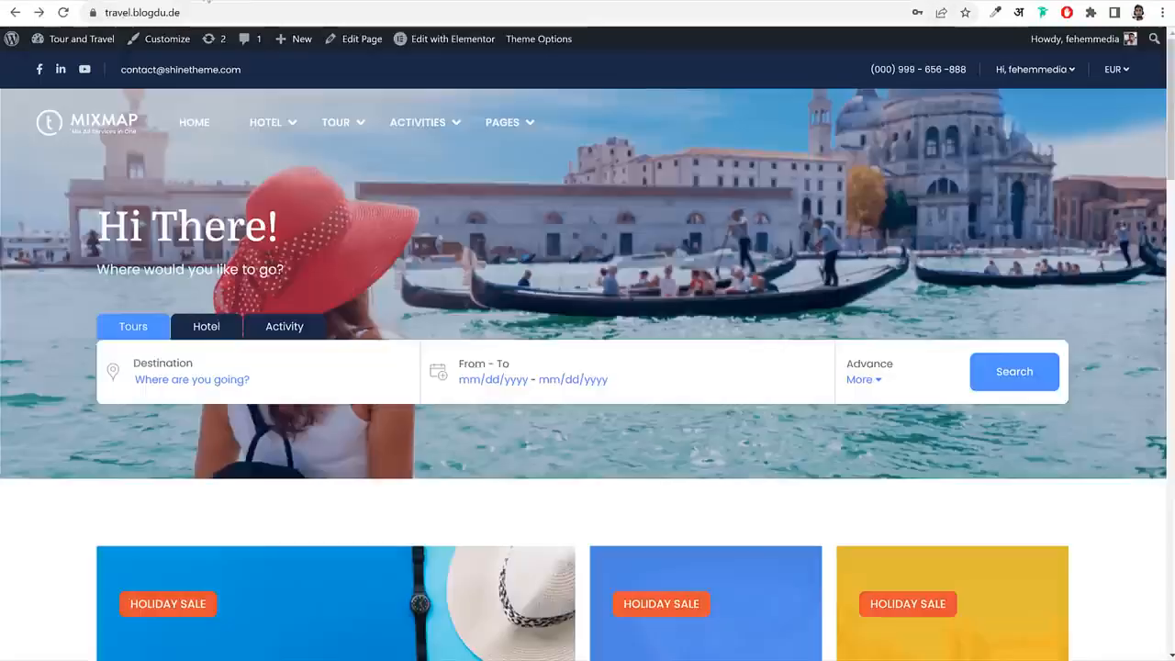
Go to bloggdude.com in a new tab and open the social networking website tutorial post.
left_click(739, 3)
type("b")
key("Return")
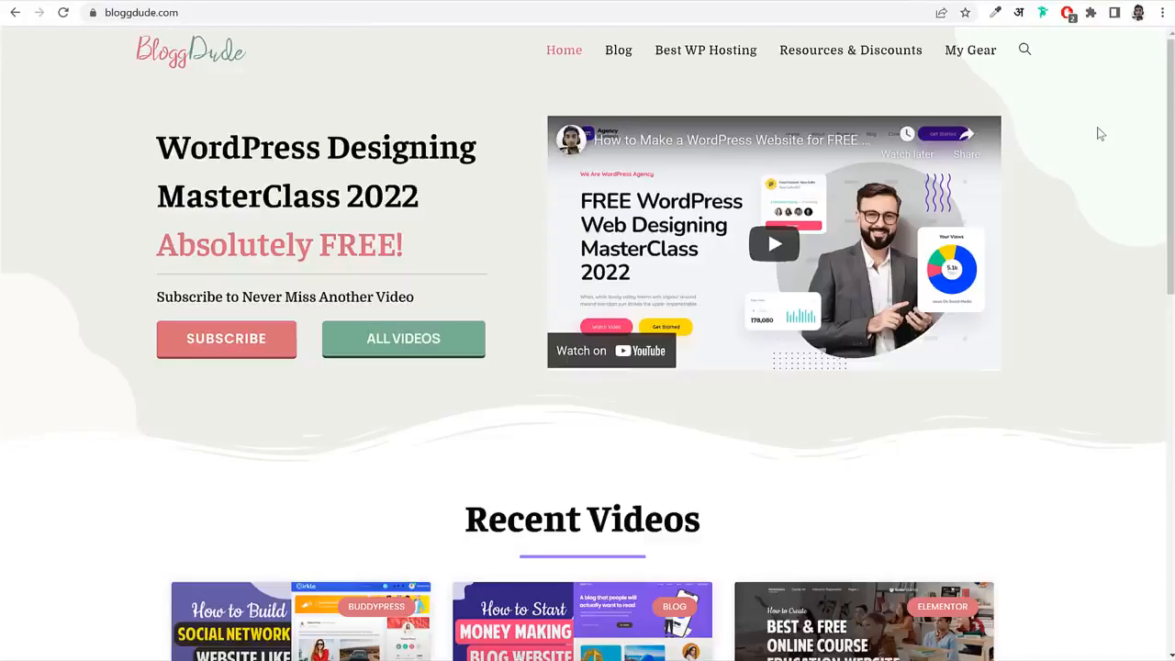
scroll(1086, 149, "down", 3)
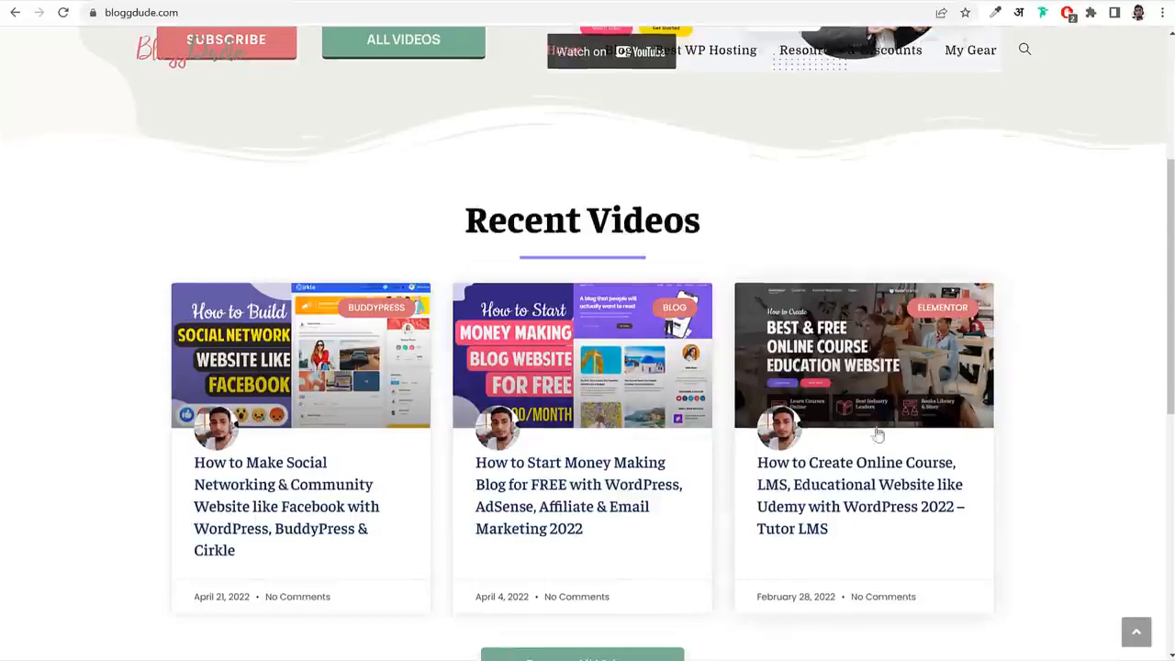
left_click(307, 481)
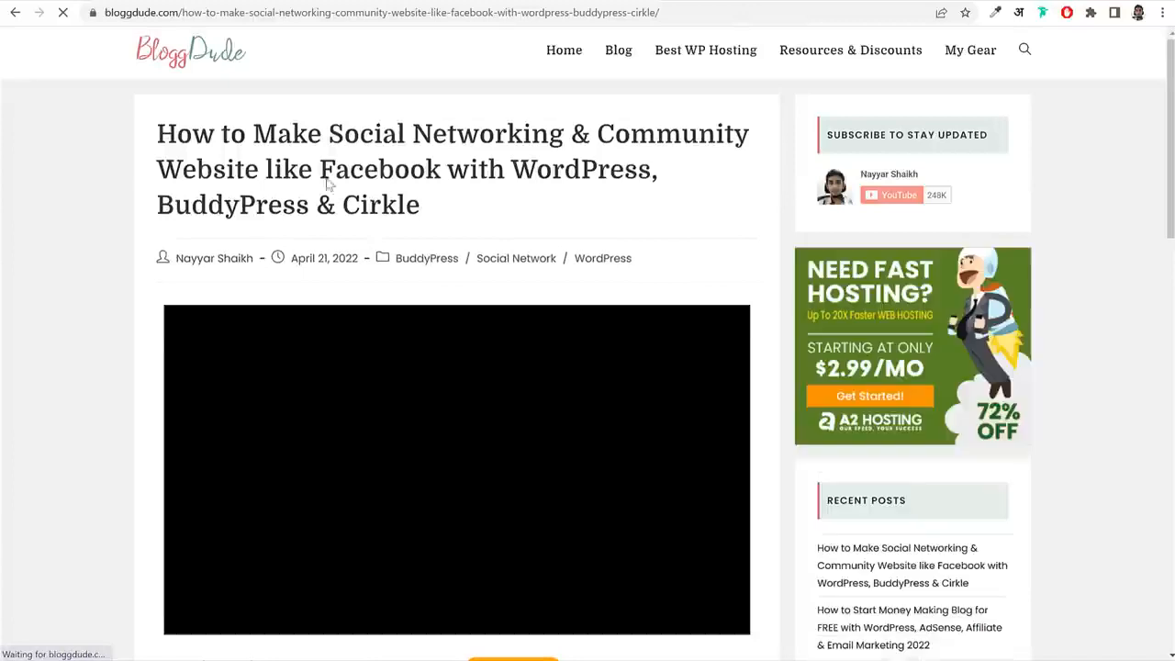
left_click_drag(171, 134, 439, 246)
left_click(439, 246)
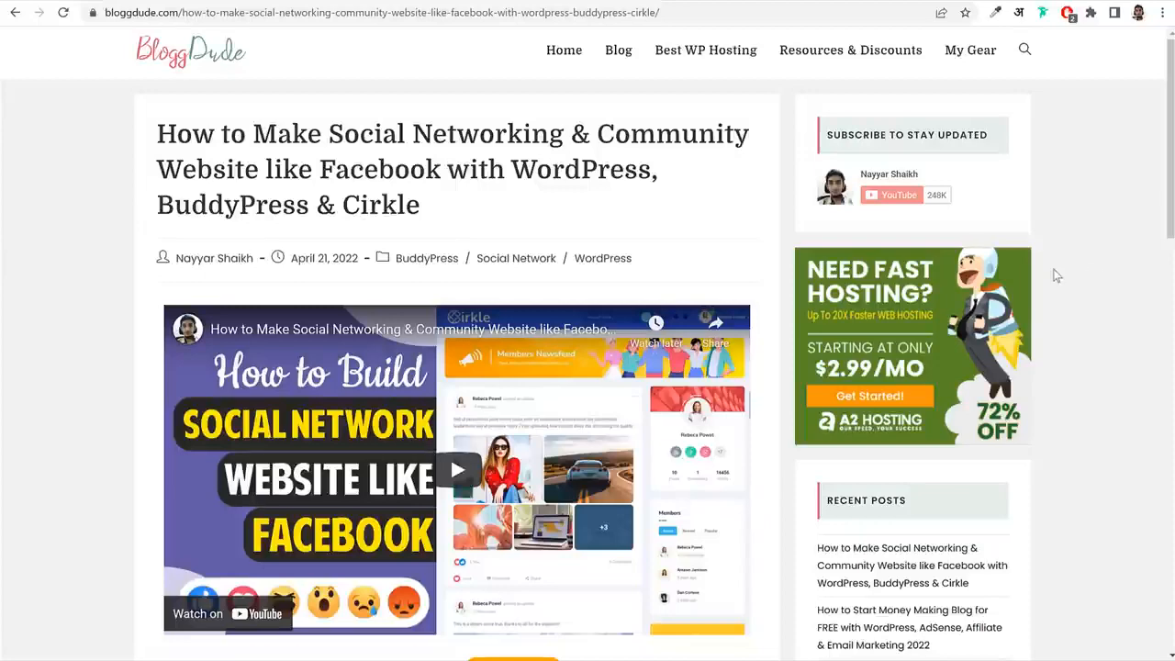
Scroll to the post's download links, then bring up the Traveler folder in File Explorer.
scroll(1050, 282, "down", 5)
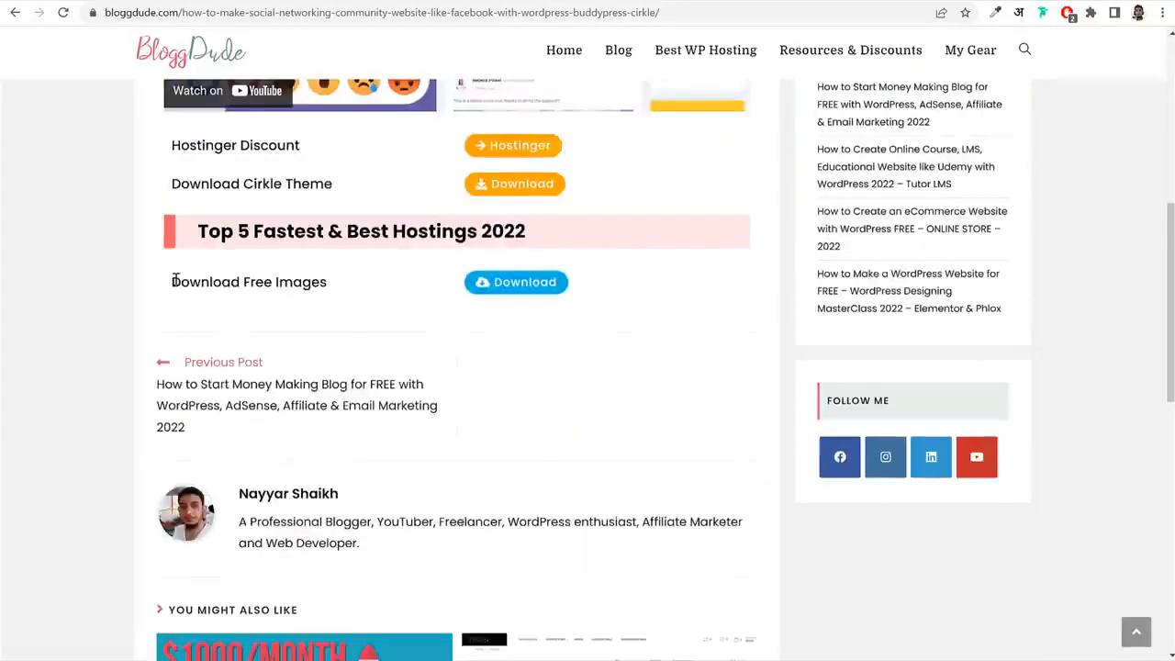
left_click_drag(173, 282, 342, 291)
left_click(345, 286)
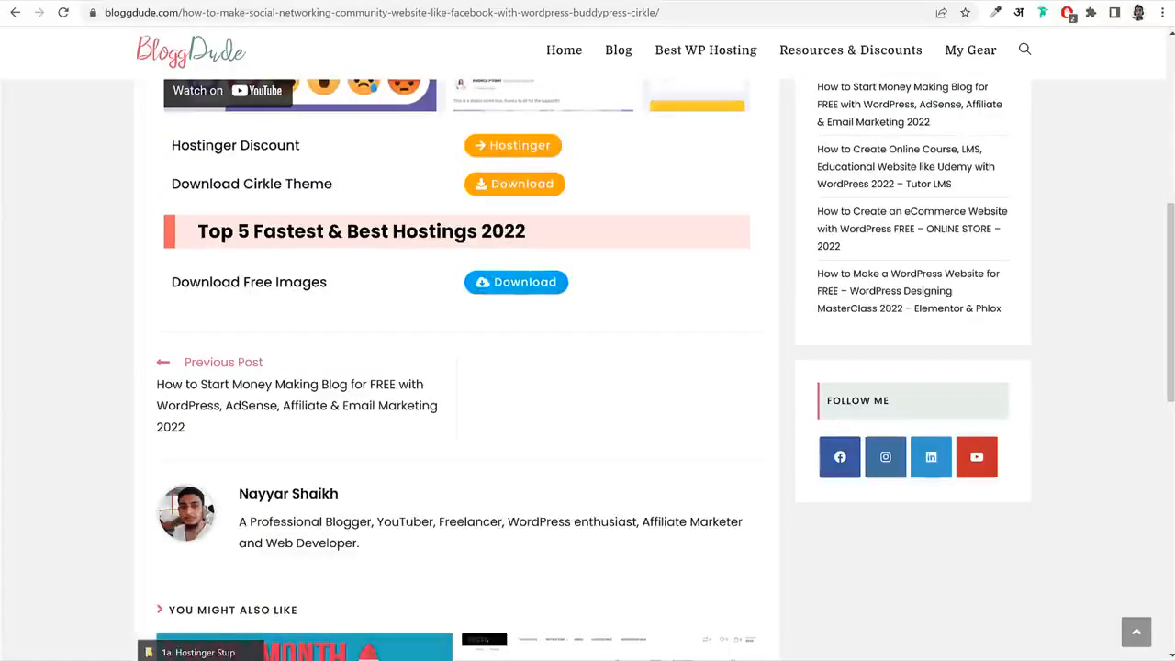
left_click(200, 654)
left_click(341, 319)
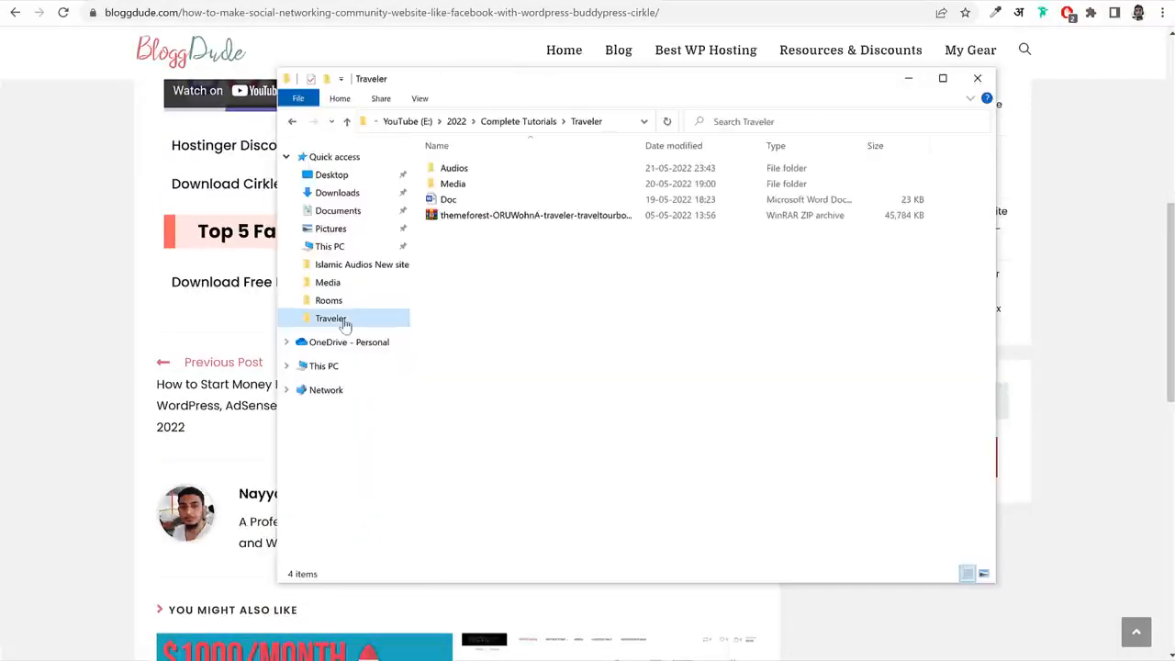
Look at the theme ZIP archive's options, then open the Traveler Media folder.
left_click(462, 219)
right_click(461, 218)
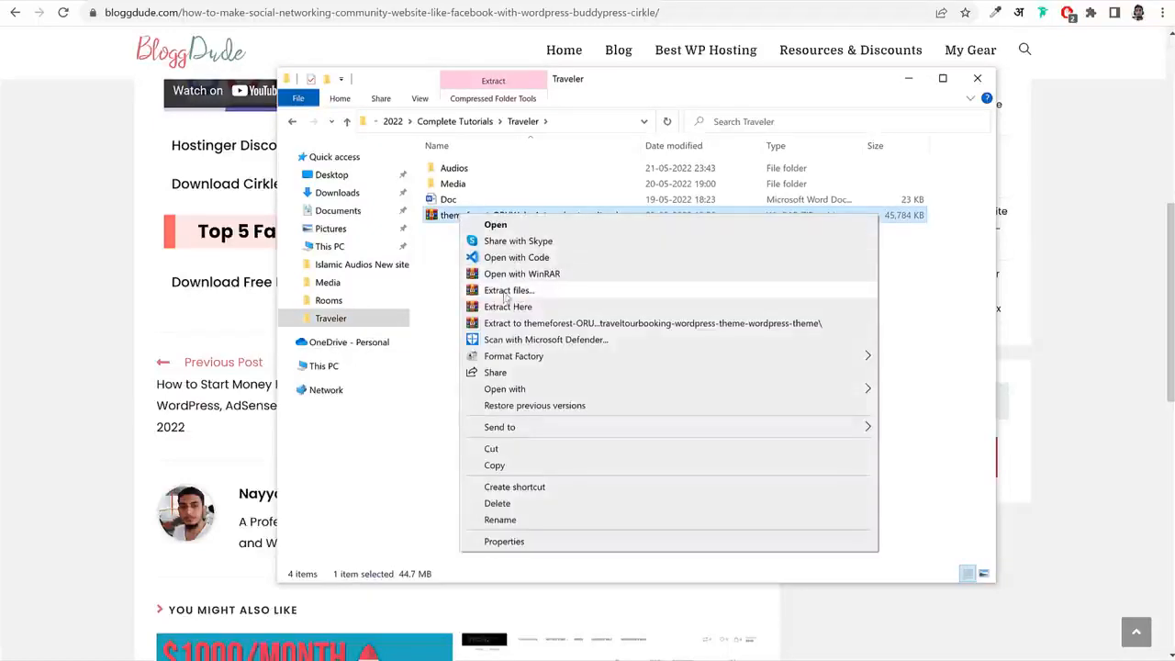
left_click(440, 284)
double_click(451, 185)
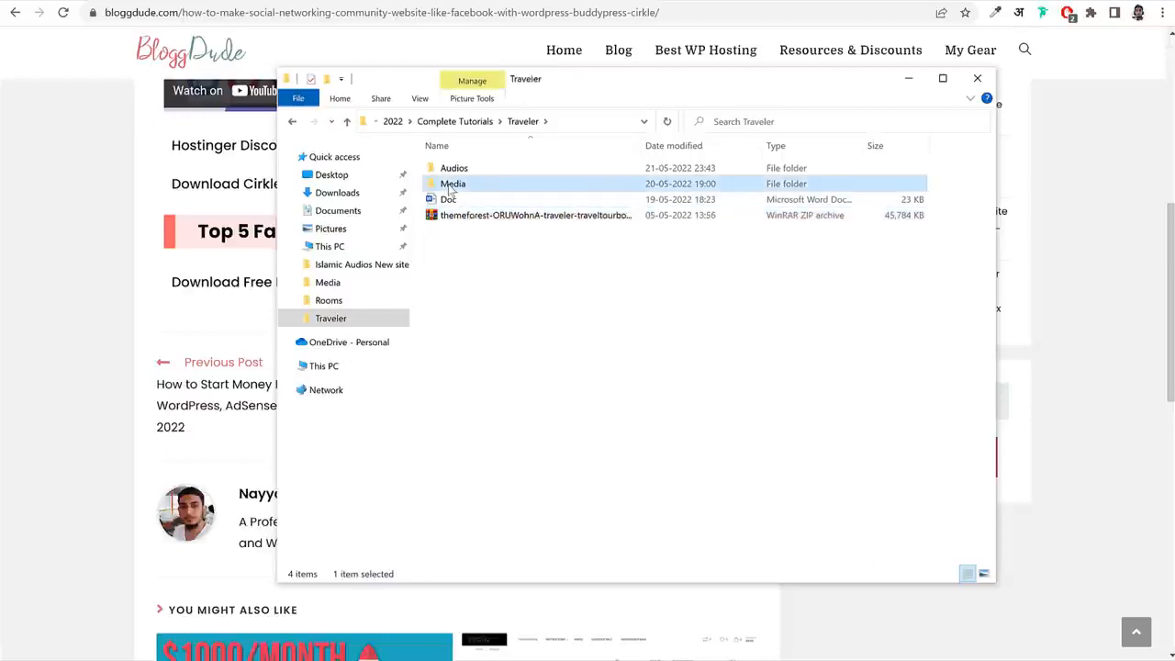
scroll(638, 347, "down", 1)
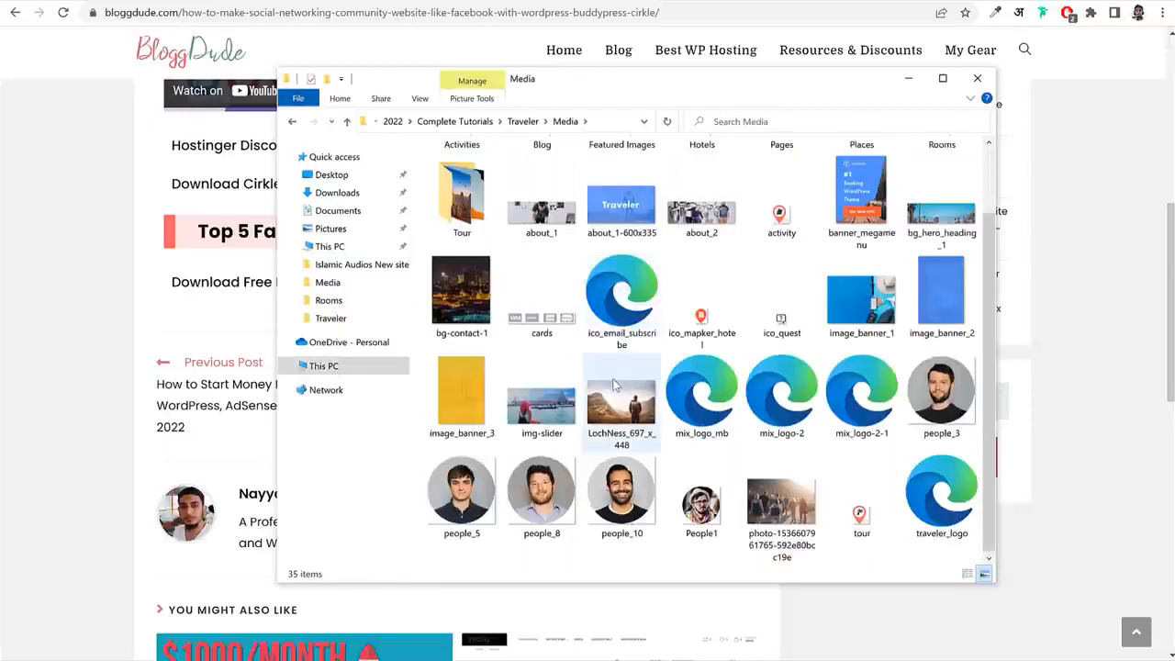
scroll(638, 347, "up", 1)
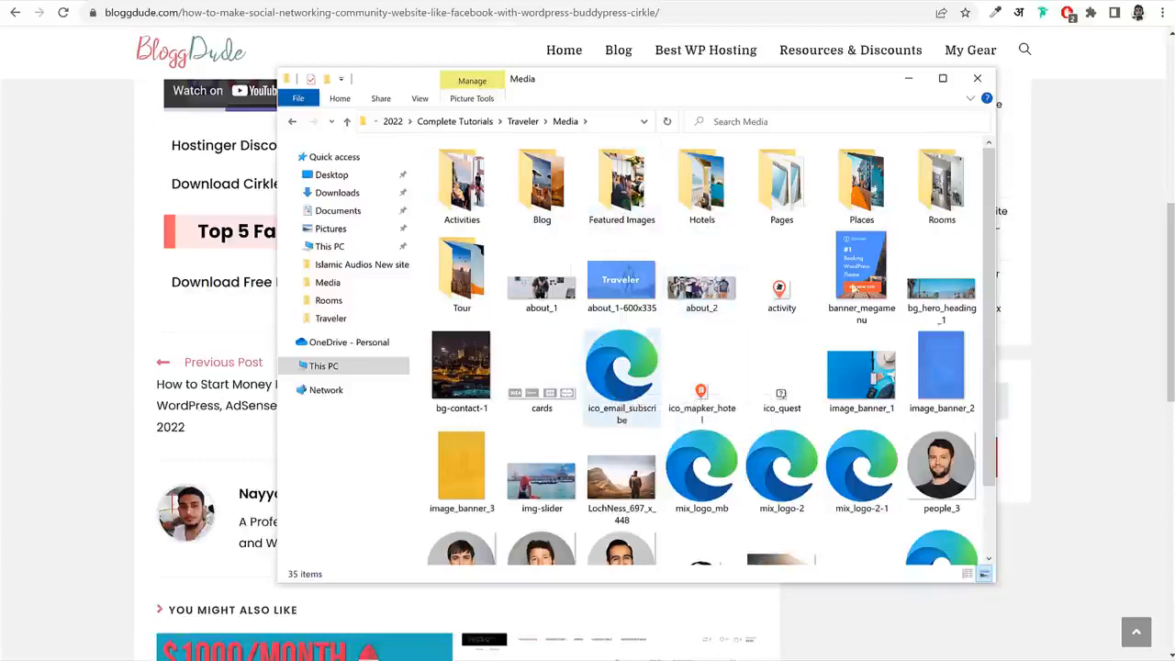
Look through the Activities, Blog, Featured Images and Pages image subfolders.
double_click(468, 203)
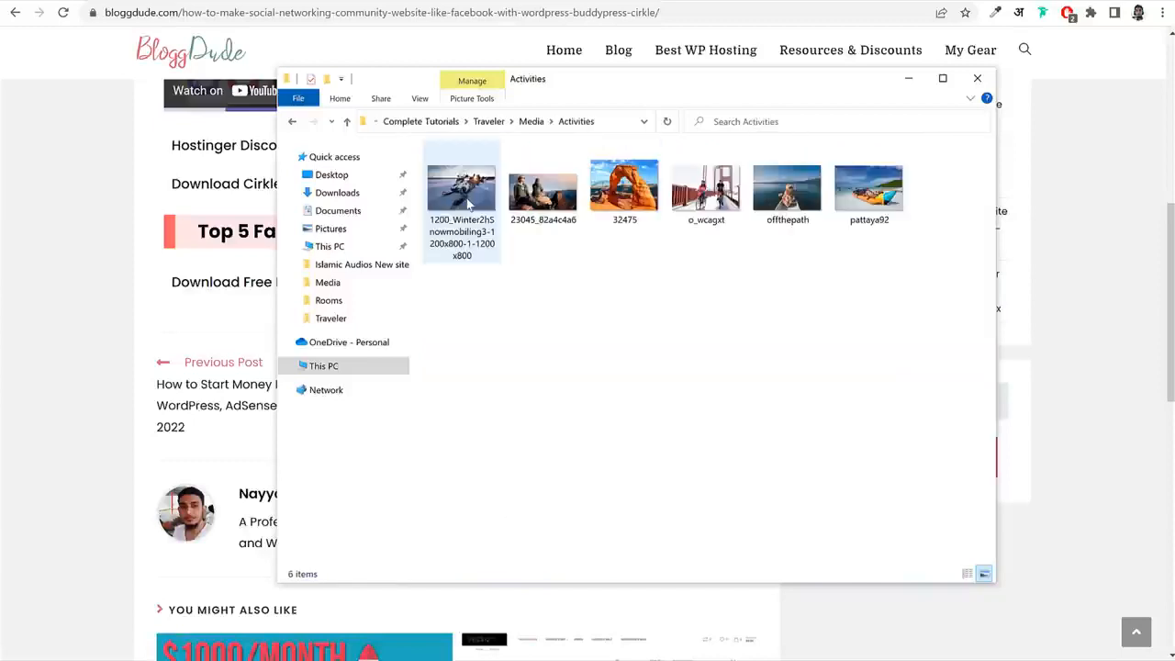
key("alt+Left")
double_click(537, 190)
key("alt+Left")
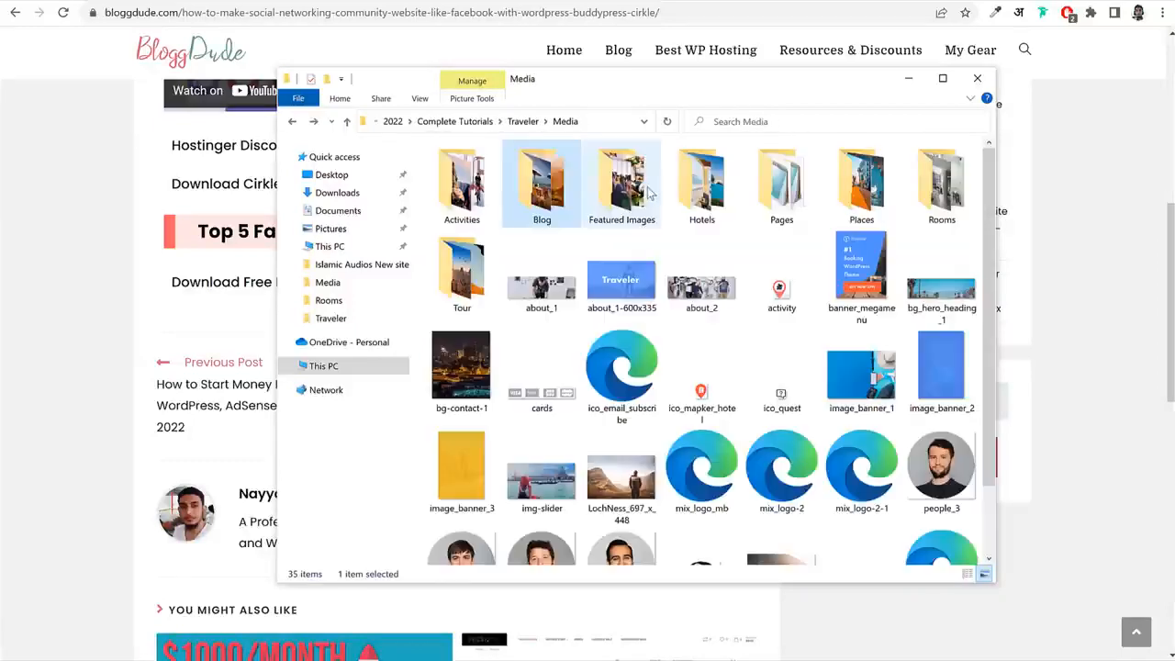
double_click(648, 192)
key("alt+Left")
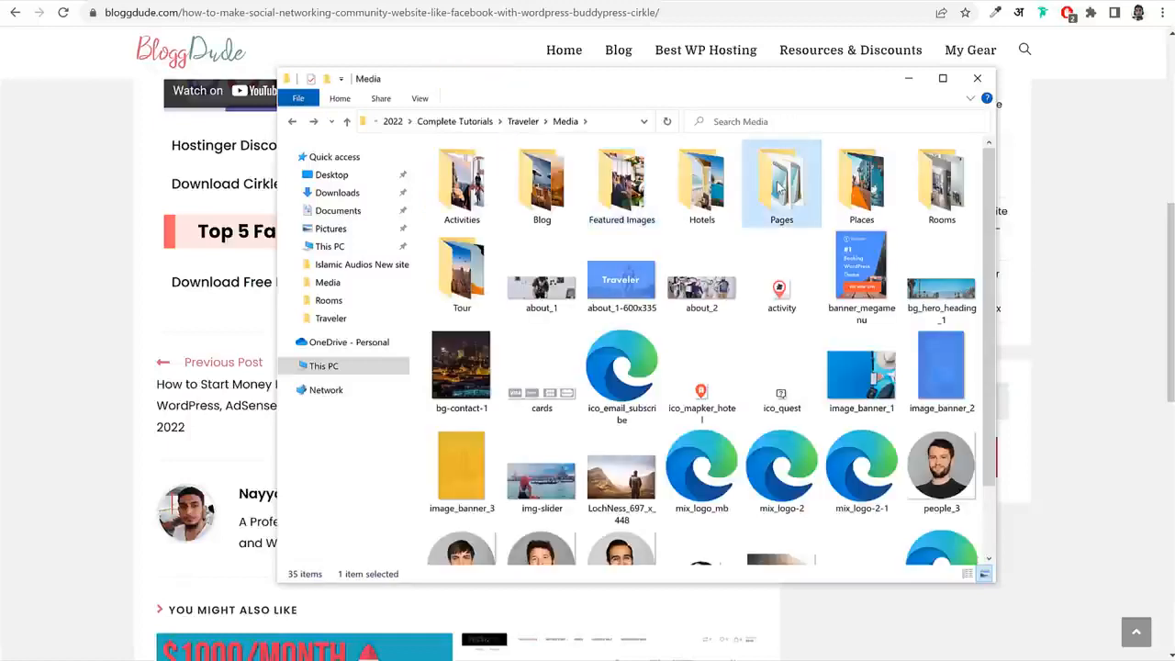
double_click(778, 188)
key("alt+Left")
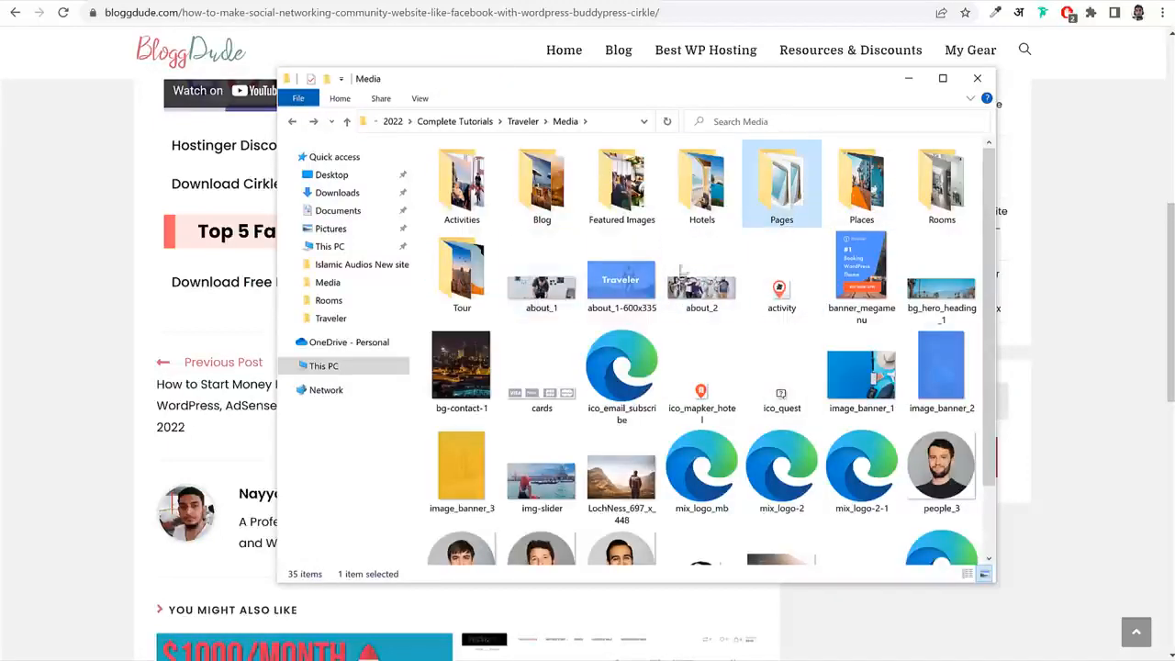
Select the mix_logo_mb image, then start adding an image for the WordPress Modern Logo.
left_click(867, 496)
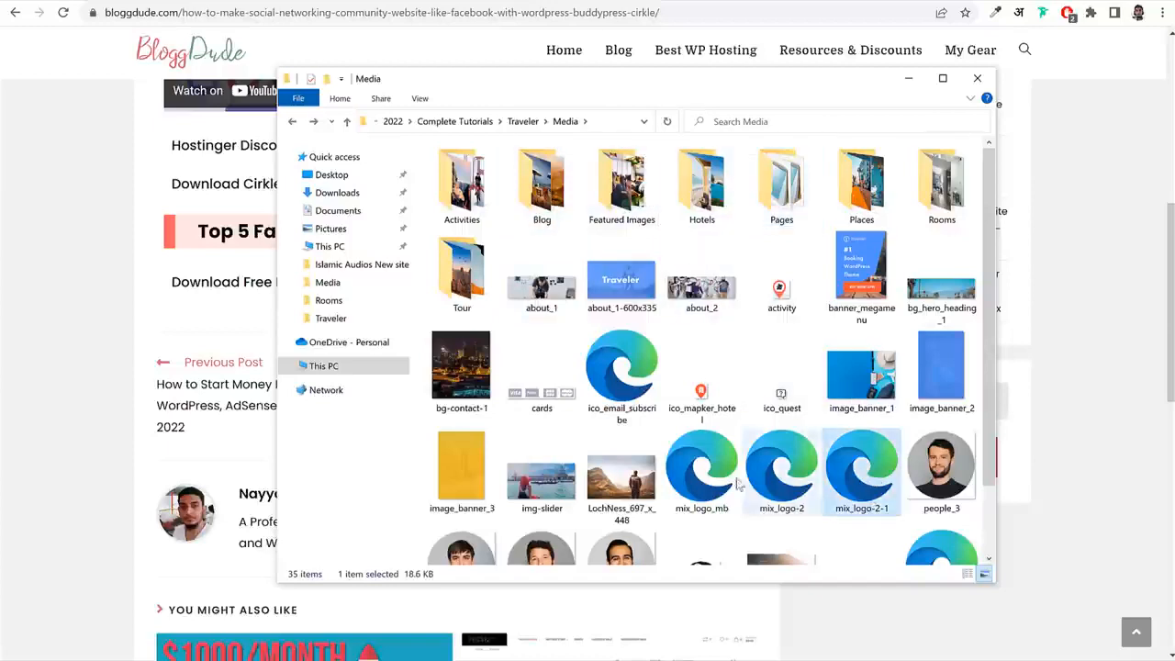
left_click(714, 473)
scroll(886, 479, "down", 1)
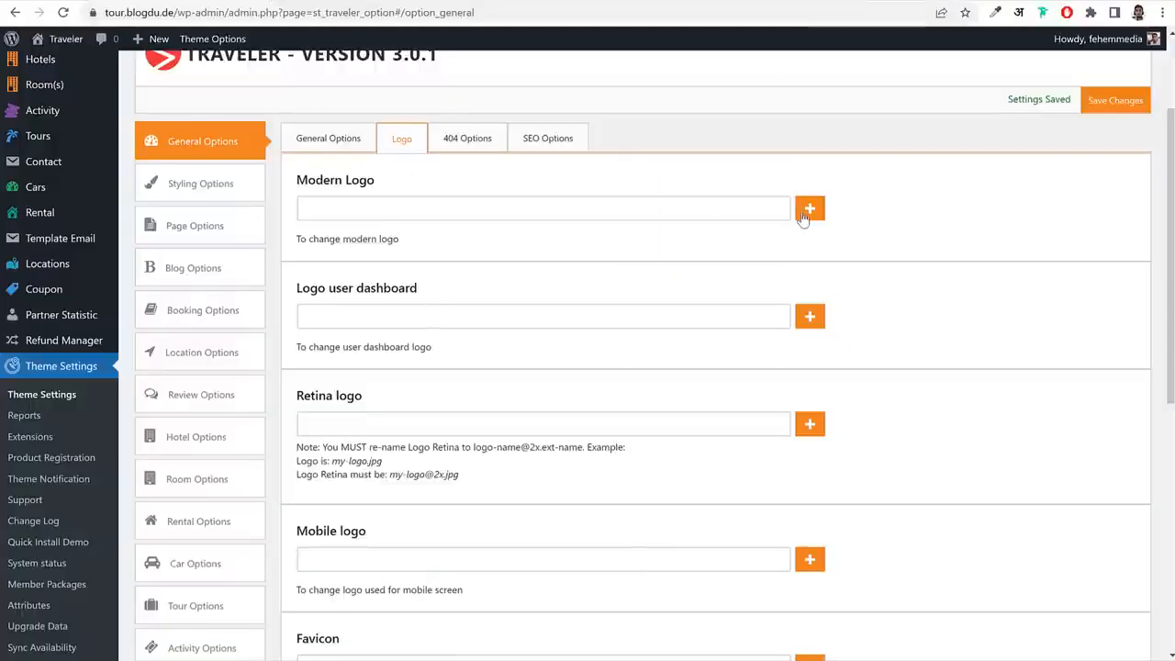
left_click(808, 209)
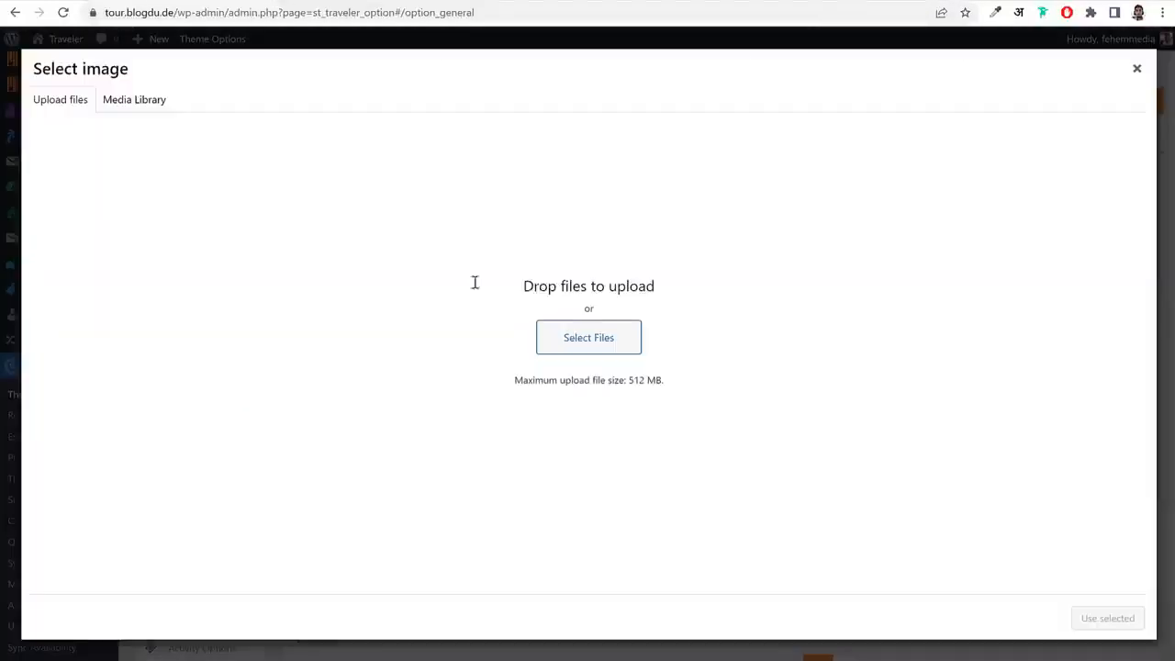
Browse the computer for logos and select mix_logo_mb, mix_logo-2 and mix_logo-2-1.
left_click(630, 331)
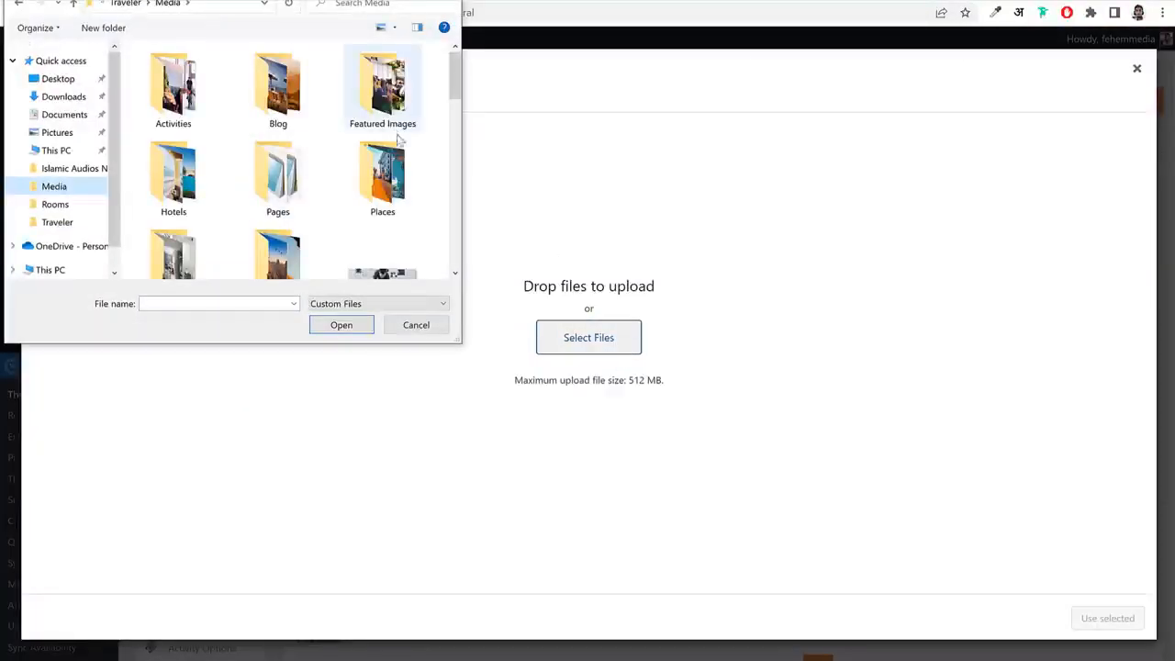
scroll(396, 166, "down", 5)
scroll(399, 165, "up", 4)
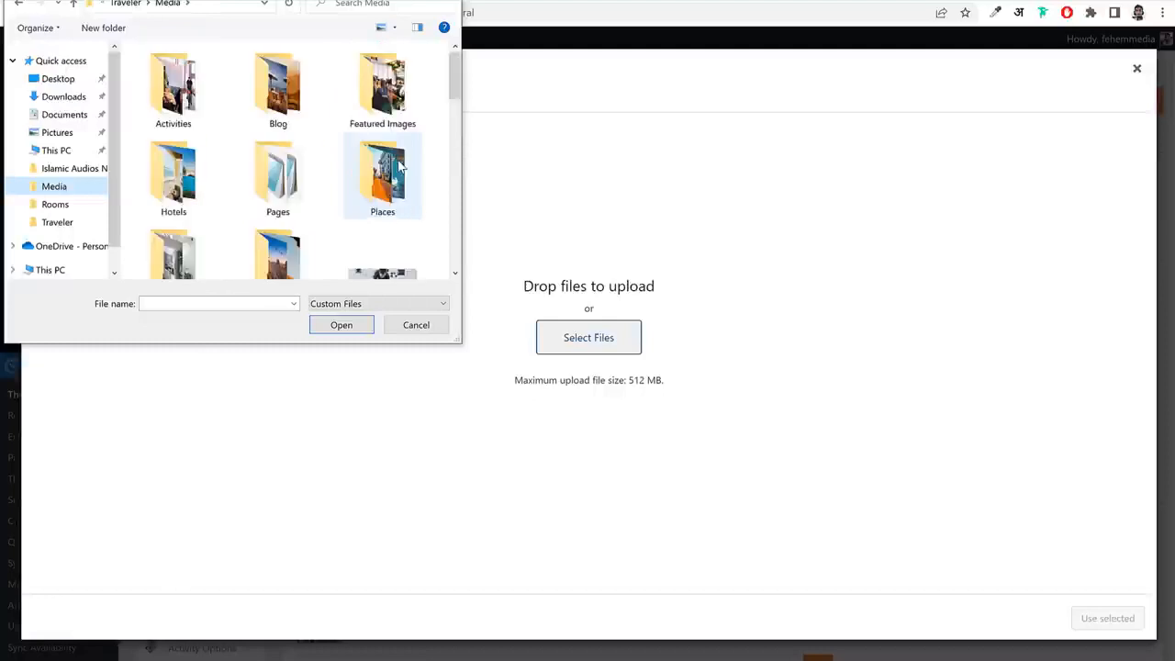
scroll(430, 147, "down", 5)
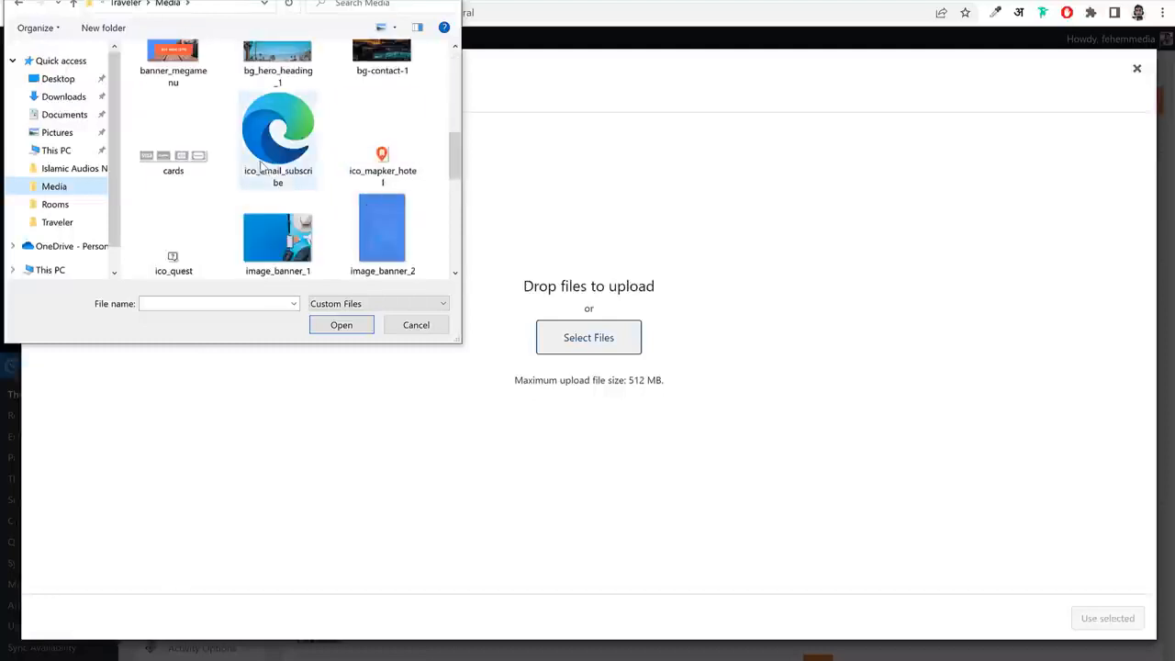
scroll(388, 163, "down", 2)
scroll(284, 232, "down", 1)
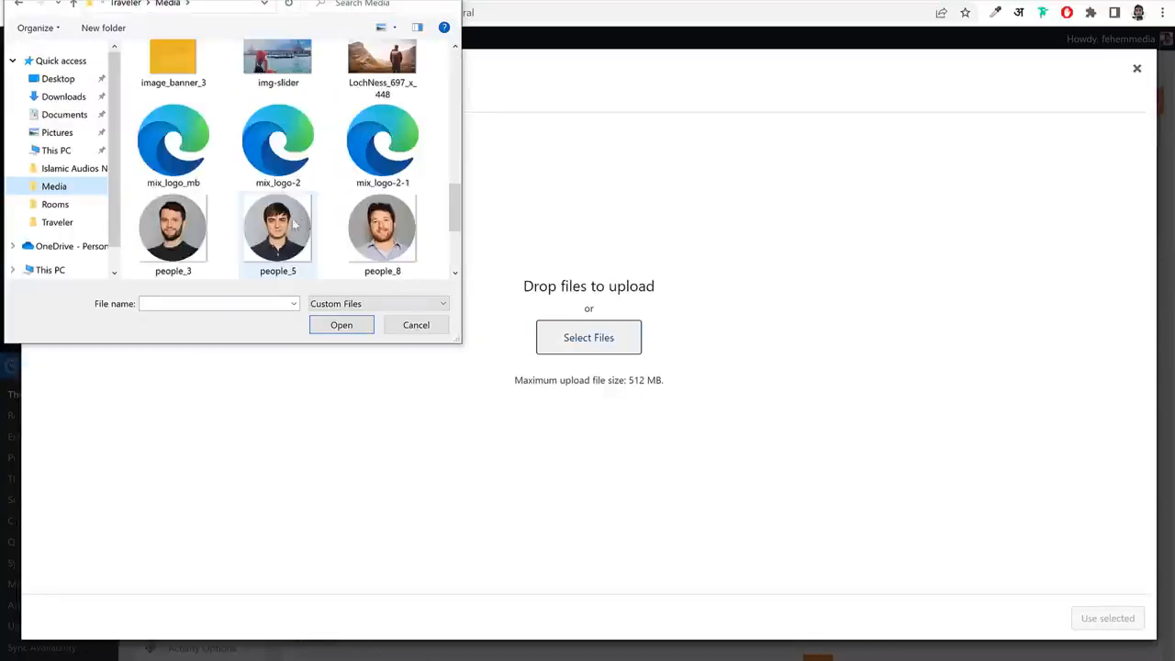
left_click(175, 147)
left_click(308, 156, "ctrl")
left_click(404, 147, "ctrl")
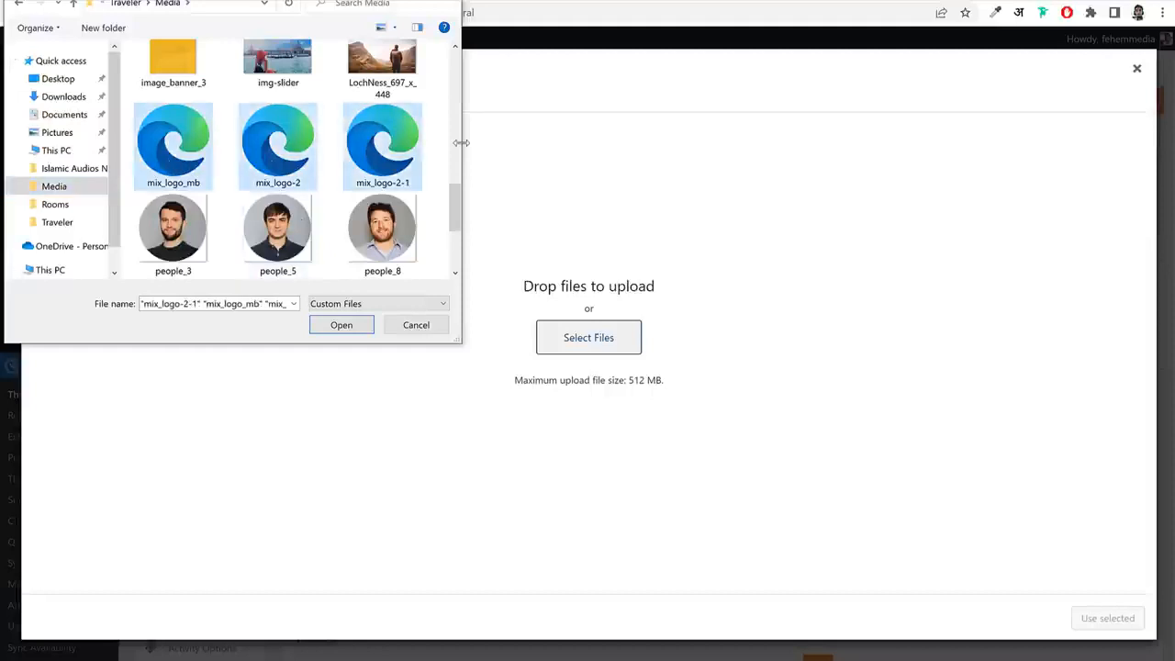
Swap mix_logo-2-1 for traveler_logo, upload the three logos, and pick traveler_logo.
scroll(434, 167, "down", 1)
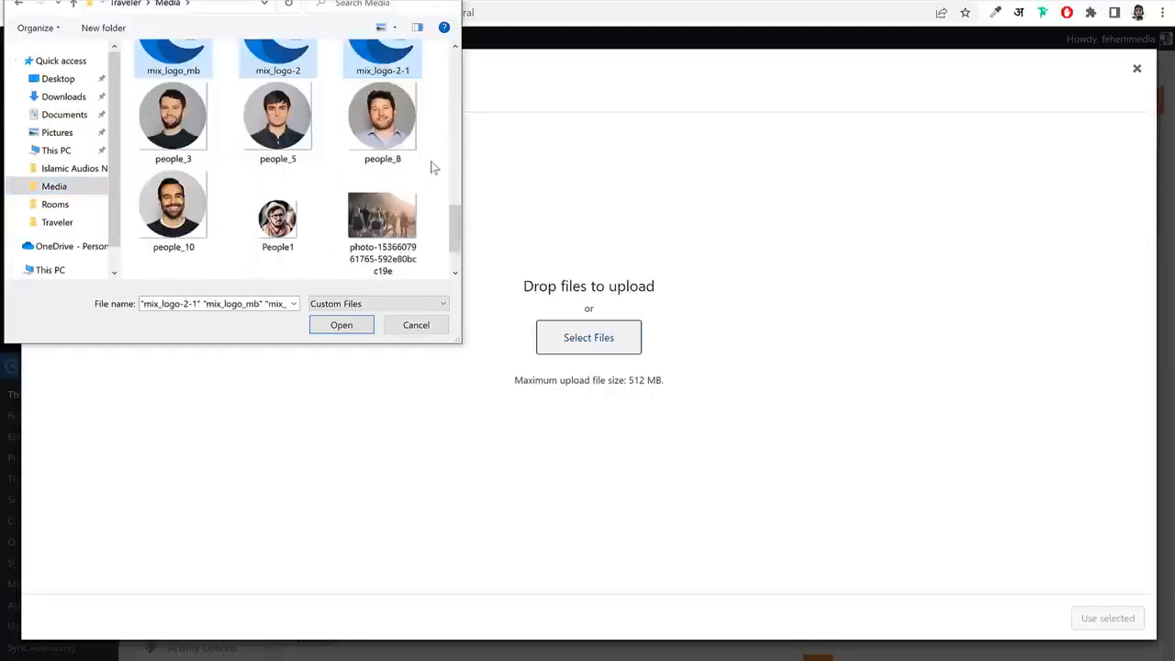
left_click(386, 59, "ctrl")
scroll(432, 191, "down", 2)
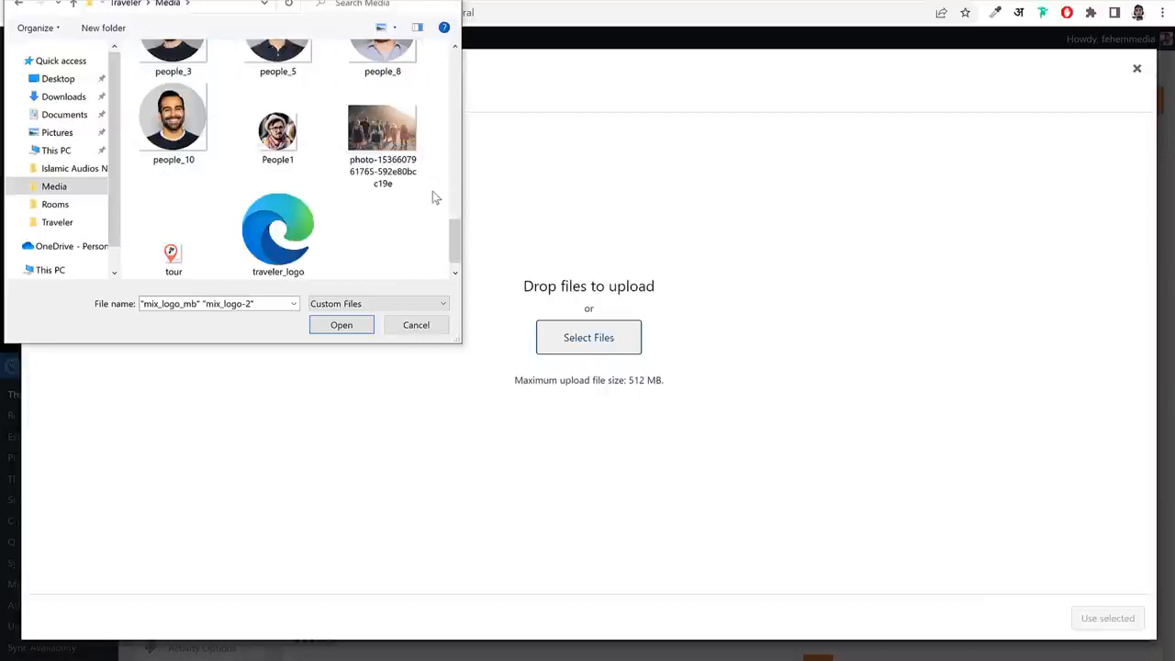
left_click(273, 248, "ctrl")
scroll(351, 252, "up", 3)
left_click(340, 325)
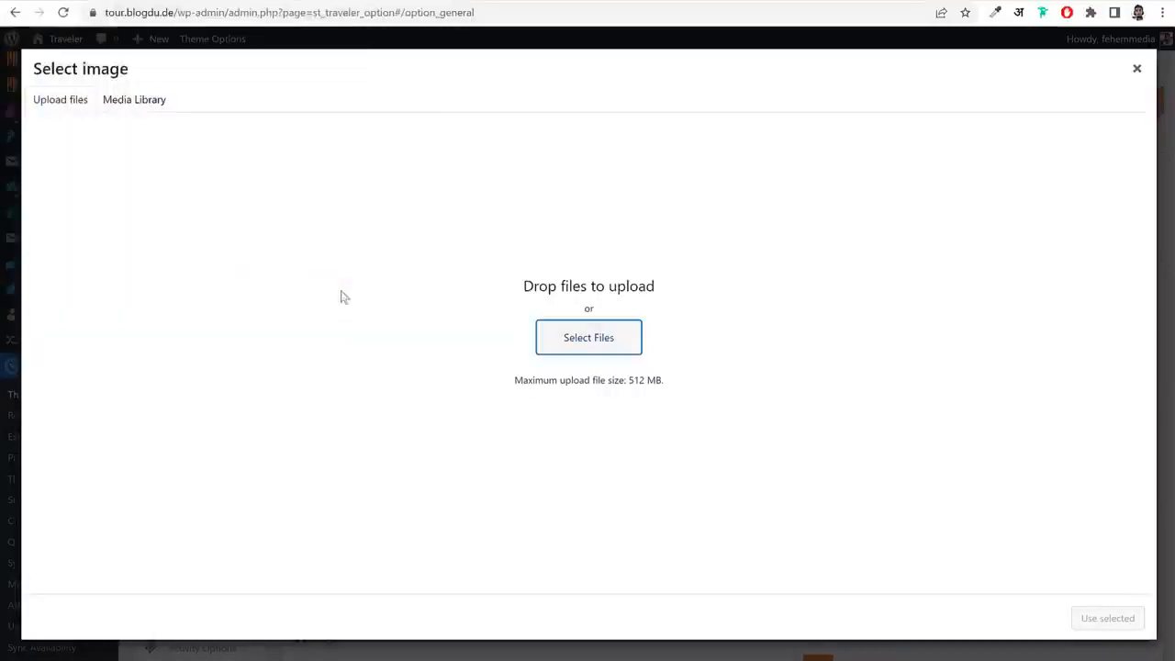
left_click(200, 238)
left_click(121, 248)
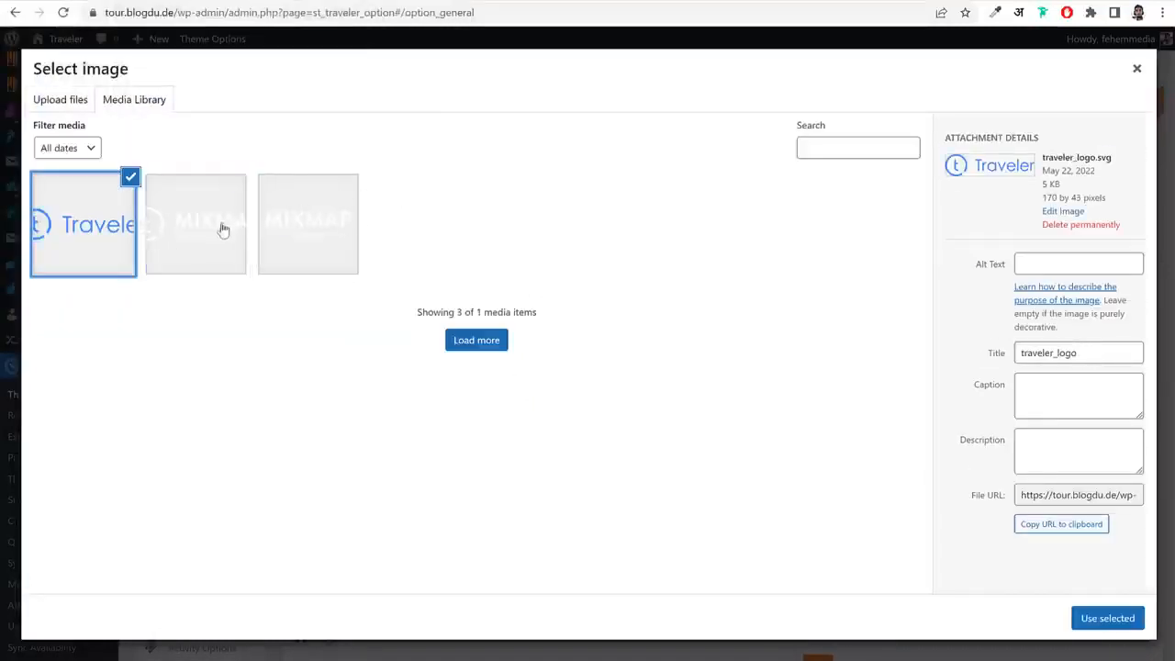
Set the Modern Logo to mix_logo-2.svg.
left_click(220, 229)
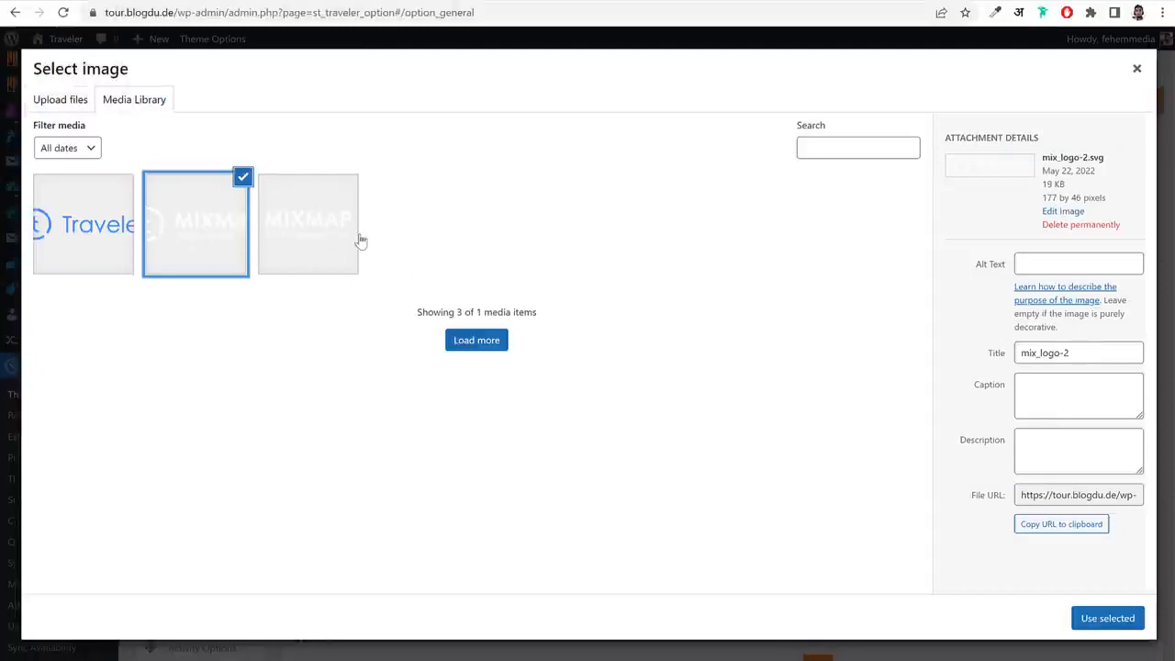
left_click(325, 230)
left_click(226, 225)
left_click(293, 218)
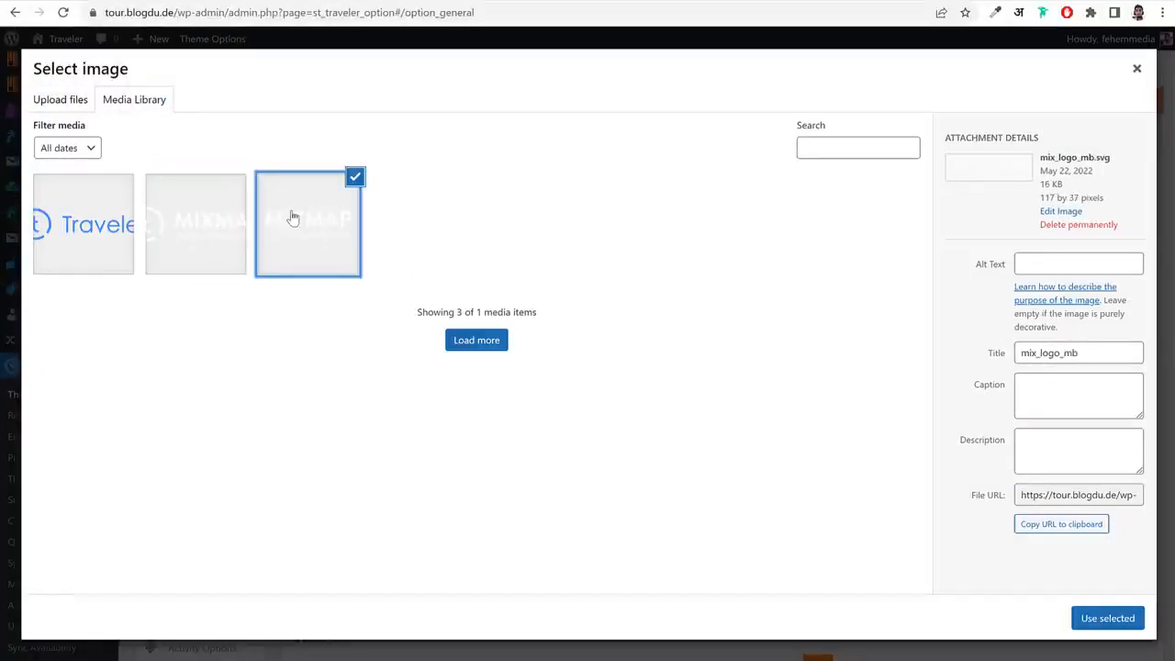
left_click(233, 223)
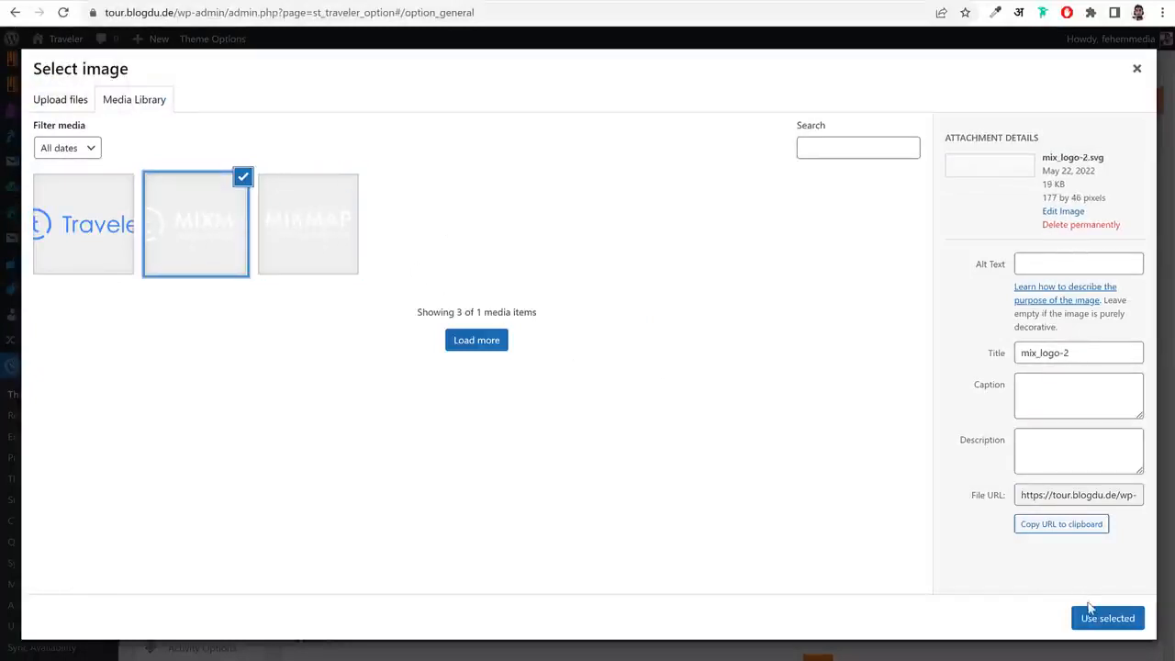
left_click_drag(1046, 158, 1085, 160)
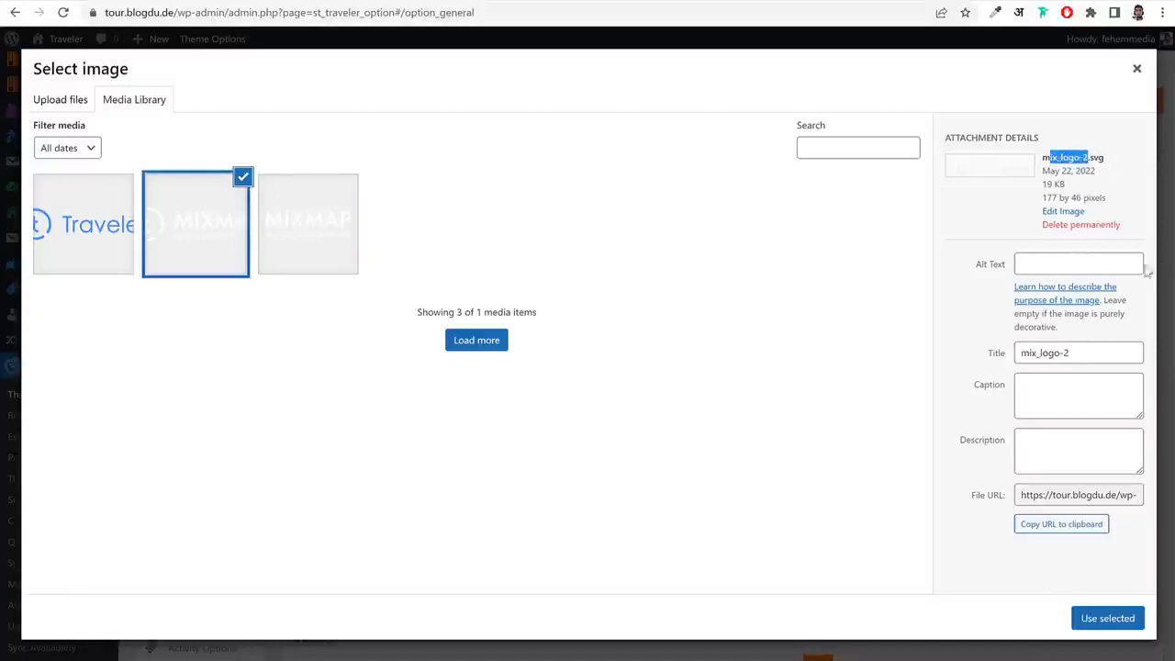
left_click(1108, 619)
Set the user dashboard logo to mix_logo-2.svg.
scroll(991, 254, "down", 1)
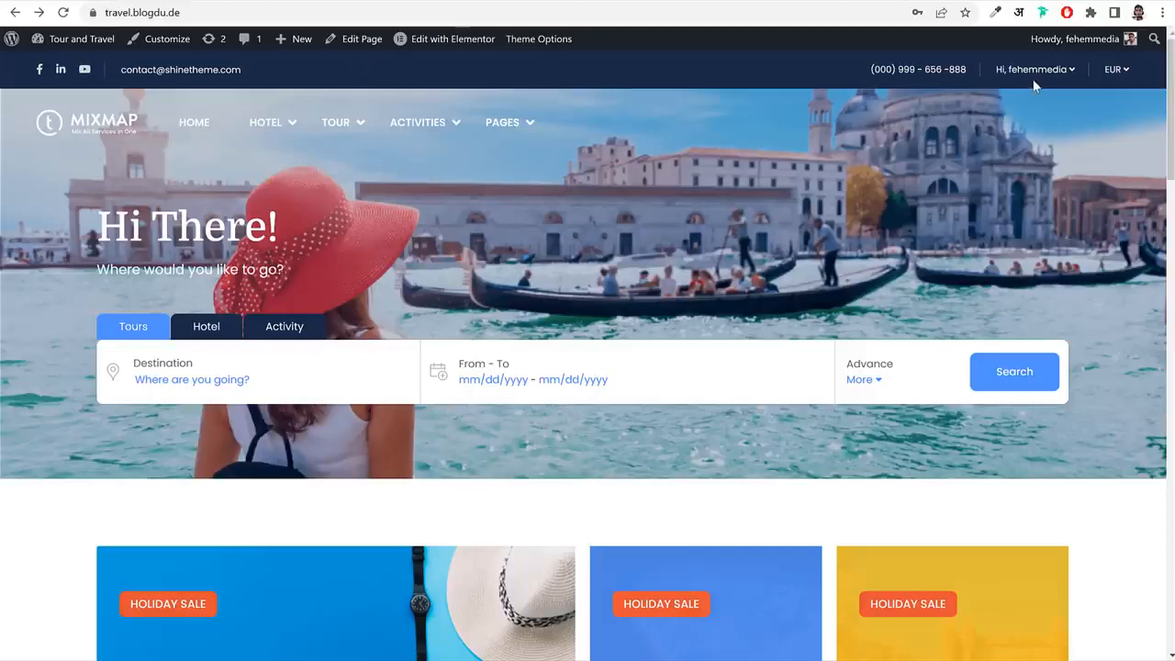
mouse_move(1032, 69)
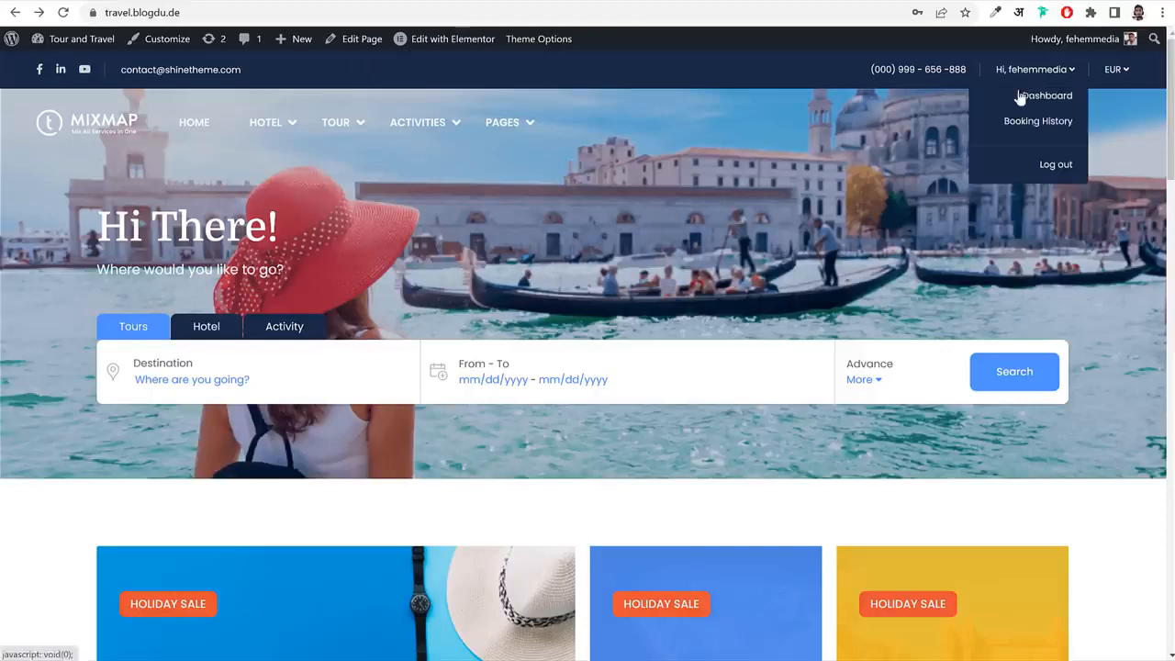
left_click(1043, 95)
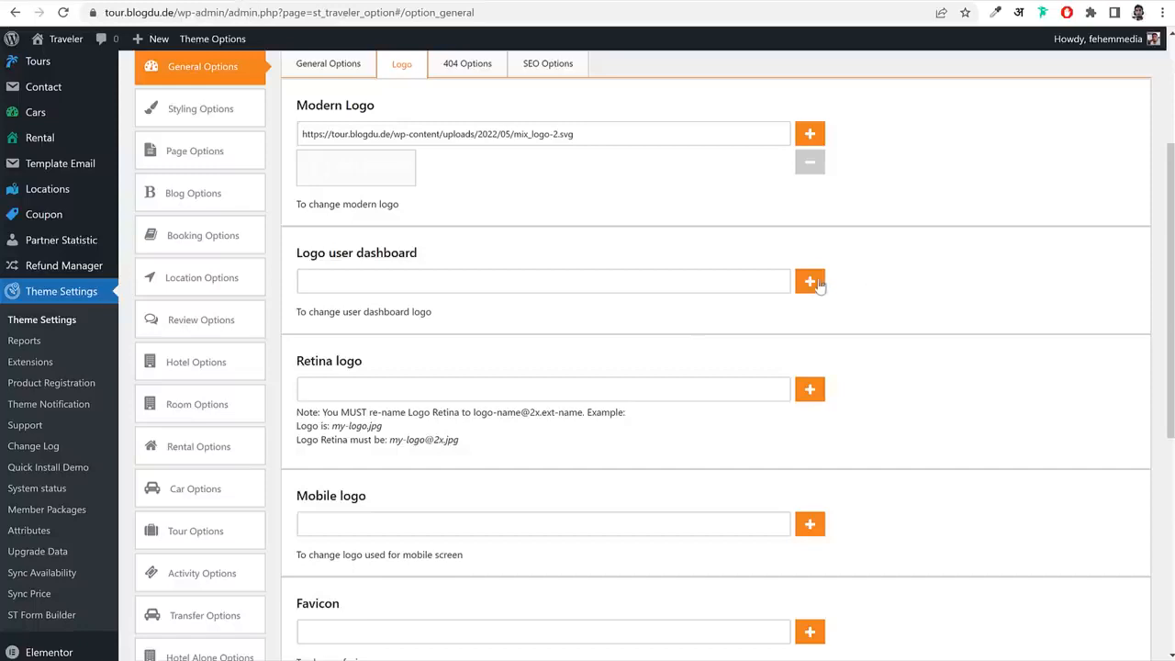
left_click(810, 282)
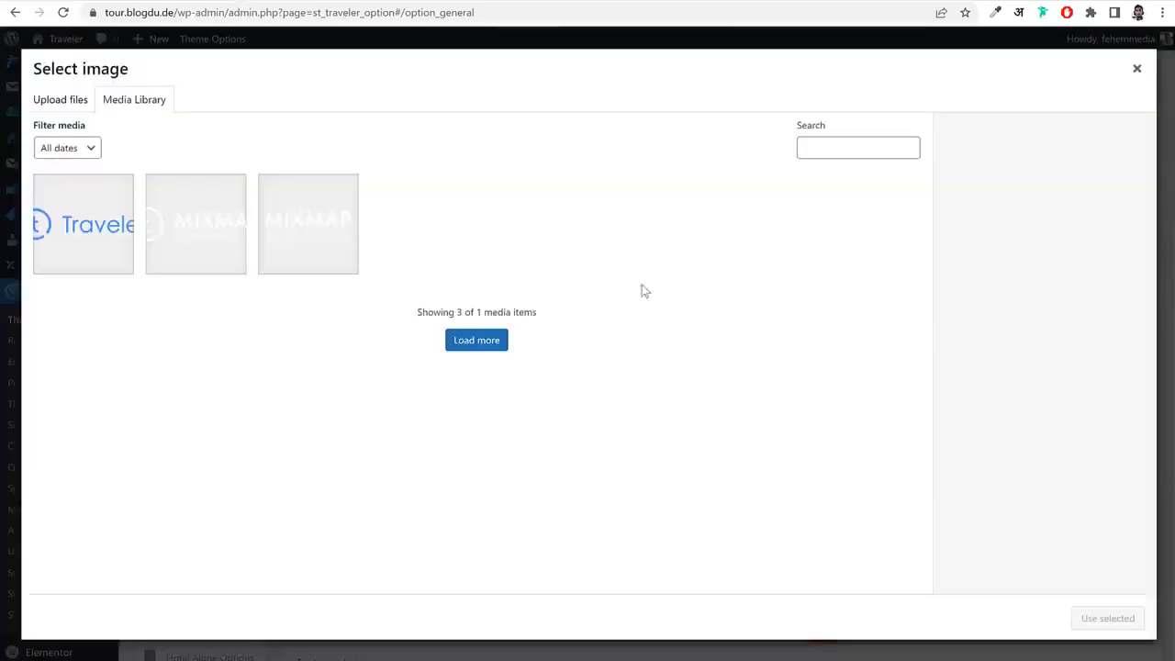
left_click(202, 233)
left_click(1106, 617)
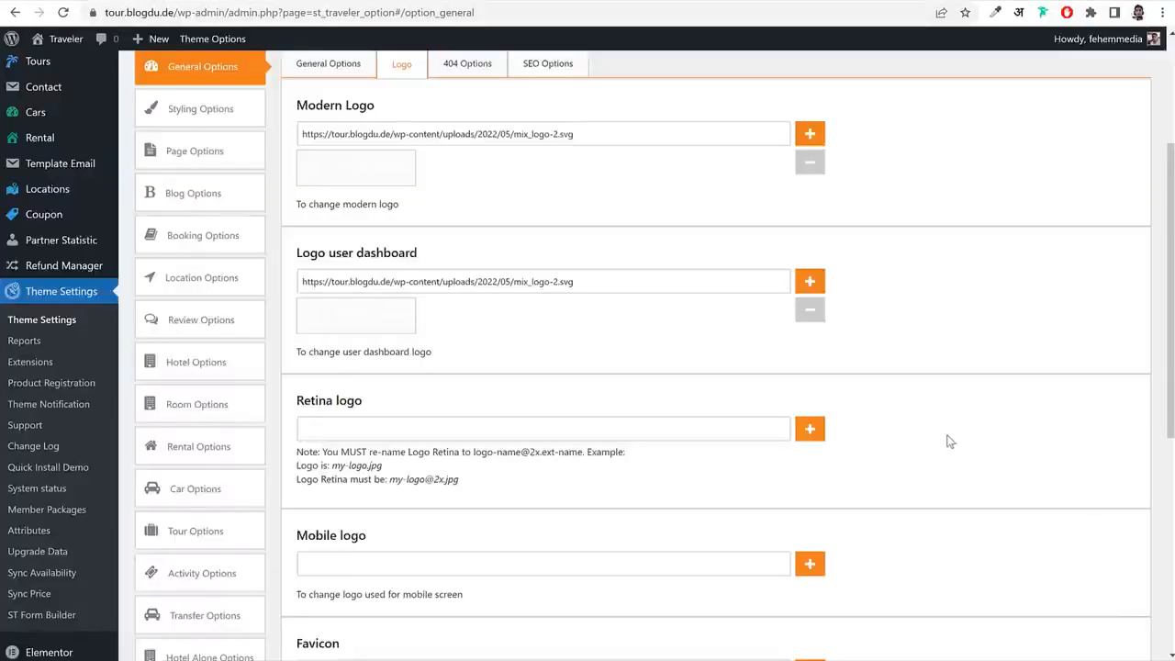
Set the Retina logo to mix_logo-2.svg.
scroll(822, 424, "down", 2)
left_click(809, 282)
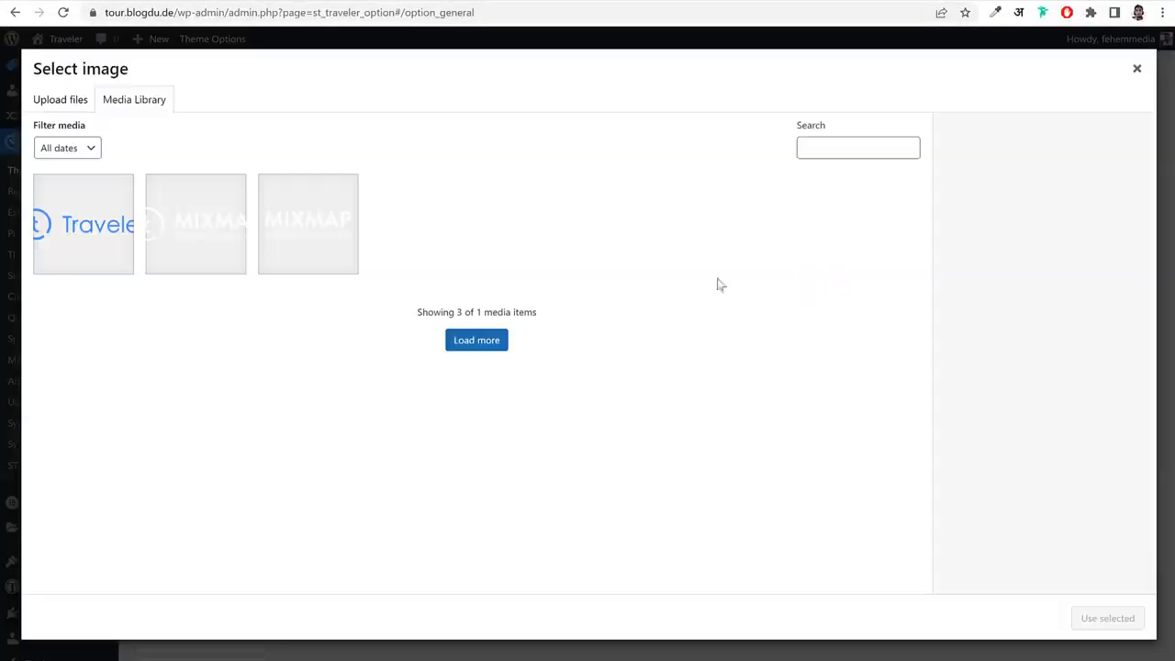
left_click(234, 236)
left_click(317, 232)
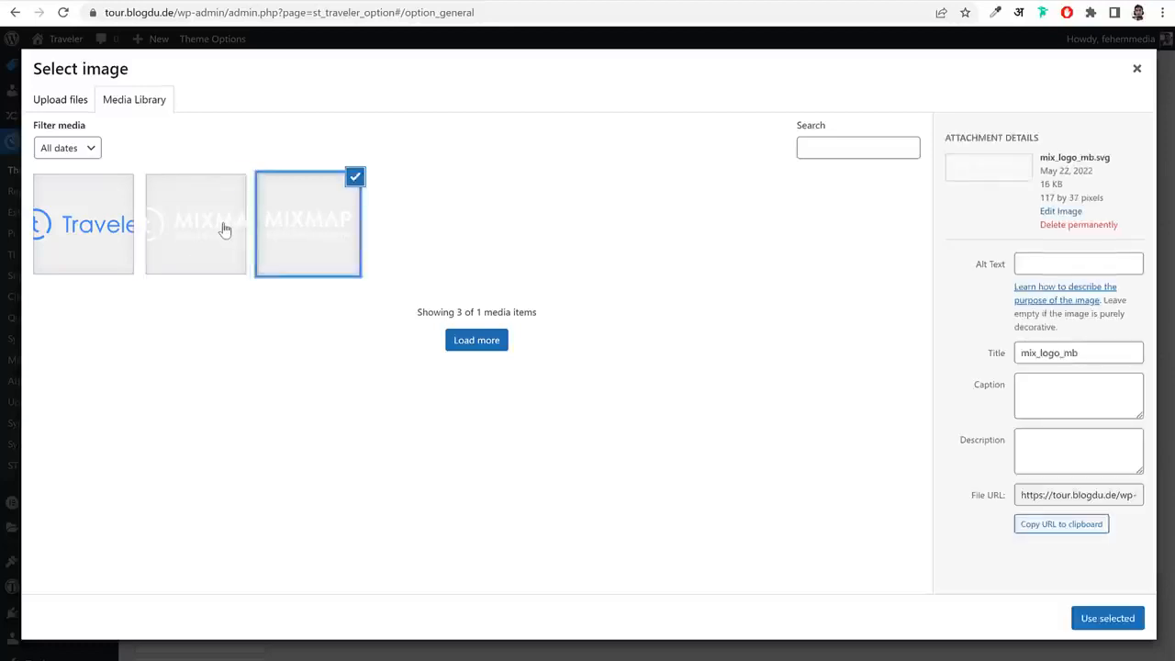
left_click(223, 231)
left_click(1106, 618)
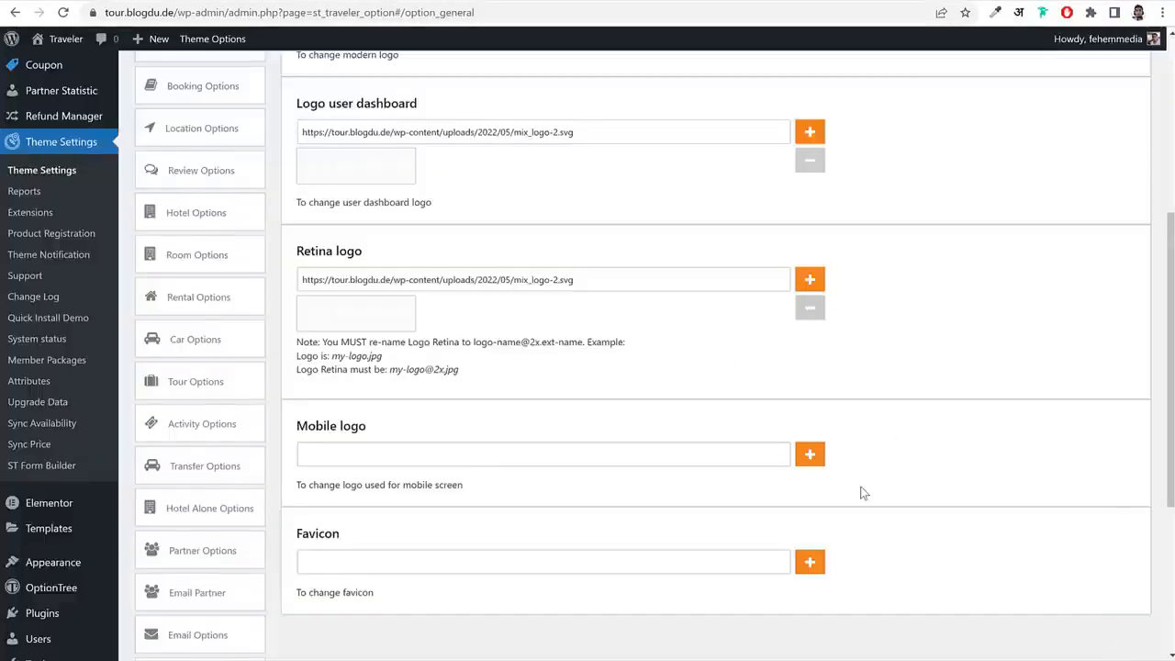
Set the Mobile logo to mix_logo-2.svg.
scroll(860, 493, "down", 2)
left_click(808, 305)
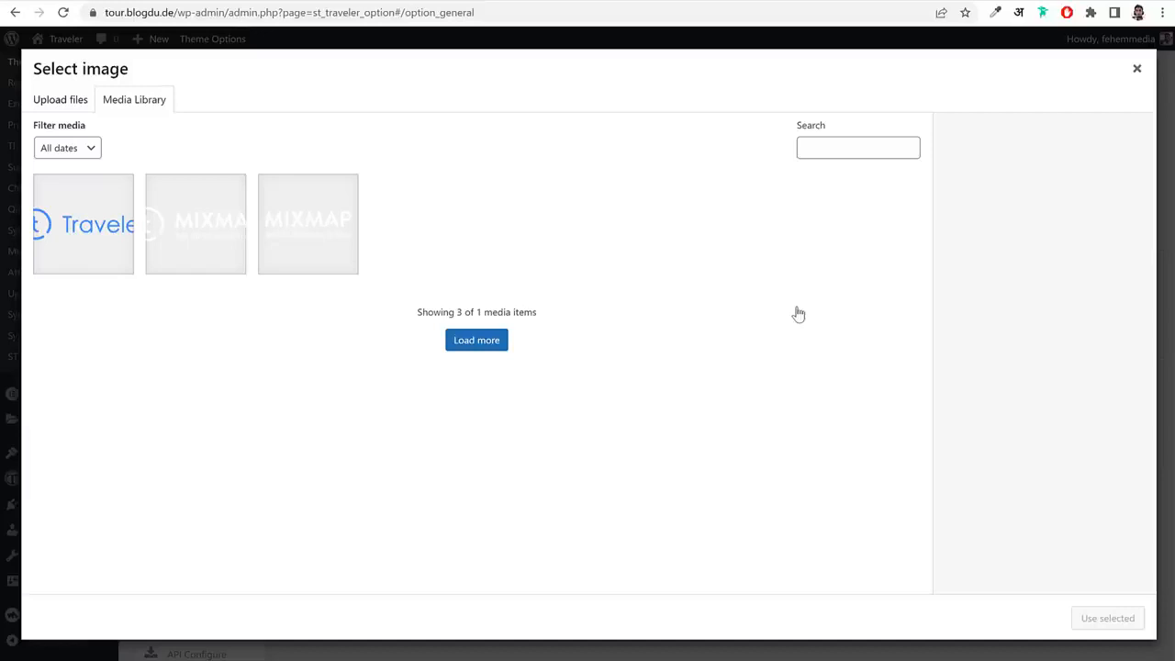
left_click(246, 230)
left_click(1108, 619)
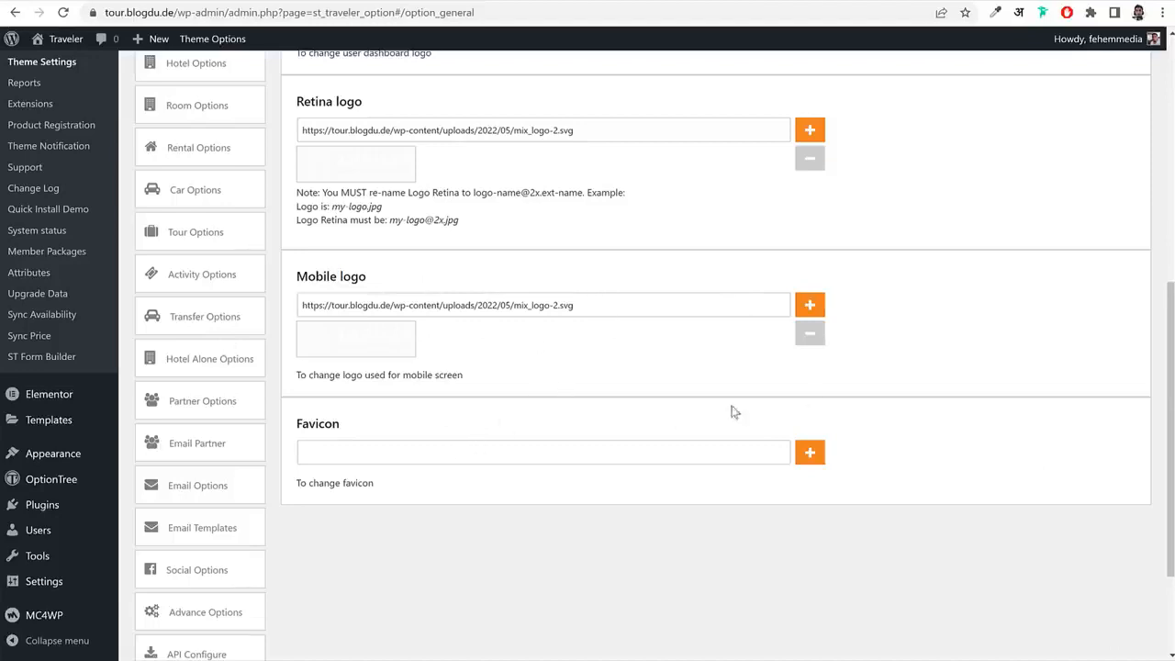
Add traveler_logo as the favicon, then remove it so the favicon stays empty.
left_click(808, 456)
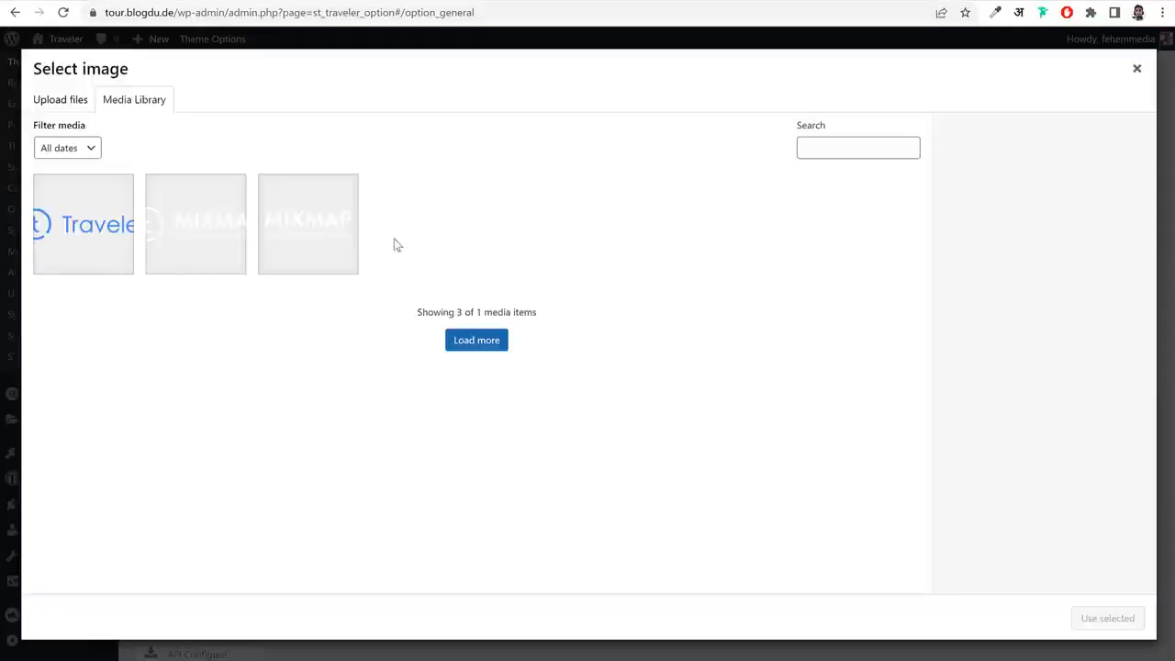
left_click(69, 238)
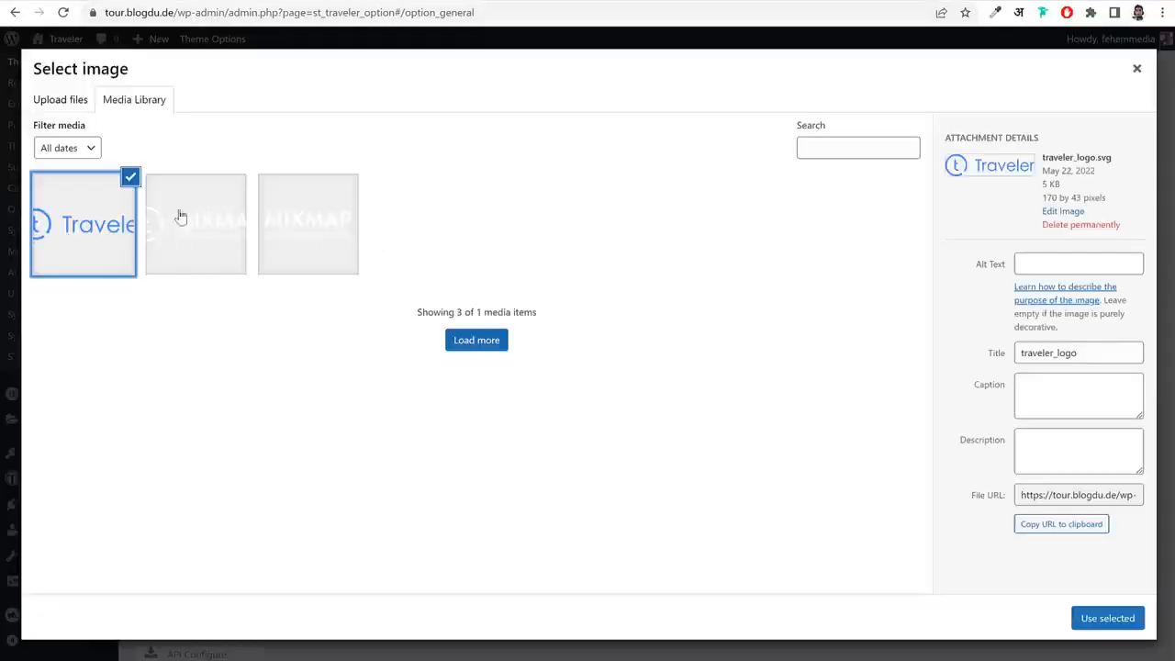
left_click(1121, 618)
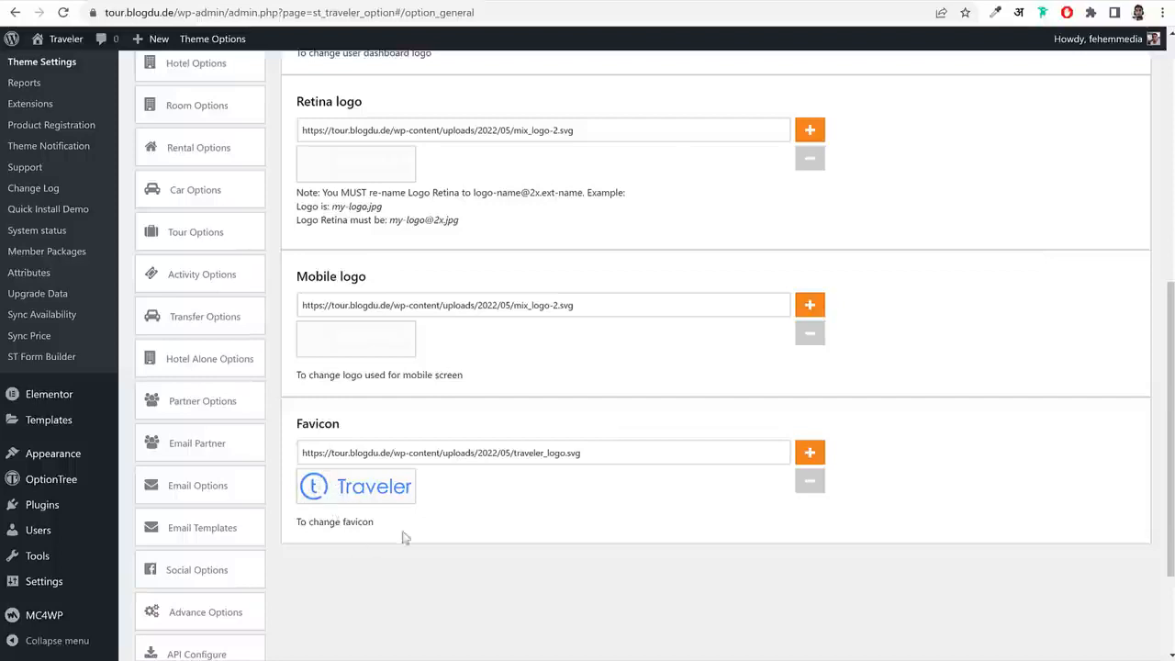
scroll(561, 490, "up", 2)
scroll(564, 497, "down", 2)
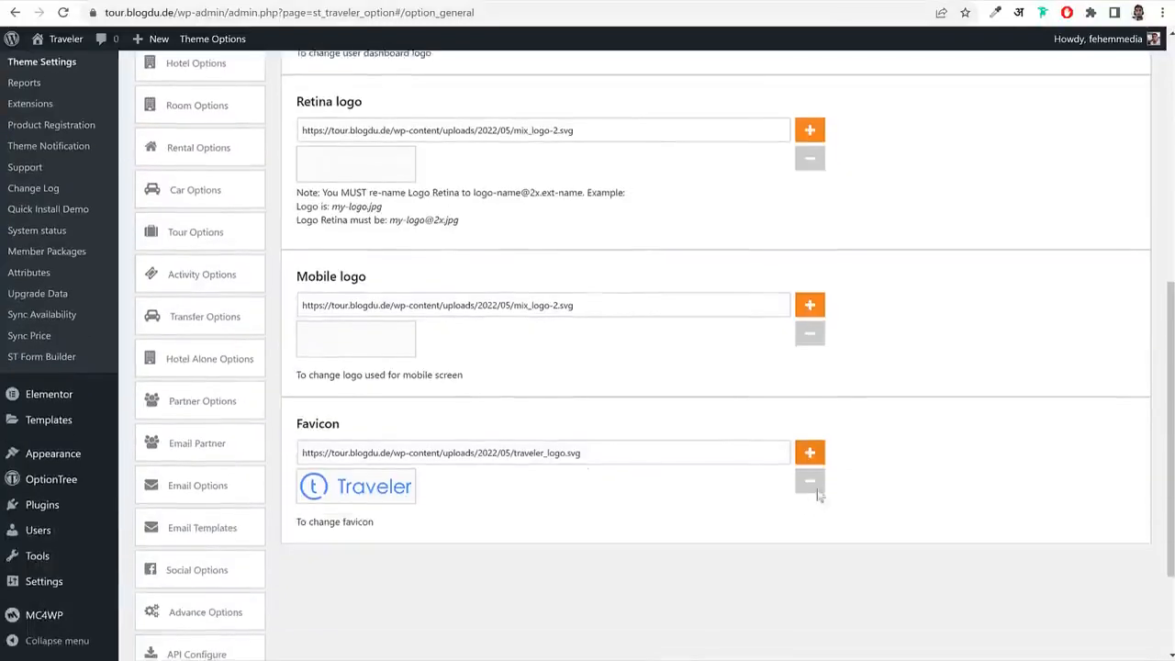
left_click(810, 481)
scroll(742, 449, "up", 7)
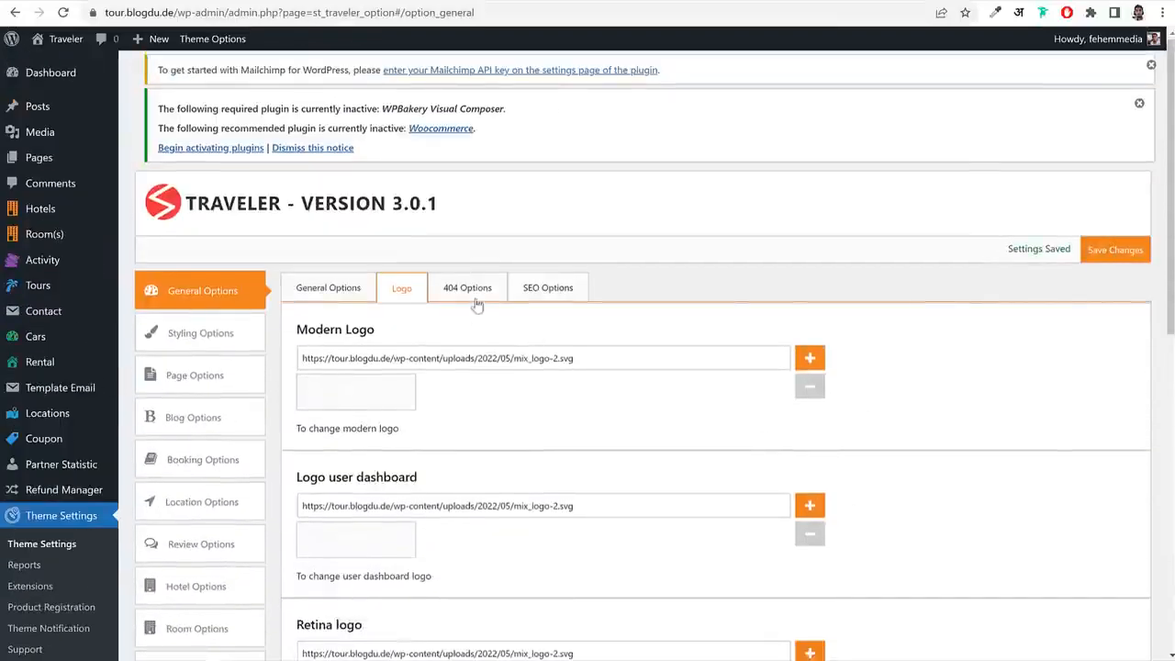
Review the 404, SEO and General tabs, then keep Modern as the styling theme style.
left_click(470, 291)
left_click(530, 289)
left_click(467, 289)
left_click(328, 290)
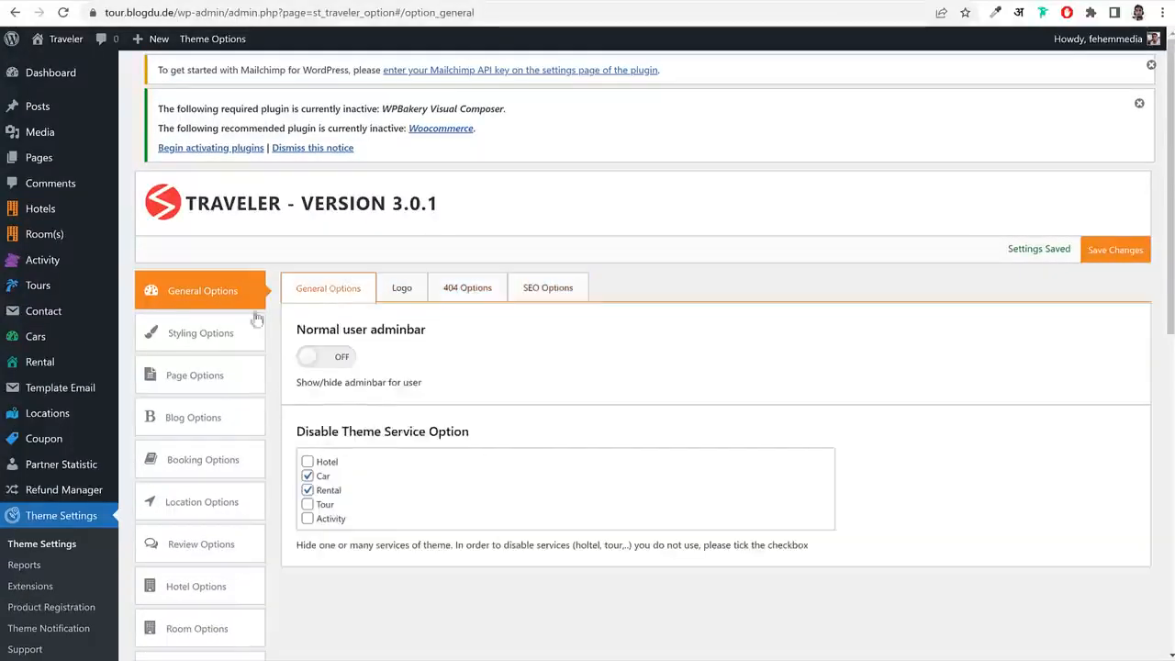
left_click(164, 340)
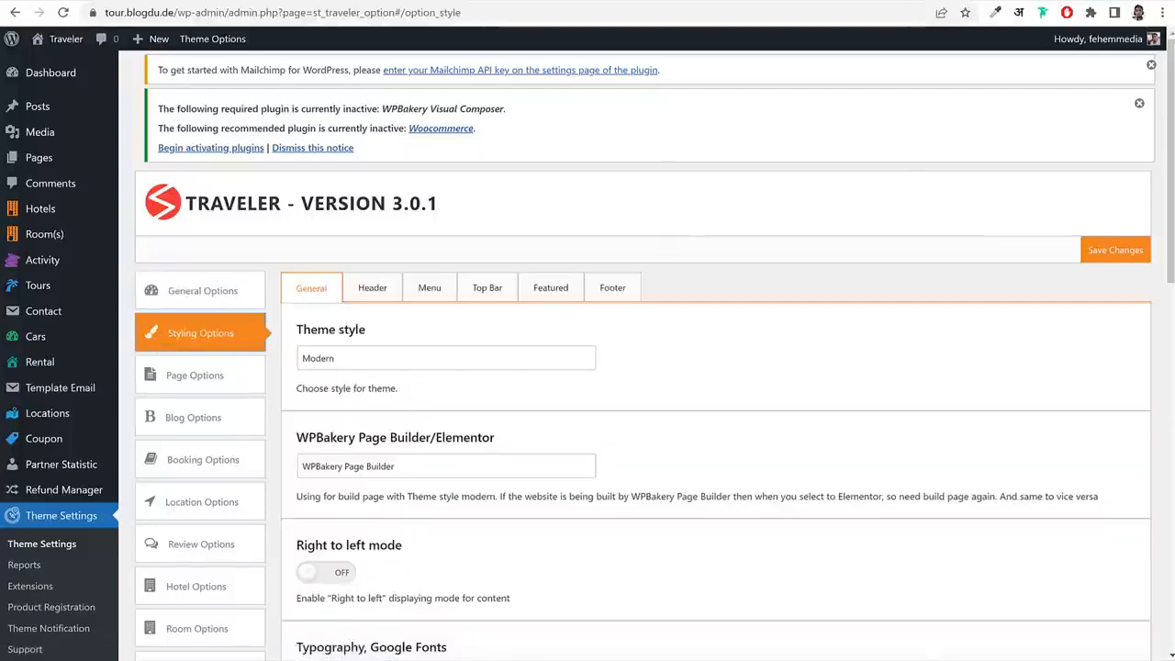
scroll(331, 232, "down", 2)
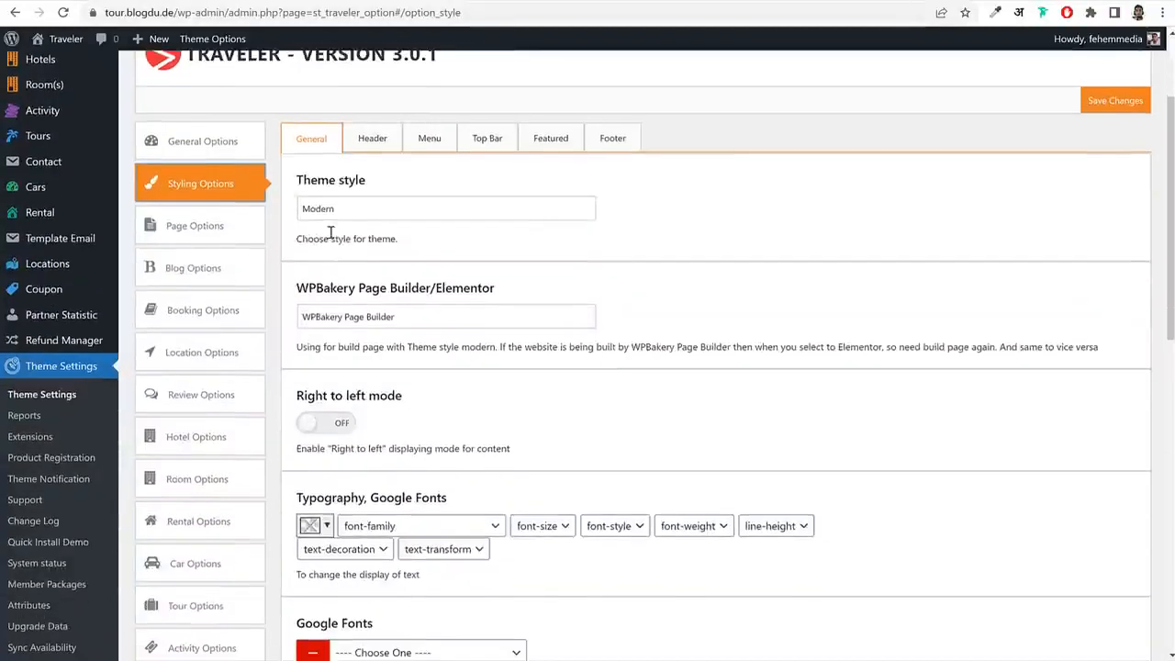
left_click_drag(289, 181, 380, 178)
left_click(353, 211)
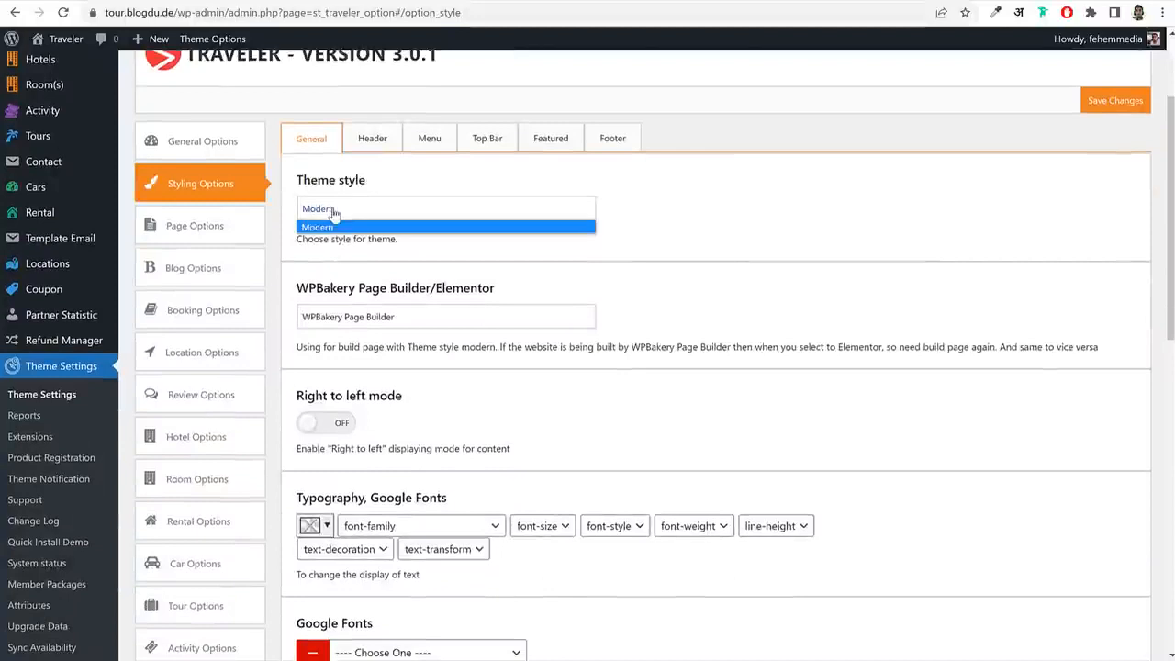
left_click(354, 228)
Switch the page builder setting to Elementor.
scroll(734, 236, "down", 1)
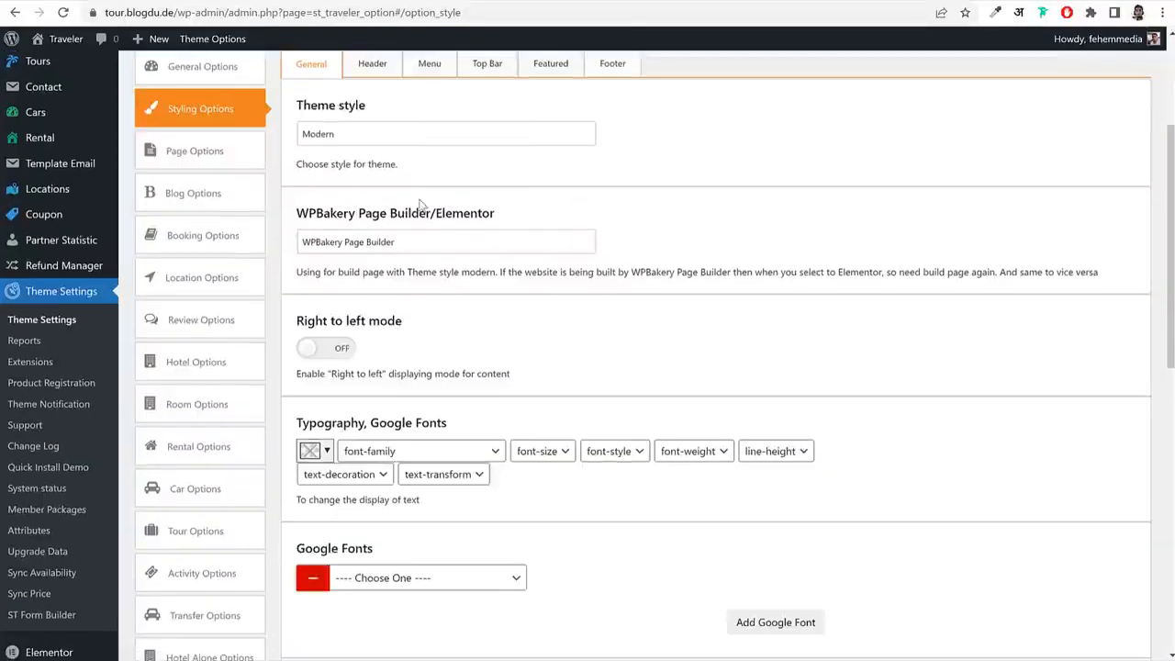
left_click_drag(302, 217, 462, 214)
left_click(366, 244)
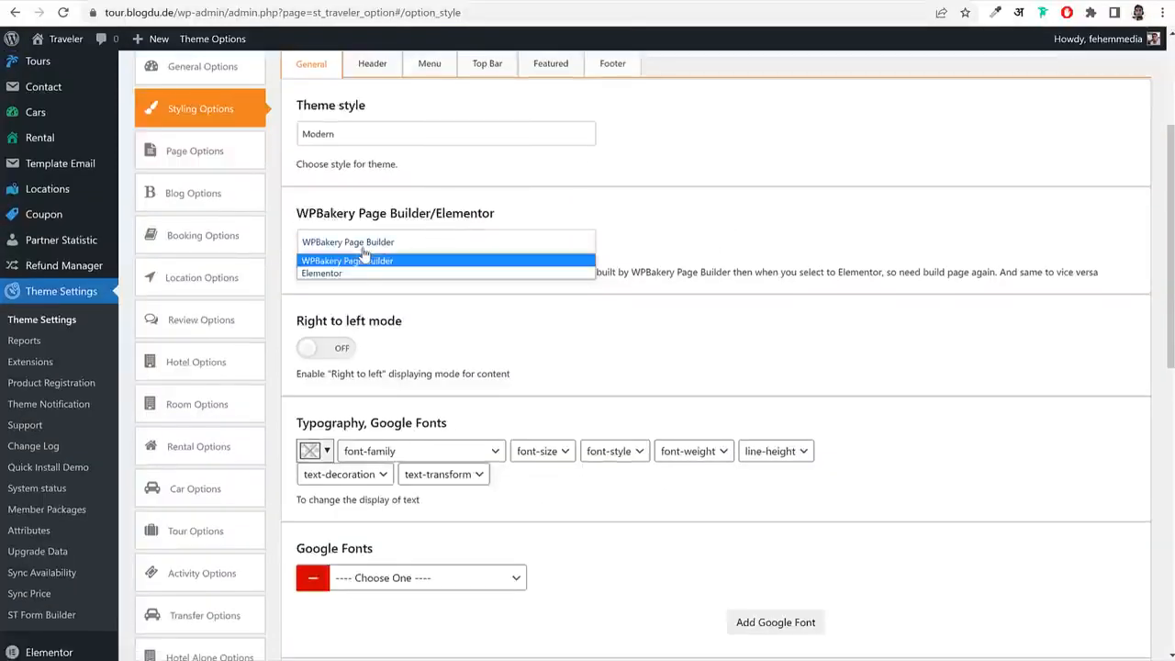
left_click(346, 272)
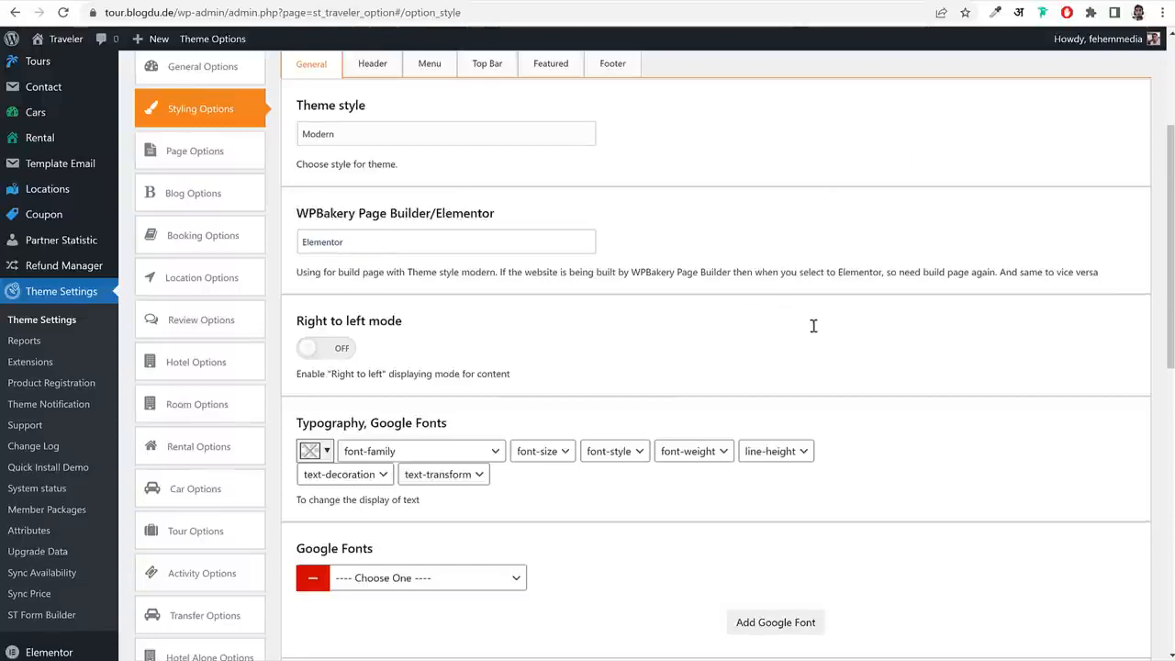
scroll(813, 324, "down", 6)
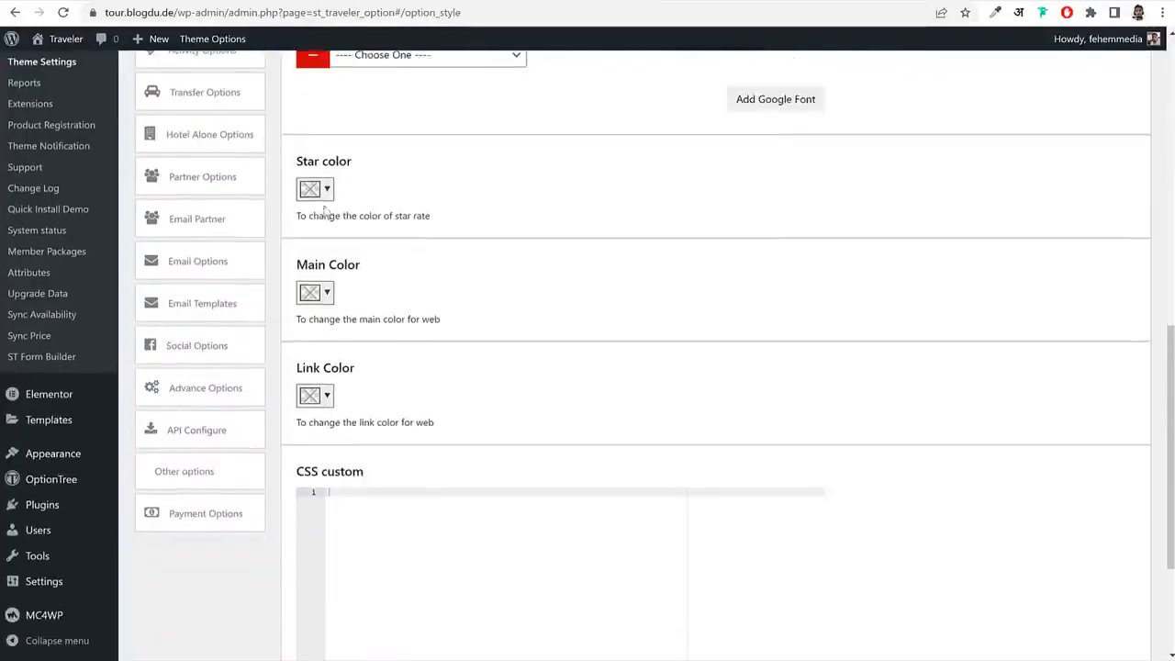
scroll(475, 415, "down", 3)
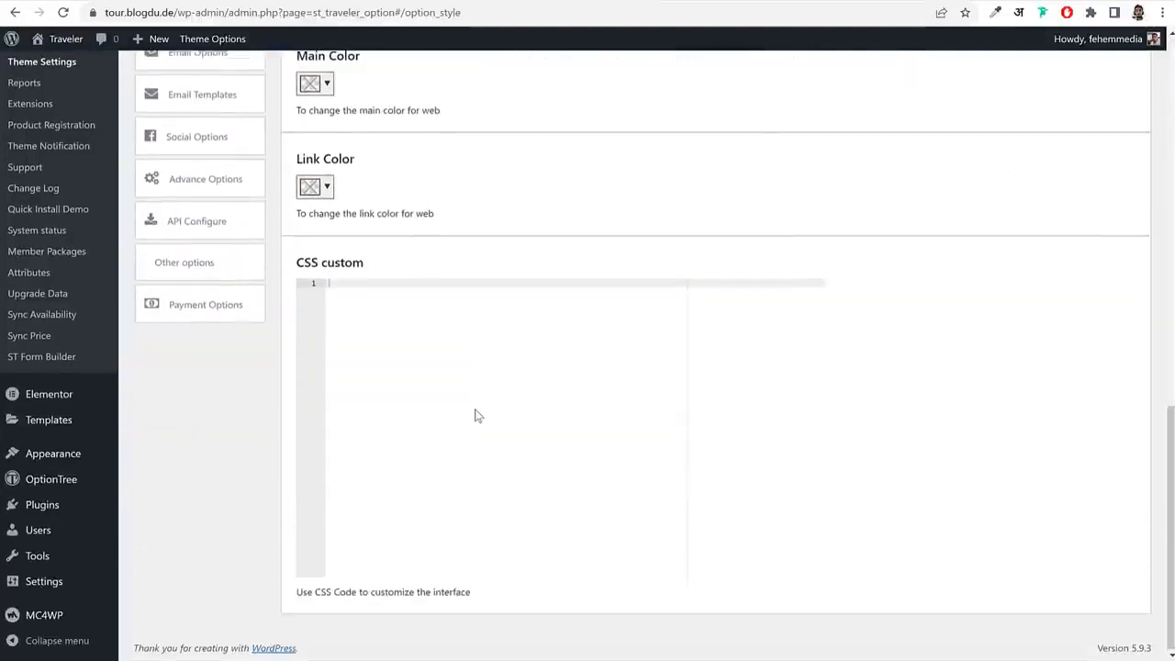
scroll(474, 413, "up", 10)
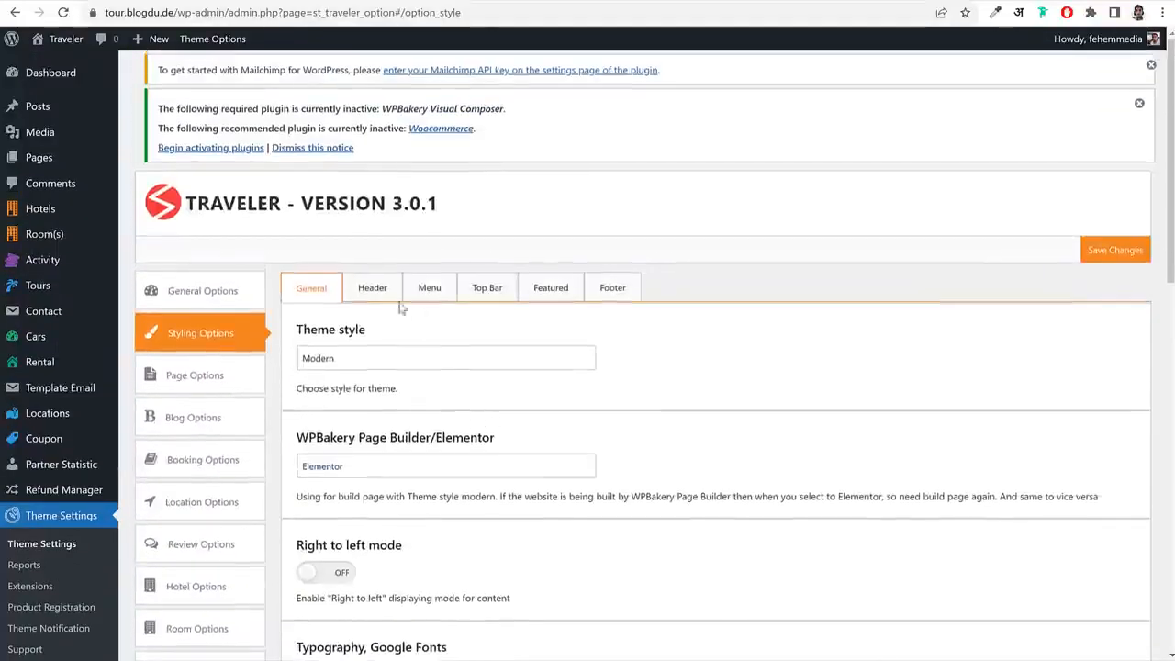
Choose the Traveler menu style with the photo header from the menu style previews.
left_click(374, 290)
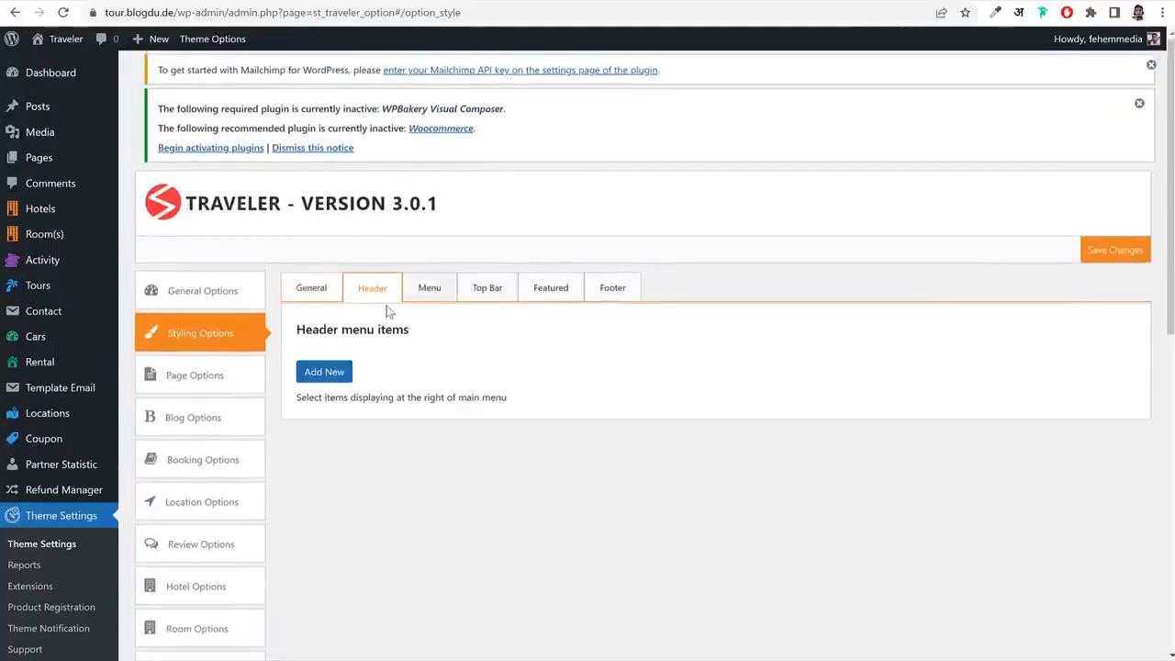
left_click(425, 290)
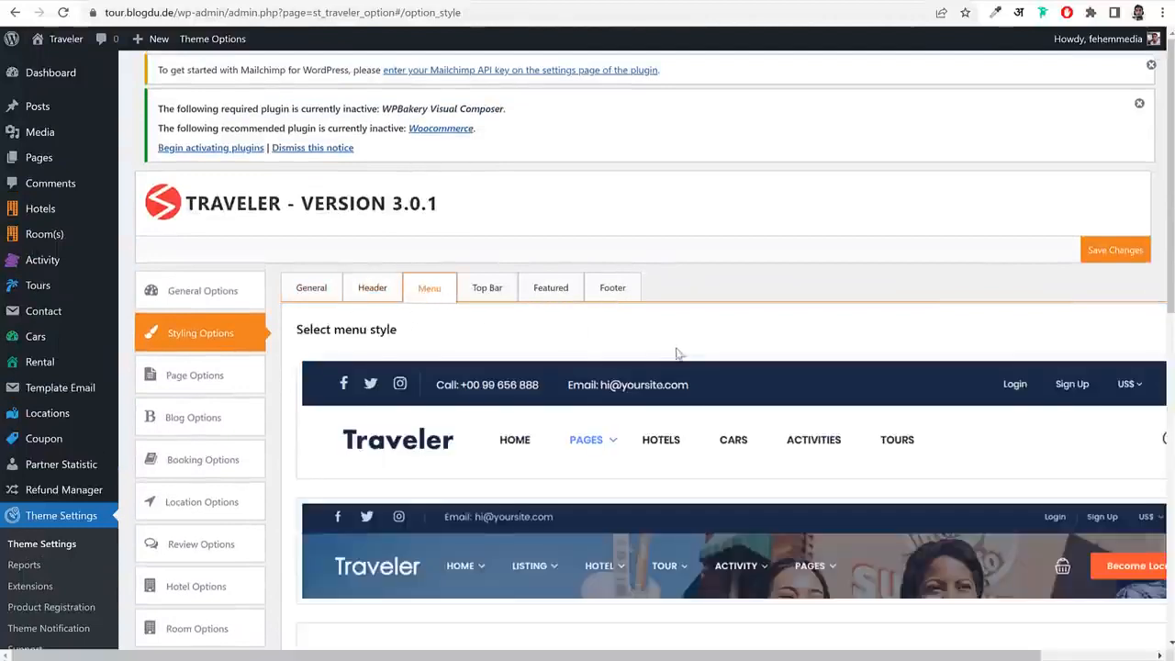
scroll(679, 353, "down", 2)
left_click(389, 151)
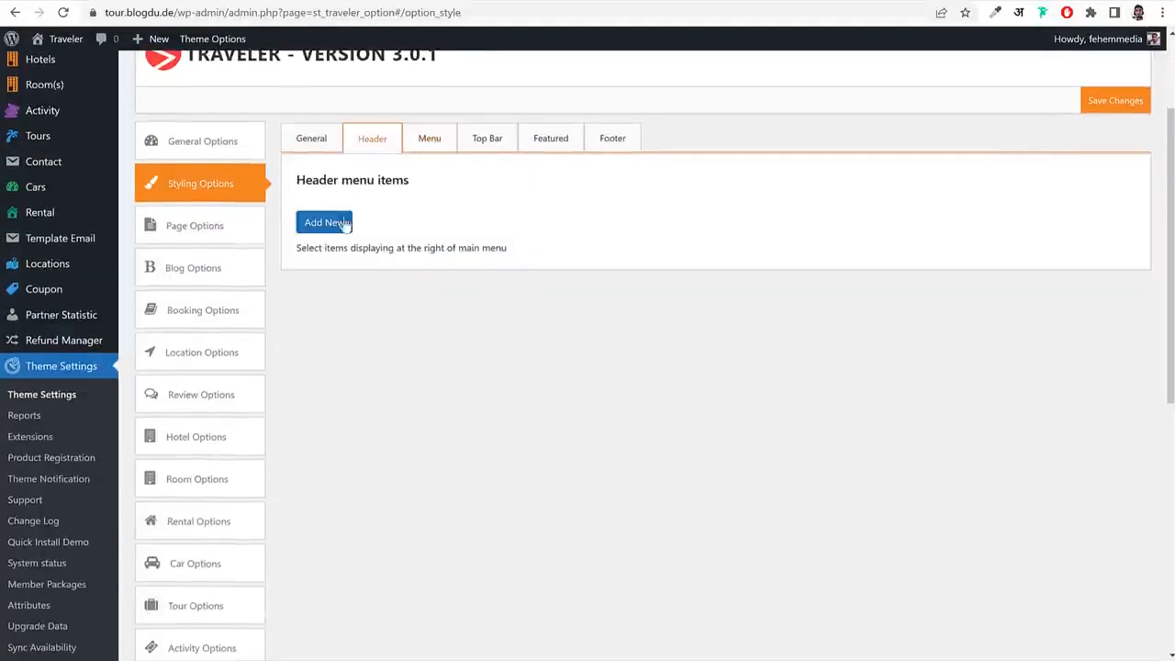
left_click(424, 142)
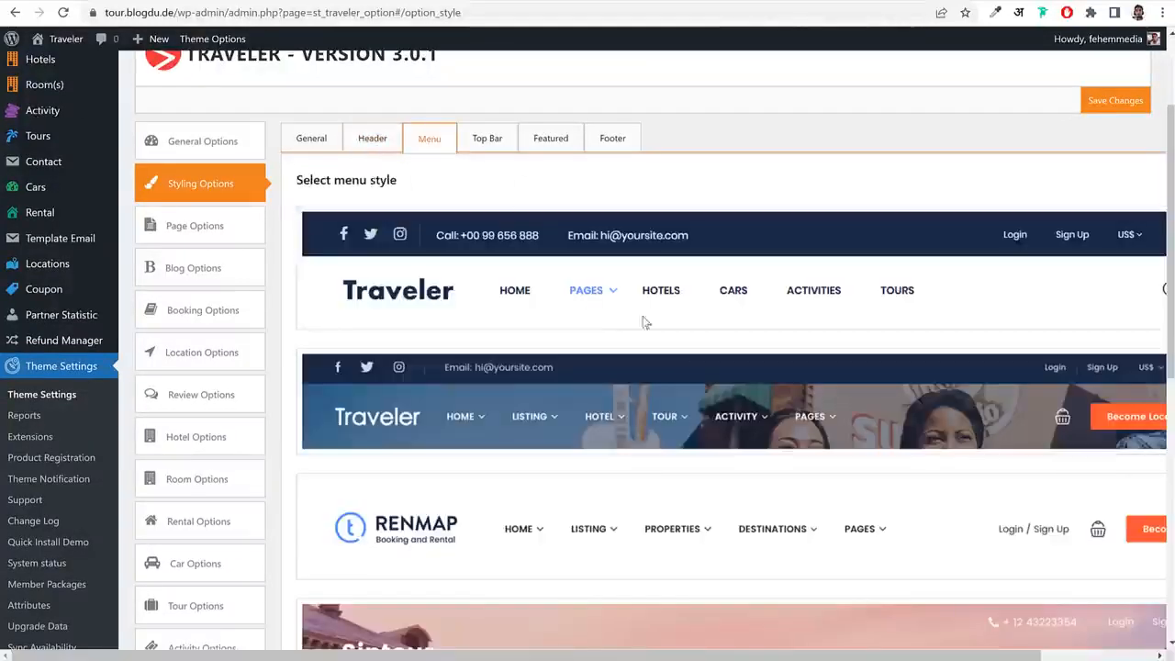
left_click(645, 321)
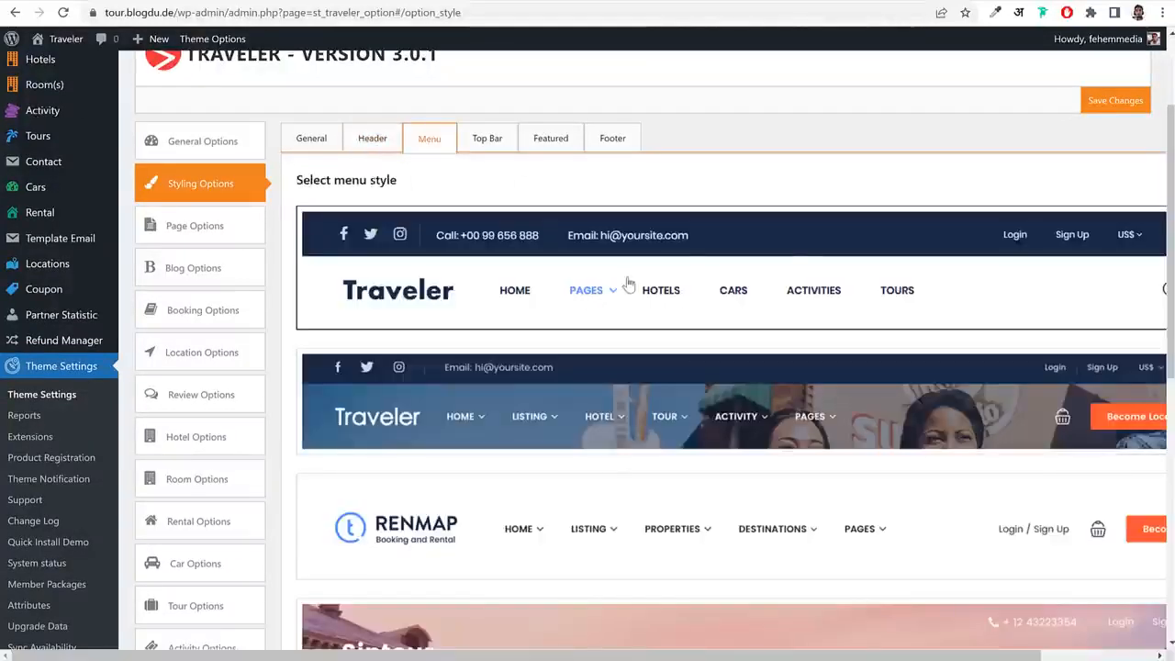
scroll(581, 331, "down", 6)
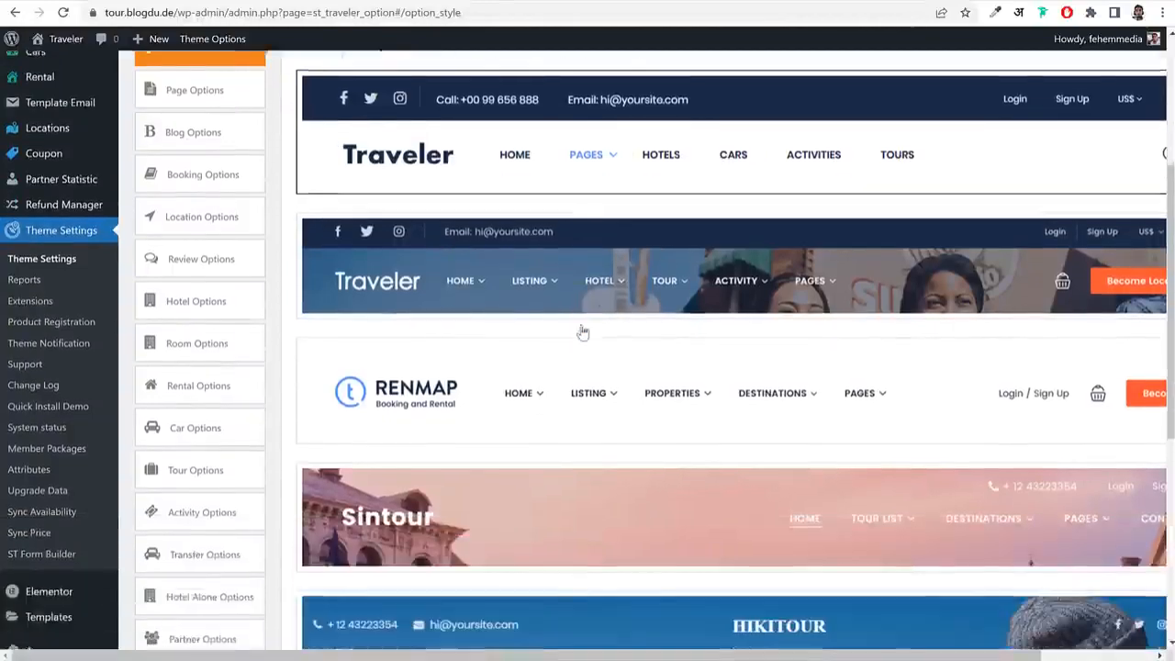
scroll(581, 331, "up", 4)
scroll(580, 331, "up", 4)
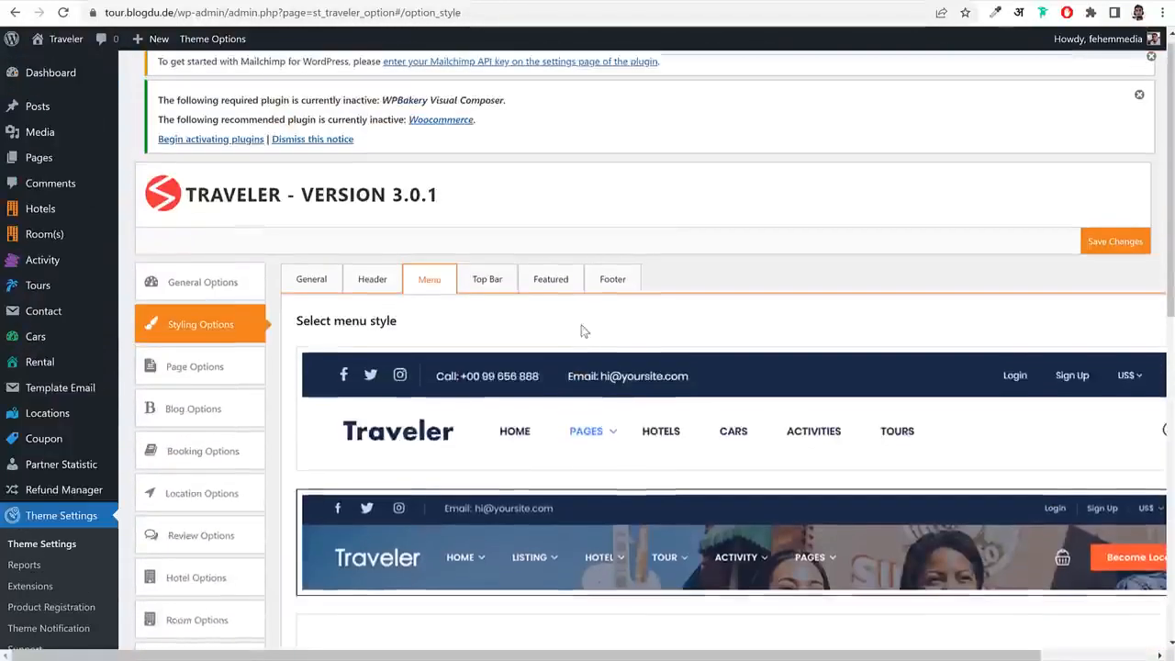
scroll(582, 330, "down", 2)
left_click(487, 410)
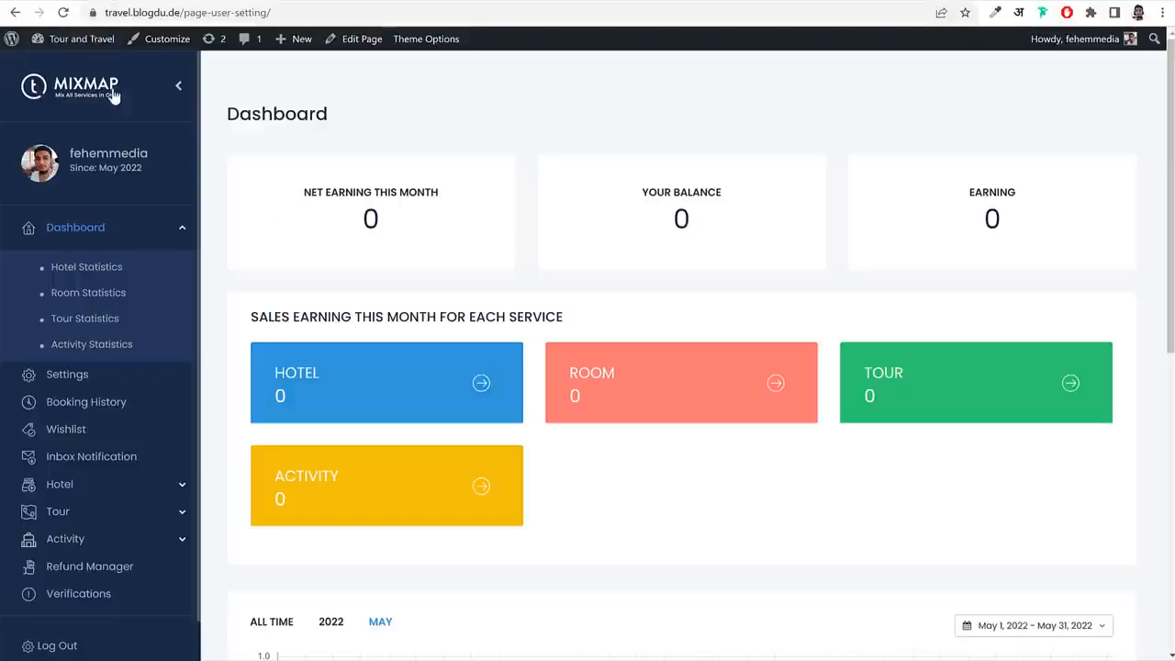
Check the live travel site and save the theme settings.
left_click(112, 92)
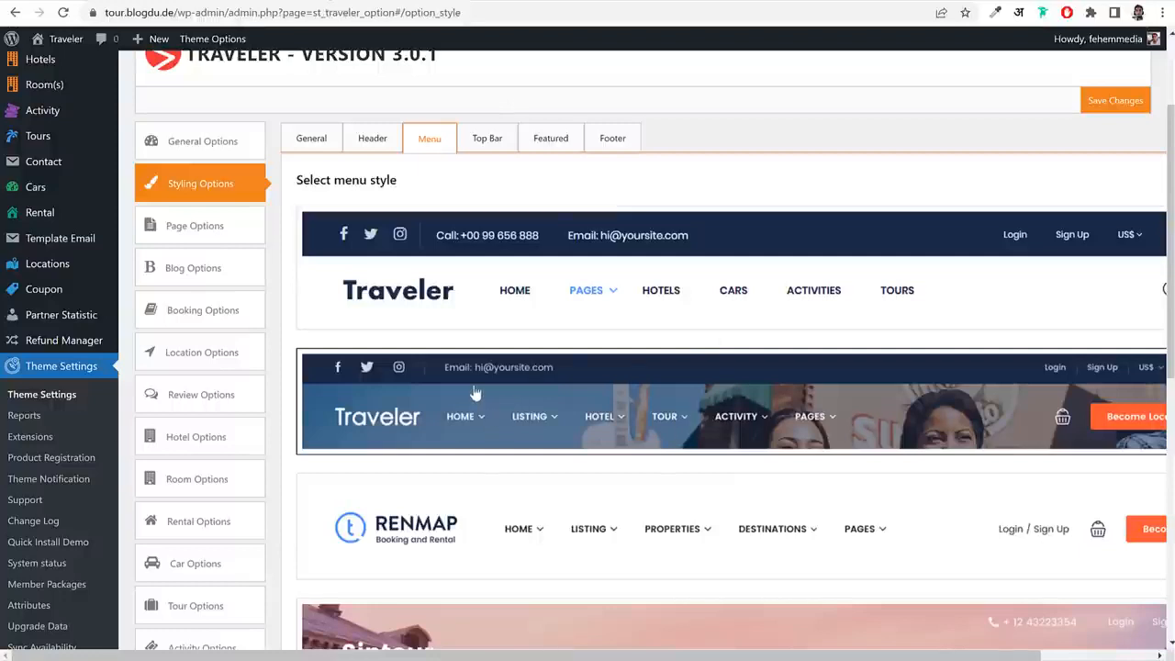
left_click(1115, 100)
left_click(490, 139)
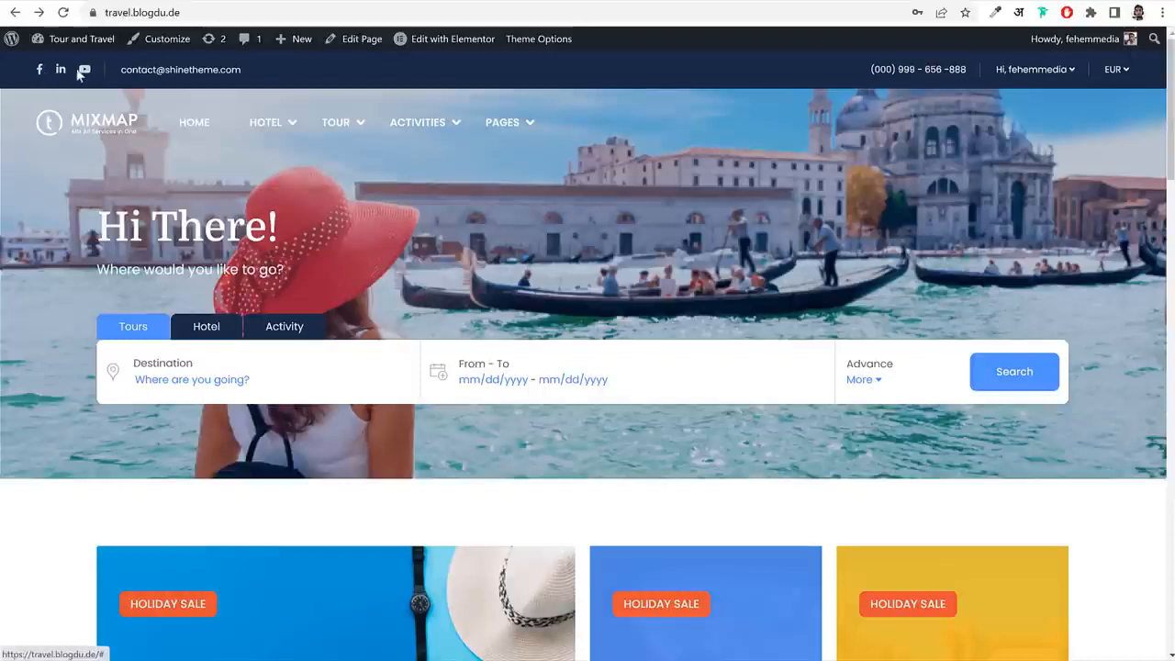
left_click_drag(262, 79, 122, 83)
left_click_drag(867, 70, 944, 71)
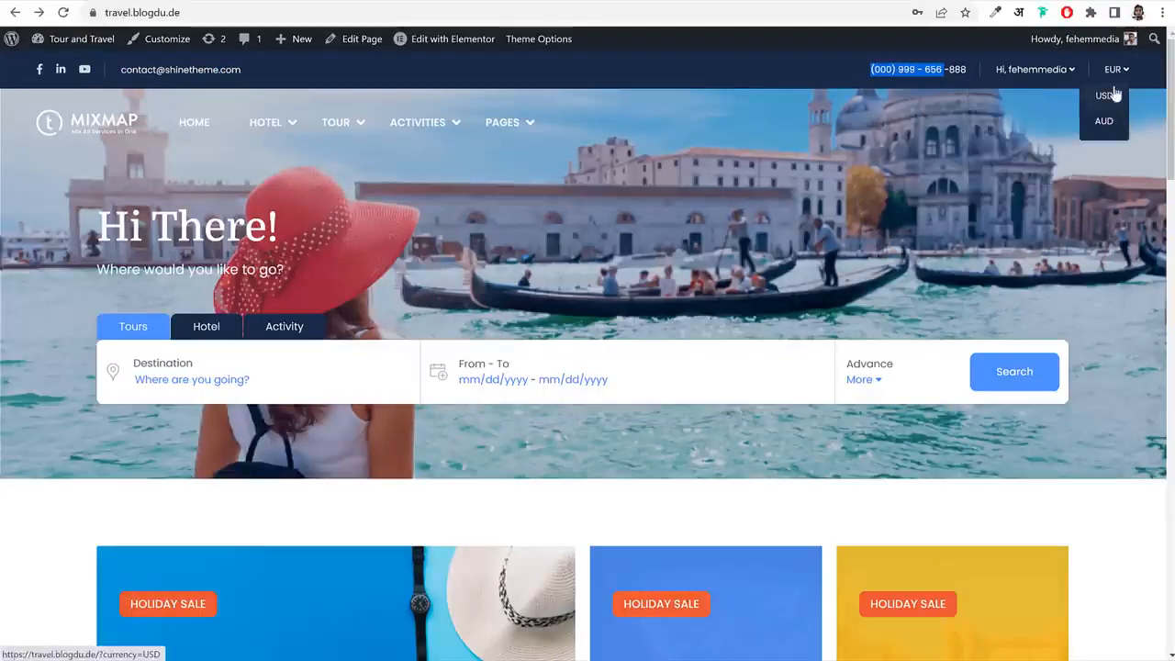
left_click(1119, 174)
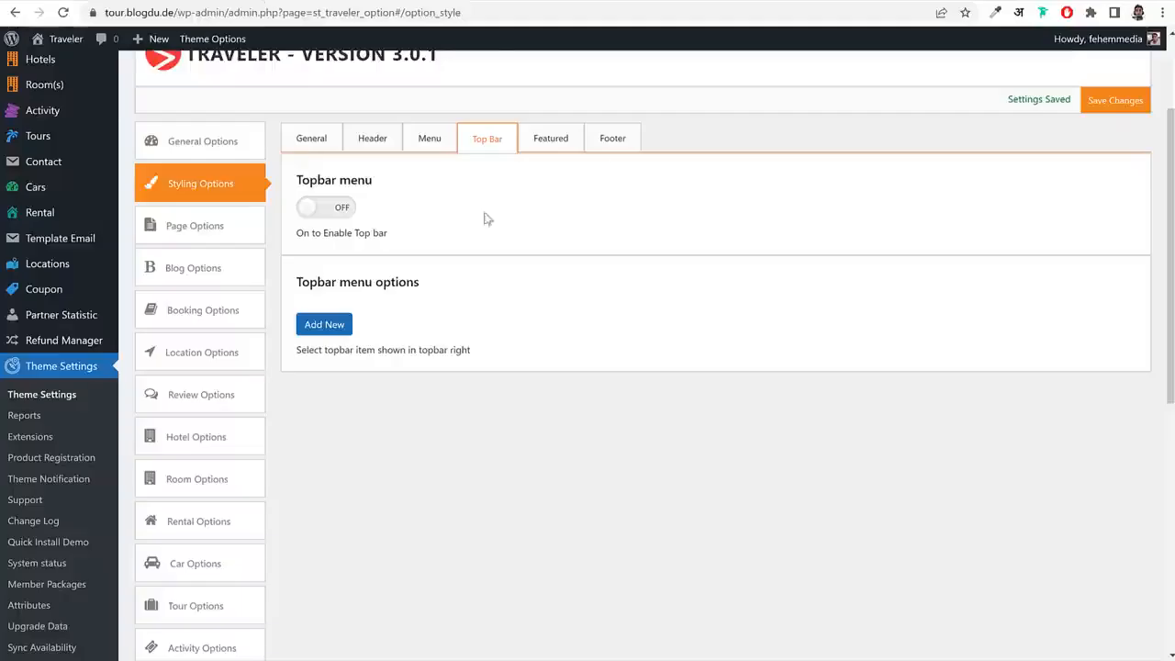
Turn the top bar menu on.
left_click(312, 209)
left_click(312, 209)
left_click(312, 208)
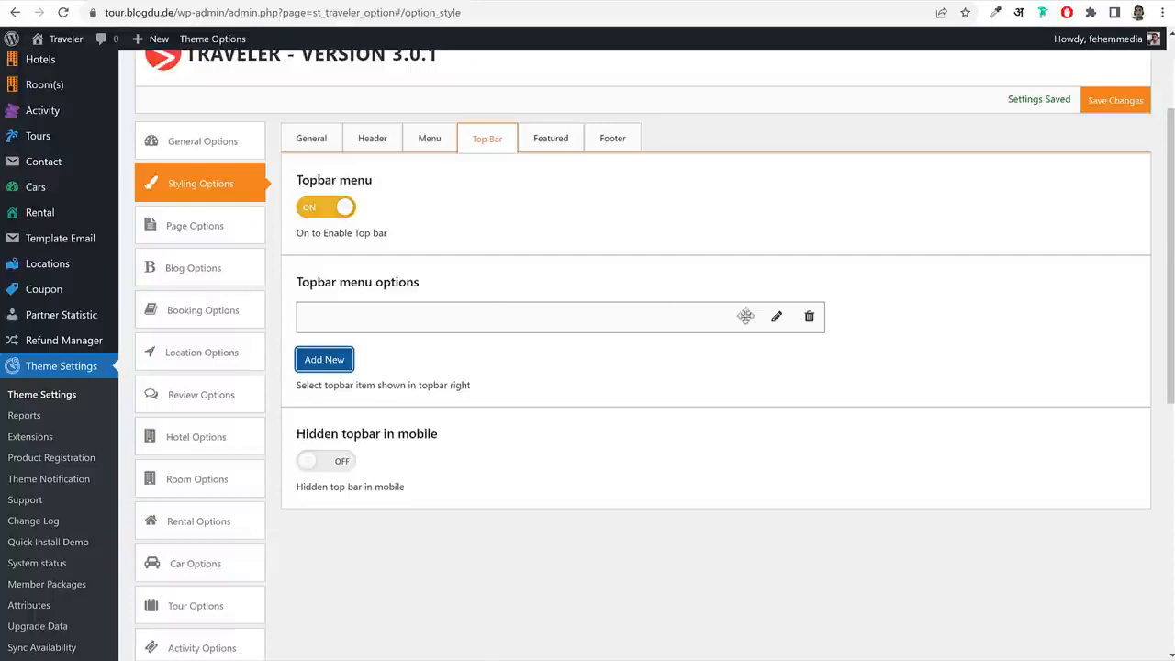
Title the new item Facebook, make it a Custom Link and mark it a social link.
left_click(775, 318)
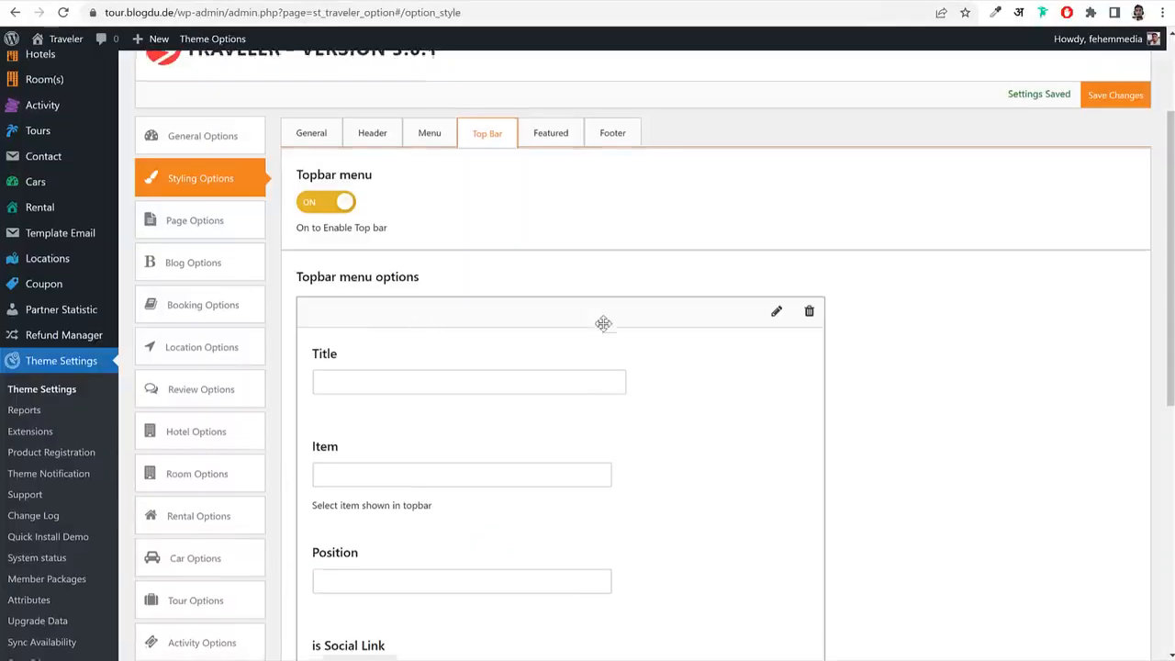
scroll(401, 330, "down", 2)
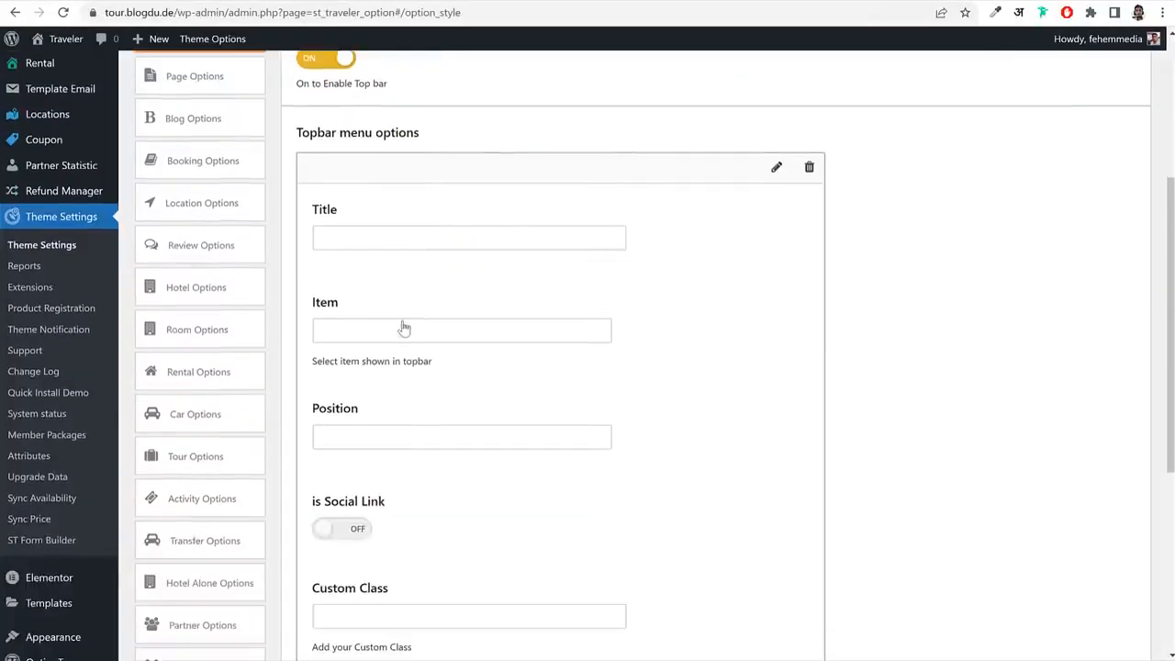
left_click(451, 235)
key("BackSpace")
key("BackSpace")
key("BackSpace")
type("ook")
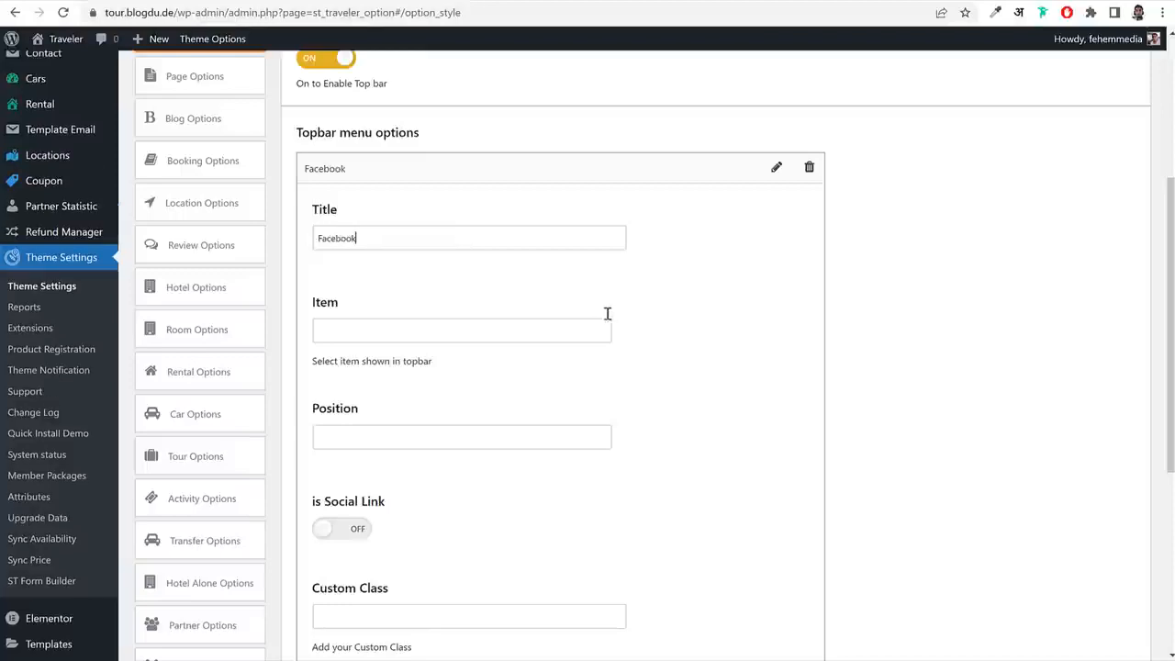
left_click(427, 336)
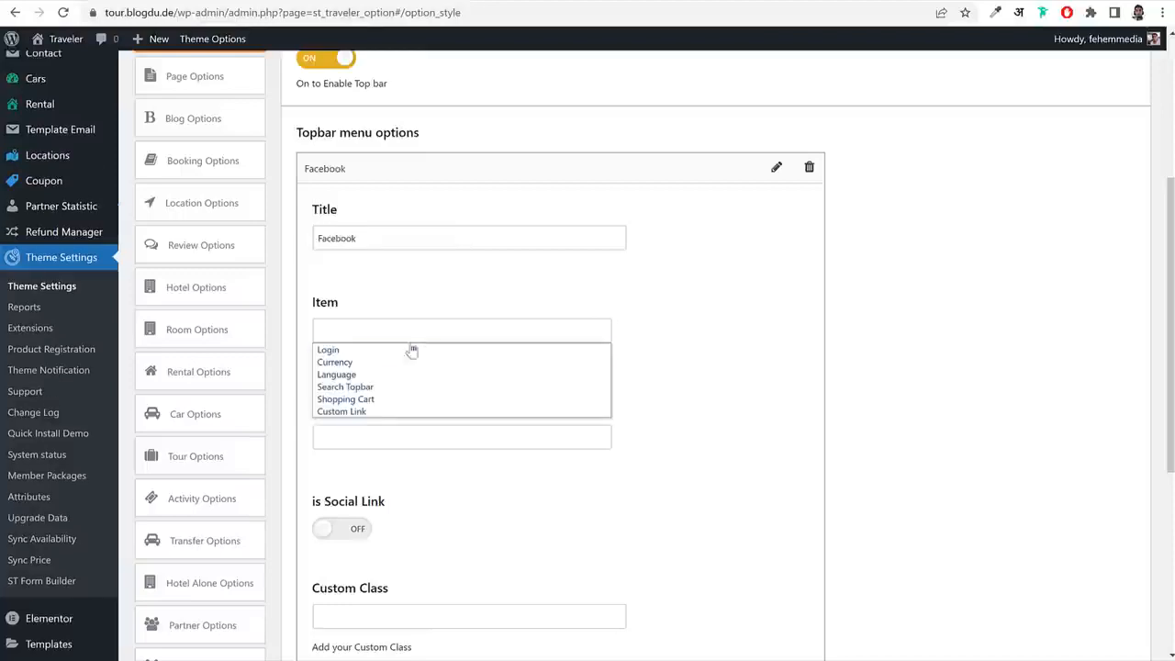
left_click(386, 410)
scroll(388, 407, "down", 5)
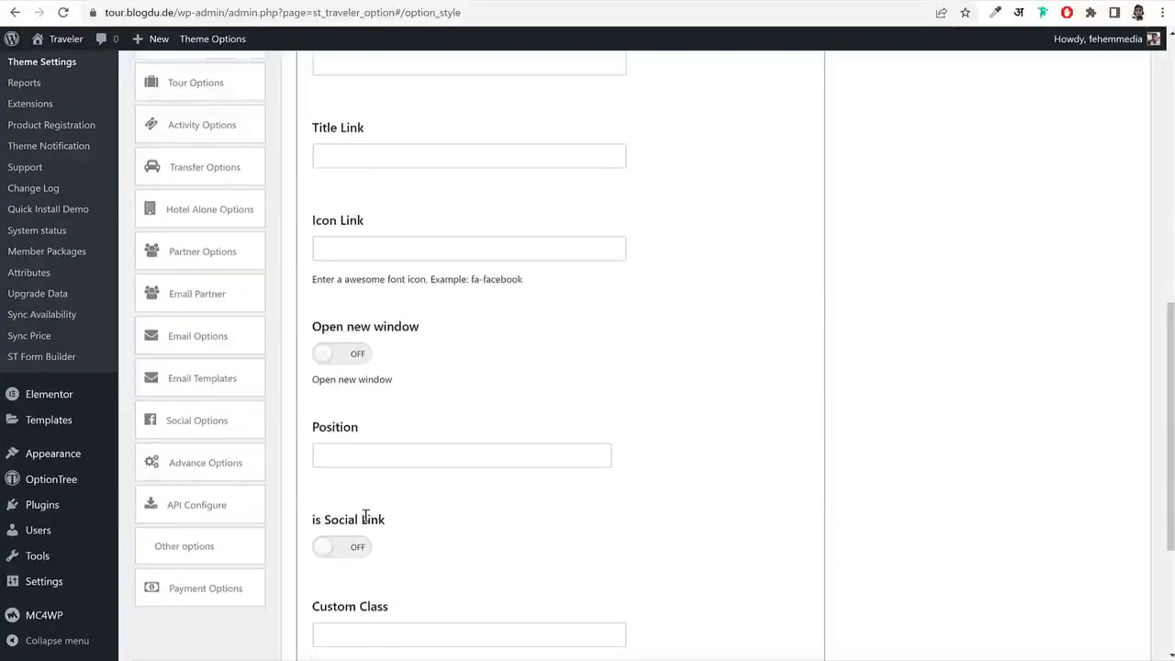
left_click(367, 397)
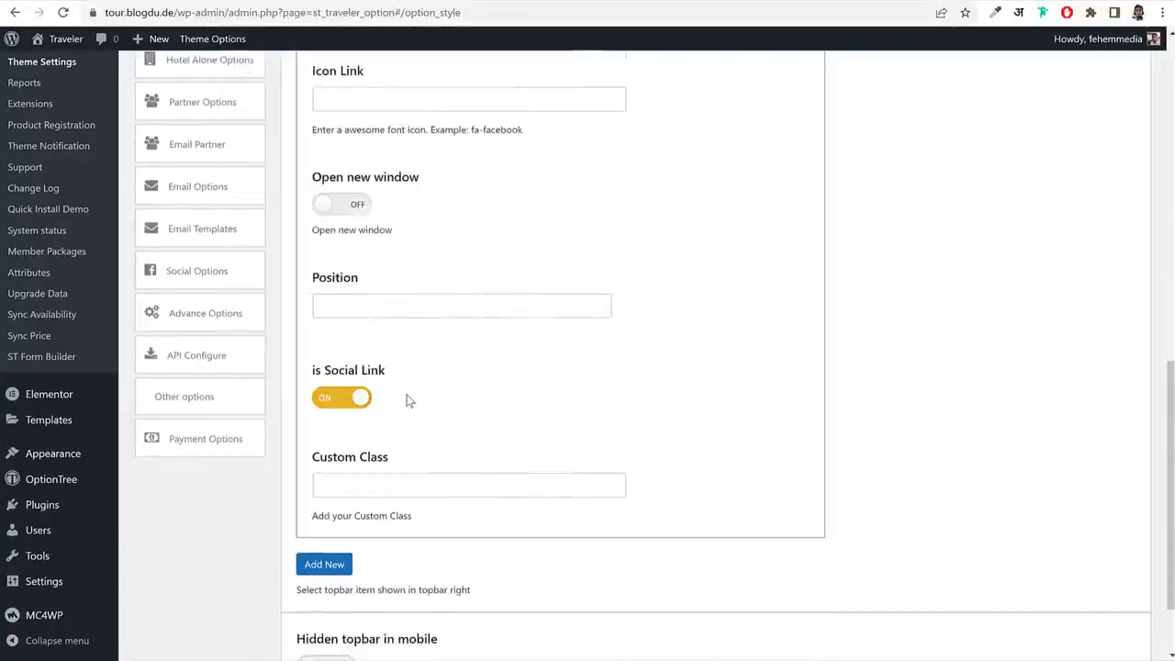
Begin entering the facebook link and set the item's position to Left.
scroll(424, 407, "up", 5)
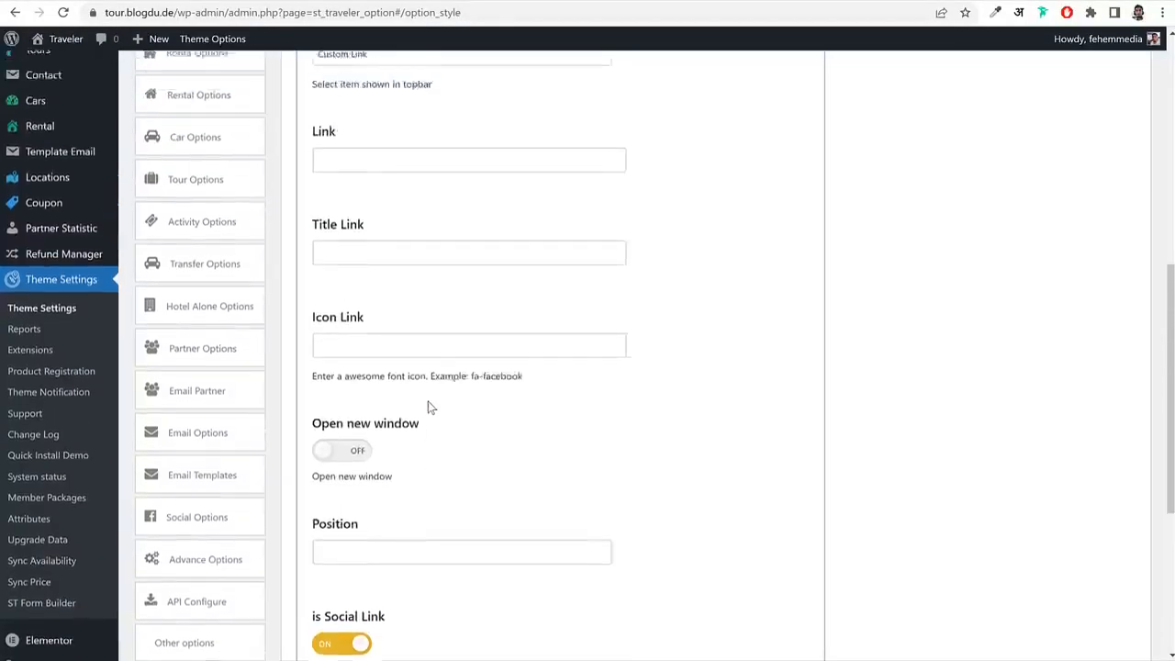
scroll(431, 407, "up", 1)
scroll(440, 407, "down", 2)
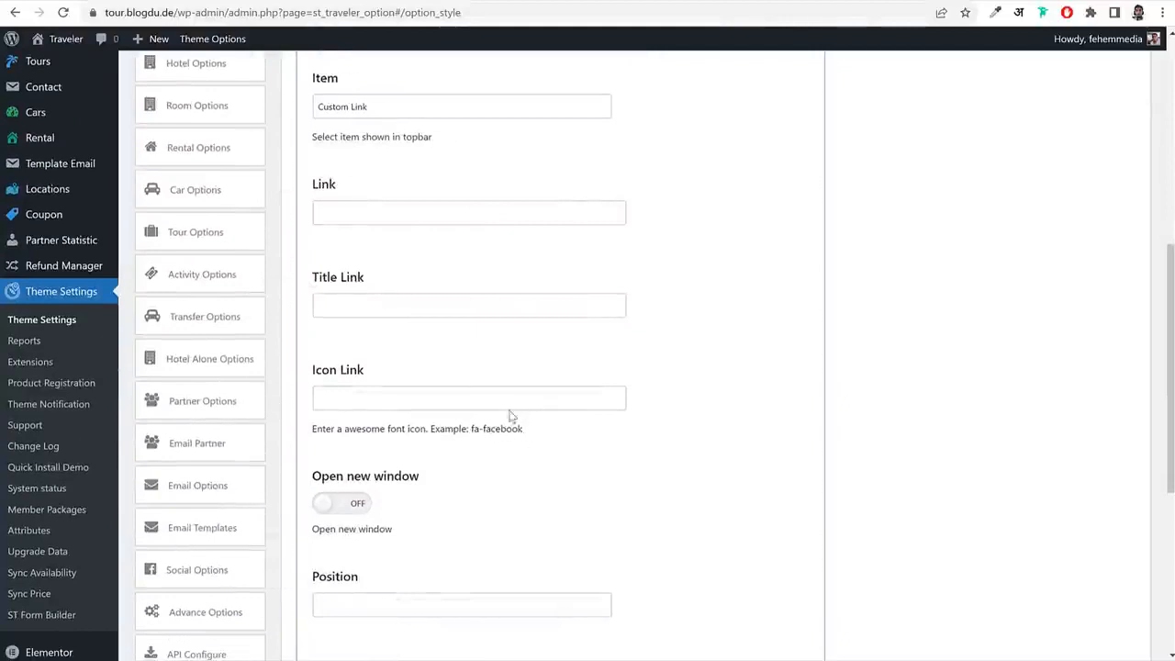
type("fa-facebook")
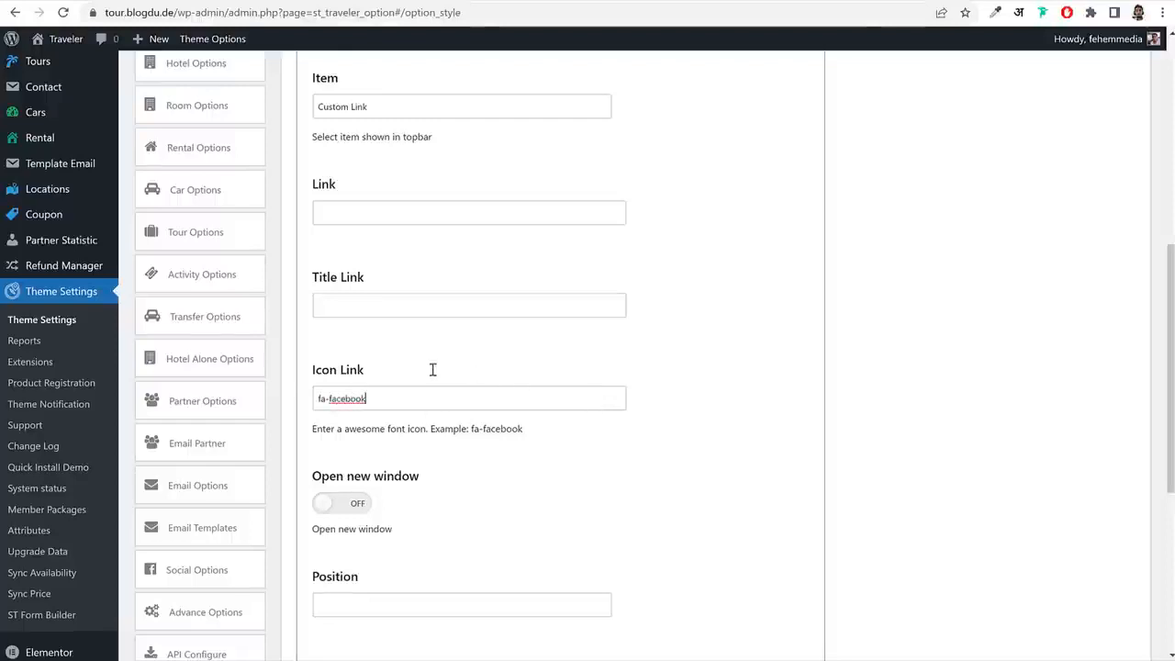
scroll(432, 398, "down", 3)
left_click(437, 458)
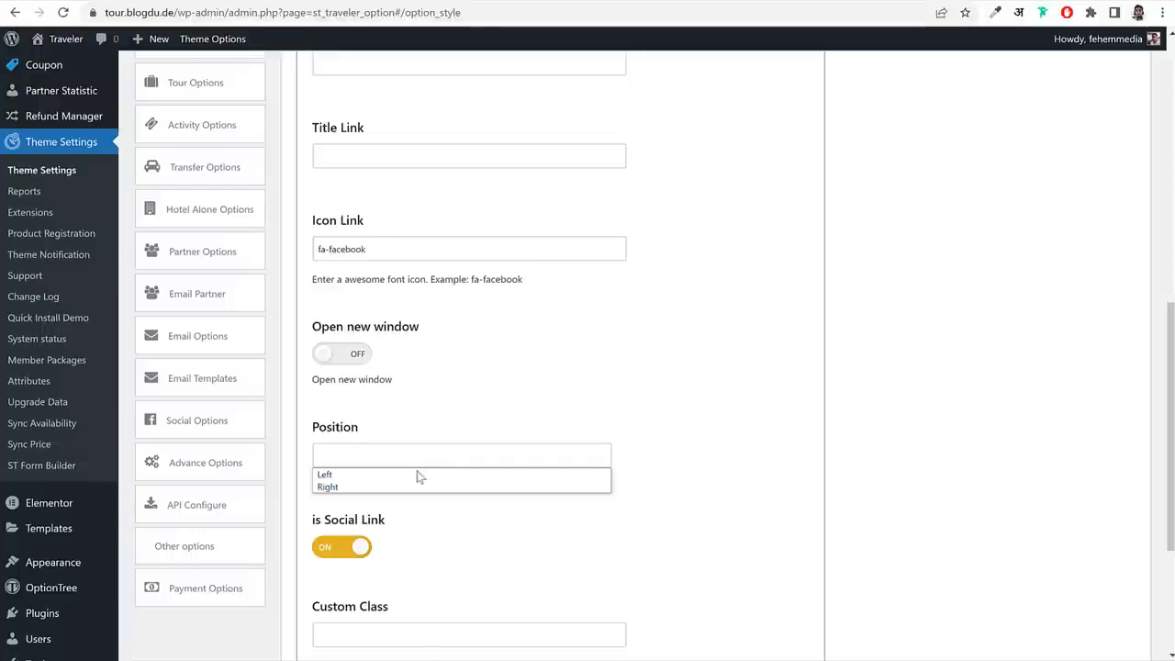
left_click(419, 474)
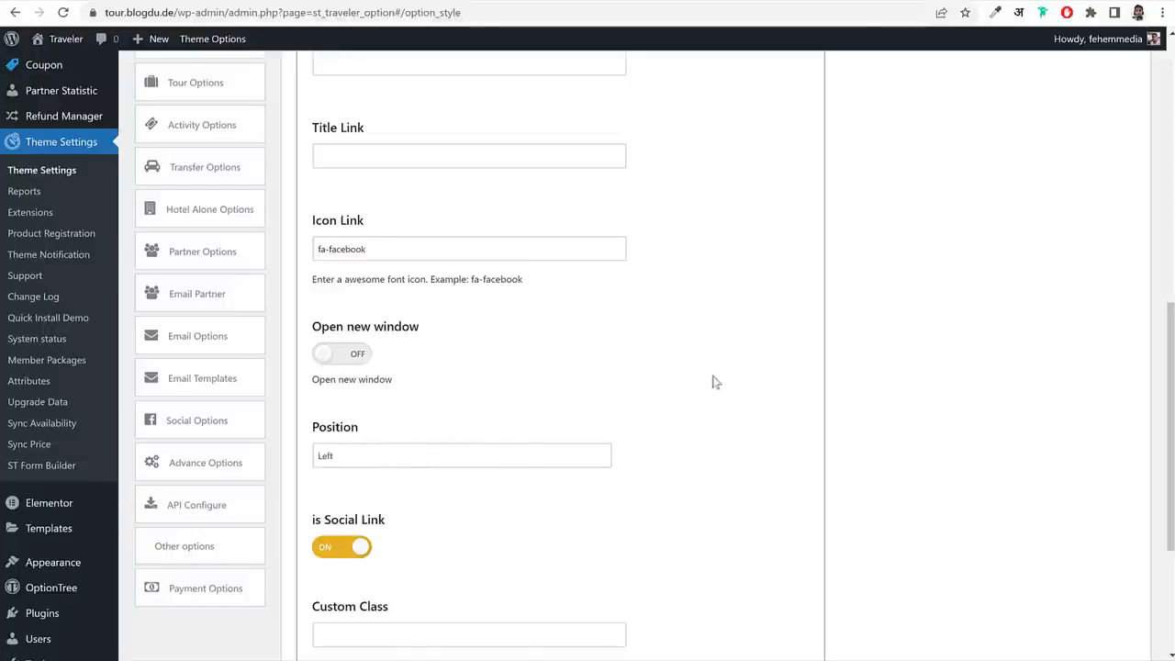
Finish the facebook.com link and collapse the Facebook item's settings.
scroll(725, 378, "up", 5)
left_click(776, 170)
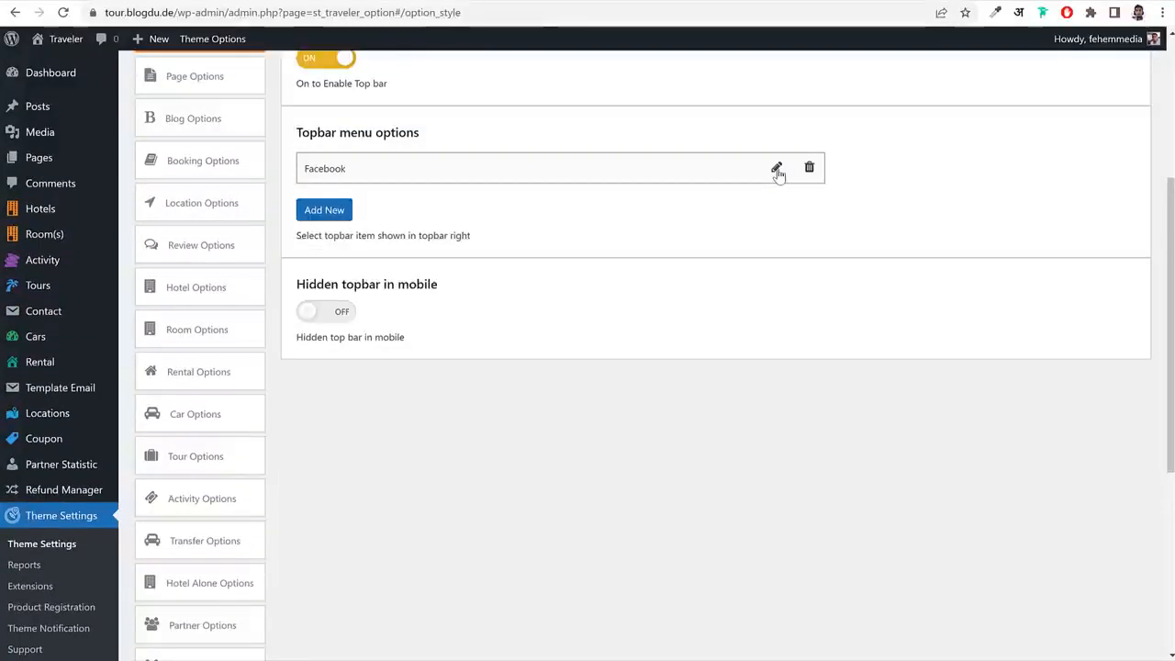
left_click(777, 171)
scroll(755, 346, "down", 8)
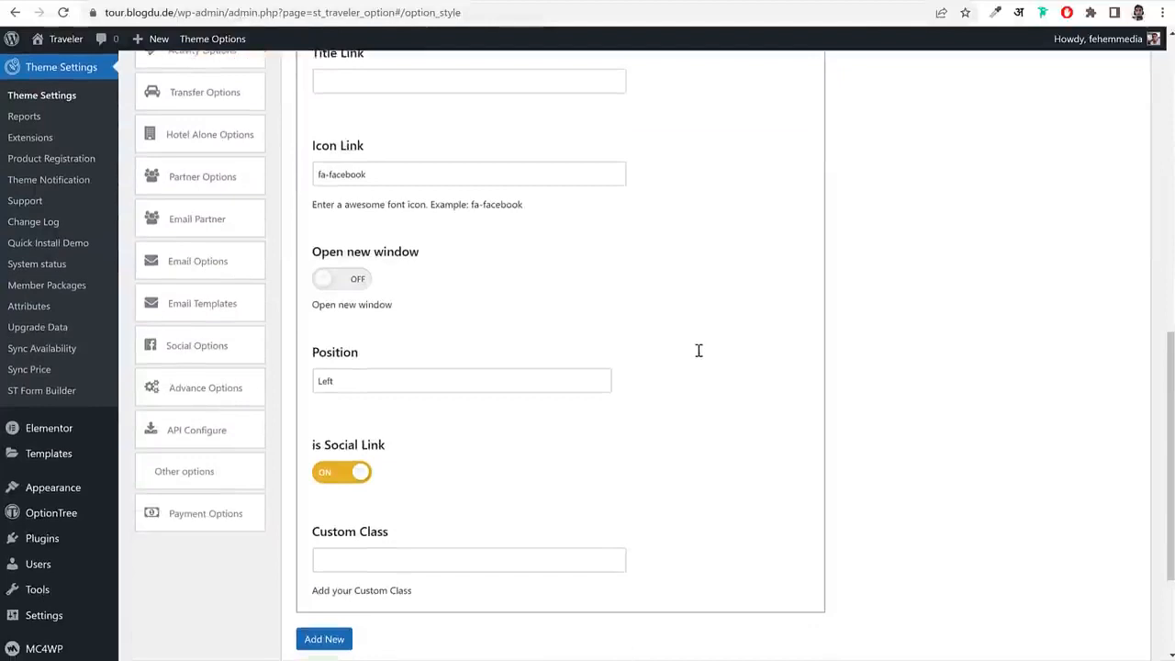
scroll(716, 335, "up", 2)
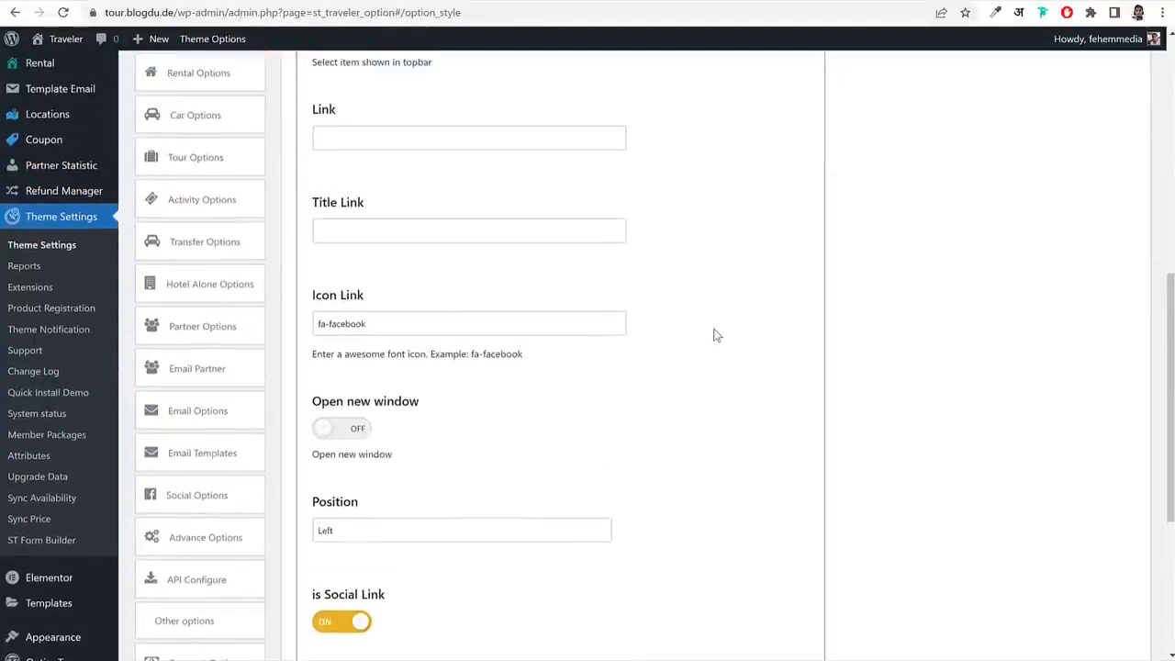
scroll(716, 335, "up", 4)
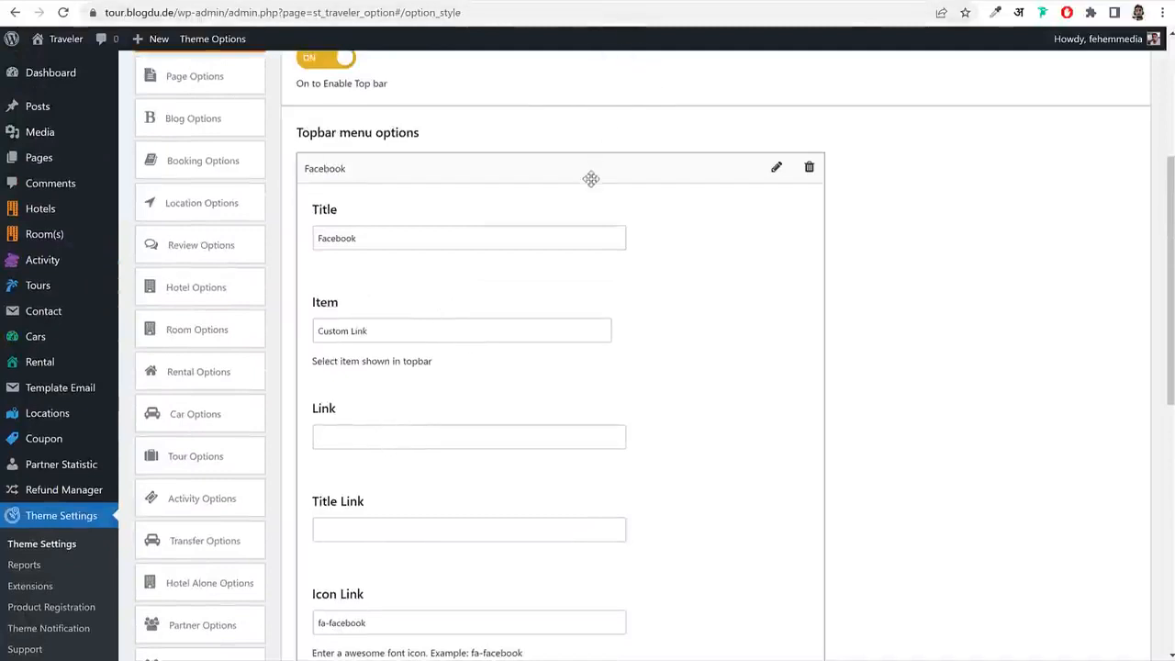
type("cebook.com")
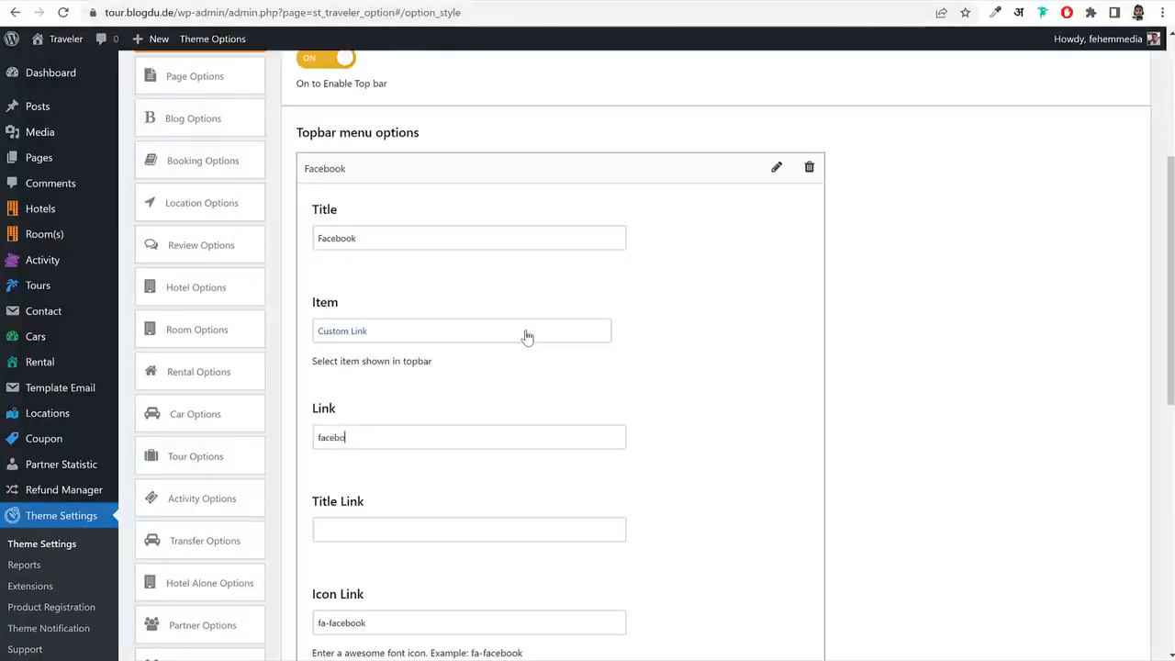
left_click(775, 167)
Add a new top bar item and set its type to Custom Link.
left_click(329, 212)
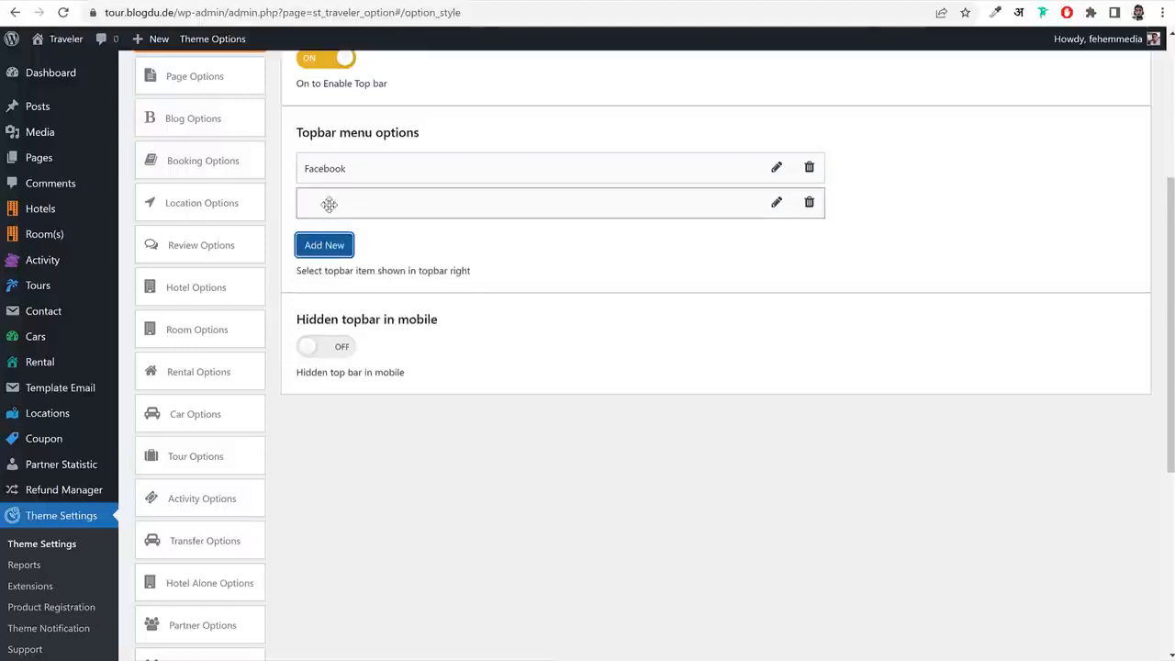
left_click(776, 202)
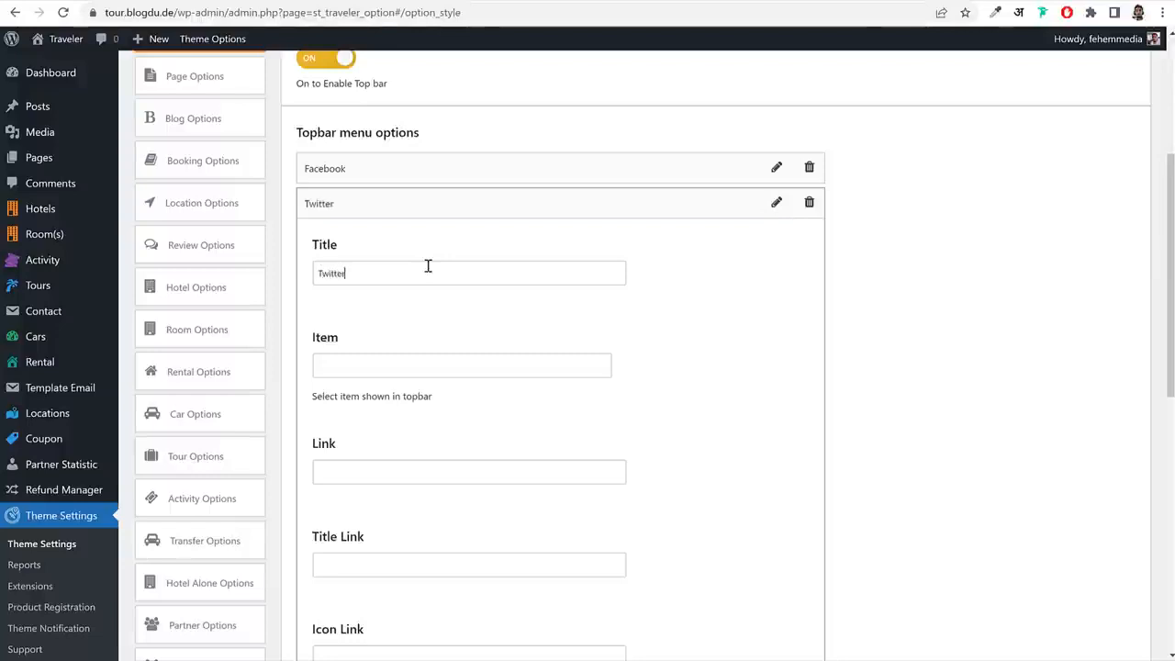
scroll(428, 265, "down", 1)
left_click(409, 299)
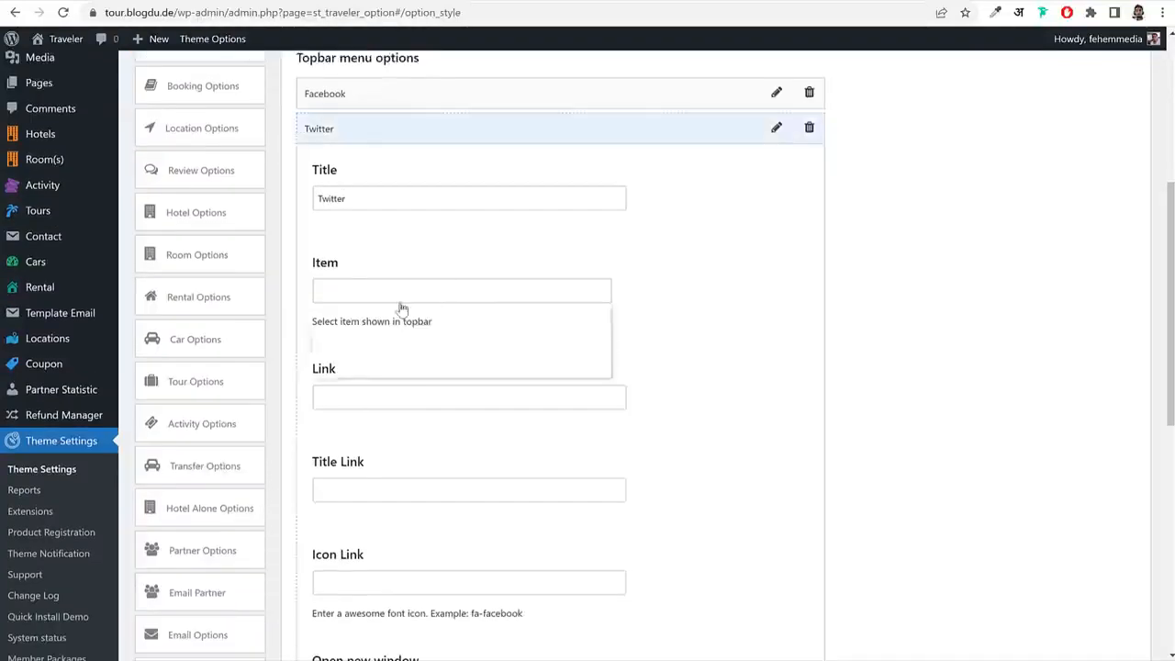
left_click(378, 372)
scroll(467, 359, "down", 2)
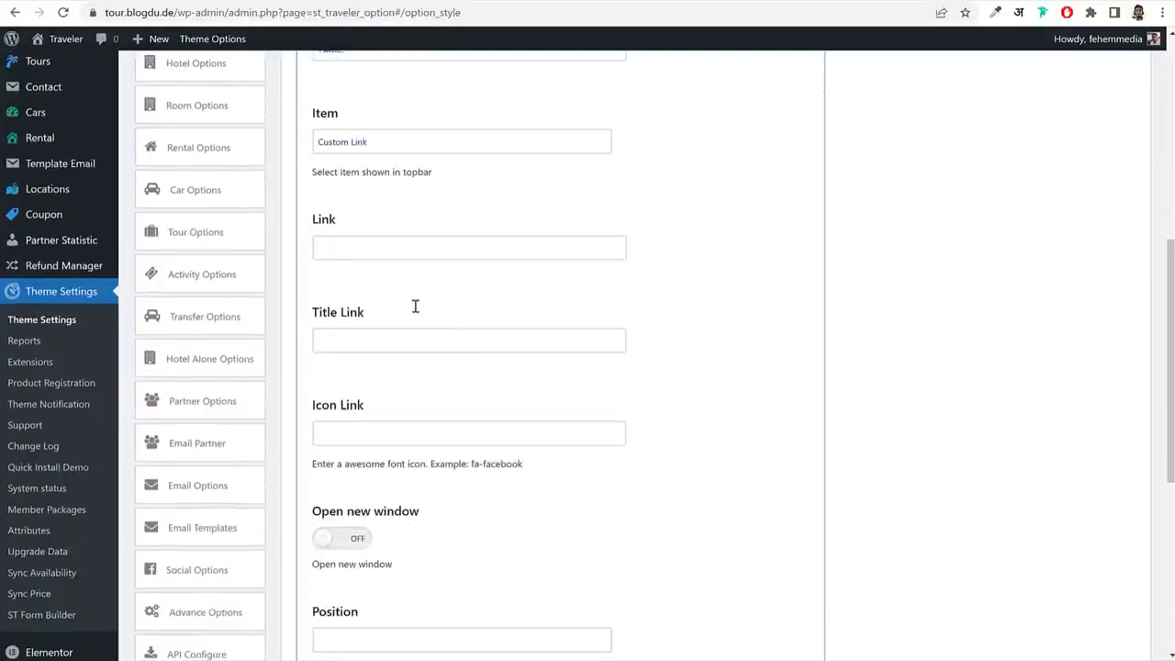
scroll(459, 354, "down", 1)
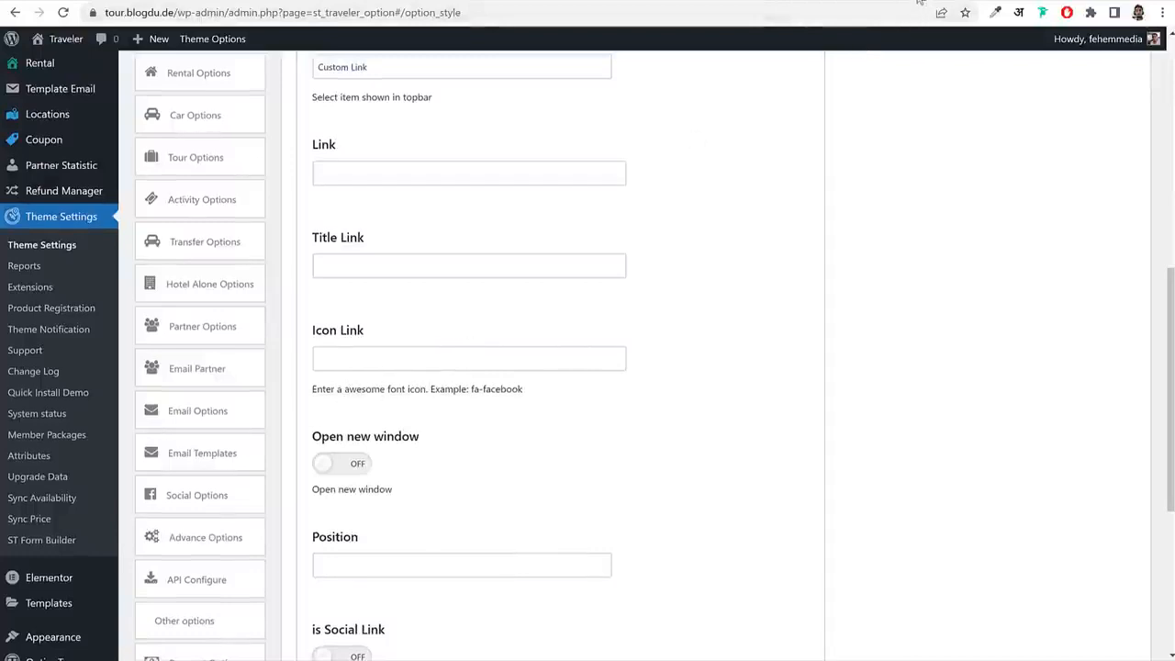
Open a new browser tab and load the Font Awesome site.
key("ctrl+t")
type("font")
key("Return")
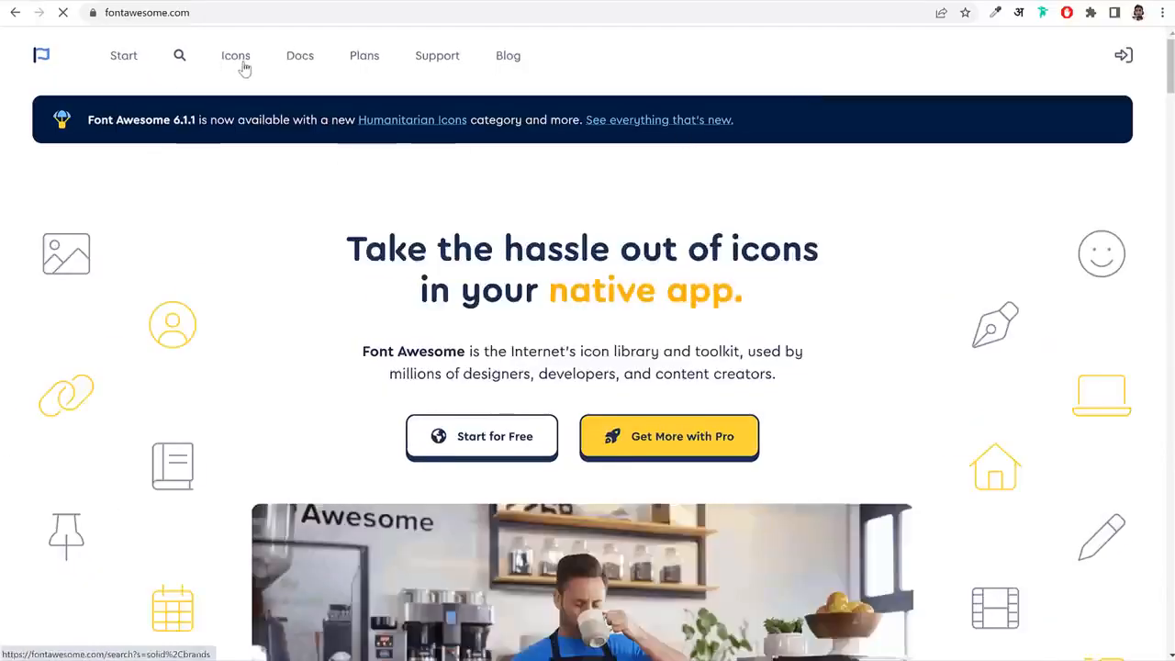
Search Font Awesome icons for twitter, copy out its fa-twitter class, and return to WordPress.
left_click(245, 66)
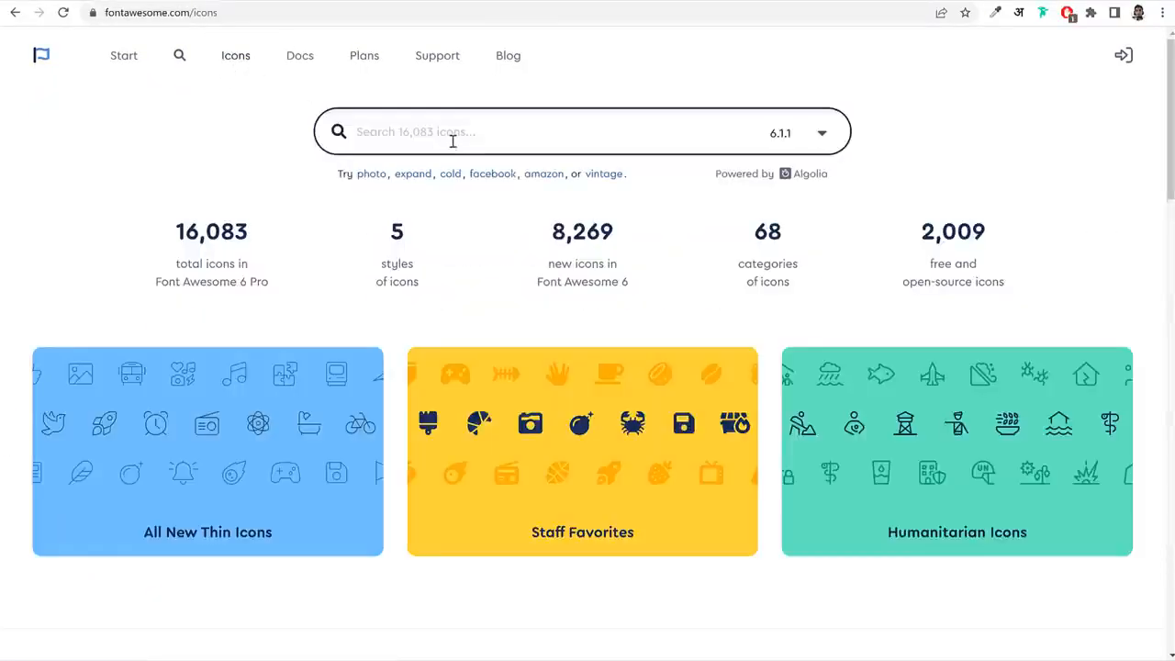
left_click(452, 140)
type("twitter")
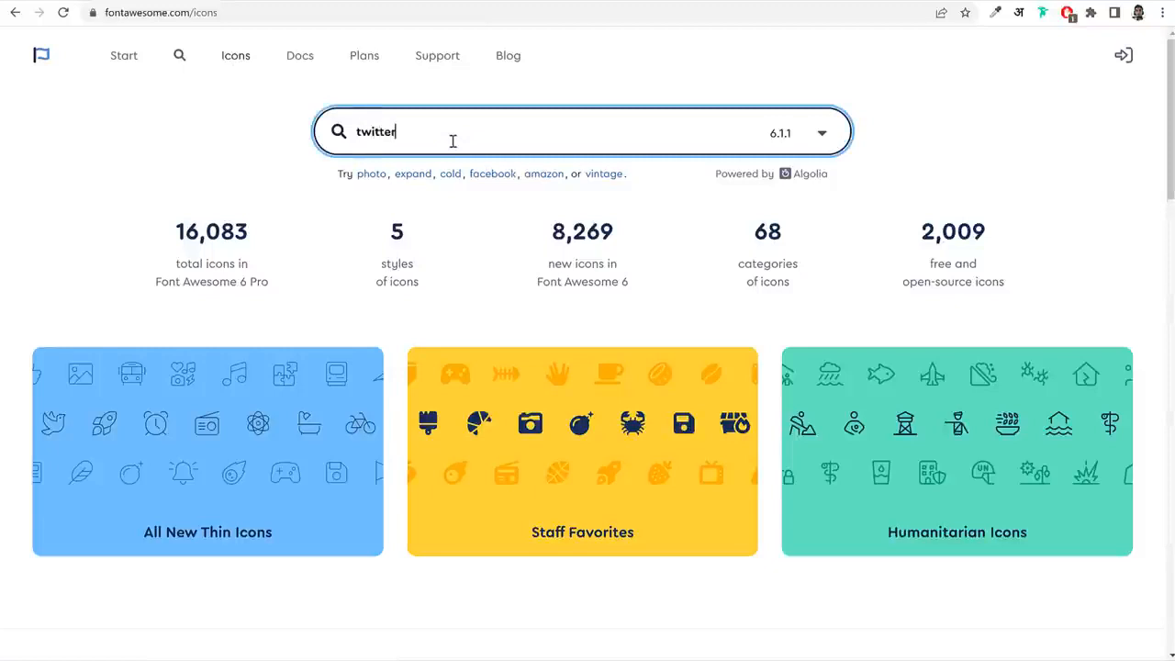
key("Return")
scroll(674, 417, "down", 1)
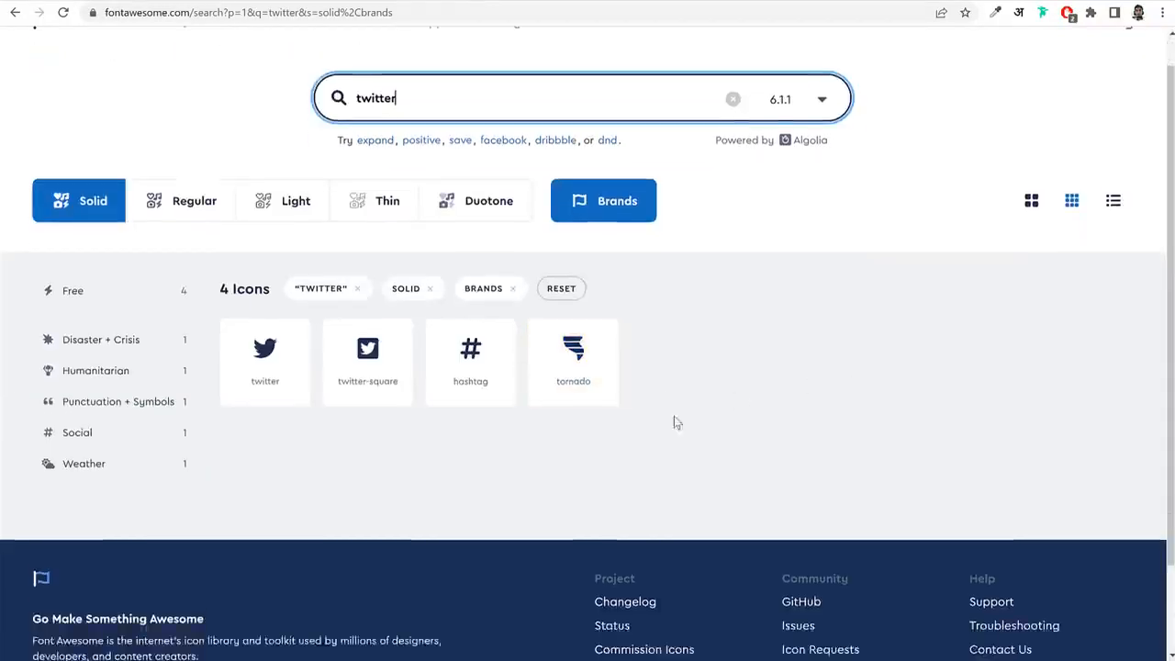
left_click(292, 323)
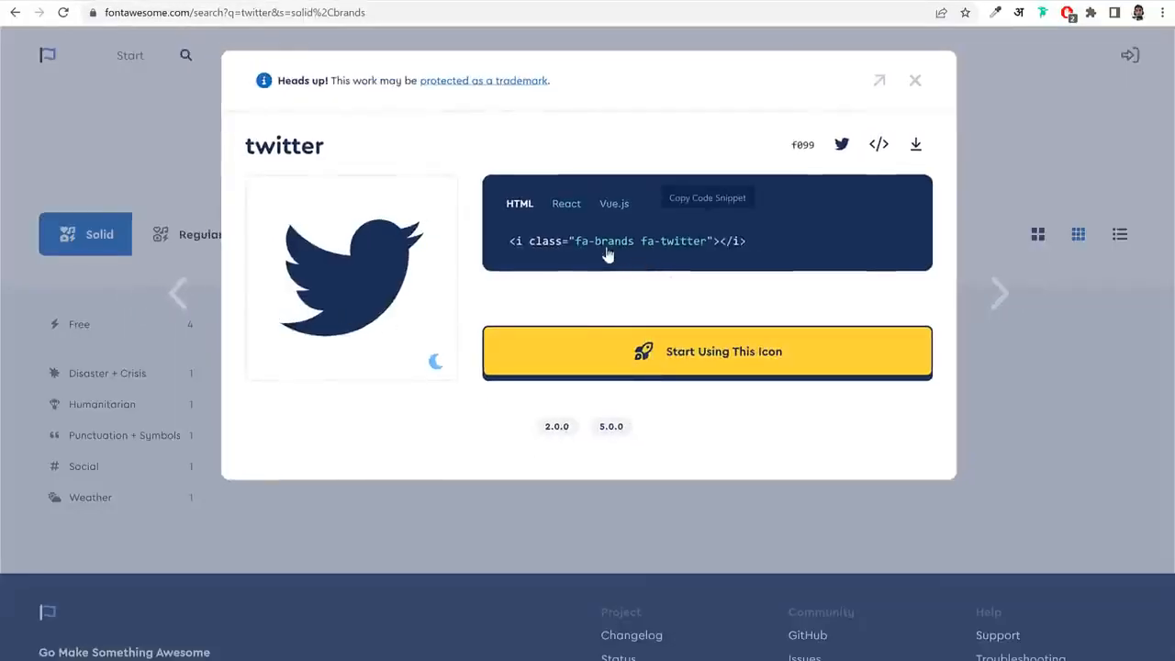
left_click_drag(640, 244, 703, 250)
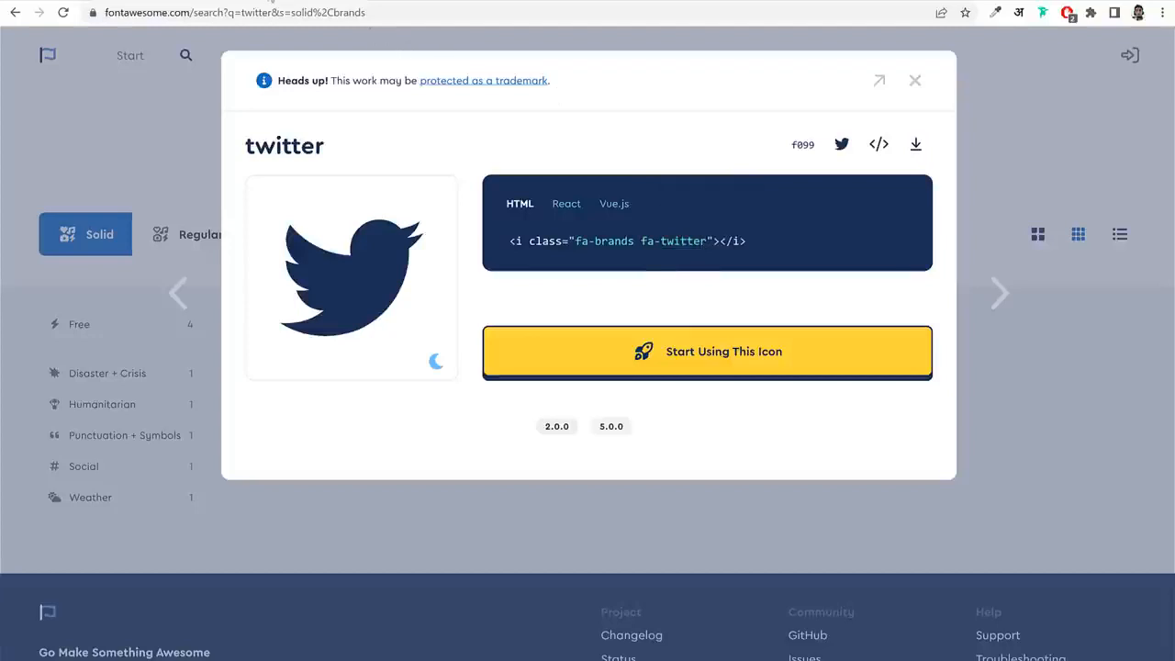
left_click(267, 1)
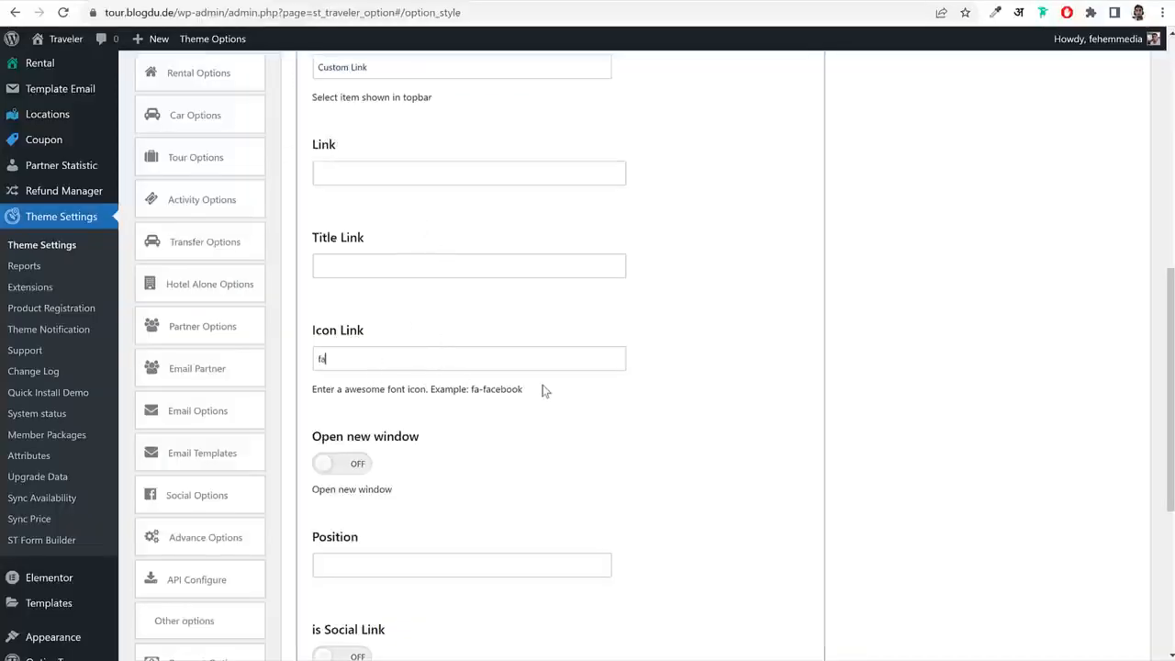
Give the Twitter item the fa-twitter icon and turn Social Link on.
type("fa-twitter")
scroll(541, 390, "down", 2)
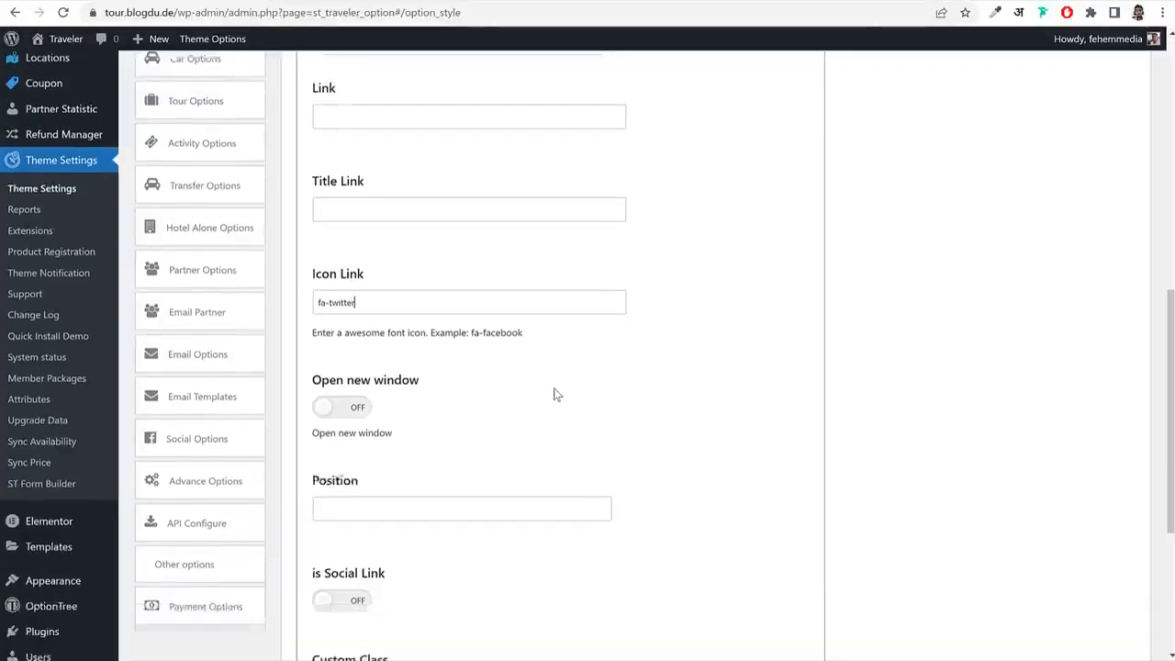
left_click(345, 509)
scroll(722, 474, "up", 4)
scroll(794, 275, "up", 2)
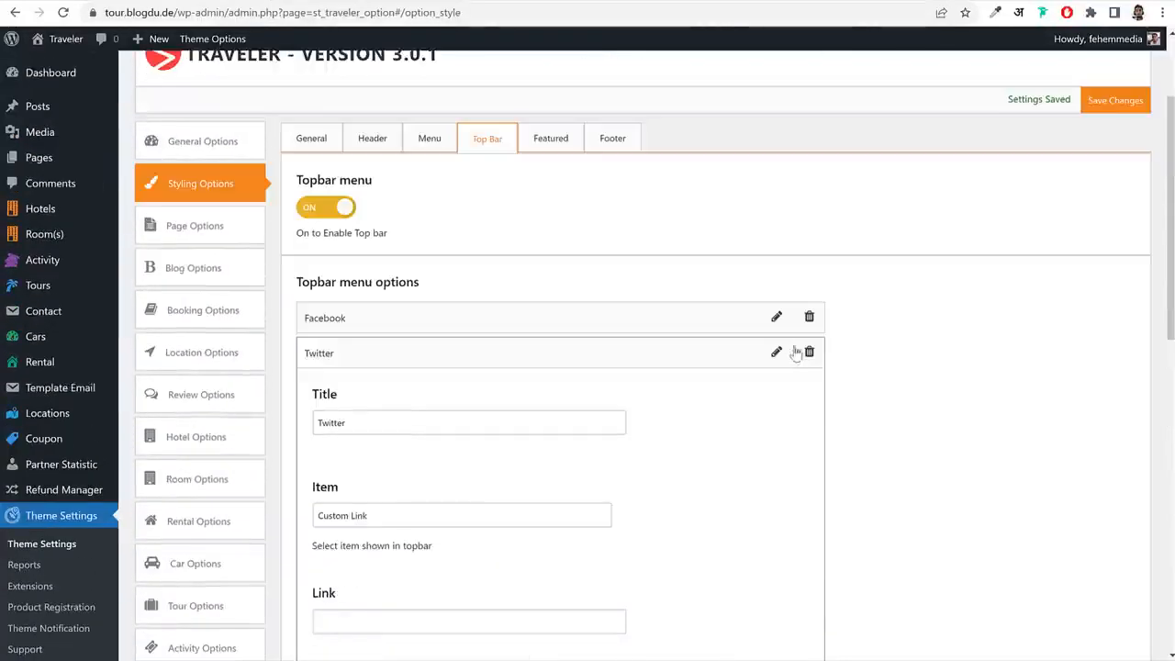
scroll(769, 380, "down", 6)
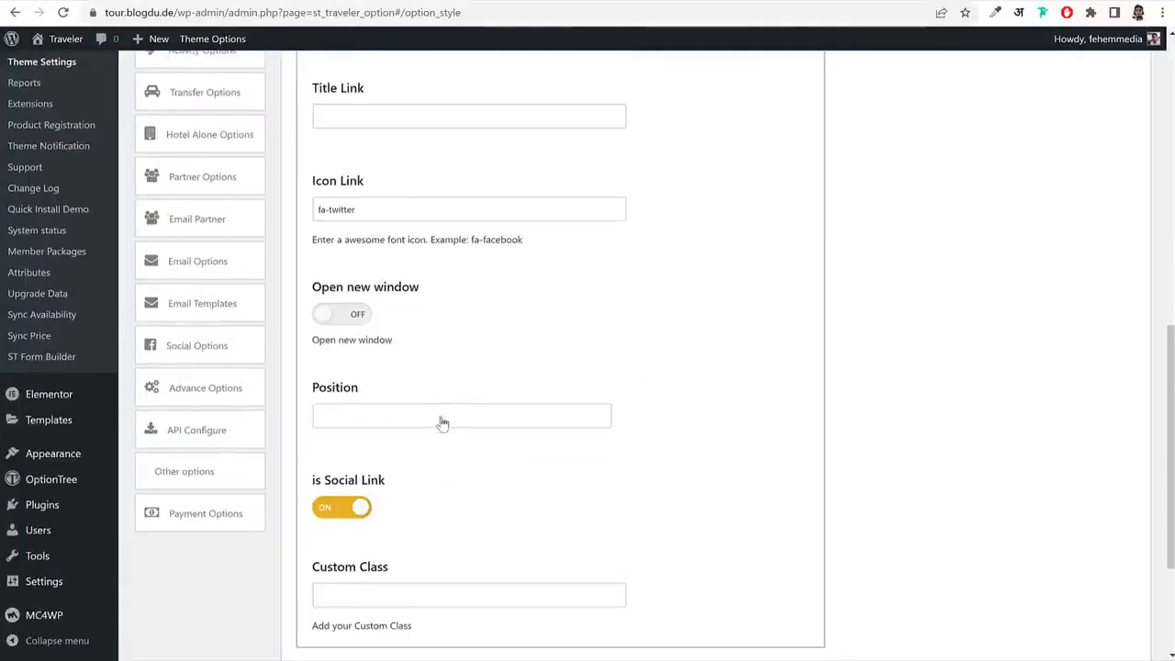
Set the Twitter item's position to Left, then select the contact e-mail in the live top bar.
left_click(443, 422)
left_click(385, 435)
left_click(503, 419)
left_click(403, 435)
scroll(727, 412, "up", 10)
left_click(776, 425)
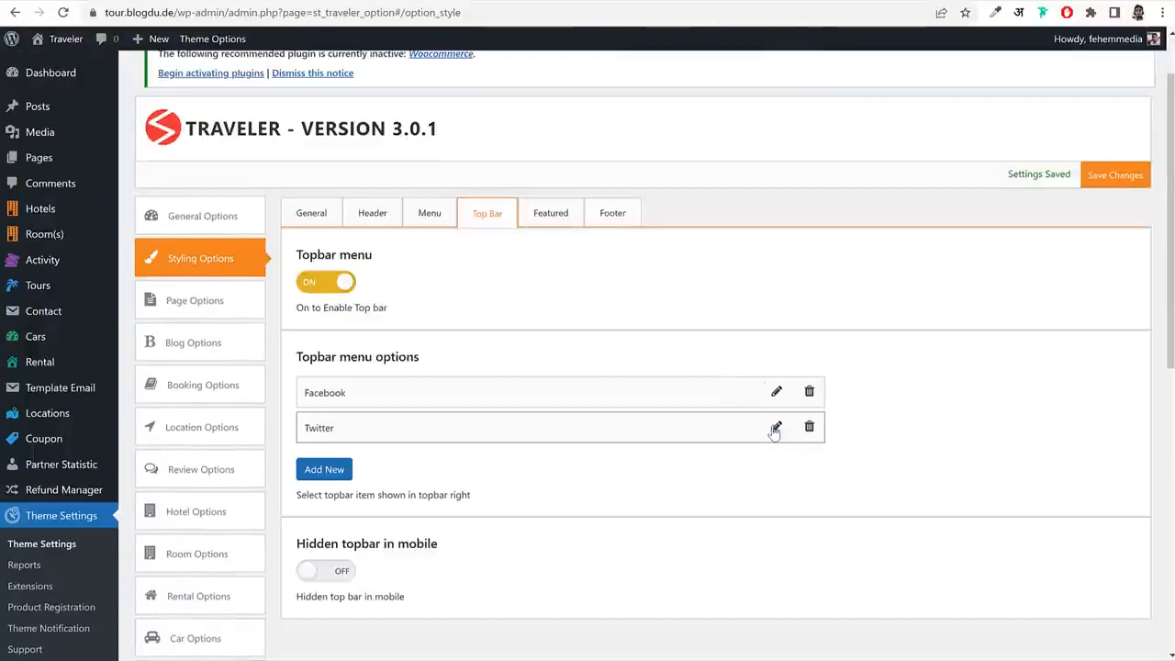
left_click(124, 2)
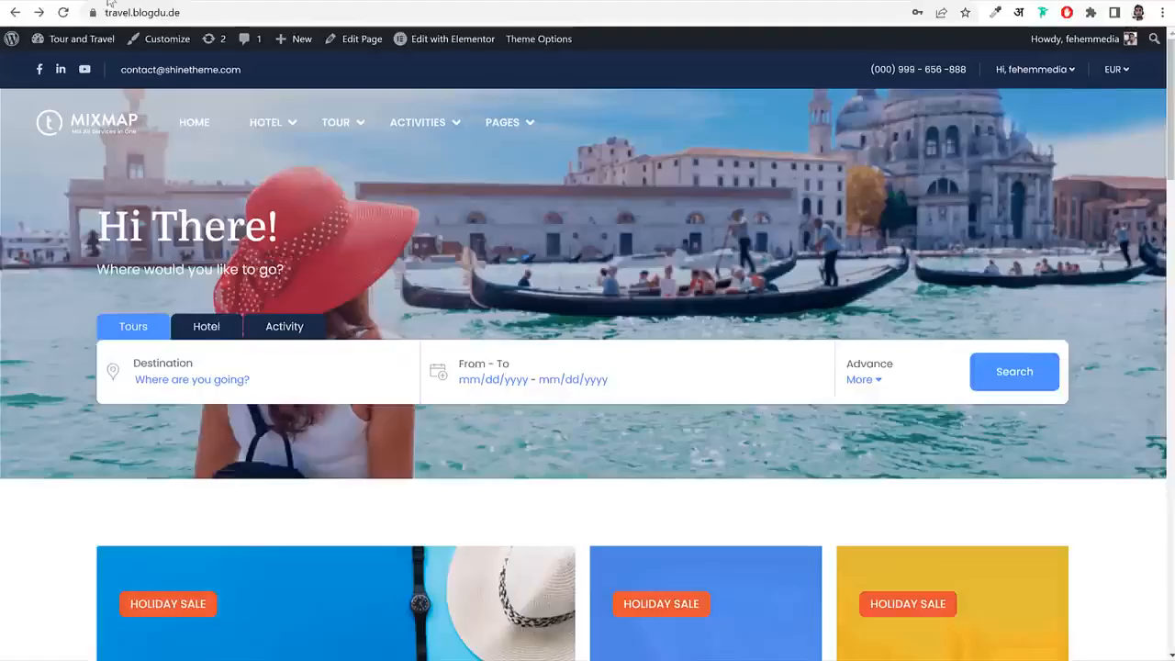
triple_click(167, 81)
key("ctrl+c")
Add a third top bar item and paste the copied contact e-mail into its Title Link.
left_click(261, 2)
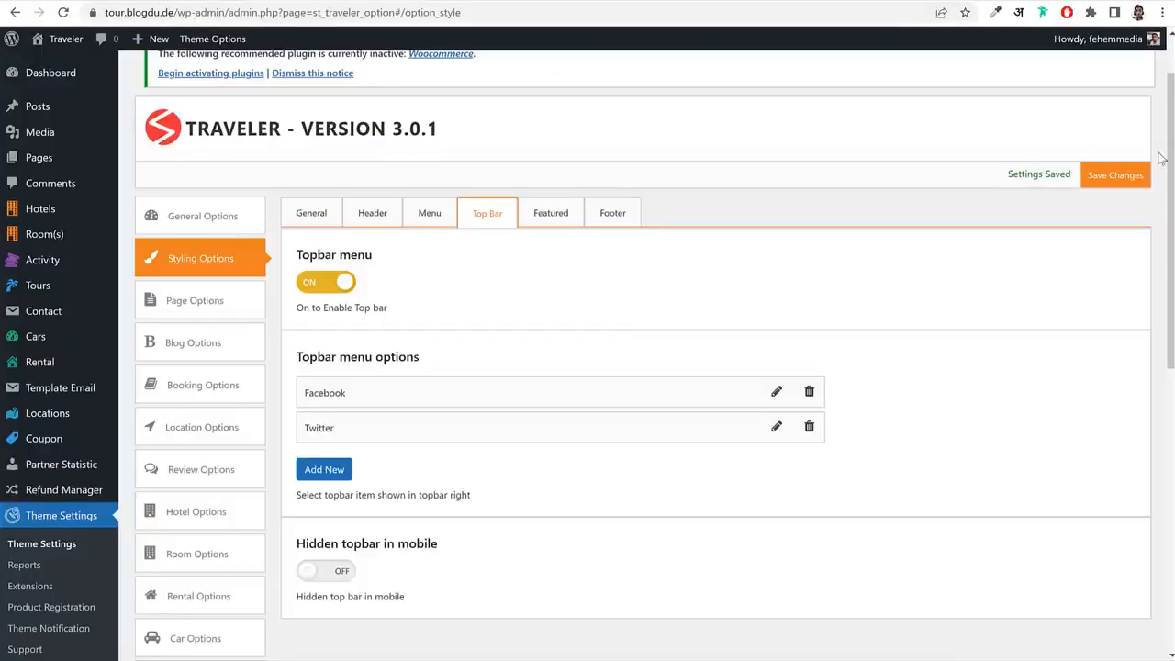
scroll(798, 454, "down", 3)
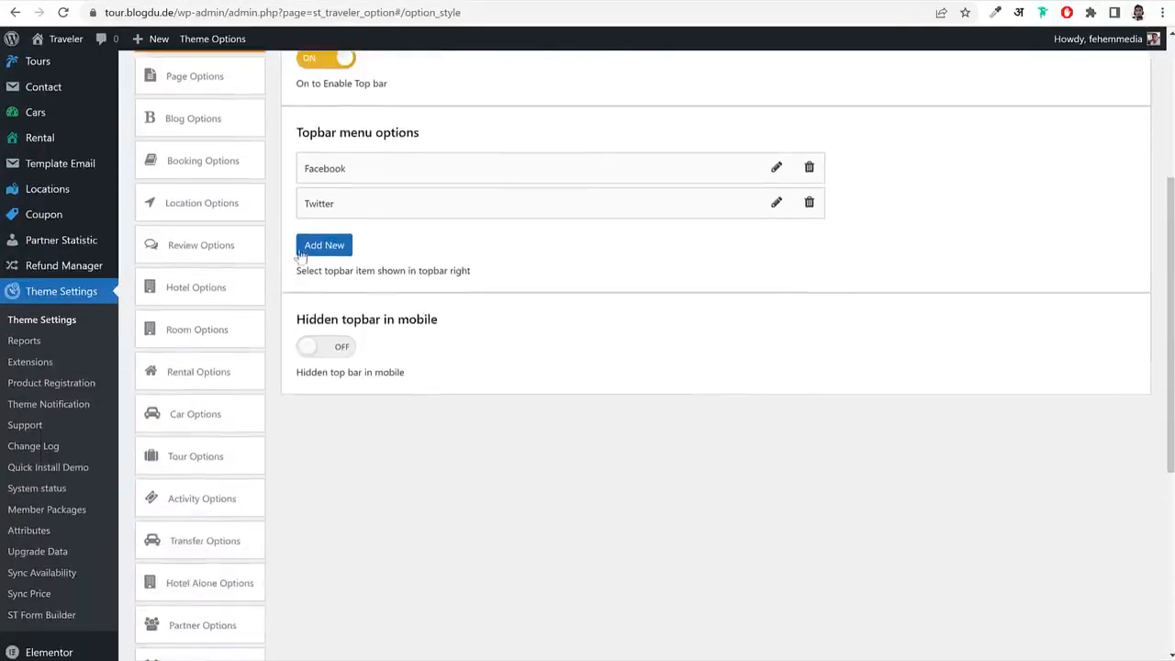
left_click(317, 246)
left_click(777, 240)
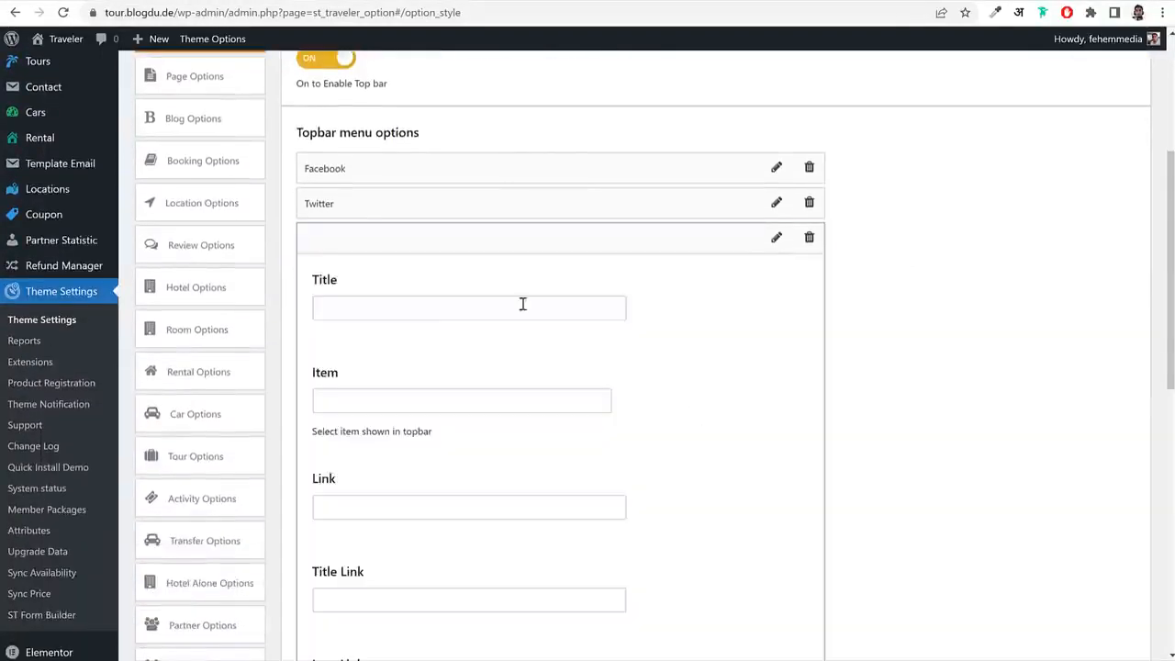
scroll(597, 401, "down", 2)
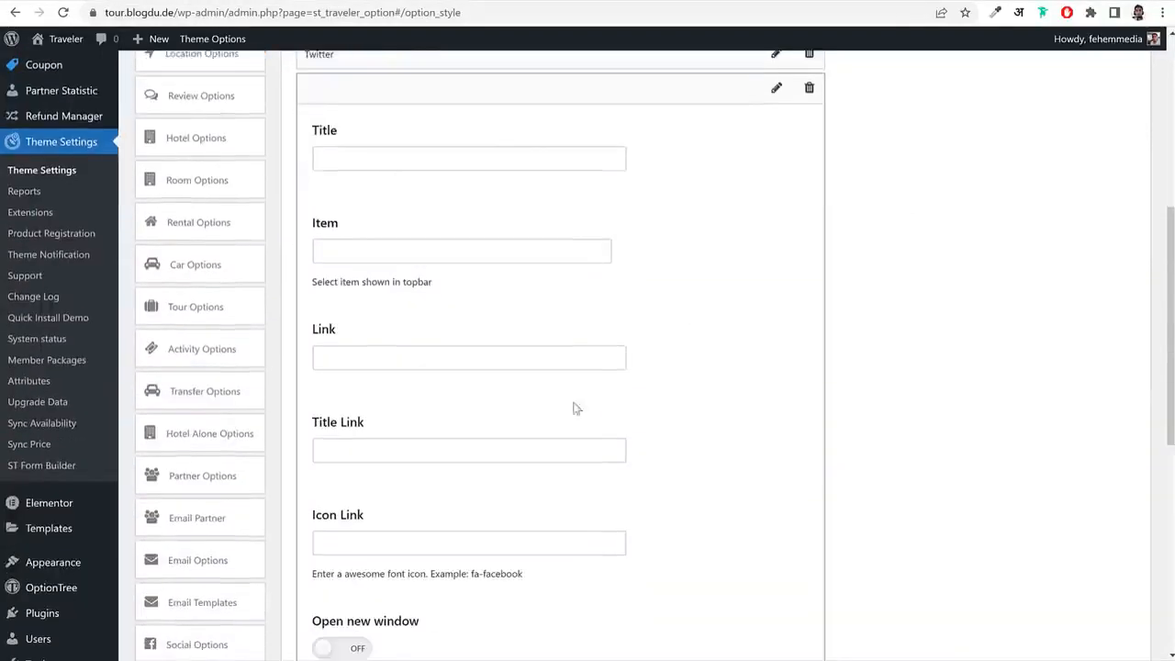
left_click(436, 448)
key("ctrl+v")
Set the e-mail item's position to Left and its type to Custom Link.
scroll(684, 458, "down", 3)
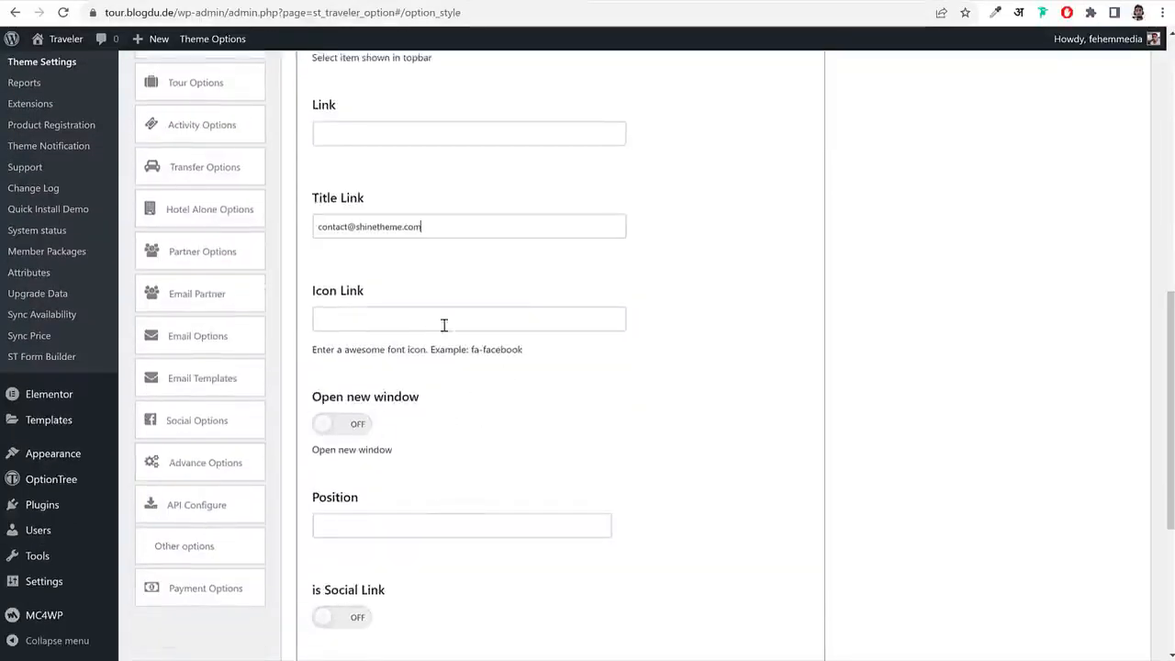
scroll(524, 435, "down", 1)
left_click(394, 449)
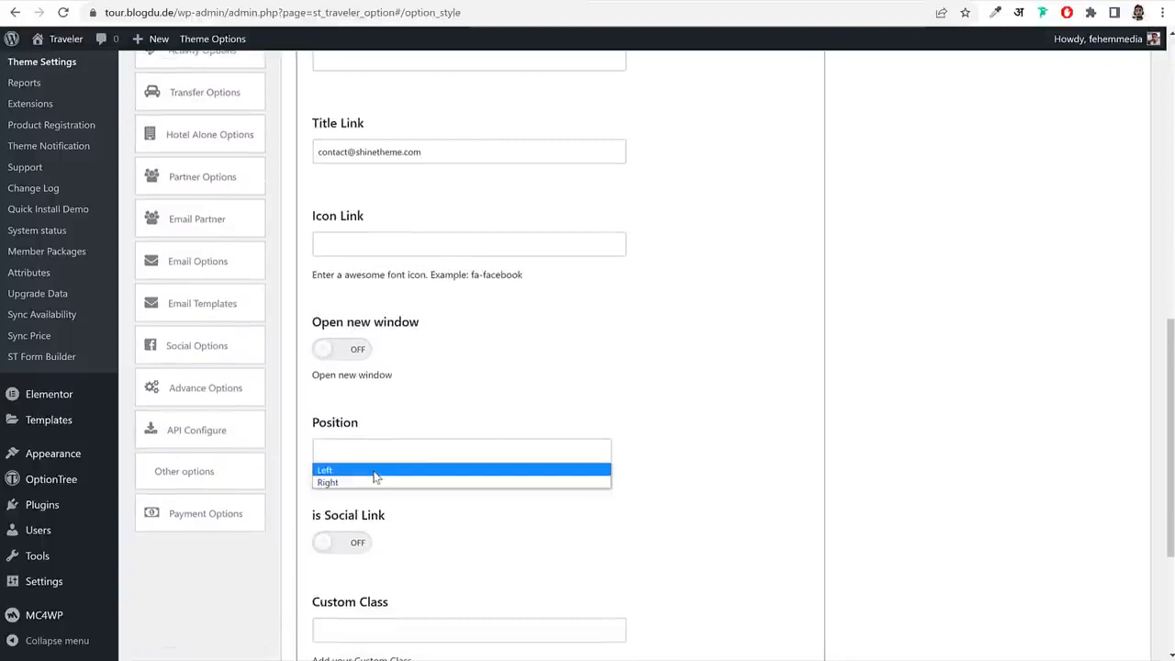
left_click(376, 469)
scroll(464, 129, "up", 1)
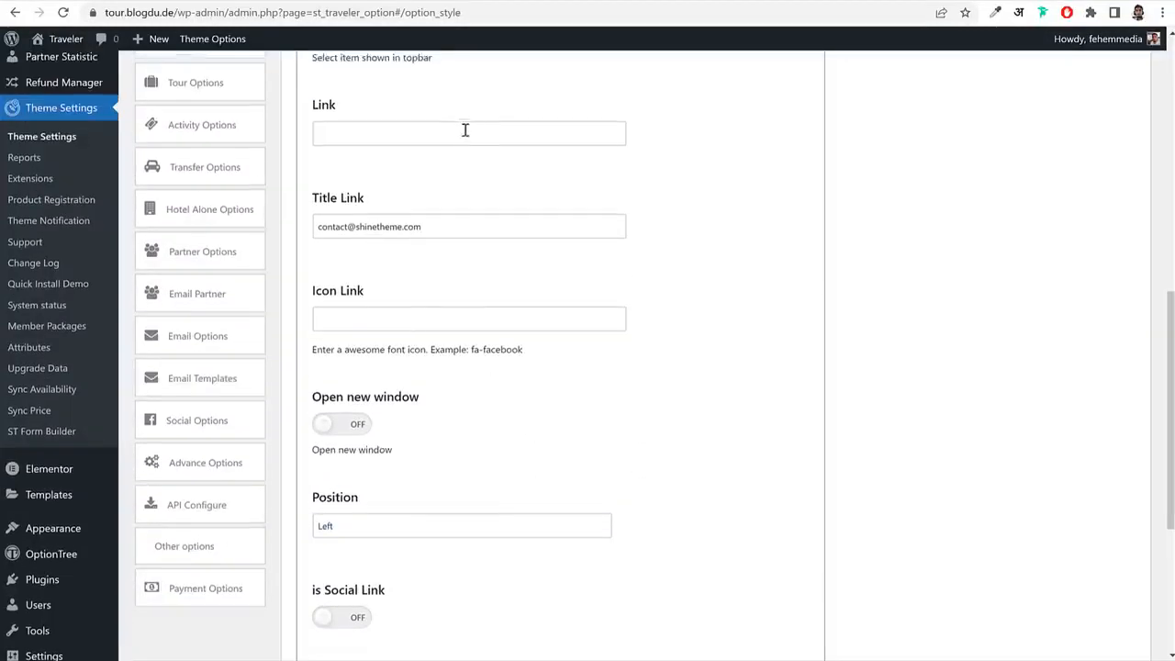
scroll(459, 238, "up", 3)
left_click(427, 252)
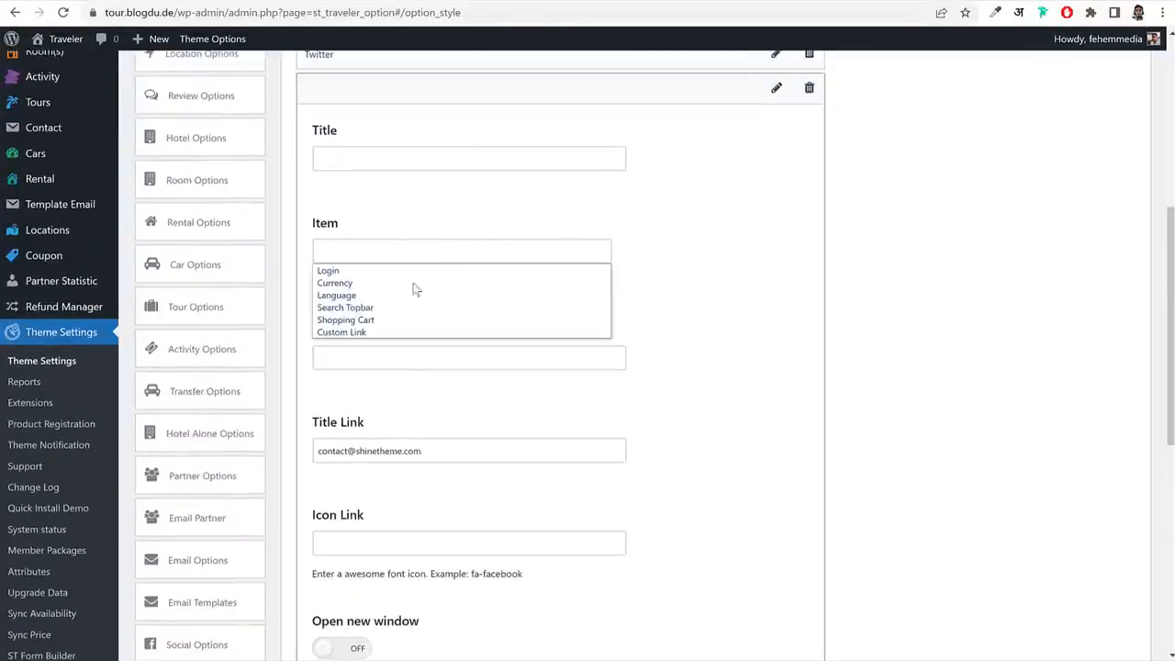
left_click(418, 330)
Review the e-mail item's Title Link, then collapse the finished item.
scroll(431, 284, "down", 3)
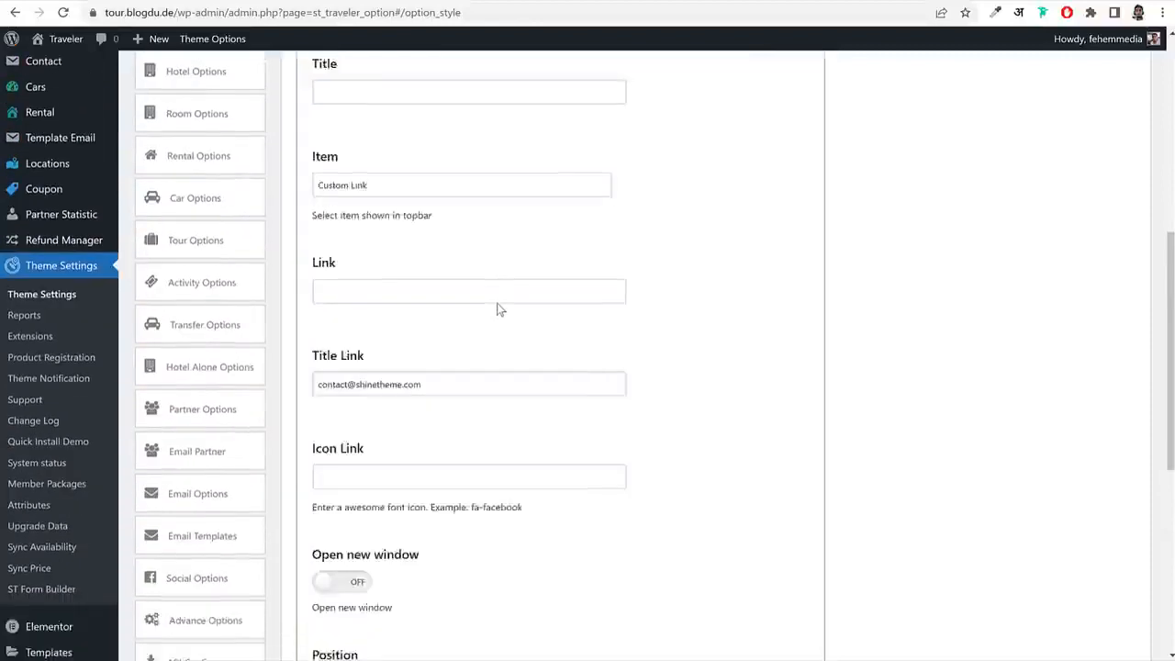
left_click(326, 229)
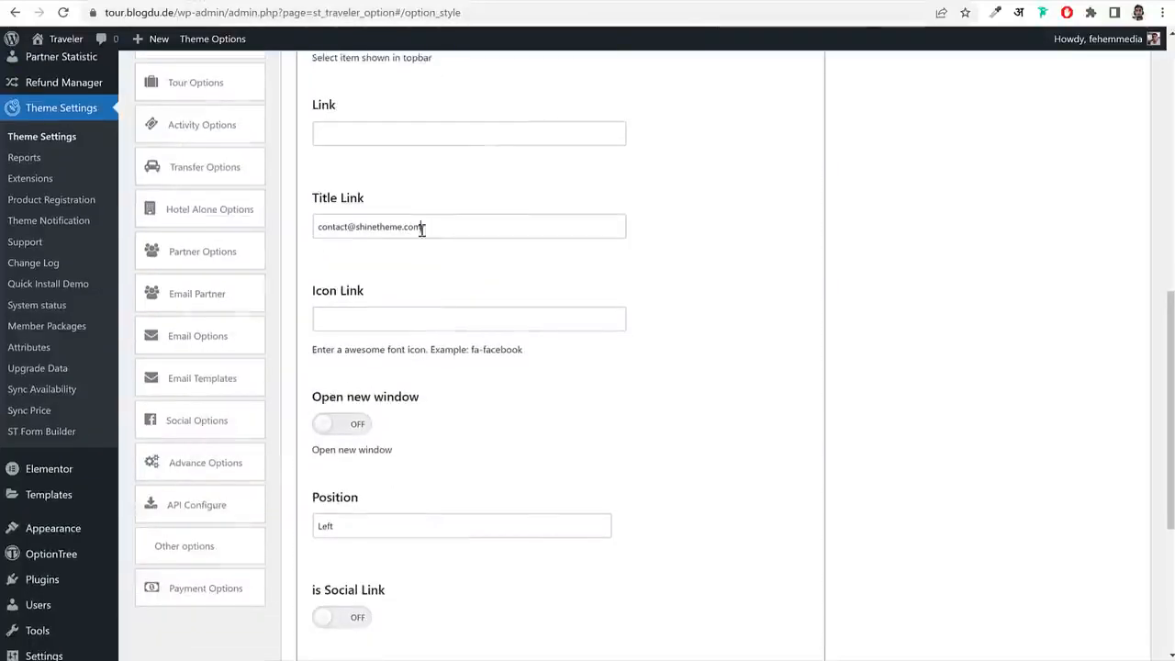
scroll(630, 331, "down", 2)
scroll(414, 152, "up", 2)
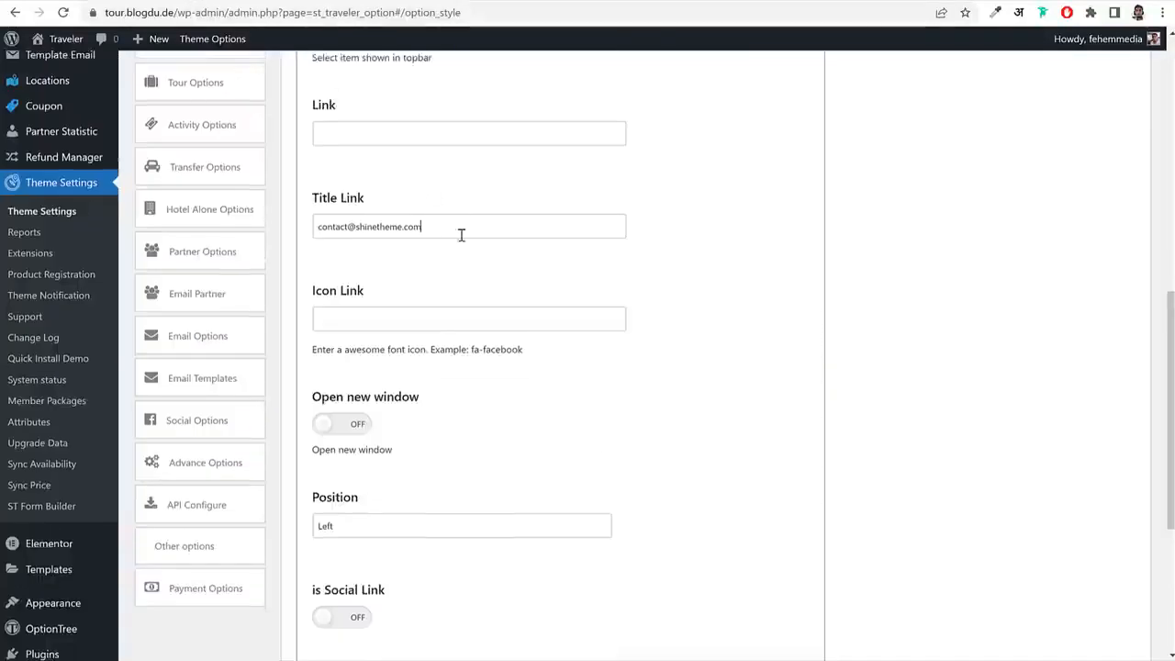
scroll(453, 318, "down", 3)
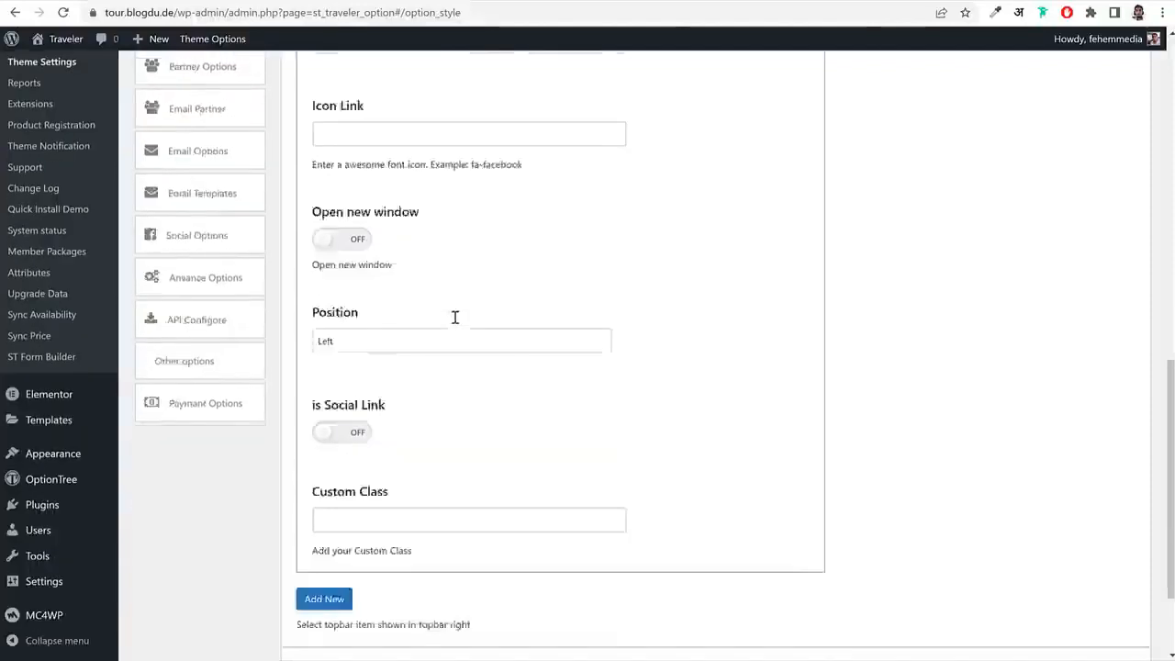
scroll(624, 422, "up", 4)
scroll(626, 428, "up", 4)
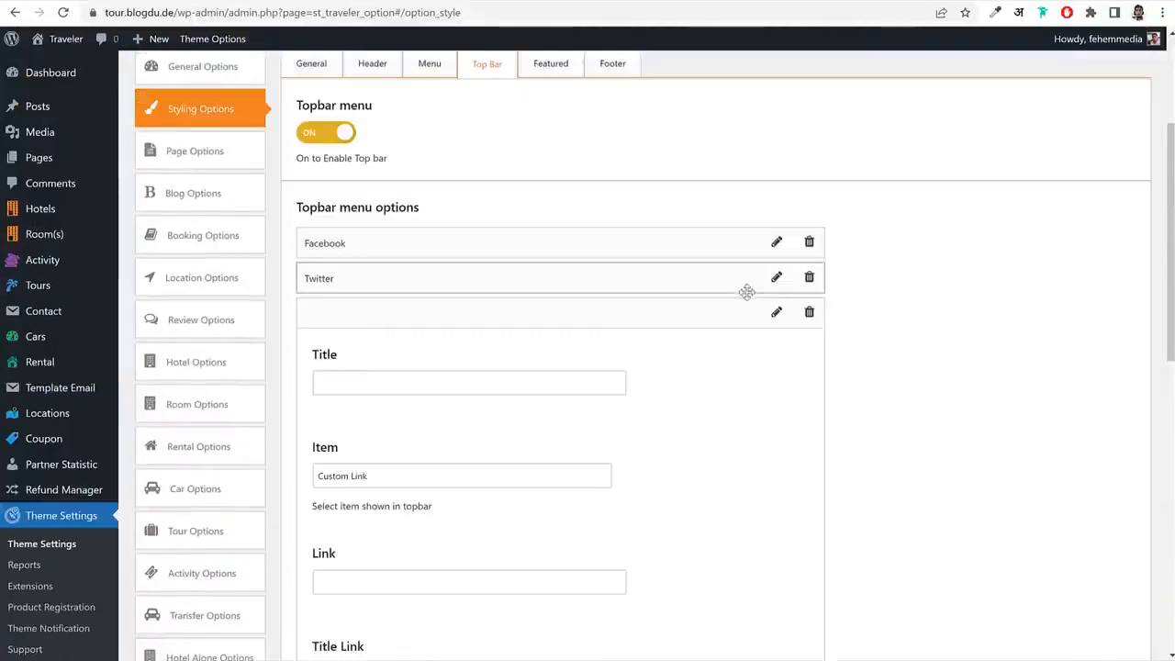
left_click(775, 313)
left_click(776, 313)
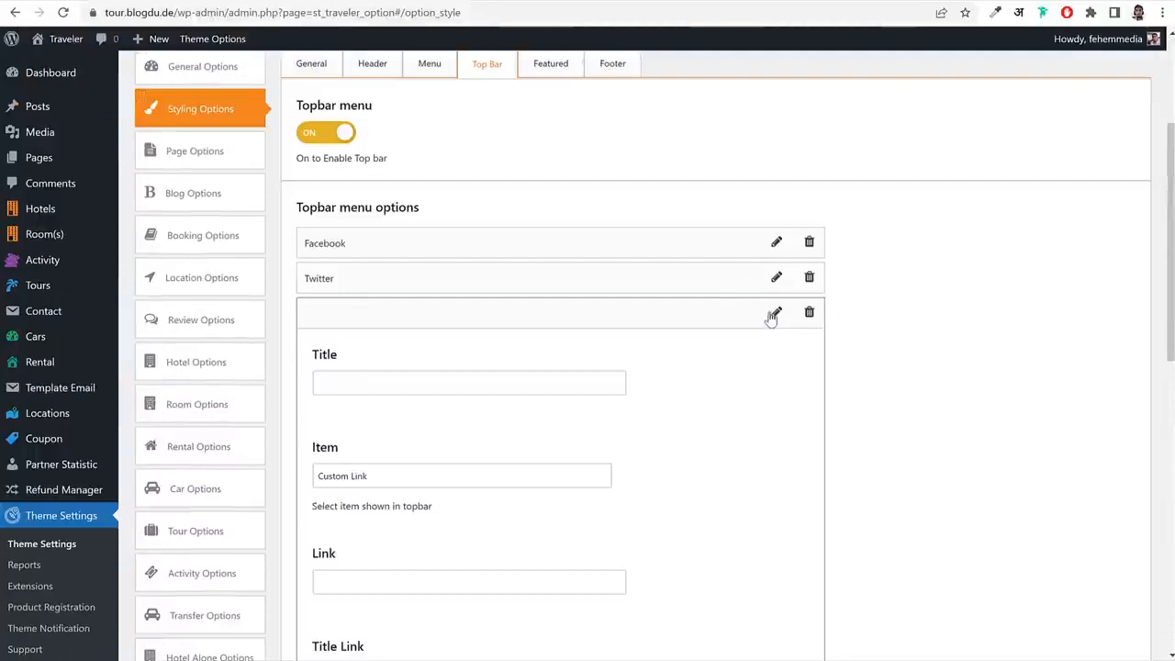
scroll(758, 416, "down", 6)
scroll(427, 432, "up", 3)
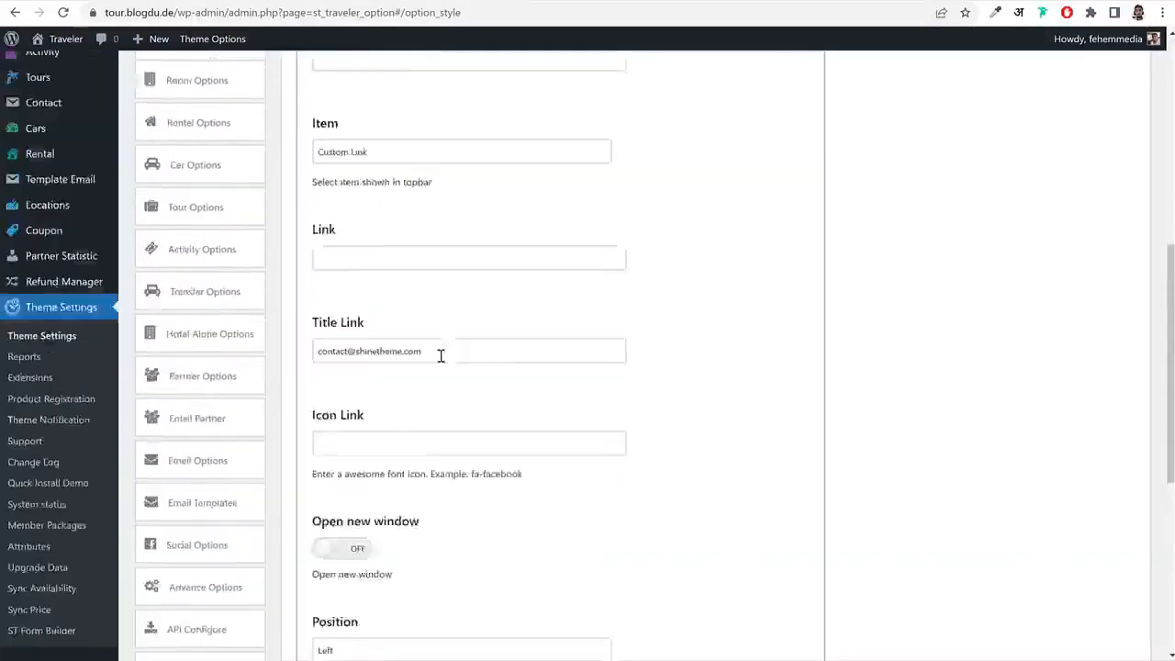
scroll(441, 356, "up", 4)
left_click(775, 312)
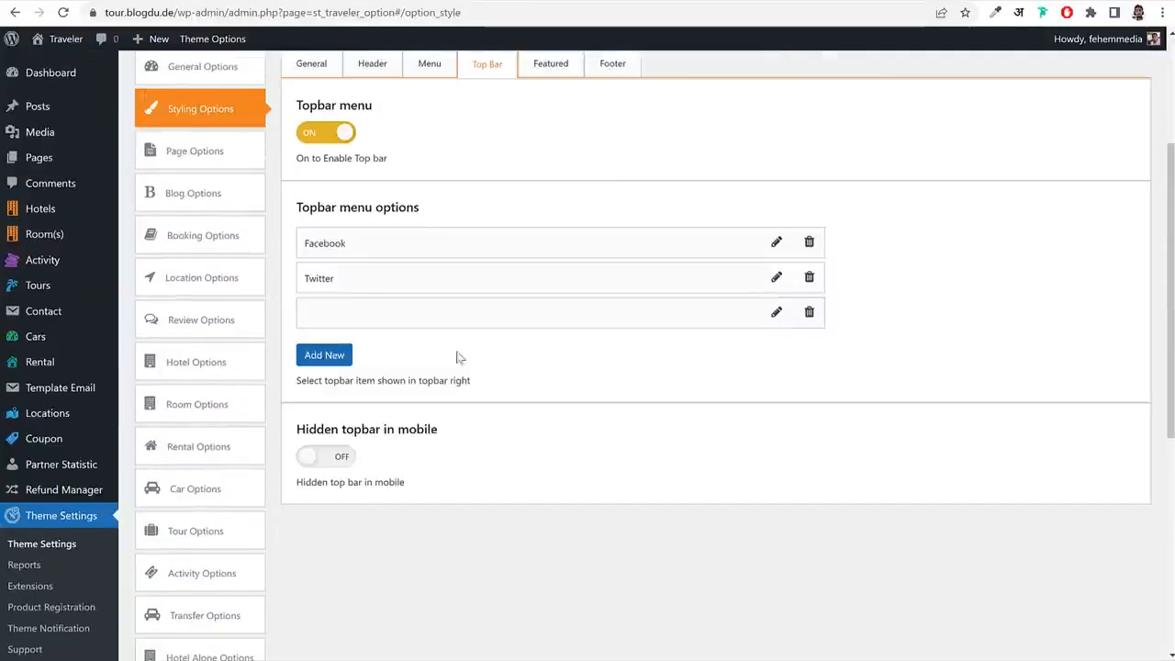
Add a fourth top bar item titled with the phone number copied from the live site.
left_click(347, 361)
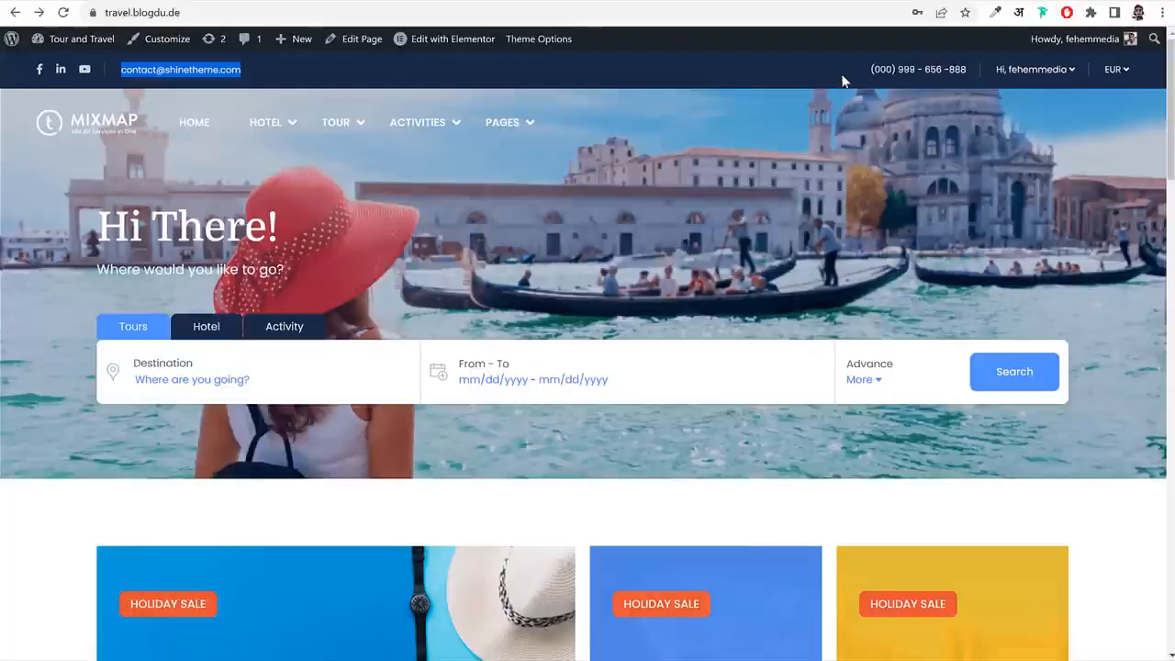
left_click_drag(869, 70, 968, 77)
key("ctrl+c")
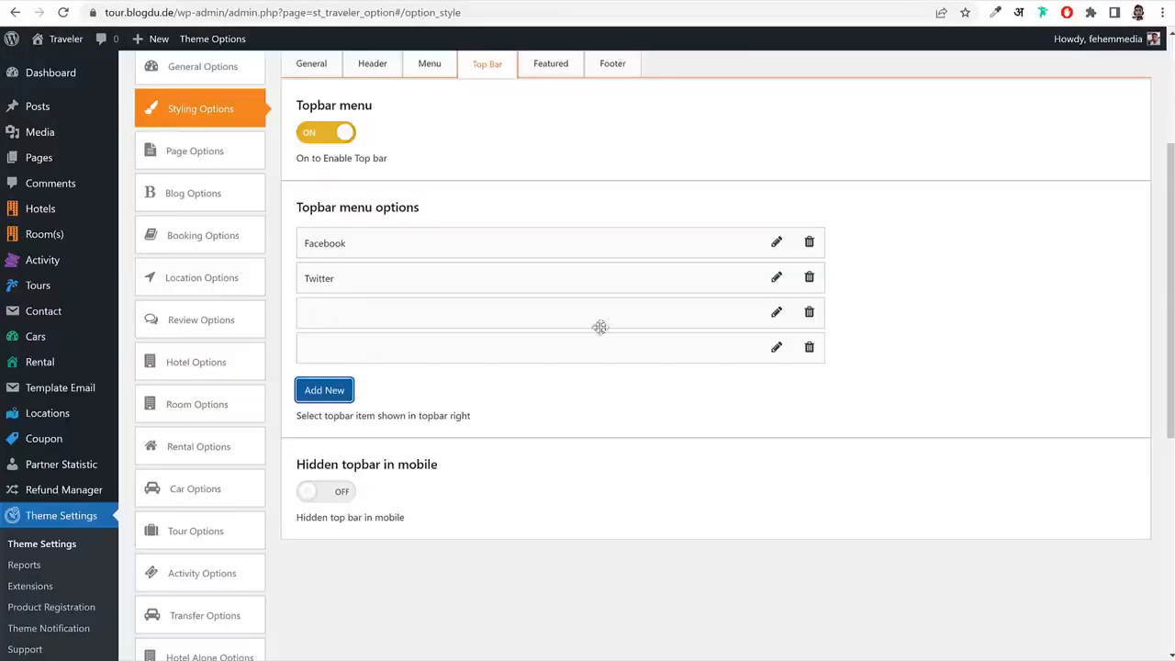
left_click(775, 347)
scroll(495, 358, "down", 2)
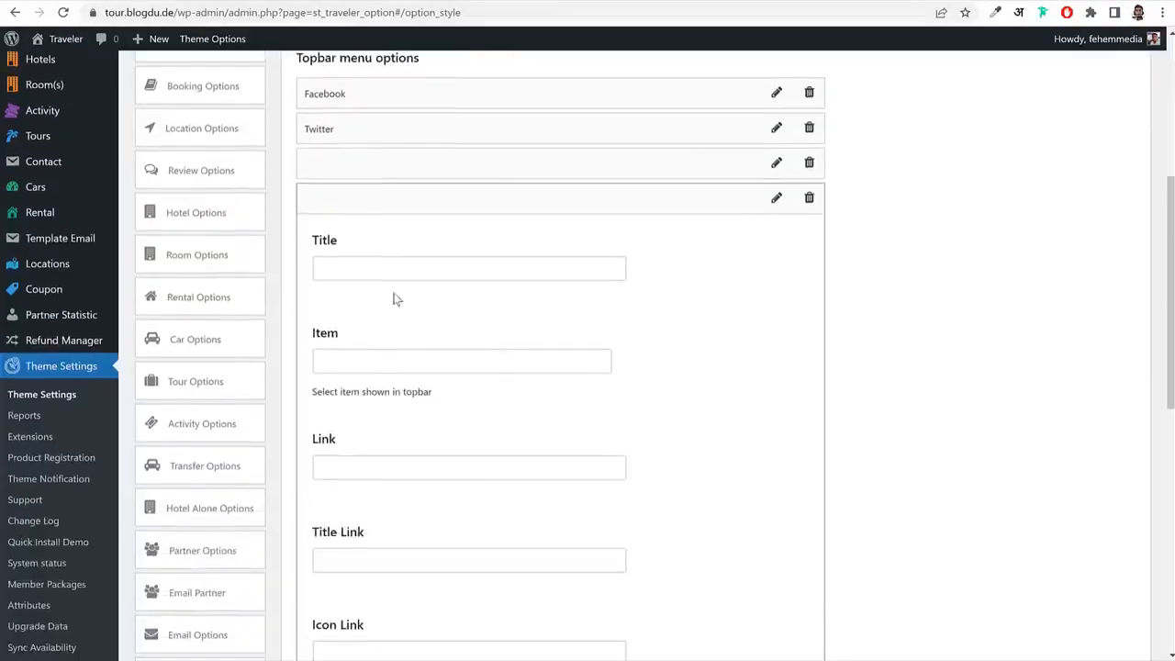
left_click(566, 276)
key("ctrl+v")
Paste the phone number into Title Link and make the item a Custom Link.
scroll(676, 327, "down", 3)
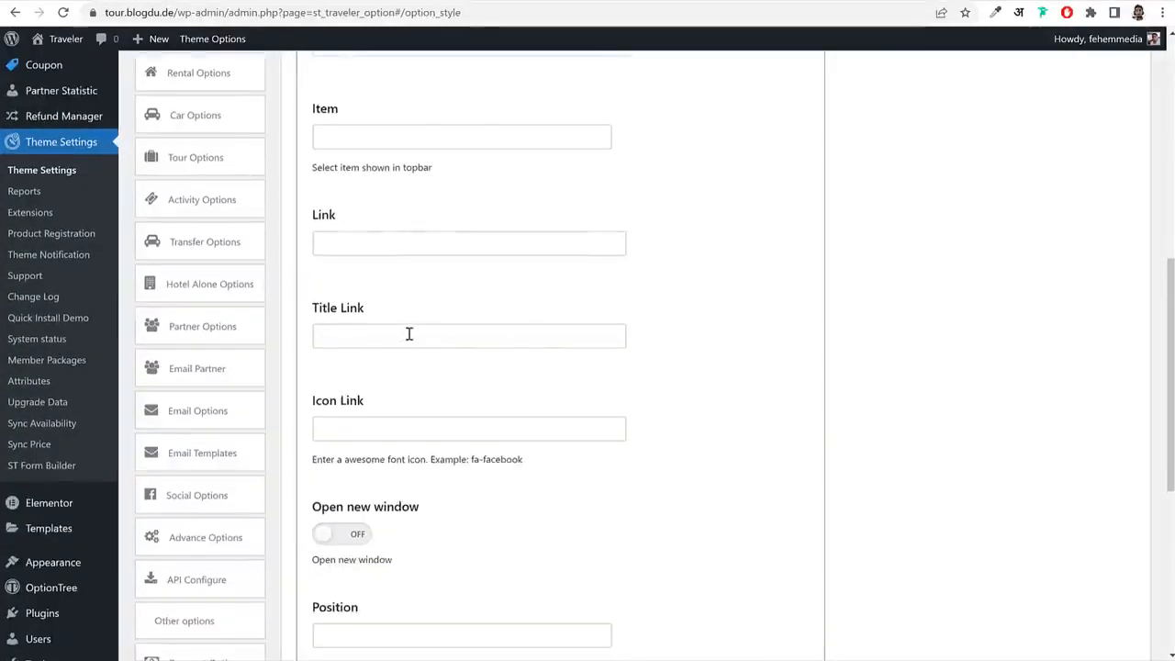
scroll(507, 427, "down", 2)
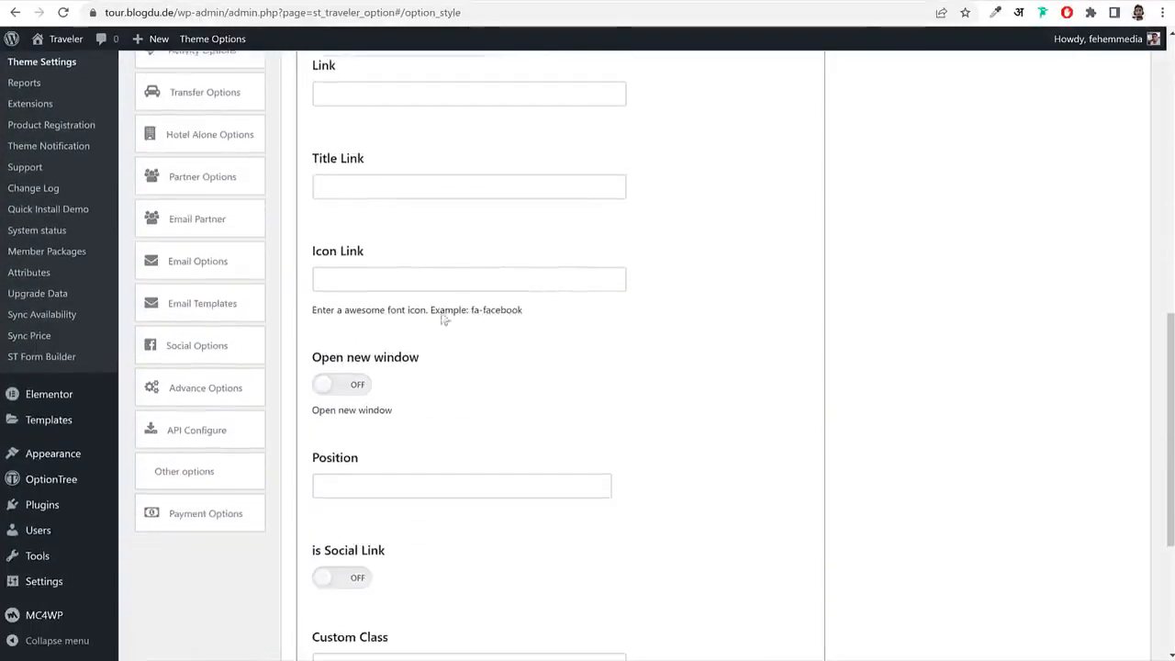
key("ctrl+v")
scroll(551, 303, "down", 2)
scroll(637, 315, "up", 4)
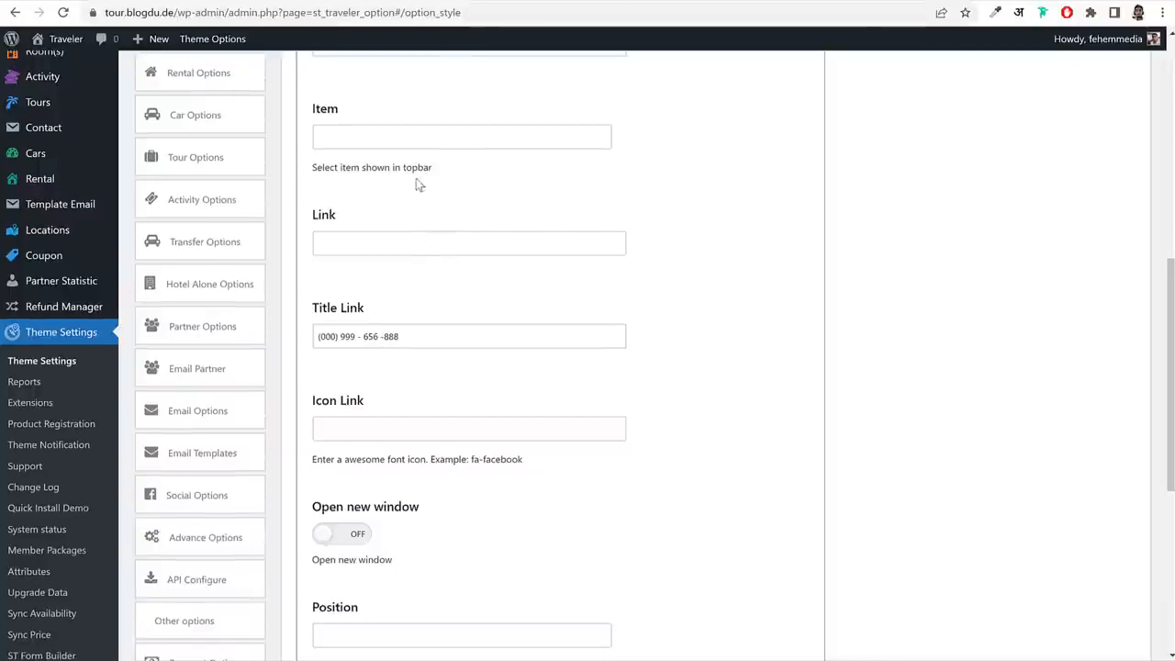
left_click(415, 137)
left_click(409, 217)
Position the phone item Right, collapse it, and add another empty top bar item.
scroll(688, 276, "down", 5)
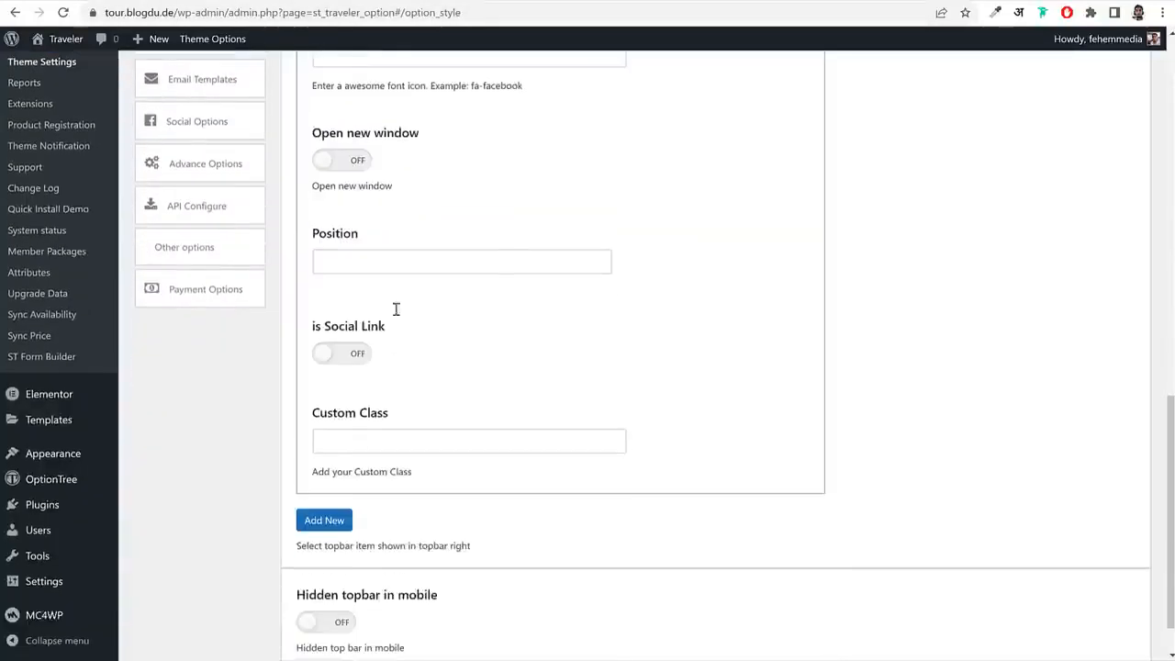
left_click(407, 264)
left_click(404, 291)
left_click(79, 3)
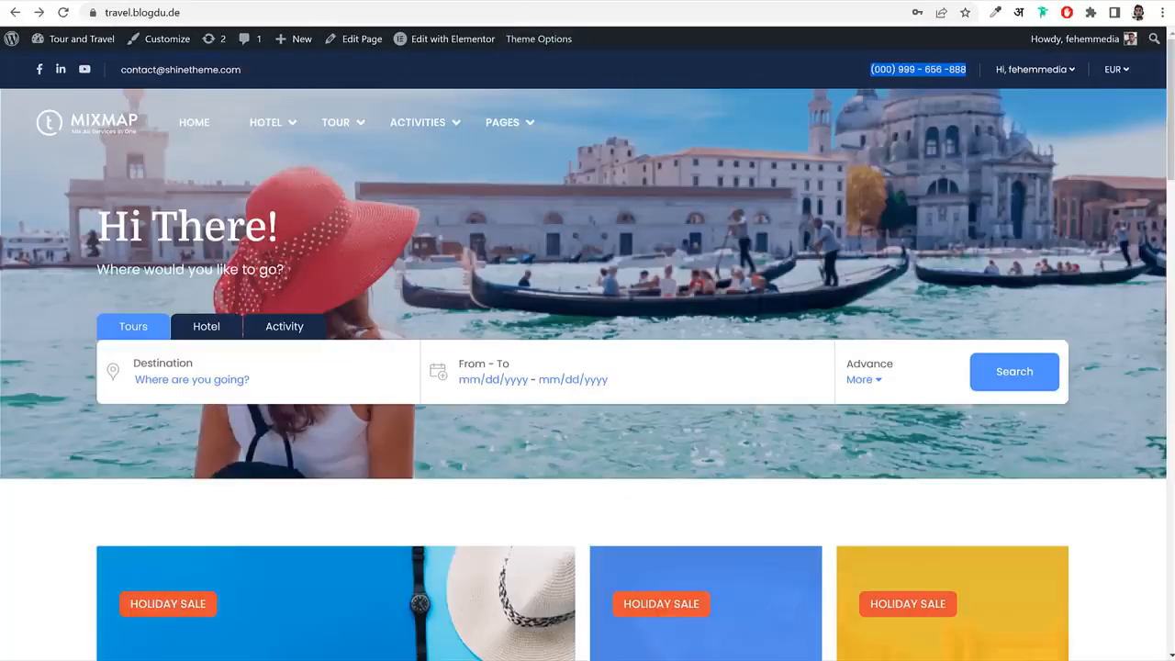
key("ctrl+Tab")
scroll(740, 359, "up", 7)
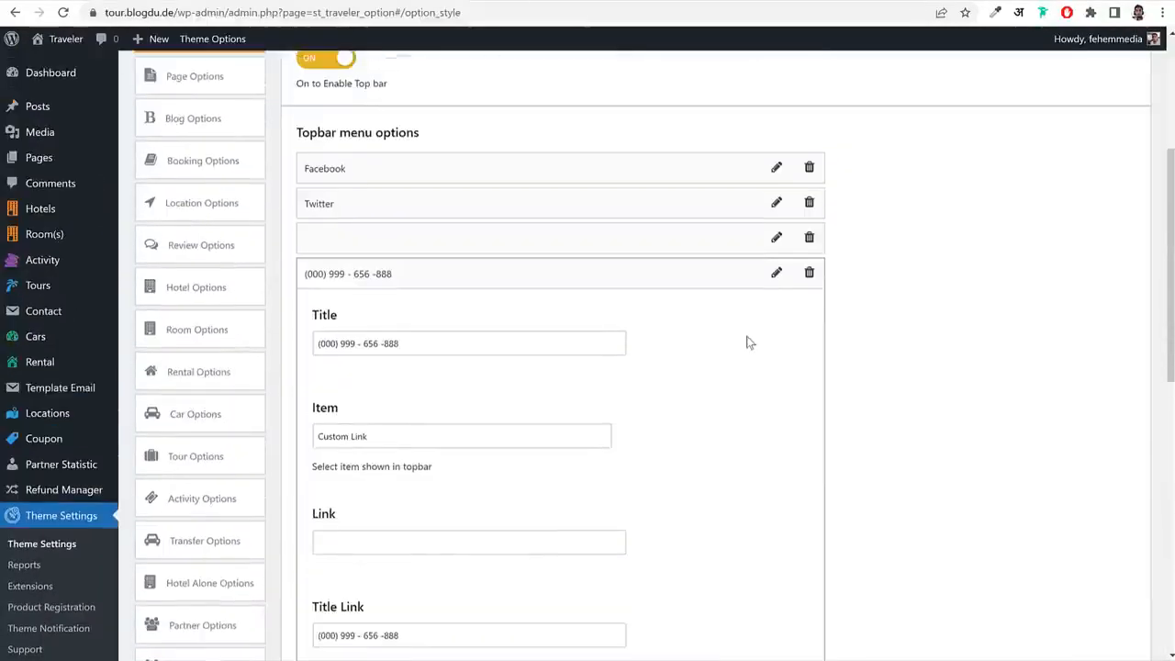
left_click(776, 275)
left_click(326, 314)
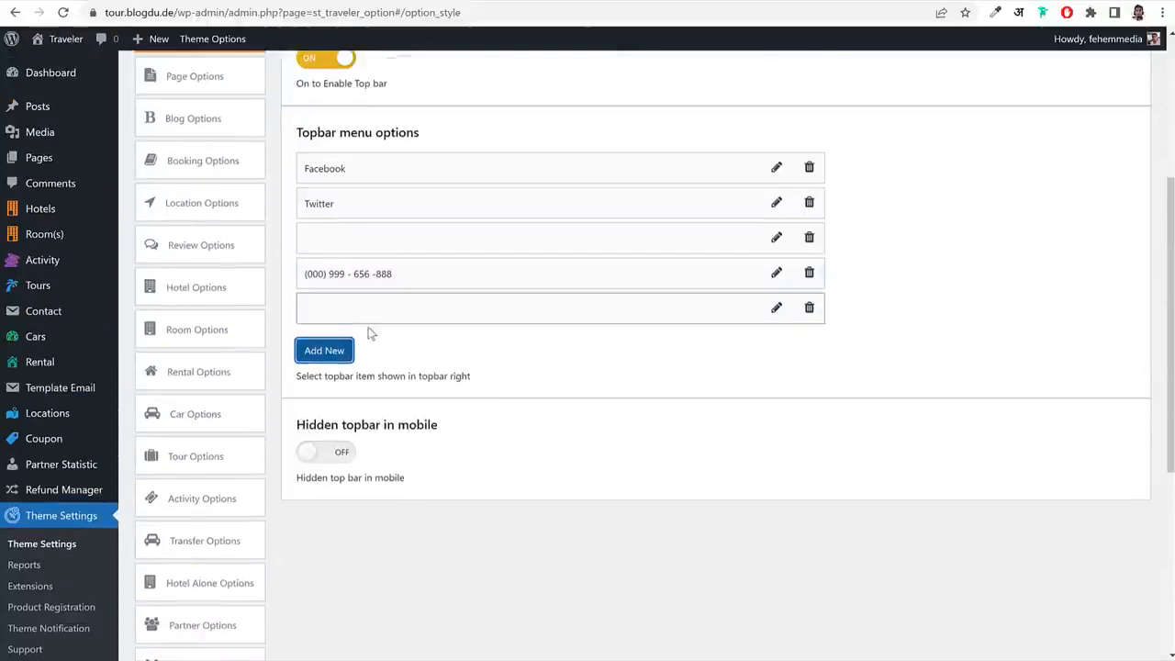
Title the new top bar item Login, replacing the misspelled 'Dashbaord'.
left_click(777, 307)
left_click(471, 376)
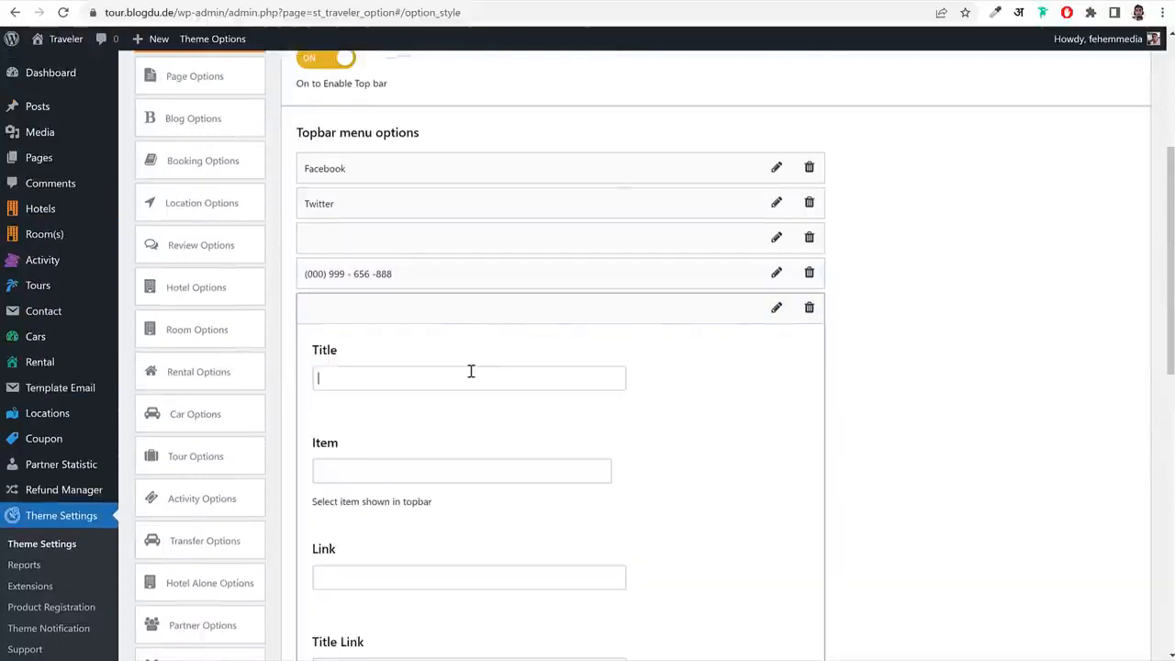
type("Dashbao")
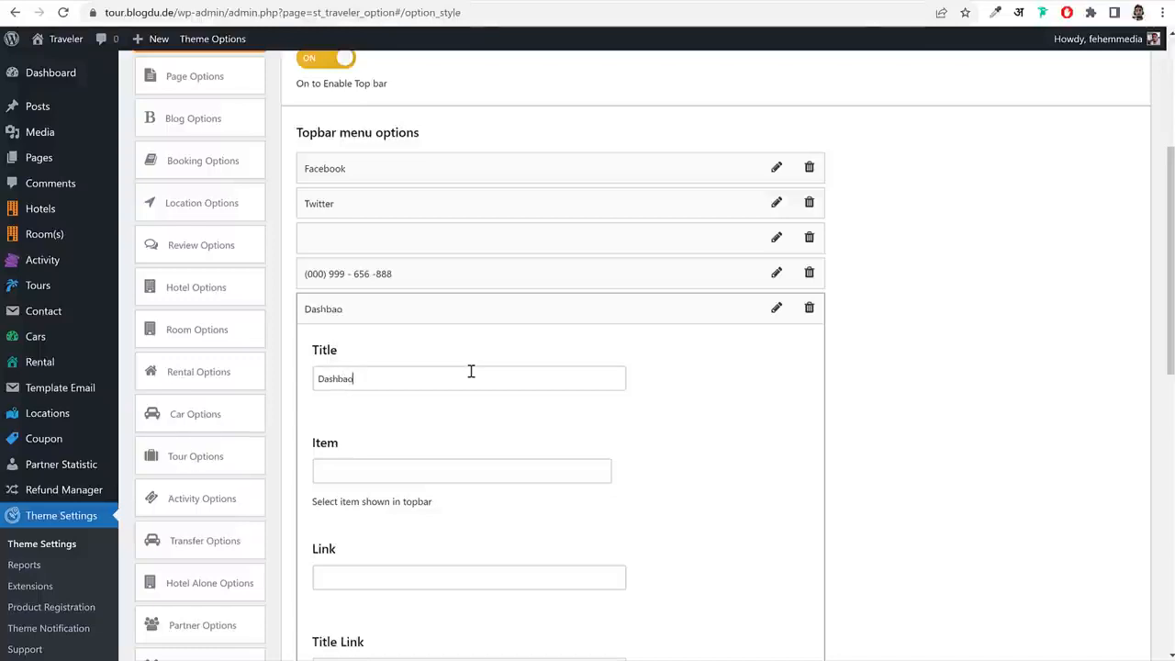
type("rd")
key("ctrl+a")
type("L")
scroll(707, 415, "down", 3)
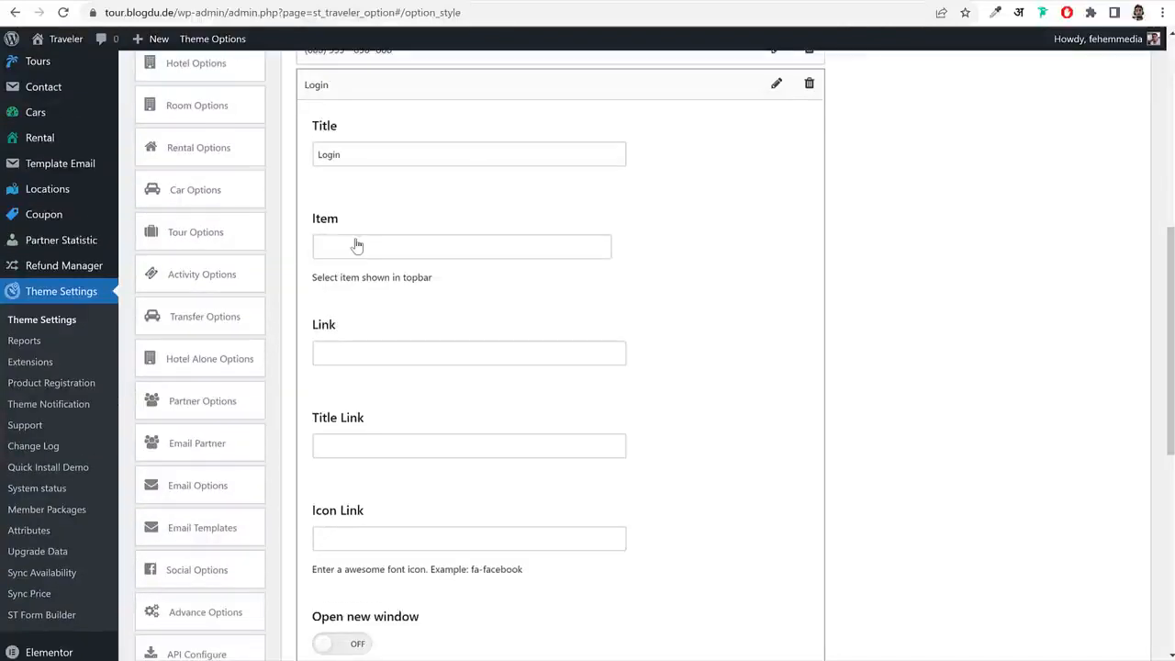
Make it a right-positioned Login element, collapse it, and add another empty item.
left_click(358, 246)
left_click(358, 266)
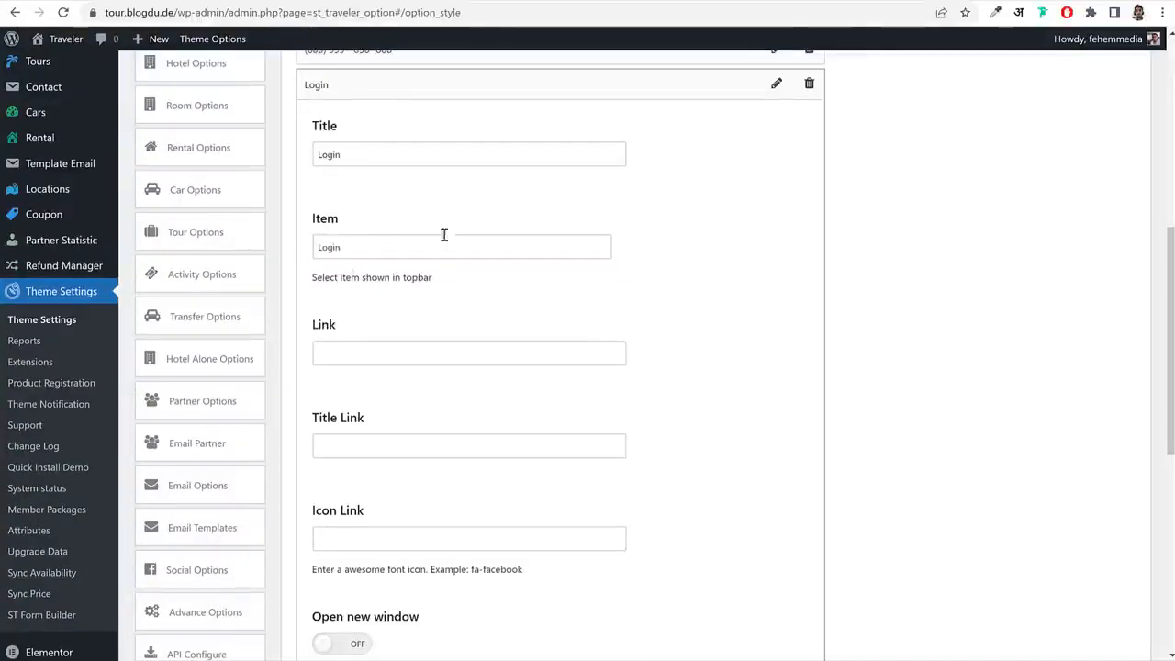
scroll(625, 370, "down", 3)
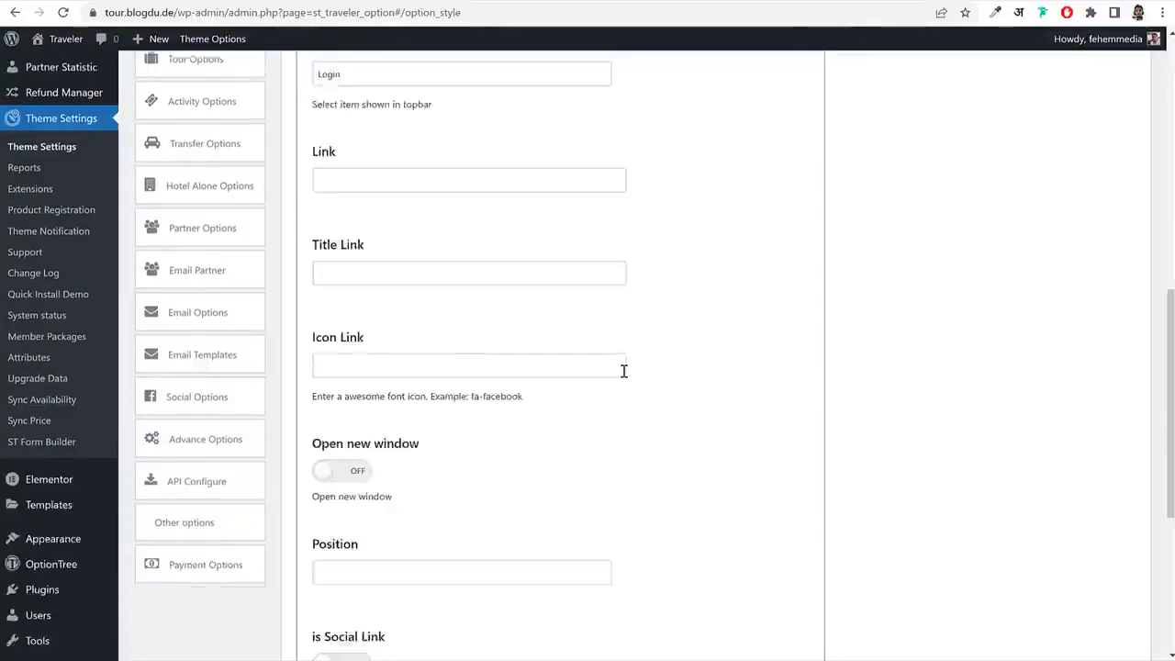
left_click(422, 374)
left_click(425, 401)
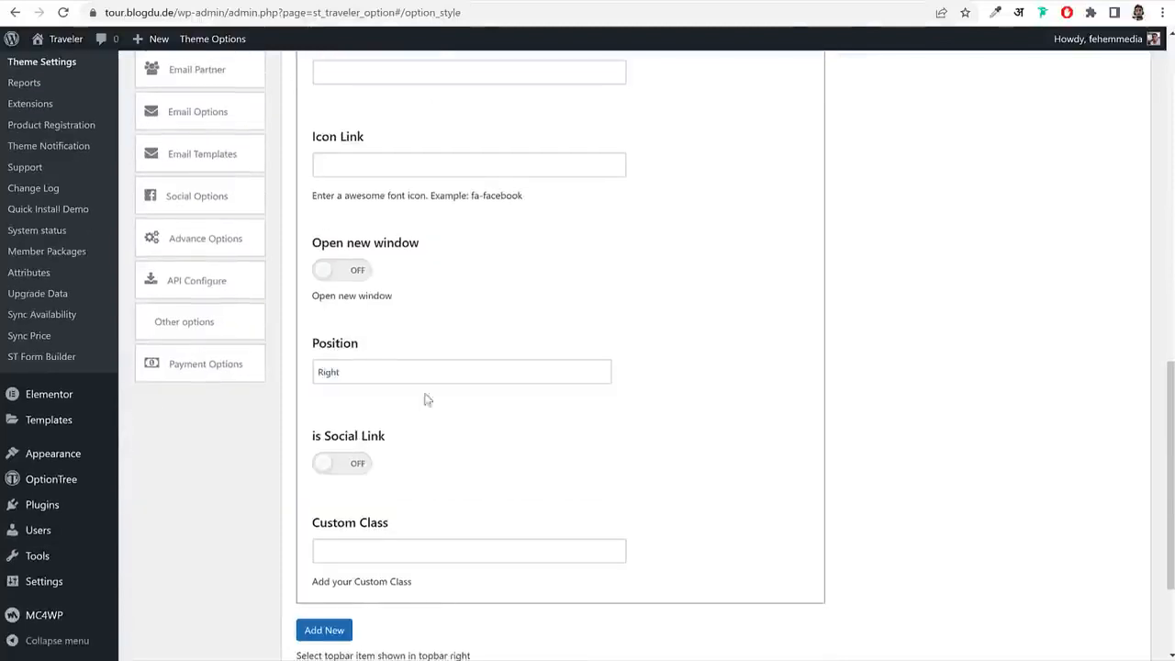
scroll(727, 429, "up", 4)
scroll(747, 367, "up", 3)
left_click(777, 382)
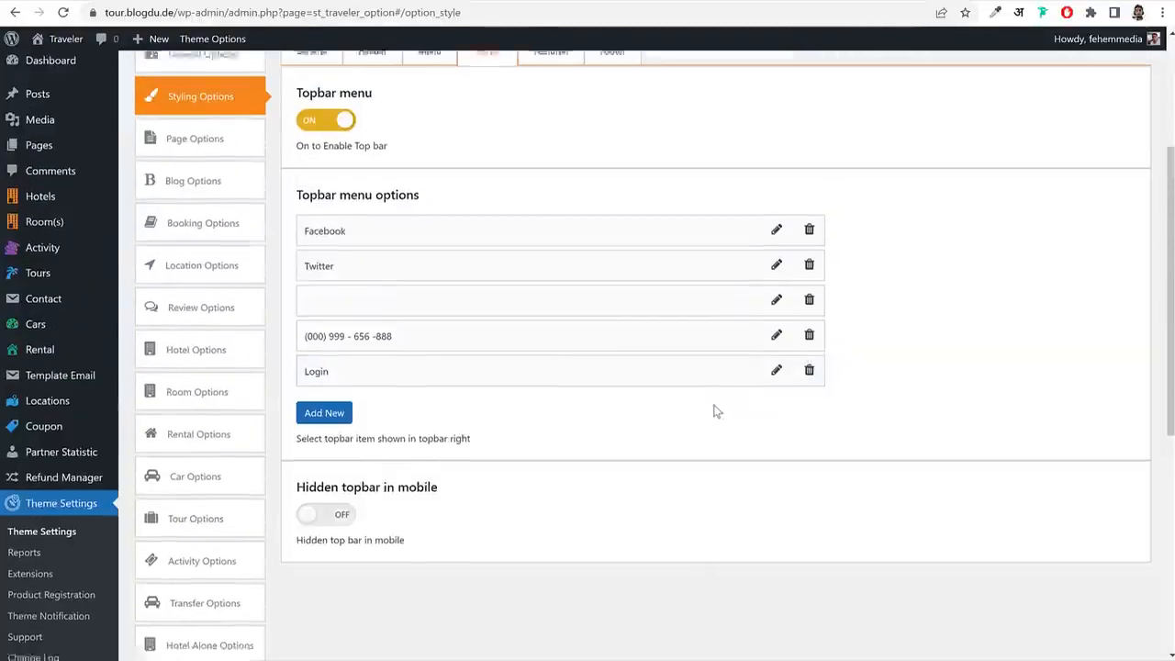
scroll(514, 385, "down", 1)
left_click(321, 352)
Title the new item Curr Conv and set its type to Currency.
left_click(775, 343)
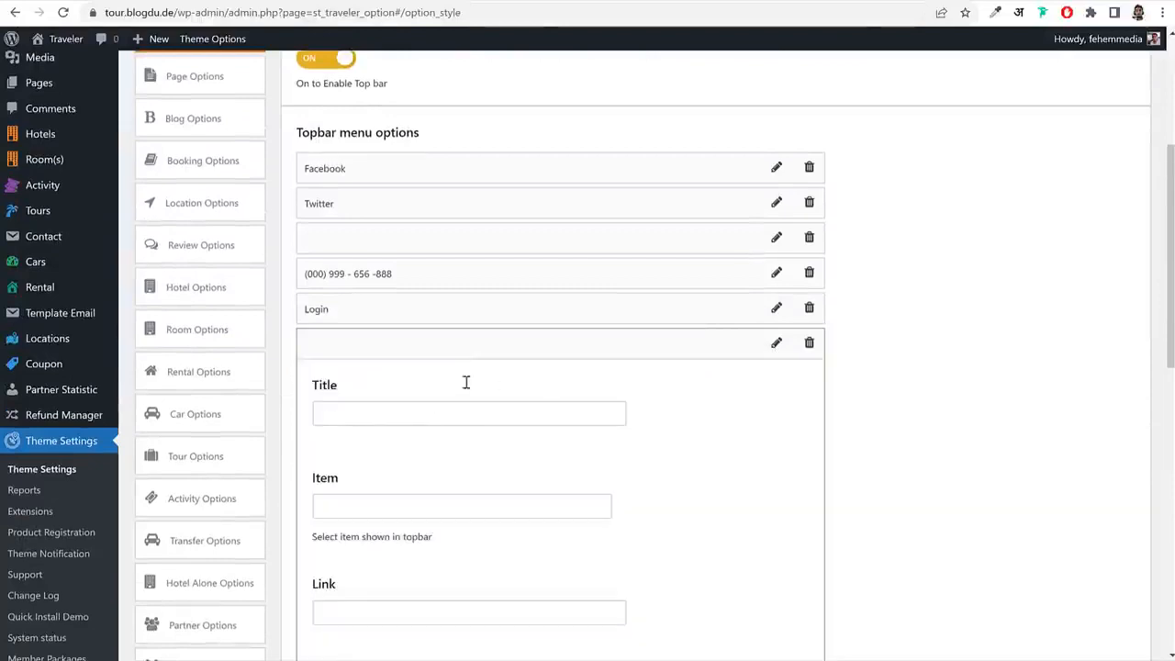
left_click(435, 411)
type("Curr Conv")
scroll(612, 450, "down", 3)
left_click(414, 280)
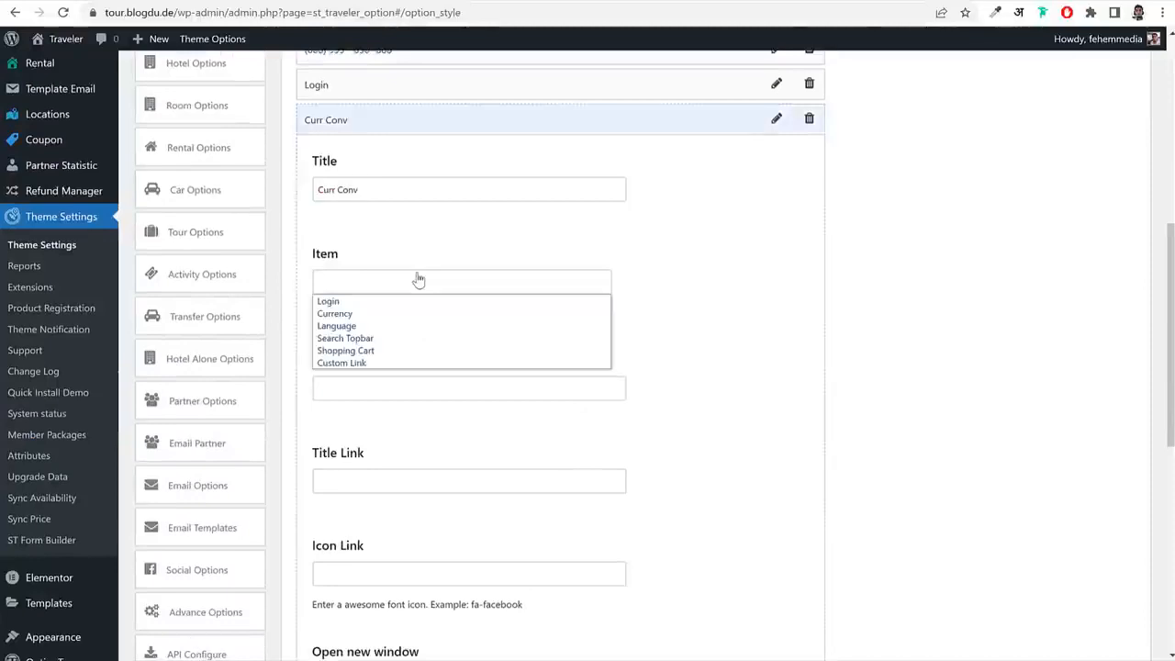
left_click(373, 314)
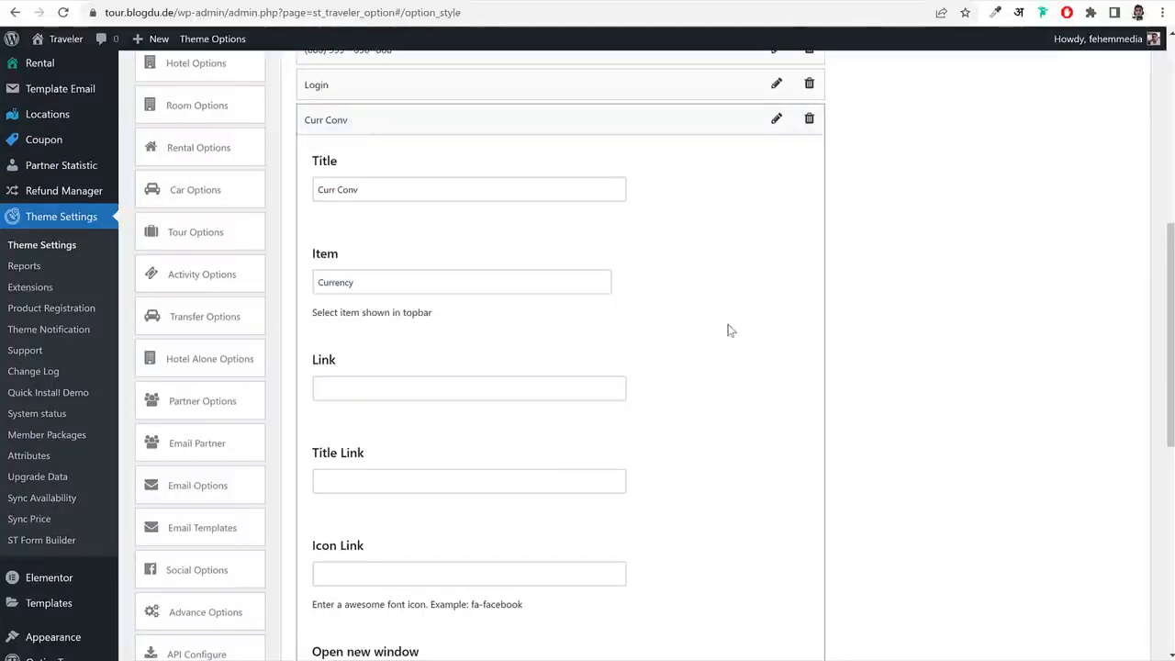
Place the Currency item on the Right, then open the account menu in the live top bar.
scroll(729, 329, "down", 5)
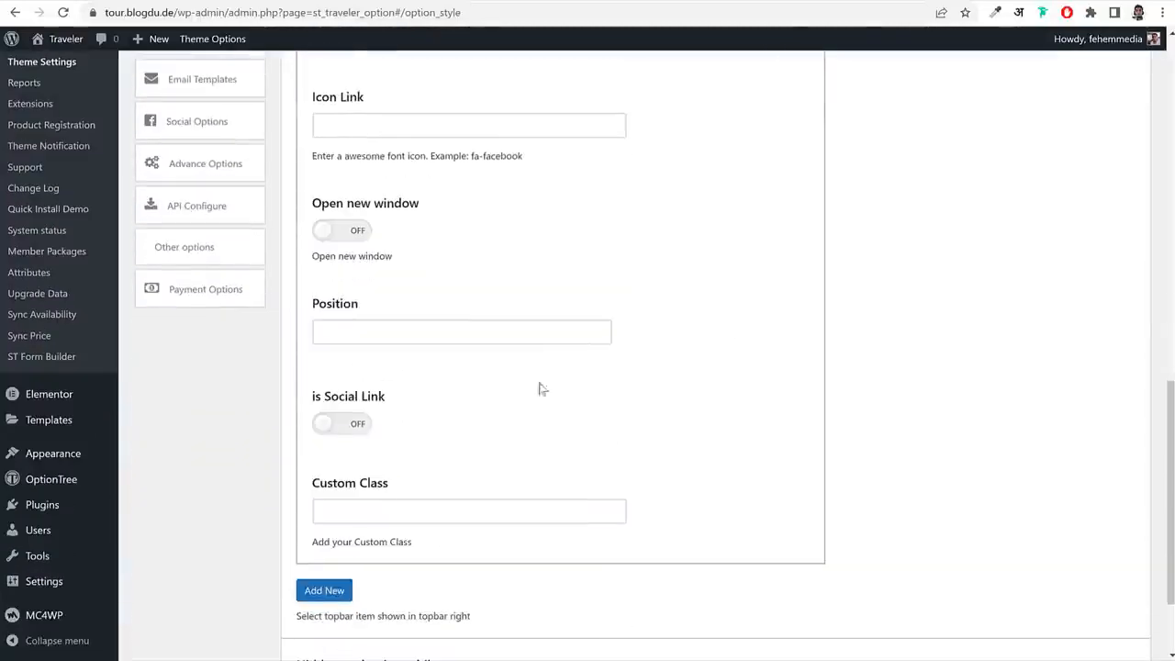
left_click(369, 332)
left_click(385, 363)
scroll(853, 435, "up", 6)
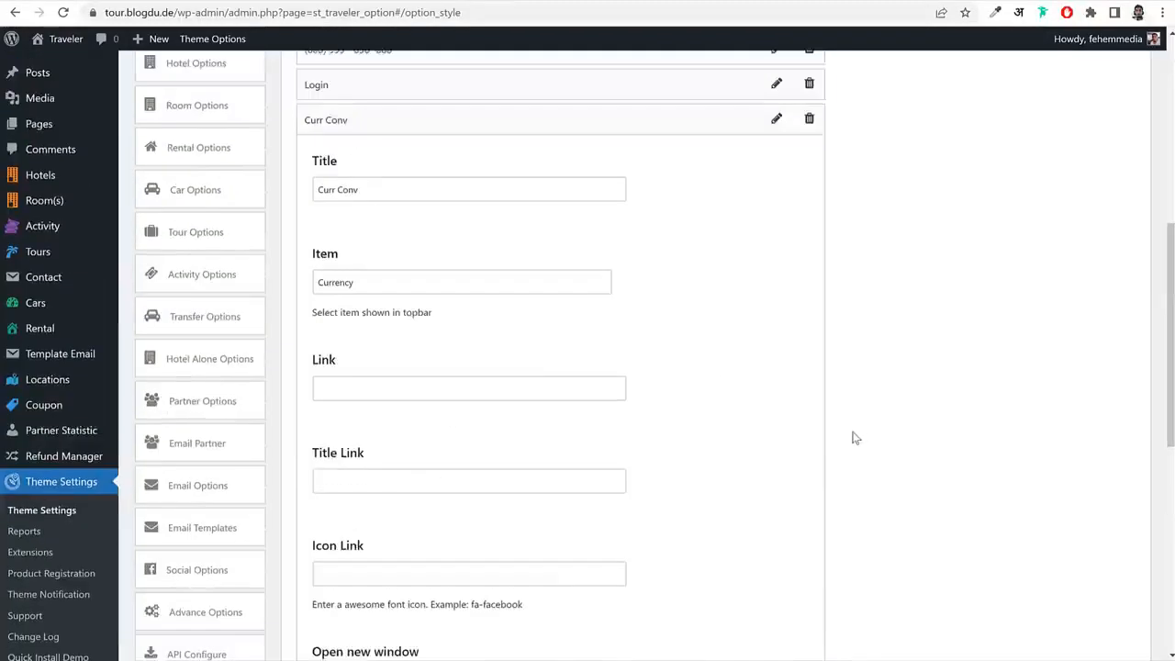
scroll(860, 434, "down", 7)
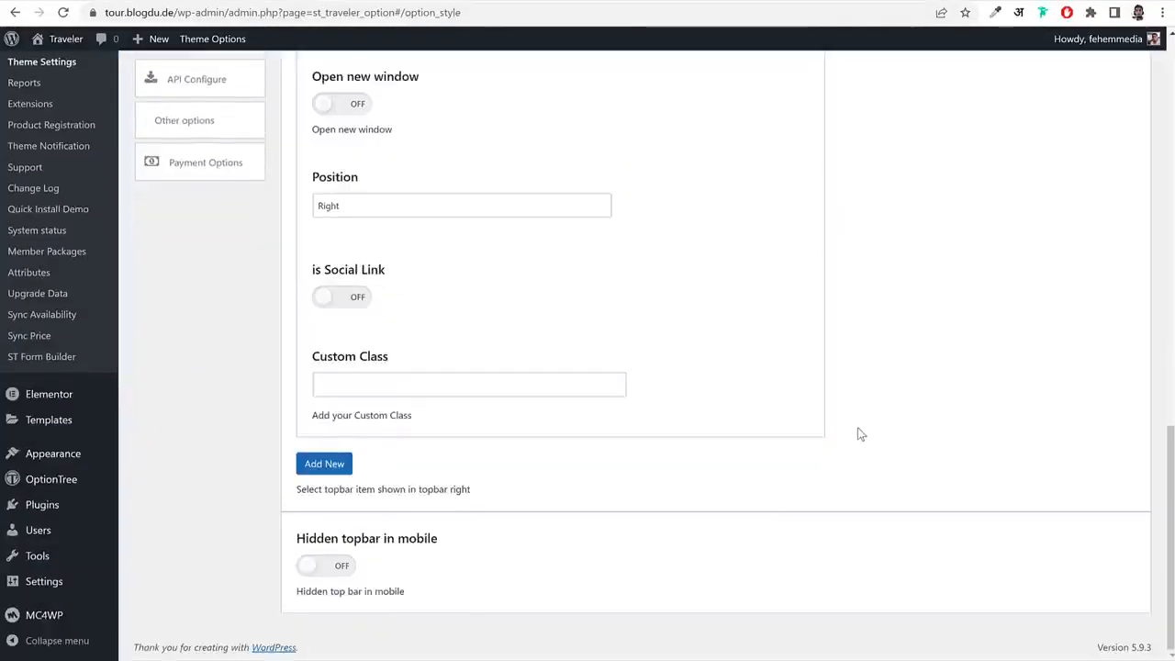
scroll(858, 429, "up", 12)
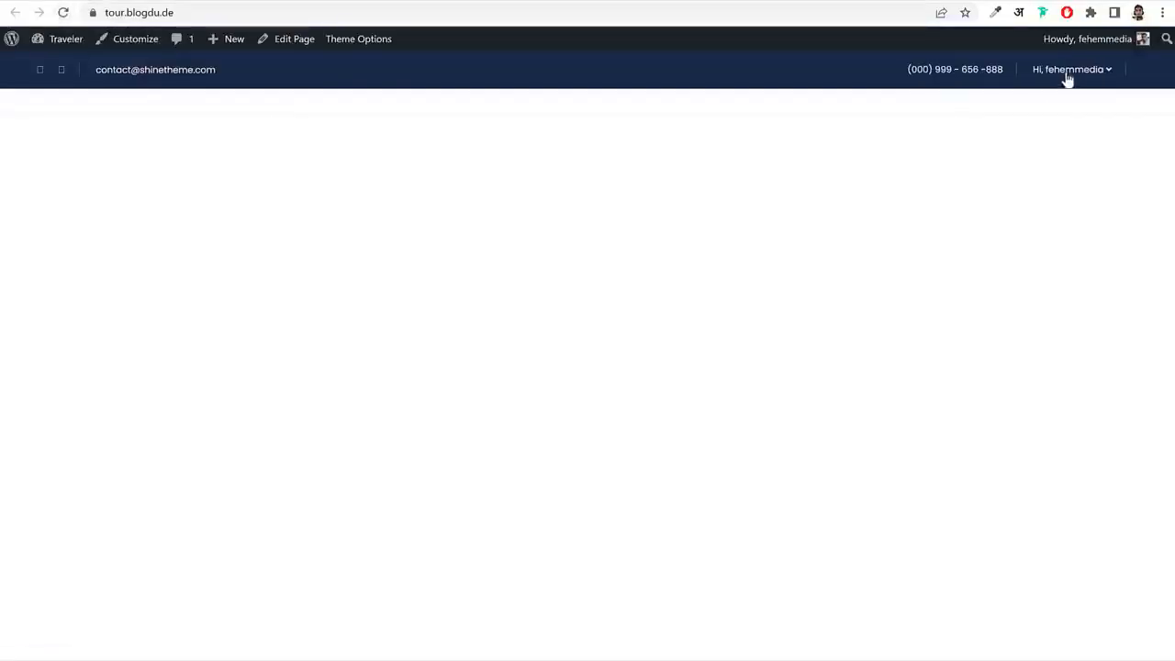
left_click(1067, 73)
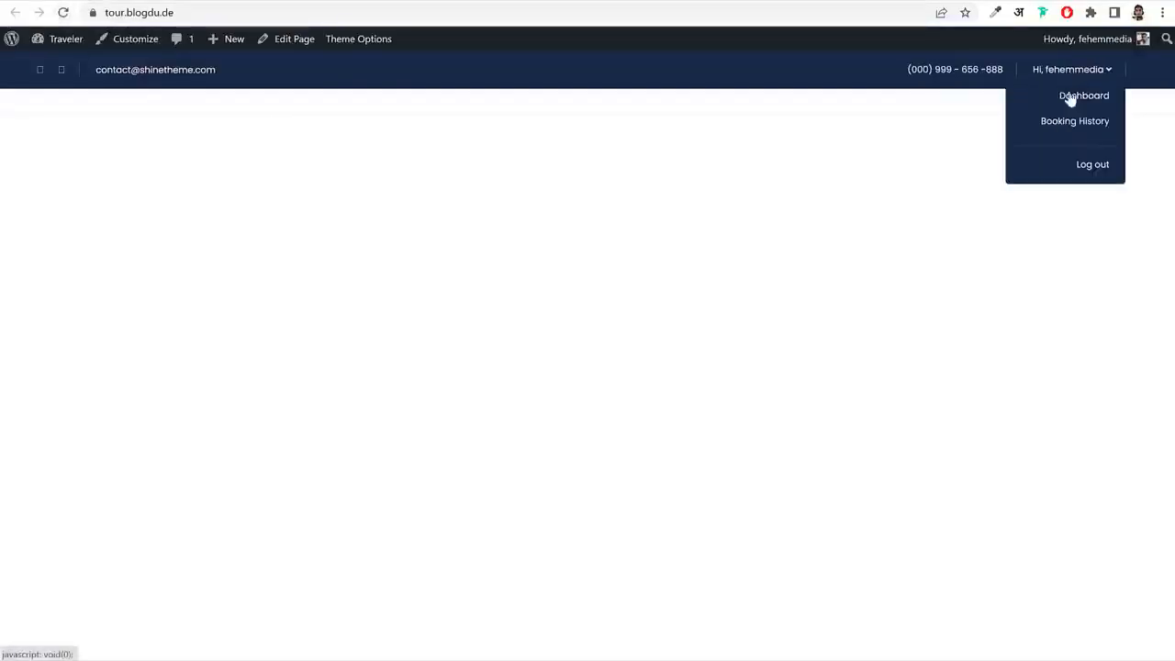
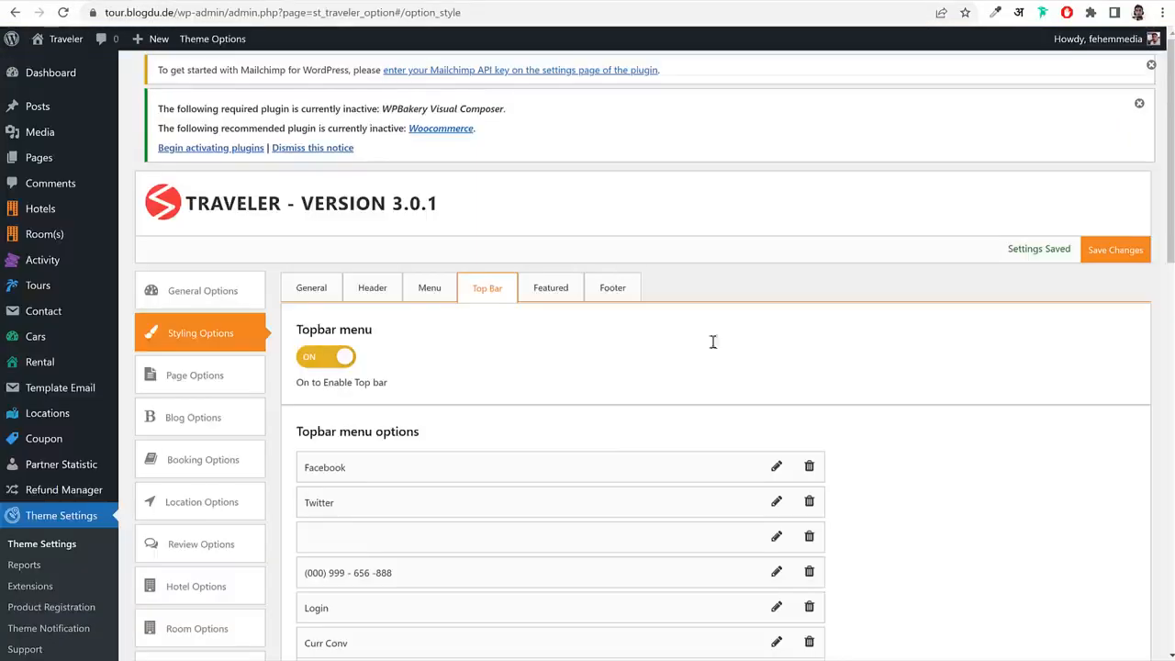
Expand the Facebook top bar item to review its Icon Link, then collapse the Twitter item.
scroll(711, 340, "down", 3)
left_click(776, 168)
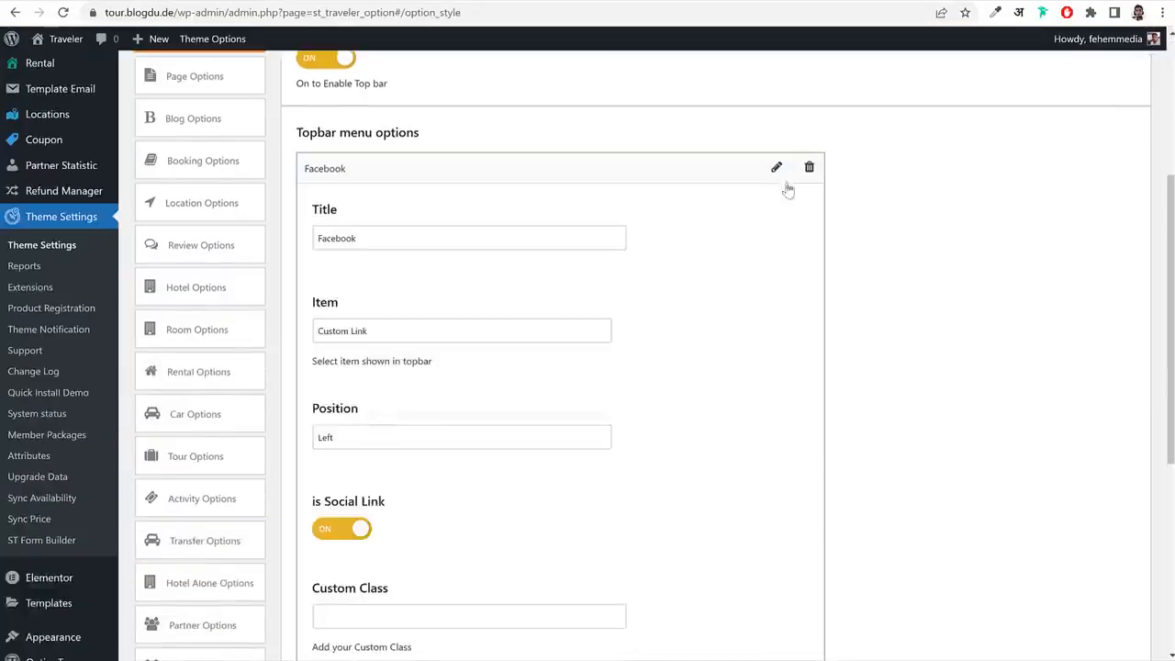
scroll(842, 320, "down", 4)
scroll(842, 321, "up", 3)
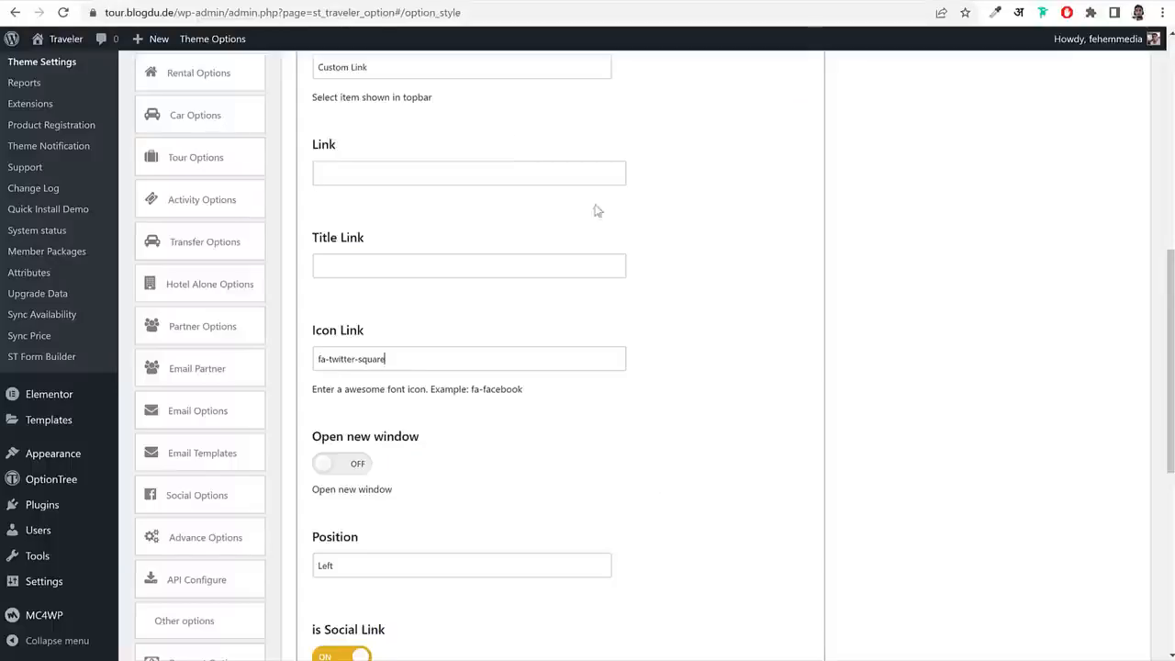
scroll(791, 196, "up", 2)
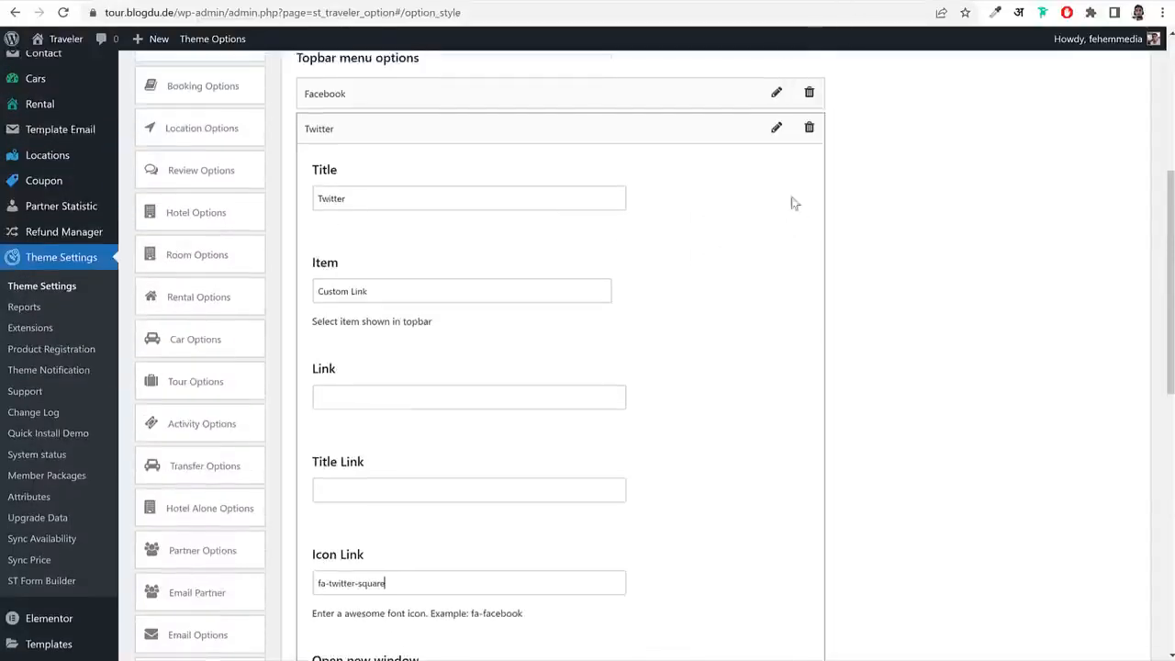
left_click(776, 129)
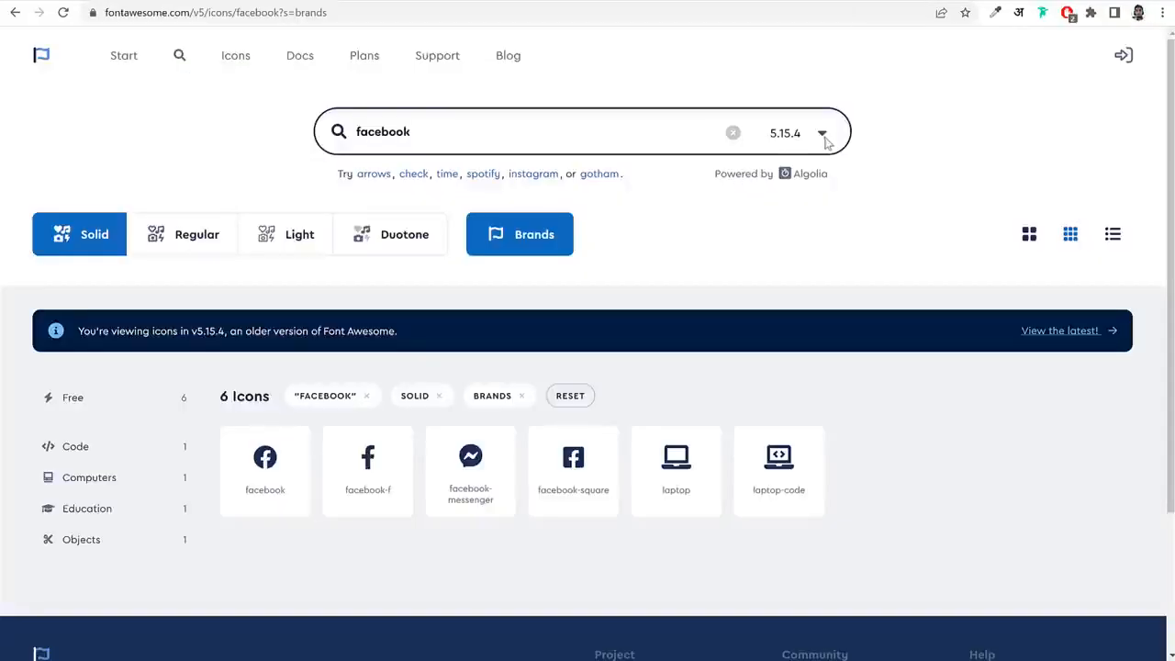
Keep the Font Awesome icon library version set to 5.15.4.
left_click(822, 136)
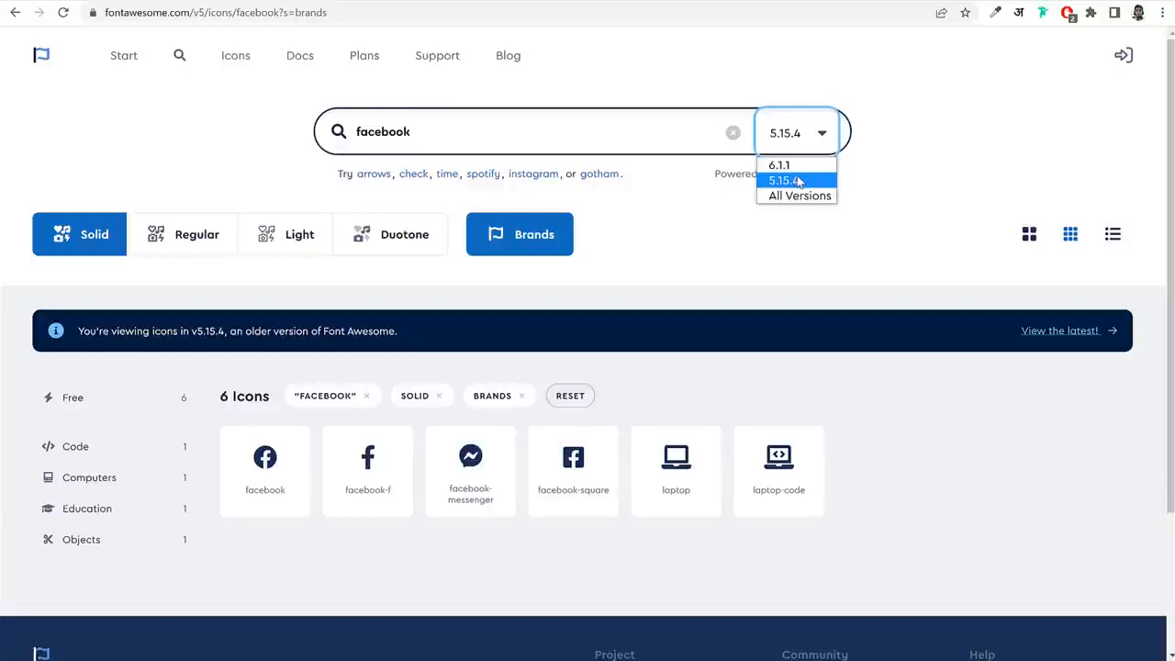
left_click(872, 156)
left_click(796, 143)
left_click(783, 181)
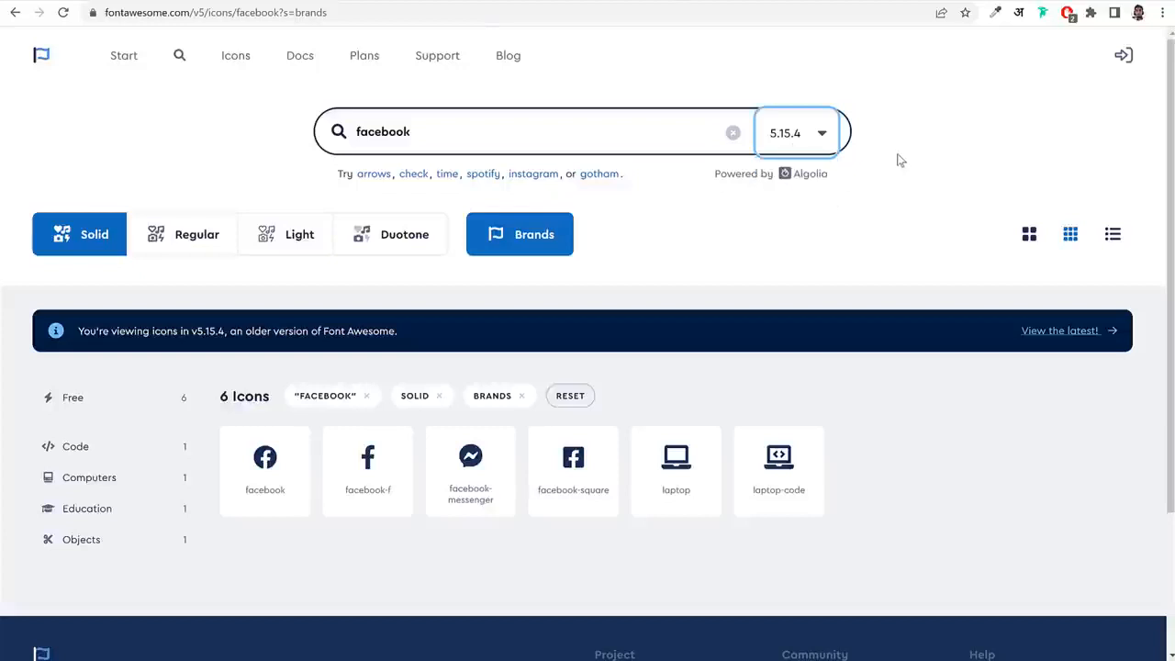
left_click(880, 155)
left_click(805, 139)
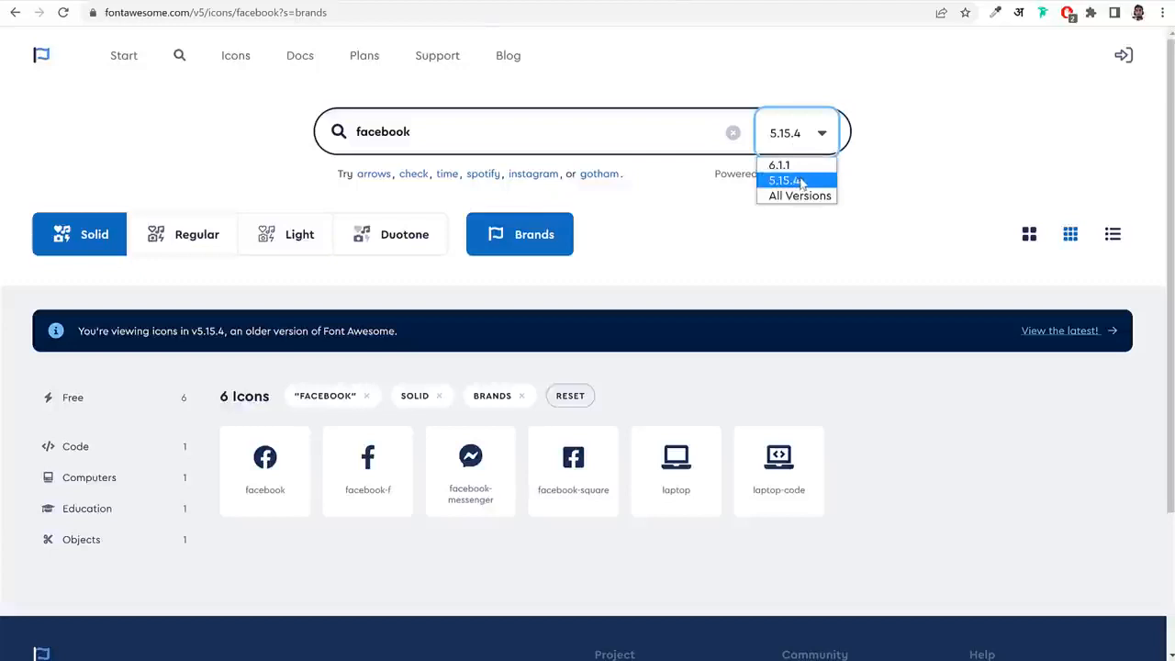
left_click(801, 182)
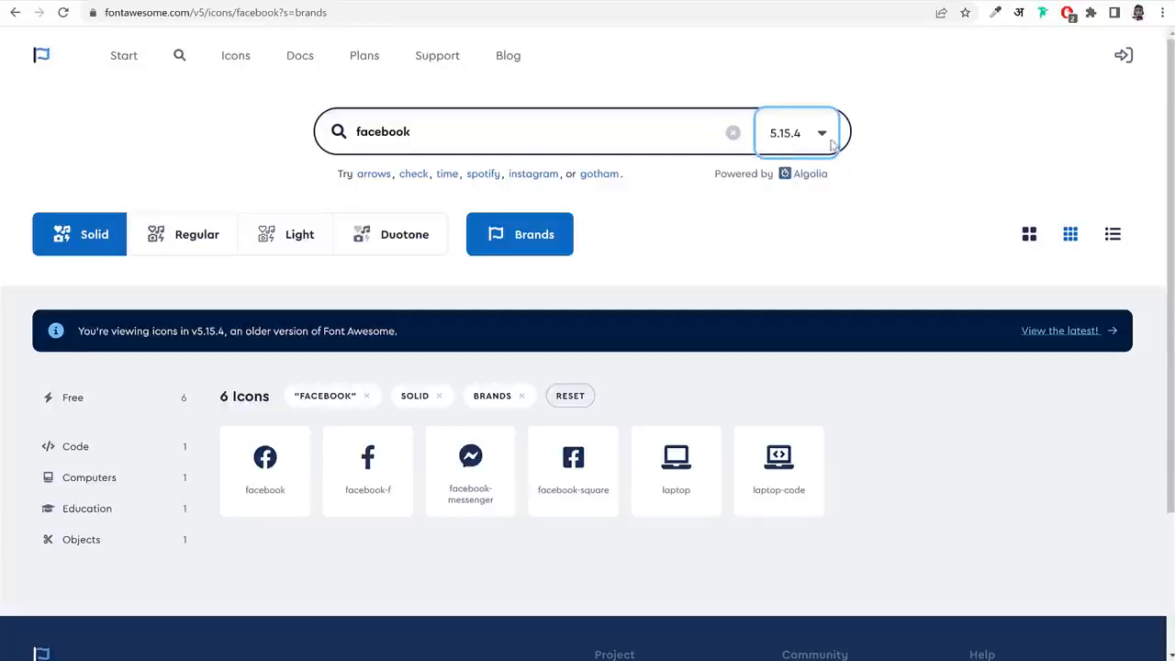
Open the facebook icon's details and read its class, fab fa-facebook.
left_click(633, 141)
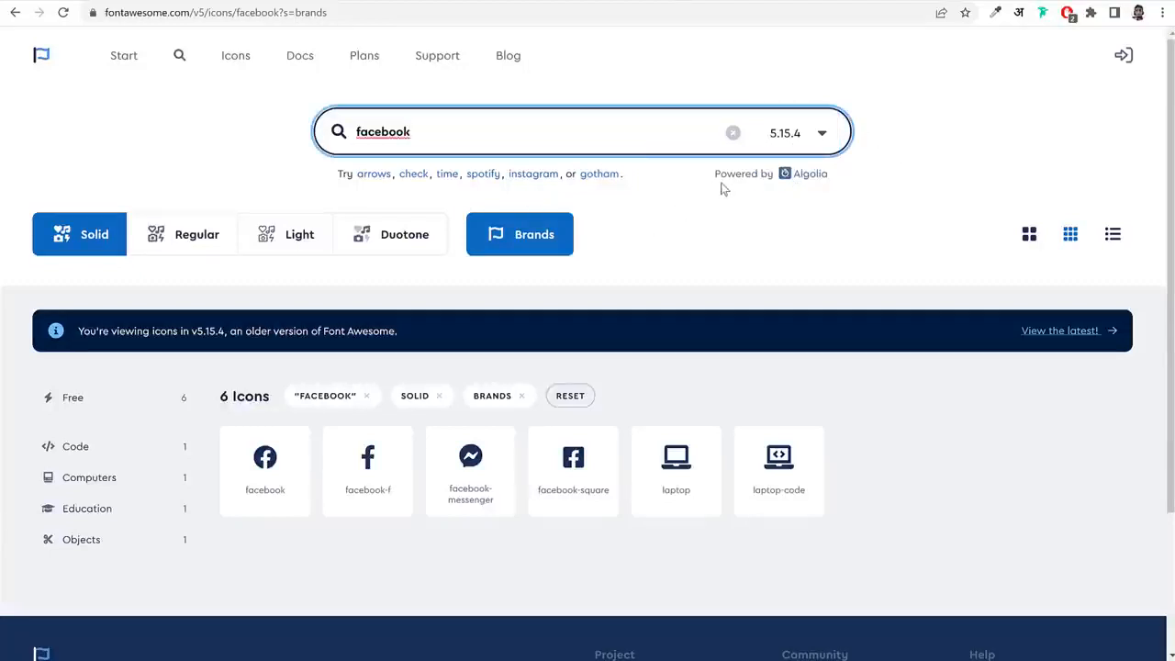
scroll(355, 432, "down", 2)
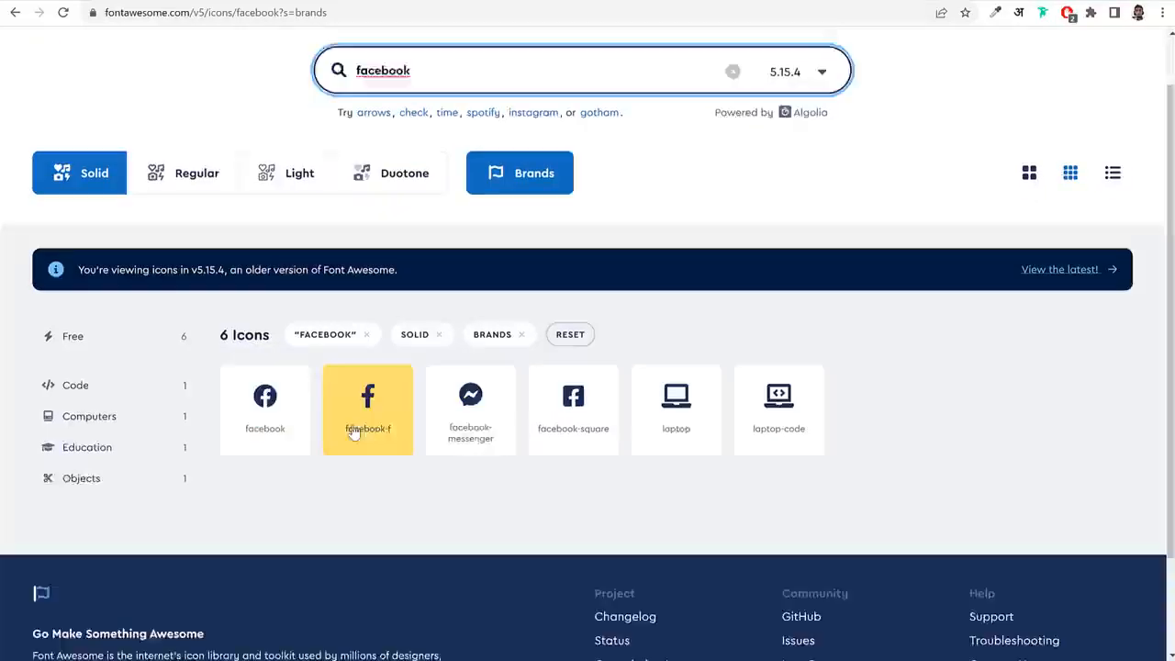
left_click(275, 293)
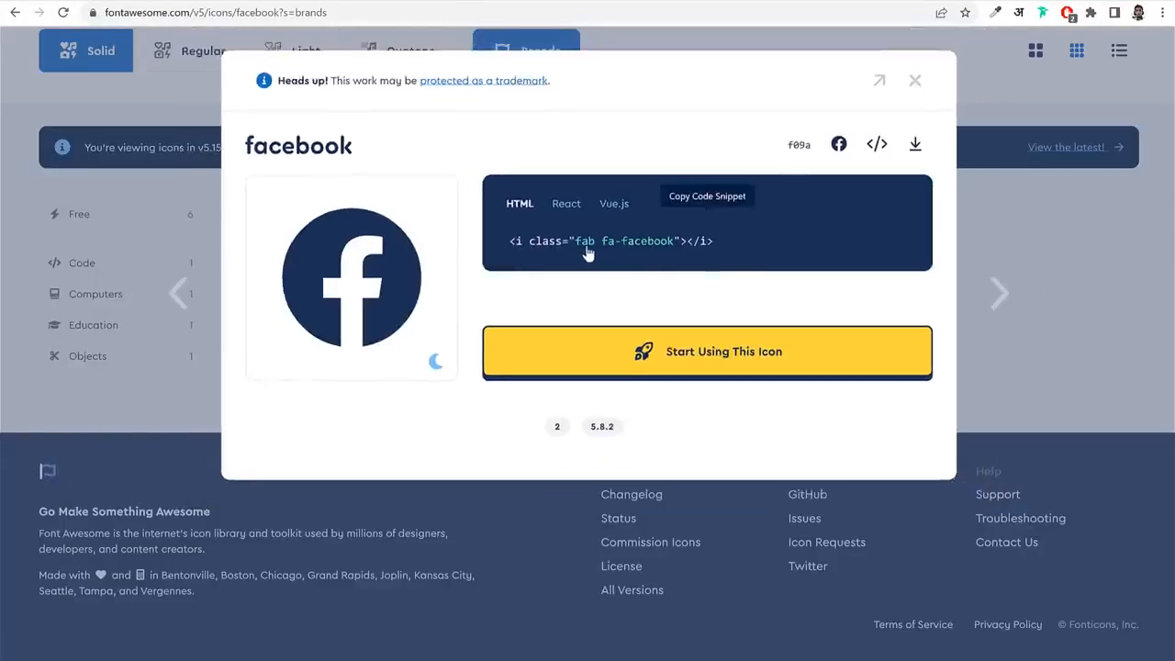
left_click_drag(579, 250, 601, 249)
left_click(602, 249)
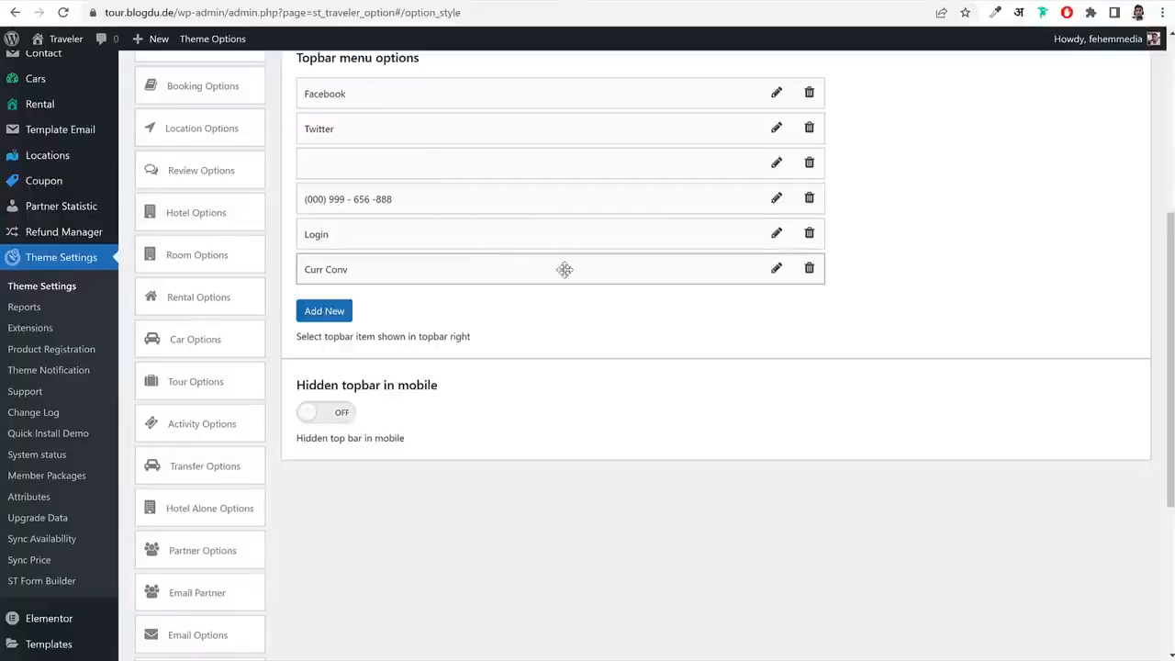
scroll(564, 267, "up", 3)
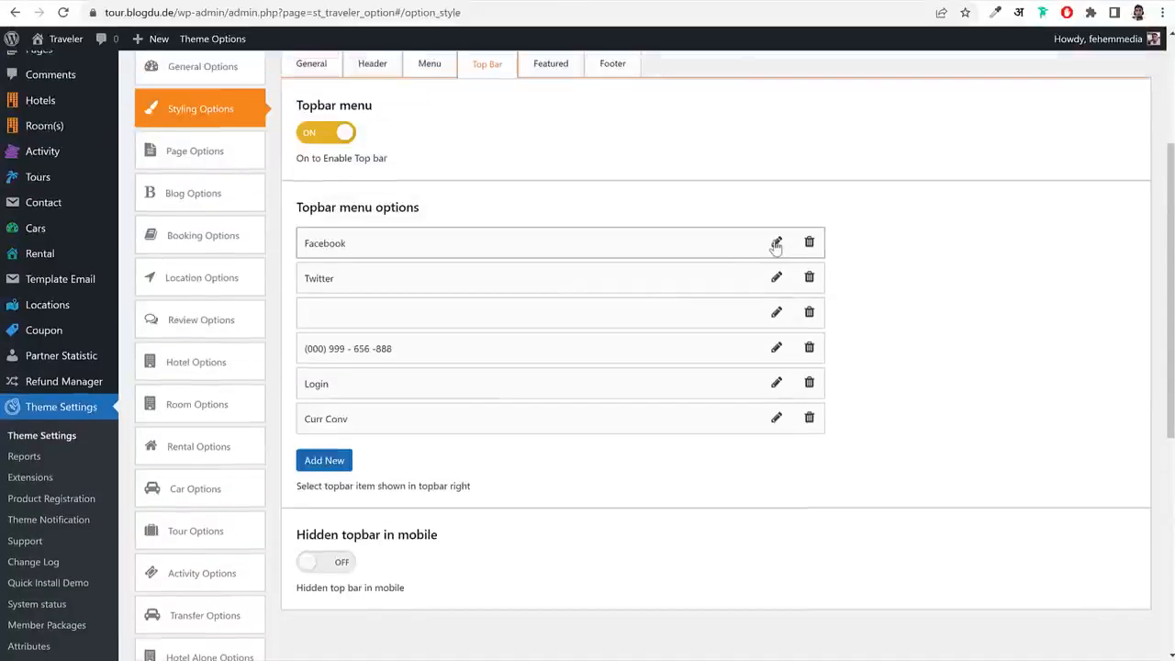
Prefix the Facebook item's Icon Link with 'fab' so it reads fab fa-facebook.
left_click(775, 244)
scroll(495, 349, "down", 3)
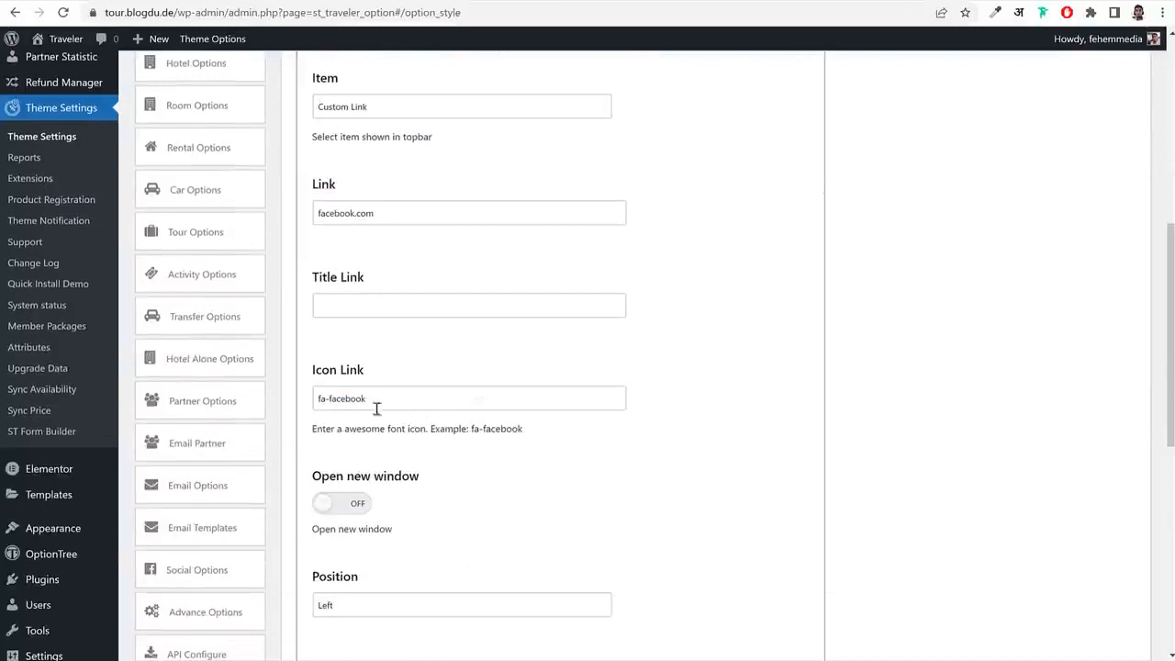
left_click(323, 395)
type("fab")
scroll(490, 402, "down", 4)
scroll(785, 416, "down", 2)
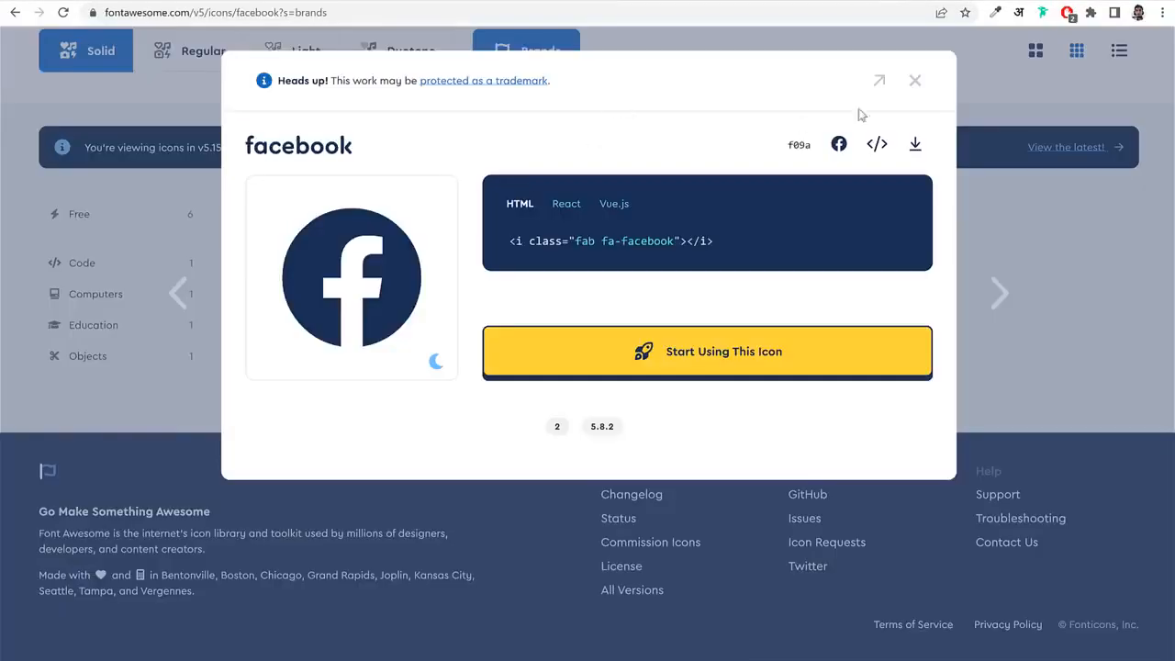
Search Font Awesome for 'twi' to find the twitter icon class fab fa-twitter, then expand WordPress's Twitter item.
left_click(915, 80)
scroll(453, 244, "up", 2)
left_click_drag(494, 148, 316, 125)
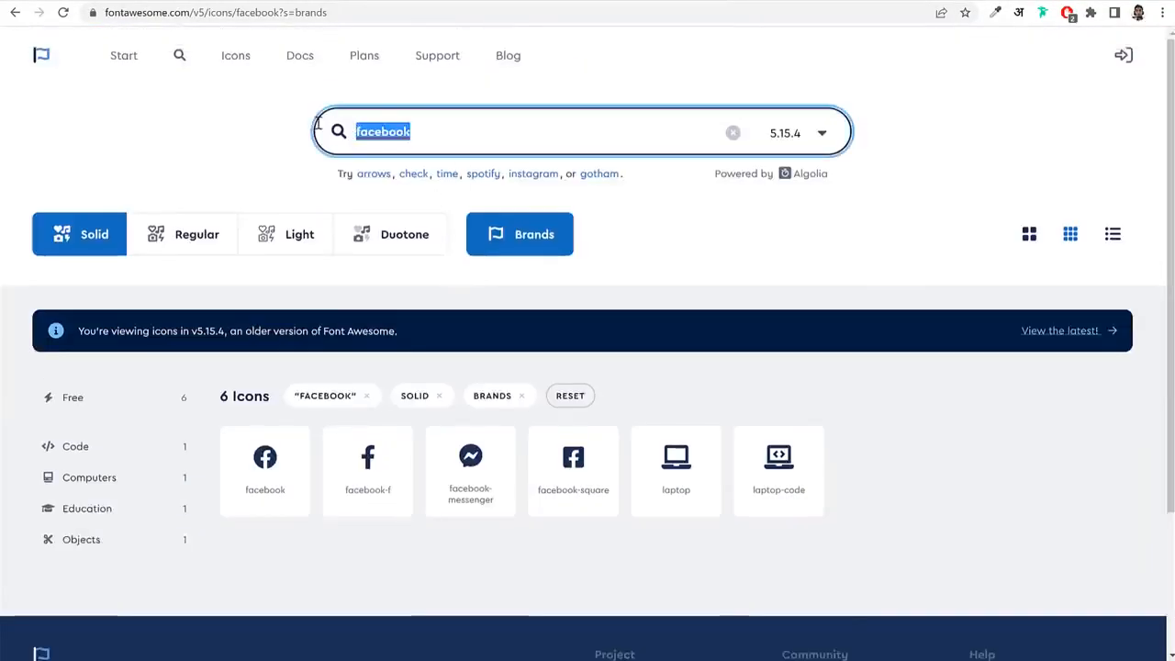
type("twe")
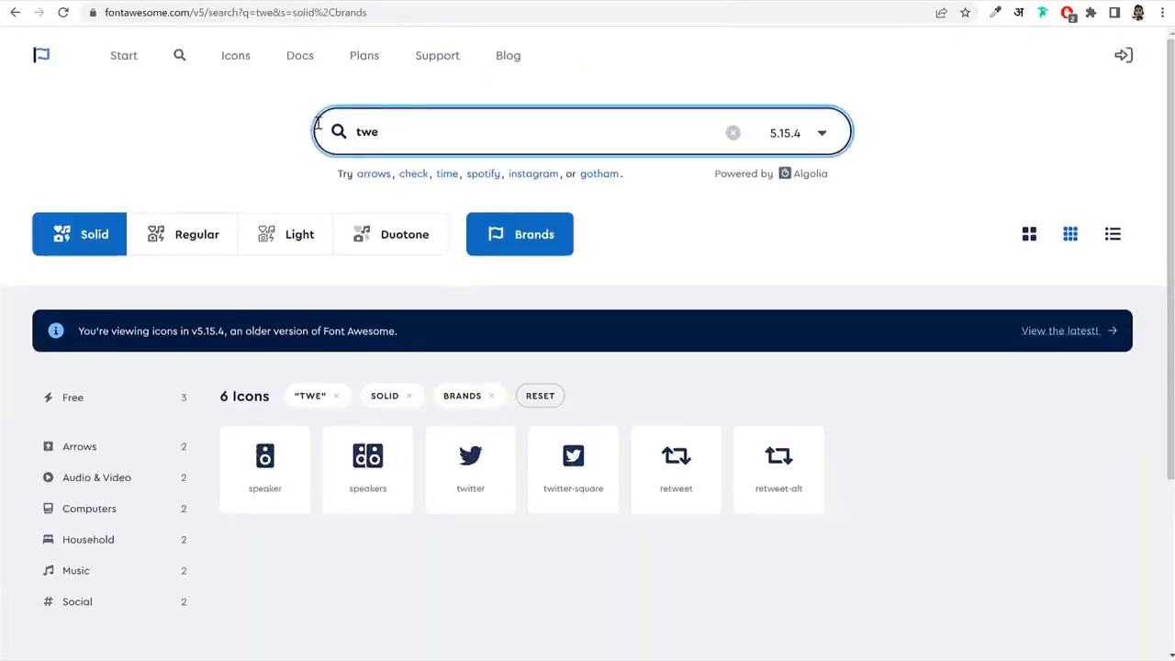
key("BackSpace")
type("i")
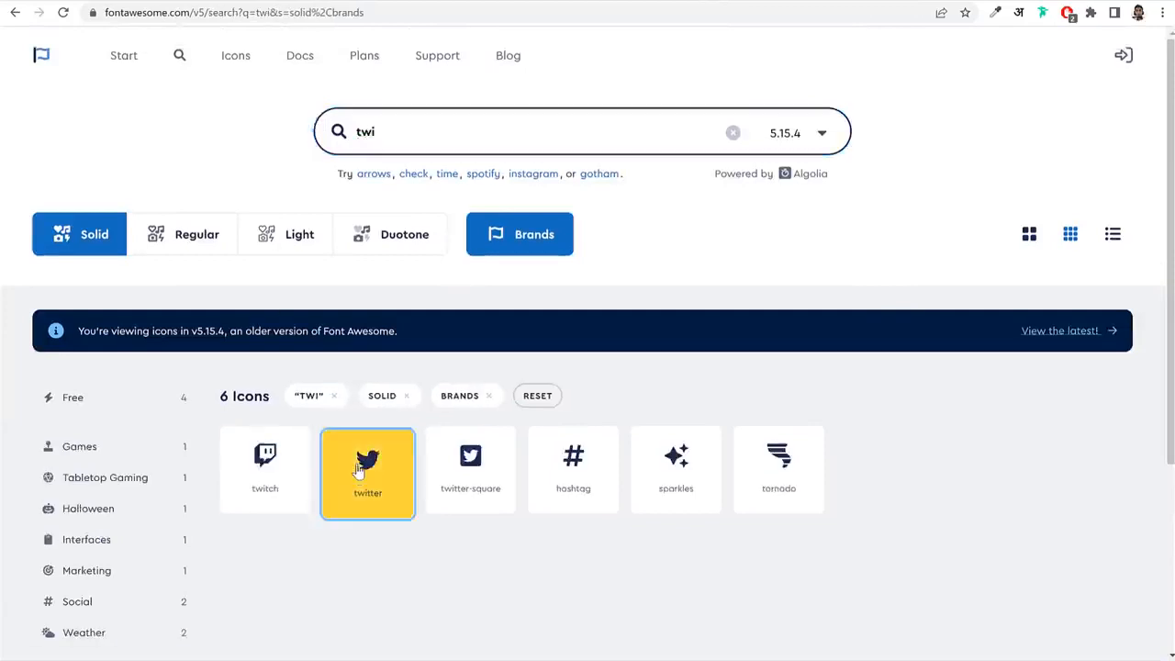
left_click(361, 470)
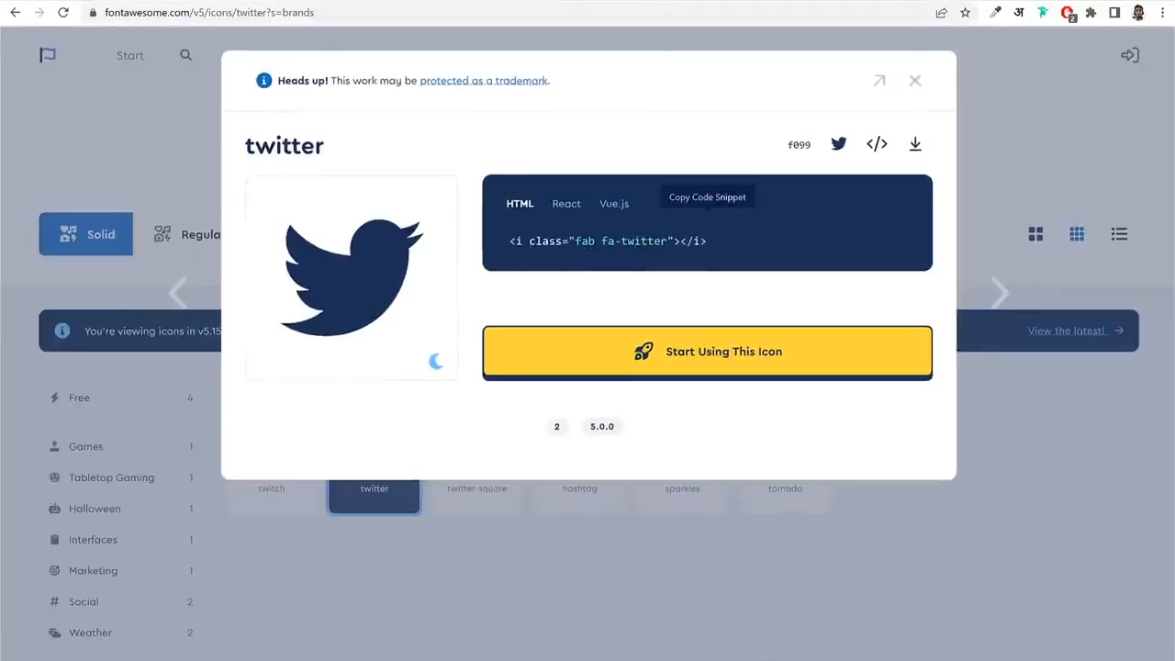
left_click(404, 1)
left_click(775, 283)
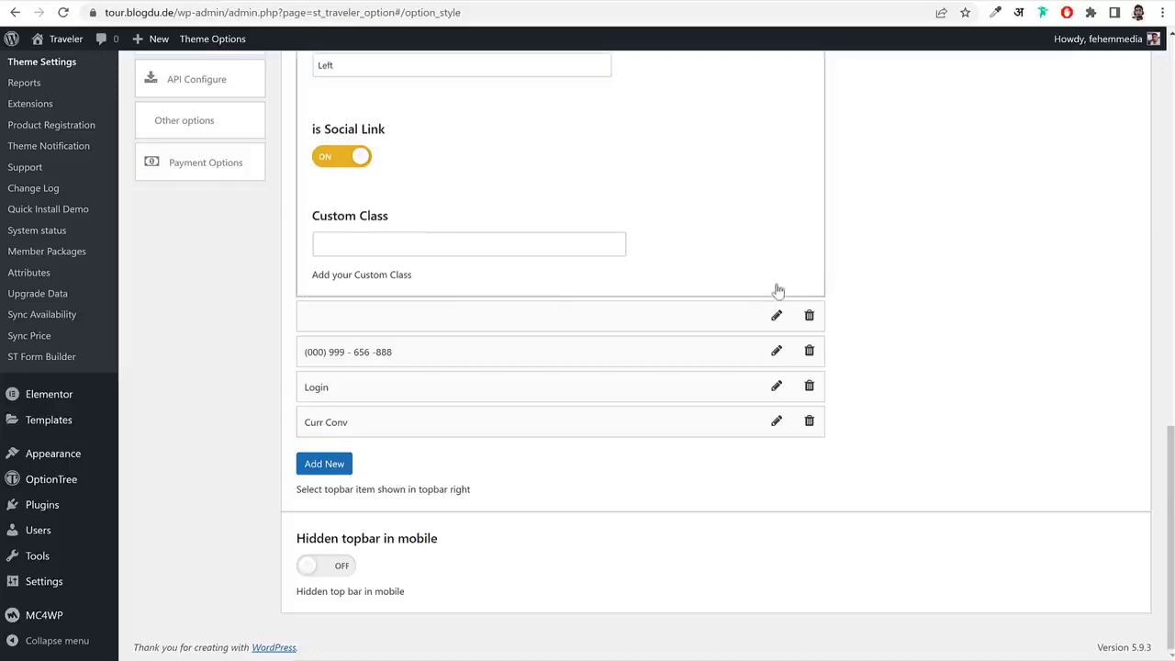
Change the Twitter item's Icon Link to 'fab fa-twitter' and save.
scroll(496, 234, "up", 3)
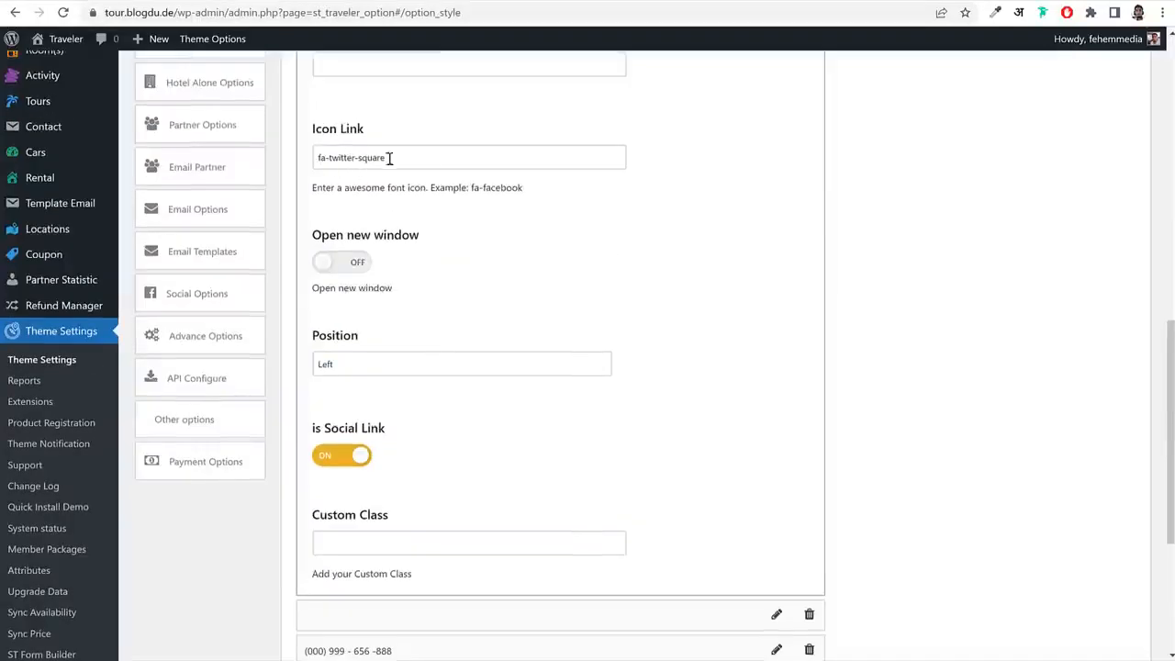
left_click_drag(316, 158, 383, 169)
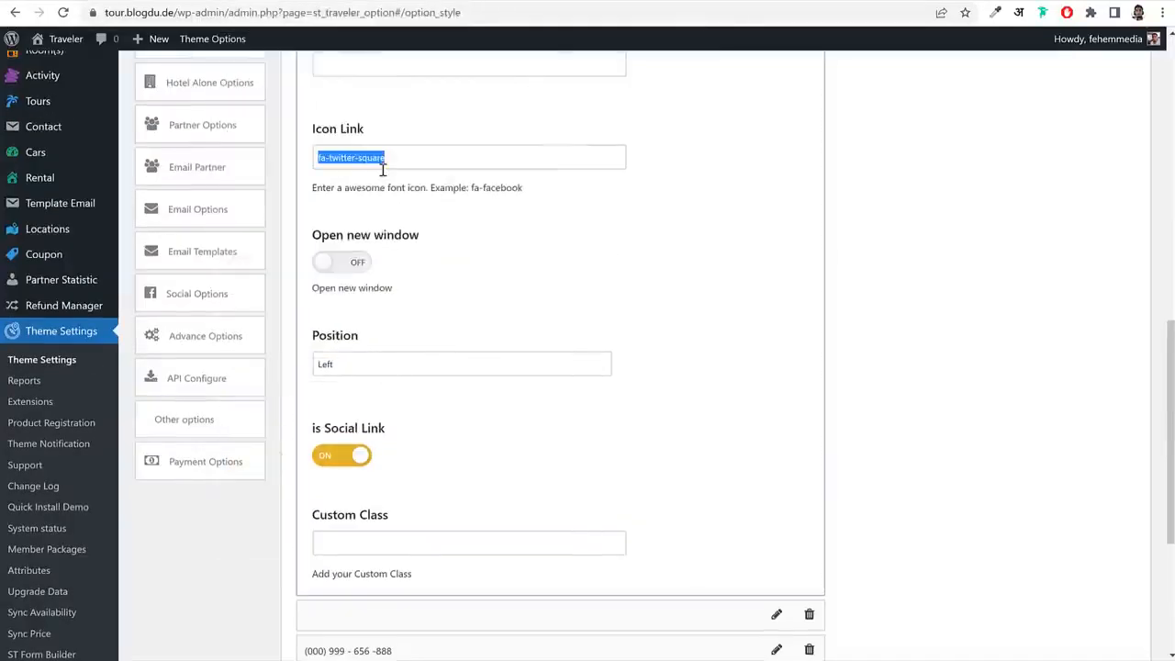
left_click(382, 169)
key("Home")
type("fab")
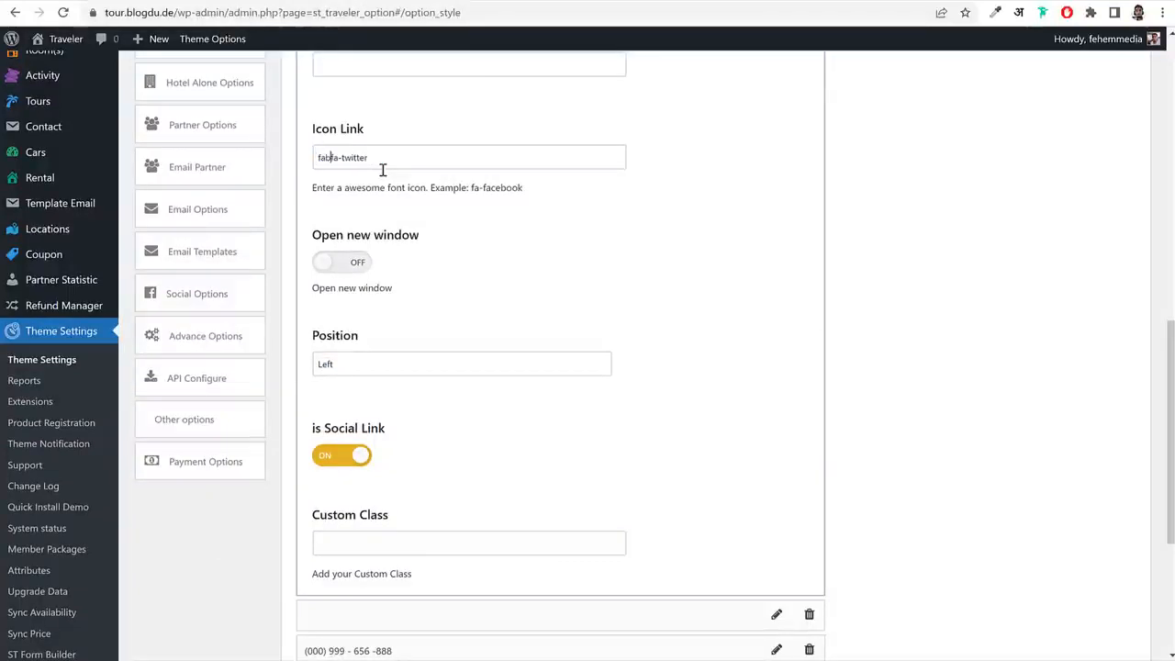
key("Return")
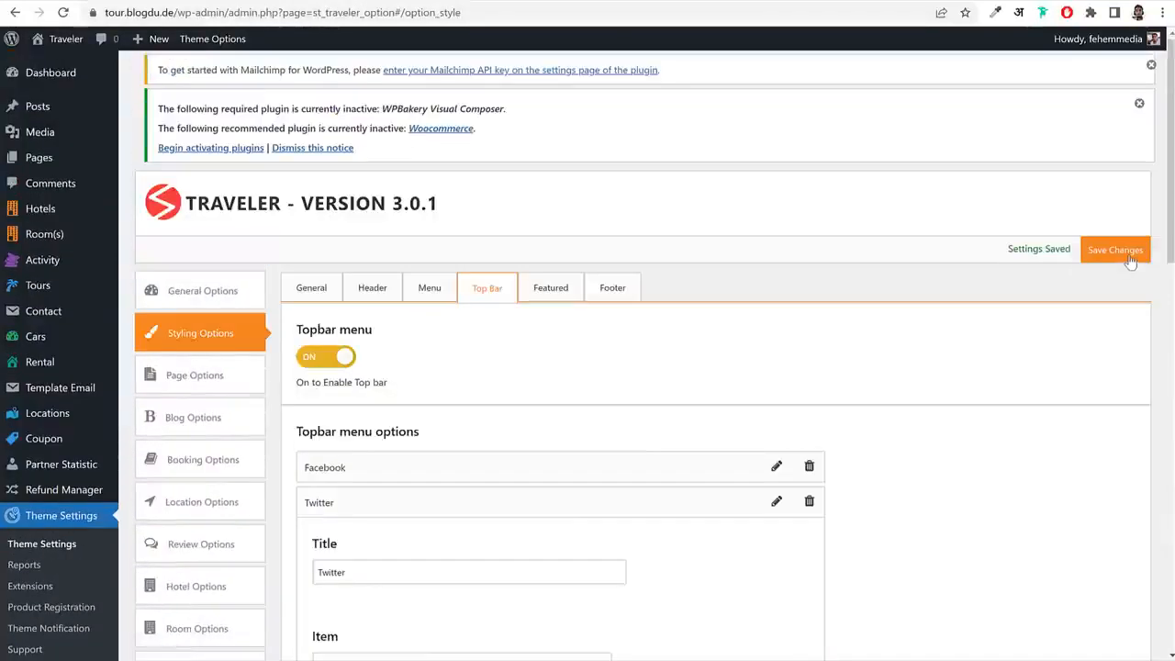
Reload the live site to confirm Facebook and Twitter icons appear in the top bar.
left_click(416, 1)
left_click(415, 6)
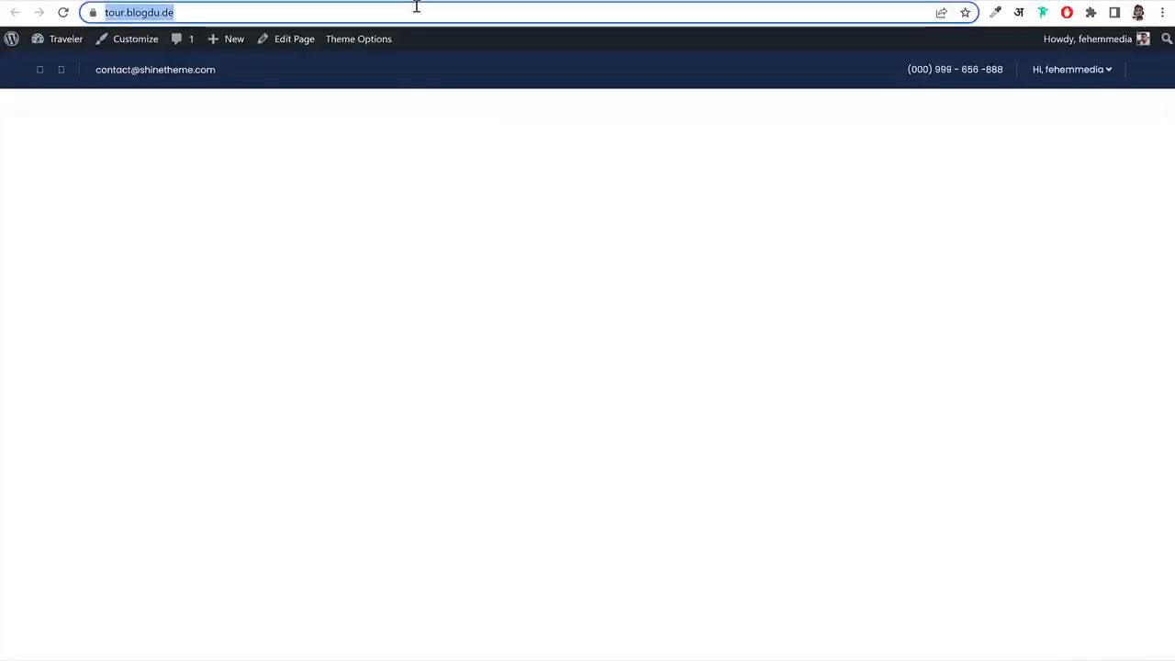
key("Return")
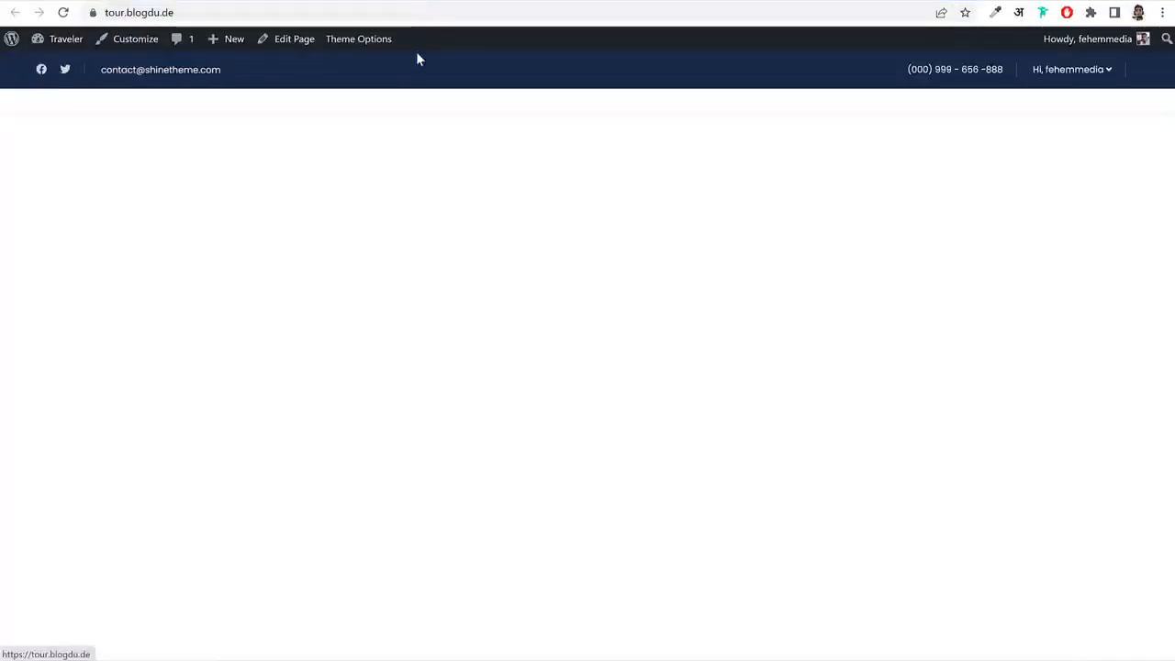
left_click(260, 3)
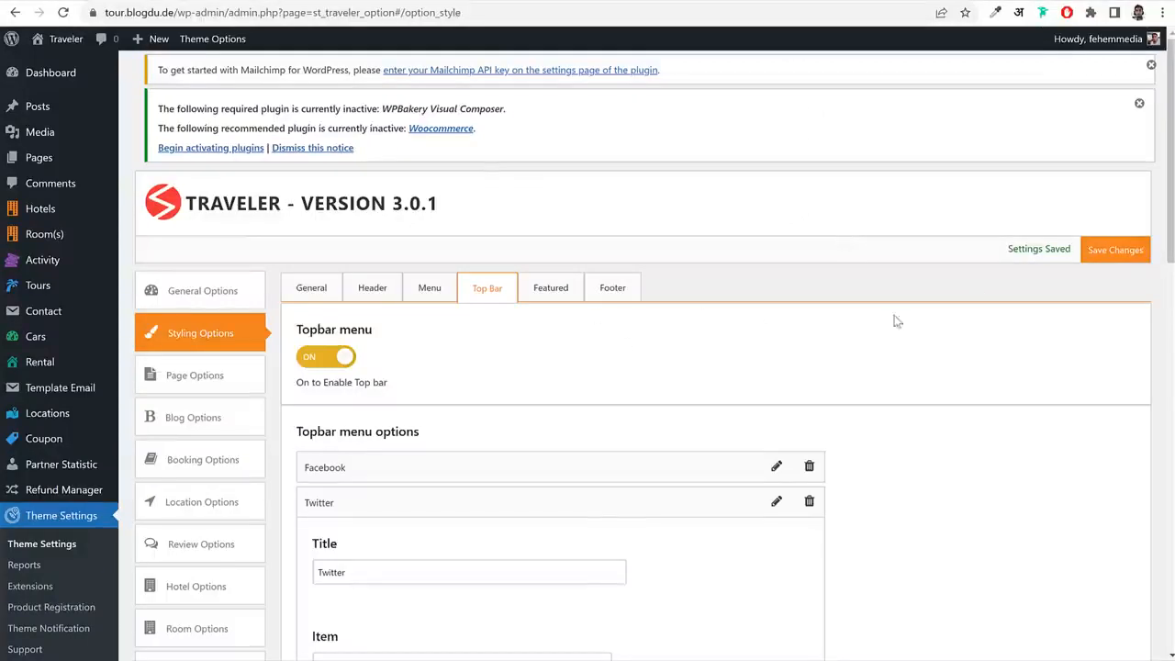
Paste 'Copyright © 2022 by Traveler Theme' from the site footer into the Footer Copyright Text.
left_click(555, 291)
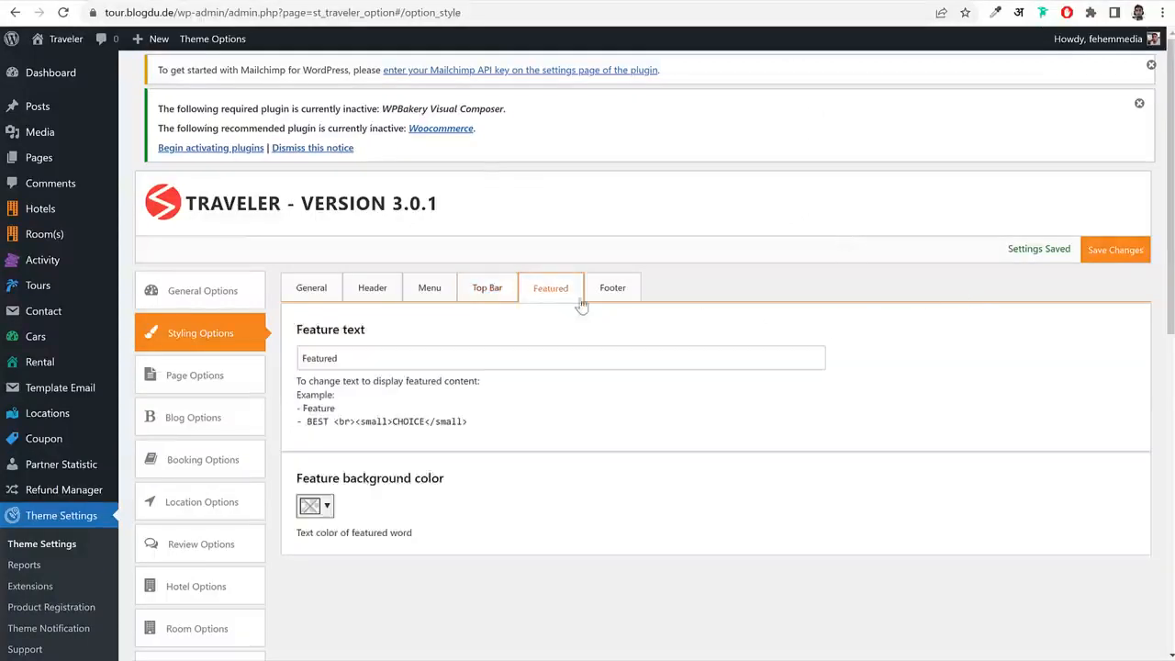
left_click(624, 290)
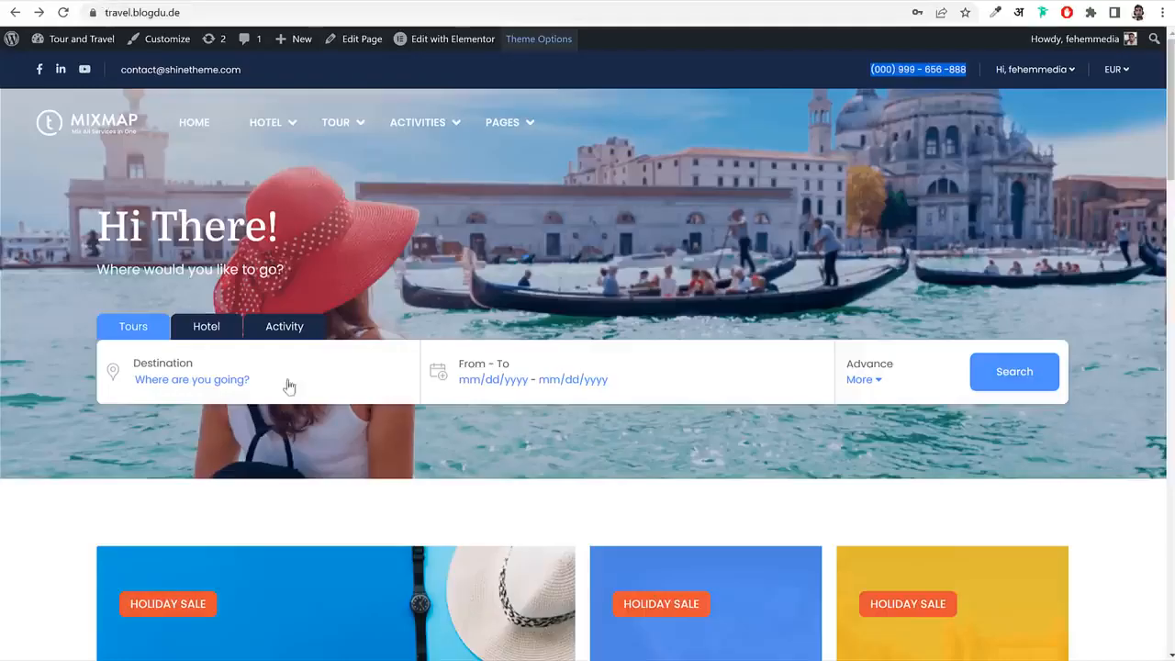
scroll(293, 390, "down", 15)
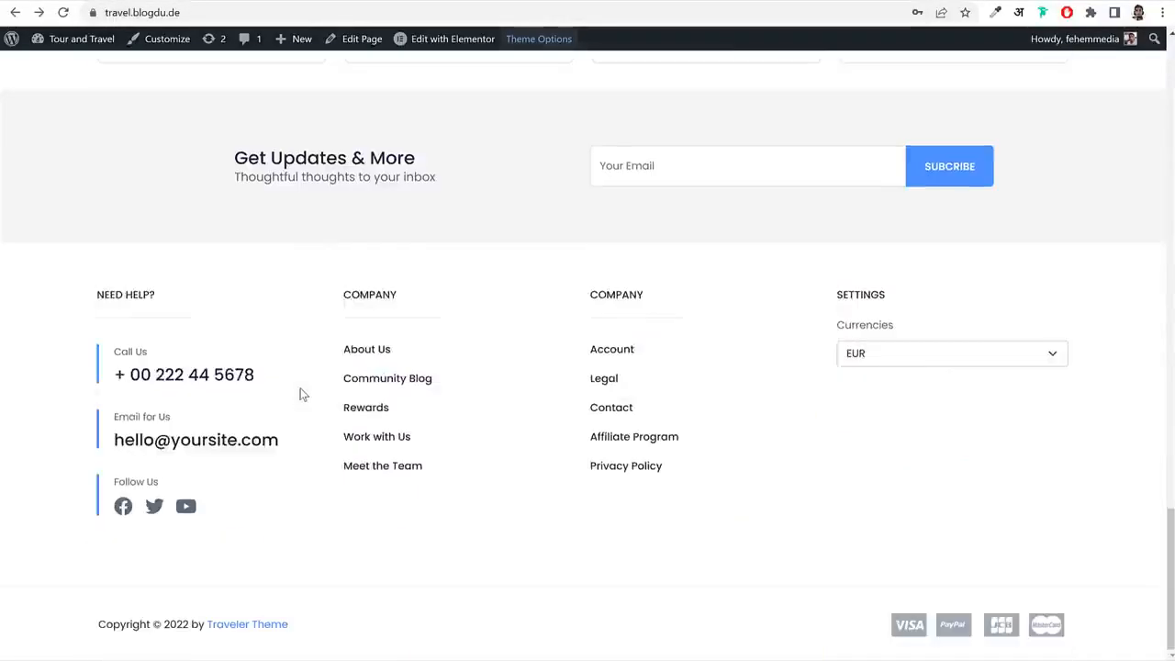
left_click_drag(97, 624, 330, 632)
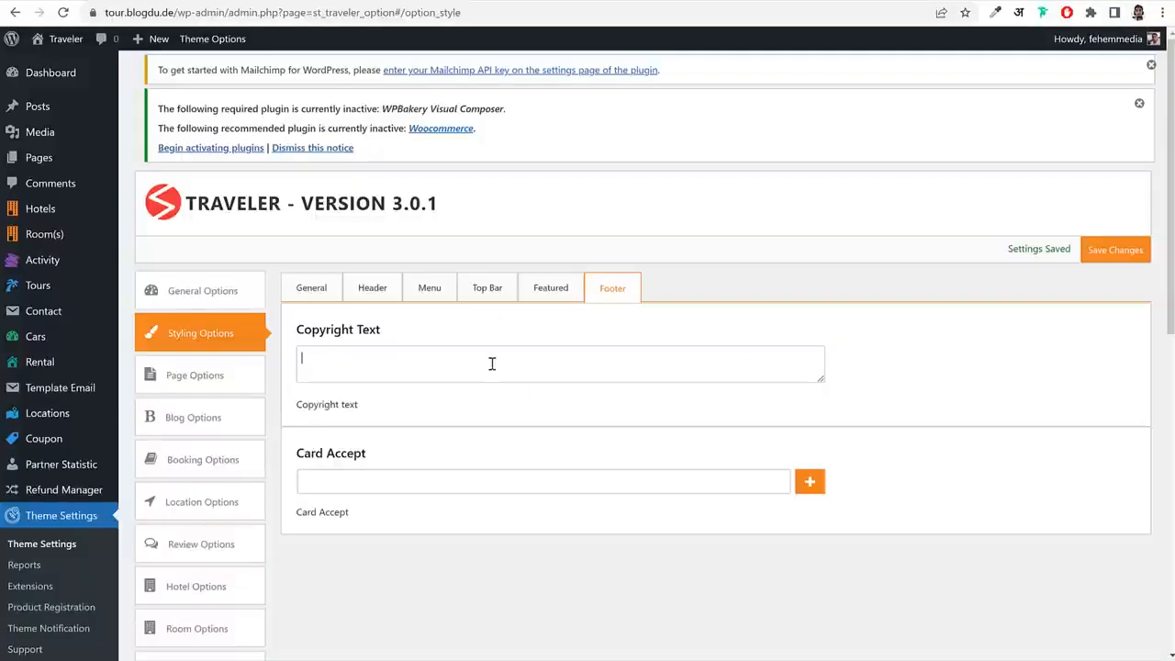
type("Copyright © 2022 by Traveler Theme")
Replace the theme credit with a 'Made by' author credit, upload cards.png as Card Accept, and save.
left_click_drag(450, 360, 380, 365)
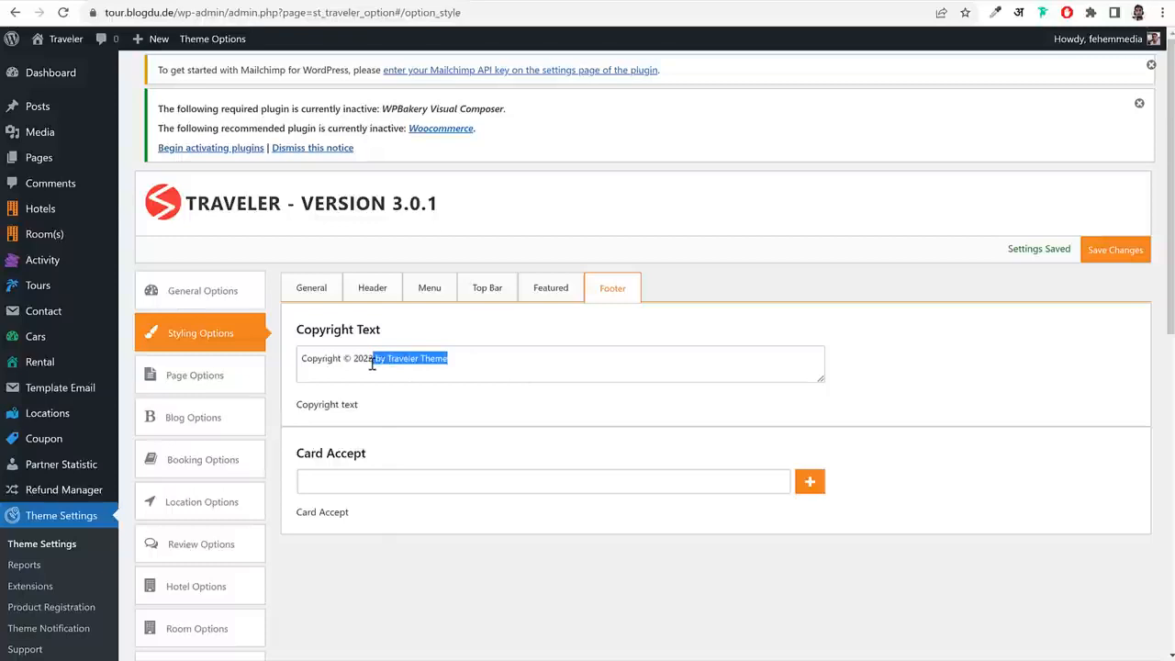
type("Made by Nayyar Shaikh")
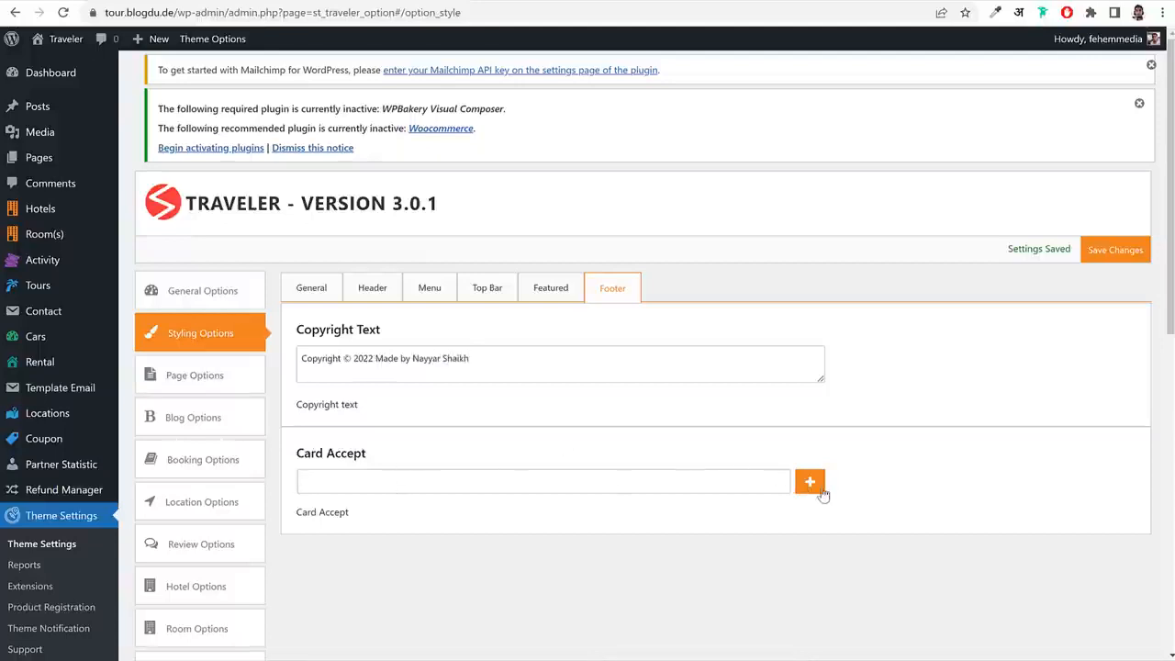
left_click(810, 483)
left_click(60, 101)
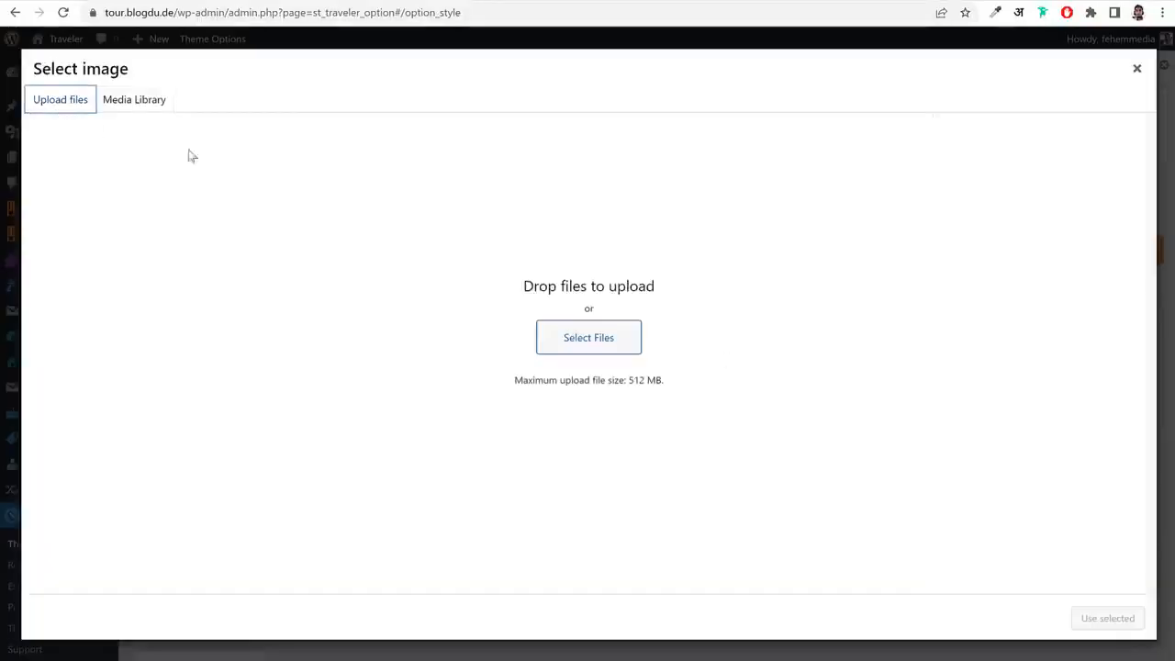
left_click(598, 339)
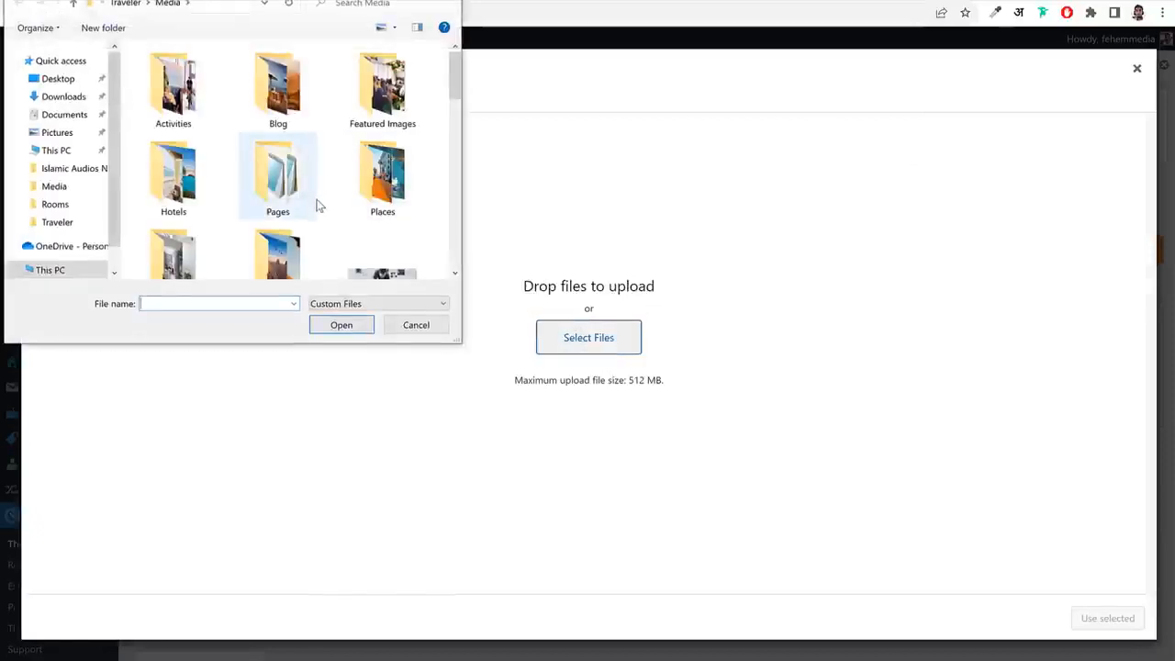
scroll(317, 204, "down", 3)
scroll(318, 204, "down", 3)
left_click(174, 152)
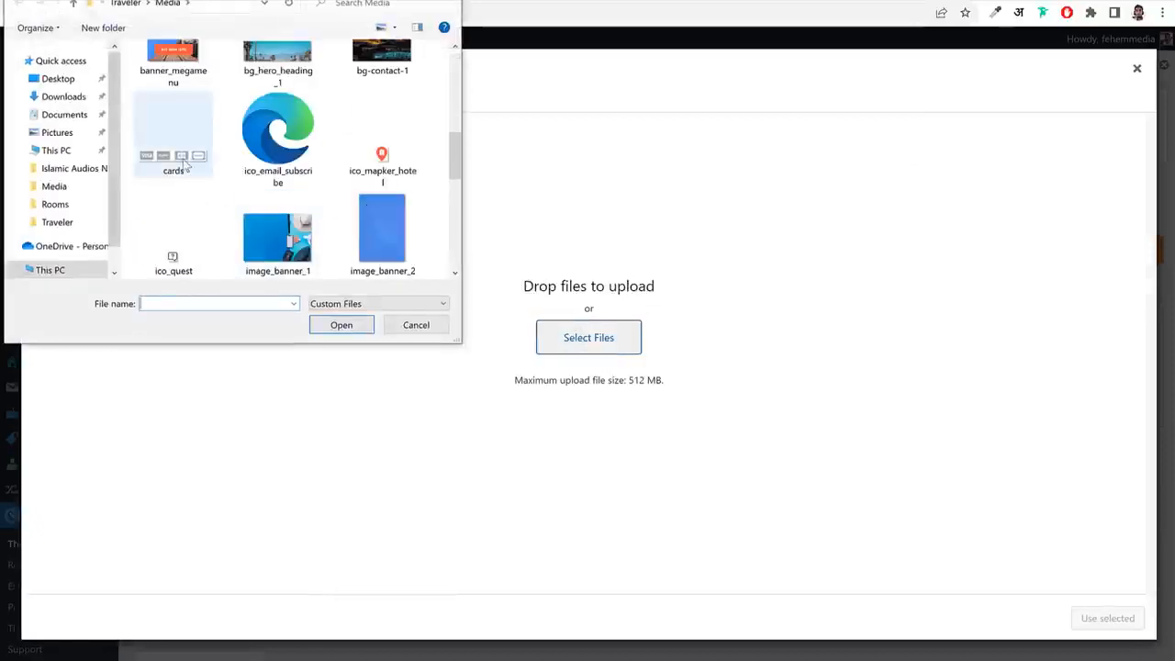
left_click(349, 329)
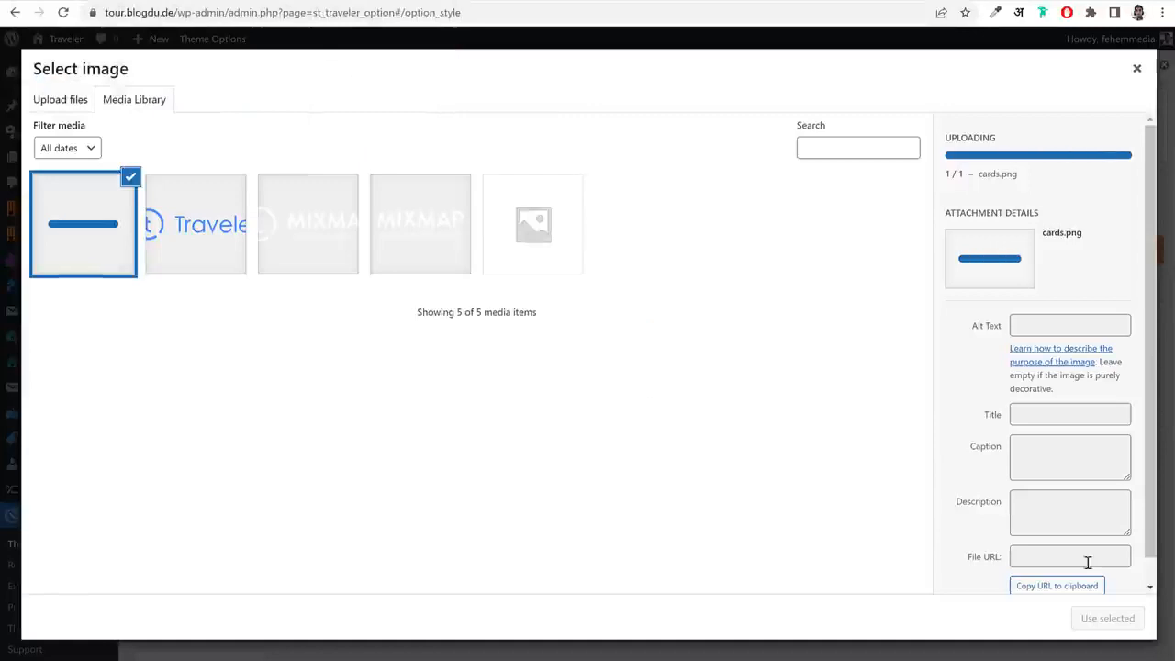
left_click(1118, 617)
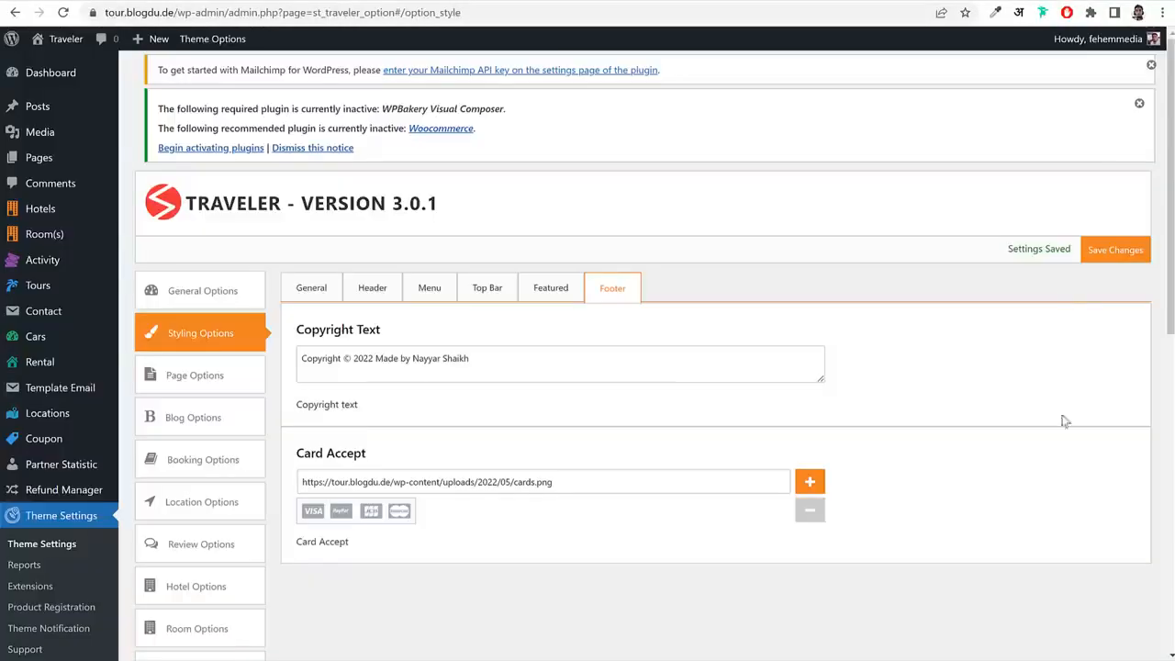
left_click(1115, 250)
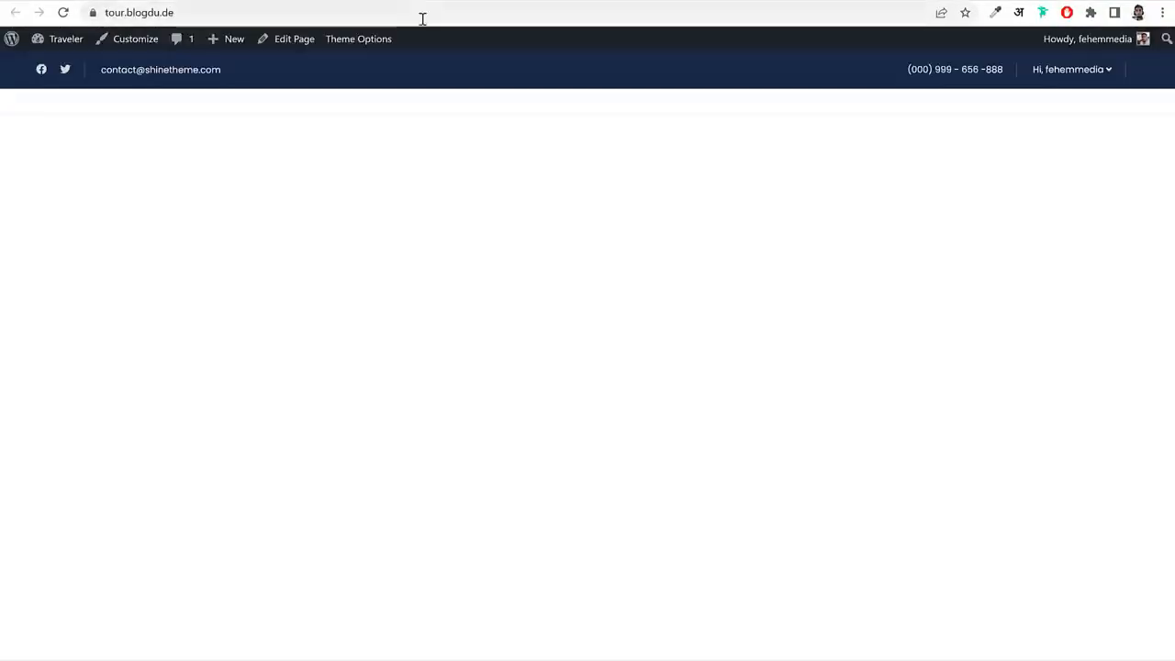
left_click(422, 18)
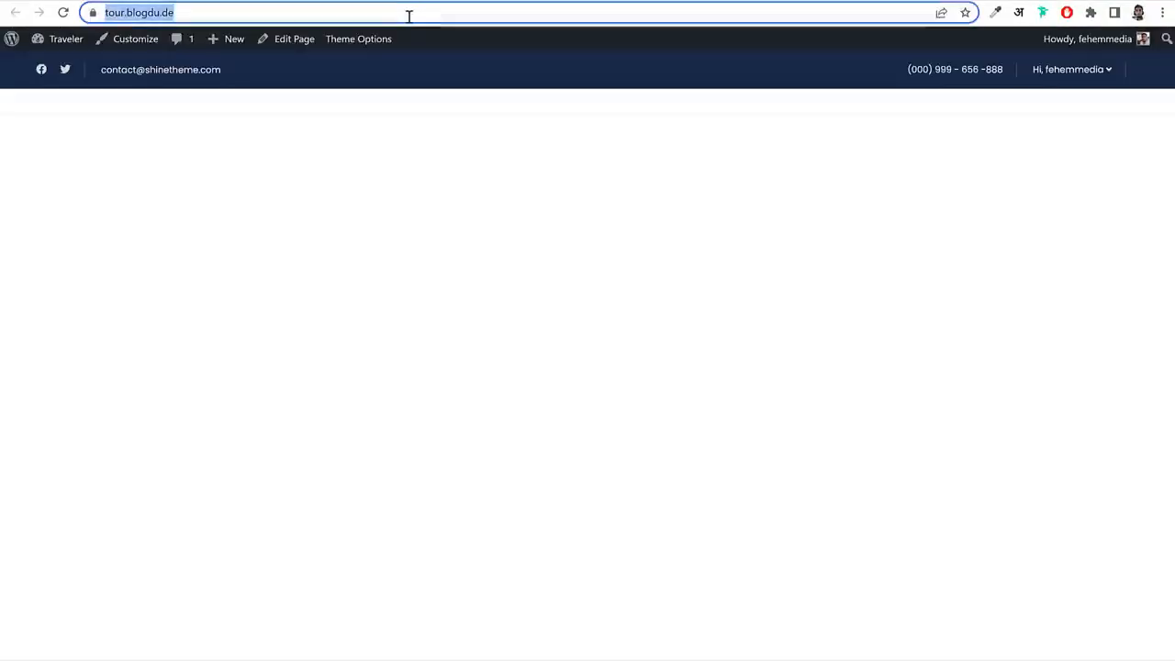
Reload the live site to confirm the 'Made by' copyright and card icons in the footer.
key("Return")
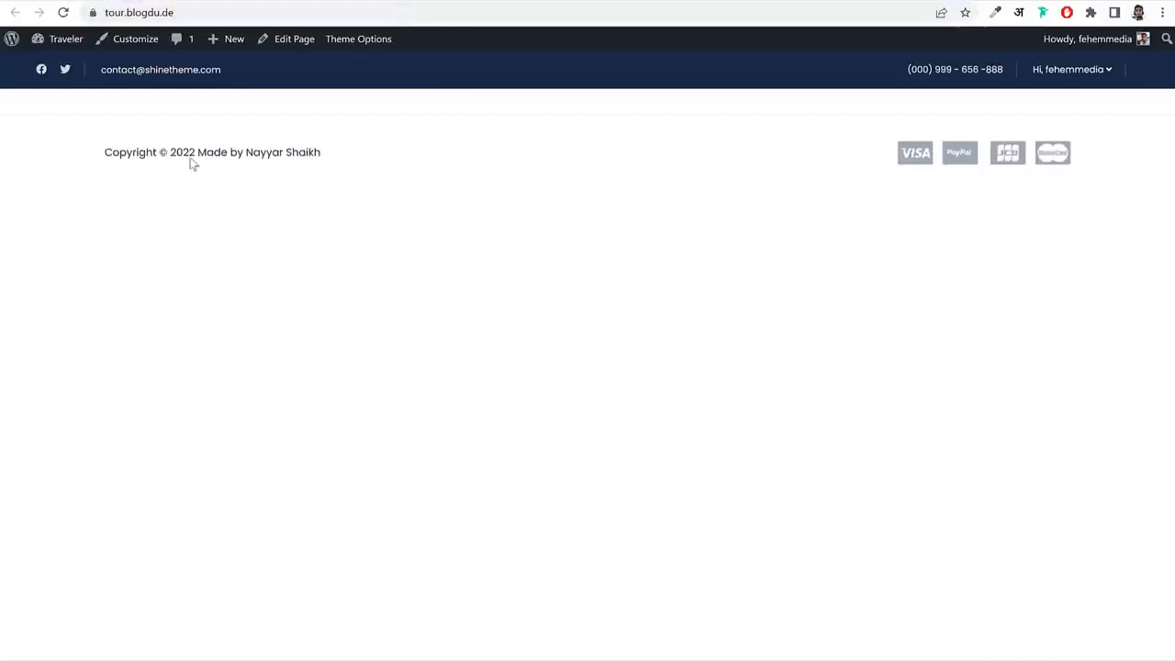
triple_click(192, 164)
left_click(333, 150)
key("ctrl+Tab")
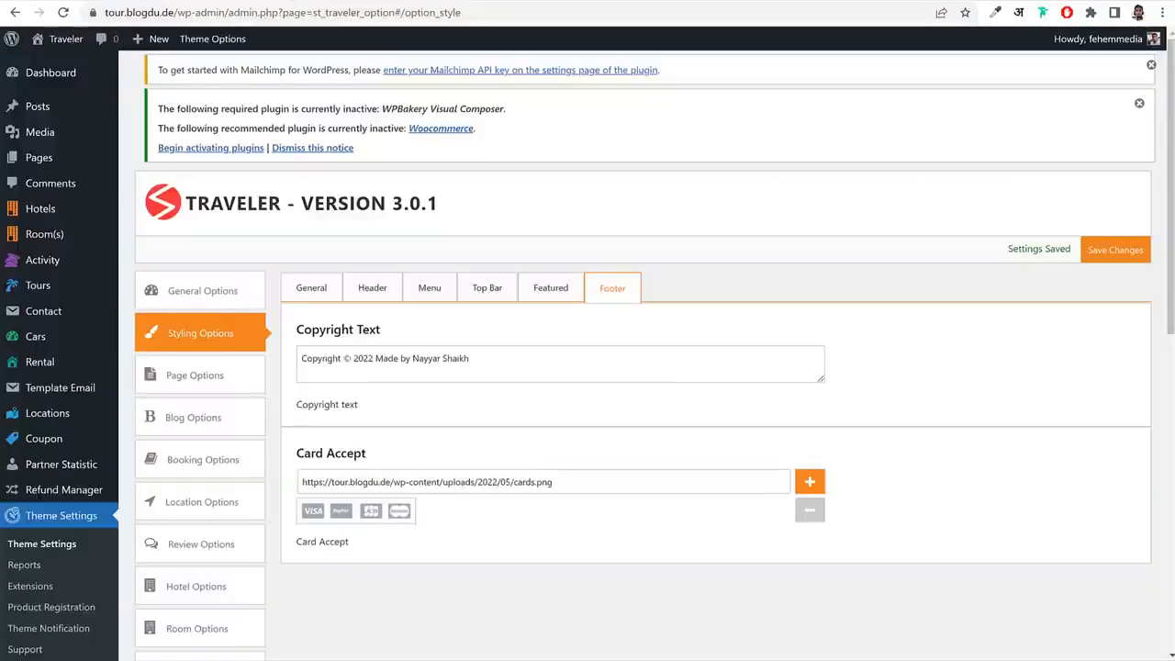
left_click(197, 376)
scroll(710, 303, "down", 3)
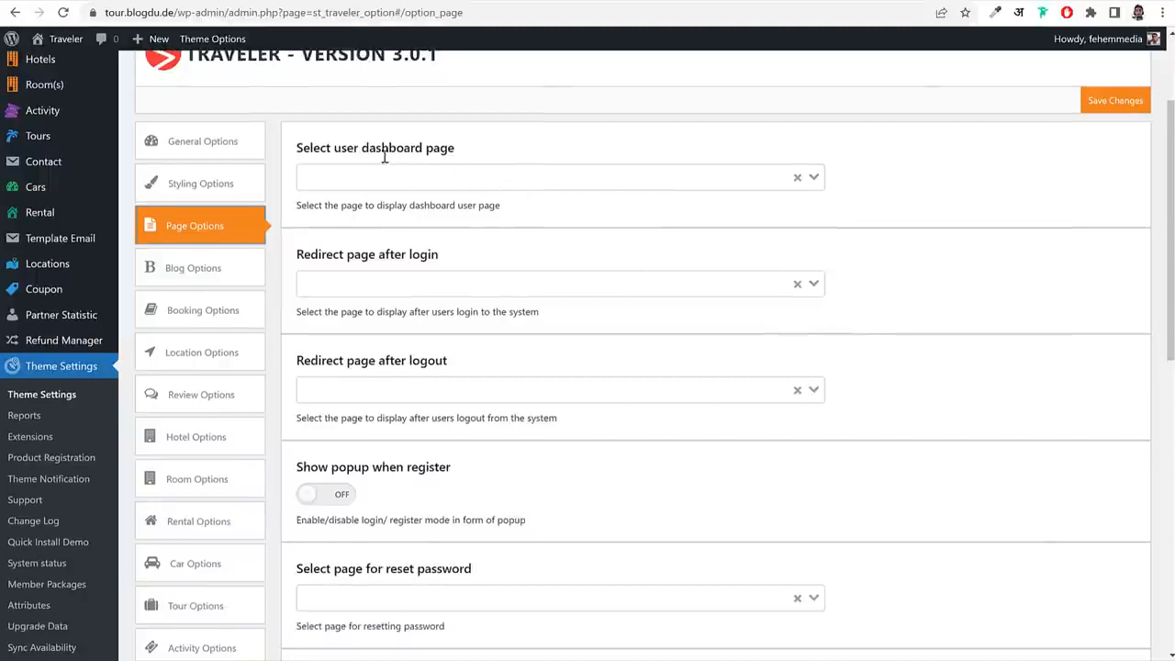
Set Dashboard as the user dashboard page and Home as the after-login and after-logout pages.
left_click(409, 179)
type("da")
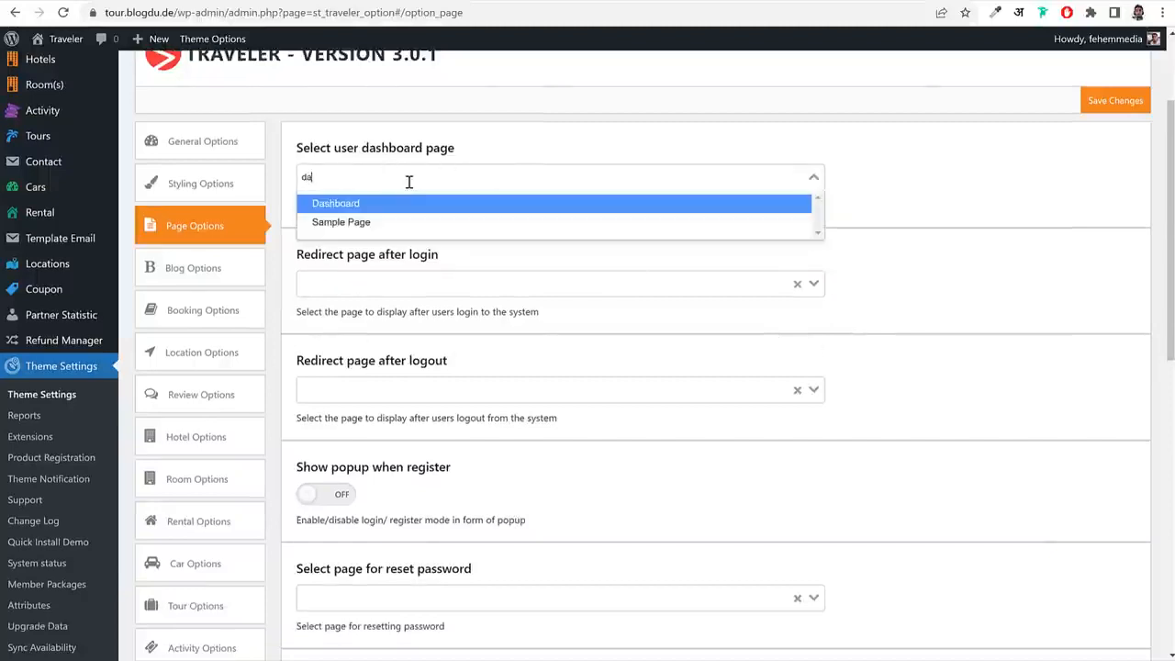
left_click(412, 204)
scroll(386, 197, "down", 1)
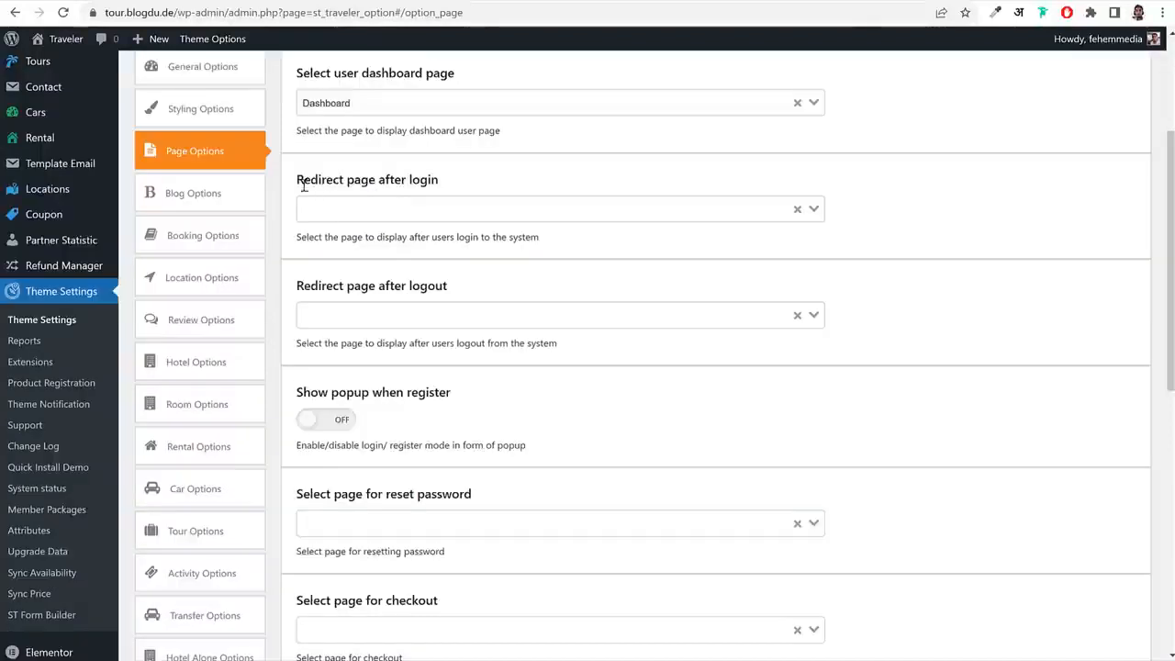
left_click_drag(296, 184, 461, 180)
left_click(374, 202)
type("home")
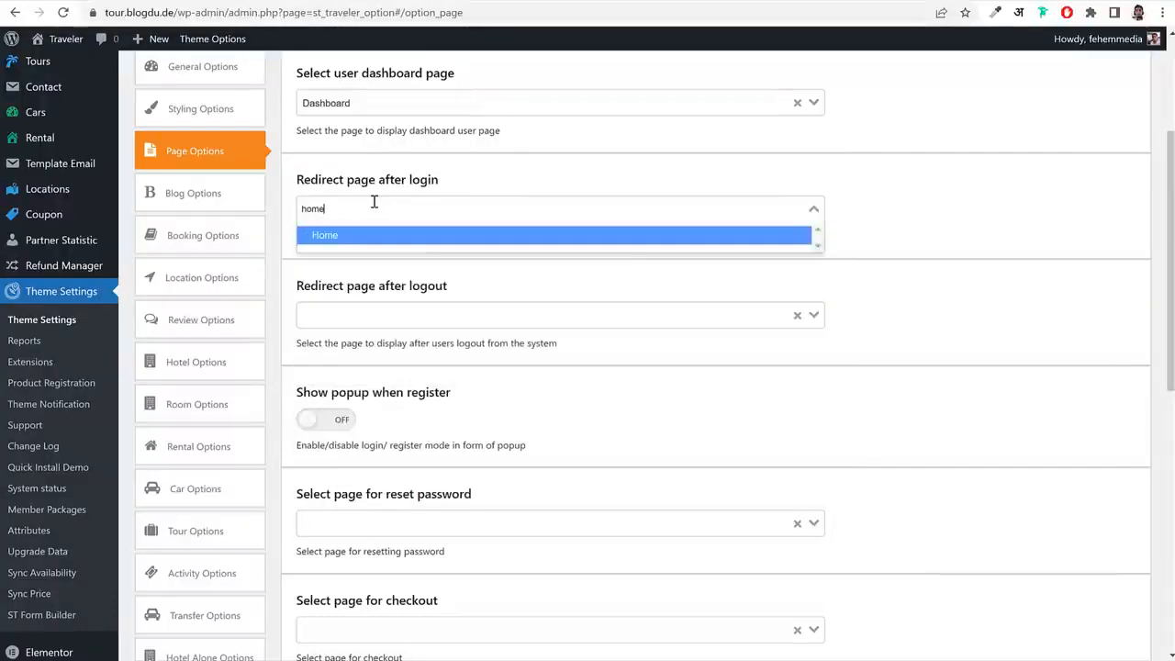
left_click(366, 237)
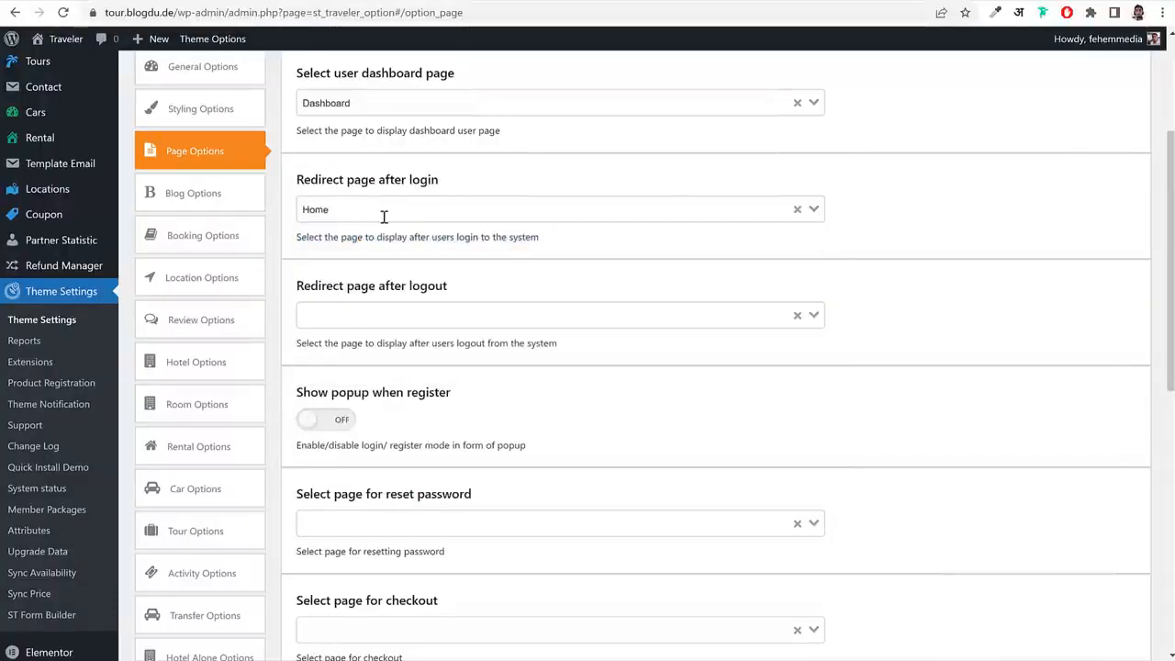
left_click(365, 304)
type("home")
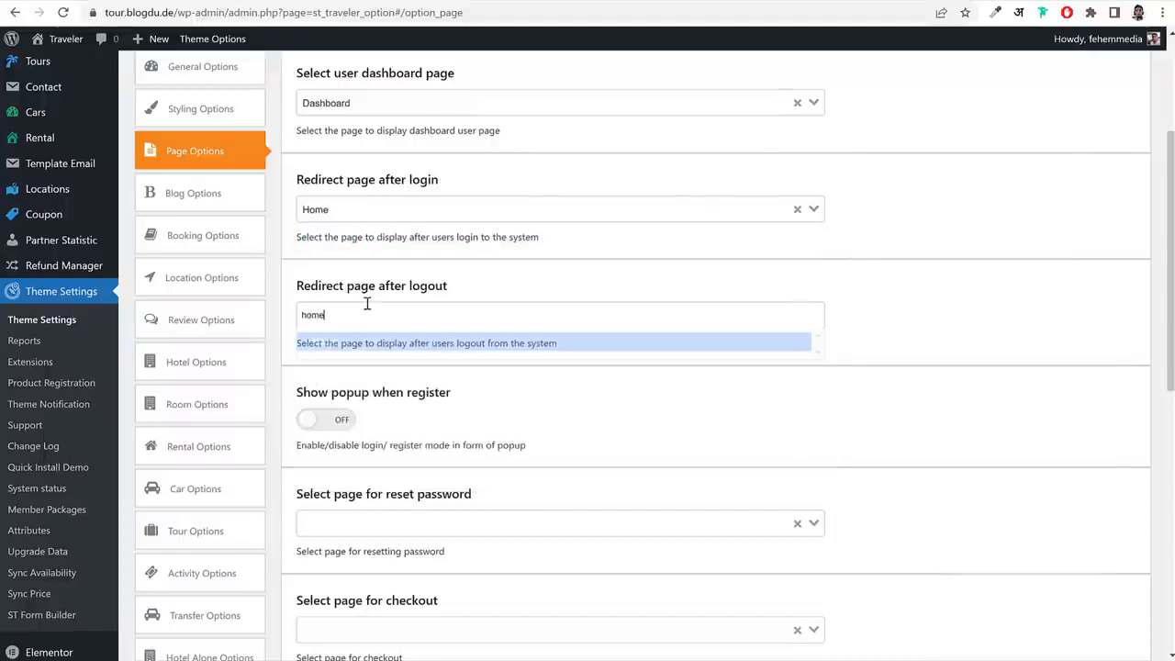
left_click(362, 344)
Turn on Show popup when register and set Reset Password as the reset password page.
scroll(927, 345, "down", 3)
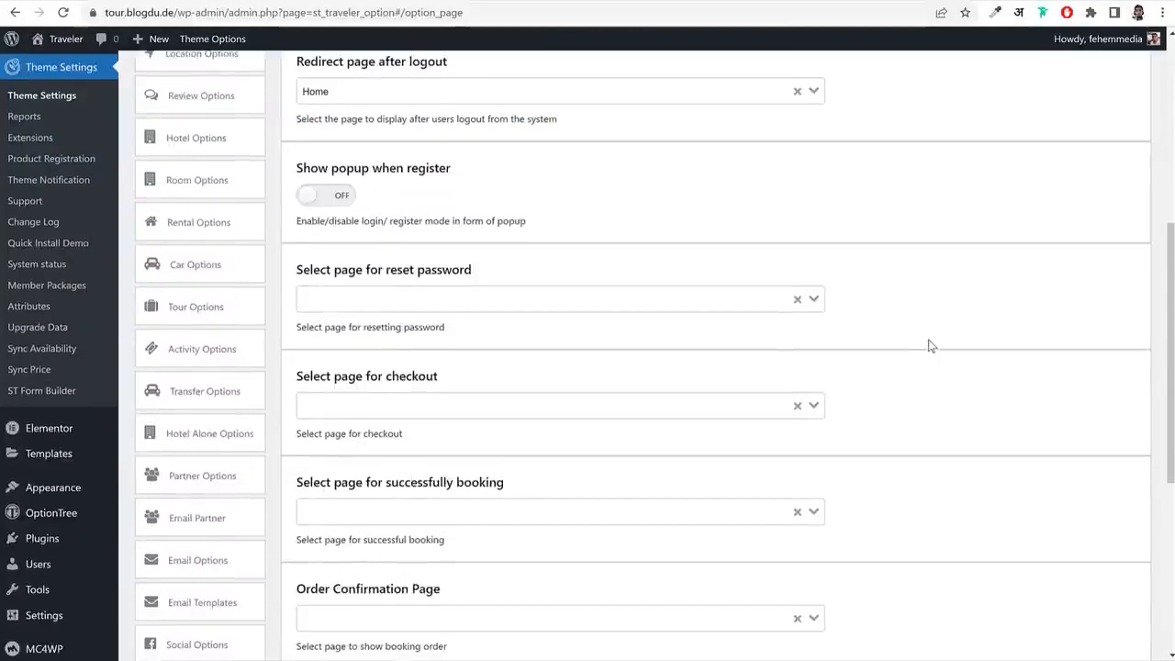
scroll(928, 345, "down", 1)
left_click(332, 122)
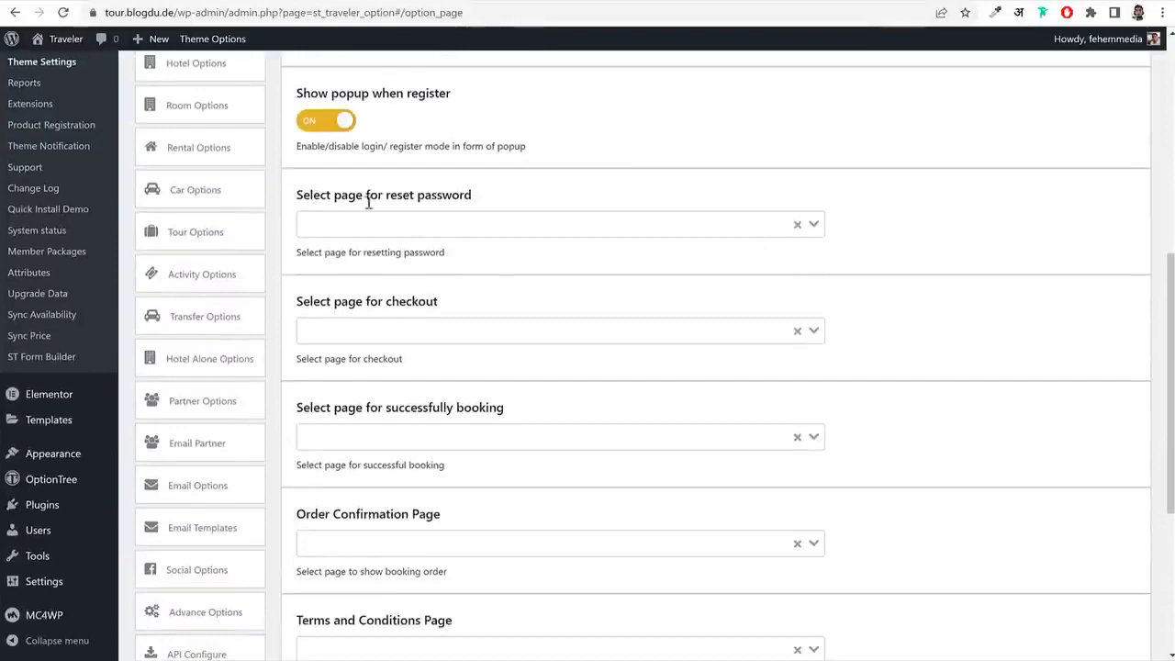
left_click(407, 223)
type("re")
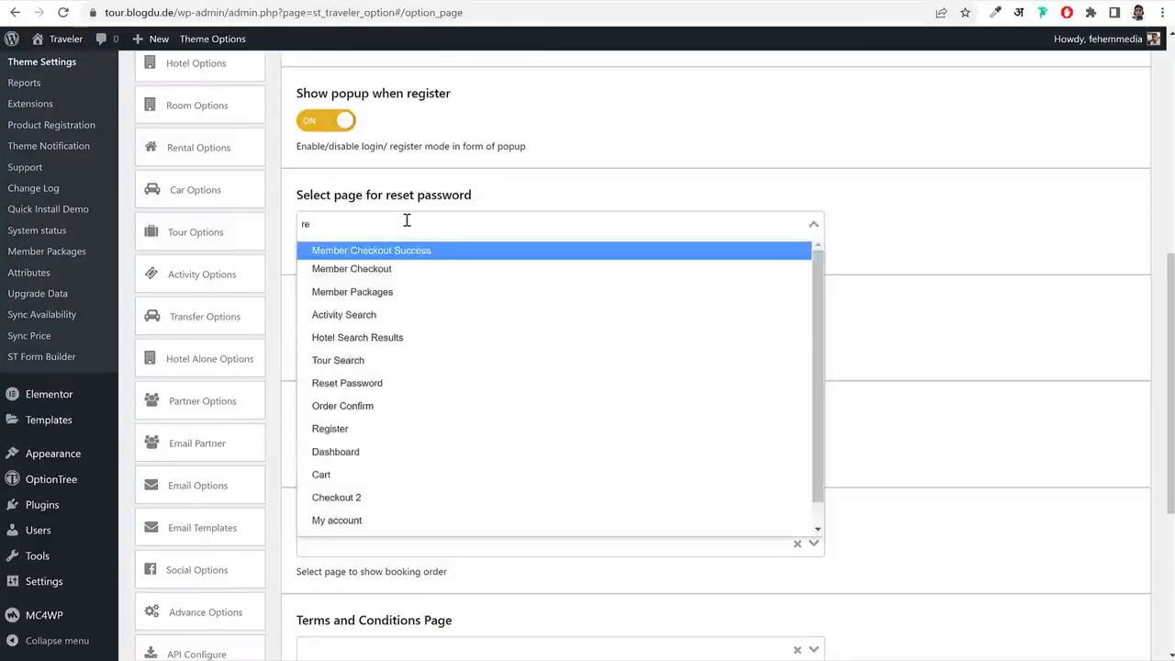
type("se")
left_click(374, 254)
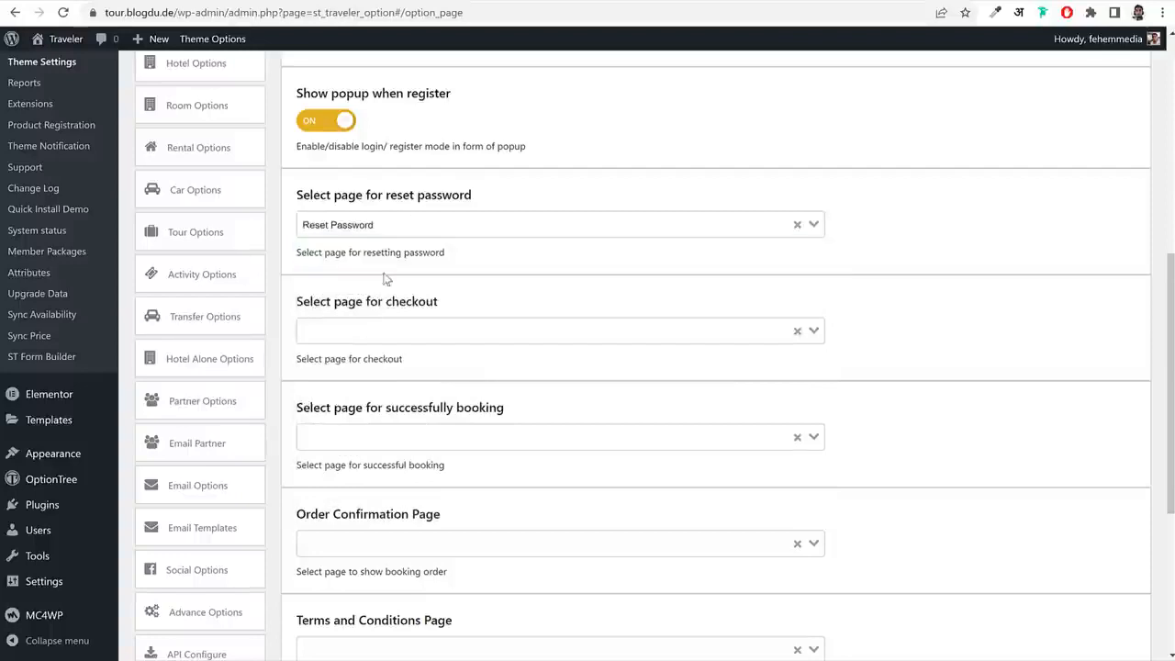
Assign Checkout, Booking Success and Order Confirm as the checkout, booking success and order confirmation pages.
left_click(376, 323)
scroll(484, 309, "down", 1)
type("che")
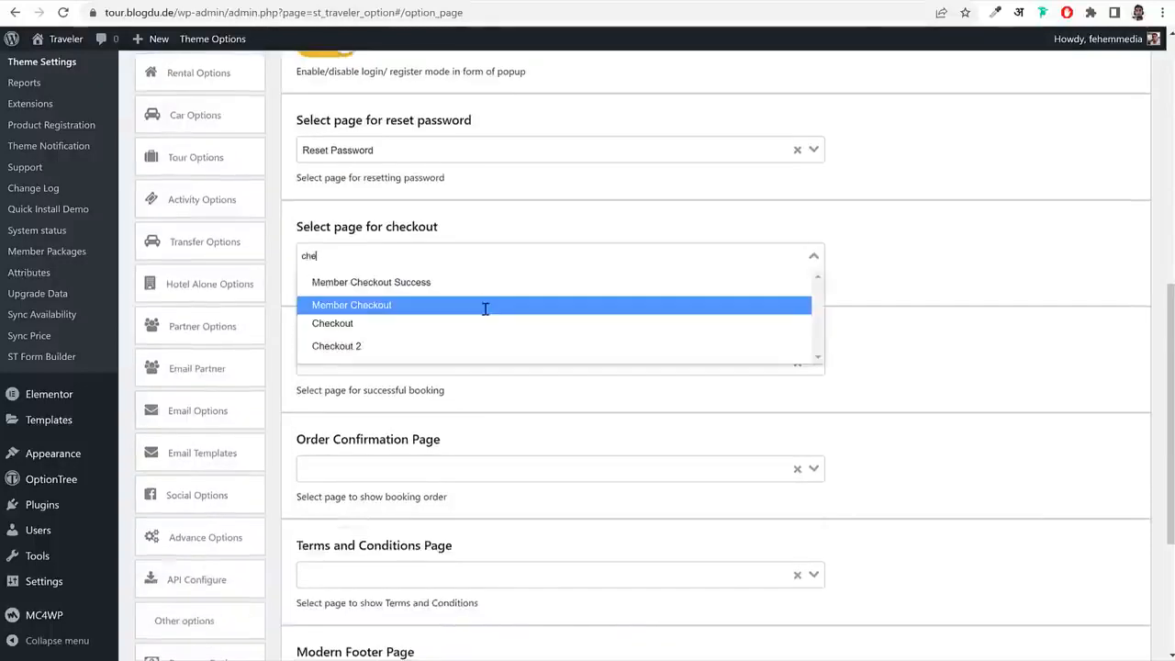
left_click(350, 330)
scroll(513, 331, "down", 2)
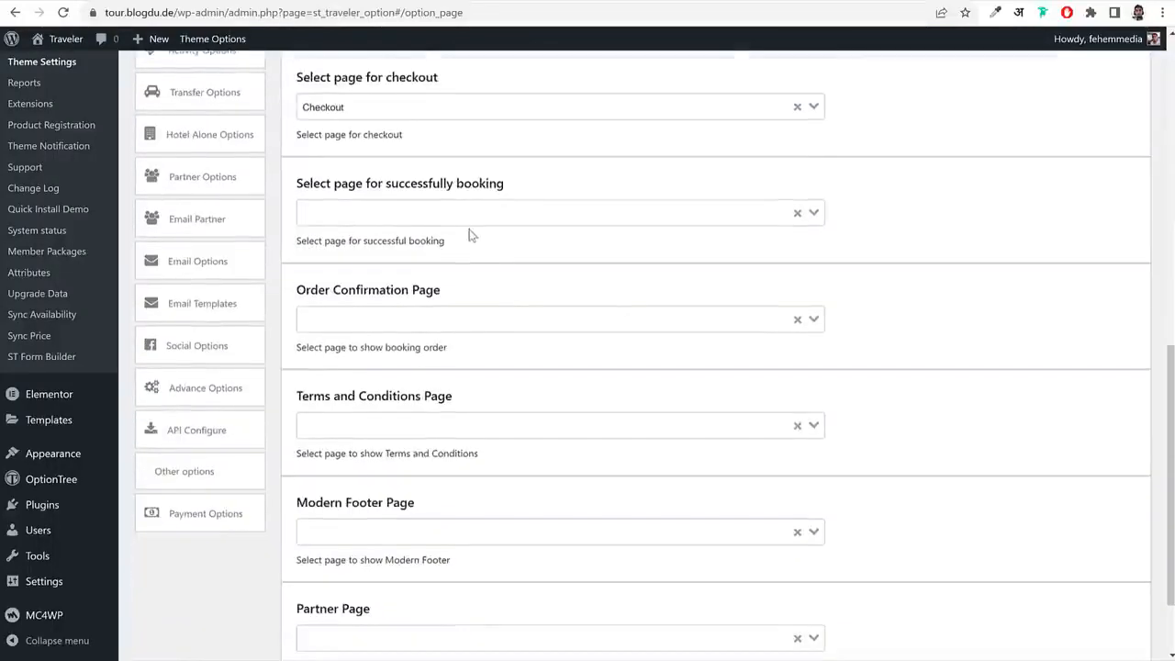
left_click(465, 211)
type("boo")
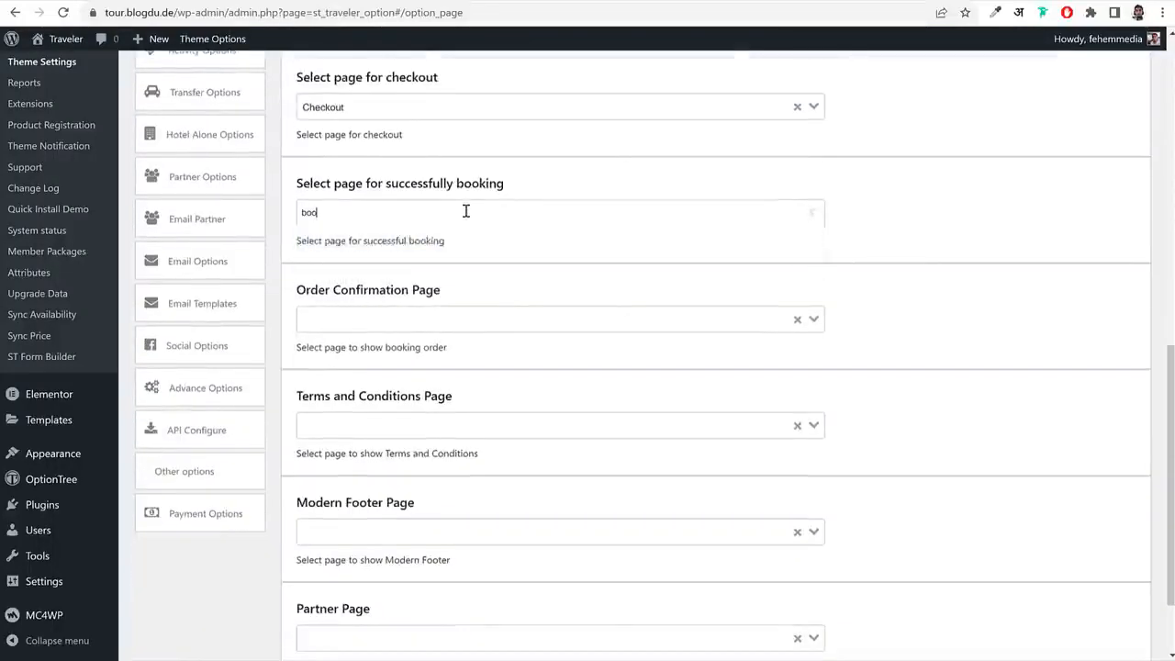
left_click(401, 238)
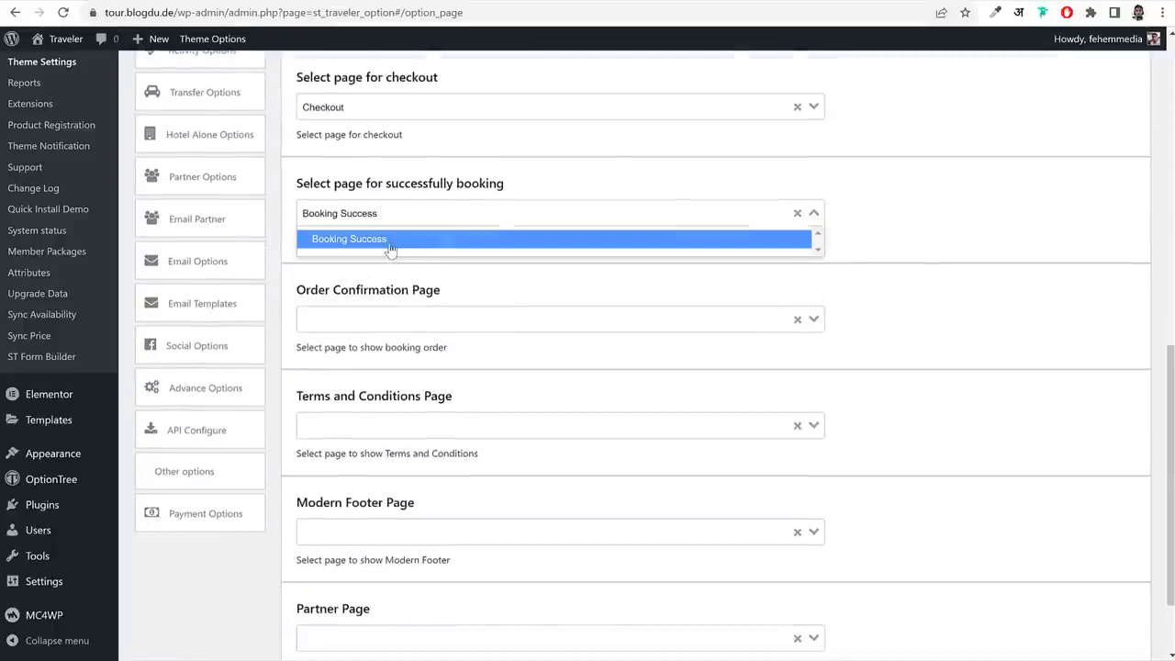
left_click(437, 323)
type("ord")
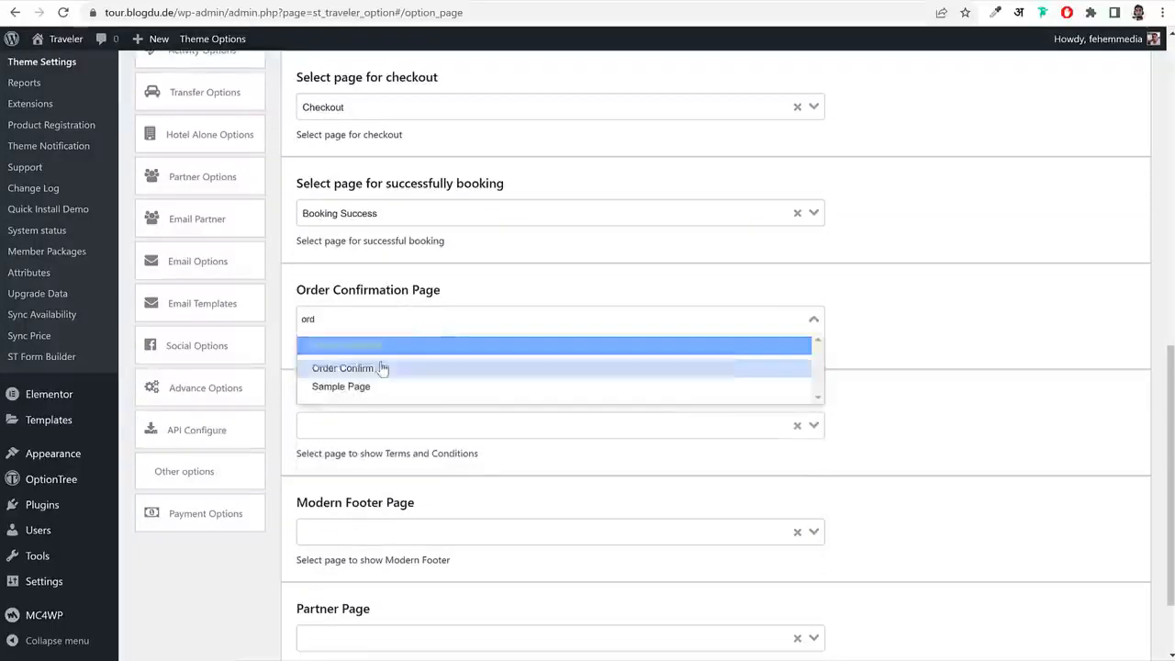
left_click(382, 368)
Leave the Partner Page unassigned and save the page options.
scroll(658, 360, "down", 2)
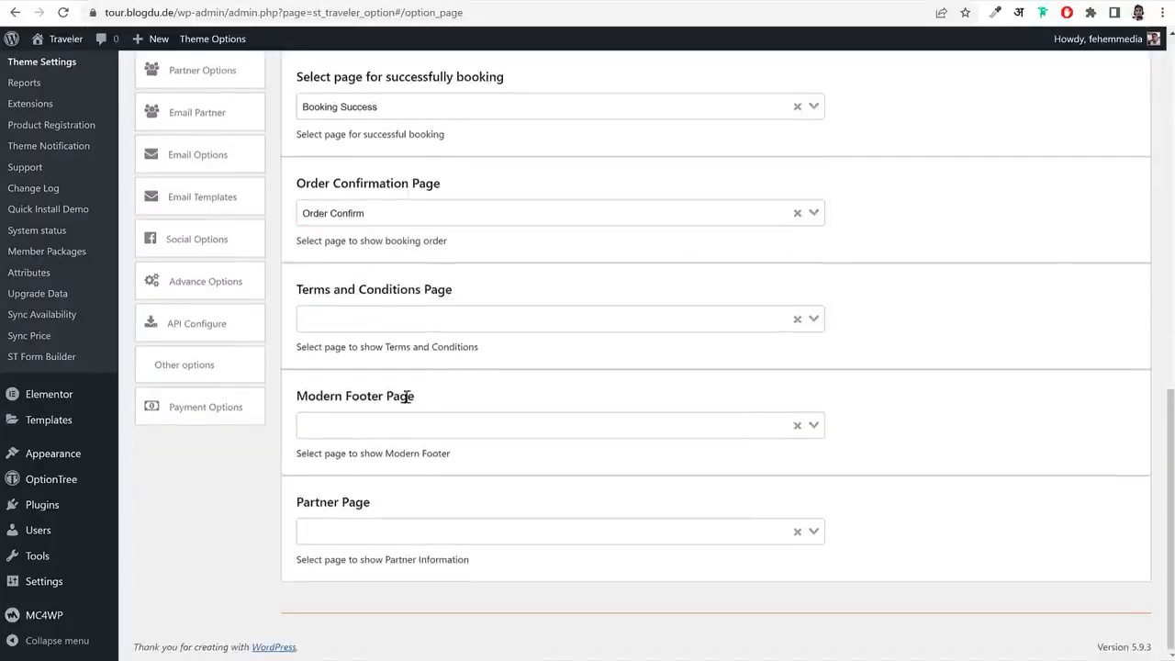
left_click(392, 533)
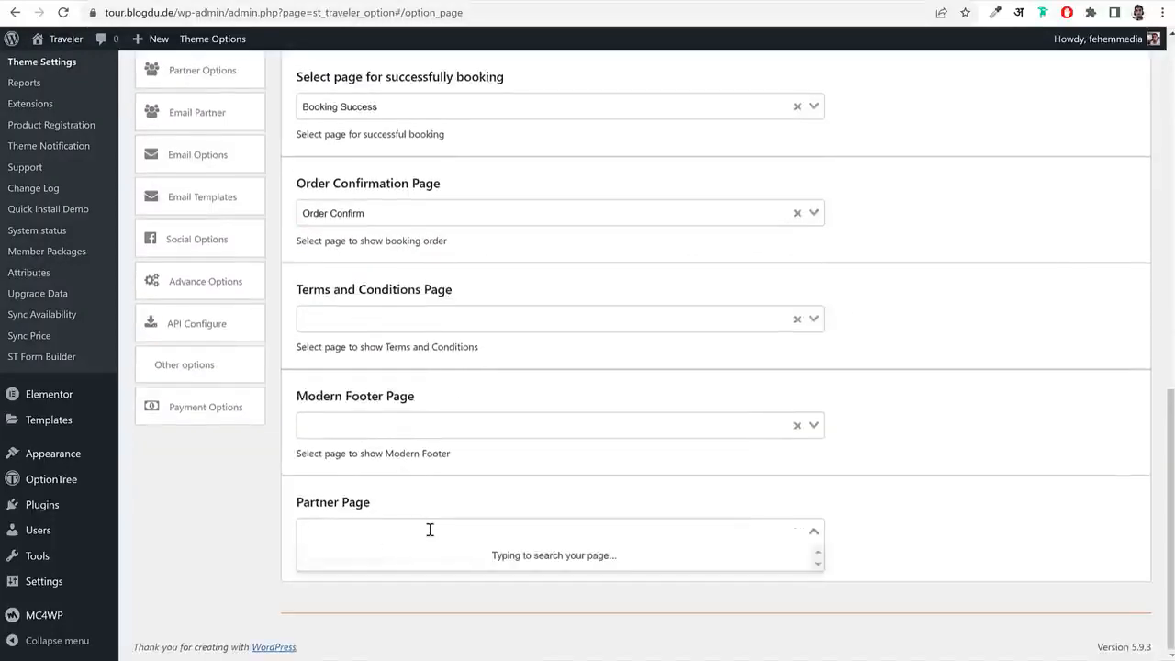
type("par")
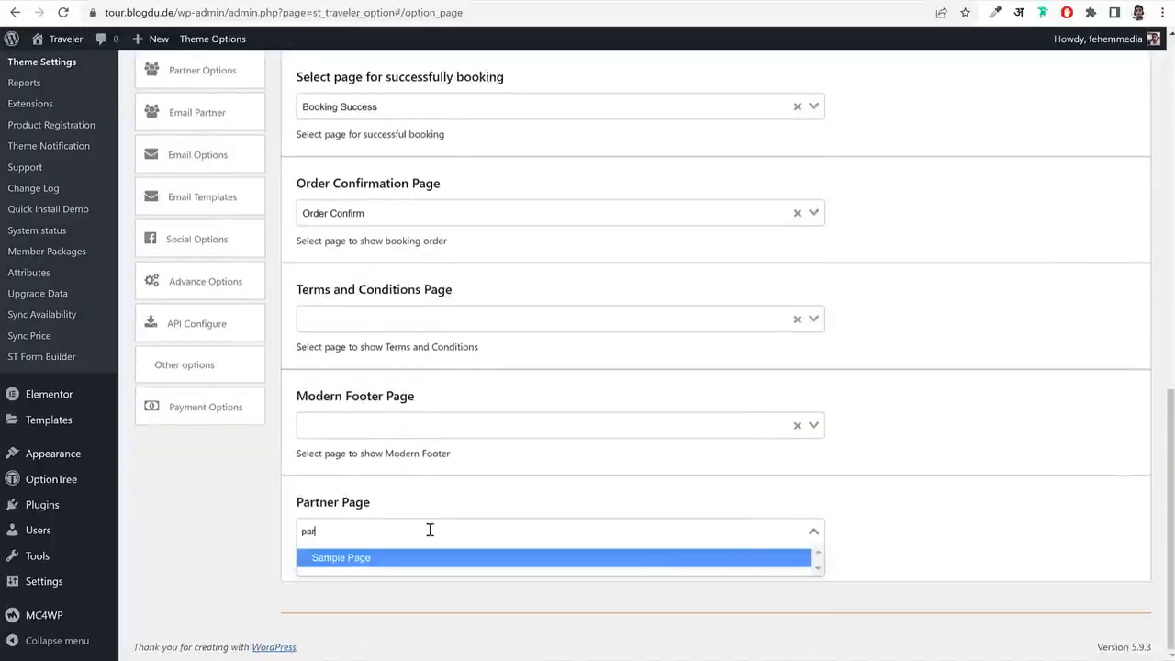
left_click(429, 529)
left_click(430, 529)
left_click(433, 406)
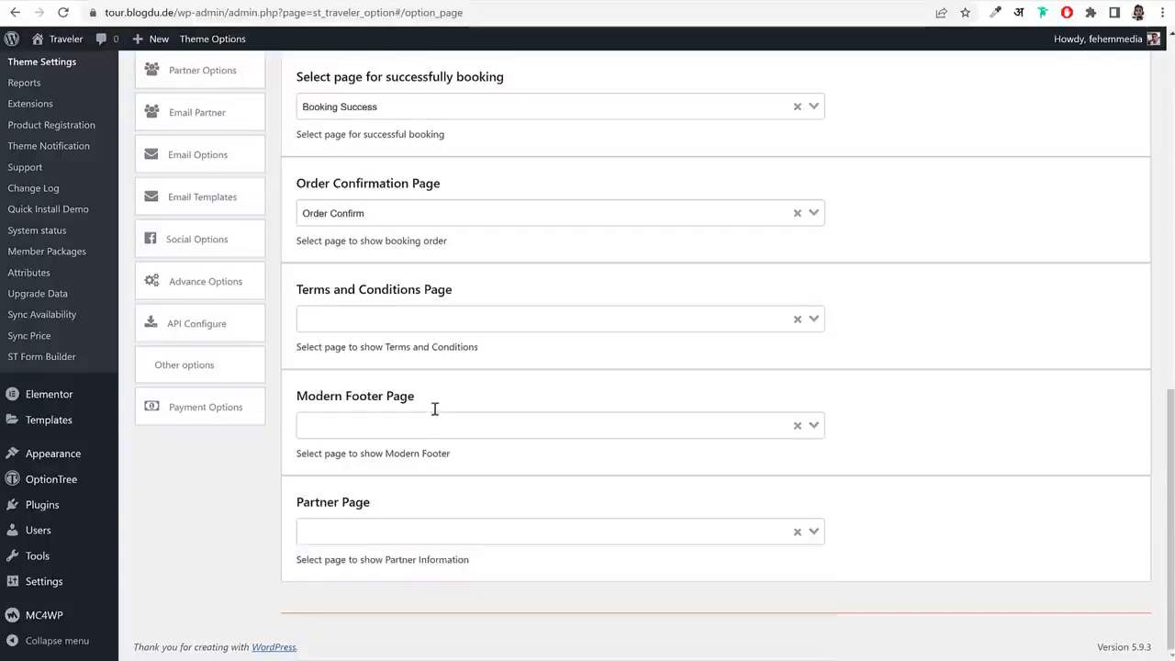
left_click_drag(432, 407, 349, 396)
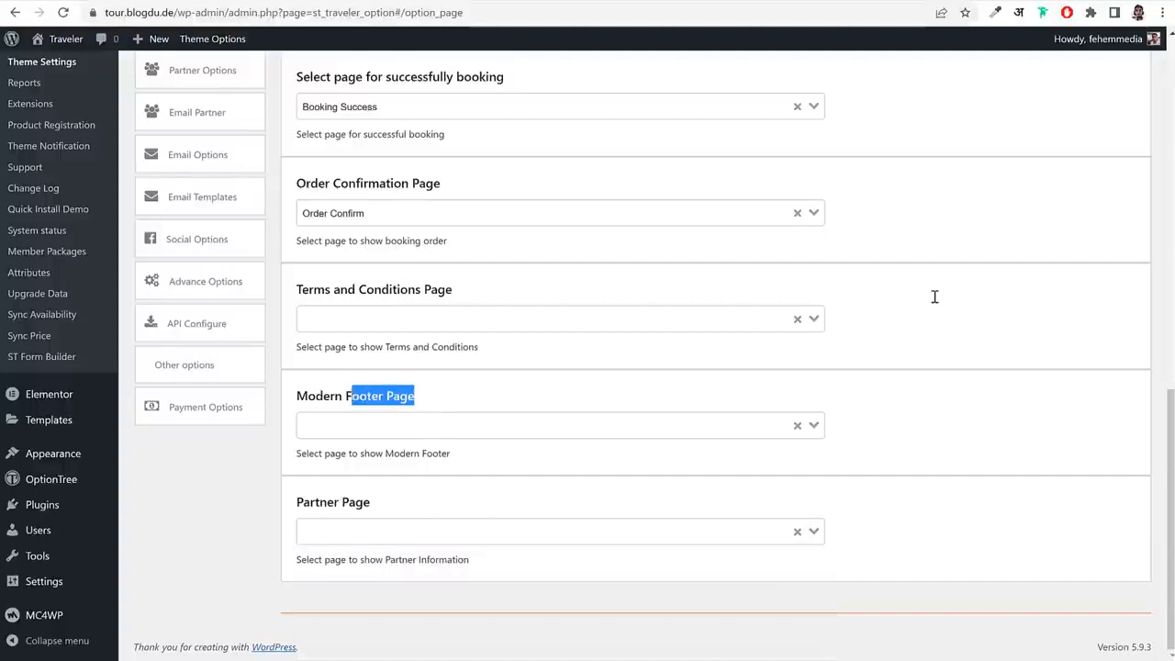
scroll(934, 297, "up", 15)
left_click(1097, 229)
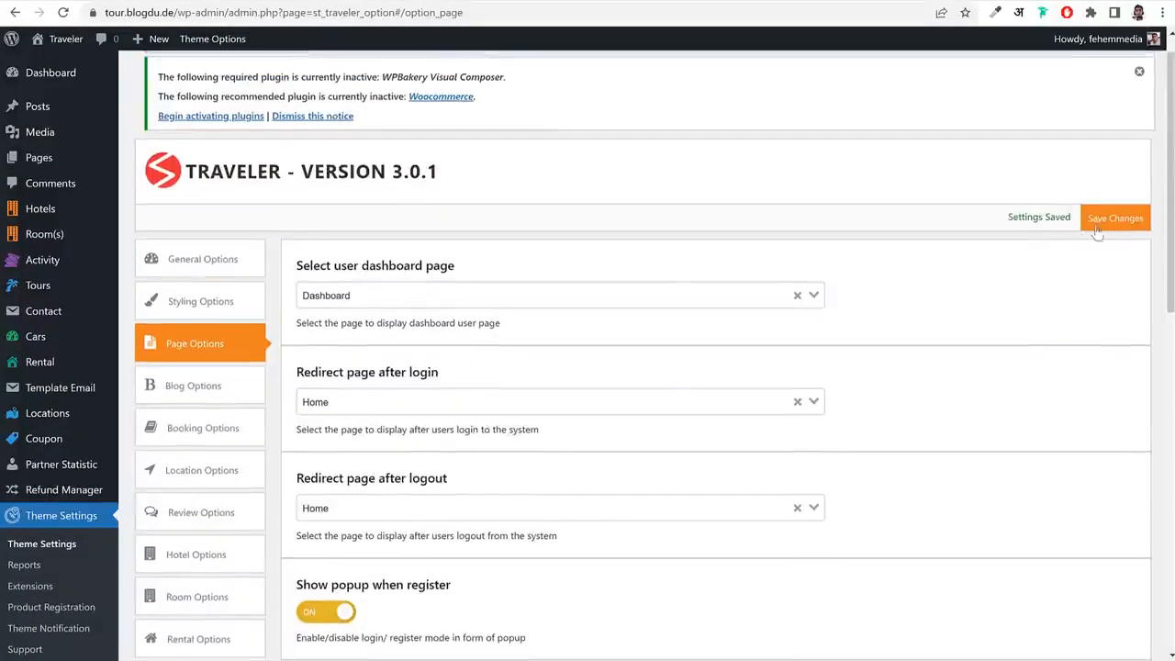
Review Blog Options, with the second list and single post styles and a Right sidebar, and save.
left_click(200, 376)
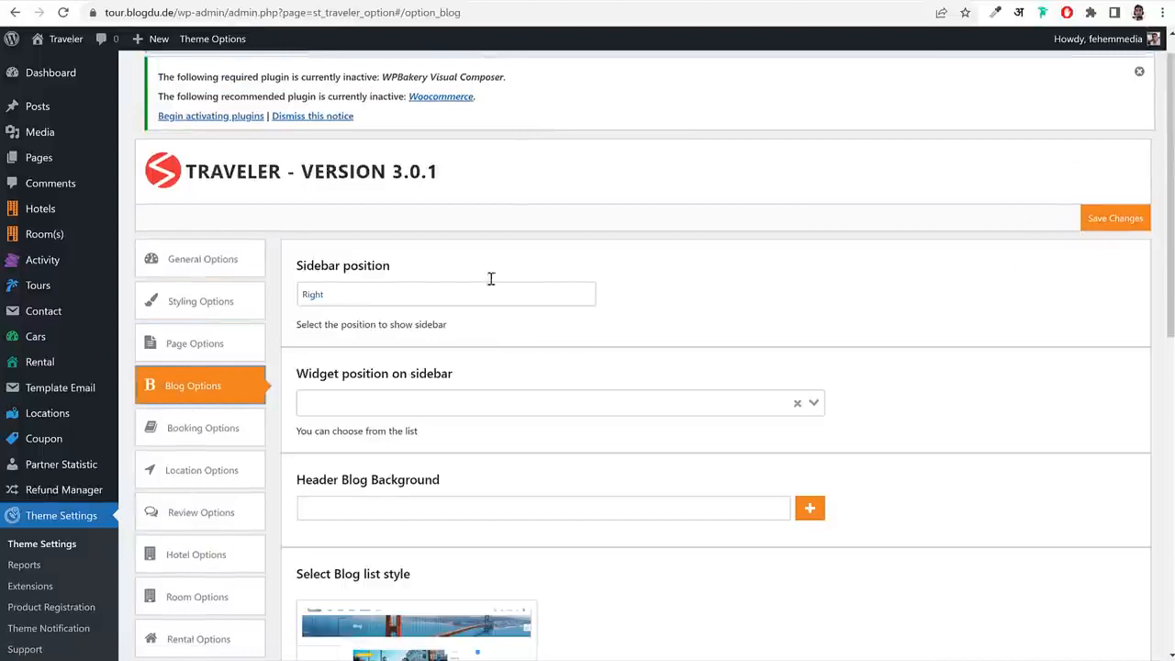
scroll(611, 343, "down", 1)
scroll(611, 342, "down", 5)
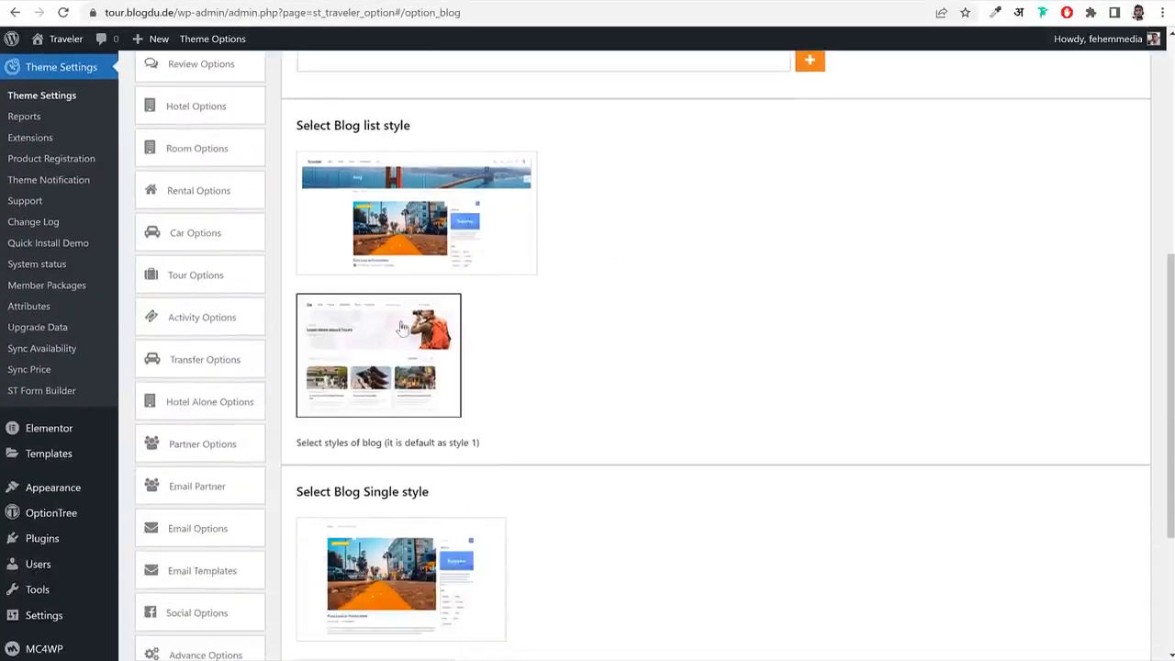
scroll(592, 330, "down", 3)
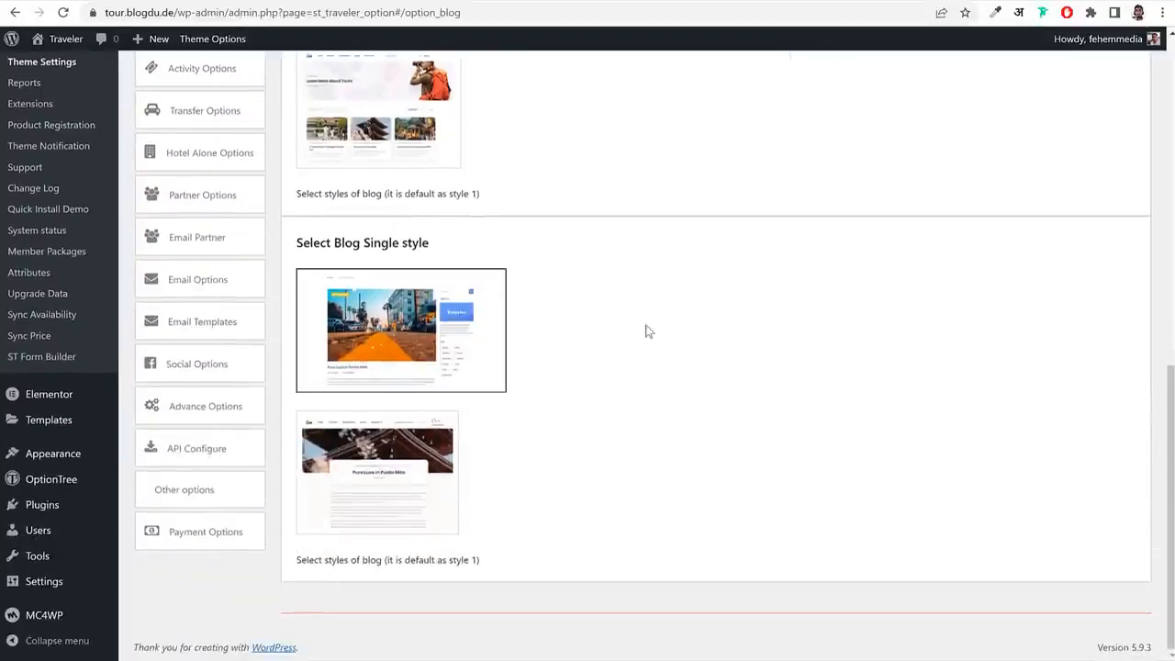
scroll(624, 342, "up", 3)
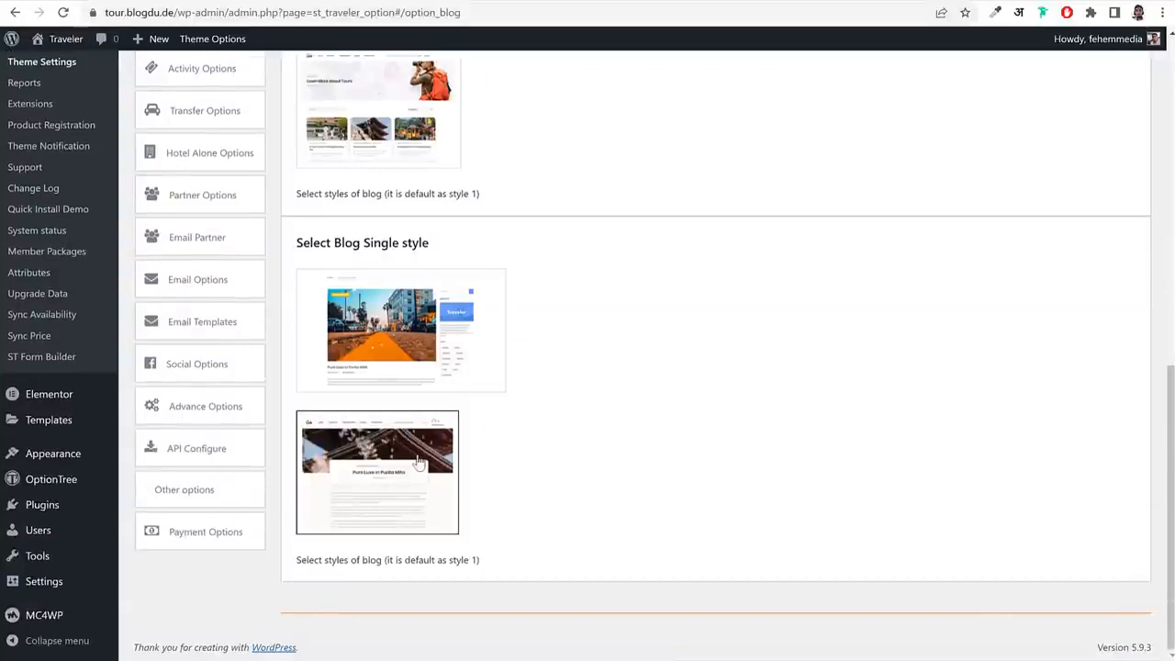
scroll(543, 438, "up", 2)
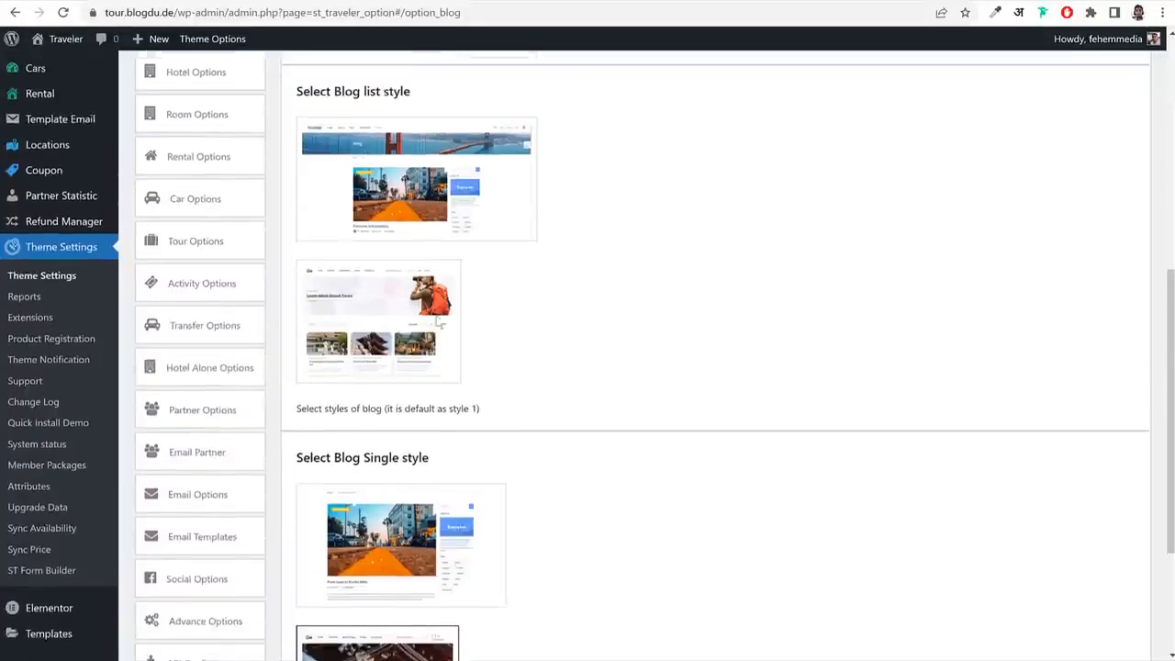
scroll(486, 321, "up", 3)
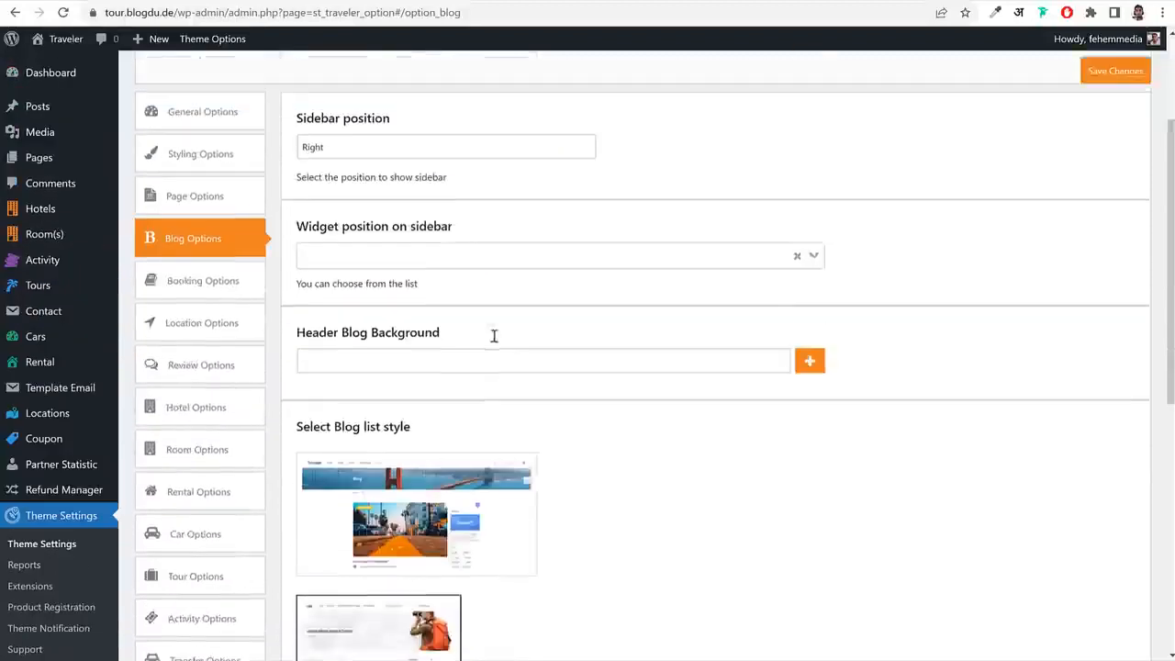
scroll(494, 336, "up", 1)
left_click(1115, 118)
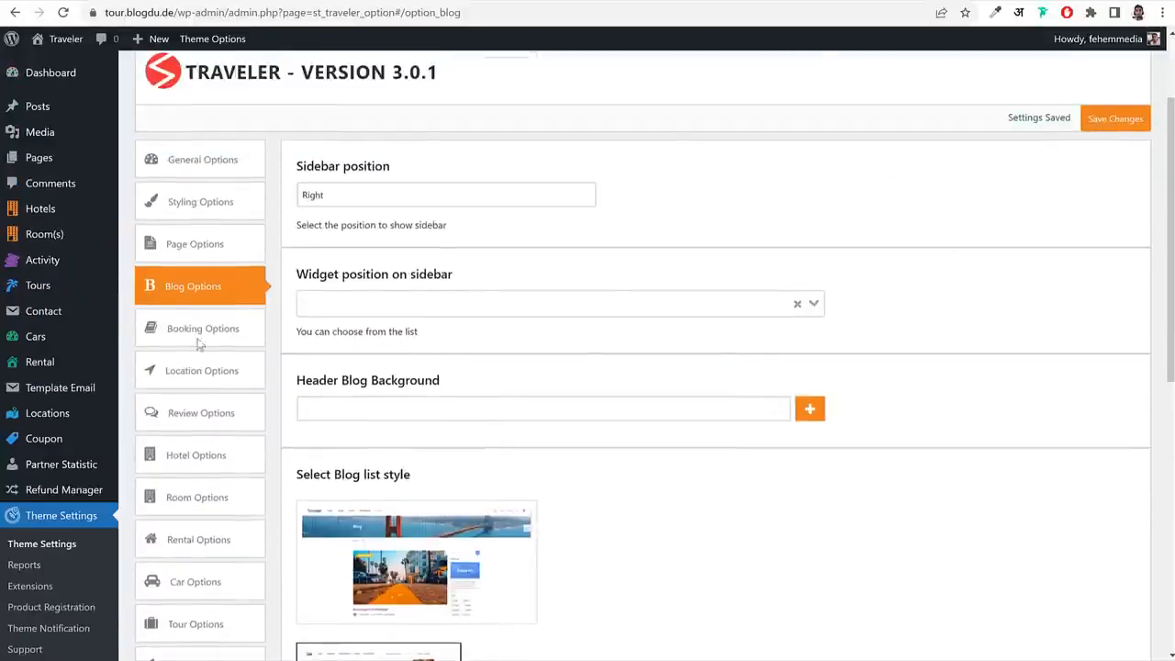
Turn on the calculated Ajax price and captcha in Booking Options, and save.
left_click(197, 336)
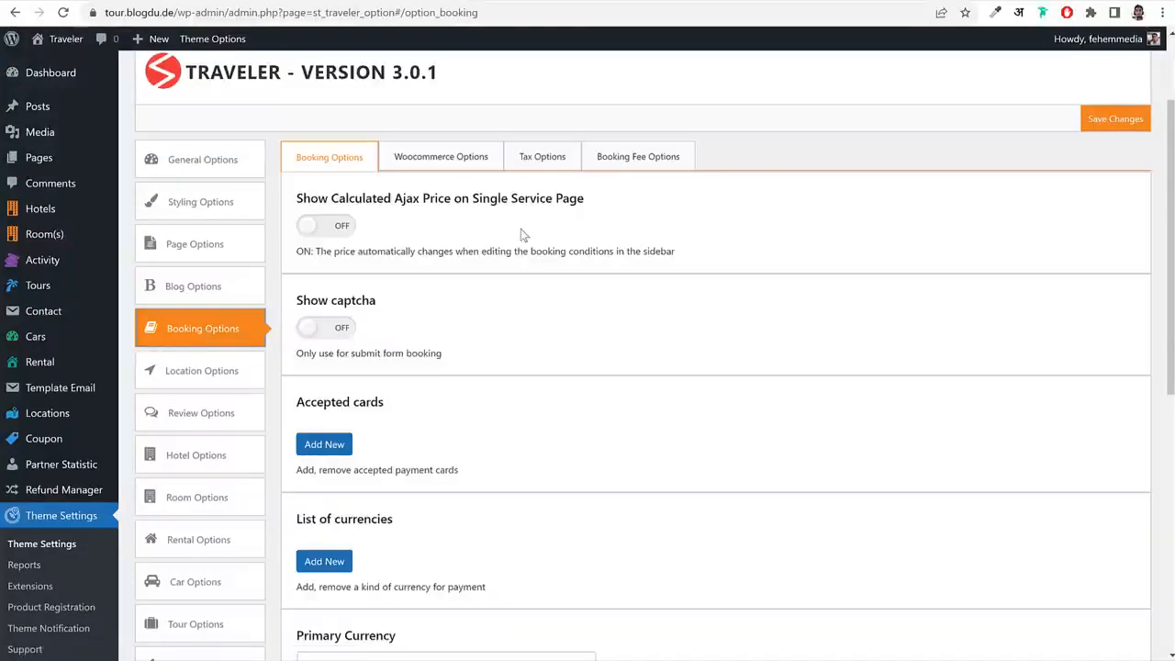
left_click_drag(352, 202, 482, 199)
left_click(319, 228)
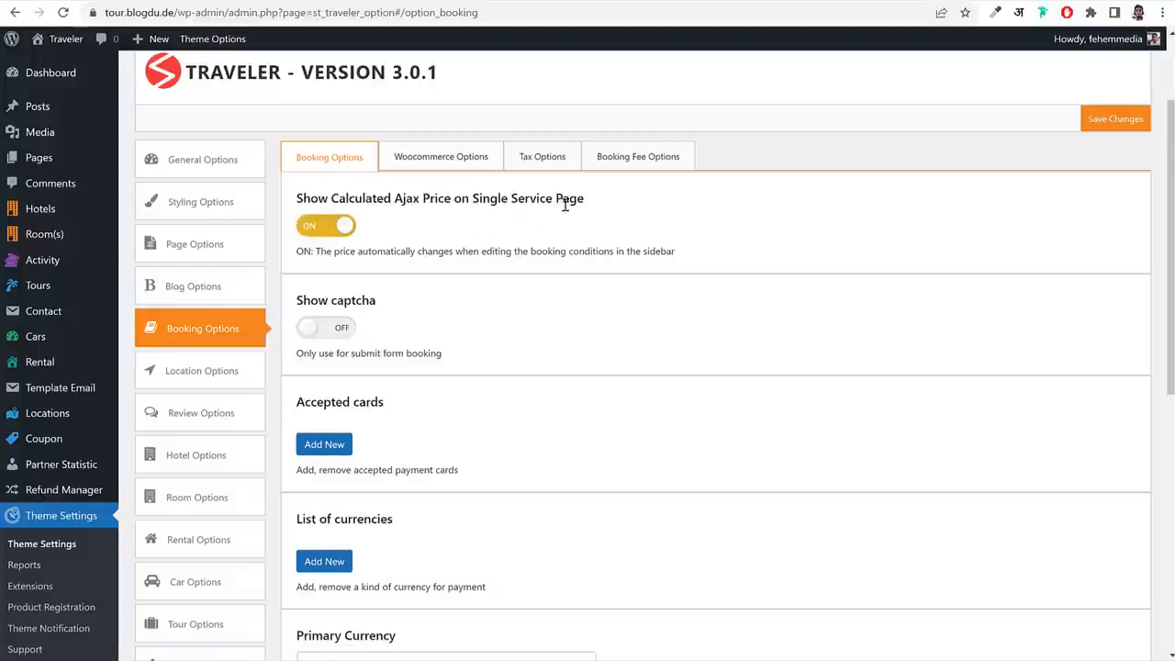
scroll(656, 257, "down", 2)
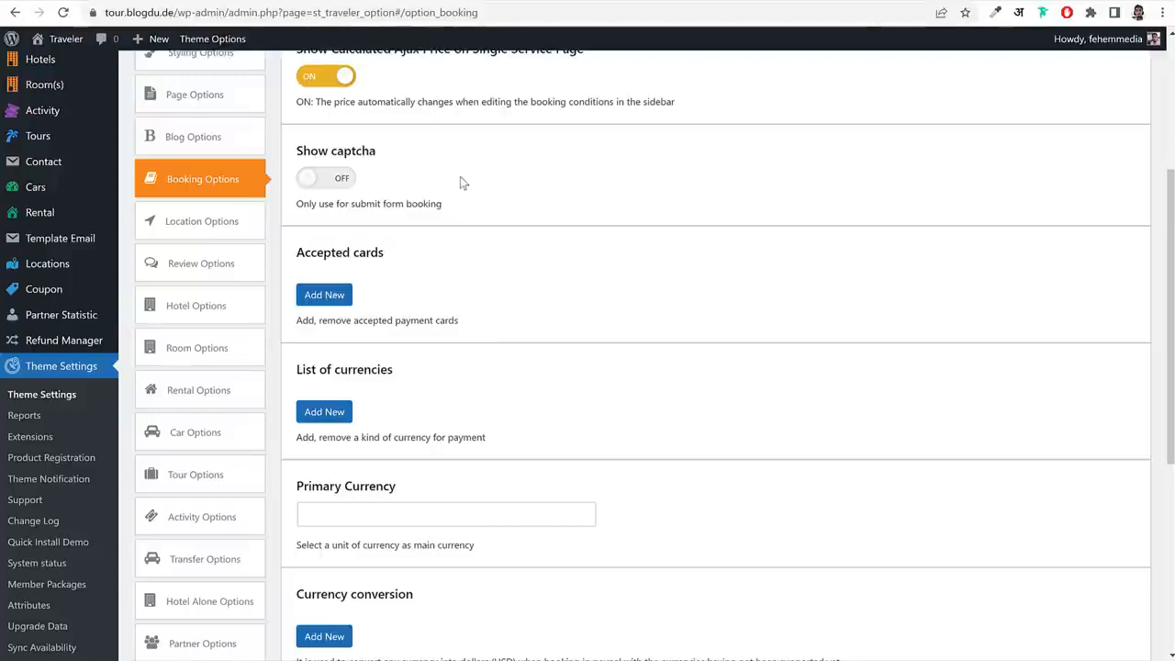
left_click(336, 179)
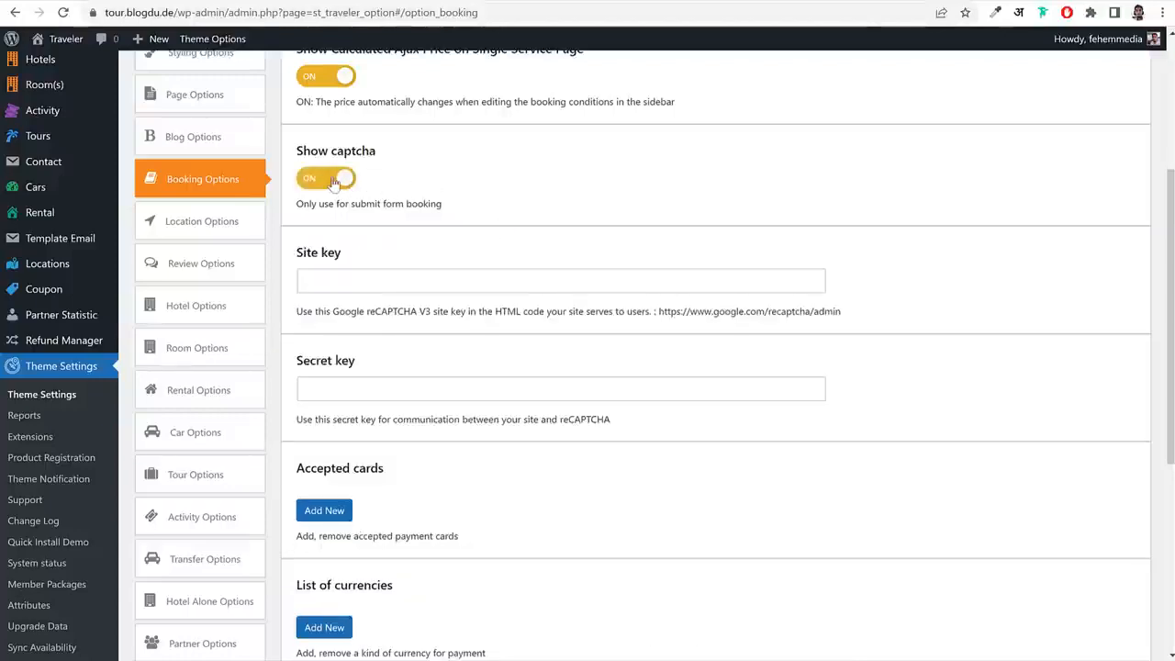
scroll(597, 236, "up", 3)
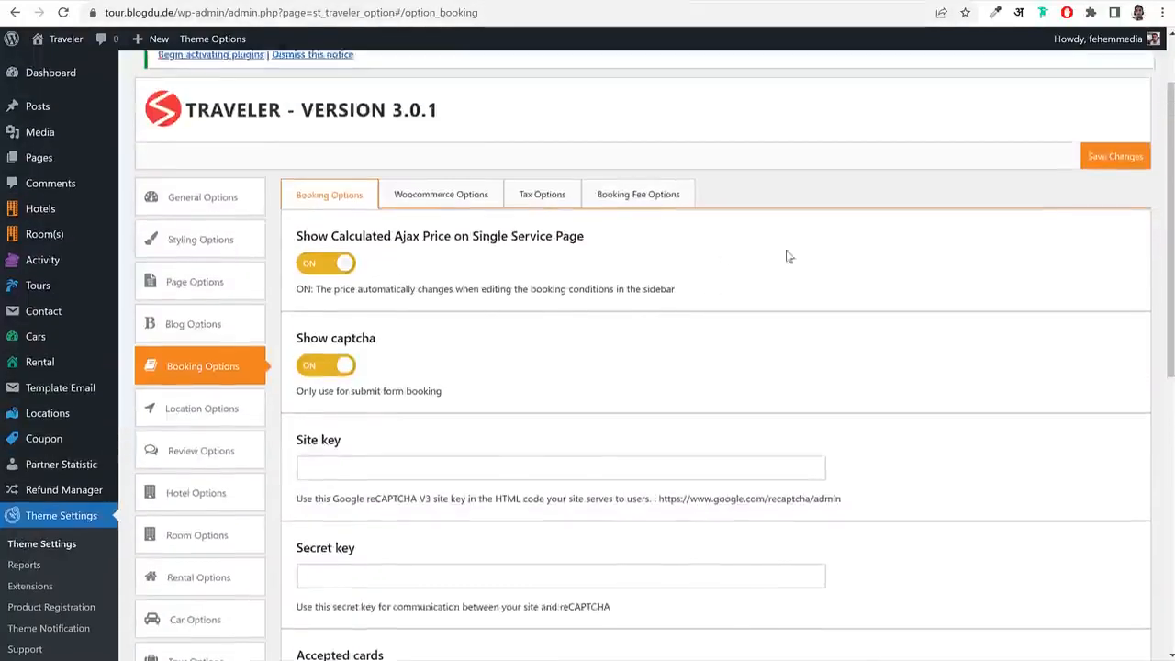
left_click(1125, 251)
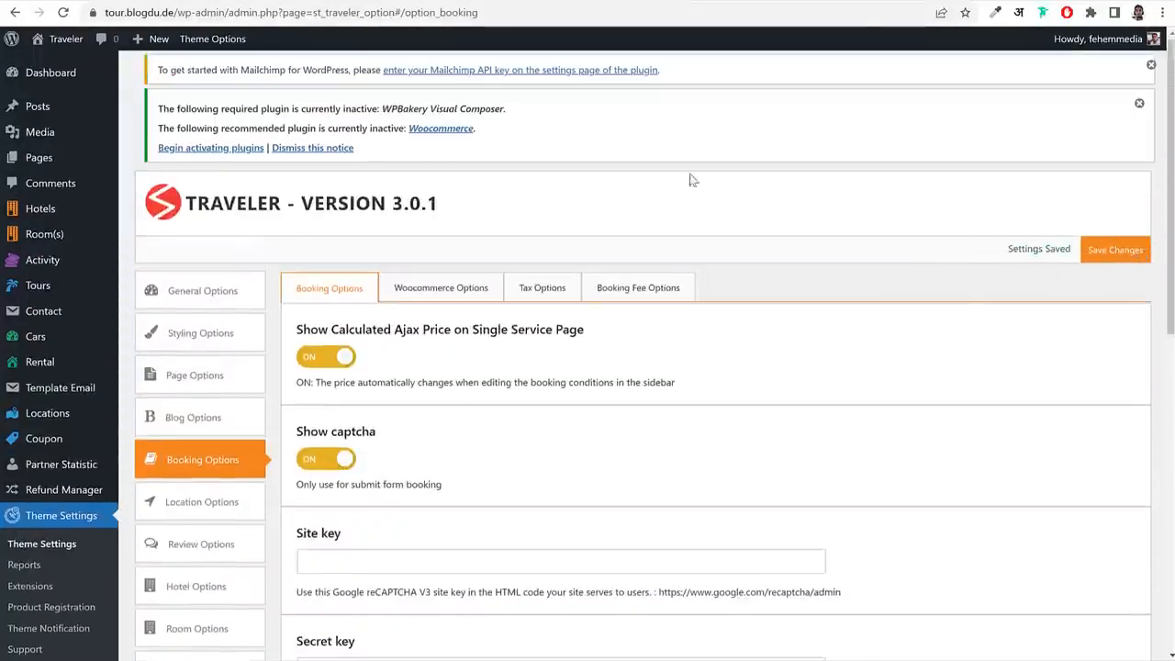
Reload the theme options, switch captcha back off, and save again.
left_click(63, 12)
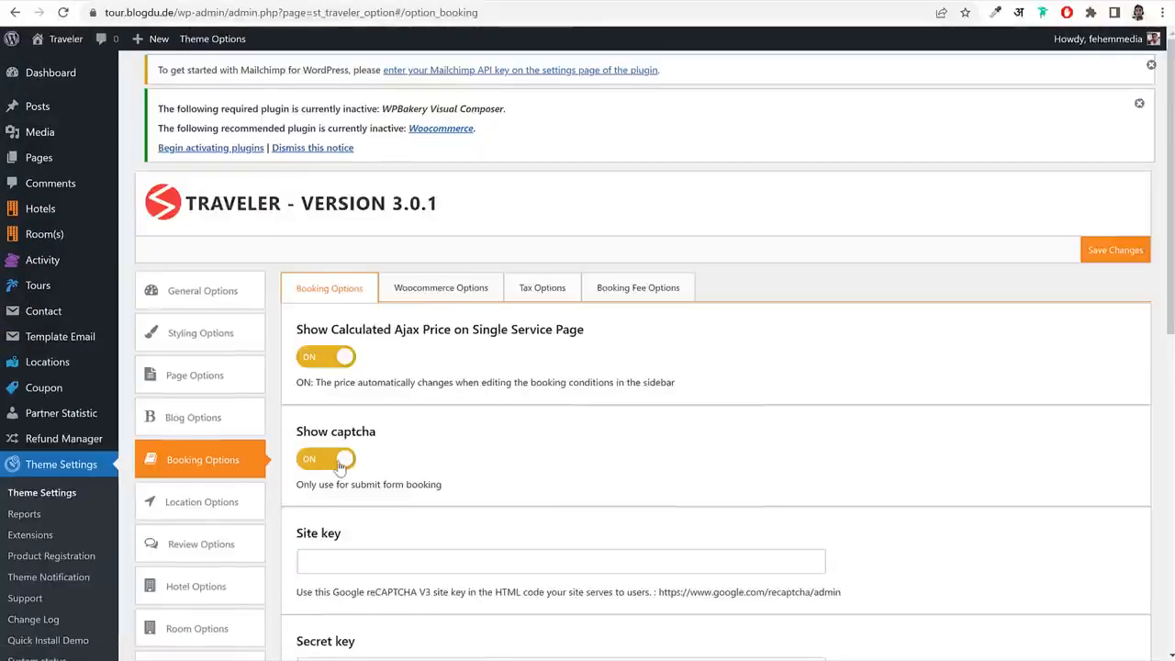
left_click(332, 461)
left_click(1104, 253)
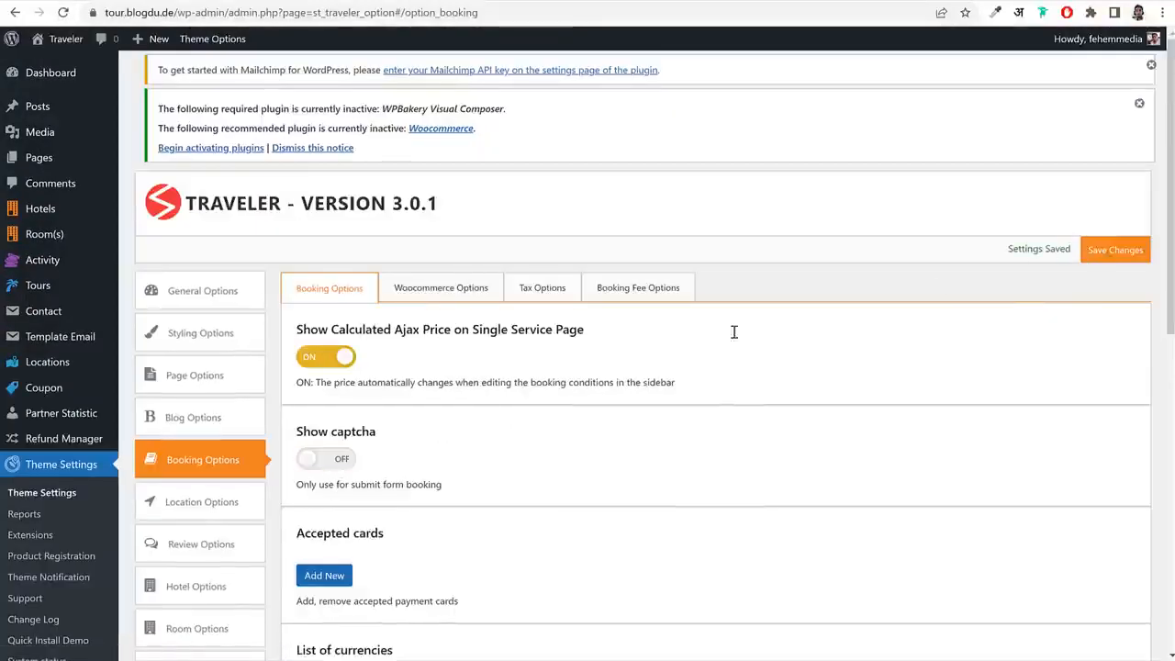
scroll(711, 303, "down", 4)
scroll(713, 356, "down", 1)
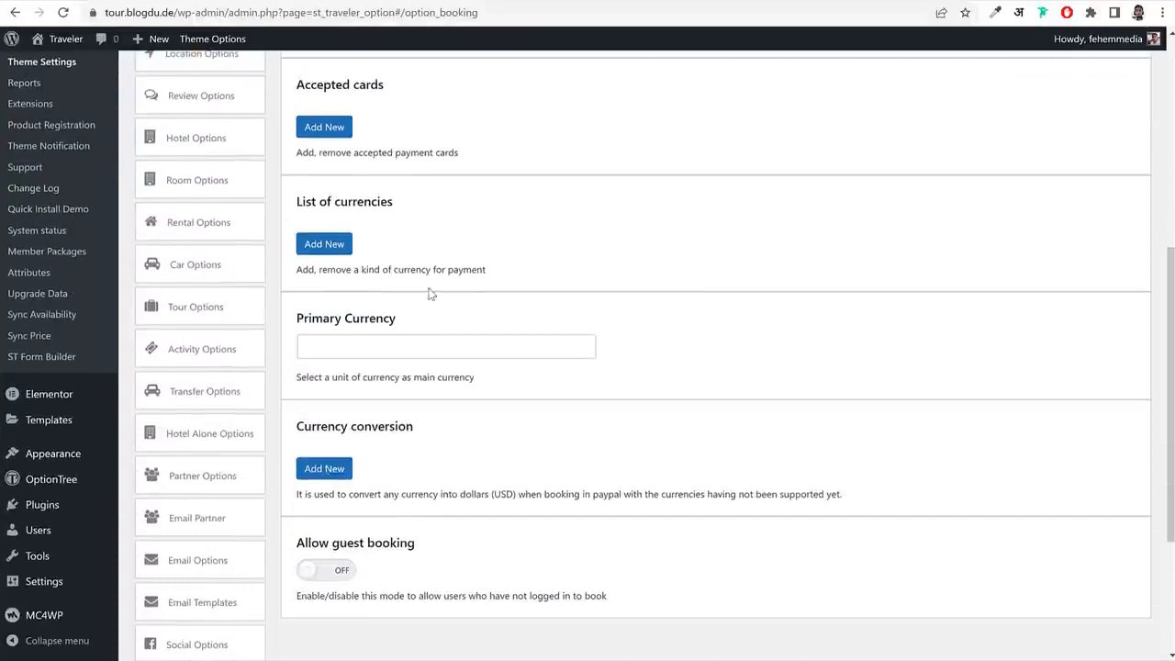
Add a new currency entry and set its name to United States Dollar.
left_click(332, 247)
left_click(777, 236)
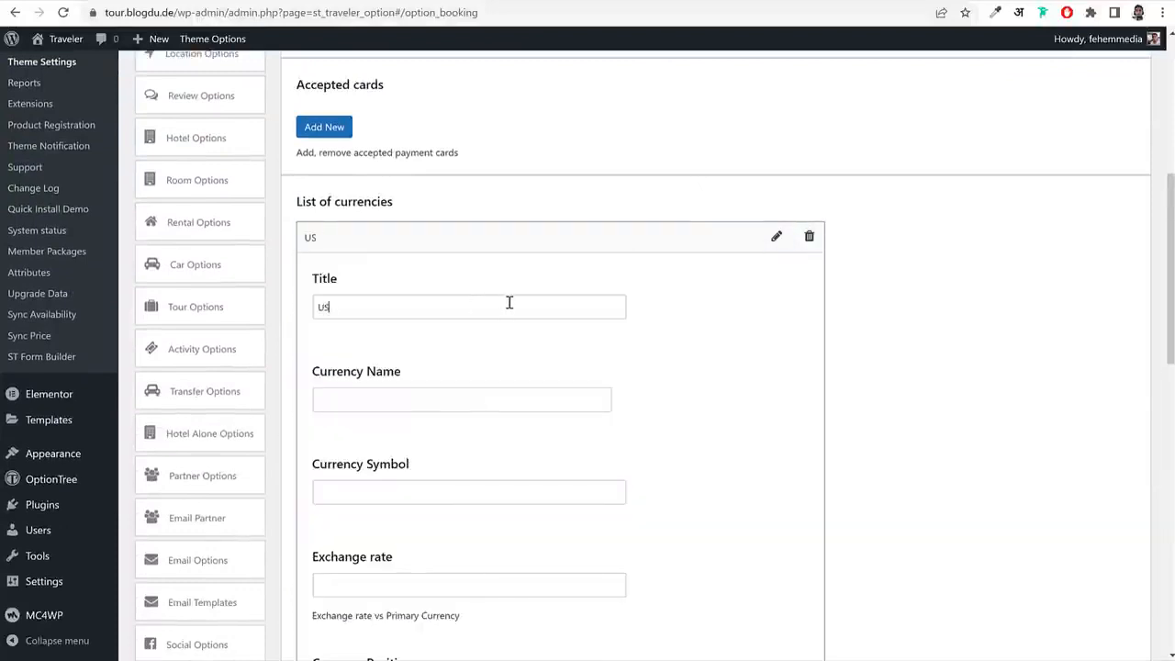
left_click(461, 403)
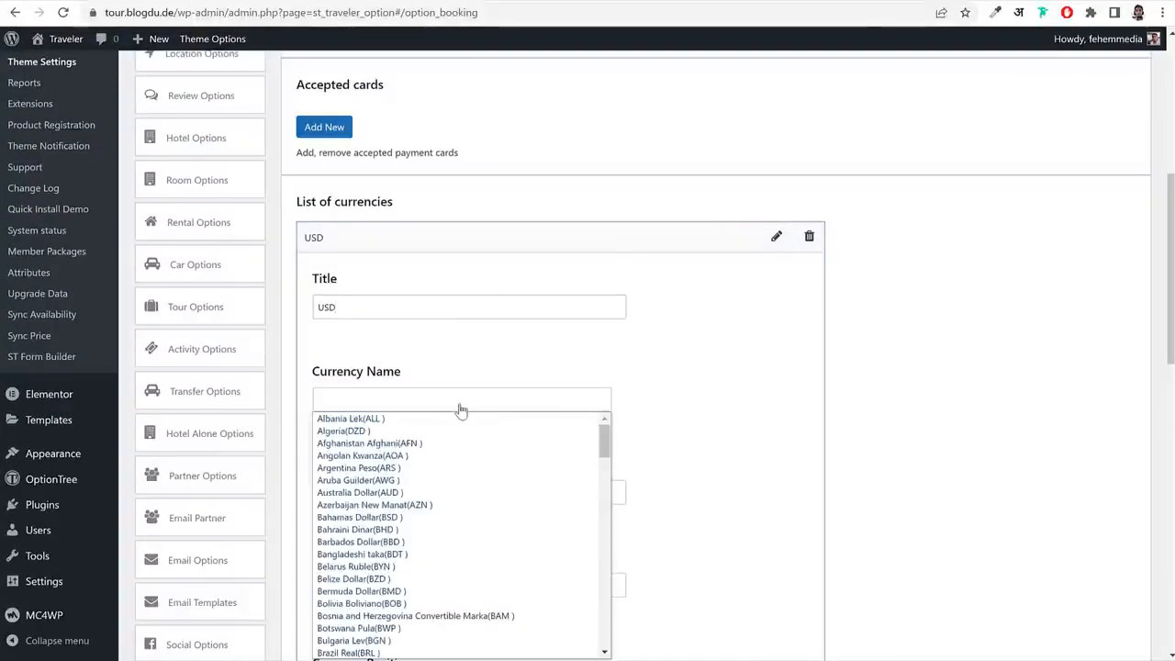
key("u")
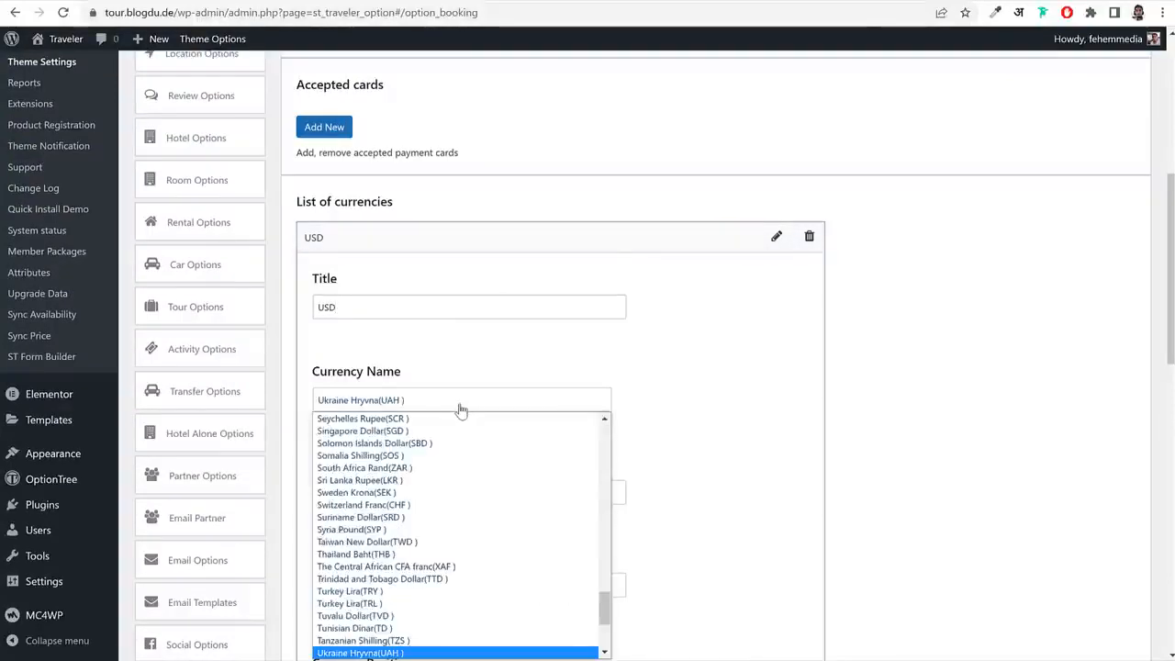
scroll(498, 519, "down", 2)
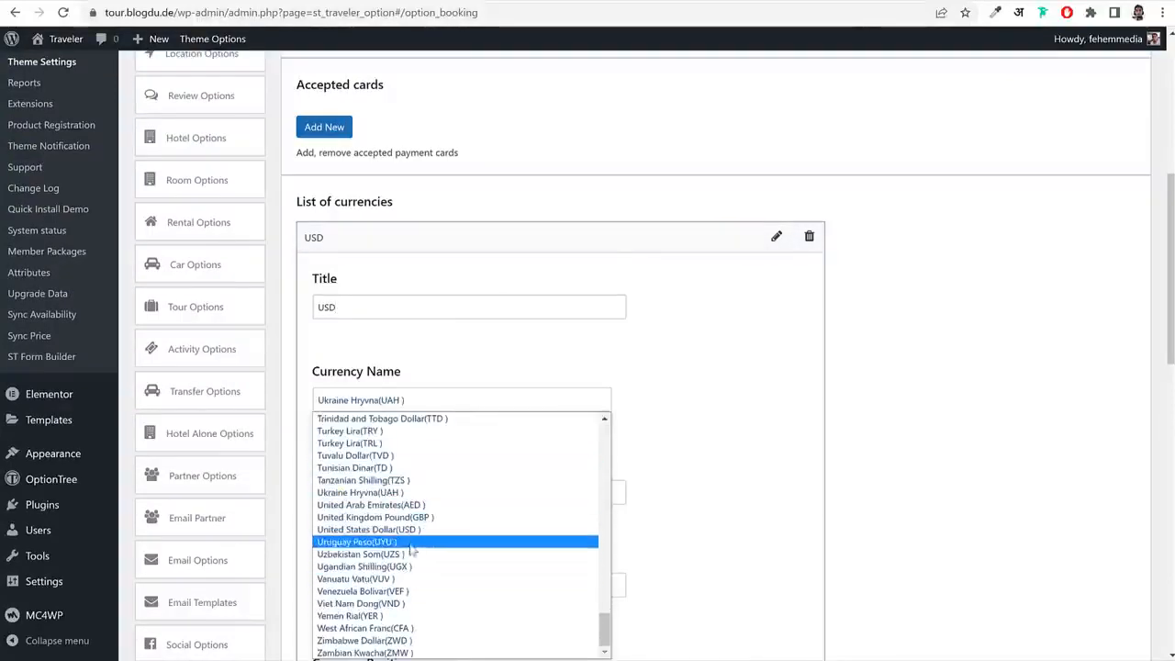
left_click(408, 530)
Enter the $ symbol, ',' thousands and '.' decimal separators, then collapse the USD entry.
scroll(414, 337, "down", 2)
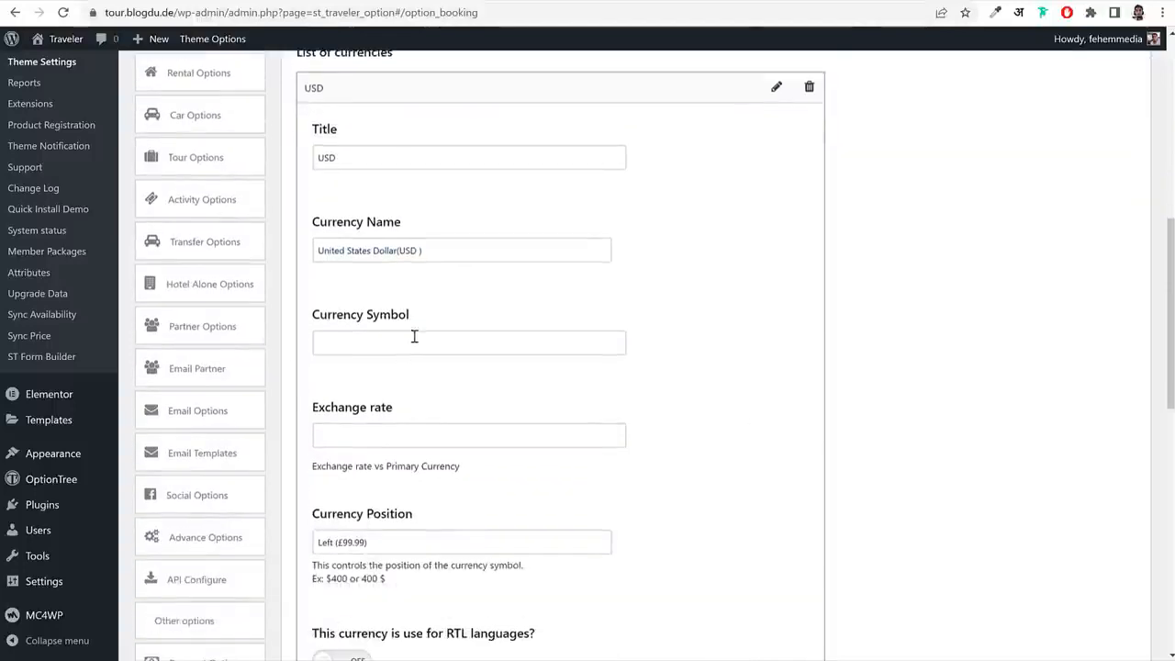
left_click(414, 336)
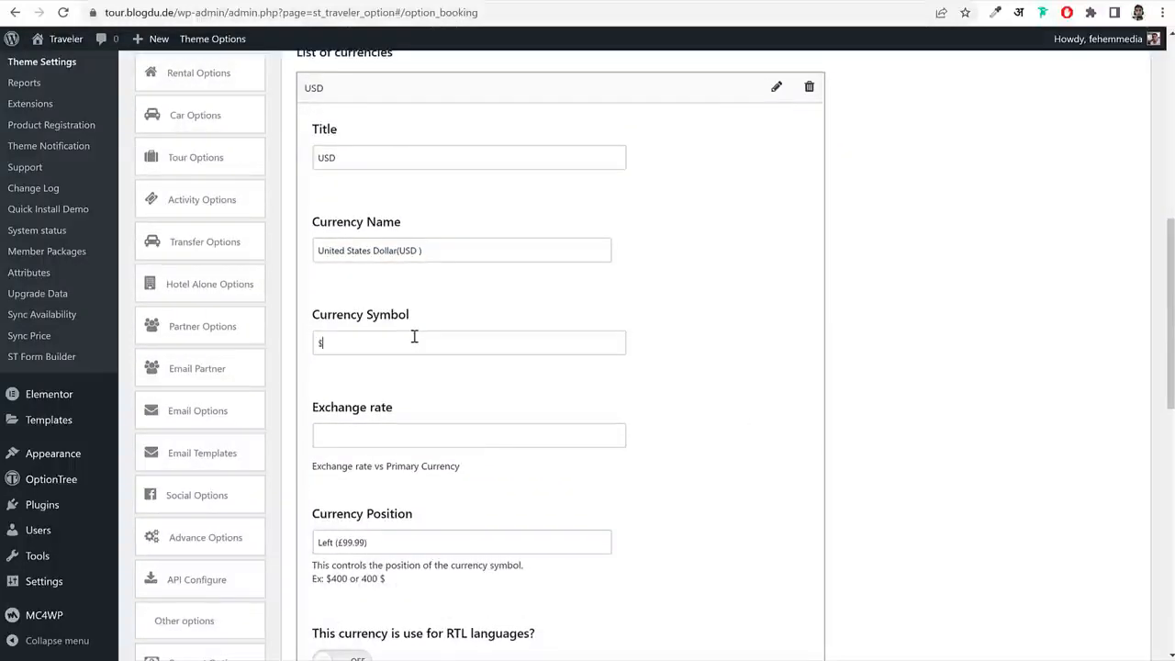
scroll(416, 356, "down", 1)
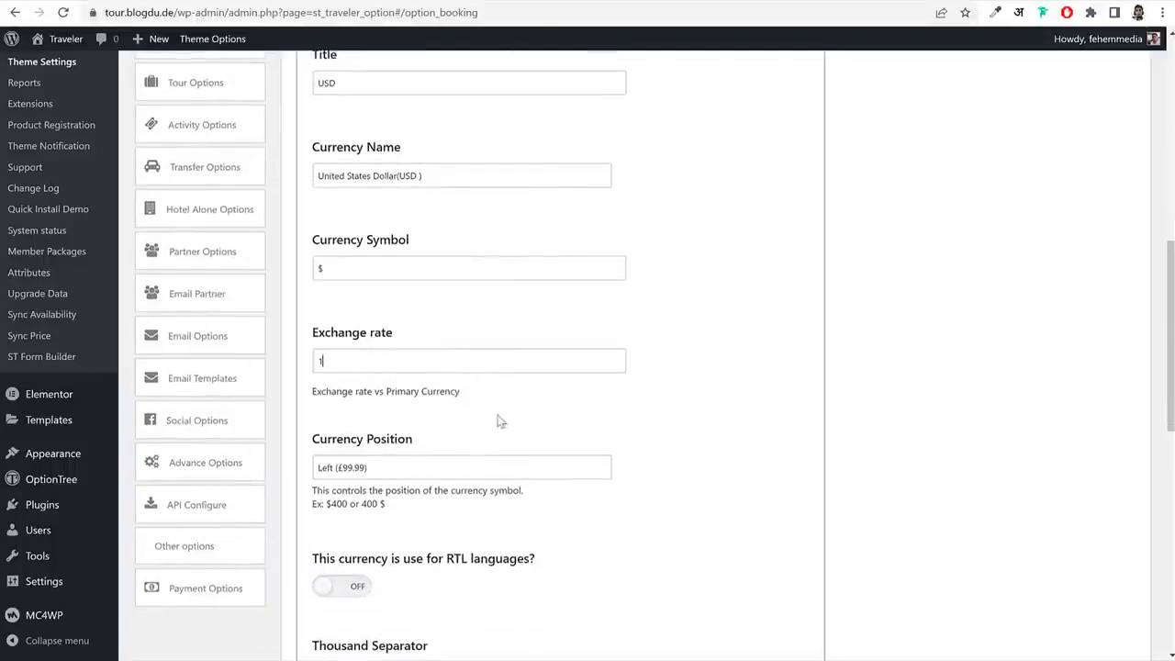
scroll(500, 421, "down", 2)
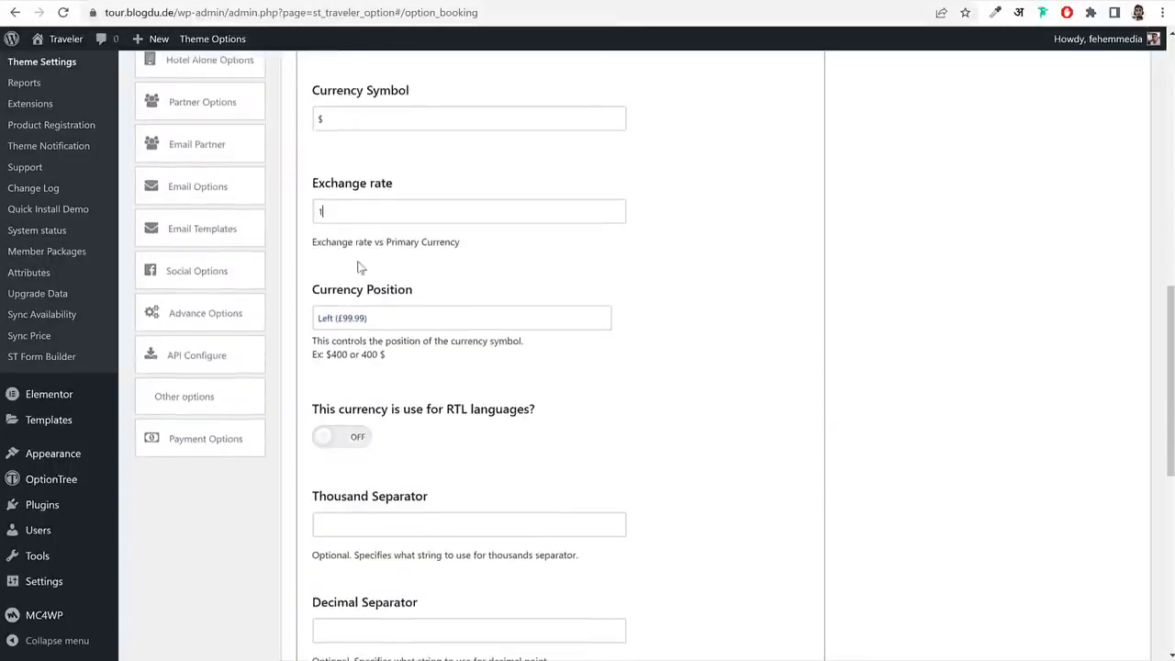
scroll(567, 433, "down", 3)
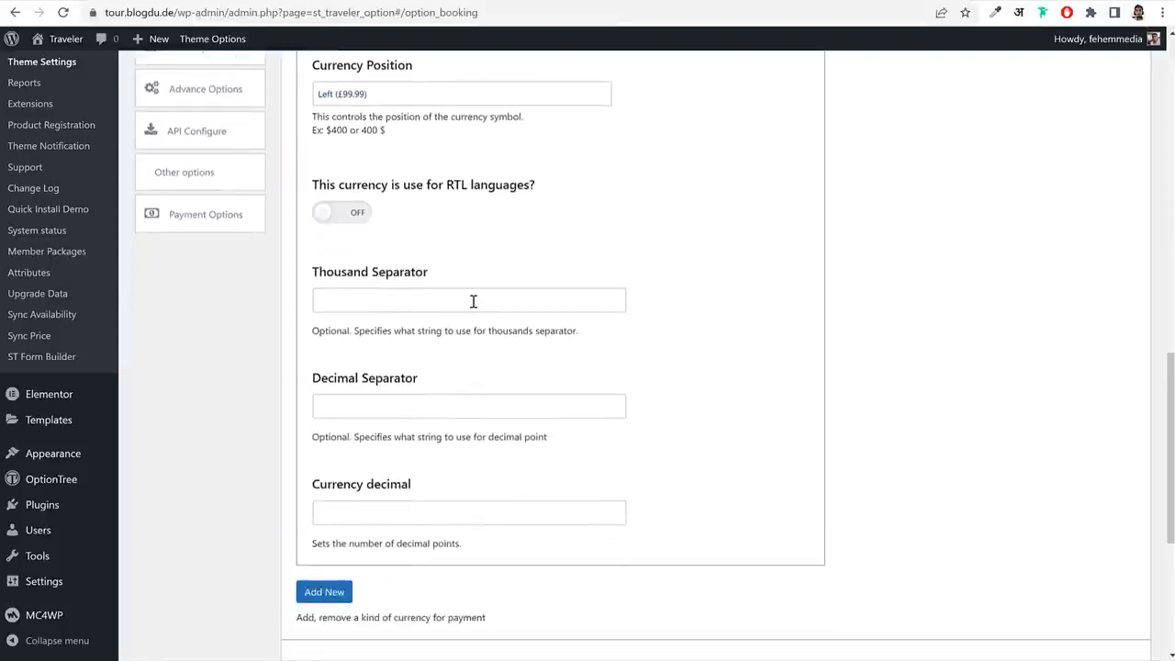
type(",")
left_click(378, 401)
type(".")
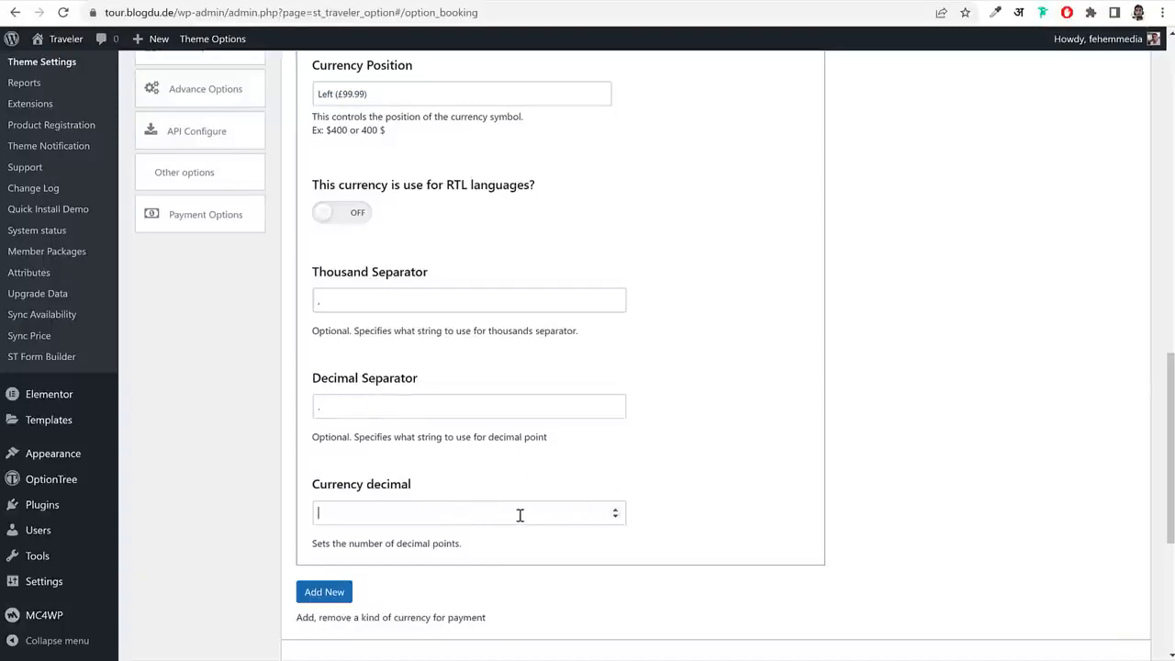
scroll(524, 537, "up", 8)
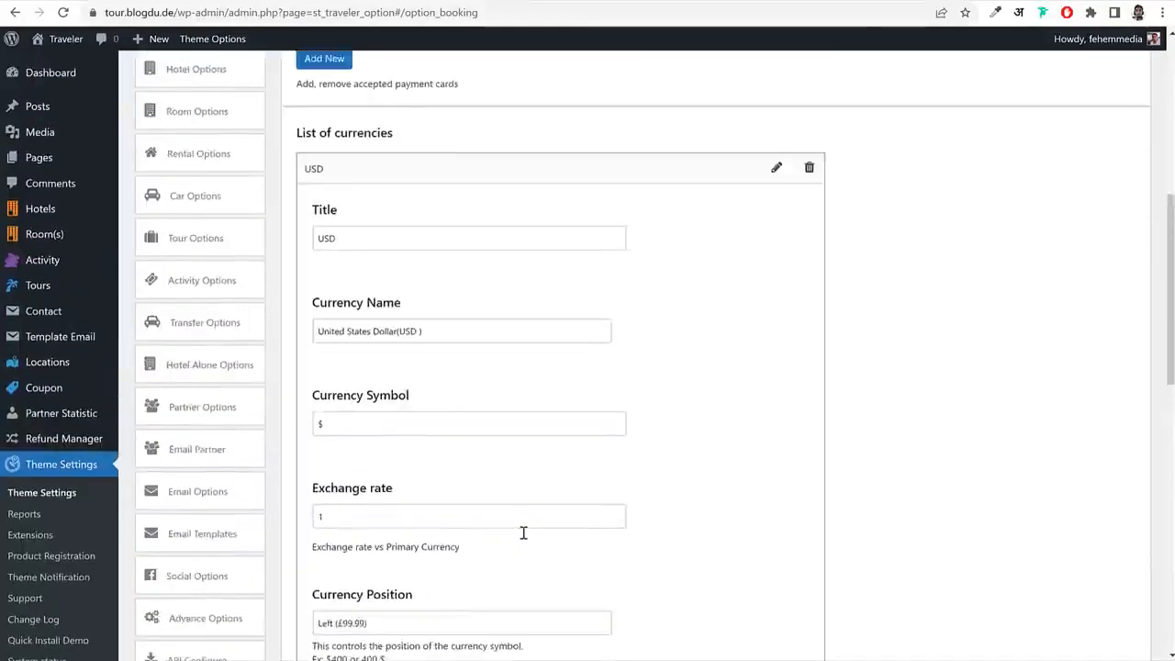
left_click(775, 311)
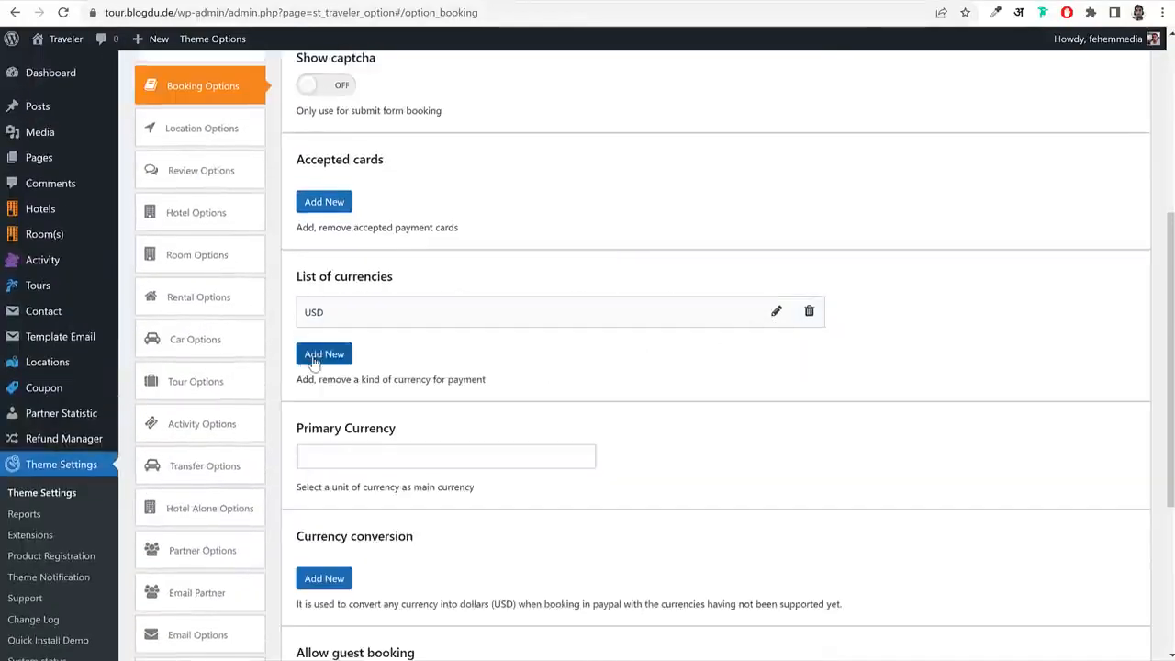
Add a second currency entry and choose India Rupee as its name.
left_click(317, 354)
left_click(775, 345)
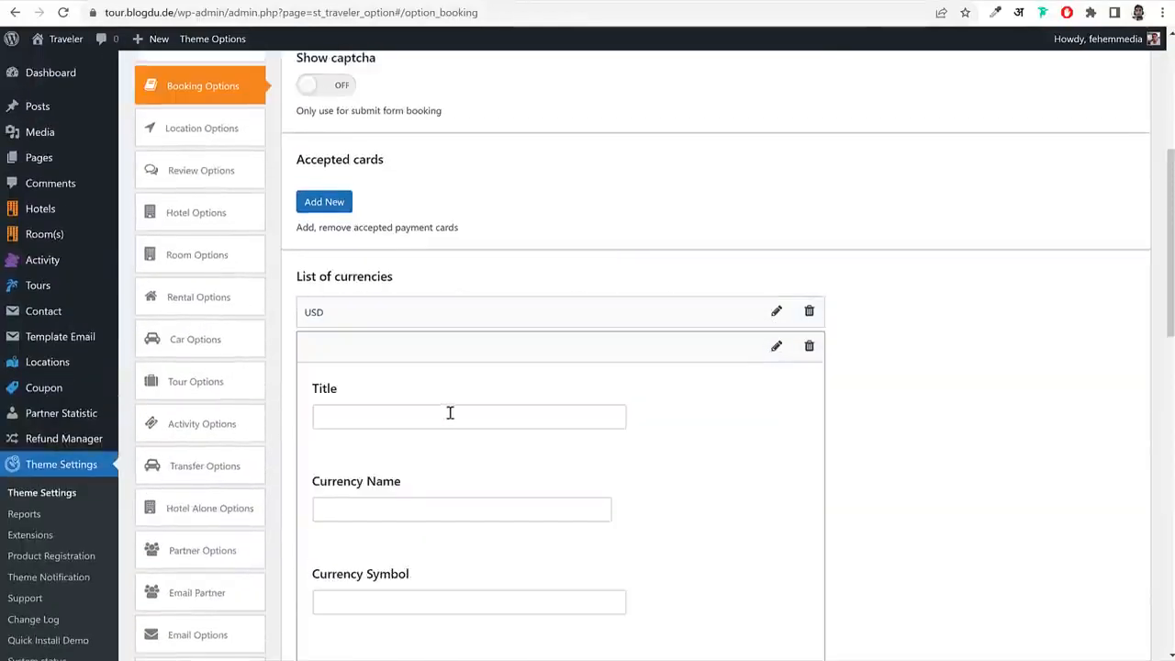
type("INR")
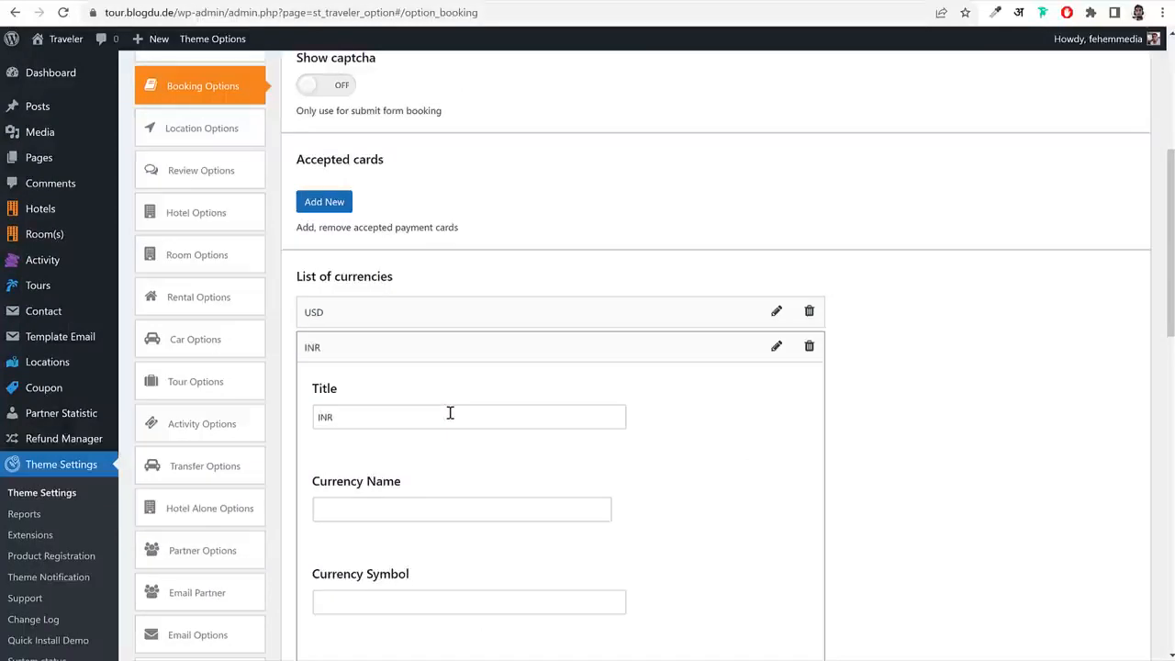
left_click(389, 511)
type("in")
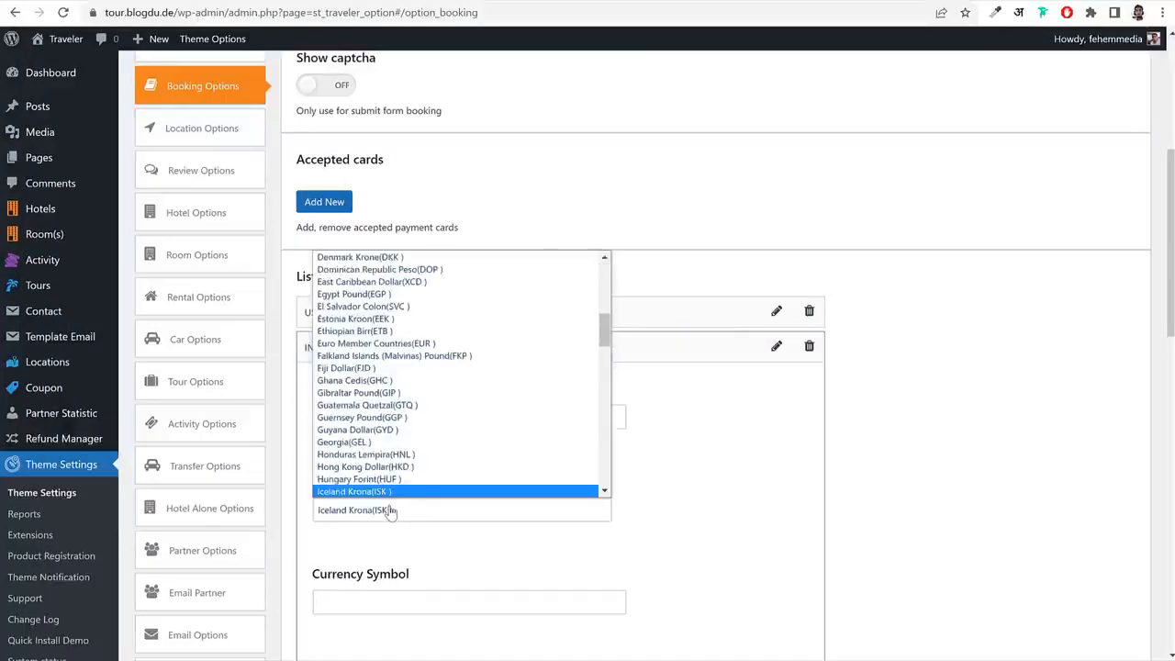
key("Return")
Paste the ₹ symbol into the INR entry, review its separators, and collapse it.
scroll(404, 495, "down", 3)
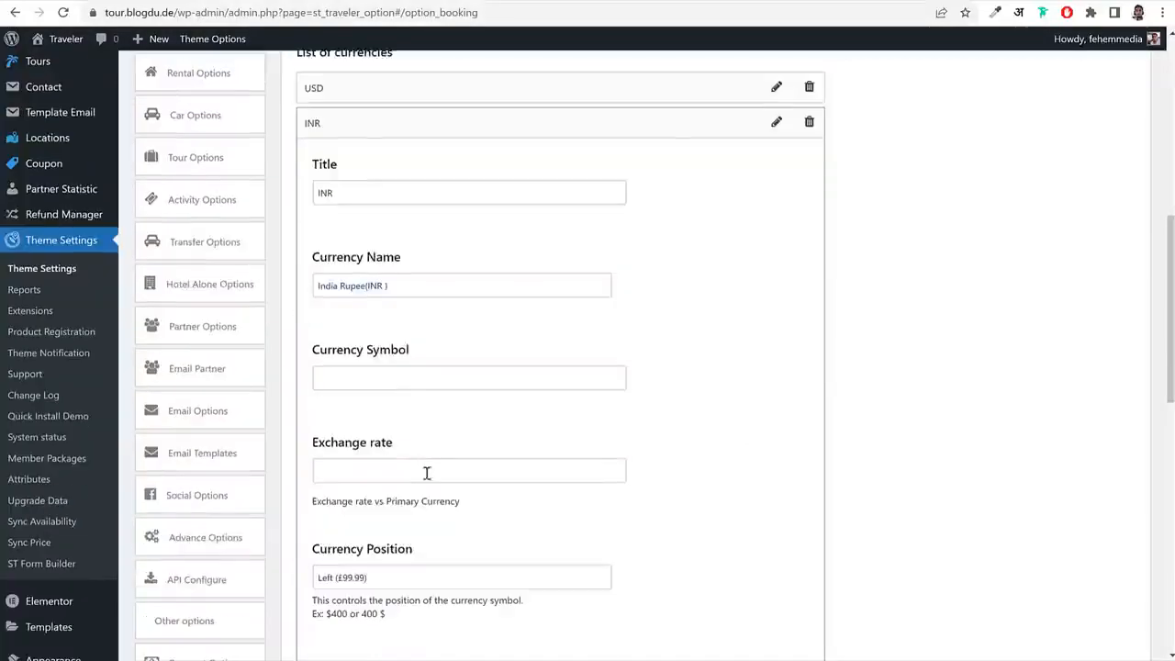
left_click(420, 375)
type("₹")
scroll(648, 390, "down", 2)
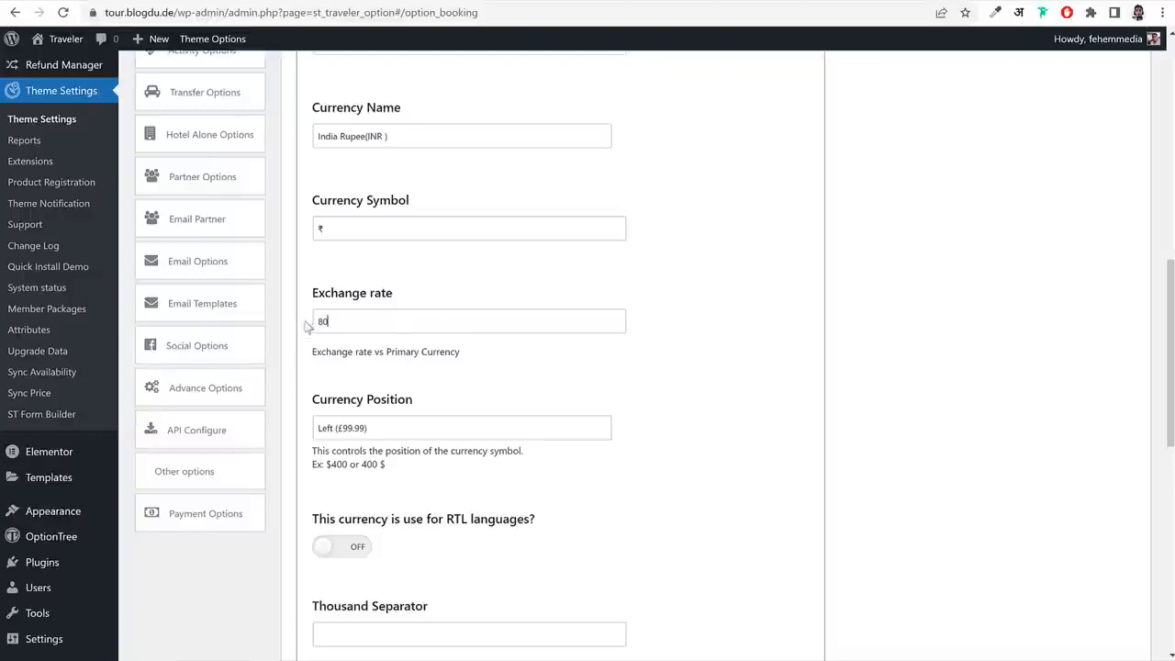
scroll(733, 342, "down", 5)
left_click(502, 262)
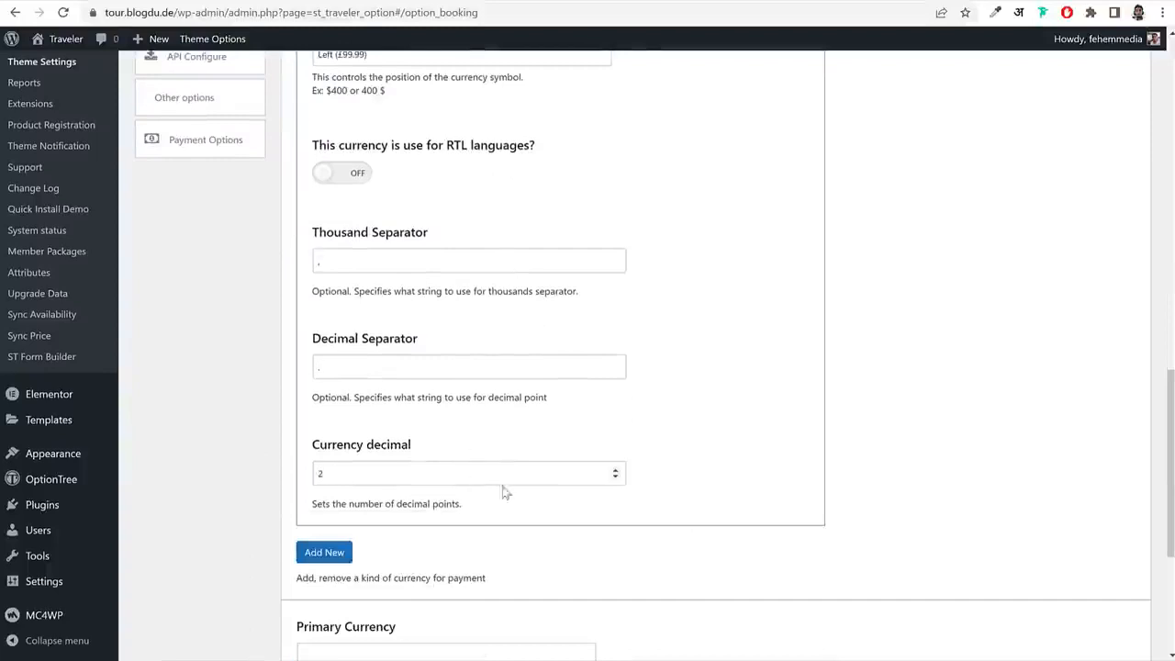
scroll(682, 388, "up", 7)
left_click(776, 273)
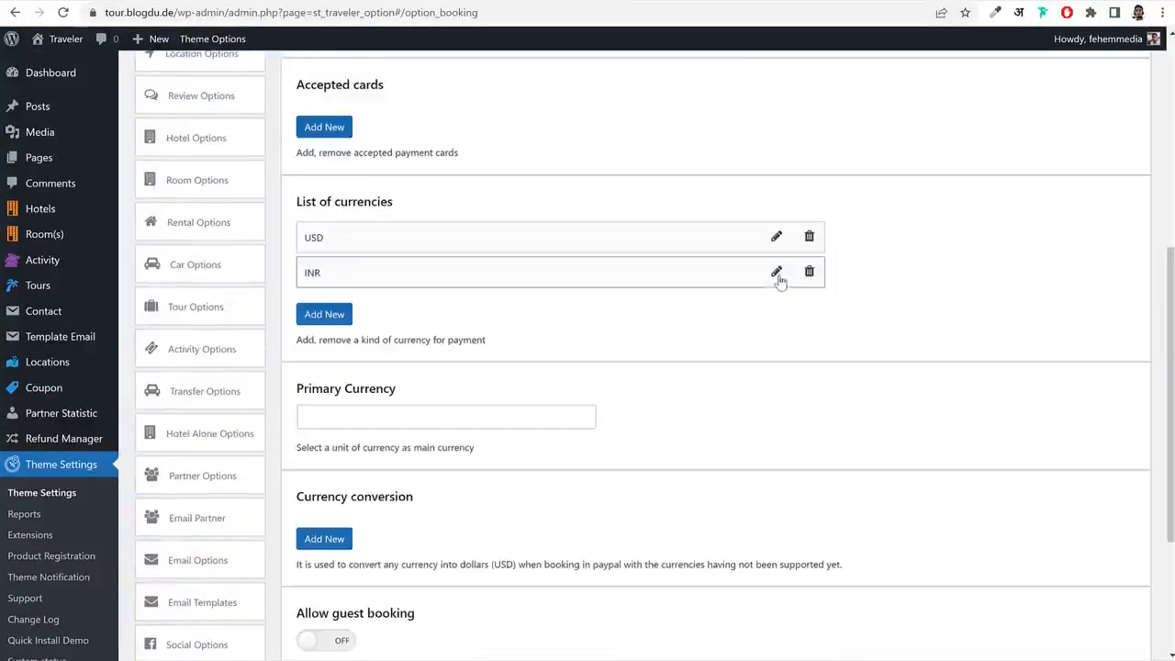
Save the booking settings with the new currency list.
left_click(413, 420)
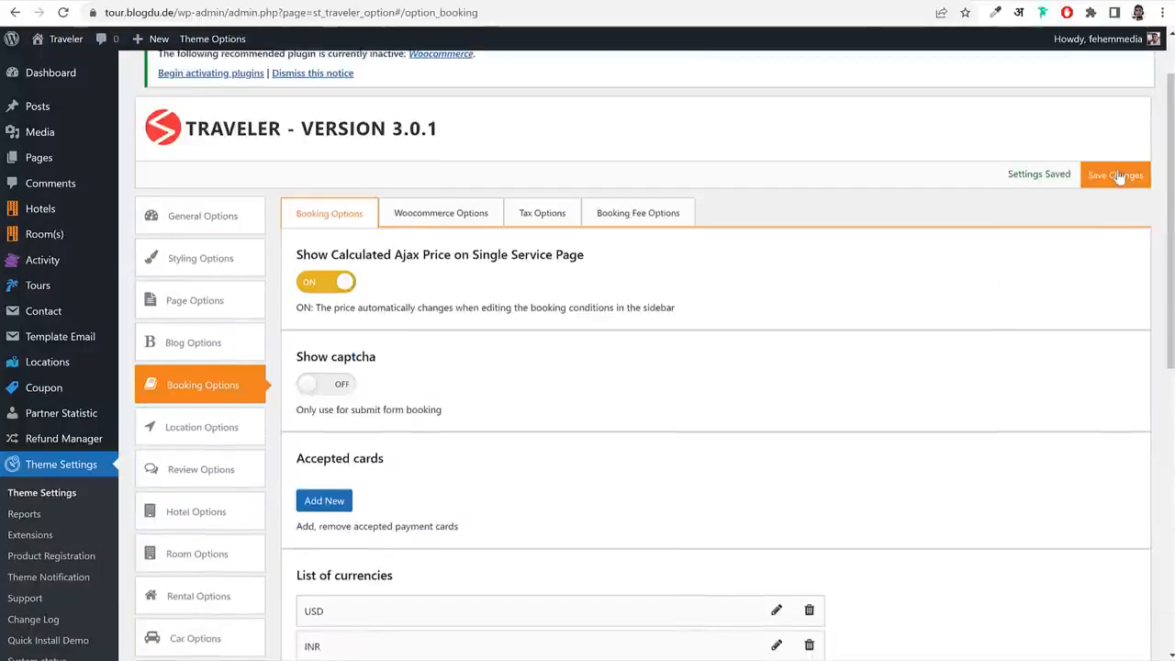
left_click(1118, 176)
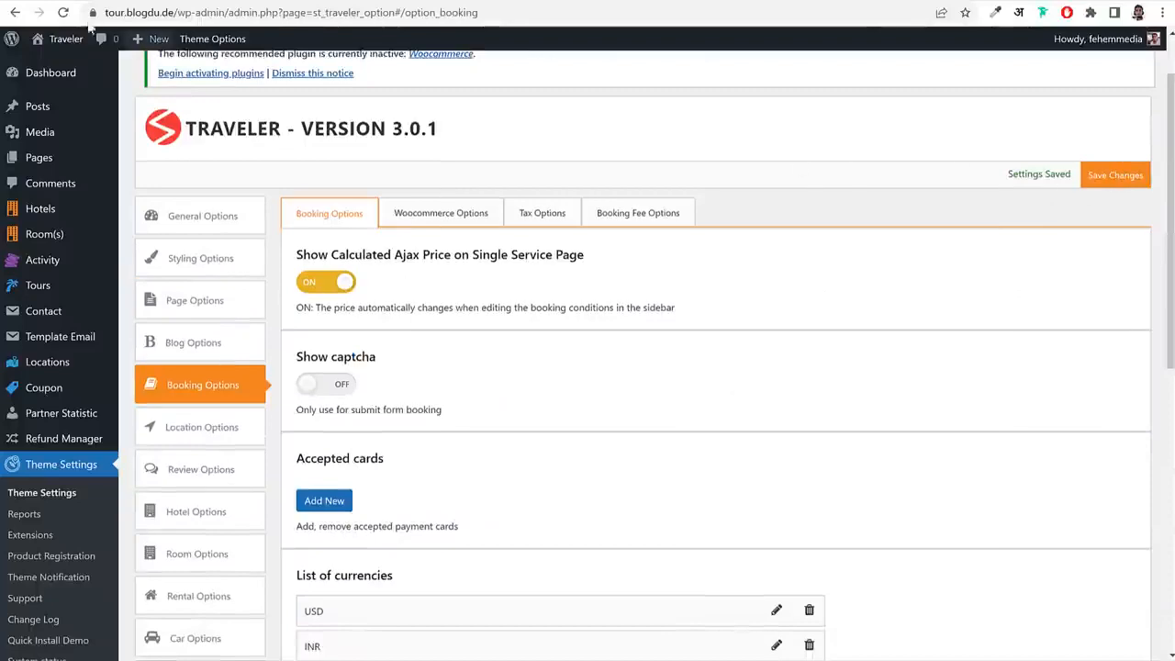
scroll(731, 257, "down", 5)
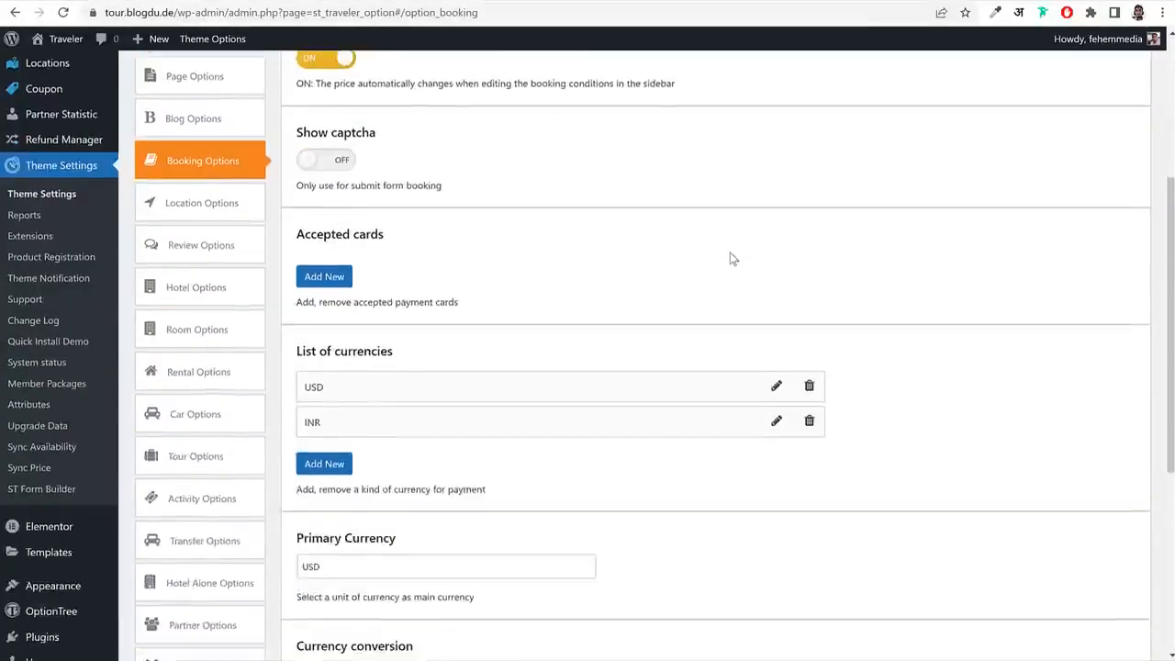
left_click_drag(302, 317, 406, 315)
left_click(325, 342)
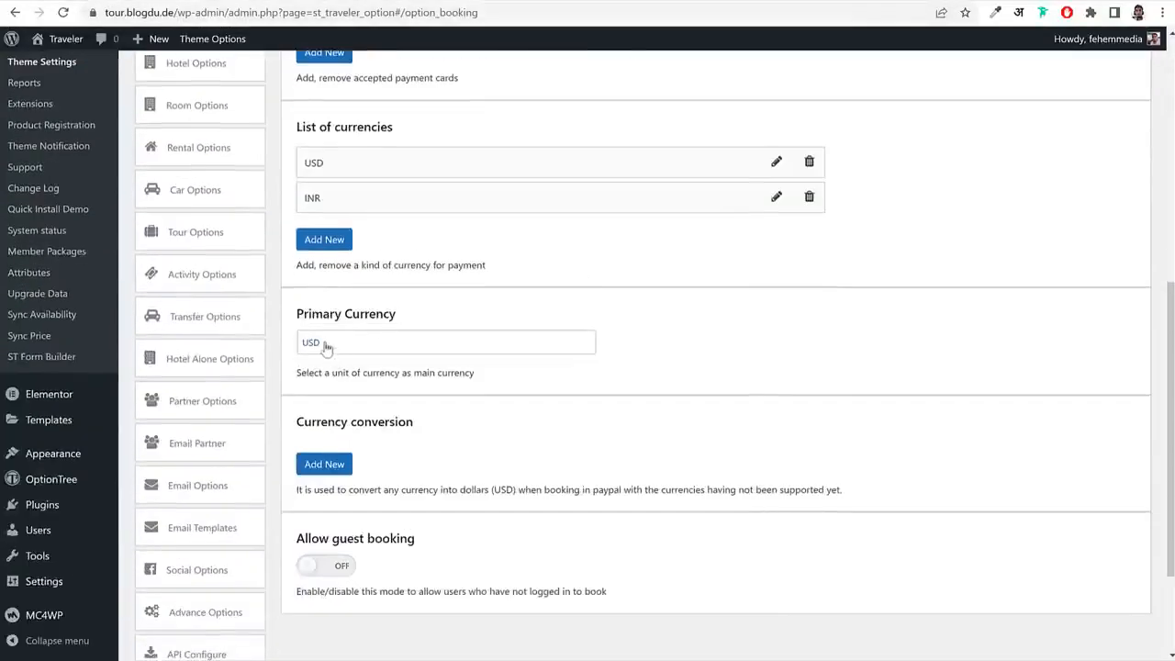
scroll(437, 382, "down", 2)
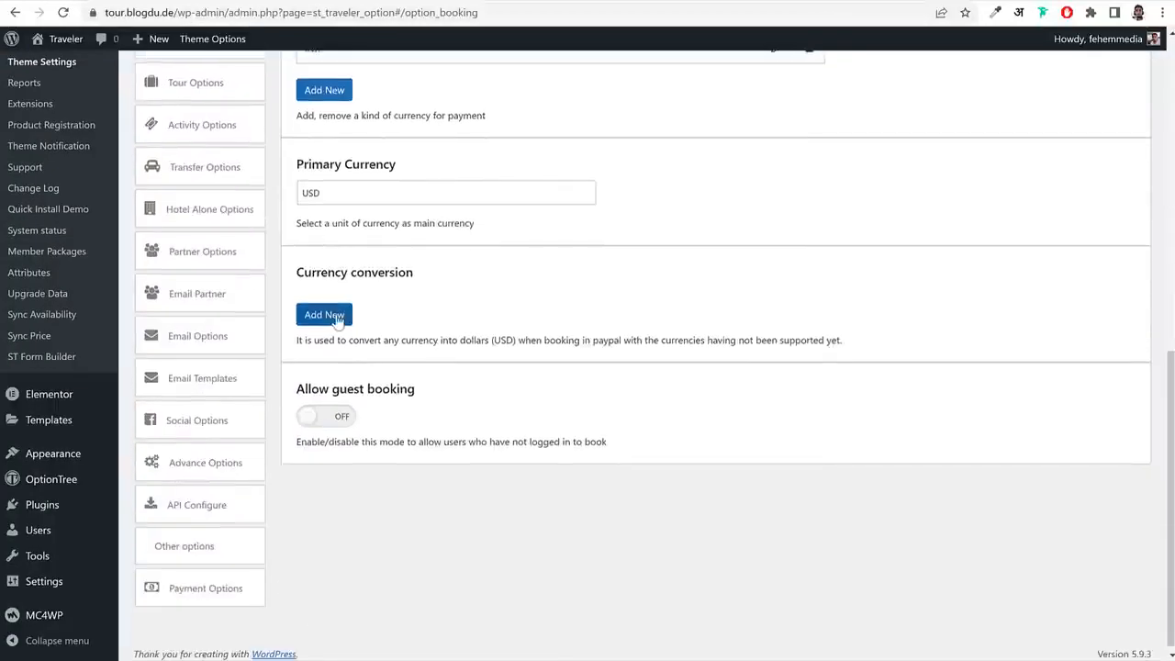
Add an empty currency conversion row, then delete it.
left_click(332, 315)
left_click(777, 308)
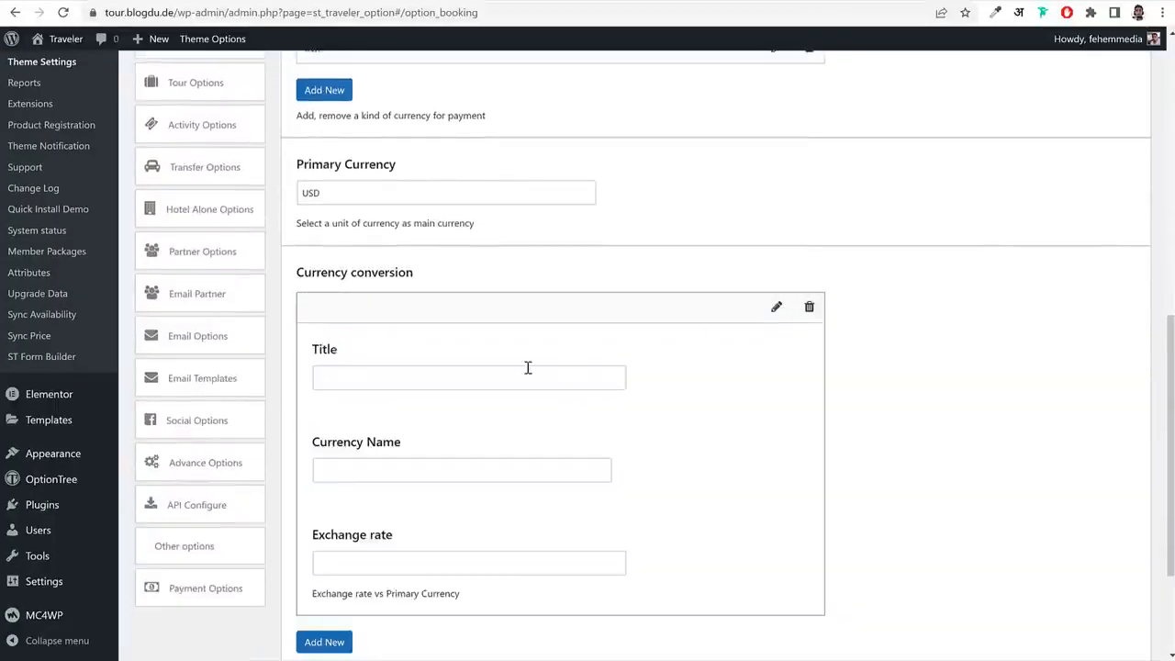
left_click(809, 306)
left_click(650, 102)
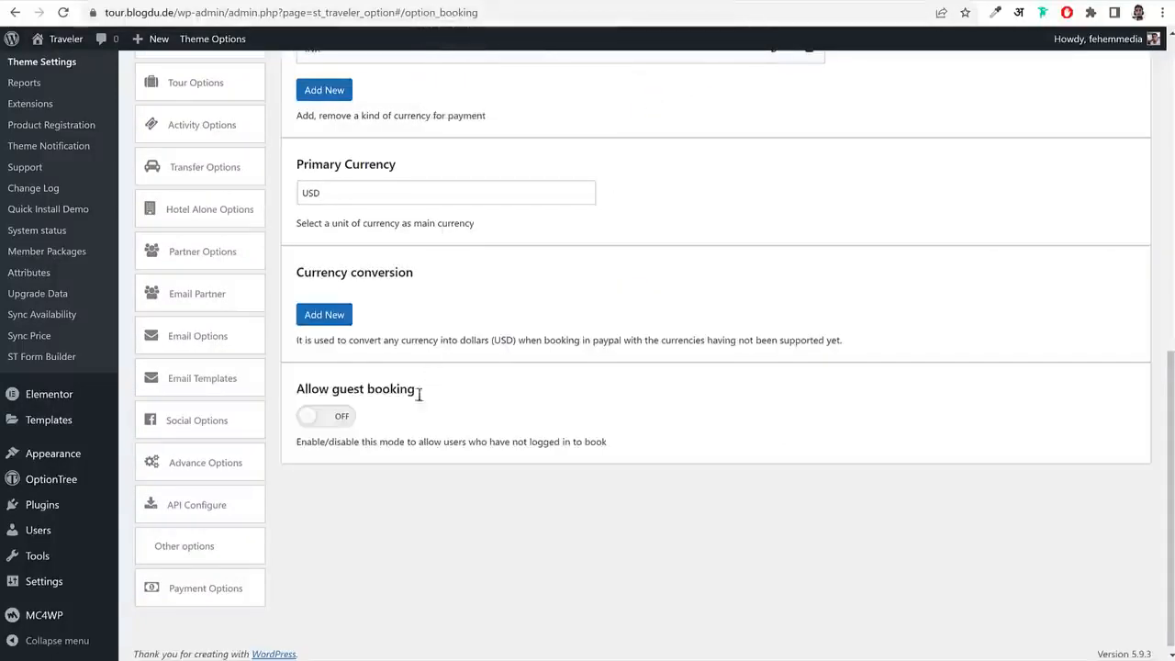
Switch on Allow guest booking and the create-account option at checkout.
left_click(341, 418)
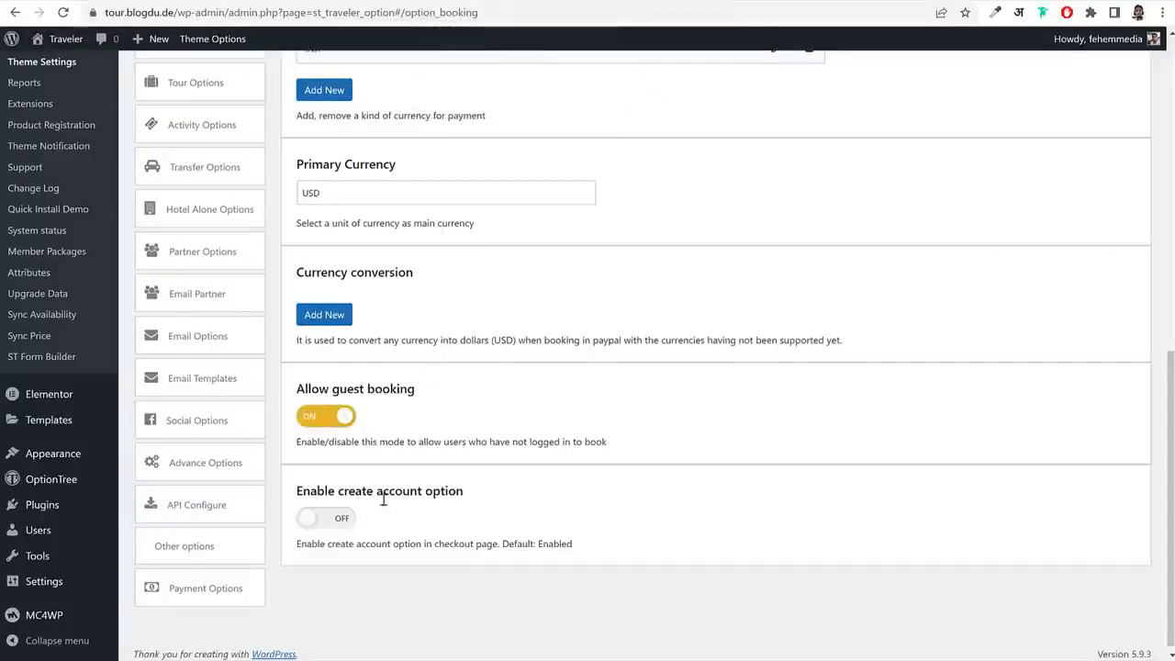
left_click_drag(307, 489, 472, 491)
left_click(317, 518)
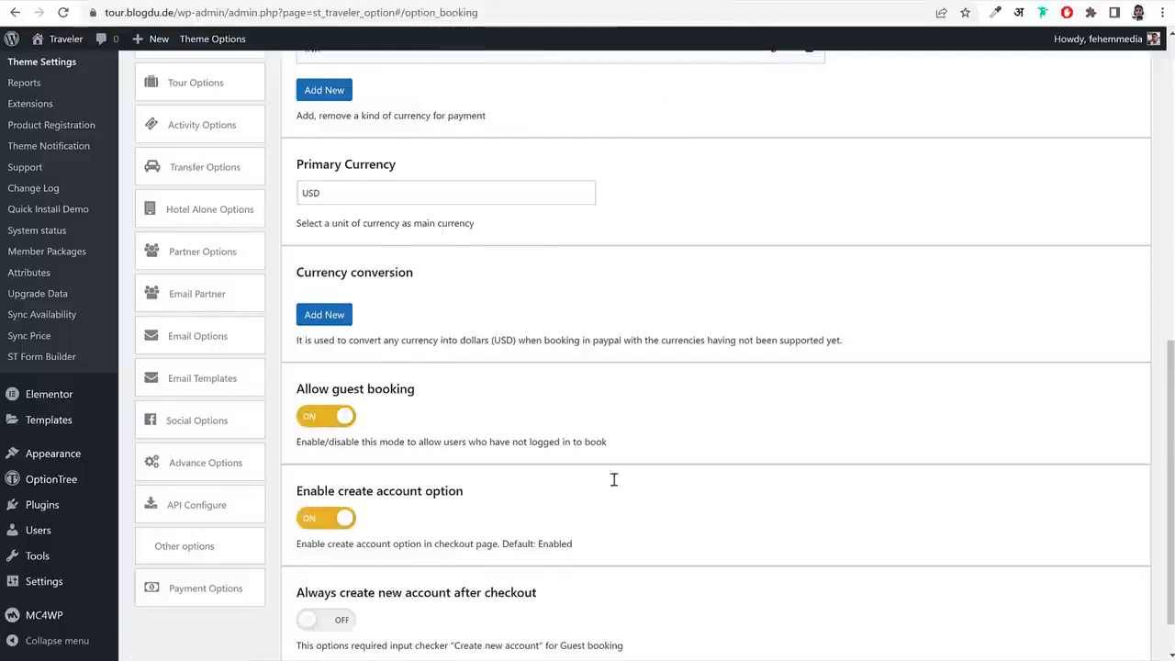
scroll(634, 481, "down", 1)
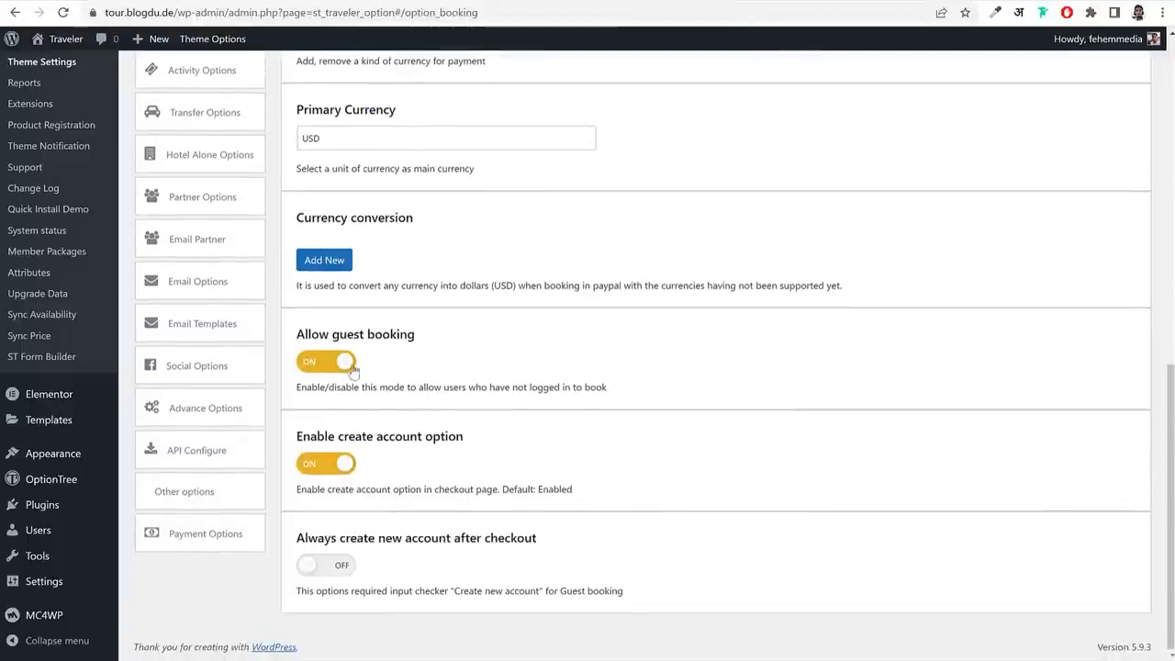
scroll(412, 464, "up", 7)
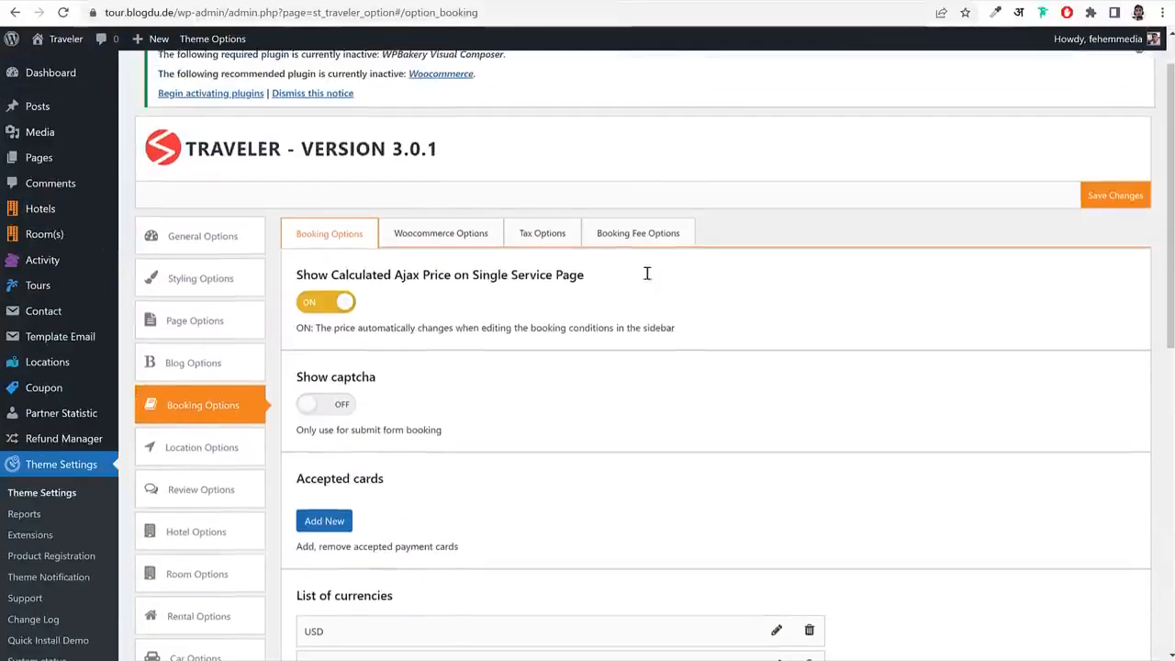
Review the WooCommerce, Tax and Booking Fee tabs, then save the booking options.
left_click(471, 239)
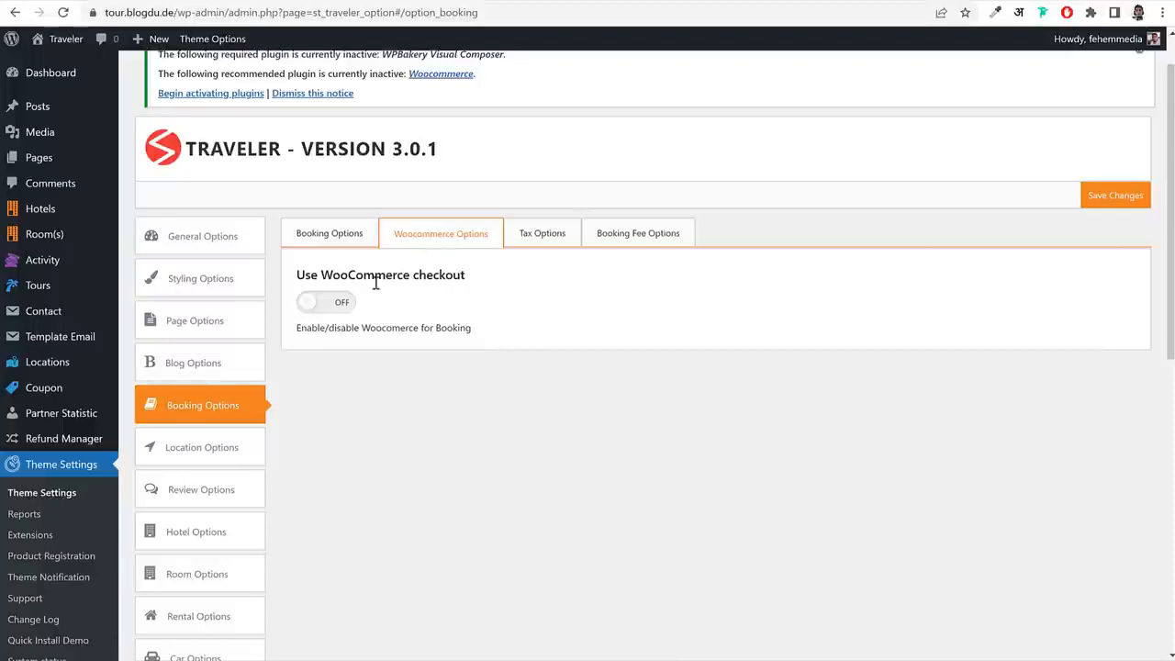
left_click(562, 238)
left_click(616, 242)
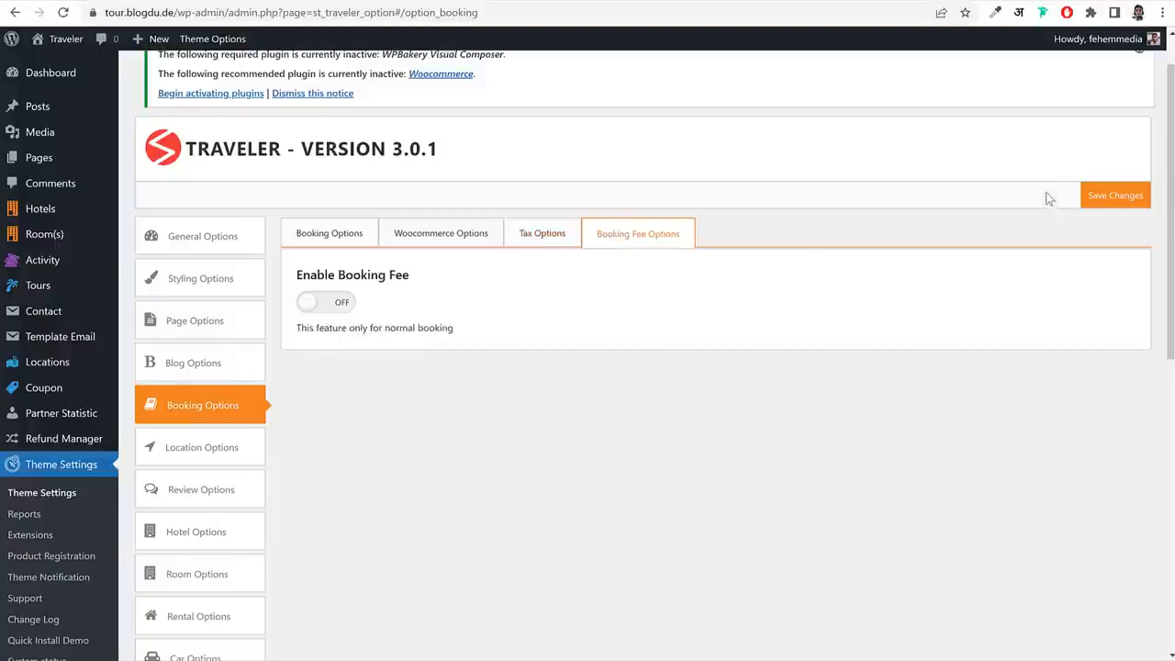
left_click(1106, 197)
Look through the Location and Review settings, ending on Hotel Options.
left_click(202, 449)
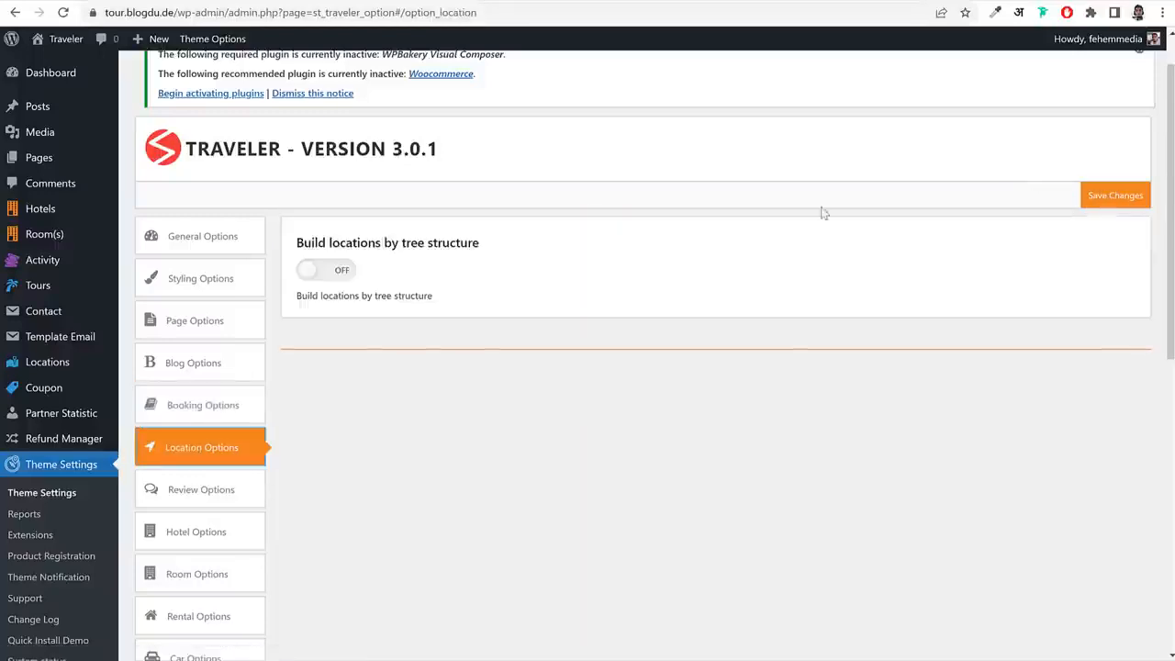
scroll(388, 340, "down", 3)
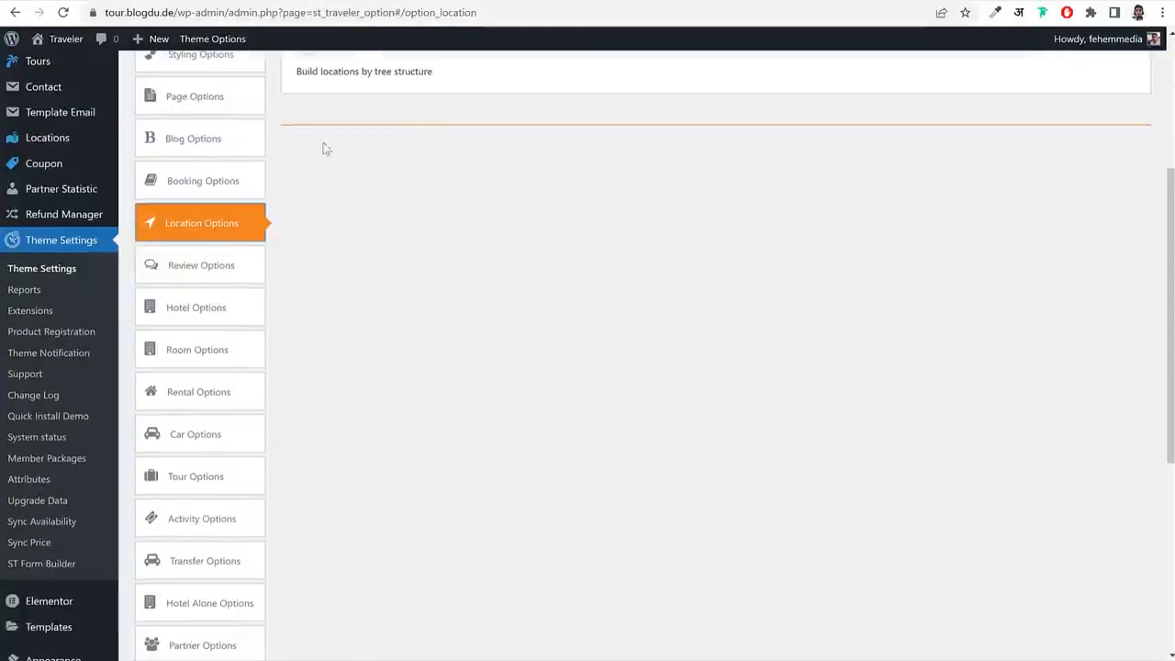
left_click(235, 268)
scroll(592, 310, "down", 3)
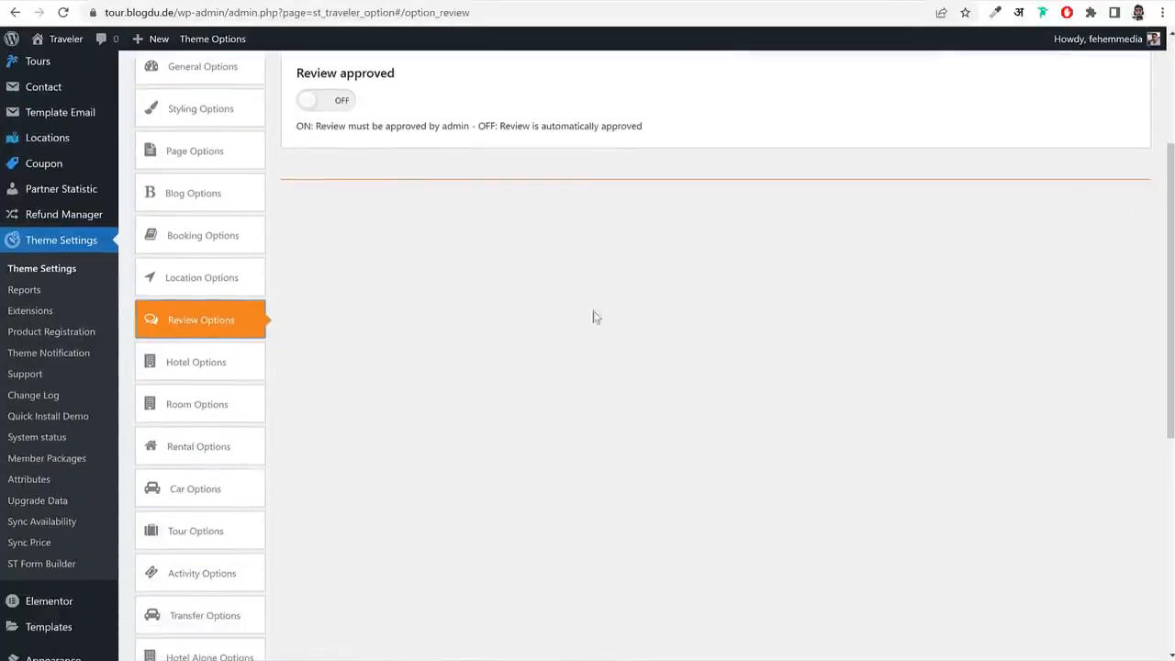
left_click(220, 368)
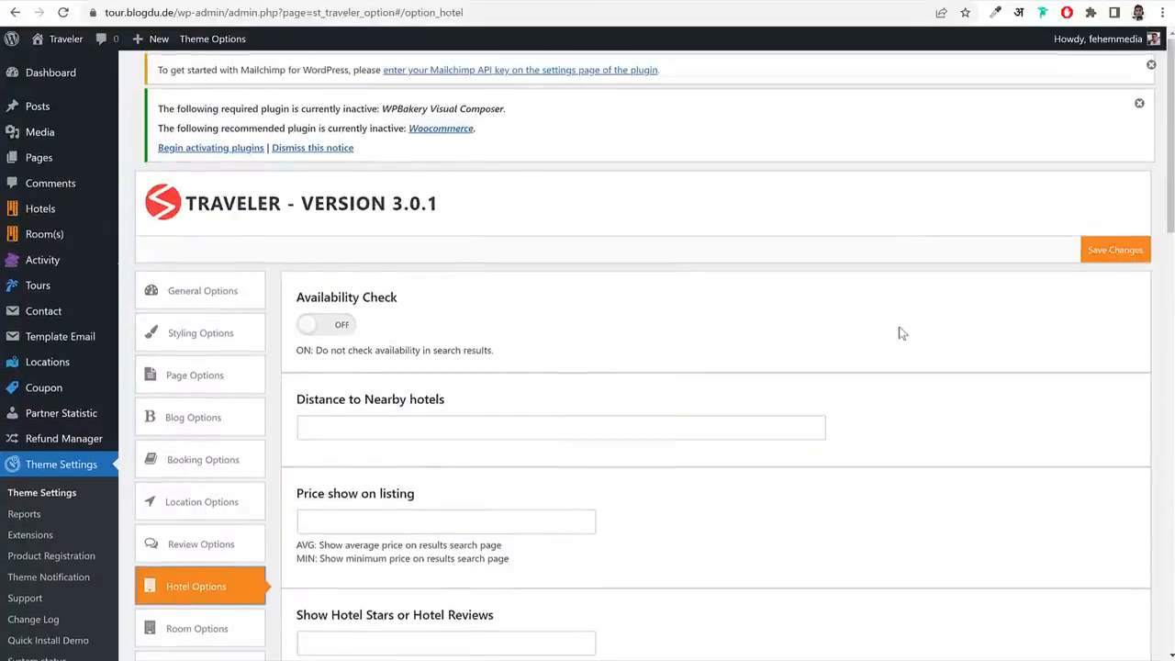
Set the hotel Price show on listing option to Min Price.
scroll(902, 332, "down", 3)
left_click(505, 194)
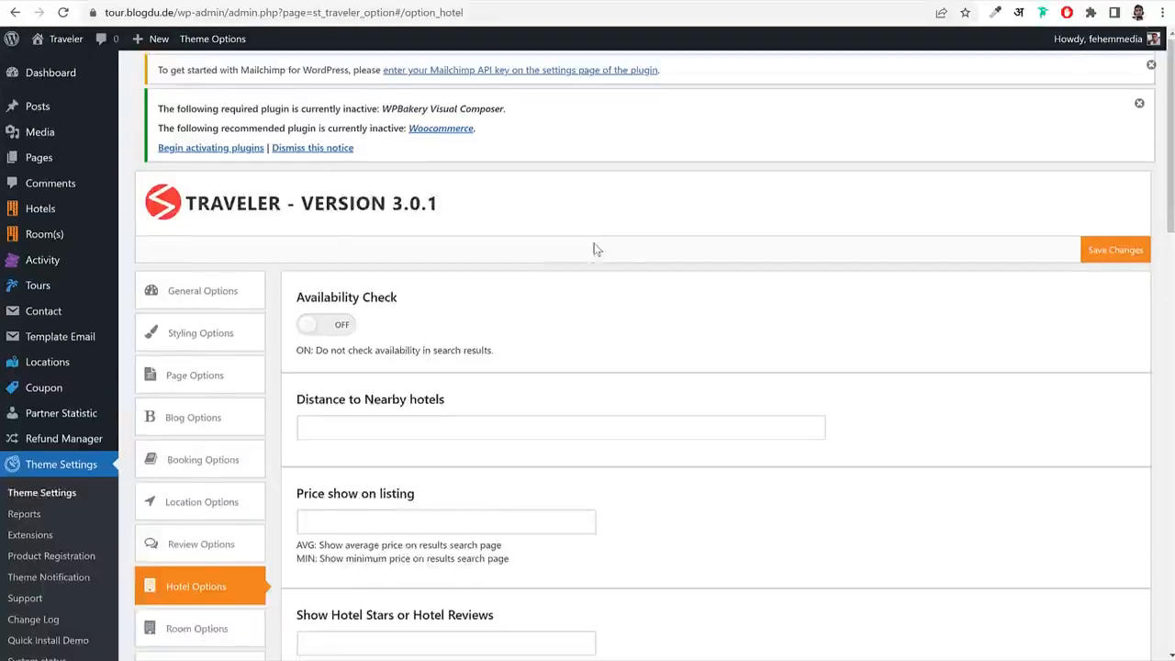
scroll(633, 263, "down", 4)
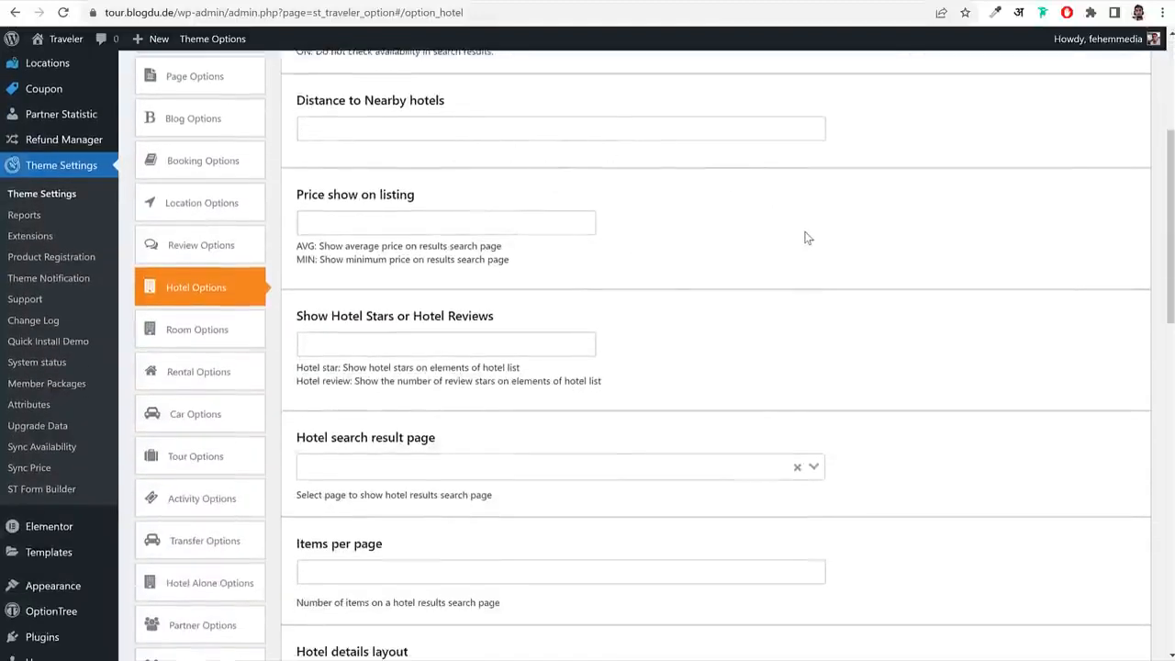
scroll(422, 160, "down", 3)
scroll(514, 229, "up", 3)
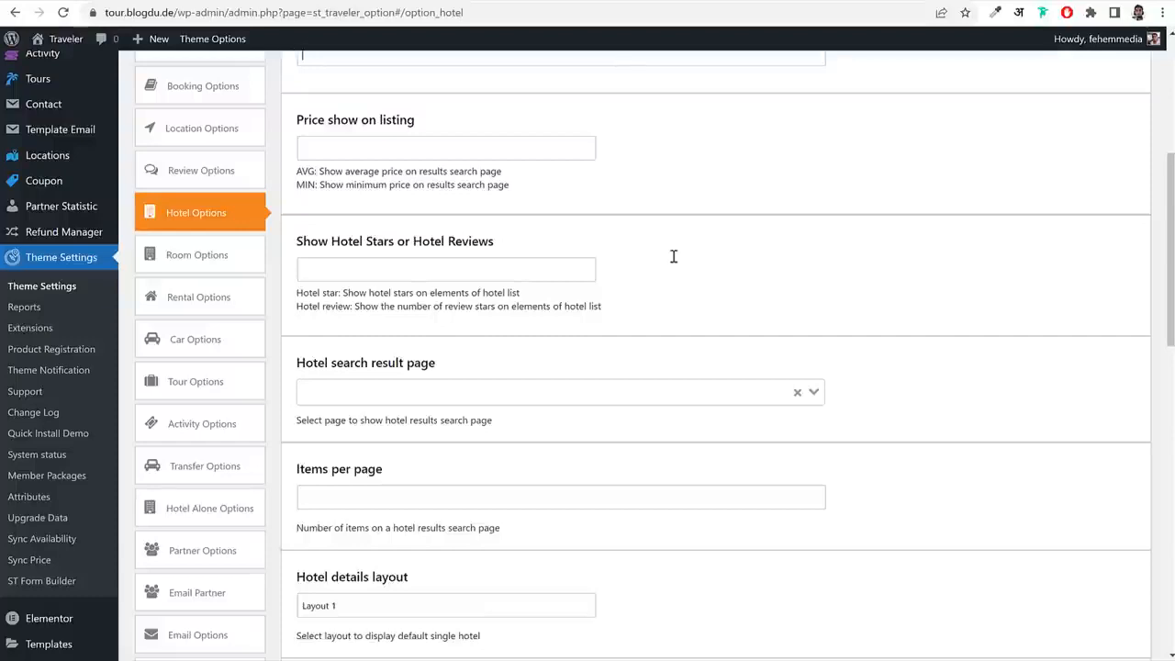
scroll(679, 253, "down", 1)
scroll(680, 253, "up", 3)
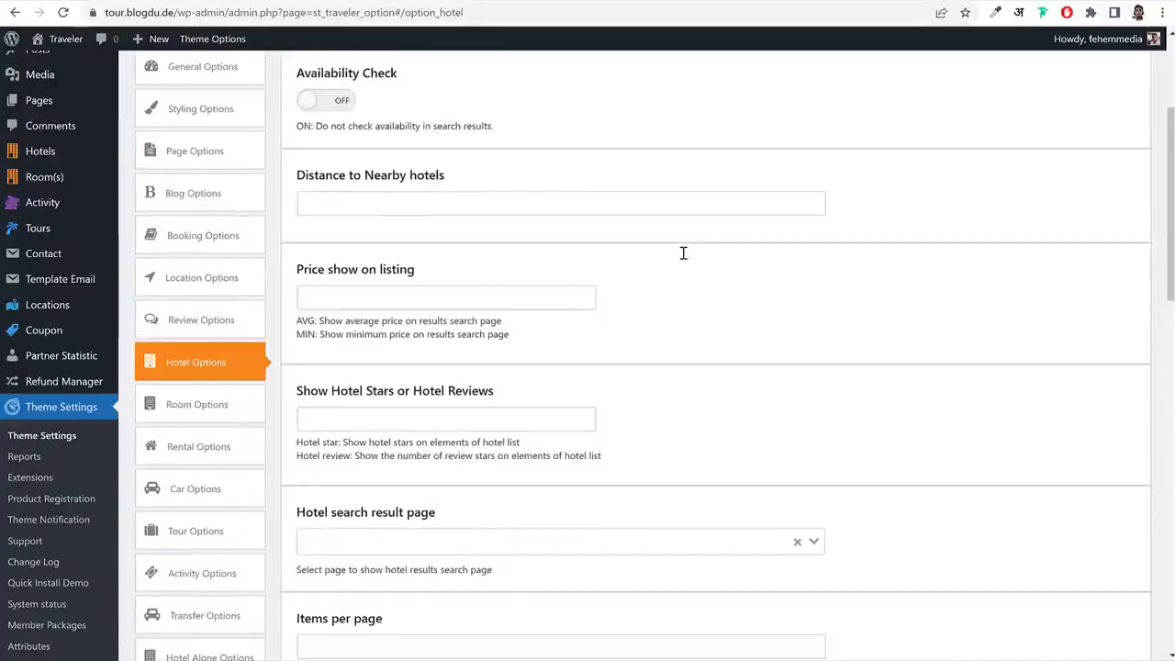
left_click(437, 298)
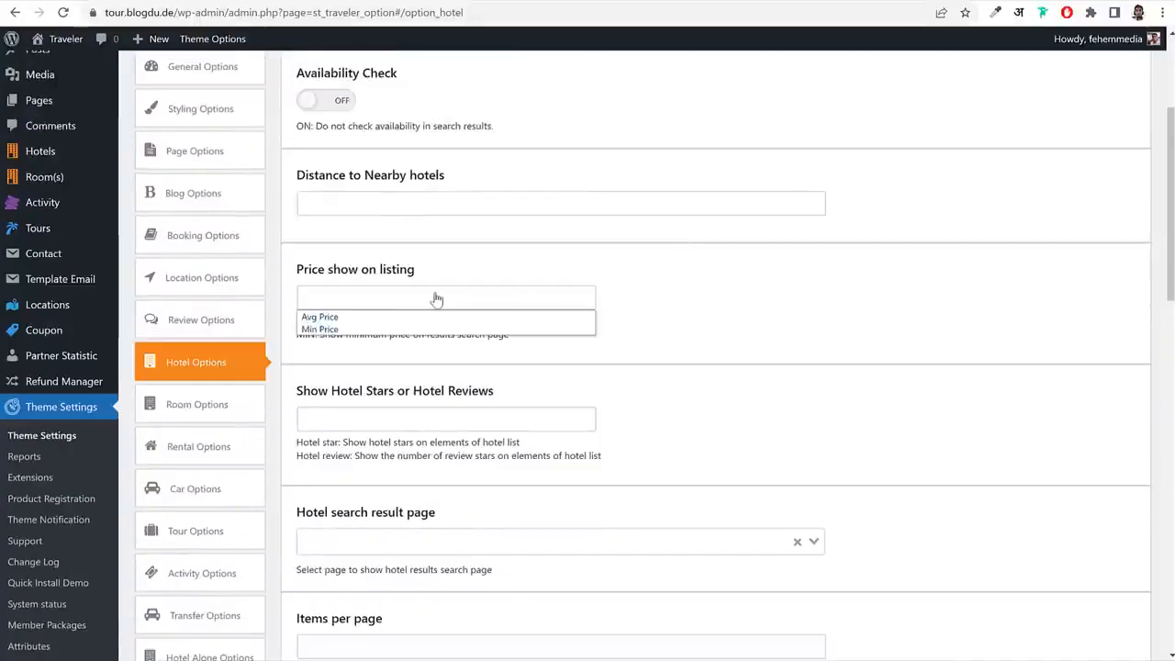
left_click(349, 330)
left_click(355, 304)
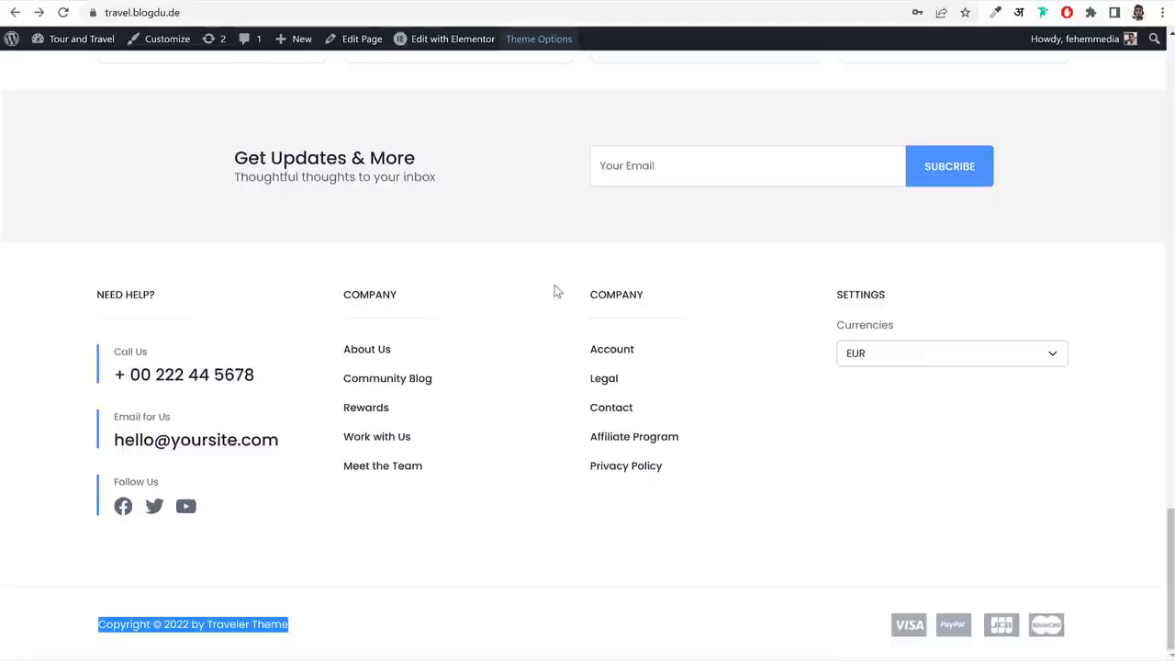
scroll(558, 295, "up", 5)
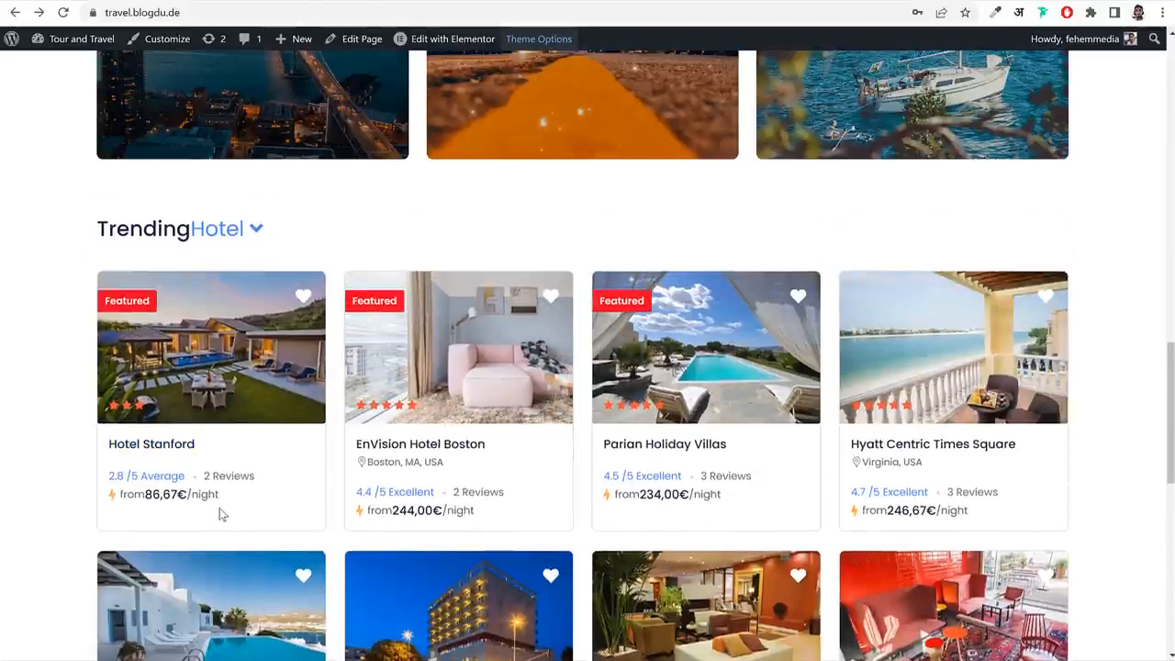
Highlight Hotel Stanford's 86,67€/night price, then confirm Min Price for hotel listings.
left_click_drag(220, 496, 147, 496)
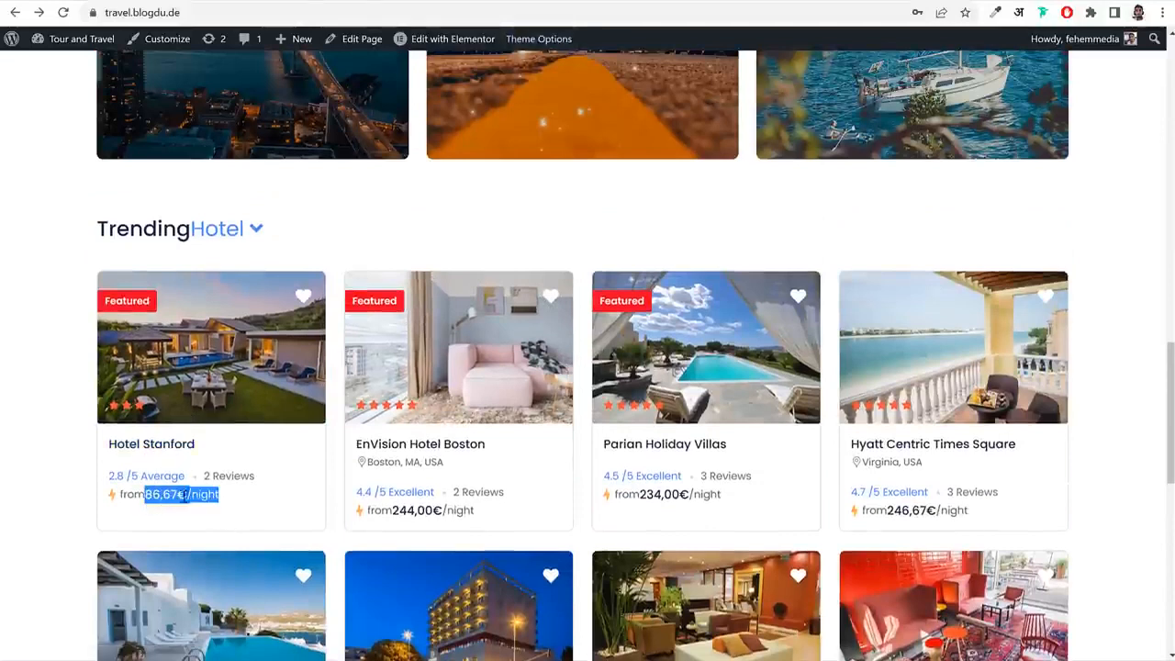
left_click(182, 494)
left_click_drag(145, 496, 189, 494)
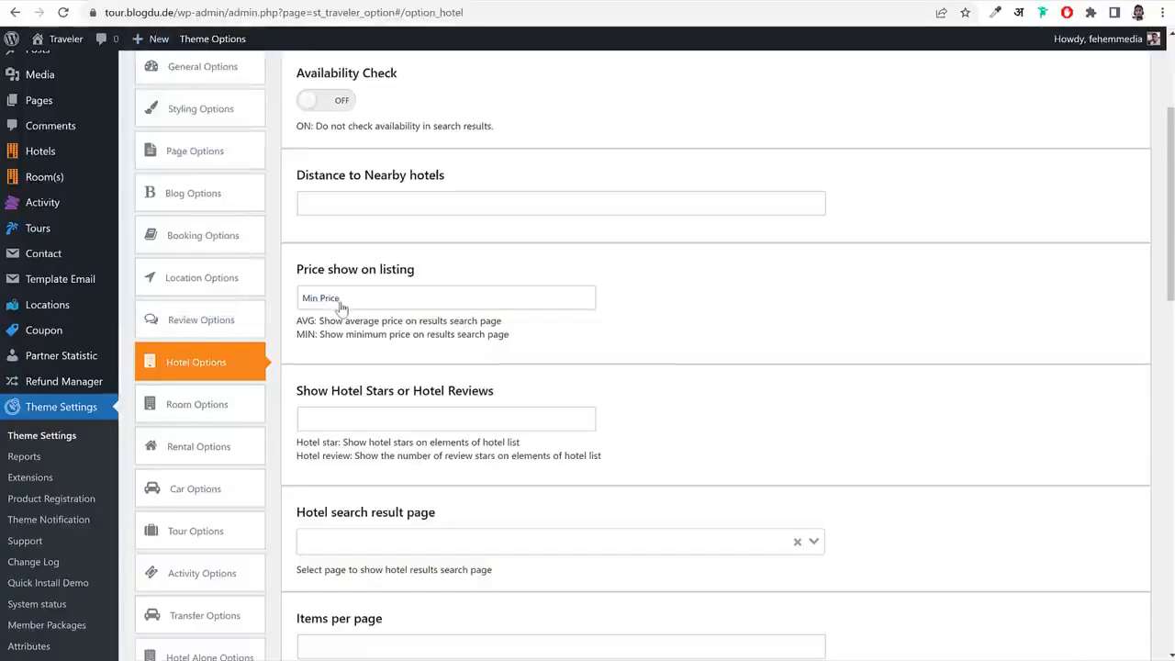
left_click(340, 303)
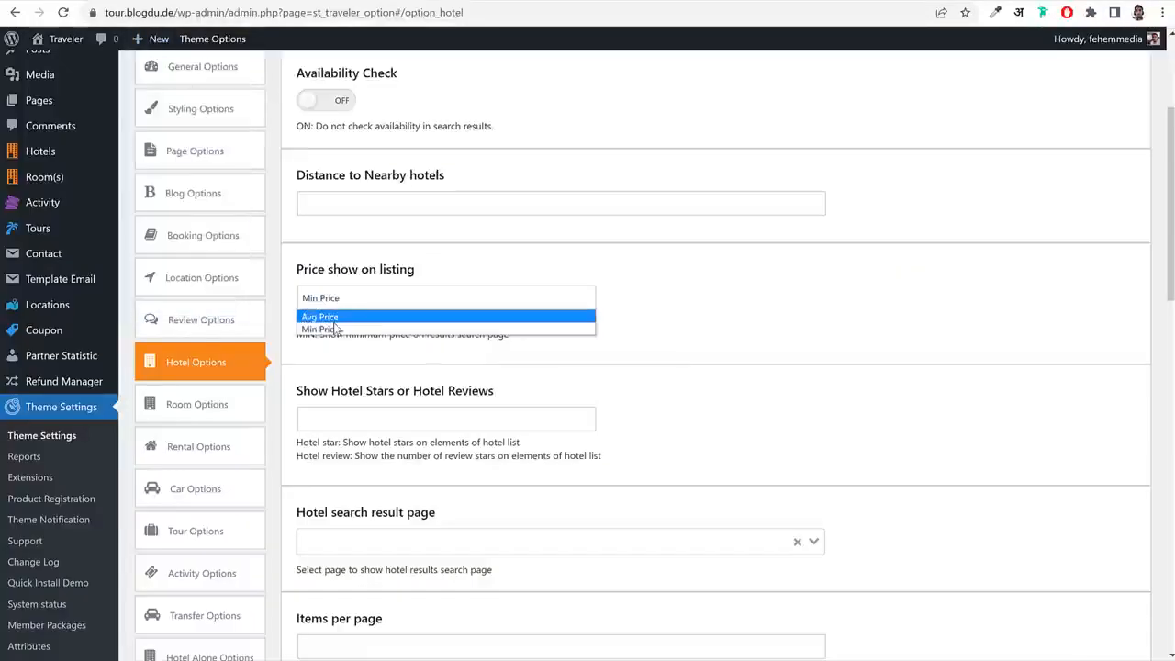
left_click(335, 329)
Set Show Hotel Stars to Hotel Stars for the hotel list.
scroll(674, 332, "down", 1)
scroll(674, 332, "down", 1)
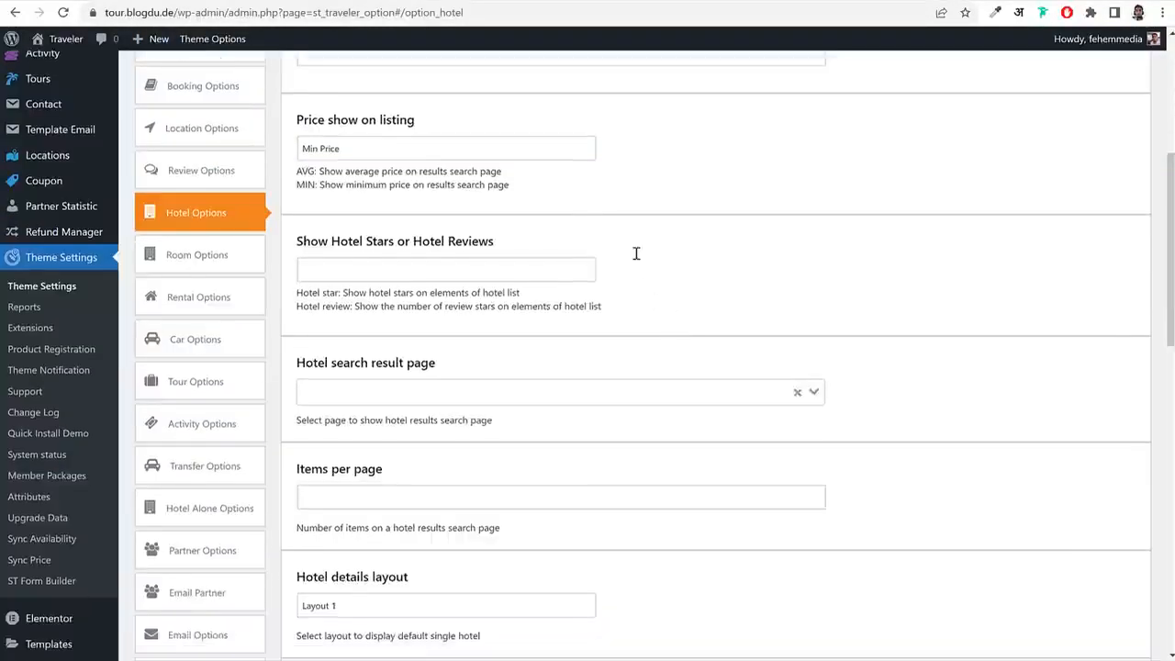
left_click(385, 272)
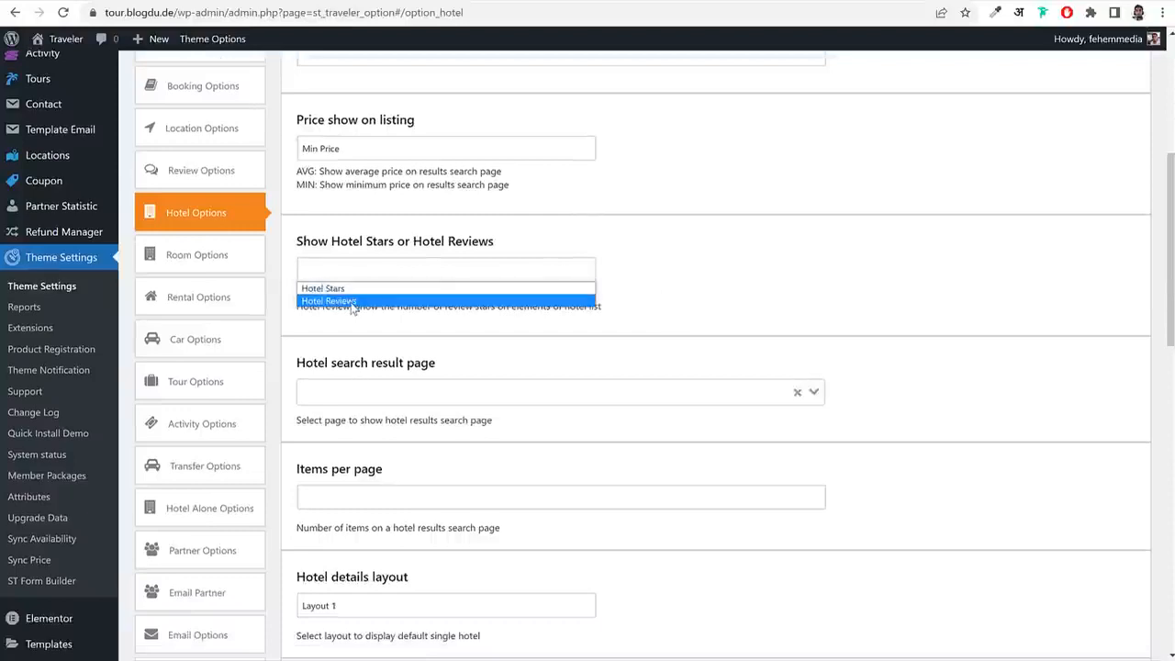
left_click(349, 288)
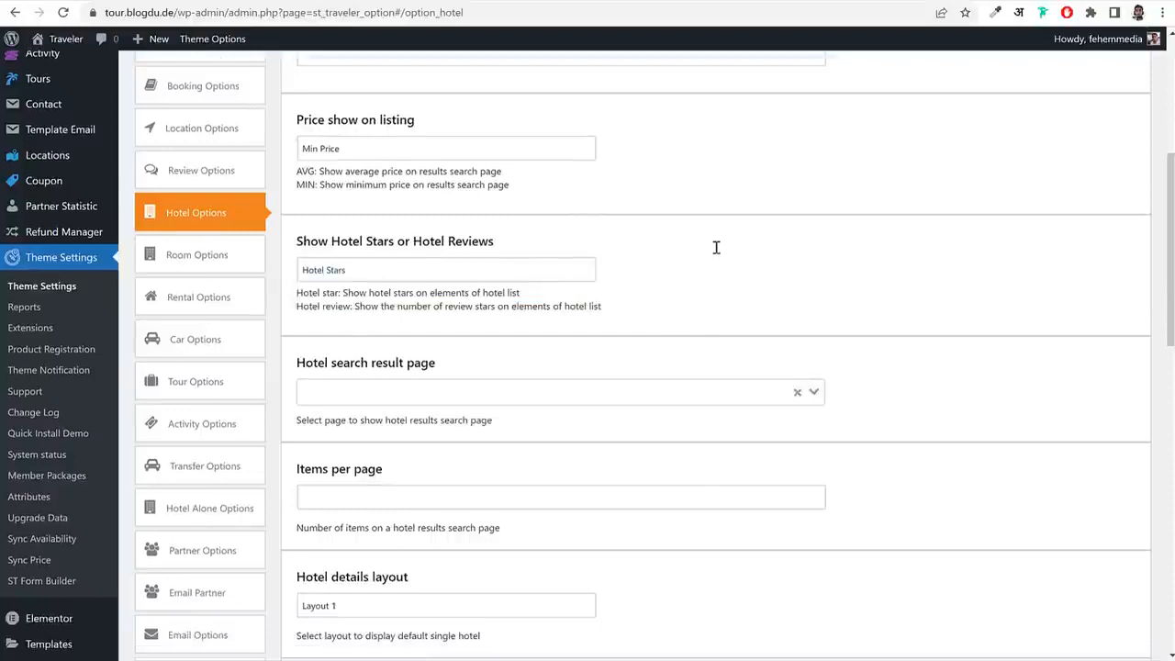
Choose the Hotel Search Results page for hotel searches.
scroll(716, 247, "down", 3)
left_click(440, 163)
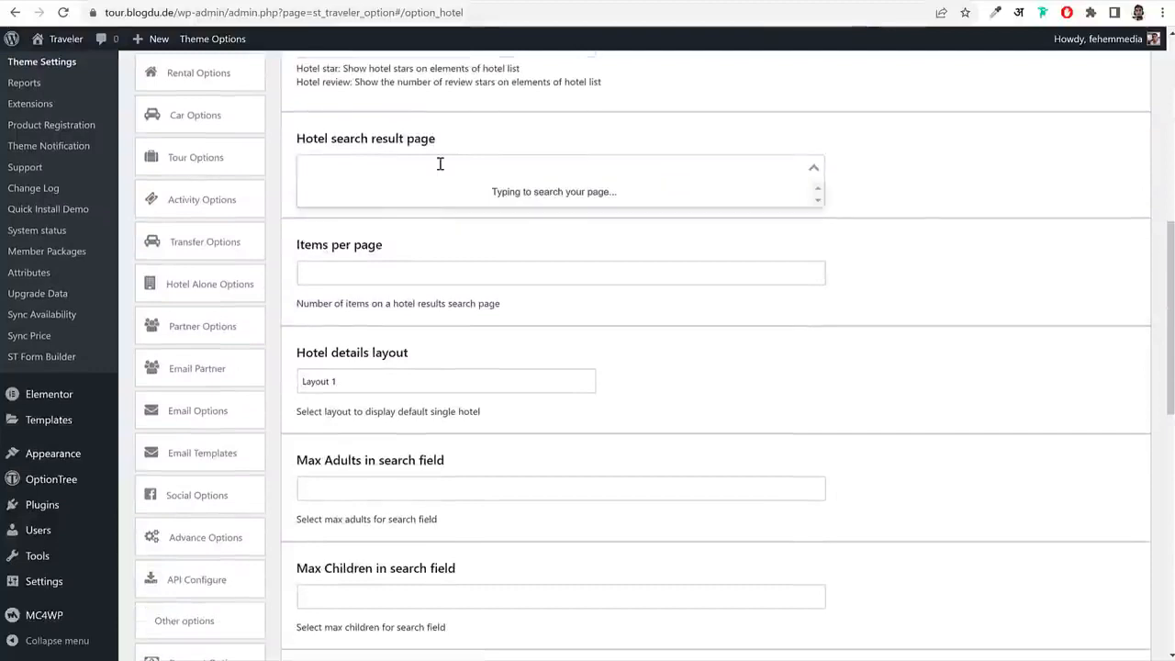
type("hot6e")
type("el")
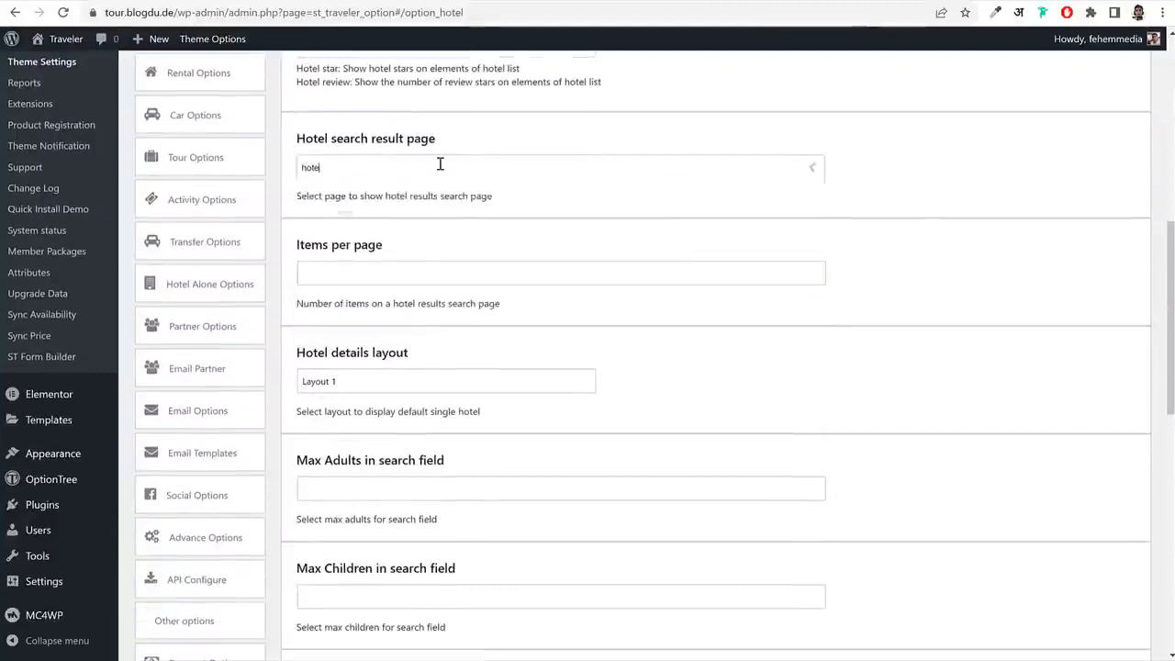
key("Return")
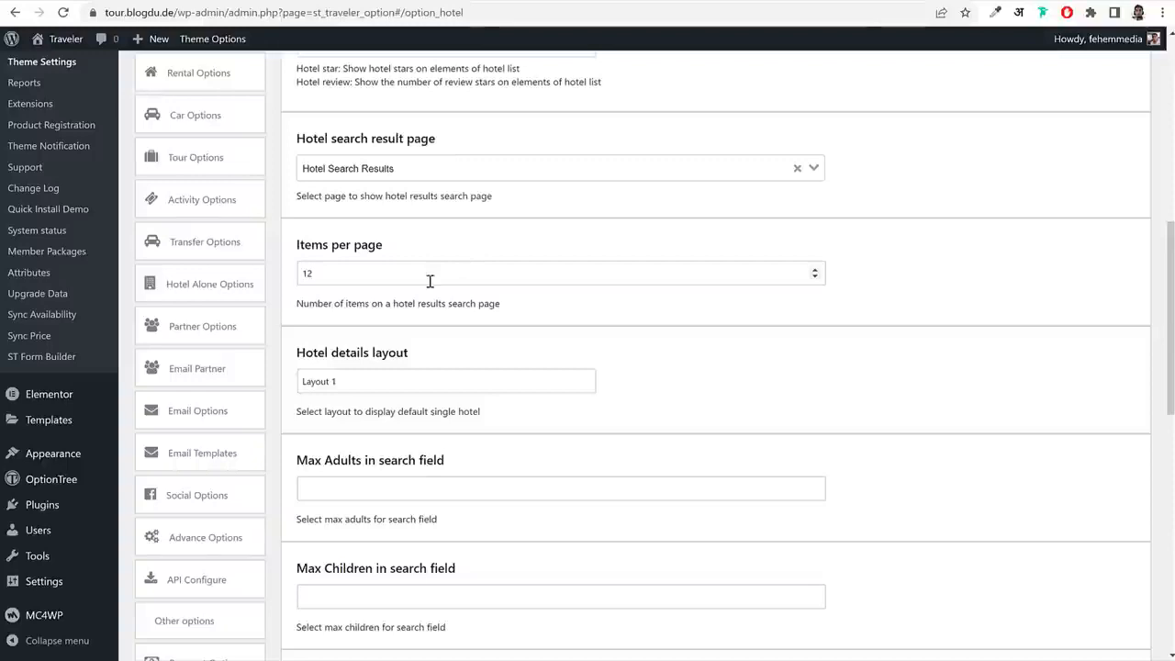
Keep Layout 1 for hotel details and turn the hotel Review option on.
scroll(449, 271, "down", 2)
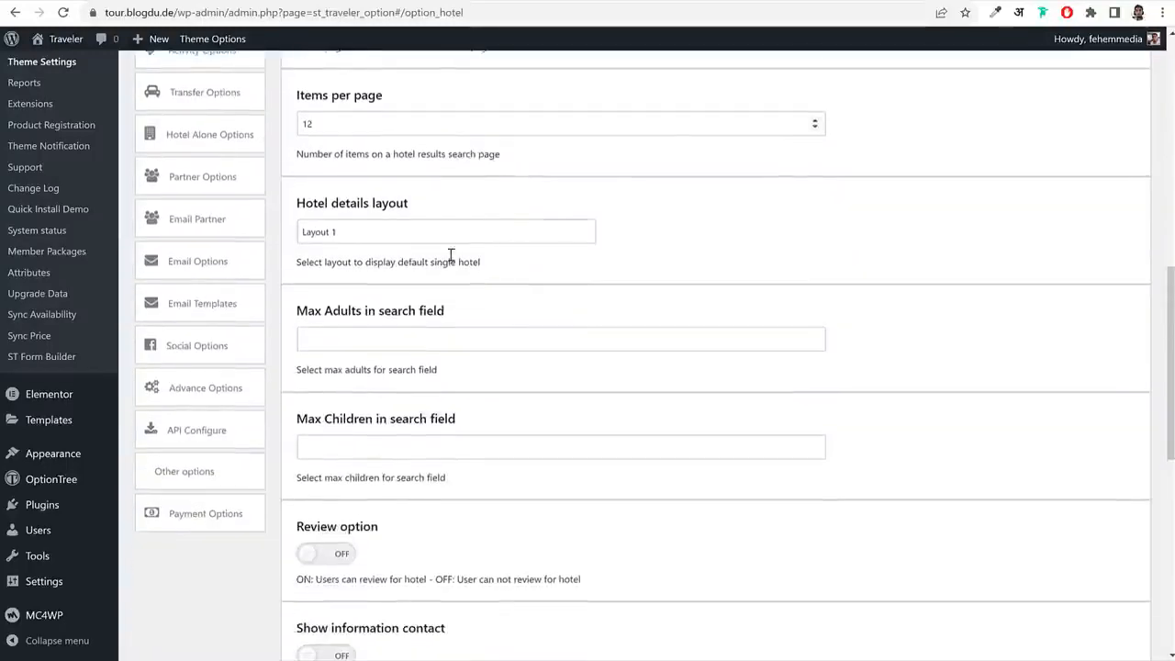
left_click(419, 237)
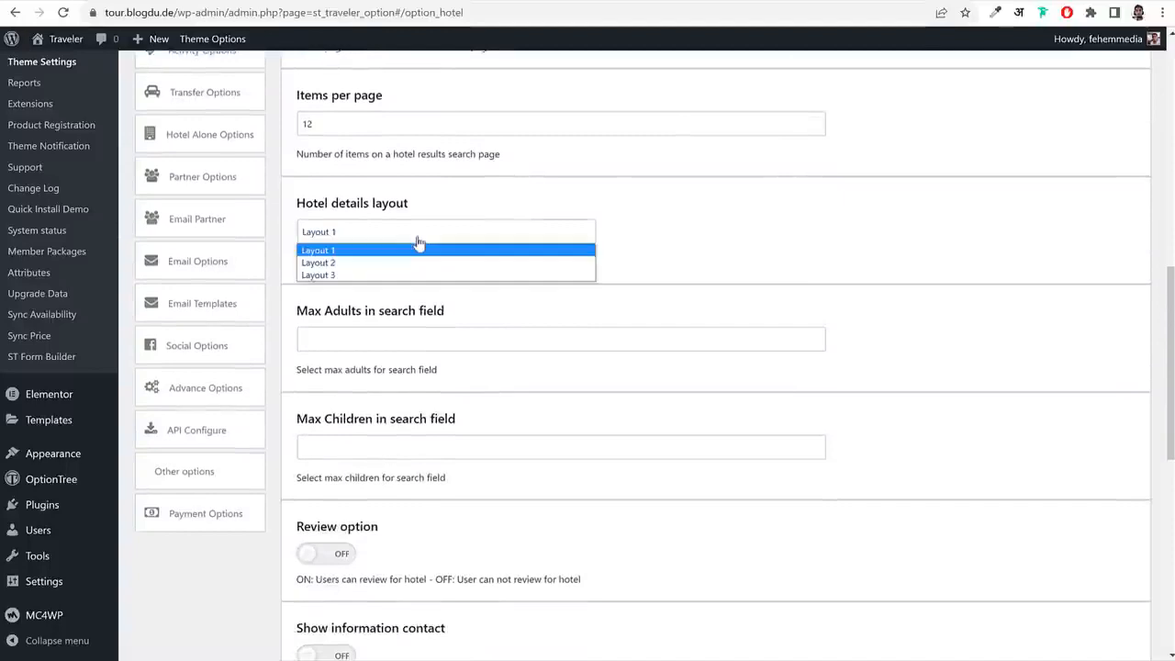
left_click(669, 227)
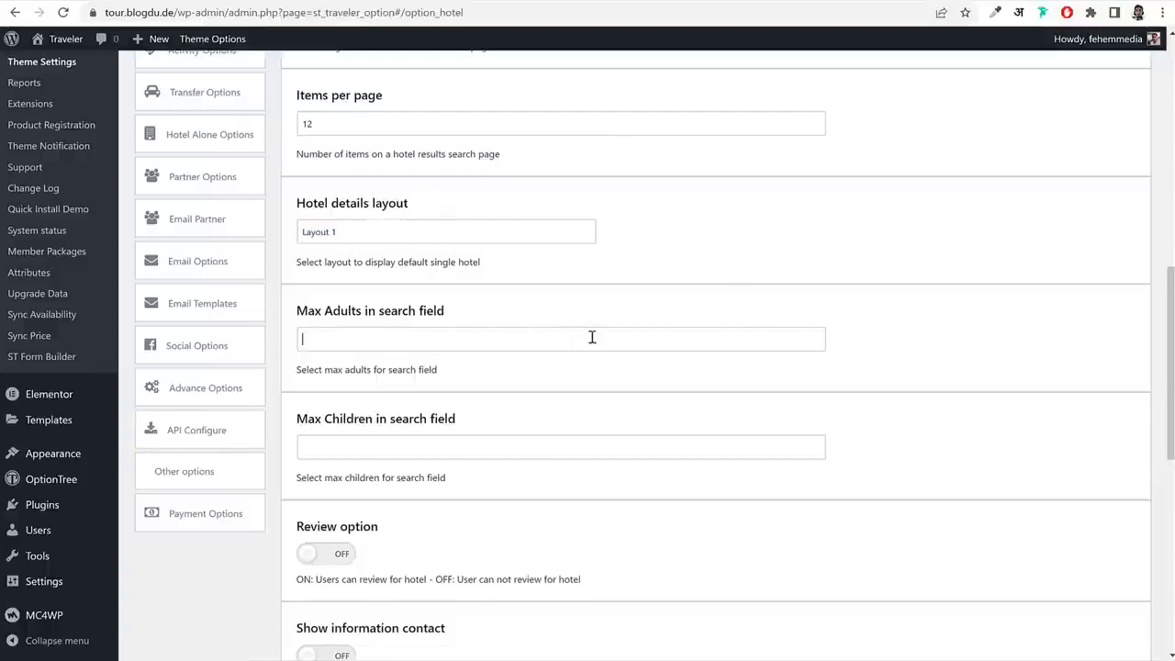
scroll(592, 337, "down", 2)
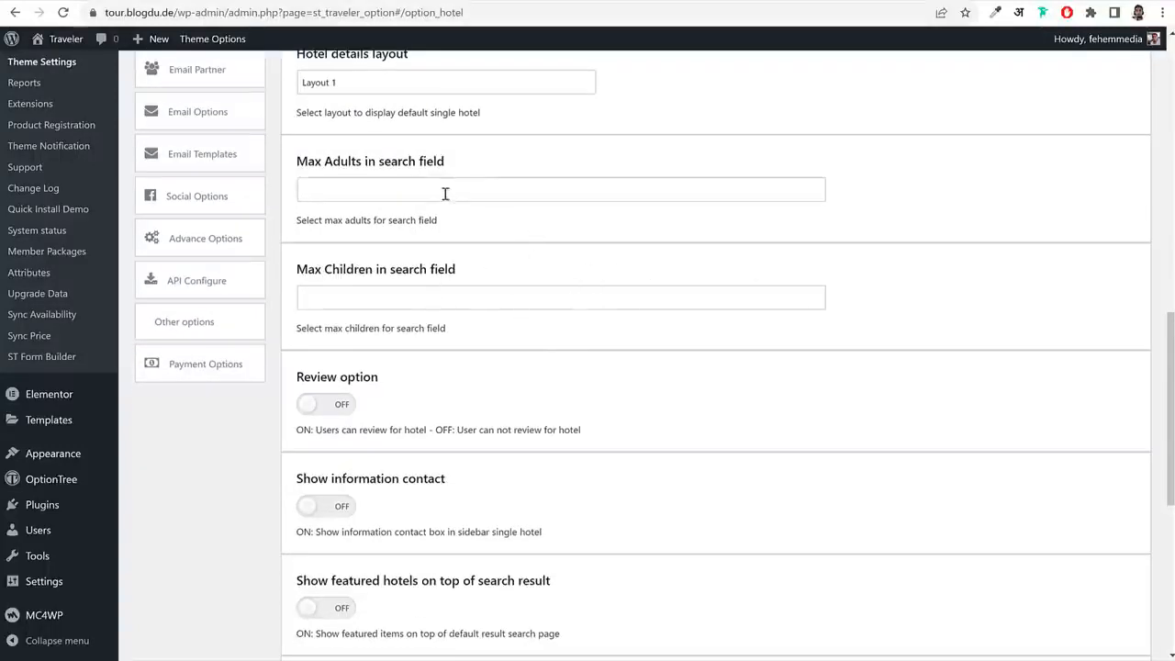
scroll(541, 312, "down", 2)
left_click(337, 258)
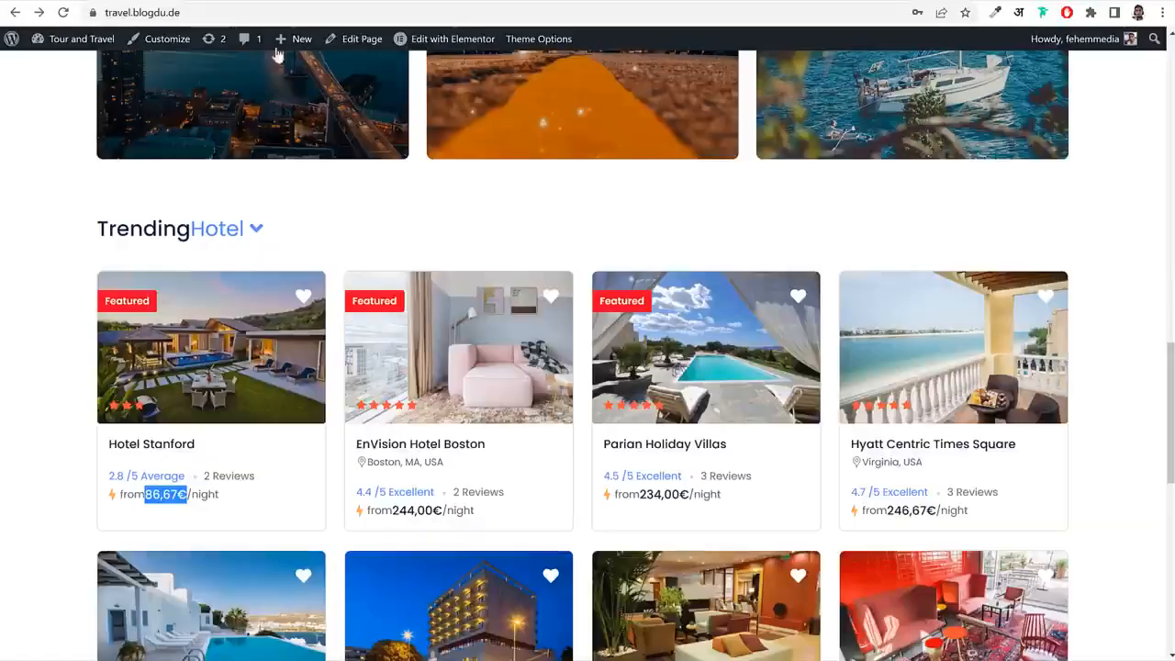
Open Hotel Stanford's page and copy the Sleep rating name from its review form.
left_click(150, 443)
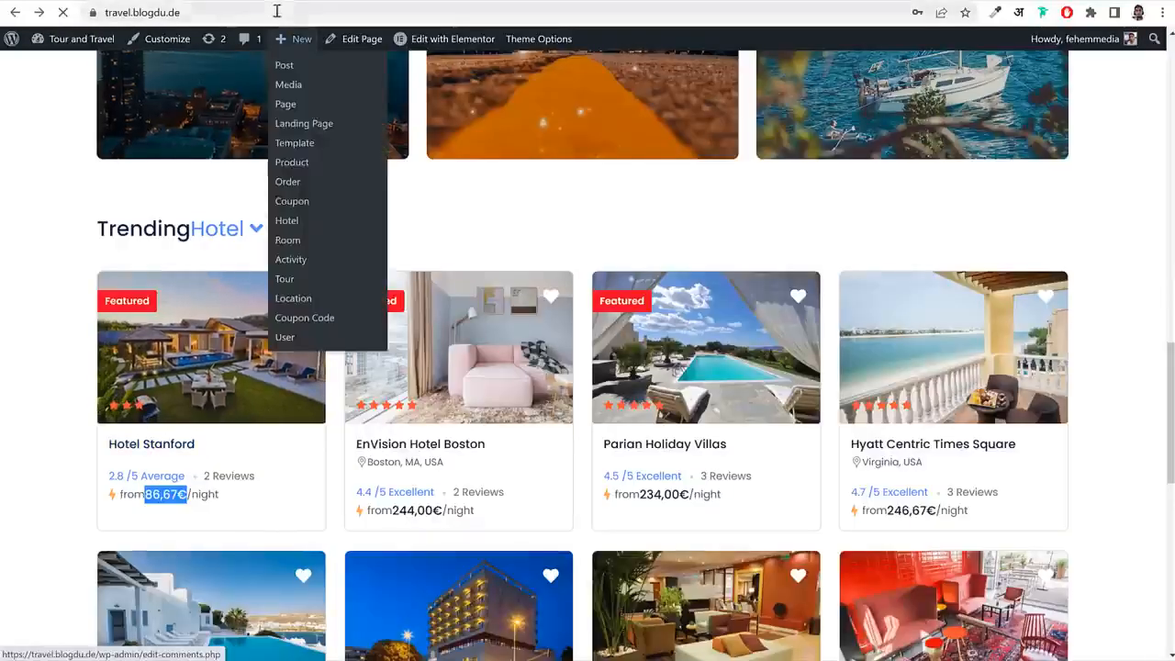
scroll(612, 398, "down", 4)
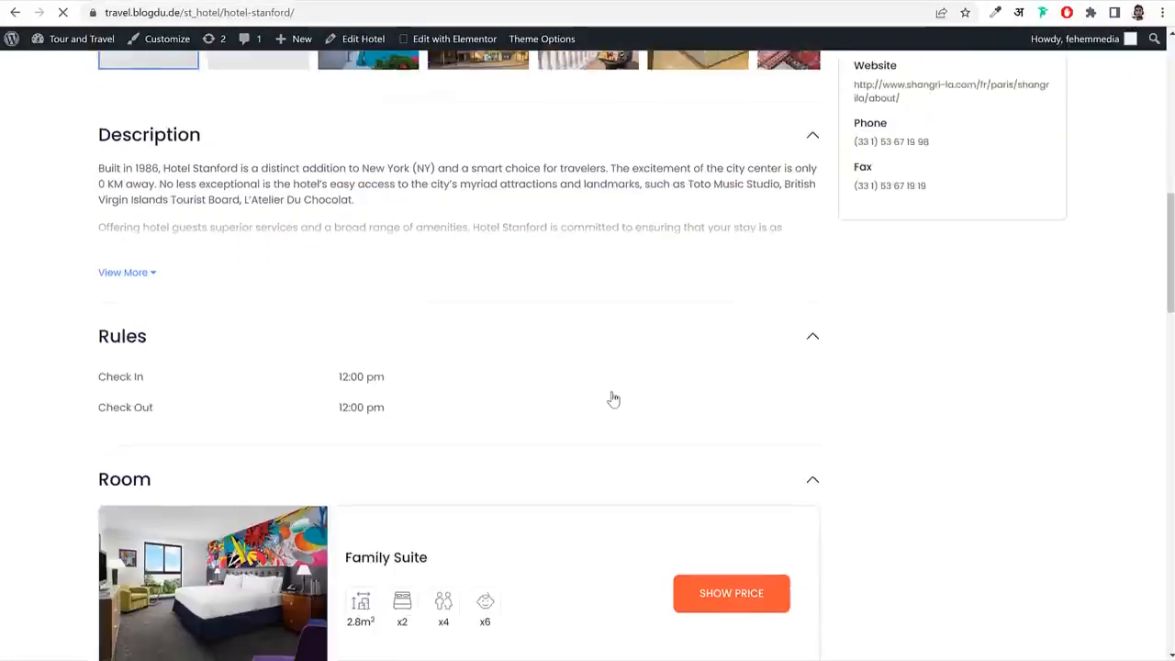
scroll(613, 398, "down", 15)
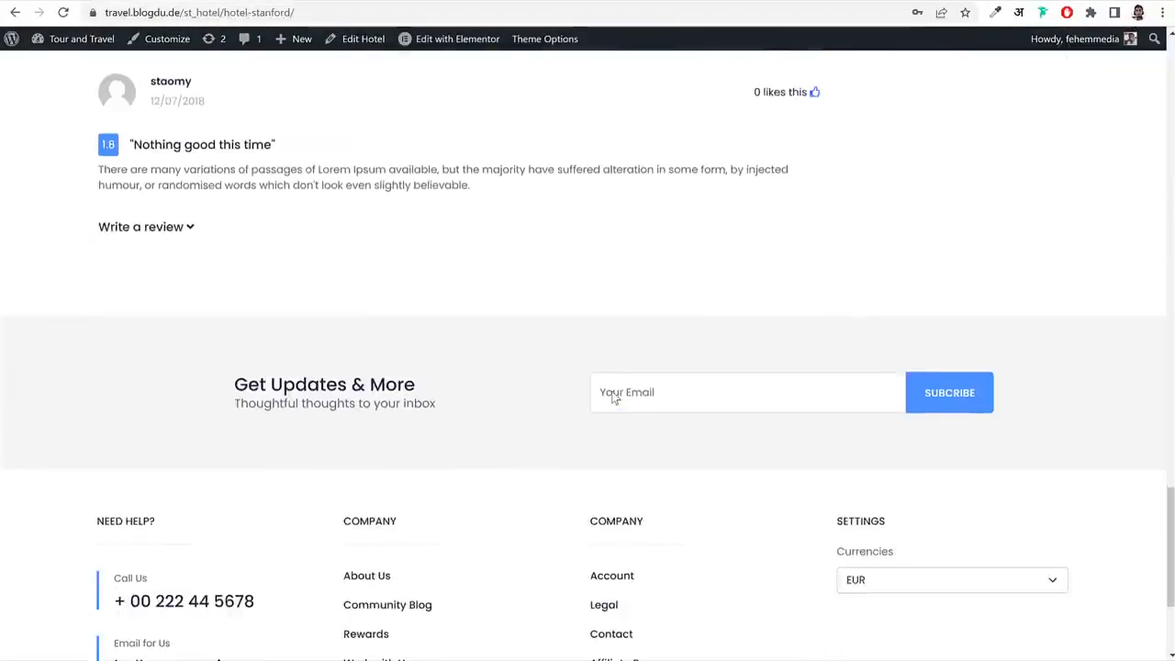
scroll(613, 399, "up", 5)
scroll(614, 395, "down", 5)
left_click(179, 231)
scroll(553, 336, "down", 3)
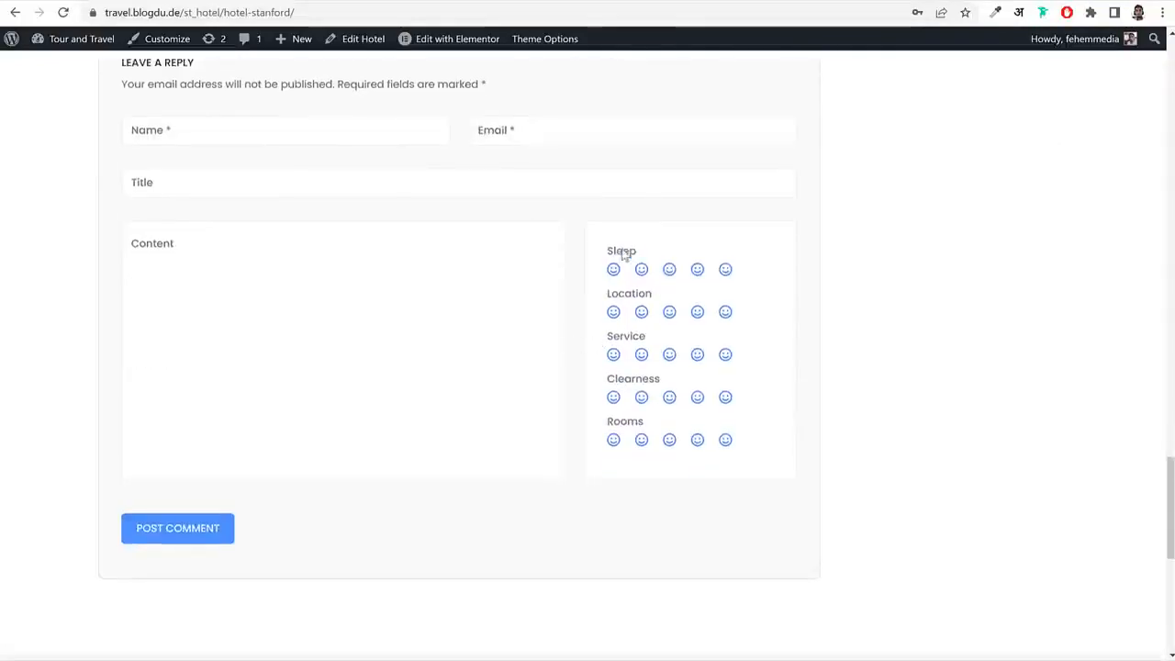
double_click(623, 256)
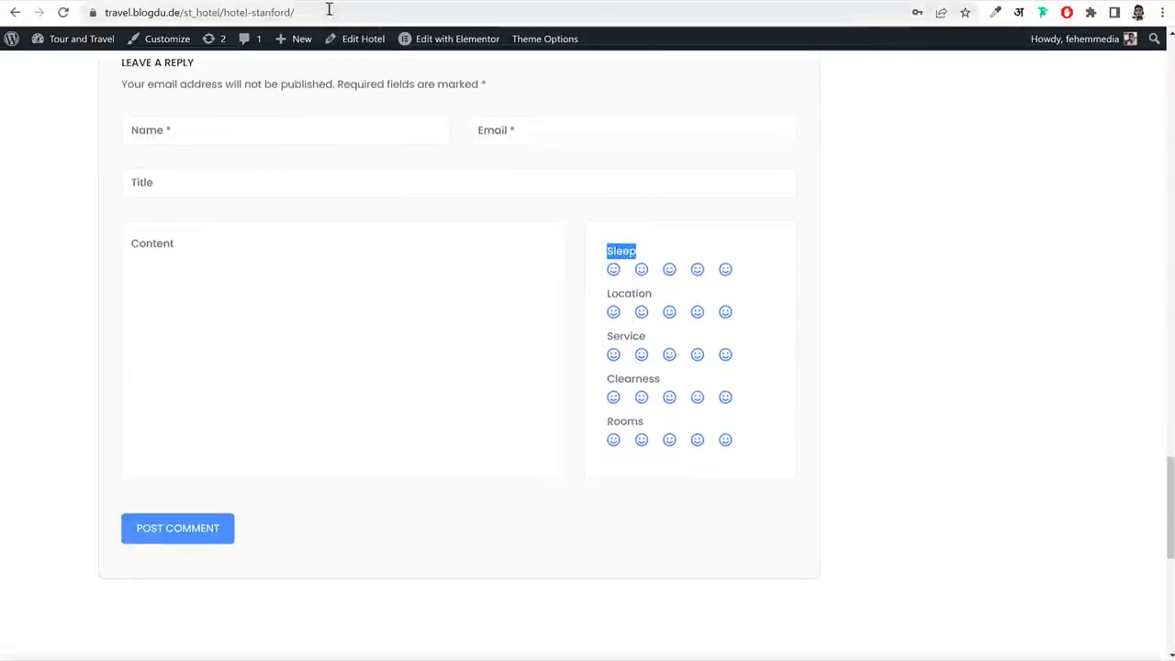
Add a Sleep hotel review criterion, leaving its icon empty.
left_click(211, 3)
scroll(505, 367, "down", 2)
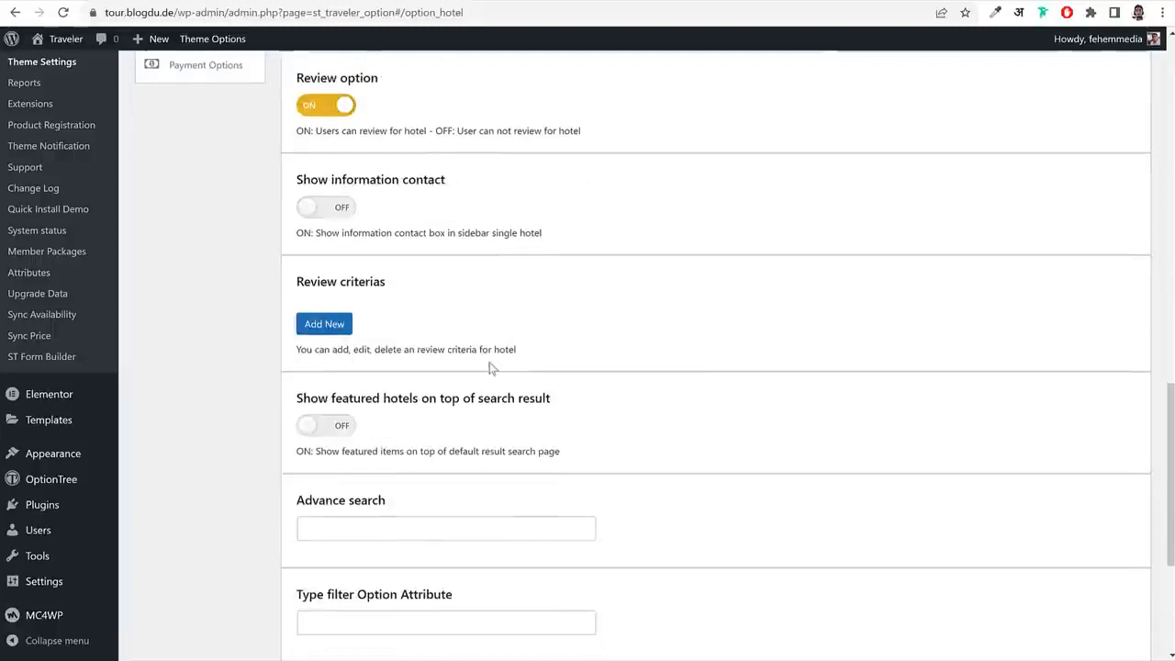
left_click(332, 329)
left_click(777, 316)
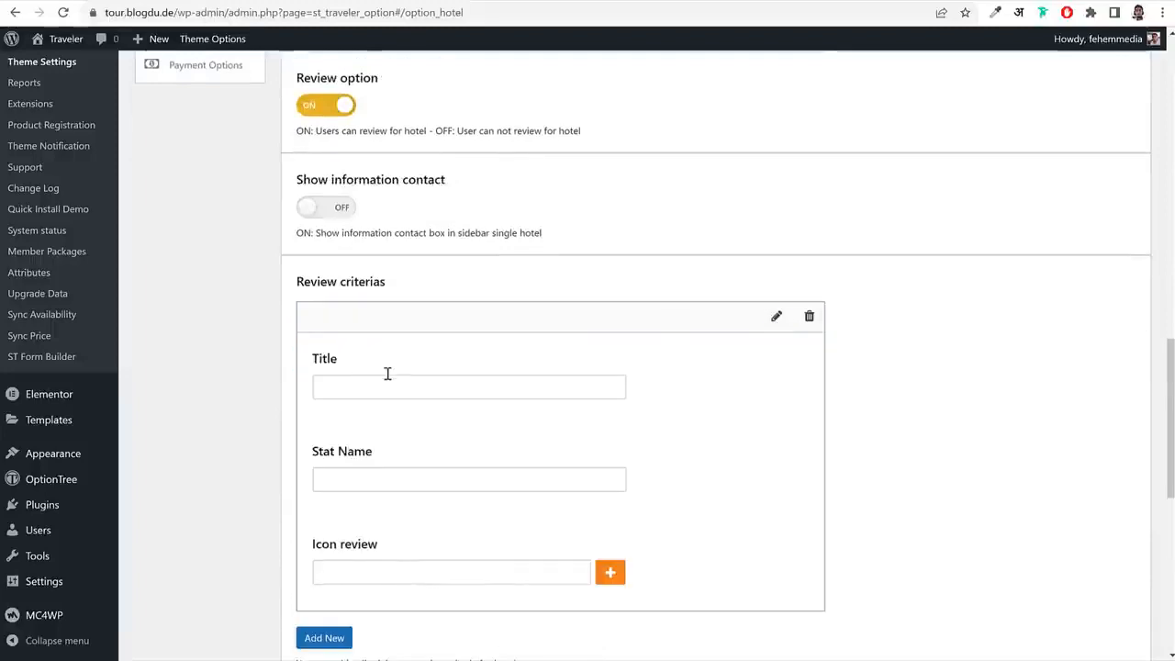
type("Sleep")
left_click(392, 478)
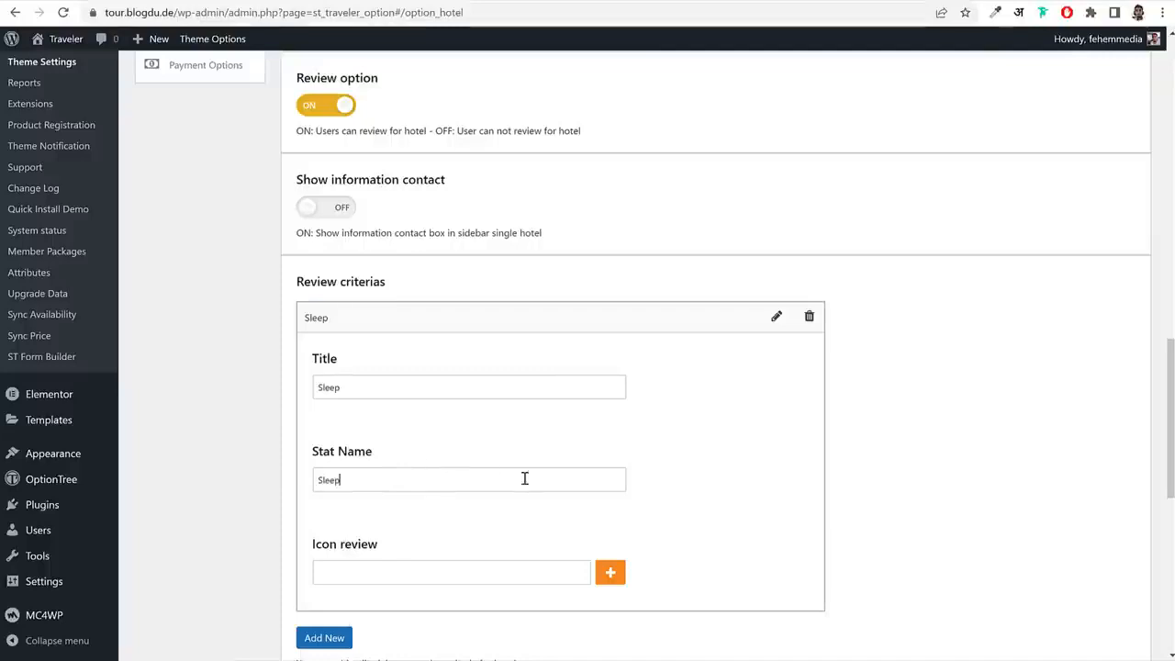
scroll(569, 477, "down", 2)
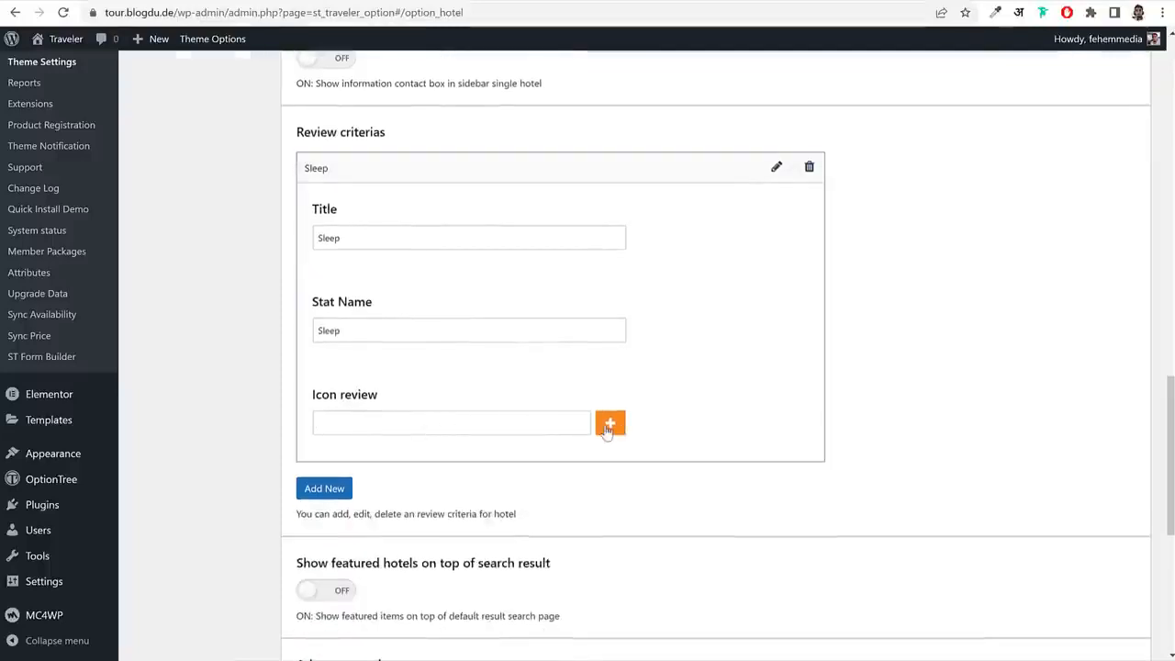
left_click(606, 428)
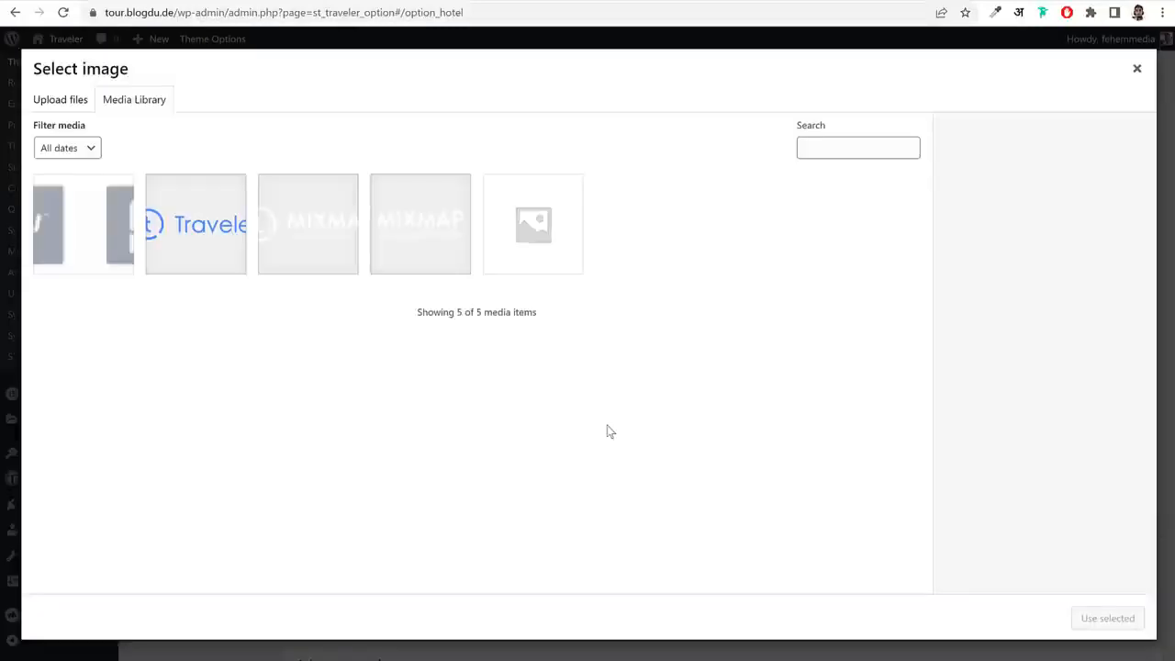
left_click(1137, 72)
left_click(775, 166)
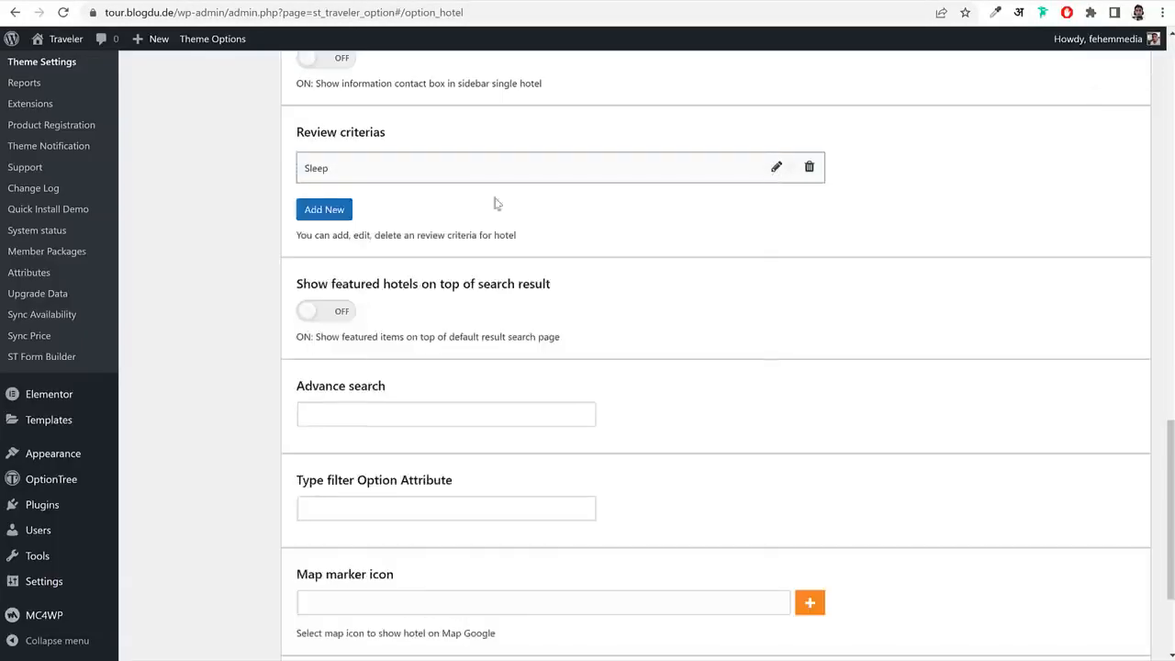
Add a Location review criterion with Location pasted as title and stat name.
left_click(316, 209)
left_click(775, 202)
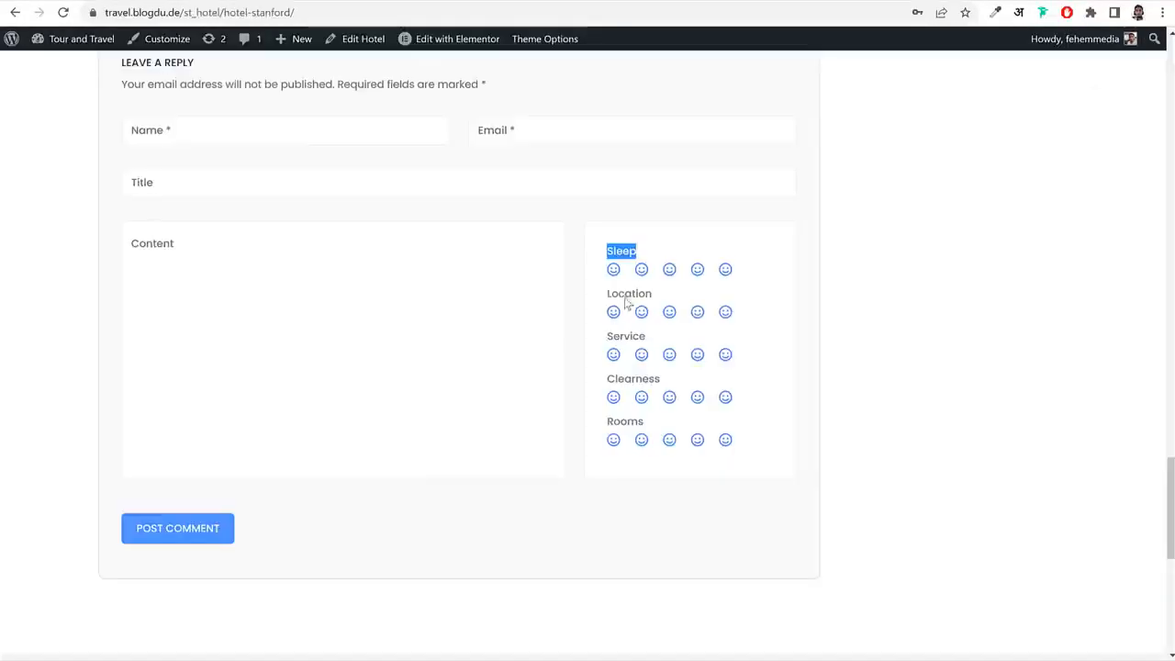
left_click_drag(657, 293, 592, 292)
key("ctrl+c")
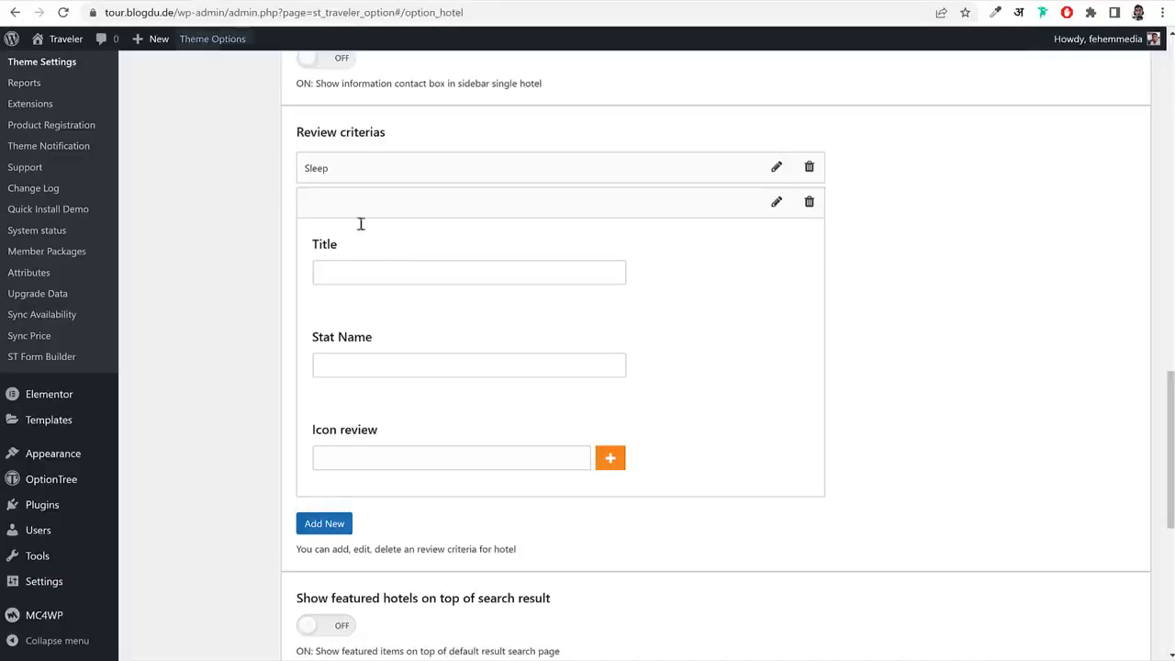
left_click(391, 267)
key("ctrl+v")
left_click(411, 365)
key("ctrl+v")
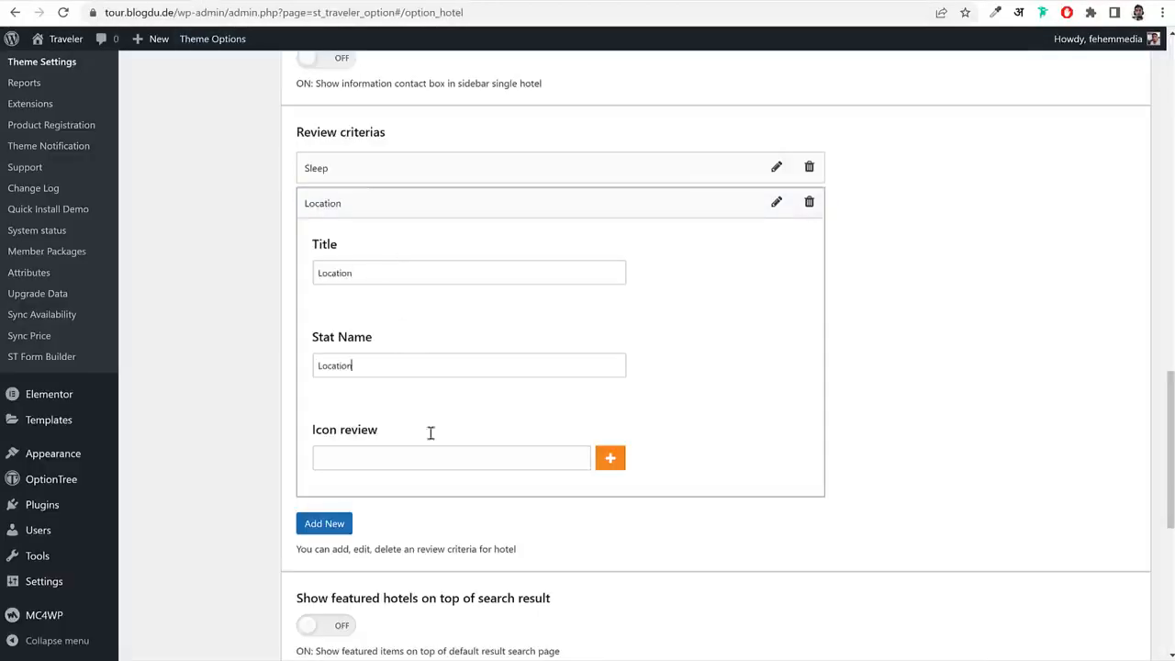
Turn on Show featured hotels at the top of search results.
scroll(633, 477, "down", 2)
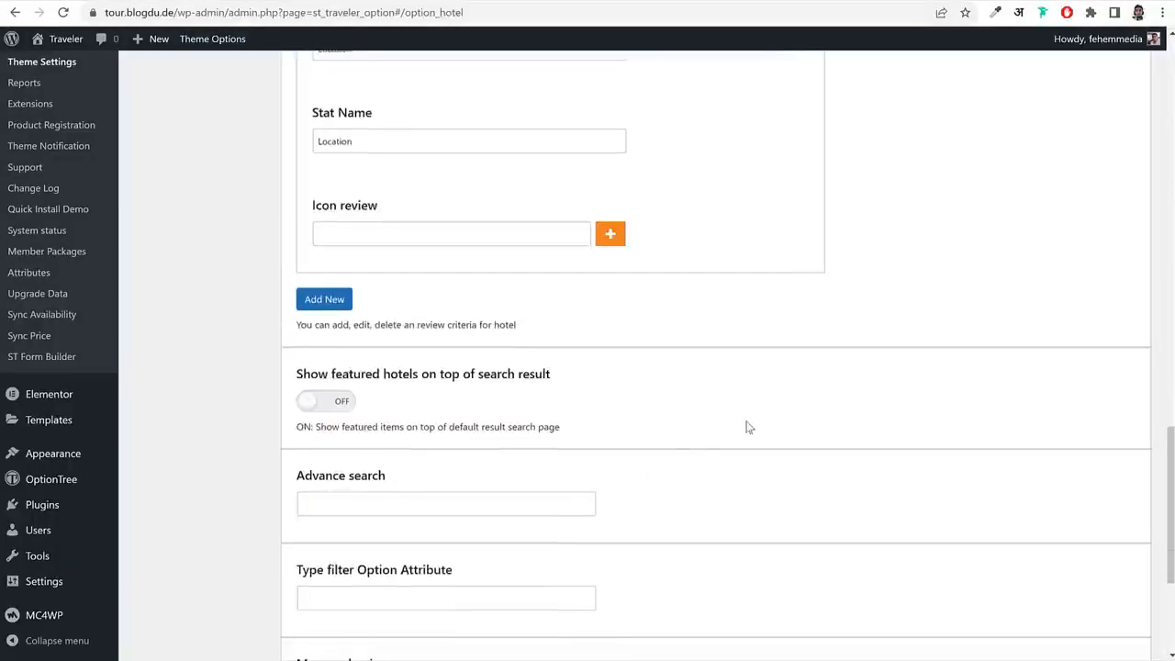
left_click(308, 401)
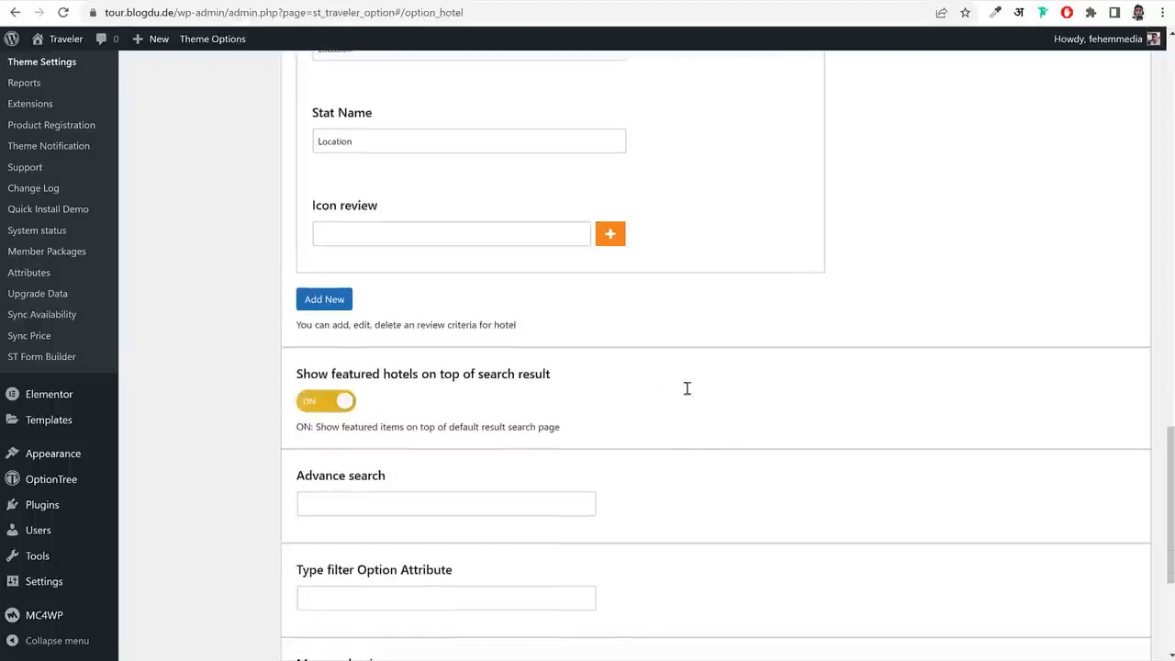
scroll(674, 340, "down", 2)
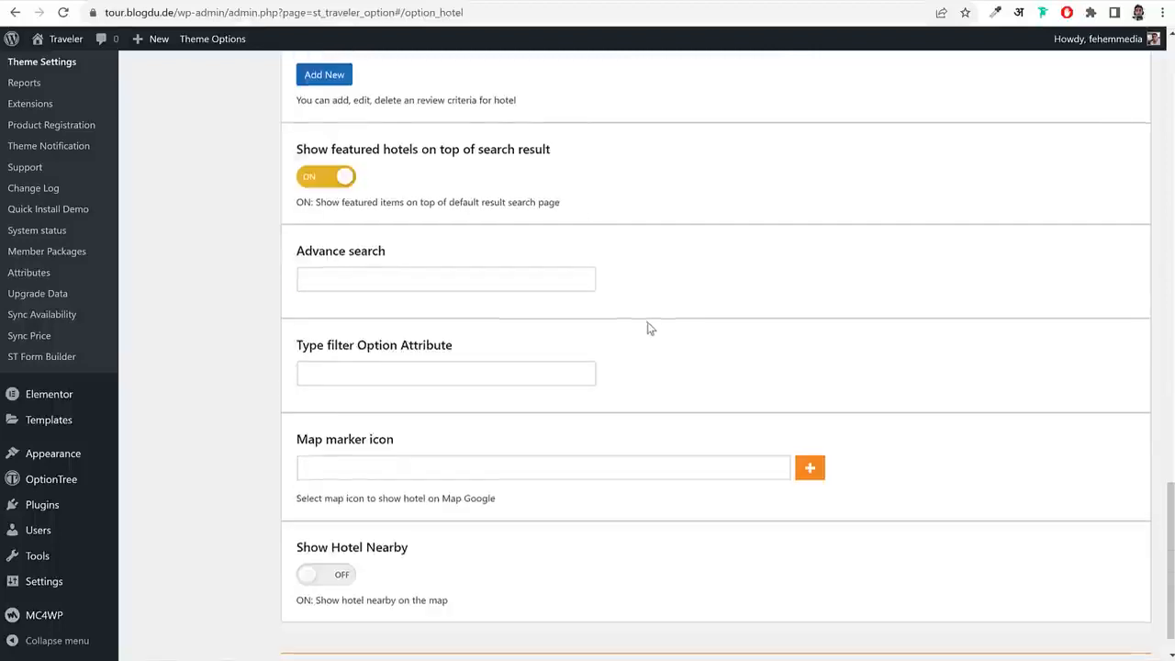
scroll(650, 328, "down", 1)
Upload the activity, ico_mapker_hotel, ico_quest and tour marker icon images to the media library.
left_click(810, 429)
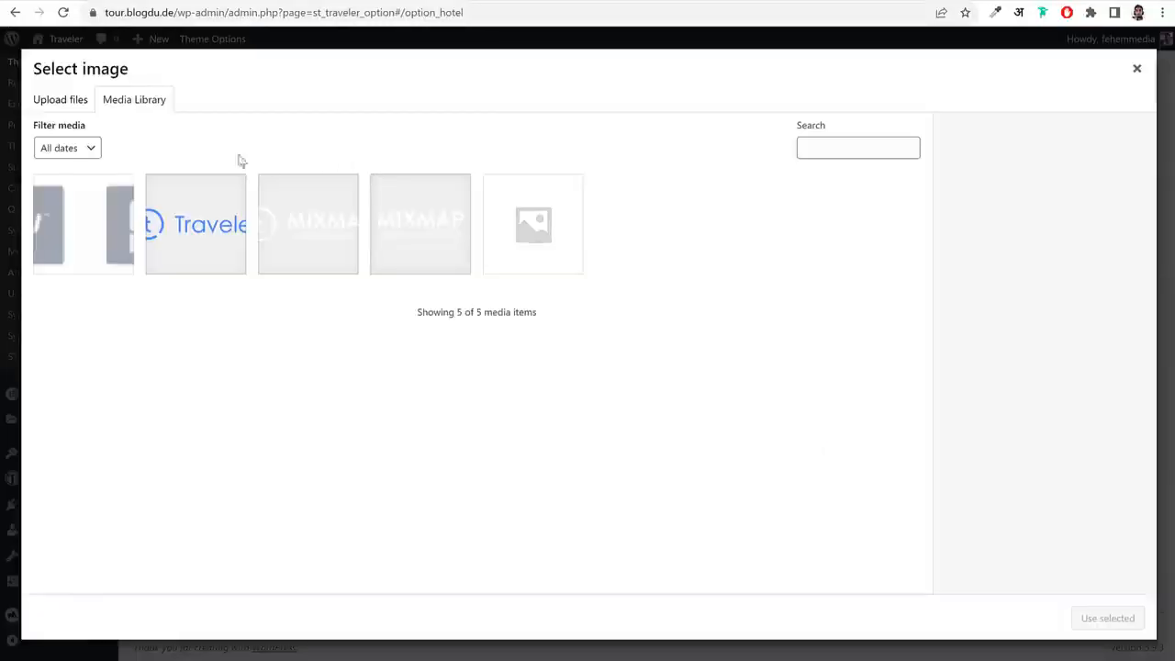
left_click(61, 99)
left_click(588, 339)
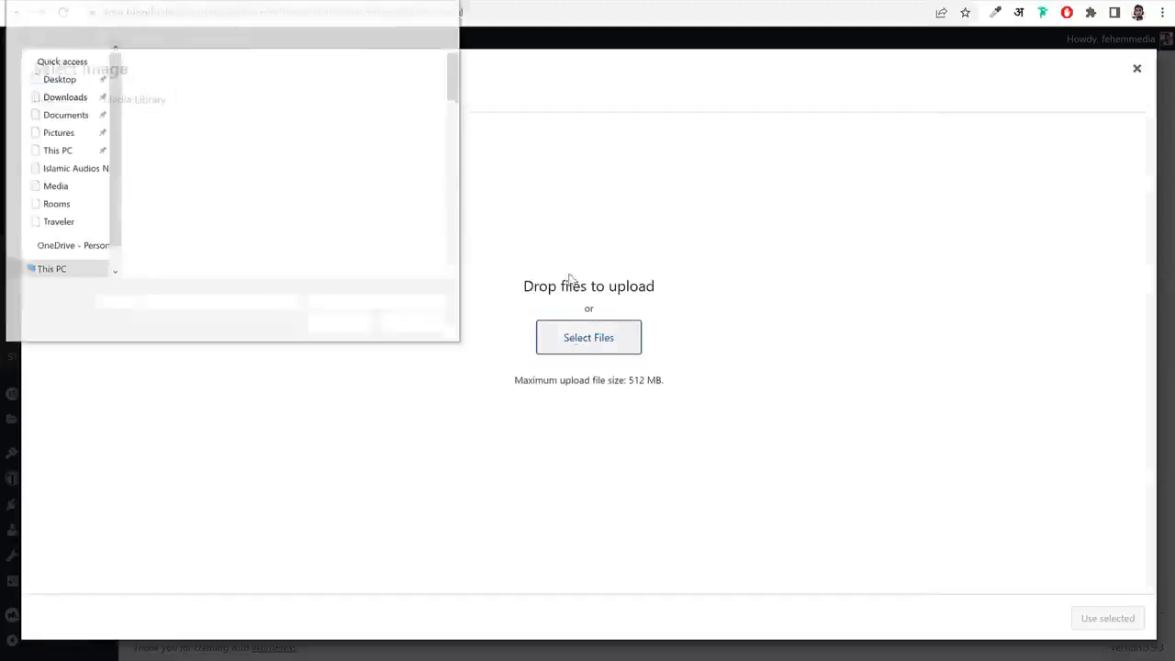
scroll(364, 181, "down", 3)
left_click(383, 156)
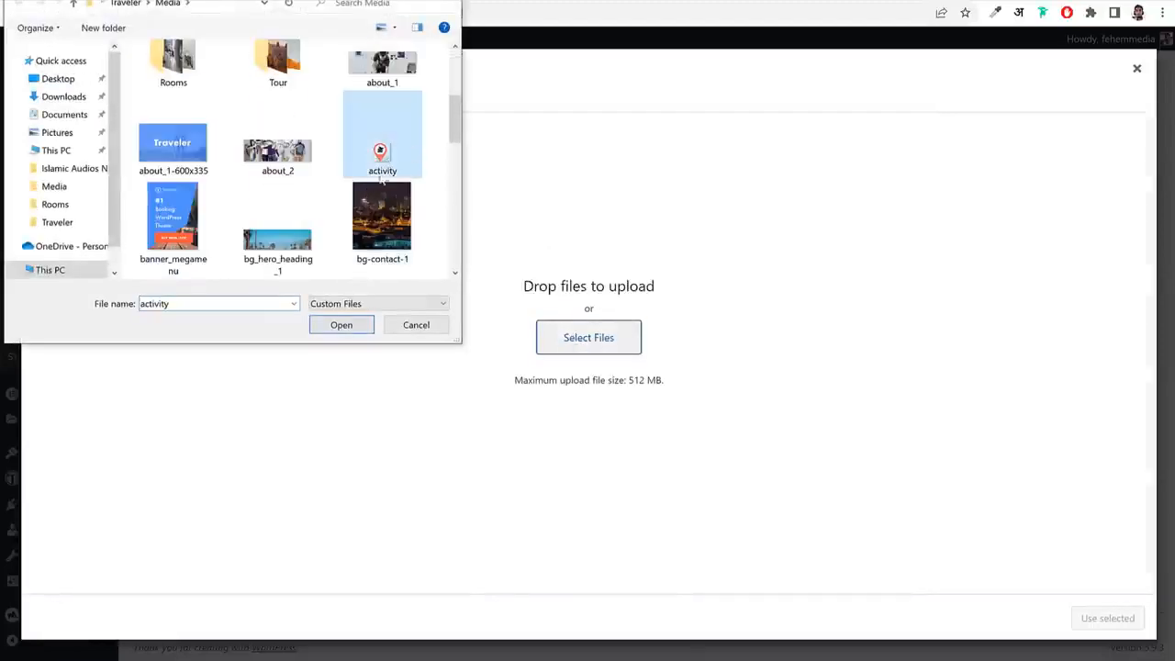
scroll(381, 197, "down", 1)
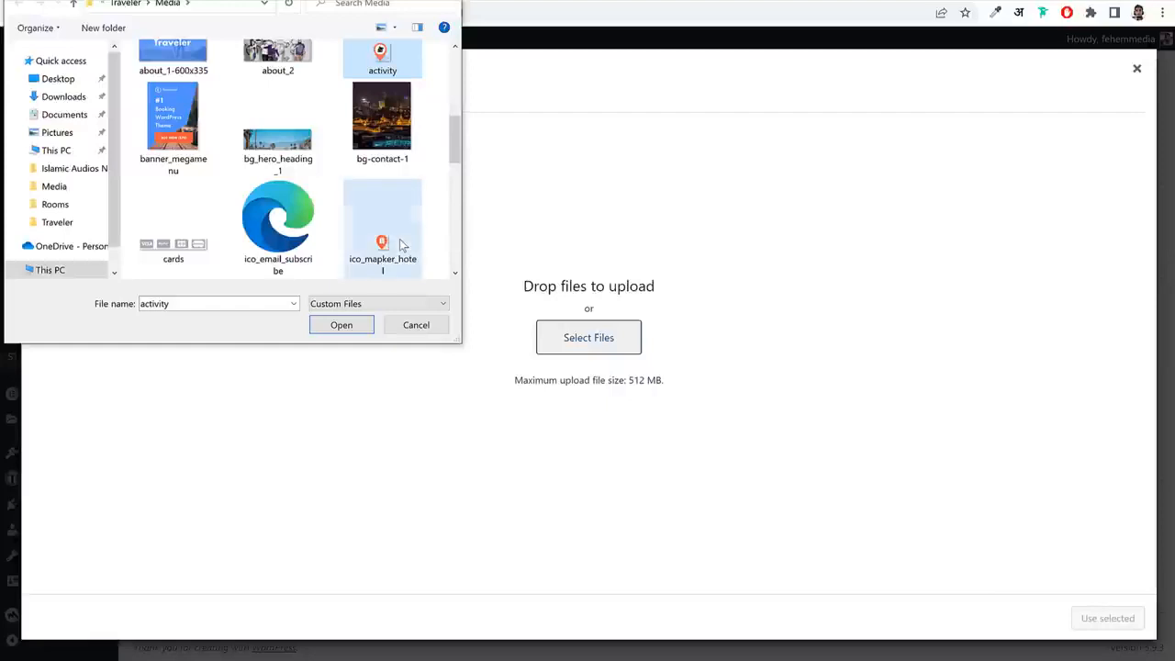
left_click(401, 243, "ctrl")
scroll(414, 228, "down", 1)
scroll(413, 225, "down", 1)
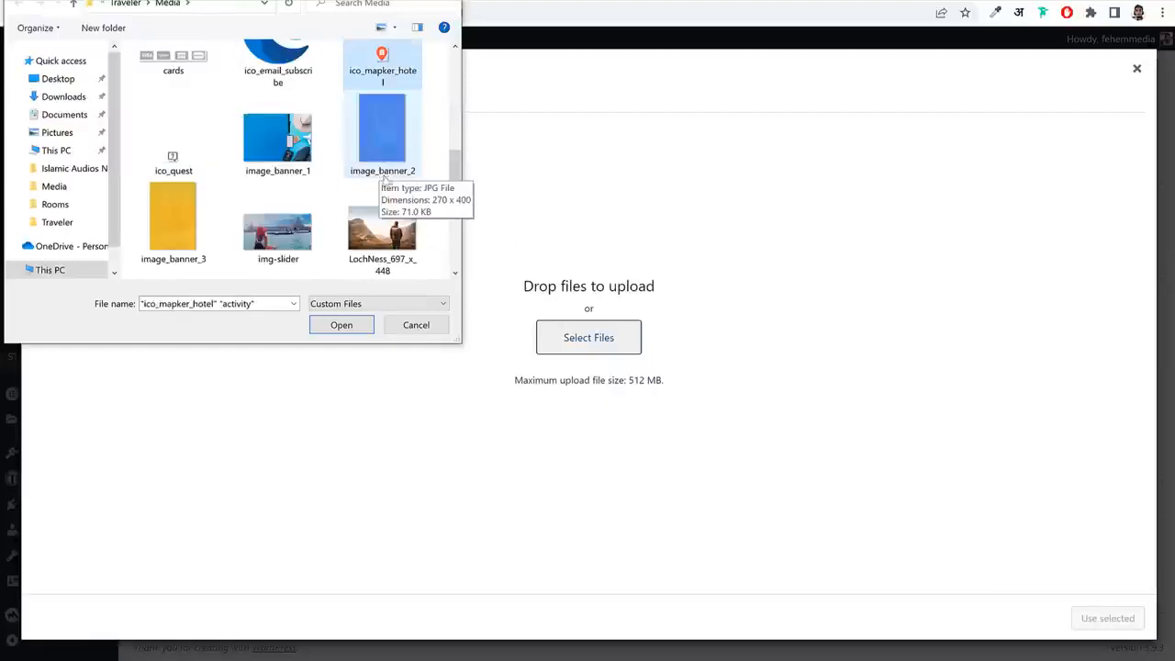
left_click(204, 172, "ctrl")
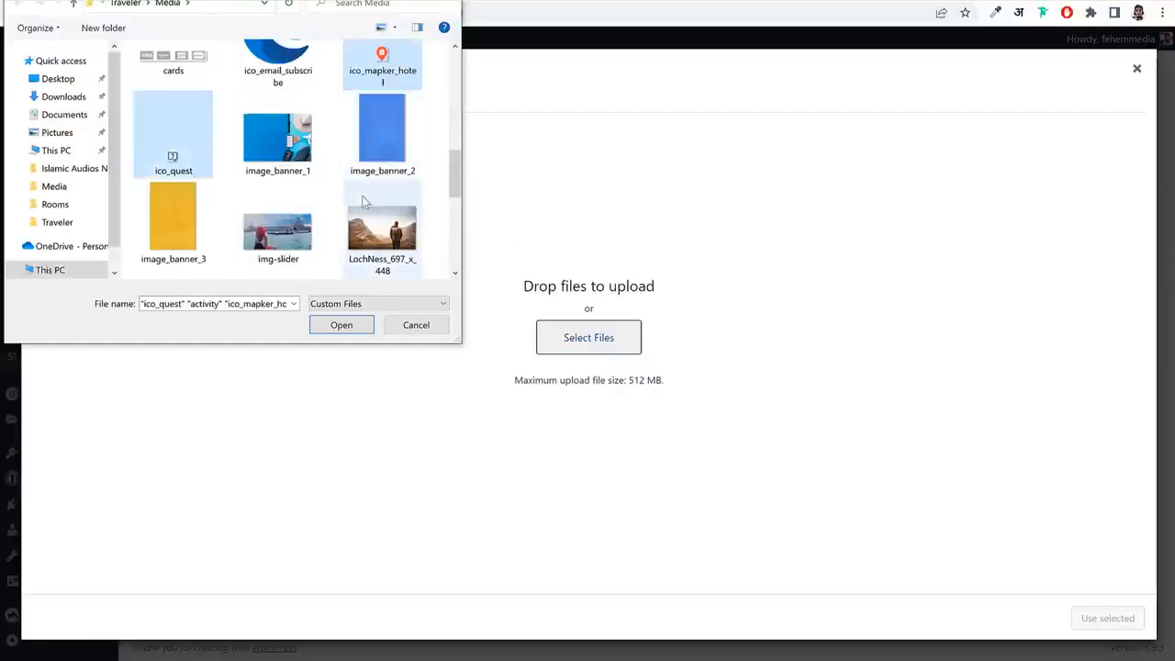
scroll(367, 220, "down", 5)
left_click(190, 257, "ctrl")
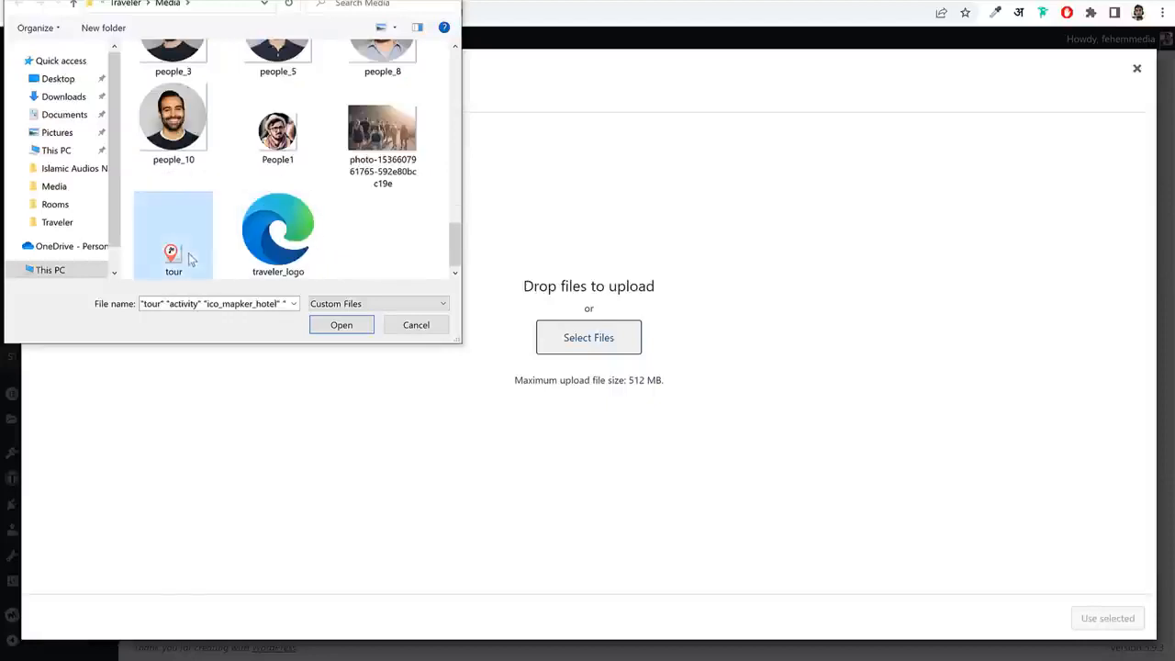
left_click(354, 324)
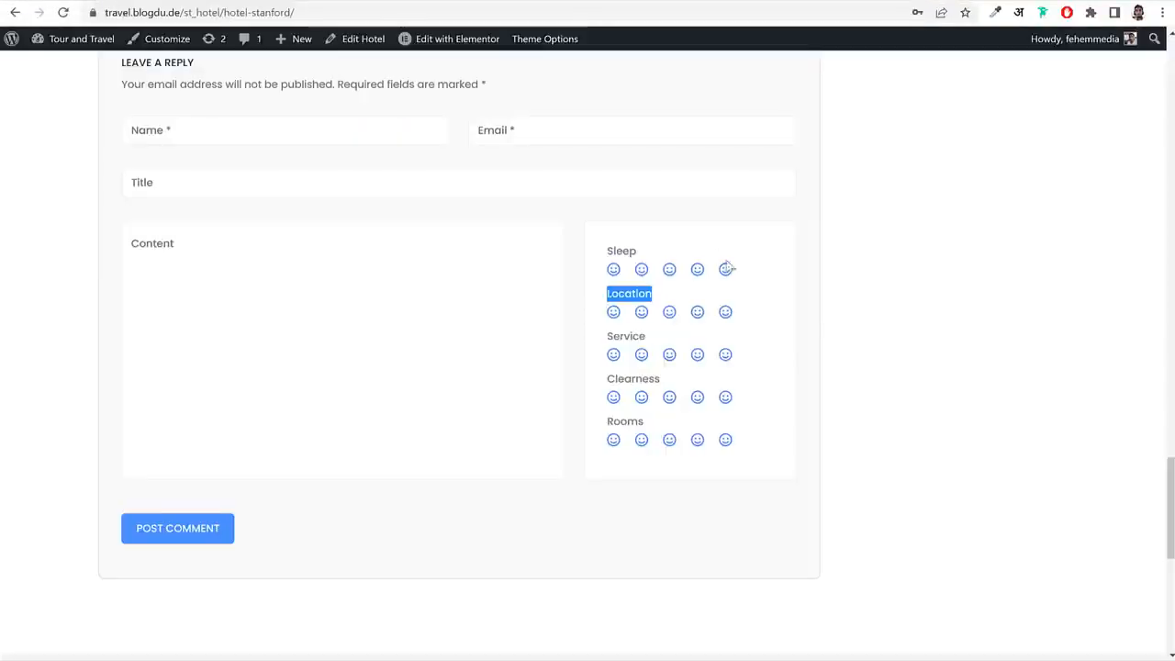
Set ico_mapker_hotel.png as the hotel map marker icon.
scroll(814, 312, "up", 10)
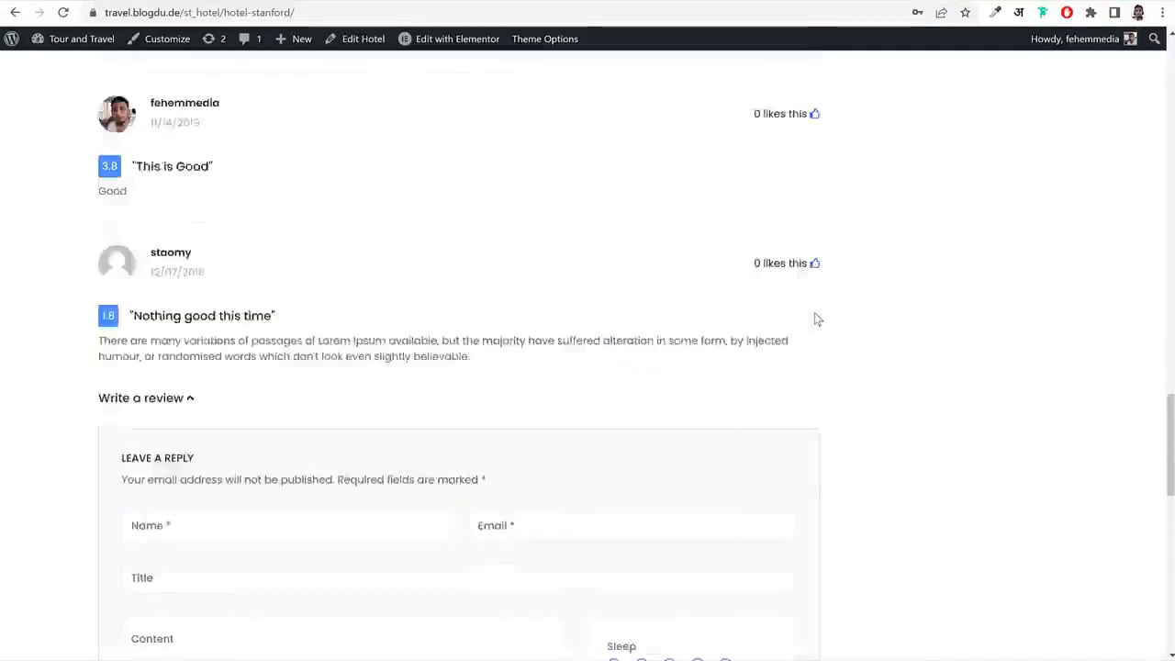
scroll(814, 312, "up", 15)
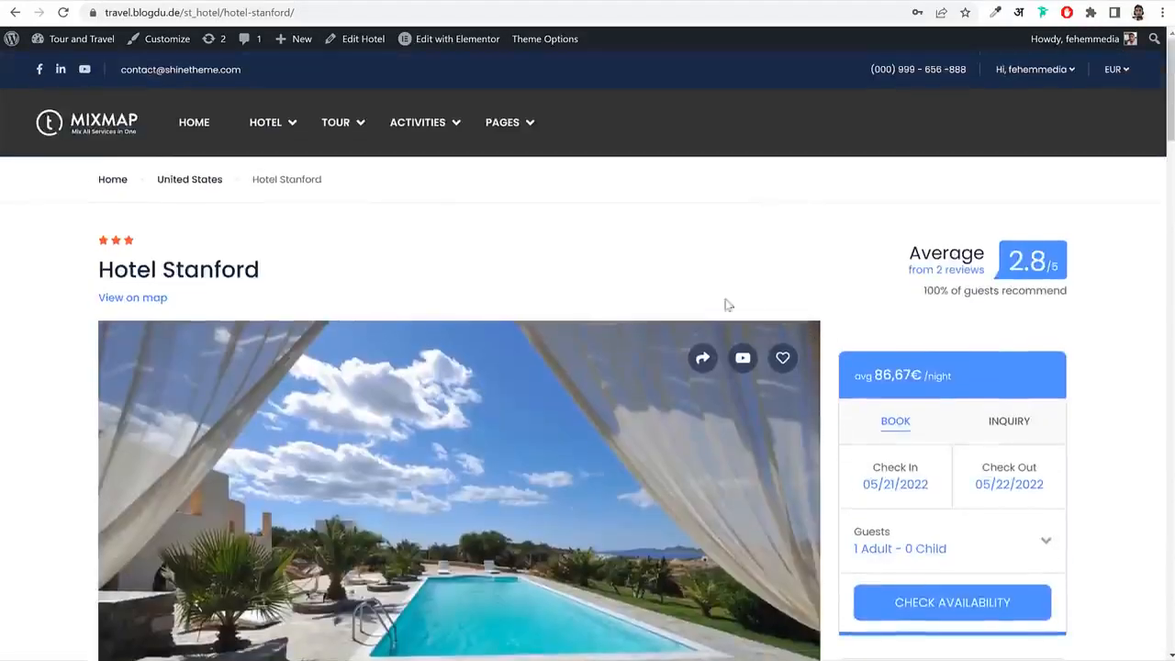
left_click(145, 301)
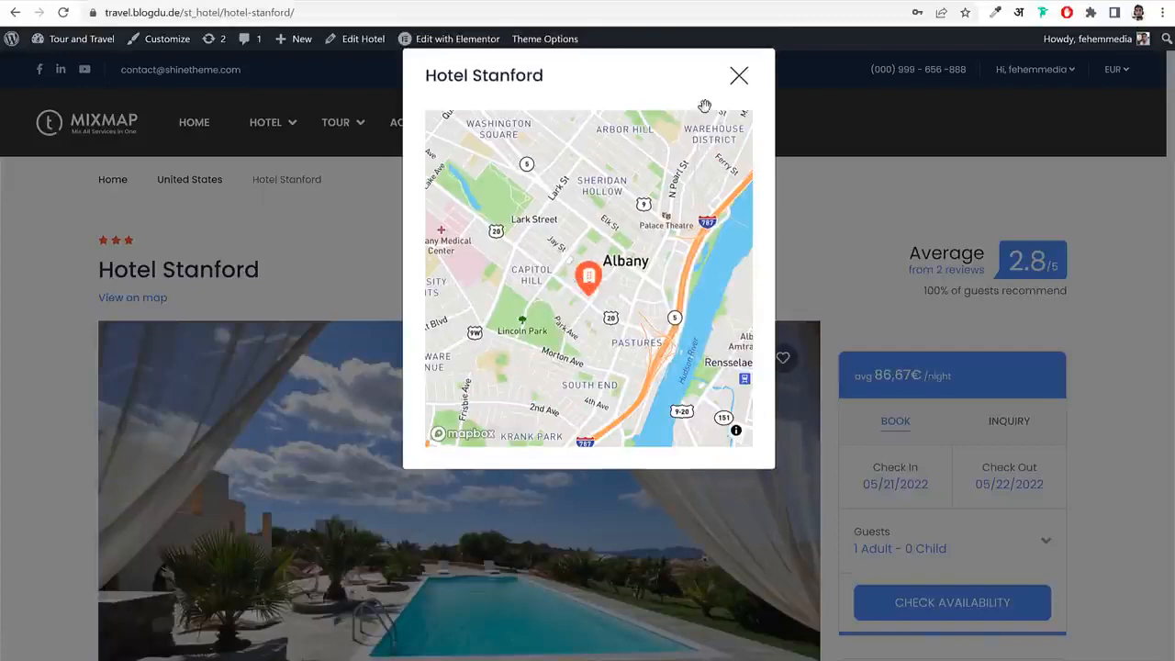
left_click(739, 75)
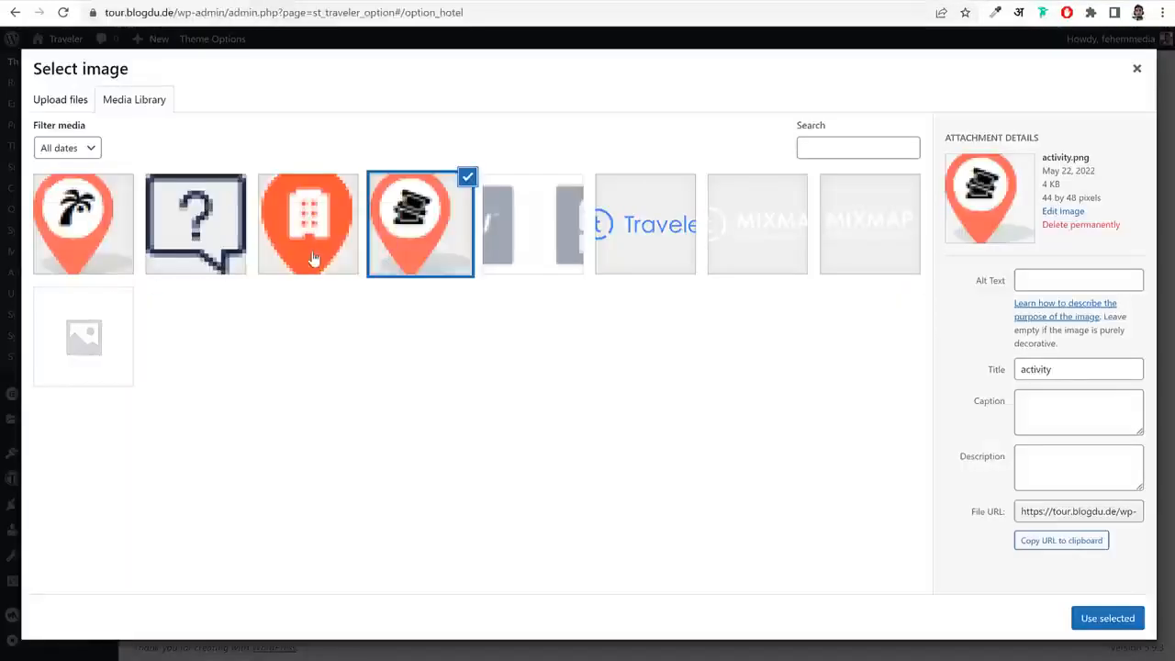
left_click(312, 255)
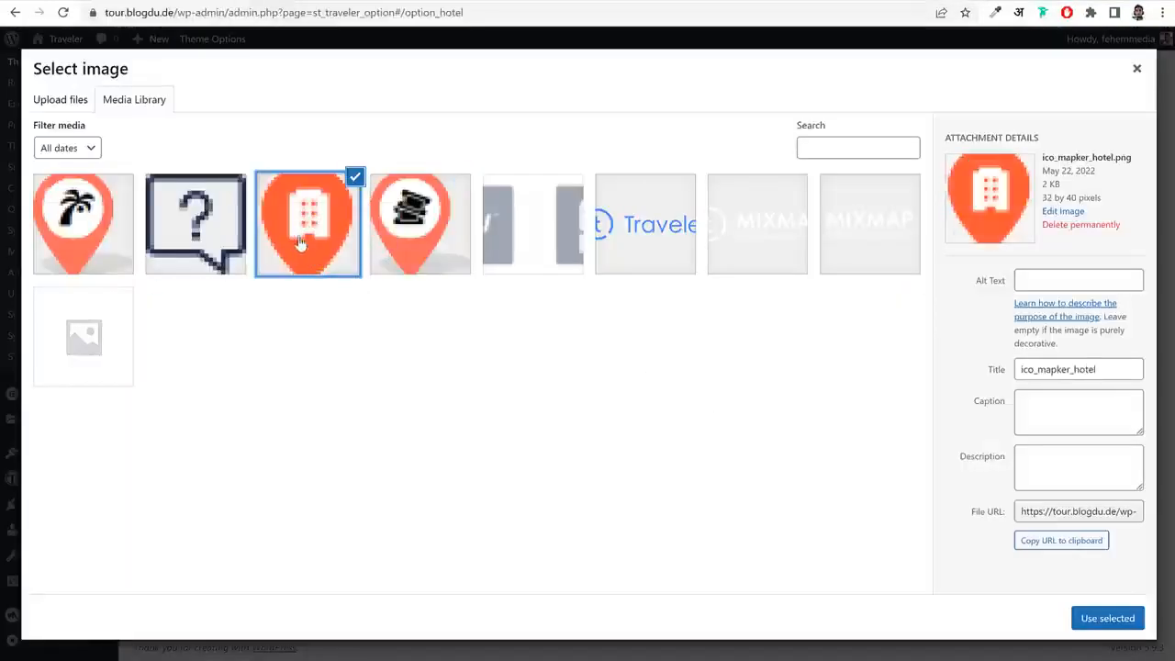
left_click(1105, 617)
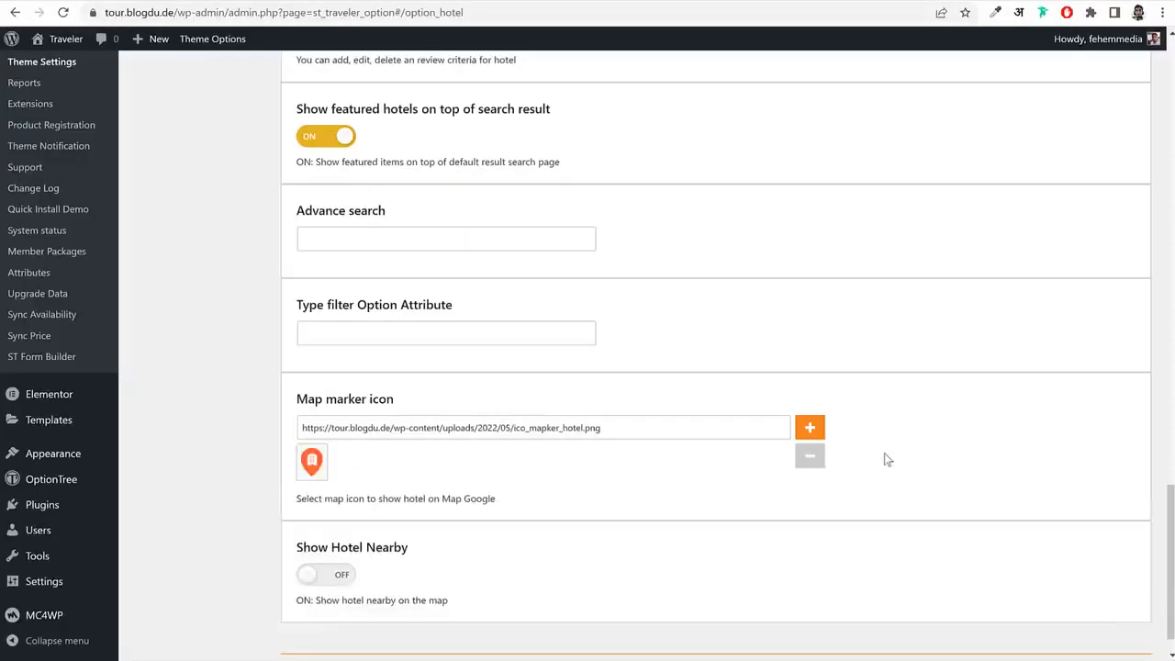
Turn on Show Hotel Nearby and save the hotel settings.
scroll(887, 459, "up", 4)
scroll(887, 459, "down", 5)
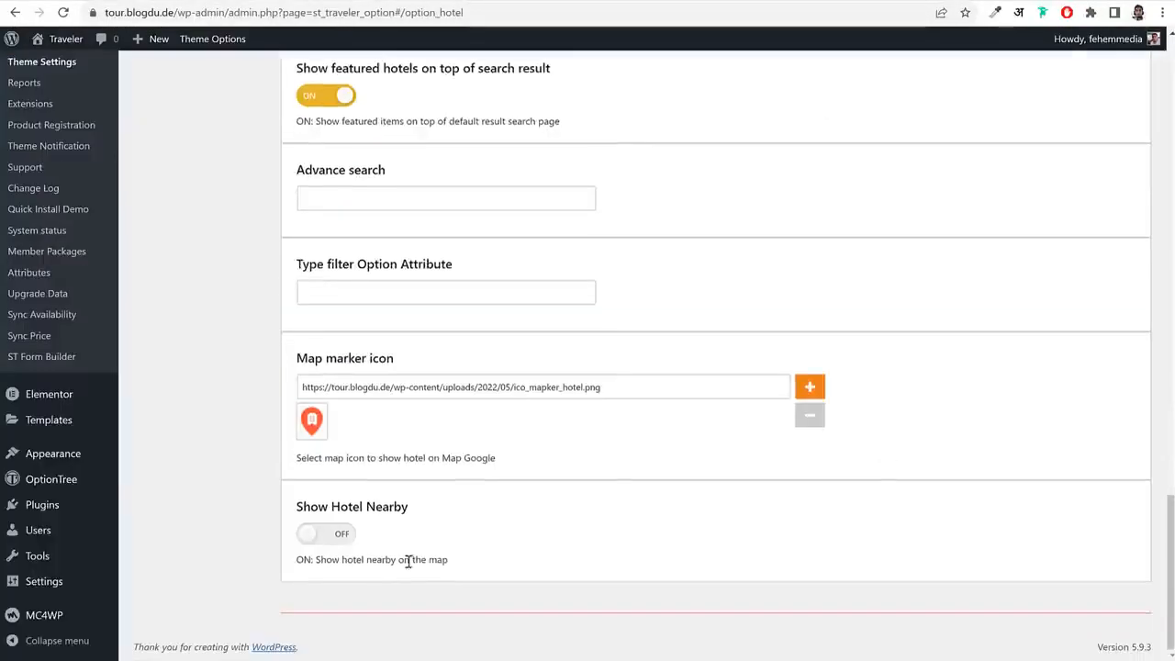
left_click(336, 534)
scroll(661, 520, "up", 15)
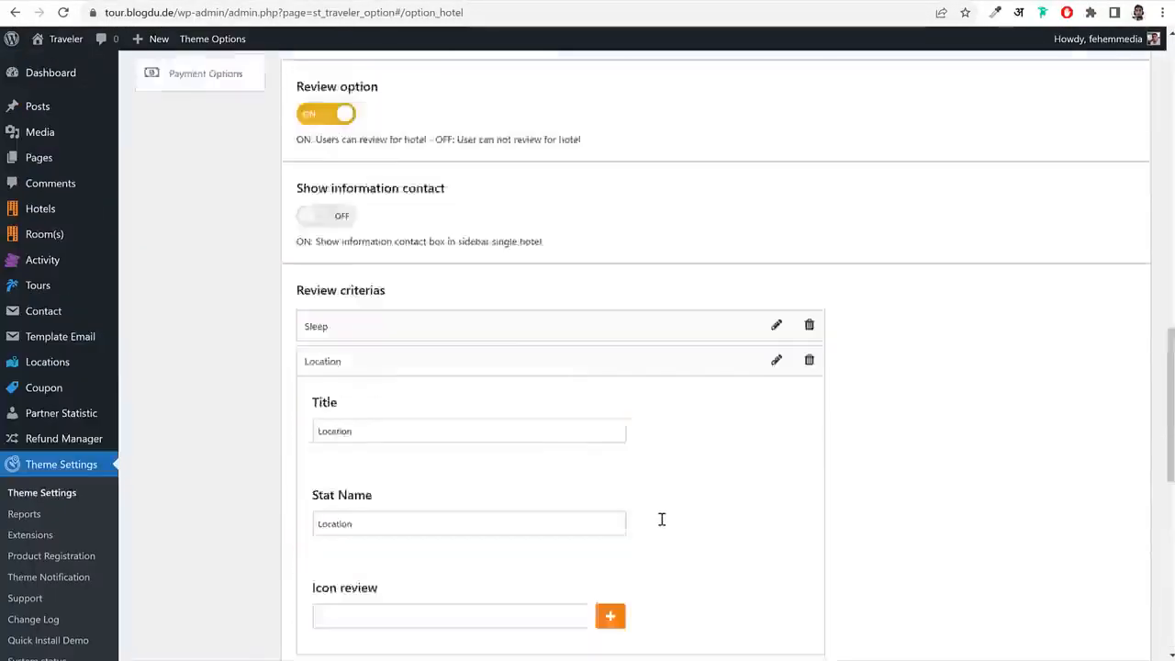
scroll(661, 519, "up", 5)
left_click(1106, 251)
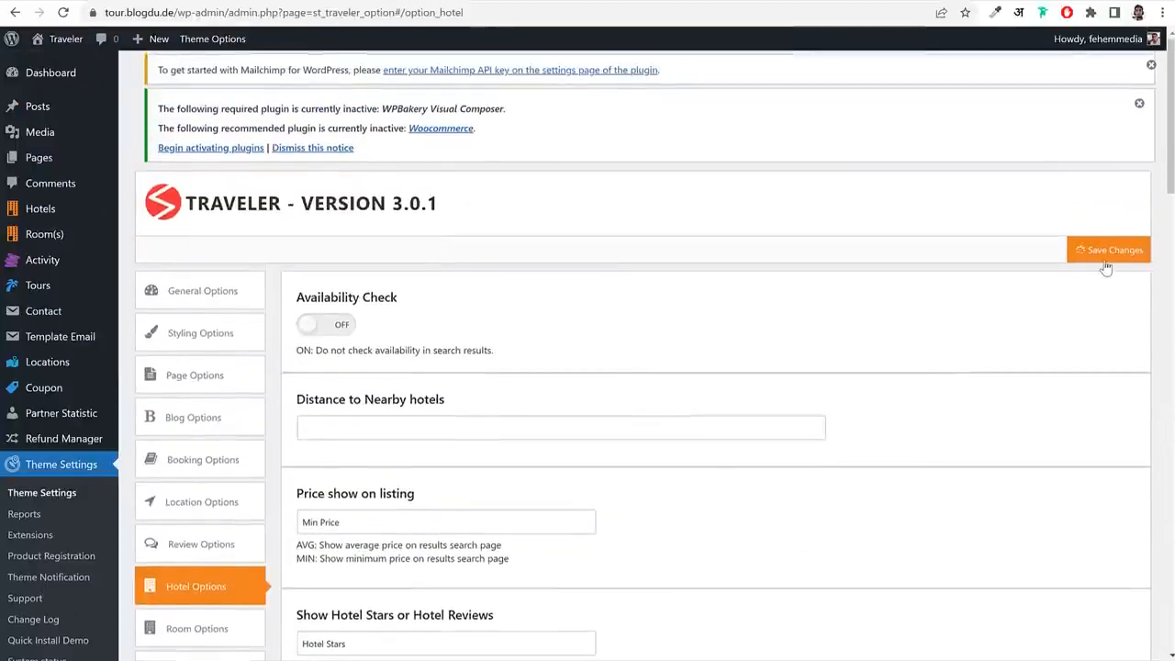
scroll(828, 385, "down", 4)
left_click(189, 339)
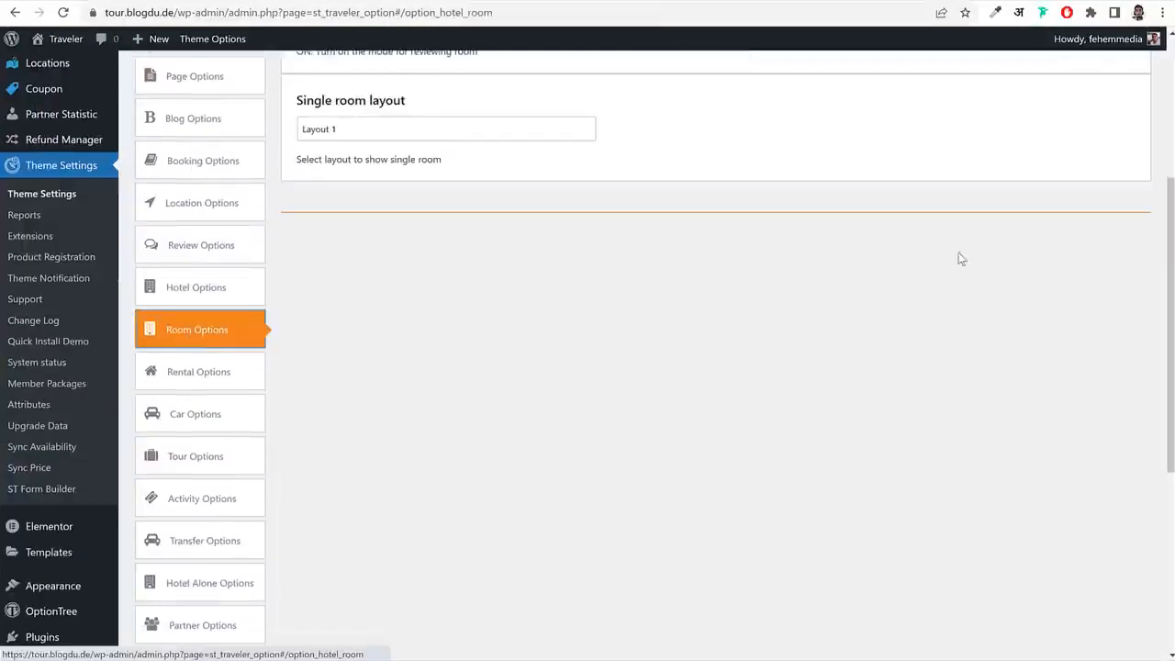
Switch on room Review options and add one new, expanded review criterion.
scroll(551, 165, "up", 4)
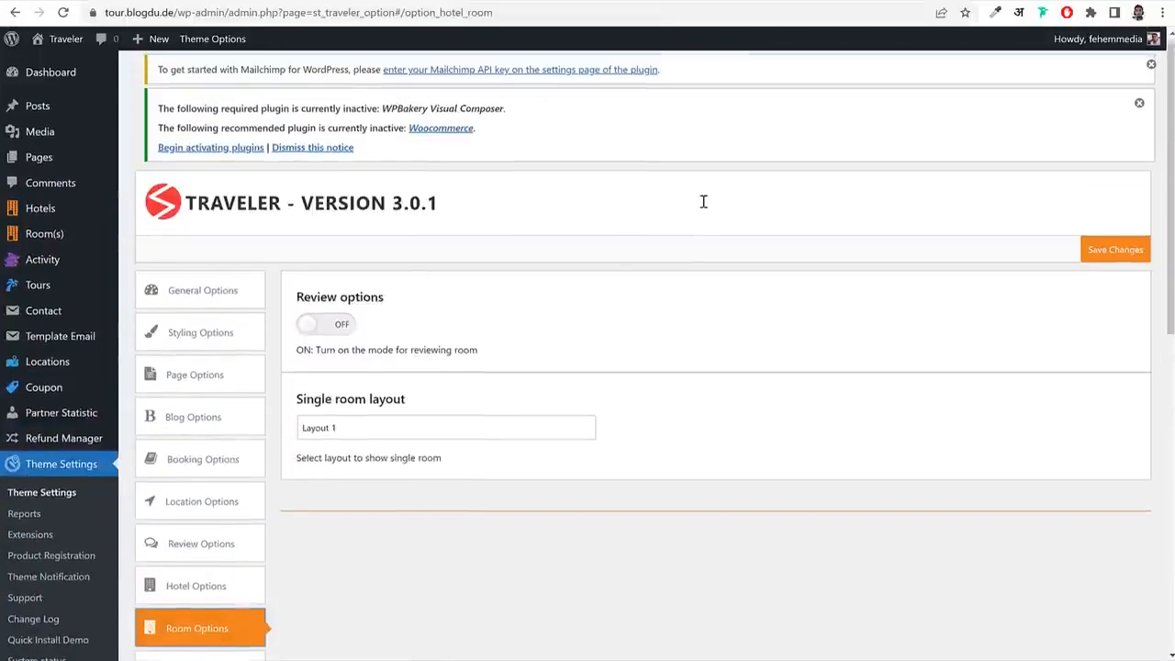
left_click(333, 322)
scroll(517, 323, "down", 3)
left_click(325, 291)
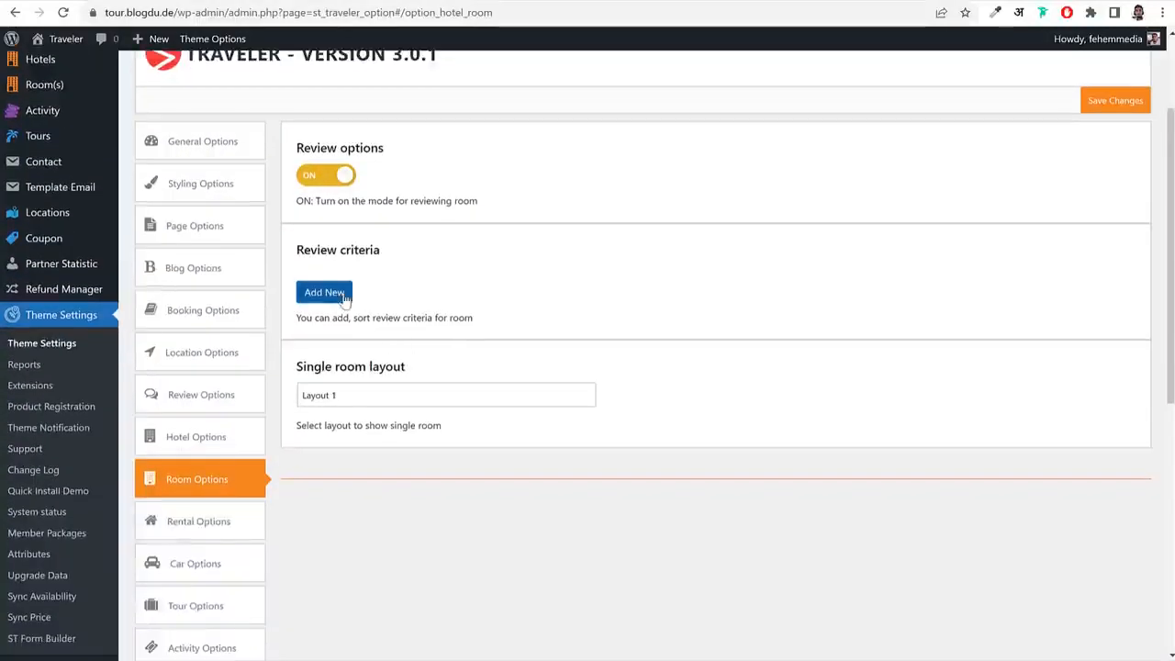
left_click(777, 287)
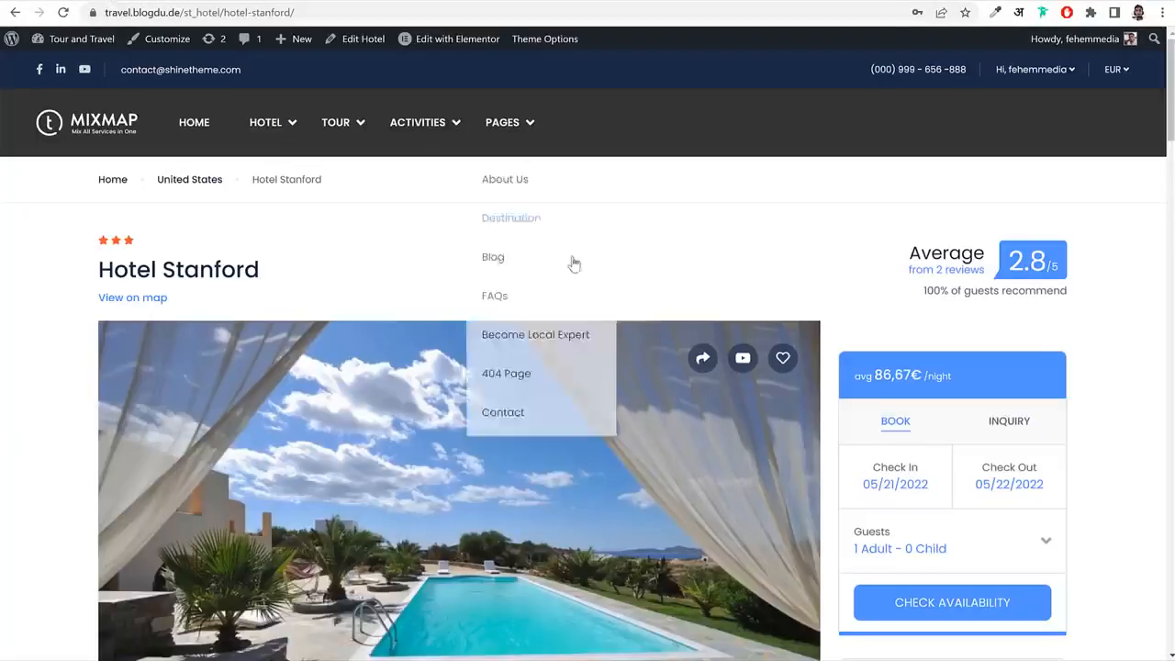
Preview the Family Suite room page on the live site, then return to the new criterion's title.
scroll(573, 268, "down", 3)
scroll(573, 272, "down", 5)
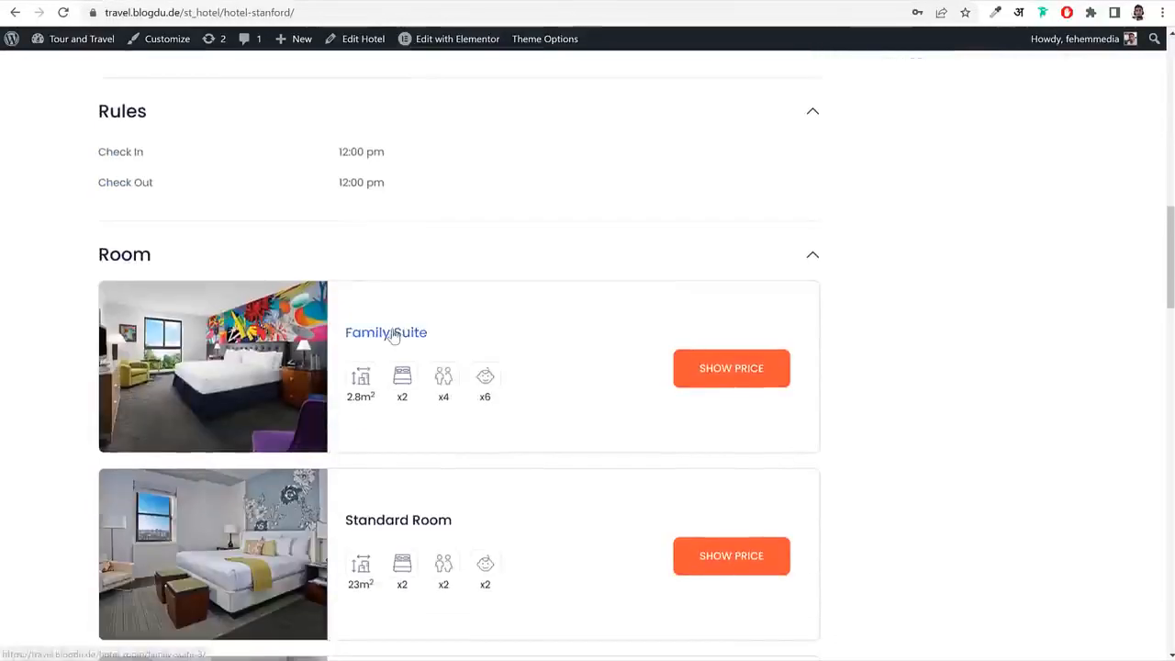
left_click(385, 331)
scroll(530, 290, "down", 15)
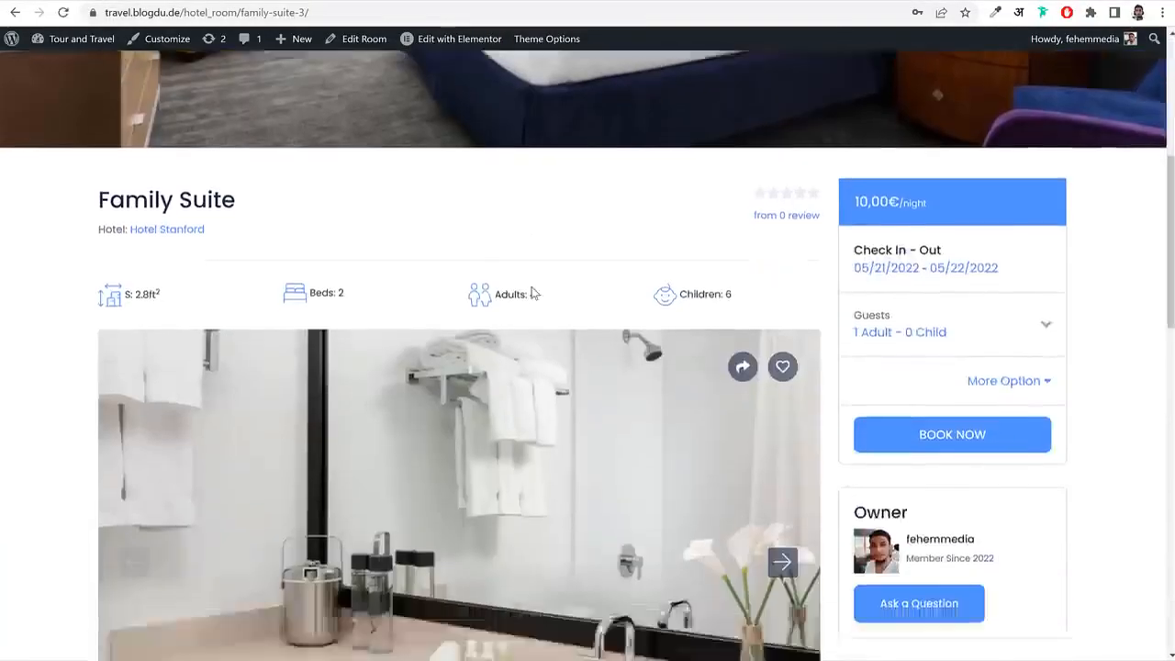
scroll(231, 331, "down", 1)
scroll(234, 358, "up", 8)
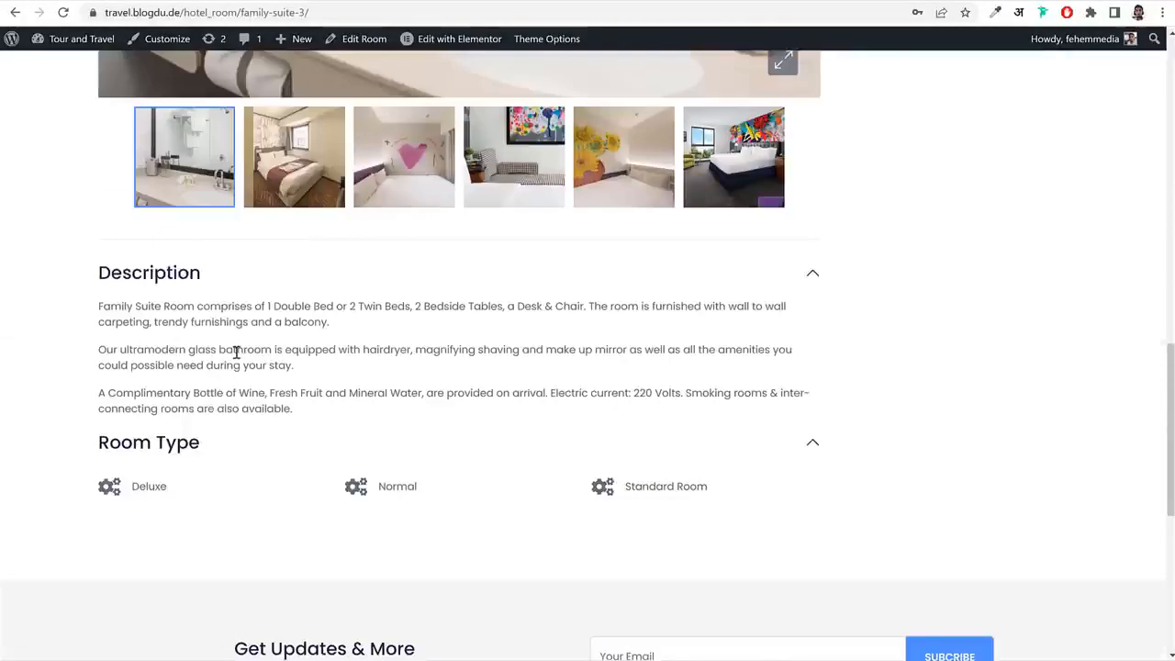
scroll(235, 356, "up", 2)
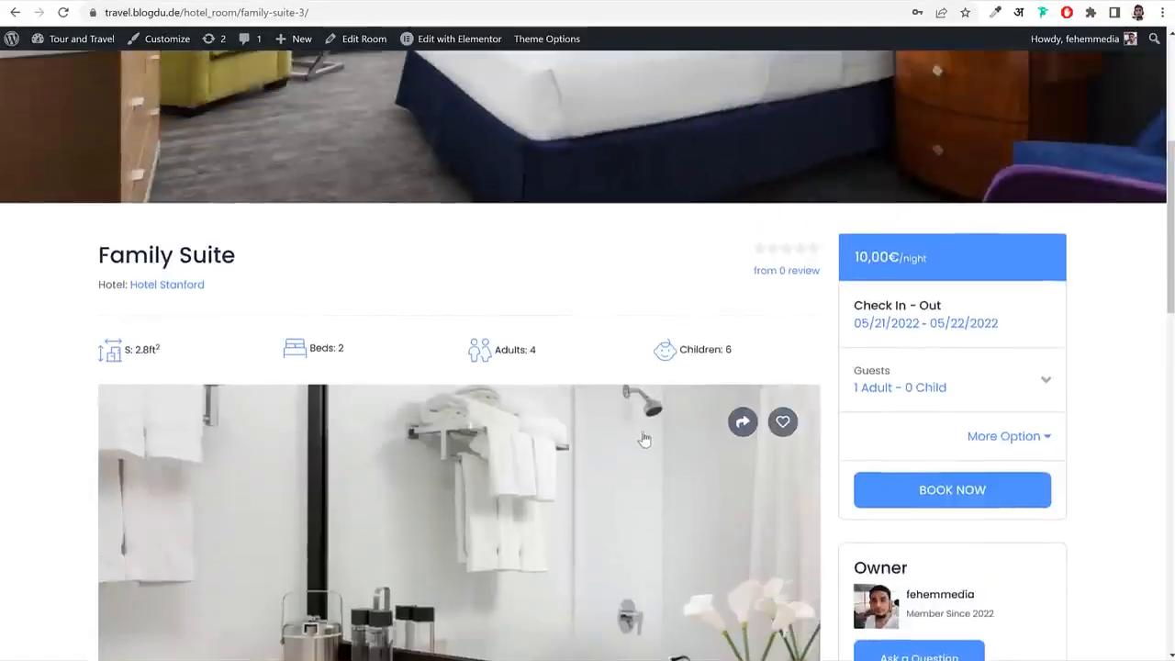
scroll(642, 438, "down", 12)
scroll(402, 378, "up", 5)
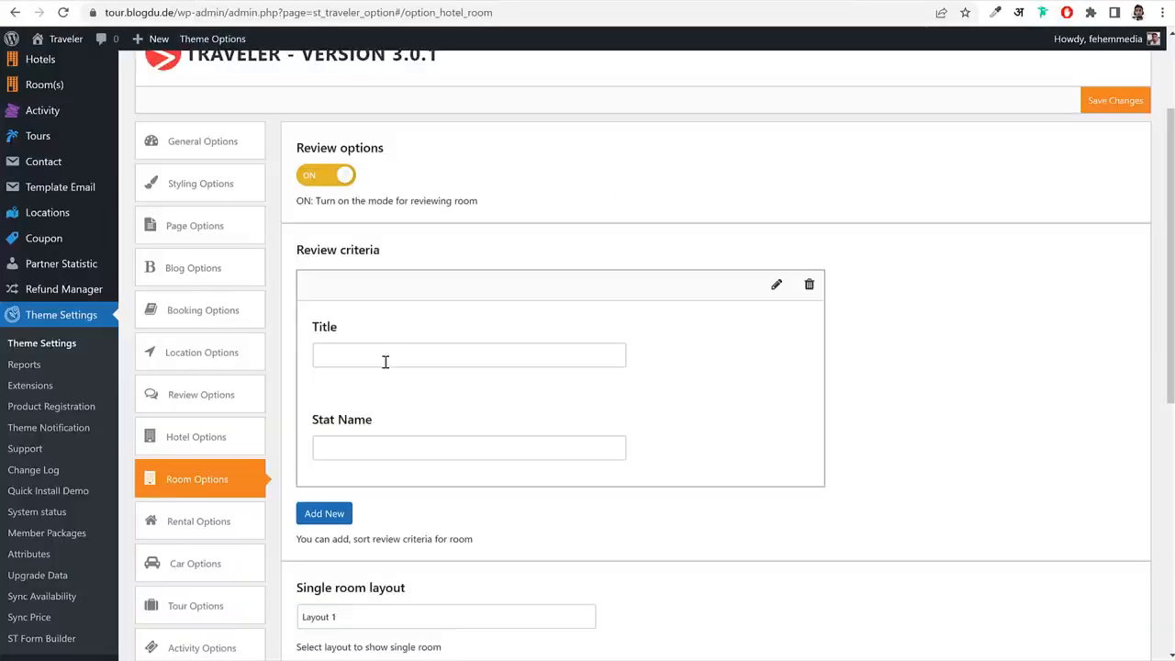
left_click(385, 360)
Title the room review criteria Sleep and Cleanliness and save the Room Options.
type("Sleep")
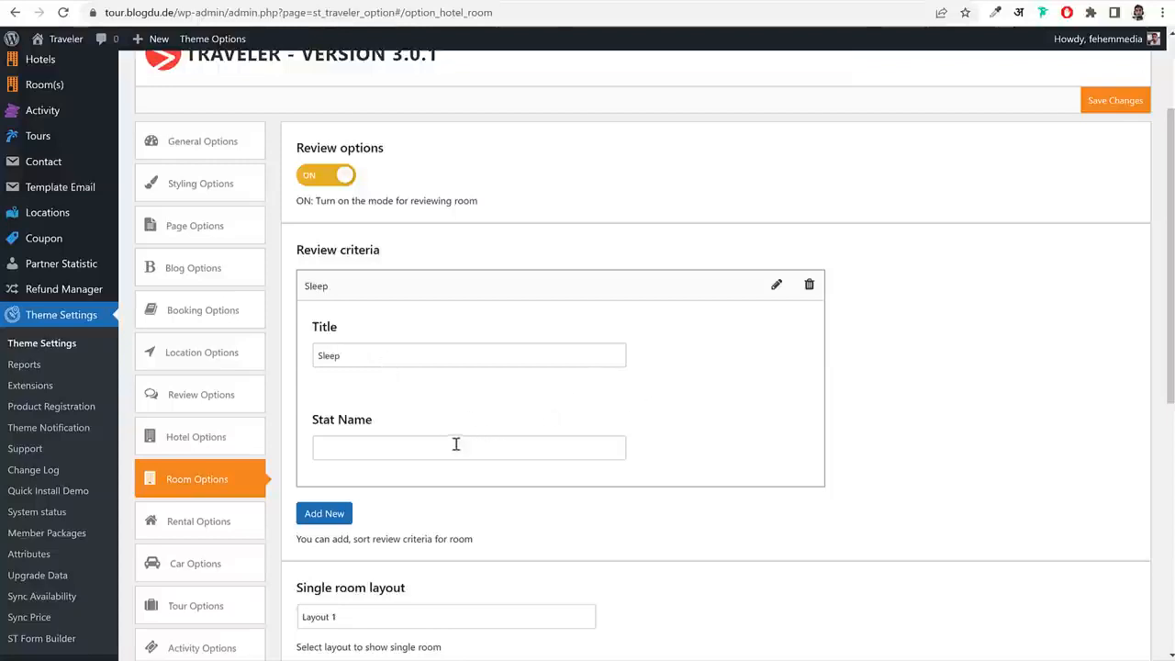
left_click(324, 513)
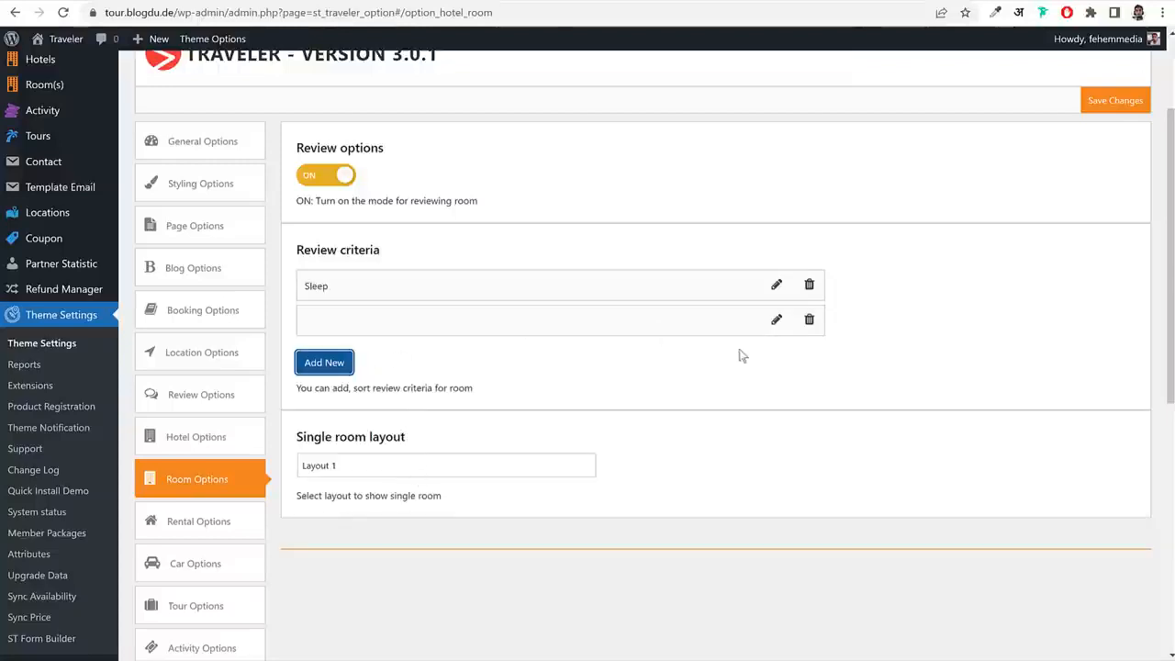
left_click(777, 320)
left_click(502, 387)
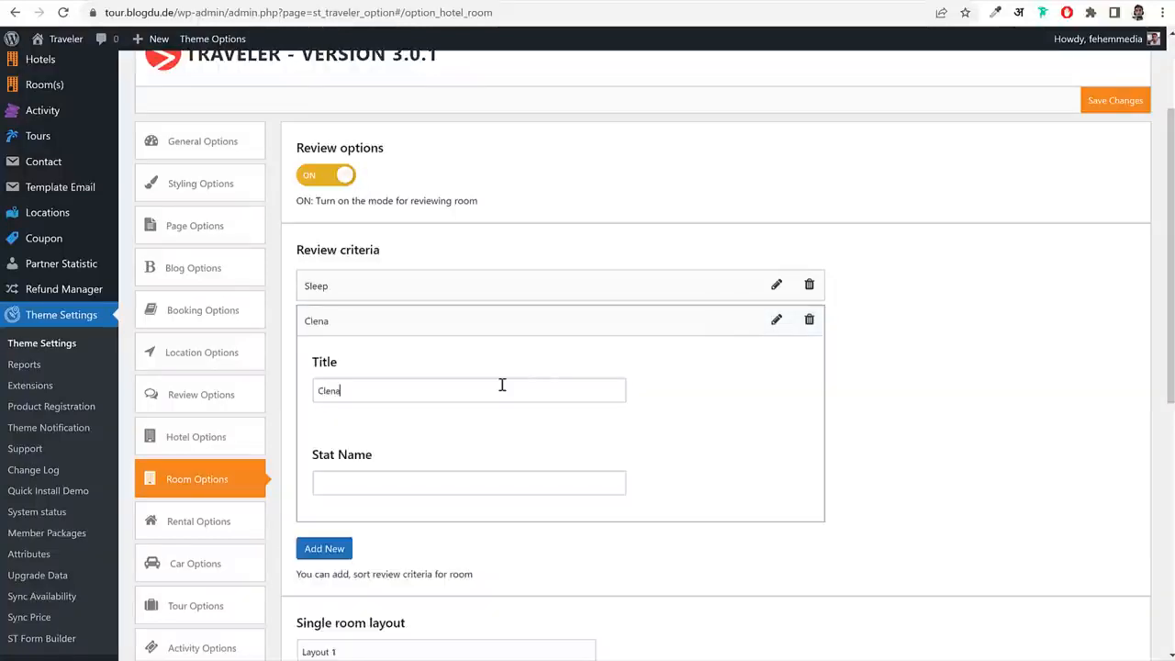
type("Cleanliness")
left_click(776, 319)
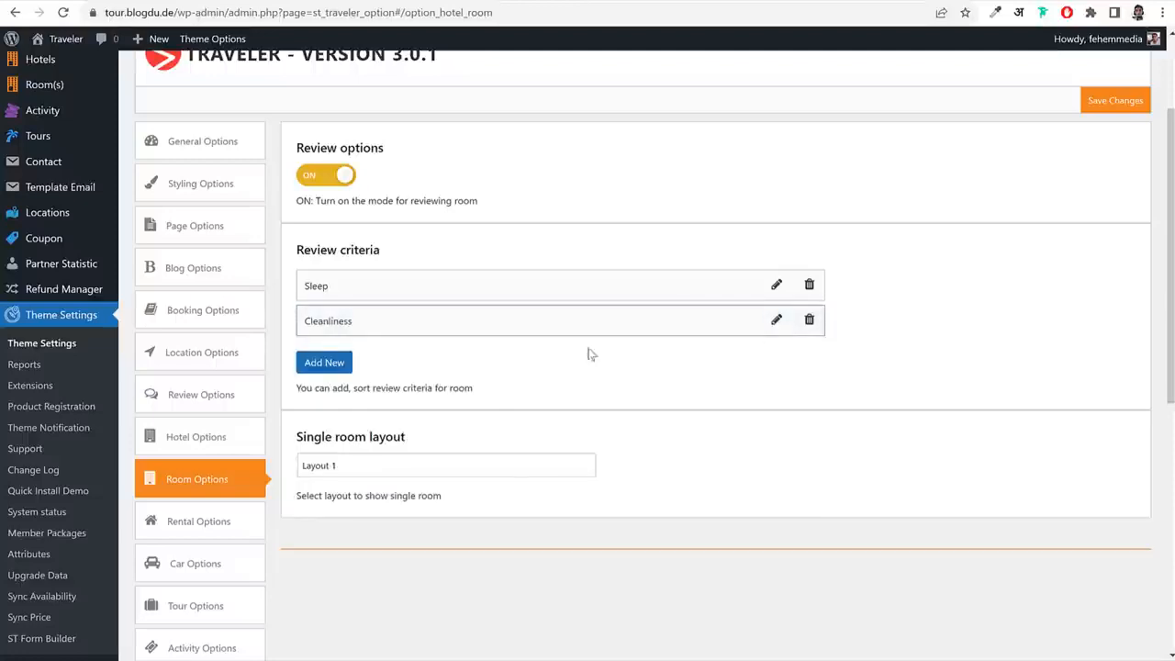
left_click(1106, 105)
scroll(545, 341, "down", 2)
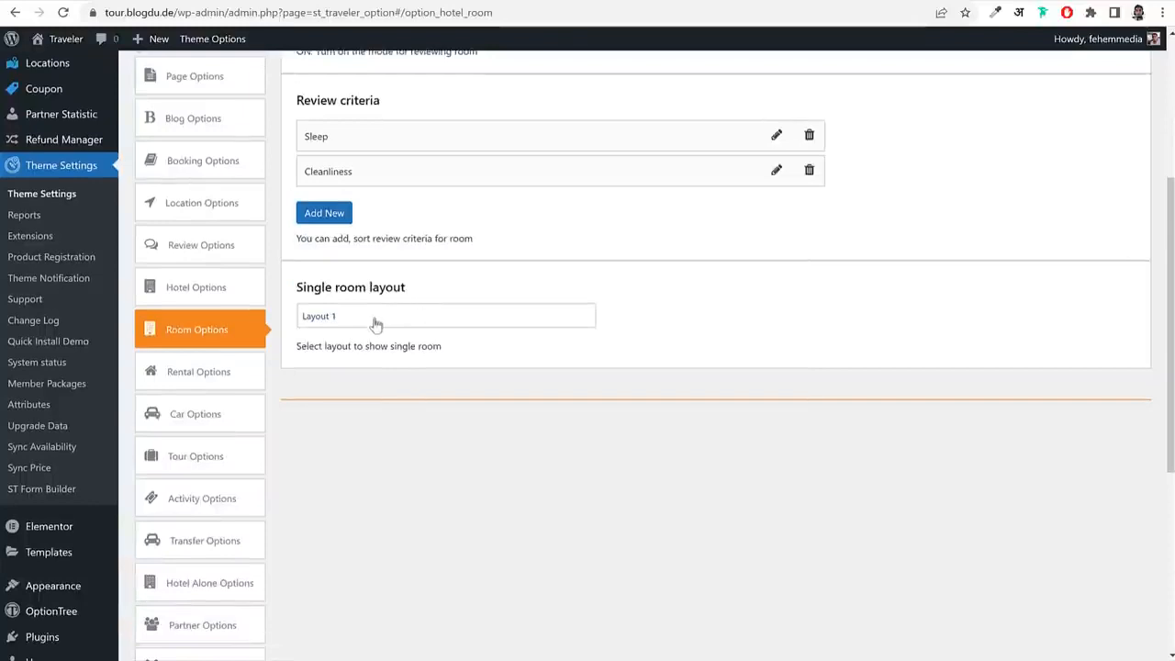
left_click(219, 374)
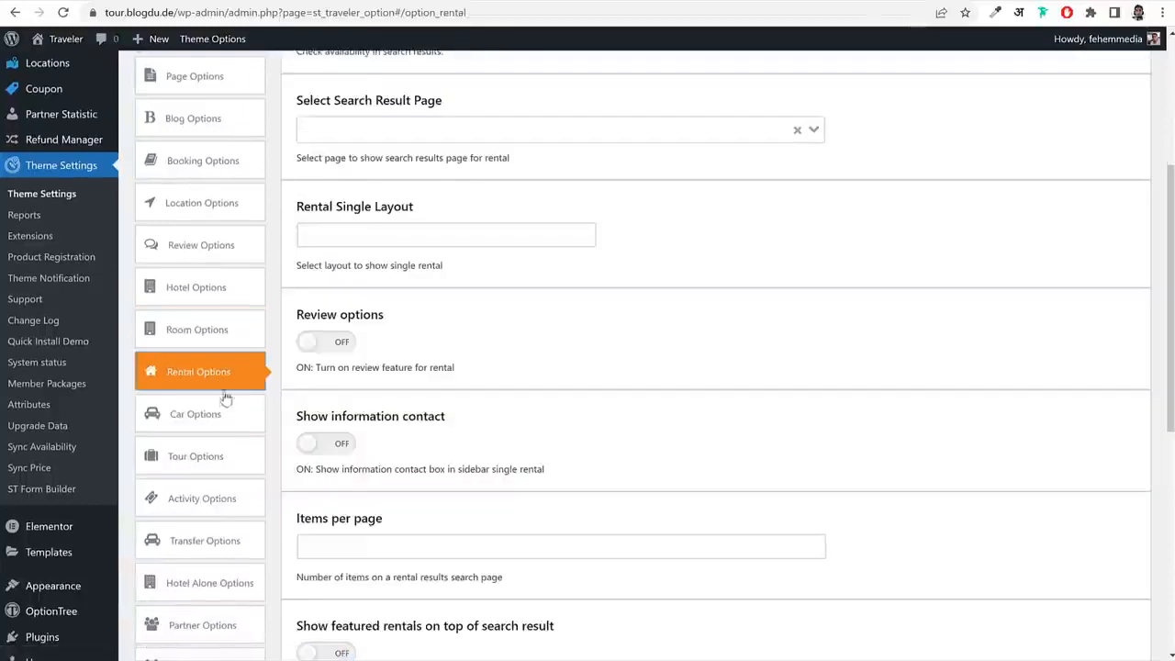
In Tour Options, turn on Review options and Show information contact.
left_click(189, 422)
left_click(194, 458)
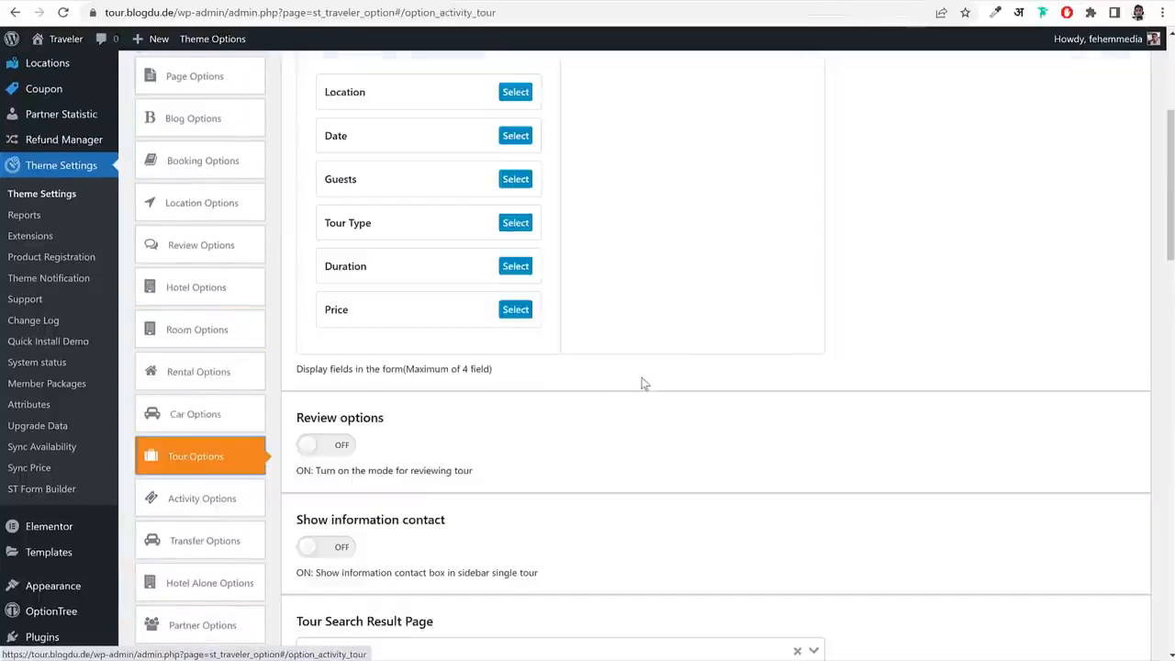
scroll(648, 380, "up", 4)
scroll(651, 377, "down", 1)
left_click_drag(297, 222, 486, 222)
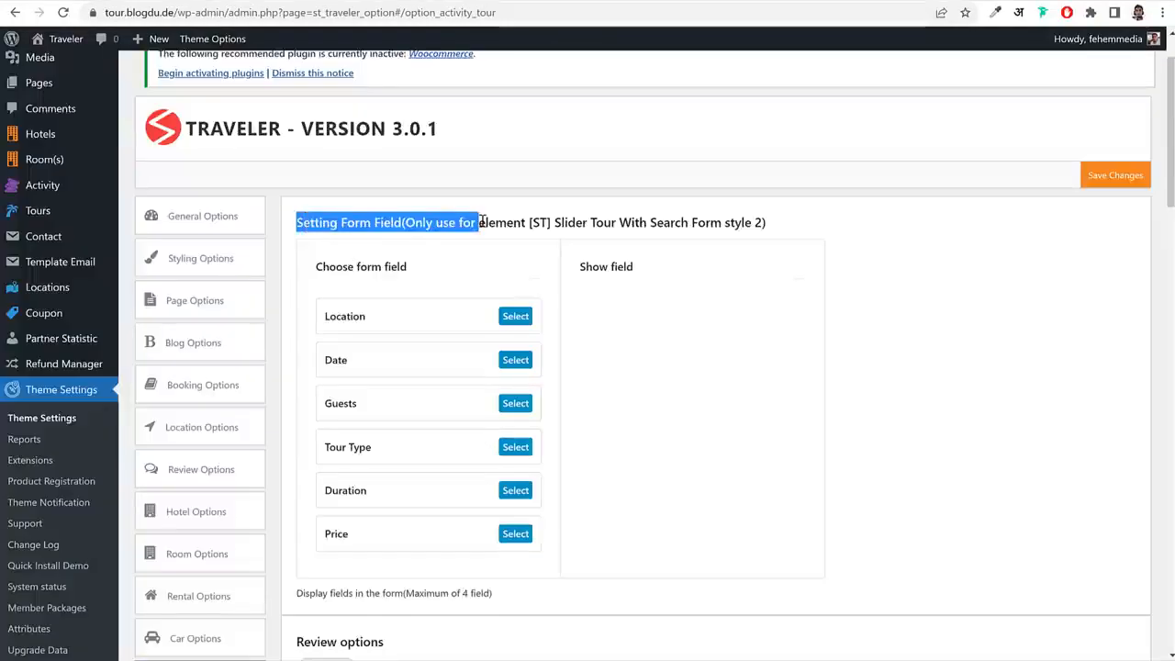
left_click(441, 221)
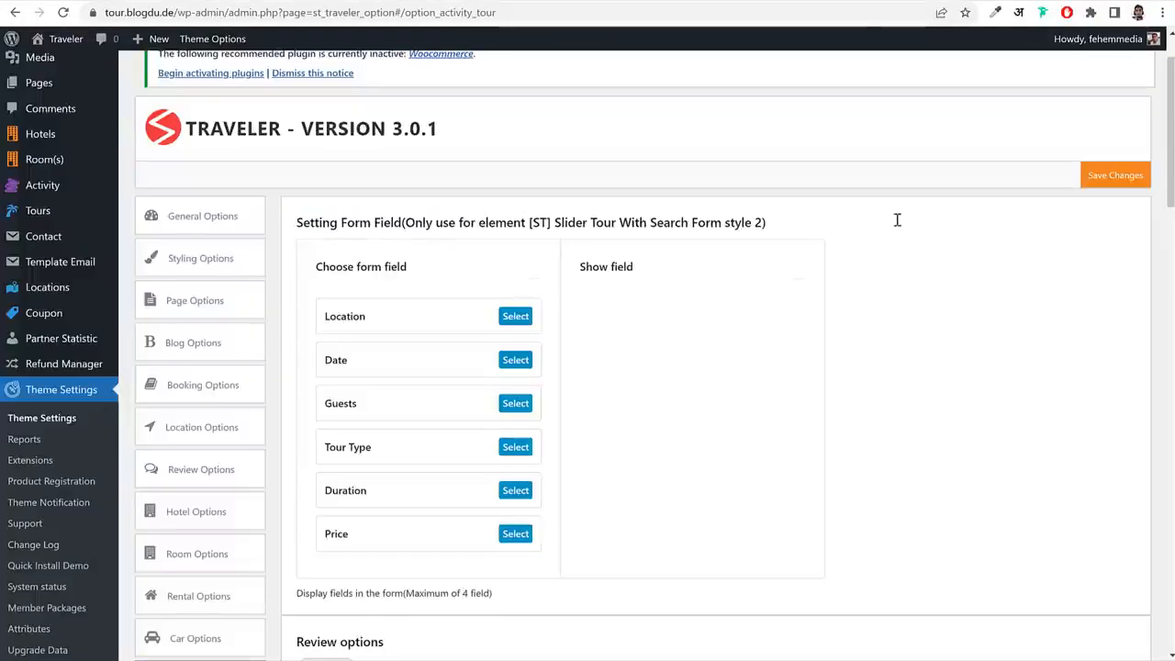
scroll(902, 325, "down", 8)
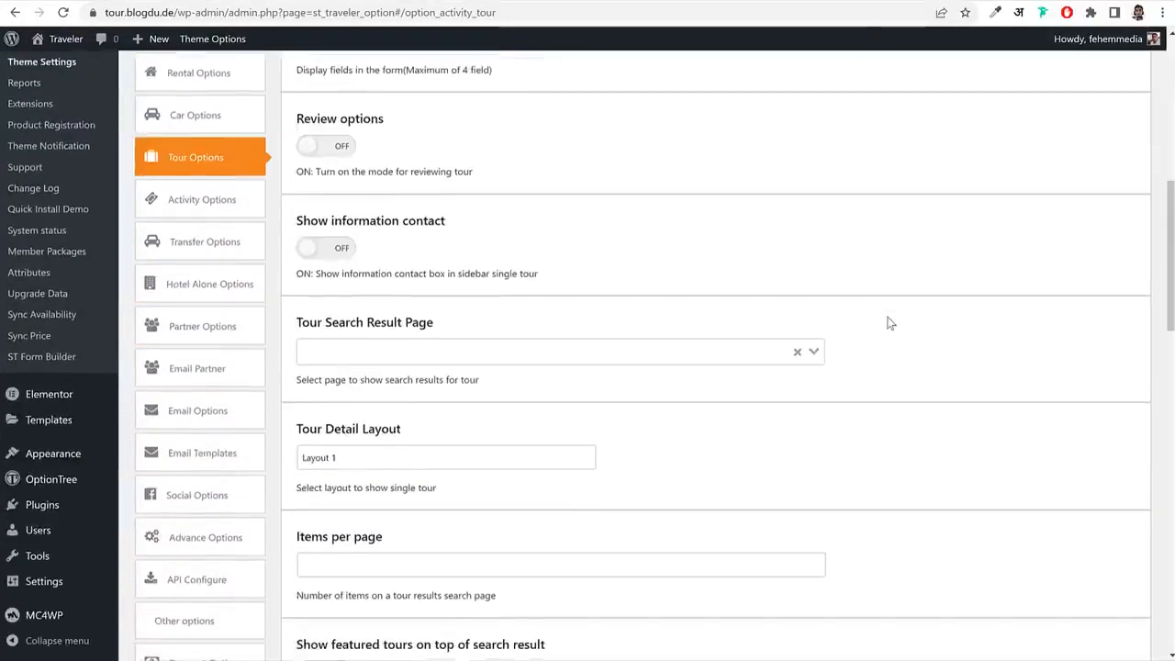
scroll(653, 278, "up", 2)
left_click(326, 220)
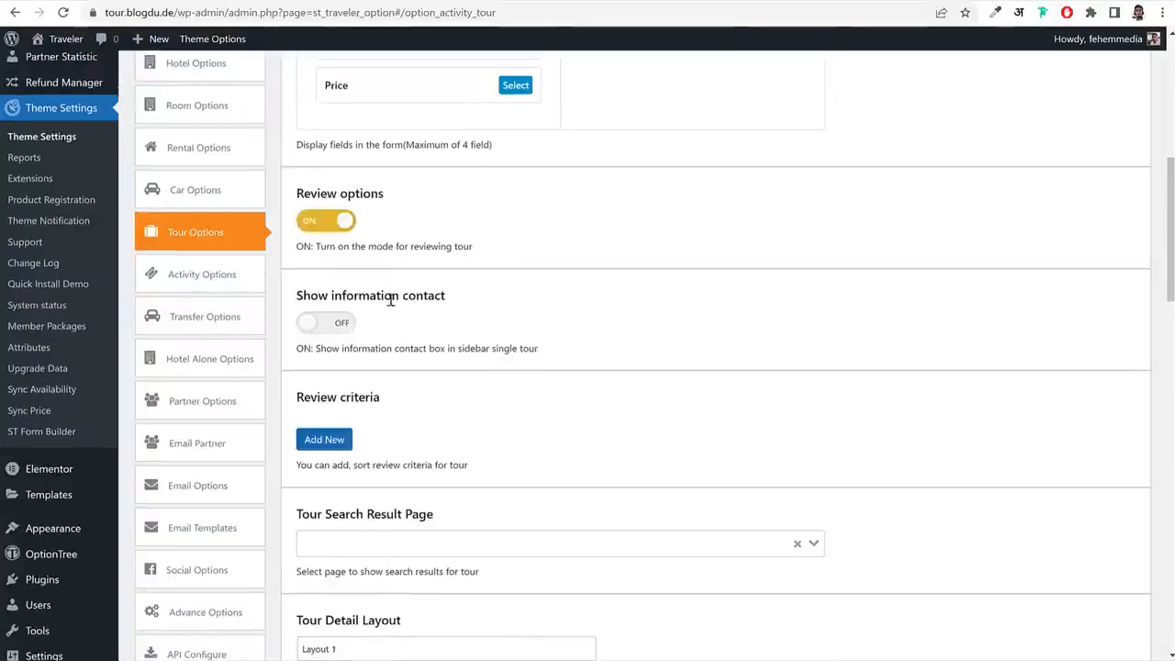
scroll(521, 328, "down", 2)
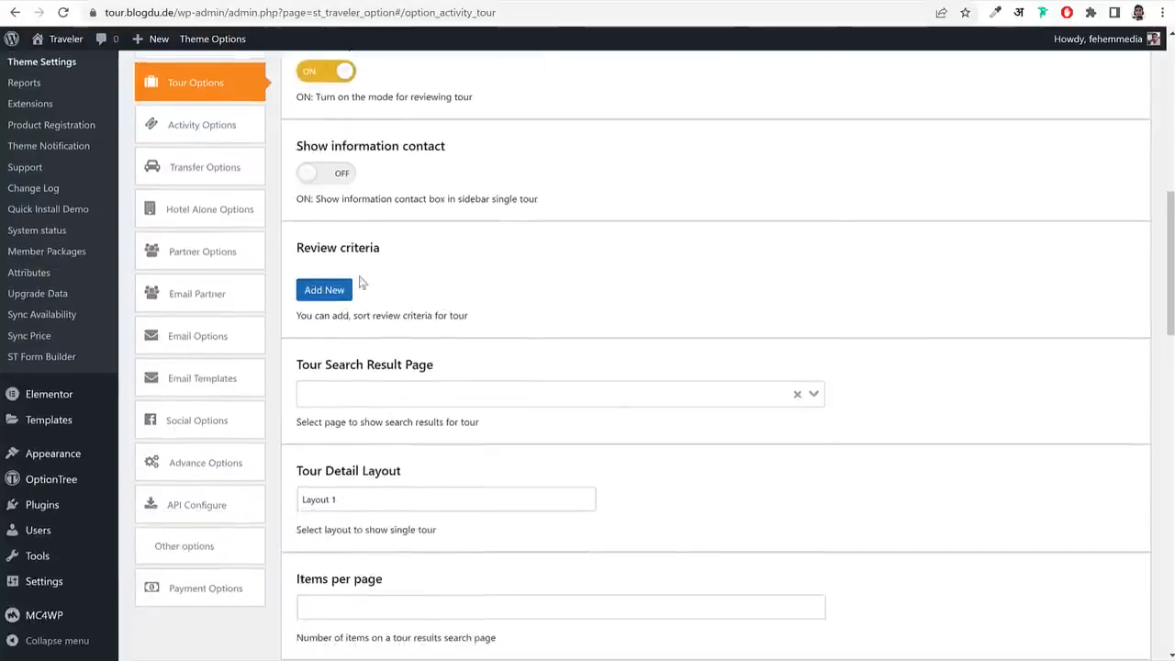
left_click(356, 177)
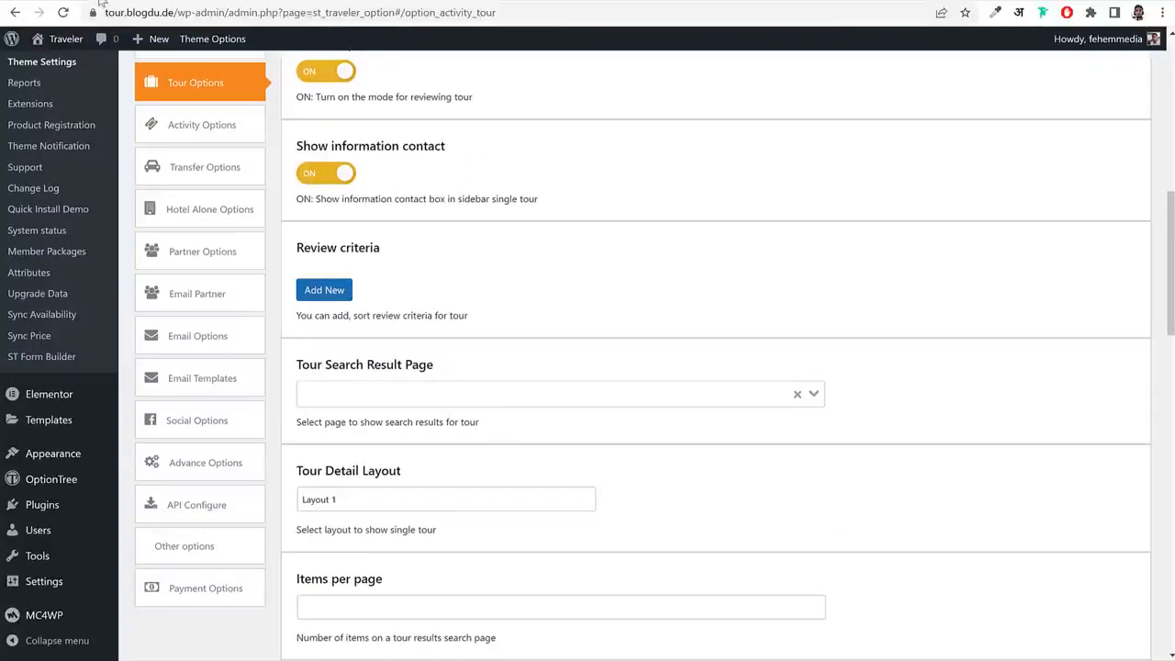
Set Tour Search as the results page, show featured tours on top, and use Tour Categories for advanced search.
scroll(559, 216, "down", 2)
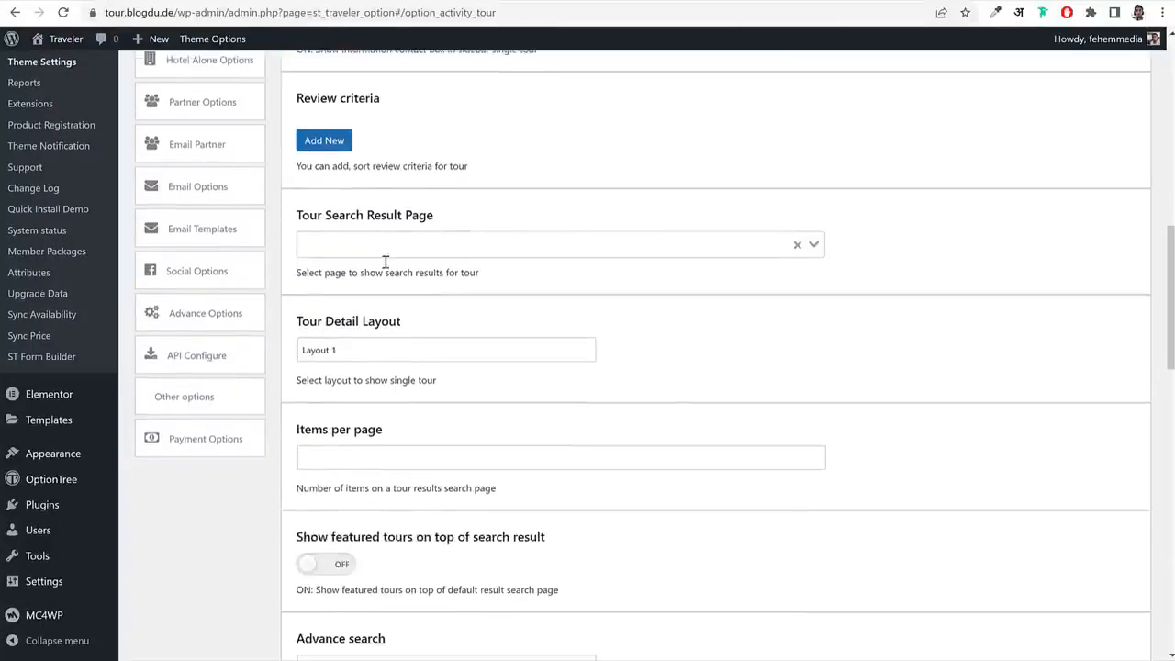
left_click(386, 246)
type("tou")
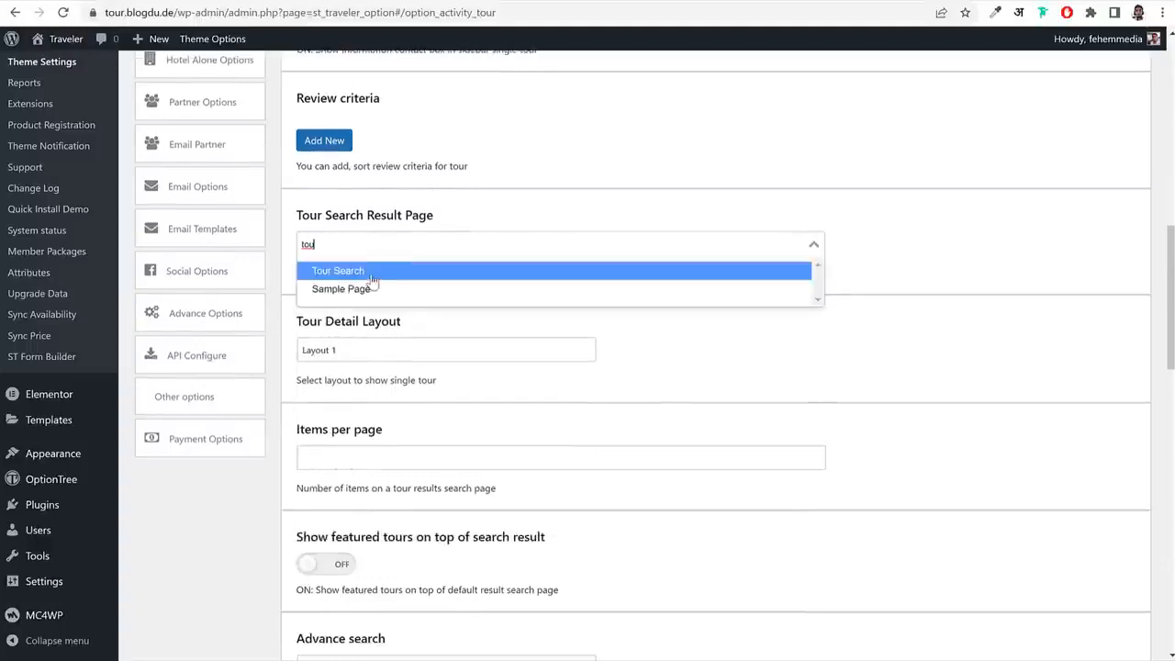
left_click(372, 274)
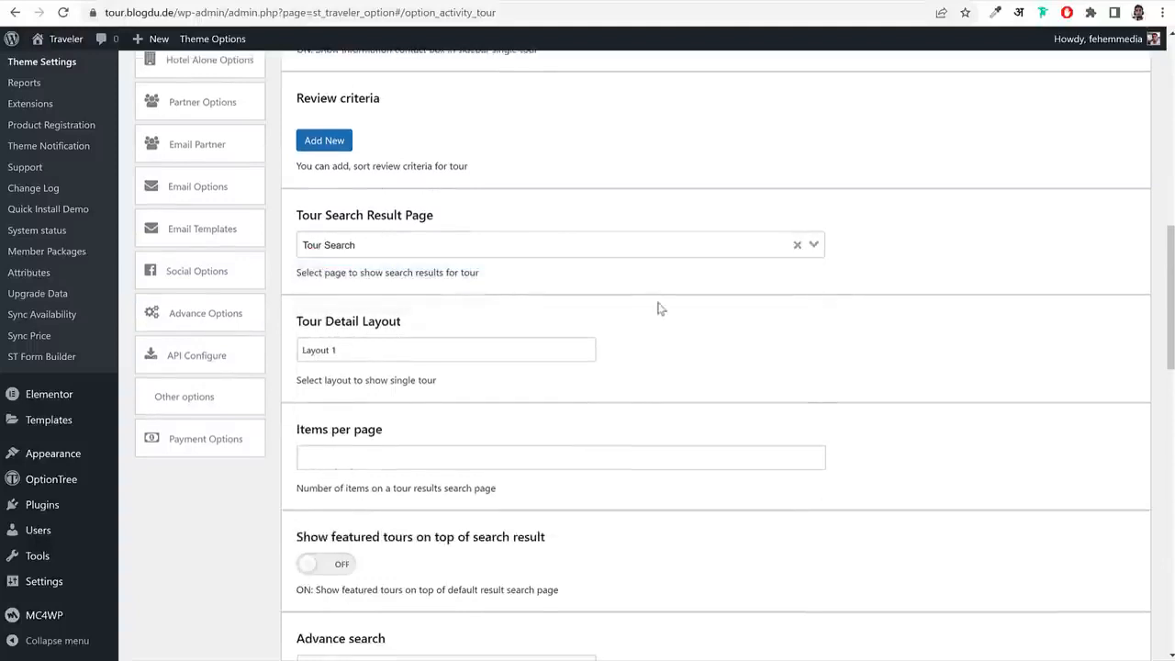
scroll(406, 169, "down", 2)
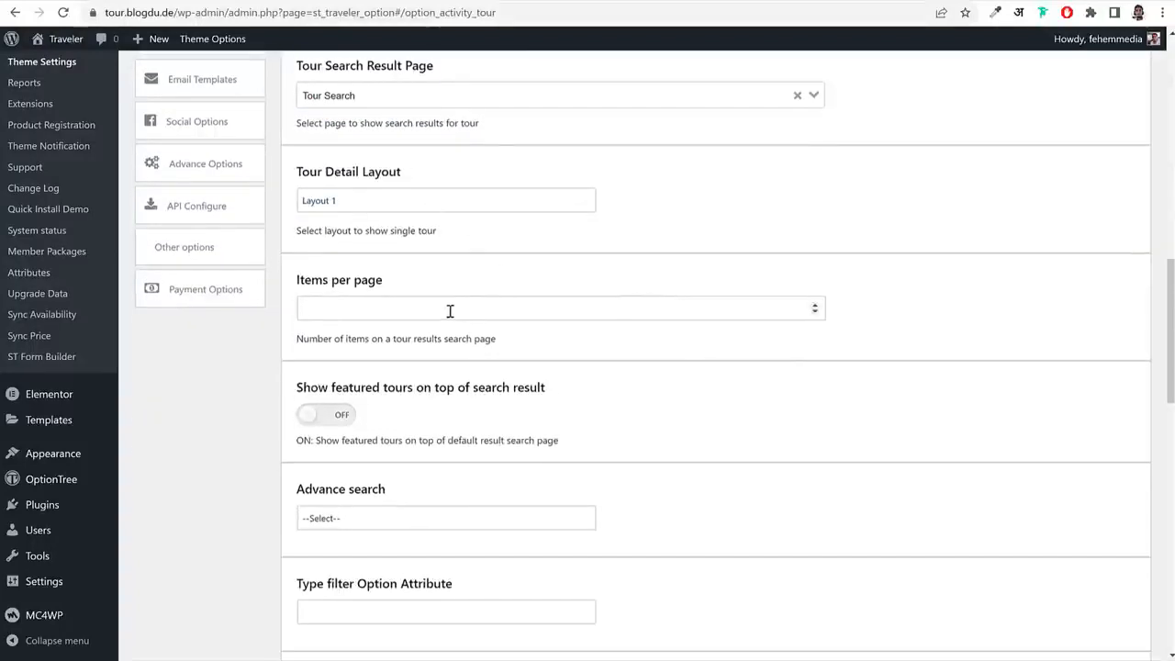
scroll(558, 341, "down", 2)
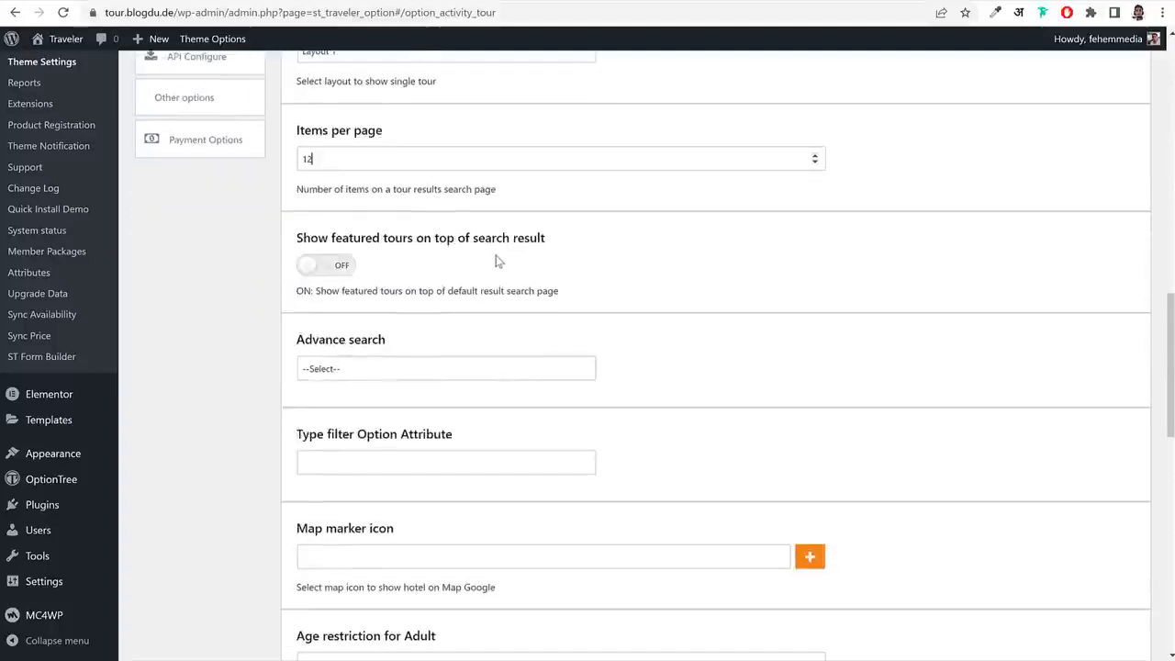
left_click(326, 264)
scroll(679, 267, "down", 2)
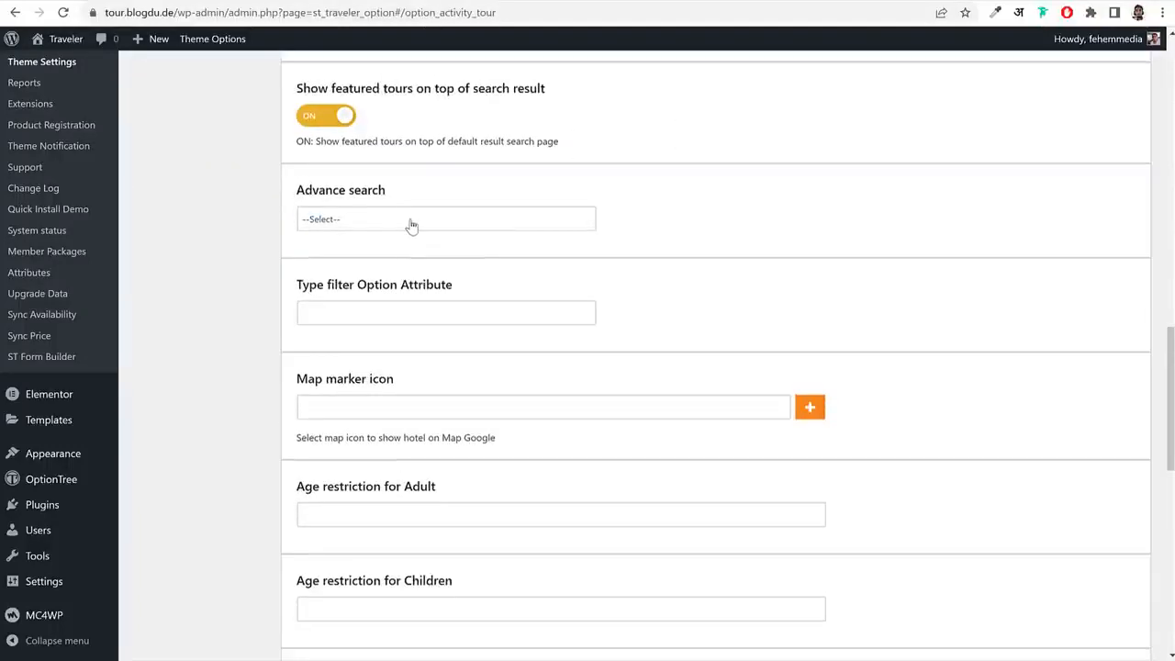
left_click(367, 220)
left_click(349, 254)
scroll(790, 239, "down", 2)
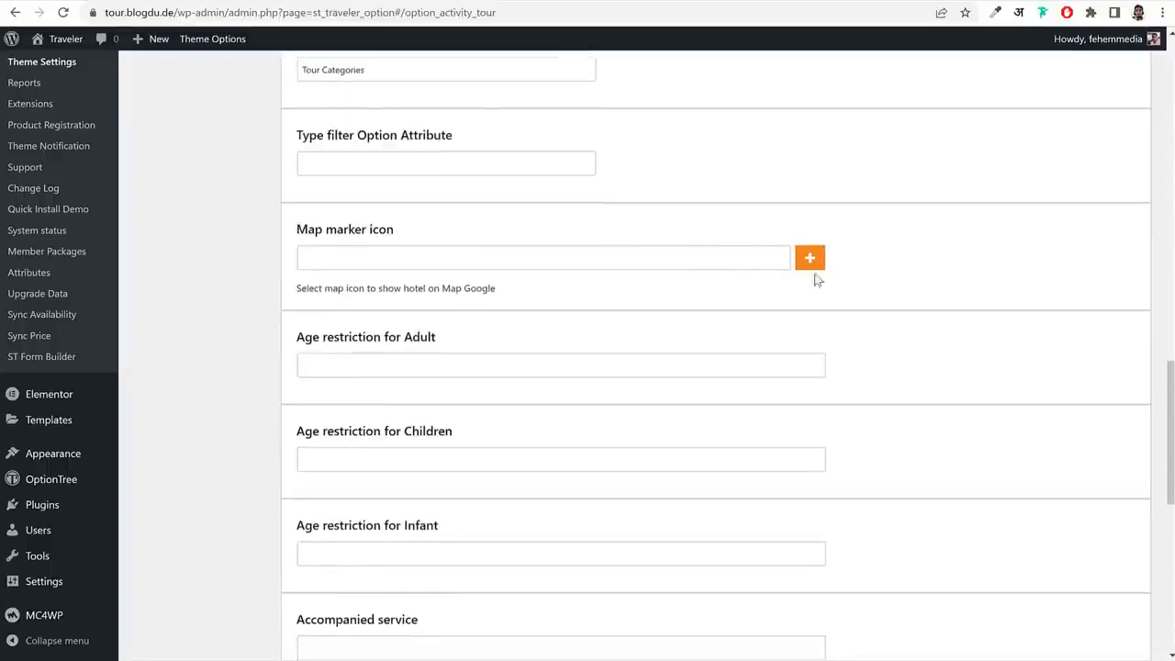
left_click(815, 268)
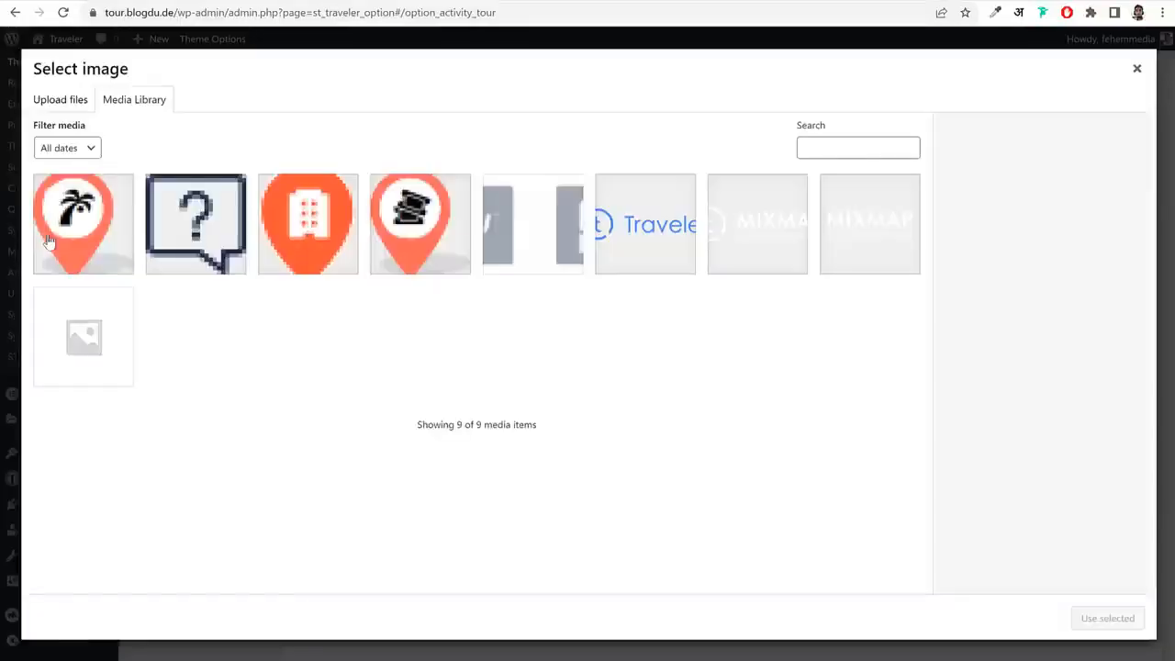
Set the palm-tree tour.png image as the tour map marker icon.
left_click(109, 240)
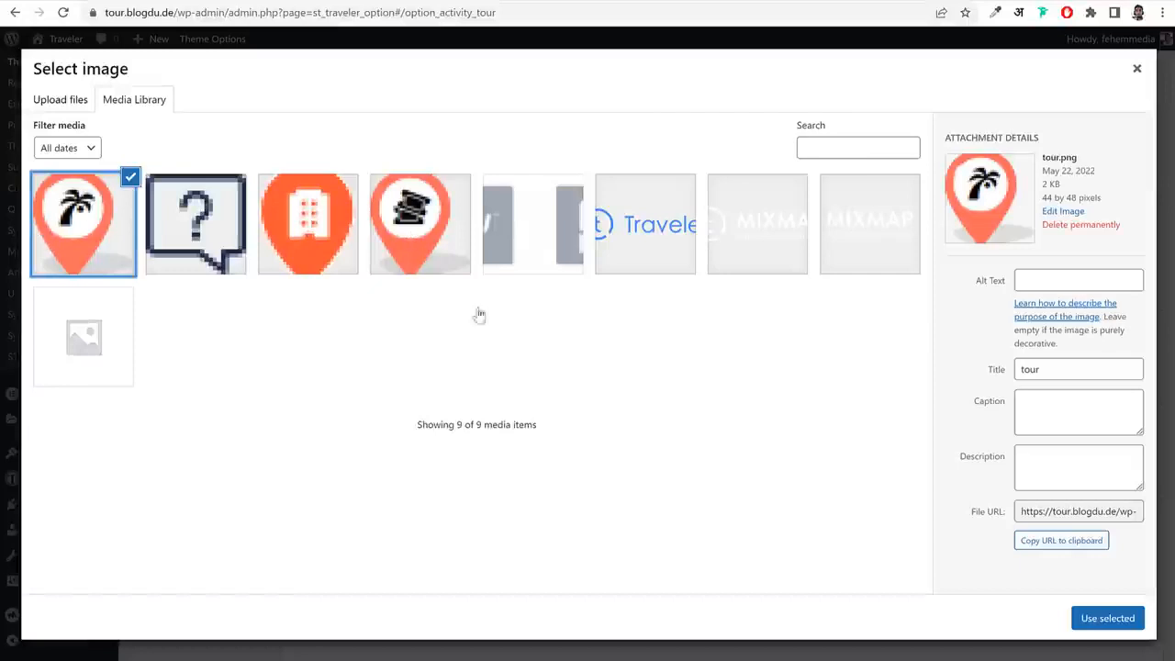
left_click(1084, 621)
scroll(918, 367, "down", 3)
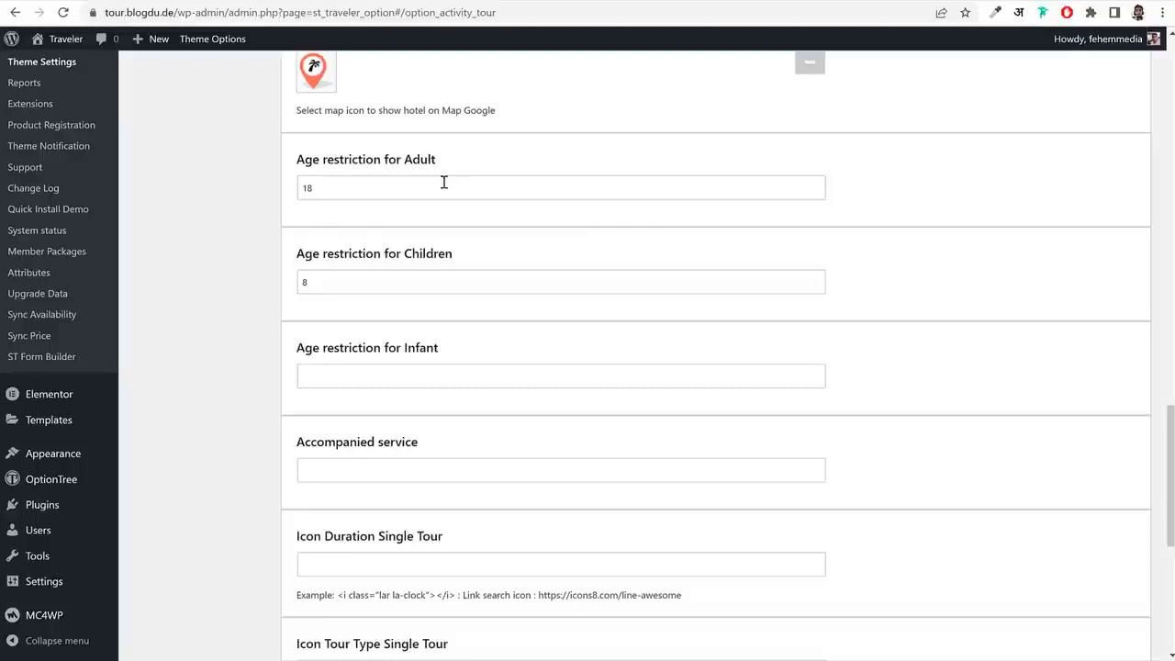
scroll(692, 299, "down", 4)
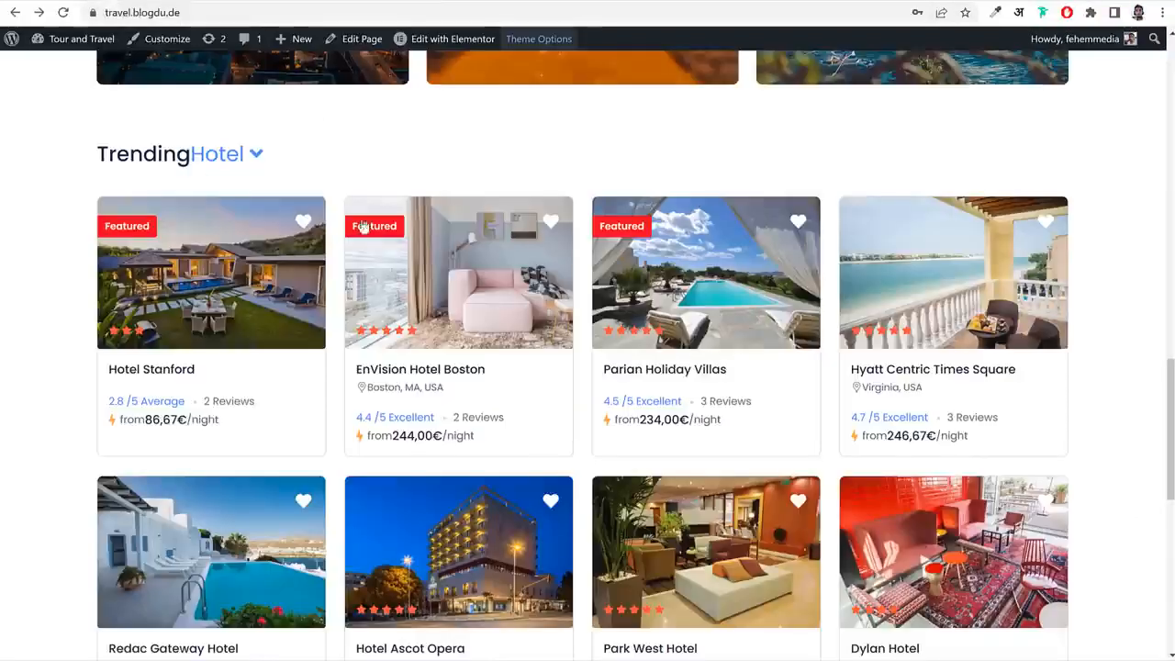
On the live site, switch Trending to Tour and view the American Parks Trail tour page.
left_click(231, 162)
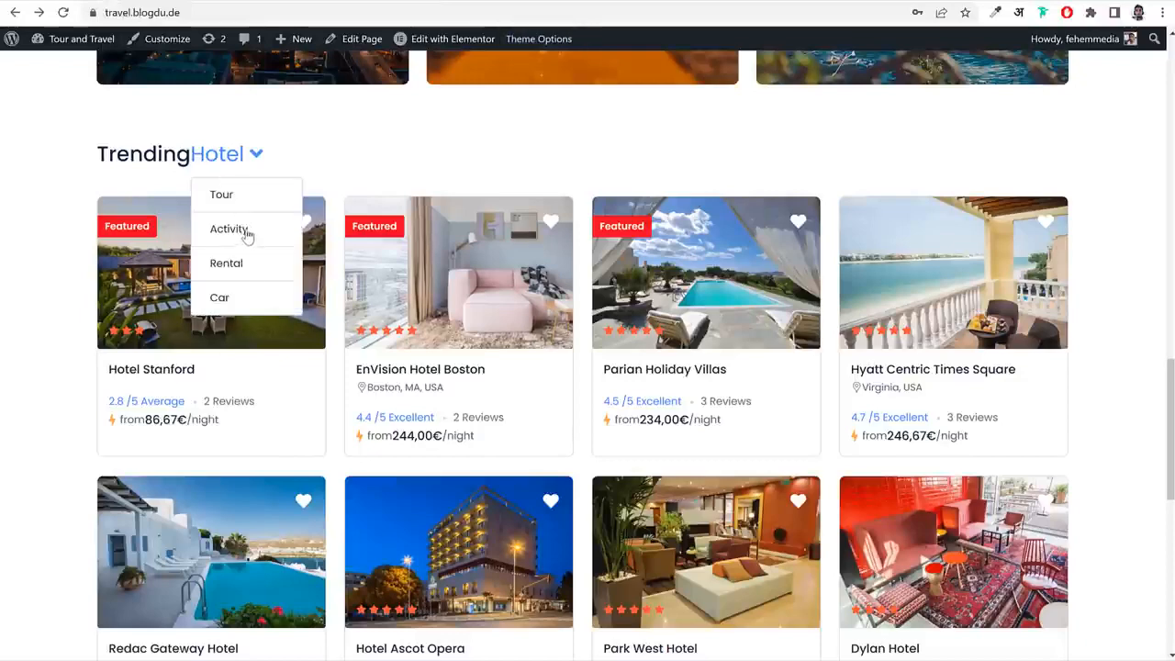
left_click(244, 193)
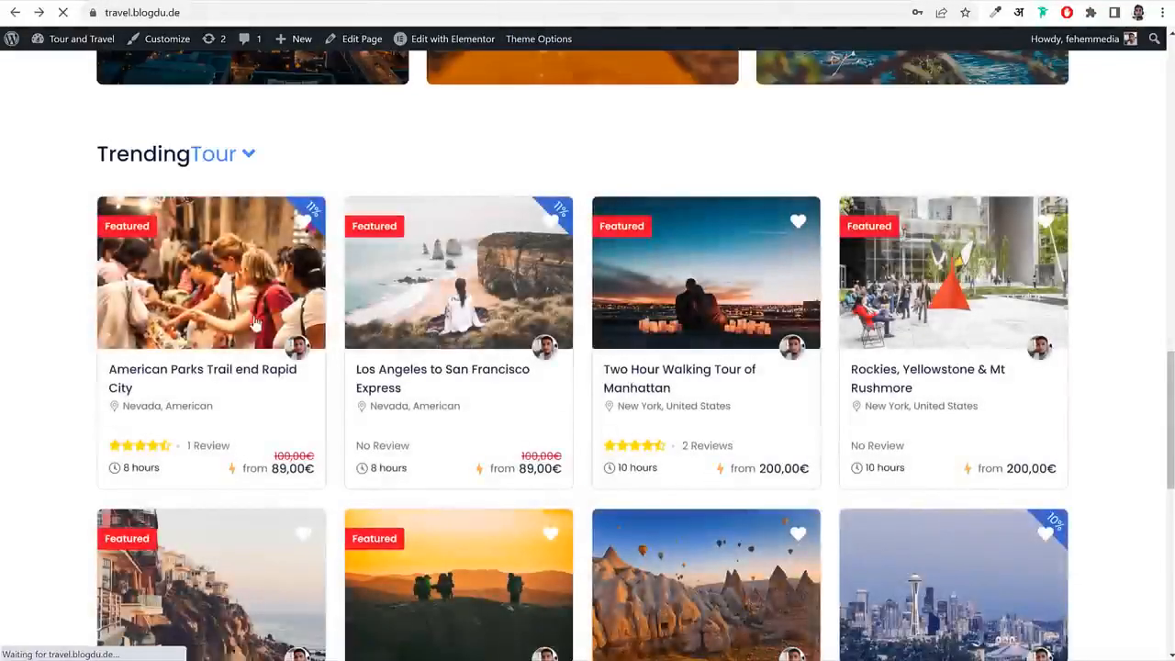
left_click(255, 323)
scroll(161, 220, "down", 5)
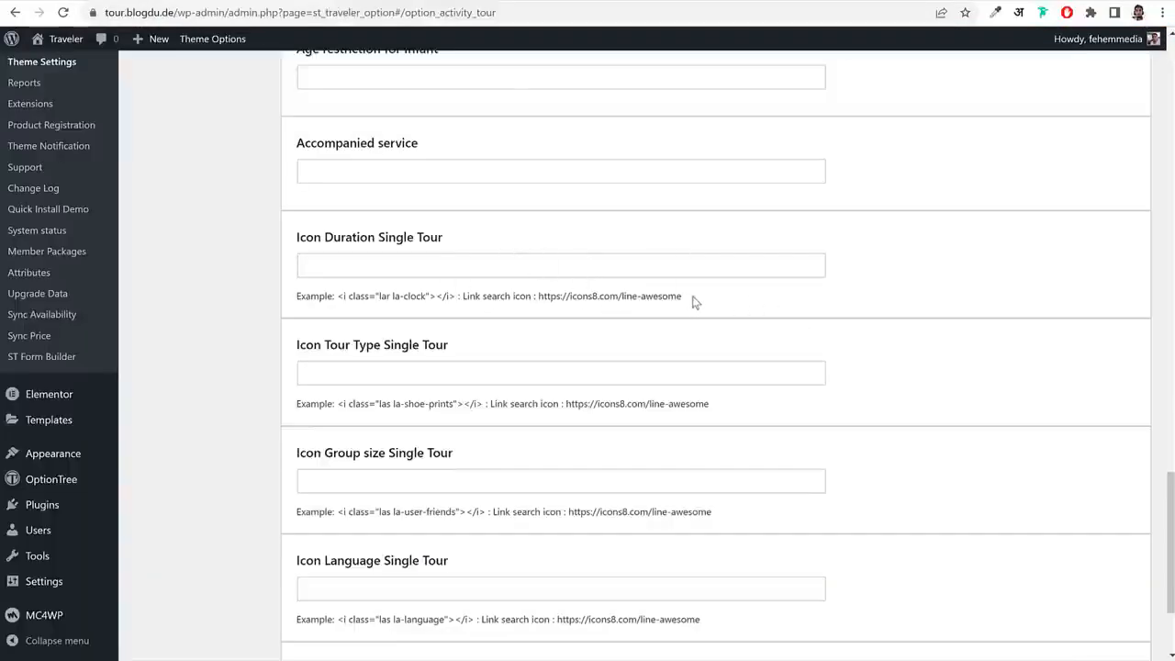
left_click_drag(695, 302, 544, 300)
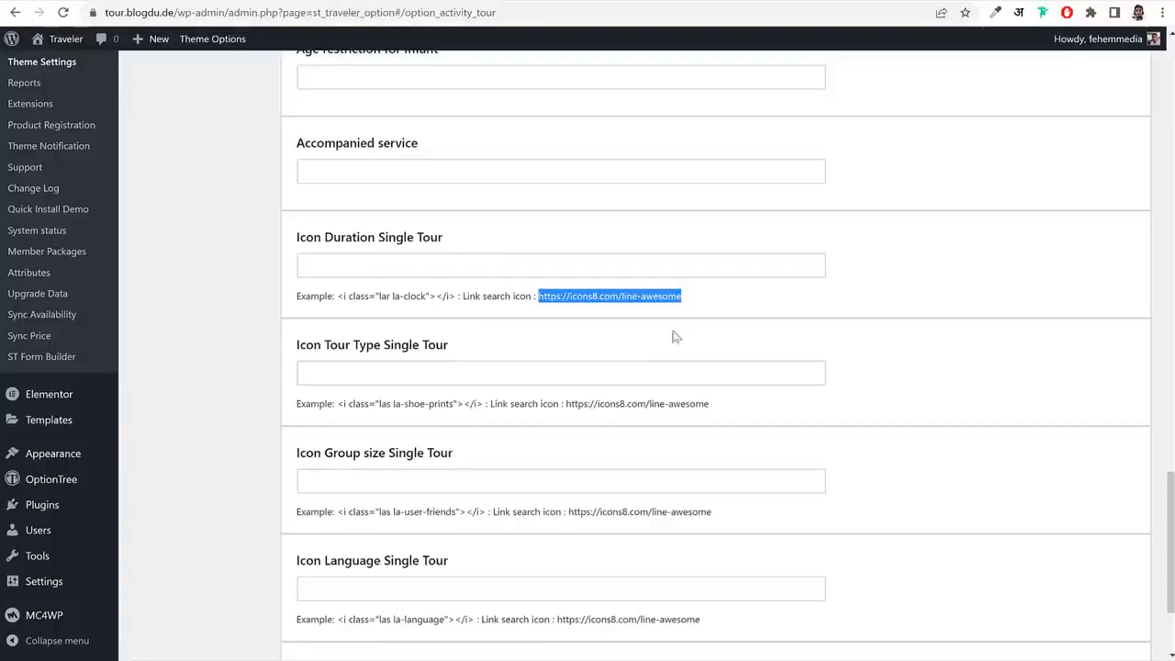
scroll(675, 336, "down", 2)
scroll(613, 410, "up", 20)
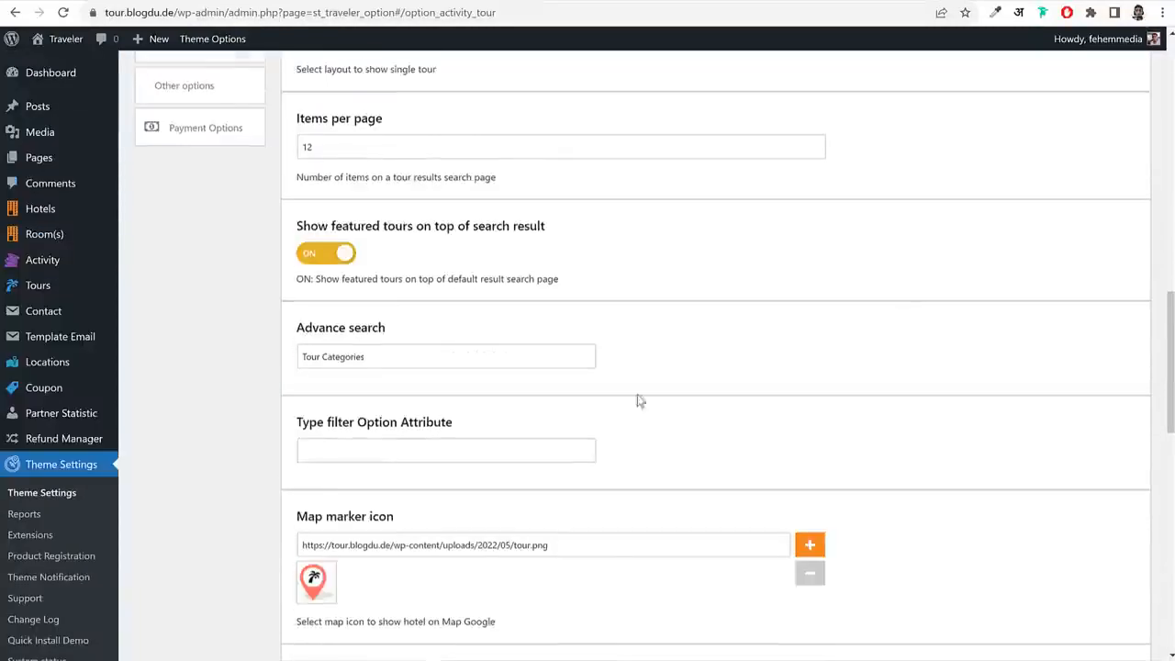
scroll(1083, 198, "up", 2)
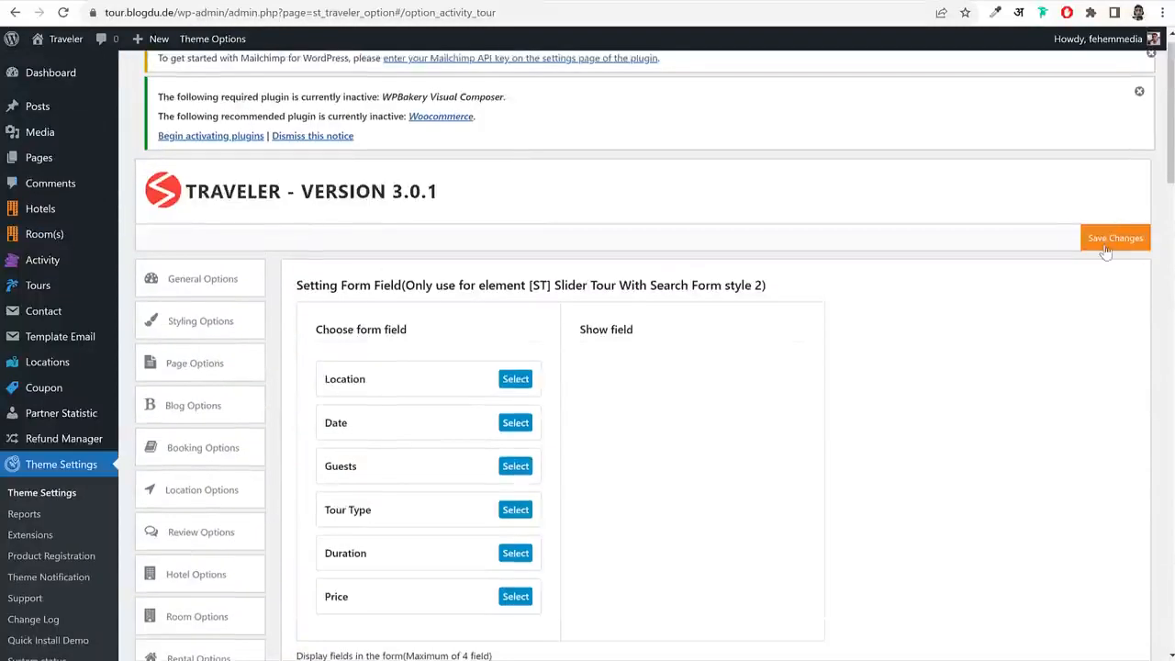
scroll(1009, 257, "down", 4)
left_click(239, 271)
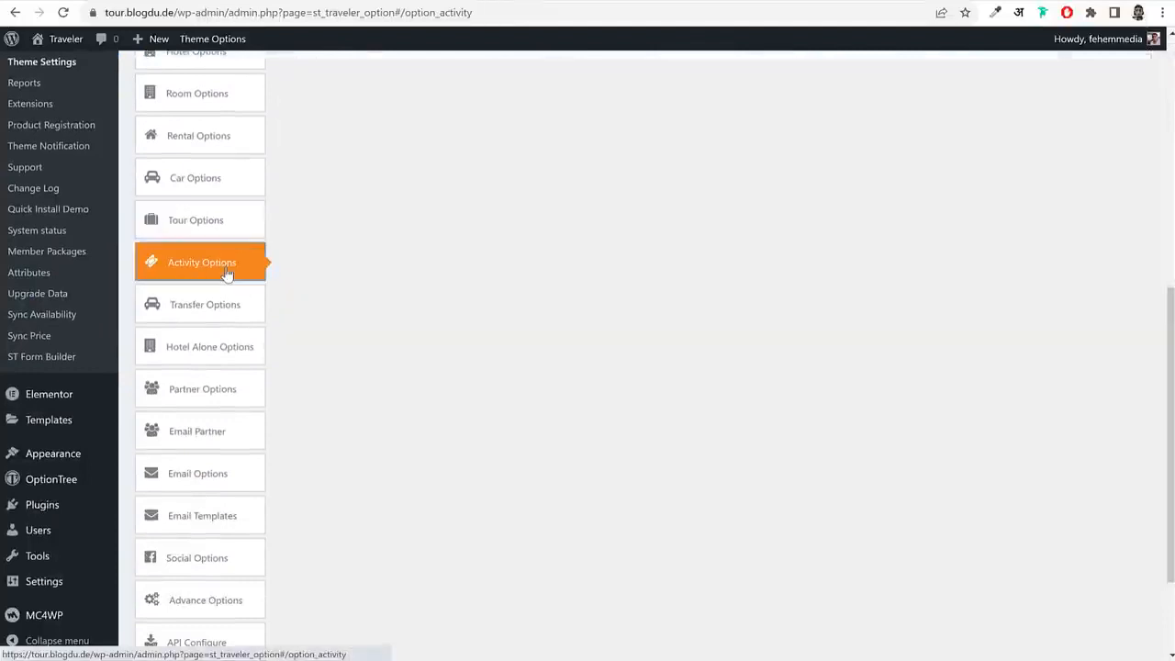
Set Activity Search as the results page, turn on the contact box and featured activities on top.
scroll(656, 248, "up", 4)
scroll(656, 248, "up", 2)
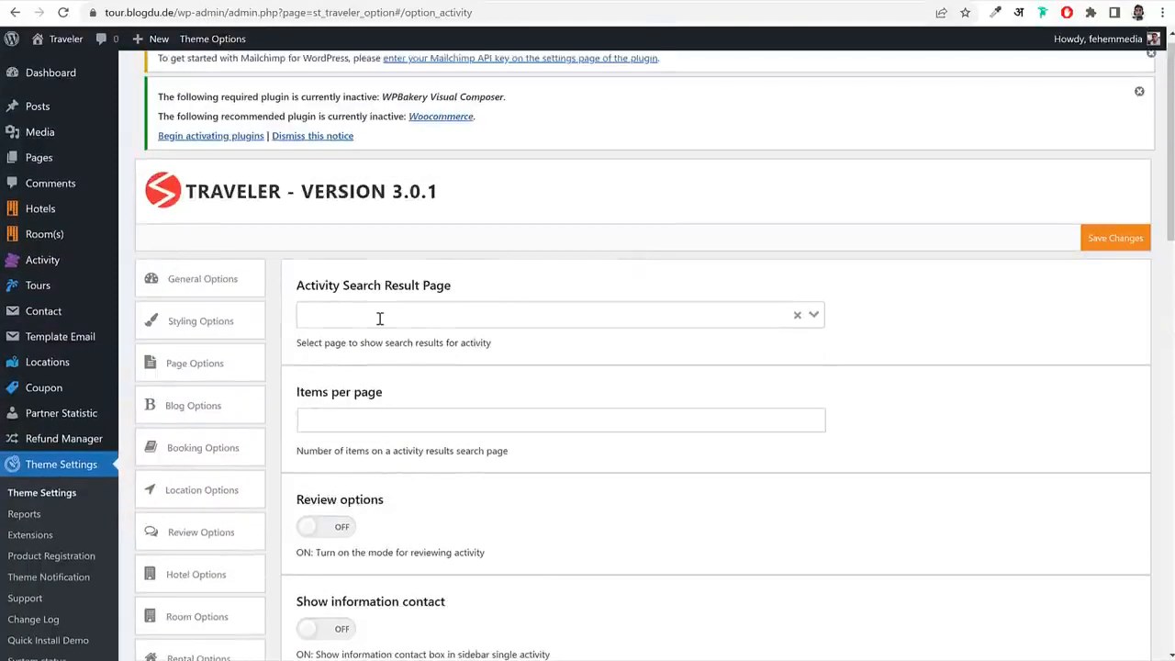
left_click(380, 318)
type("ac")
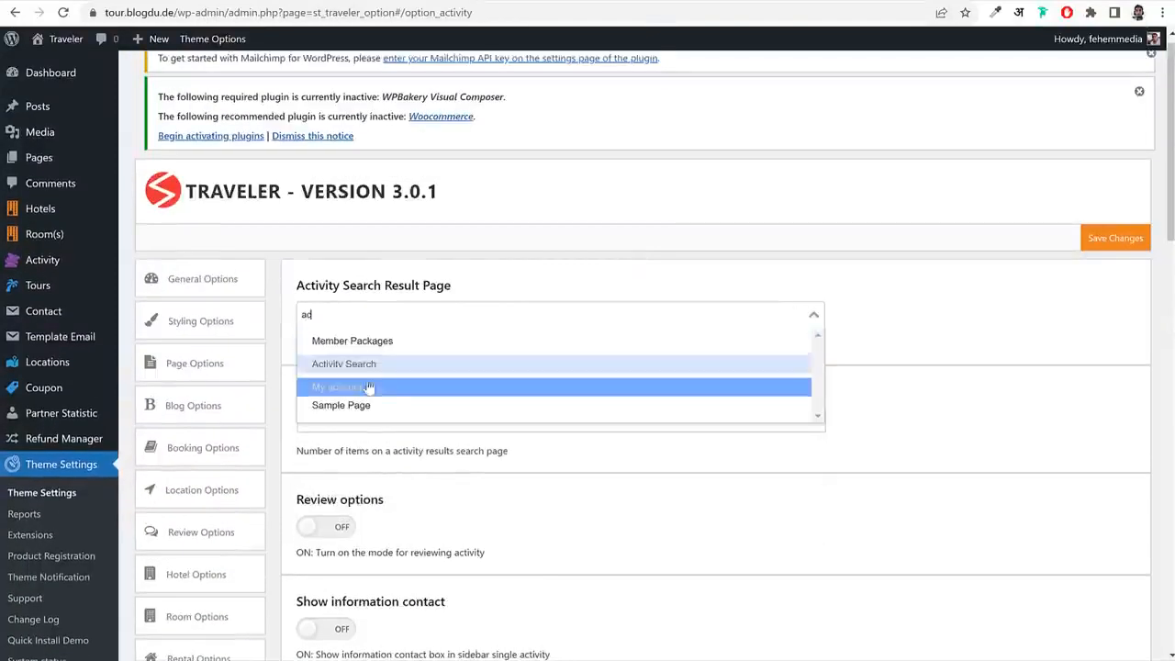
left_click(569, 363)
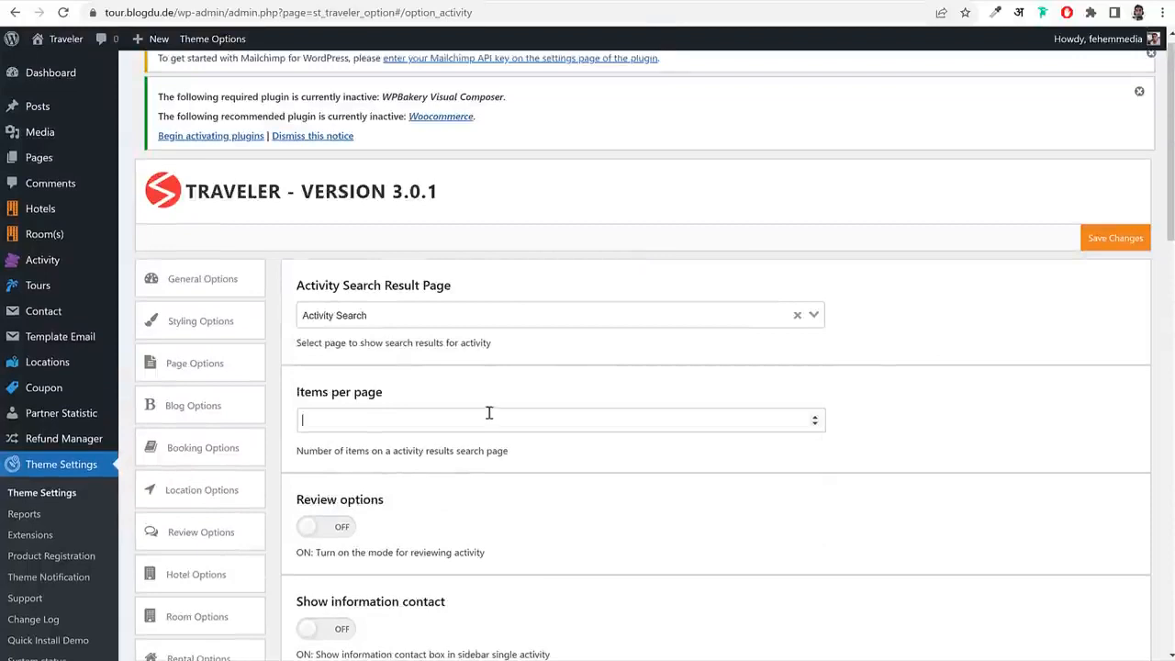
scroll(489, 413, "down", 5)
left_click(328, 153)
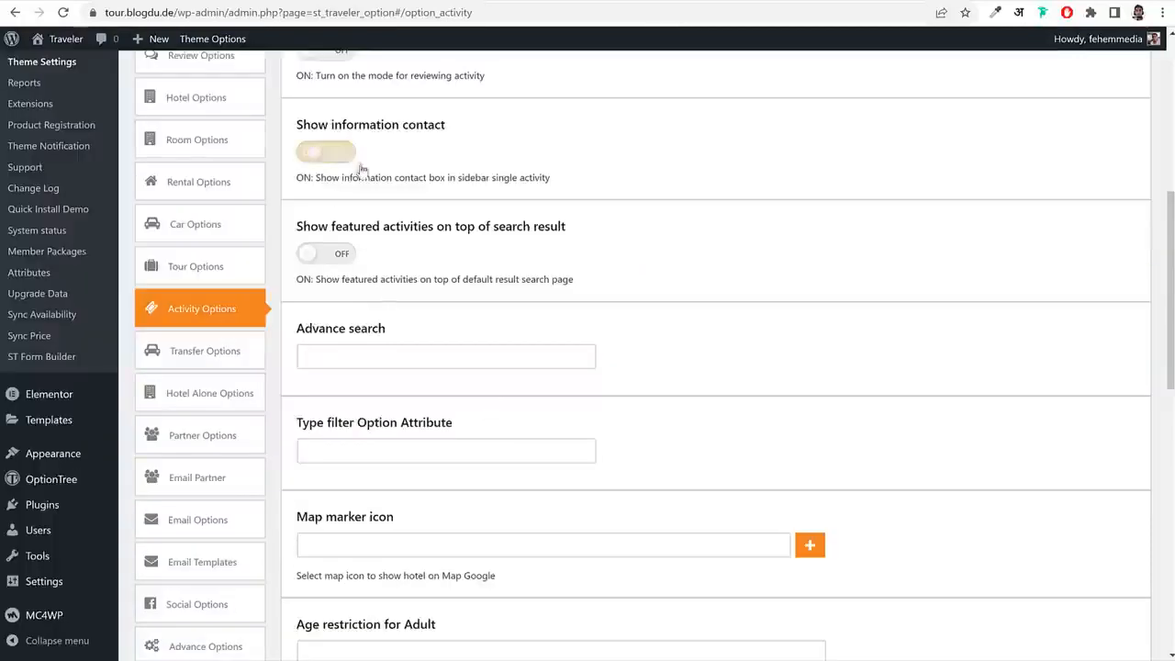
scroll(336, 119, "up", 1)
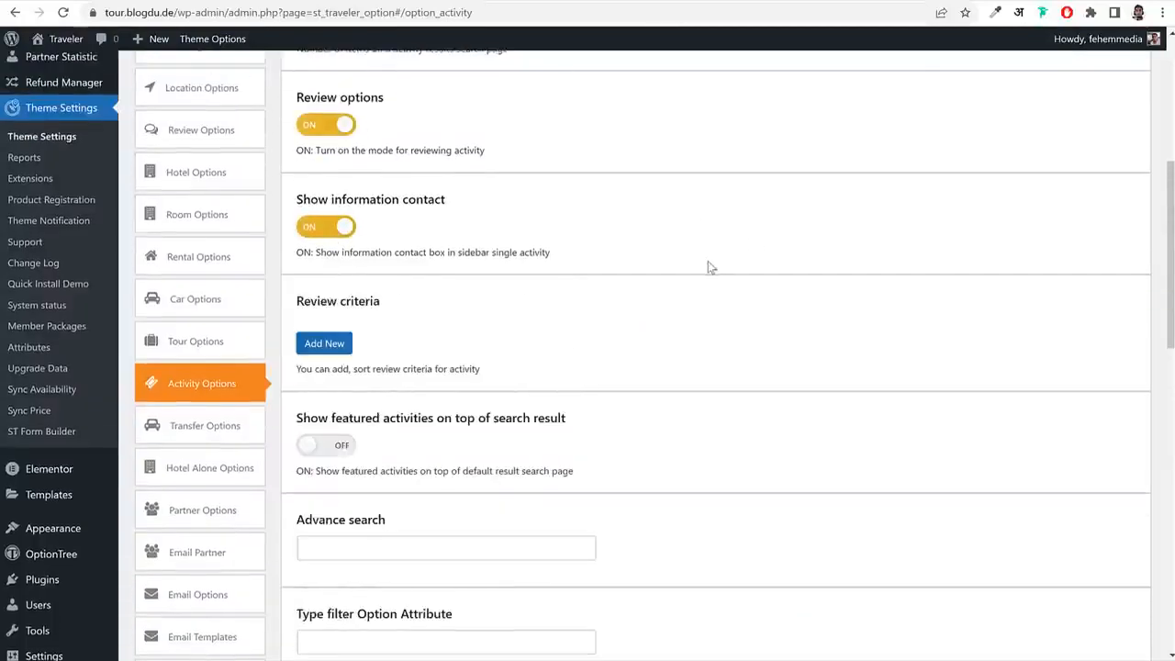
scroll(708, 264, "down", 2)
scroll(676, 227, "up", 1)
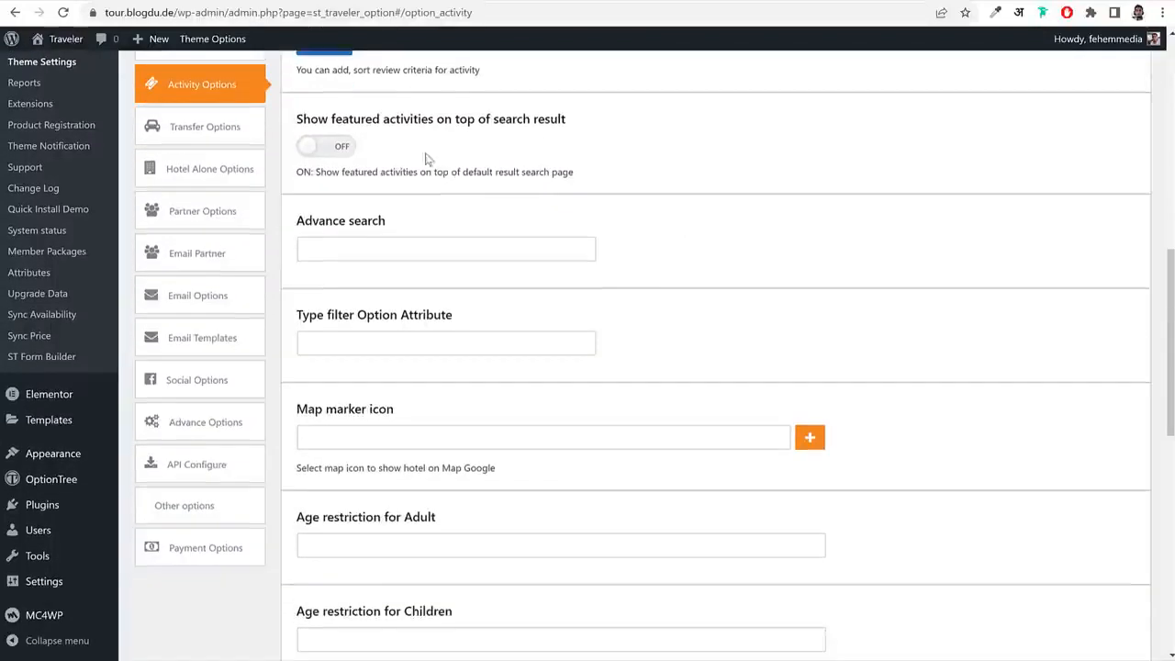
left_click(350, 147)
left_click(370, 260)
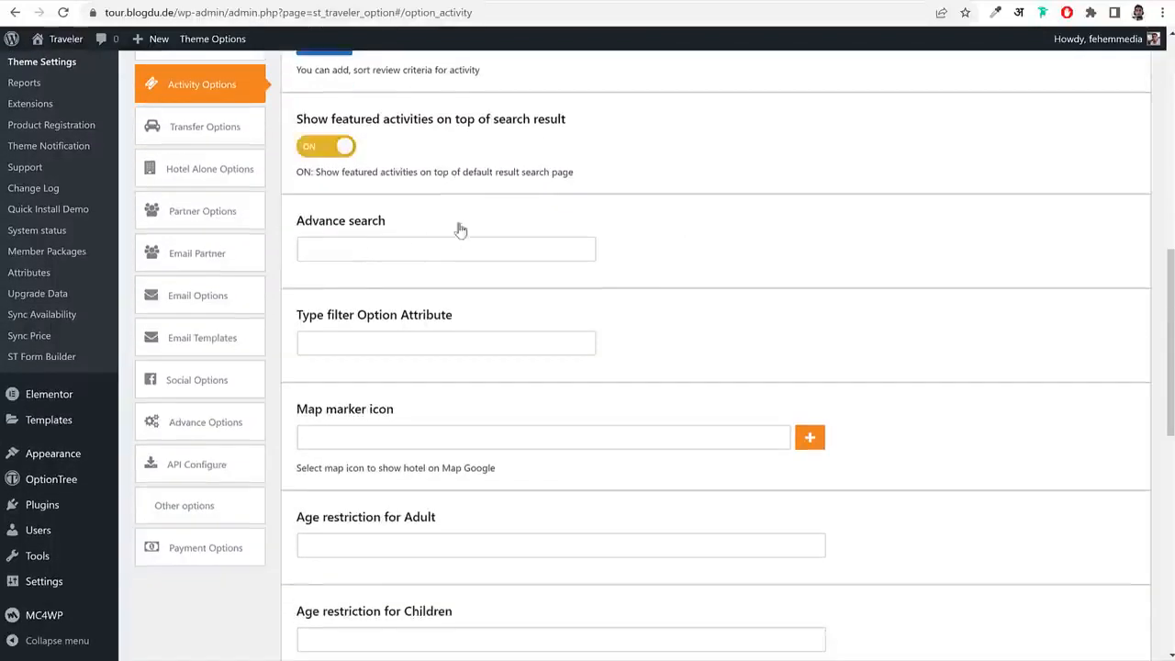
scroll(656, 235, "down", 2)
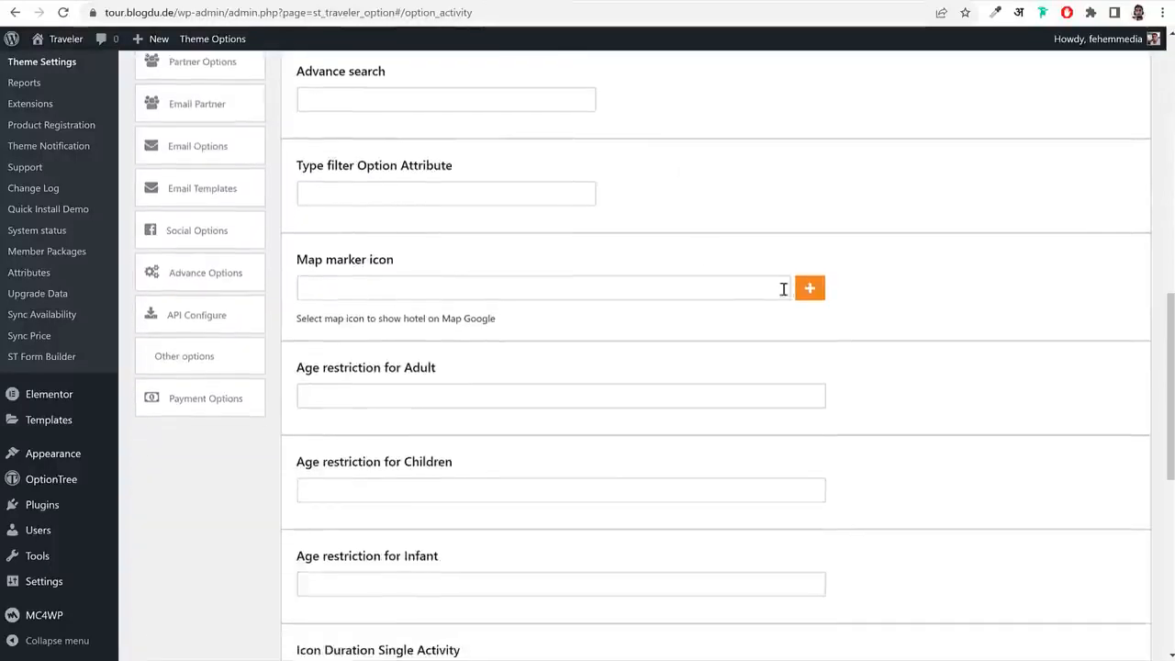
Set activity.png as the activity map marker icon and save the Activity Options.
left_click(807, 290)
left_click(397, 237)
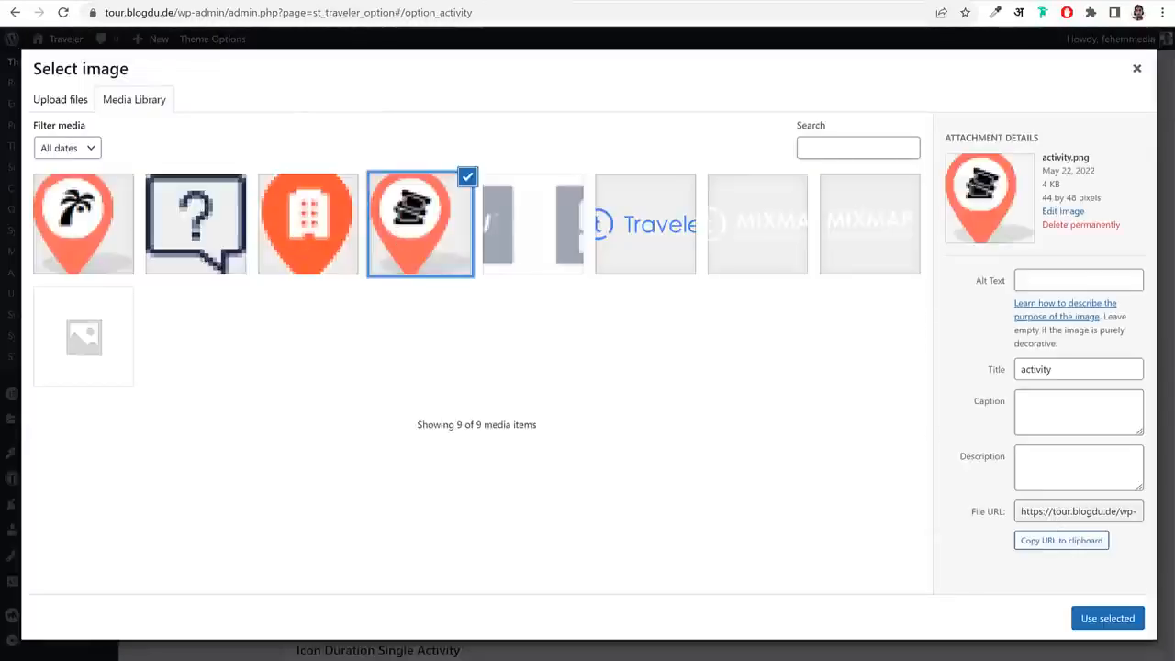
left_click(1105, 617)
scroll(734, 386, "down", 2)
scroll(550, 349, "down", 5)
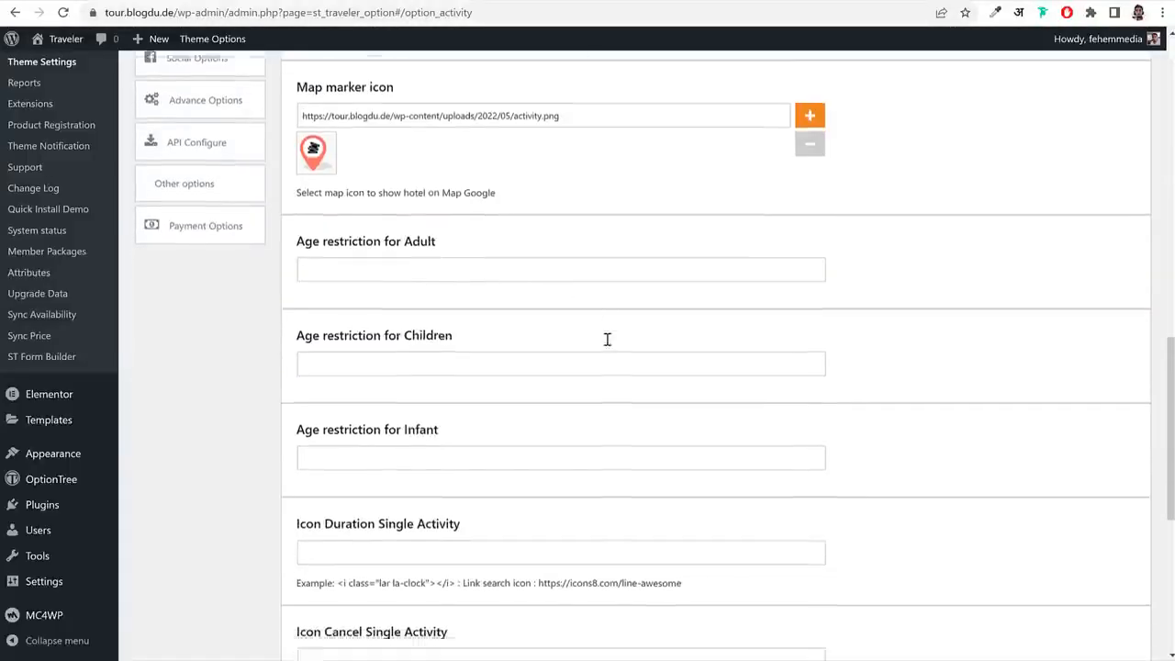
scroll(567, 428, "up", 6)
scroll(569, 428, "up", 10)
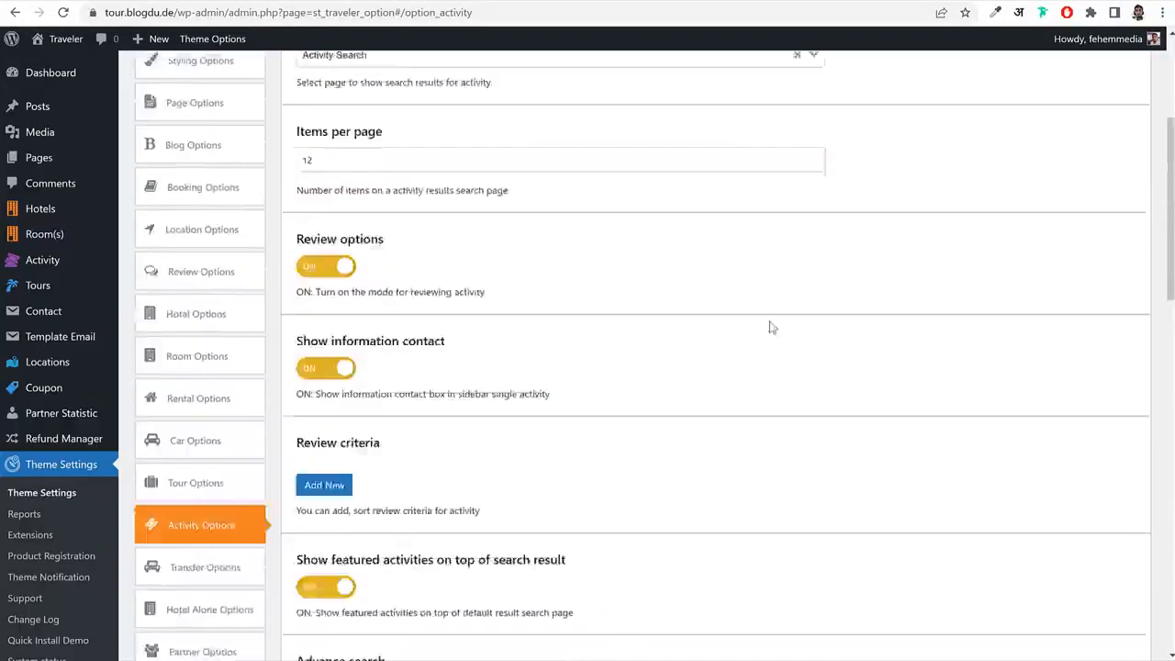
left_click(1116, 251)
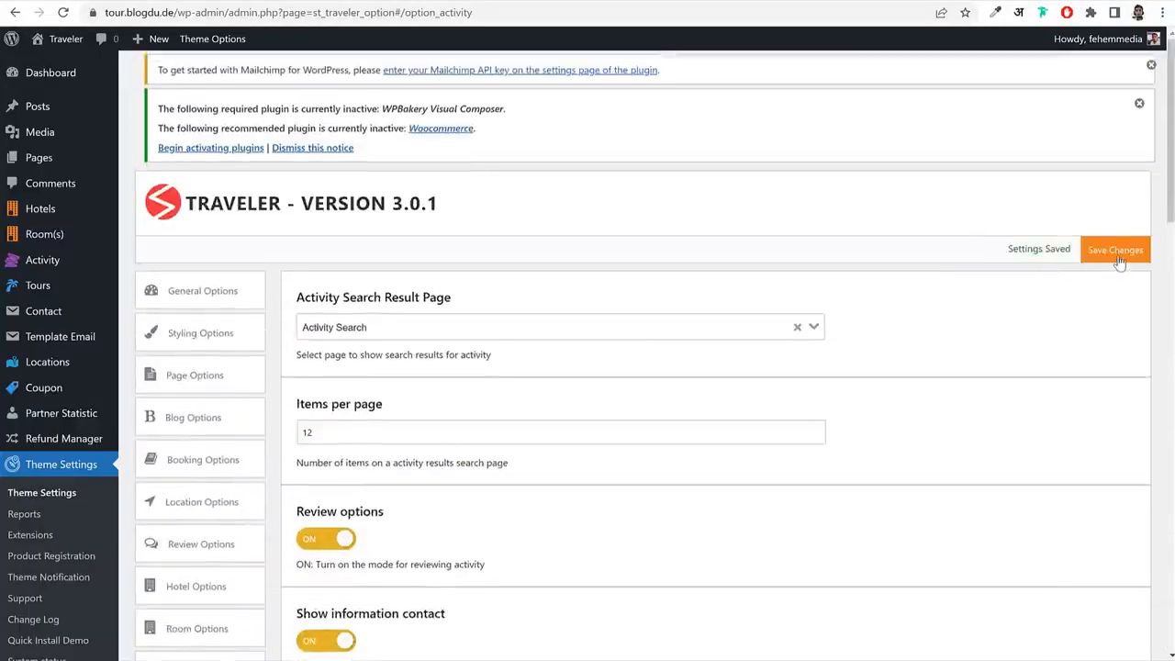
scroll(944, 341, "down", 6)
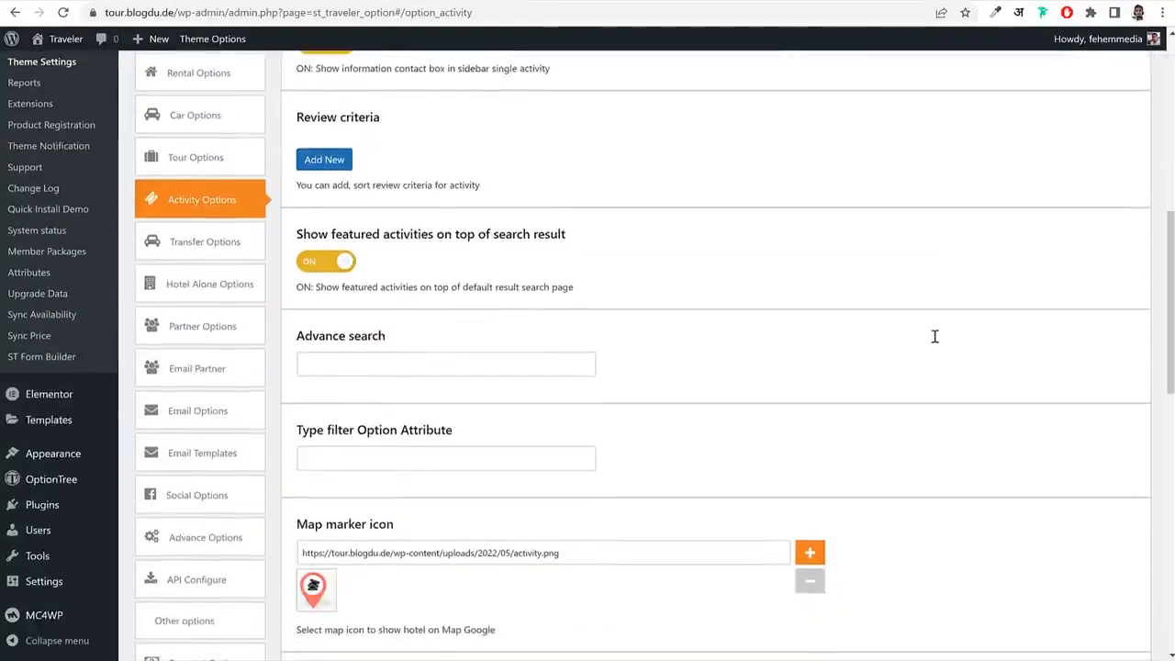
left_click(196, 330)
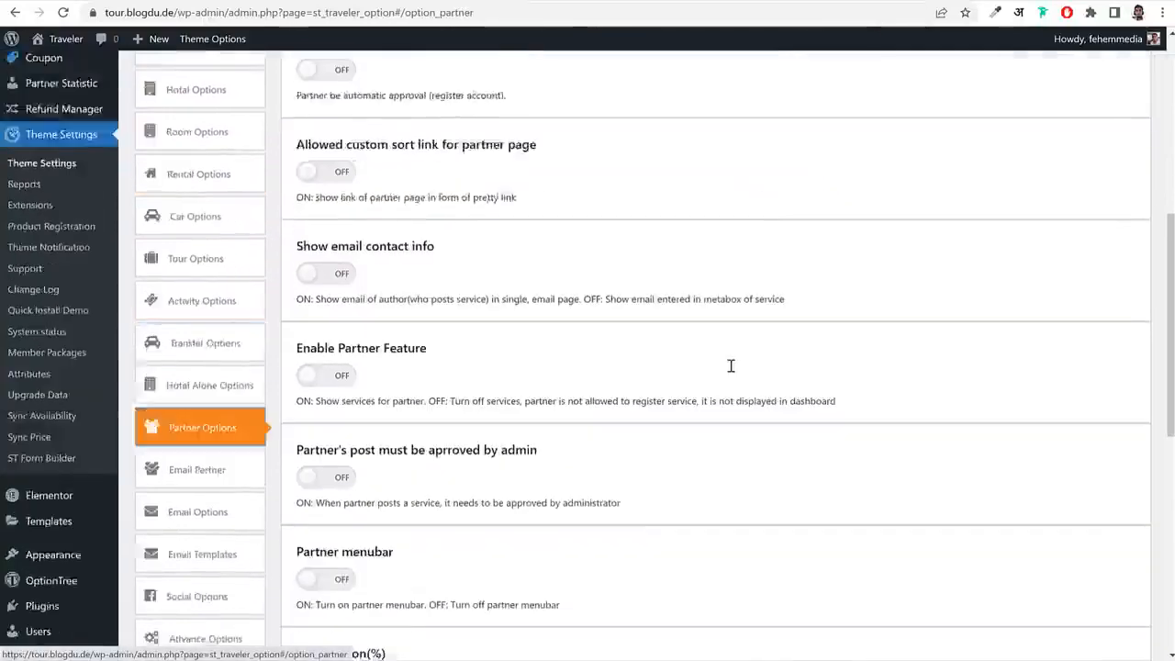
Turn on the User registration option for partners.
scroll(730, 365, "up", 6)
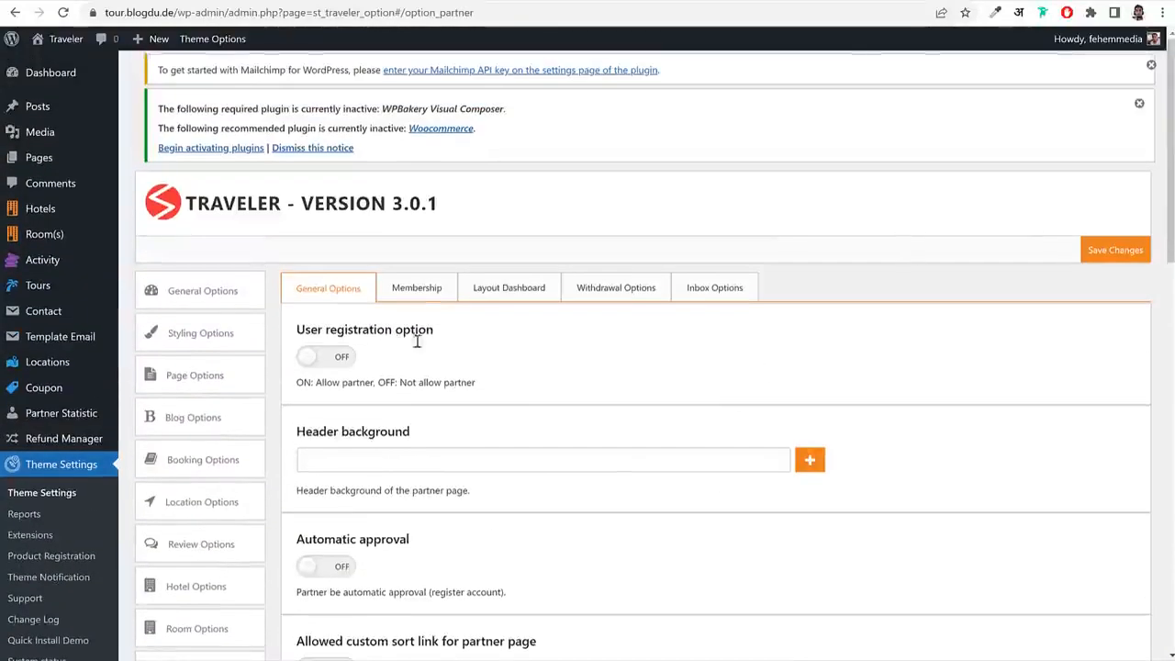
left_click(321, 357)
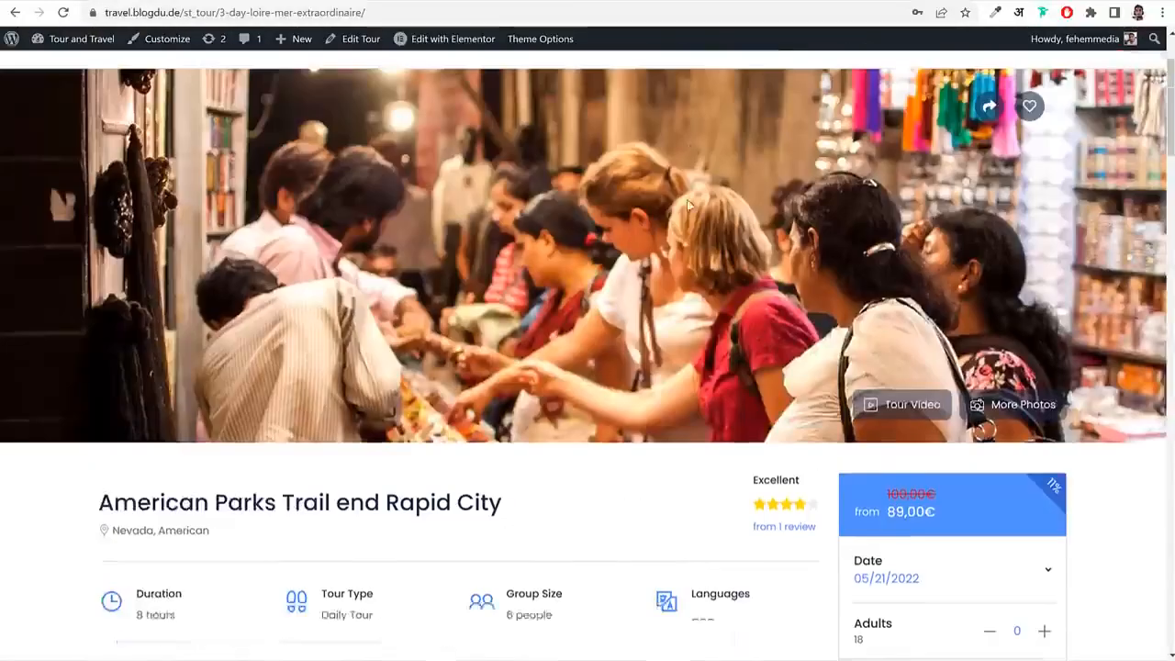
scroll(689, 203, "up", 3)
Confirm the Become Local Expert sign-up form offers a Partner User account type.
mouse_move(502, 123)
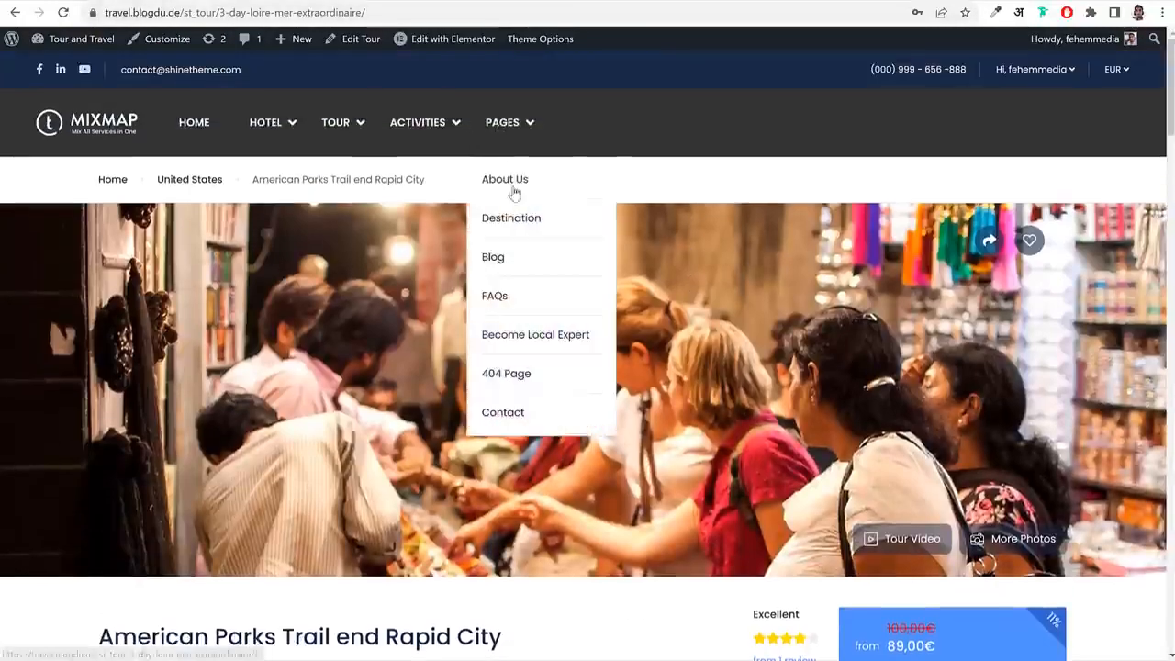
left_click(540, 337)
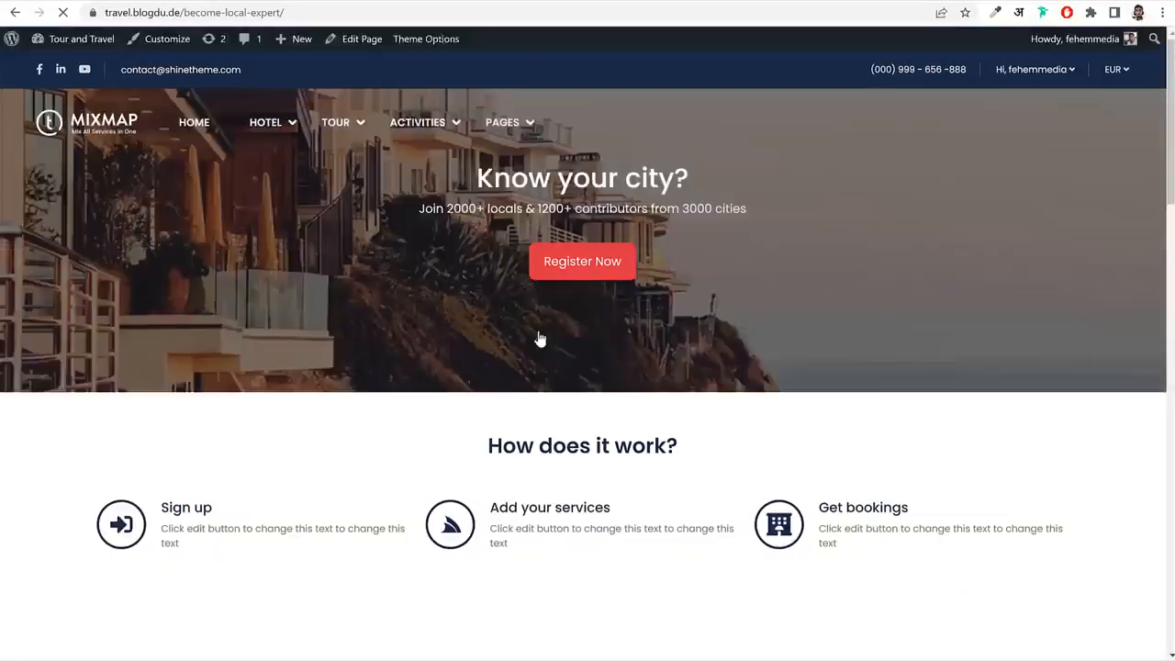
left_click(608, 267)
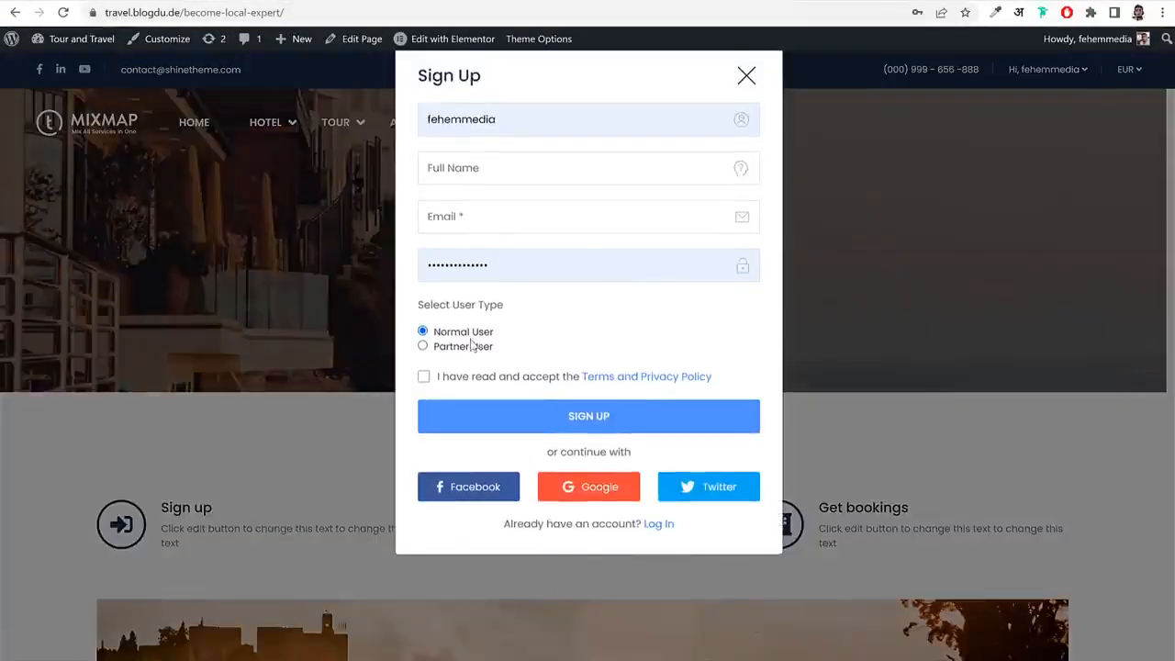
left_click(439, 349)
double_click(437, 353)
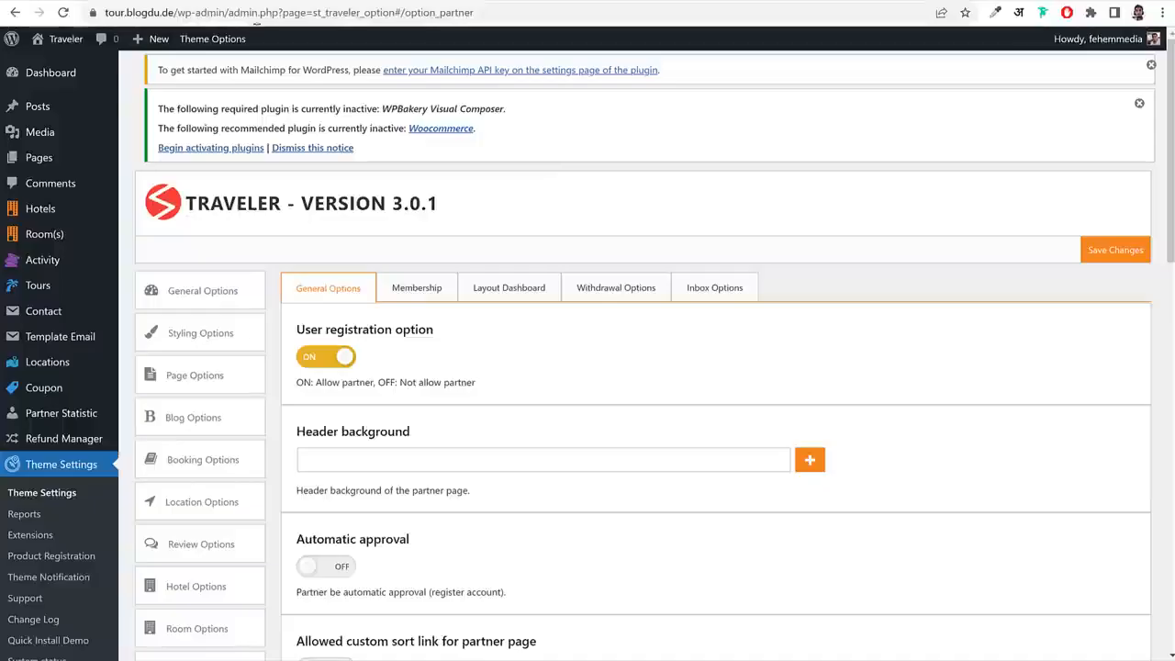
scroll(537, 346, "down", 1)
scroll(537, 346, "down", 2)
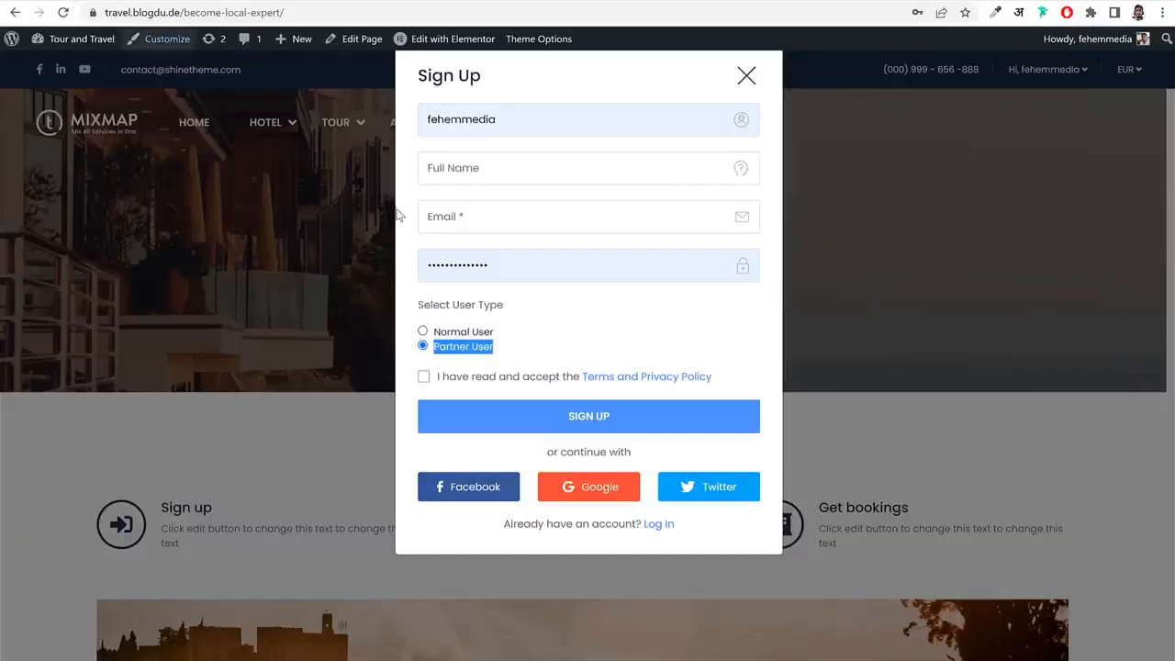
left_click(304, 260)
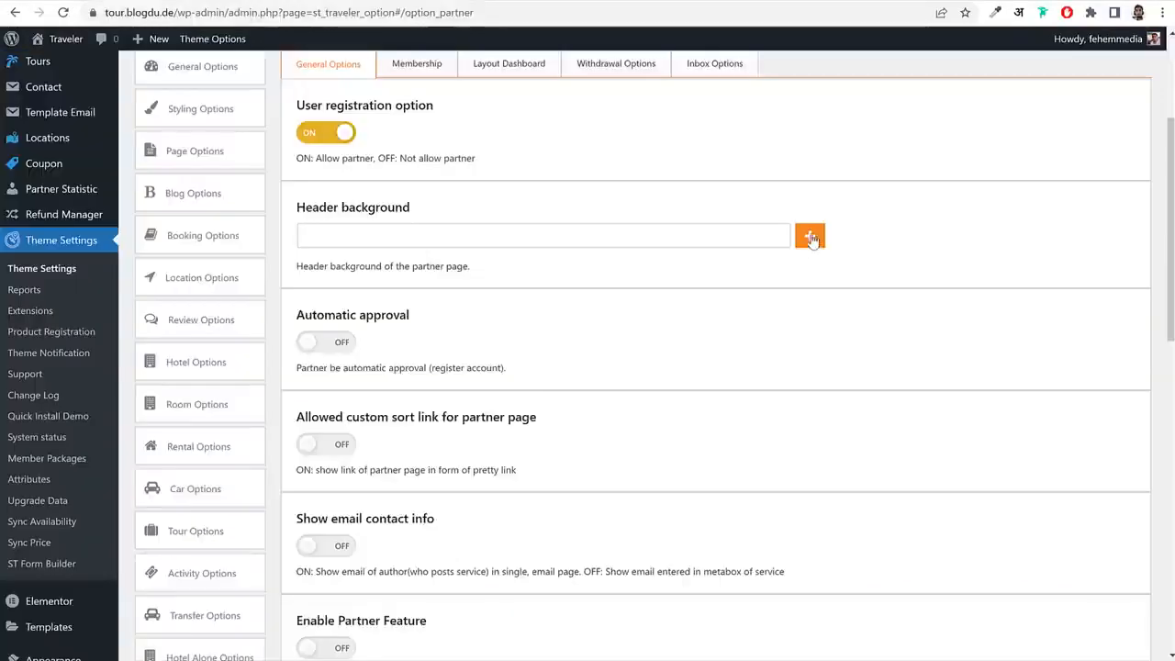
left_click(812, 239)
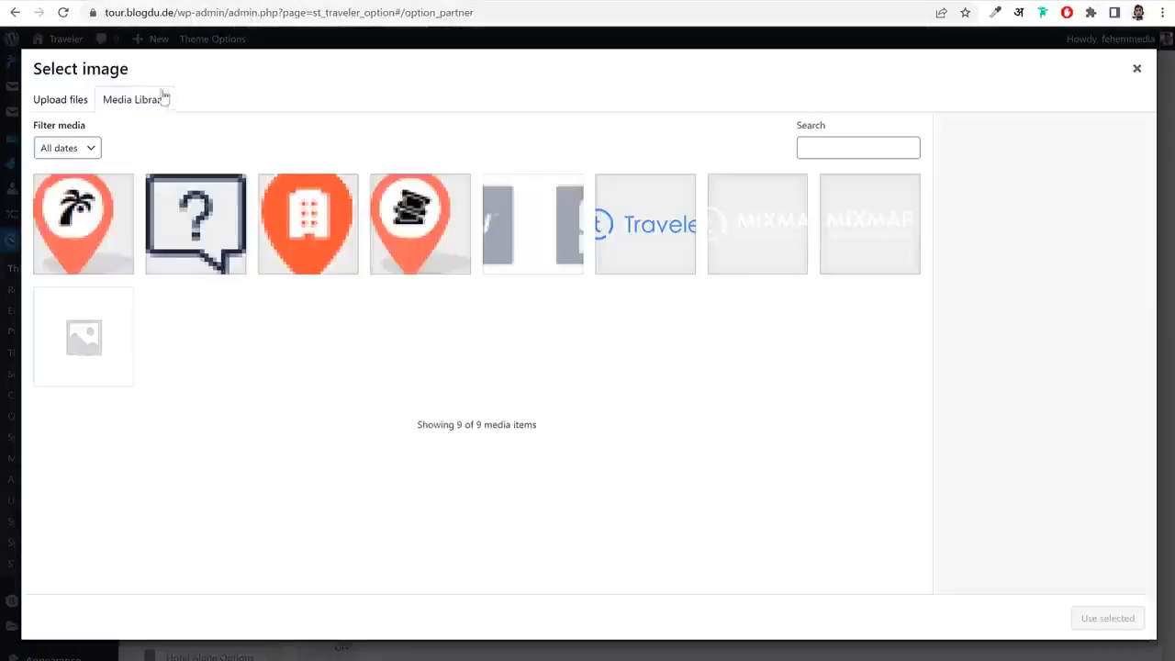
Upload bg_hero_heading_1.jpg and set it as the partner Header background.
left_click(89, 99)
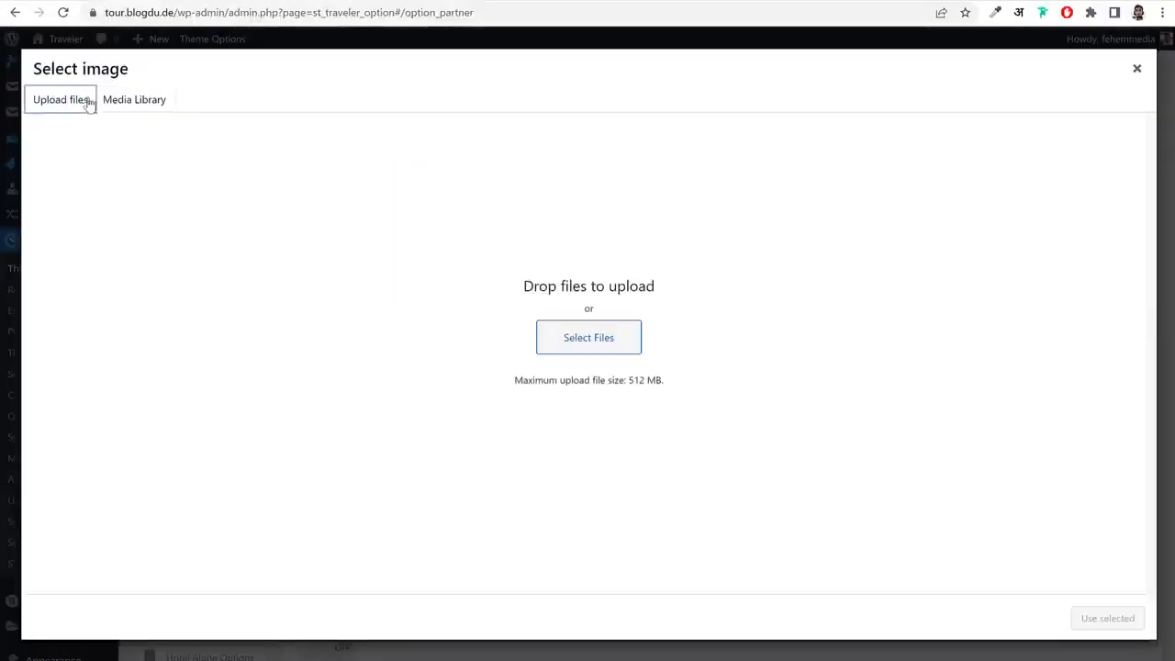
left_click(616, 342)
scroll(406, 223, "down", 2)
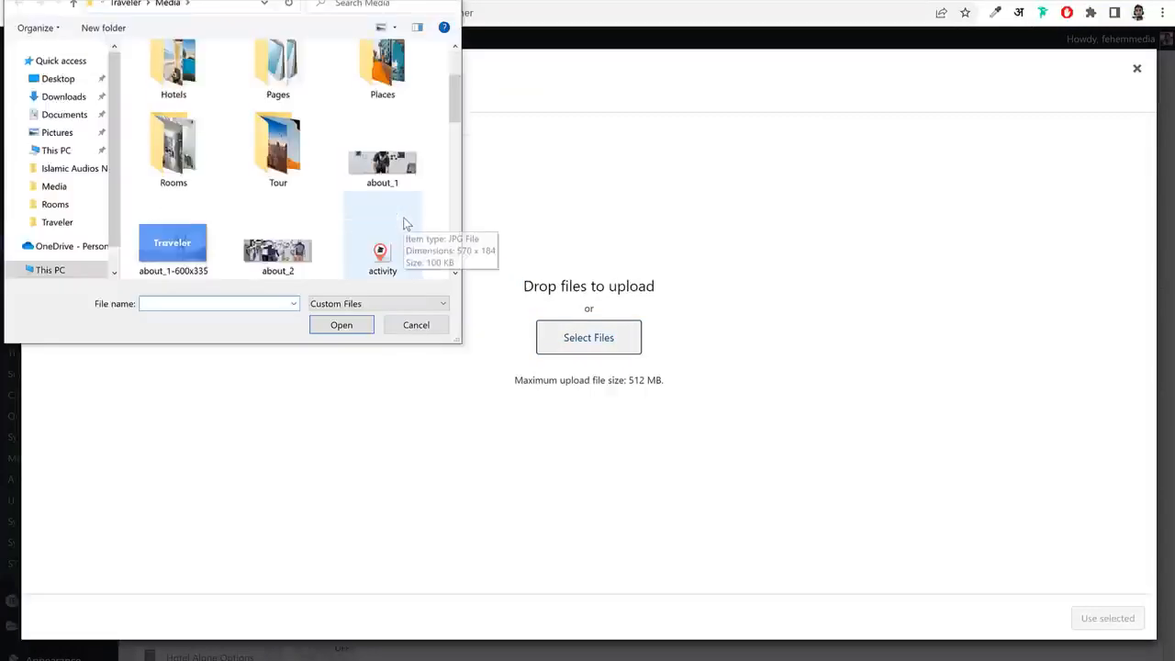
scroll(407, 223, "down", 2)
left_click(279, 137)
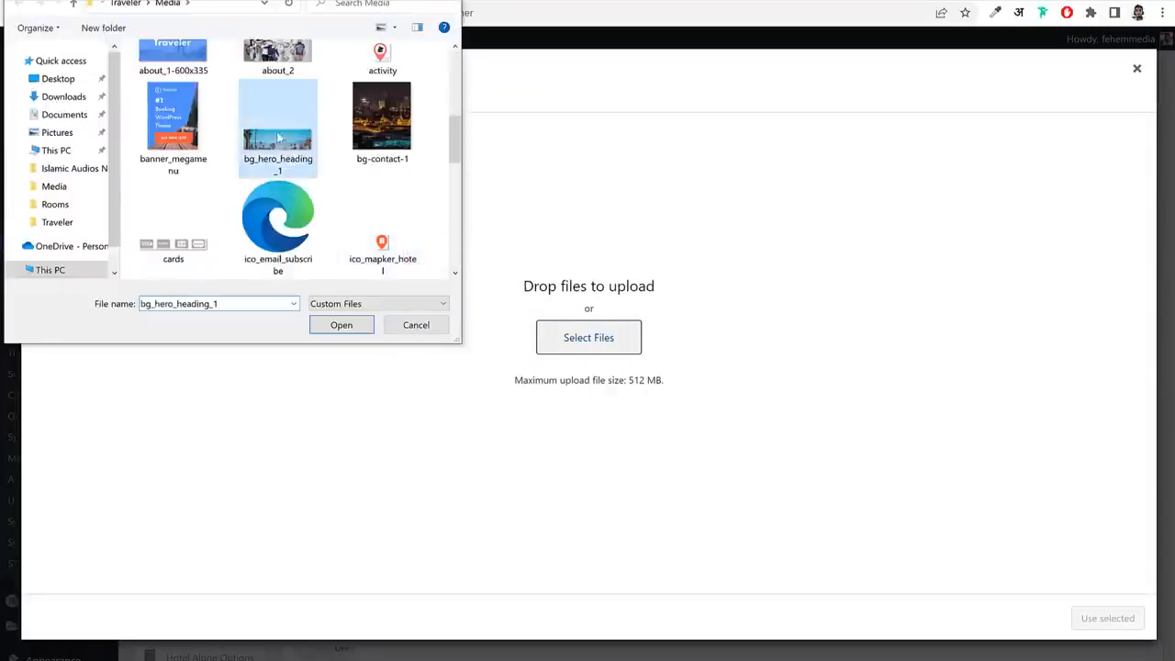
left_click(341, 325)
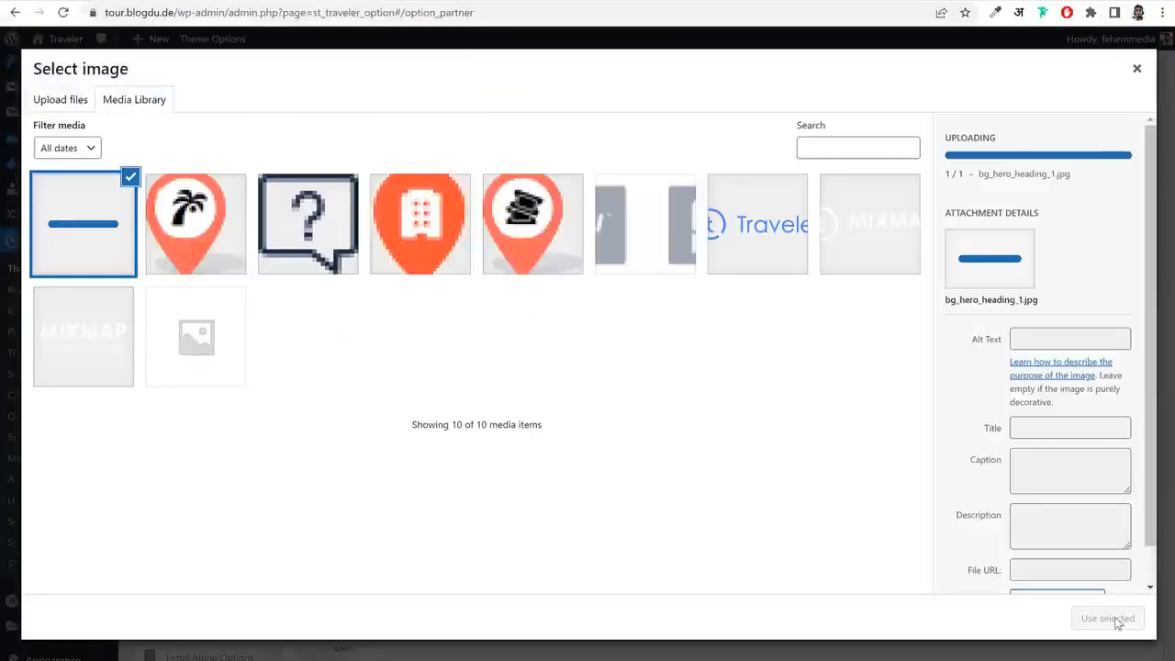
left_click(1109, 618)
Toggle Automatic approval on and off, leaving it switched off.
scroll(632, 357, "down", 1)
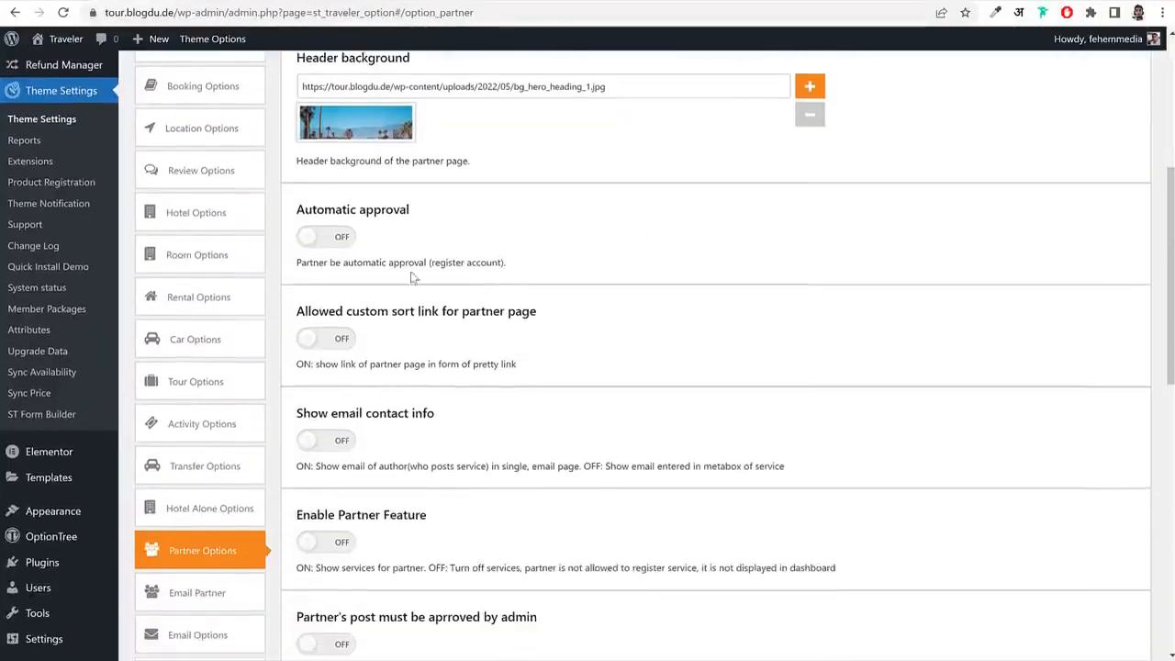
left_click_drag(312, 263, 466, 267)
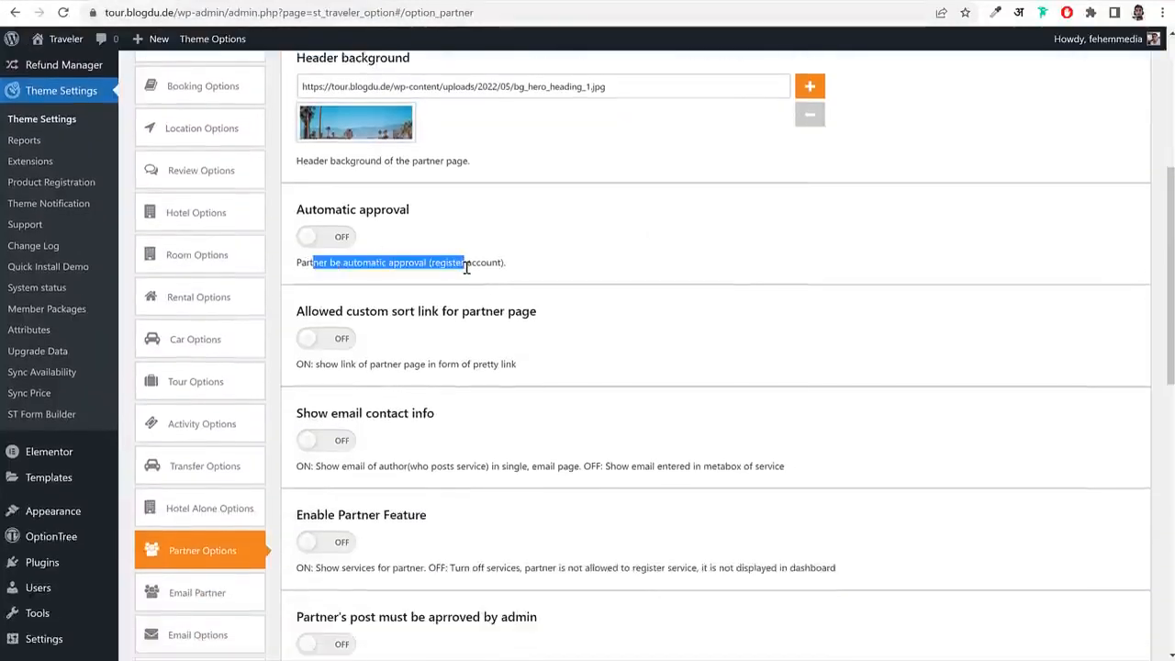
scroll(467, 268, "up", 2)
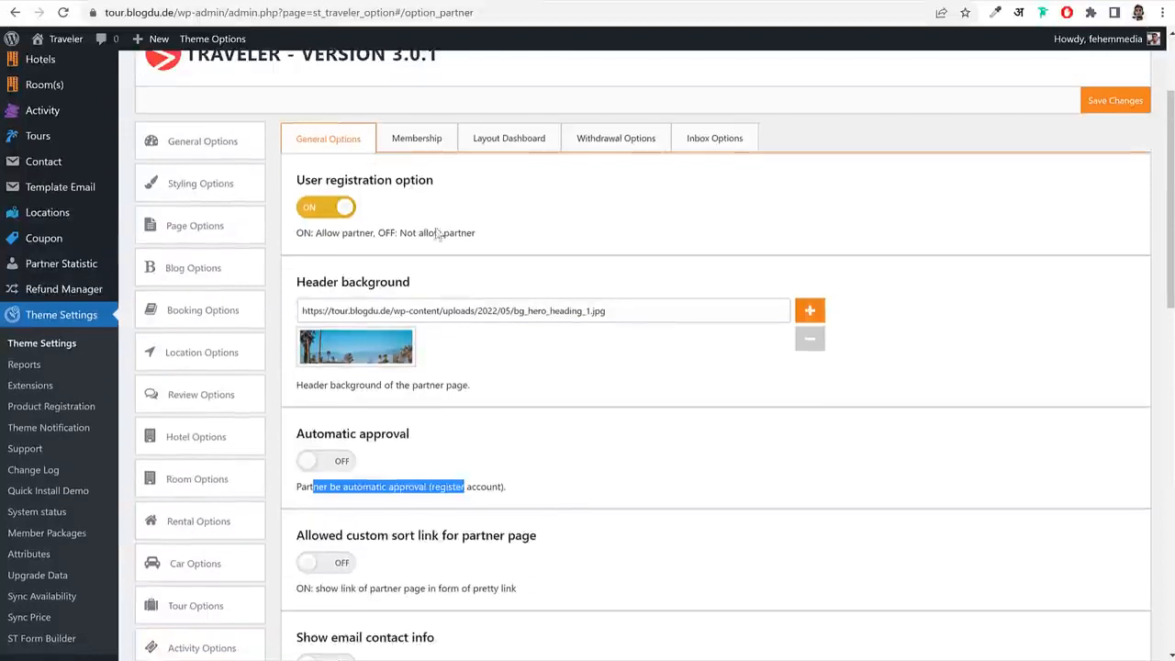
left_click(547, 413)
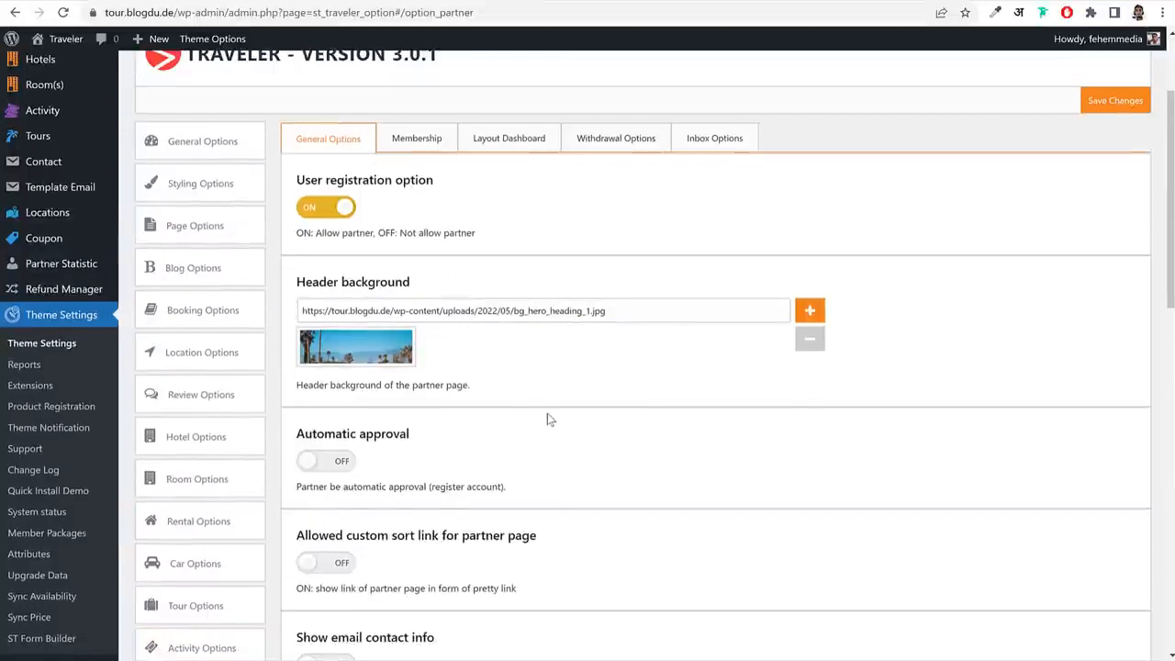
scroll(551, 413, "down", 1)
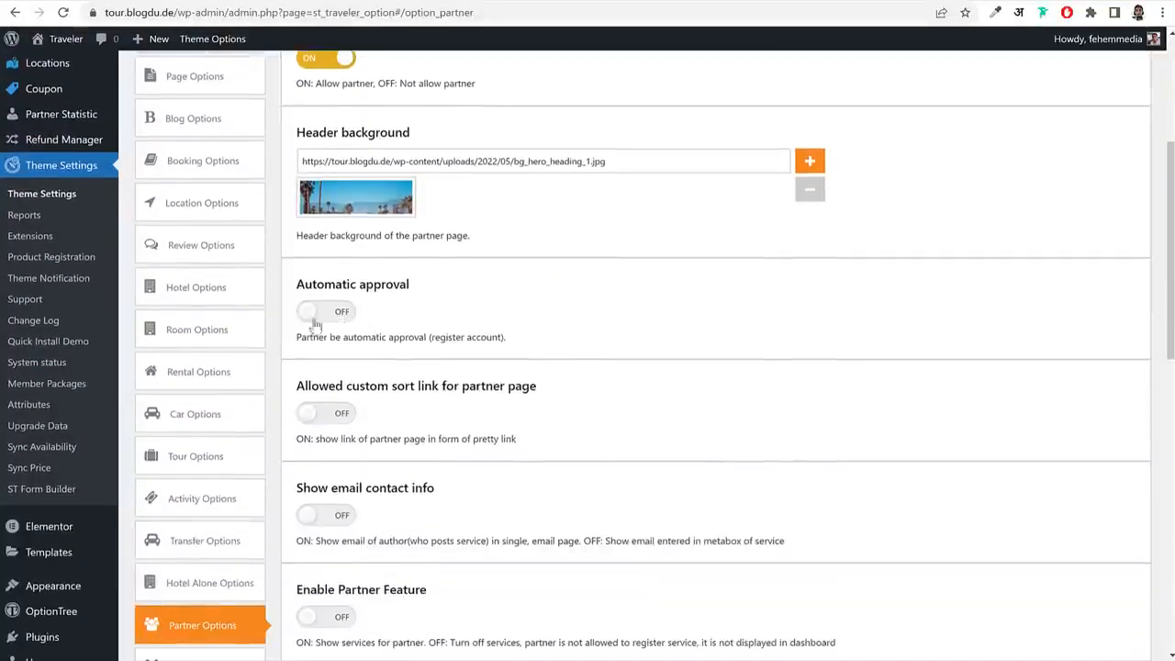
left_click(341, 317)
left_click(340, 314)
left_click(346, 315)
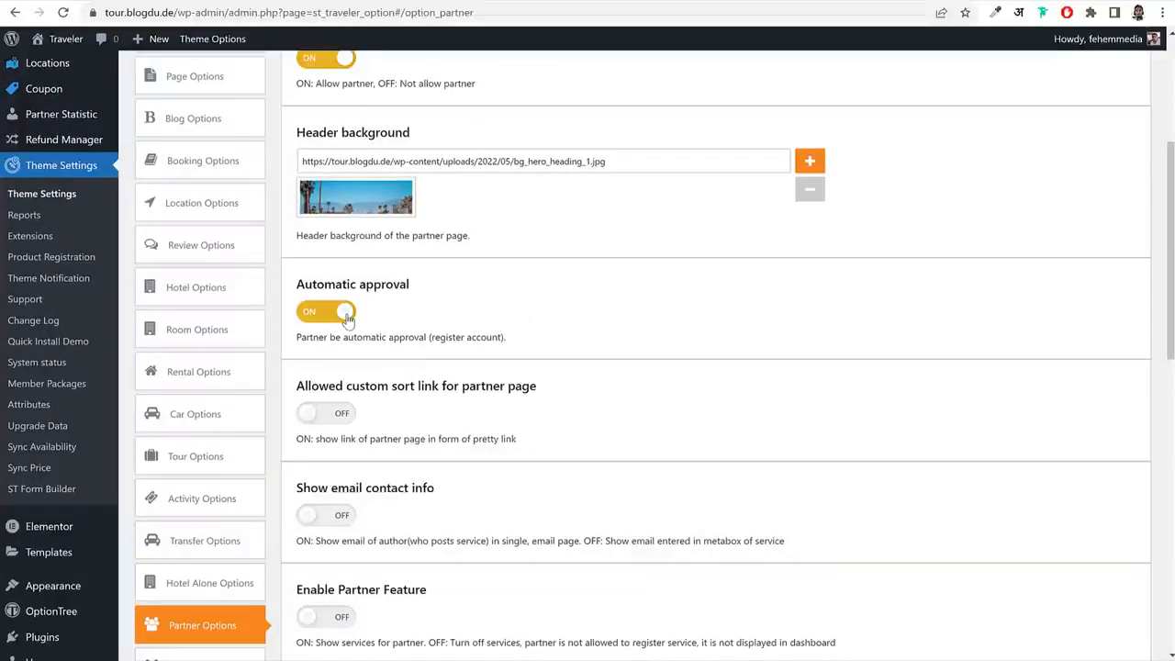
left_click(341, 316)
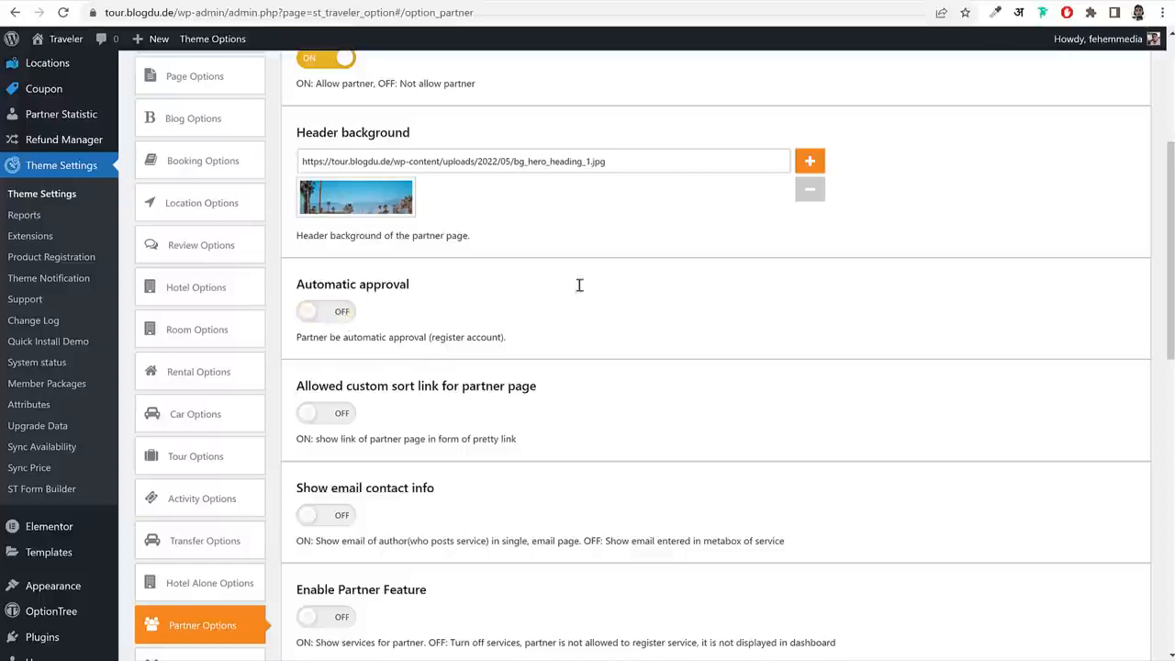
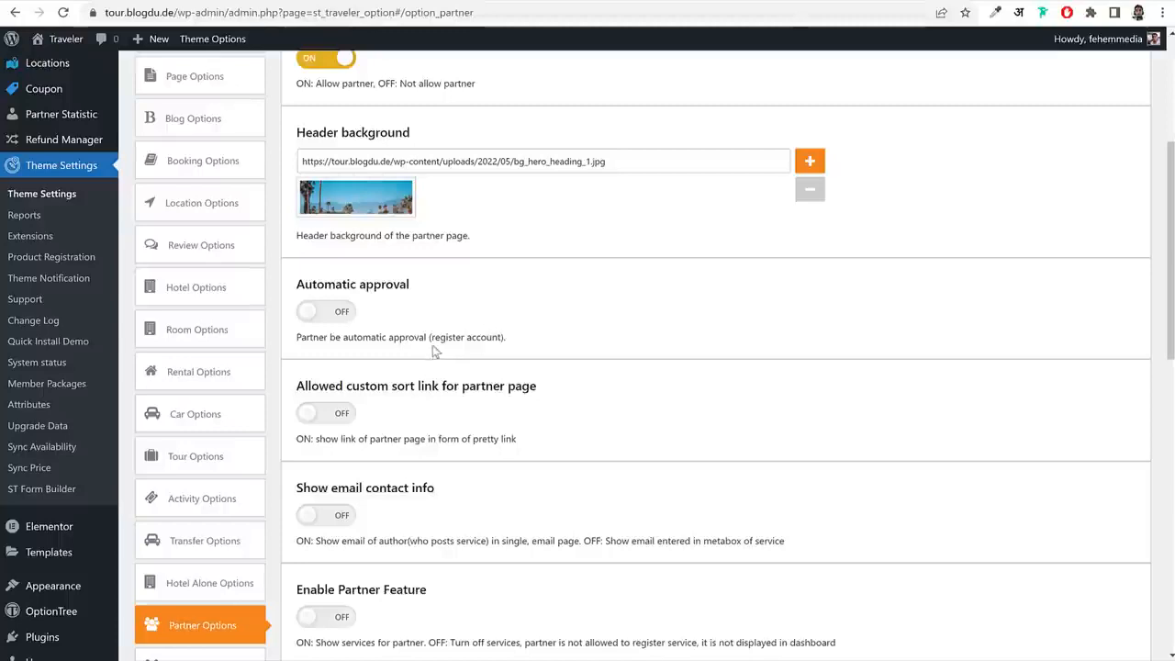
Switch on Automatic approval, Enable Partner Feature and Partner's post approval, leaving email contact off.
left_click(330, 312)
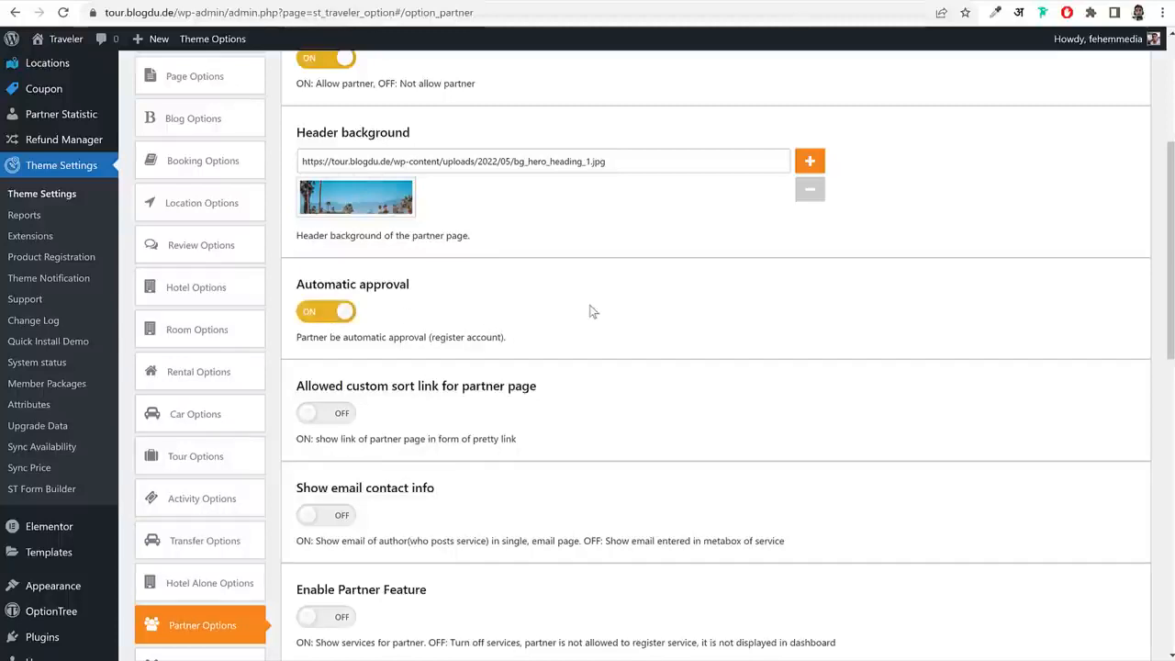
scroll(612, 349, "down", 3)
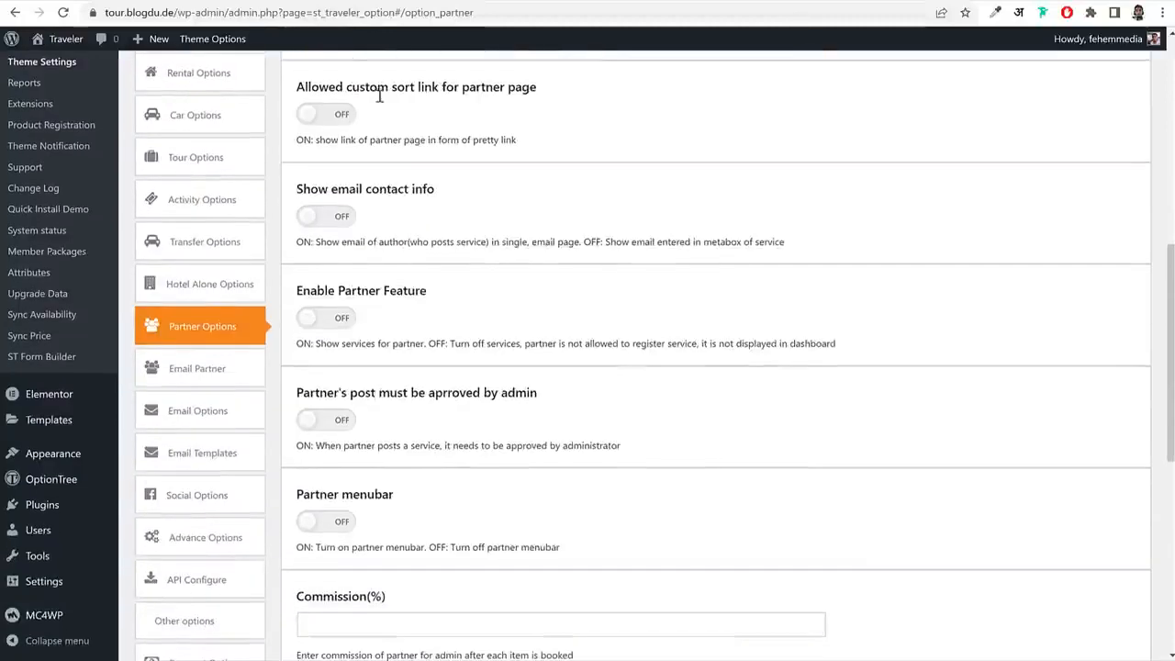
left_click(326, 318)
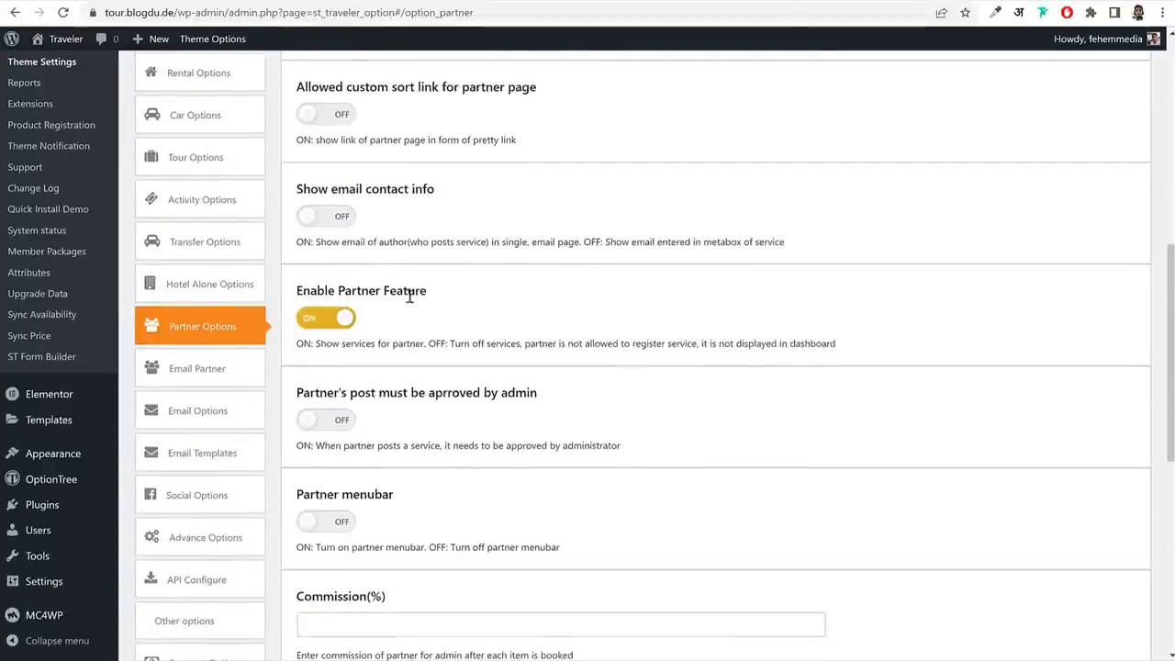
left_click(330, 217)
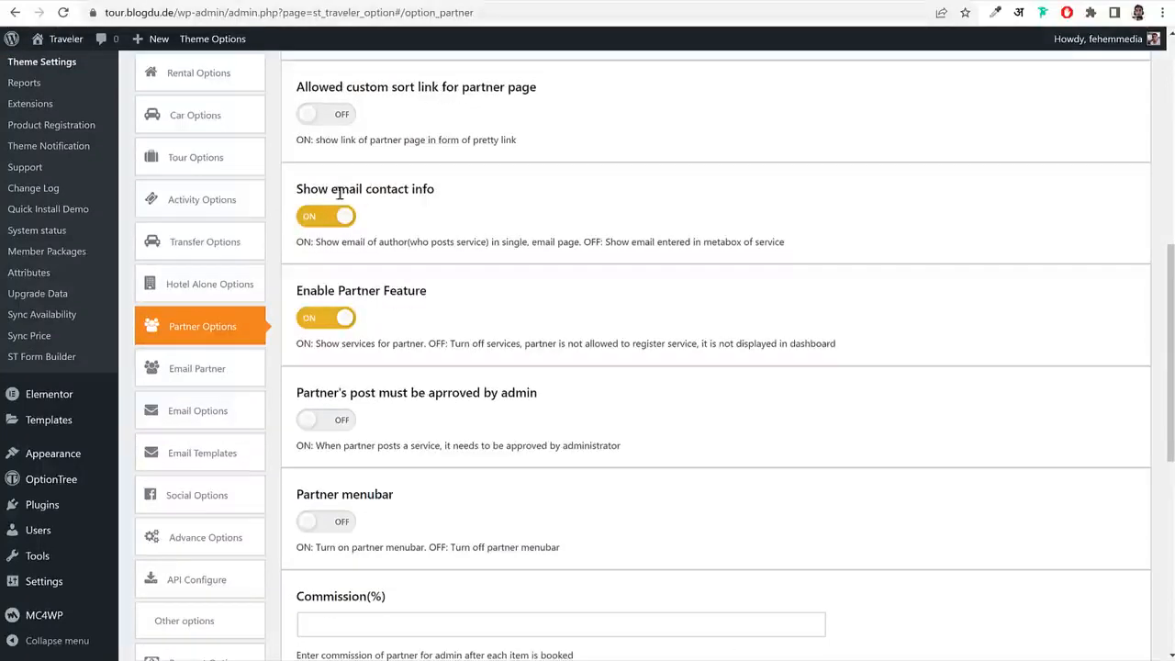
left_click(338, 220)
scroll(599, 362, "down", 2)
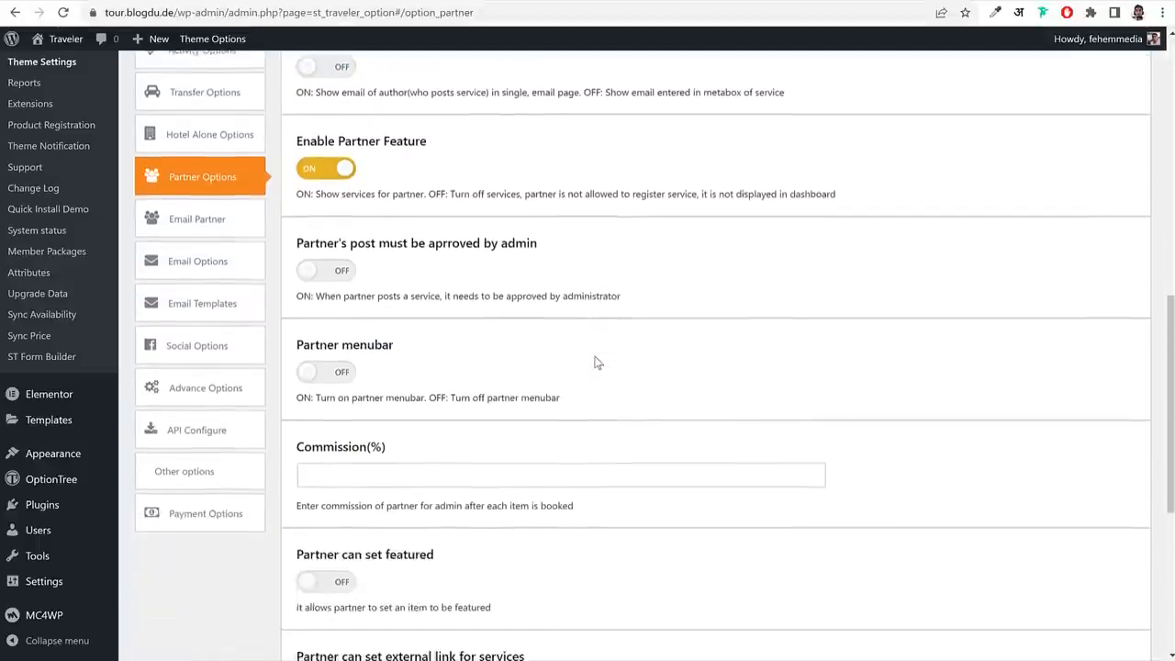
left_click(337, 273)
Set the partner Commission(%) to 10.
scroll(484, 283, "down", 2)
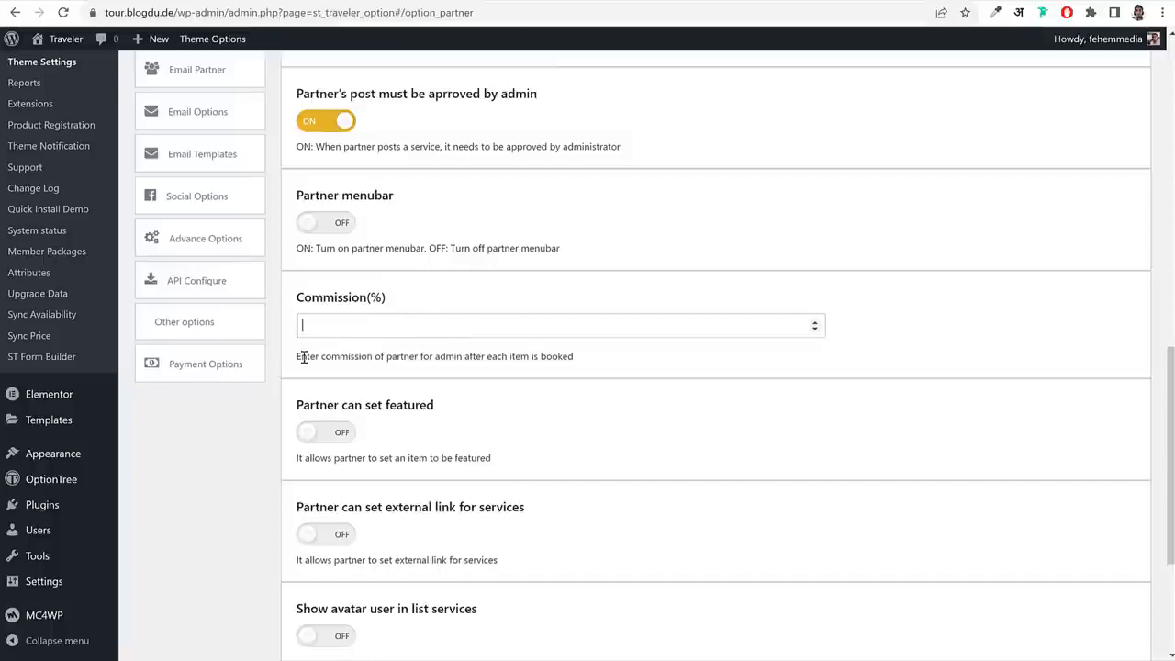
left_click_drag(303, 357, 587, 362)
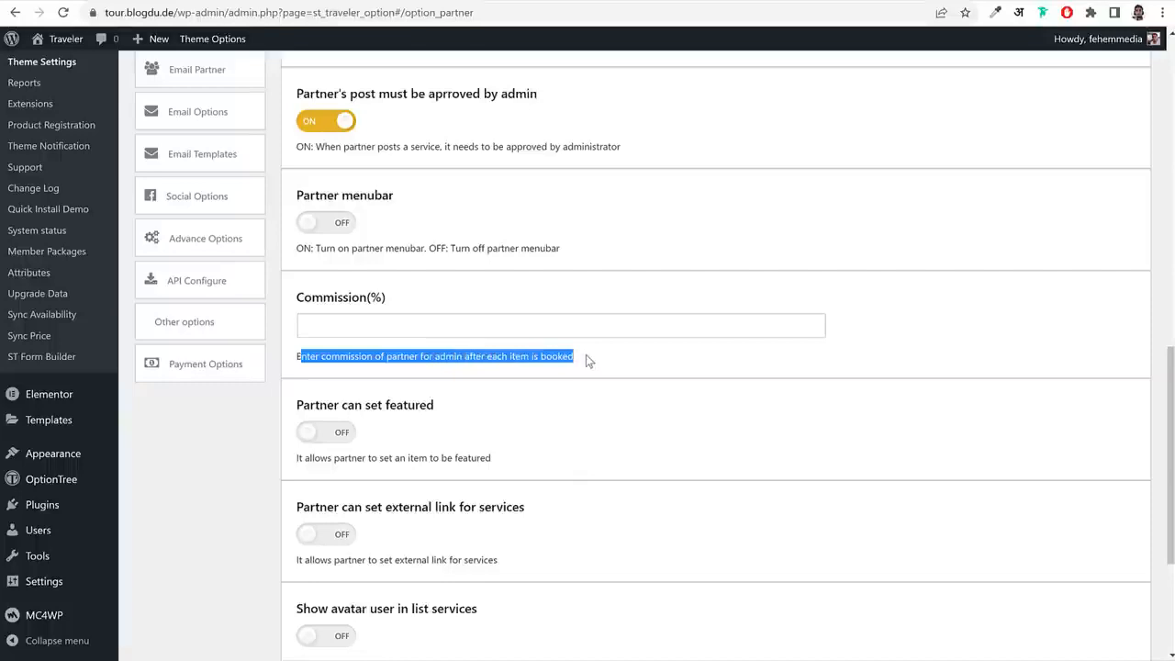
left_click(578, 324)
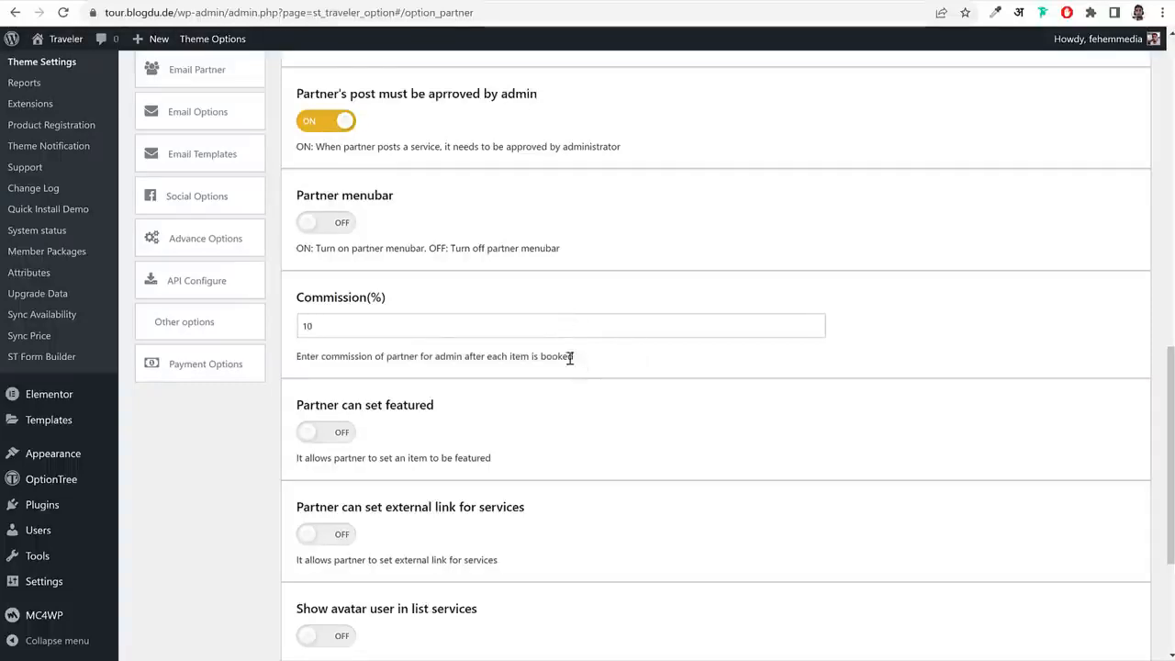
double_click(289, 325)
Let partners set items as featured and show partner avatars in service lists.
scroll(768, 324, "down", 2)
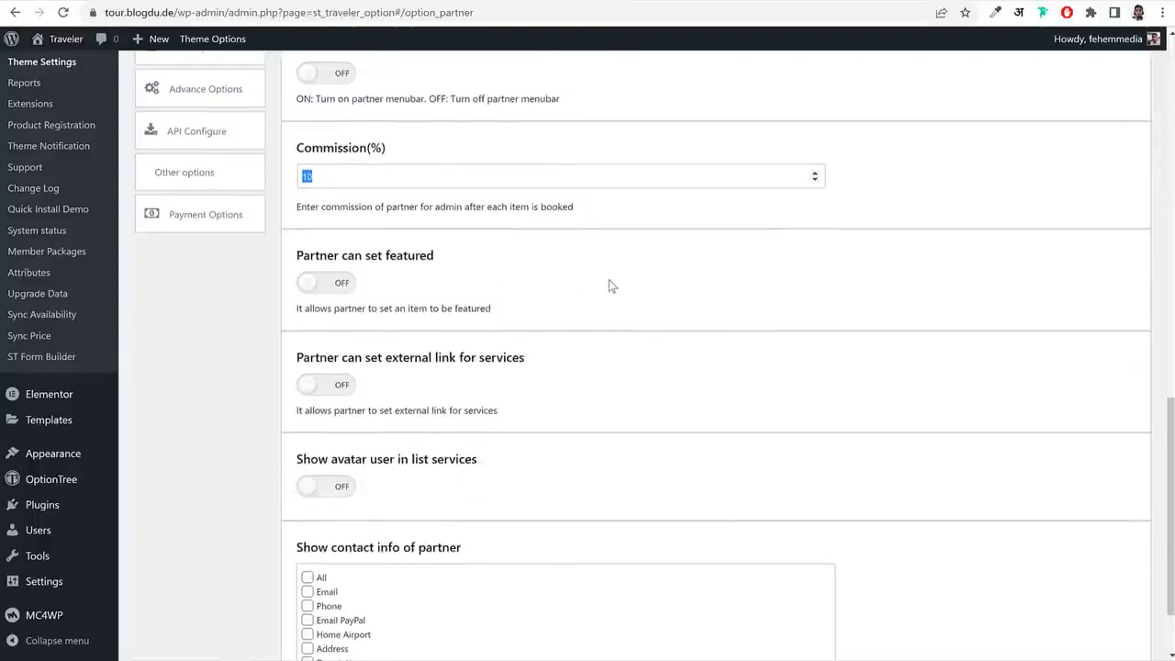
left_click(341, 288)
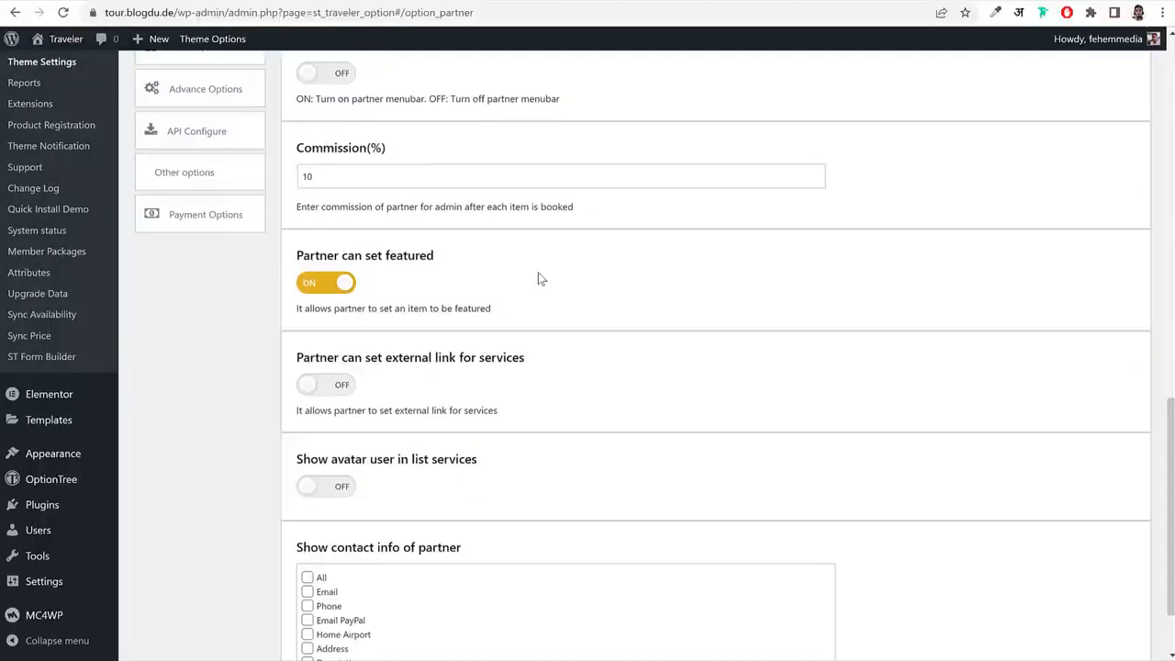
scroll(663, 295, "down", 1)
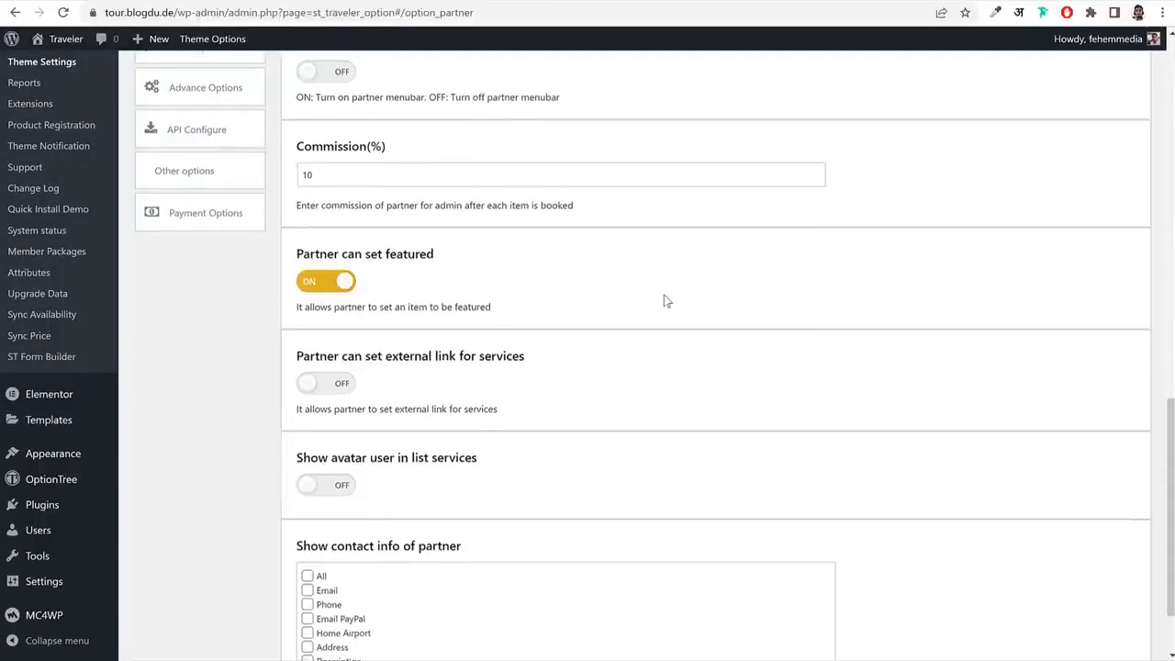
scroll(663, 299, "down", 2)
left_click_drag(387, 263, 556, 265)
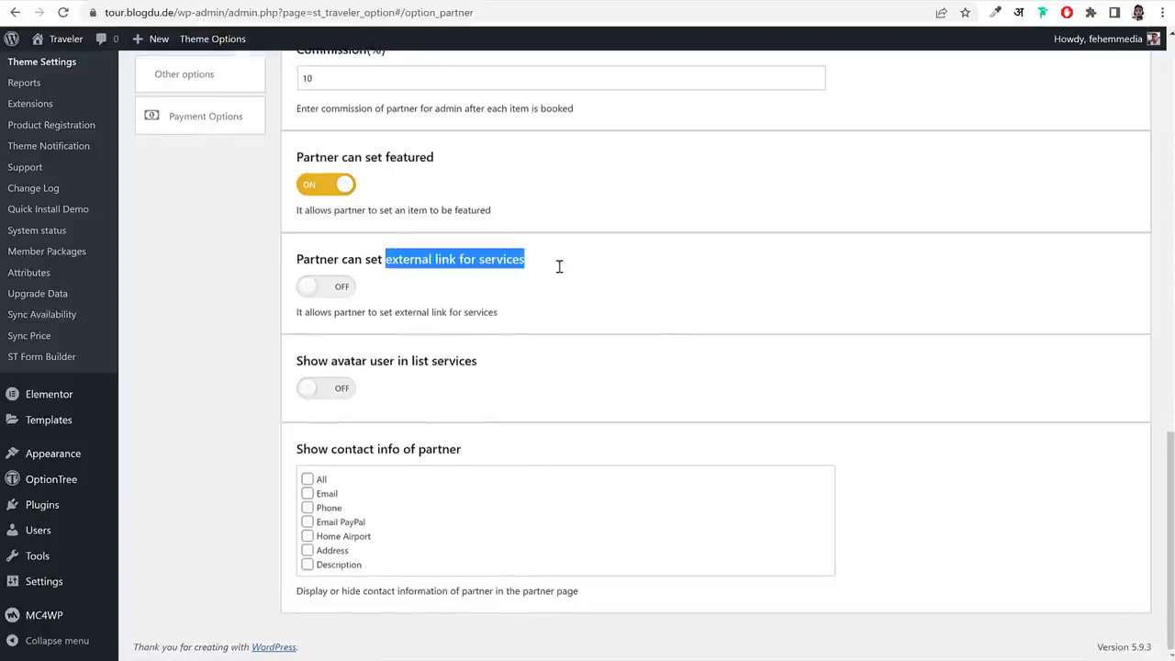
left_click(558, 266)
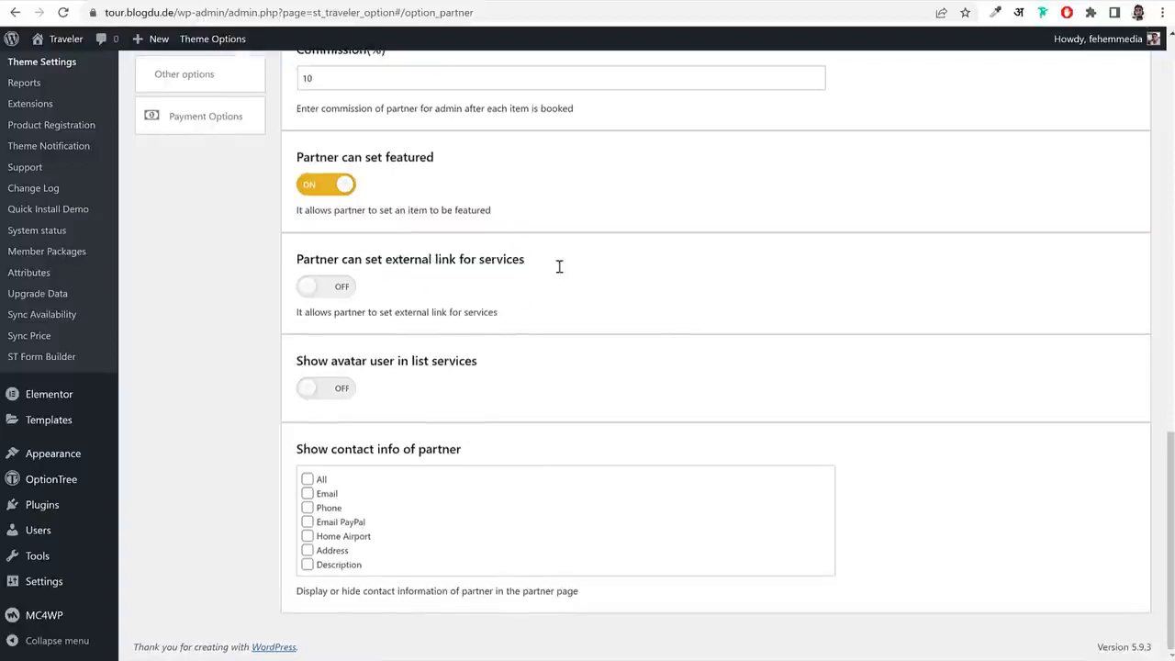
left_click(323, 393)
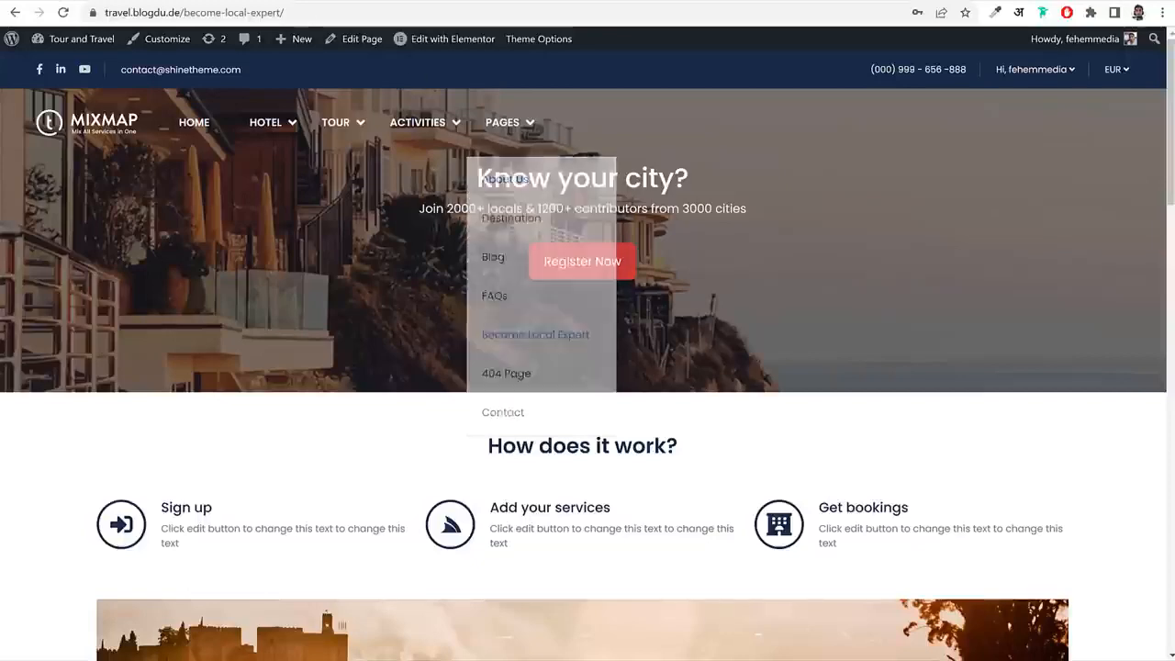
Review the tour page's Owner box with the owner's name and Member Since 2022 line.
scroll(469, 241, "down", 5)
key("alt+Left")
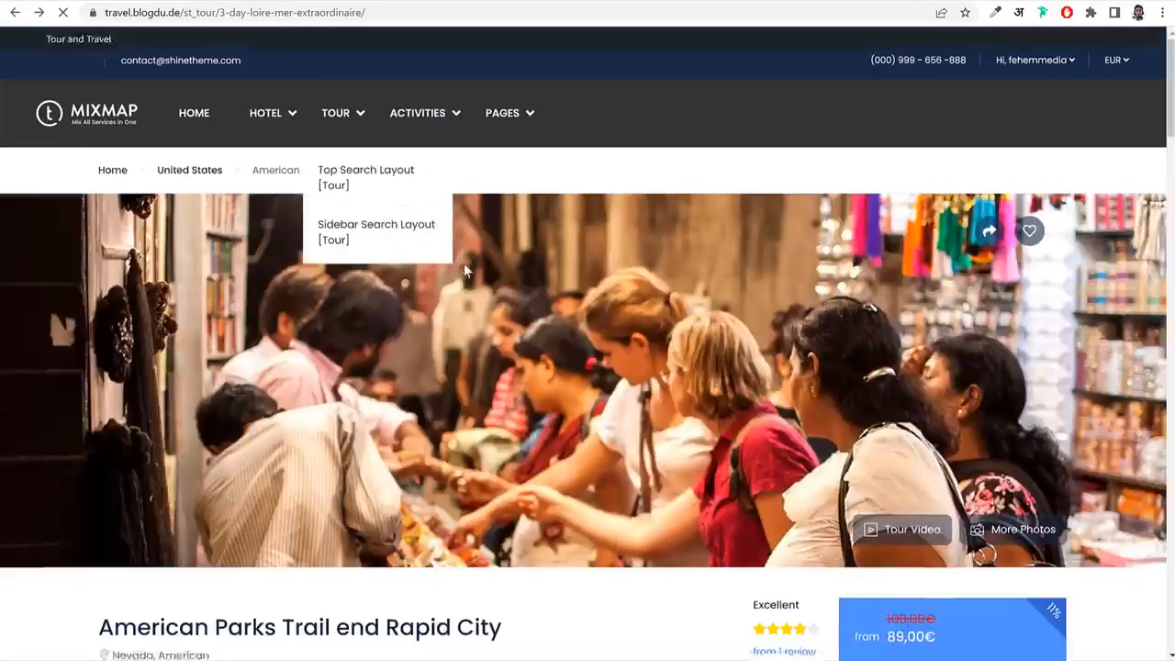
scroll(498, 280, "down", 8)
left_click_drag(909, 265, 853, 266)
left_click(860, 266)
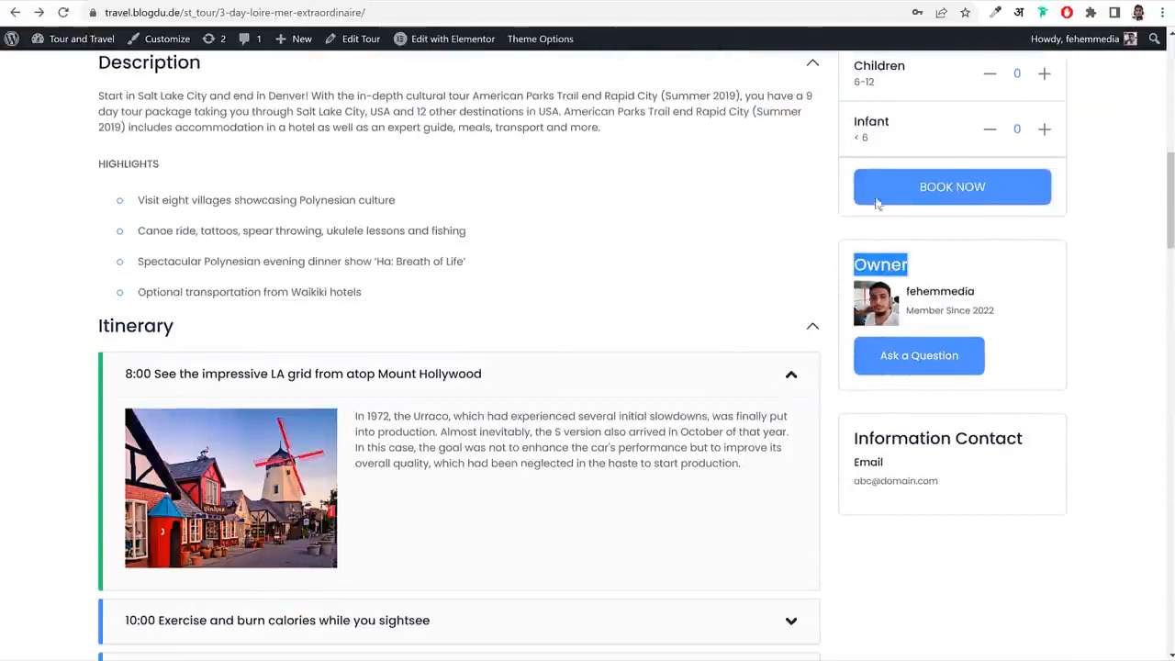
left_click(942, 294)
left_click_drag(976, 292, 910, 294)
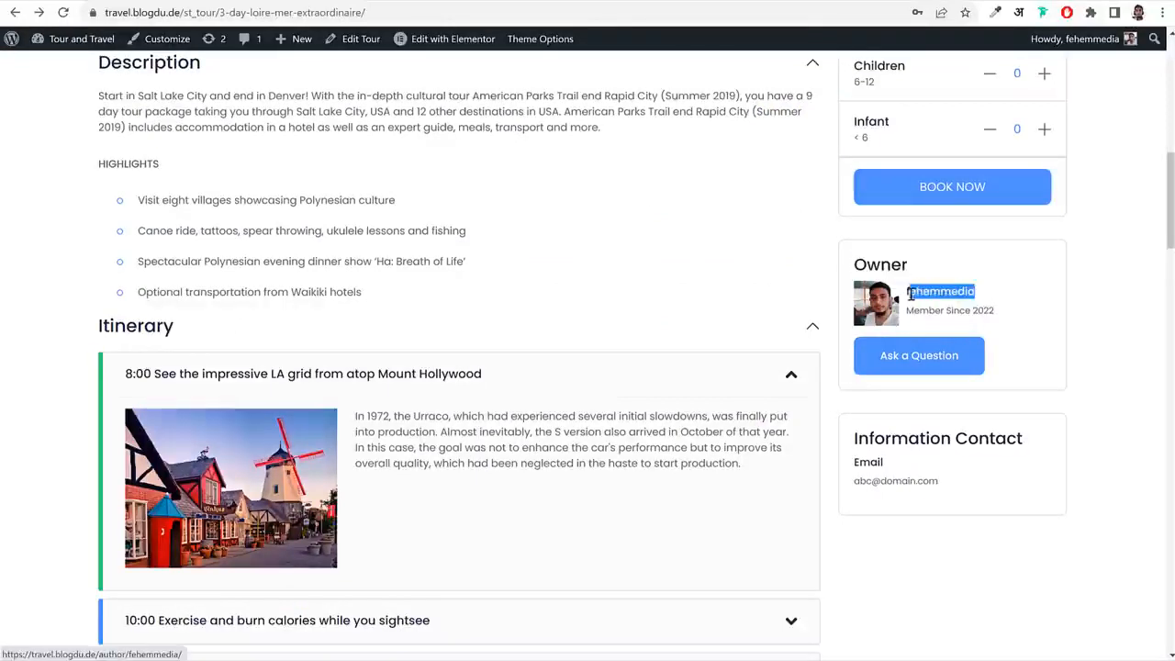
left_click_drag(994, 311, 914, 311)
left_click(983, 310)
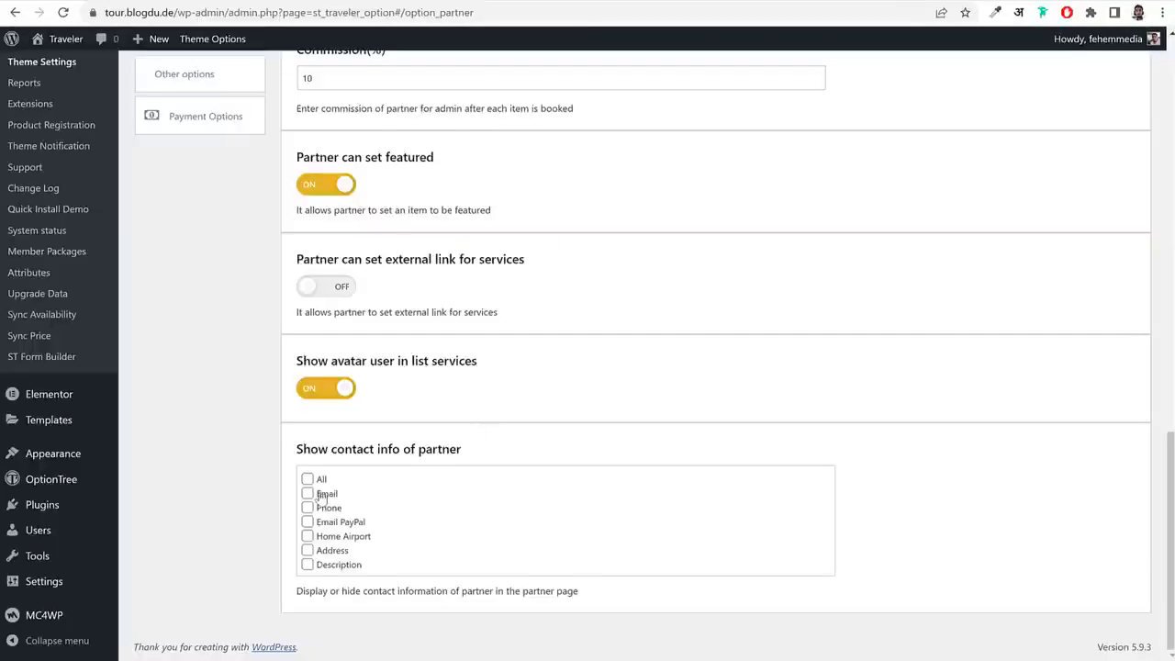
Show partners' email, phone and address contact info, then save the partner settings.
left_click(310, 494)
left_click(308, 508)
left_click(307, 550)
scroll(801, 396, "up", 12)
scroll(976, 274, "up", 3)
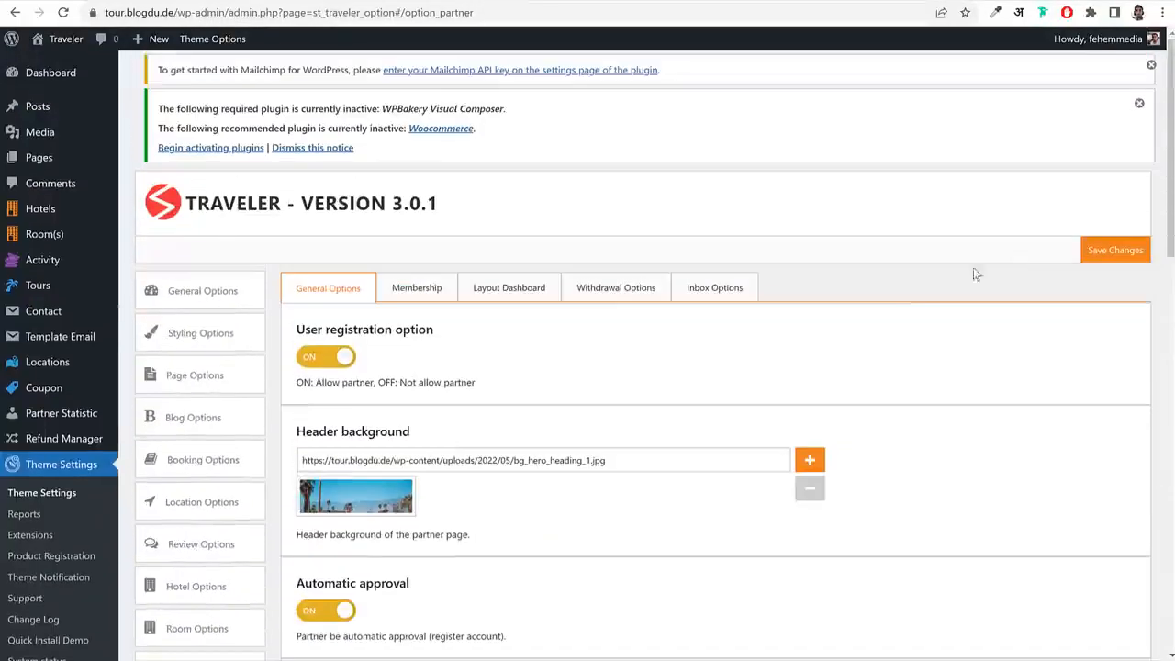
left_click(1113, 250)
Enable Membership and choose Member Packages as the packages page.
left_click(426, 287)
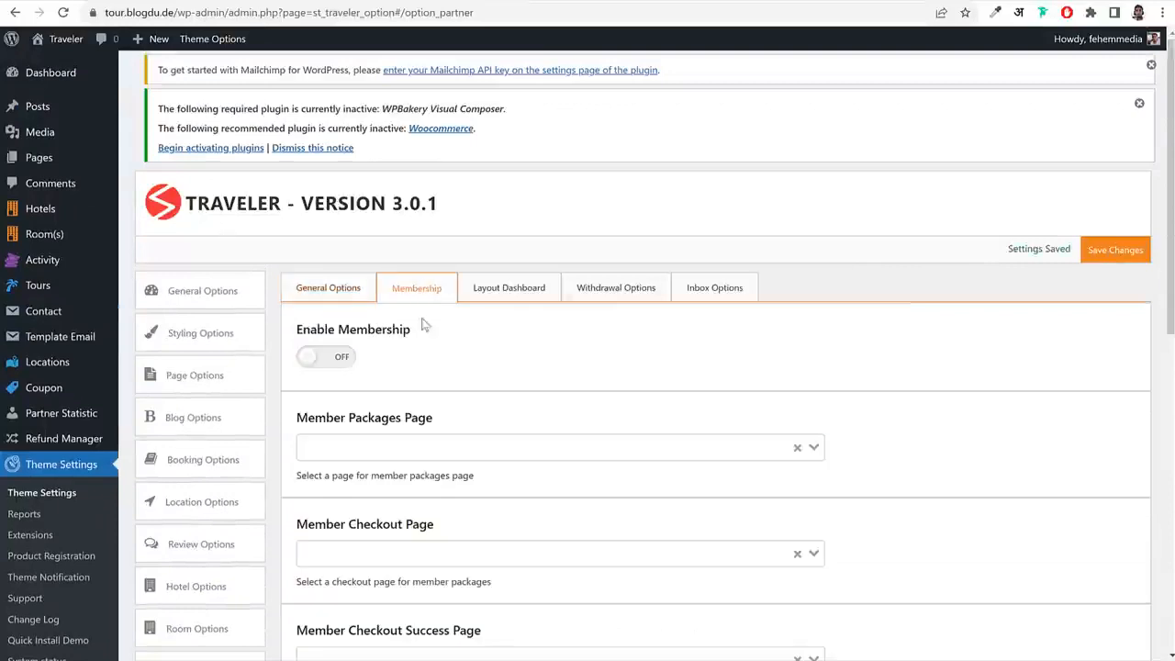
left_click(345, 359)
scroll(559, 341, "down", 3)
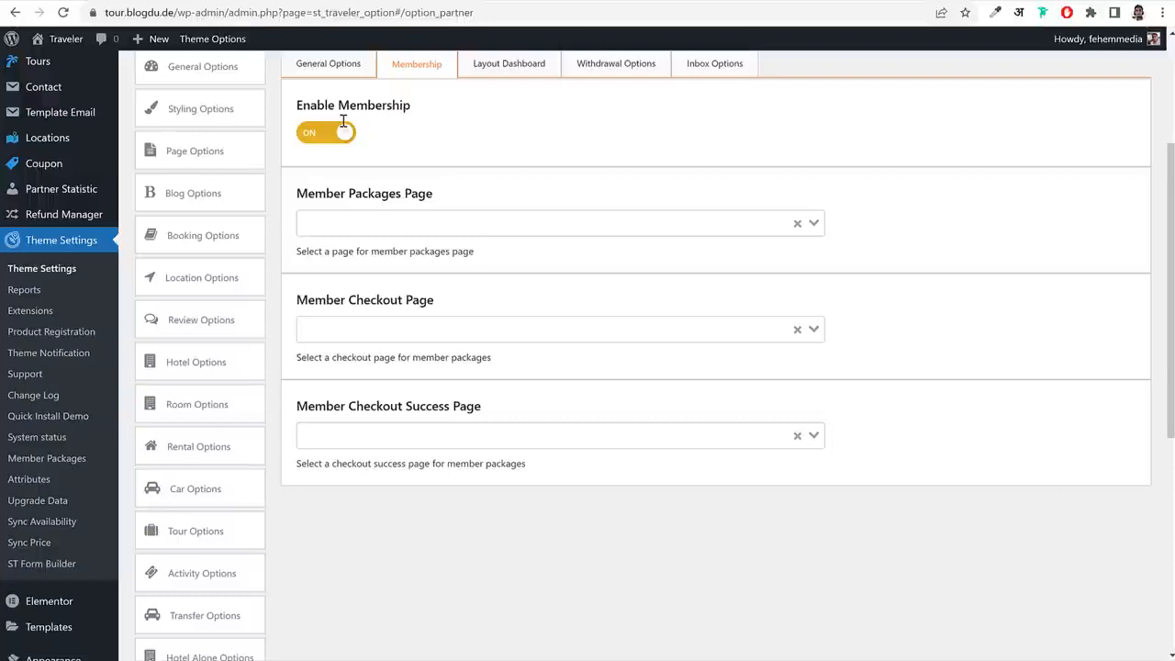
left_click(380, 230)
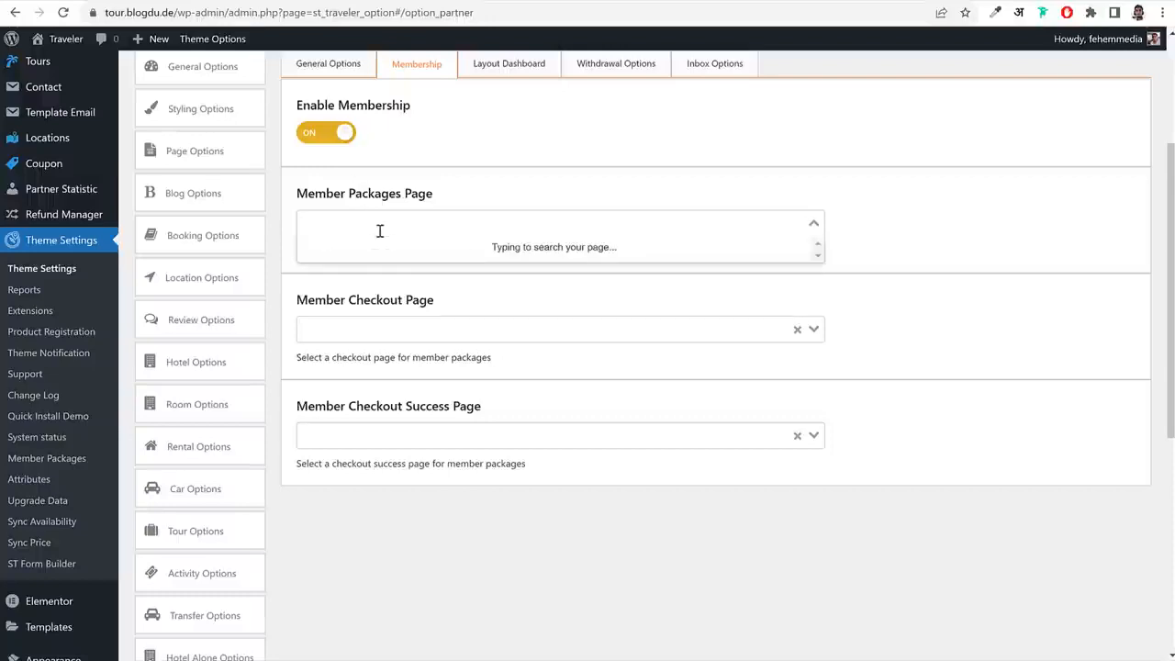
type("mem")
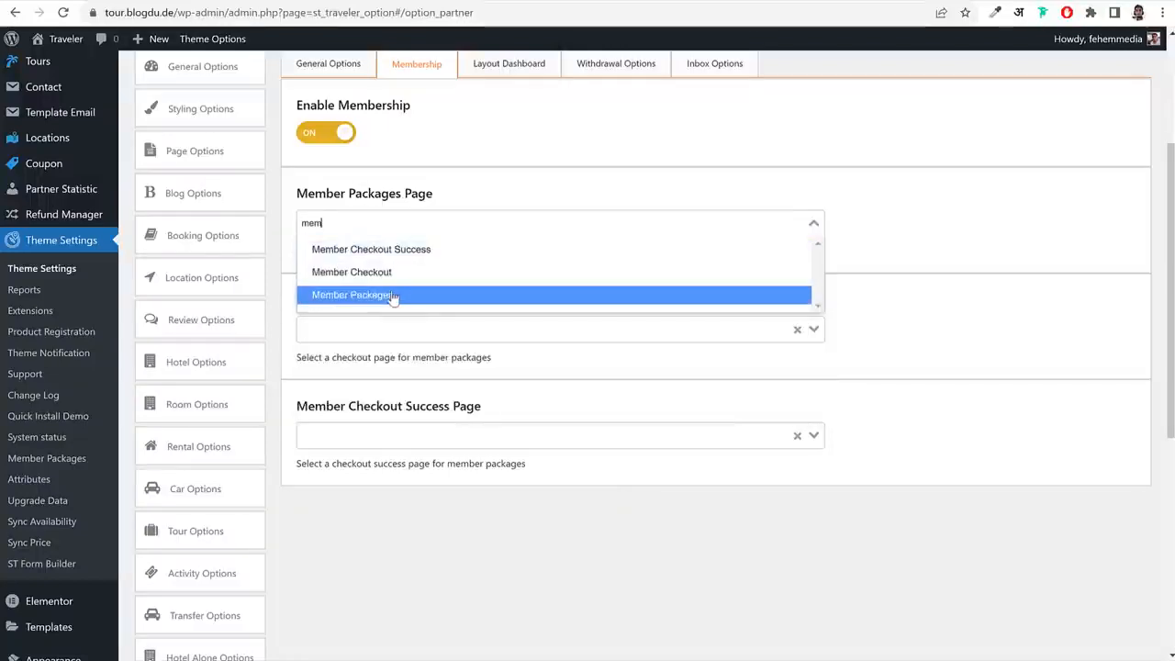
left_click(394, 292)
Assign Member Checkout and Member Checkout Success as the checkout and success pages.
left_click(355, 330)
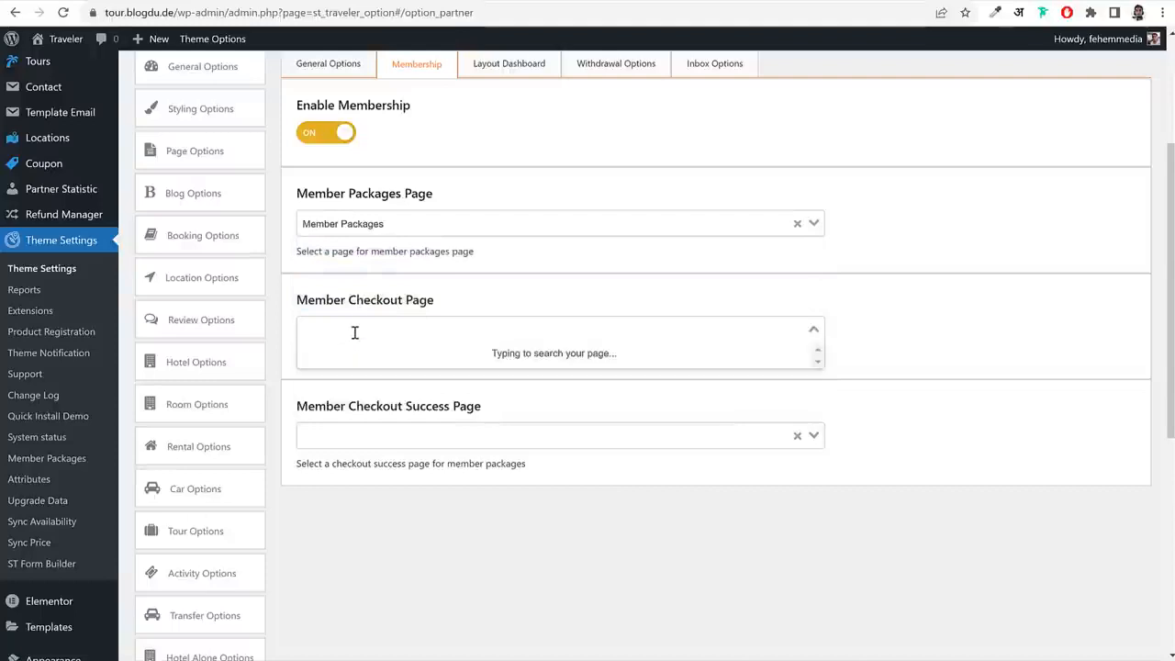
type("mem")
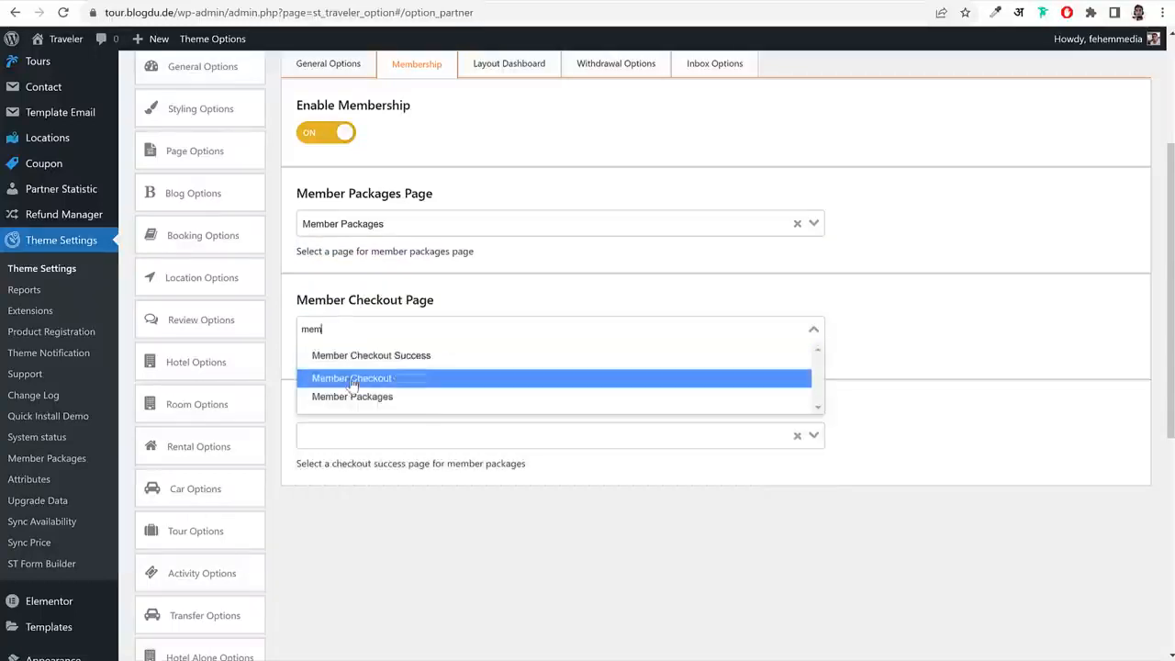
left_click(351, 374)
left_click(351, 432)
type("mem")
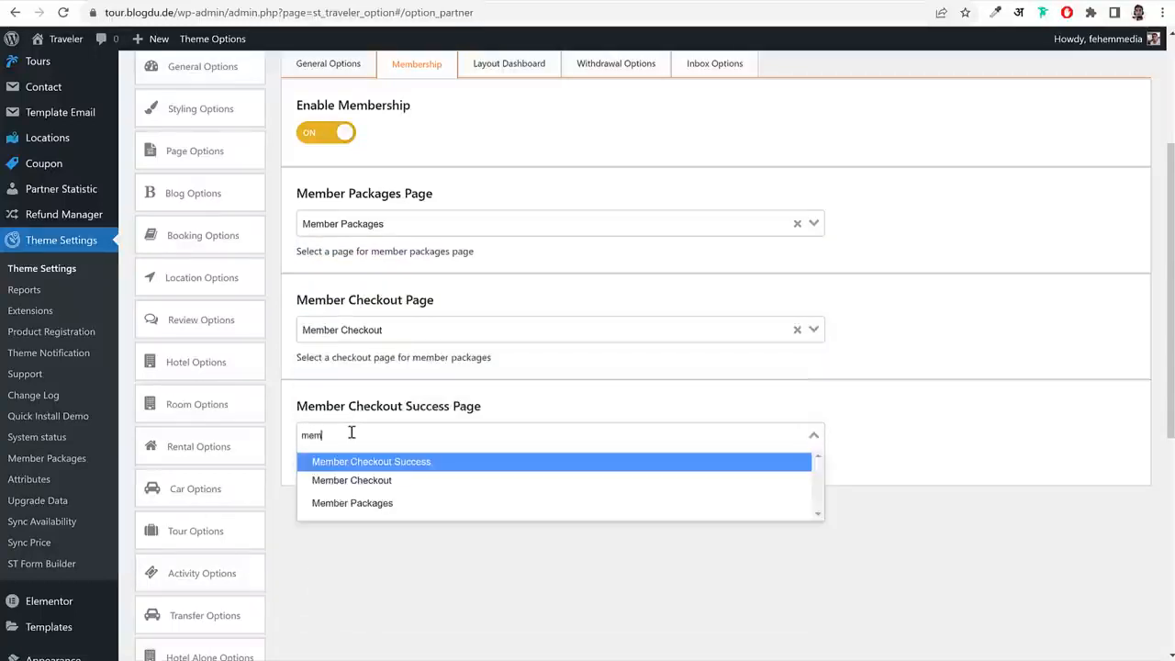
left_click(418, 465)
scroll(520, 294, "up", 3)
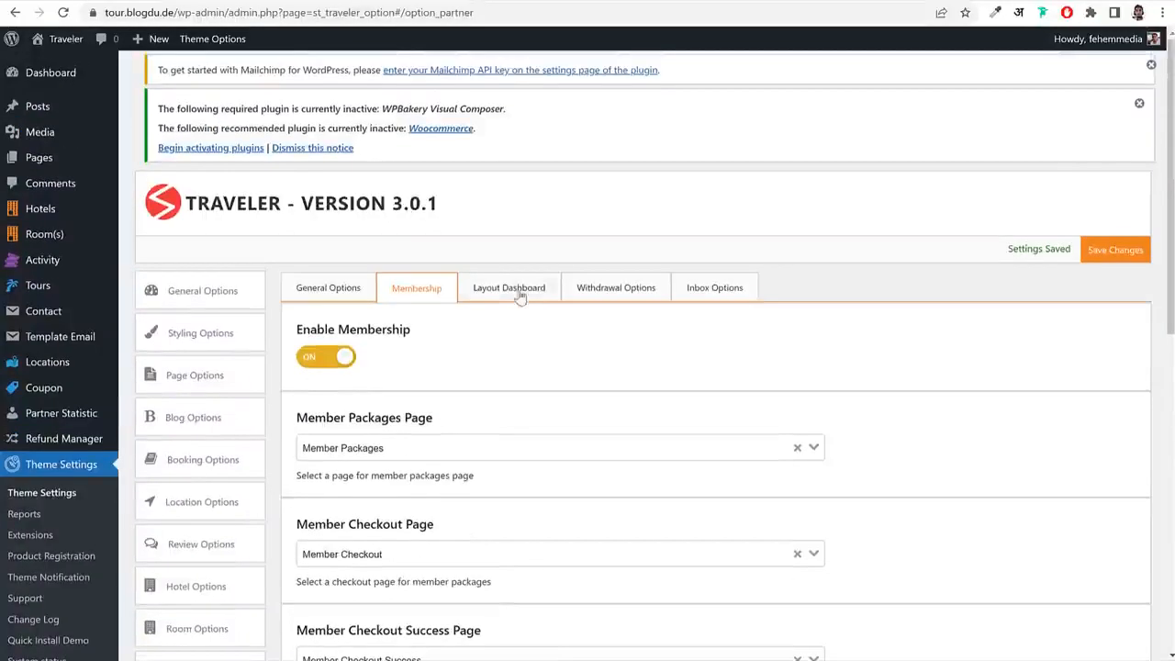
left_click(520, 290)
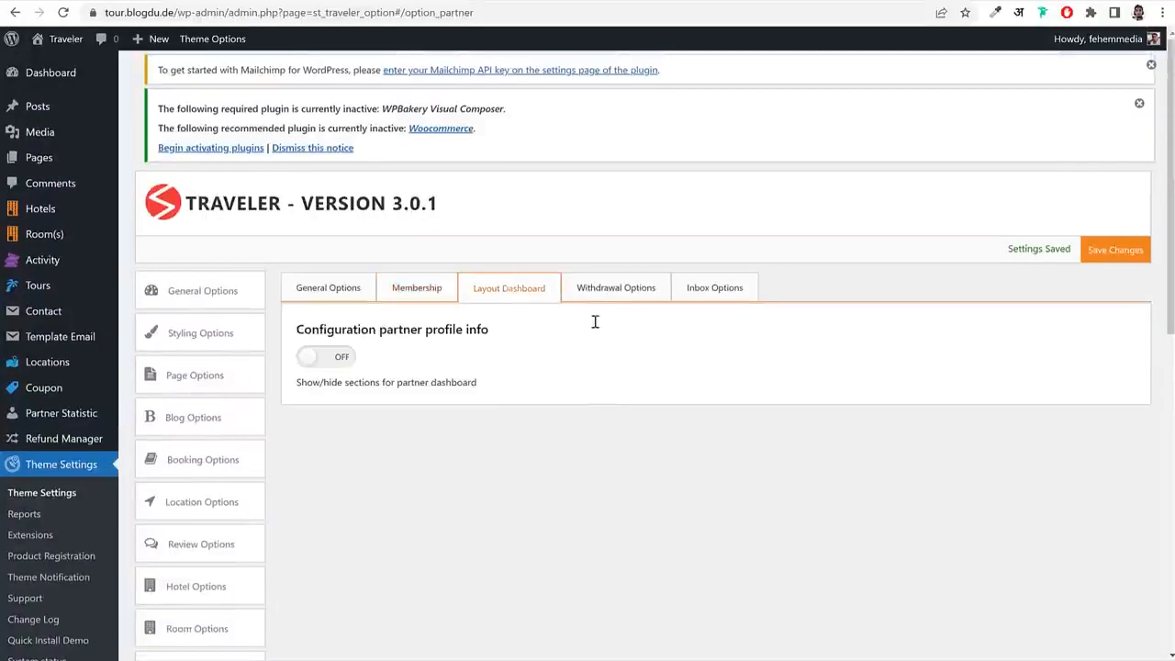
Turn on partner profile info, total earnings, per-service earnings and earnings charts on the dashboard.
left_click(326, 358)
scroll(331, 367, "down", 2)
left_click(328, 312)
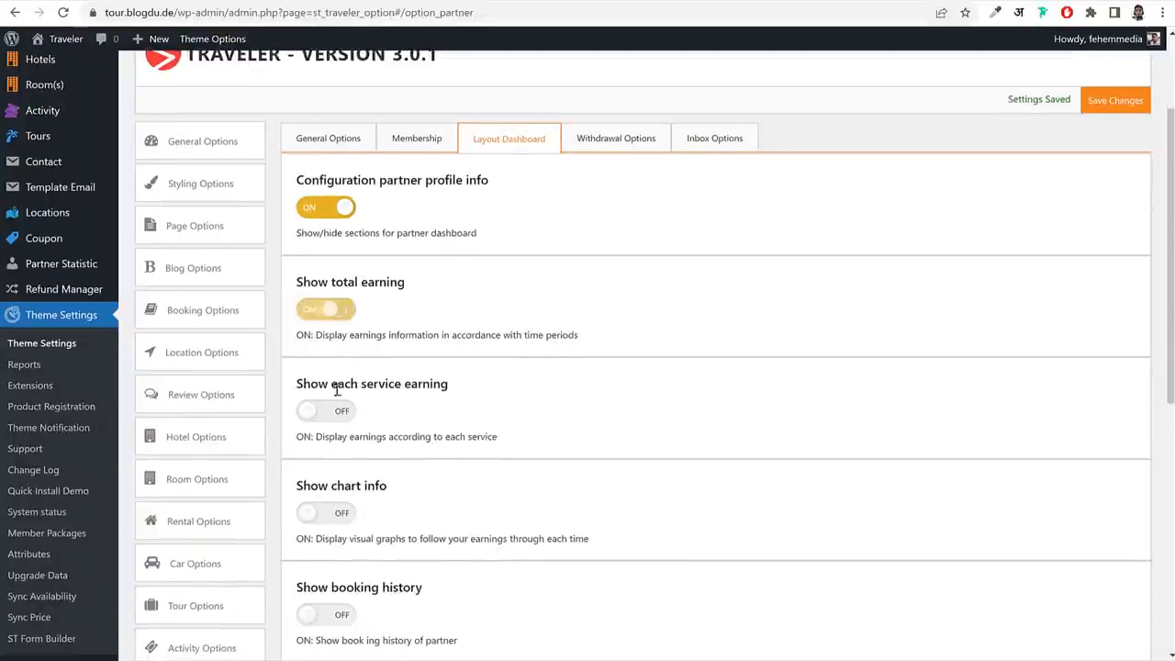
left_click(332, 411)
left_click(332, 512)
scroll(335, 514, "down", 3)
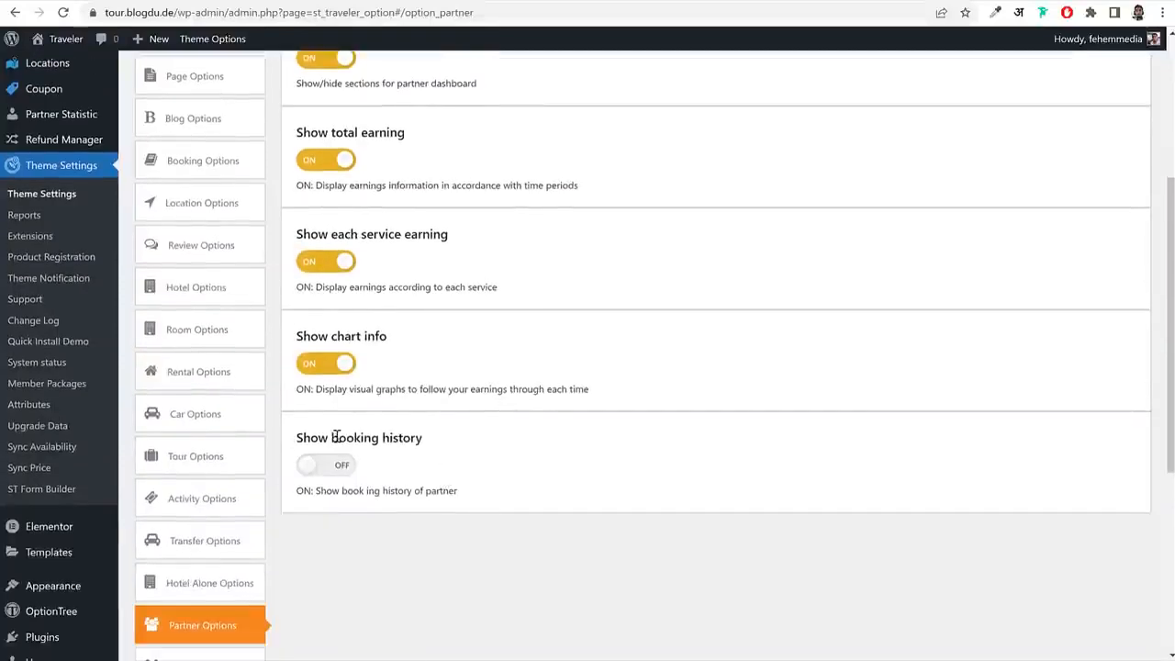
scroll(468, 432, "up", 5)
Allow withdrawal requests with a 100 minimum and payment date 7, and enable partner inbox requests.
left_click(617, 292)
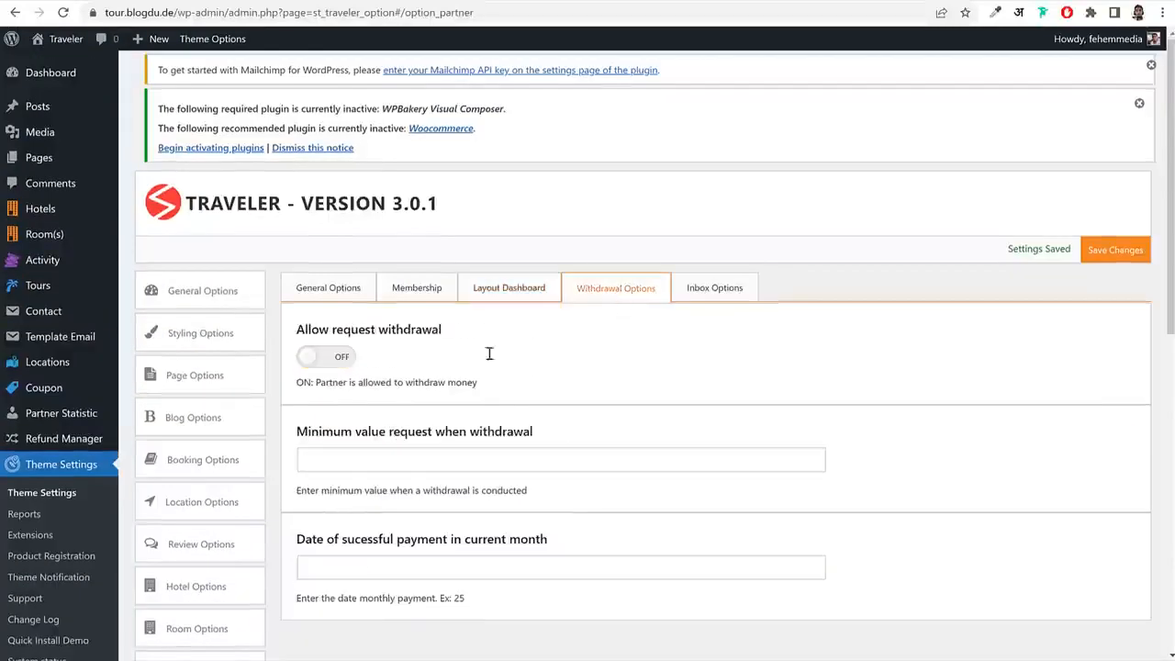
left_click(337, 358)
left_click_drag(329, 331, 435, 327)
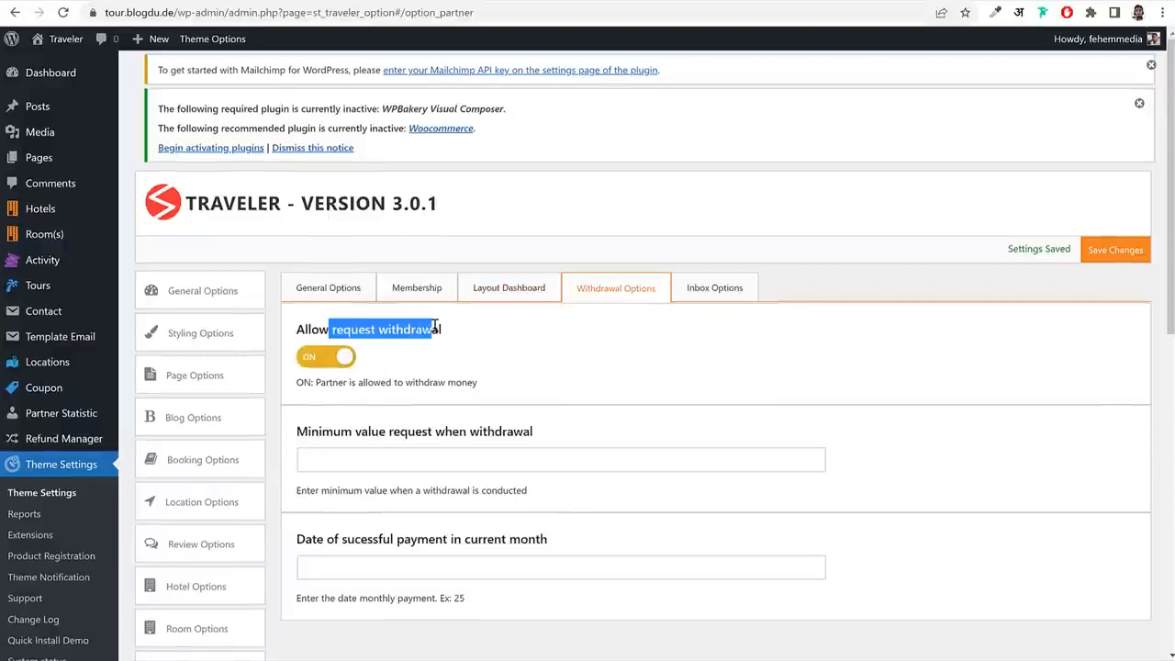
left_click(437, 370)
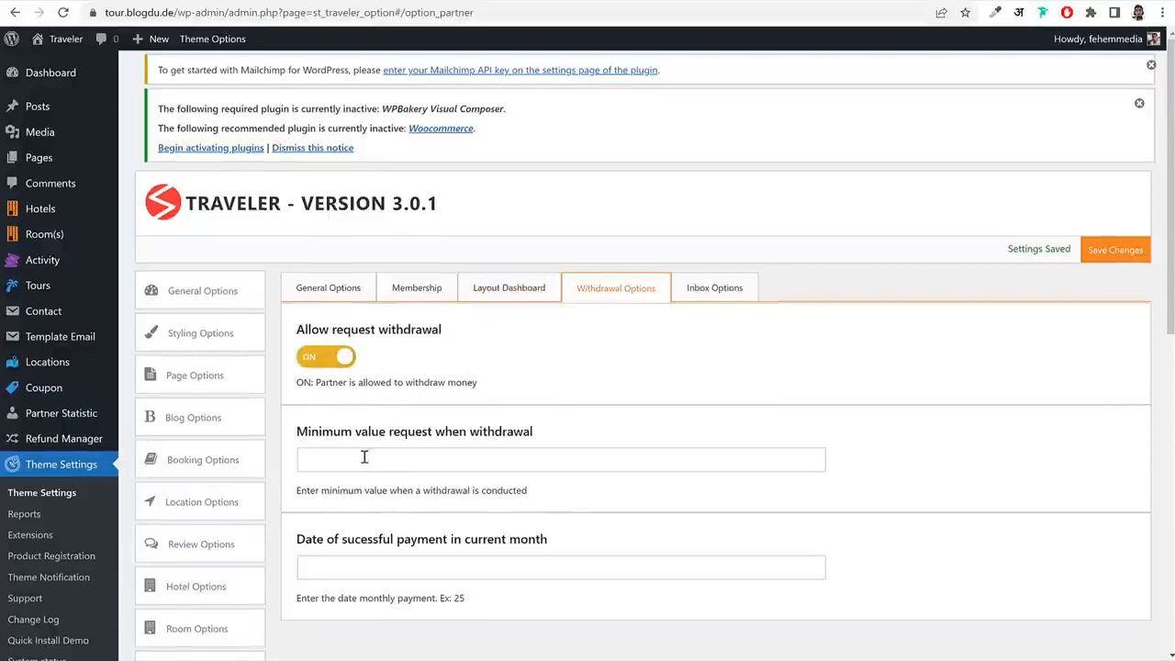
left_click_drag(394, 432, 531, 433)
left_click(487, 457)
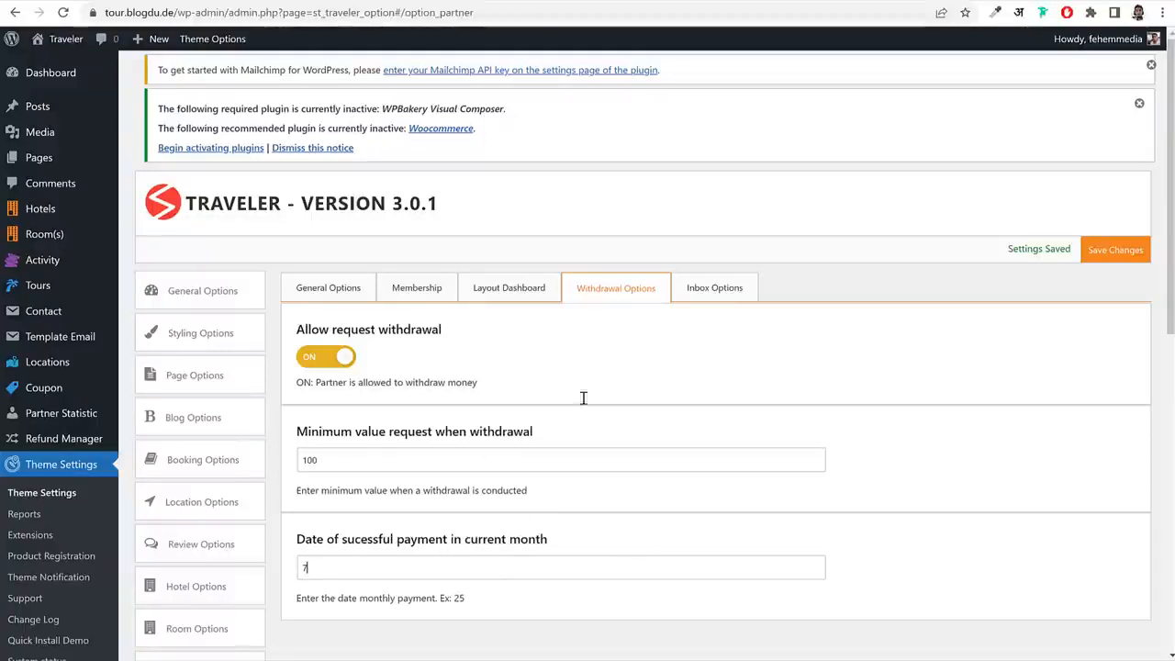
left_click_drag(317, 542, 528, 545)
left_click(528, 546)
left_click_drag(372, 467, 294, 469)
left_click(720, 292)
left_click(336, 358)
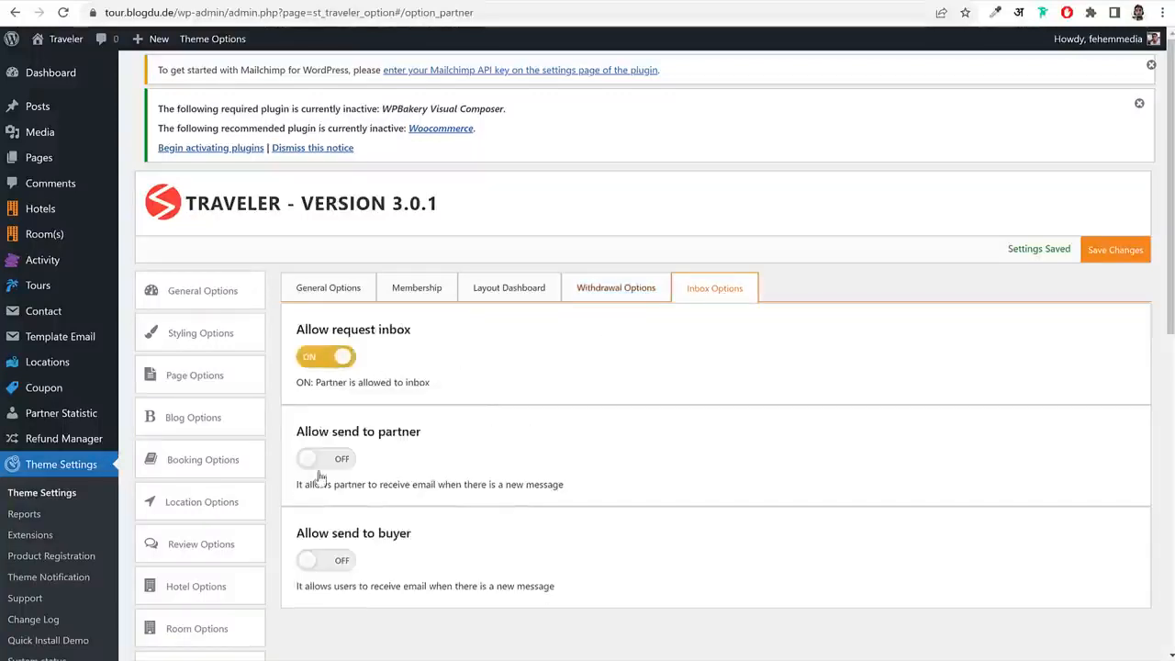
Email new inbox messages to both partners and buyers, save, and go to Email Templates.
left_click(326, 459)
left_click(318, 561)
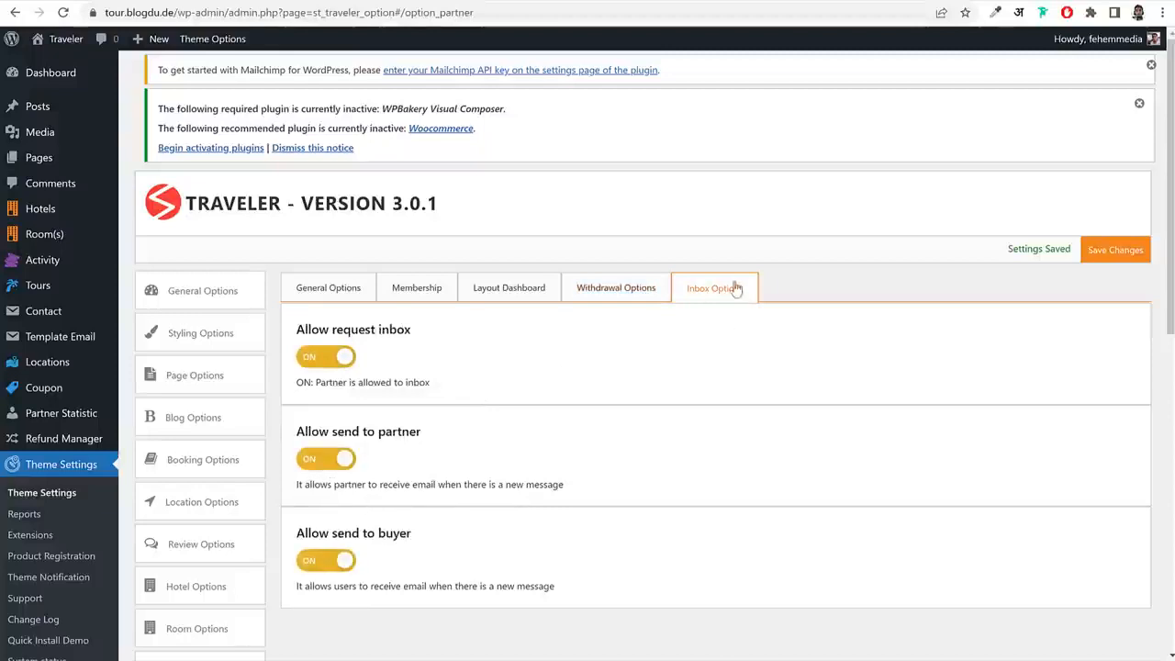
left_click(1115, 250)
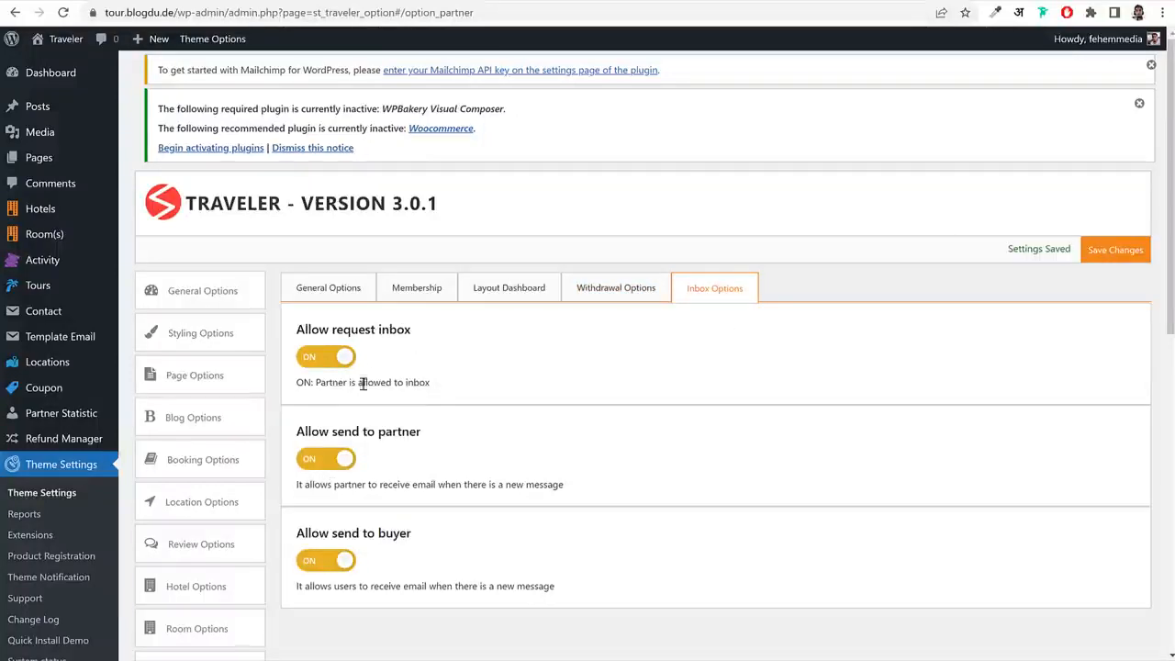
left_click_drag(318, 330, 414, 329)
left_click(428, 327)
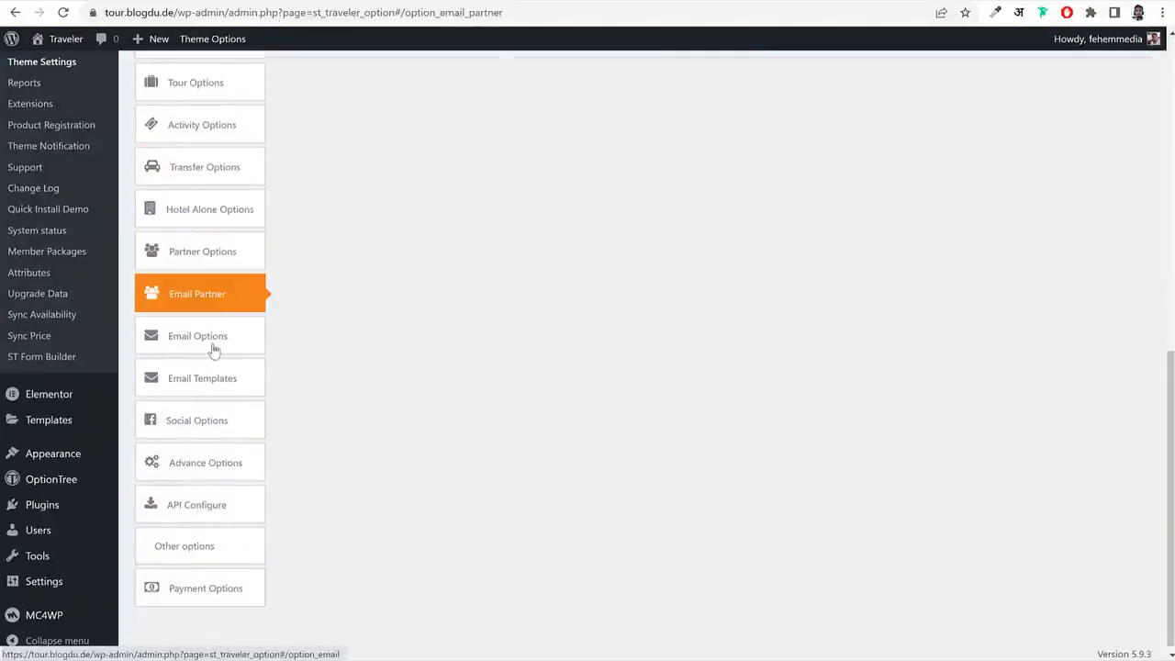
left_click(212, 351)
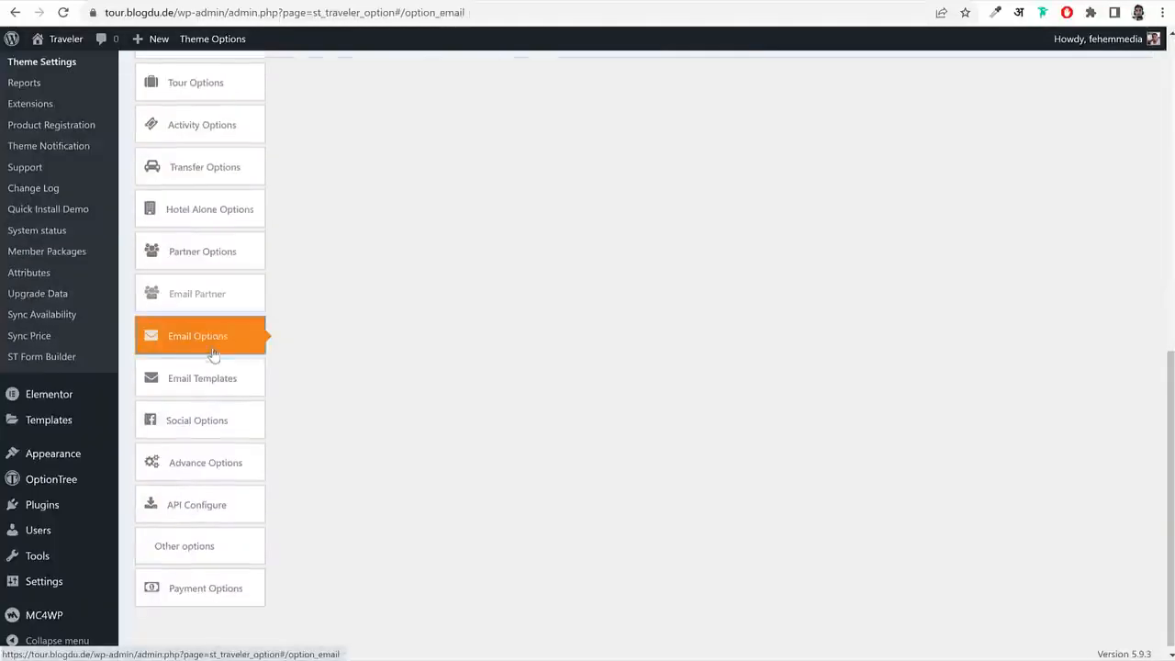
left_click(216, 382)
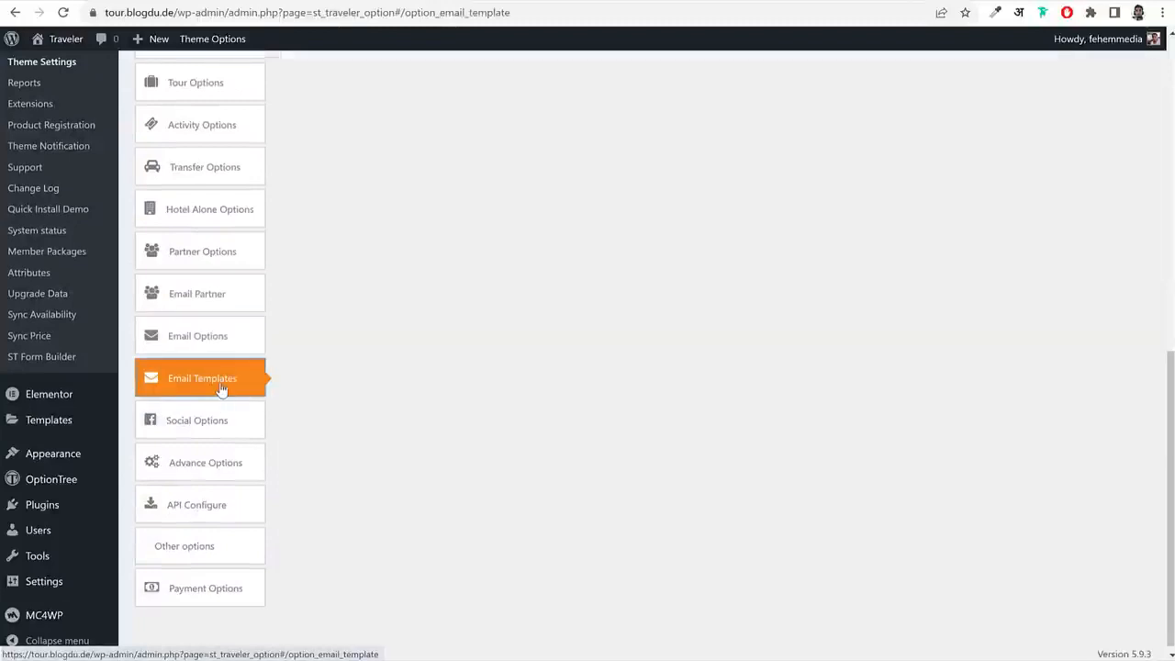
In Advance Options, set Start Week to Monday.
left_click(222, 466)
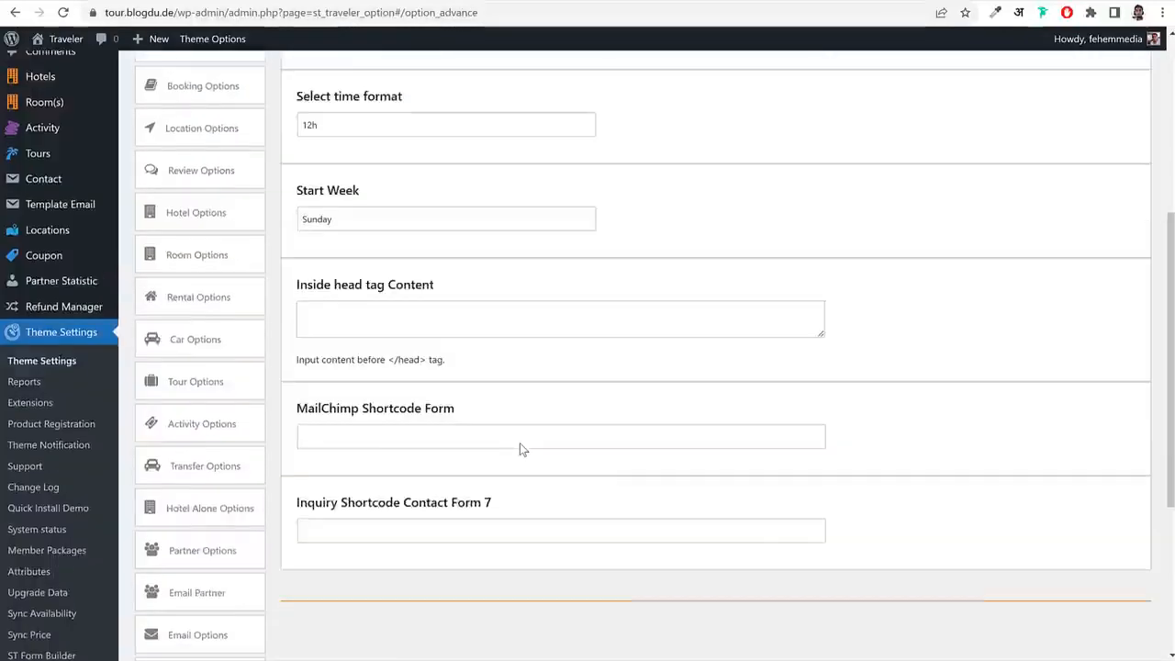
scroll(520, 450, "down", 3)
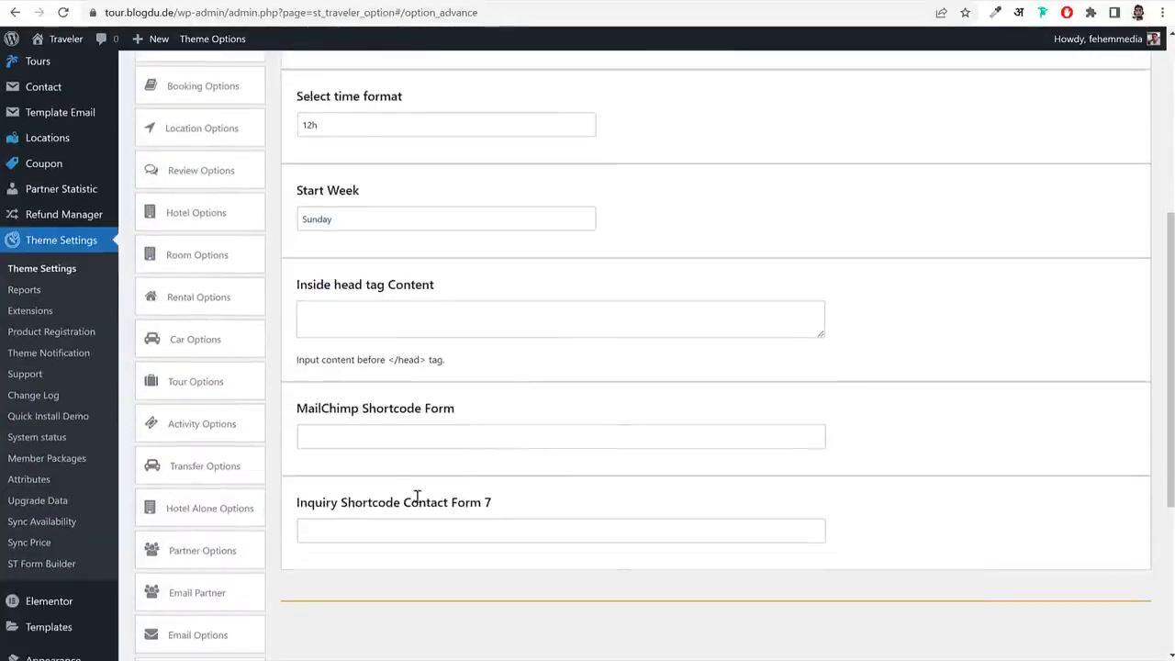
scroll(485, 492, "up", 3)
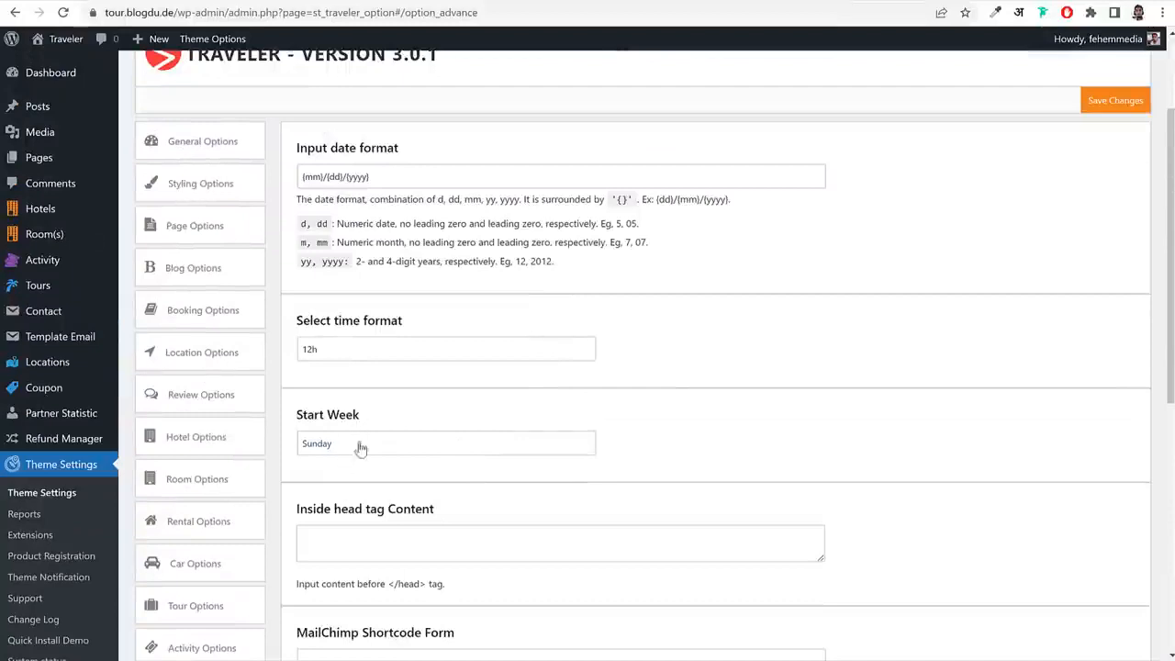
left_click(363, 445)
left_click(364, 477)
Save the advanced settings and move to the Other options API Configure section.
scroll(670, 395, "down", 3)
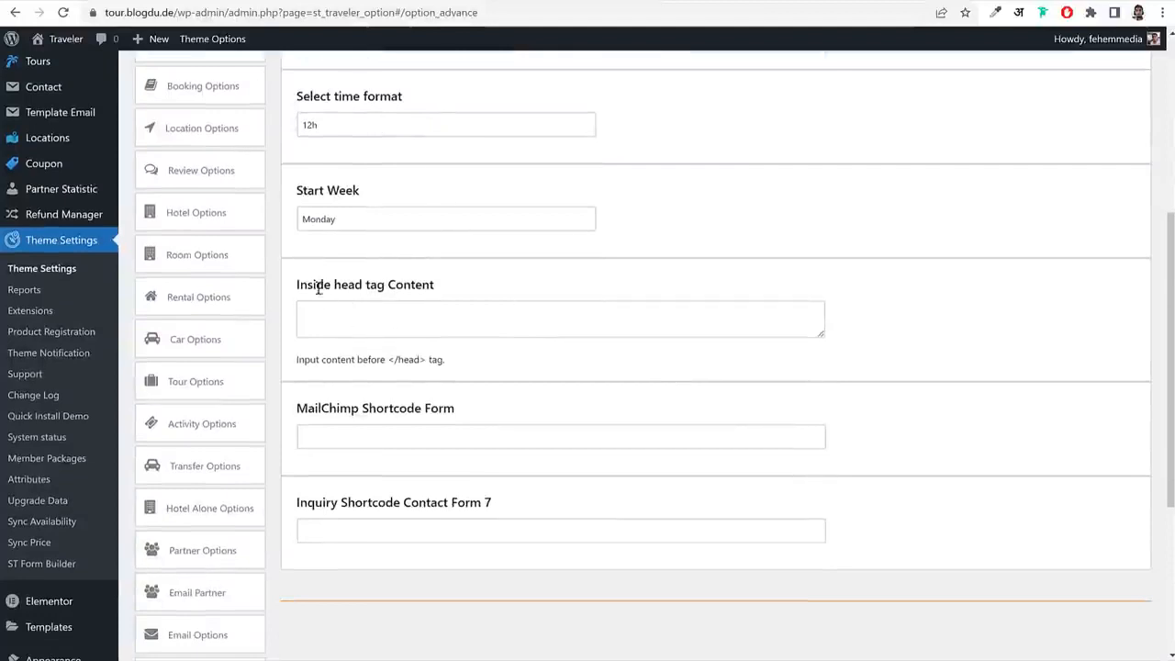
left_click_drag(299, 280, 433, 283)
left_click(414, 320)
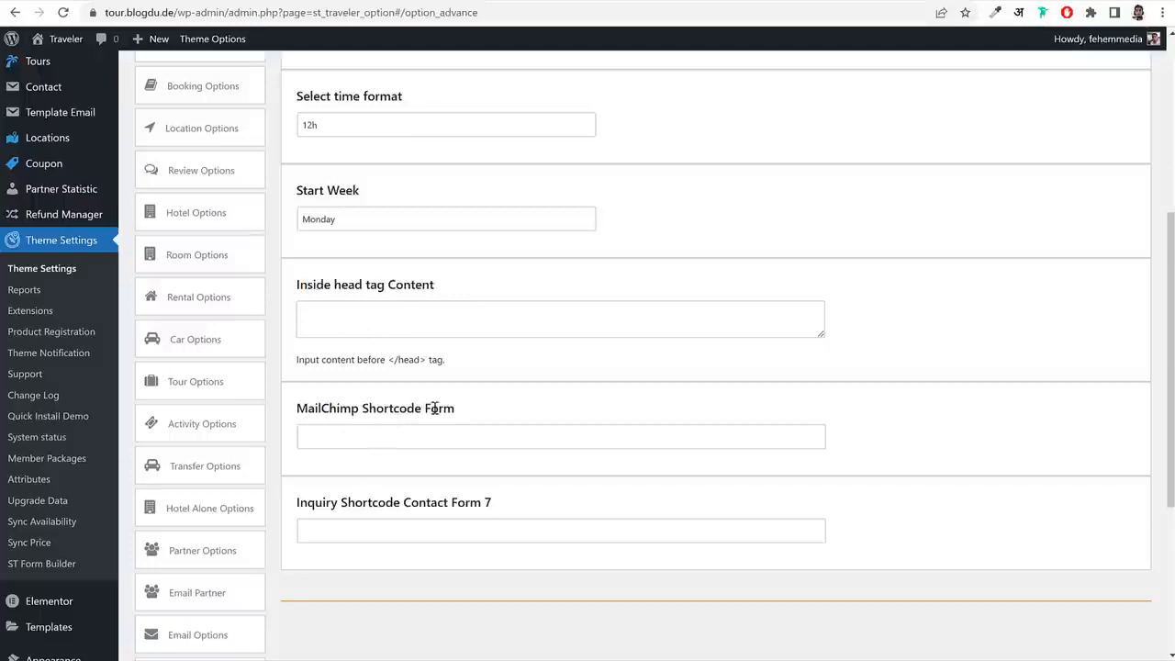
scroll(517, 401, "down", 1)
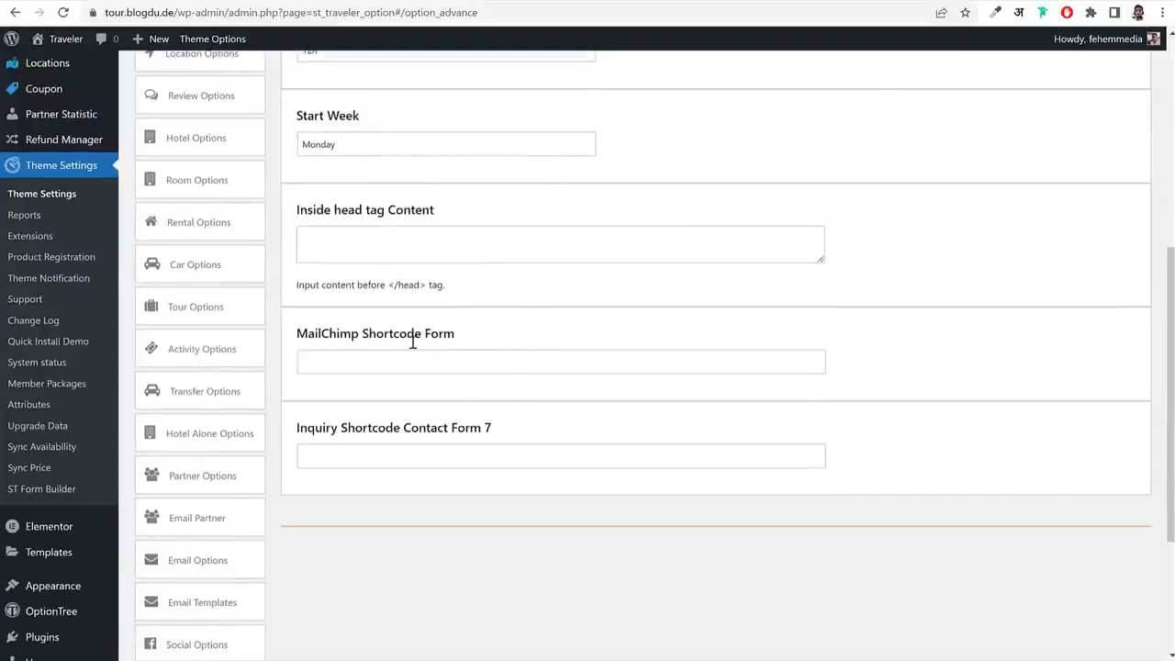
scroll(624, 309, "down", 2)
scroll(973, 244, "up", 7)
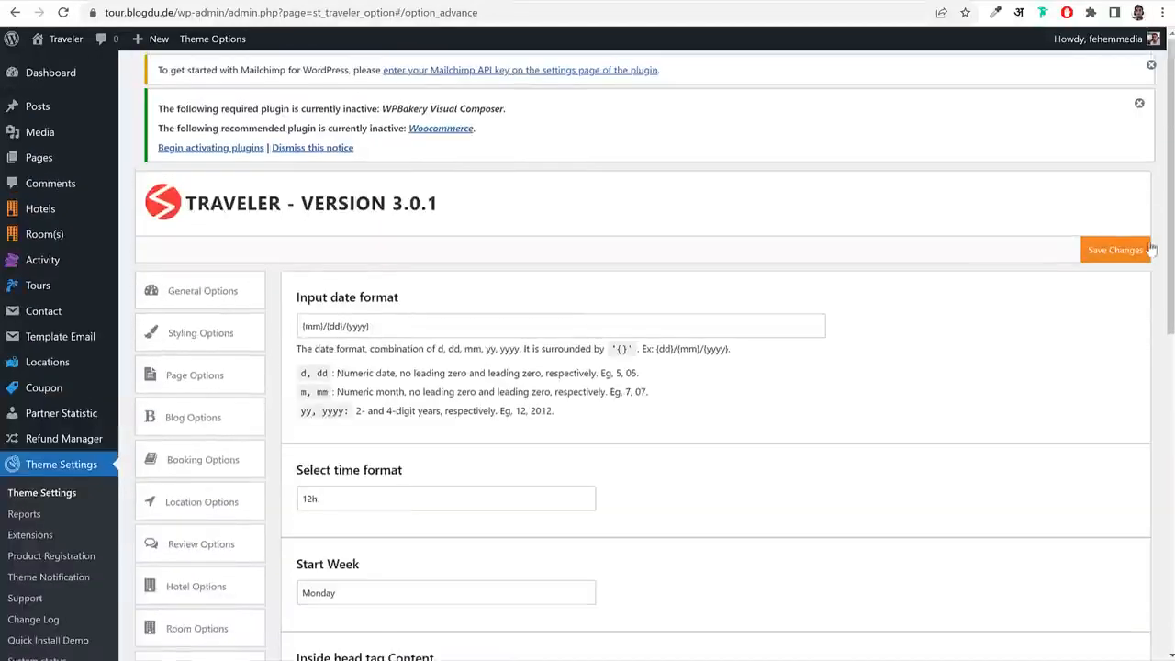
left_click(1138, 257)
scroll(409, 359, "down", 8)
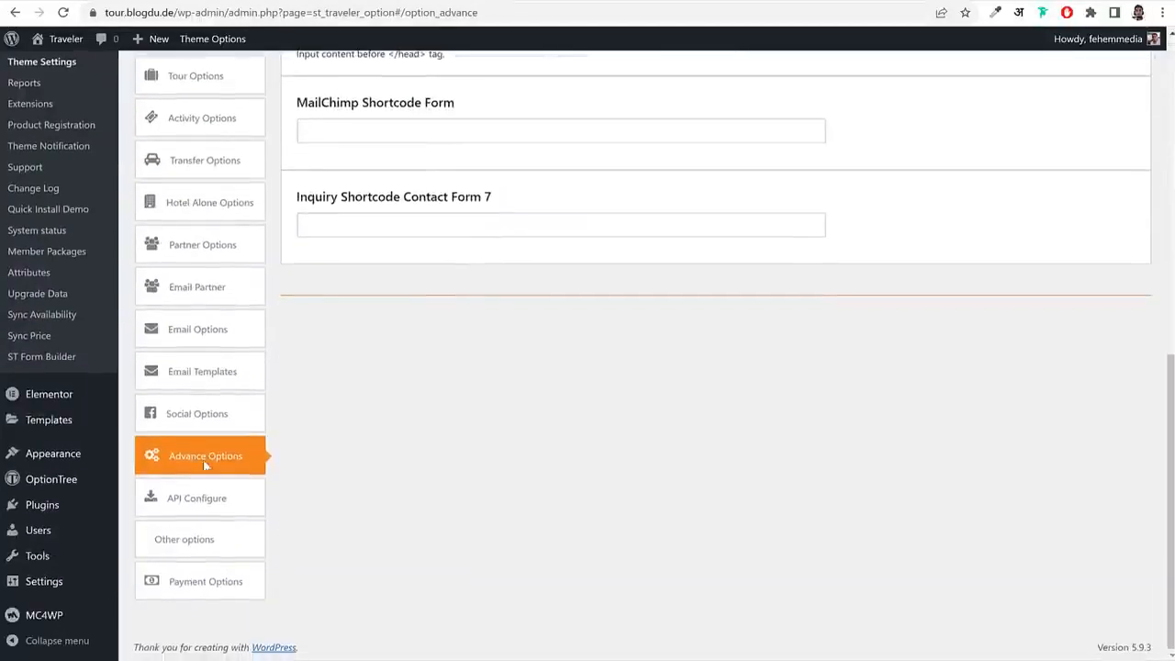
left_click(200, 557)
scroll(518, 455, "up", 8)
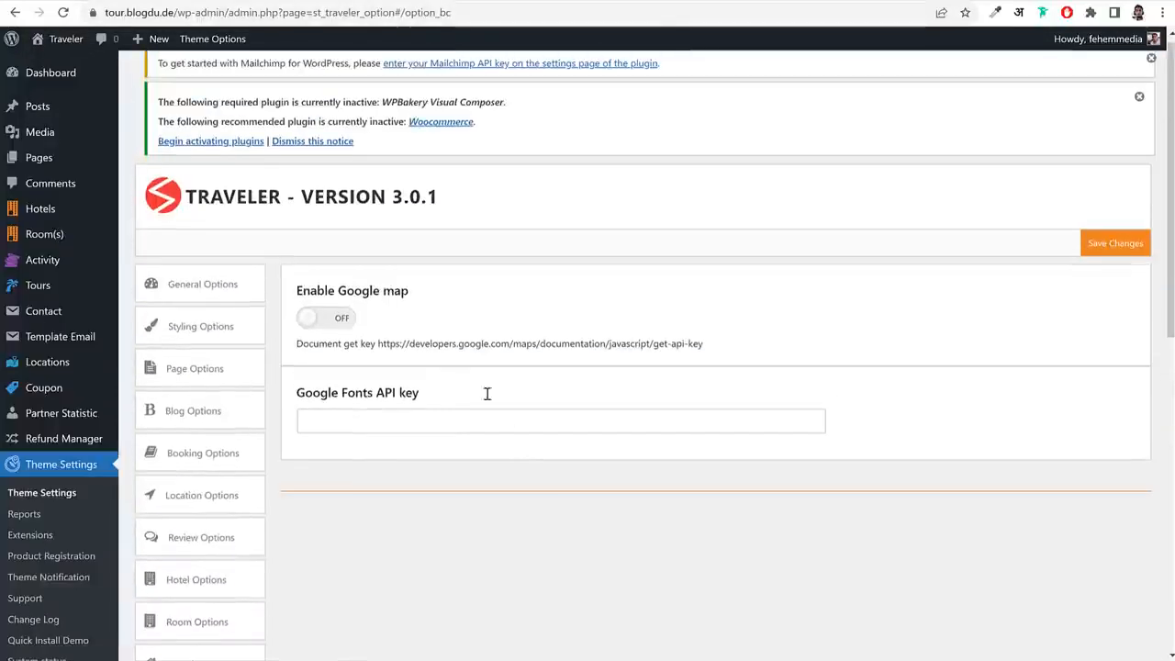
Switch on Enable Google map, save, and check the location map on a tour page.
left_click(326, 317)
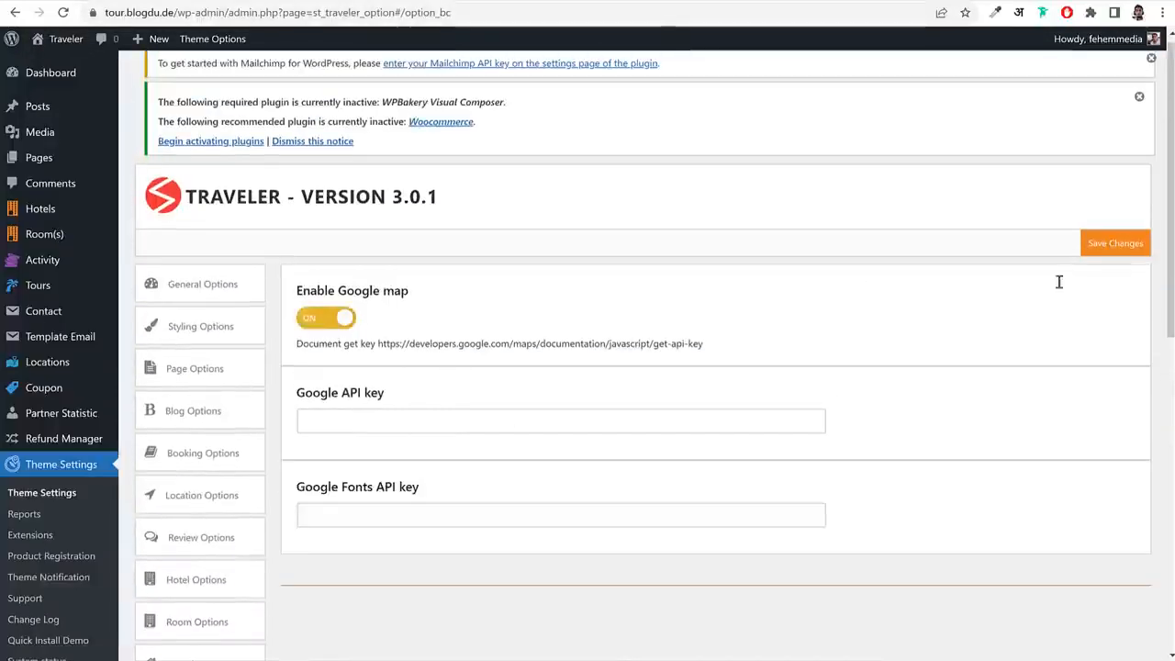
left_click(1105, 248)
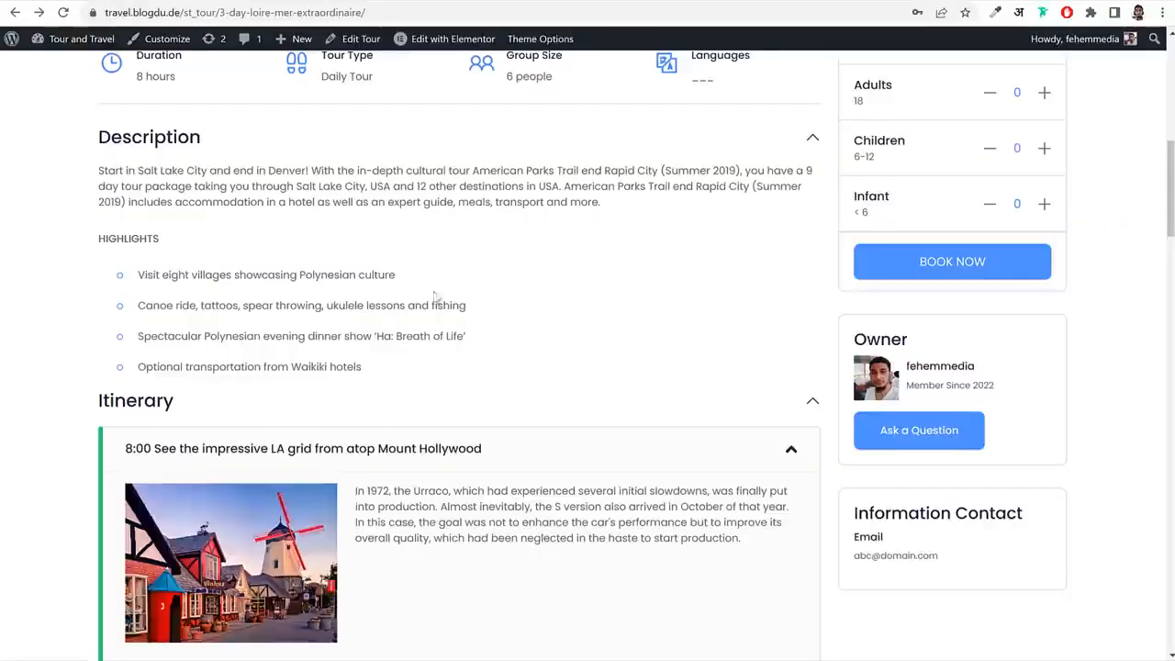
scroll(449, 309, "down", 8)
scroll(450, 312, "down", 4)
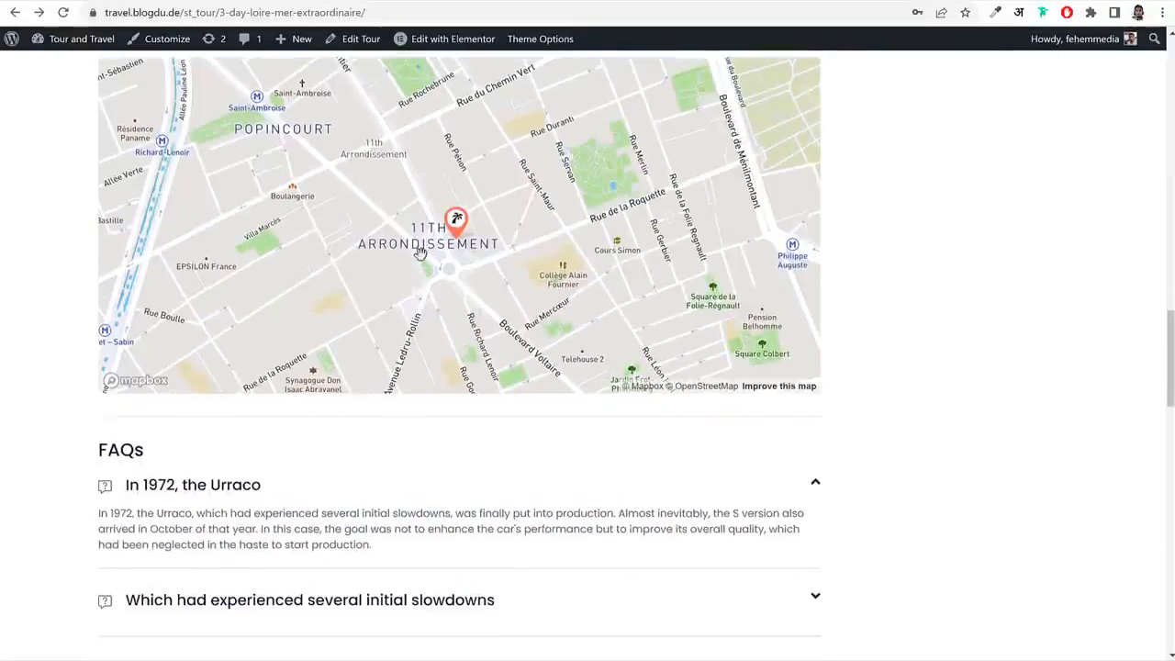
scroll(426, 271, "up", 4)
scroll(531, 254, "down", 7)
left_click_drag(531, 254, 413, 212)
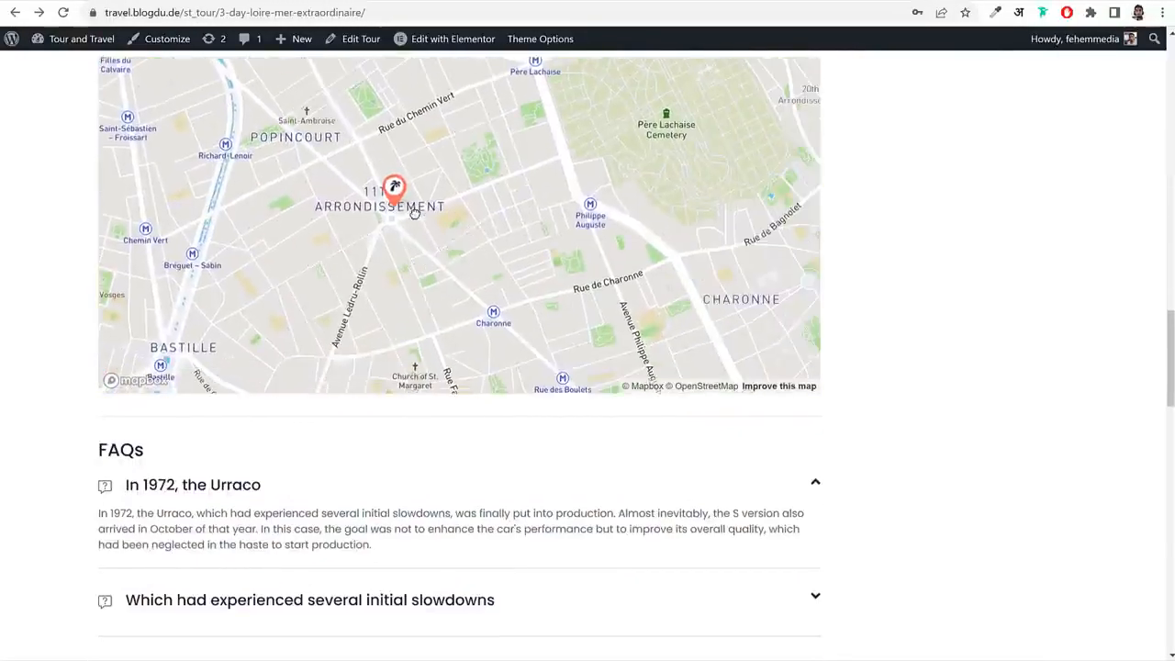
left_click_drag(527, 188, 594, 213)
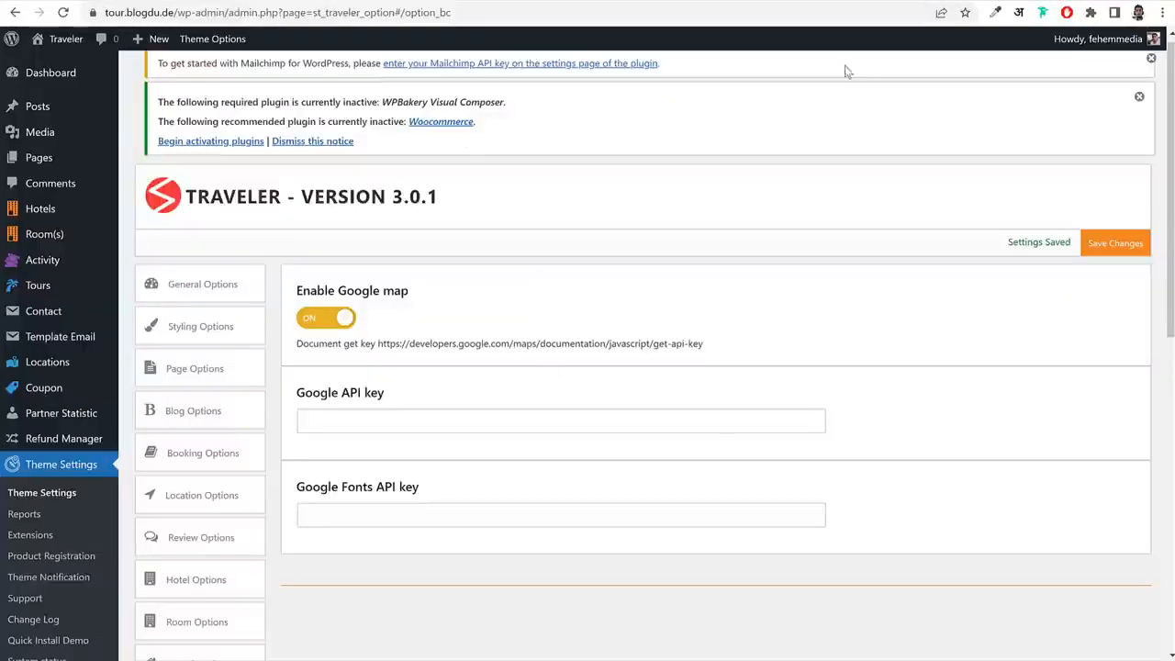
Open the Google Cloud console in a new tab and switch to another Google account.
key("ctrl+t")
type("cons")
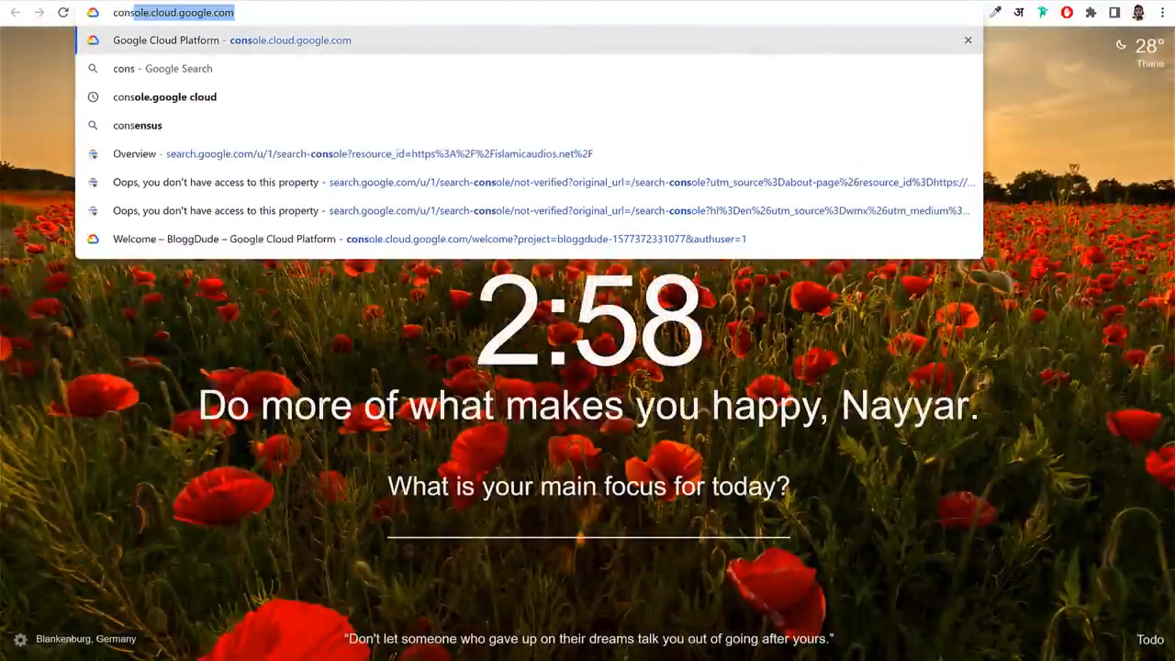
key("Return")
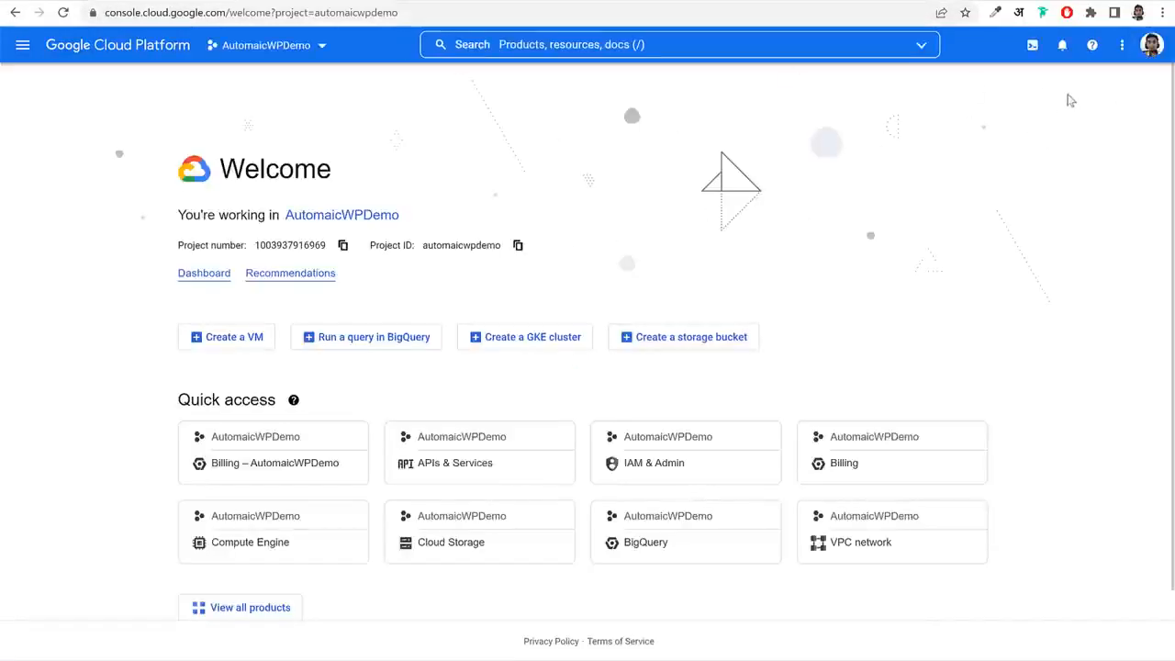
left_click(1152, 45)
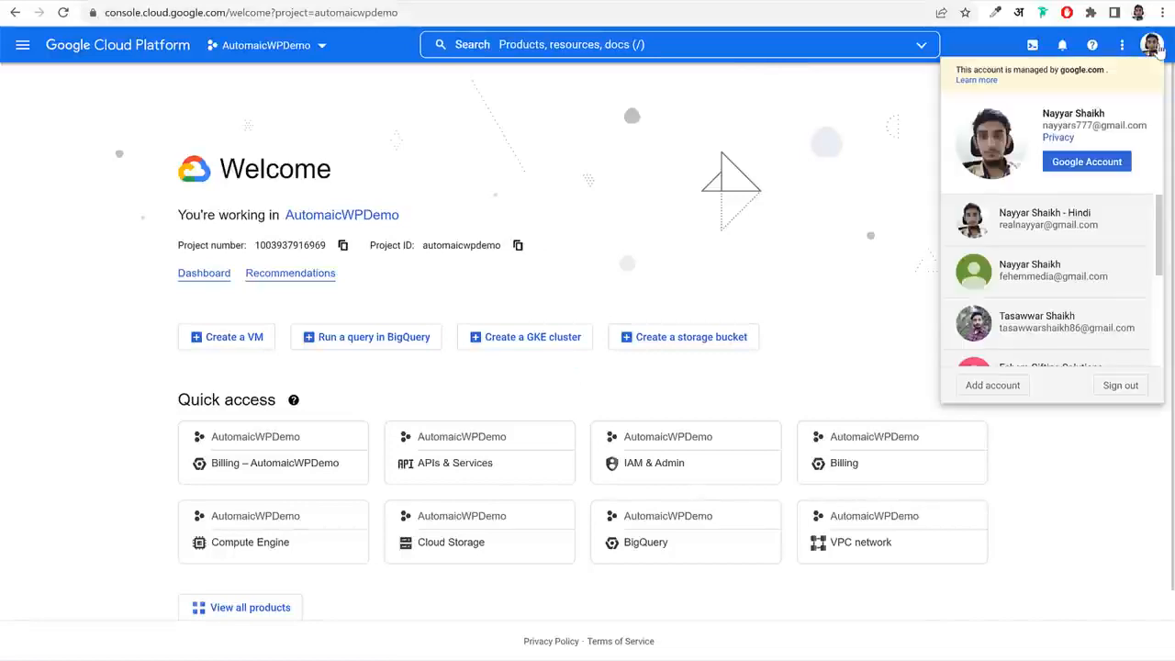
left_click(1057, 228)
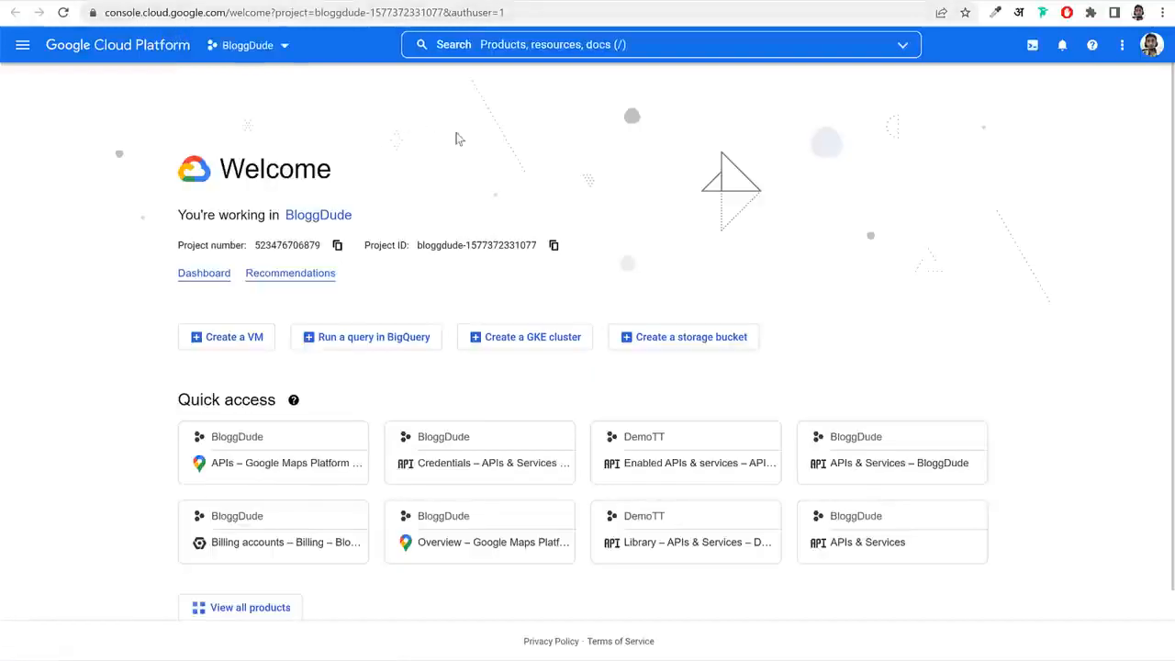
Create a new project named Traveler and make it the active project.
left_click(267, 50)
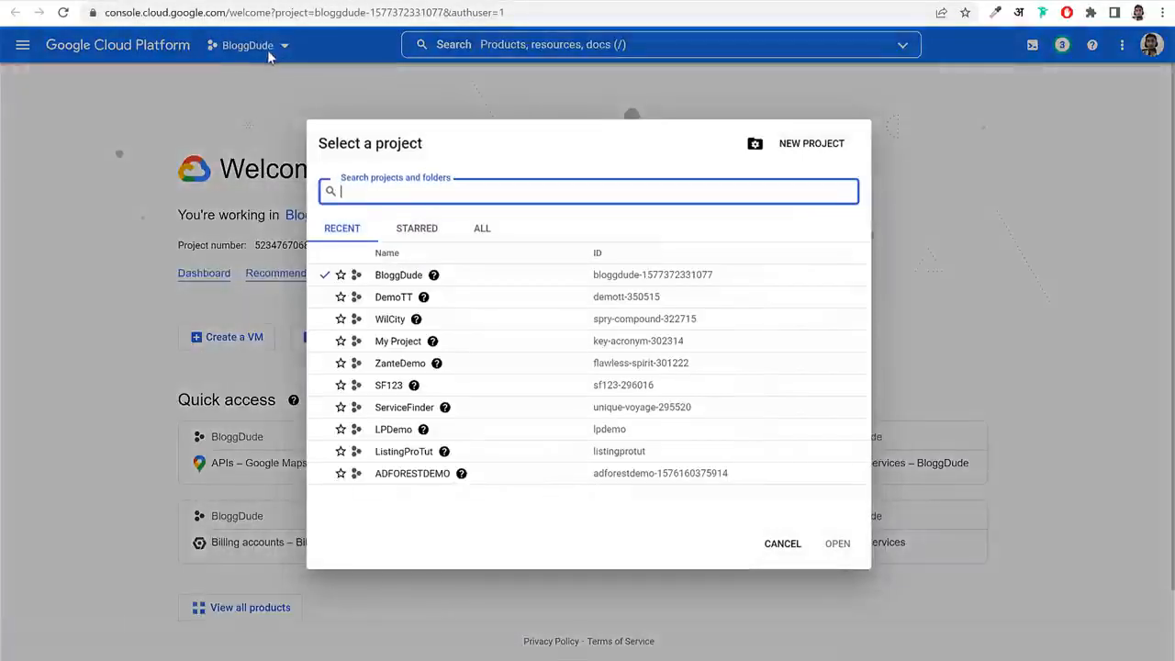
left_click(259, 56)
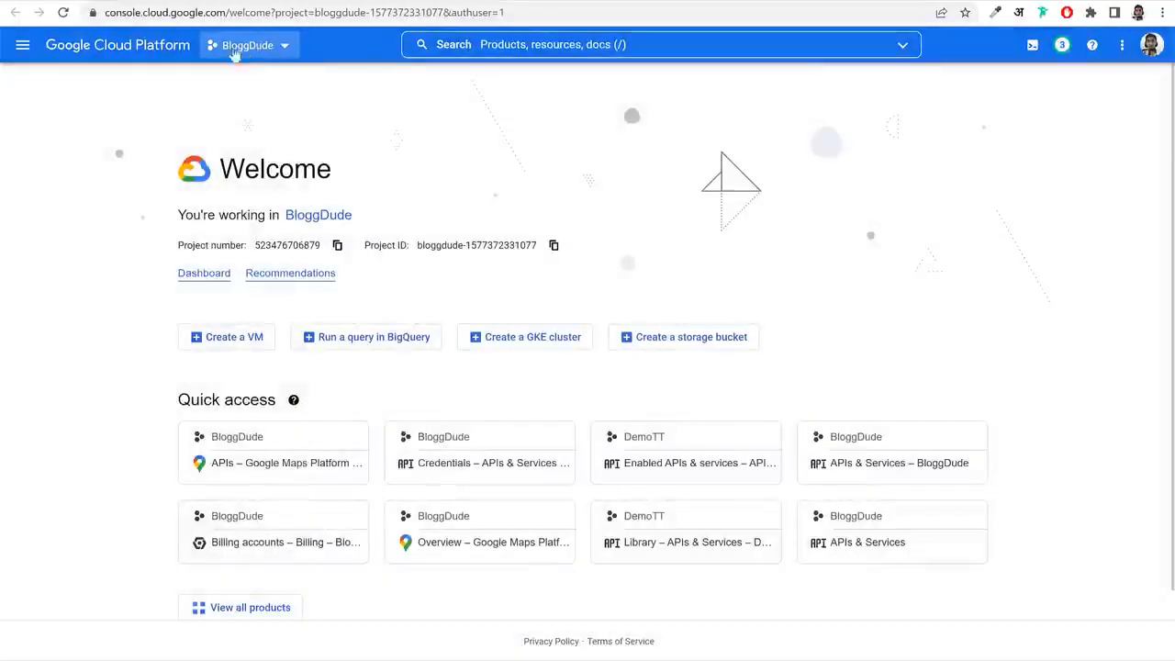
left_click(269, 49)
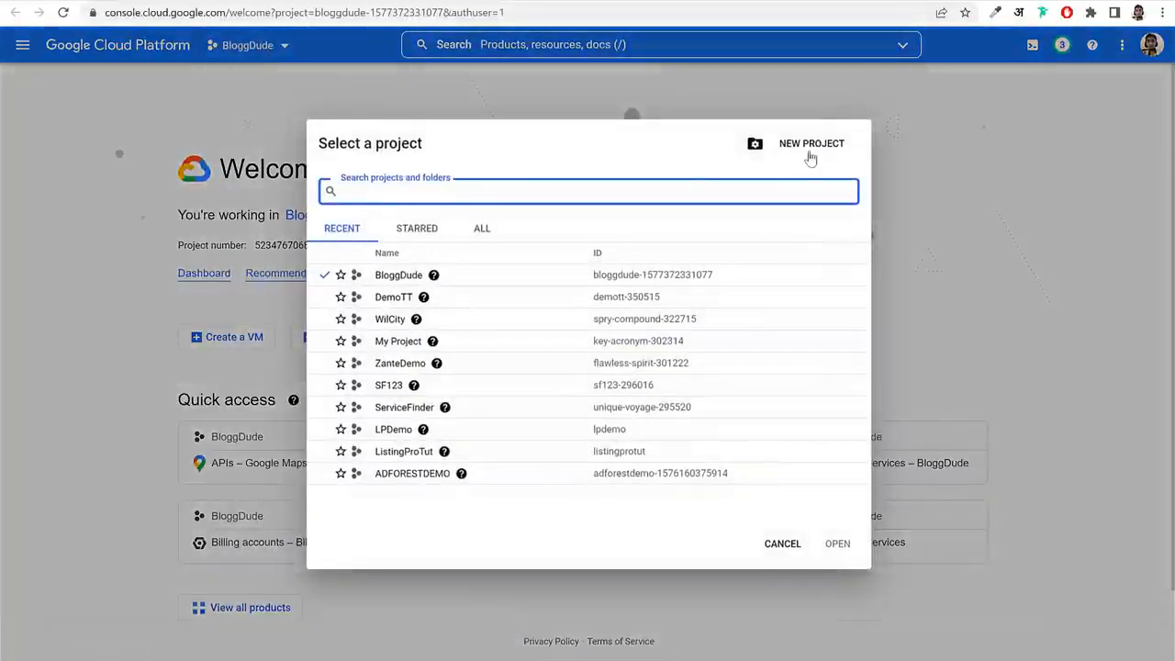
left_click(812, 145)
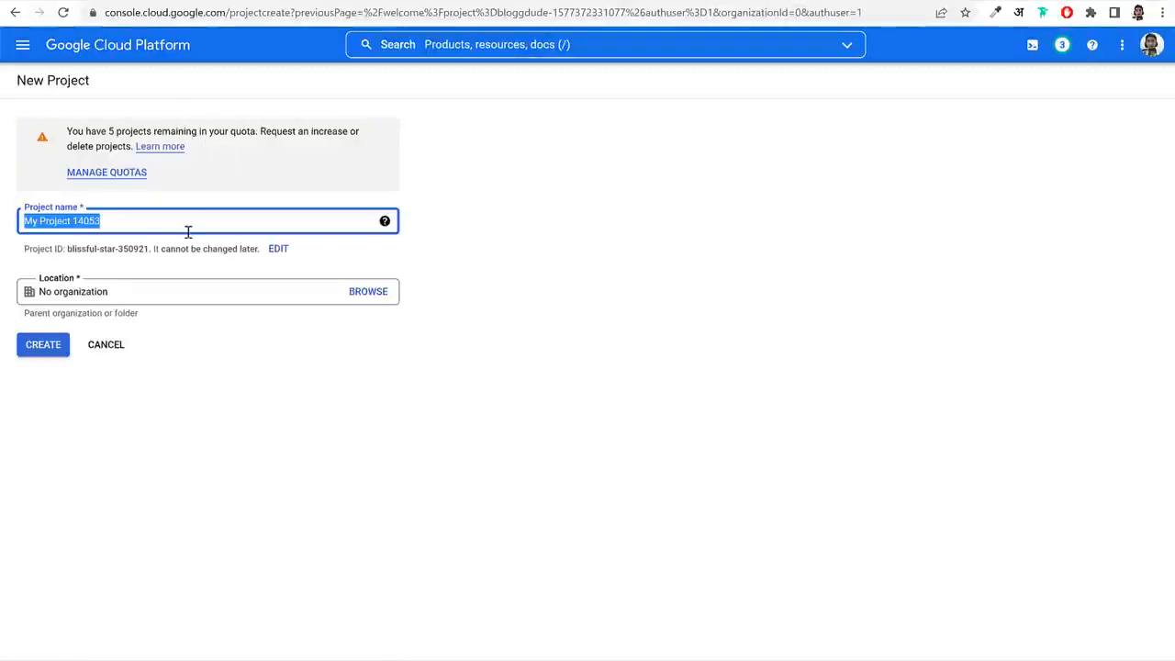
type("Trav")
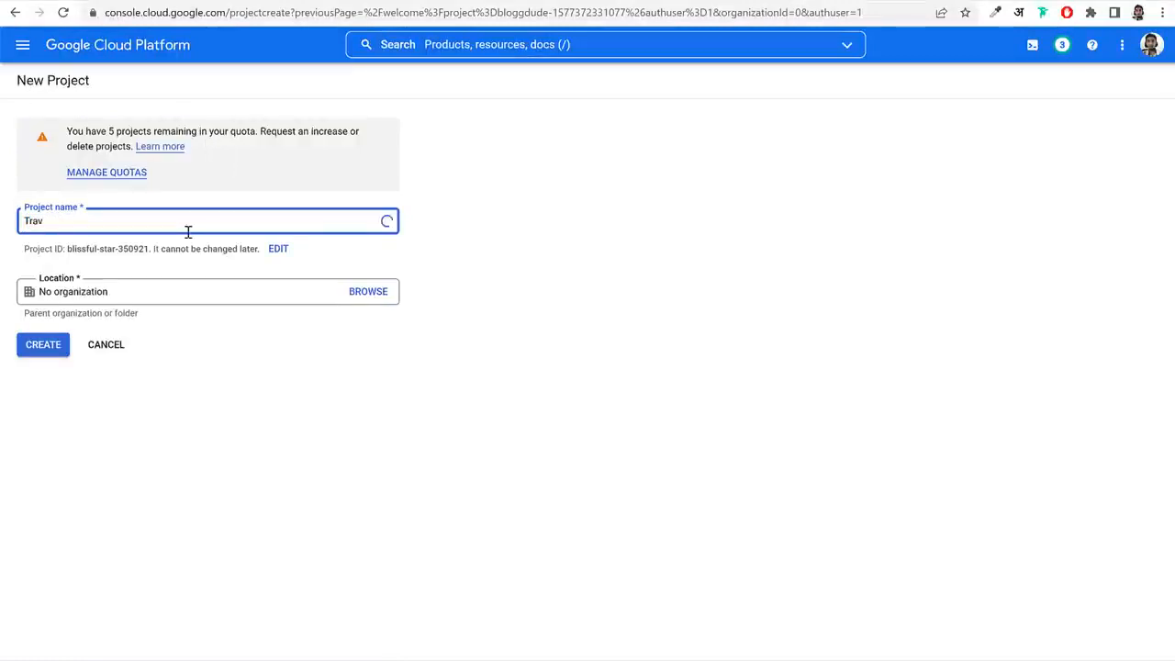
type("eler")
left_click(46, 346)
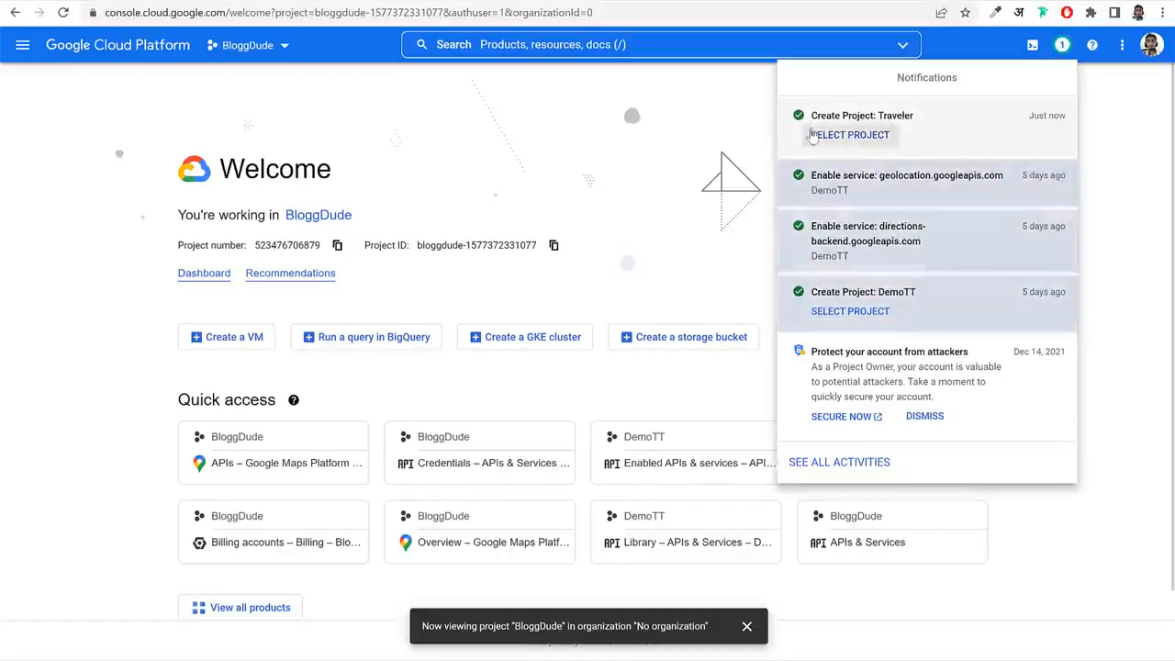
left_click(276, 53)
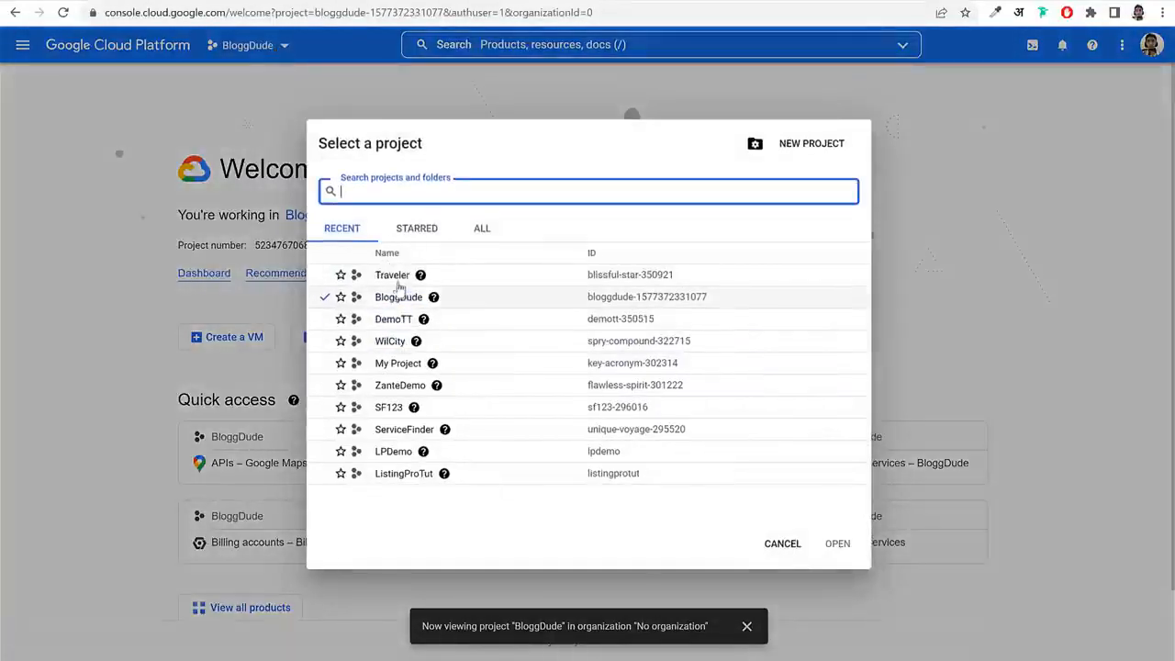
left_click(392, 276)
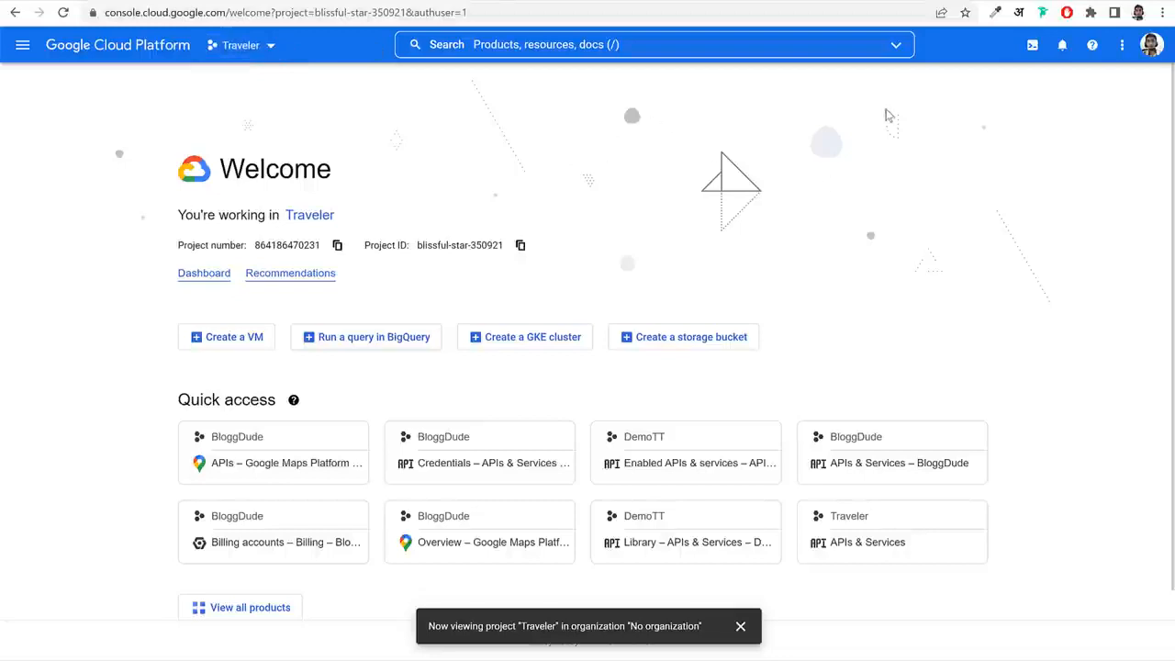
Go to Billing and view the billing account's payment methods.
left_click(23, 45)
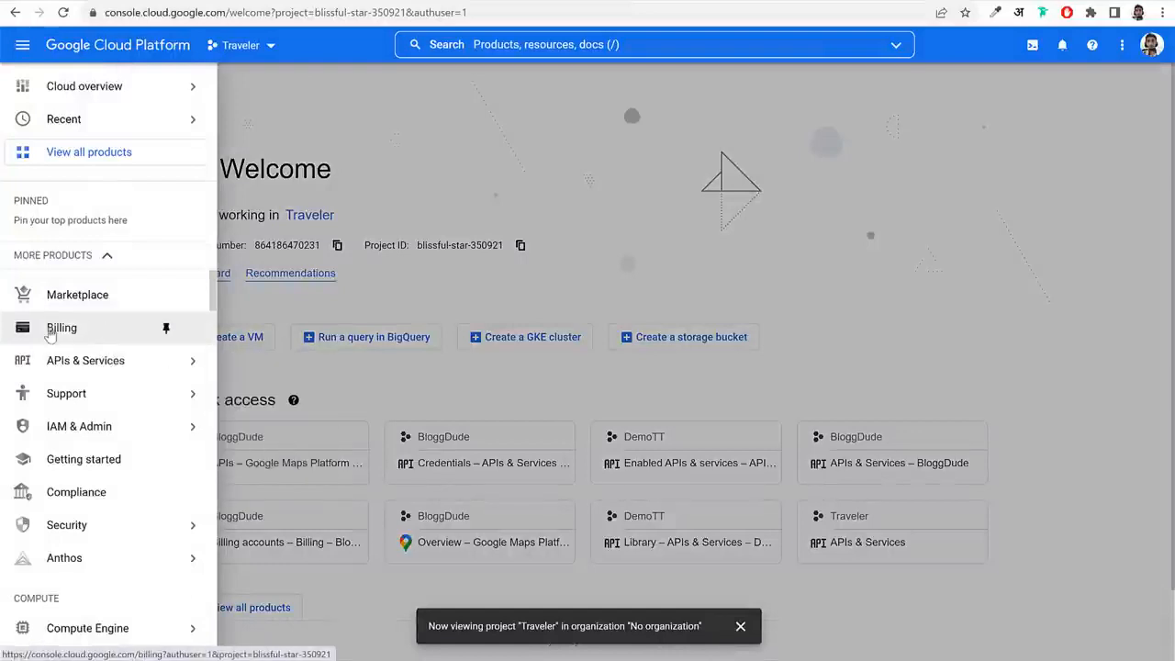
left_click(62, 328)
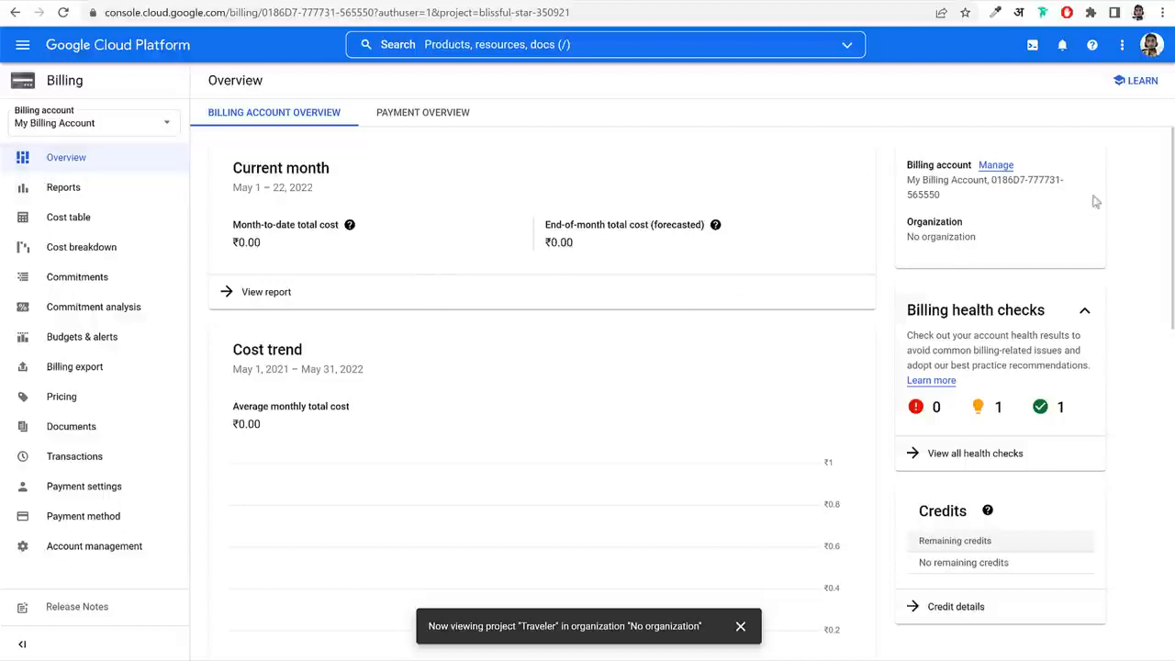
left_click_drag(903, 165, 1028, 209)
left_click(996, 165)
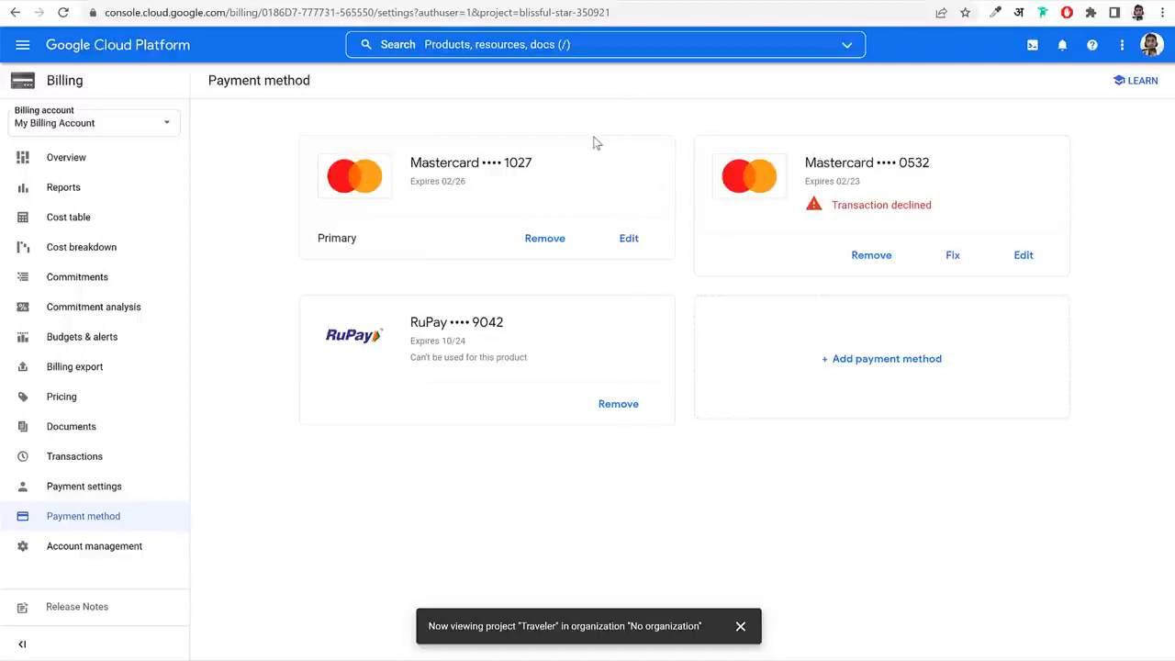
Navigate from the main menu to the APIs & Services overview.
left_click(23, 44)
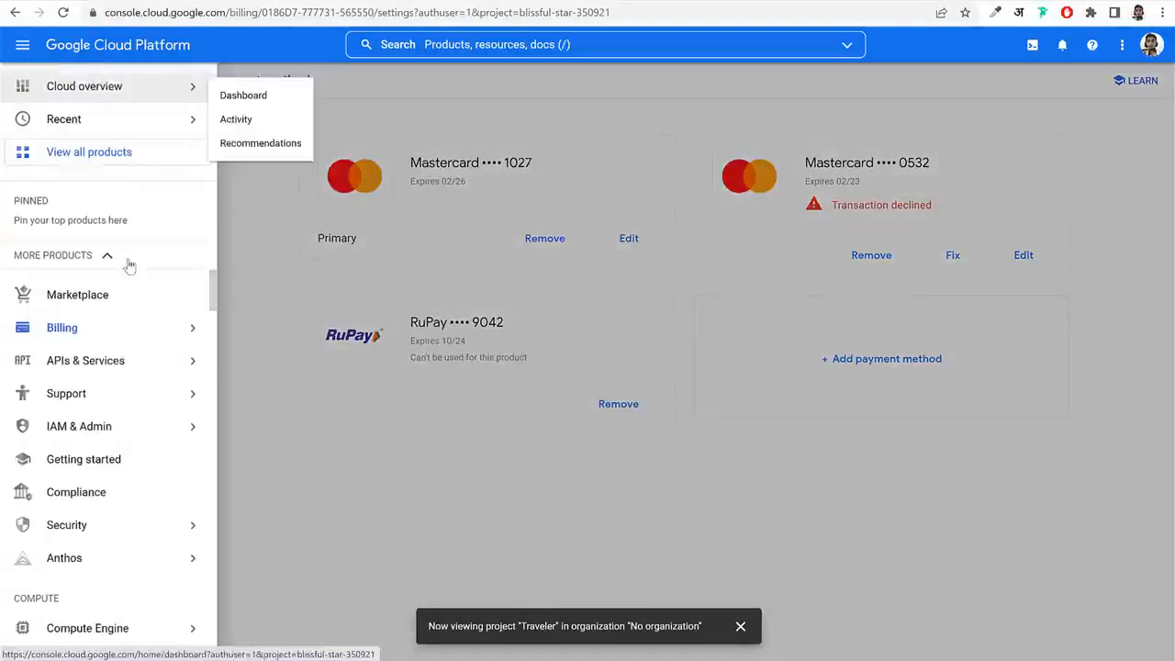
mouse_move(54, 342)
left_click(899, 178)
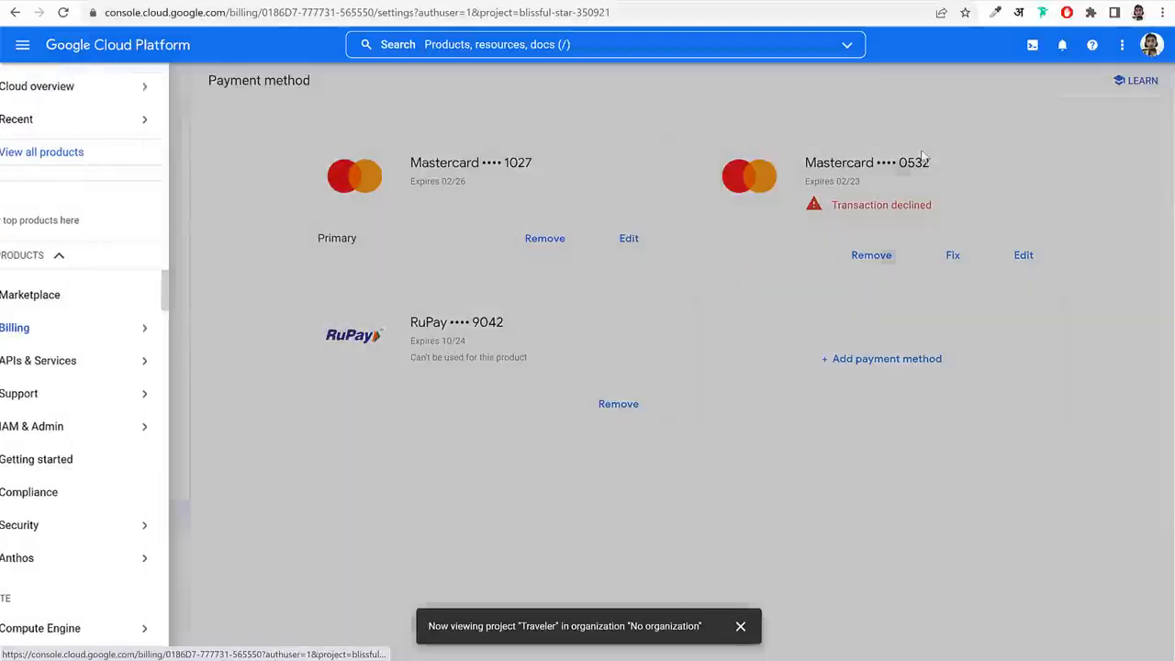
left_click(23, 45)
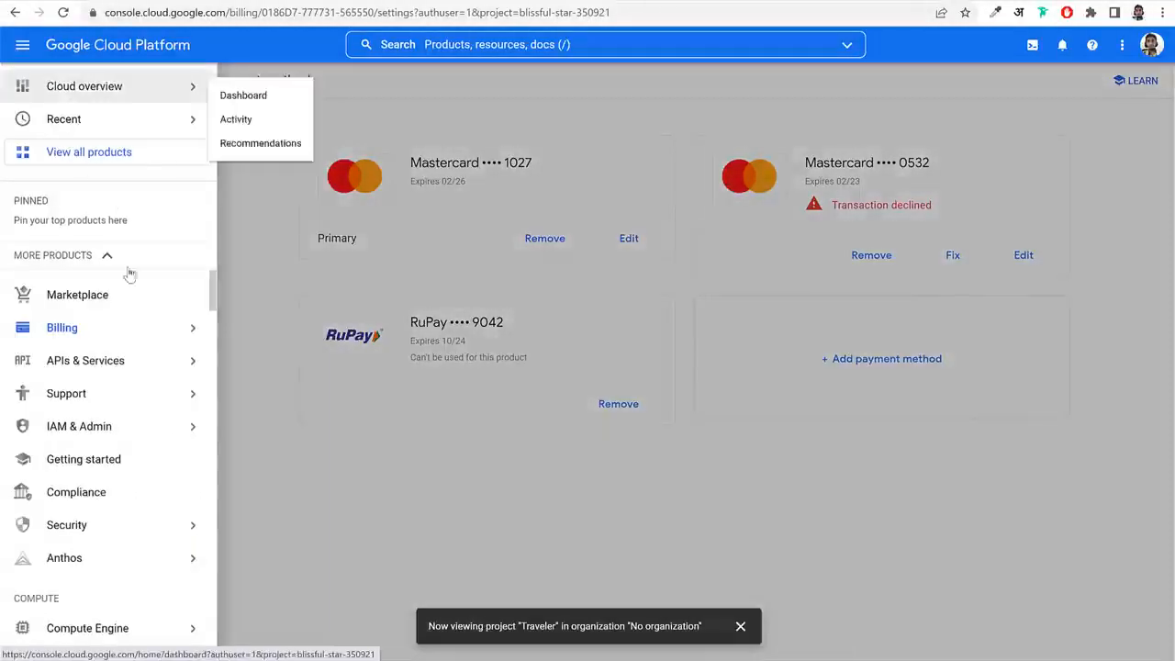
mouse_move(76, 375)
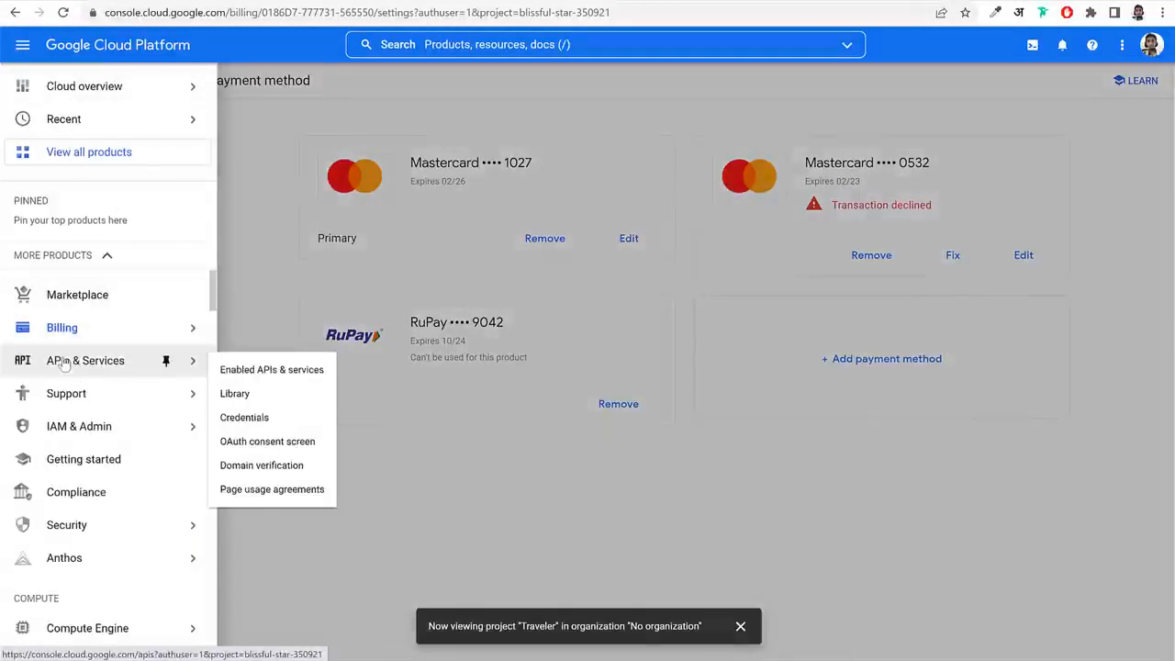
left_click(78, 363)
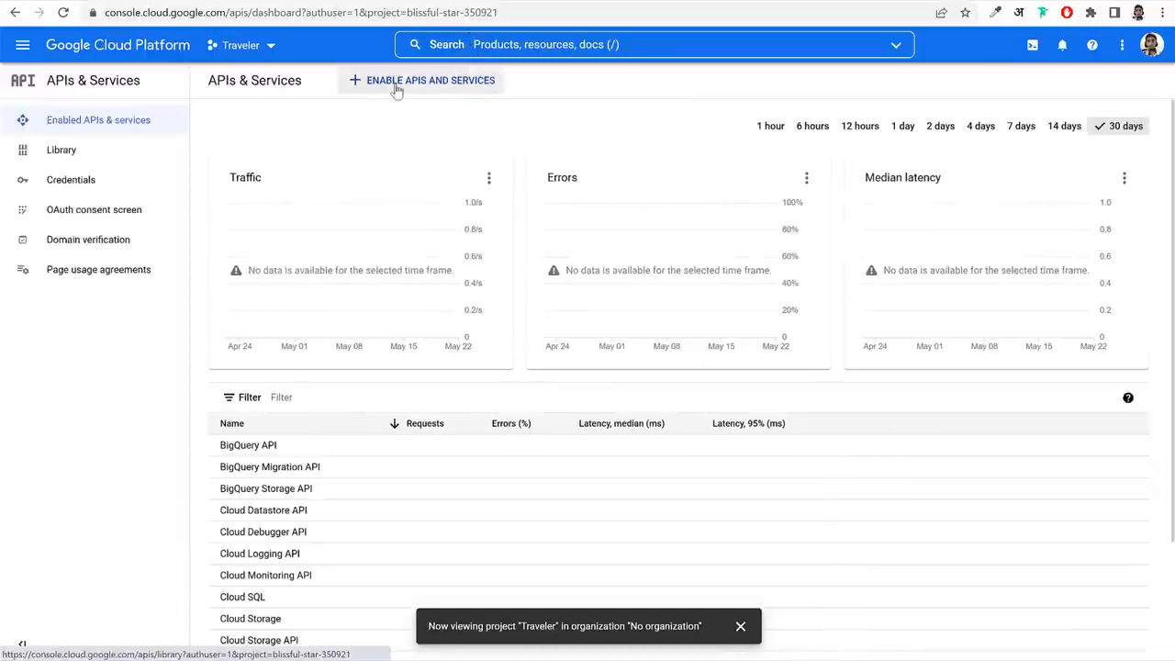
Find ARCore API among the 16 Maps APIs, enable it, and return to Enabled APIs & services.
left_click(440, 84)
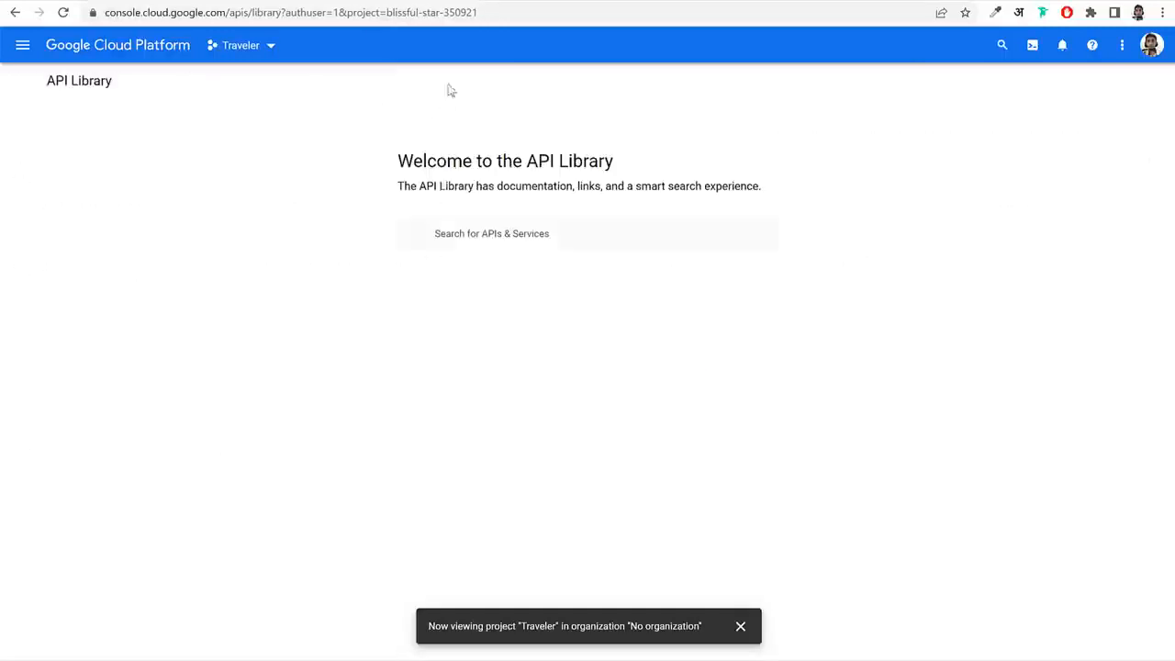
scroll(308, 381, "down", 1)
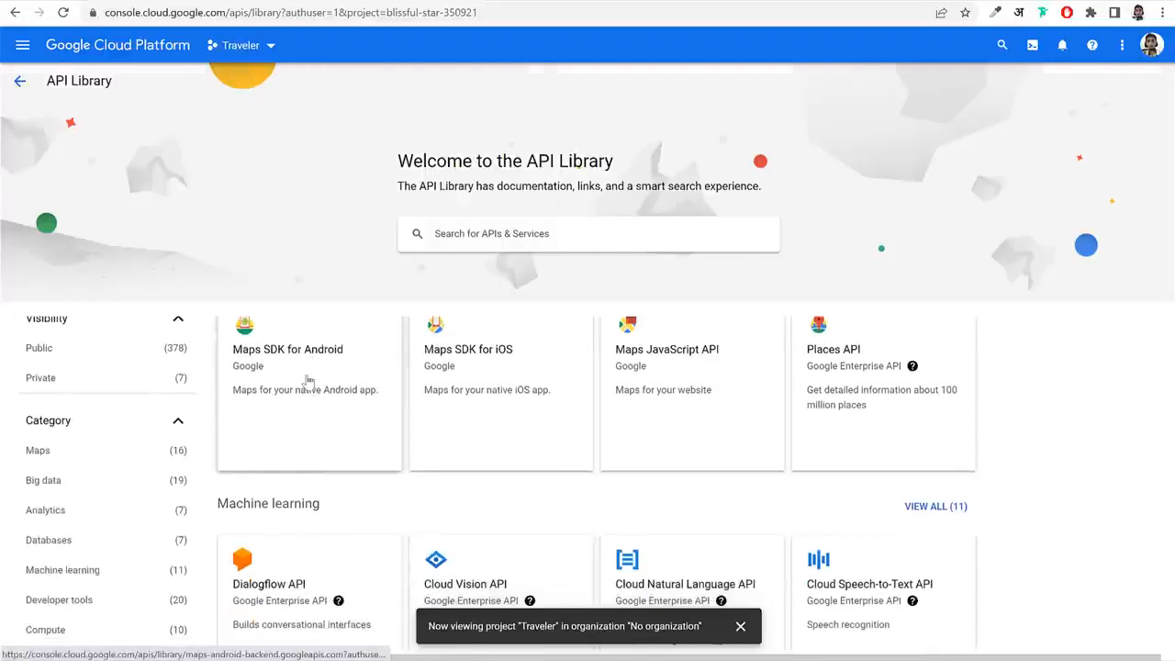
scroll(275, 337, "up", 1)
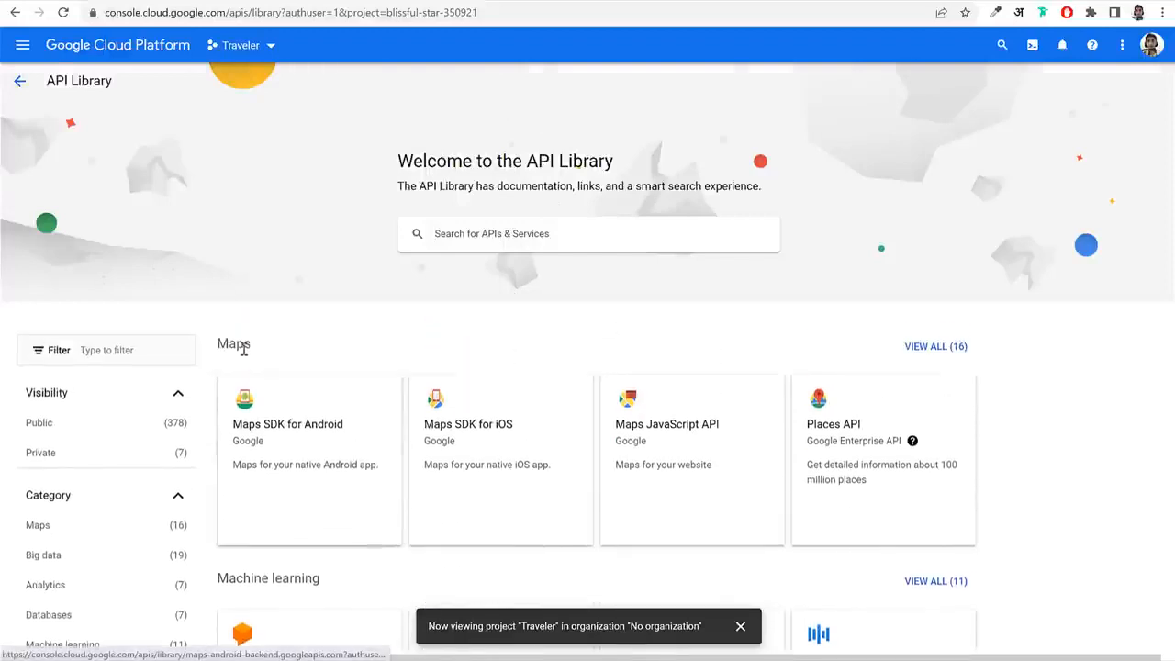
left_click(944, 353)
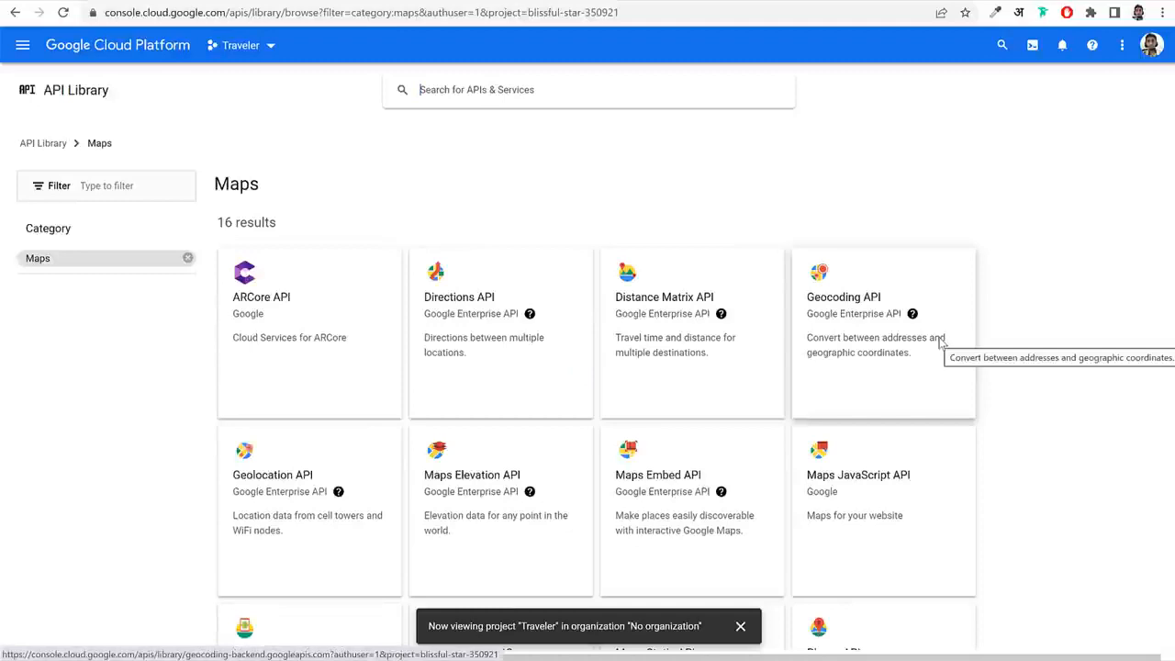
left_click(318, 331)
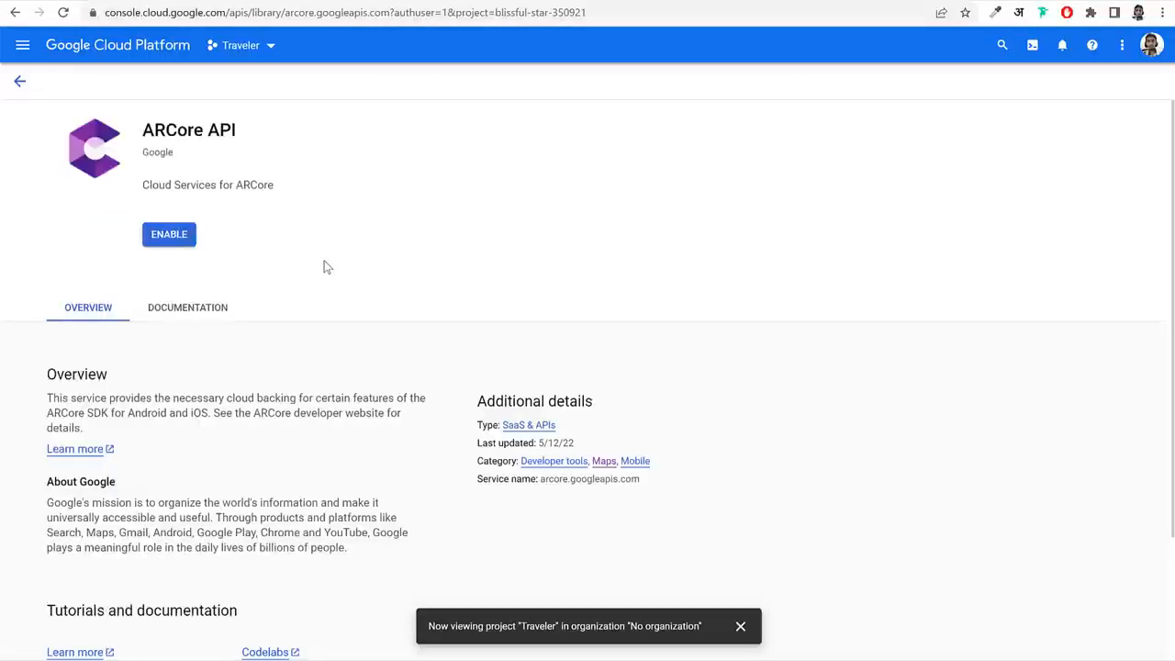
left_click(186, 239)
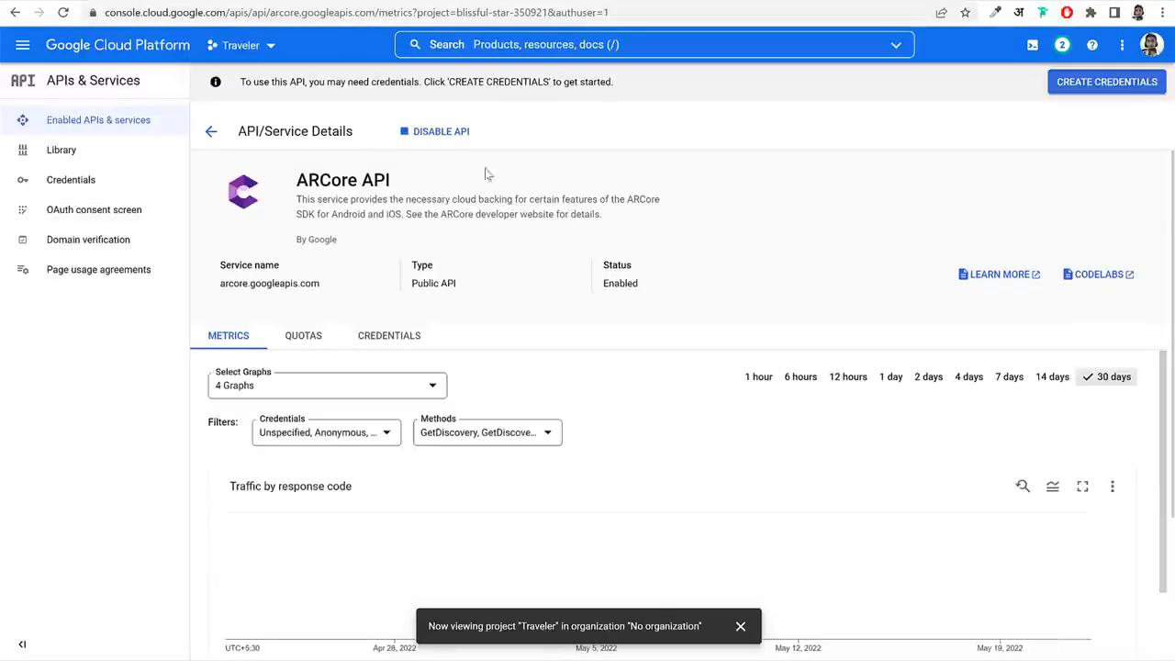
scroll(776, 270, "down", 2)
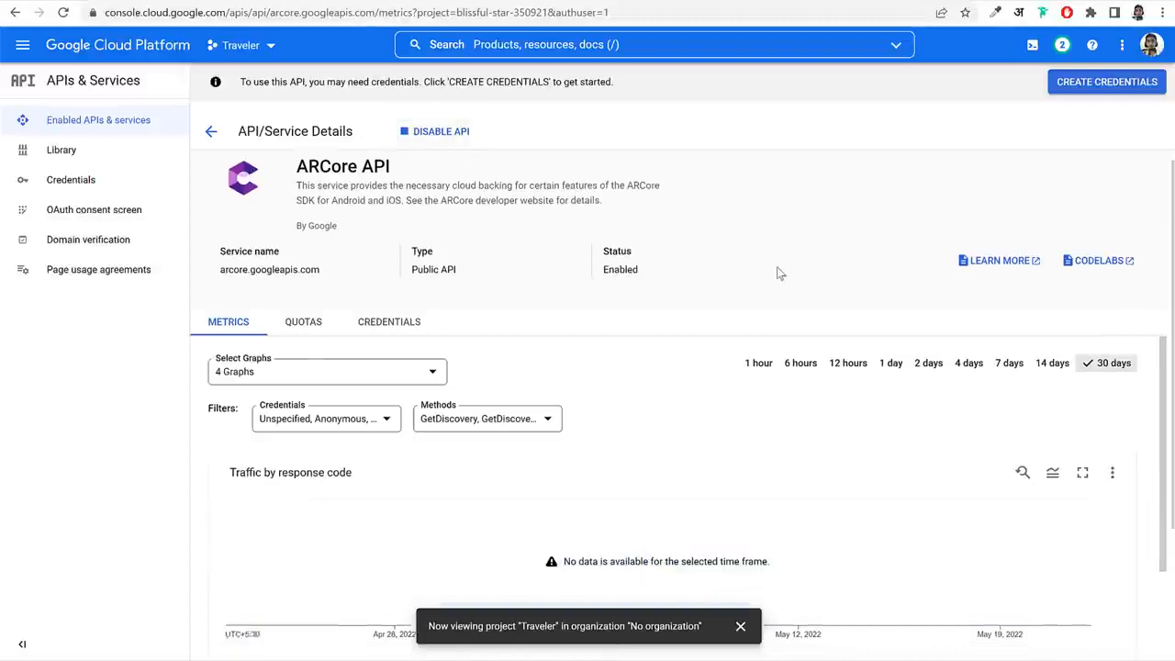
scroll(774, 278, "up", 2)
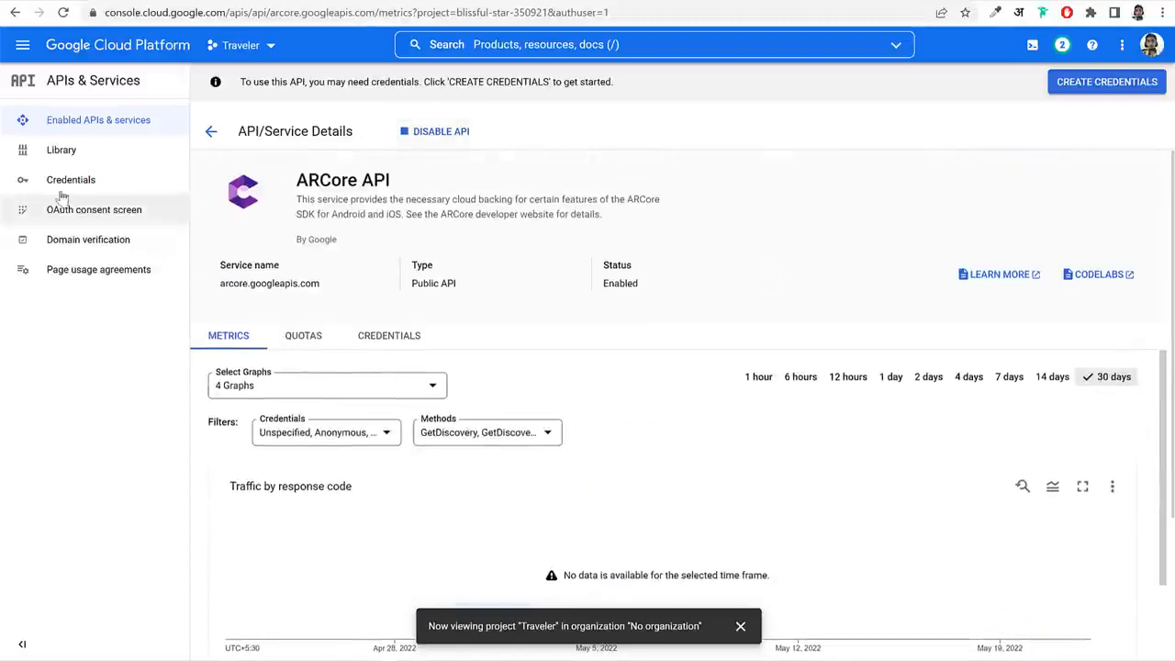
left_click(80, 126)
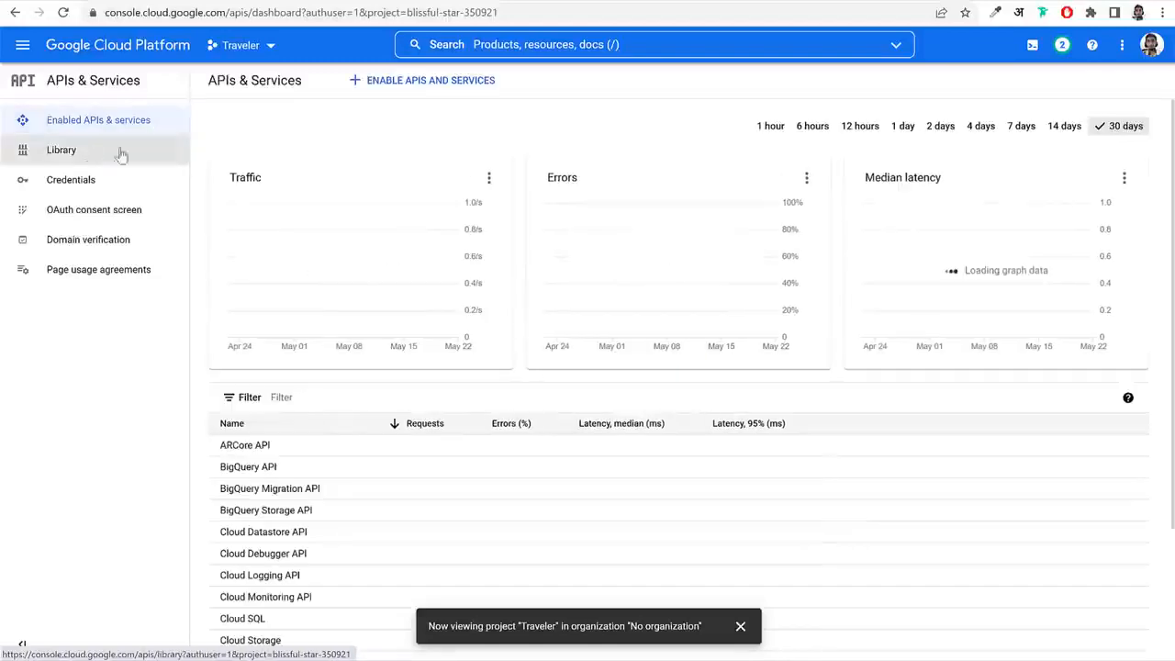
Enable the Directions API from the Maps APIs in the API library.
left_click(421, 80)
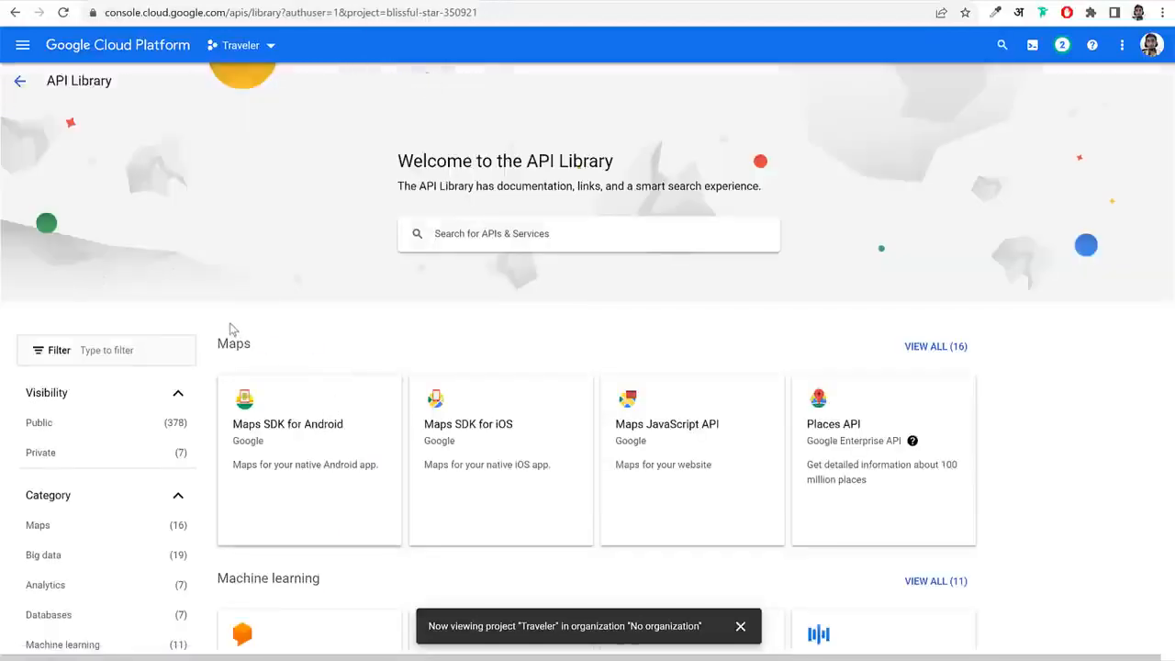
left_click(942, 347)
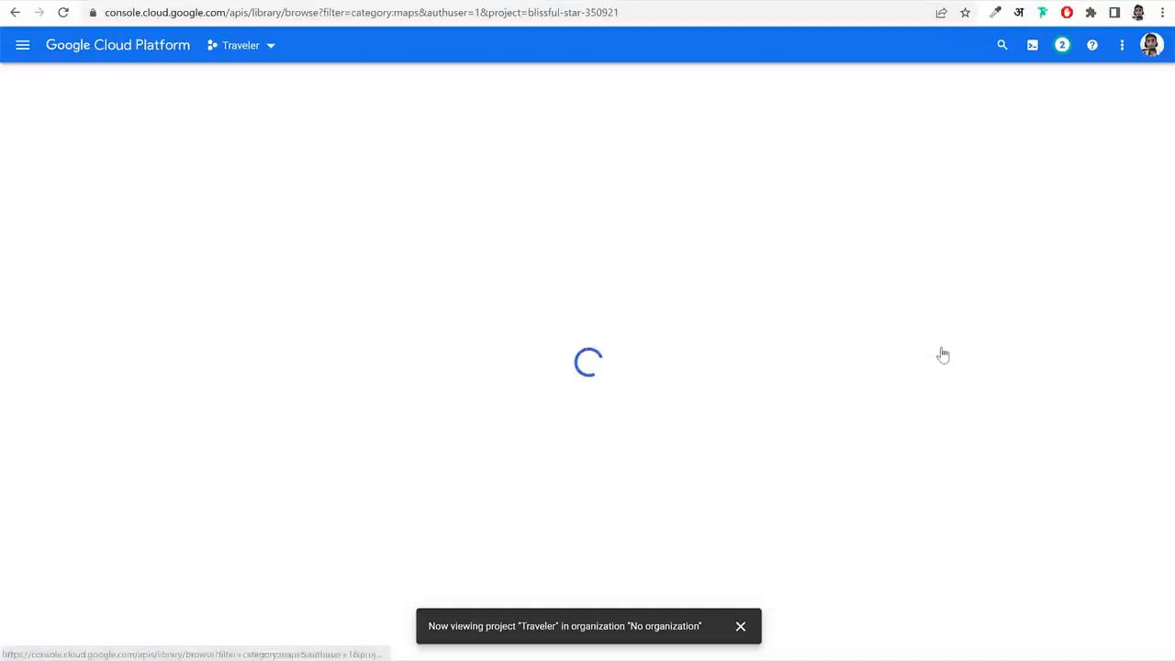
left_click(472, 343)
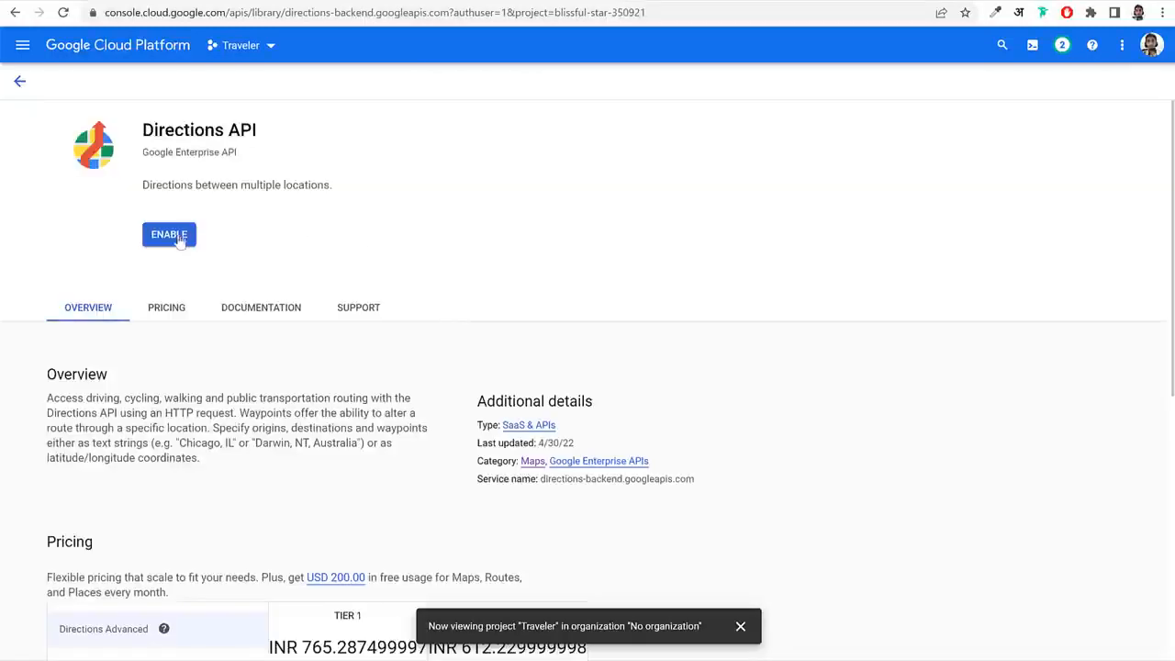
left_click(174, 240)
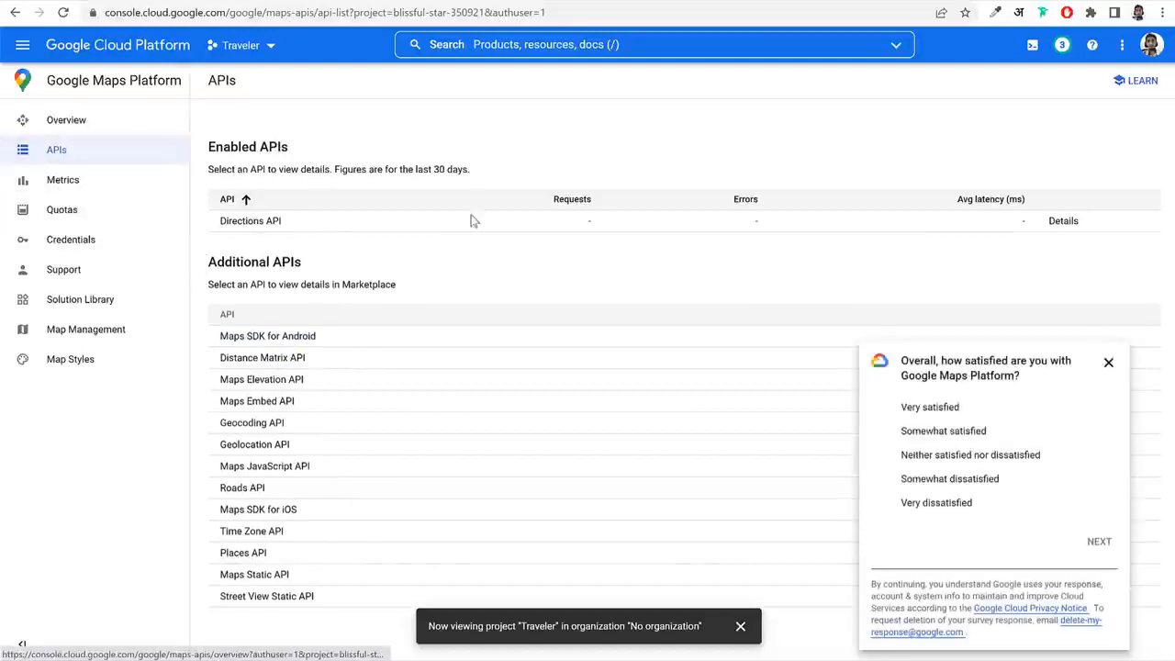
Go to the Maps SDK for Android page under Additional APIs, then the console navigation menu.
left_click_drag(225, 264, 323, 268)
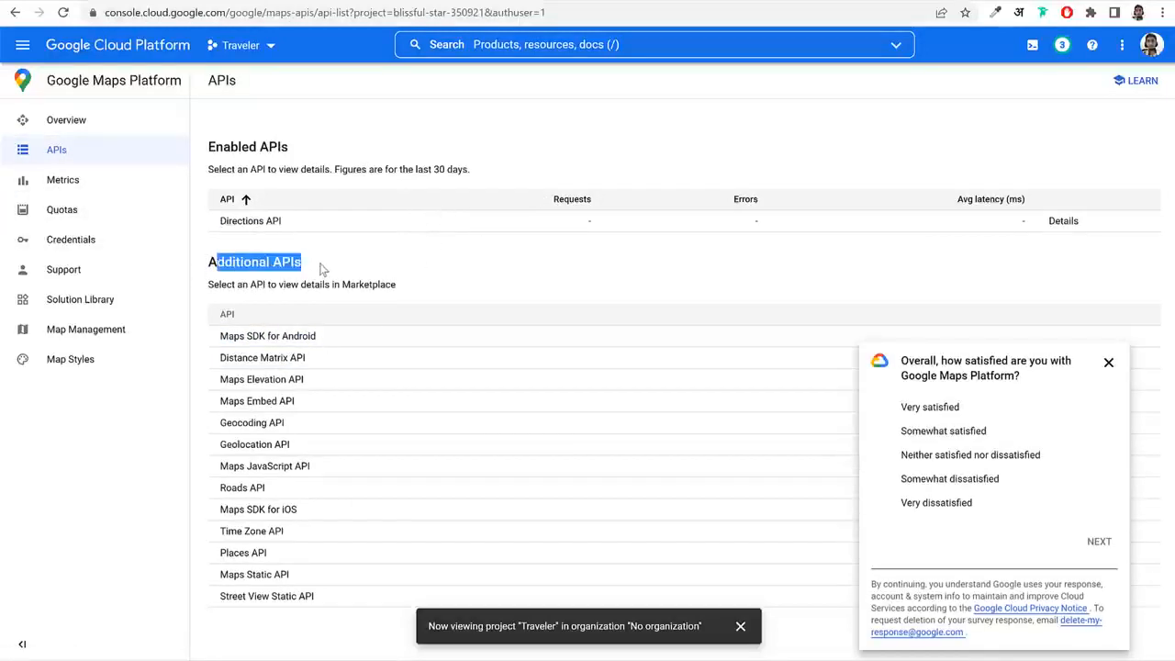
left_click(254, 340)
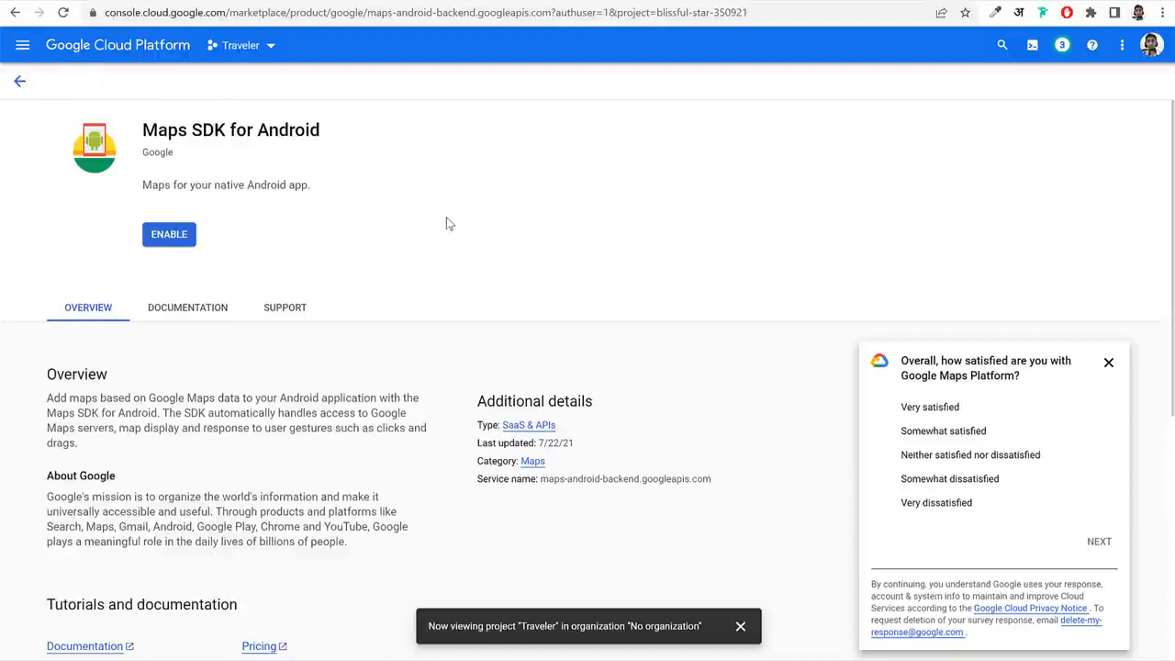
left_click(23, 47)
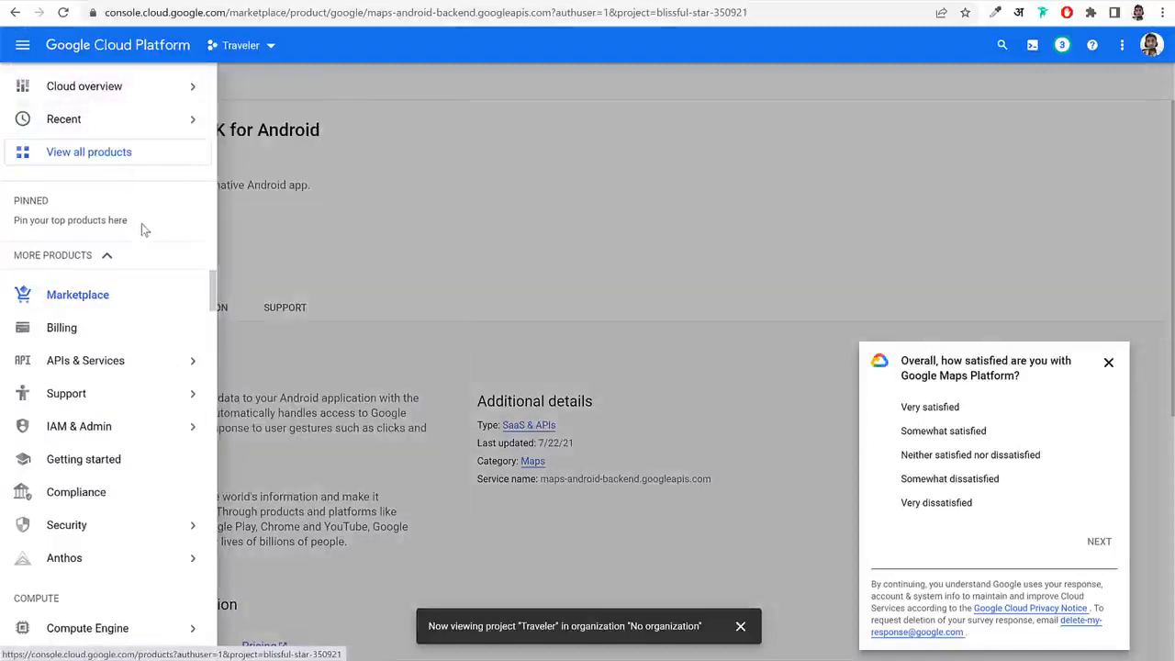
Go to APIs & Services Credentials and dismiss the satisfaction survey.
scroll(157, 325, "down", 1)
mouse_move(152, 341)
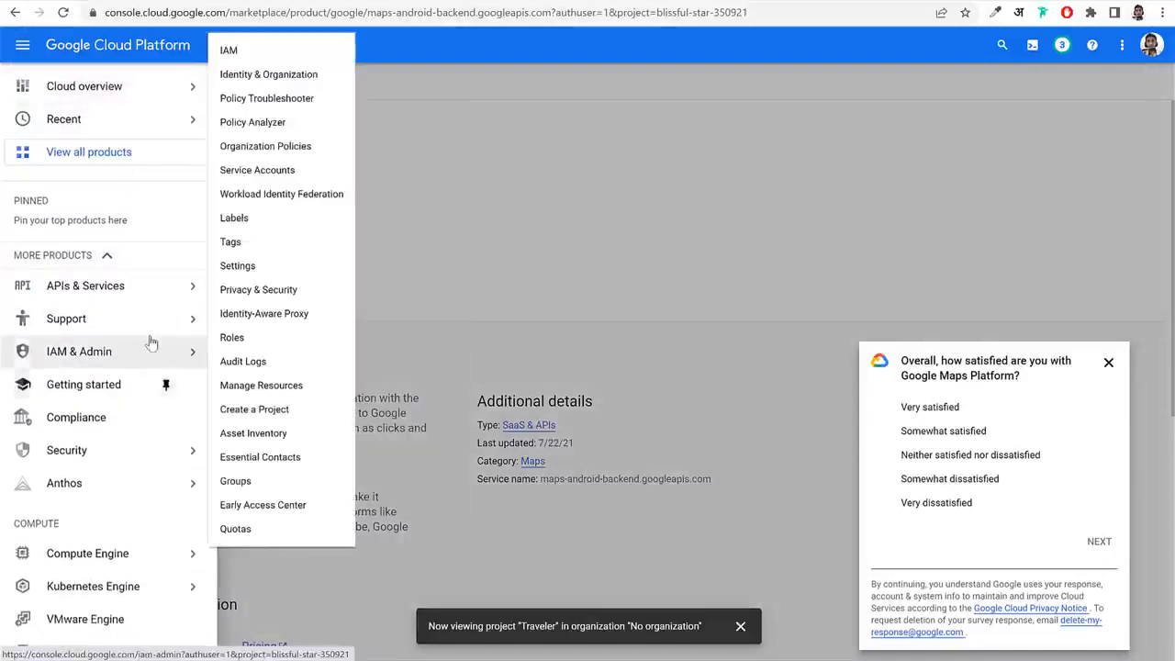
scroll(129, 367, "up", 1)
mouse_move(107, 367)
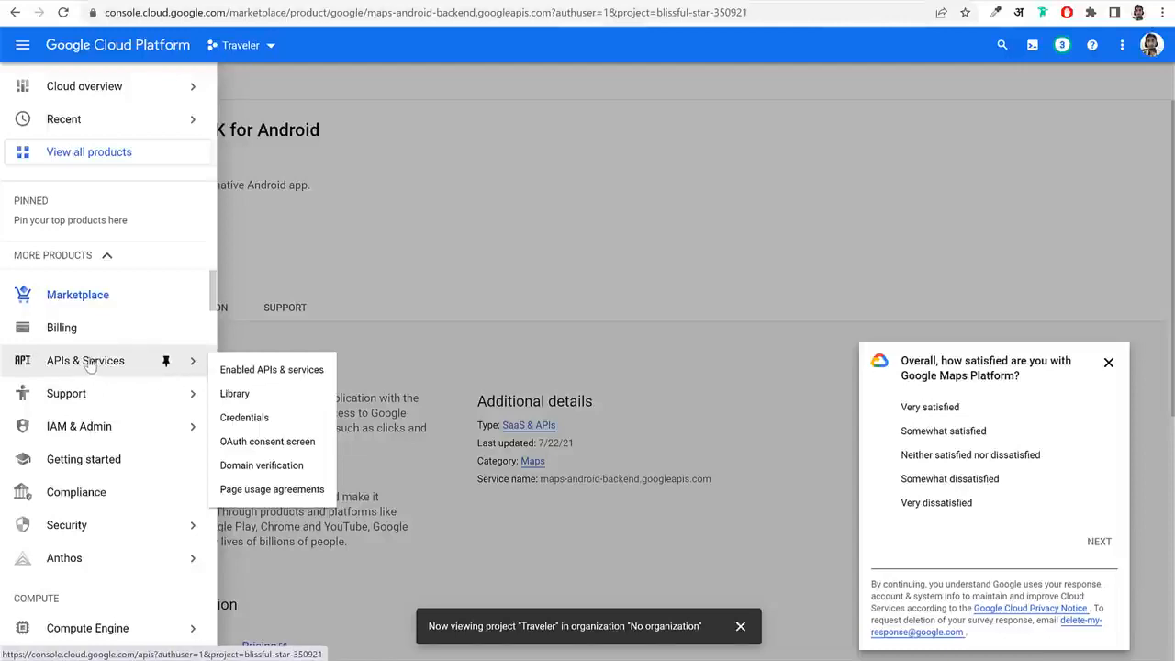
left_click(256, 426)
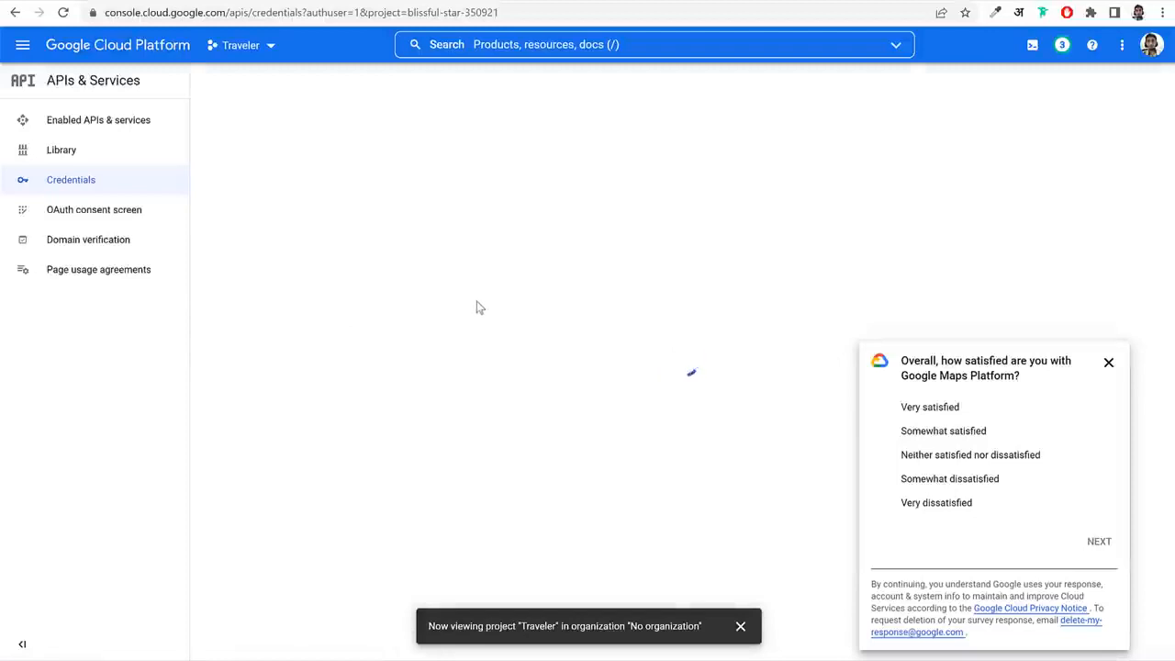
left_click(1108, 362)
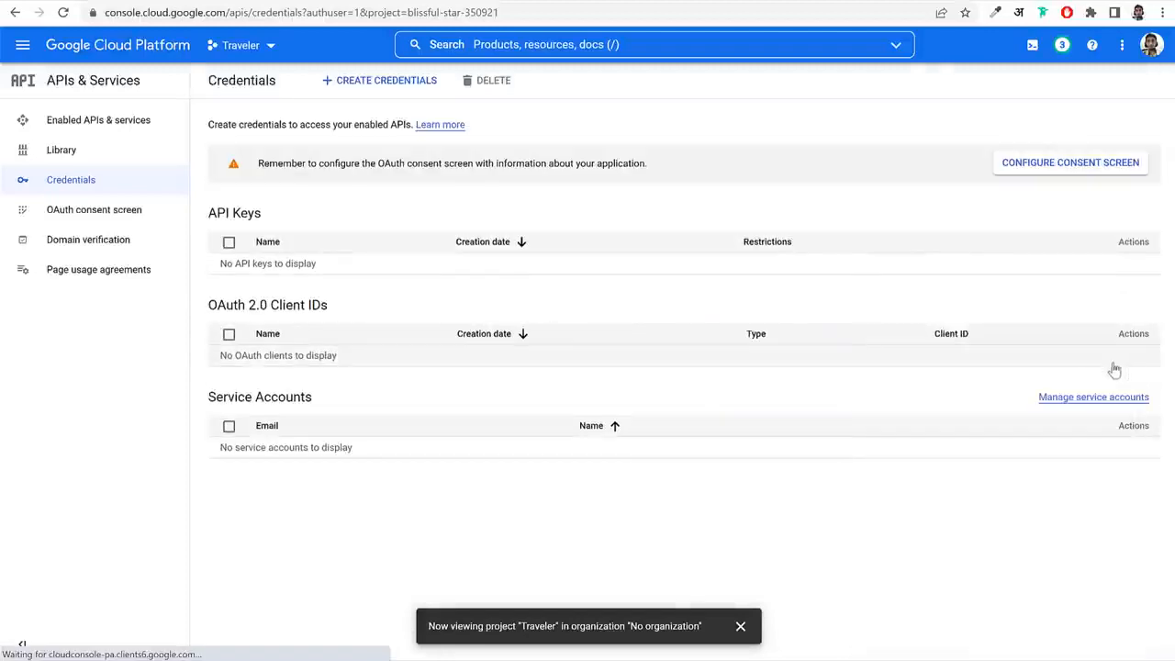
Create a new API key, copy it, and bring up API key 1's edit settings.
left_click(400, 90)
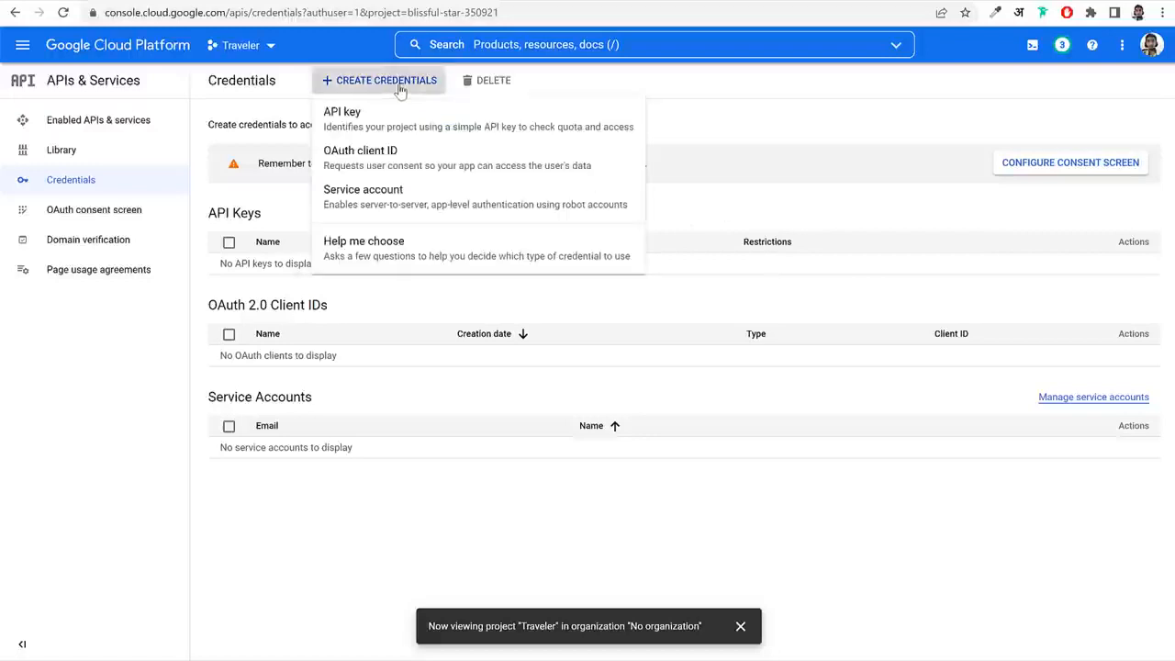
left_click(361, 122)
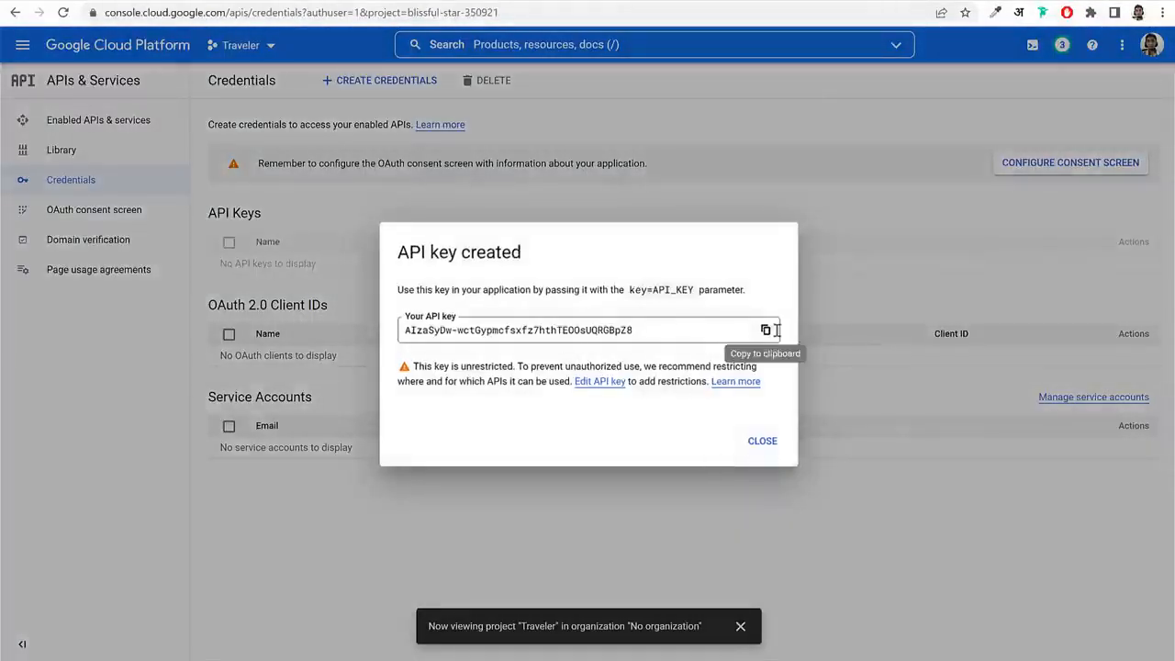
left_click(765, 330)
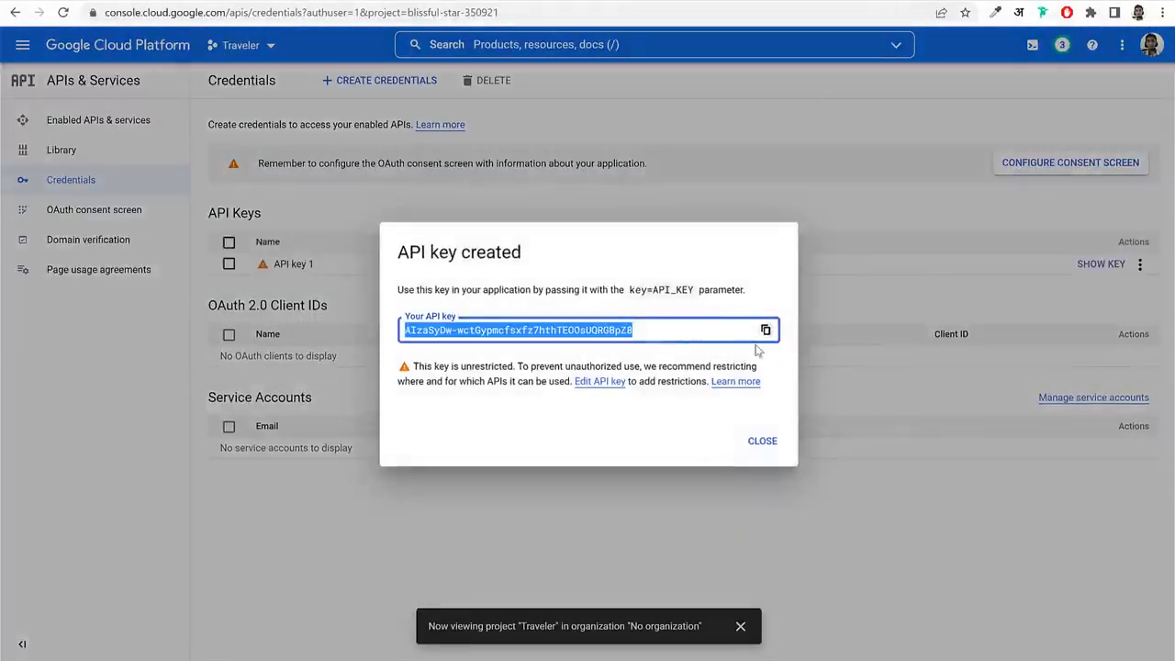
left_click(759, 441)
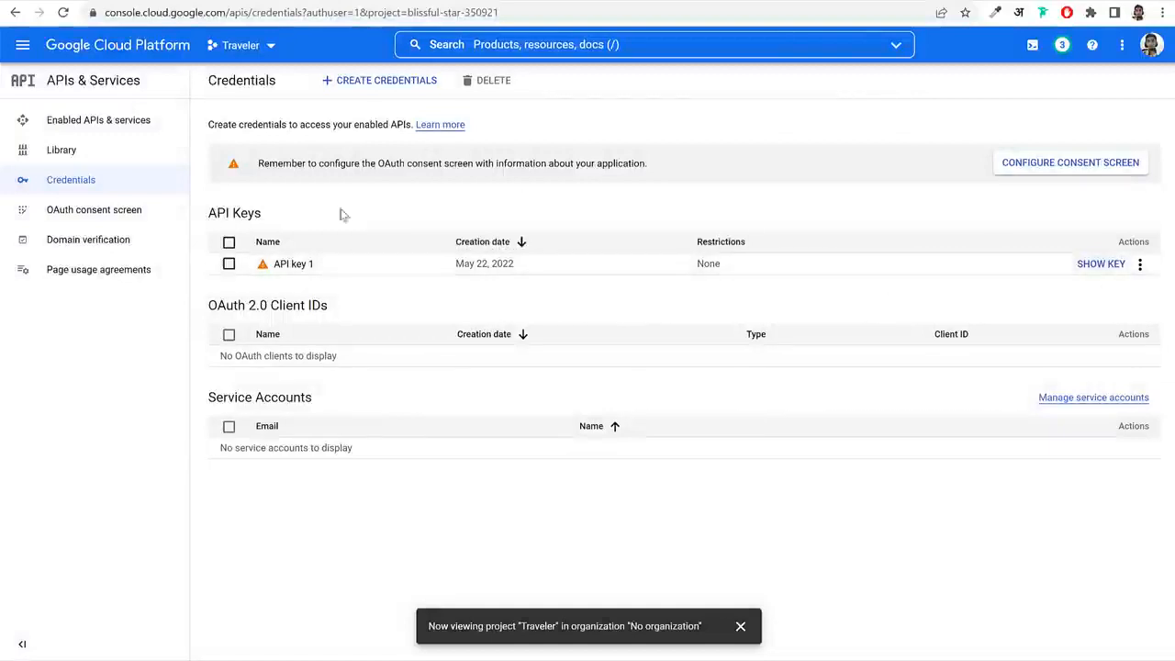
left_click(1139, 264)
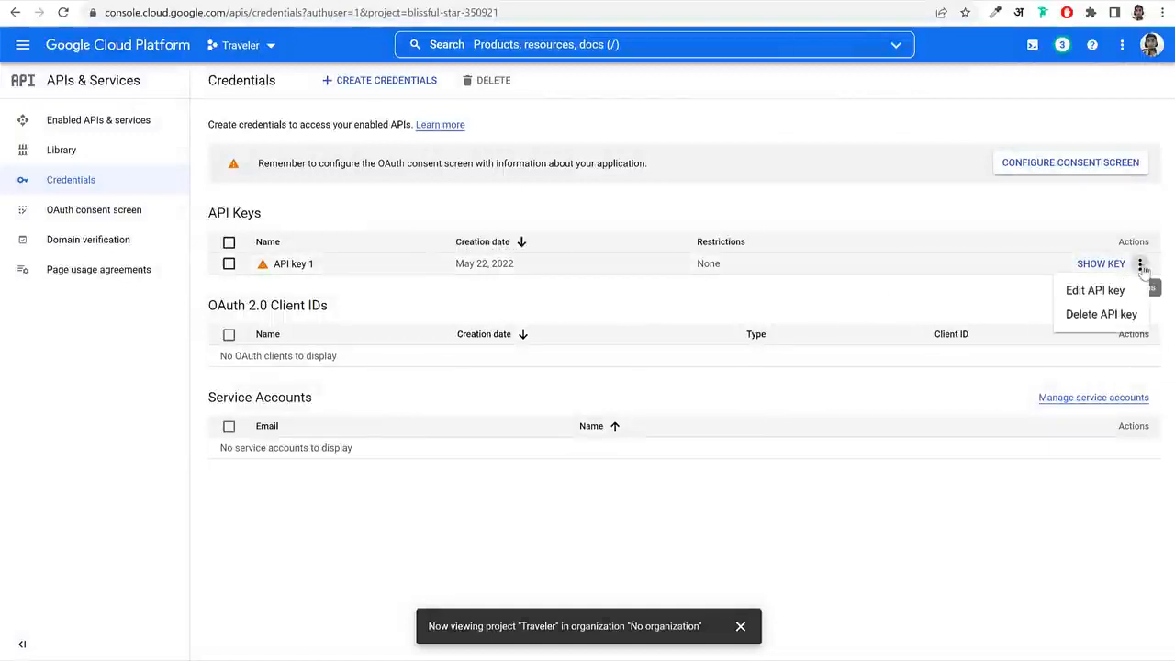
left_click(1104, 292)
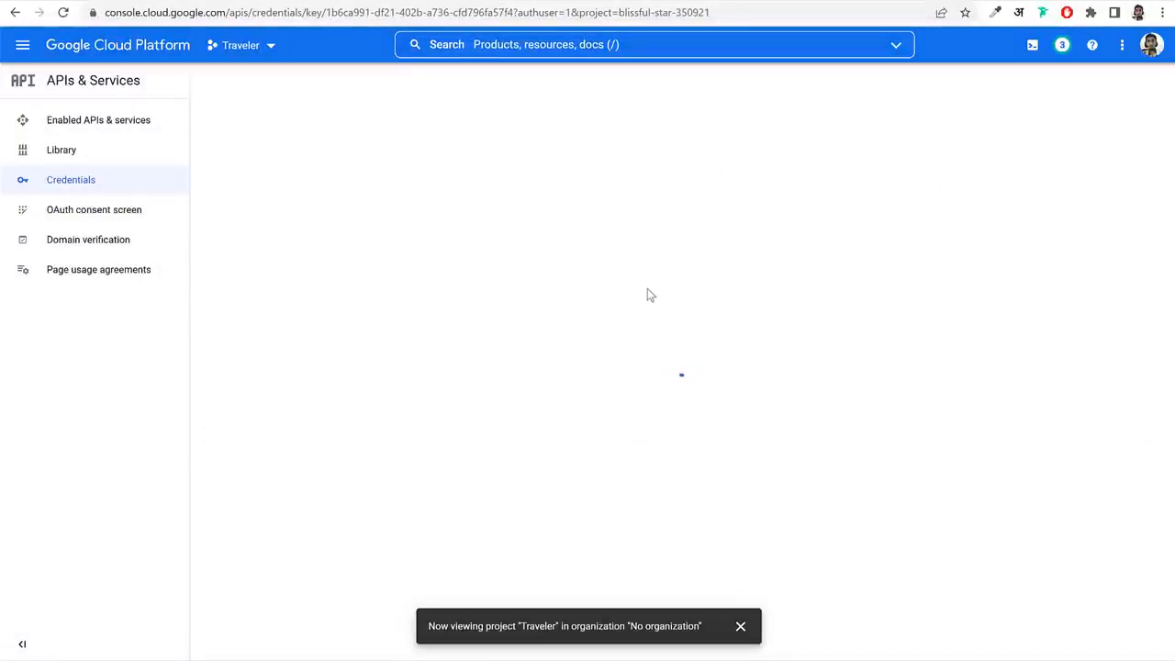
Keep the name API key 1, restrict it to HTTP referrers, and add a referrer item.
triple_click(307, 152)
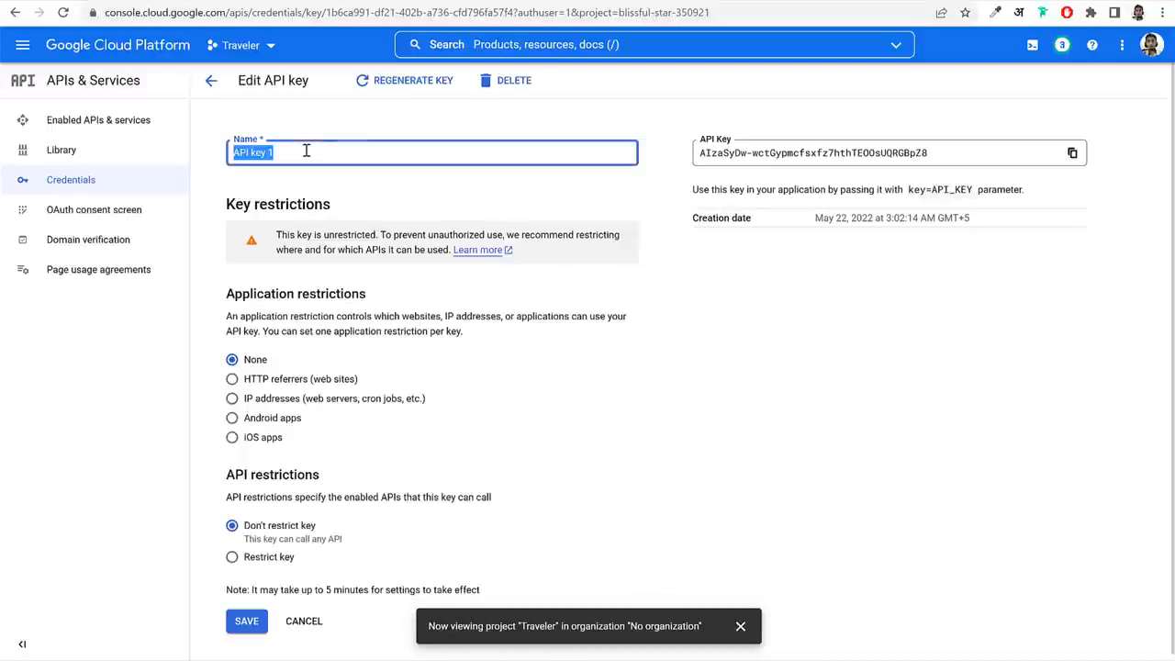
scroll(669, 314, "down", 1)
left_click(673, 317)
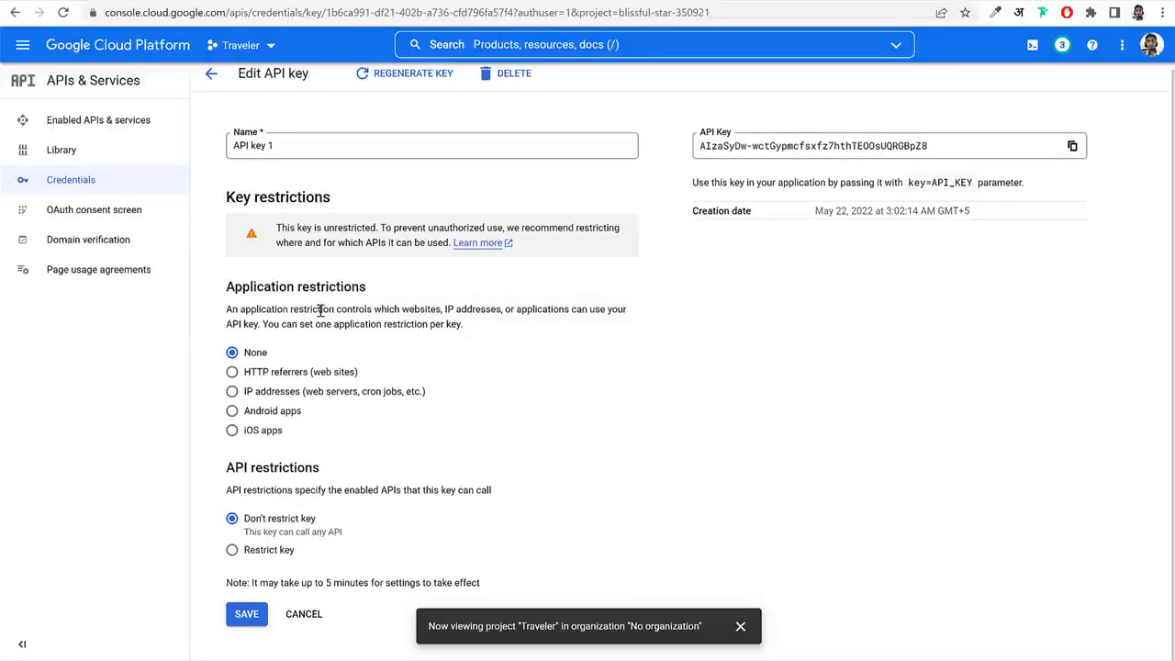
left_click(264, 376)
scroll(496, 393, "down", 2)
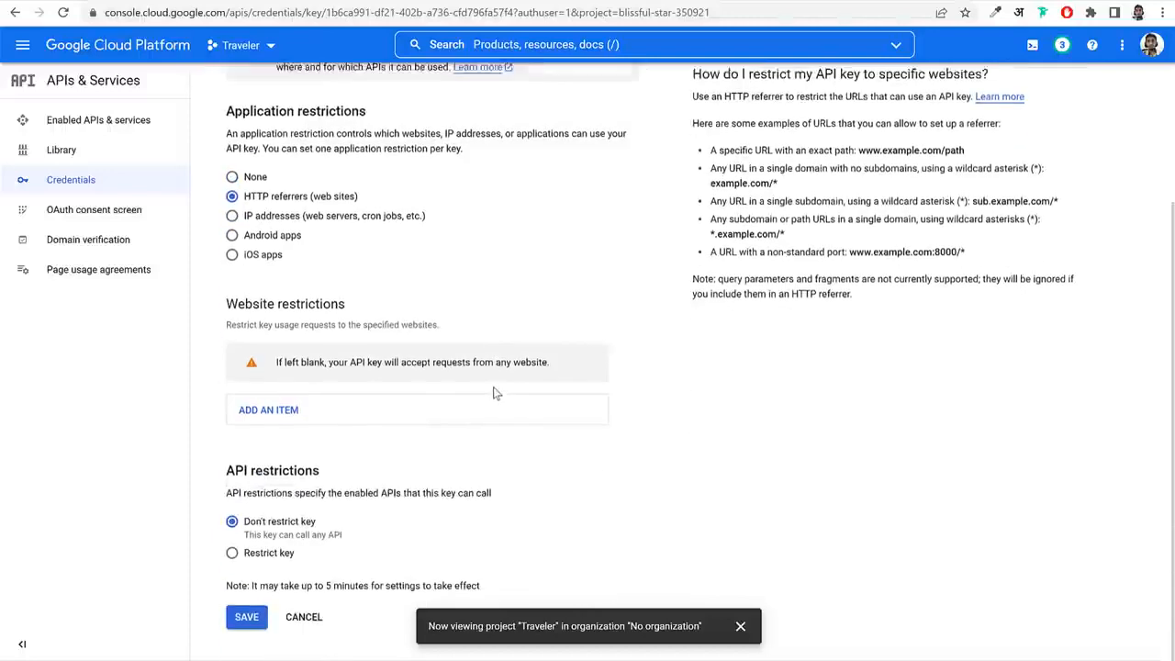
left_click(314, 406)
scroll(693, 427, "down", 2)
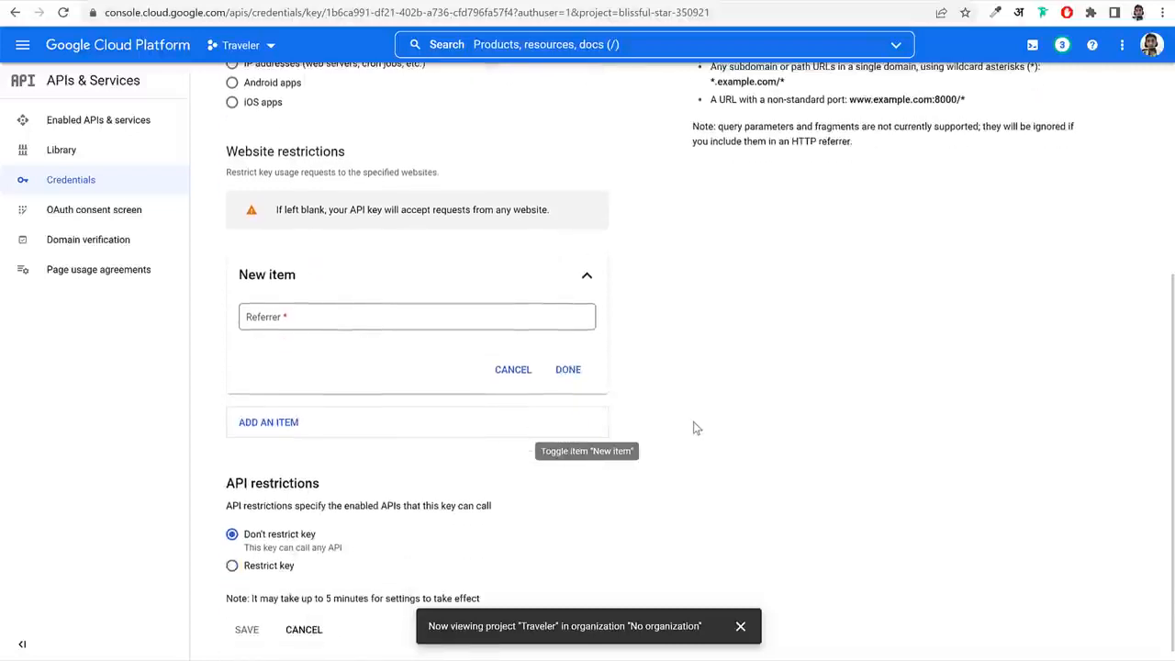
Enter the referrer *.blogdu.de/*, save the restriction, then reveal and copy the key.
left_click(314, 316)
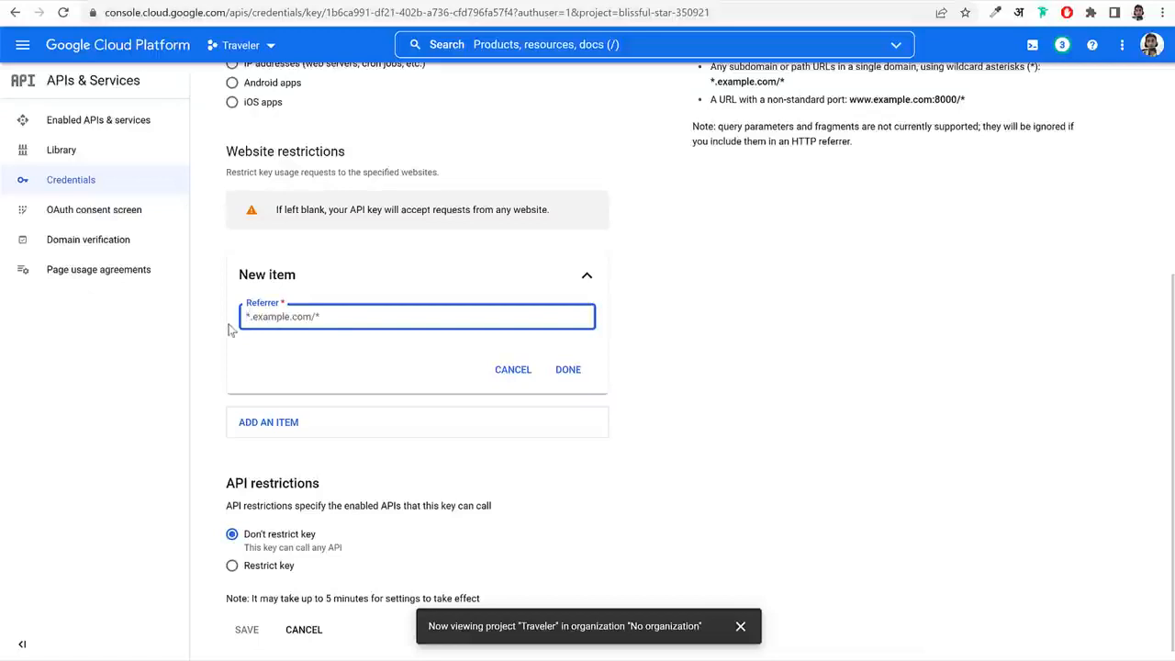
type("*")
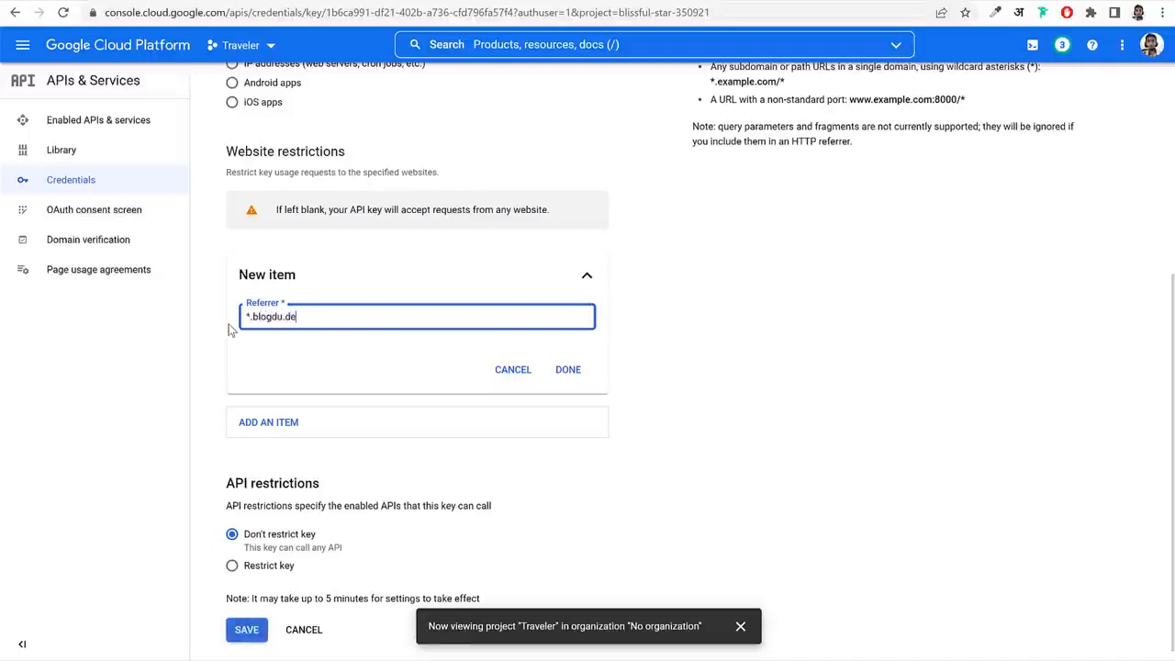
type(".blogdu.de/*")
key("ctrl+a")
key("BackSpace")
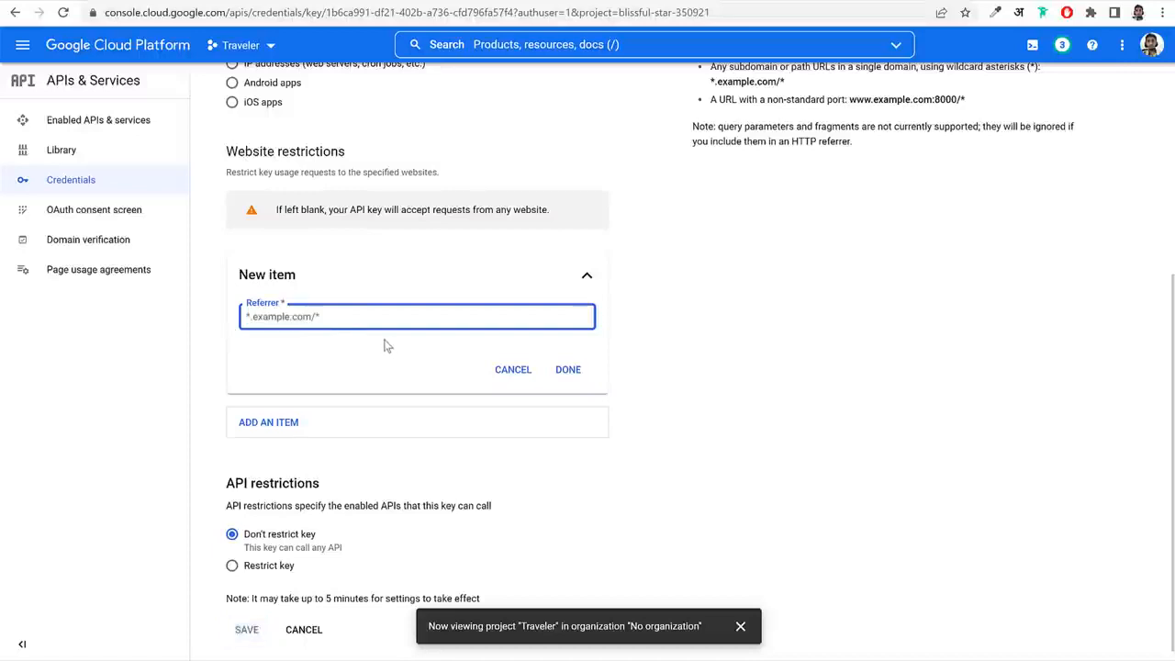
key("ctrl+v")
left_click(567, 369)
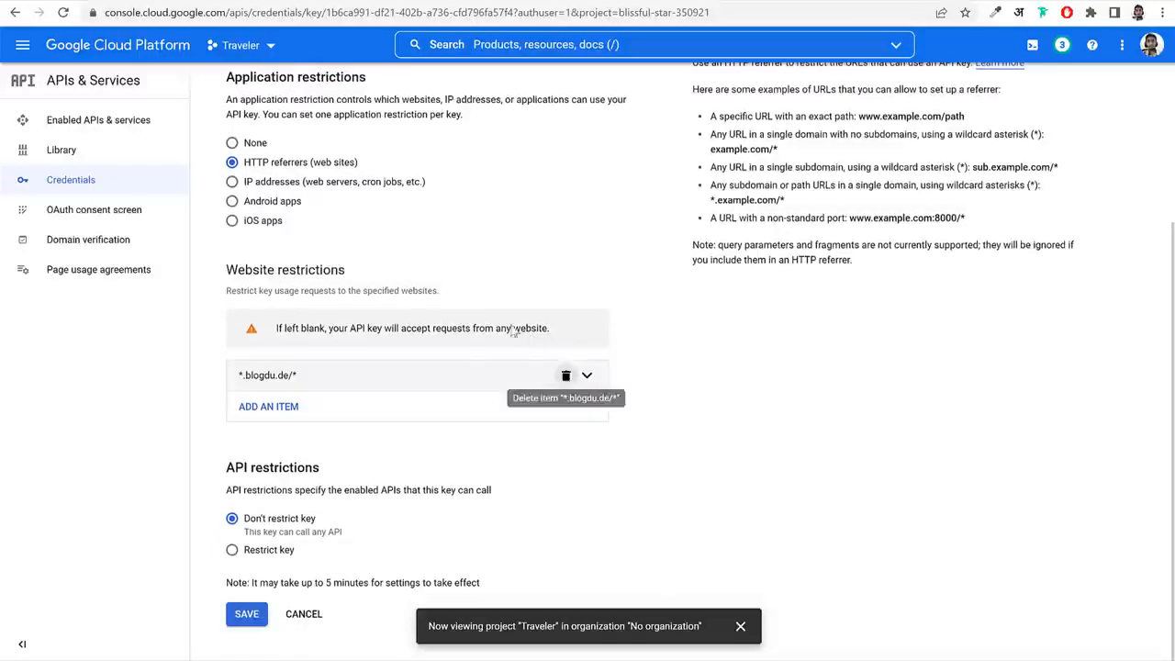
left_click(241, 616)
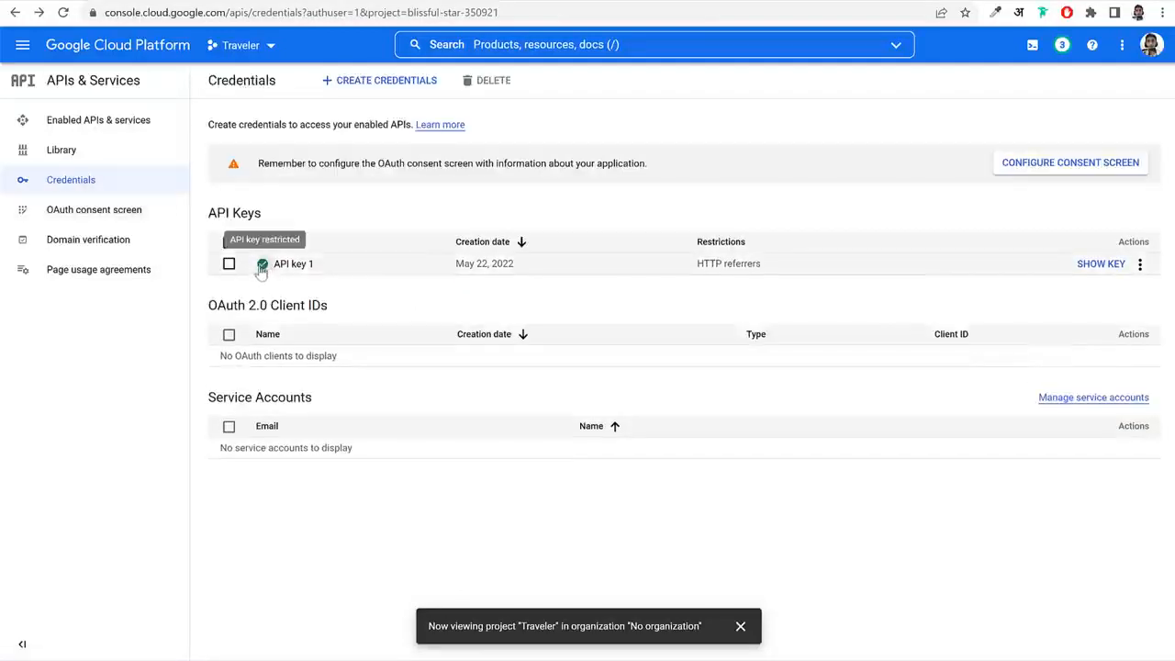
left_click(1102, 265)
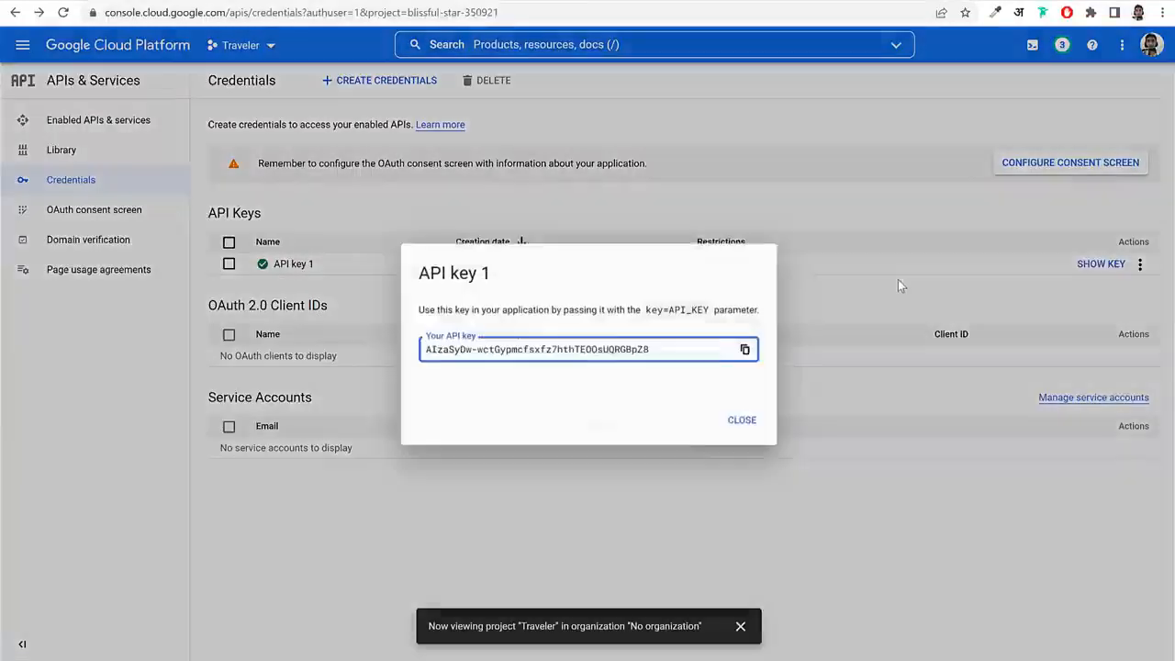
left_click(745, 349)
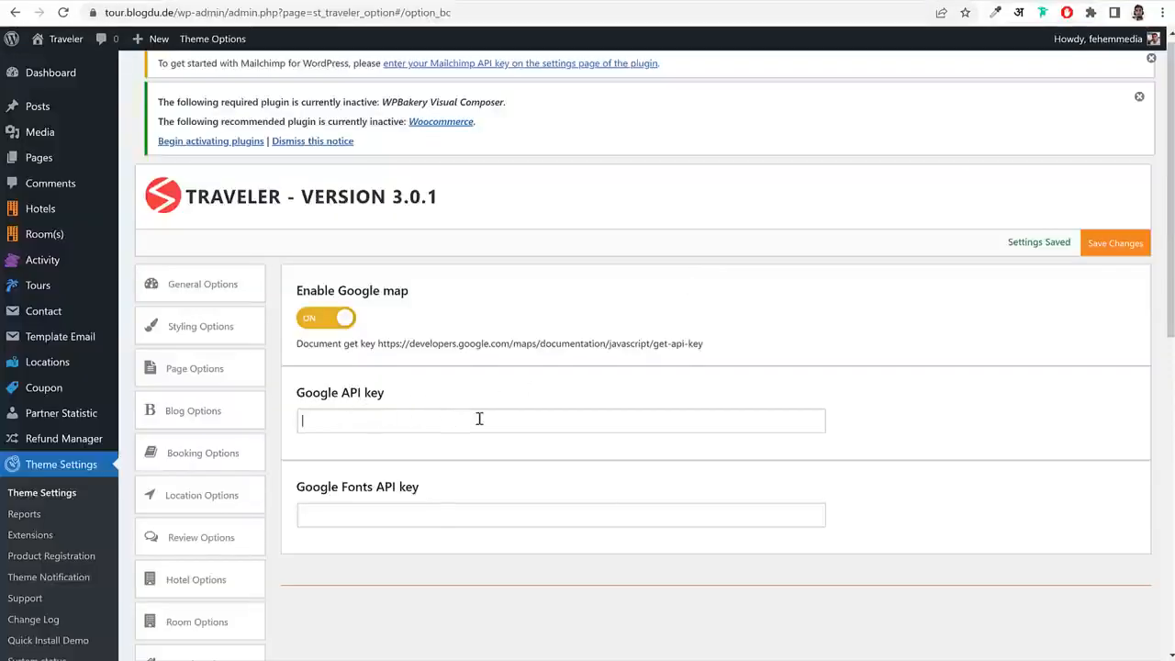
Paste the key into Google API key and save, then turn on Bank Transfer under Payment Options.
key("ctrl+v")
left_click(1112, 255)
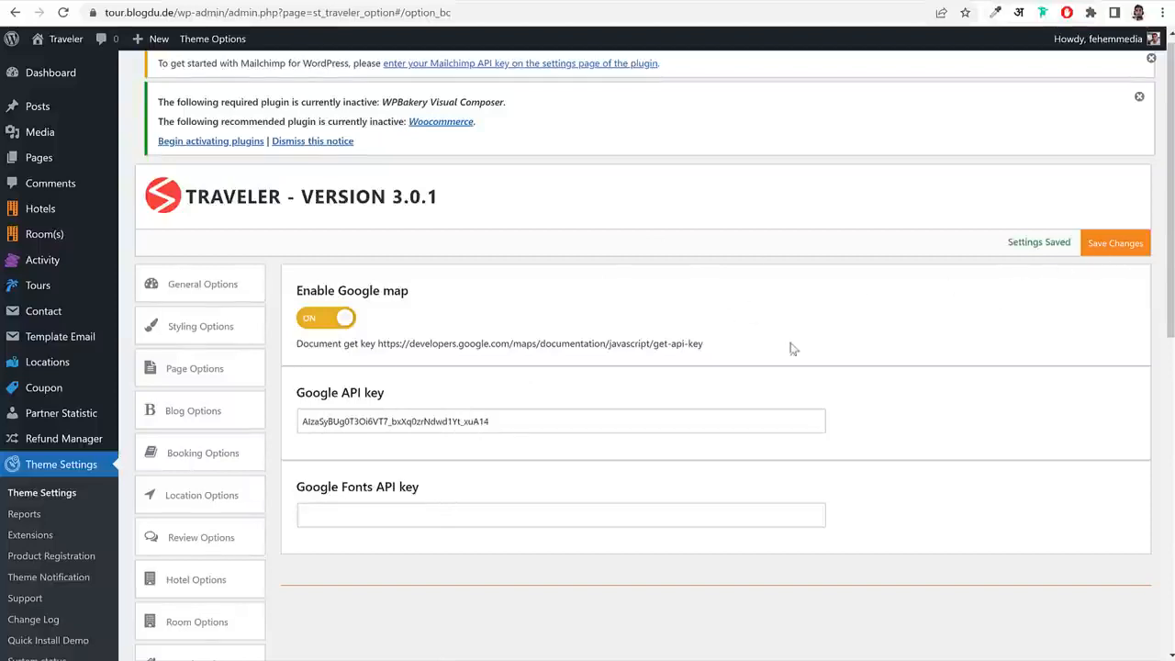
scroll(793, 349, "down", 2)
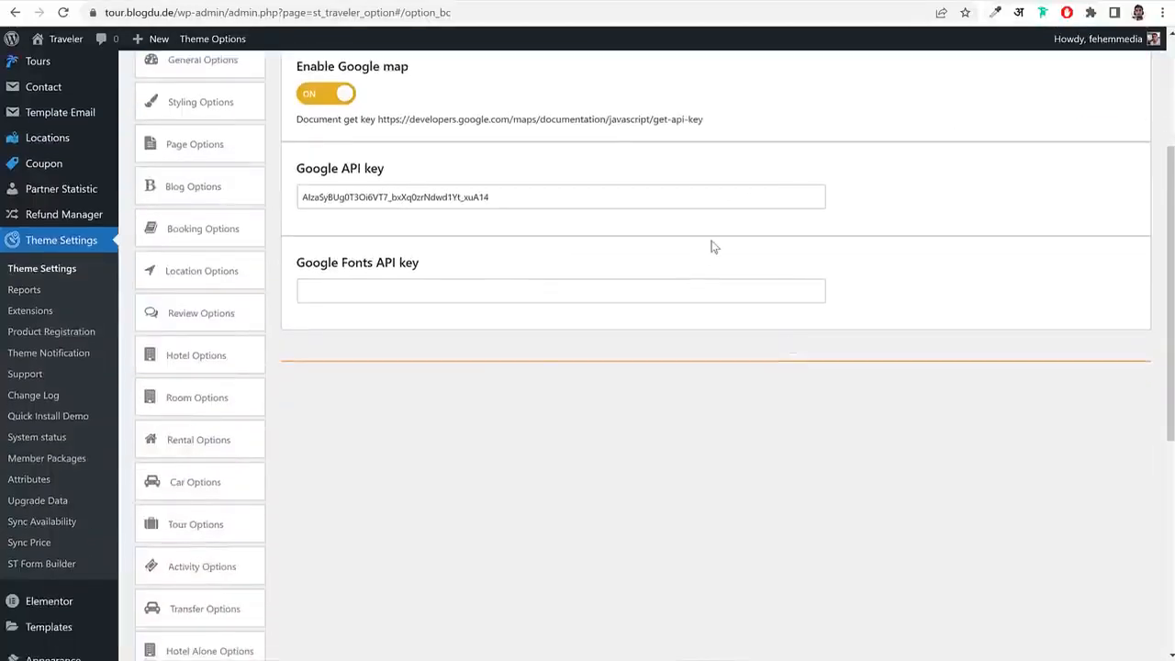
scroll(598, 345, "down", 4)
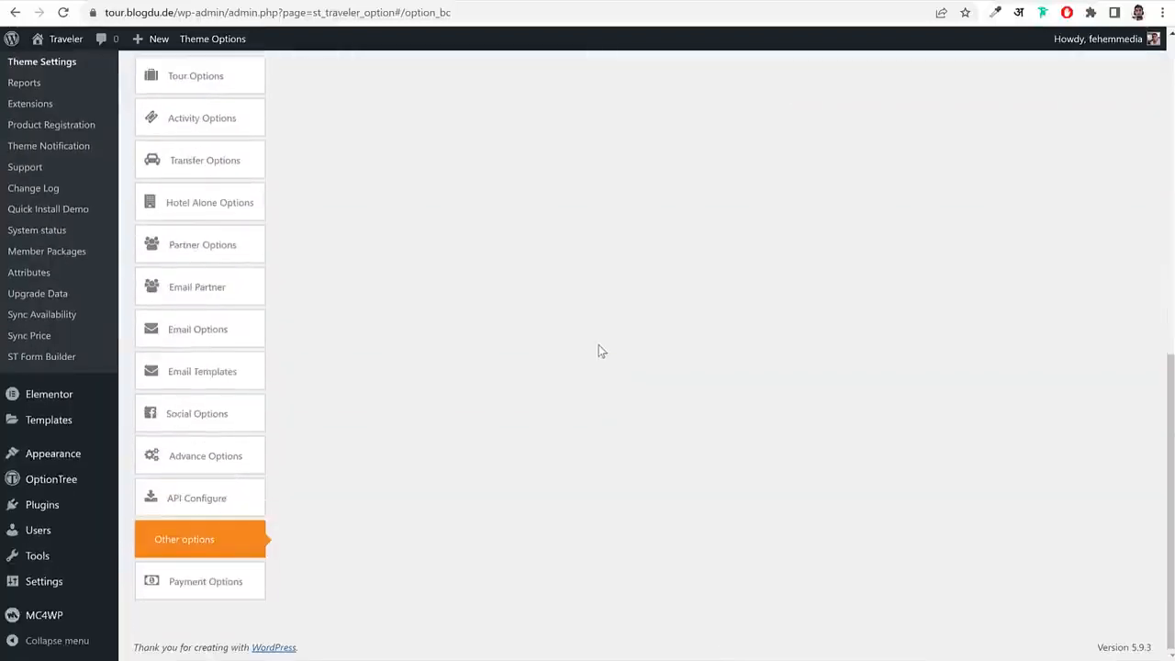
left_click(211, 585)
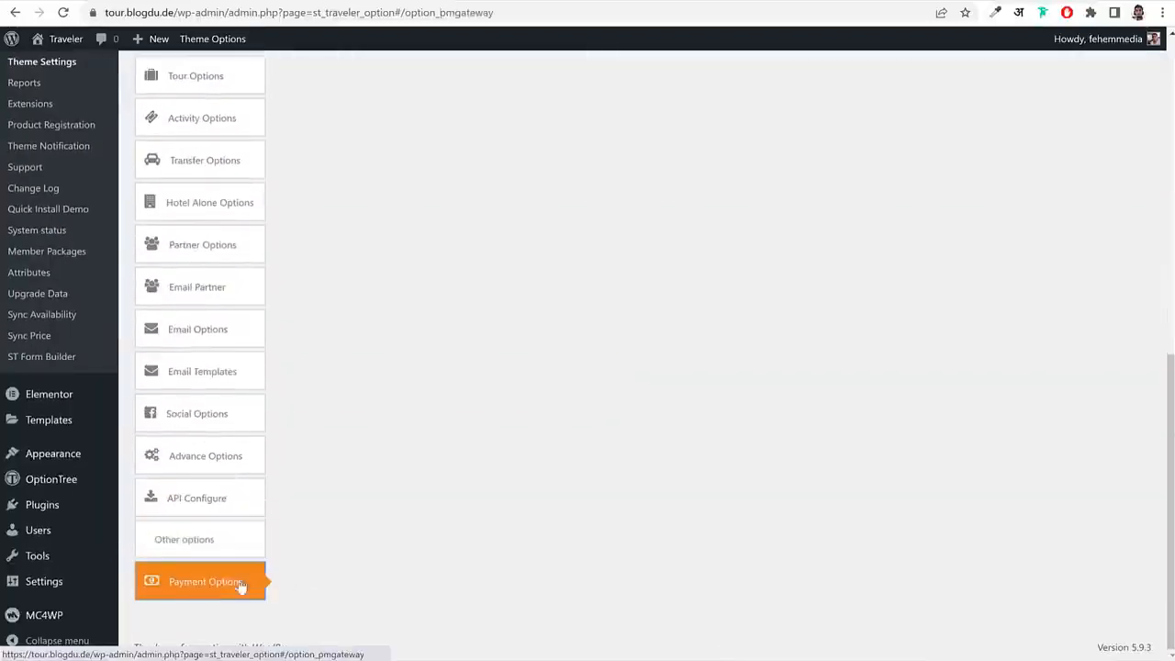
left_click(330, 359)
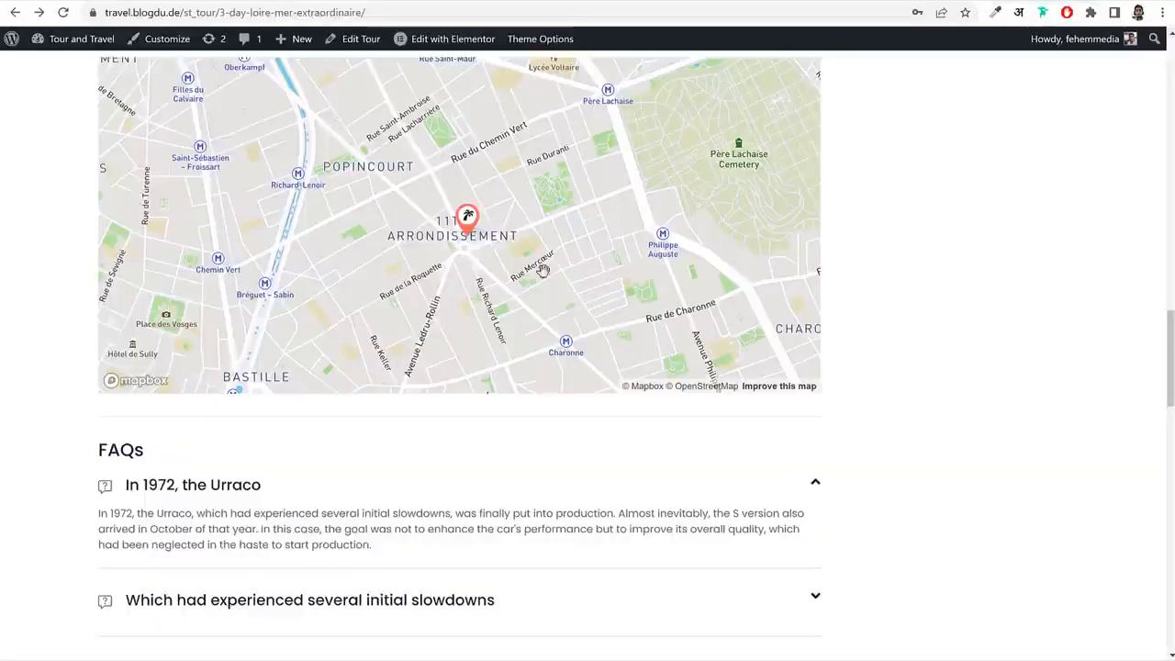
Enter the account holder, account number and bank ICICI in the Bank Transfer Description, then save changes.
scroll(952, 398, "up", 12)
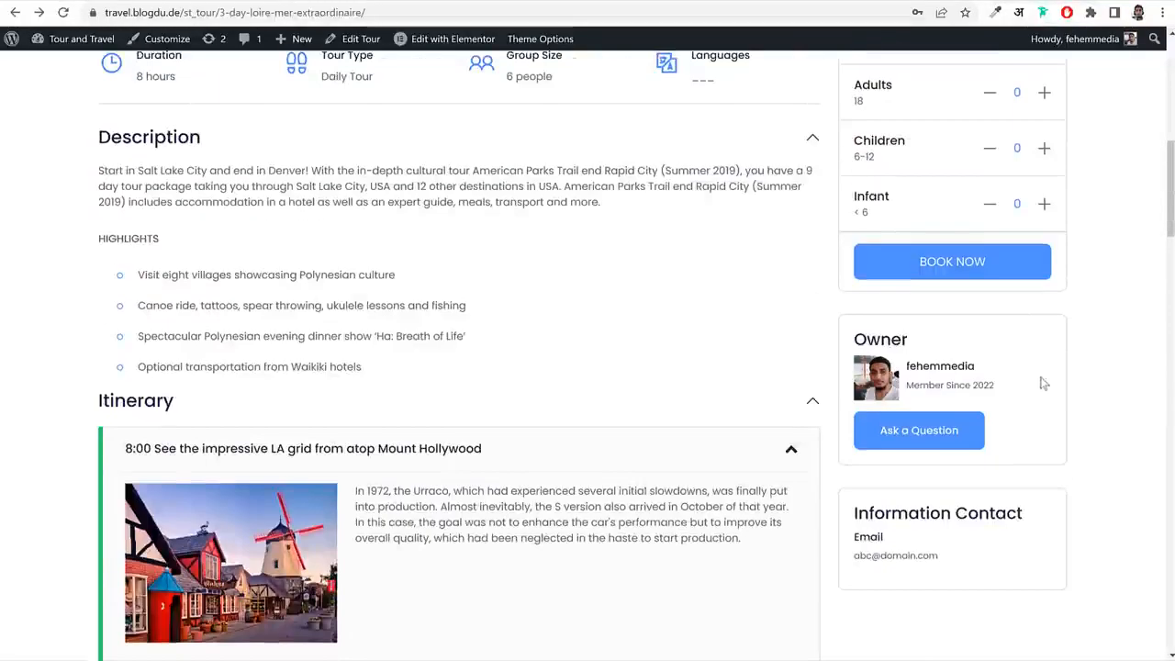
scroll(1043, 384, "up", 3)
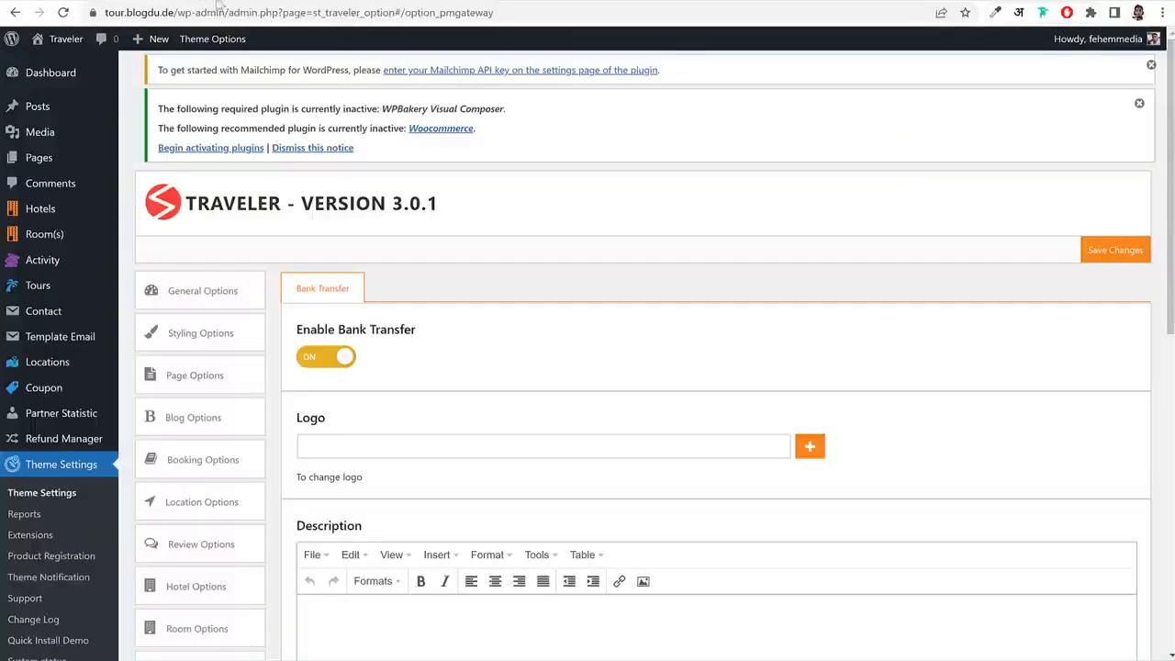
scroll(713, 425, "down", 1)
scroll(407, 183, "down", 1)
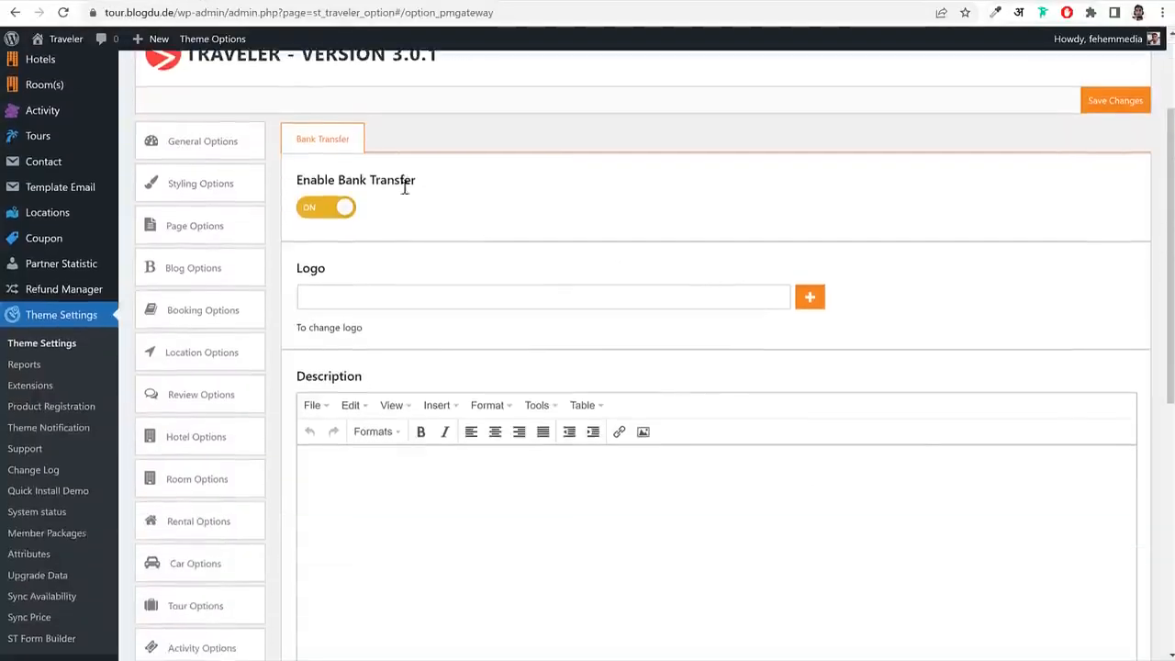
scroll(538, 330, "down", 2)
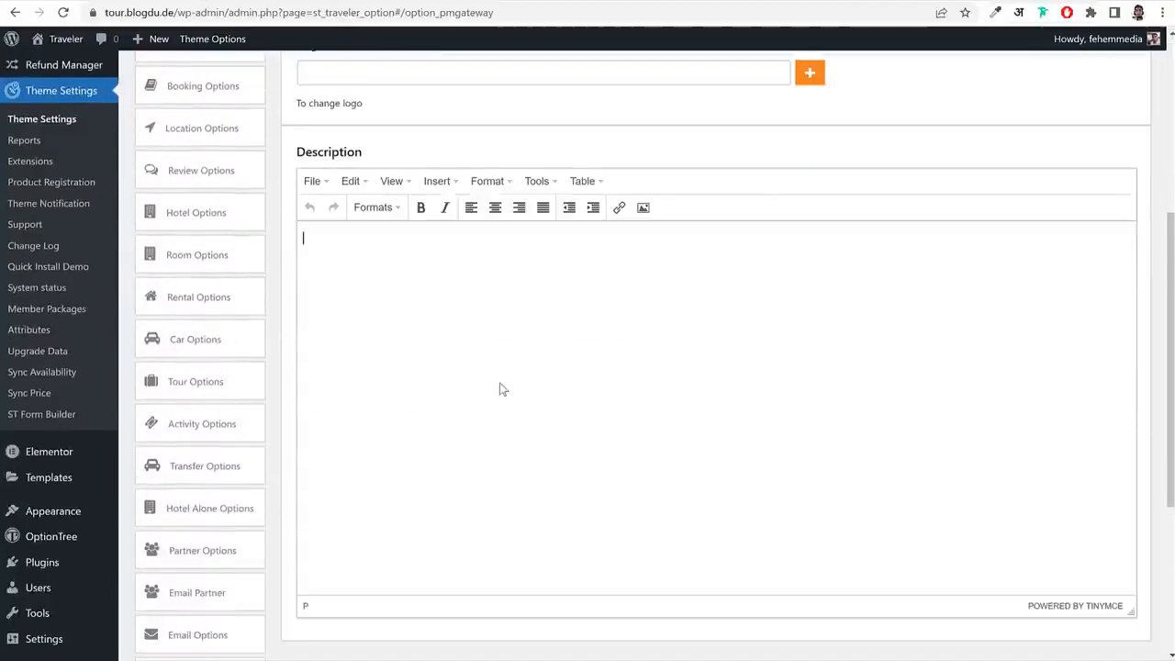
scroll(529, 365, "up", 2)
scroll(537, 523, "up", 1)
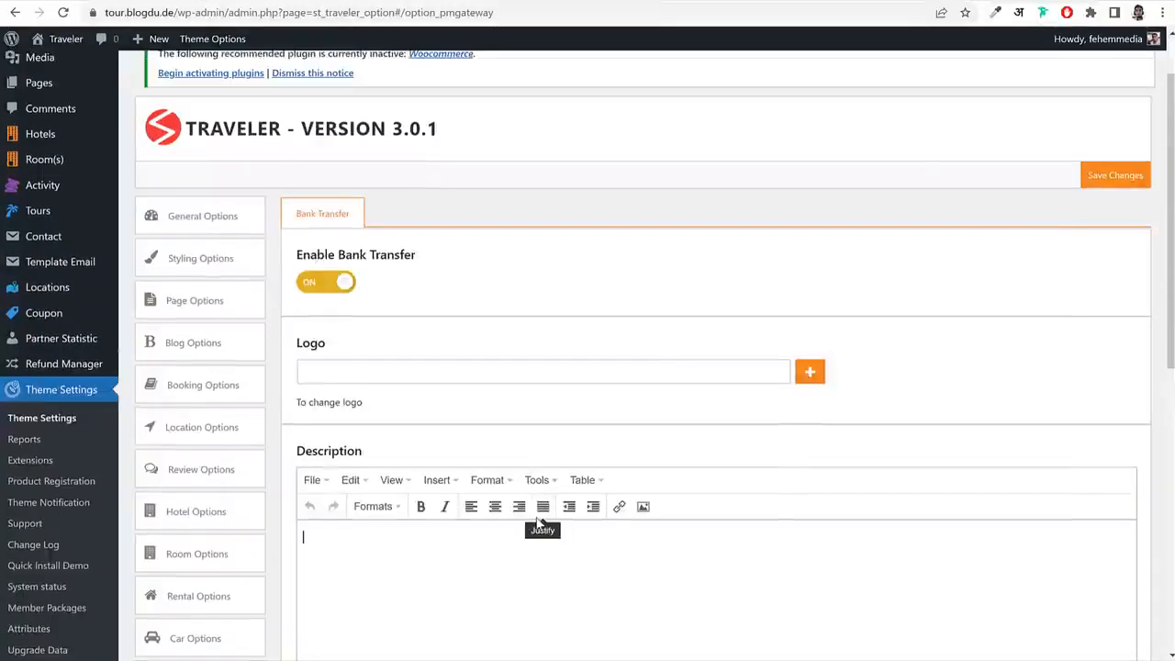
type("Aank")
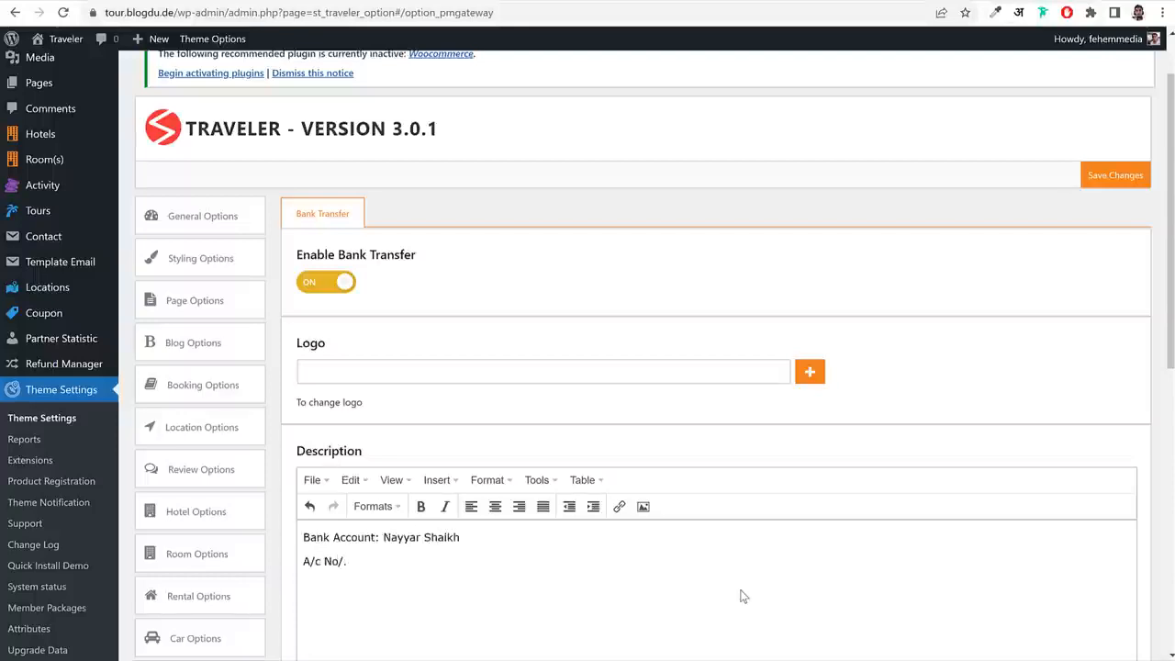
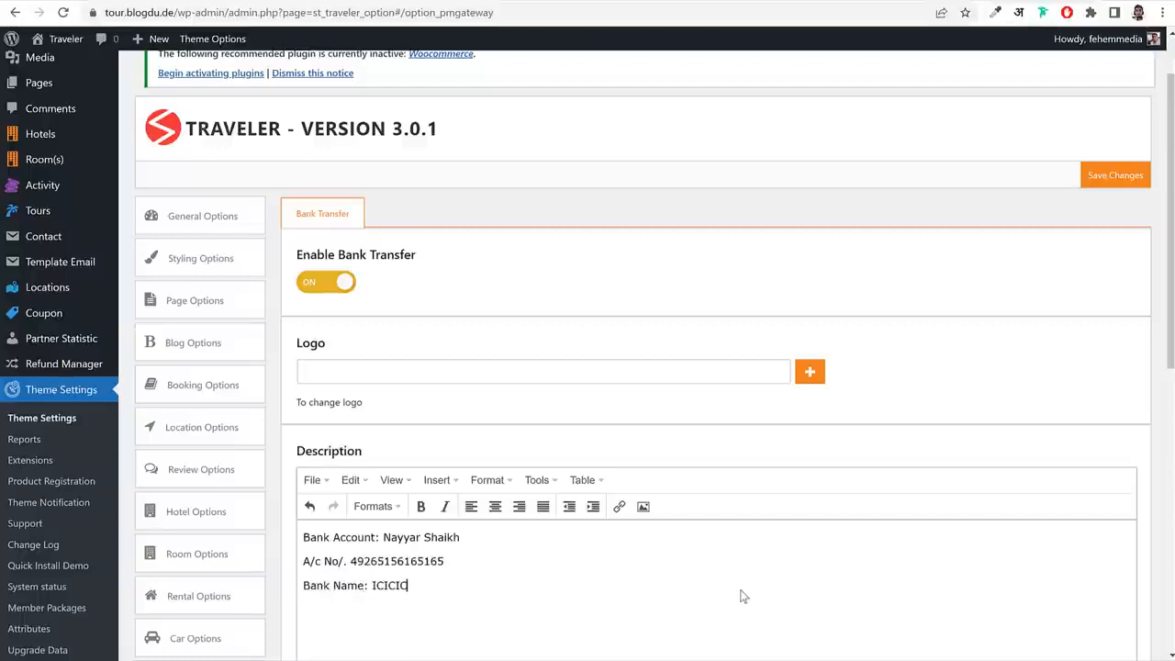
scroll(407, 516, "down", 2)
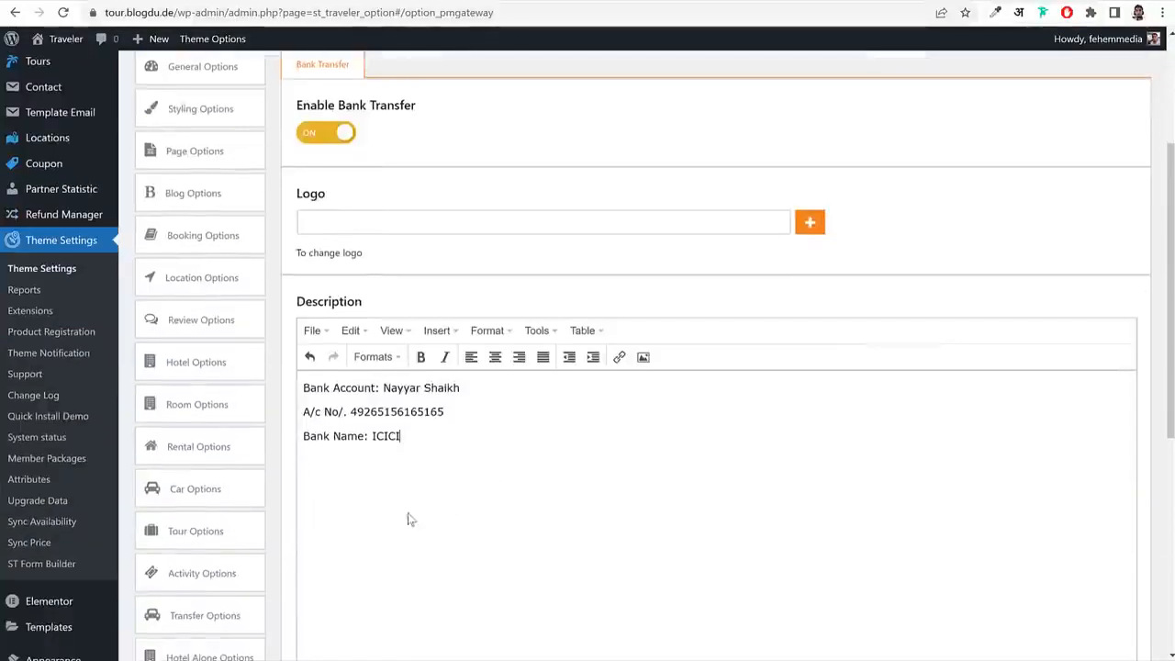
scroll(501, 323, "down", 4)
scroll(501, 323, "up", 6)
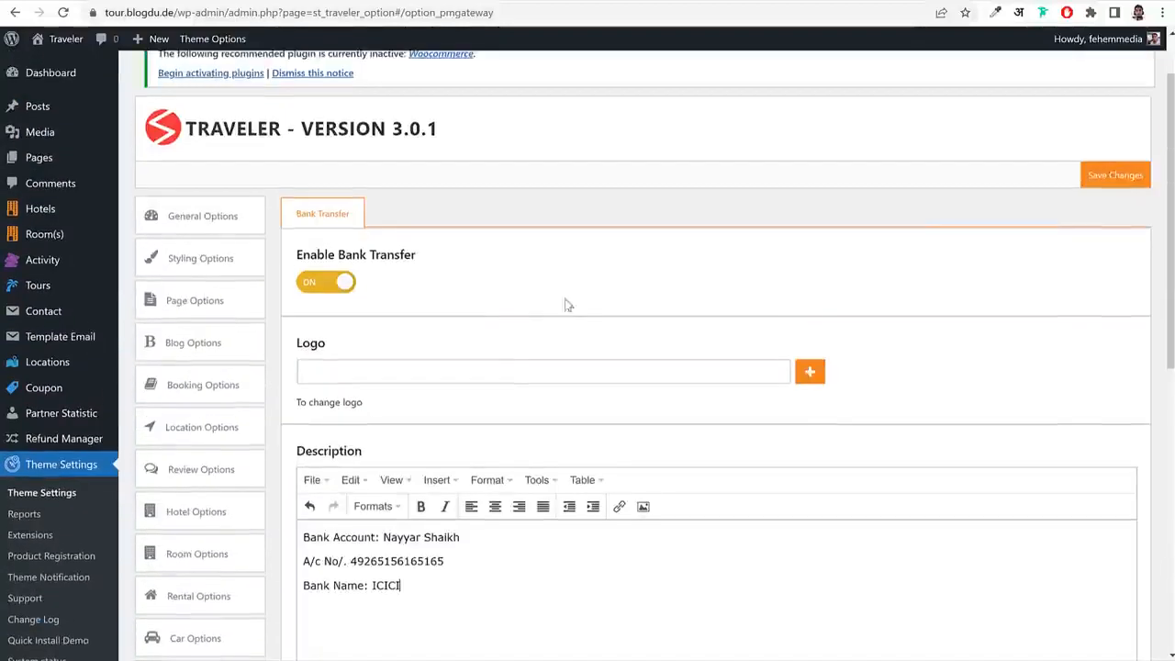
left_click(1115, 176)
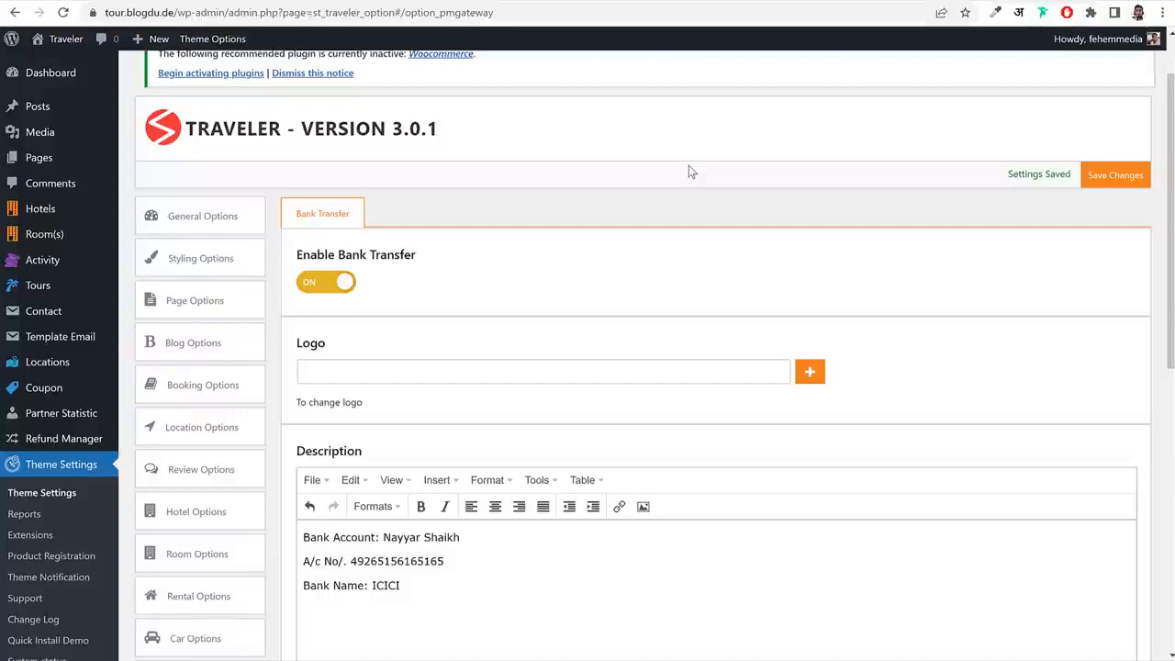
Open the theme's Extensions page in a new browser tab and switch to it.
scroll(633, 197, "down", 3)
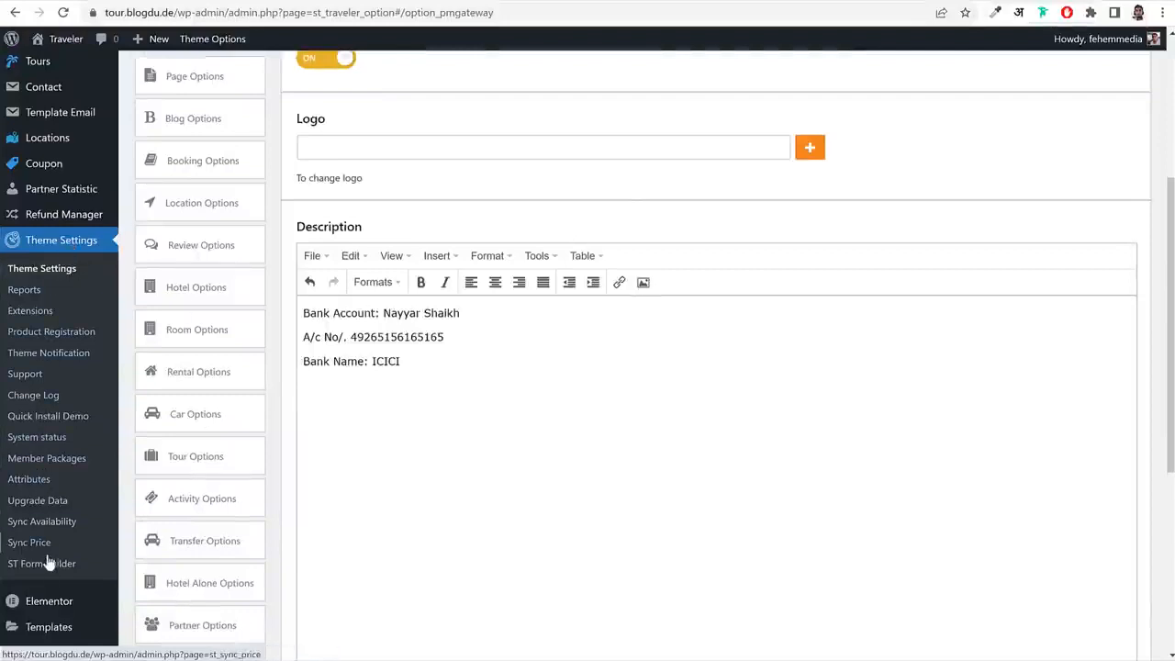
right_click(32, 314)
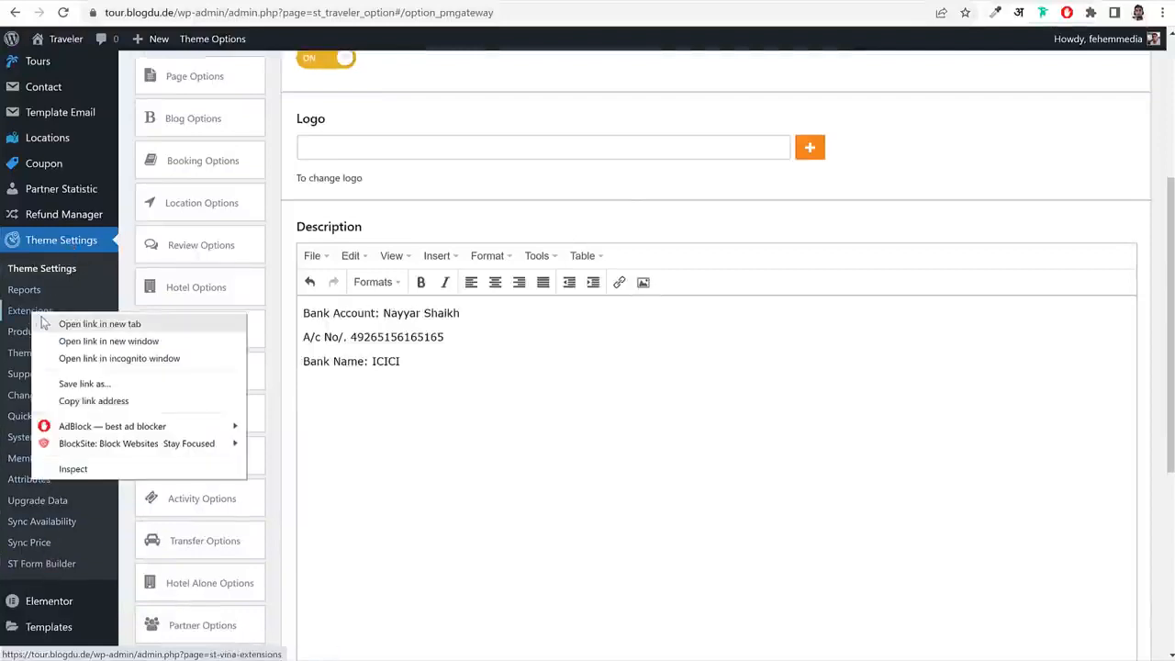
left_click(44, 323)
left_click(295, 1)
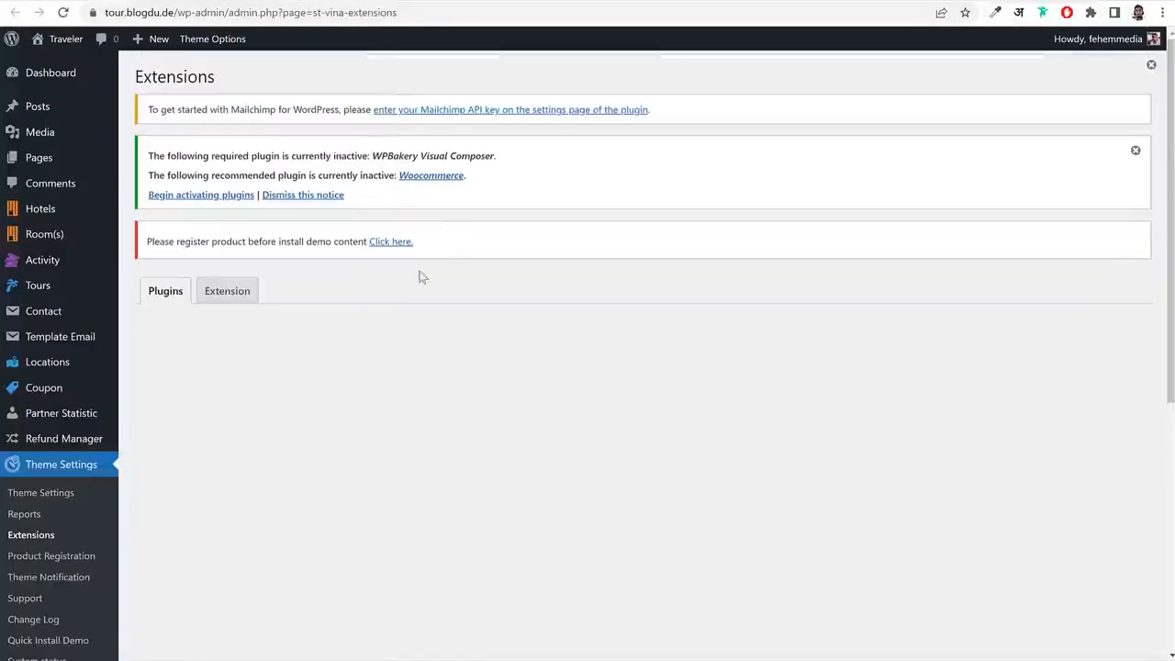
Go to Theme Settings > Product Registration to reach the purchase code field.
scroll(501, 346, "down", 4)
scroll(501, 346, "up", 4)
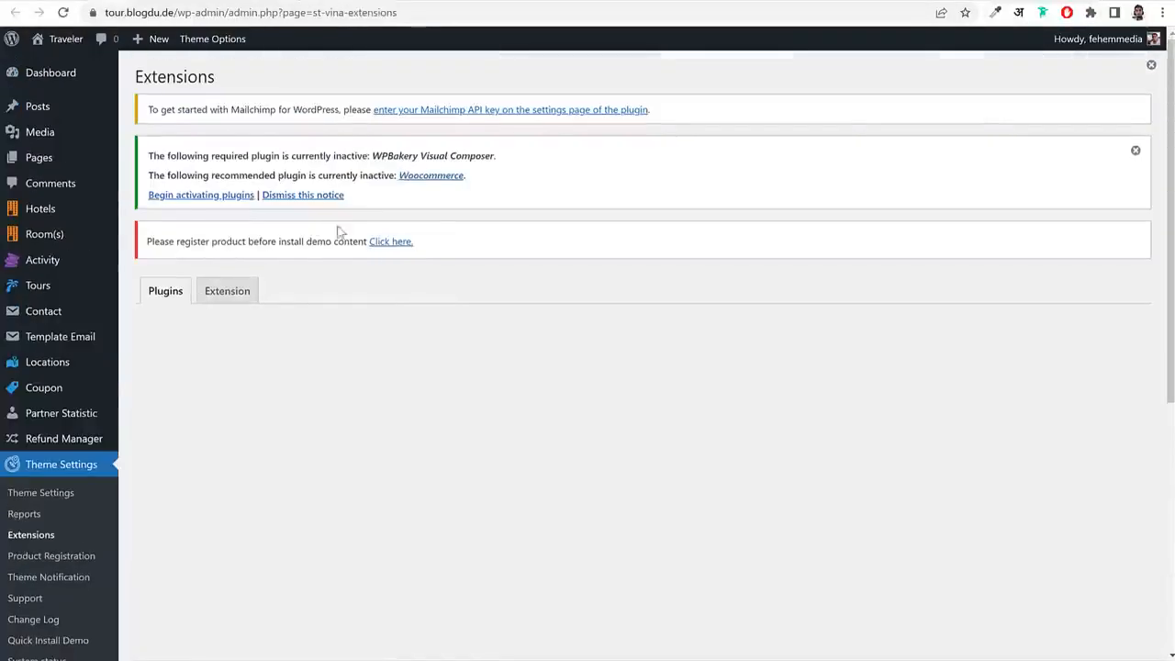
scroll(321, 287, "down", 1)
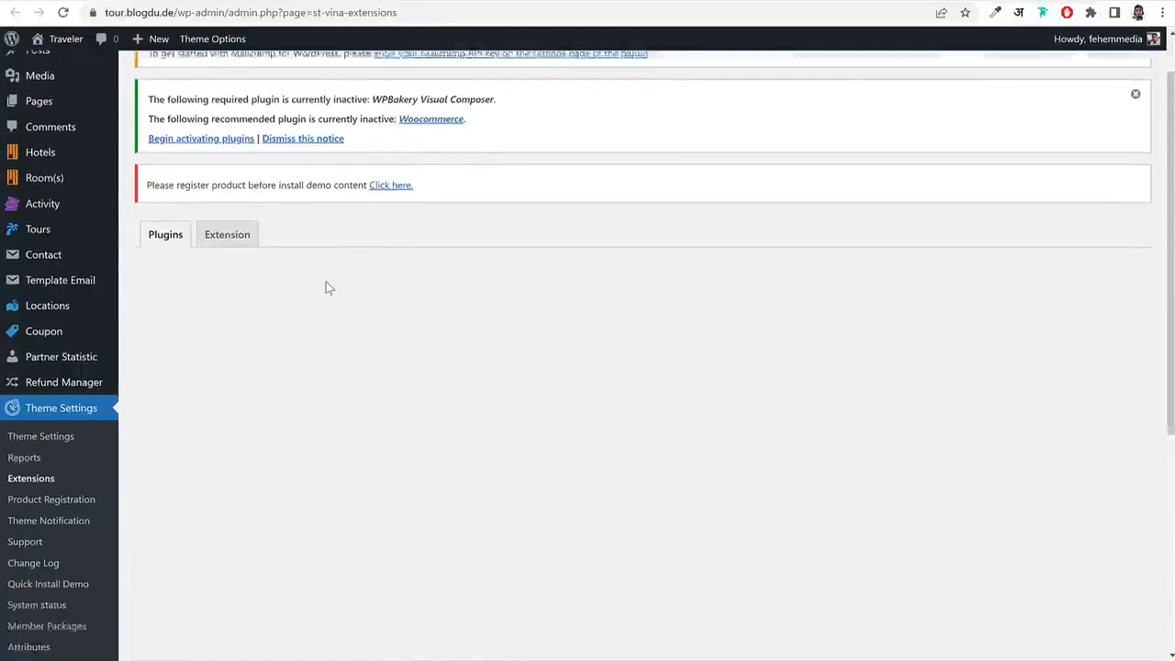
scroll(329, 288, "down", 2)
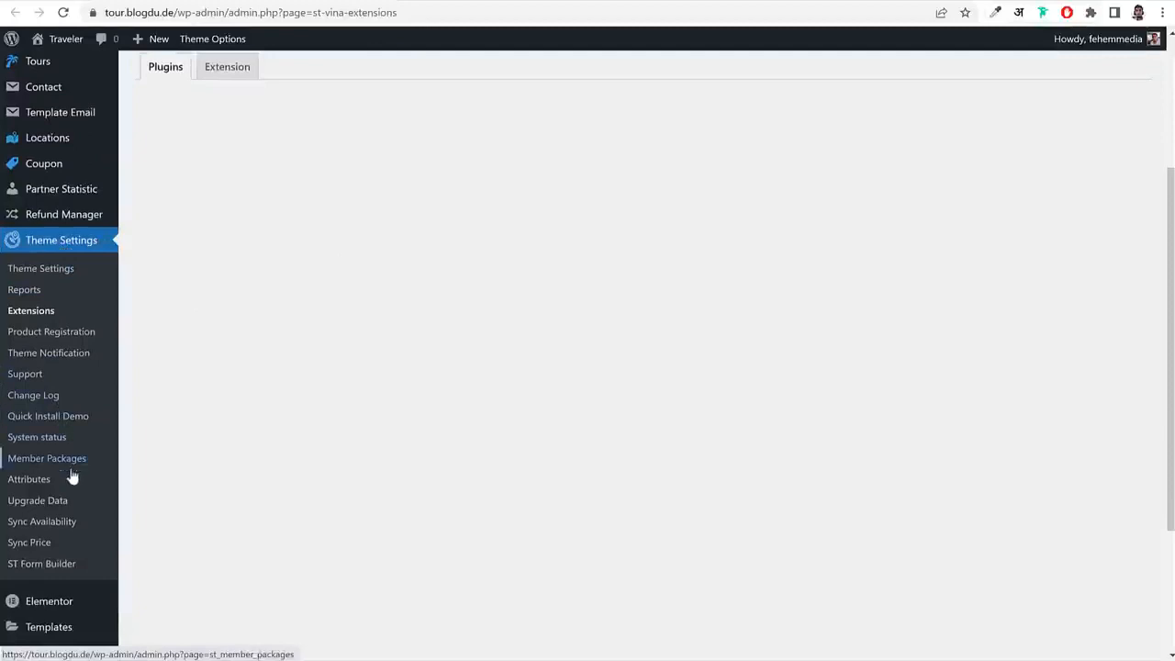
left_click(71, 336)
scroll(385, 331, "down", 2)
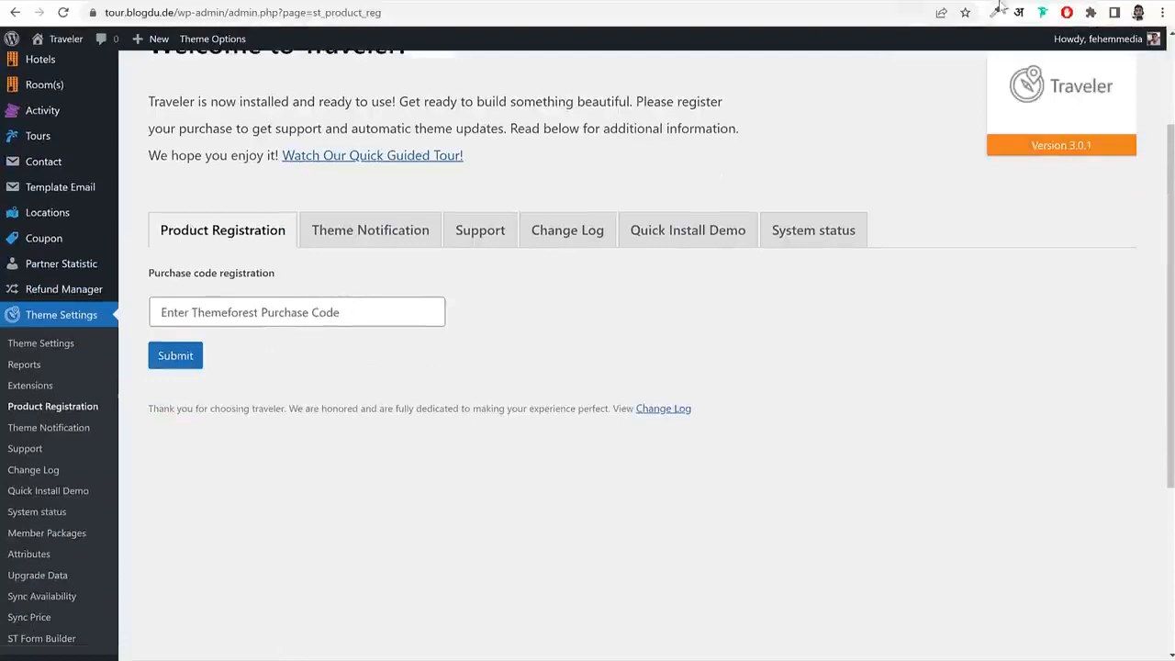
Load bloggdude.com/traveler in a new browser tab.
key("ctrl+t")
type("bloggdude.com/")
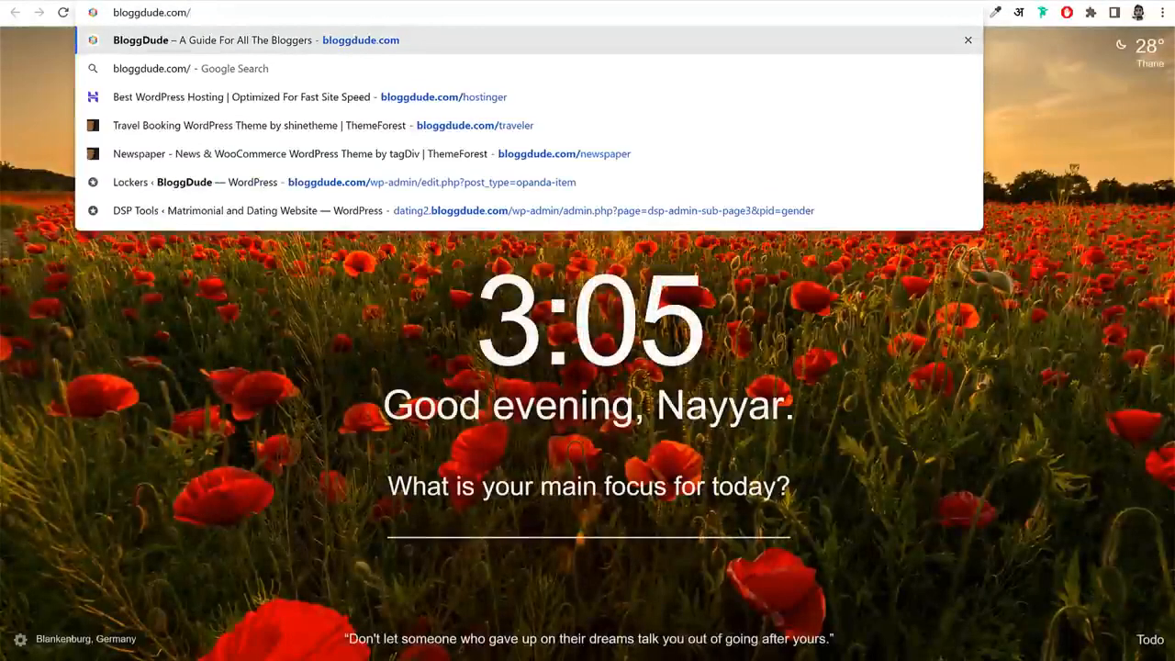
type("l")
key("BackSpace")
type("t")
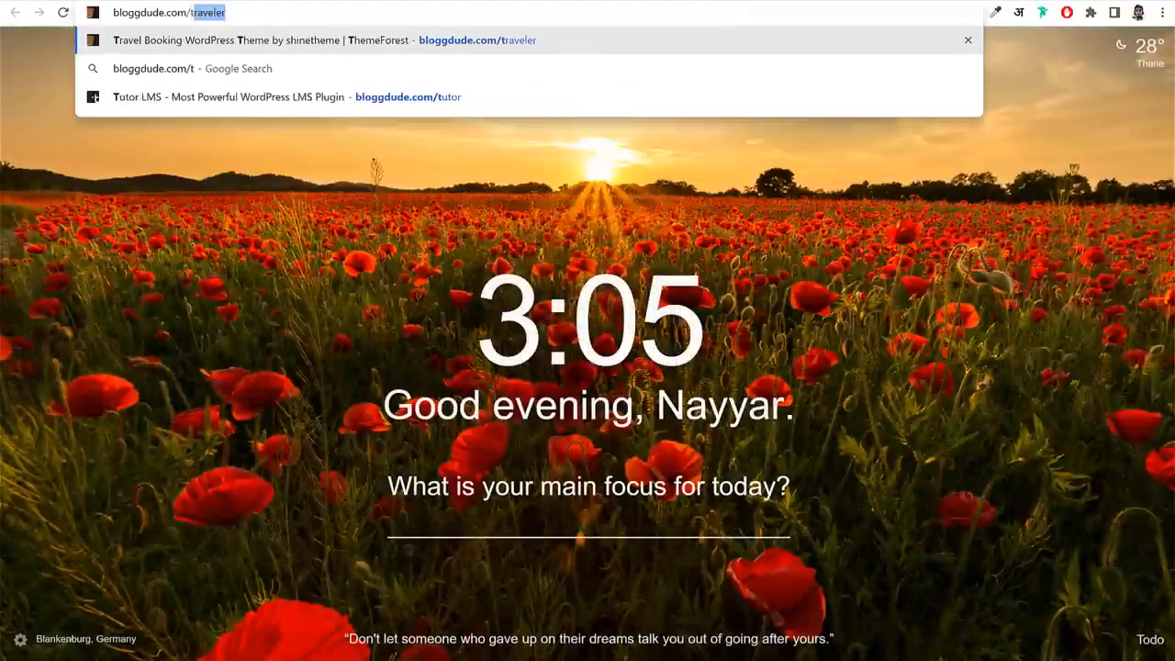
key("Return")
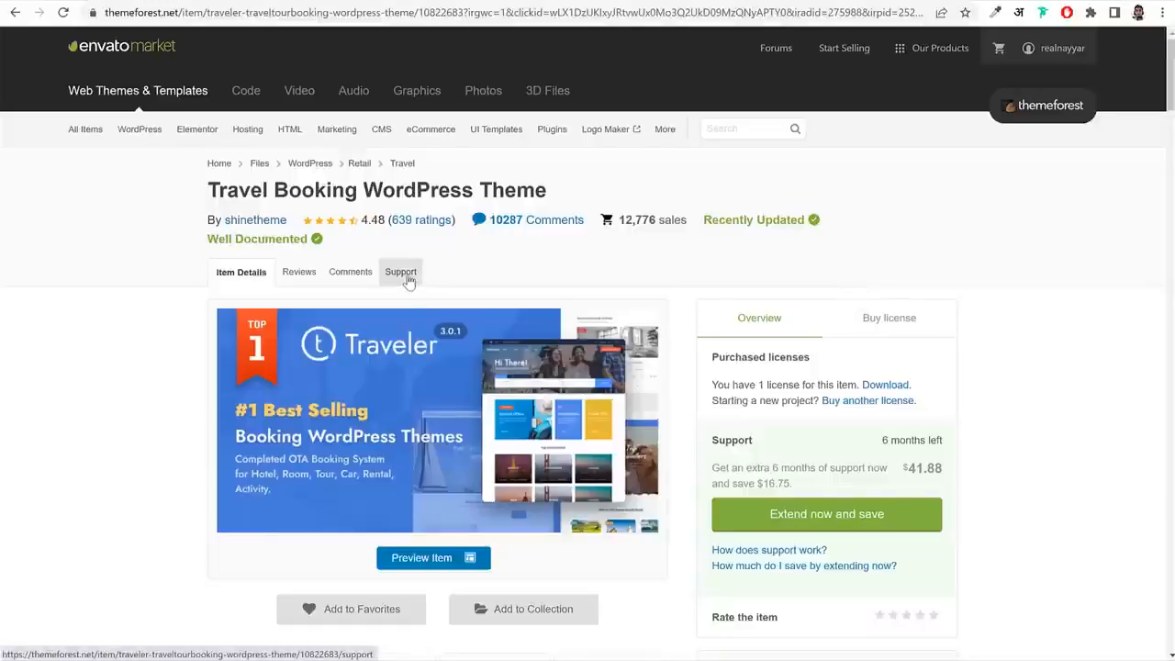
Copy the purchase code from the Support tab and place the cursor in WordPress's purchase code field.
left_click(404, 273)
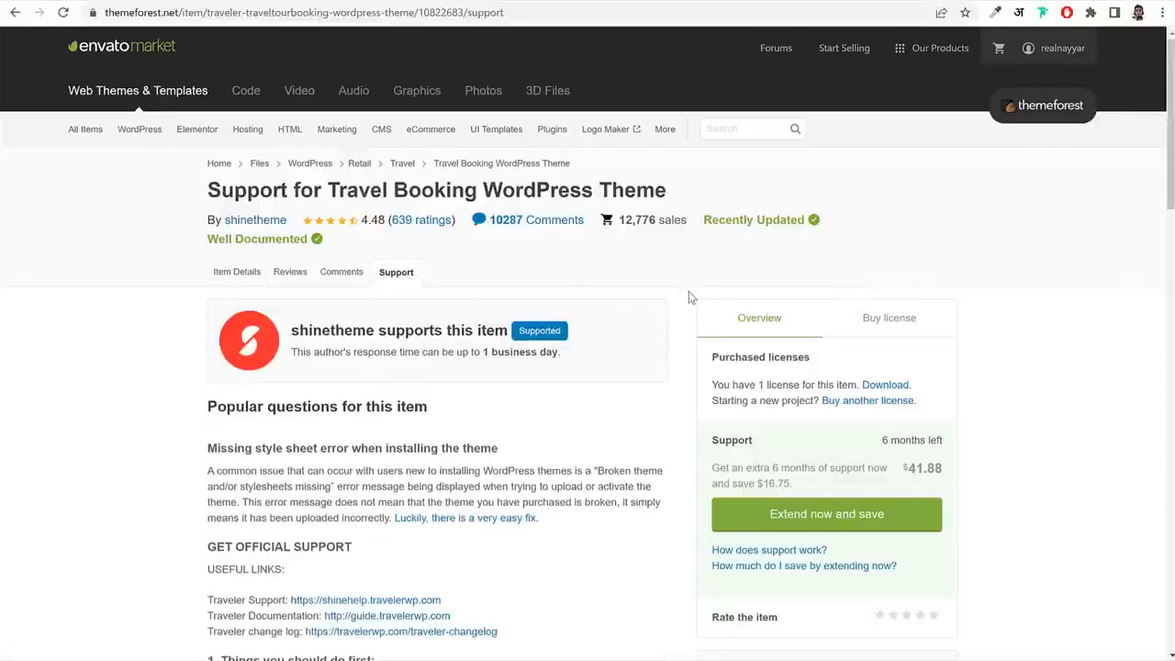
scroll(496, 368, "down", 10)
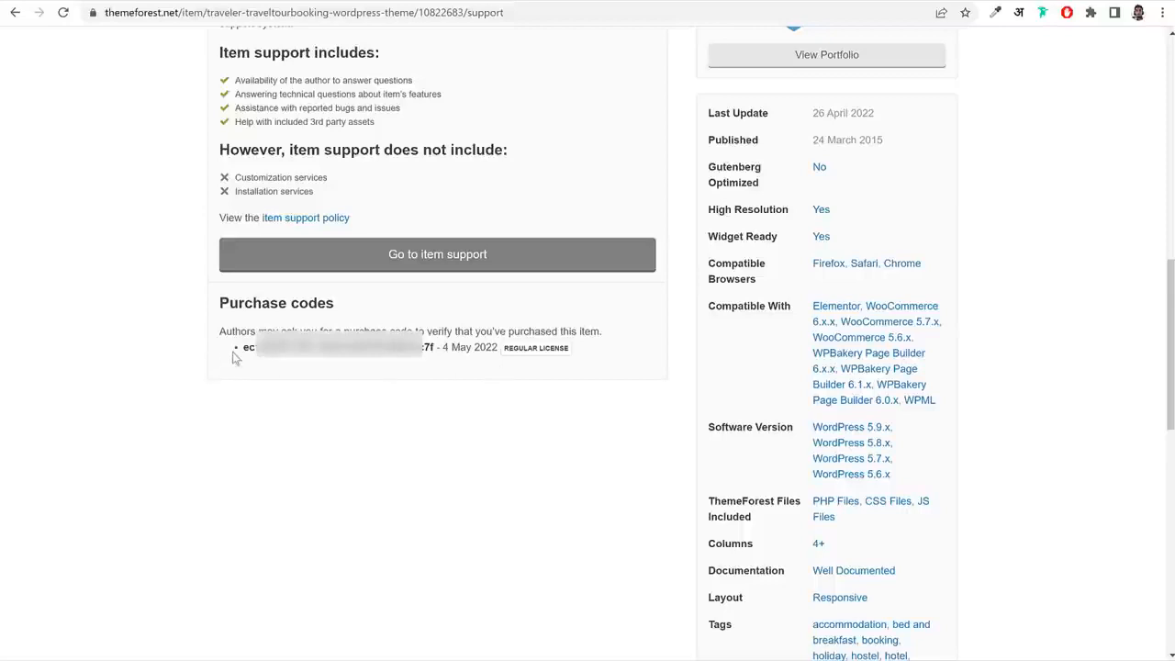
left_click_drag(244, 347, 431, 349)
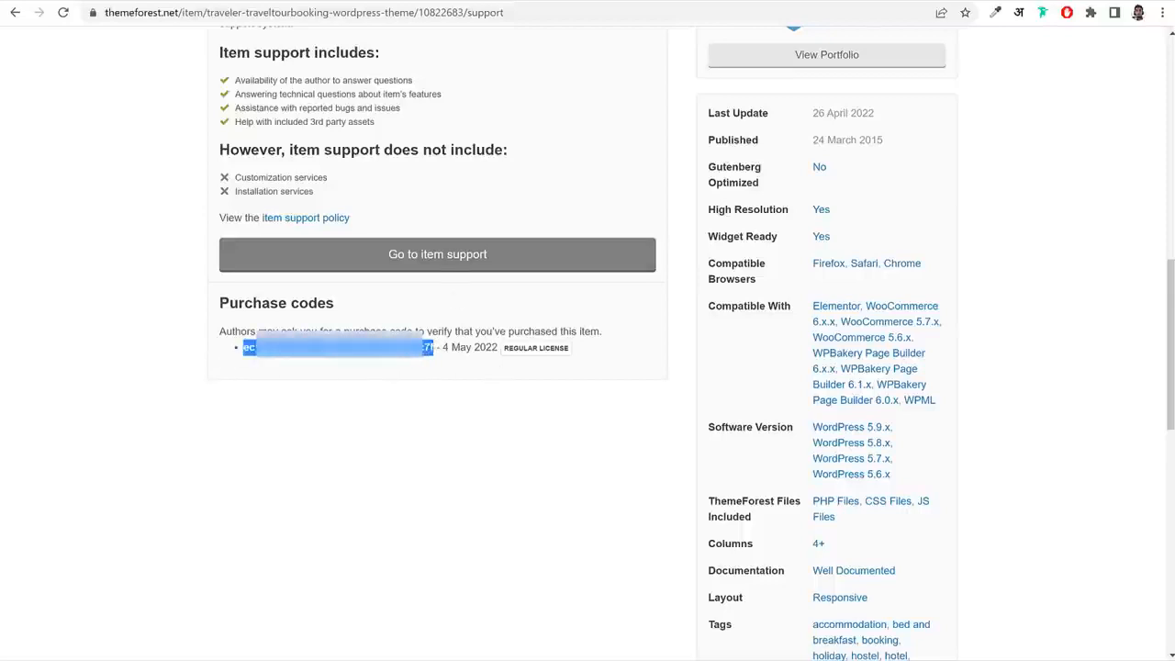
key("ctrl+Tab")
left_click(359, 314)
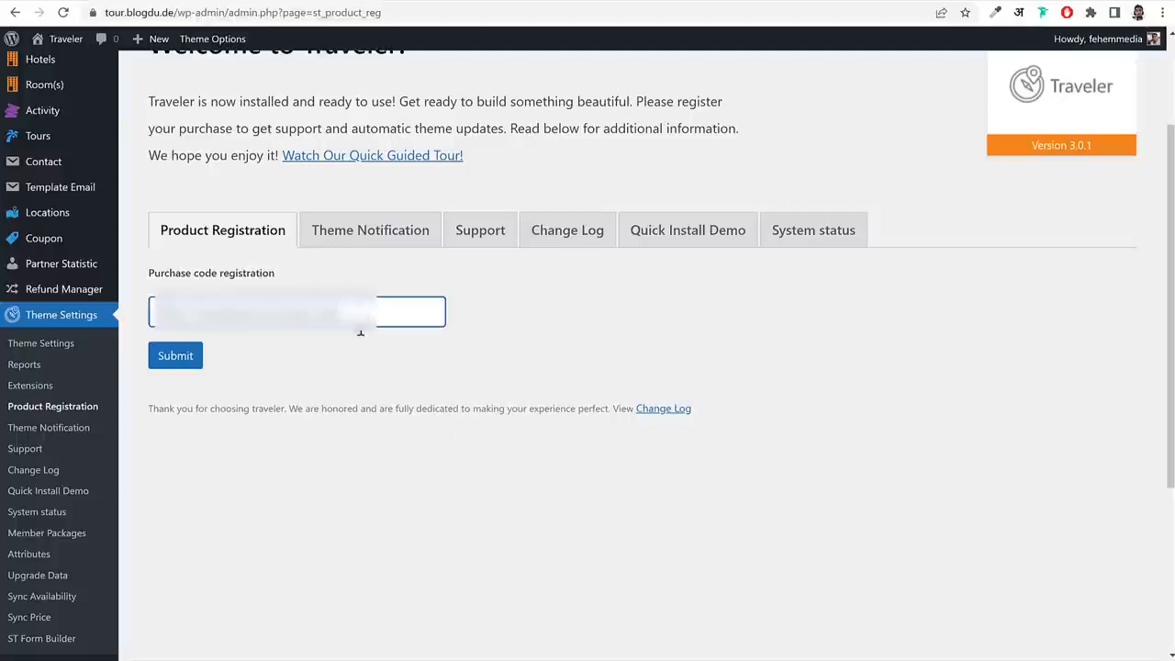
Paste and submit the purchase code to register the Traveler theme, then return to Extensions.
key("ctrl+v")
left_click(175, 364)
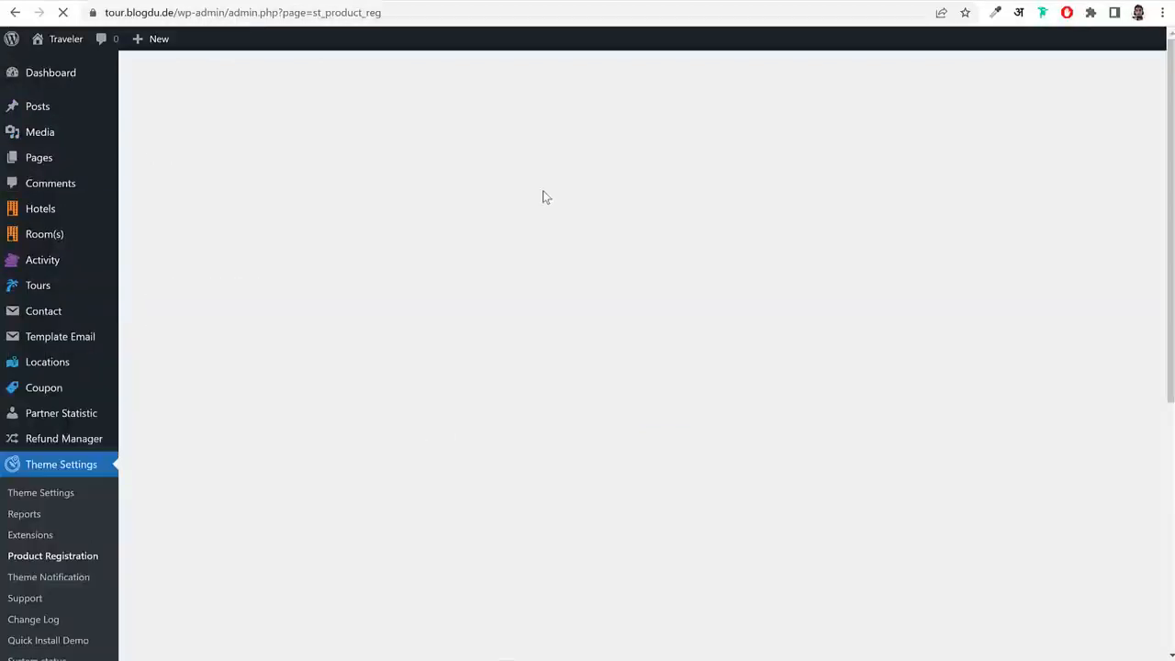
left_click_drag(164, 434, 349, 440)
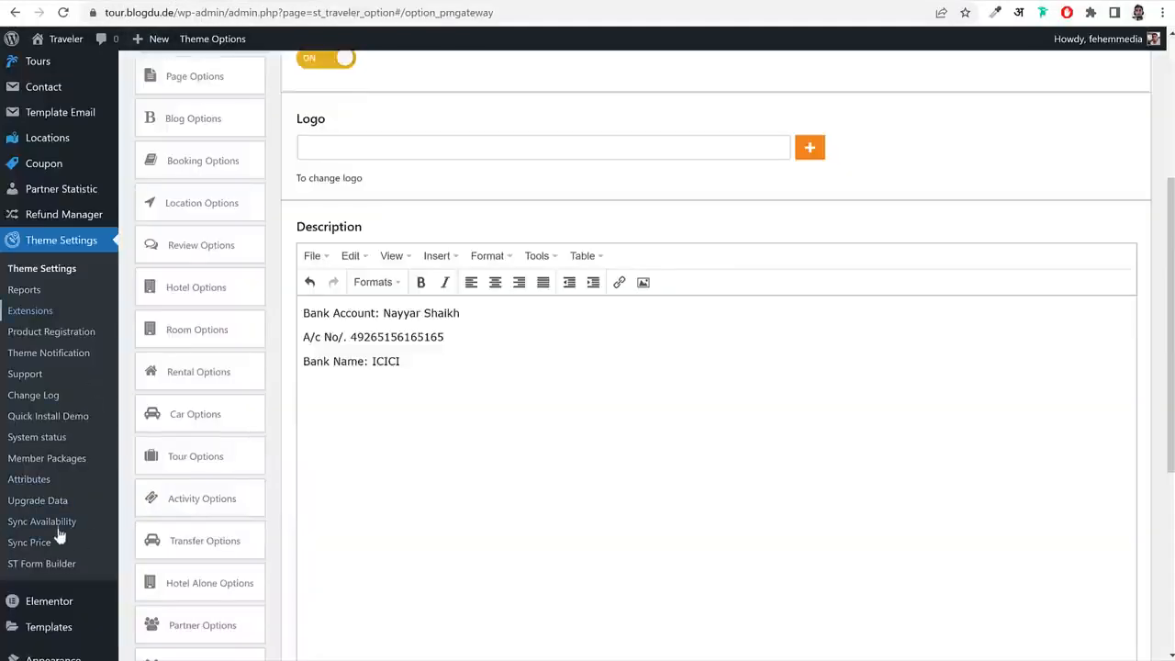
right_click(34, 310)
left_click(57, 316)
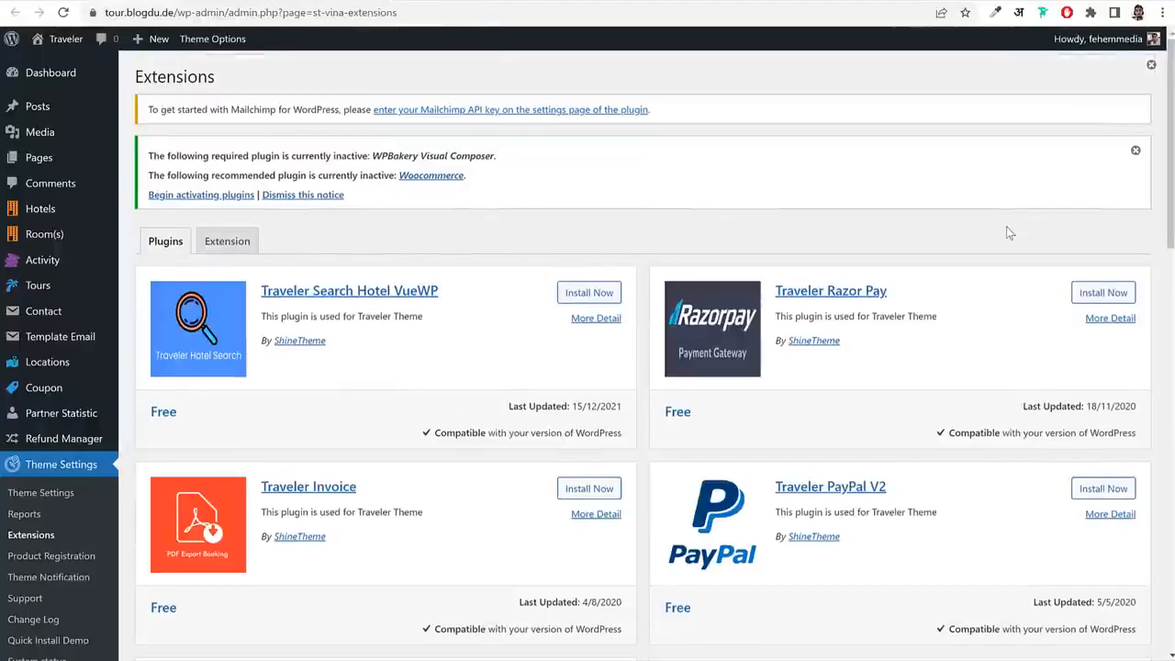
Install the Traveler Razor Pay, PayPal V2, Invoice and Stripe extensions.
left_click_drag(911, 292, 777, 291)
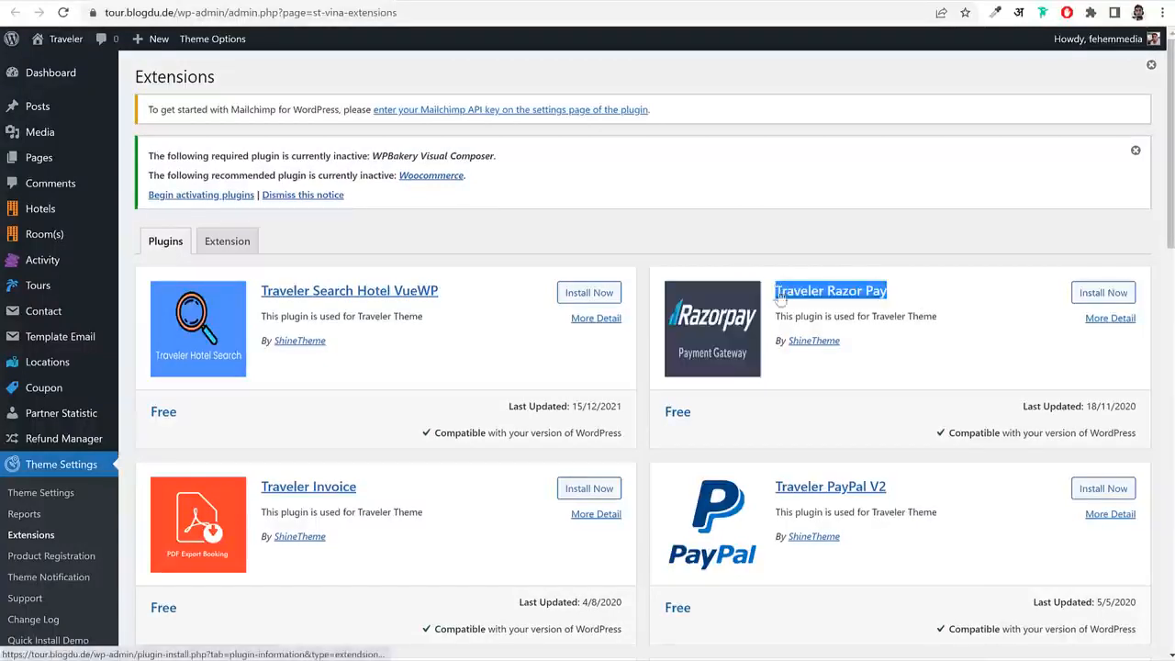
left_click(936, 294)
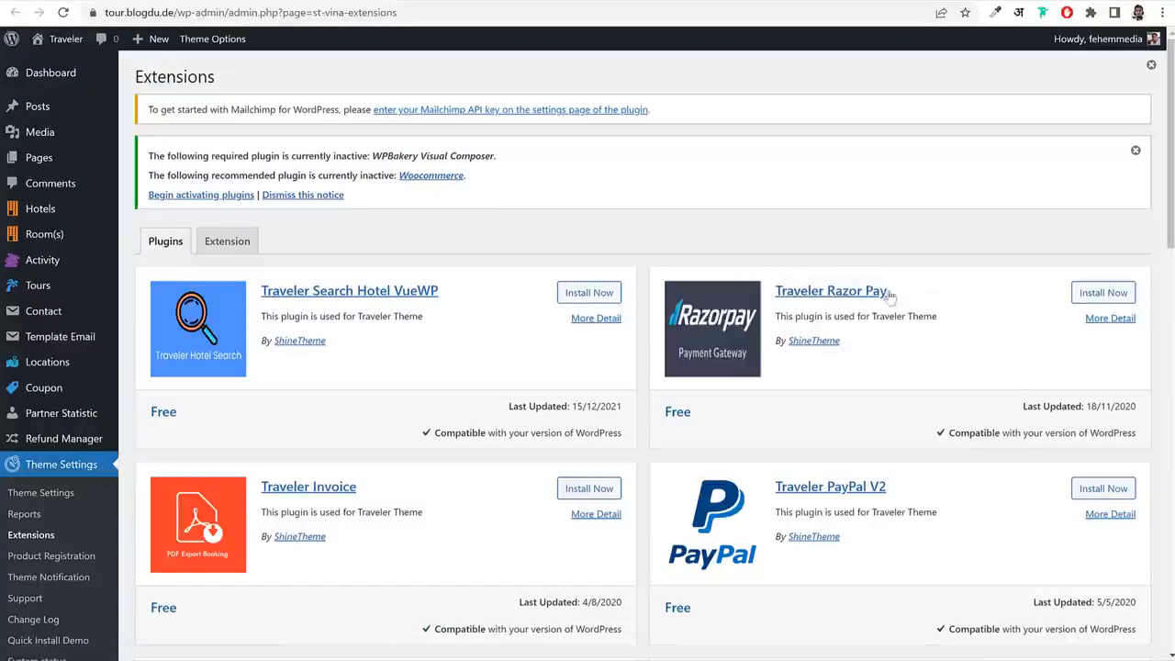
left_click(1103, 292)
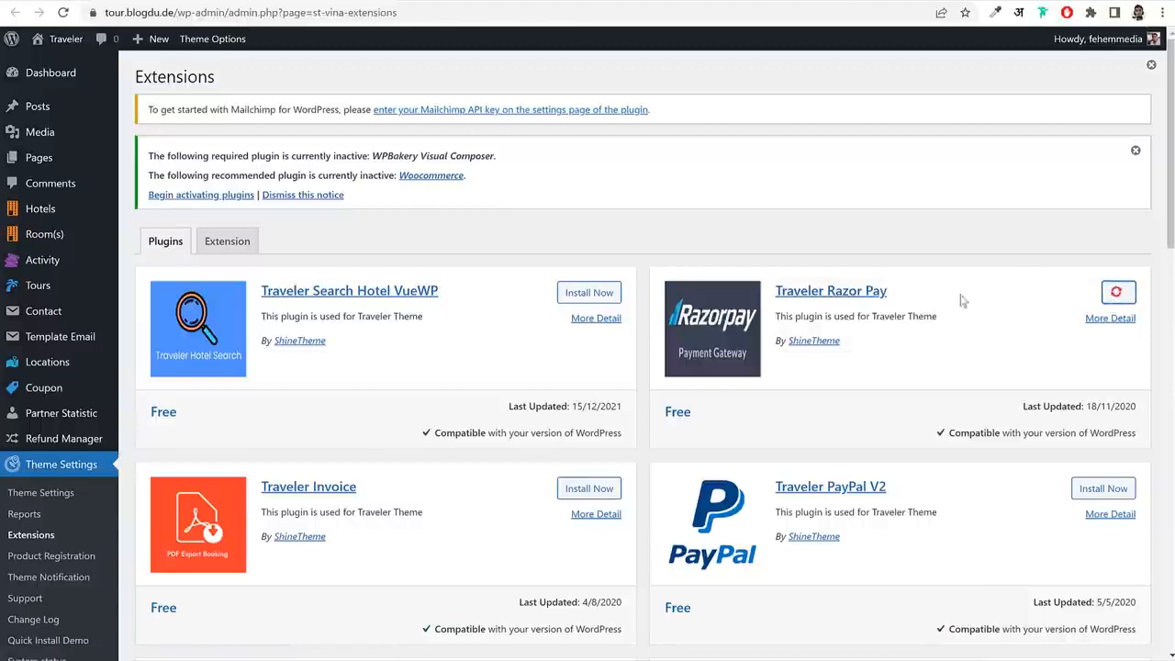
scroll(870, 340, "down", 2)
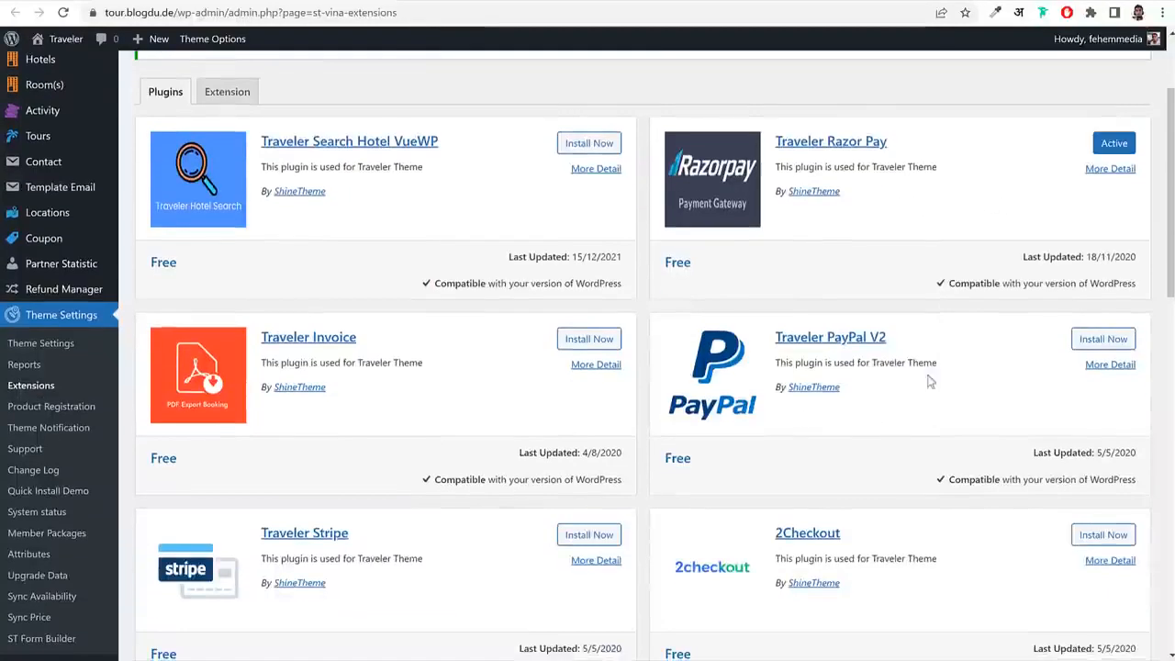
left_click(1116, 340)
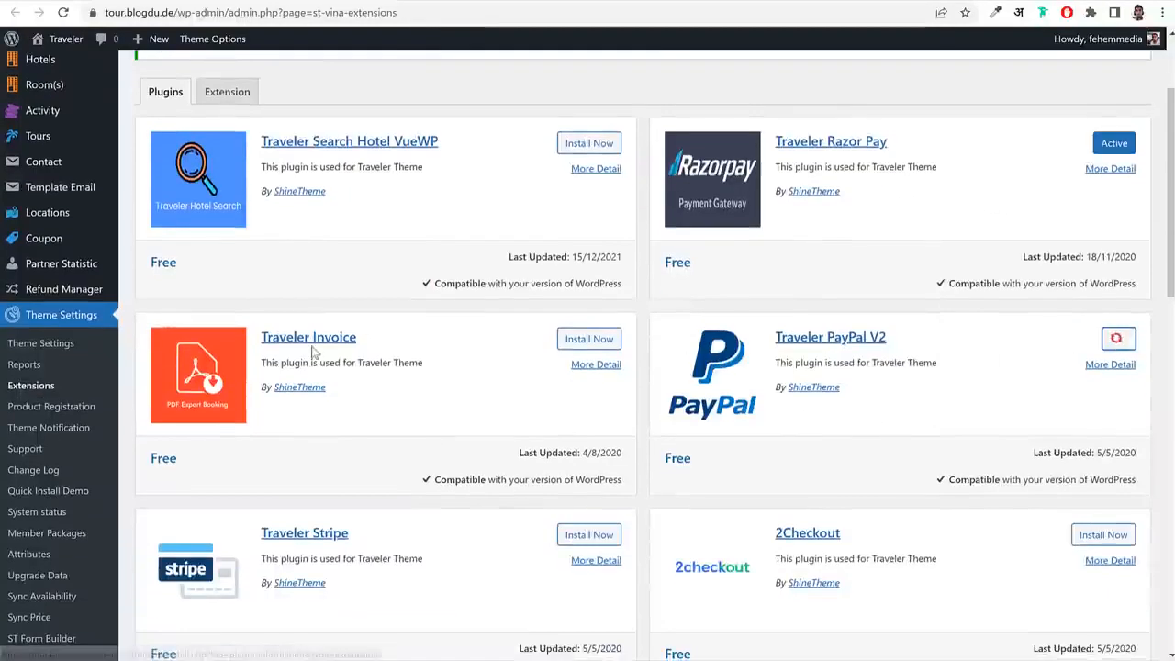
left_click(588, 339)
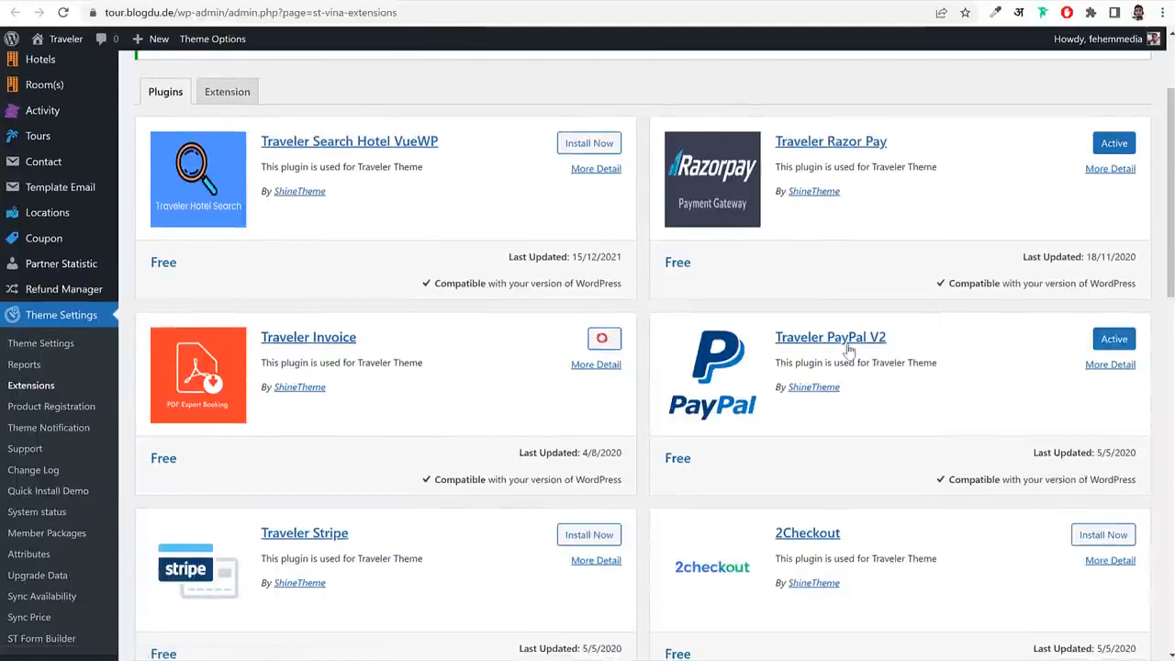
scroll(849, 350, "down", 1)
scroll(849, 350, "down", 1)
left_click_drag(406, 382, 255, 387)
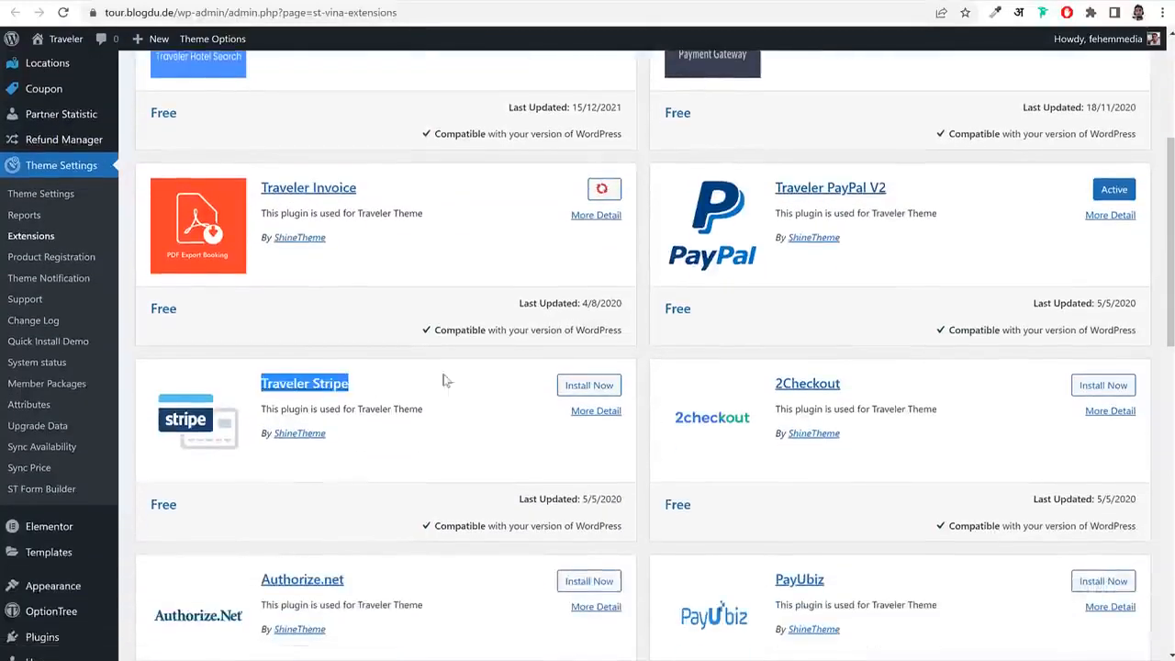
left_click(621, 392)
left_click(487, 384)
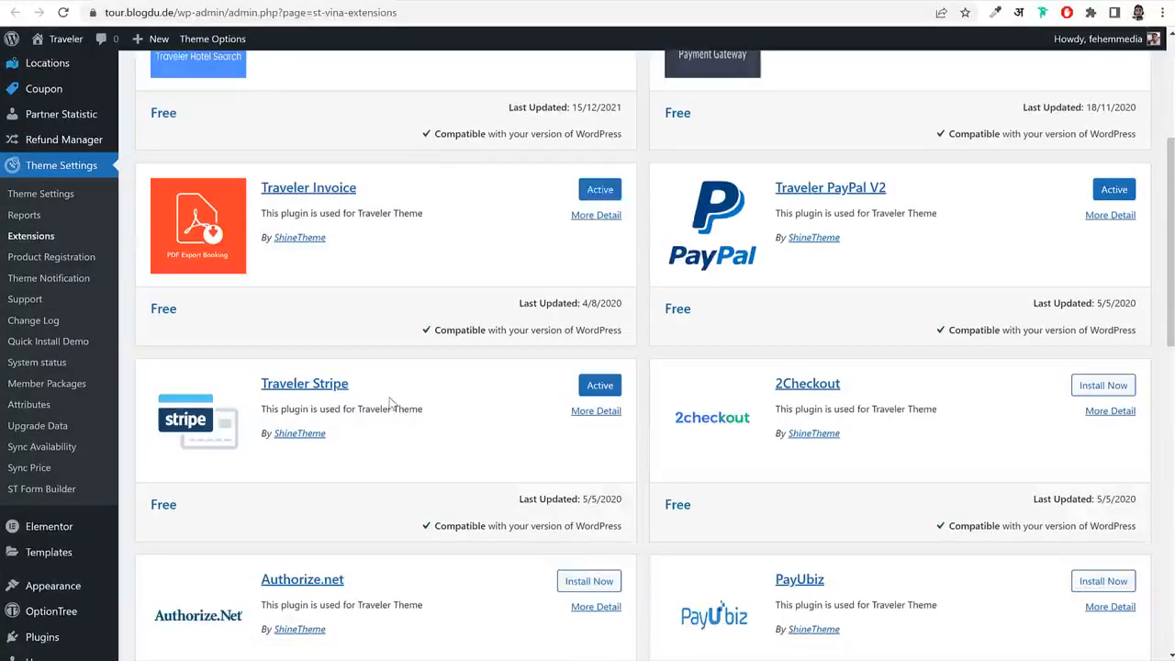
Activate the Traveler Razor Pay, Invoice, PayPal V2 and Stripe extensions.
scroll(853, 367, "down", 10)
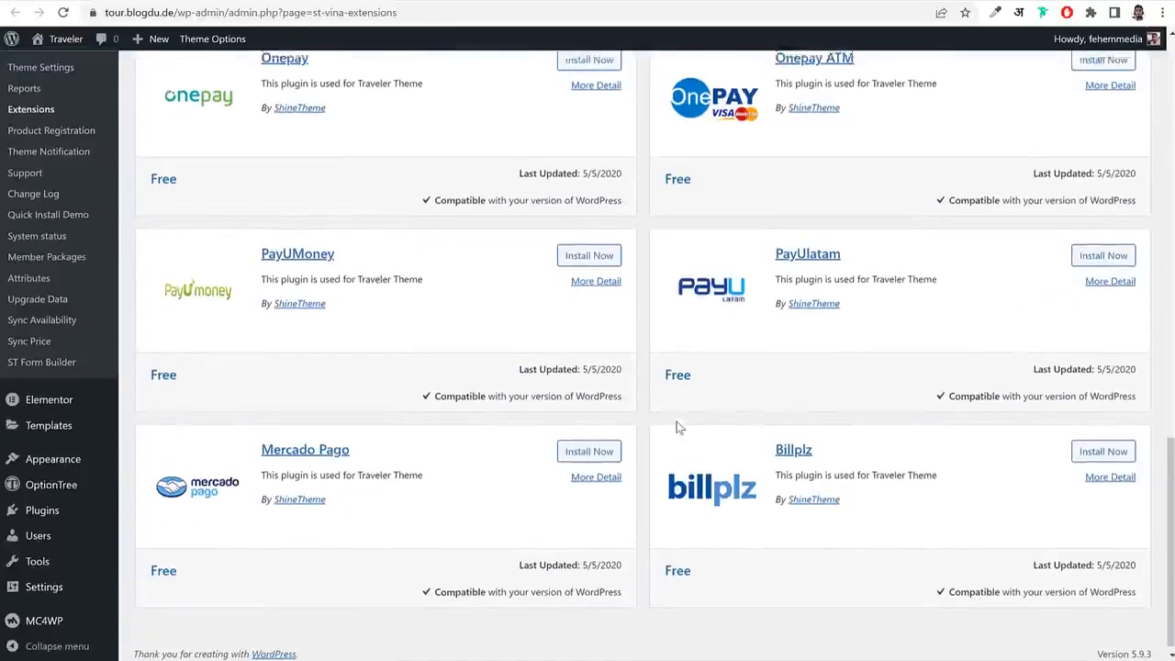
scroll(679, 427, "up", 5)
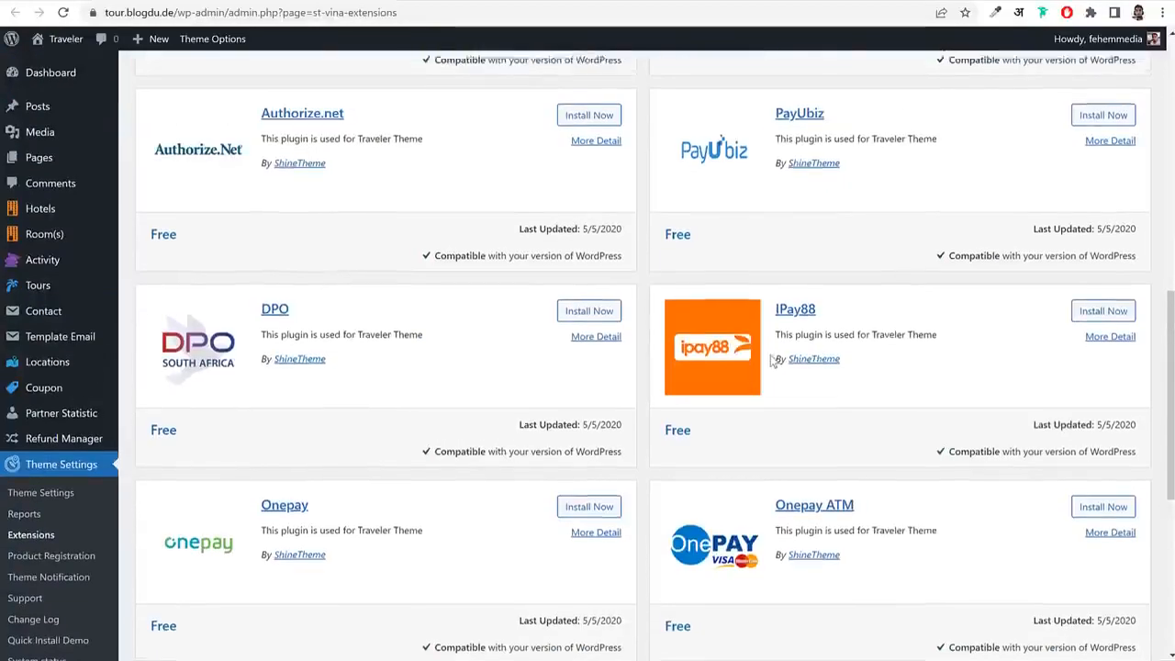
scroll(815, 358, "up", 3)
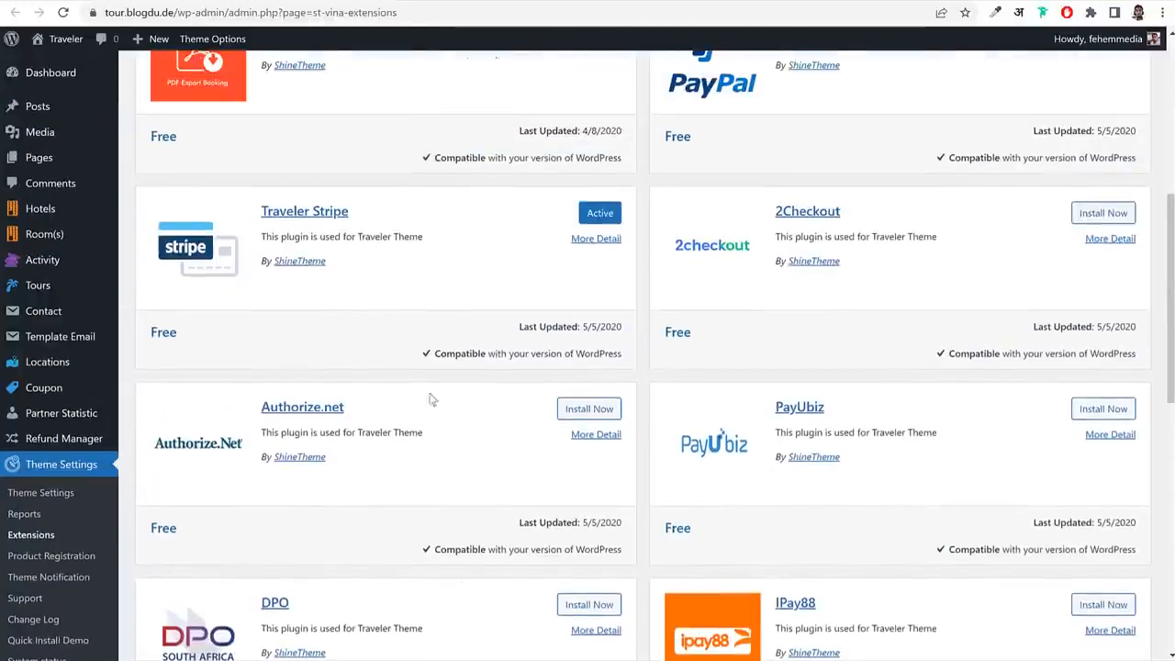
scroll(389, 427, "up", 3)
scroll(388, 426, "up", 2)
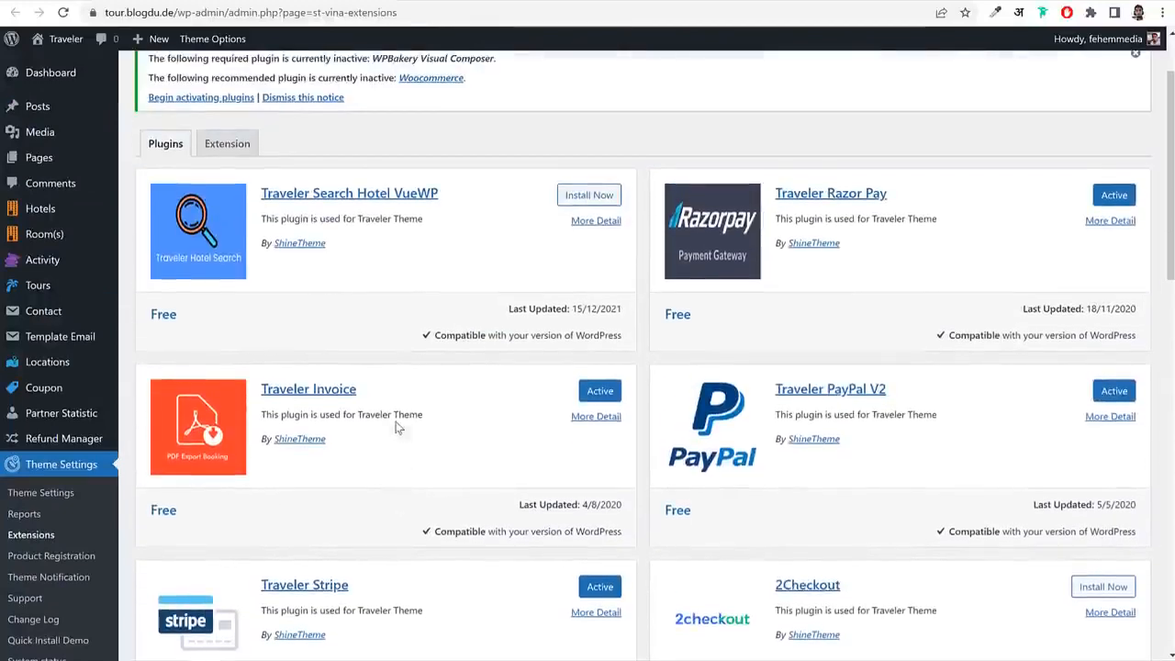
left_click(1113, 194)
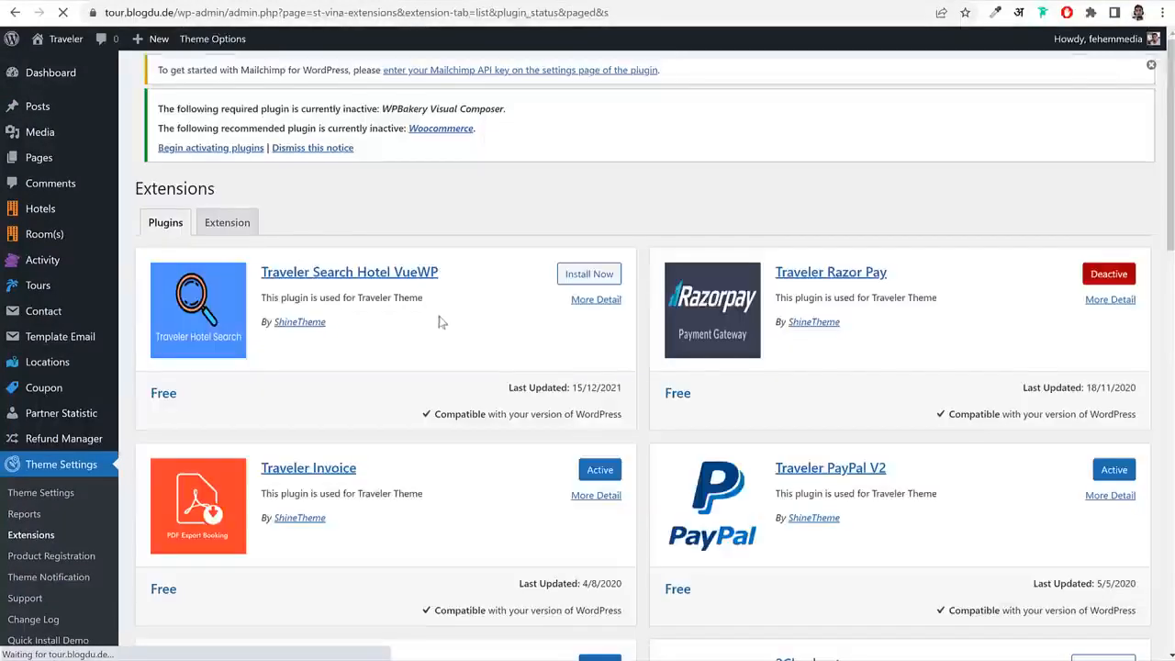
left_click(599, 490)
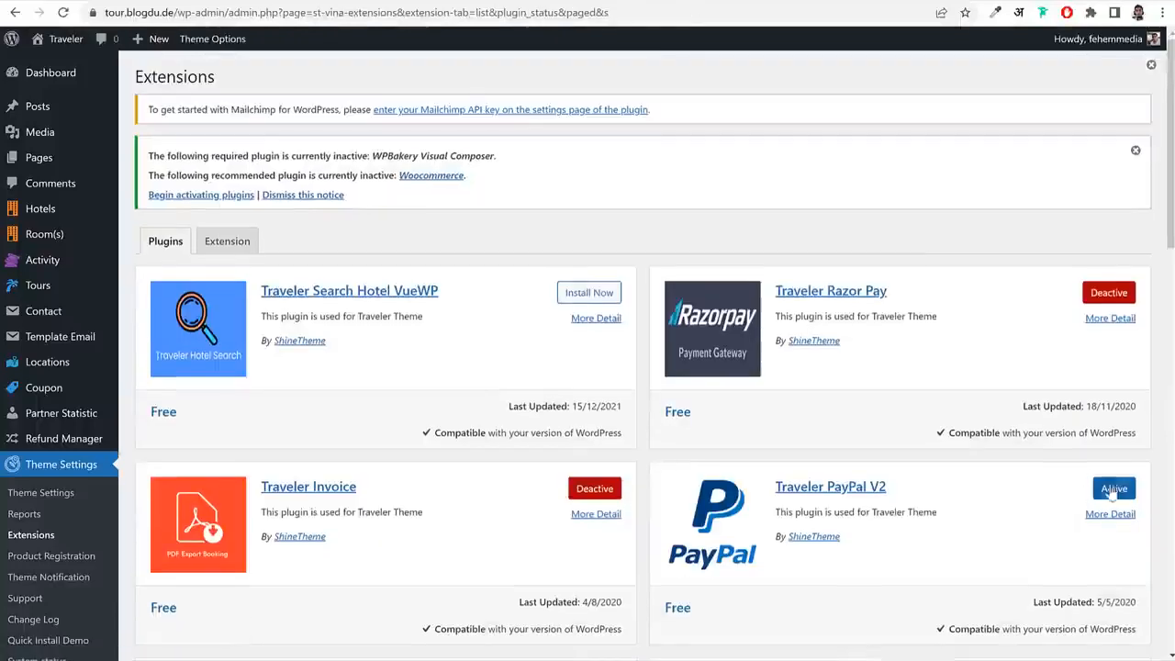
left_click(1114, 489)
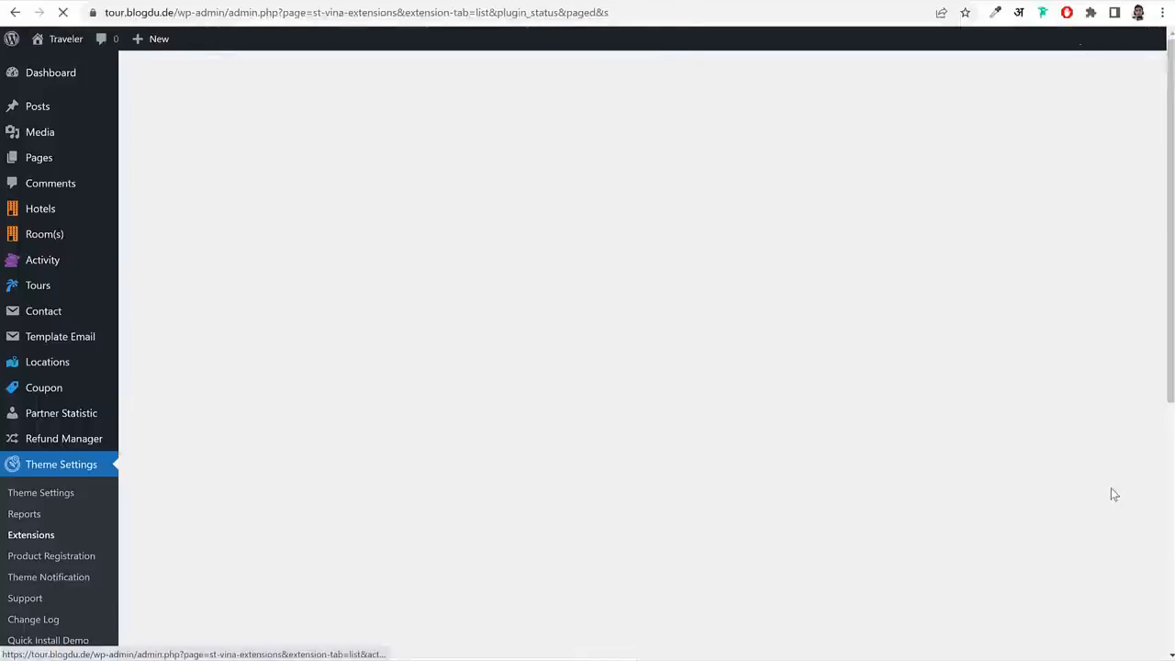
scroll(1110, 487, "down", 2)
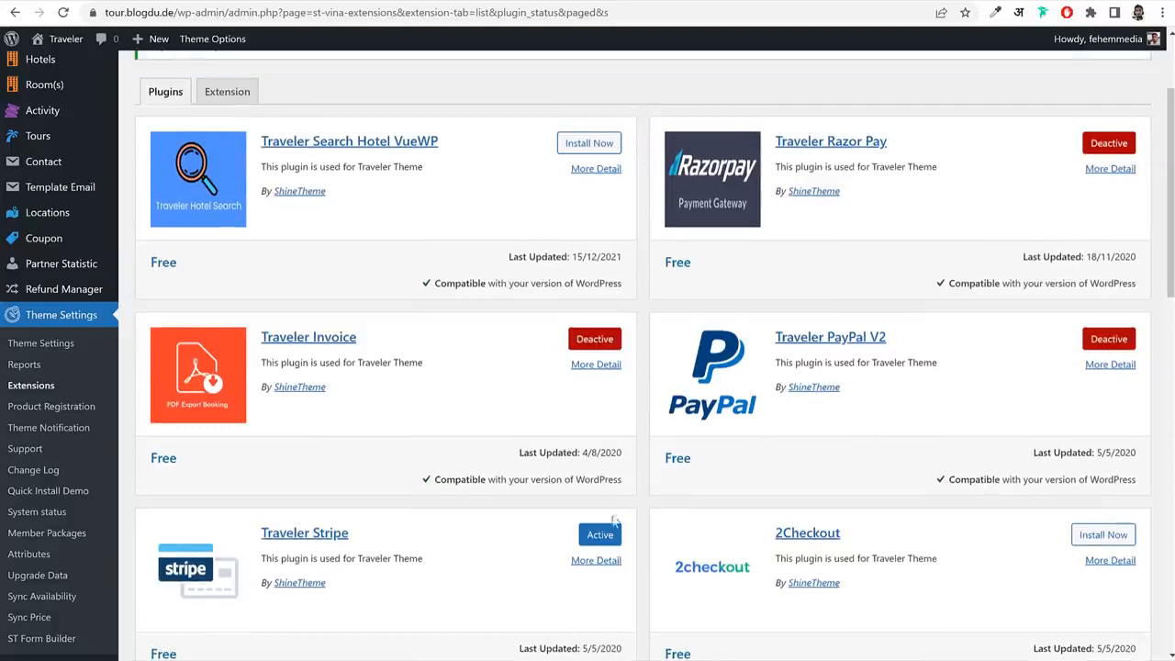
left_click(606, 534)
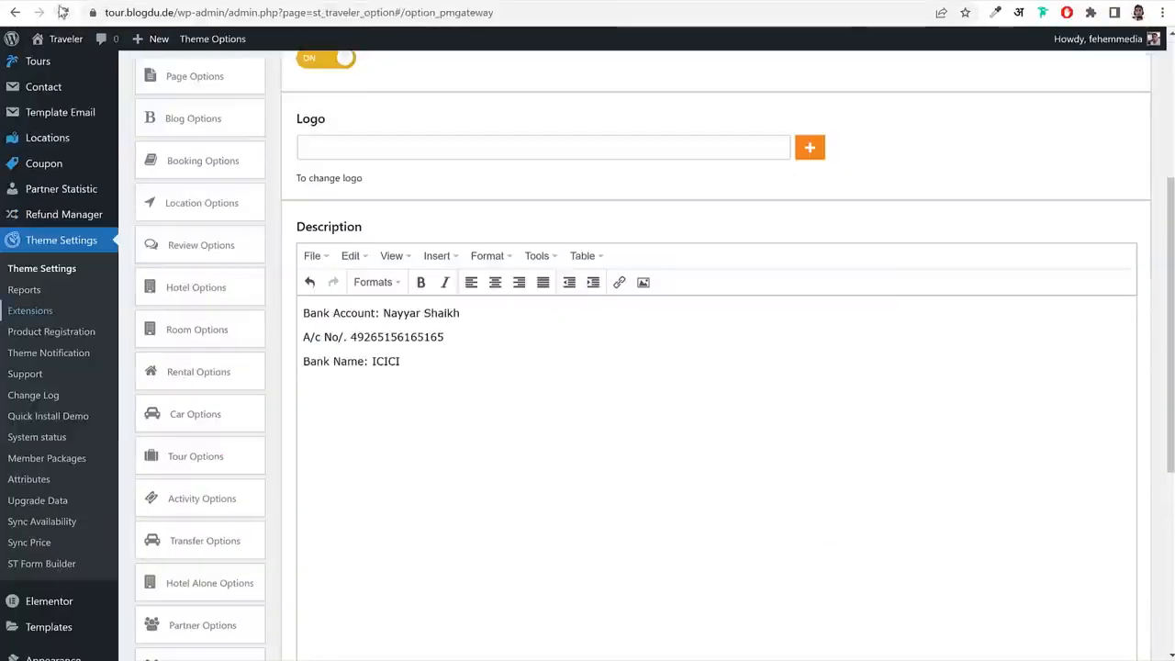
Reload the payment options and enable PayPal with USD as the conversion currency.
left_click(62, 11)
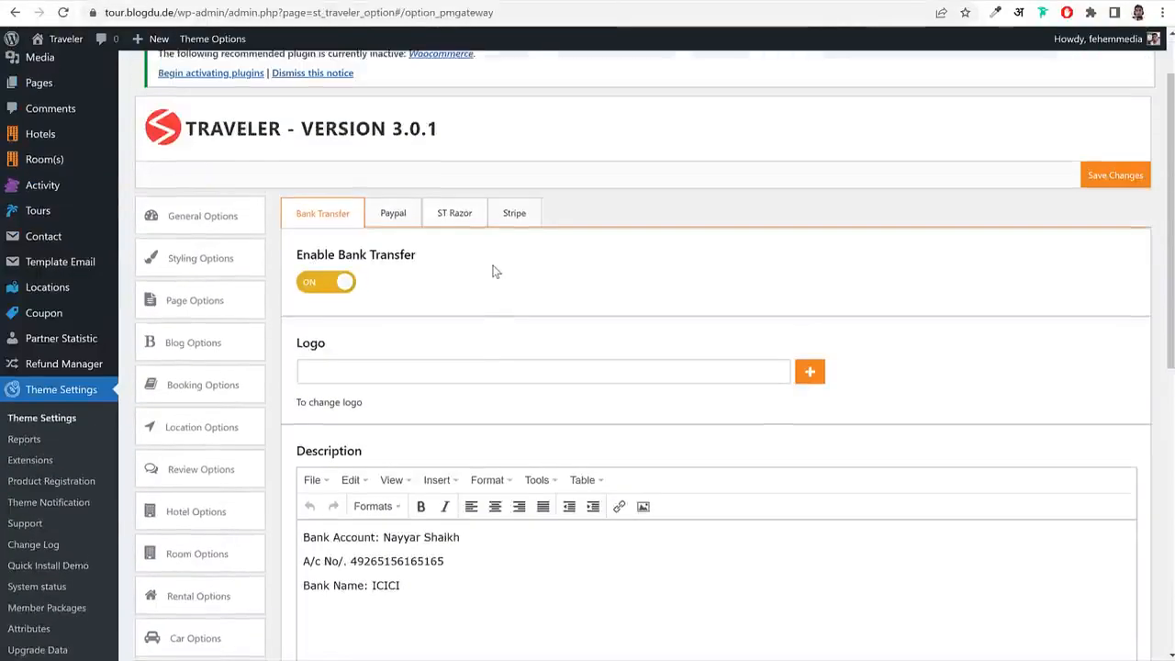
scroll(404, 325, "down", 2)
scroll(401, 302, "up", 4)
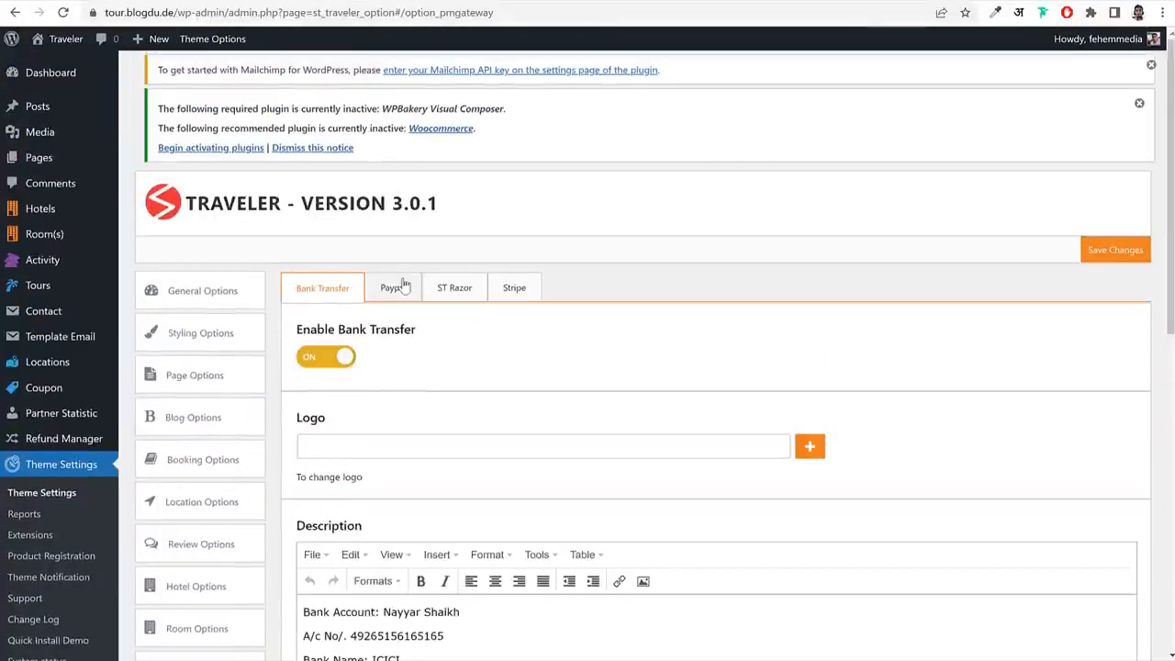
left_click(393, 288)
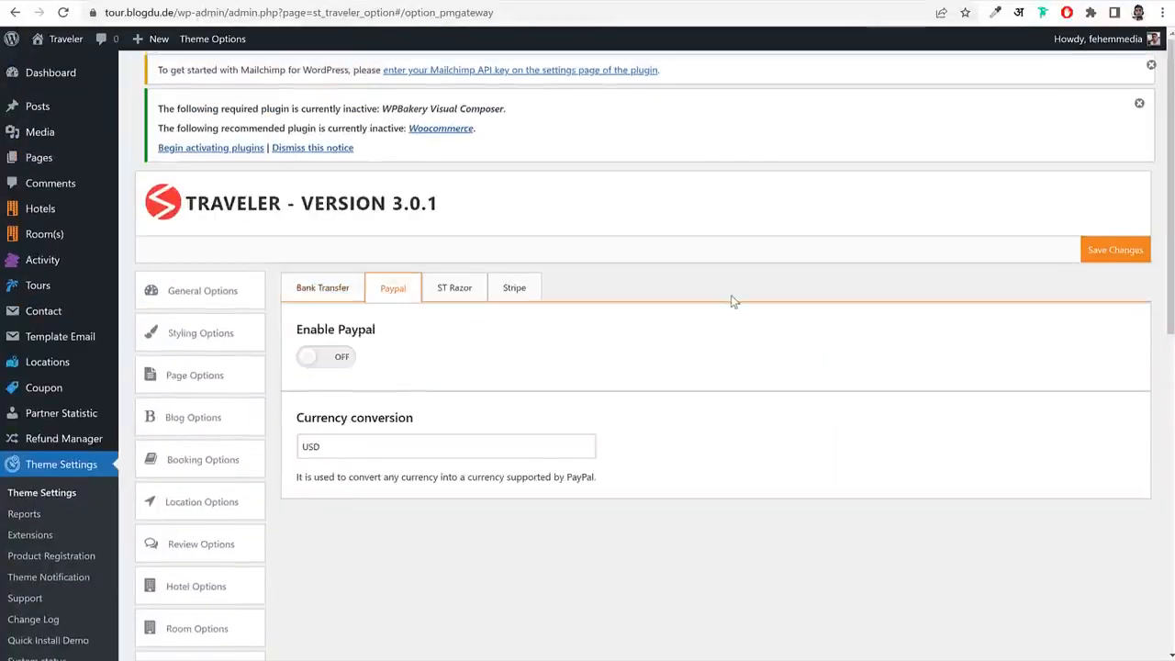
left_click(335, 448)
left_click(338, 467)
left_click(341, 358)
scroll(771, 373, "down", 3)
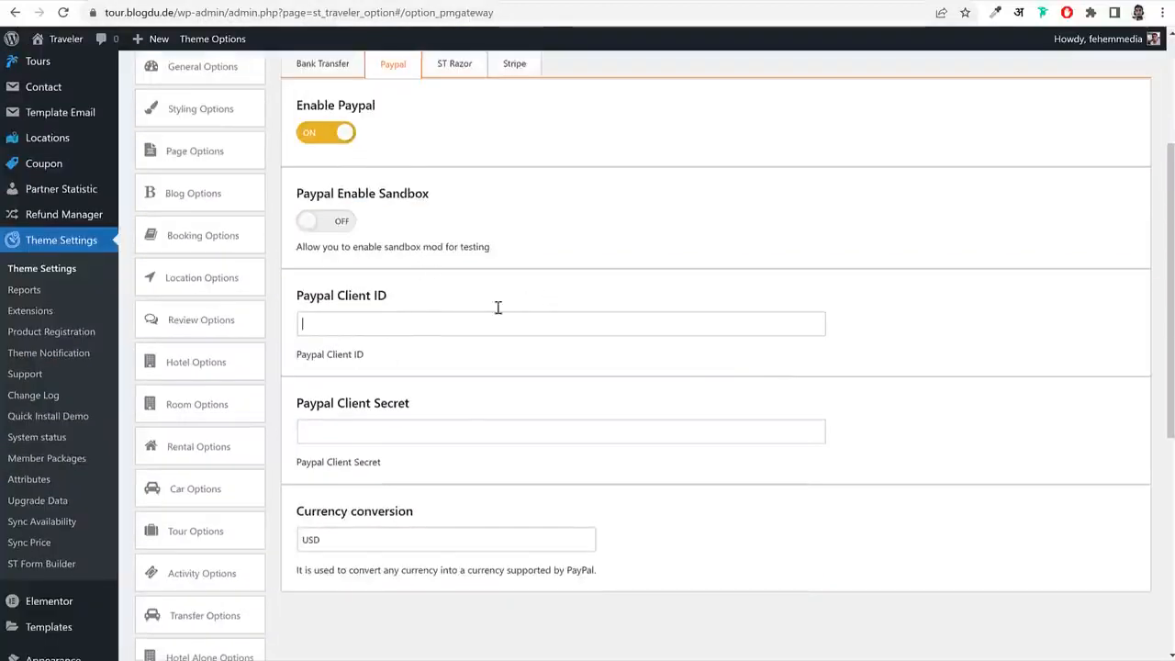
Select the Paypal Client ID and Client Secret labels, then switch to the 'paypal client id' search results.
left_click_drag(321, 296, 427, 297)
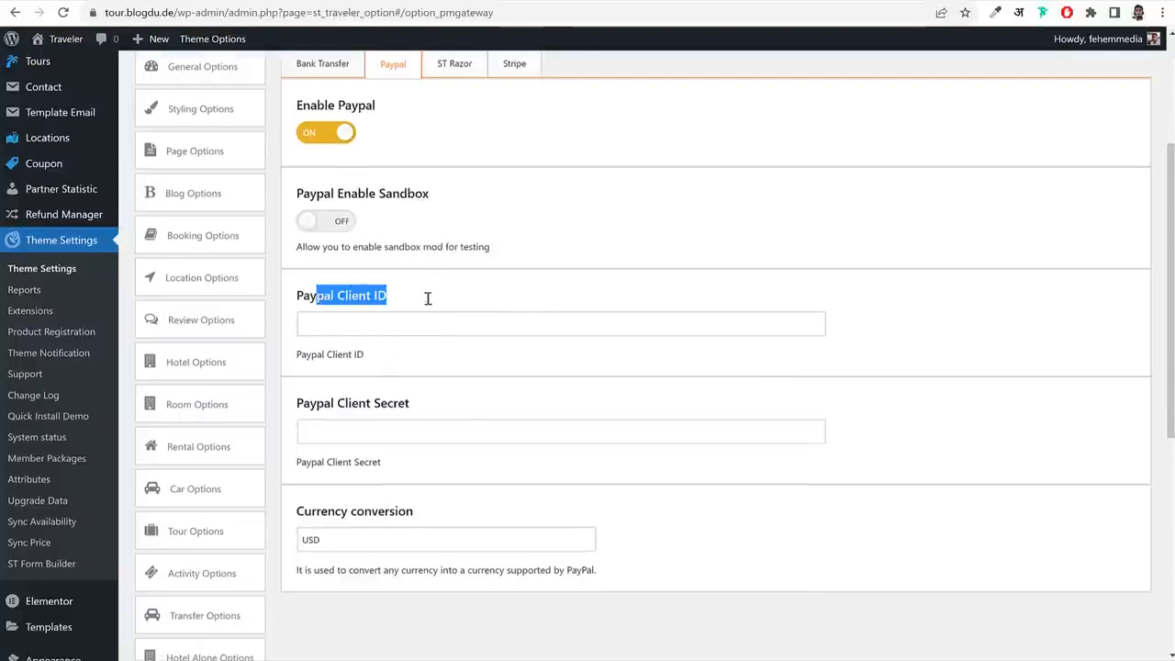
triple_click(372, 398)
triple_click(367, 297)
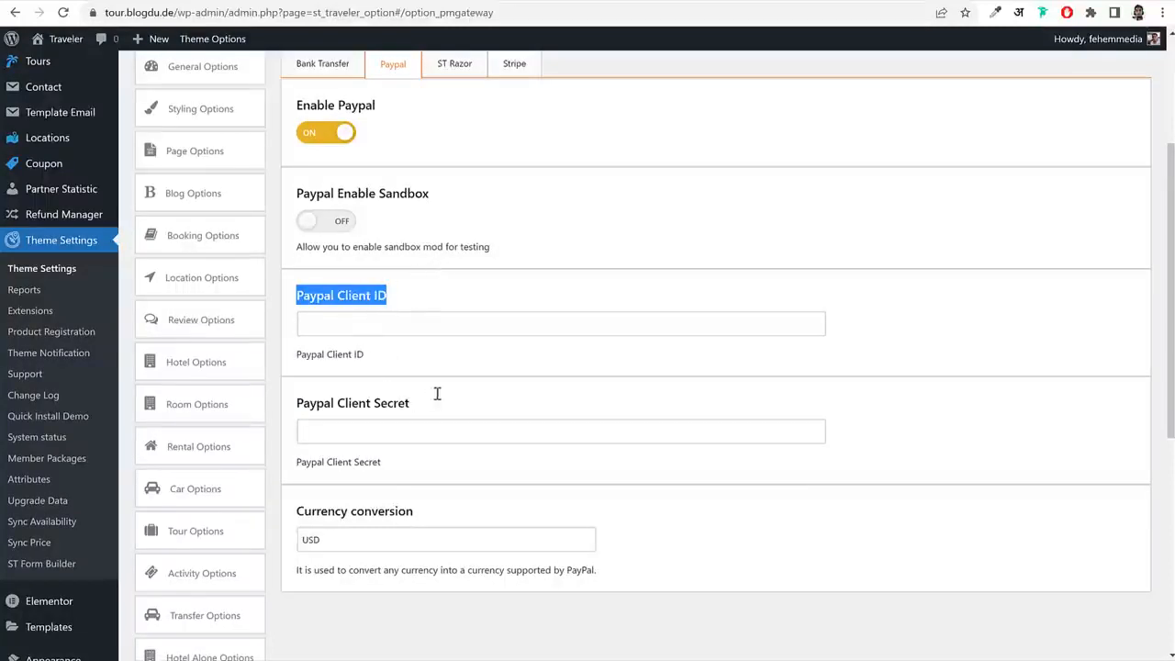
left_click_drag(437, 394, 294, 399)
left_click(378, 325)
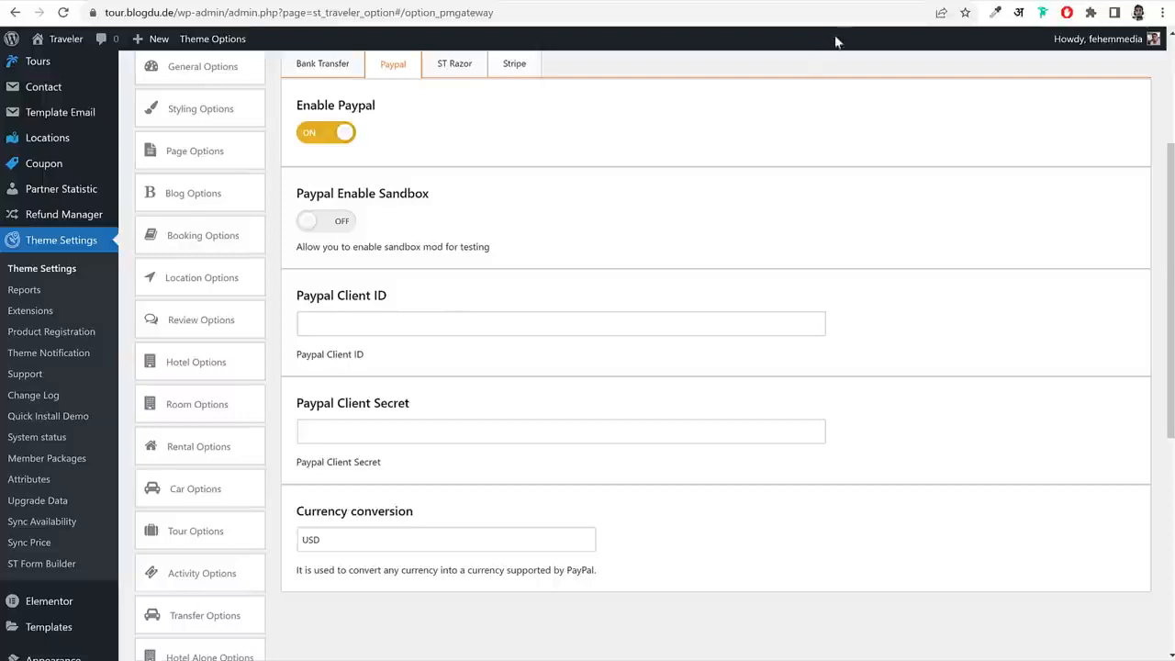
left_click(904, 4)
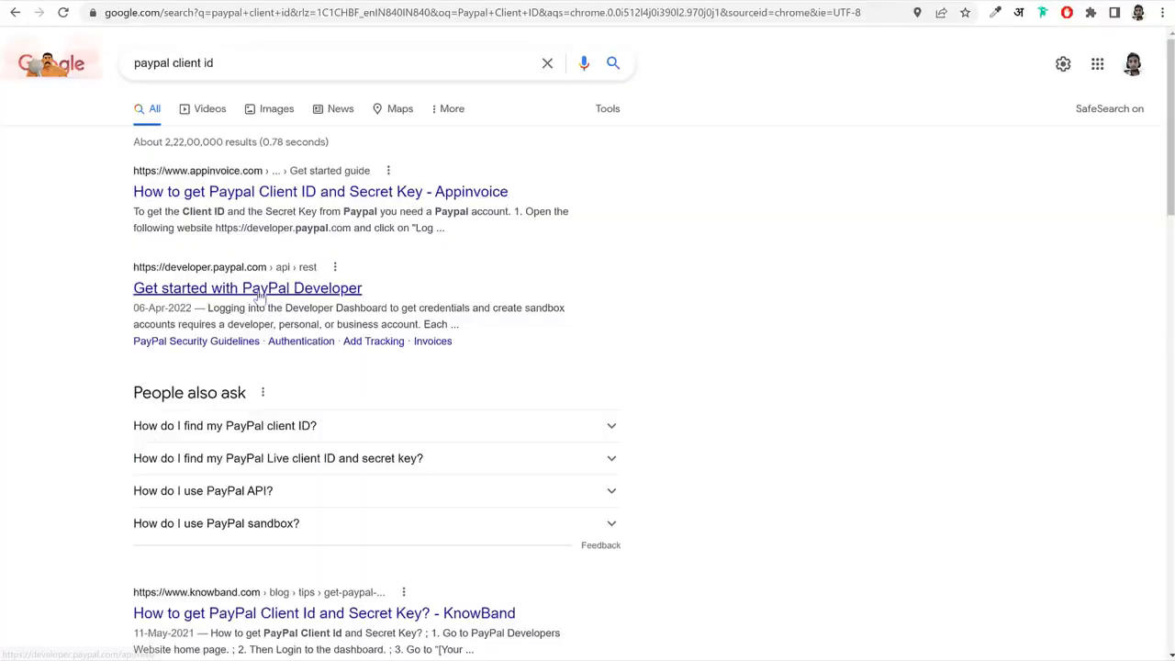
Sign in to the PayPal Developer dashboard via the Get started with PayPal Developer page.
left_click(214, 299)
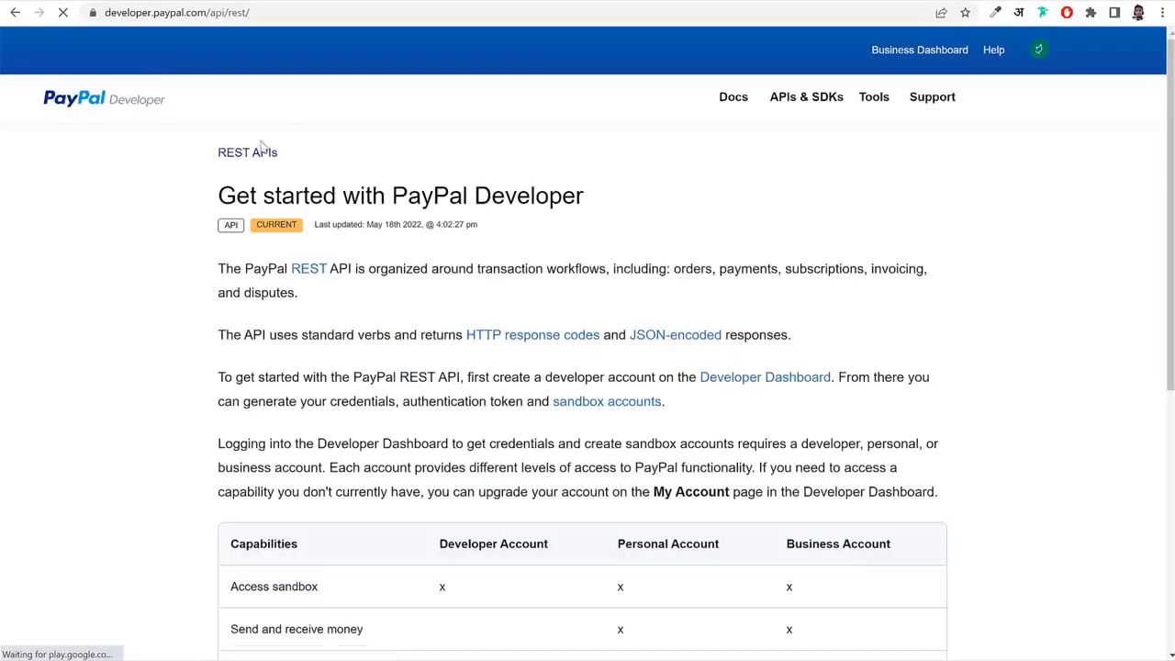
key("alt+Left")
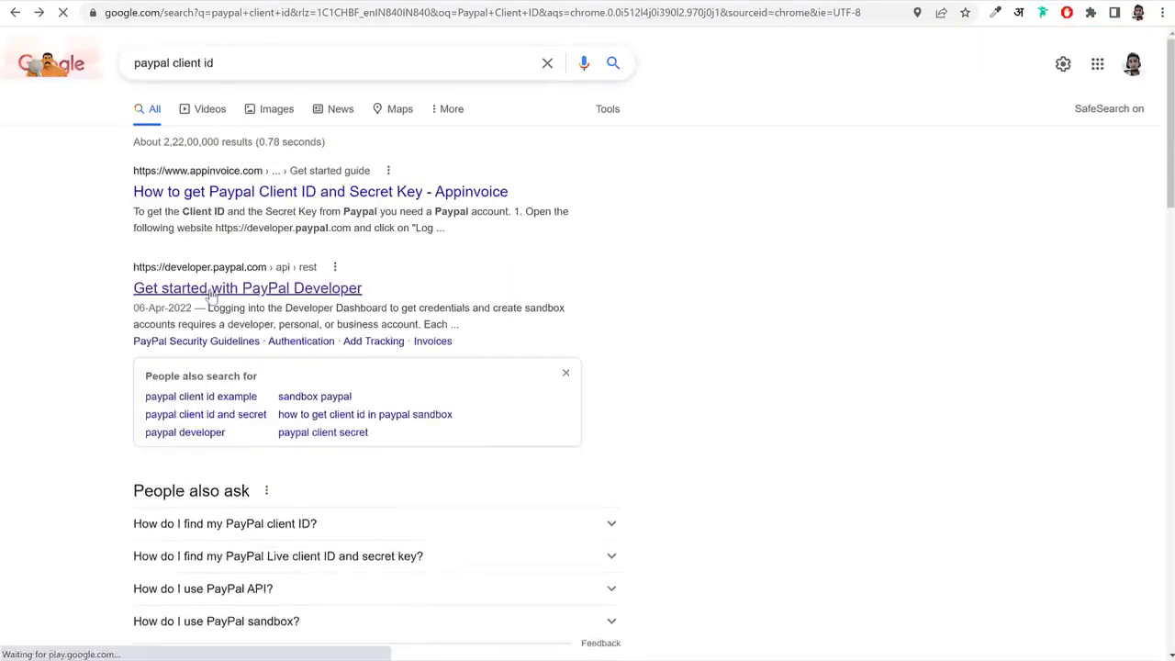
left_click(210, 292)
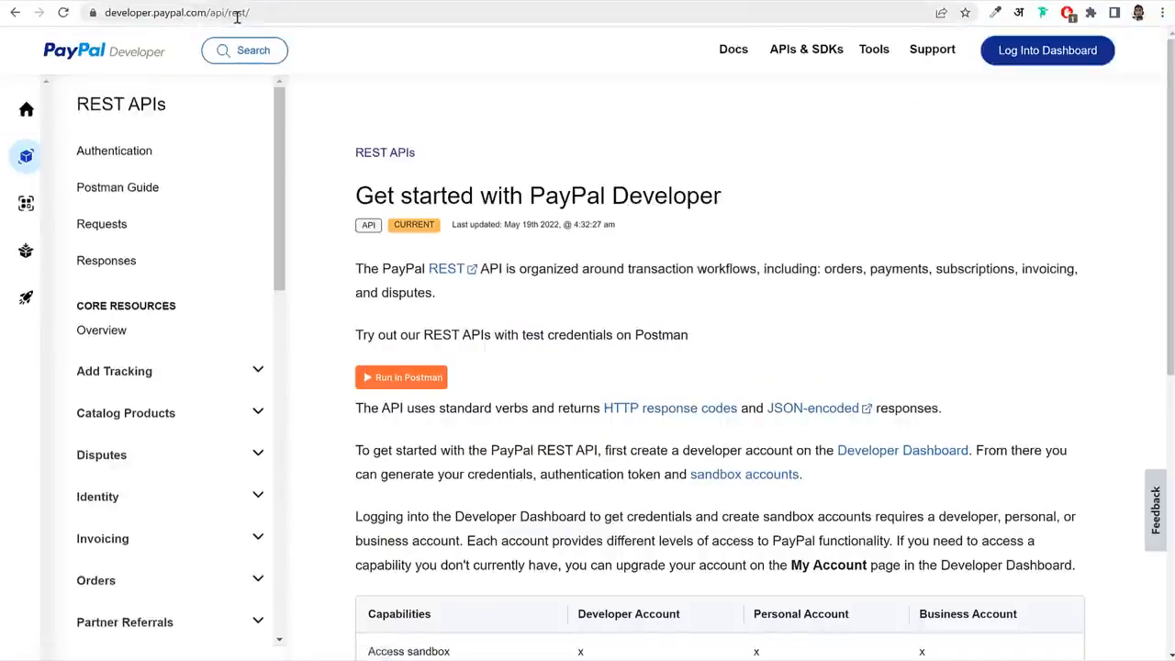
left_click(1076, 53)
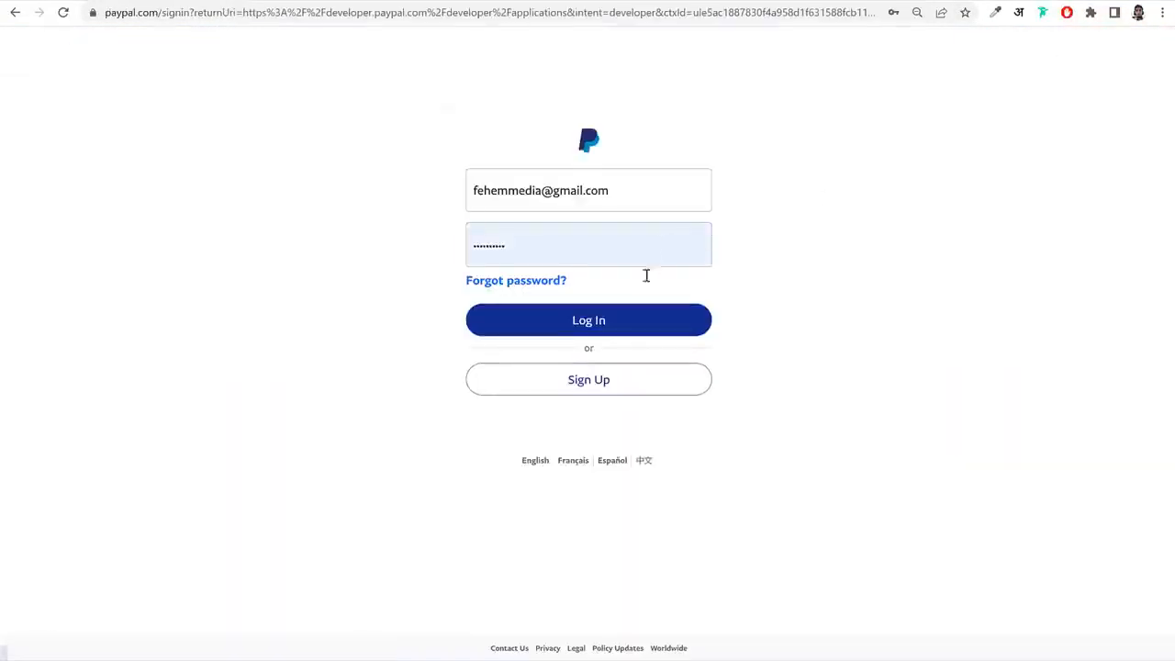
left_click(630, 330)
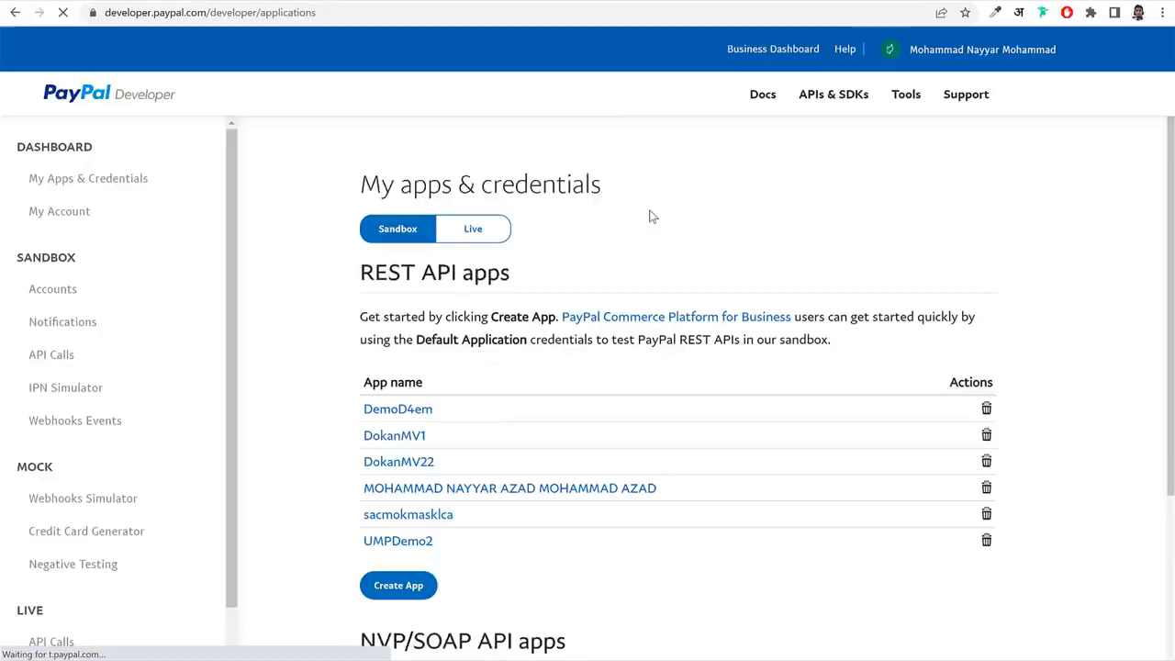
Create a new live REST API app named Traveler.
left_click(485, 236)
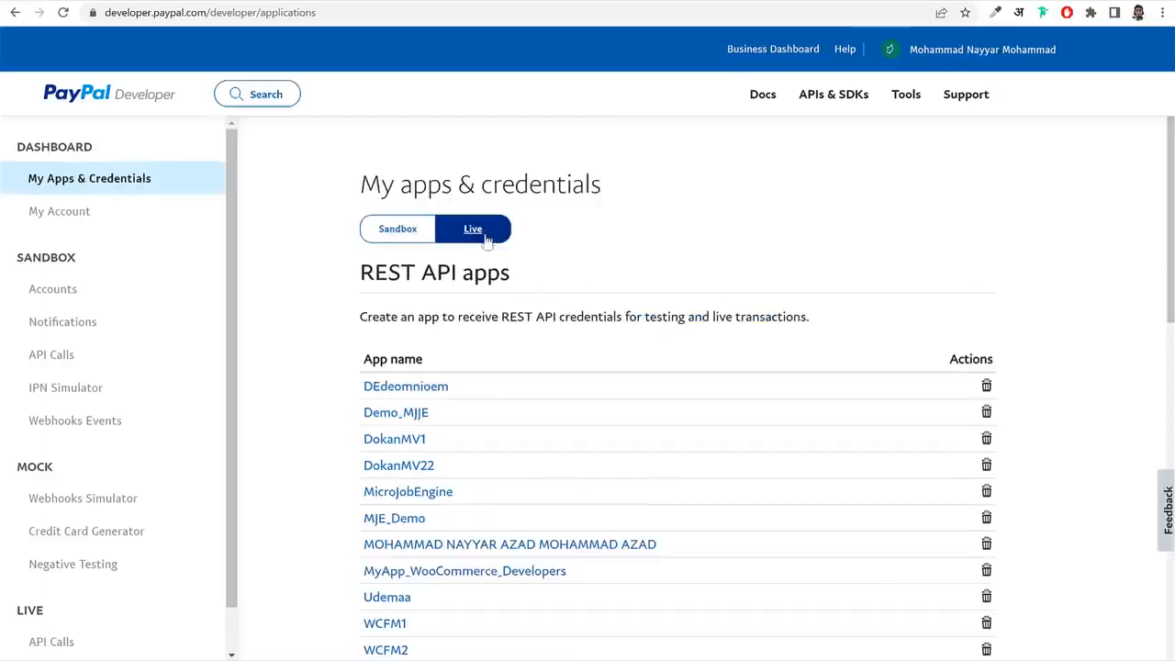
scroll(486, 240, "down", 4)
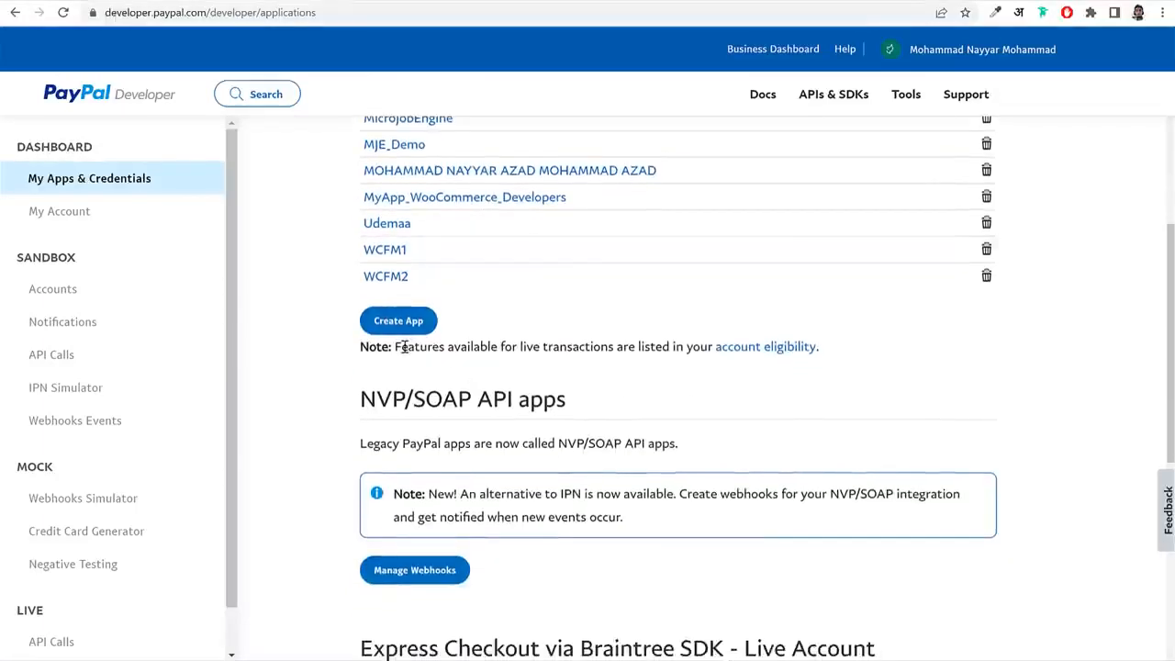
left_click(398, 321)
left_click(478, 371)
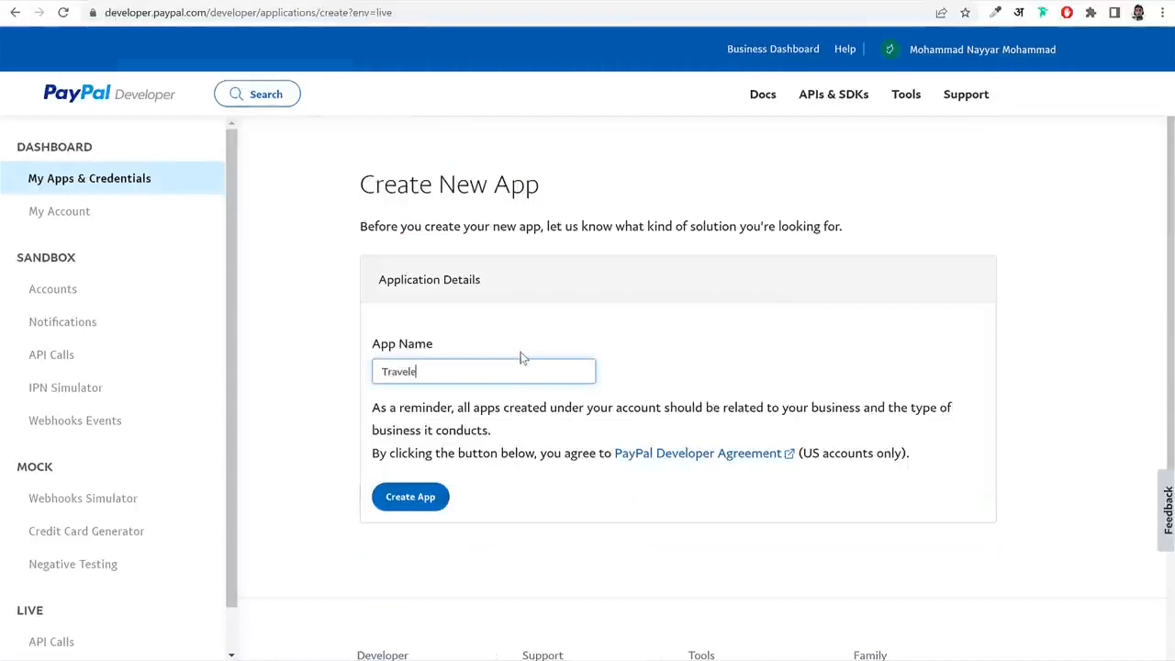
left_click(434, 504)
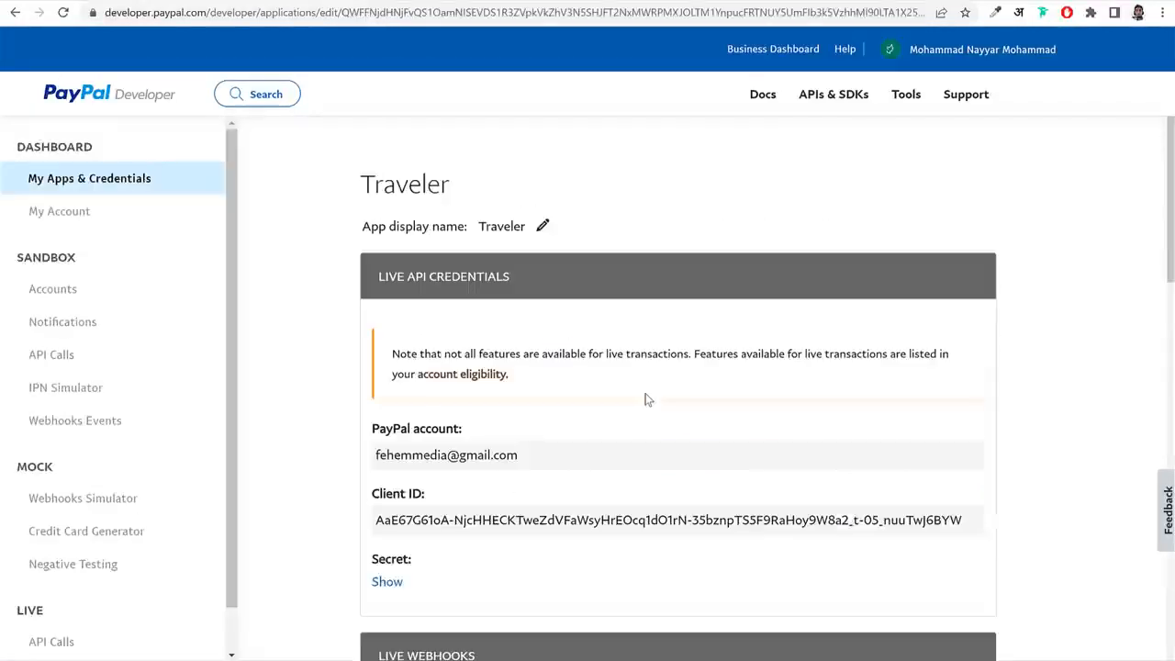
scroll(587, 376, "down", 2)
Copy the Traveler app's live Client ID into WordPress's Paypal Client ID field.
triple_click(467, 370)
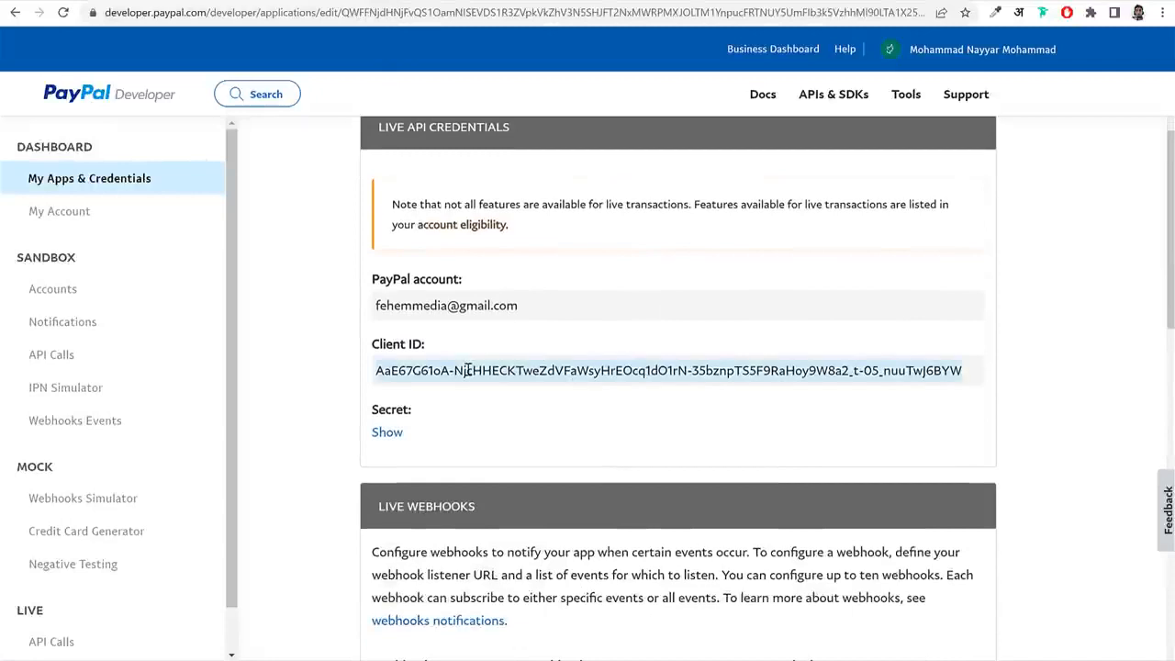
key("ctrl+Tab")
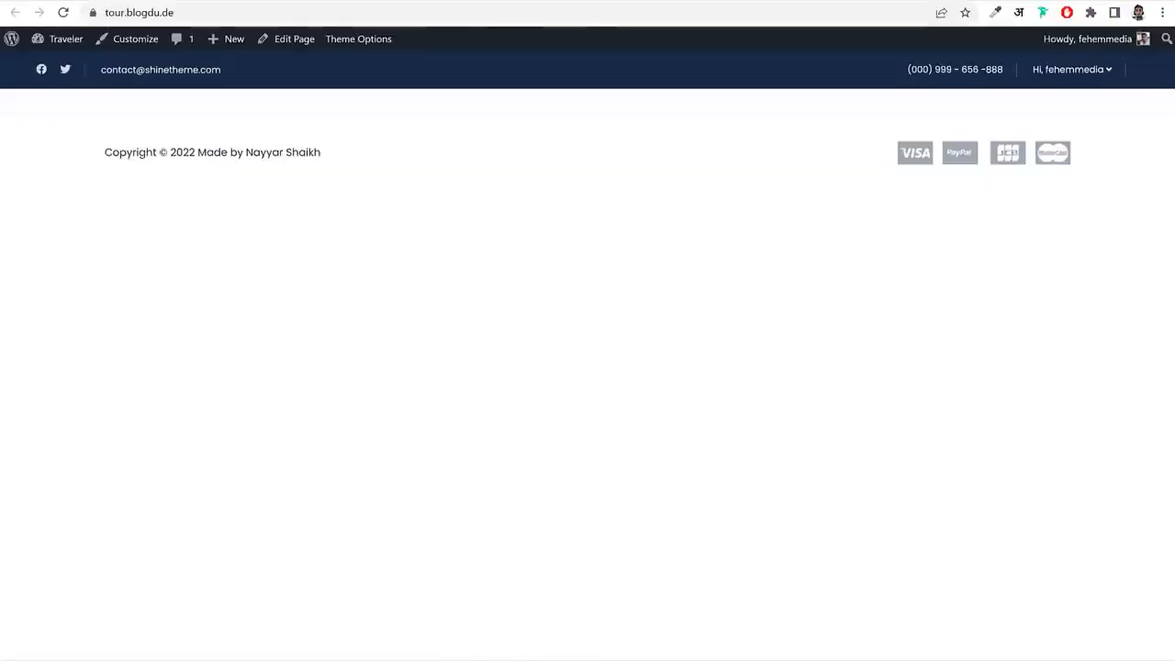
key("ctrl+Tab")
key("ctrl+Tab")
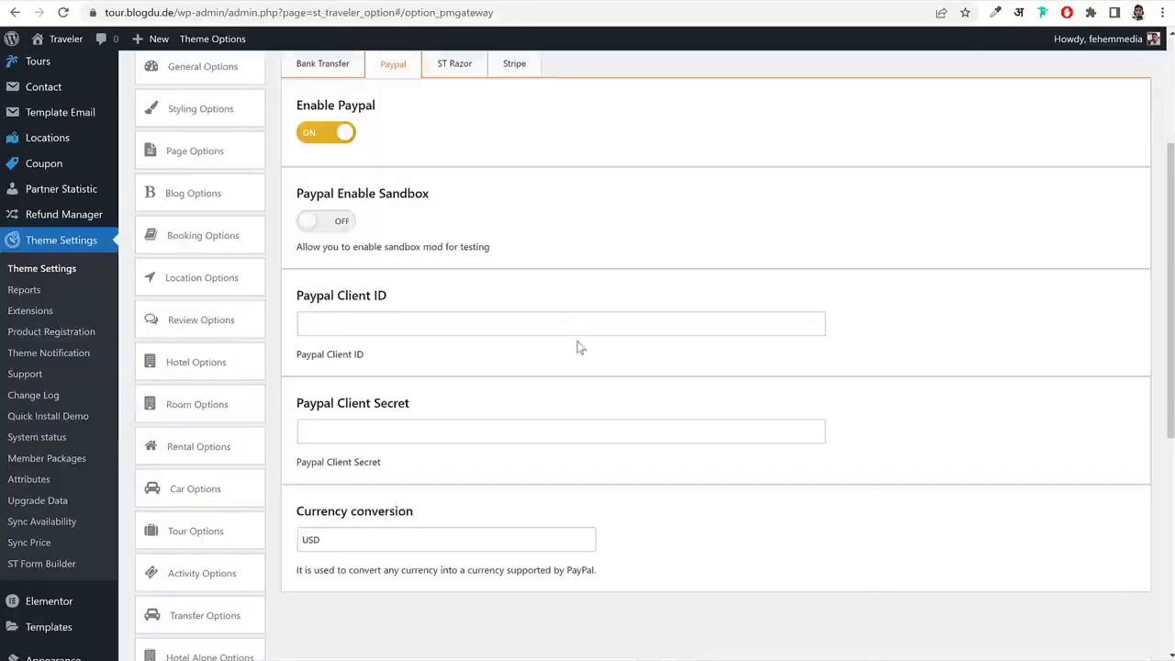
left_click(480, 325)
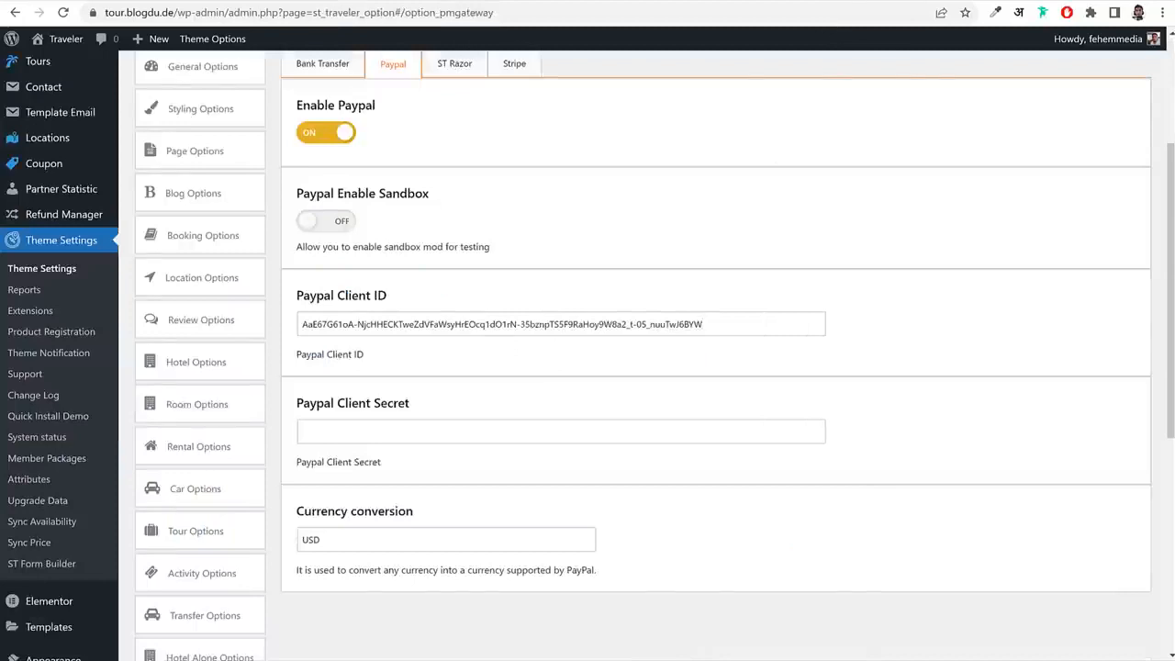
Paste the app's live Secret into the Paypal Client Secret field.
key("ctrl+Tab")
key("ctrl+shift+Tab")
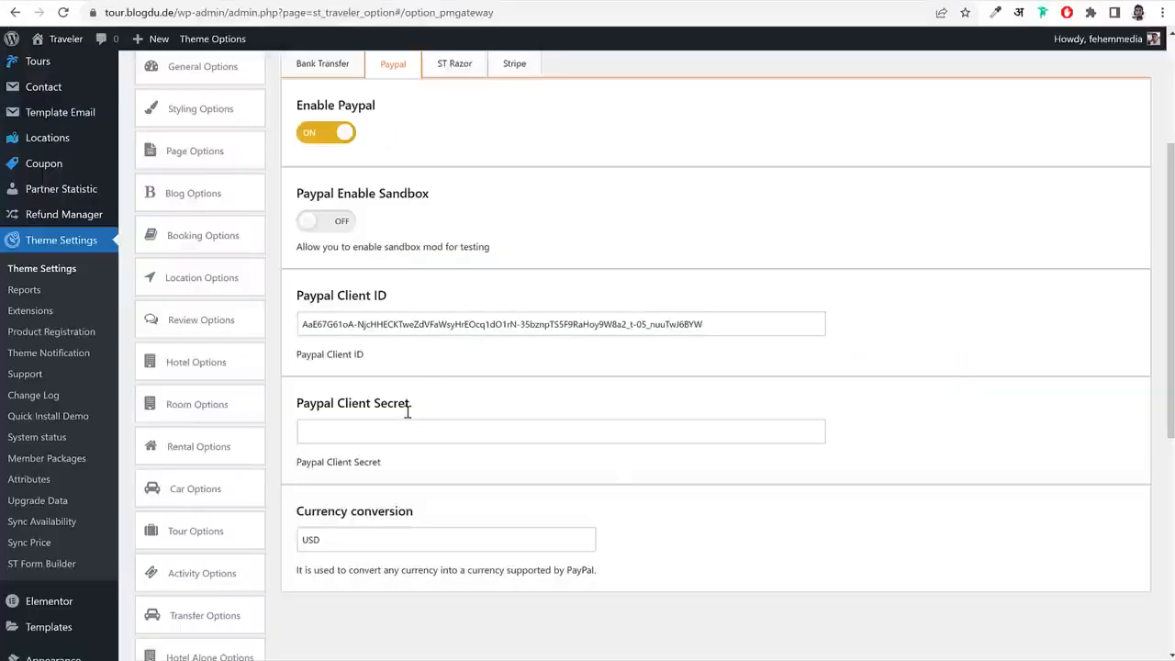
left_click(407, 432)
key("ctrl+v")
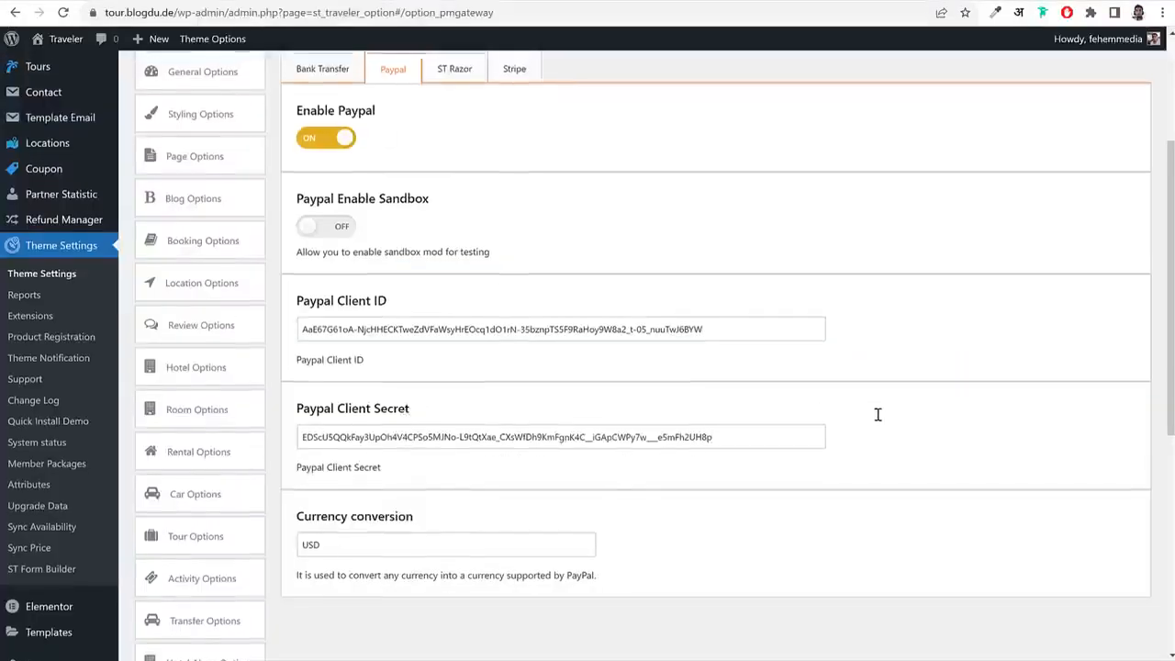
Save the PayPal settings, enable ST Razor, and keep Authorize as its Payment Action.
scroll(872, 409, "up", 3)
left_click(1114, 250)
left_click(468, 298)
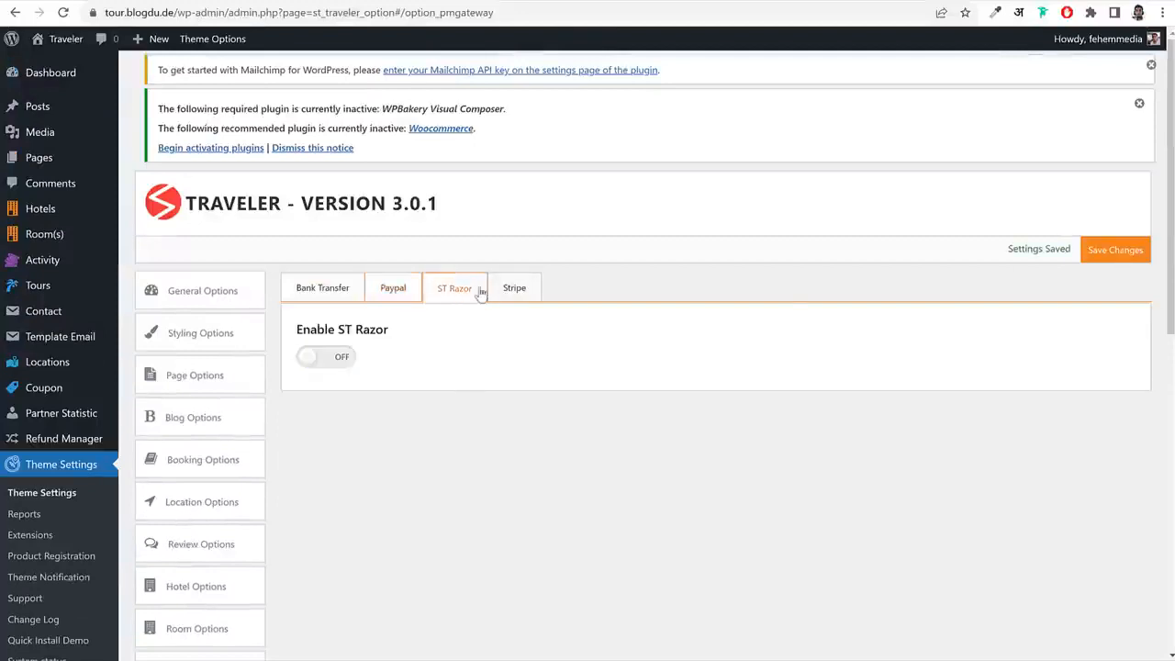
left_click(309, 364)
scroll(517, 365, "down", 3)
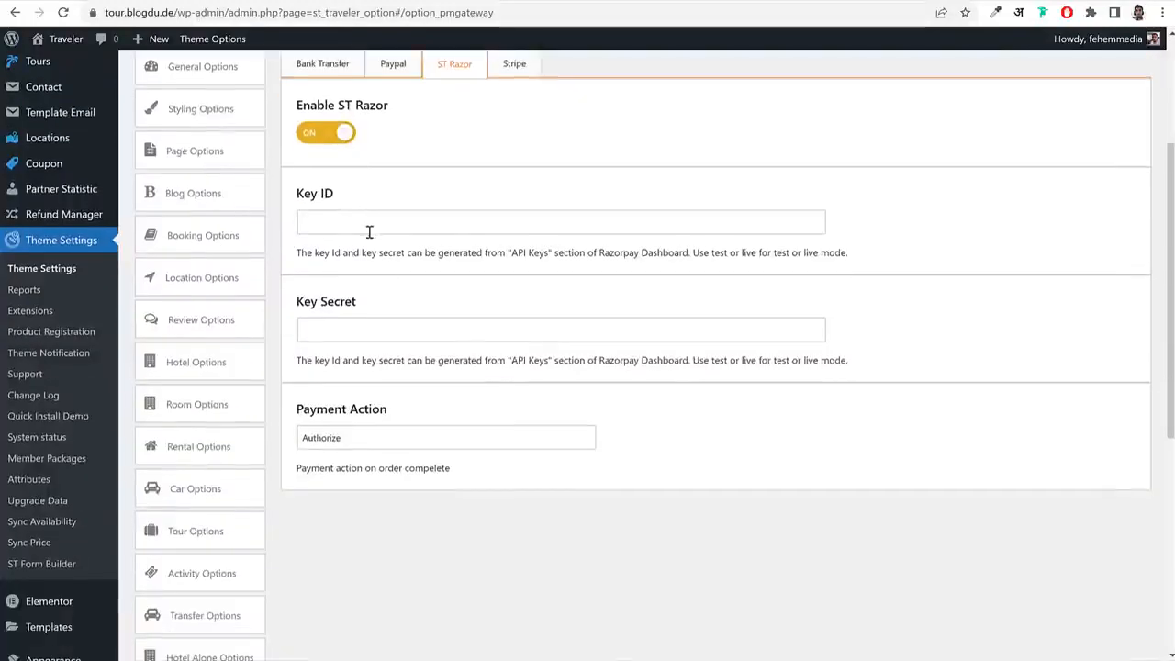
left_click(423, 439)
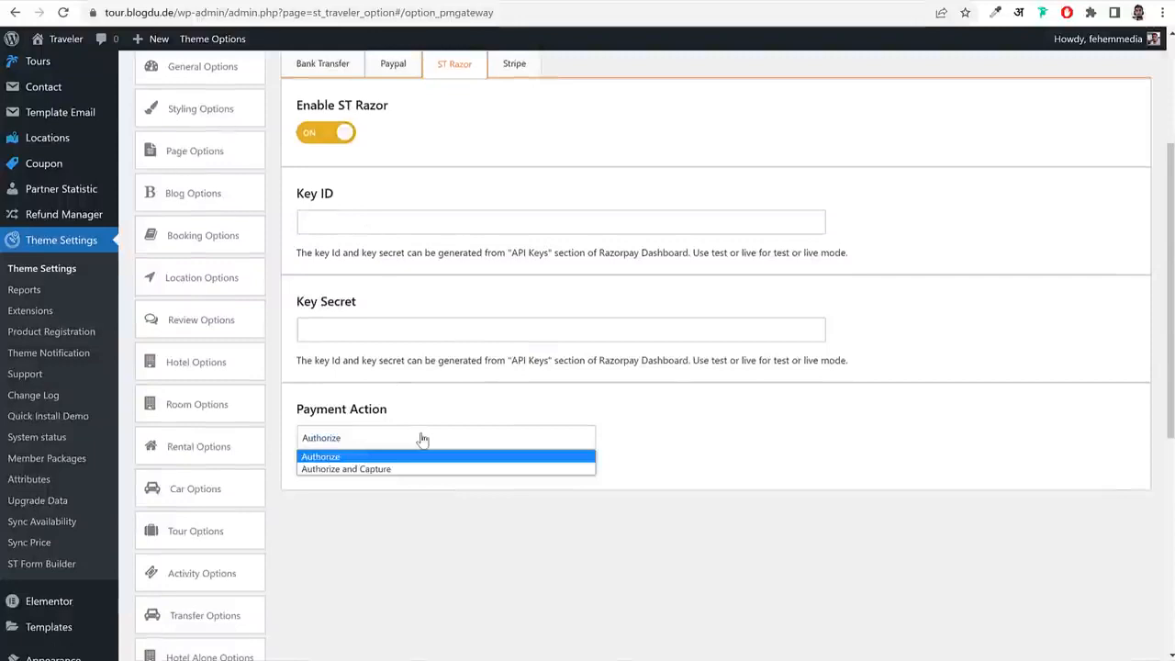
left_click(705, 411)
Point out ST Razor's empty Key ID and Key Secret fields, glancing back at PayPal.
scroll(725, 414, "up", 2)
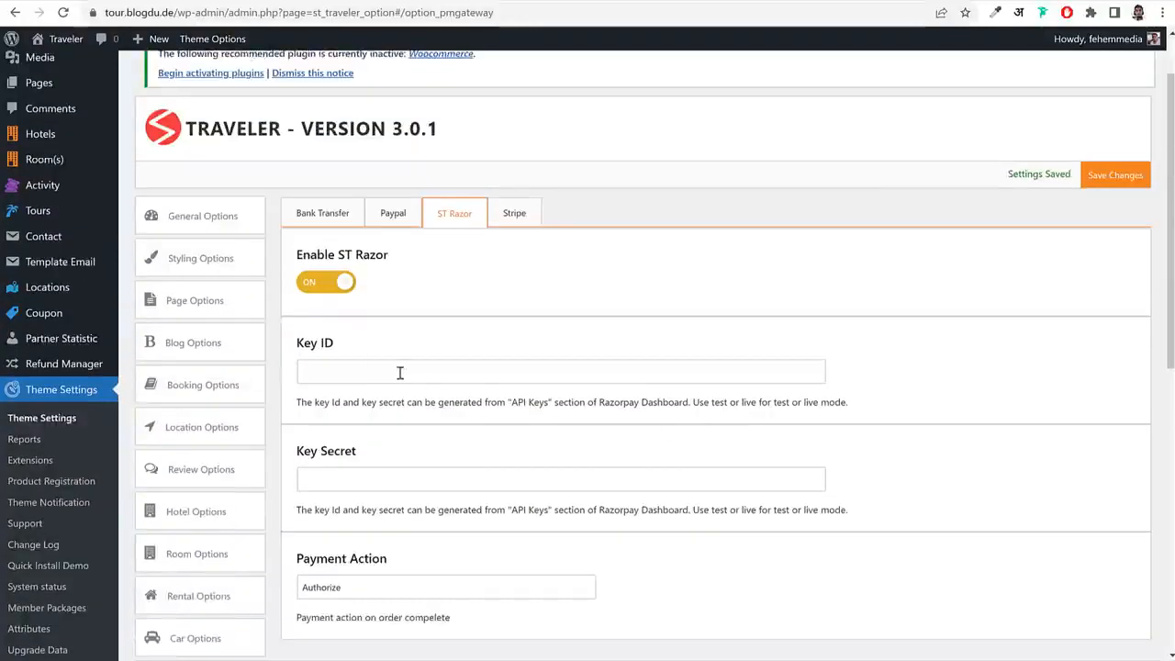
left_click_drag(347, 342, 301, 344)
left_click_drag(359, 451, 305, 451)
left_click(480, 333)
left_click(410, 223)
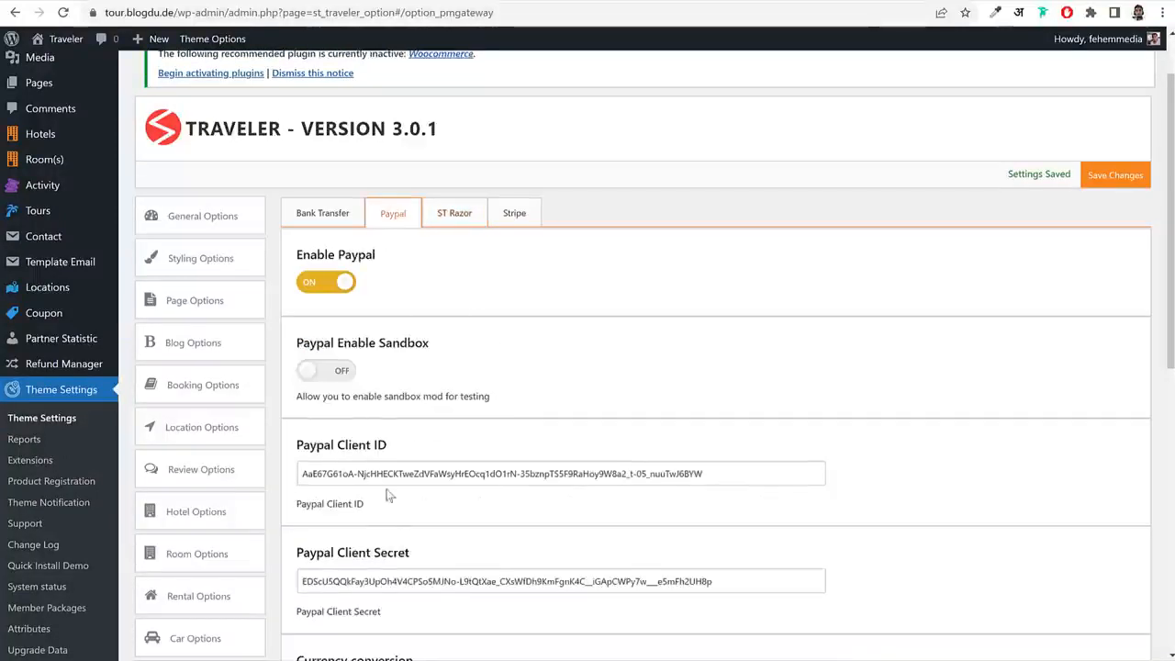
left_click(445, 220)
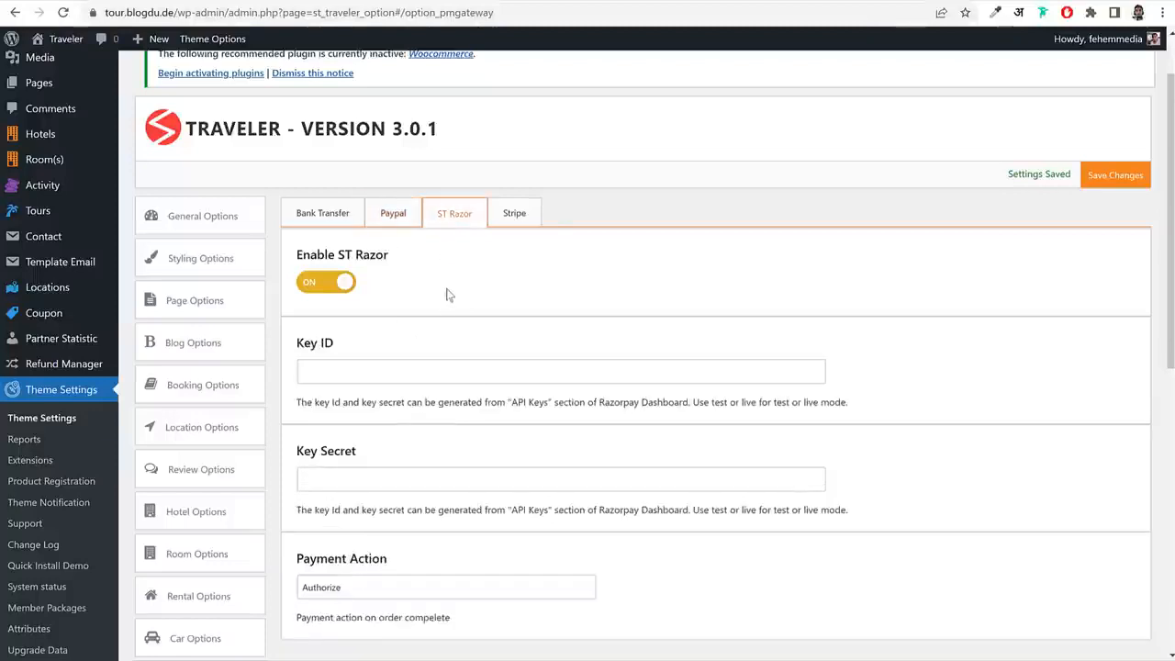
Enable Stripe, note its Publishable Key field, and return to ST Razor.
left_click(513, 215)
left_click(349, 284)
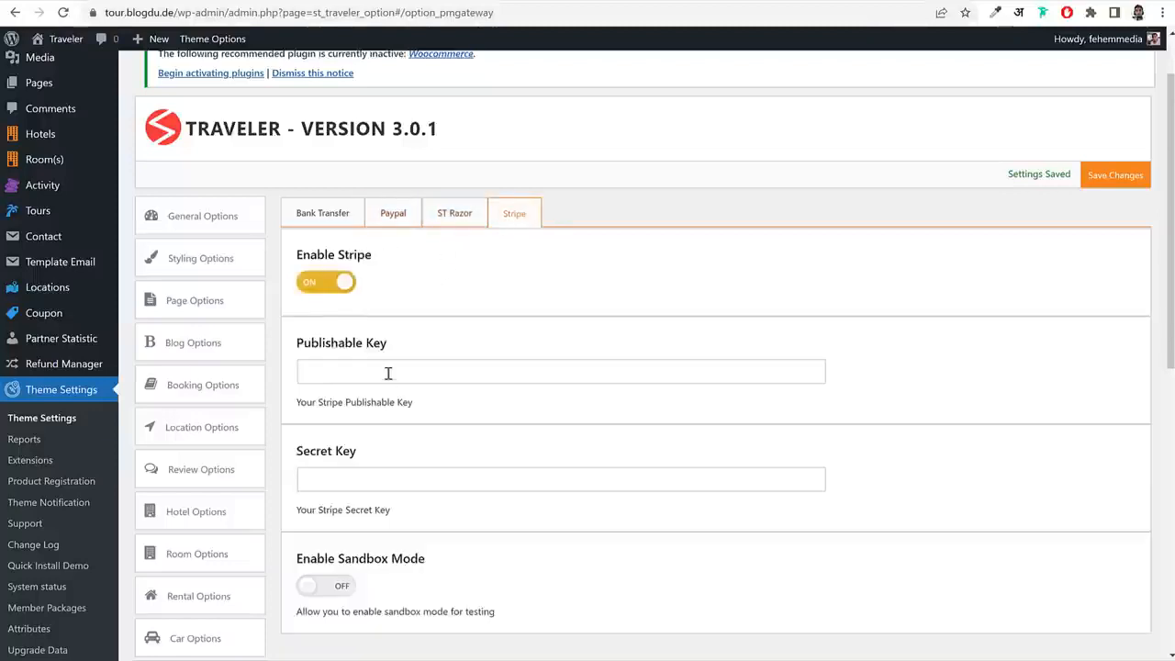
left_click_drag(388, 374, 301, 343)
left_click(466, 219)
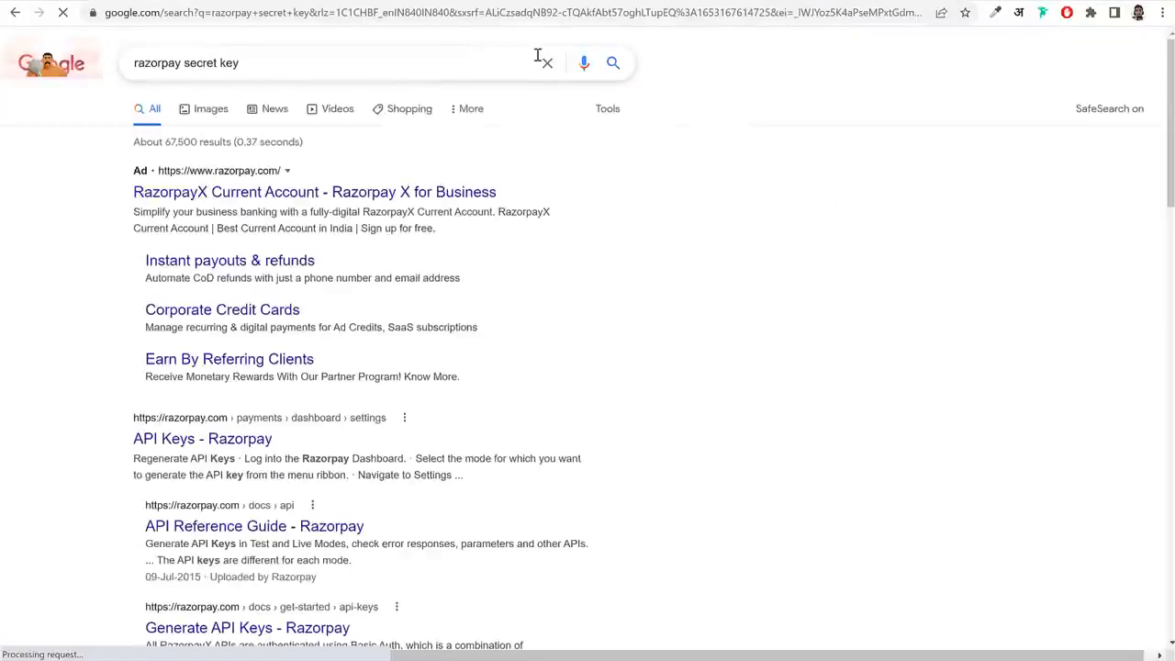
Open the 'API Keys - Razorpay' result from the 'razorpay secret key' Google search.
scroll(273, 312, "down", 2)
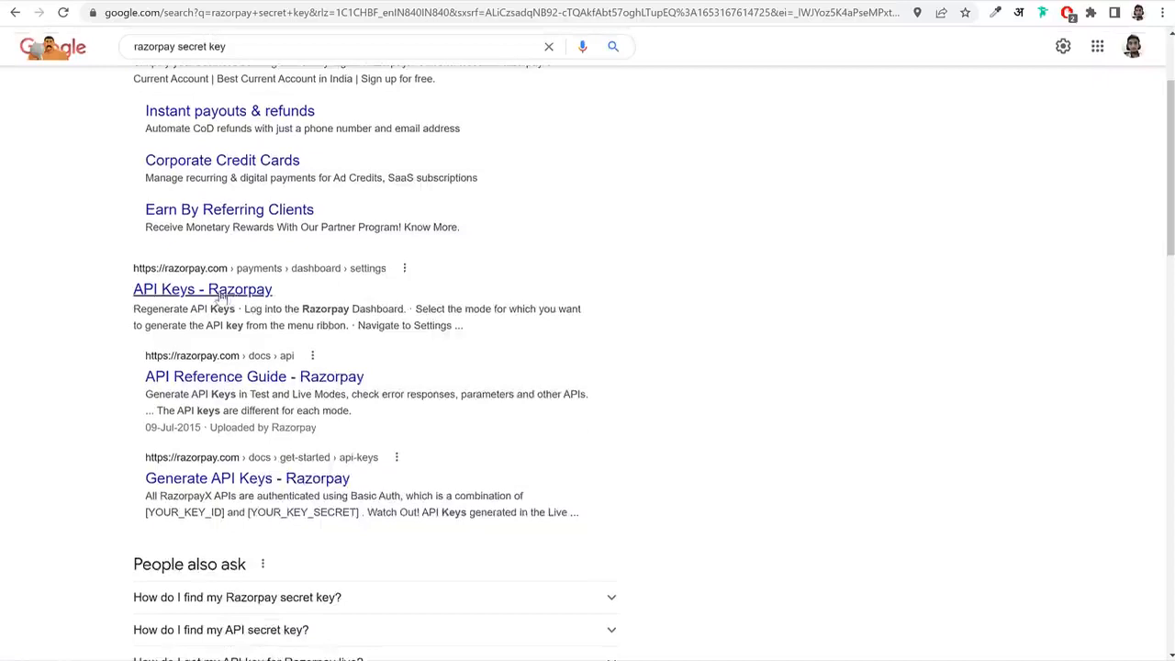
left_click(259, 291)
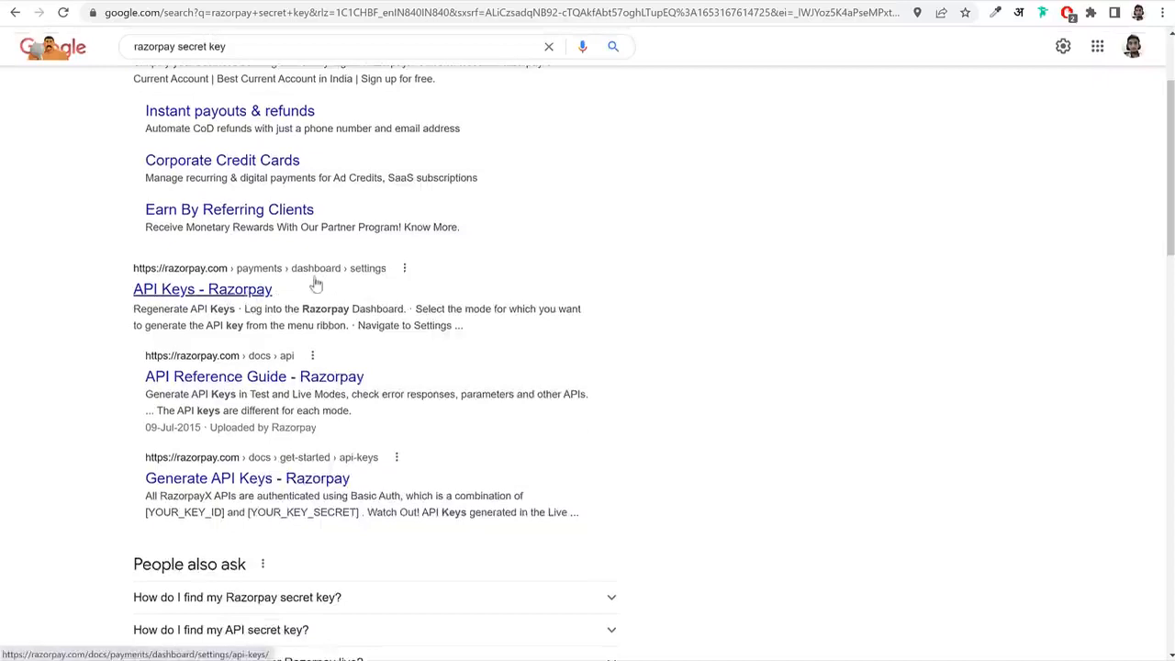
left_click_drag(244, 312, 361, 336)
left_click(361, 336)
scroll(376, 334, "down", 7)
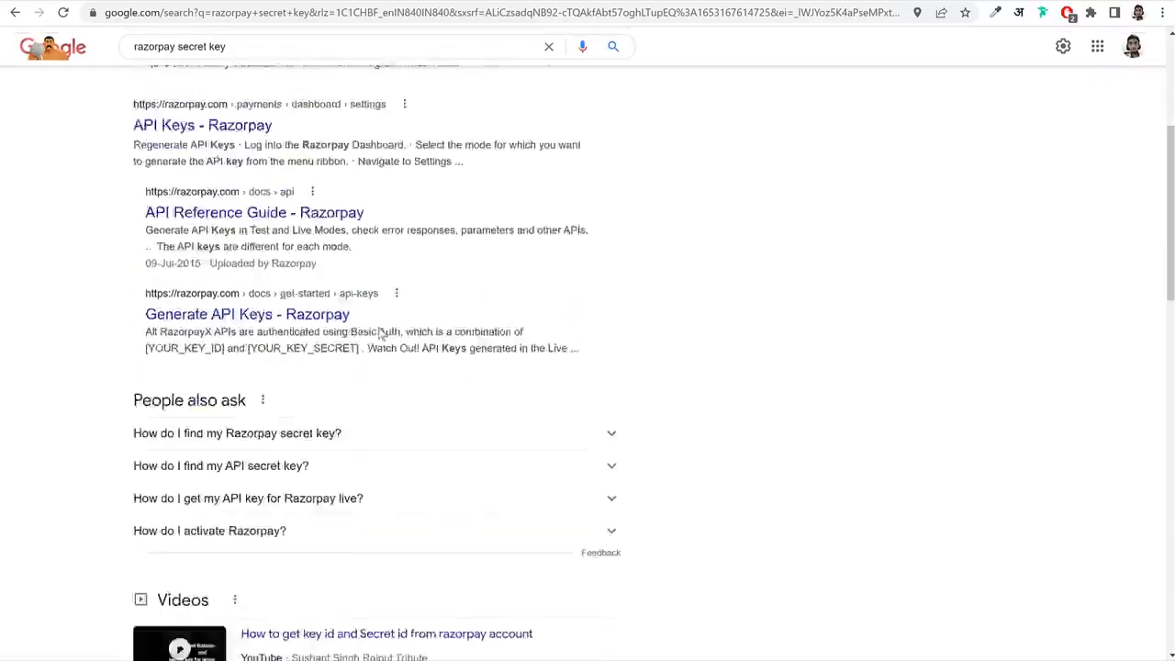
scroll(361, 339, "up", 8)
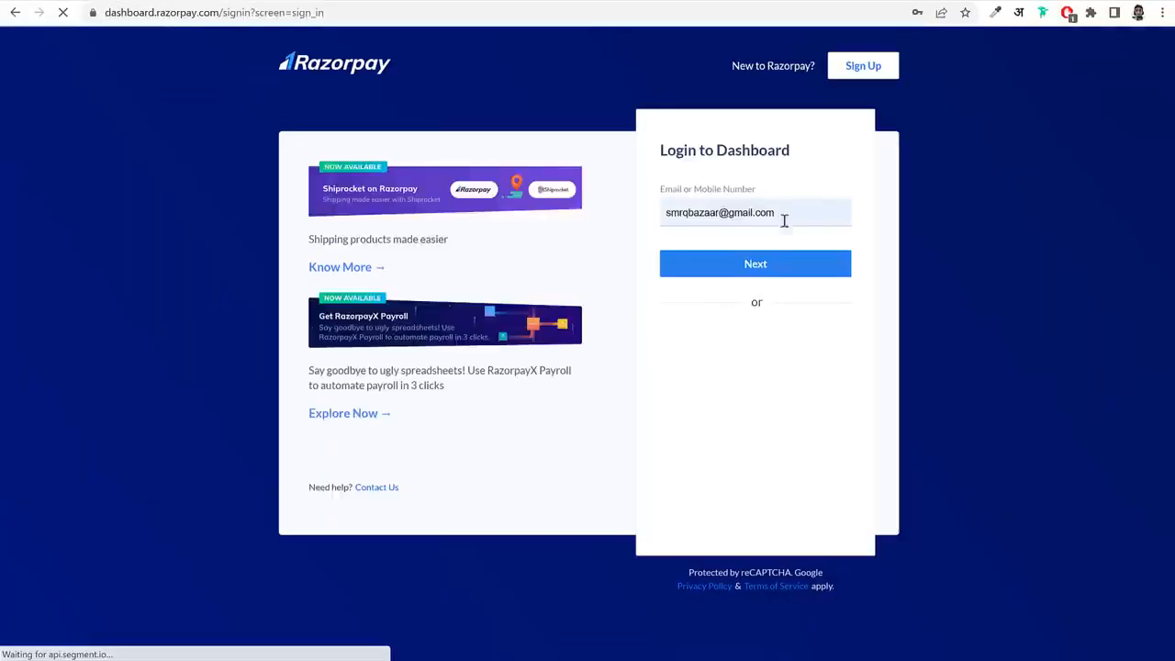
Log in to the Razorpay Dashboard with the saved email and password.
left_click(763, 265)
left_click(754, 248)
left_click(814, 278)
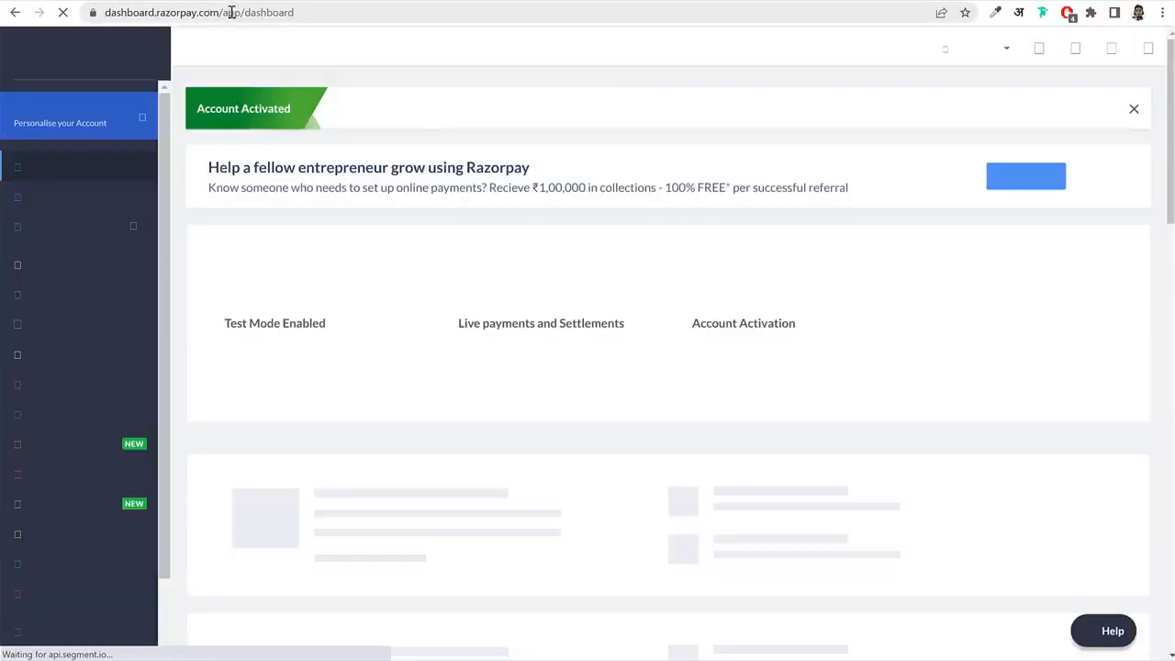
Go to the dashboard's Settings page and its API Keys tab.
left_click_drag(232, 12, 105, 12)
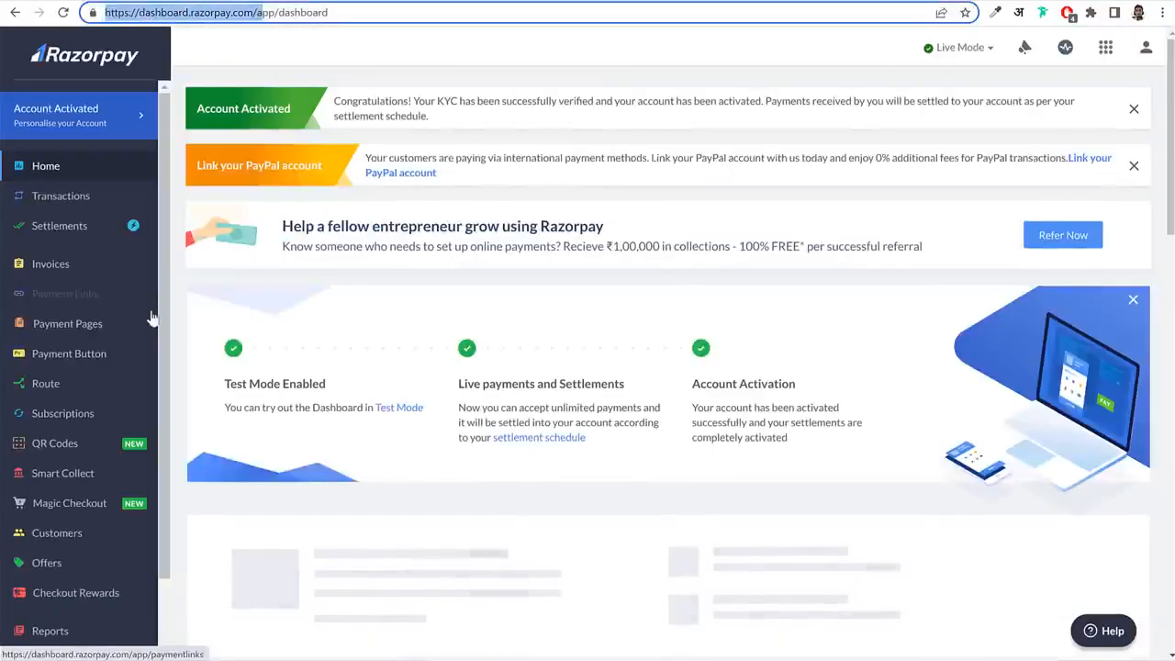
scroll(138, 349, "down", 2)
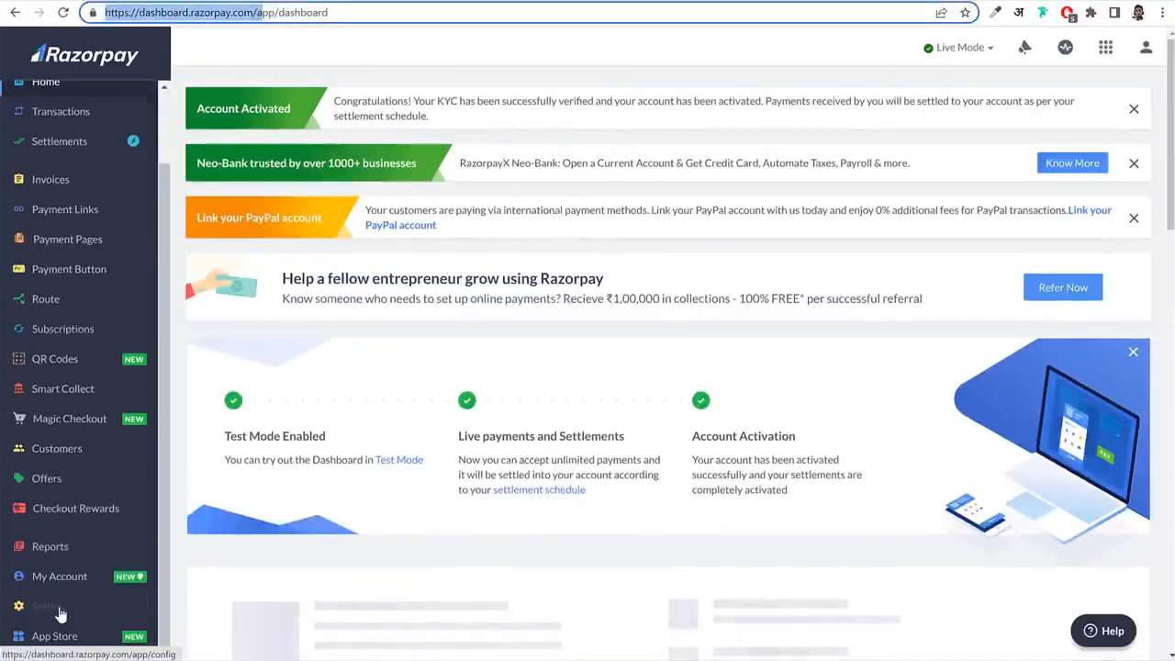
left_click(58, 609)
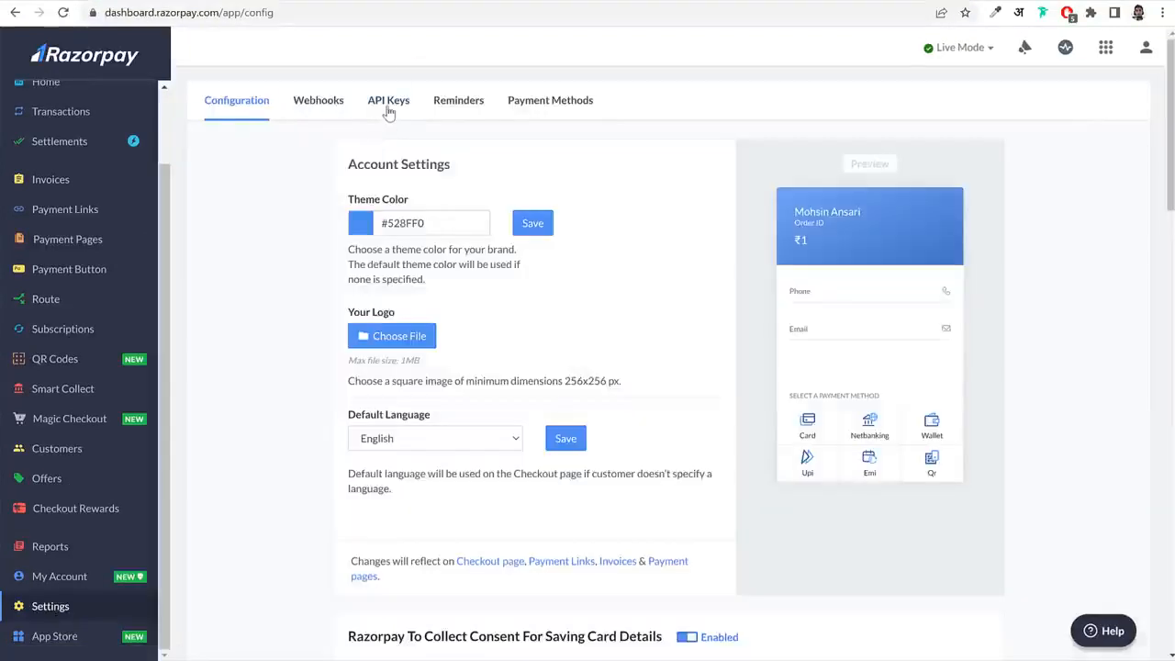
left_click(389, 108)
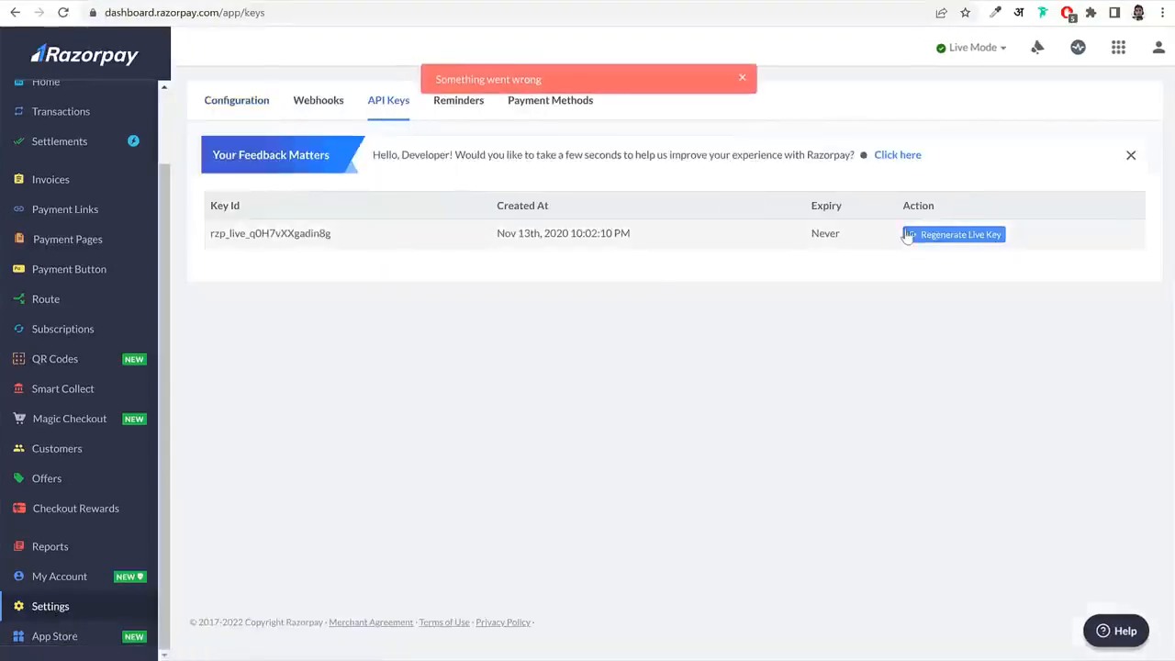
Copy the live Razorpay Key Id into ST Razor's Key ID field, then ready the Key Secret field.
left_click_drag(344, 237, 208, 234)
key("ctrl+c")
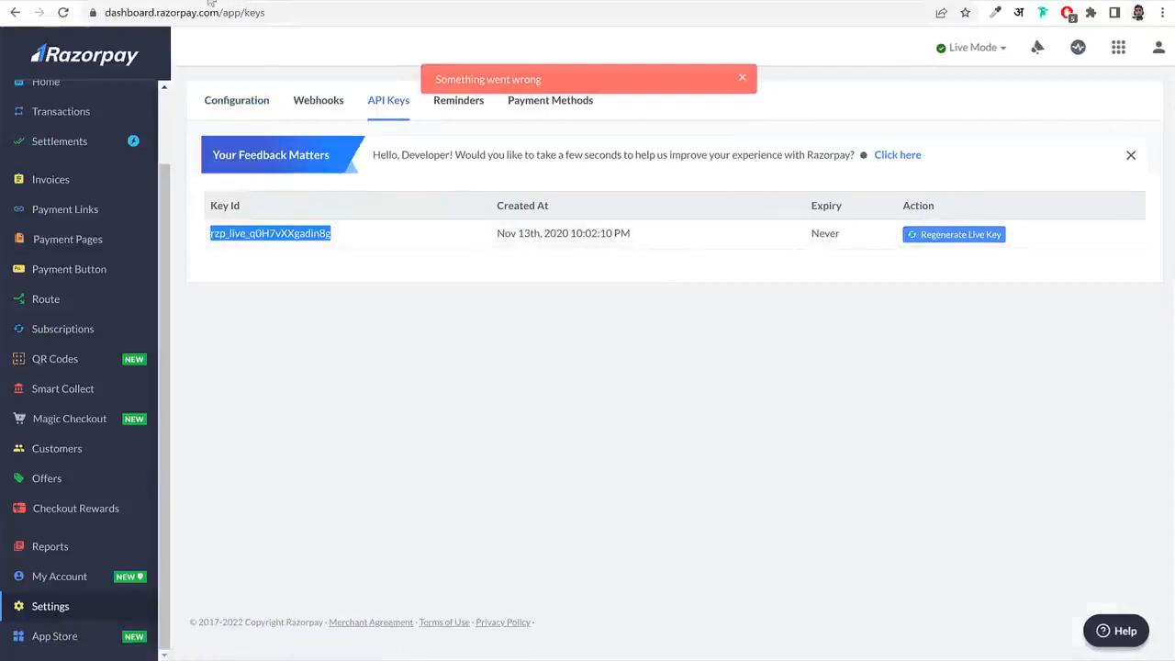
key("ctrl+Tab")
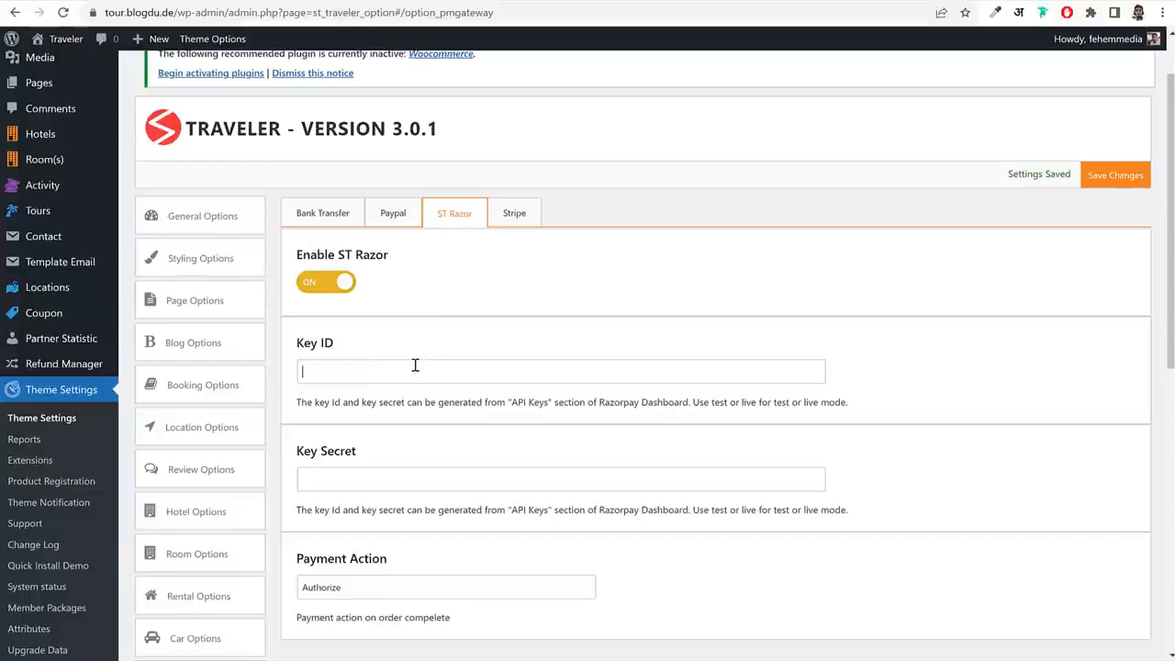
key("ctrl+v")
key("ctrl+shift+Tab")
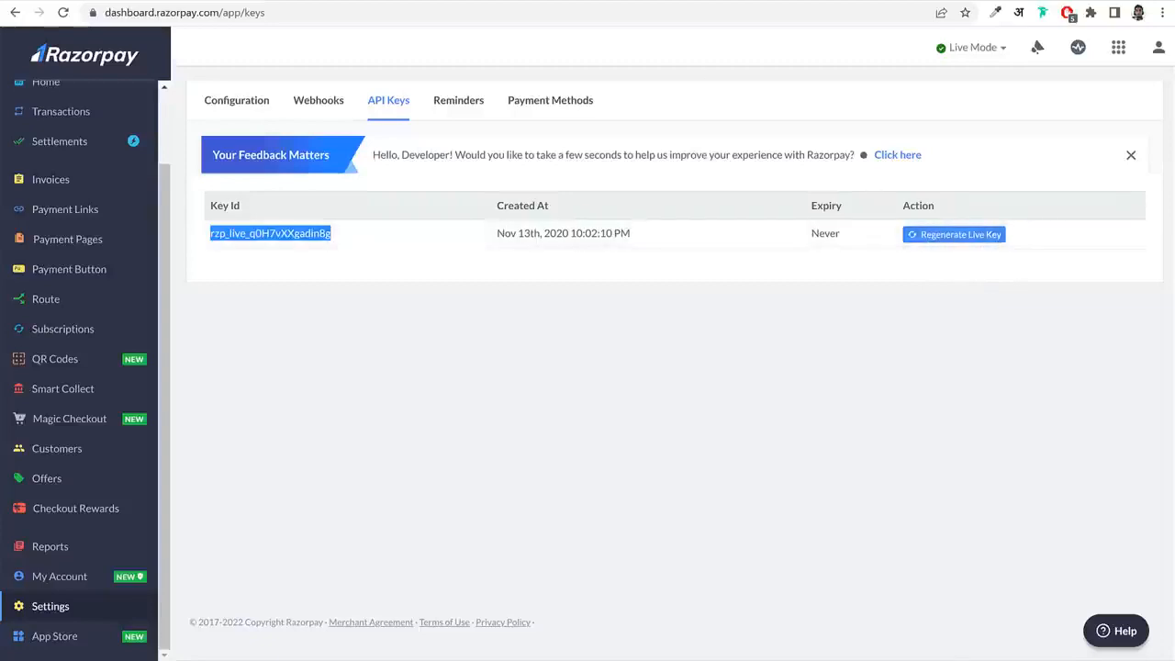
key("ctrl+Tab")
left_click(368, 479)
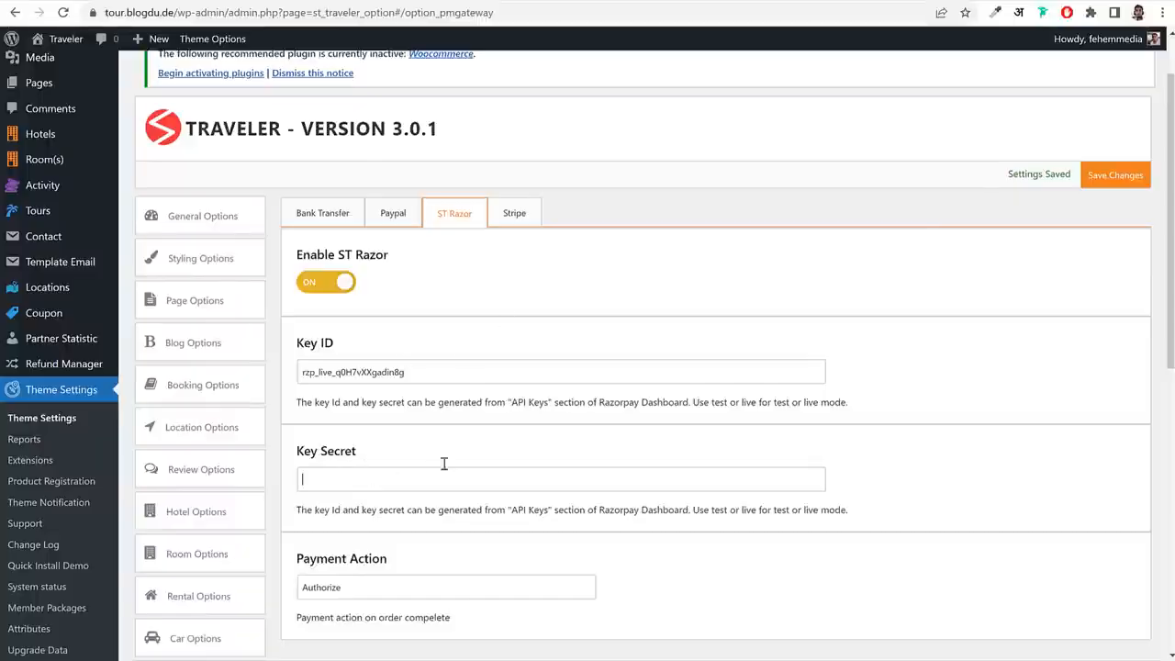
left_click(866, 1)
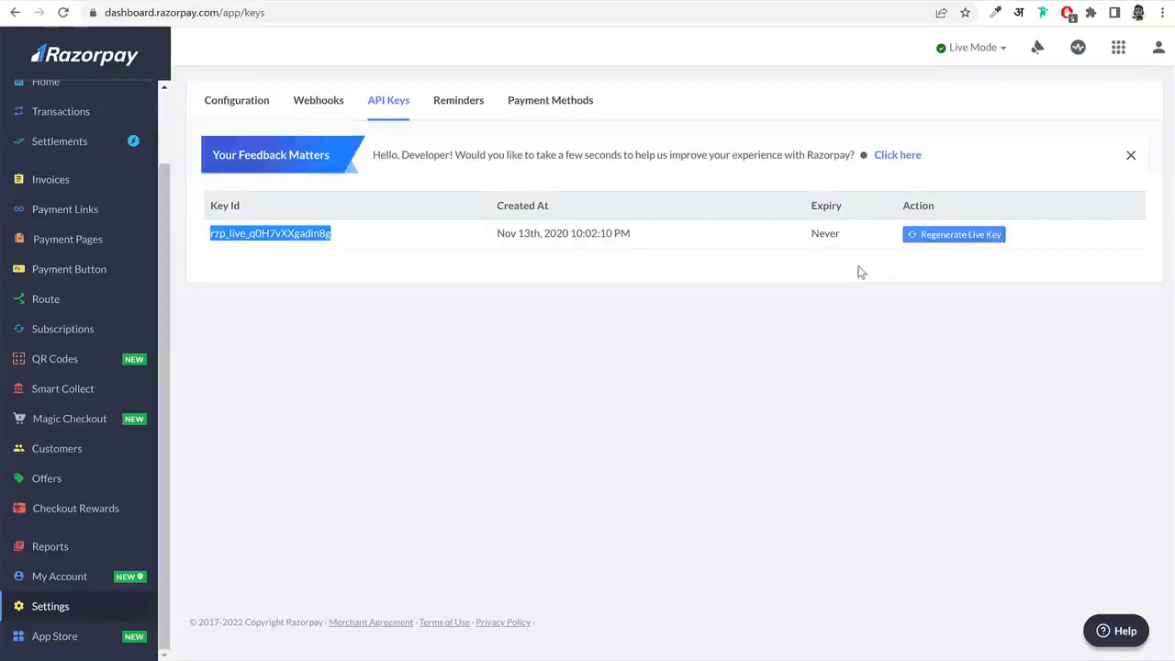
key("alt+Tab")
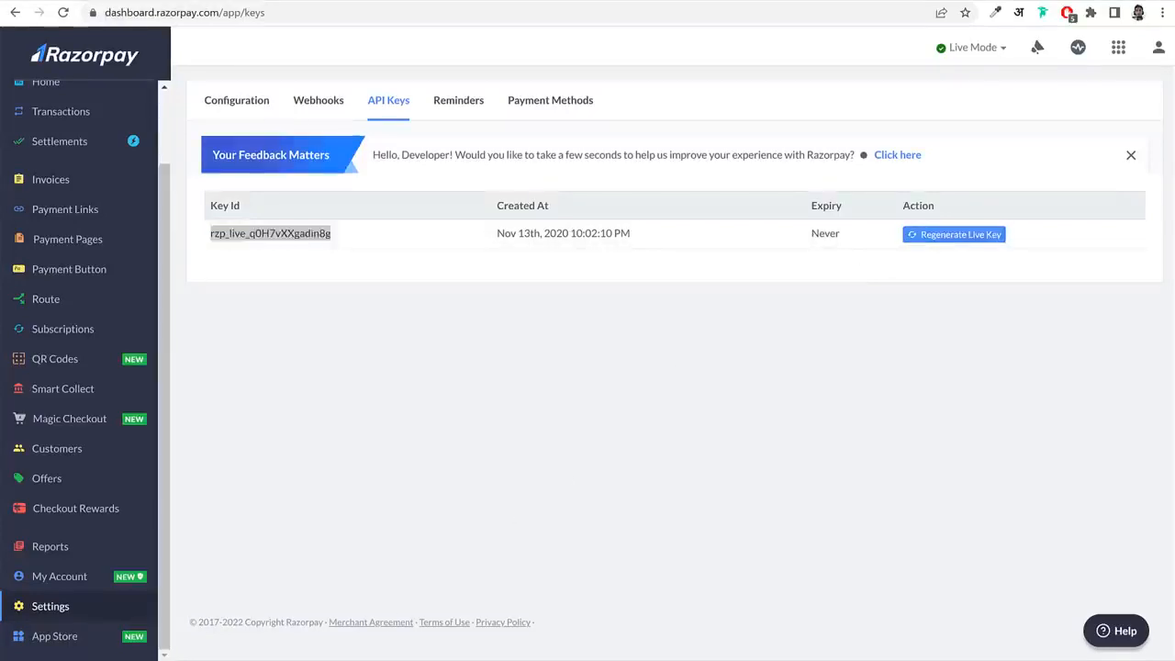
Copy the key_secret in cell B2 of DummyKeys.csv, closing Excel without saving.
left_click(484, 217)
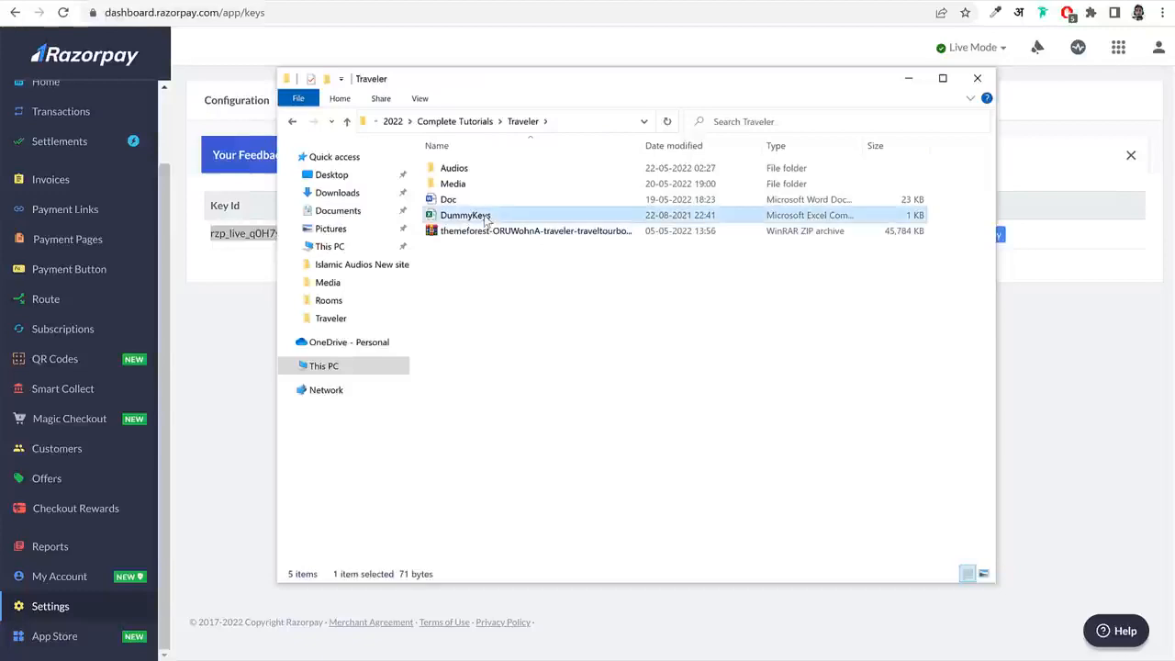
double_click(489, 215)
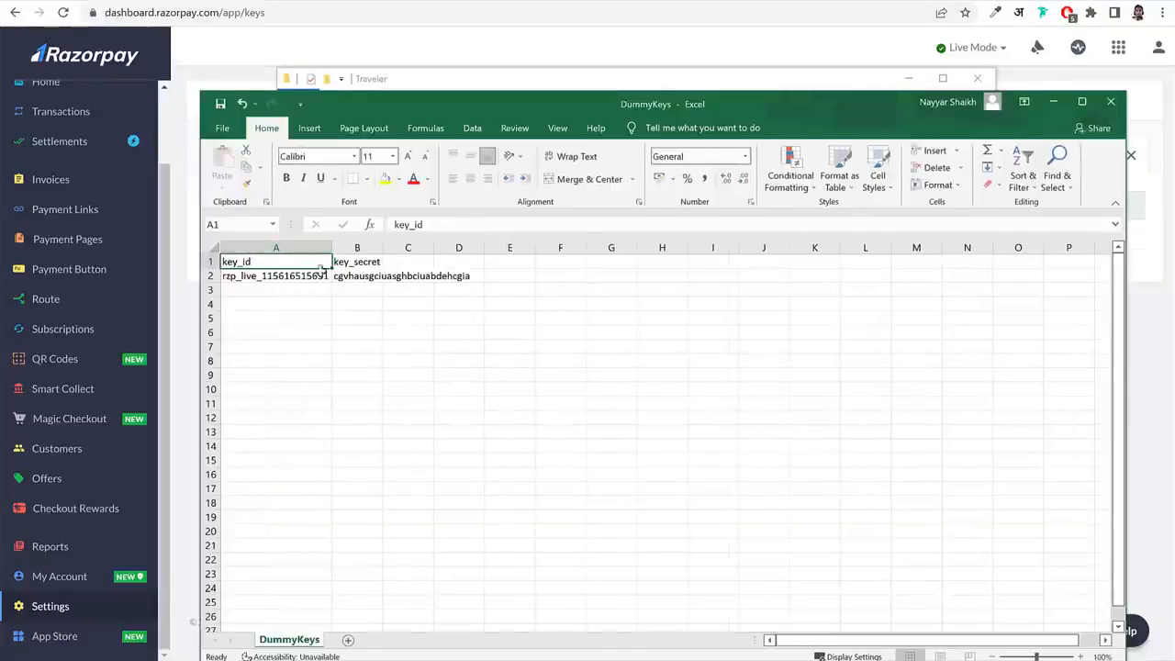
double_click(383, 248)
left_click(374, 276)
double_click(375, 277)
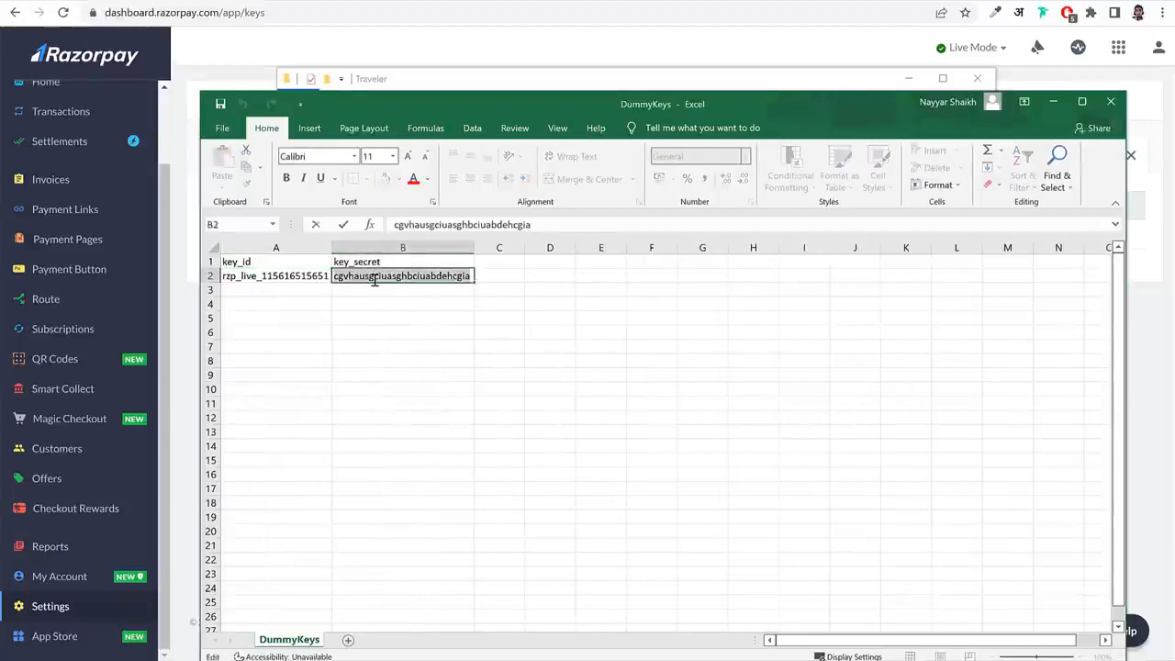
left_click(1111, 101)
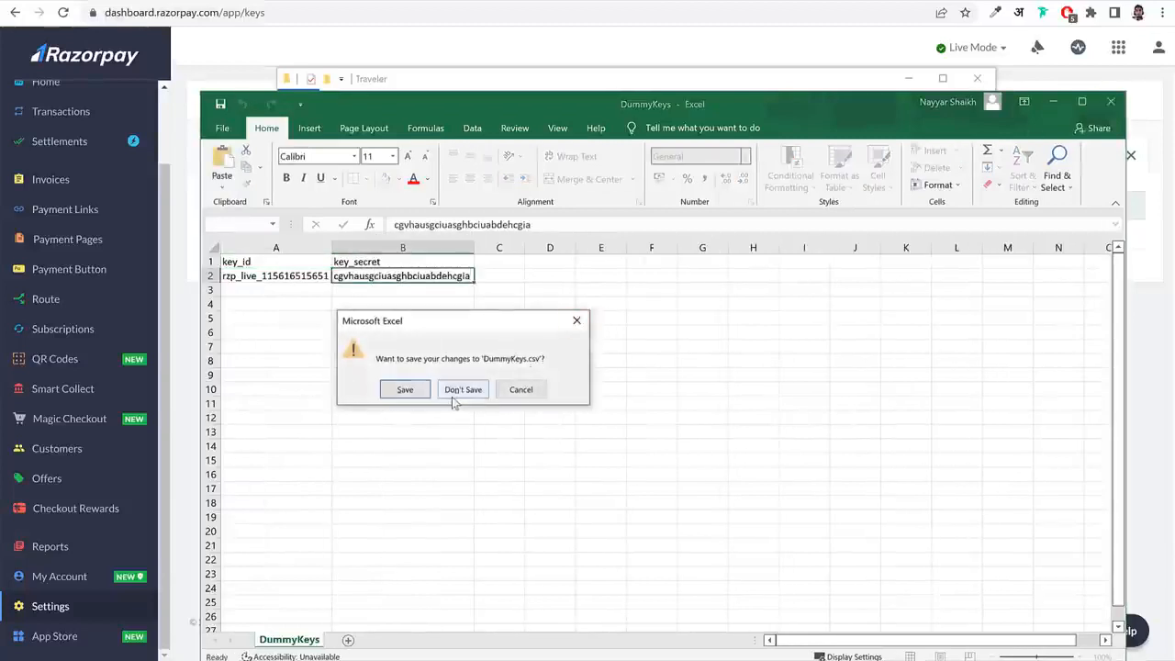
left_click(462, 389)
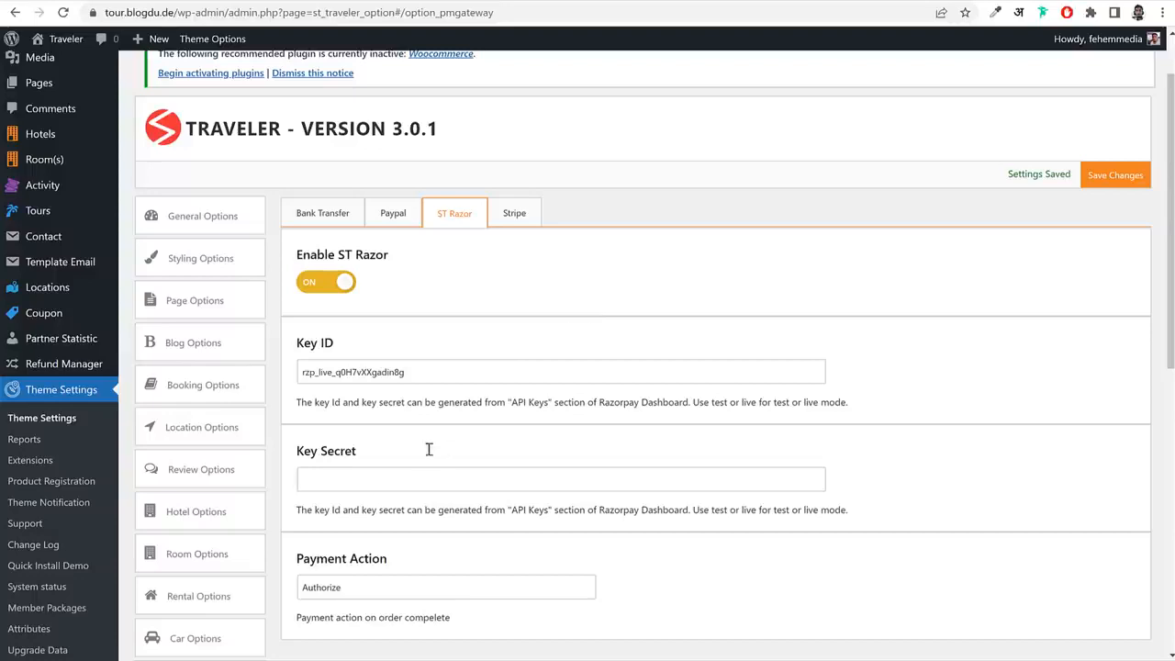
Paste it into ST Razor's Key Secret field and save the settings.
key("ctrl+v")
left_click(1134, 181)
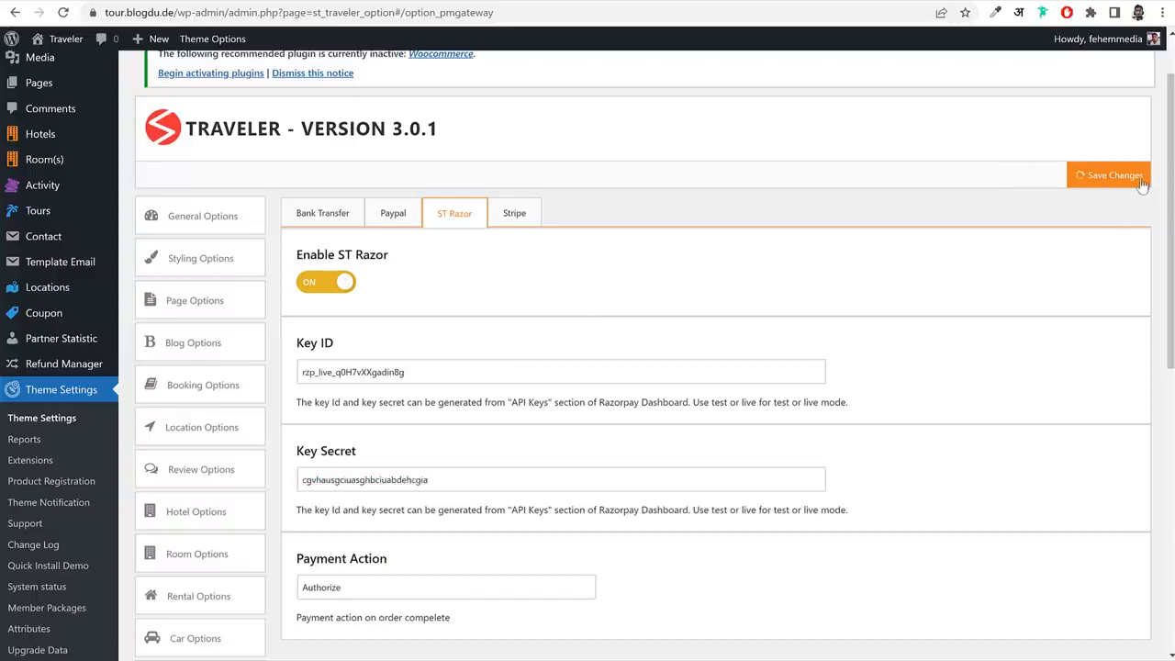
left_click(510, 216)
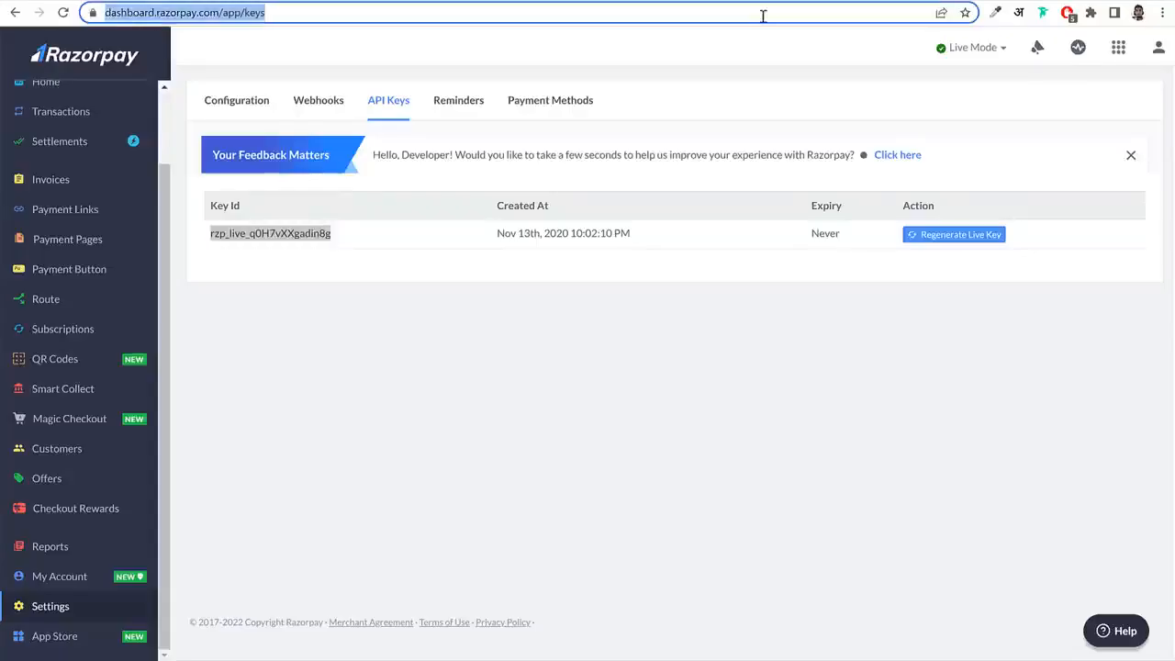
Log in at dashboard.stripe.com and go to Developers > API keys.
left_click(763, 13)
type("dashb")
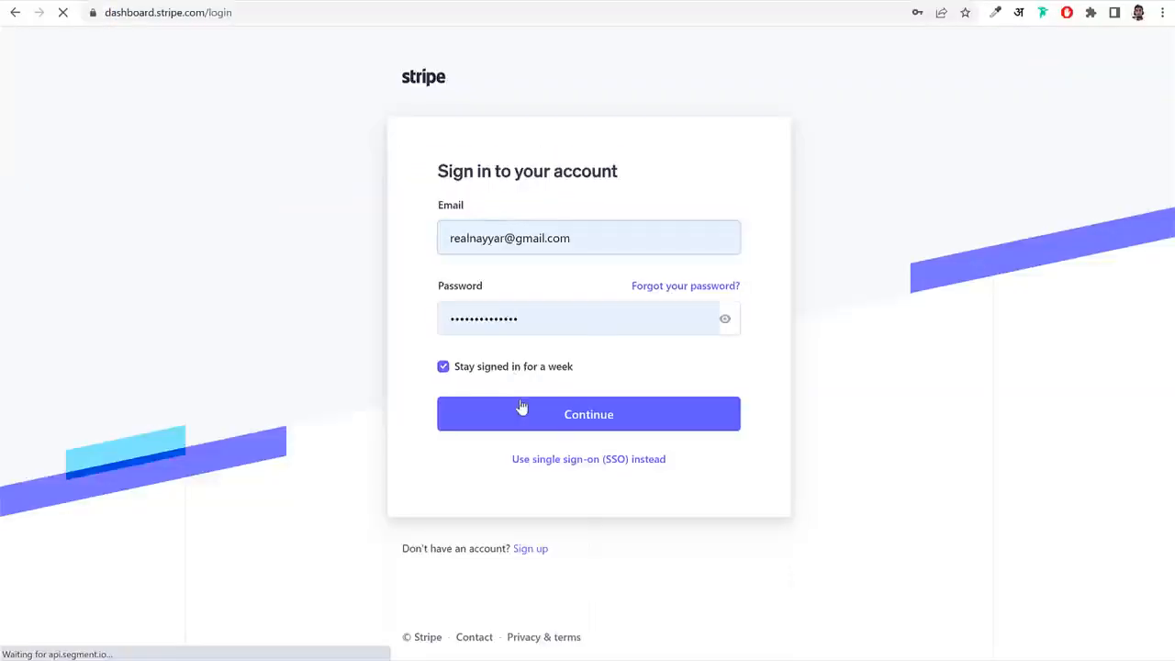
left_click(524, 412)
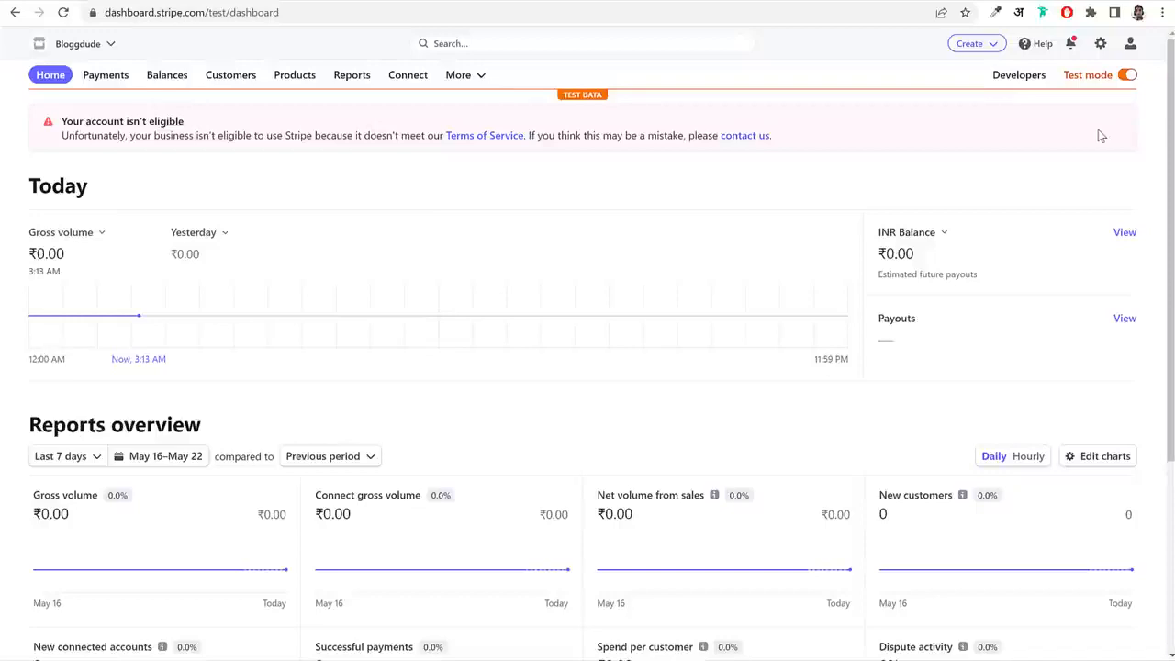
left_click(1018, 77)
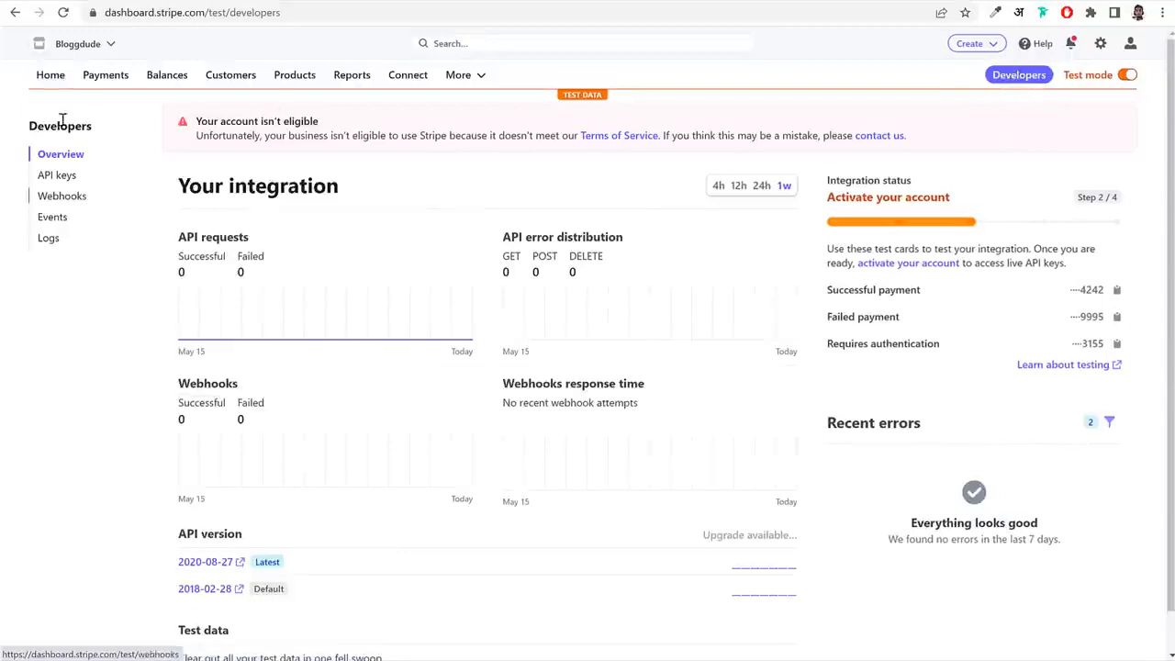
left_click(58, 175)
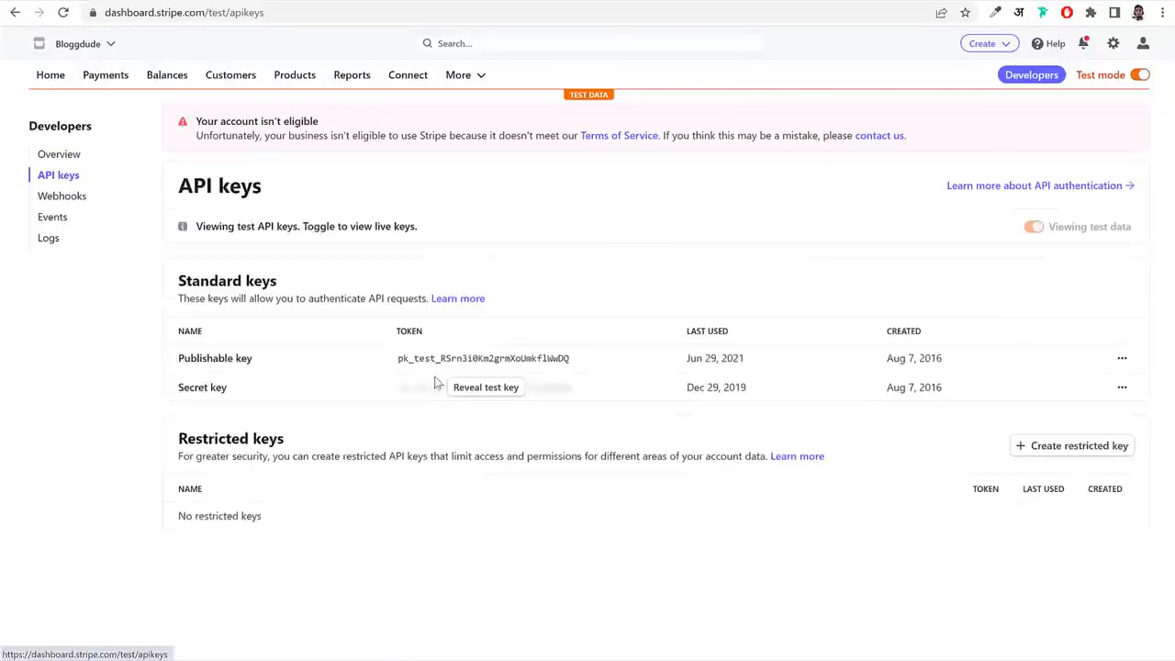
Copy the test publishable key into the Traveler Stripe Publishable Key field.
left_click(478, 361)
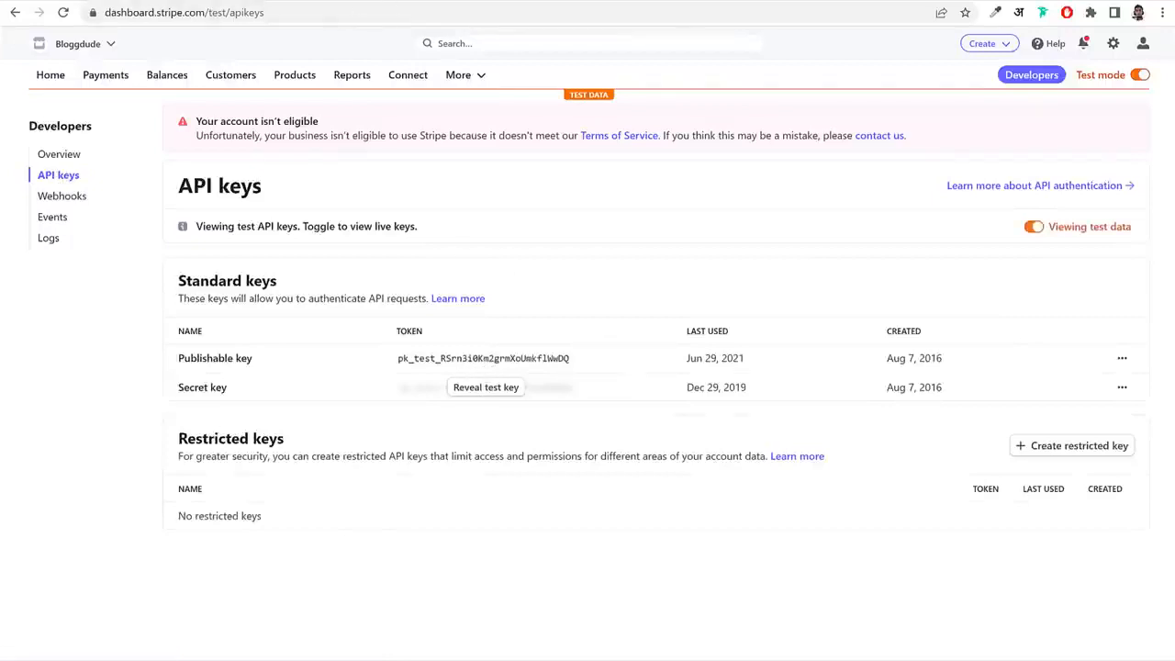
left_click(465, 362)
left_click(264, 2)
left_click(379, 369)
key("ctrl+v")
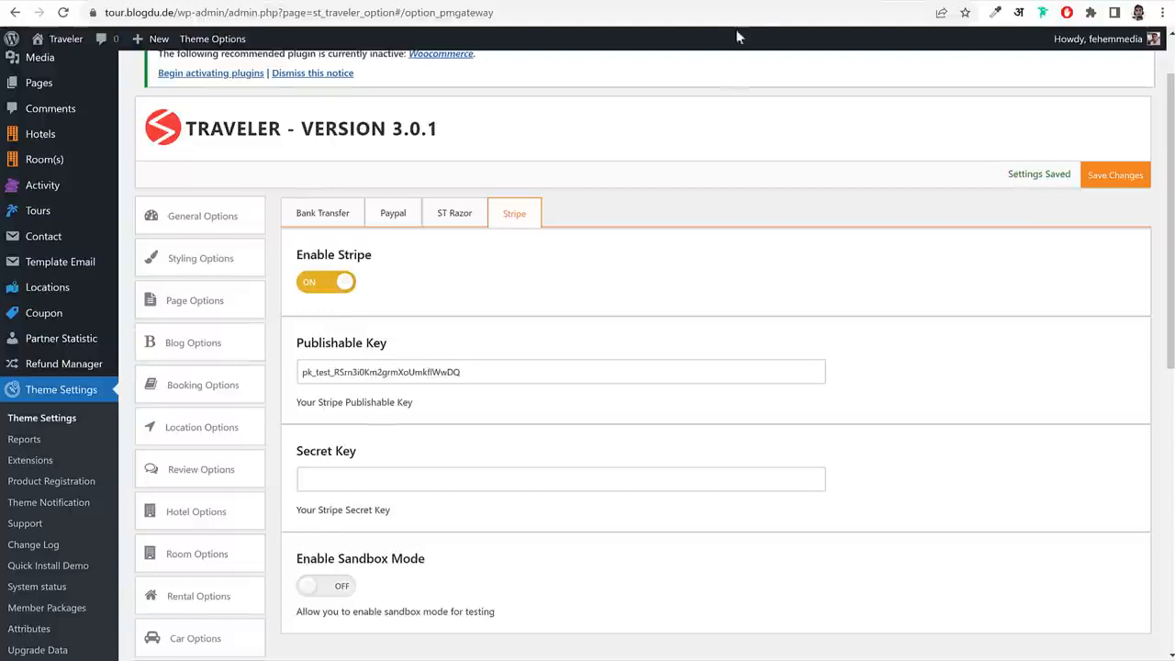
Reveal and copy Stripe's test secret key into the Secret Key field, then save.
left_click(757, 3)
left_click(492, 394)
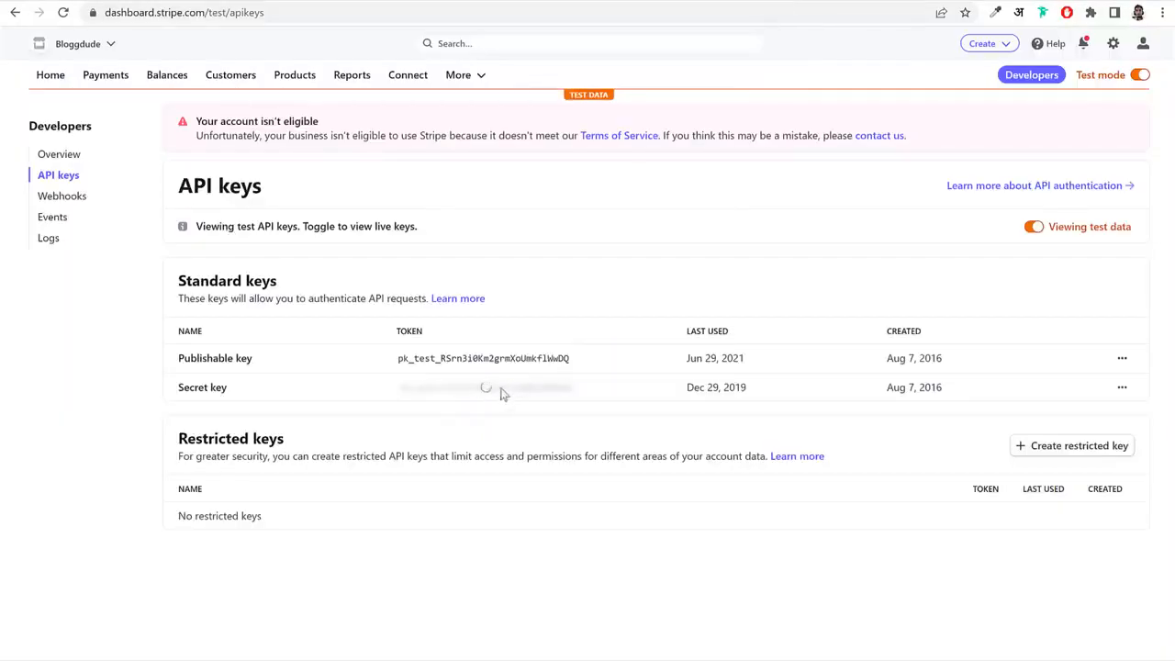
left_click_drag(251, 389, 165, 389)
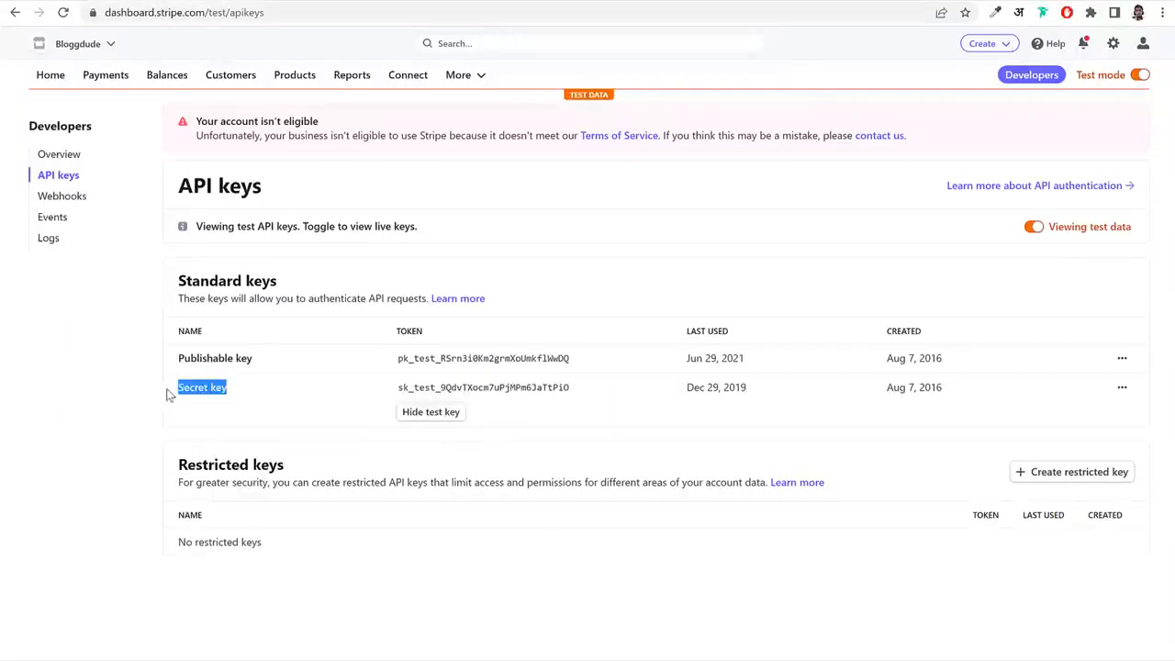
left_click(467, 388)
left_click(257, 2)
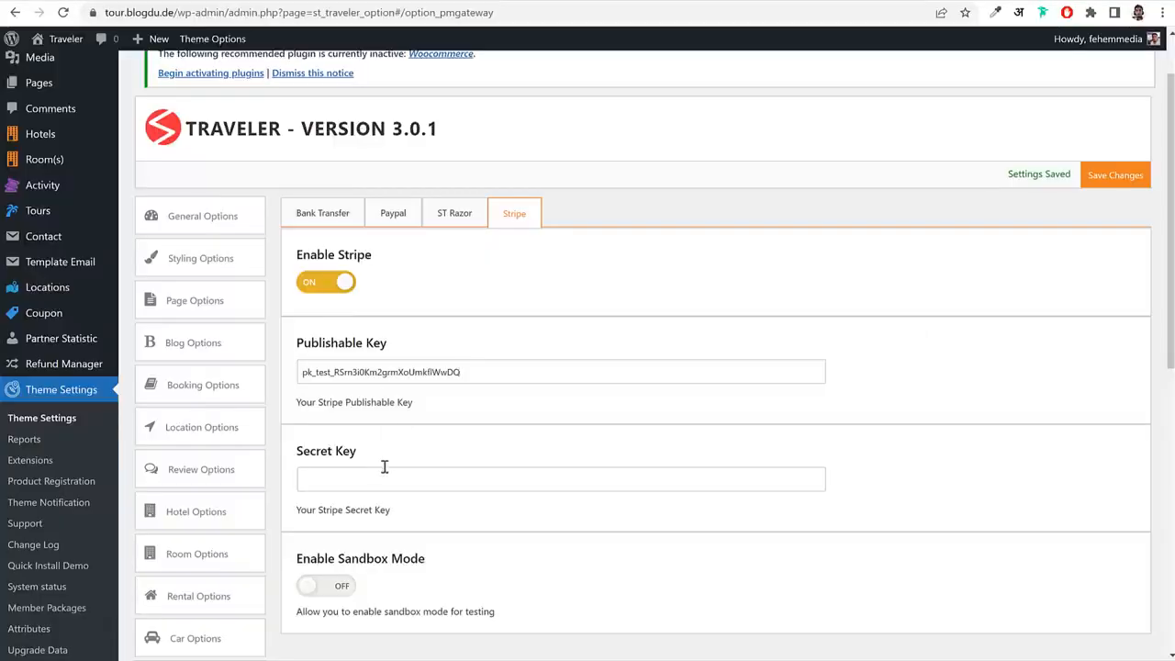
key("ctrl+v")
left_click(1121, 173)
Toggle Stripe's test mode off and back on, then select part of the publishable key.
left_click(441, 2)
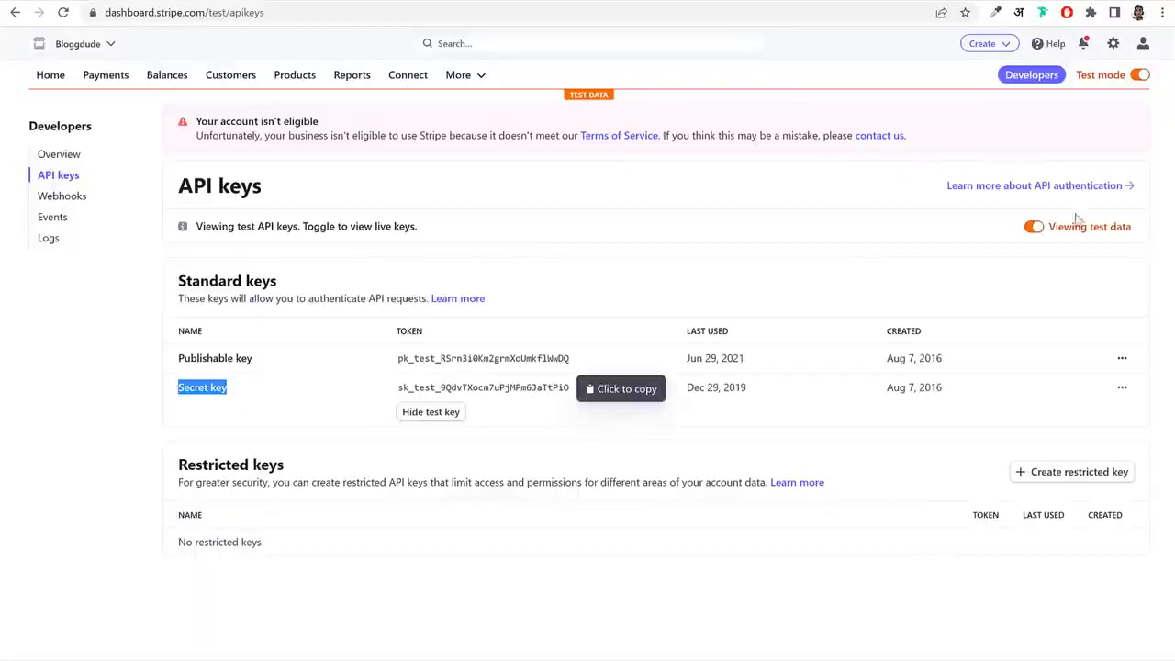
left_click(1141, 78)
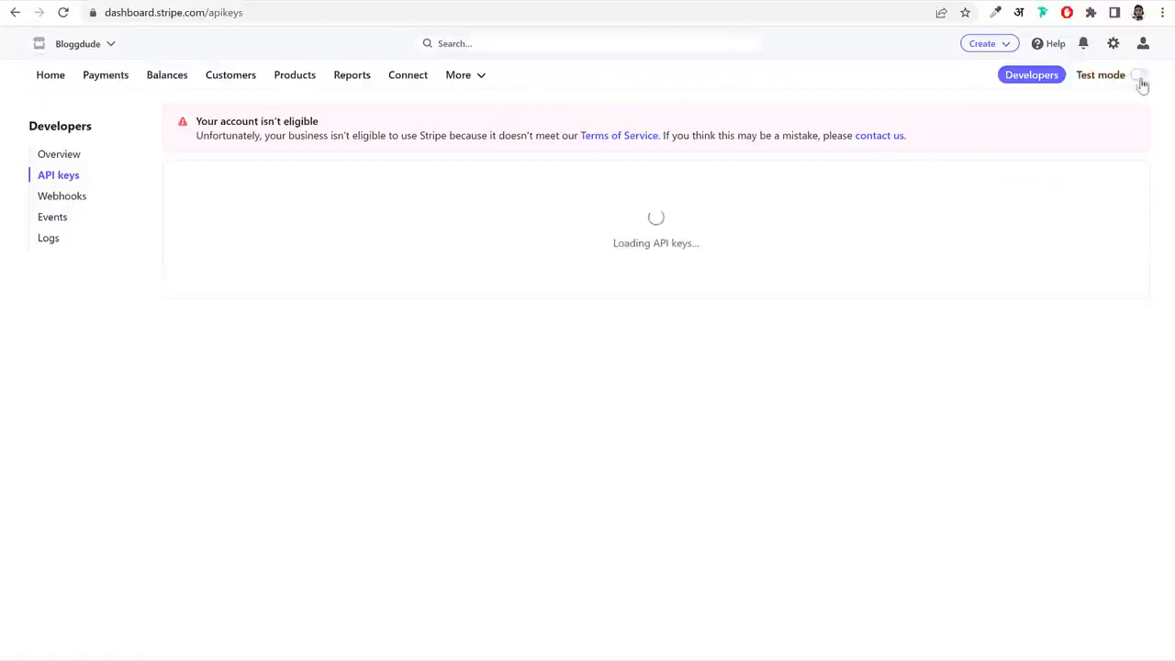
left_click(1141, 77)
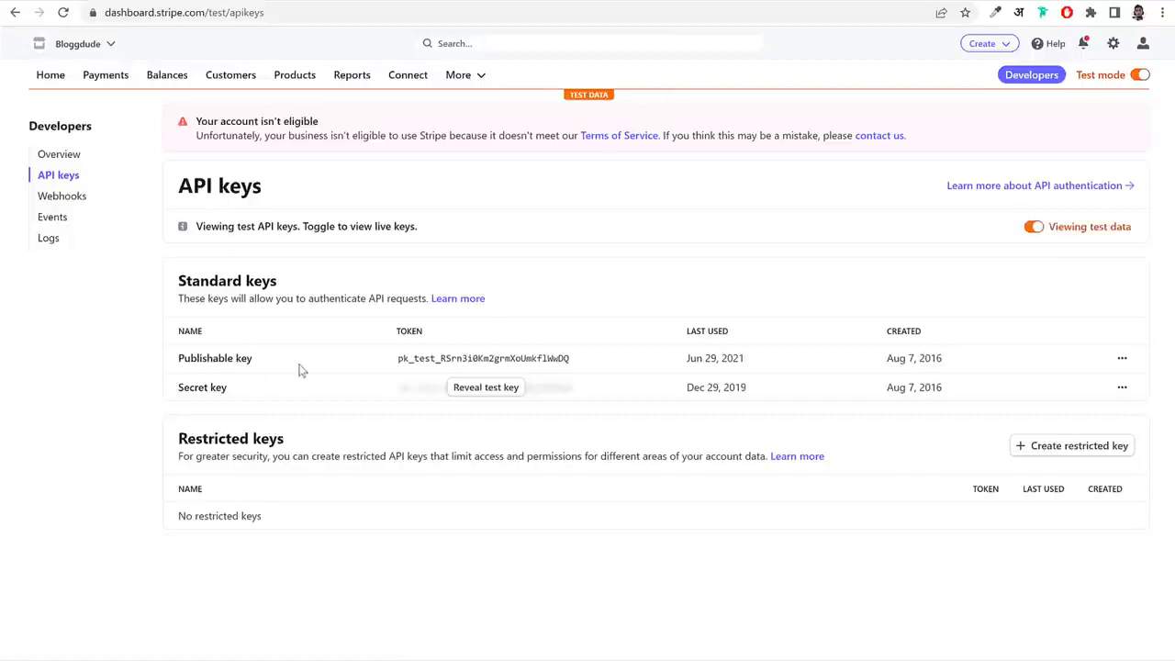
left_click_drag(370, 360, 446, 365)
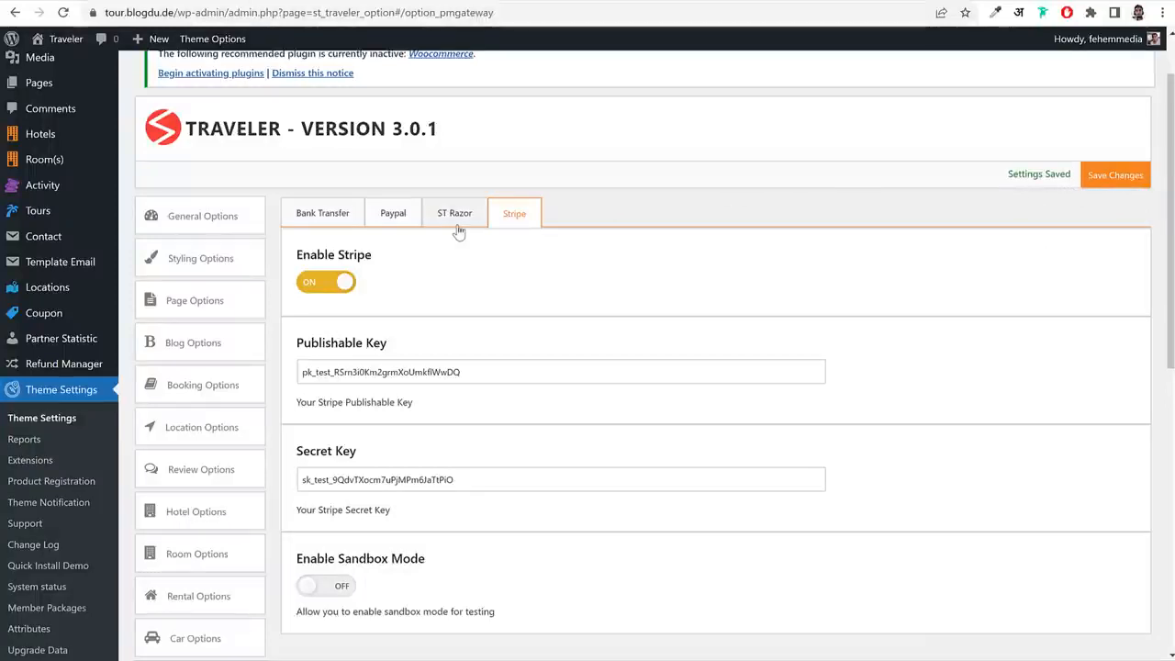
scroll(839, 201, "up", 2)
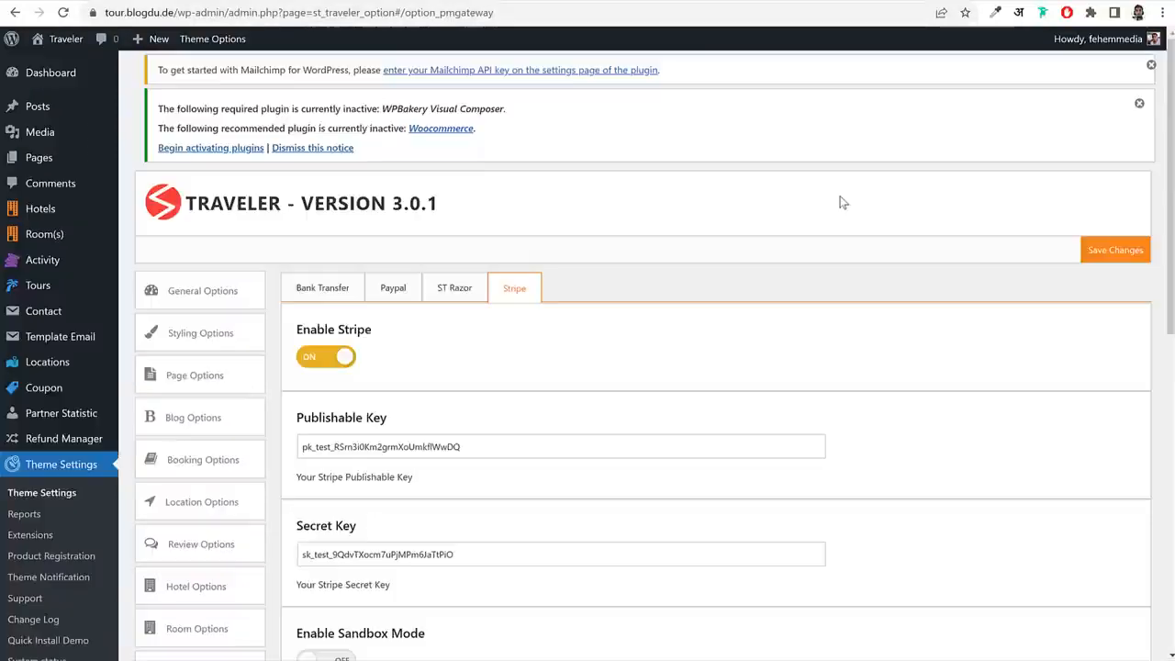
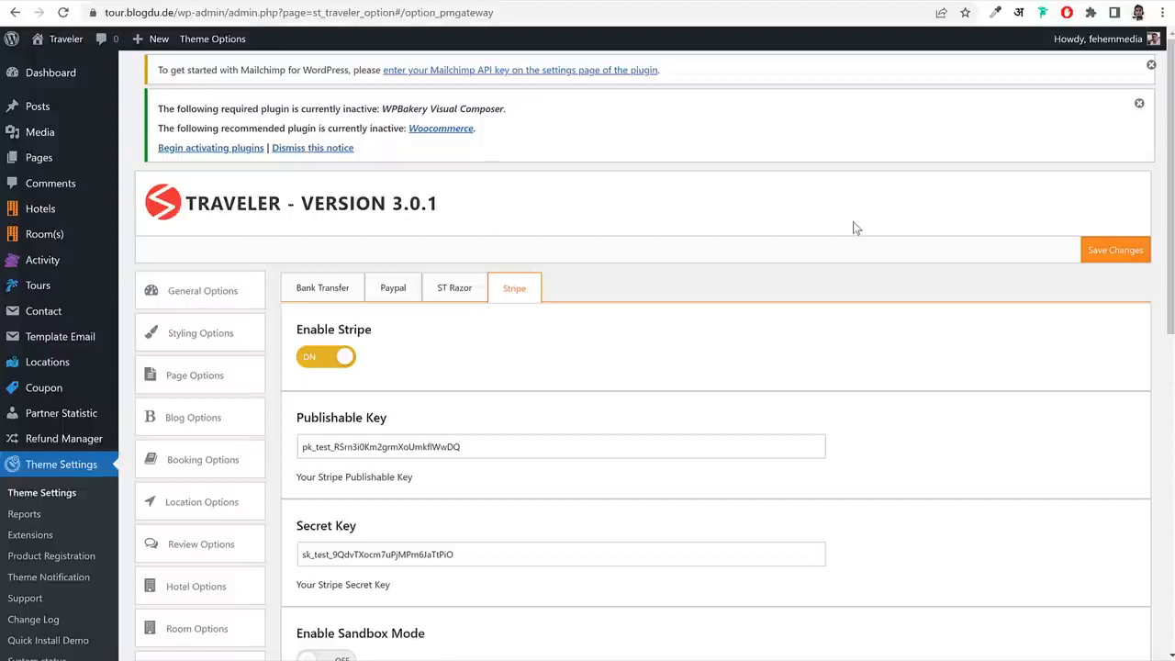
Open the Member Packages settings page.
scroll(839, 284, "down", 4)
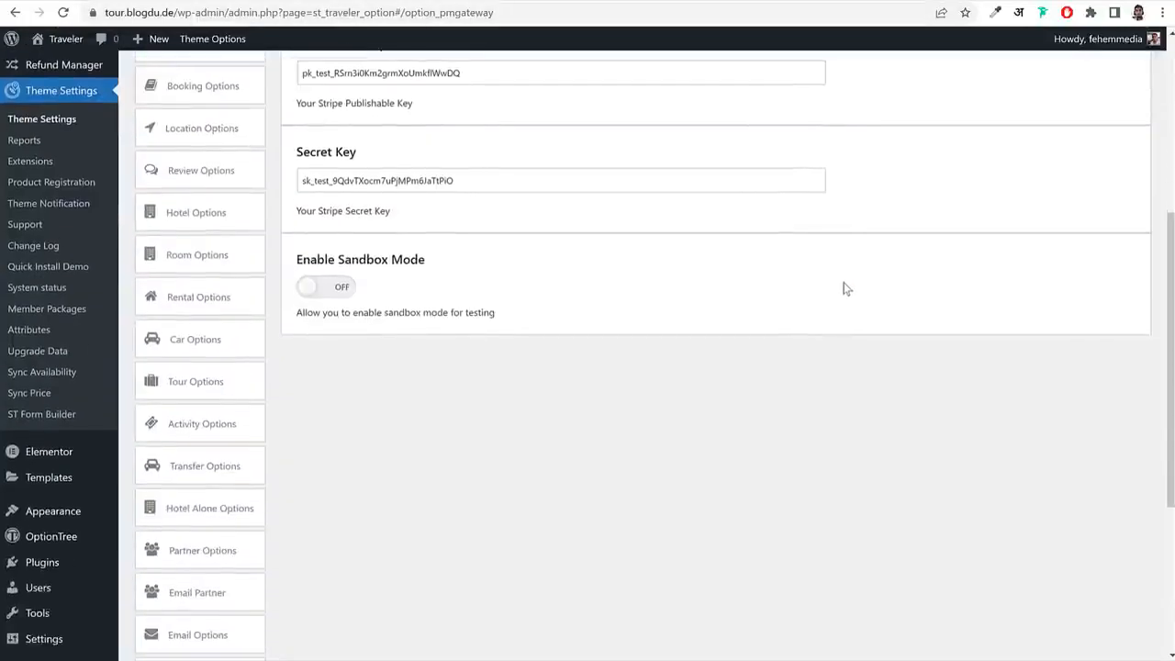
scroll(849, 287, "up", 1)
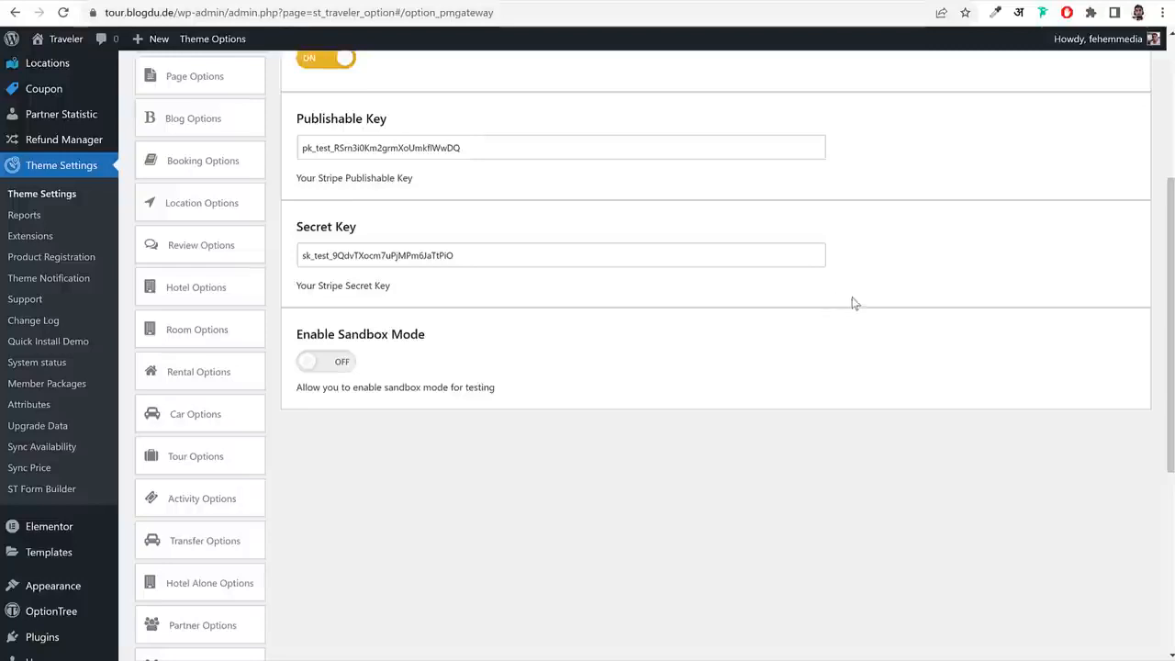
left_click(74, 385)
scroll(630, 304, "down", 5)
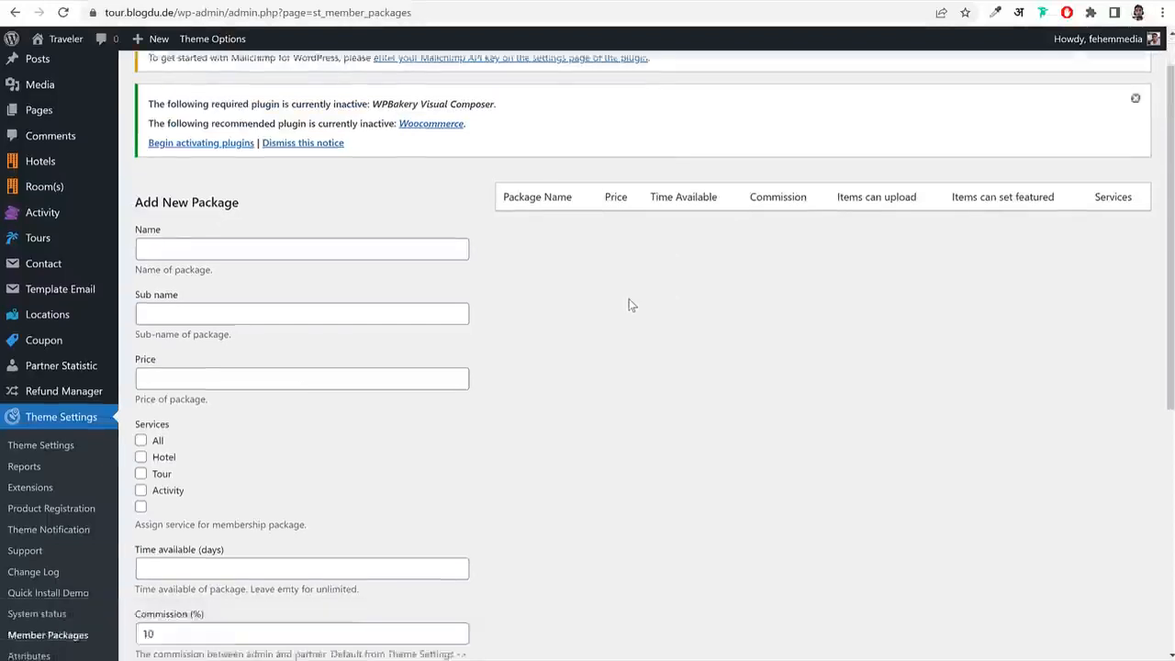
scroll(629, 303, "up", 4)
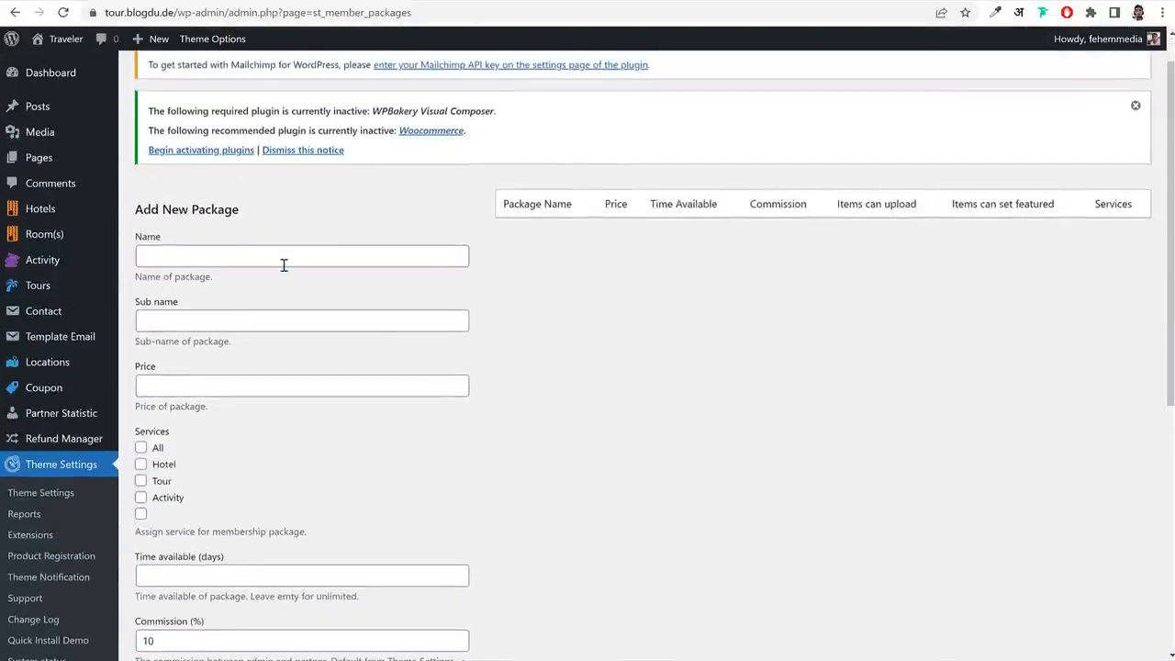
Start a FREE package priced 0 with Hotel, Tour and Activity services ticked.
left_click(301, 257)
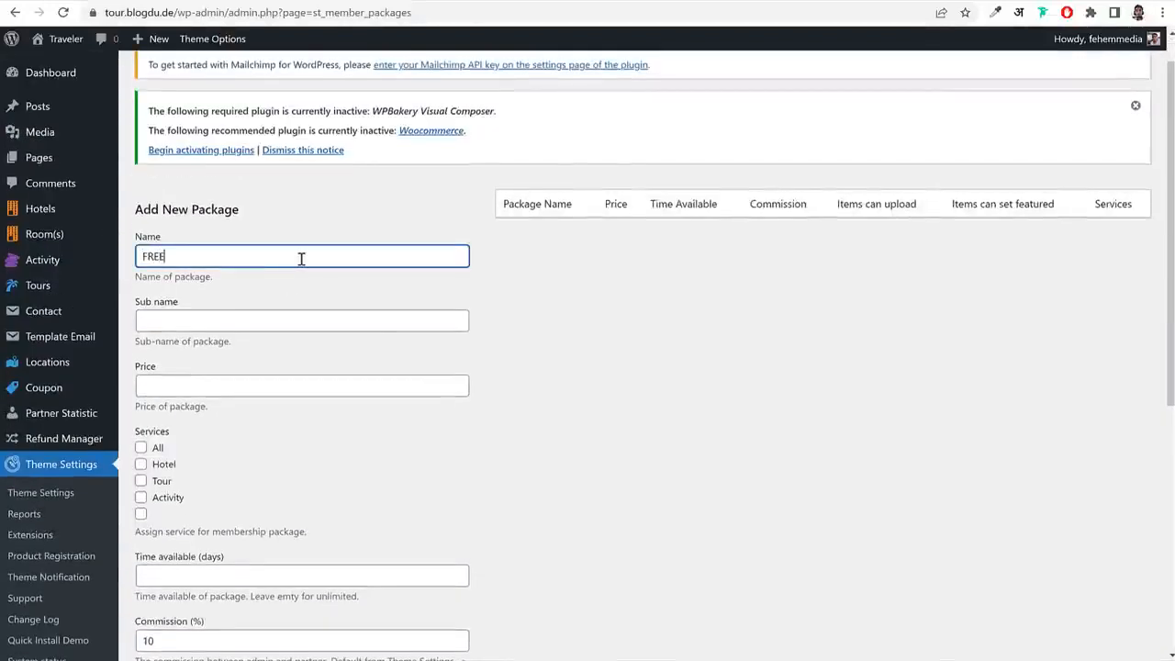
key("Tab")
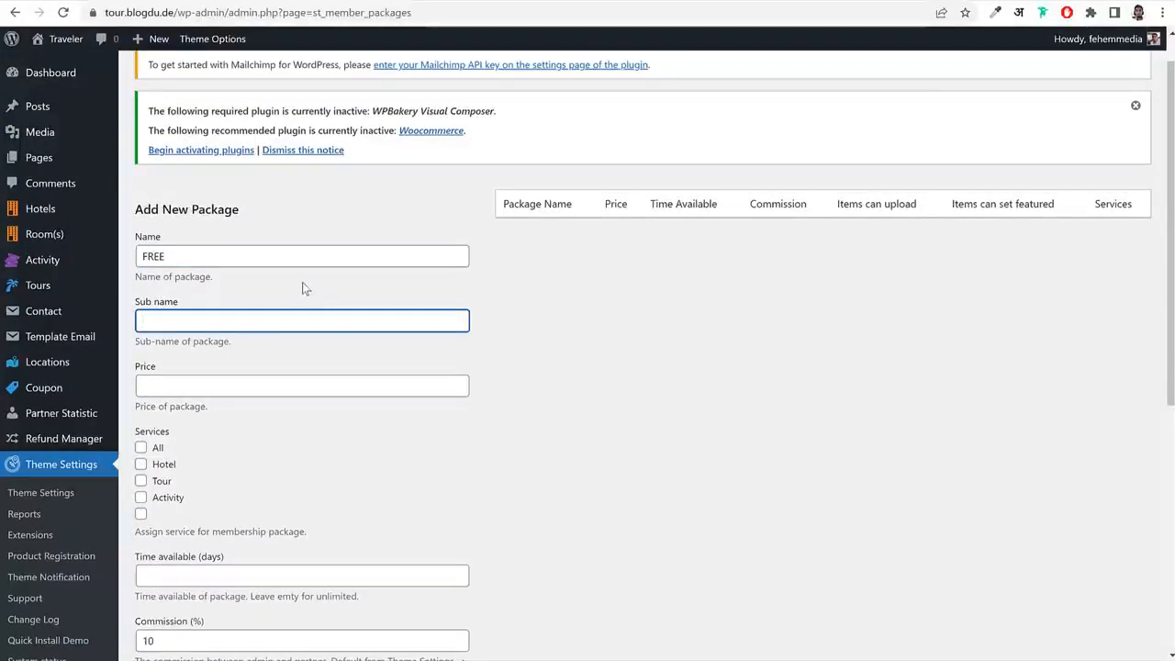
left_click(331, 371)
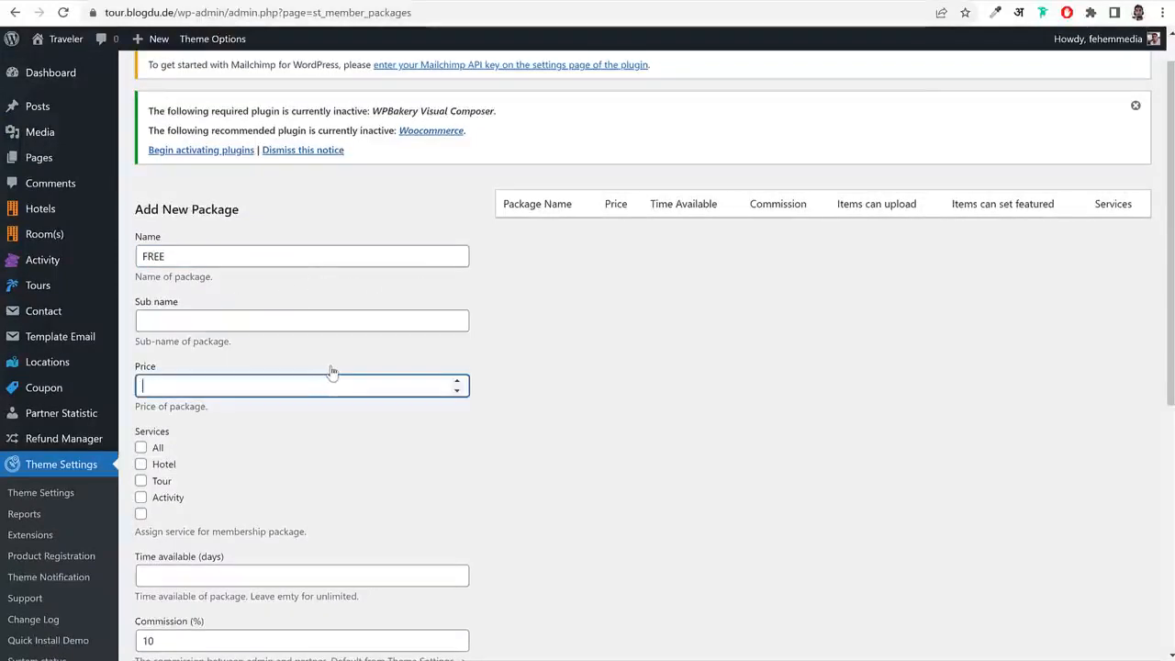
type("0")
key("Tab")
scroll(380, 365, "down", 2)
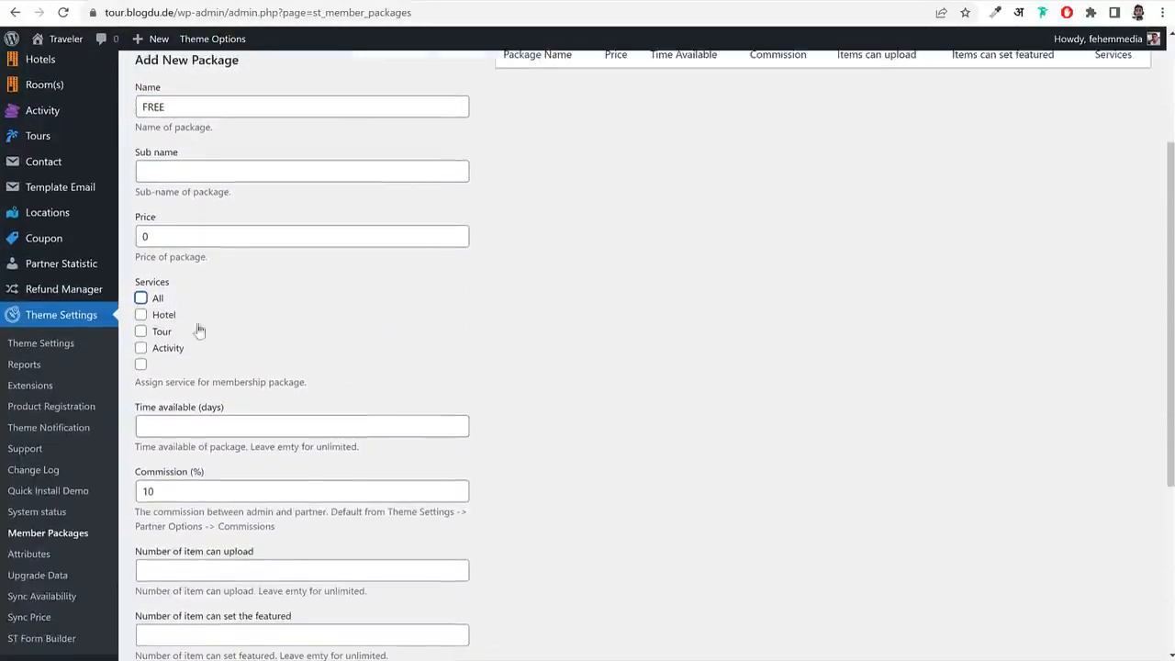
left_click(141, 314)
left_click(140, 331)
left_click(141, 347)
scroll(744, 333, "down", 2)
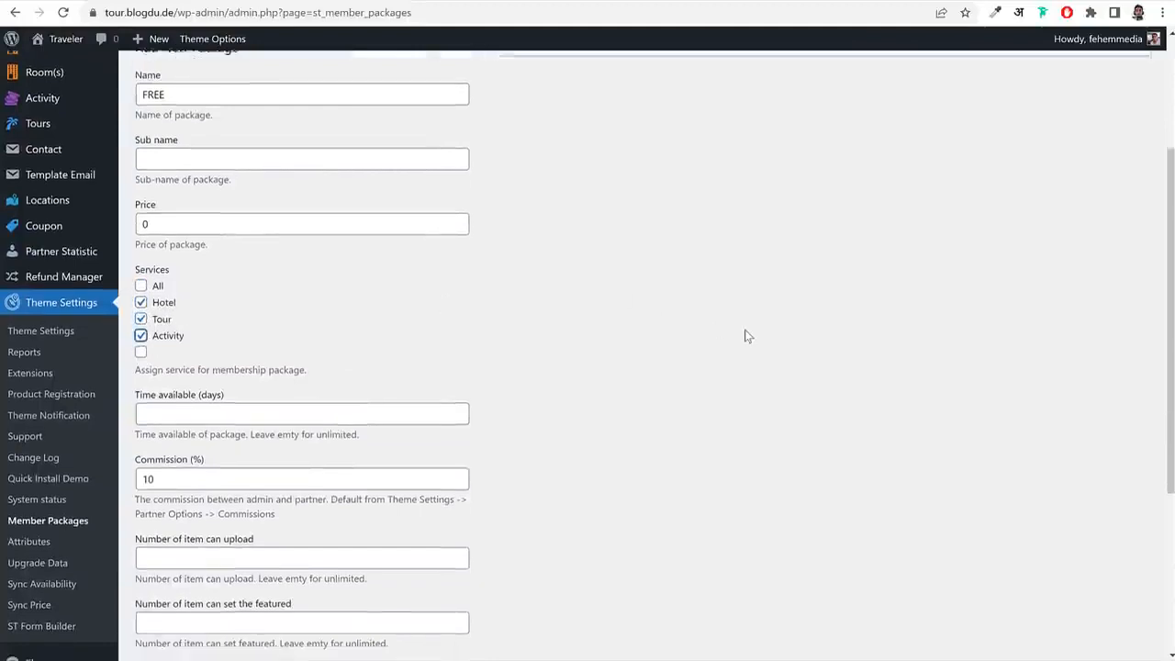
Set the package's time available to 7 days and commission to 20%.
left_click(224, 277)
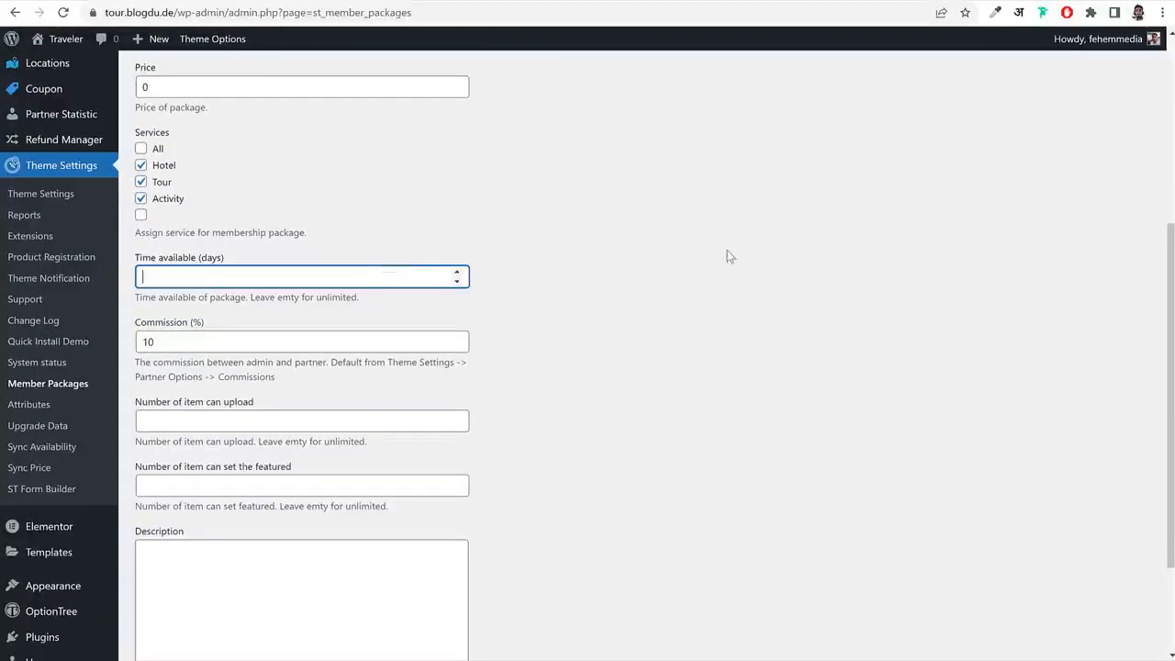
left_click(677, 250)
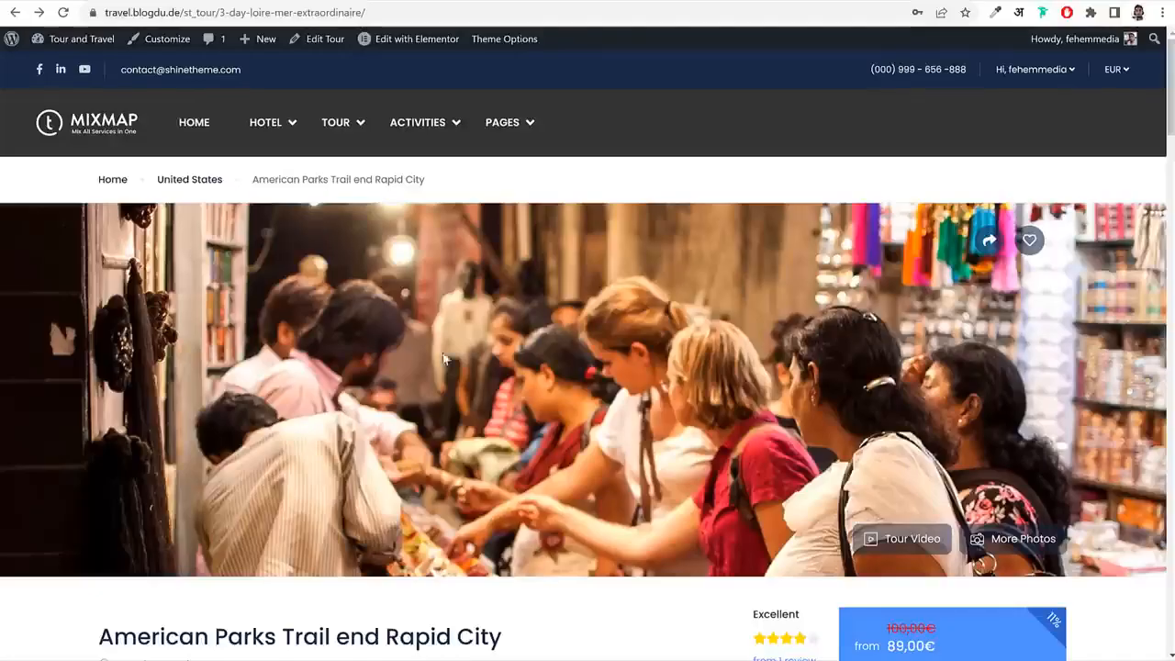
scroll(467, 427, "down", 2)
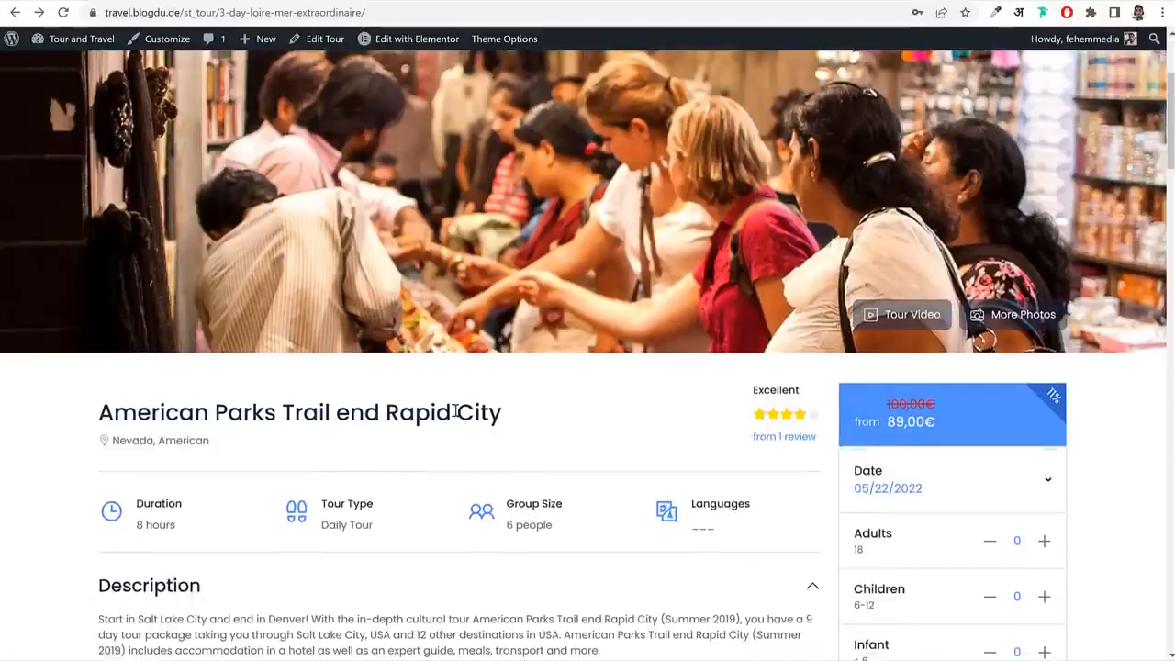
scroll(492, 402, "up", 1)
scroll(504, 294, "up", 1)
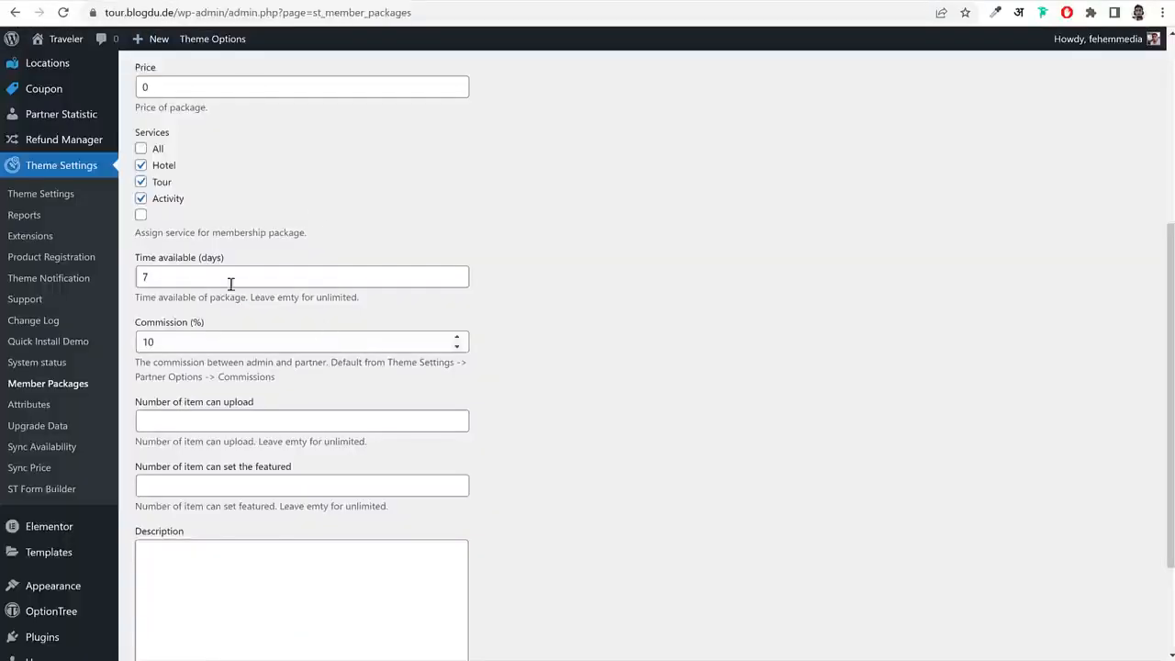
left_click_drag(231, 281, 140, 276)
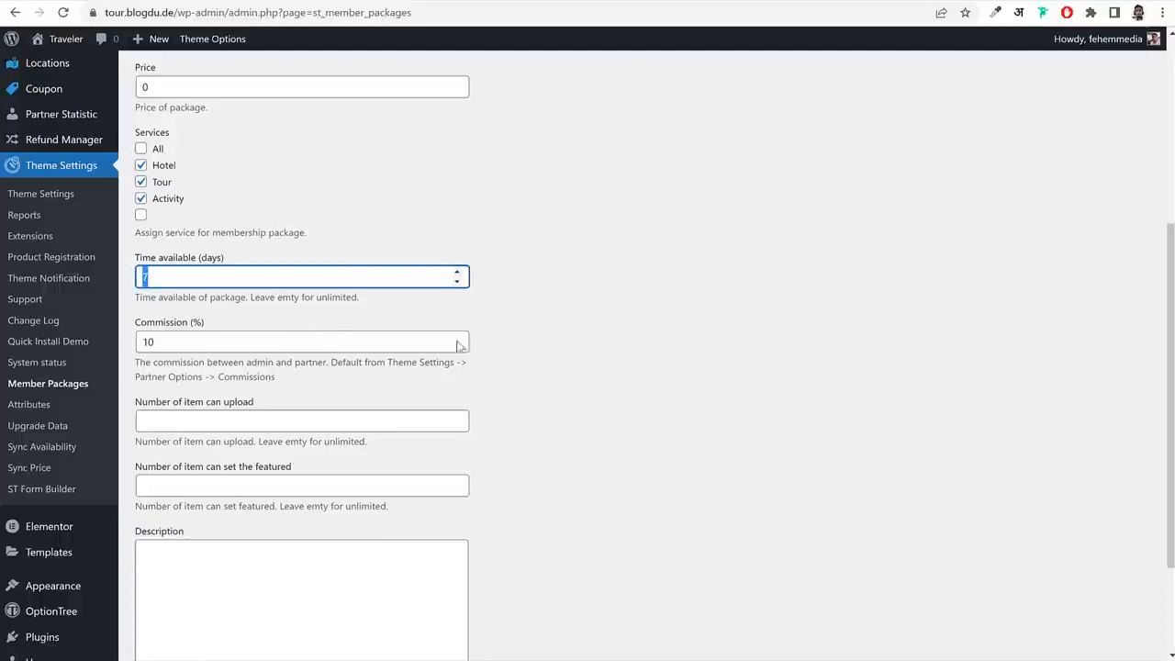
left_click_drag(229, 332, 137, 333)
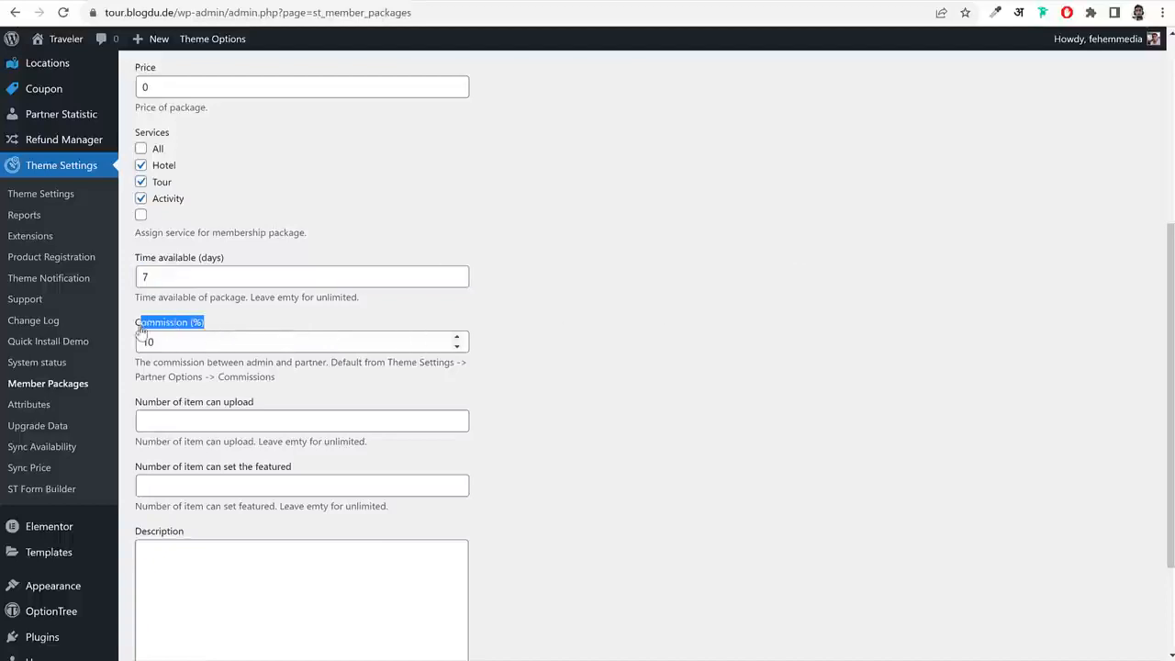
left_click(178, 344)
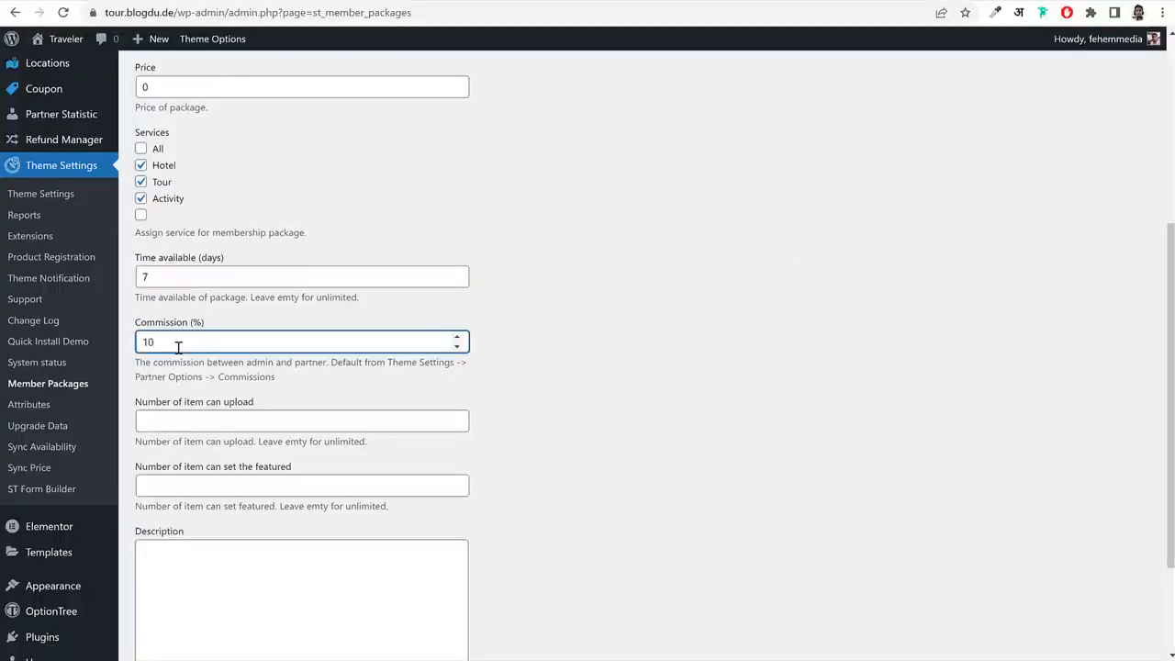
double_click(178, 344)
type("20")
left_click_drag(150, 349, 136, 349)
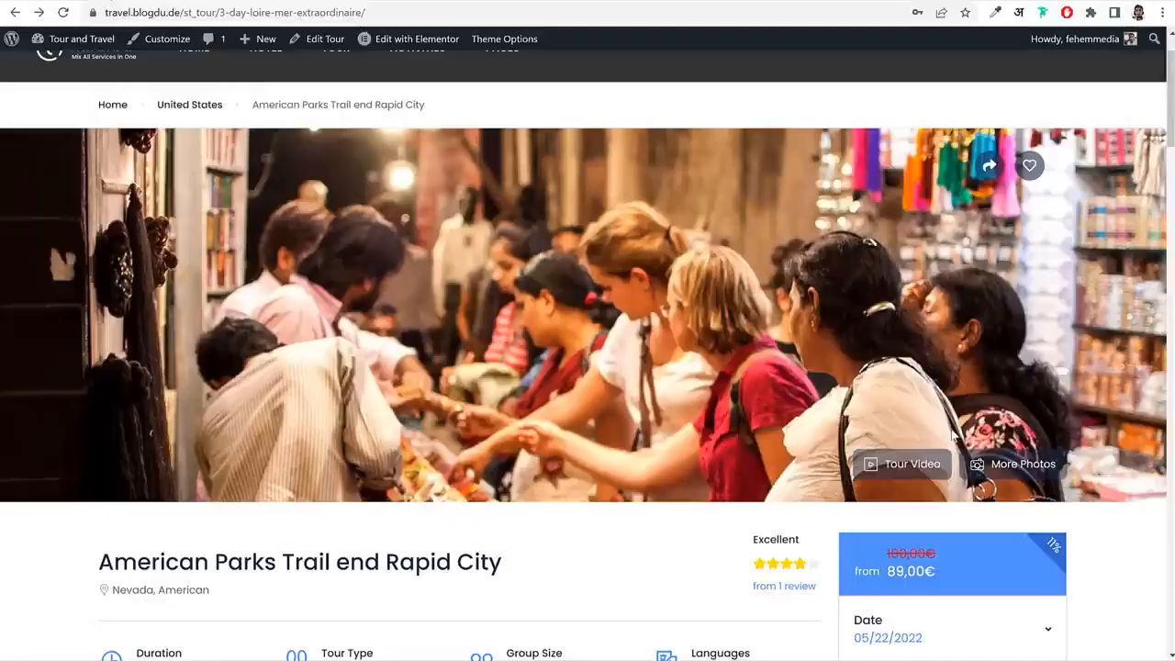
Allow 3 uploads and 0 featured items, then add the FREE package.
scroll(954, 436, "down", 3)
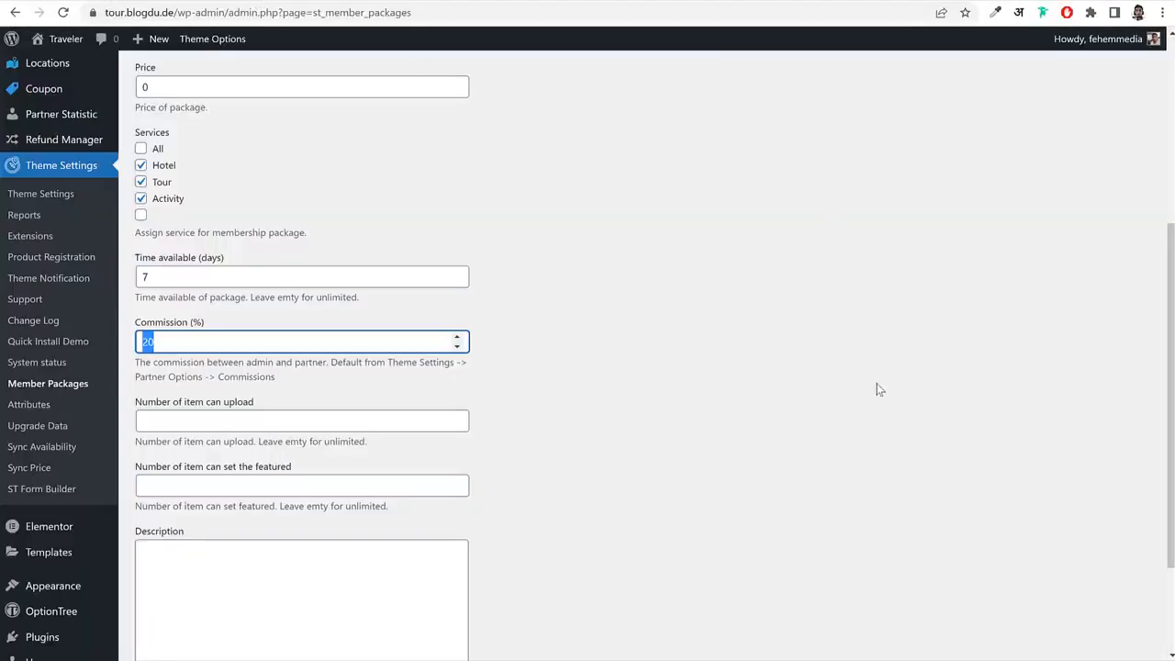
scroll(876, 390, "down", 2)
left_click(314, 272)
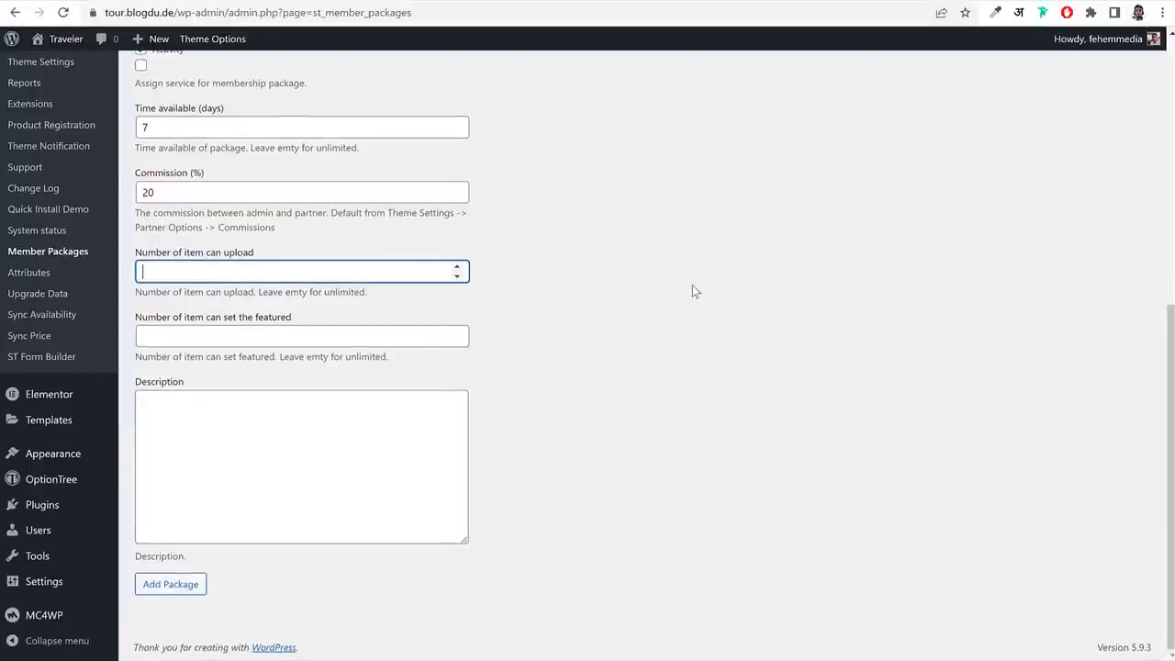
type("3")
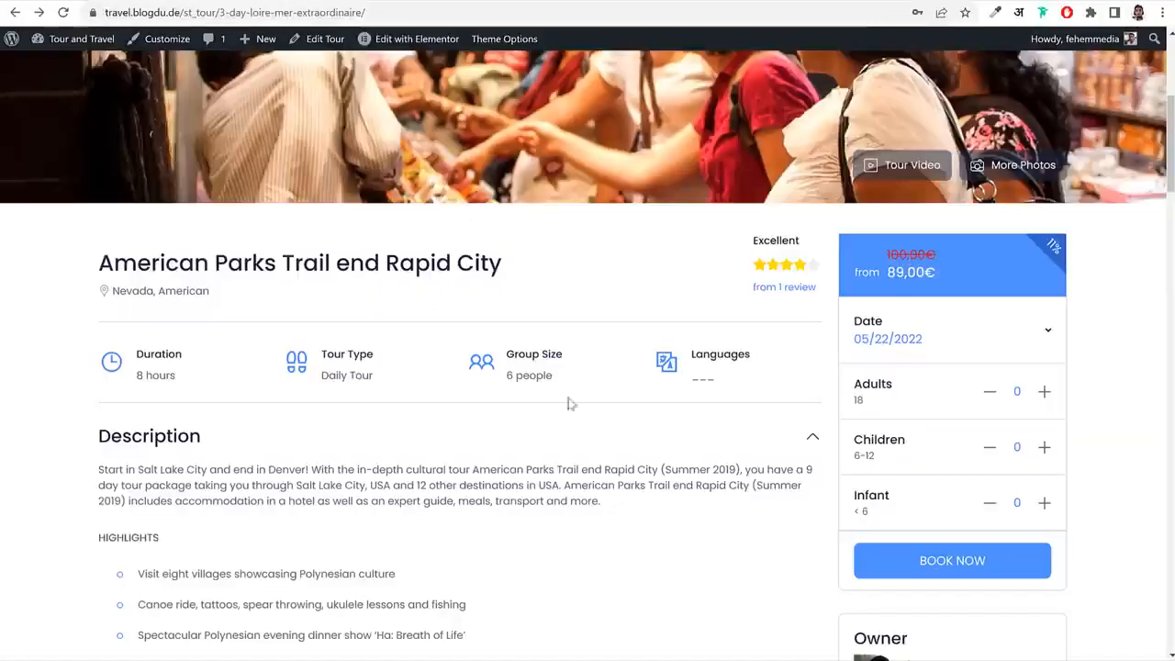
scroll(578, 385, "up", 4)
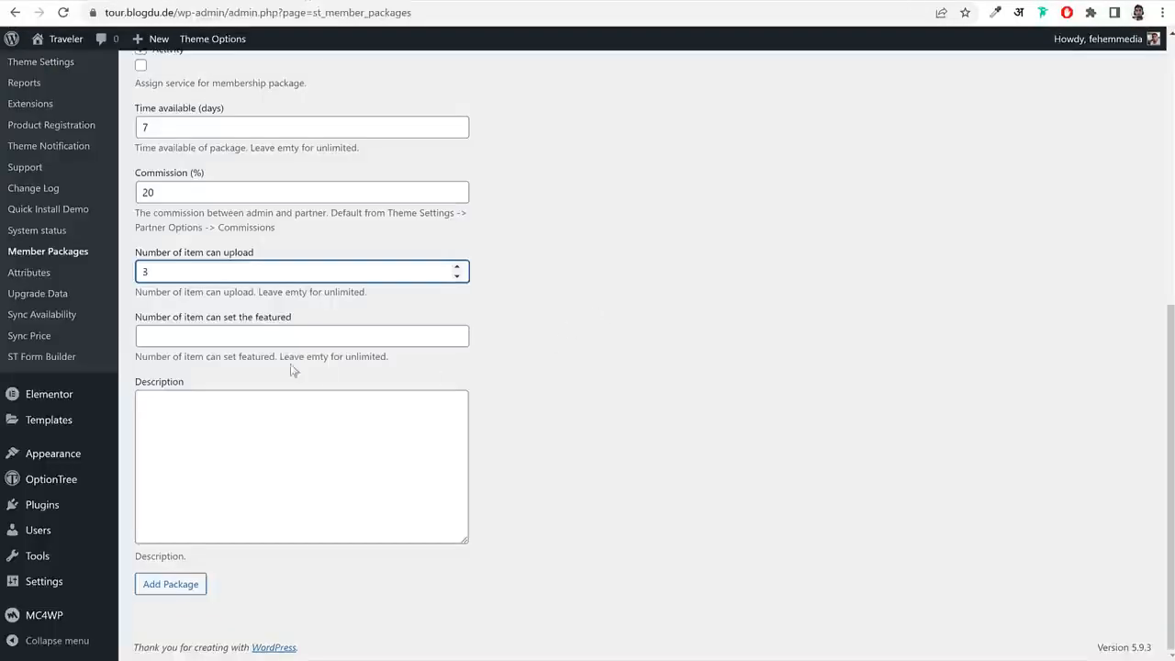
left_click(270, 337)
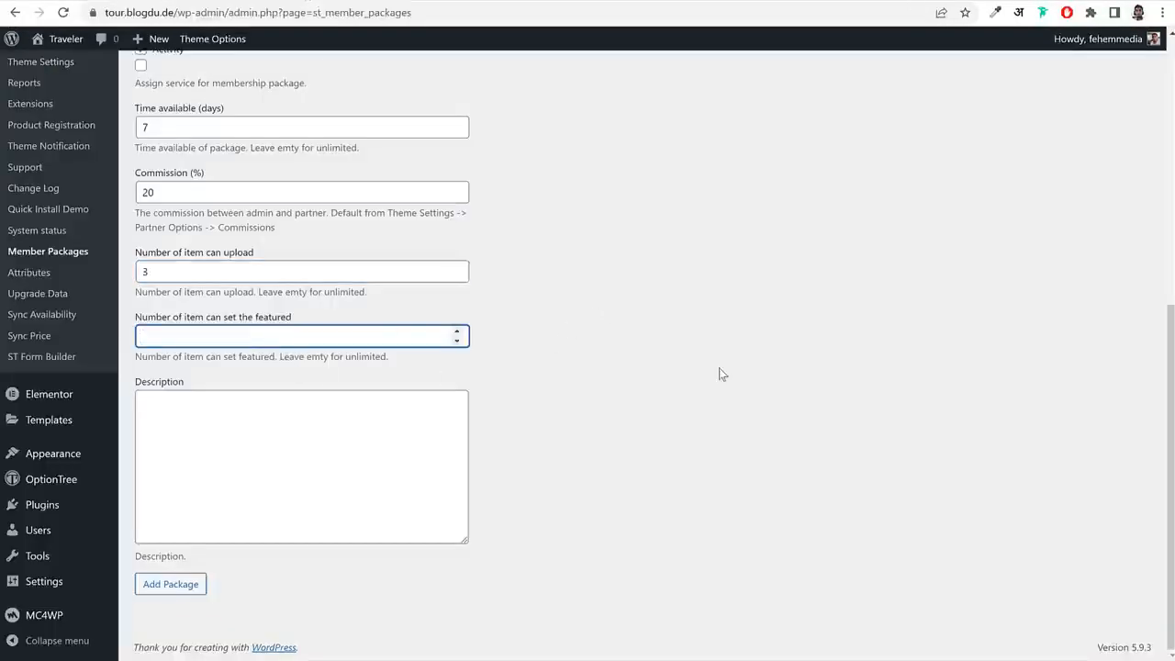
type("0")
left_click(177, 585)
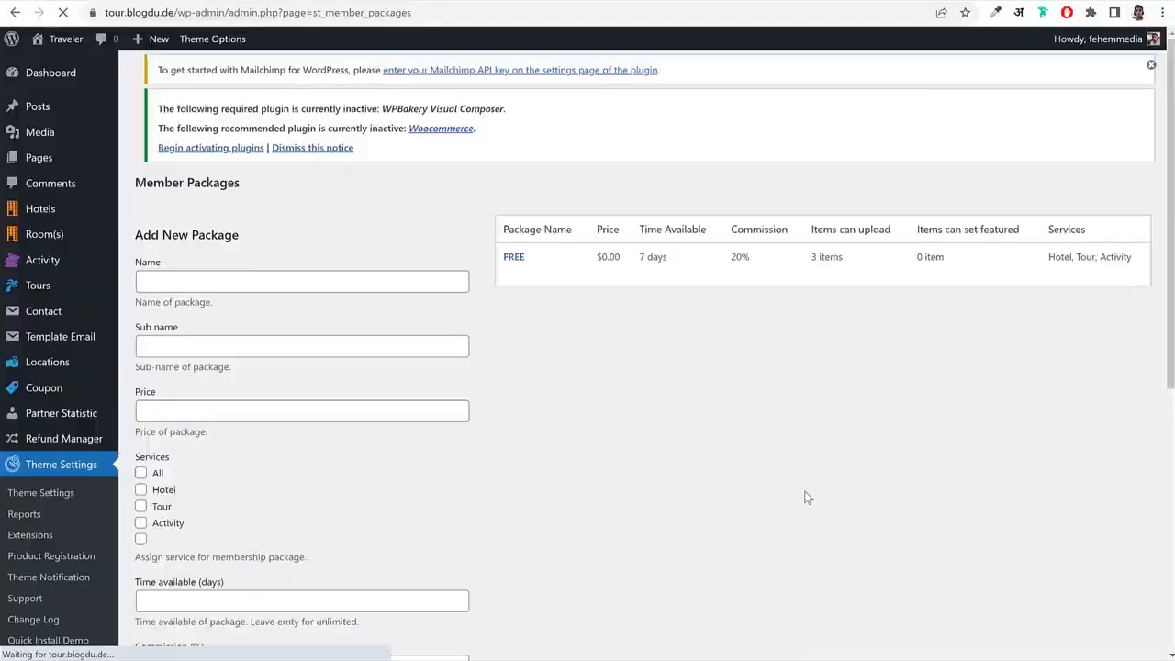
Start a Standard package priced 10 with All, Hotel, Tour and Activity services ticked.
left_click(372, 299)
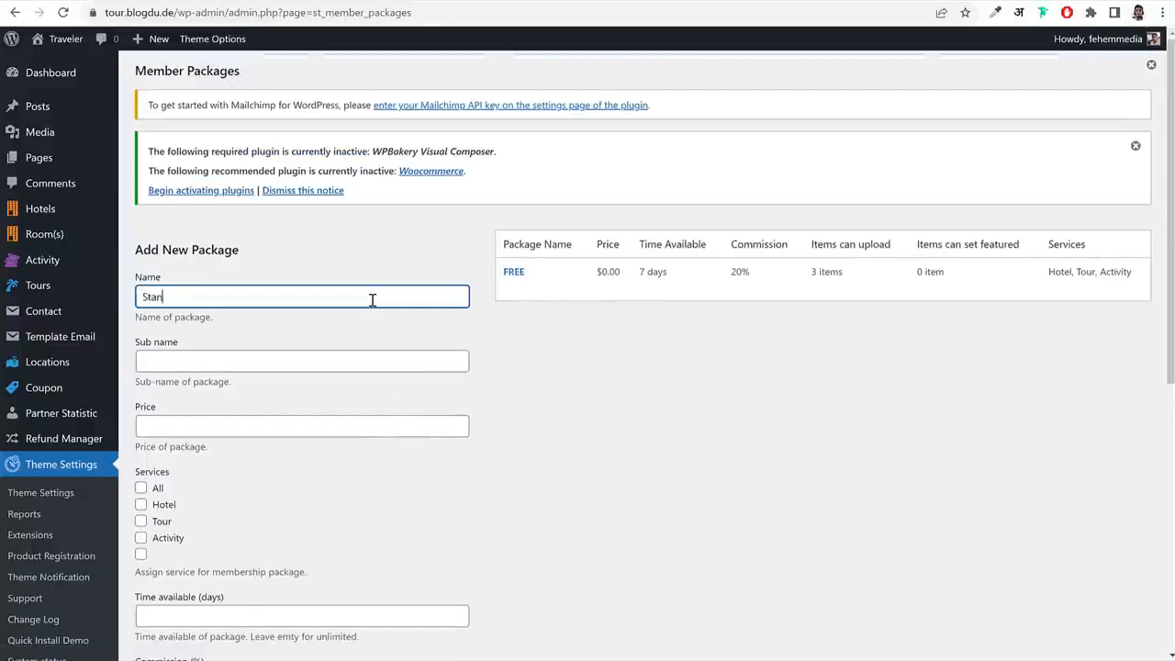
type("Standard")
scroll(418, 342, "down", 1)
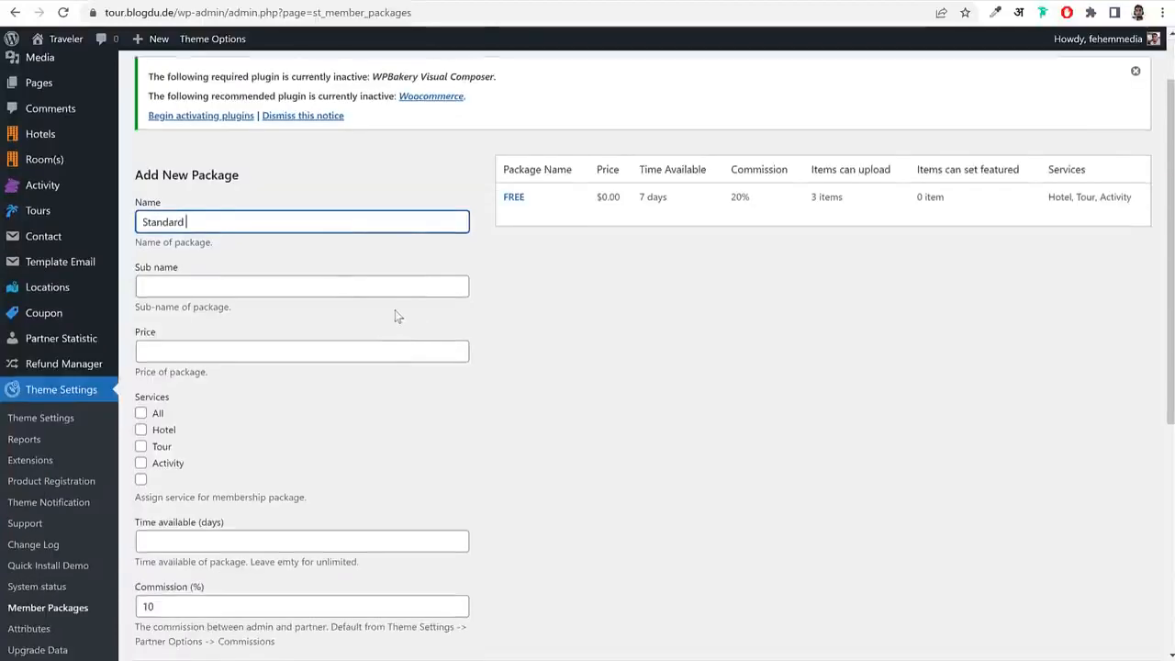
left_click(338, 286)
scroll(363, 231, "down", 2)
left_click(354, 204)
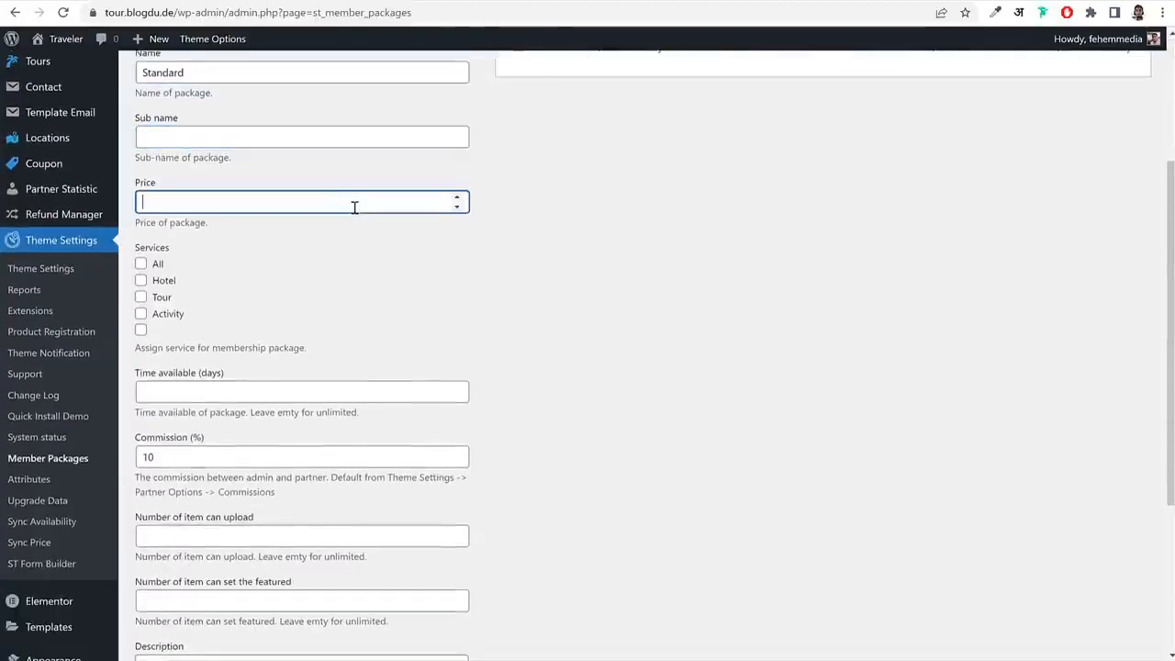
type("10")
key("Tab")
left_click(140, 264)
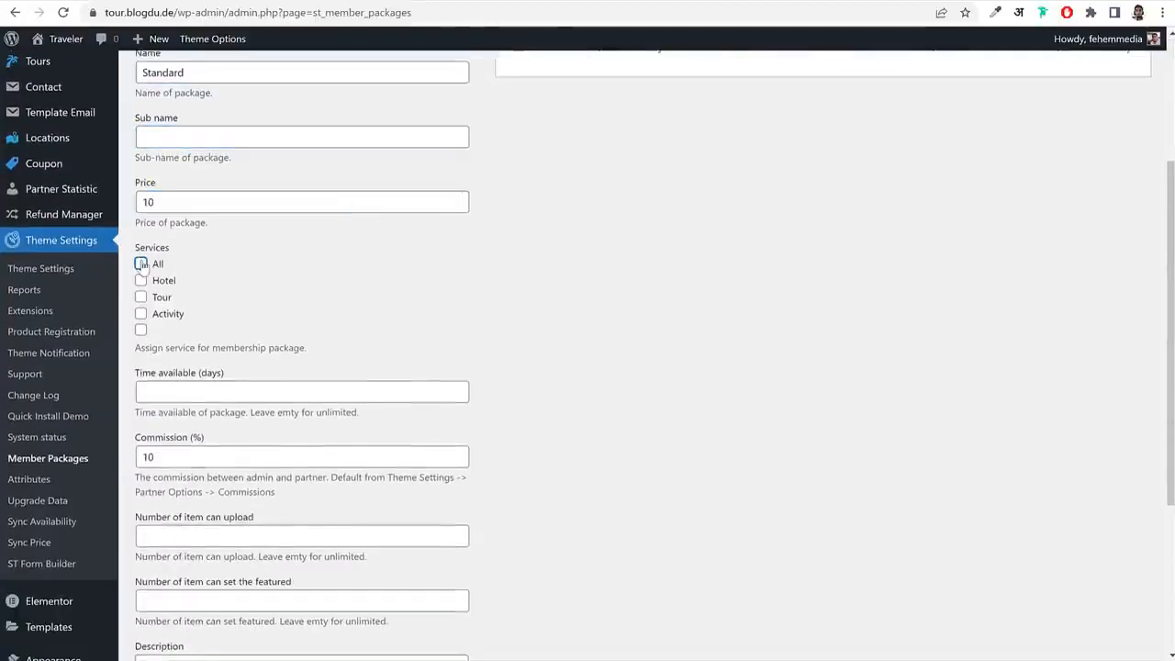
left_click(140, 280)
left_click(140, 296)
left_click(140, 313)
Keep 365 days, 10% commission and 10 uploads, set featured items to 0, and save.
scroll(561, 322, "down", 3)
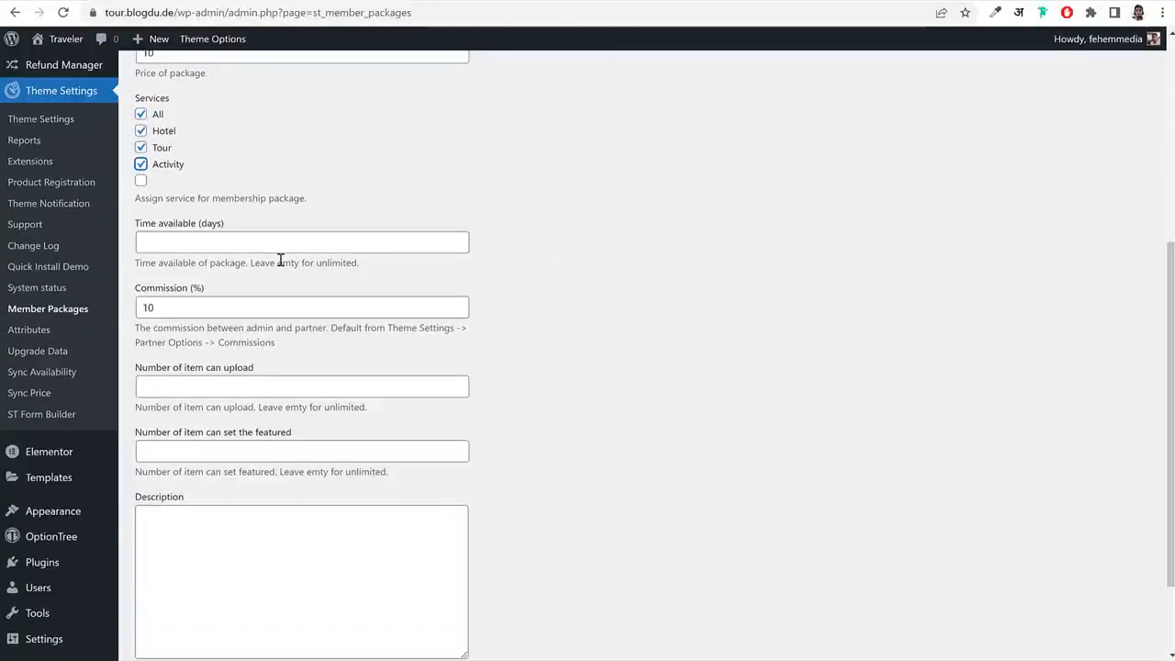
left_click(303, 244)
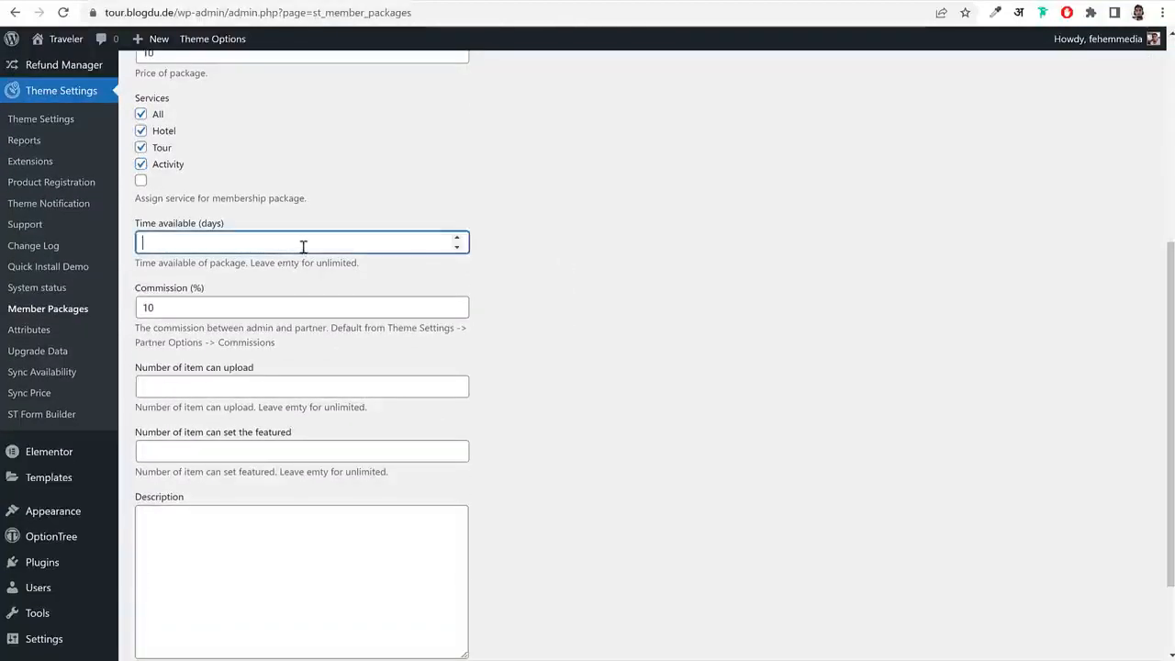
key("Tab")
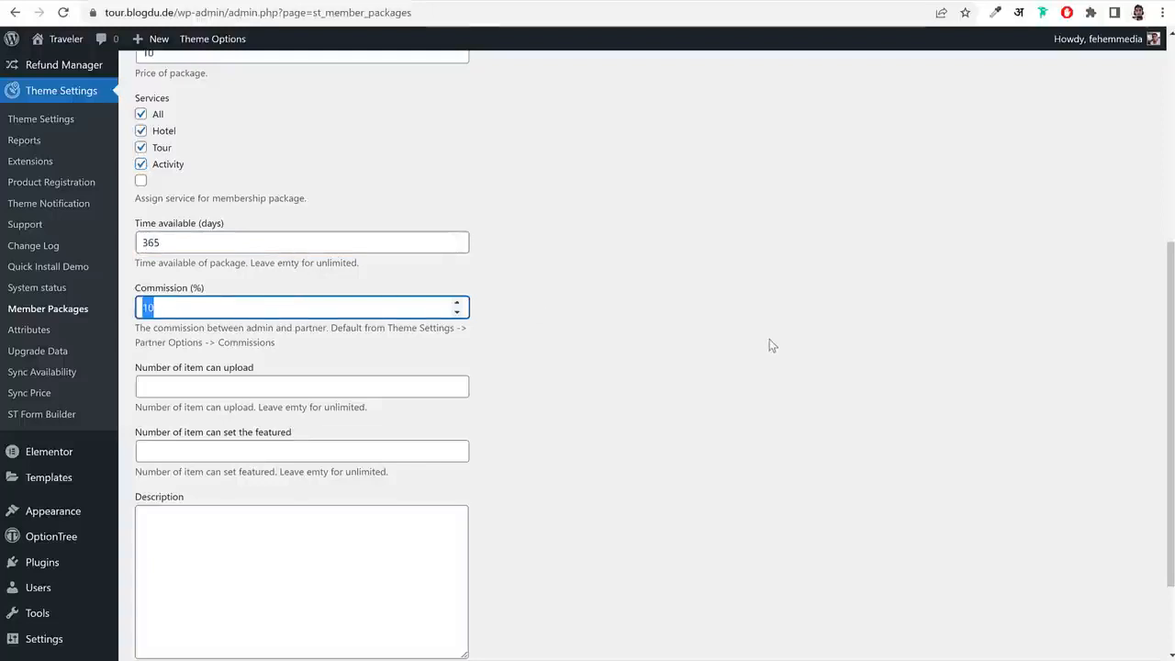
scroll(178, 278, "down", 2)
left_click(237, 272)
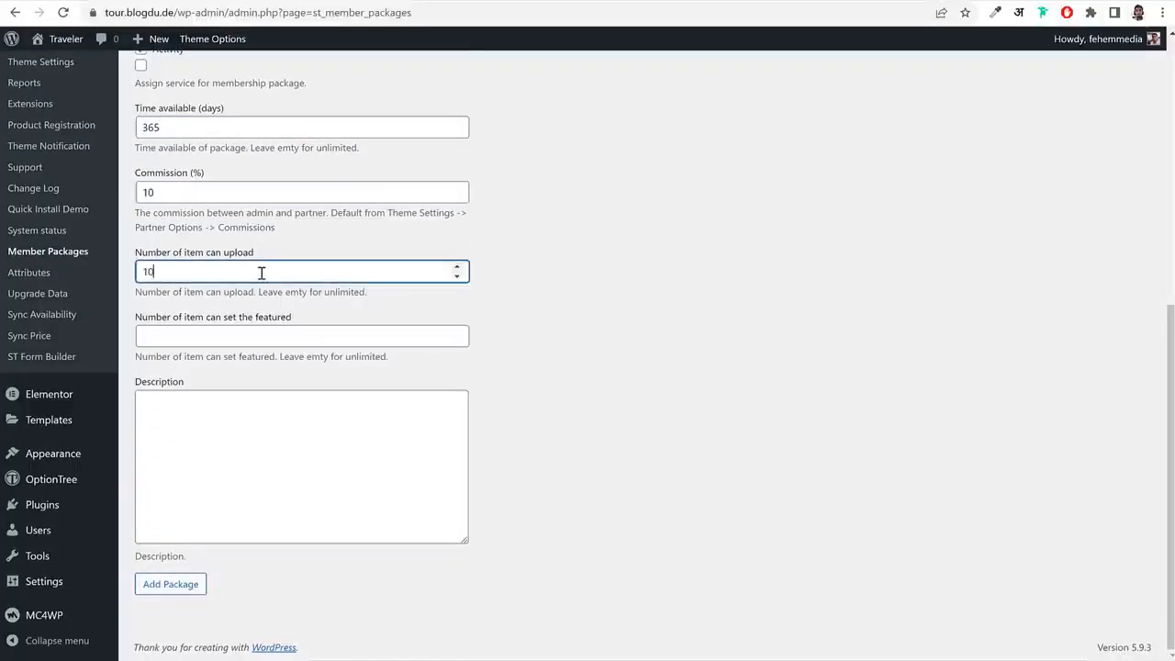
key("Tab")
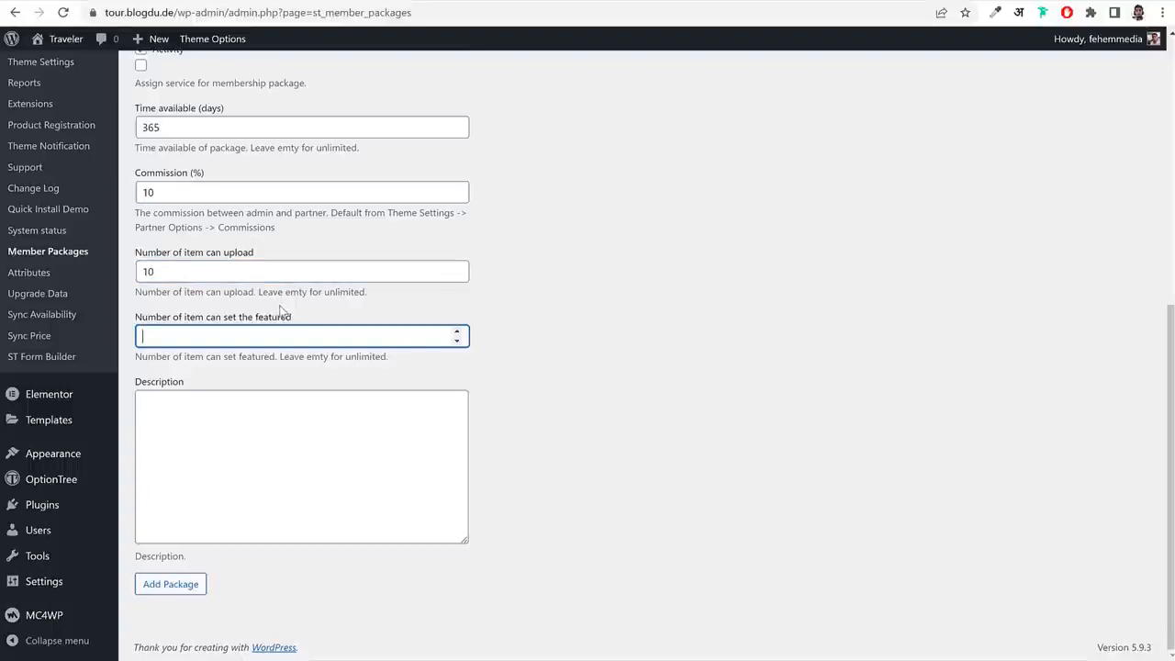
type("0")
key("Return")
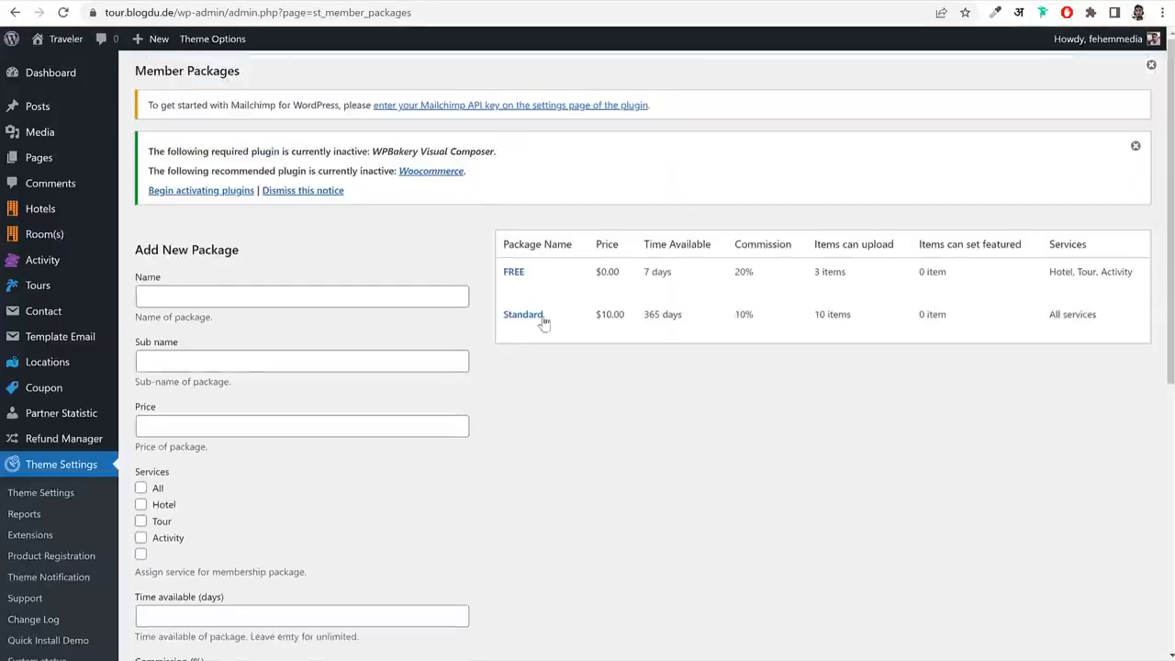
Start a Pro package priced 50 with All, Hotel, Tour and Activity services ticked.
left_click(295, 297)
key("Tab")
key("Tab")
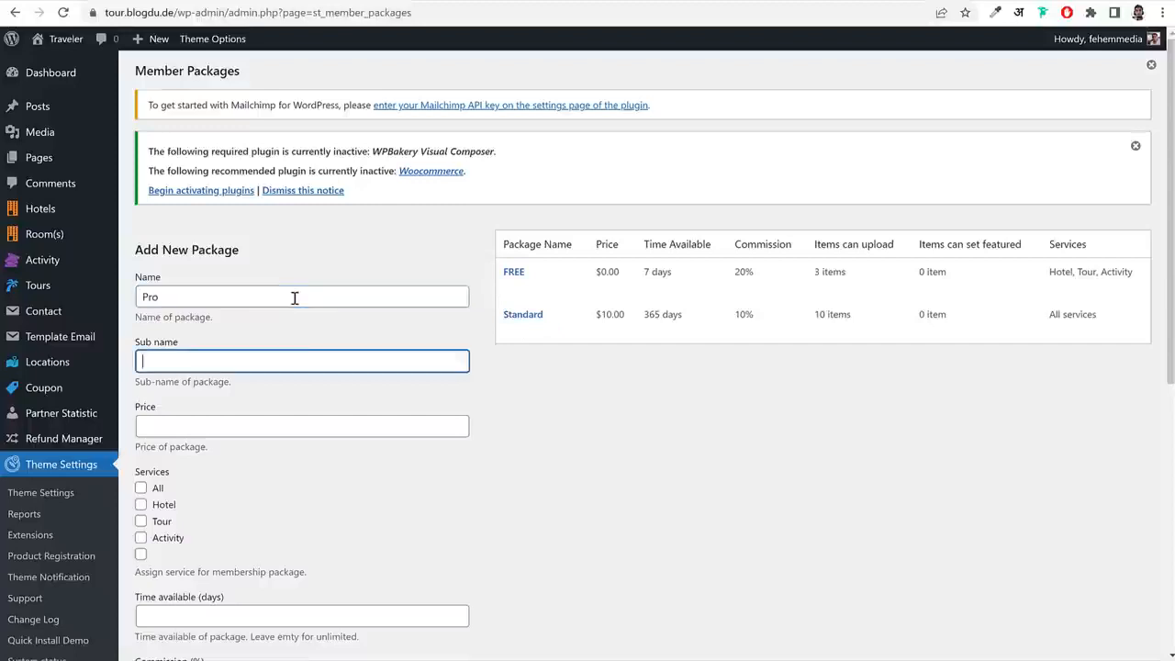
left_click(141, 487)
scroll(300, 324, "down", 3)
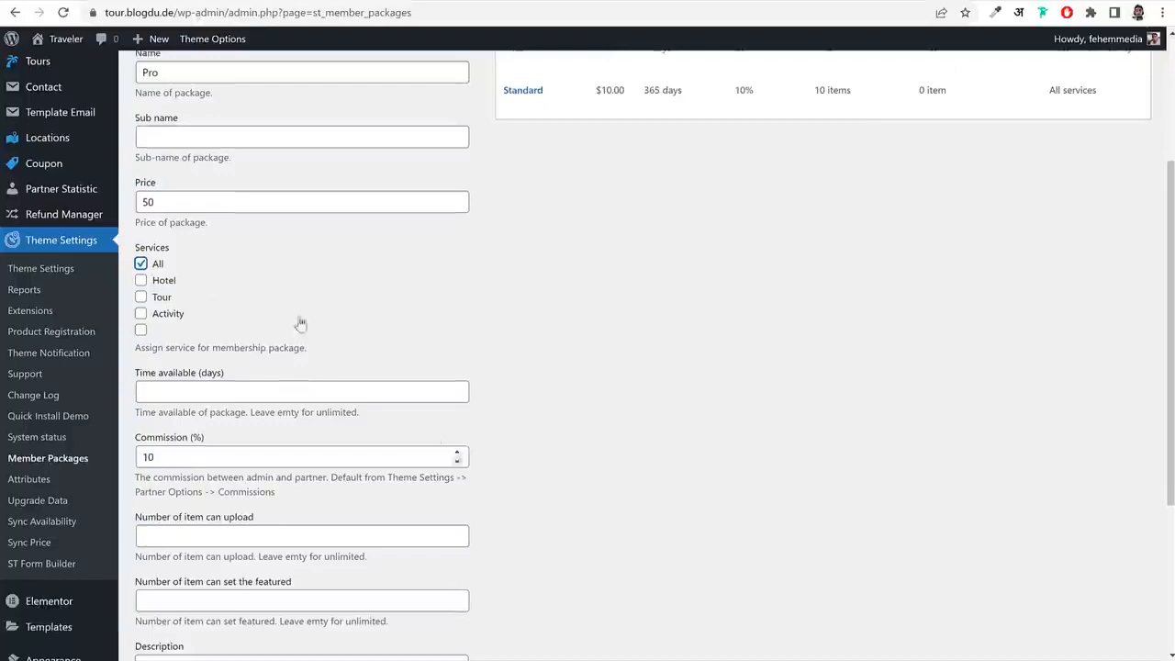
left_click(141, 280)
left_click(140, 296)
left_click(141, 313)
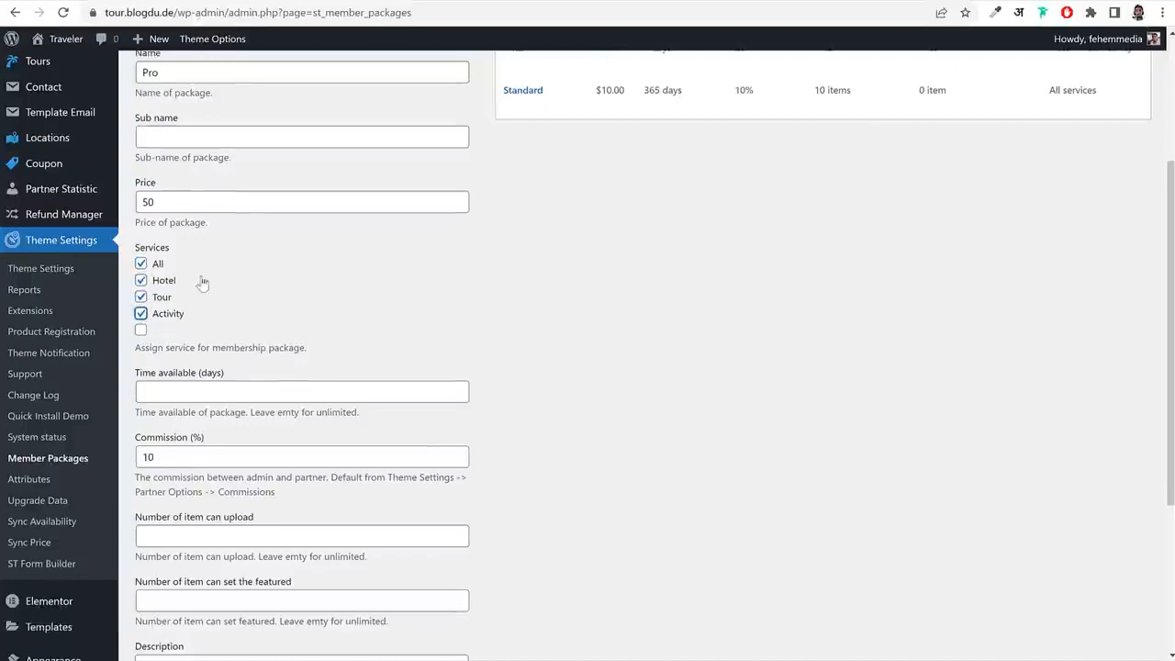
Leave time blank for unlimited, set 2% commission, 999 uploads, 3 featured, and add Pro.
scroll(254, 228, "down", 2)
left_click(380, 246)
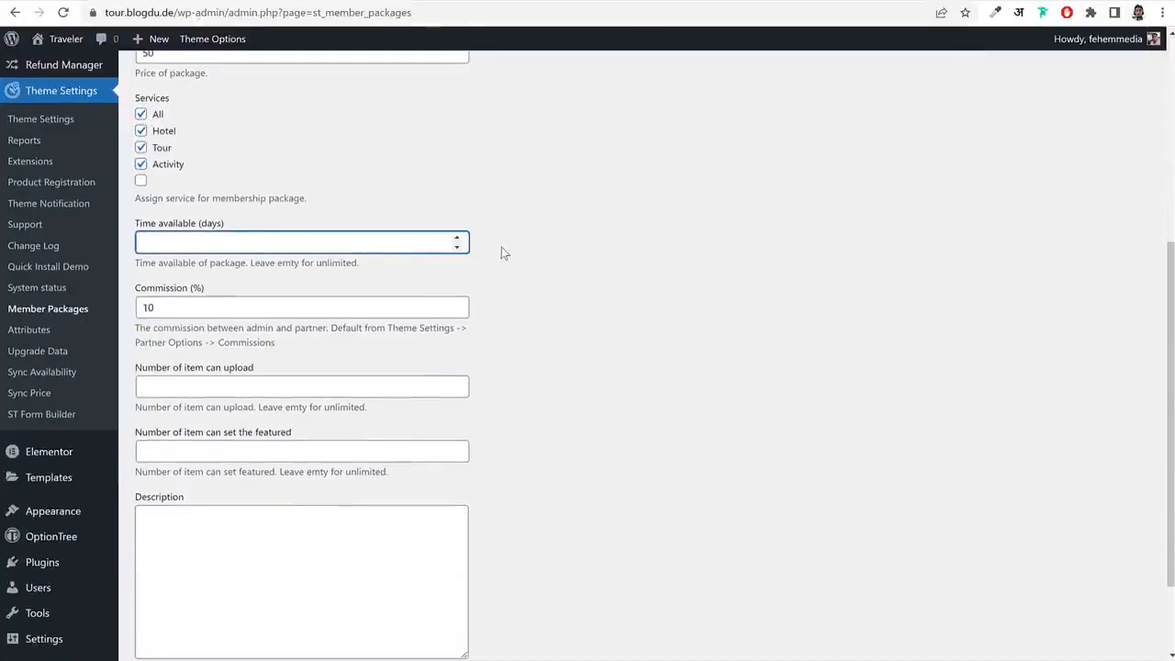
left_click(171, 224)
scroll(650, 253, "up", 5)
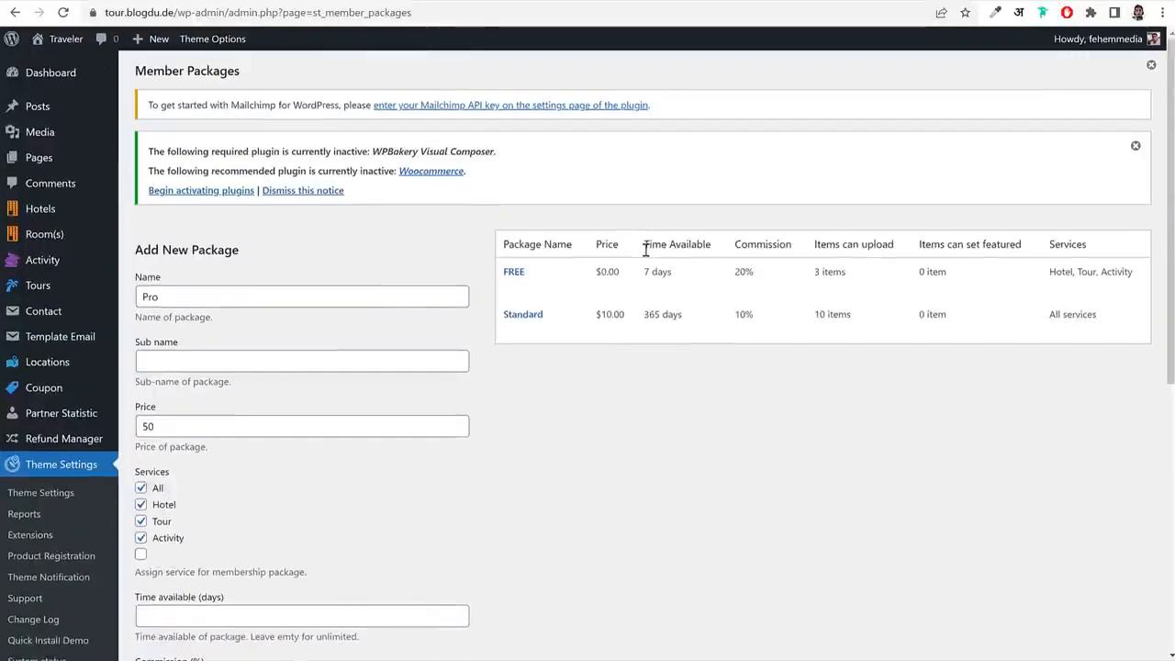
left_click_drag(167, 299, 130, 307)
scroll(621, 398, "down", 5)
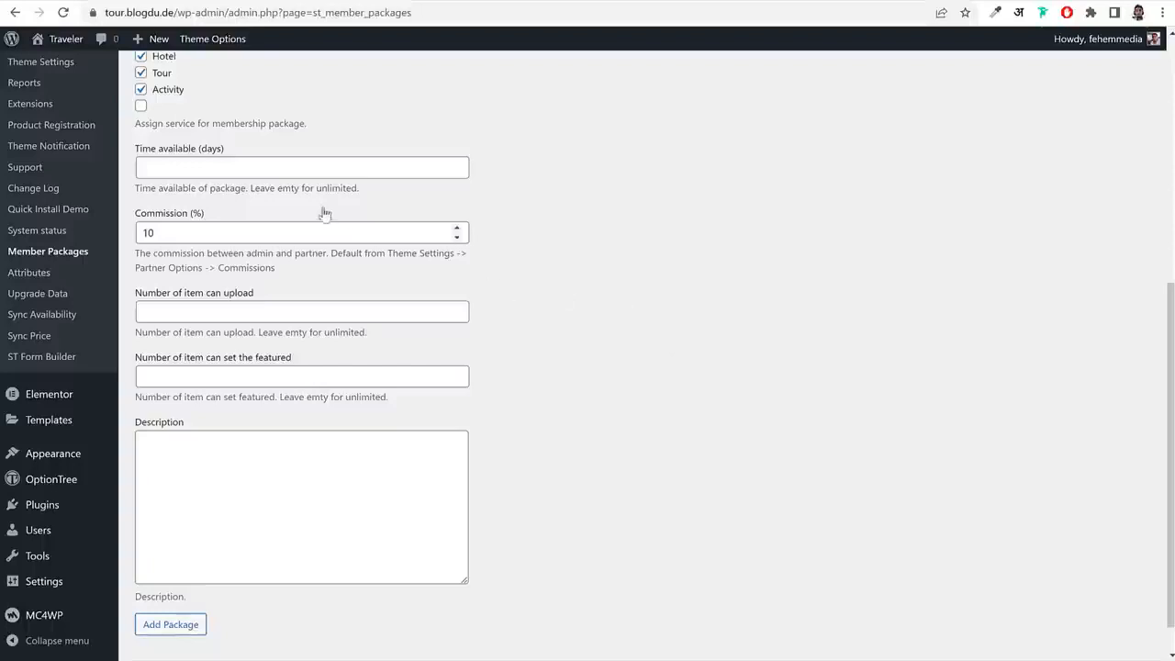
double_click(188, 235)
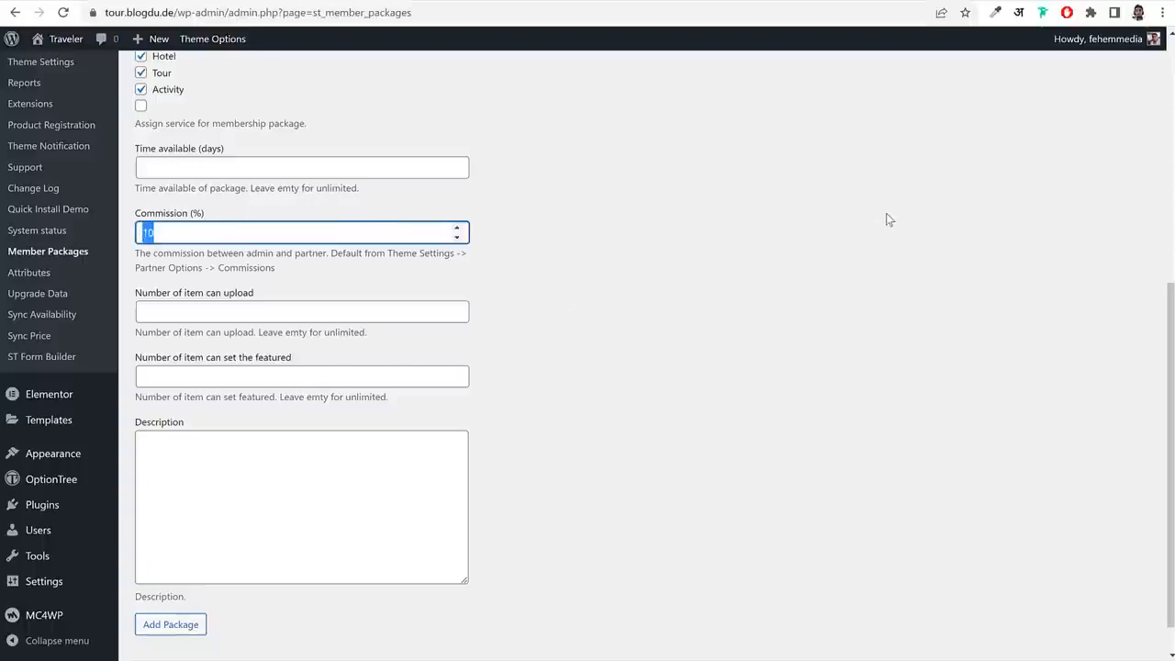
type("2")
left_click(294, 303)
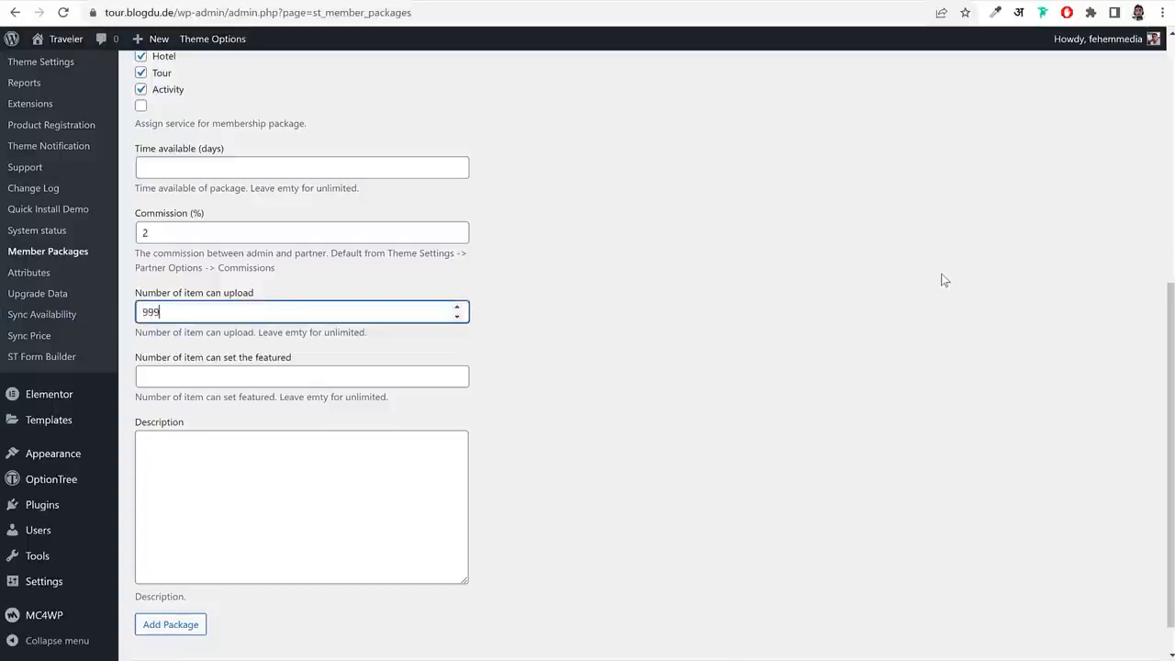
left_click(388, 377)
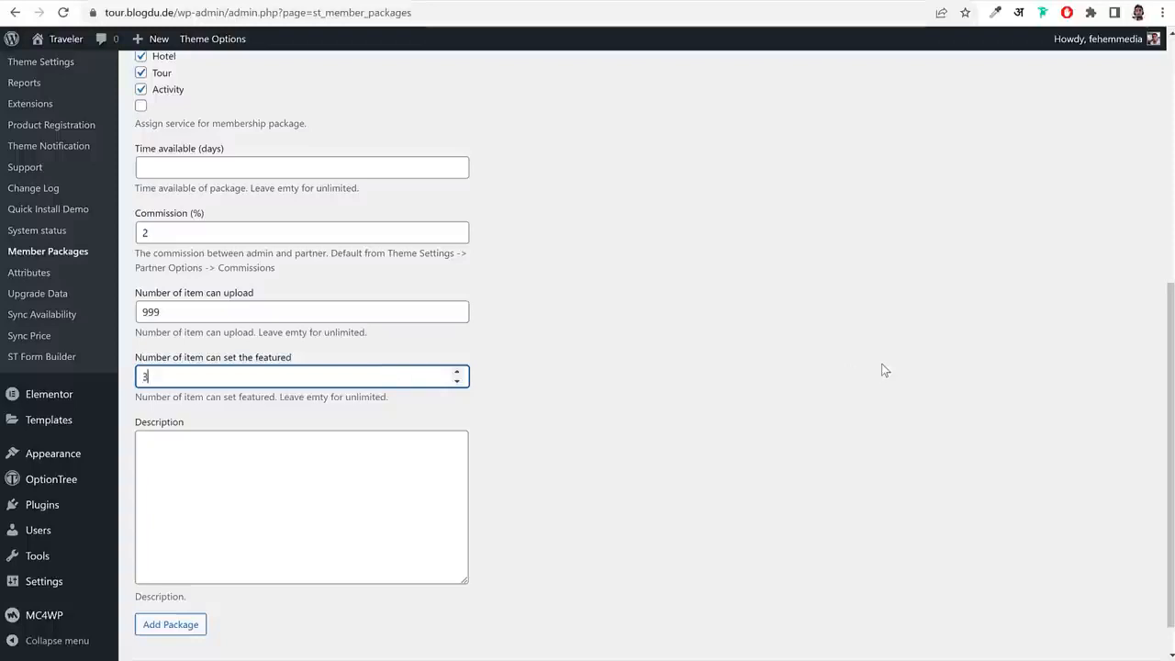
left_click(184, 625)
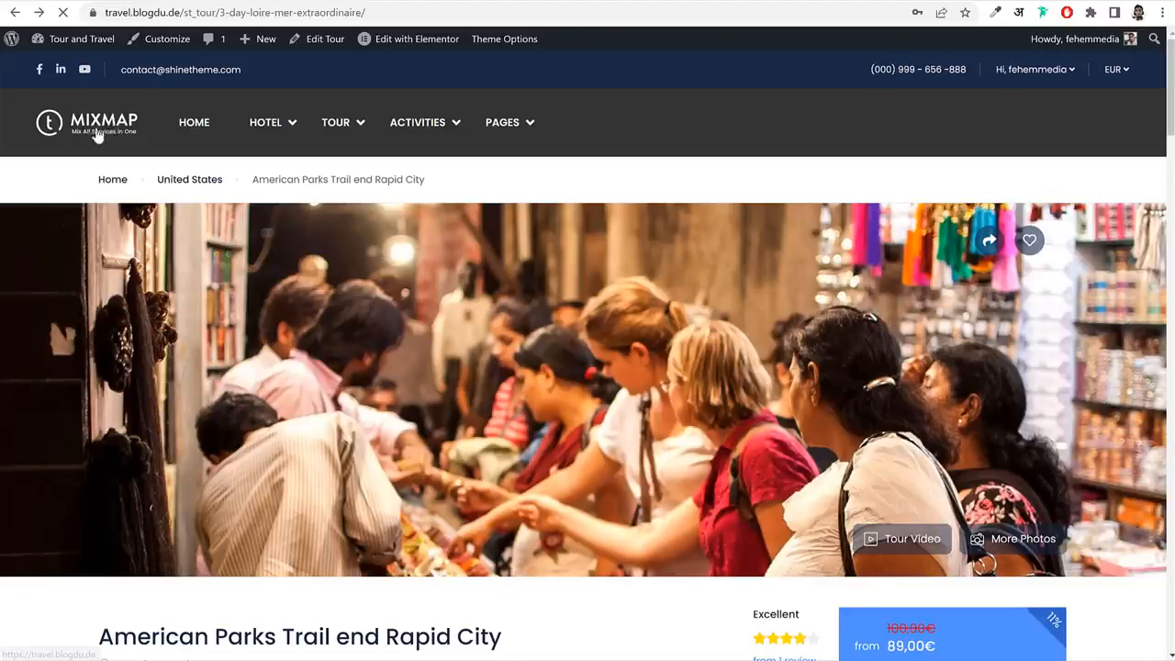
On the demo site's Hotel Stanford page, select the 'Hotel Stanford' heading to copy.
left_click(110, 125)
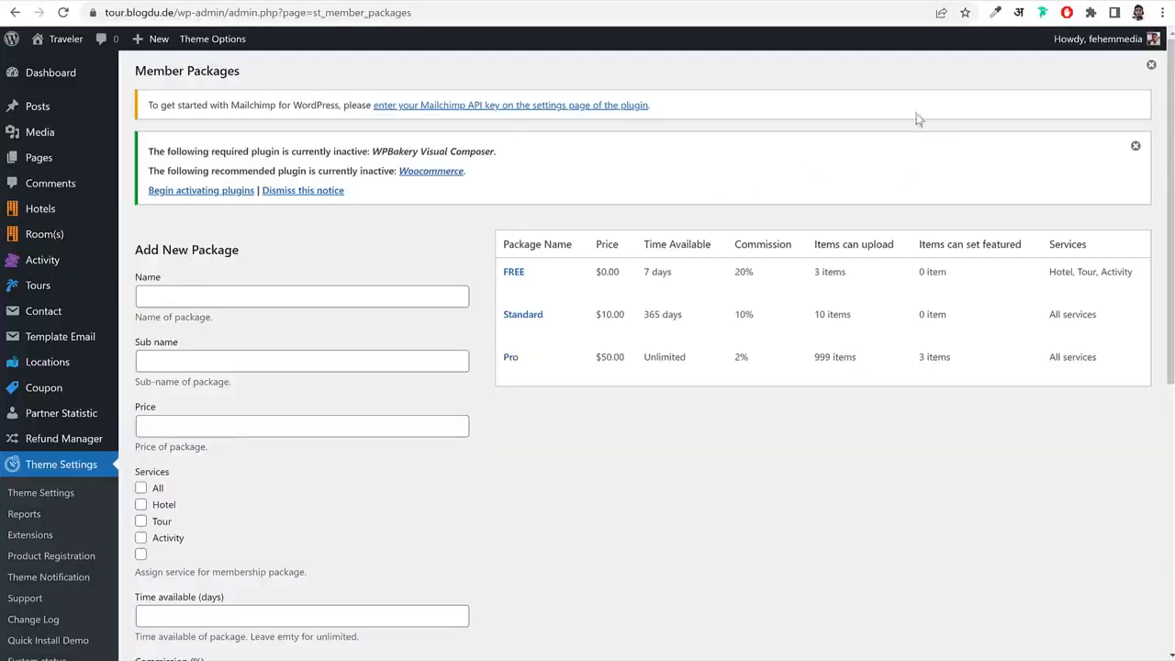
mouse_move(976, 306)
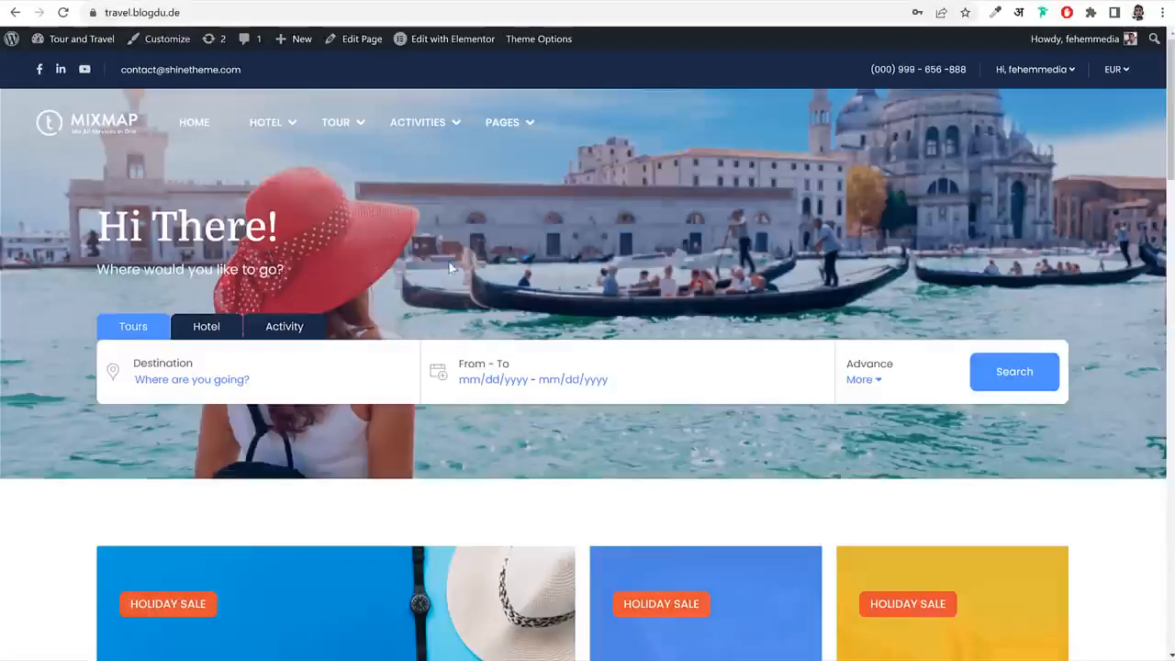
scroll(451, 261, "down", 15)
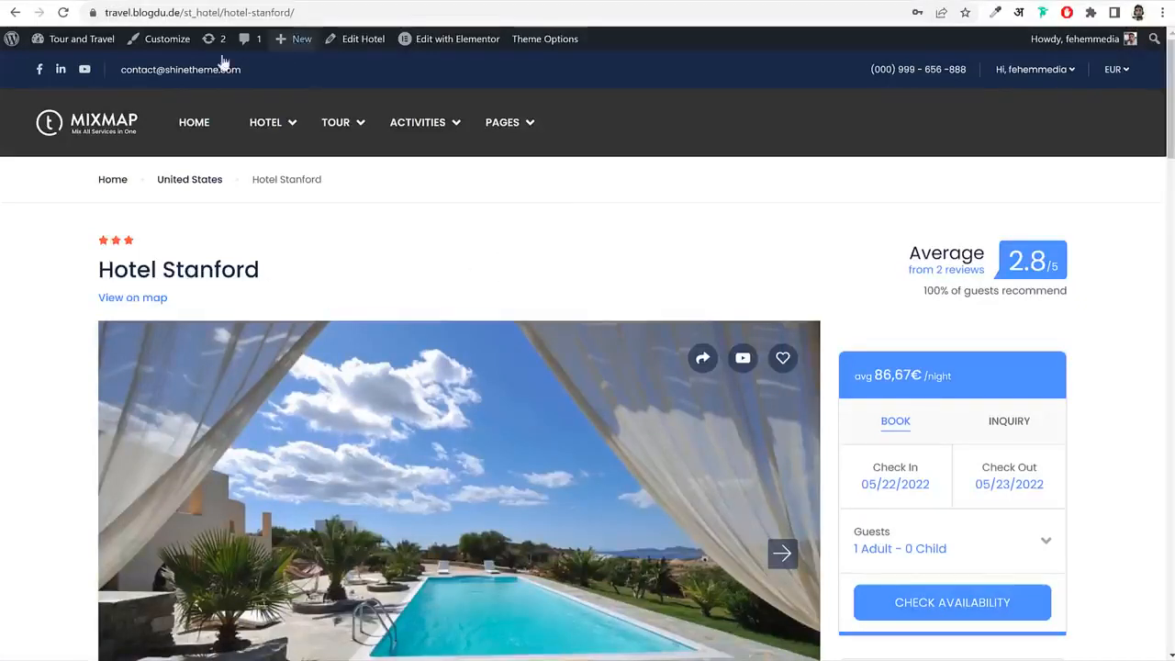
left_click_drag(262, 269, 91, 276)
key("ctrl+c")
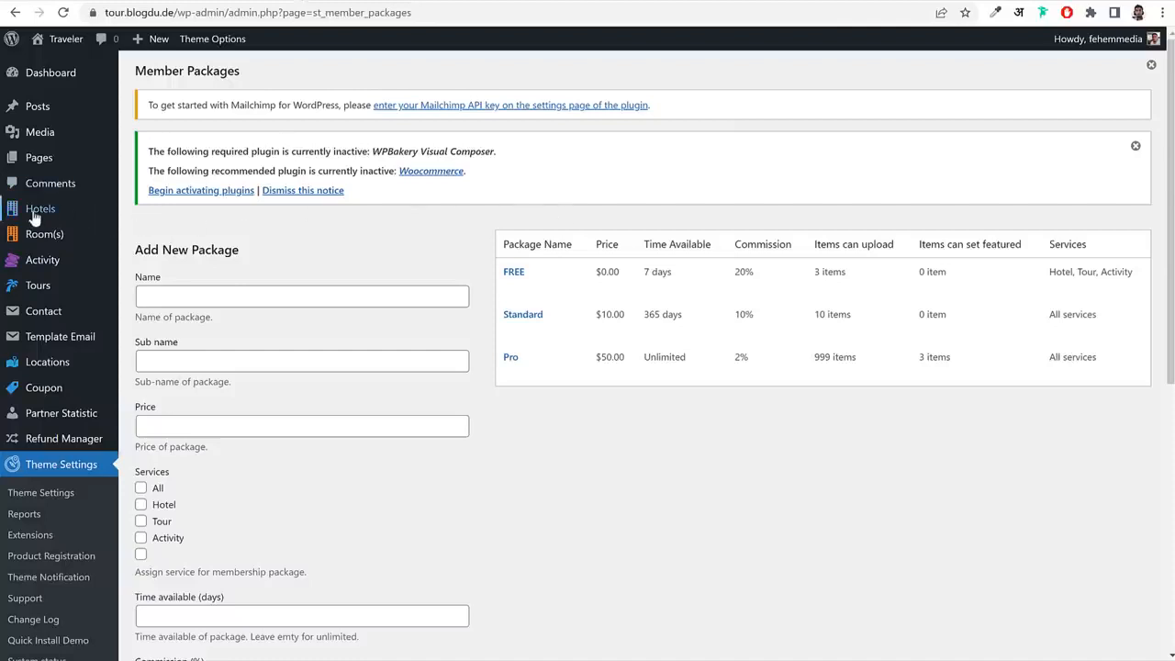
Create a new hotel and paste 'Hotel Stanford' as its title.
mouse_move(42, 209)
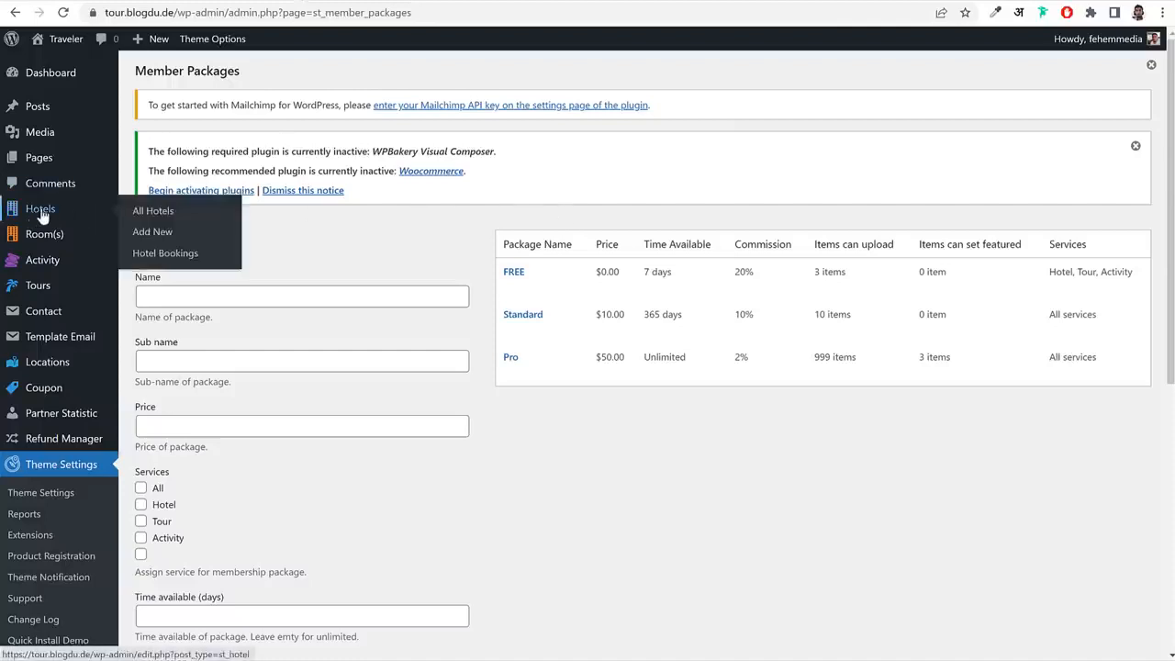
left_click(165, 231)
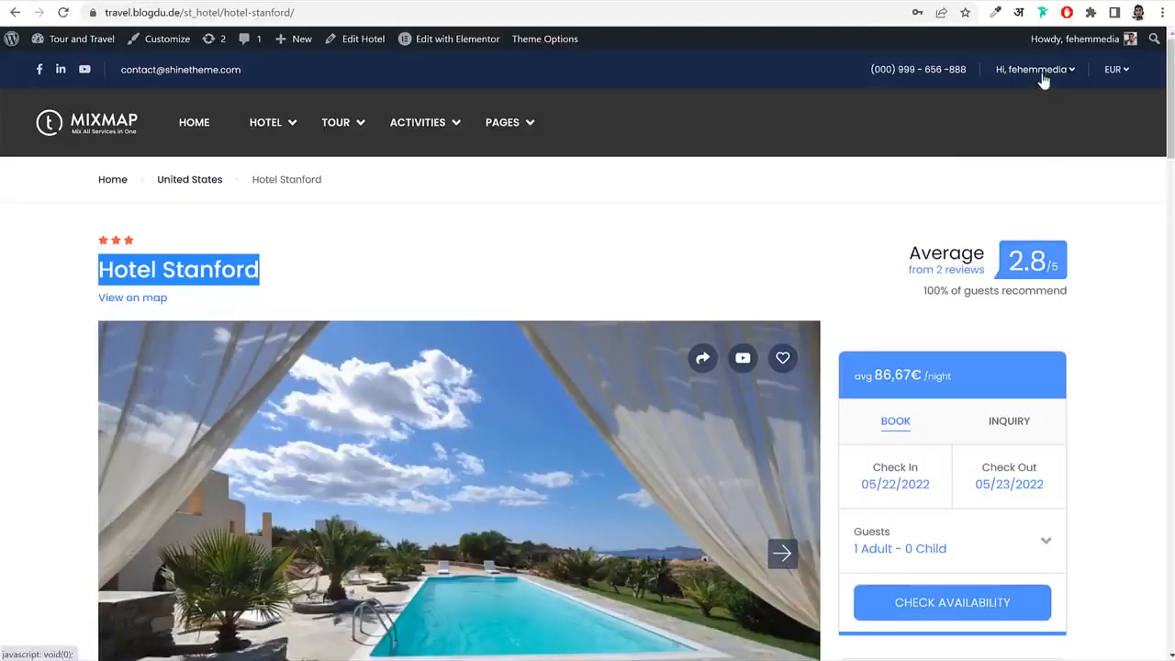
left_click(325, 1)
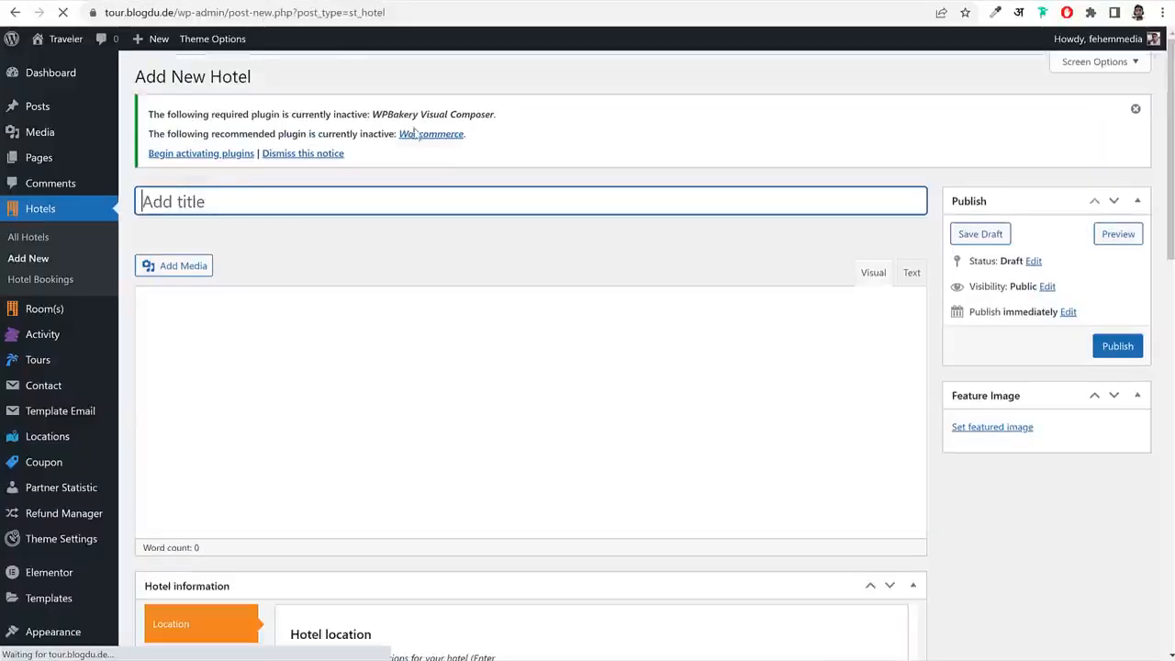
key("ctrl+v")
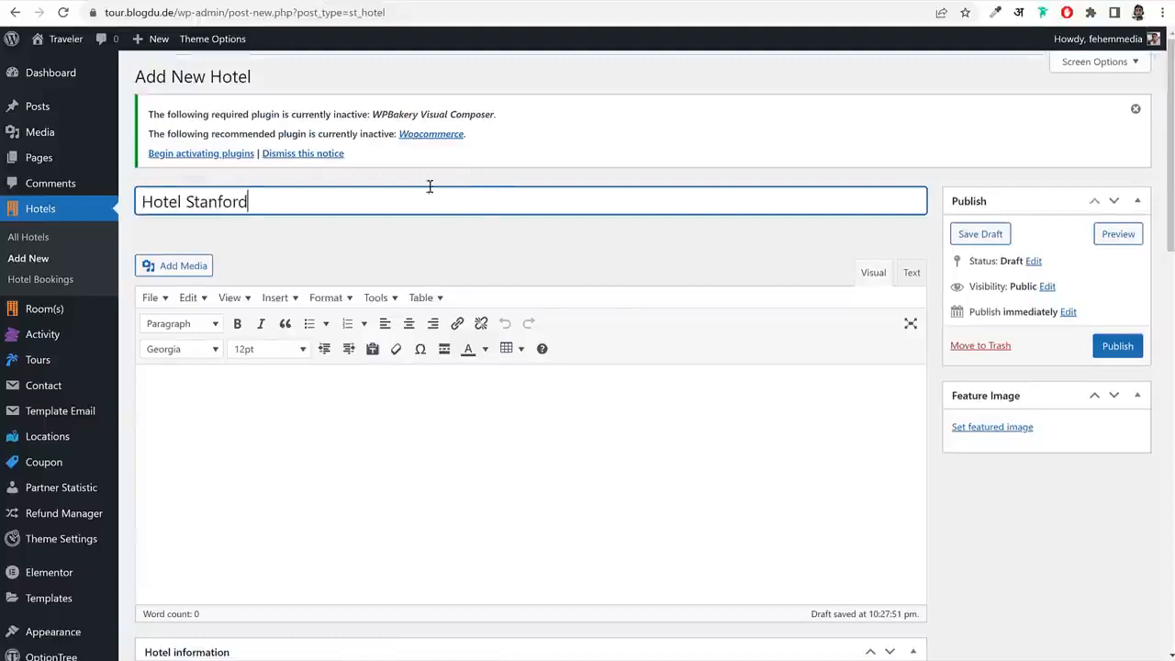
Copy the three-paragraph description from the demo page into the hotel's editor.
left_click(184, 0)
scroll(688, 255, "down", 9)
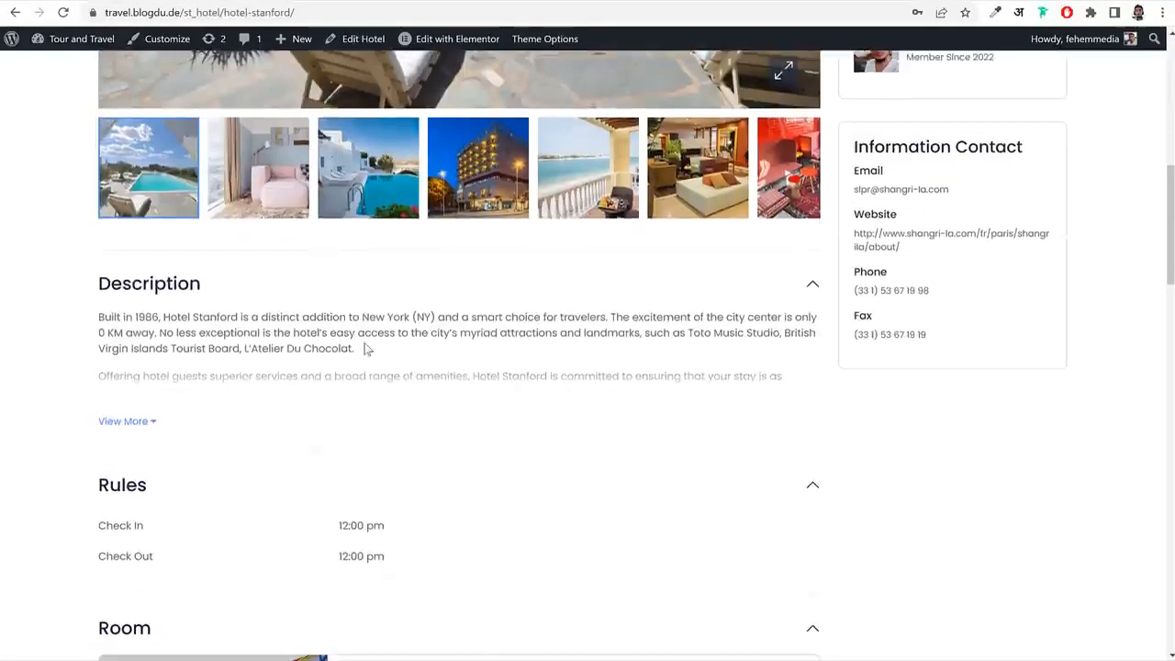
left_click(142, 422)
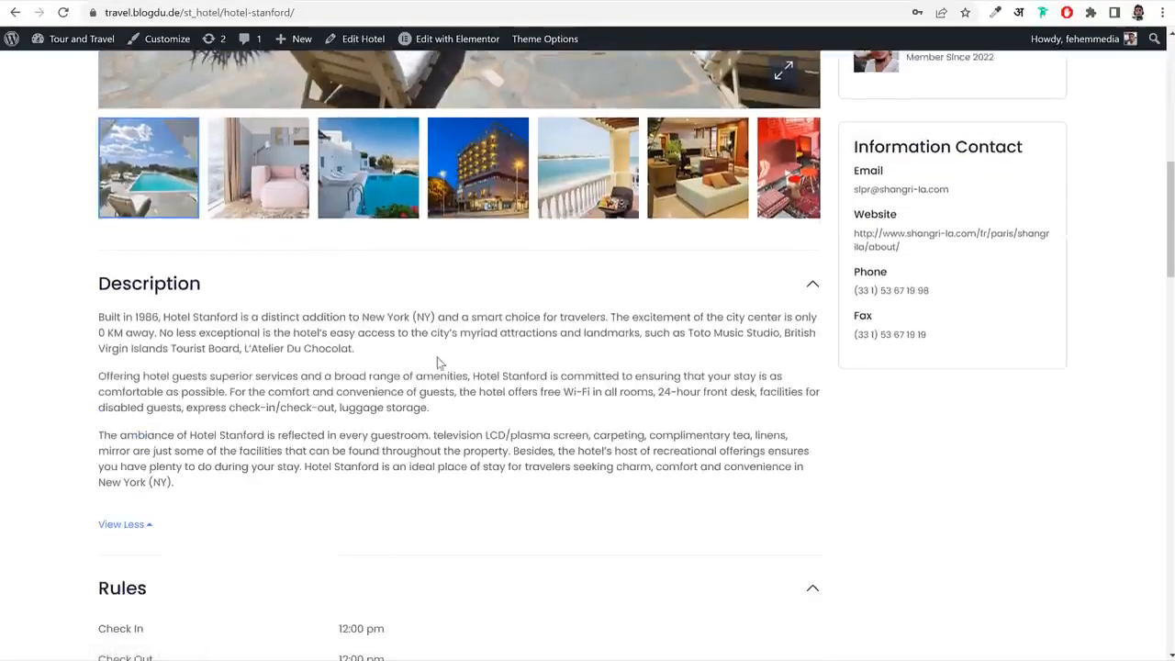
scroll(275, 275, "down", 2)
left_click_drag(98, 170, 229, 336)
key("ctrl+c")
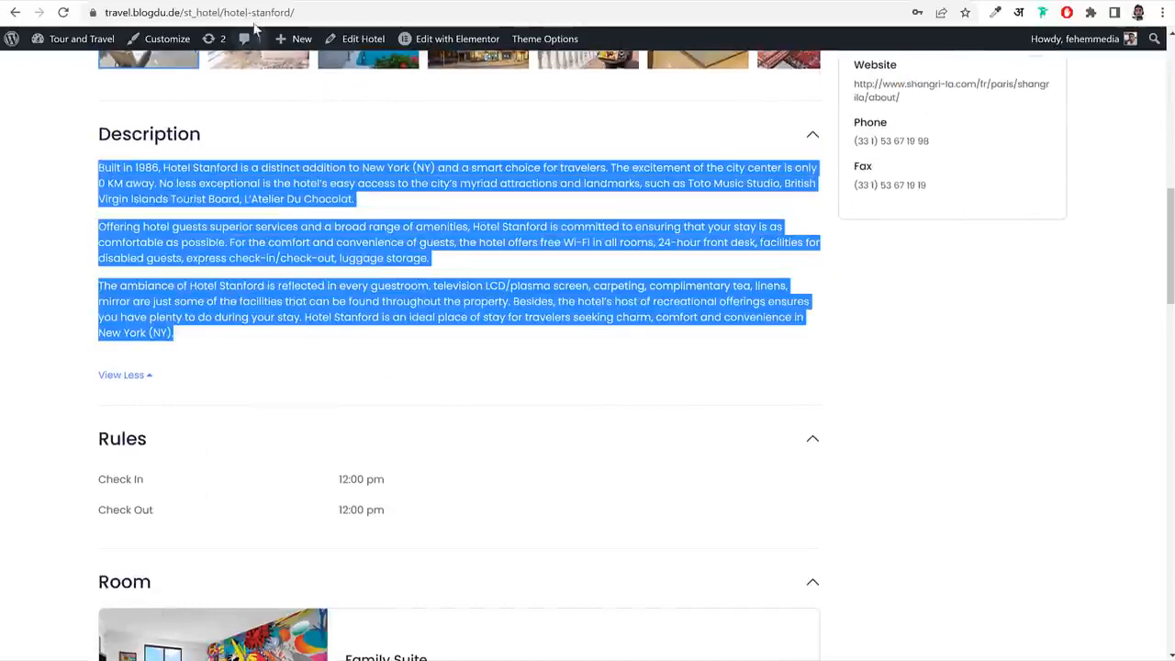
left_click(248, 1)
left_click(222, 446)
key("ctrl+v")
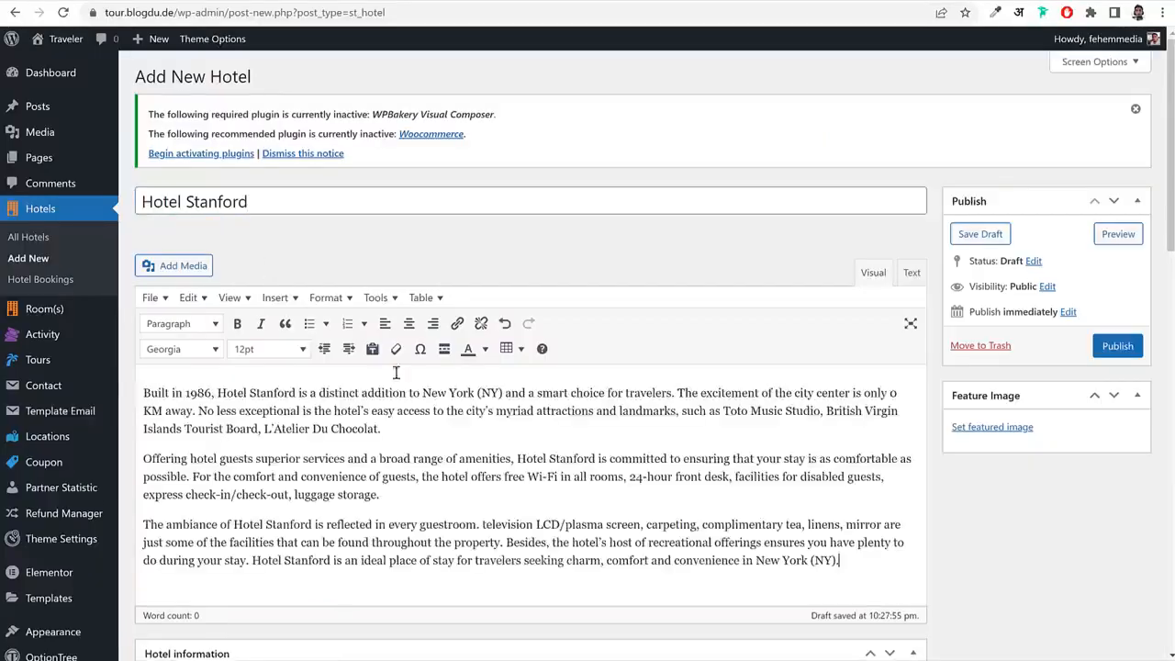
Publish the Hotel Stanford listing.
scroll(540, 379, "down", 2)
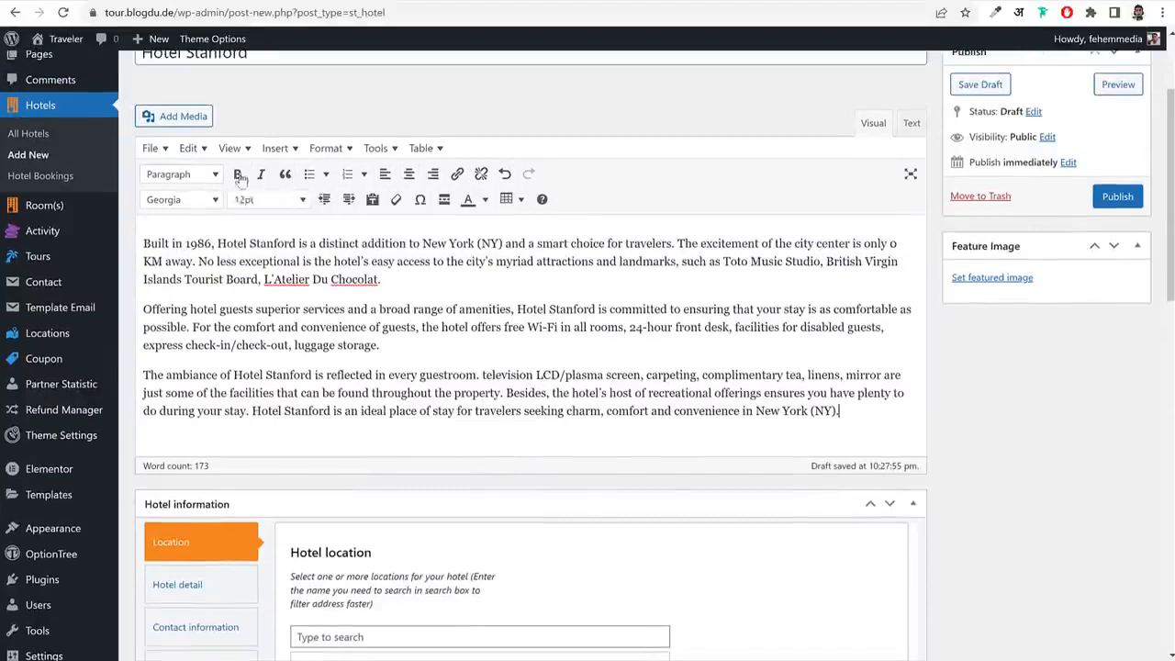
scroll(945, 300, "down", 5)
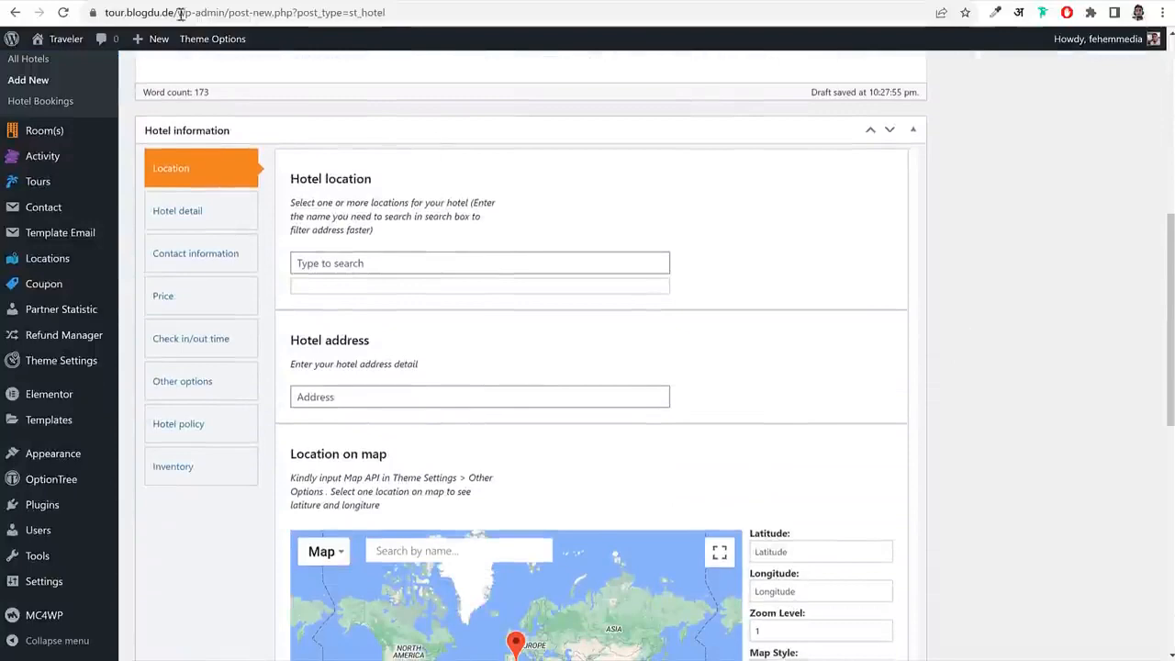
left_click(360, 263)
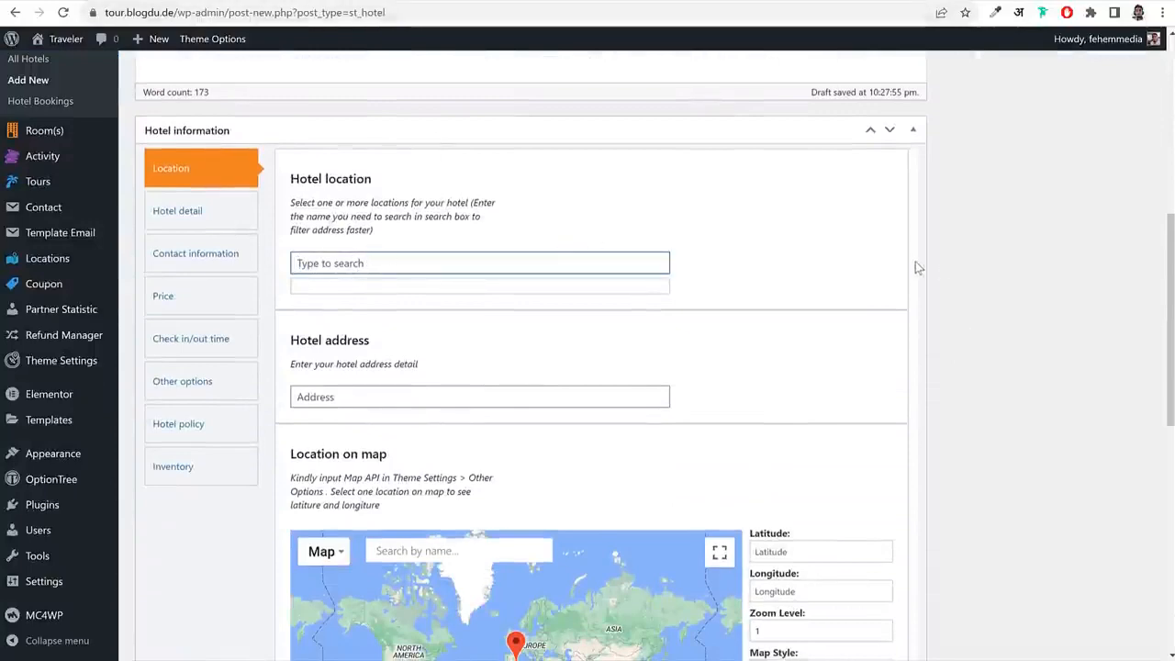
scroll(899, 286, "up", 7)
left_click(1097, 349)
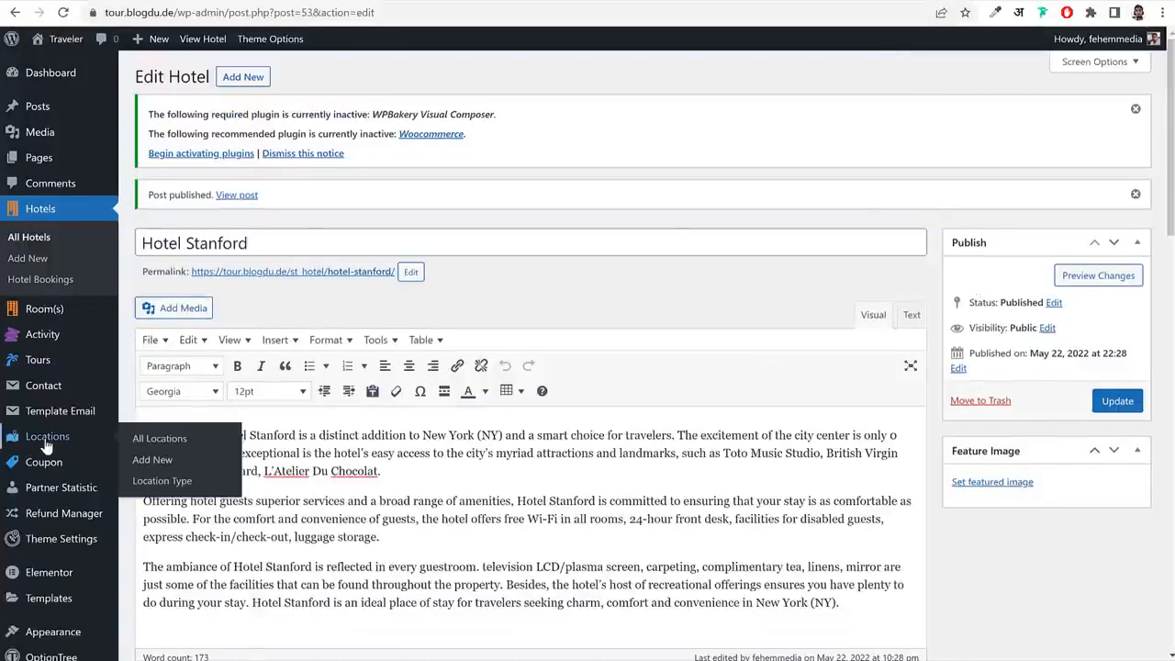
Open Locations in a new tab and start a new location titled Mumbai.
right_click(43, 436)
left_click(59, 449)
left_click(443, 3)
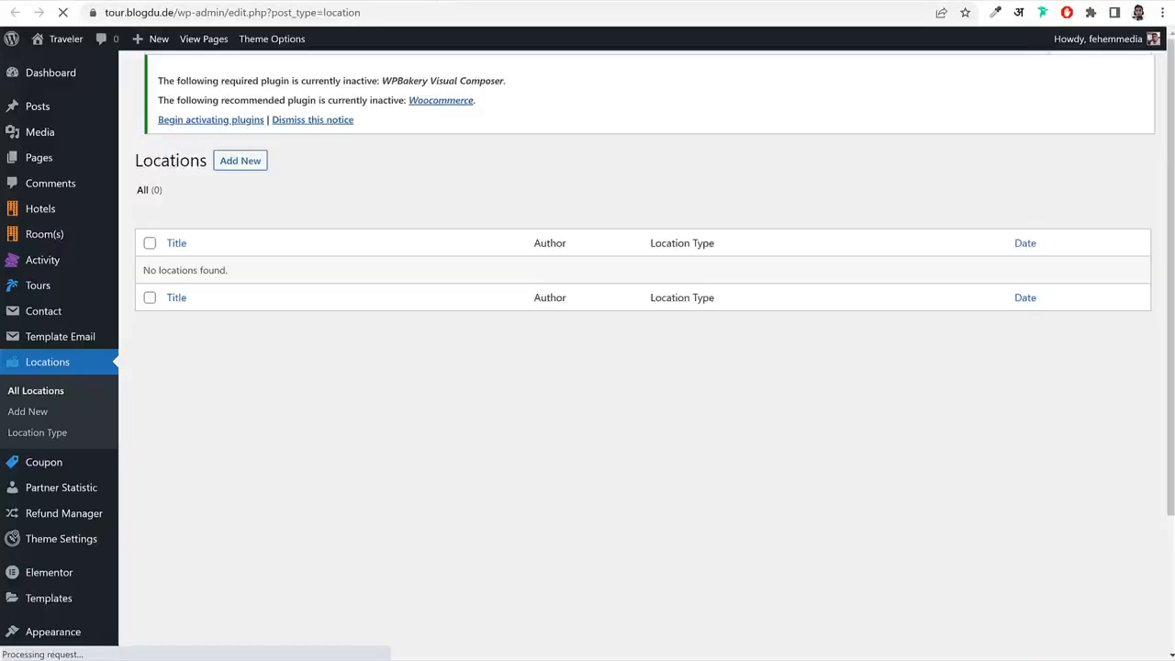
left_click(241, 78)
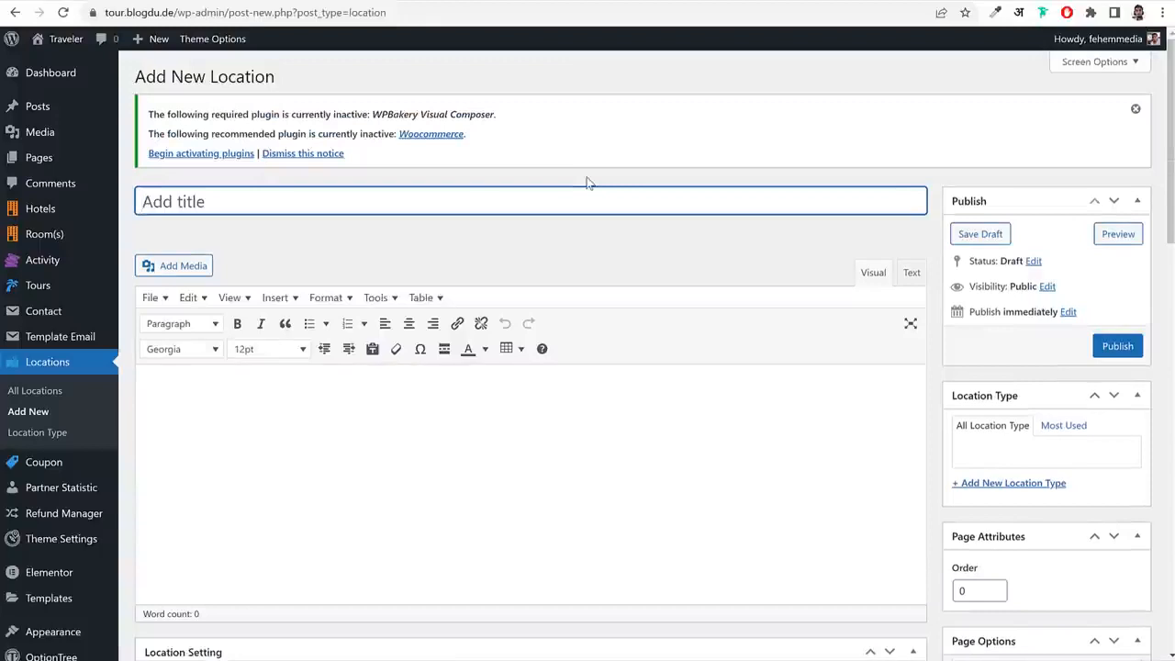
type("Mu")
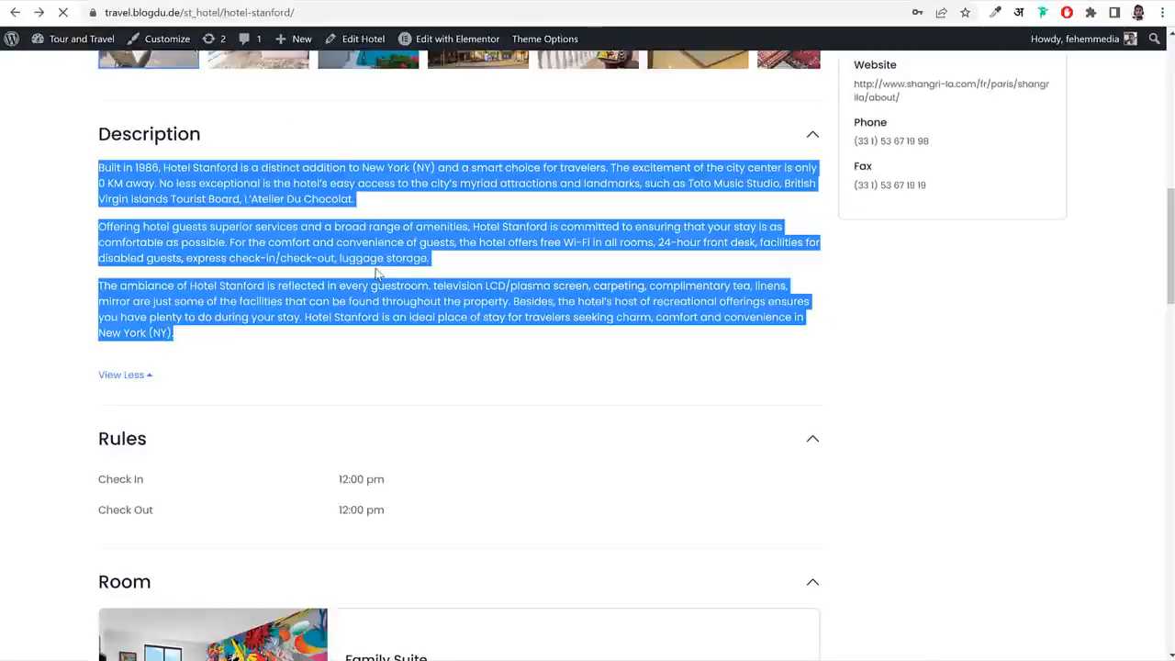
Add a new 'Metropolitan' location type and tick it for Mumbai.
scroll(616, 341, "up", 3)
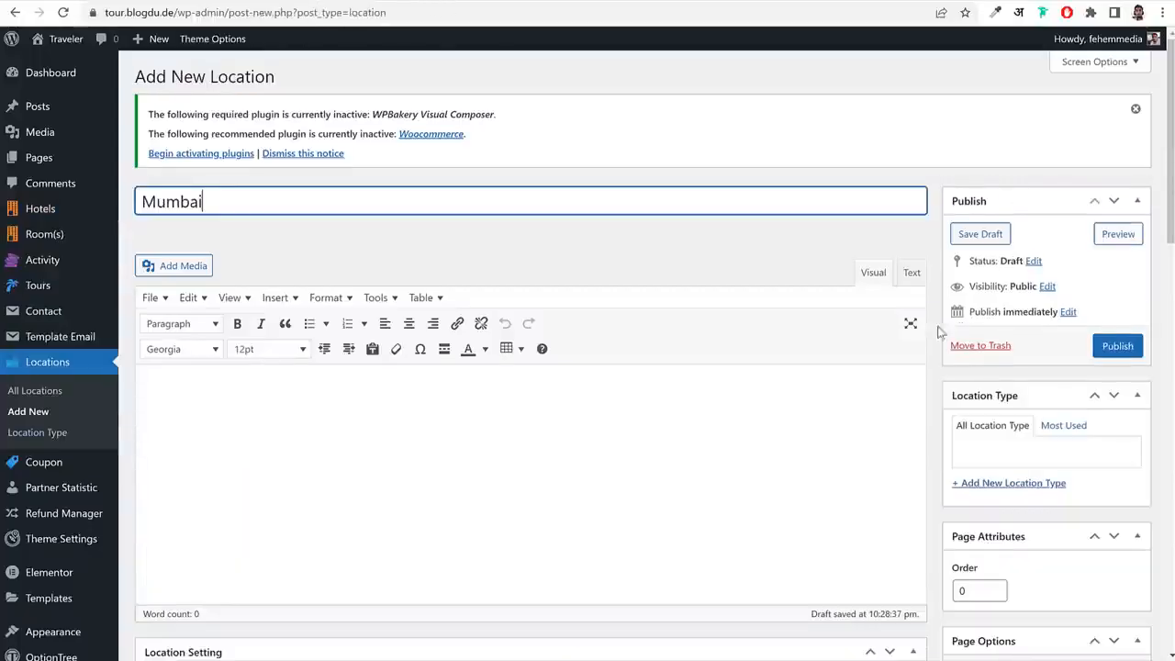
scroll(999, 354, "down", 2)
left_click(1006, 335)
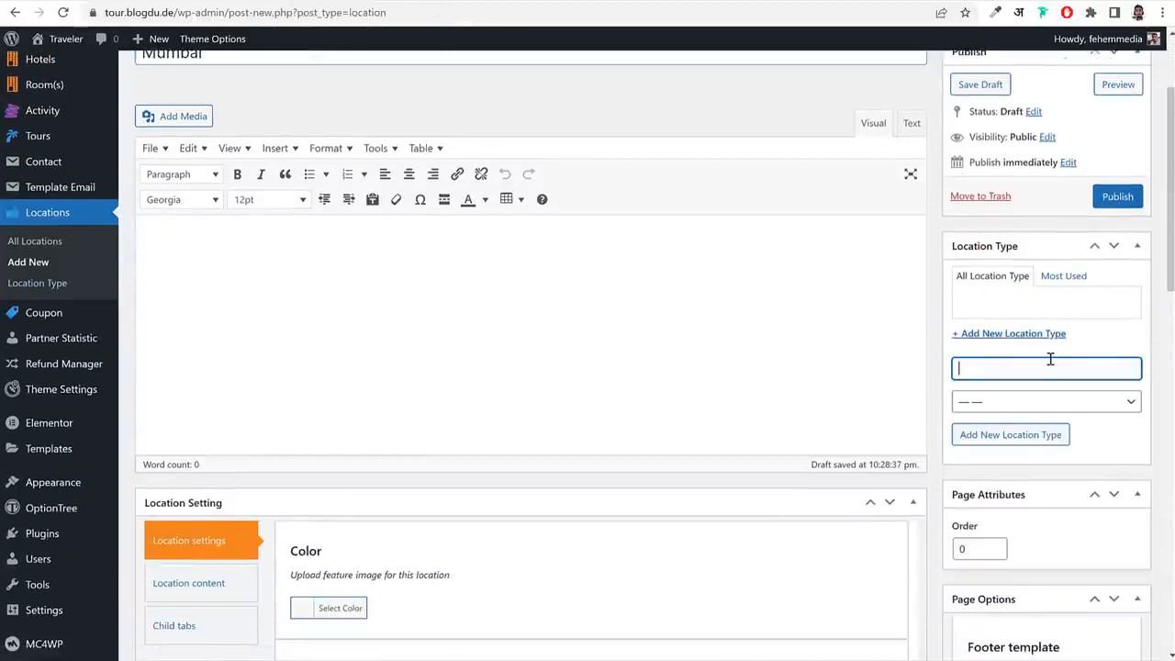
type("Metropolitan")
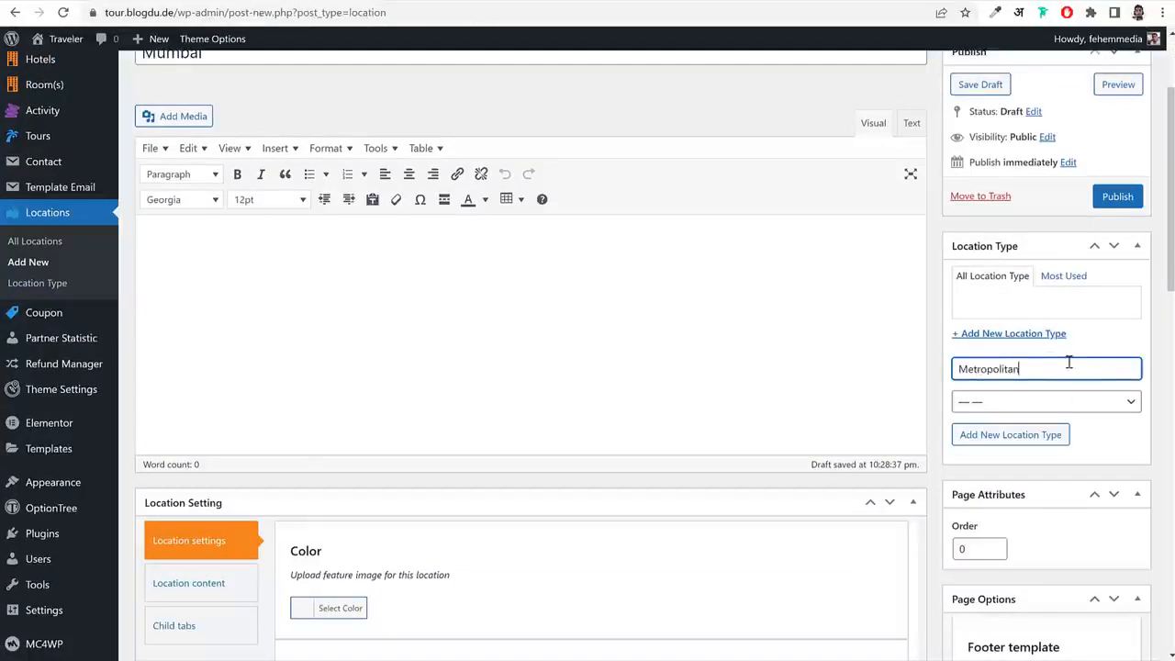
left_click(1054, 439)
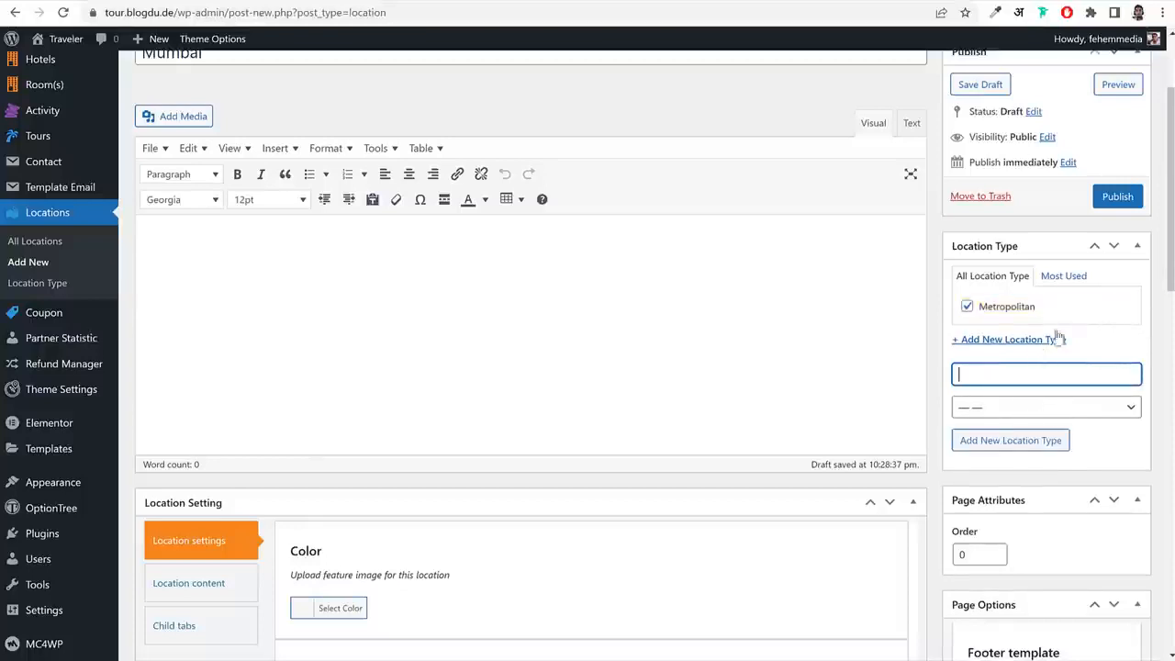
scroll(1077, 378, "down", 3)
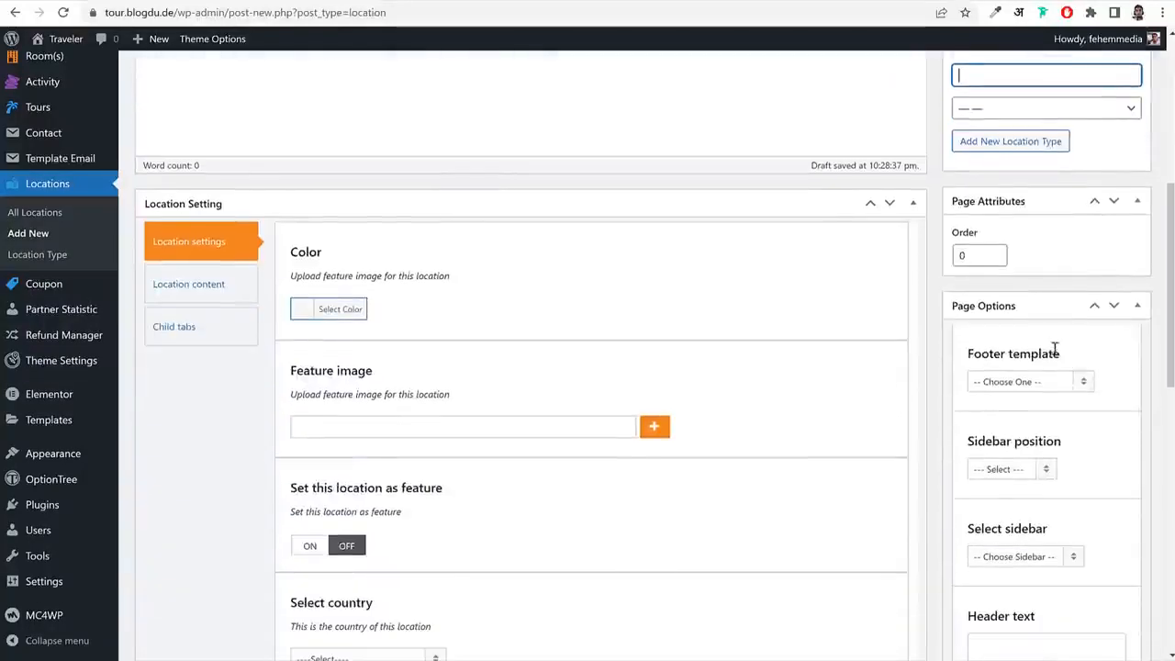
Upload cali_5 from the Places folder and set it as Mumbai's featured image.
left_click(1074, 310)
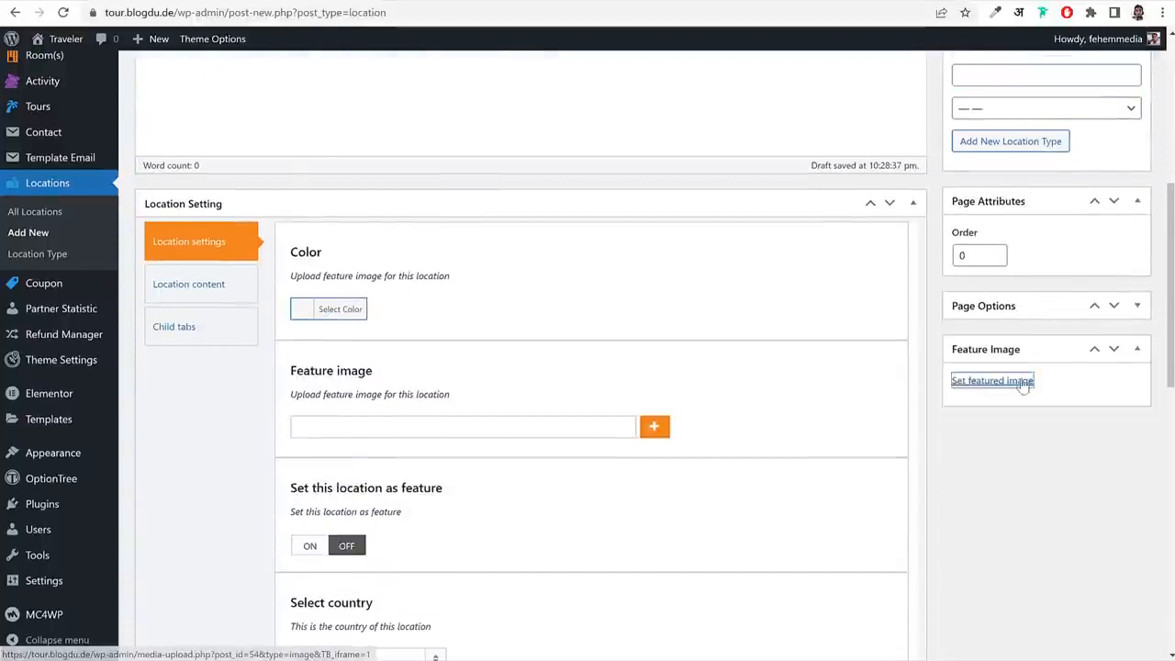
left_click(1019, 378)
left_click(78, 103)
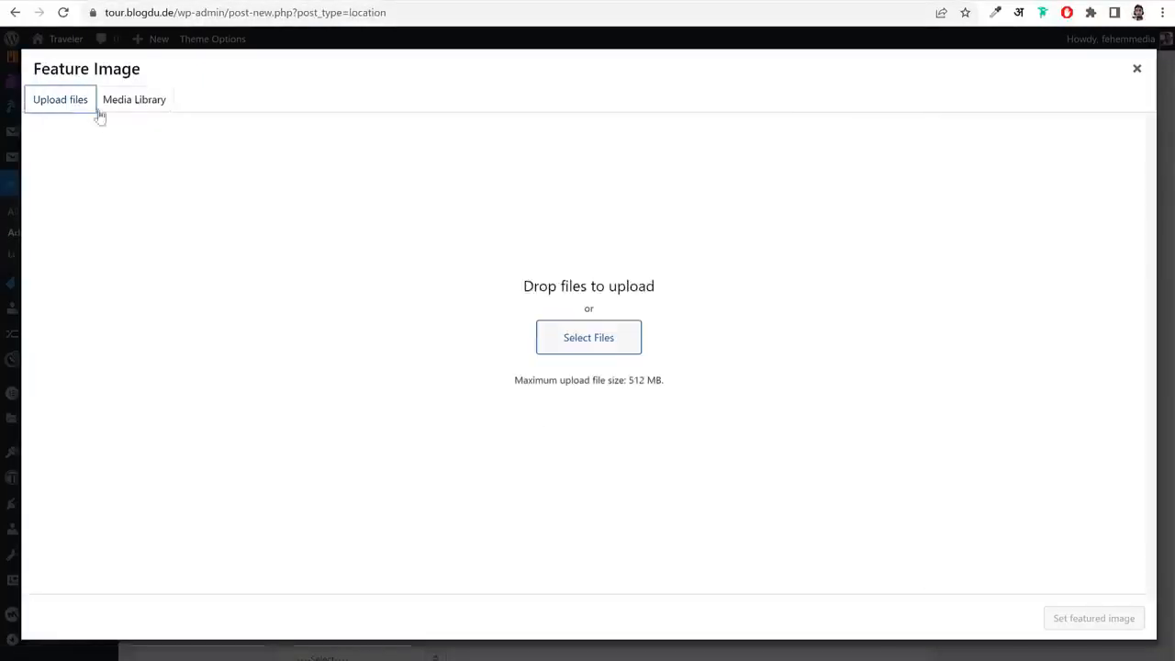
left_click(563, 333)
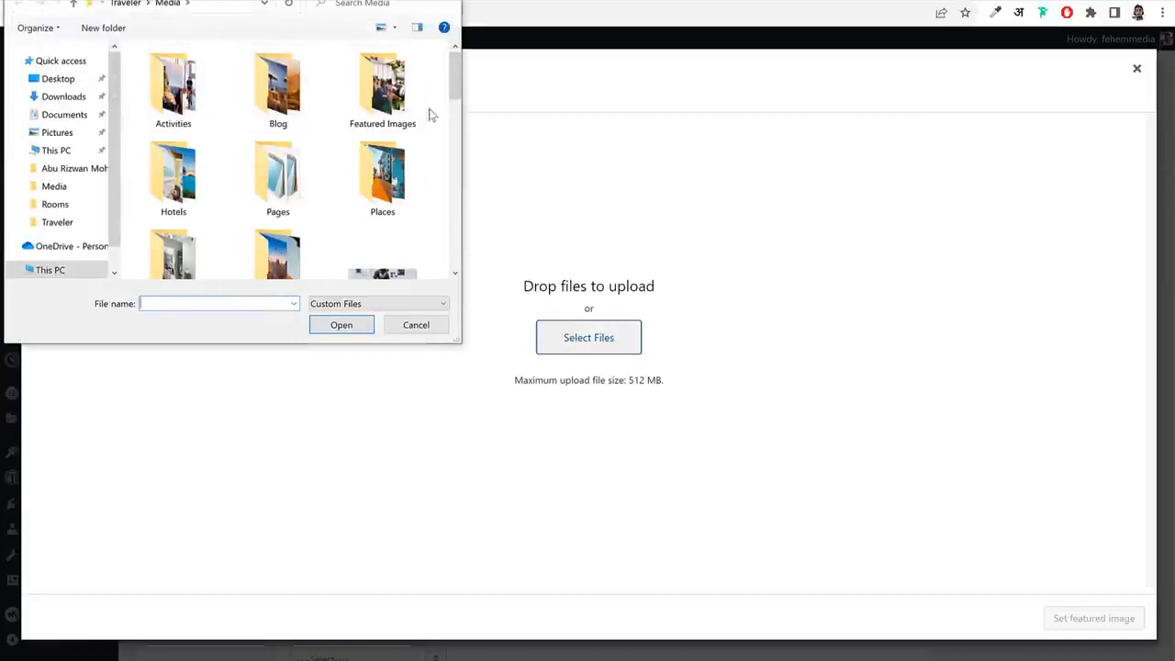
double_click(379, 182)
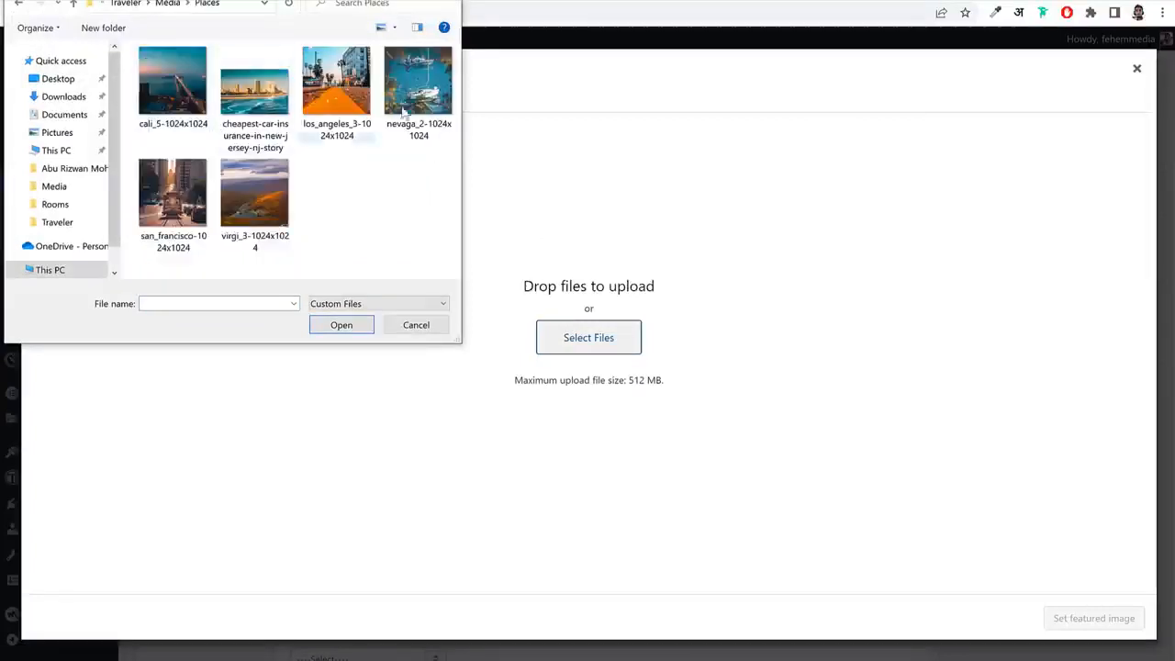
left_click(237, 165)
left_click(182, 177)
left_click(173, 87)
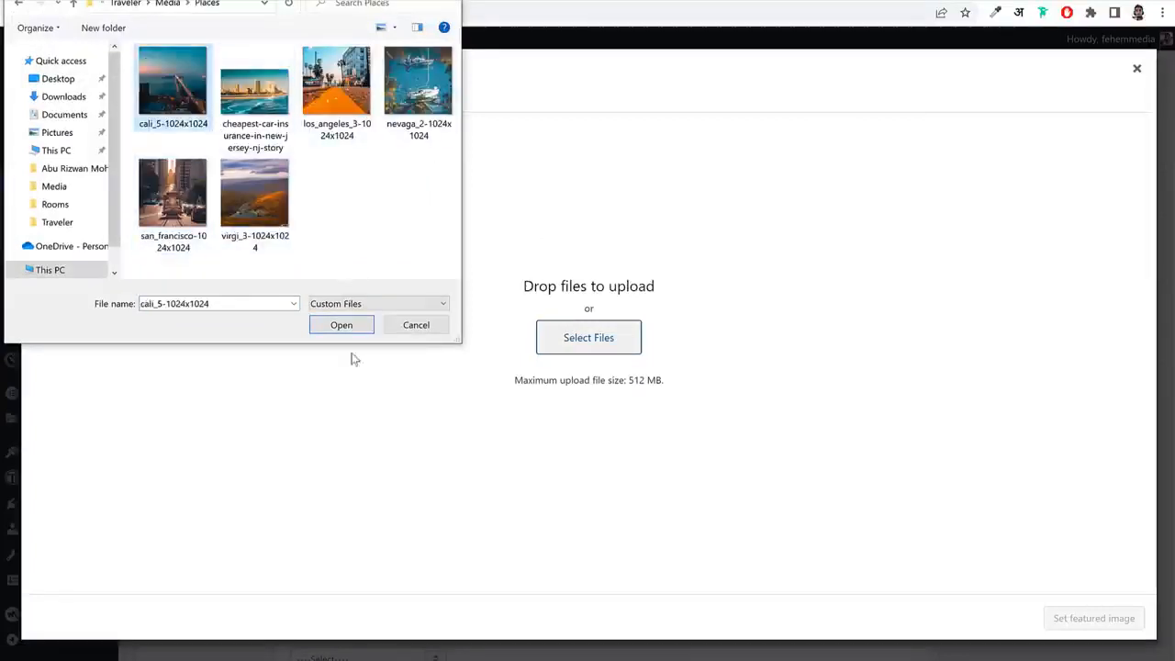
left_click(340, 324)
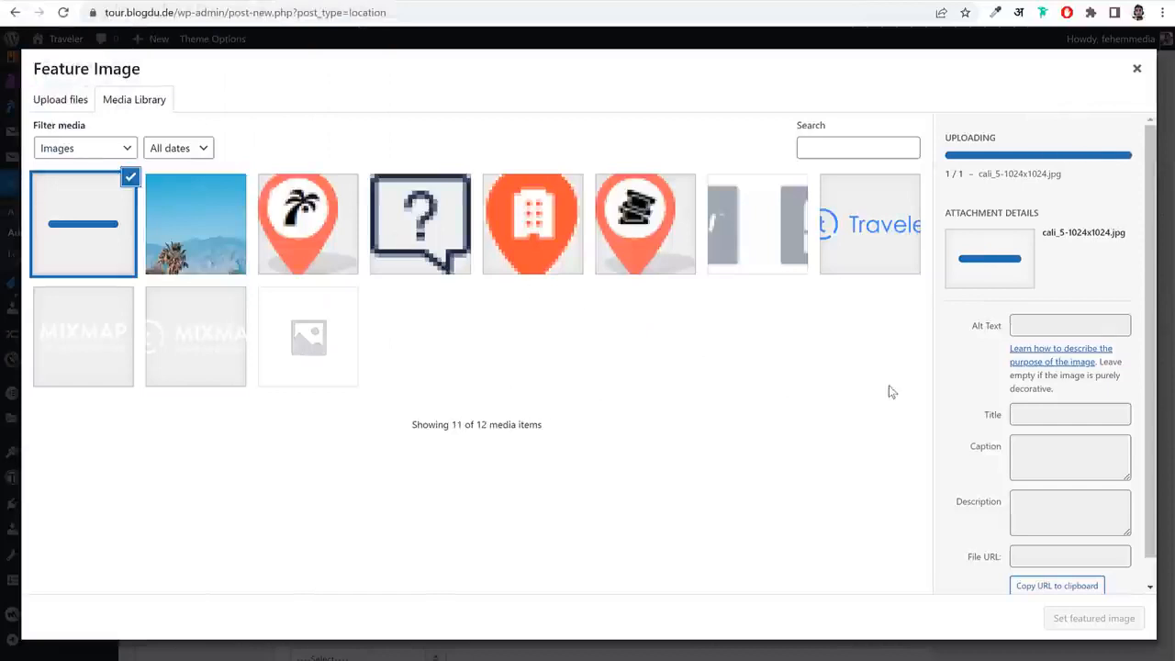
left_click(1069, 618)
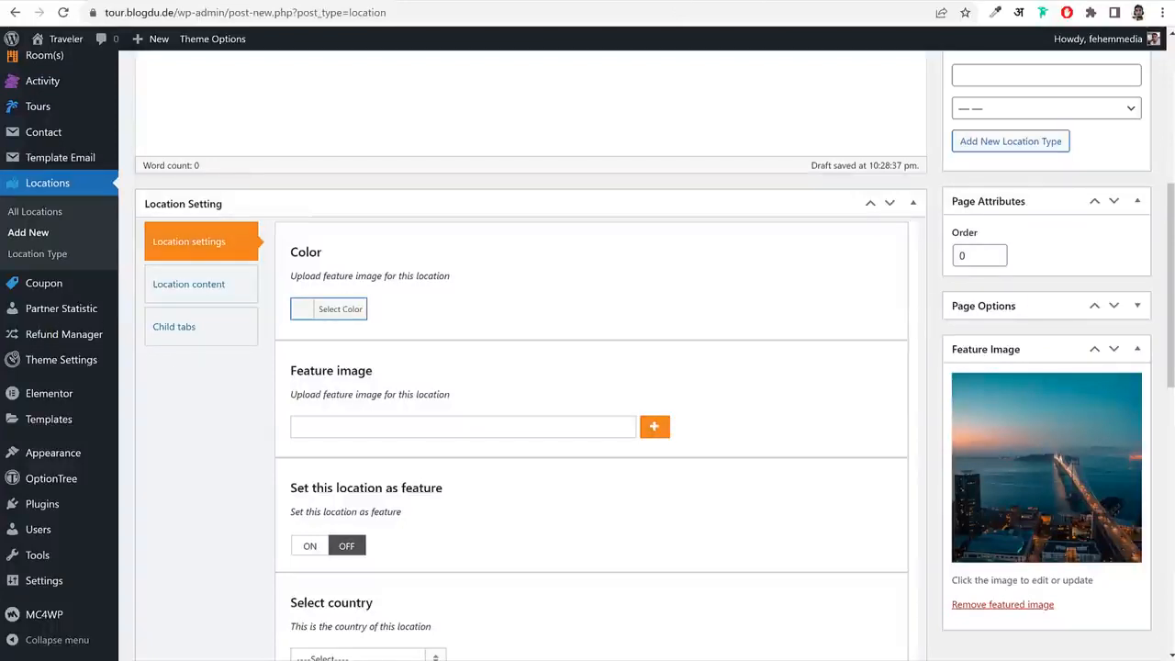
key("ctrl+t")
type("unsplash.com")
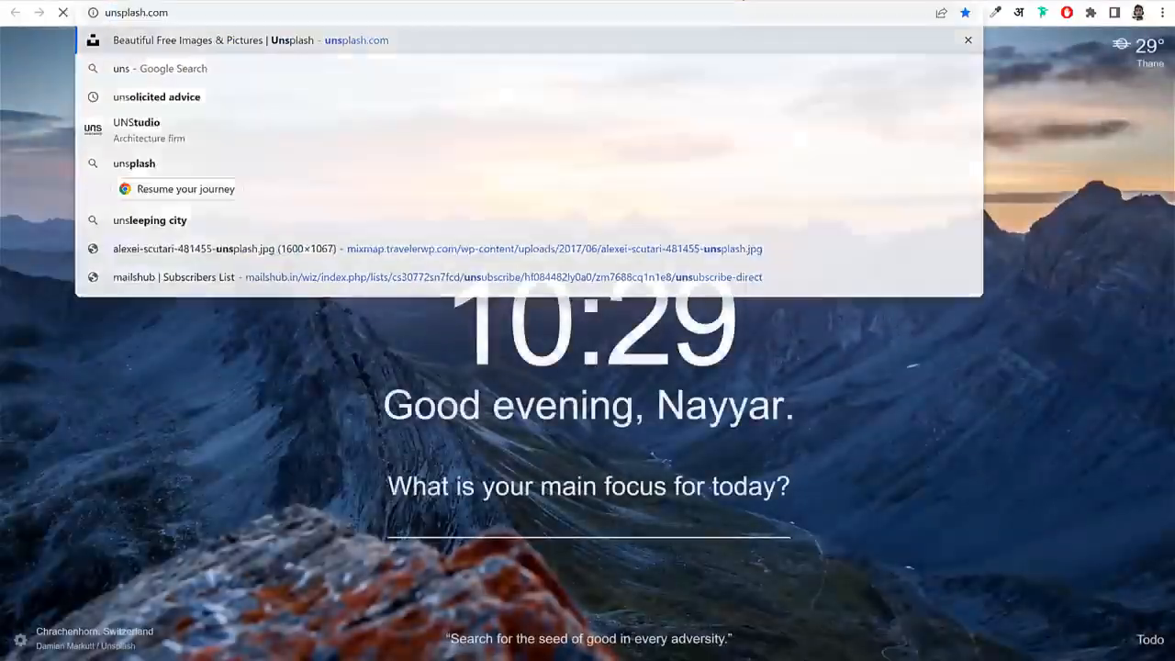
key("Return")
key("ctrl+t")
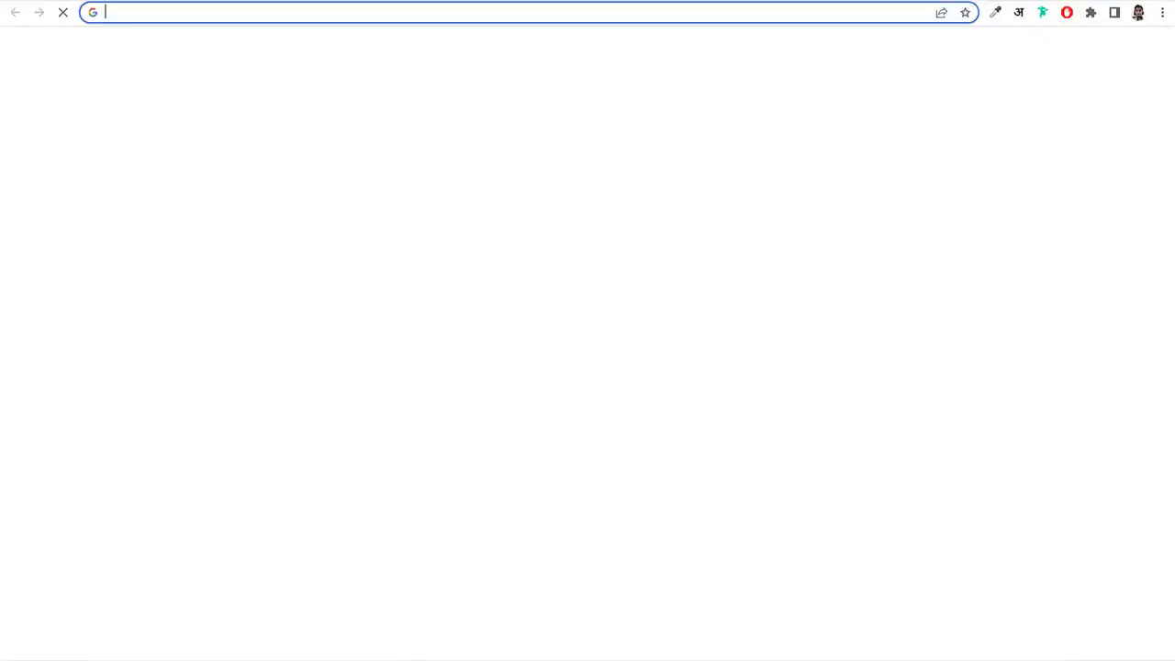
type("pe")
key("Return")
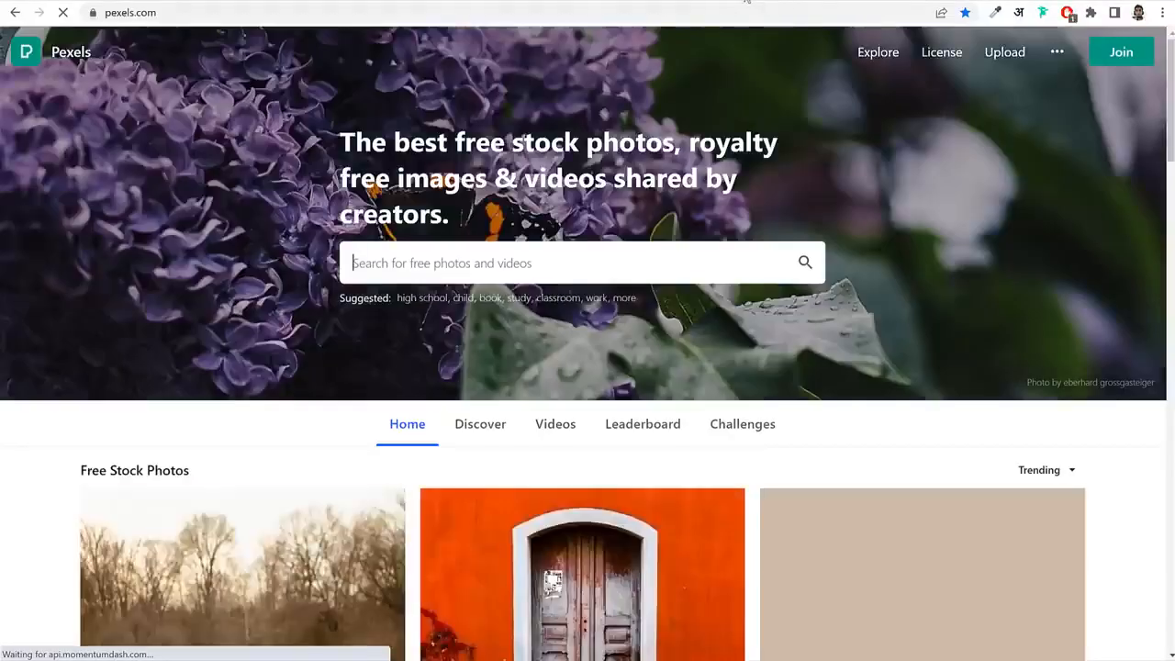
key("ctrl+shift+Tab")
left_click(556, 354)
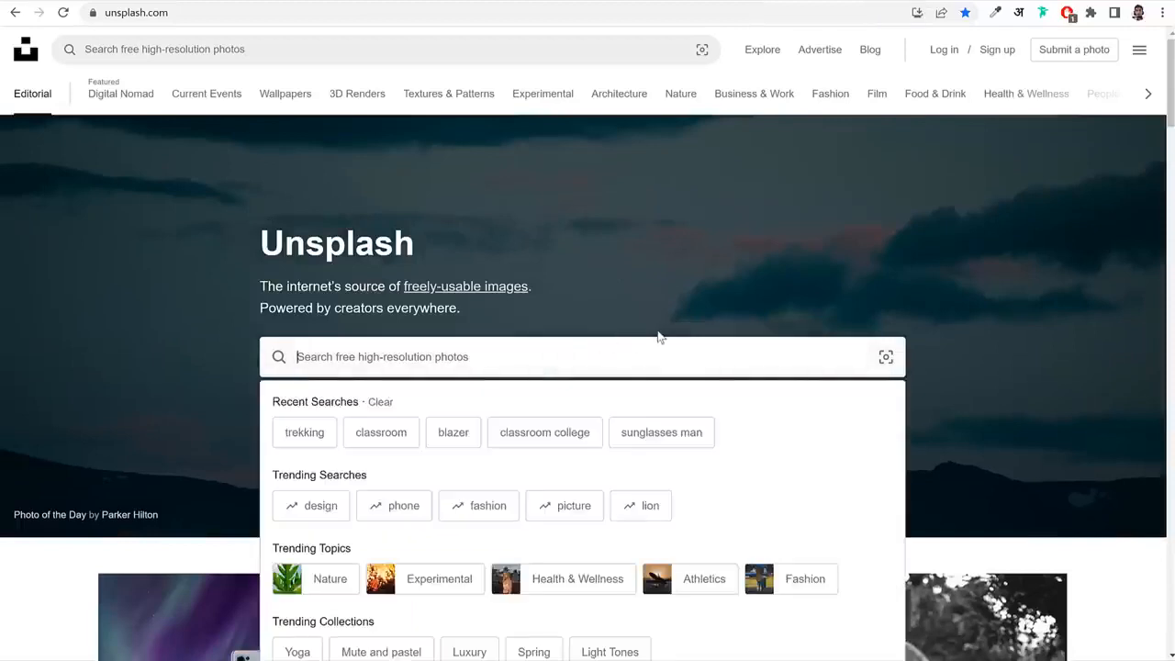
type("mubai")
key("Return")
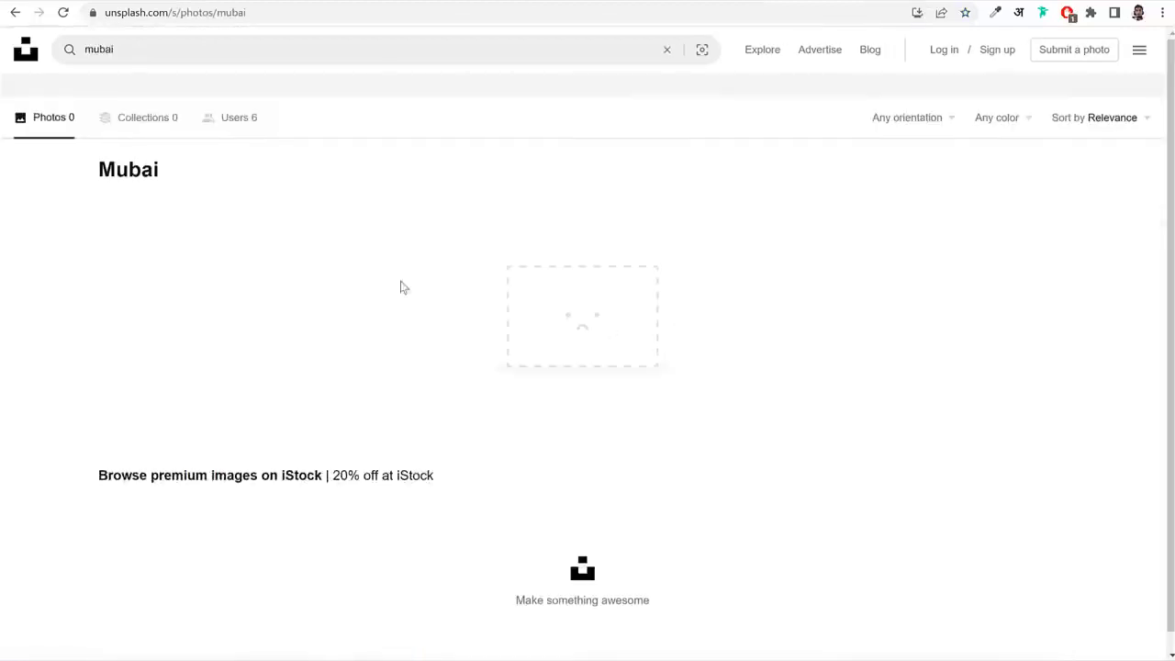
left_click(376, 52)
key("Left")
key("Left")
key("Left")
type("m")
key("Return")
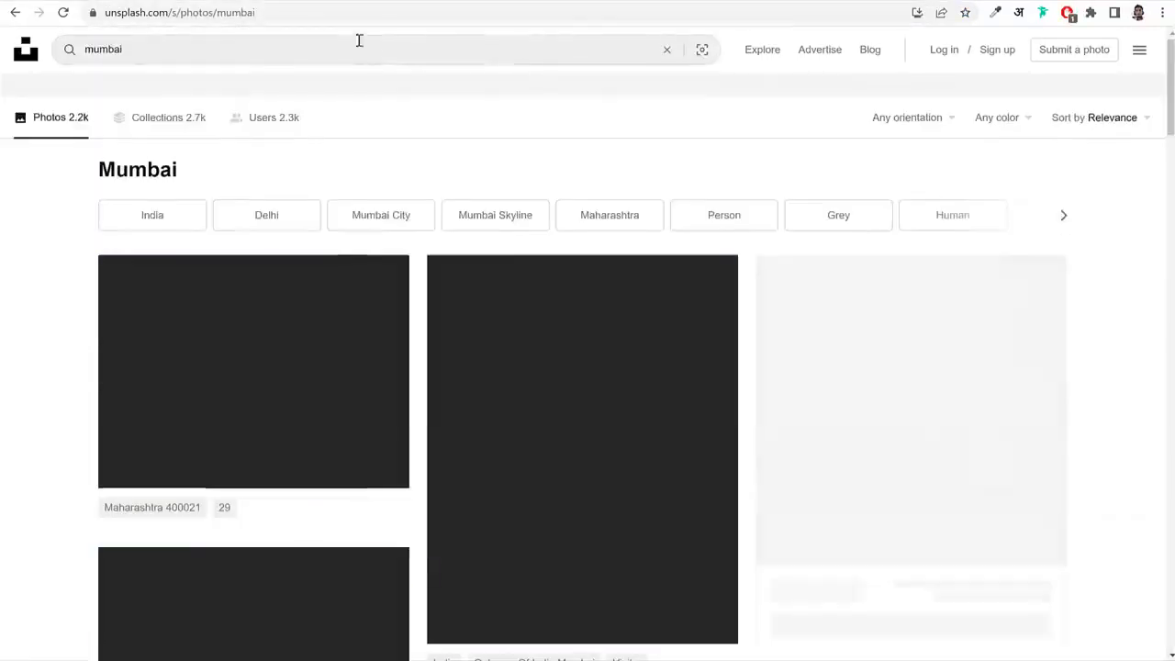
scroll(528, 220, "down", 10)
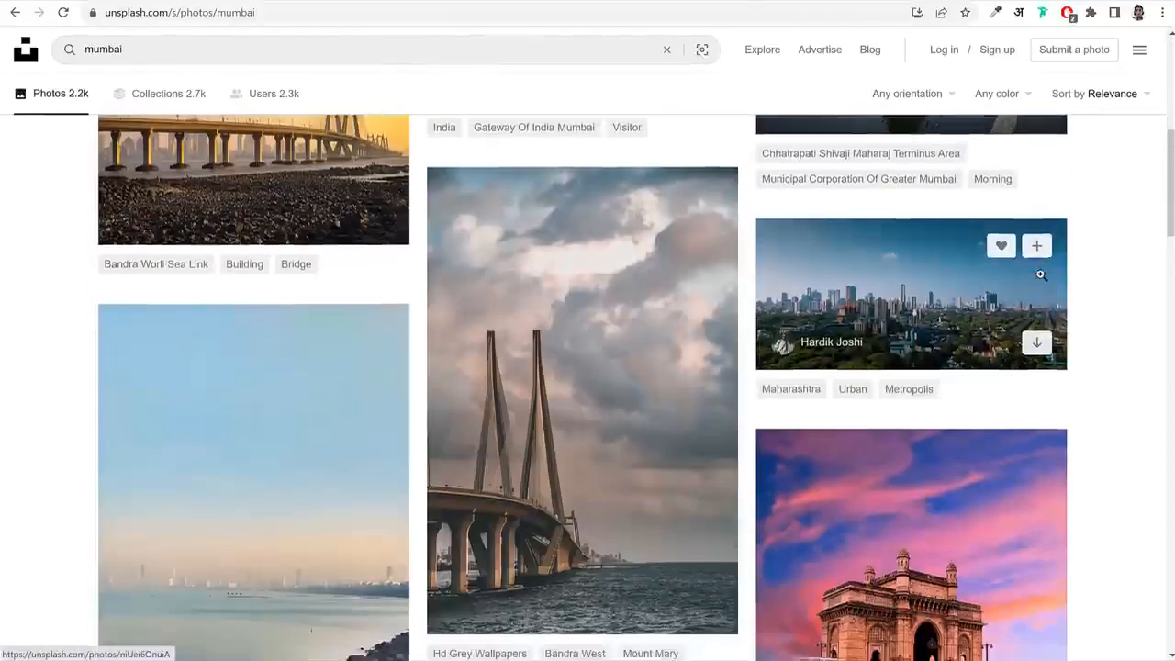
scroll(429, 381, "down", 8)
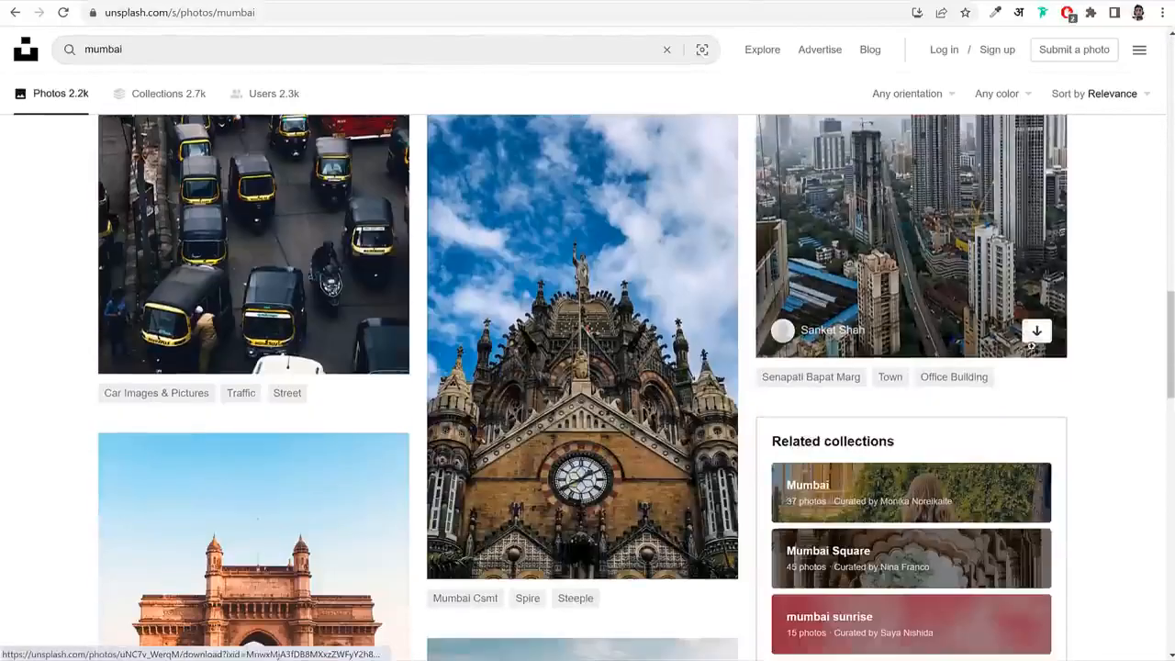
scroll(514, 386, "down", 4)
scroll(580, 407, "up", 20)
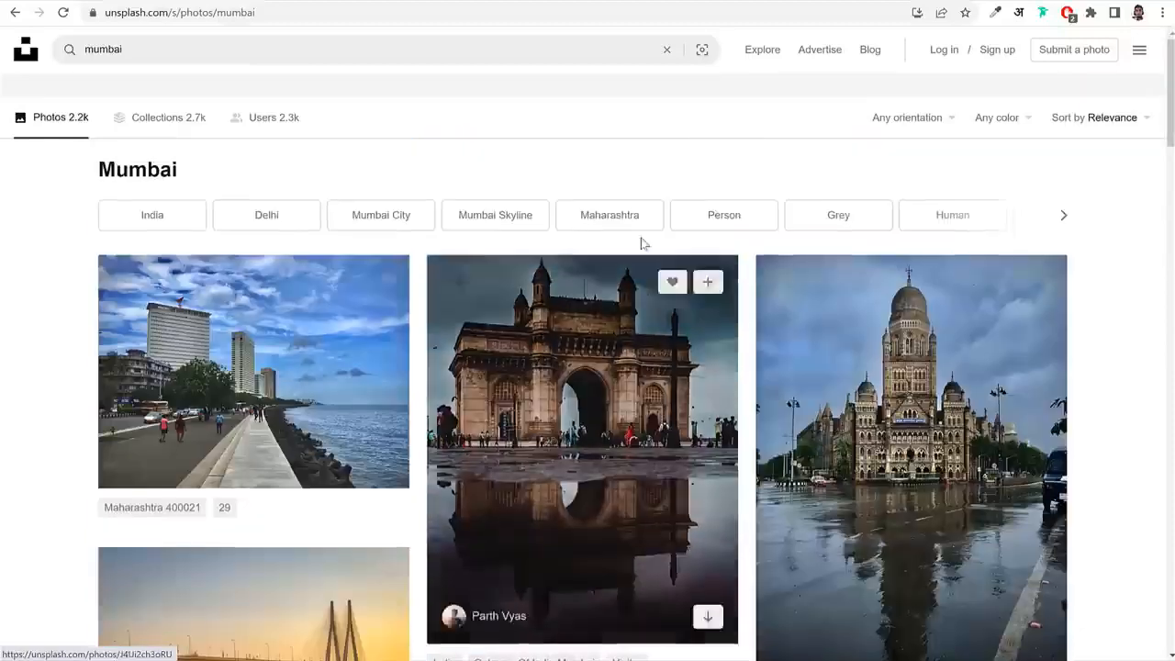
left_click(416, 53)
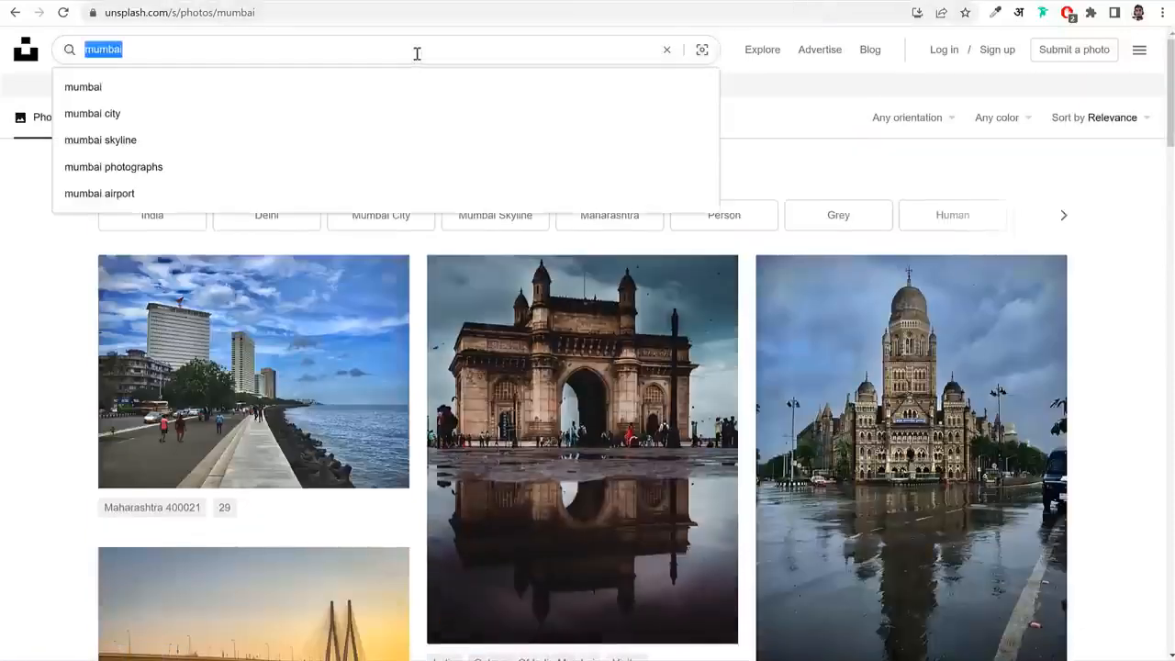
type("kol")
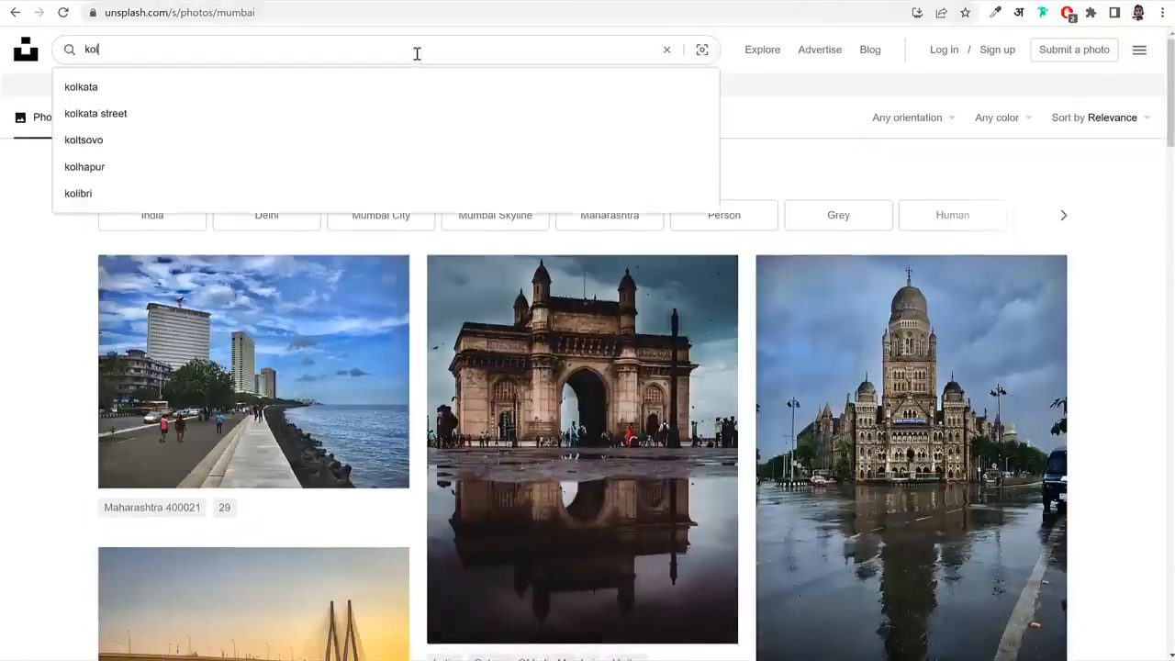
key("Down")
key("Return")
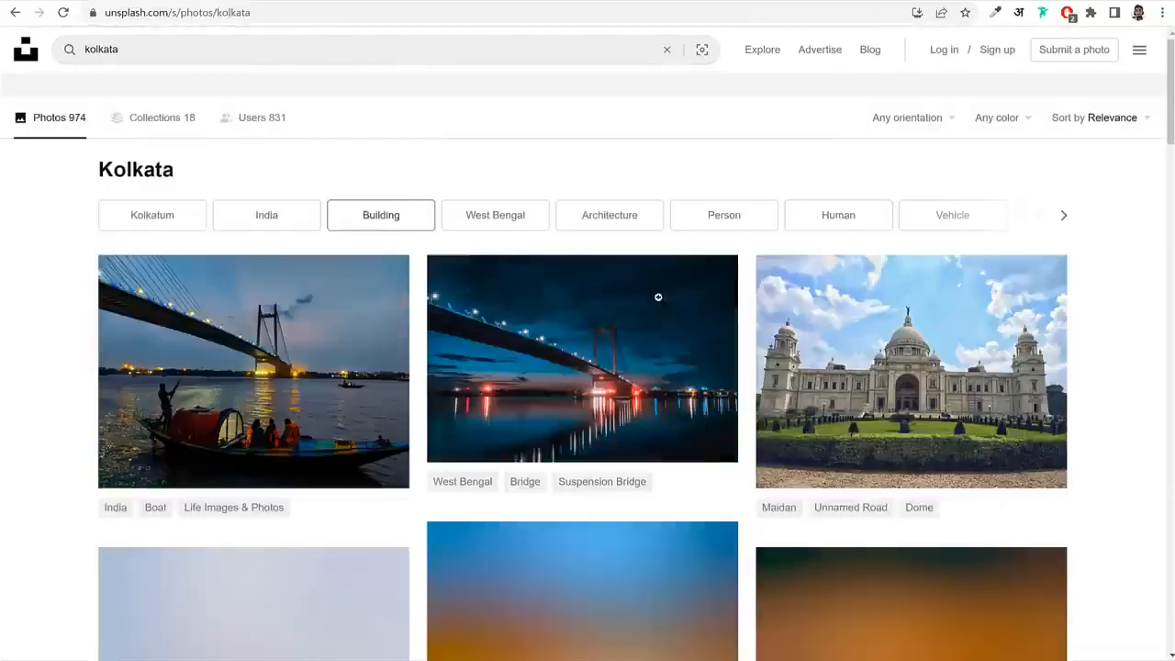
scroll(1090, 393, "down", 1)
scroll(1090, 393, "down", 10)
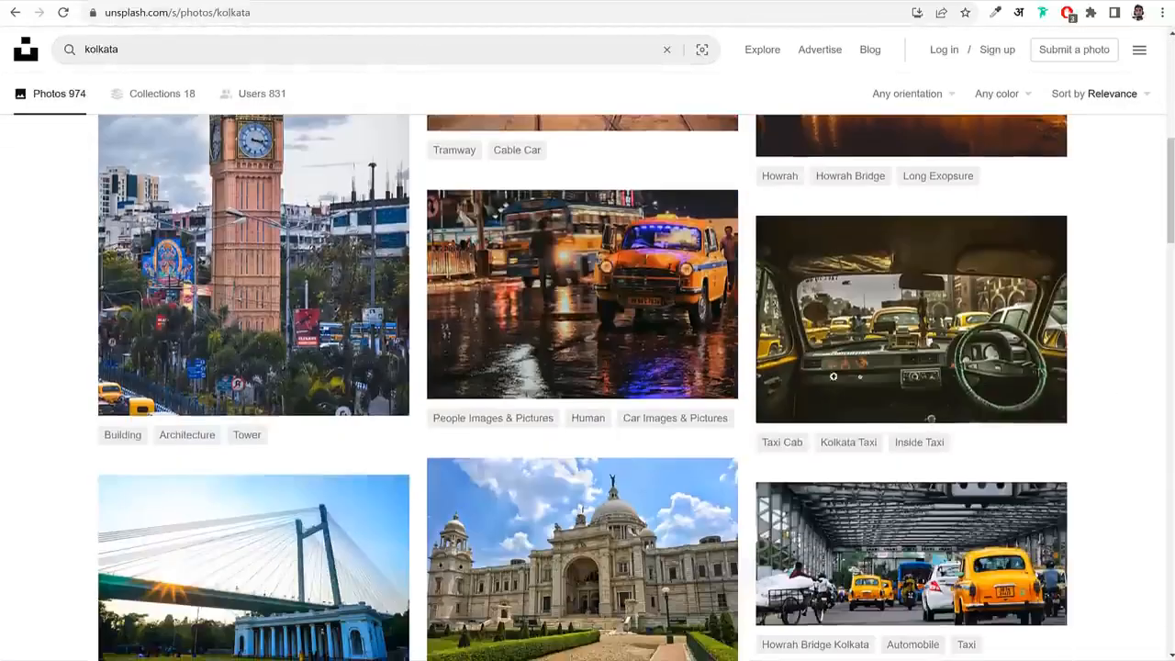
scroll(1021, 386, "up", 12)
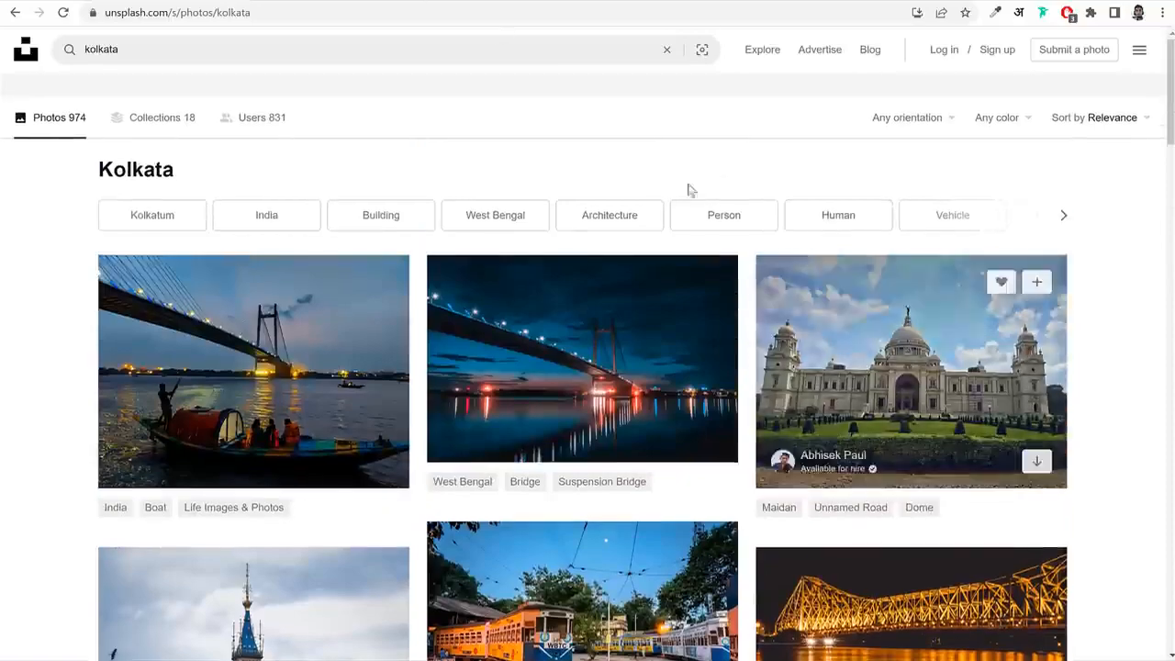
left_click(423, 0)
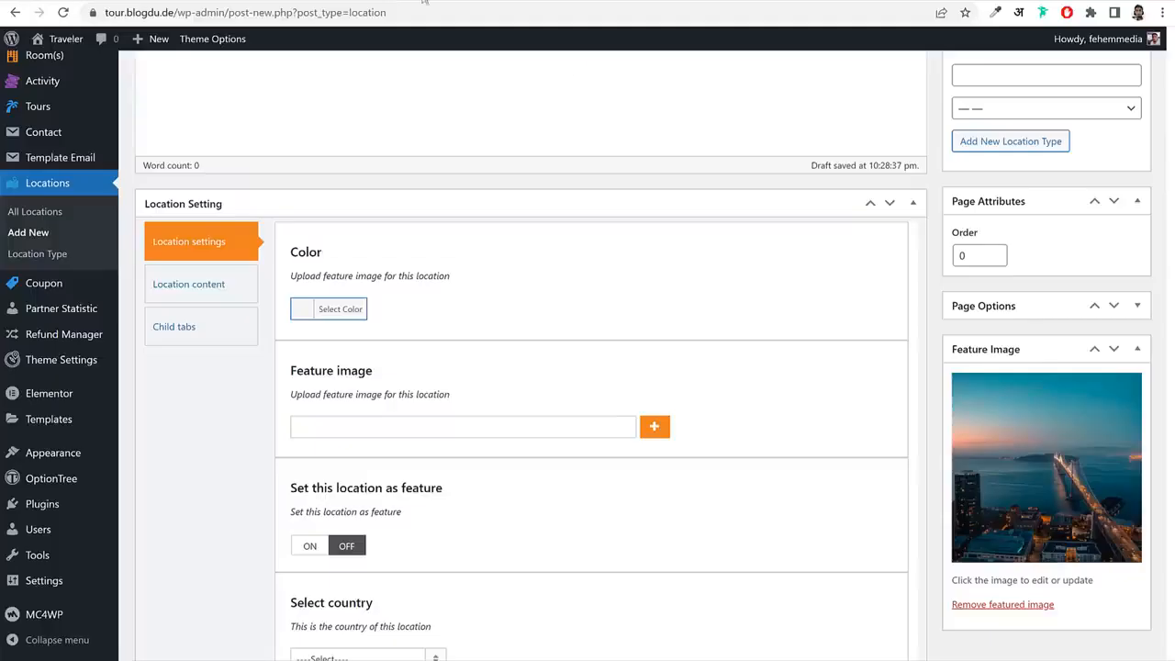
Attach the city and bridge photo as the feature image and mark the location featured.
scroll(1024, 367, "down", 2)
scroll(1024, 367, "up", 3)
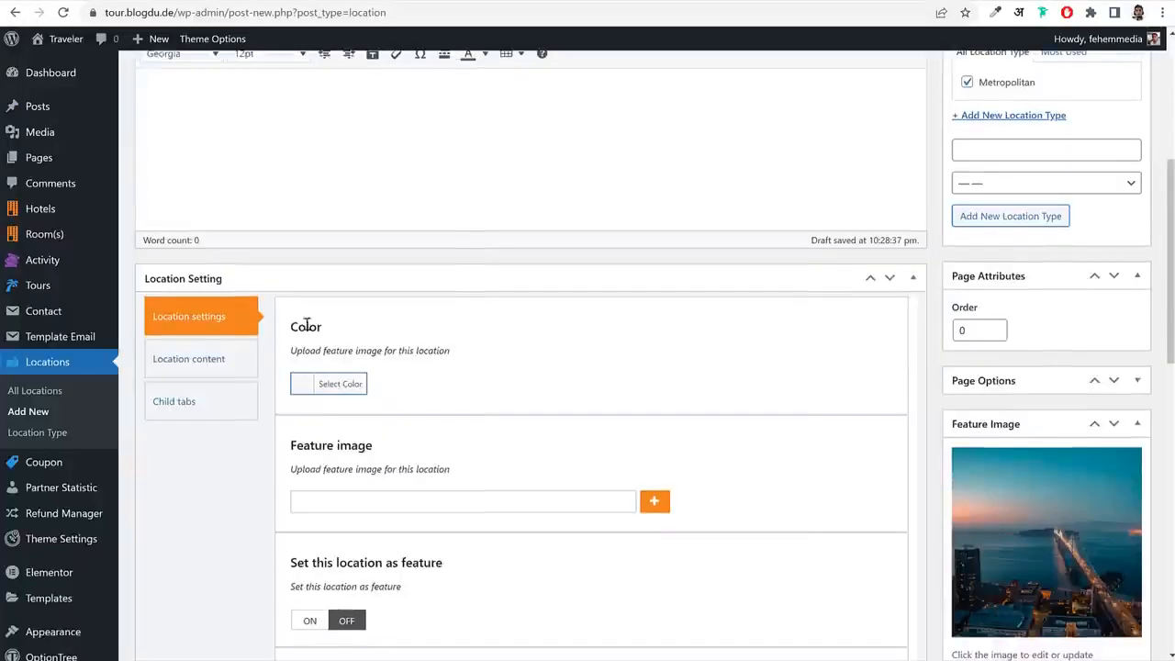
scroll(412, 304, "down", 6)
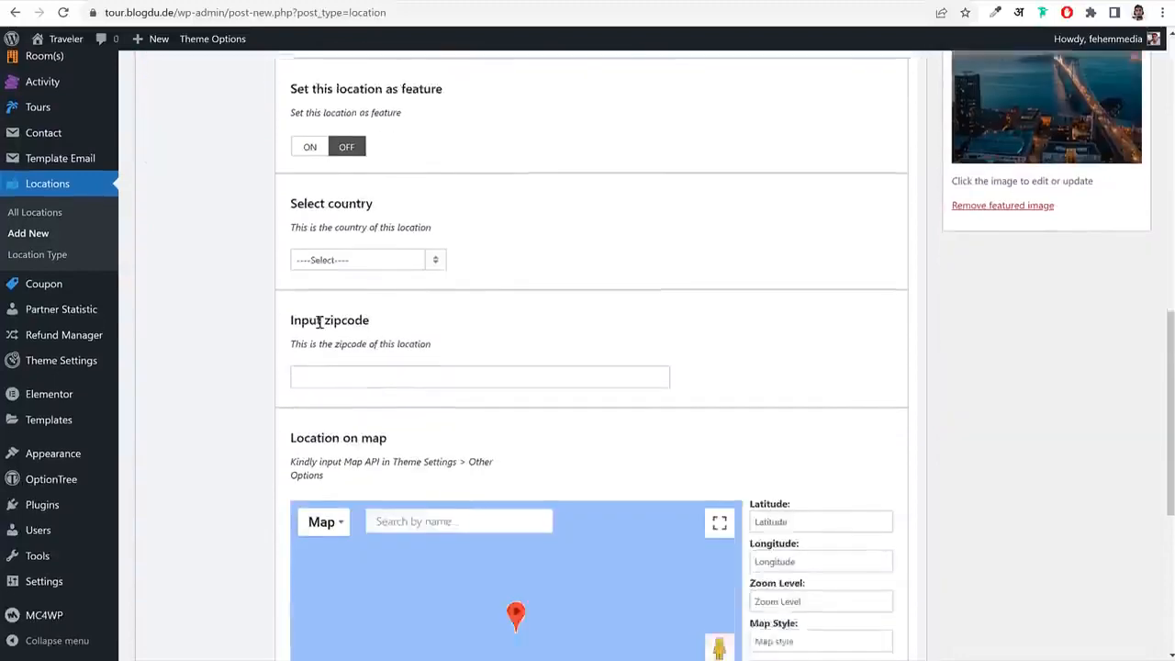
scroll(399, 318, "up", 3)
scroll(399, 319, "up", 1)
left_click(654, 354)
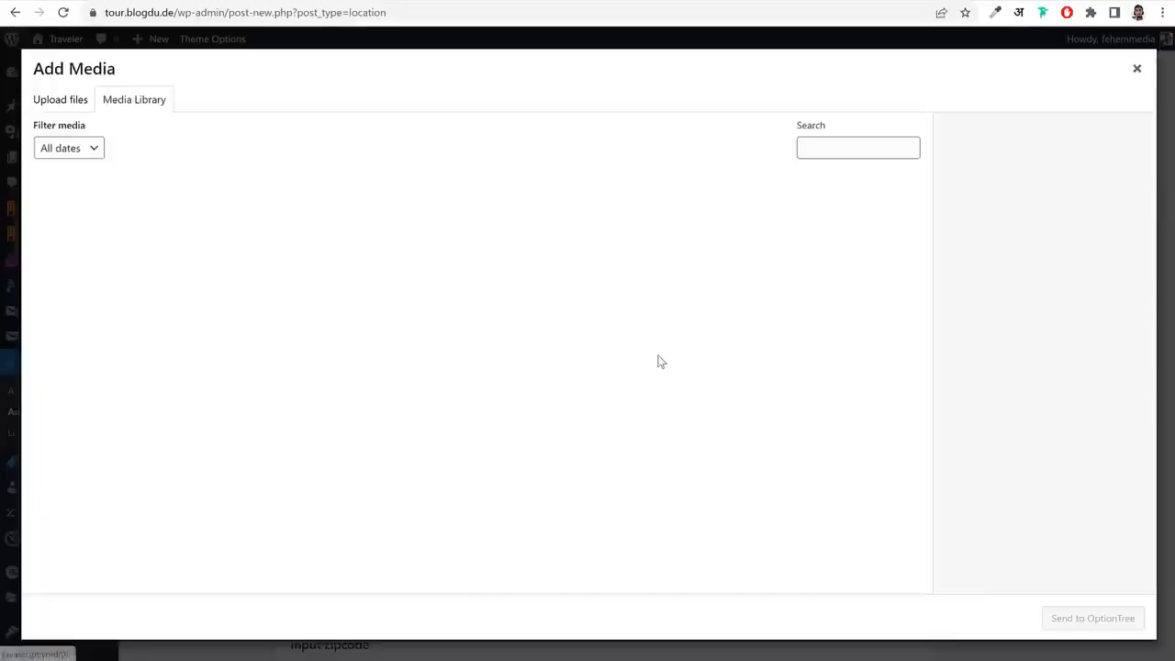
left_click(103, 234)
left_click(1092, 617)
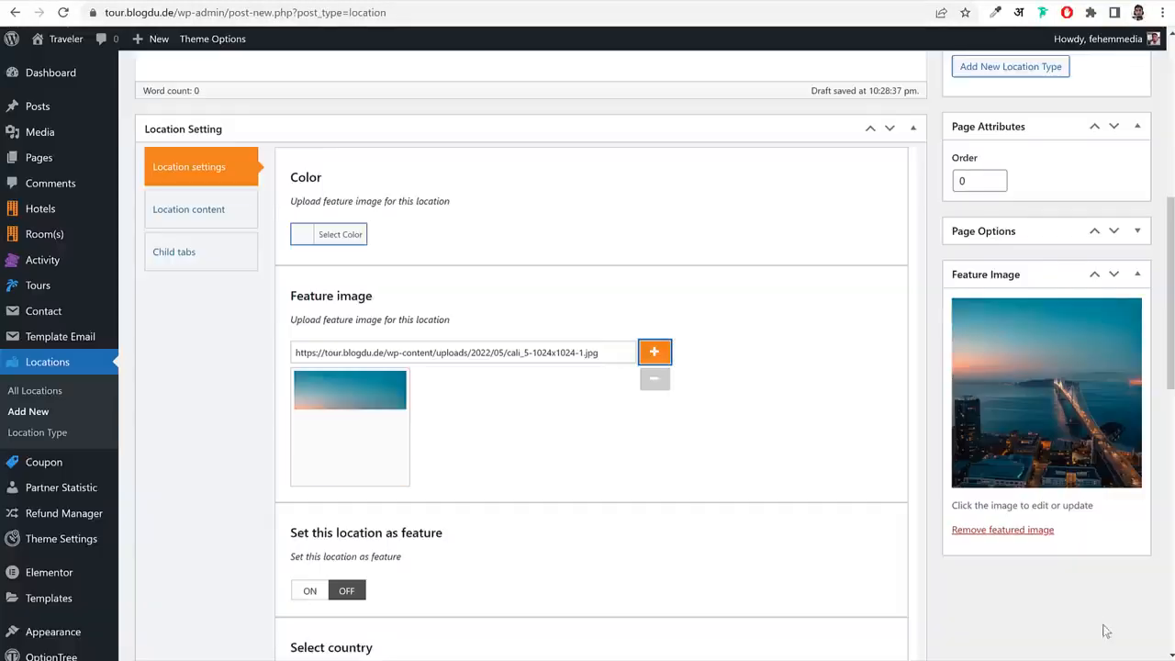
scroll(868, 419, "down", 4)
left_click(342, 372)
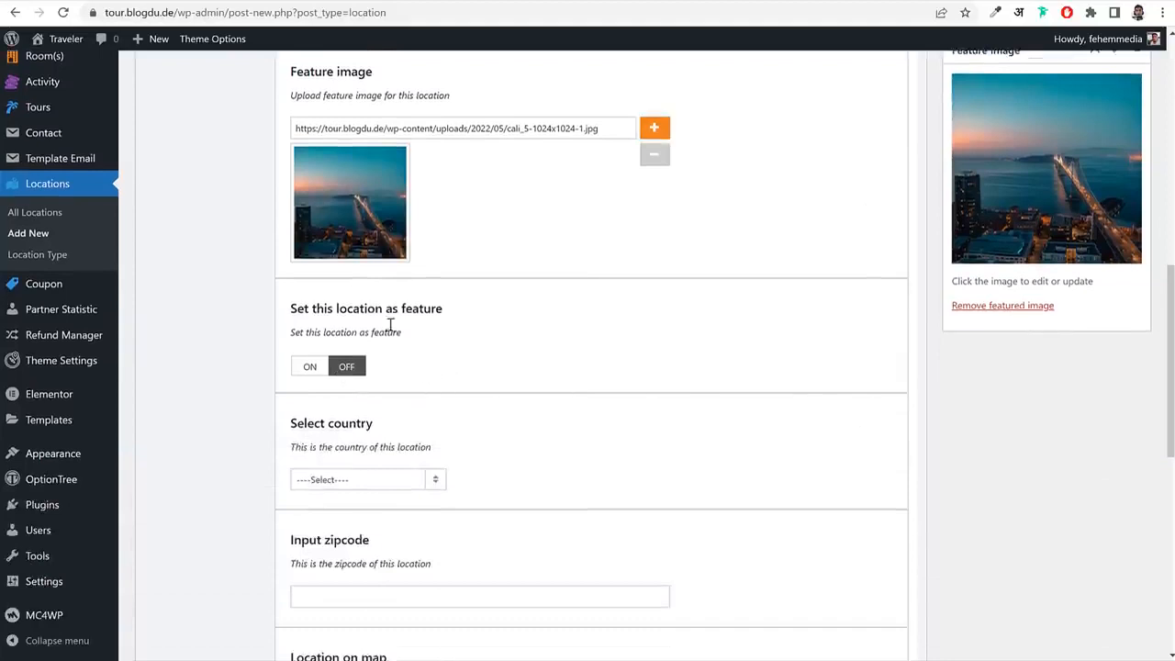
left_click(317, 368)
Set the location's country to India and its zipcode to 400001.
scroll(701, 346, "down", 2)
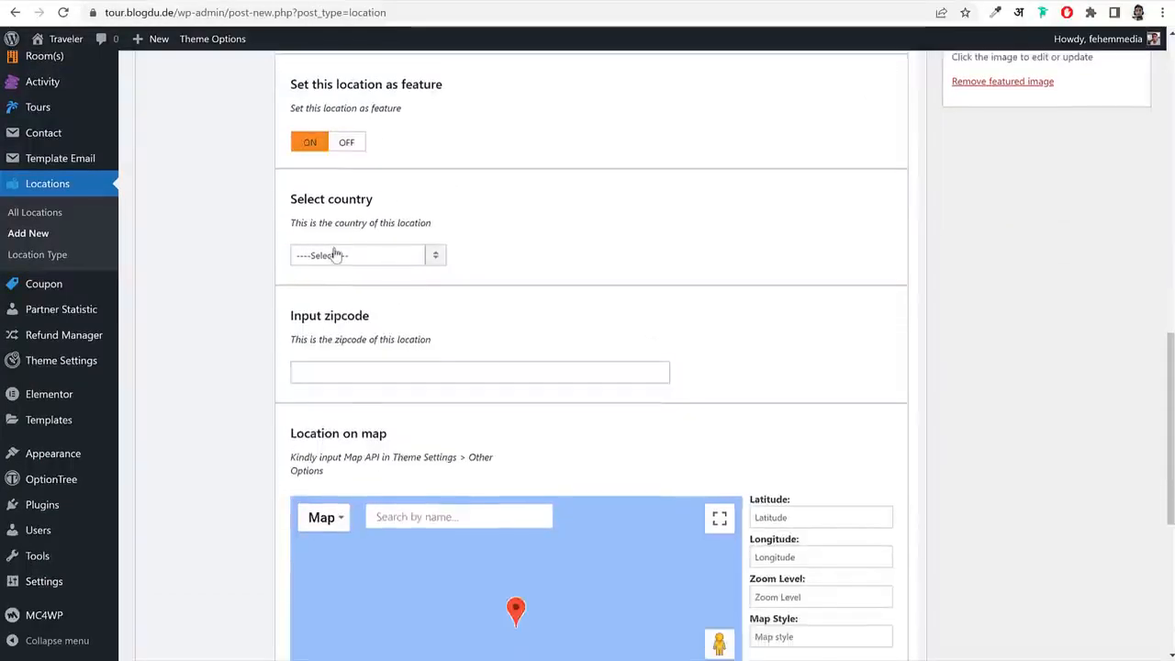
left_click(334, 256)
type("india")
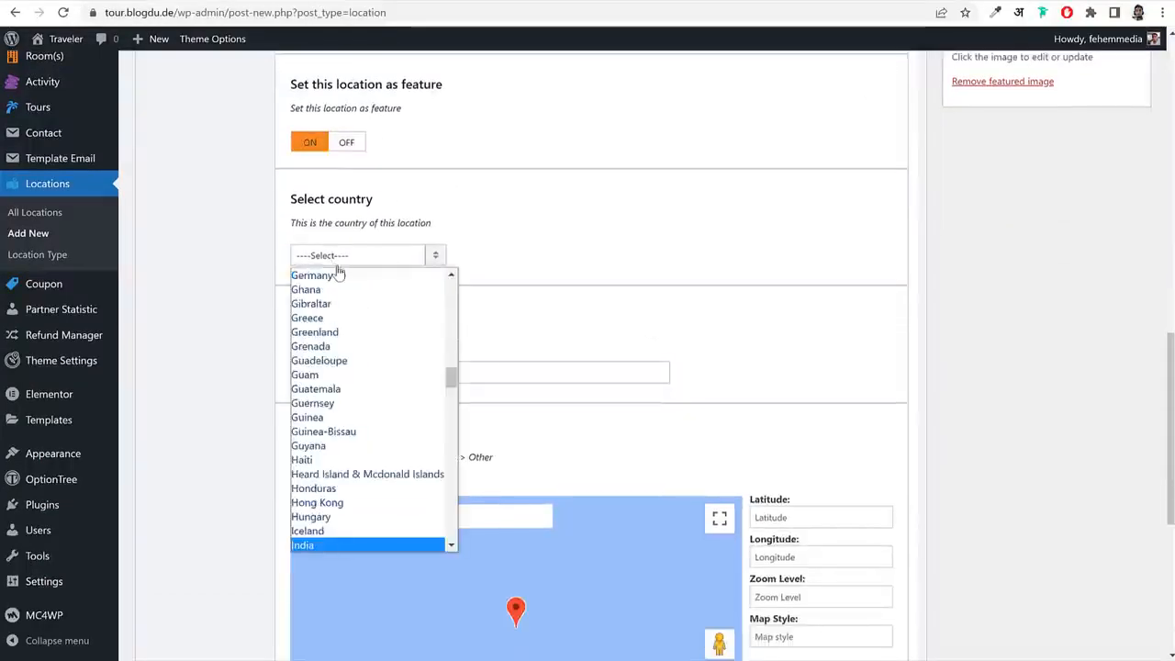
key("Return")
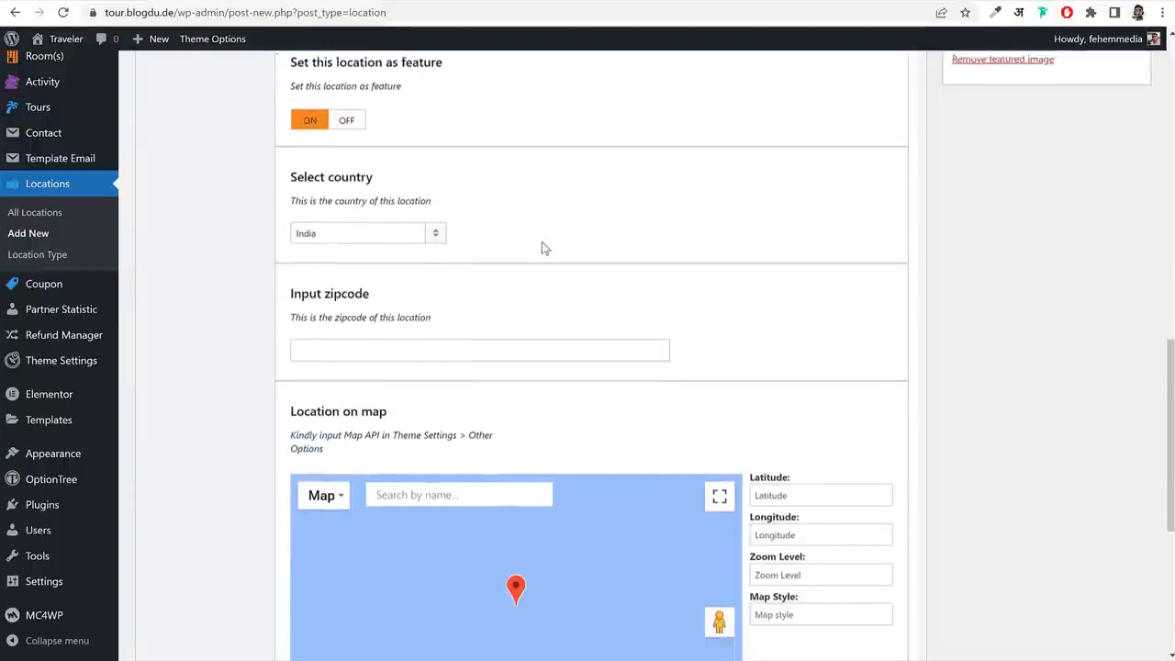
scroll(541, 247, "down", 2)
left_click(414, 222)
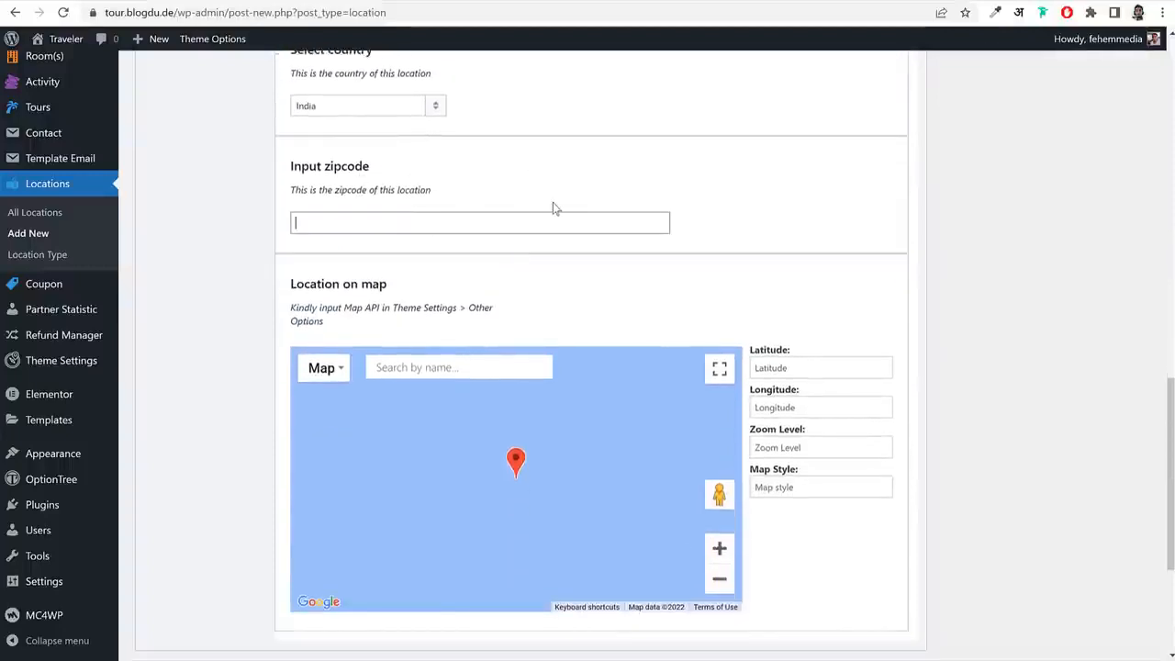
type("400001")
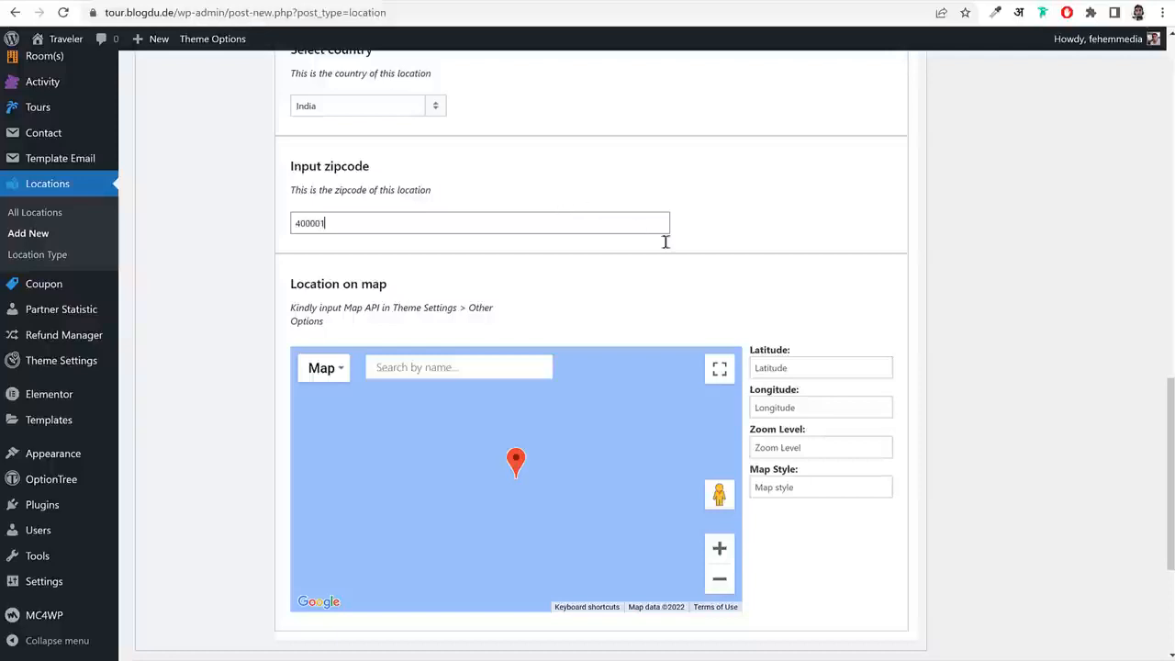
scroll(468, 243, "down", 1)
left_click(772, 257)
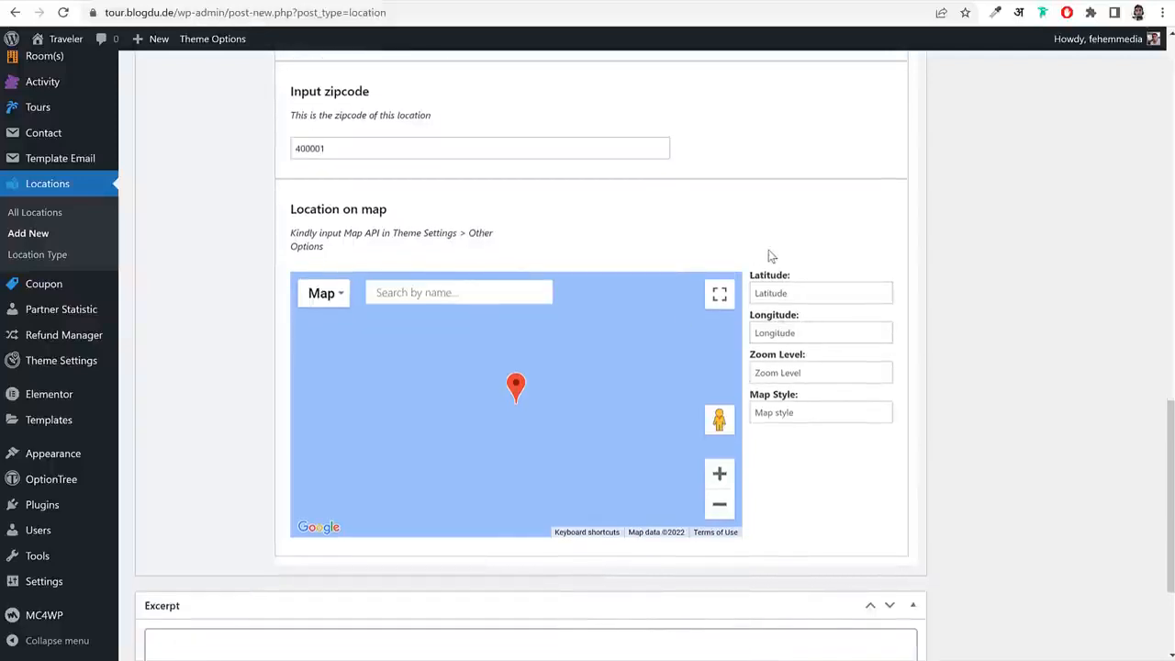
Pin Mumbai, Maharashtra, India on the map and adjust the view to map zoom 11.
left_click(460, 293)
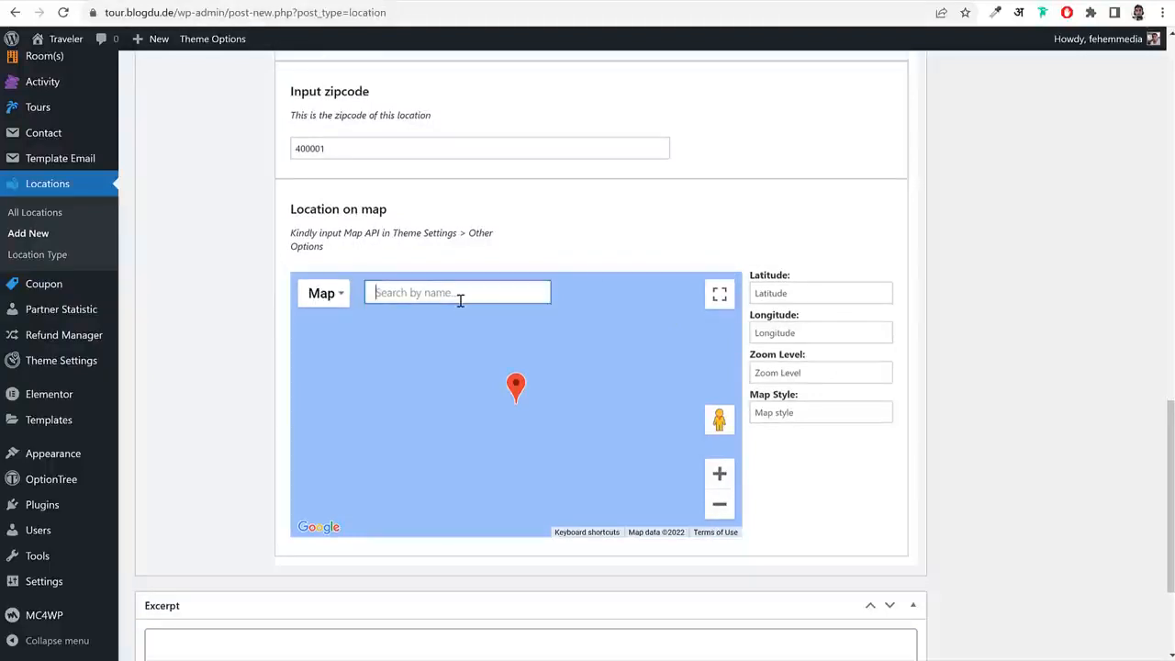
type("mubai")
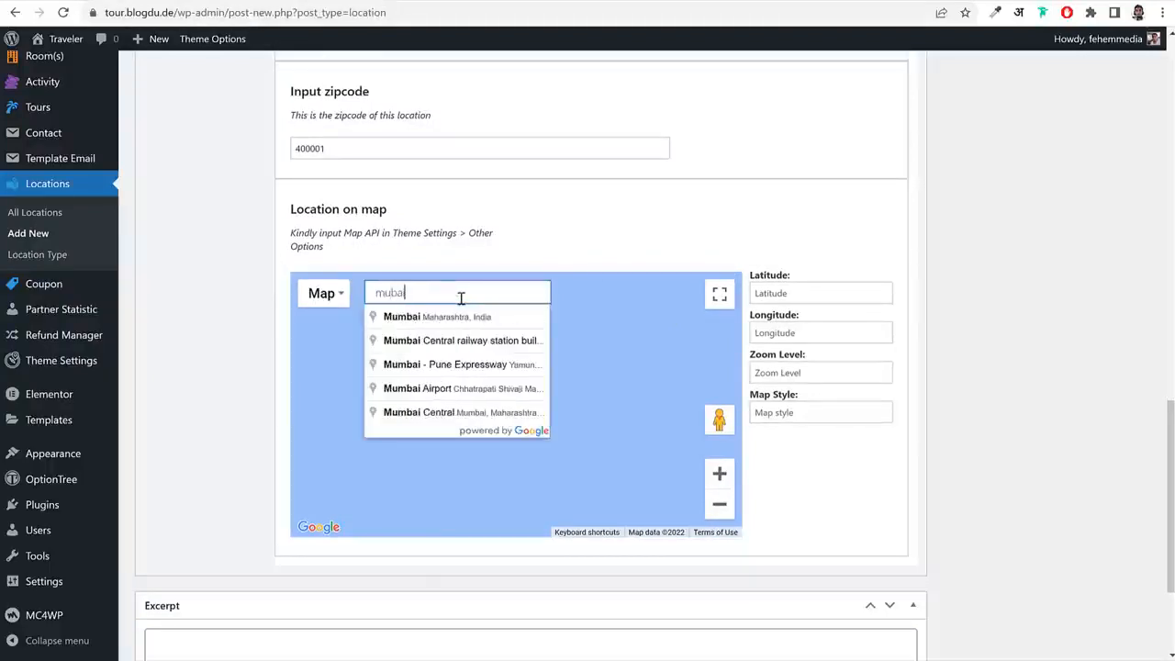
left_click(441, 316)
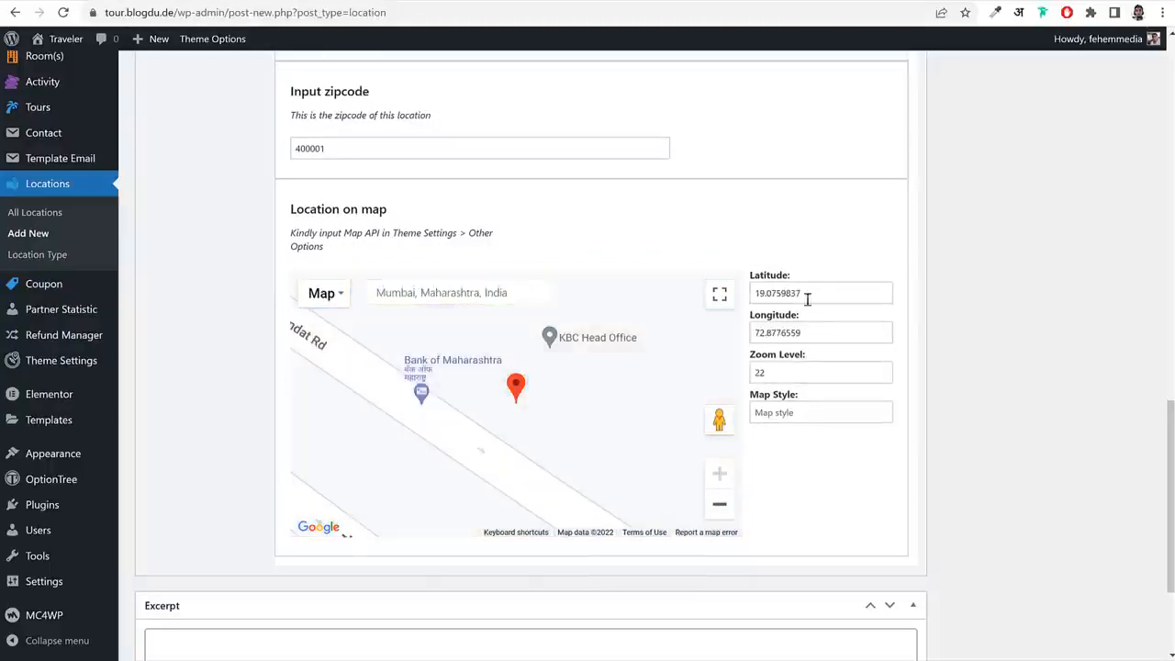
double_click(712, 510)
double_click(714, 510)
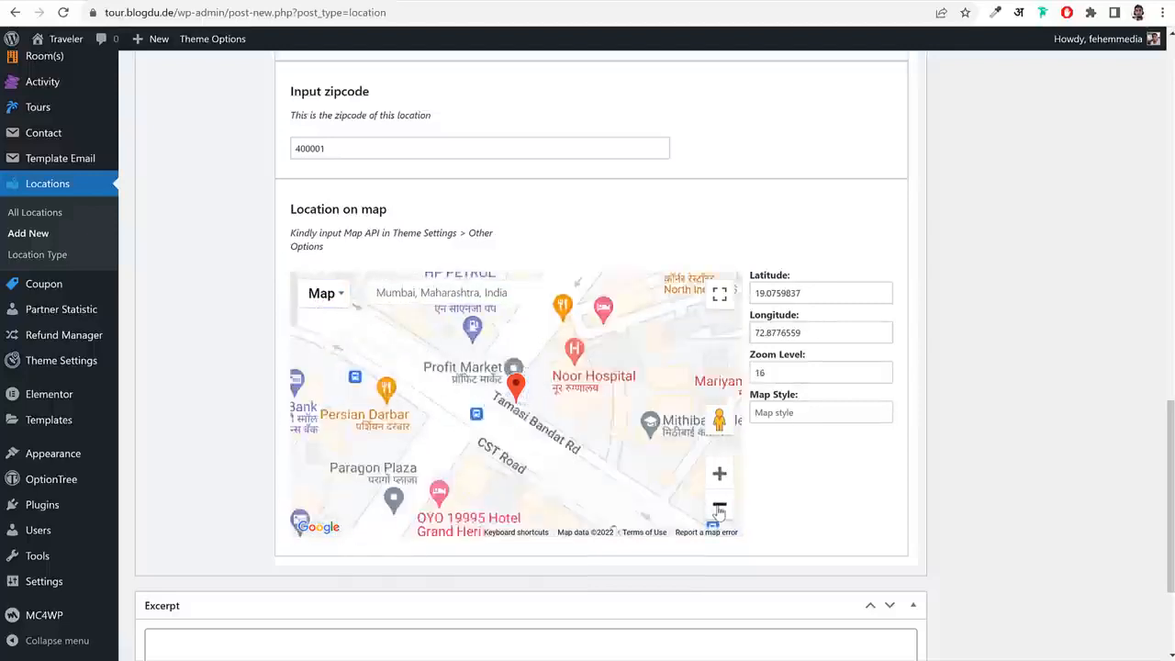
double_click(717, 511)
double_click(719, 512)
left_click(719, 510)
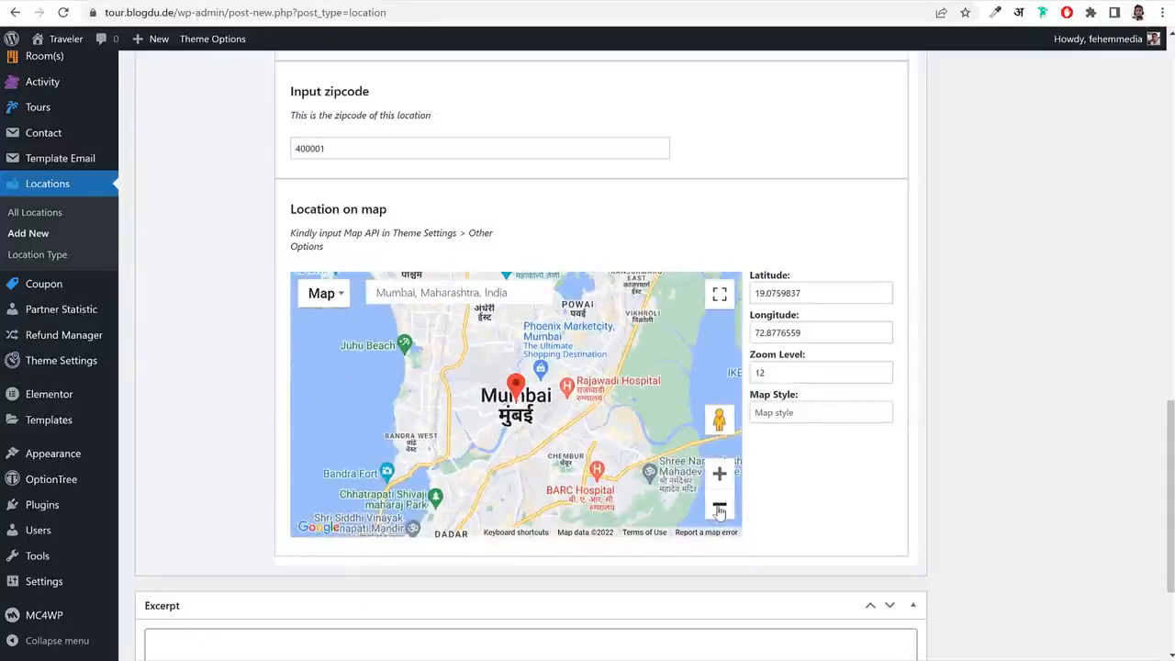
left_click(720, 510)
left_click(720, 511)
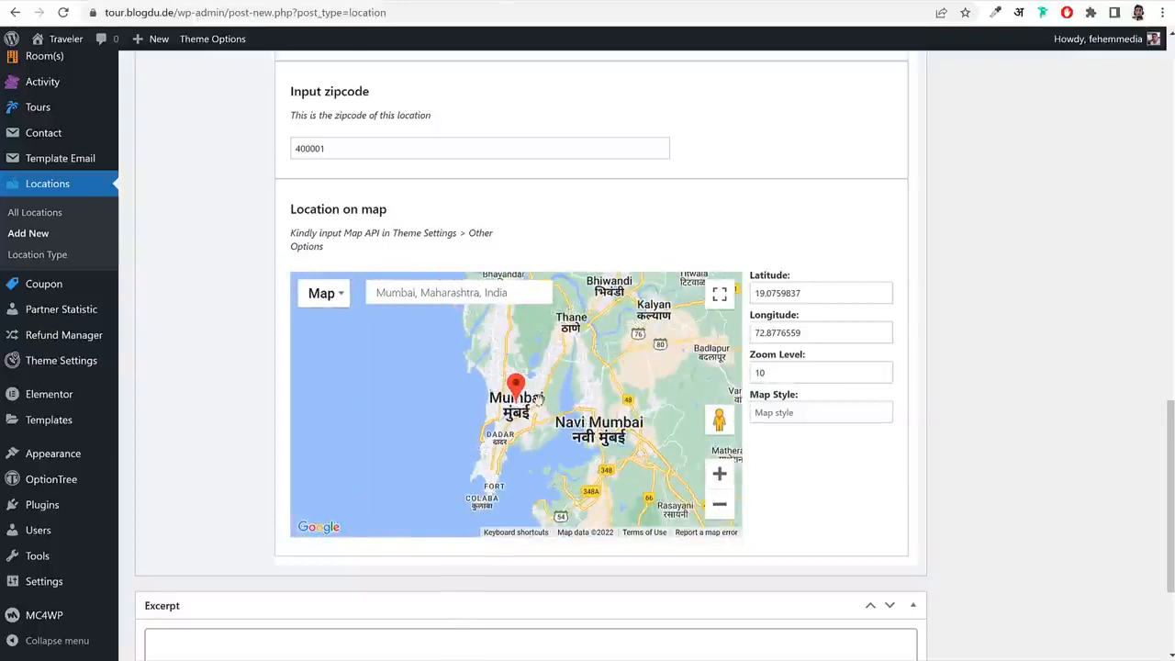
left_click(727, 477)
left_click_drag(614, 441, 622, 372)
left_click_drag(486, 406, 523, 407)
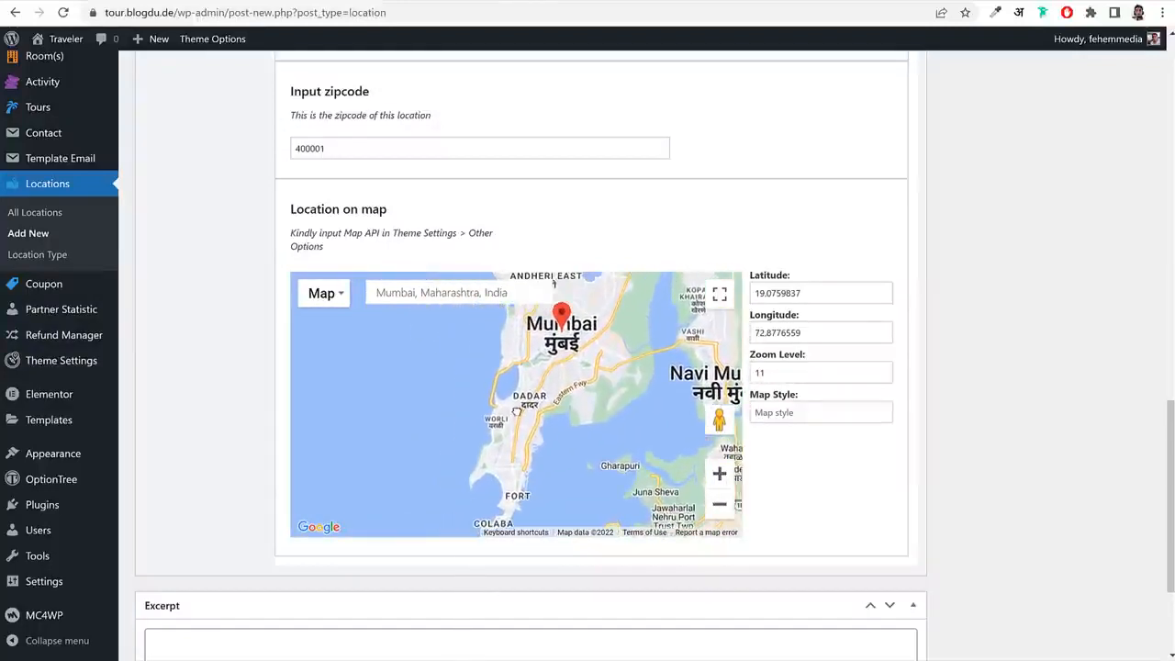
scroll(997, 465, "down", 2)
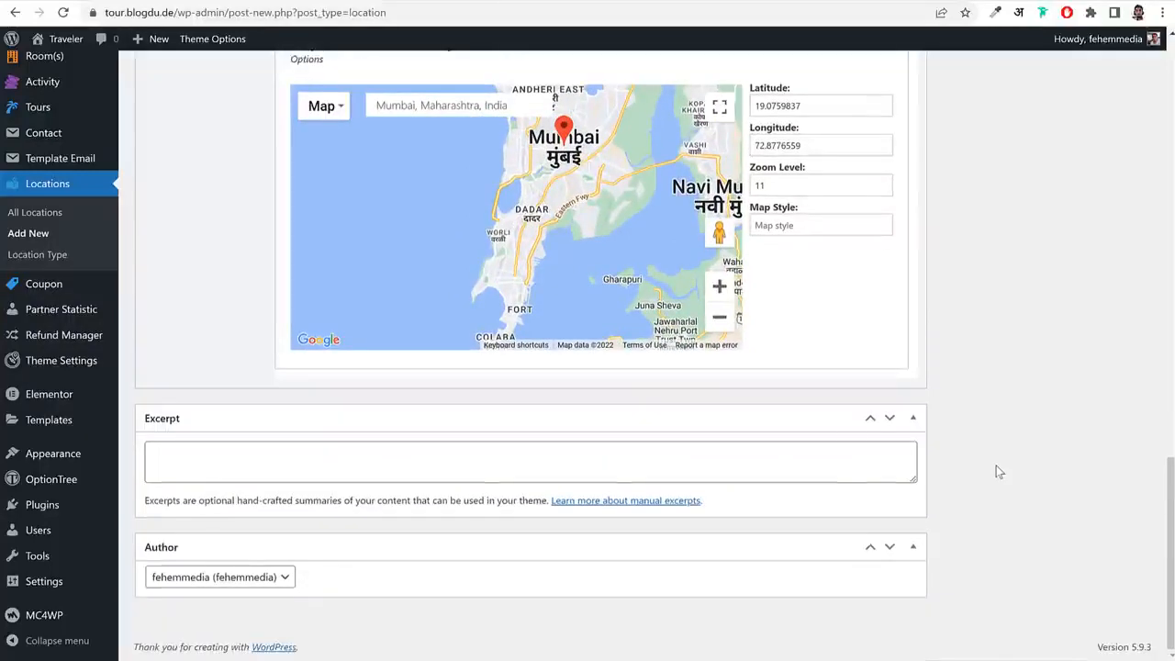
scroll(995, 465, "up", 3)
left_click(776, 528)
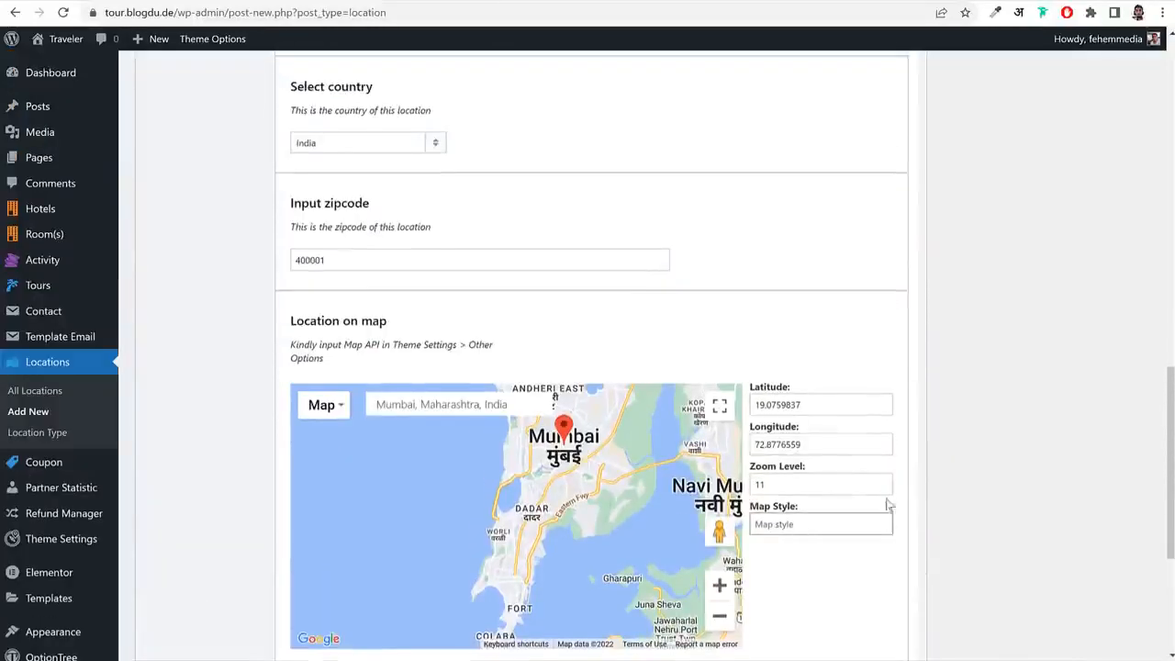
scroll(959, 465, "up", 10)
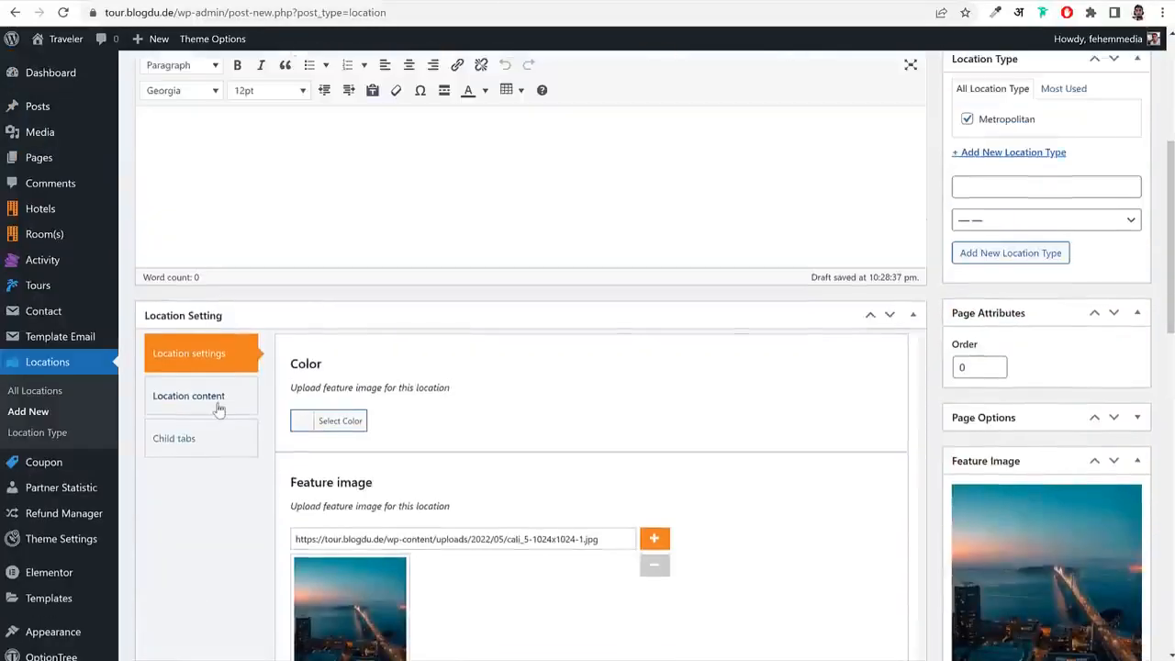
Enable Build content for the Mumbai location and review the gallery style options.
left_click(206, 401)
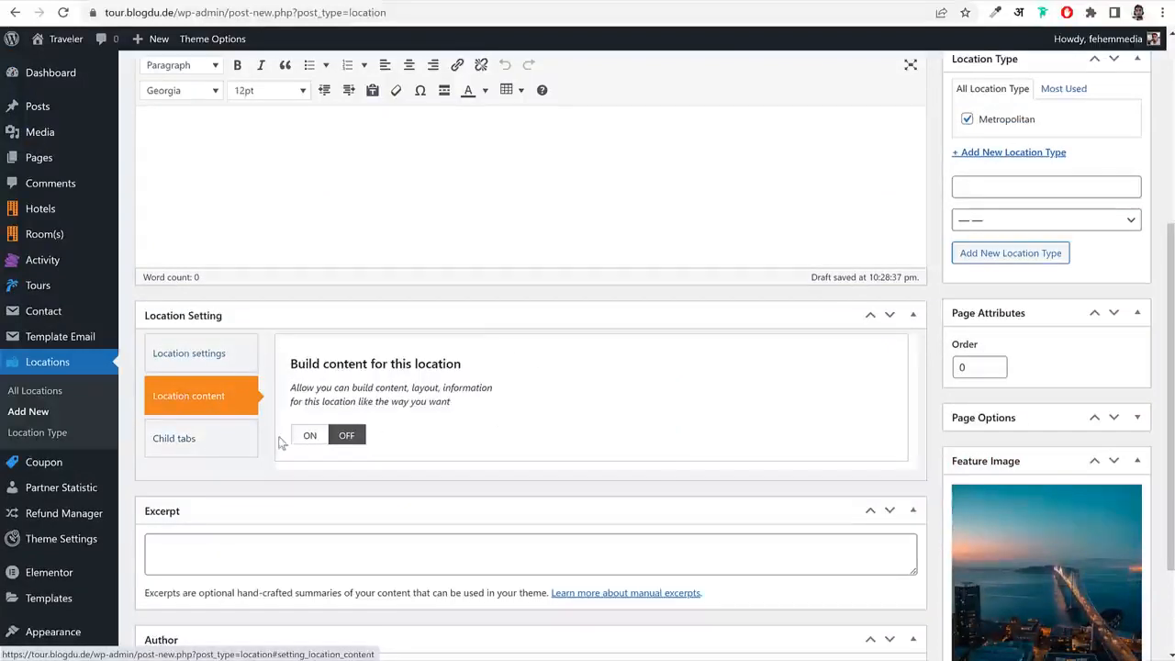
left_click(314, 437)
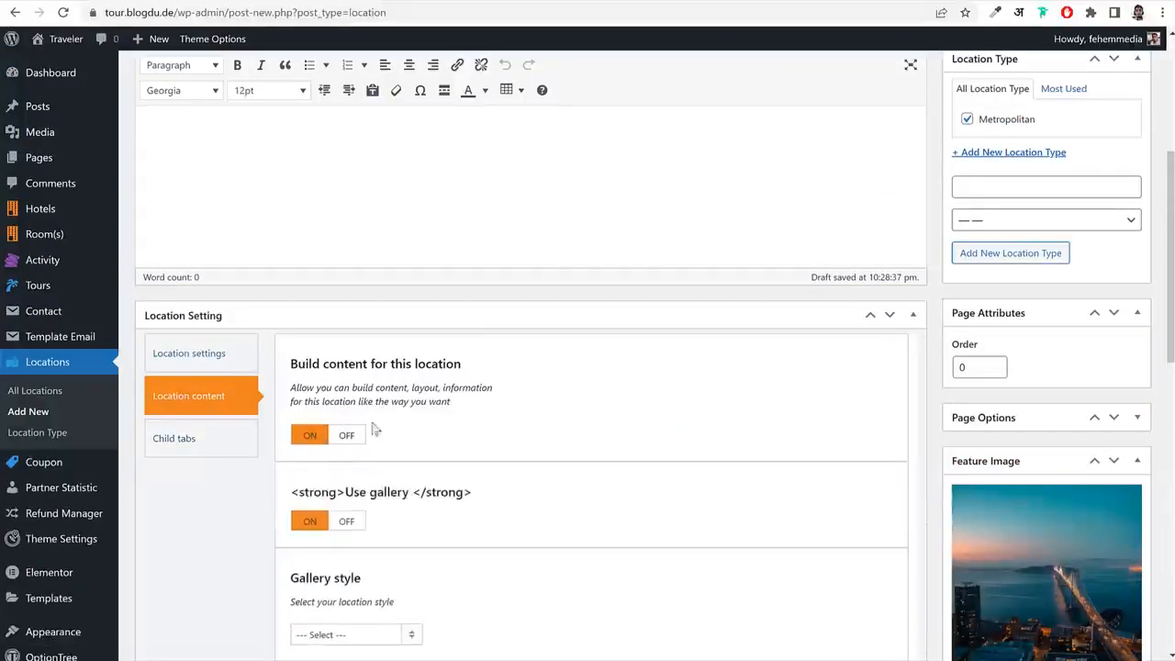
scroll(567, 465, "down", 3)
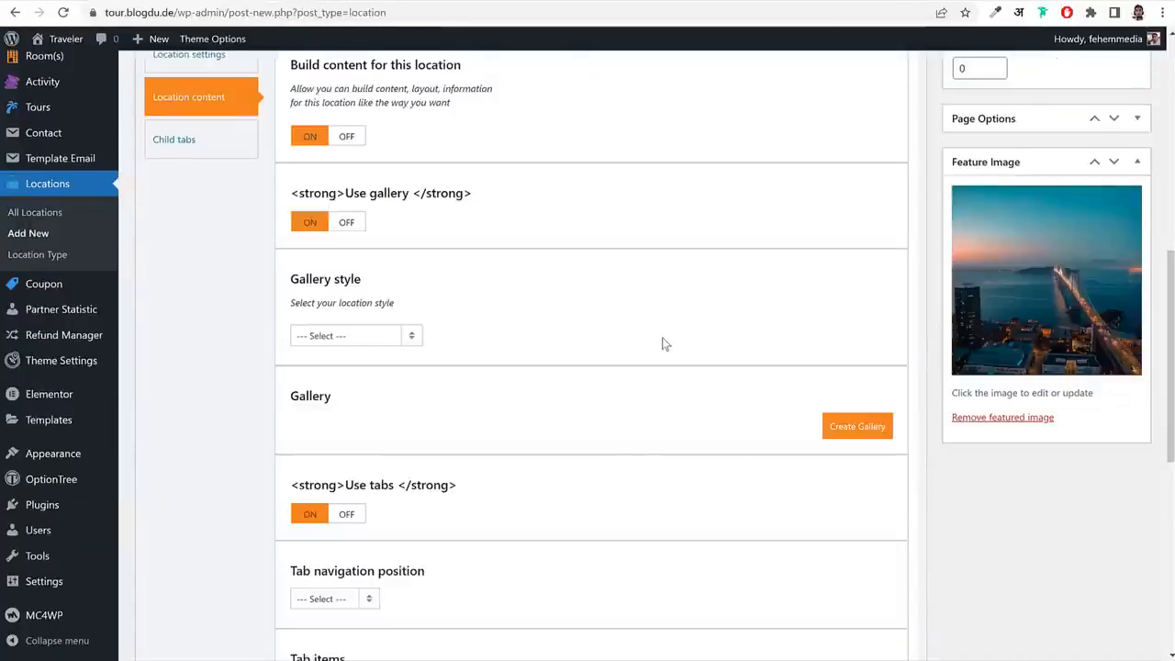
scroll(527, 332, "up", 1)
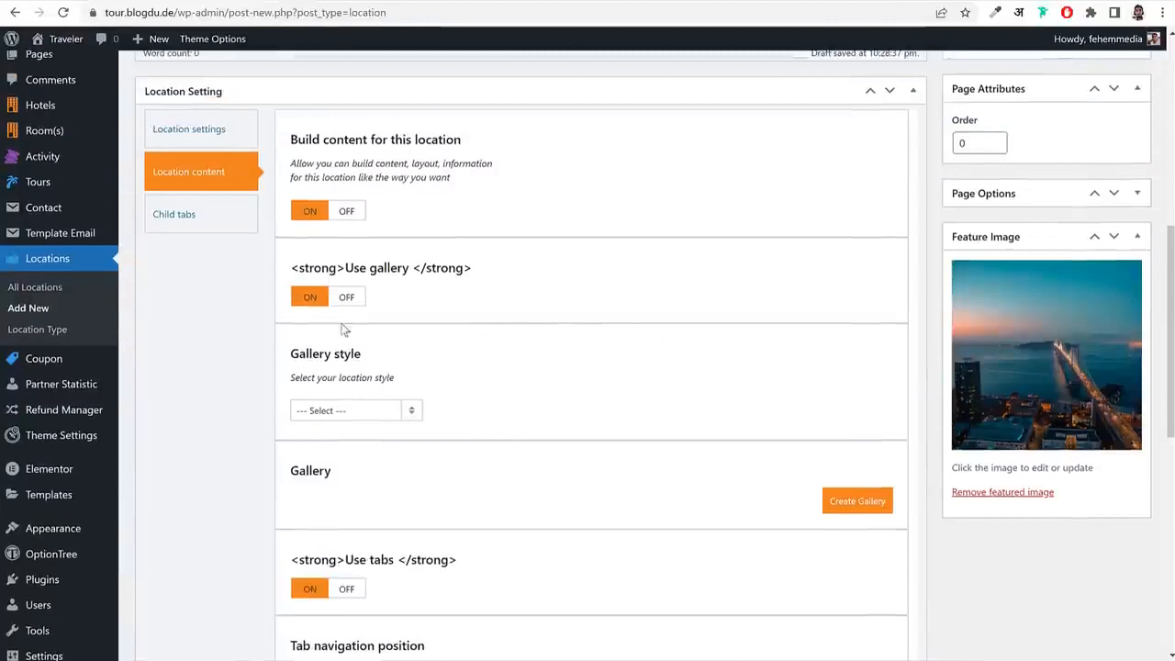
left_click(352, 411)
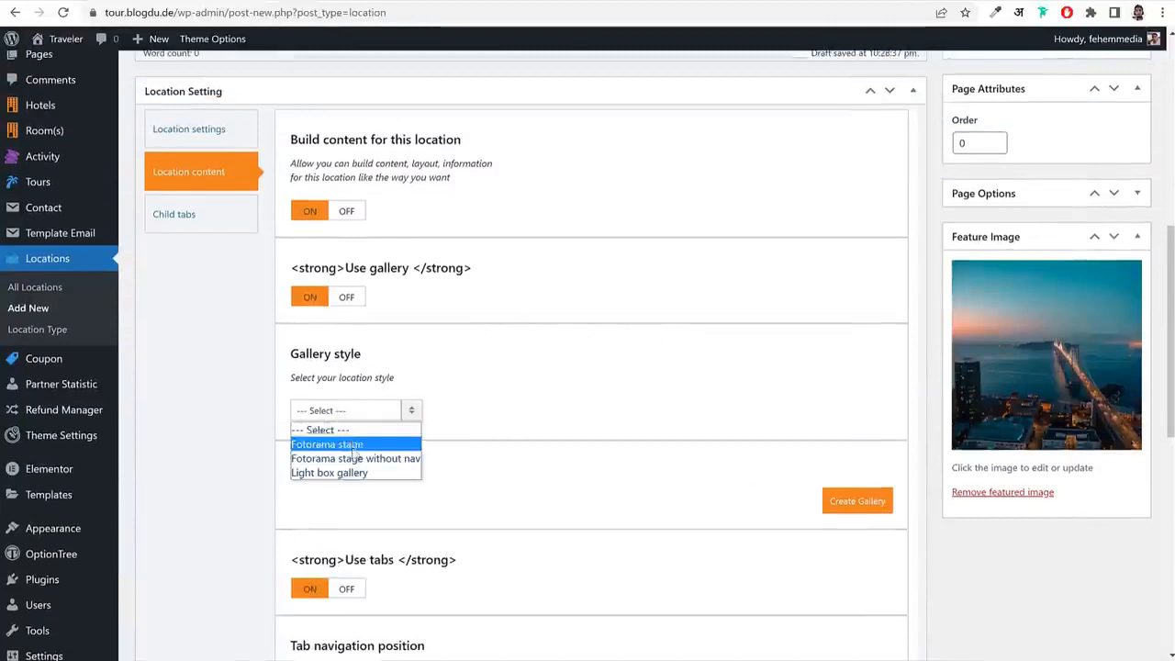
left_click(671, 319)
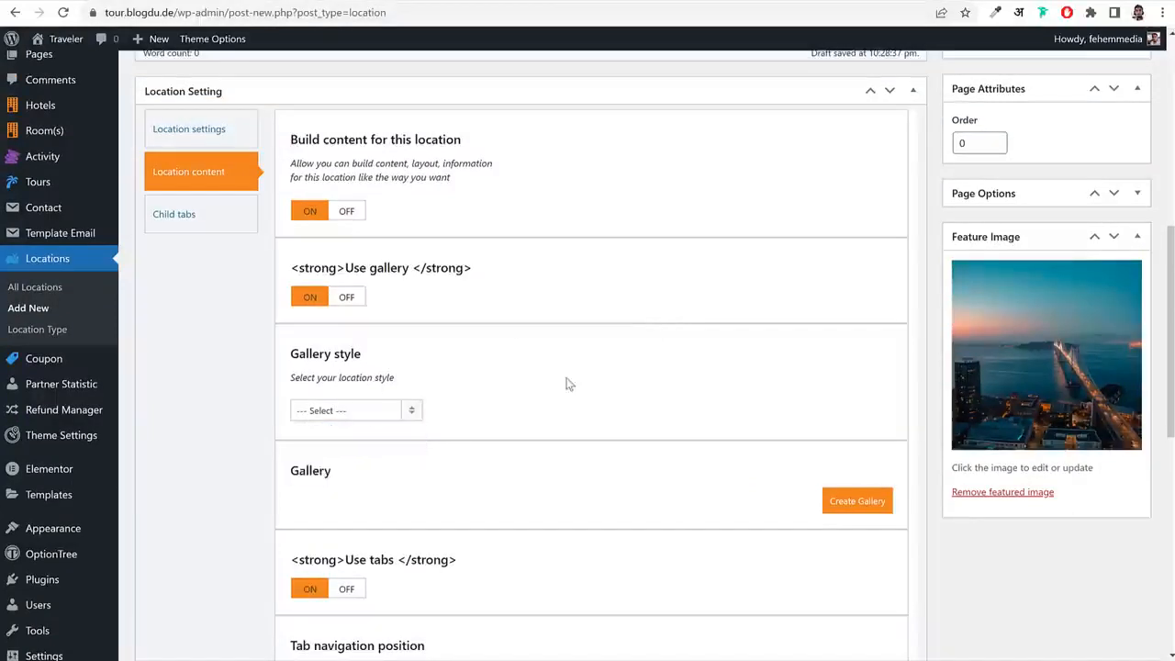
Enable Use tabs, leaving the tab navigation position unchanged.
scroll(348, 337, "down", 2)
scroll(436, 454, "down", 2)
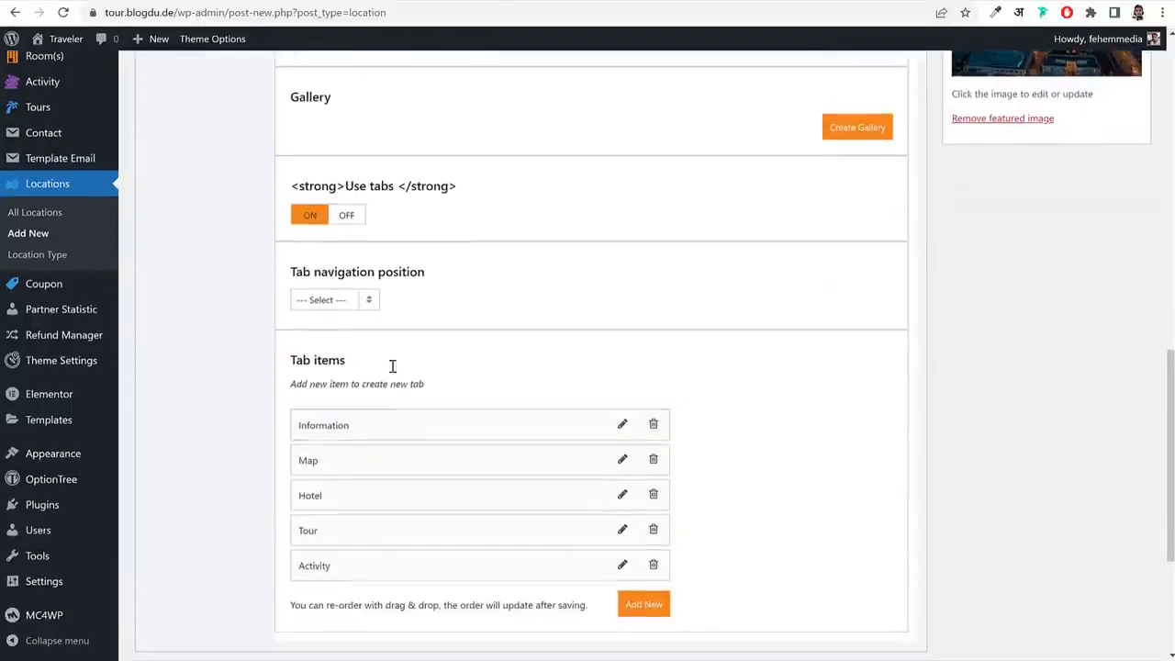
left_click(336, 299)
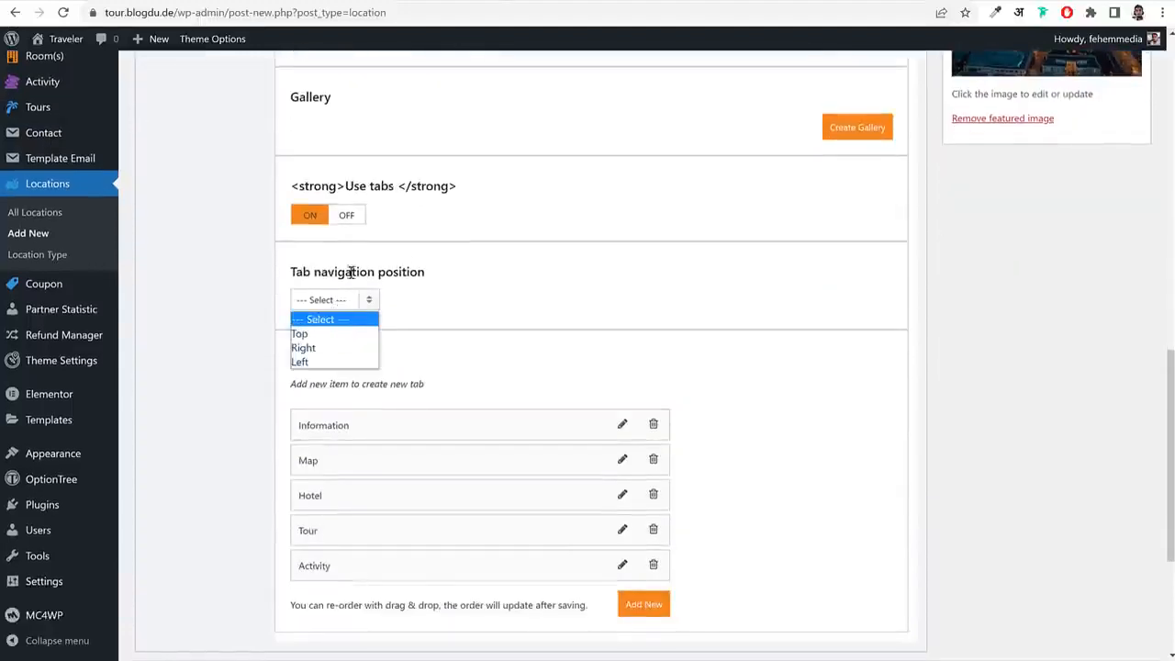
left_click(495, 270)
scroll(524, 393, "down", 2)
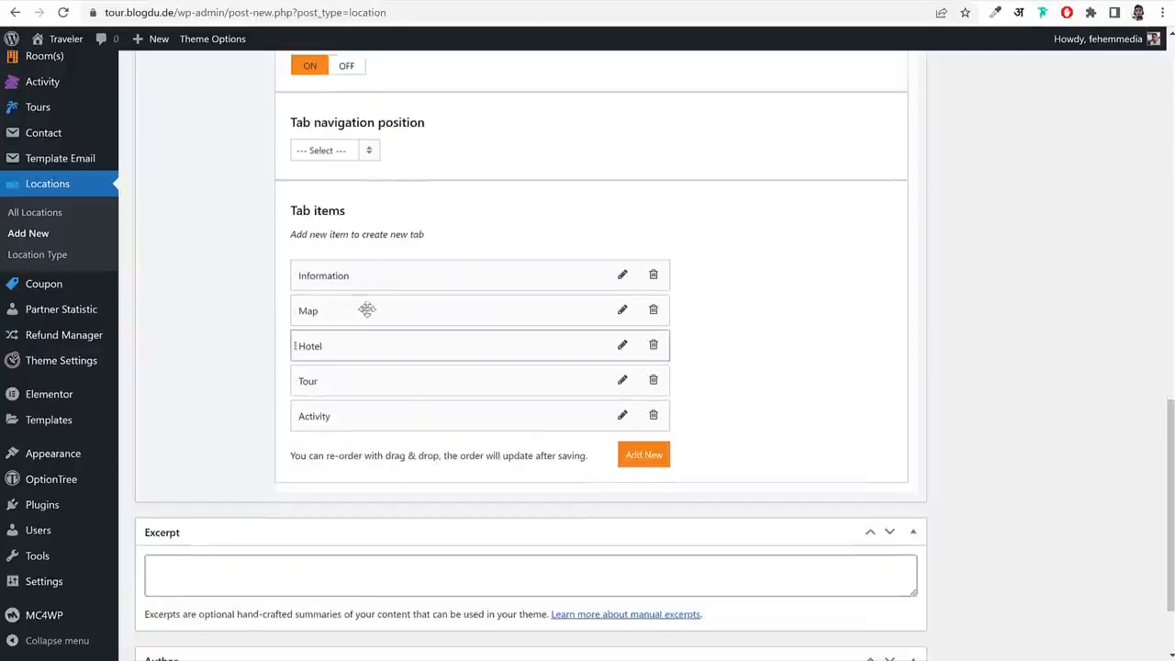
scroll(349, 506, "up", 4)
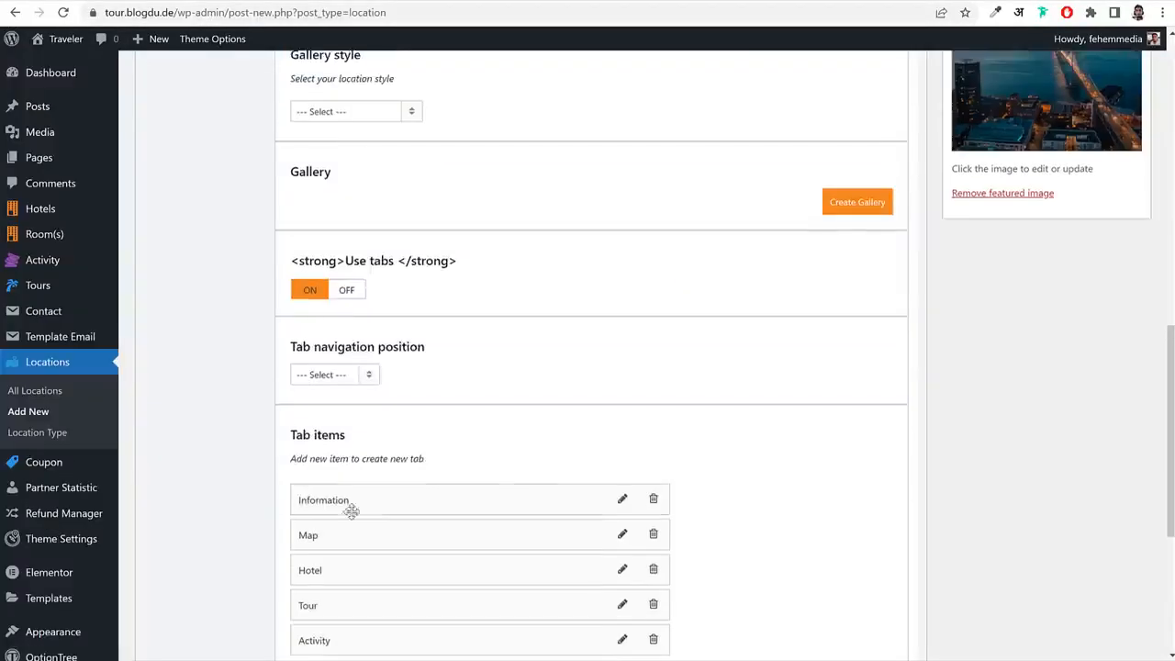
scroll(365, 450, "down", 3)
scroll(551, 440, "up", 6)
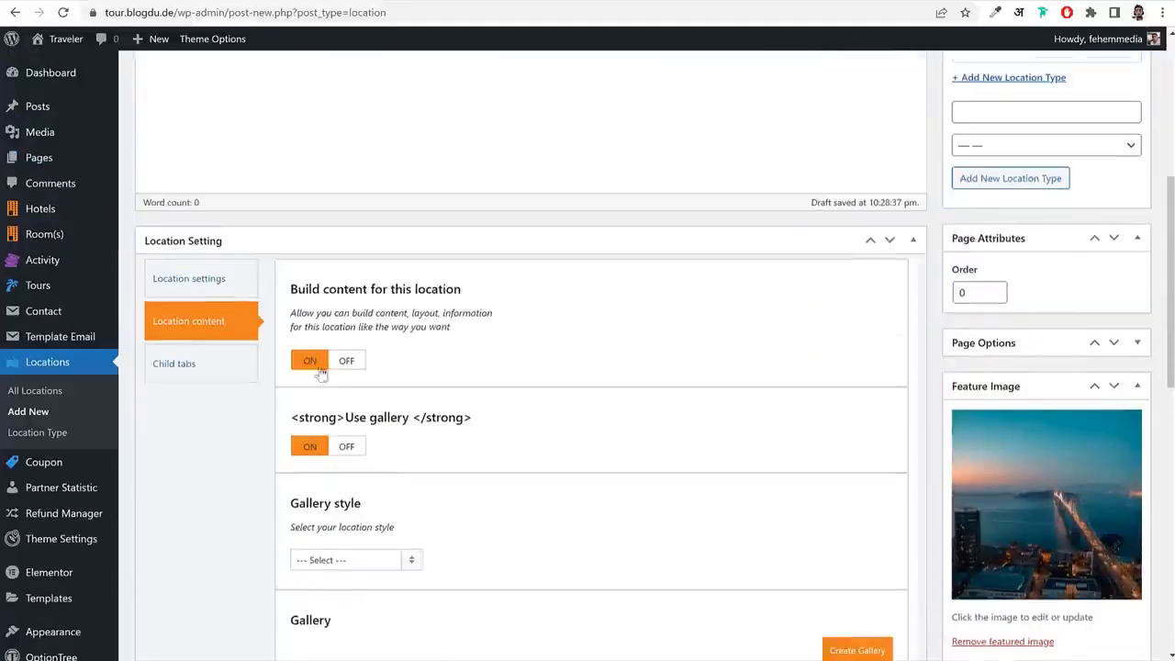
Bring up the location's Child tabs settings.
left_click(180, 364)
scroll(713, 412, "up", 3)
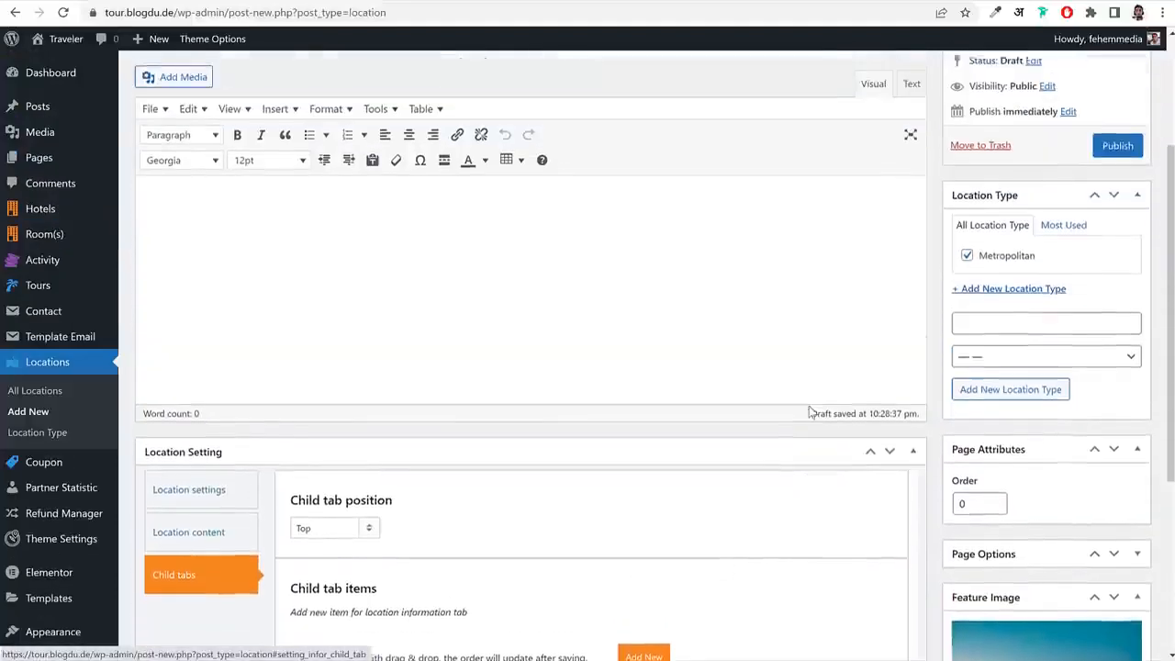
scroll(1025, 317, "up", 1)
Publish the Mumbai location and return to the Hotel Stanford edit page.
left_click(1116, 307)
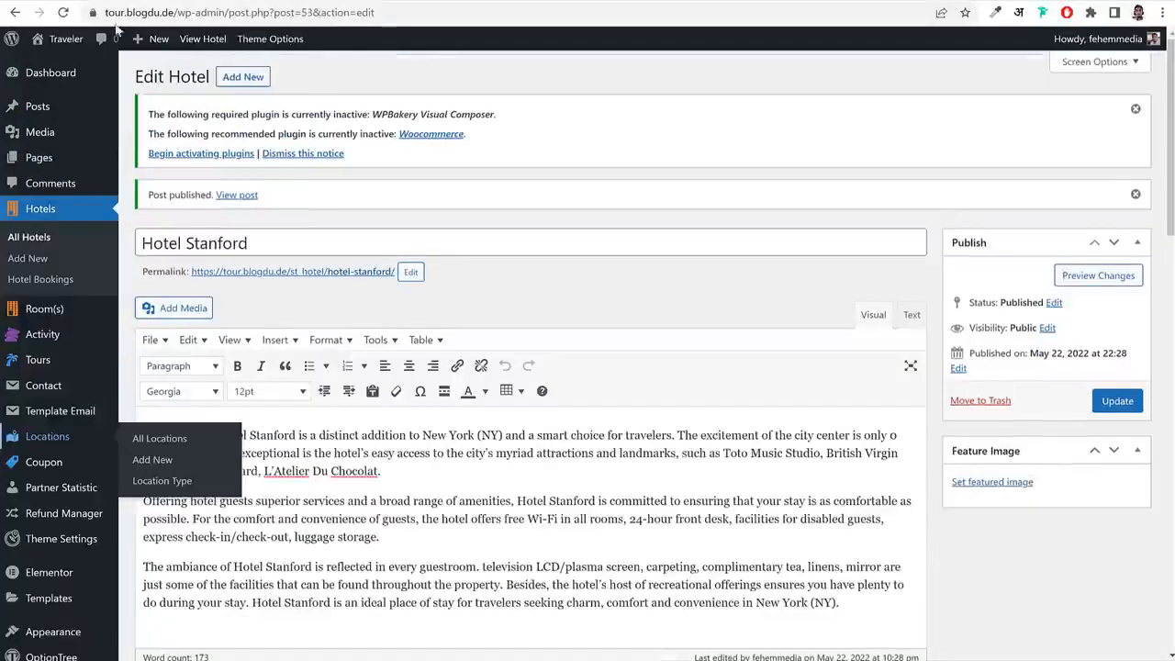
left_click(61, 13)
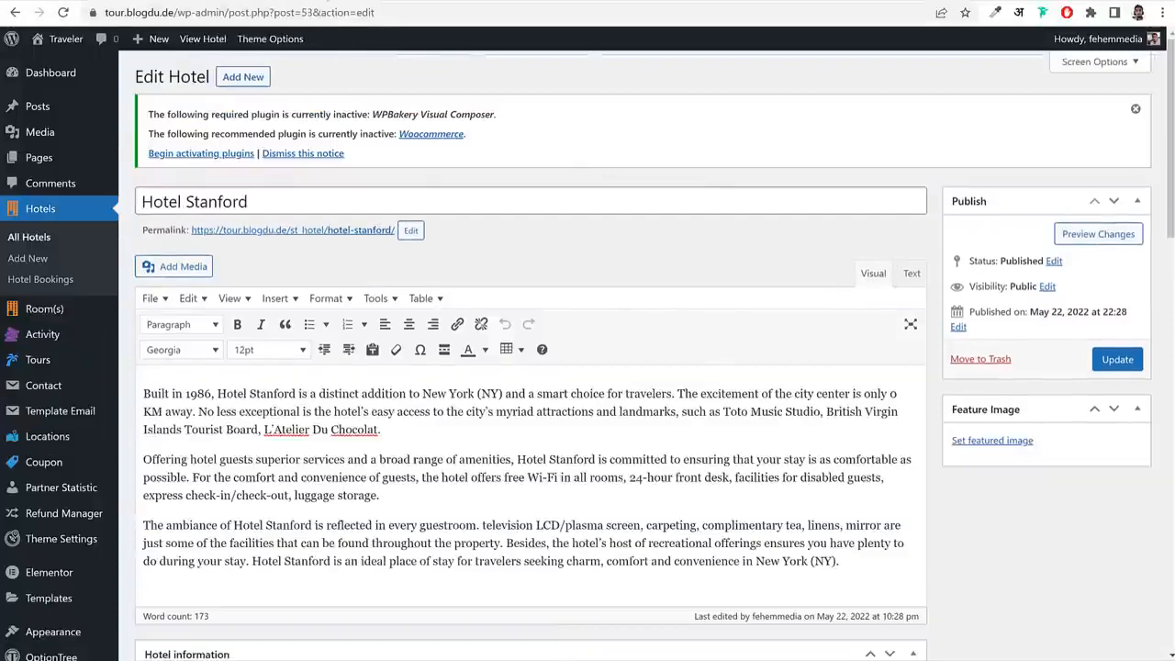
scroll(728, 253, "down", 5)
scroll(443, 278, "down", 2)
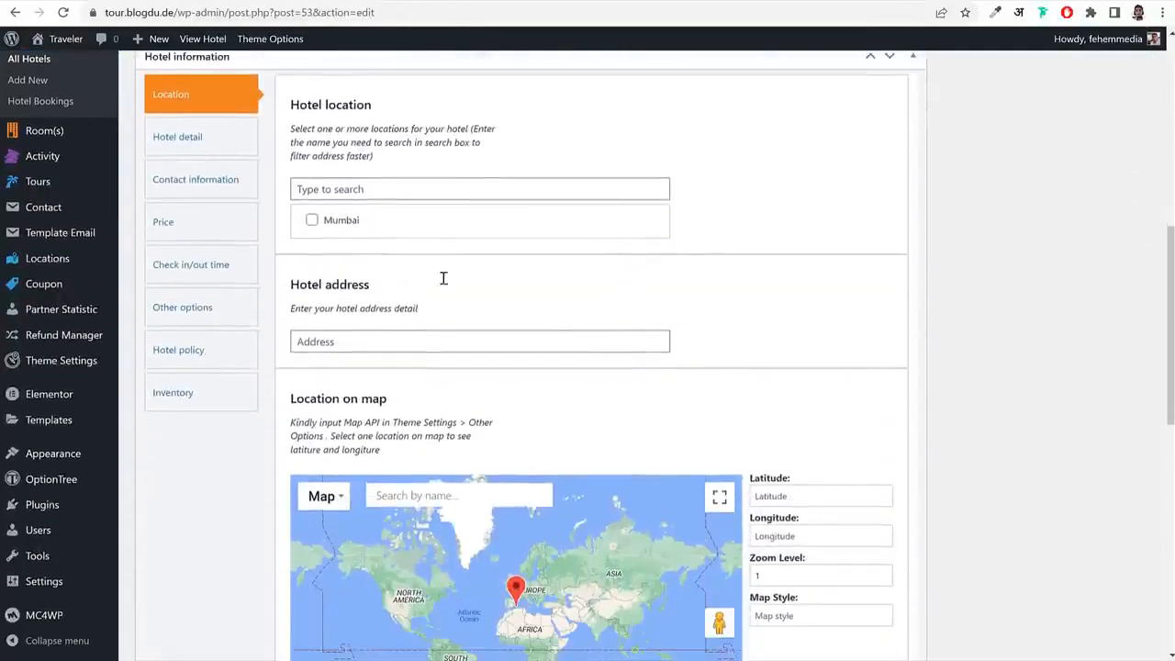
scroll(412, 191, "down", 2)
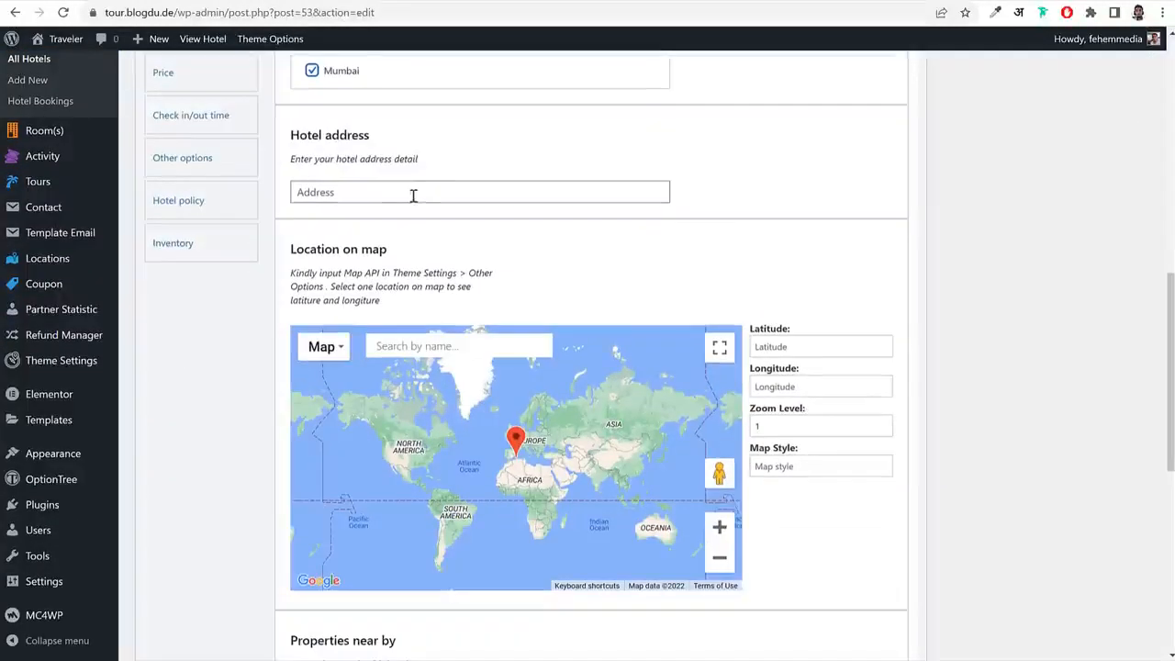
Enter 'Taj' as the hotel address and pick the Taj hotel, Churchgate suggestion.
left_click(447, 187)
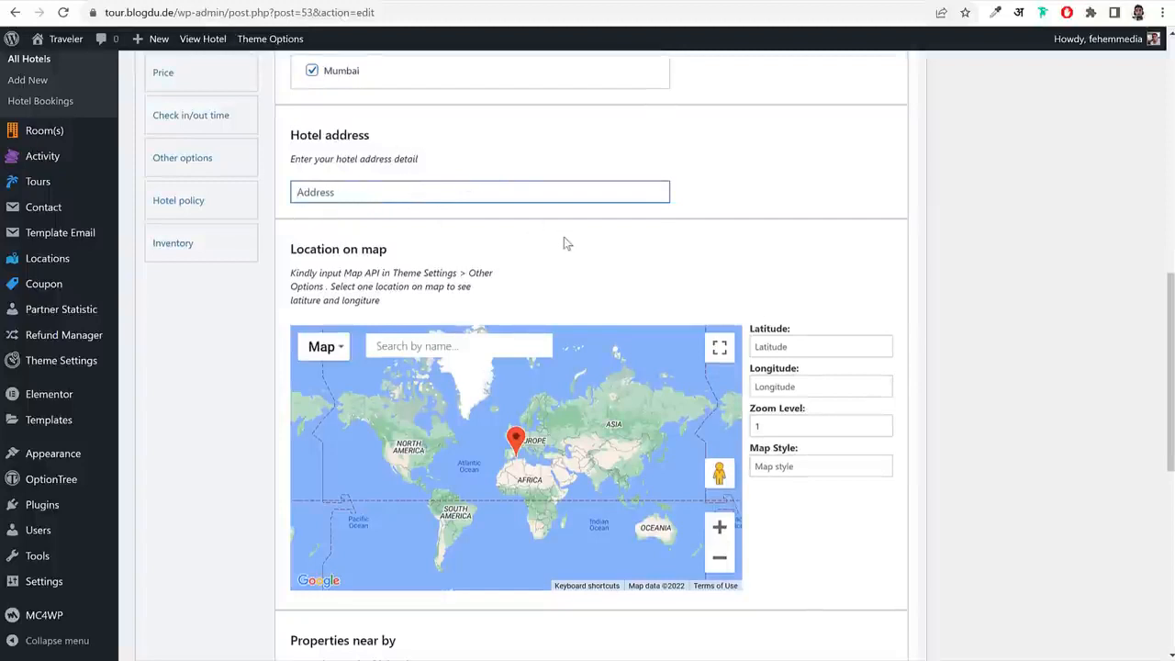
type("Taj")
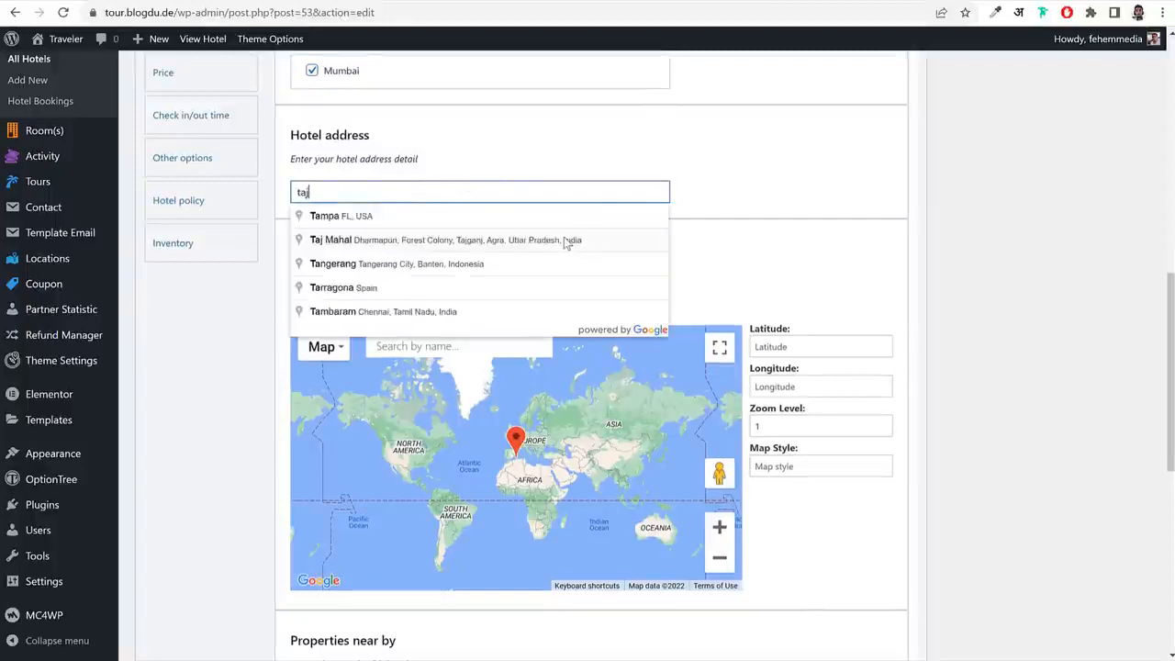
left_click(401, 241)
left_click(533, 197)
triple_click(533, 196)
key("ctrl+c")
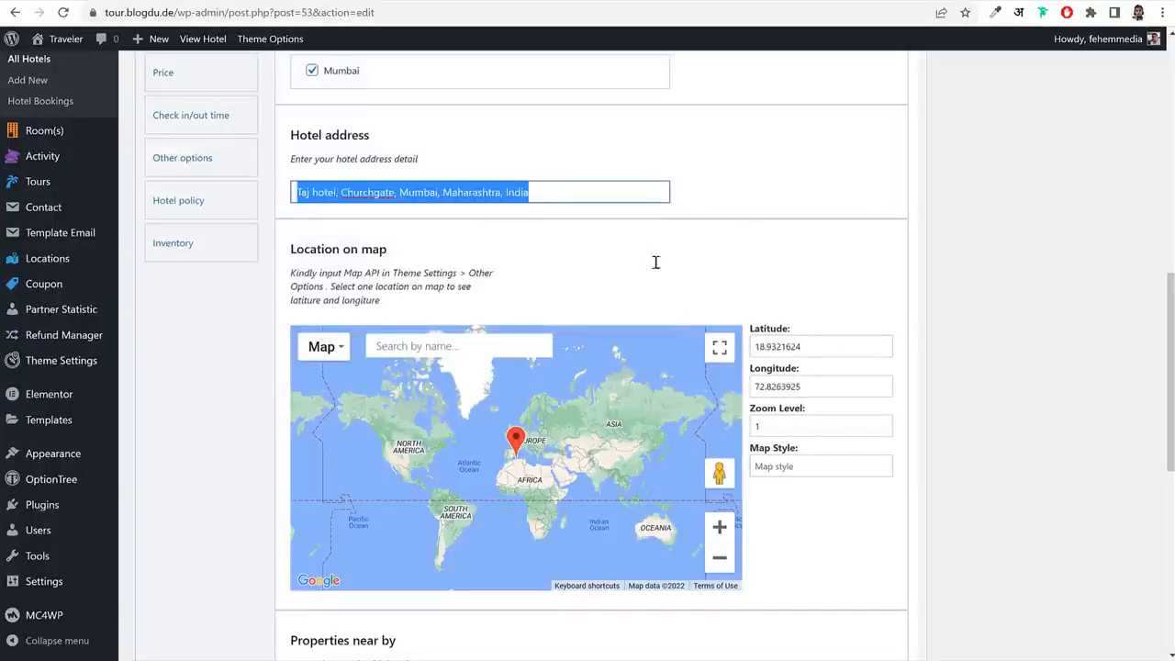
Search the map for the Taj hotel, Churchgate address and centre its marker.
left_click(462, 347)
key("ctrl+v")
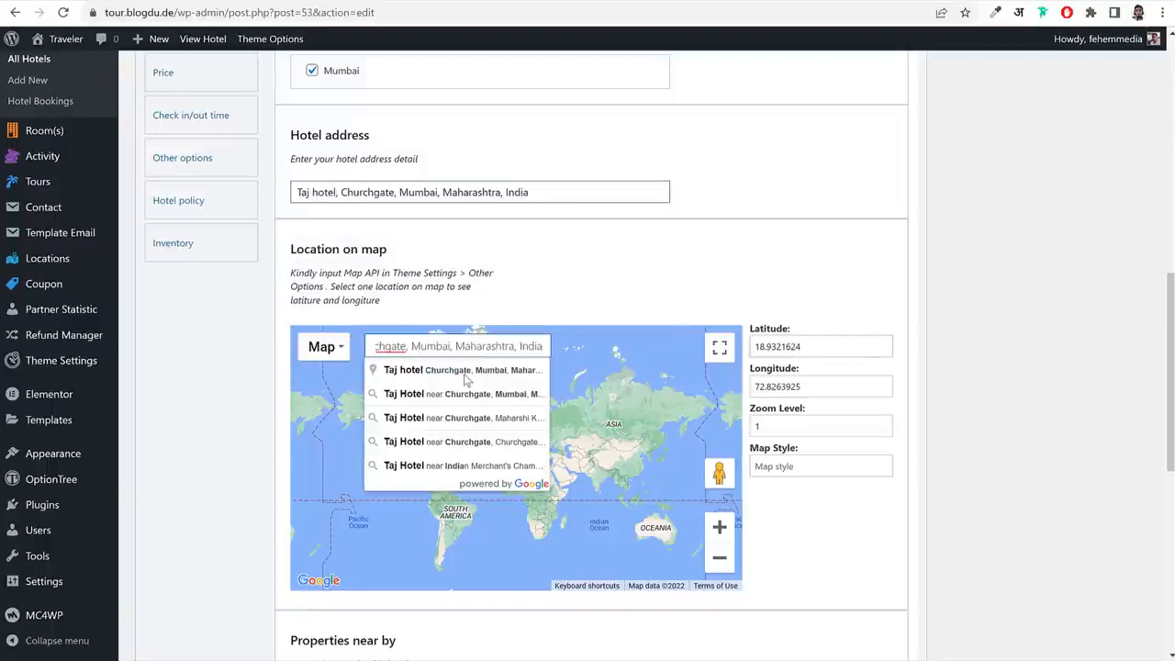
left_click(464, 370)
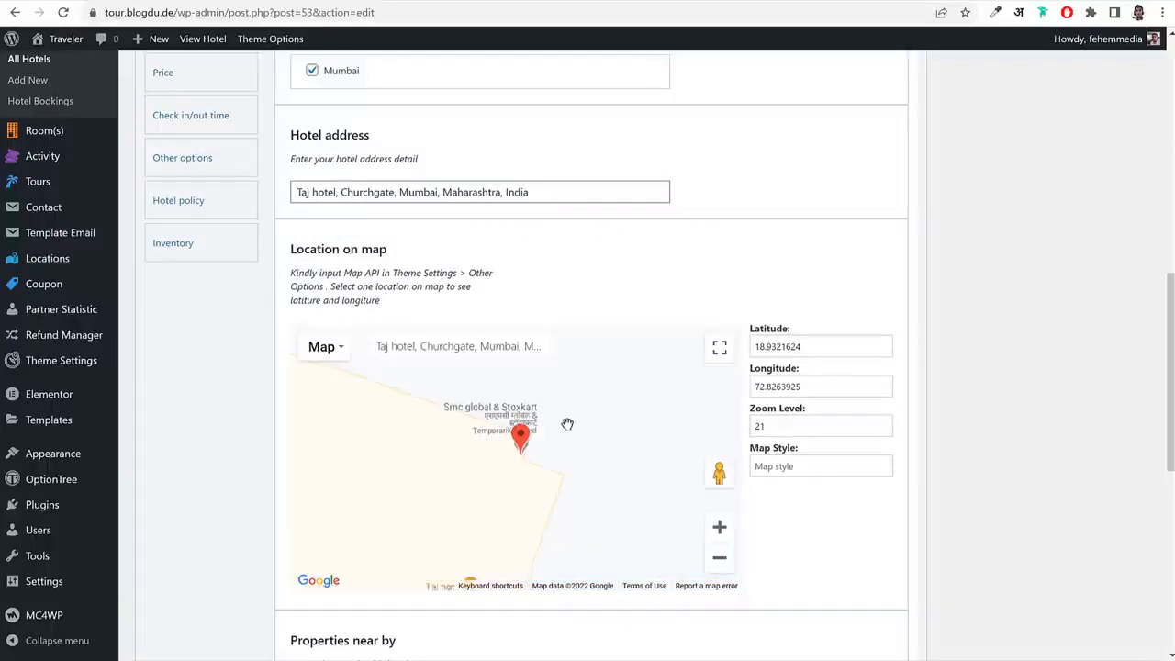
scroll(567, 424, "down", 5)
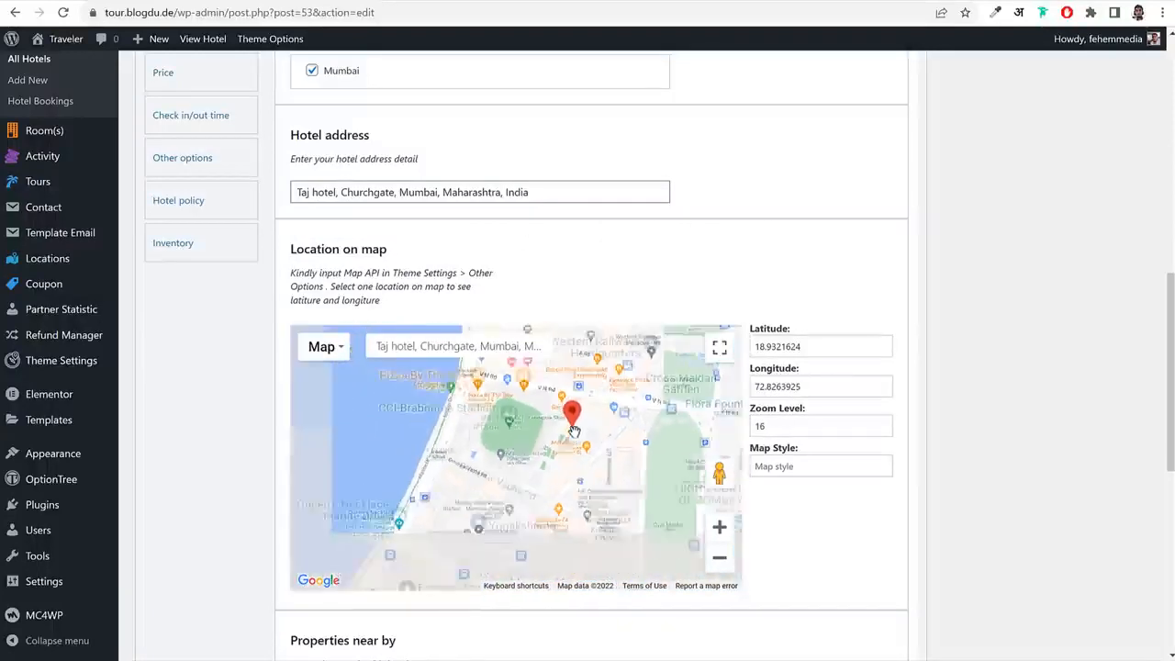
mouse_move(573, 429)
left_mouse_down()
mouse_move(562, 474)
mouse_move(601, 465)
left_mouse_up()
Turn on 'Set hotel as feature' in the Hotel detail settings.
scroll(954, 367, "down", 5)
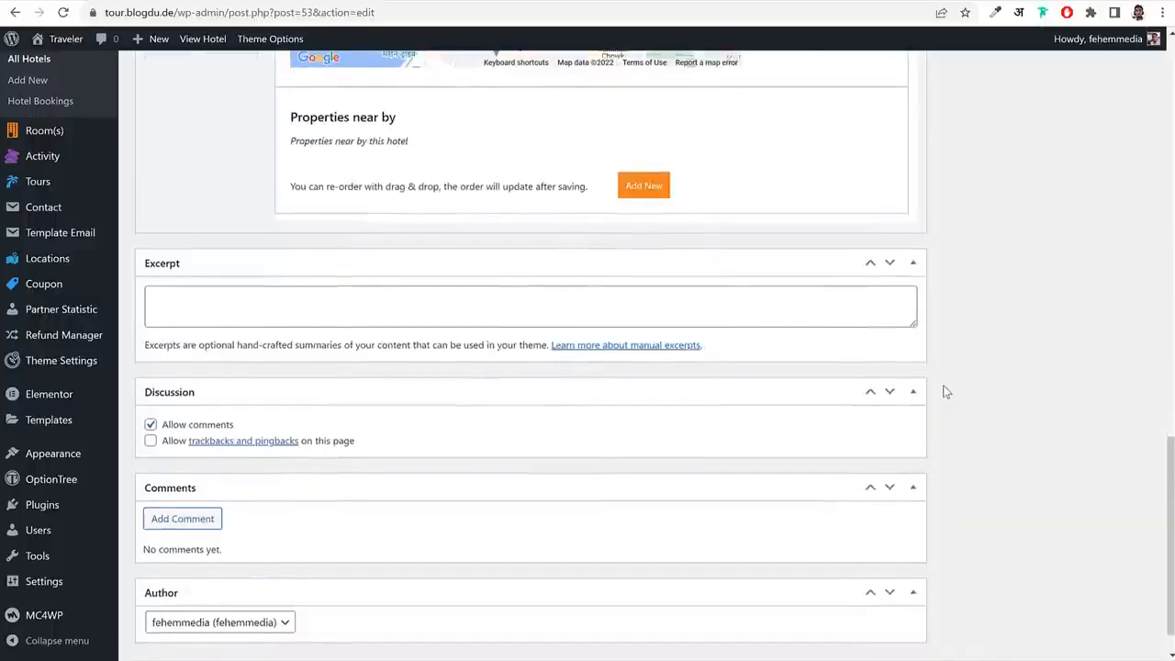
scroll(942, 385, "up", 8)
left_click(232, 293)
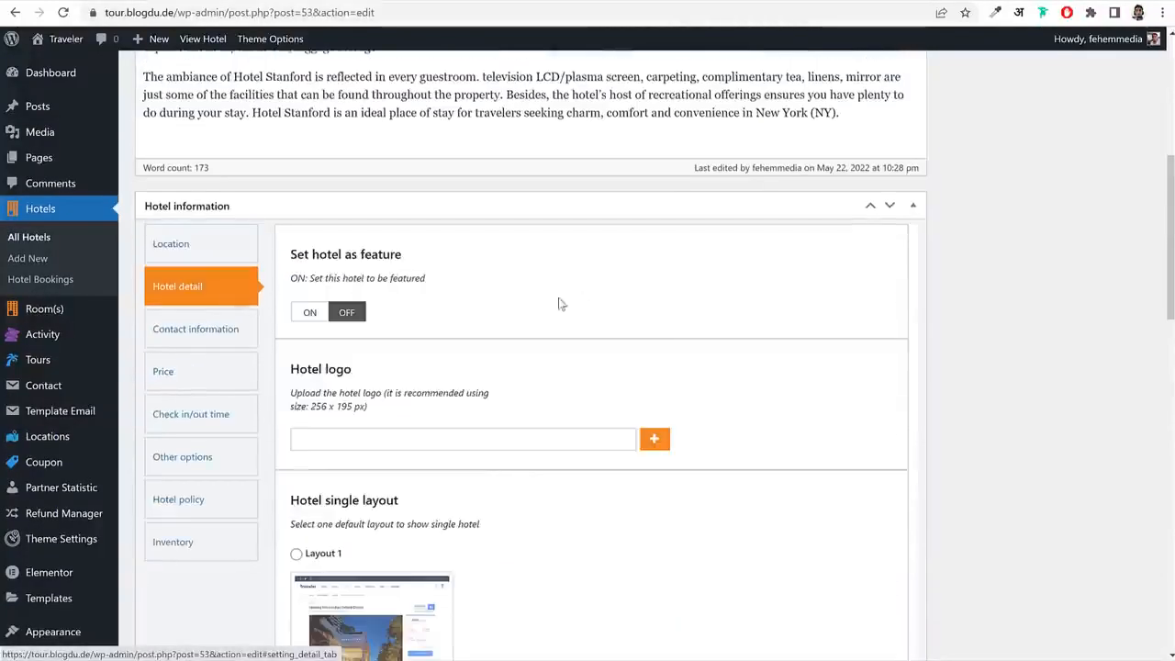
left_click(344, 319)
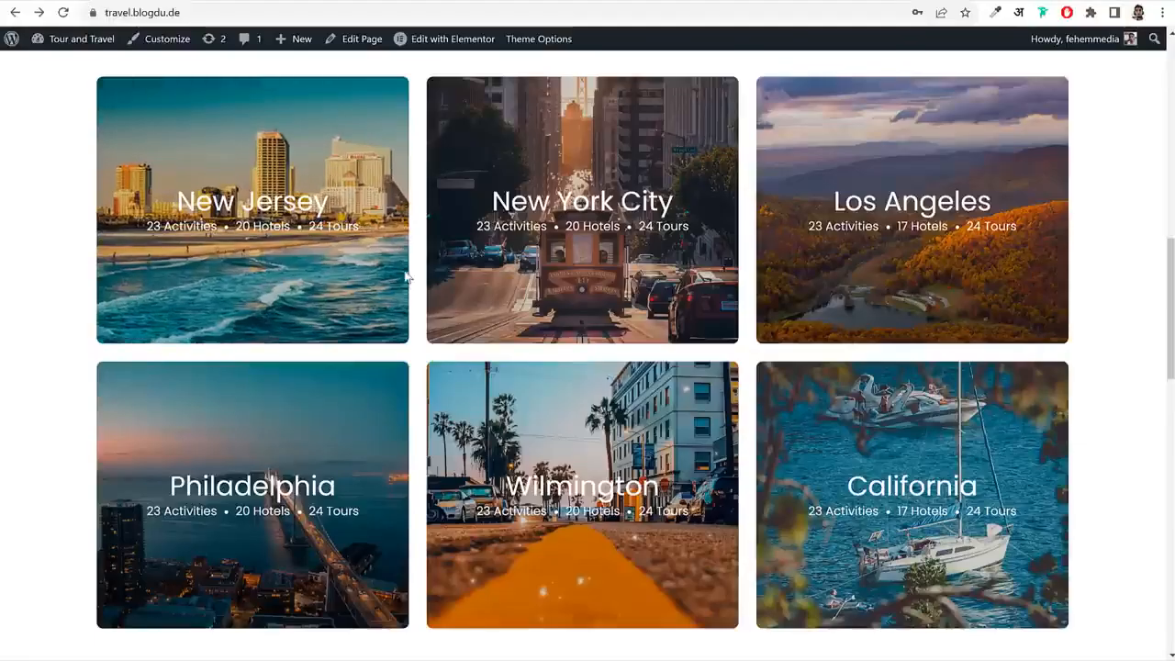
Check Hotel Stanford's card and page on the live site, then return to editing.
scroll(627, 360, "down", 8)
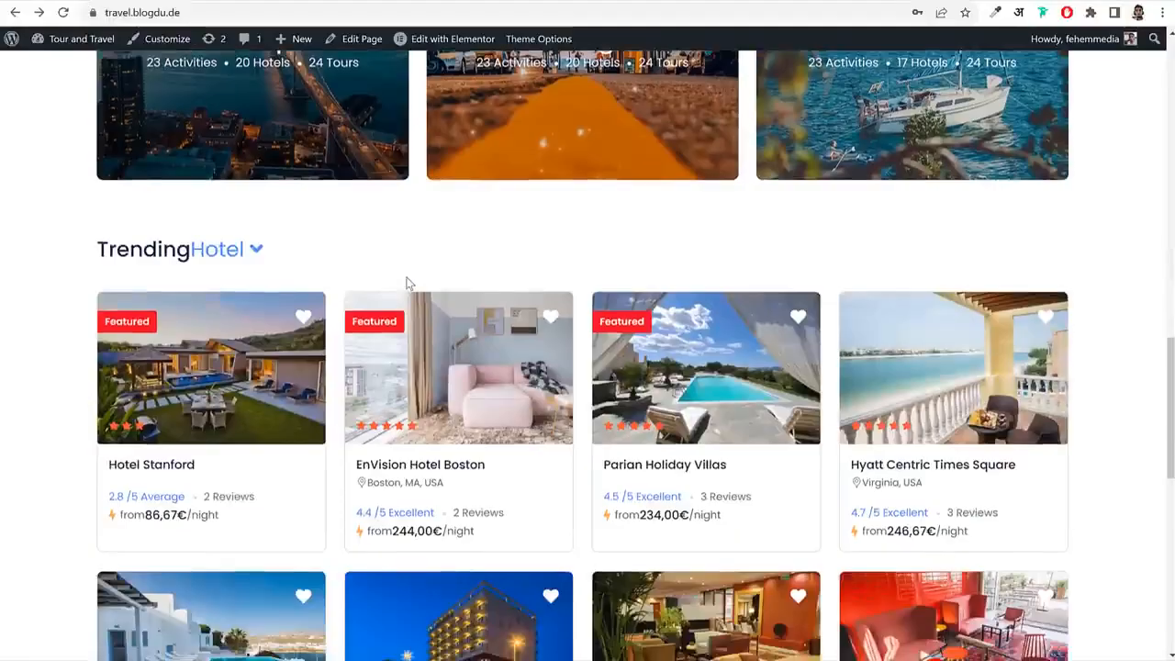
scroll(828, 380, "down", 5)
scroll(828, 380, "up", 8)
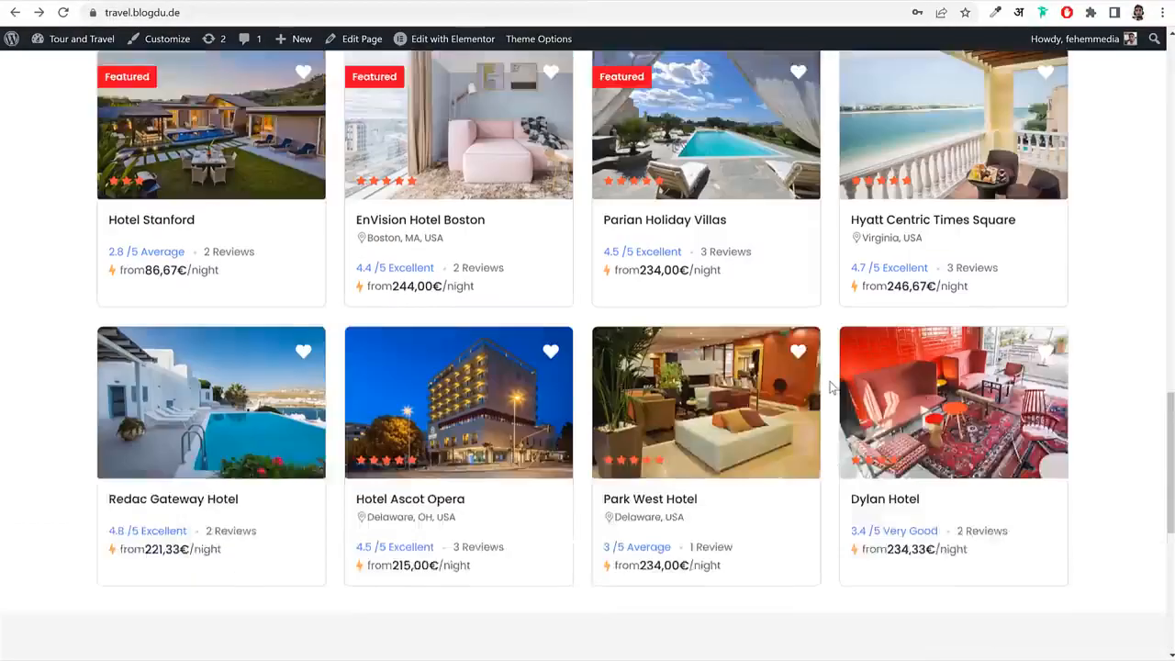
scroll(828, 380, "down", 2)
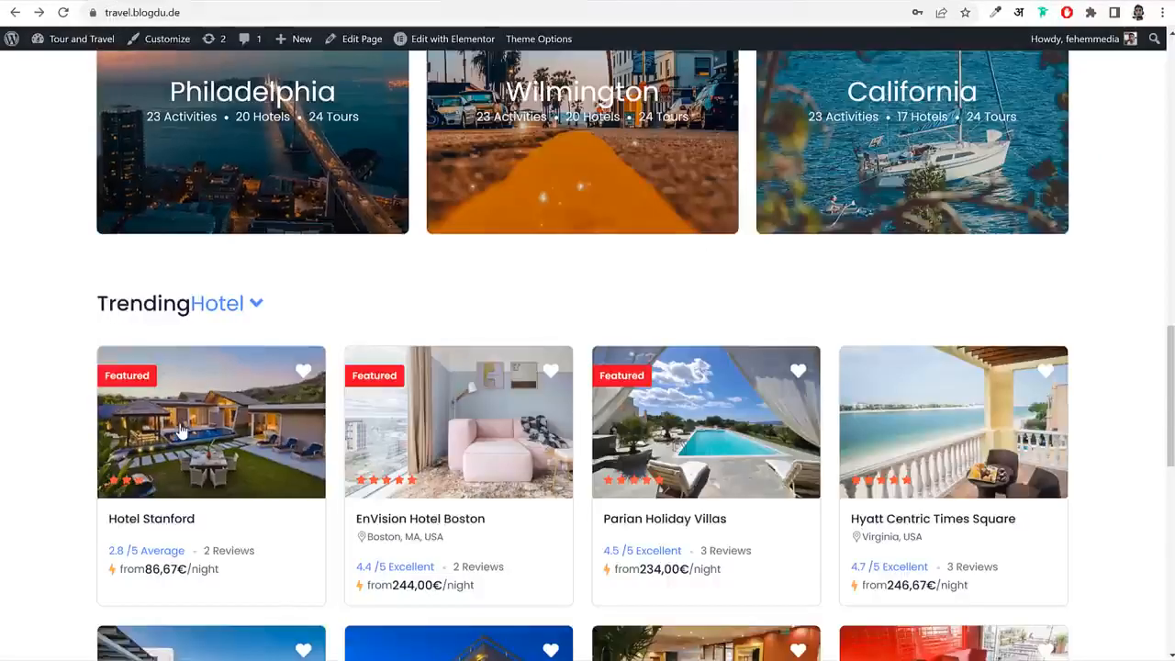
left_click(181, 432)
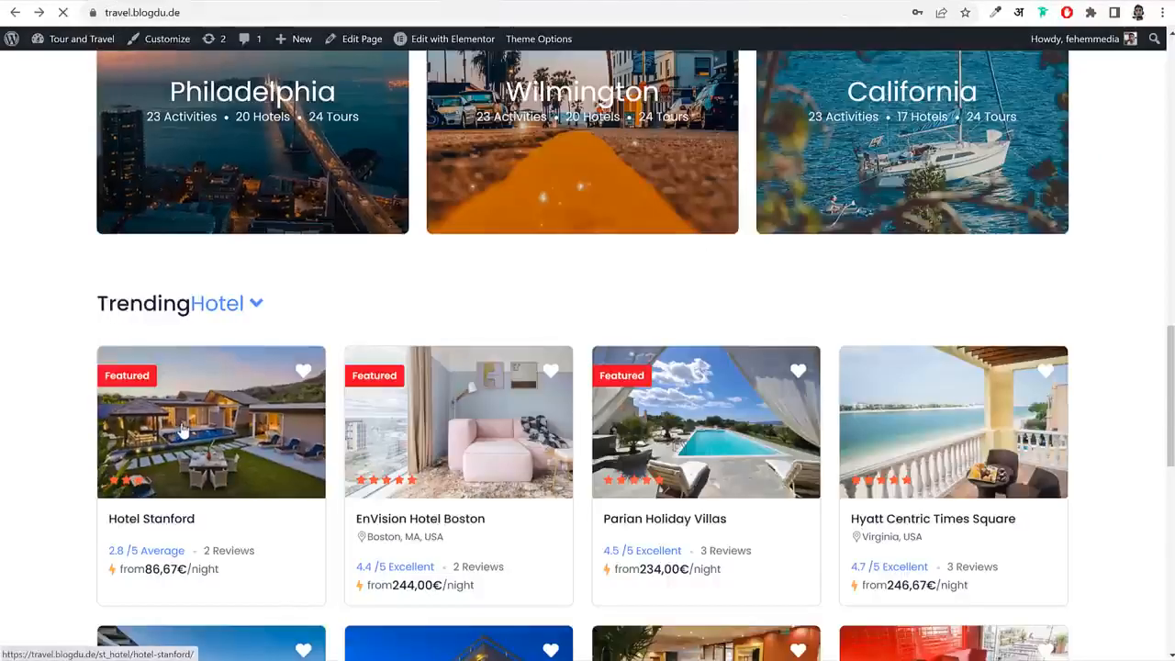
left_click(262, 2)
left_click(114, 3)
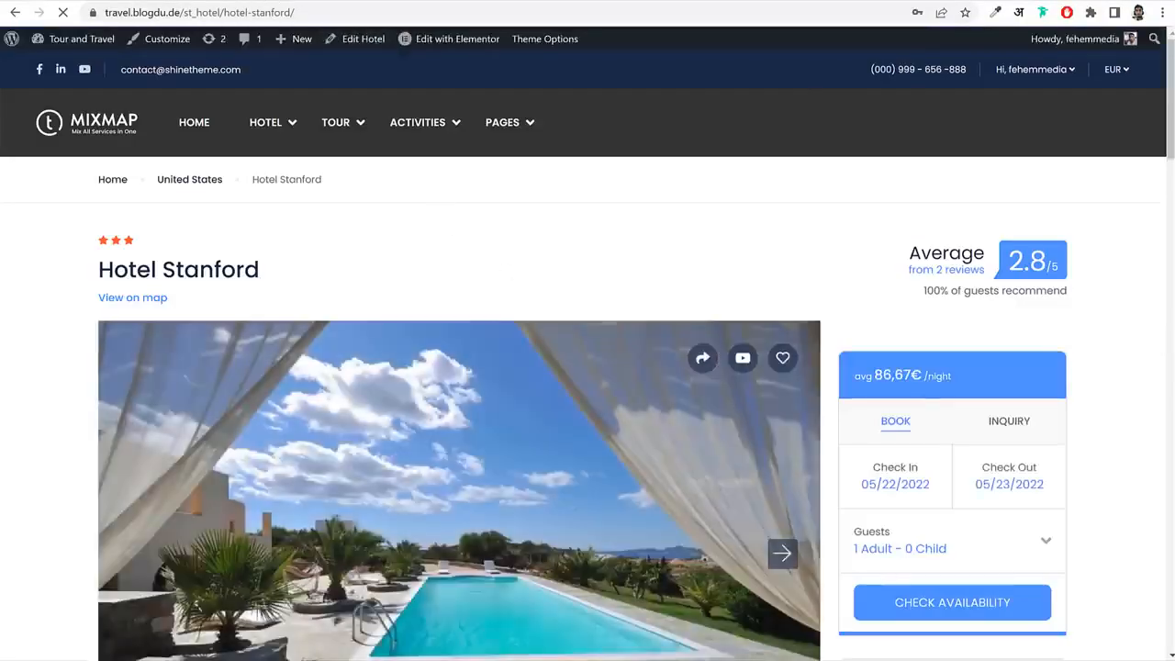
left_click(262, 2)
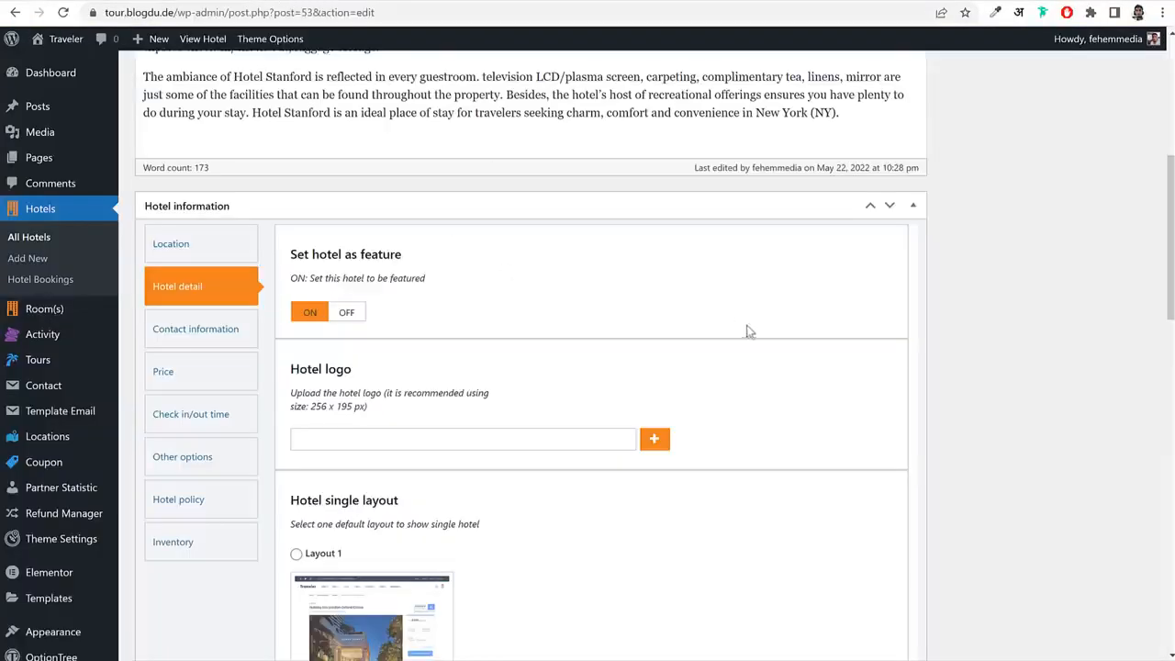
scroll(749, 333, "down", 5)
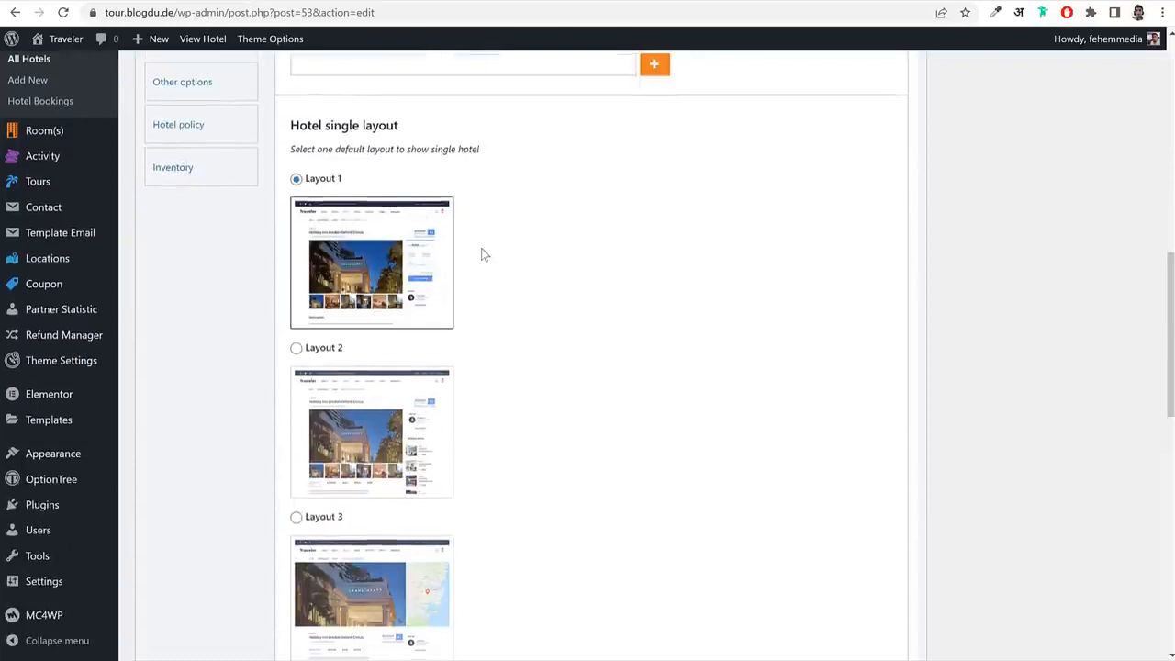
Try Layouts 2, 3 and 1 for the hotel page and preview the live page.
scroll(481, 248, "down", 3)
left_click(413, 218)
left_click(410, 367)
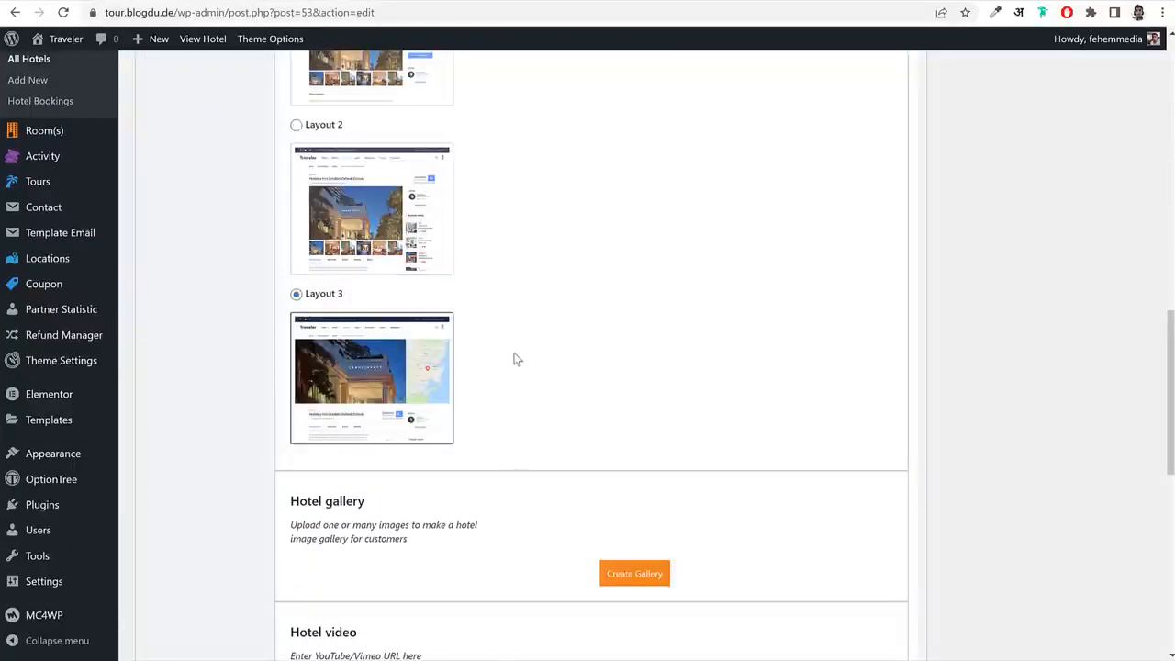
scroll(516, 358, "up", 4)
left_click(407, 341)
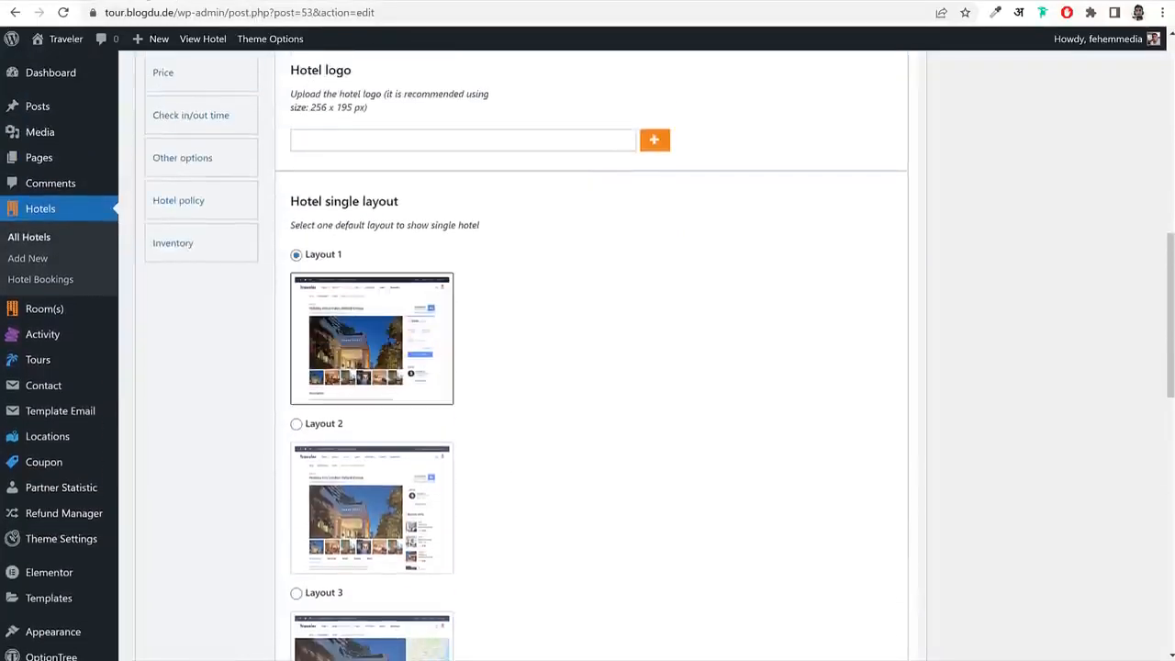
left_click(128, 2)
scroll(796, 296, "down", 12)
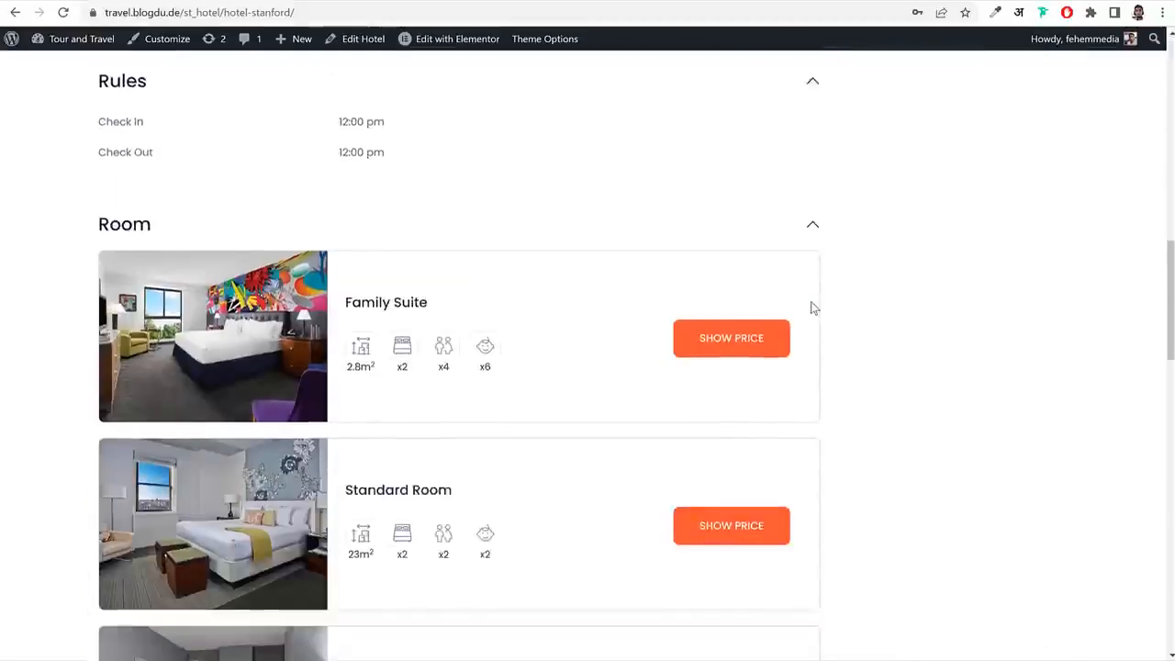
scroll(811, 308, "up", 5)
left_click(246, 1)
Compare Layouts 2 and 3, settling on Layout 2 as the single hotel layout.
scroll(443, 372, "down", 2)
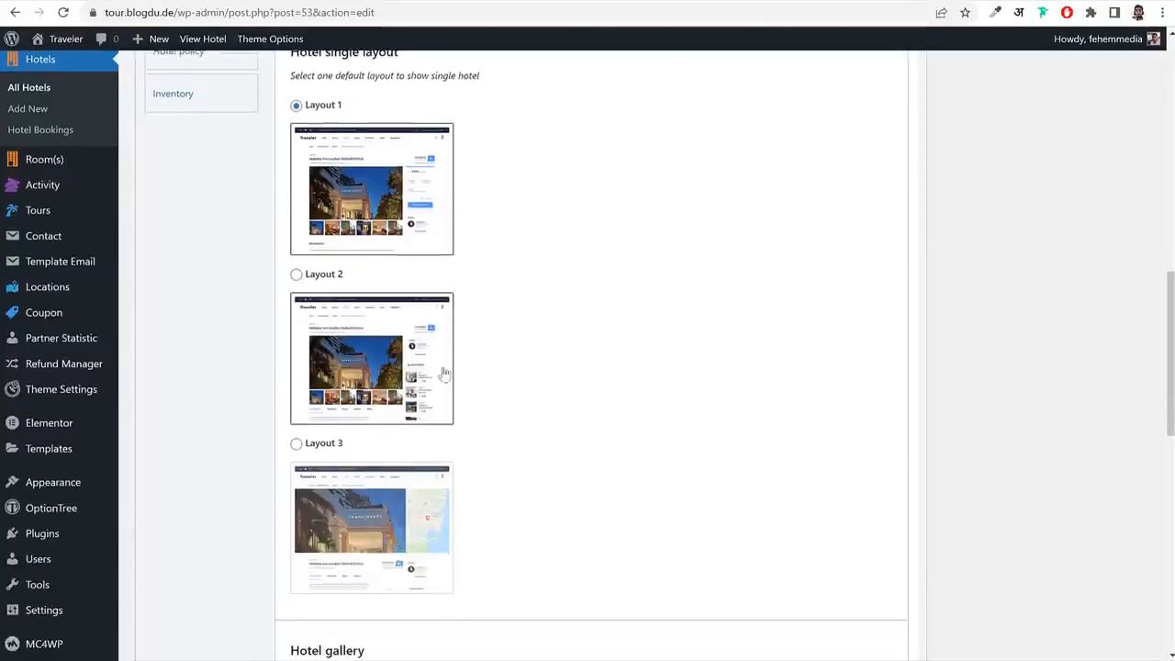
left_click(443, 374)
scroll(535, 343, "down", 1)
left_click(357, 425)
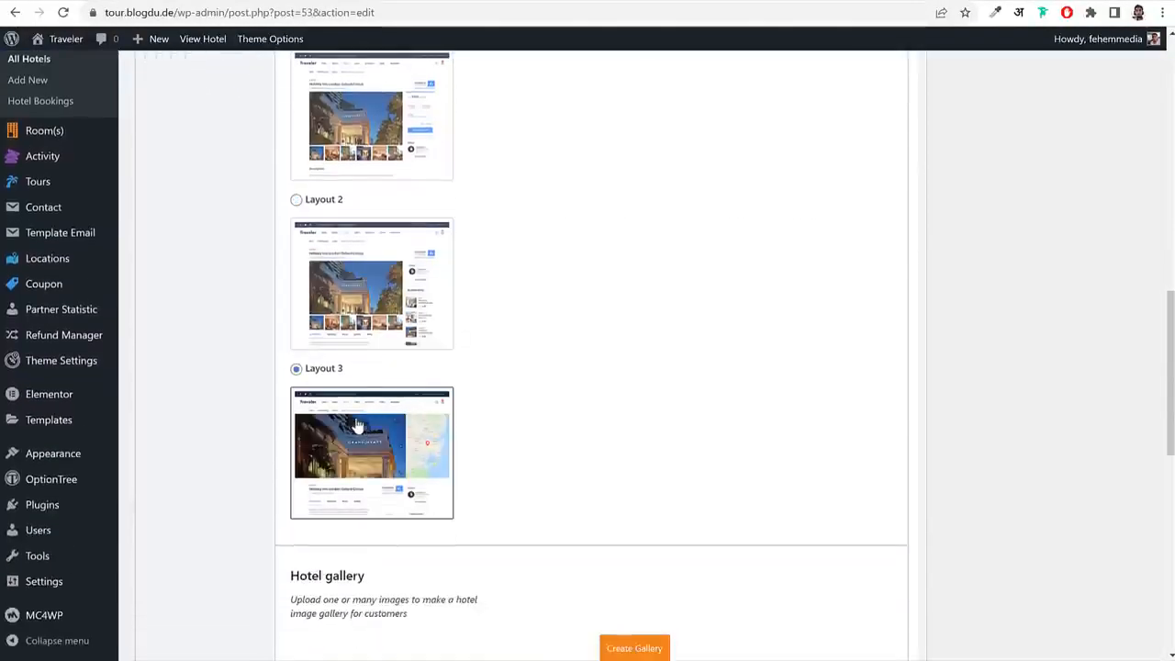
left_click(444, 341)
left_click(433, 417)
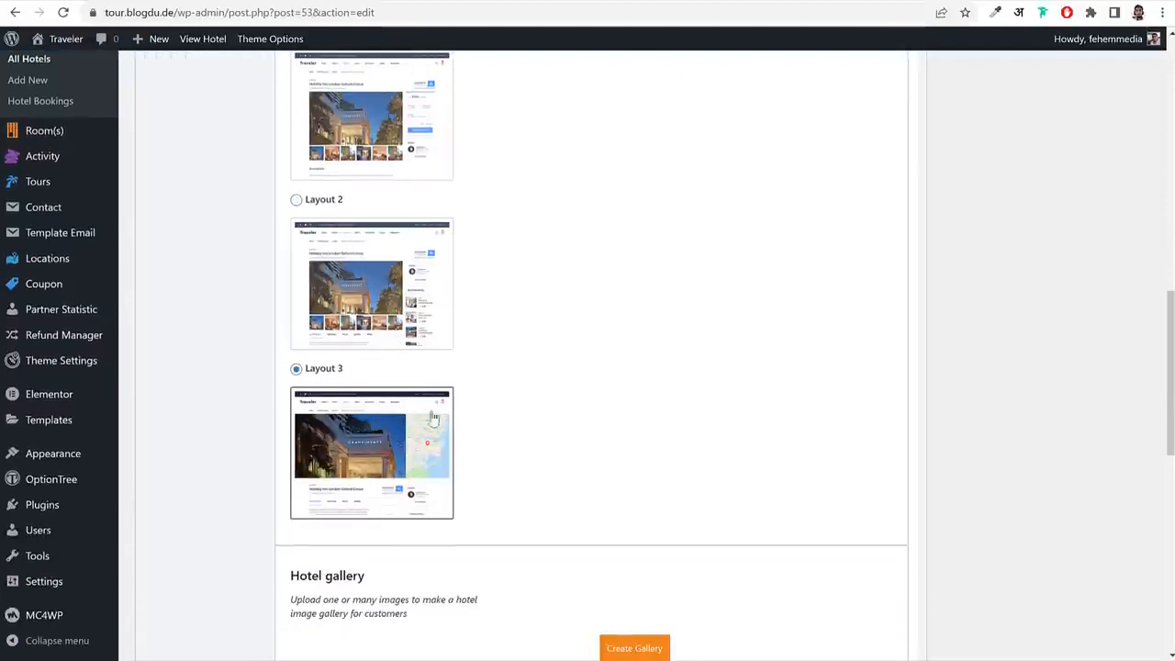
scroll(601, 417, "down", 3)
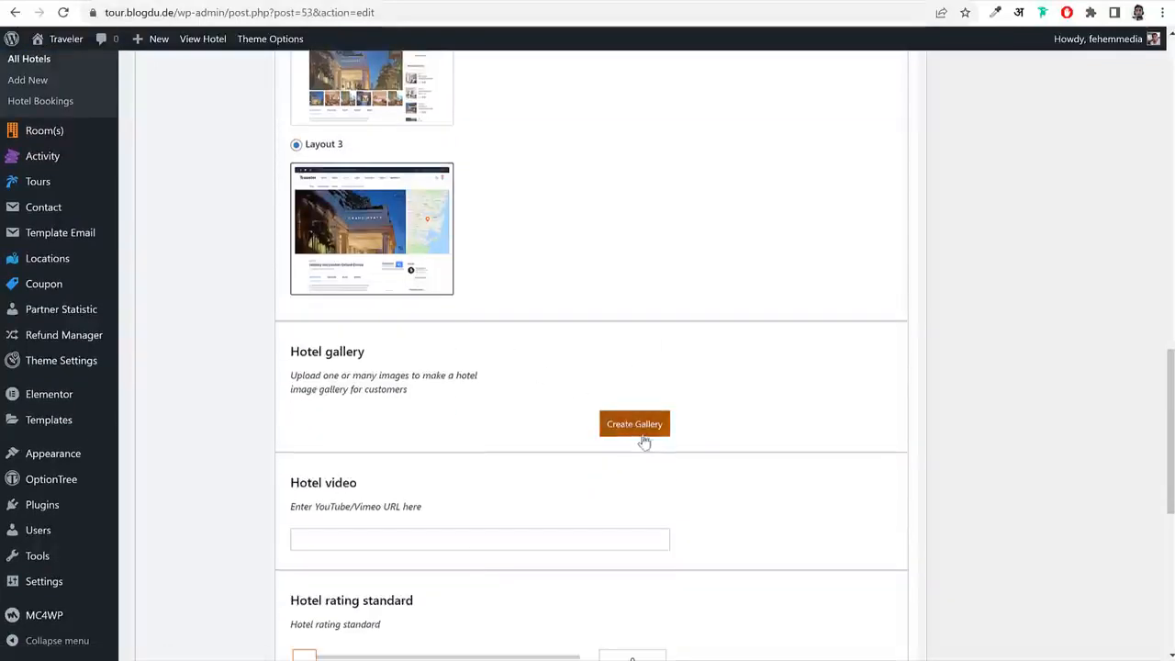
scroll(647, 499, "up", 5)
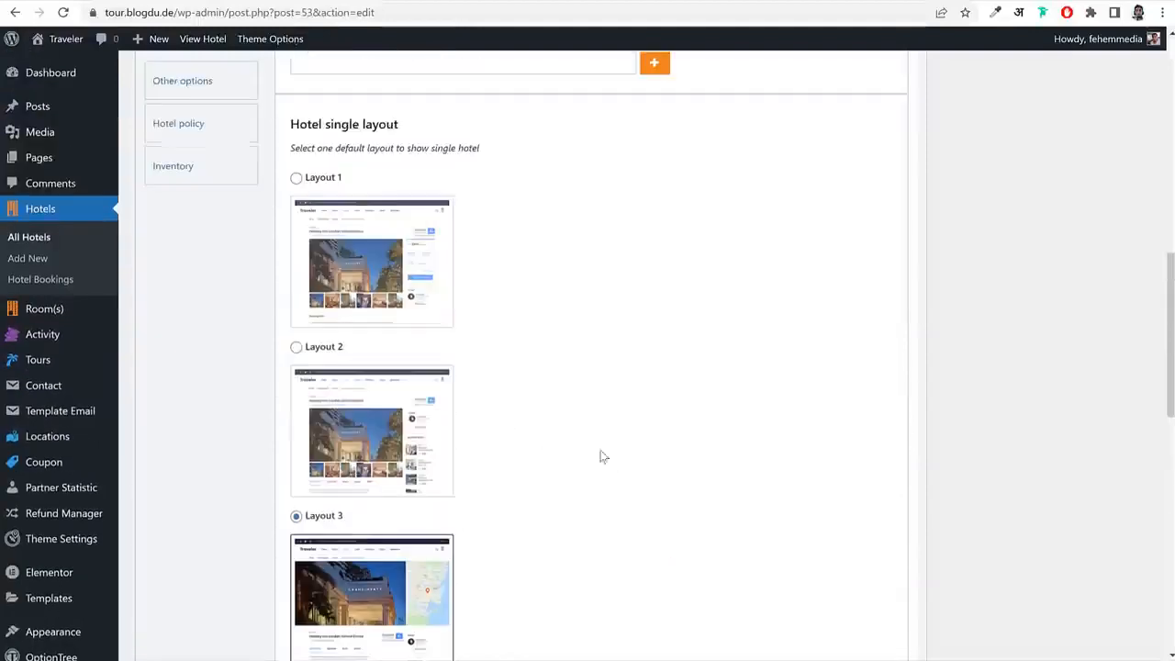
left_click(347, 424)
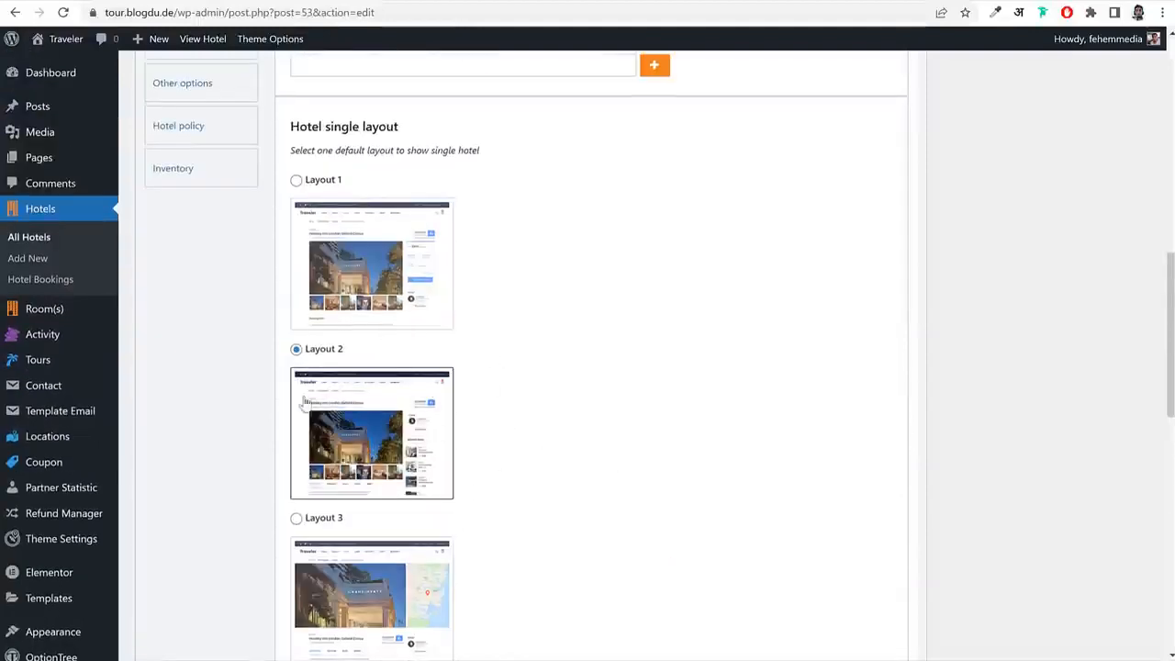
scroll(634, 413, "down", 4)
Upload all eight images from the Hotels folder into a new hotel gallery.
left_click(647, 432)
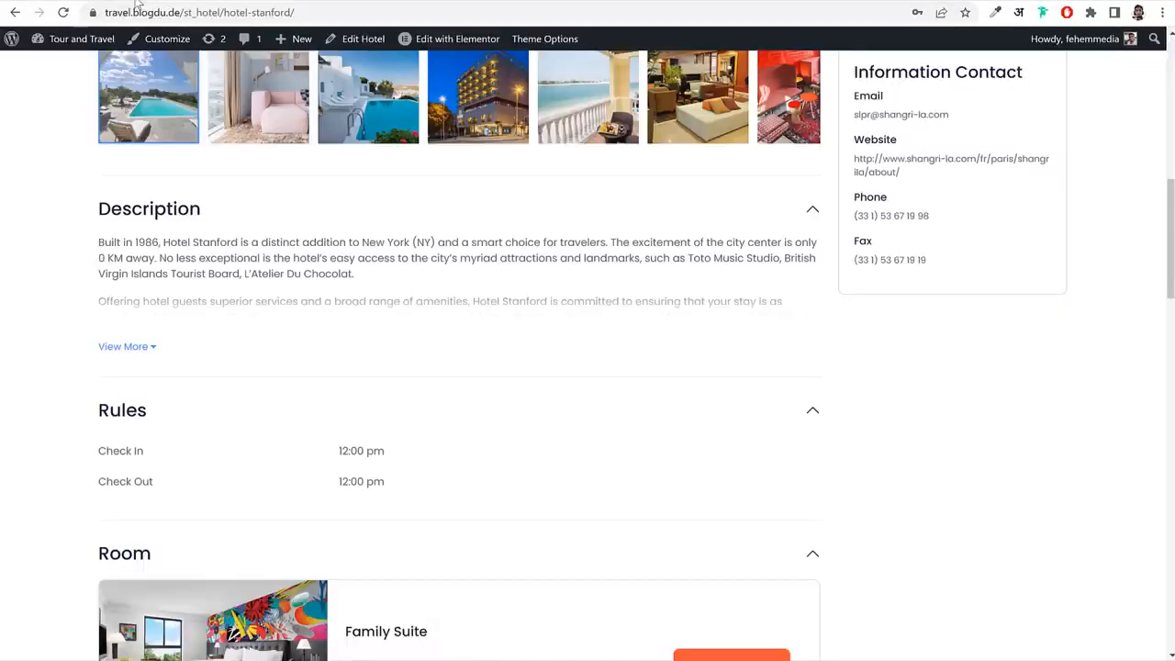
scroll(420, 273, "up", 3)
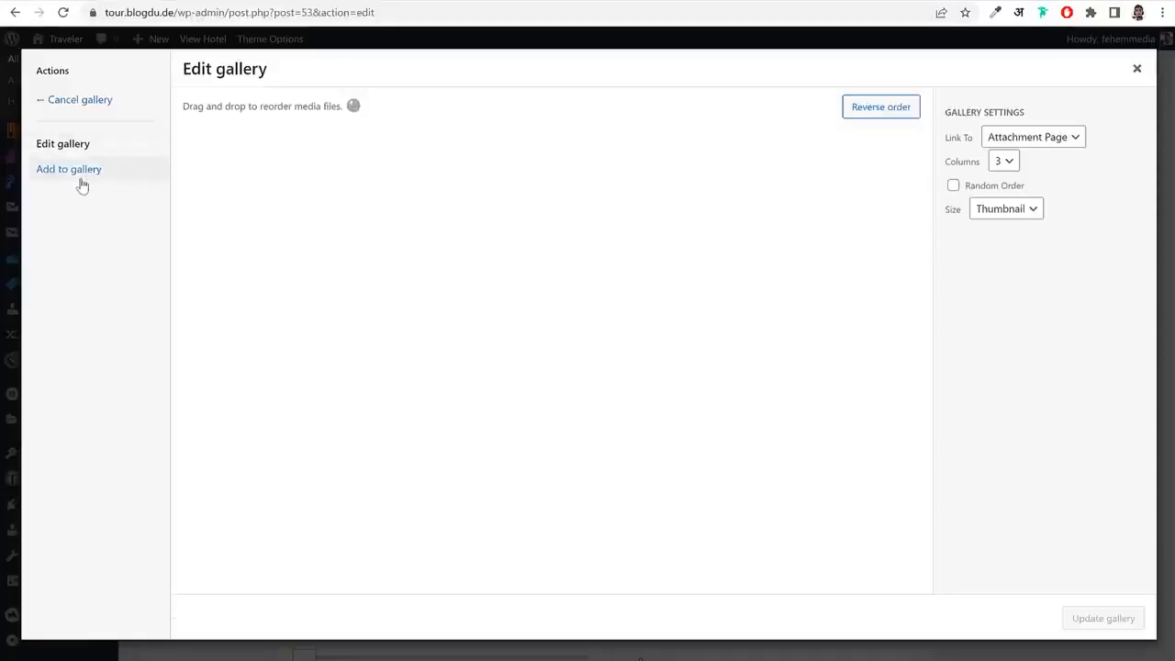
left_click(89, 172)
left_click(224, 99)
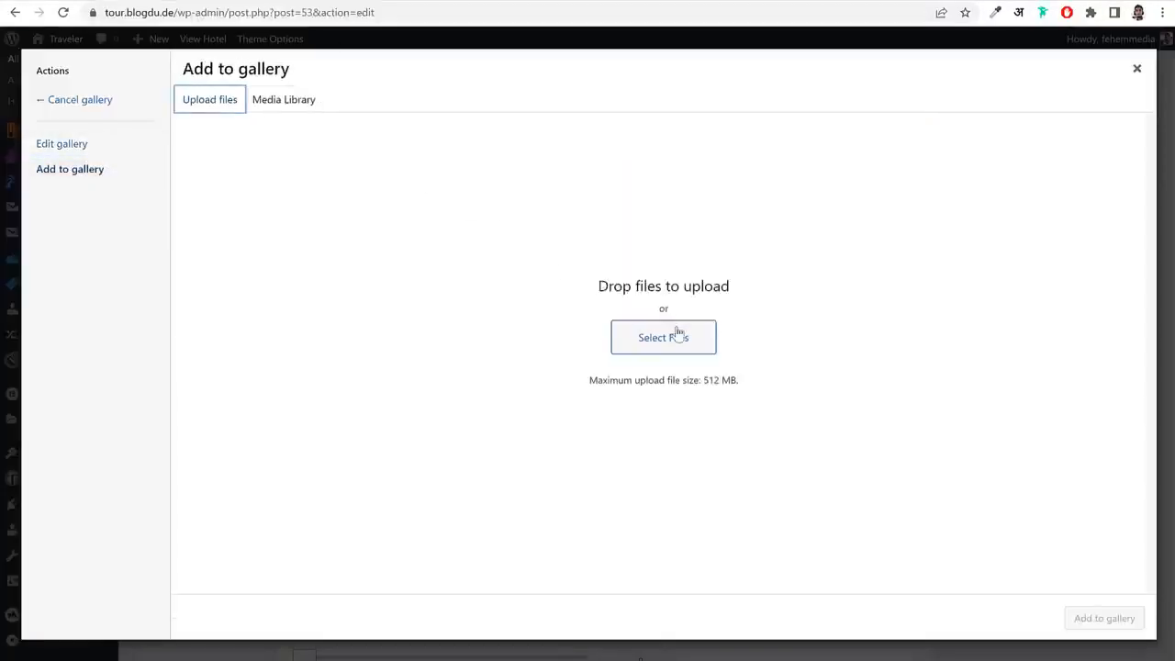
left_click(677, 334)
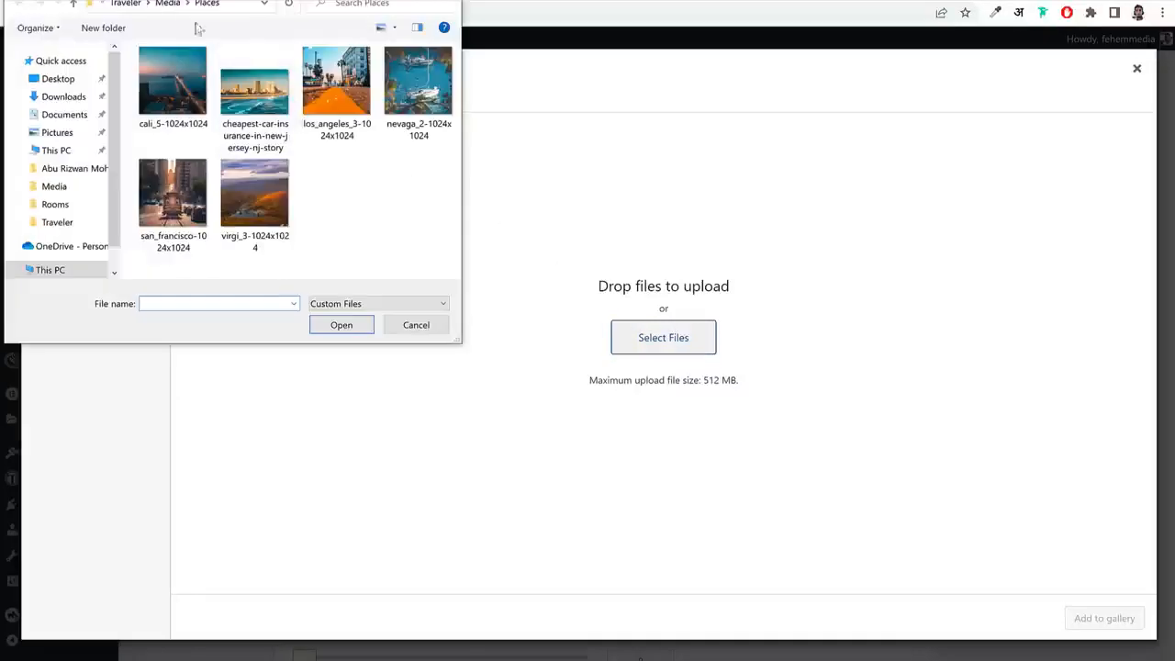
left_click(181, 11)
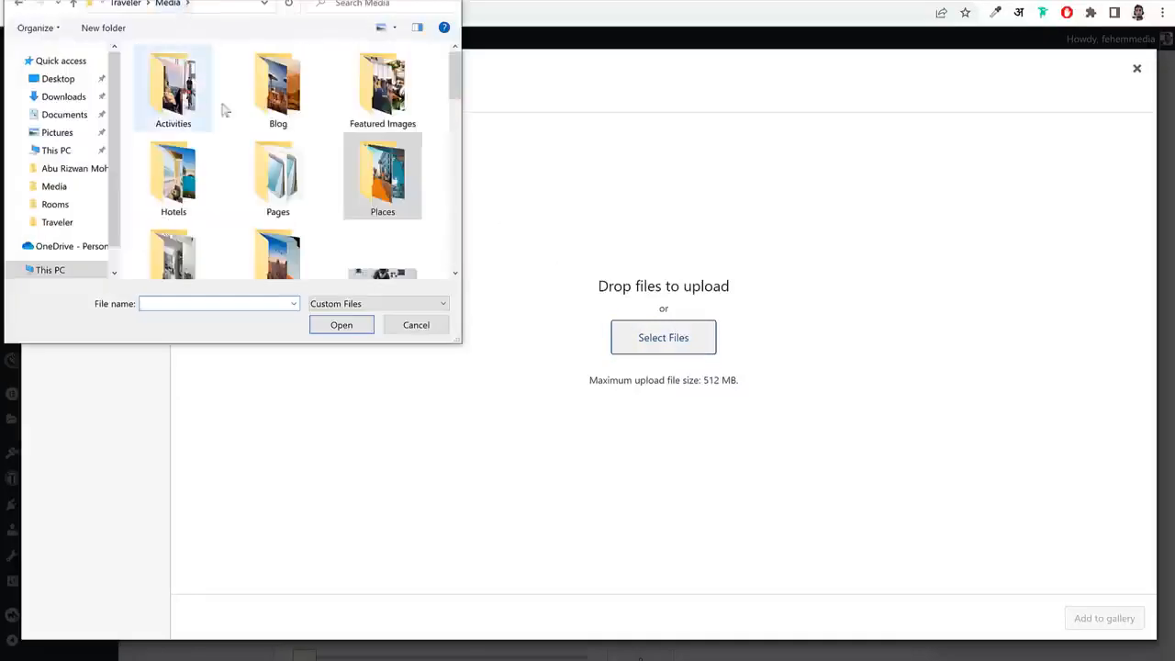
double_click(174, 179)
key("ctrl+a")
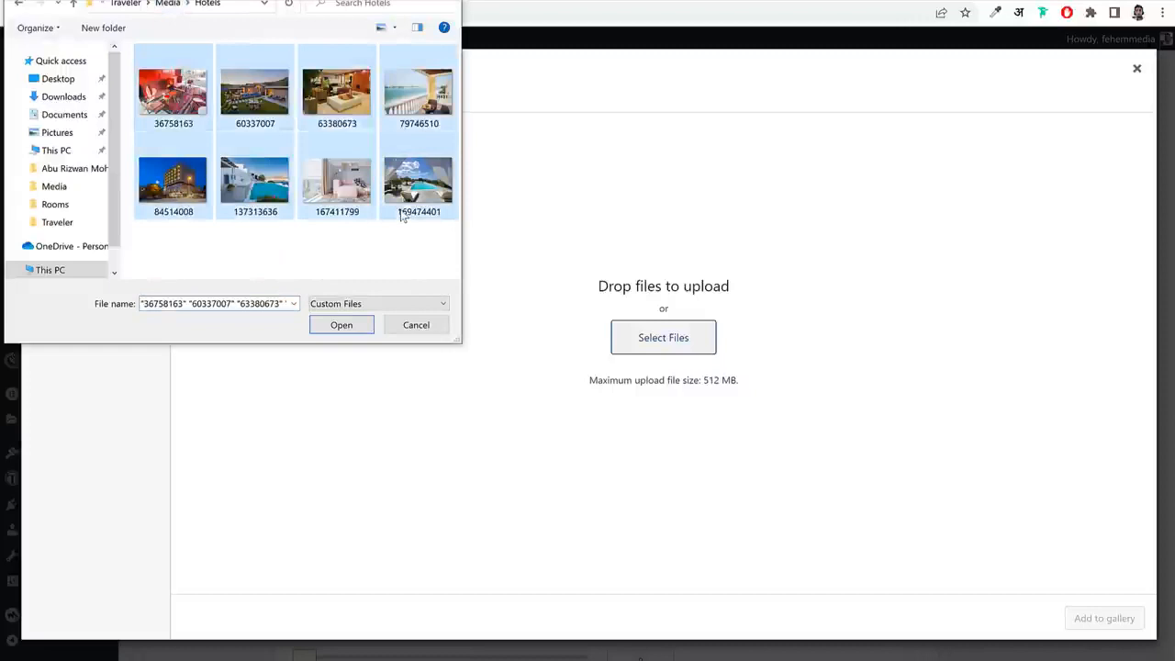
left_click(341, 326)
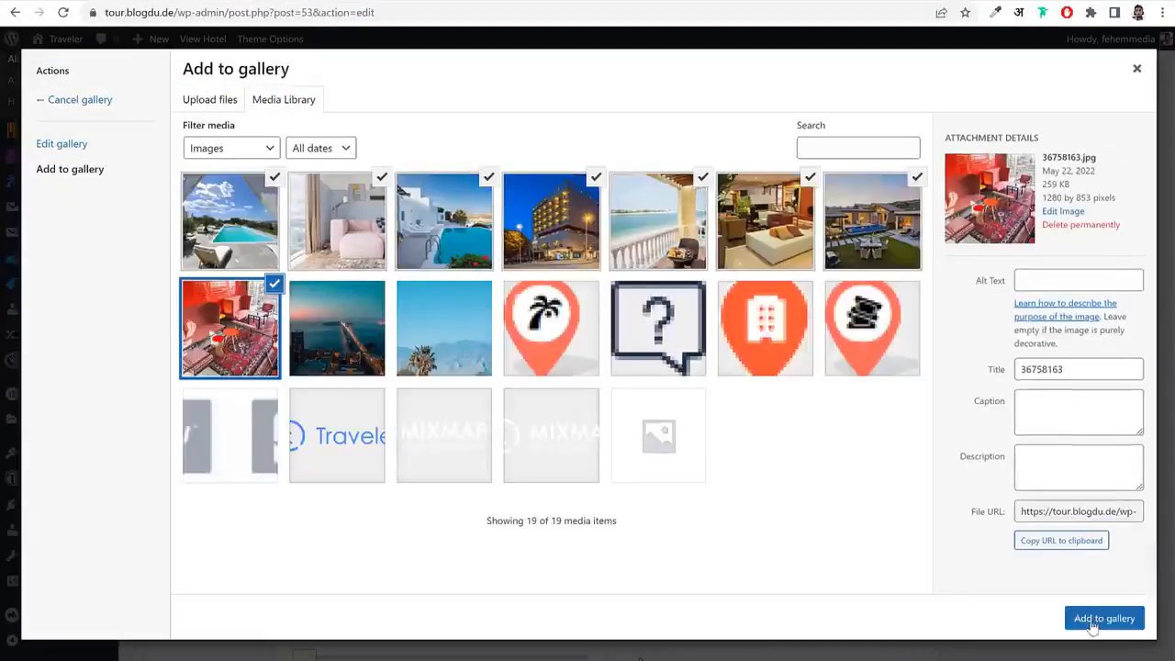
left_click(1092, 624)
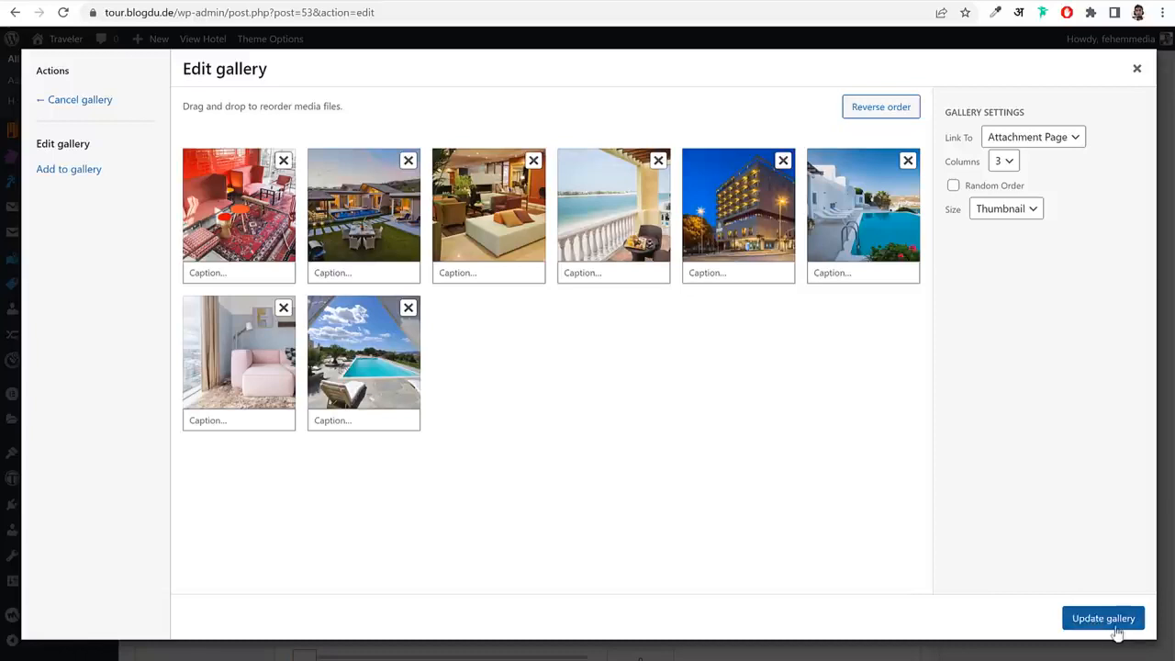
left_click(1115, 627)
Copy the link of the first uploaded video on the YouTube channel.
scroll(963, 480, "down", 3)
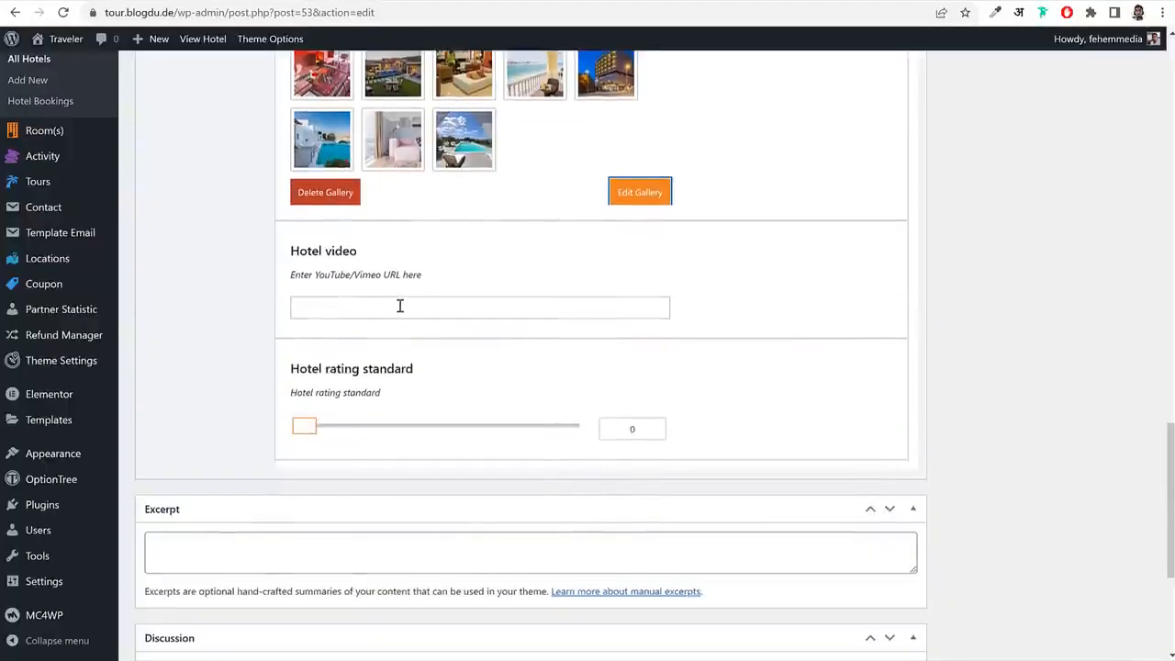
left_click(400, 306)
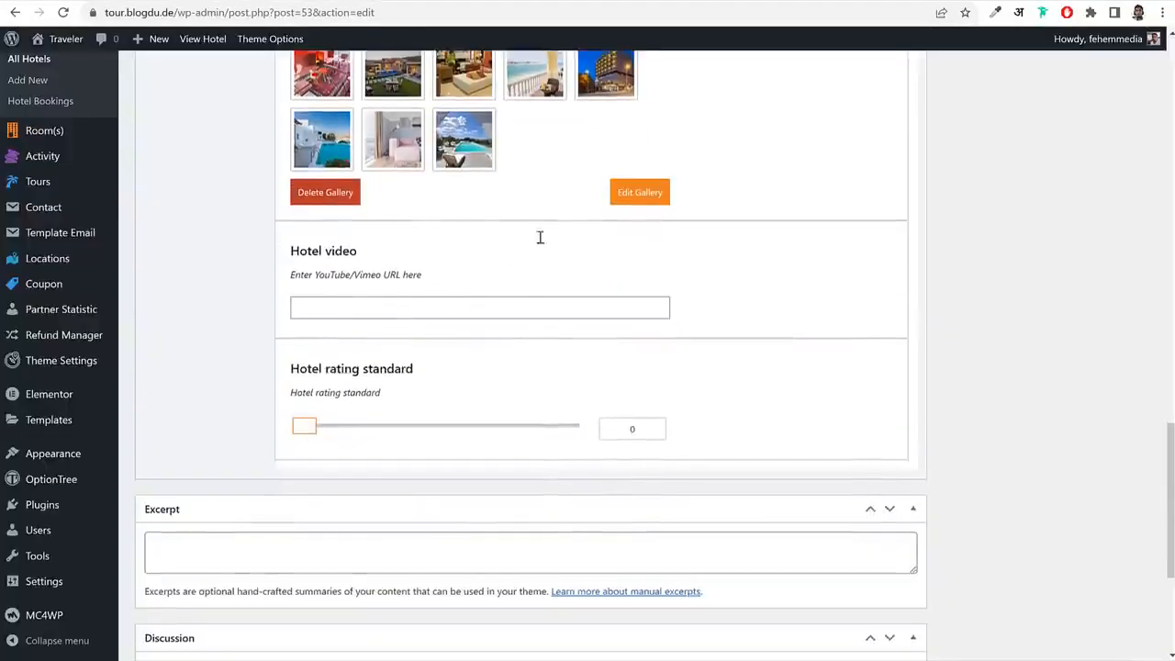
left_click(999, 0)
type("y")
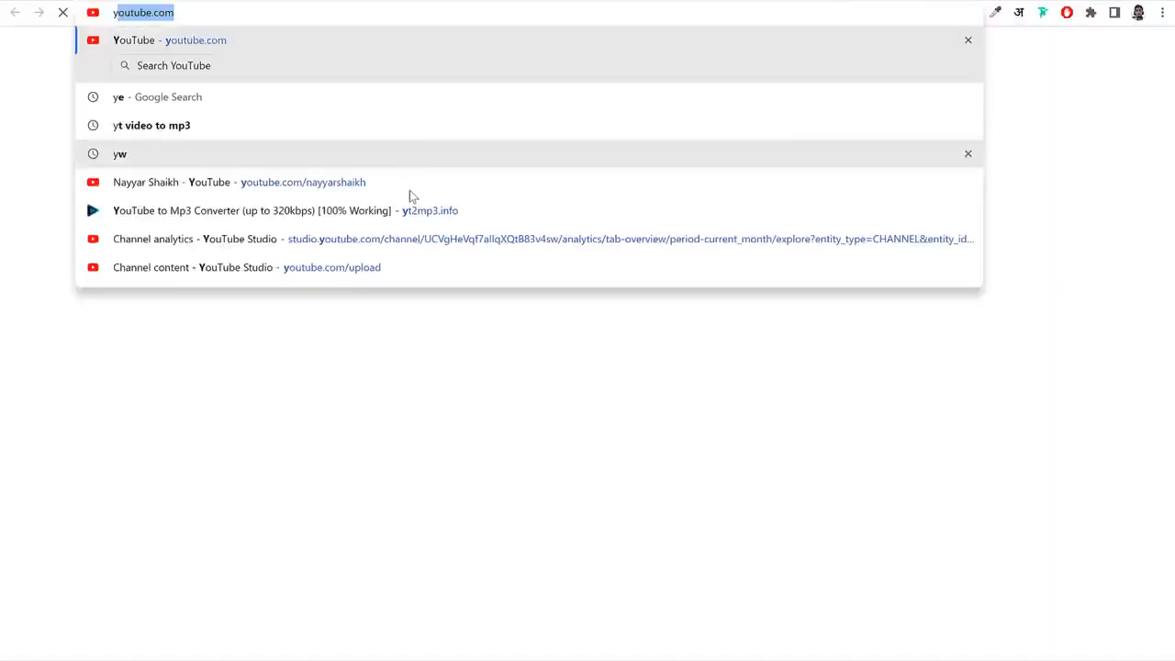
left_click(410, 188)
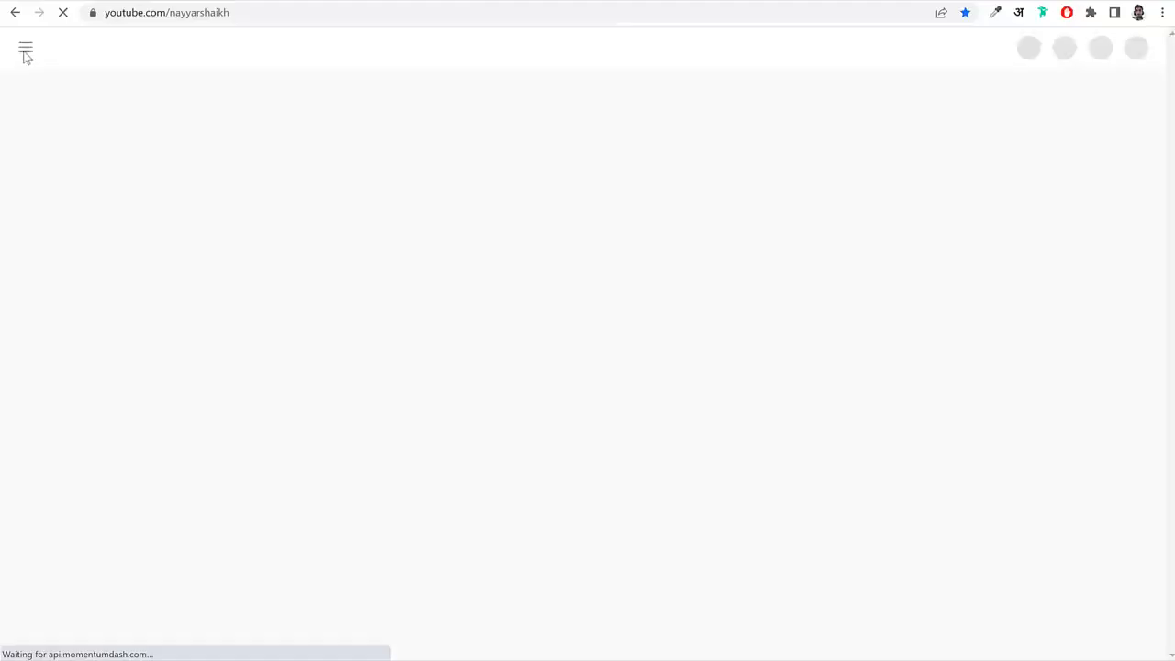
left_click(25, 52)
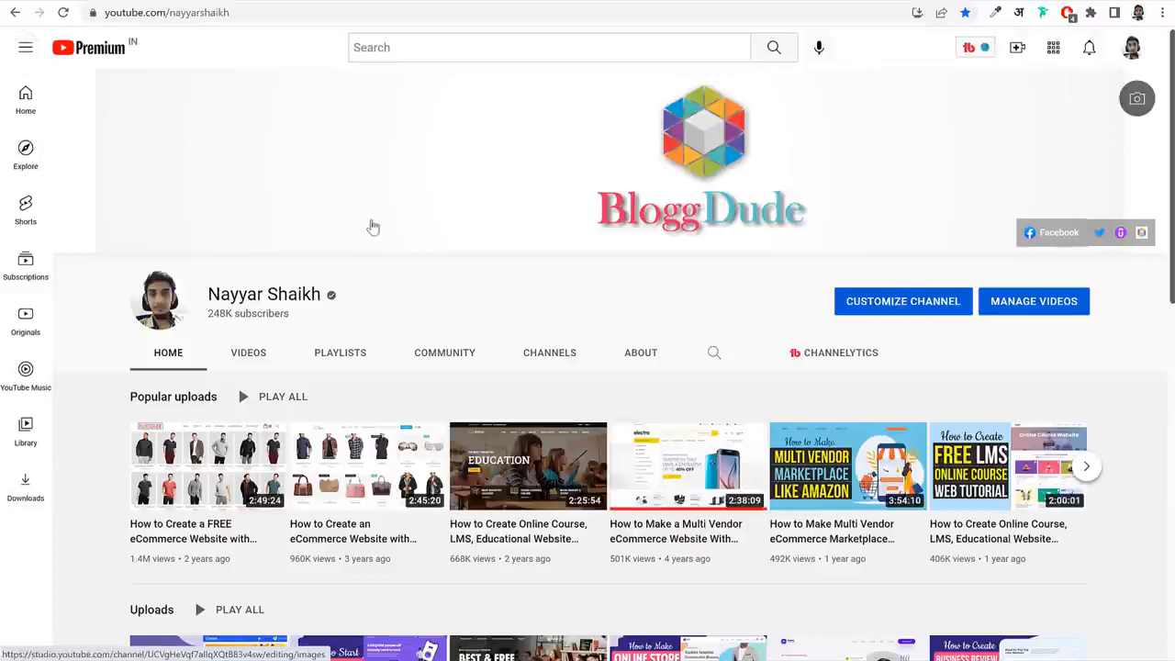
scroll(370, 275, "down", 5)
right_click(162, 391)
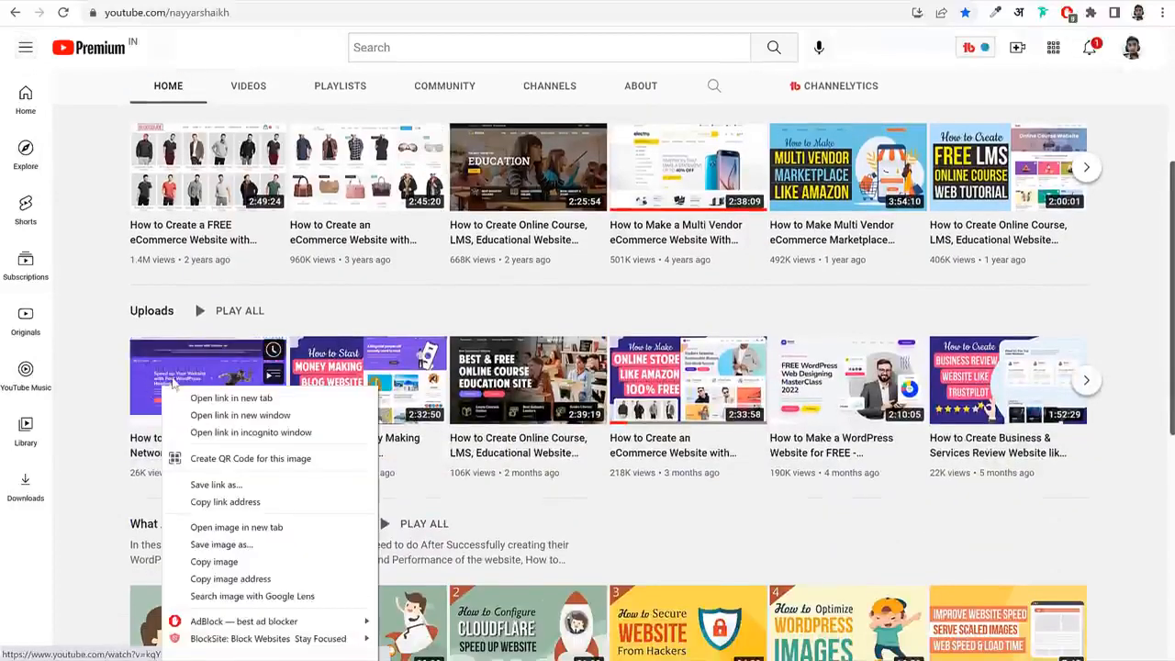
left_click(268, 501)
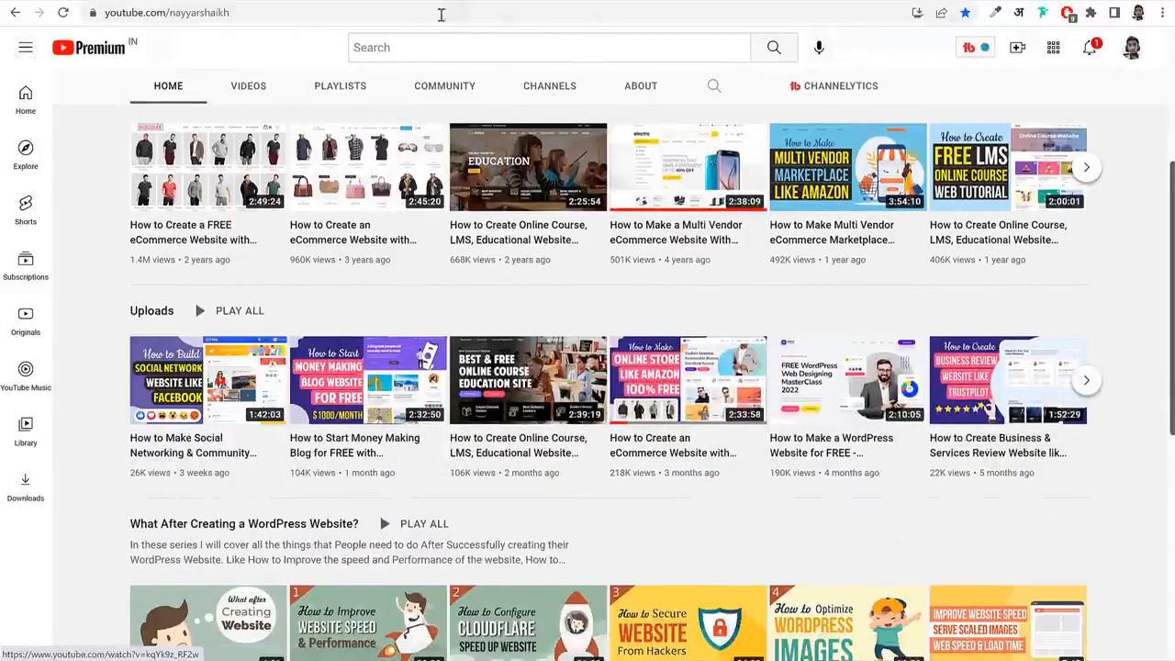
Paste the video link into Hotel video and raise the rating standard to 5.
left_click(349, 3)
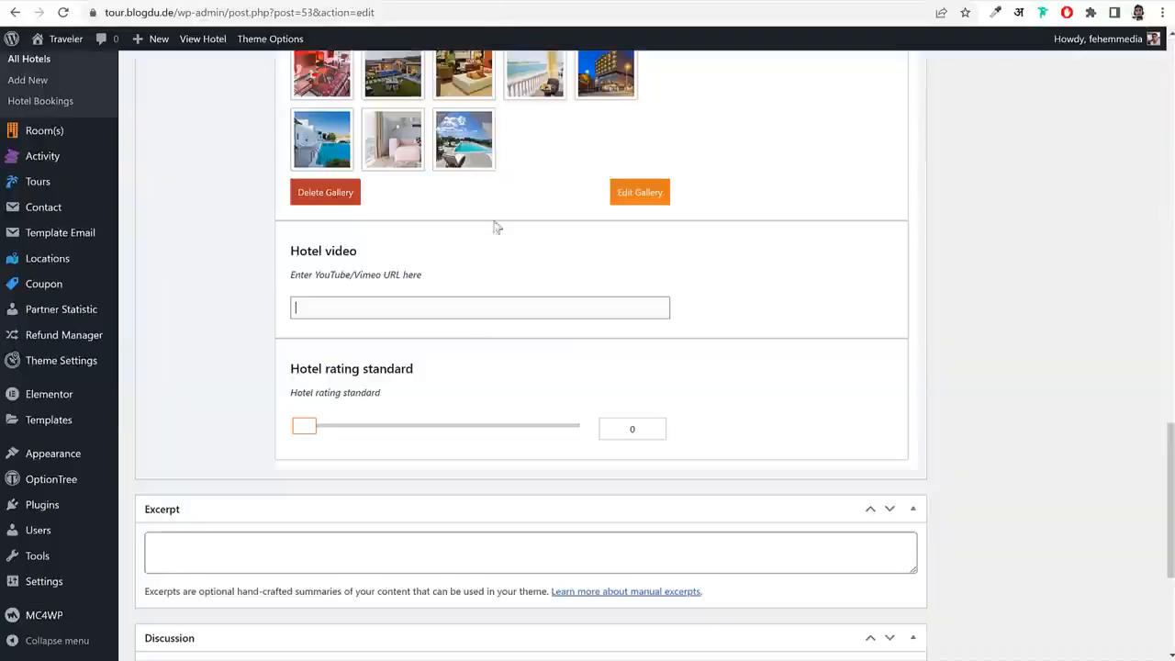
left_click(519, 307)
key("ctrl+v")
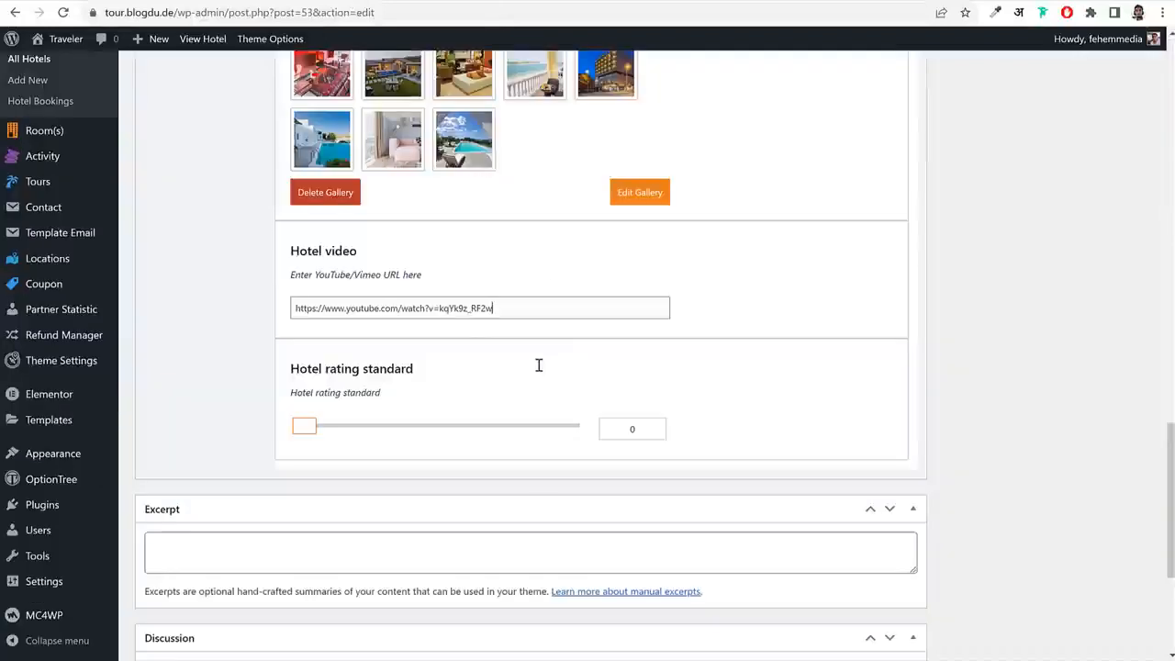
left_click(711, 352)
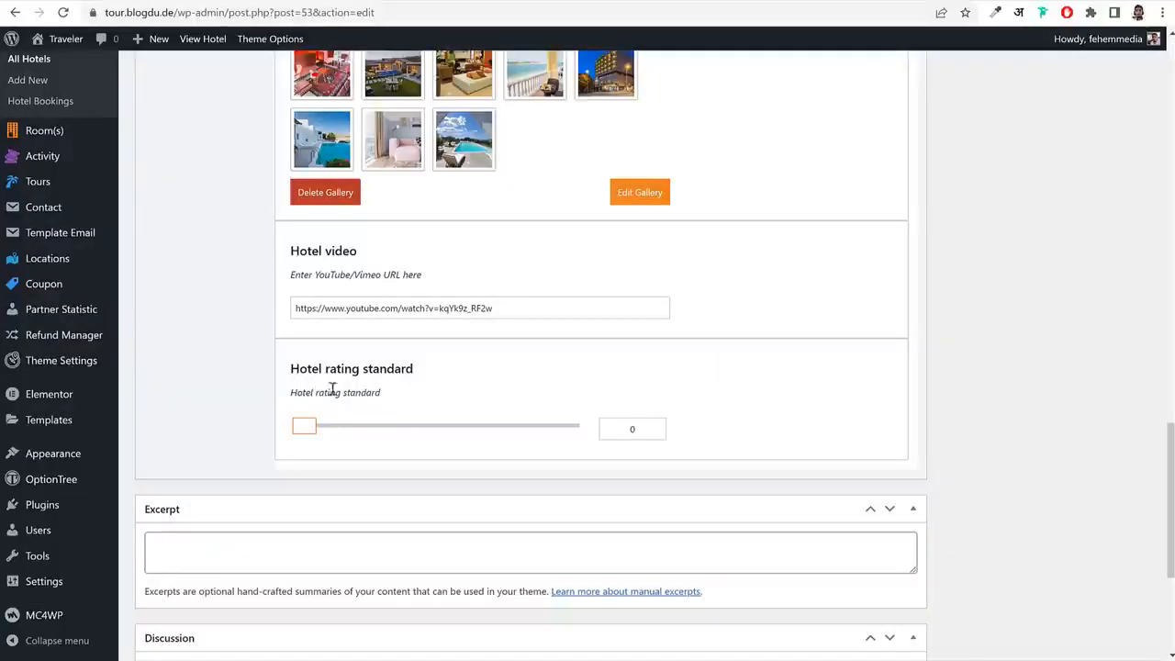
left_click_drag(307, 429, 602, 433)
Set the hotel's contact information source to Use Item Info.
scroll(786, 409, "up", 15)
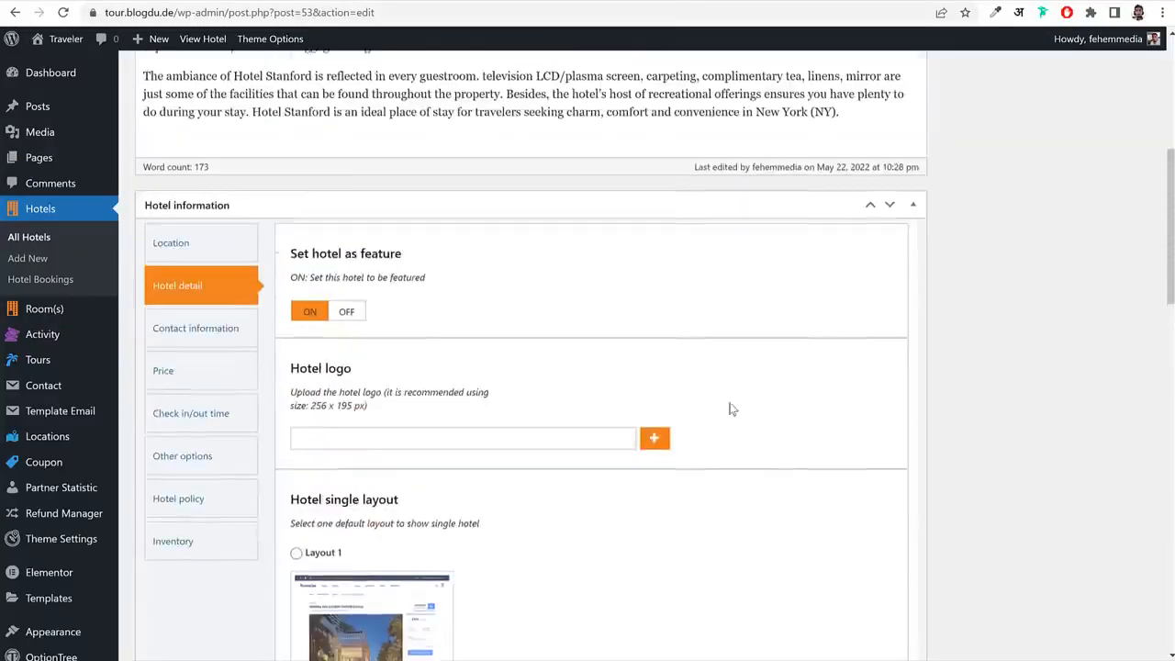
left_click(220, 328)
left_click(368, 327)
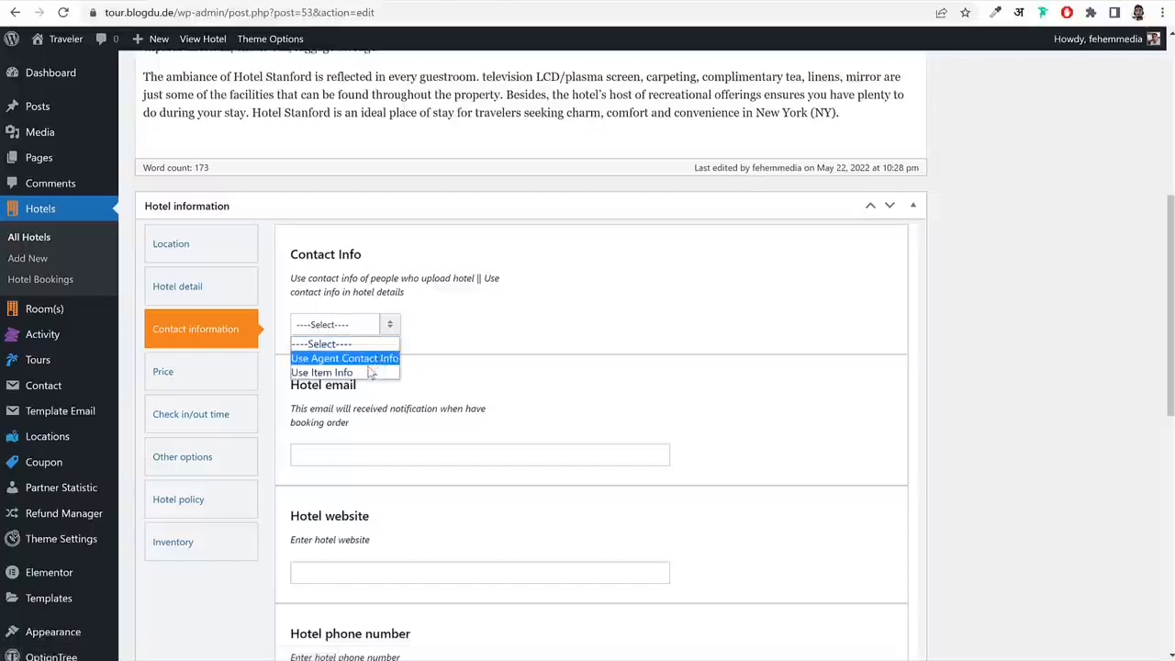
left_click(368, 372)
Fill in the hotel e-mail address and website, then move to the phone number field.
scroll(574, 334, "down", 1)
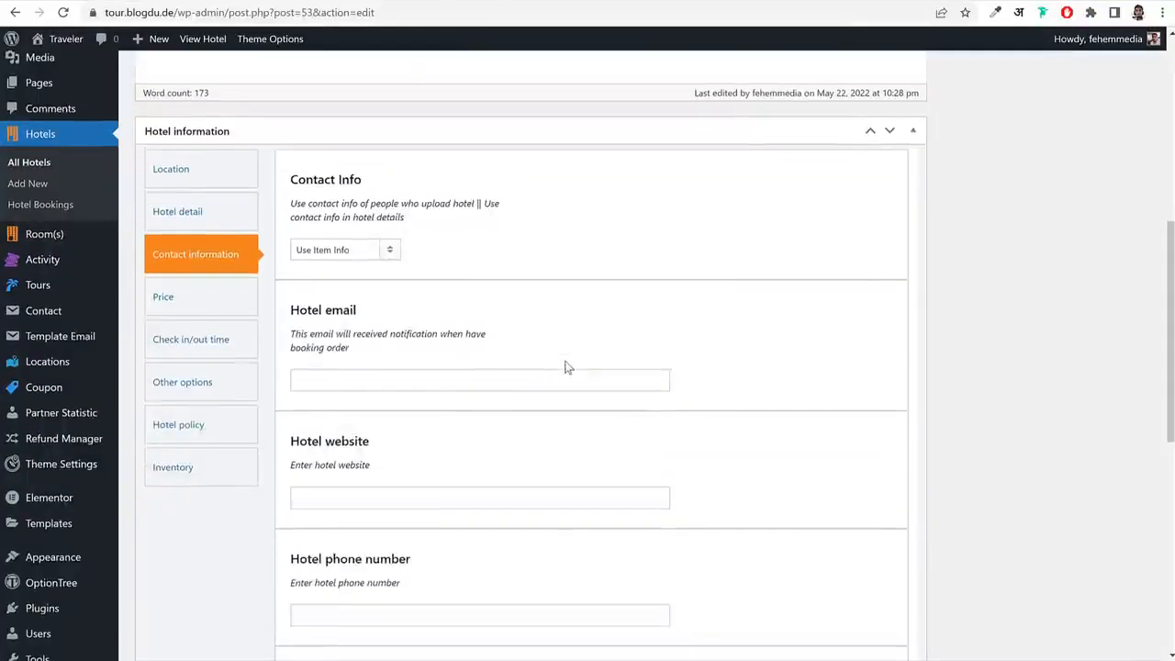
left_click(386, 374)
type("email@gmail.com")
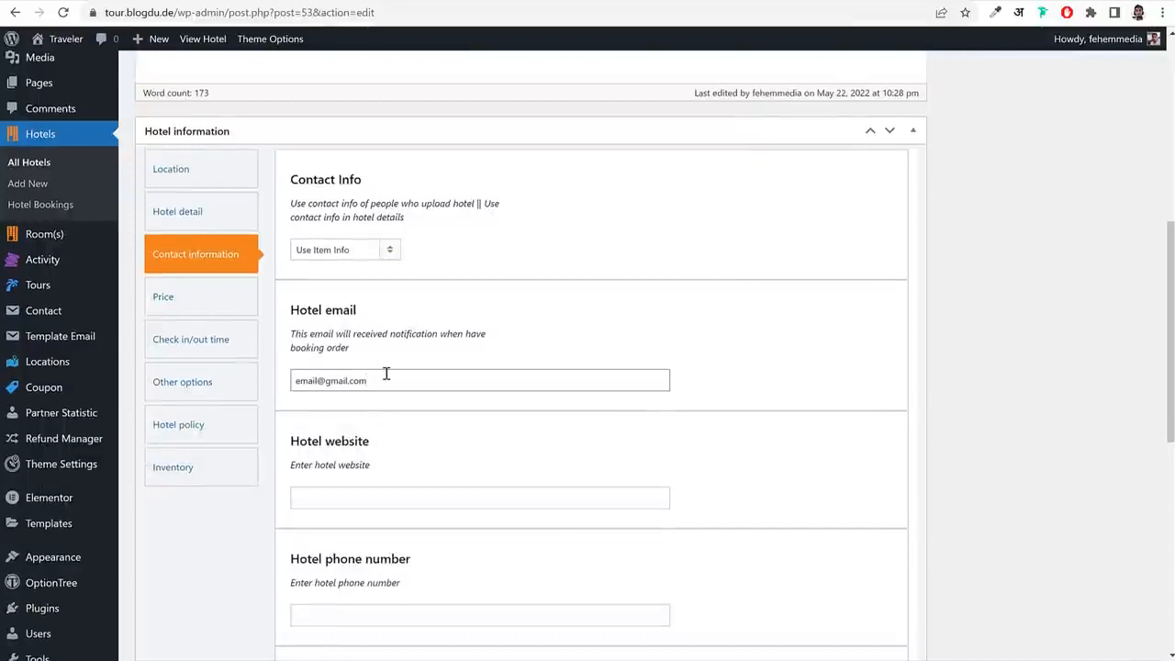
scroll(418, 379, "down", 2)
left_click(410, 346)
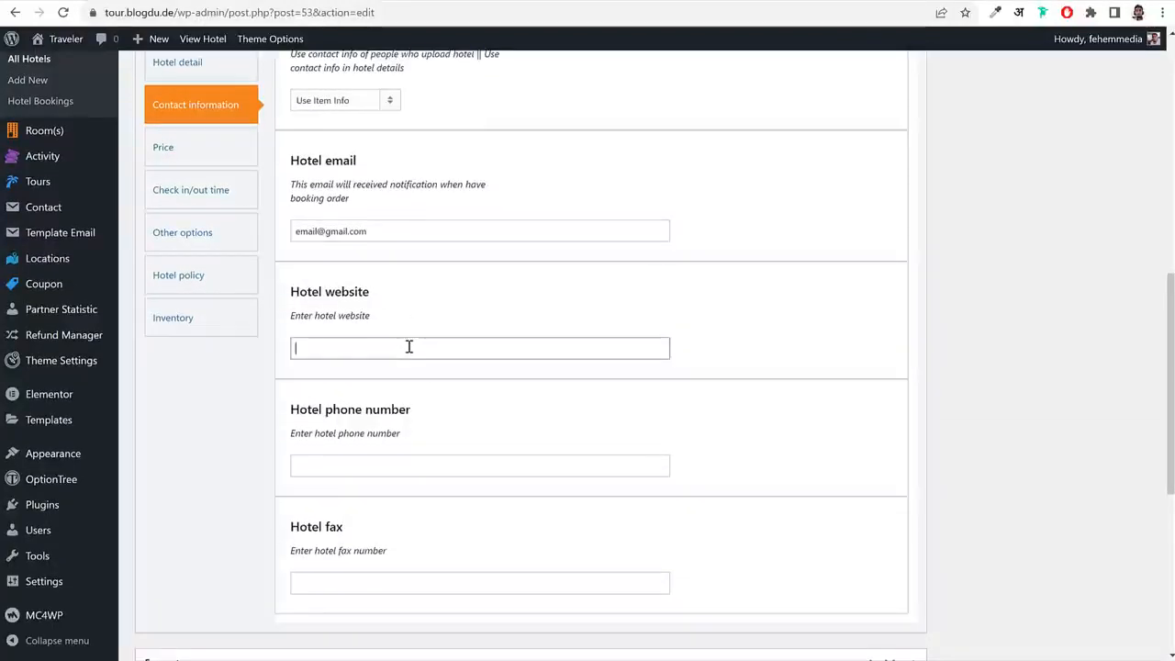
type("website.com")
left_click(536, 455)
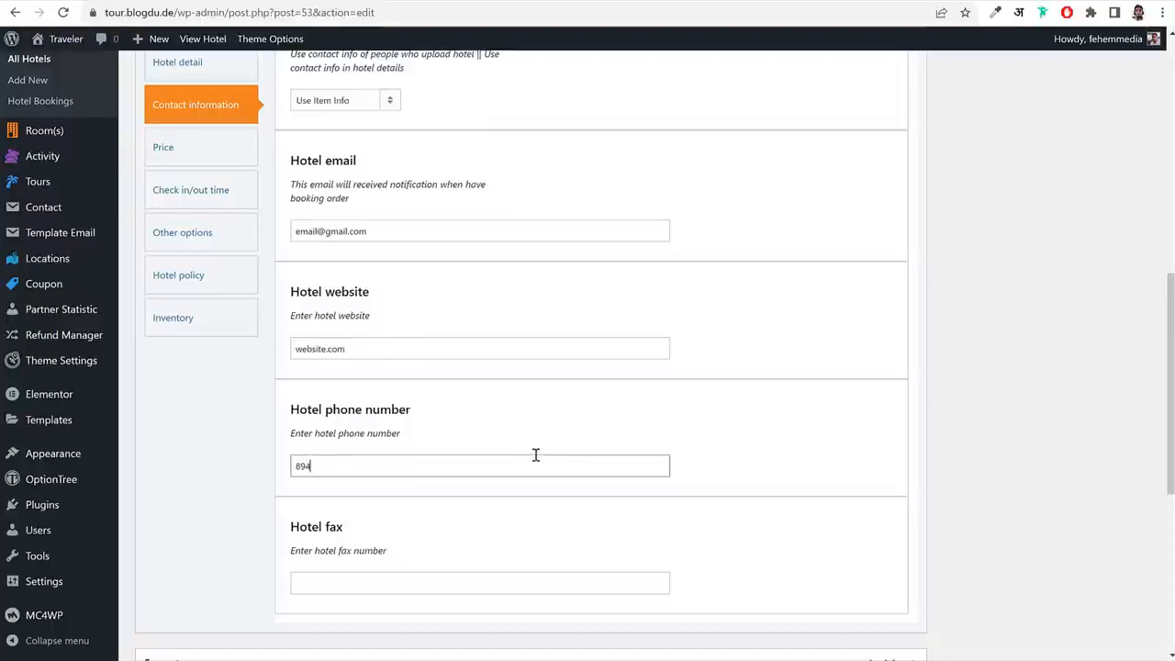
Bring up the hotel's Price settings.
left_click(174, 147)
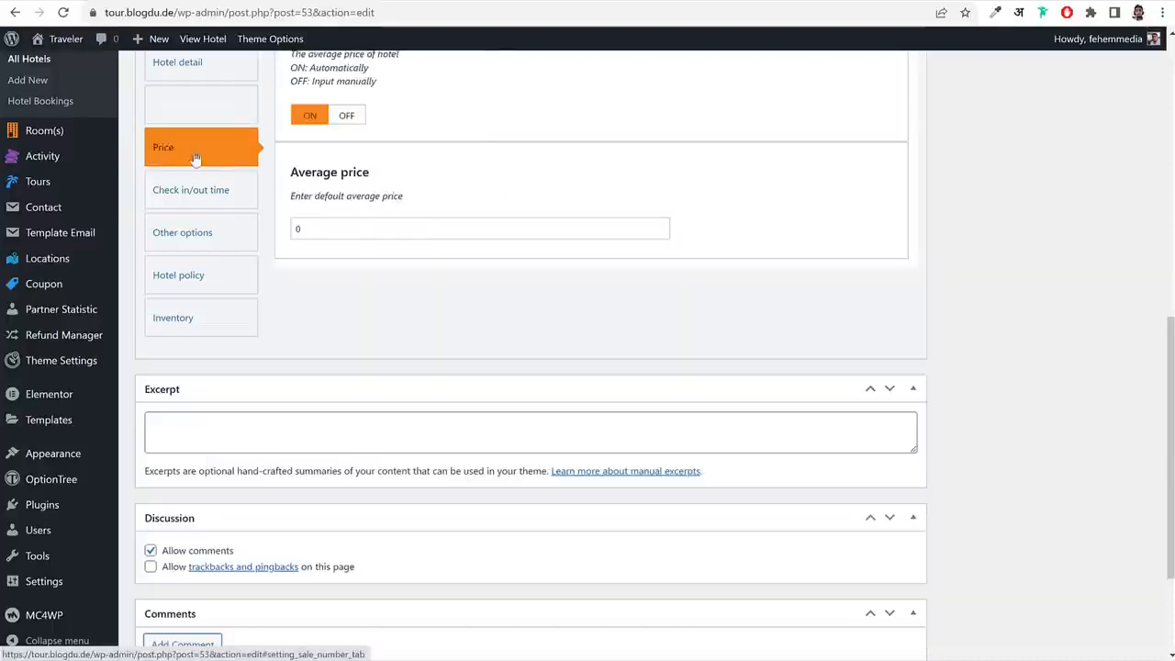
scroll(566, 249, "up", 3)
scroll(428, 367, "down", 1)
Check the Average price of 500, then reveal the booking-day options, both set to 0.
left_click_drag(431, 370, 250, 377)
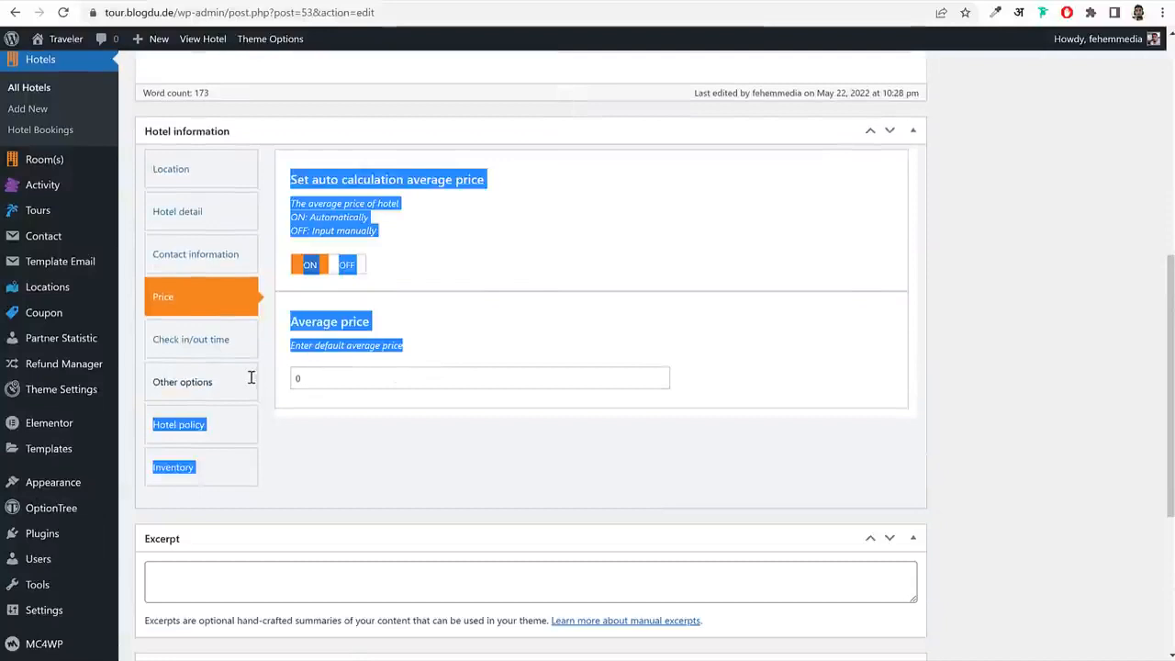
left_click(531, 276)
double_click(405, 380)
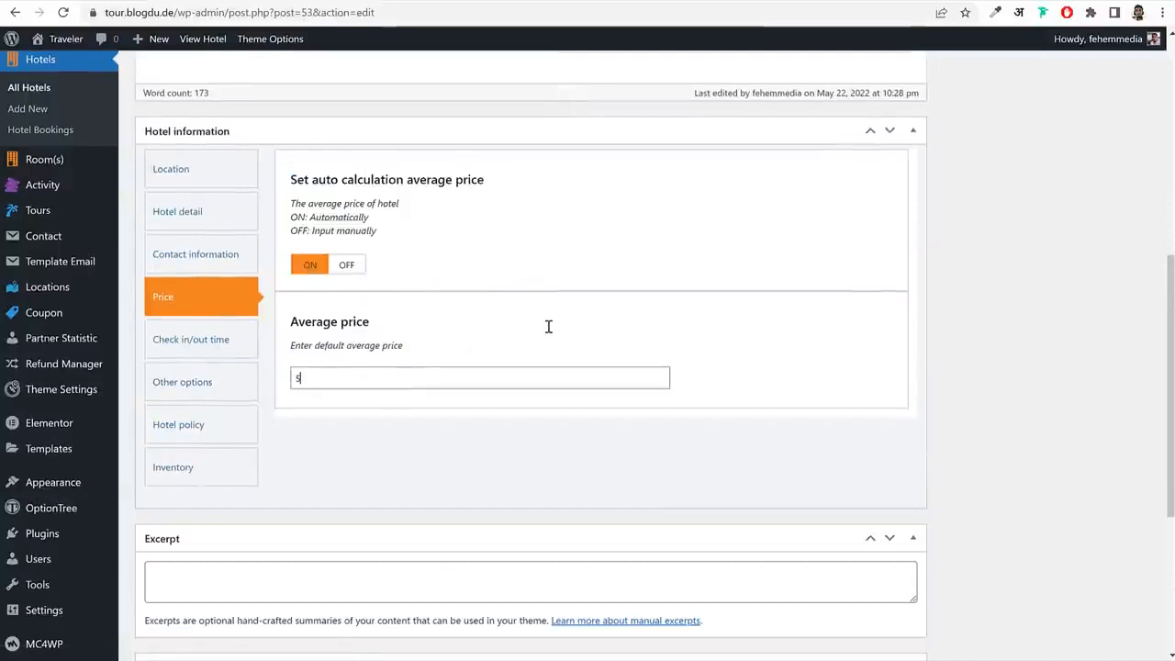
left_click(222, 337)
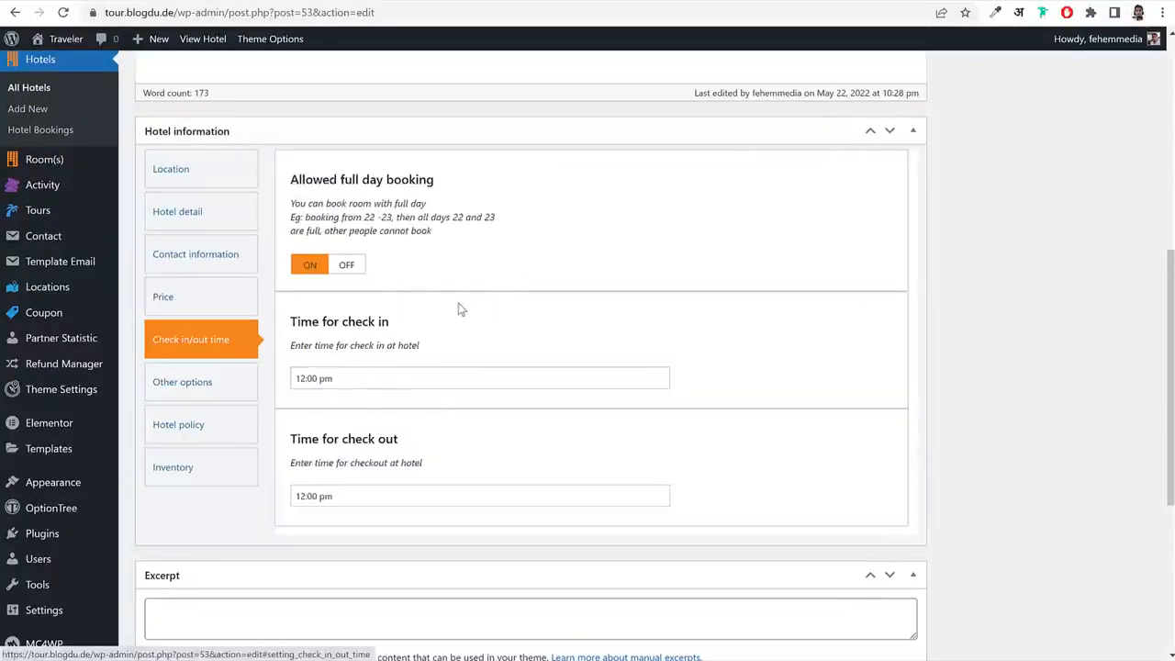
left_click(190, 384)
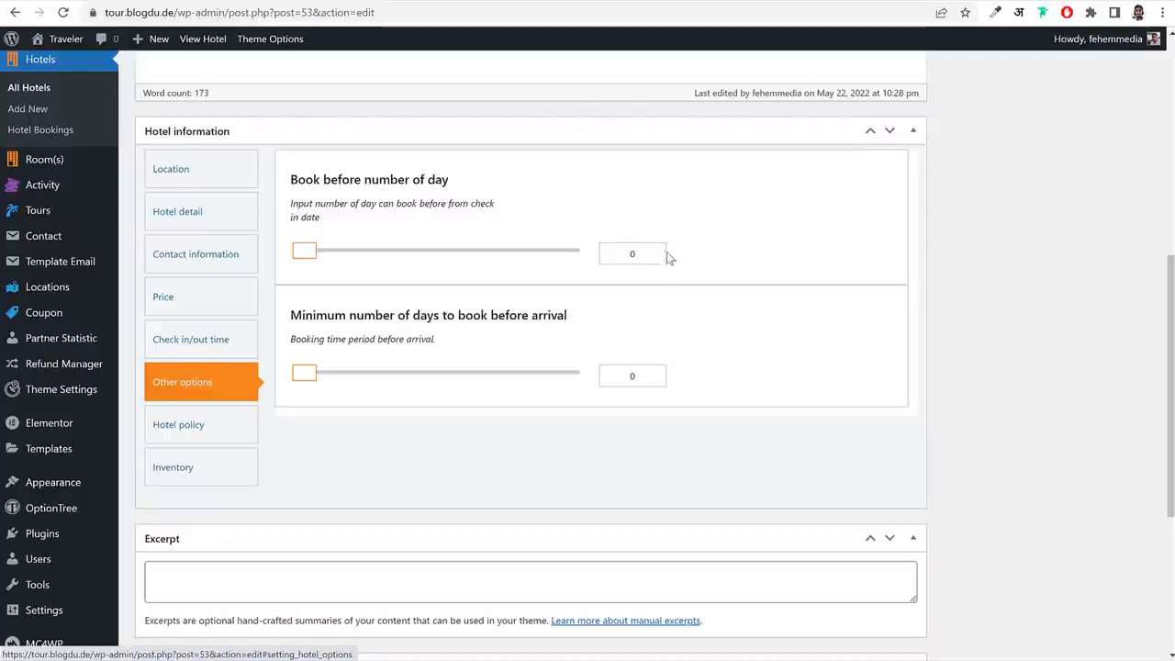
After viewing Hotel policy, set the Inventory period from 2022-05-22 to 2022-05-31.
left_click(182, 424)
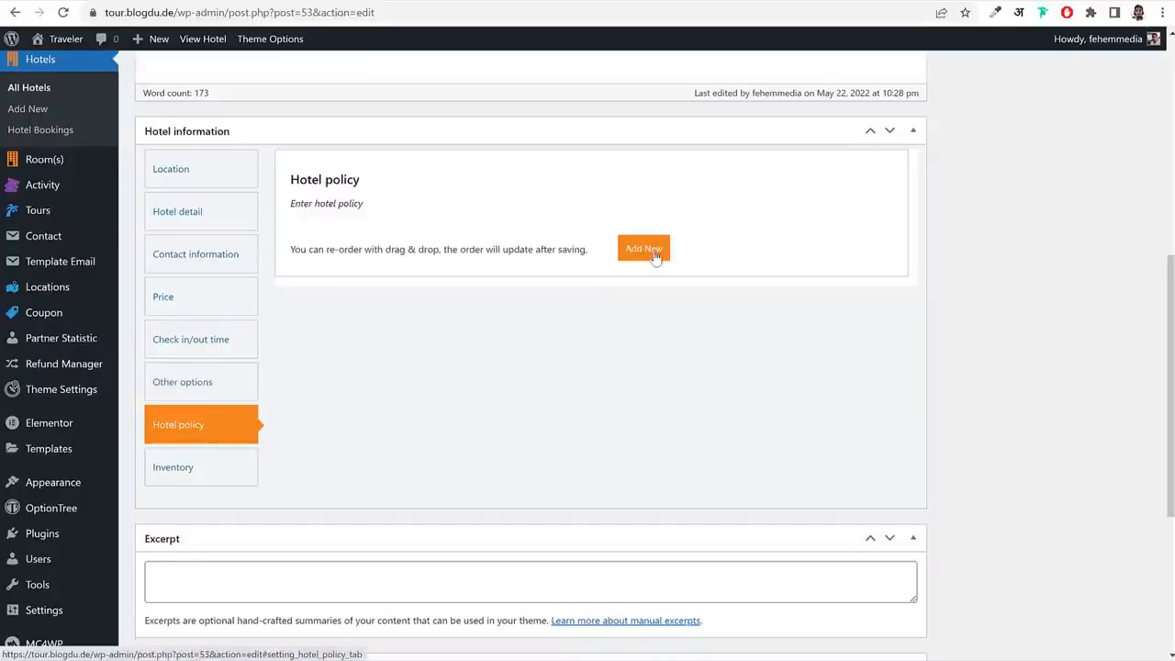
left_click(225, 476)
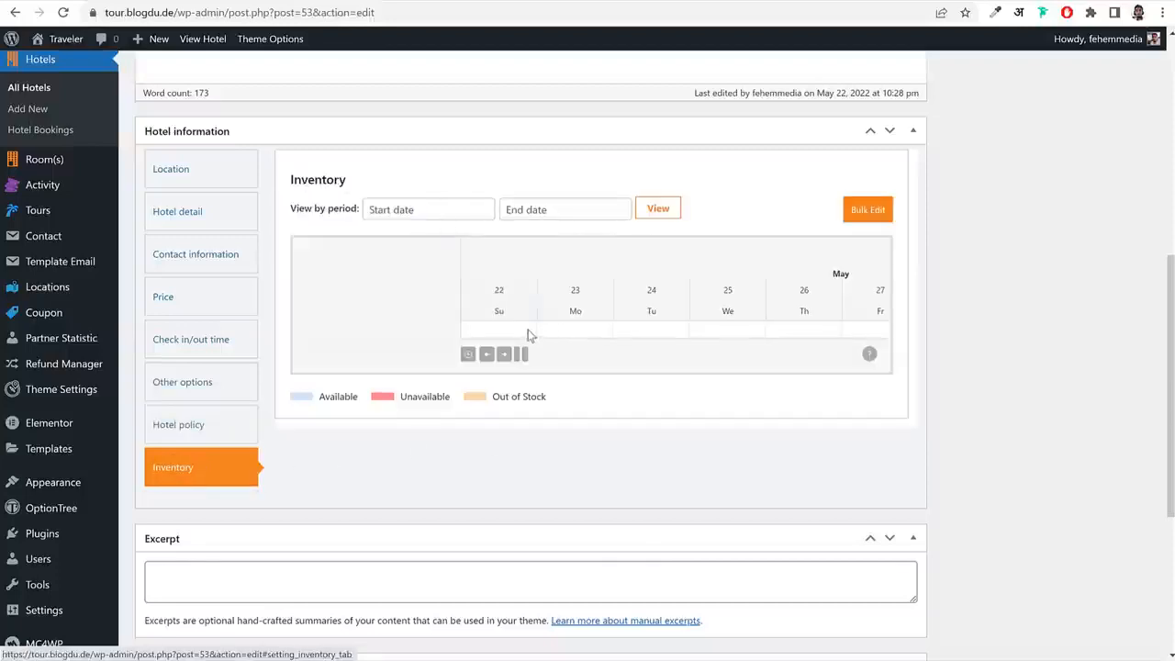
left_click(418, 209)
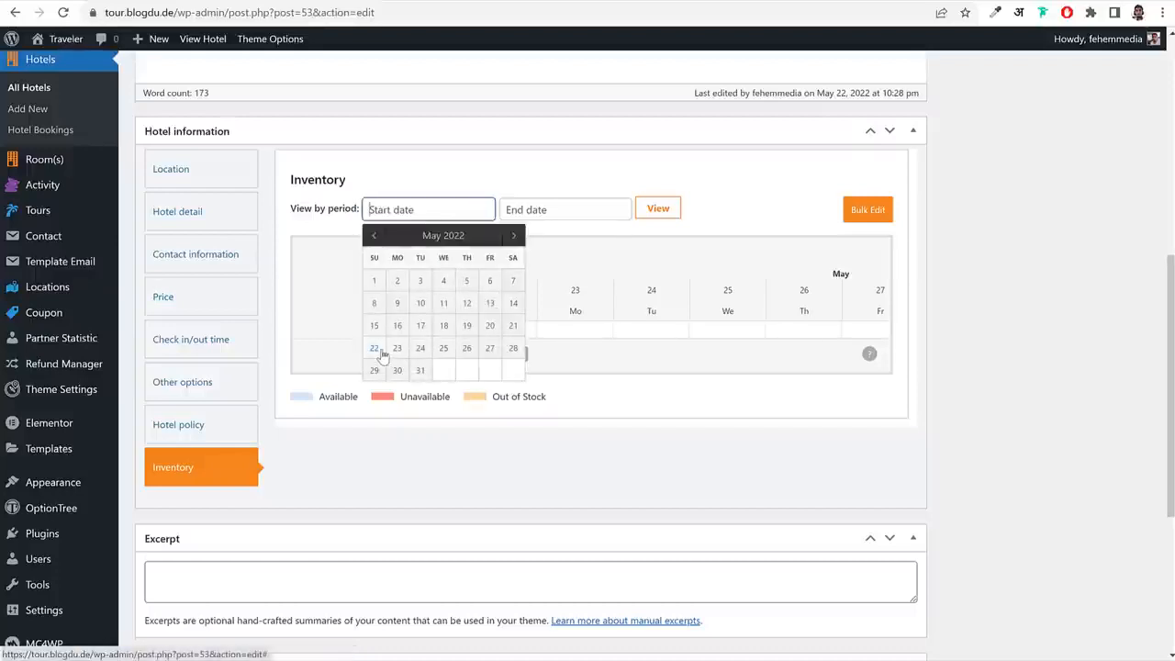
left_click(375, 348)
left_click(538, 213)
left_click(557, 371)
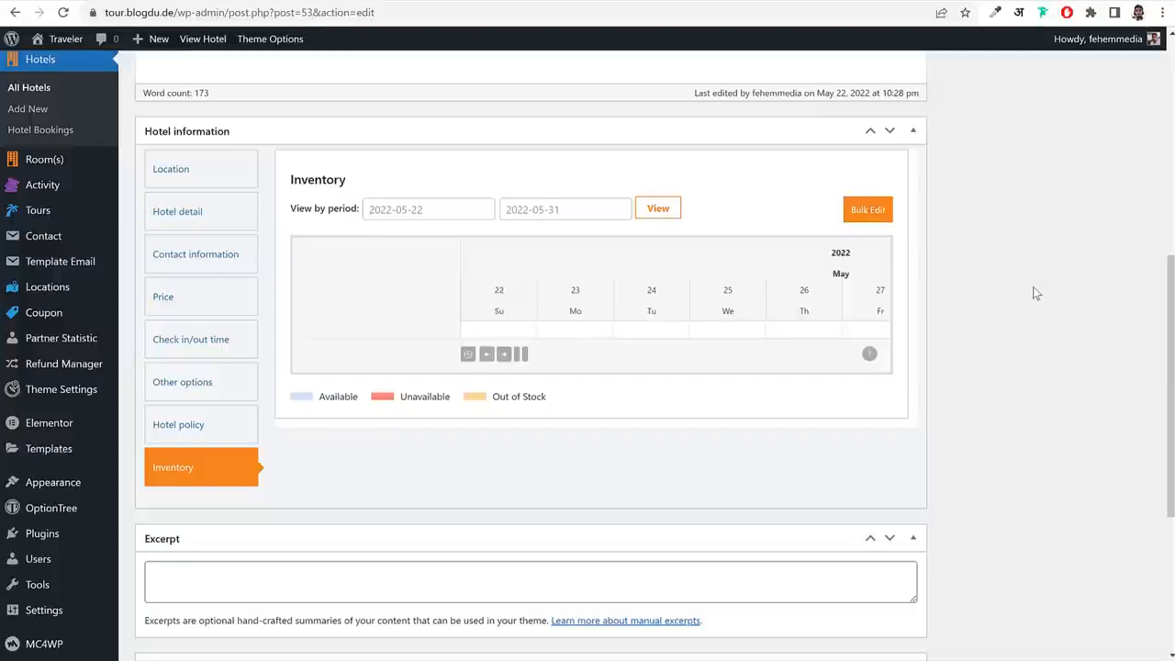
scroll(1077, 332, "down", 4)
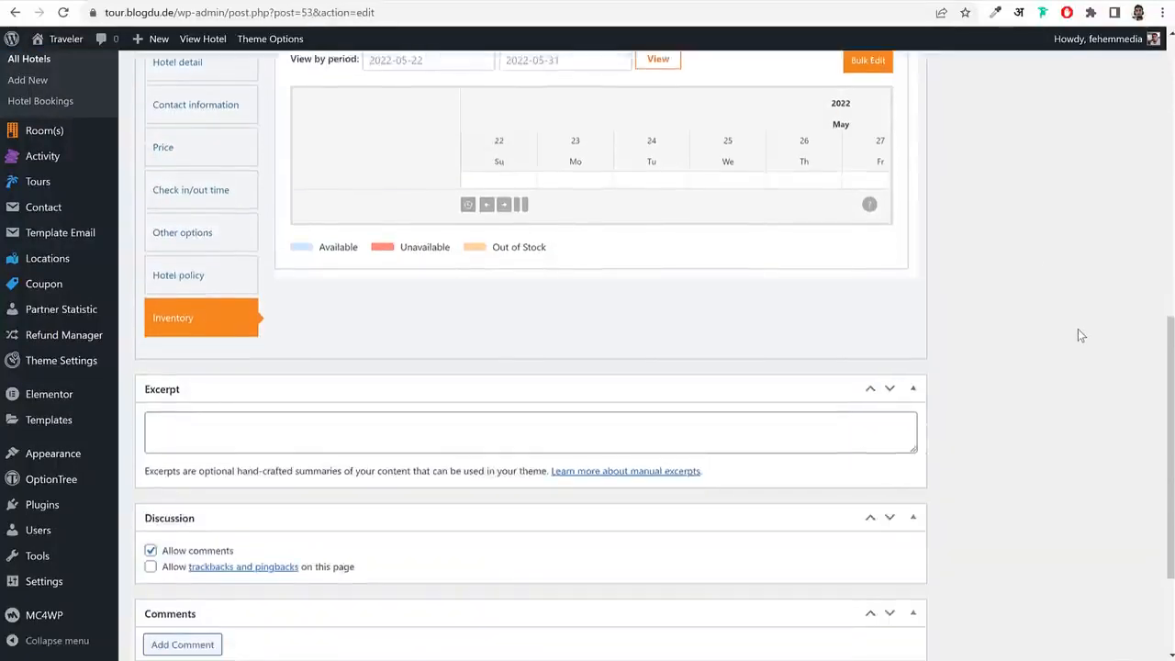
scroll(1078, 330, "up", 3)
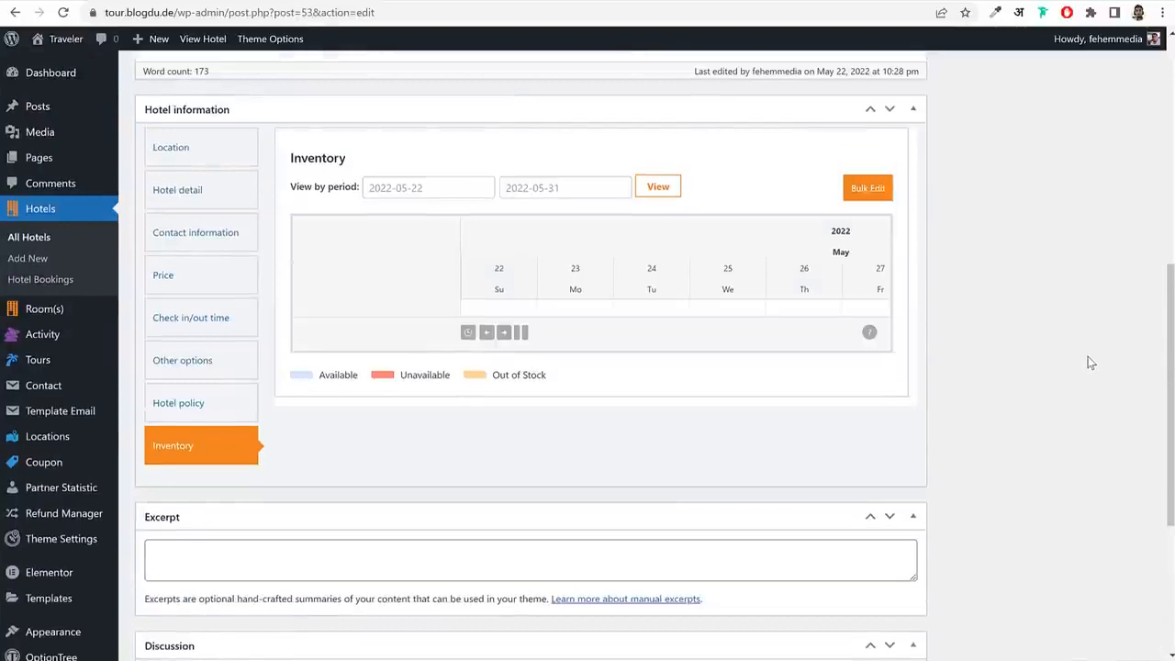
scroll(1090, 362, "up", 6)
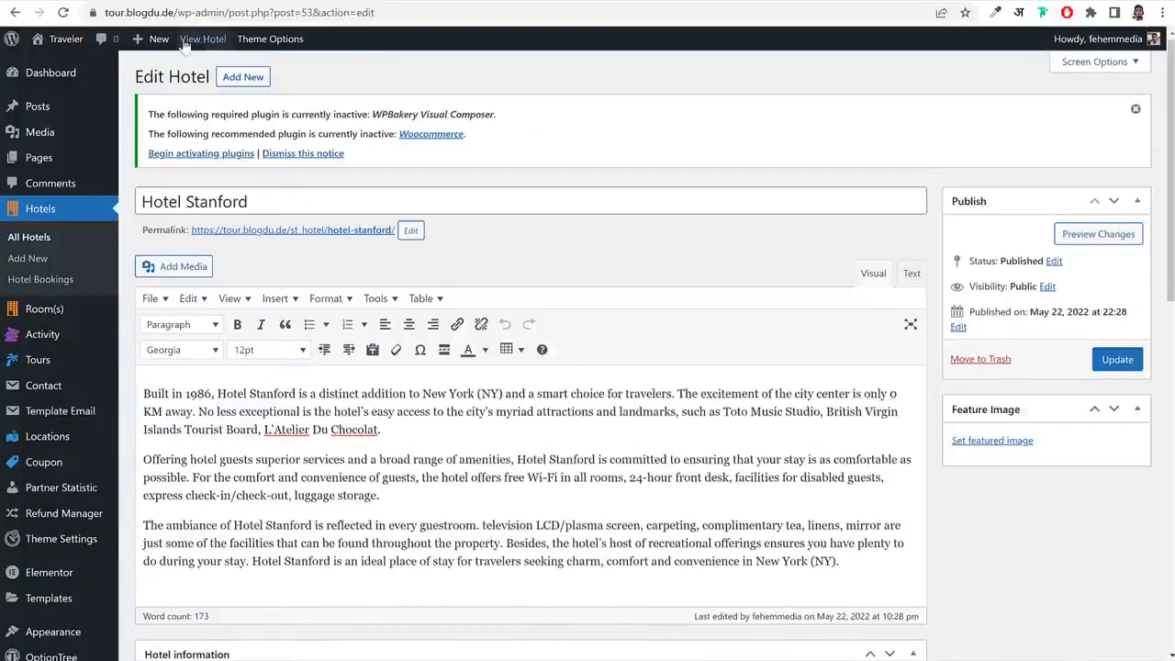
Set the villa-and-pool photo as the hotel's featured image.
left_click(1019, 443)
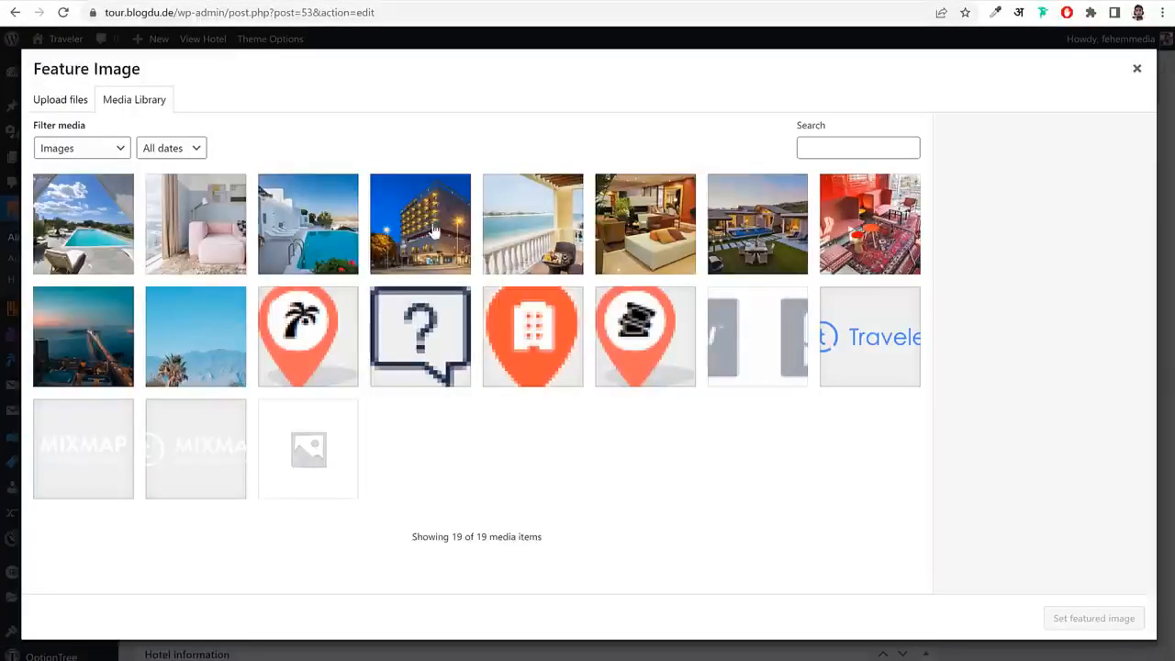
left_click(435, 232)
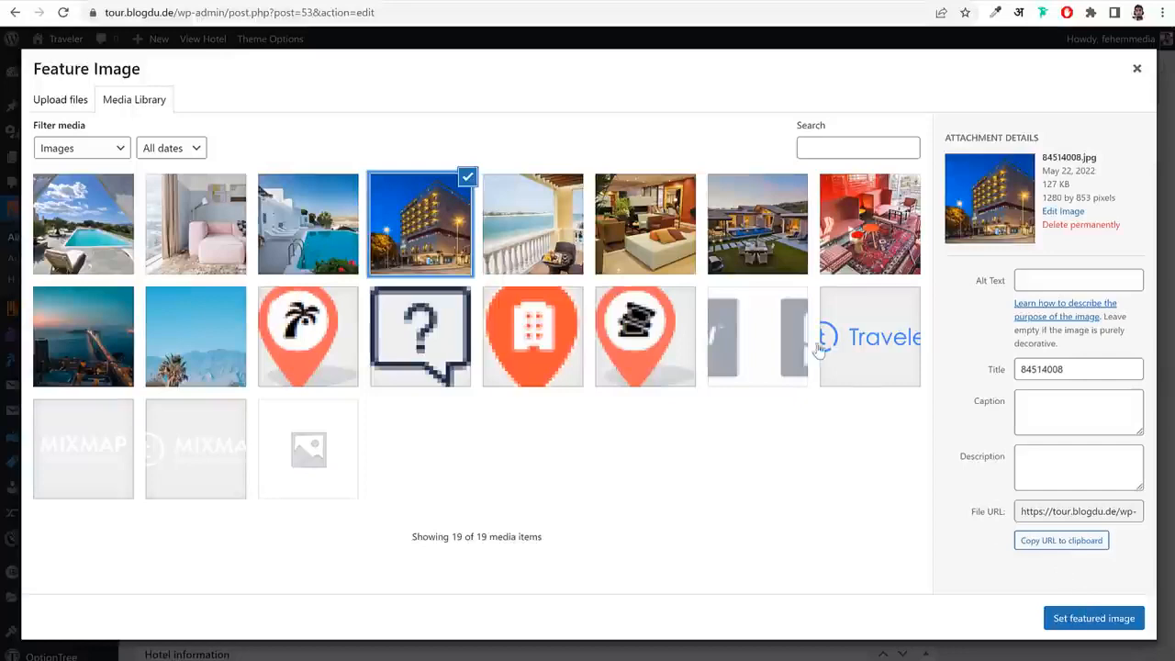
left_click(777, 273)
left_click(1092, 617)
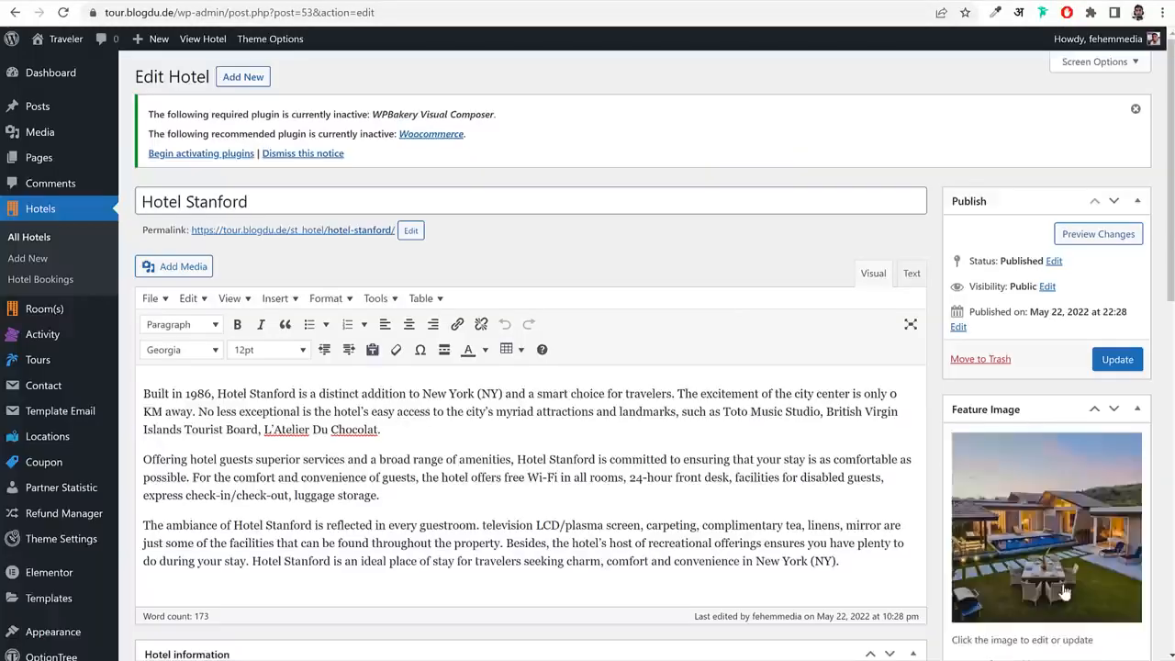
Update the hotel and open its public page via the permalink.
left_click(1120, 359)
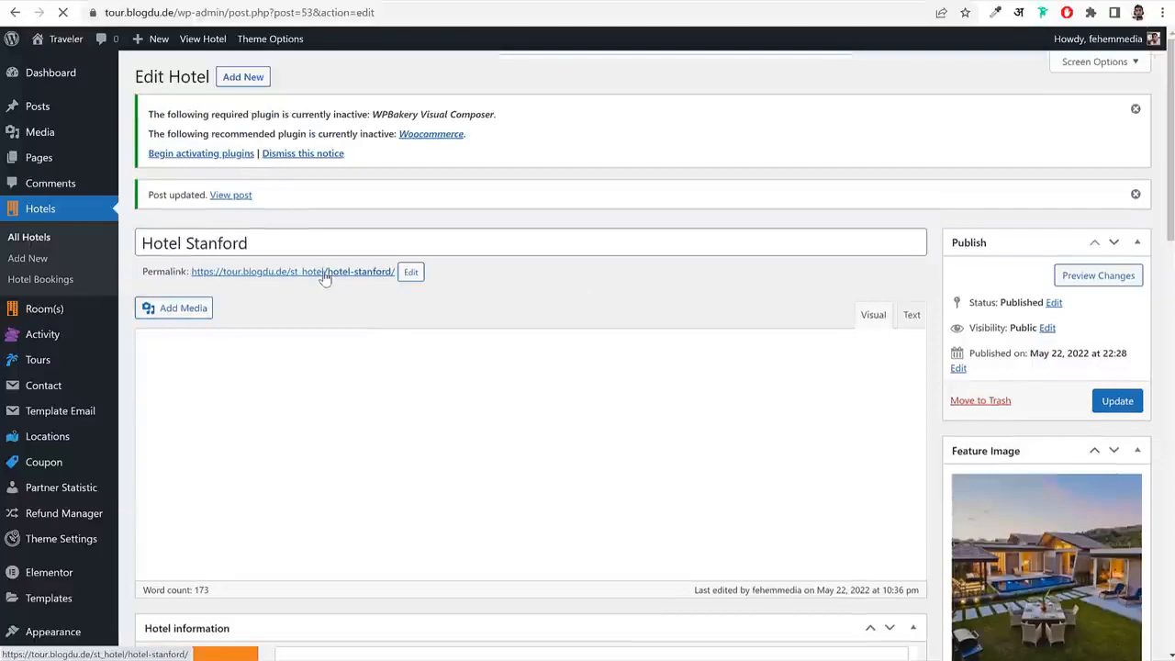
left_click(325, 276, "ctrl")
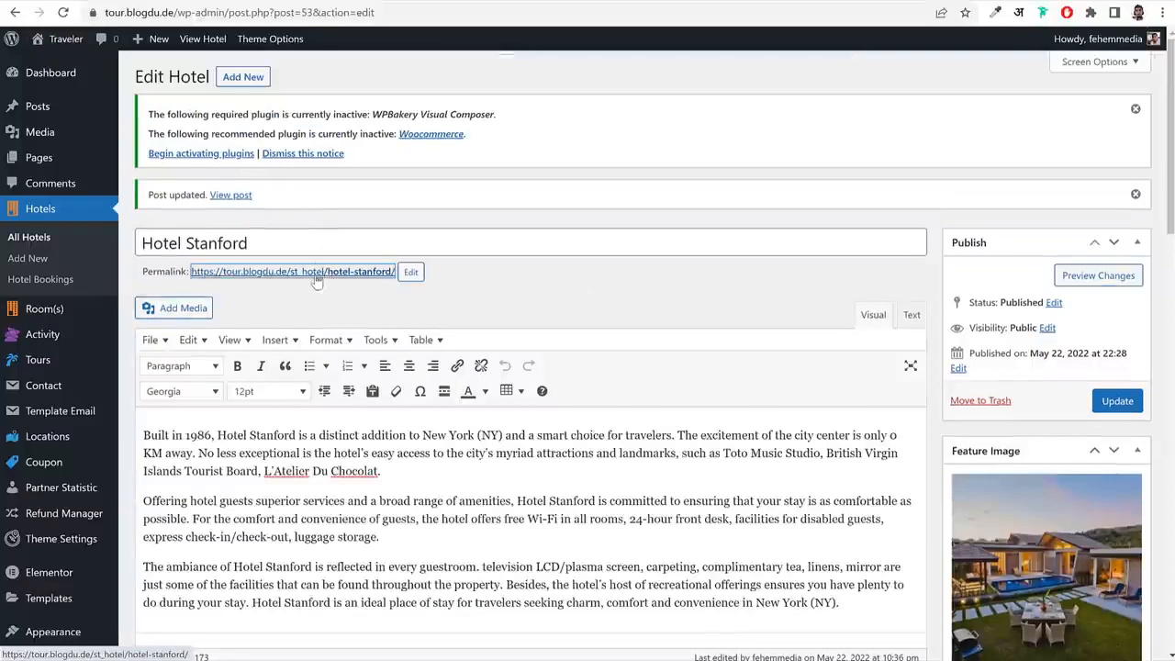
left_click(307, 1)
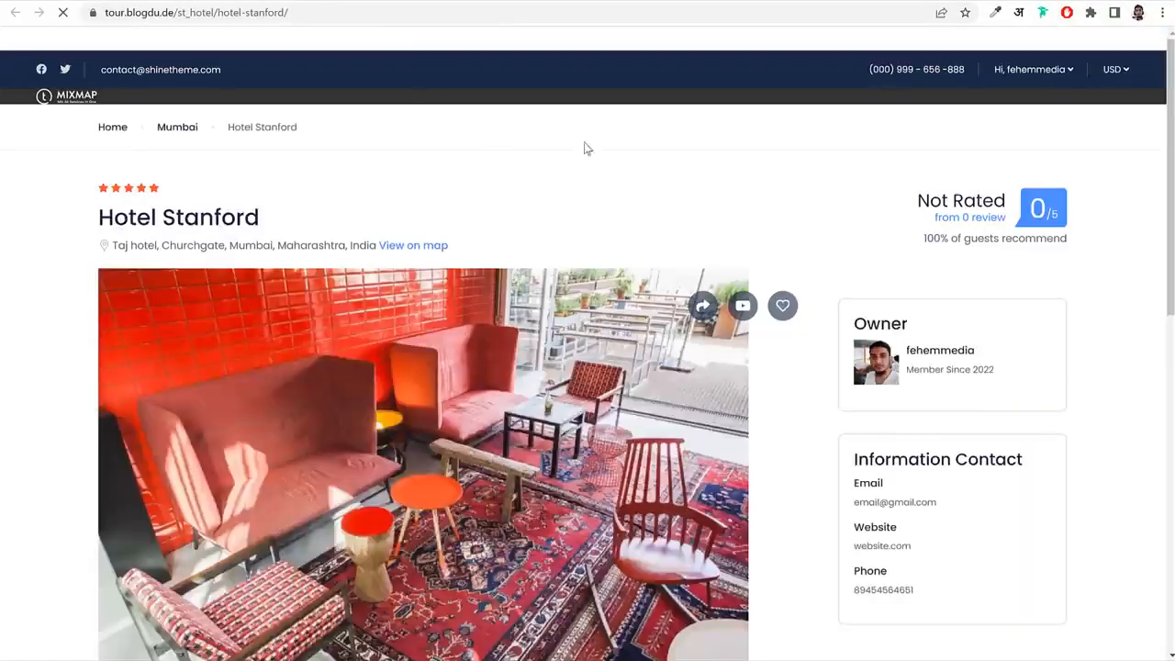
Page through four gallery images and expand the full hotel description with View More.
scroll(715, 280, "down", 3)
left_click(779, 279)
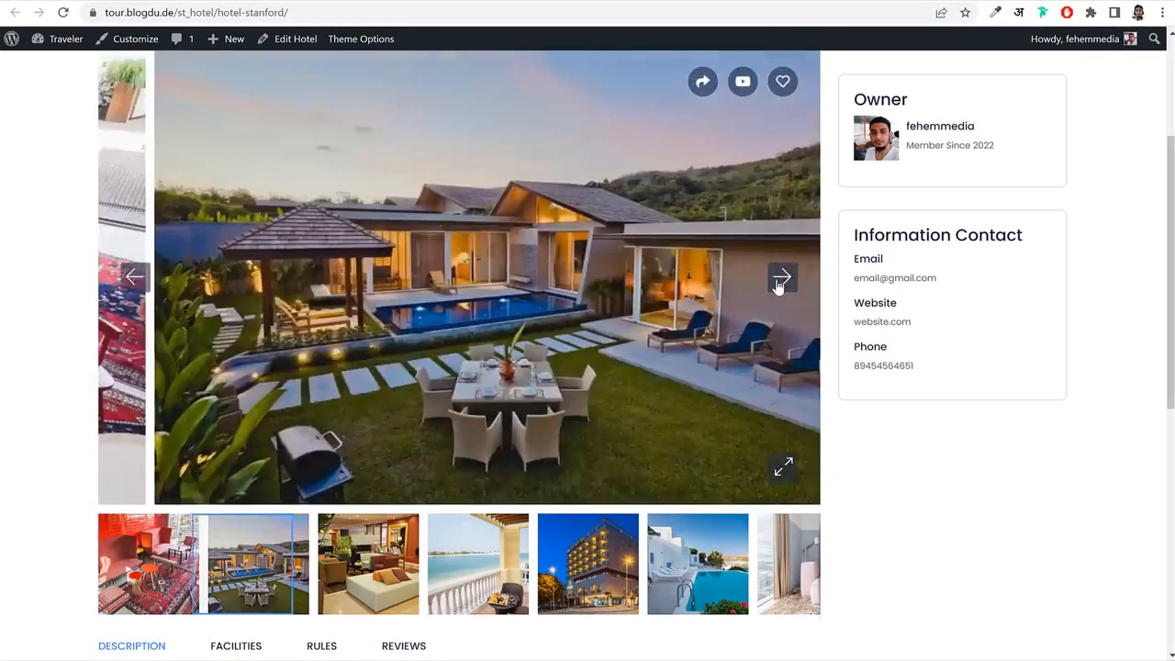
left_click(779, 278)
left_click(779, 278)
left_click(779, 278)
left_click(779, 278)
scroll(986, 323, "down", 5)
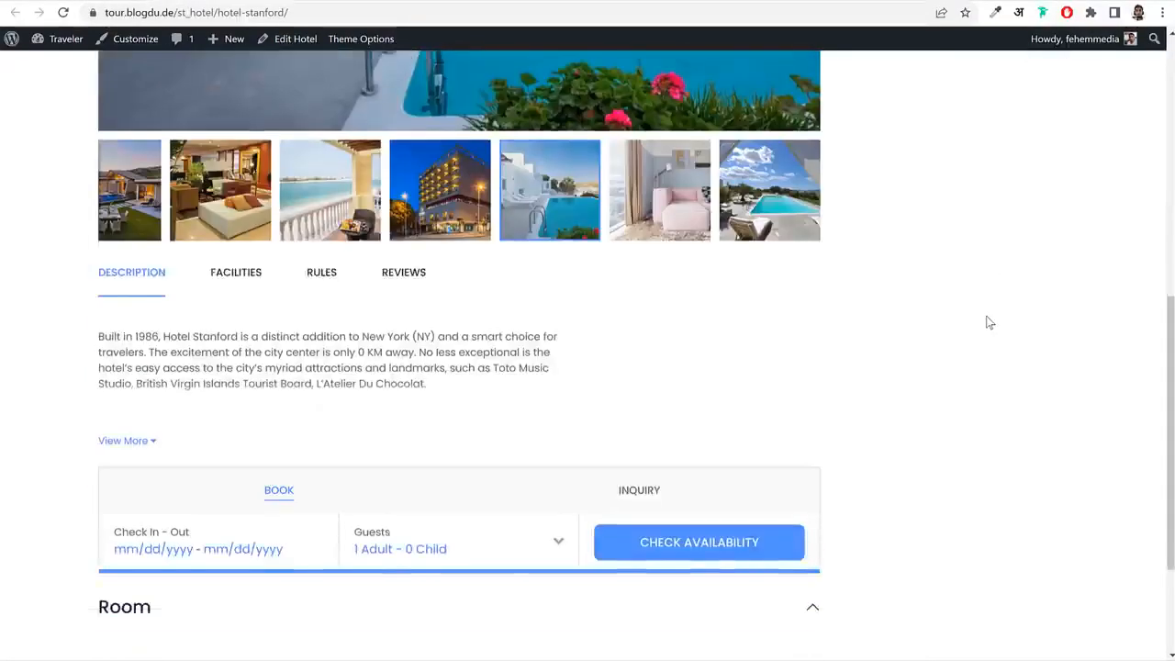
left_click(136, 367)
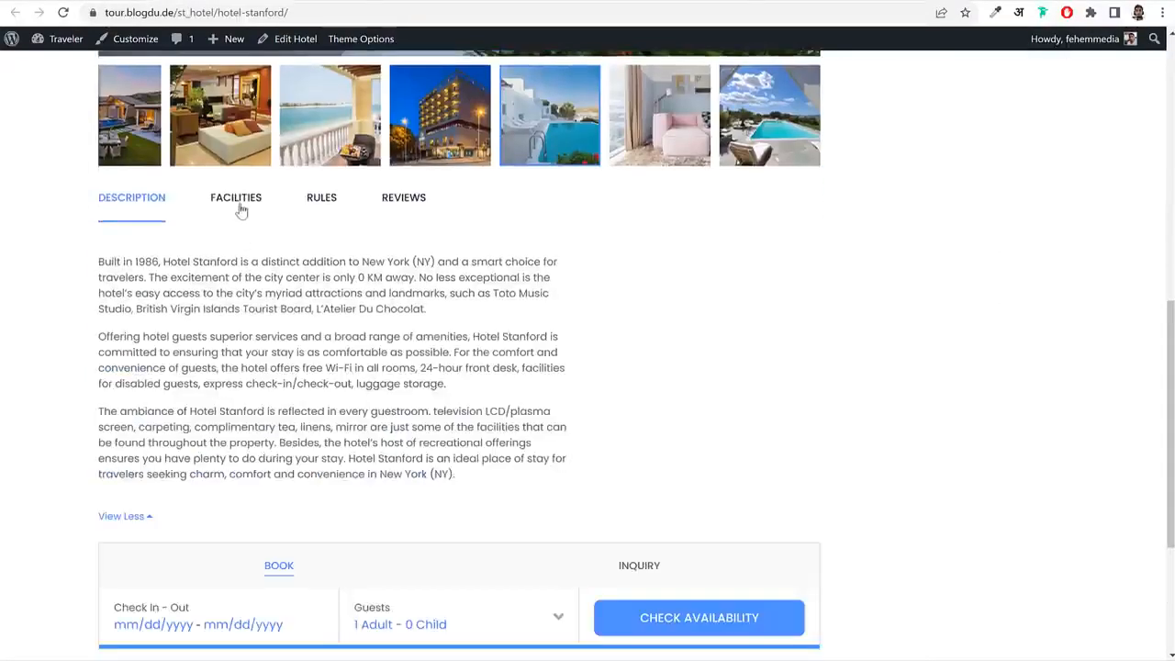
Look over the Facilities, Rules and Reviews tabs, then return to the Edit Hotel tab.
left_click(240, 208)
left_click(322, 209)
left_click(403, 209)
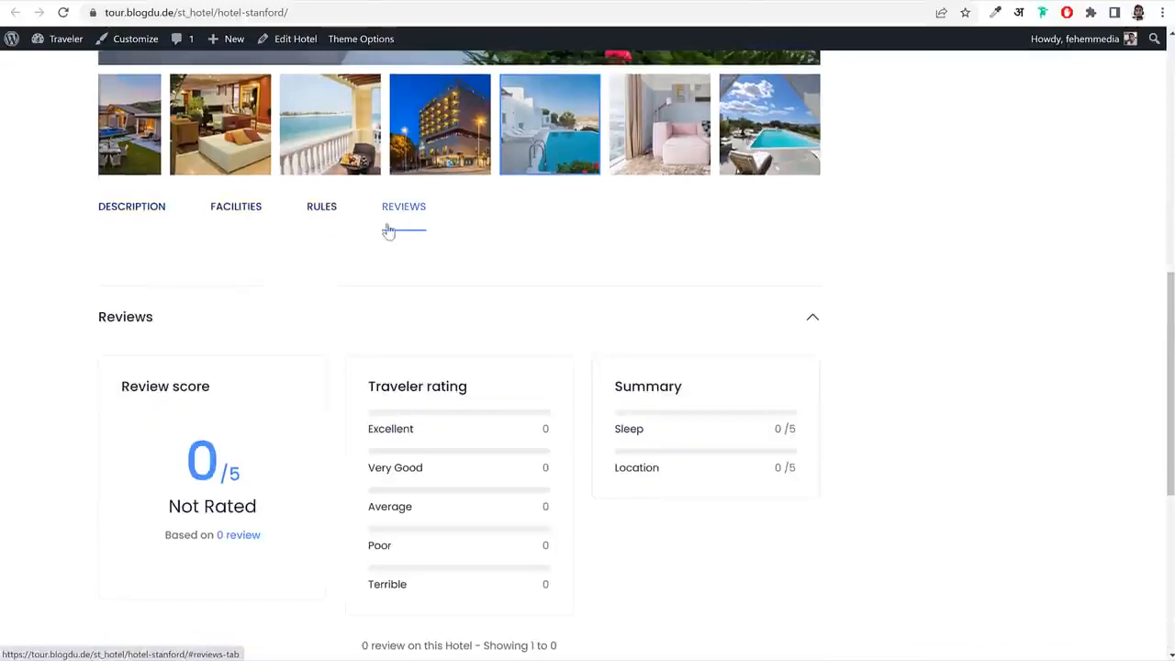
left_click(134, 209)
scroll(554, 322, "down", 3)
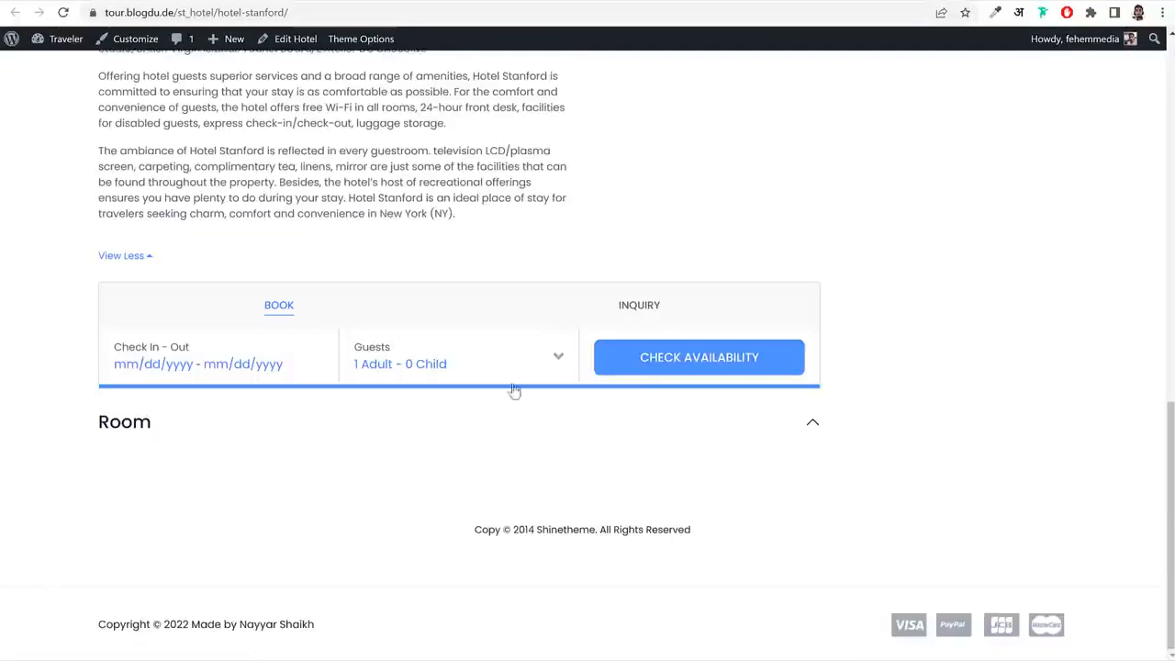
scroll(126, 418, "up", 3)
left_click(237, 193)
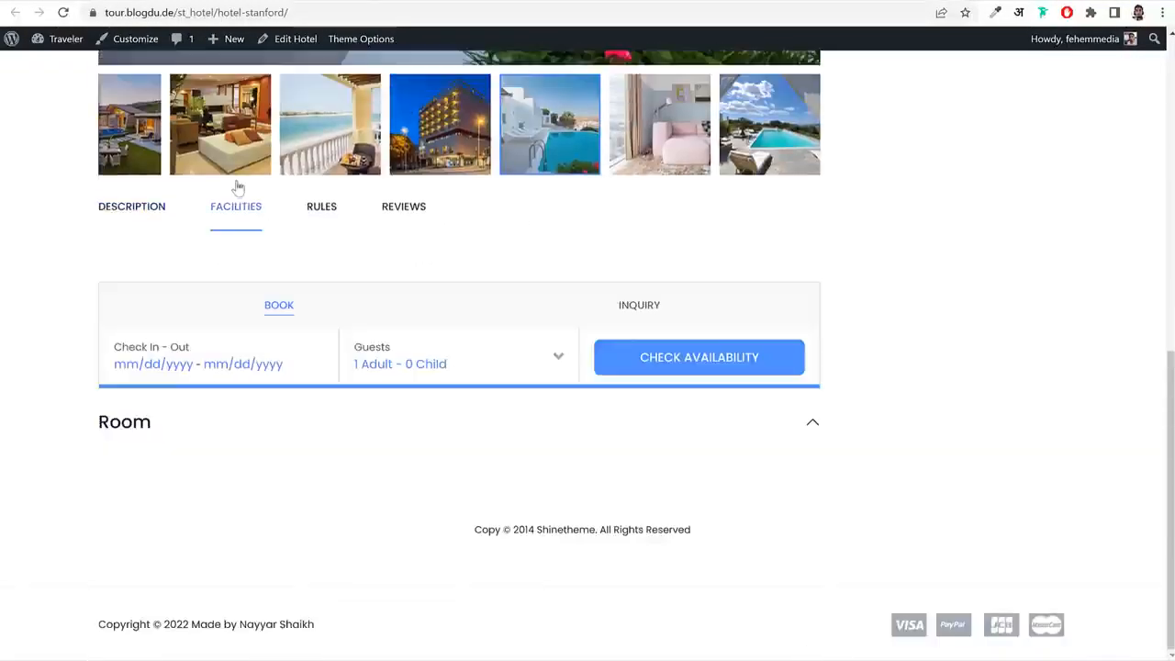
left_click(317, 213)
left_click(398, 215)
scroll(616, 328, "up", 5)
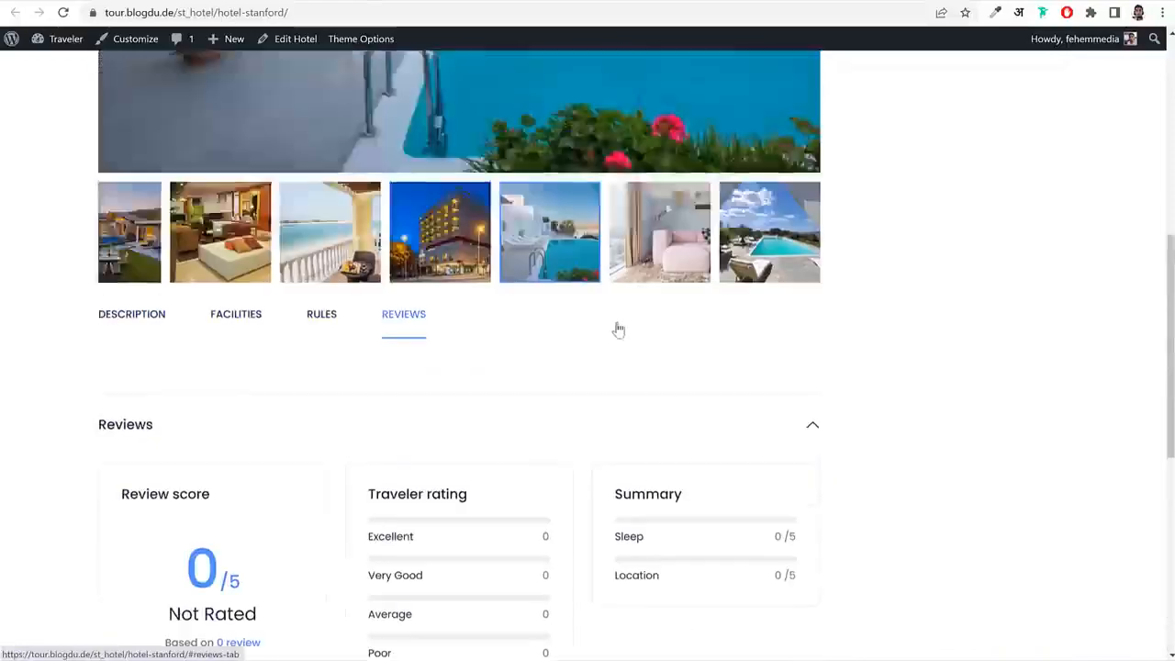
left_click(413, 1)
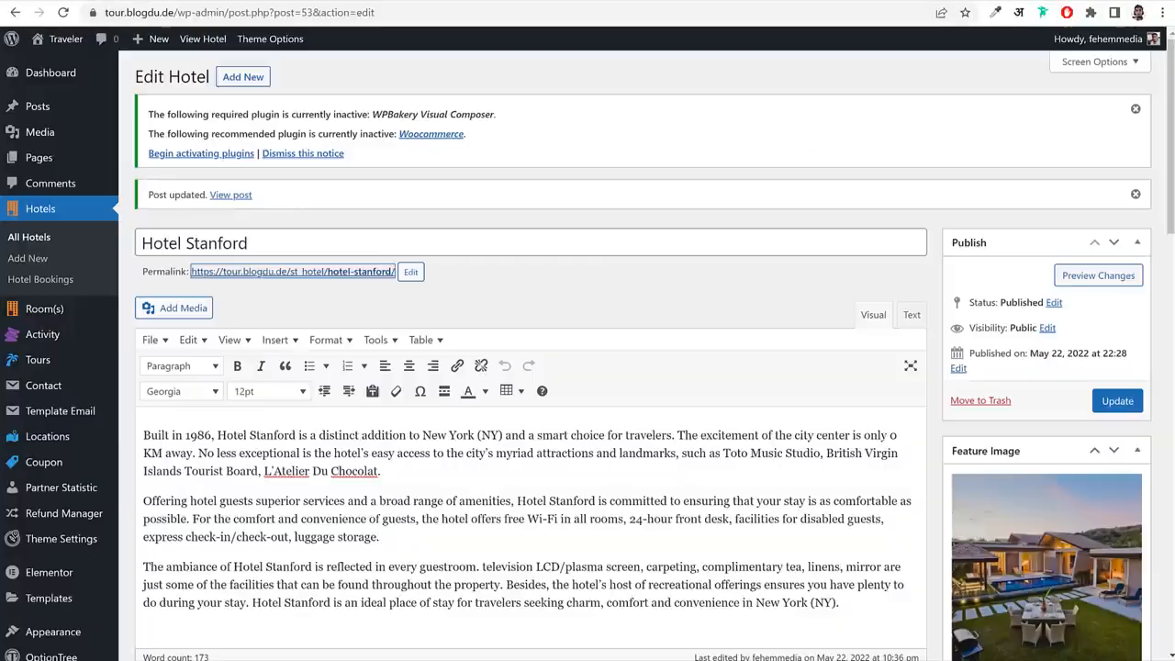
Choose Layout 1 for the single hotel page under Hotel detail and update the hotel.
scroll(569, 281, "down", 1)
scroll(555, 283, "down", 10)
scroll(345, 302, "up", 1)
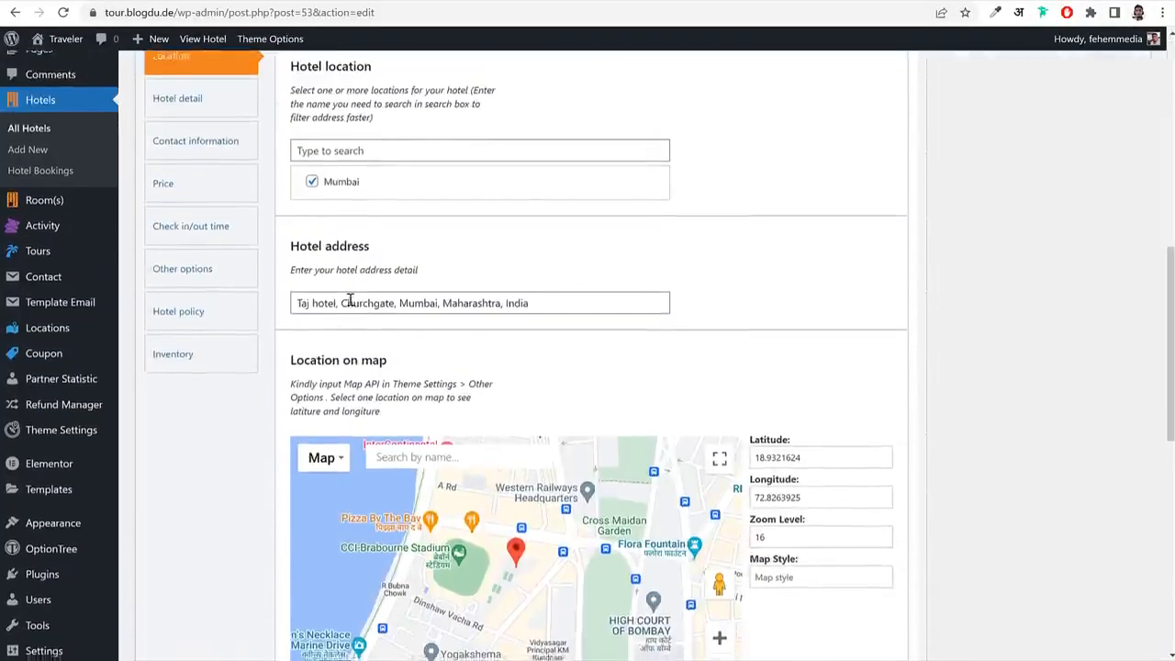
scroll(352, 304, "down", 4)
scroll(352, 304, "up", 10)
left_click(176, 178)
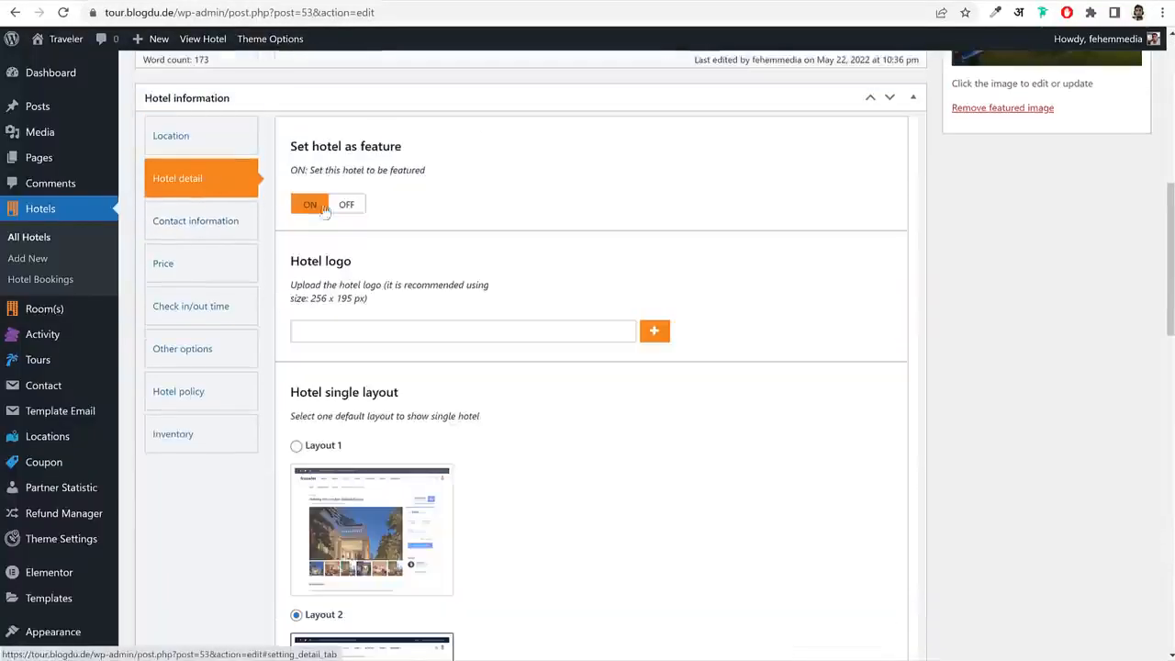
scroll(550, 315, "down", 4)
scroll(551, 316, "up", 3)
left_click(374, 380)
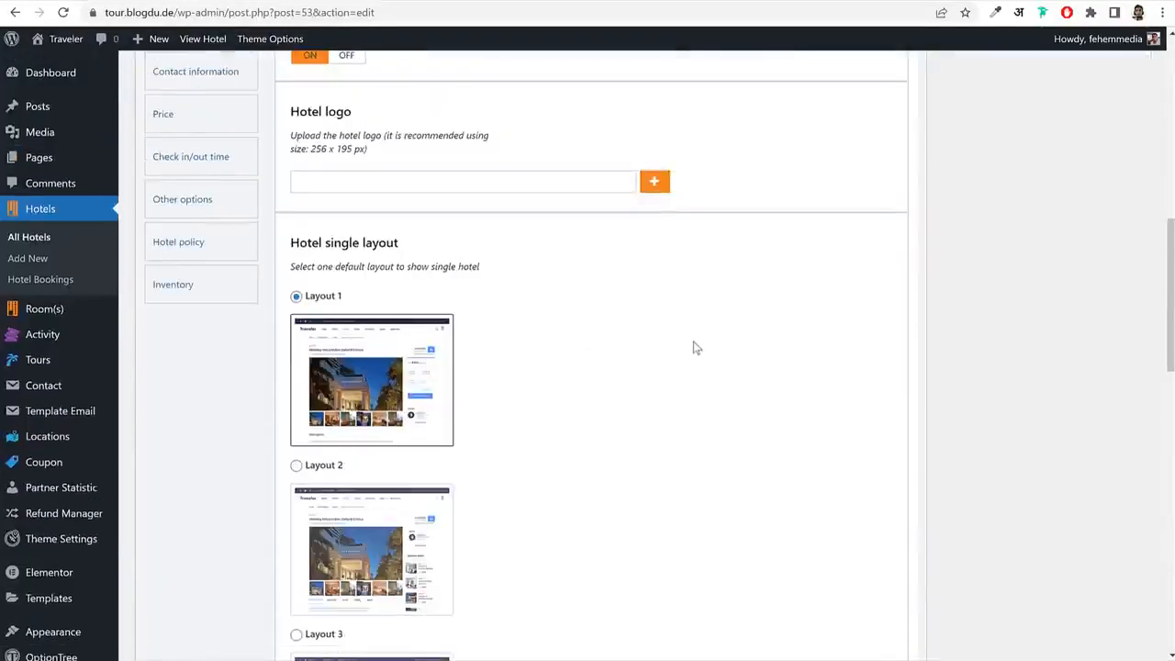
scroll(694, 343, "up", 3)
scroll(958, 285, "up", 5)
left_click(1117, 252)
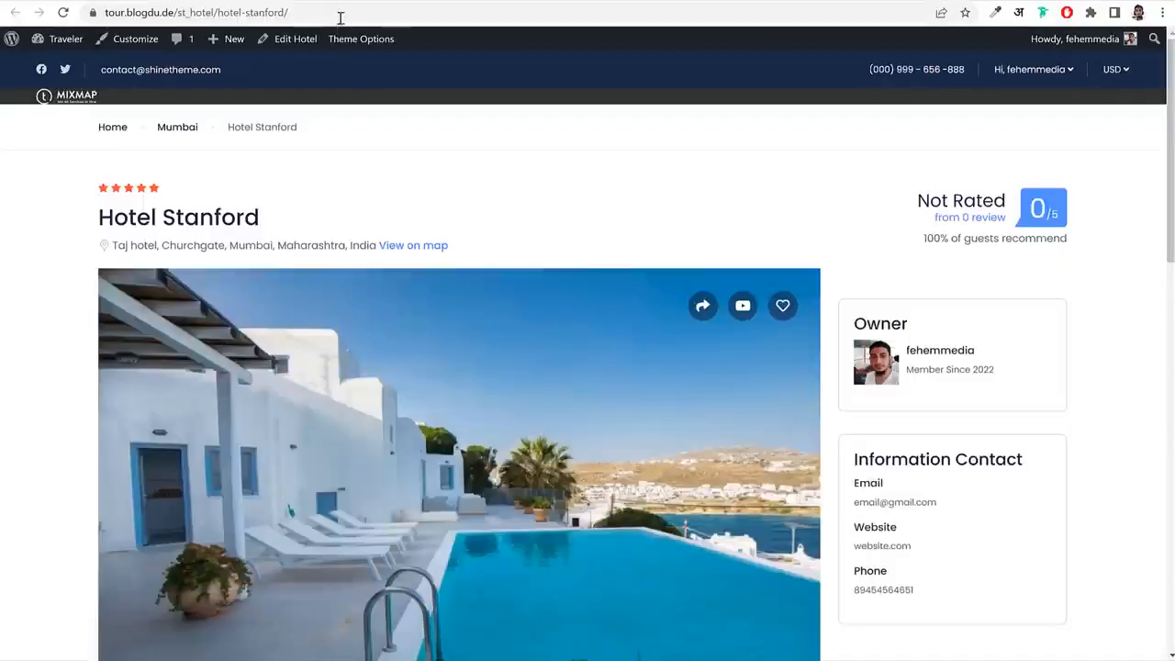
Reload the public hotel page, check its location on the map, then reopen Edit Hotel.
left_click(340, 19)
key("Return")
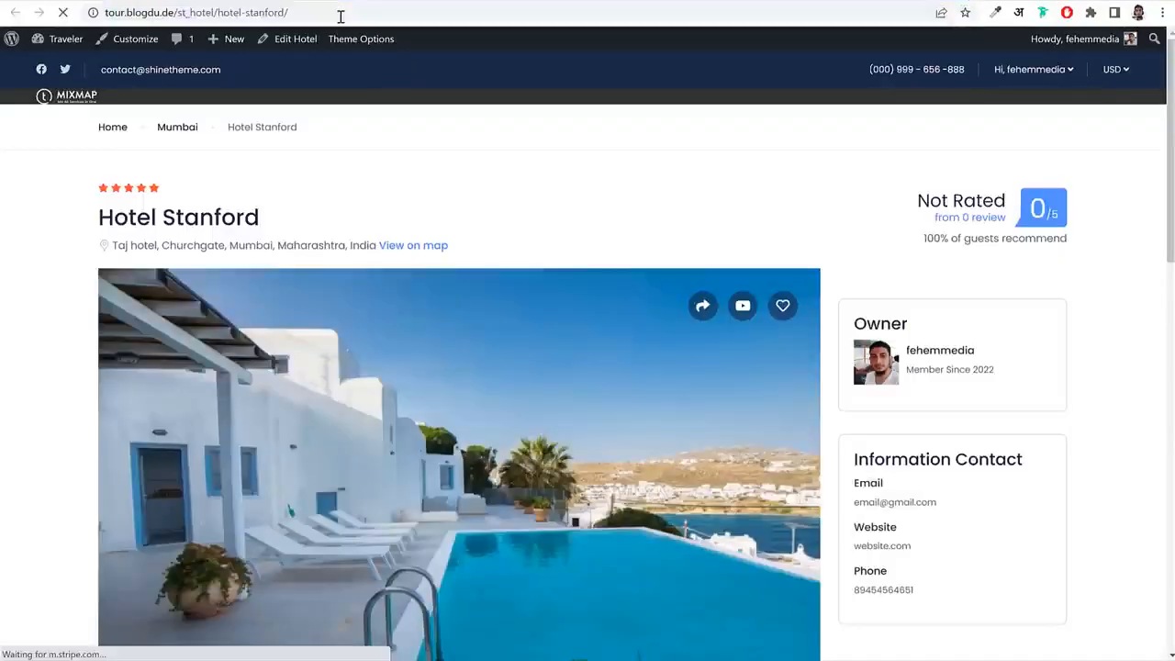
scroll(632, 184, "down", 5)
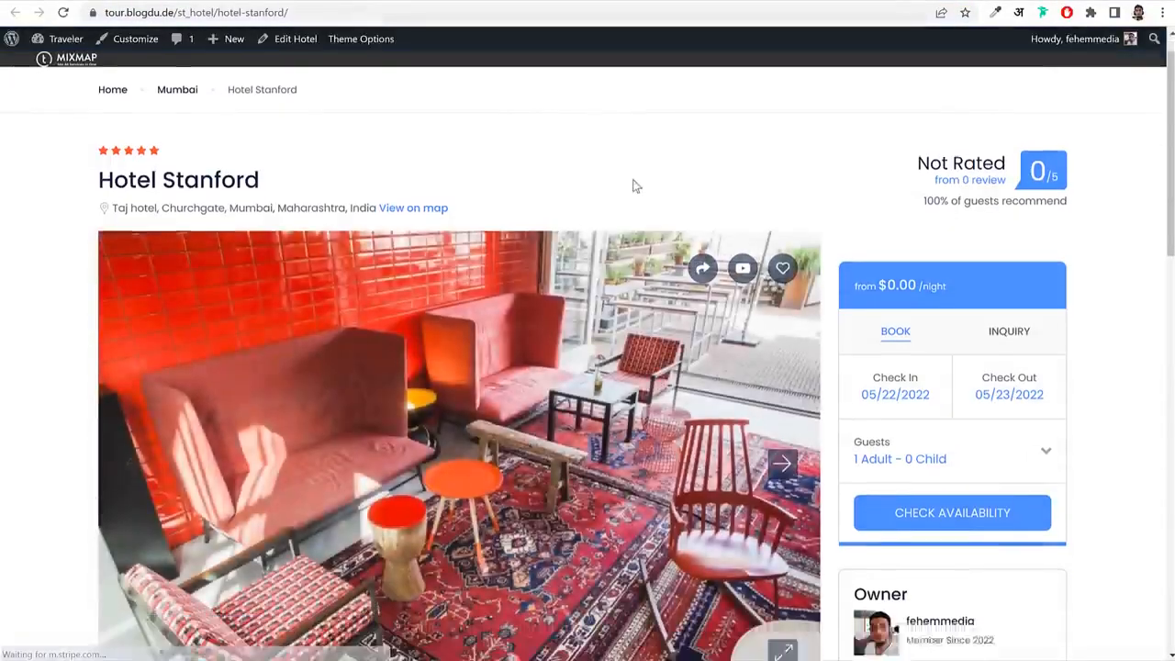
scroll(760, 260, "down", 10)
scroll(760, 257, "up", 9)
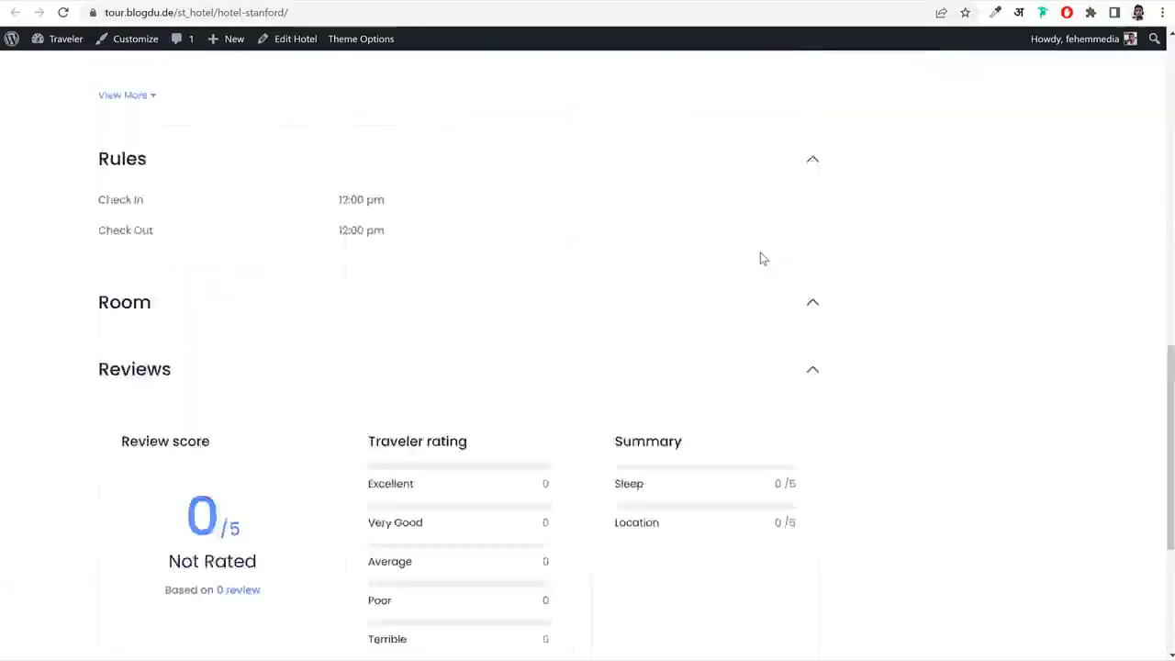
scroll(760, 259, "up", 4)
left_click(409, 110)
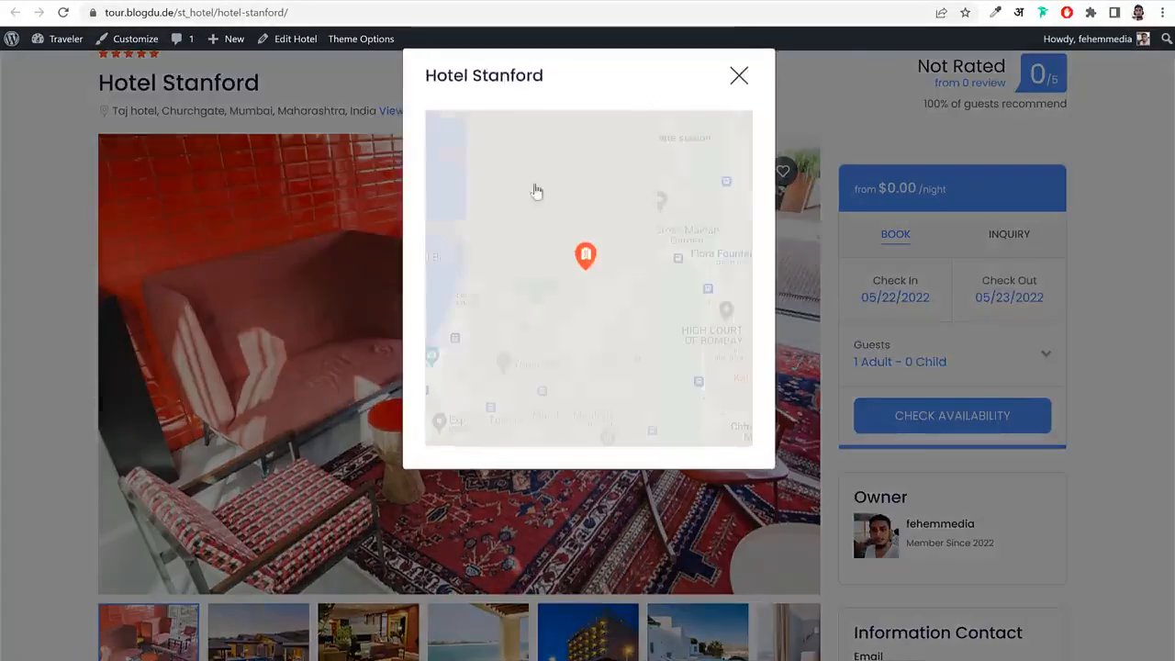
left_click(738, 79)
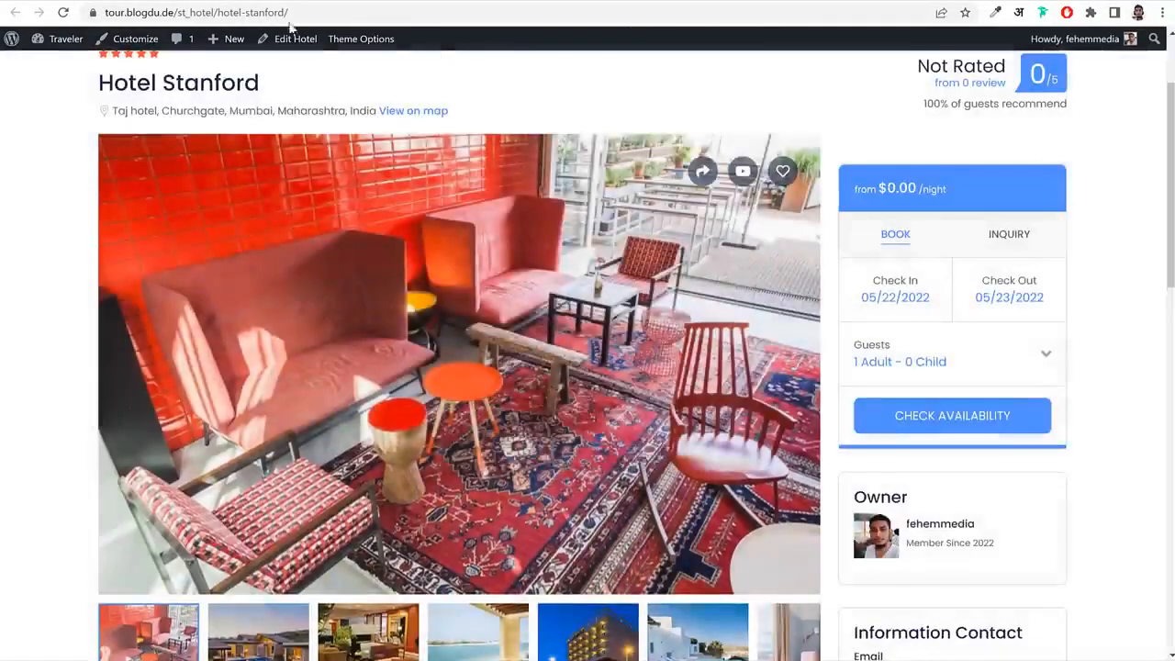
left_click(290, 38)
scroll(425, 372, "down", 7)
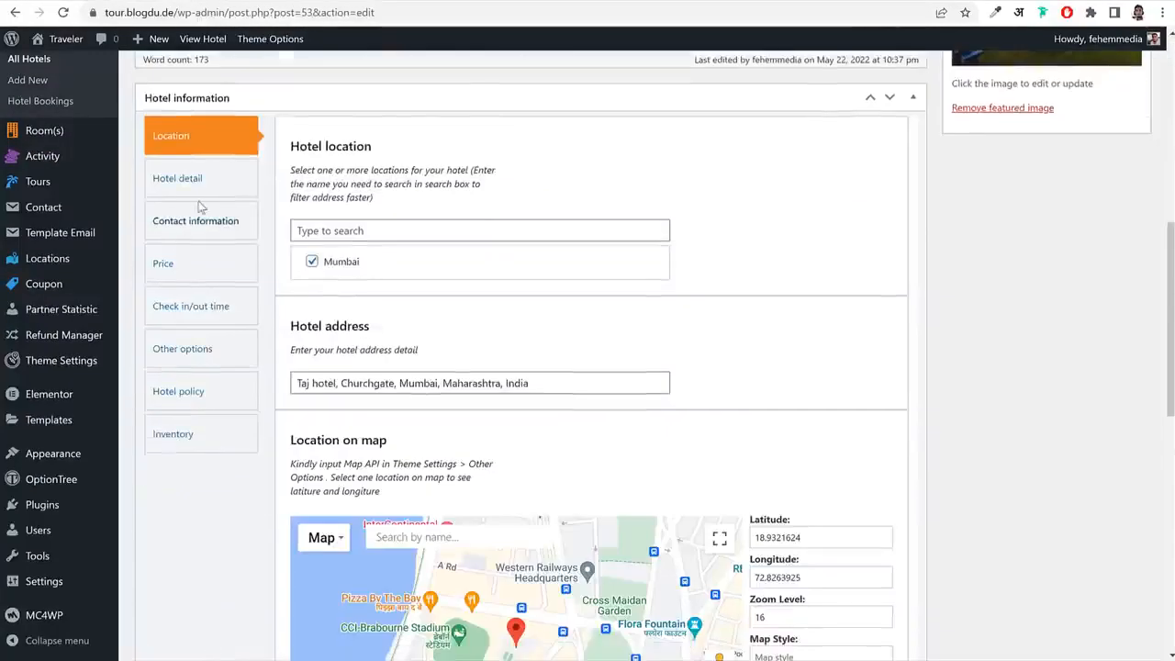
Switch the hotel to Layout 3 under Hotel detail and update it.
left_click(202, 188)
scroll(487, 399, "down", 7)
left_click(406, 315)
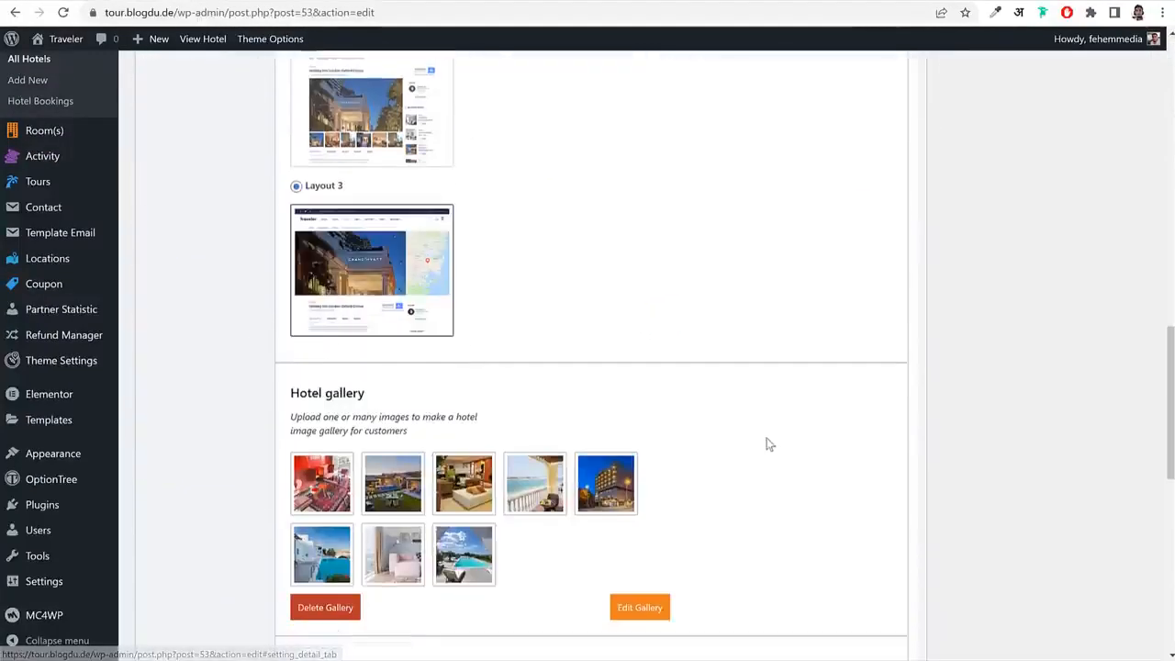
scroll(771, 445, "up", 6)
scroll(771, 448, "up", 10)
left_click(1122, 411)
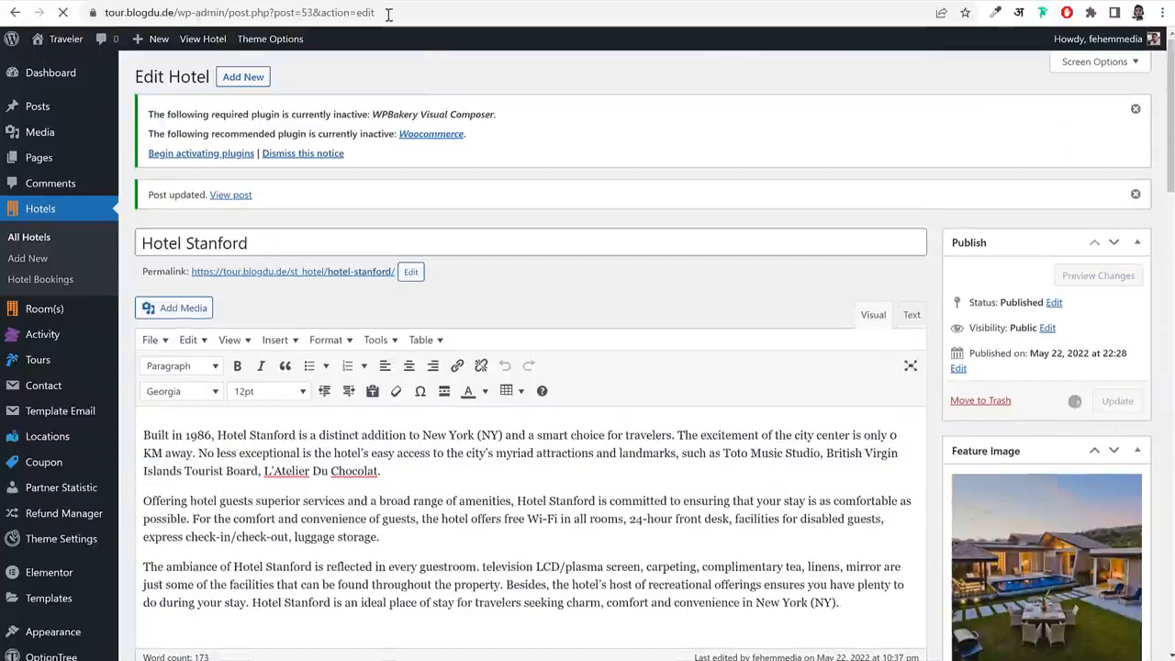
Reload the public hotel page and page through three gallery photos beside the map.
left_click(320, 2)
left_click(341, 13)
key("Return")
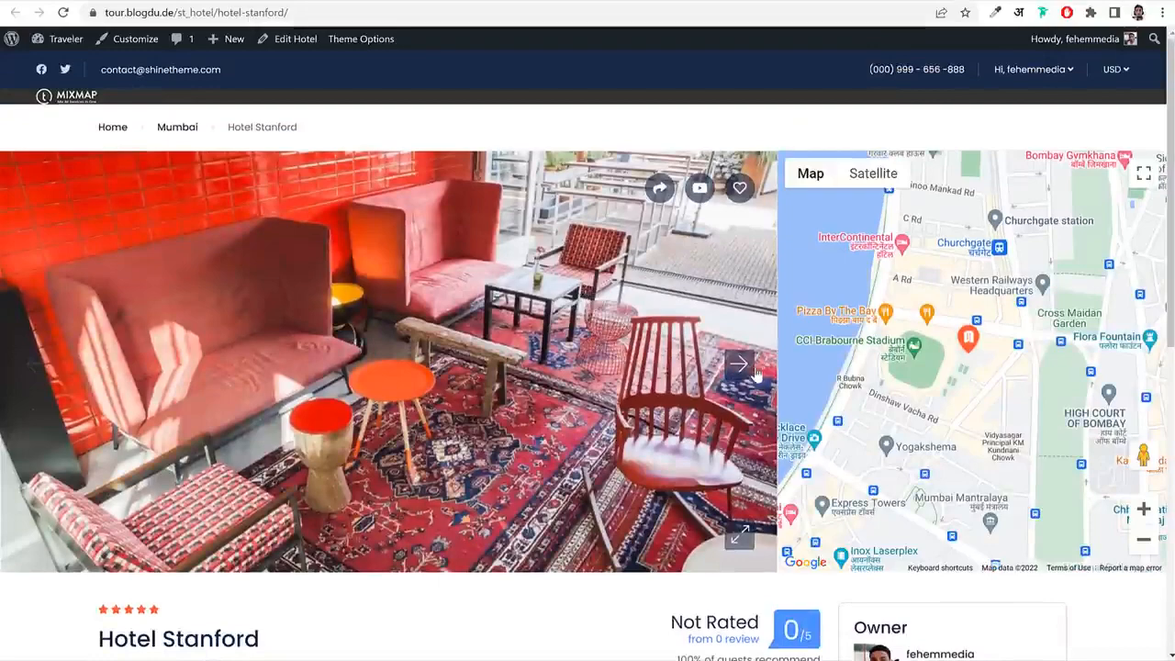
left_click(745, 367)
left_click(744, 367)
left_click(744, 367)
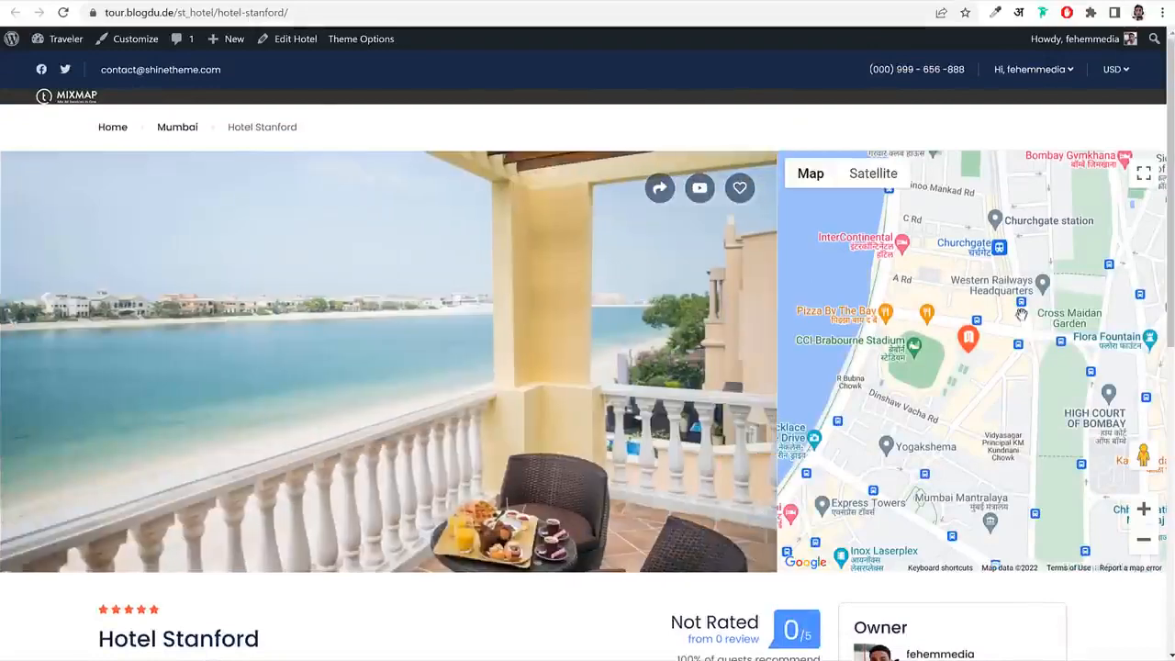
scroll(1020, 314, "down", 2)
scroll(618, 410, "down", 8)
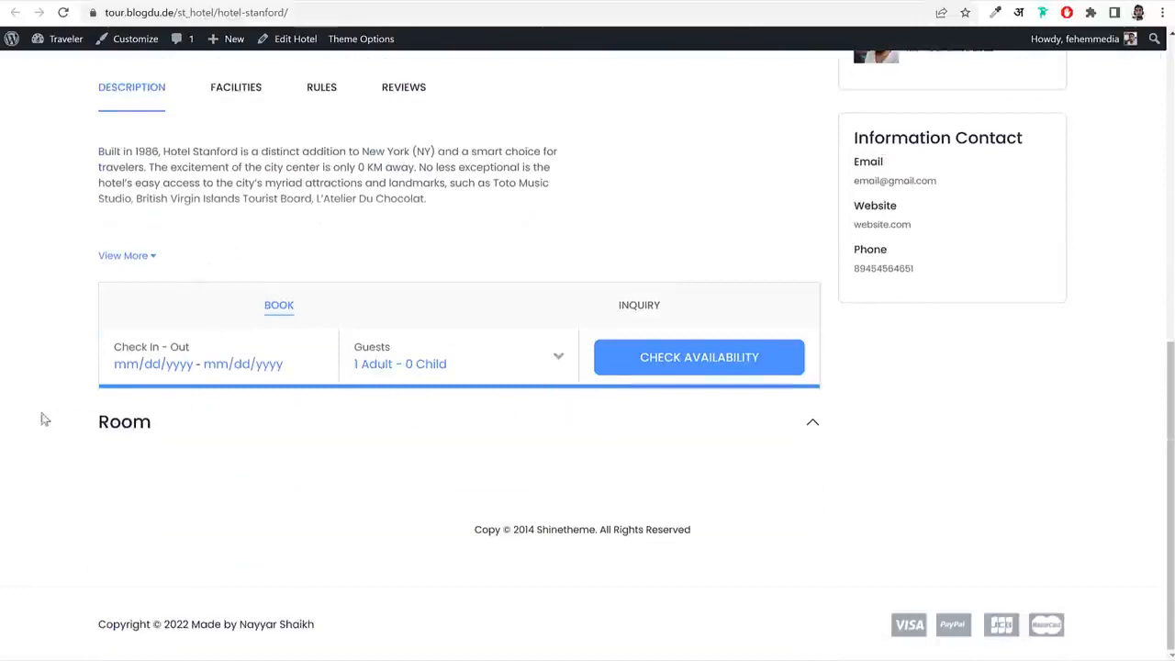
Check the Room heading, Facilities and Reviews sections, then return to the admin edit tab.
double_click(111, 424)
scroll(322, 370, "up", 2)
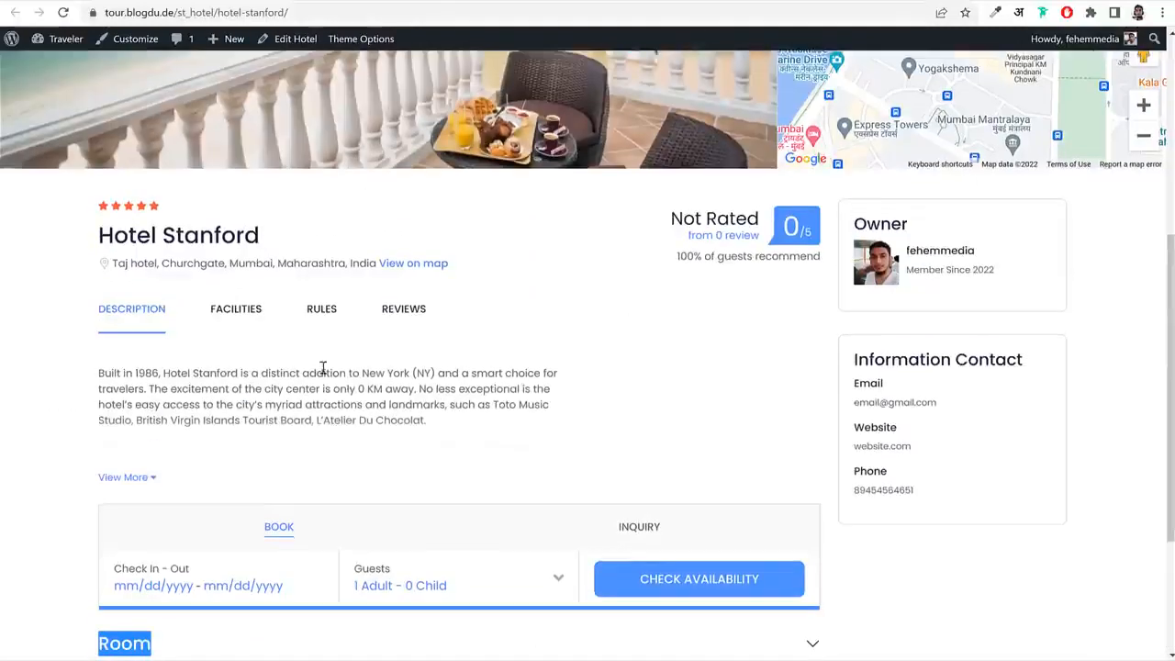
left_click(236, 312)
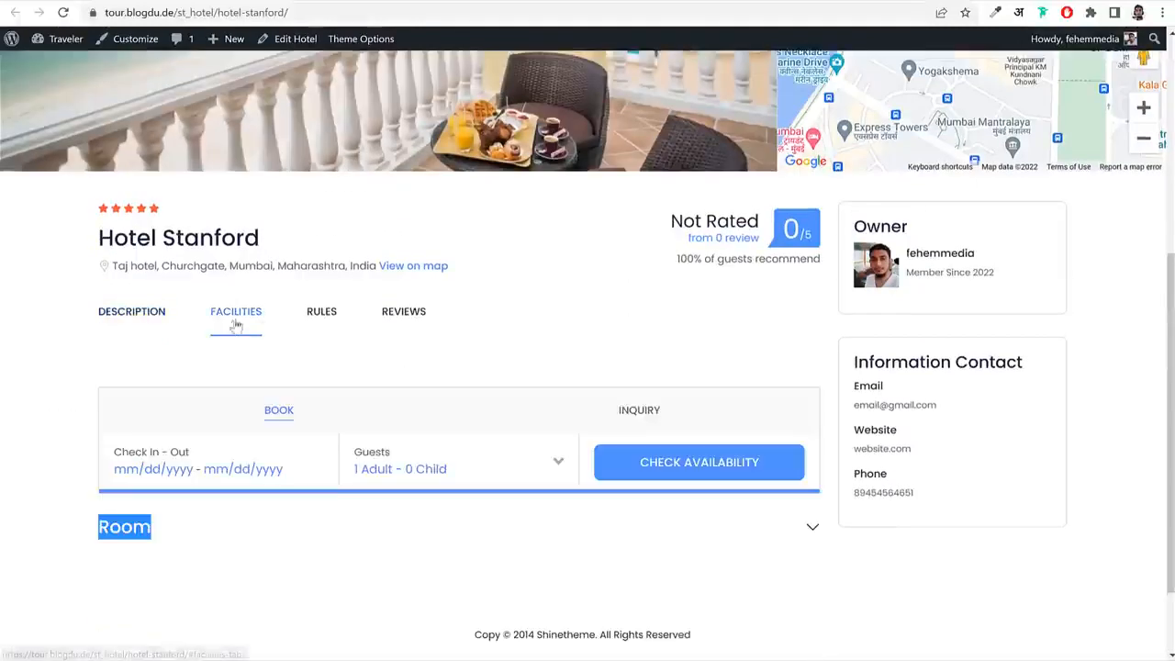
left_click(401, 312)
left_click(138, 312)
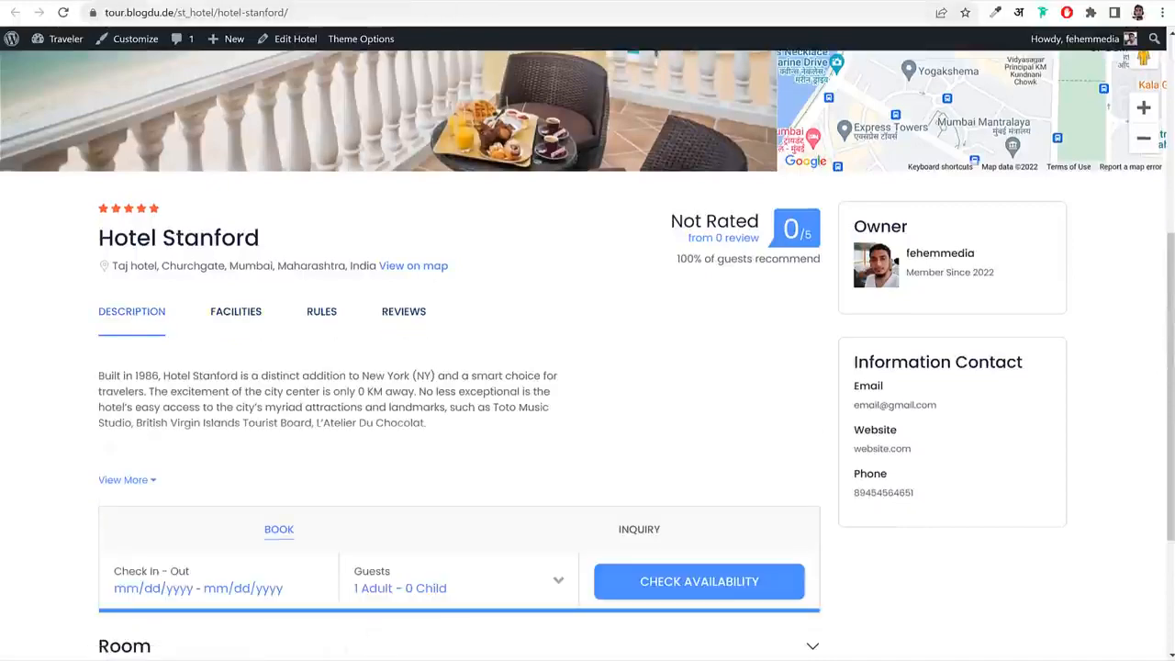
left_click(386, 1)
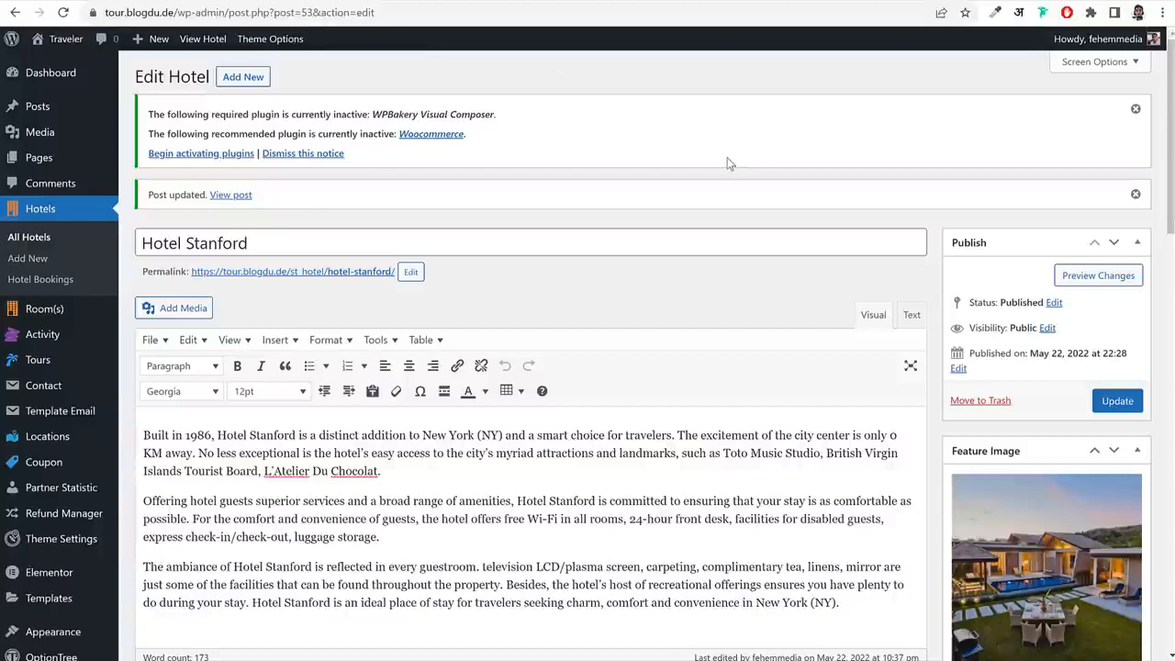
Start a new room titled 'Standard Room', copied from the demo Standard Room page.
mouse_move(37, 317)
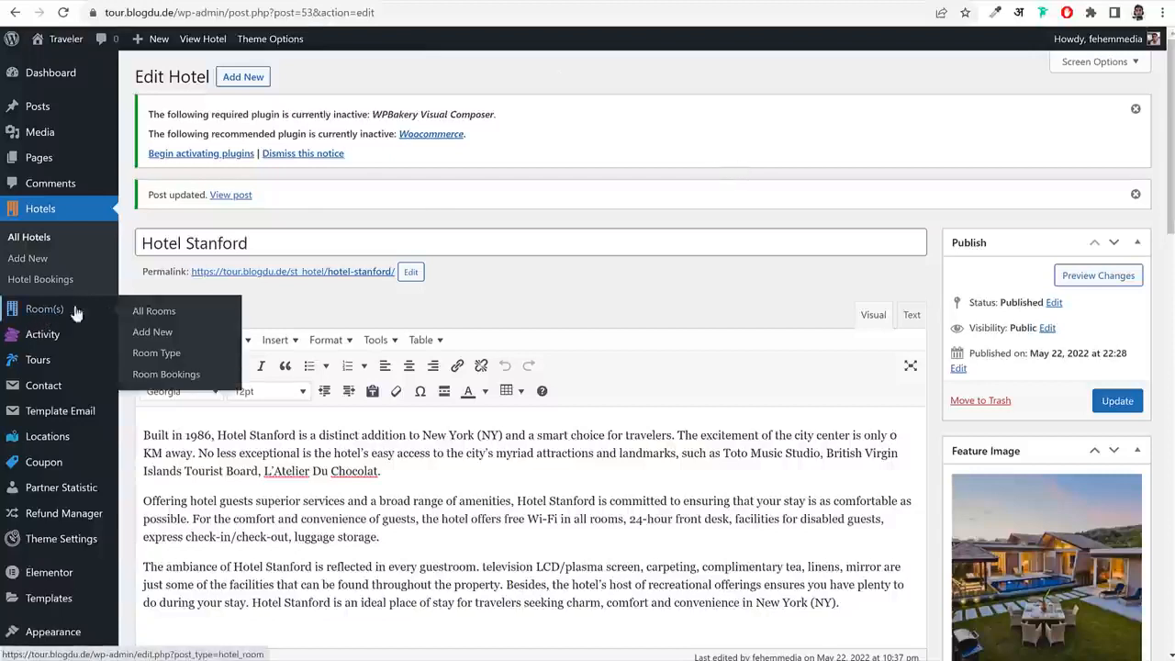
left_click(164, 333)
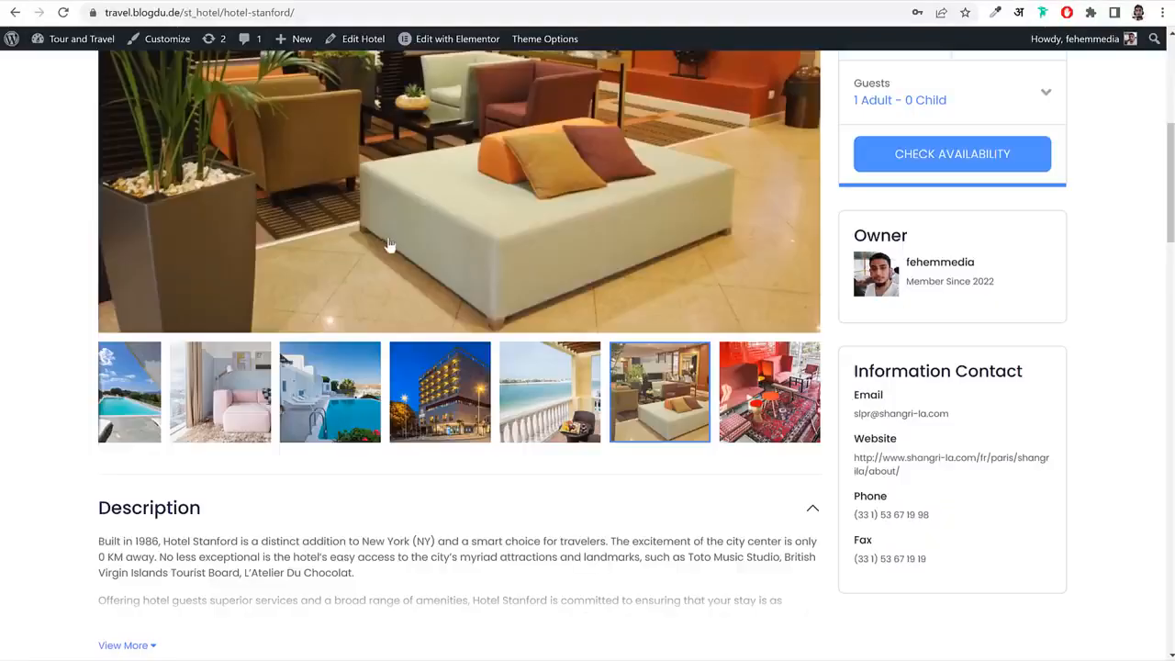
scroll(390, 244, "down", 8)
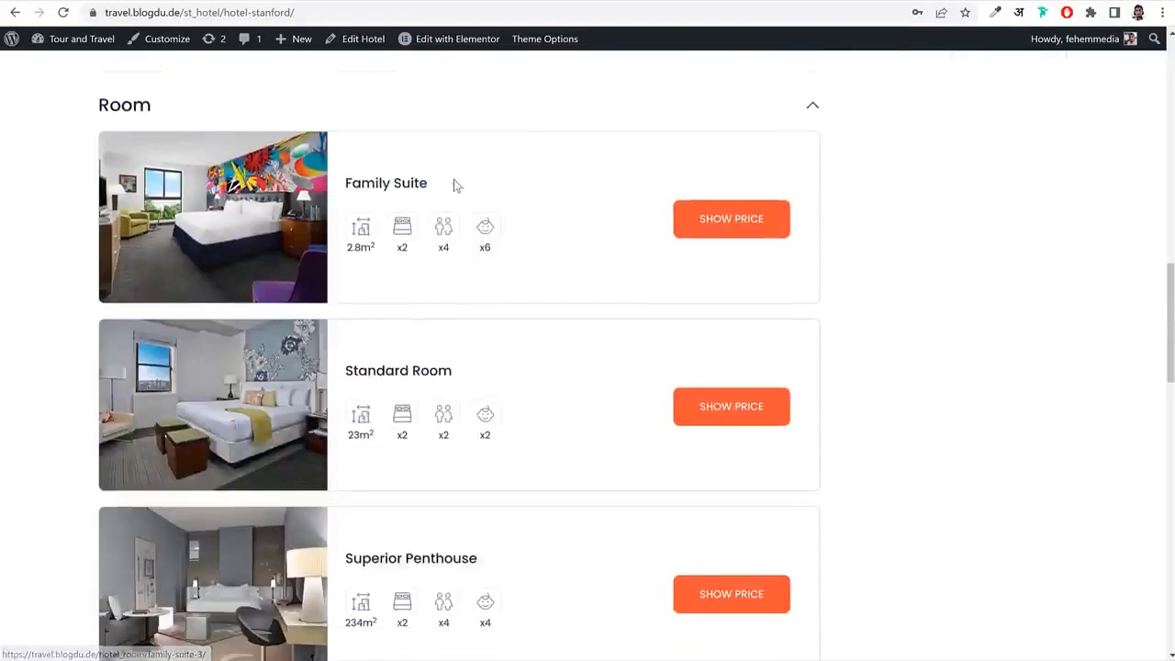
left_click_drag(453, 184, 338, 188)
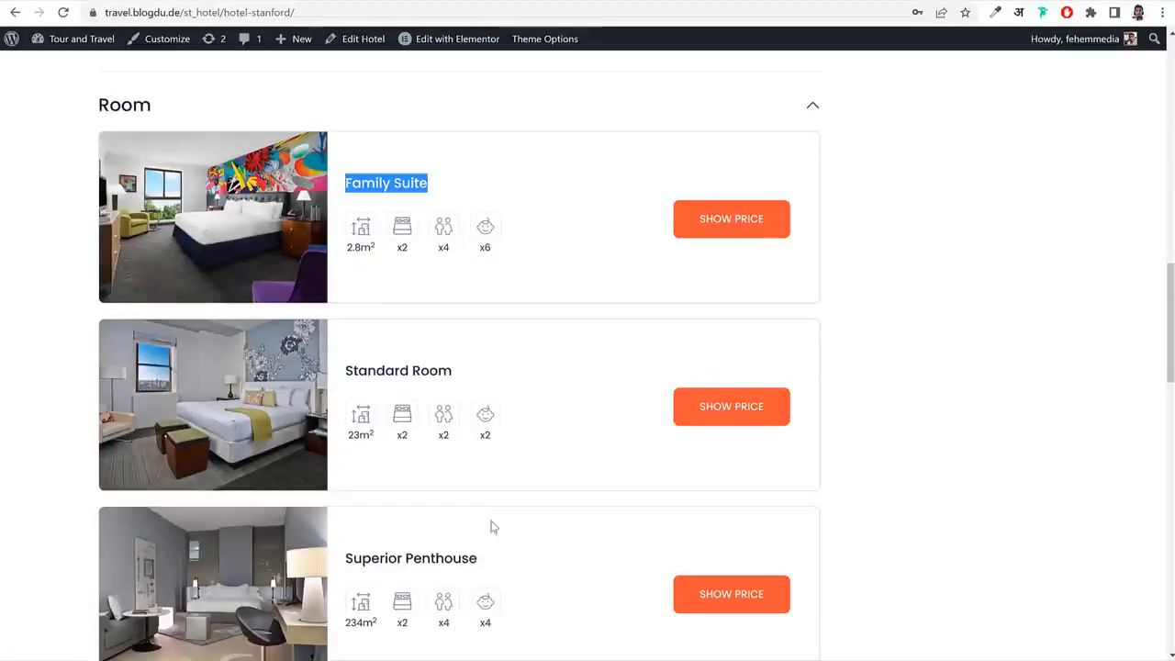
left_click(402, 376)
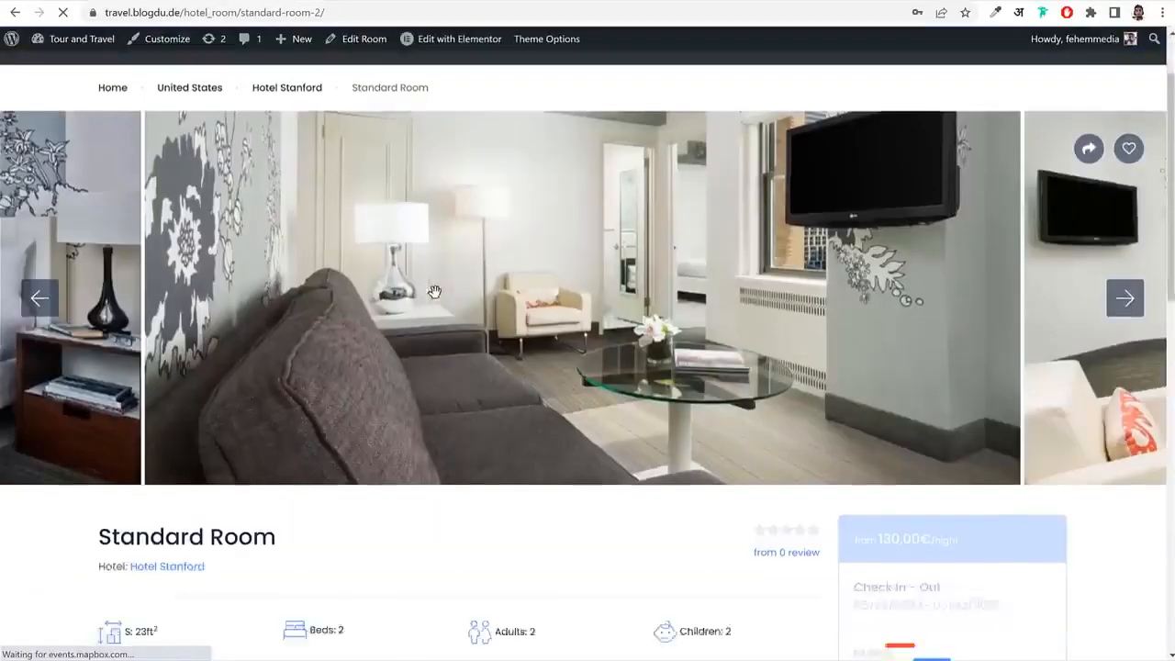
scroll(435, 291, "down", 3)
triple_click(234, 249)
key("ctrl+c")
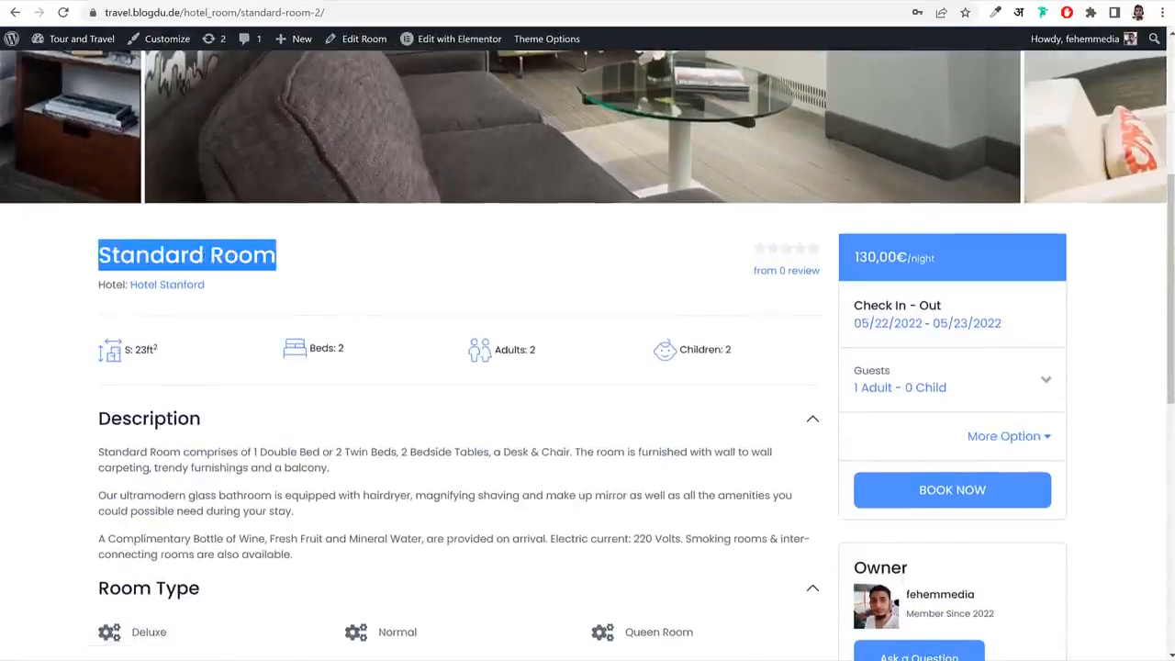
left_click(185, 1)
key("ctrl+v")
Copy the demo room's description into the new room's editor.
left_click(43, 2)
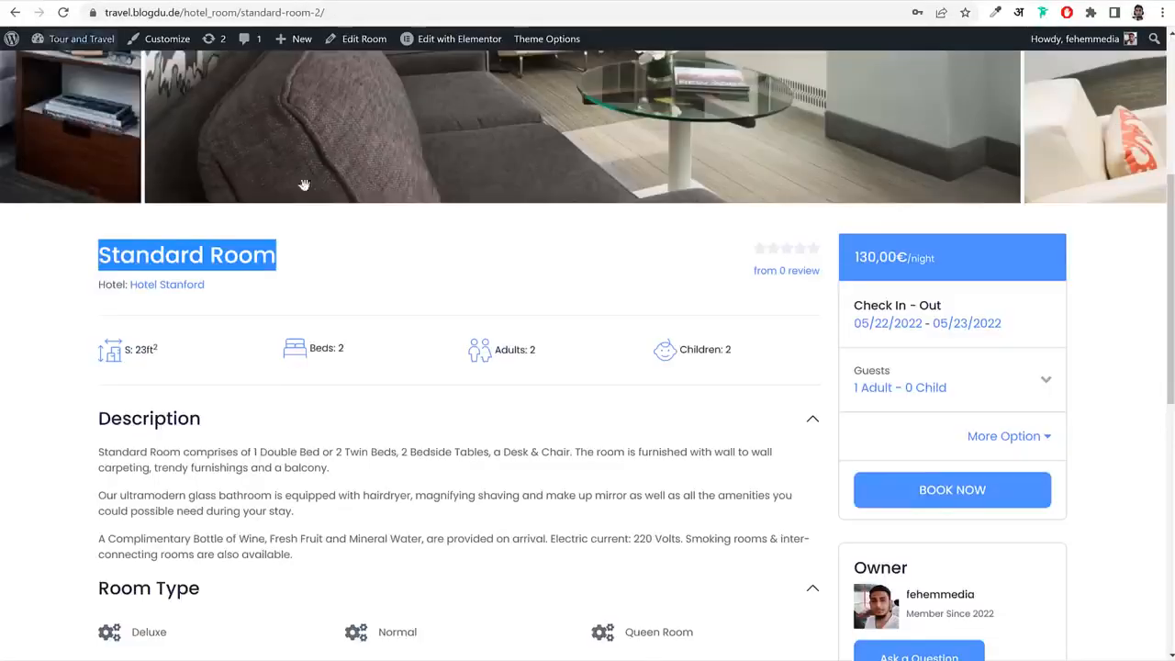
scroll(304, 184, "down", 3)
left_click_drag(98, 228, 397, 336)
left_click(186, 2)
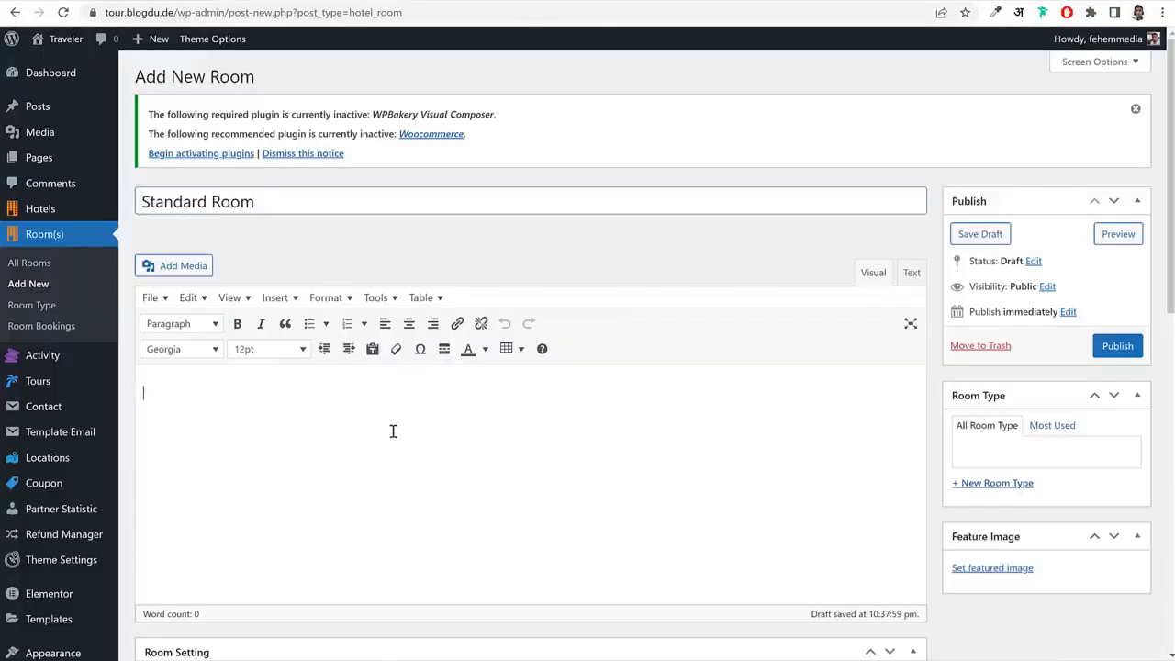
key("ctrl+v")
Tick Mumbai as location and set the address to Taj hotel, Churchgate, Mumbai, Maharashtra, India.
scroll(485, 433, "down", 5)
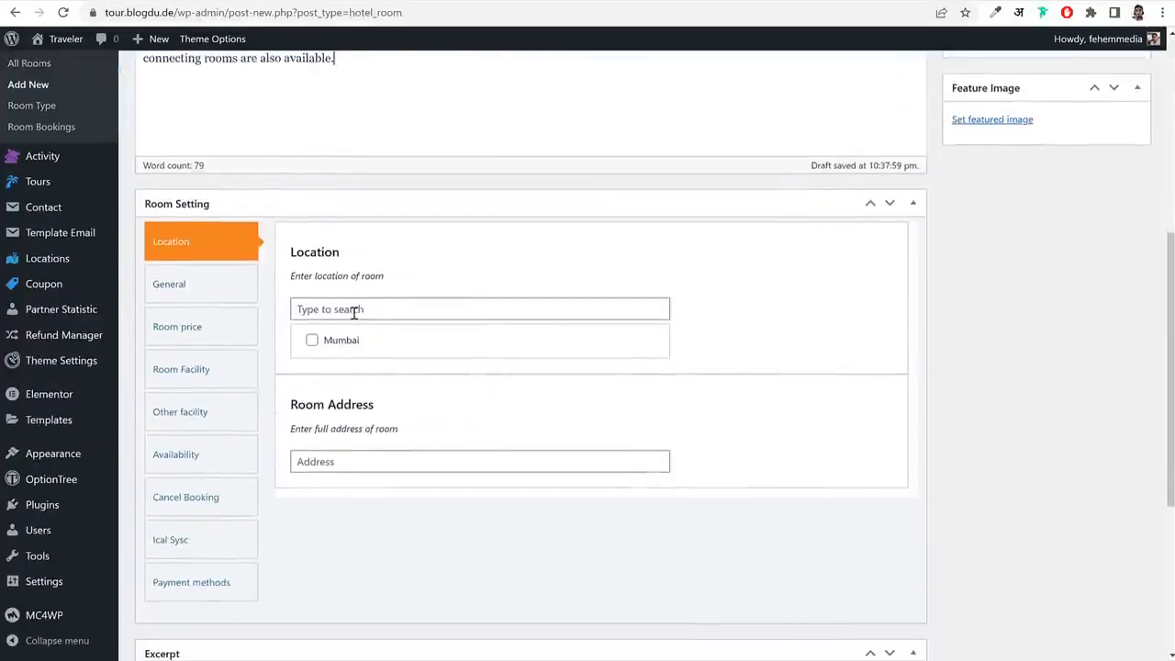
left_click(312, 340)
scroll(542, 377, "down", 2)
left_click(428, 312)
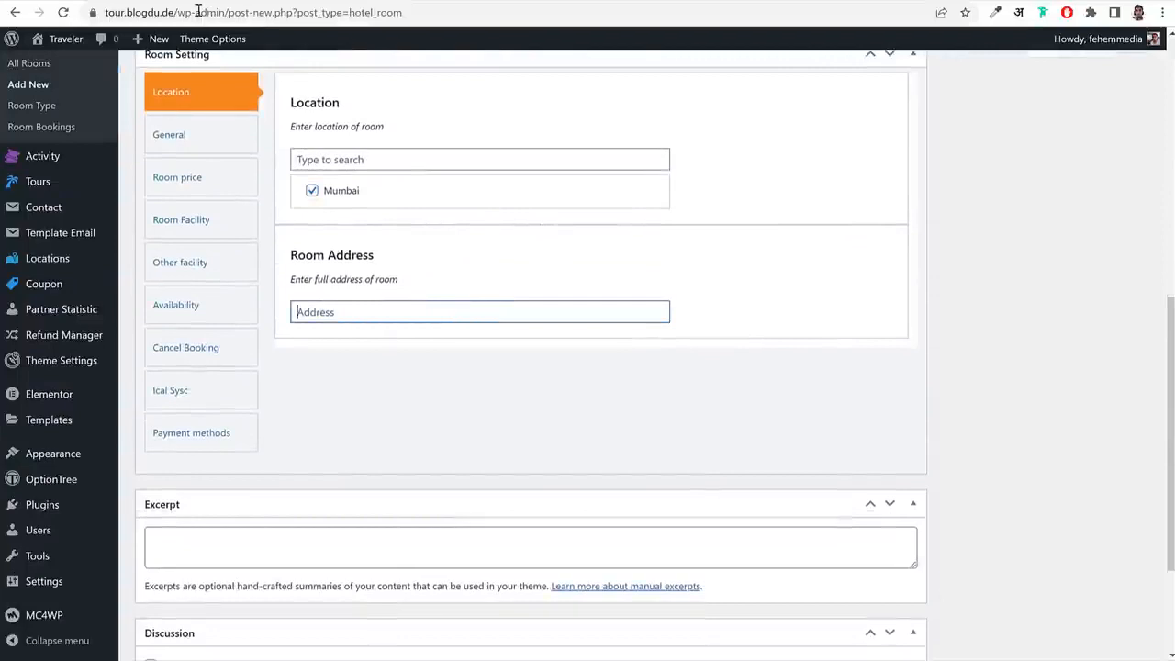
left_click(311, 2)
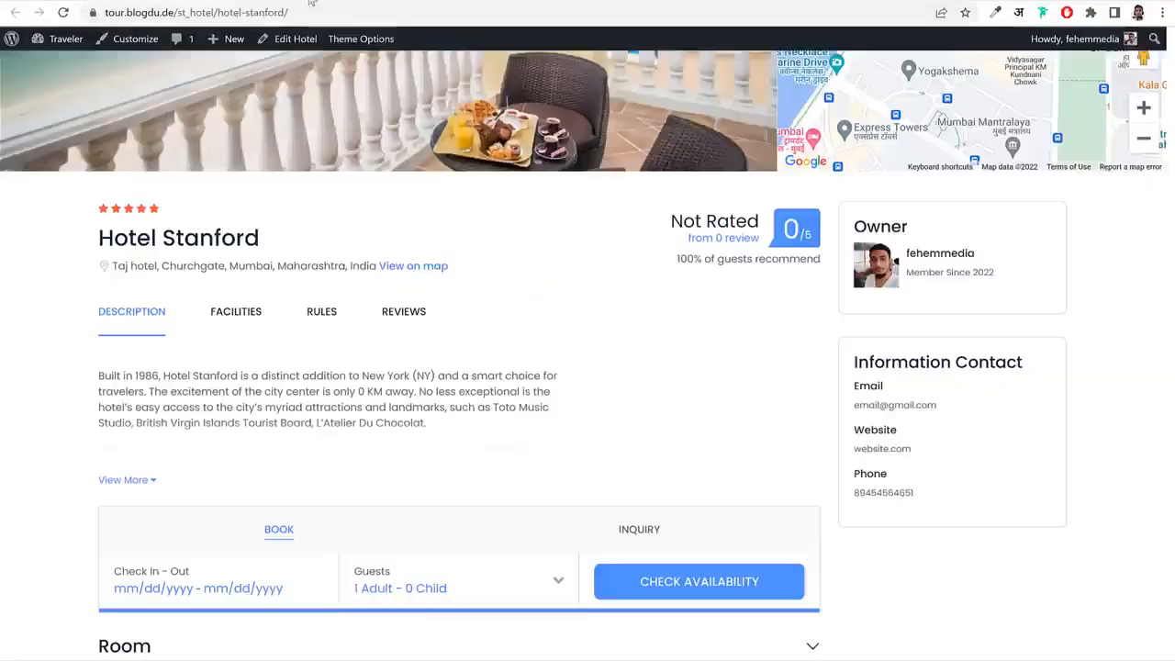
triple_click(296, 261)
left_click(378, 267)
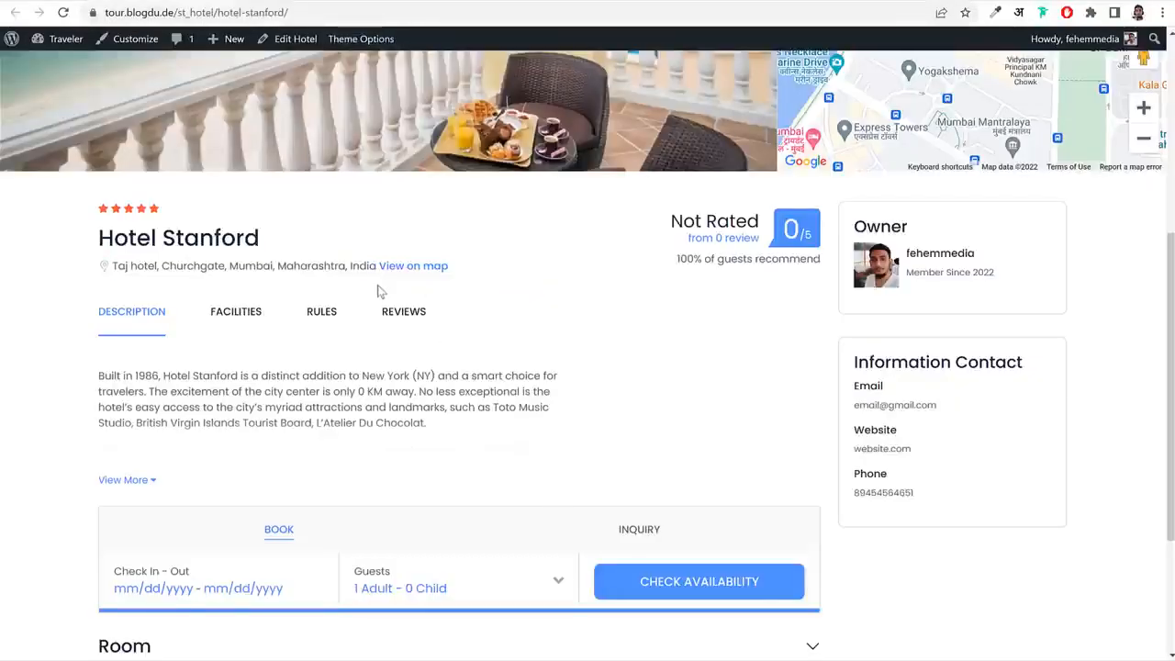
left_click_drag(376, 266, 110, 267)
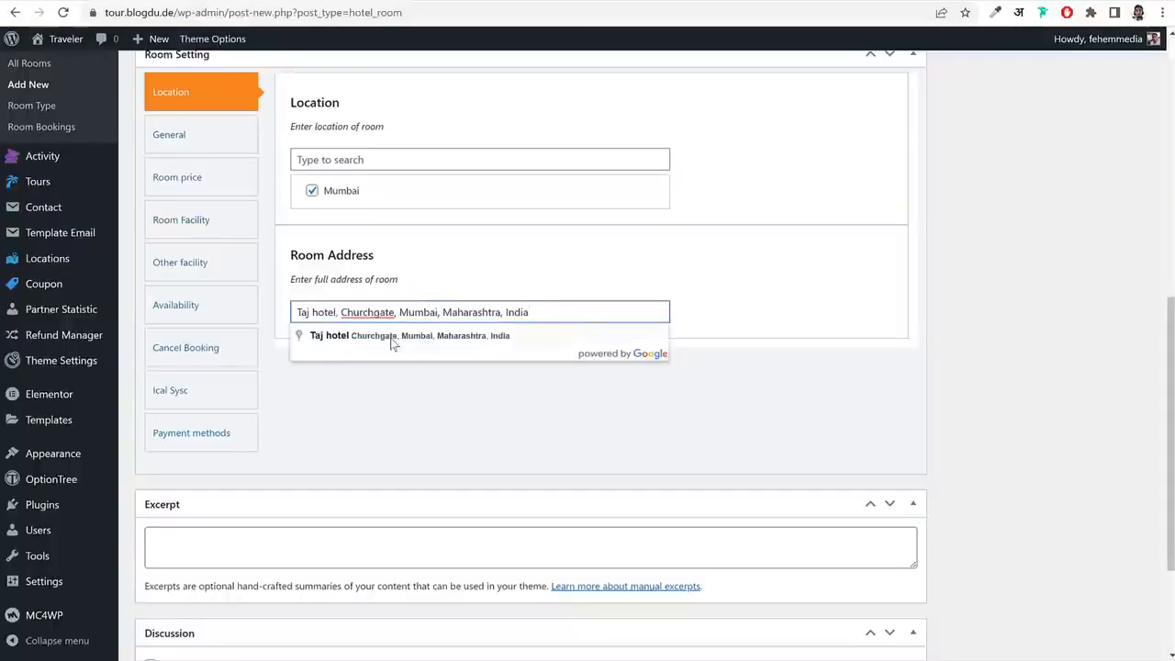
left_click(393, 344)
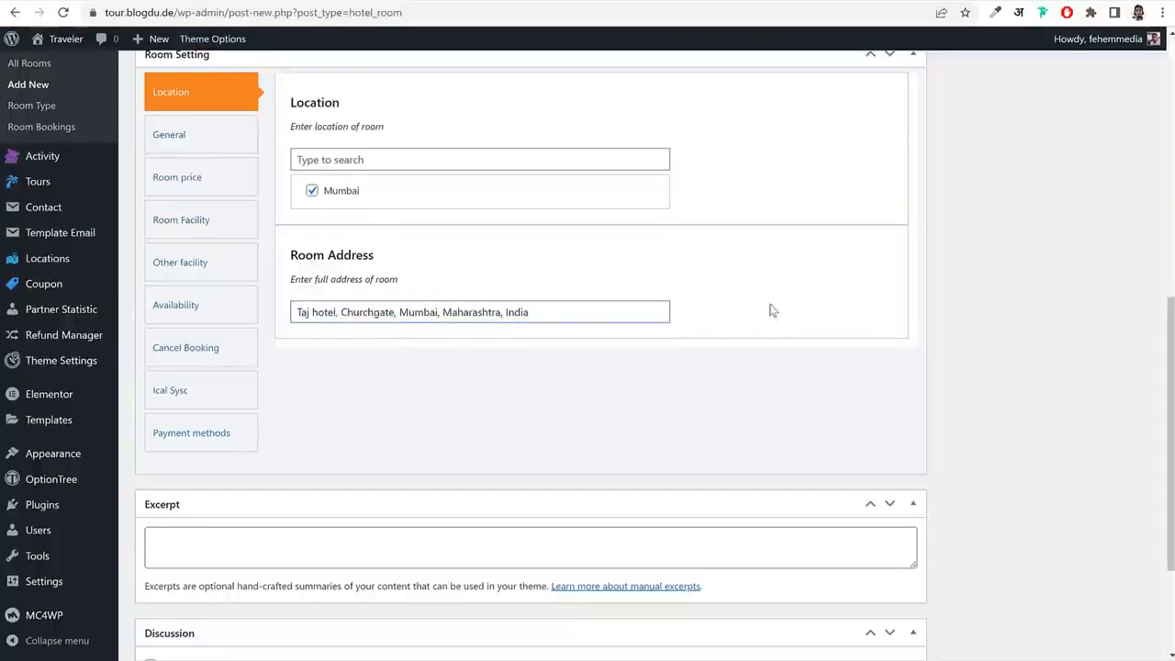
left_click(208, 136)
left_click(415, 163)
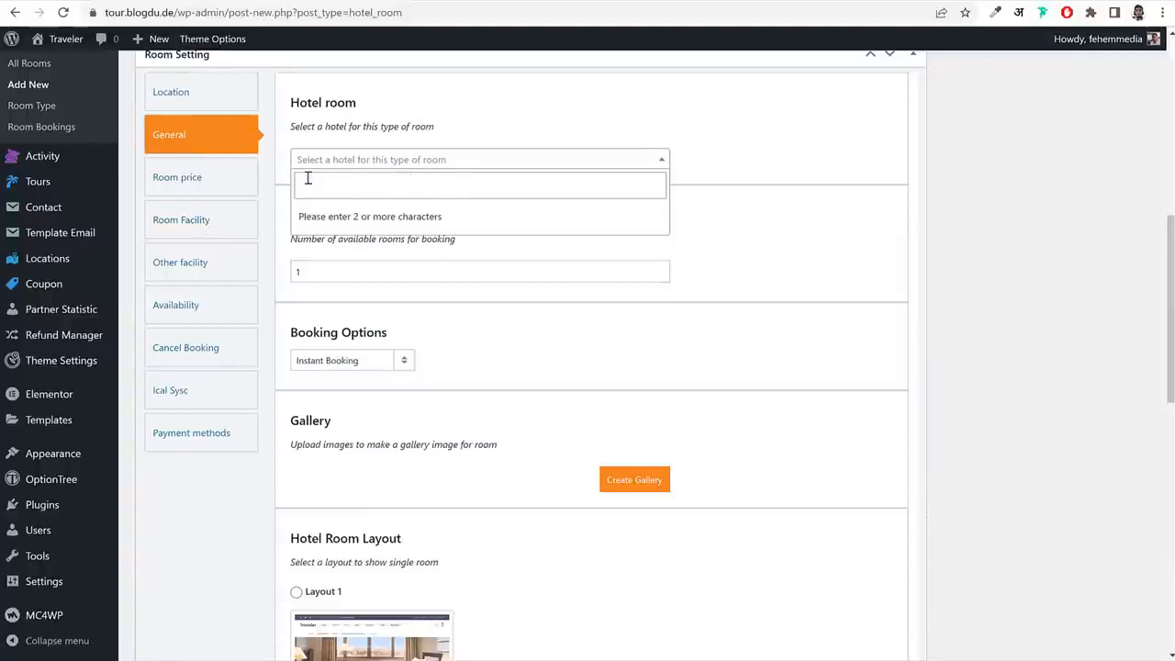
Link the room to Hotel Stanford, with 5 rooms and Instant & Enquire Booking.
left_click(390, 182)
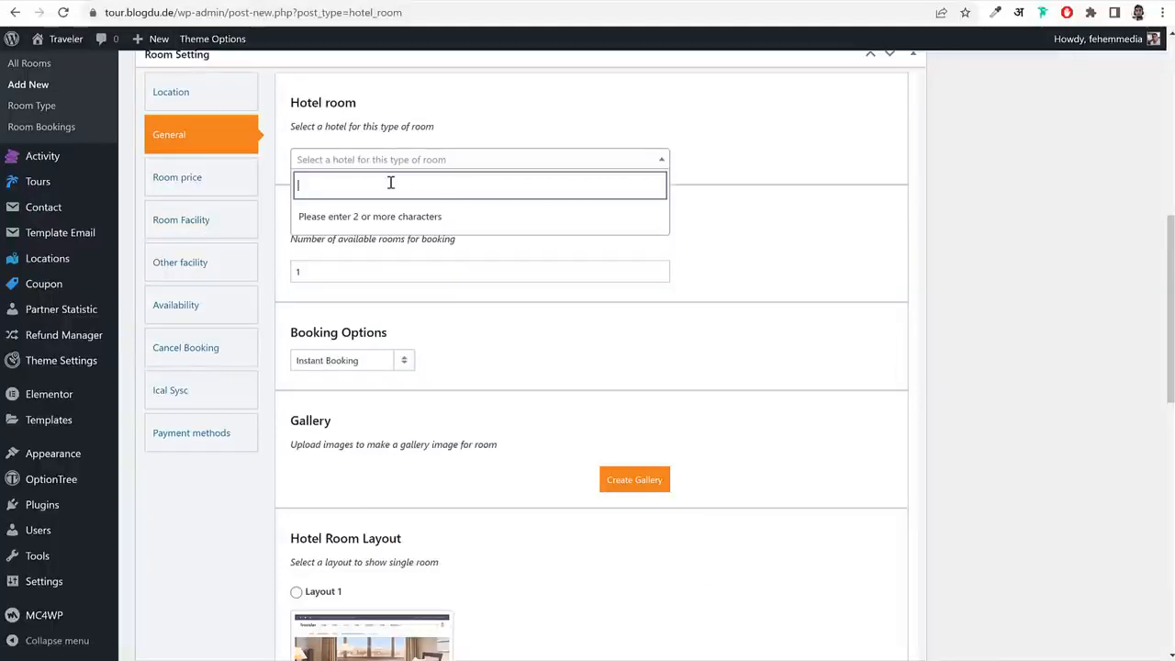
type("ho")
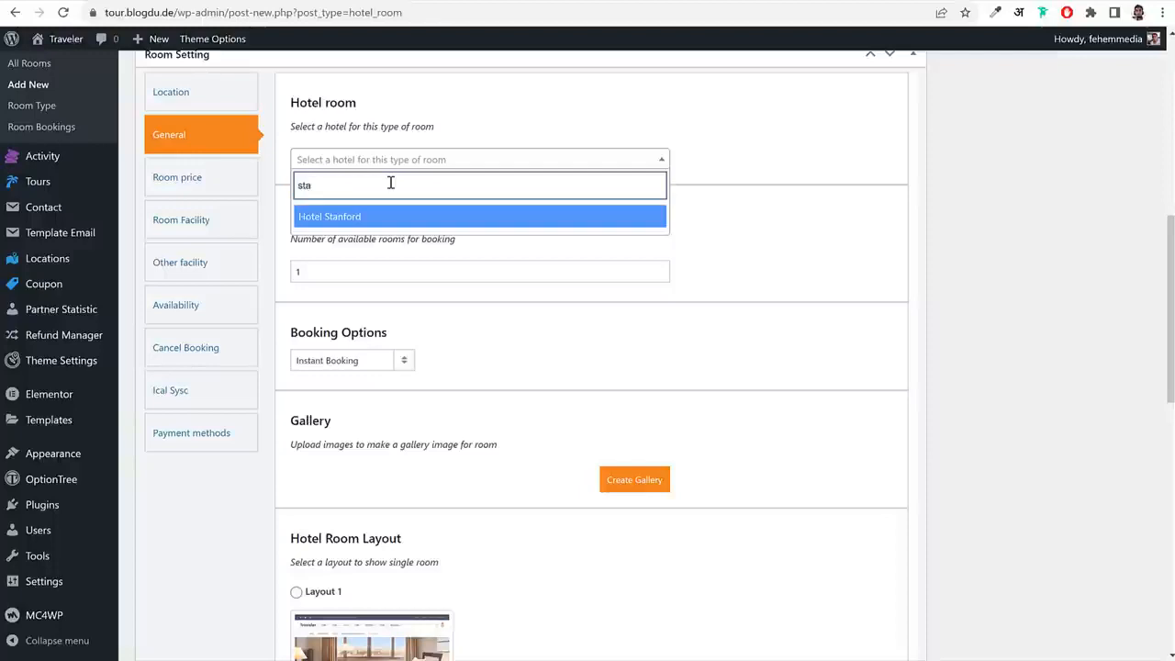
left_click(361, 231)
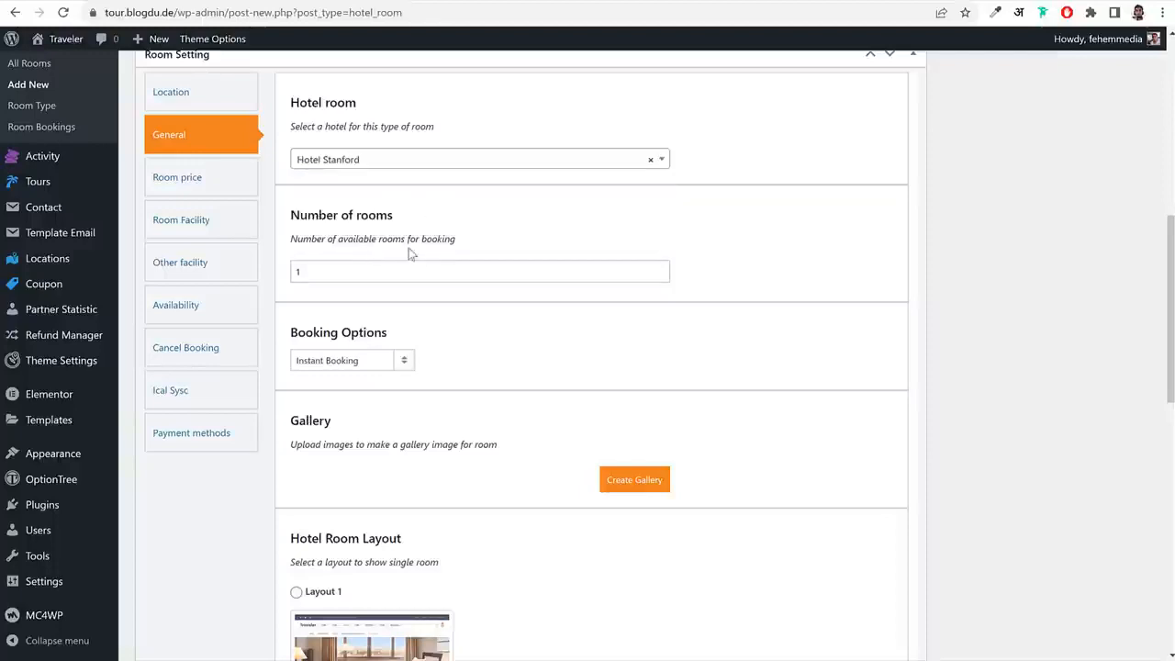
scroll(431, 265, "up", 4)
scroll(432, 267, "down", 4)
left_click_drag(294, 275, 580, 222)
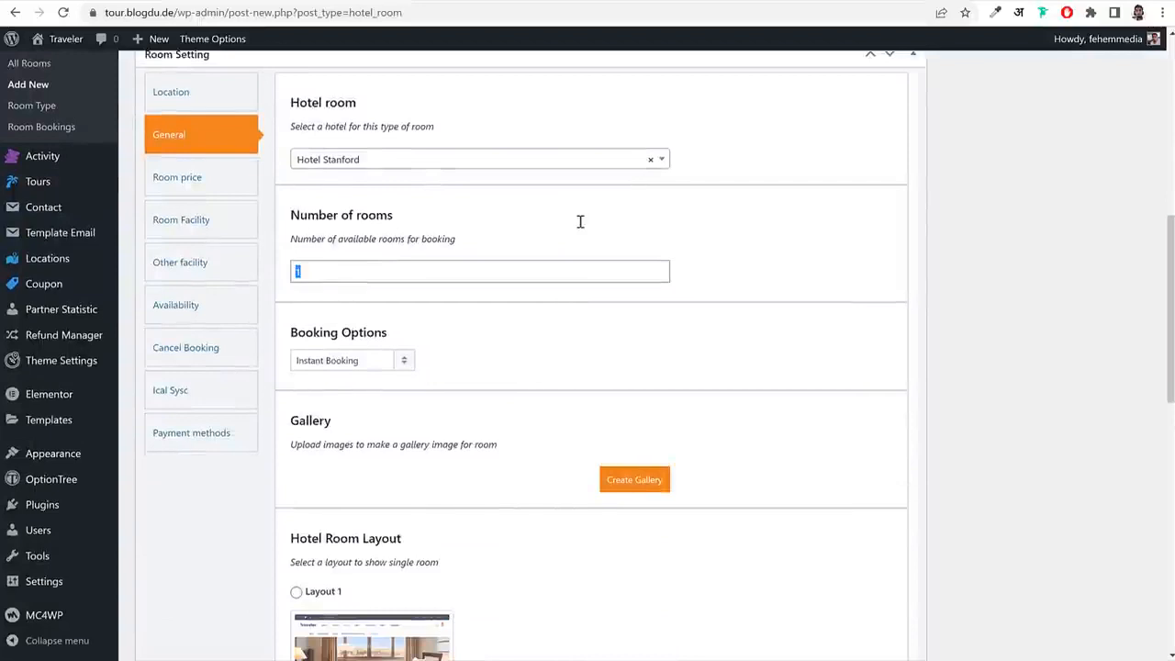
type("5")
left_click(363, 361)
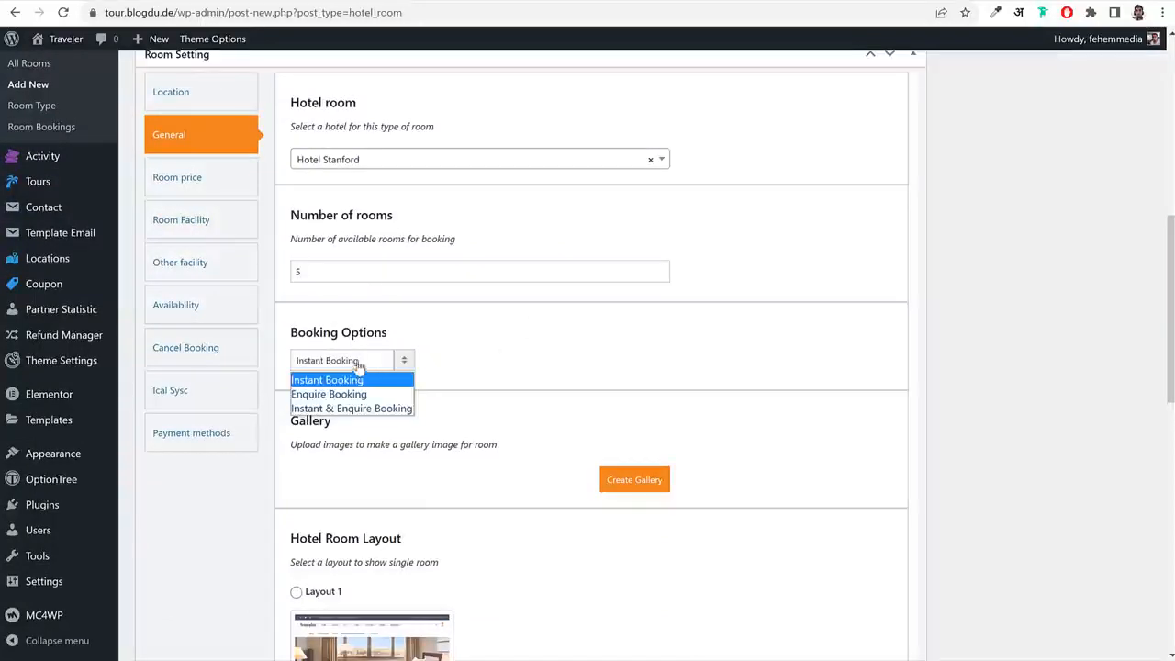
left_click(323, 408)
Create the room gallery from the six Standard photos uploaded from the Rooms folder.
scroll(734, 354, "down", 1)
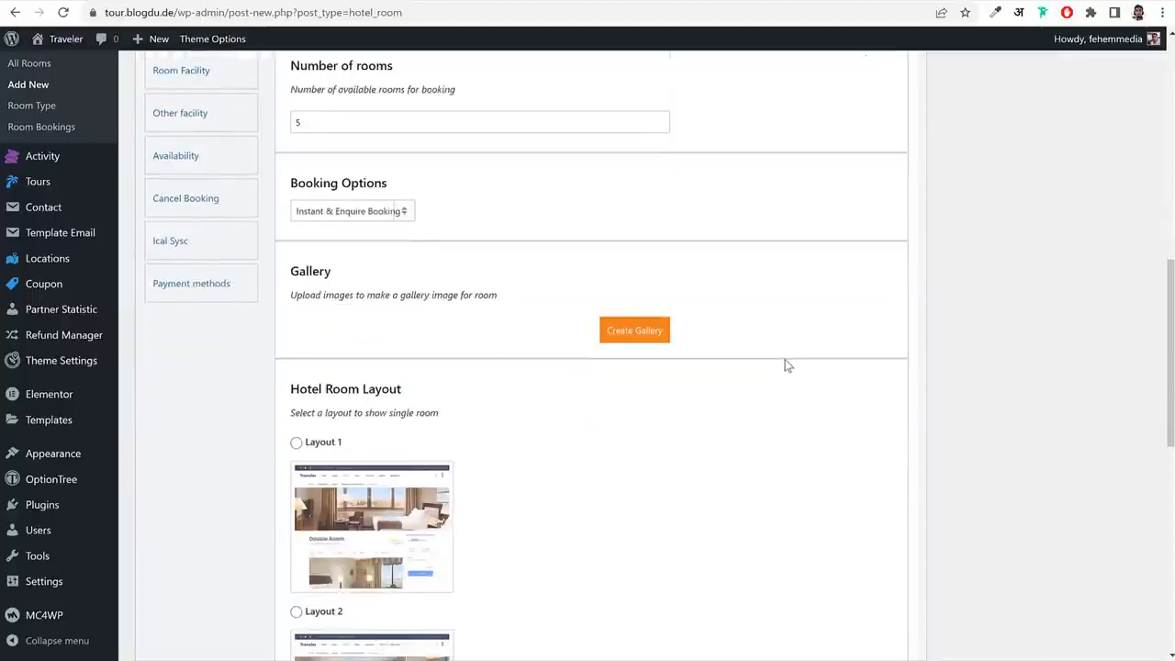
left_click(634, 330)
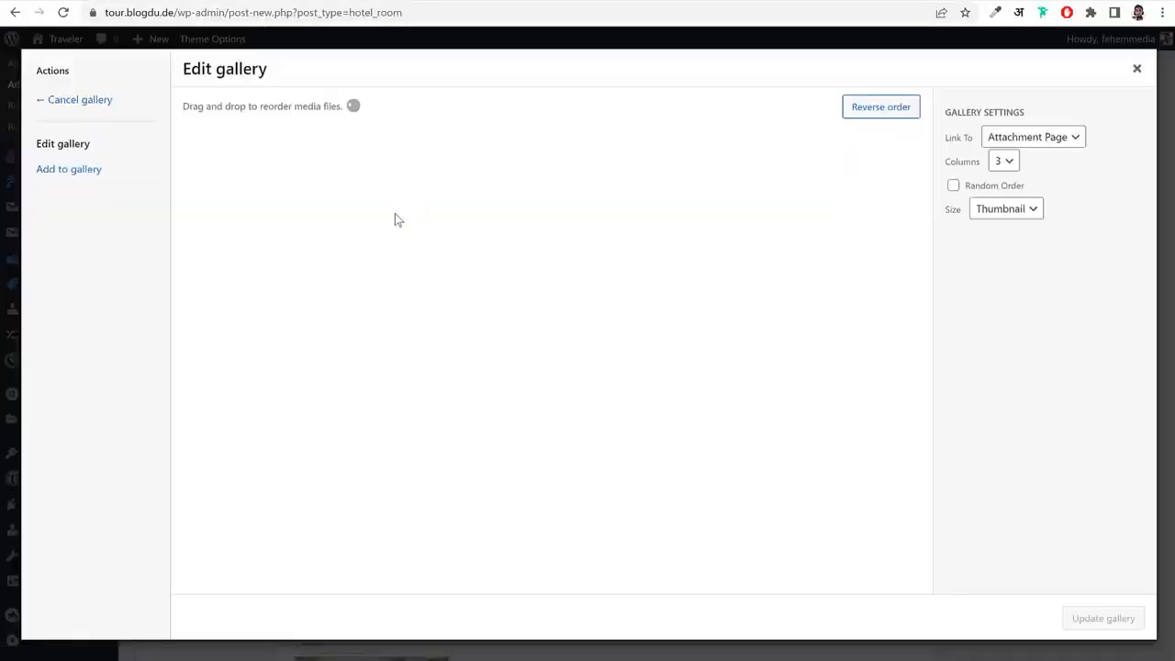
left_click(57, 172)
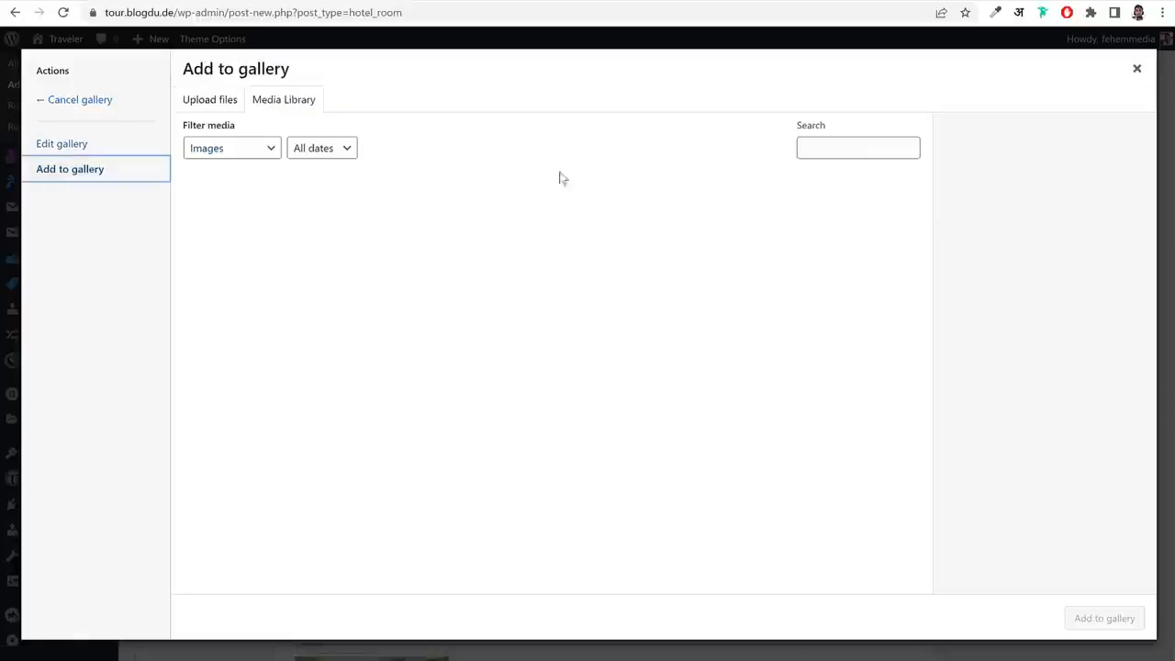
left_click(217, 102)
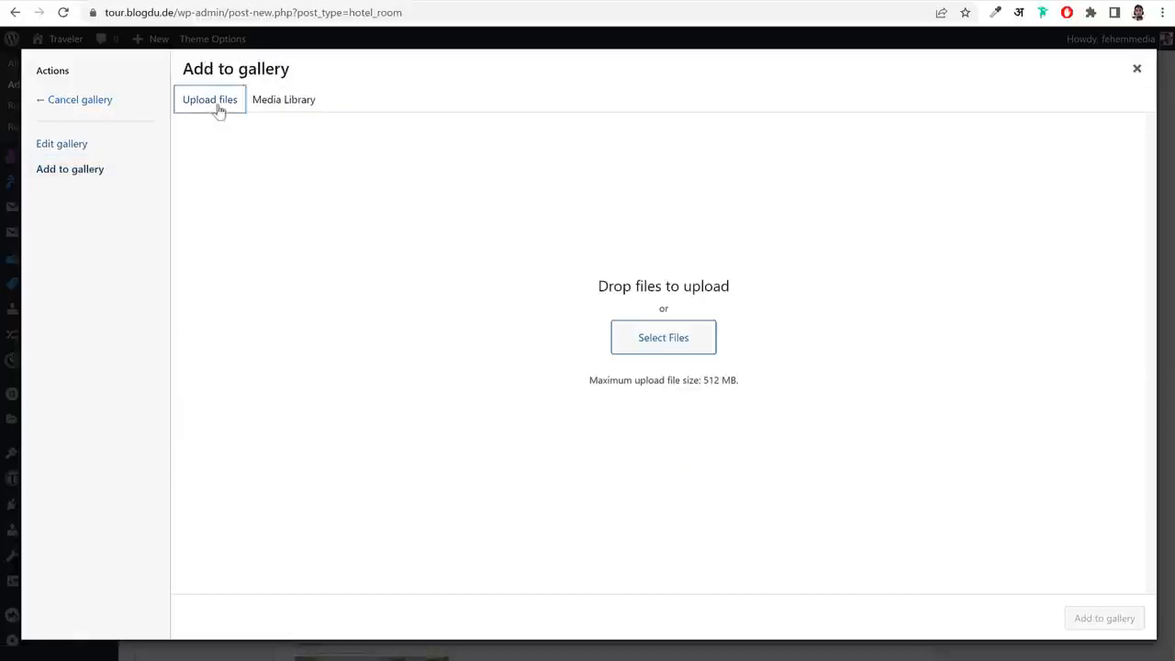
left_click(680, 340)
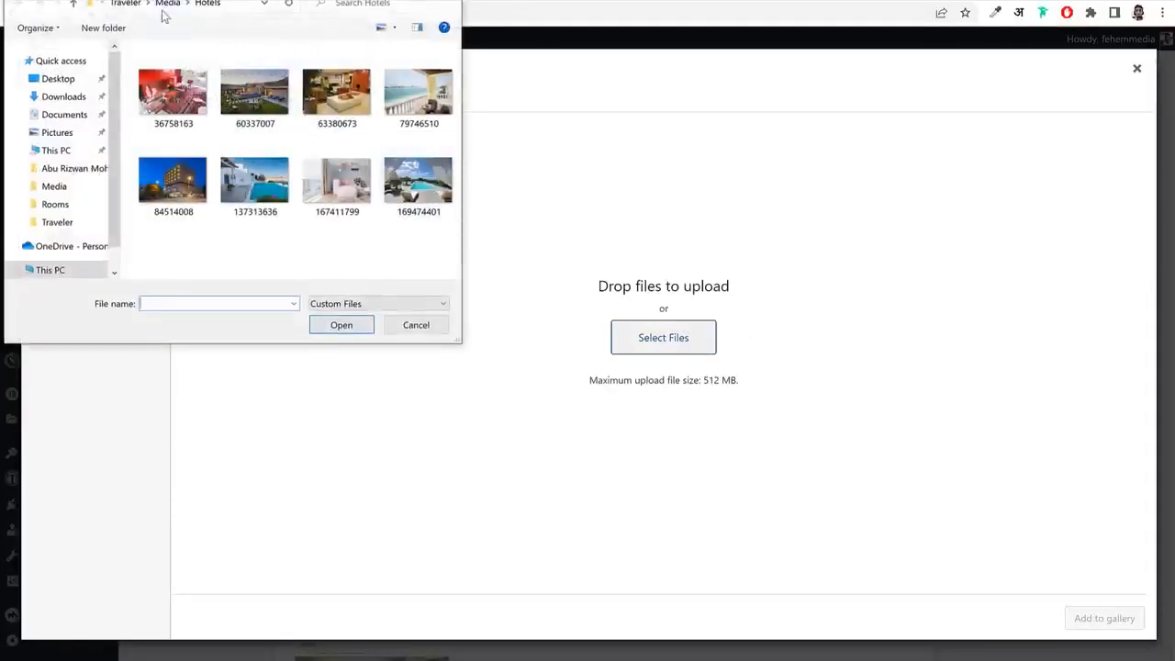
left_click(166, 5)
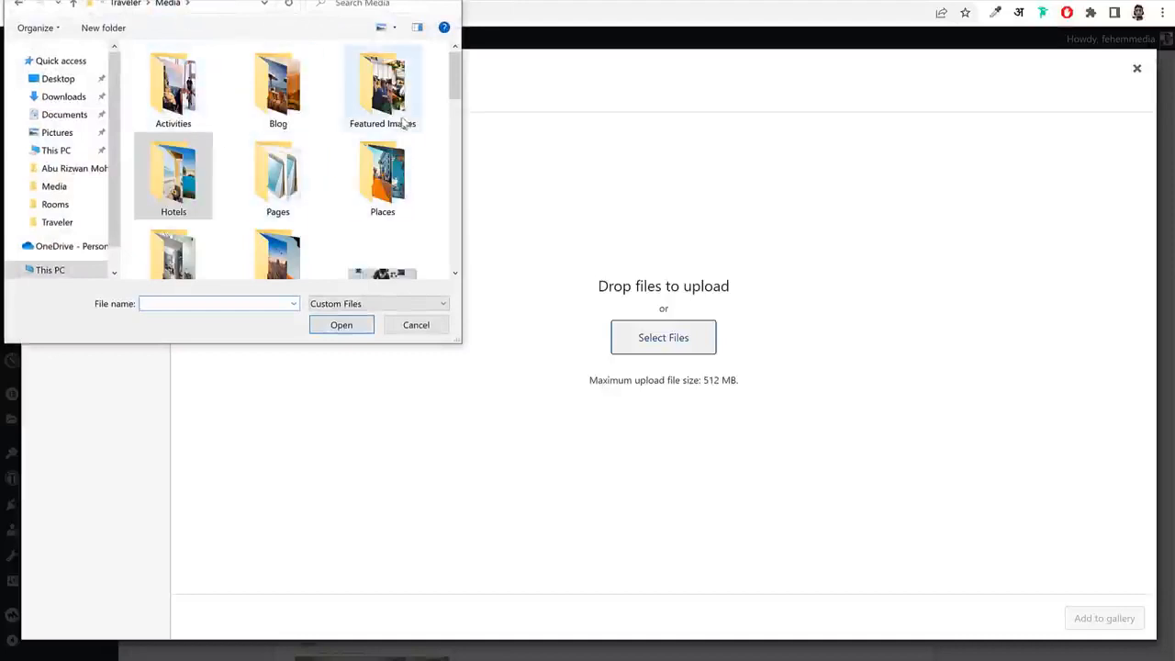
scroll(339, 183, "down", 1)
double_click(173, 234)
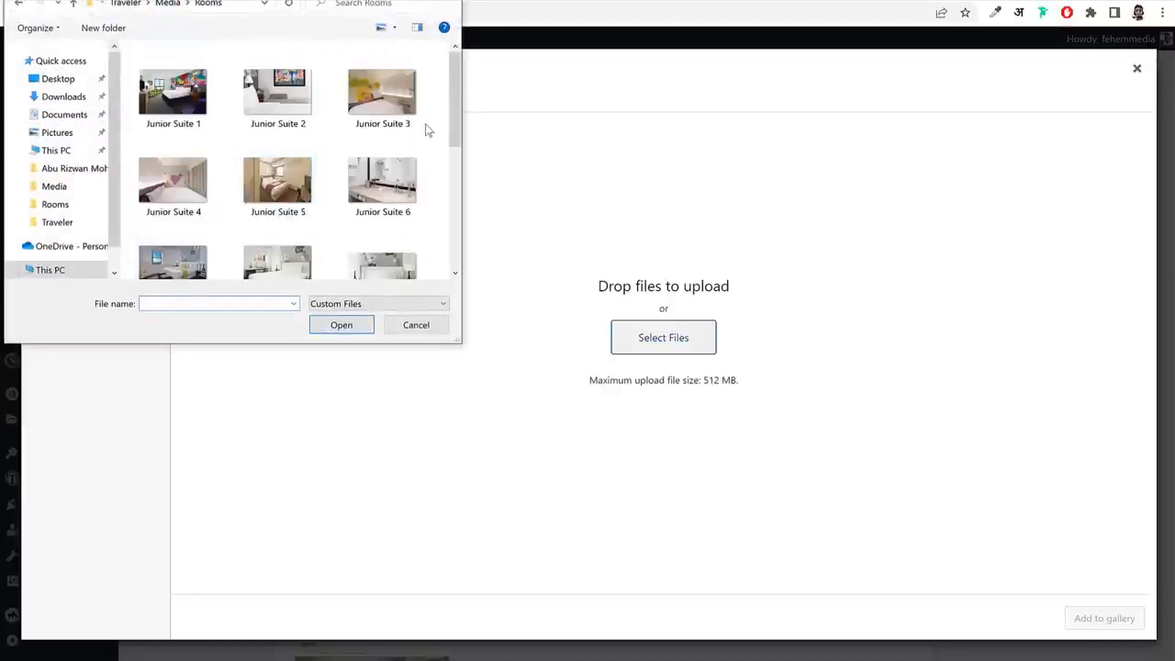
scroll(427, 210, "down", 1)
left_click_drag(439, 162, 148, 73)
left_click_drag(429, 164, 193, 244)
left_click(341, 325)
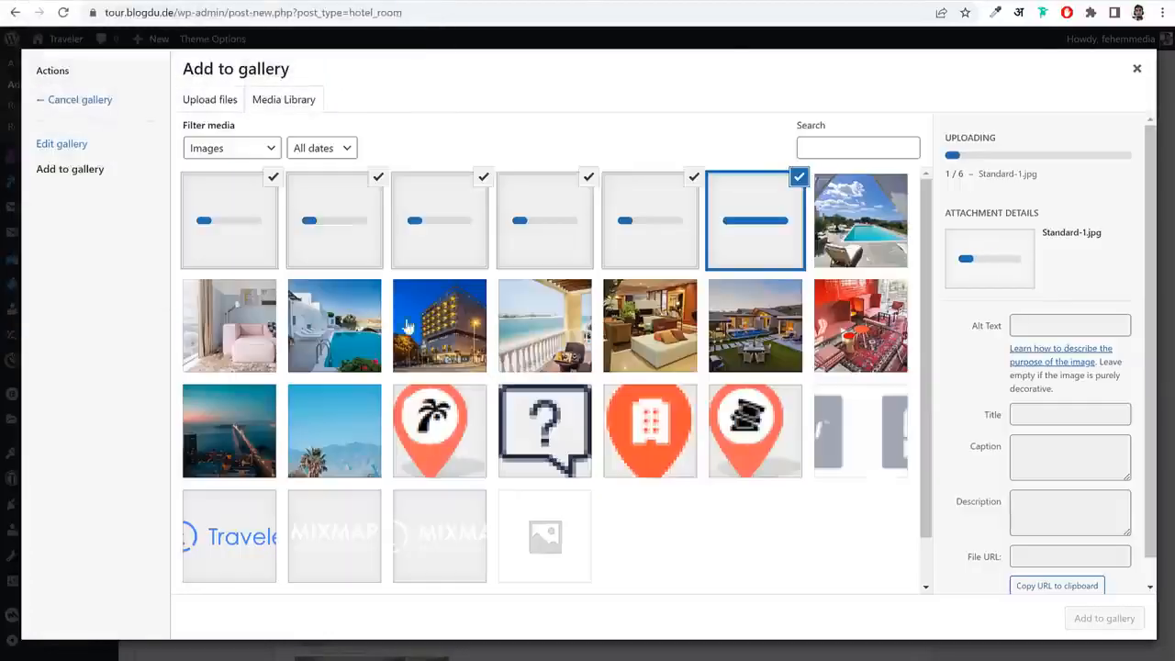
left_click(1109, 619)
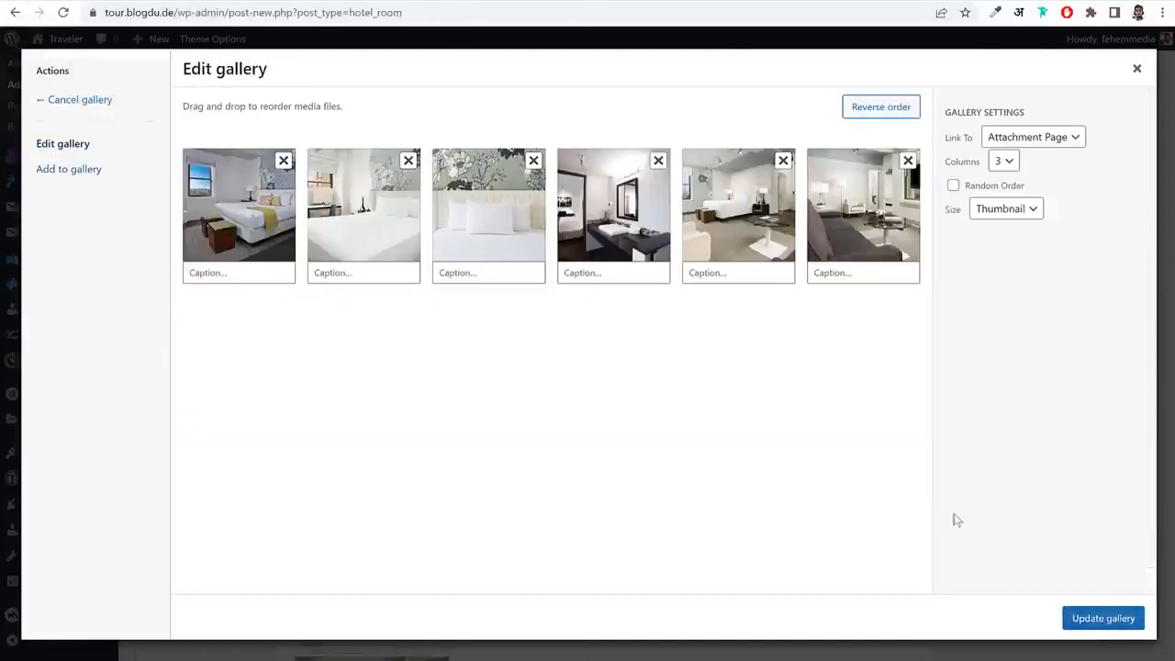
left_click(1105, 620)
scroll(746, 441, "down", 4)
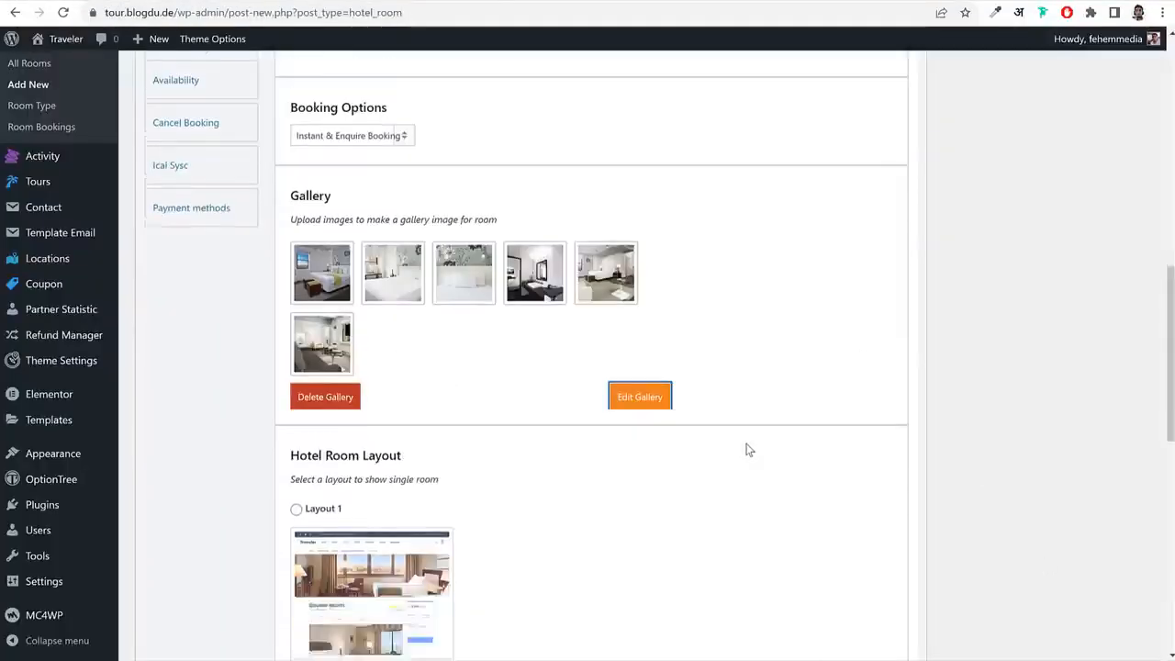
Choose Layout 2 for the room page.
scroll(660, 336, "down", 3)
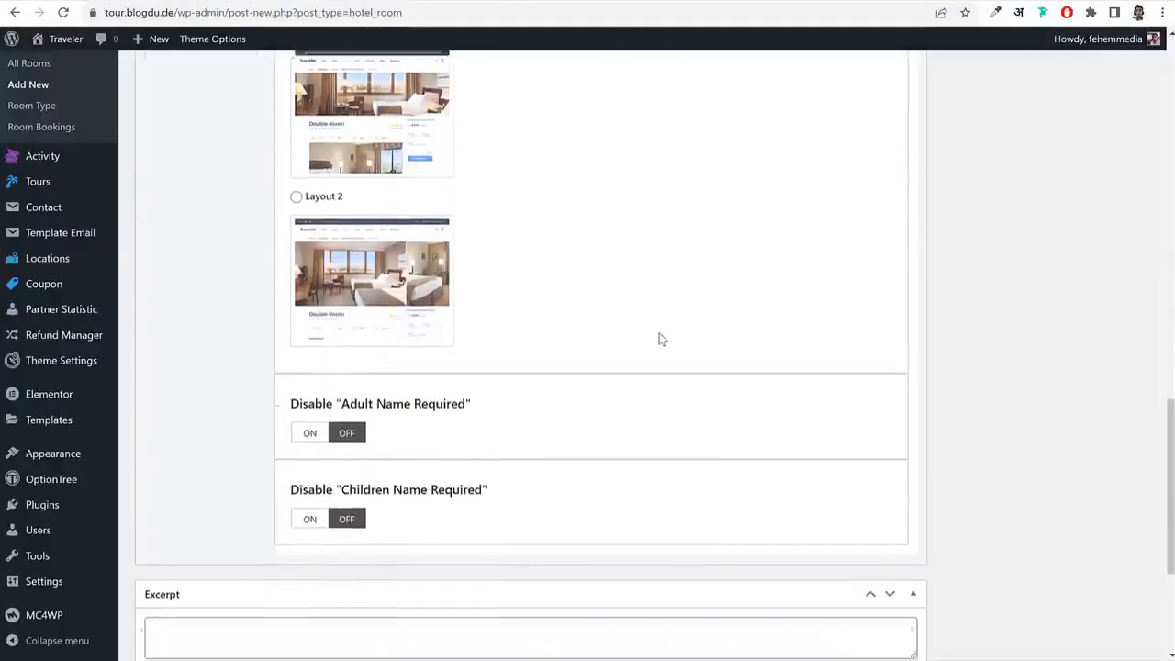
left_click(385, 255)
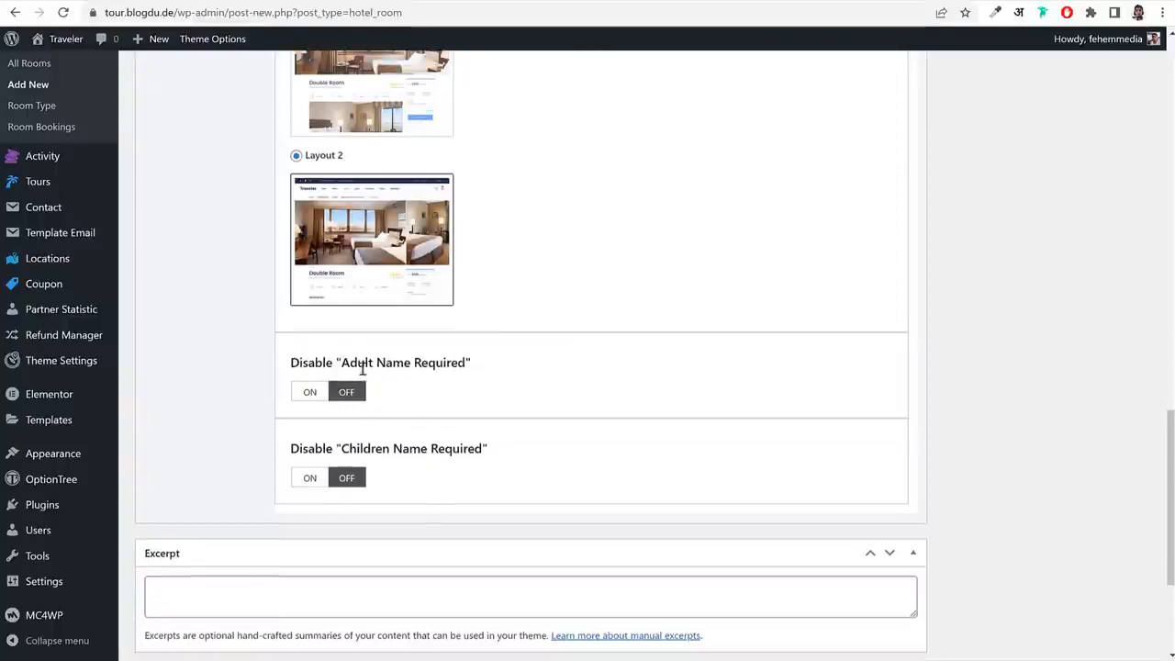
left_click_drag(349, 364, 466, 364)
scroll(484, 447, "up", 10)
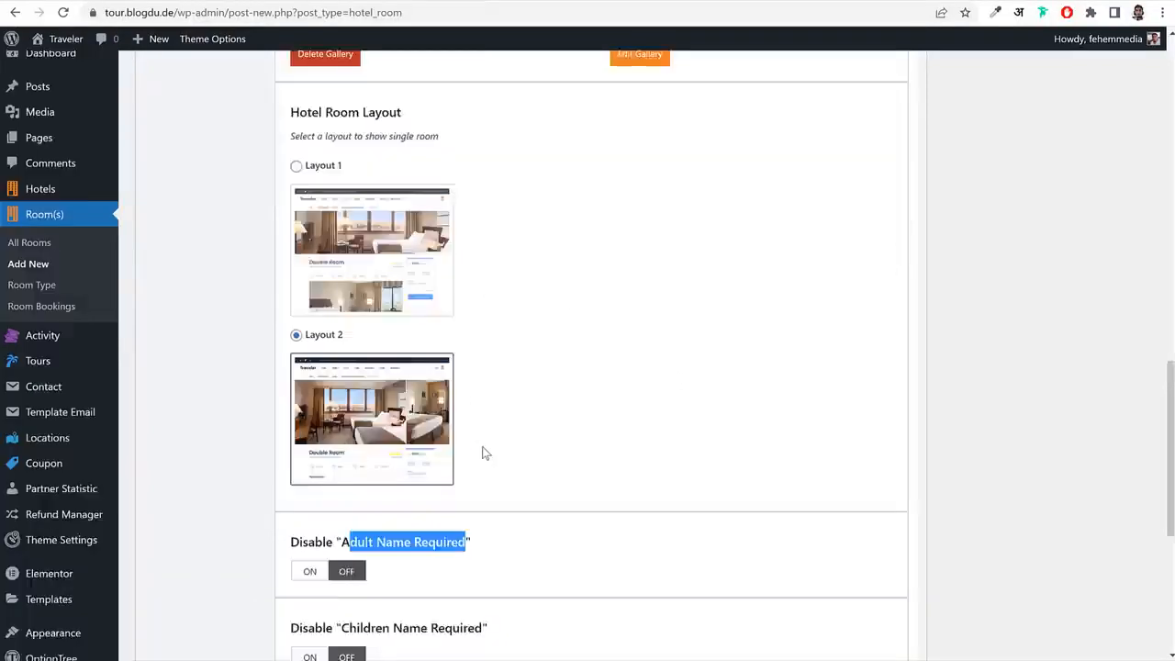
In the Room price settings, switch Price with per person on.
left_click(189, 177)
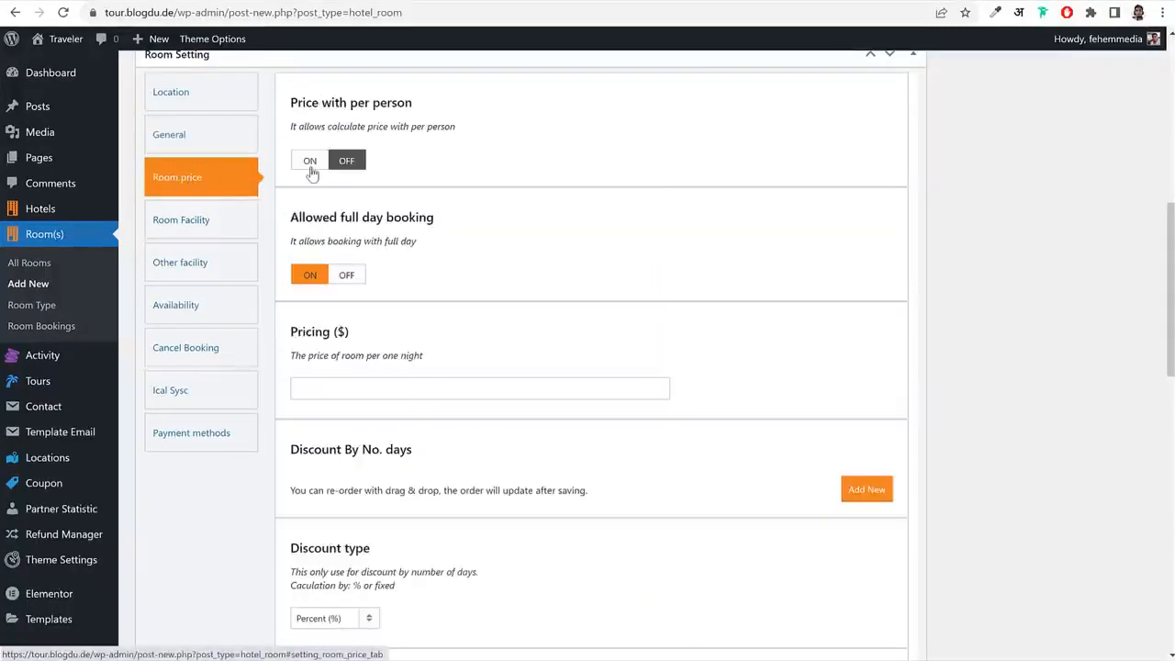
left_click(312, 162)
left_click(359, 162)
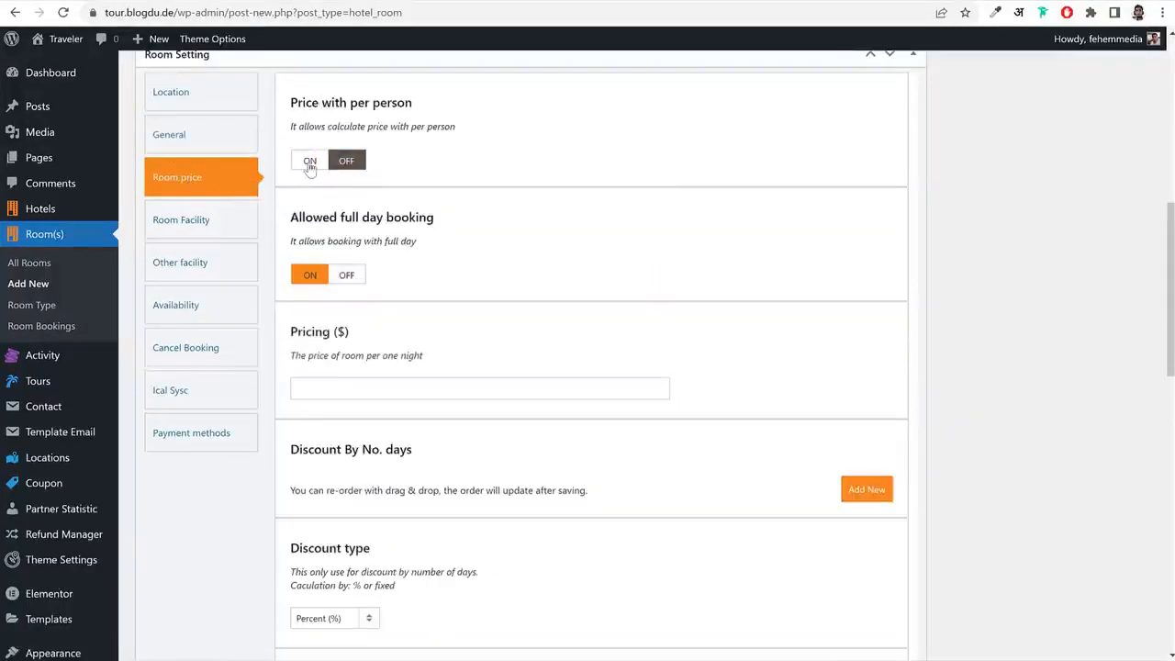
left_click(310, 162)
left_click(344, 161)
left_click(319, 163)
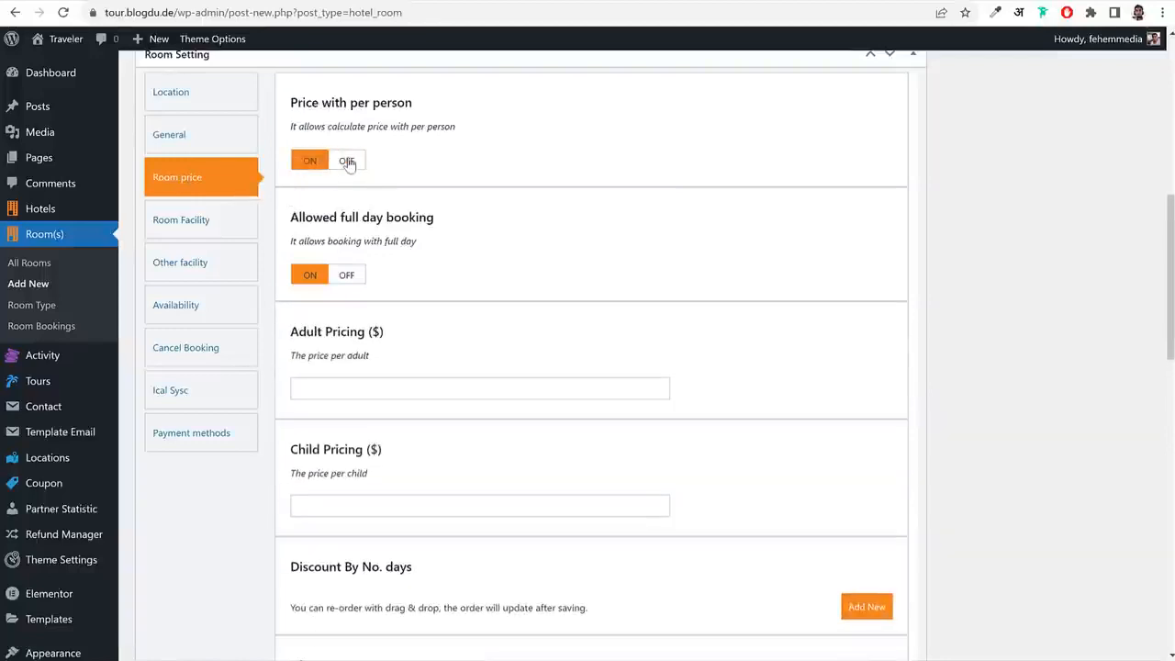
Set adult pricing to 300 and child pricing to 100, then add a blank days-based discount entry.
scroll(588, 289, "down", 1)
left_click(417, 310)
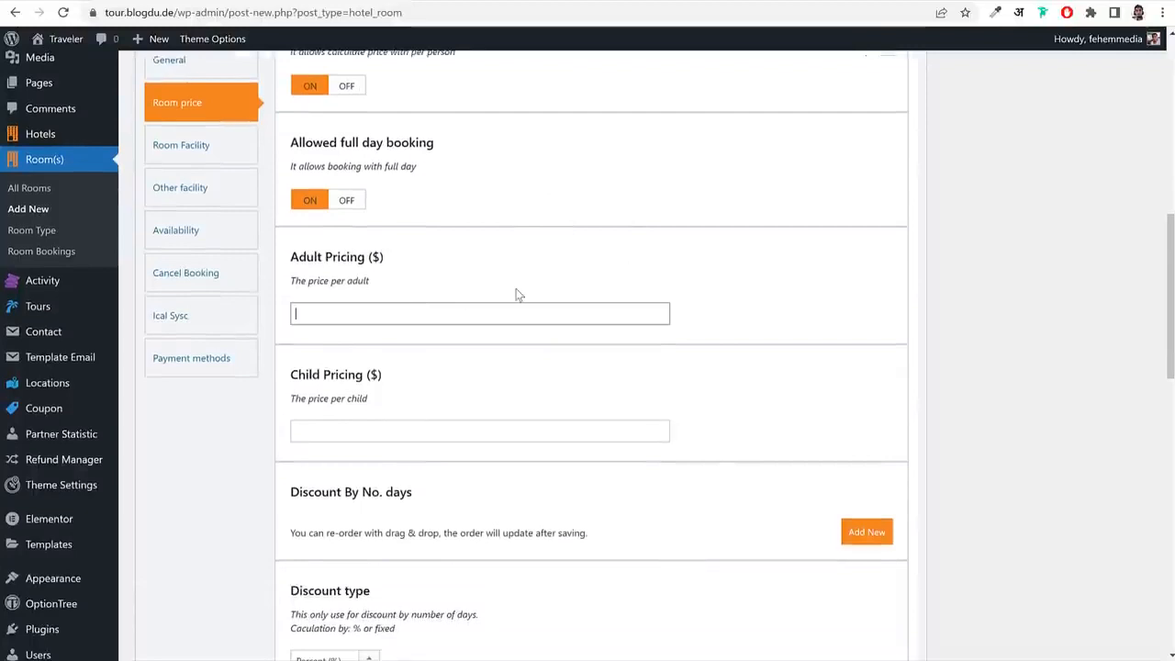
left_click(398, 431)
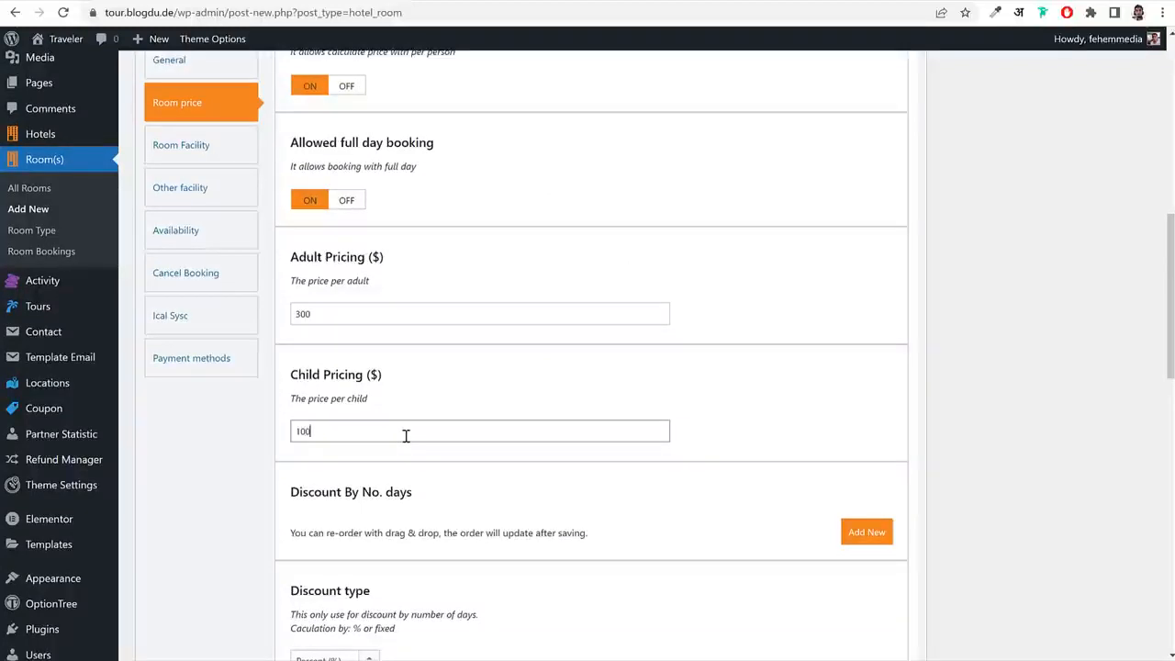
scroll(683, 441, "down", 3)
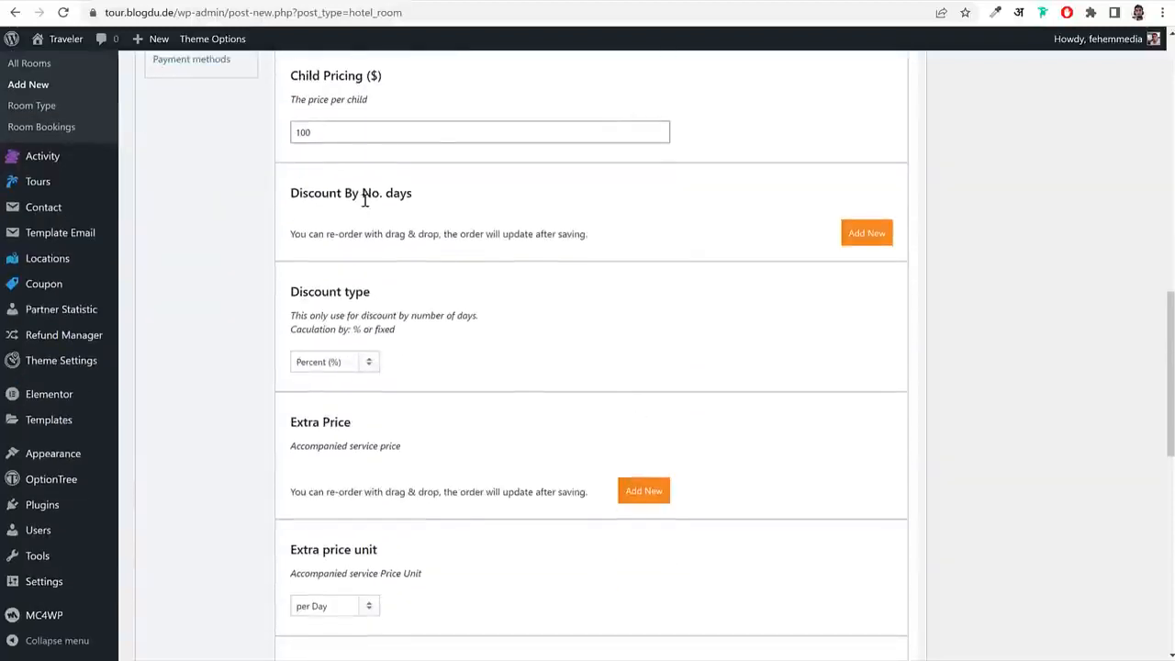
left_click(877, 235)
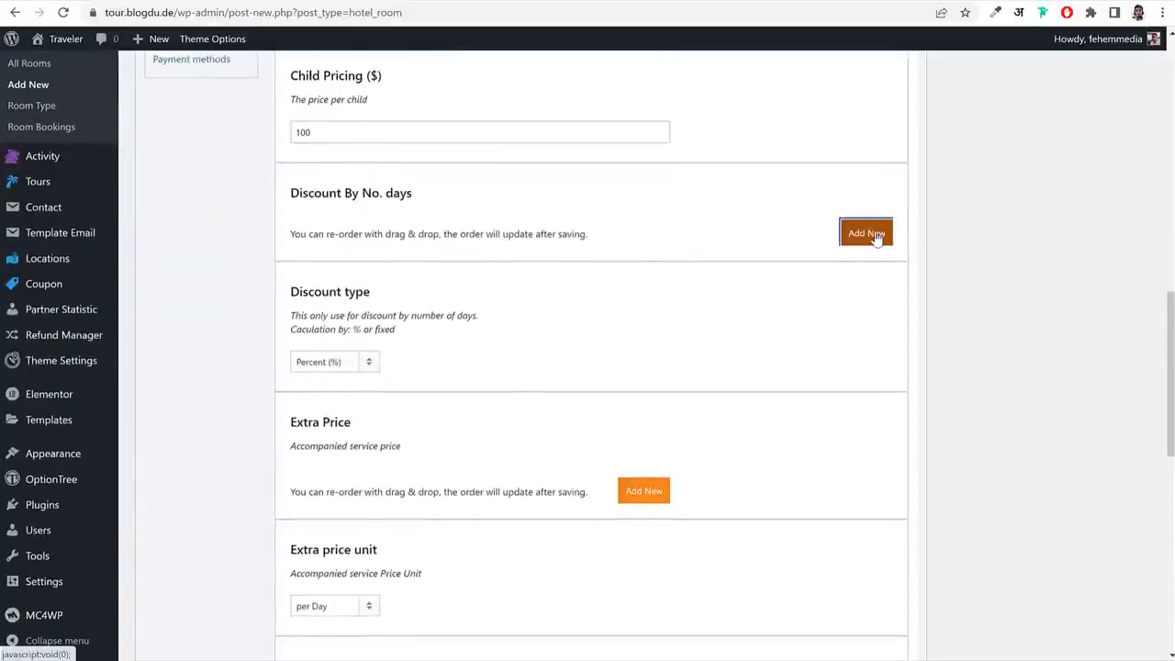
scroll(603, 320, "down", 2)
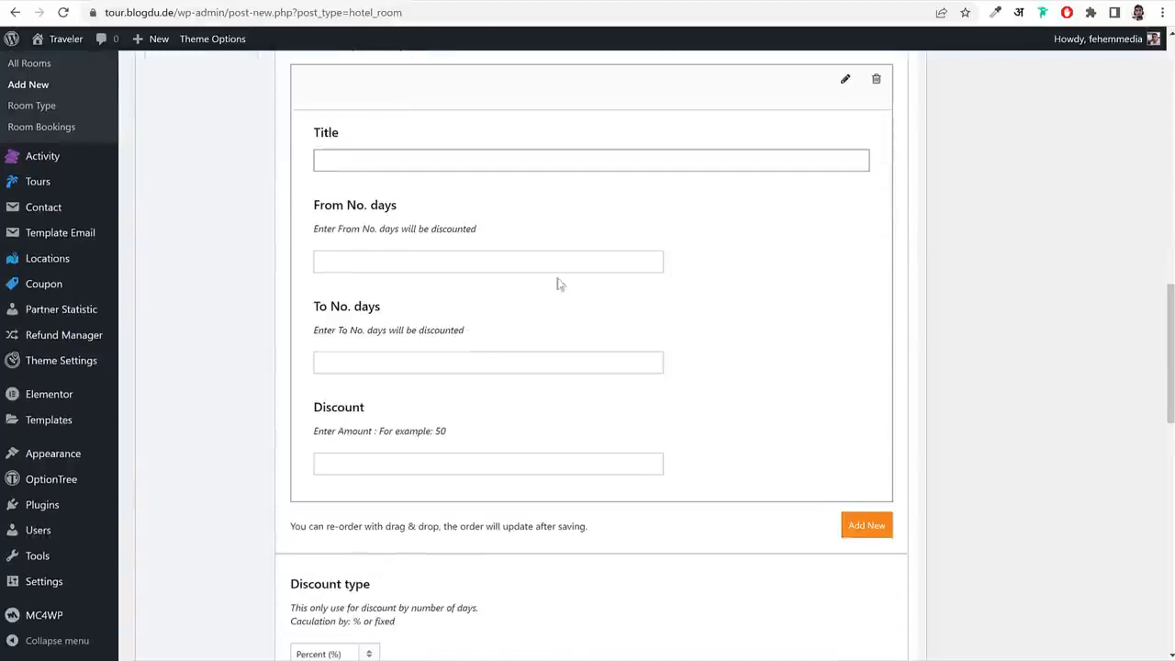
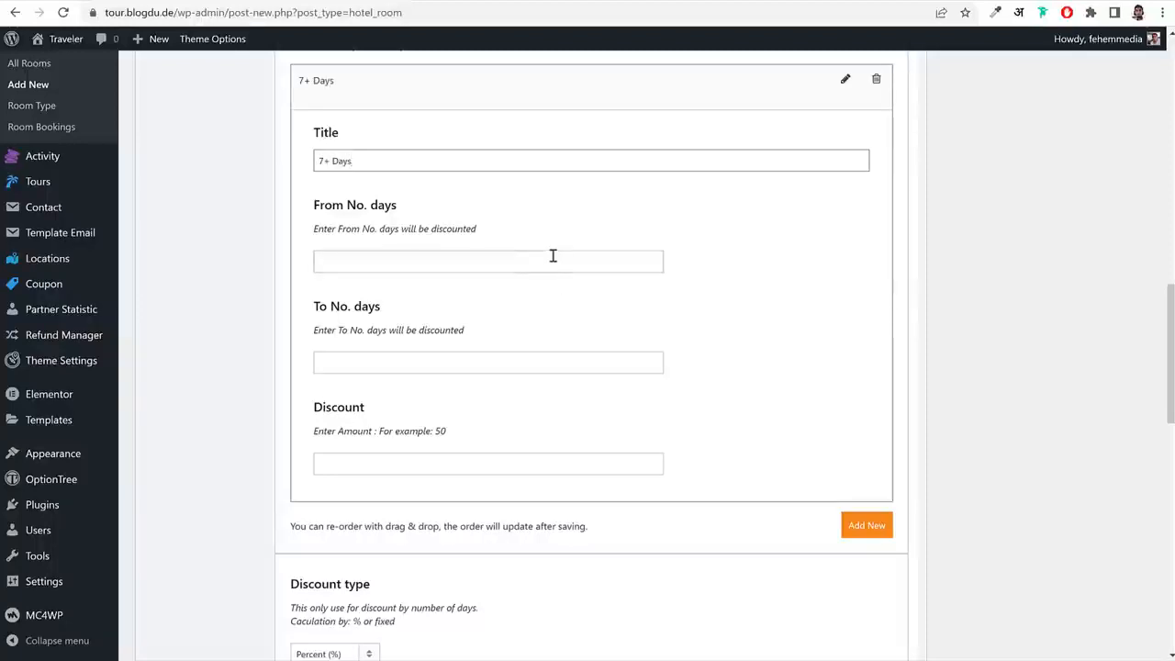
Set the 7+ Days discount to run from 7 to 14 days at 10.
left_click(505, 266)
type("1")
key("Tab")
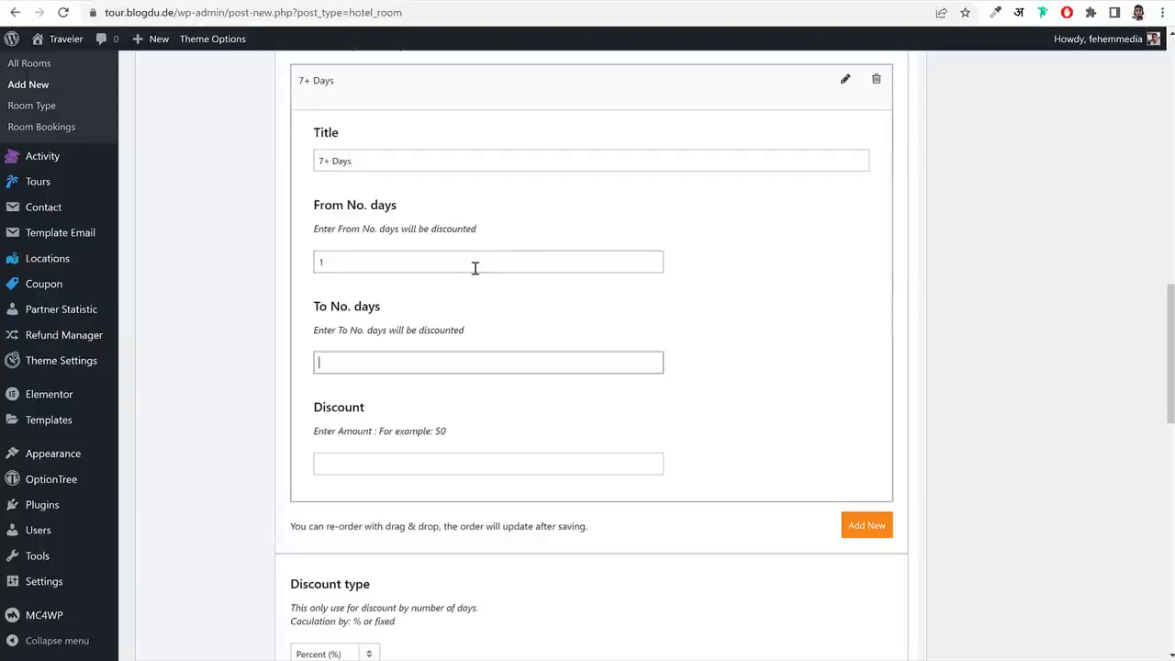
key("shift+Tab")
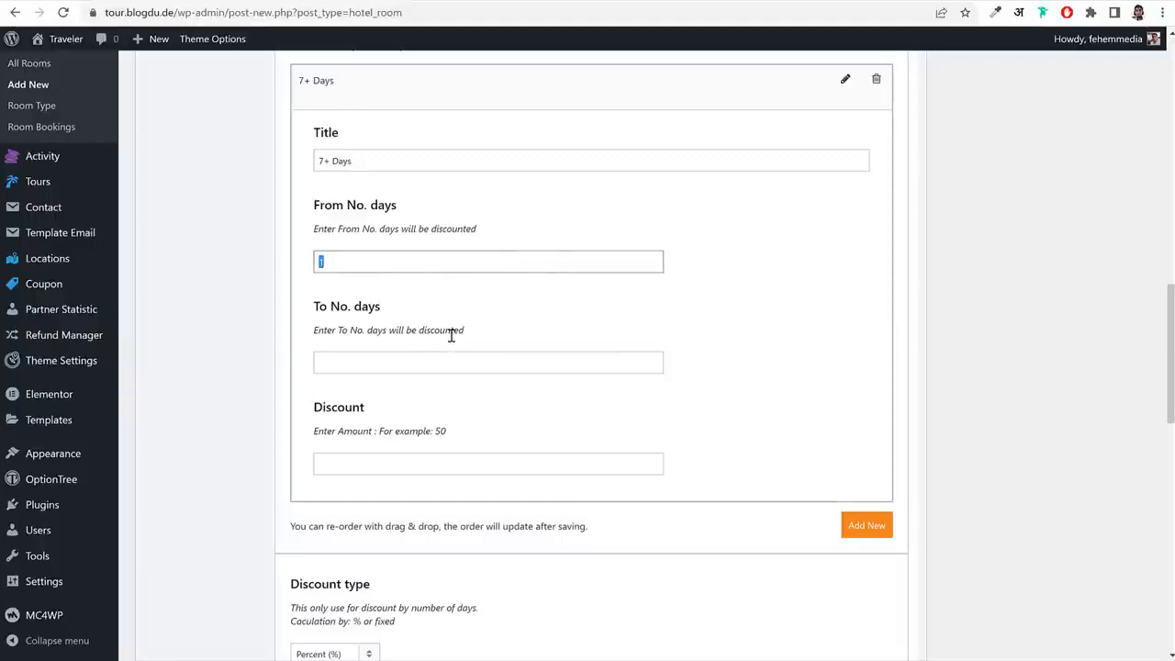
type("7")
key("Tab")
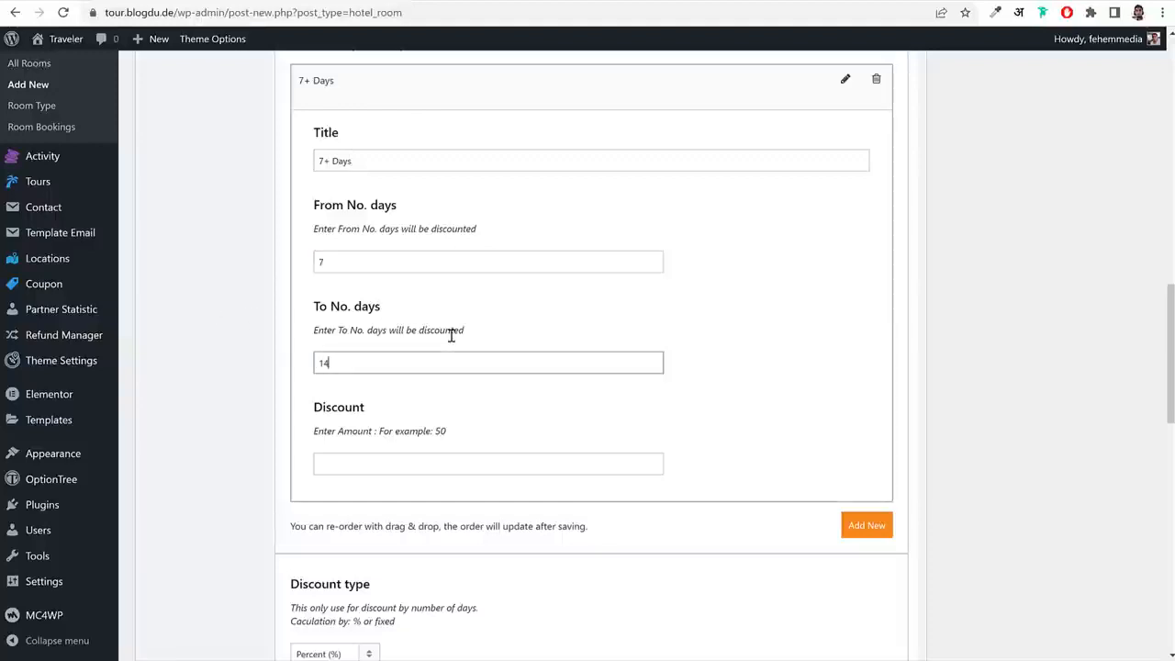
left_click(408, 461)
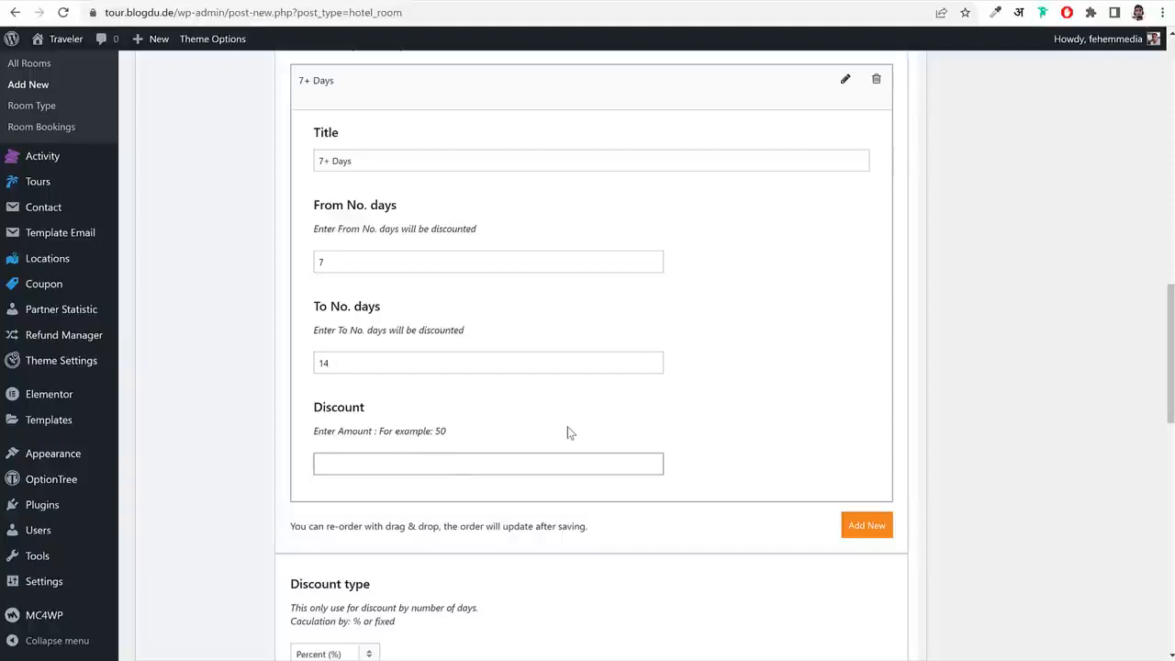
type("10")
Add a 2 Weeks+ discount covering 14 to 30 days at 20.
left_click(866, 525)
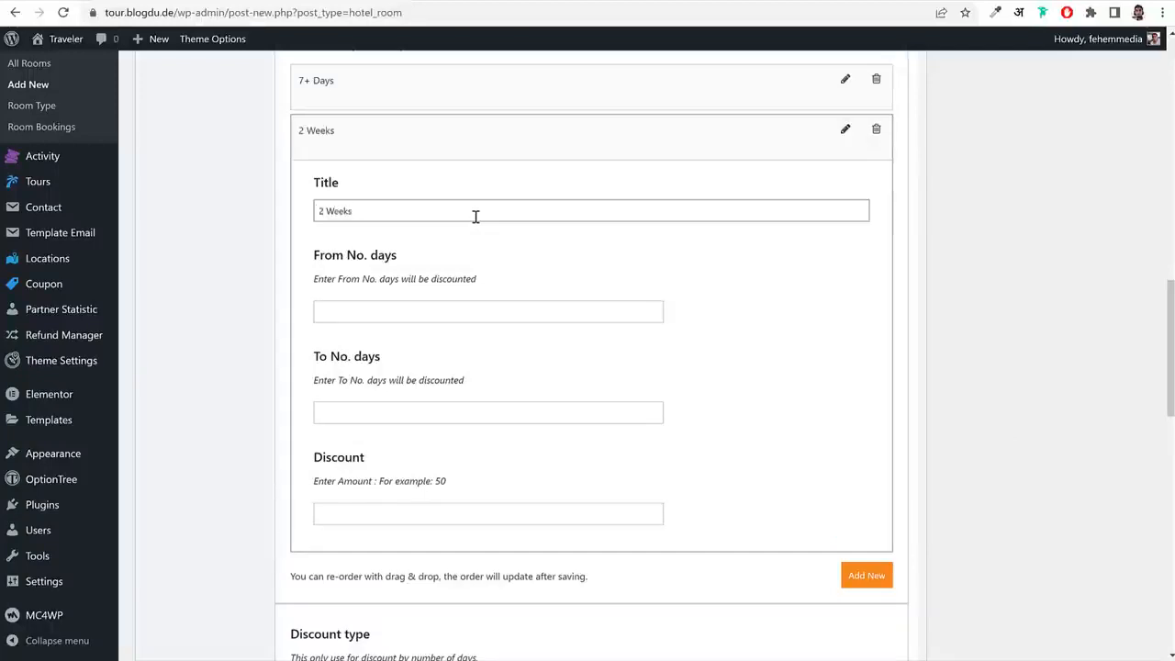
left_click(434, 311)
type("14")
key("Tab")
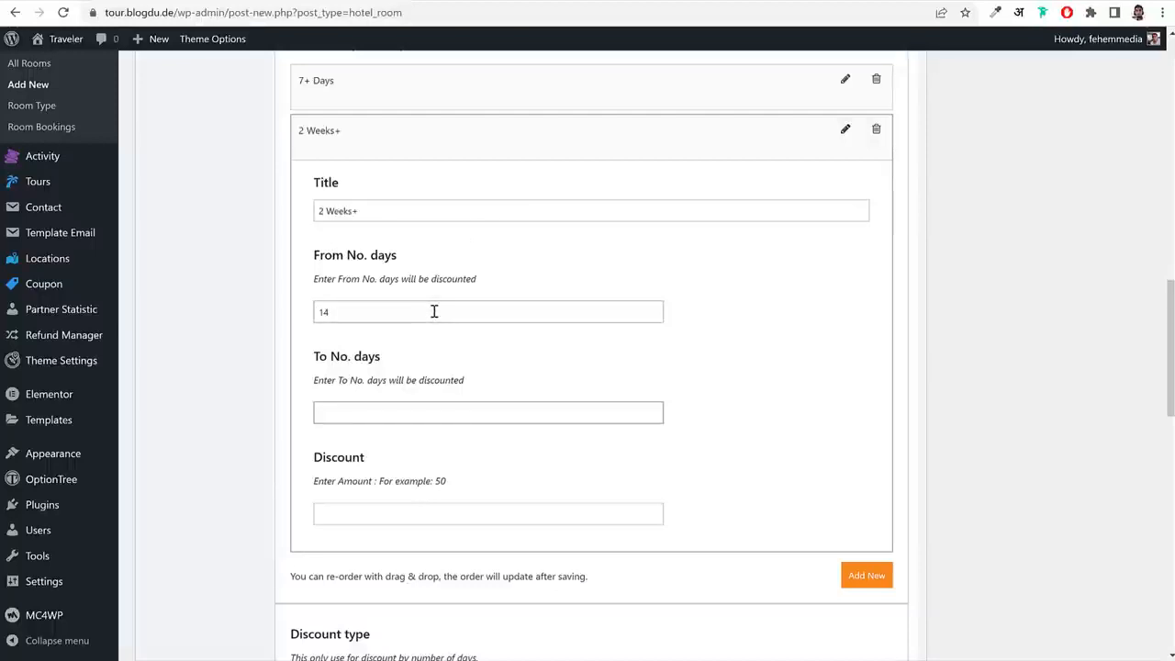
type("30")
left_click(487, 502)
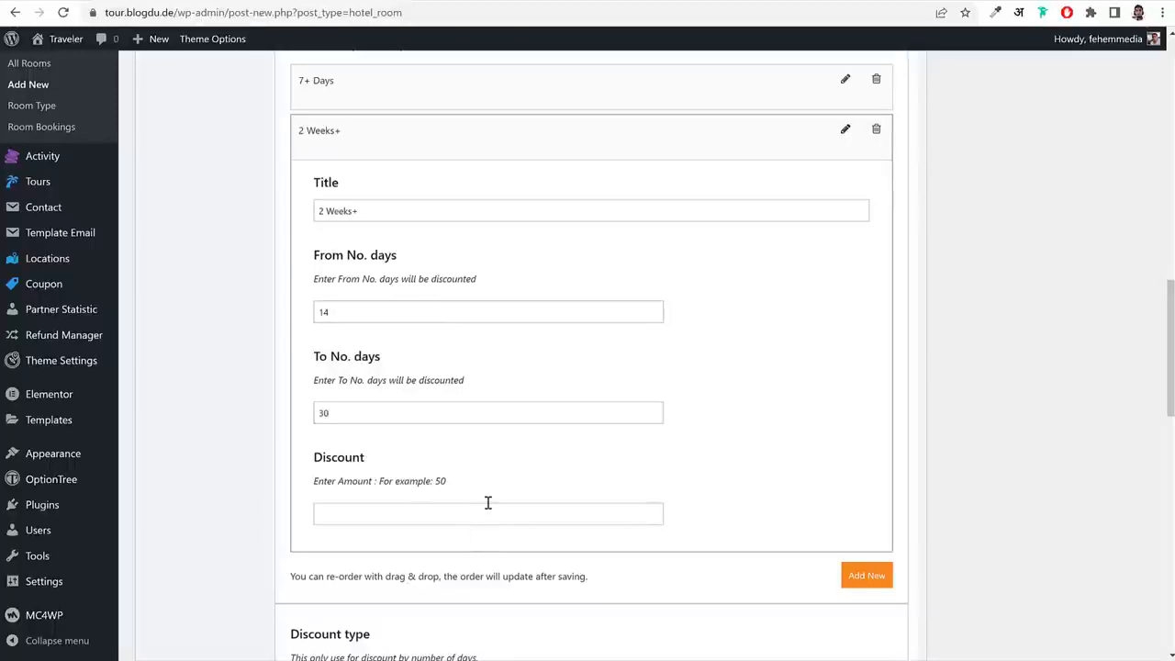
left_click(528, 519)
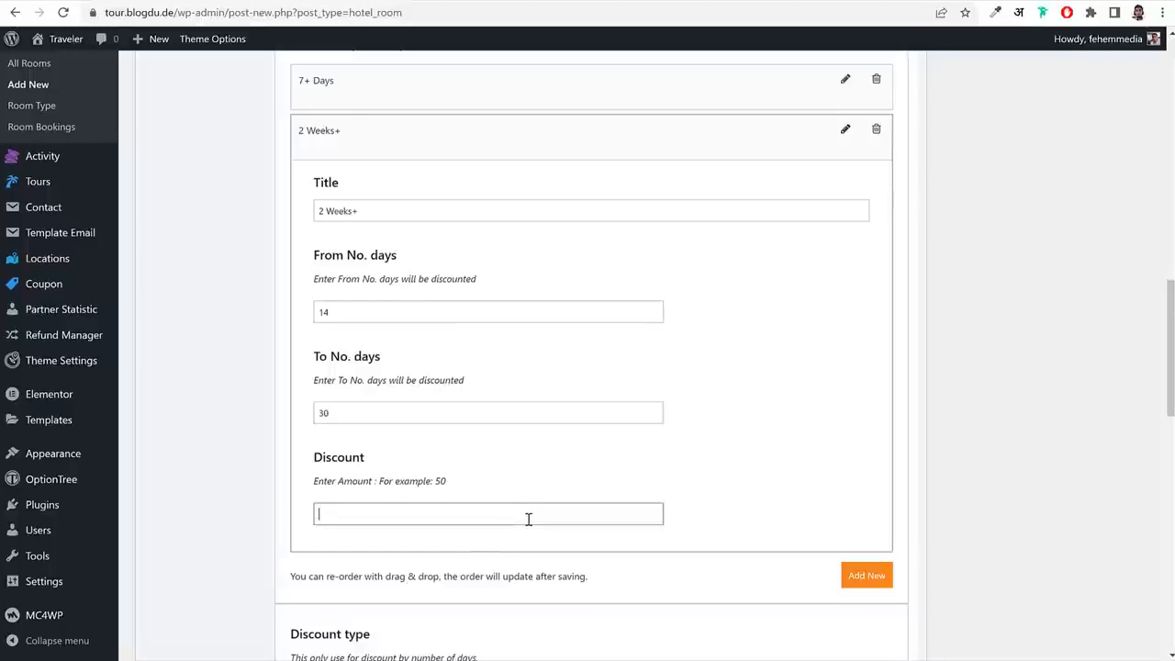
type("20")
left_click(845, 129)
scroll(897, 244, "down", 2)
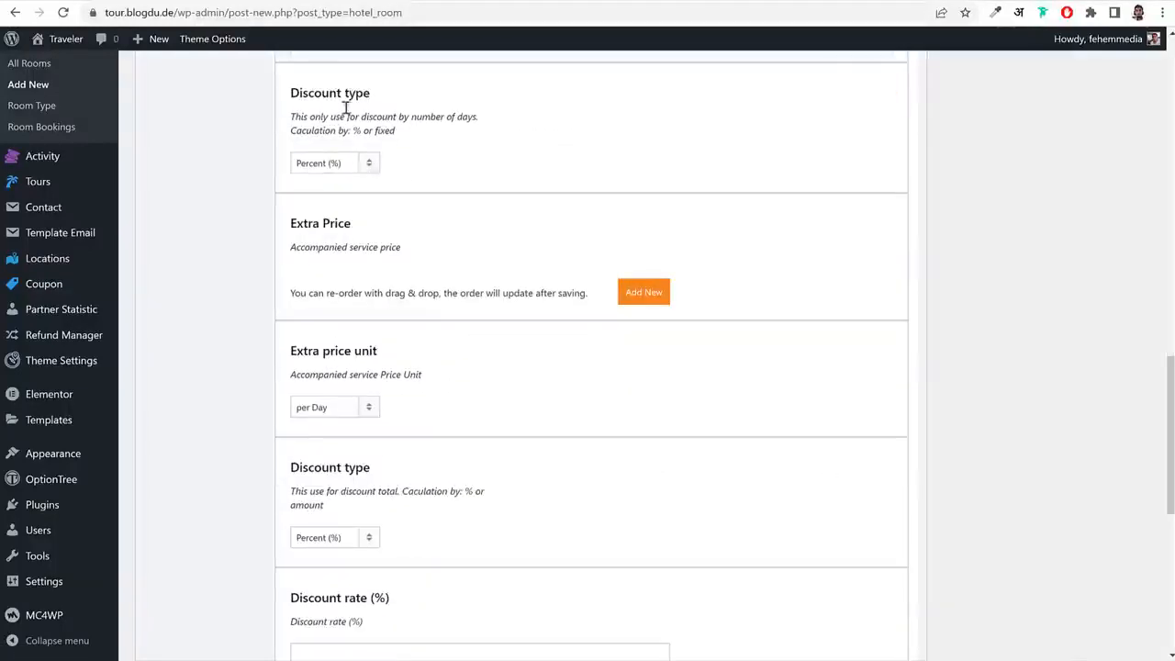
left_click(336, 163)
left_click(336, 179)
scroll(676, 226, "up", 3)
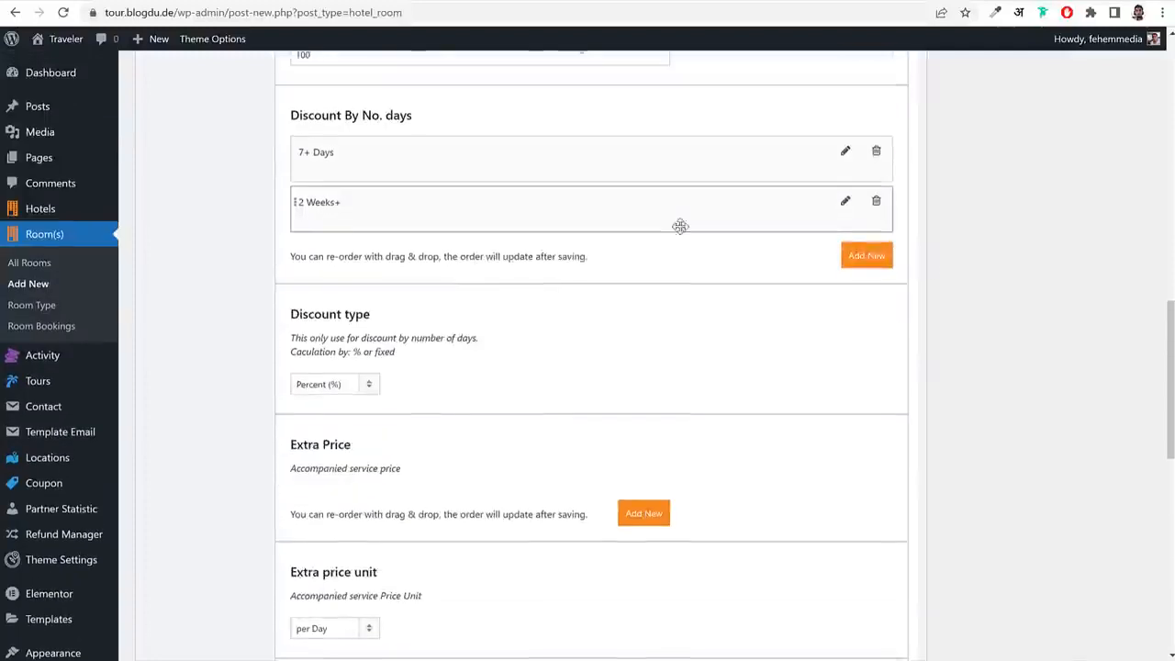
scroll(792, 304, "down", 2)
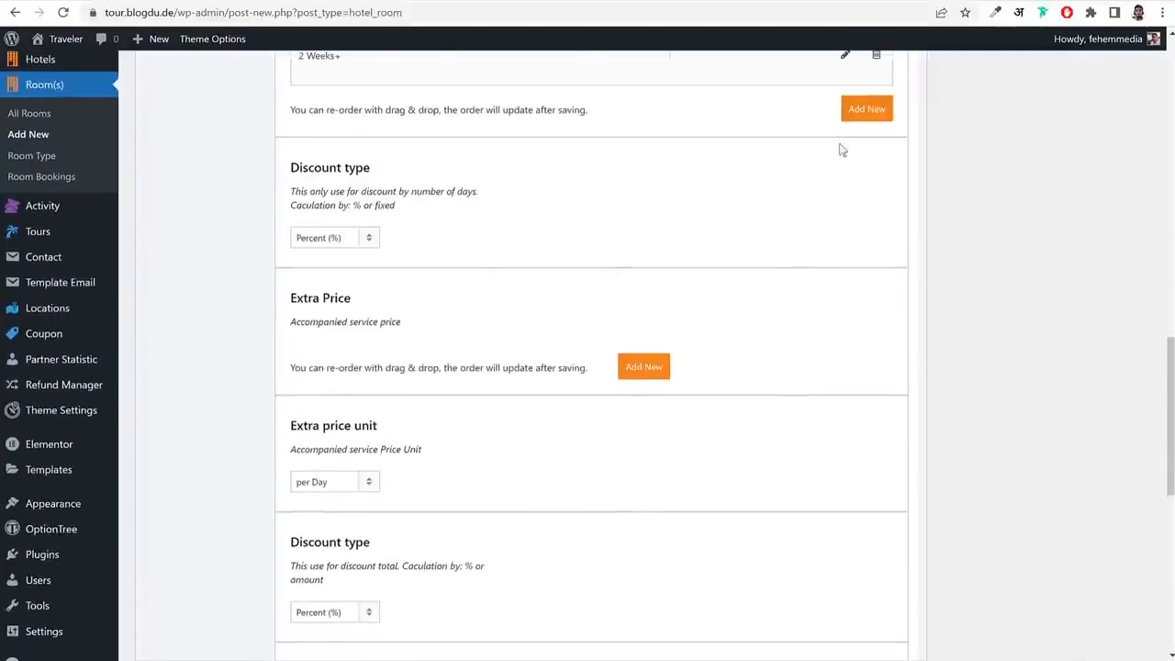
left_click(358, 239)
left_click(353, 272)
left_click(363, 237)
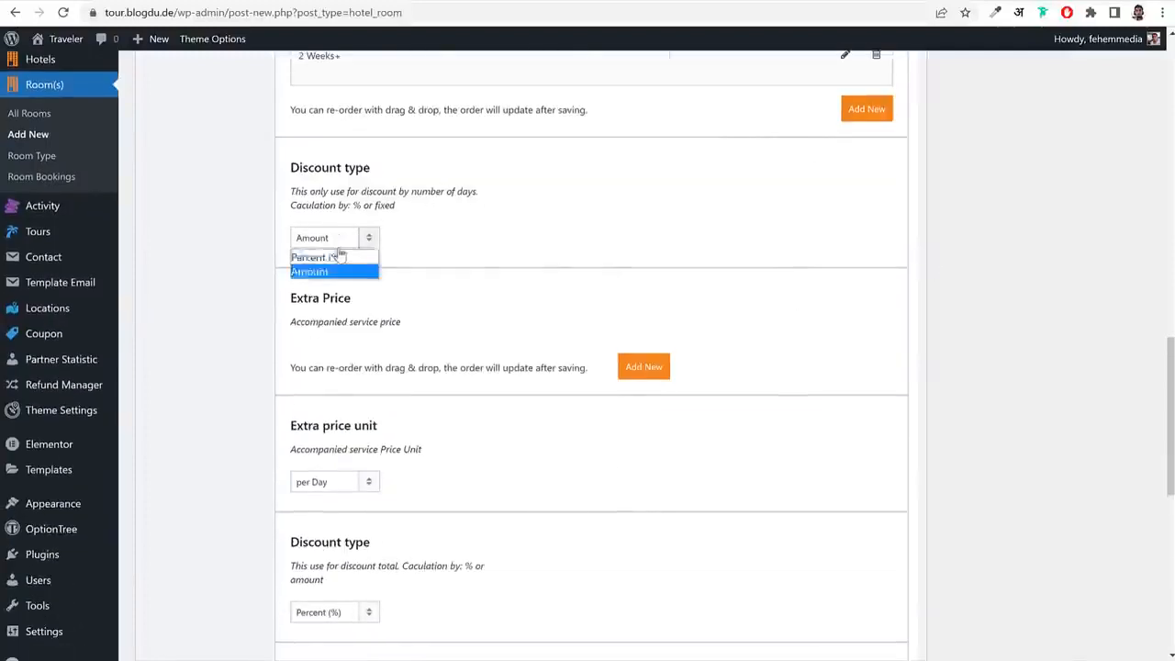
left_click(330, 257)
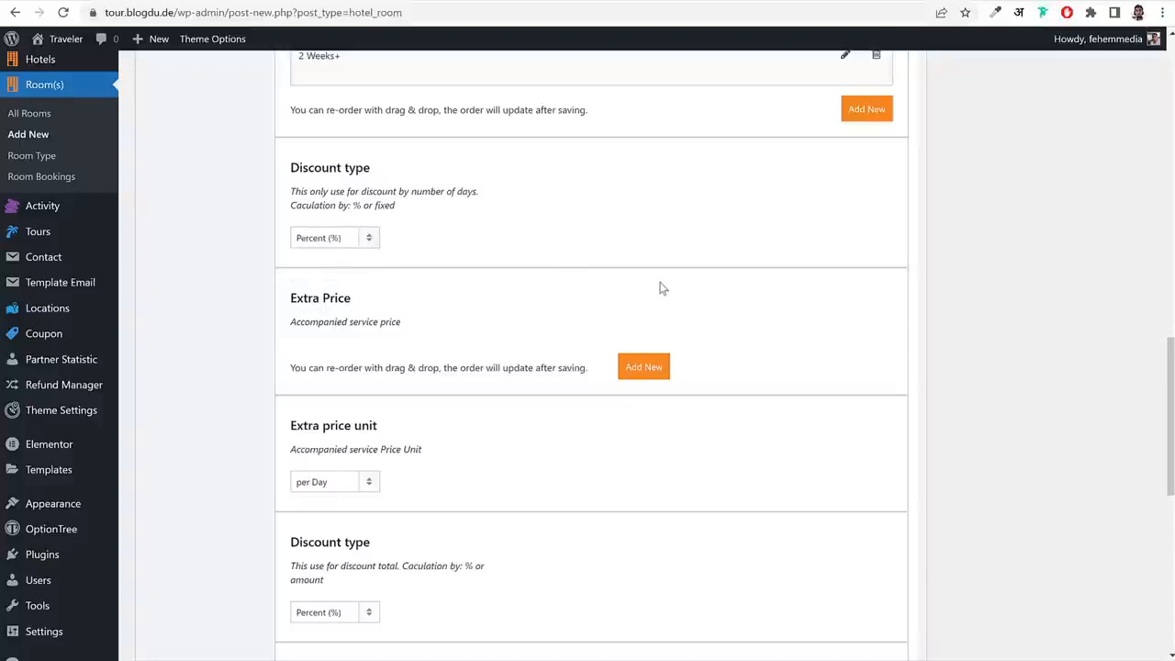
scroll(792, 309, "down", 2)
Add a new extra titled VIP Service with item name vip_service.
left_click(643, 219)
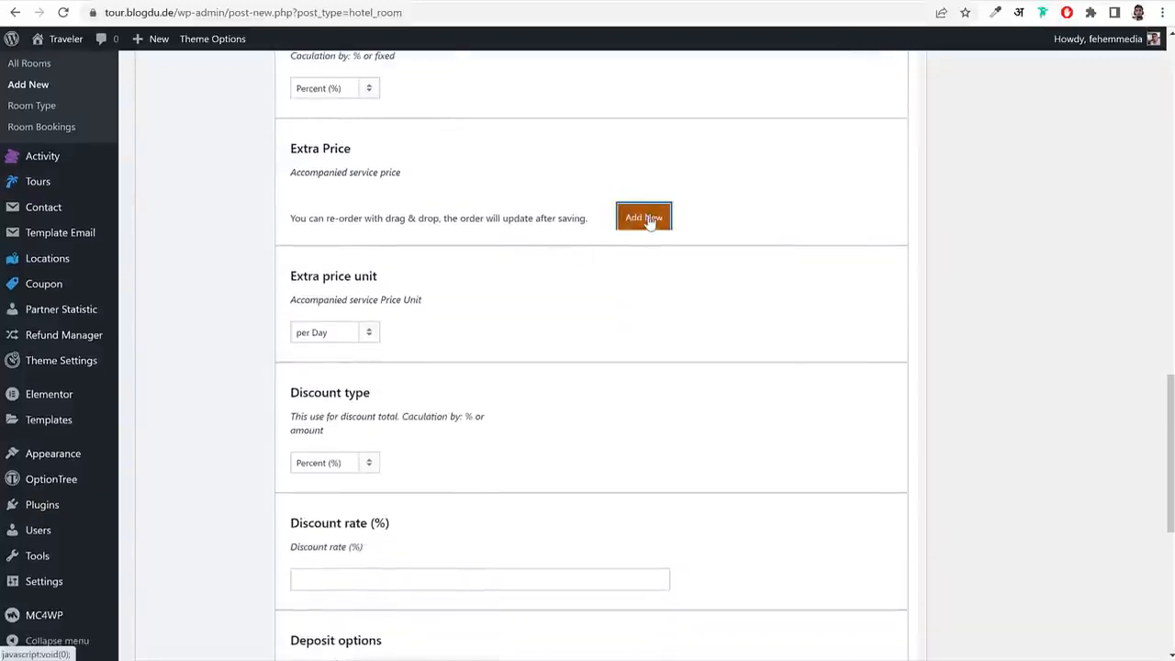
scroll(559, 286, "down", 1)
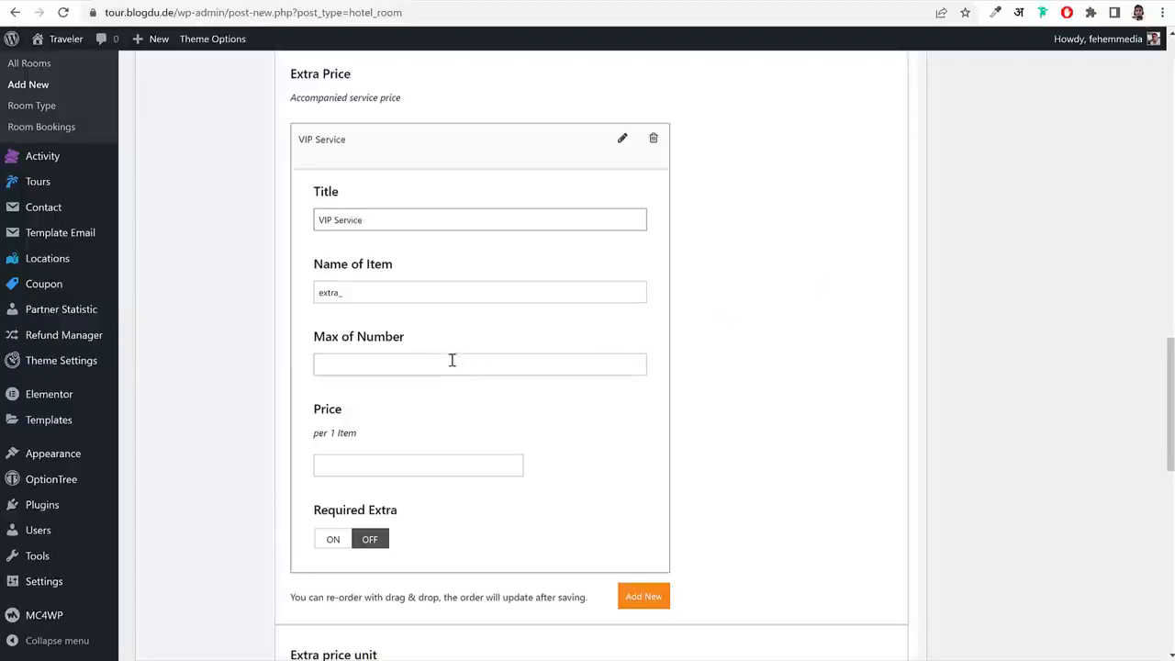
triple_click(375, 228)
key("ctrl+c")
double_click(373, 292)
key("ctrl+v")
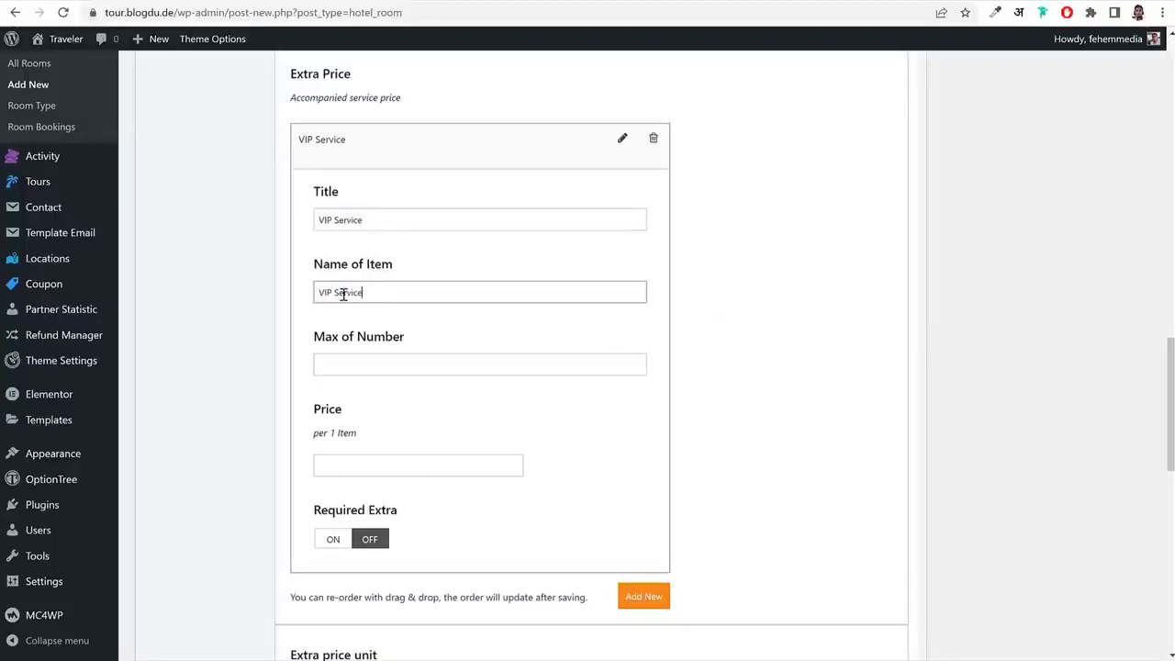
left_click_drag(396, 286, 281, 300)
type("vip_s")
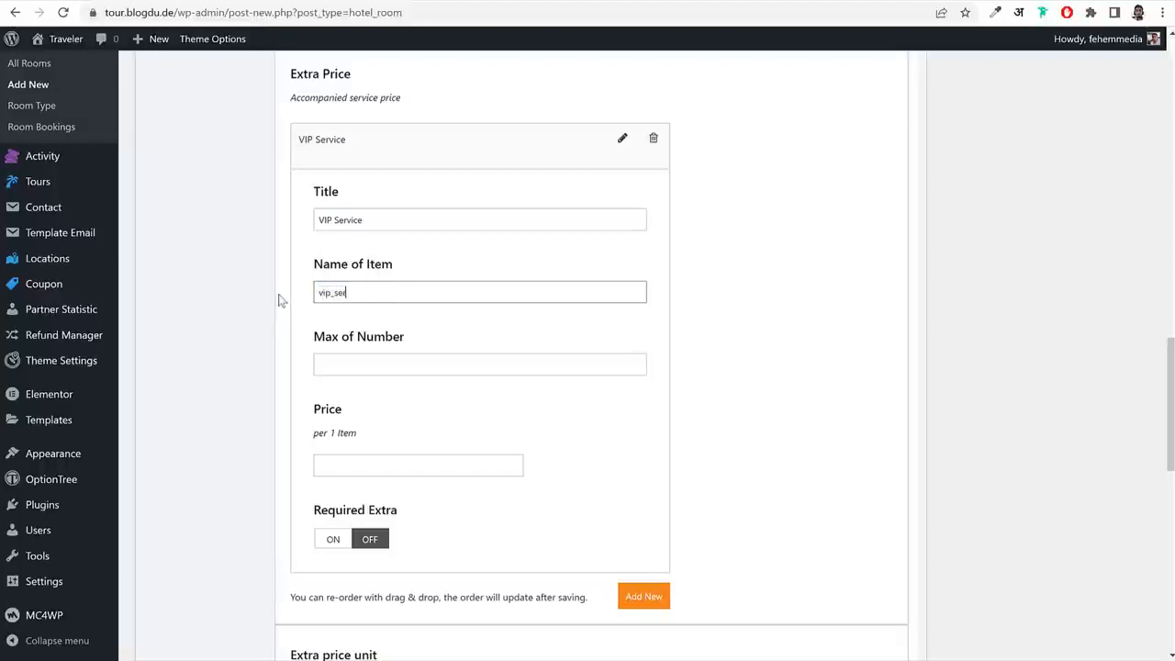
left_click_drag(365, 291, 337, 292)
left_click(391, 291)
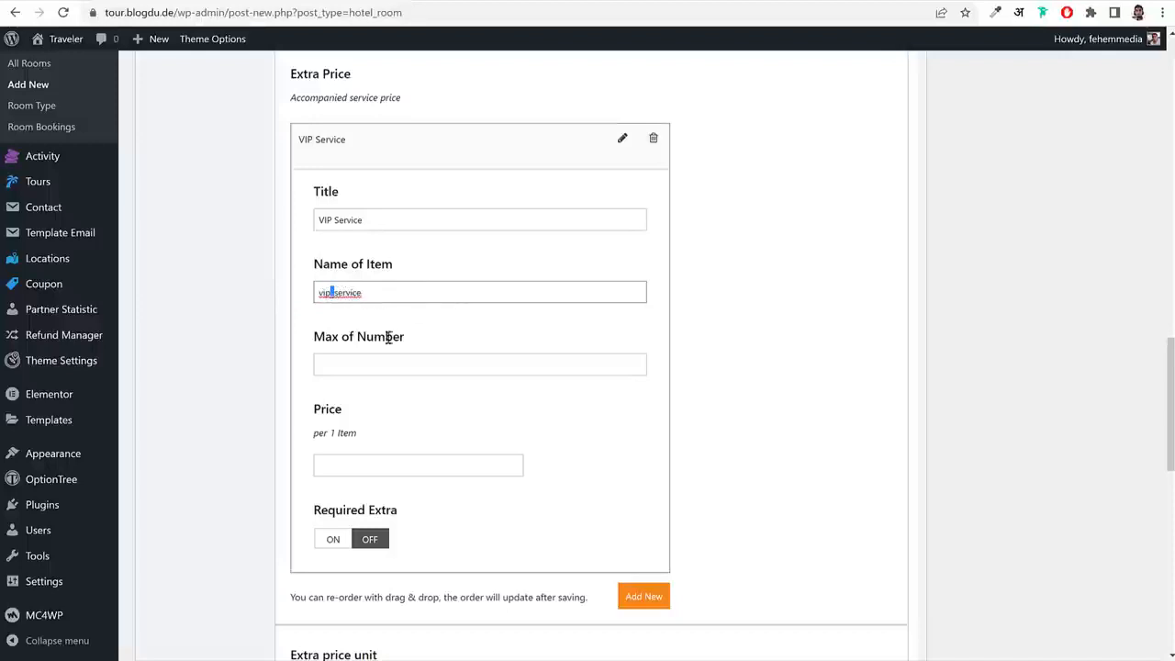
Give the VIP Service extra a maximum of 5 and price 50, leaving it optional.
left_click(453, 355)
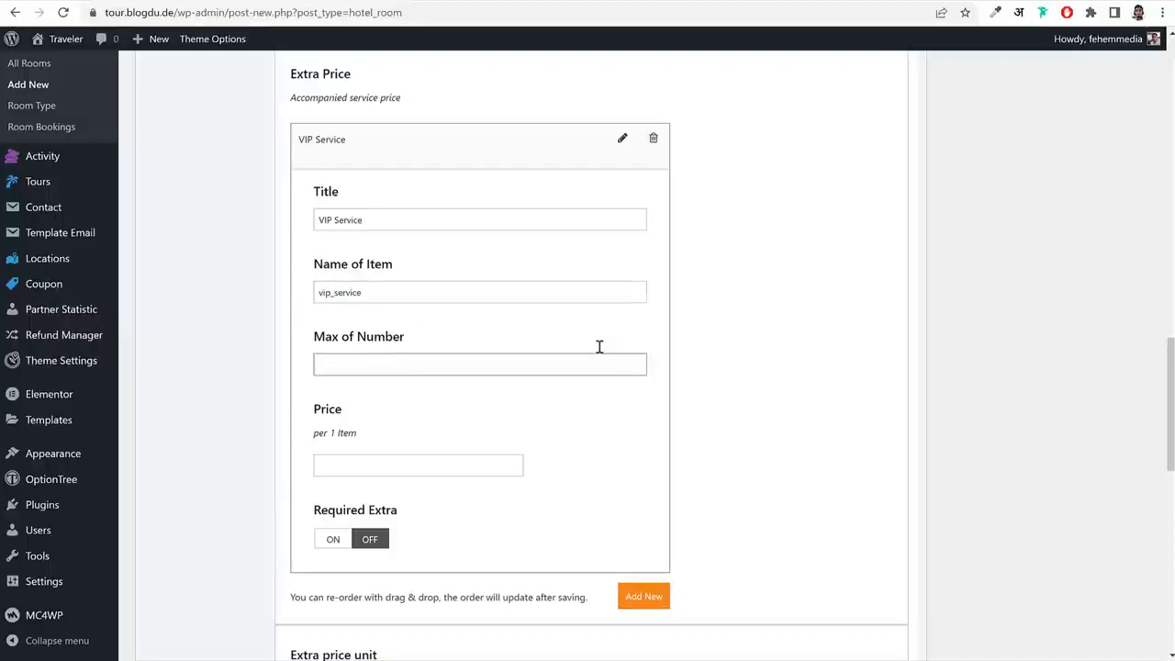
key("Tab")
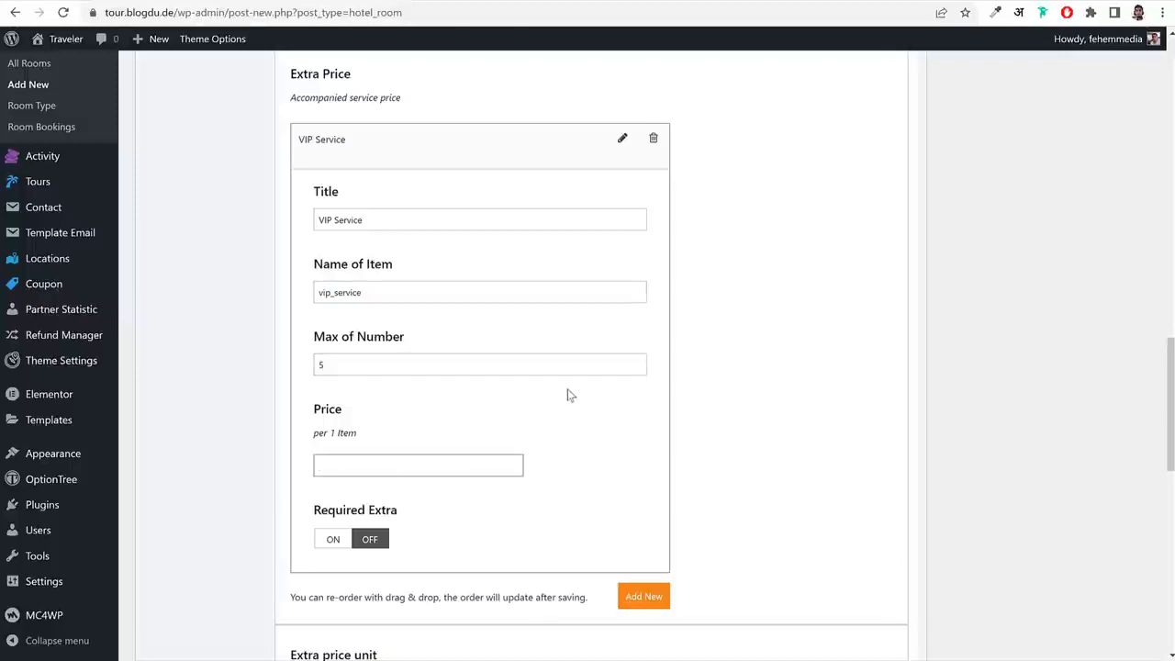
type("50")
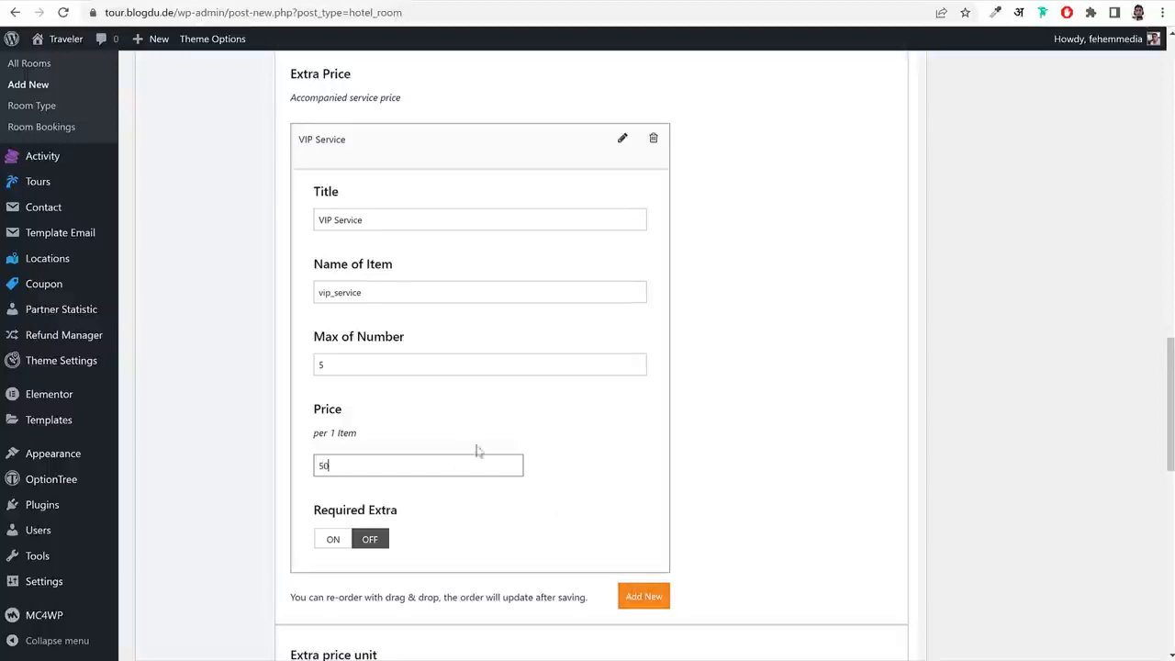
left_click(331, 542)
left_click(371, 544)
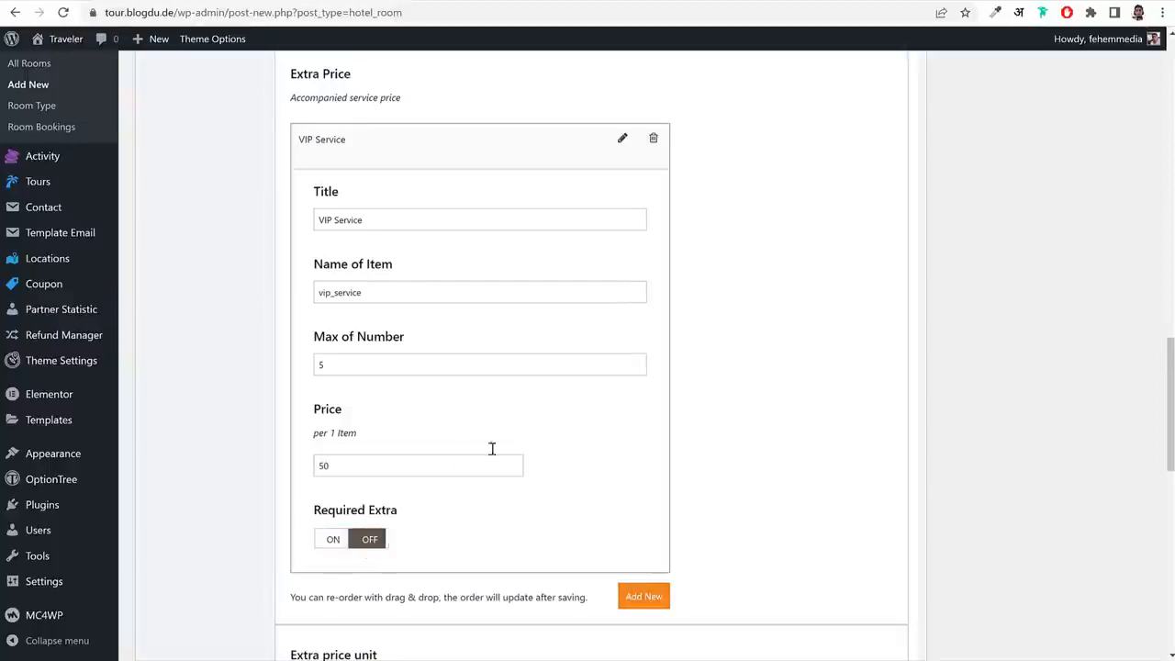
left_click(620, 147)
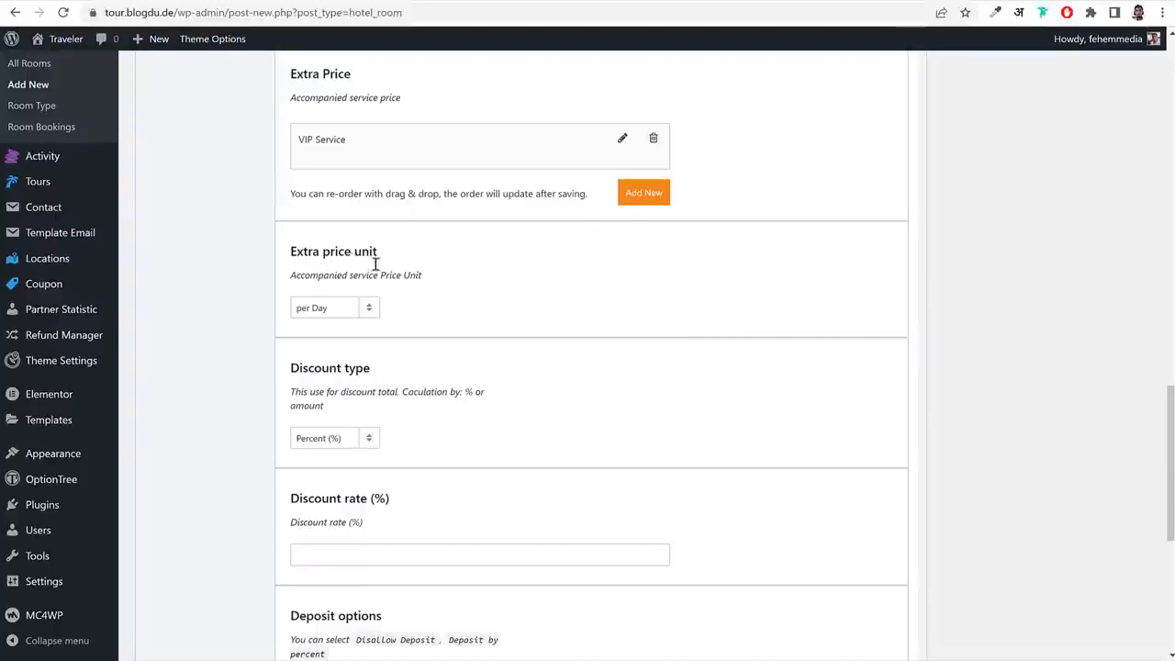
Keep the extra price unit at per Day after trying Fixed.
left_click(335, 310)
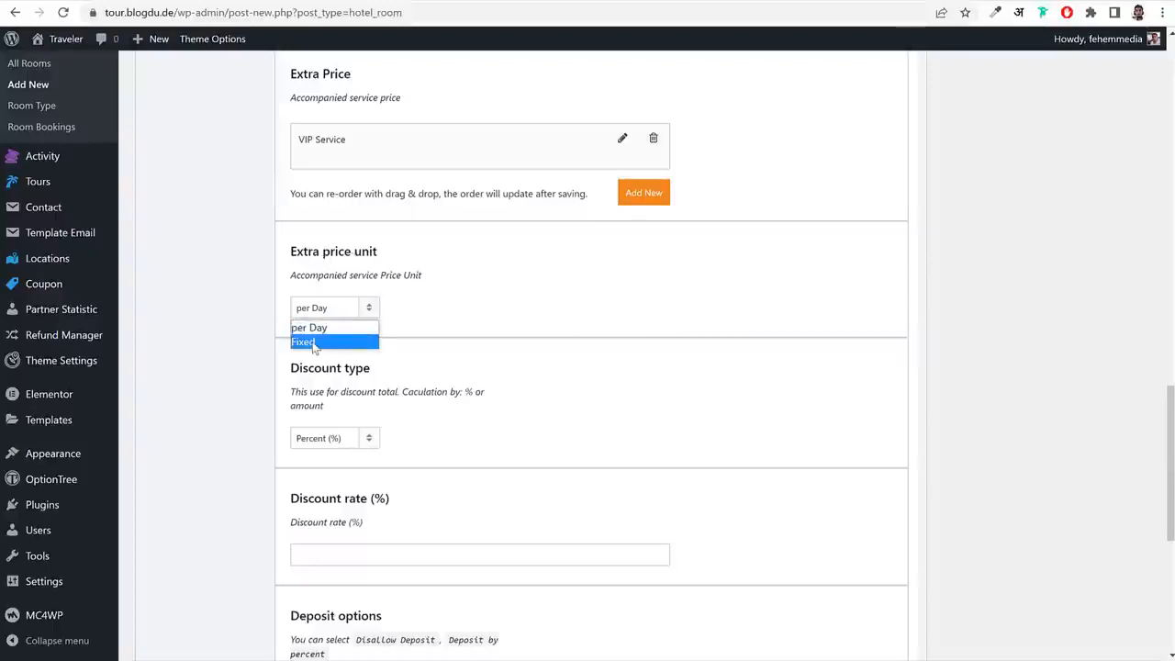
left_click(312, 342)
left_click(321, 308)
left_click(310, 327)
scroll(615, 340, "down", 1)
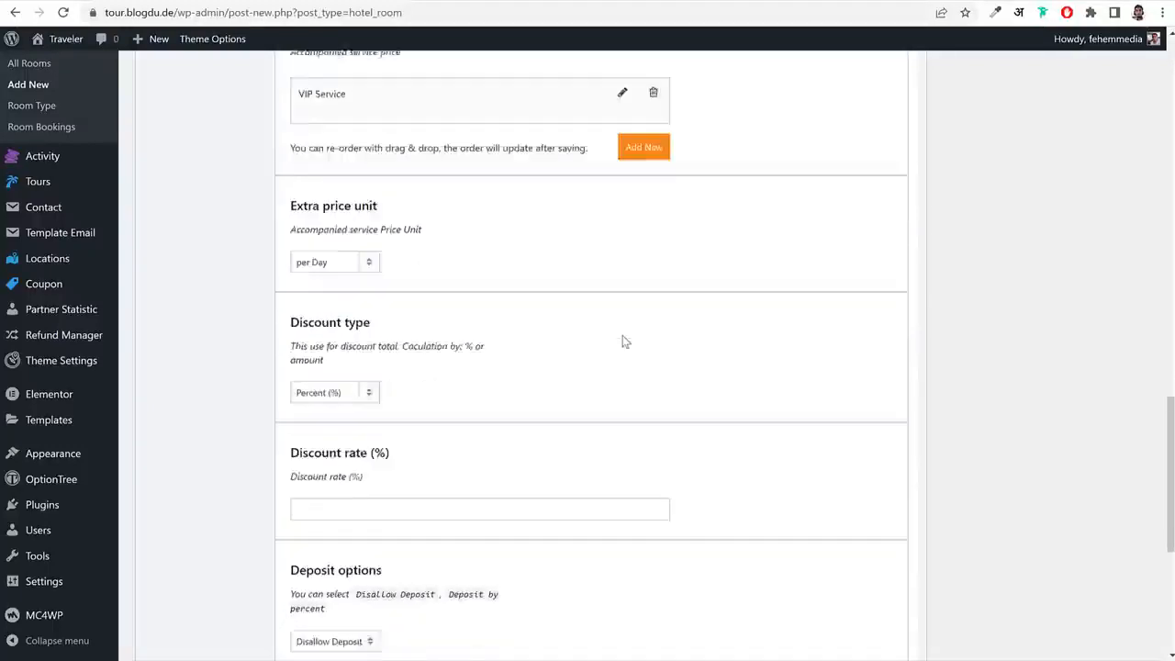
scroll(622, 342, "down", 2)
Enter a deposit percent of 10 and set the deposit option to Disallow Deposit.
left_click(346, 328)
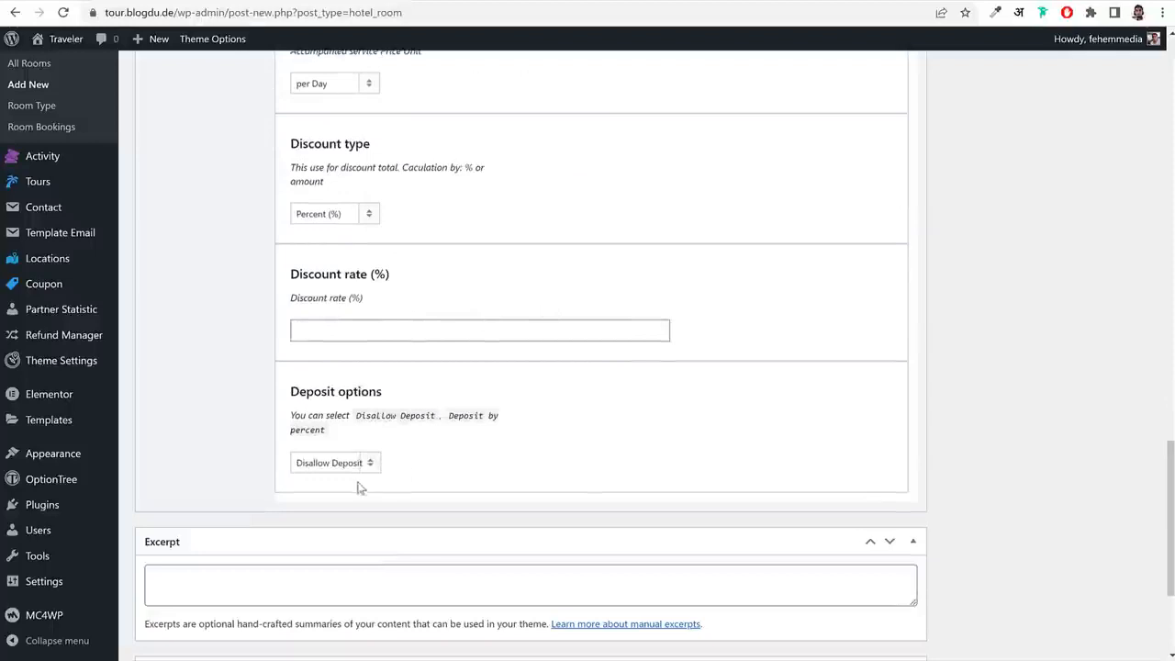
scroll(745, 433, "up", 9)
scroll(745, 430, "down", 5)
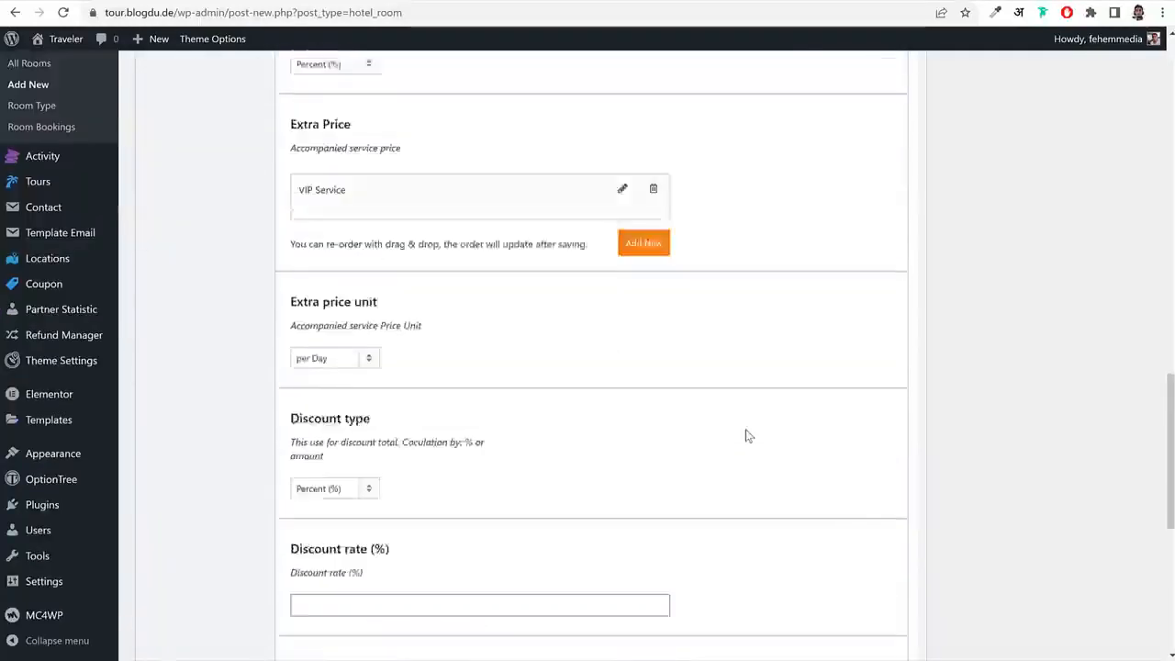
scroll(487, 446, "down", 4)
left_click_drag(300, 319, 412, 315)
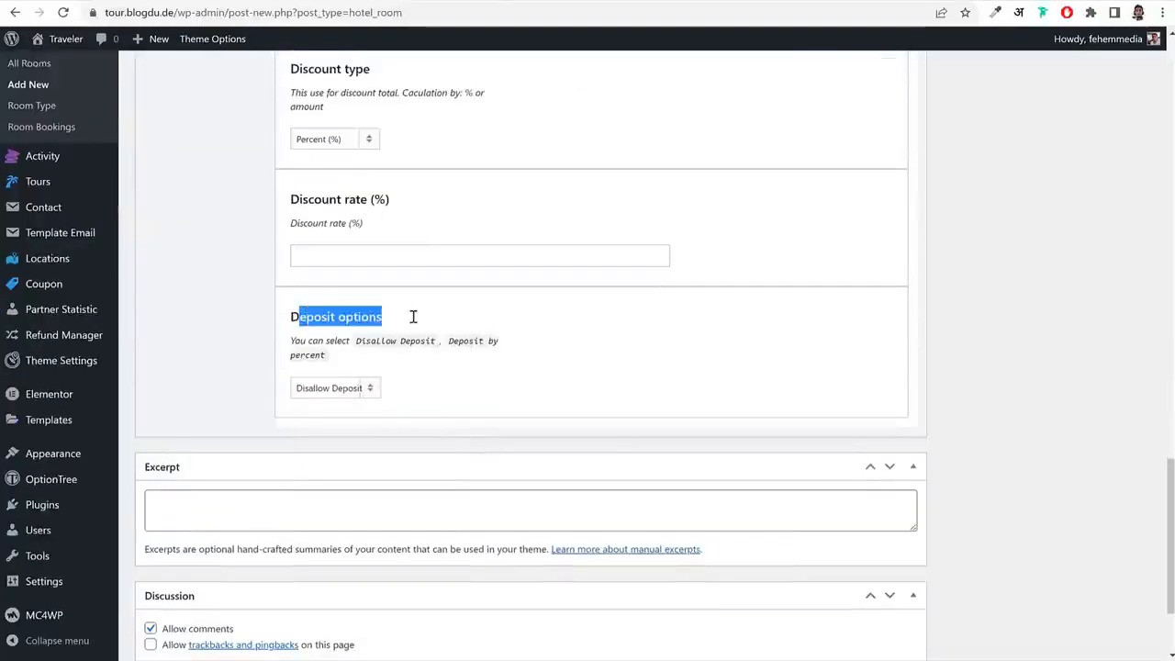
left_click(336, 387)
left_click(338, 428)
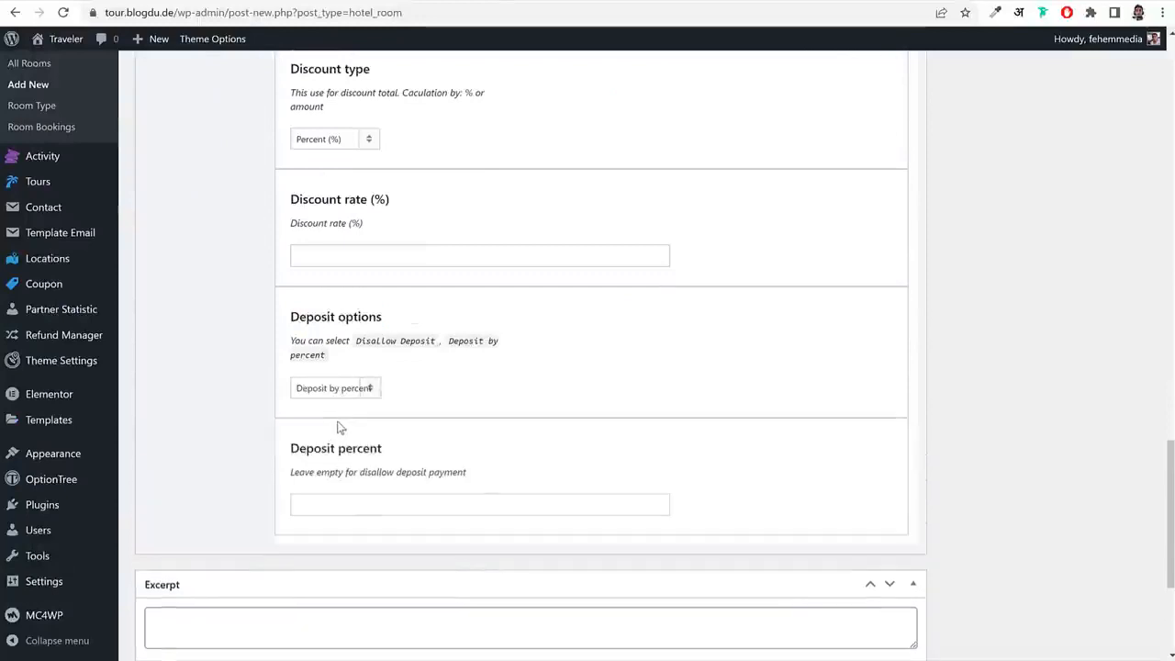
left_click(346, 502)
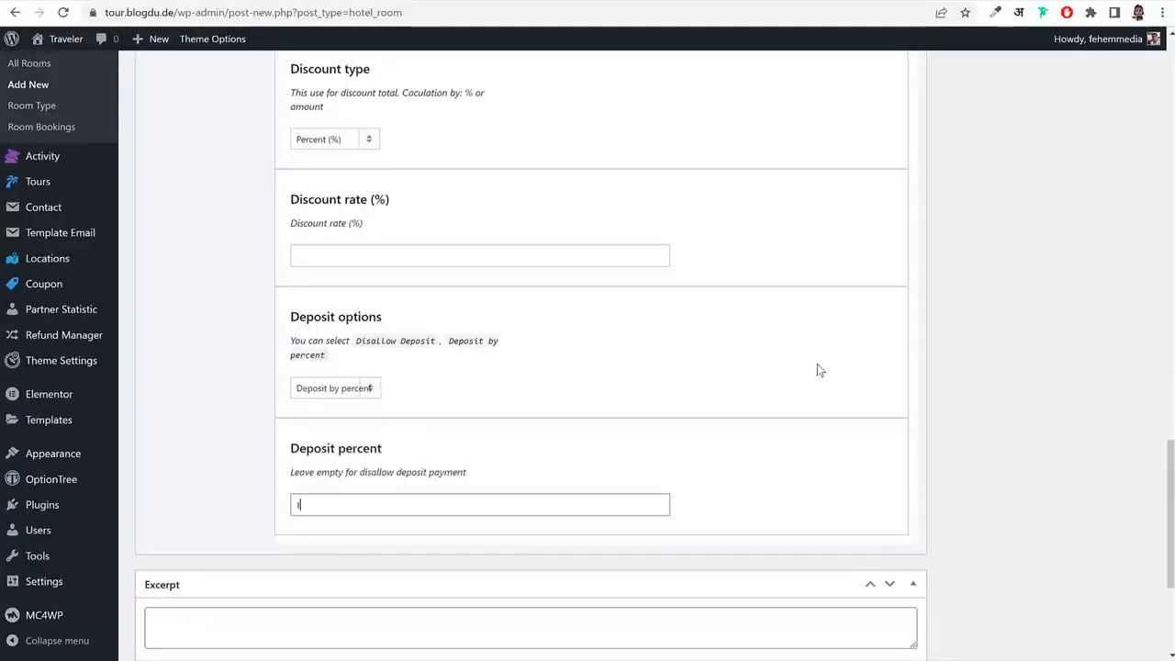
type("10")
left_click(326, 389)
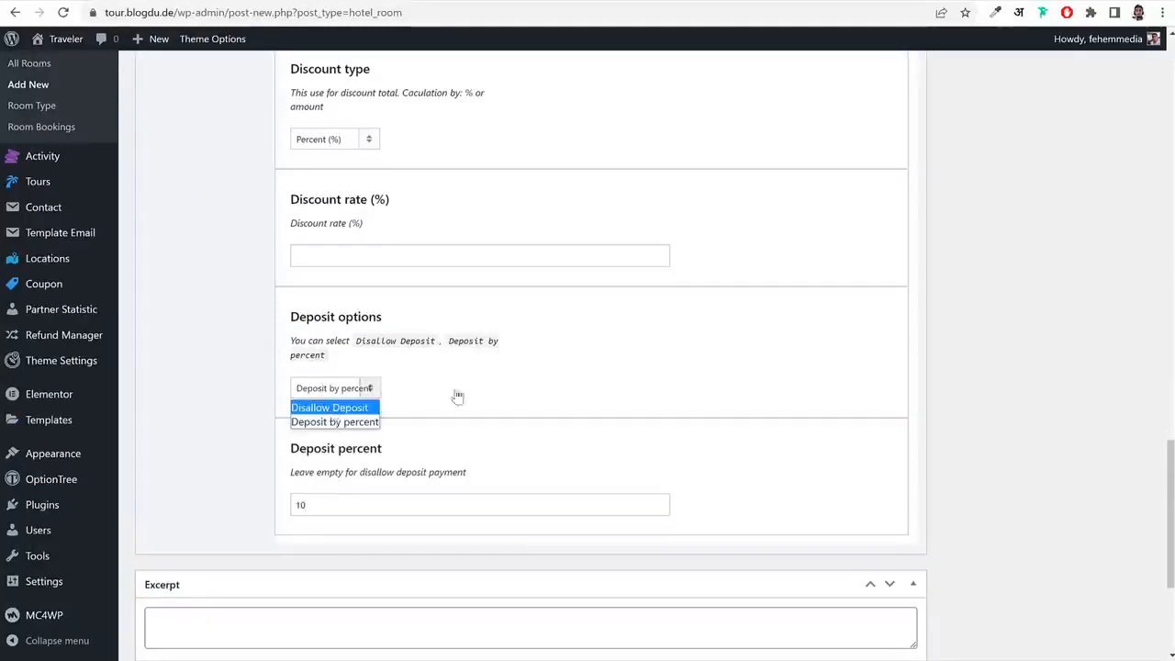
left_click(335, 404)
scroll(847, 380, "up", 10)
scroll(1014, 312, "up", 2)
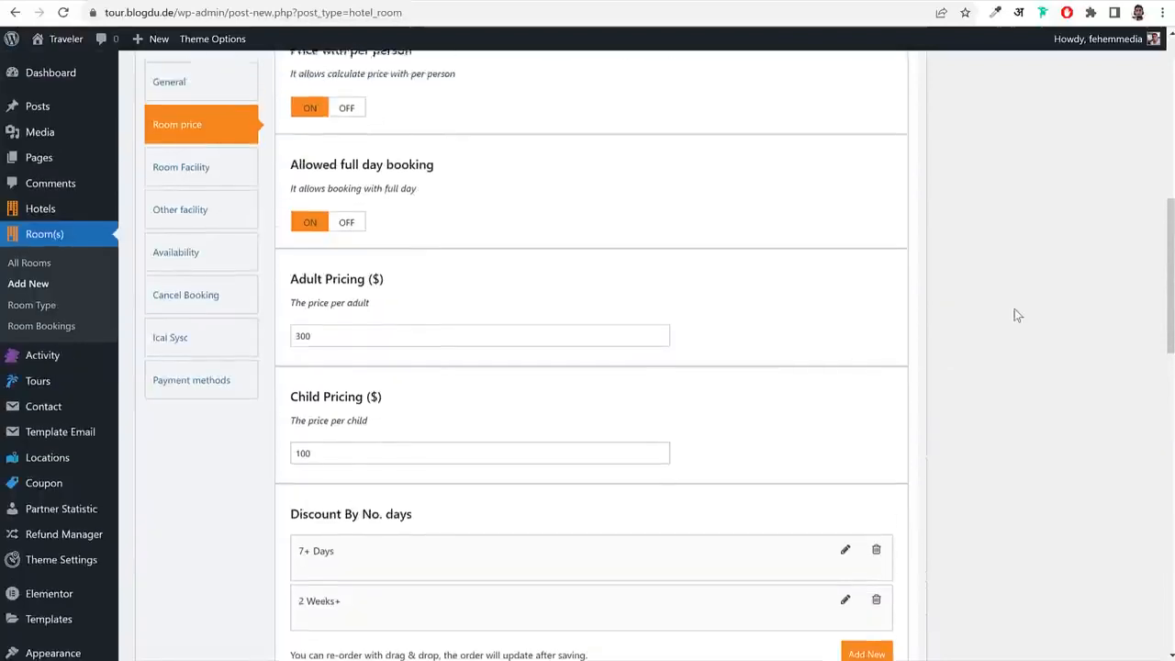
Set the Room Facility Preview image to the pool photo 169474401.jpg.
left_click(216, 225)
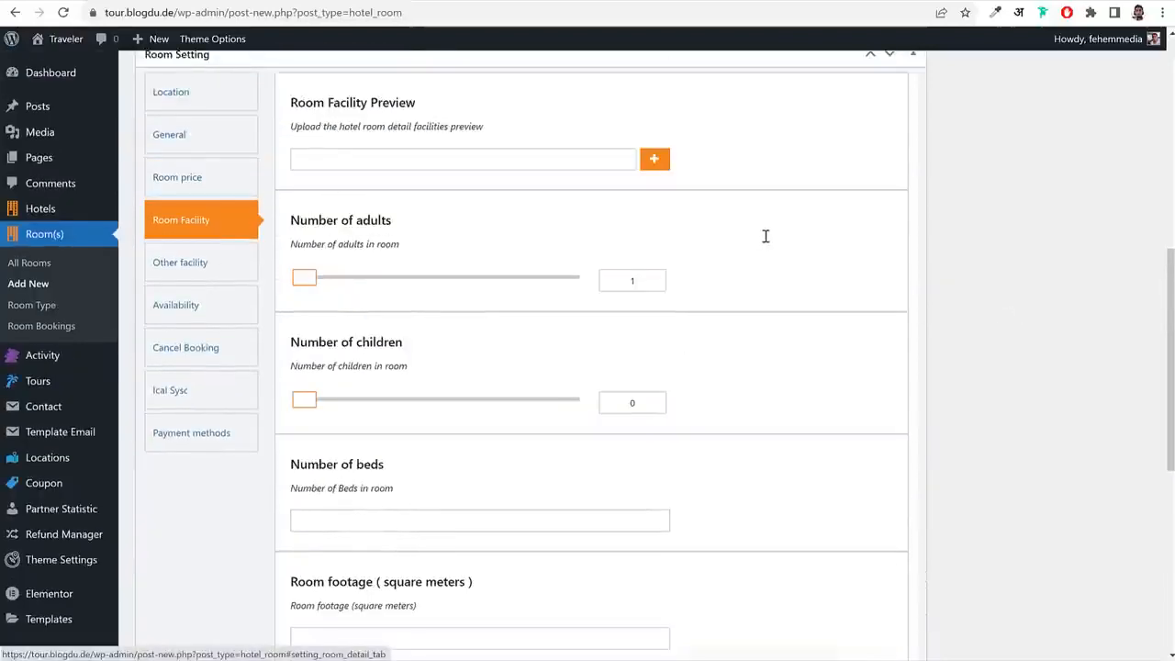
left_click(654, 158)
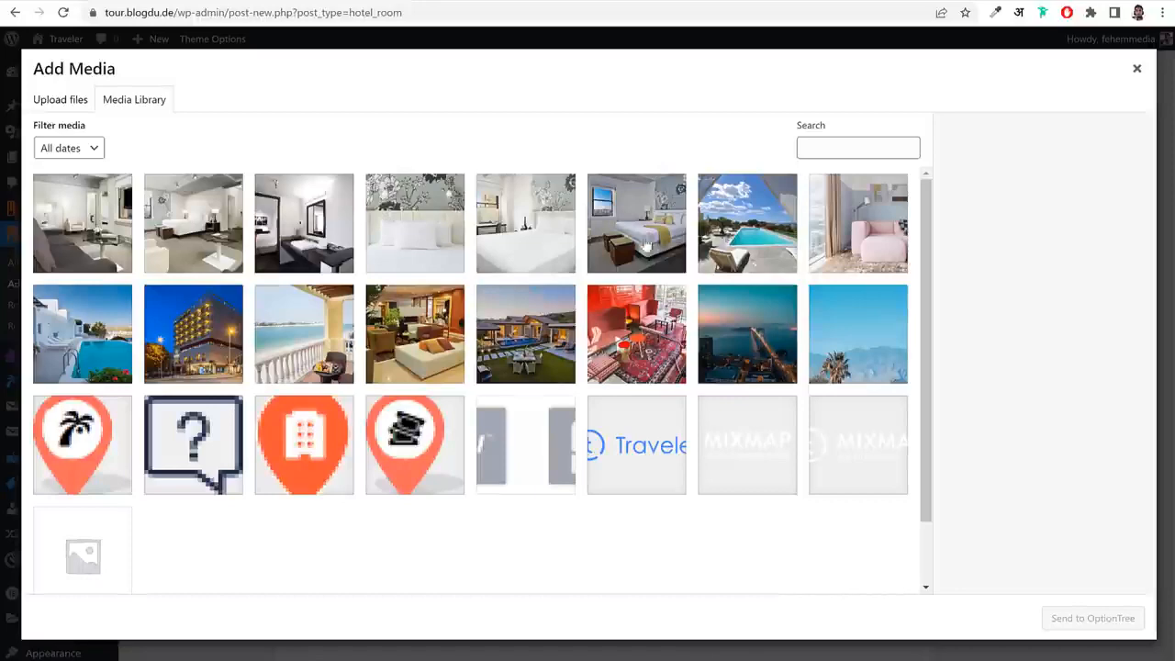
left_click(749, 250)
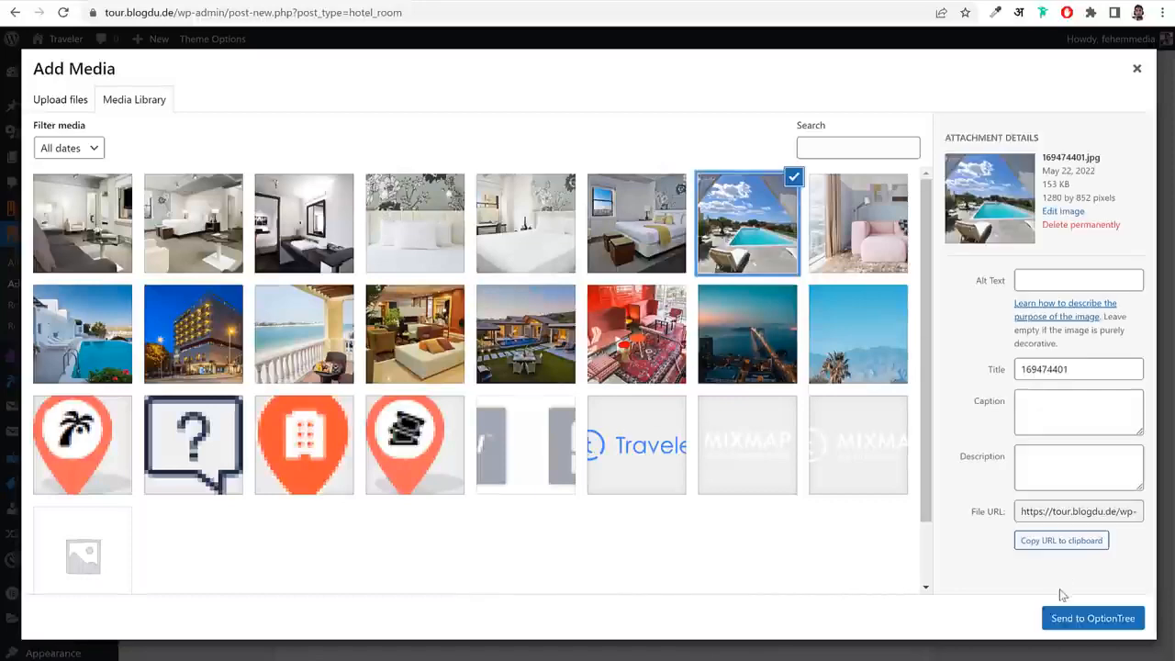
left_click(1079, 619)
left_click(654, 159)
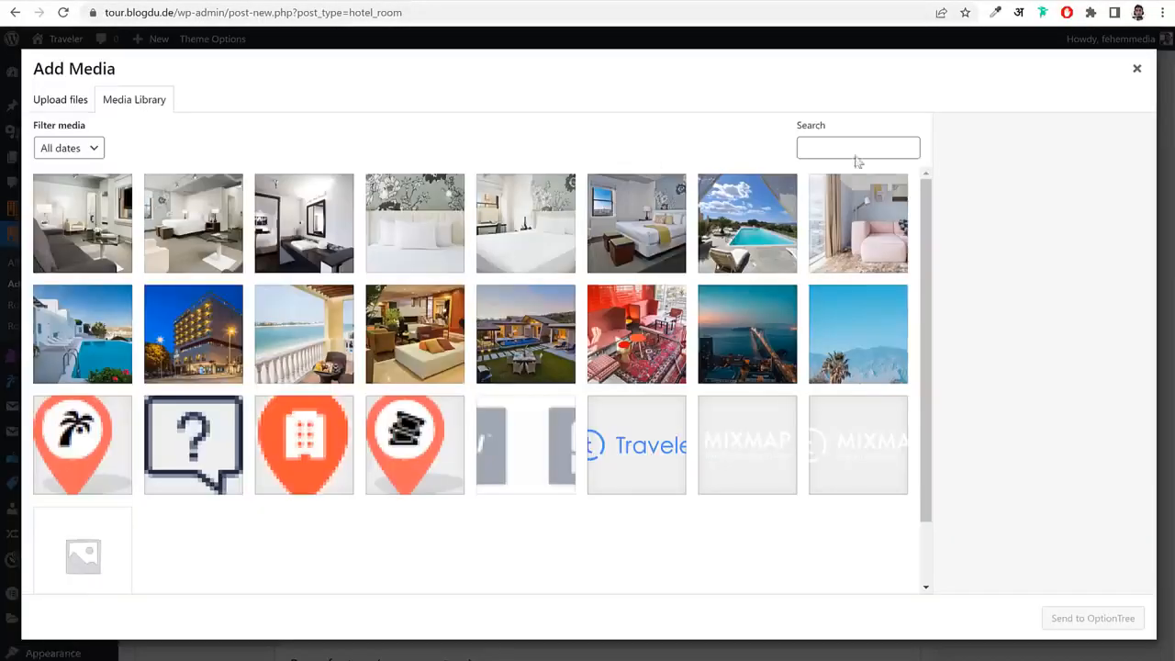
key("Escape")
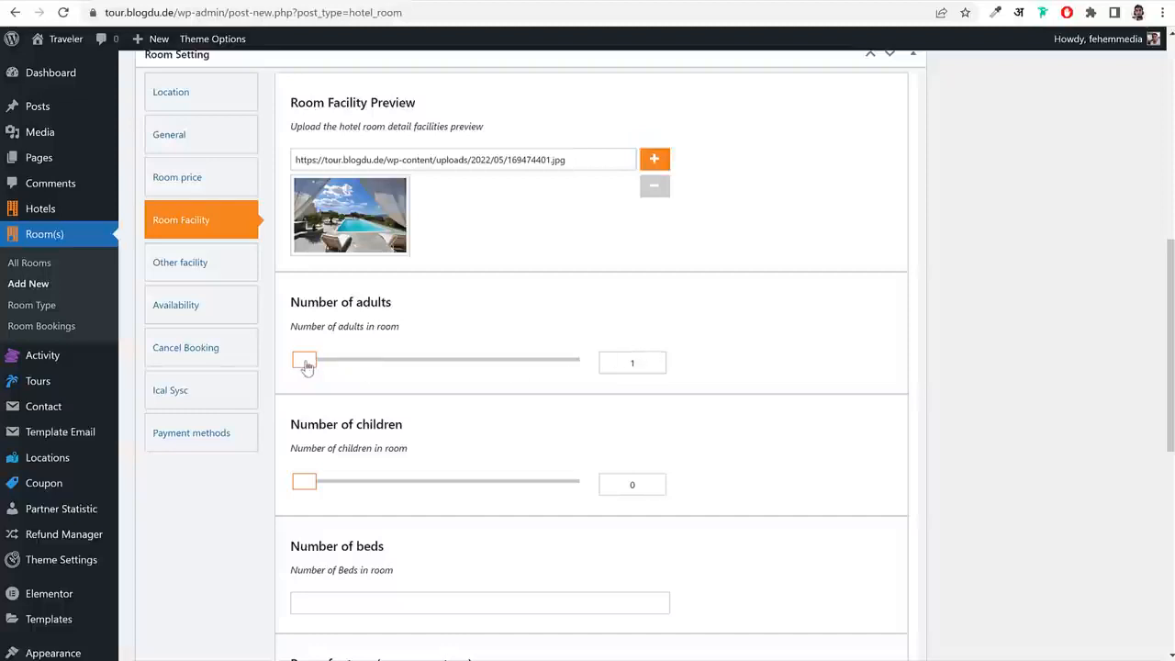
Set the adults slider to 4 and the children slider to 2.
left_click_drag(306, 362, 336, 373)
left_click_drag(636, 365, 599, 367)
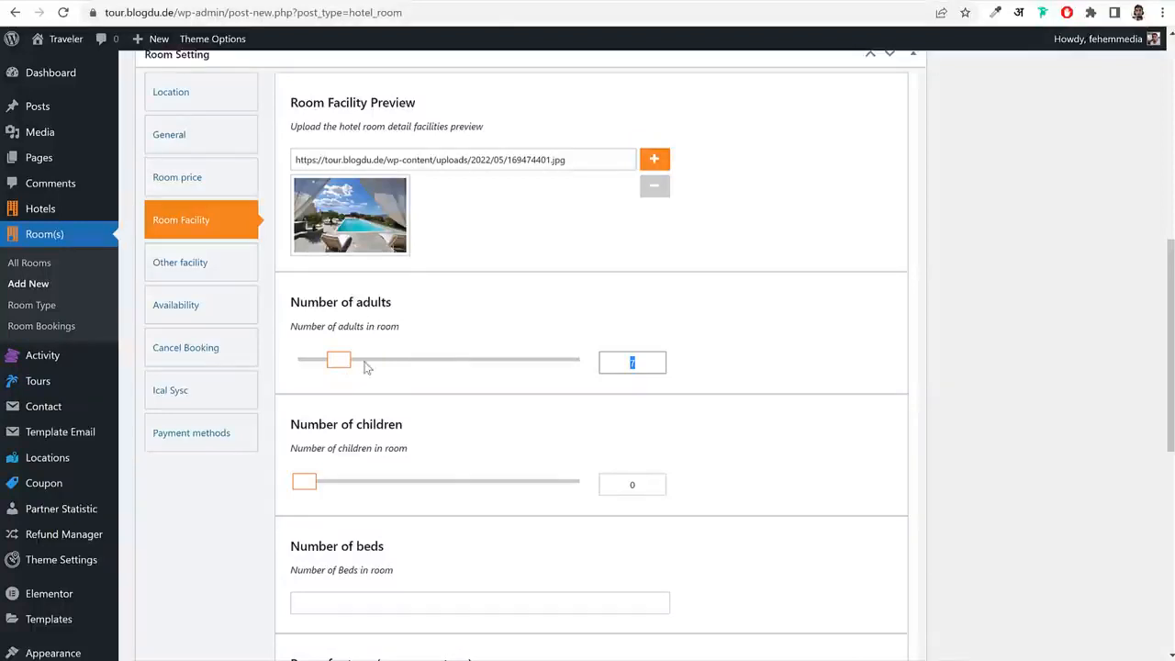
left_click_drag(331, 366, 310, 369)
left_click_drag(310, 488, 316, 489)
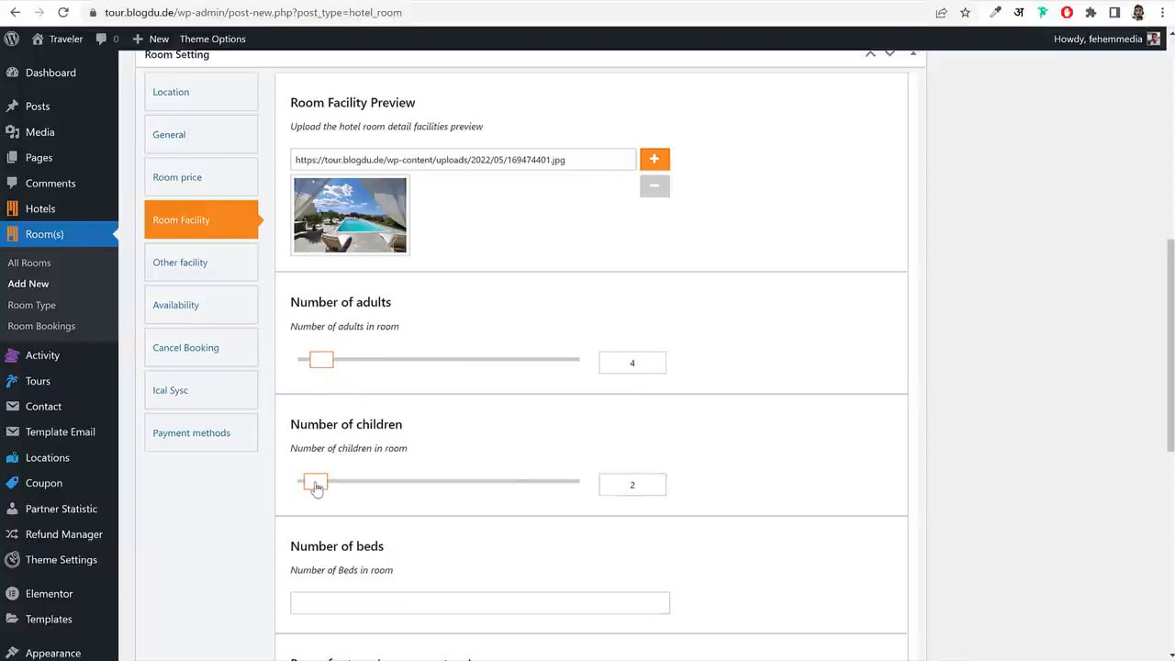
Enter 4 beds and 100 square meters of room footage.
scroll(748, 432, "down", 2)
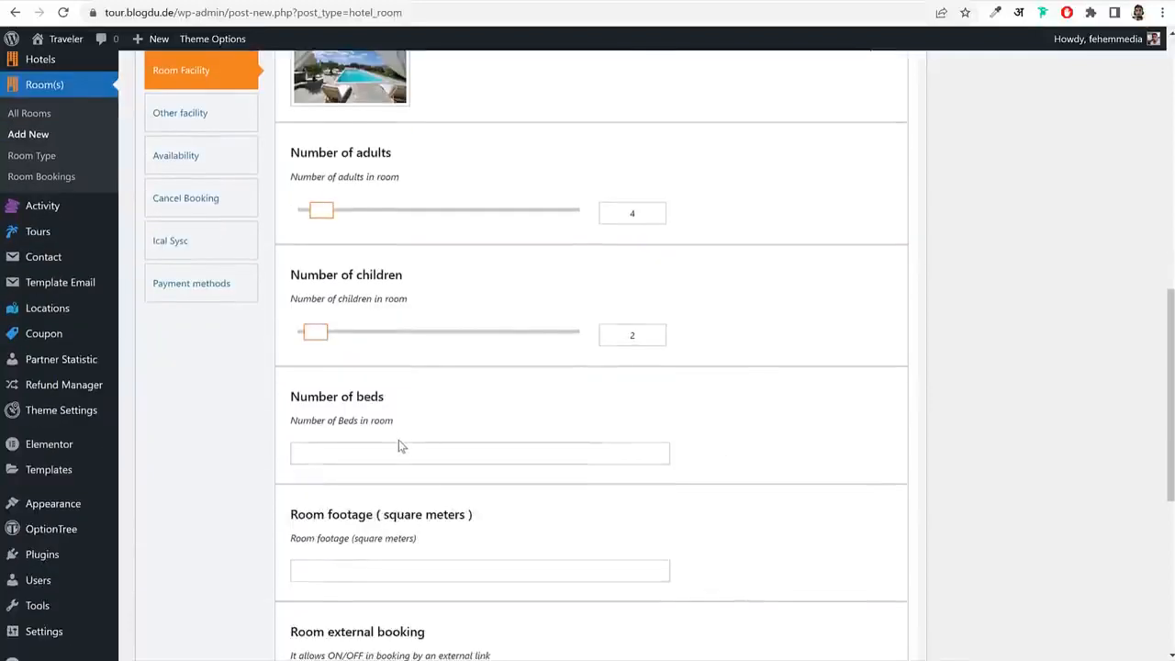
left_click(398, 448)
scroll(608, 462, "up", 1)
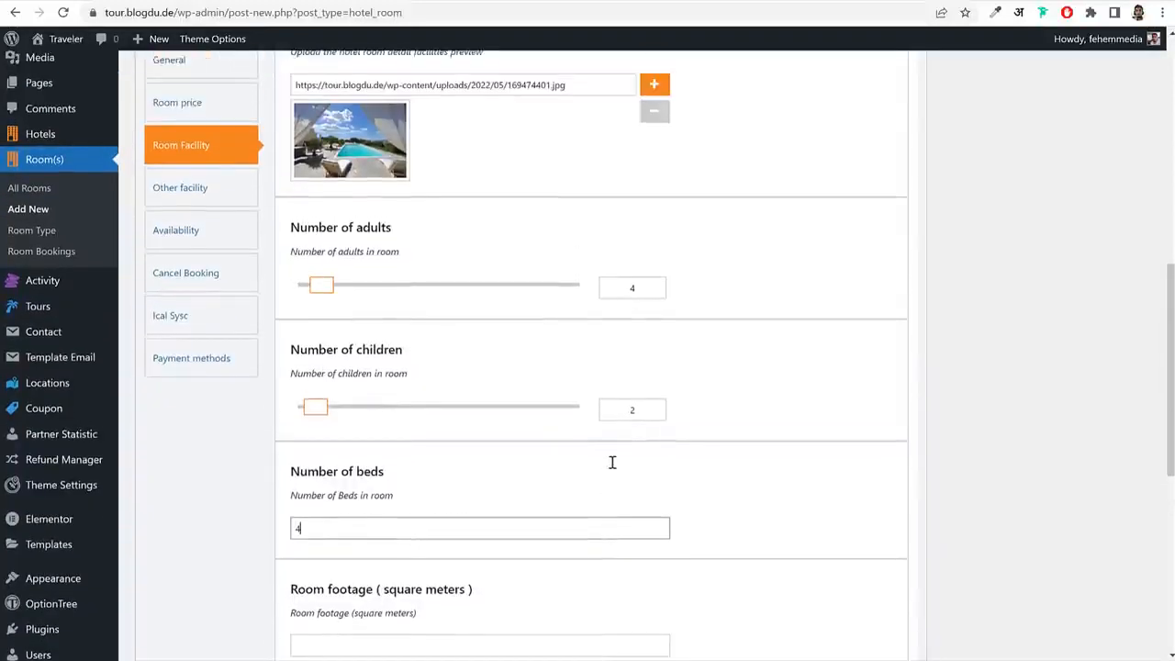
scroll(611, 482, "down", 3)
left_click(489, 417)
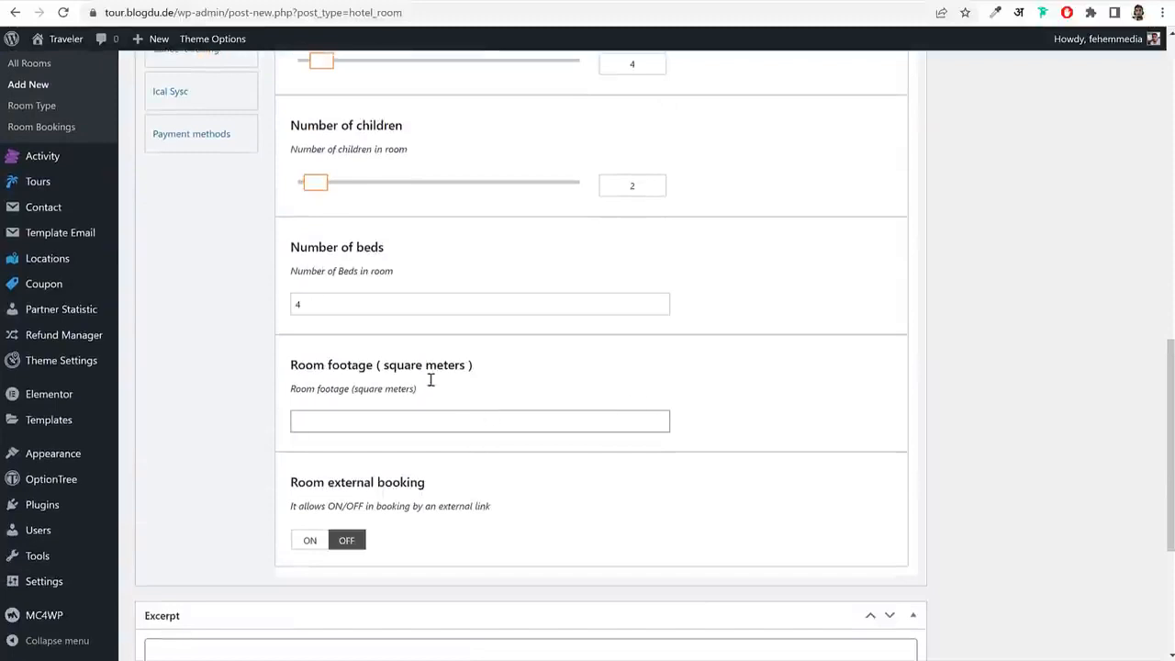
left_click_drag(374, 366, 487, 359)
left_click(454, 430)
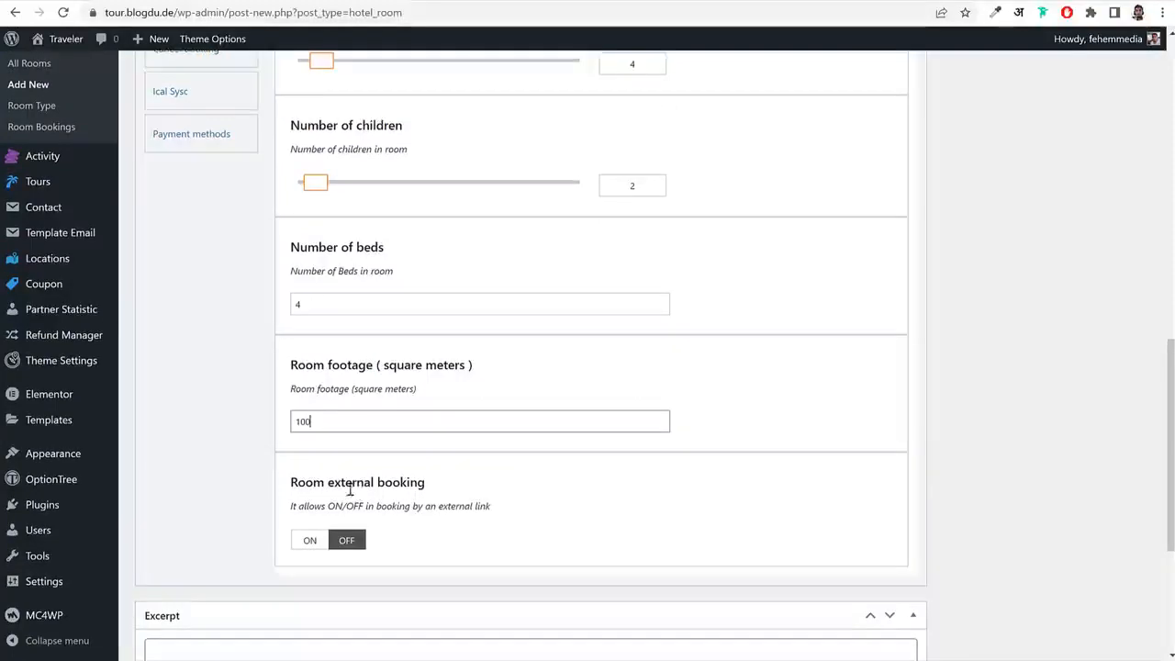
Leave room external booking off and bring up the Other facility settings.
scroll(447, 474, "down", 2)
left_click(314, 397)
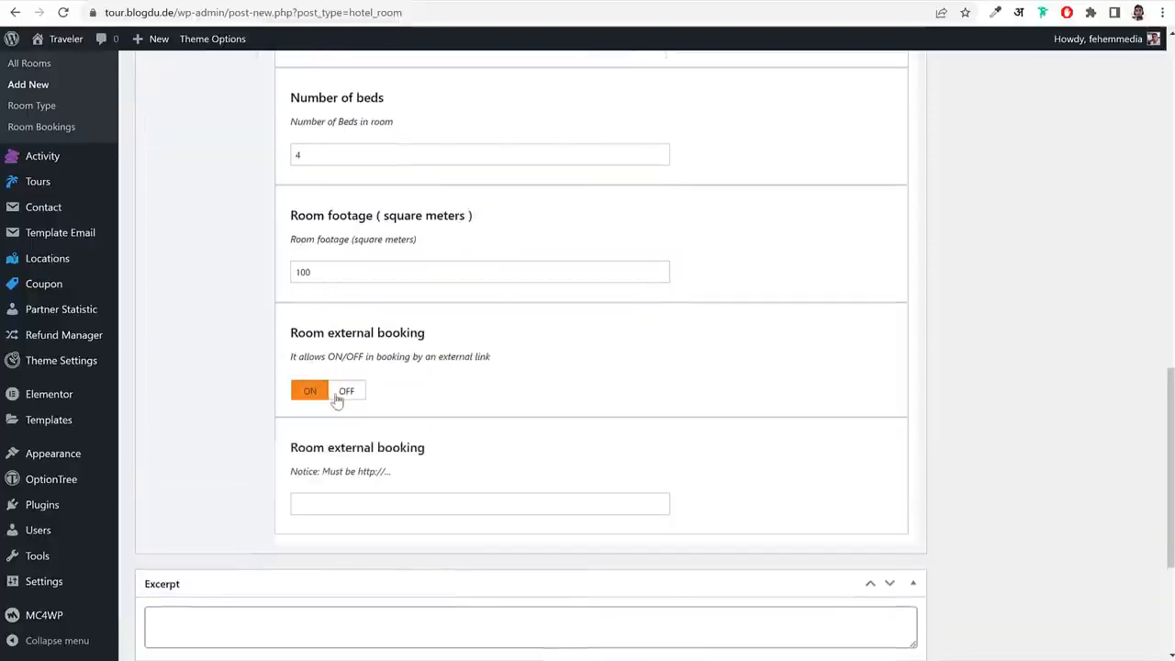
left_click(341, 395)
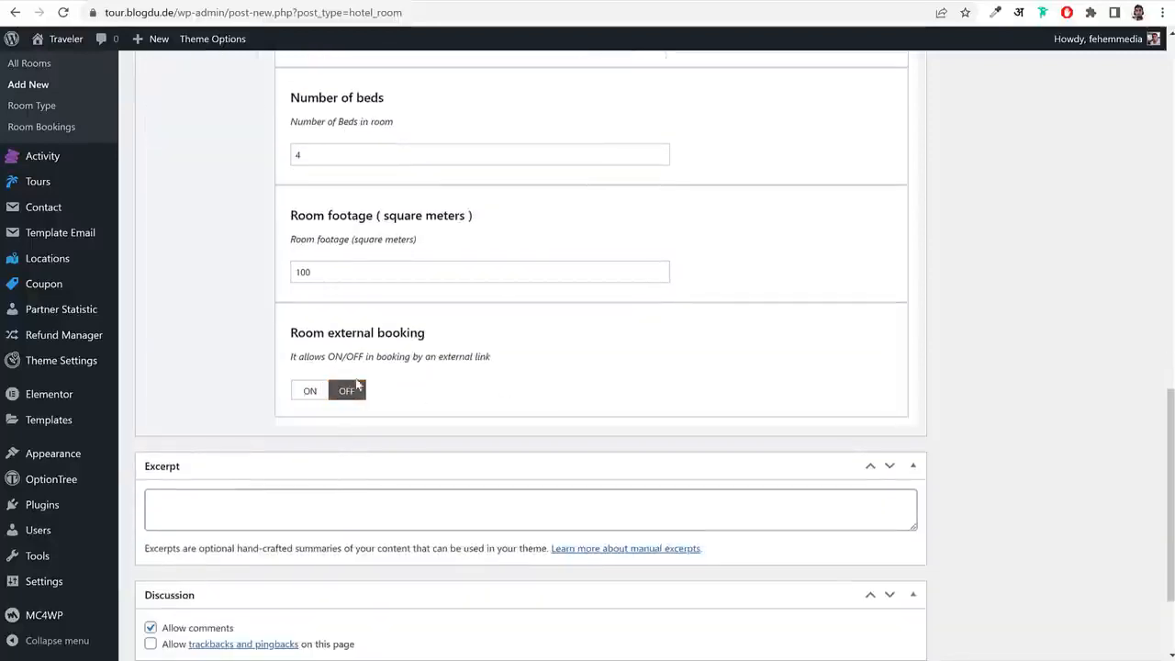
scroll(419, 422, "up", 4)
left_click(224, 190)
scroll(422, 308, "up", 3)
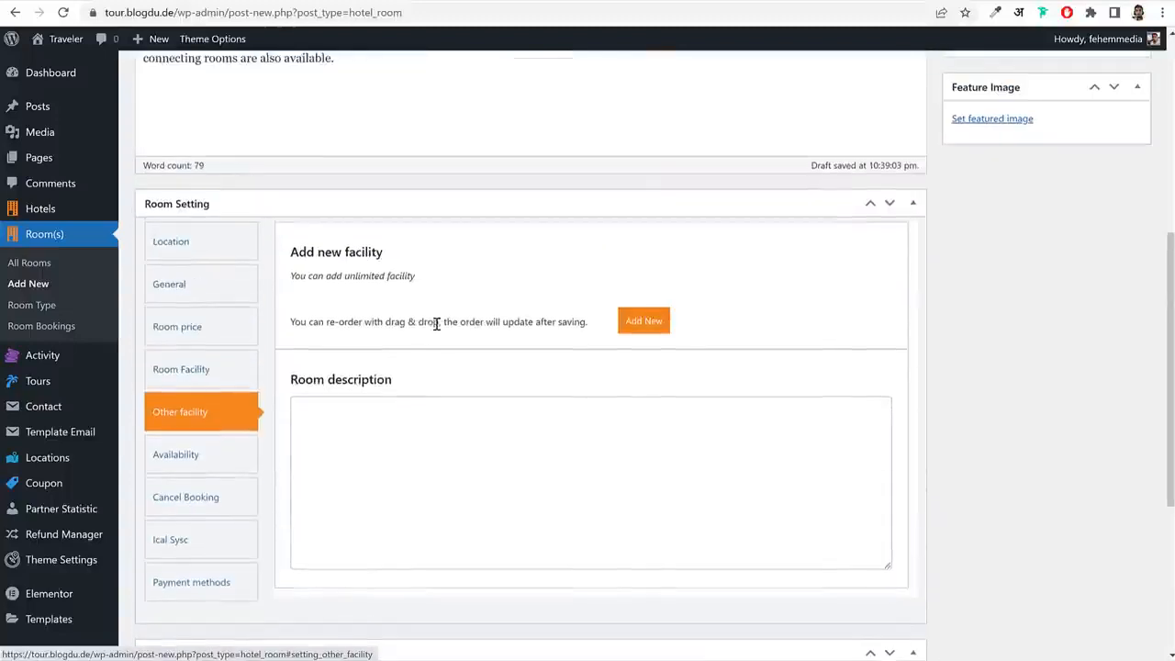
Add a facility entry titled AC, focus its Value field, and open a new browser tab.
left_click(652, 322)
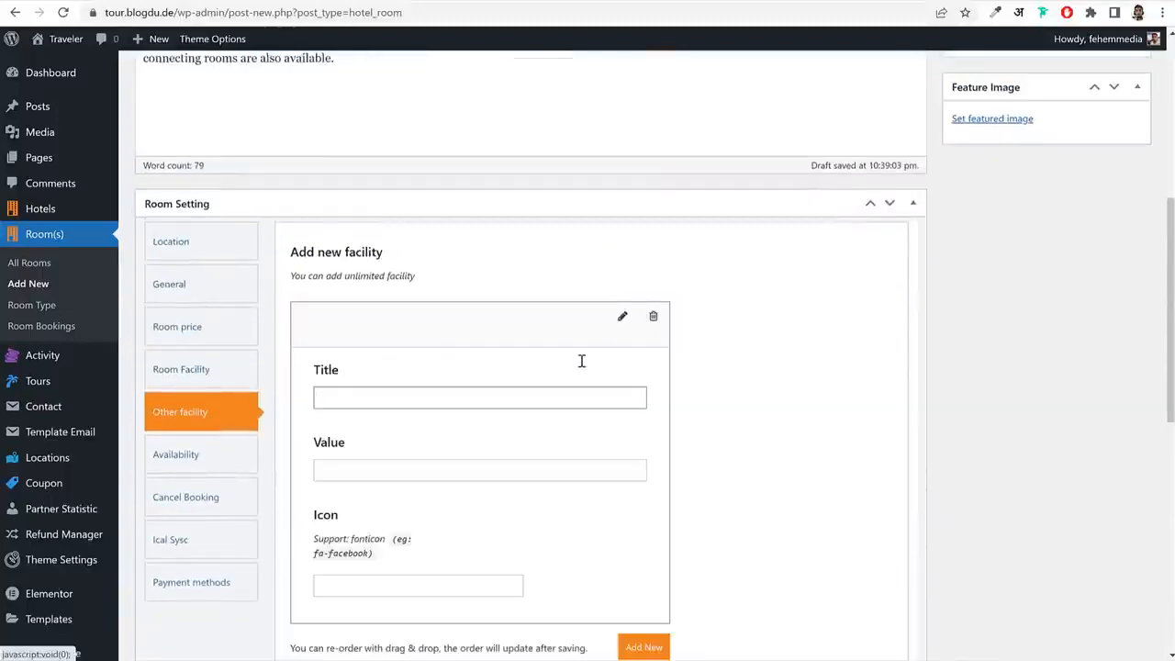
scroll(581, 361, "down", 2)
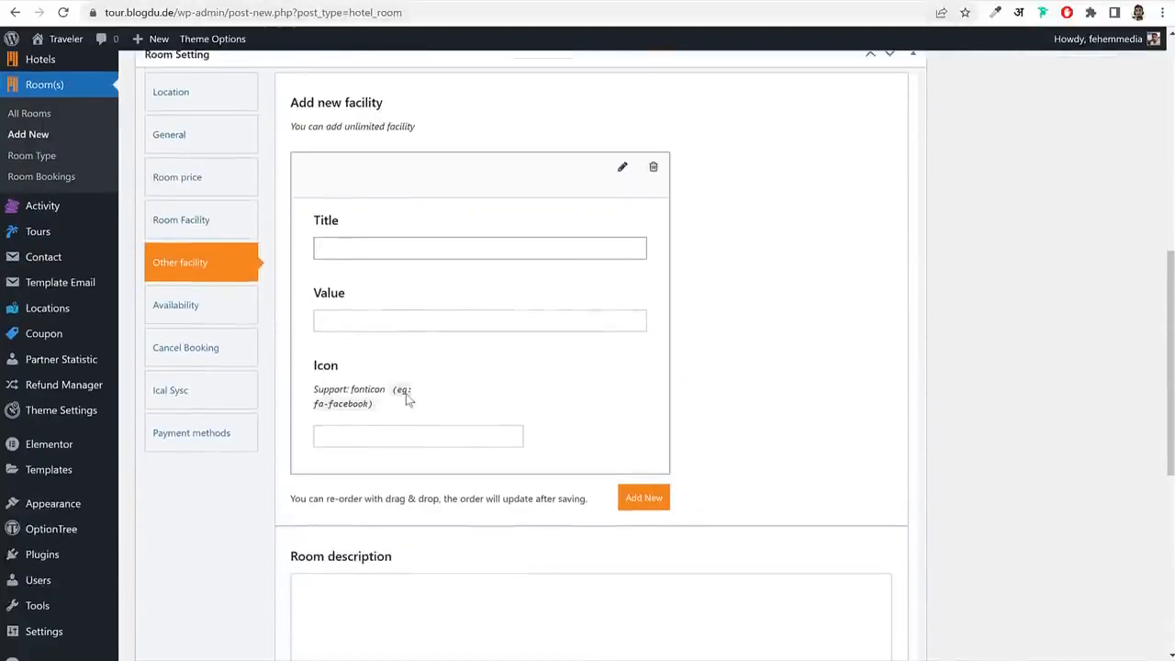
left_click(502, 316)
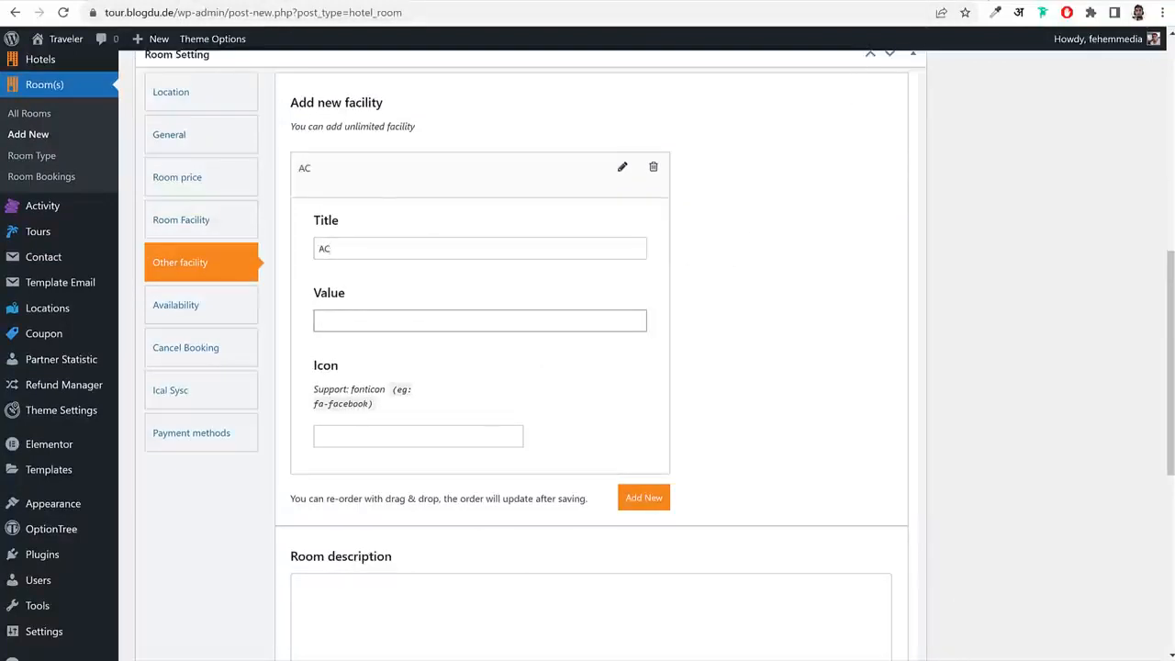
left_click(991, 1)
Copy Font Awesome's air-conditioner icon code and paste it into the AC facility's Value.
type("fontawesome.com/v5/icons/")
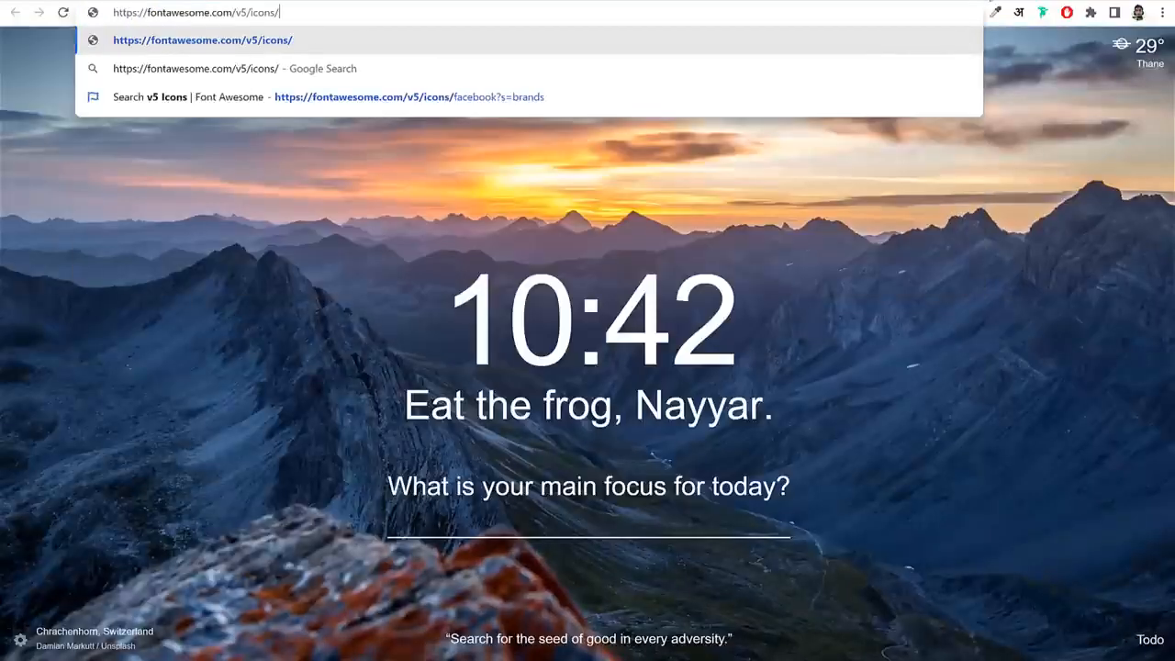
key("Return")
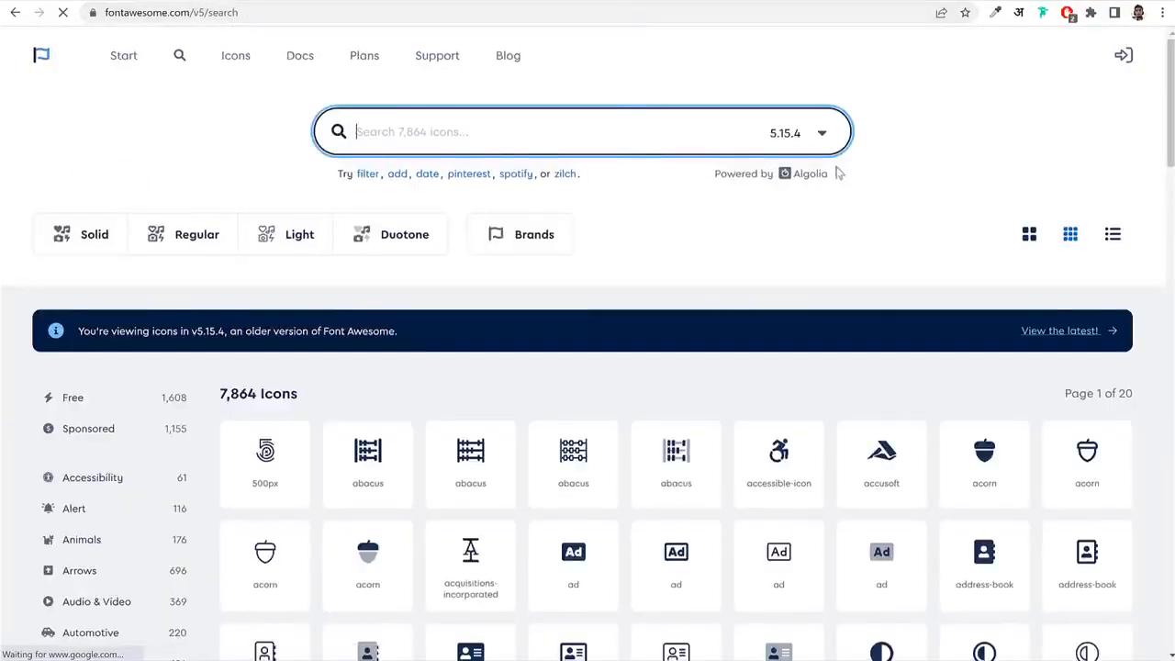
type("ac")
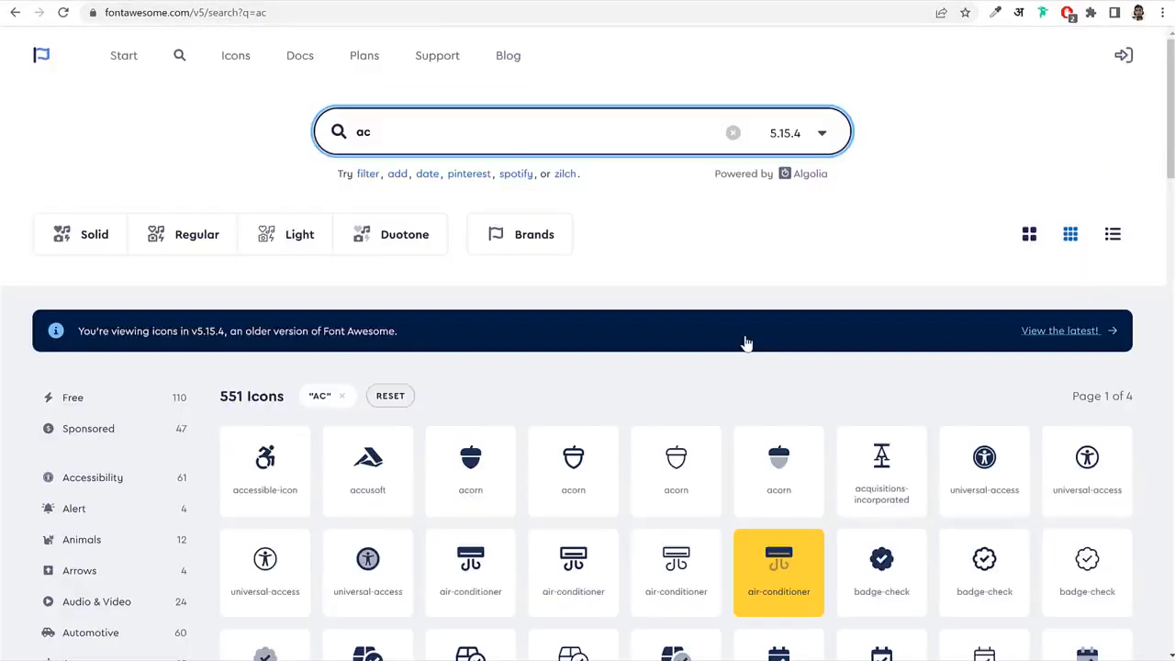
scroll(738, 343, "down", 2)
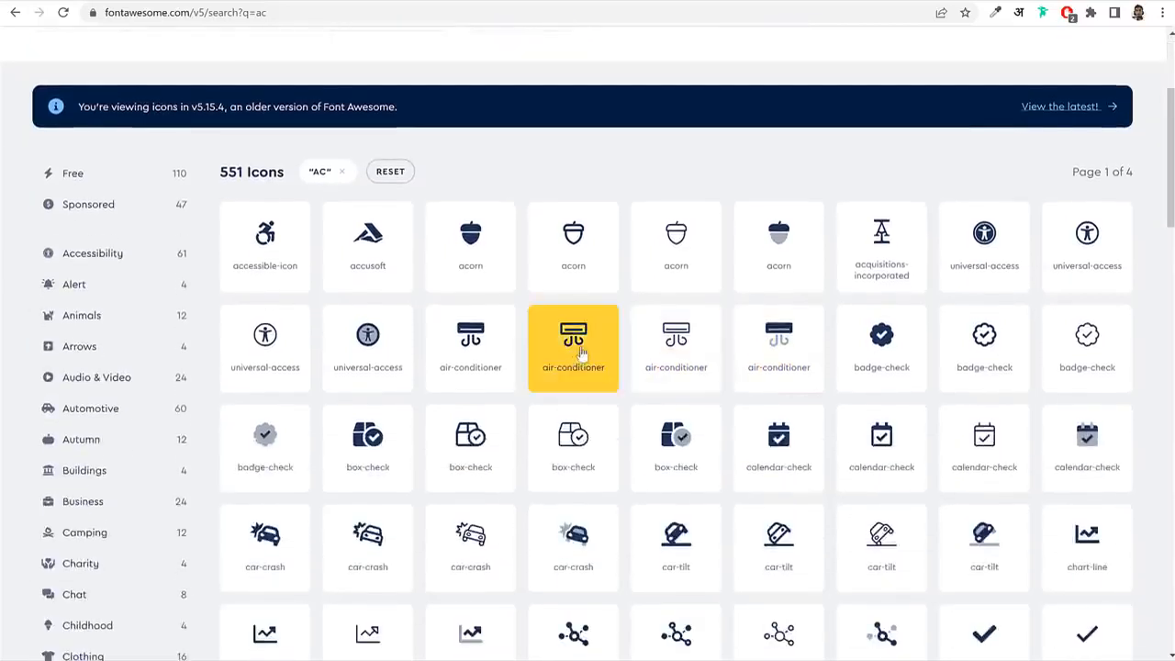
left_click(578, 354)
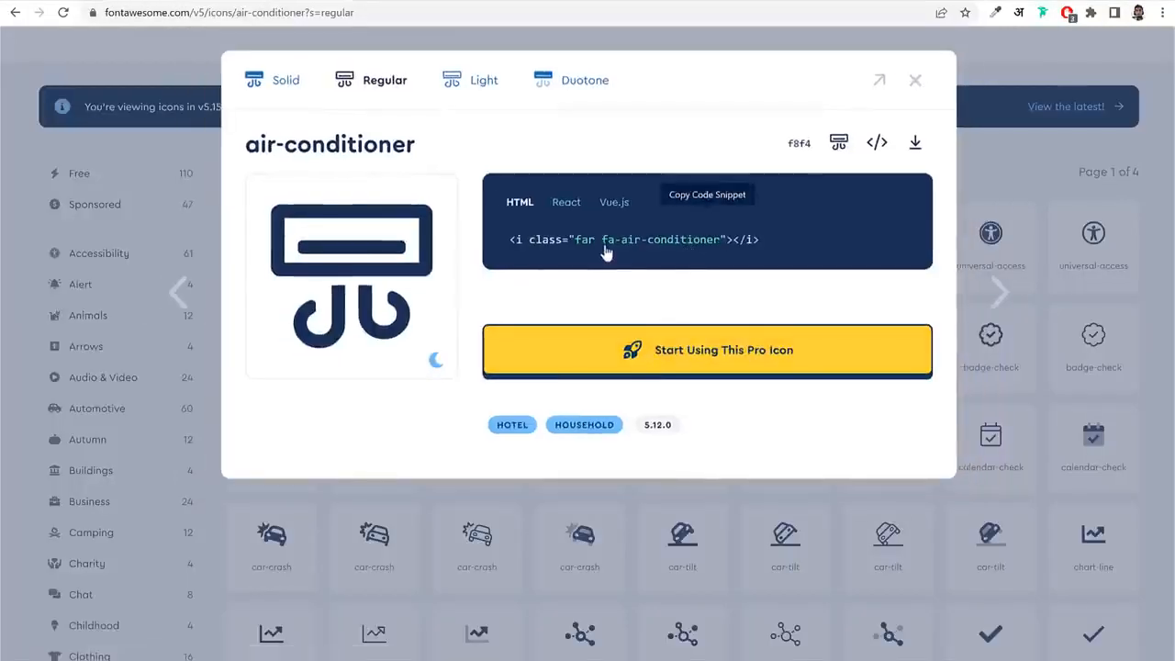
left_click_drag(602, 240, 721, 252)
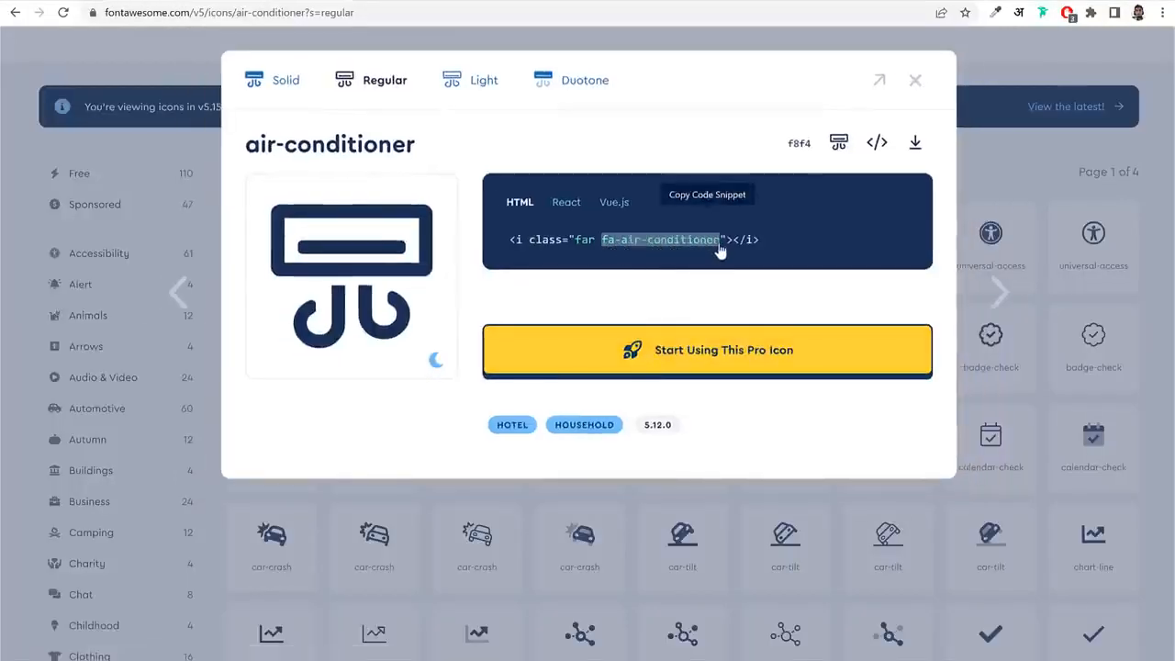
left_click_drag(576, 241, 721, 251)
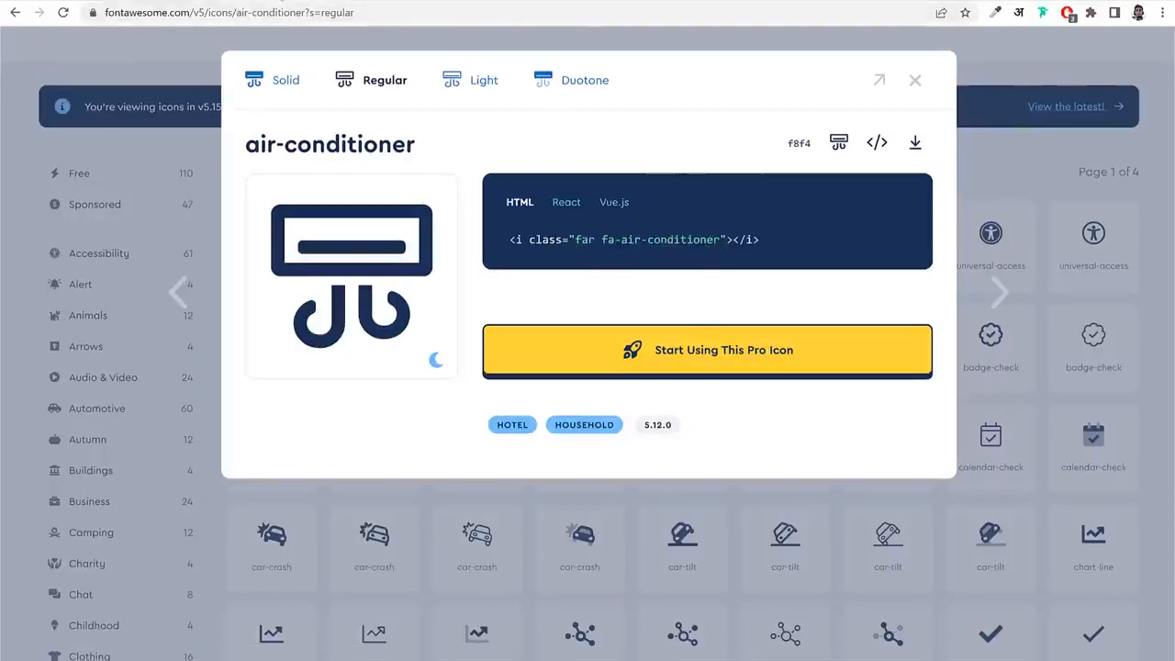
left_click(281, 1)
left_click(303, 1)
key("ctrl+v")
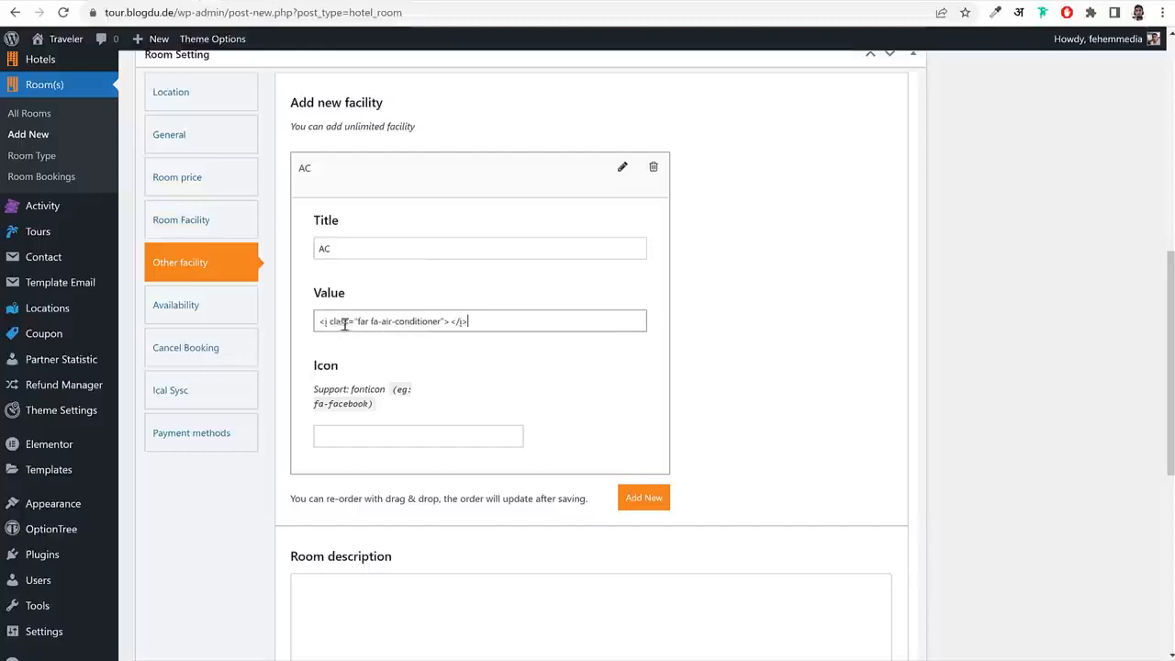
Strip the tag markup and move far fa-air-conditioner from Value into the AC Icon field.
left_click_drag(358, 320, 294, 328)
key("BackSpace")
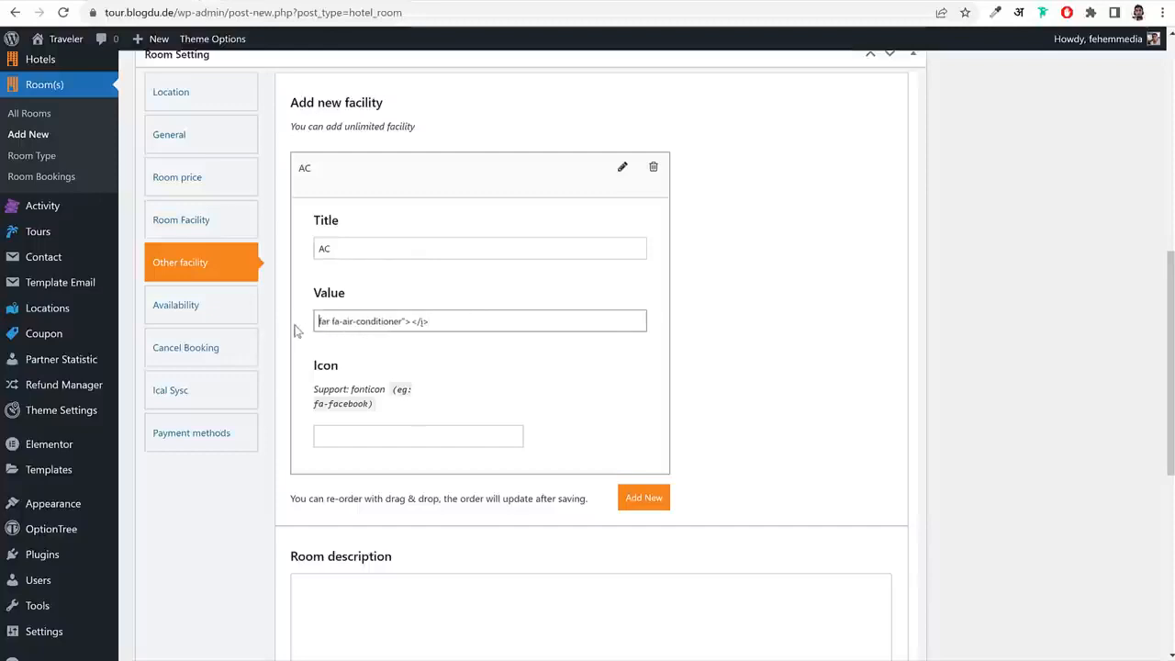
left_click_drag(434, 321, 401, 344)
key("BackSpace")
key("ctrl+a")
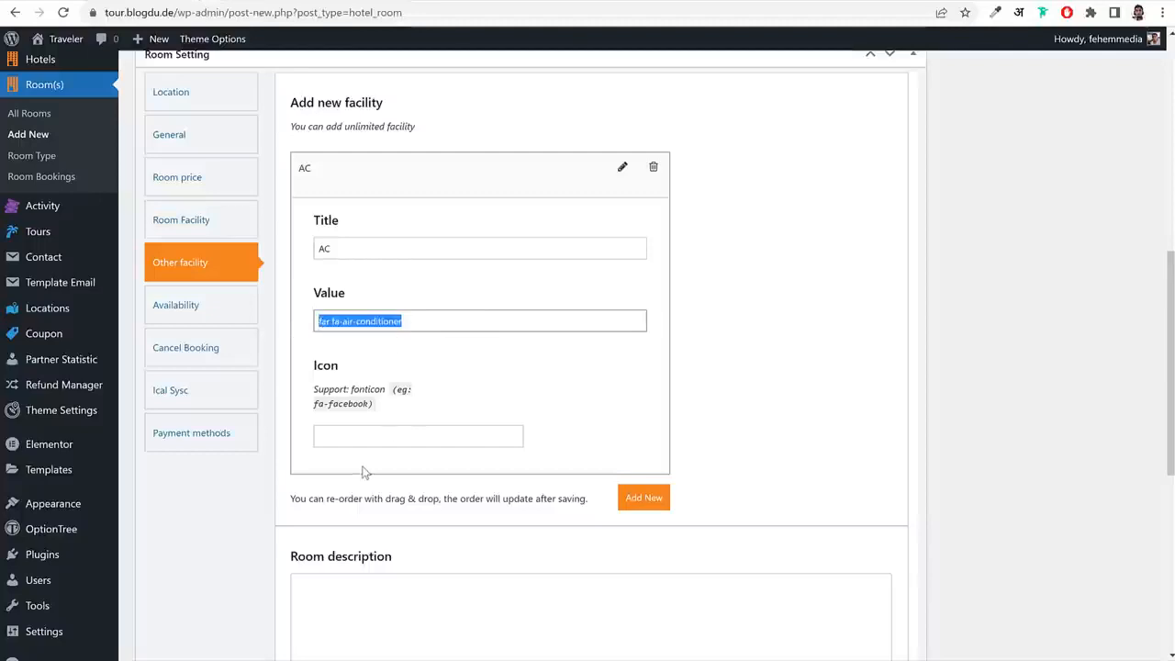
key("ctrl+x")
left_click(387, 436)
key("ctrl+v")
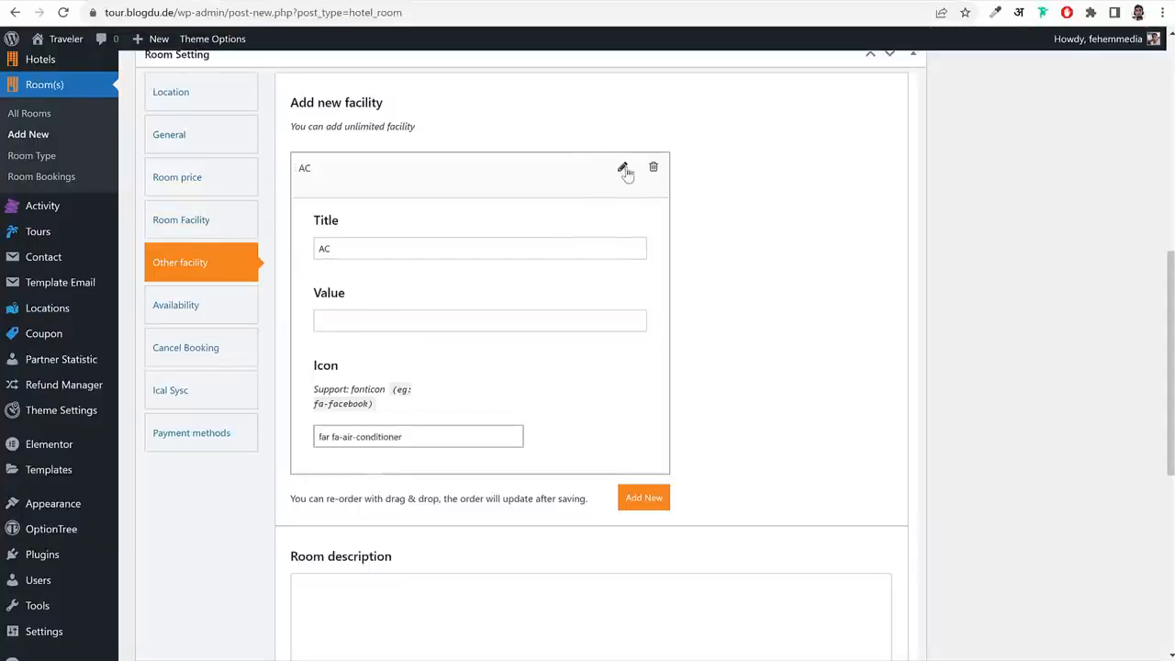
left_click(622, 168)
Add a second facility titled Spa, then return to the Font Awesome page.
left_click(655, 224)
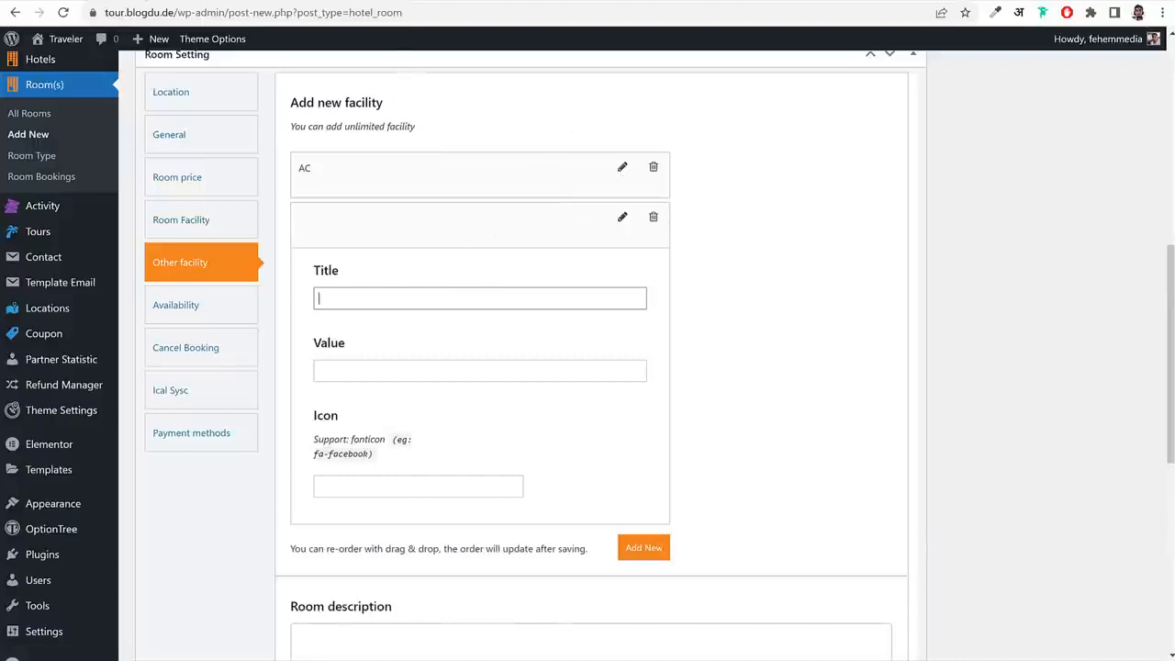
type("Spa")
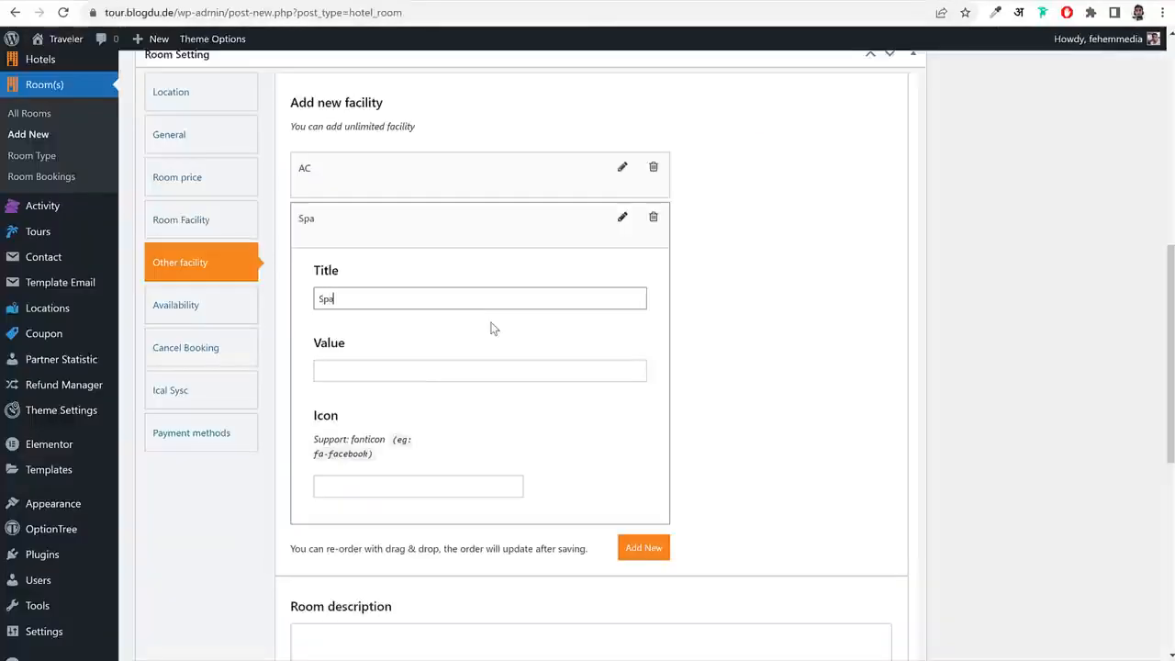
left_click(921, 1)
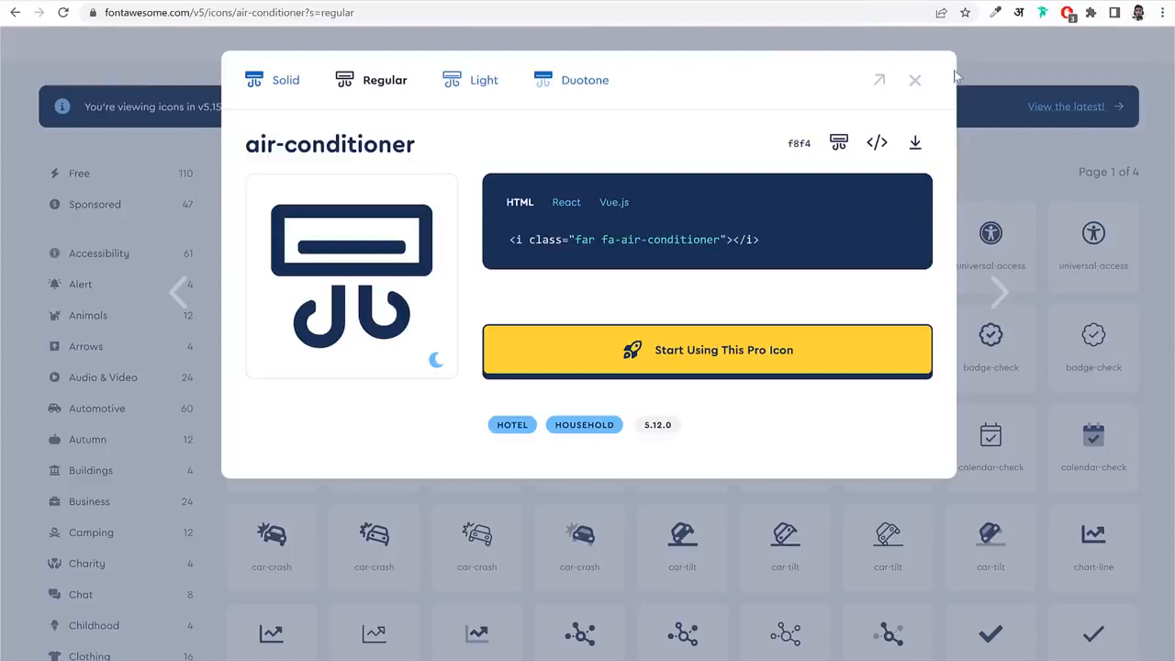
Search Font Awesome for 'spa' and copy the solid spa icon's HTML code.
left_click(914, 84)
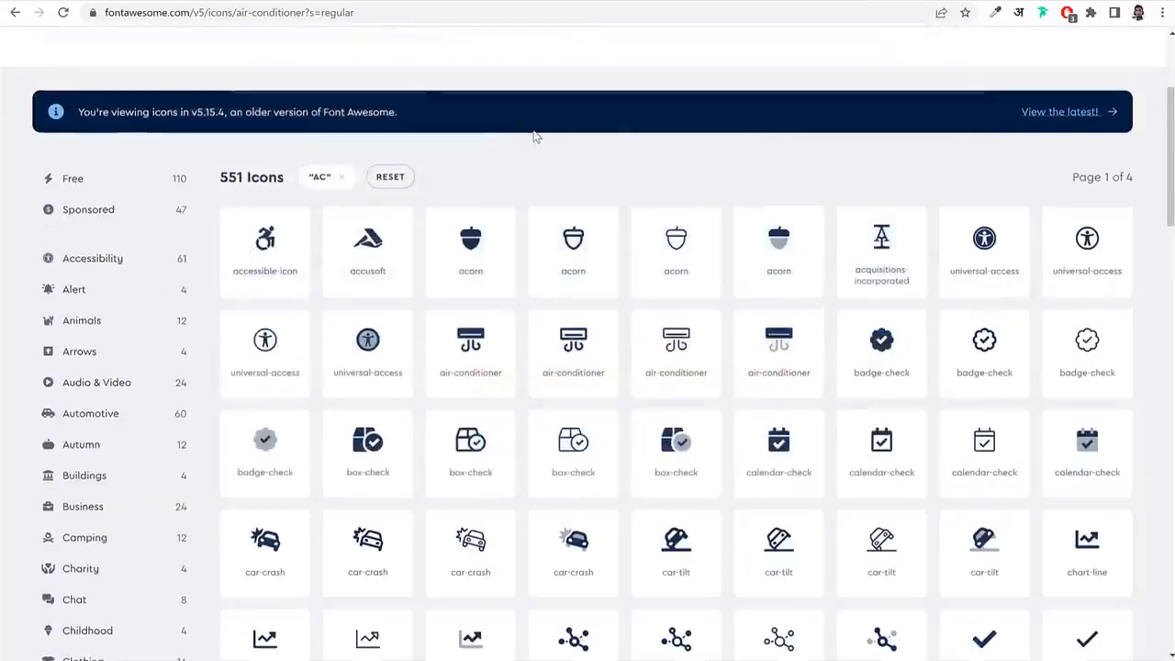
scroll(532, 133, "up", 3)
left_click(518, 129)
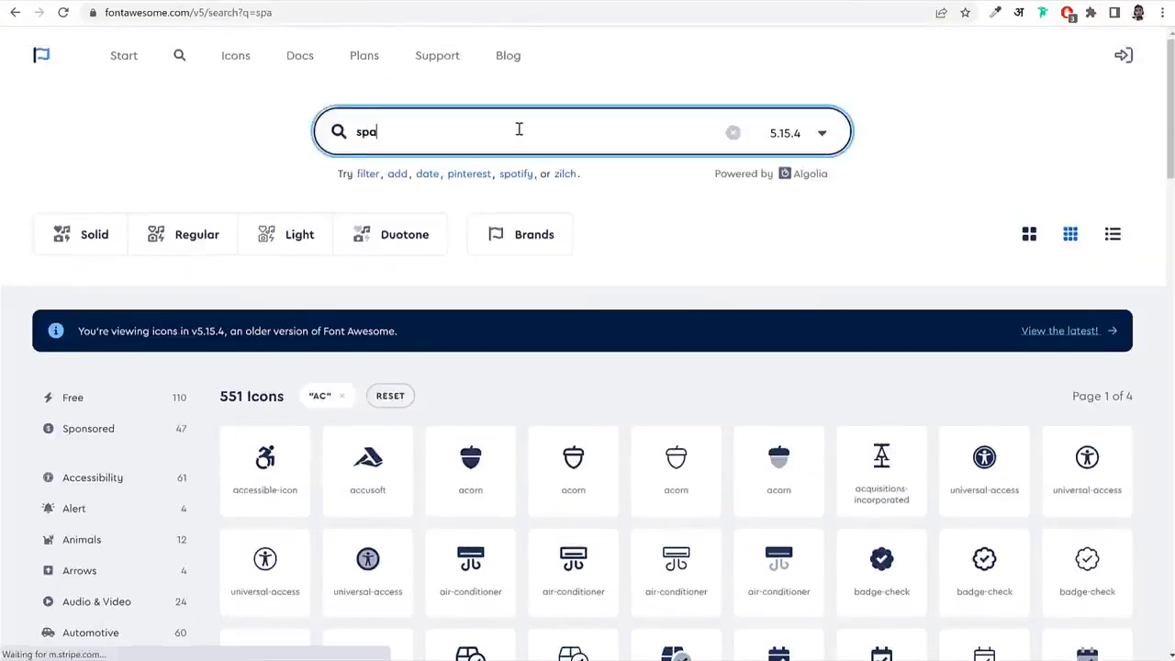
scroll(580, 447, "down", 2)
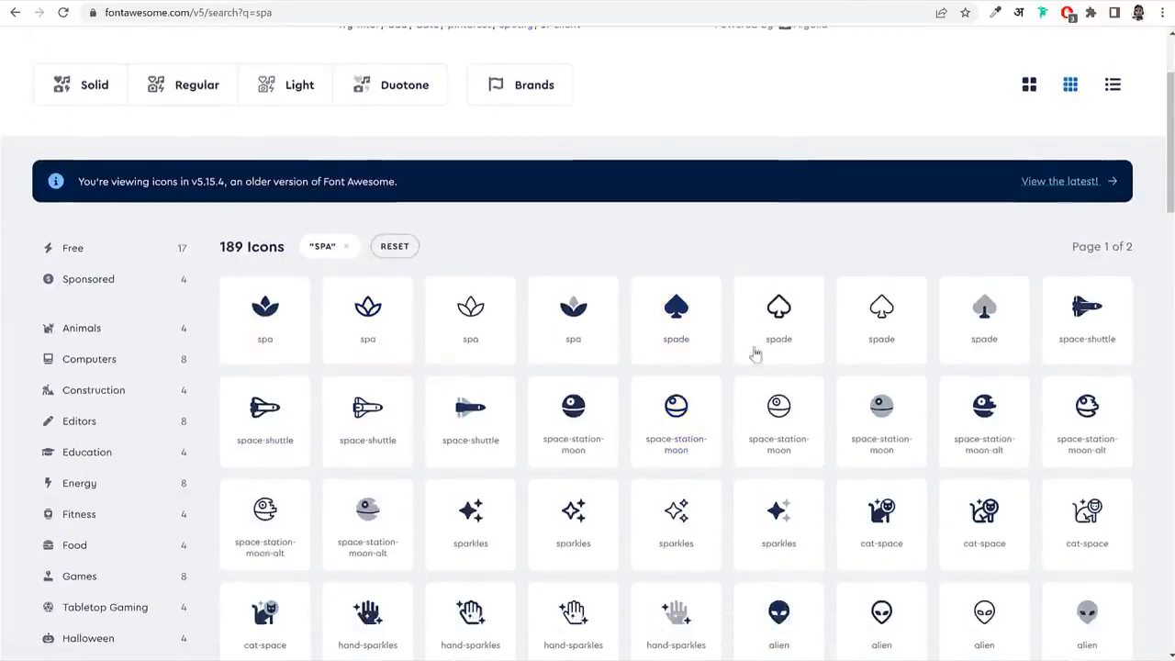
scroll(650, 367, "down", 1)
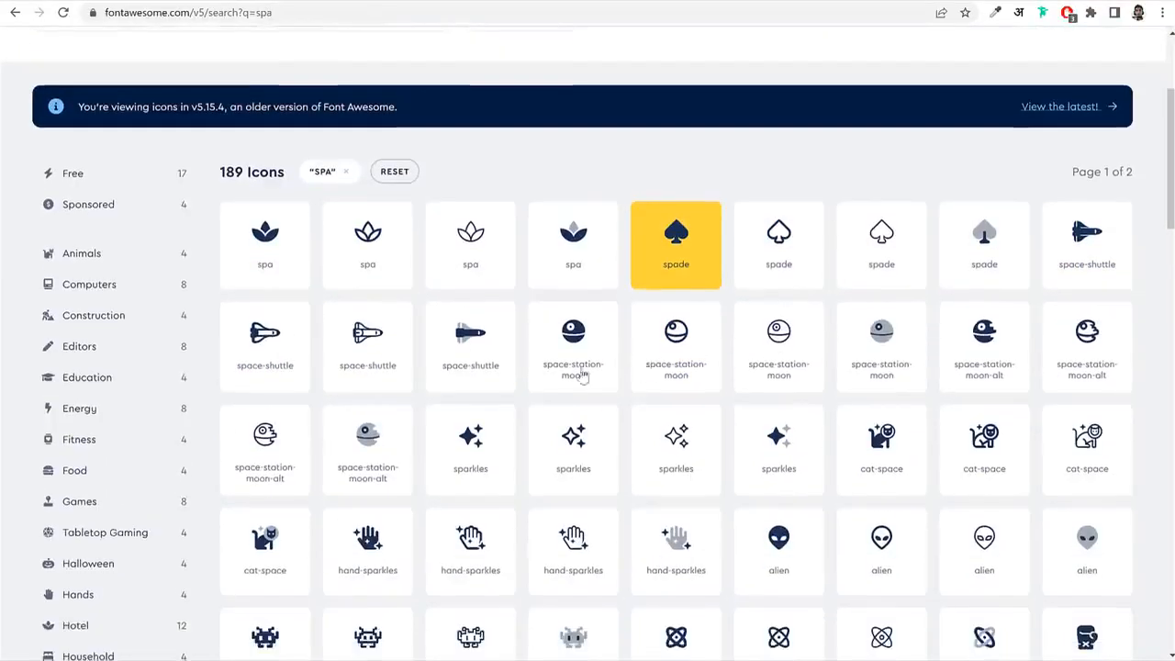
left_click(264, 255)
left_click(683, 254)
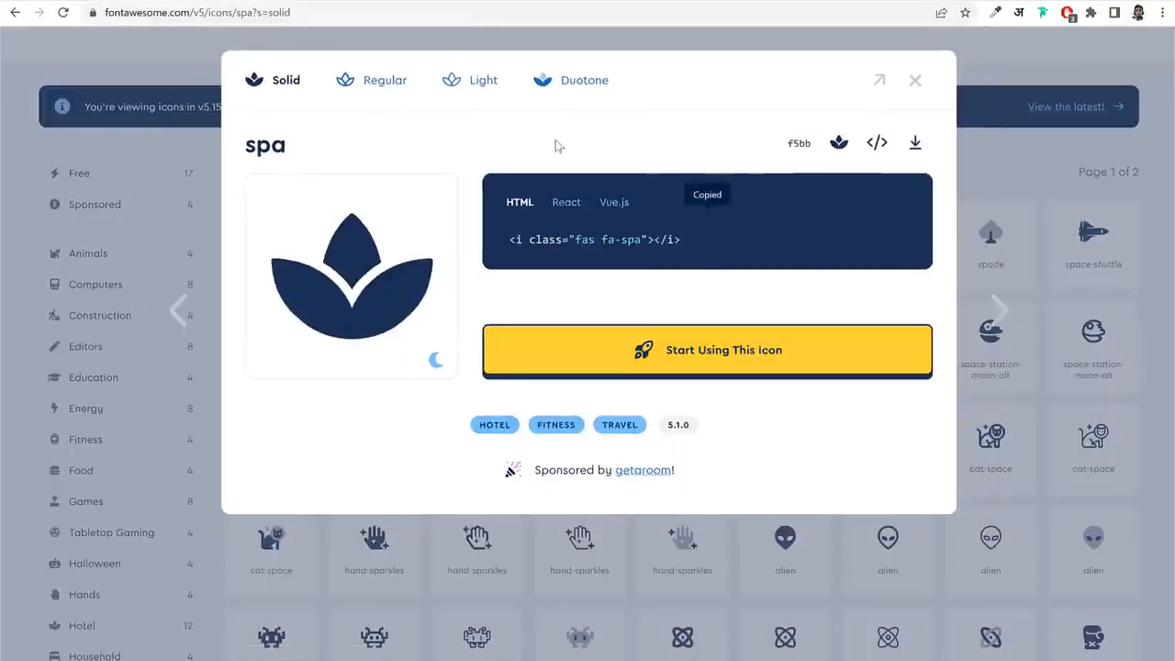
key("alt+Tab")
key("alt+Tab")
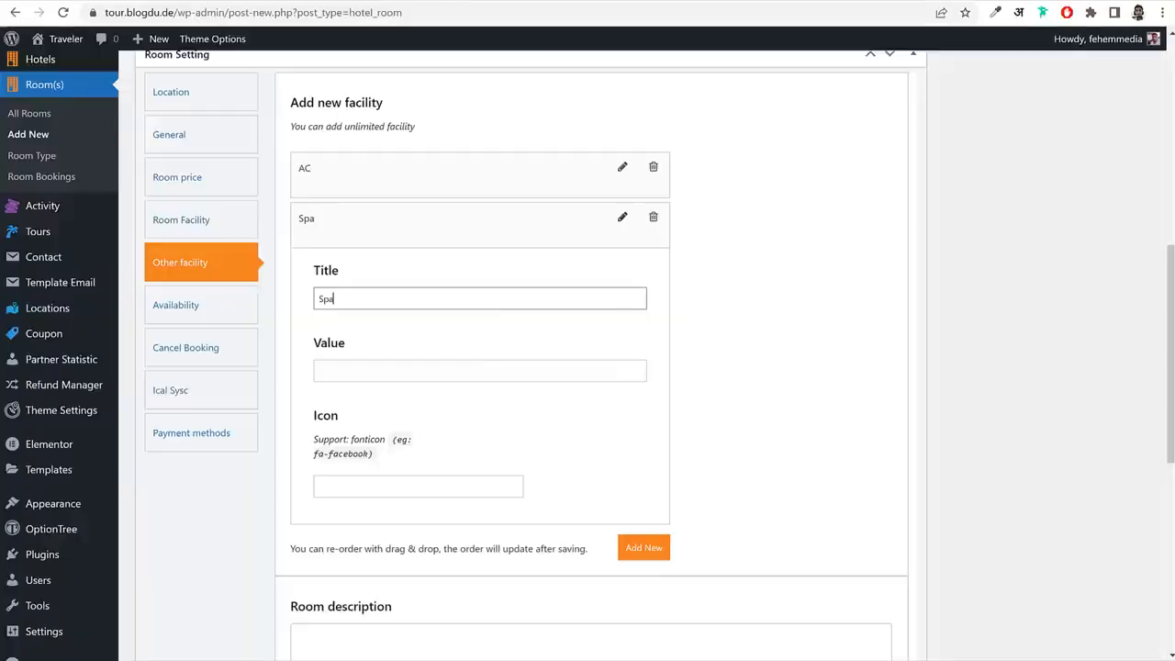
Set the Spa facility's Icon to fas fa-spa and collapse its panel.
left_click(419, 479)
key("ctrl+v")
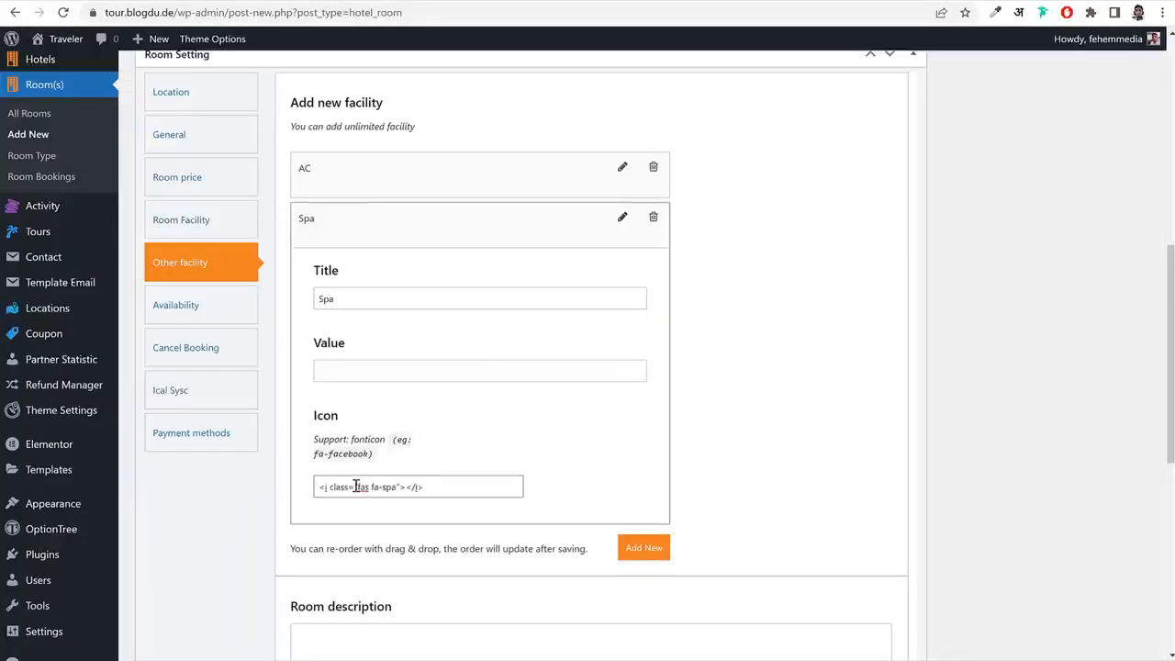
left_click_drag(357, 486, 288, 490)
key("BackSpace")
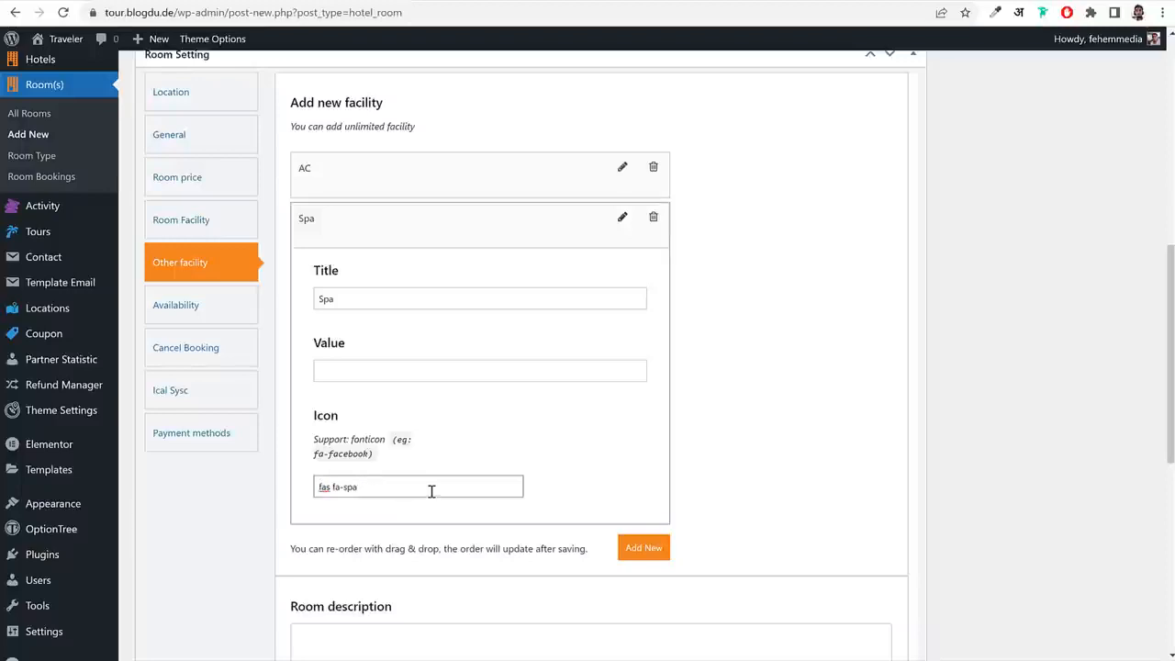
left_click(622, 218)
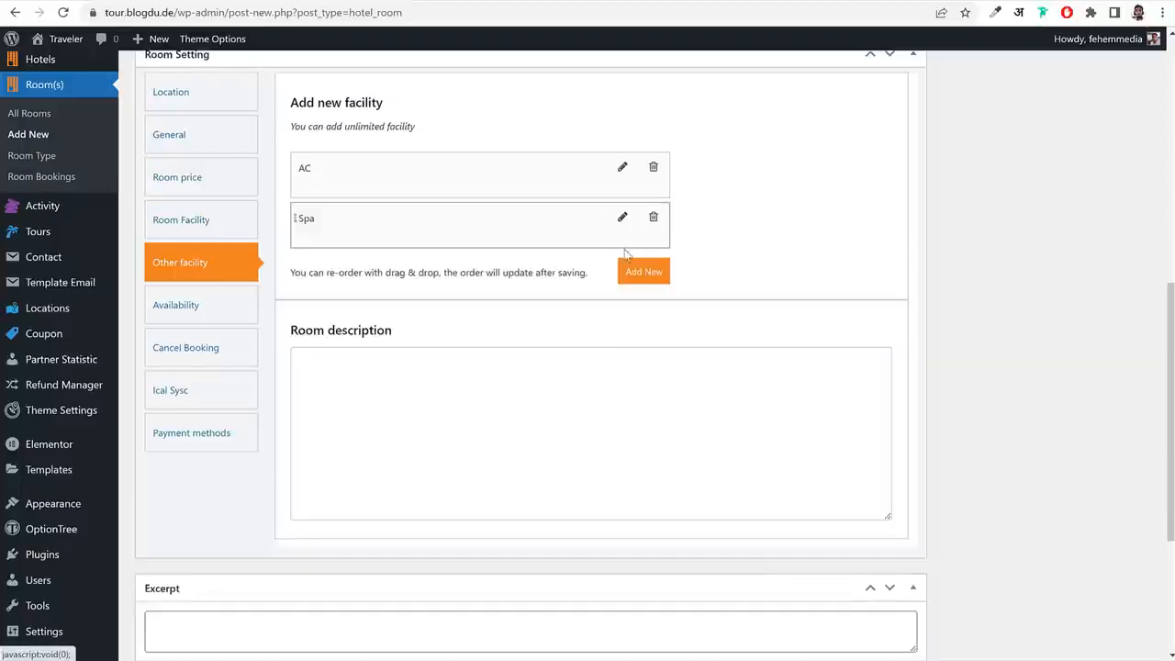
Paste the Standard Room page's description into Room description, then open the Availability calendar.
left_click(449, 383)
key("alt+Tab")
scroll(362, 319, "up", 2)
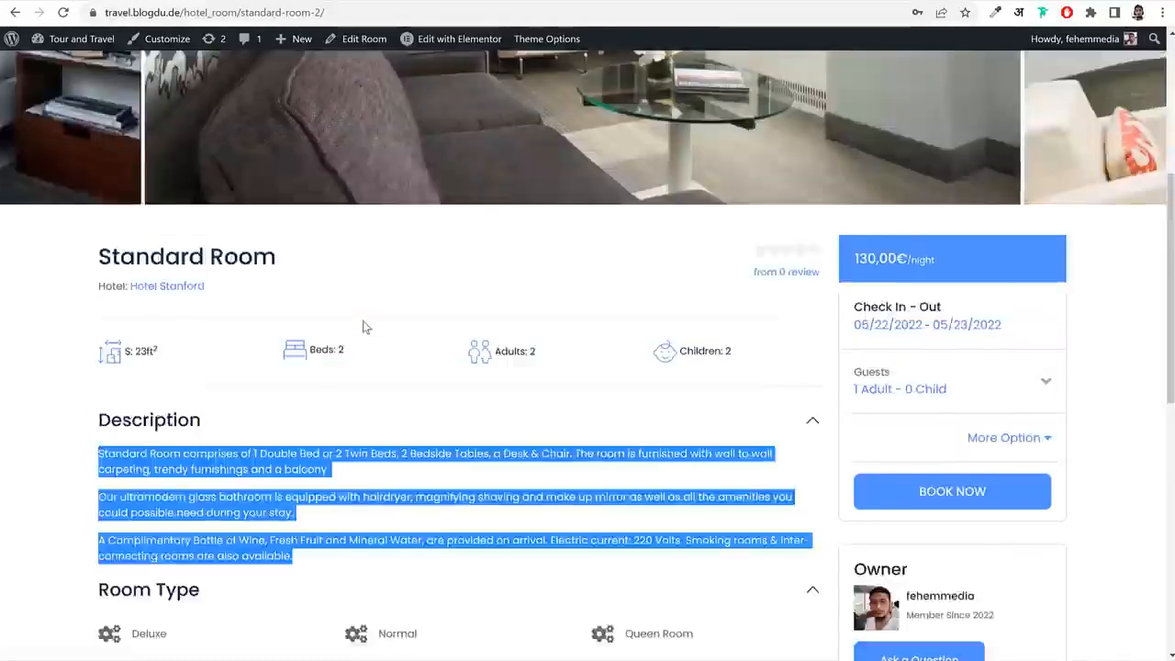
scroll(361, 320, "down", 3)
key("alt+Tab")
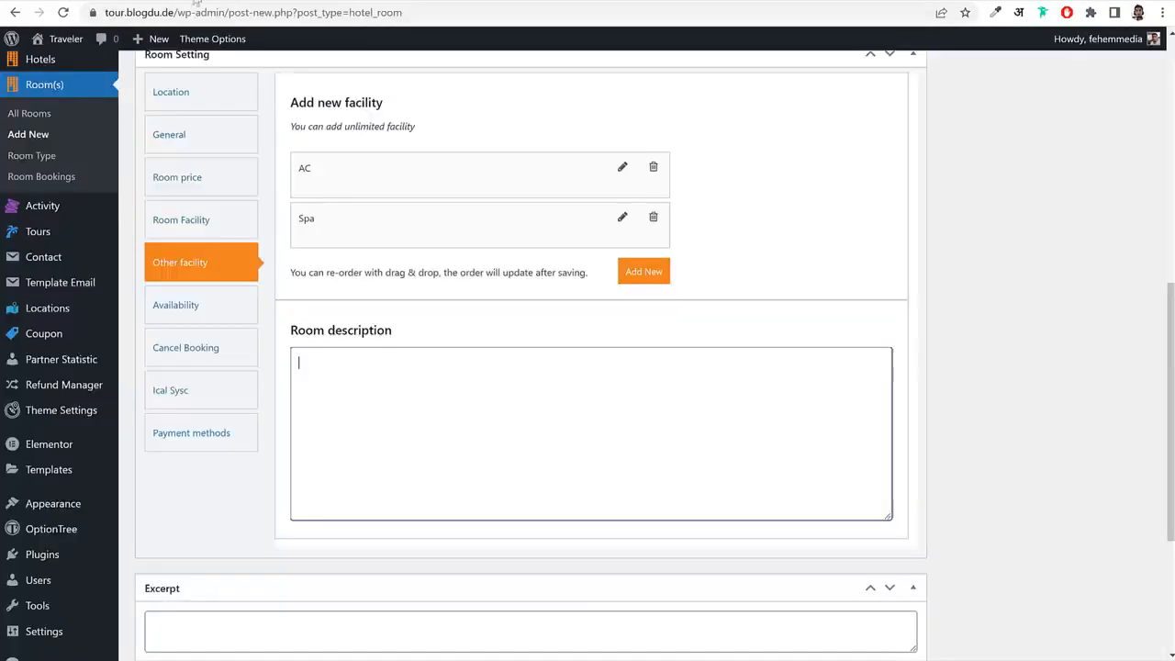
scroll(383, 222, "up", 5)
scroll(383, 222, "down", 4)
left_click(437, 459)
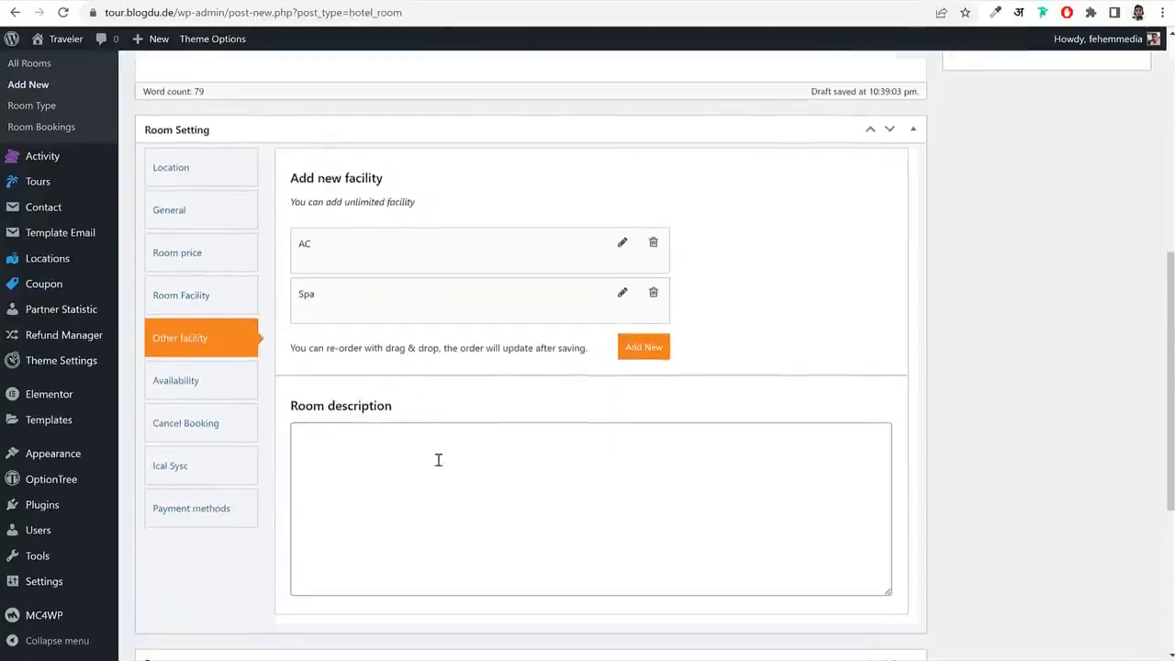
key("ctrl+v")
left_click(188, 379)
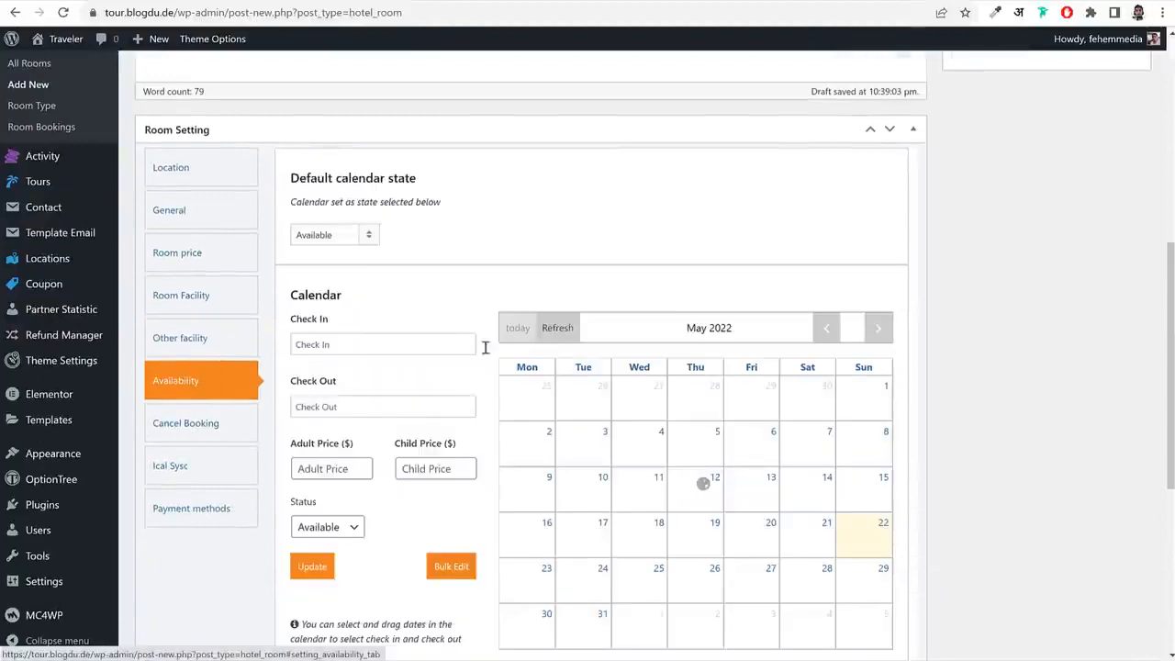
Start a bulk price edit and select Monday through Friday.
scroll(858, 323, "down", 1)
scroll(858, 323, "down", 1)
scroll(863, 319, "up", 1)
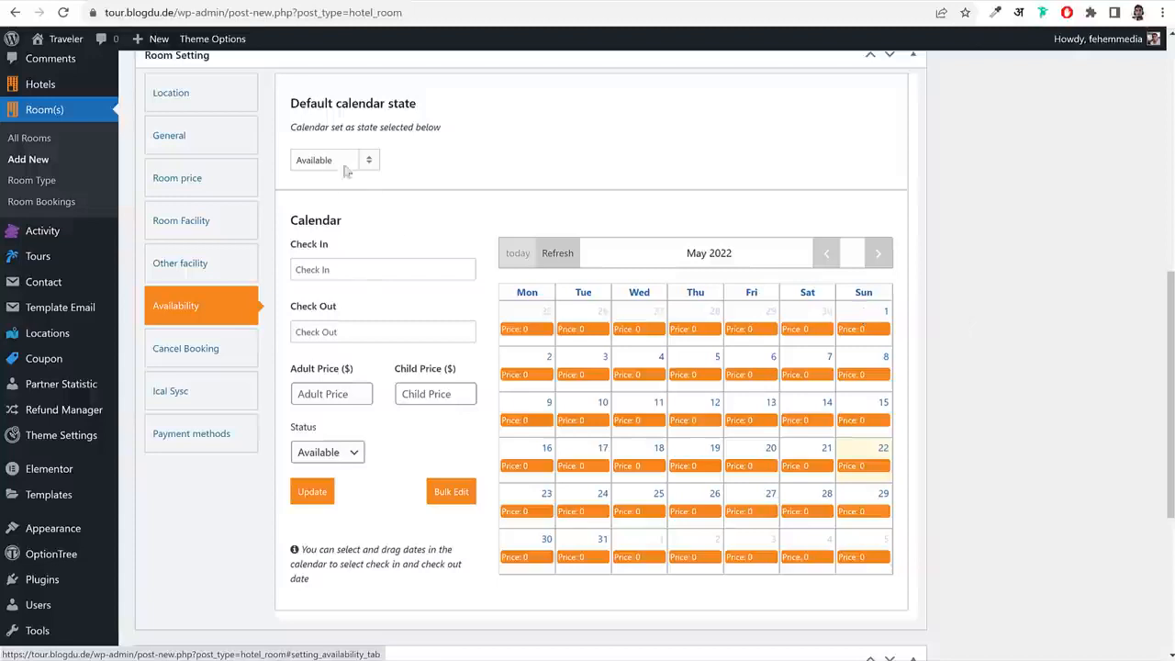
left_click(357, 270)
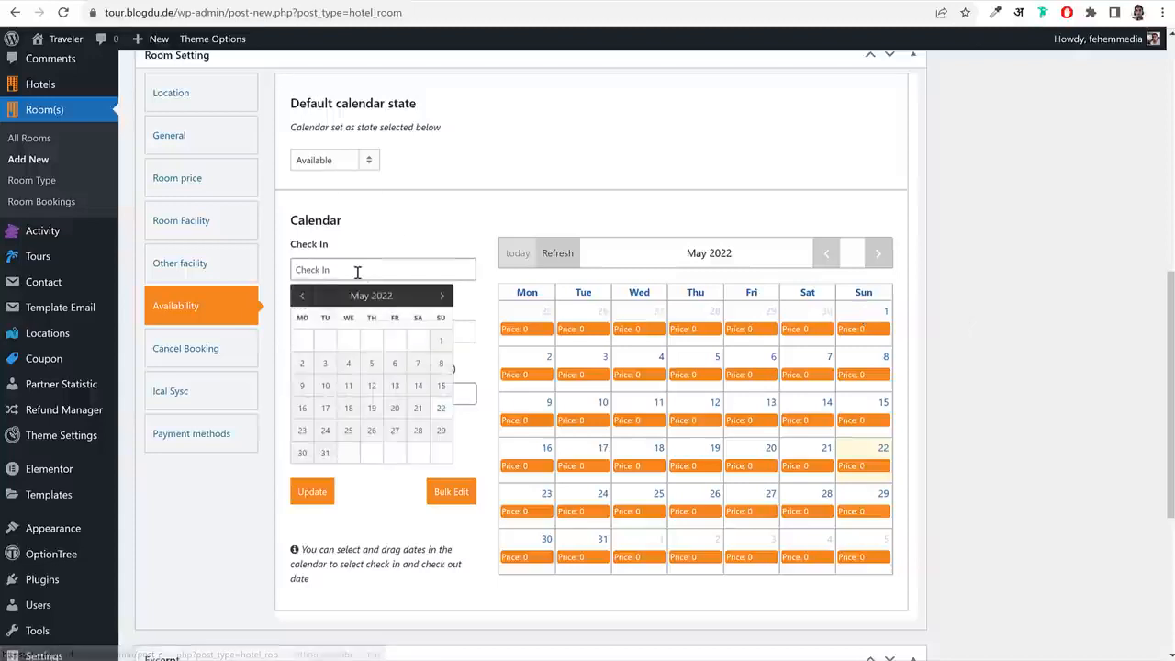
left_click(444, 216)
left_click(451, 495)
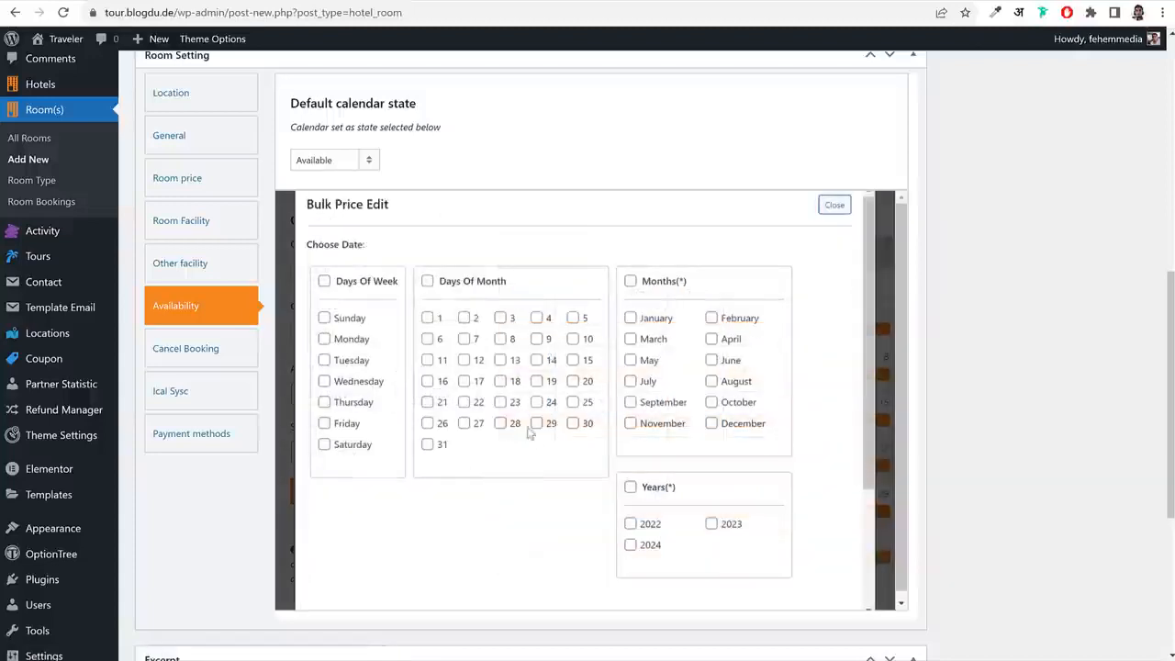
left_click(330, 339)
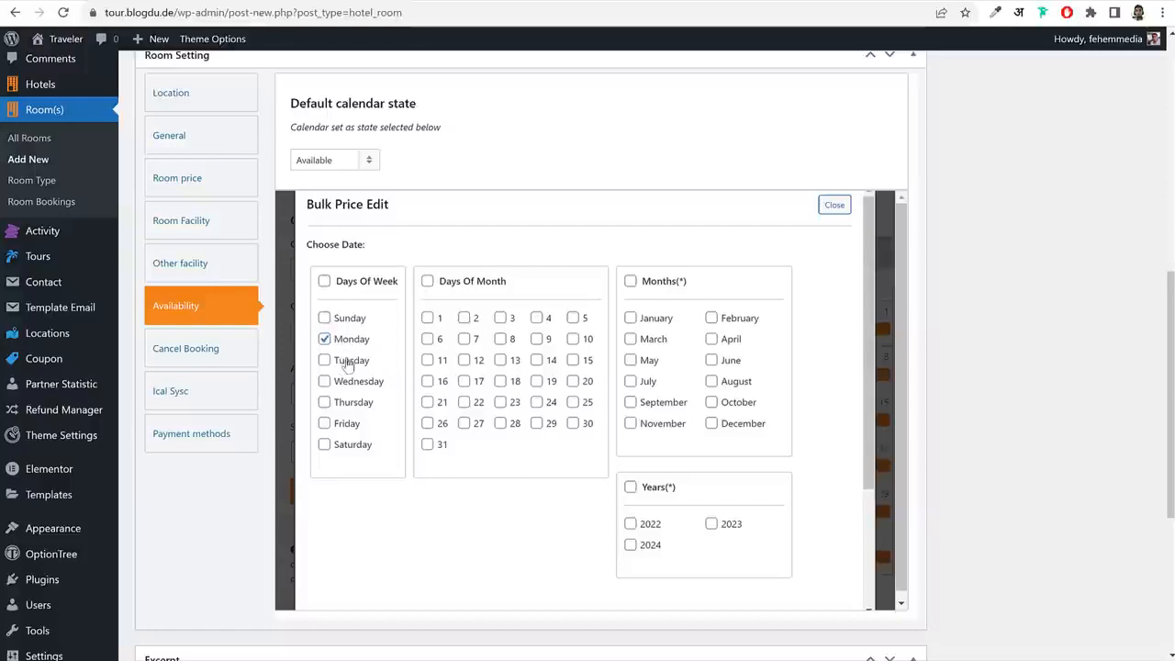
left_click(346, 363)
left_click(344, 384)
left_click(342, 404)
left_click(342, 425)
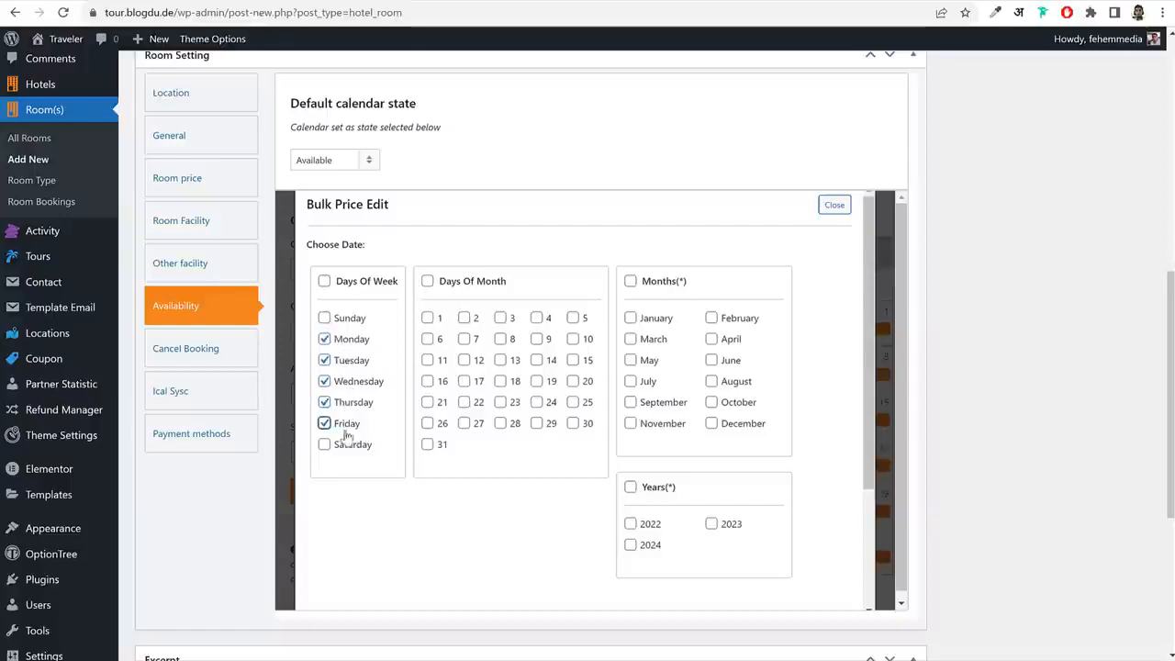
Include every day of the month, January–November, and the year 2022.
left_click(428, 281)
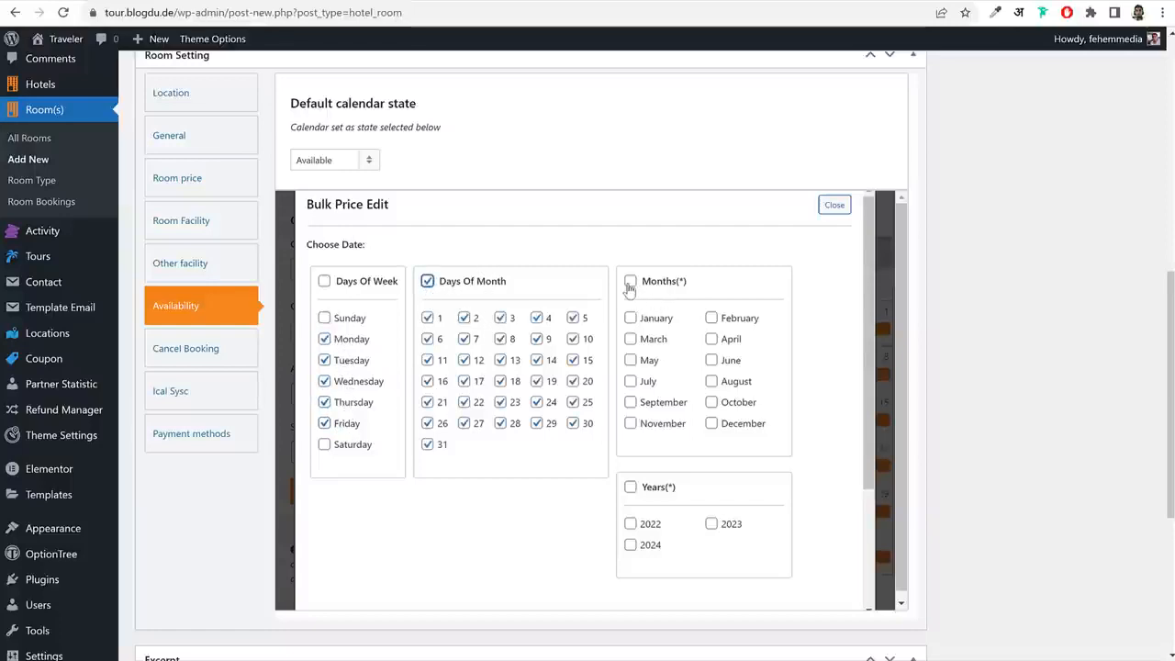
left_click(630, 523)
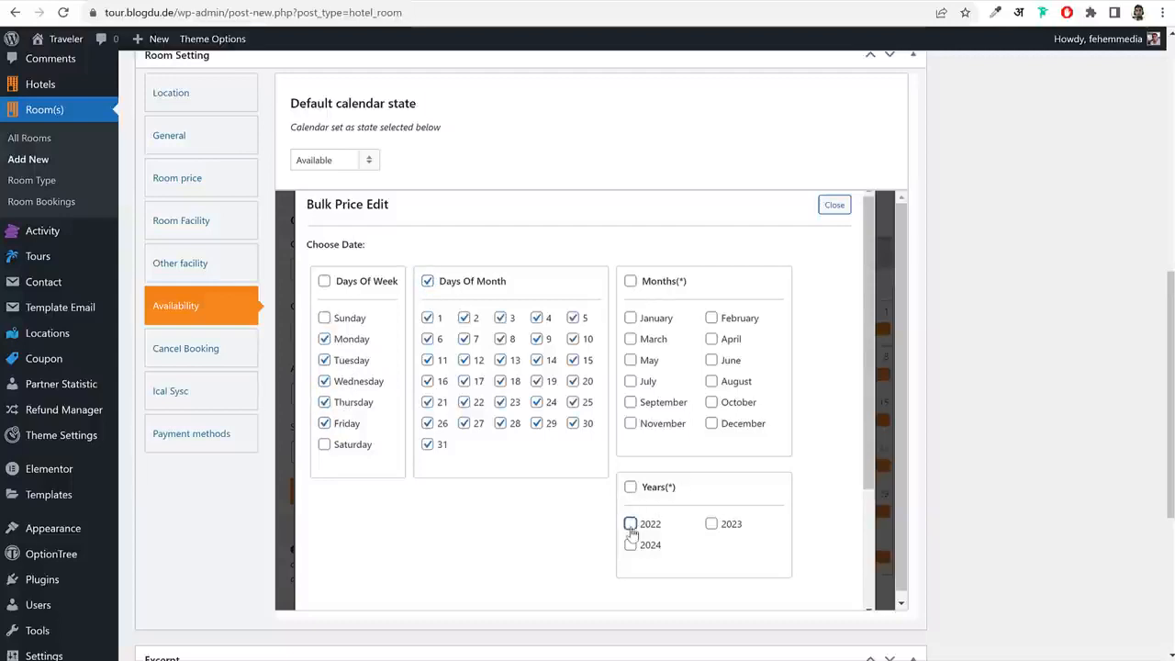
left_click(631, 280)
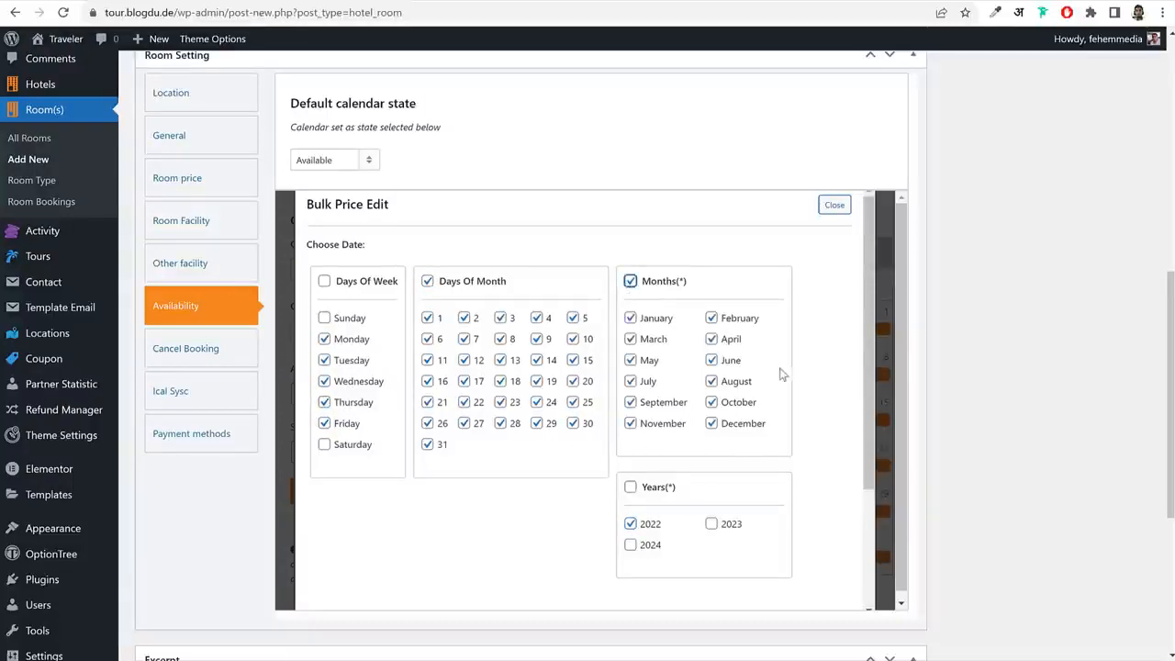
left_click(711, 425)
Enter a price of 300, save the bulk price, and close the editor.
scroll(679, 332, "down", 3)
double_click(437, 475)
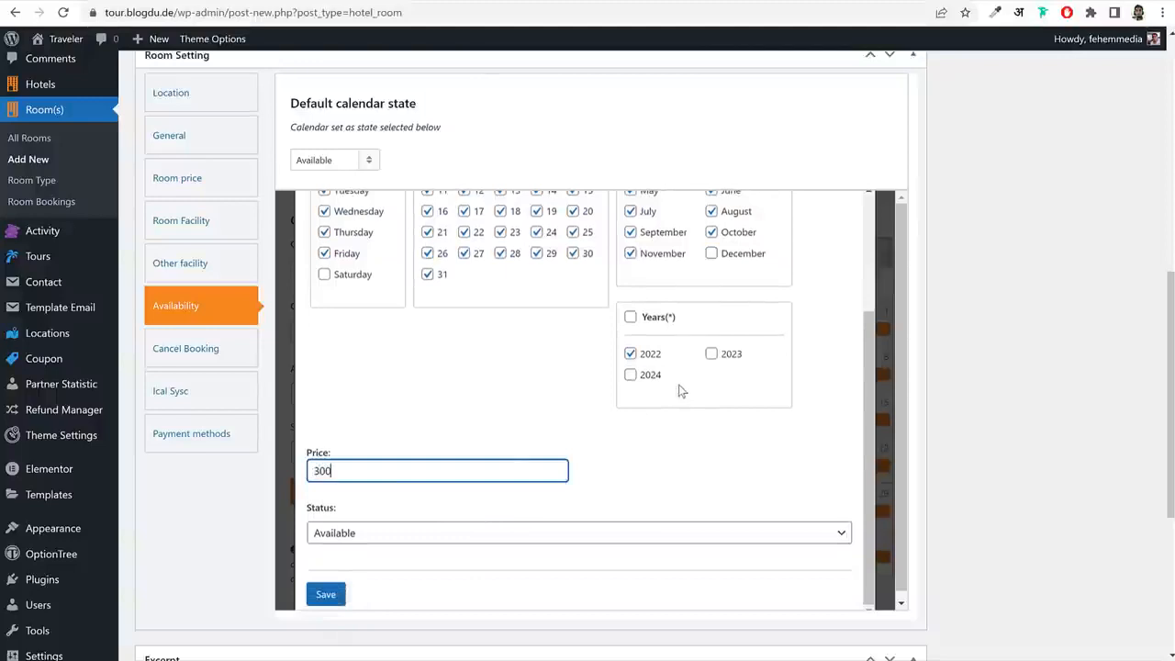
left_click(325, 597)
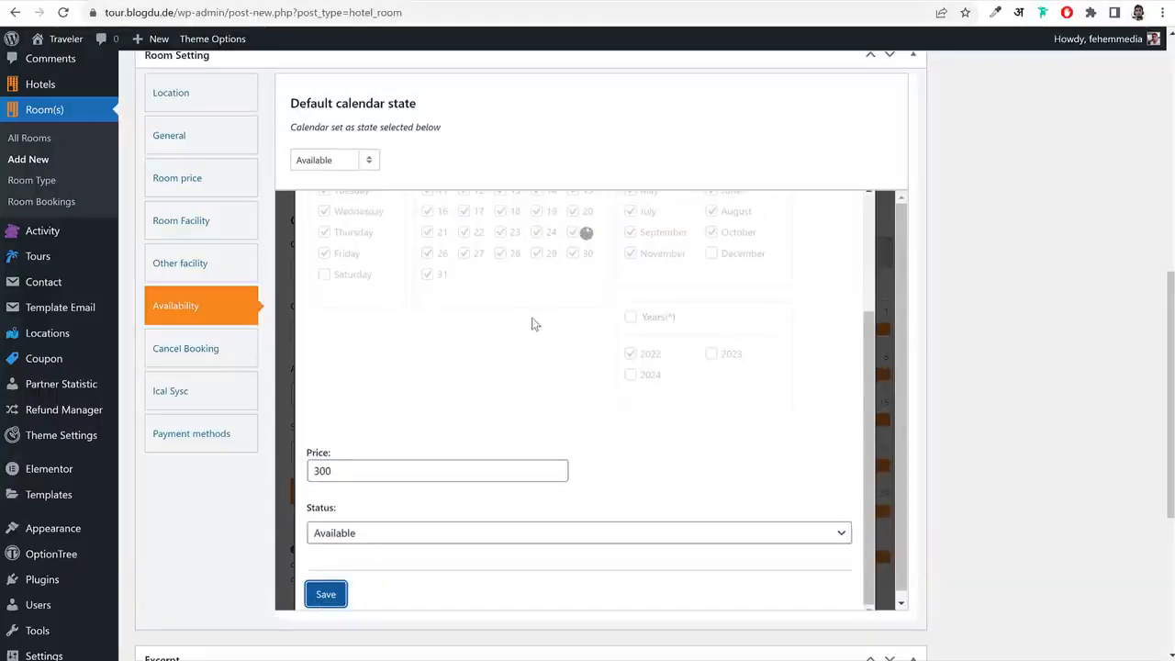
scroll(532, 326, "up", 2)
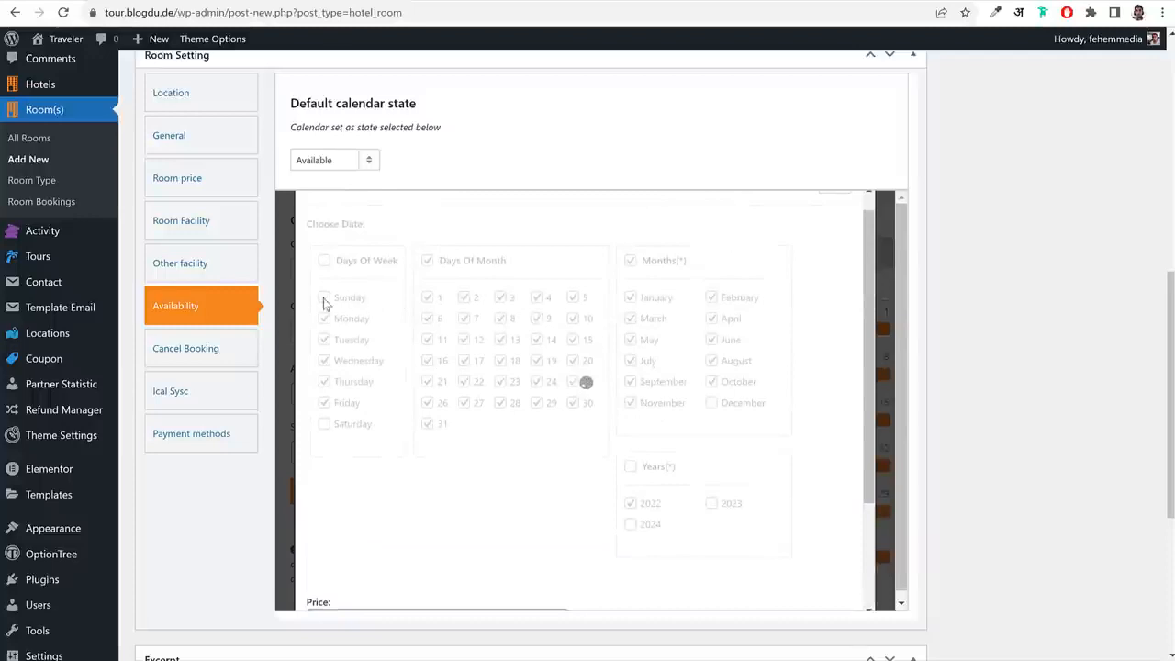
scroll(676, 367, "down", 3)
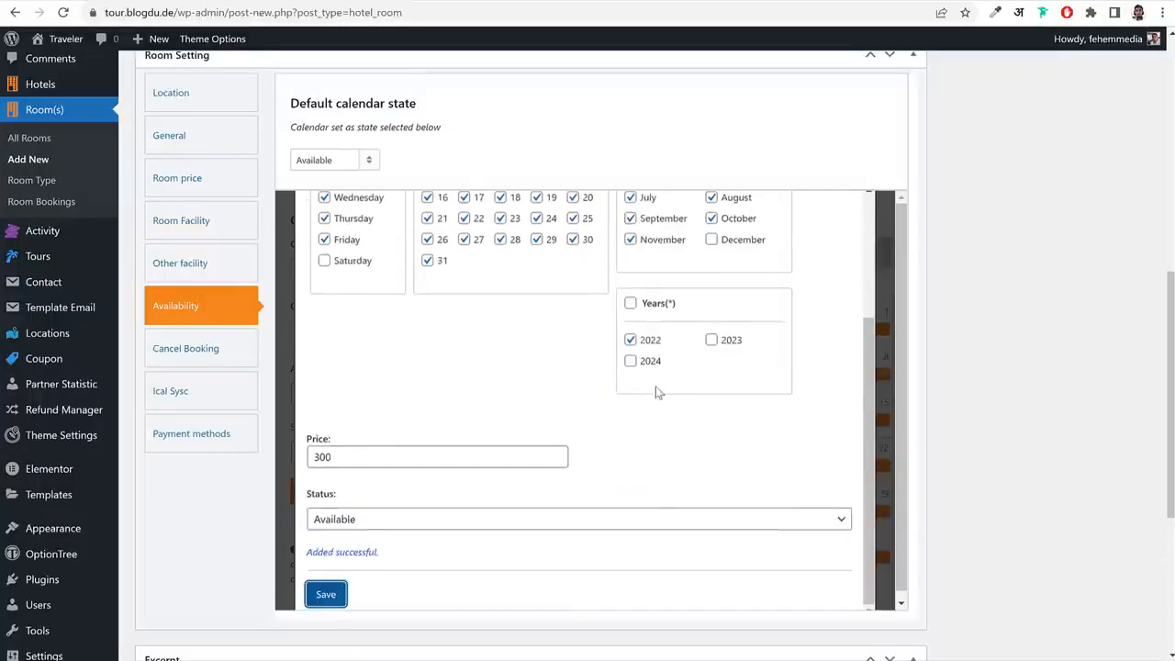
scroll(634, 419, "up", 3)
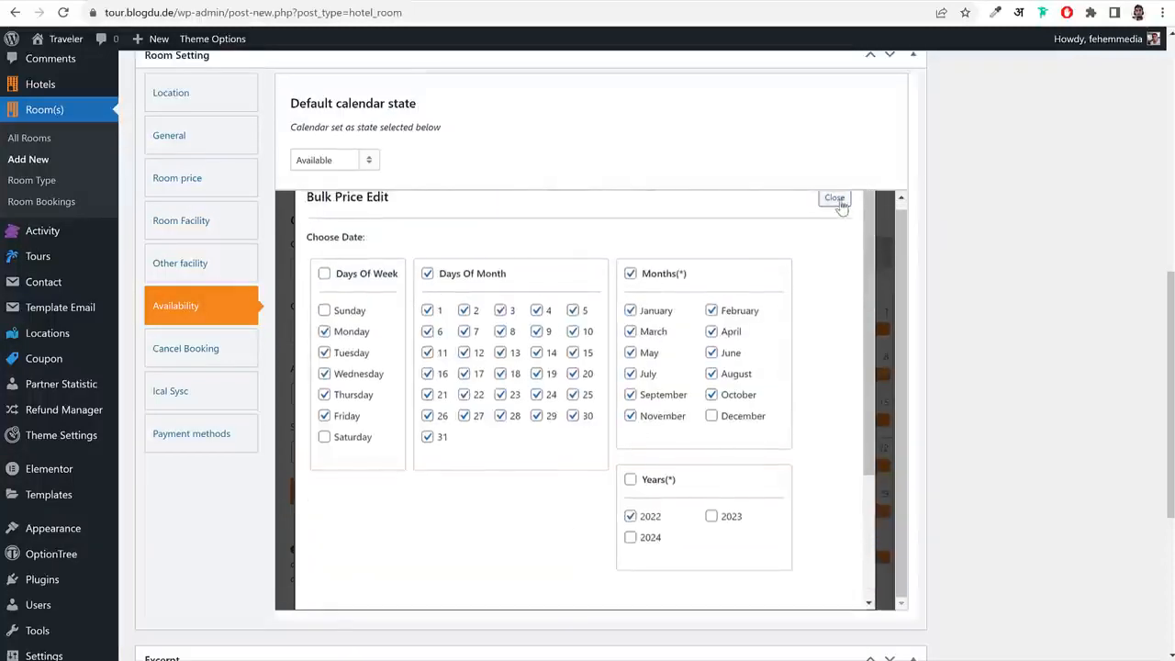
left_click(835, 198)
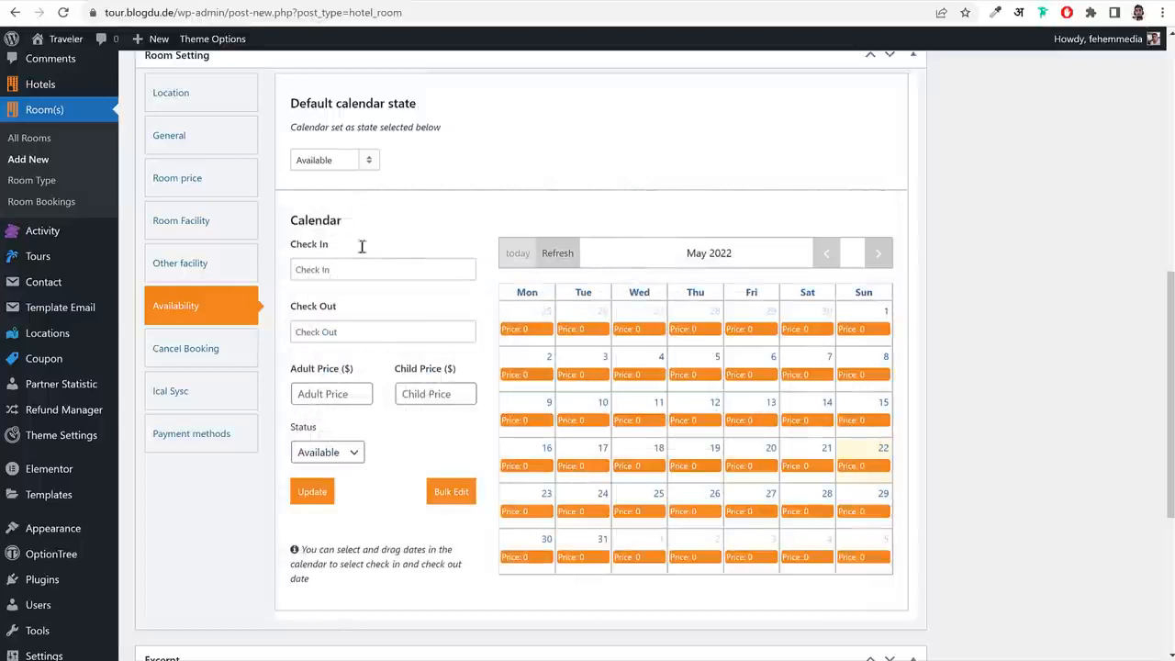
Reopen bulk edit with only Saturday and Sunday ticked, toggling December.
left_click(450, 493)
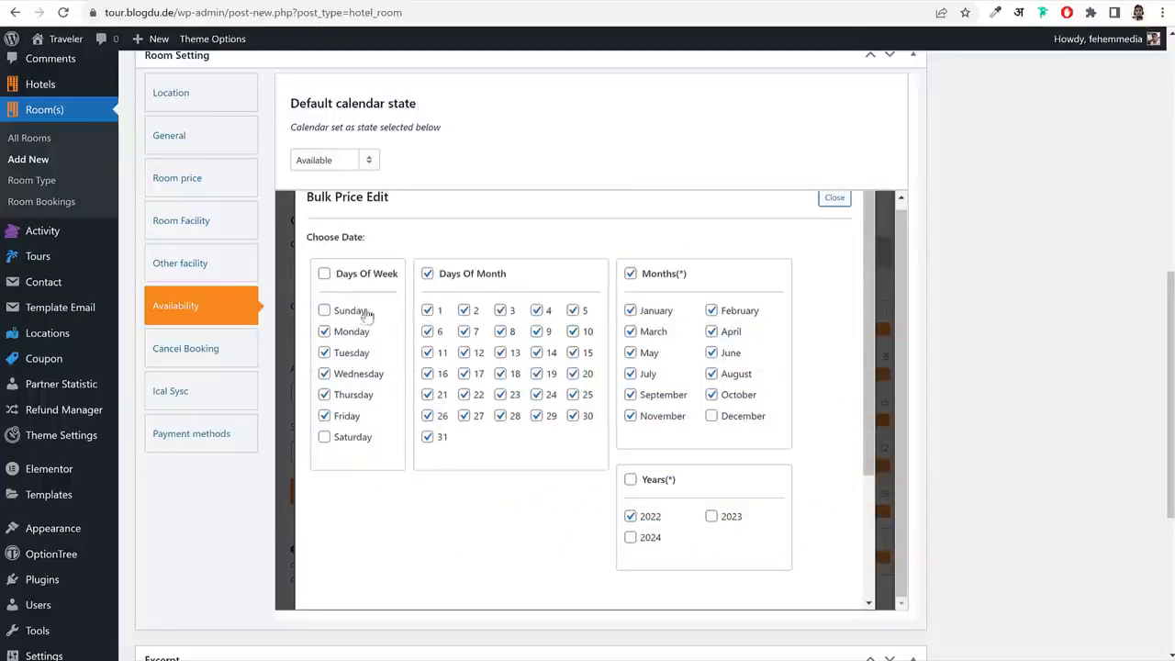
scroll(649, 370, "down", 2)
scroll(669, 390, "up", 2)
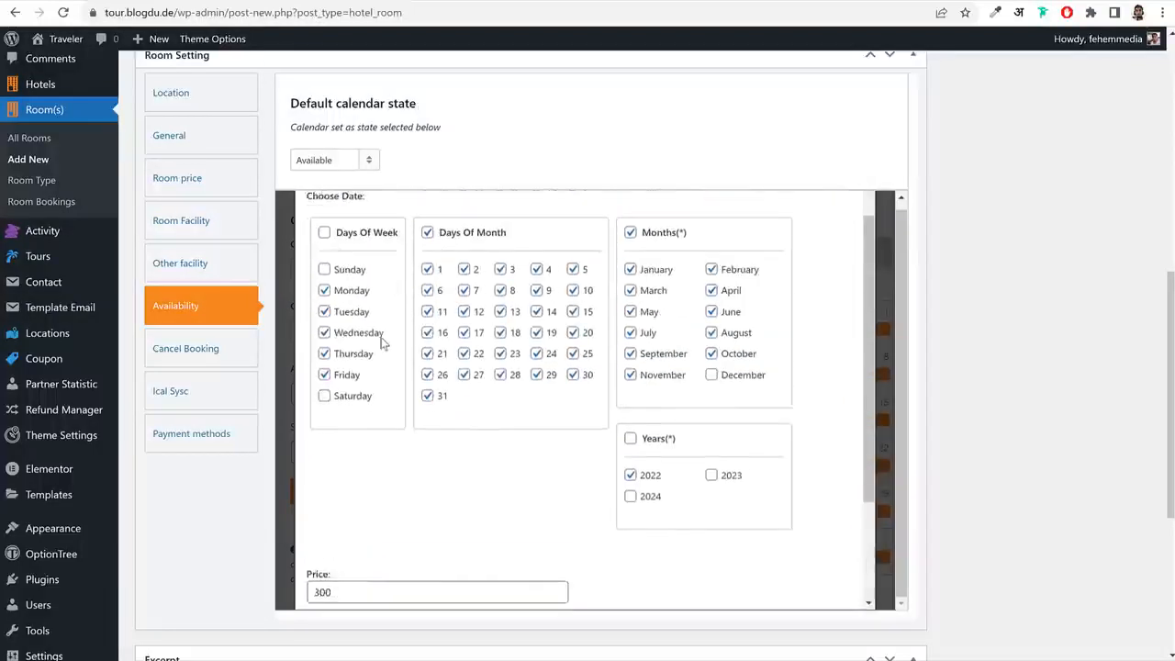
left_click(324, 275)
left_click(324, 402)
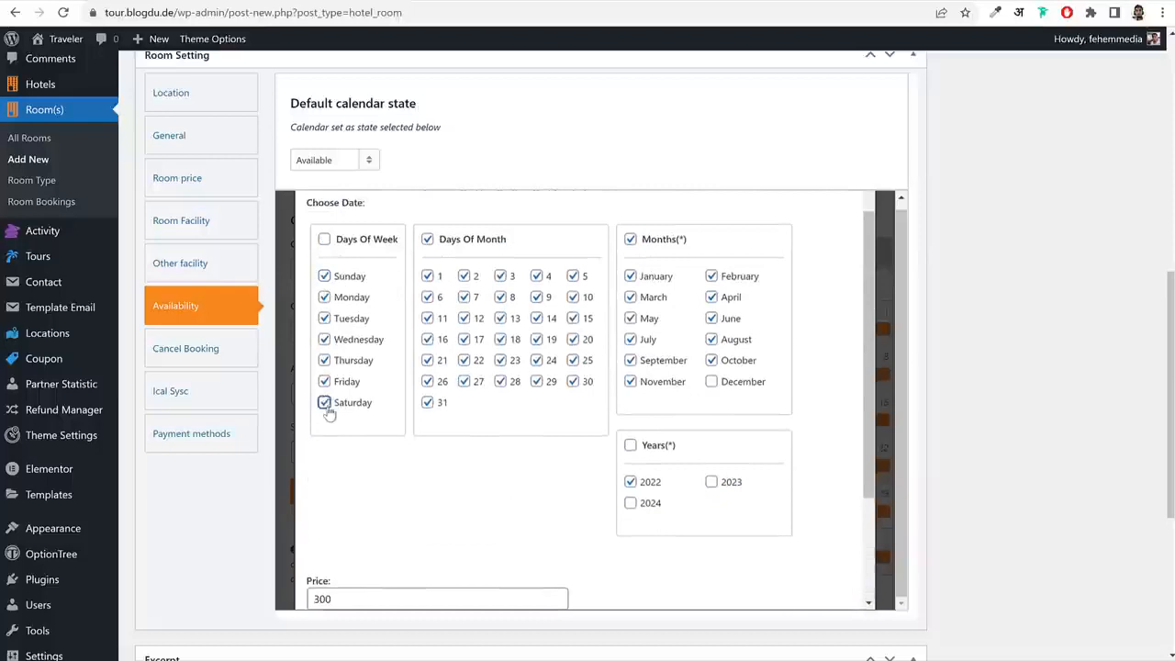
left_click(324, 297)
left_click(324, 317)
left_click(324, 339)
left_click(324, 360)
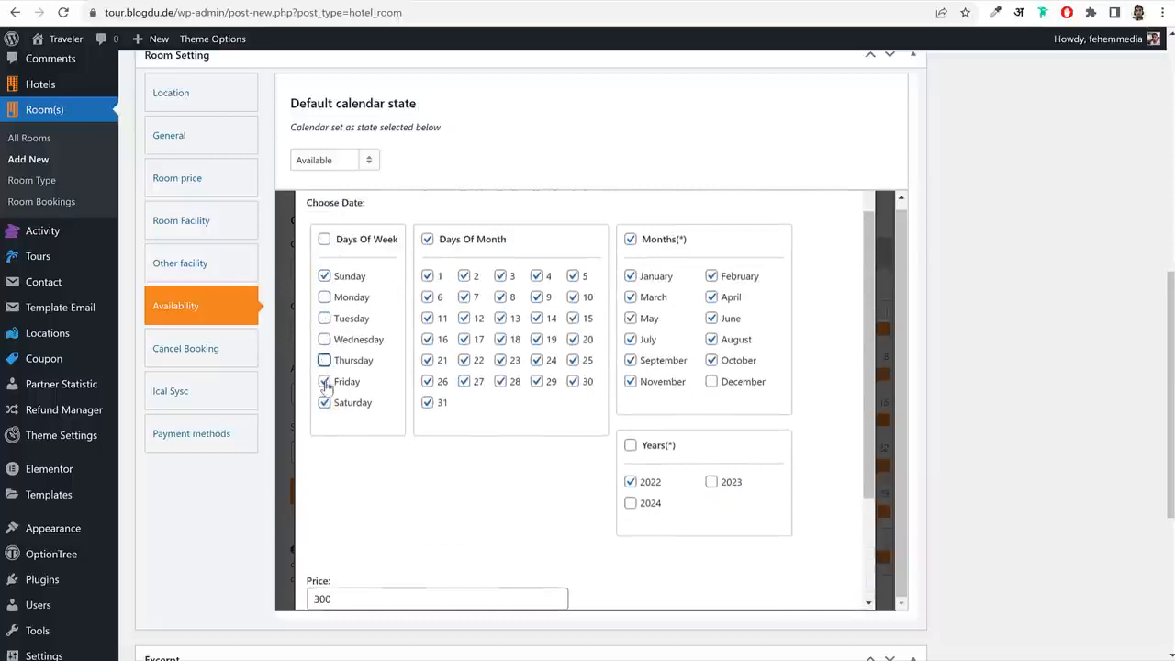
left_click(324, 381)
left_click(713, 382)
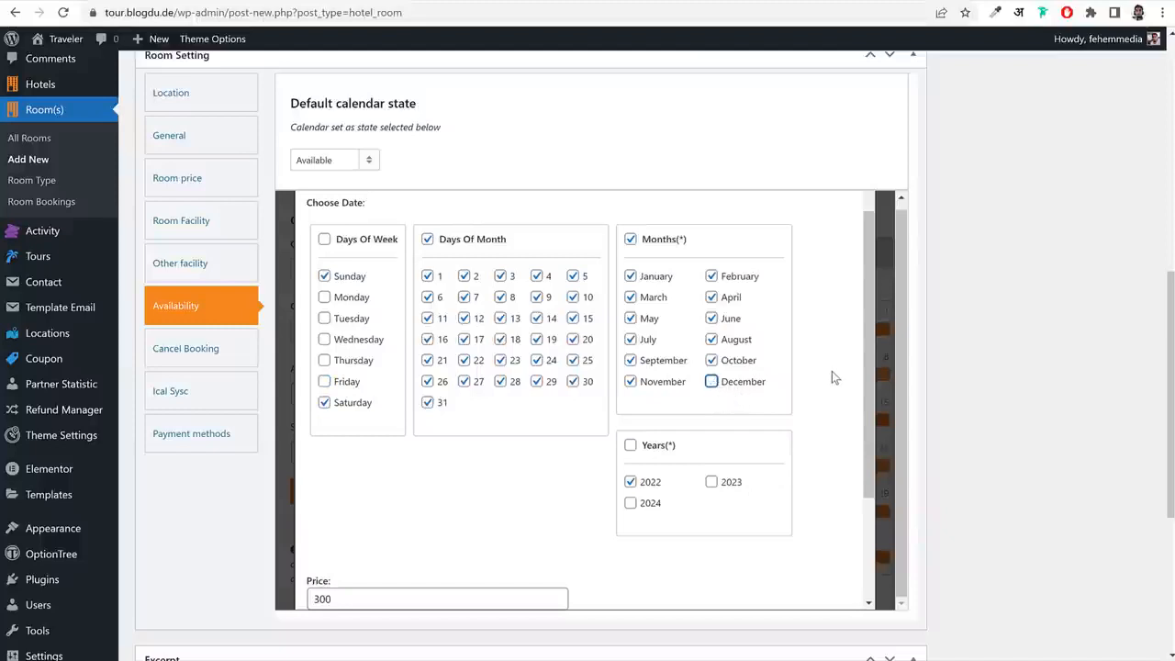
Replace the 300 price with 500, save, and close the bulk editor.
scroll(450, 615, "down", 1)
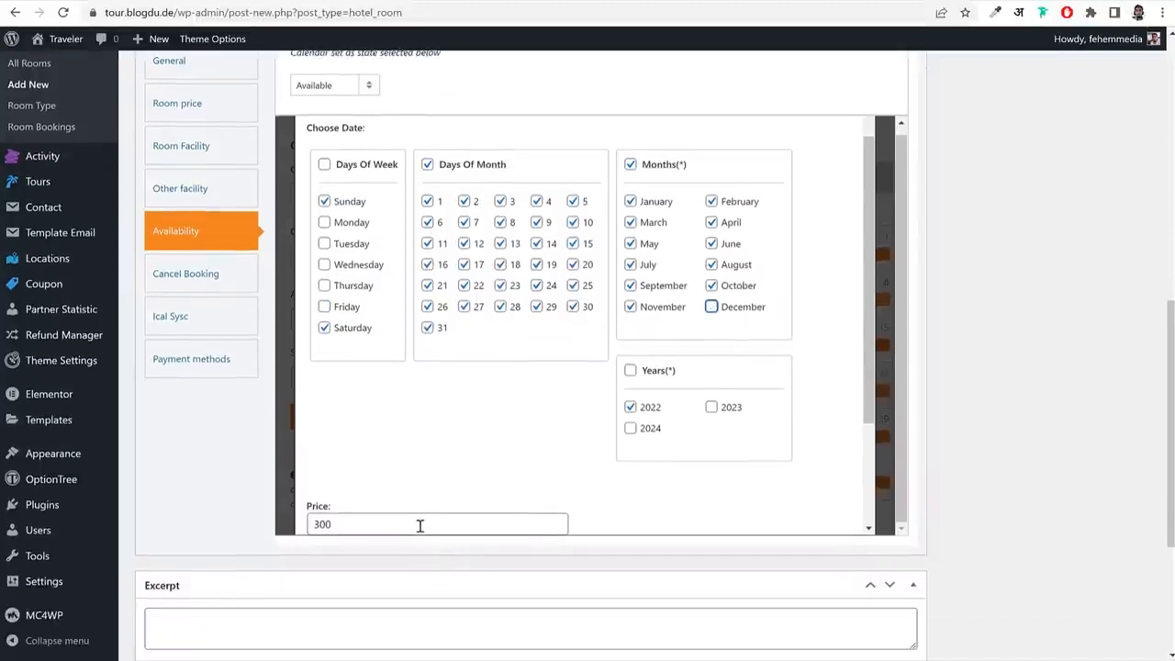
double_click(419, 523)
type("500")
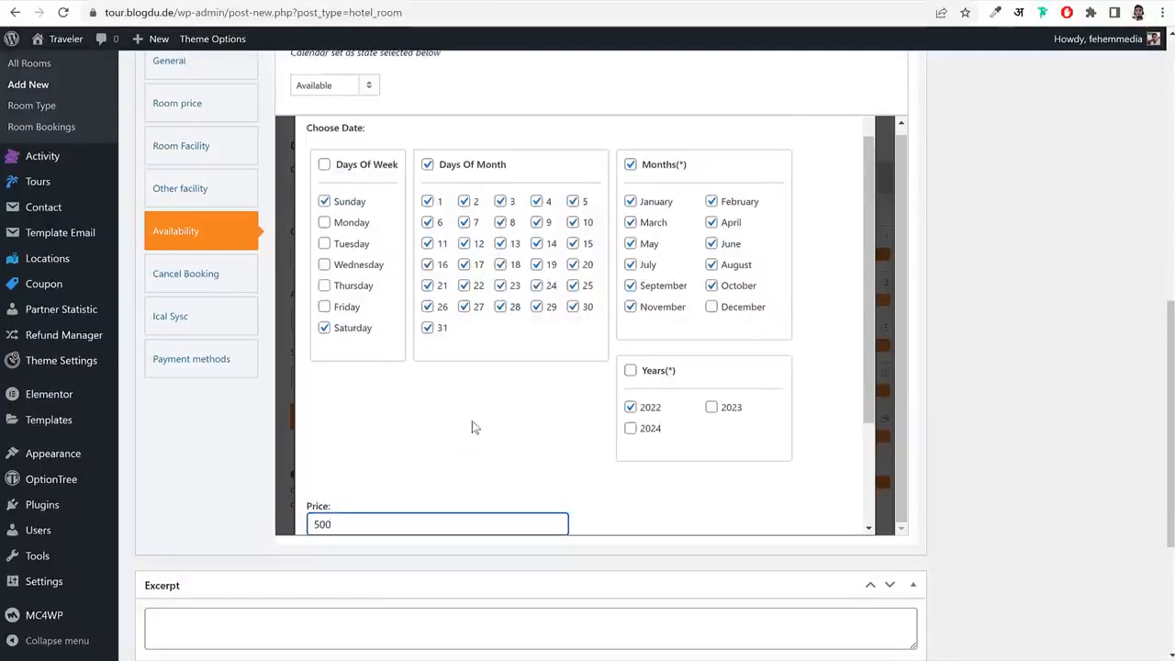
scroll(472, 421, "down", 2)
left_click(326, 512)
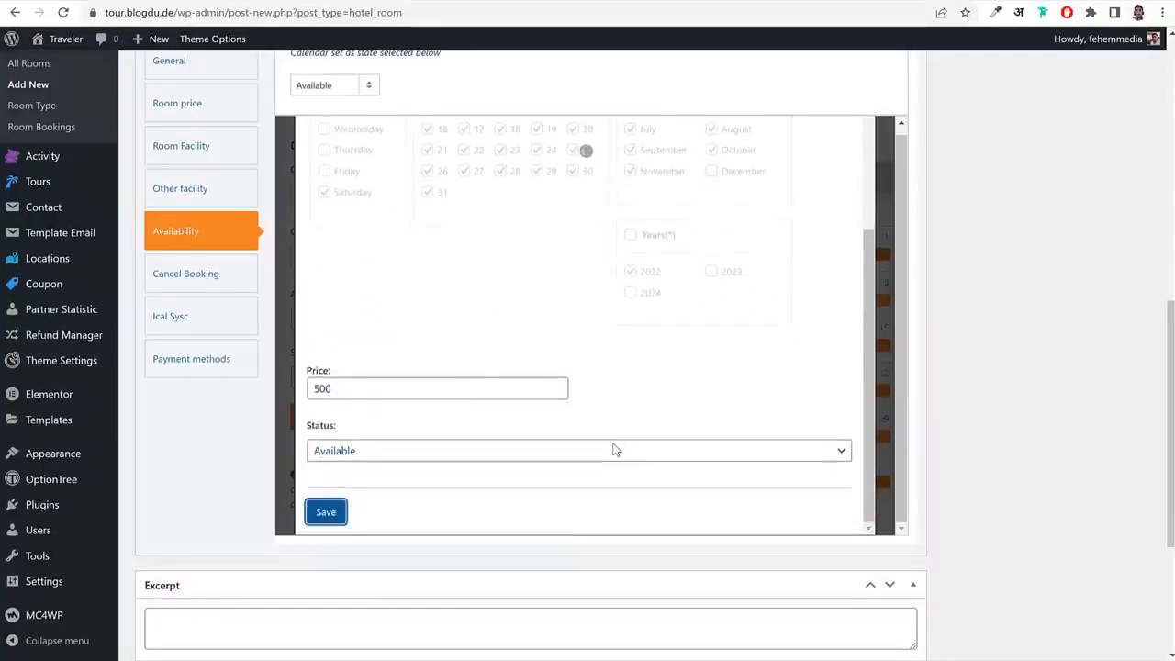
scroll(721, 420, "up", 2)
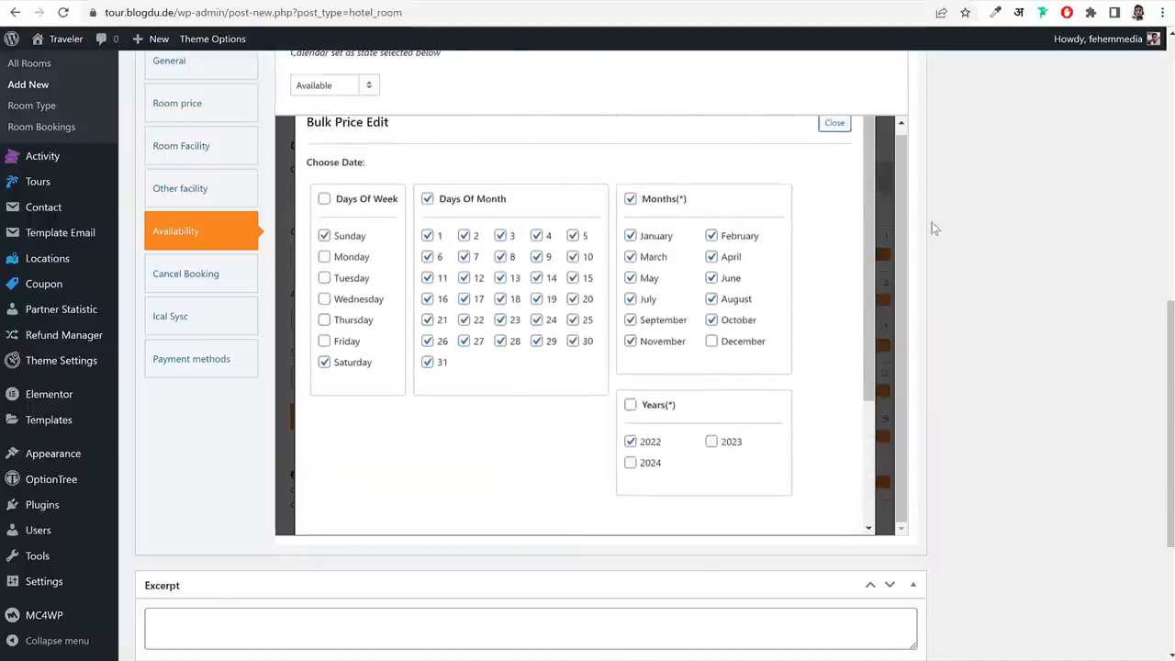
scroll(847, 301, "up", 3)
left_click(833, 277)
Refresh the calendar and check that May 2022 weekends show 500.
scroll(956, 318, "down", 2)
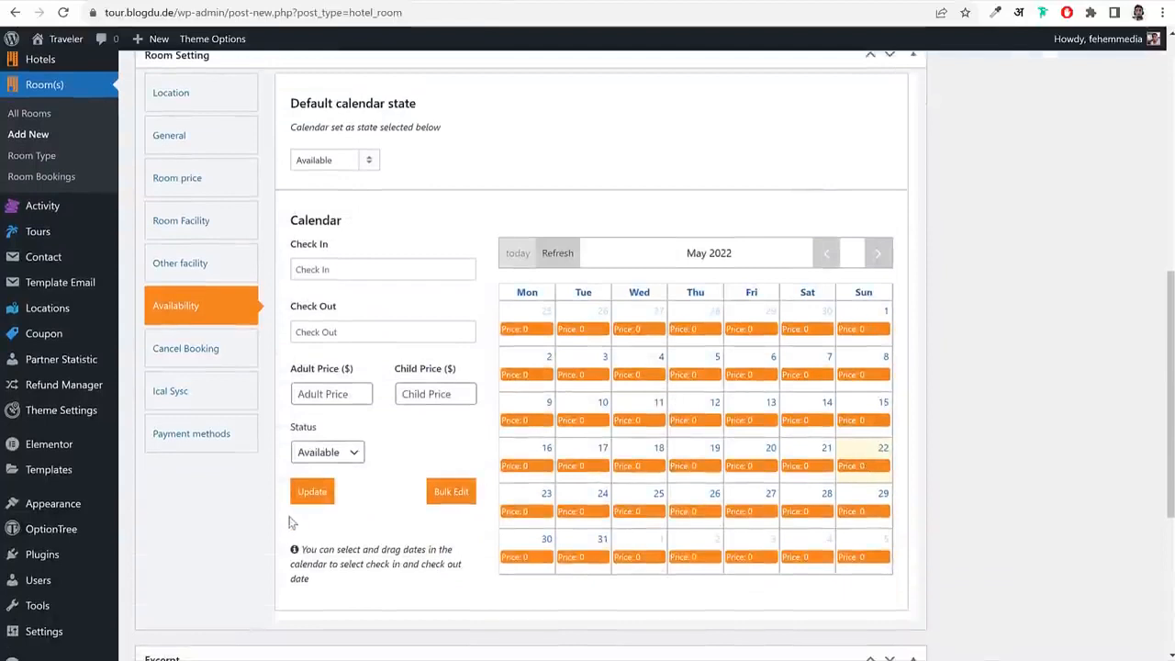
left_click(312, 492)
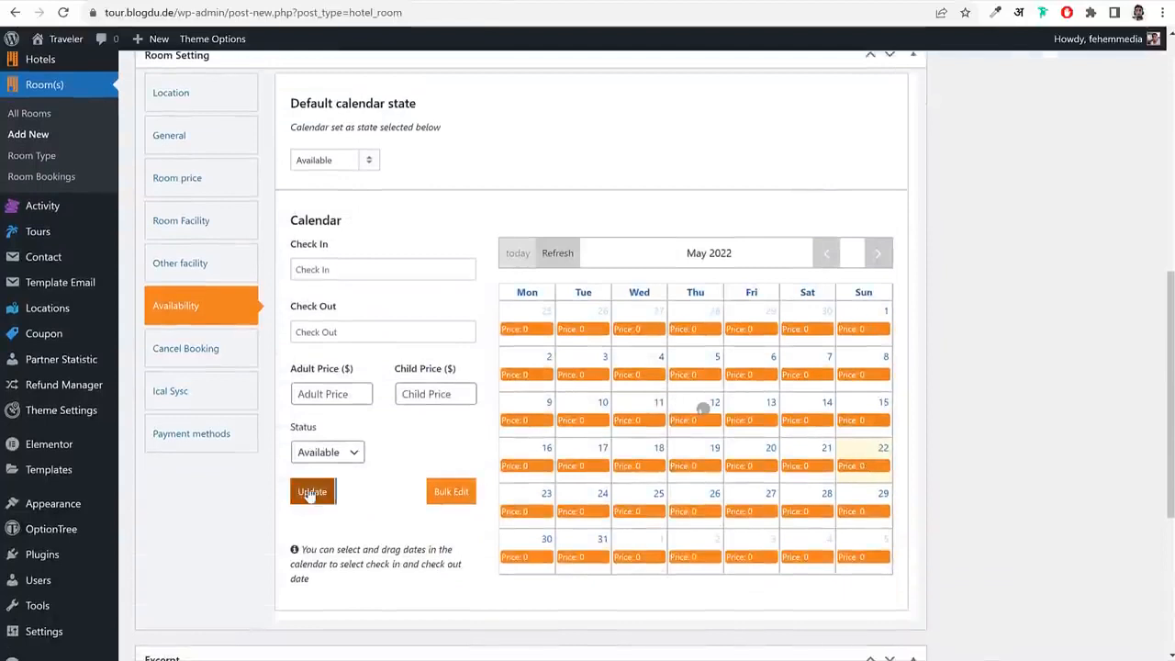
left_click(557, 253)
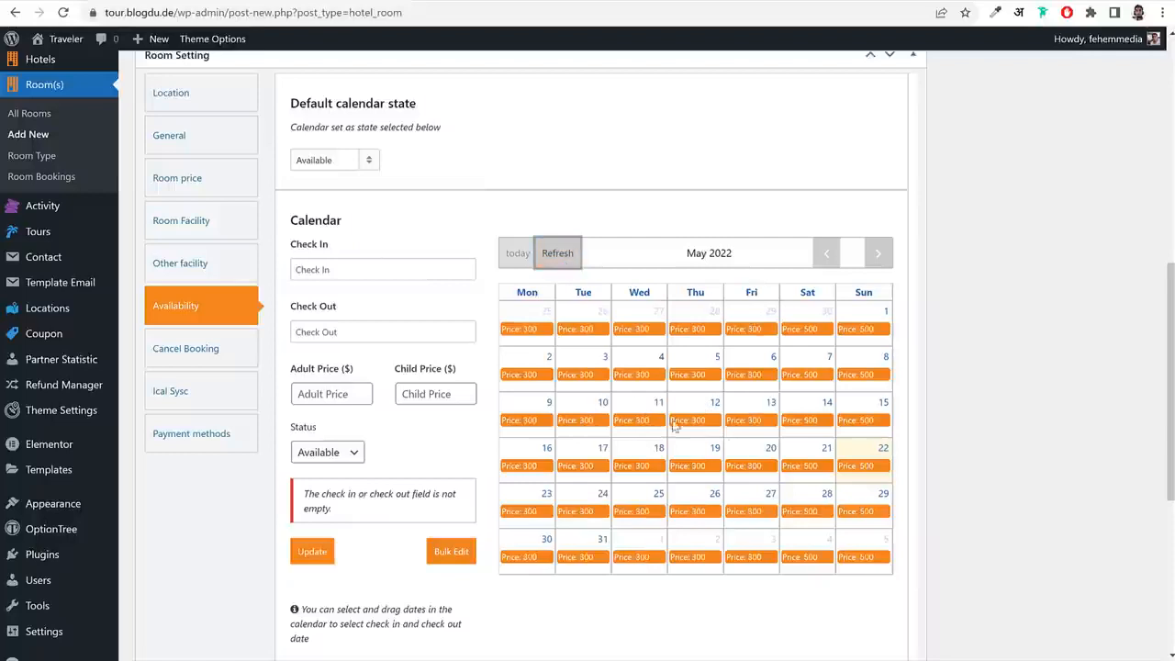
left_click(854, 463)
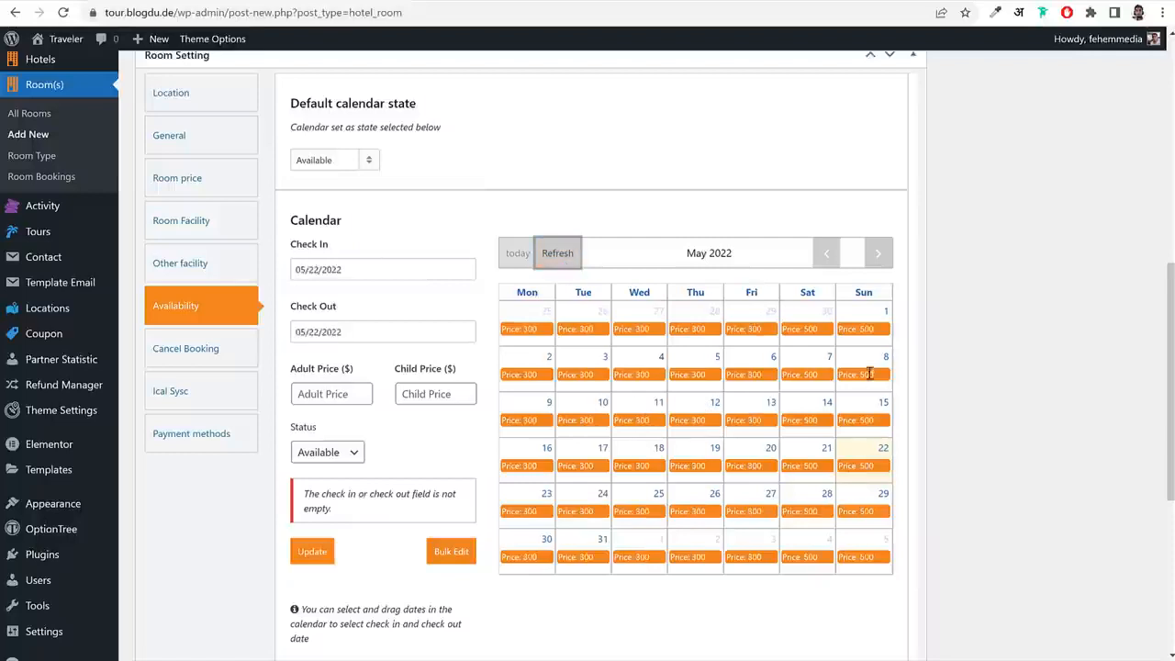
left_click(805, 339)
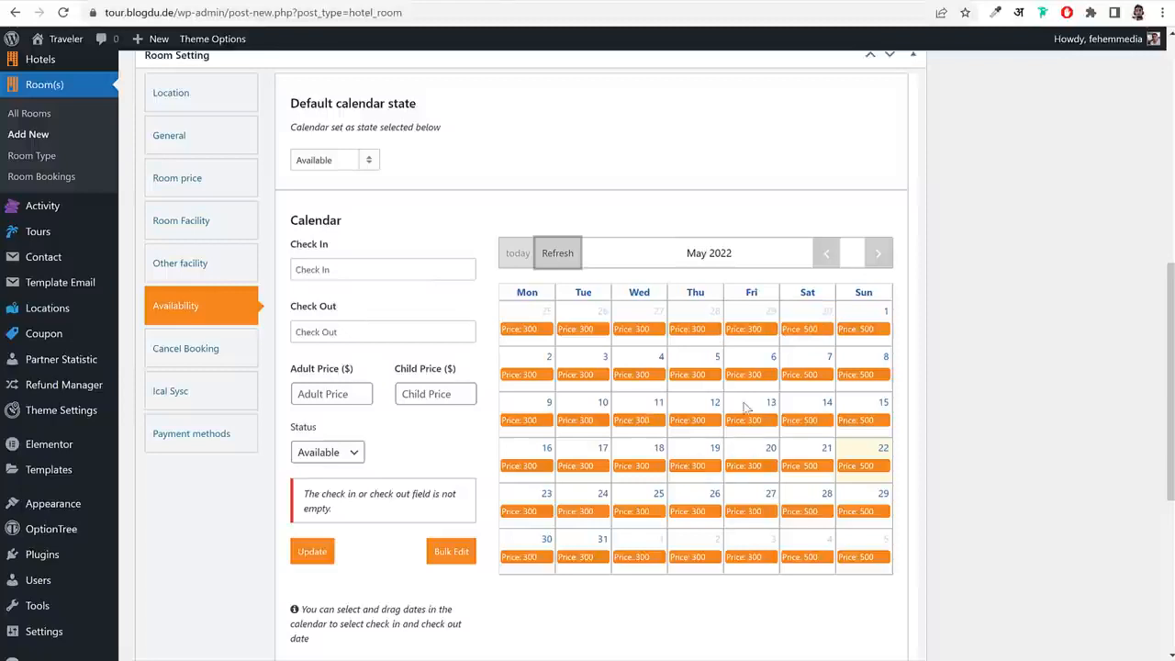
scroll(915, 419, "down", 2)
scroll(912, 490, "up", 2)
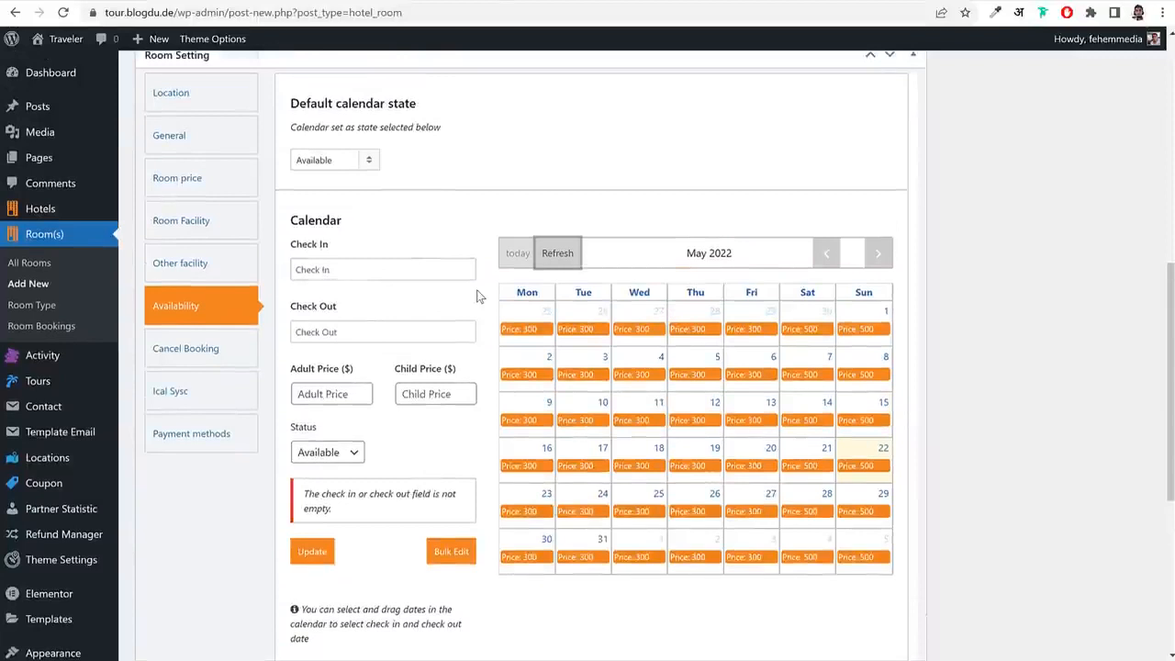
Allow cancellation up to 2 days before arrival with a fee of about 10 percent.
left_click(225, 356)
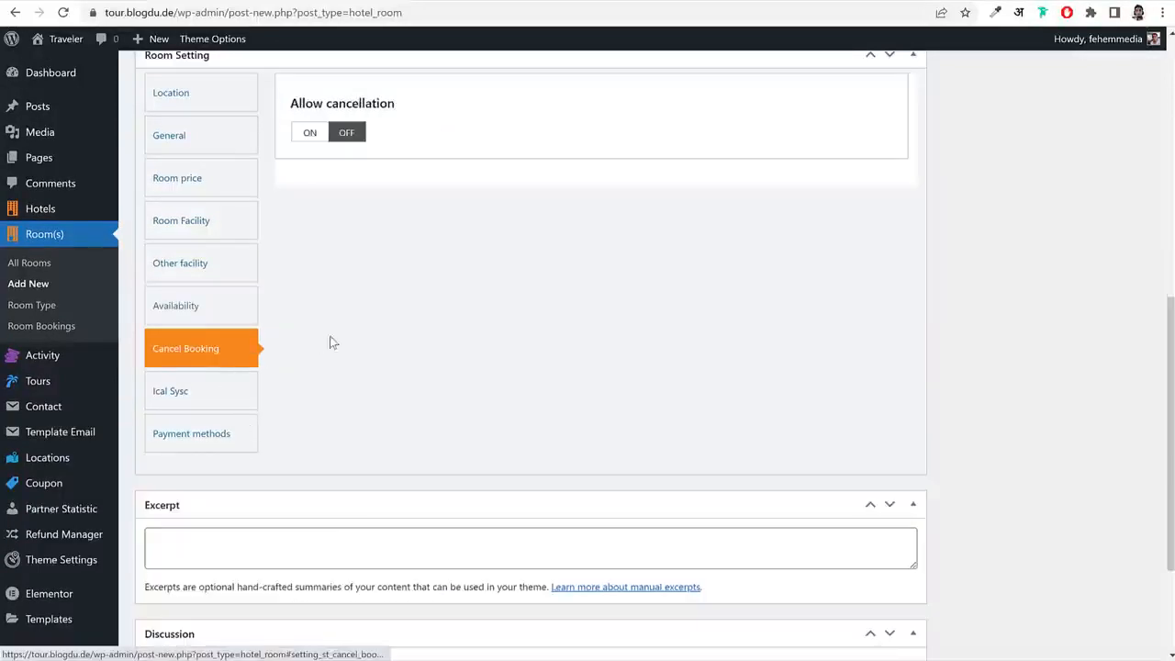
scroll(322, 247, "up", 1)
left_click(309, 207)
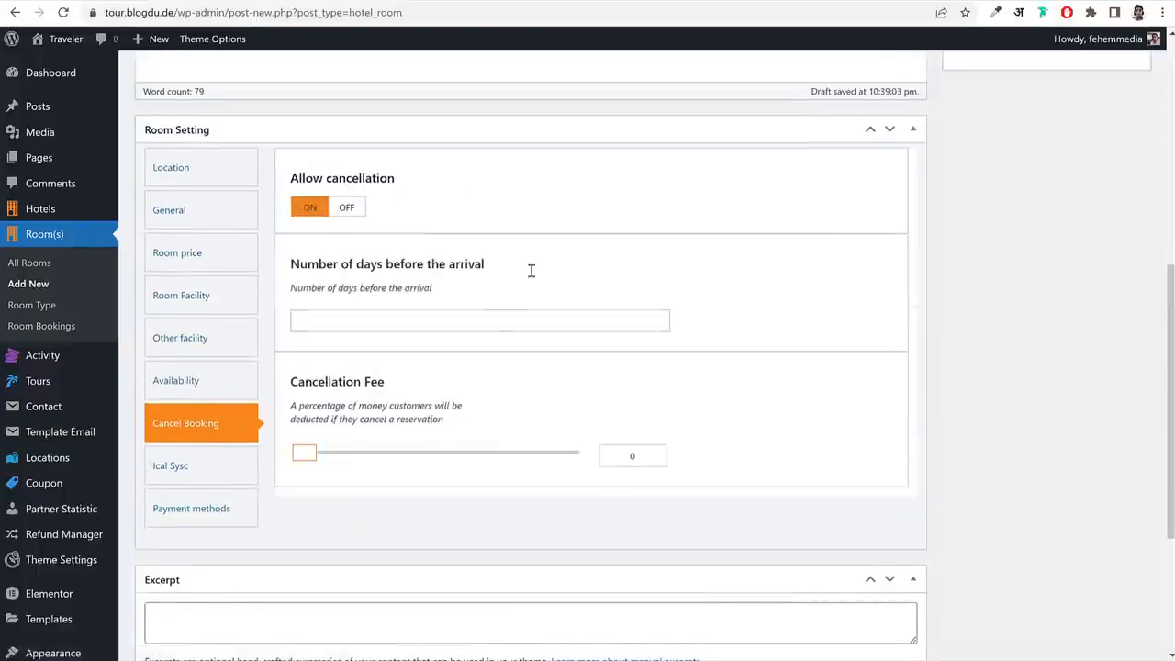
left_click(471, 315)
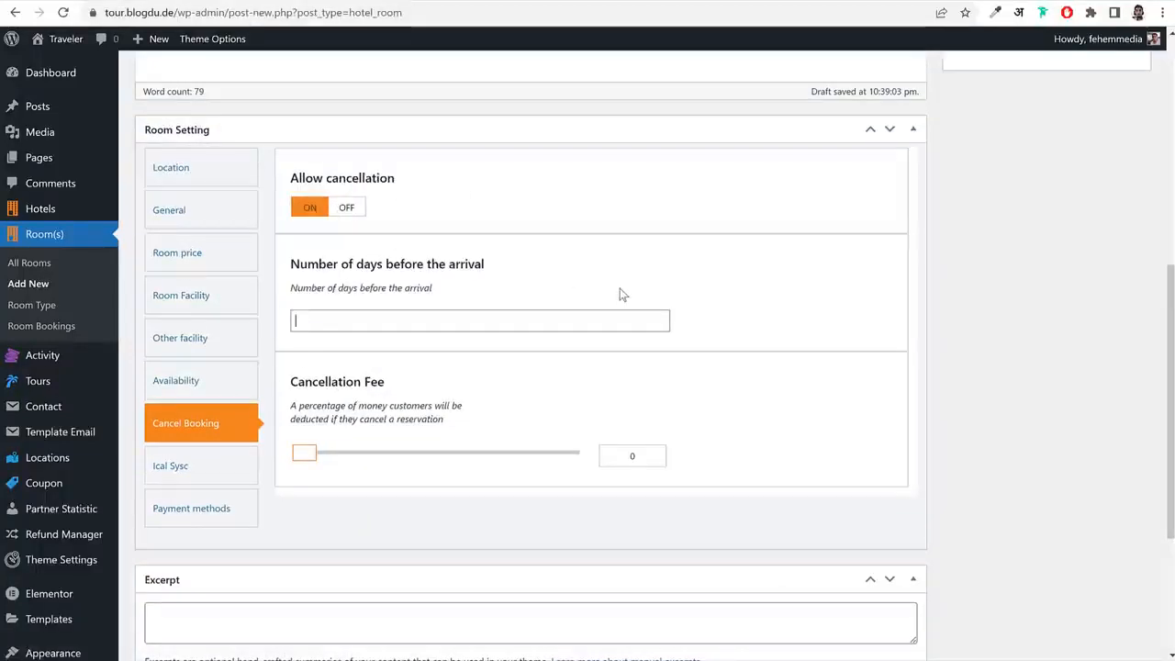
left_click_drag(633, 455, 609, 461)
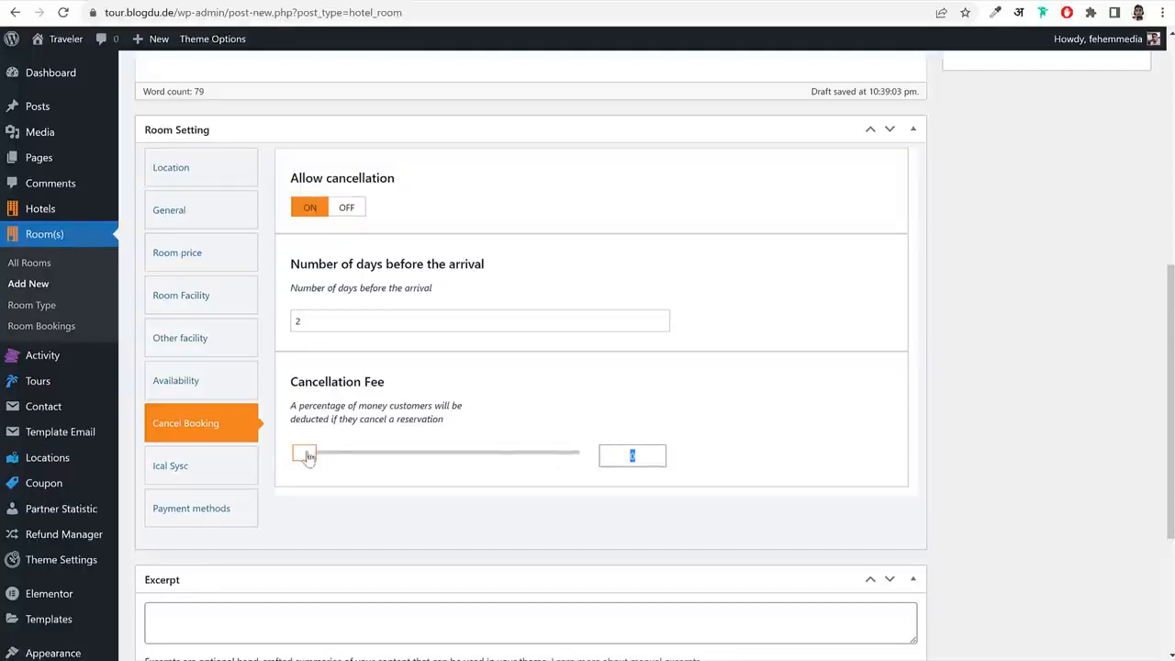
left_click_drag(304, 453, 330, 465)
Review the room's Payment methods settings.
left_click(216, 472)
left_click(217, 512)
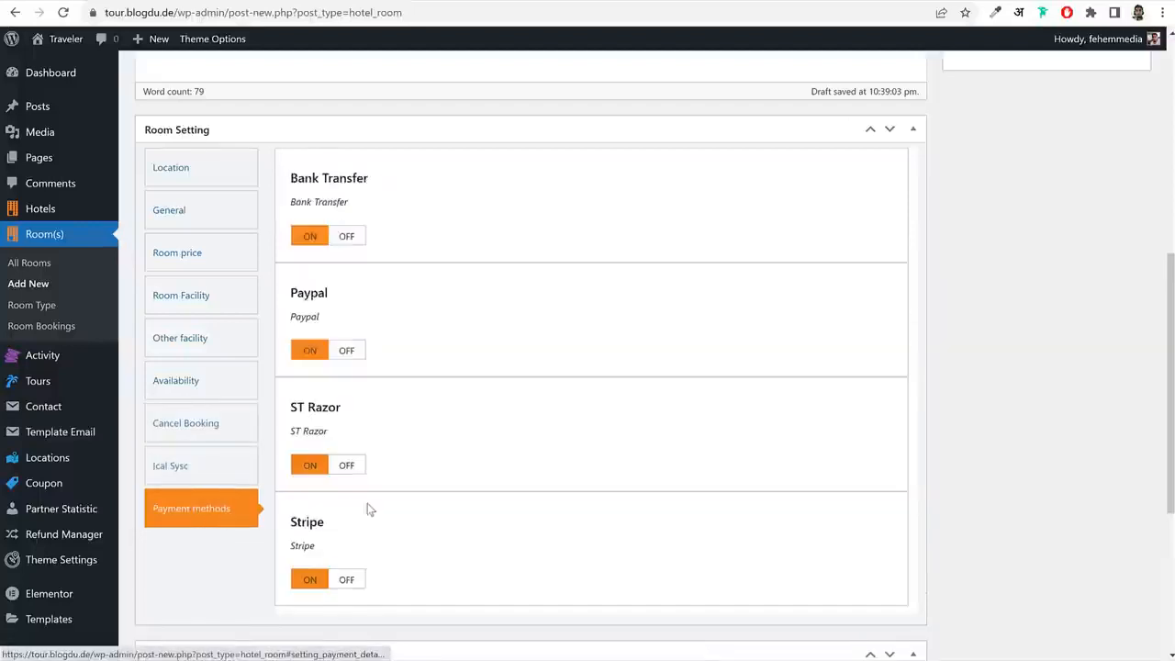
scroll(428, 505, "up", 1)
scroll(427, 505, "down", 3)
scroll(428, 506, "up", 1)
scroll(431, 505, "up", 1)
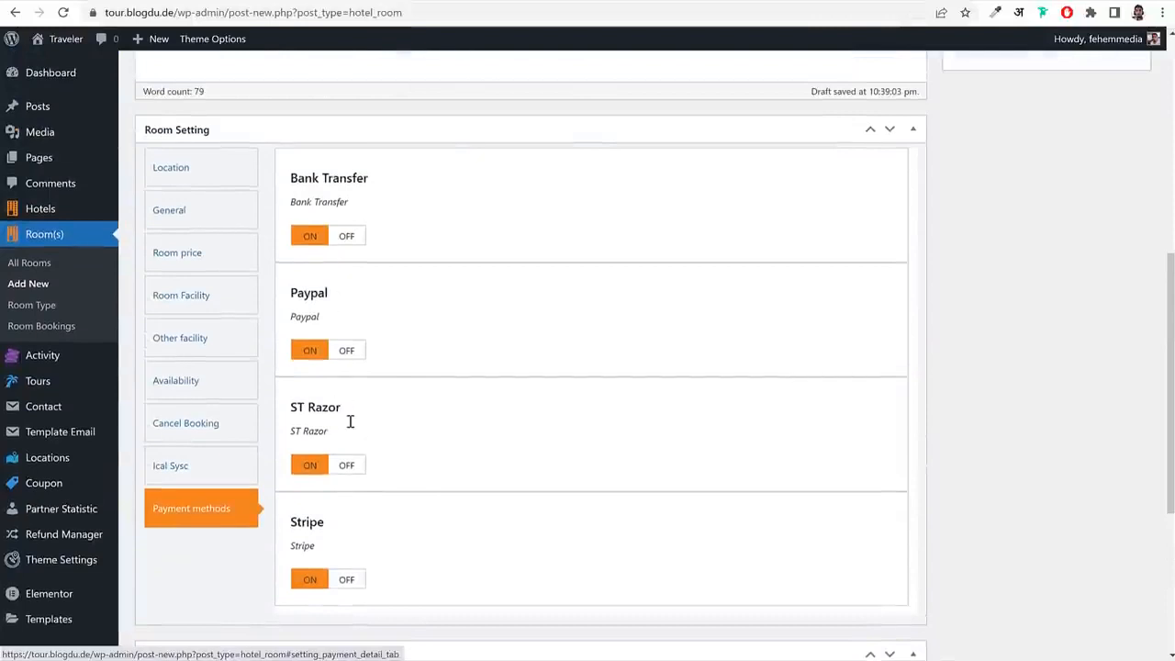
scroll(349, 422, "up", 5)
scroll(1062, 354, "up", 2)
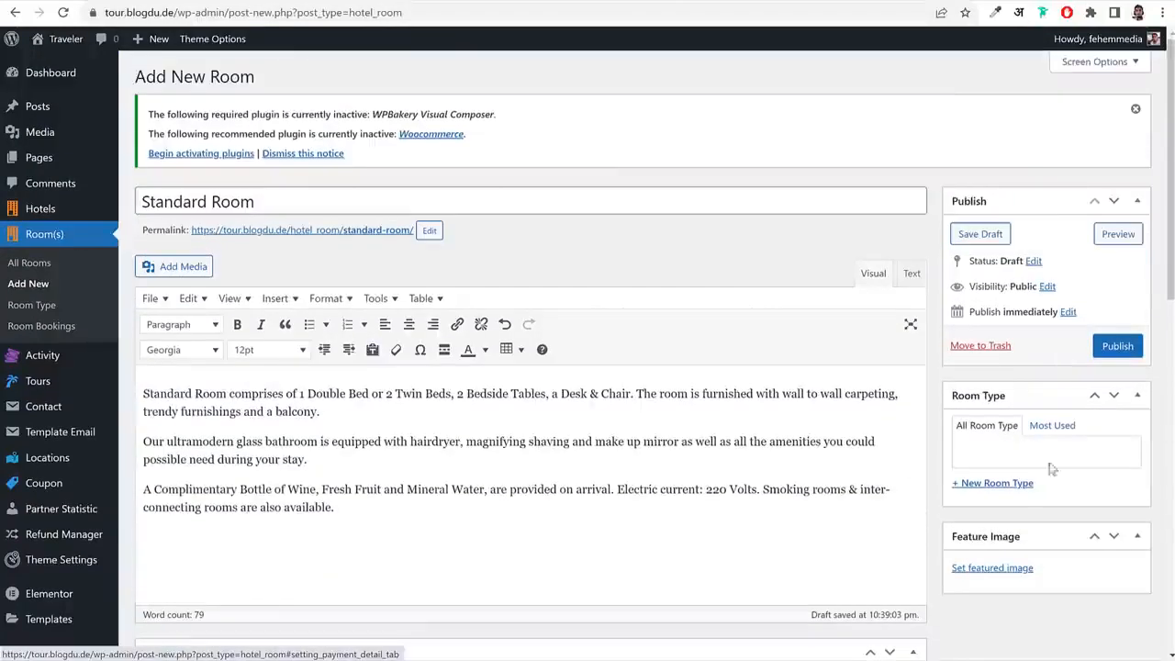
Add a new 'Standard Room' room type.
left_click(1012, 479)
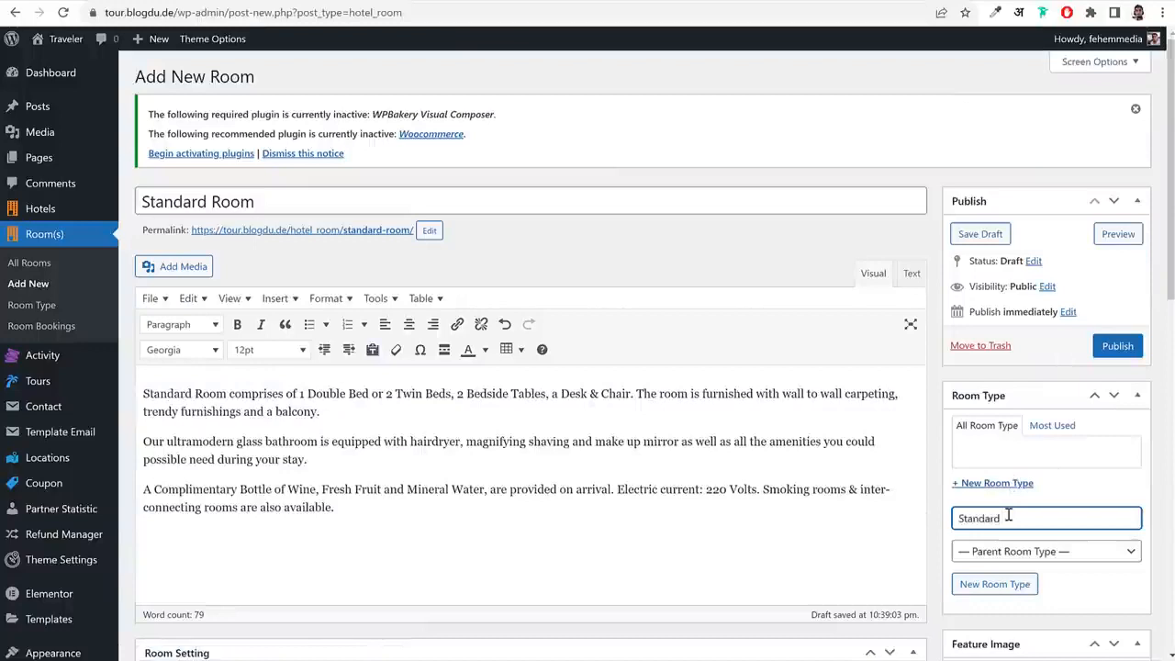
left_click(1019, 584)
scroll(1019, 583, "down", 2)
Set Standard-1.jpg as the featured image and publish the room.
left_click(992, 531)
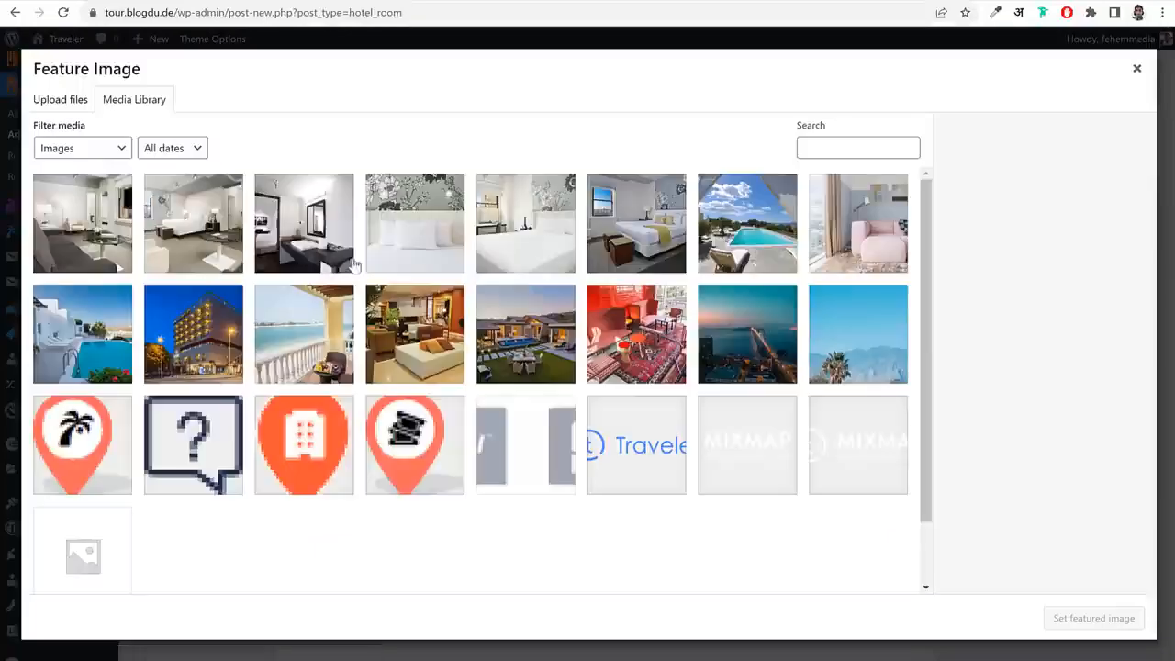
left_click(636, 251)
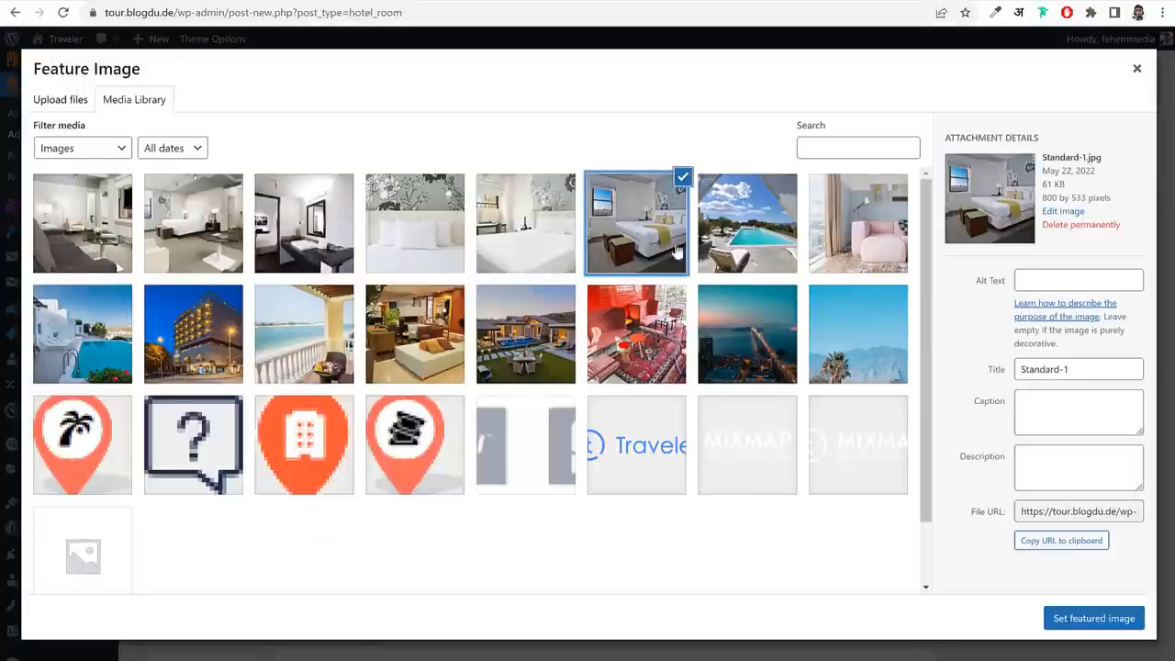
left_click(1095, 617)
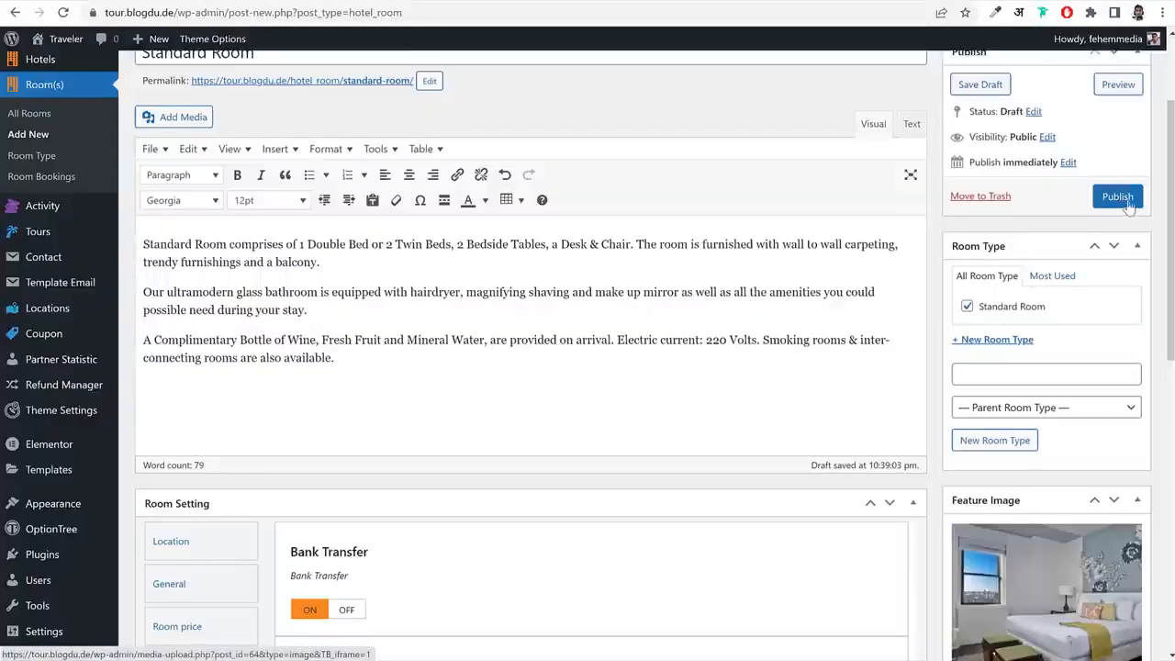
left_click(1121, 200)
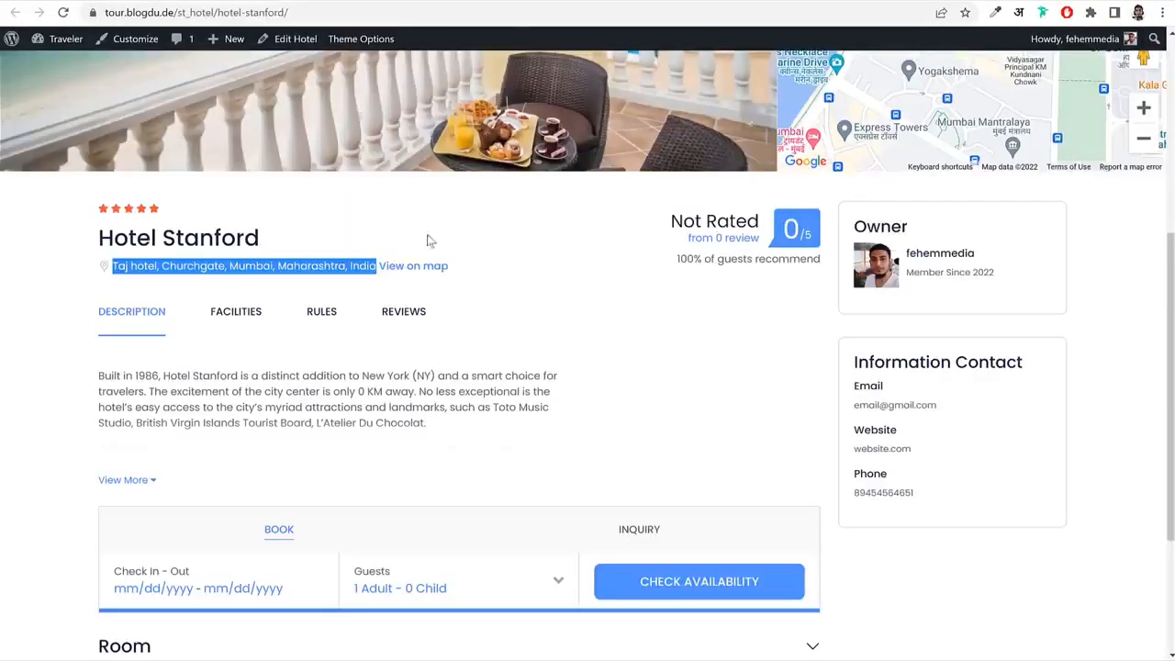
Reload the Hotel Stanford page and go to the Standard Room page.
scroll(486, 301, "up", 2)
scroll(486, 301, "up", 2)
left_click(63, 12)
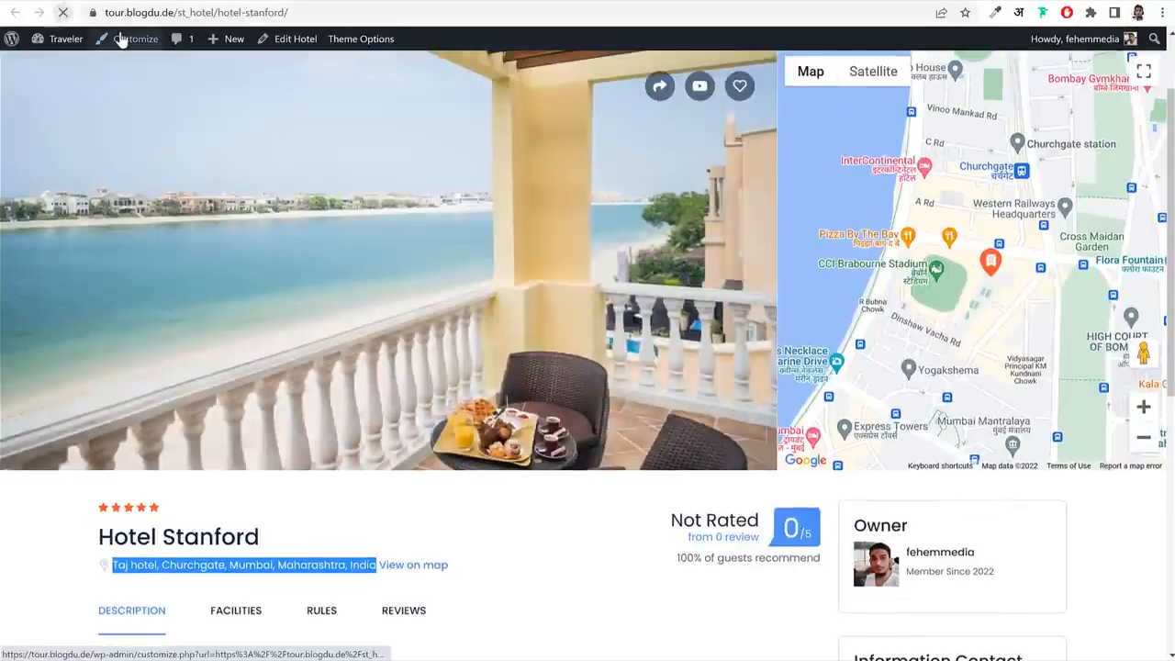
scroll(625, 343, "down", 1)
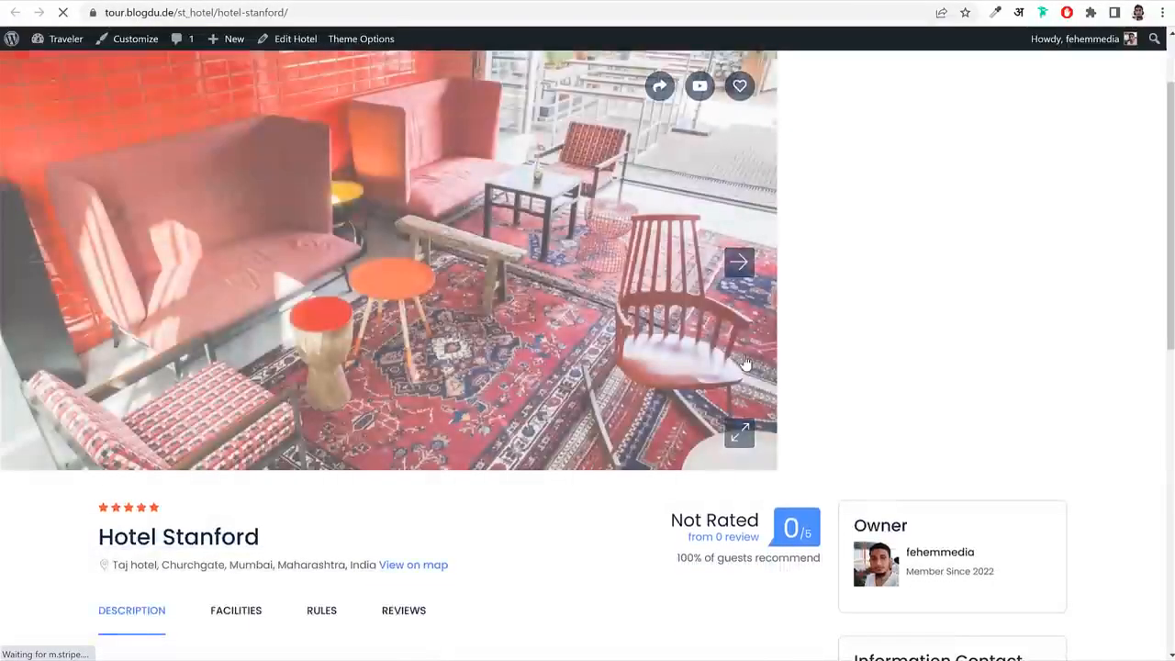
scroll(629, 346, "down", 8)
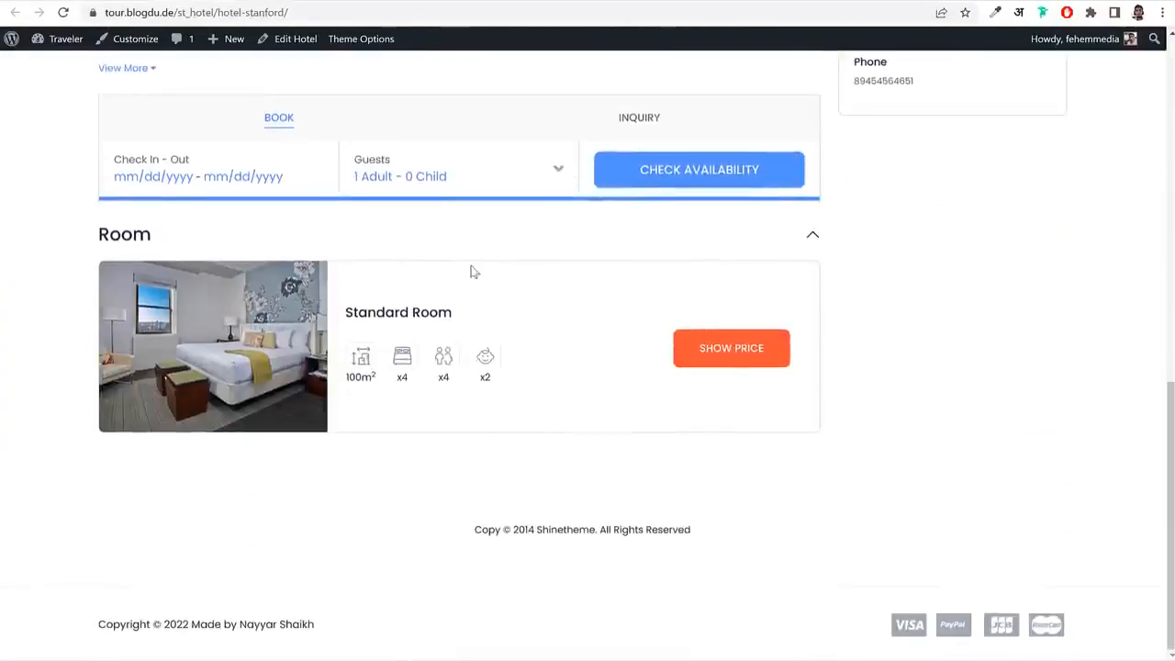
left_click(704, 355)
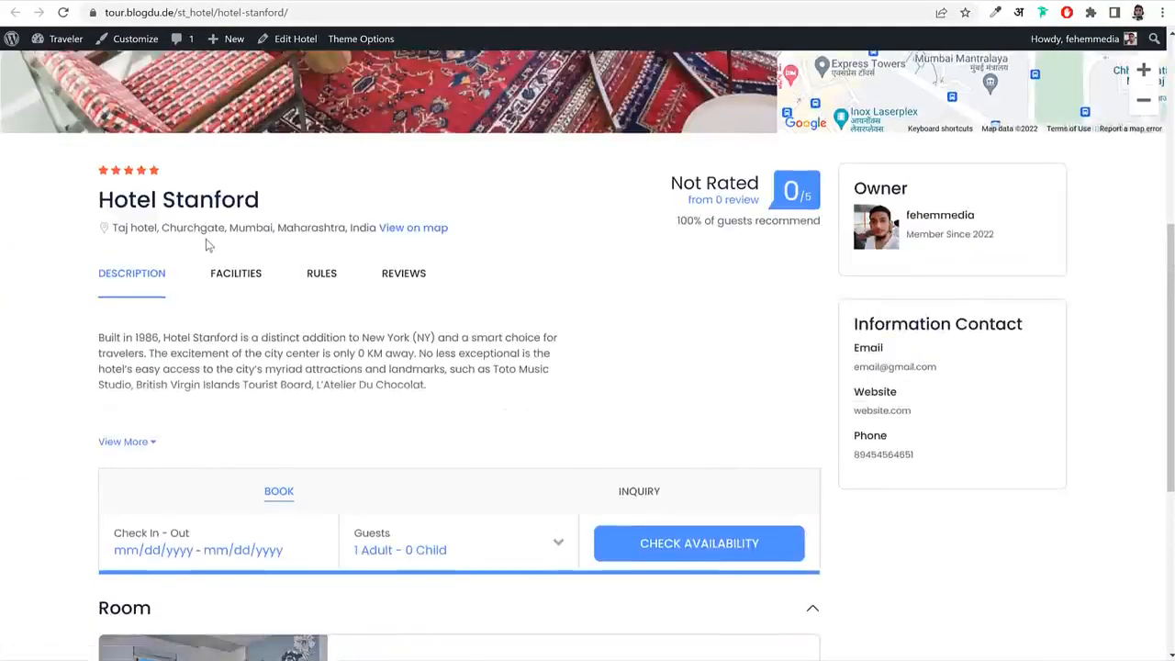
left_click(236, 273)
left_click(134, 274)
scroll(454, 314, "down", 4)
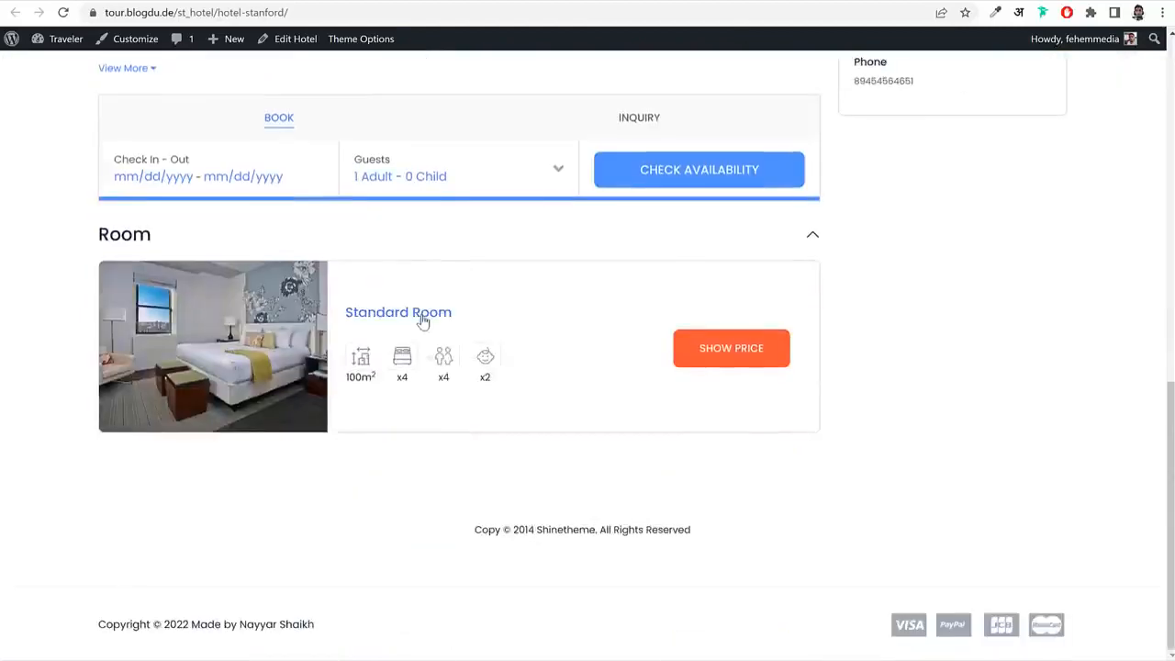
left_click(412, 312)
Scroll through the Standard Room page and look over its discount table.
scroll(479, 296, "down", 3)
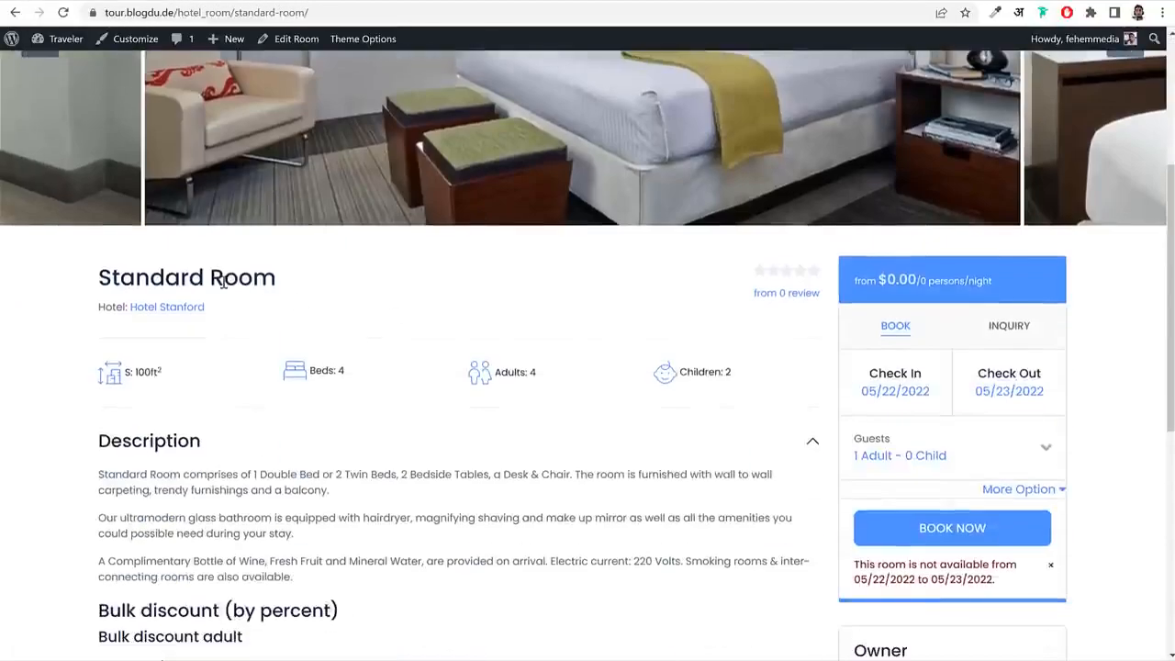
scroll(703, 370, "down", 5)
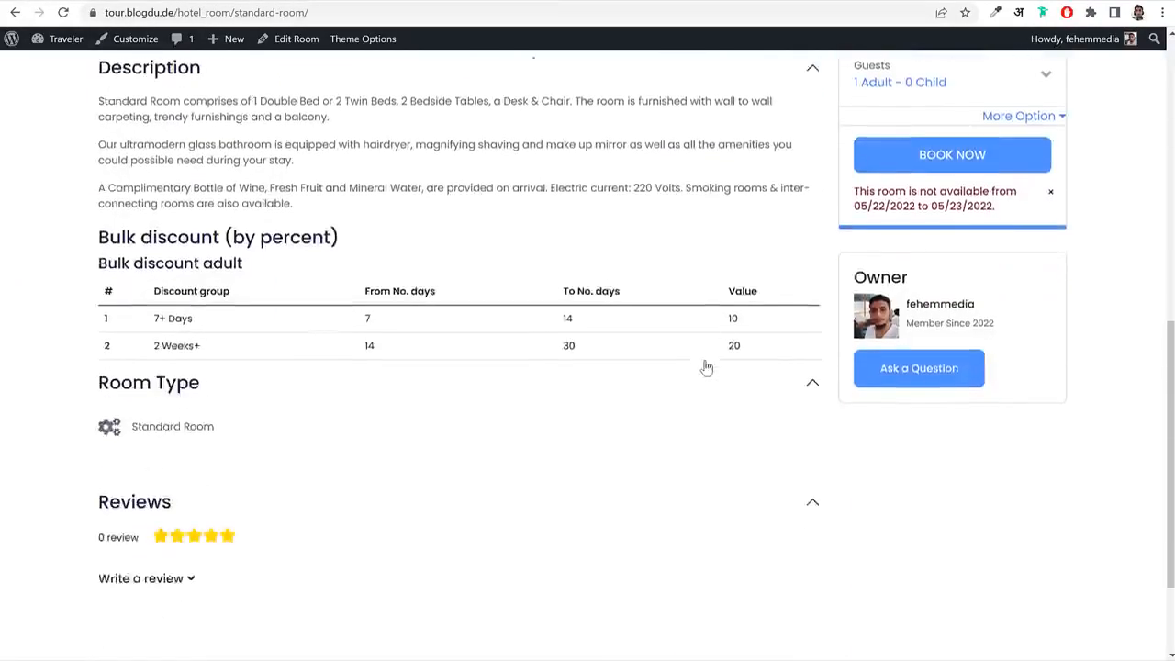
left_click_drag(203, 258, 597, 287)
left_click(710, 266)
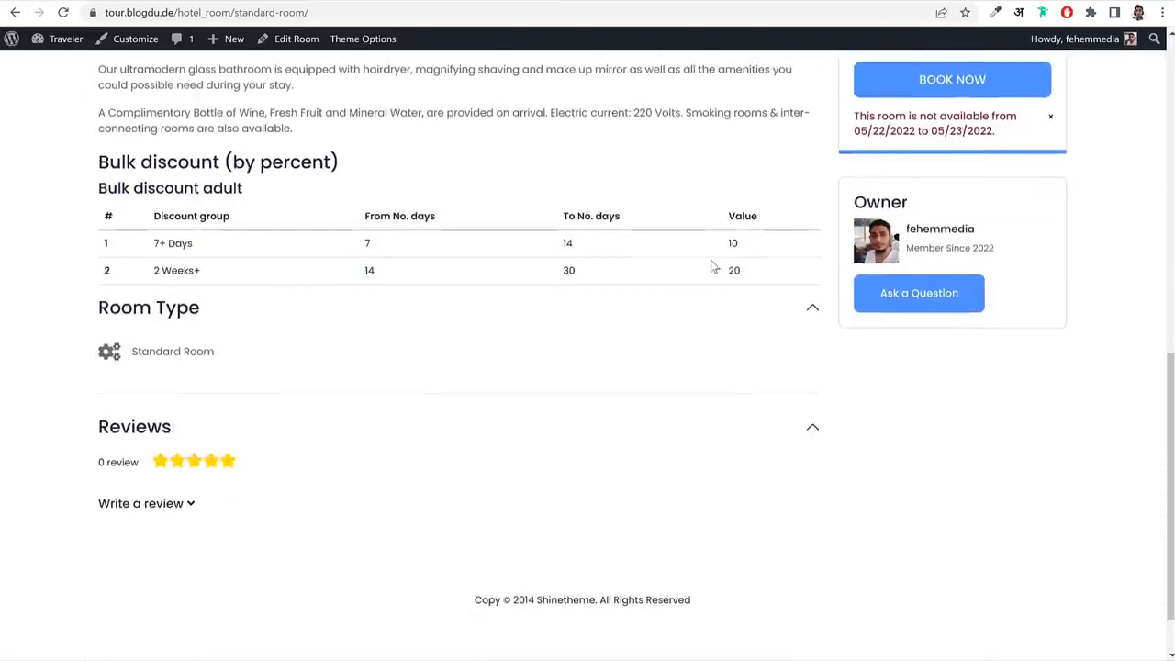
scroll(406, 296, "down", 1)
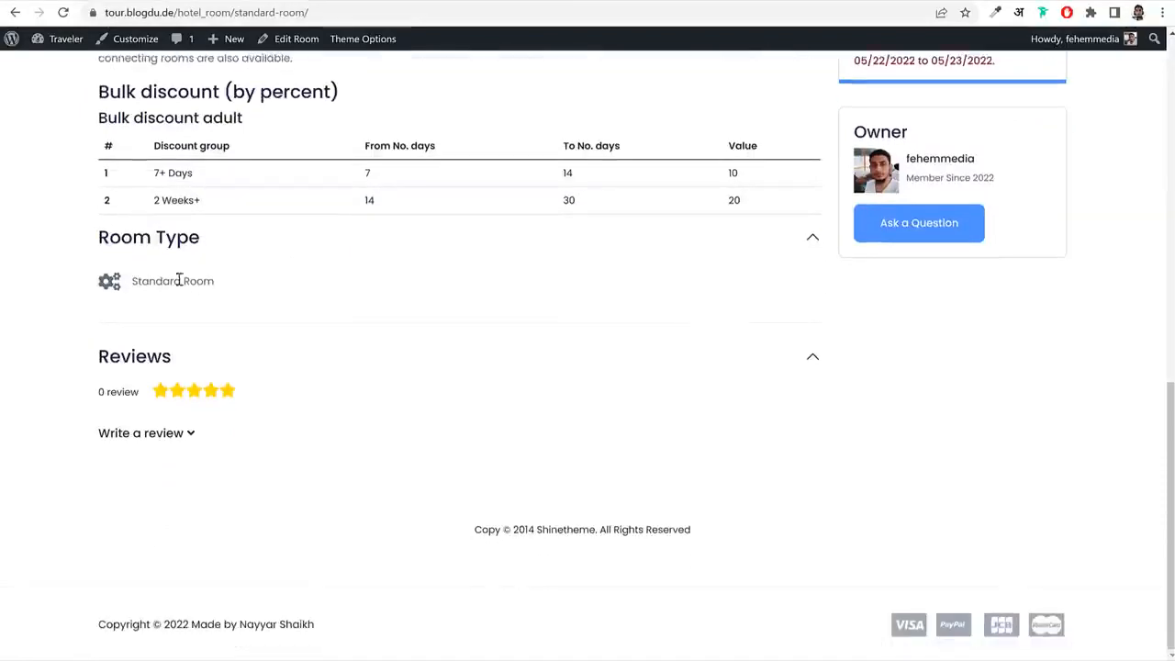
scroll(489, 306, "up", 4)
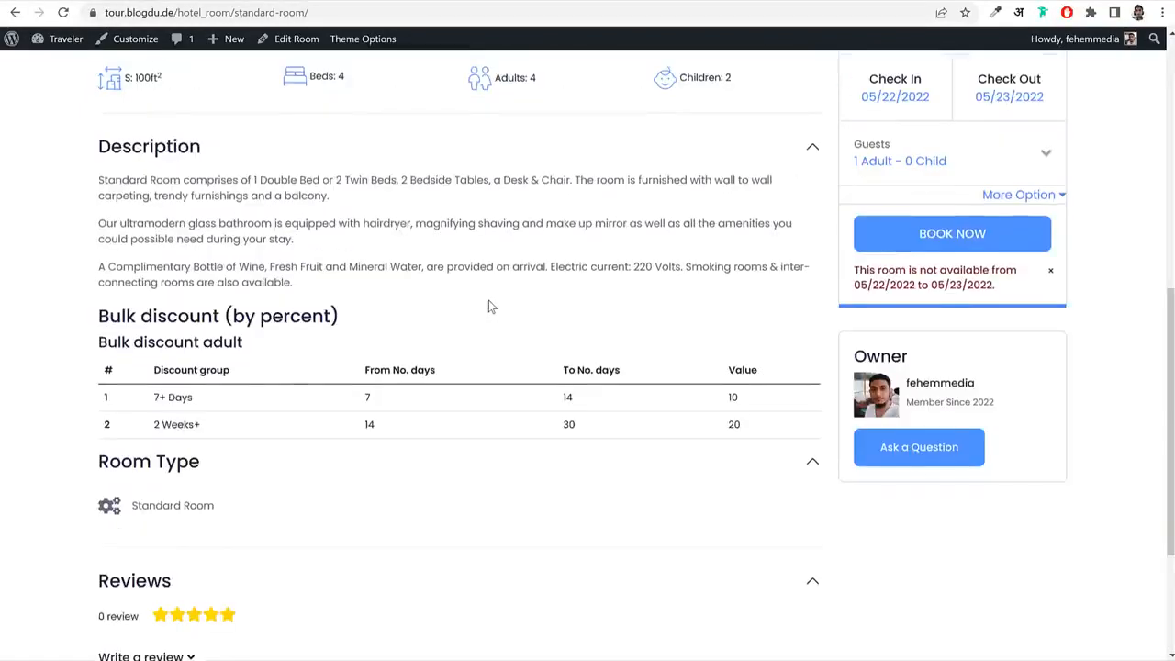
scroll(487, 304, "down", 4)
scroll(485, 300, "up", 10)
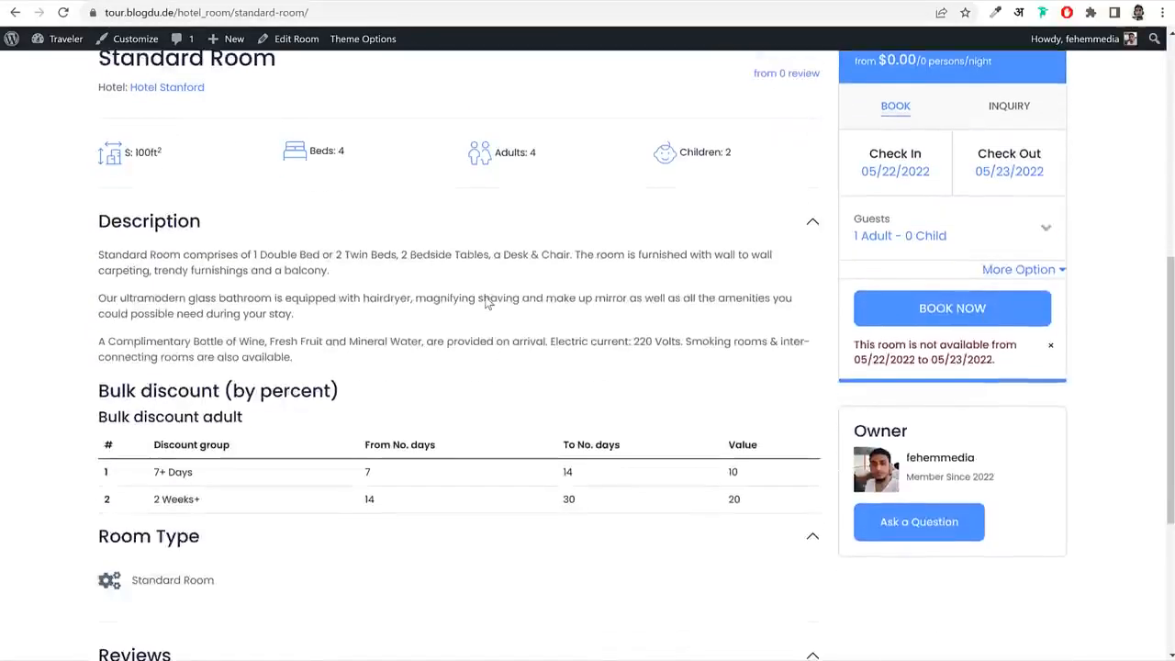
scroll(944, 377, "down", 4)
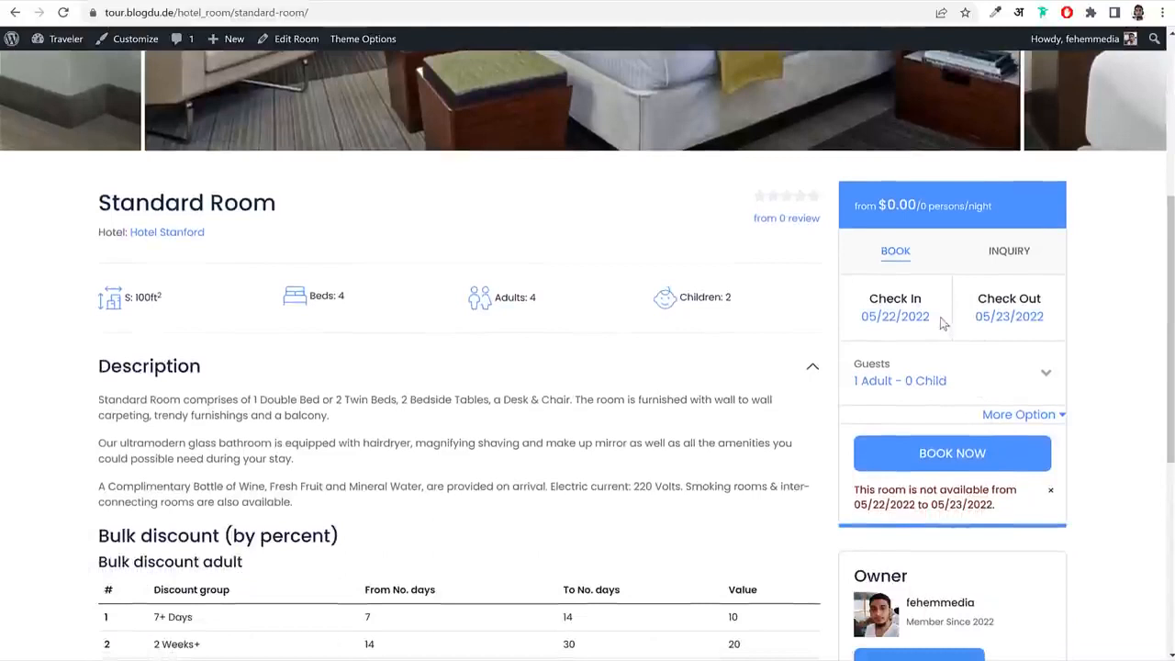
Choose check-in and check-out dates and set 1 room, 3 adults and 1 child.
left_click(941, 322)
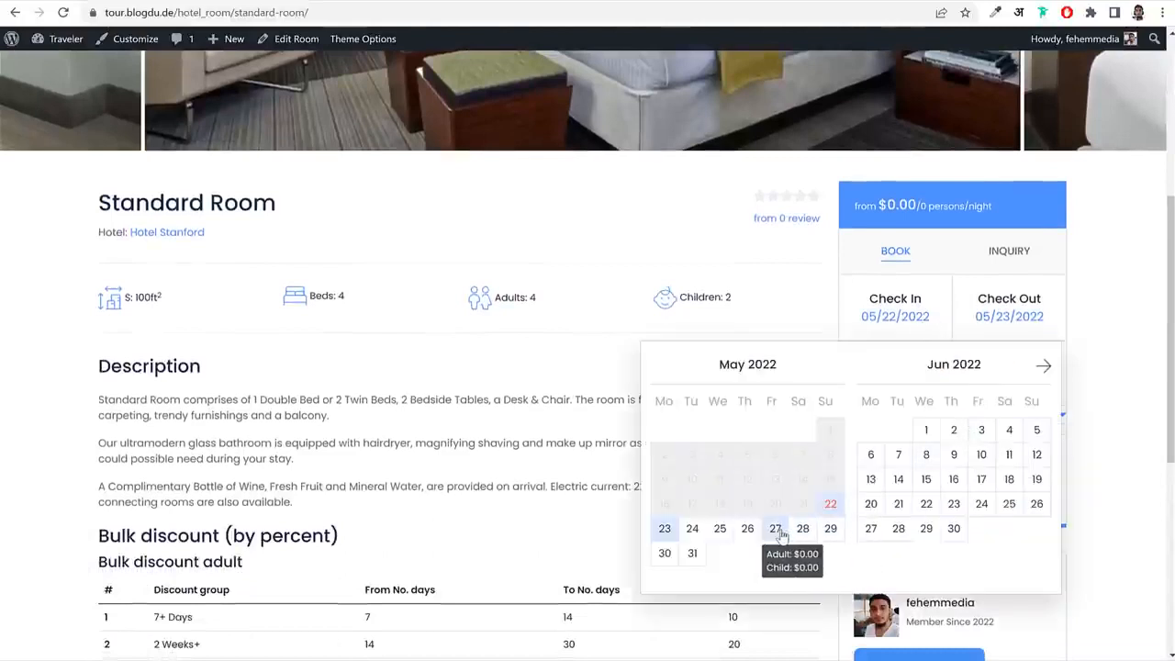
left_click(775, 529)
left_click(830, 528)
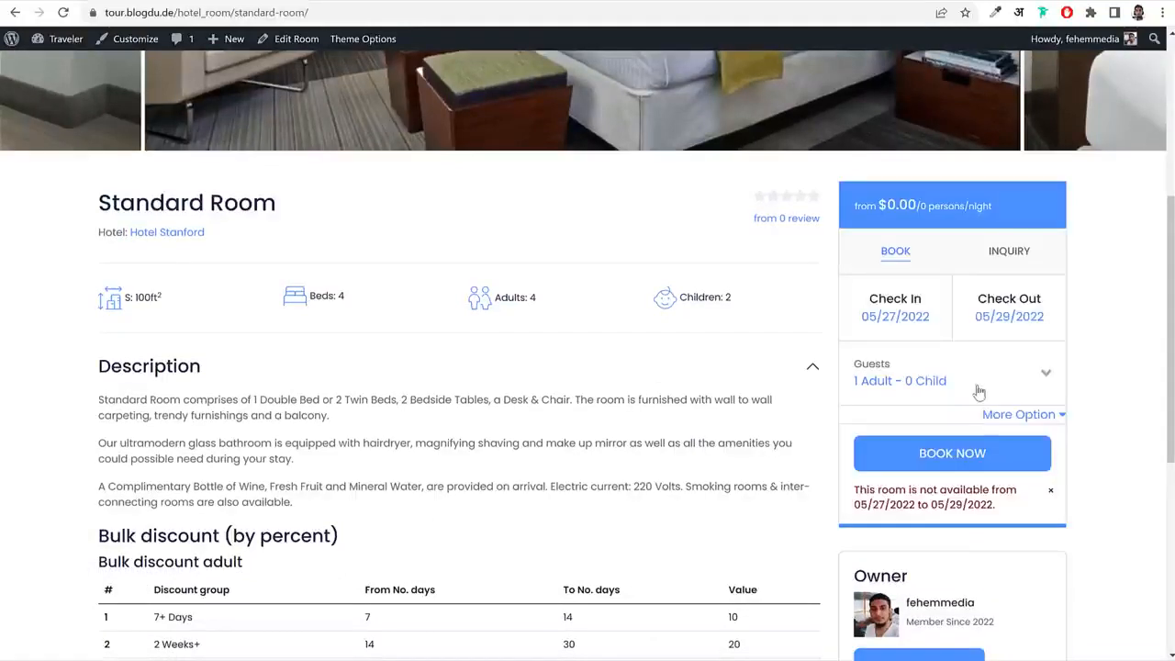
left_click(980, 385)
left_click(1035, 433)
left_click(1036, 436)
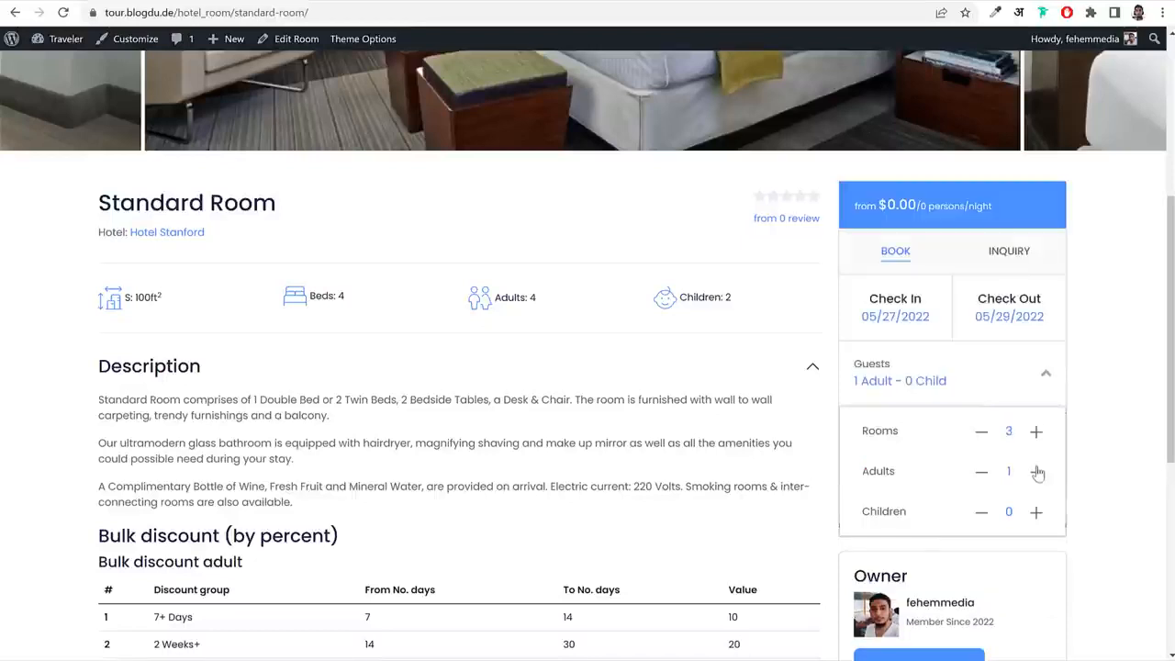
left_click(1037, 473)
left_click(983, 433)
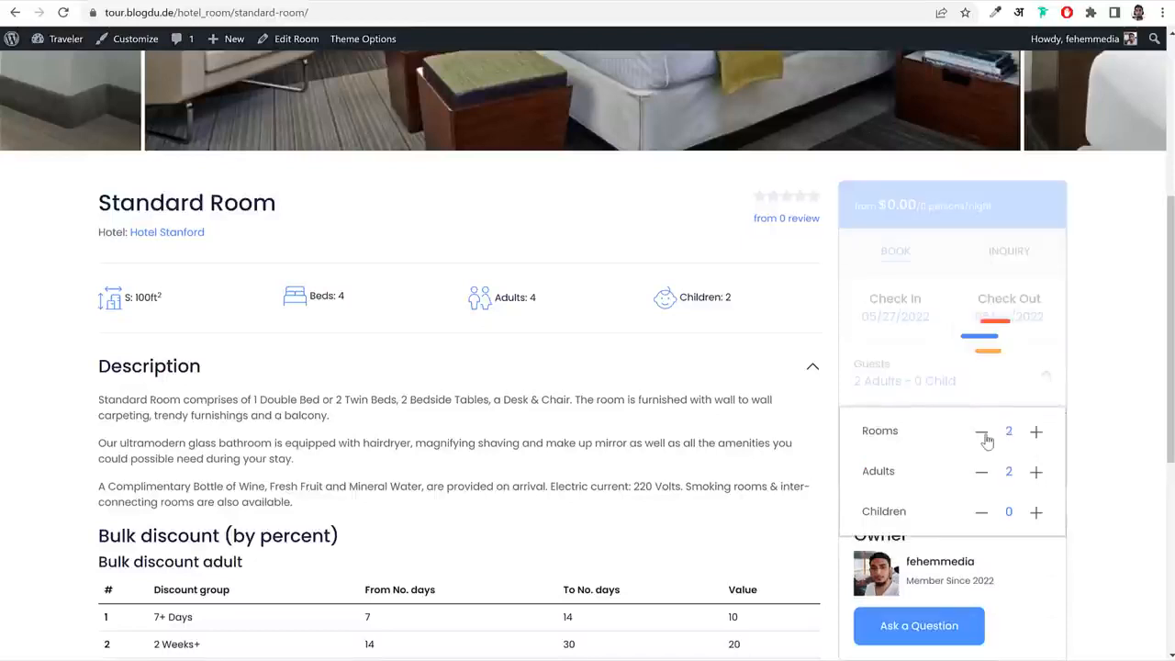
left_click(983, 433)
left_click(1036, 473)
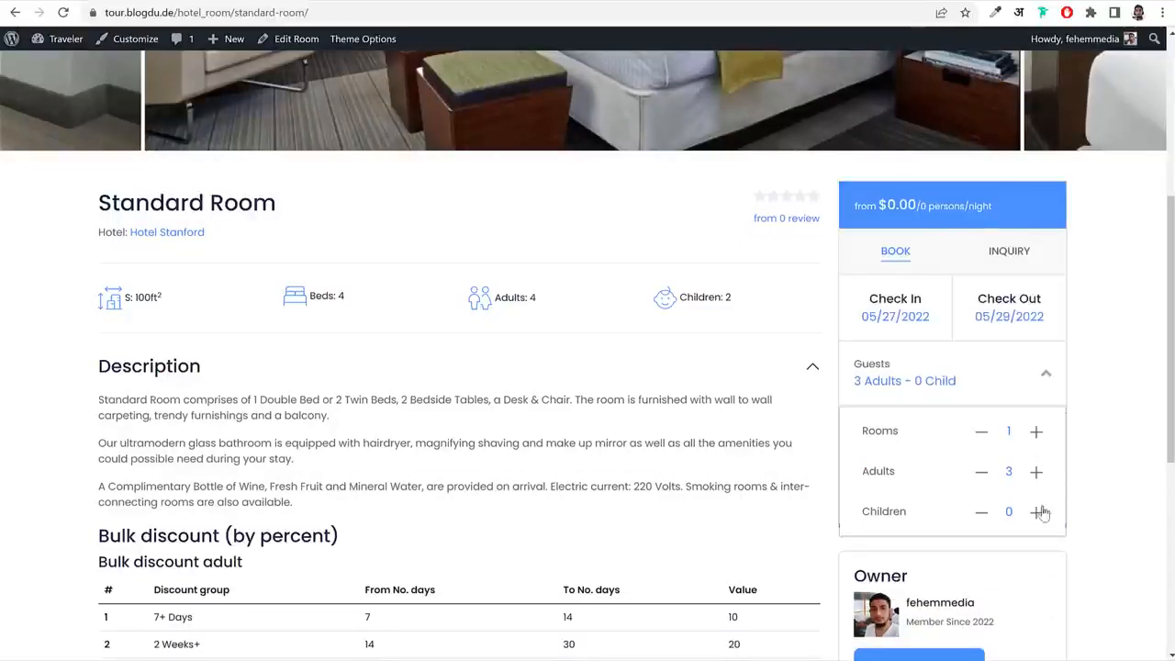
left_click(1036, 512)
left_click(1106, 438)
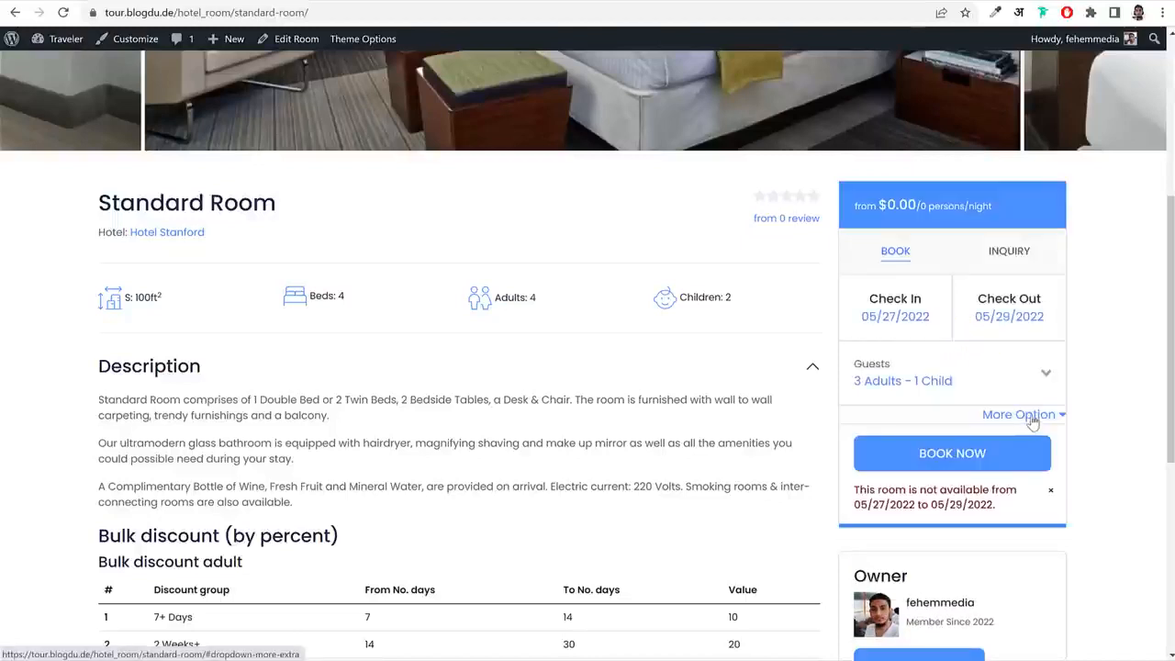
left_click_drag(1021, 504, 853, 492)
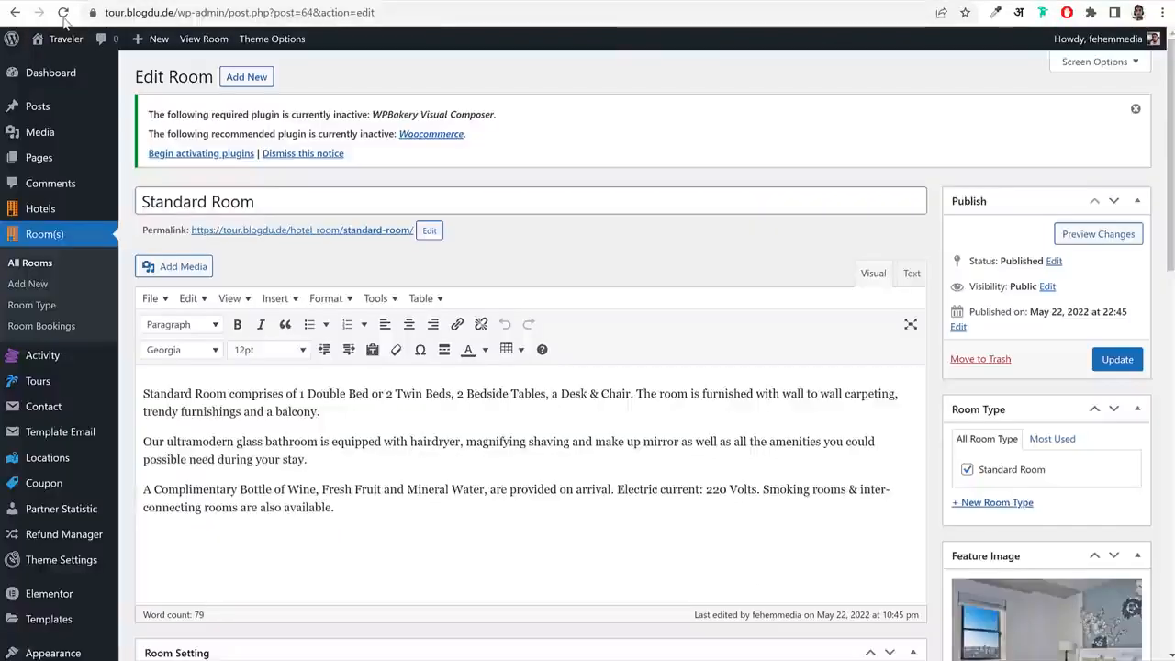
Go to Edit Room, show the Availability calendar settings, and start Bulk Edit.
left_click(62, 12)
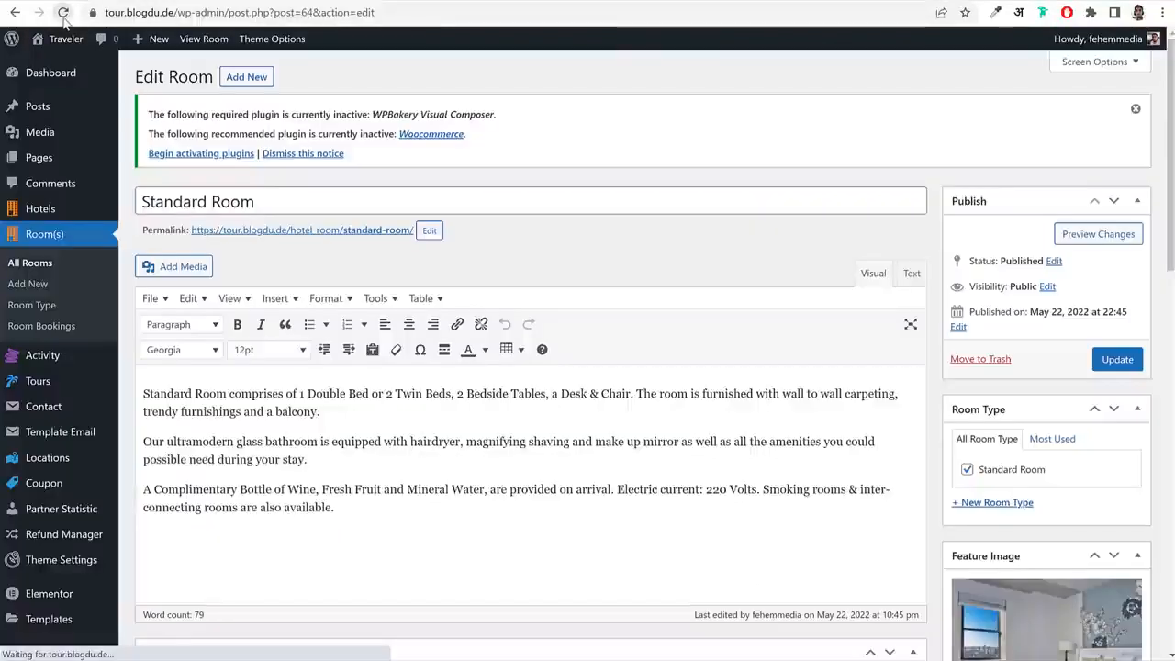
scroll(702, 316, "down", 5)
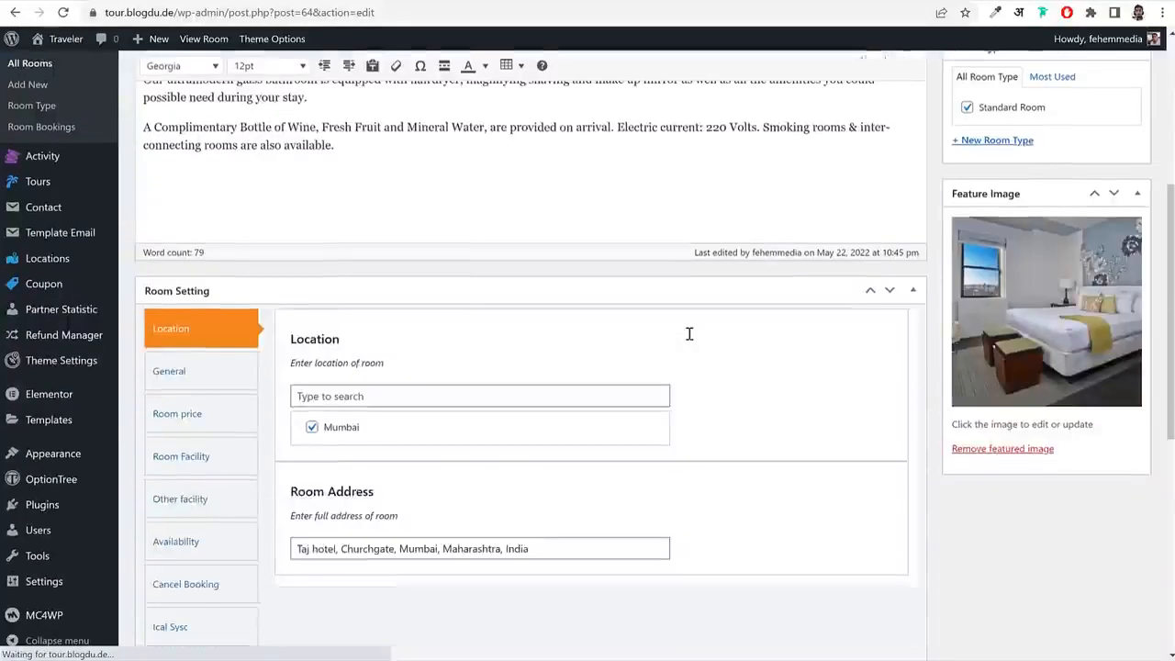
left_click(205, 393)
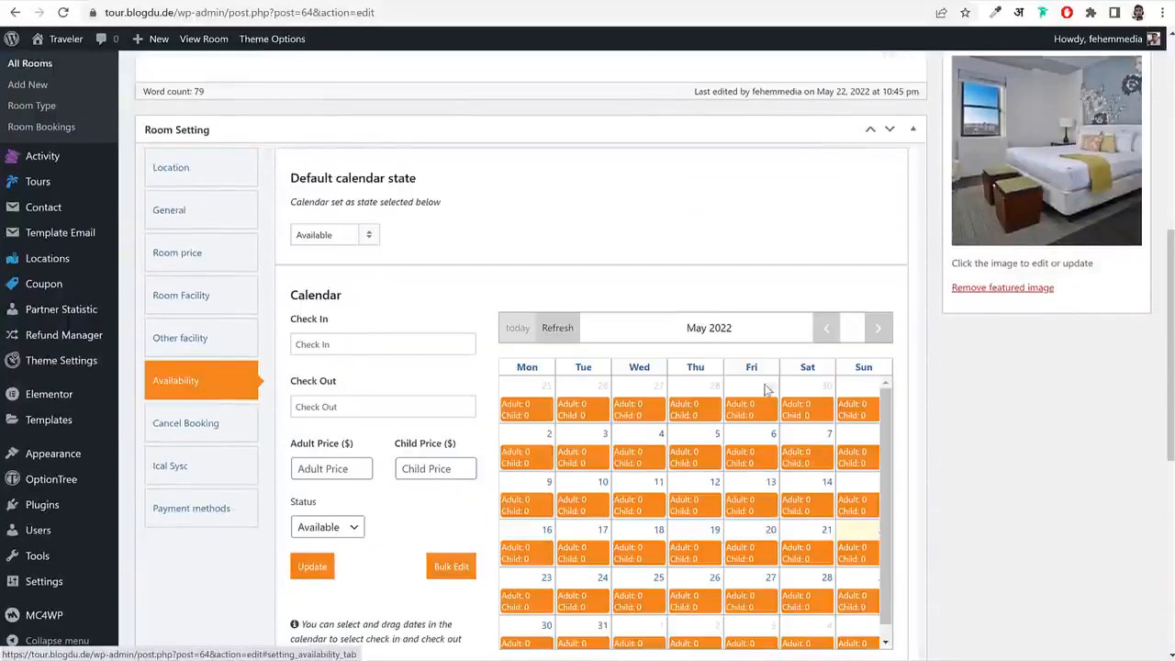
scroll(376, 468, "down", 2)
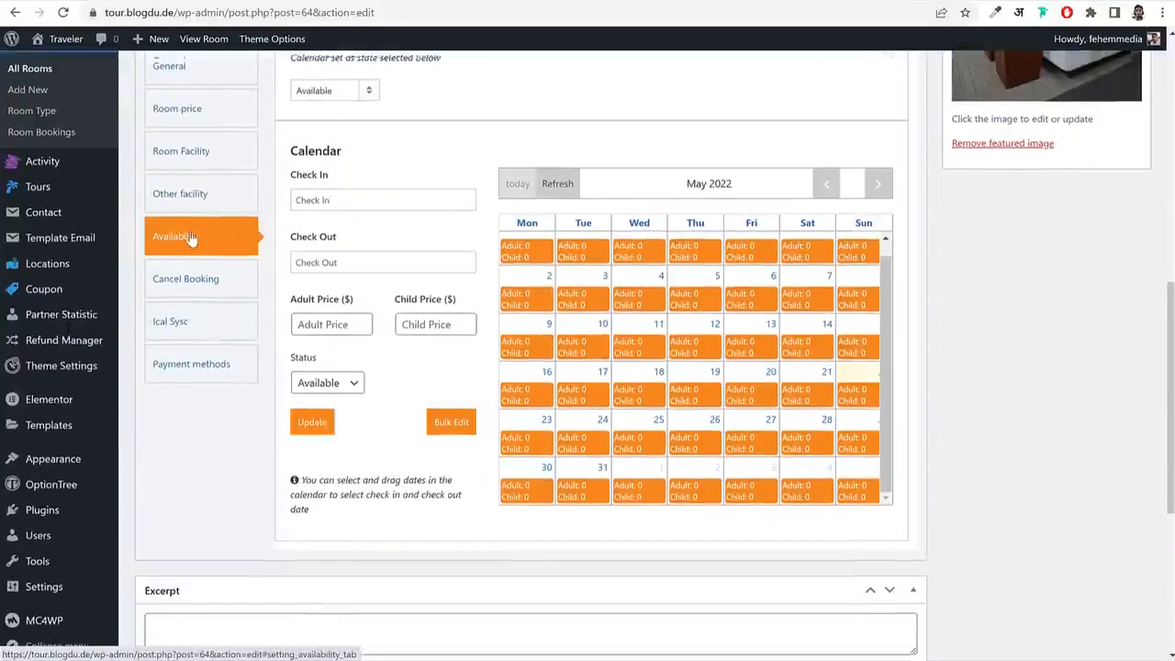
scroll(551, 395, "up", 1)
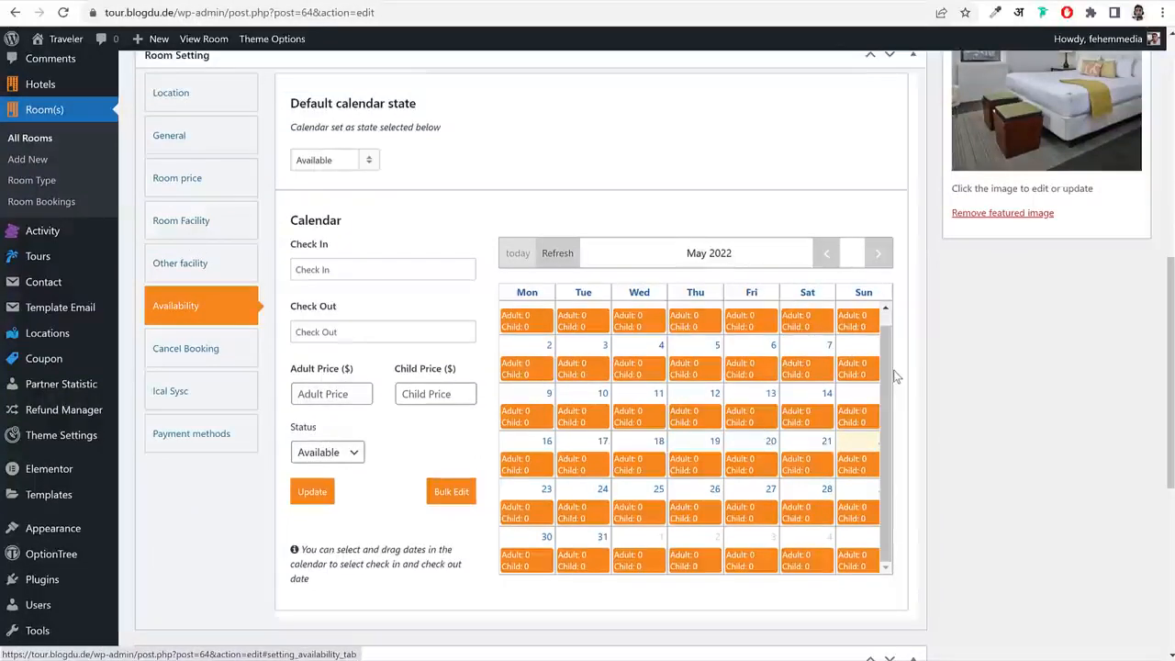
left_click_drag(392, 371, 435, 376)
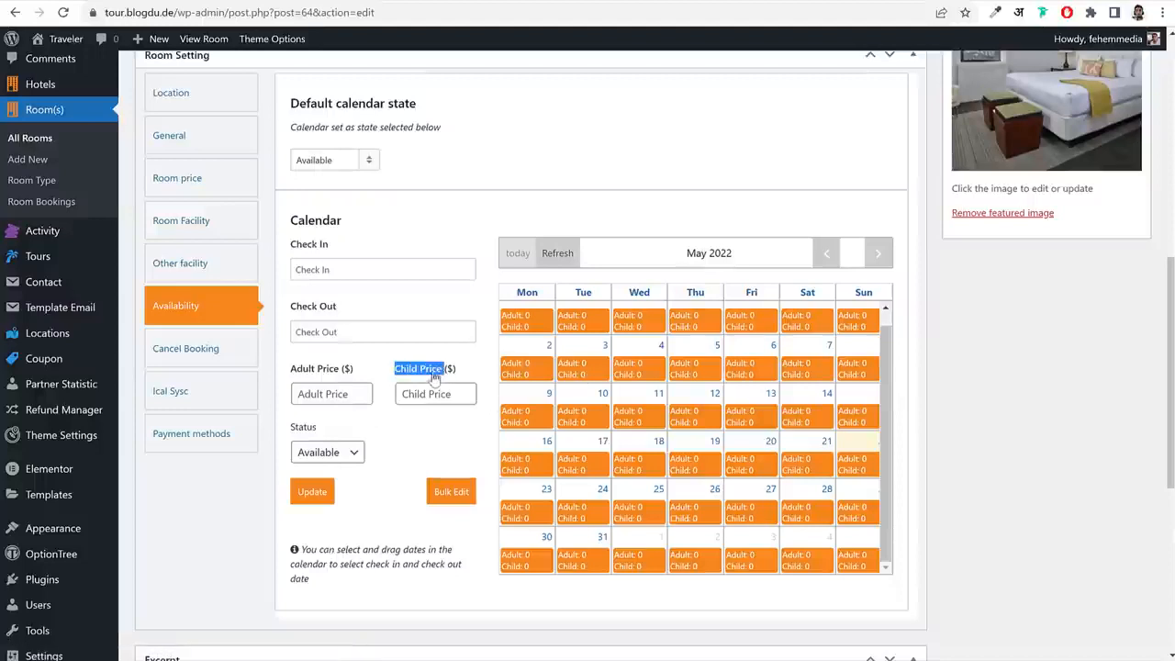
left_click(457, 498)
scroll(720, 426, "down", 3)
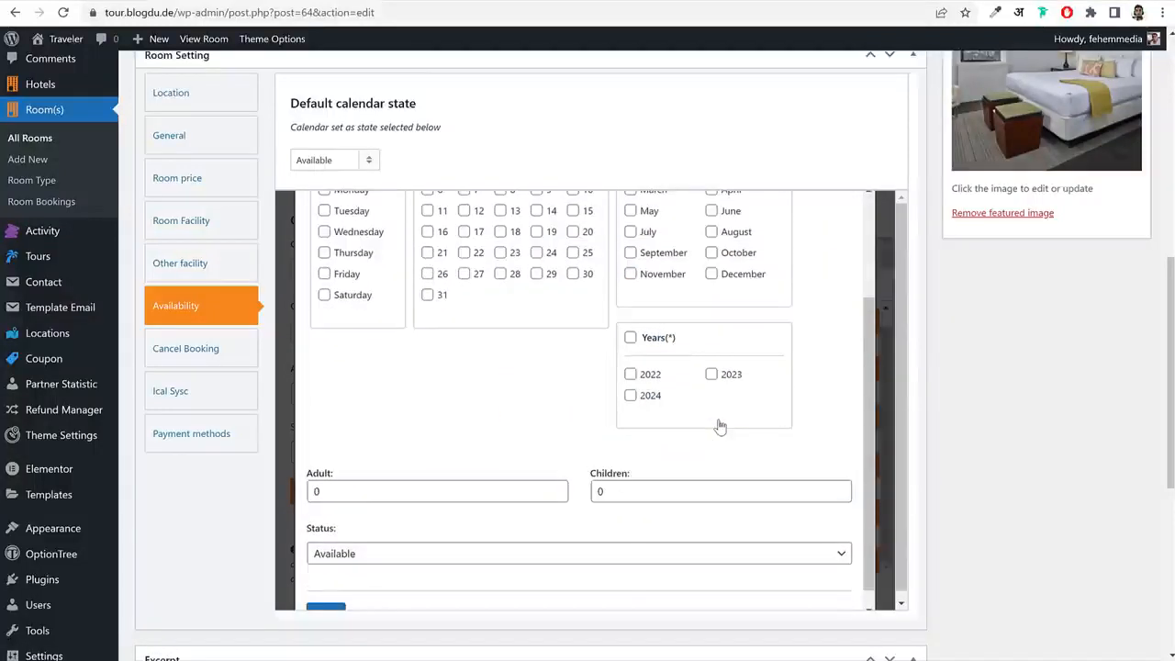
Select all days of the week, all days of the month, all months, and 2022.
left_click(349, 471)
key("Tab")
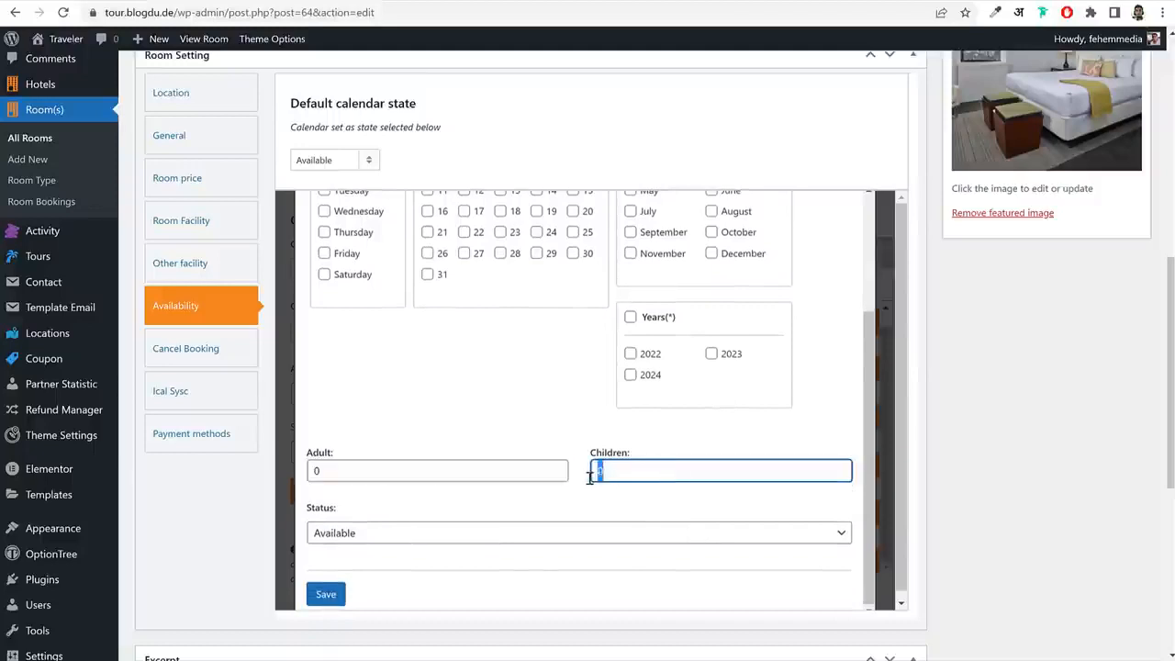
scroll(637, 474, "up", 3)
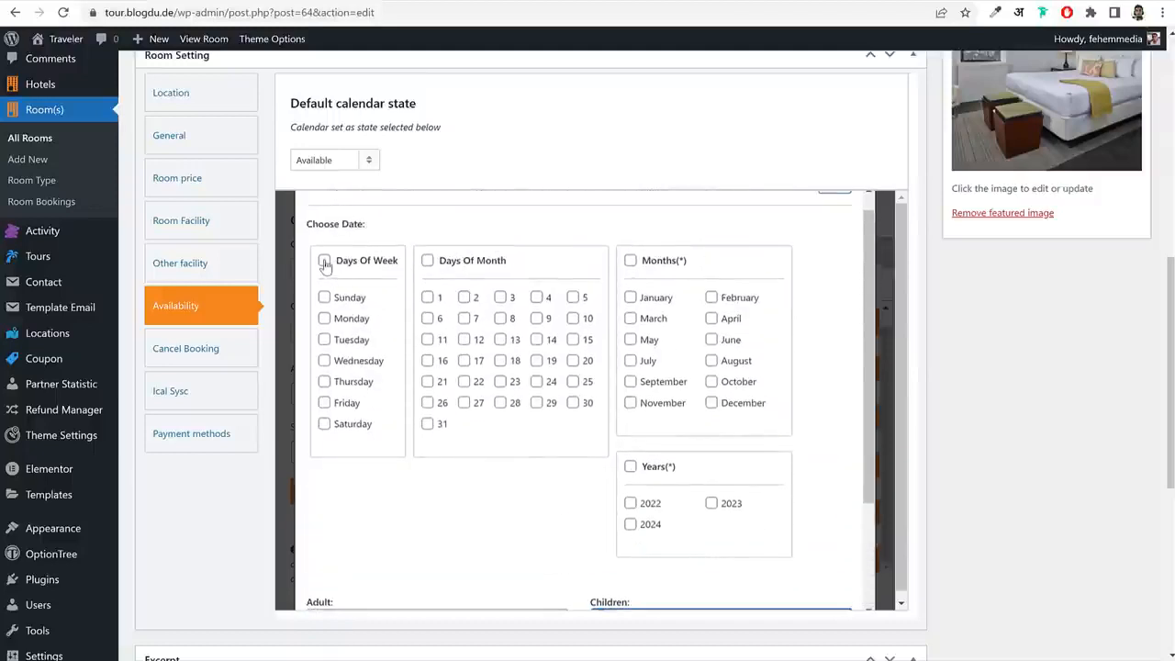
left_click(324, 261)
left_click(427, 261)
left_click(630, 261)
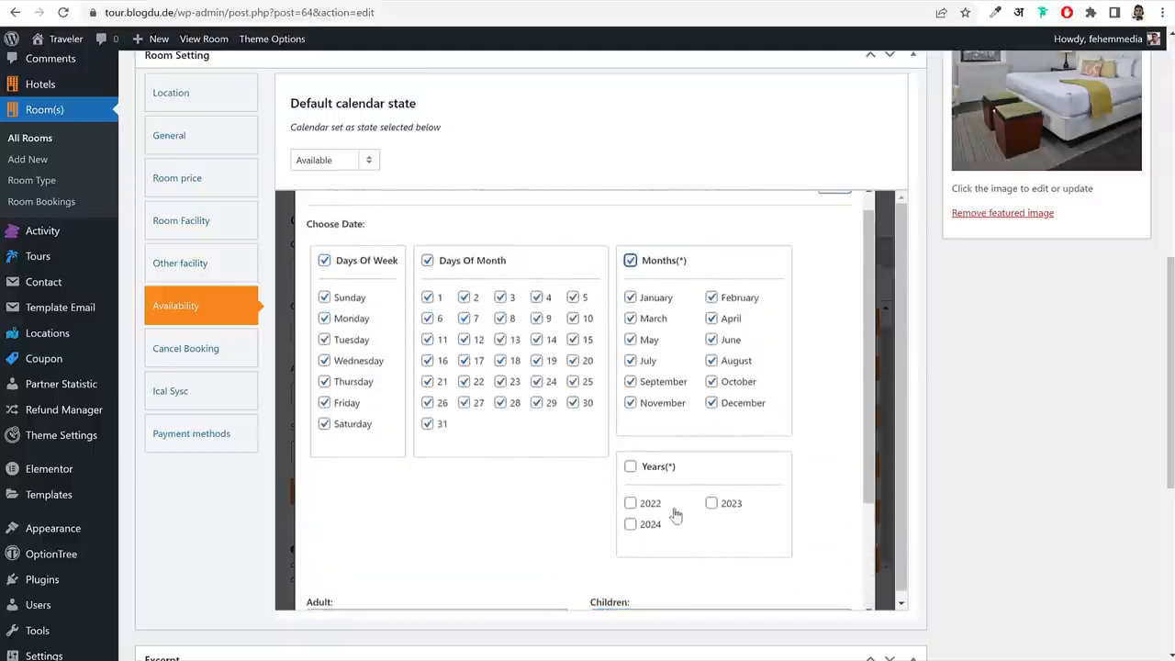
left_click(631, 503)
scroll(679, 495, "down", 3)
Enter Adult price 500 and Children price 300, save, and close the editor.
double_click(369, 469)
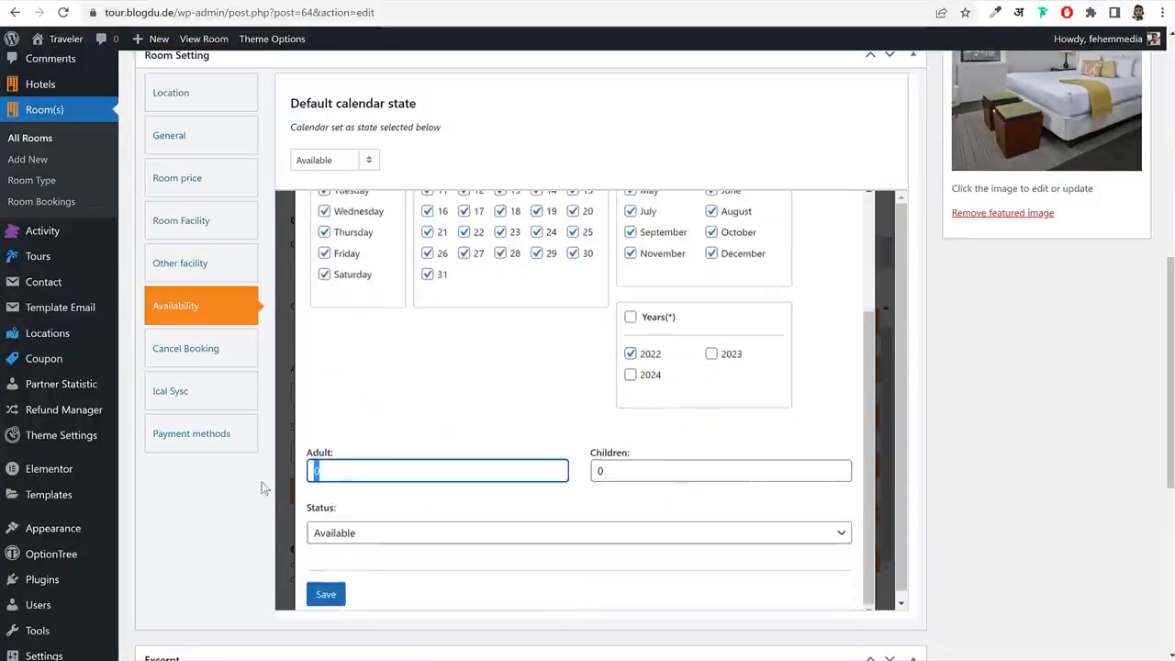
key("Tab")
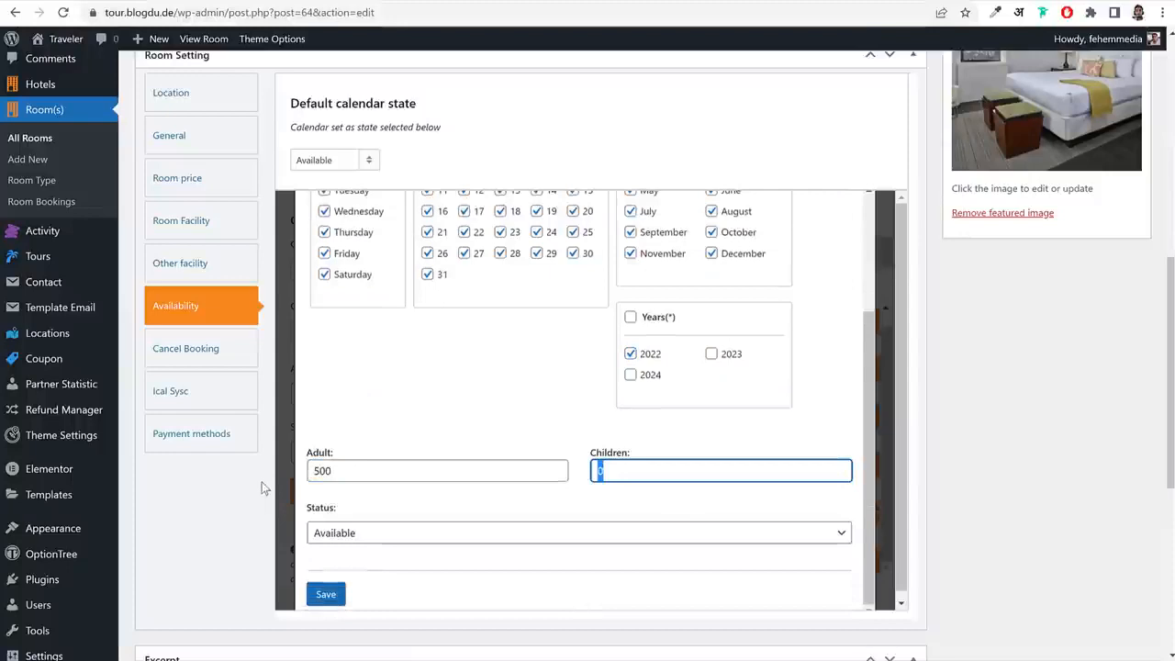
type("2")
key("ctrl+a")
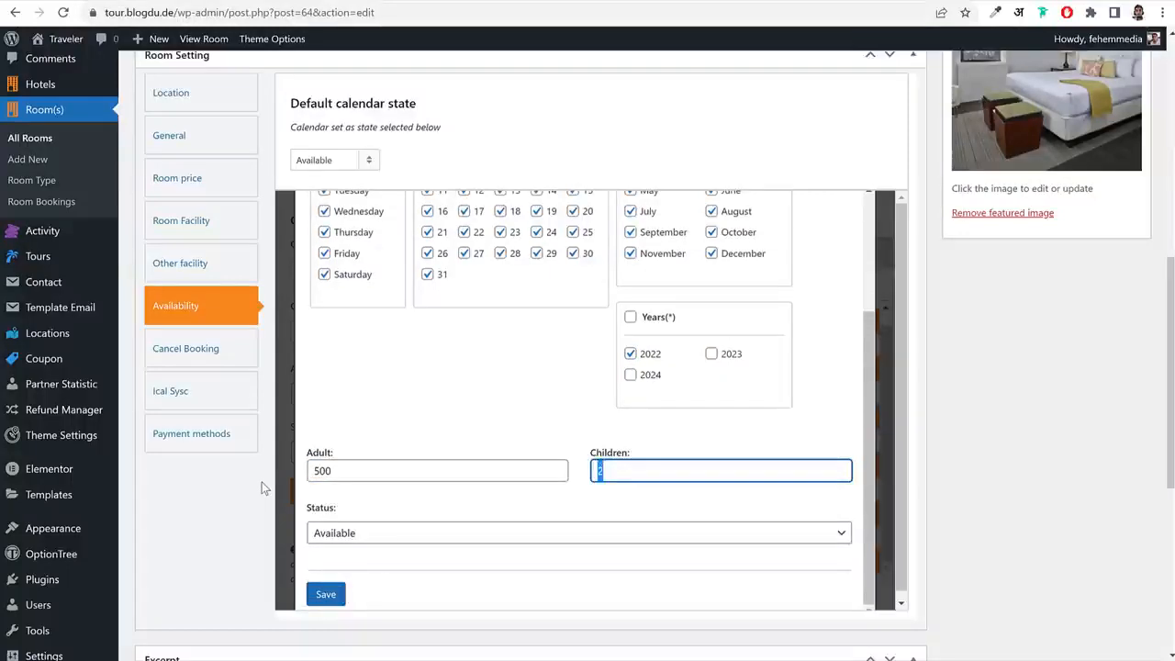
left_click(325, 594)
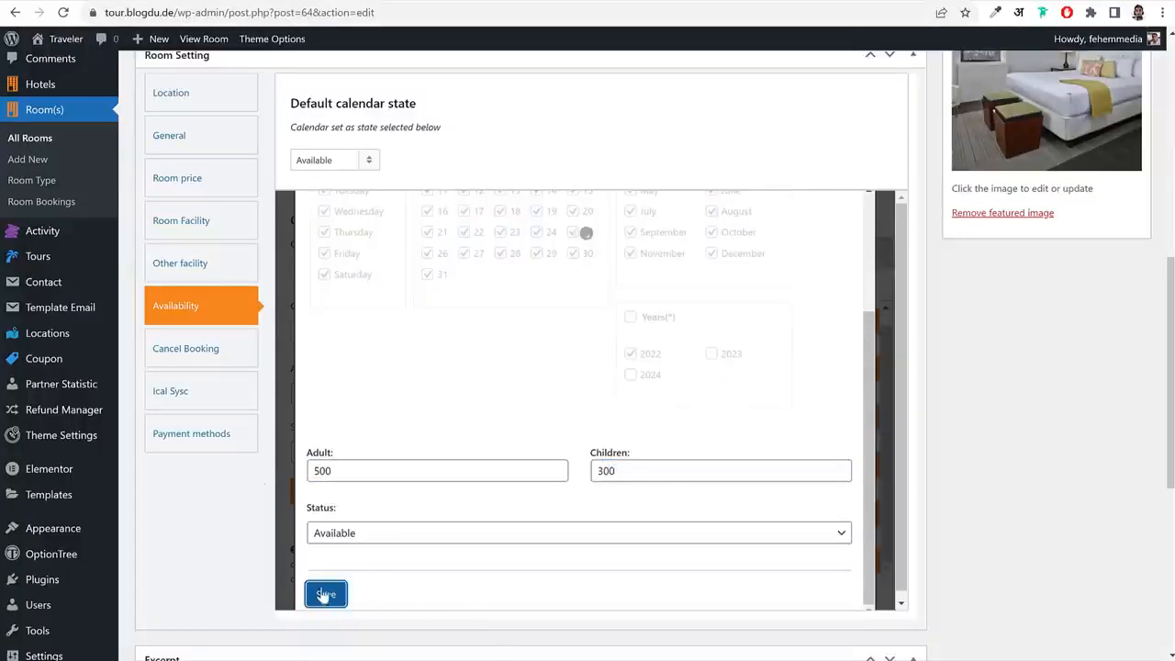
scroll(538, 340, "up", 2)
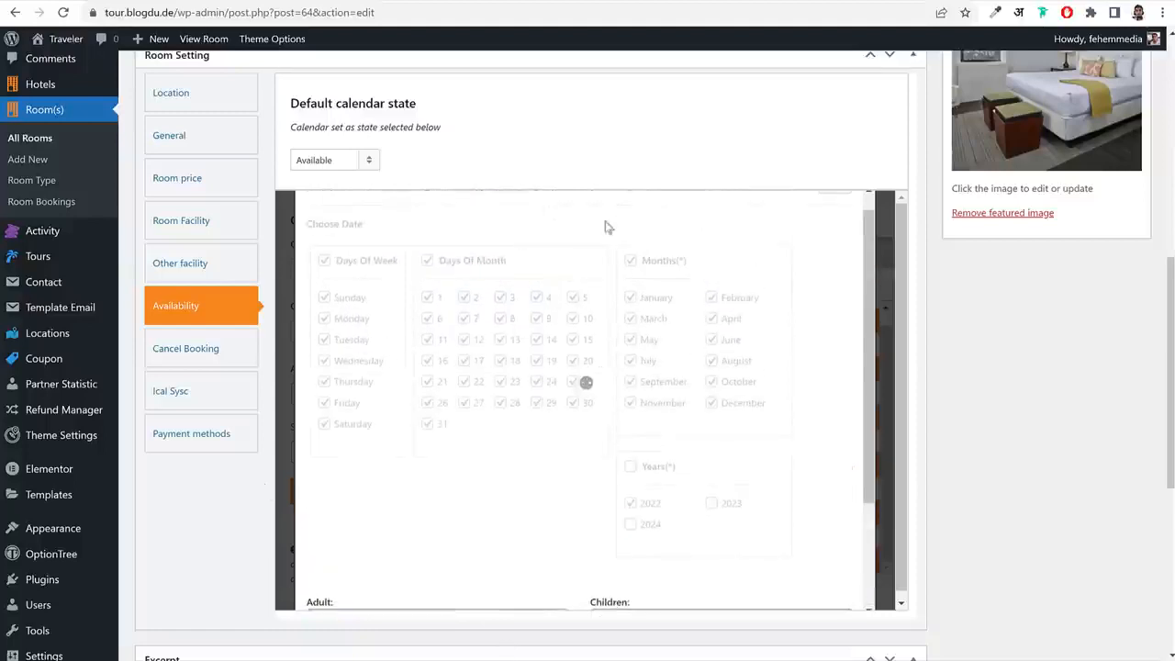
scroll(652, 384, "down", 2)
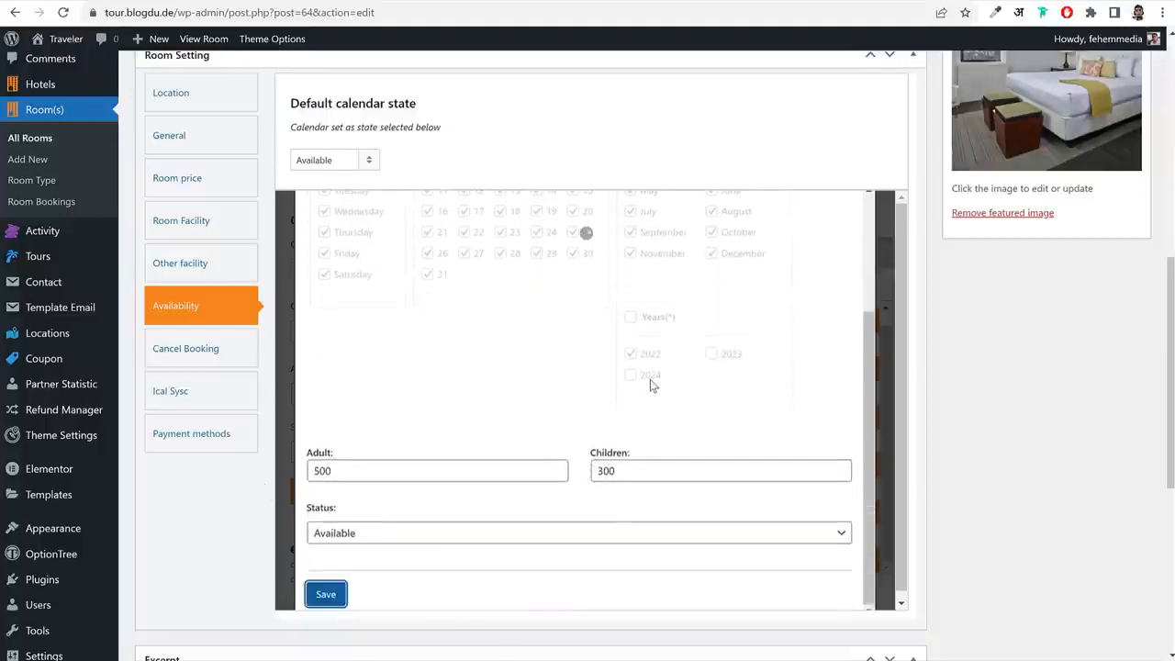
scroll(642, 381, "up", 2)
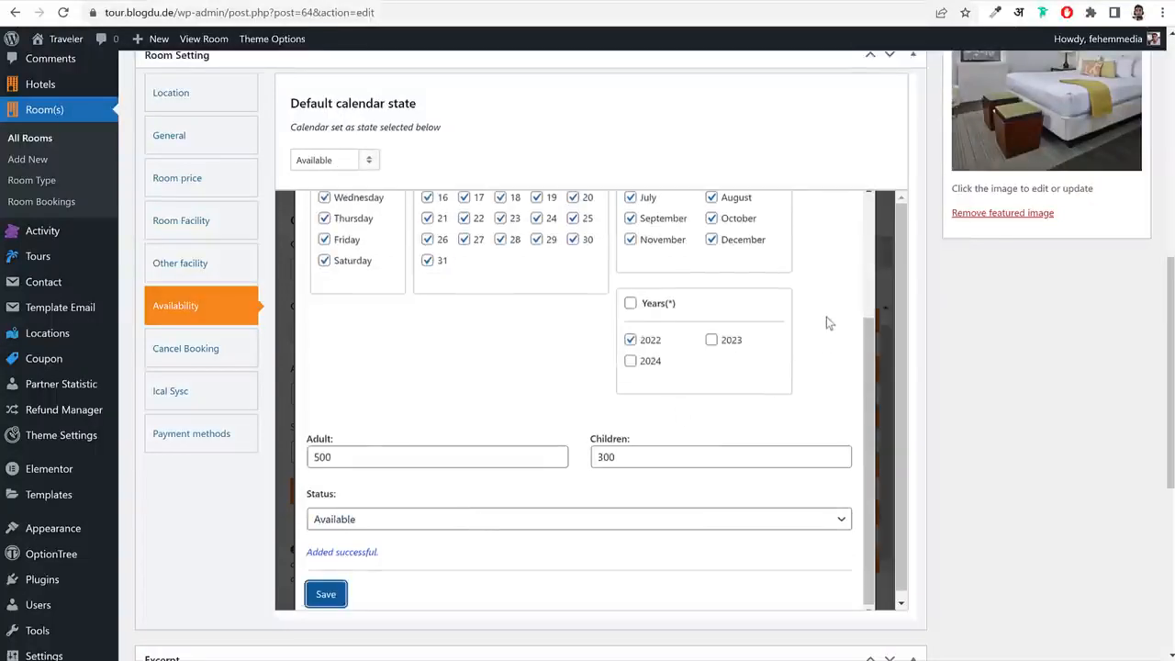
scroll(829, 325, "up", 5)
left_click(840, 205)
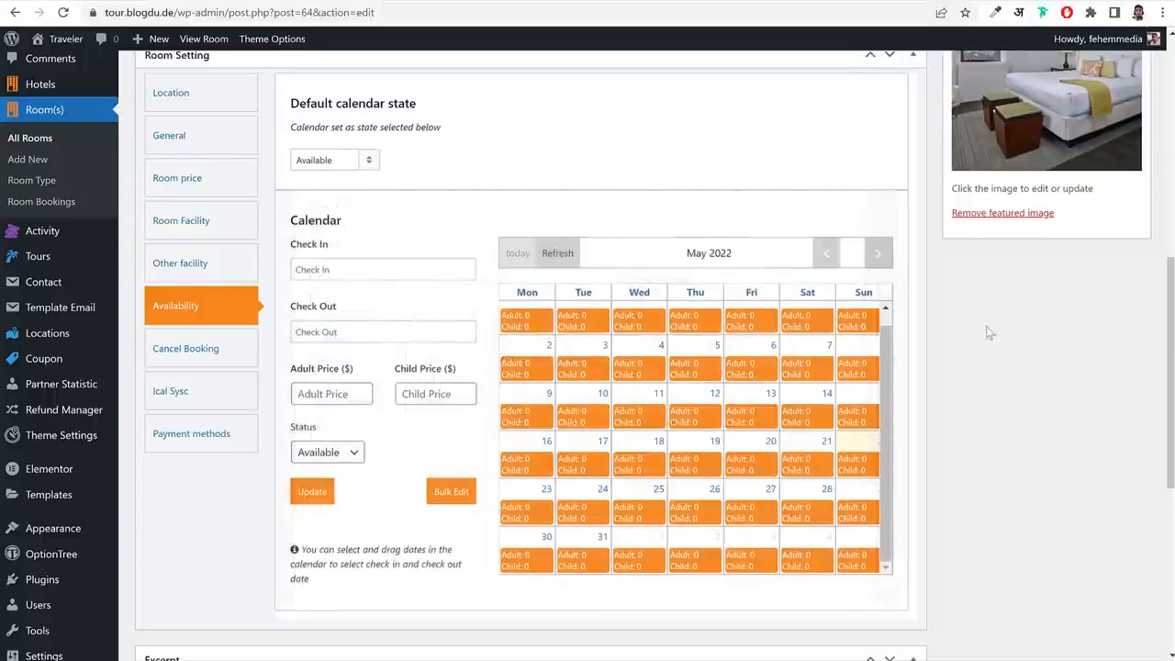
Update the Standard Room and view its live page on the site.
scroll(995, 400, "up", 3)
scroll(996, 401, "down", 2)
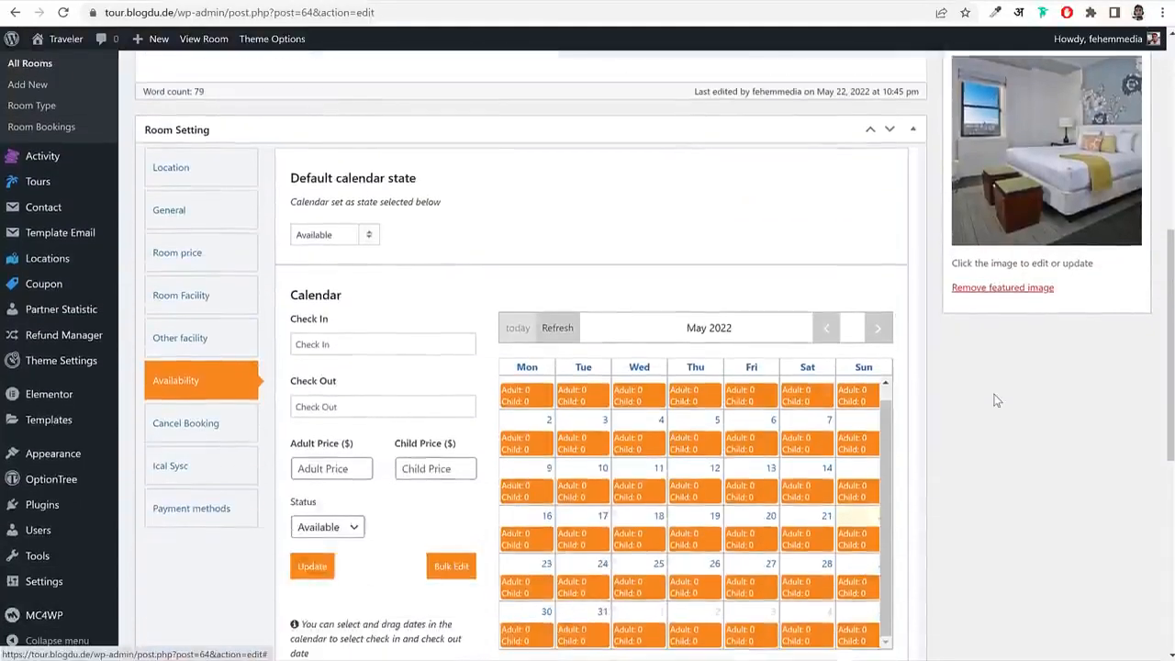
scroll(995, 400, "down", 3)
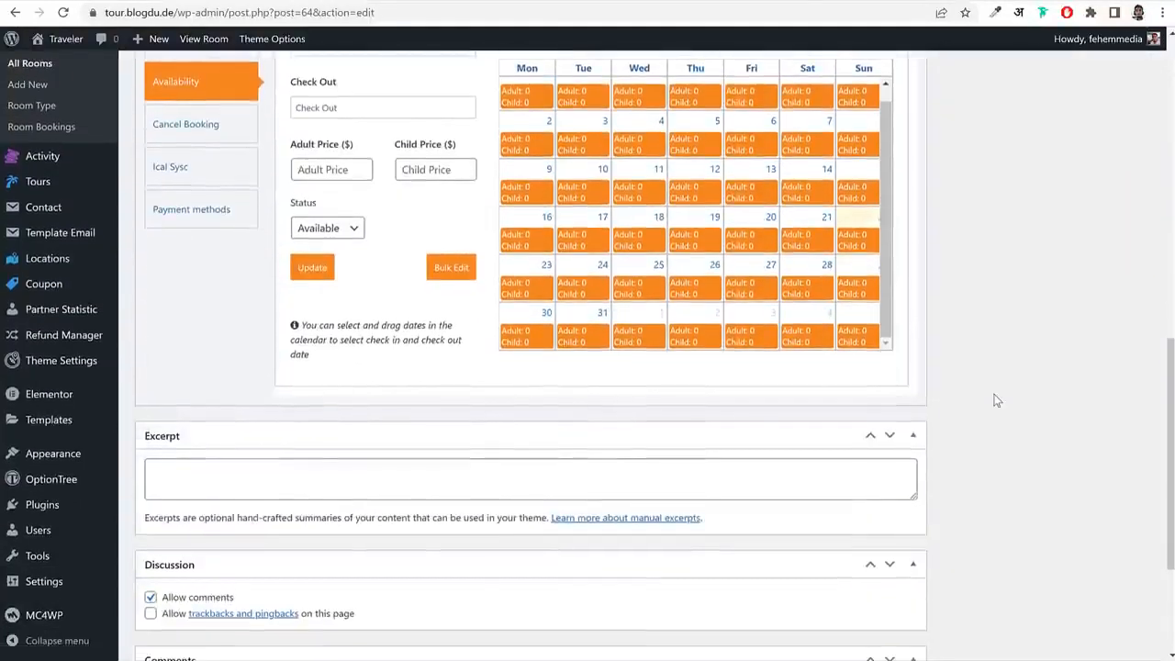
scroll(996, 400, "up", 8)
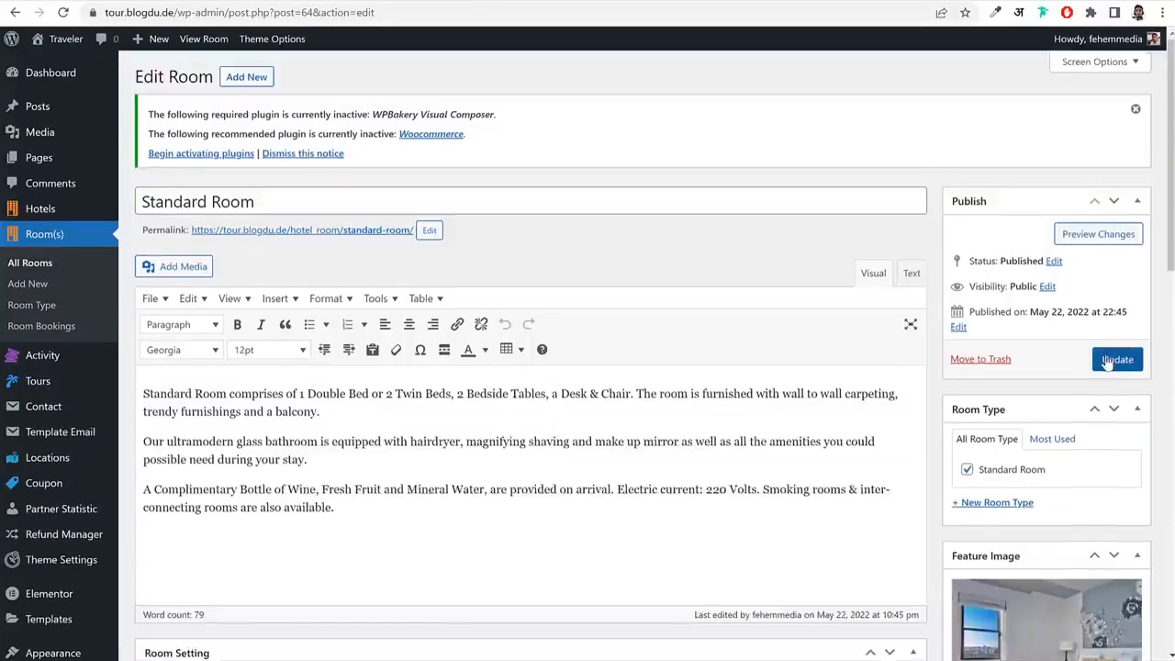
left_click(1116, 359)
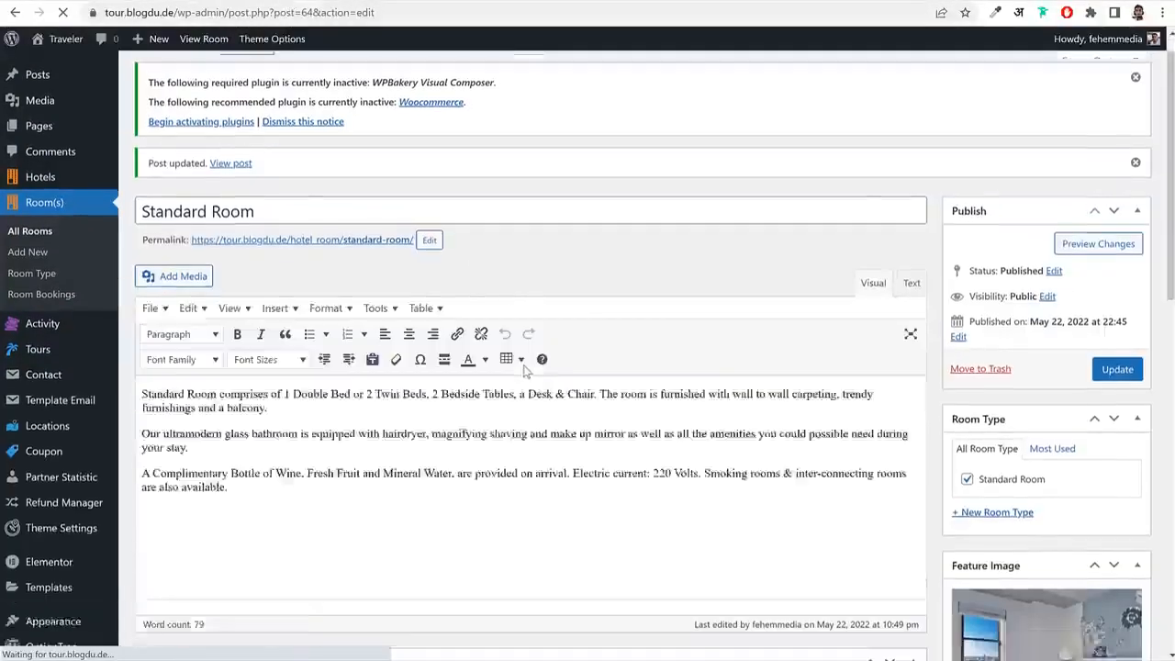
scroll(522, 368, "down", 8)
left_click(183, 356)
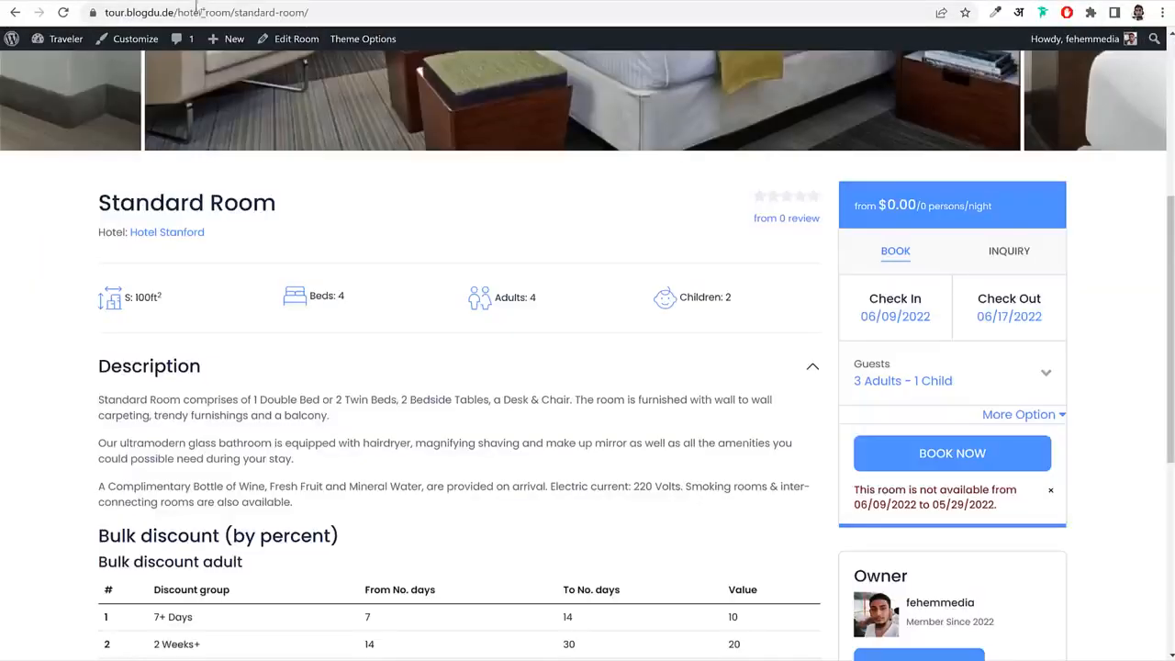
On the Standard Room page, pick 05/27–05/29 with 4 adults and 2 VIP Service extras.
left_click(62, 12)
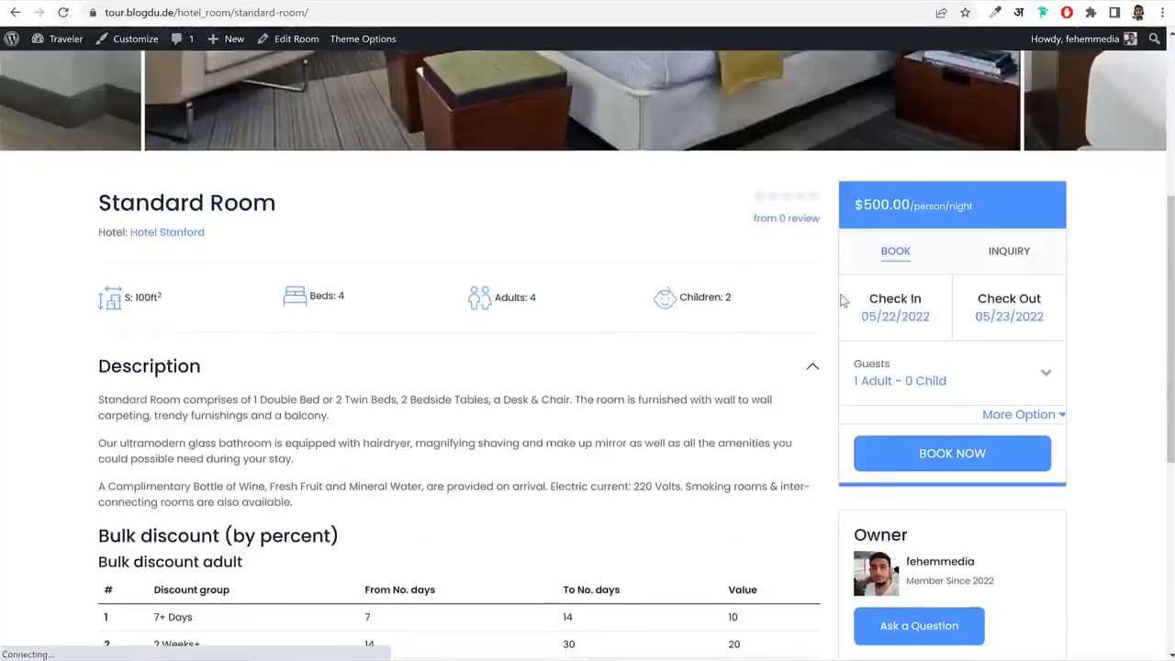
left_click(881, 323)
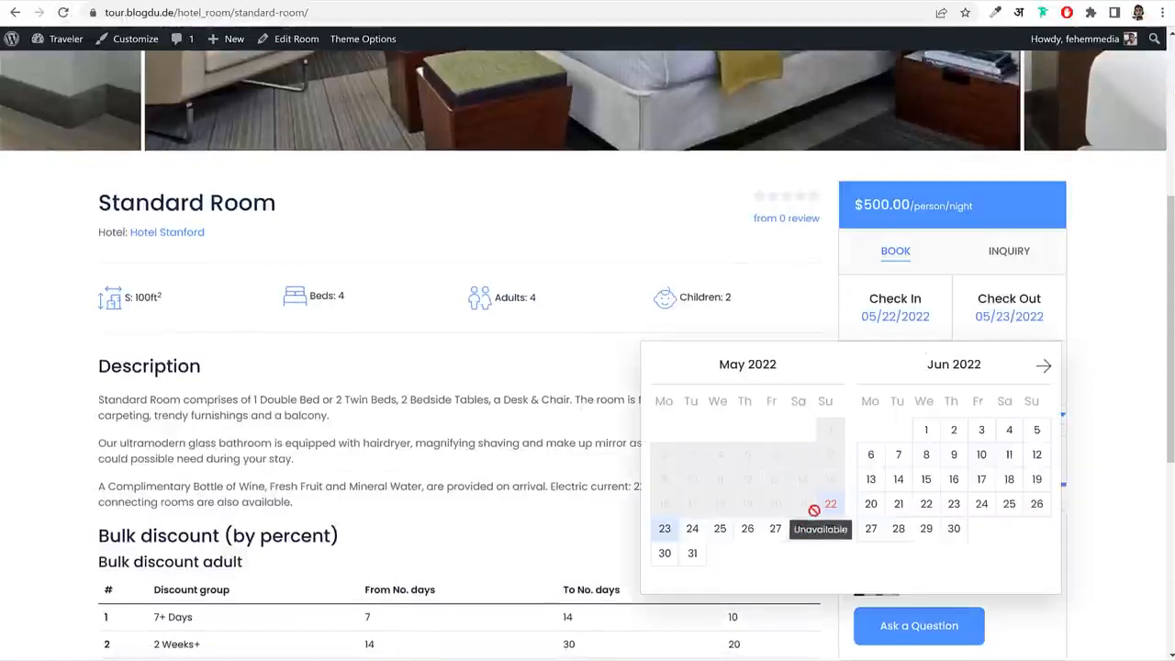
left_click(774, 527)
left_click(802, 527)
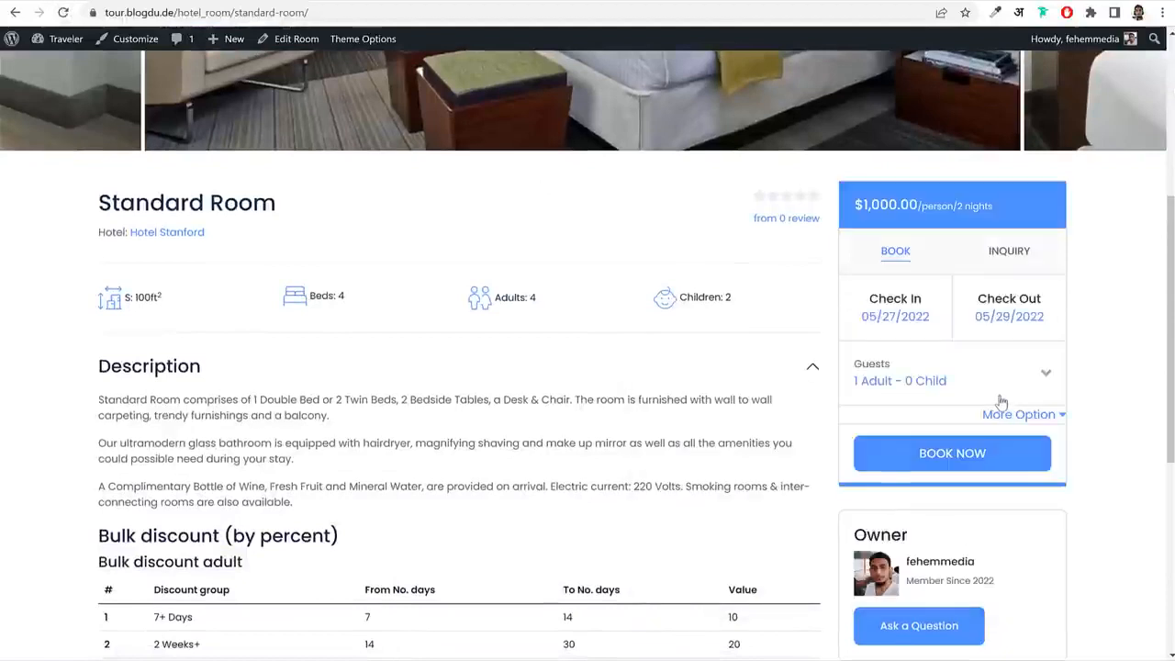
left_click(1006, 396)
left_click(1038, 475)
left_click(1038, 474)
left_click(1038, 474)
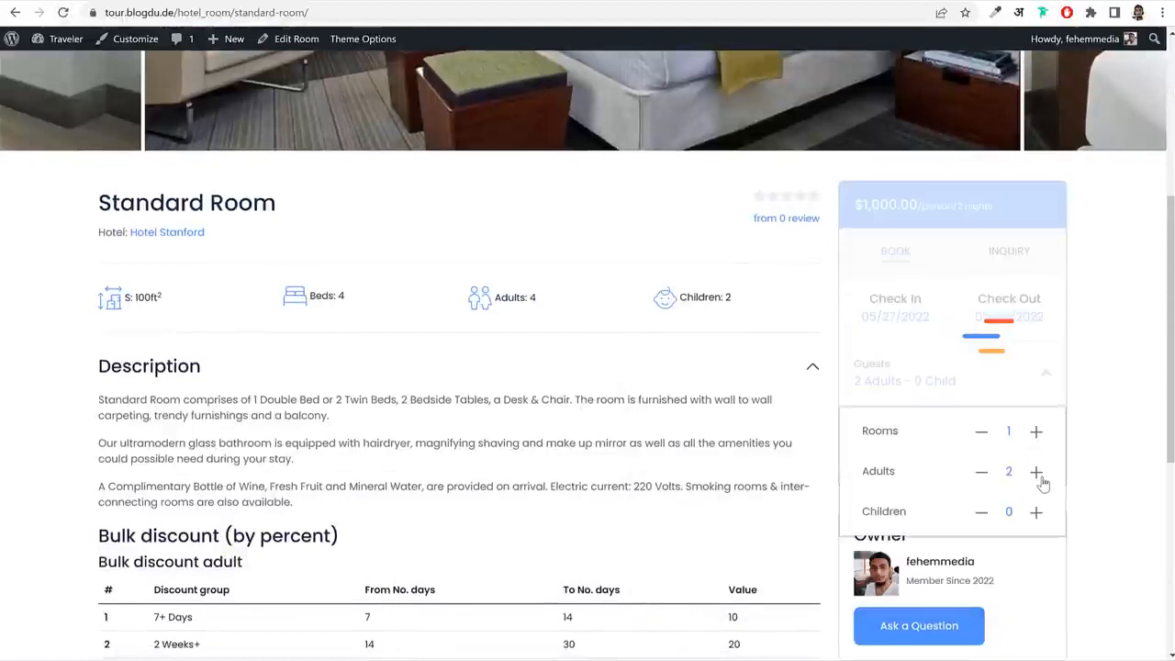
left_click(1112, 454)
left_click(1018, 414)
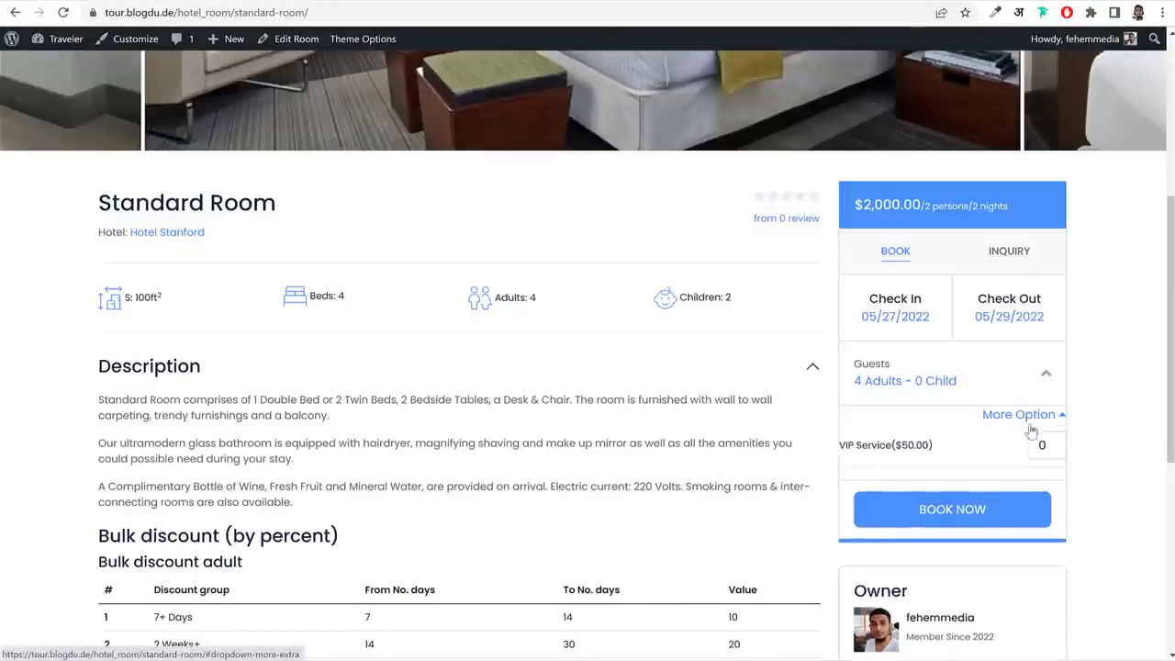
left_click(1043, 445)
left_click(1040, 507)
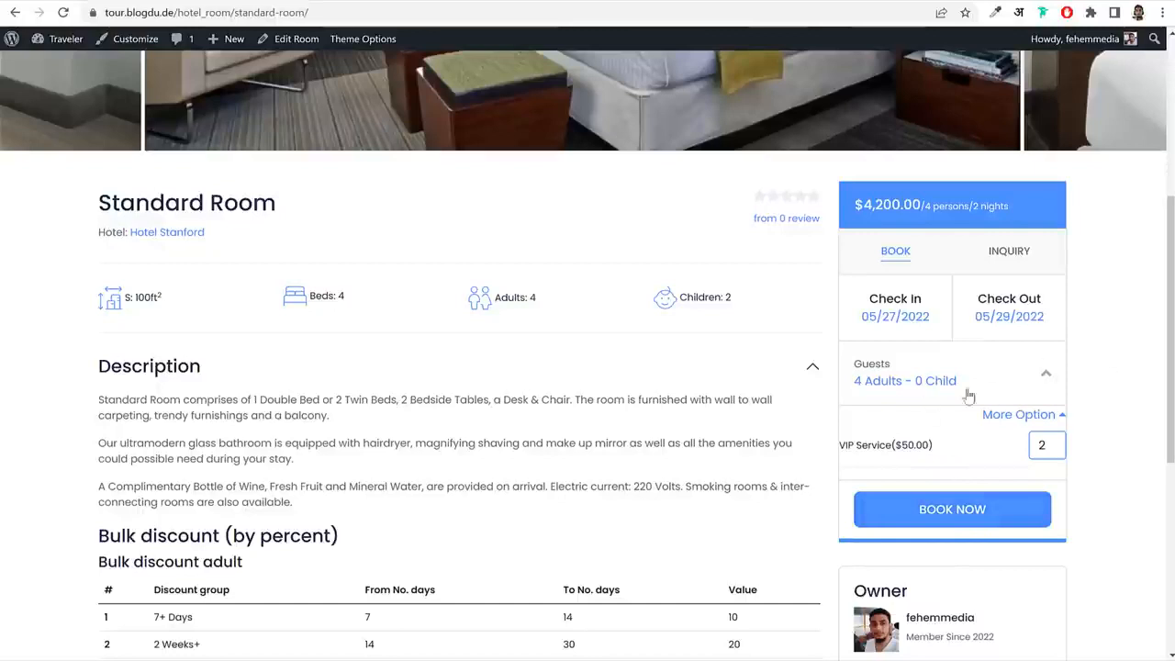
Book the room, choose Stripe as the checkout payment method and accept the terms.
left_click(952, 511)
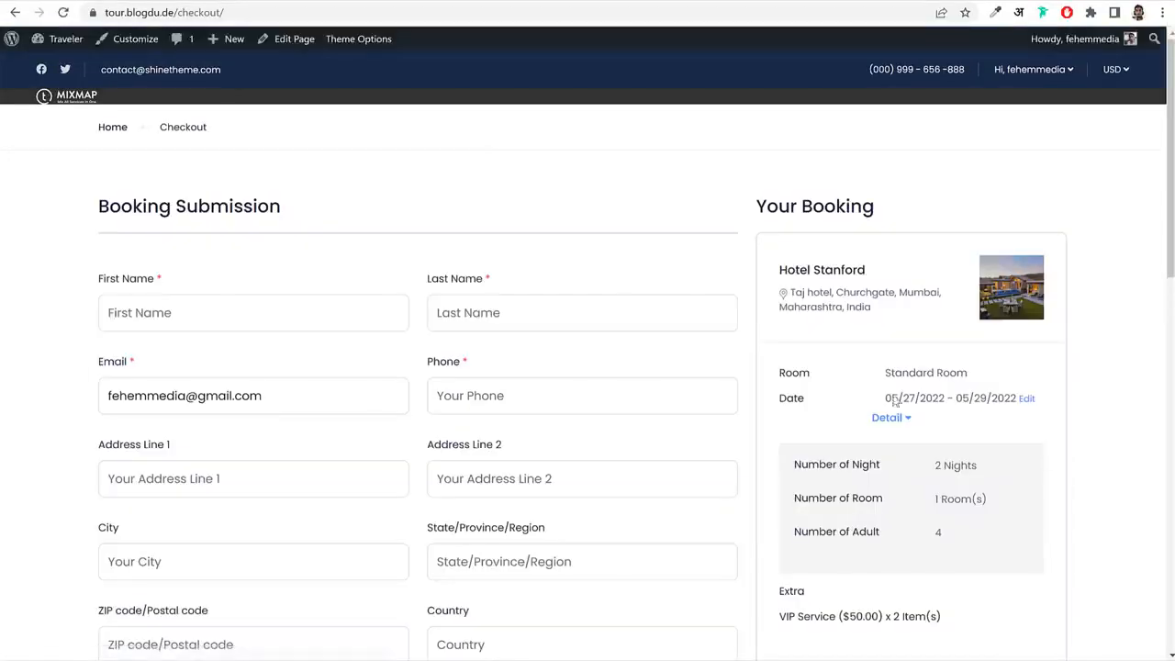
scroll(427, 321, "down", 6)
scroll(422, 331, "up", 3)
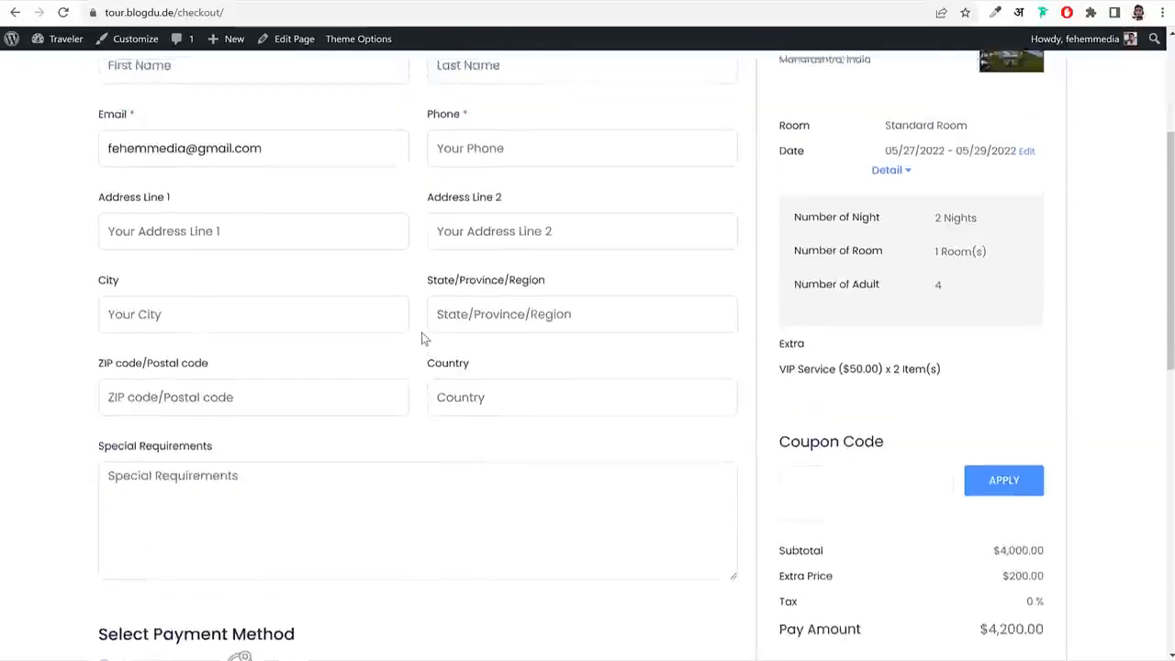
scroll(421, 333, "down", 5)
scroll(422, 339, "up", 4)
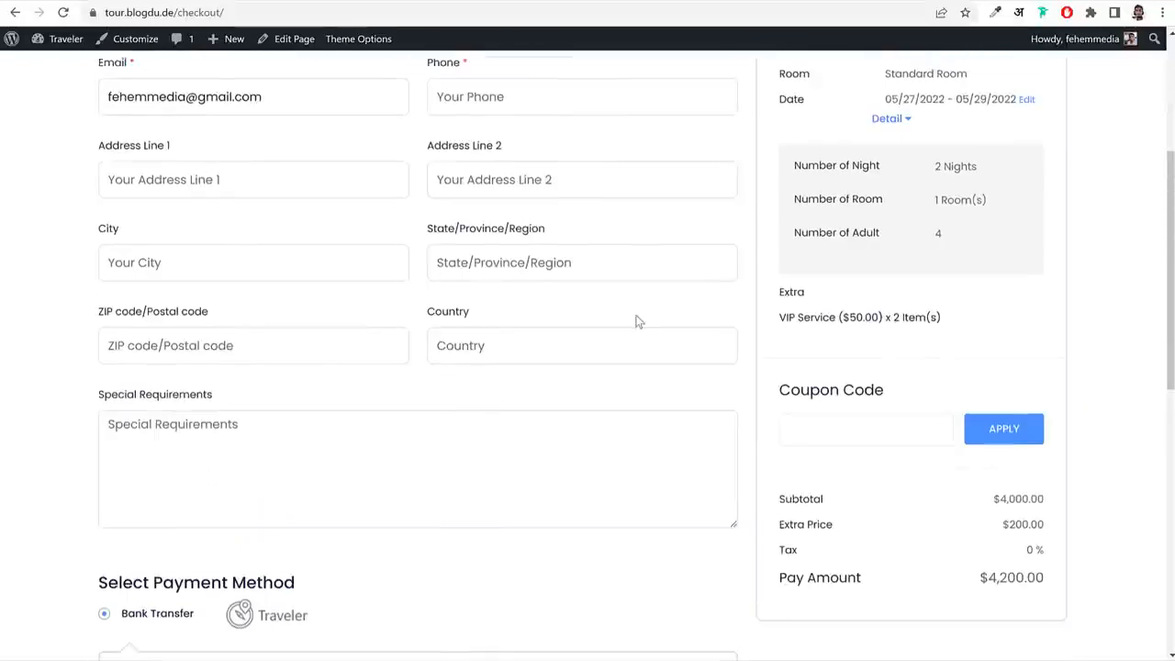
scroll(637, 320, "down", 6)
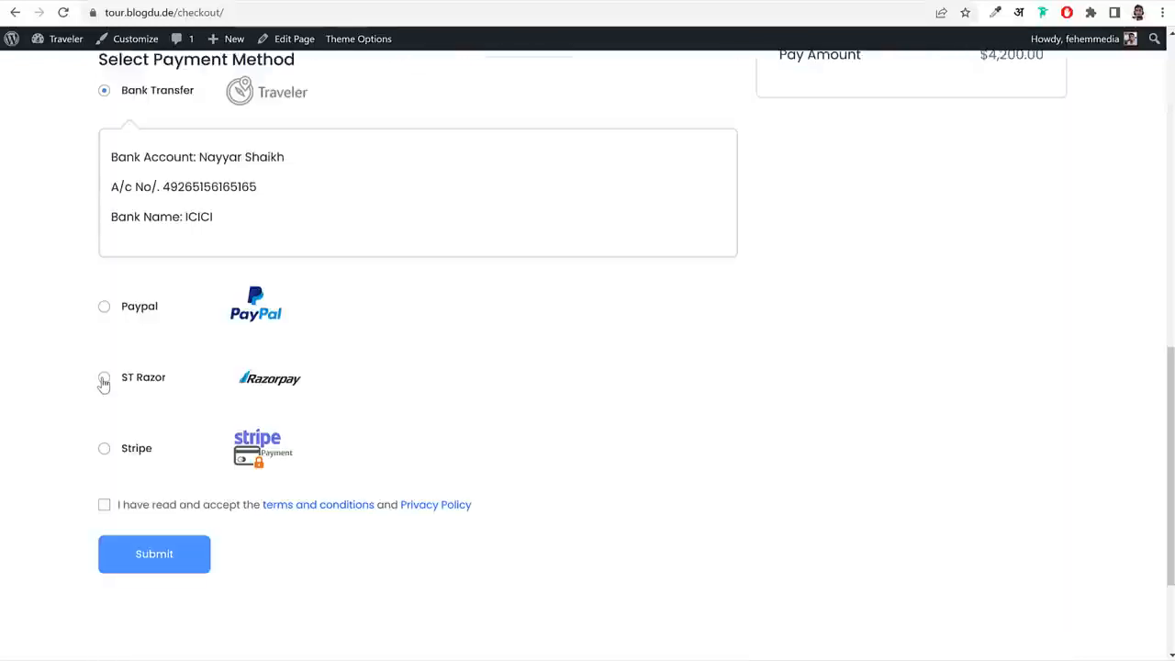
left_click(104, 306)
left_click(104, 333)
left_click(103, 392)
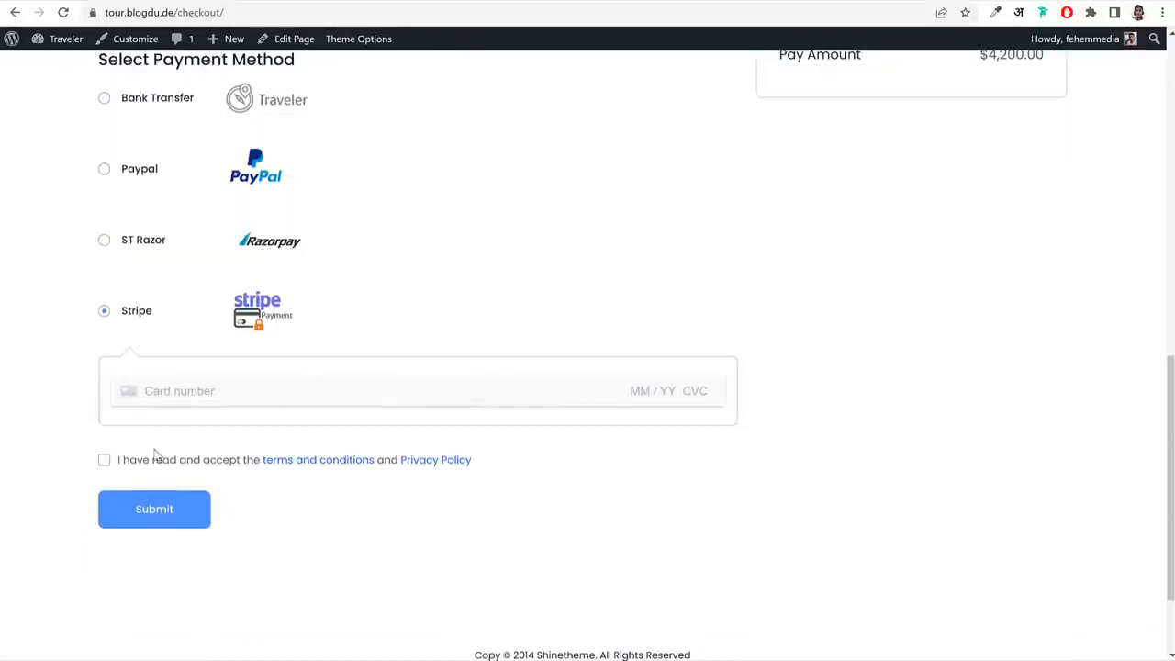
left_click(105, 460)
scroll(713, 446, "up", 9)
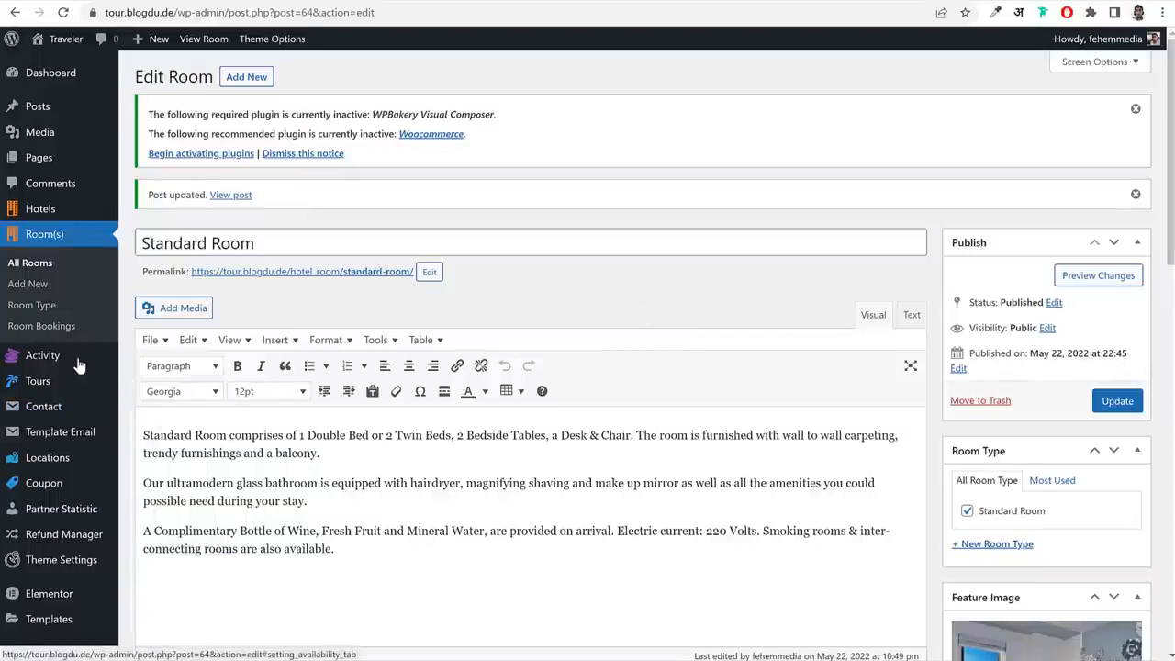
Add a new tour and paste the demo site's title 'American Parks Trail end Rapid City'.
mouse_move(43, 390)
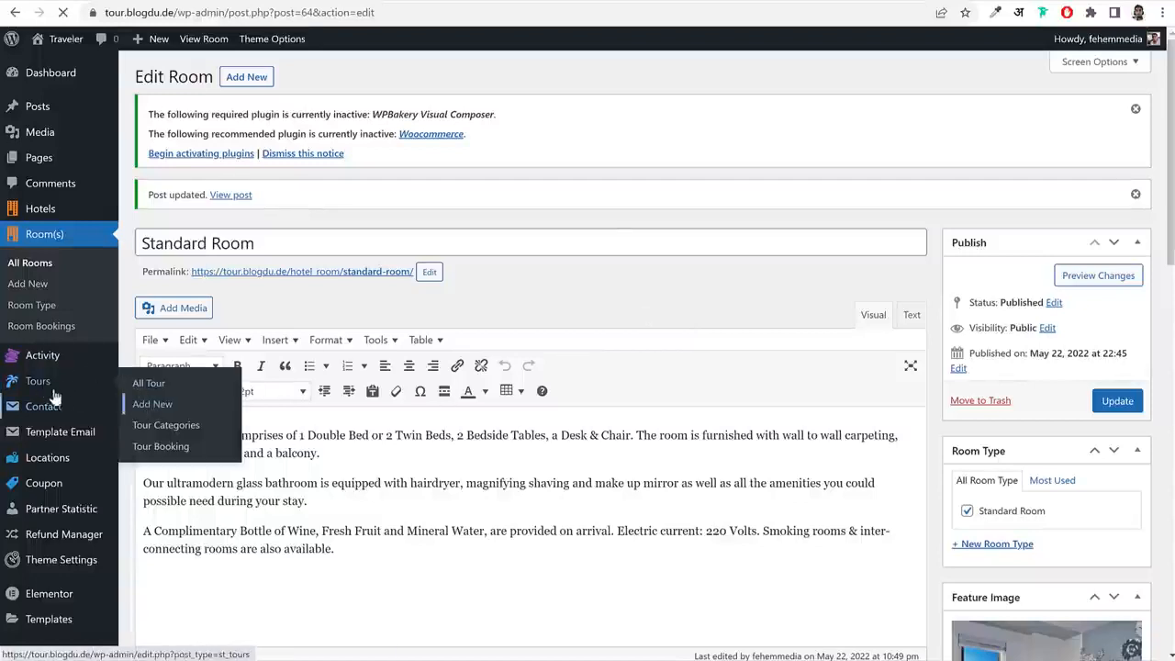
left_click(164, 406)
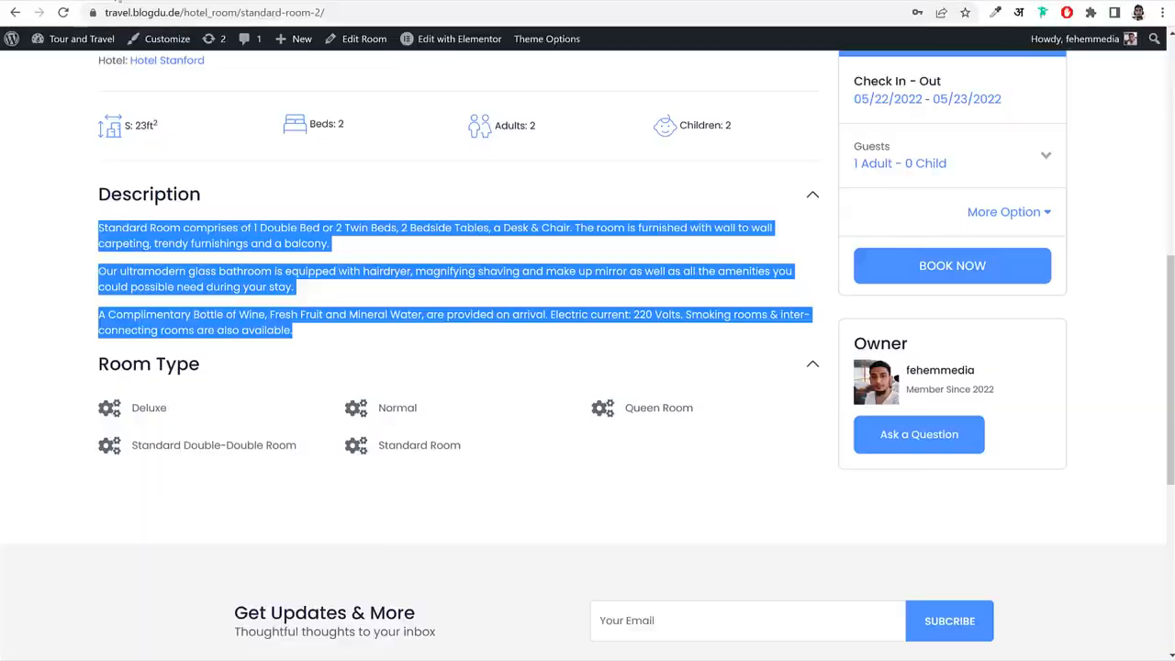
scroll(419, 292, "up", 8)
key("alt+Left")
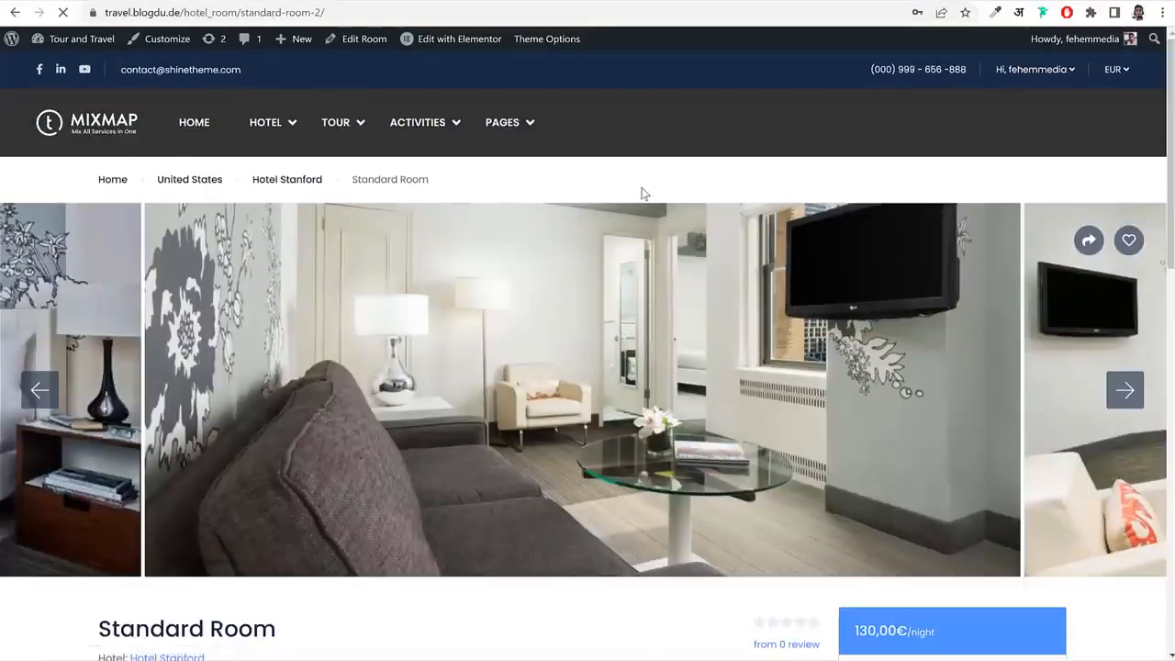
scroll(802, 334, "down", 15)
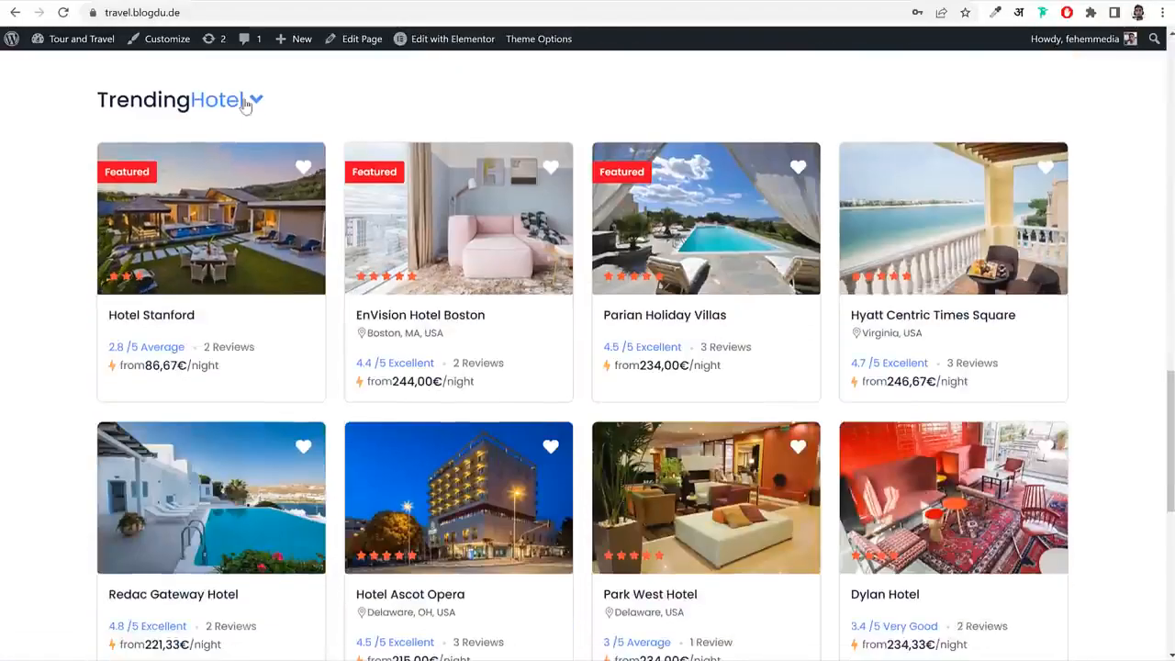
left_click(249, 101)
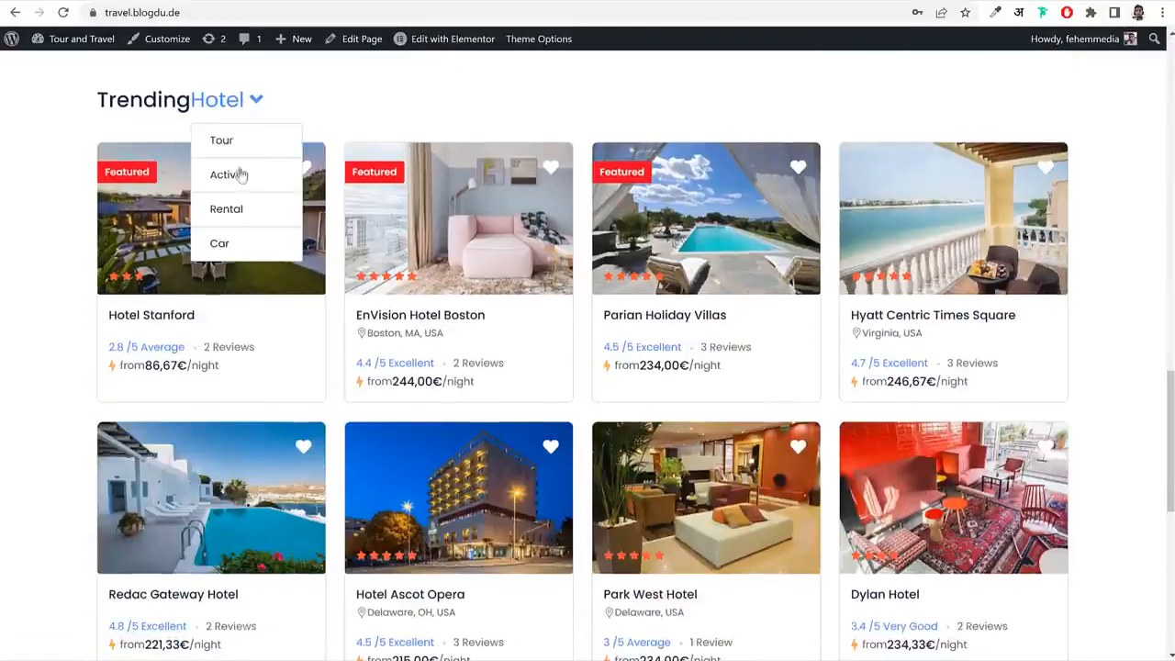
left_click(239, 145)
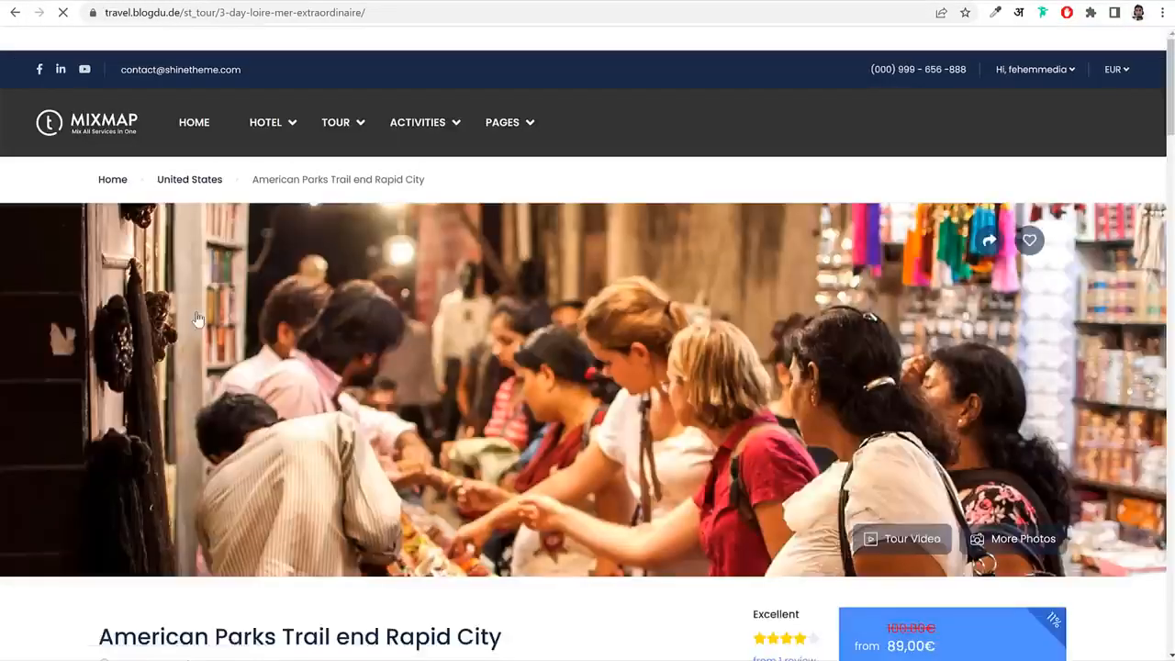
scroll(197, 316, "down", 4)
left_click_drag(510, 266, 81, 263)
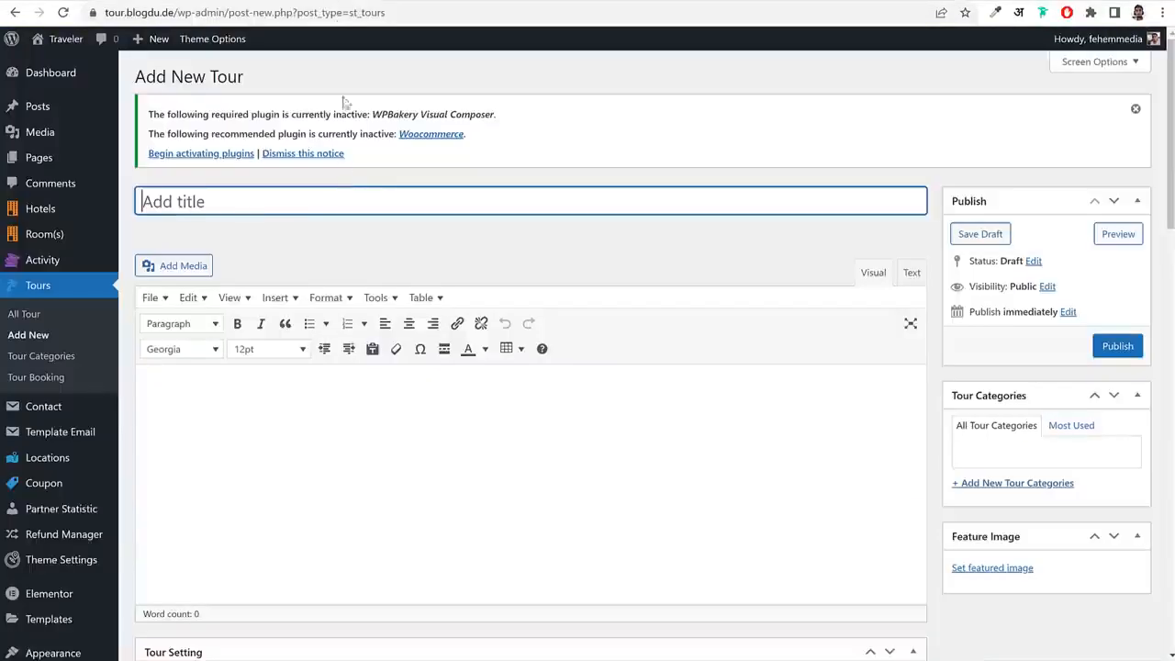
type("American Parks Trail end Rapid City")
Copy the reference tour's Description paragraph into the new tour's content.
scroll(456, 275, "down", 1)
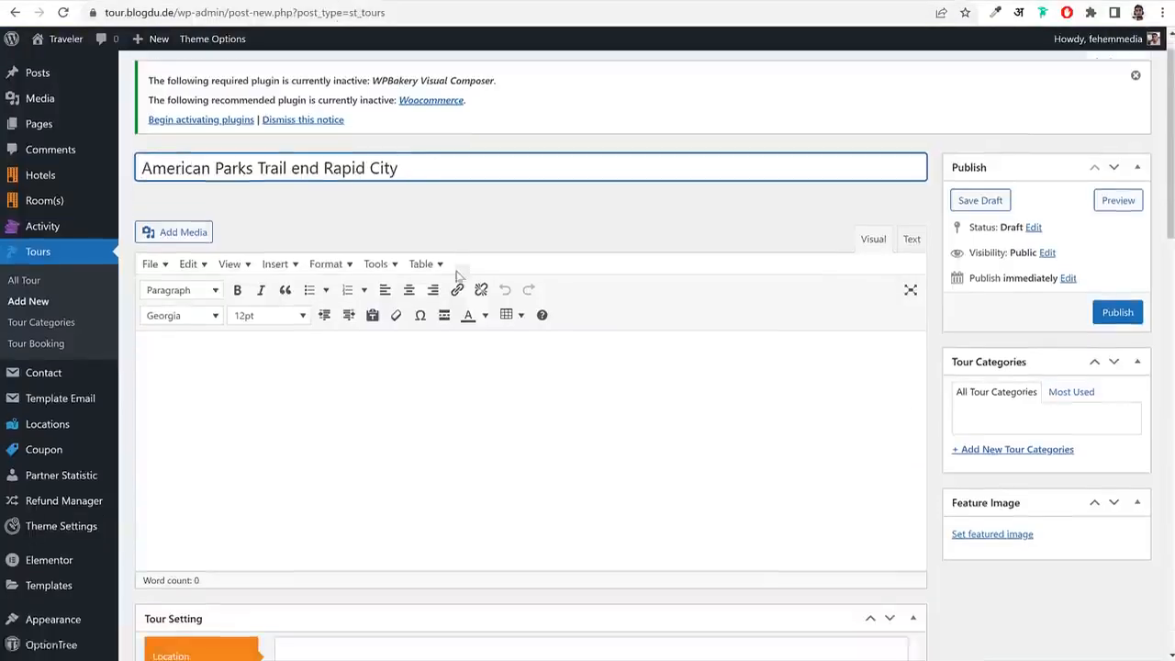
scroll(456, 275, "down", 2)
key("ctrl+shift+Tab")
scroll(131, 188, "down", 3)
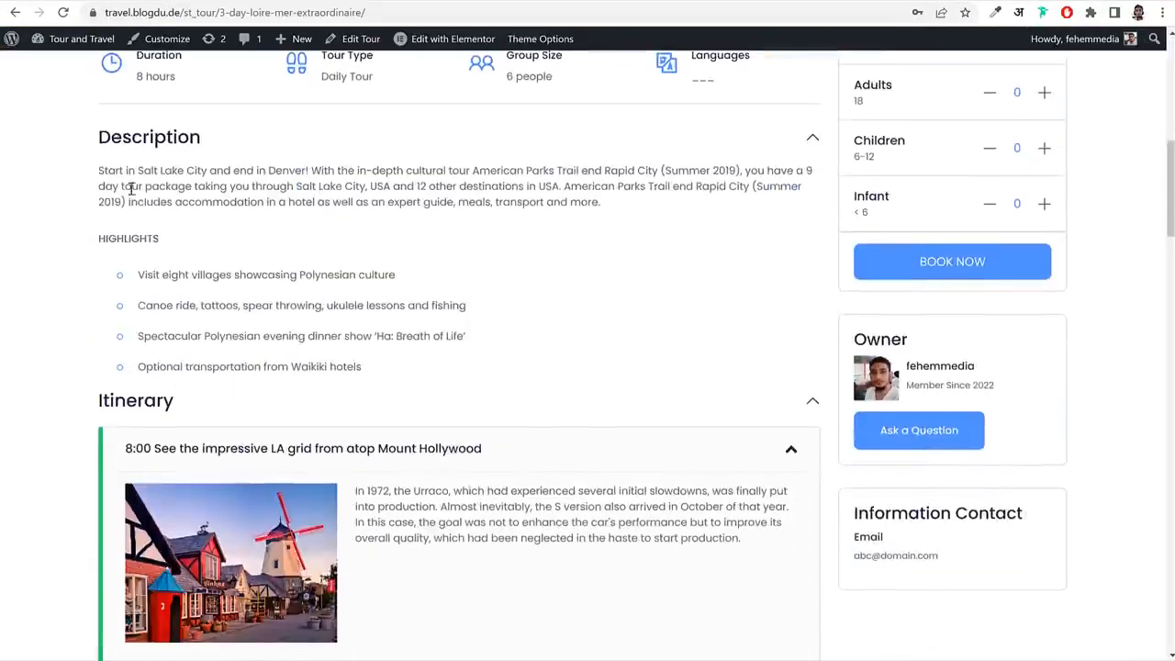
left_click_drag(94, 173, 645, 211)
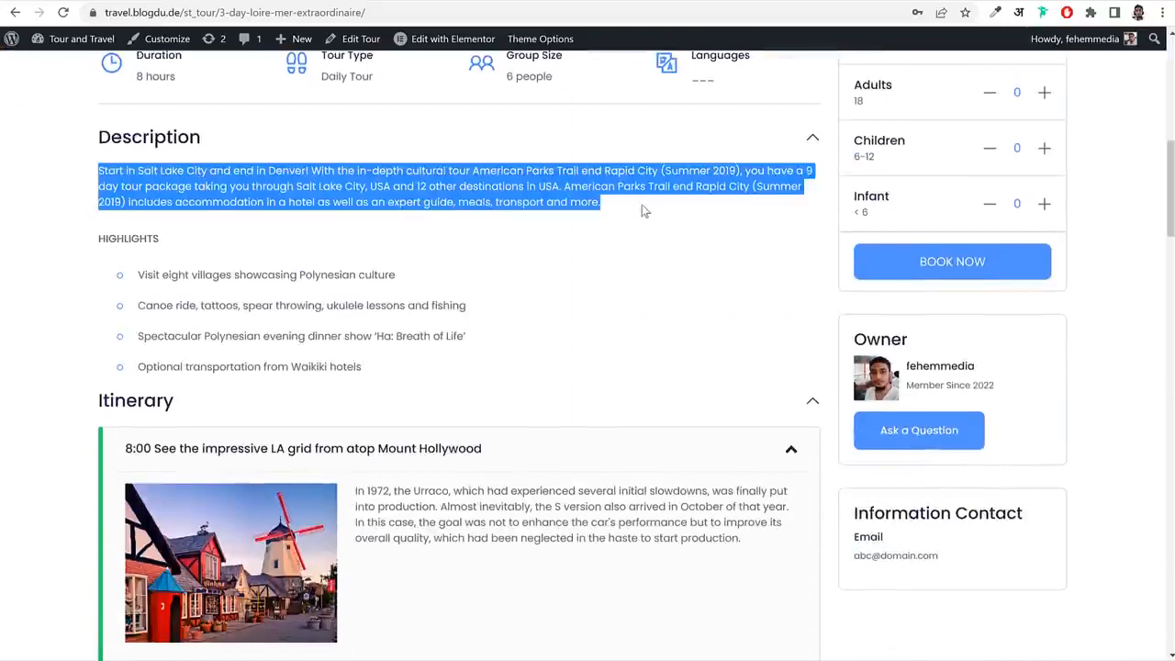
key("ctrl+c")
key("ctrl+Tab")
key("ctrl+v")
scroll(477, 302, "down", 5)
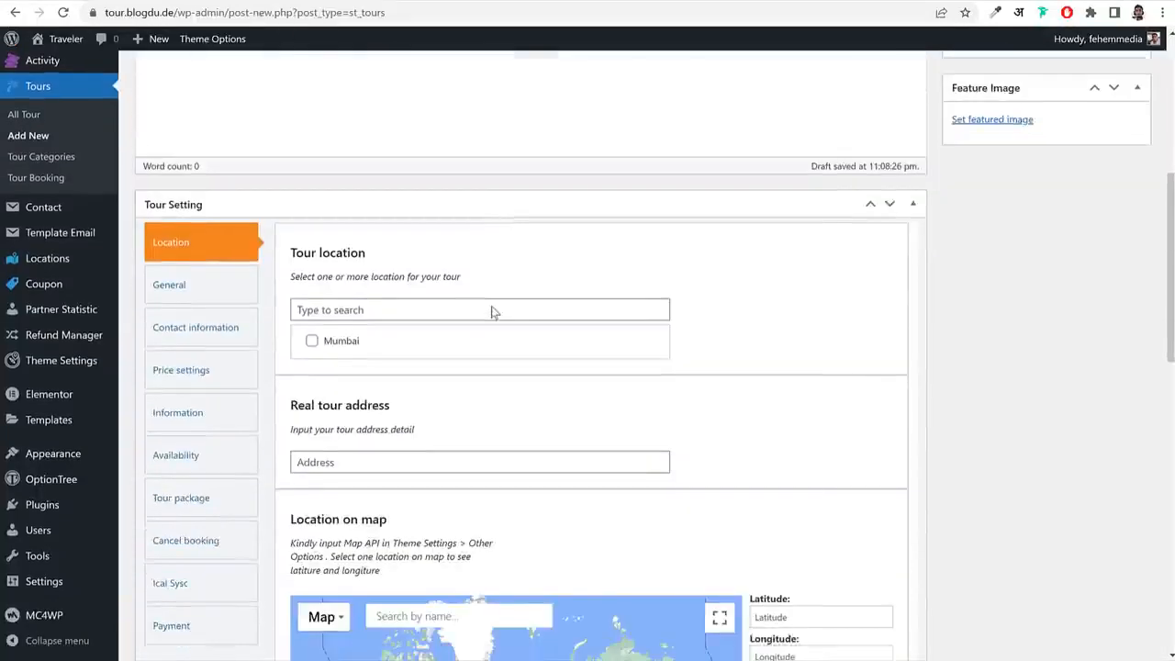
Set the tour location to Mumbai with address Mumbai, Maharashtra, India.
left_click(312, 266)
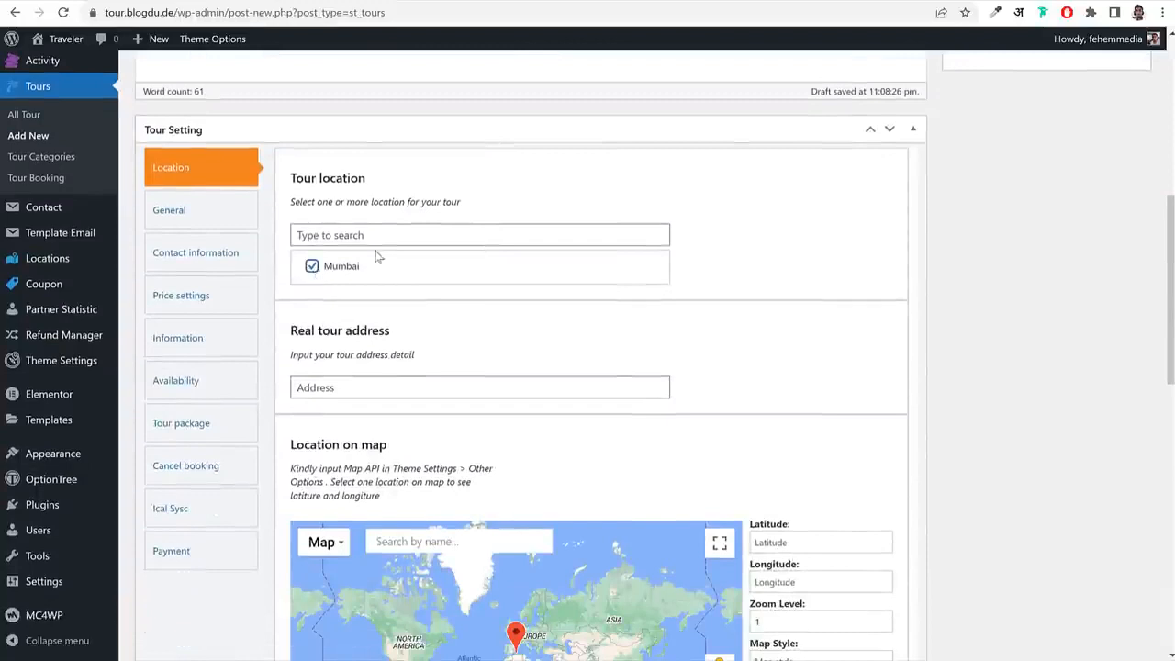
left_click(357, 388)
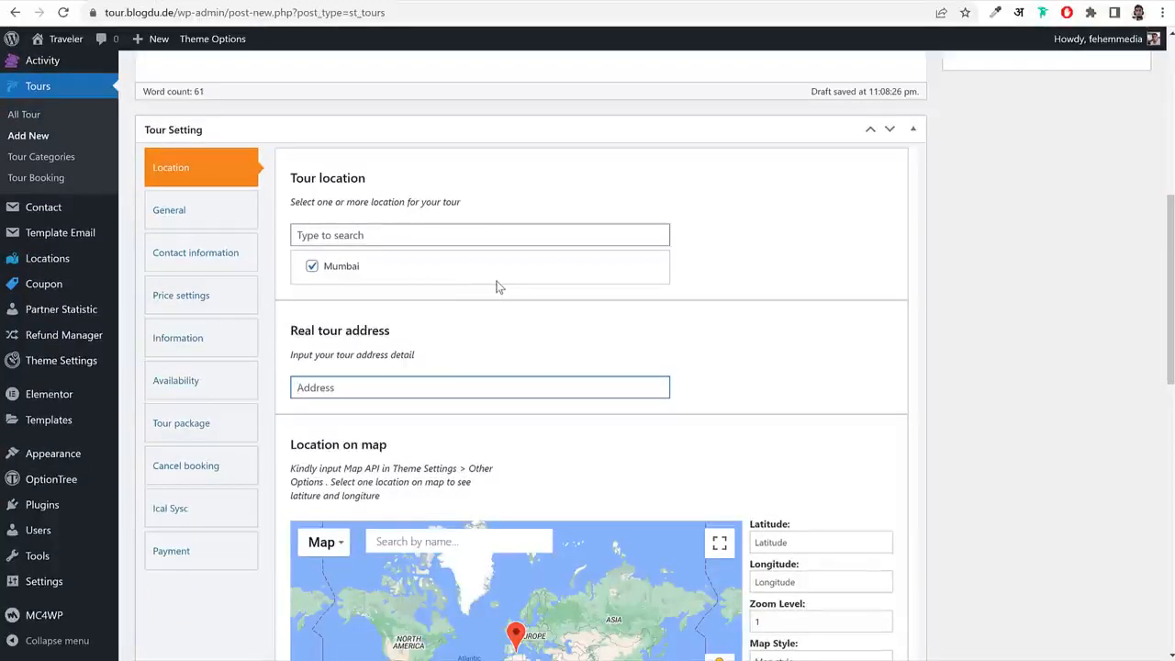
type("muba")
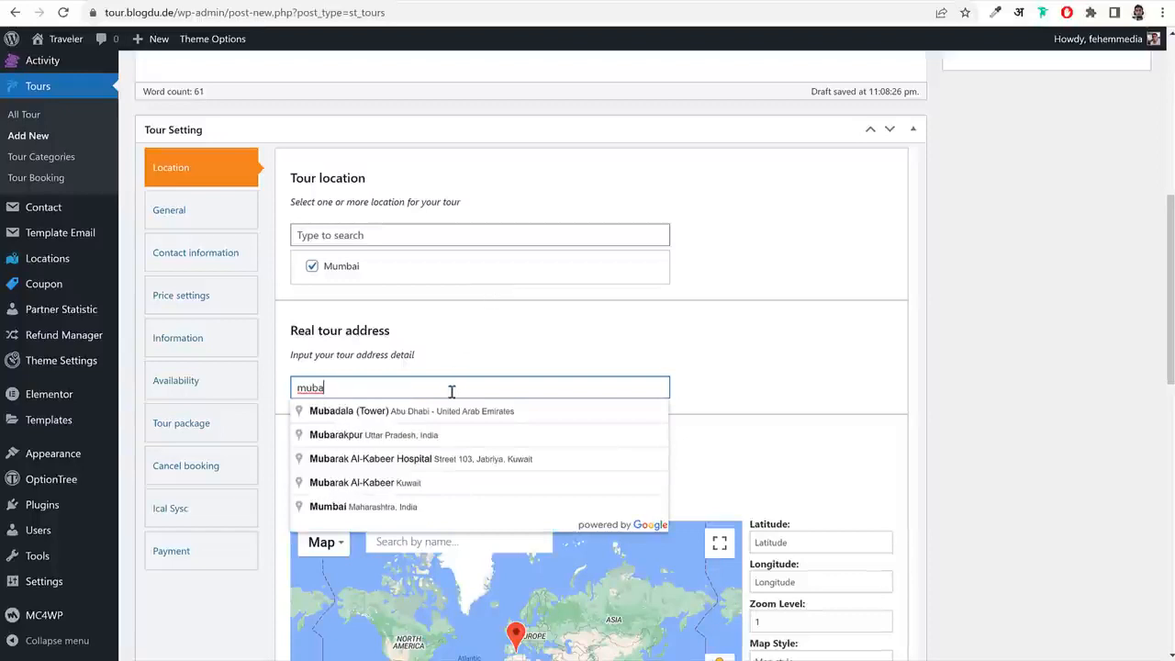
left_click(439, 507)
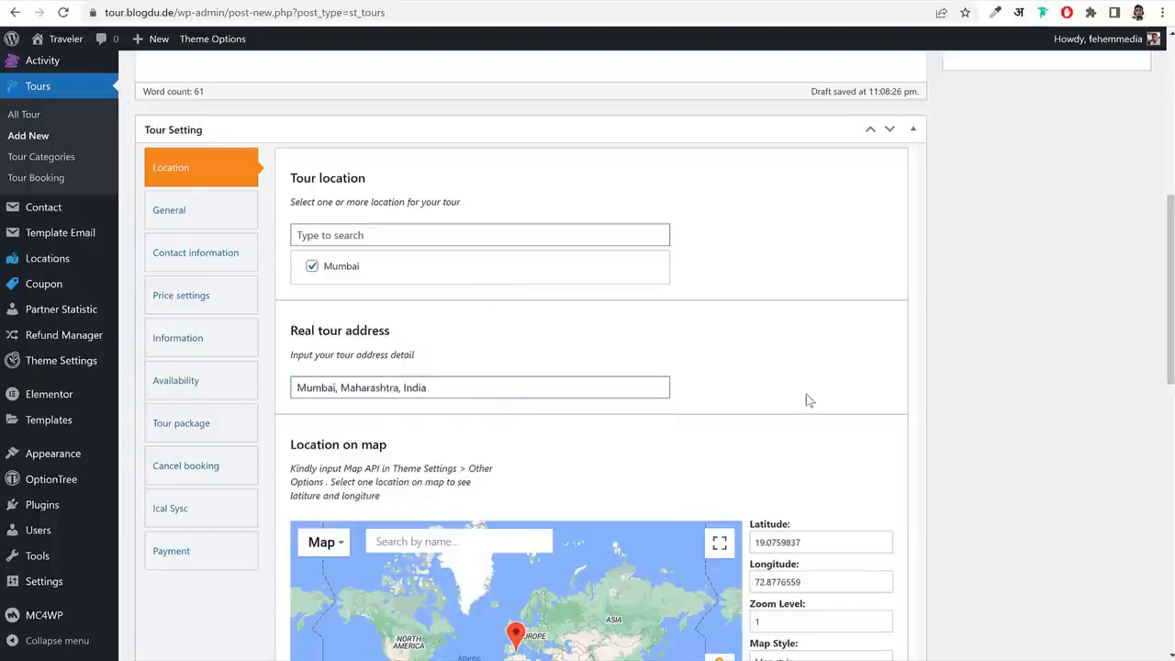
Pin Mumbai as the map location and pan the map around its marker.
scroll(783, 451, "down", 3)
left_click(508, 398)
type("muba")
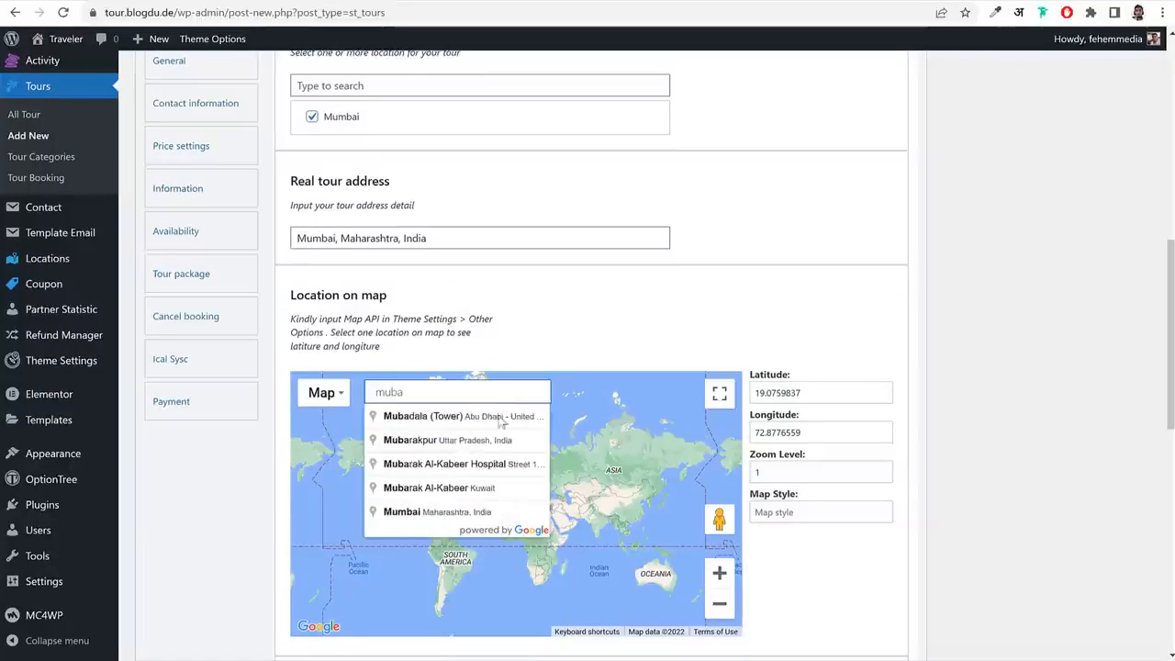
left_click(439, 514)
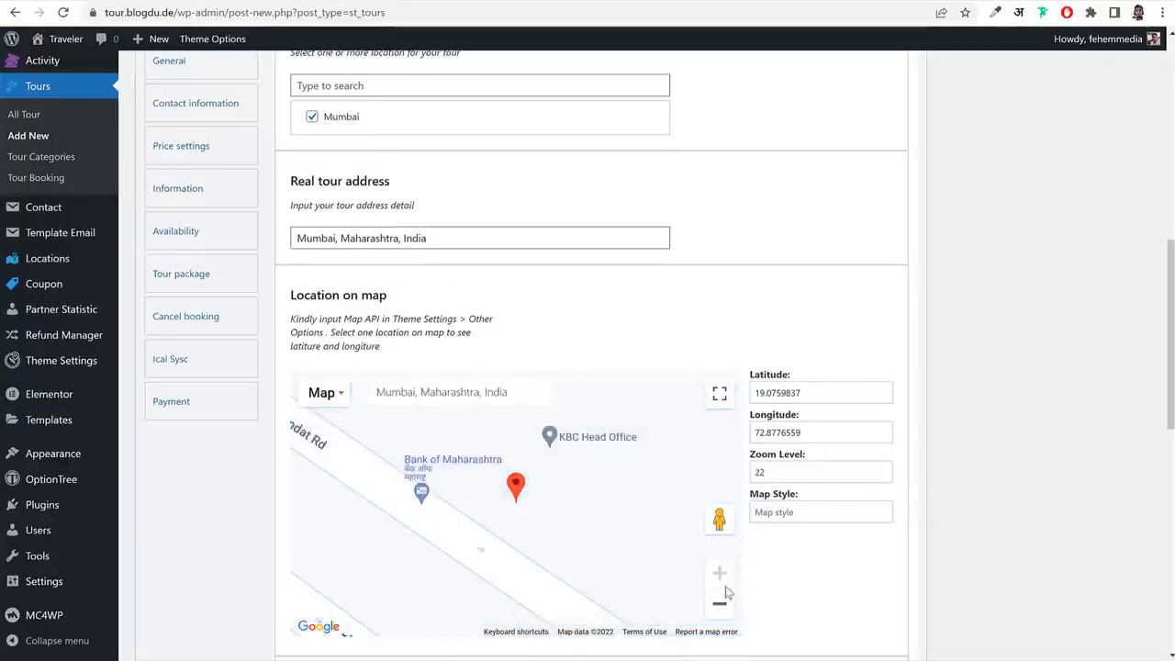
left_click_drag(529, 486, 574, 460)
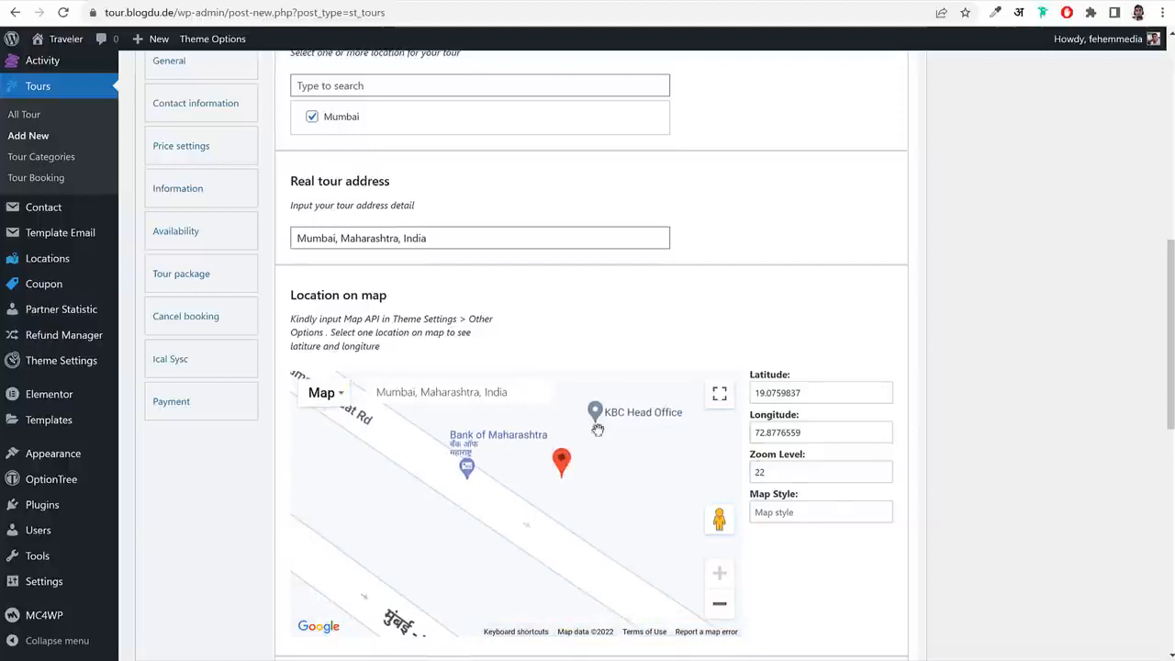
scroll(299, 331, "up", 1)
scroll(333, 346, "down", 5)
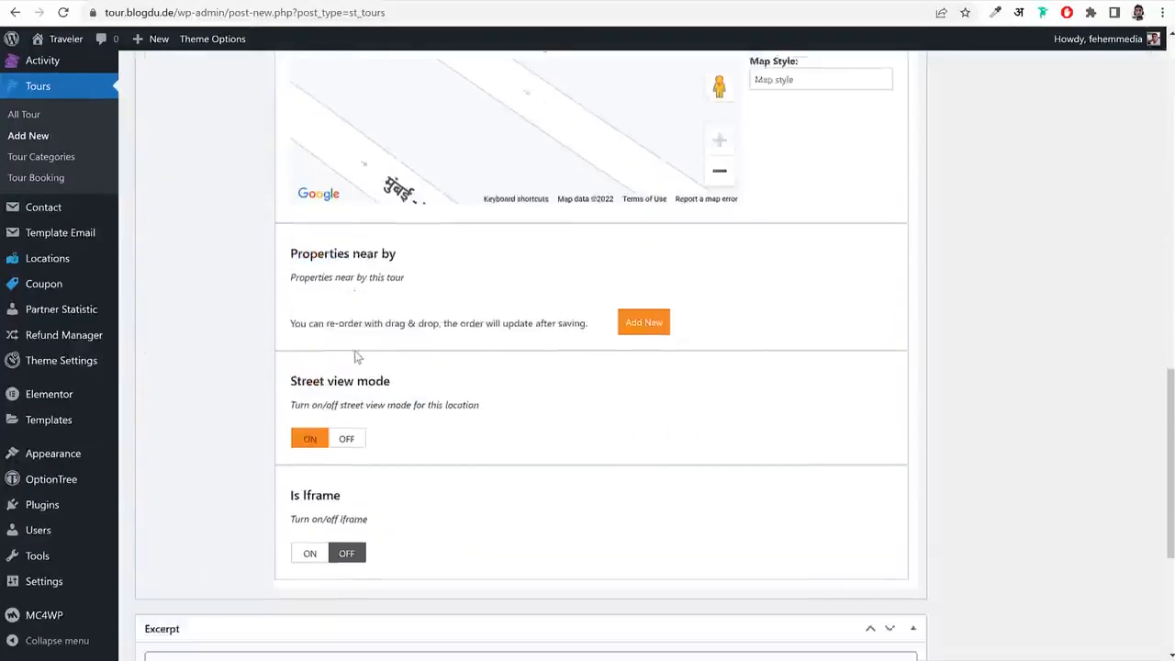
scroll(357, 356, "down", 2)
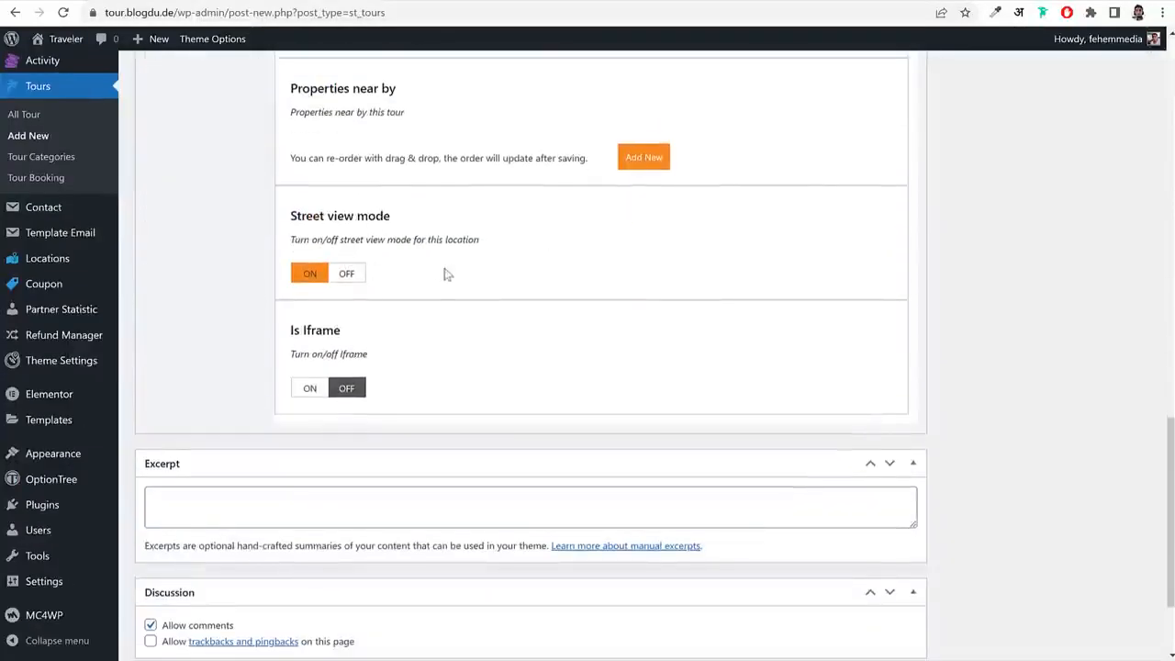
scroll(446, 274, "up", 1)
scroll(422, 409, "up", 9)
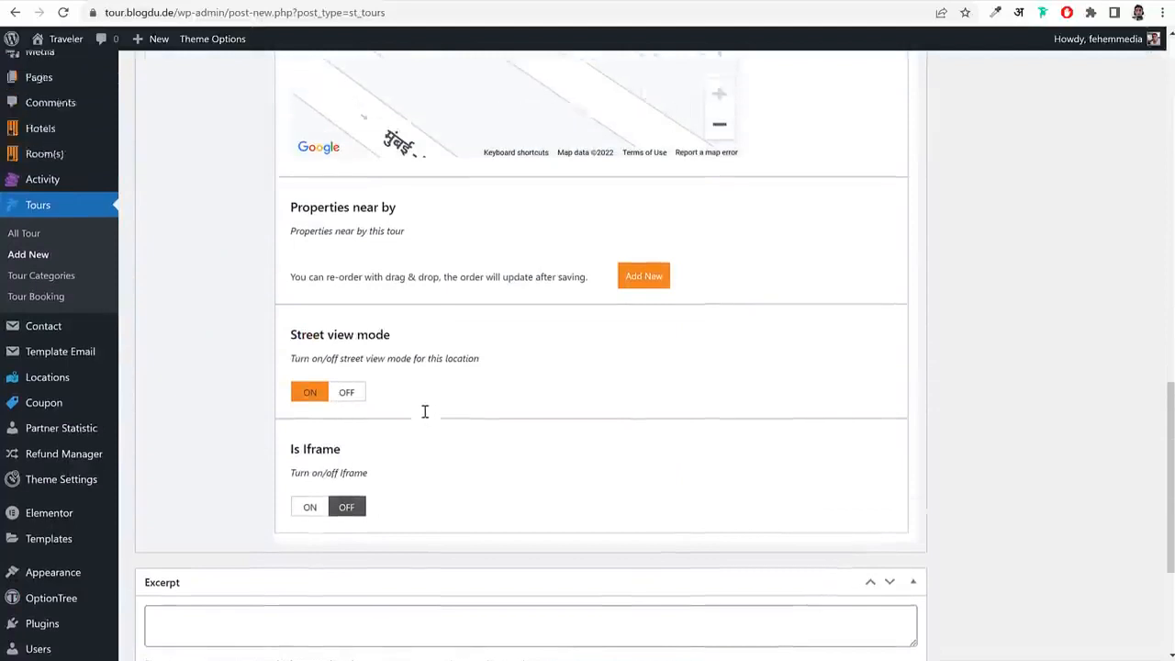
In the General tab, set the tour as featured and choose Instant & Enquire Booking.
left_click(206, 214)
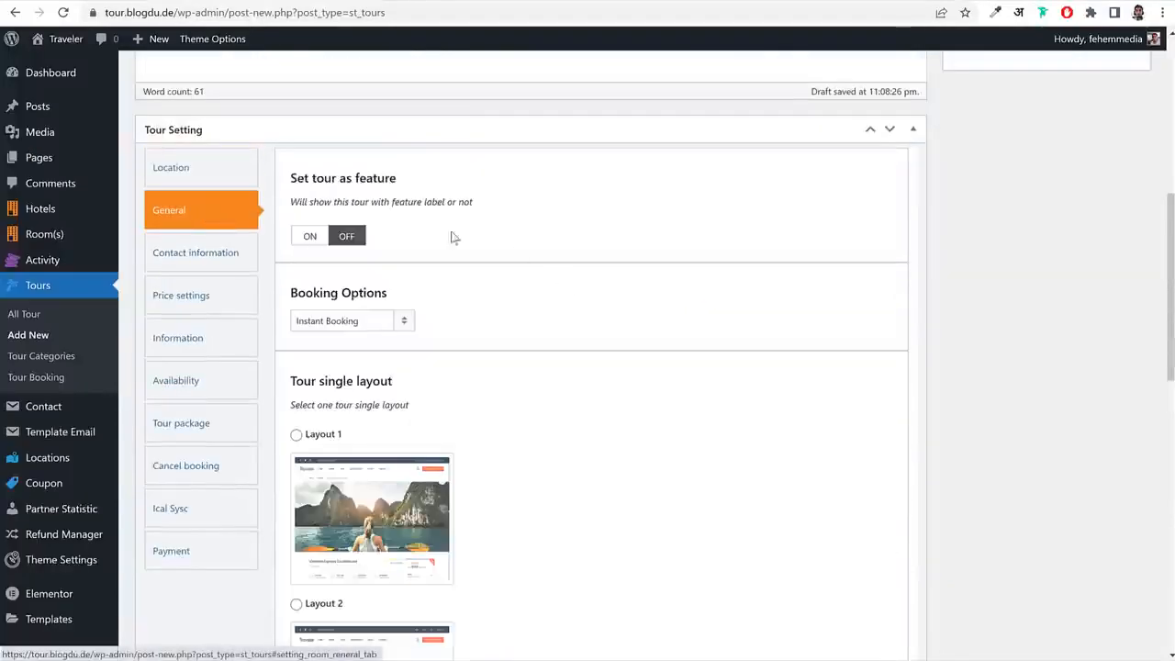
left_click(312, 237)
scroll(692, 306, "down", 1)
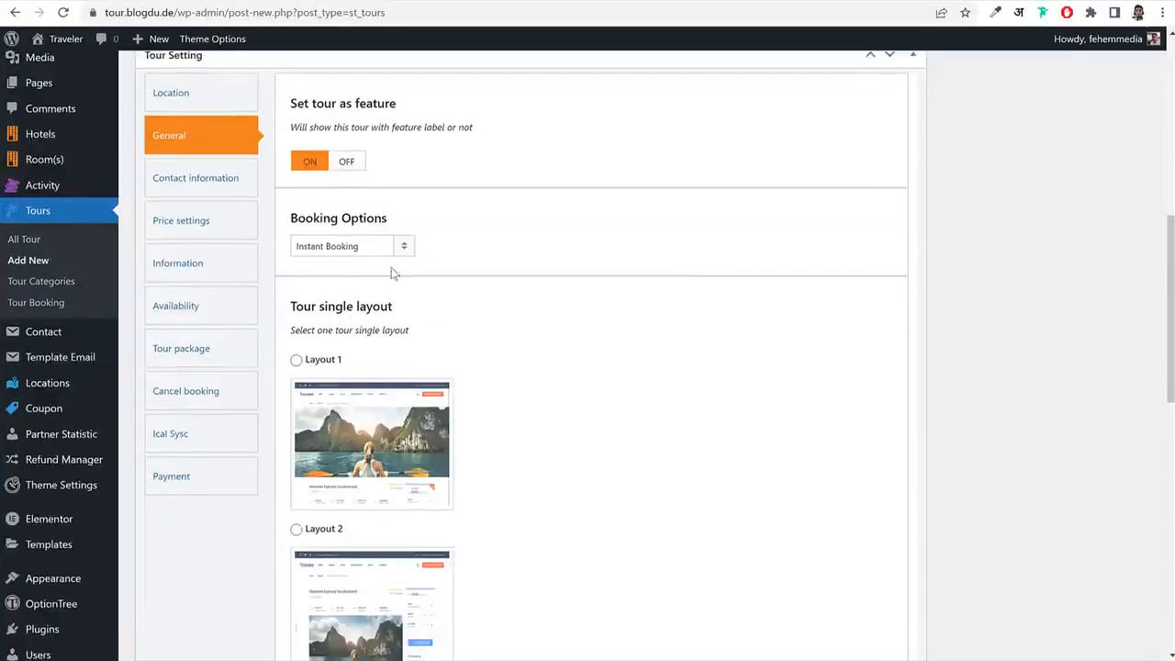
left_click(364, 252)
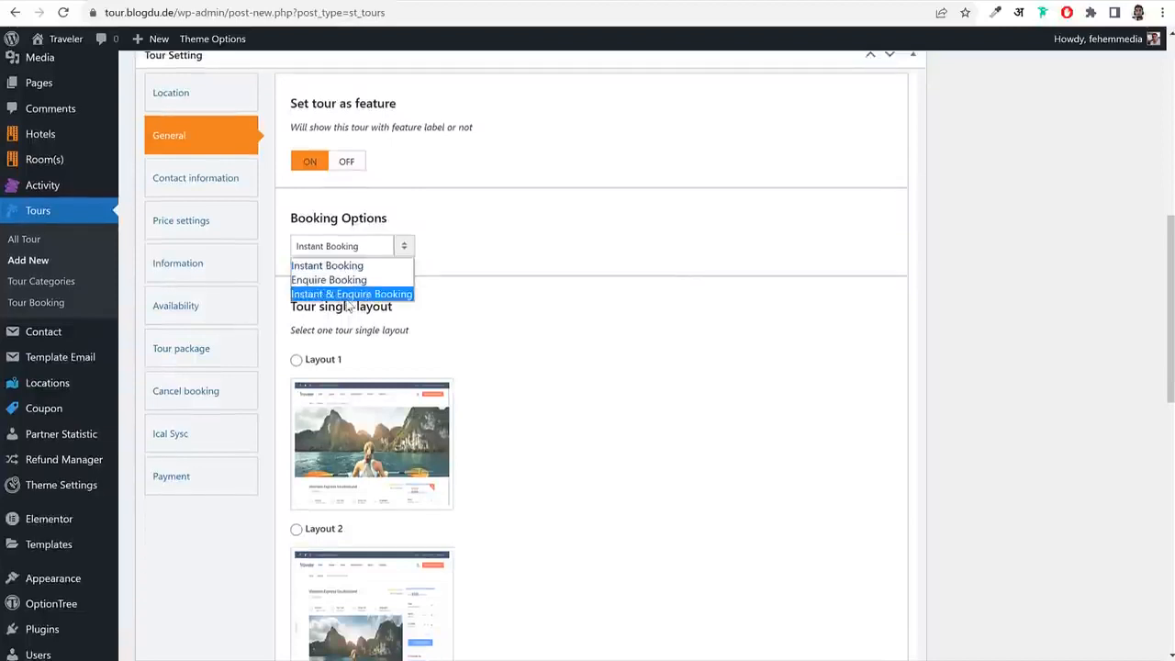
left_click(353, 294)
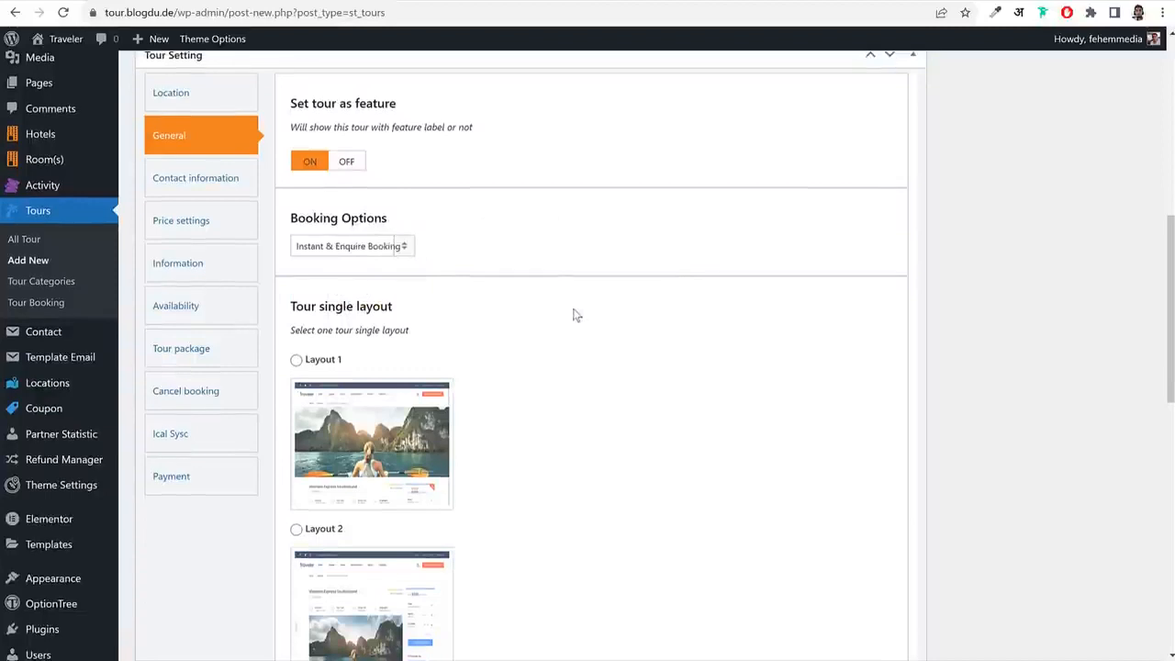
scroll(562, 321, "down", 3)
scroll(628, 354, "down", 2)
scroll(636, 359, "up", 1)
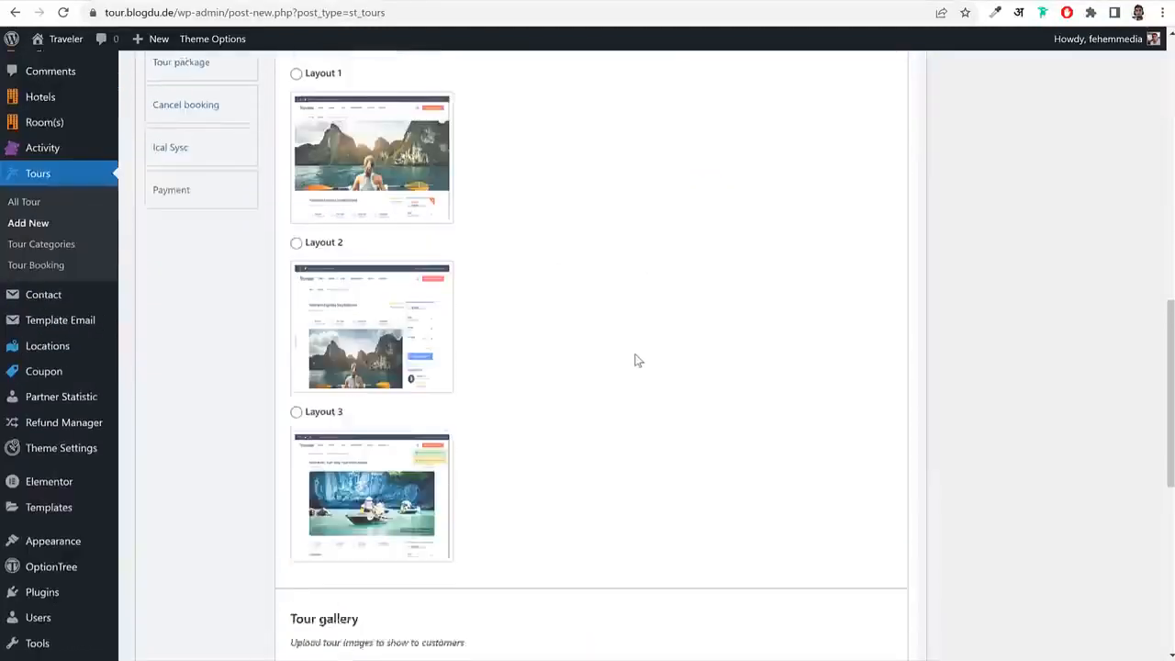
scroll(638, 359, "up", 3)
scroll(549, 374, "down", 6)
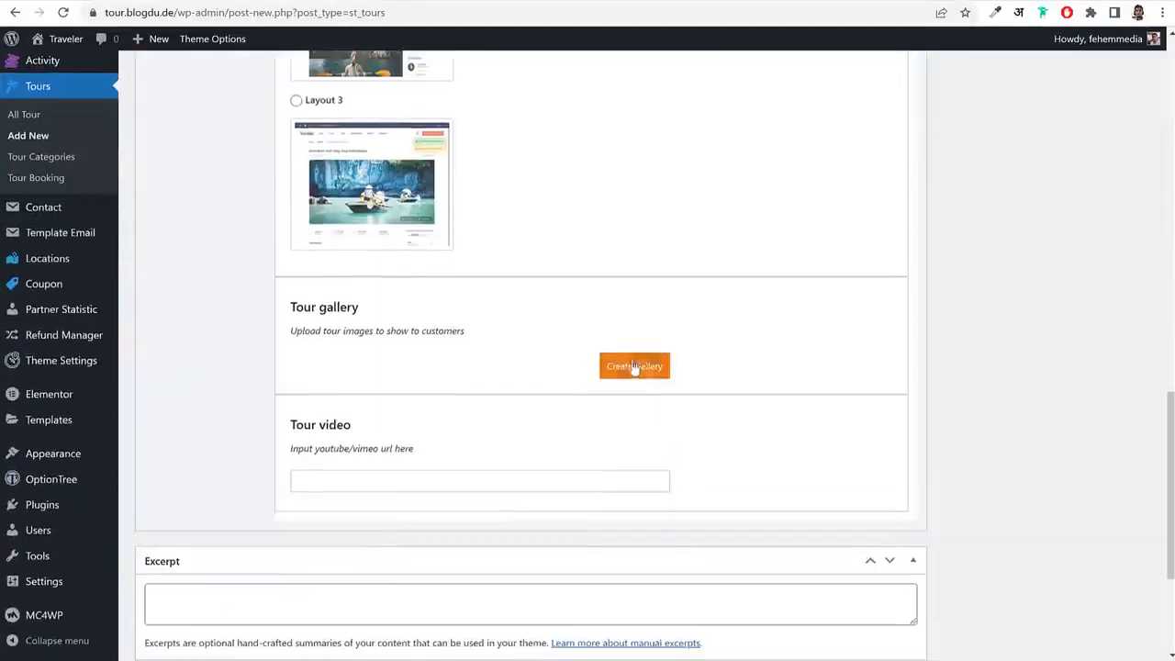
left_click(663, 369)
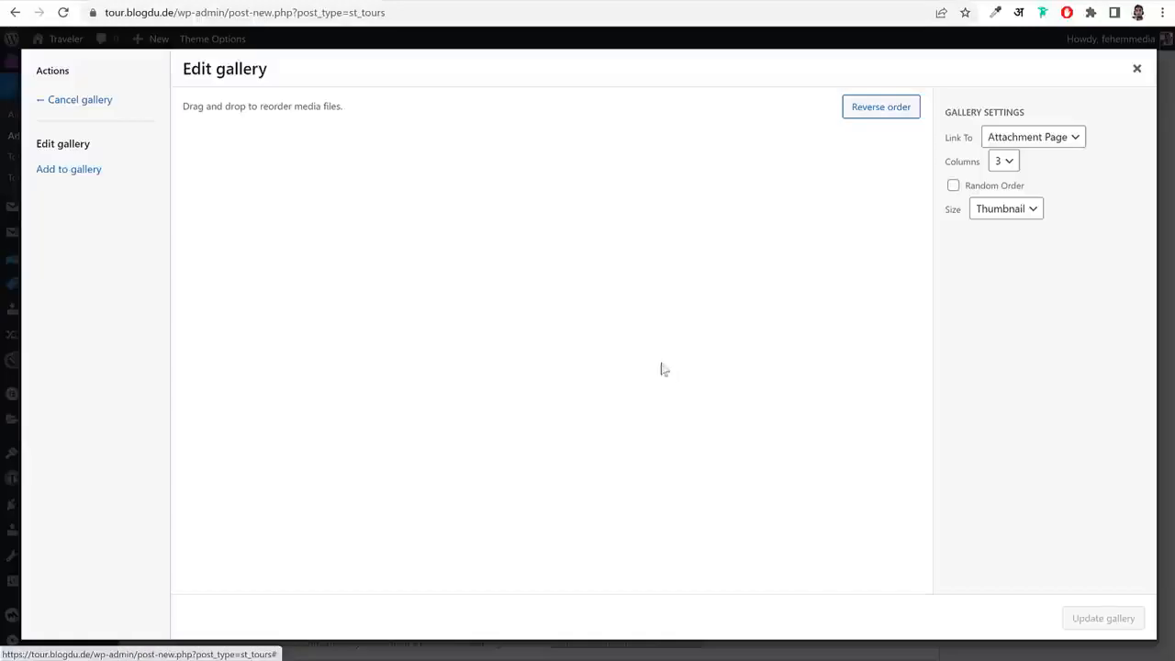
Upload six tour images from the Media > Tour folder into the gallery's media library.
left_click(84, 170)
left_click(217, 104)
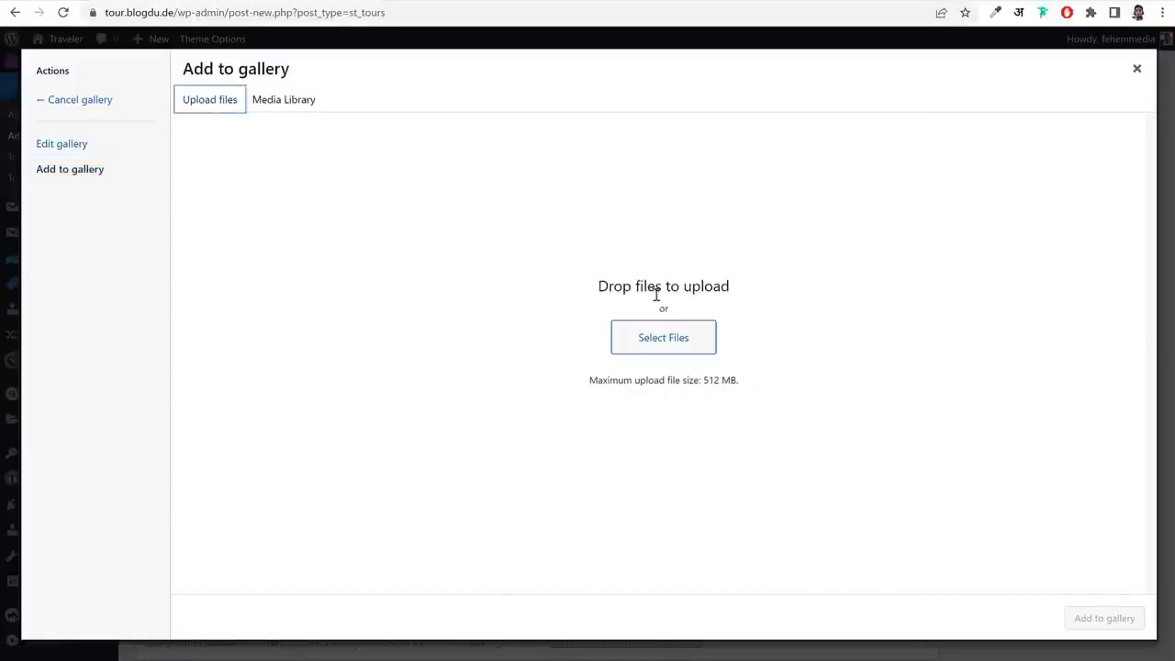
left_click(700, 345)
left_click(165, 4)
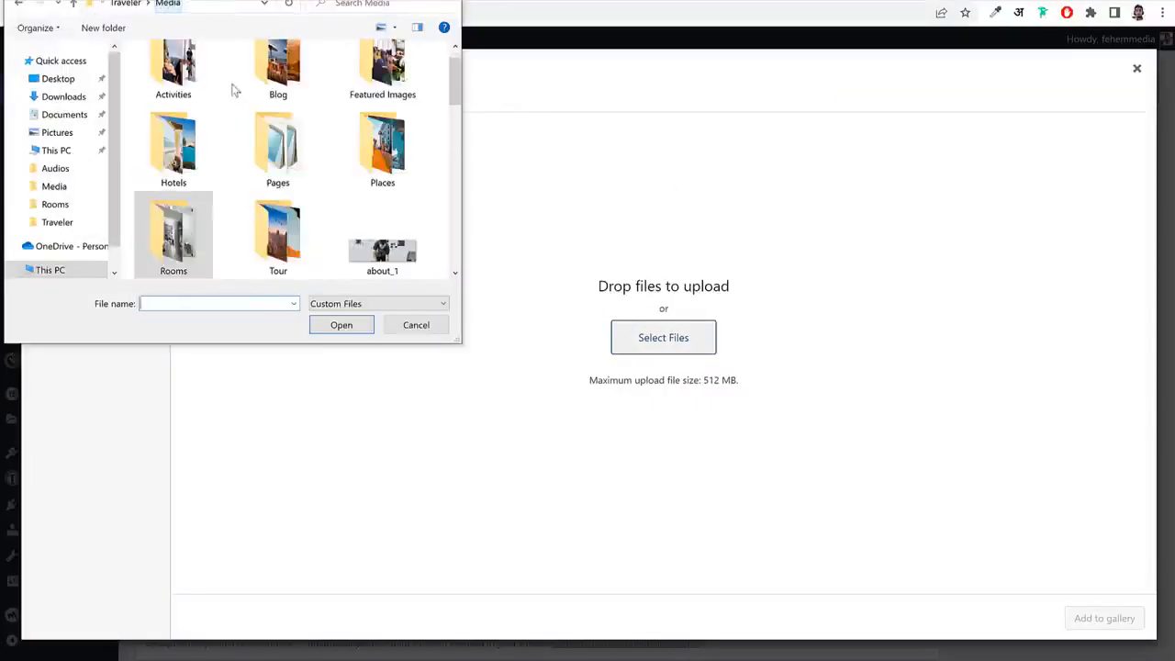
left_click(272, 248)
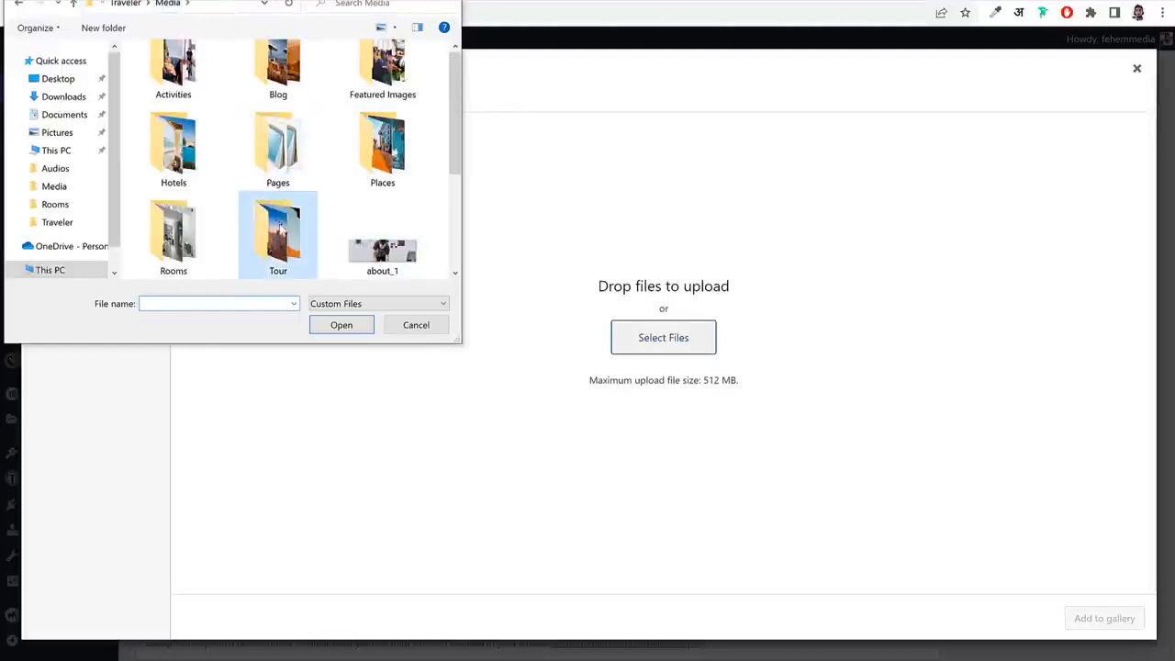
double_click(276, 241)
key("ctrl+a")
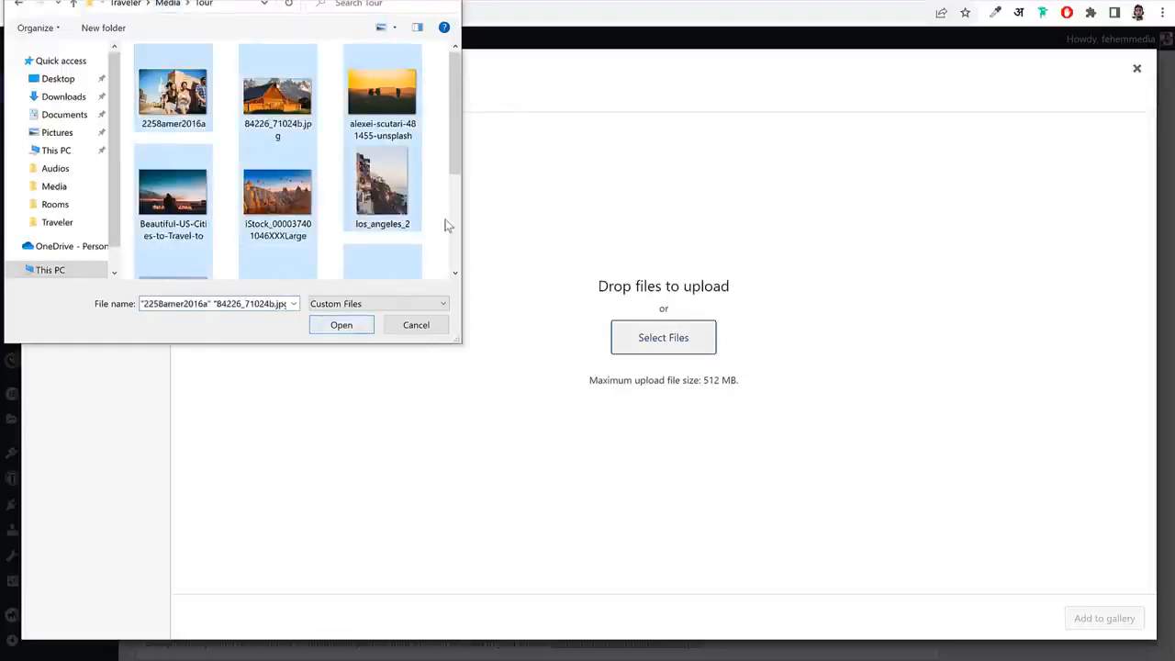
scroll(444, 221, "down", 5)
scroll(443, 219, "up", 5)
scroll(425, 199, "down", 3)
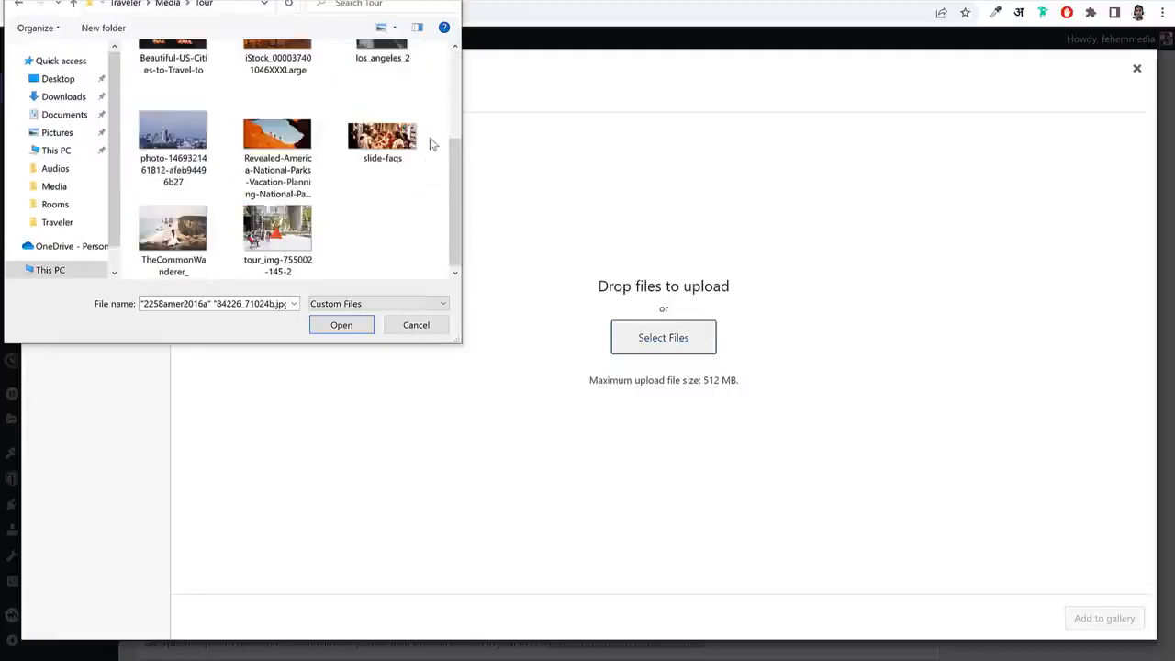
scroll(432, 147, "up", 3)
left_click_drag(426, 190, 127, 103)
left_click(335, 328)
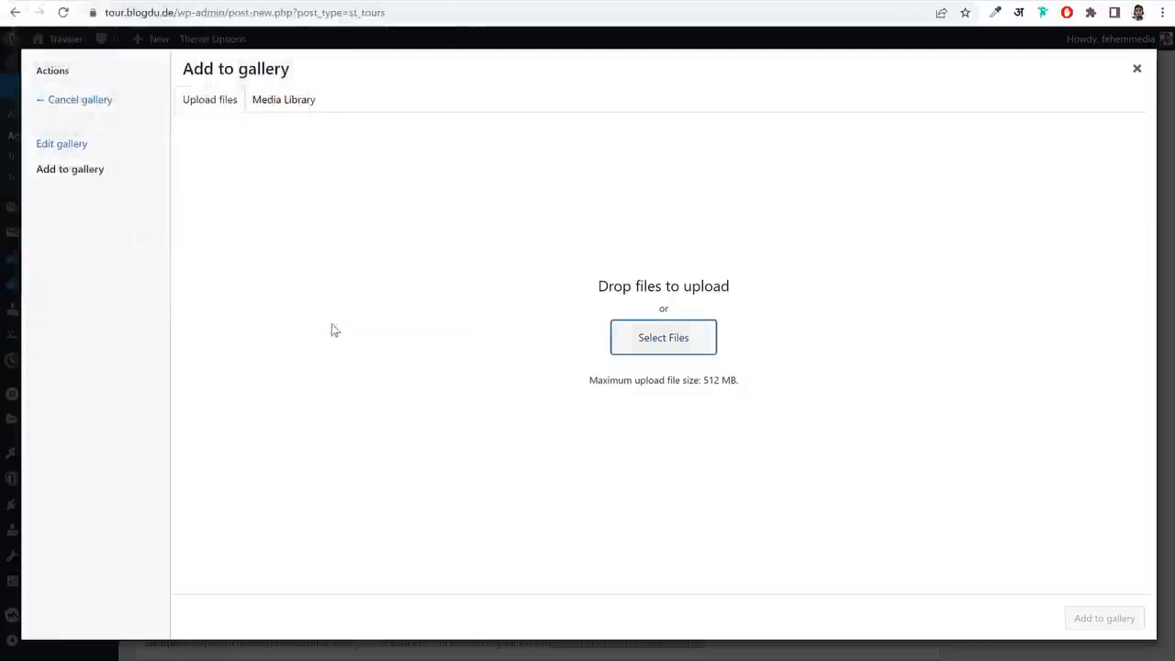
left_click(210, 101)
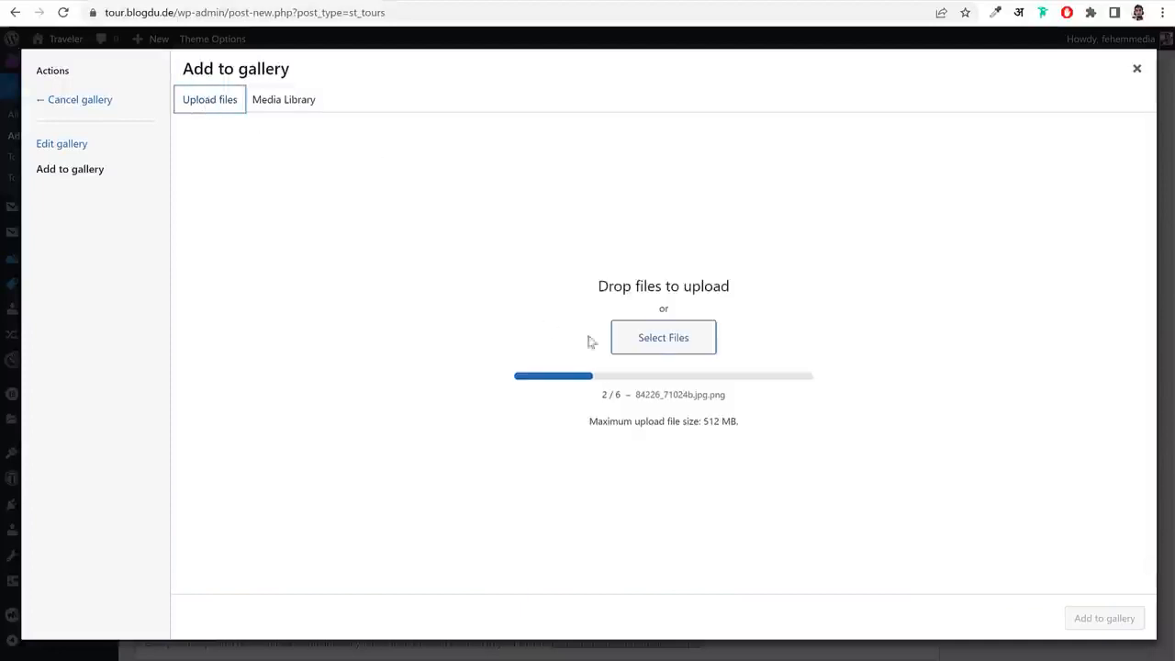
left_click(663, 340)
scroll(404, 216, "down", 1)
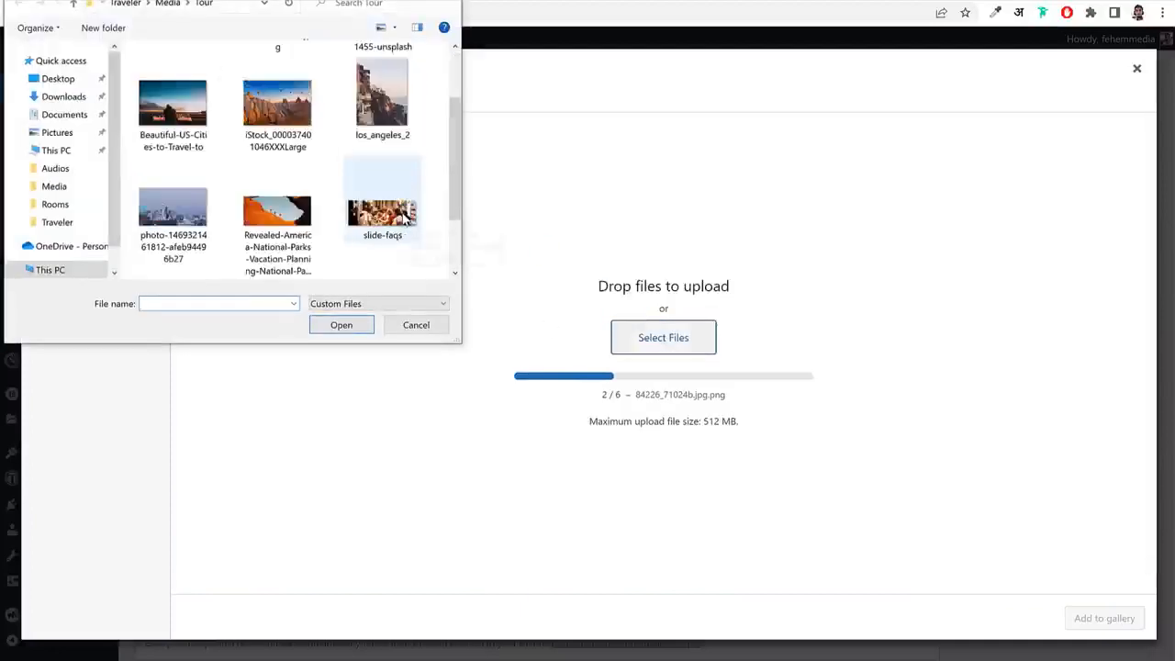
scroll(404, 217, "down", 1)
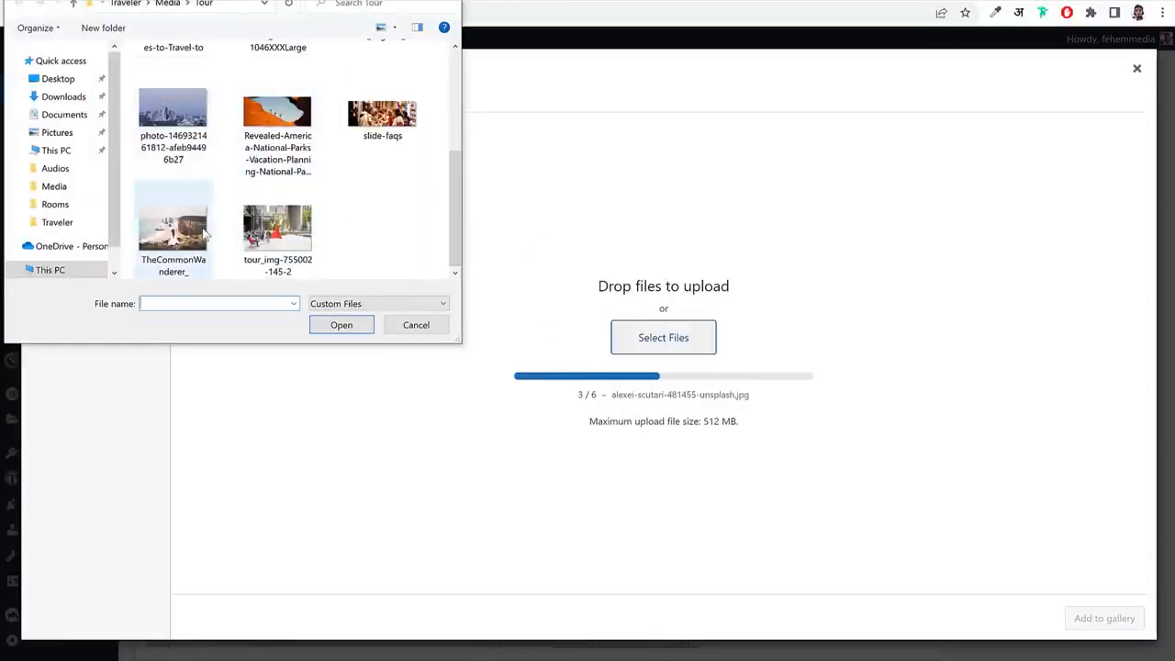
left_click(295, 217)
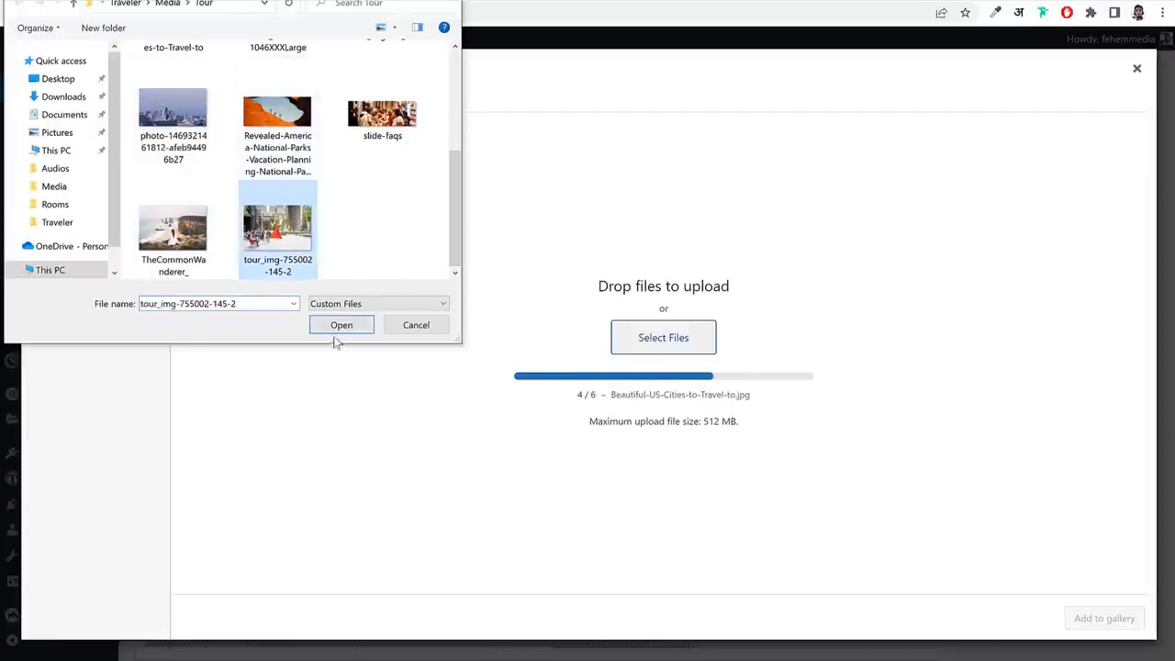
left_click(338, 329)
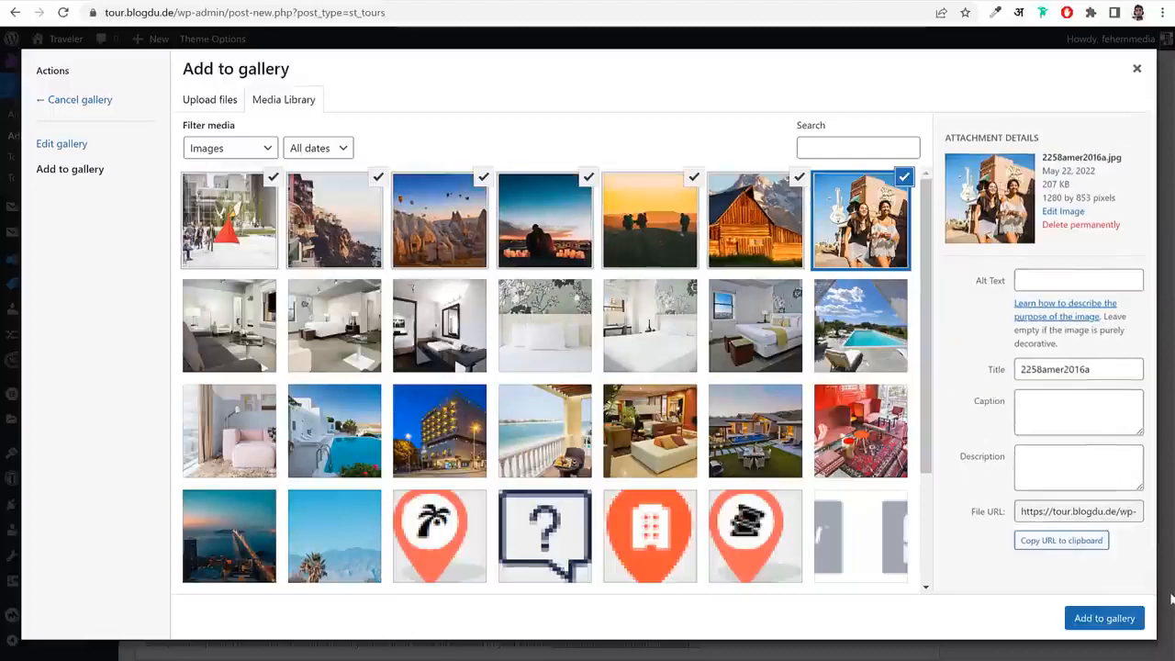
left_click(1122, 620)
left_click(1103, 617)
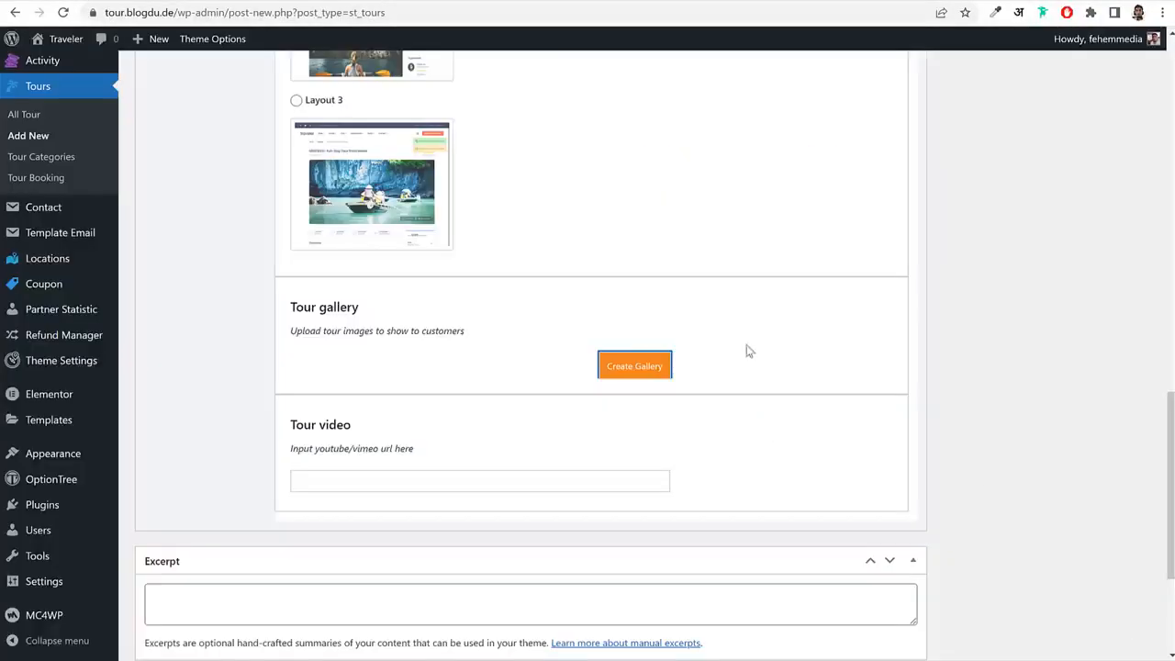
Switch the tour's Contact information to use its own contact details.
scroll(605, 422, "down", 2)
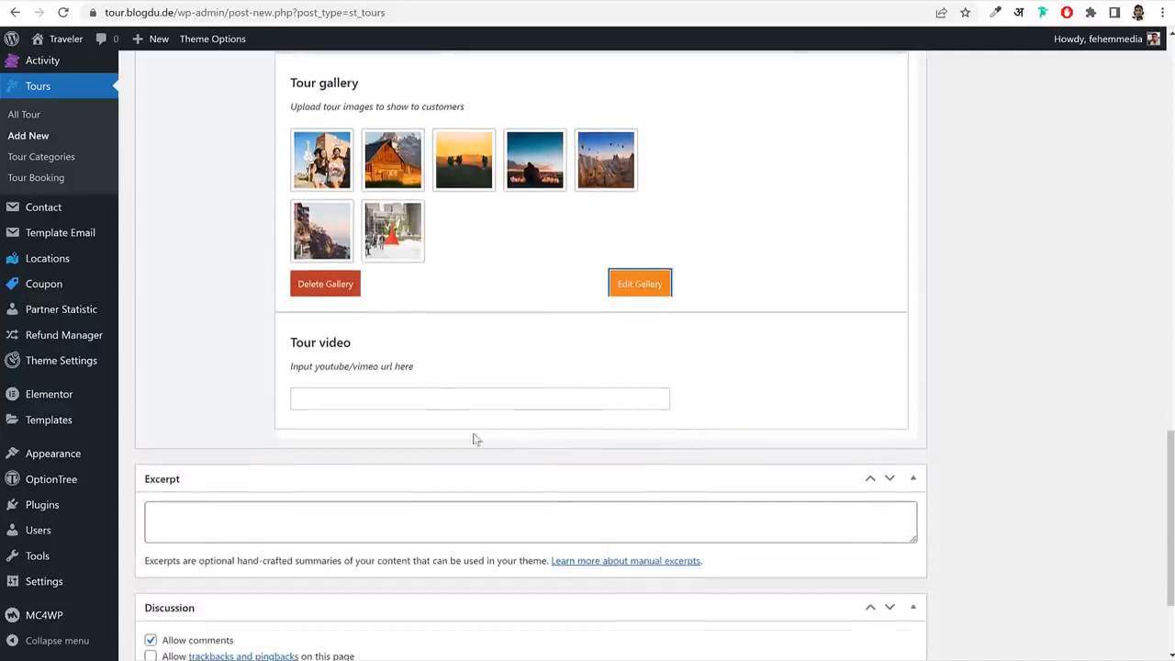
left_click(449, 396)
scroll(419, 444, "up", 4)
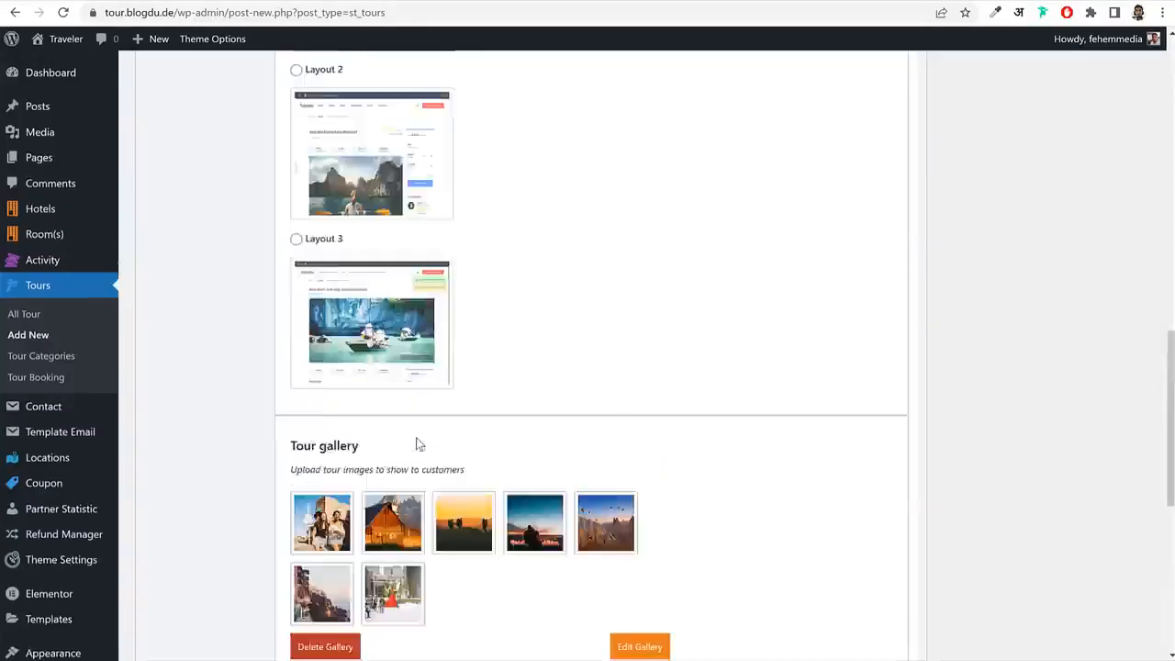
scroll(418, 444, "up", 4)
left_click(237, 107)
scroll(367, 193, "up", 2)
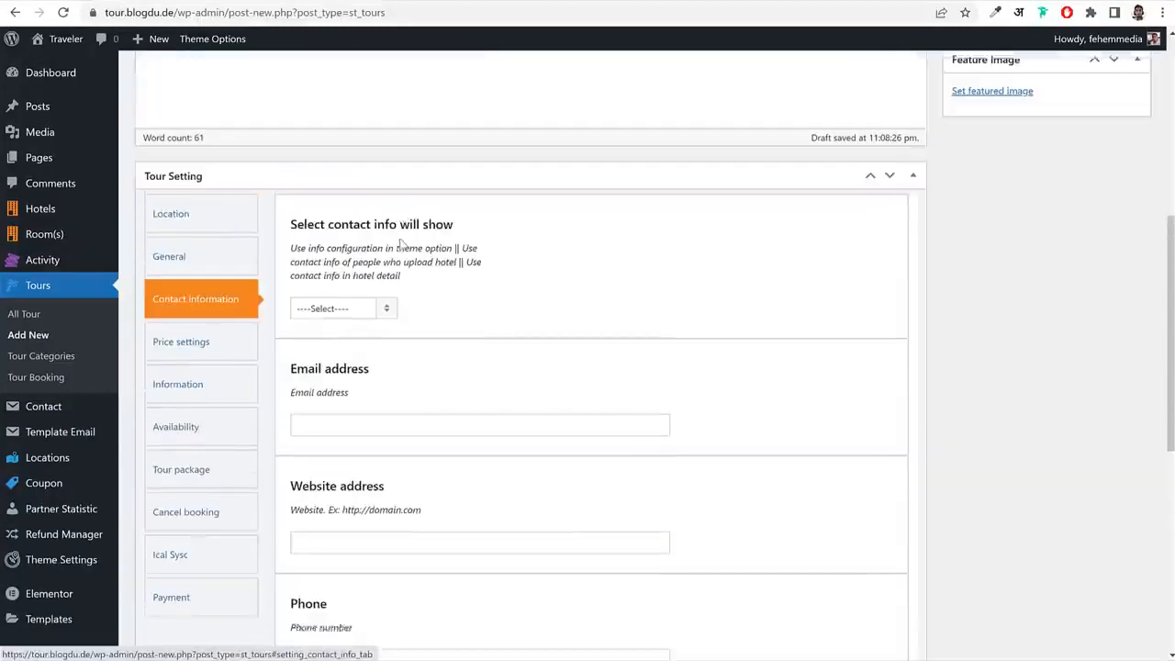
scroll(402, 243, "up", 1)
left_click(345, 337)
left_click(339, 389)
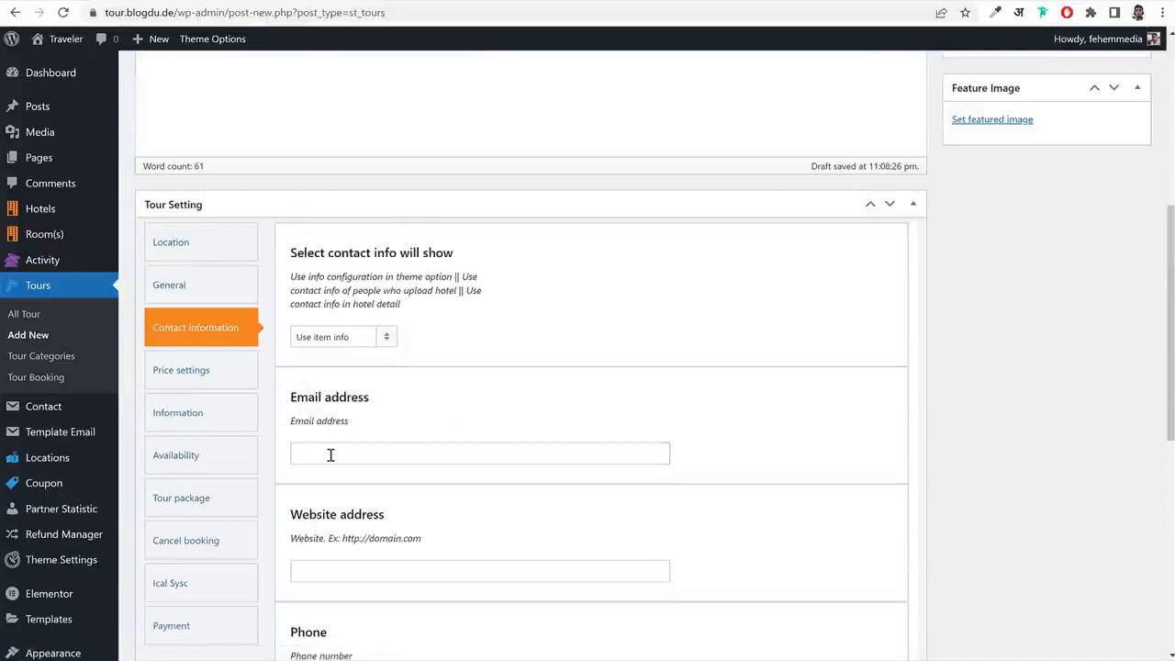
left_click(330, 454)
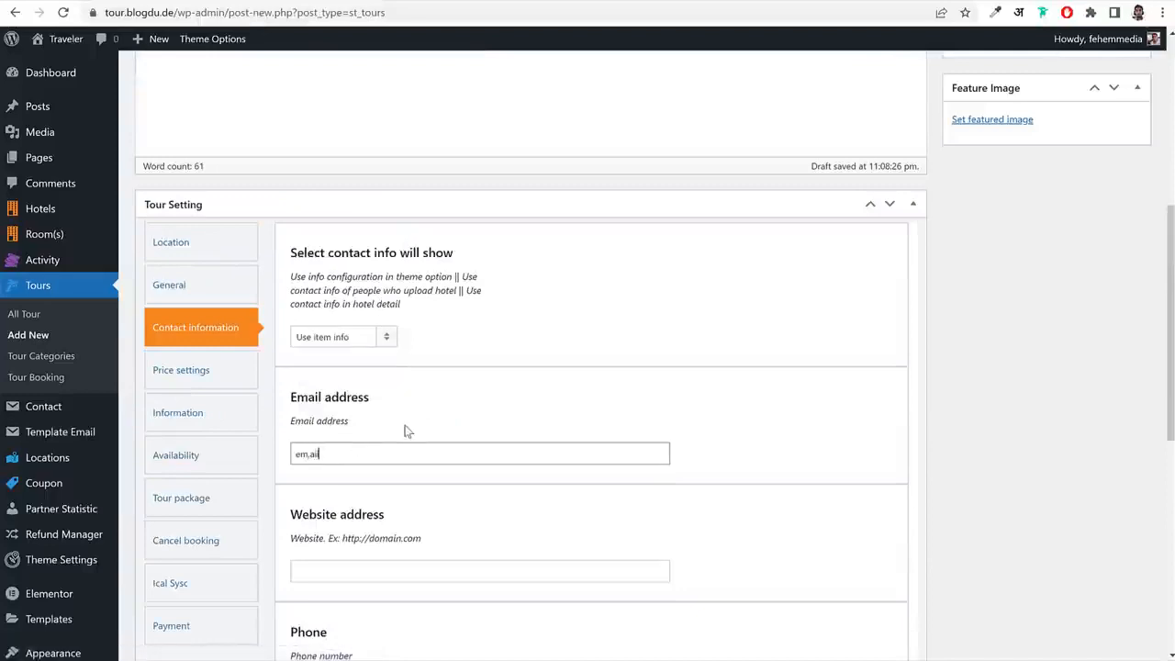
type("emai")
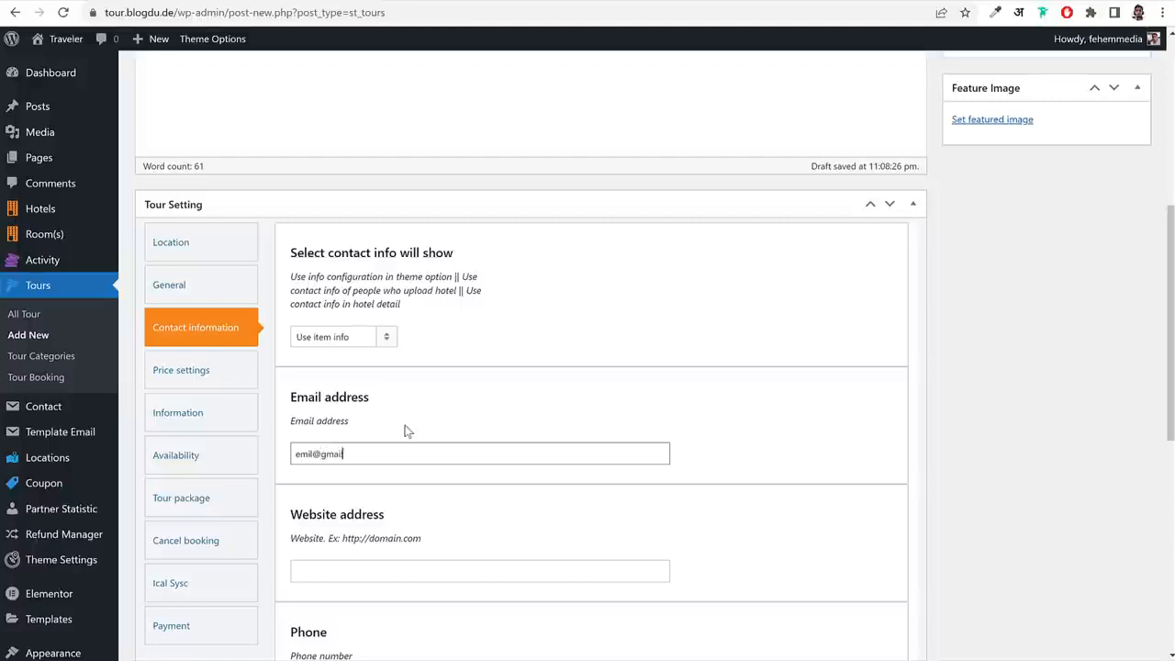
type("l@gmail.com")
key("Tab")
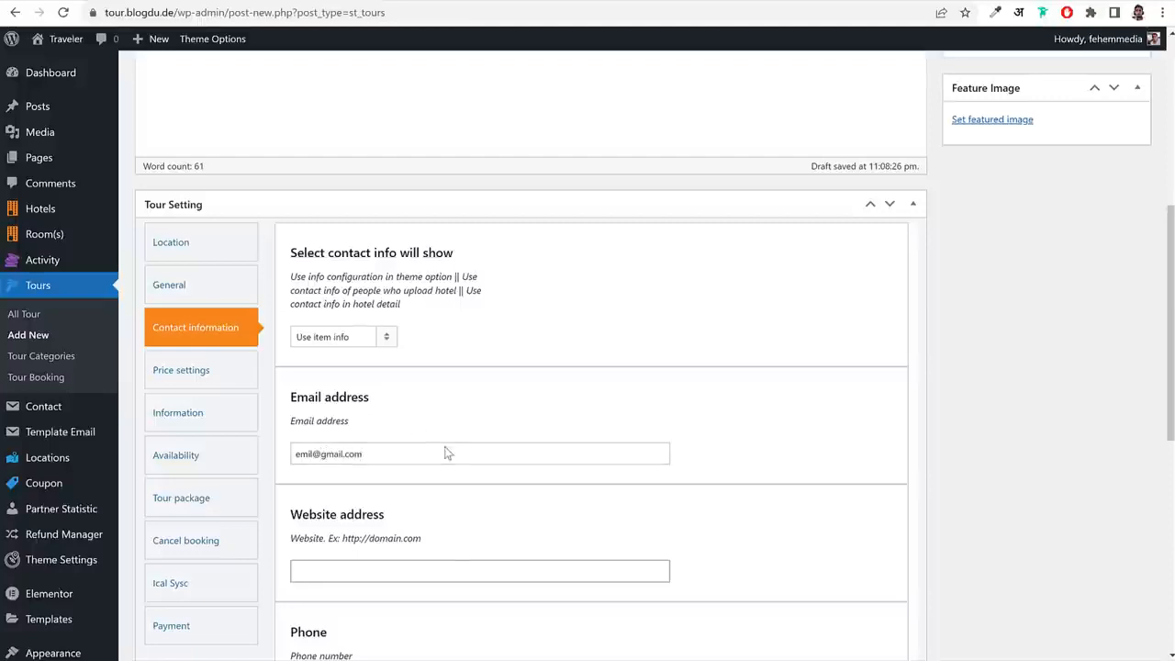
left_click_drag(290, 537, 338, 543)
key("ctrl+c")
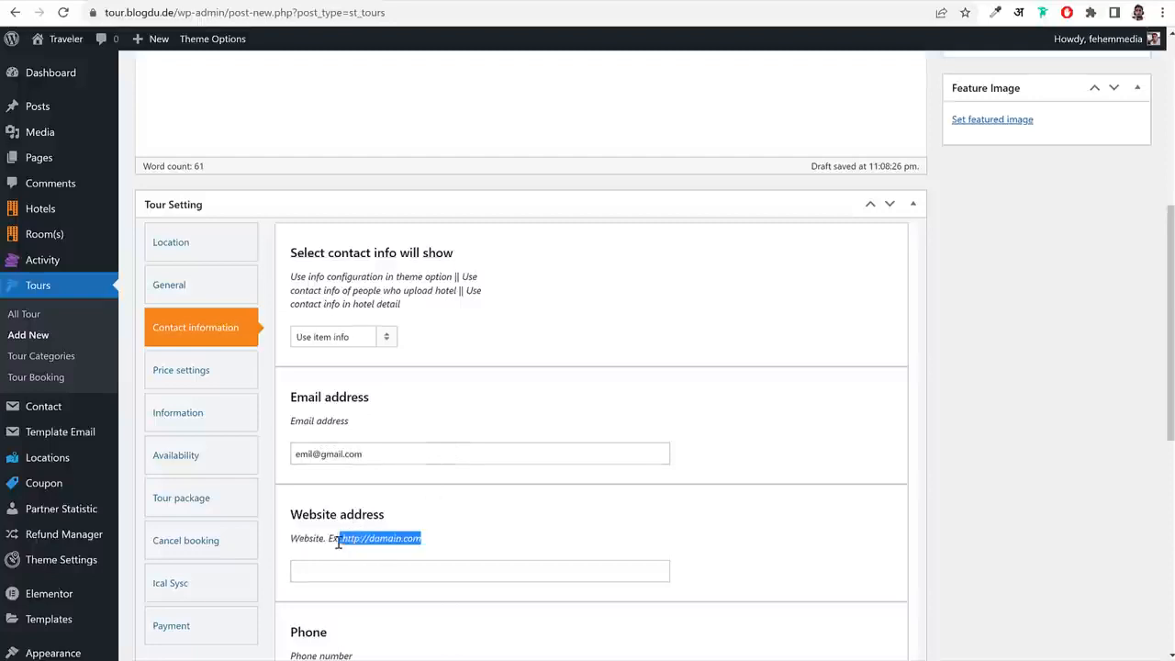
left_click(366, 575)
key("ctrl+v")
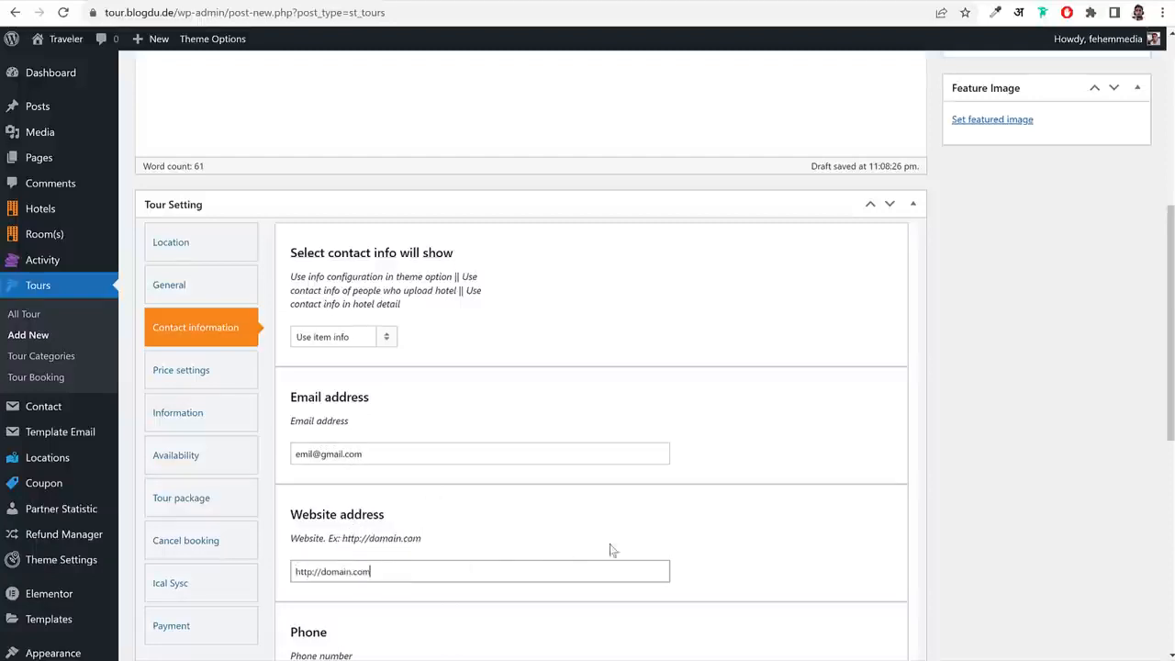
scroll(611, 548, "down", 3)
left_click(364, 456)
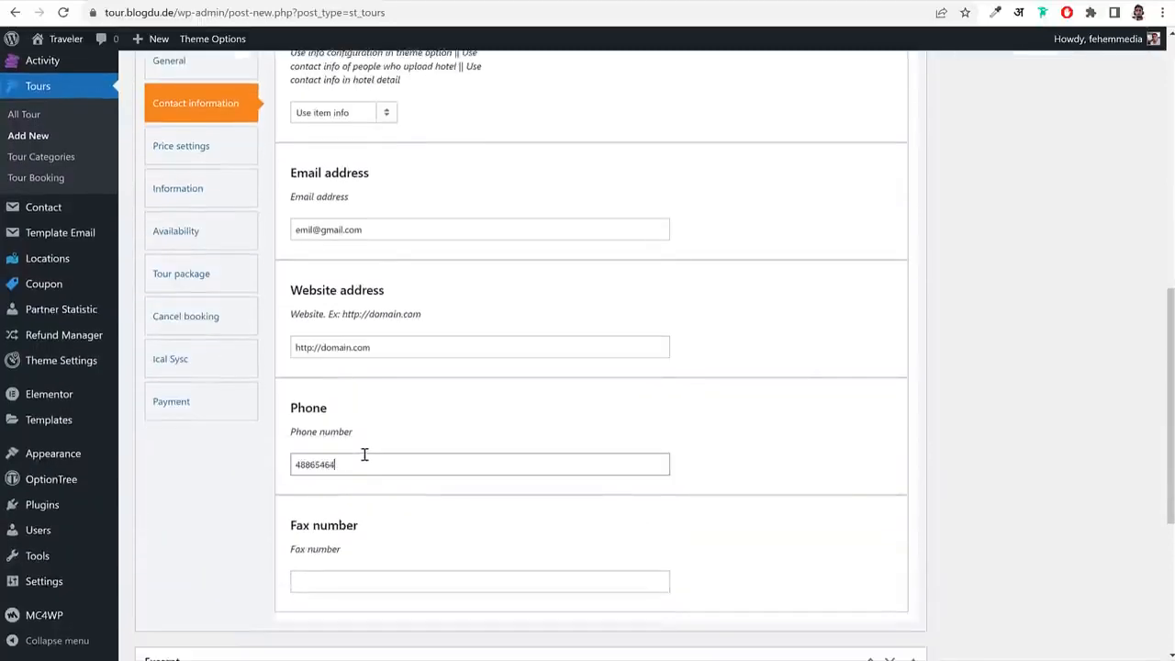
Keep the price shown per person, with adult price 50 and child price 25.
left_click(197, 146)
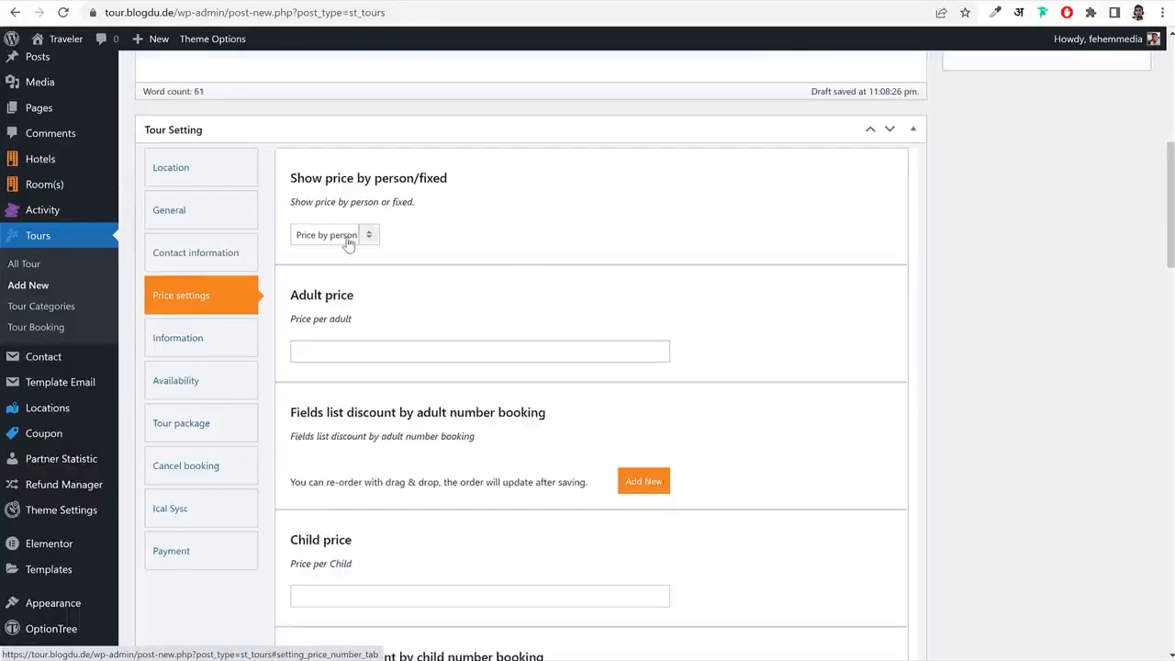
left_click(349, 237)
left_click(451, 270)
left_click(382, 349)
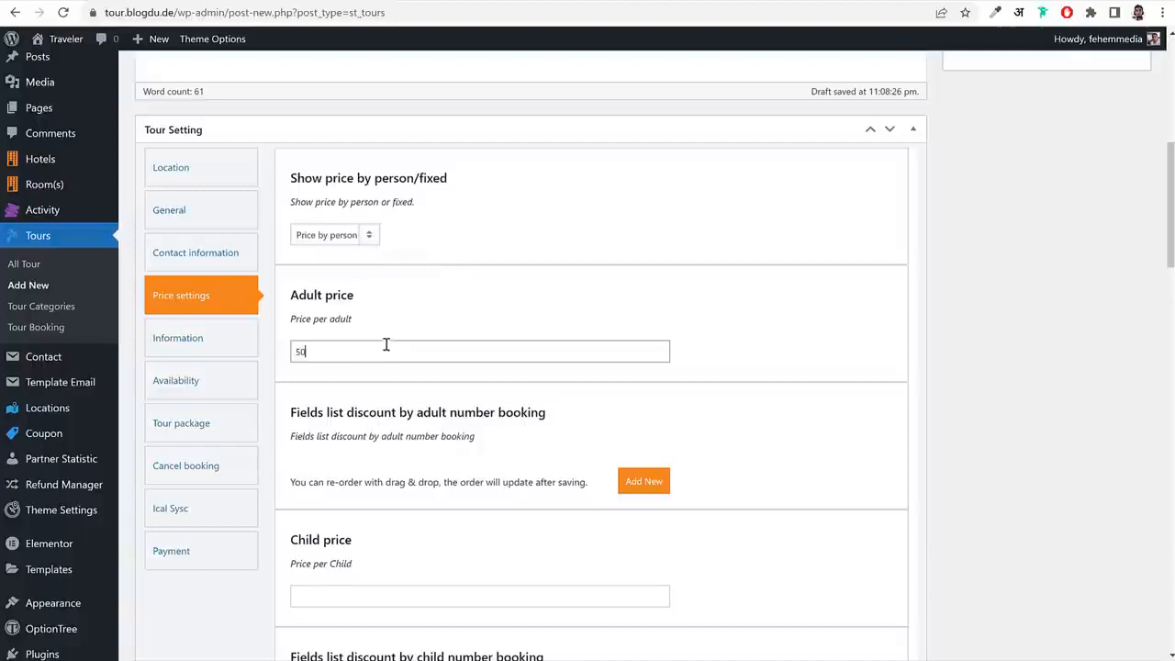
scroll(551, 322, "down", 2)
left_click(410, 446)
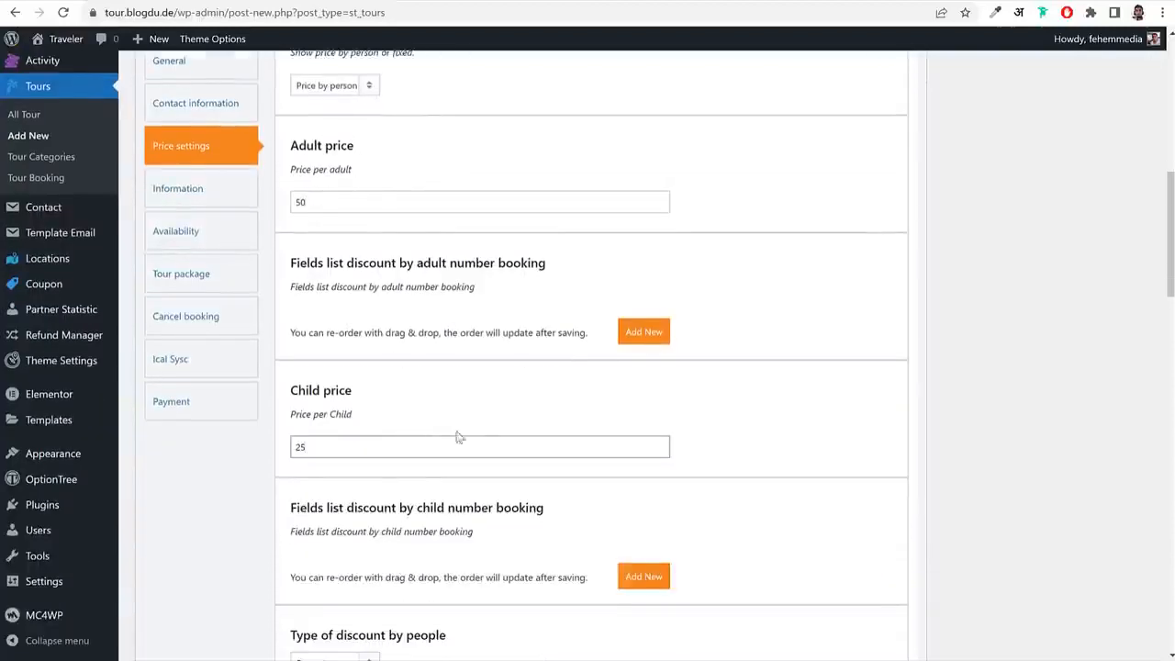
Turn on Disable infant booking in the tour's price settings.
left_click_drag(310, 266, 528, 266)
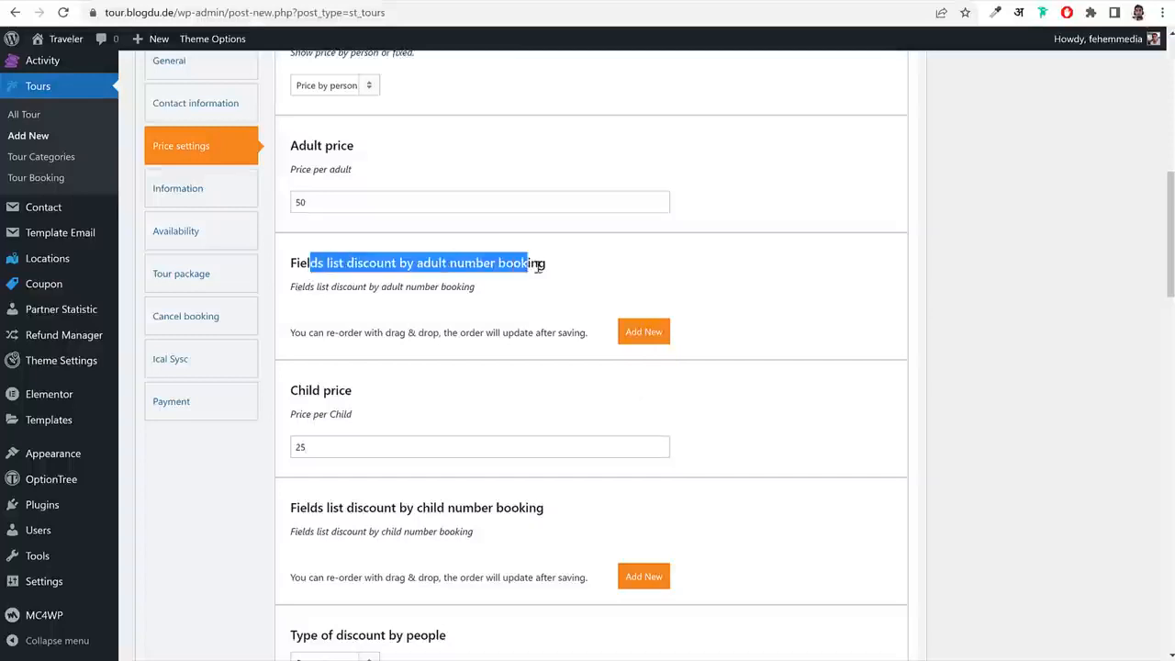
scroll(771, 340, "down", 4)
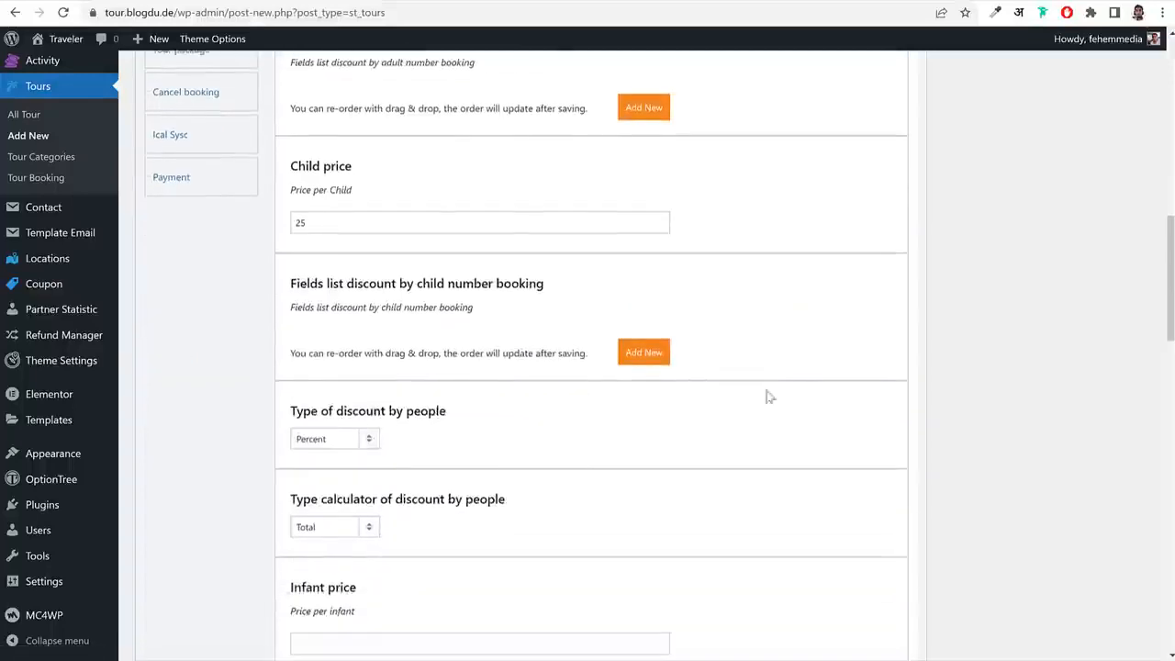
scroll(398, 263, "down", 3)
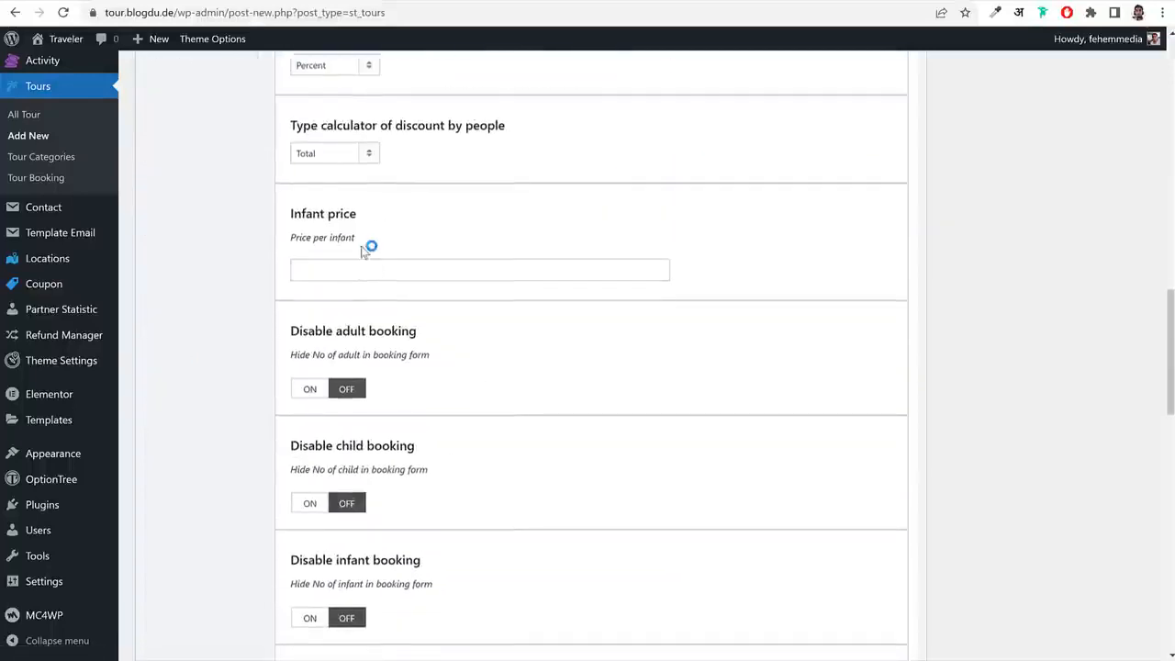
scroll(376, 275, "down", 3)
scroll(376, 289, "up", 2)
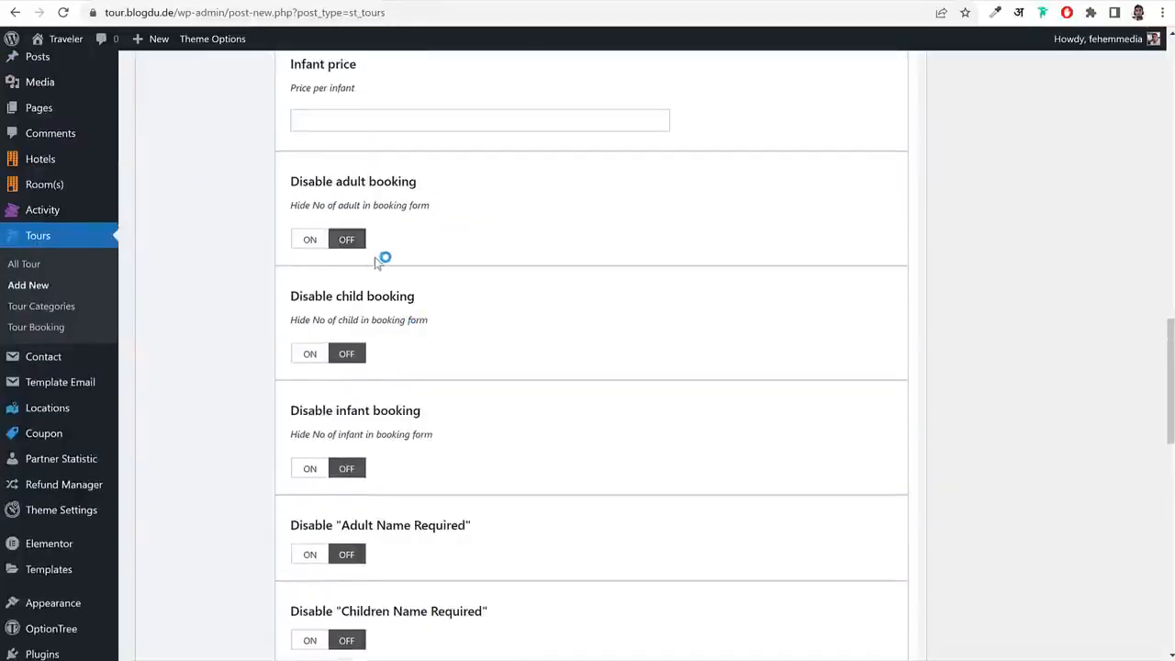
scroll(400, 329, "down", 2)
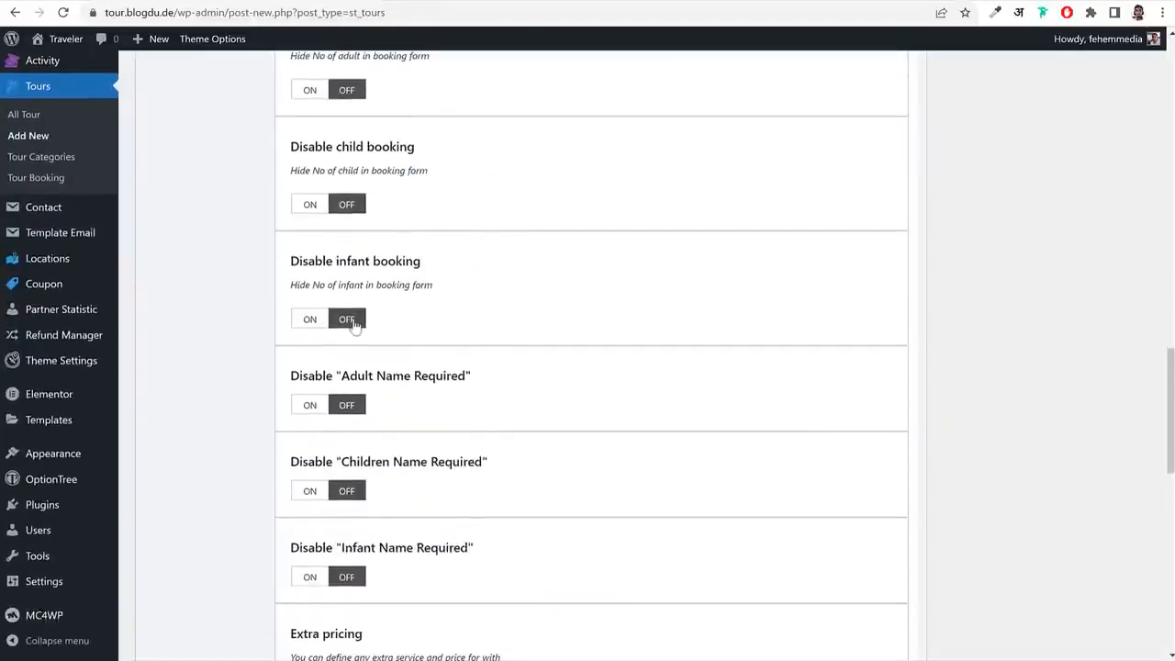
left_click(363, 318)
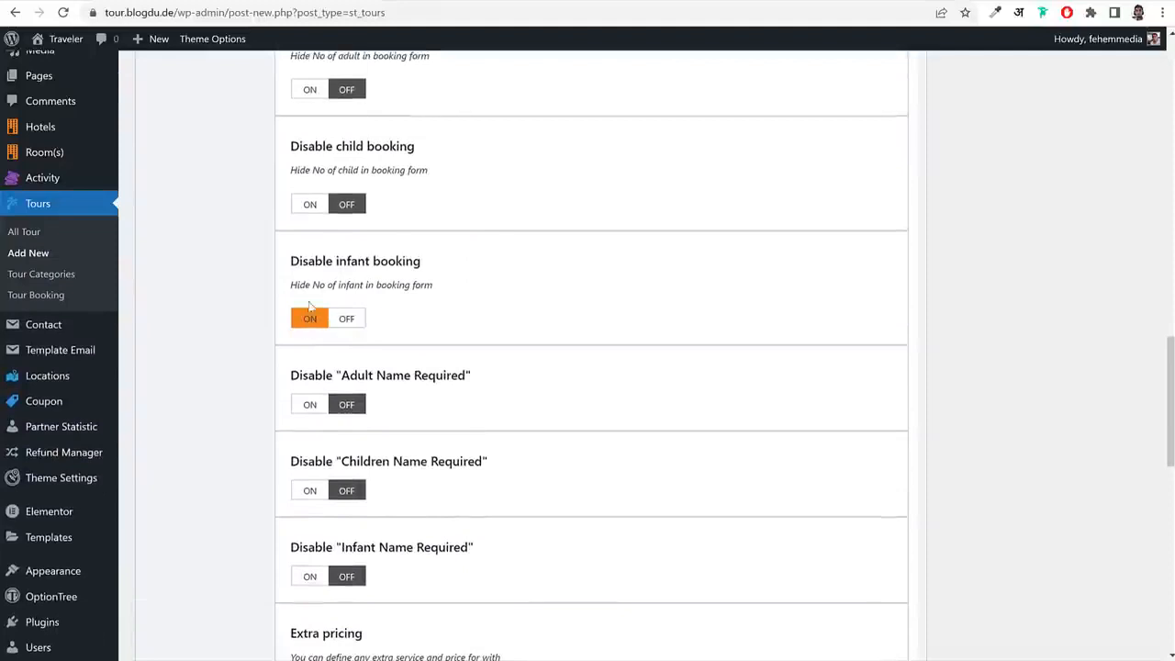
left_click_drag(334, 264, 508, 264)
left_click(517, 298)
scroll(555, 347, "down", 3)
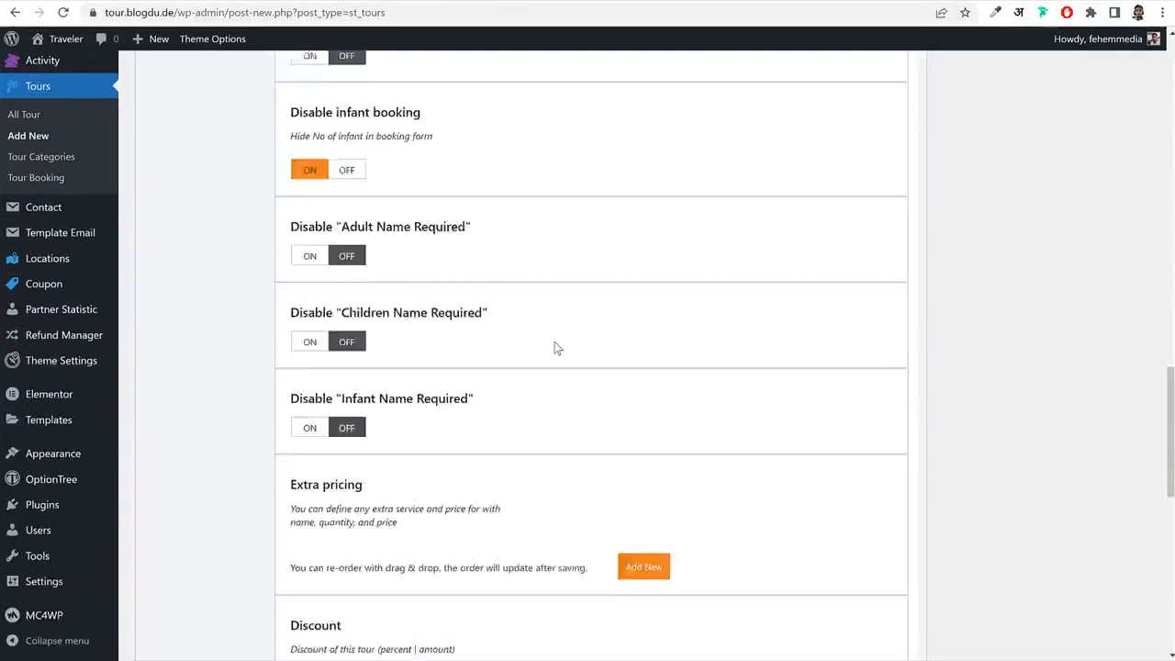
scroll(450, 317, "down", 7)
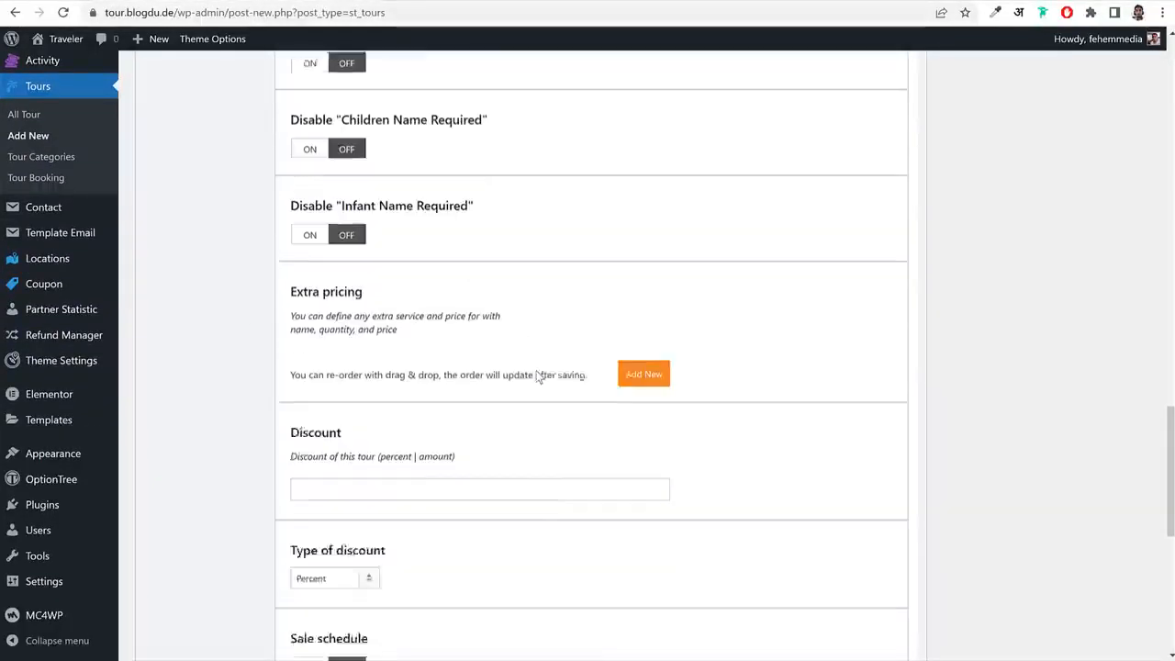
scroll(450, 392, "up", 6)
scroll(450, 390, "up", 18)
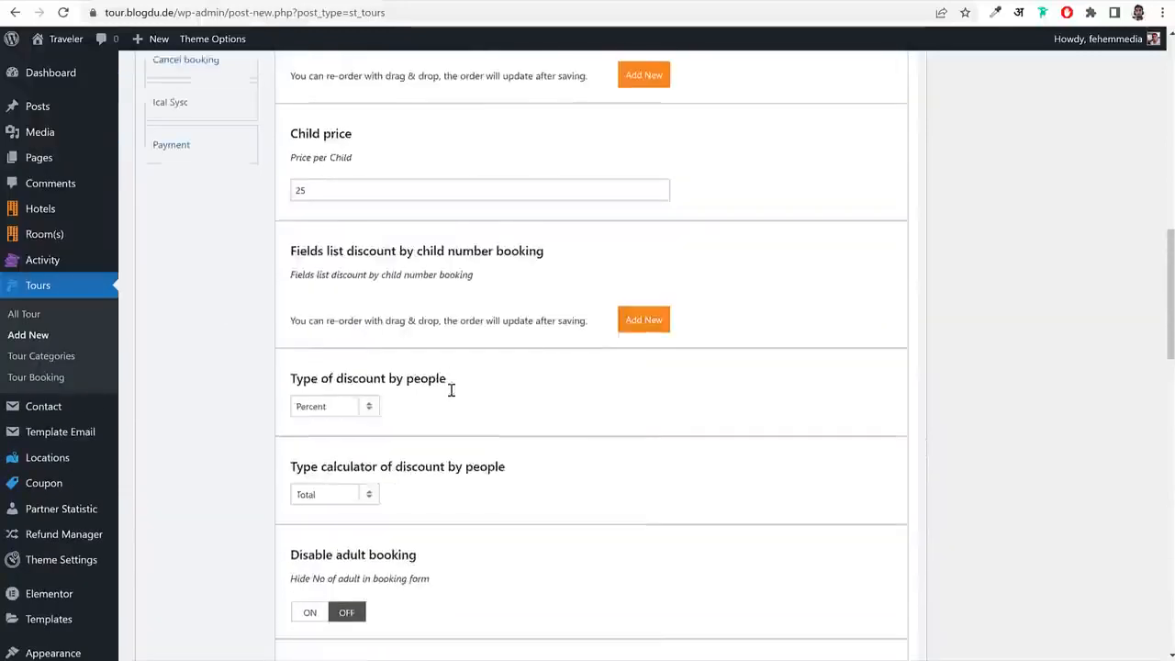
left_click(211, 389)
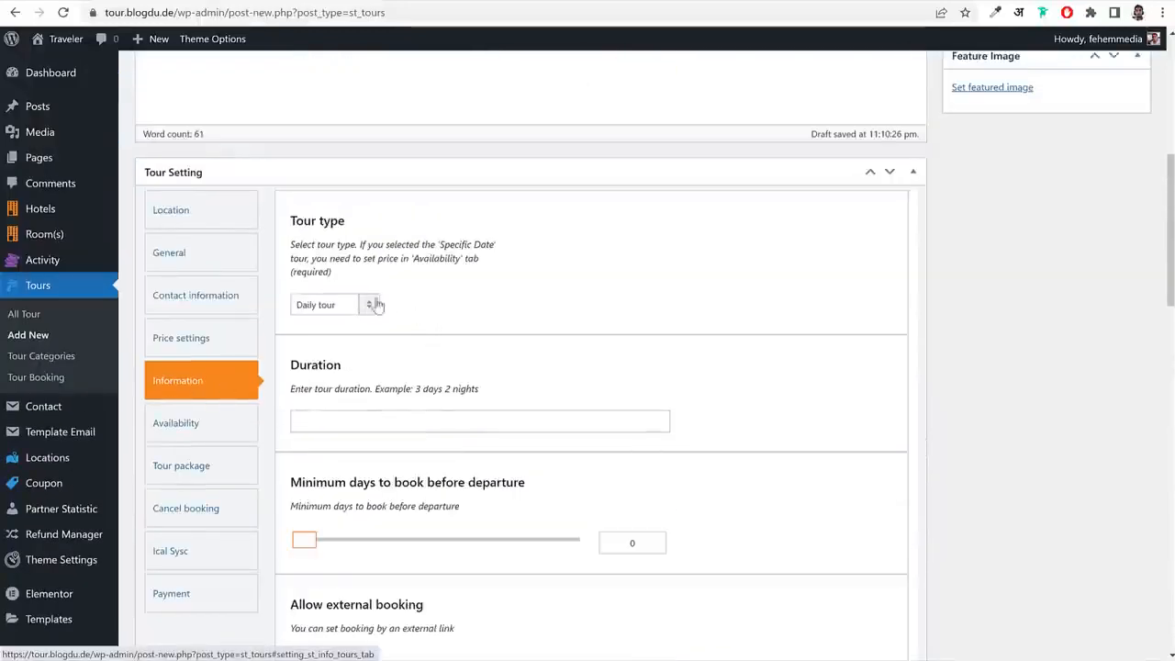
Set the Tour type to Daily tour and the Duration to 8 Hours.
left_click(336, 307)
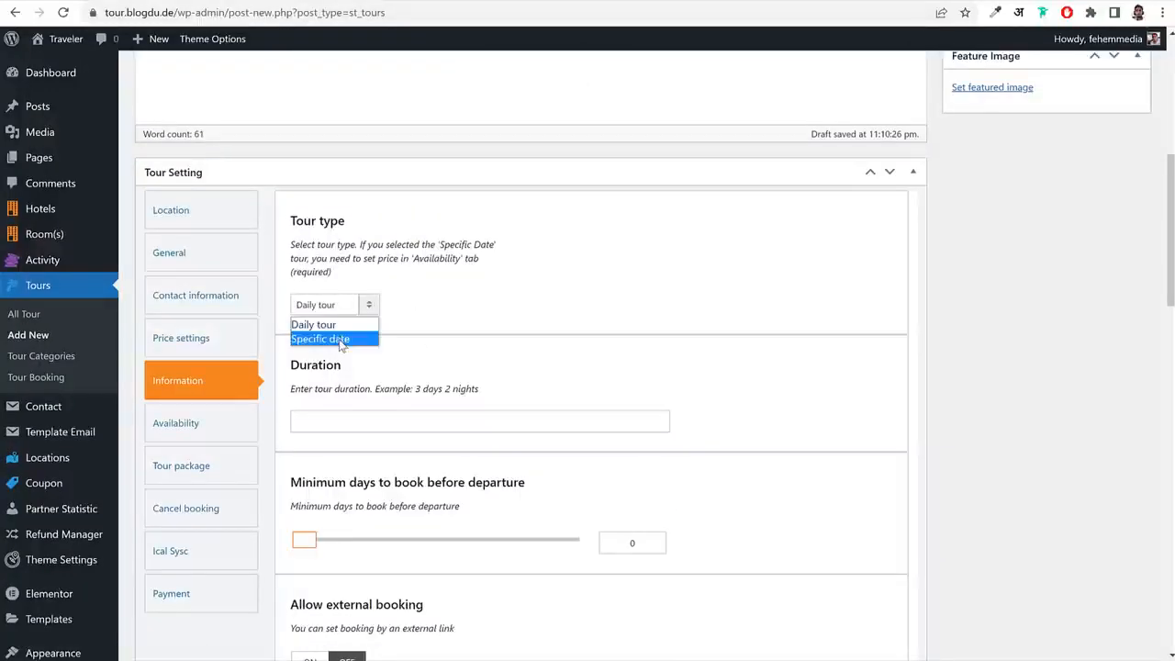
left_click(341, 344)
left_click(319, 307)
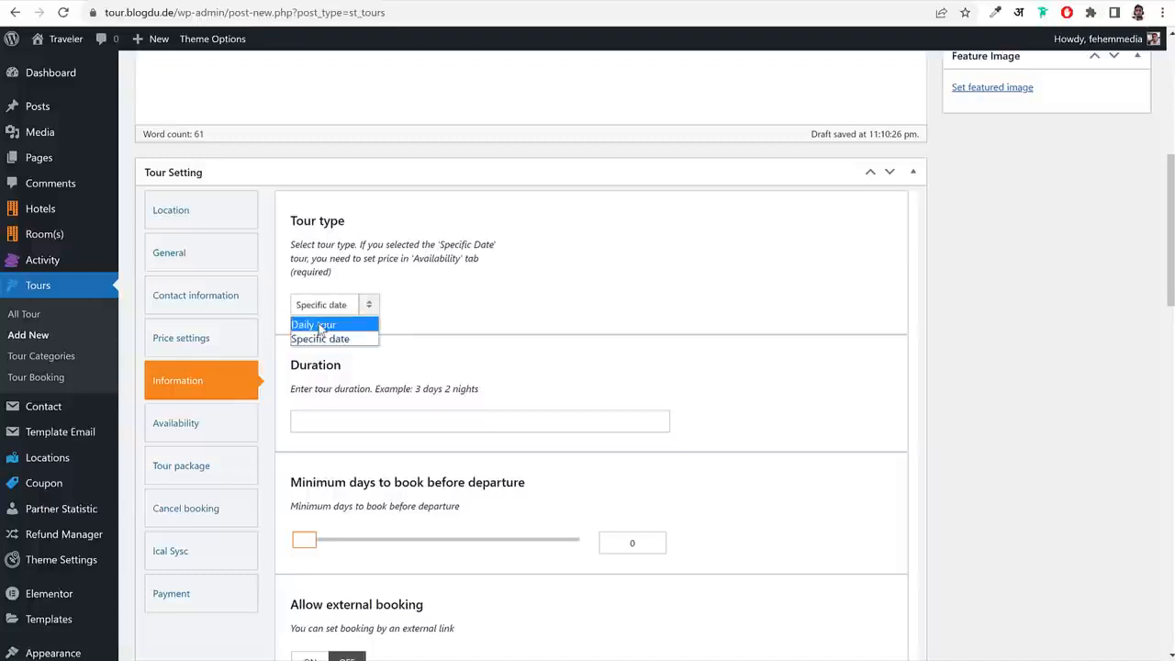
left_click(319, 325)
left_click(399, 420)
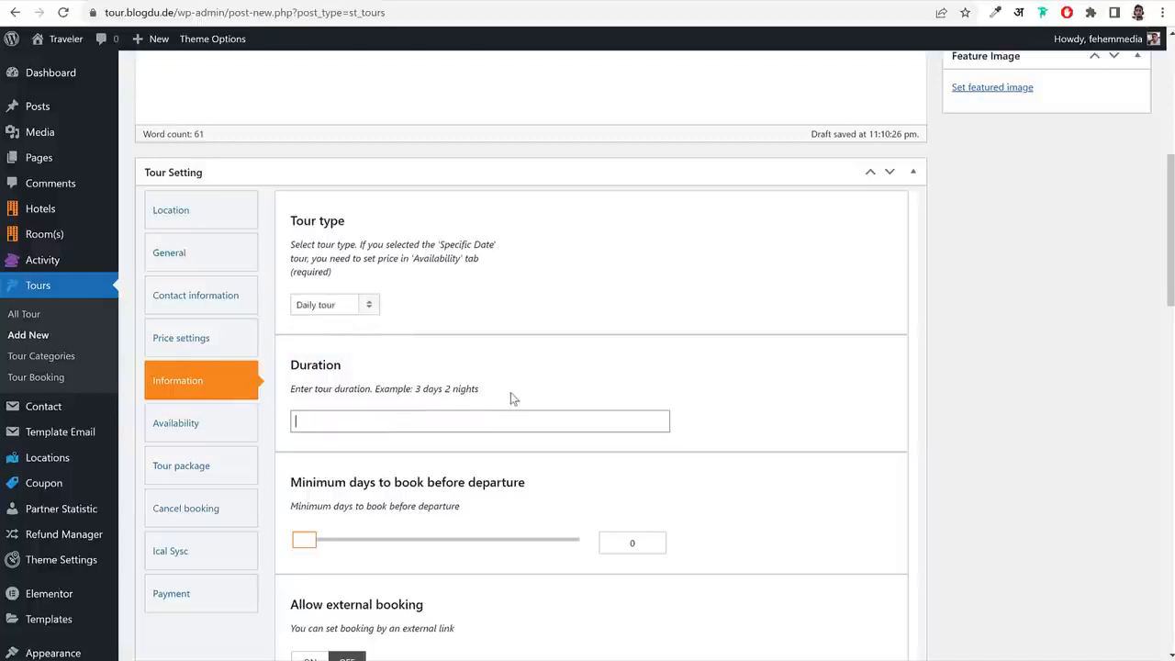
key("Menu")
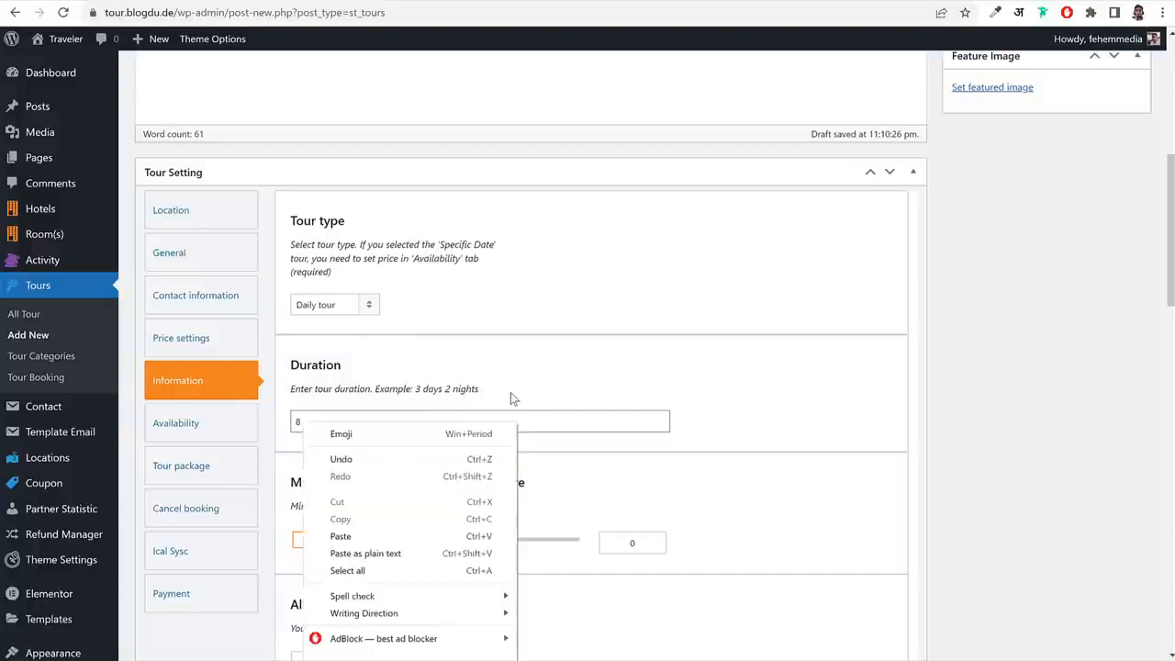
key("Escape")
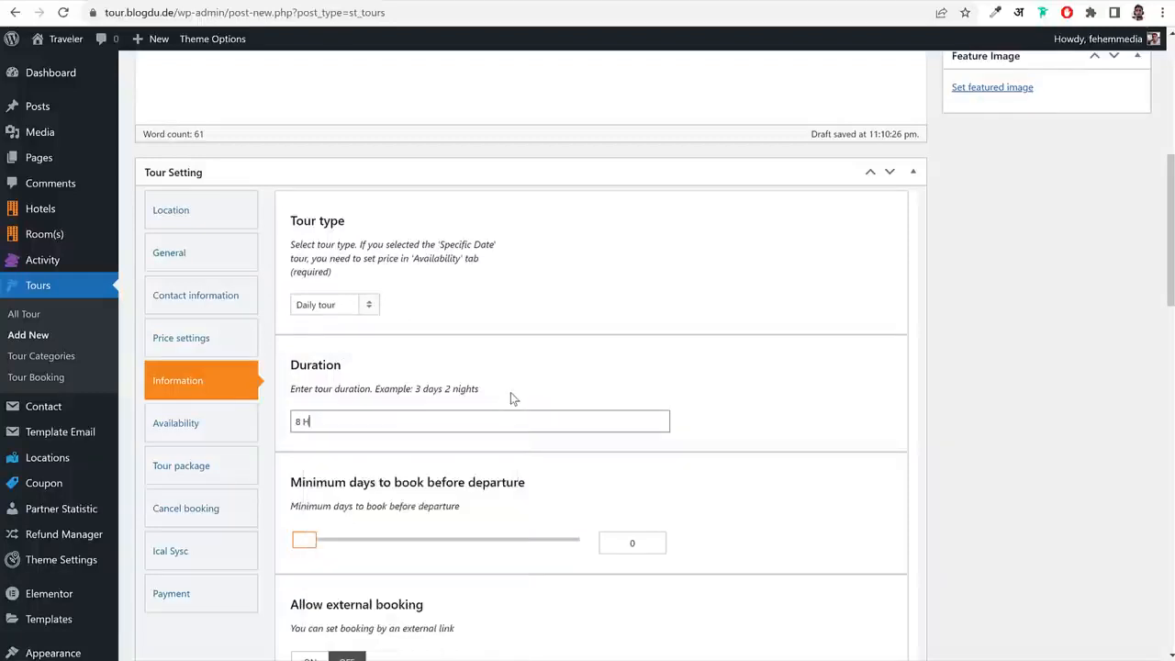
type("8 Hours")
Require booking at least 3 days before departure and set max people to 12.
scroll(783, 417, "down", 3)
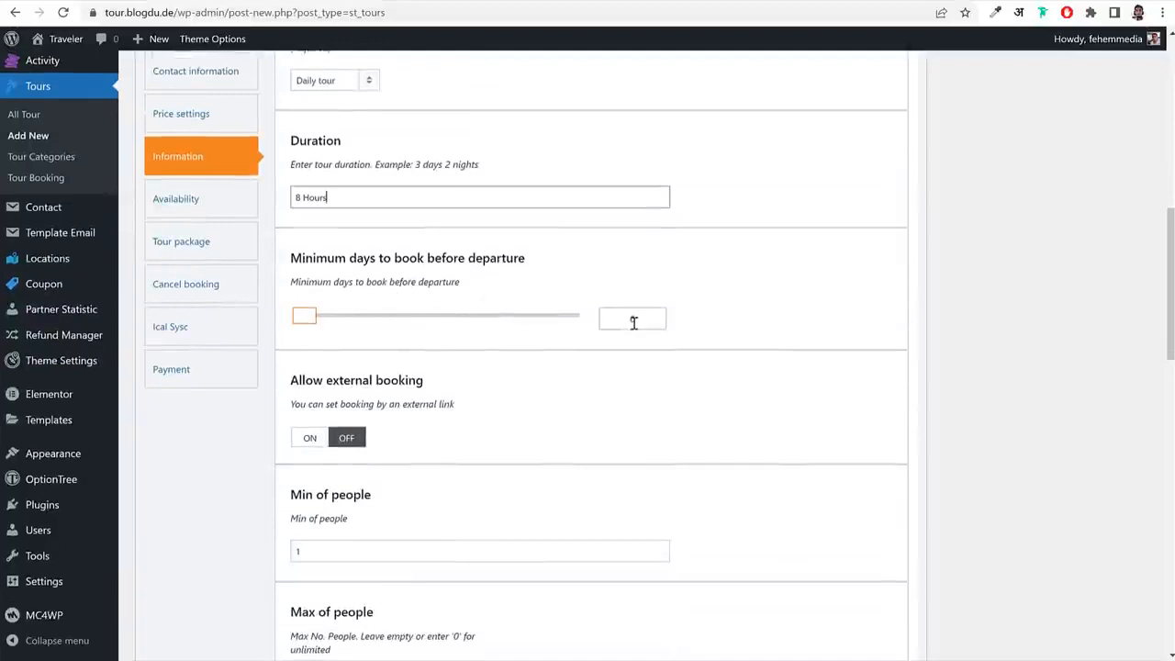
left_click_drag(303, 325, 326, 326)
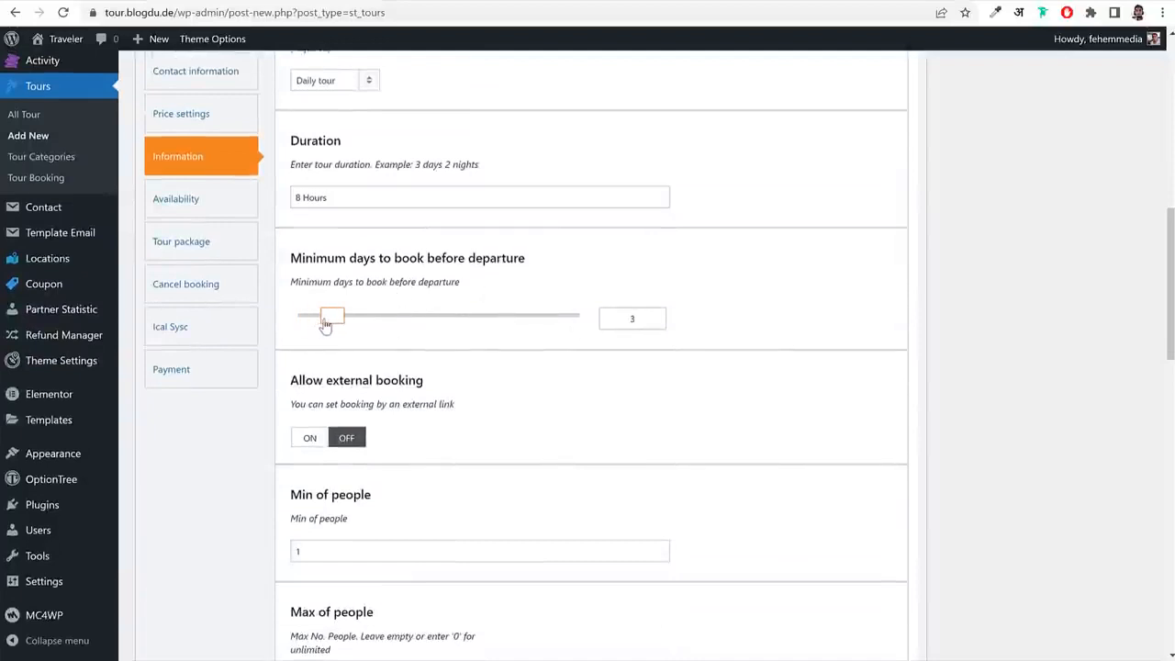
scroll(798, 323, "down", 3)
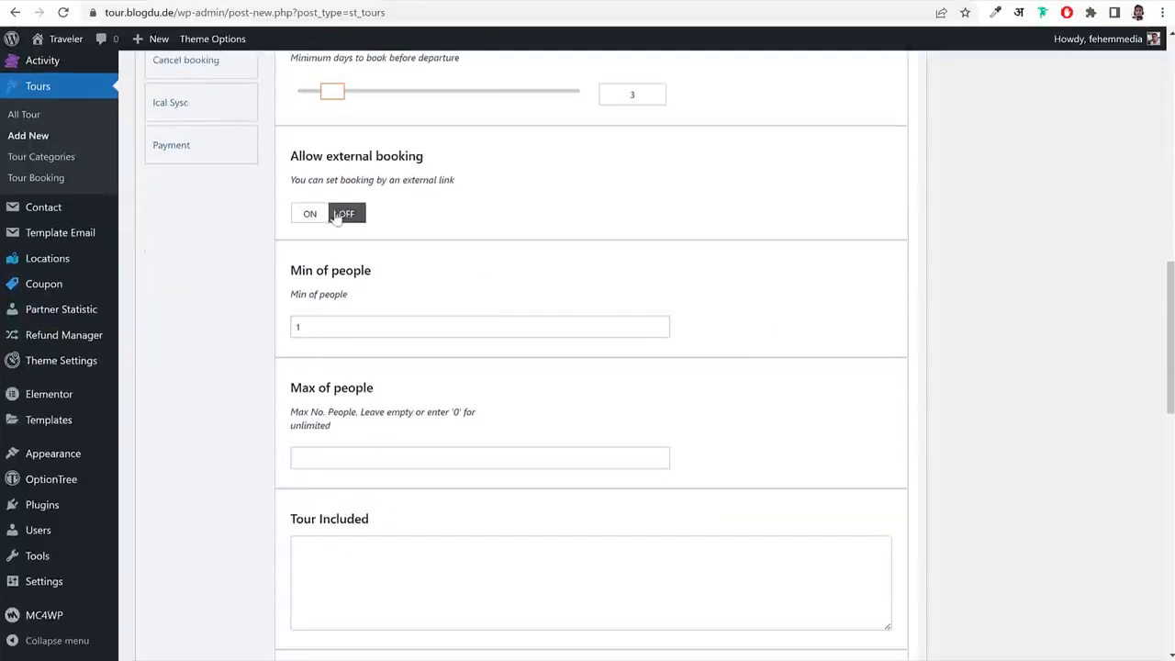
scroll(594, 271, "down", 2)
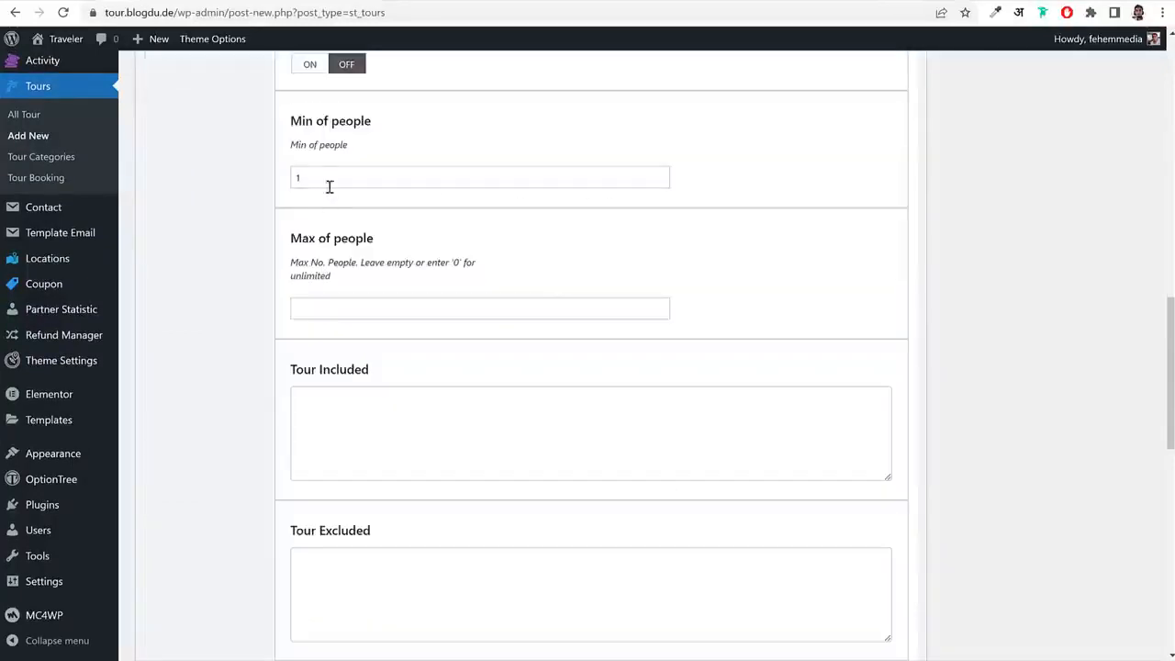
left_click(391, 297)
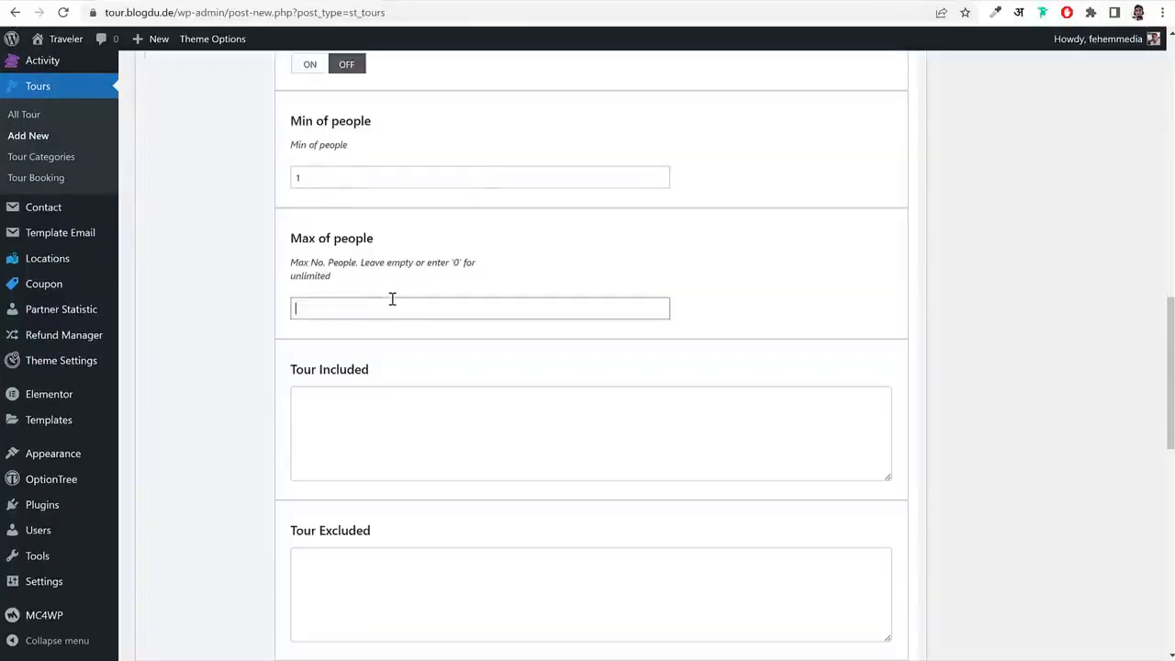
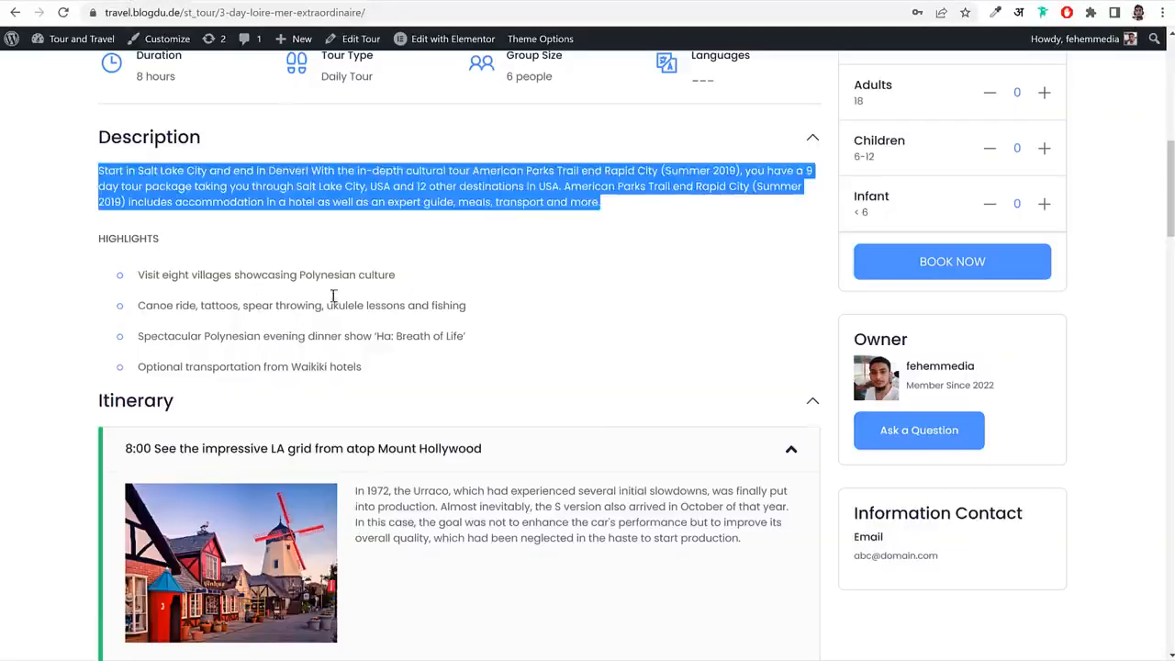
Copy the included and excluded lists from the sample tour, pasting the four excluded items into Tour Excluded.
scroll(333, 296, "down", 6)
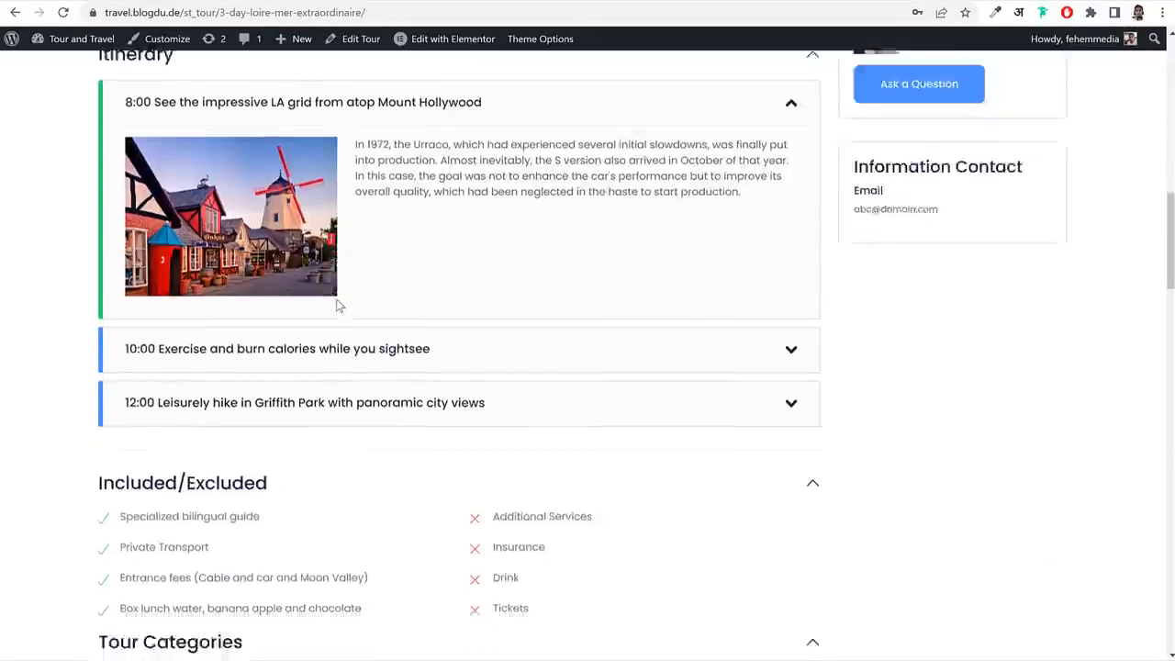
left_click_drag(127, 264, 191, 280)
left_click(243, 328)
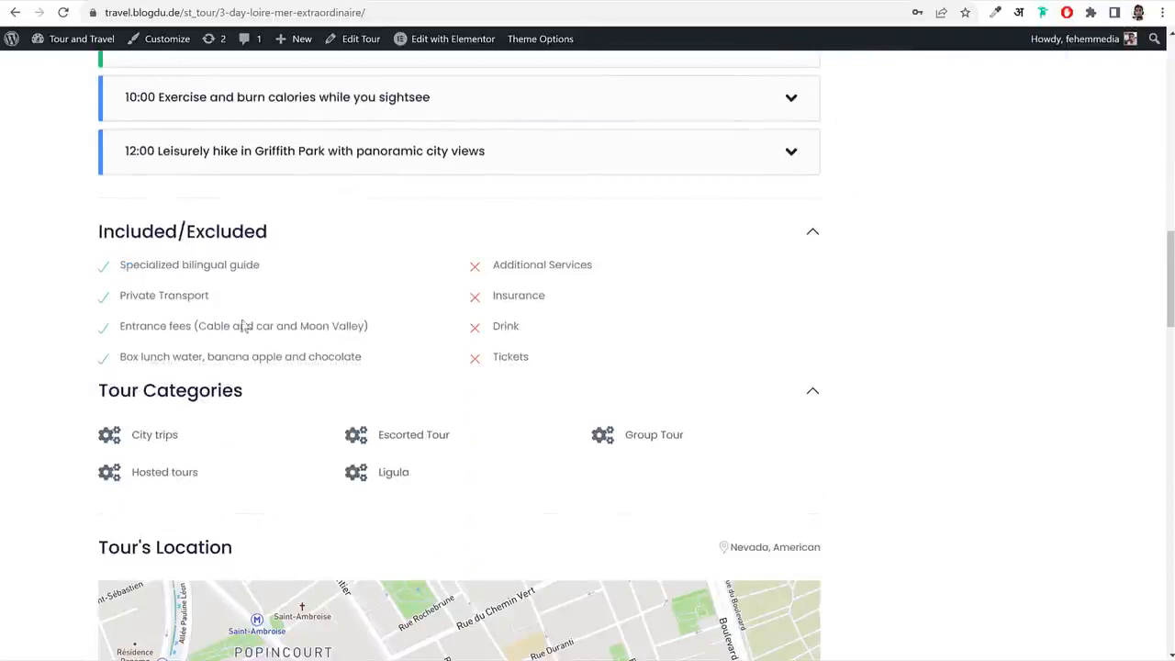
left_click_drag(387, 364, 126, 268)
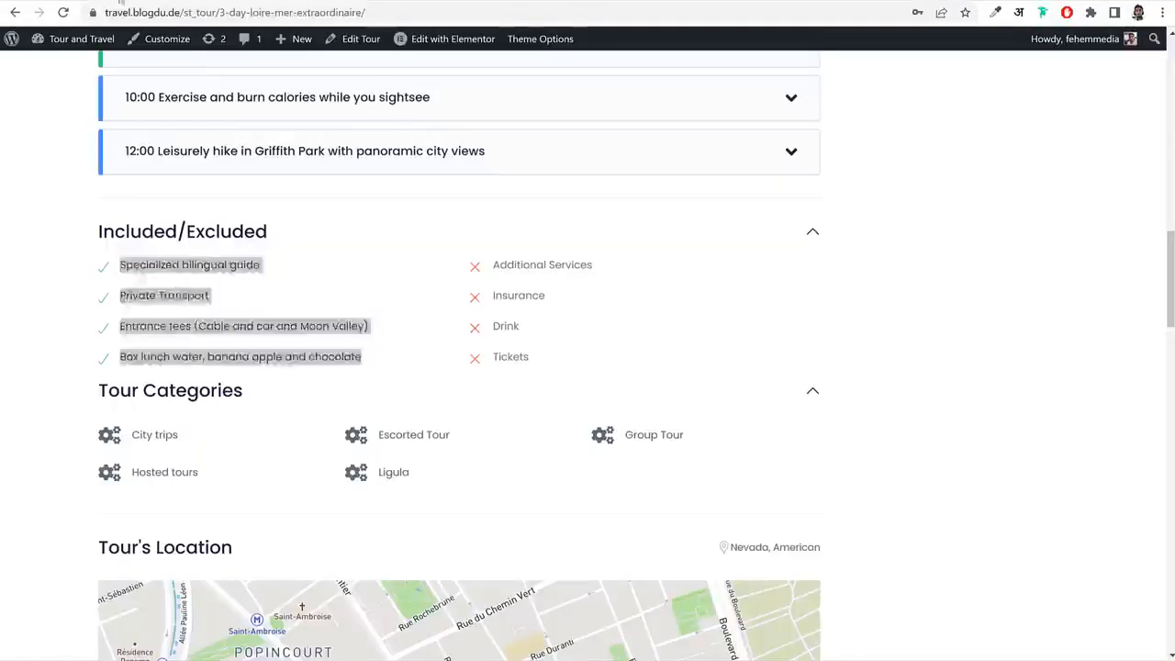
left_click_drag(562, 359, 496, 278)
key("ctrl+c")
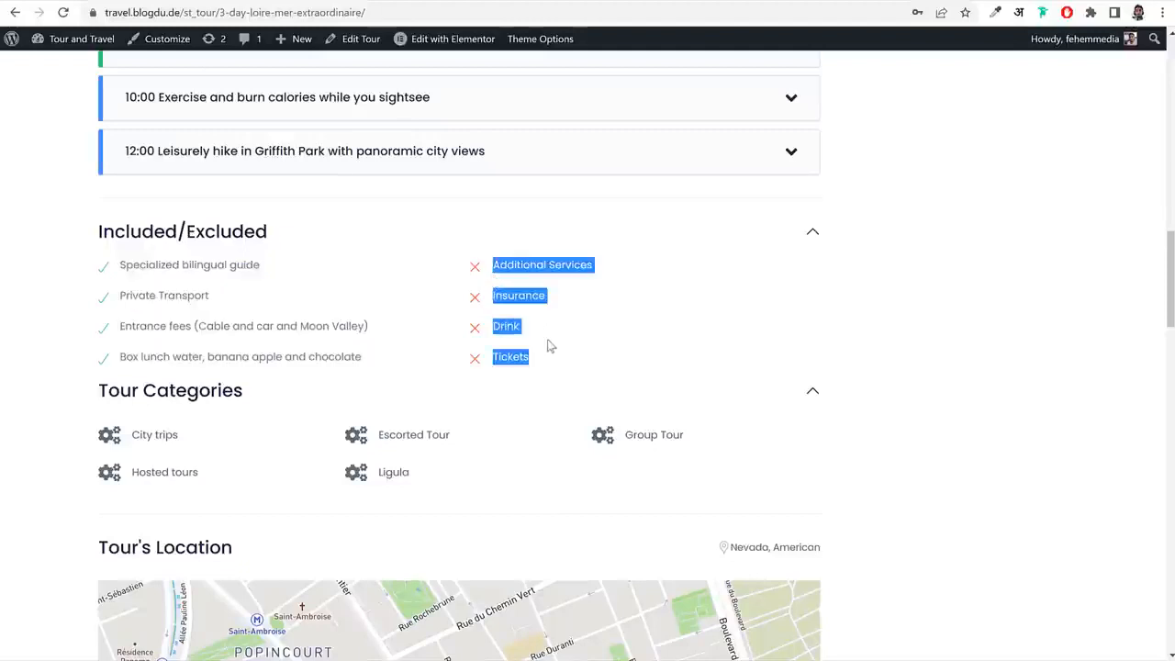
left_click(553, 323)
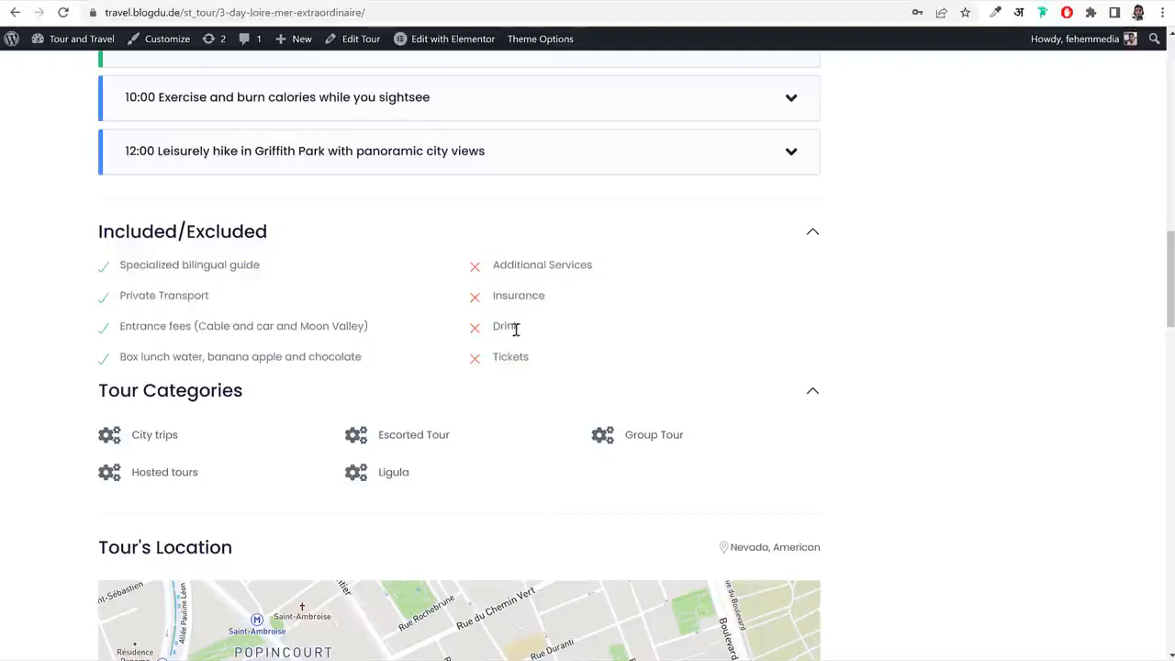
left_click(235, 1)
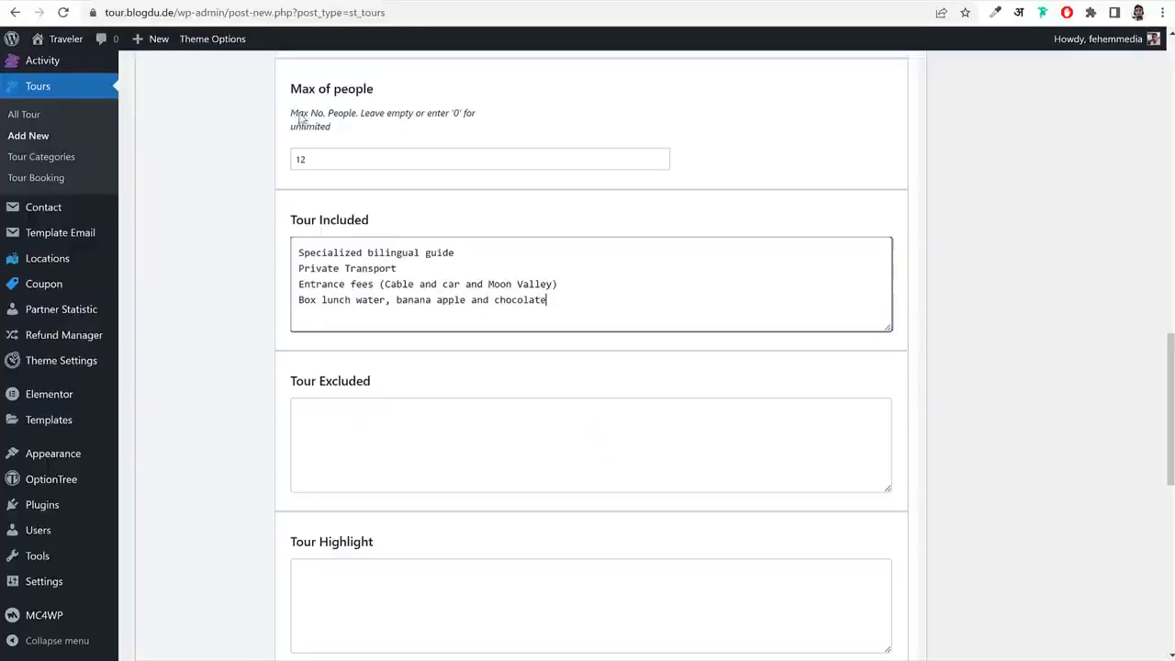
left_click(448, 446)
key("ctrl+v")
scroll(513, 474, "down", 3)
Paste the sample tour's four Highlights bullets into the Tour Highlight box.
left_click(131, 1)
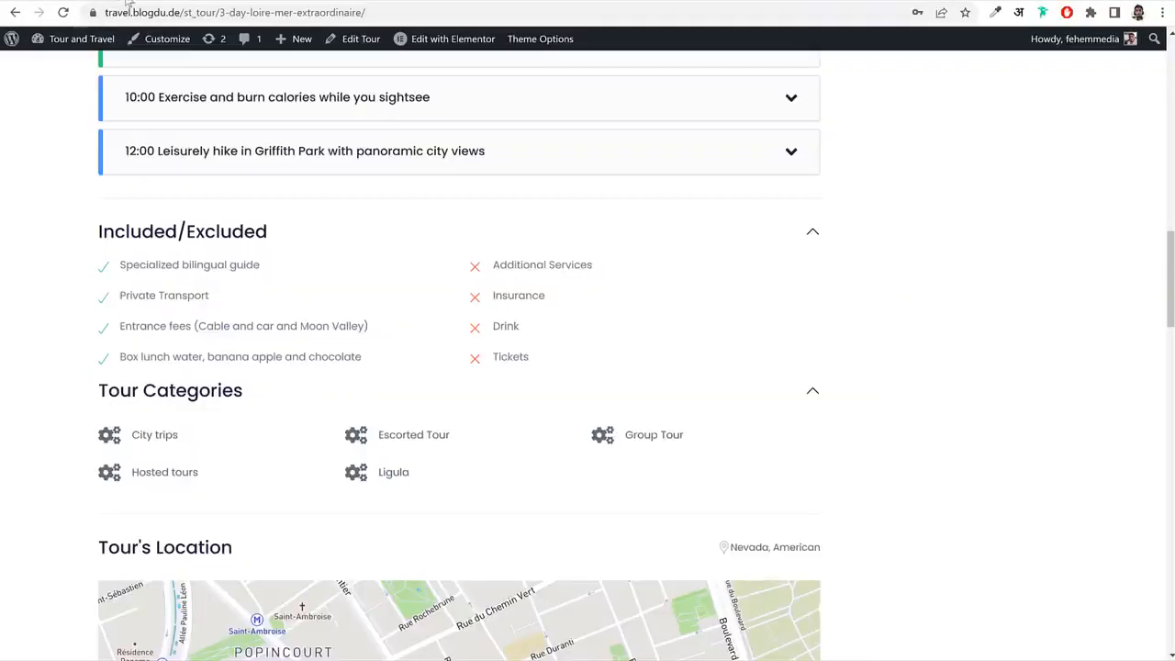
scroll(281, 223, "up", 5)
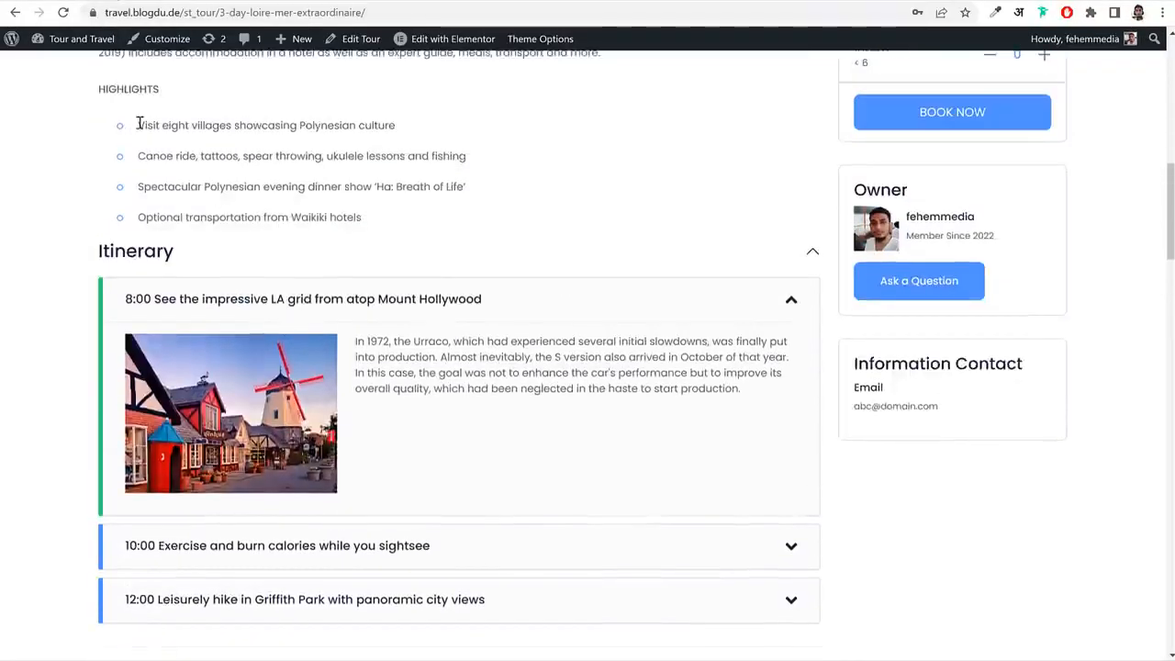
left_click_drag(139, 123, 417, 220)
key("ctrl+c")
left_click(292, 2)
left_click(423, 396)
key("ctrl+v")
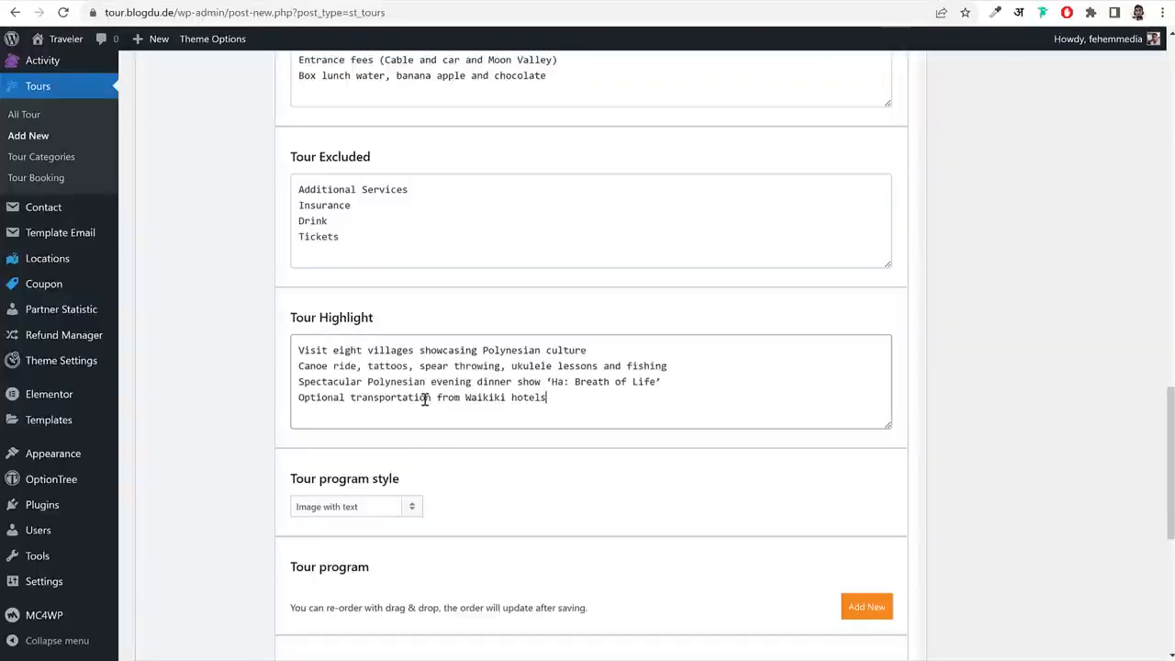
scroll(649, 390, "down", 3)
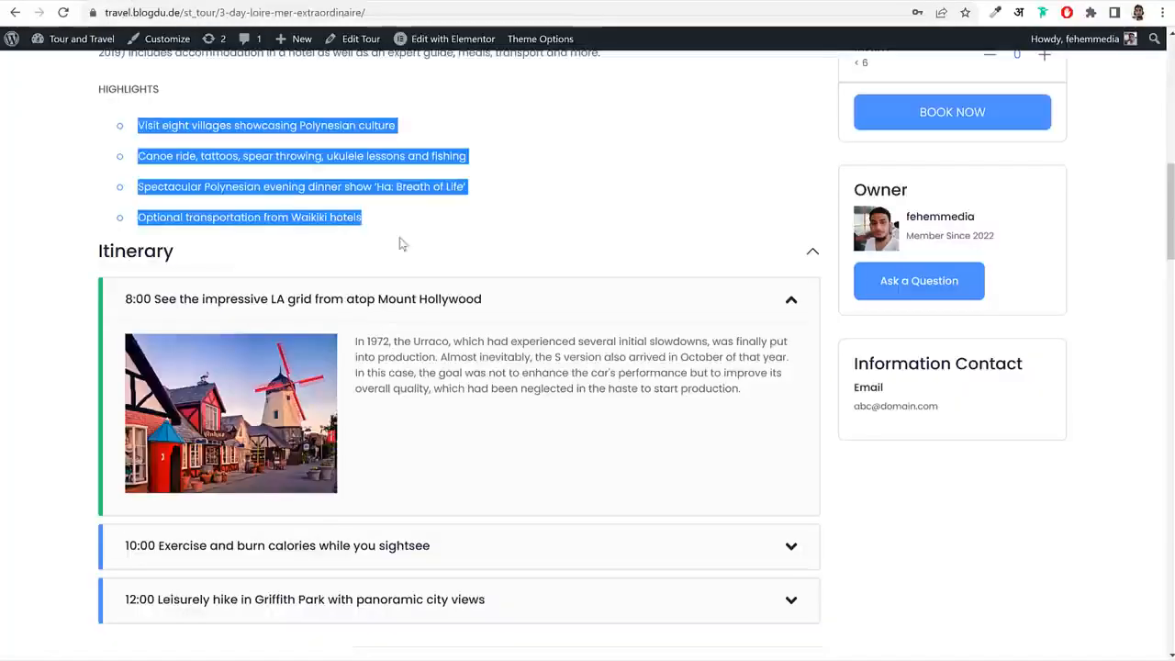
Keep Image with text as the Tour program style.
scroll(475, 256, "down", 2)
left_click(475, 257)
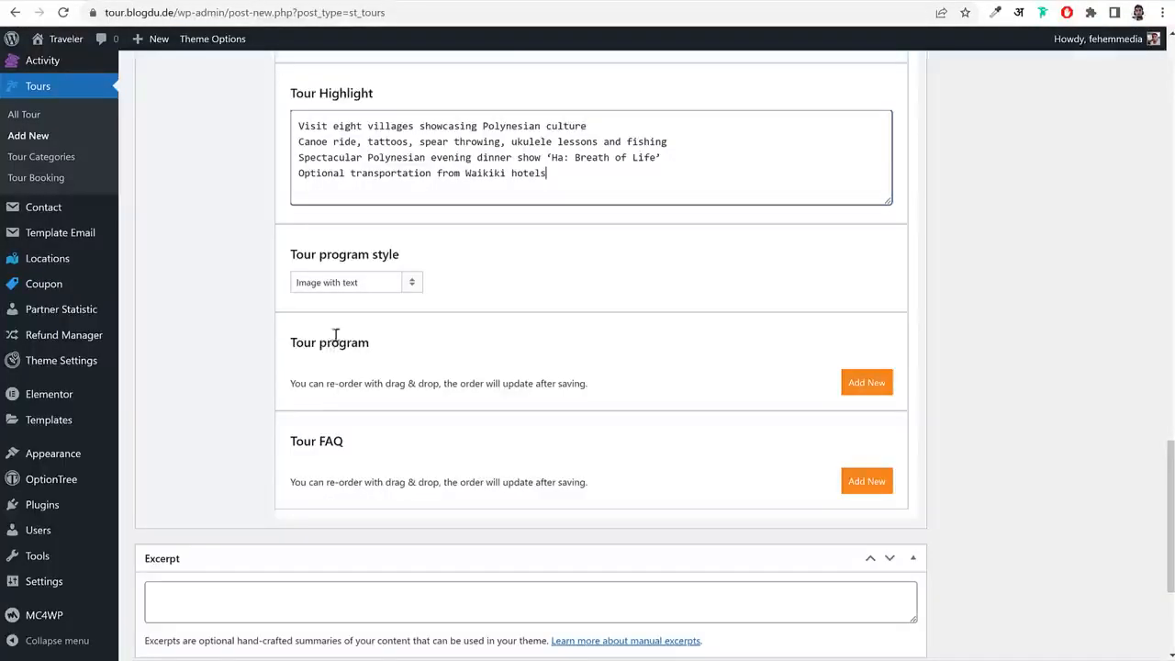
left_click(349, 283)
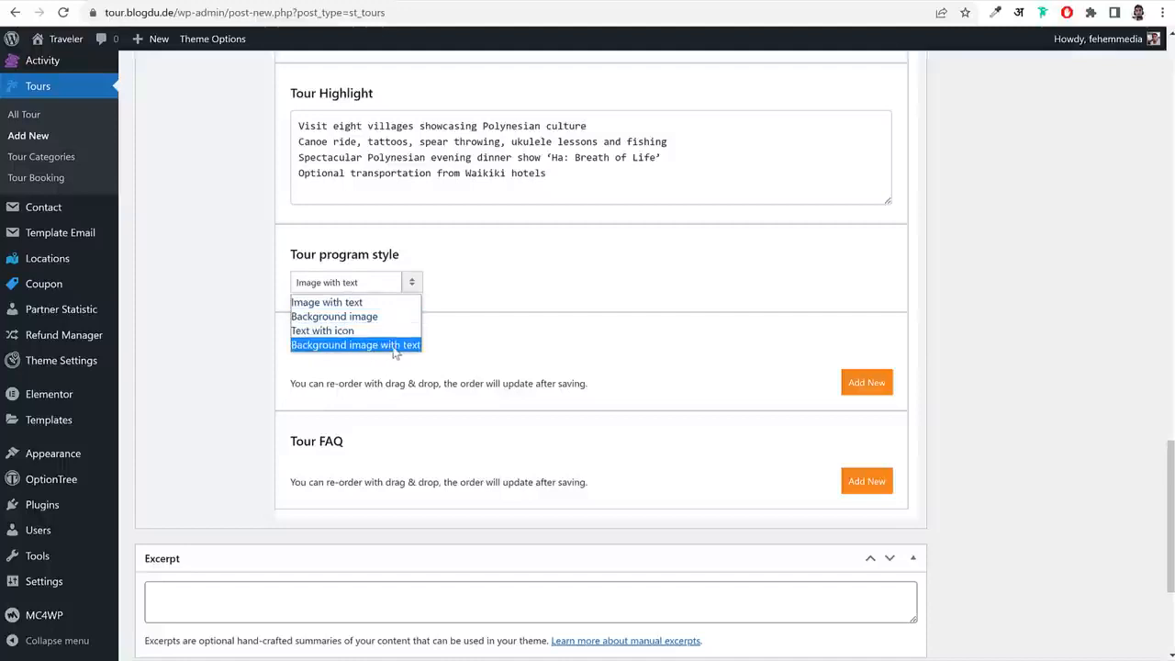
left_click(349, 301)
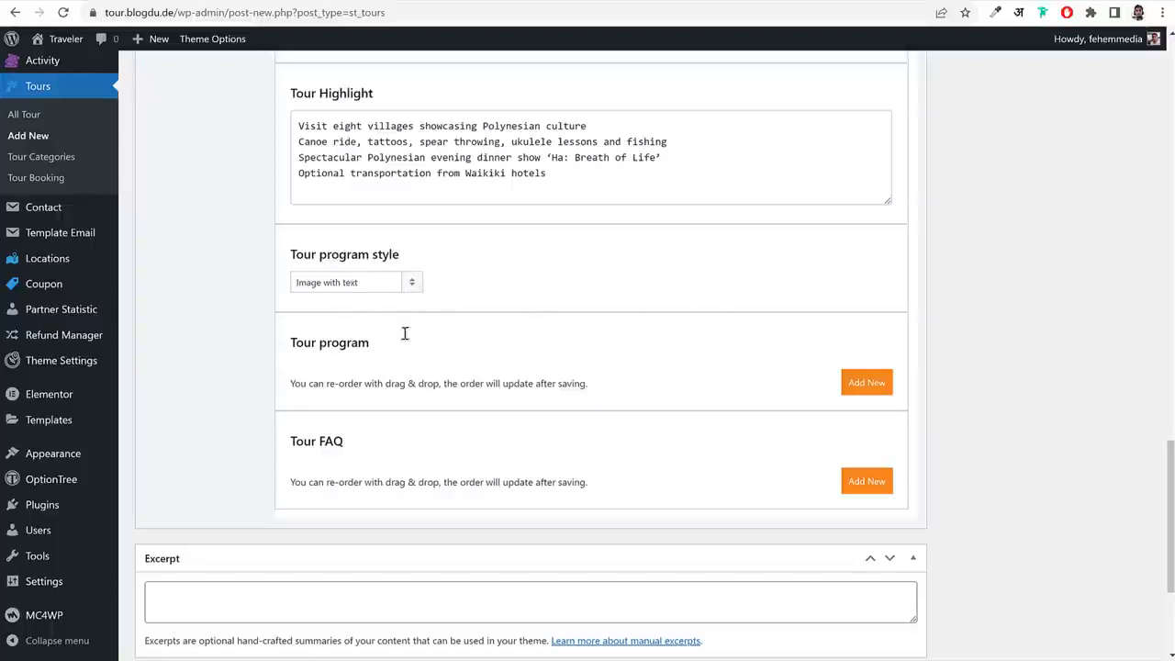
Add a Tour program item titled with the 8:00 Mount Hollywood heading.
left_click(881, 382)
scroll(909, 383, "down", 3)
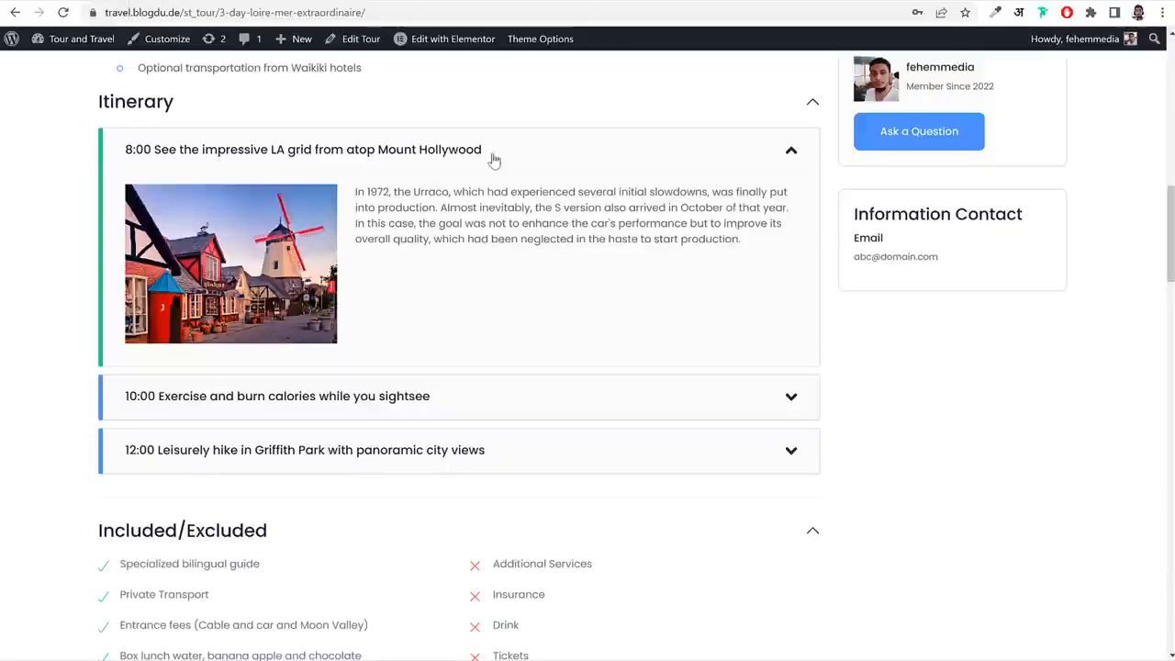
left_click_drag(126, 150, 270, 151)
left_click(533, 163)
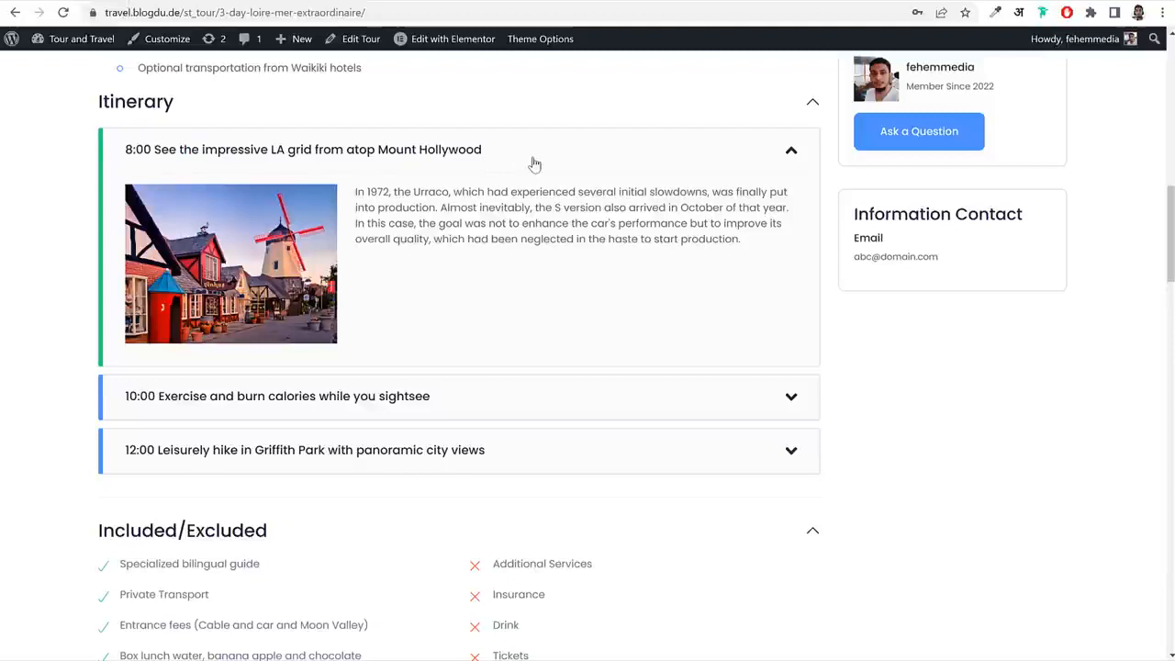
triple_click(474, 153)
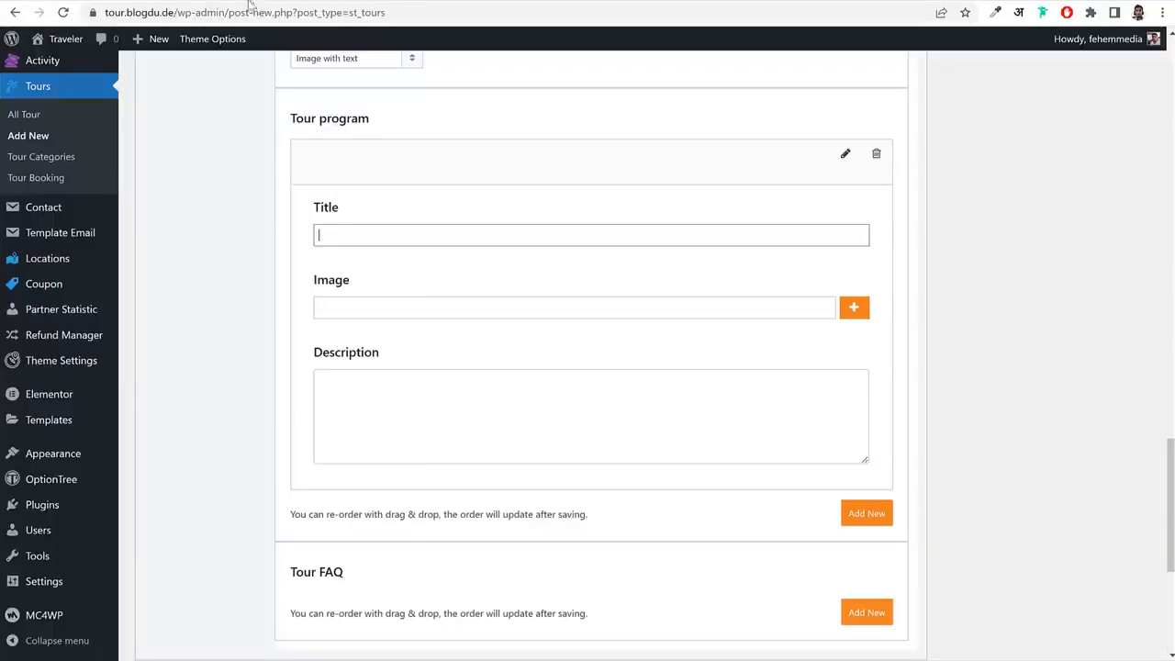
type("8:00 See the impressive LA grid from atop Mount Hollywood")
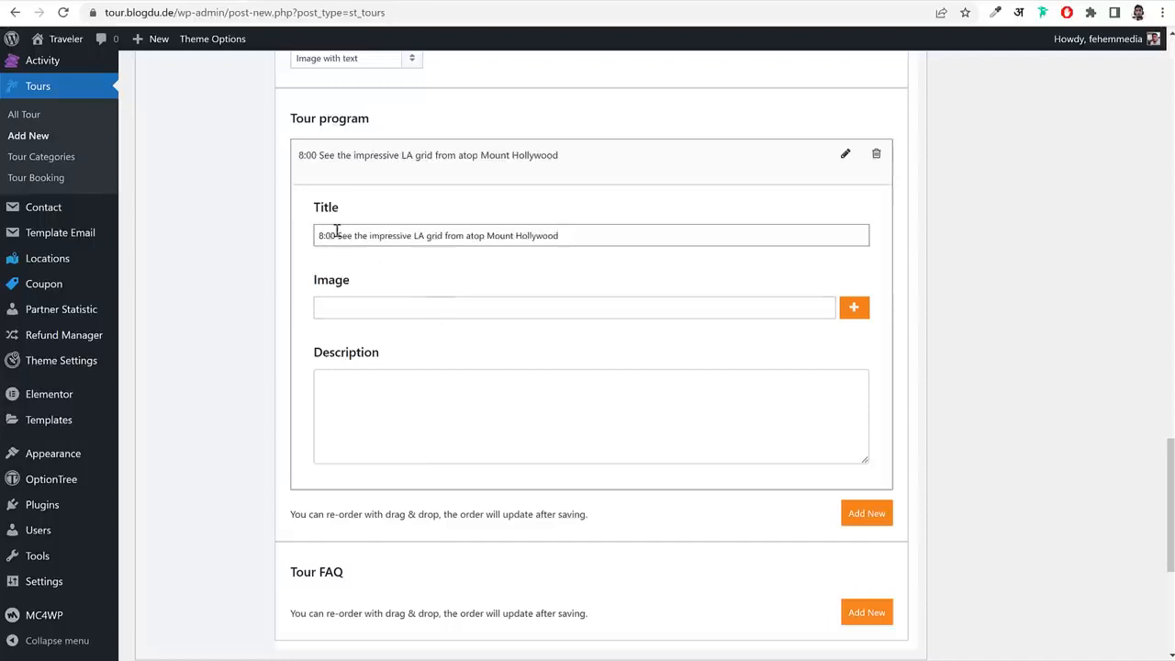
left_click(336, 234)
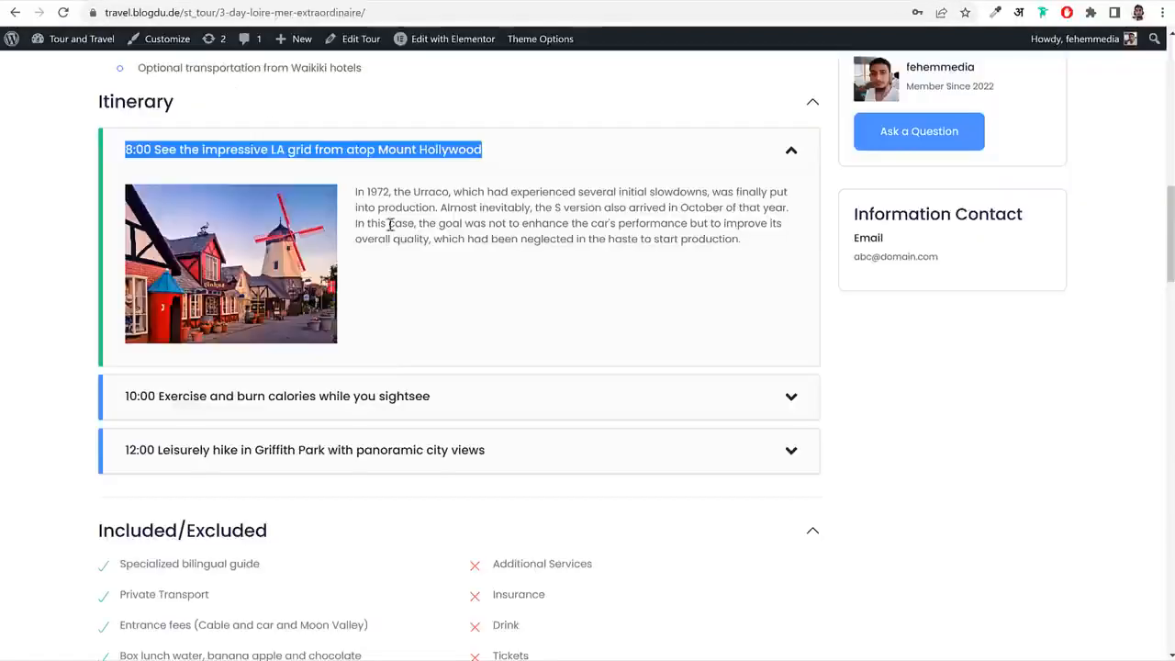
Give the 8:00 item the copied description and the los_angeles_2 cliffside photo.
left_click_drag(357, 191, 741, 240)
key("ctrl+c")
left_click(231, 2)
left_click(467, 296)
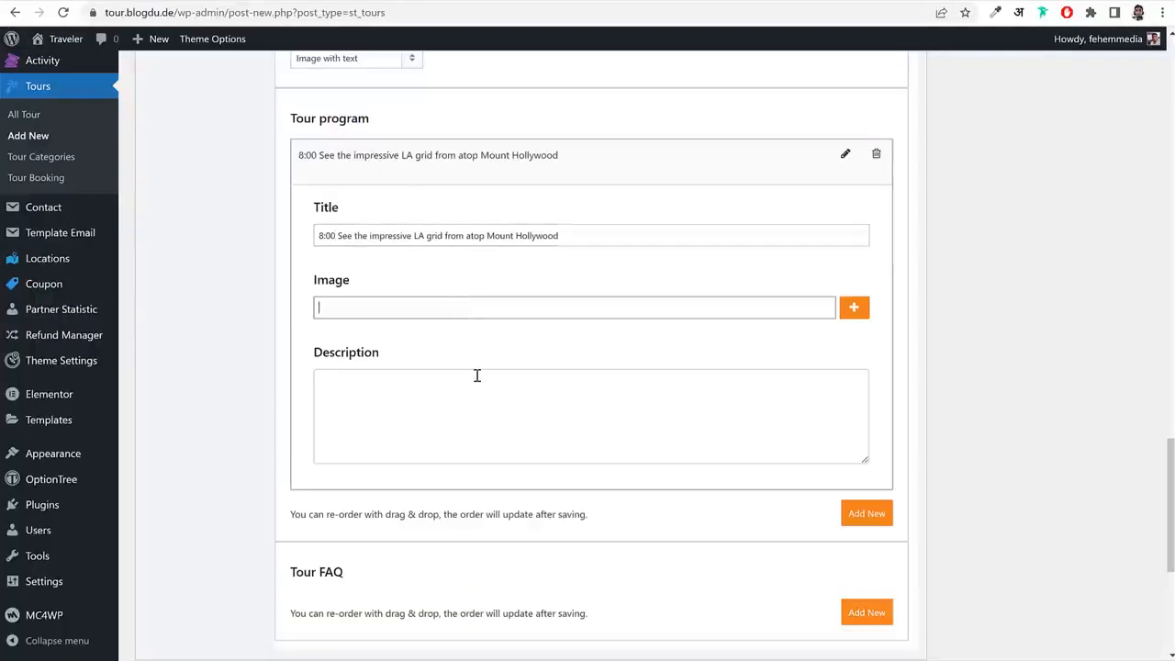
left_click(475, 375)
key("ctrl+v")
left_click(854, 307)
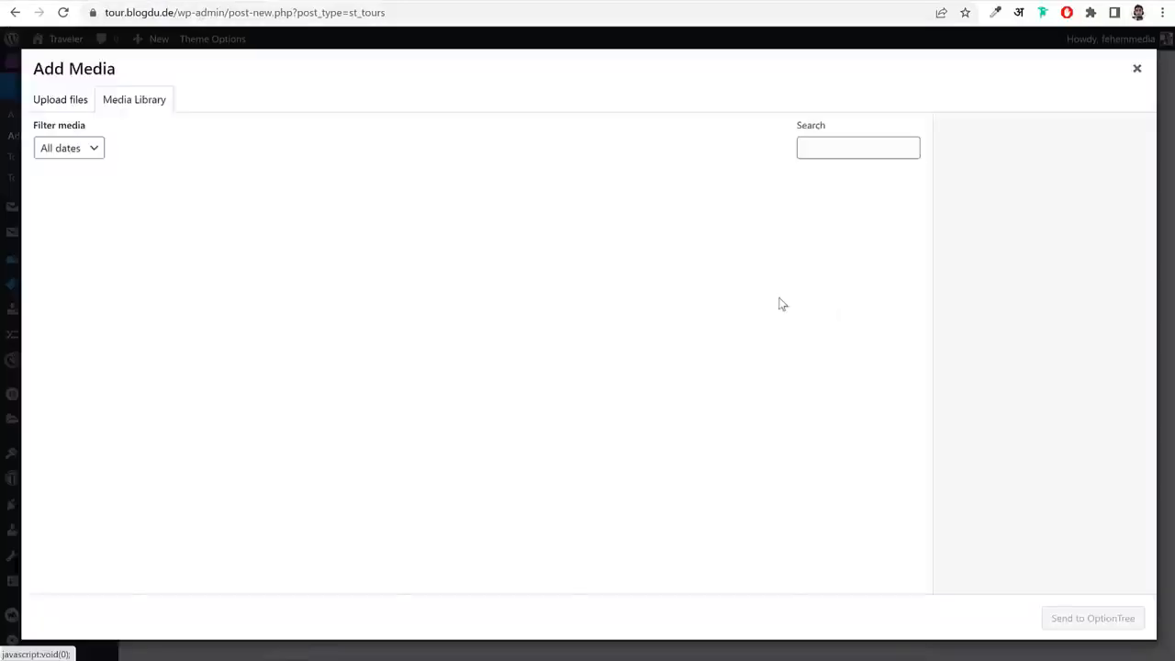
left_click(233, 256)
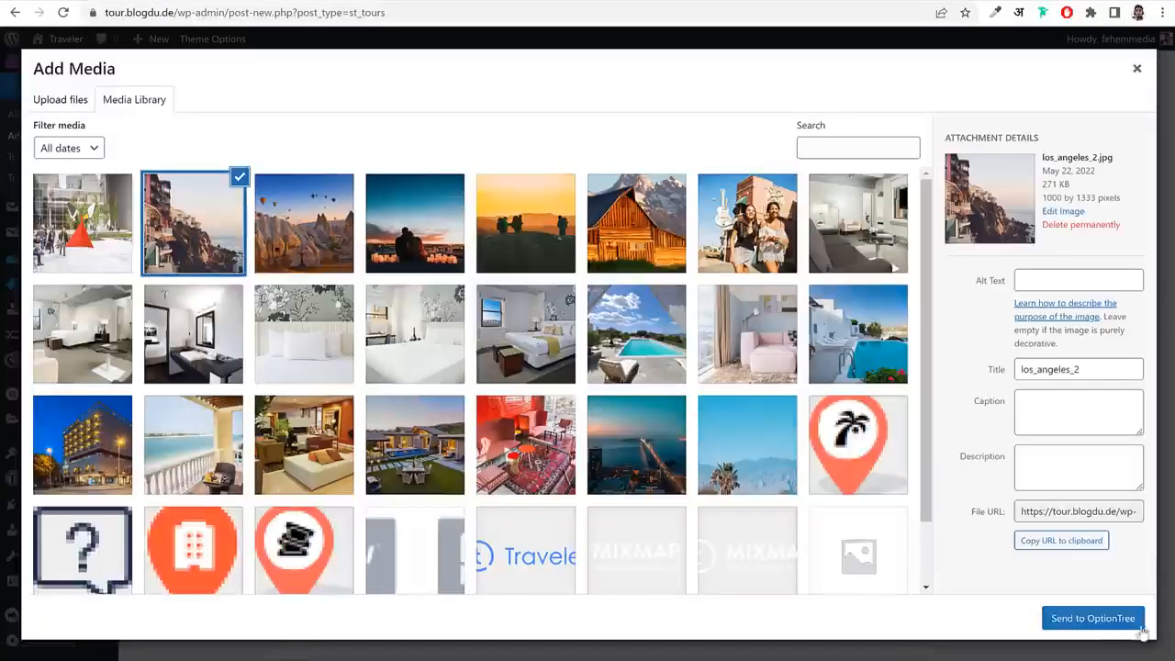
left_click(1092, 618)
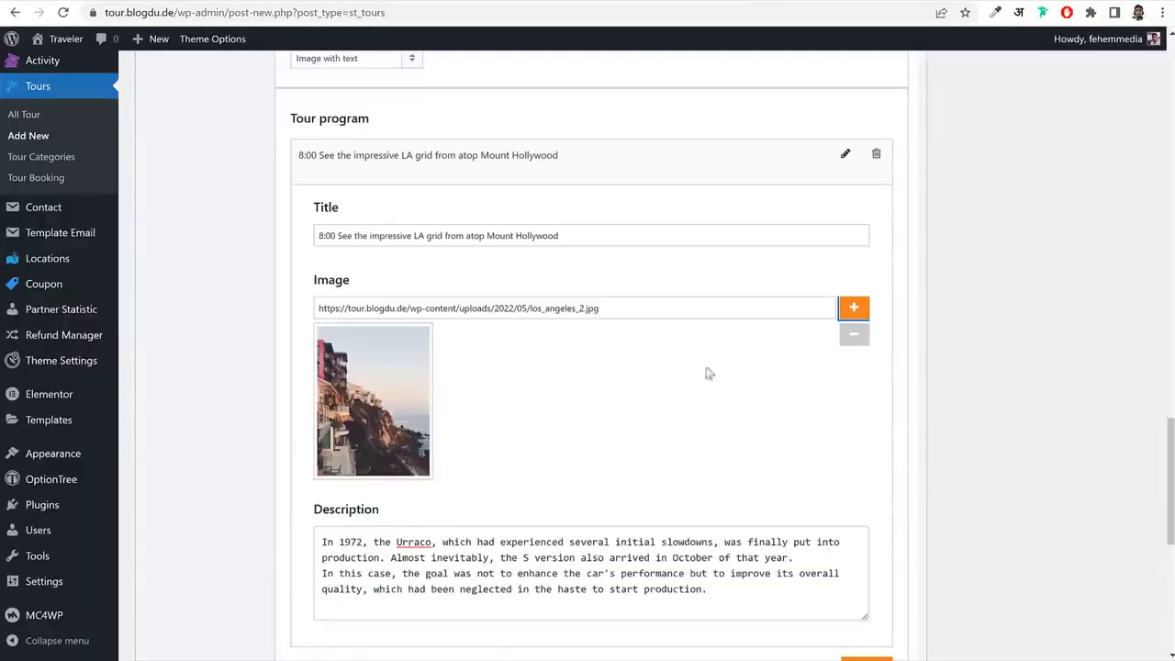
left_click(846, 153)
Add a second program item titled with the 10:00 Exercise and burn calories heading.
left_click(865, 210)
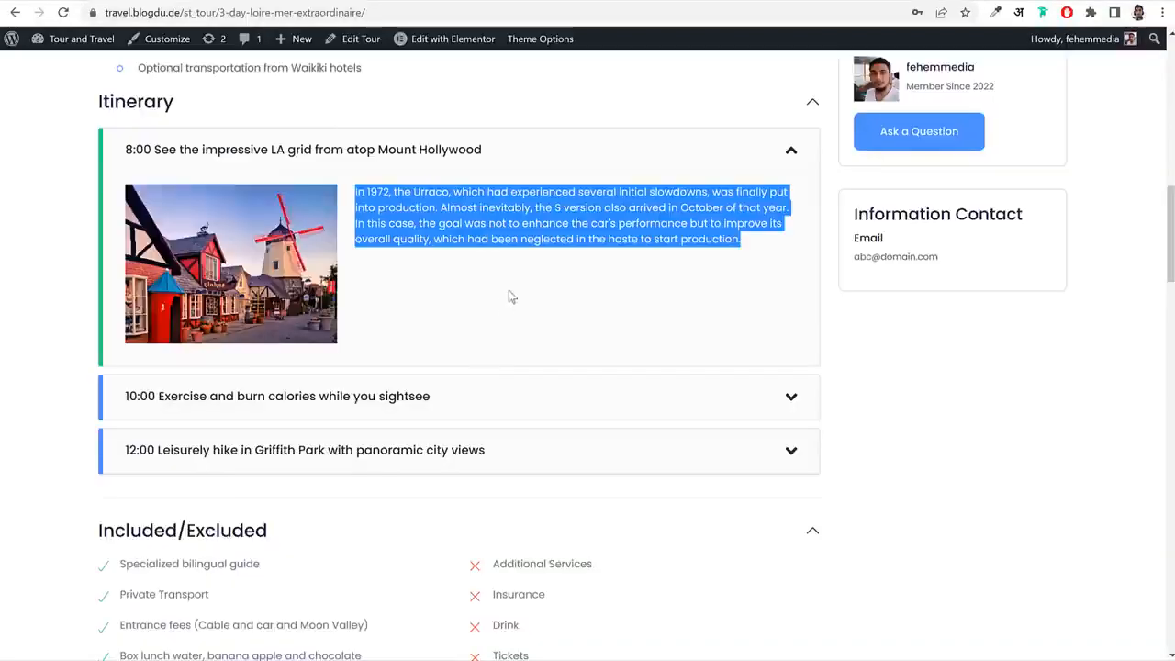
left_click(441, 436)
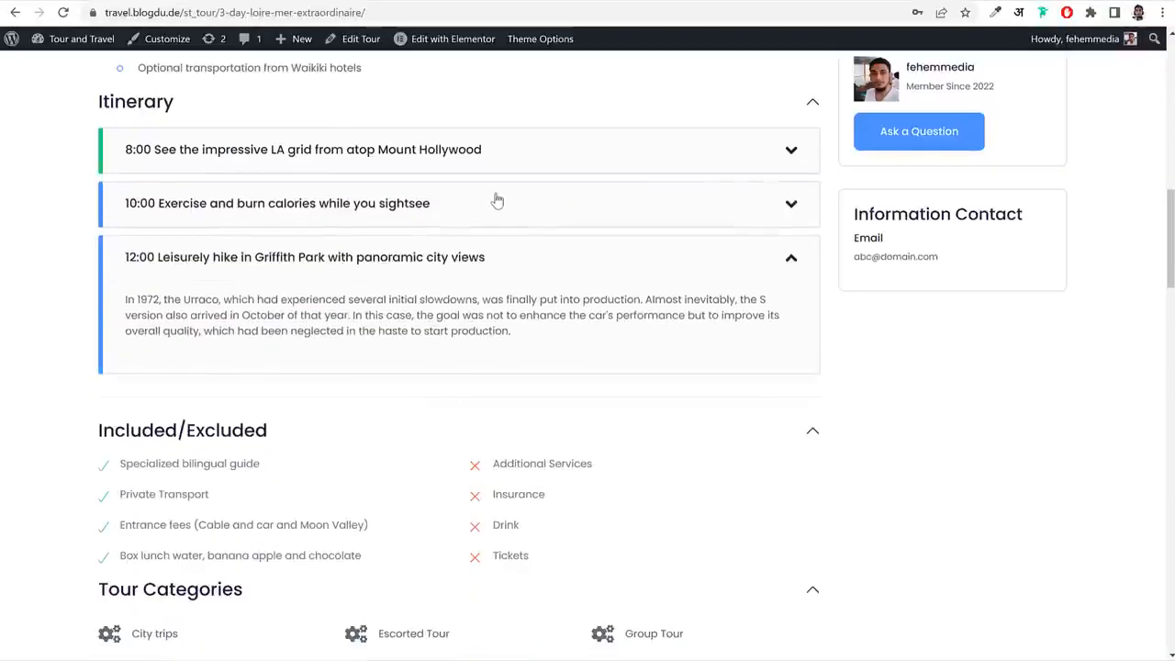
left_click(496, 200)
mouse_move(125, 204)
left_mouse_down()
mouse_move(447, 211)
mouse_move(429, 216)
left_mouse_up()
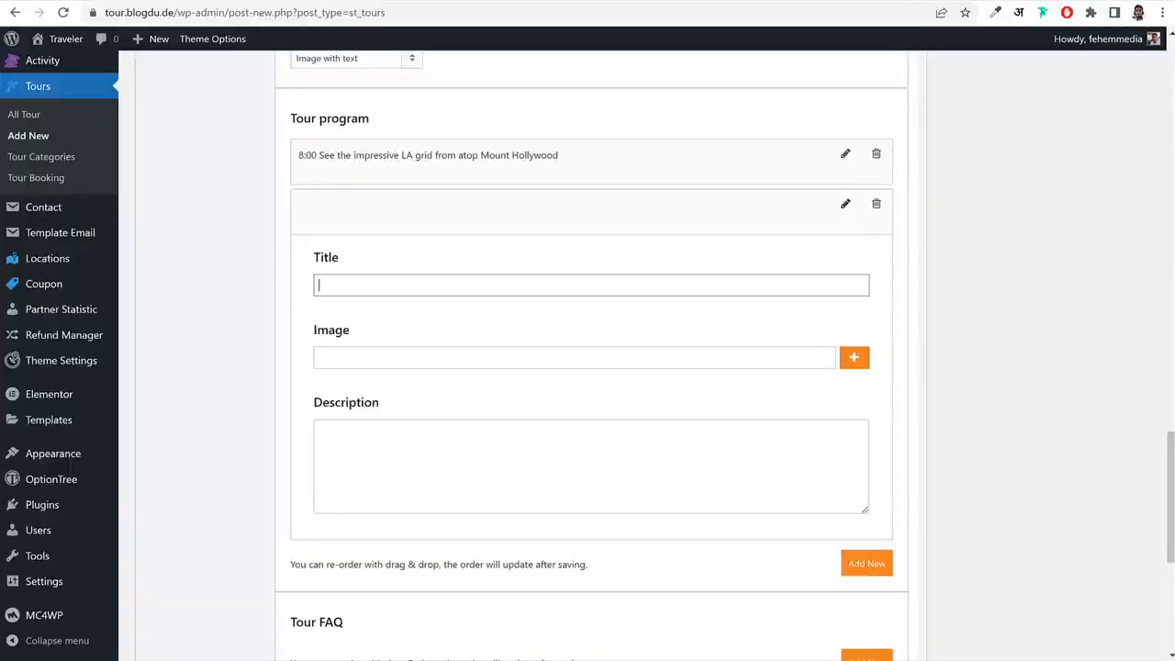
type("10:00 Exercise and burn calories while you sightsee")
Give the 10:00 item the sunset hikers photo and the copied description.
left_click(853, 358)
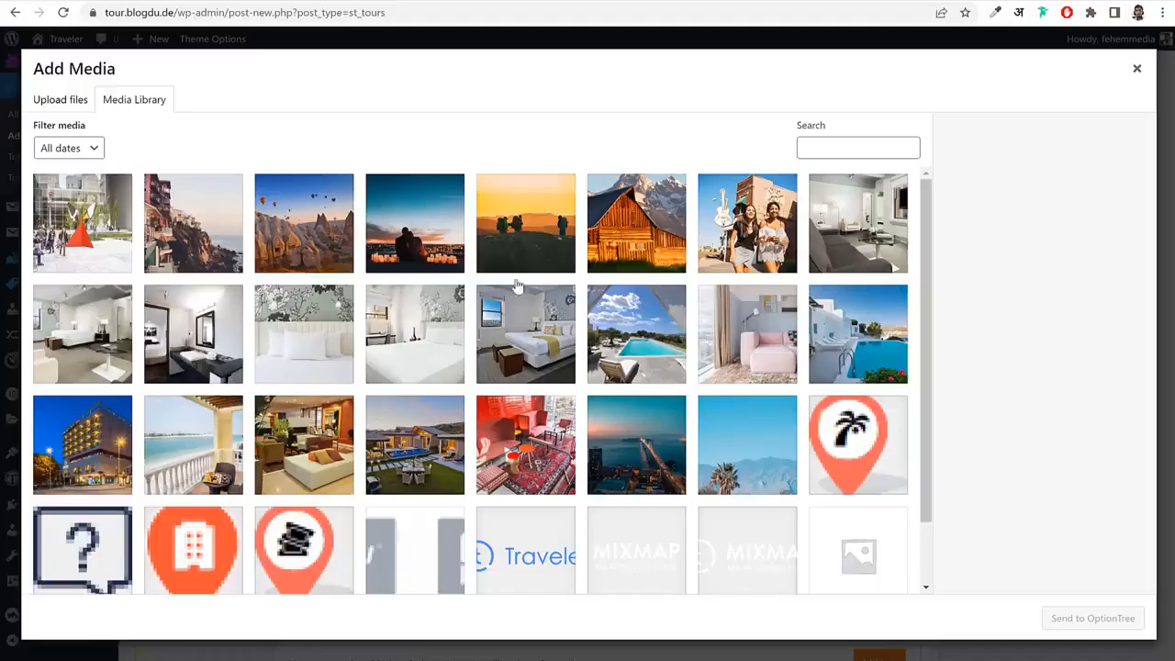
left_click(527, 263)
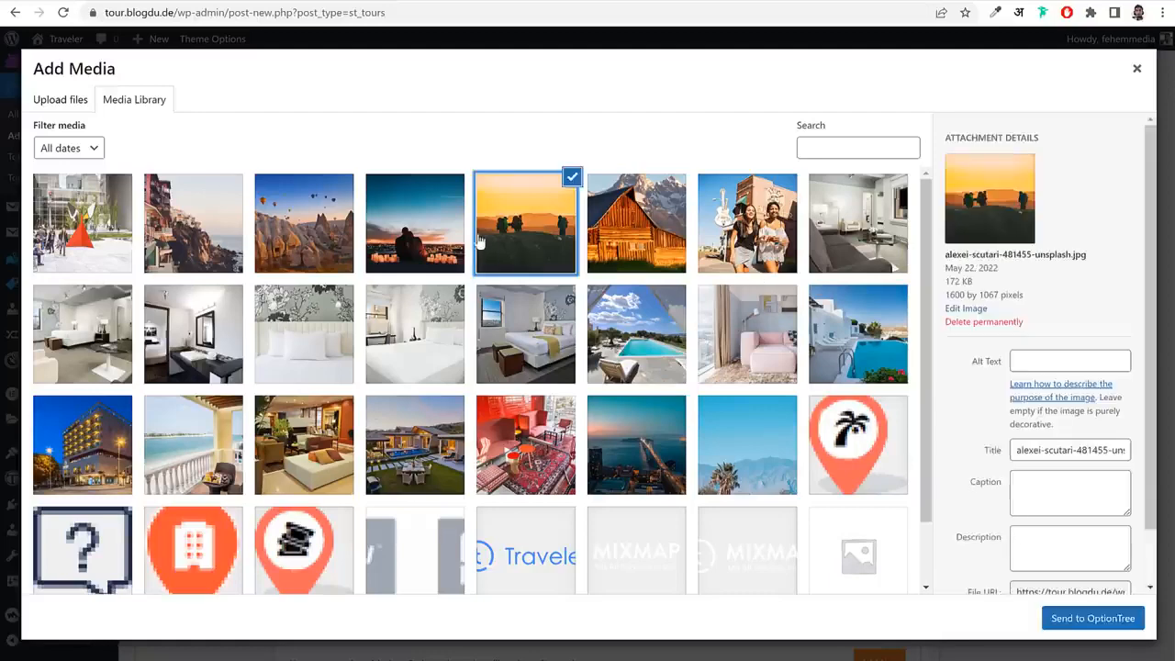
left_click(1106, 620)
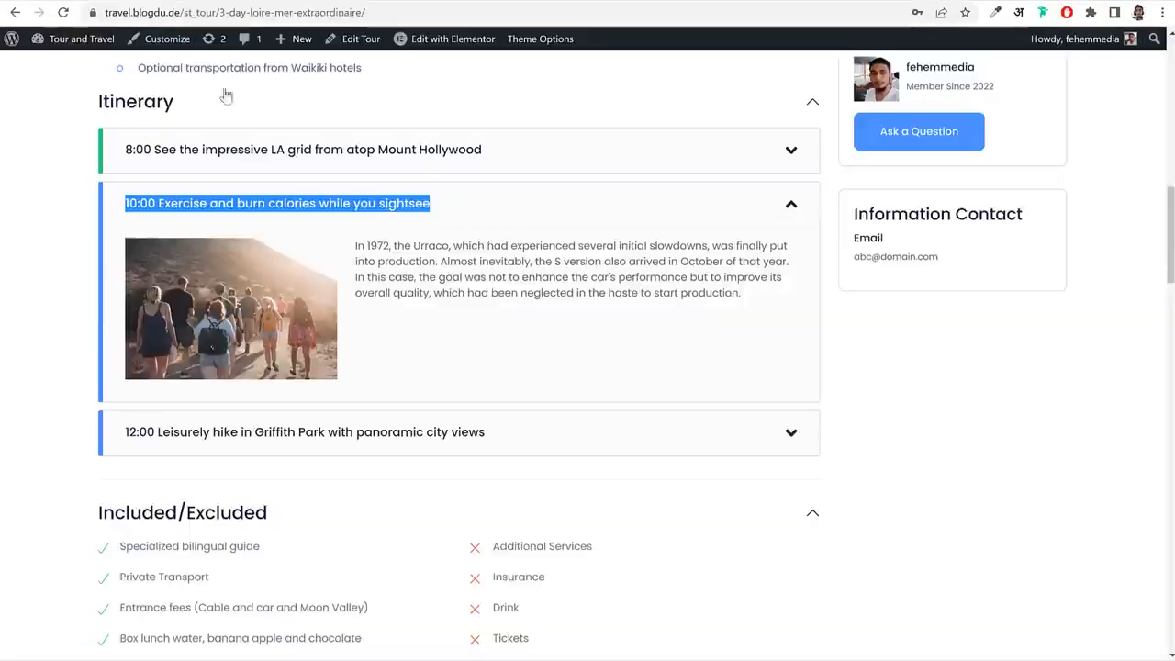
triple_click(467, 274)
key("ctrl+c")
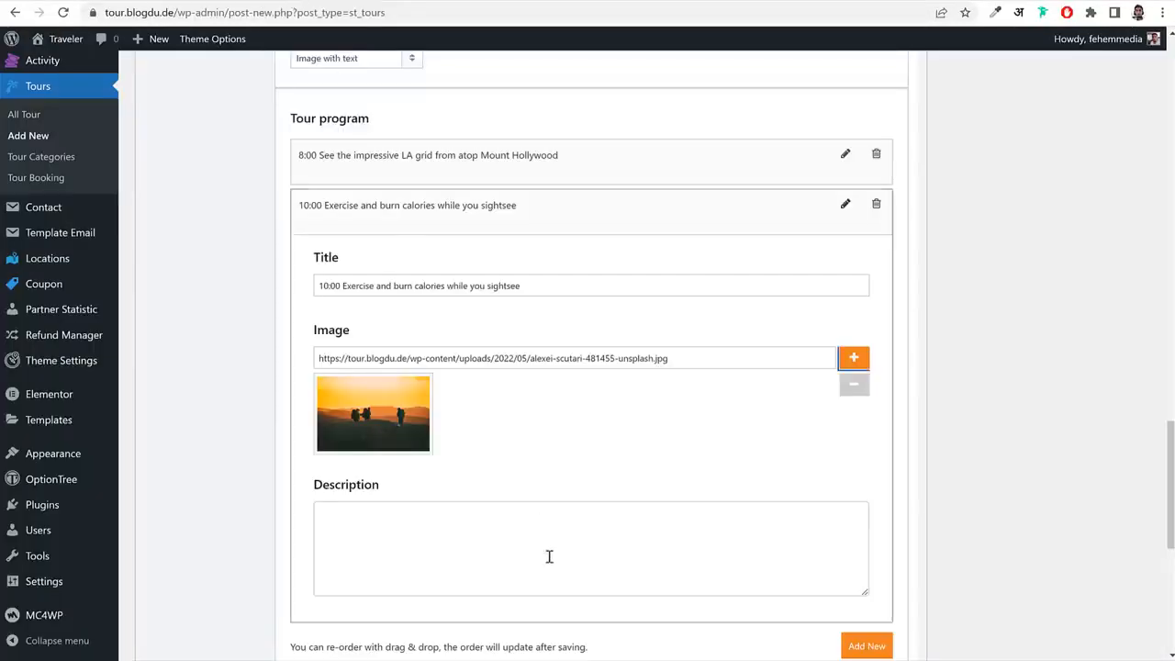
left_click(694, 542)
key("ctrl+v")
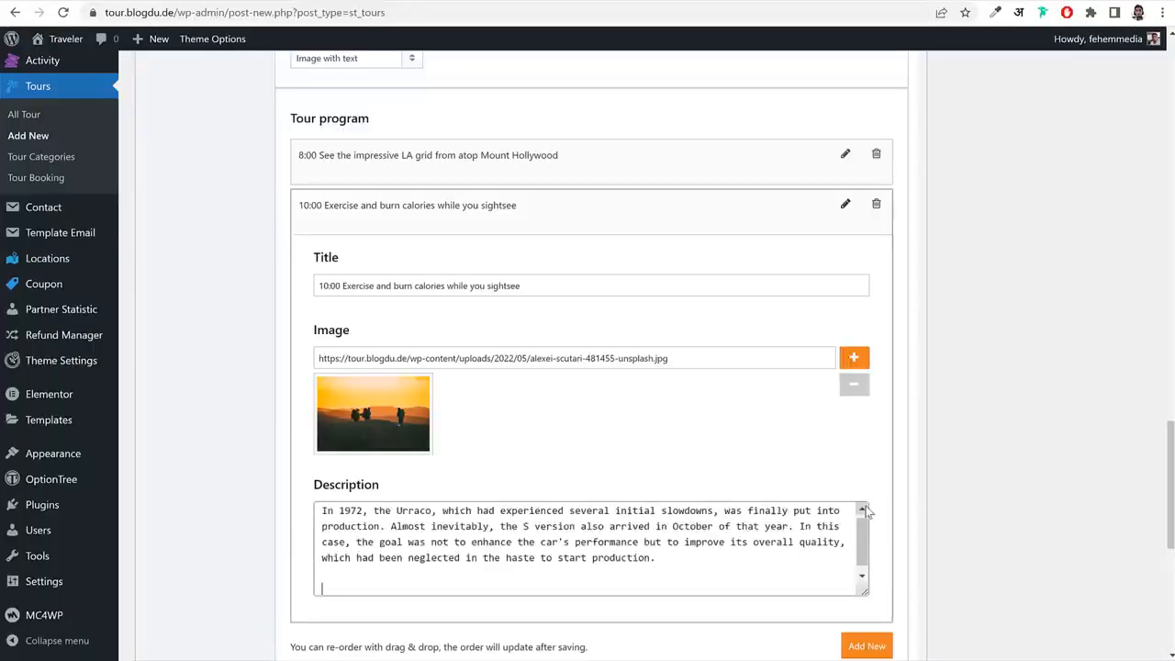
scroll(866, 511, "up", 4)
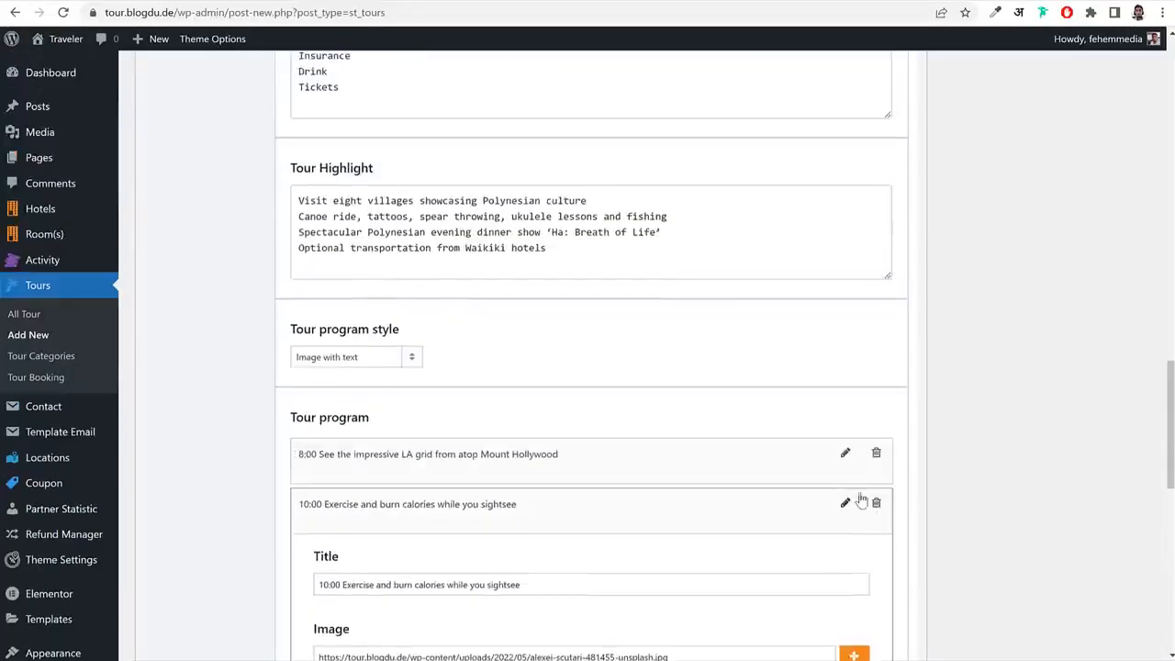
left_click(846, 503)
scroll(917, 459, "down", 3)
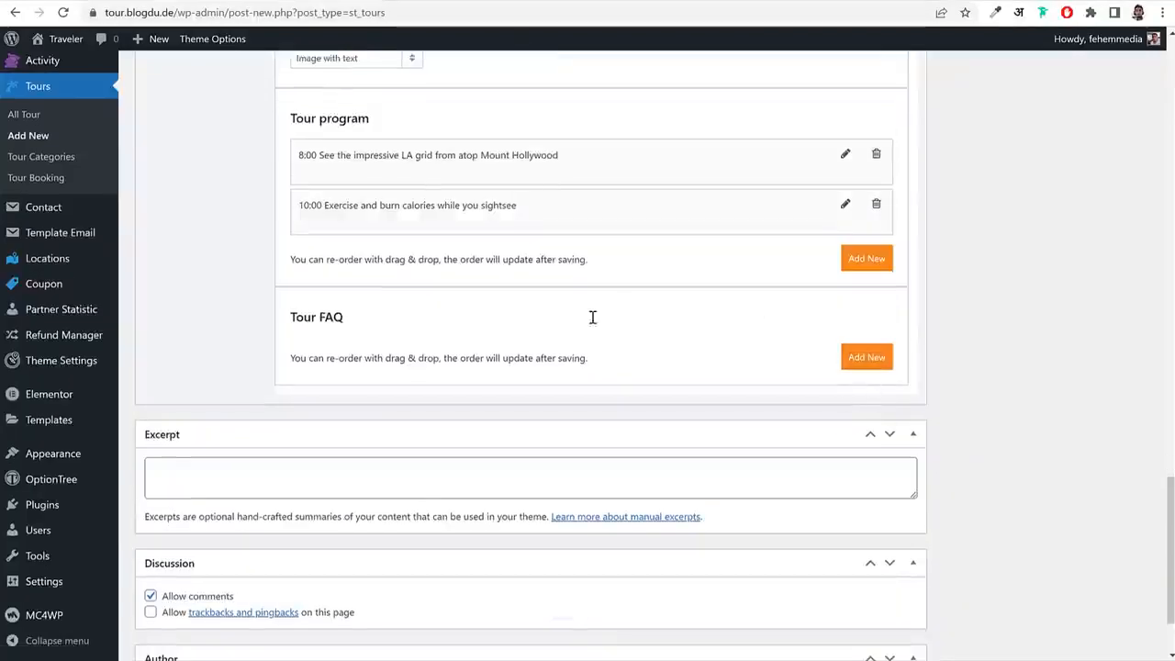
Add an FAQ 'In 1972, the Urraco' with its answer copied from the sample tour.
left_click(866, 357)
scroll(645, 354, "down", 2)
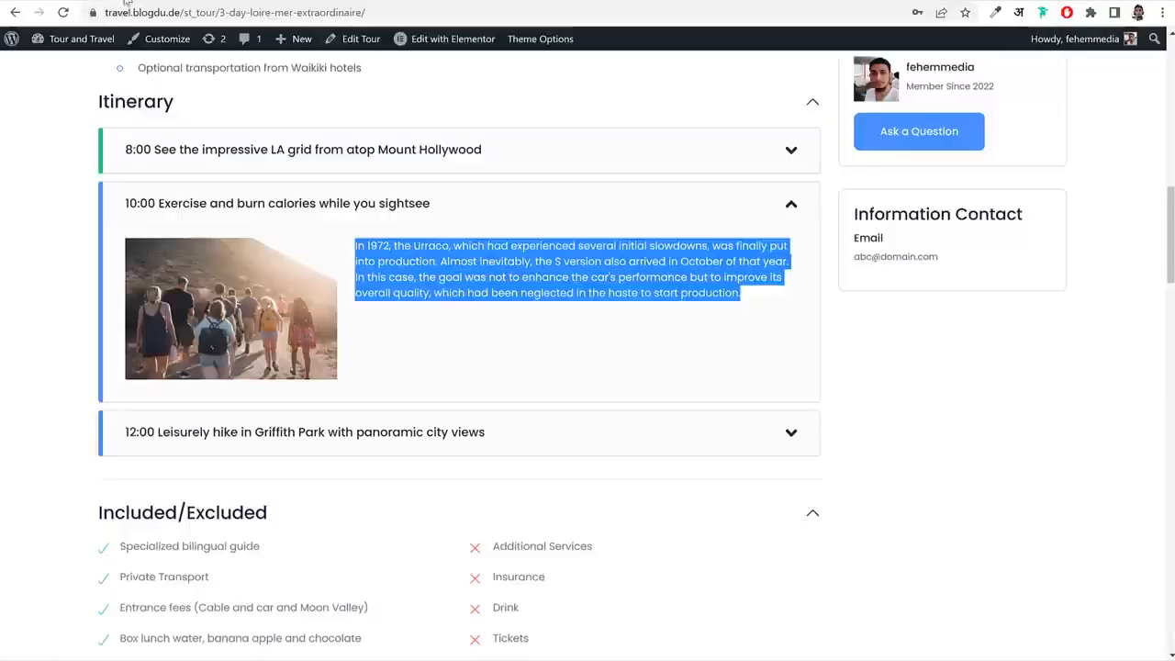
scroll(467, 262, "down", 6)
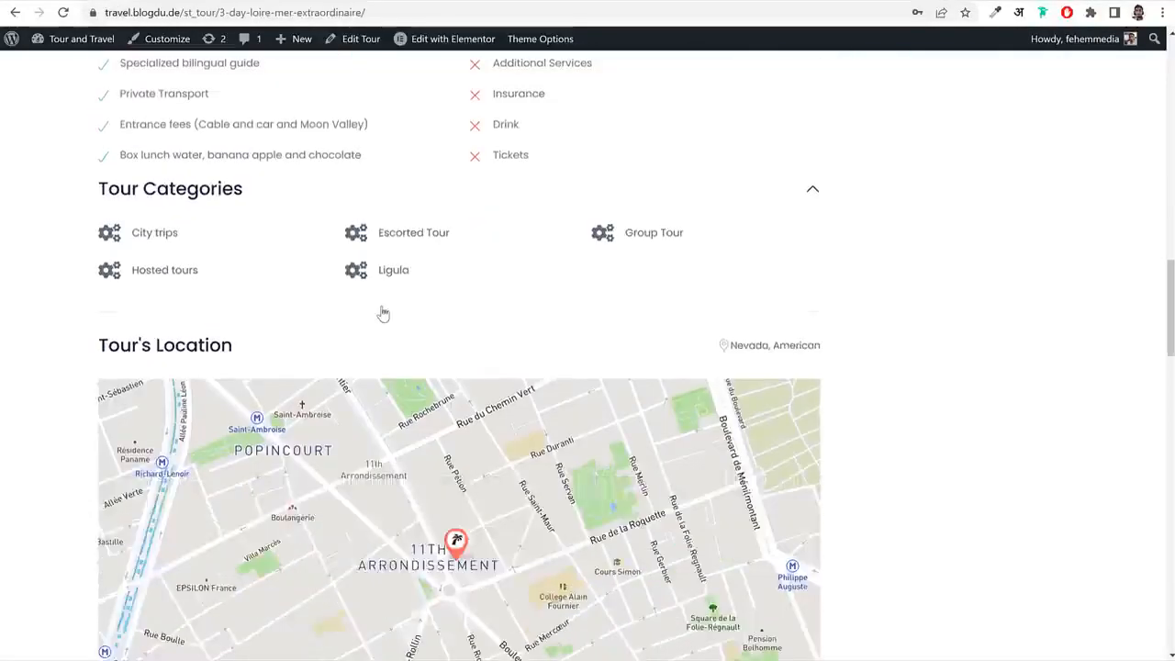
scroll(384, 304, "down", 3)
scroll(28, 378, "down", 5)
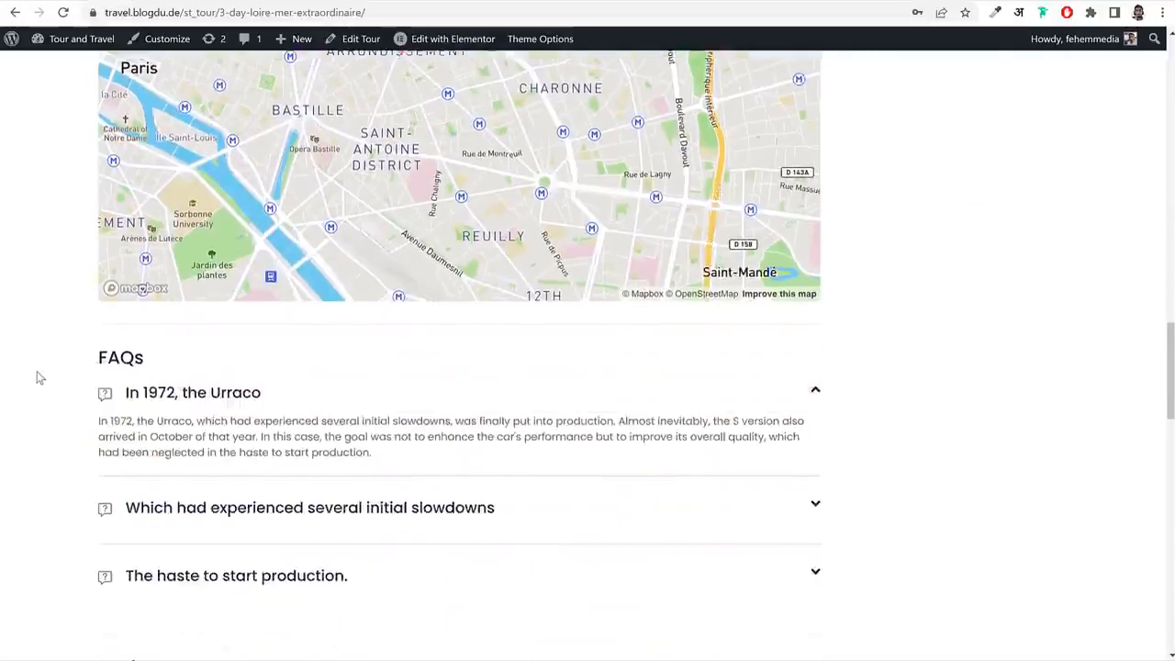
left_click_drag(266, 244, 144, 237)
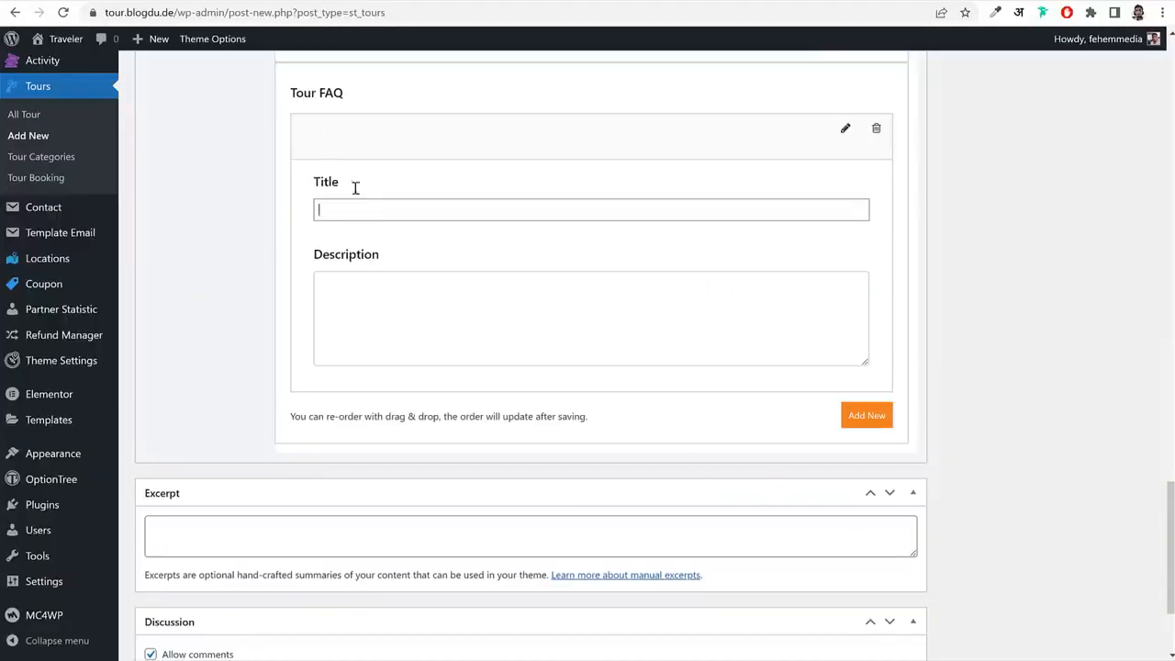
type("In 1972, the Urraco")
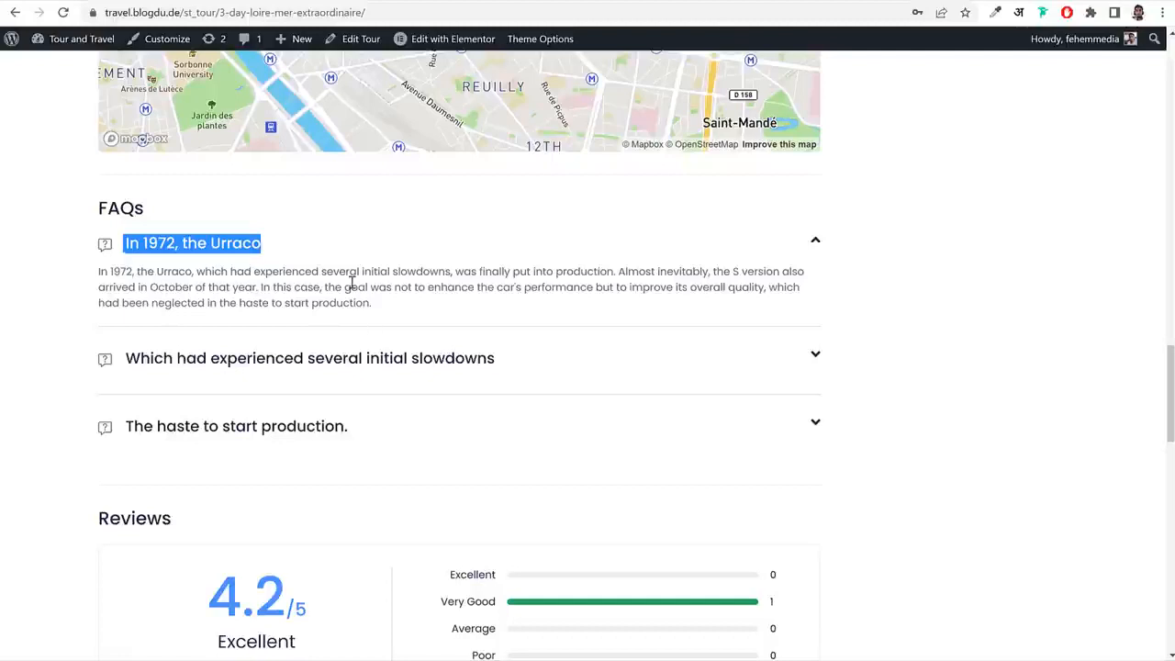
triple_click(351, 283)
key("ctrl+c")
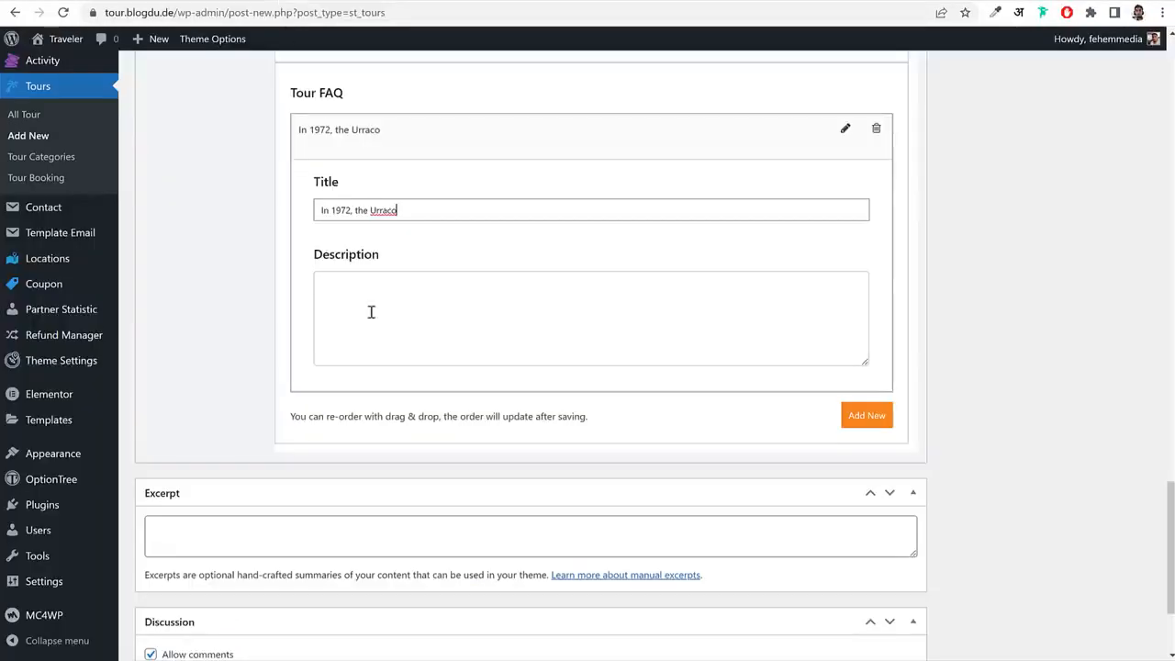
left_click(370, 309)
key("ctrl+v")
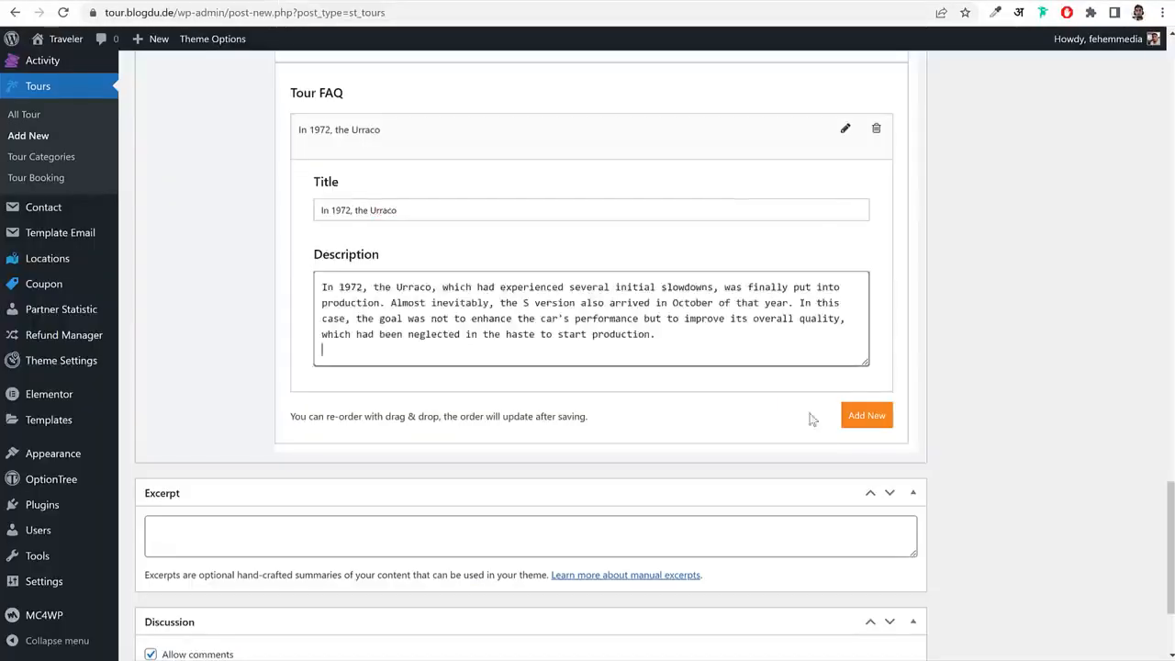
Add a second FAQ 'Which had experienced several initial slowdowns' with its answer.
left_click(857, 419)
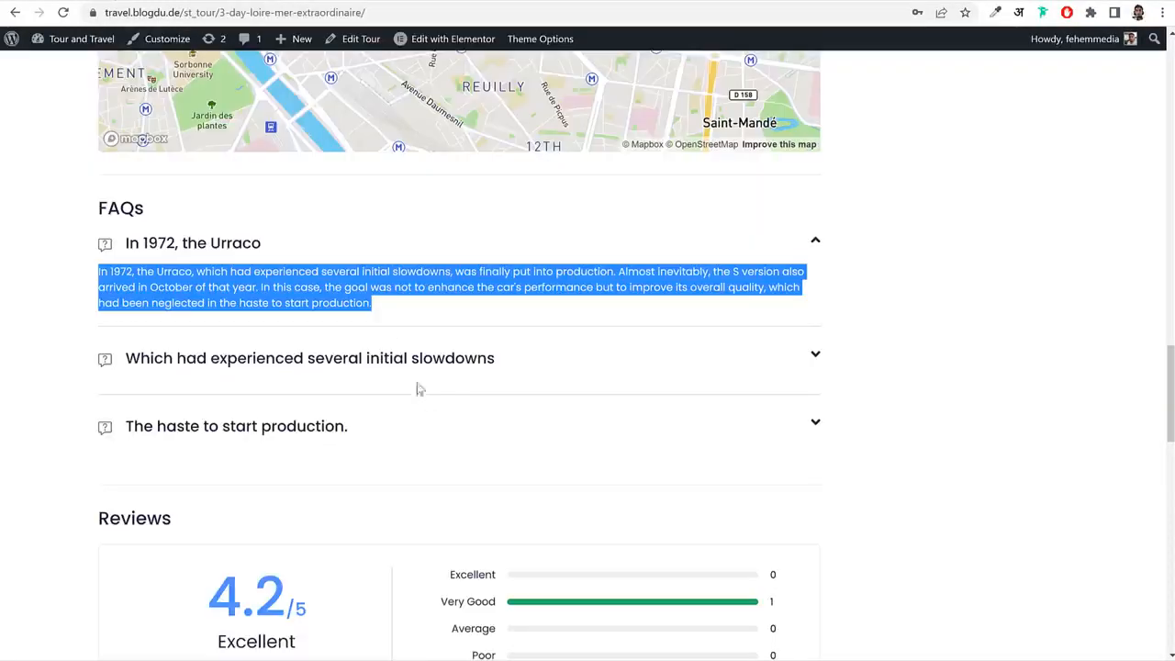
left_click(415, 374)
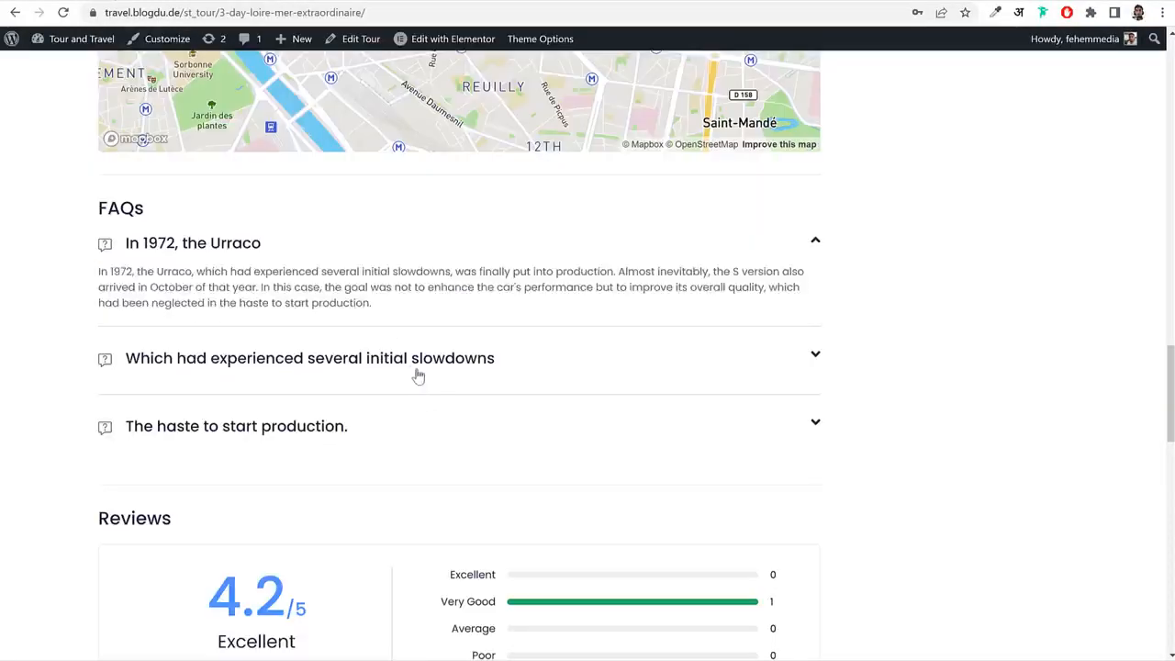
left_click_drag(528, 321, 110, 306)
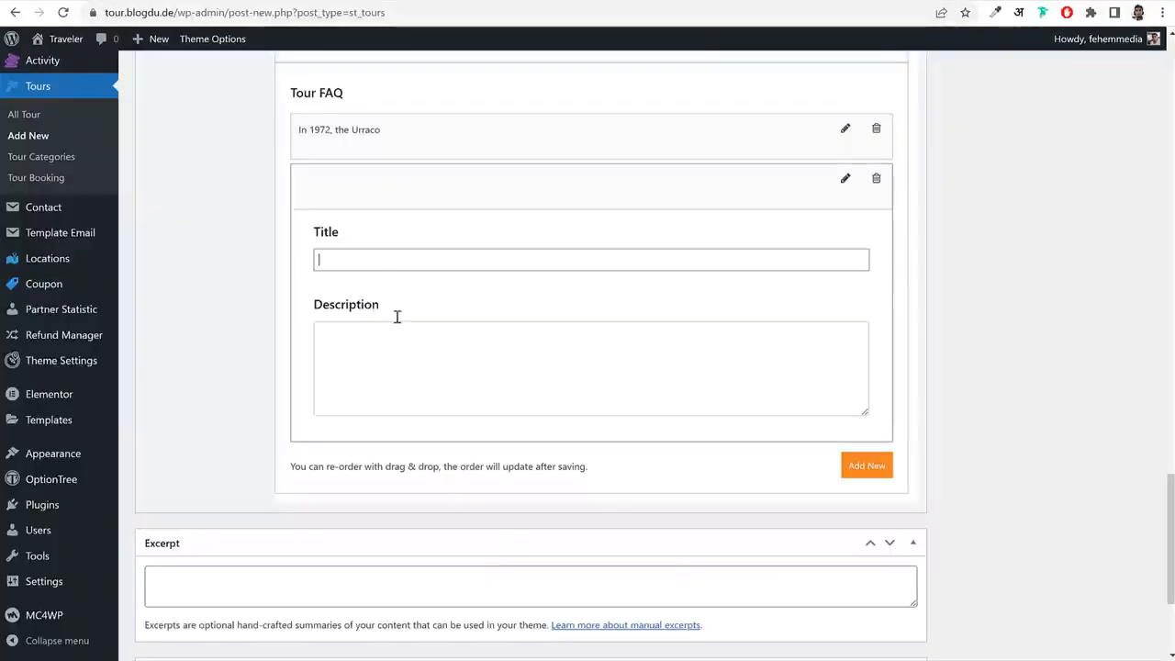
type("Which had experienced several initial slowdowns")
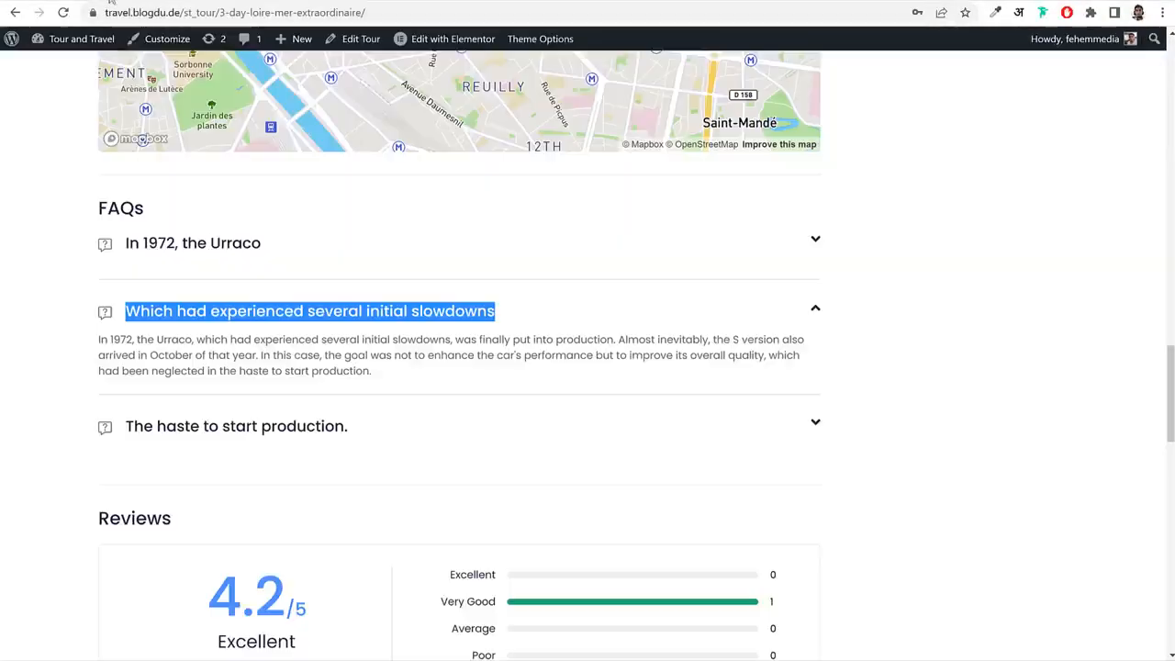
triple_click(331, 352)
key("ctrl+c")
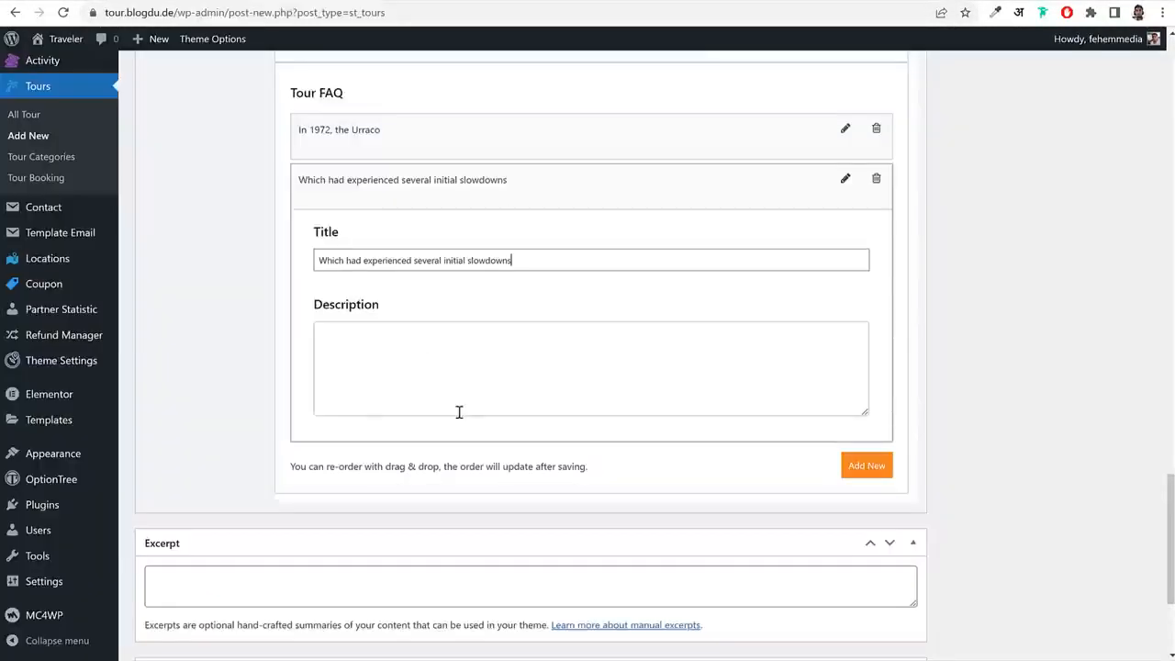
left_click(456, 404)
key("ctrl+v")
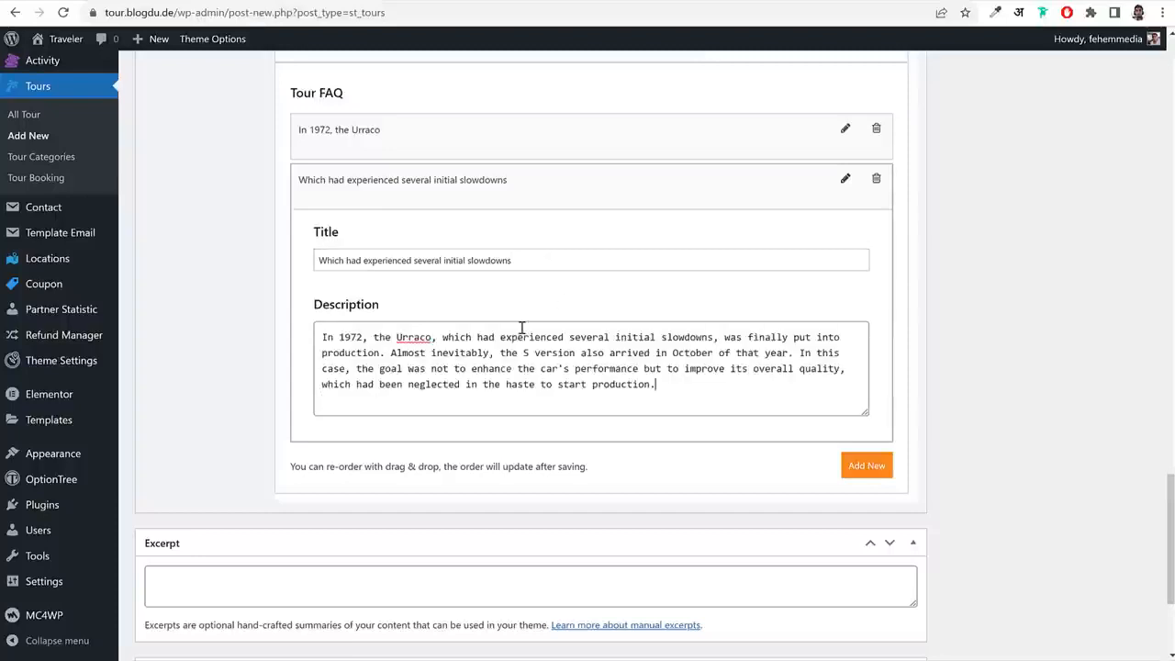
Open the tour's Availability settings with the May 2022 calendar.
scroll(908, 331, "up", 12)
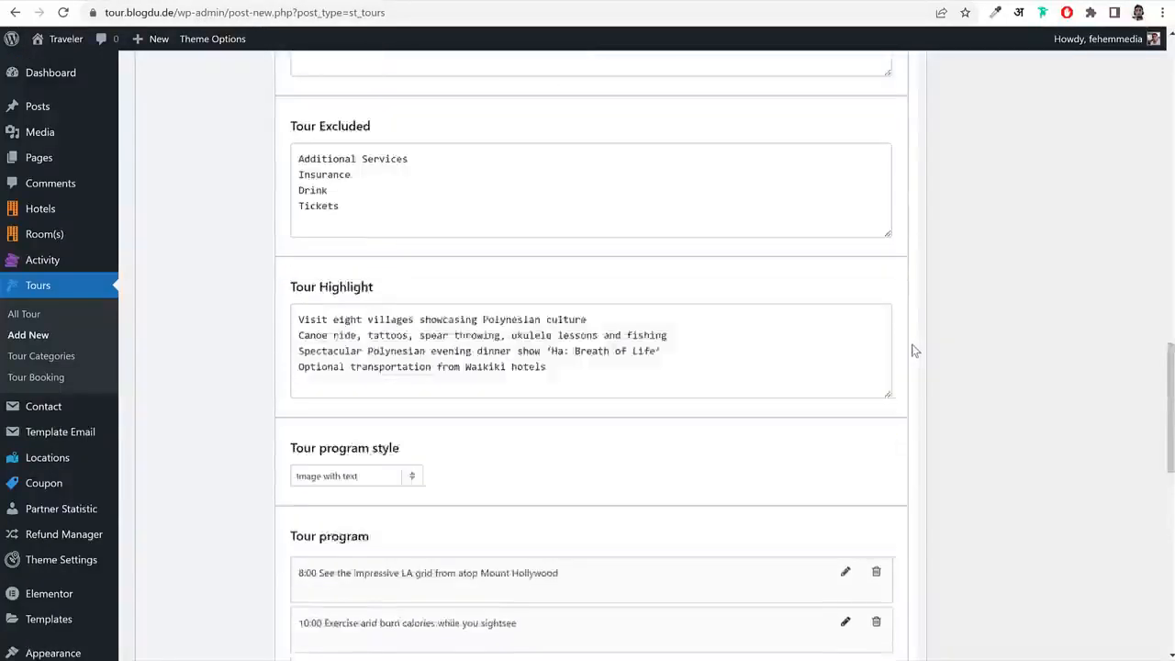
scroll(913, 352, "up", 5)
left_click(173, 420)
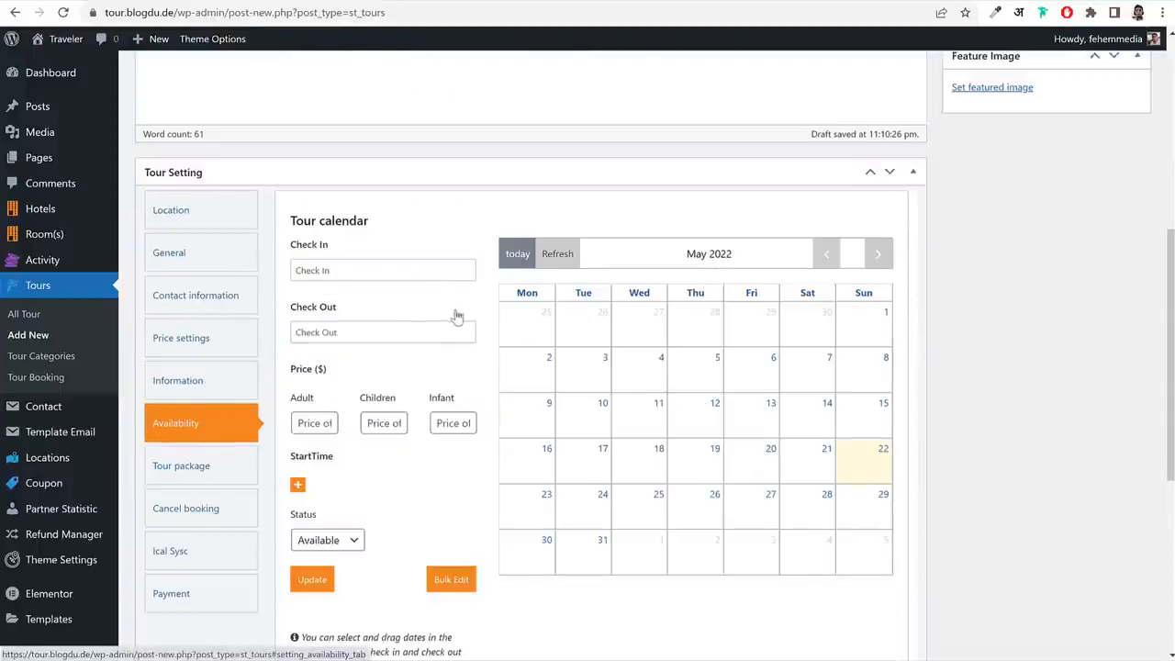
In Bulk Edit, select all days of the month, all months and years 2022 to 2024.
scroll(465, 365, "down", 3)
left_click(456, 430)
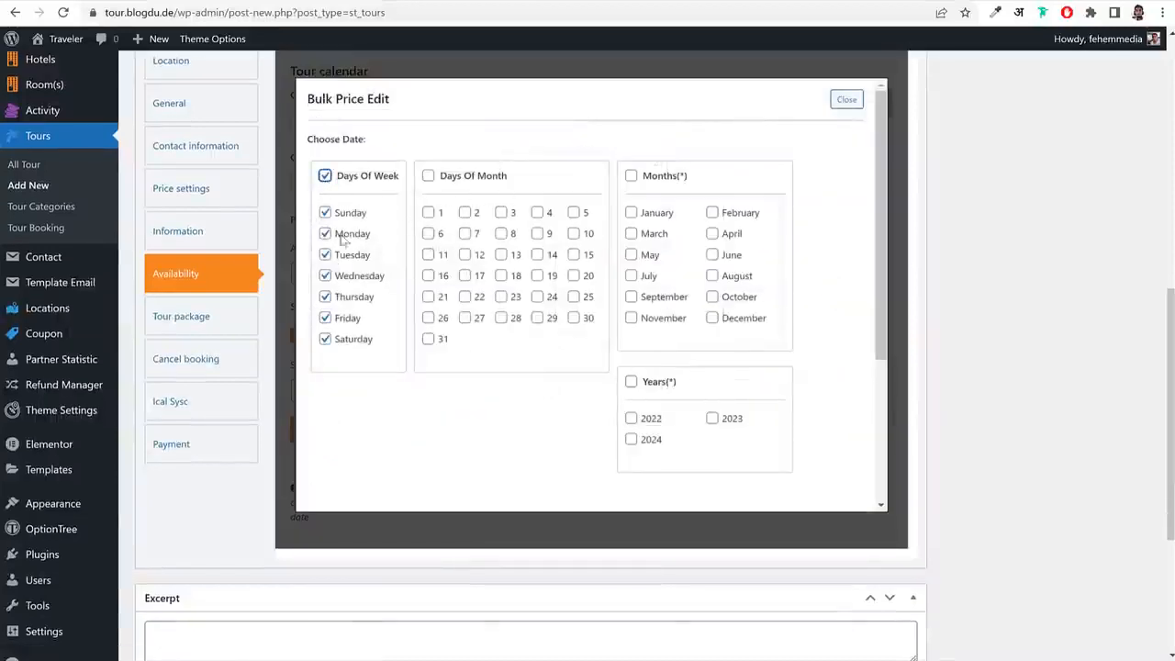
scroll(771, 404, "down", 5)
scroll(647, 358, "up", 3)
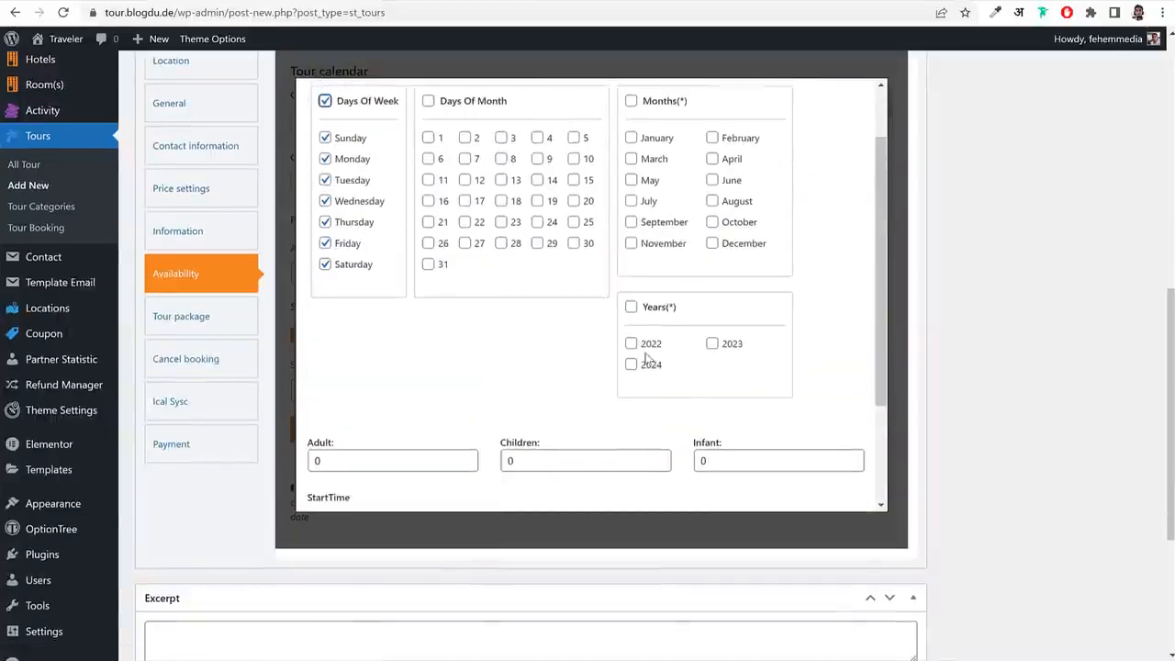
left_click(428, 101)
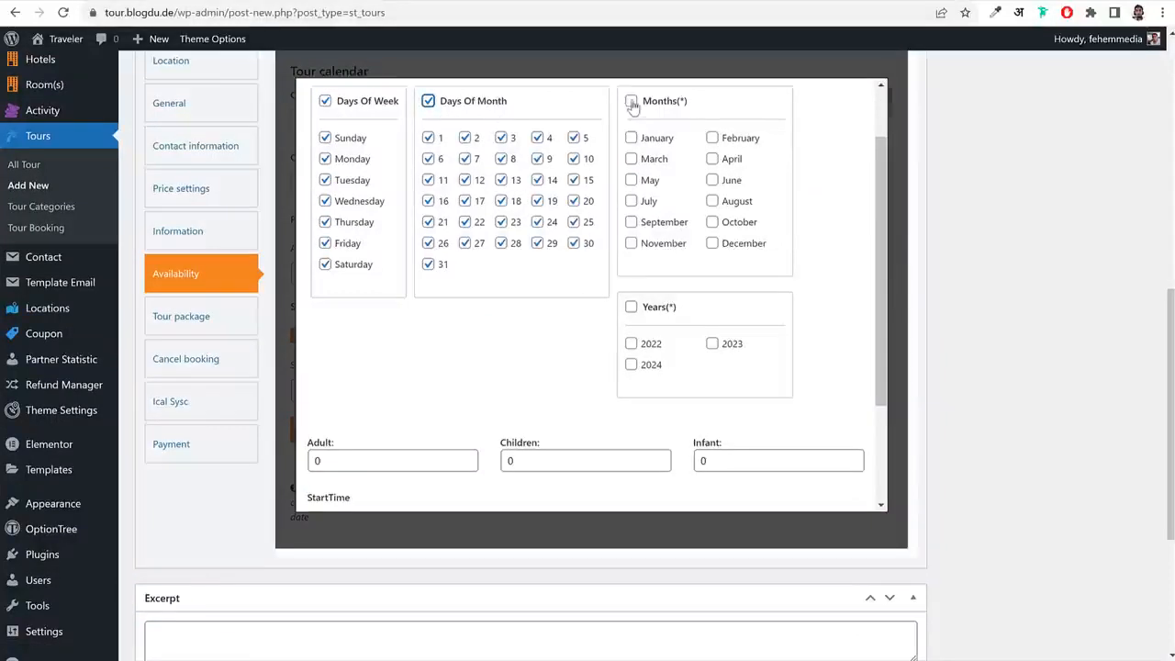
left_click(630, 101)
left_click(631, 307)
scroll(437, 406, "down", 3)
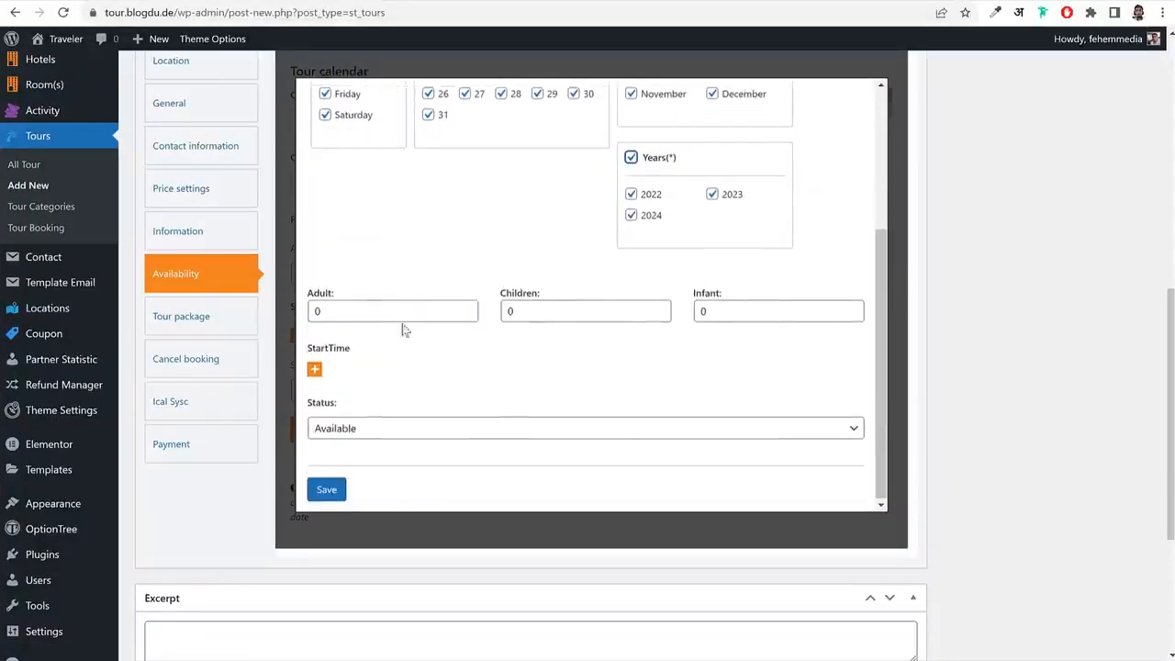
Set the bulk prices to Adult 50, Children 30 and Infant 10.
left_click(316, 312)
double_click(317, 312)
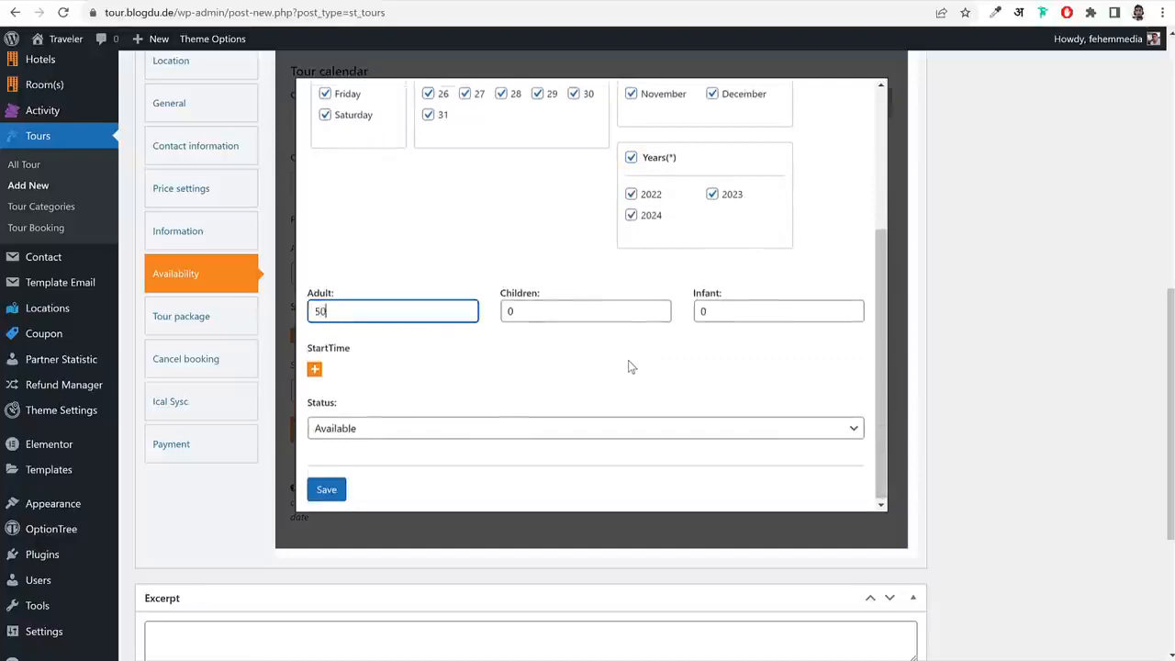
key("Tab")
type("30")
key("Tab")
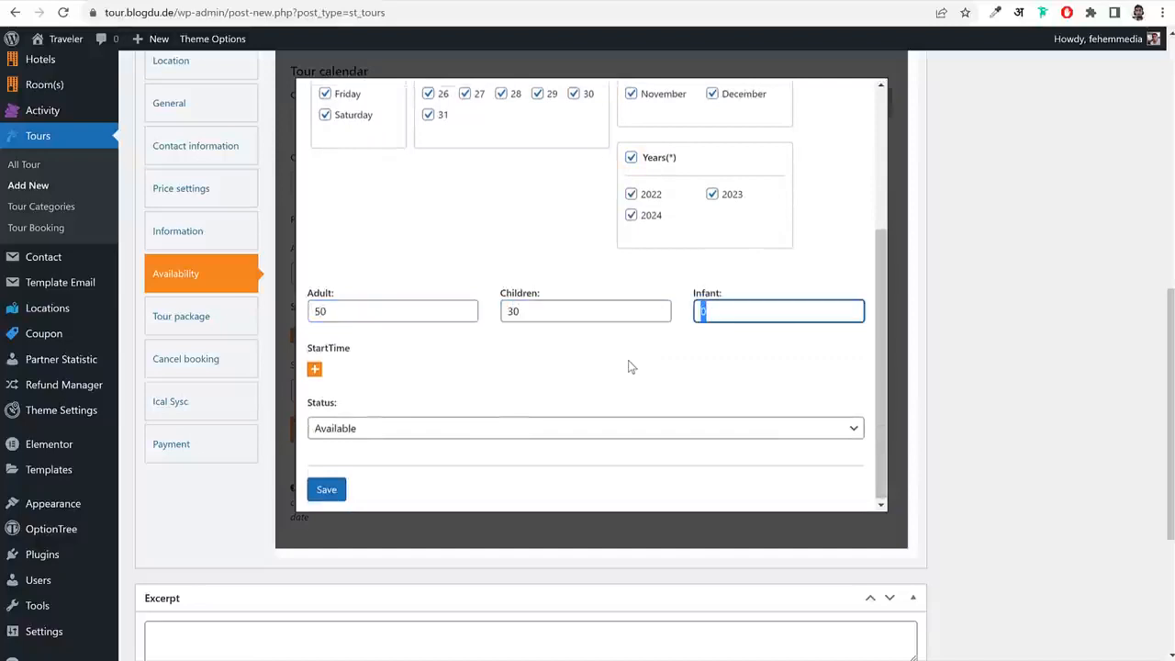
type("12")
key("ctrl+a")
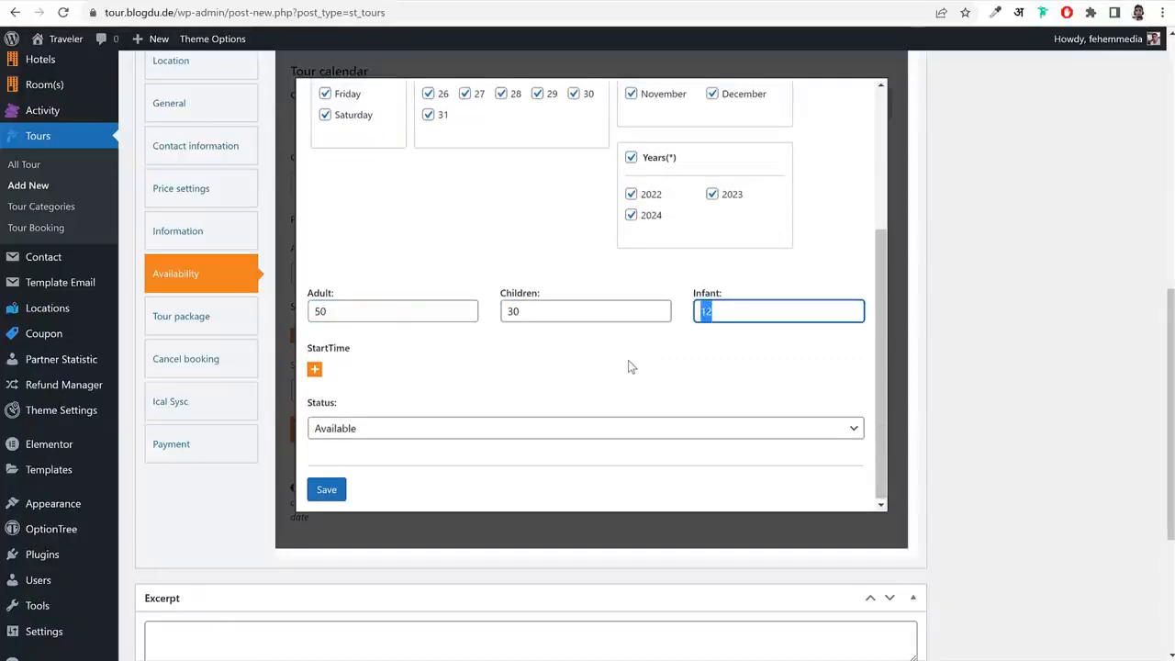
type("10")
Add a 09 AM start time to the bulk prices.
left_click(313, 369)
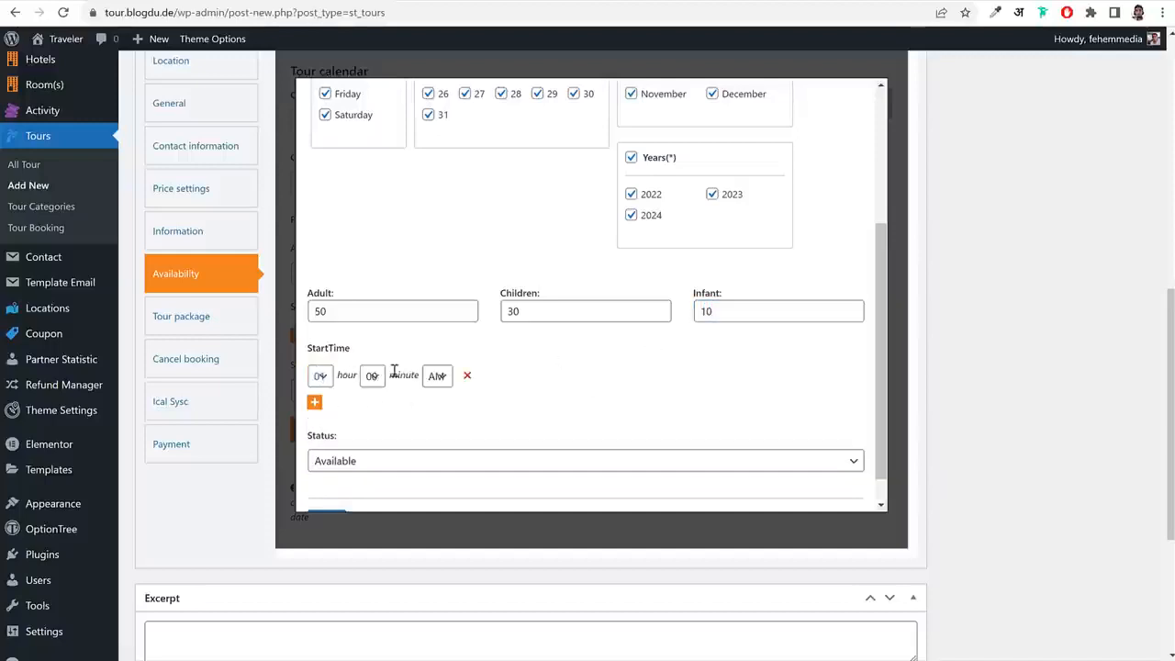
left_click(467, 376)
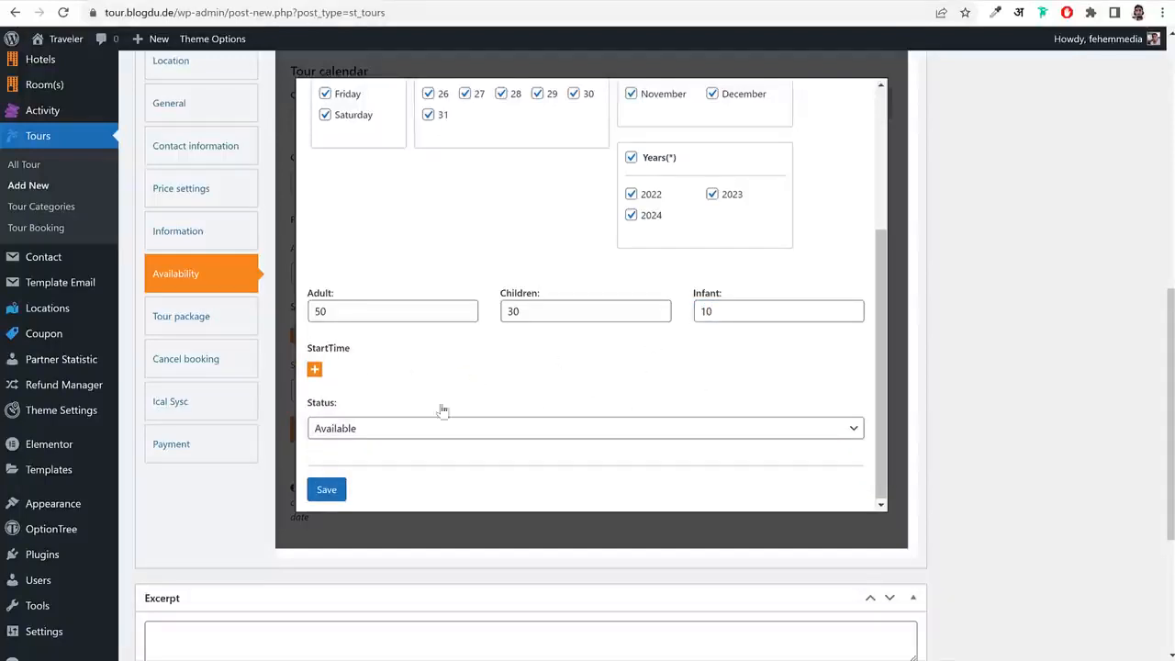
left_click(314, 368)
left_click(330, 377)
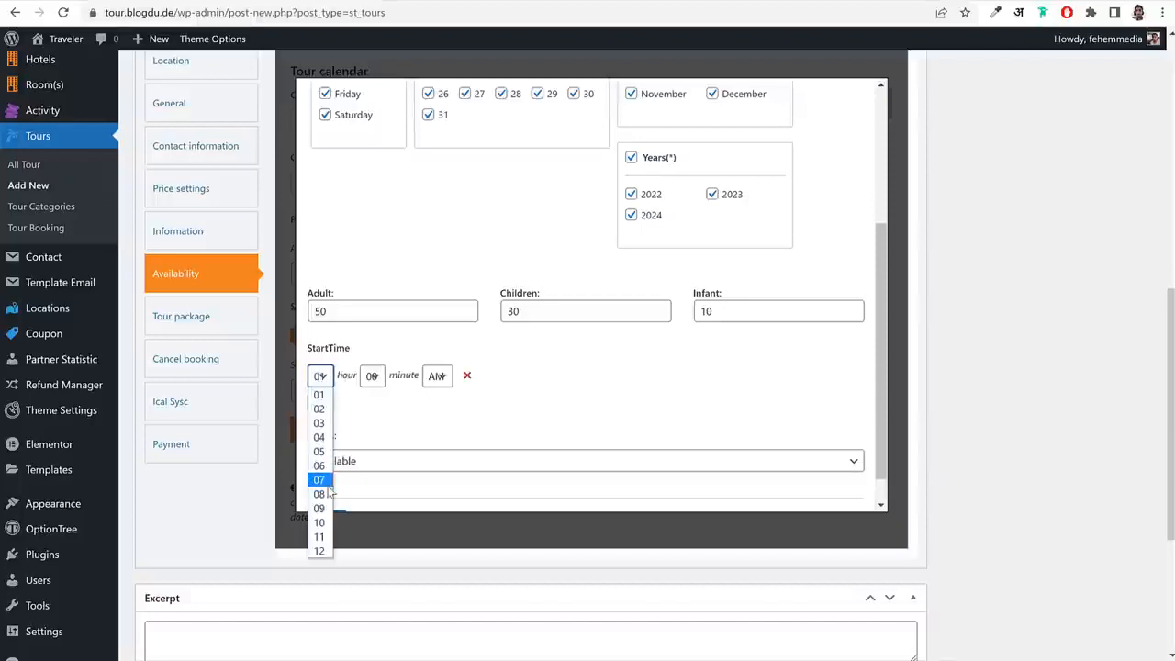
left_click(318, 504)
left_click(439, 377)
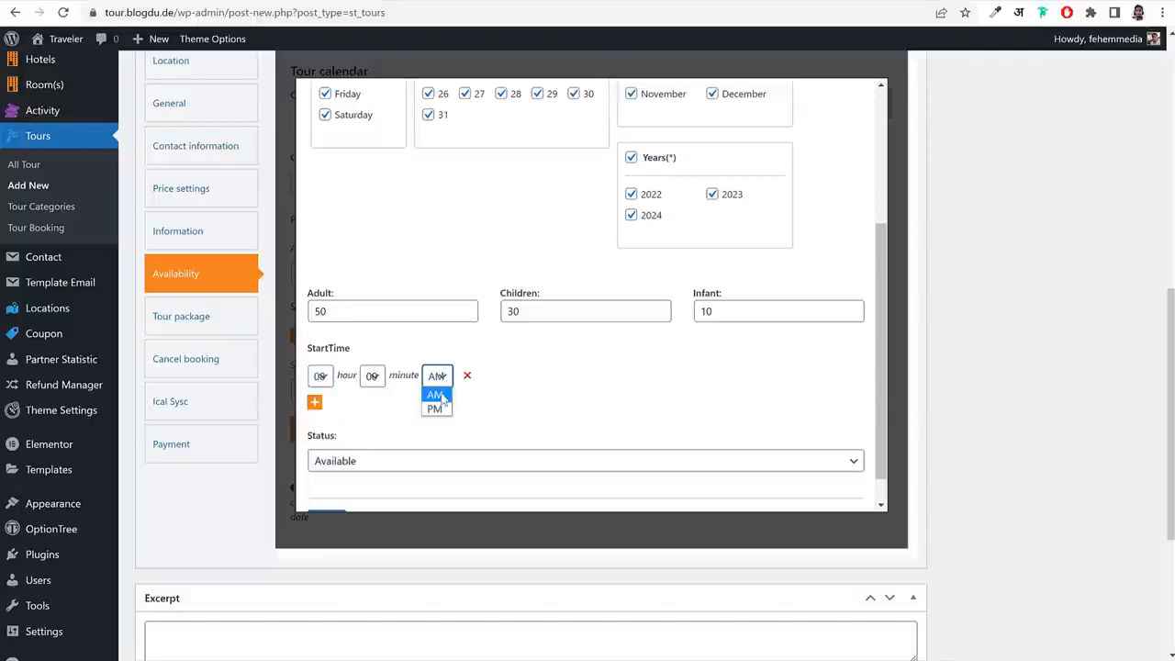
left_click(443, 391)
Save the bulk prices for all chosen dates and close the editor.
scroll(360, 433, "down", 1)
left_click(327, 488)
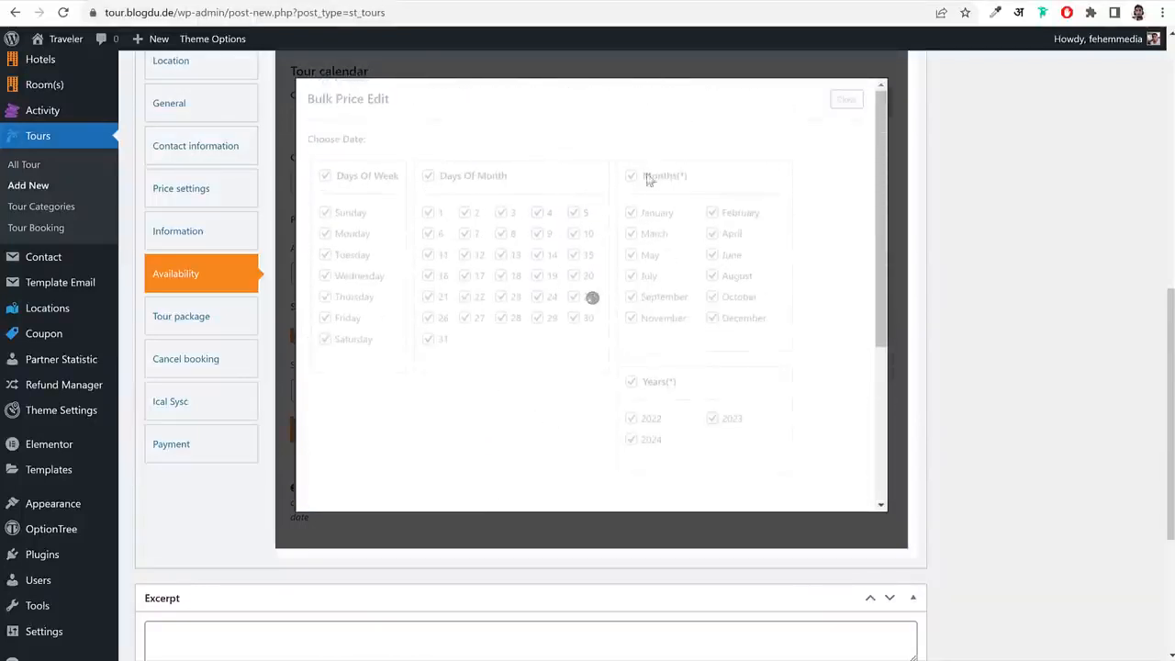
scroll(811, 297, "down", 1)
scroll(802, 299, "up", 1)
scroll(802, 306, "down", 4)
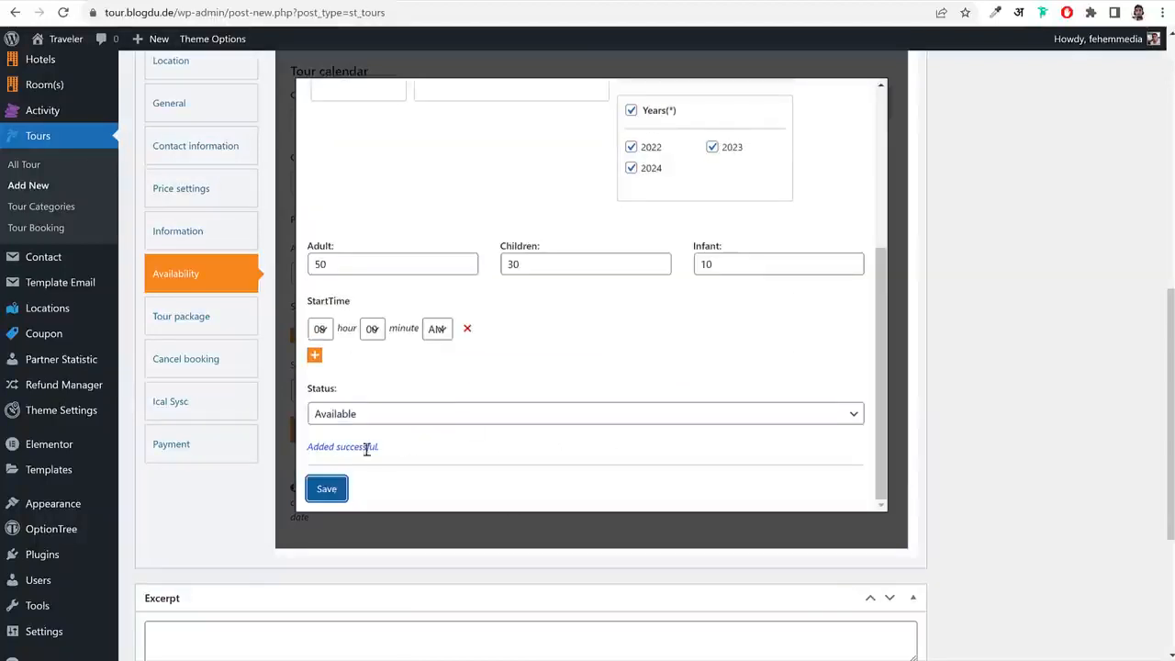
scroll(391, 446, "up", 4)
left_click(848, 103)
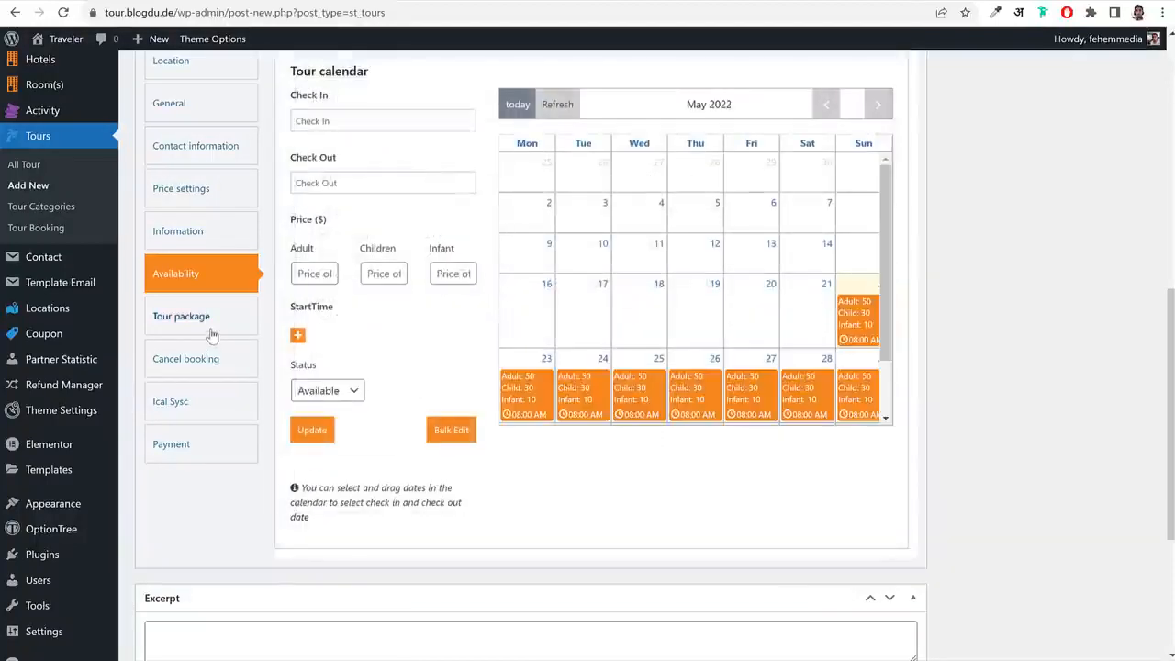
In the Tour package settings, add and then discard a custom hotel row.
left_click(209, 321)
scroll(403, 308, "up", 2)
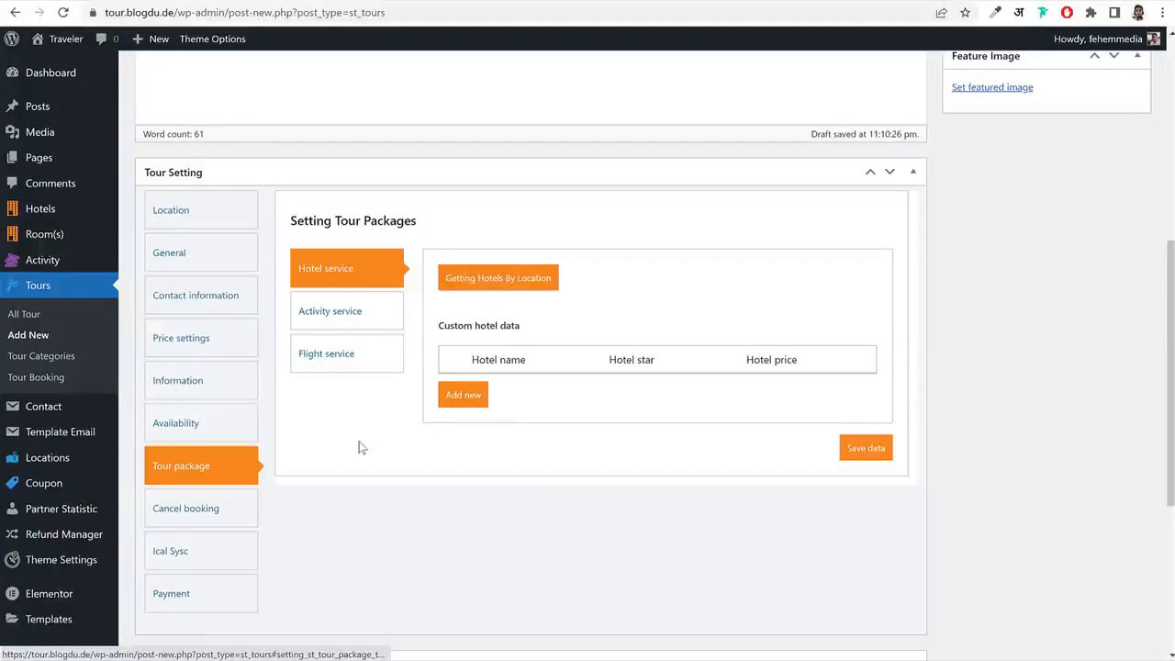
left_click(464, 395)
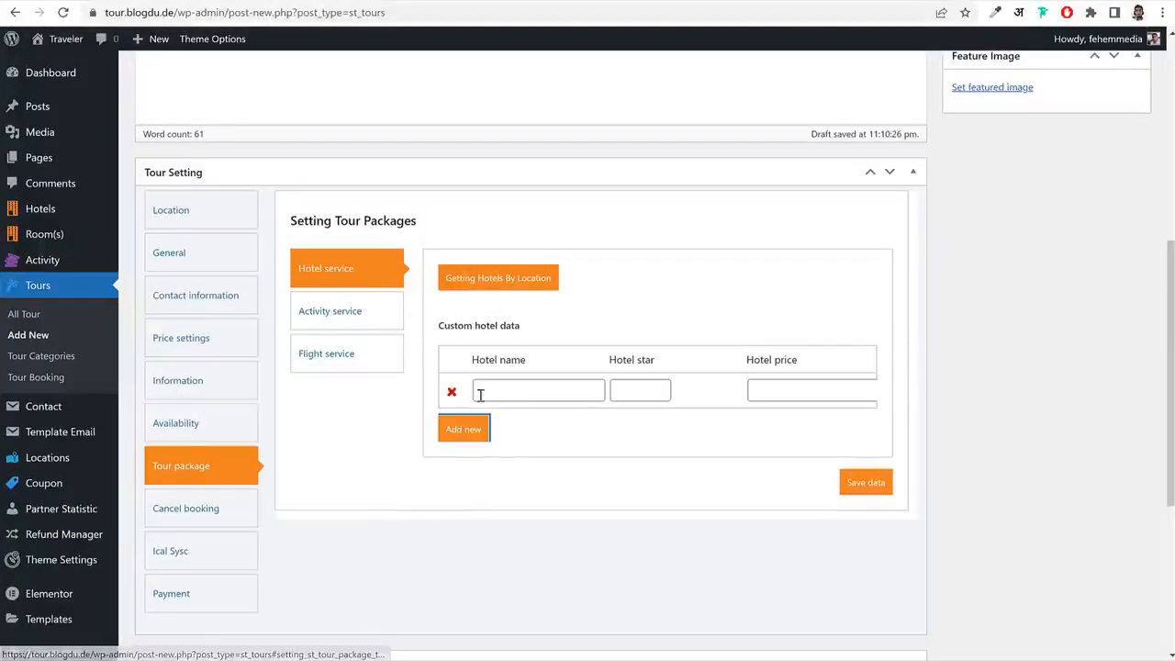
left_click(489, 392)
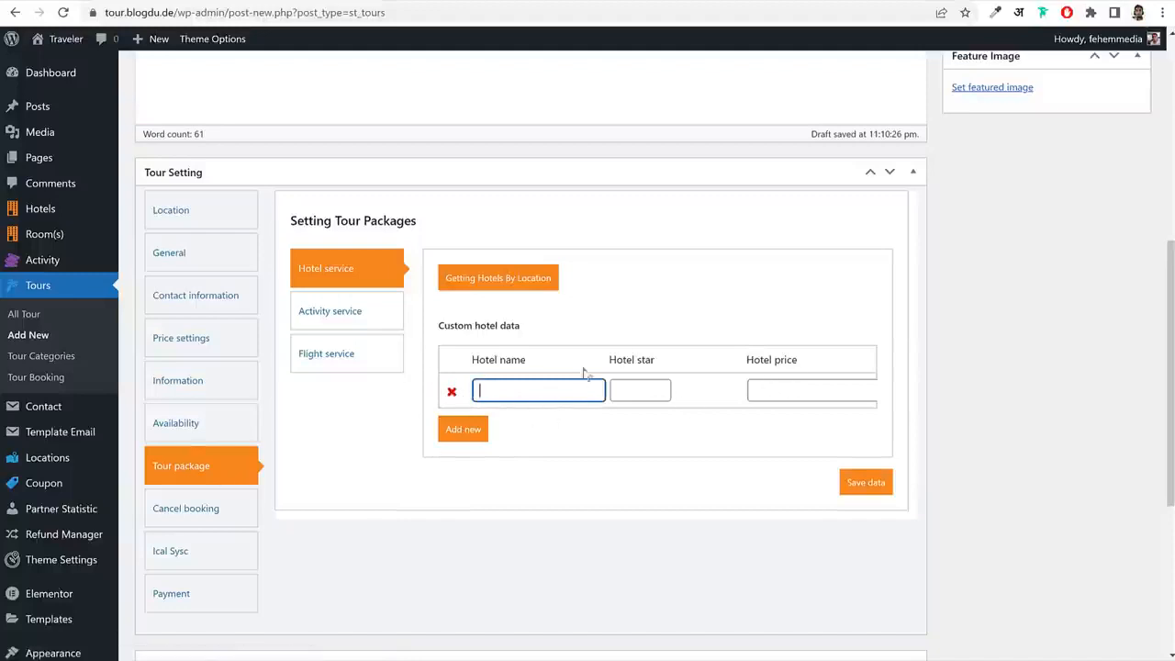
left_click(808, 391)
left_click(453, 392)
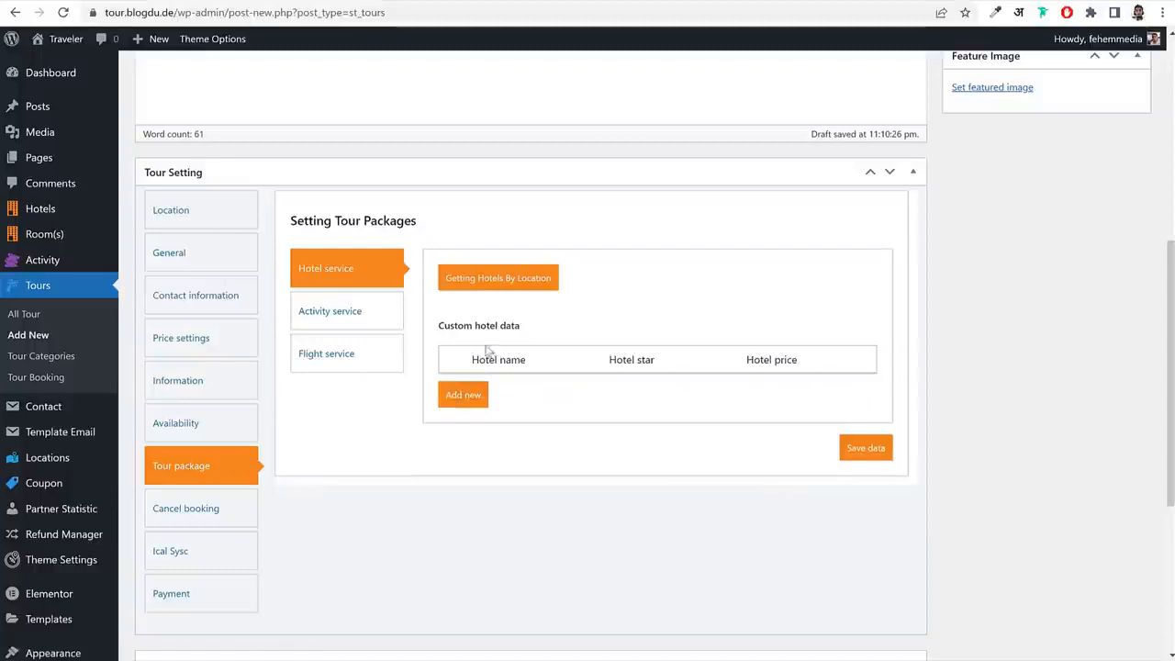
Load hotels by location, include Hotel Stanford at price 500, and save the package data.
left_click(504, 286)
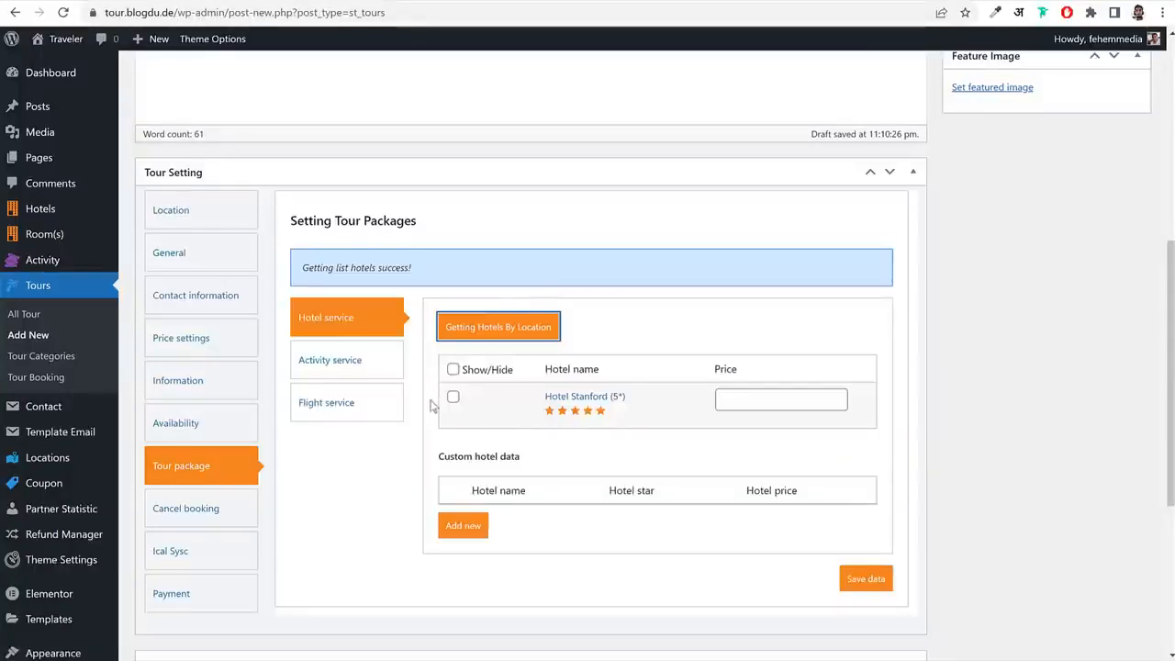
left_click(452, 399)
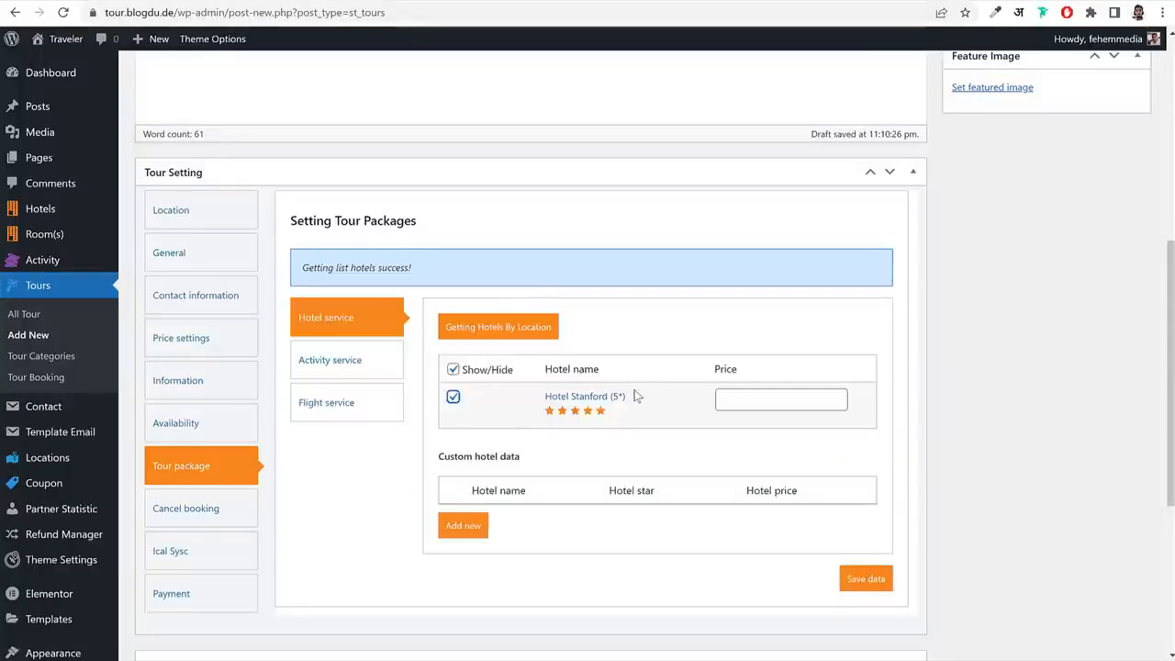
left_click(733, 401)
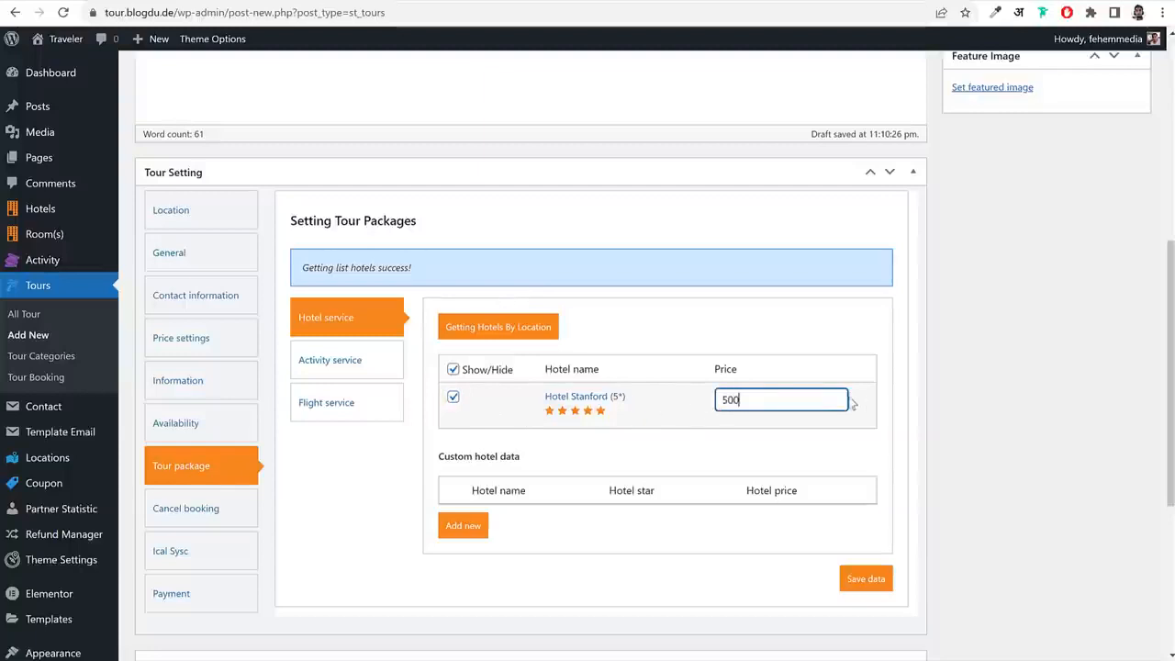
left_click(482, 525)
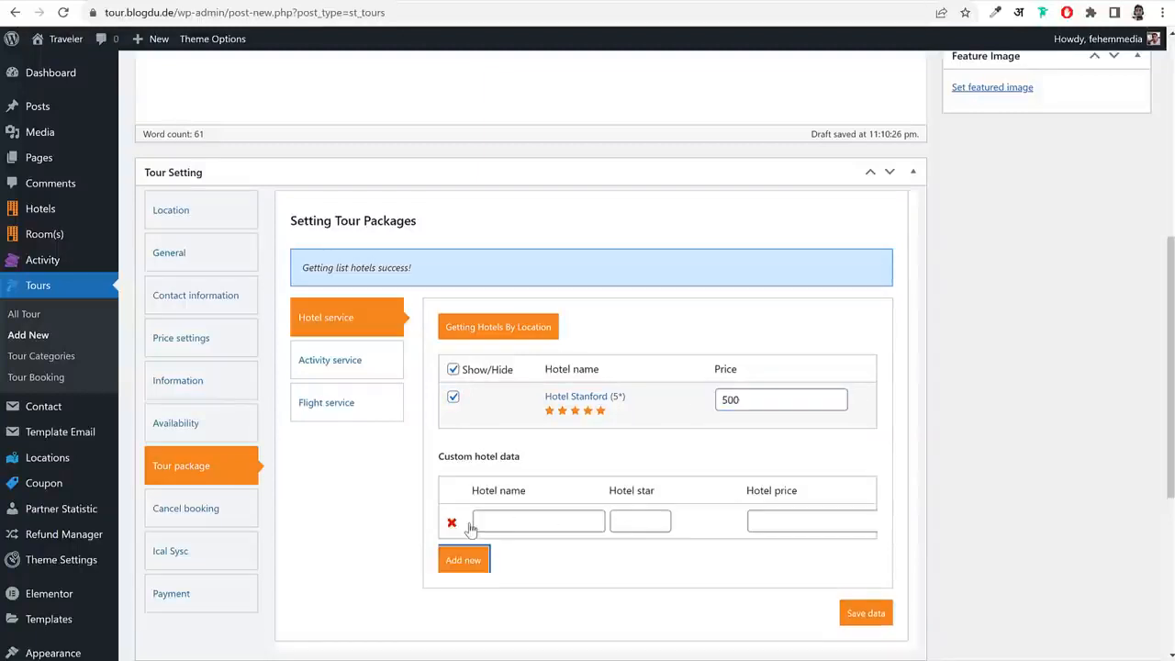
left_click(451, 522)
left_click(866, 582)
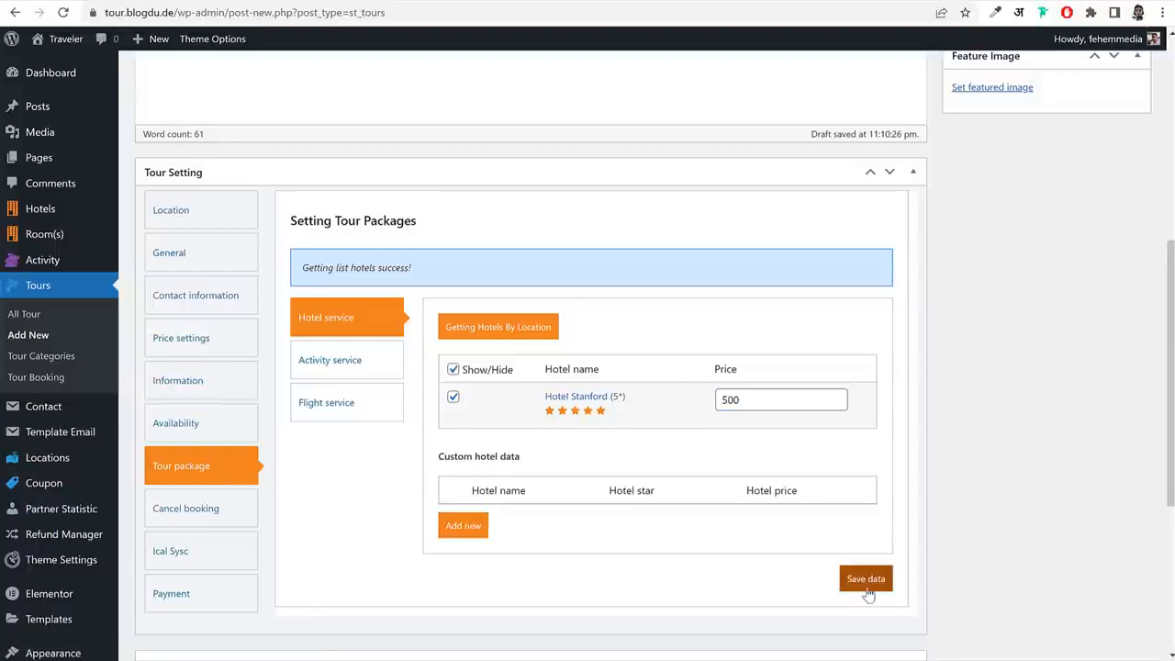
left_click(368, 359)
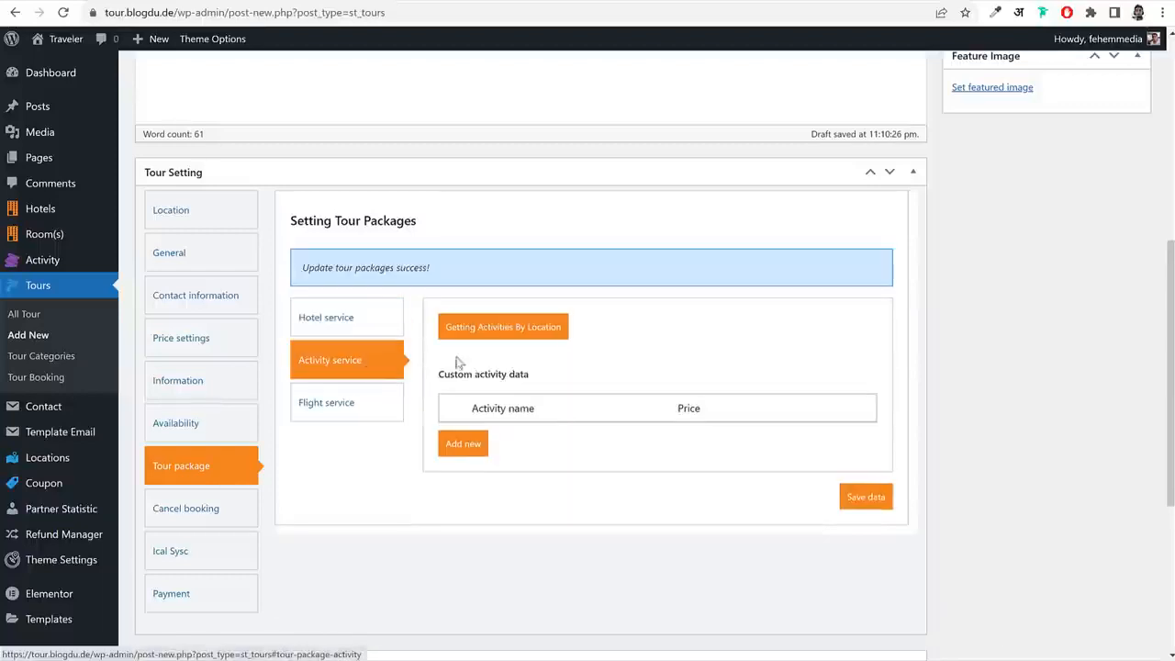
left_click(376, 332)
scroll(404, 367, "down", 2)
Allow cancellation up to 3 days before arrival with a 10% cancellation fee.
left_click(220, 356)
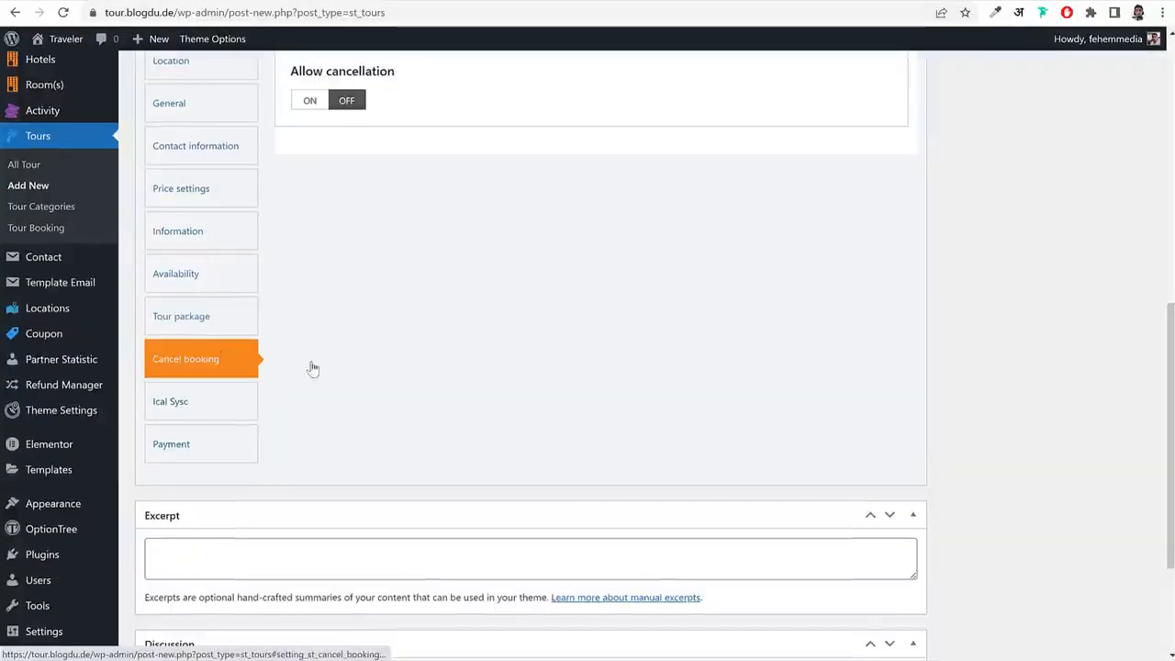
scroll(367, 330, "up", 2)
left_click(307, 252)
left_click(442, 367)
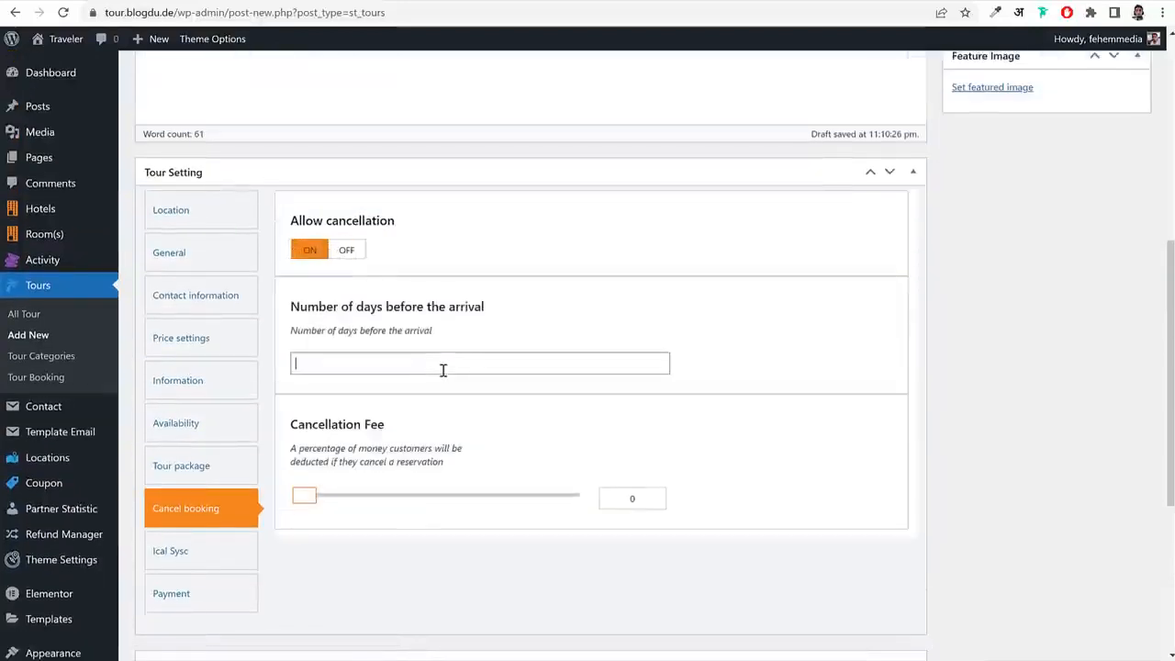
type("3")
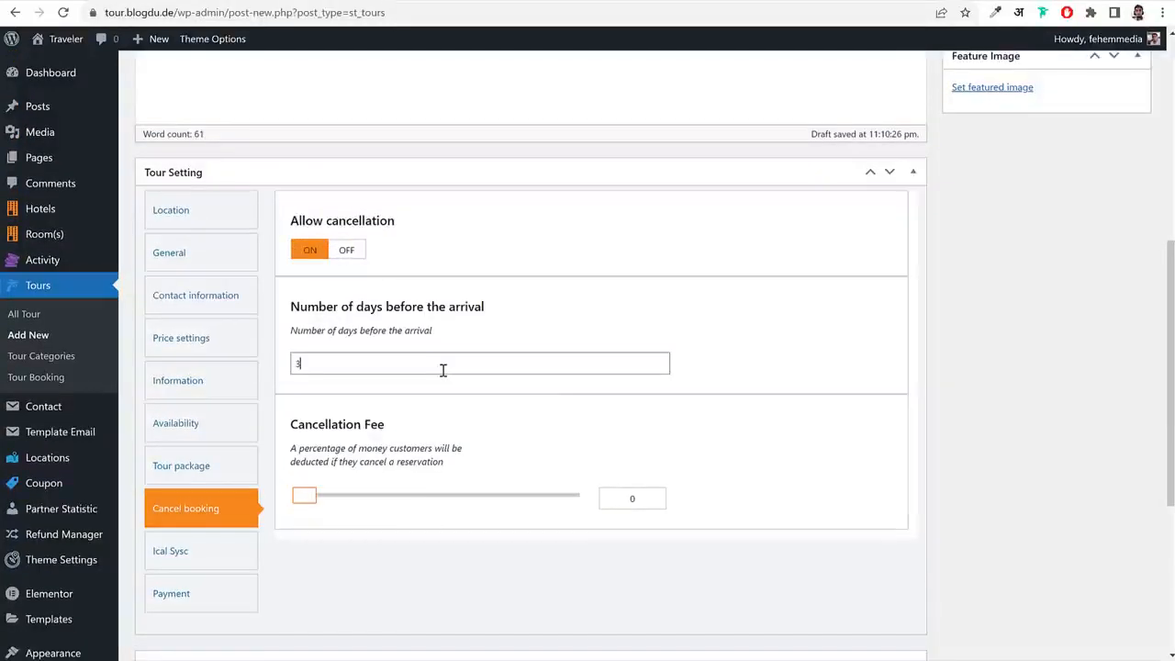
key("Tab")
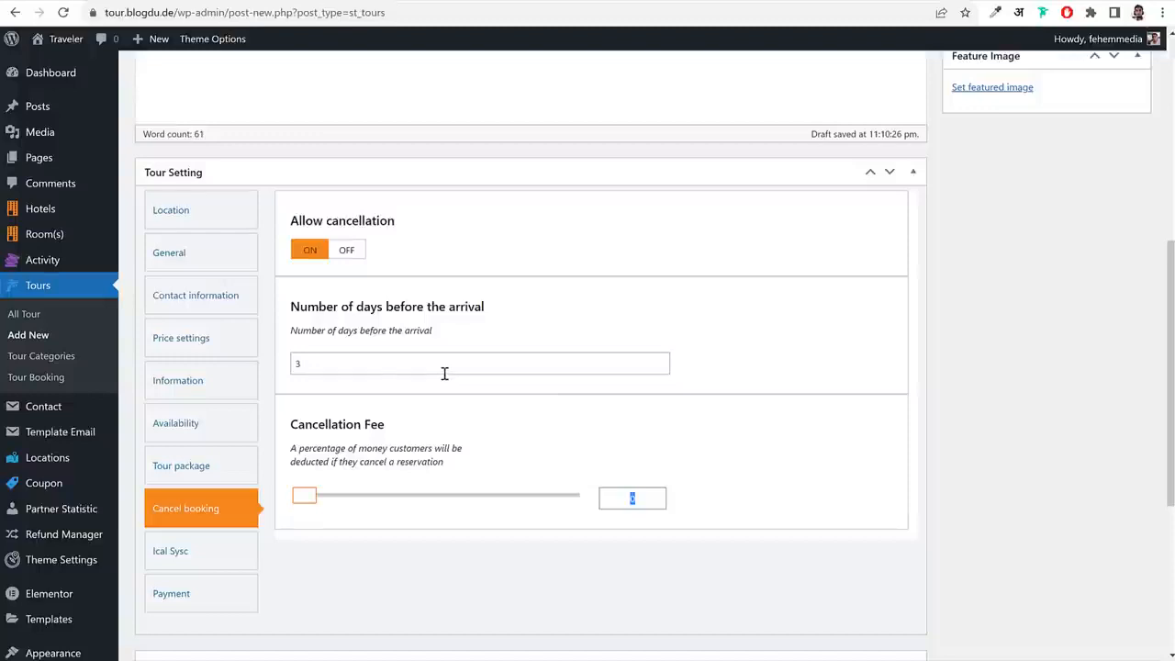
left_click_drag(320, 500, 333, 498)
Check the payment settings, with Bank Transfer and Paypal enabled.
scroll(516, 449, "down", 1)
scroll(516, 445, "down", 3)
left_click(223, 446)
scroll(308, 482, "up", 8)
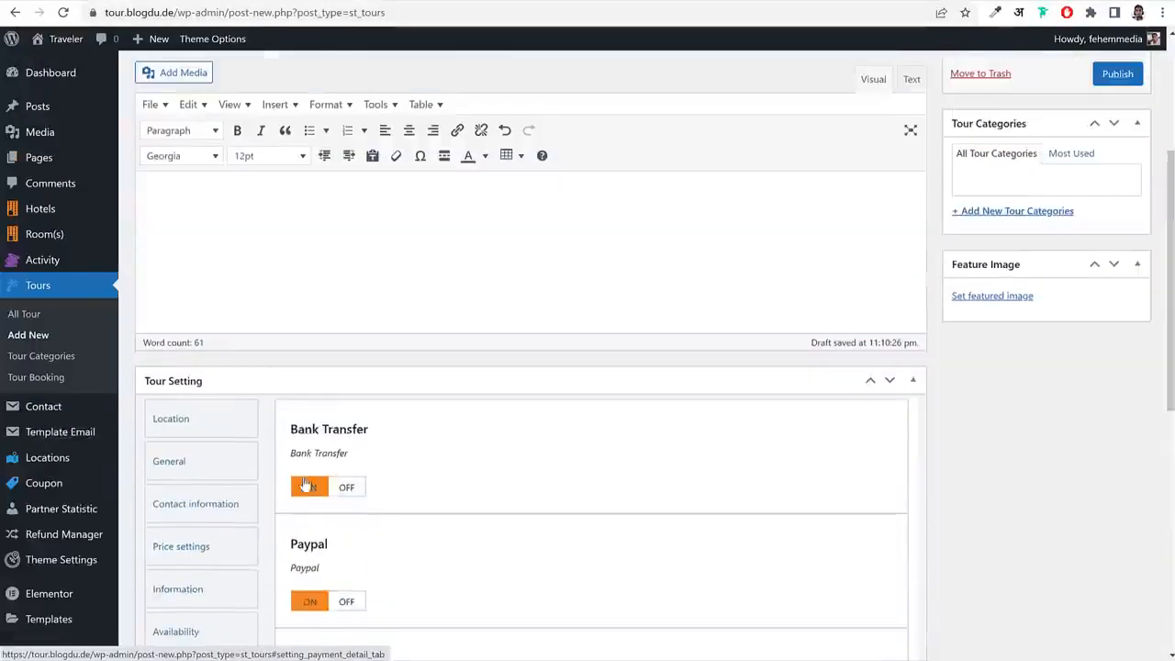
scroll(308, 481, "down", 8)
scroll(304, 480, "up", 8)
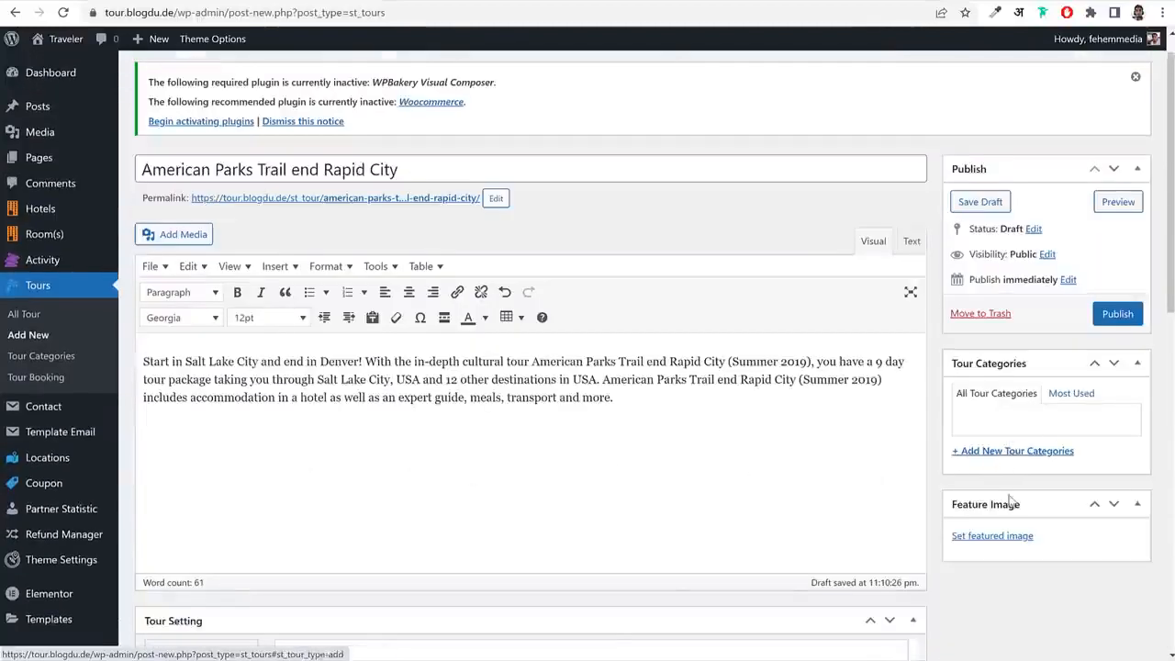
Set the los_angeles_2 cliff houses photo as the tour's featured image.
left_click(992, 536)
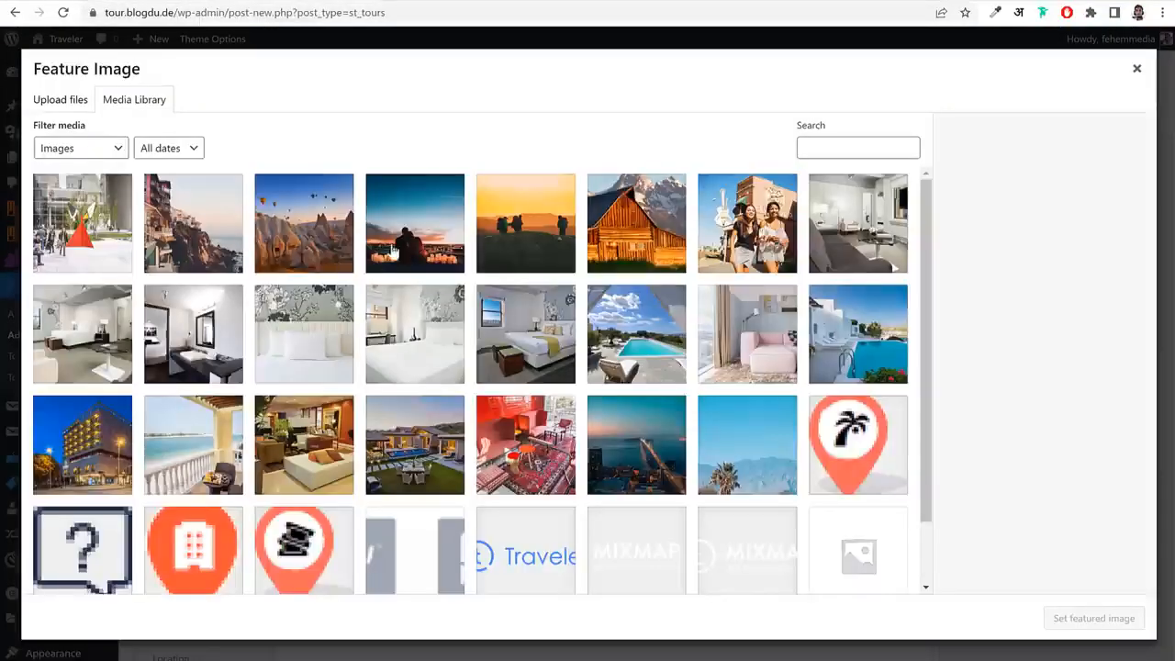
left_click(748, 247)
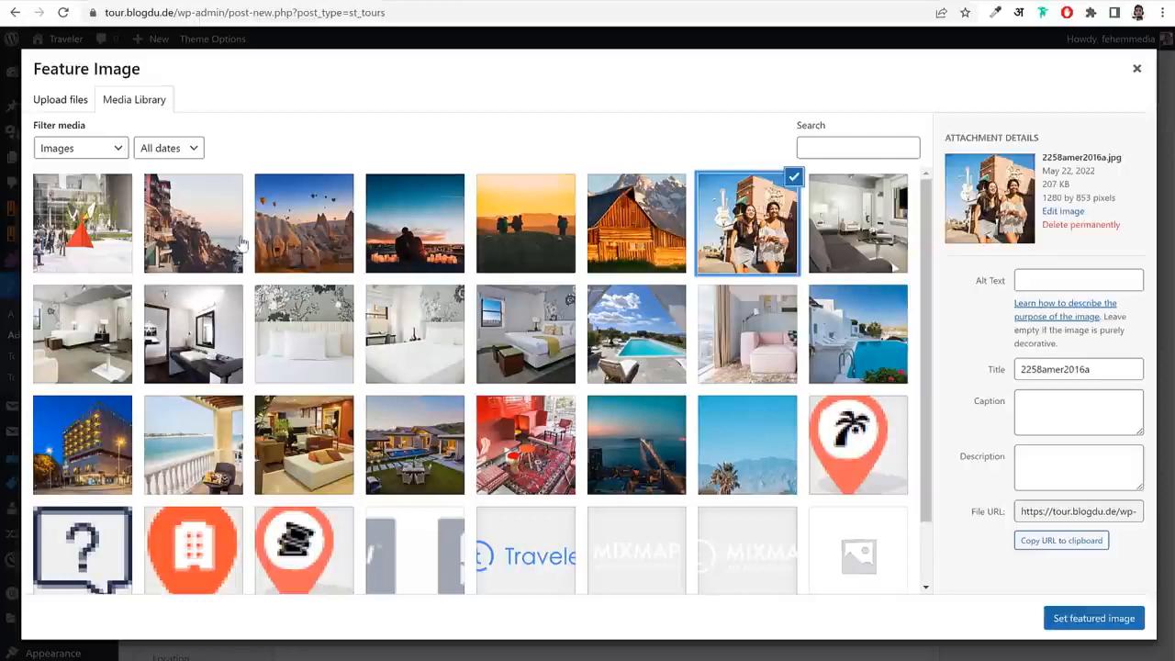
left_click(82, 244)
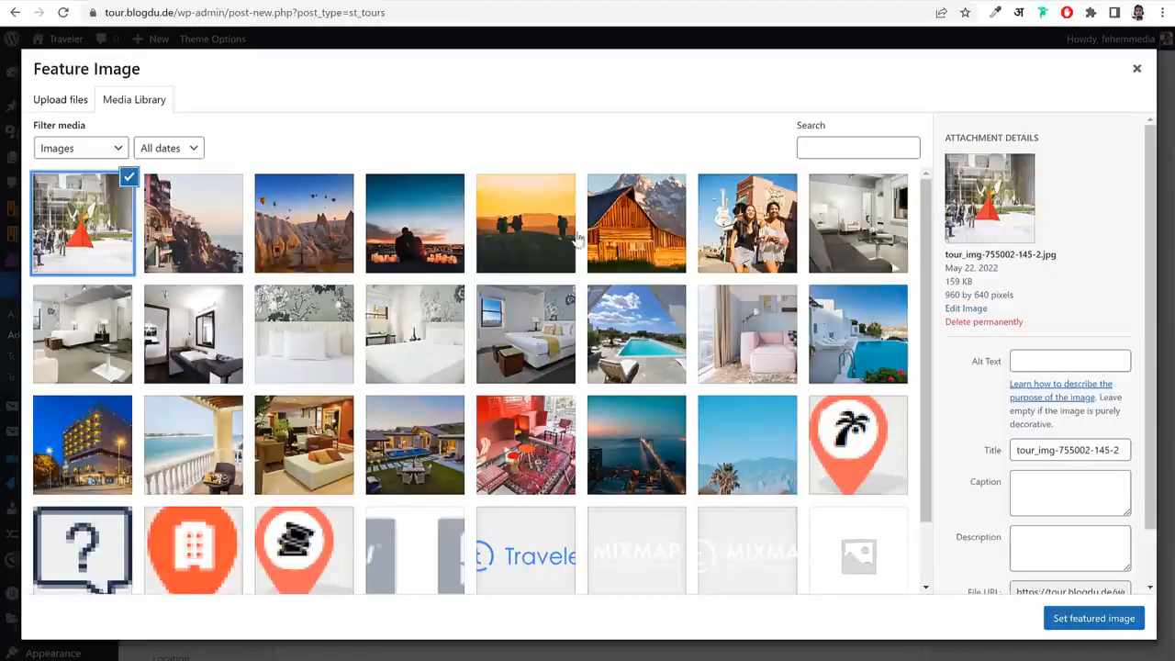
left_click(508, 235)
left_click(218, 244)
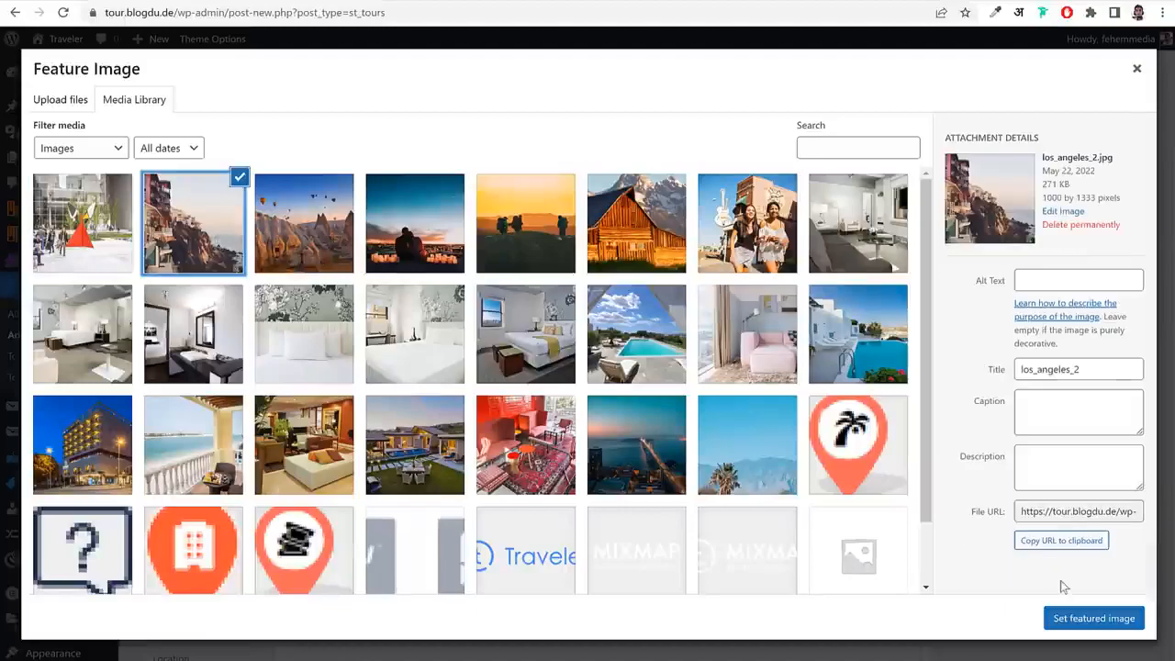
left_click(1090, 619)
Publish the American Parks Trail end Rapid City tour.
scroll(1065, 522, "up", 1)
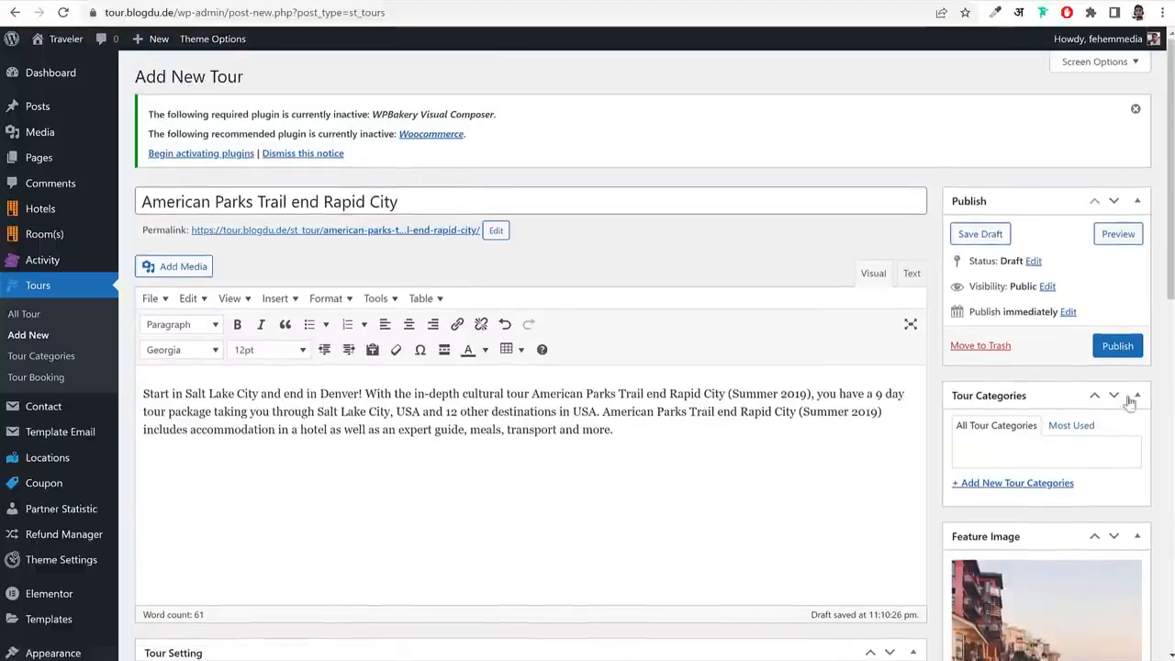
left_click(1117, 344)
left_click(240, 195)
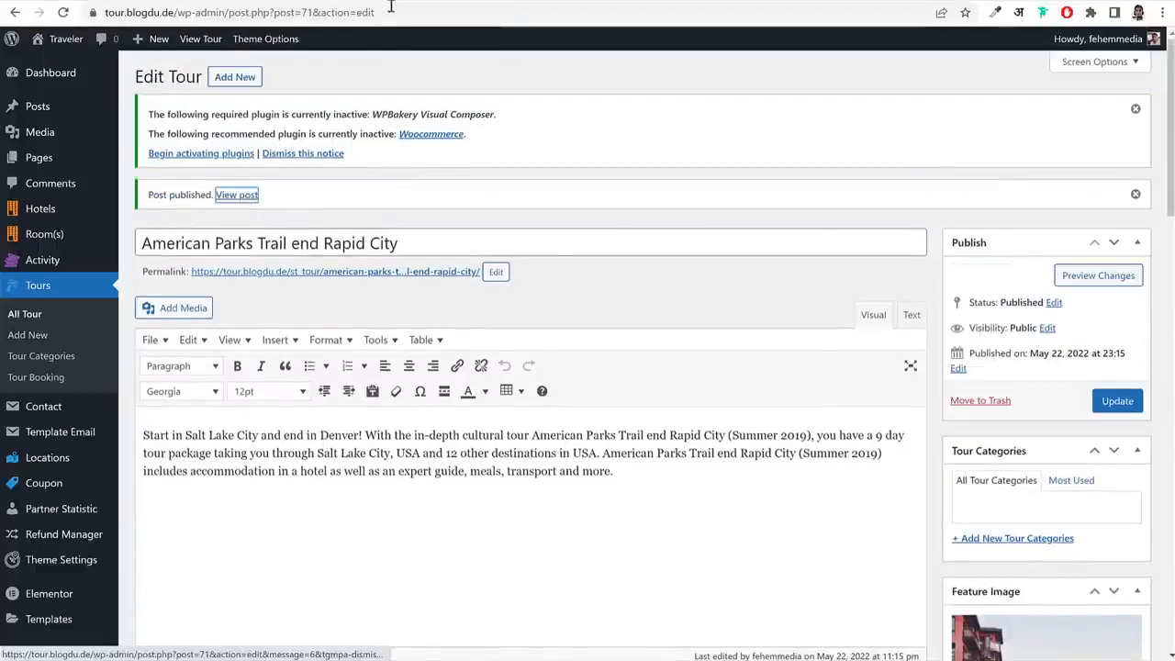
Scroll through the live tour page and expand the 10:00 itinerary item.
scroll(568, 306, "down", 5)
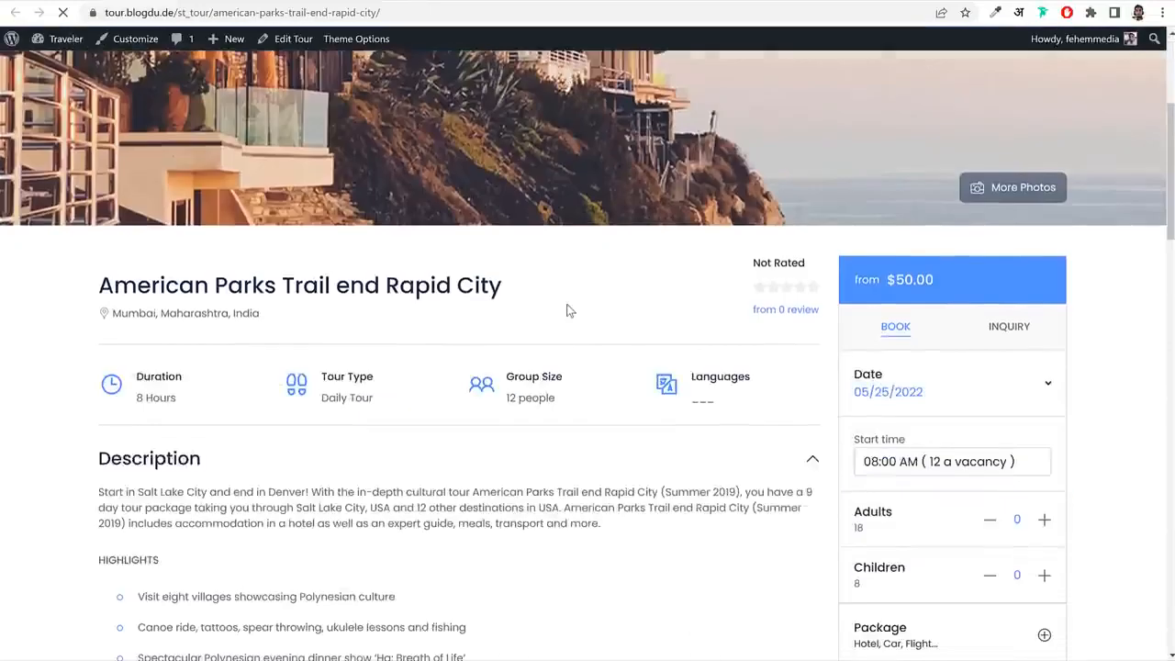
scroll(999, 255, "down", 7)
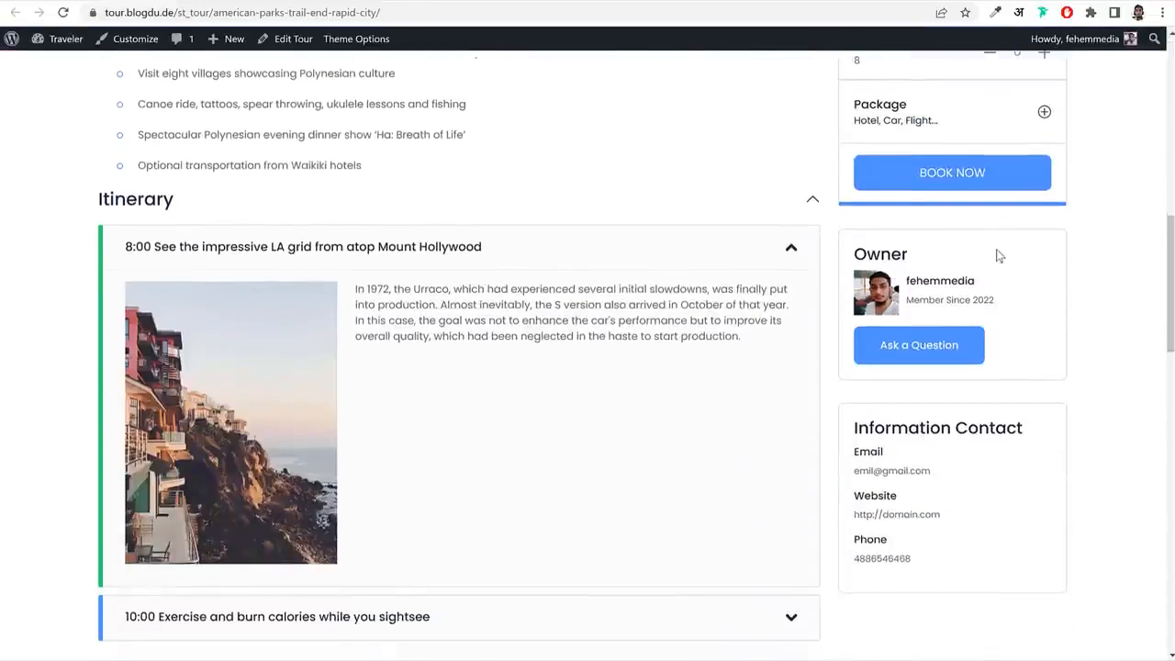
left_click(466, 245)
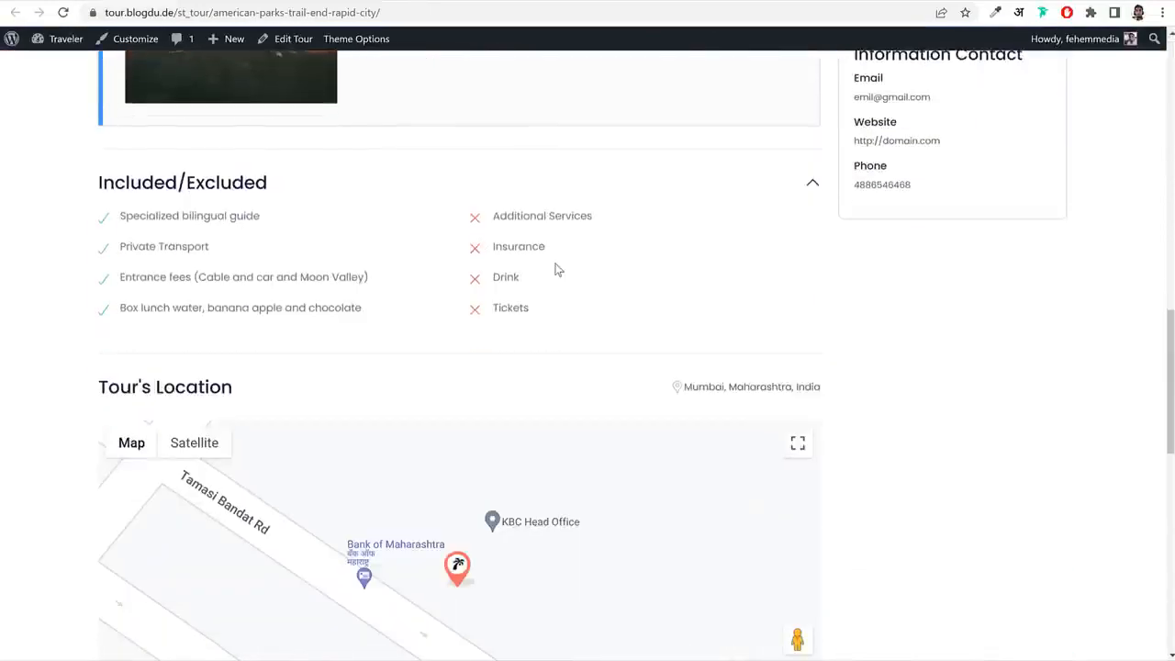
scroll(556, 267, "up", 3)
scroll(464, 262, "down", 10)
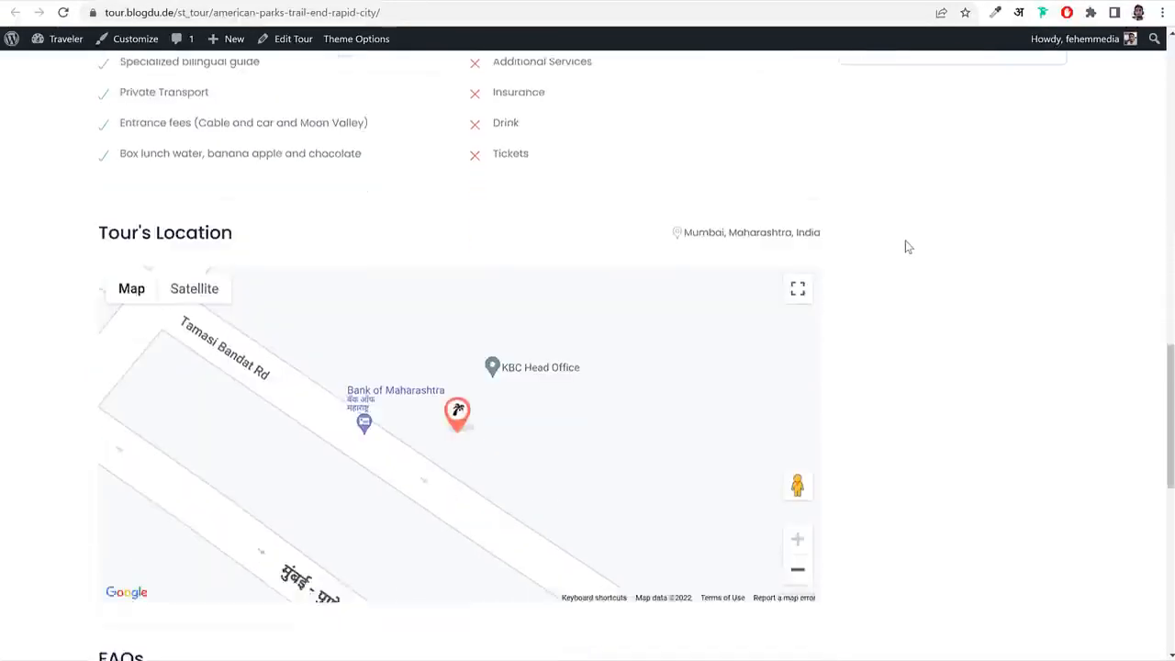
scroll(904, 246, "up", 10)
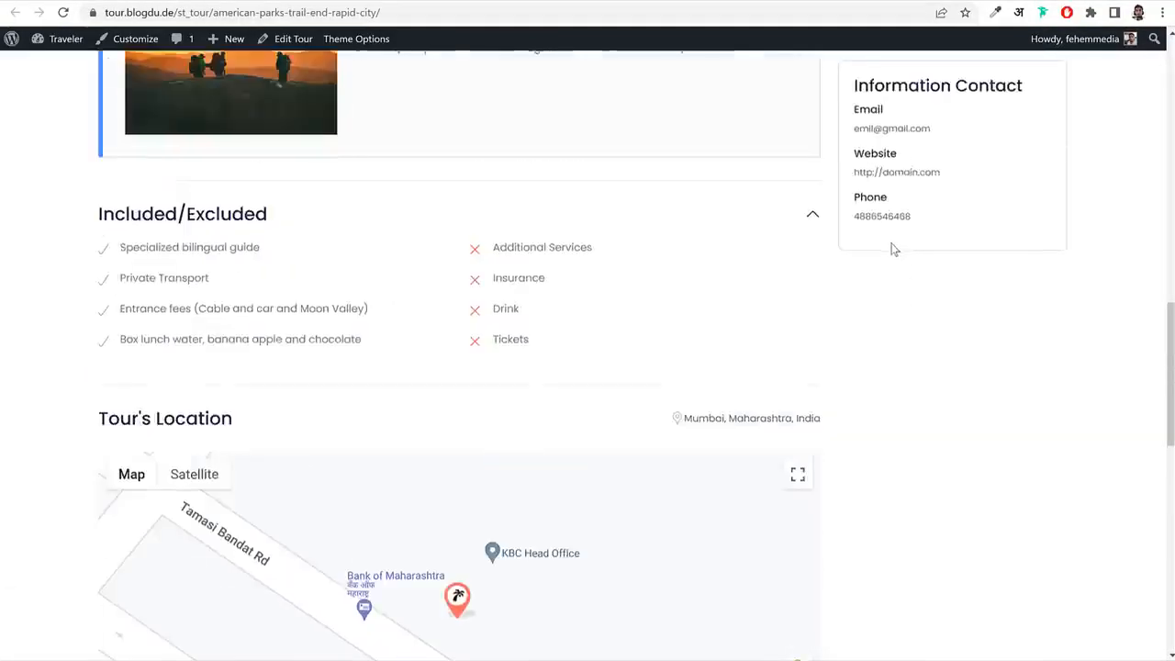
scroll(1001, 391, "up", 3)
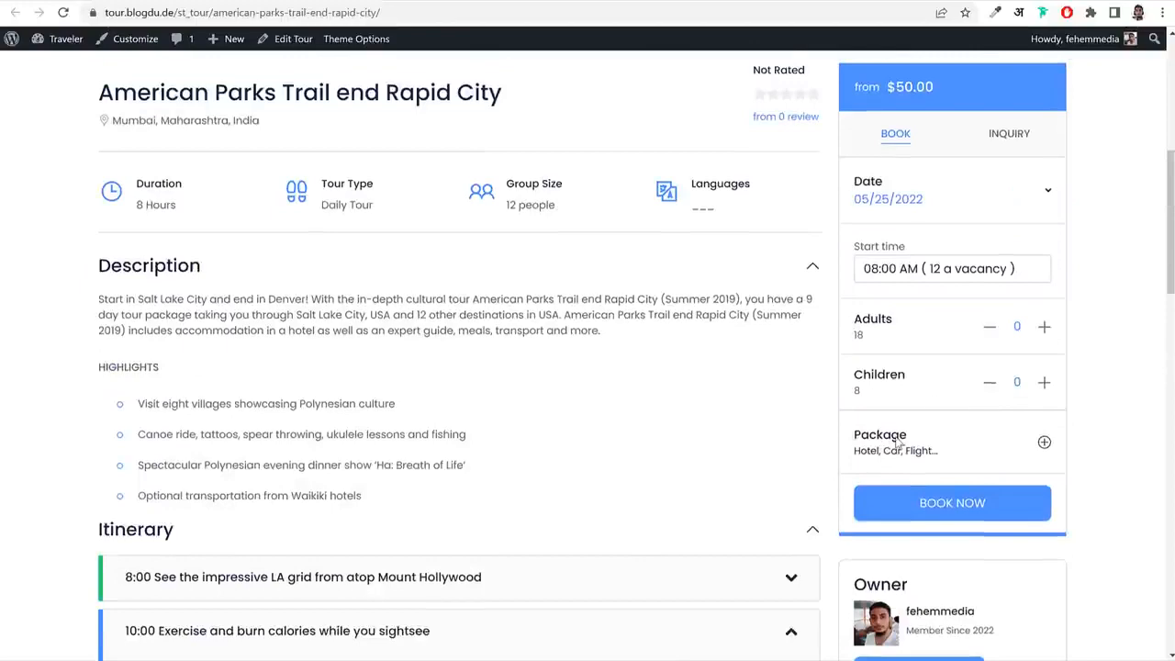
Review the tour package offers, keep the 08:00 AM start time, and close the tab.
left_click(1044, 443)
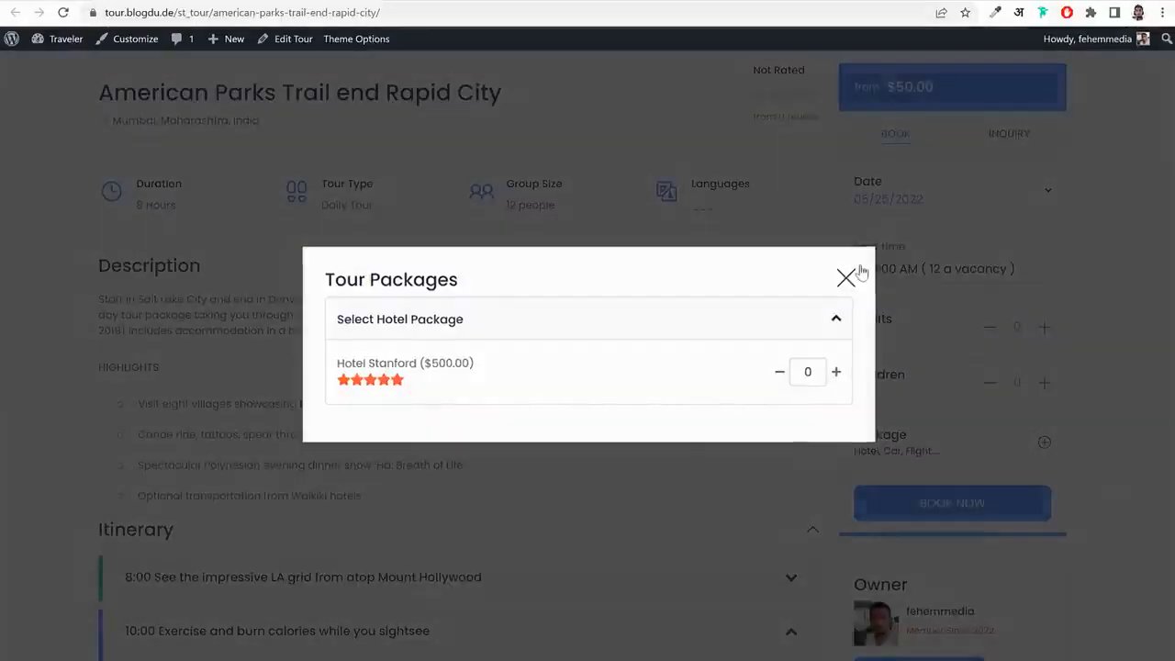
left_click(847, 277)
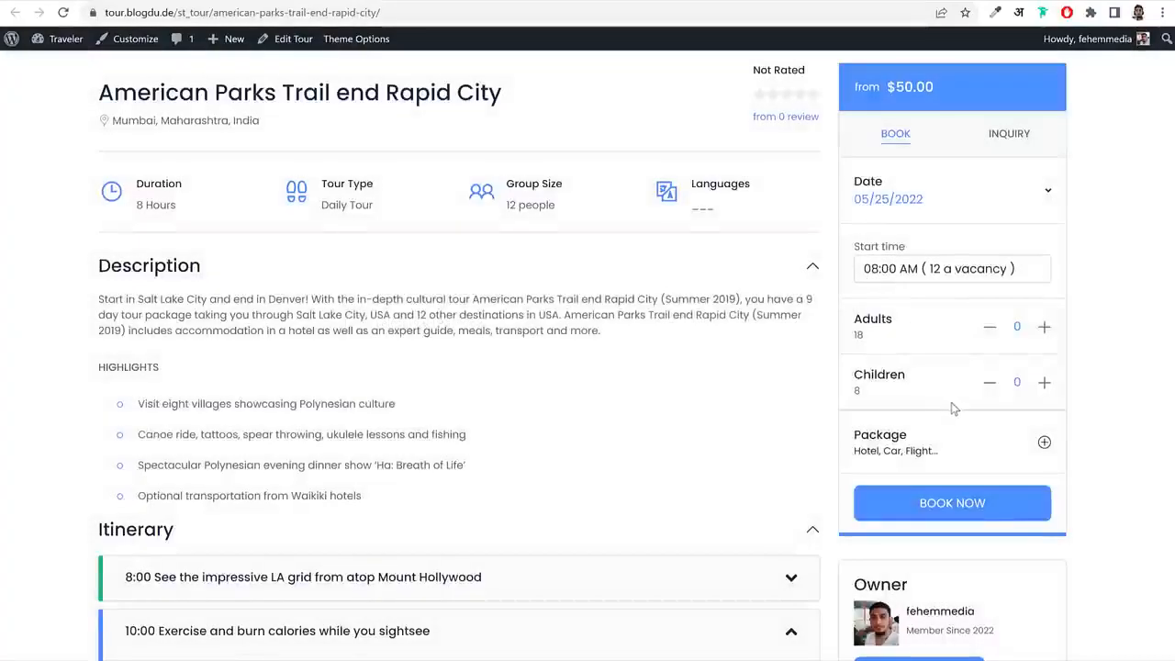
left_click(939, 352)
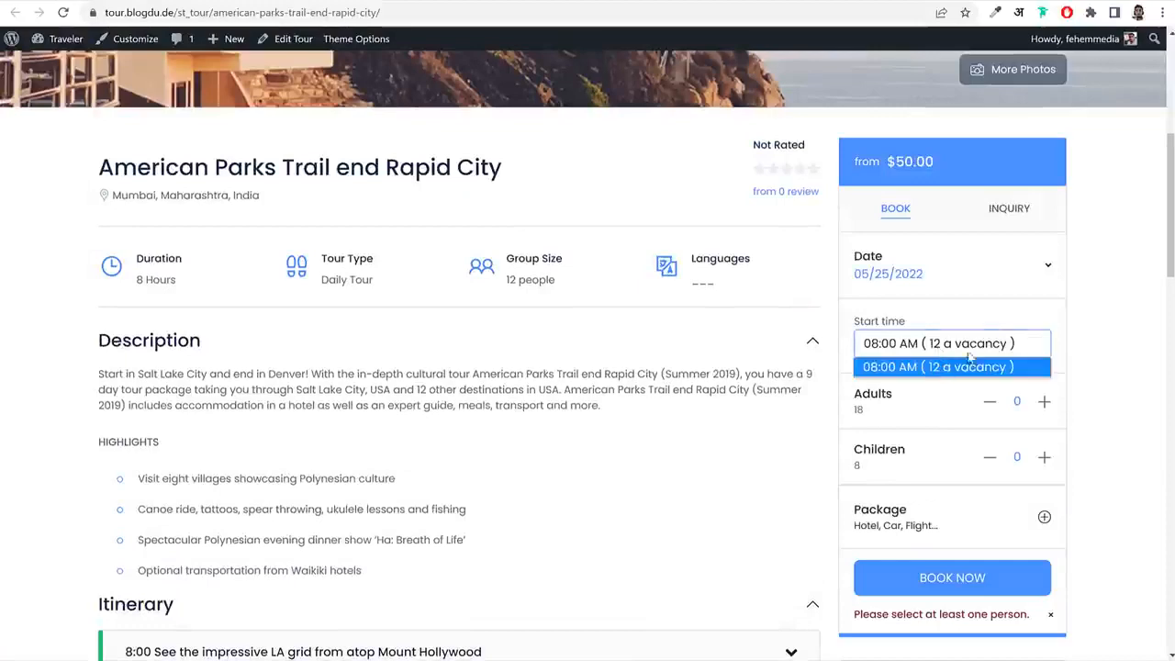
left_click(1124, 330)
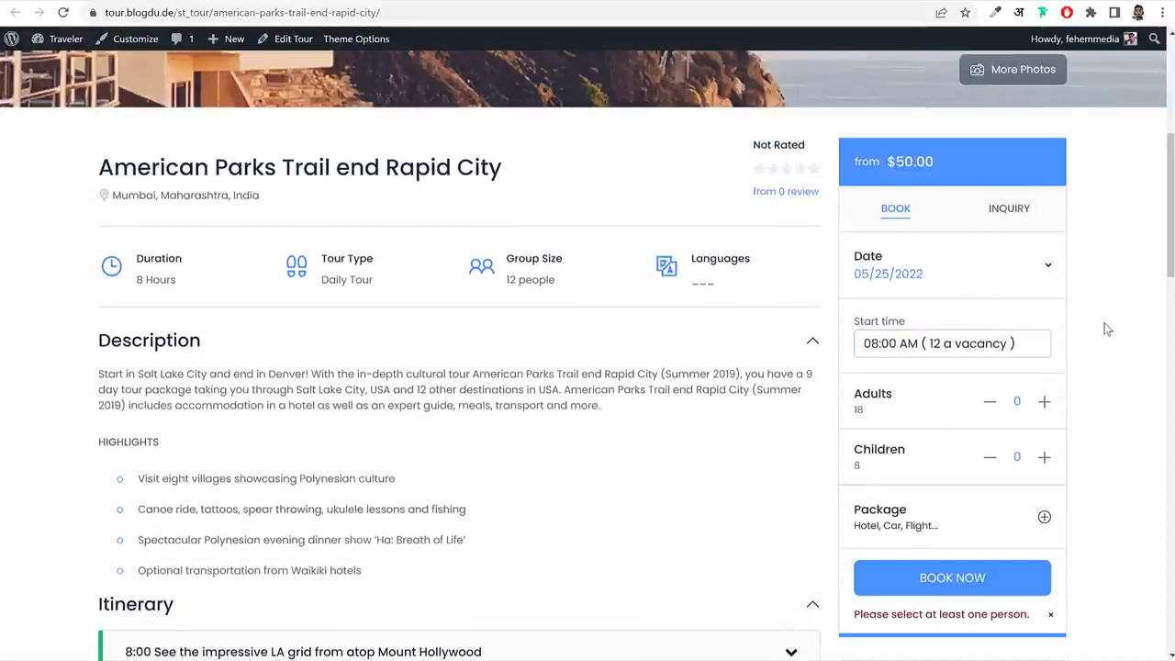
scroll(1105, 333, "up", 1)
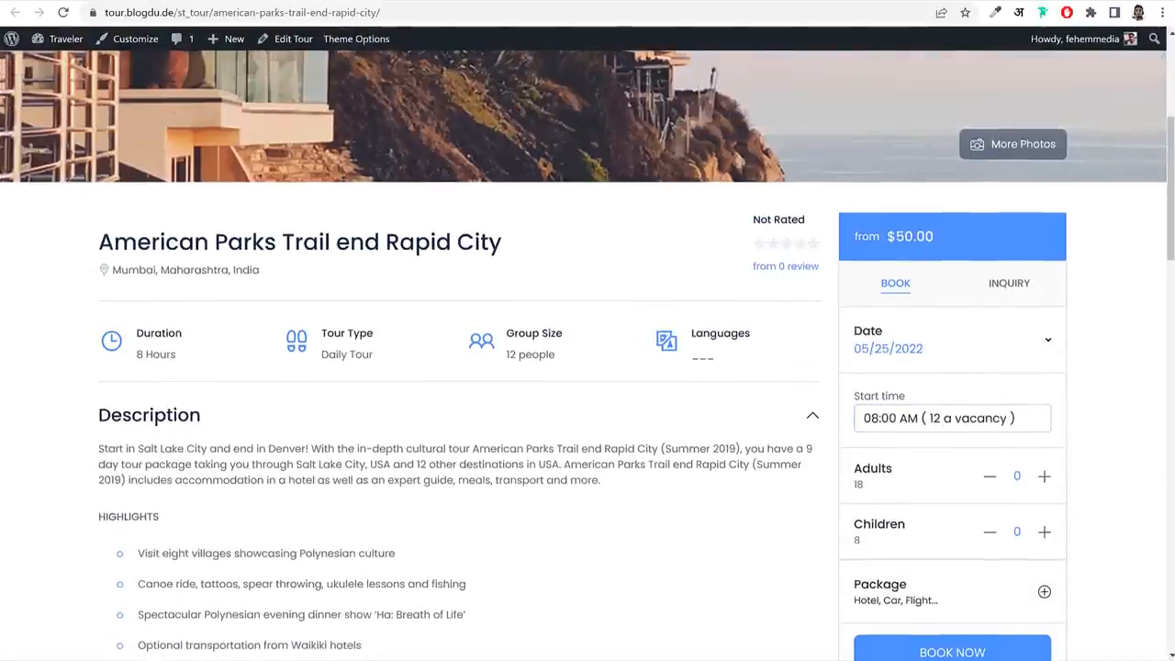
key("ctrl+w")
Start a new Activity entry and scroll through the blank form.
mouse_move(48, 264)
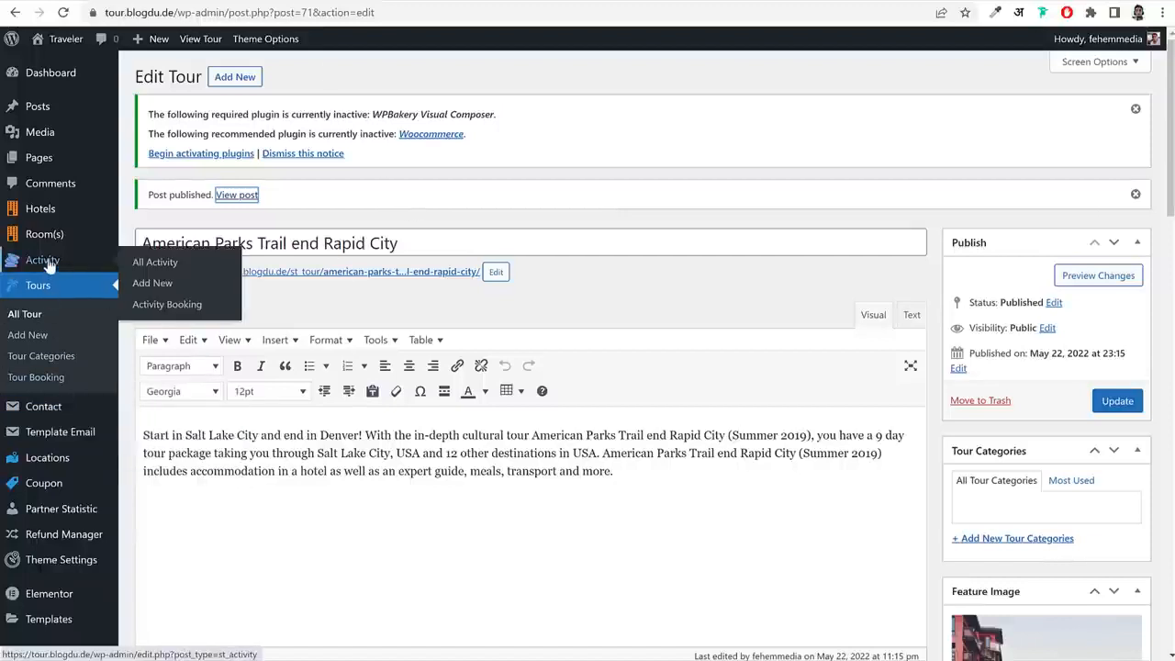
left_click(167, 292)
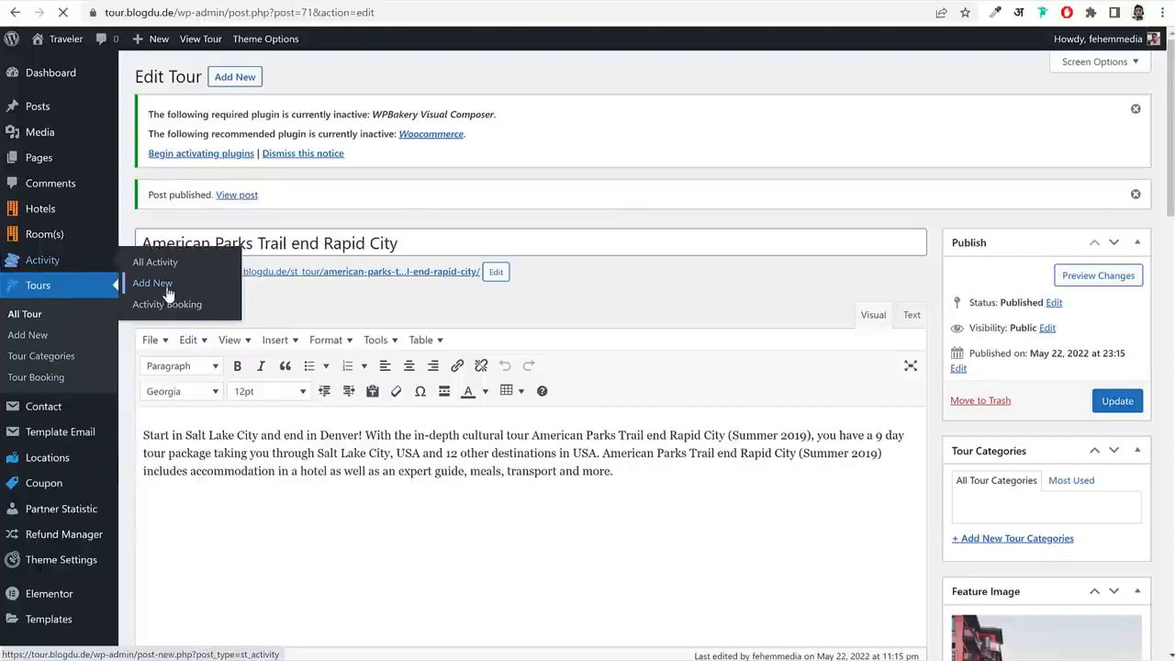
scroll(384, 284, "down", 3)
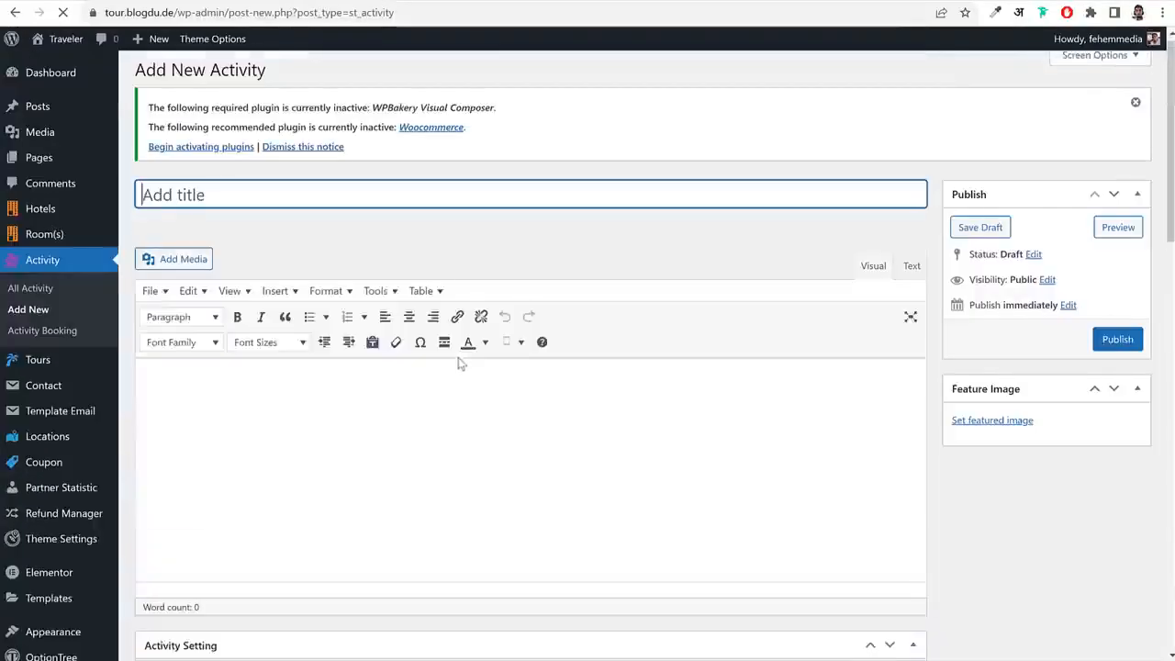
scroll(460, 360, "down", 4)
scroll(464, 358, "down", 8)
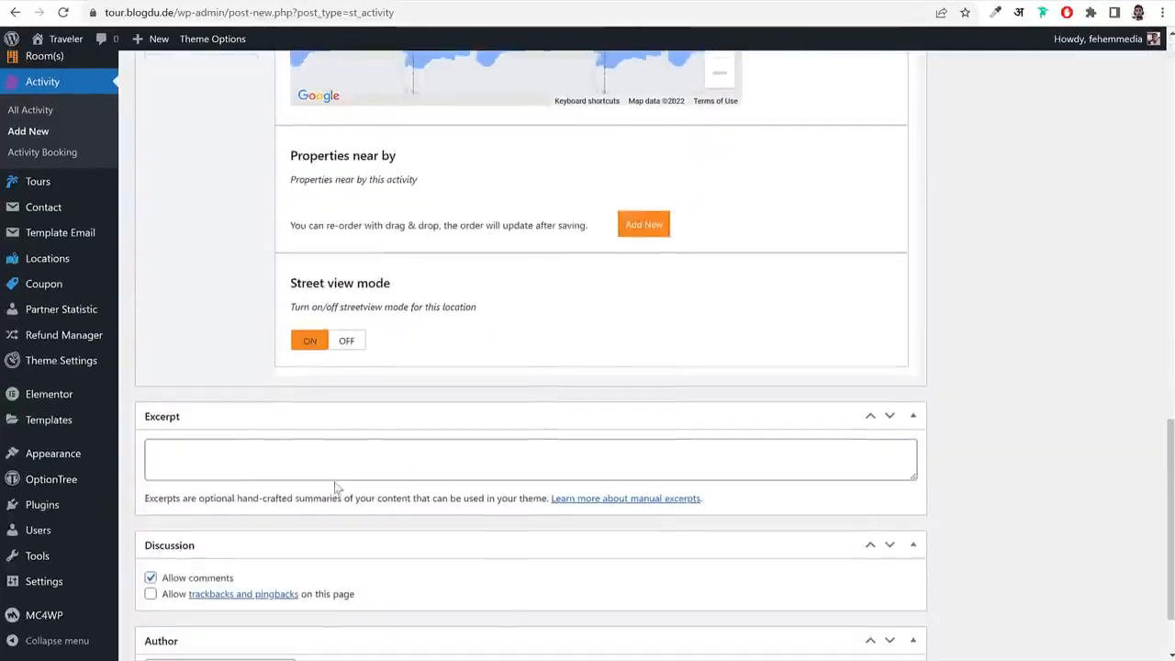
scroll(336, 487, "up", 10)
Browse the General, Availability, Payment and Info tabs of Activity Setting.
left_click(210, 283)
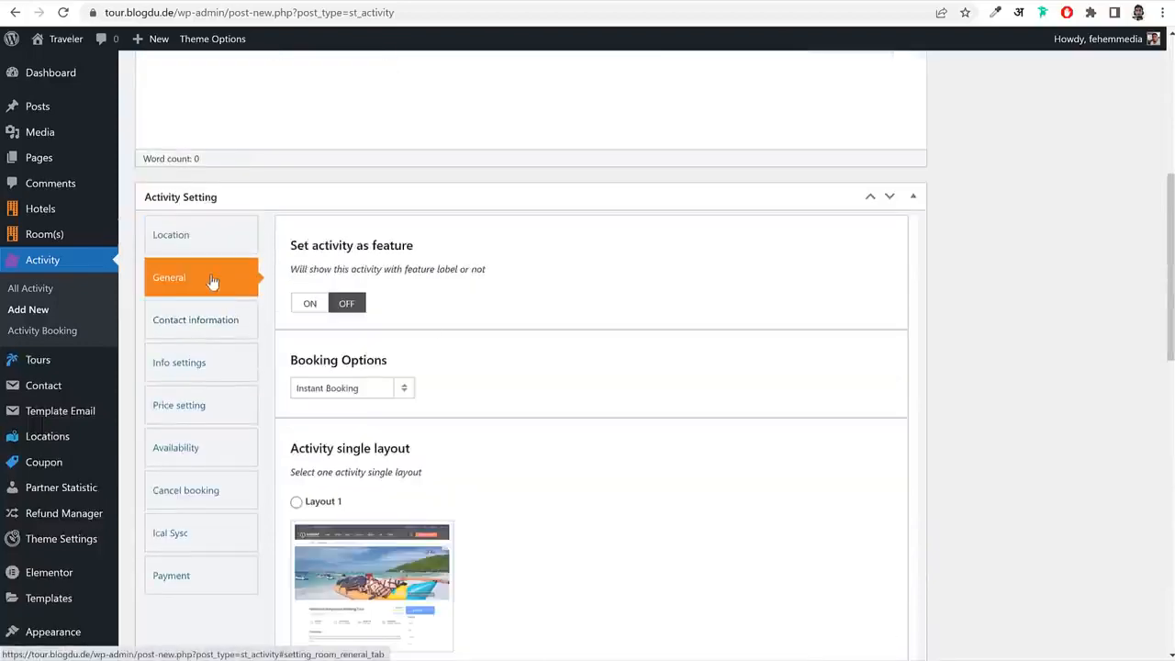
scroll(612, 385, "down", 2)
scroll(612, 349, "down", 5)
scroll(224, 290, "up", 4)
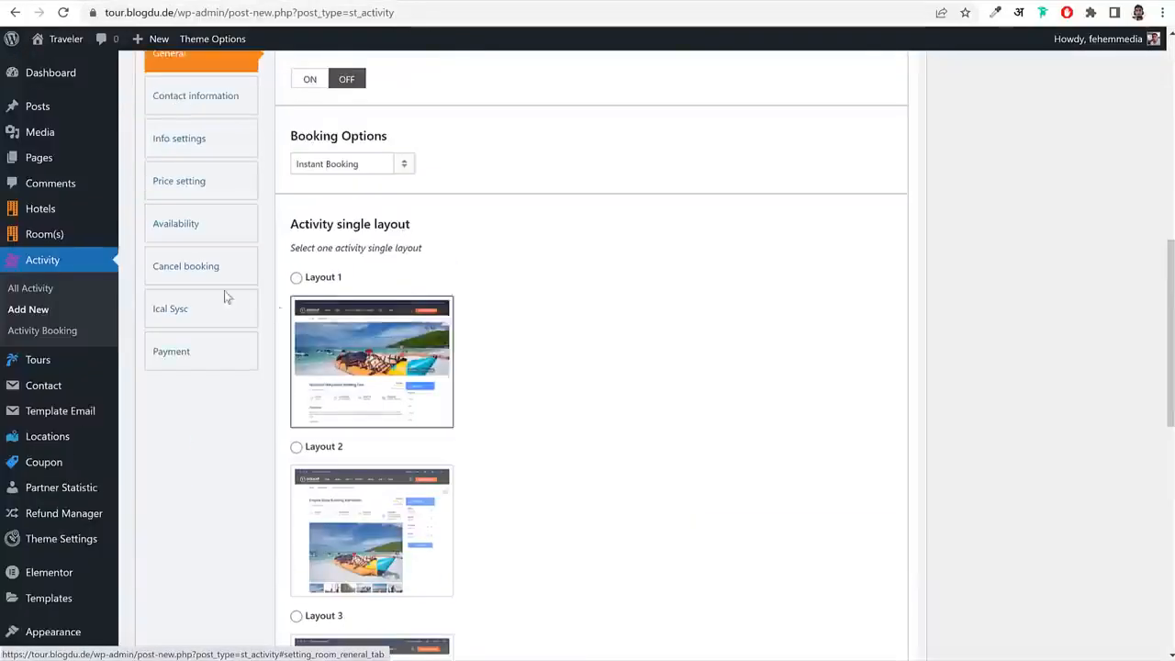
left_click(215, 229)
left_click(195, 351)
left_click(212, 145)
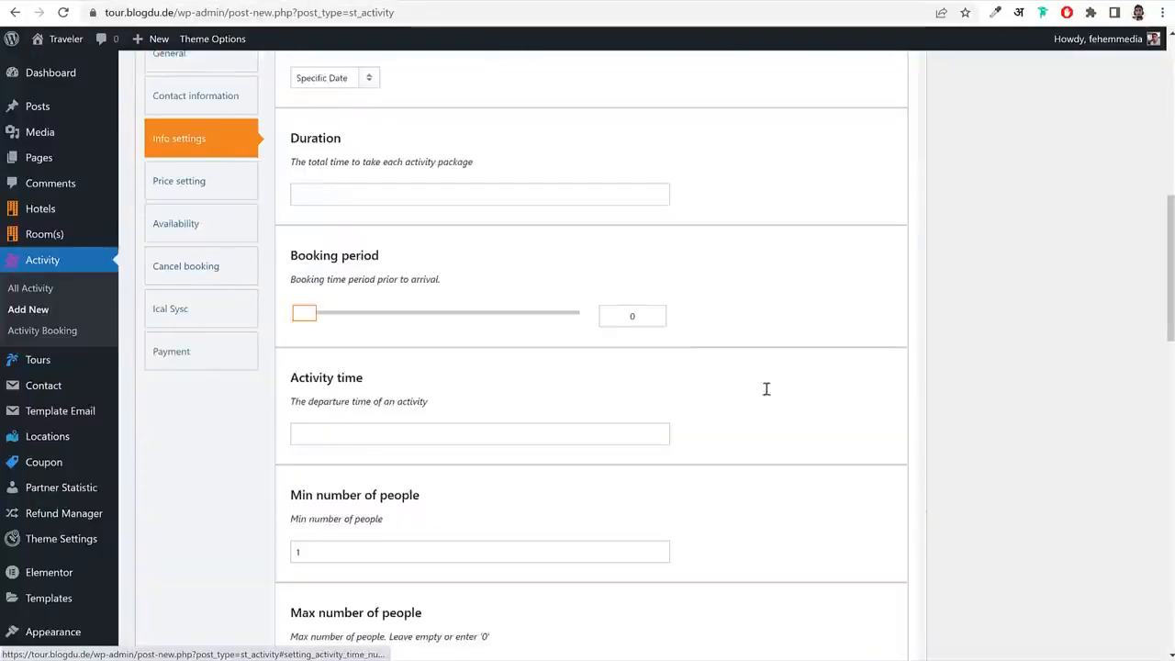
scroll(765, 388, "up", 10)
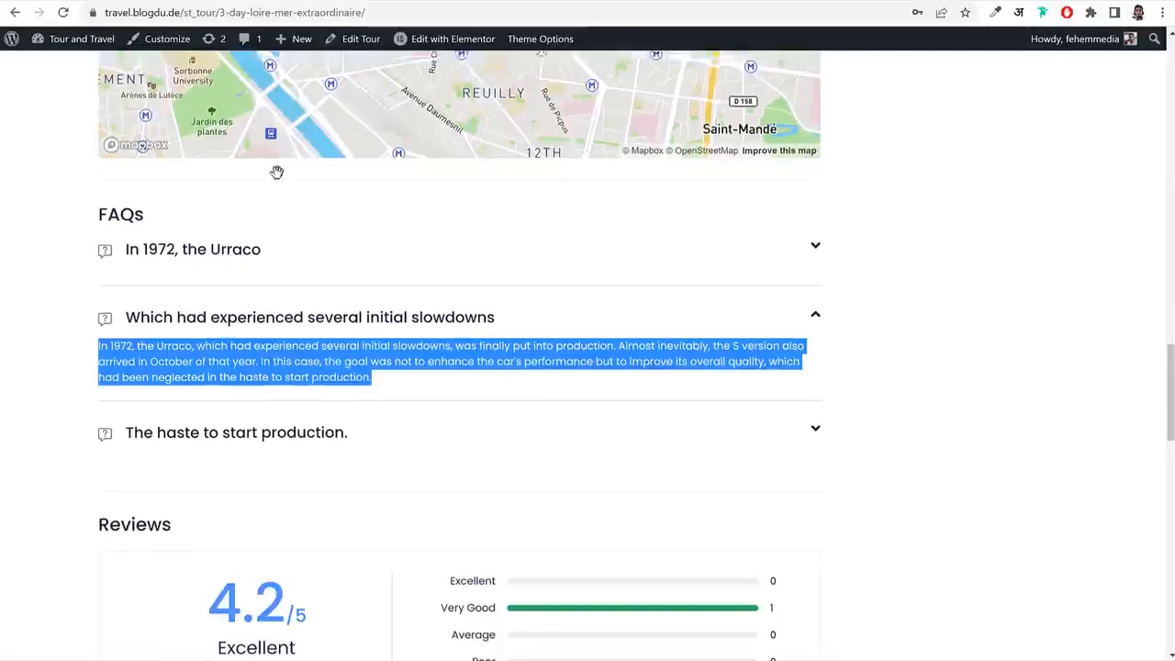
scroll(275, 171, "up", 10)
scroll(70, 212, "up", 15)
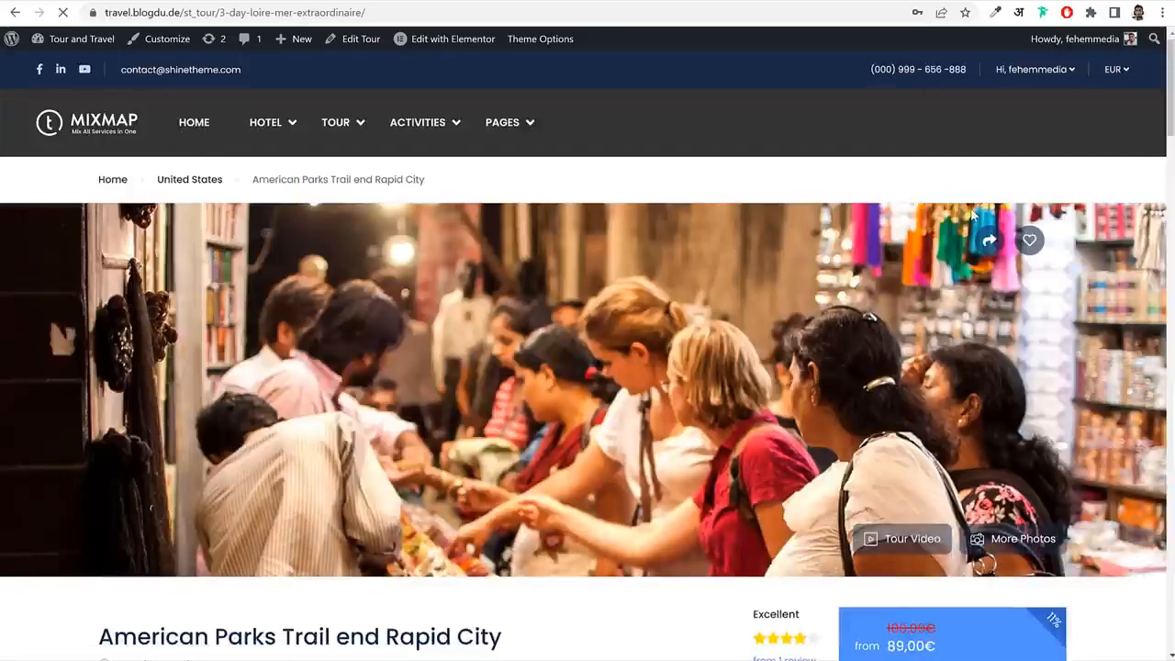
scroll(924, 359, "down", 9)
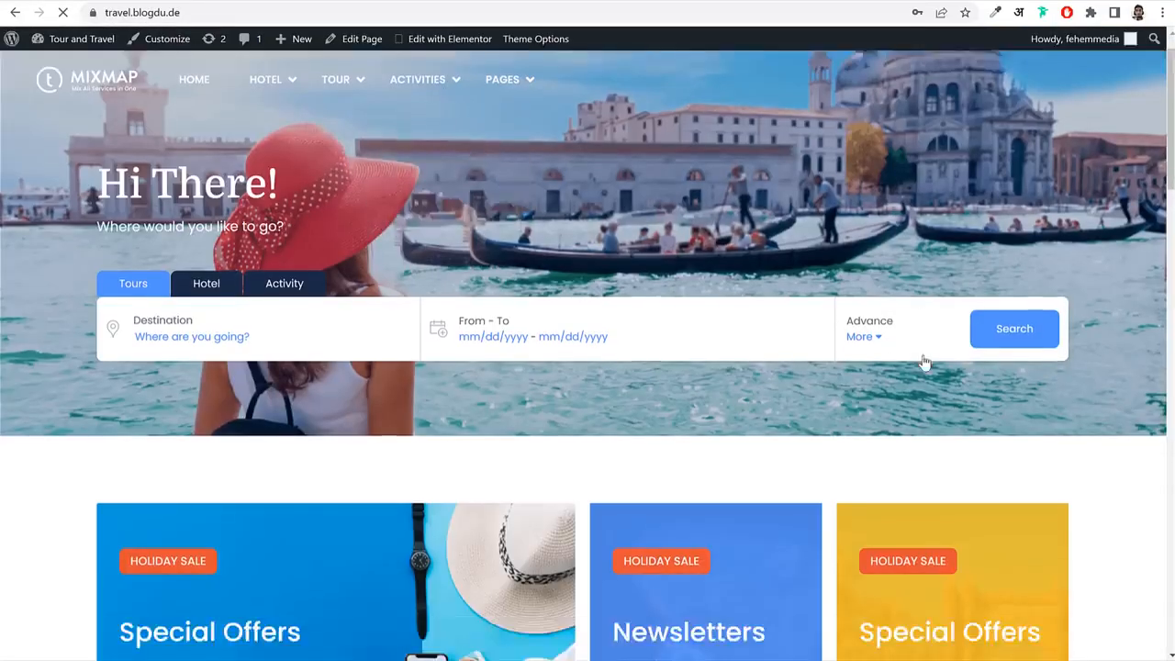
scroll(923, 359, "down", 10)
scroll(923, 359, "up", 20)
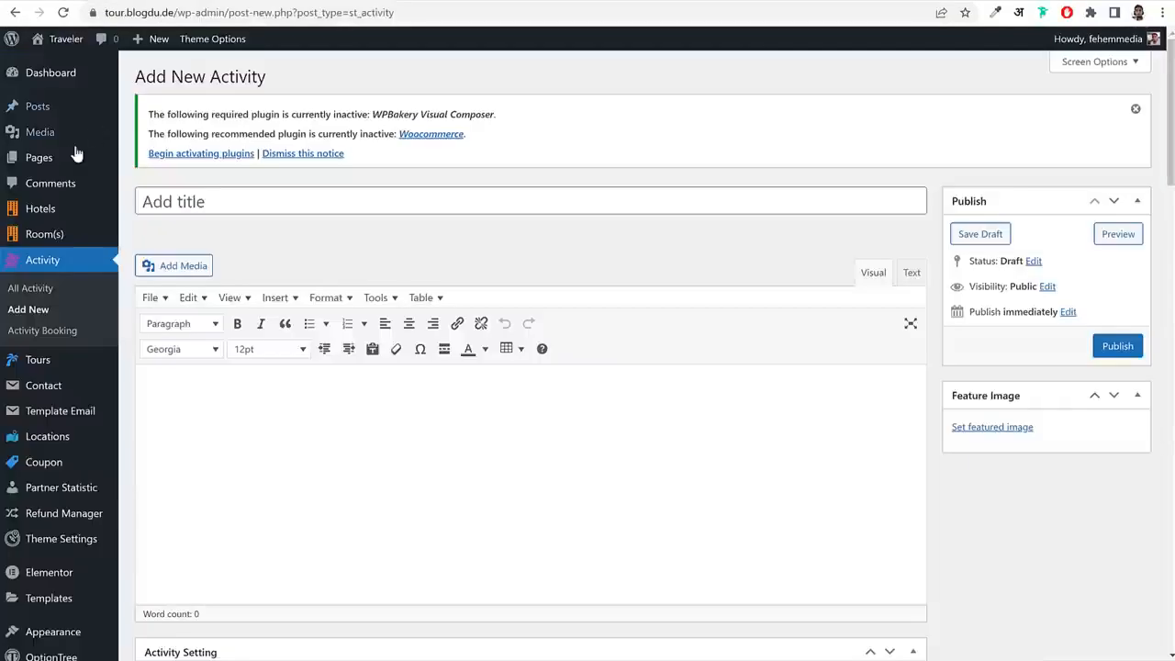
mouse_move(70, 158)
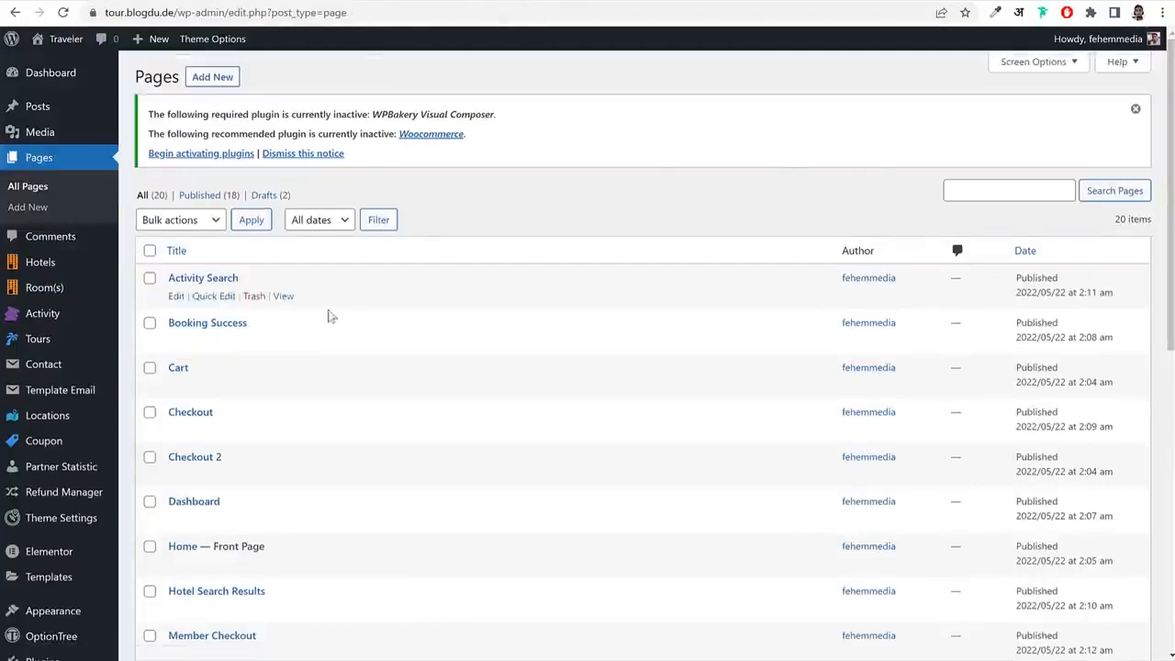
Edit the Home — Front Page from All Pages and launch it in Elementor.
scroll(331, 316, "down", 3)
left_click_drag(265, 321, 212, 322)
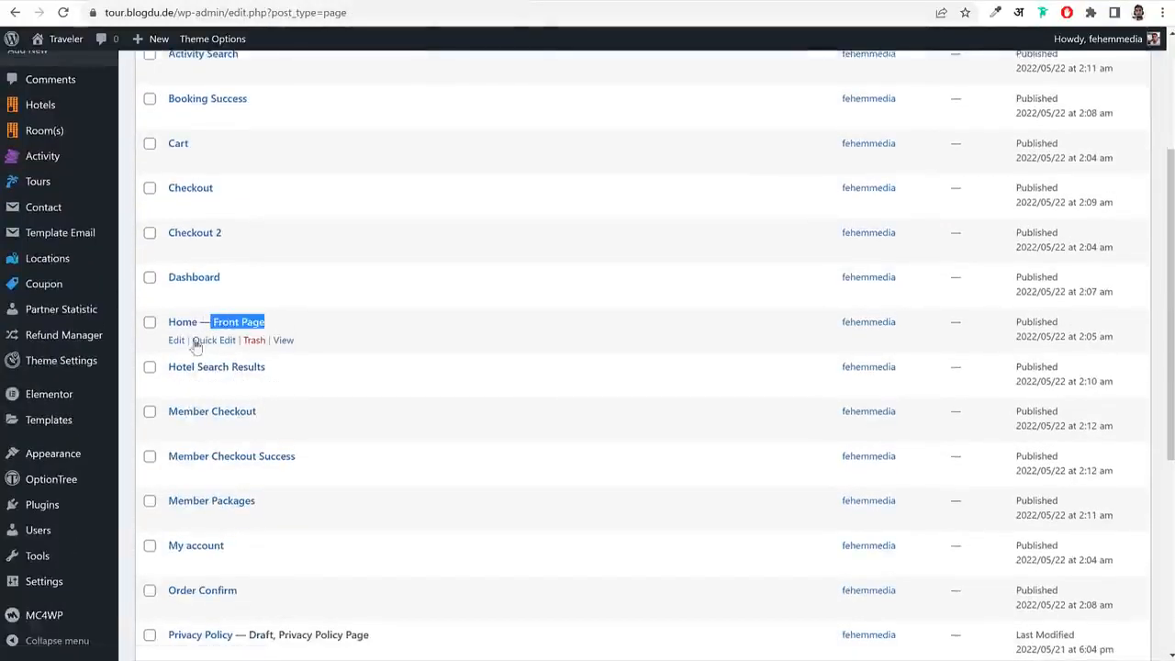
left_click(175, 341)
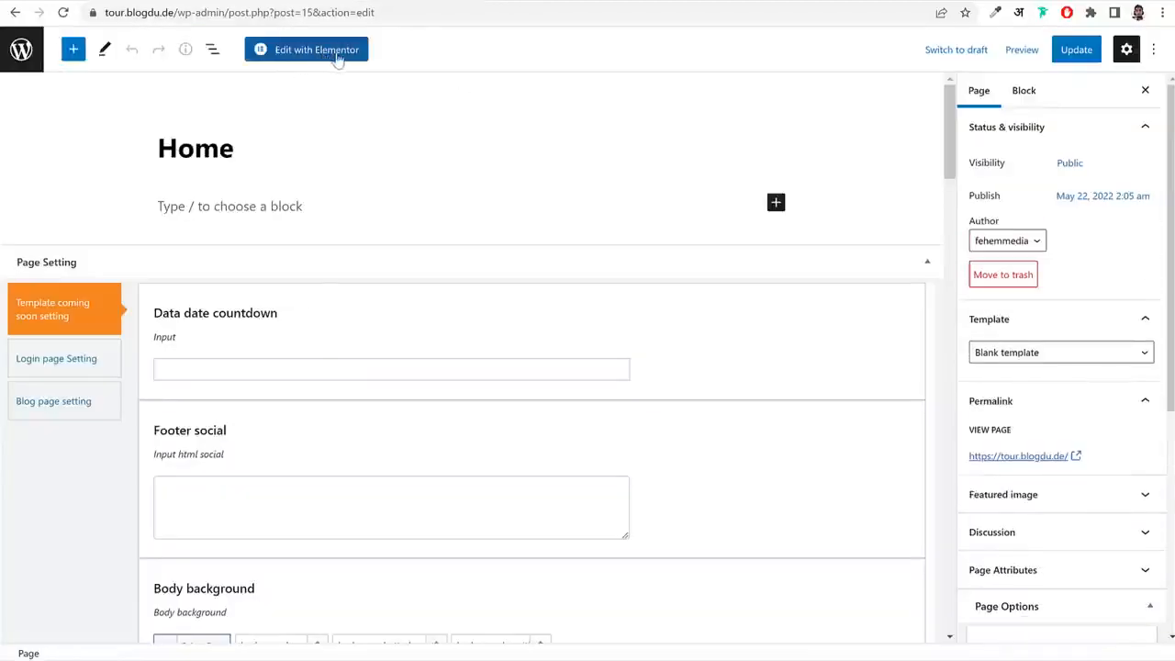
left_click(317, 51)
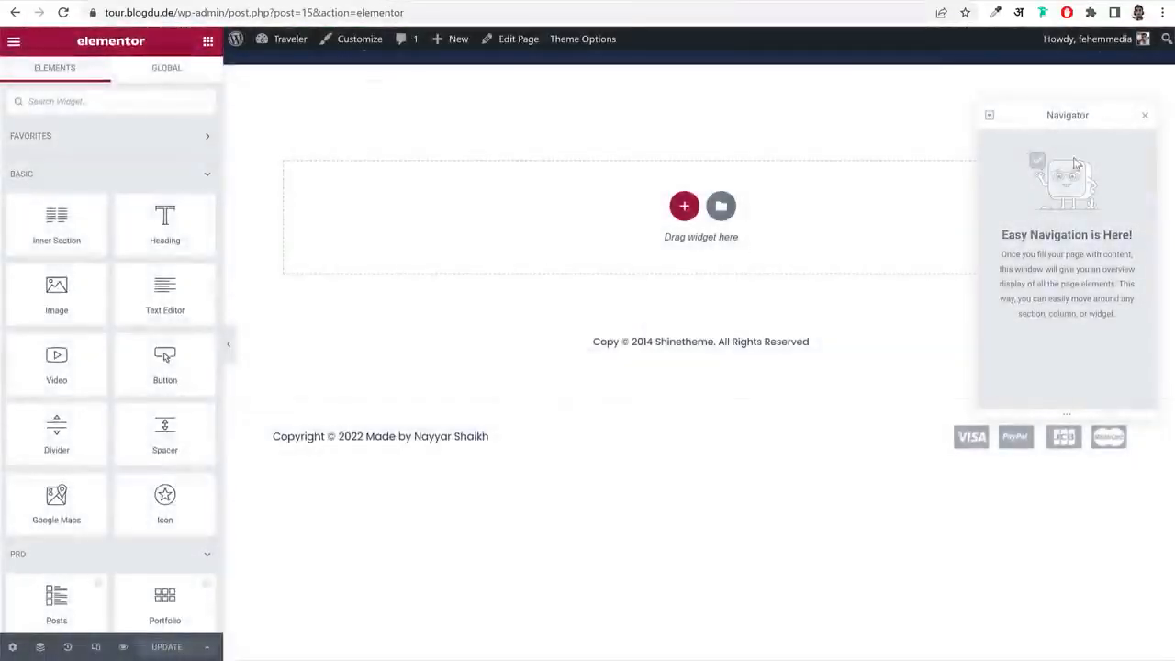
Close the Navigator panel and review the hero headline on the live site.
left_click(1145, 115)
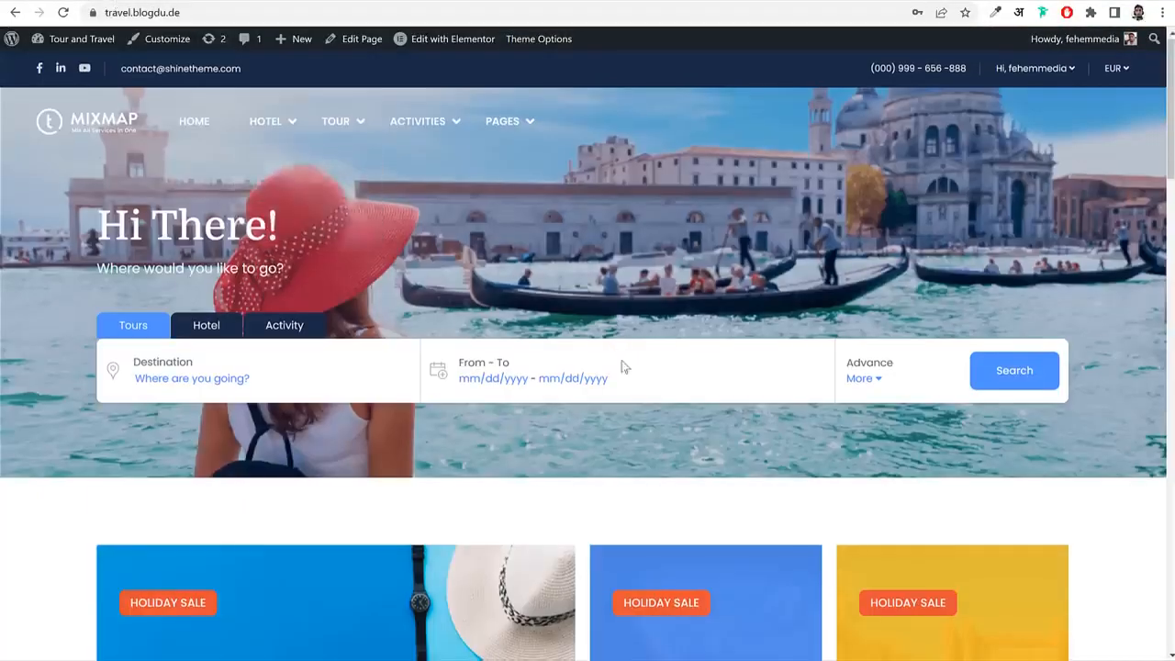
scroll(621, 367, "down", 8)
scroll(621, 367, "up", 4)
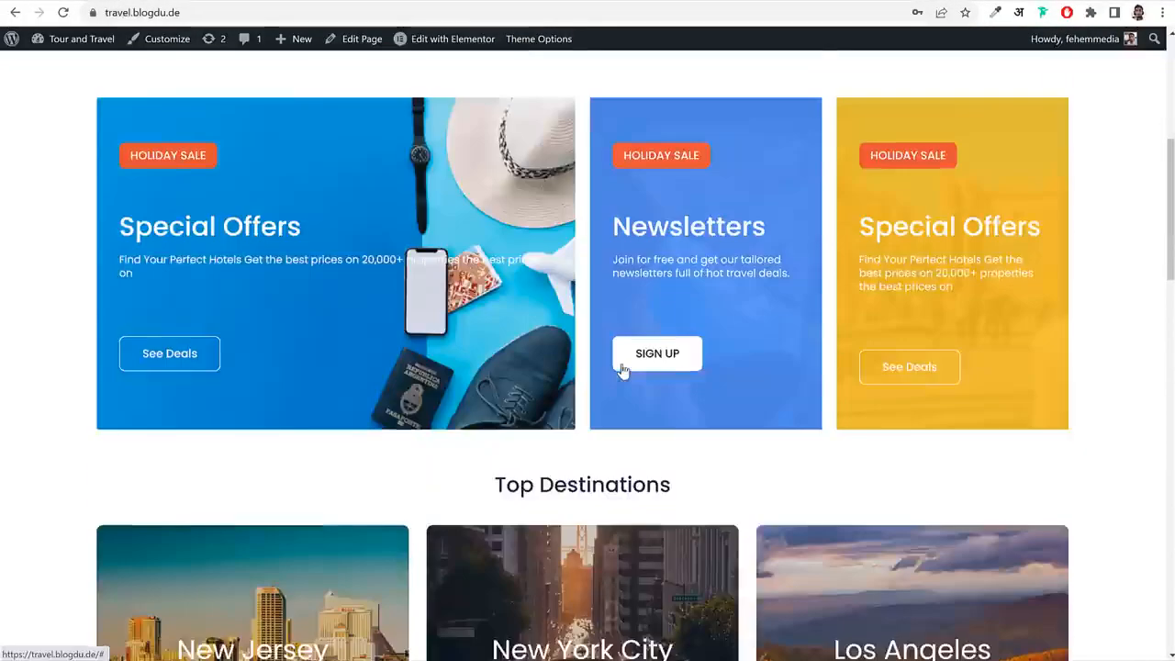
scroll(622, 367, "up", 5)
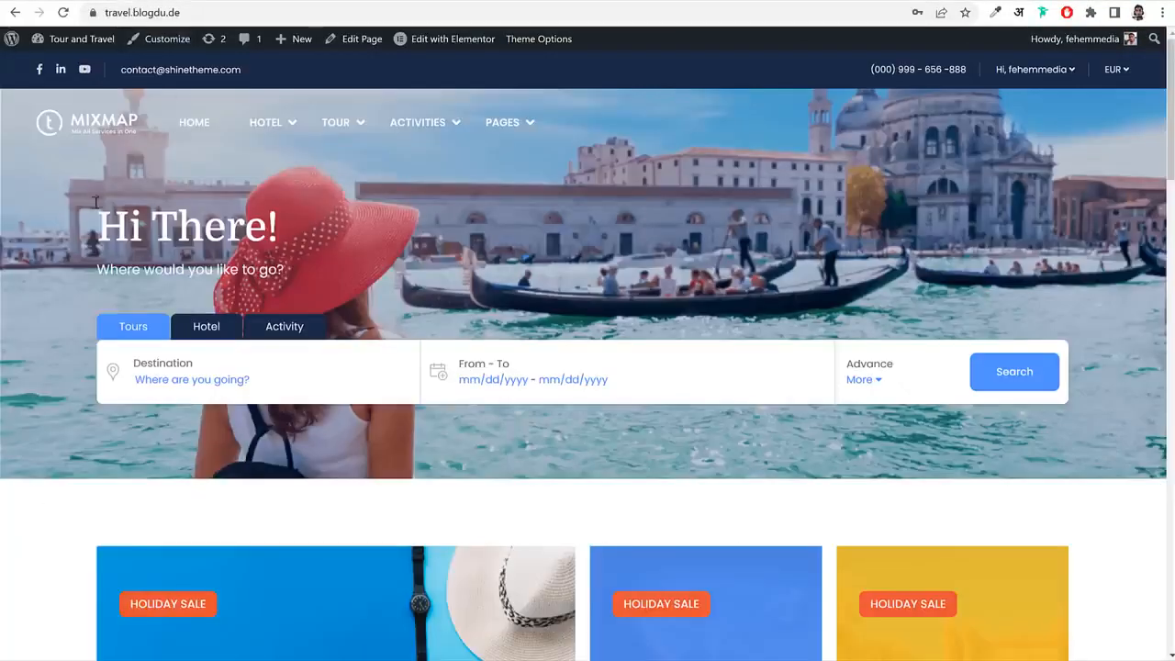
left_click_drag(97, 207, 394, 330)
left_click(421, 264)
scroll(438, 297, "down", 2)
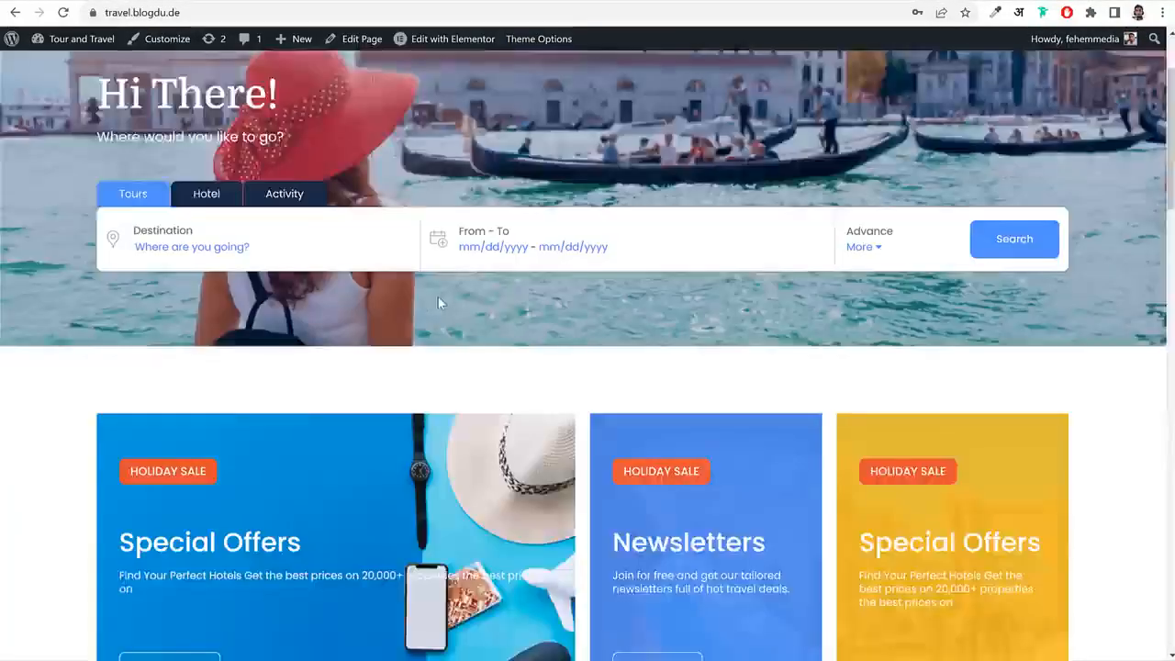
scroll(438, 304, "down", 7)
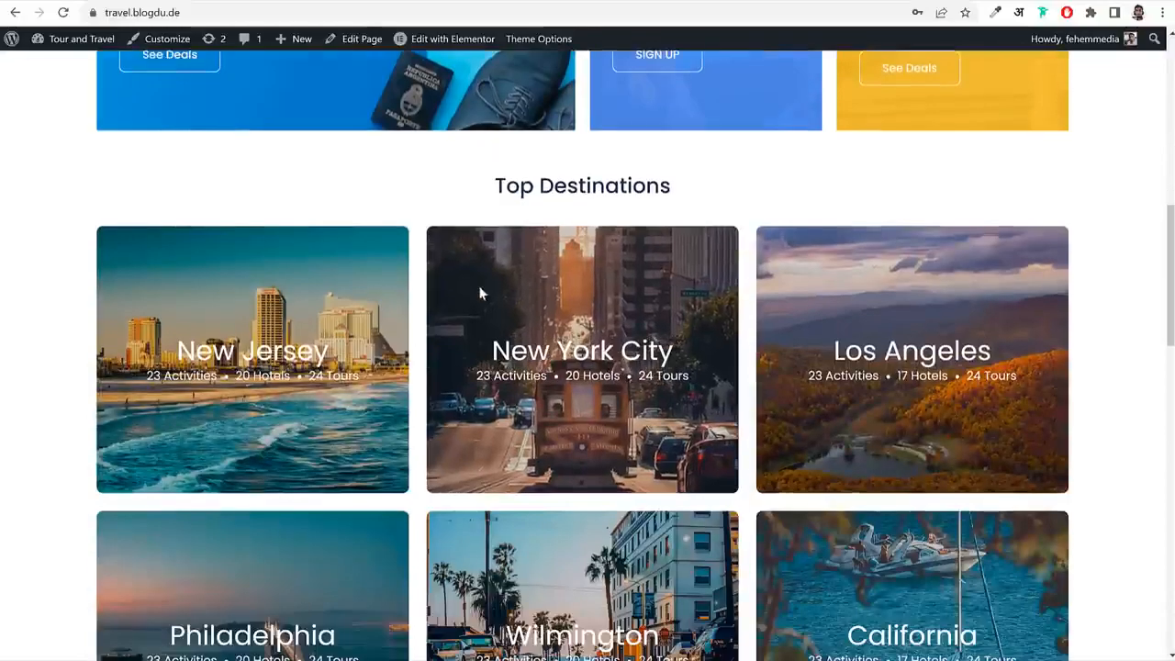
scroll(479, 293, "down", 2)
scroll(872, 270, "down", 5)
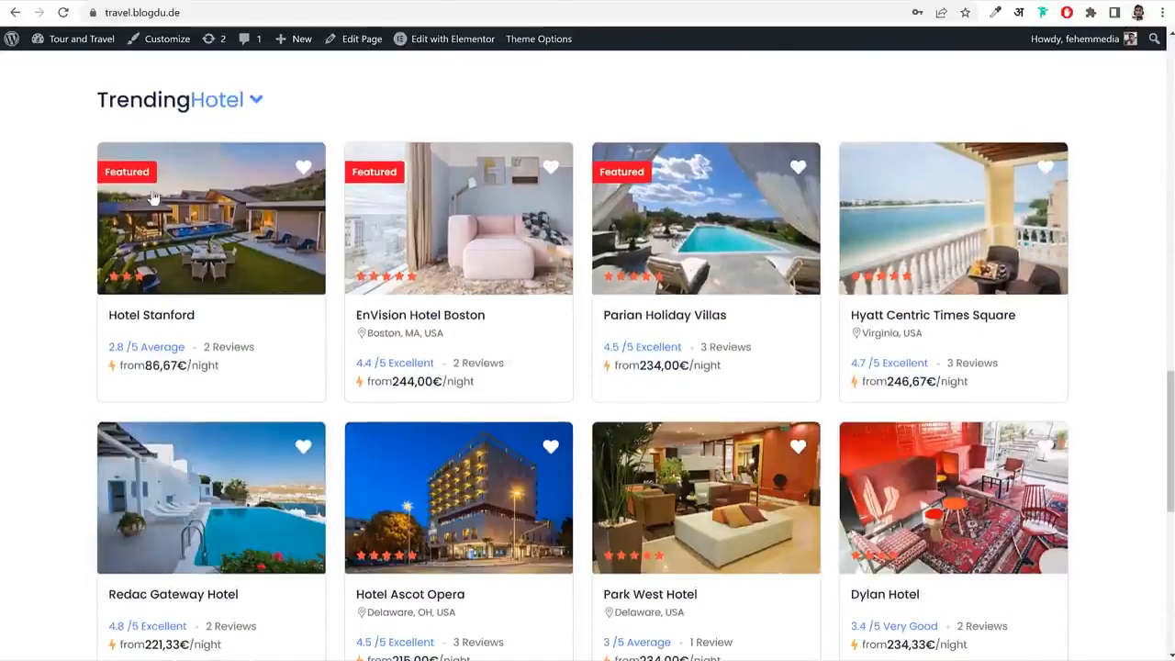
scroll(302, 288, "down", 3)
scroll(336, 341, "up", 15)
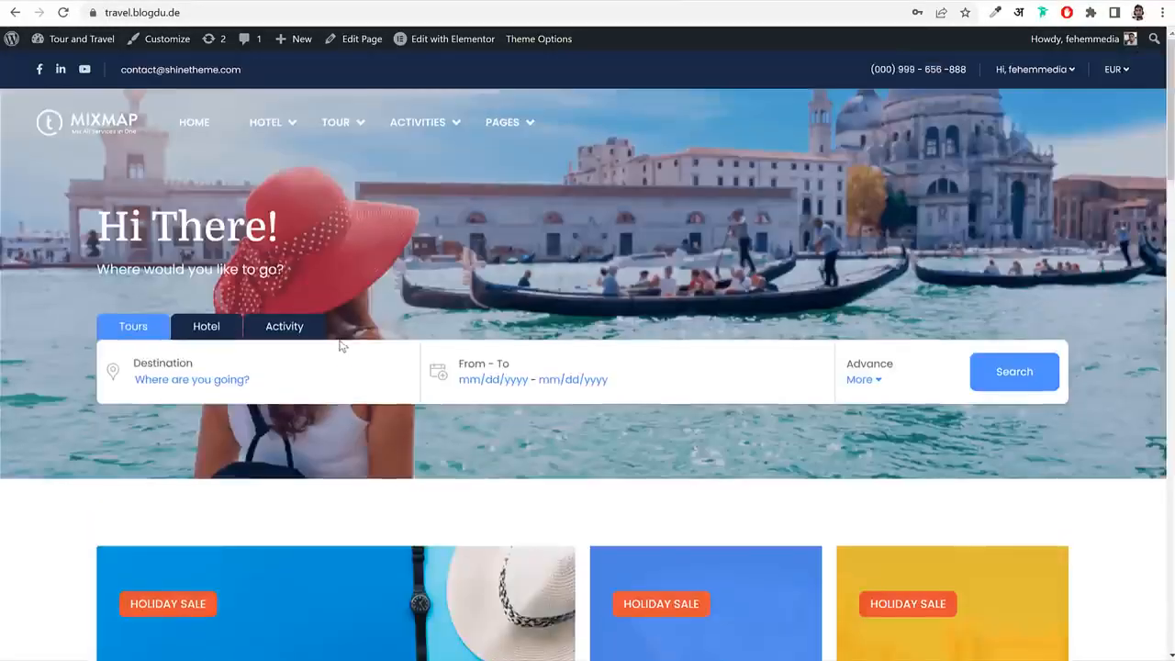
Compare with the live home page, then start a new section in Elementor.
left_click(277, 1)
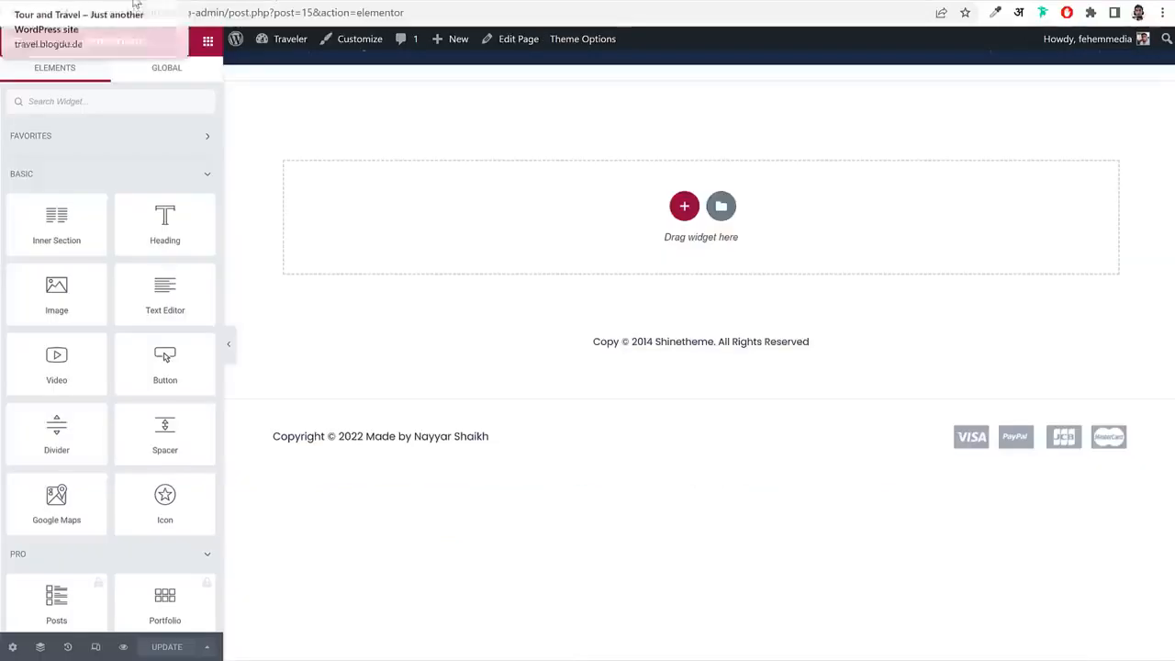
left_click(137, 1)
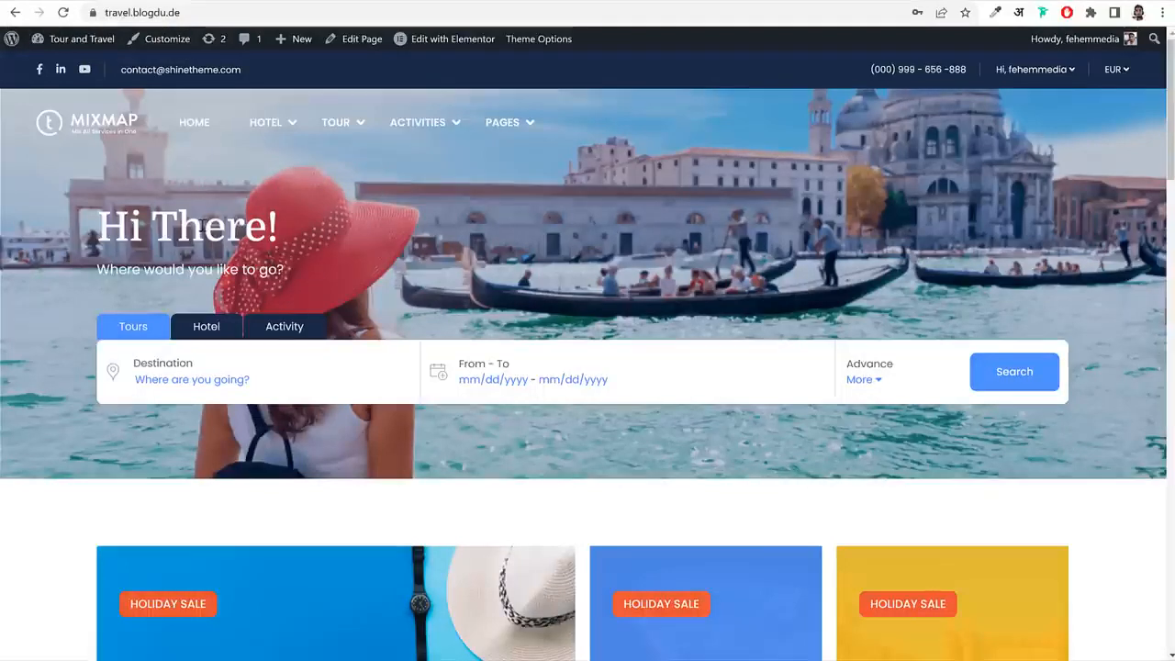
left_click(298, 2)
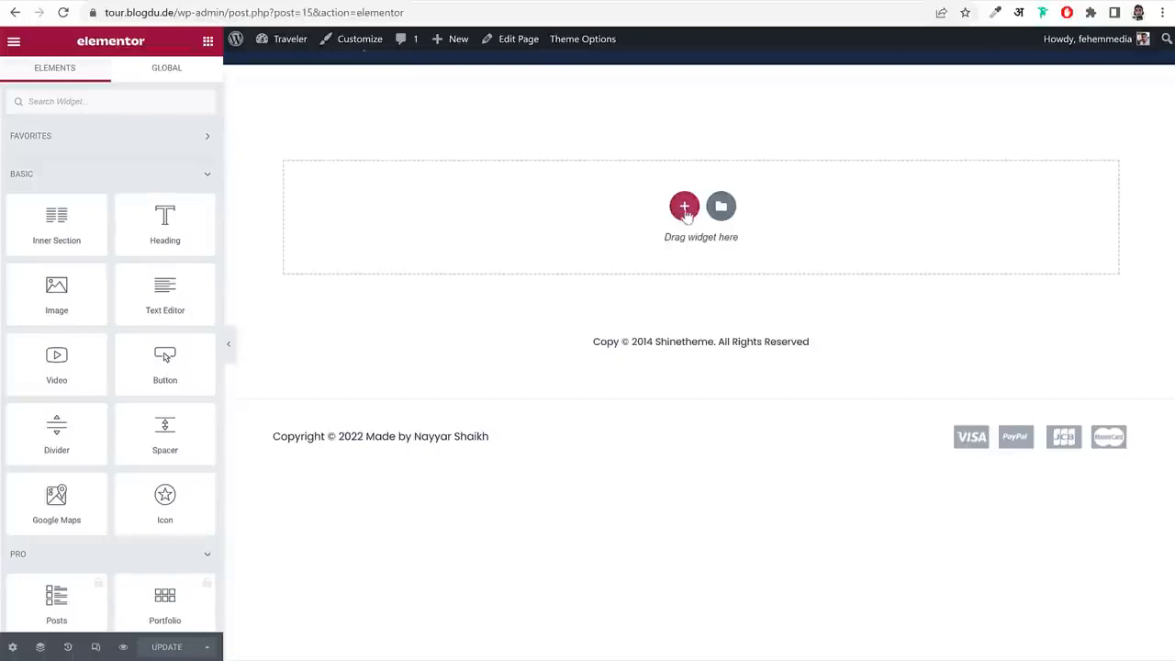
scroll(123, 320, "down", 10)
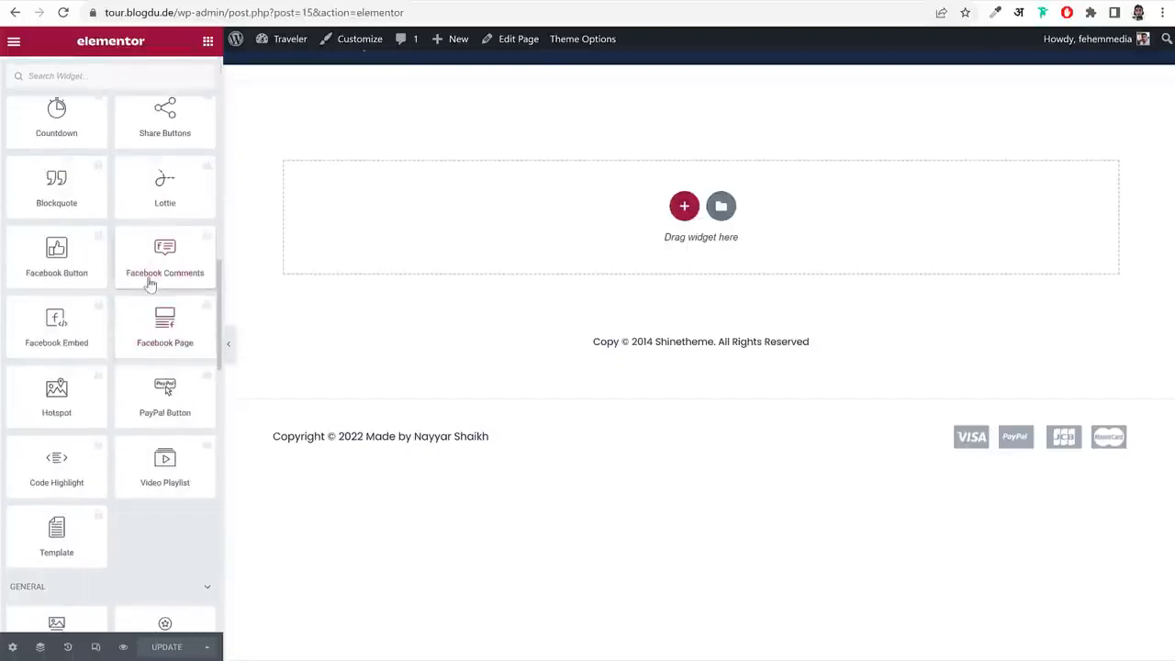
scroll(149, 281, "up", 8)
scroll(150, 286, "up", 4)
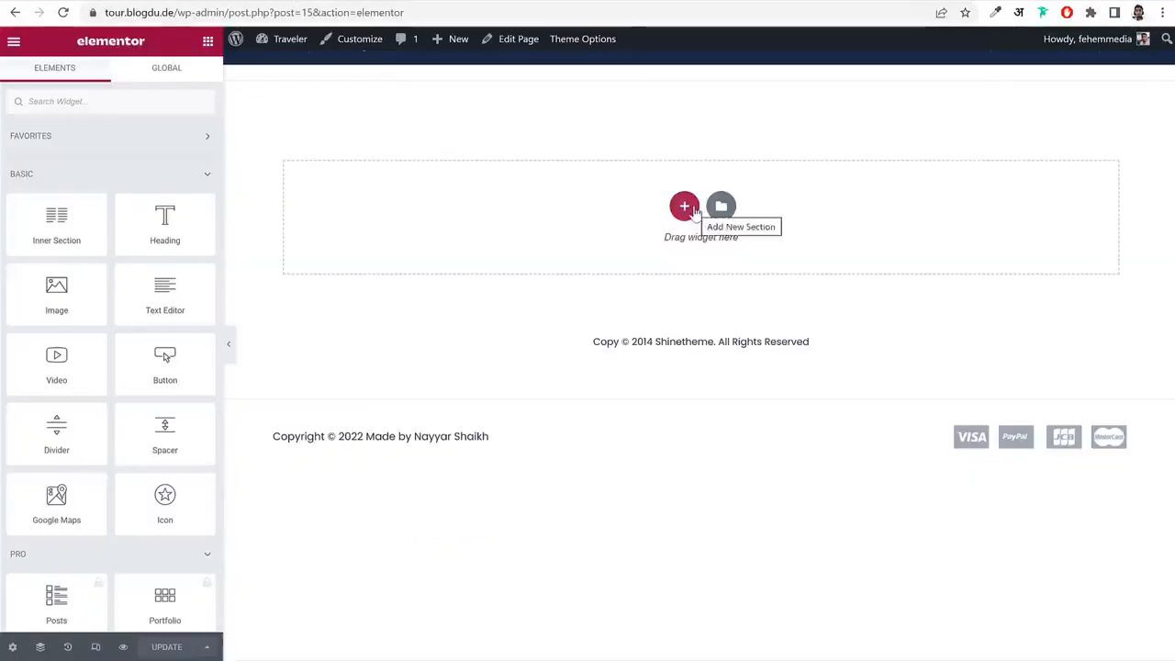
left_click(684, 204)
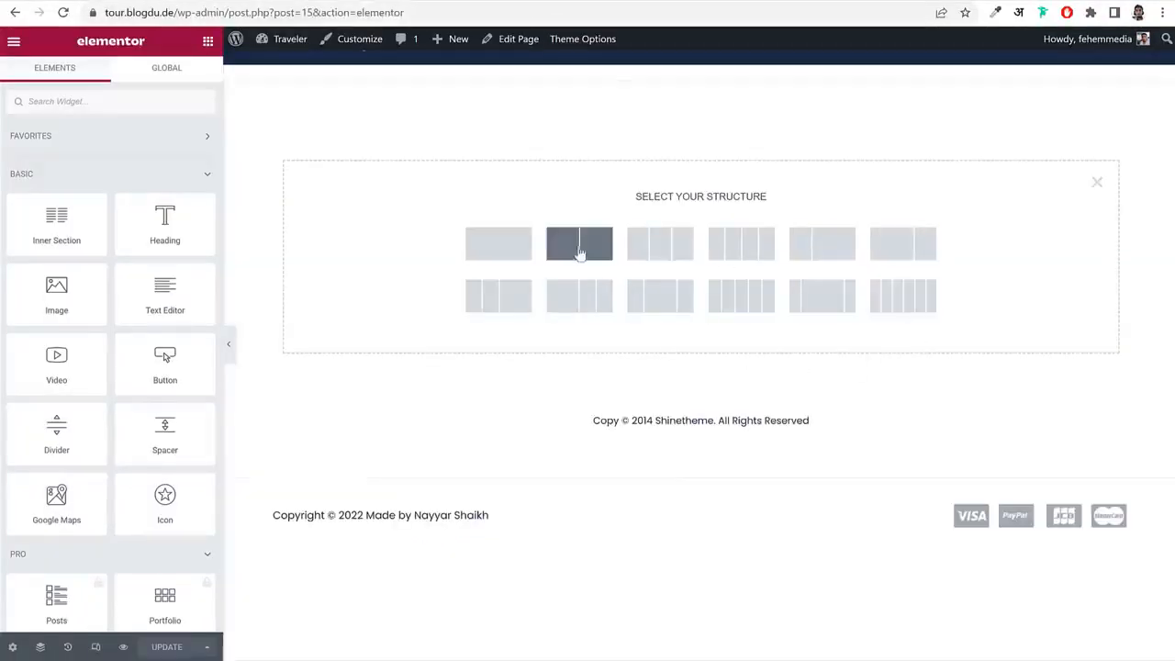
Create a single-column section and drop a Heading widget into it.
left_click(505, 252)
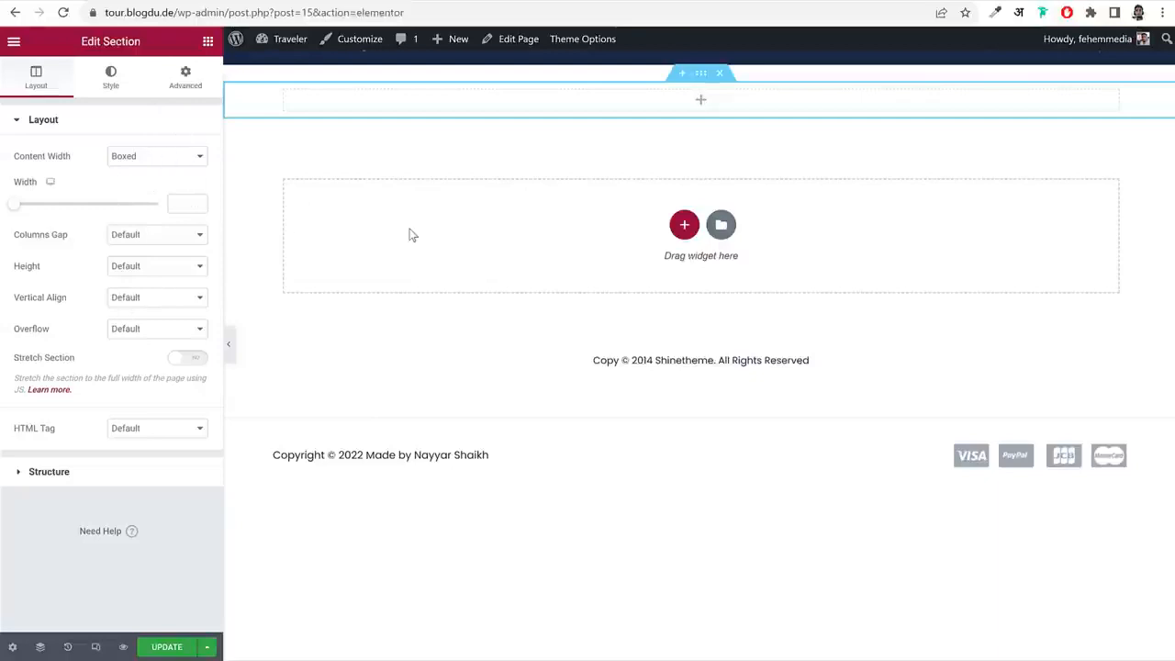
left_click(208, 43)
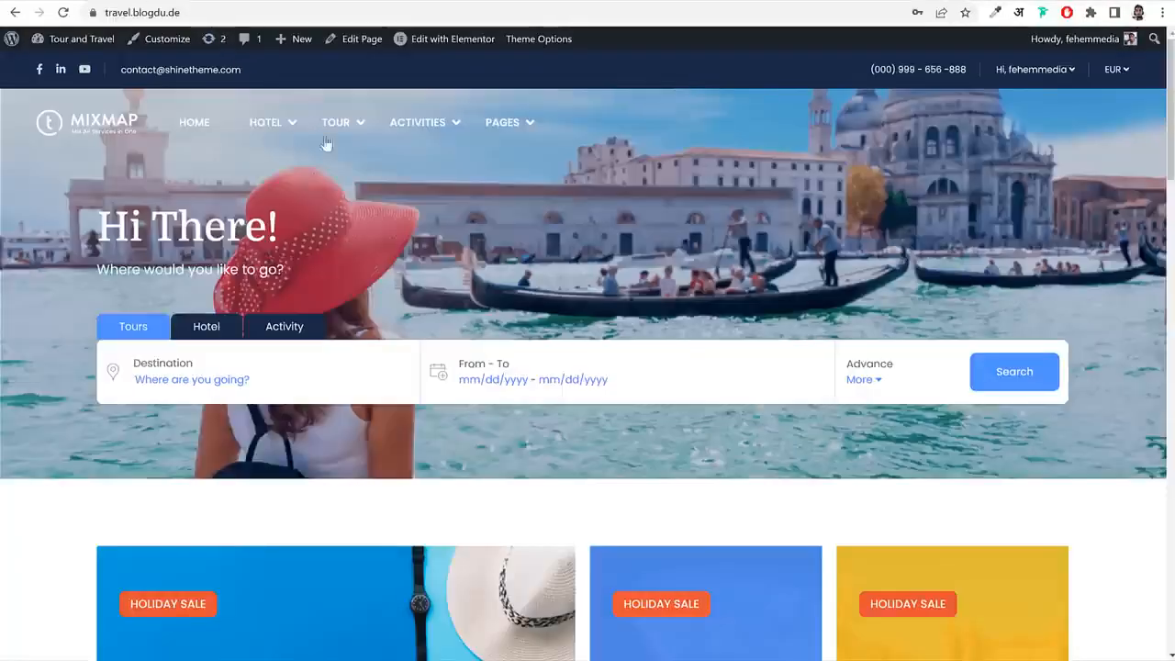
left_click_drag(98, 220, 312, 244)
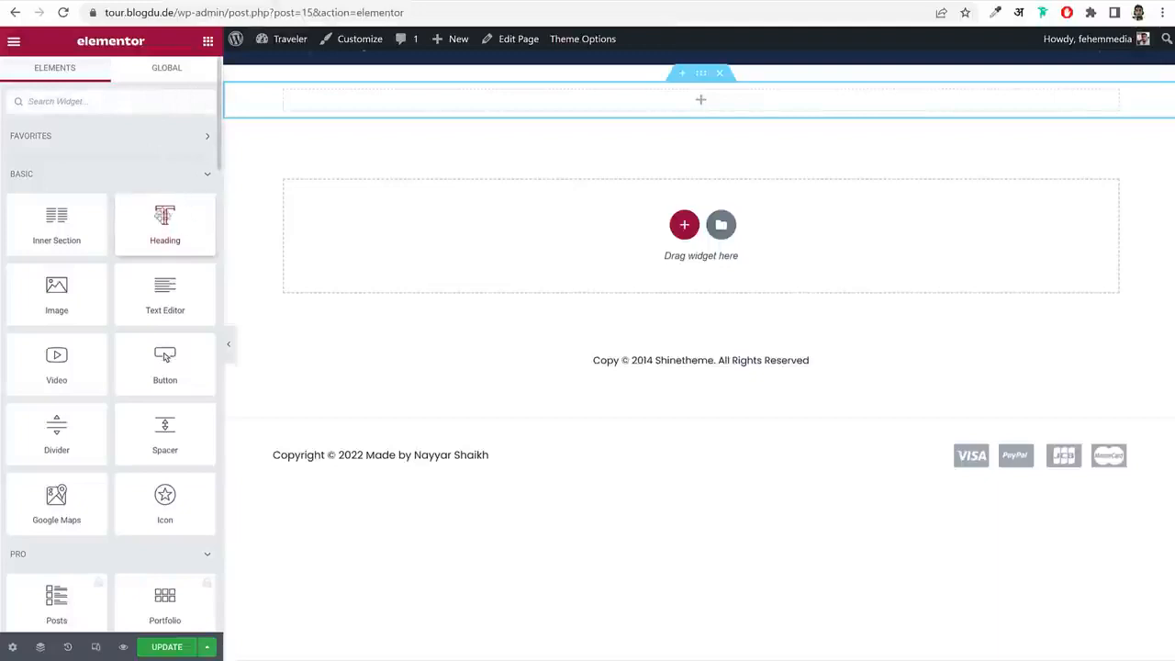
left_click_drag(173, 229, 379, 108)
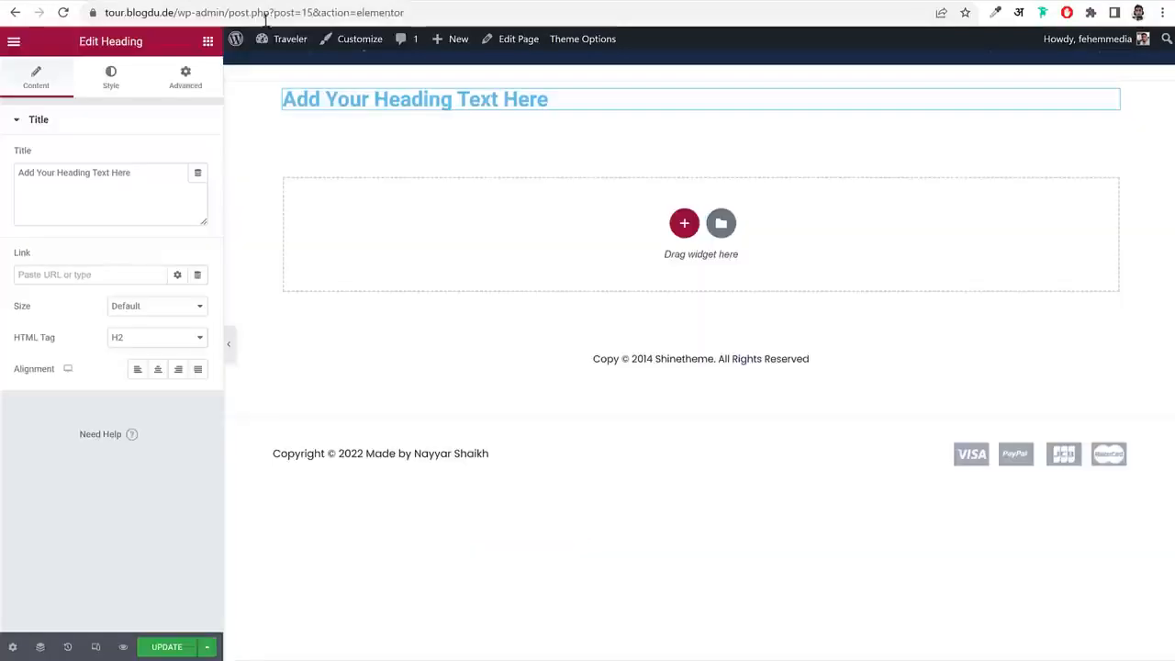
Change the heading text to 'Hi There!' and keep its default colour.
left_click(163, 202)
key("ctrl+a")
type("Hi There!")
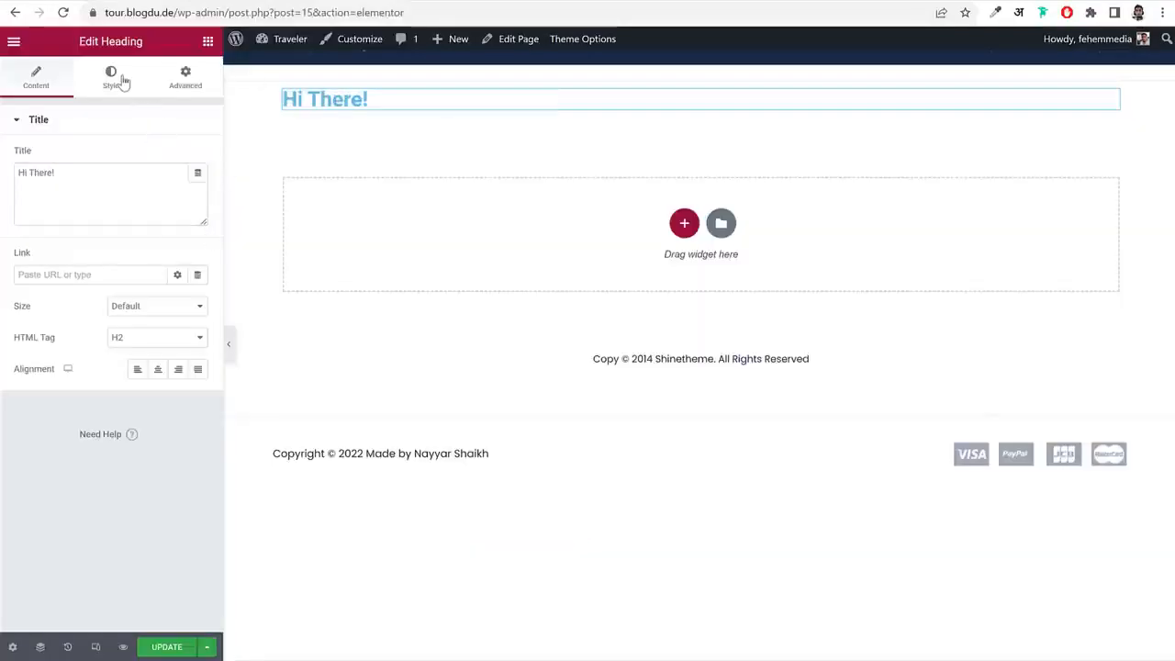
left_click(116, 80)
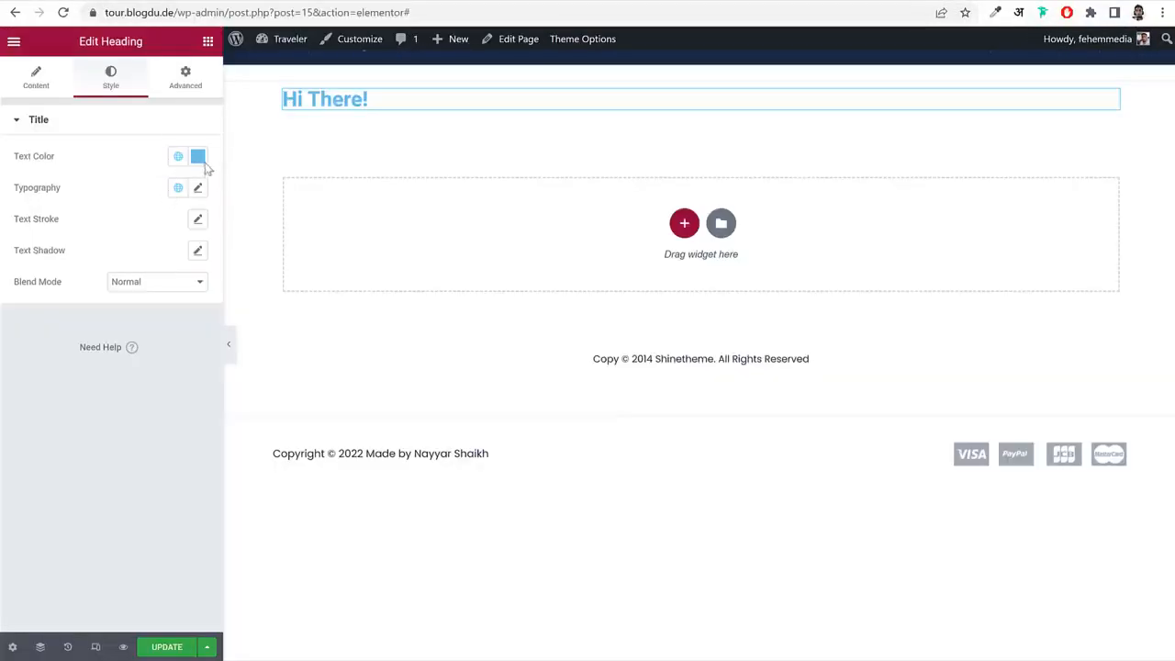
left_click(197, 156)
left_click_drag(128, 249, 5, 163)
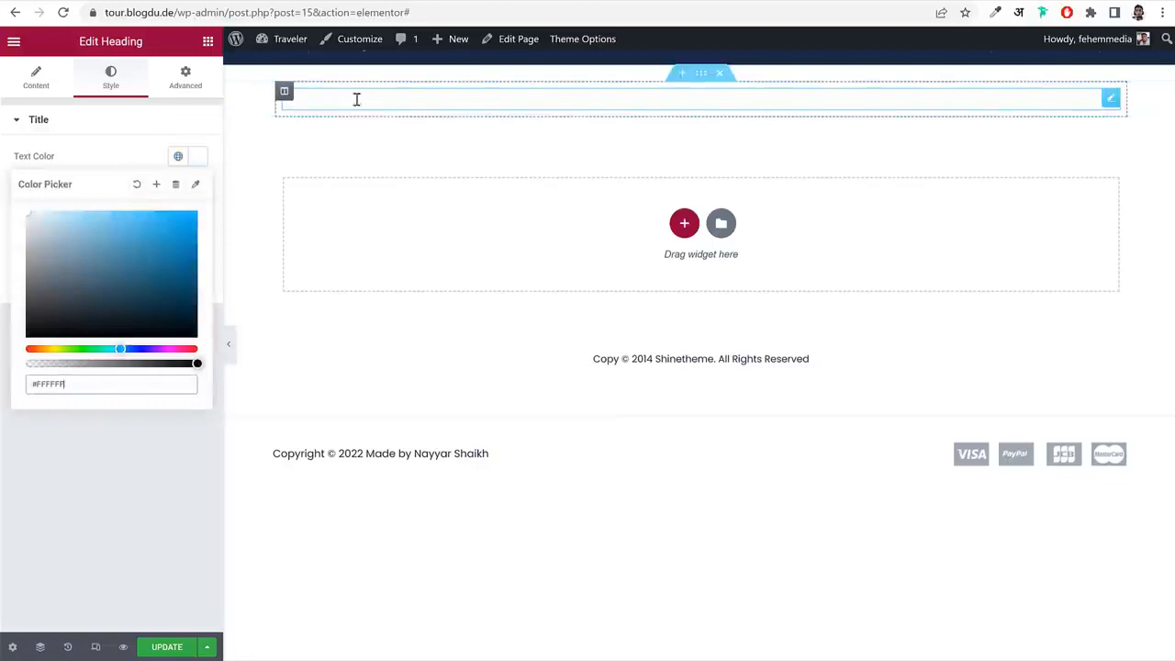
left_click(136, 184)
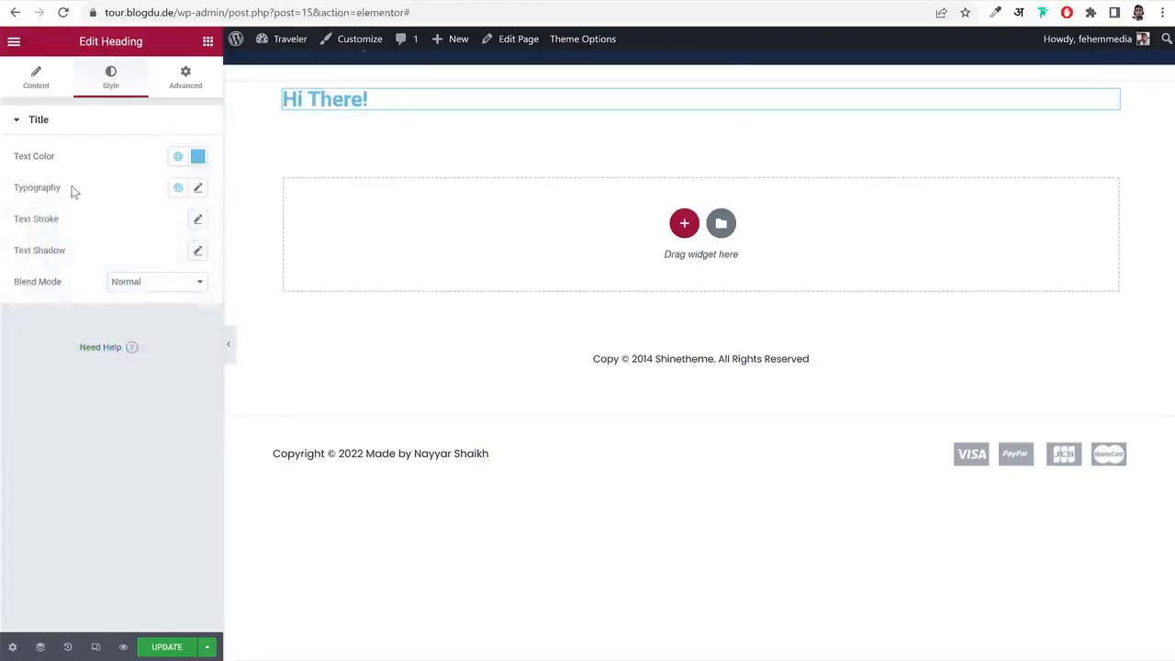
left_click_drag(71, 190, 13, 191)
Set the heading's font family to Gelasio.
left_click(198, 189)
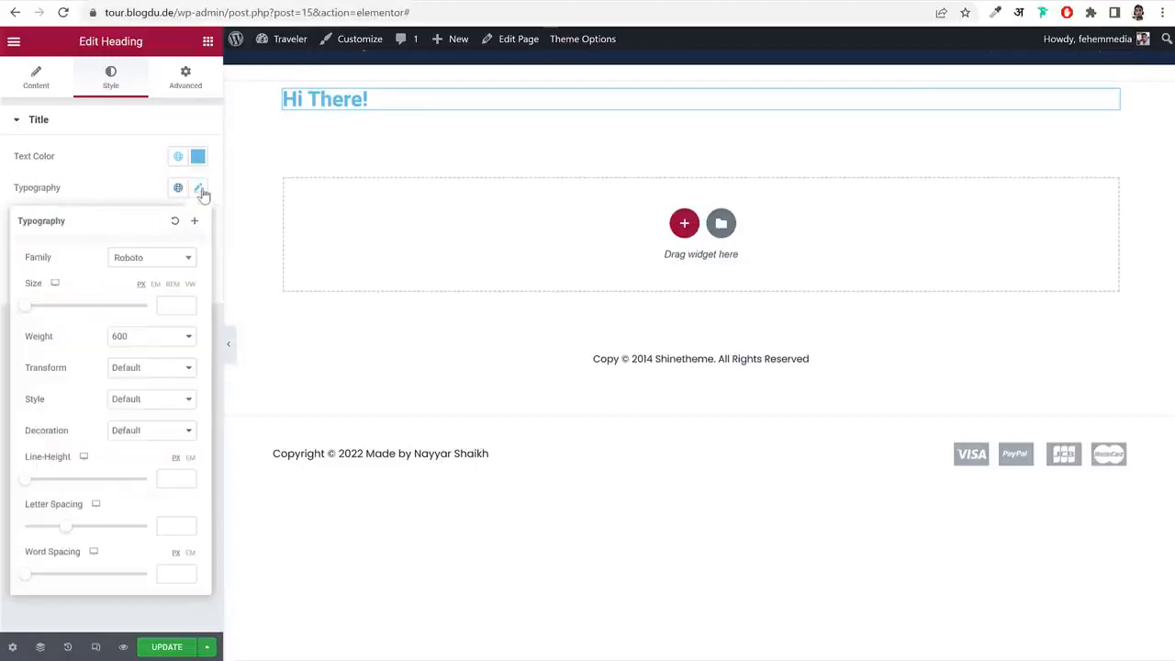
left_click(147, 265)
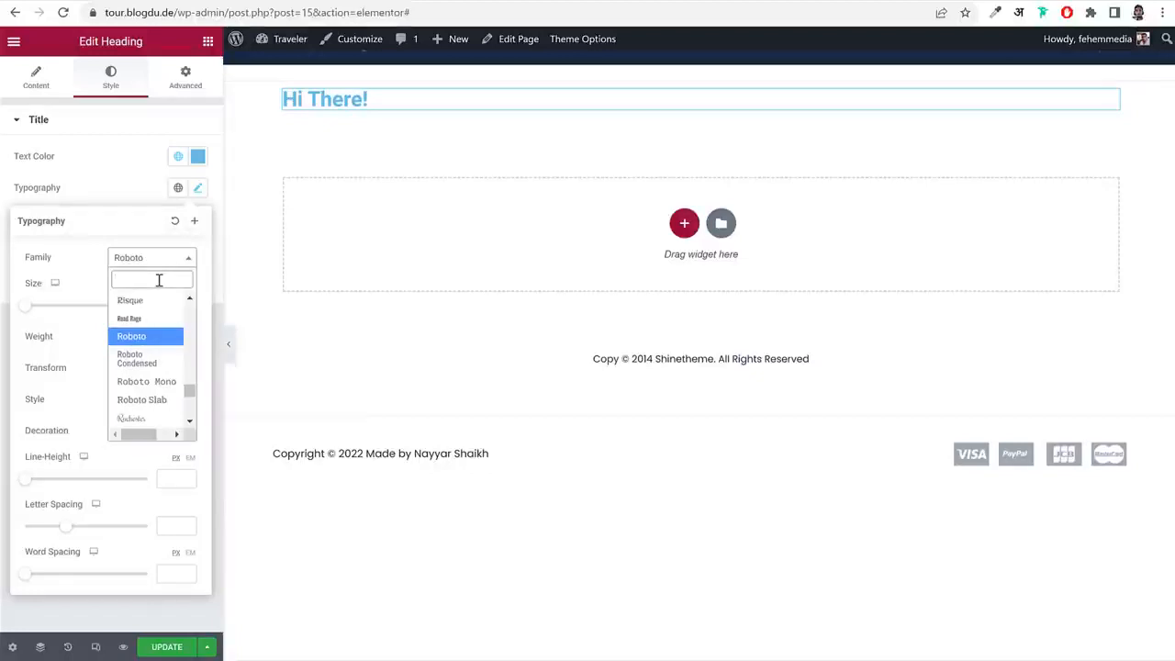
type("serif")
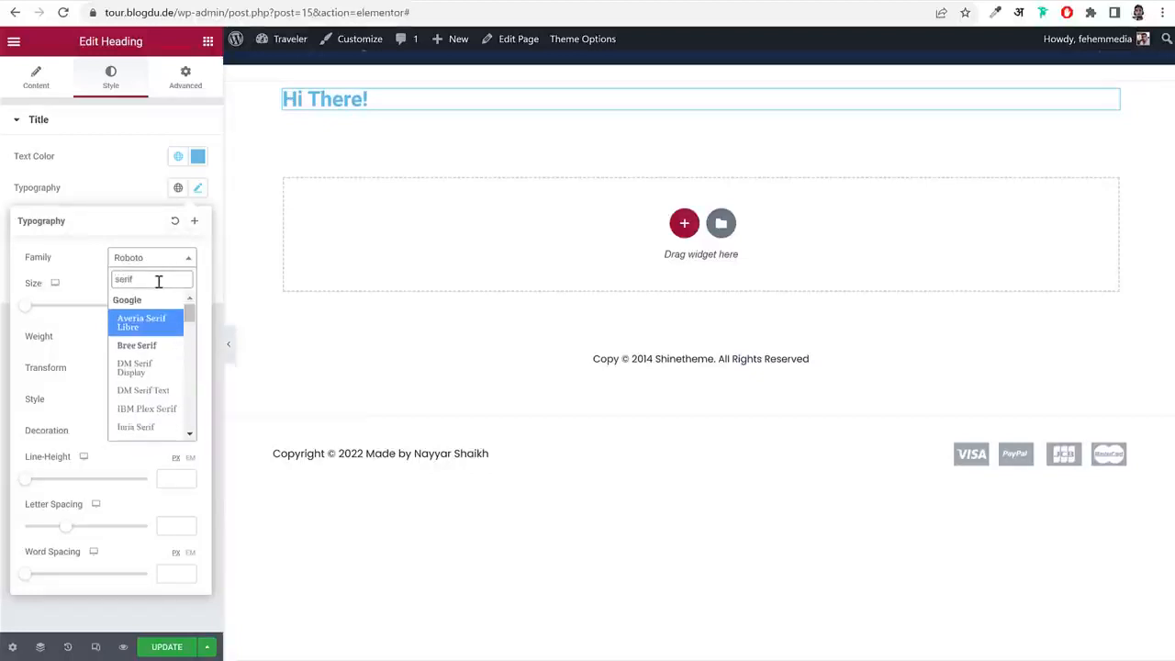
key("Down")
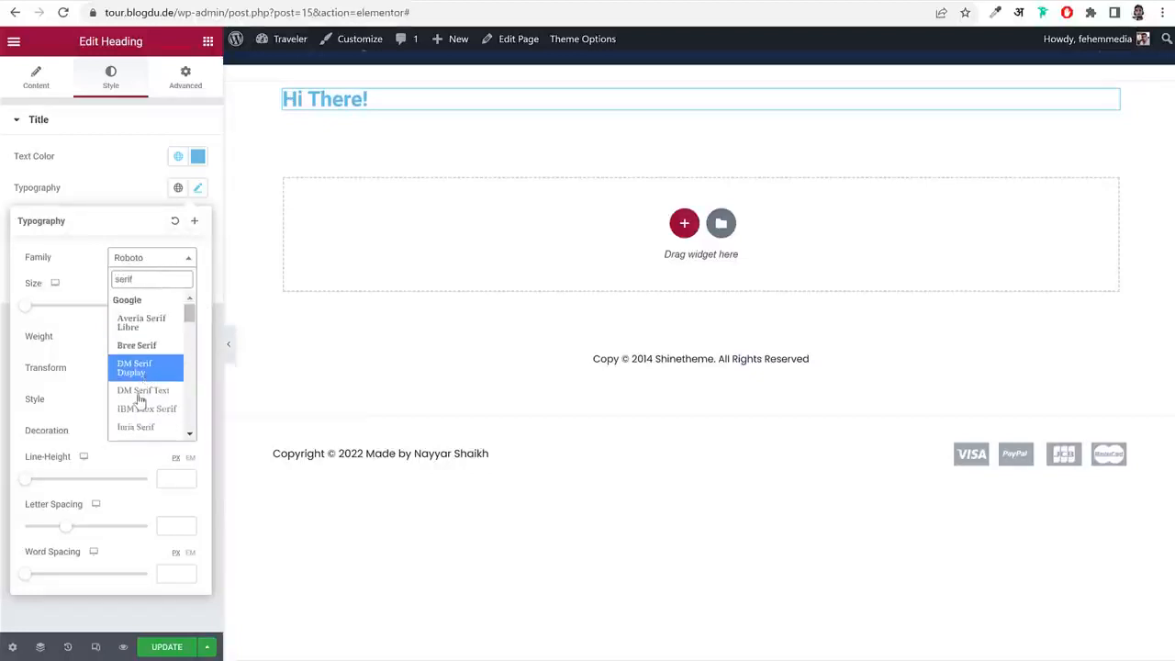
scroll(142, 390, "down", 1)
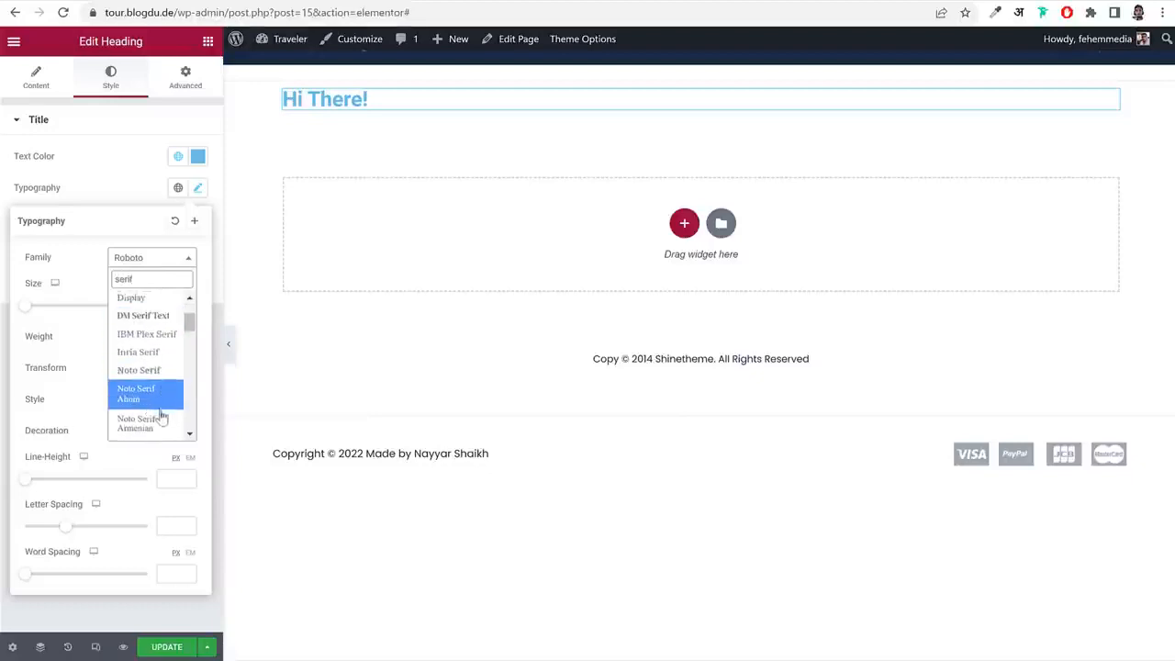
scroll(161, 417, "down", 2)
scroll(160, 407, "down", 2)
scroll(160, 408, "up", 5)
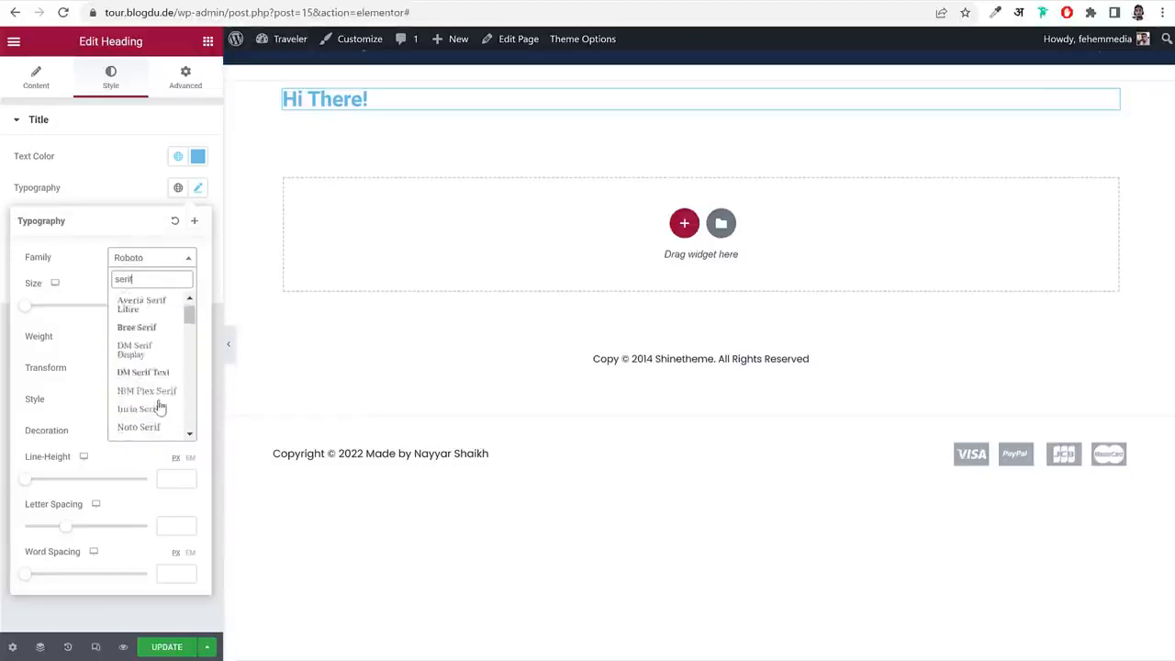
scroll(160, 408, "up", 1)
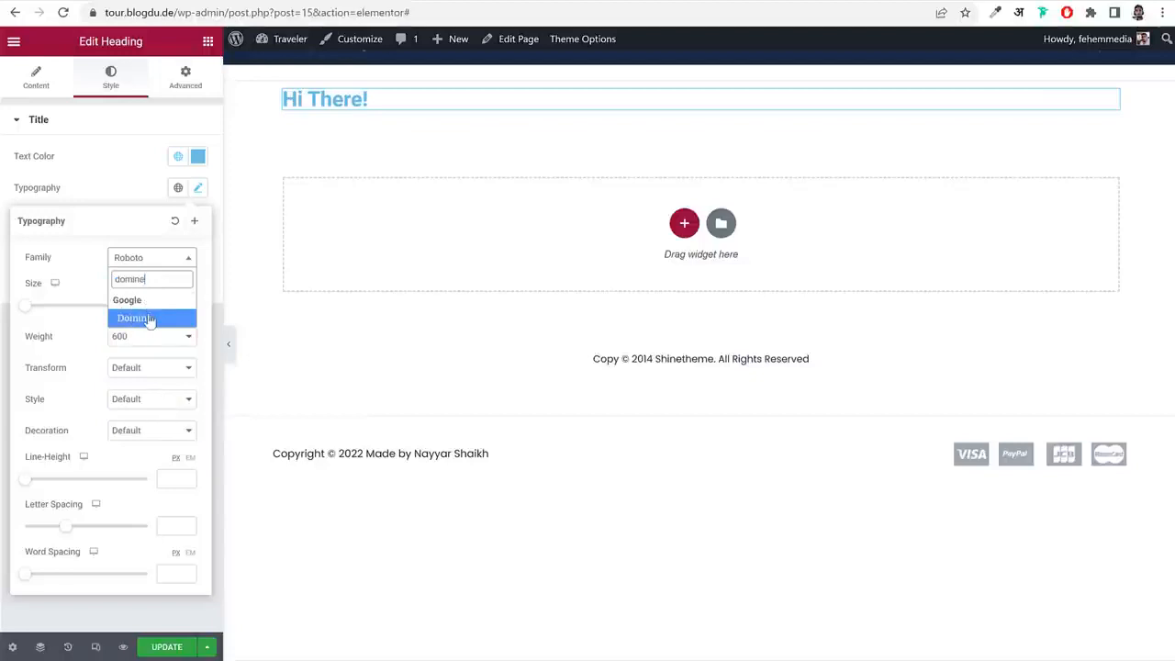
key("ctrl+a")
type("gel")
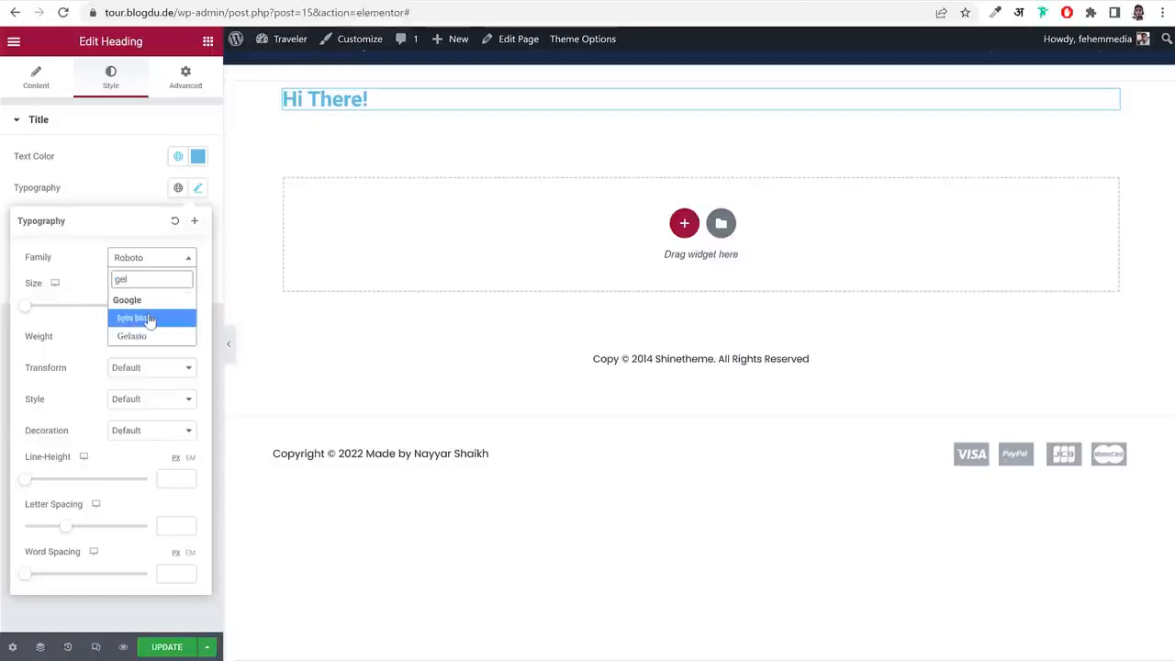
left_click(150, 338)
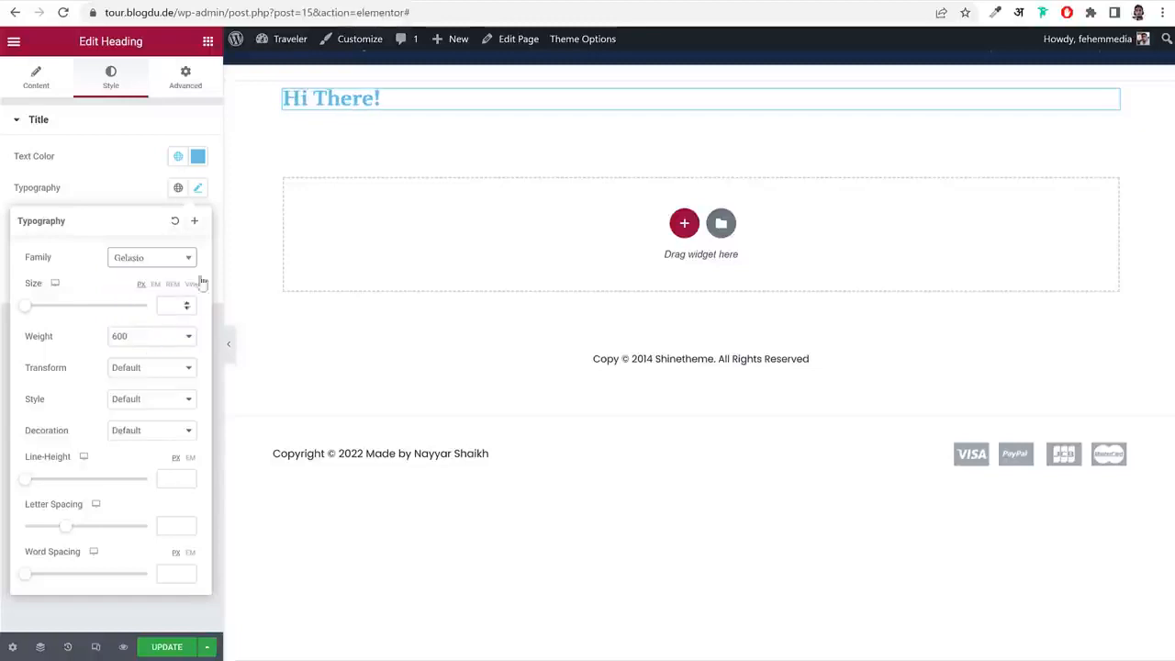
Size the heading at 54 with weight 500, then copy the live site's subtitle line.
left_click(170, 305)
type("50")
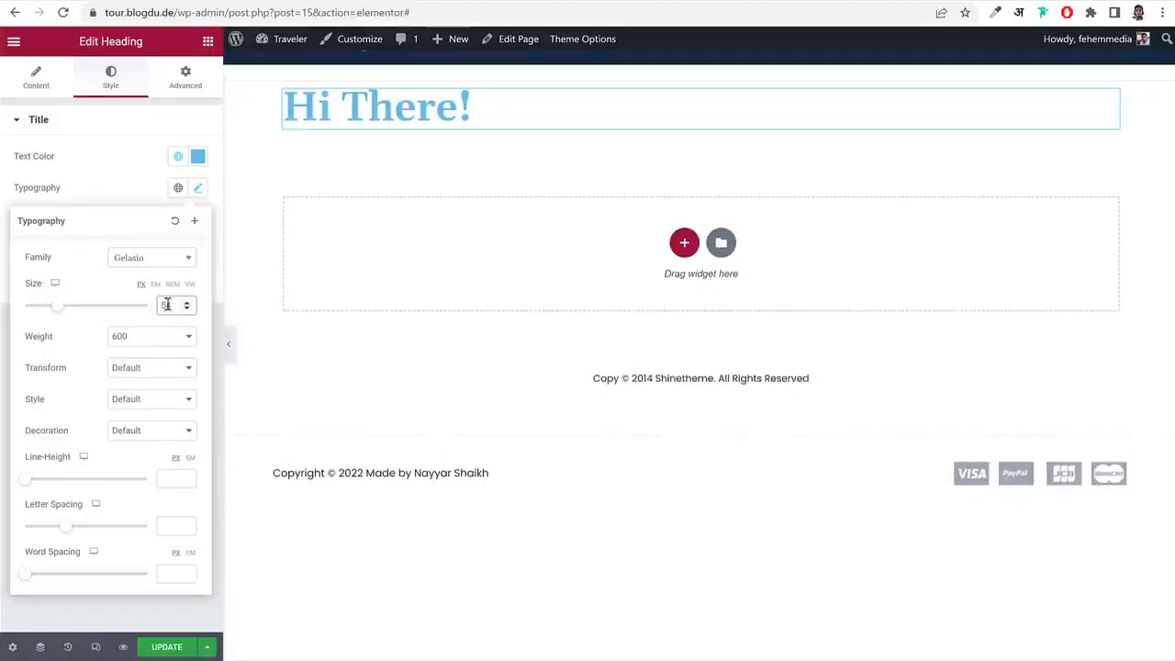
mouse_move(58, 309)
left_mouse_down()
mouse_move(45, 310)
mouse_move(93, 317)
mouse_move(68, 315)
left_mouse_up()
left_click_drag(170, 304, 145, 310)
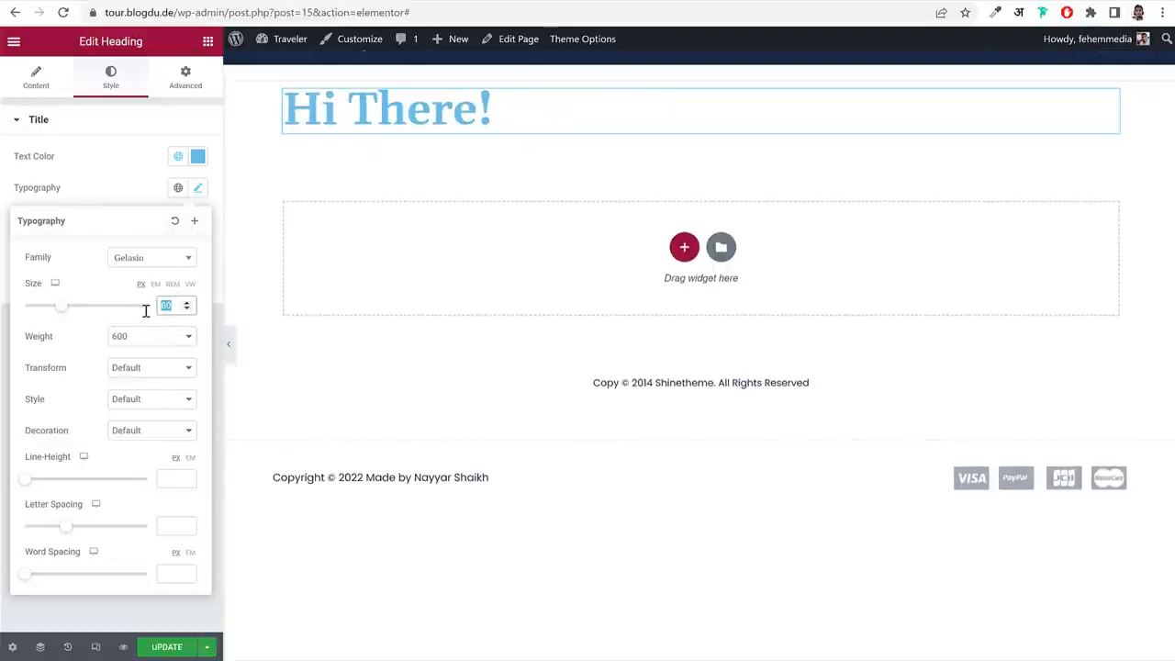
type("54")
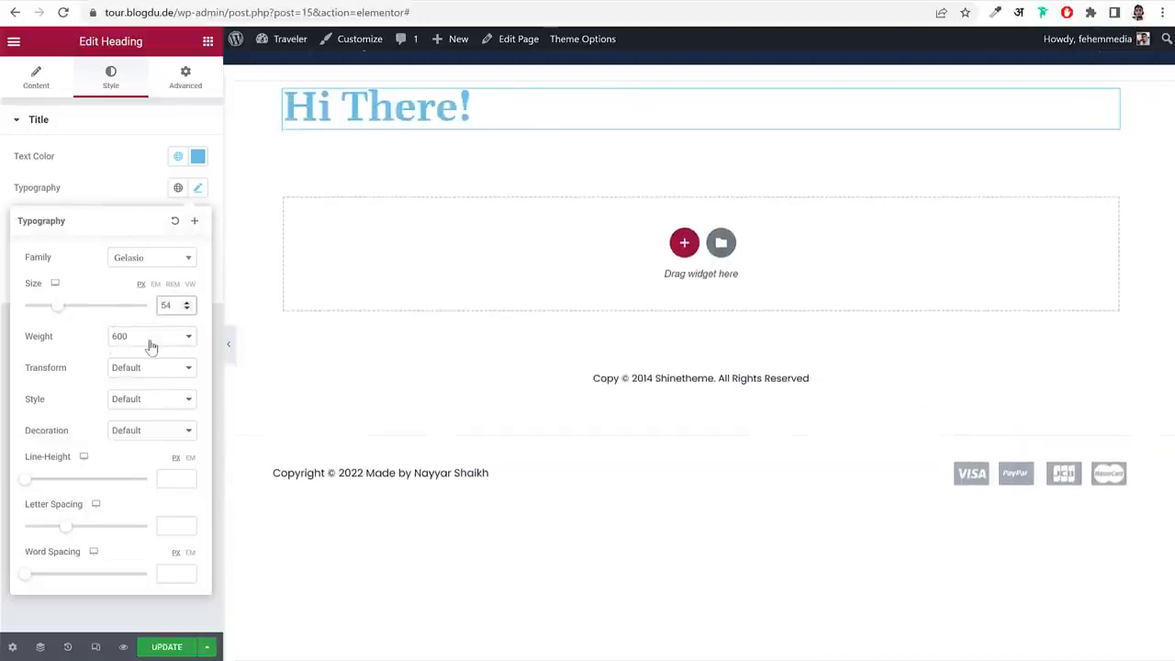
left_click(149, 338)
left_click(147, 349)
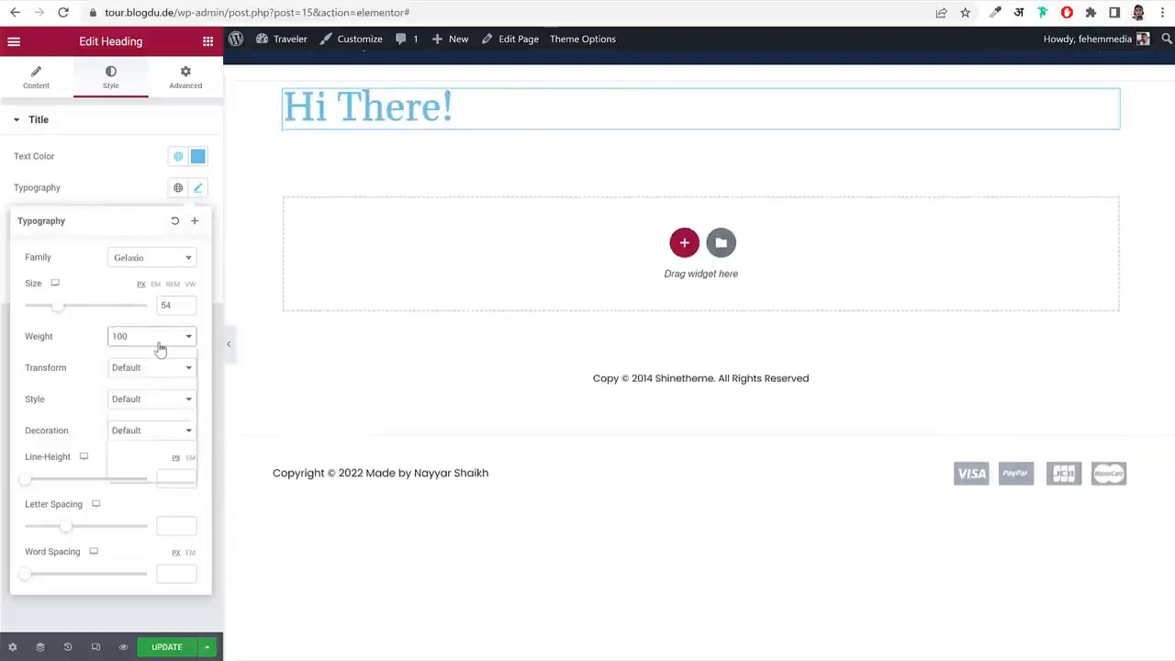
left_click(158, 339)
left_click(152, 442)
left_click(163, 344)
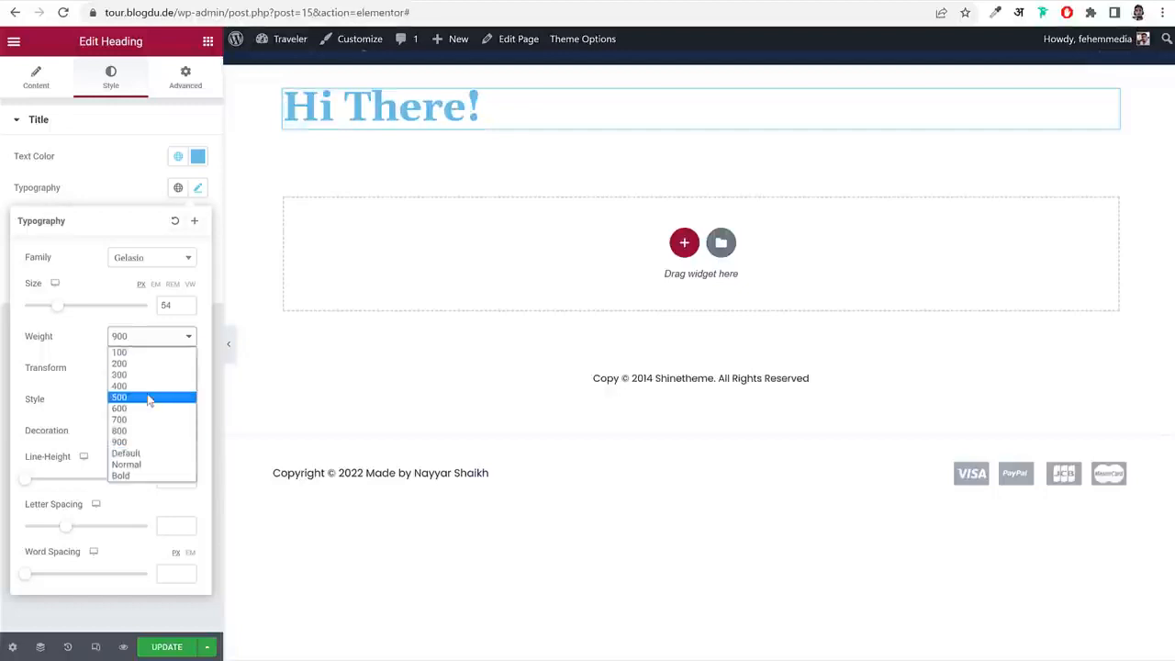
left_click(151, 398)
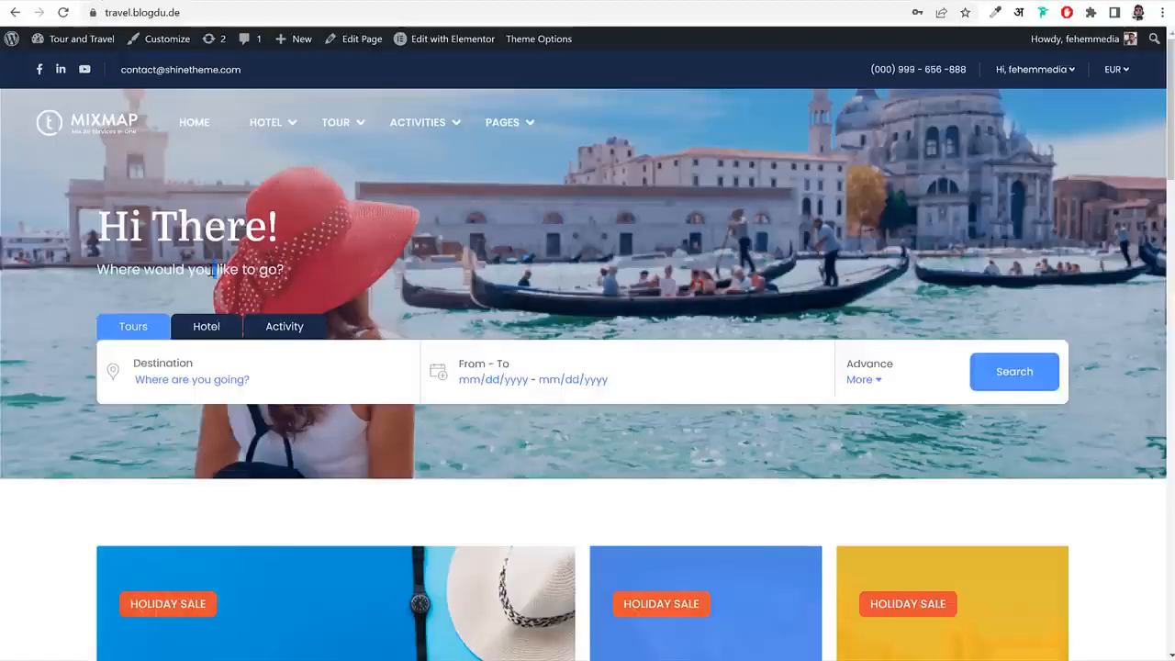
triple_click(214, 273)
key("ctrl+c")
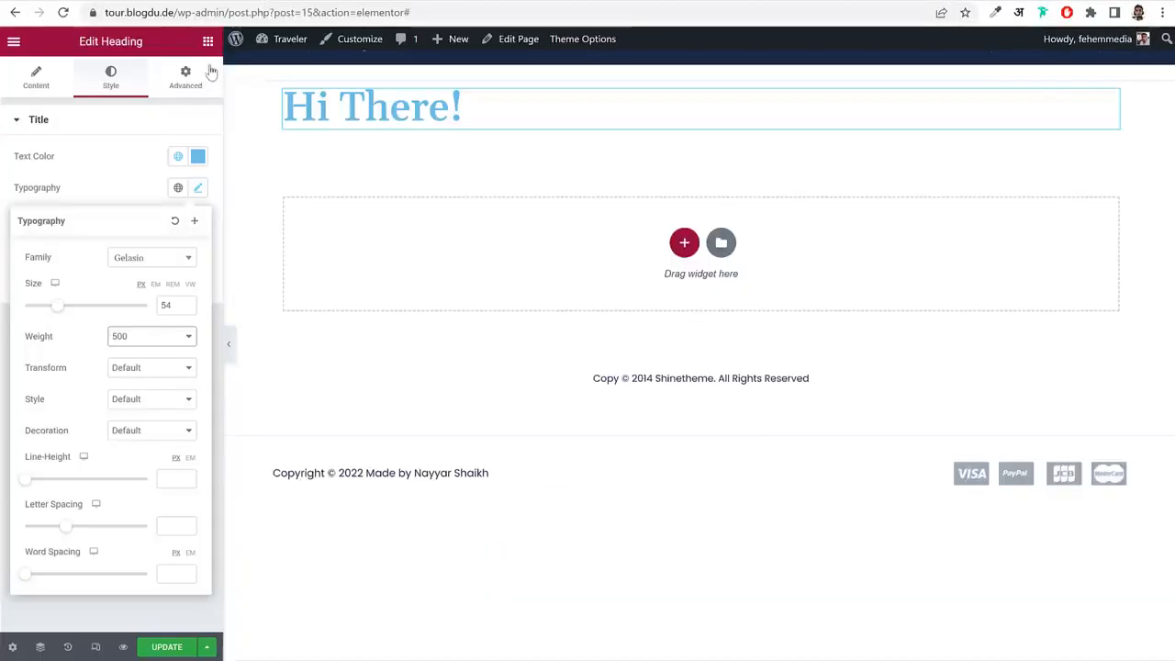
left_click(209, 43)
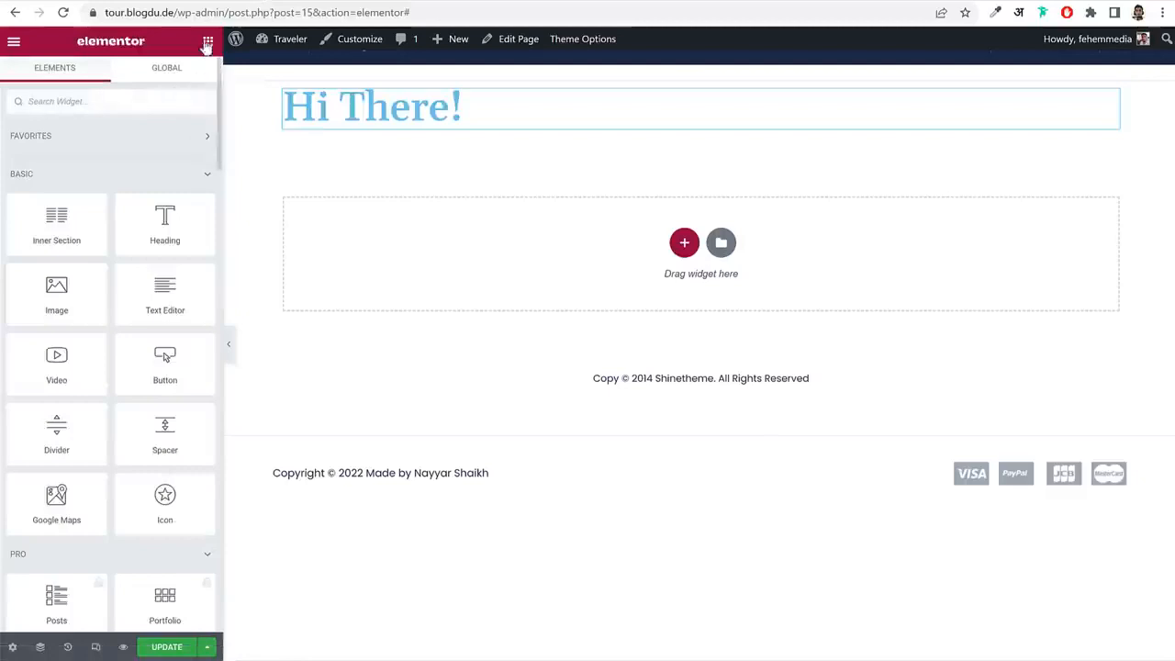
Add a second heading reading 'Where would you like to go?' set in Poppins.
left_click_drag(170, 227, 323, 138)
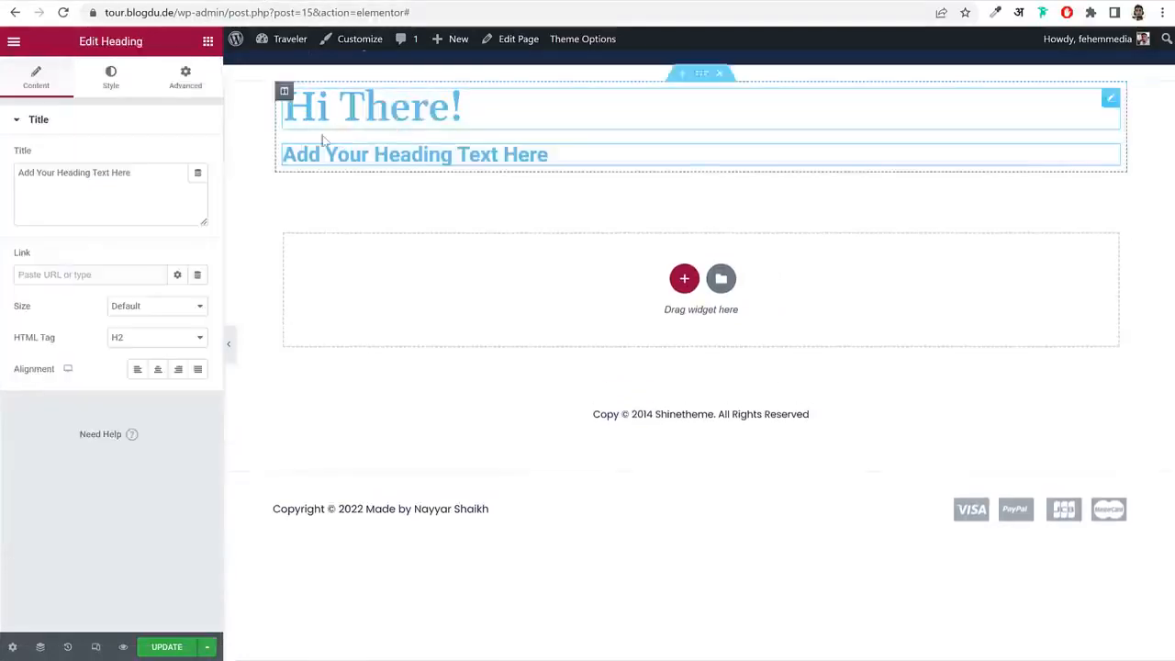
triple_click(95, 165)
key("ctrl+v")
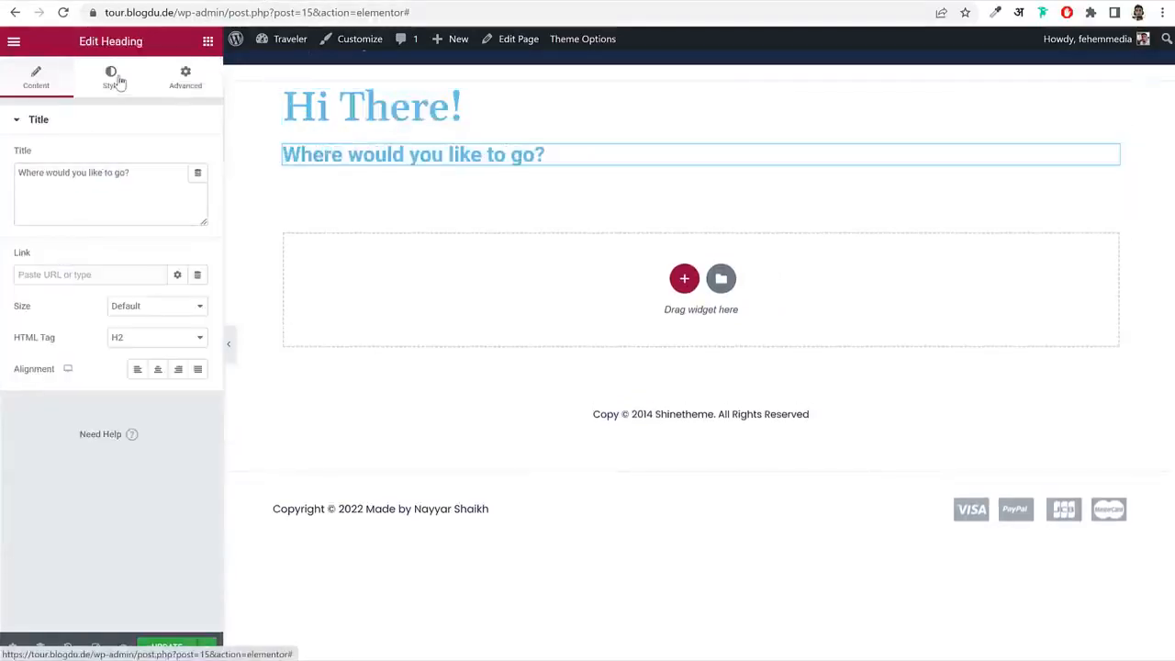
left_click(114, 79)
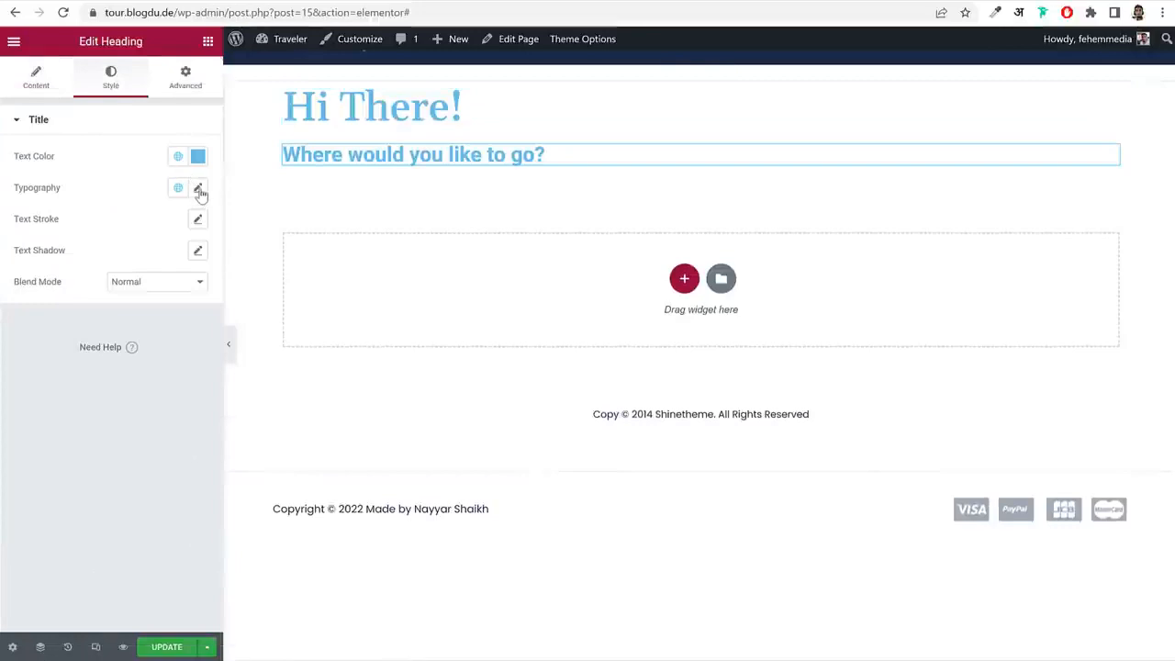
left_click(198, 189)
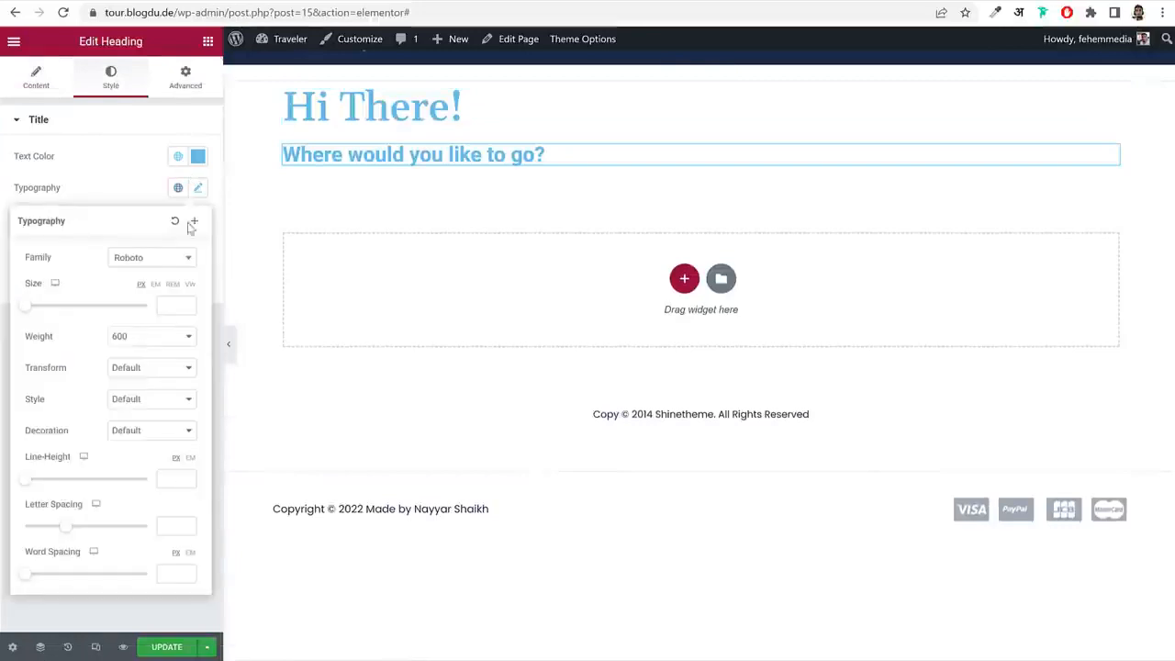
left_click(151, 266)
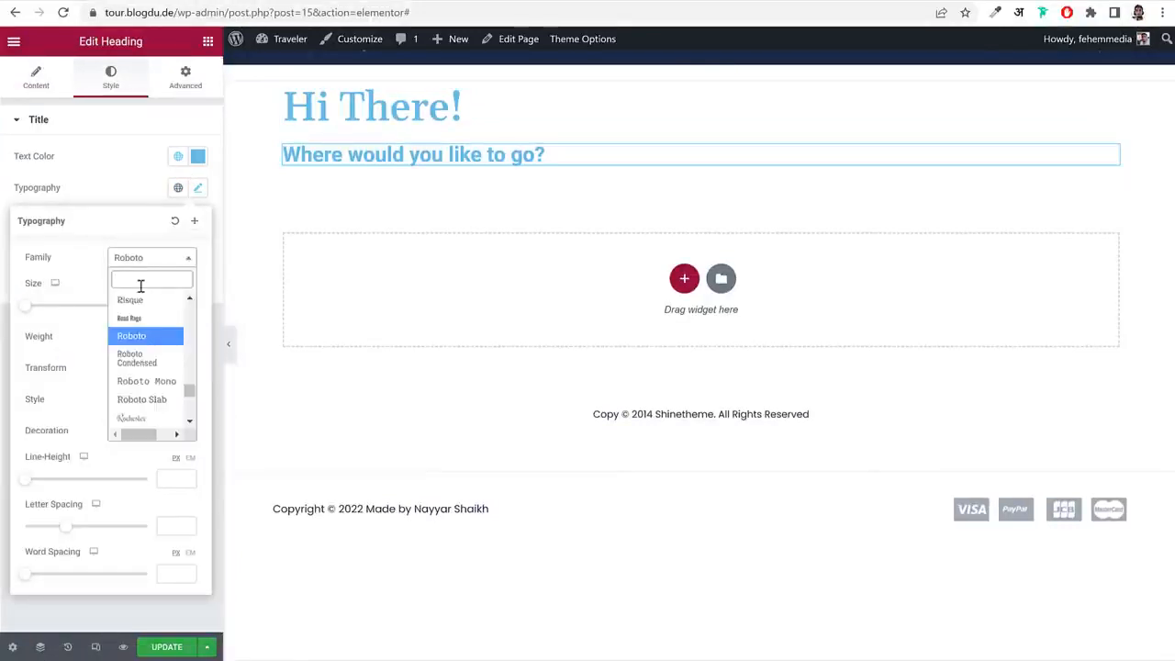
type("poppins")
key("Return")
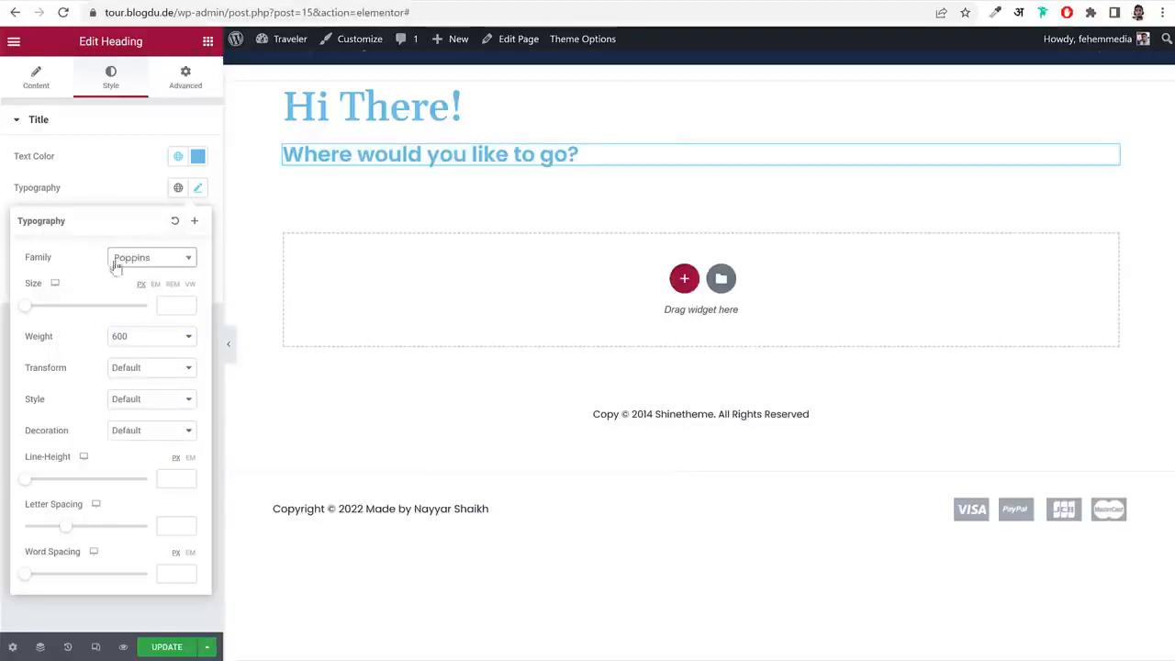
Give the subtitle font size 18 and weight 400.
left_click(173, 304)
type("18")
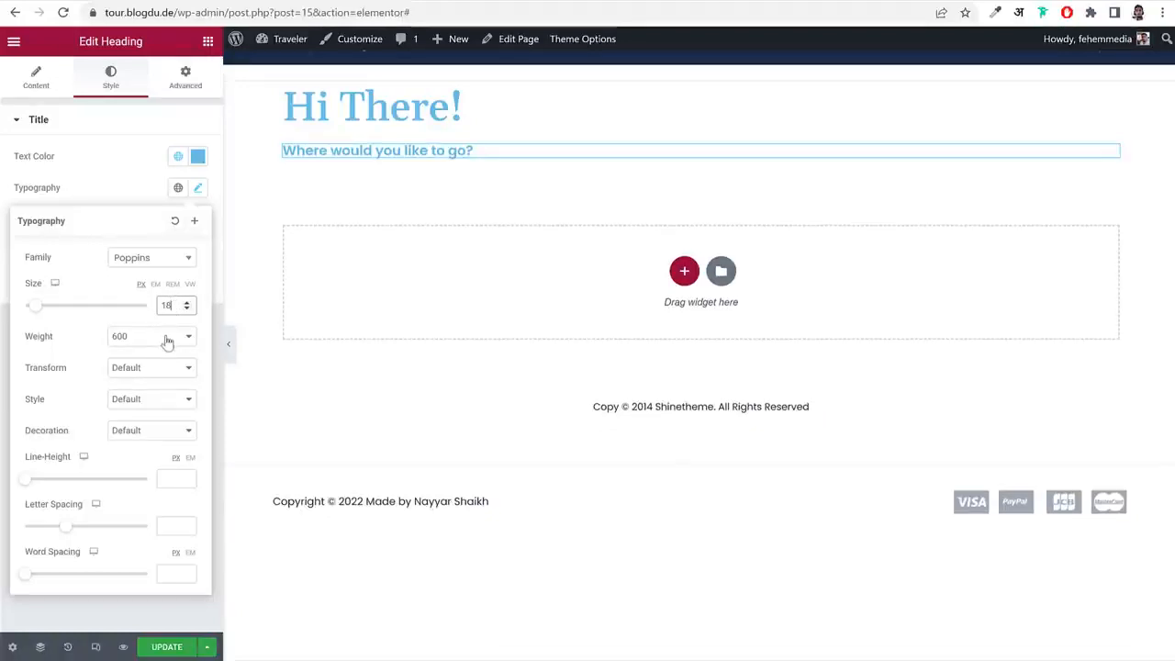
left_click(165, 337)
left_click(154, 386)
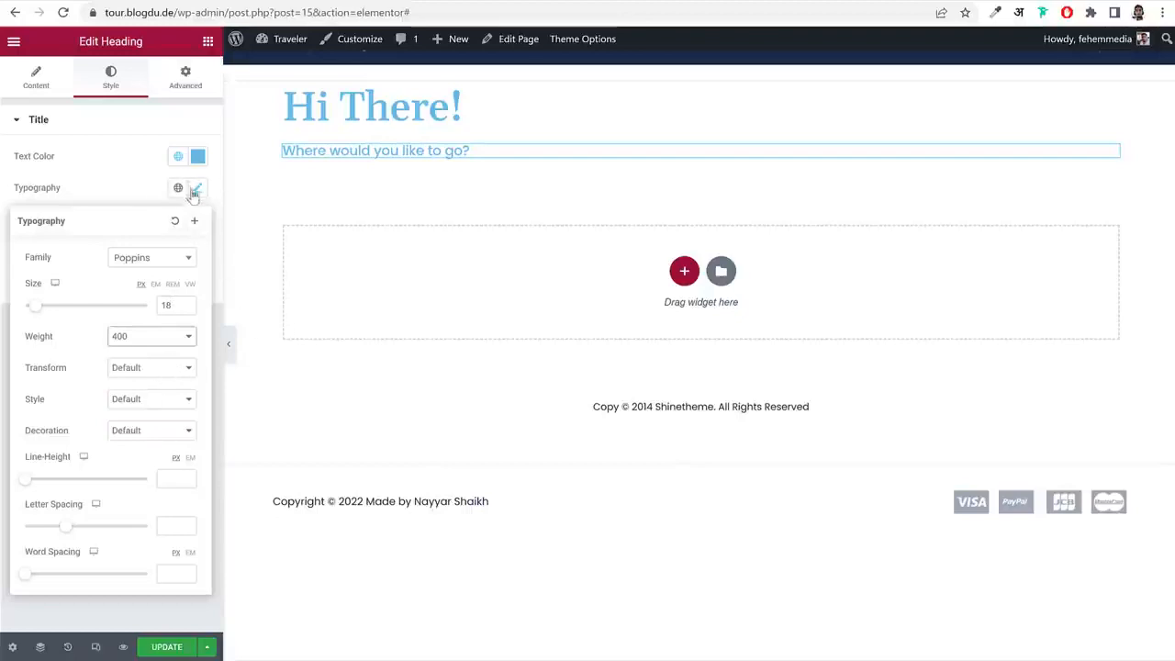
left_click(181, 334)
left_click(152, 353)
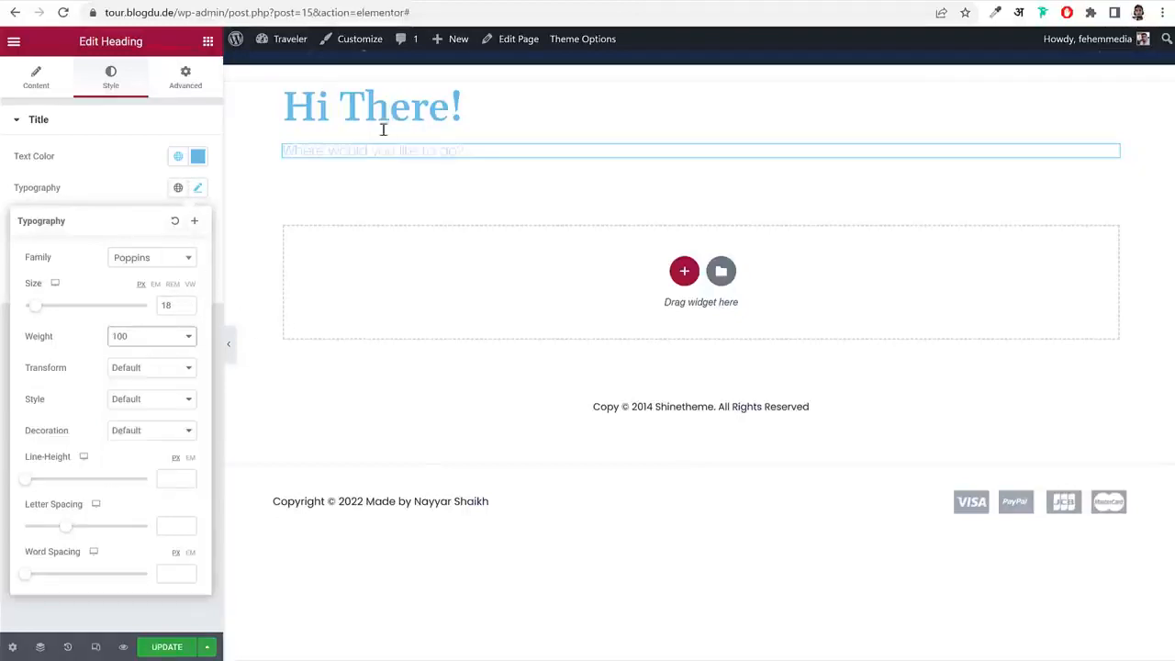
left_click(131, 338)
left_click(136, 389)
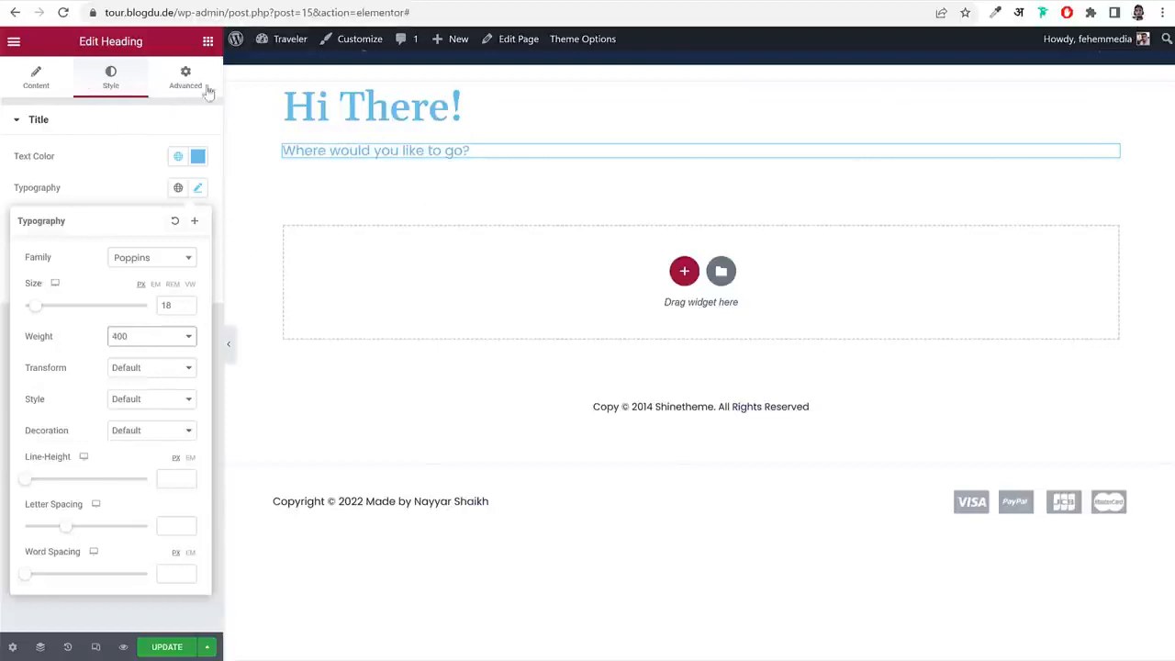
left_click(207, 41)
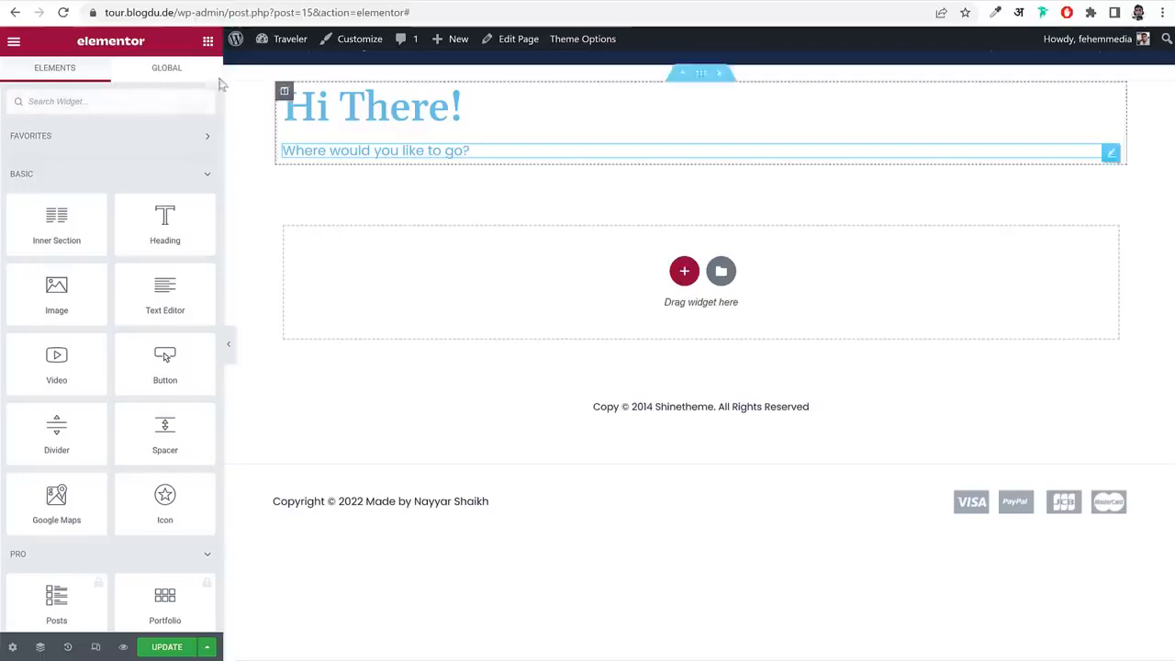
Place a Form Search widget below the subtitle and set its type to Mix service.
type("sear")
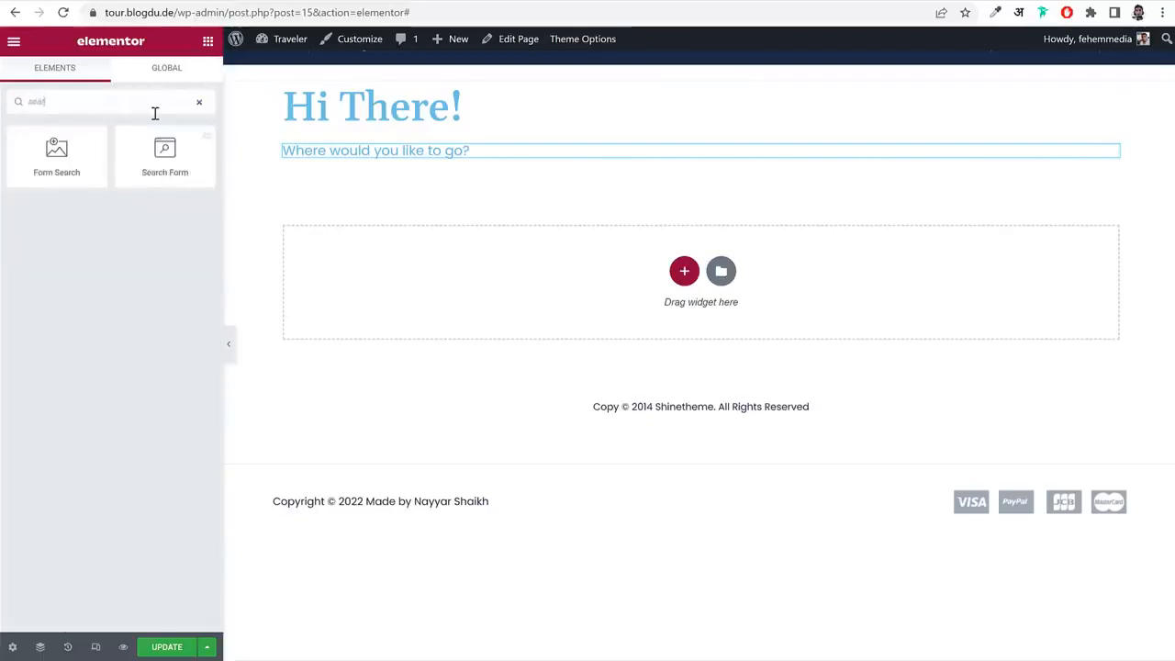
left_click_drag(57, 154, 414, 163)
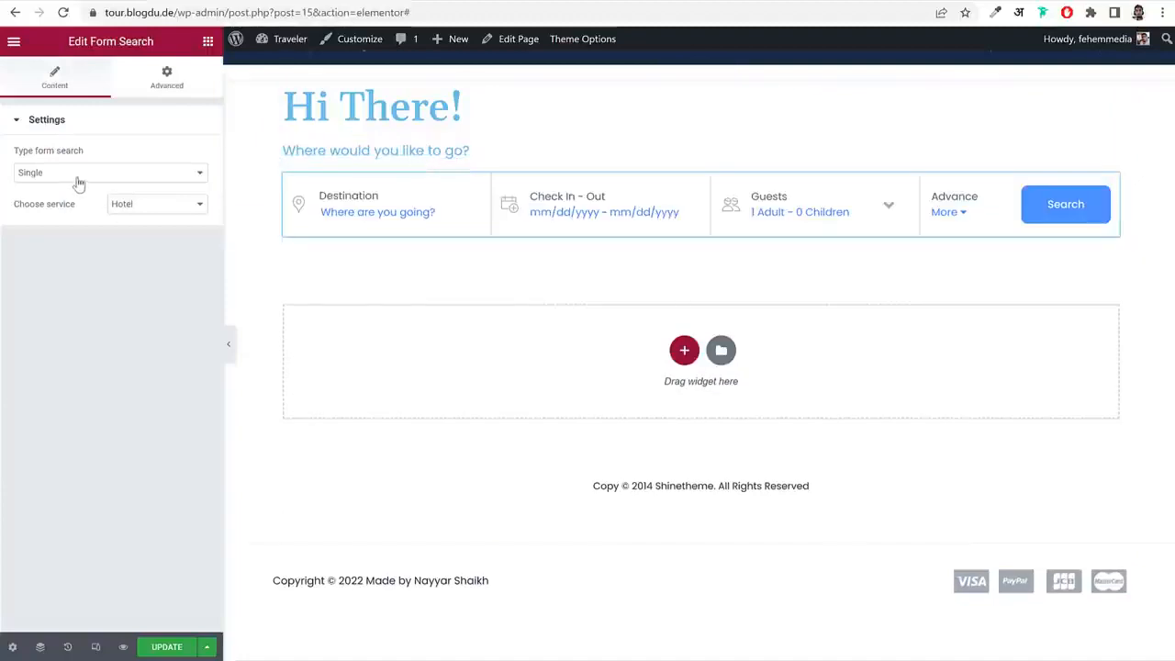
left_click_drag(85, 149, 62, 167)
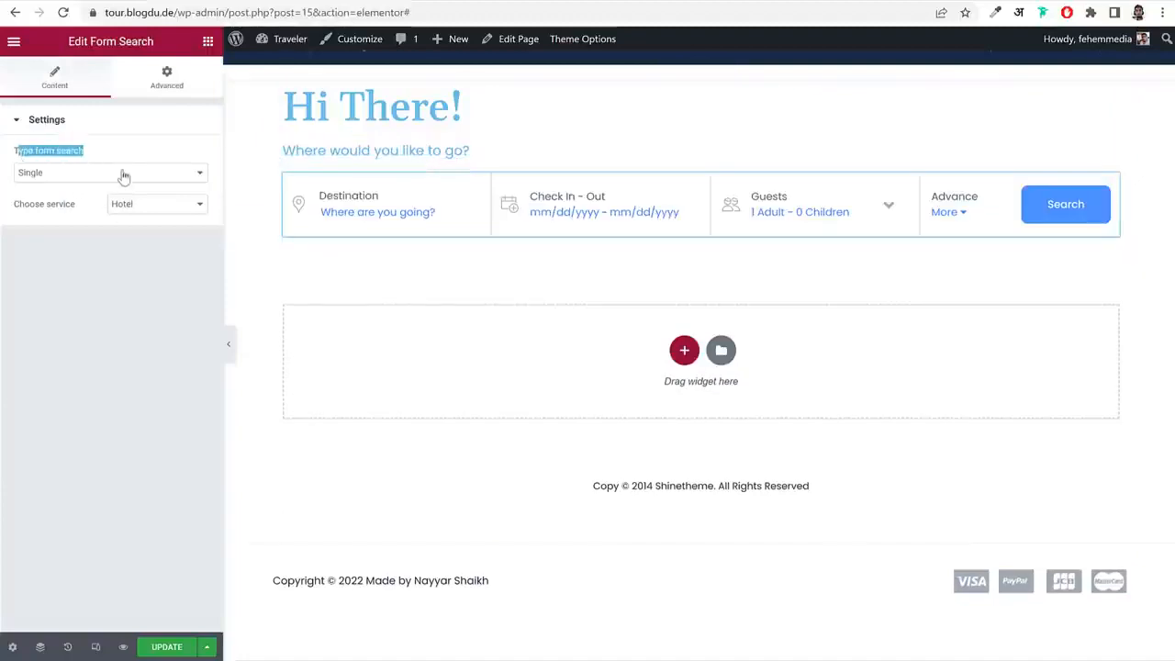
left_click(83, 176)
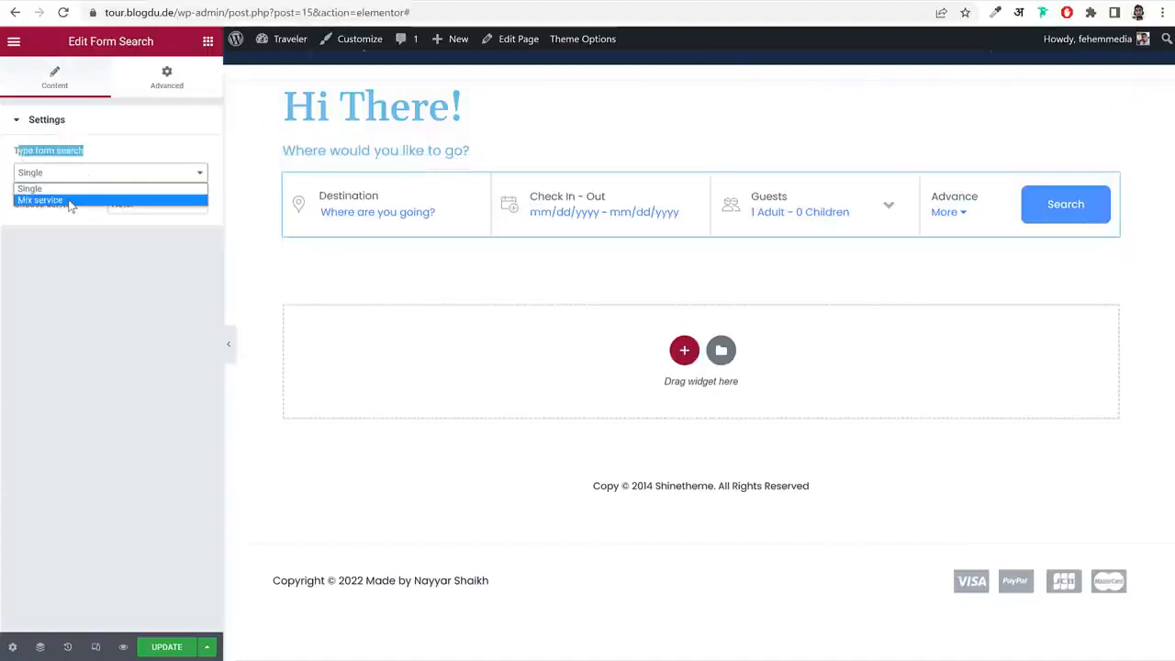
left_click(70, 200)
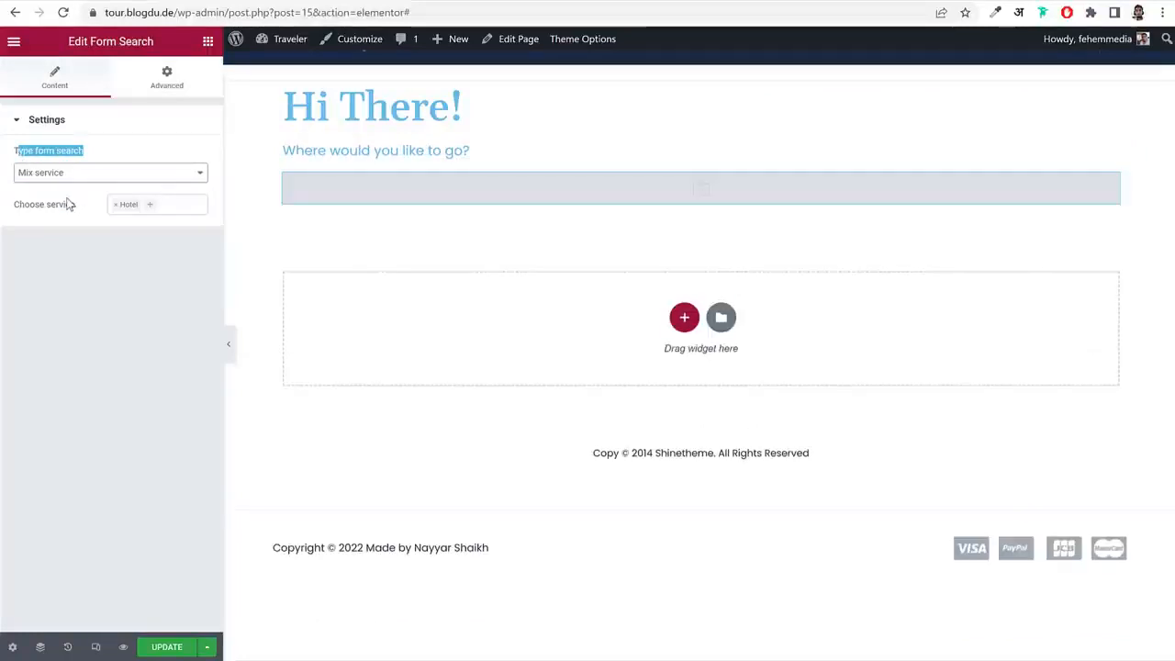
Offer Tour, Hotel and Activity as the search form's services.
left_click(178, 212)
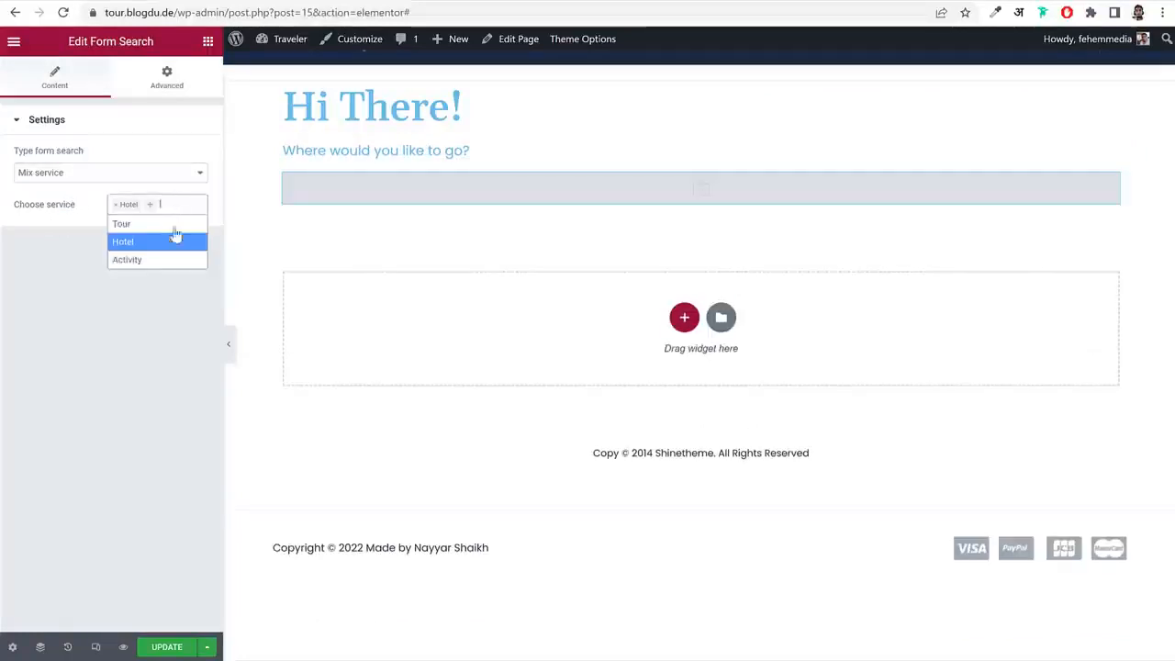
left_click(157, 227)
left_click(193, 206)
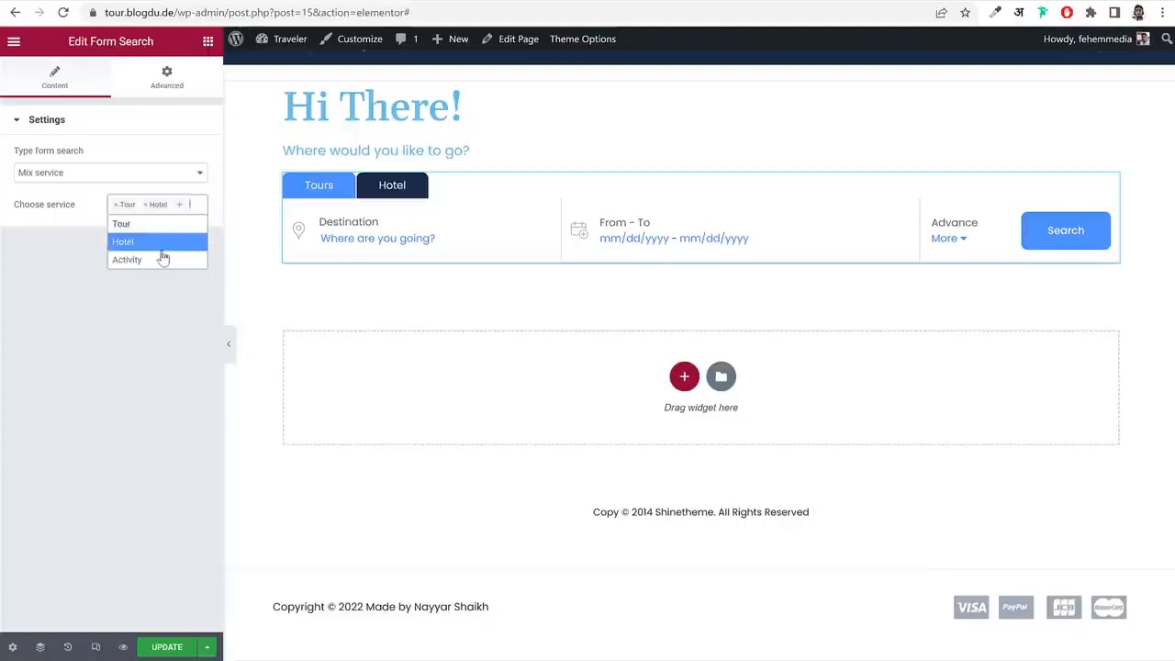
left_click(161, 246)
left_click(175, 207)
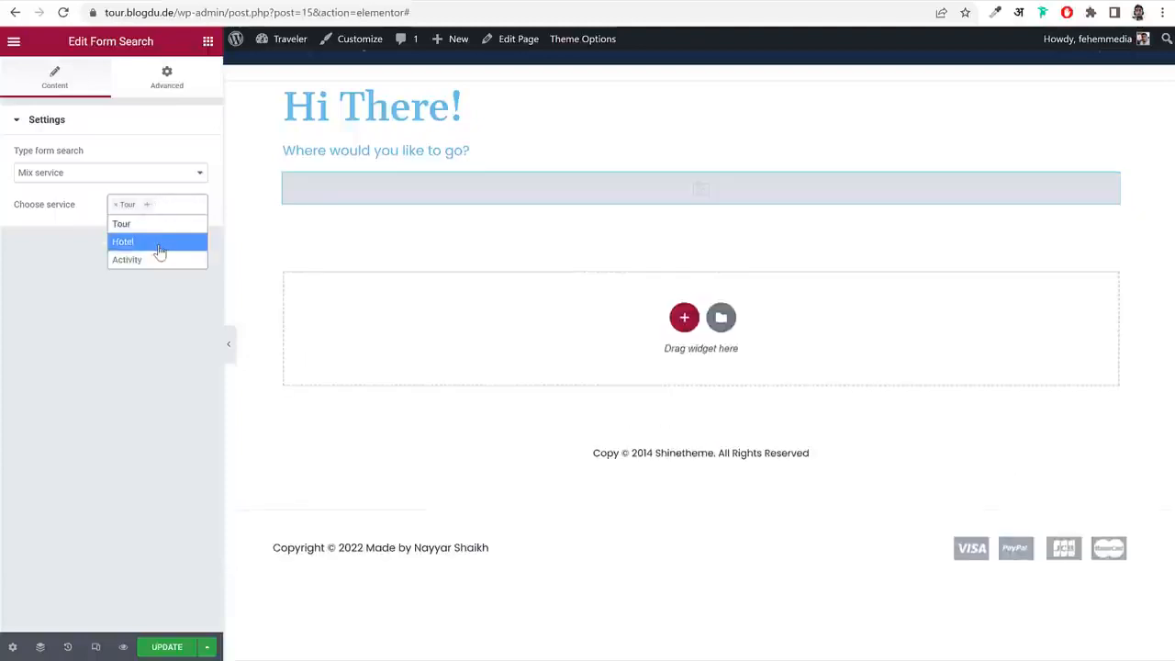
left_click(157, 243)
left_click(187, 206)
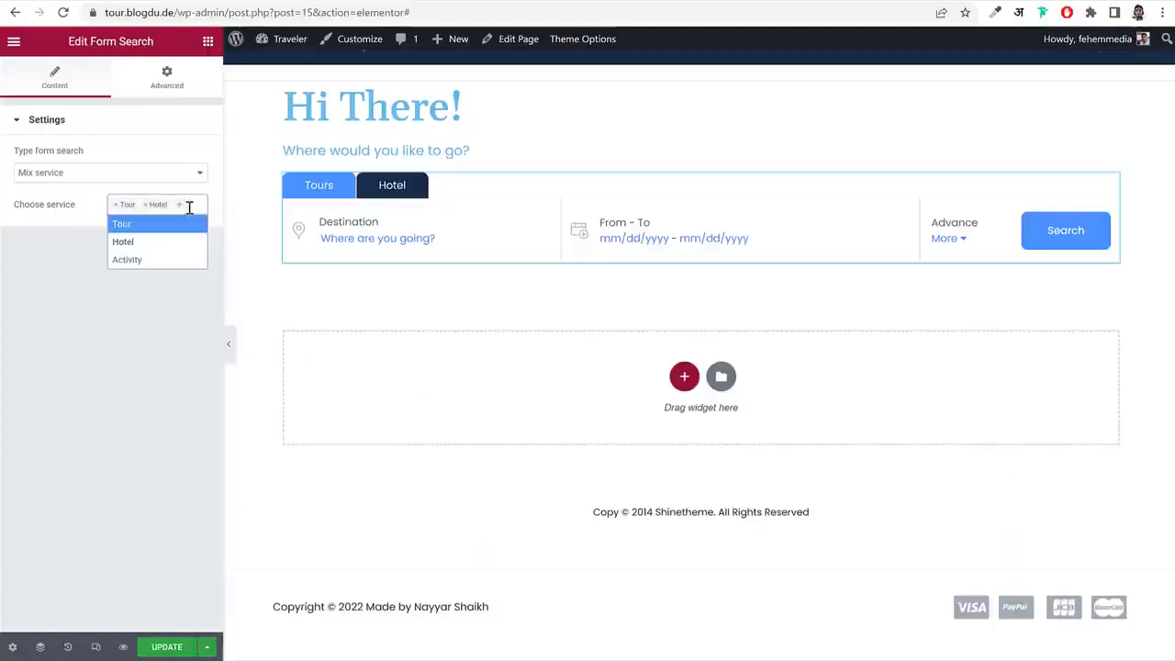
left_click(151, 257)
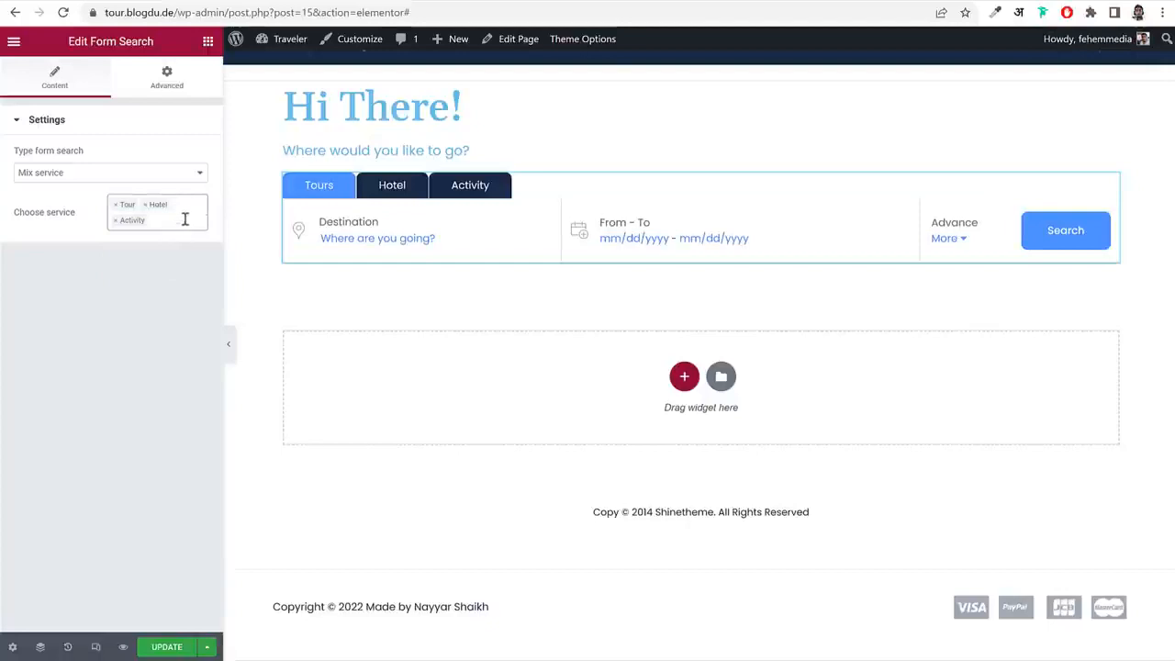
left_click(182, 221)
left_click(142, 306)
Preview the Hotel and Tours tabs and save the page with Update.
left_click(390, 197)
left_click(328, 199)
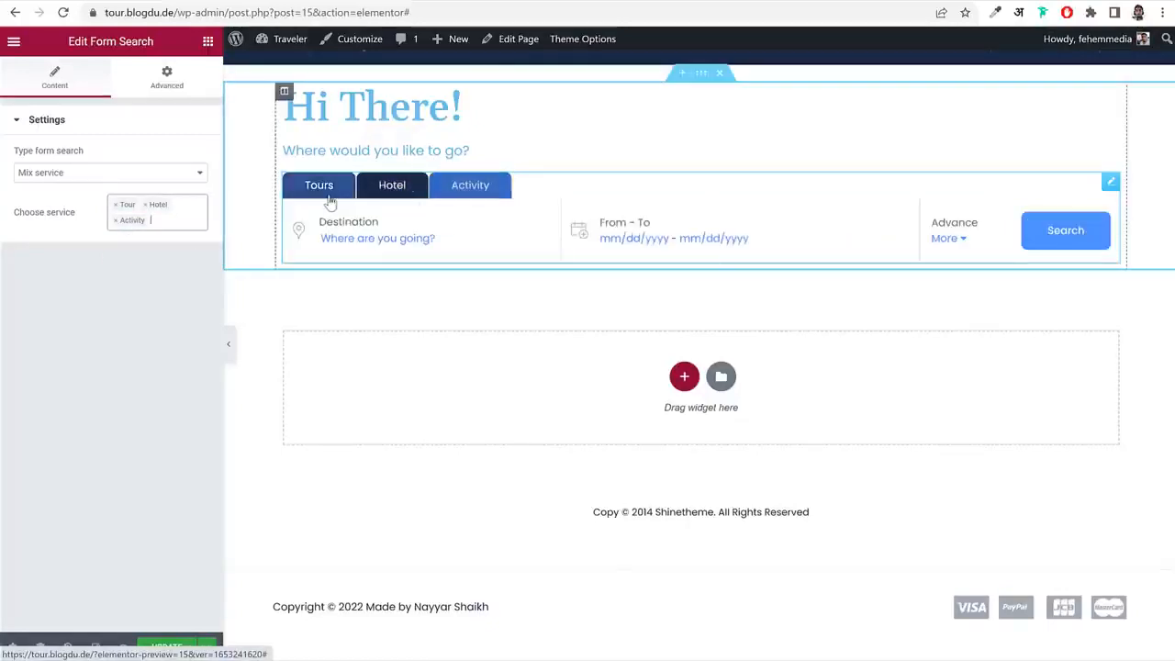
left_click(160, 648)
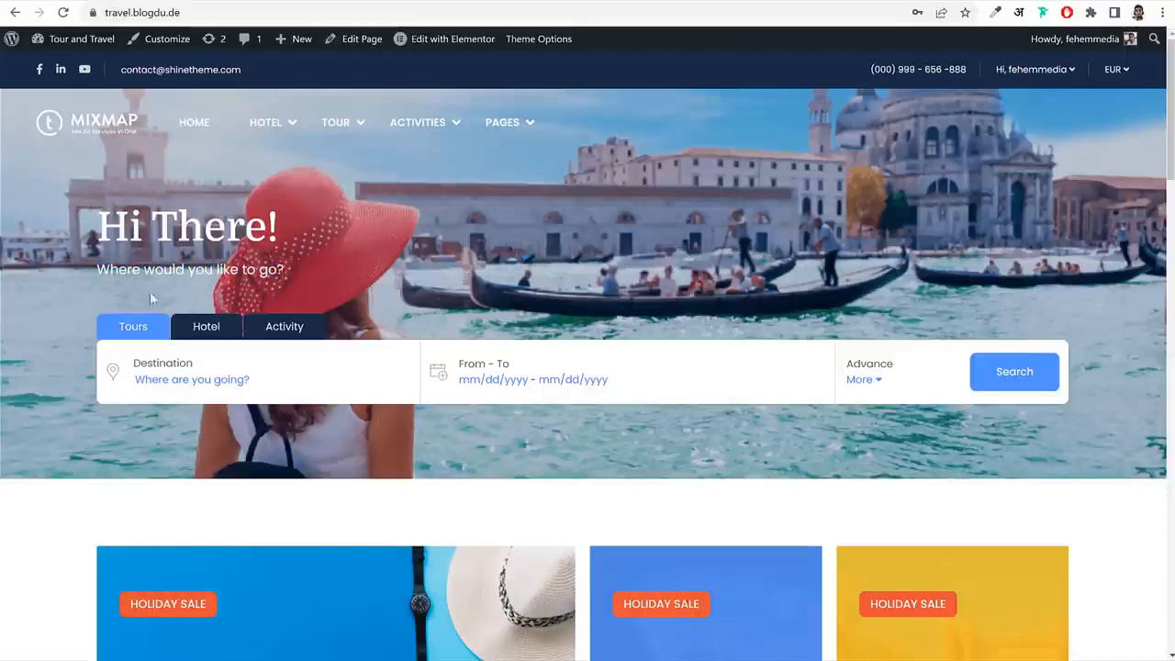
left_click_drag(88, 270, 328, 269)
left_click(328, 269)
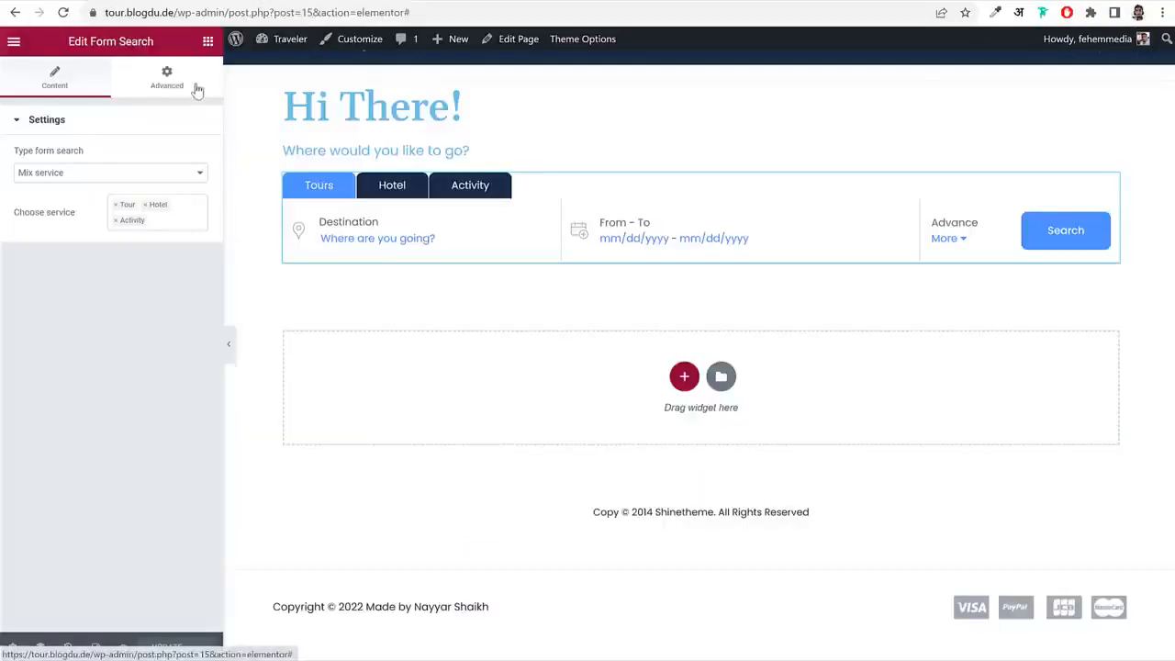
Unlink the search form's margins and set only the top margin to 35 px.
left_click(199, 88)
left_click_drag(15, 151, 41, 159)
left_click(34, 178)
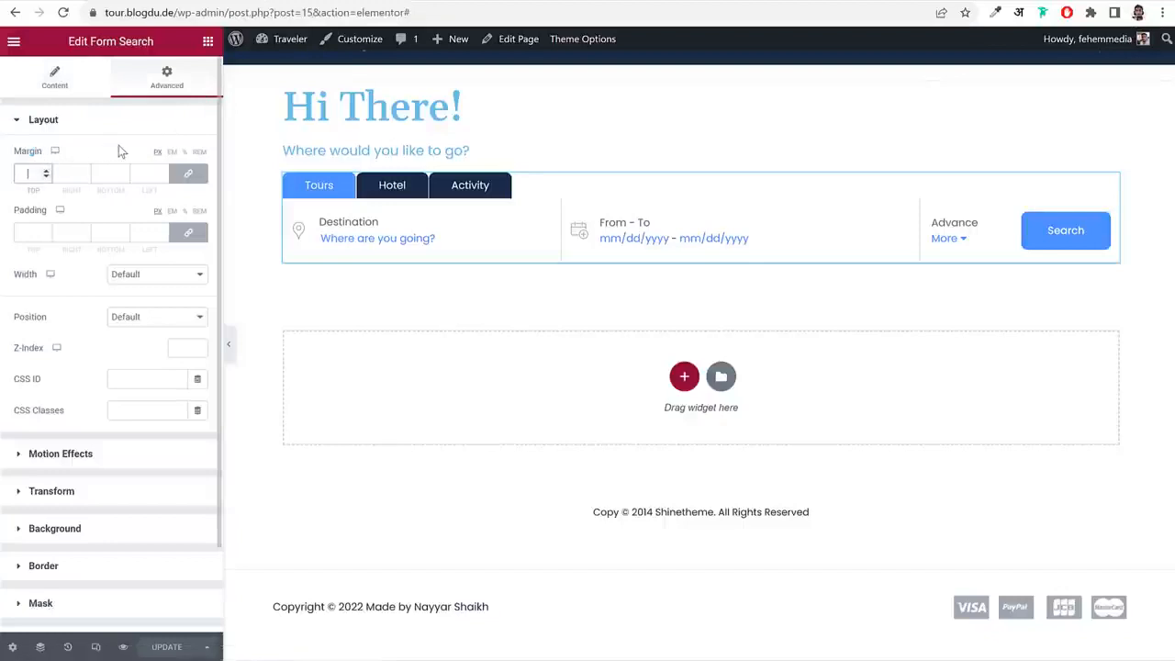
type("35")
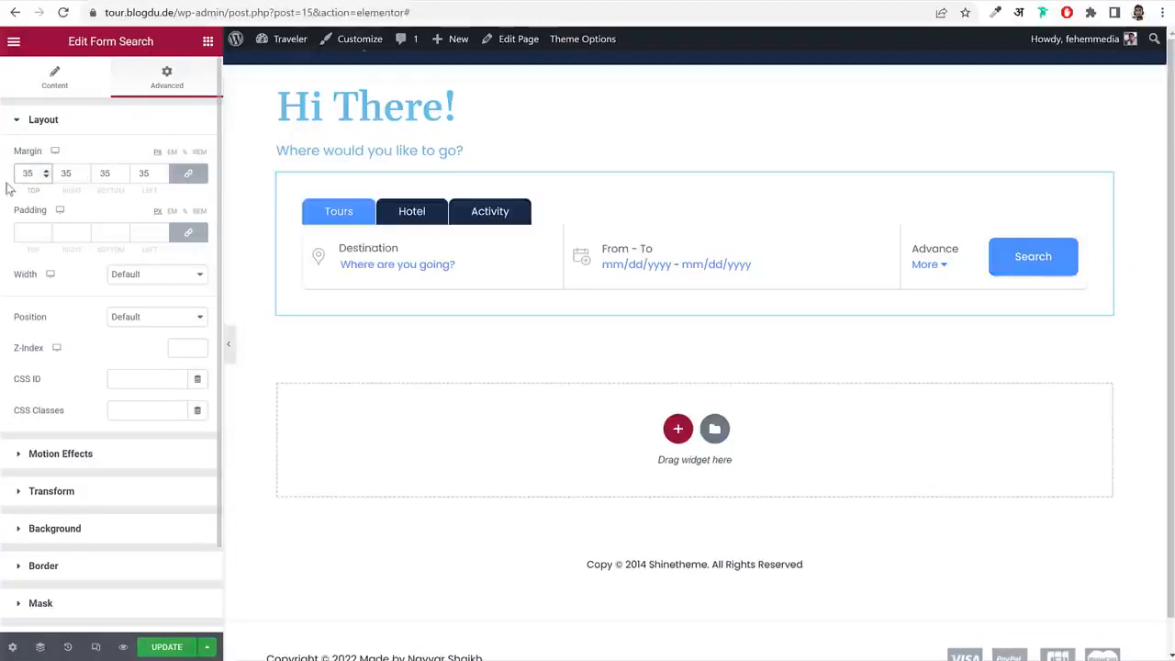
left_click_drag(16, 173, 28, 172)
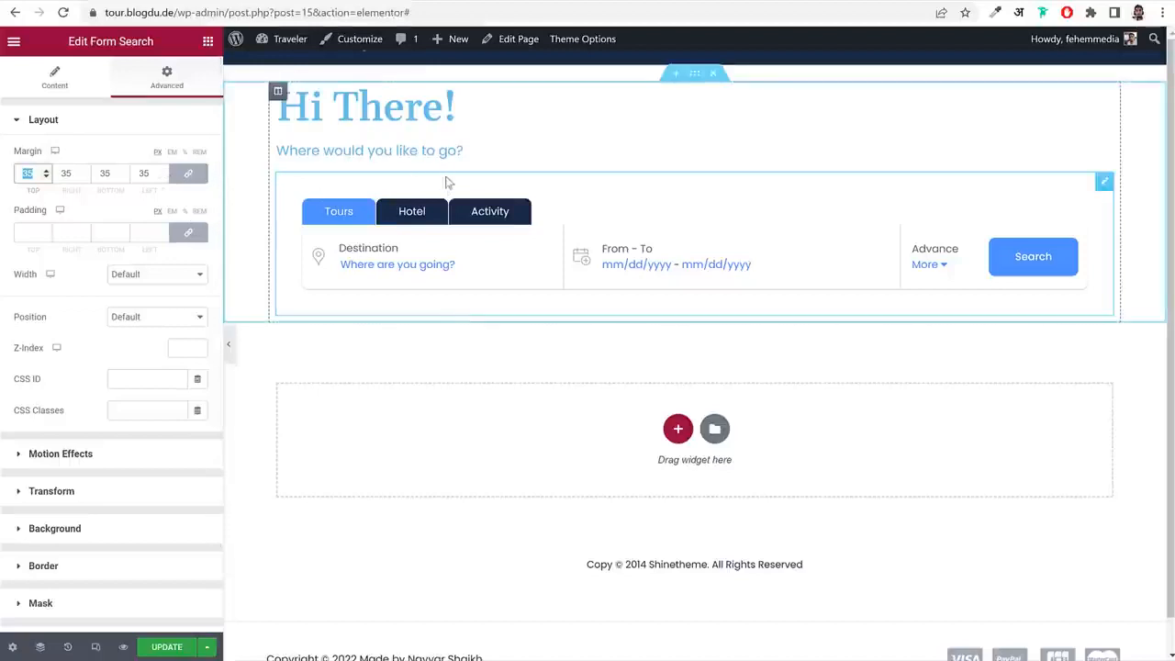
key("BackSpace")
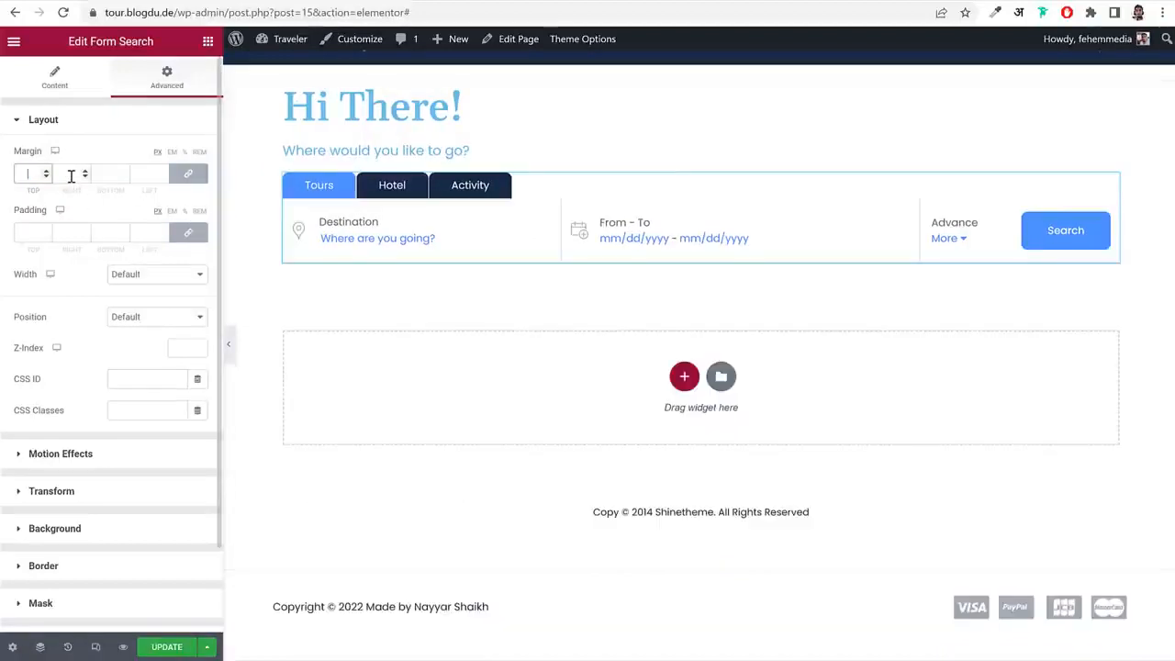
left_click(189, 176)
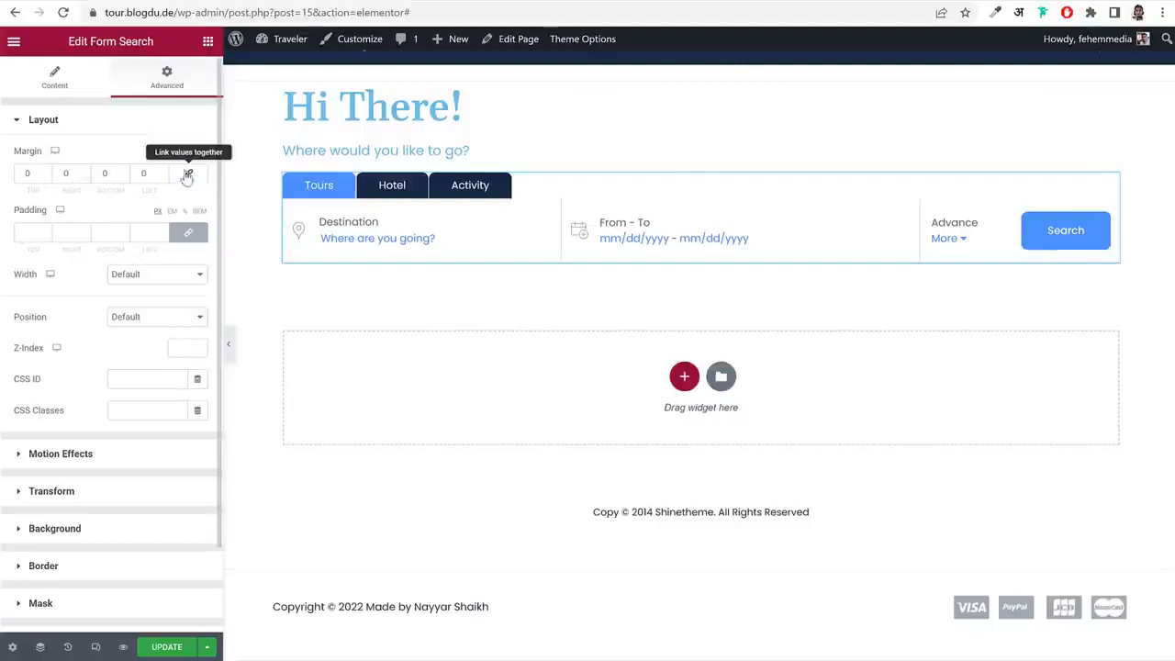
left_click(31, 174)
type("35")
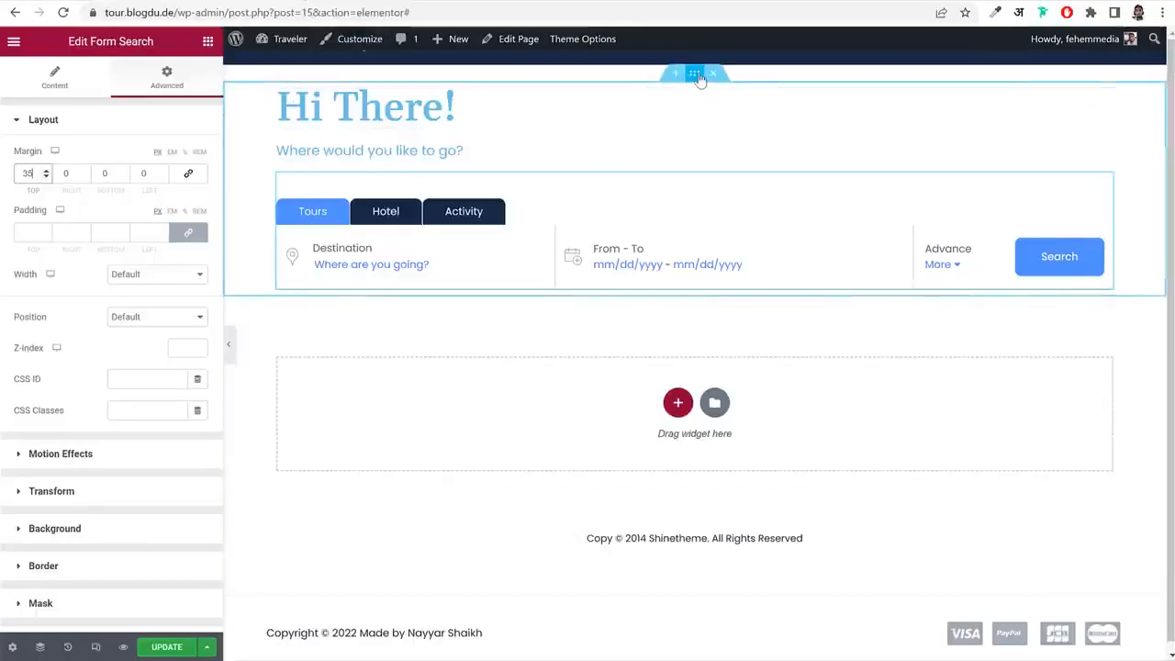
Give the hero section a classic background of the blue-sky palm-tree photo, sized to cover.
left_click(696, 74)
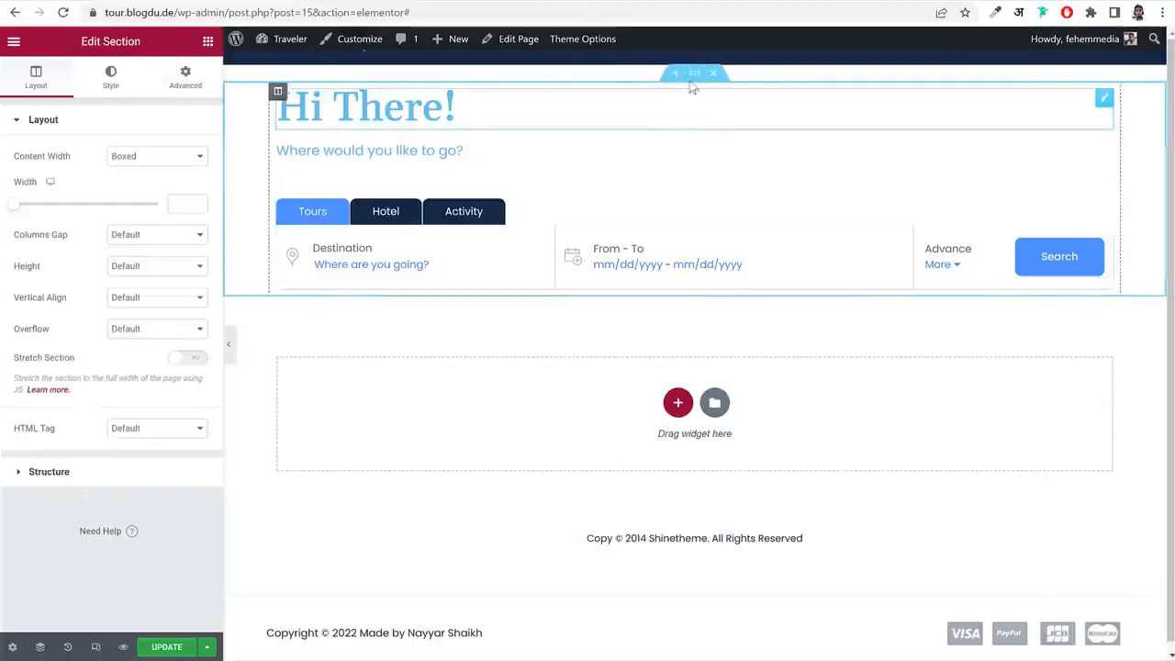
left_click(112, 81)
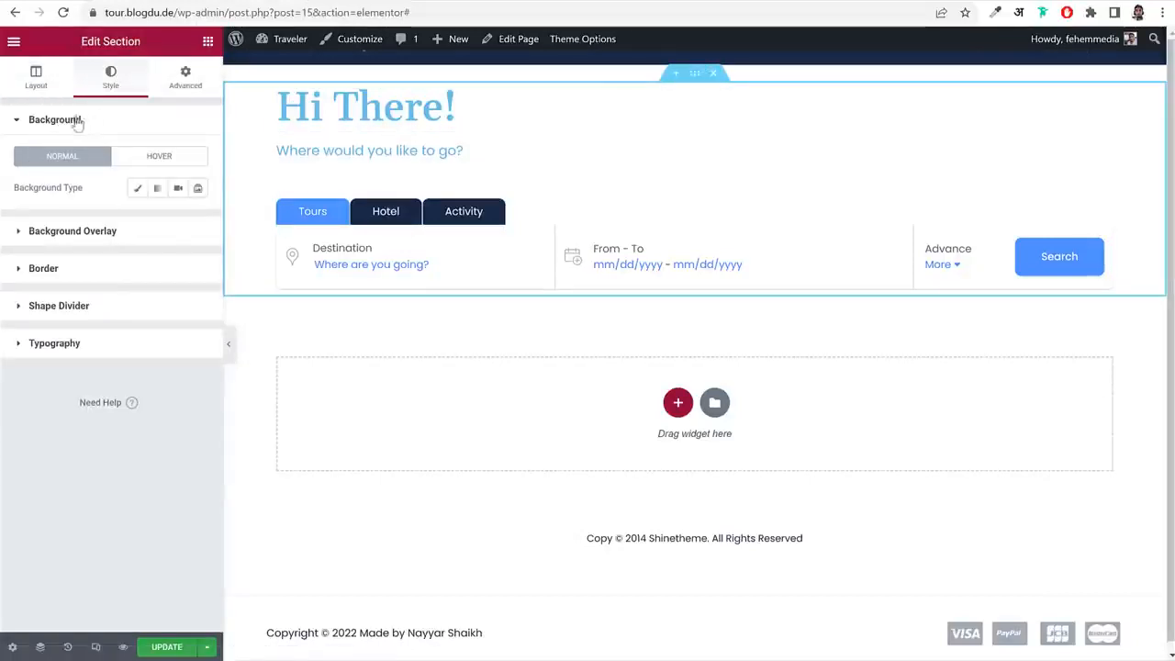
left_click(136, 190)
left_click(144, 299)
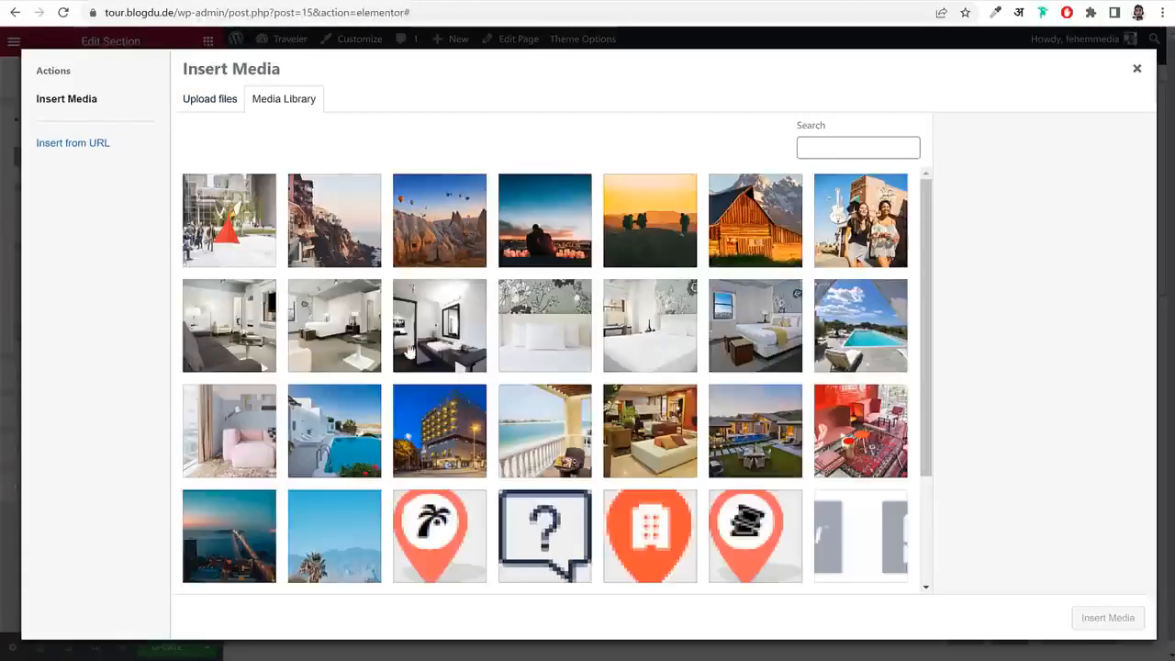
scroll(483, 342, "down", 2)
scroll(484, 343, "up", 2)
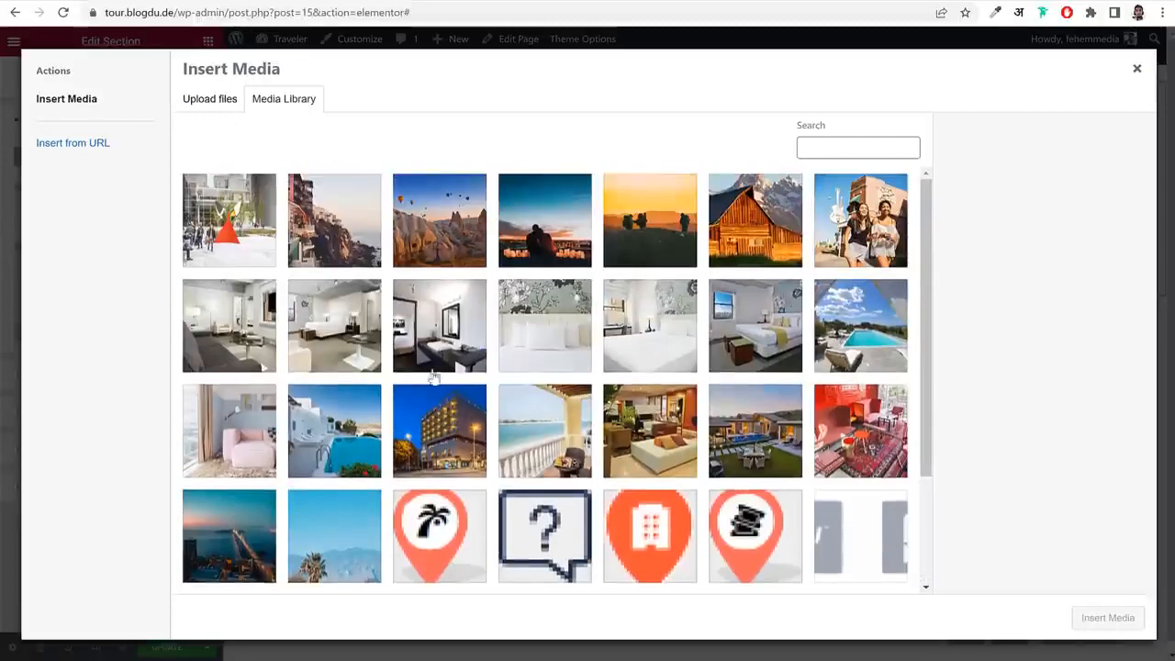
left_click(354, 555)
left_click(1119, 629)
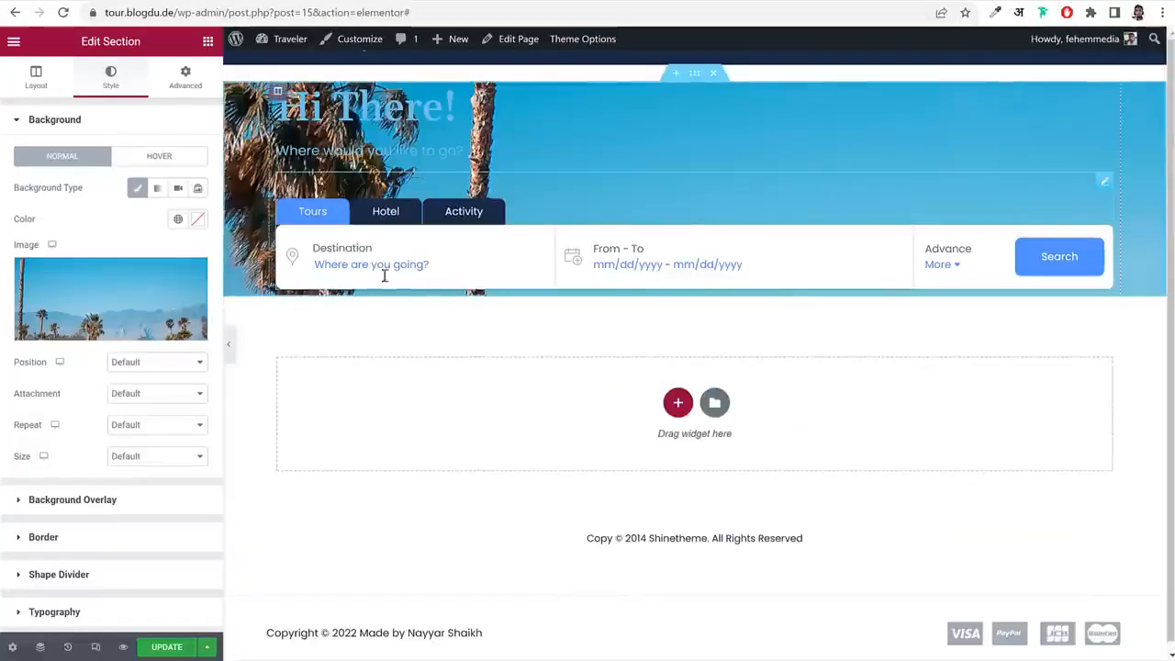
left_click(139, 456)
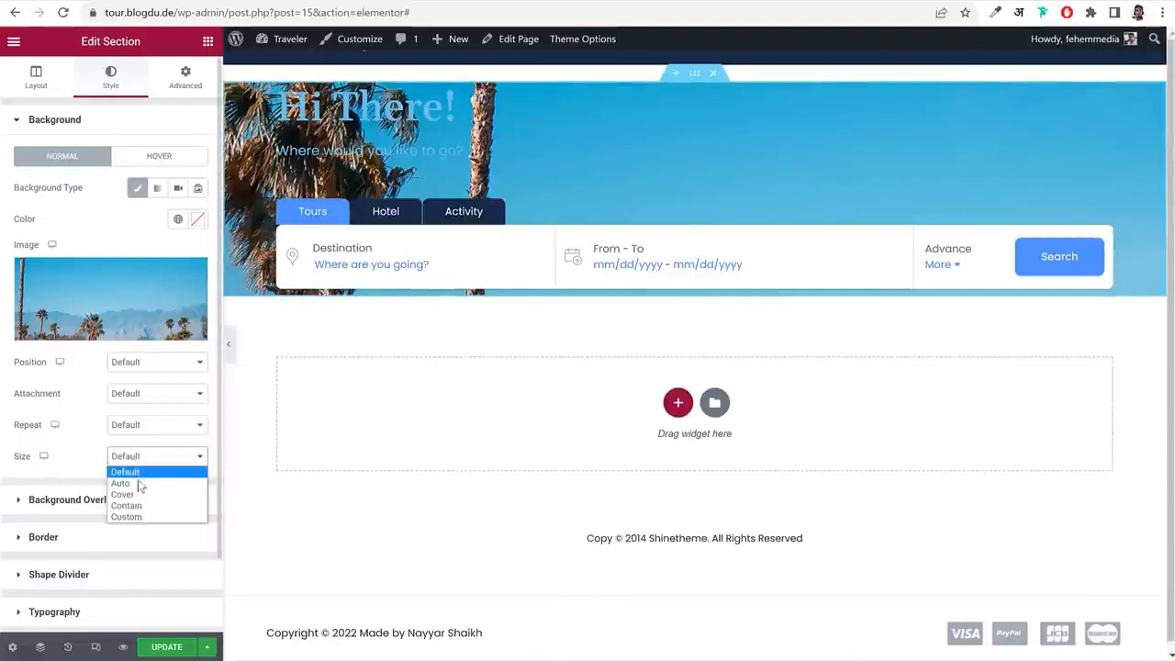
left_click(138, 489)
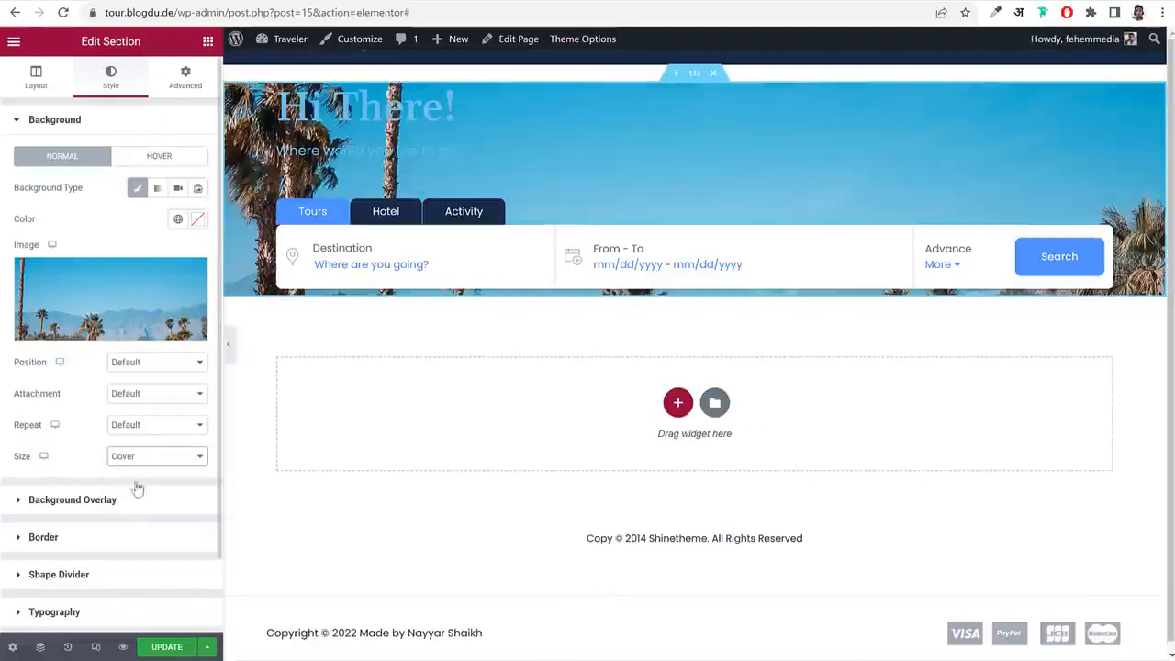
Anchor the hero background image at bottom centre and set it to no-repeat.
left_click(155, 365)
left_click(159, 391)
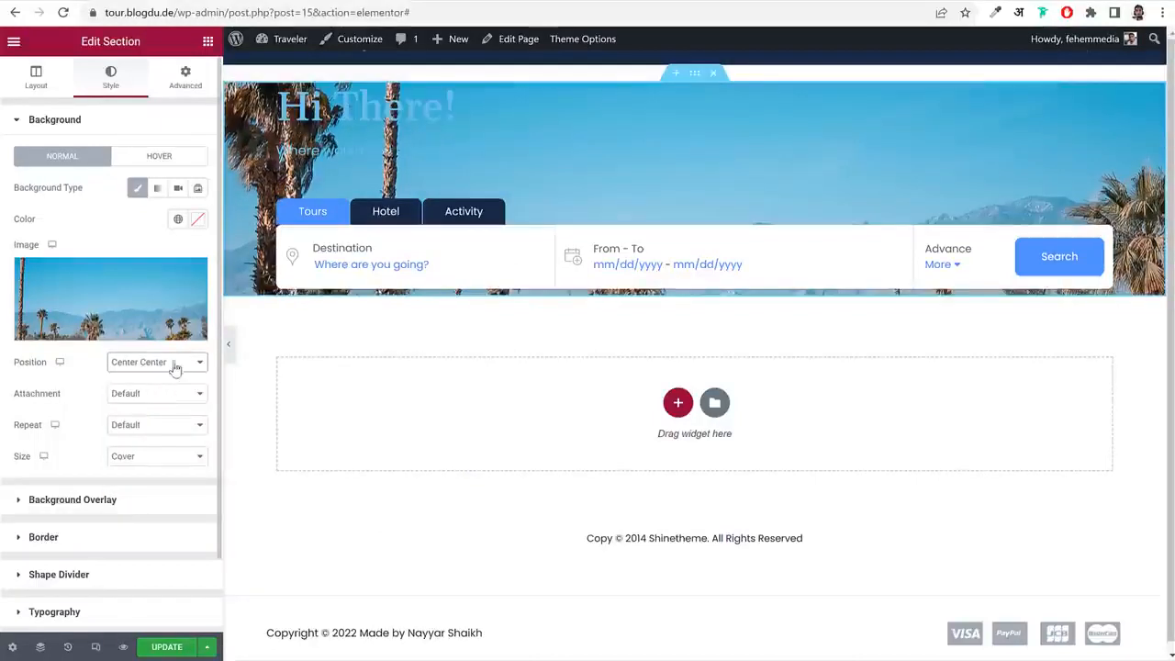
left_click(174, 365)
left_click(165, 424)
left_click(188, 362)
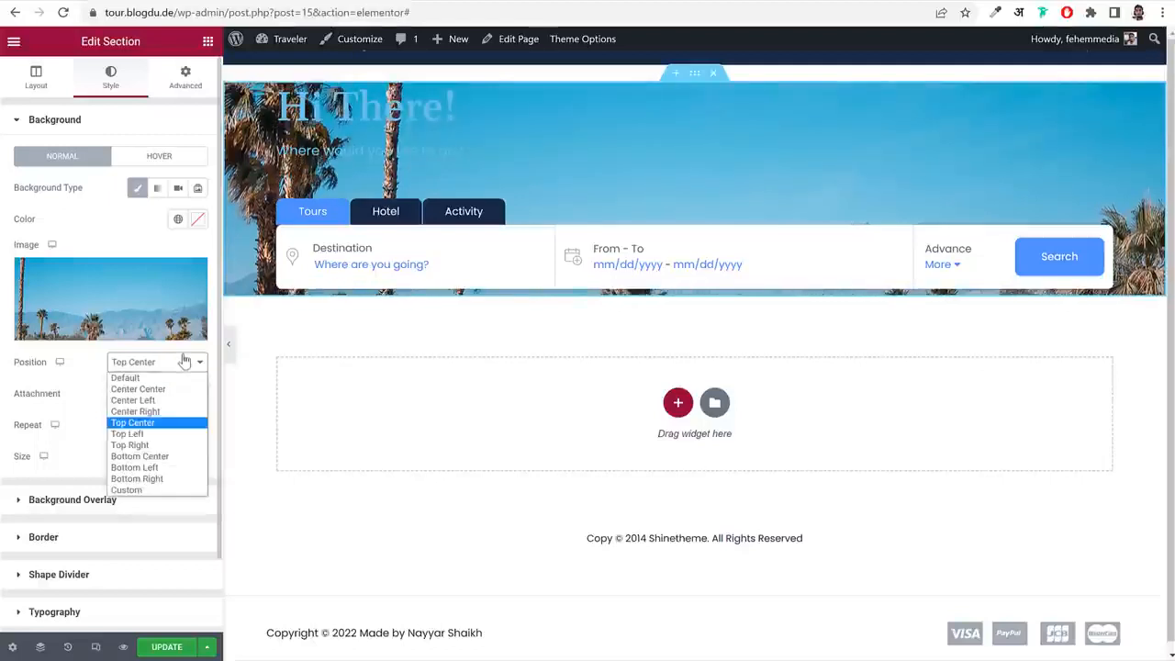
left_click(176, 456)
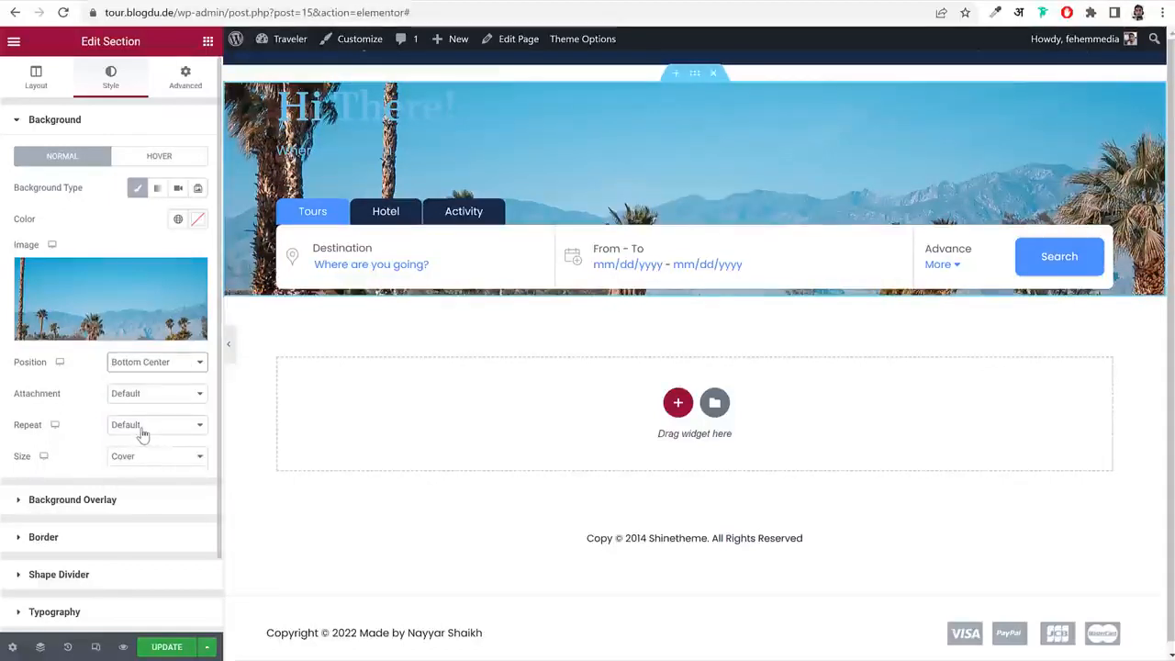
left_click(143, 428)
left_click(151, 452)
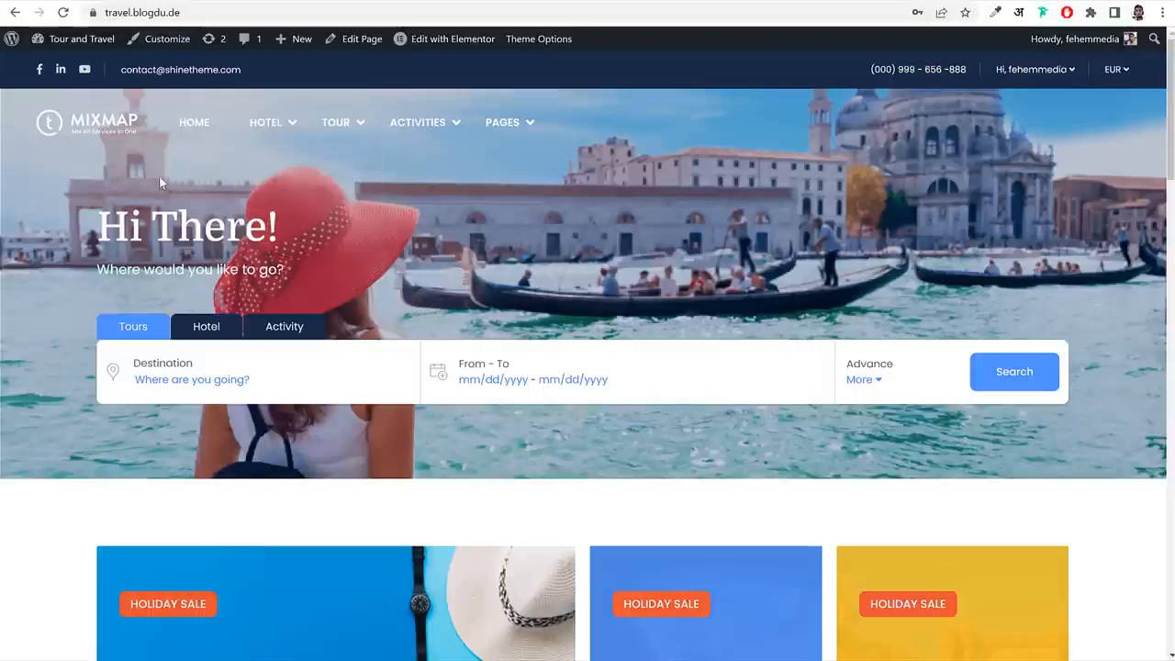
Unlink the hero section's padding and set 200 top and 90 bottom.
triple_click(165, 226)
left_click(232, 188)
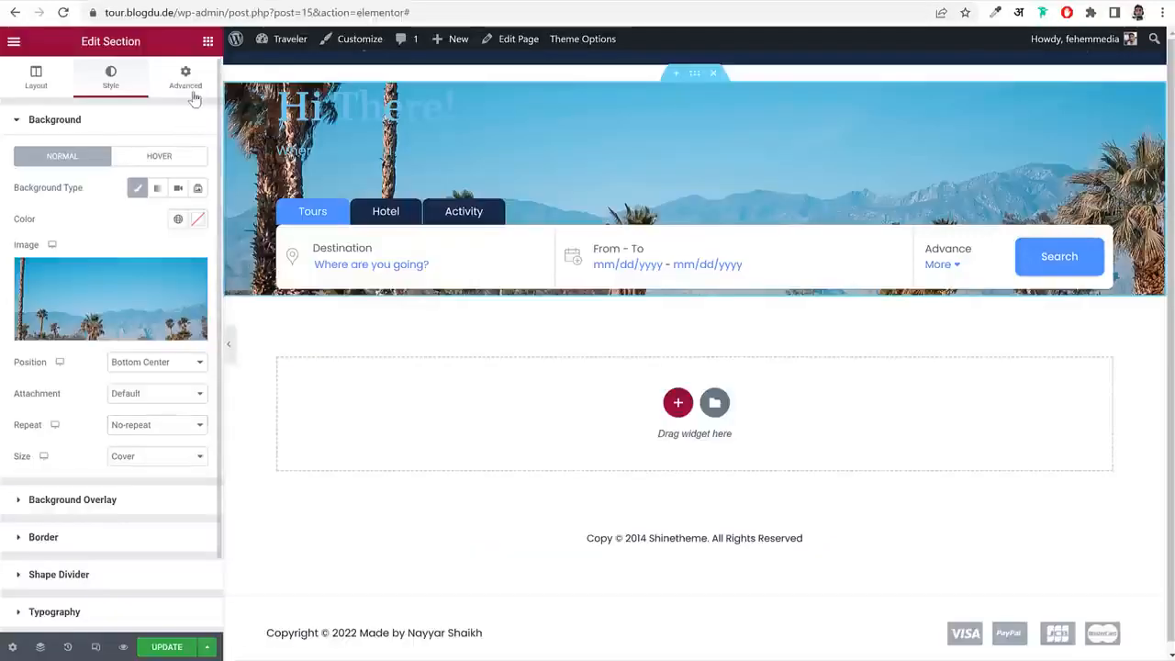
left_click(185, 81)
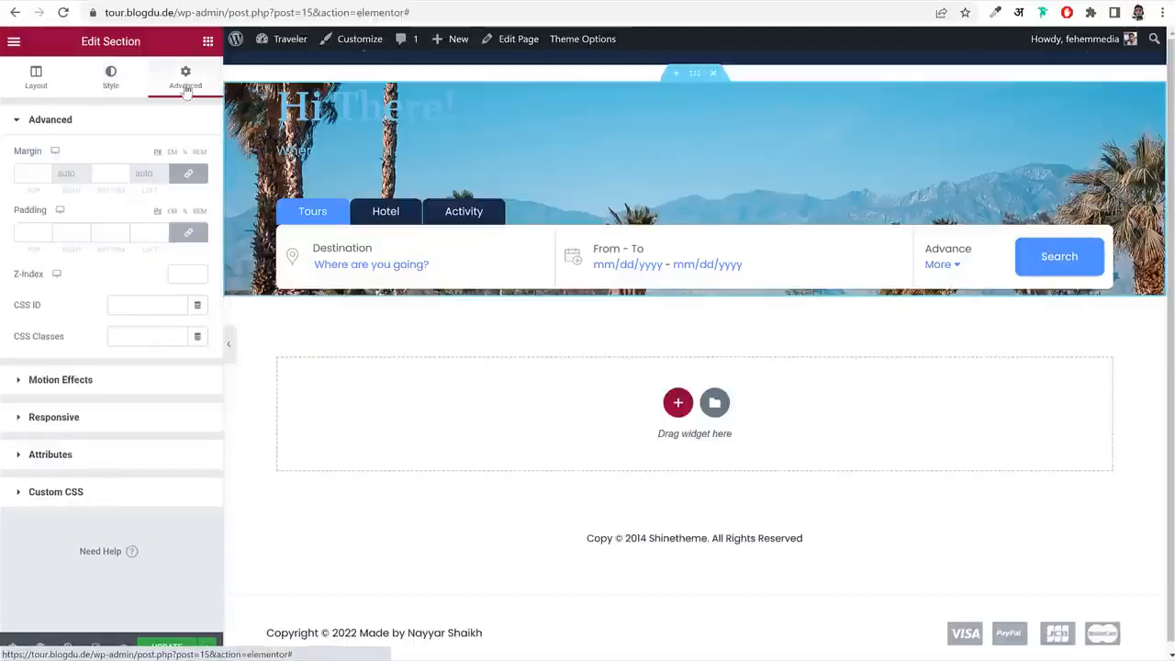
left_click_drag(35, 211, 11, 237)
left_click(188, 232)
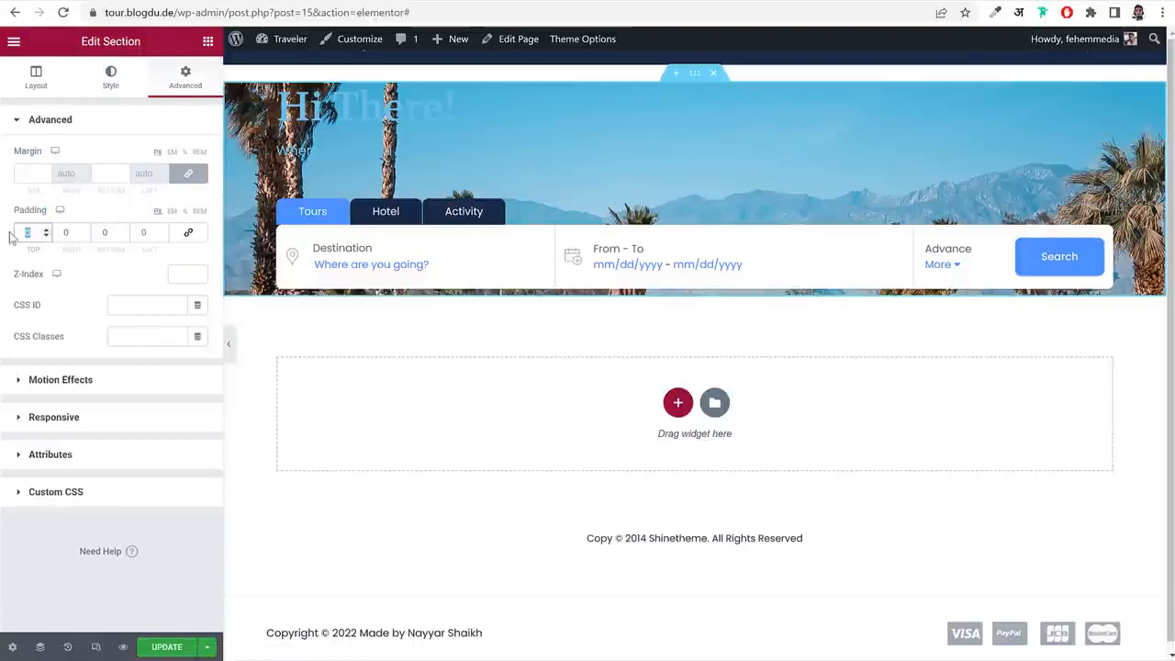
type("200")
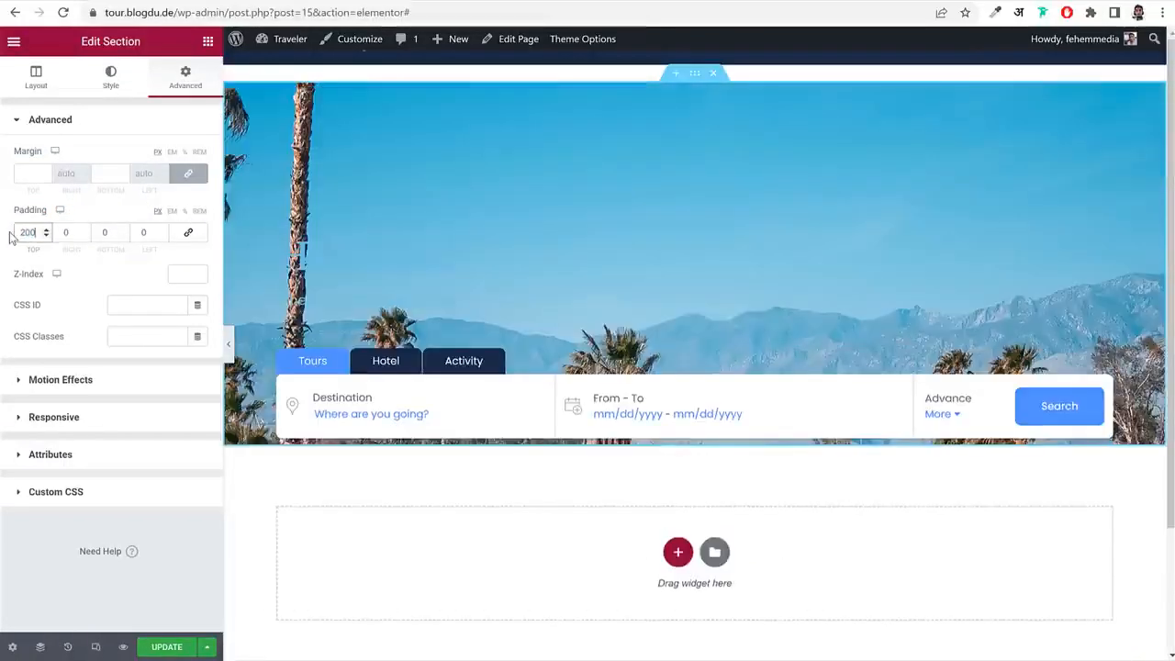
key("Tab")
key("Tab")
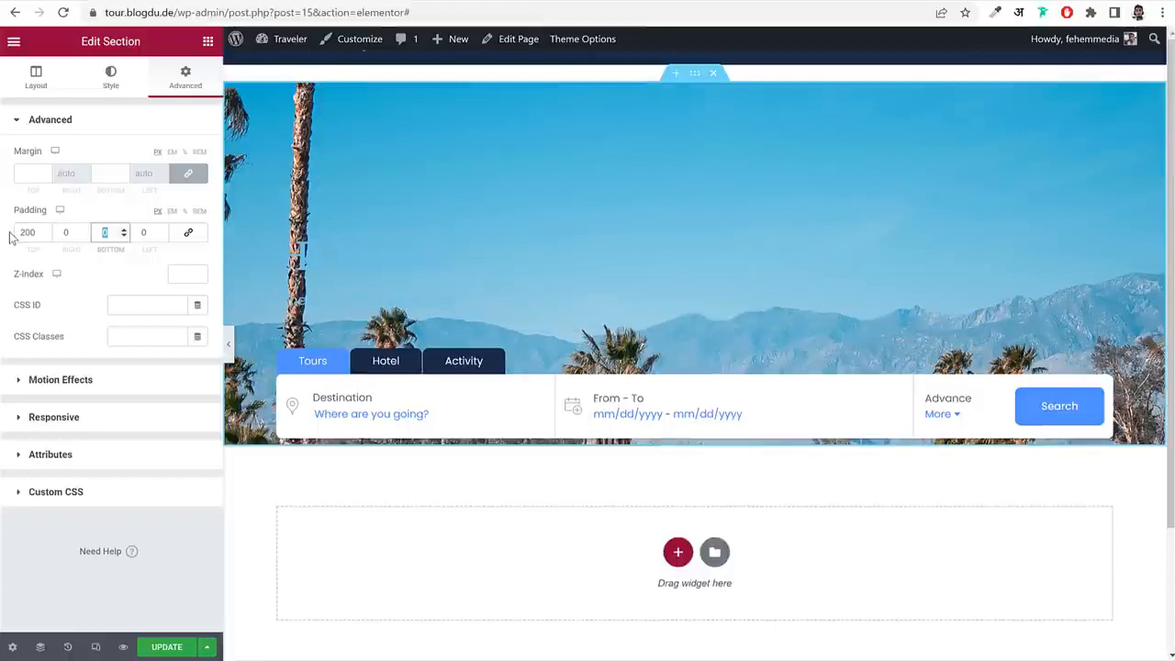
type("90")
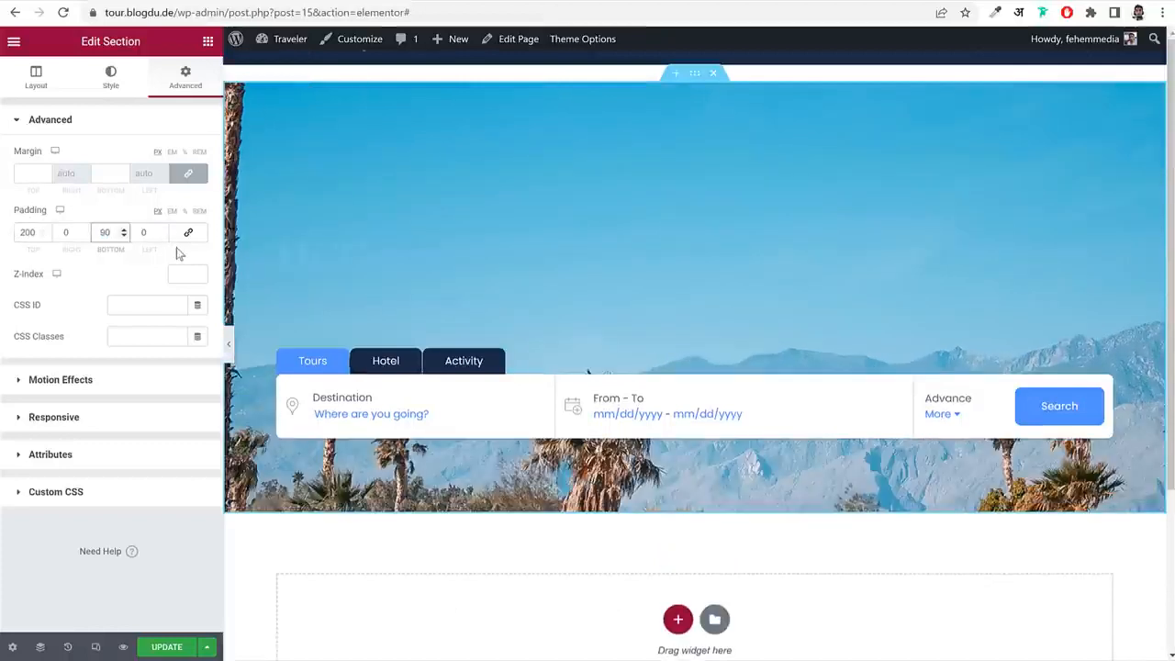
left_click(356, 251)
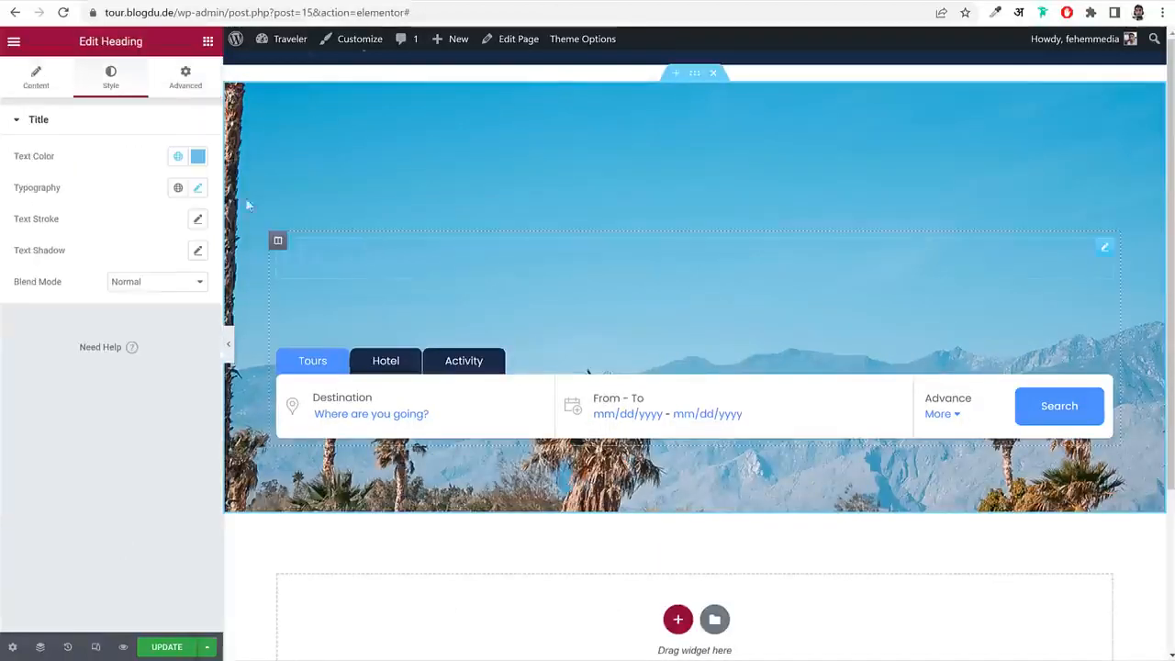
Create a new global colour named 'White' from the heading's text colour picker.
left_click(197, 156)
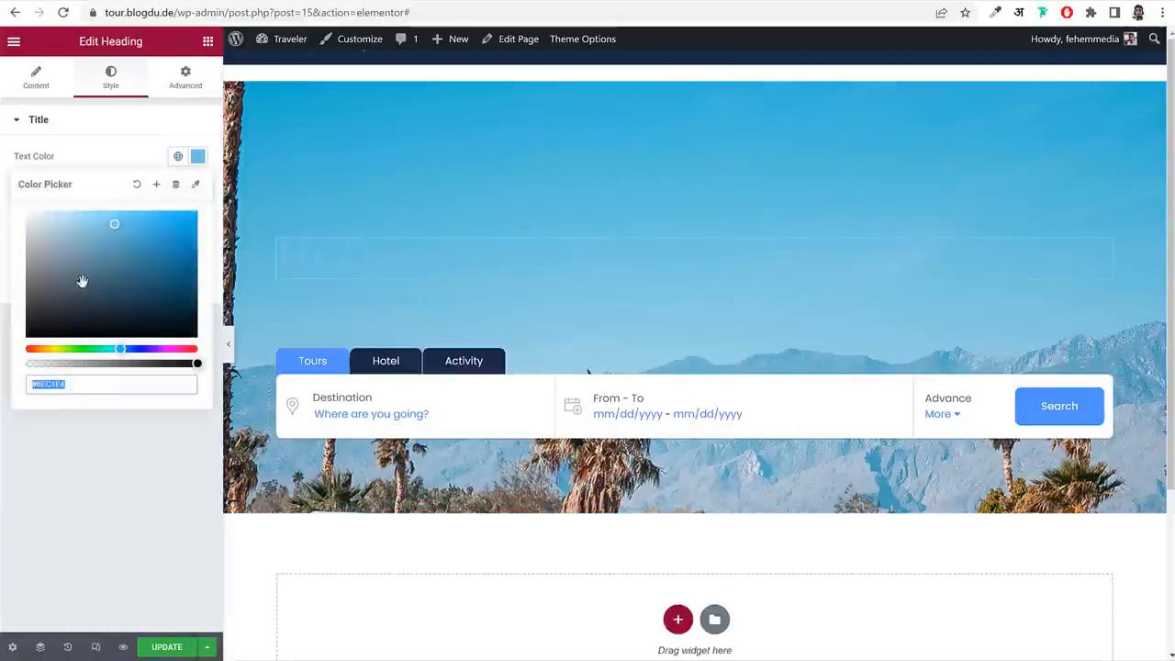
left_click_drag(83, 281, 28, 213)
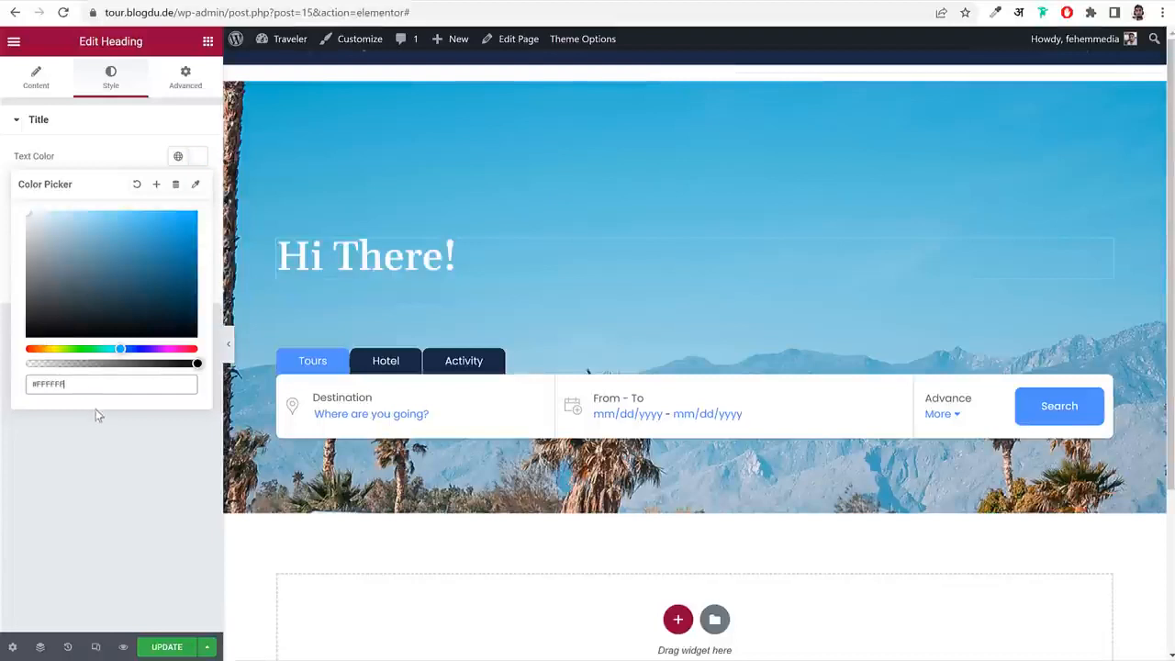
left_click_drag(97, 384, 25, 383)
left_click(95, 385)
left_click(157, 186)
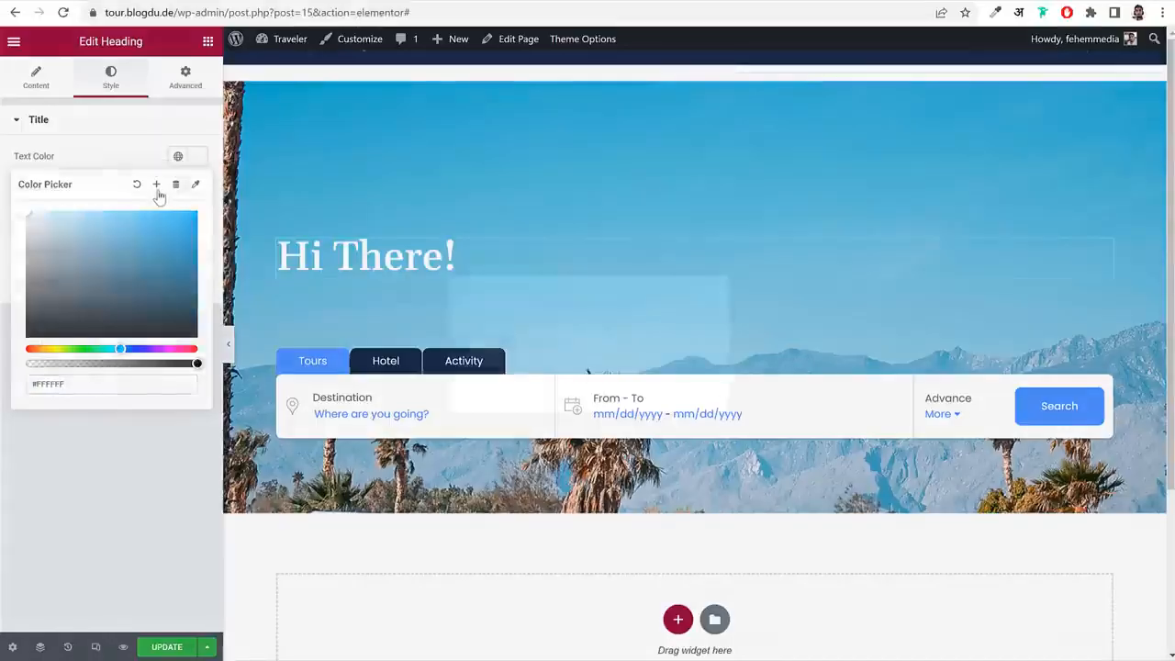
left_click(541, 401)
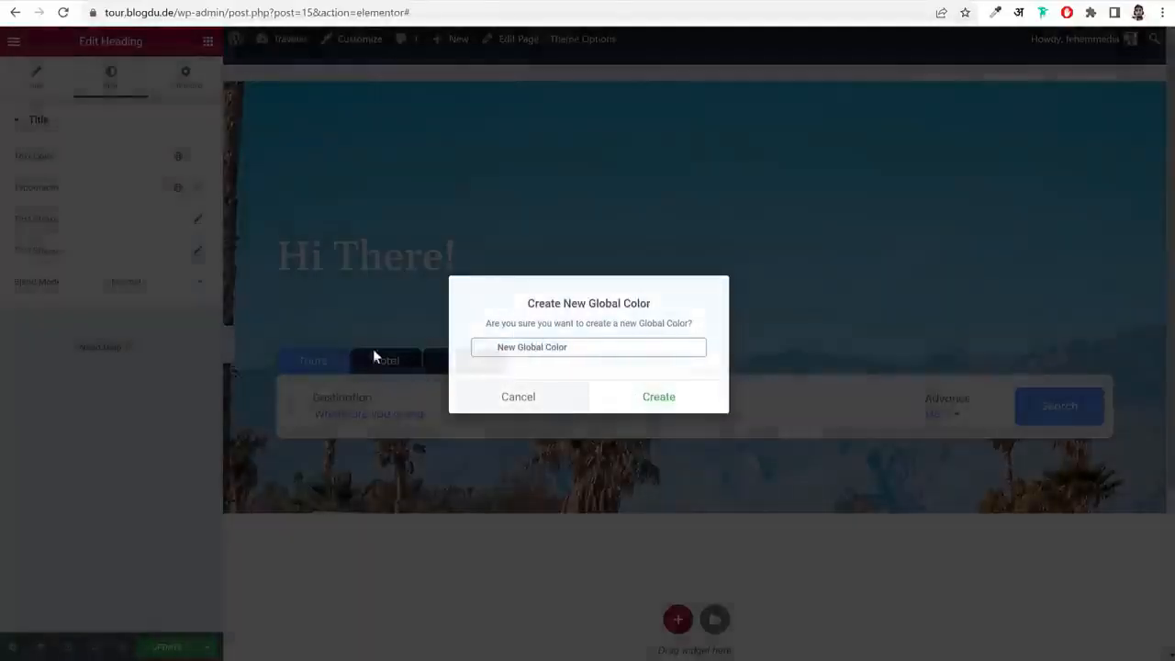
left_click(200, 160)
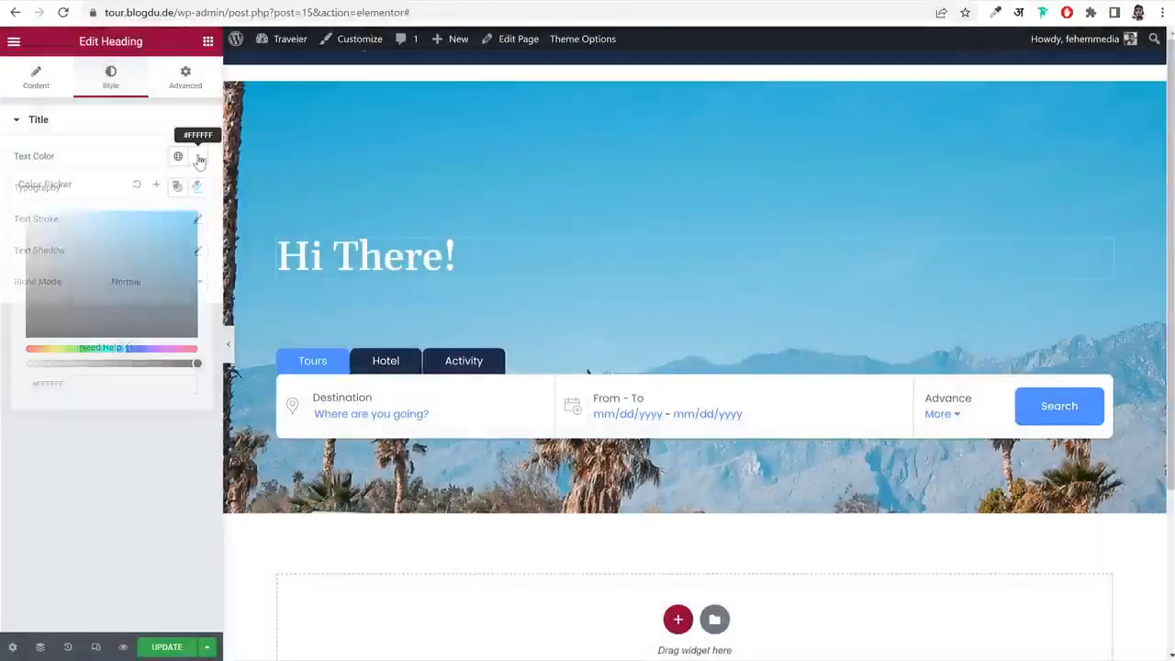
left_click(155, 191)
left_click_drag(564, 346, 486, 356)
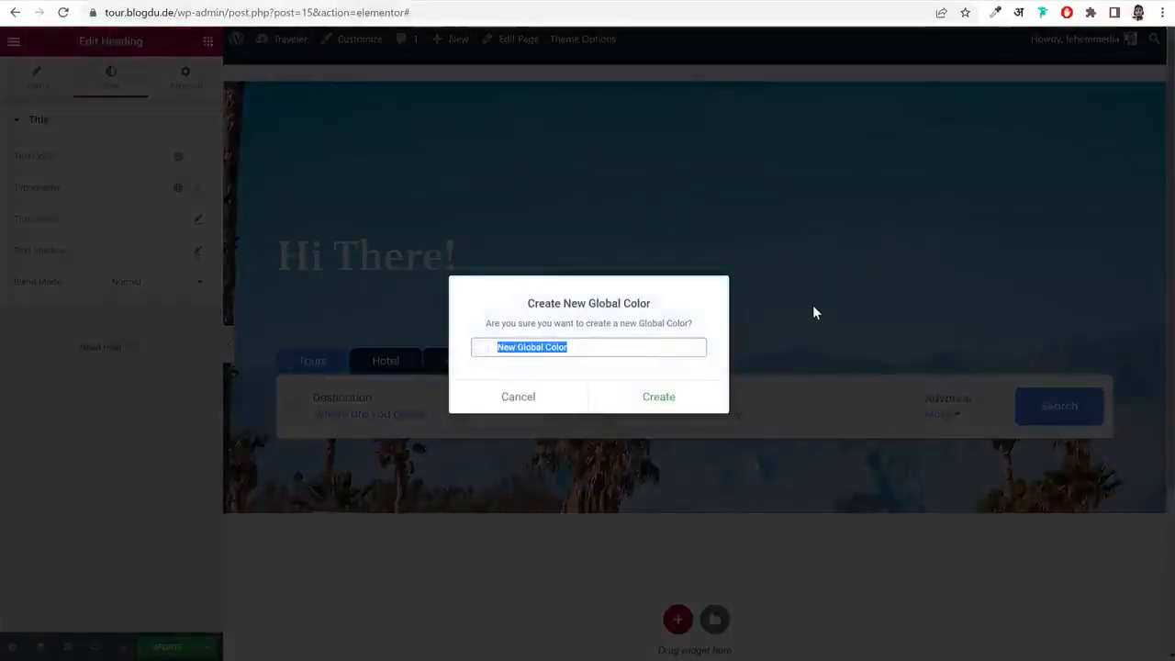
type("White")
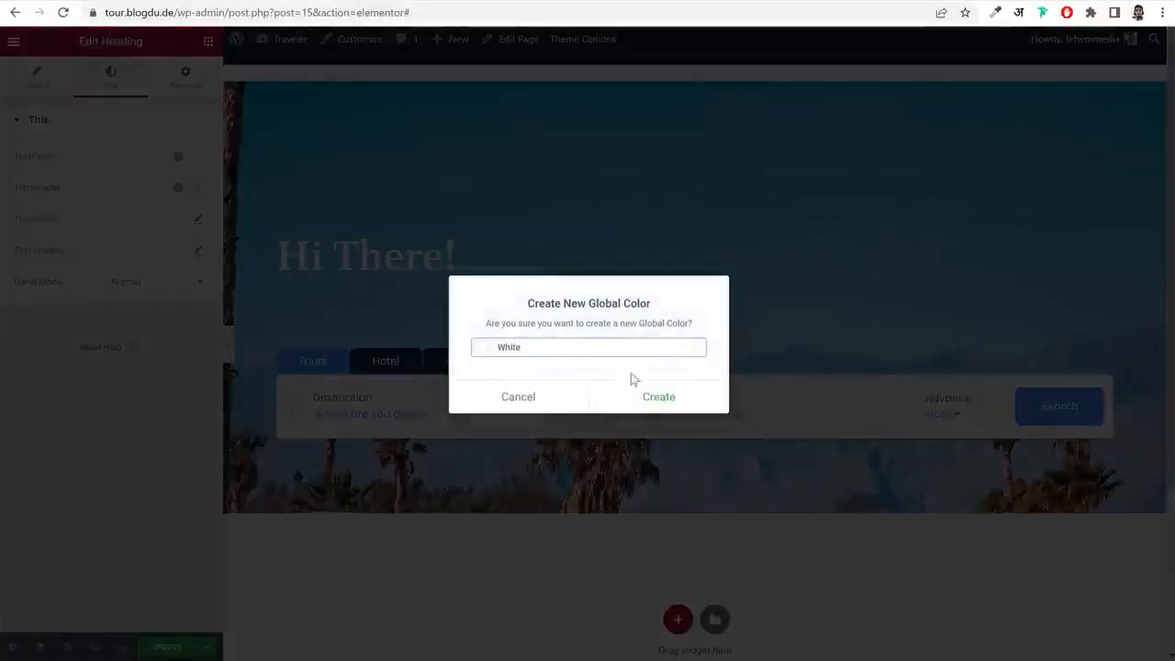
left_click(658, 396)
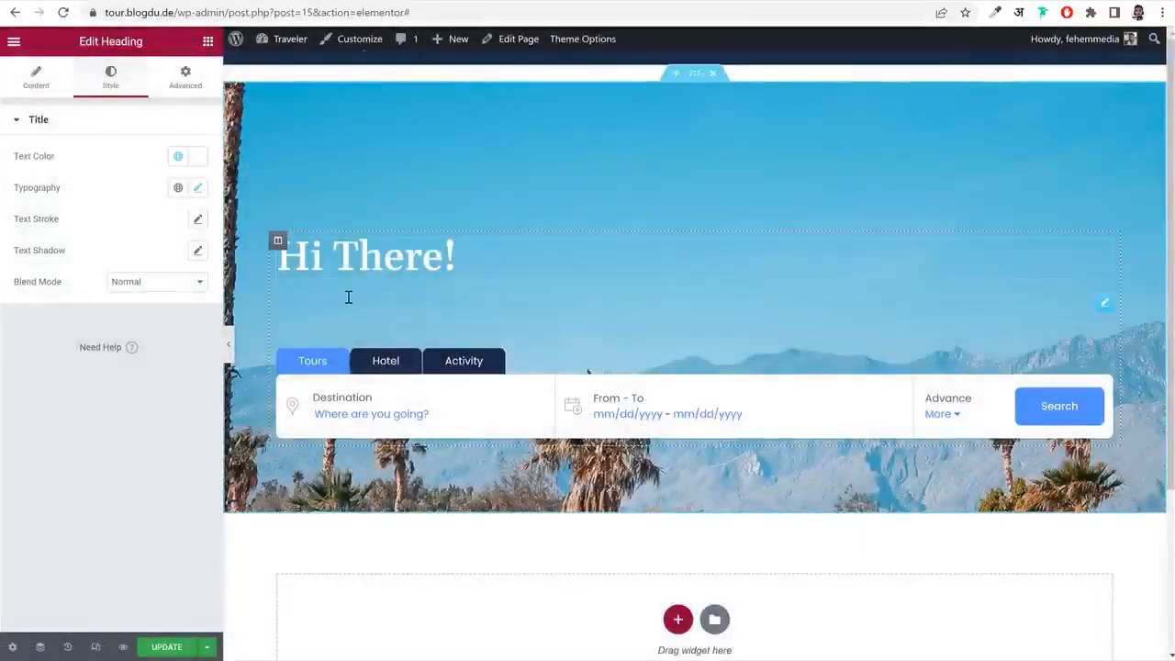
Apply the global White colour to the hero heading text.
left_click(198, 156)
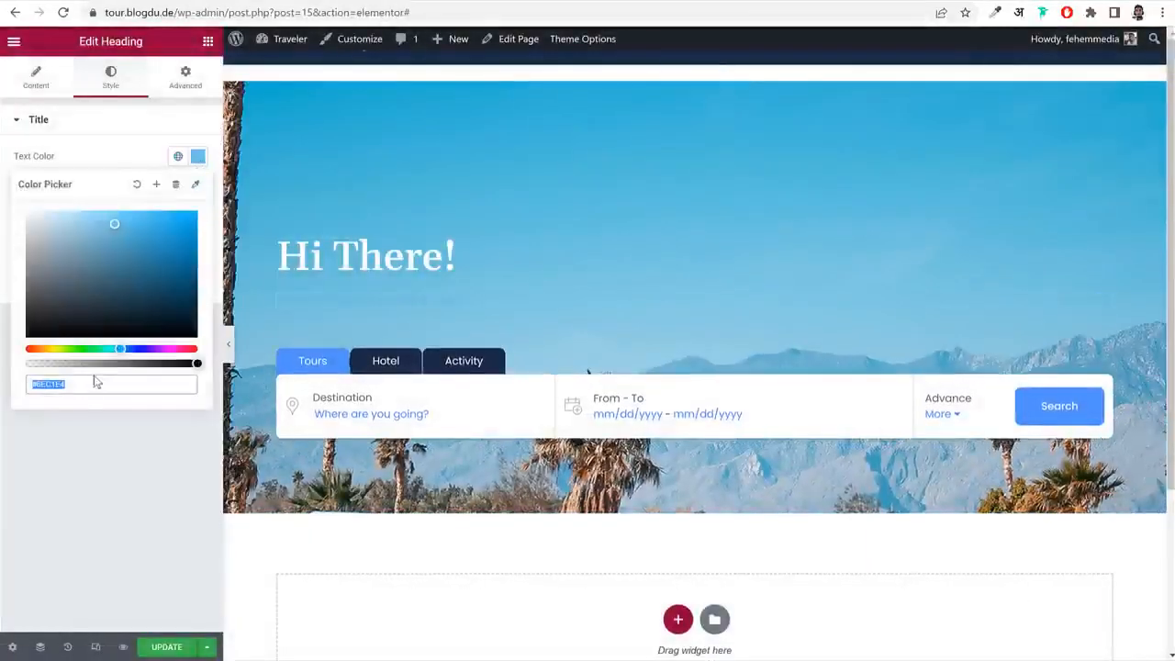
left_click(128, 156)
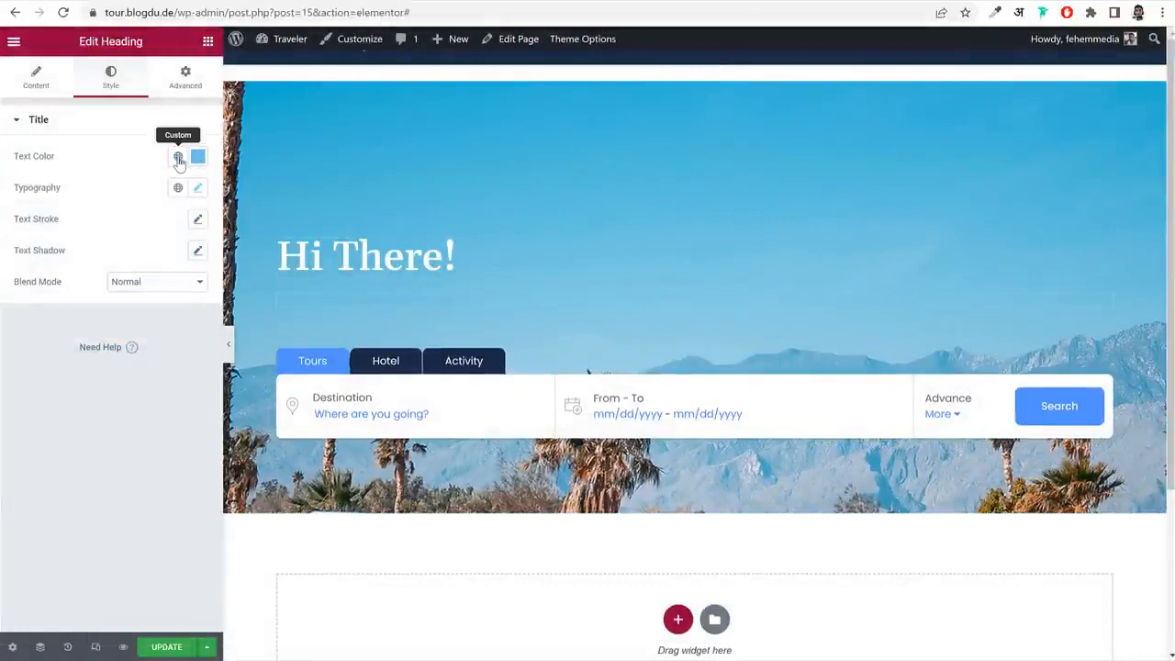
left_click(178, 156)
left_click(67, 332)
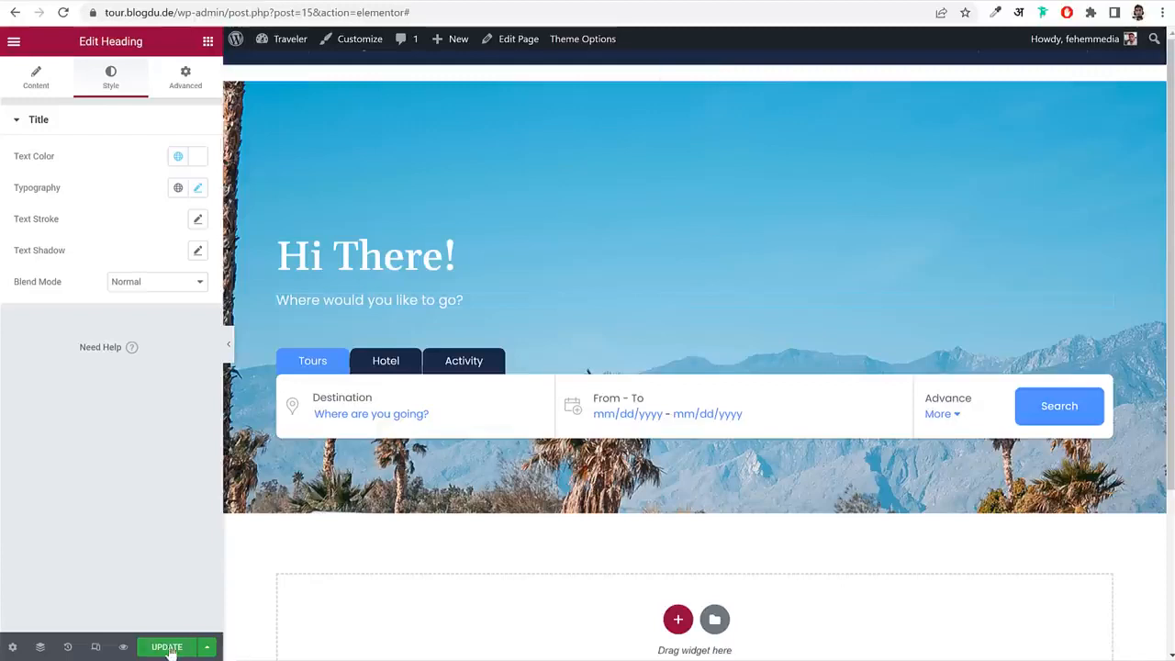
Update the page and view the live travel site's HOLIDAY SALE cards.
left_click(167, 647)
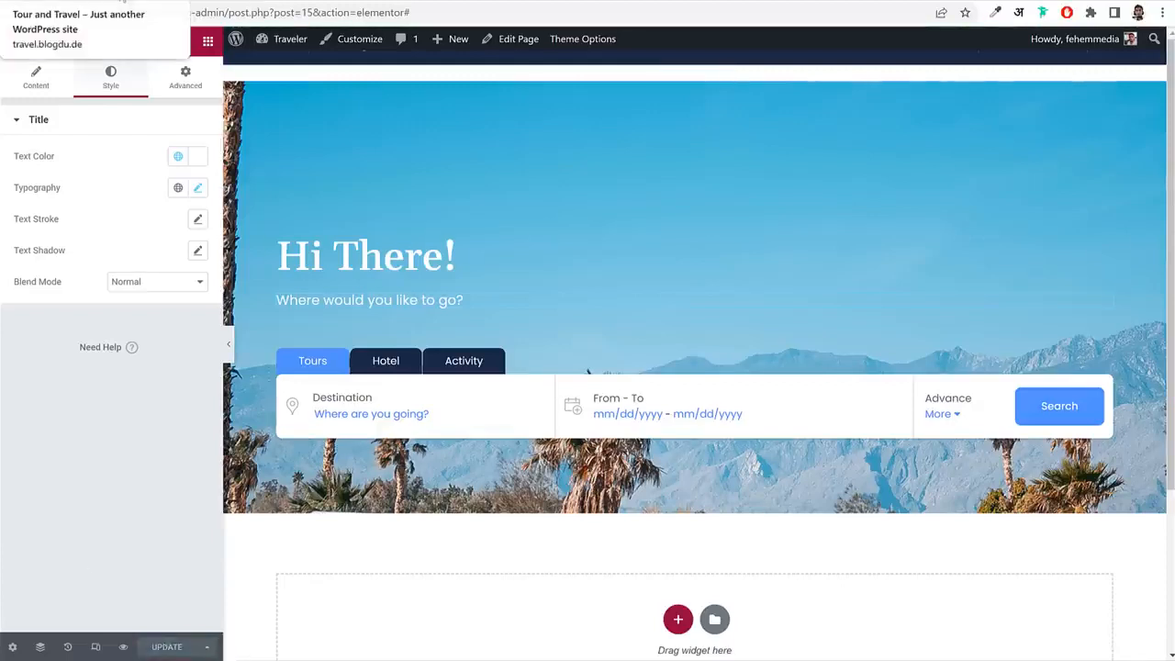
left_click(122, 2)
scroll(683, 248, "down", 4)
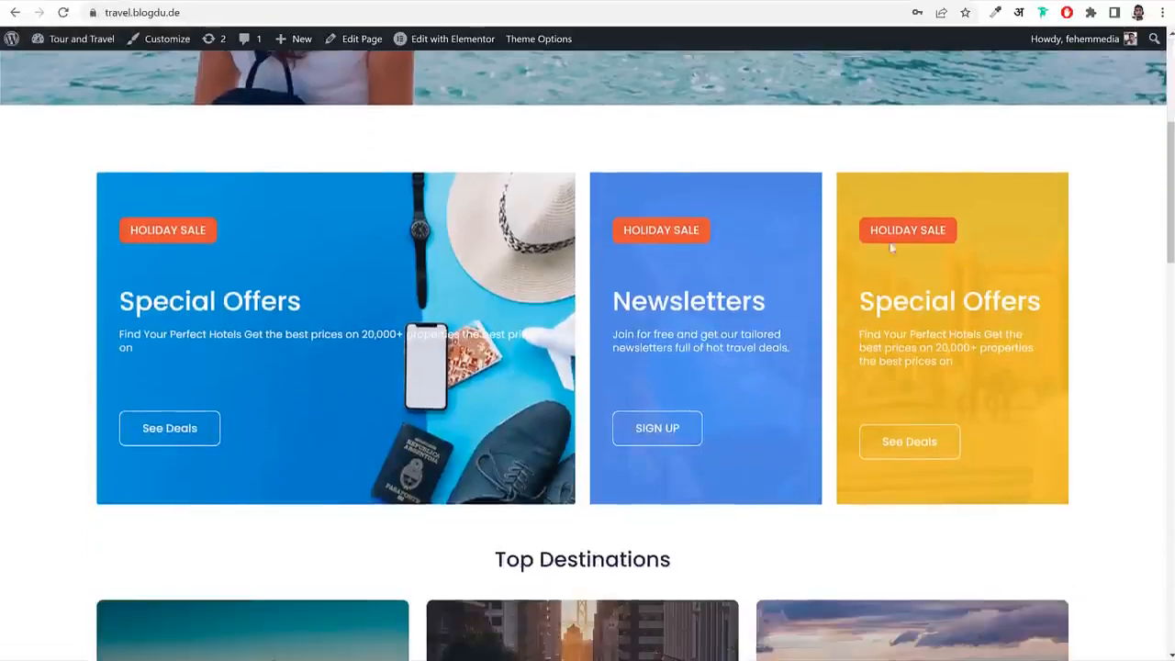
Add a new three-column section below the hero.
left_click(276, 3)
scroll(550, 275, "down", 3)
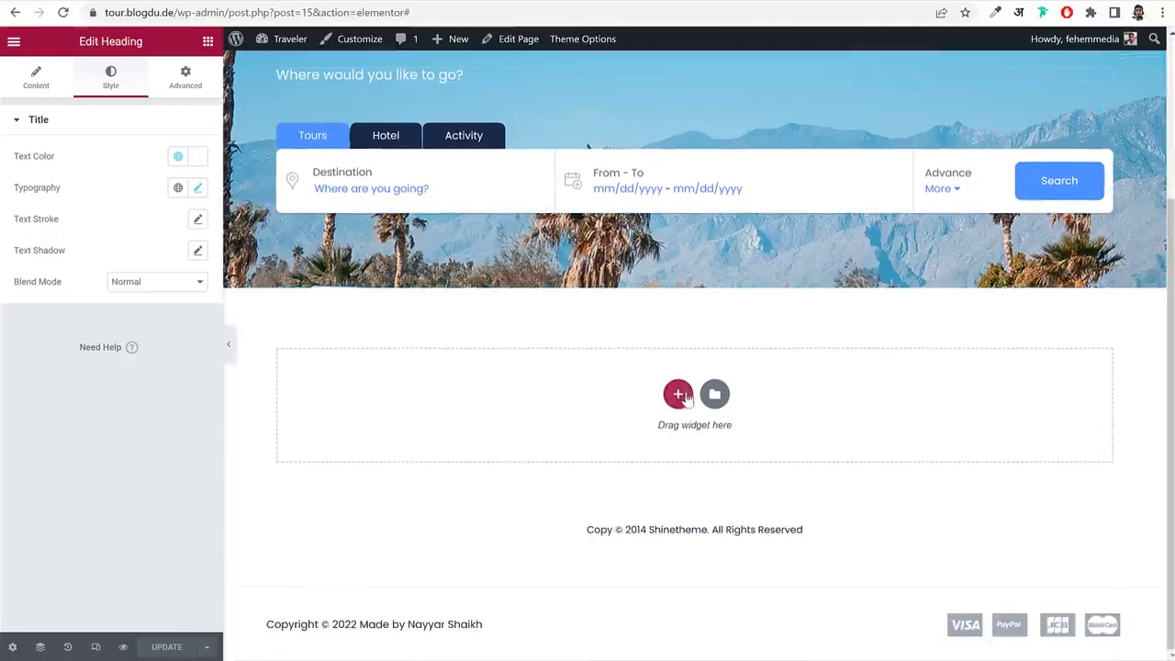
left_click(677, 395)
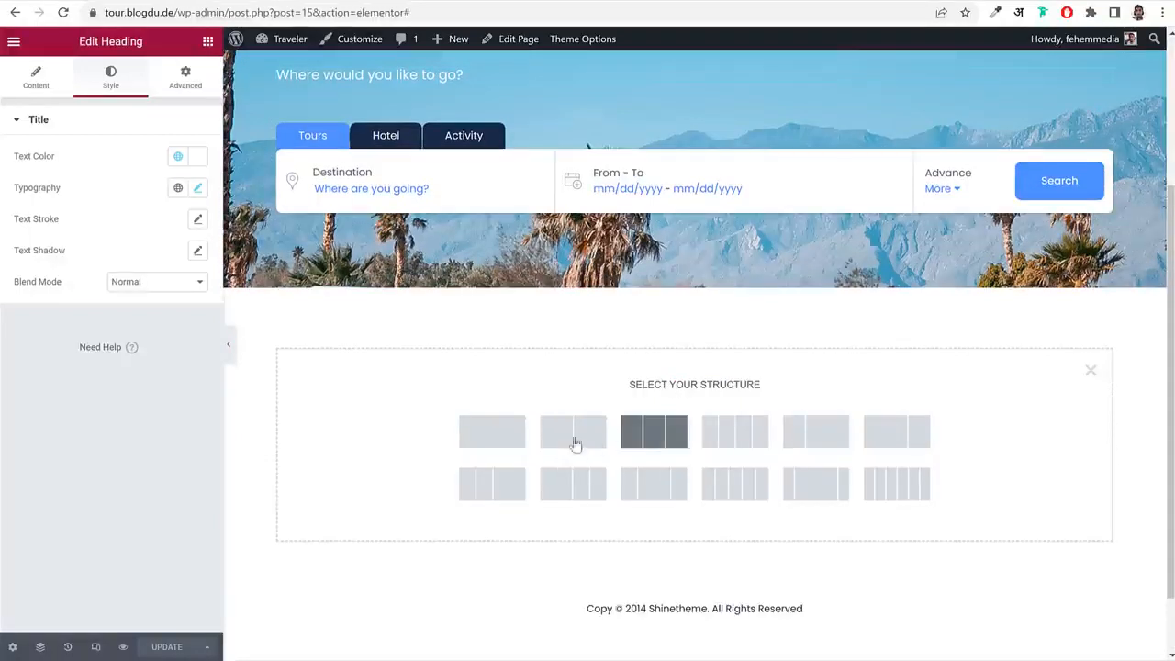
left_click(665, 438)
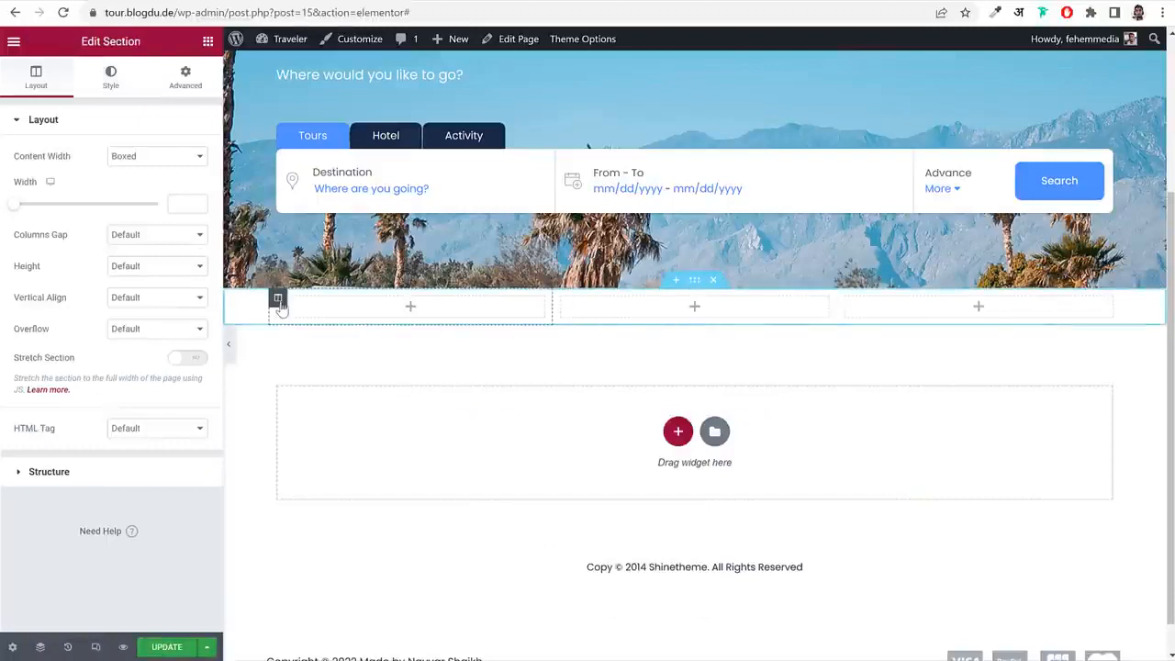
Set the first column's width to 50 and the middle column's to 25.
left_click(278, 297)
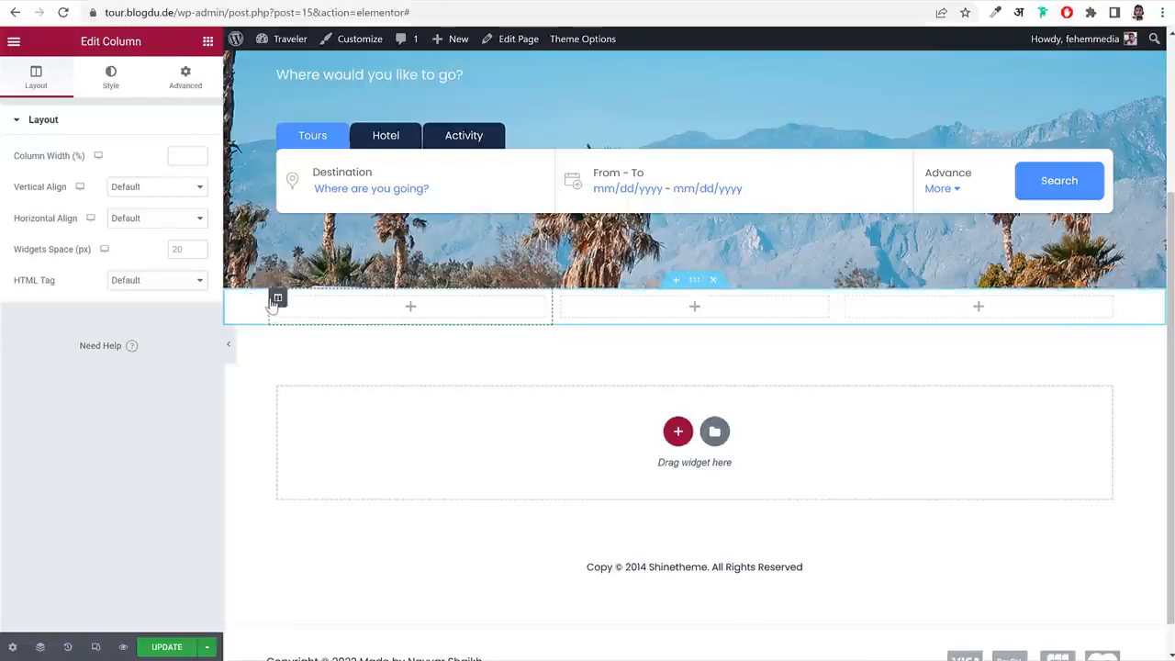
left_click(178, 154)
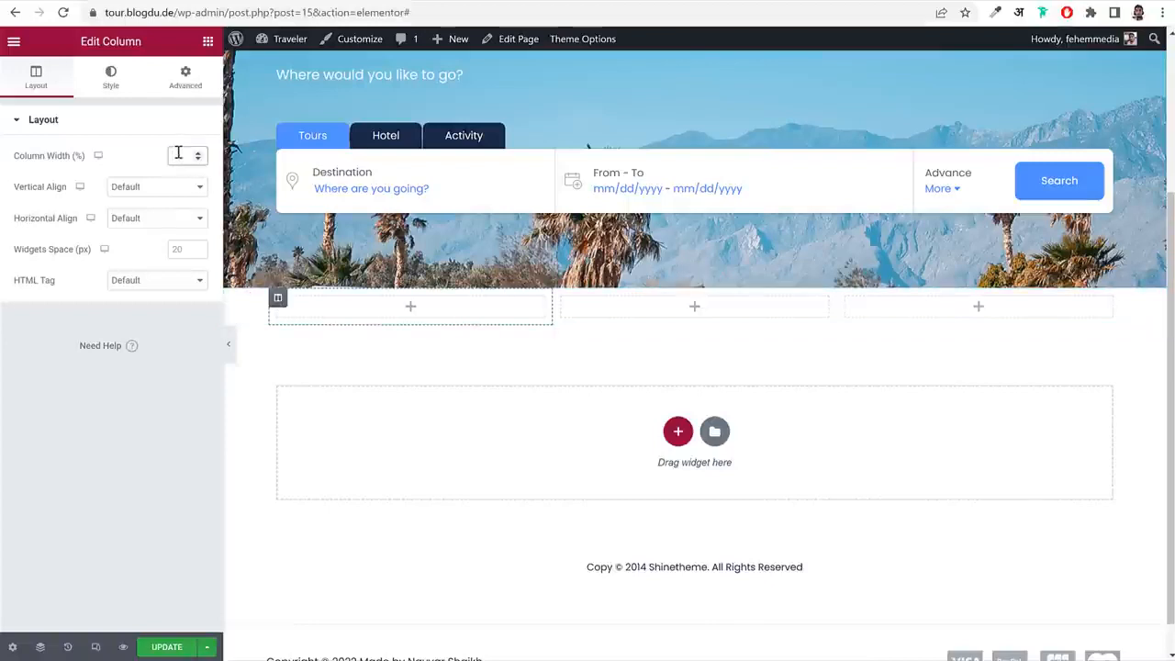
type("50")
left_click(704, 298)
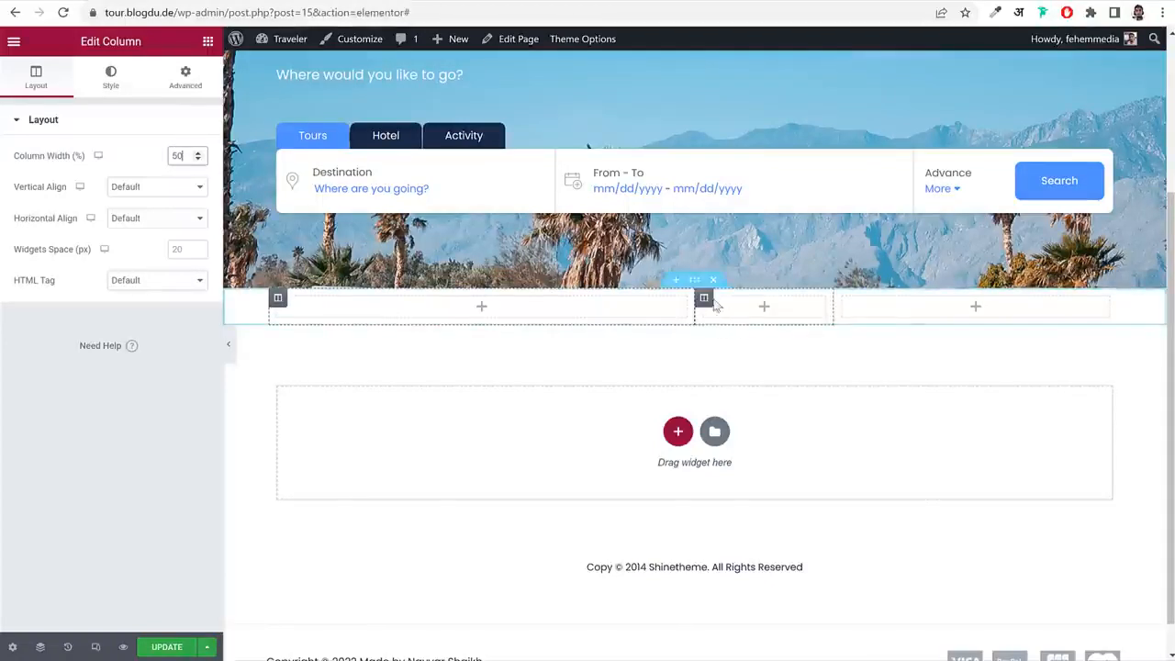
double_click(178, 155)
type("25")
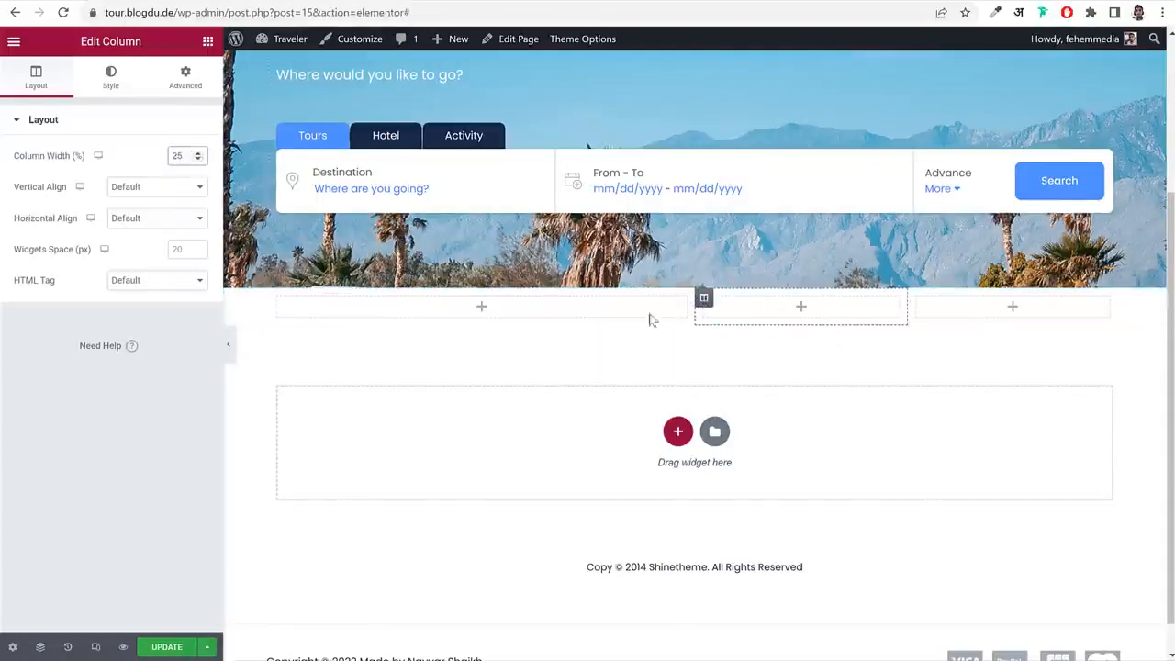
left_click(543, 313)
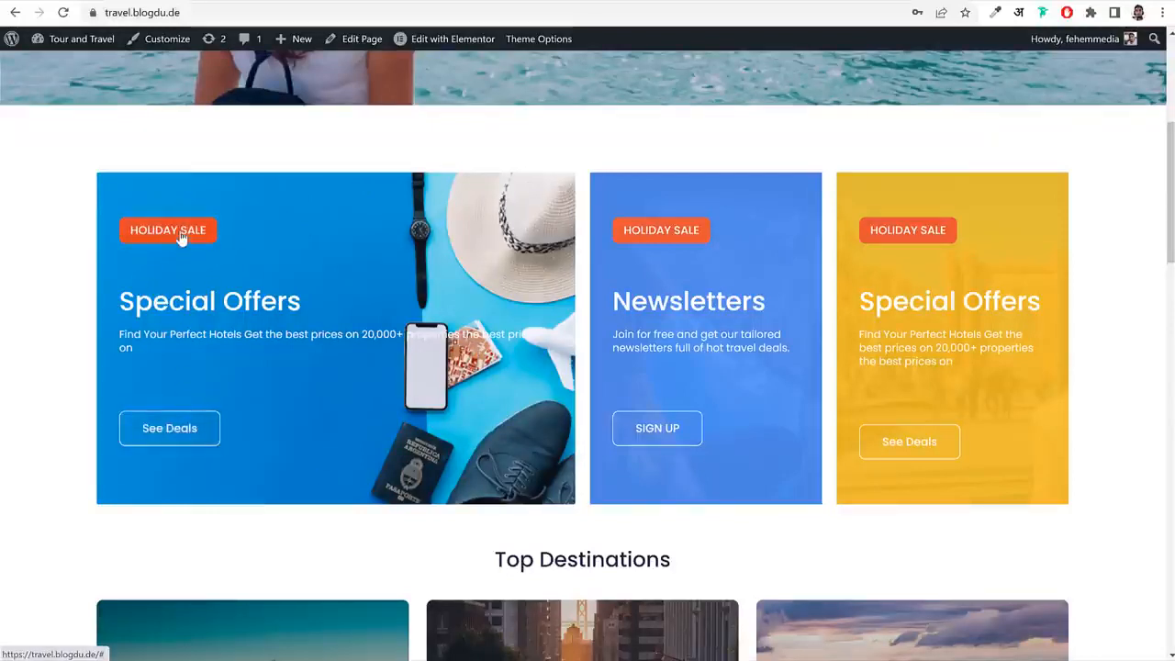
Copy 'HOLIDAY SALE' from the live site and drop in a first-column button labelled HOLIDAY SALE.
left_click_drag(120, 295, 320, 352)
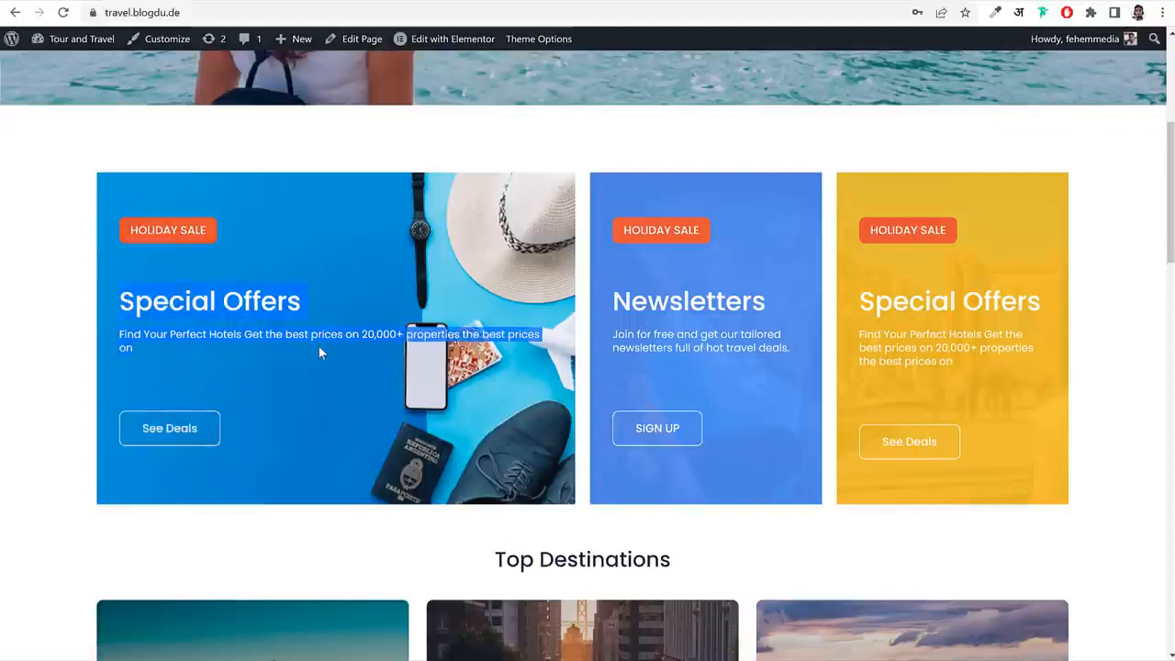
left_click(311, 321)
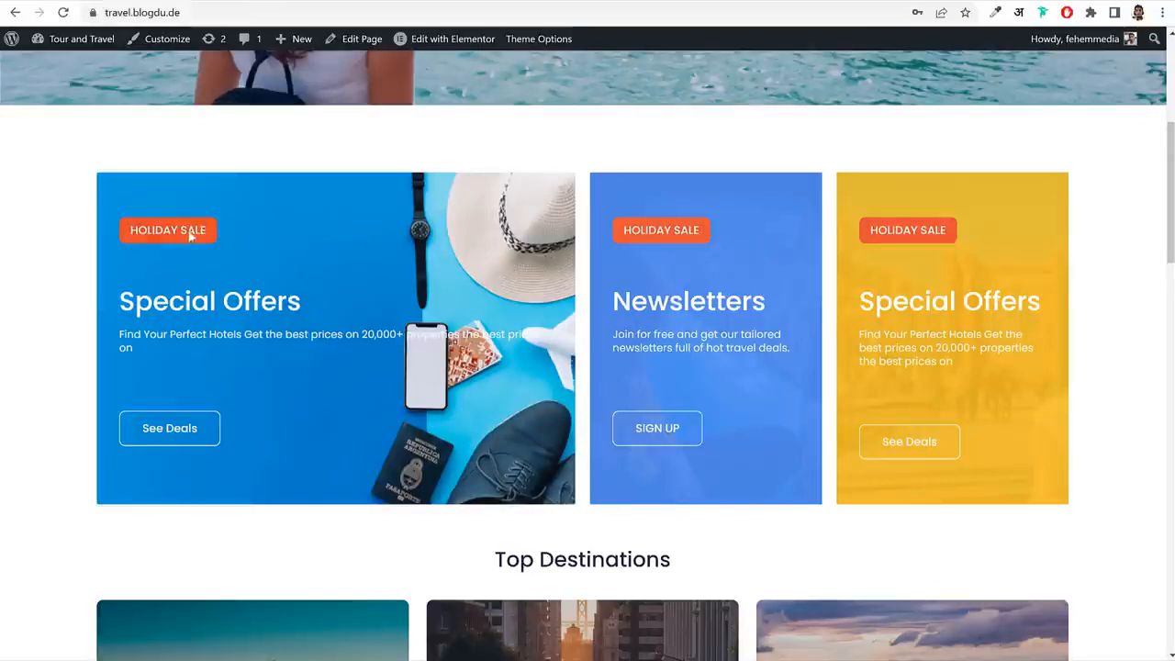
left_click_drag(190, 235, 133, 228)
key("ctrl+c")
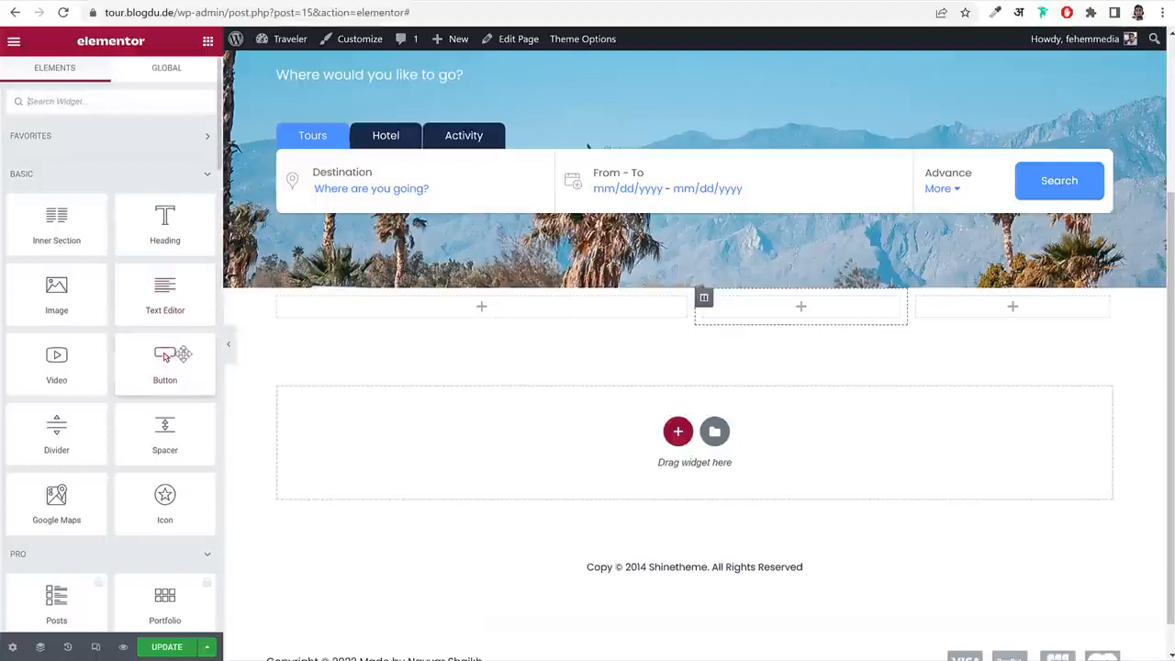
left_click_drag(163, 358, 422, 317)
triple_click(157, 188)
key("ctrl+v")
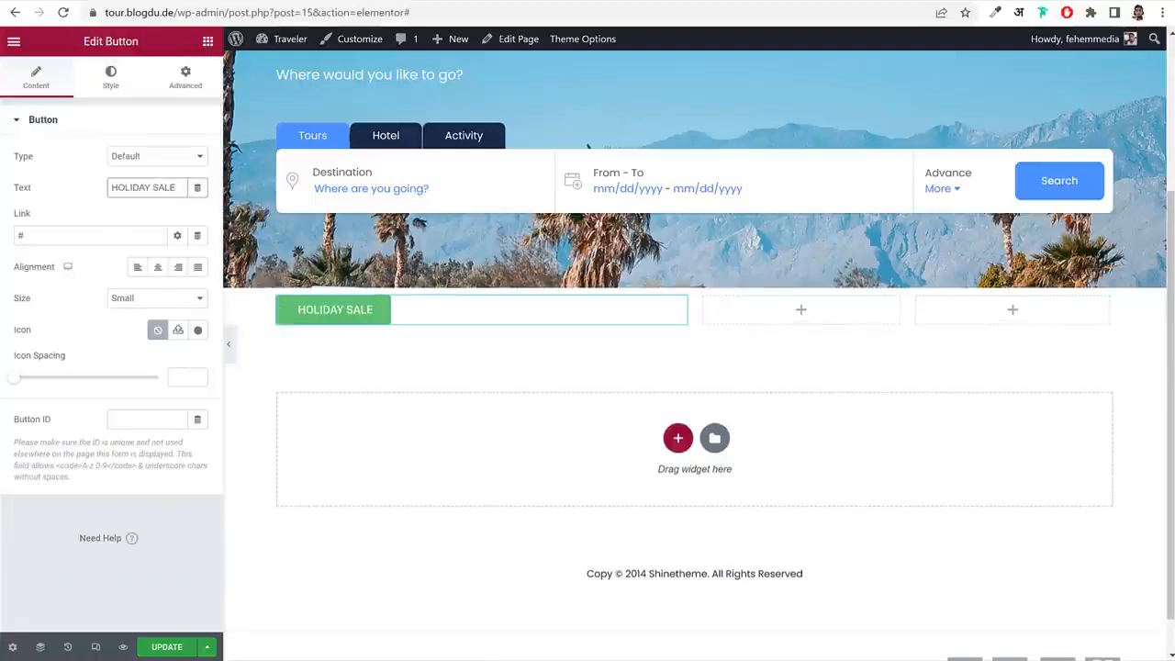
Change the HOLIDAY SALE button's typography font family to Poppins.
triple_click(57, 235)
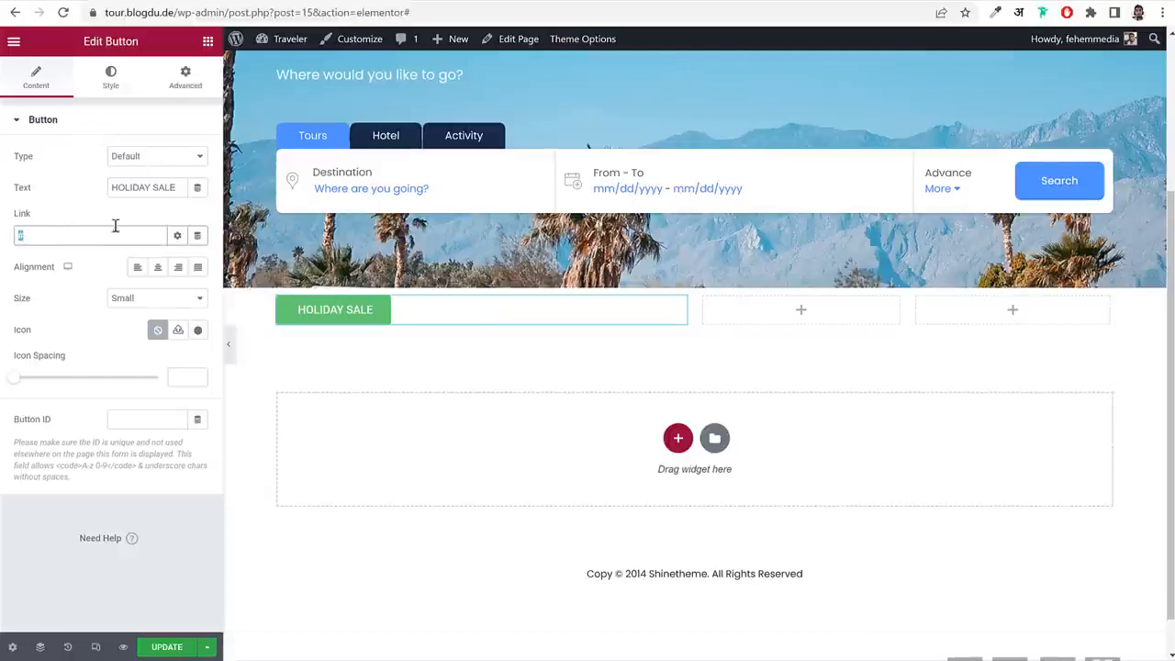
left_click(122, 80)
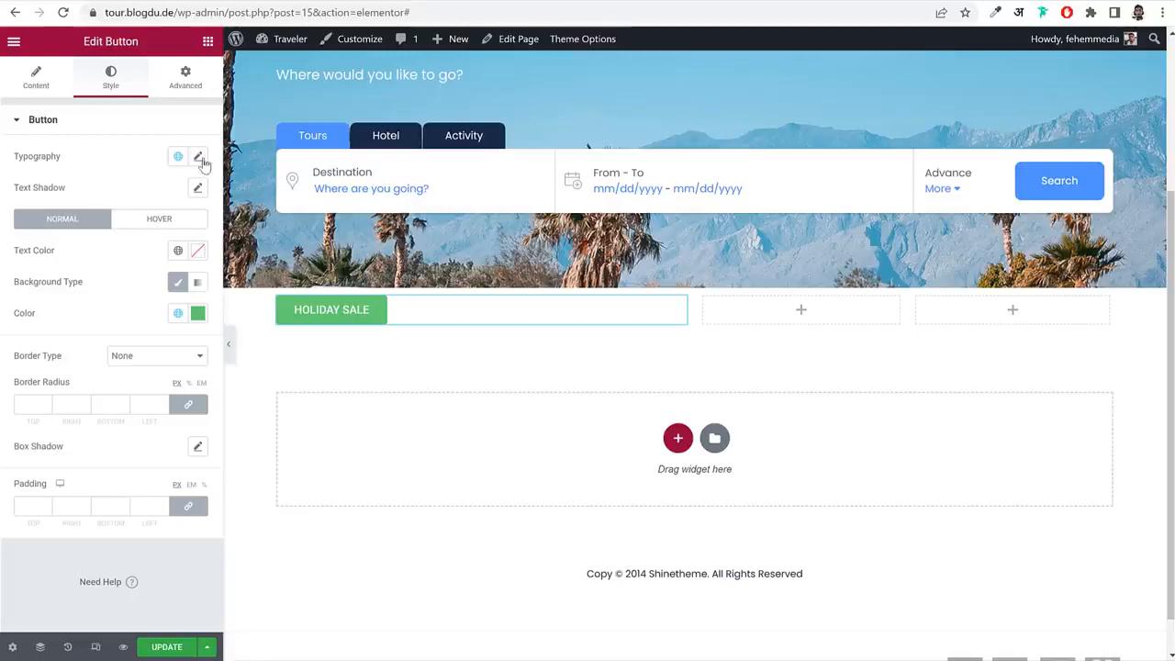
left_click(198, 158)
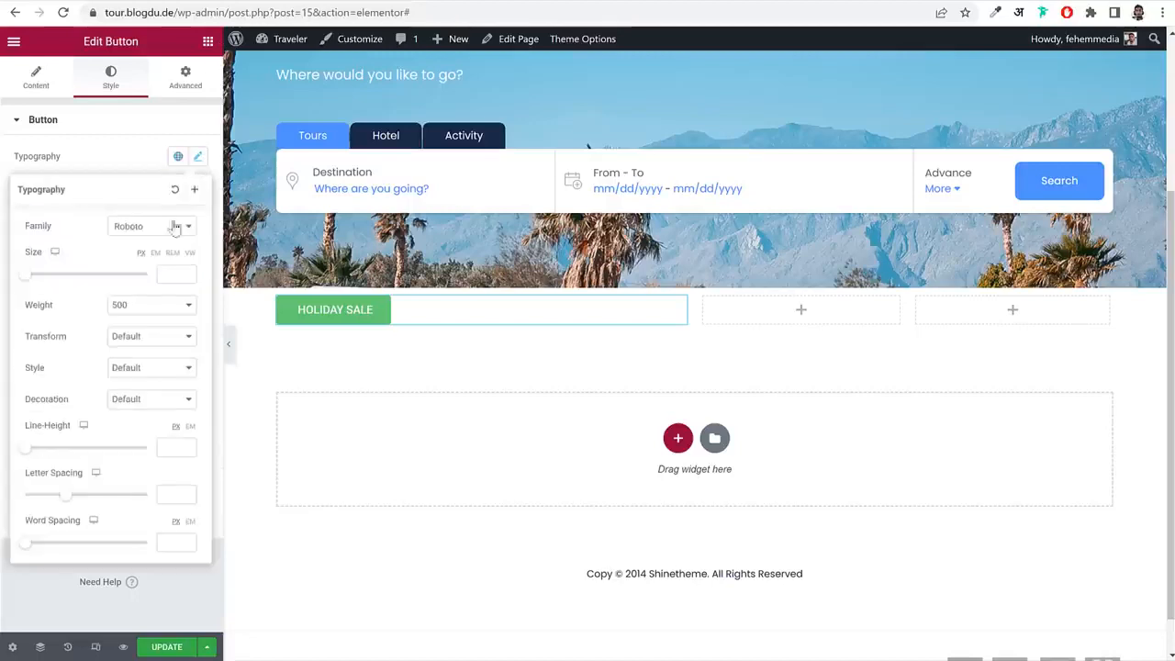
left_click(149, 230)
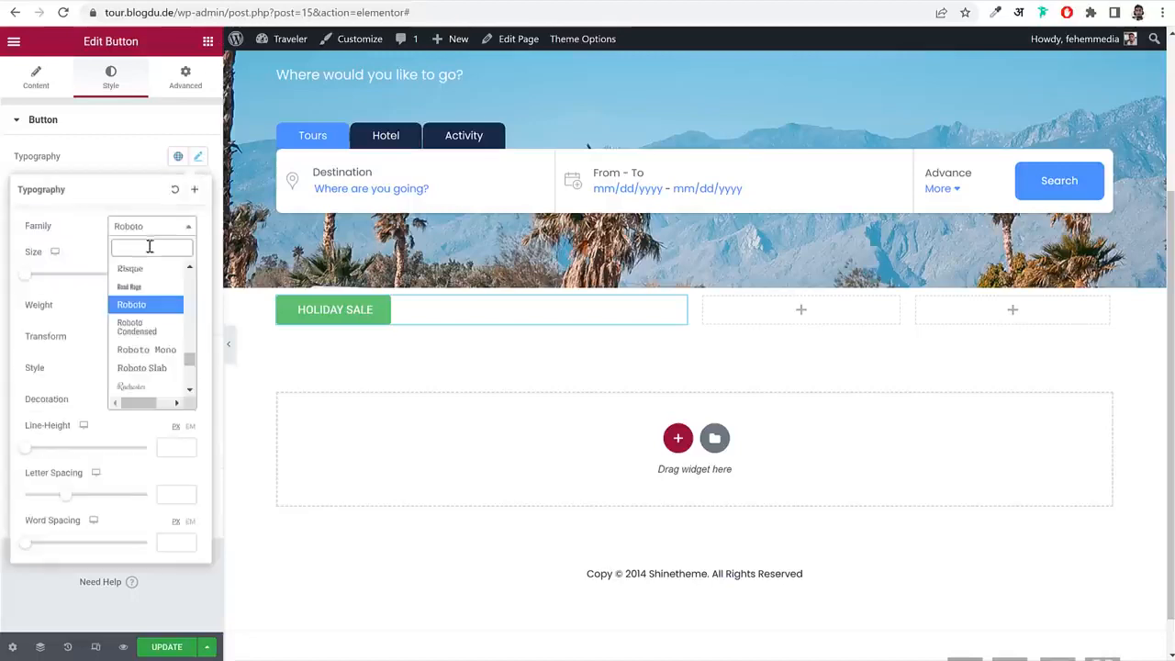
type("popp")
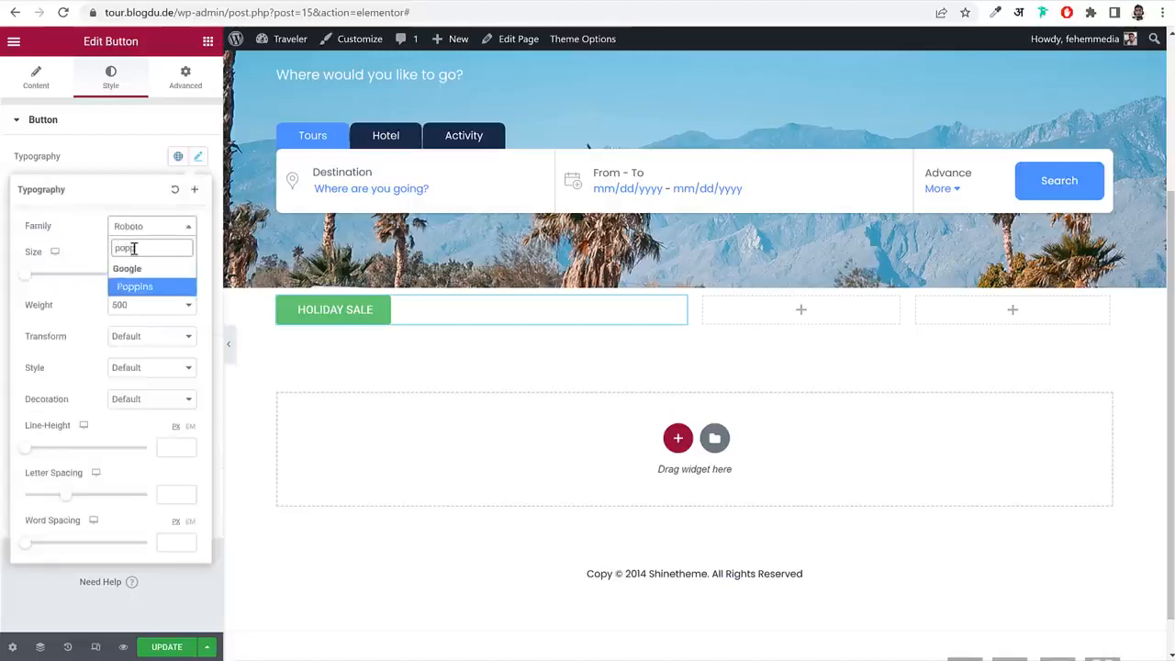
key("Return")
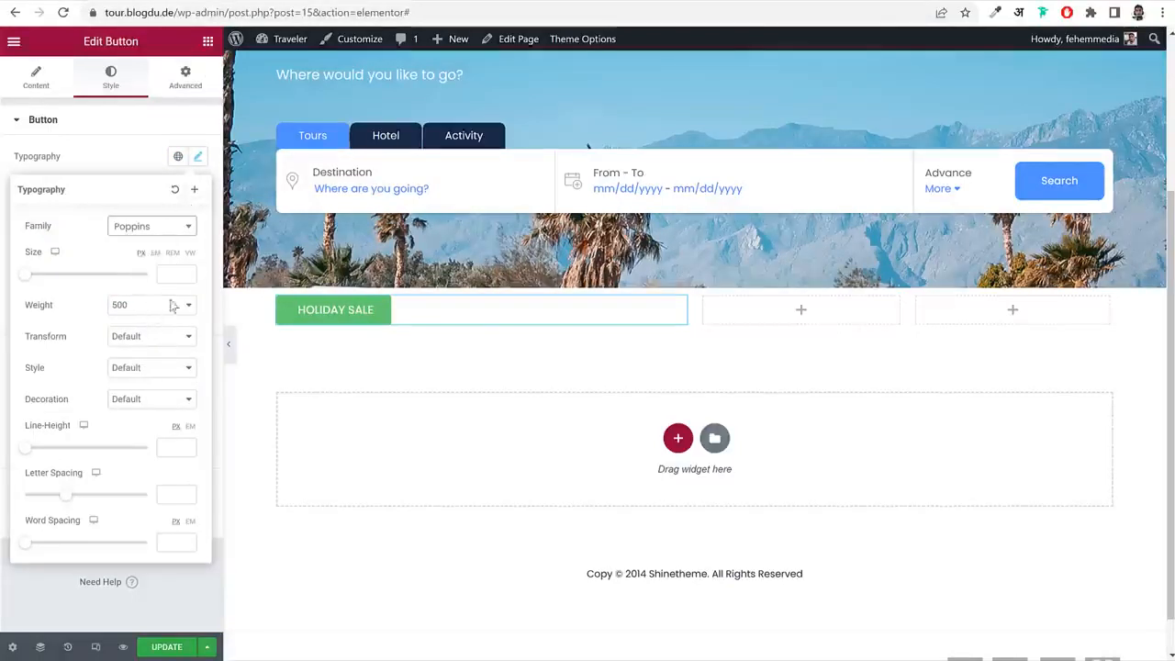
left_click(197, 157)
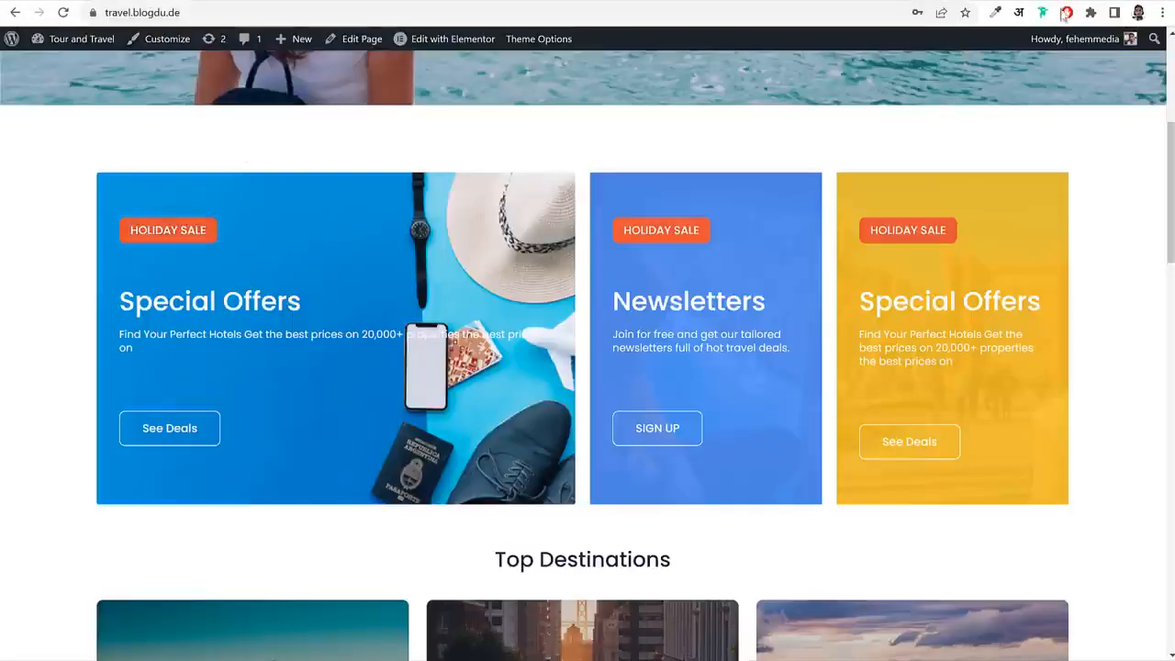
Copy the live badge's #E65335 background colour and paste it as the button's background.
left_click(996, 12)
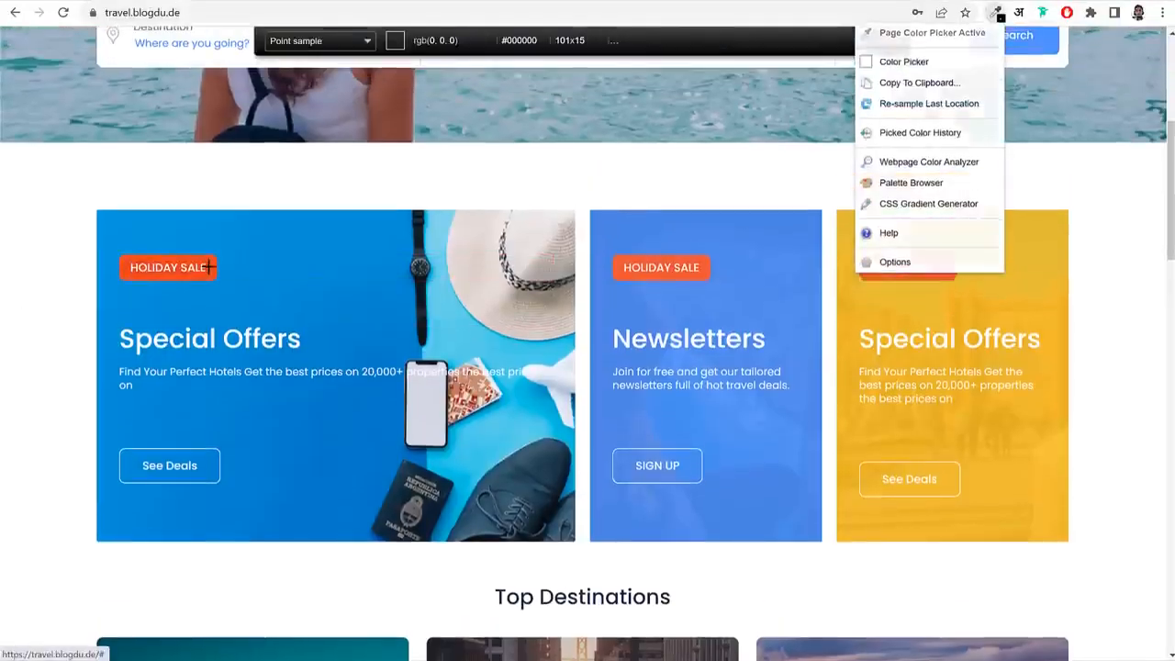
left_click(210, 267)
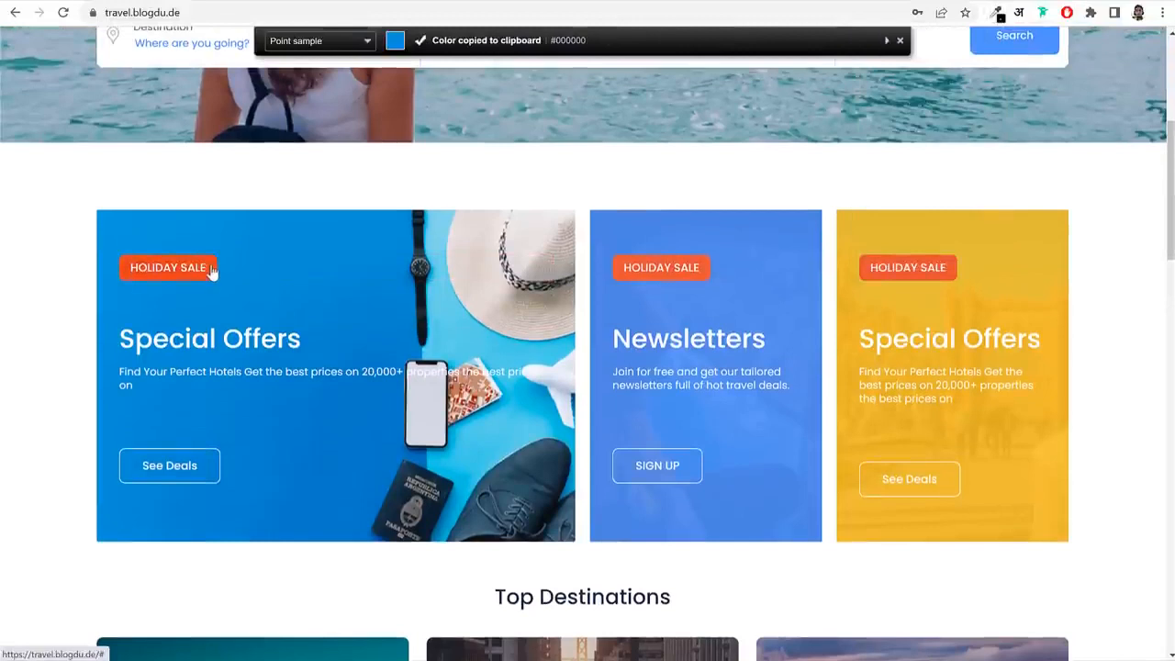
key("Escape")
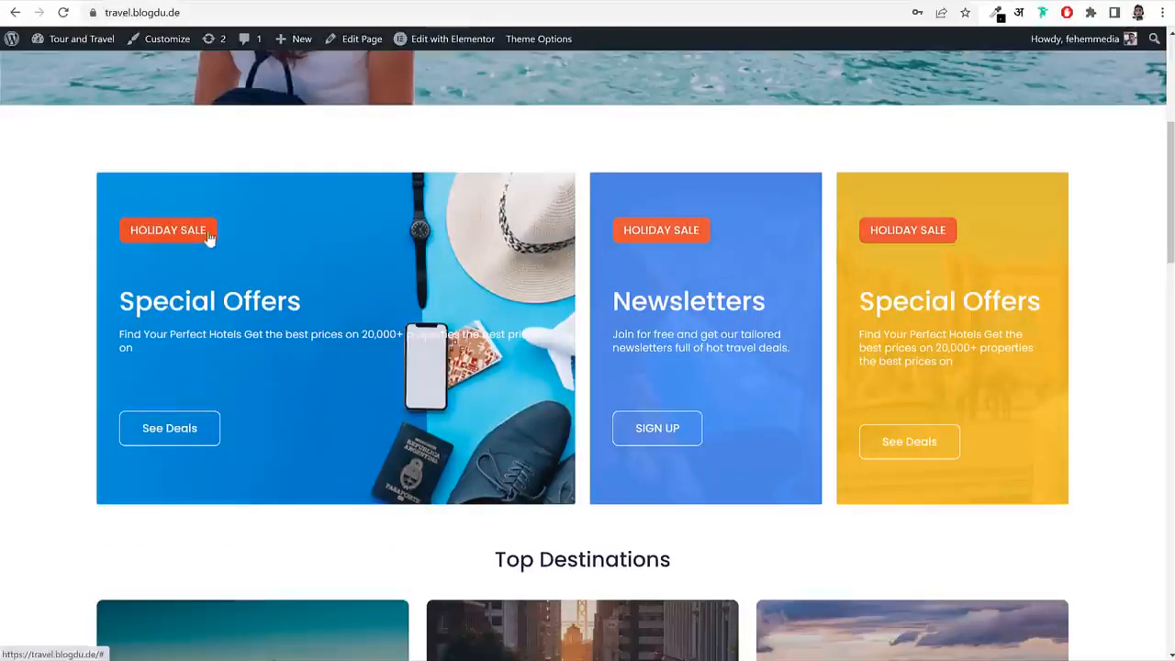
right_click(211, 237)
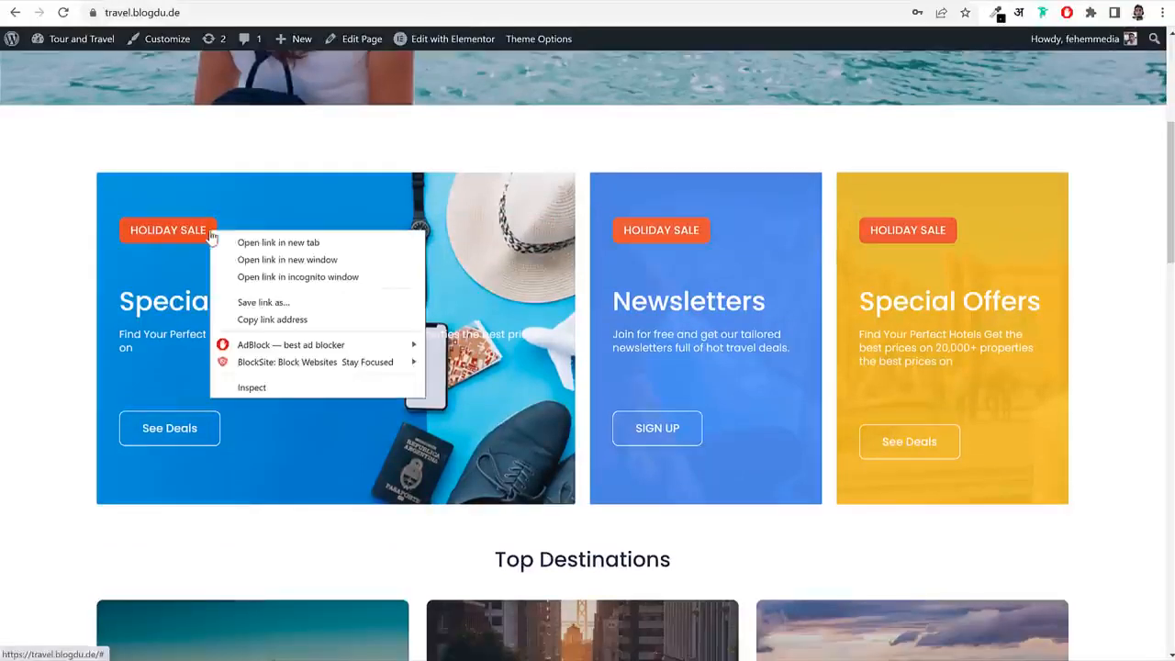
left_click(261, 392)
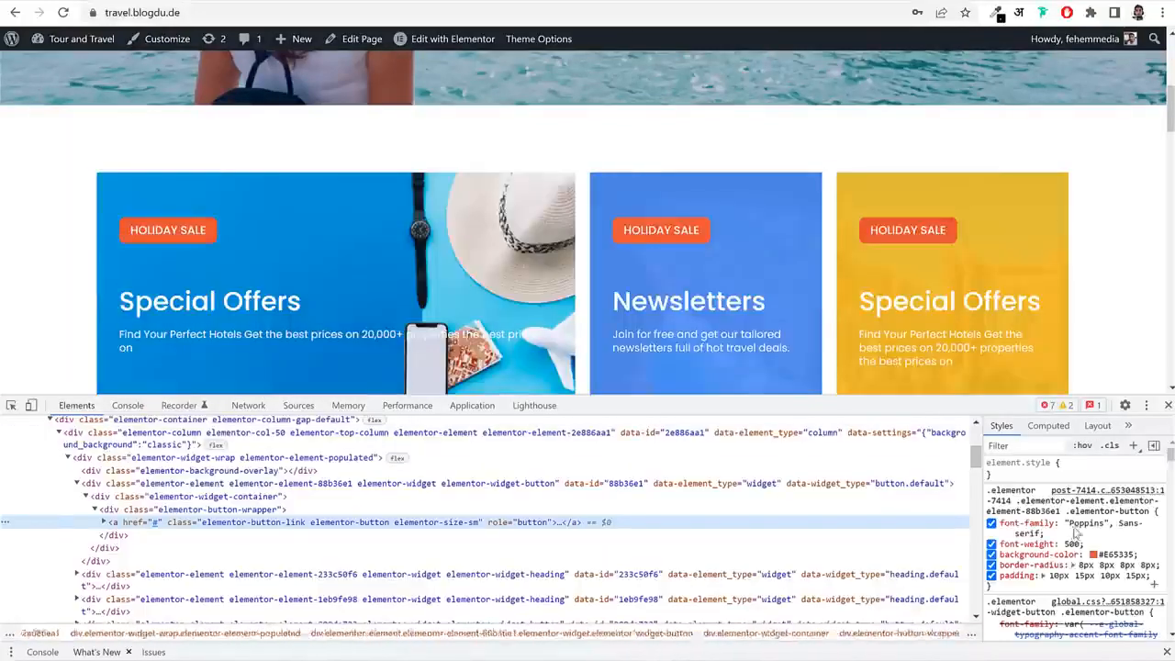
left_click(1116, 553)
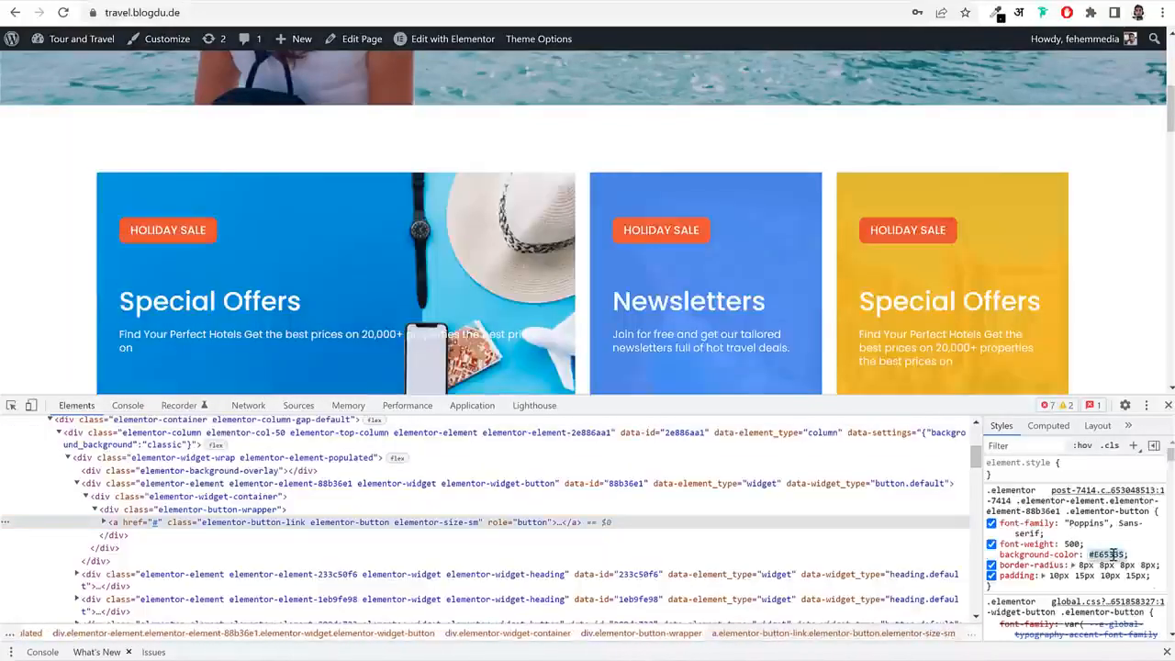
left_click(1167, 405)
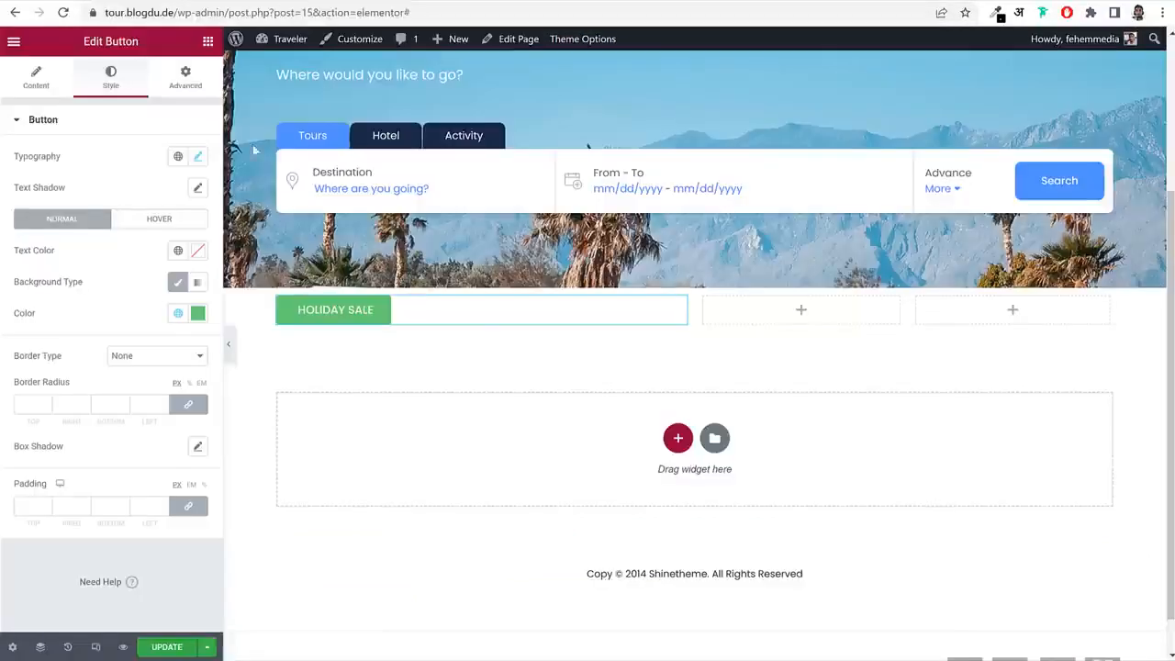
left_click(197, 313)
key("ctrl+v")
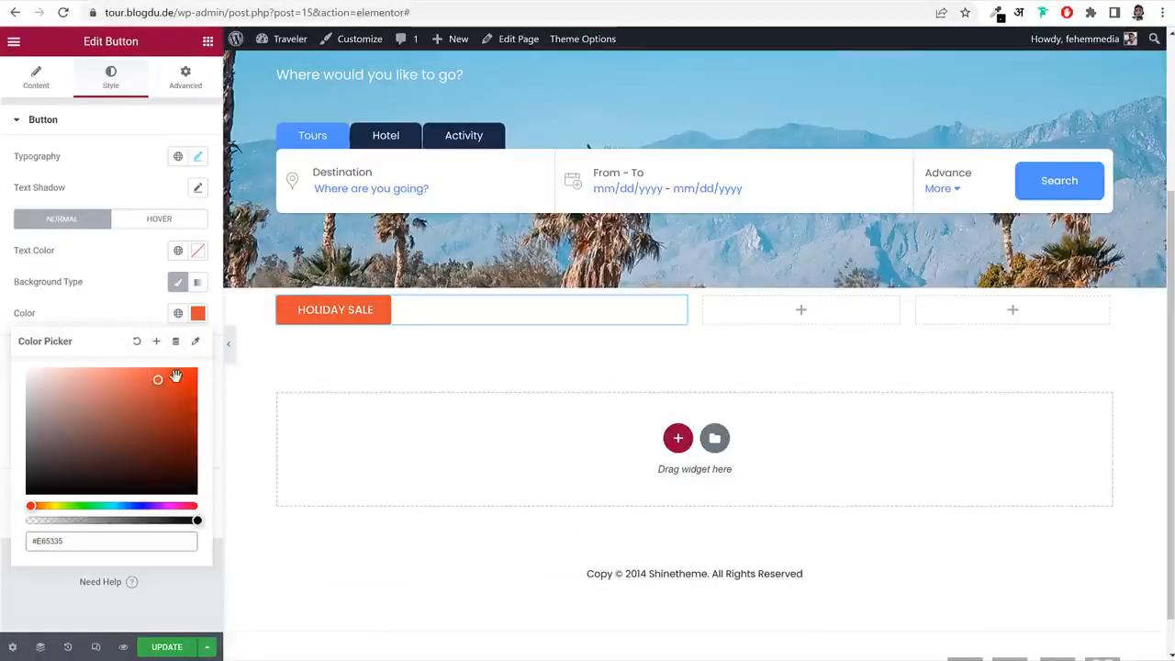
Set the HOLIDAY SALE button's text colour to white.
left_click(142, 300)
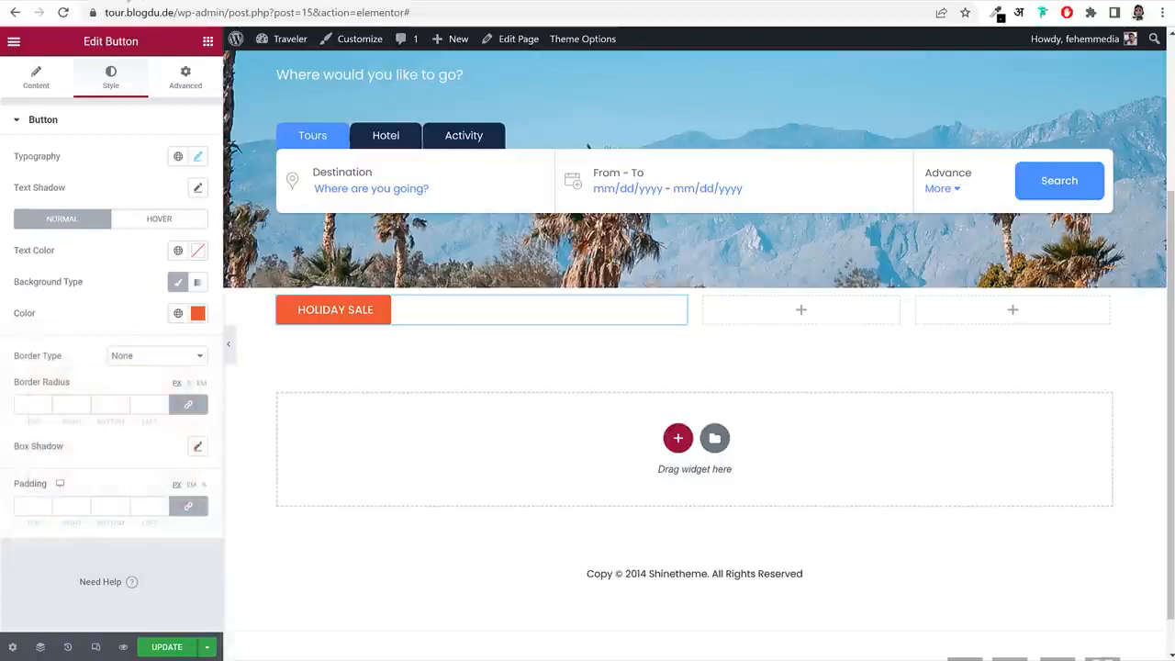
left_click(198, 251)
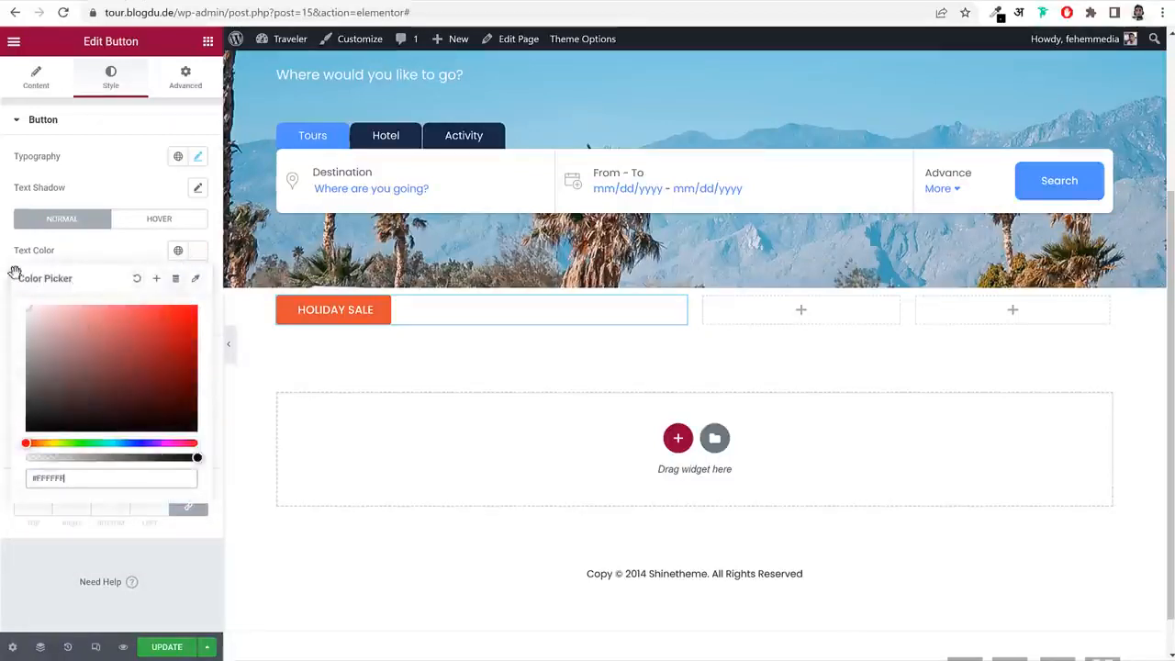
left_click(156, 258)
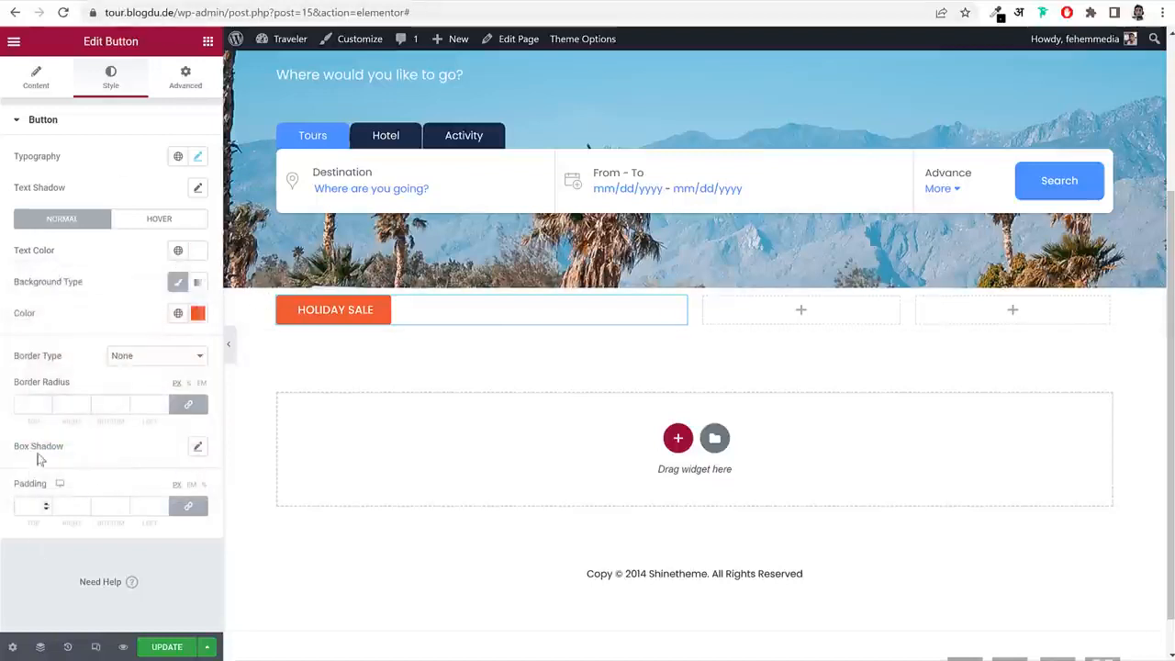
Enter 50 in the button's linked border radius and preview with the panel collapsed.
left_click_drag(14, 381, 77, 396)
left_click(31, 407)
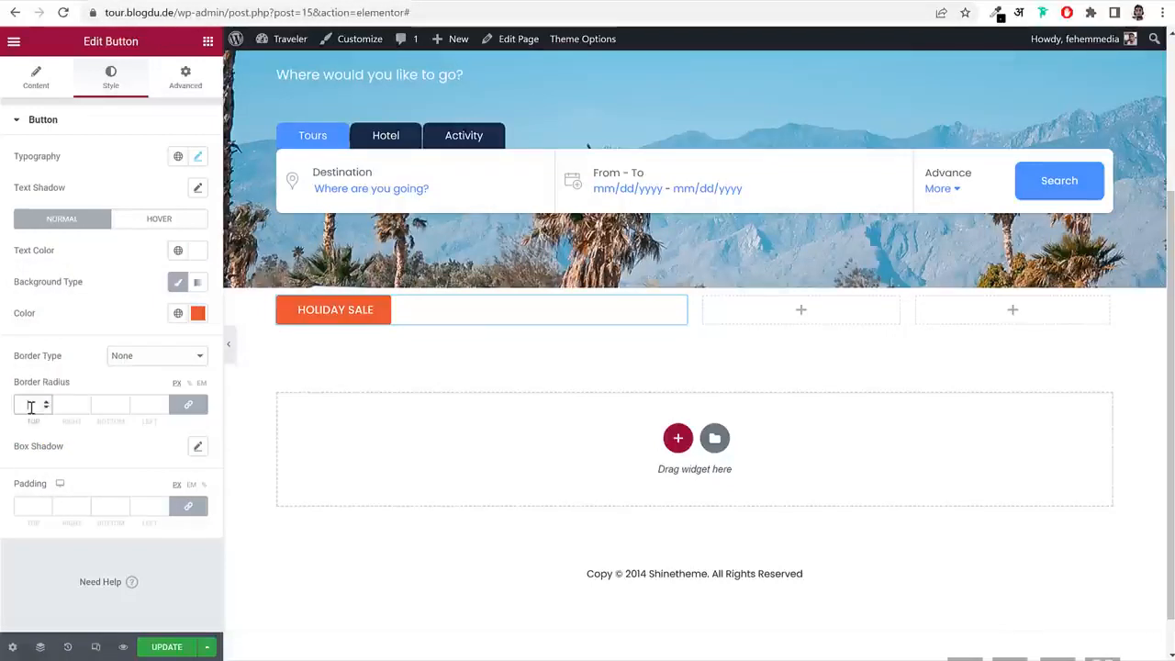
type("50")
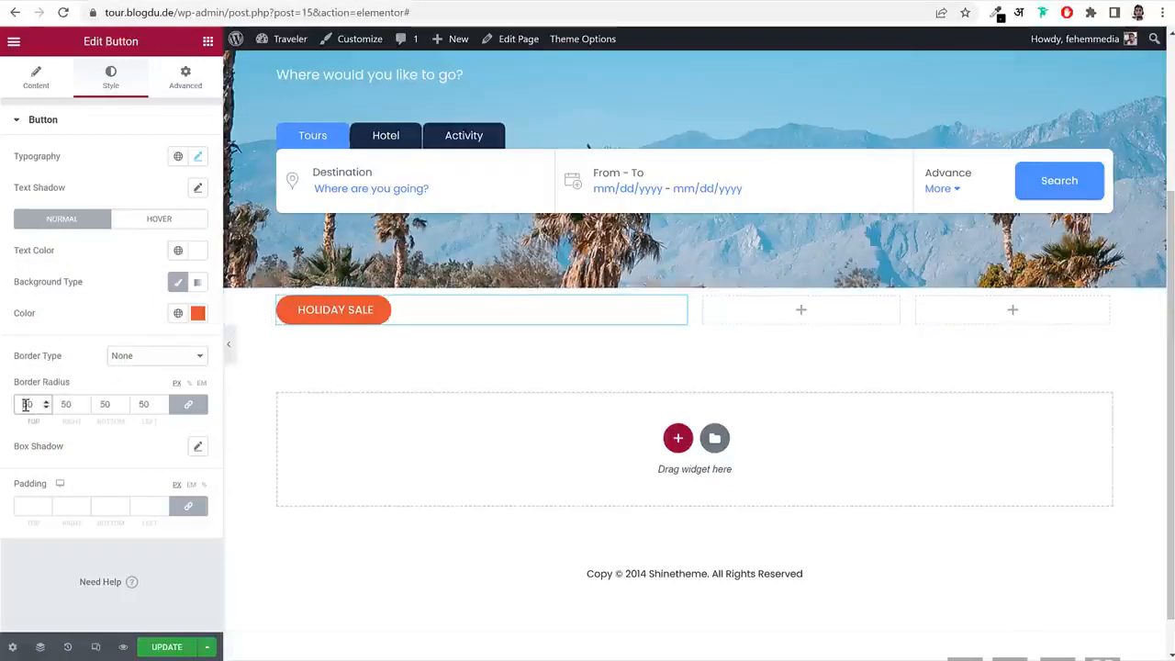
left_click(228, 345)
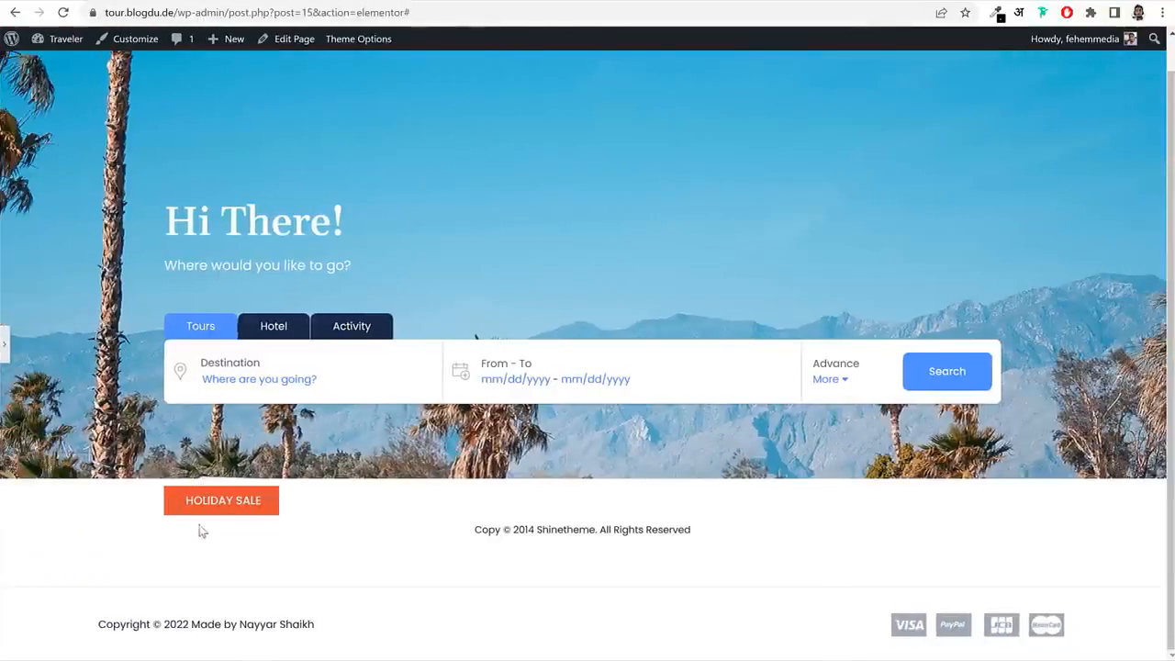
left_click(5, 346)
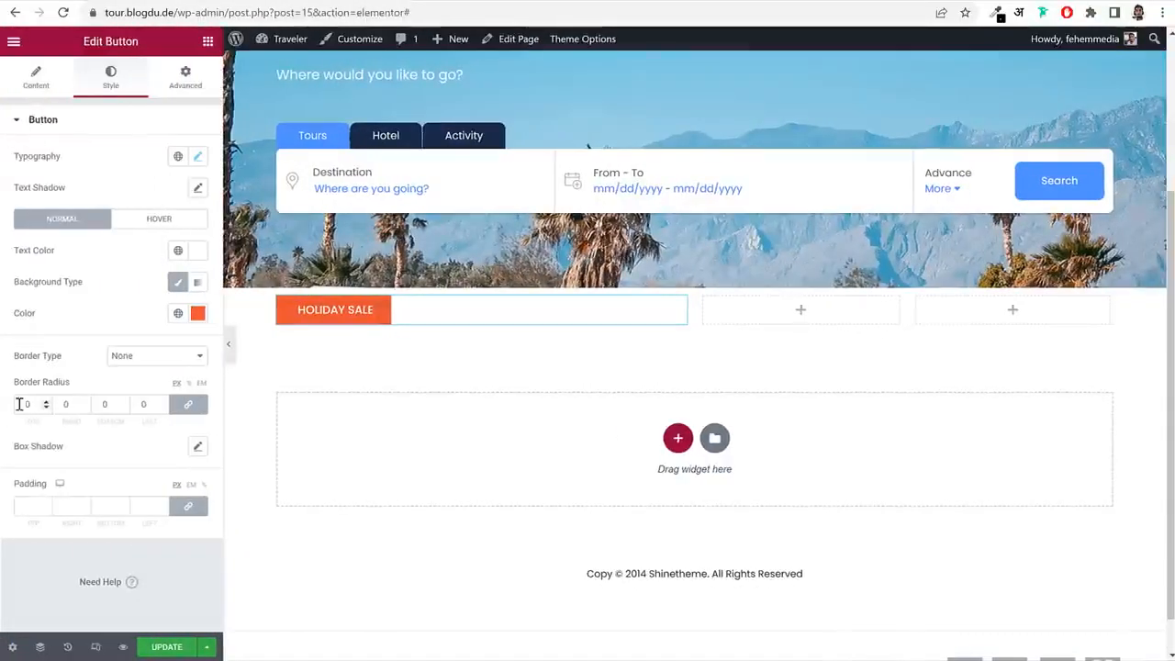
left_click_drag(20, 405, 57, 404)
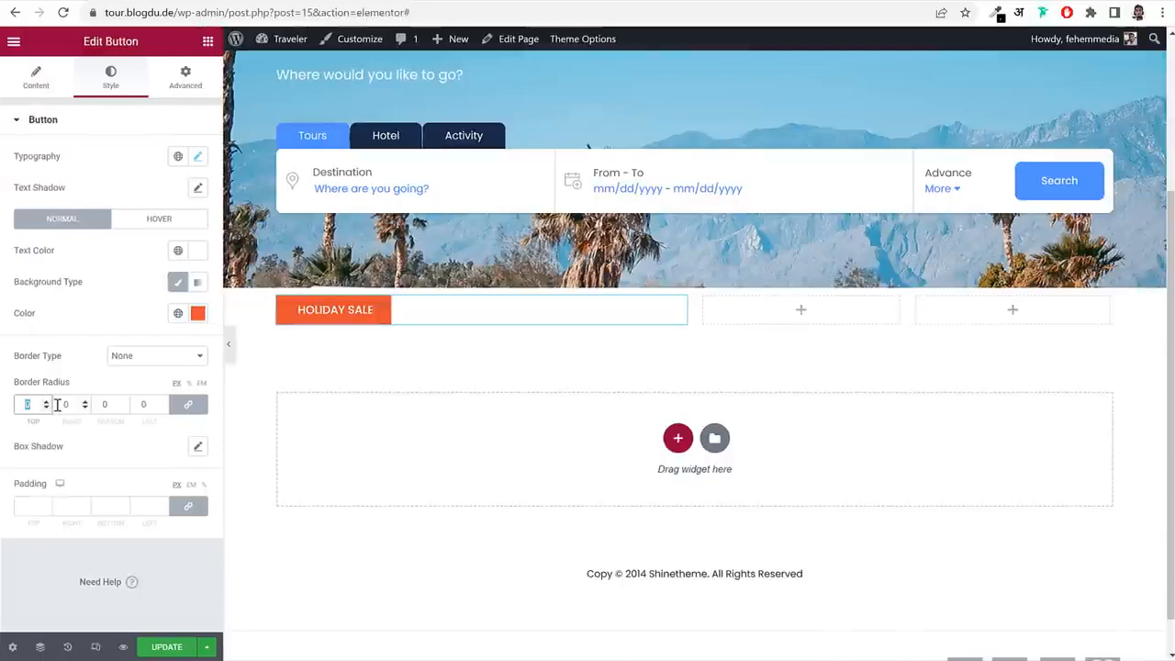
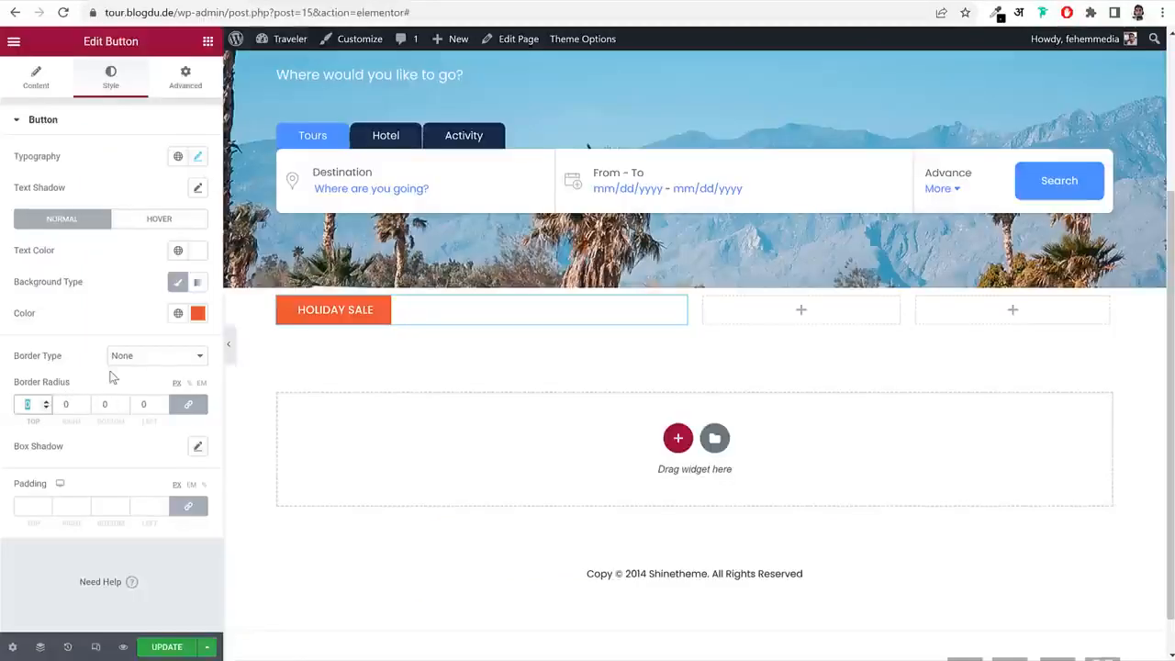
Set the HOLIDAY SALE button's bottom margin to 60 and select the demo's Special Offers heading.
double_click(32, 406)
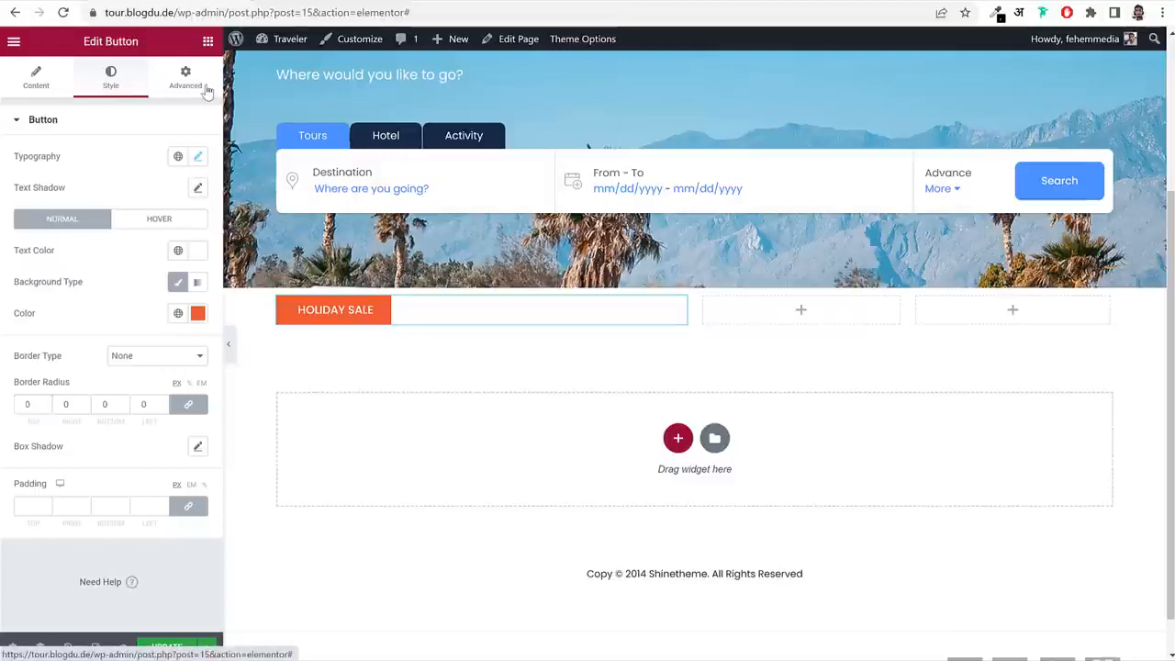
left_click(200, 84)
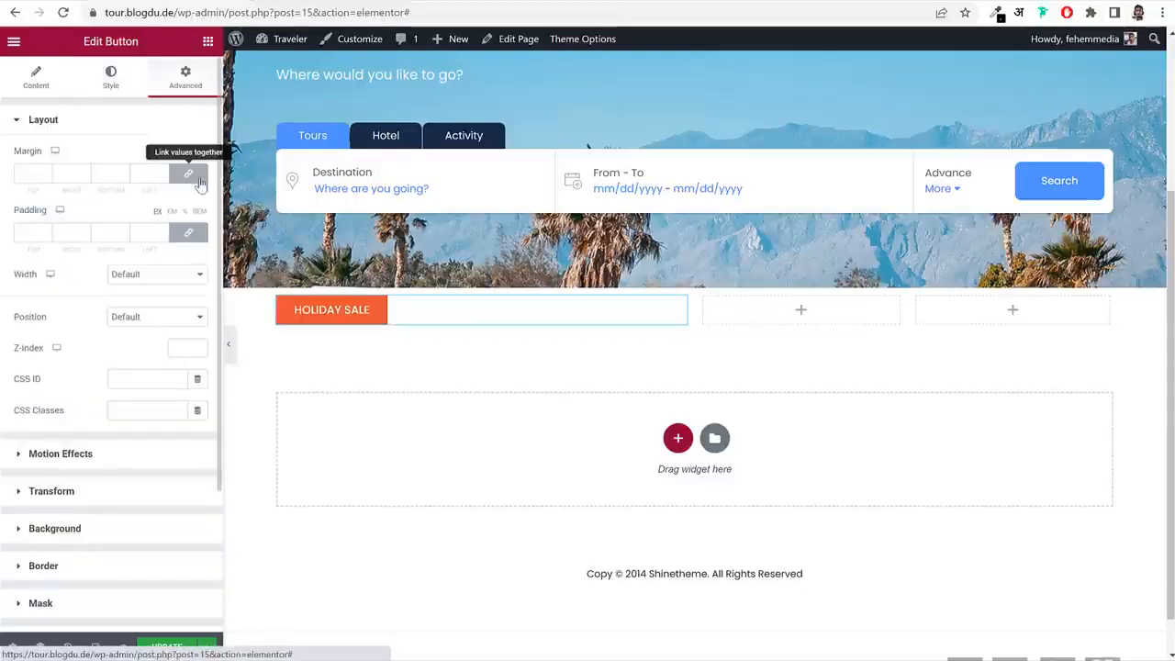
double_click(108, 174)
type("60")
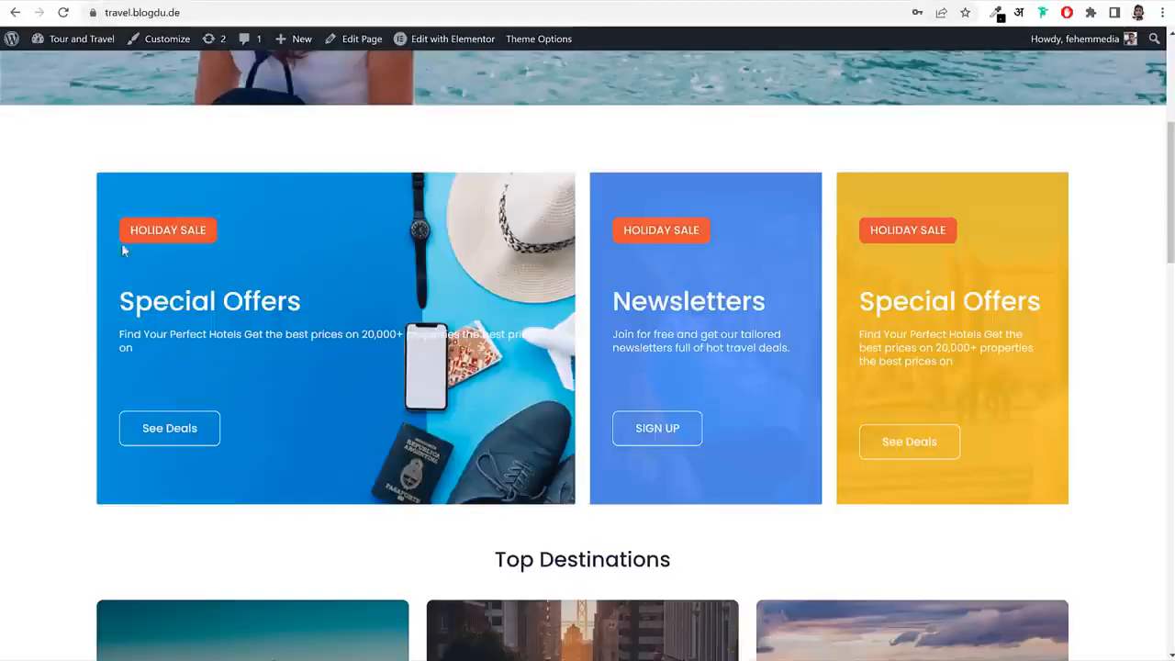
left_click_drag(318, 294, 303, 44)
left_click_drag(217, 316, 269, 187)
key("ctrl+c")
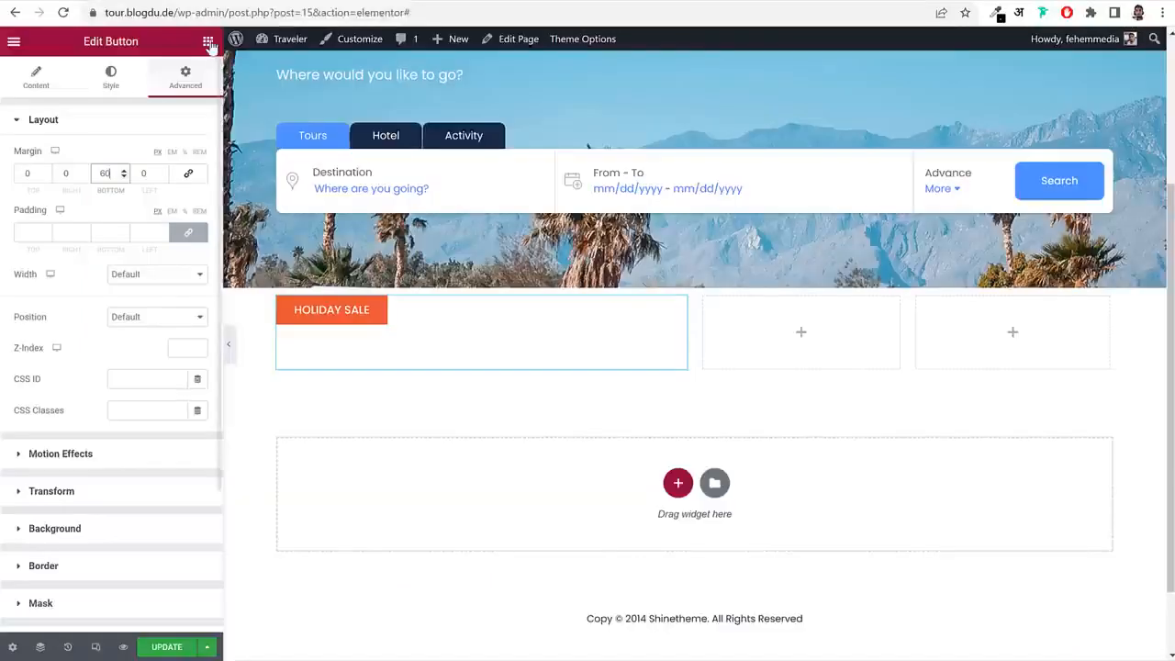
Add a Heading widget to the HOLIDAY SALE column reading Special Offers.
left_click(207, 40)
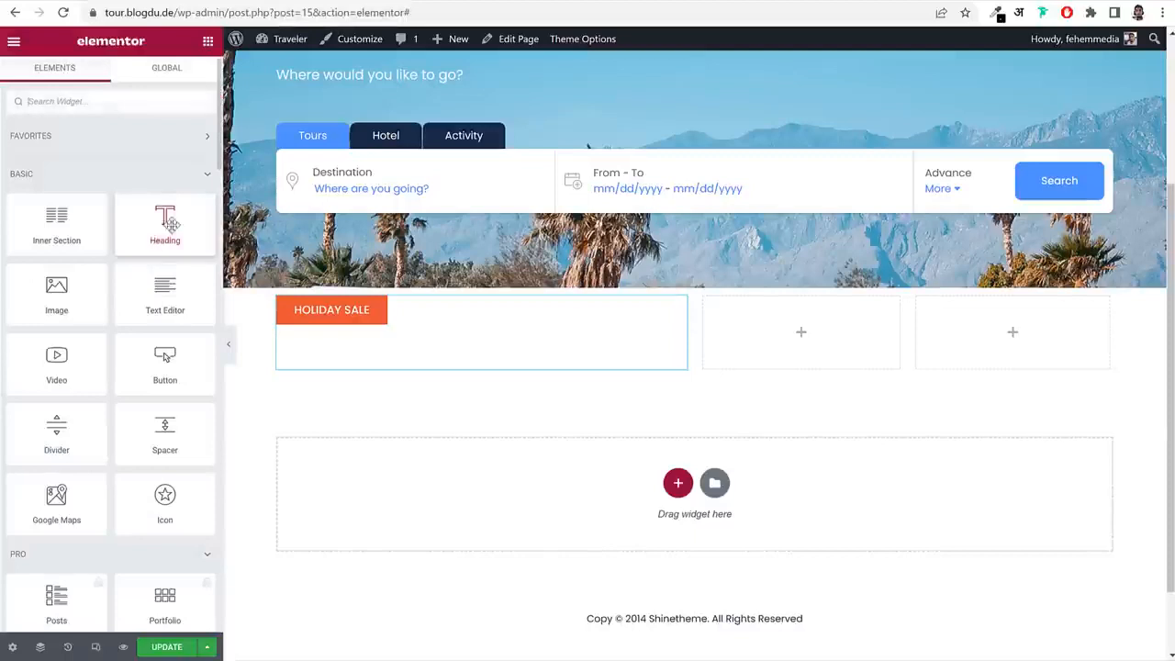
left_click_drag(165, 225, 357, 370)
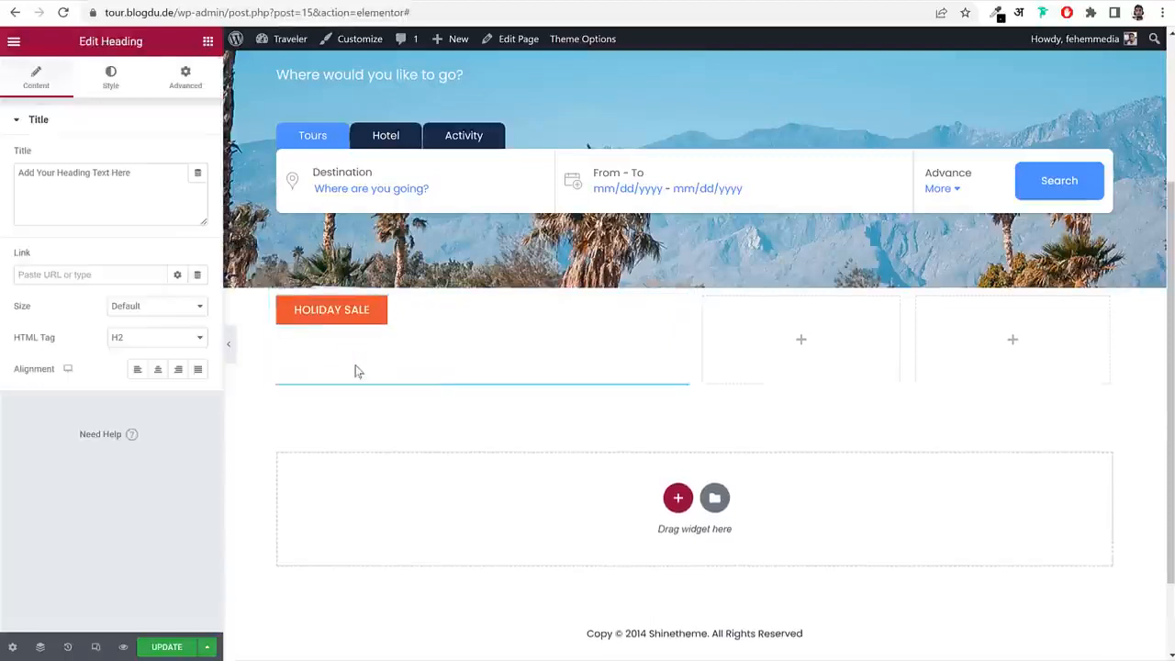
triple_click(146, 210)
key("ctrl+v")
Style the Special Offers heading in Poppins, size 35, weight 500.
left_click(110, 78)
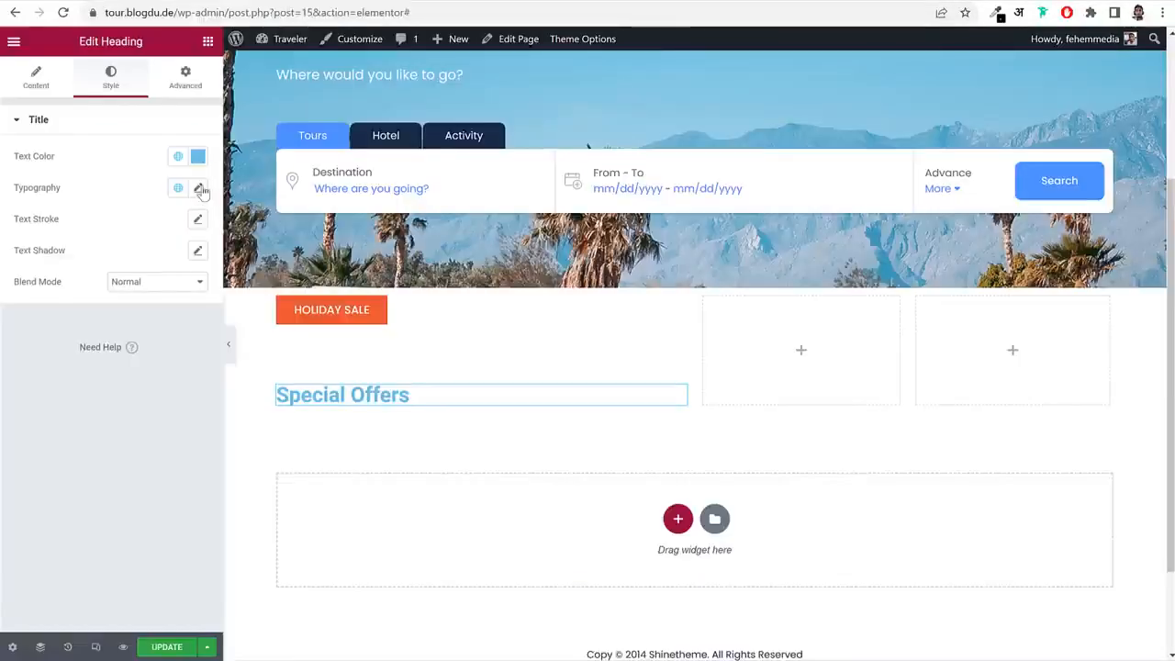
left_click(199, 188)
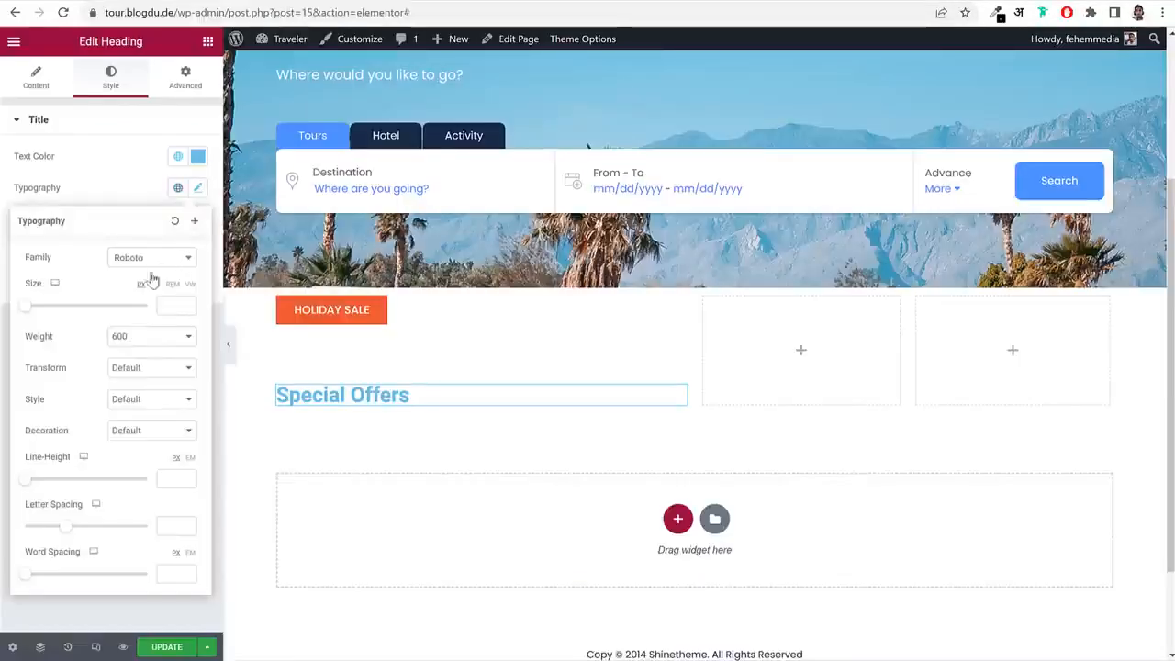
left_click(151, 258)
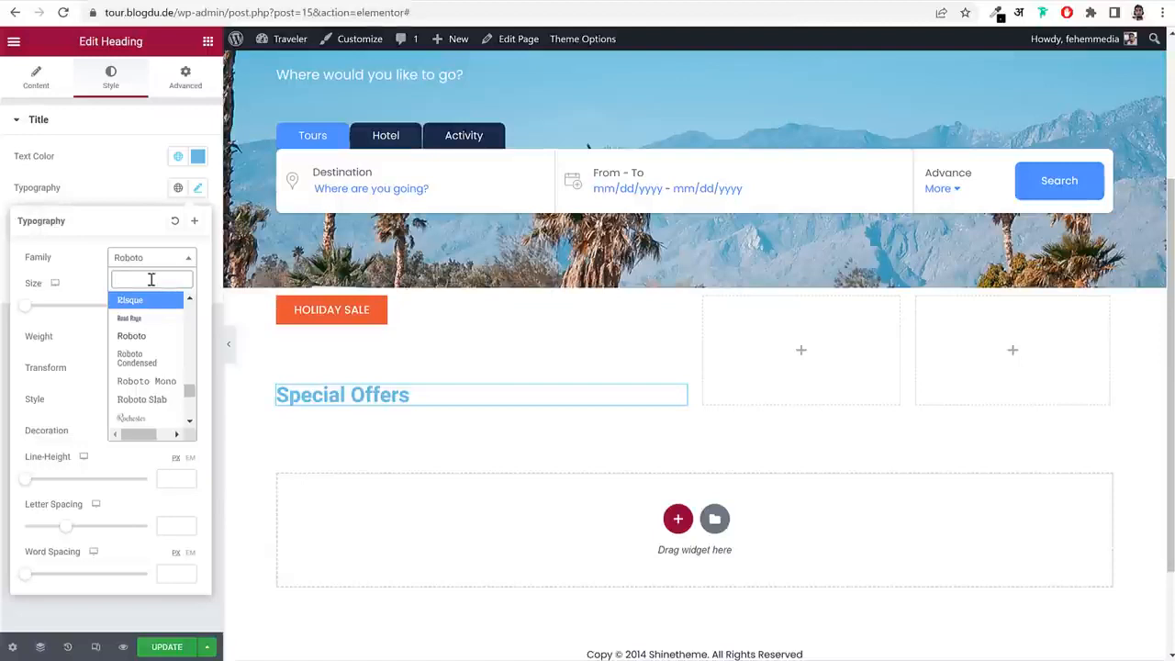
type("popp")
key("Return")
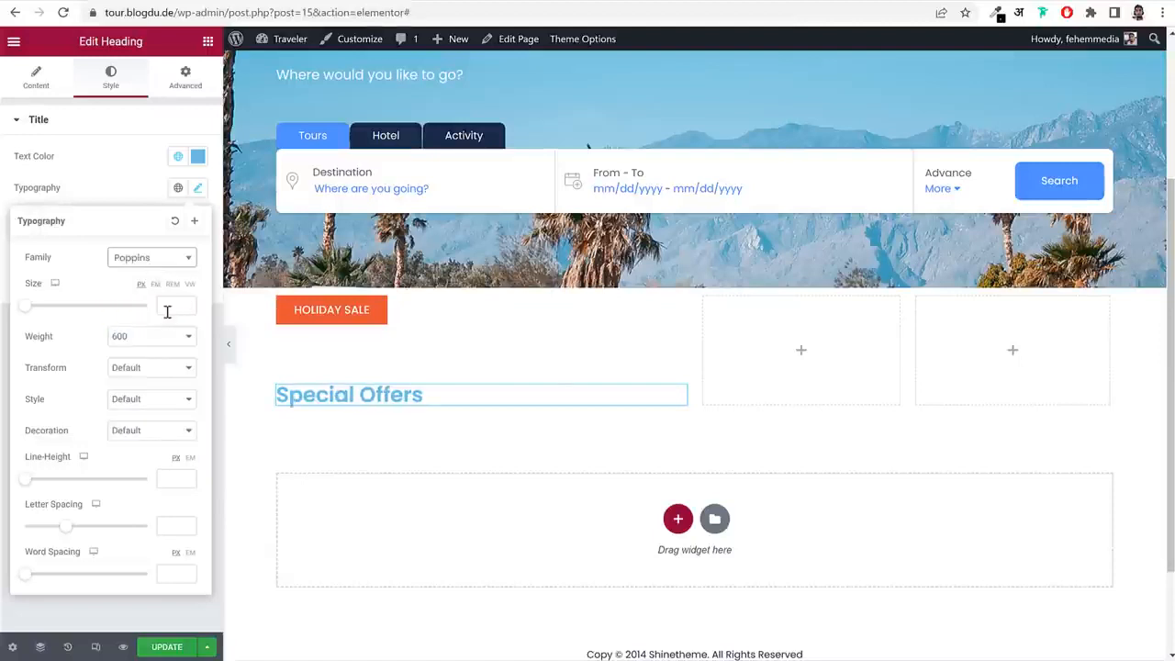
left_click(168, 305)
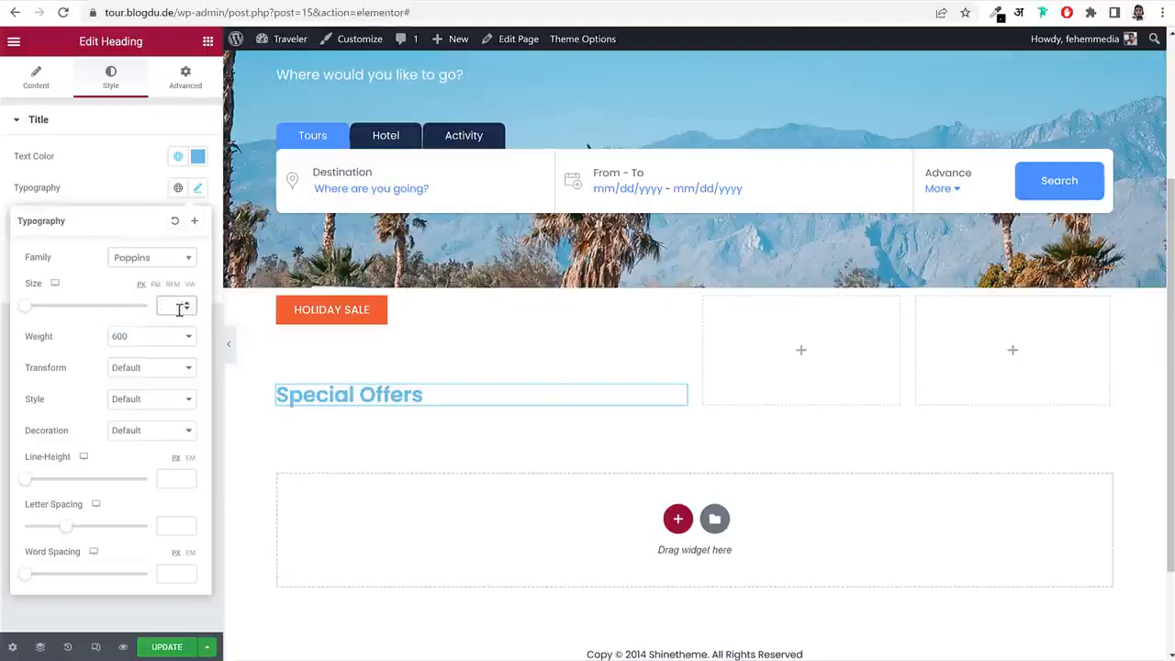
type("35")
left_click(170, 340)
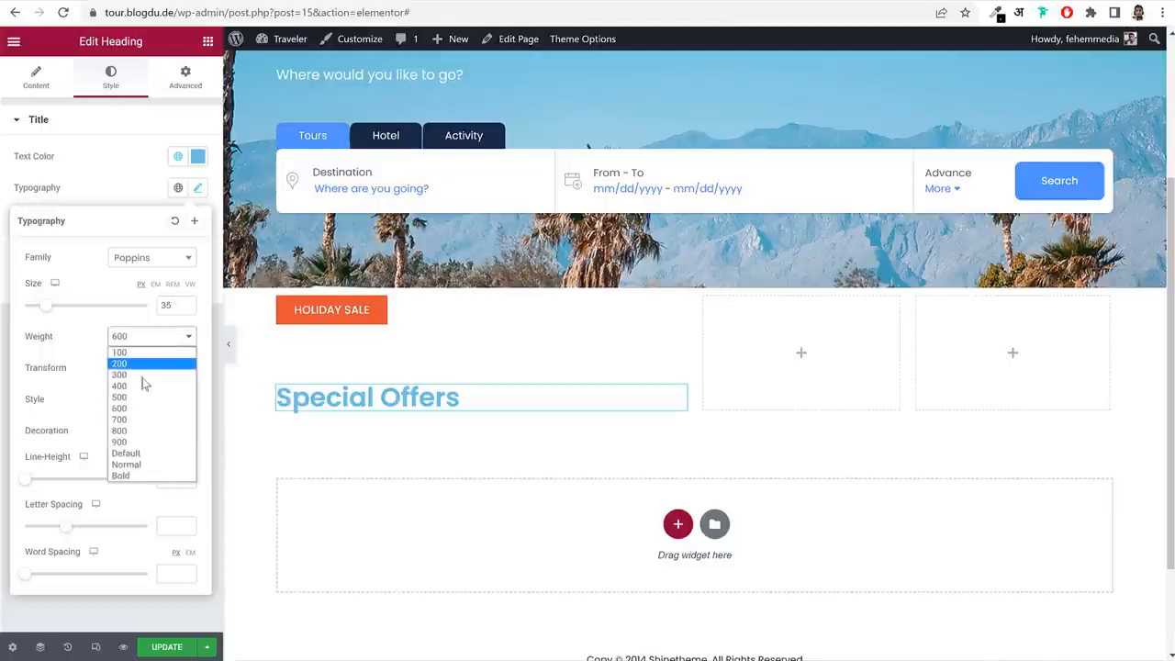
left_click(138, 398)
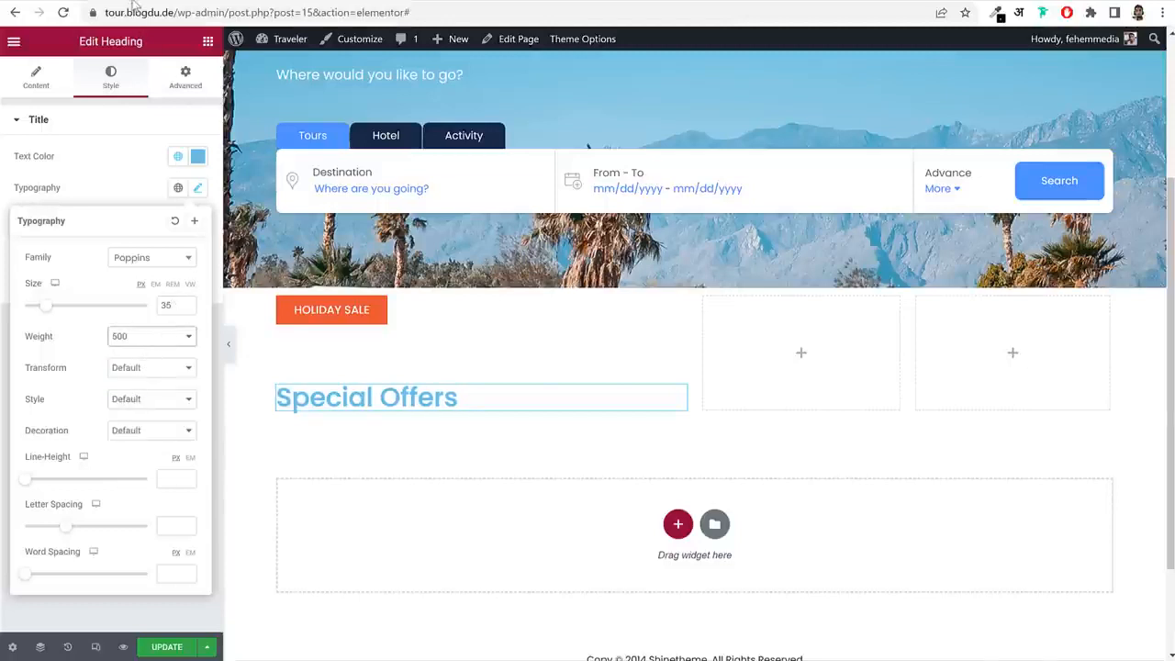
Compare with the demo site and select its card description paragraph.
left_click(133, 2)
left_click(237, 3)
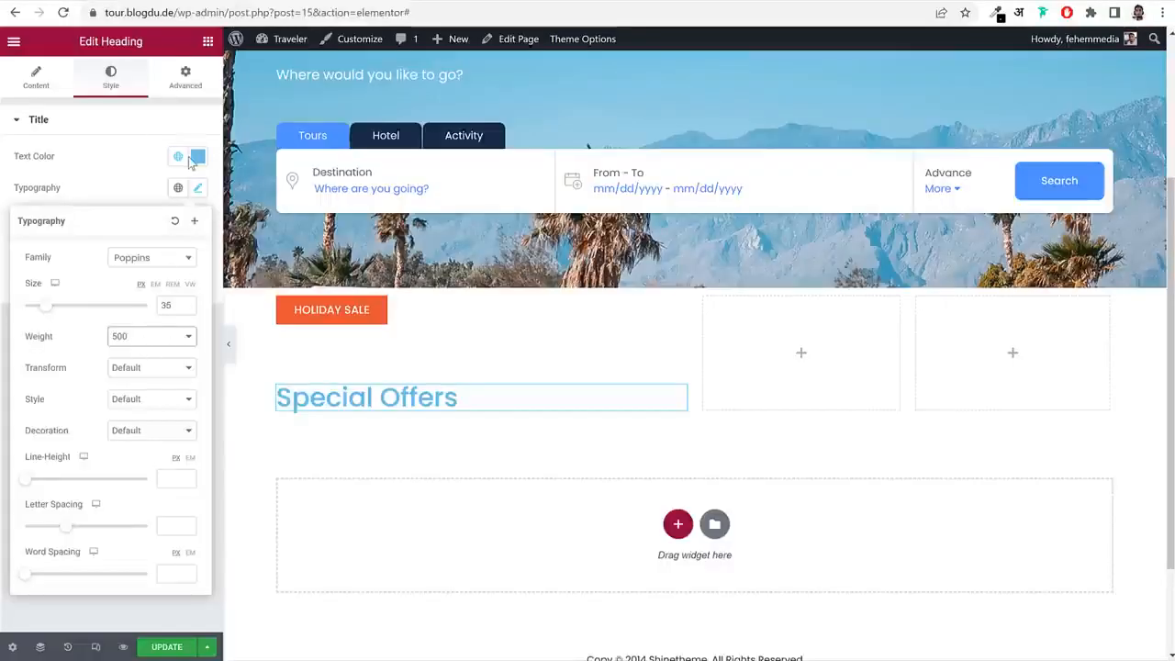
left_click(111, 3)
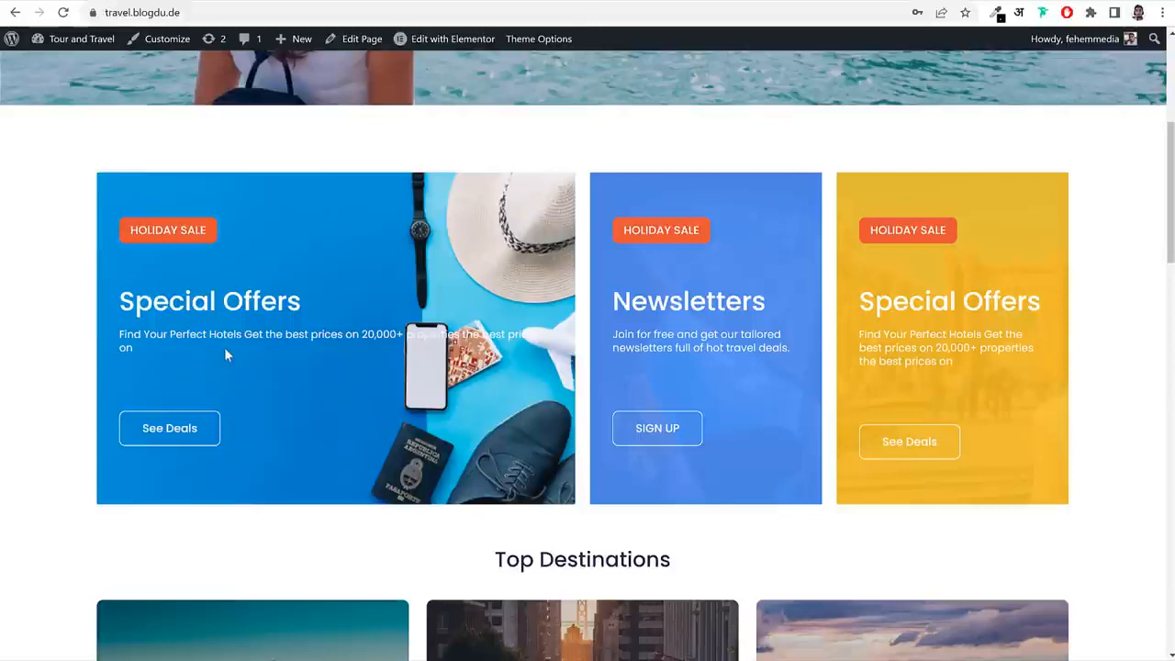
triple_click(227, 336)
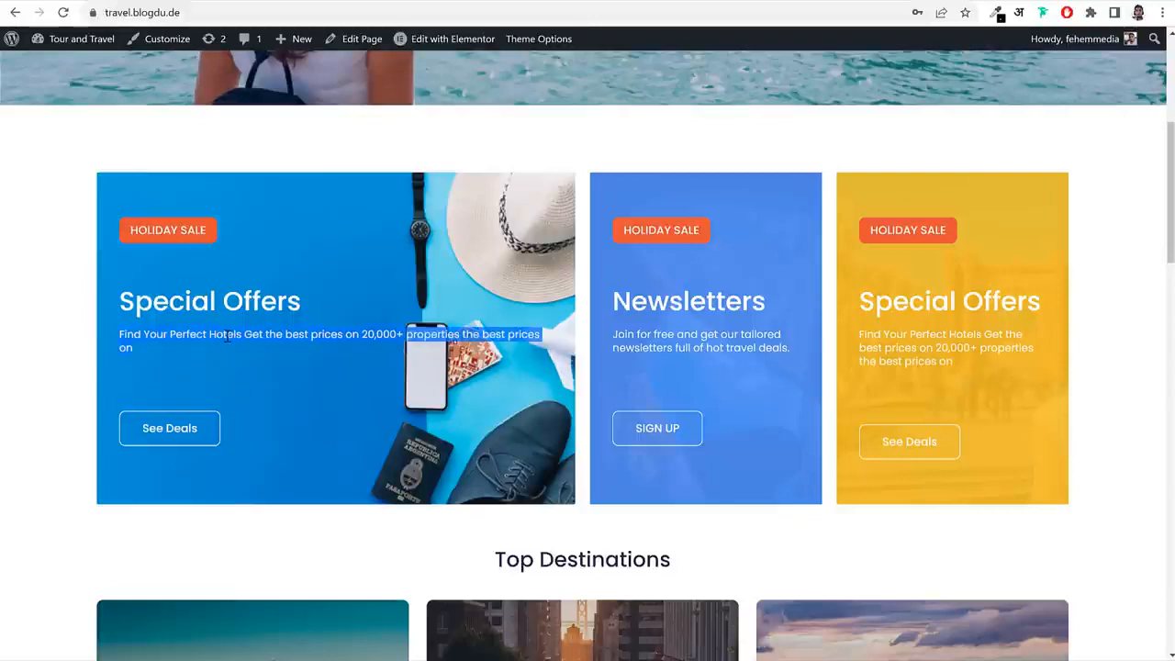
left_click(253, 2)
left_click(141, 4)
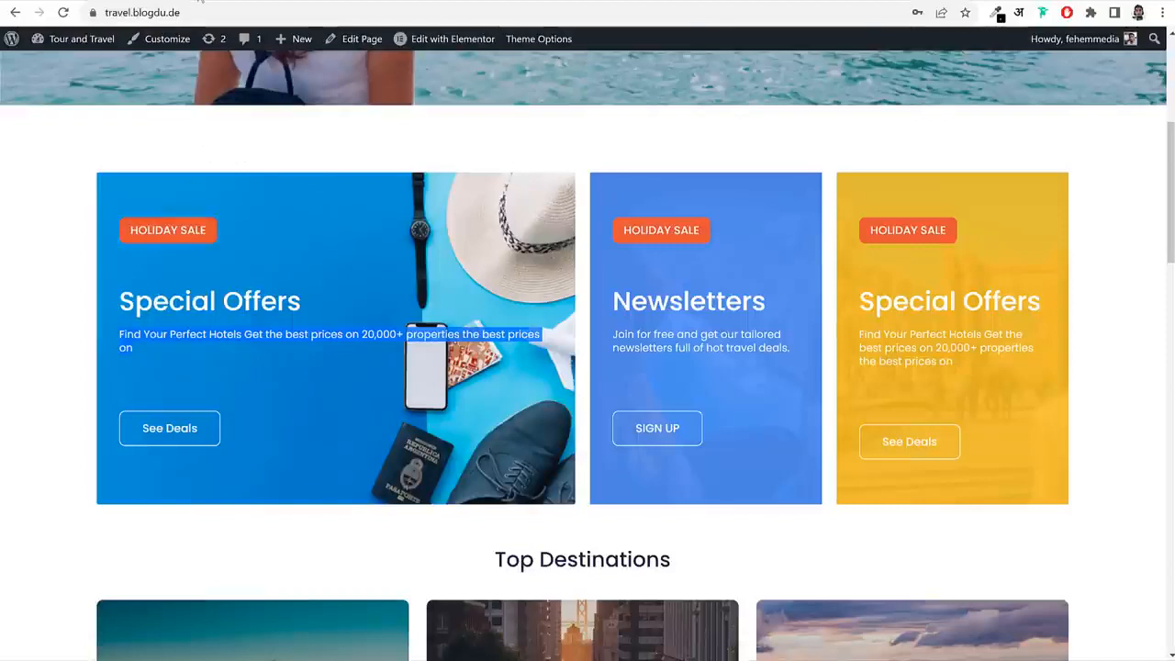
left_click(253, 2)
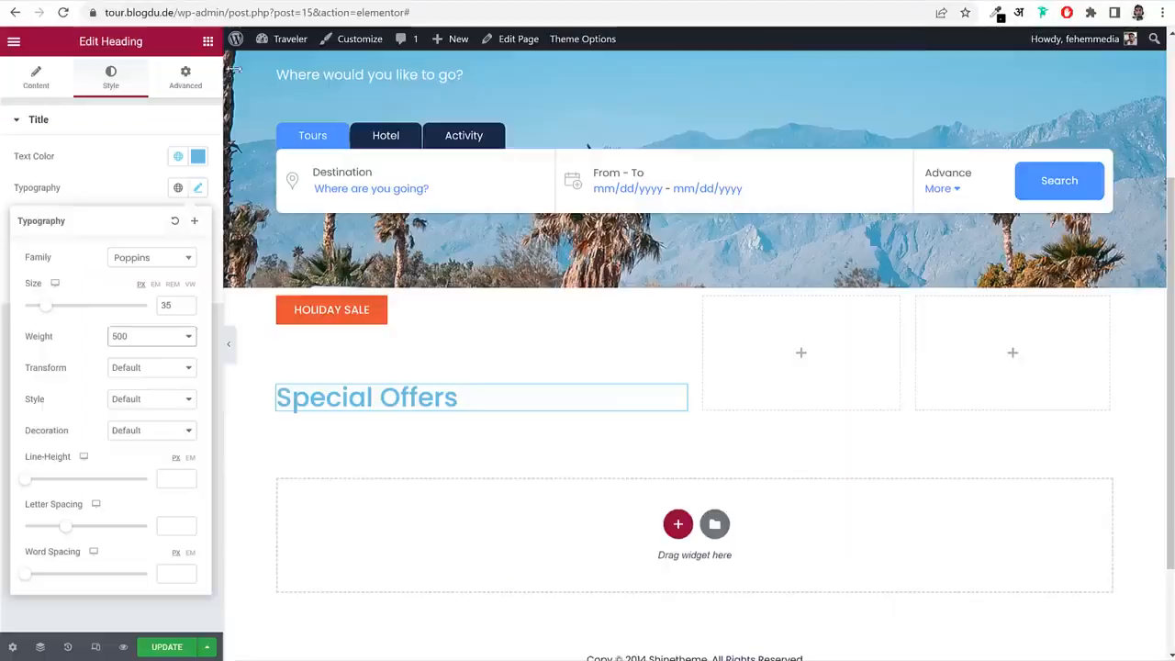
Give the sale column a classic background and start uploading a new image.
left_click(277, 299)
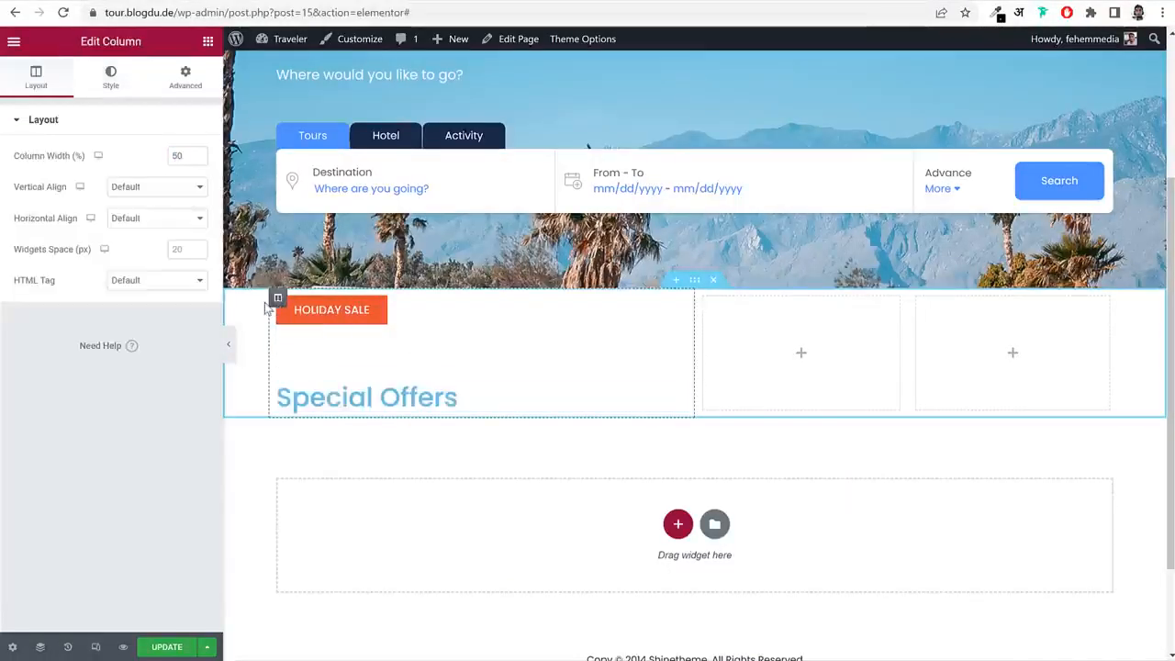
left_click(110, 75)
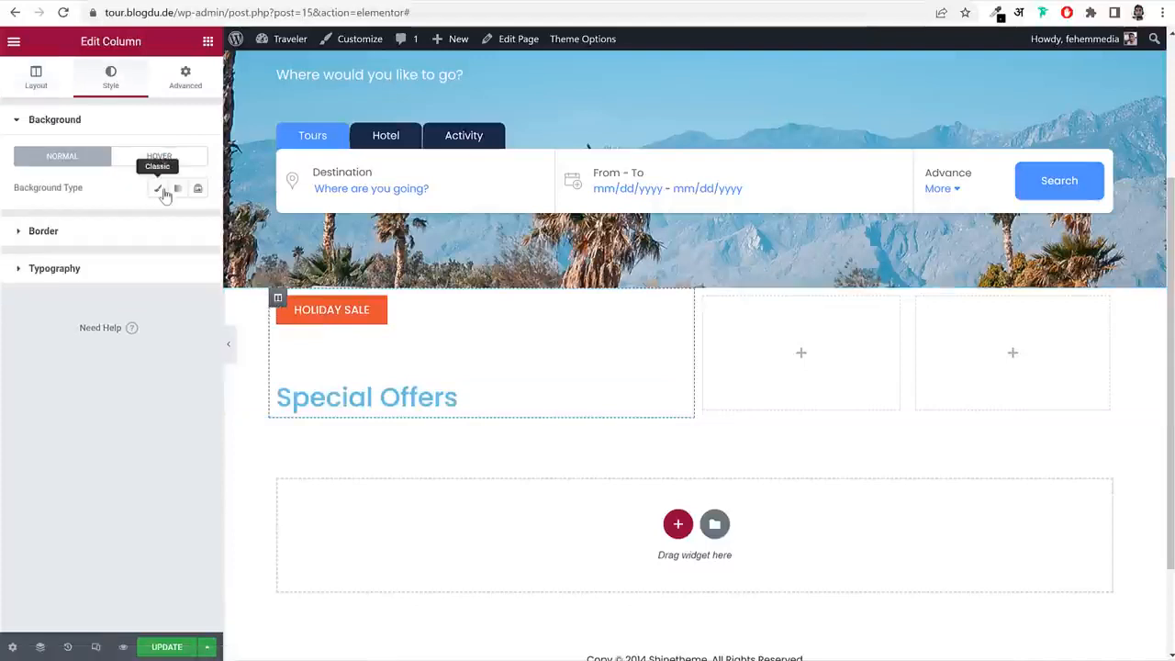
left_click(162, 191)
left_click(168, 290)
left_click(210, 98)
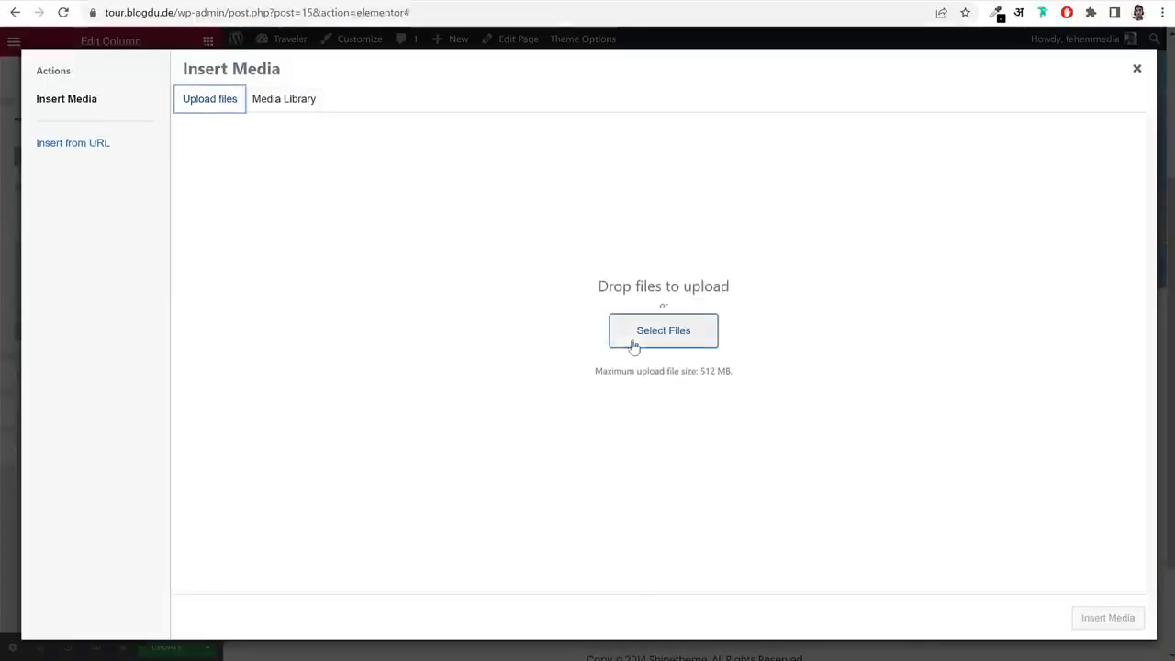
left_click(632, 346)
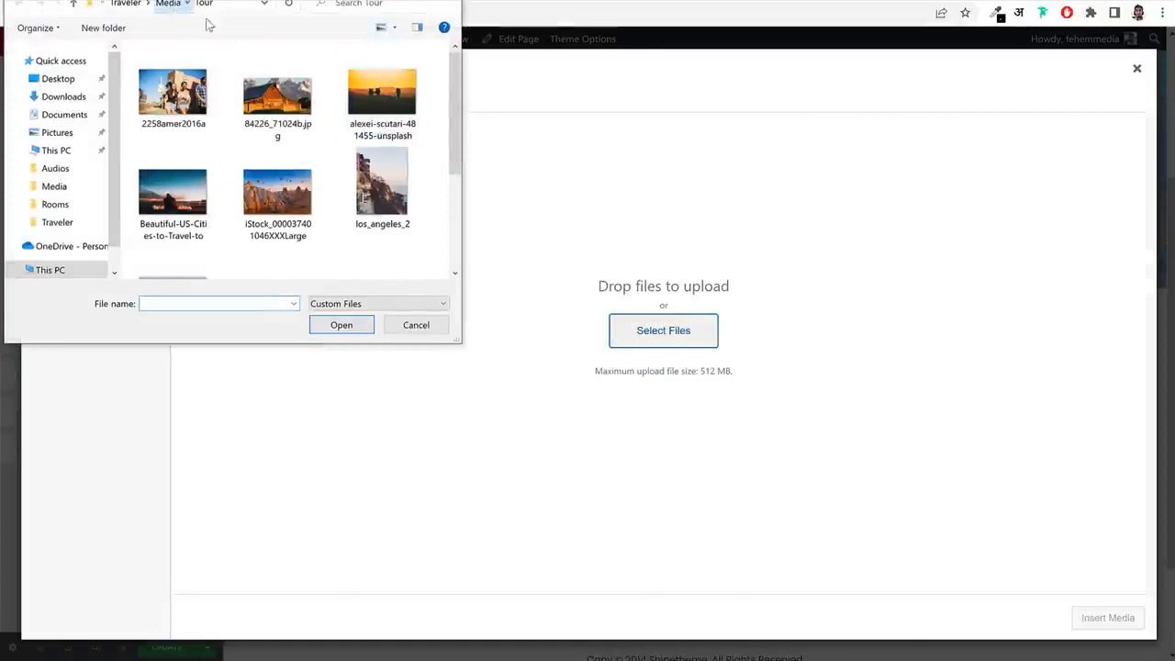
Upload image_banner_1, image_banner_2 and image_banner_3 from the Media folder.
left_click(168, 3)
scroll(411, 185, "down", 5)
scroll(201, 141, "up", 2)
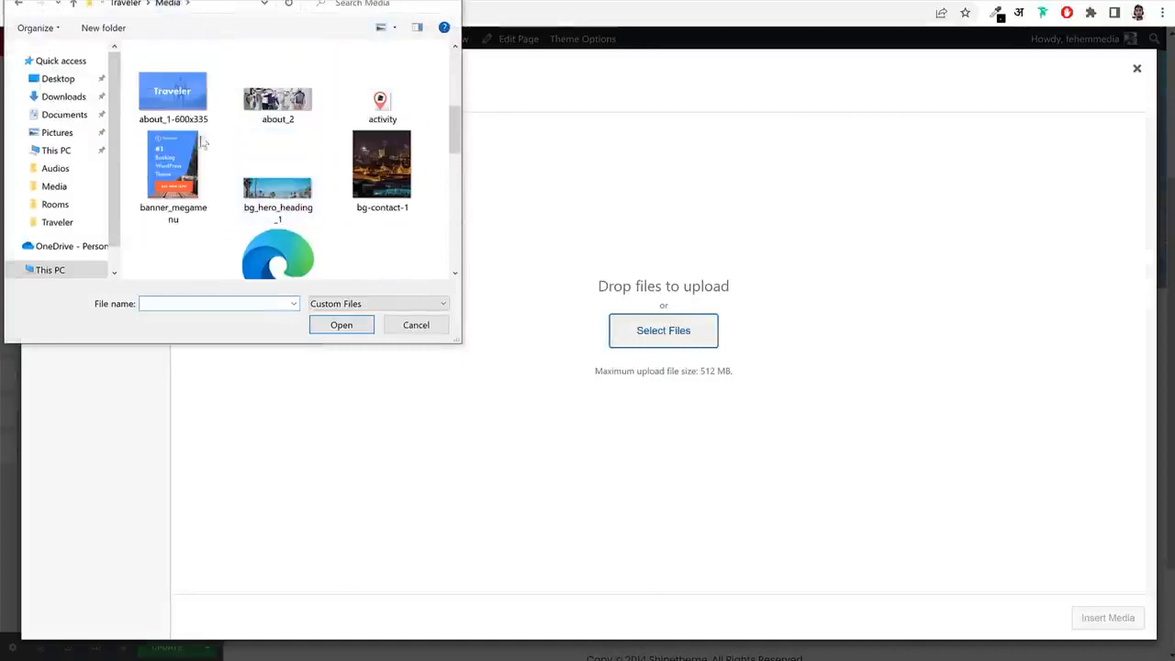
scroll(322, 205, "down", 3)
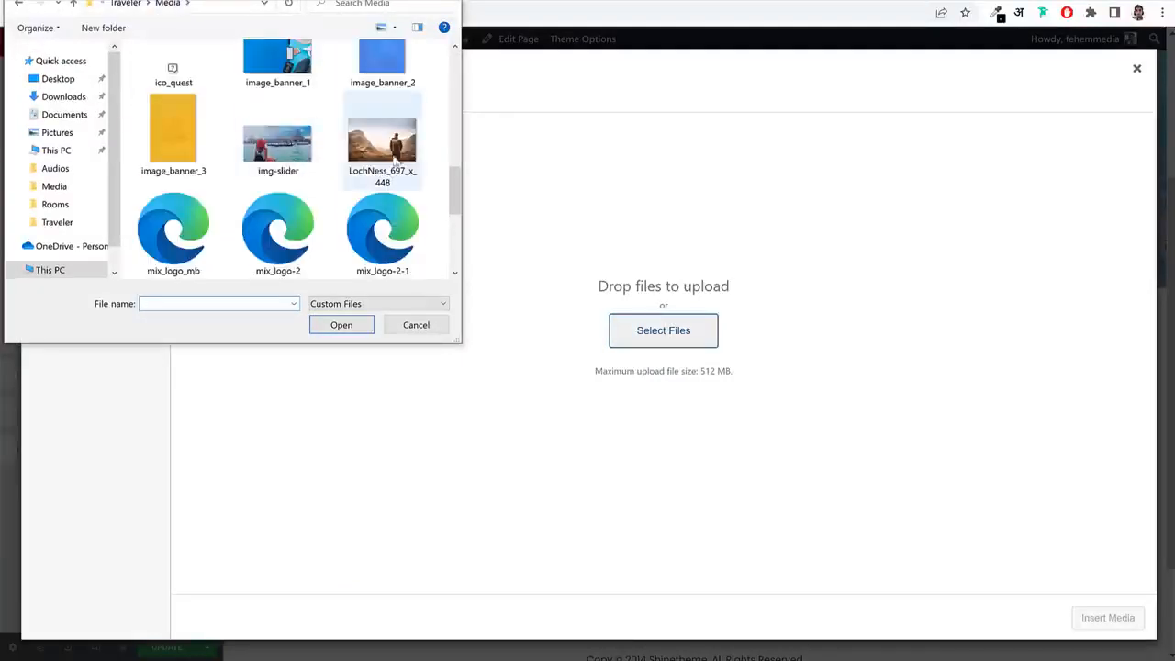
scroll(396, 160, "up", 1)
left_click(400, 101)
scroll(415, 175, "up", 3)
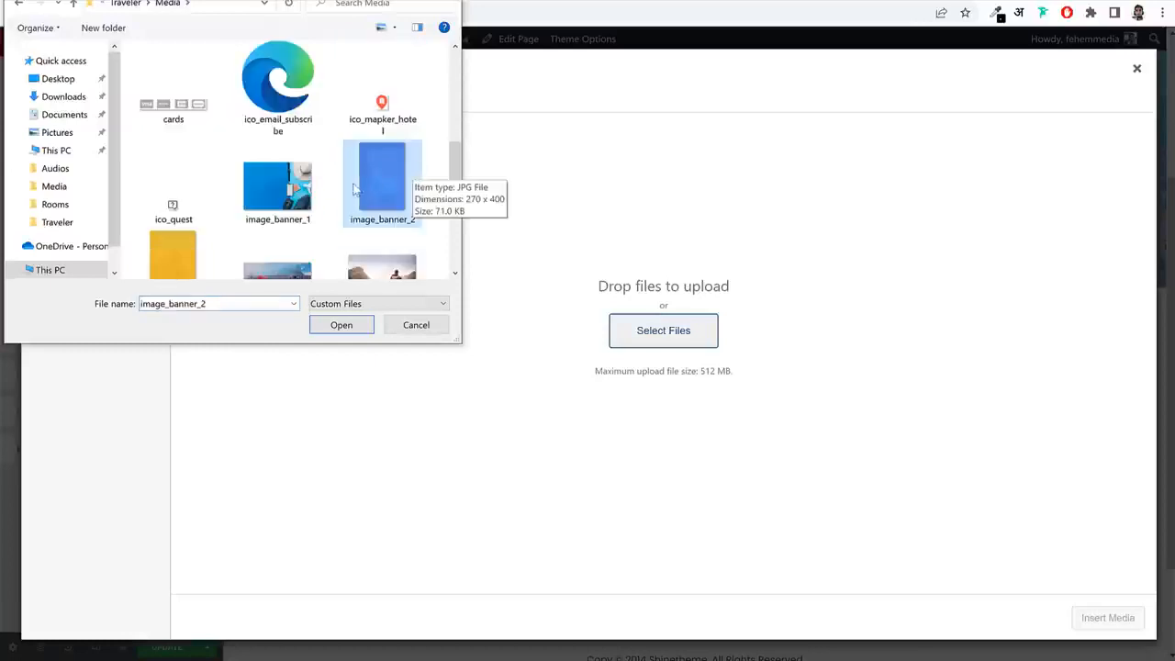
left_click(277, 188, "ctrl")
left_click(173, 255, "ctrl")
scroll(319, 136, "down", 1)
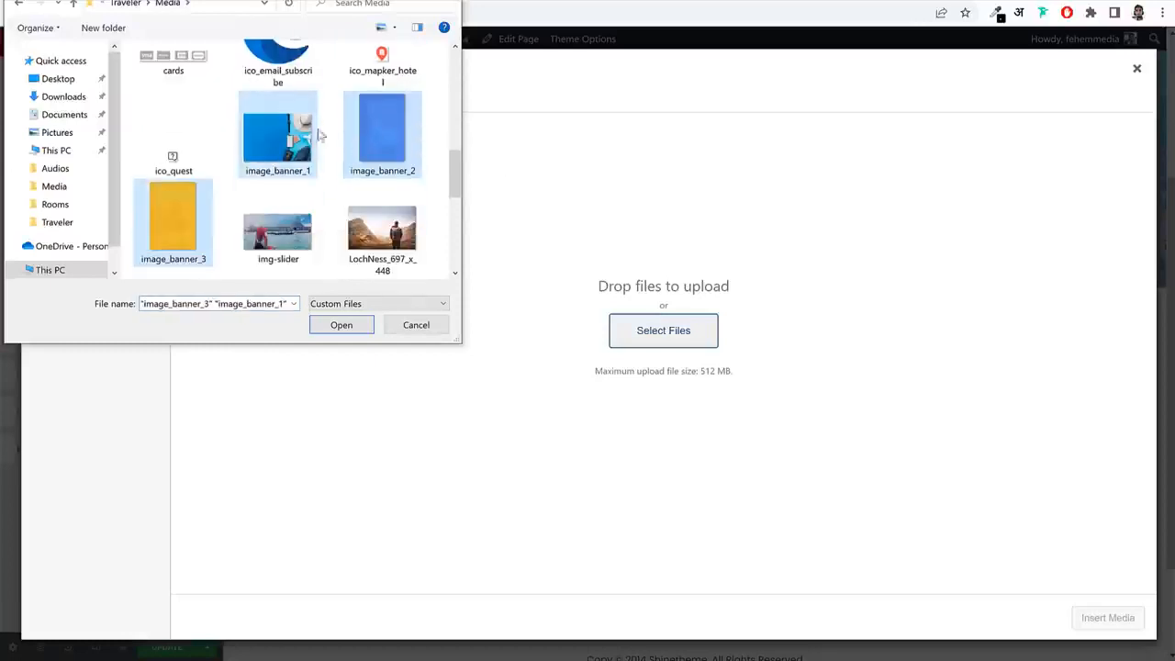
left_click(353, 324)
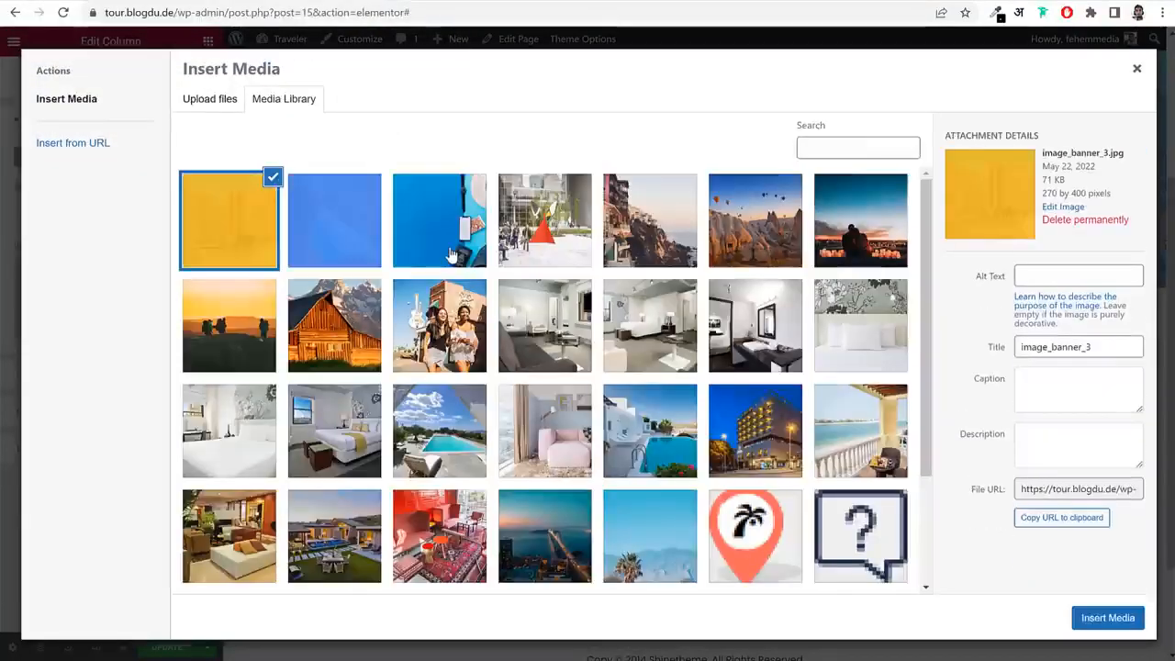
Set image_banner_1 as the column background, sized to cover and centred.
left_click(463, 230)
left_click(1107, 617)
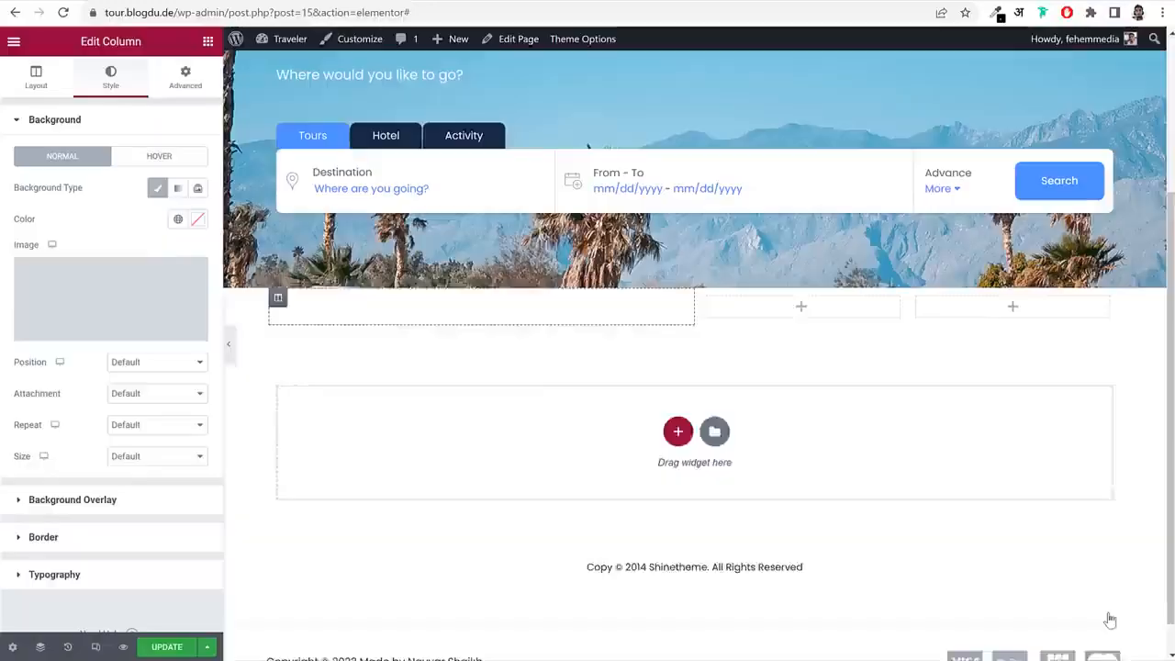
left_click(156, 456)
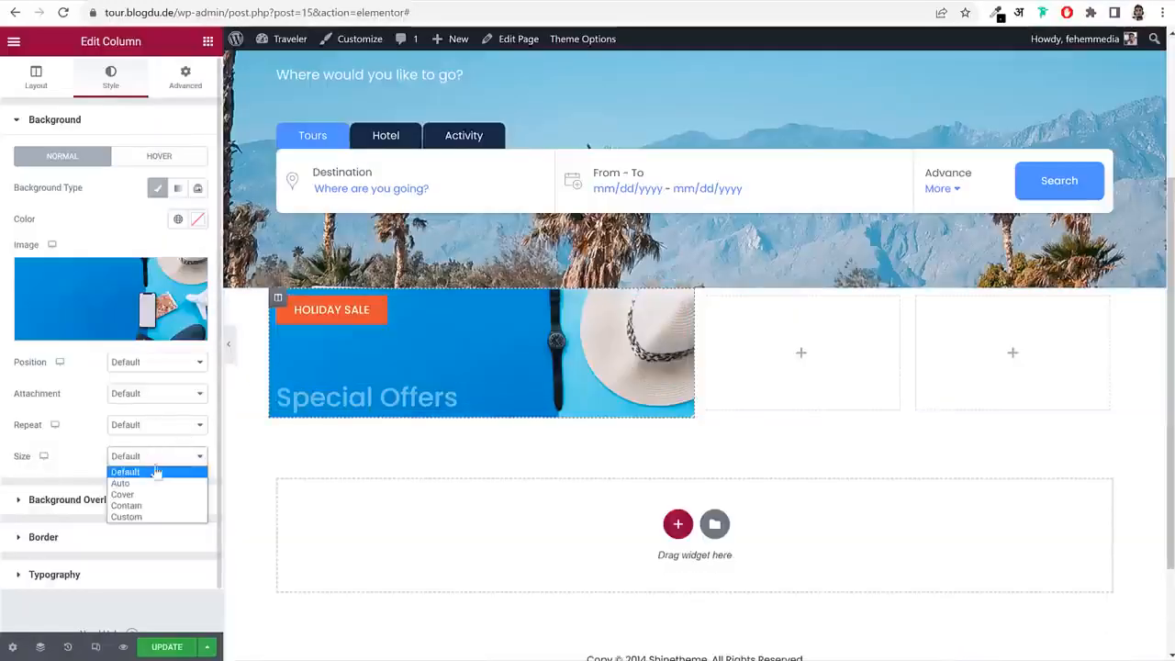
left_click(160, 493)
left_click(165, 363)
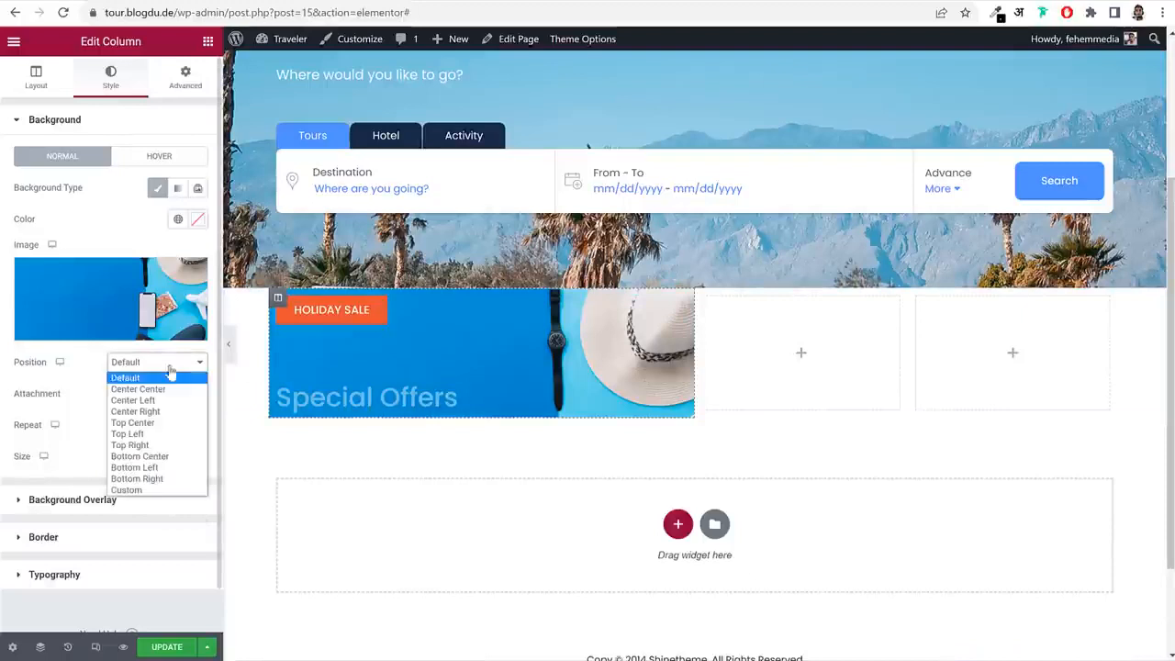
left_click(160, 389)
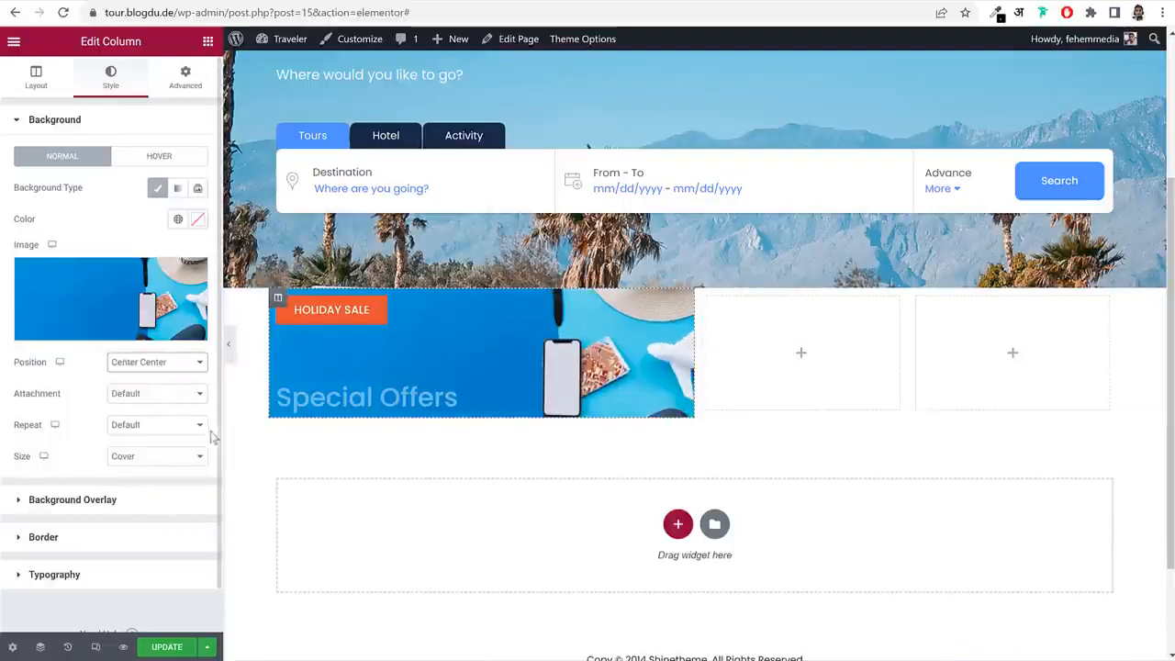
left_click(417, 405)
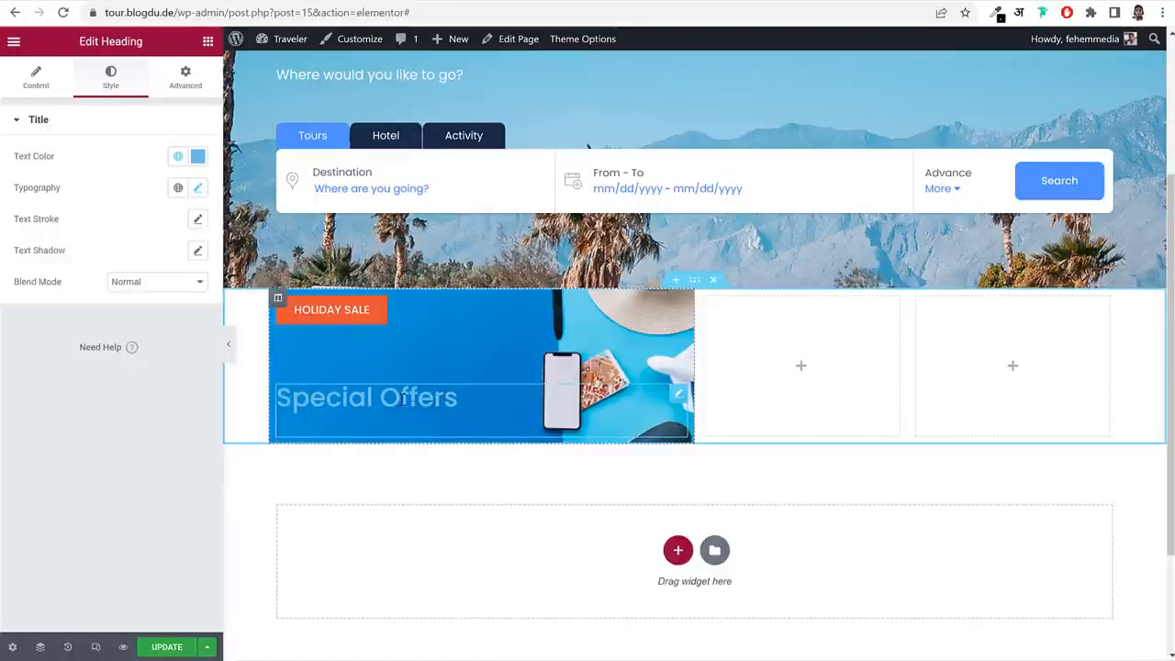
Make Special Offers white and add a heading below with the pasted hotel-deals description.
left_click(178, 156)
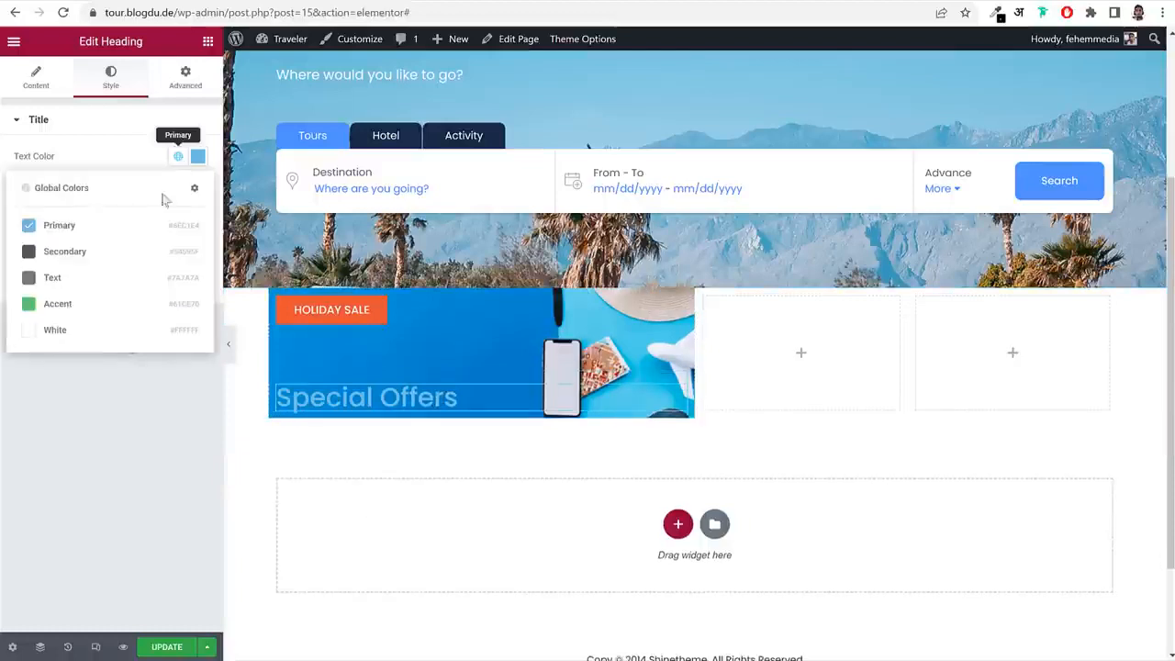
left_click(82, 335)
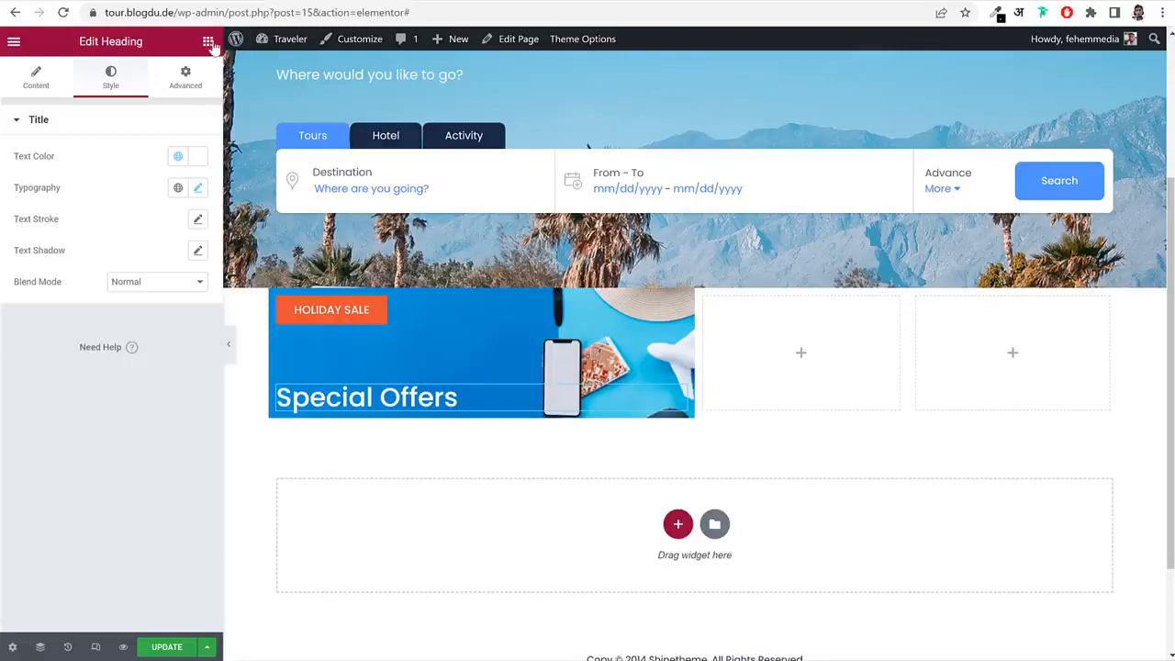
left_click(207, 40)
left_click_drag(171, 225, 422, 399)
left_click(158, 187)
key("ctrl+a")
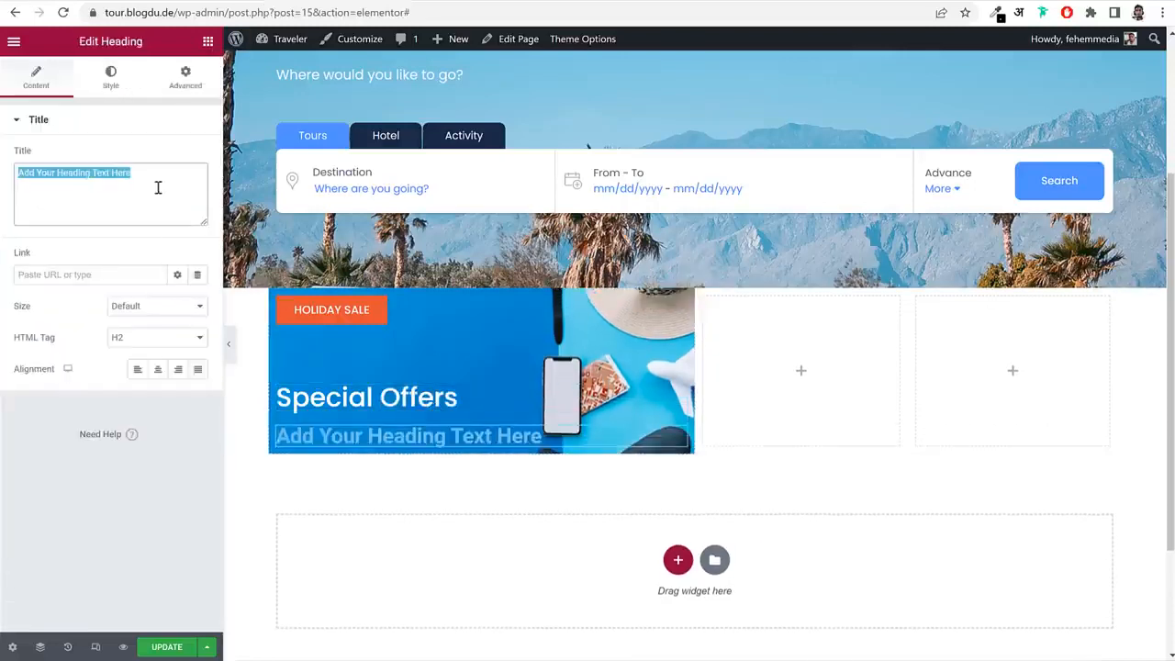
type("Find Your Perfect Hotels Get the best prices on 20,000+ properties the best prices on")
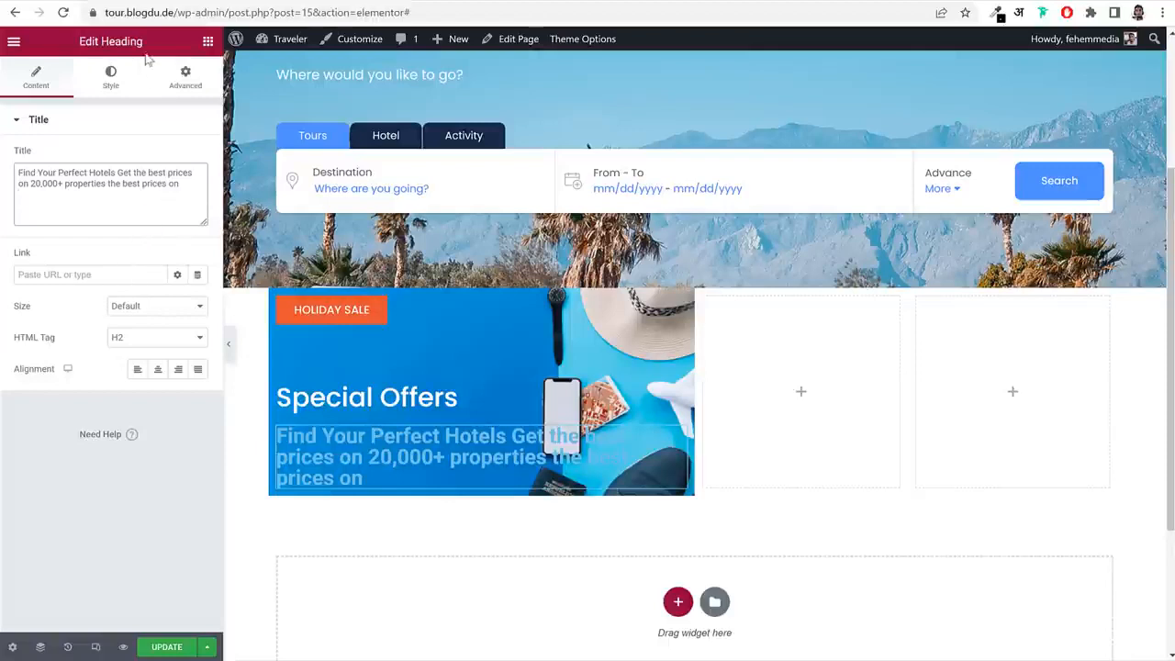
Style the description white, in Poppins at 14 px with weight 400.
left_click(112, 77)
left_click(178, 156)
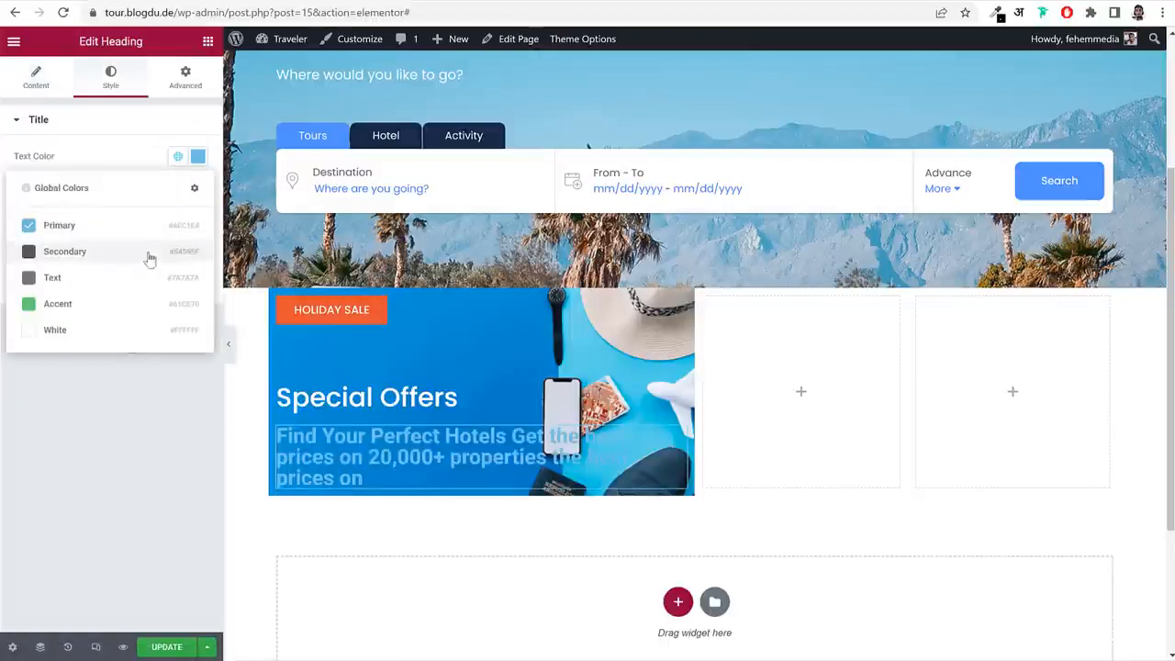
left_click(95, 329)
left_click(197, 187)
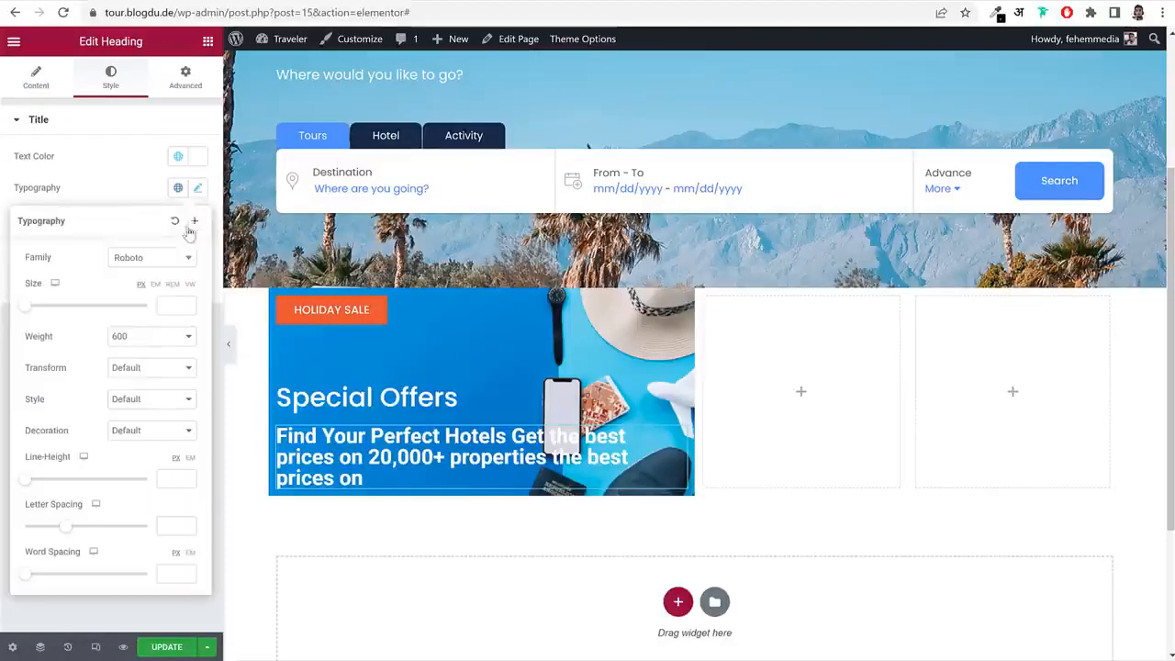
left_click(146, 260)
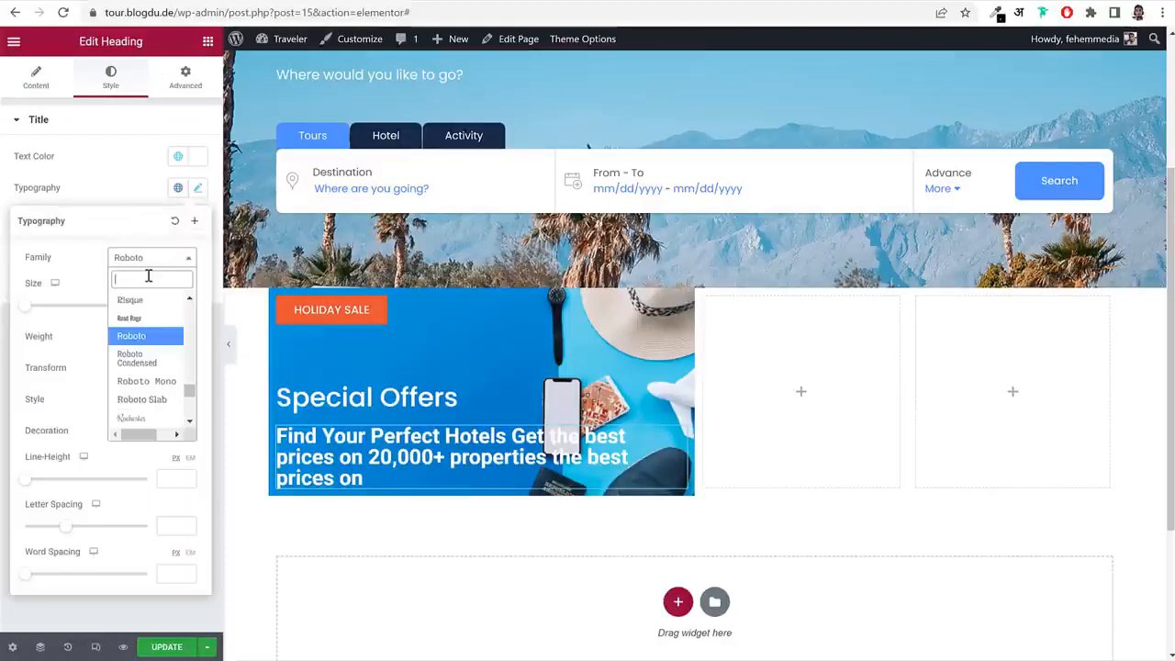
type("popp")
key("Return")
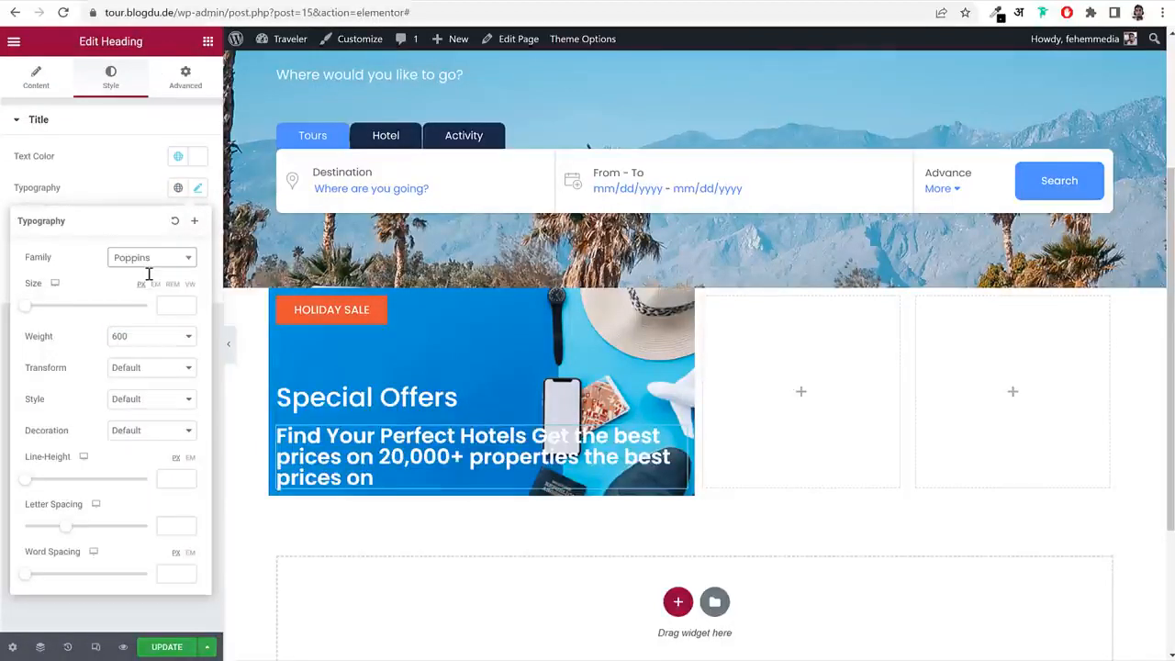
left_click(166, 305)
type("14")
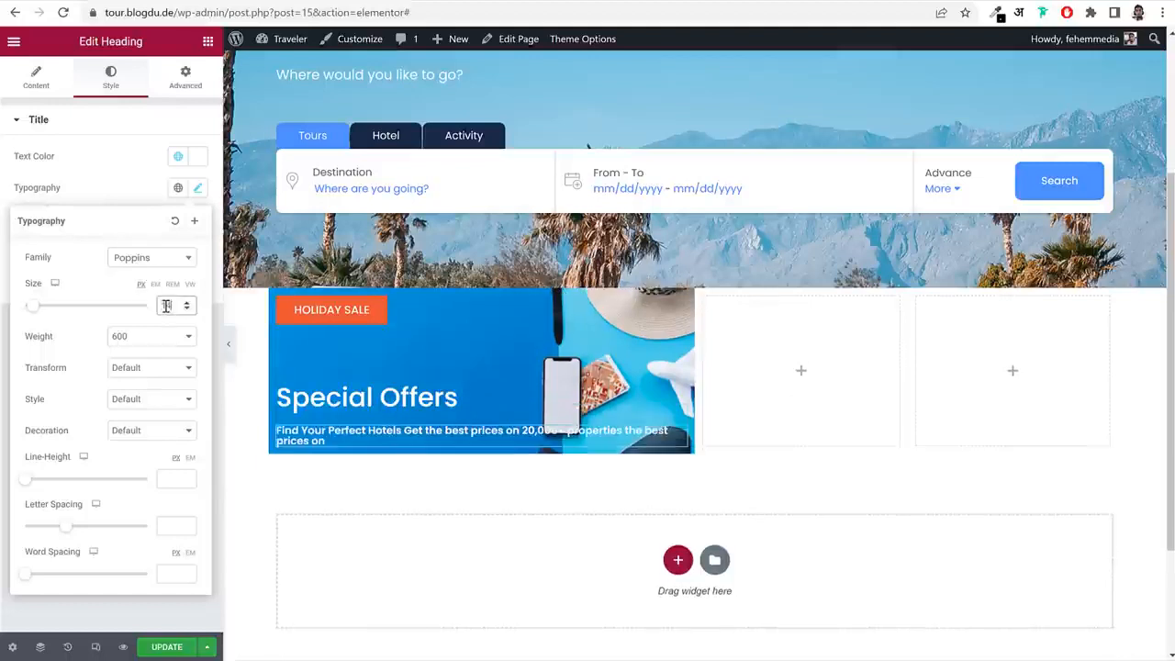
left_click(156, 338)
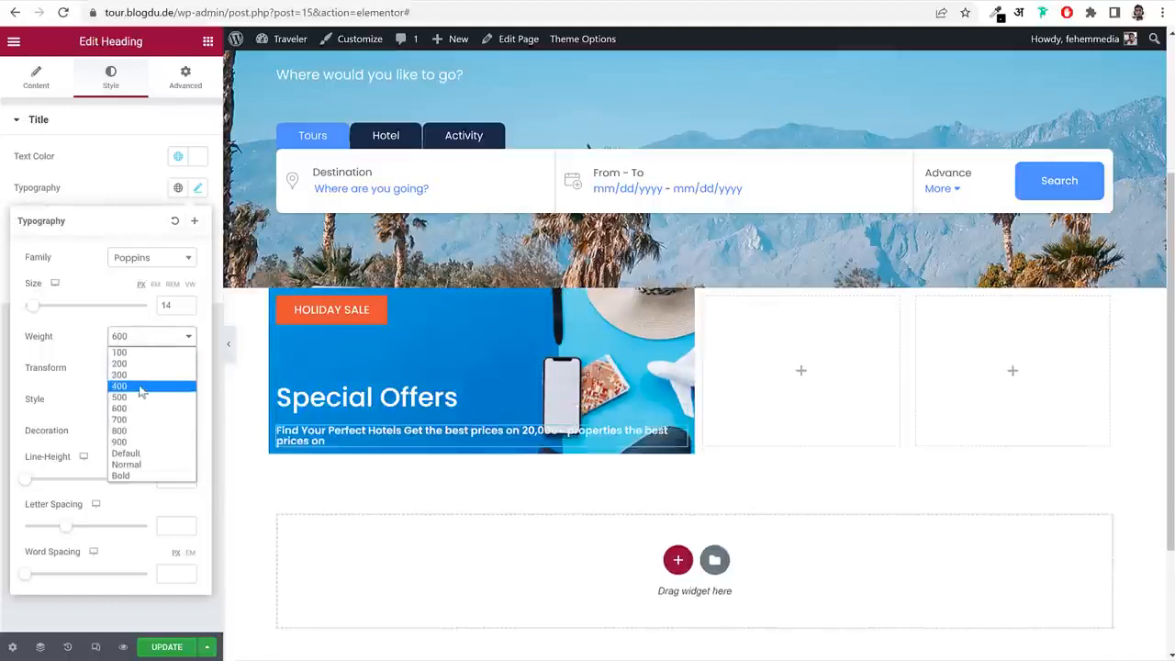
left_click(138, 386)
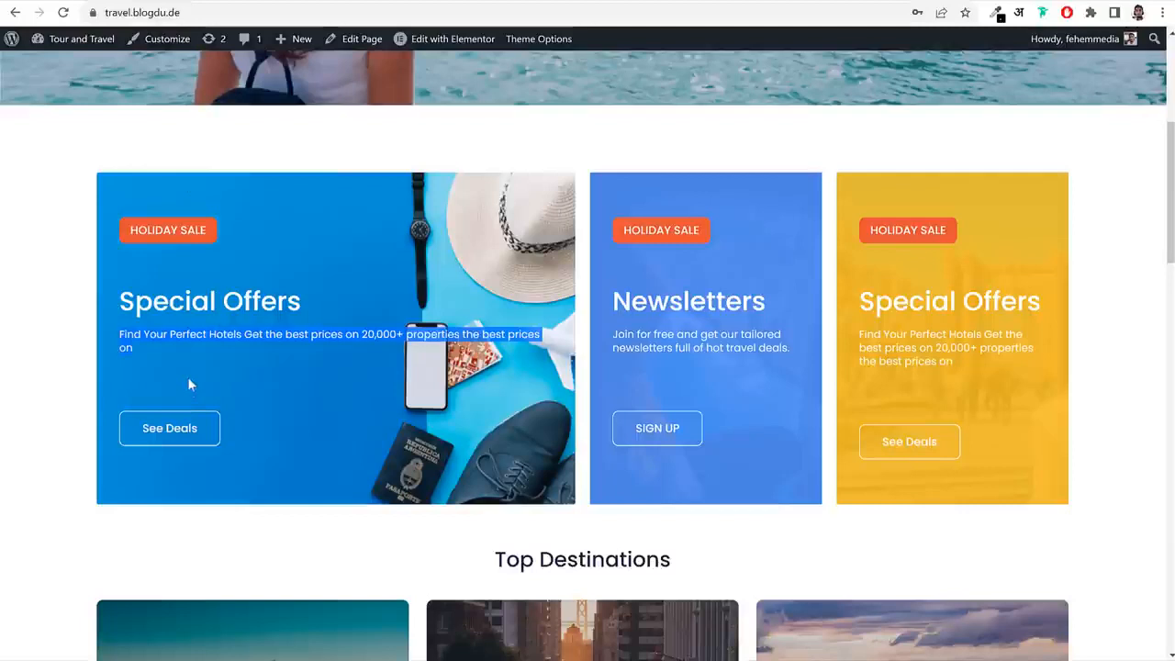
Set the description's line height to 20 px.
left_click(121, 338)
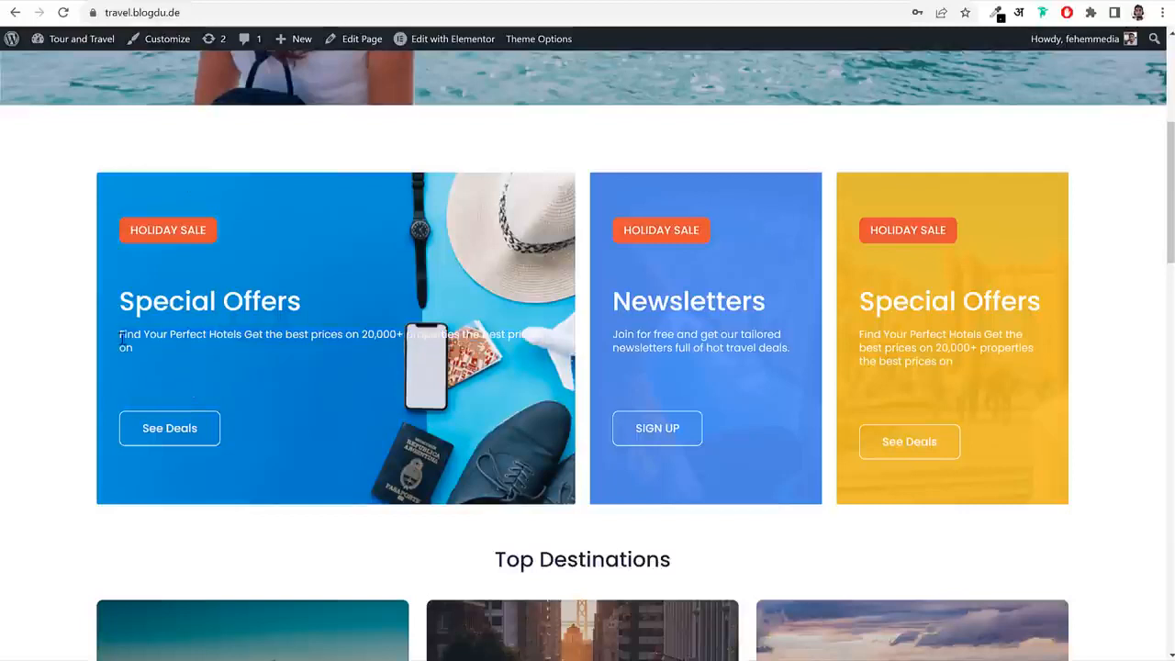
left_click_drag(121, 335, 138, 346)
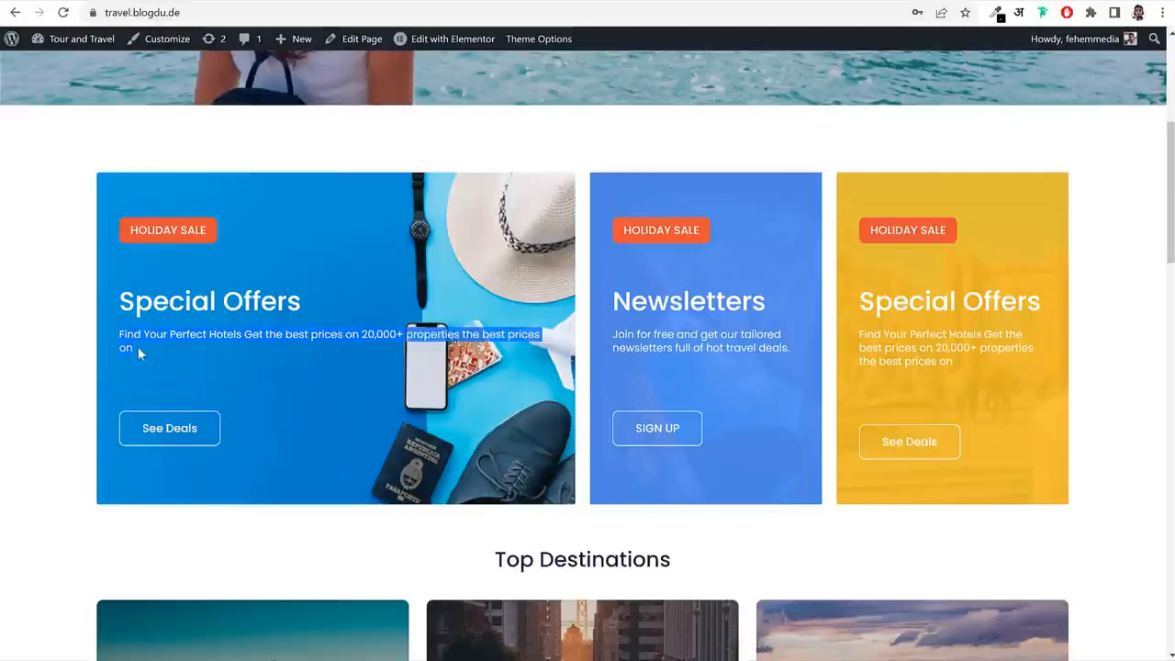
left_click(139, 354)
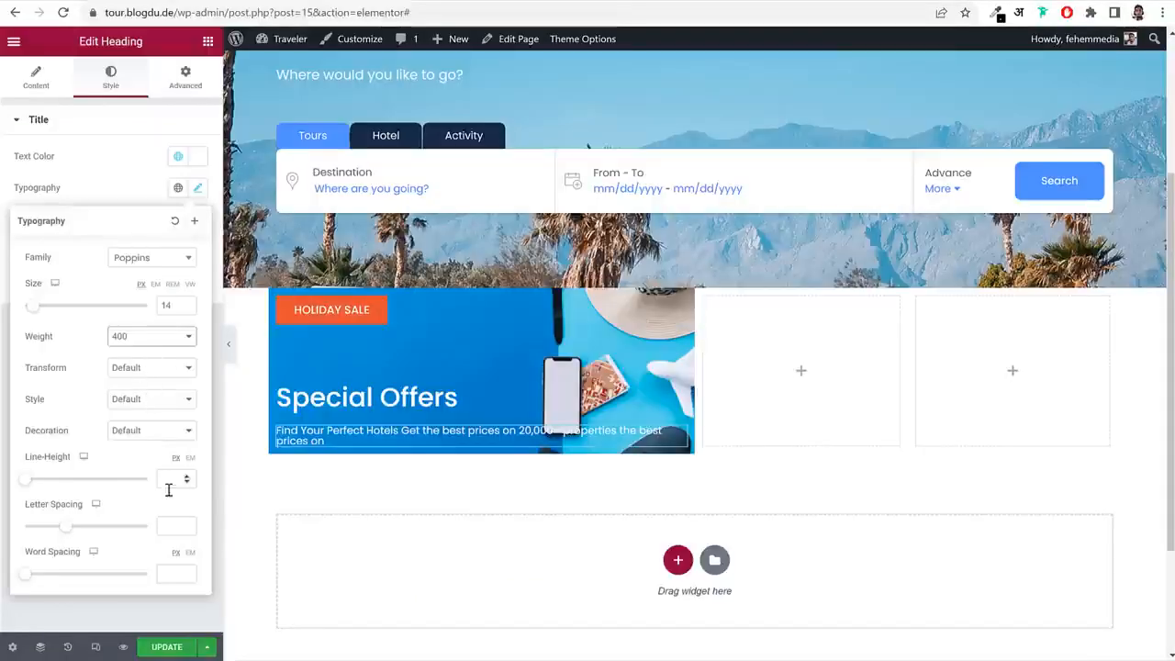
left_click(191, 459)
left_click(177, 459)
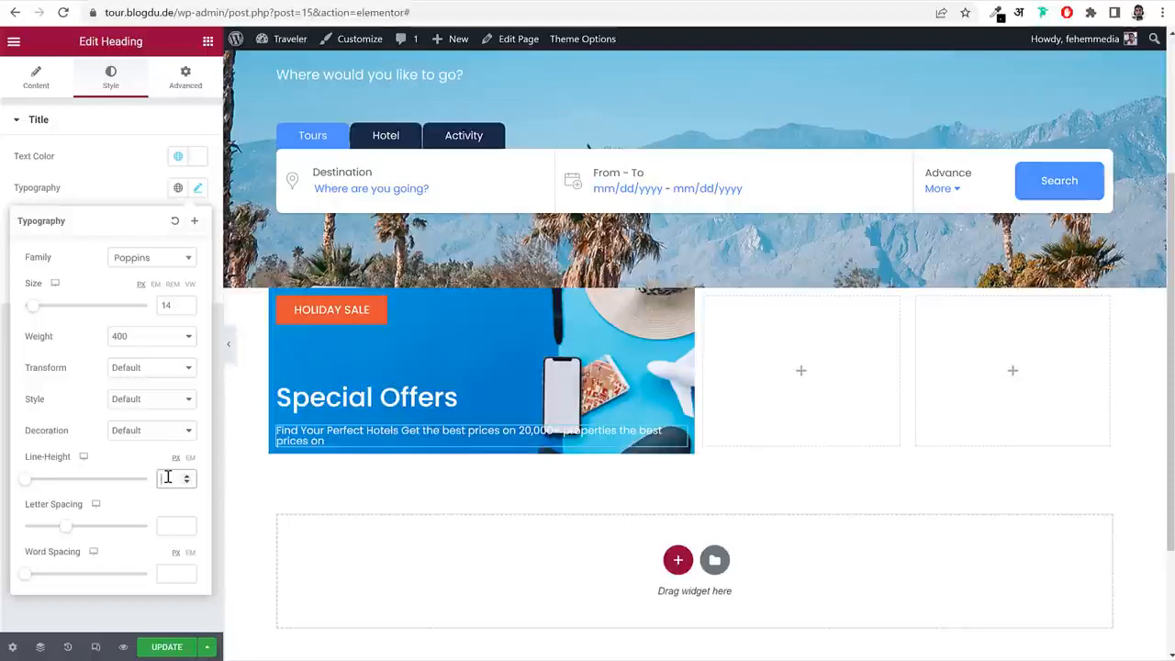
type("20")
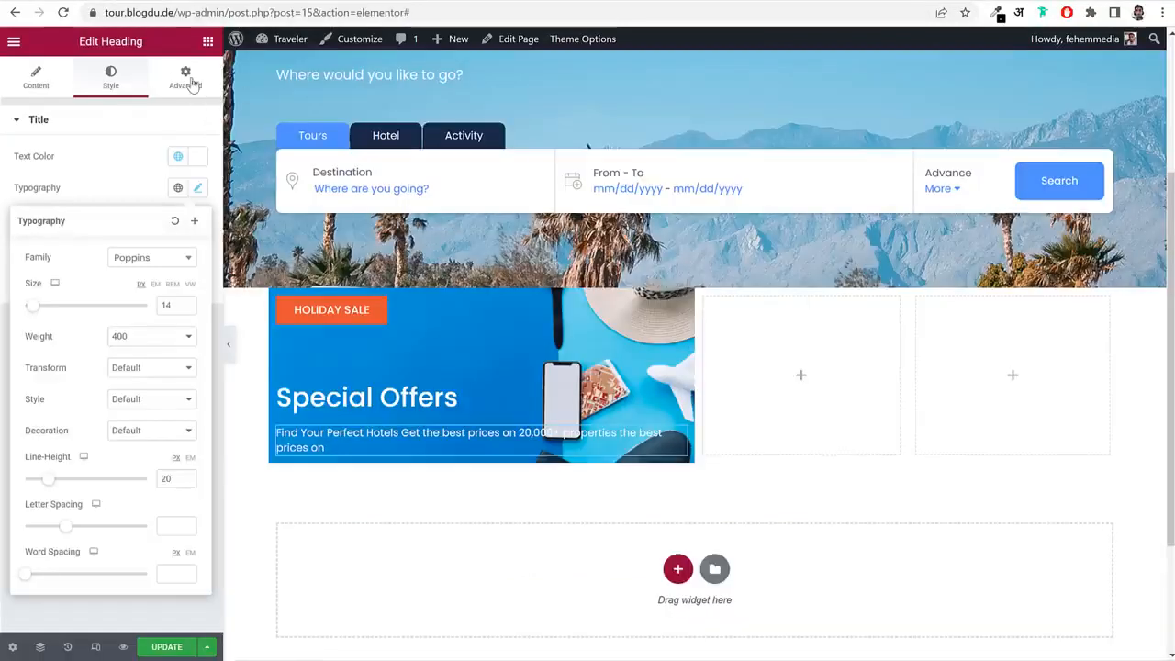
Give the description a 75 px bottom margin.
left_click(186, 79)
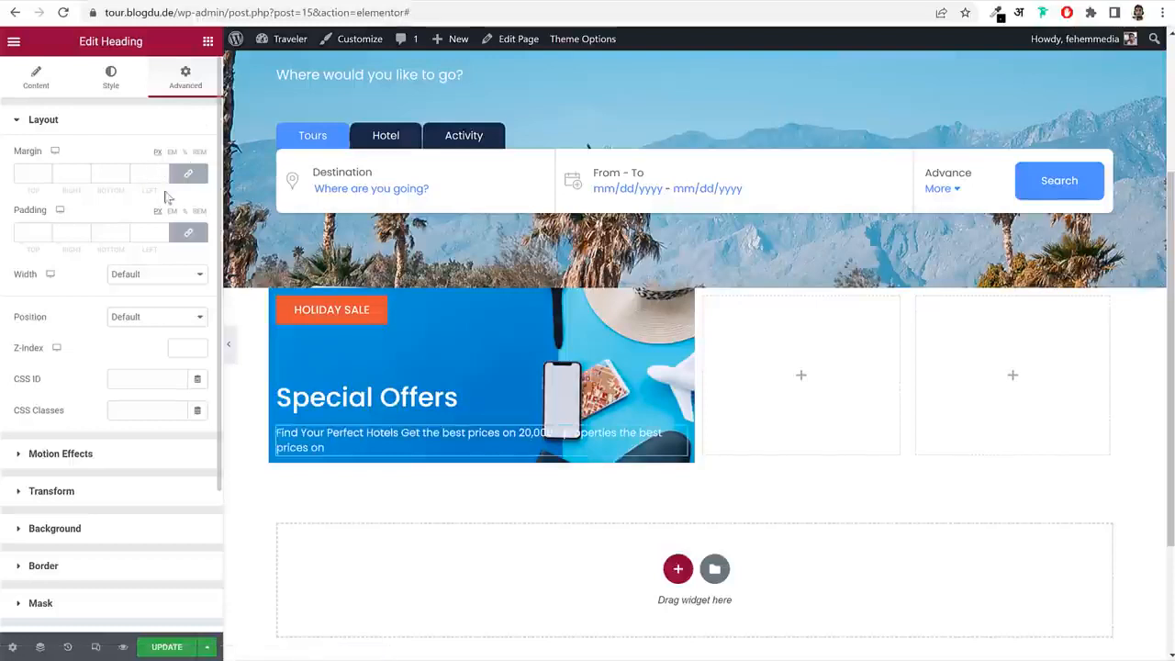
left_click(188, 174)
left_click(109, 175)
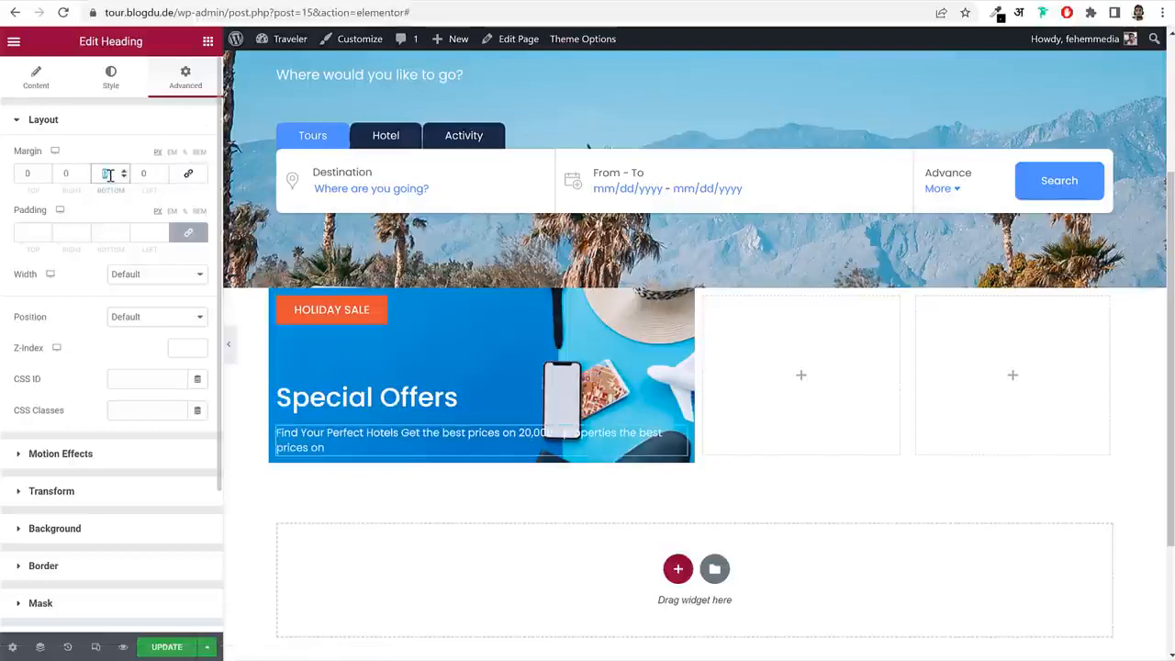
type("20")
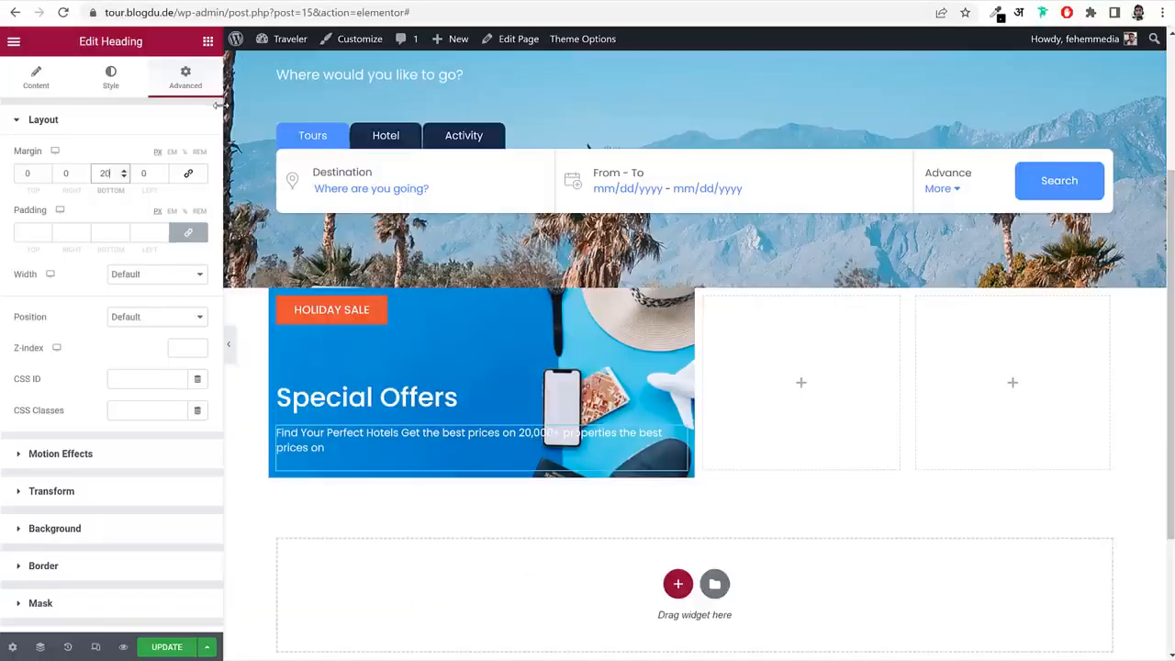
type("60")
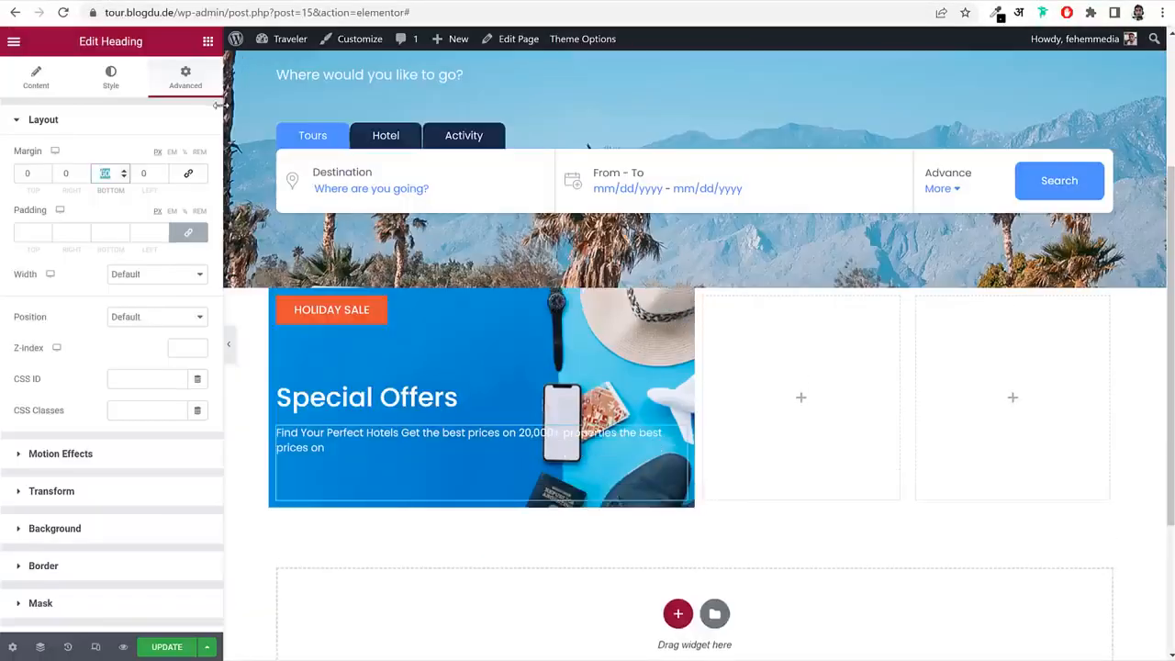
type("75")
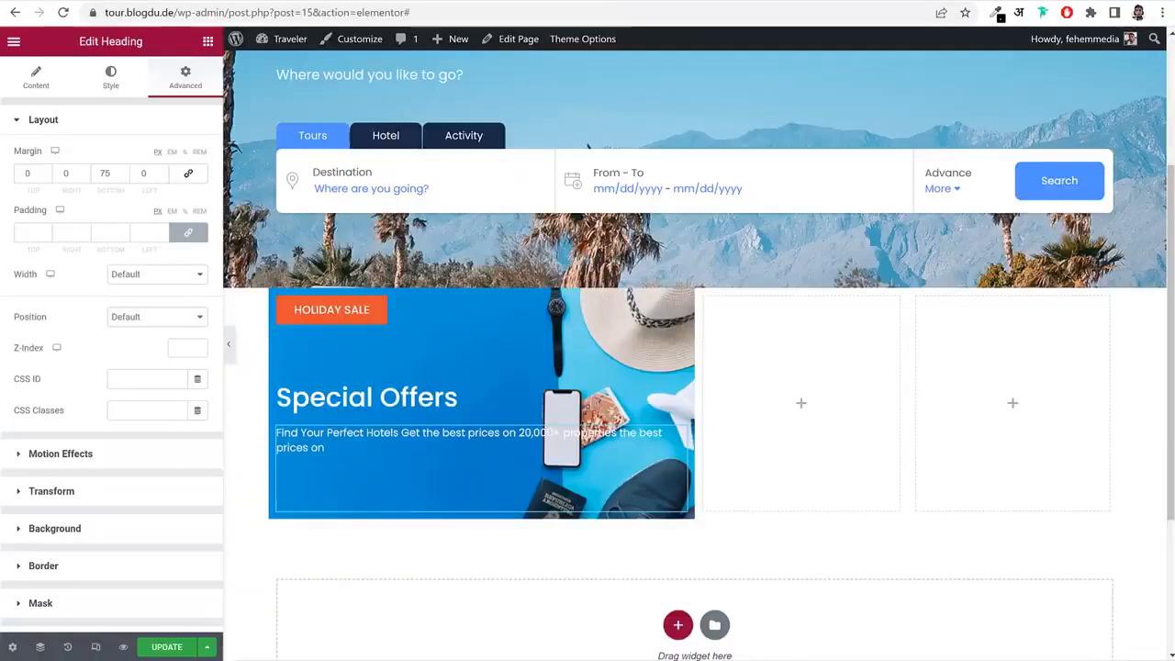
Add a Button widget below the description labelled See Deals.
left_click(208, 41)
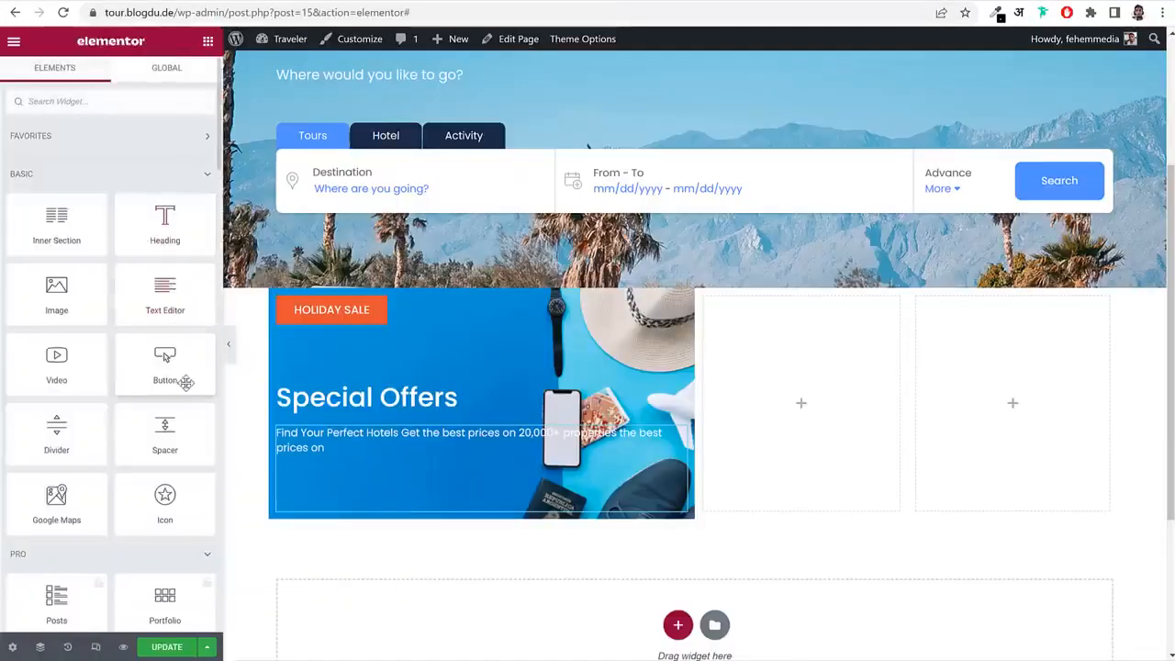
left_click_drag(187, 381, 414, 483)
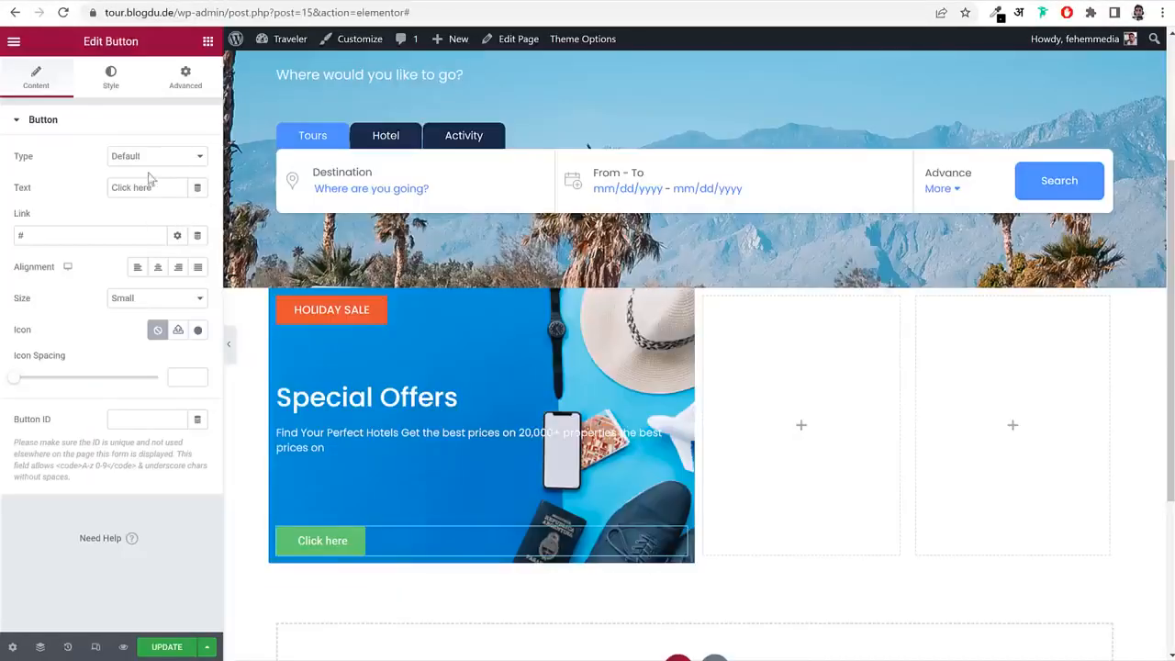
double_click(152, 187)
type("See Deals")
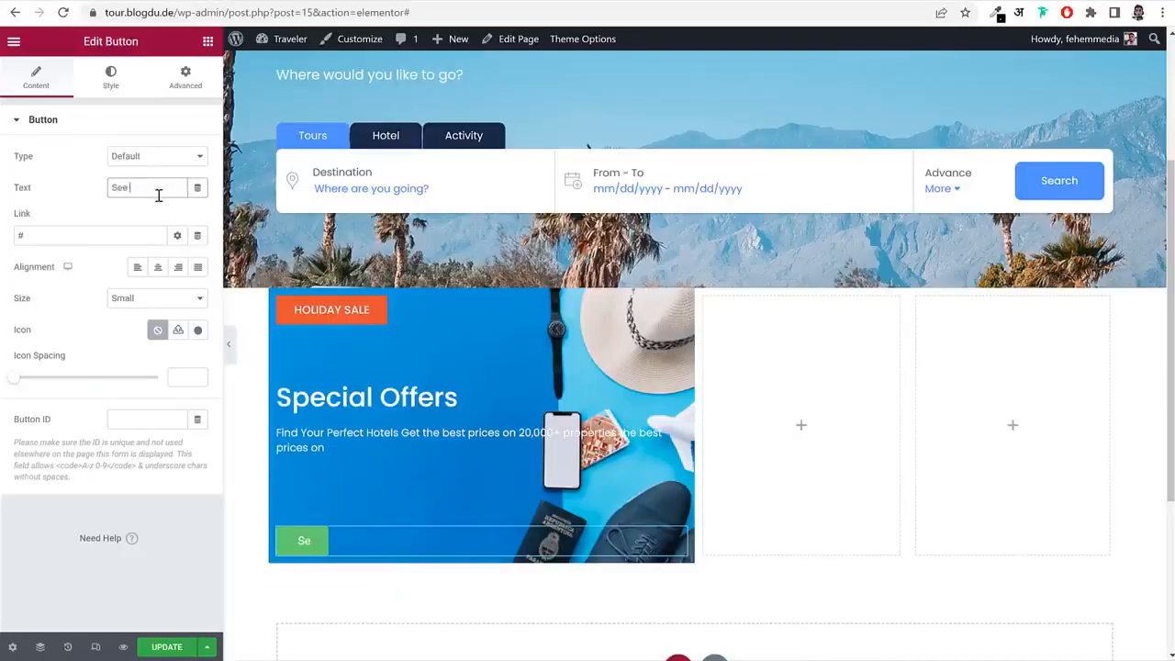
Set the See Deals button's font family to Poppins.
left_click(110, 79)
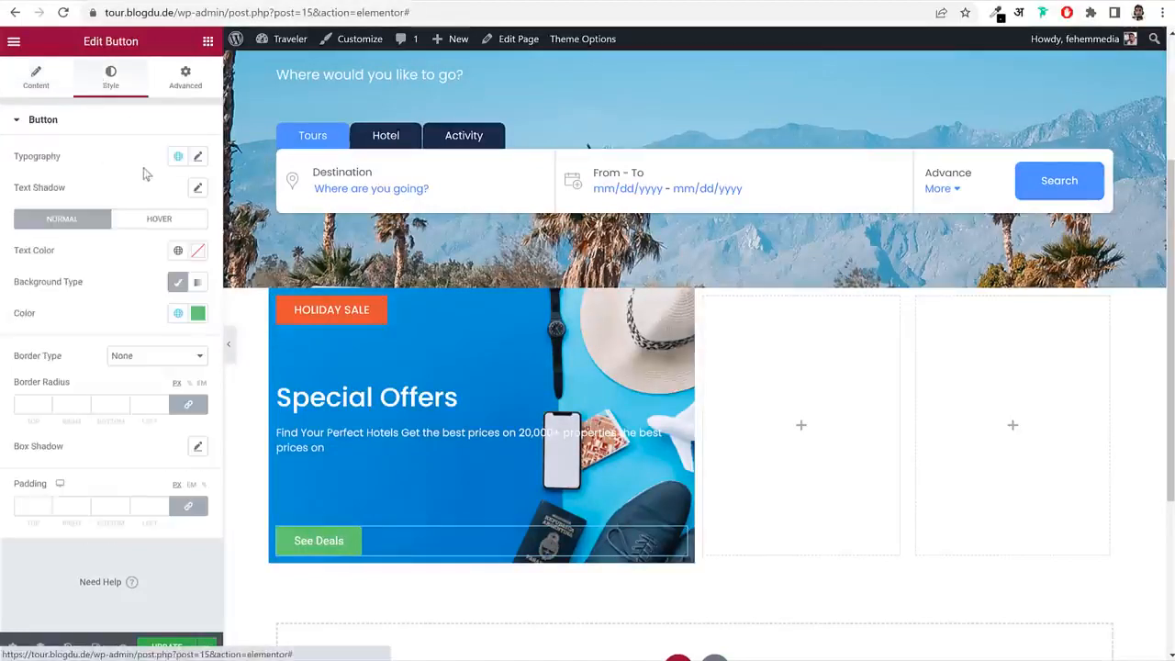
left_click(198, 157)
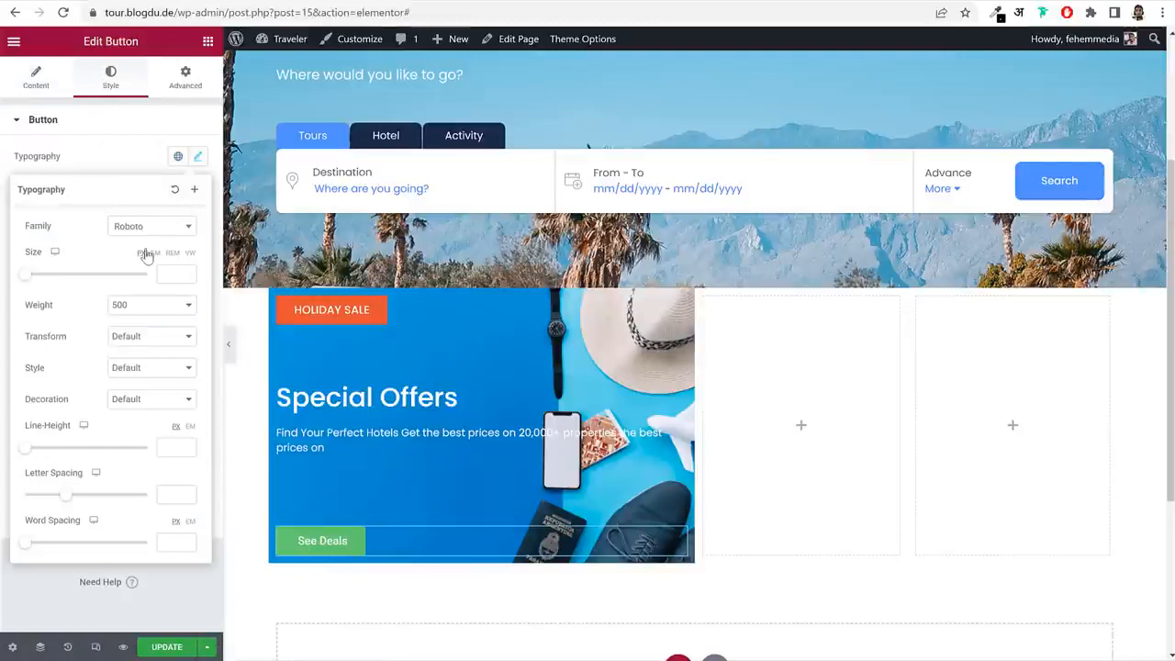
left_click(144, 227)
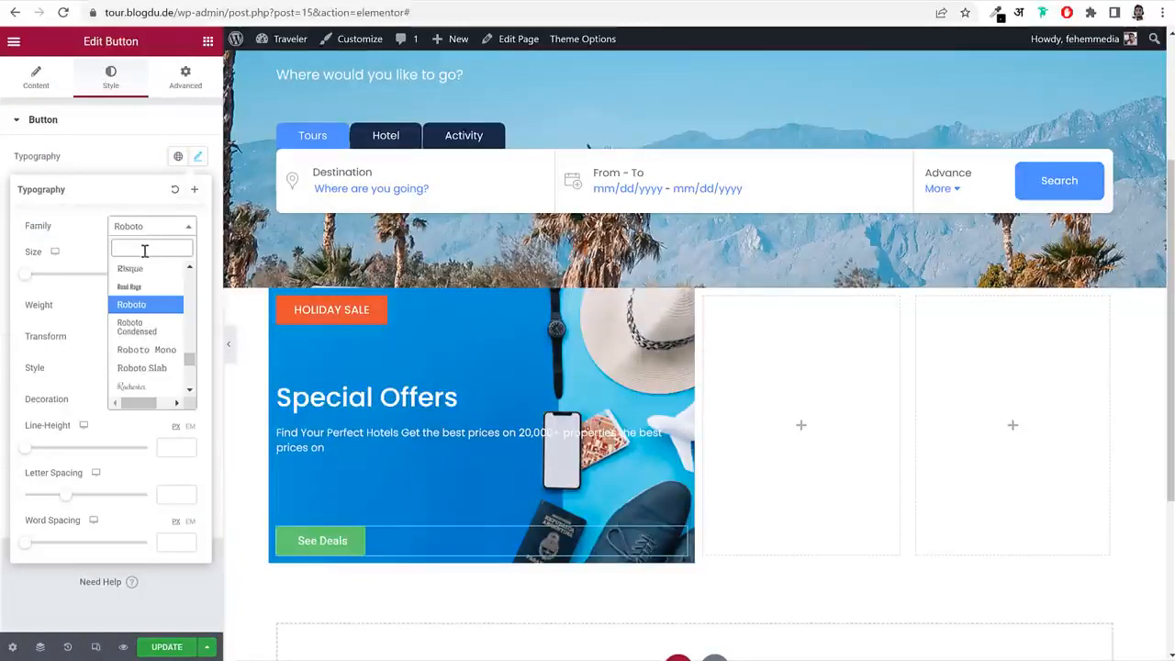
type("popp")
key("Return")
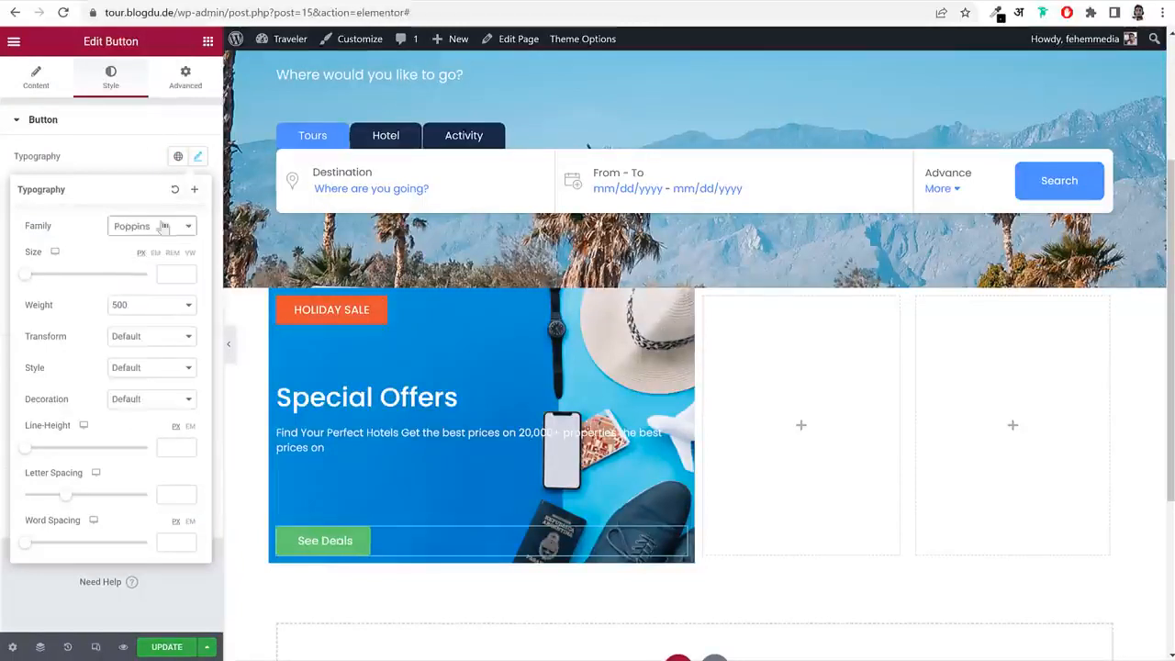
left_click(194, 157)
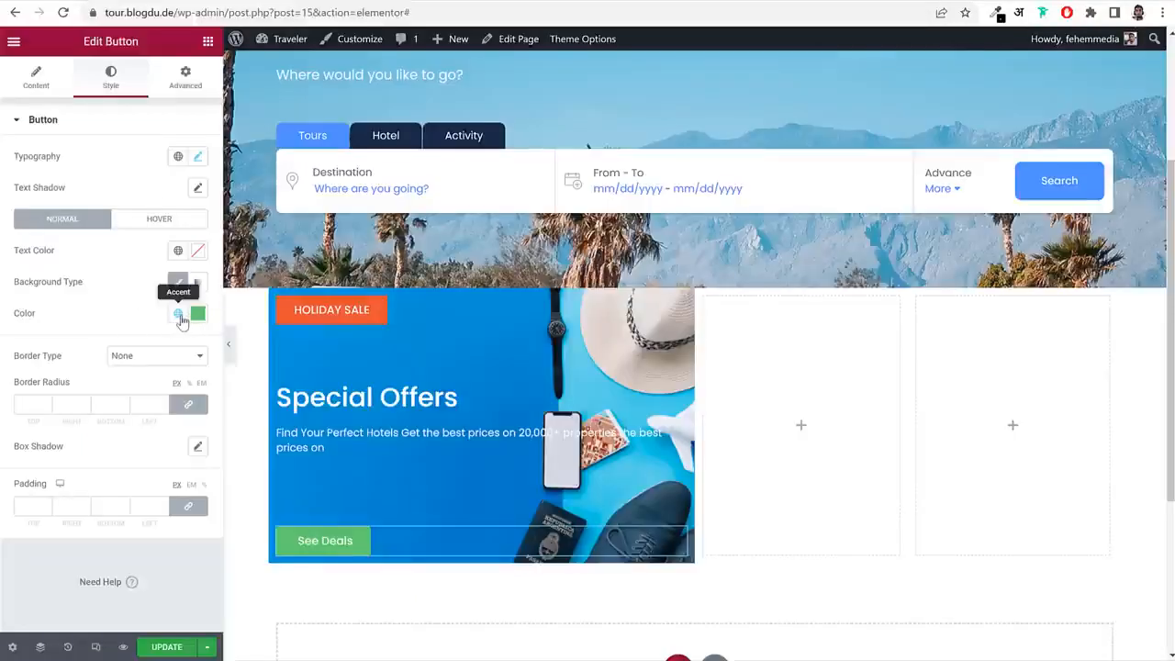
Make the See Deals button background almost fully transparent.
left_click(180, 317)
left_click(197, 313)
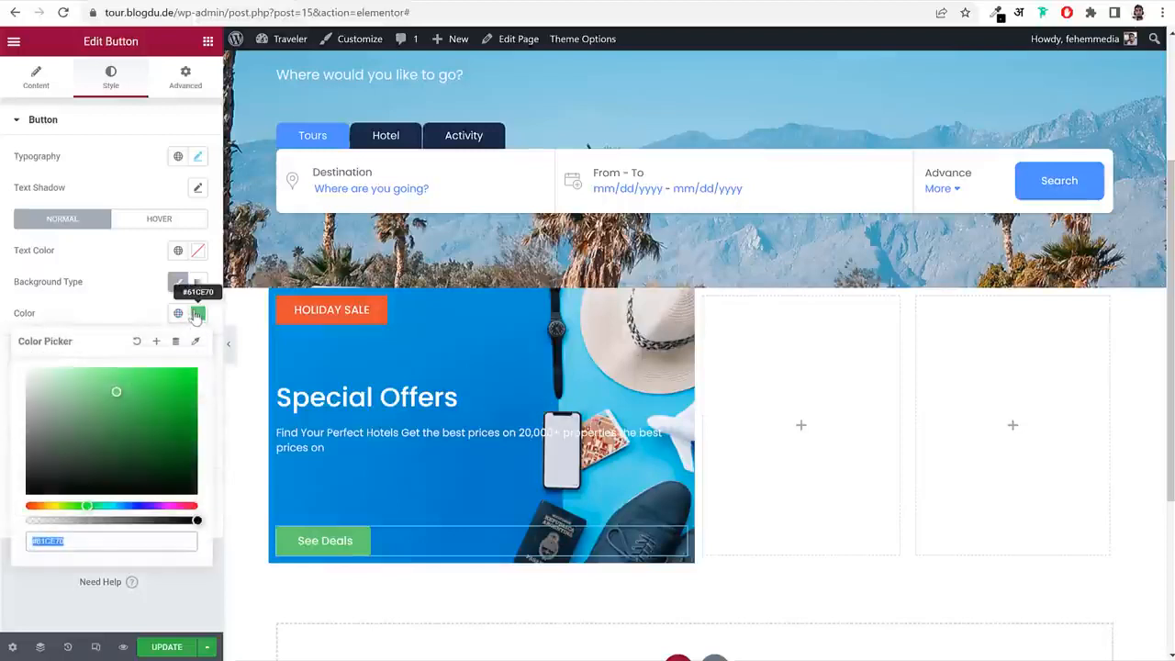
left_click_drag(78, 503, 31, 520)
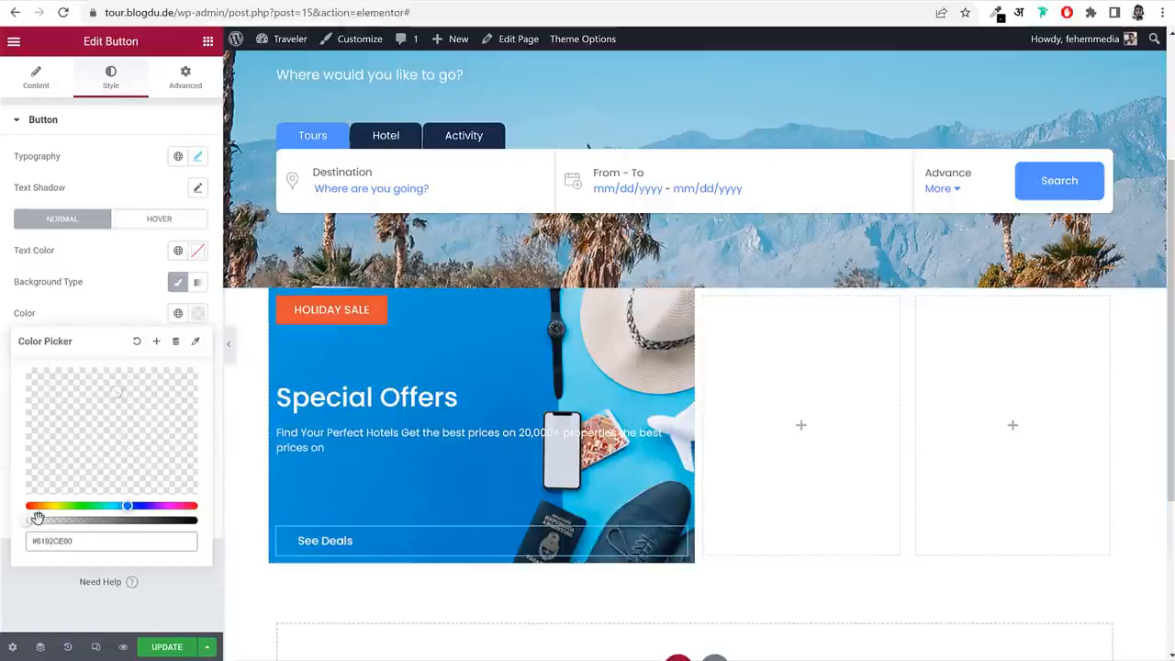
mouse_move(37, 519)
left_mouse_down()
mouse_move(81, 521)
mouse_move(18, 523)
left_mouse_up()
left_click(196, 317)
Give the See Deals button a 1 px solid border and preview it.
left_click(156, 354)
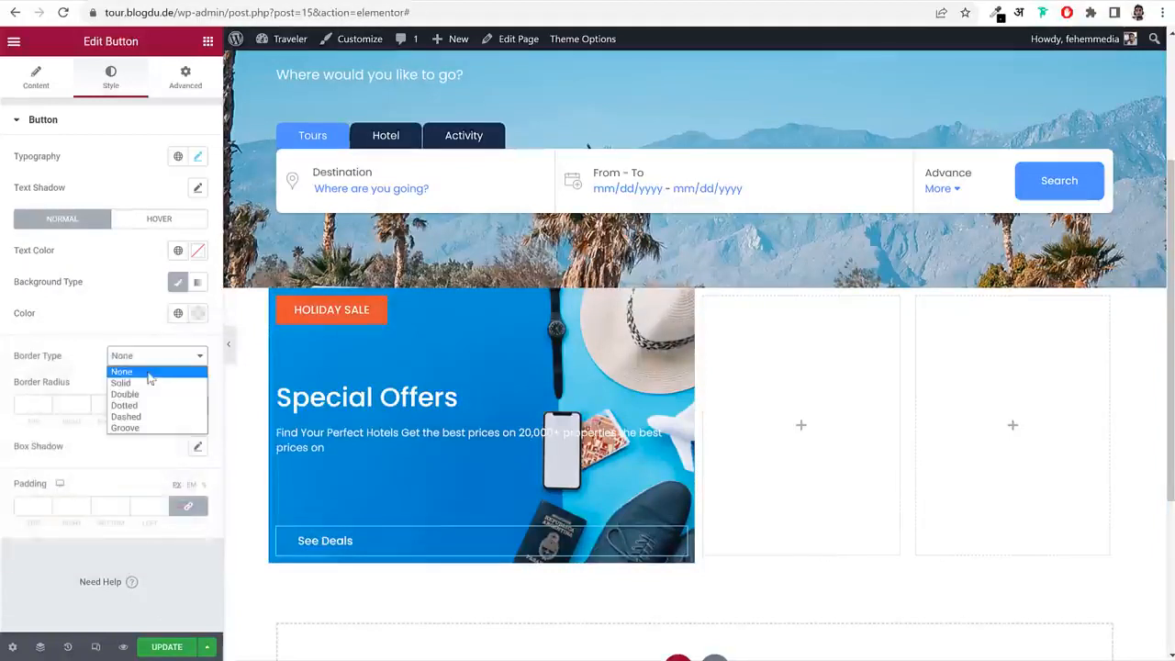
left_click(149, 380)
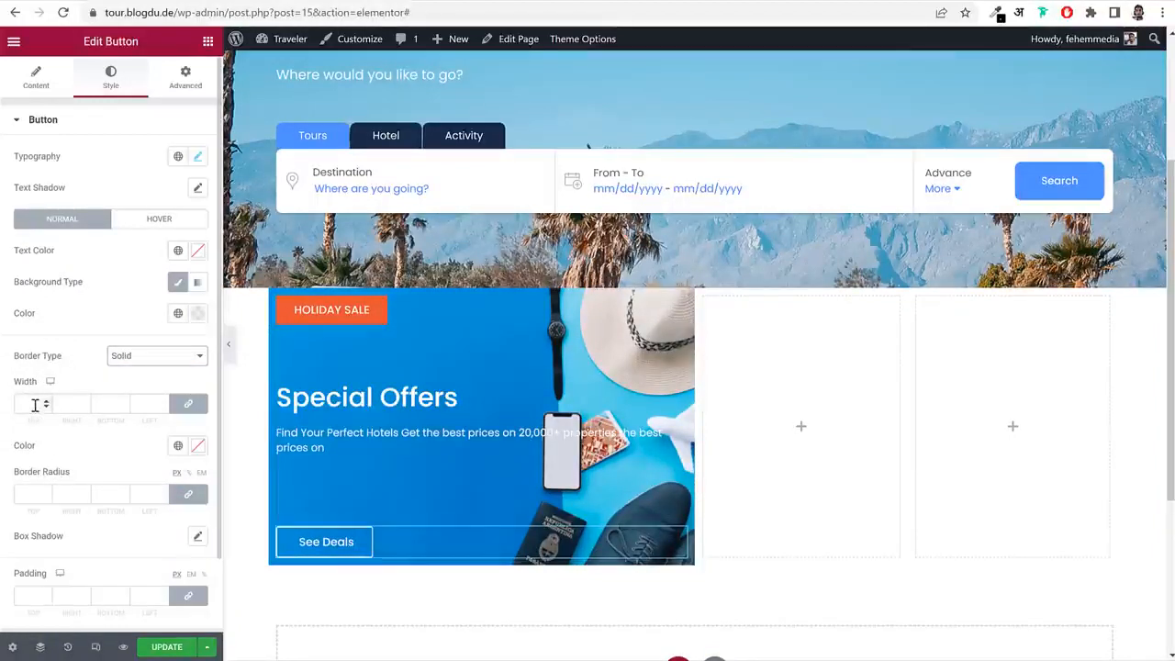
left_click(34, 403)
type("1")
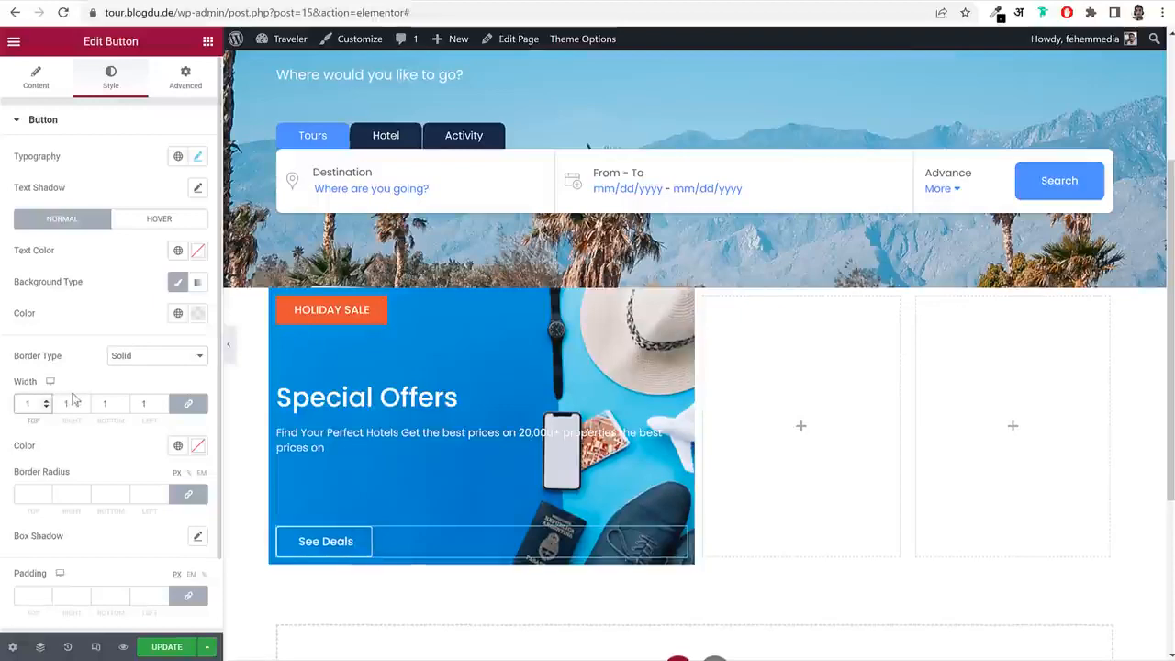
left_click(228, 344)
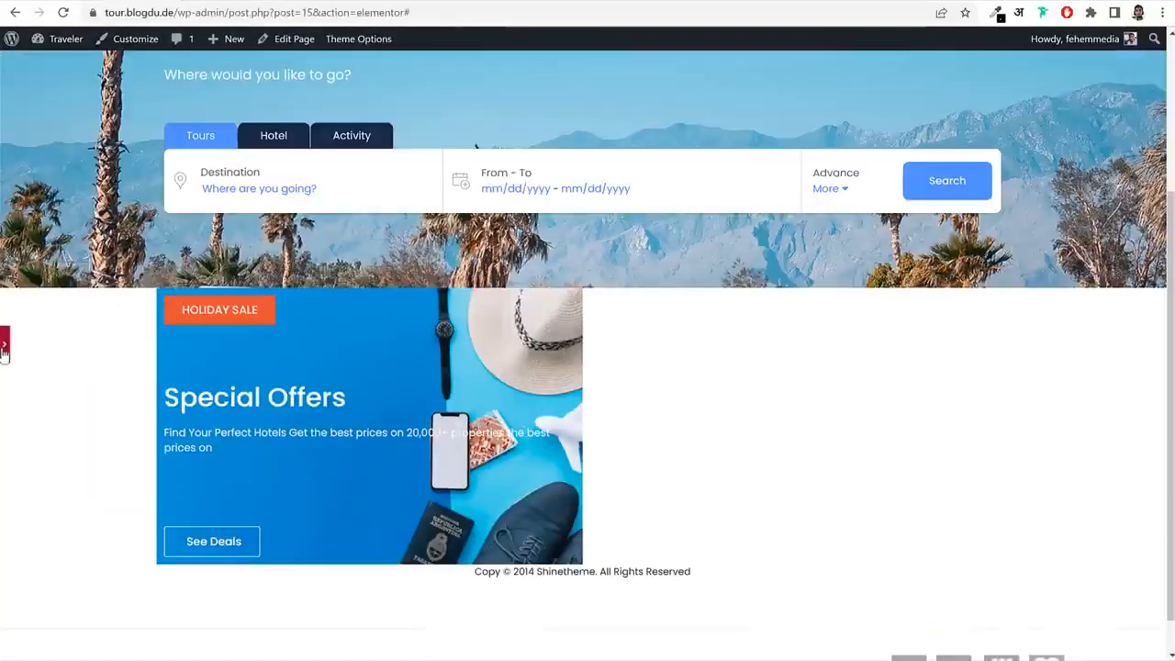
left_click(3, 347)
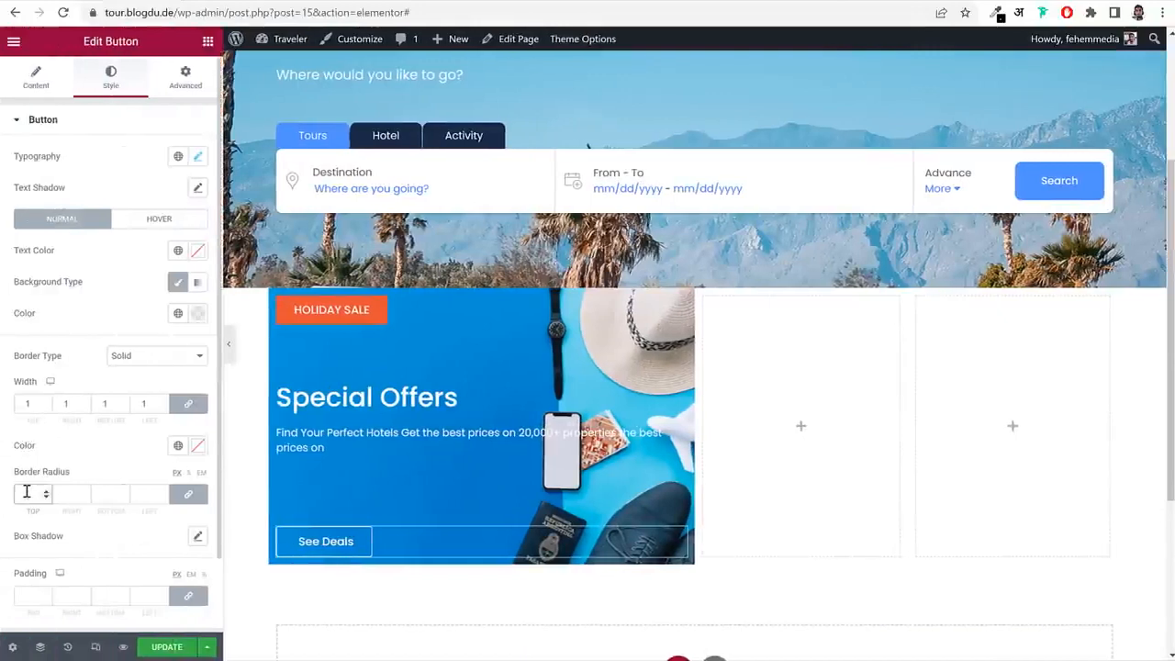
Set the button padding to 15/30/15/30.
scroll(133, 466, "down", 1)
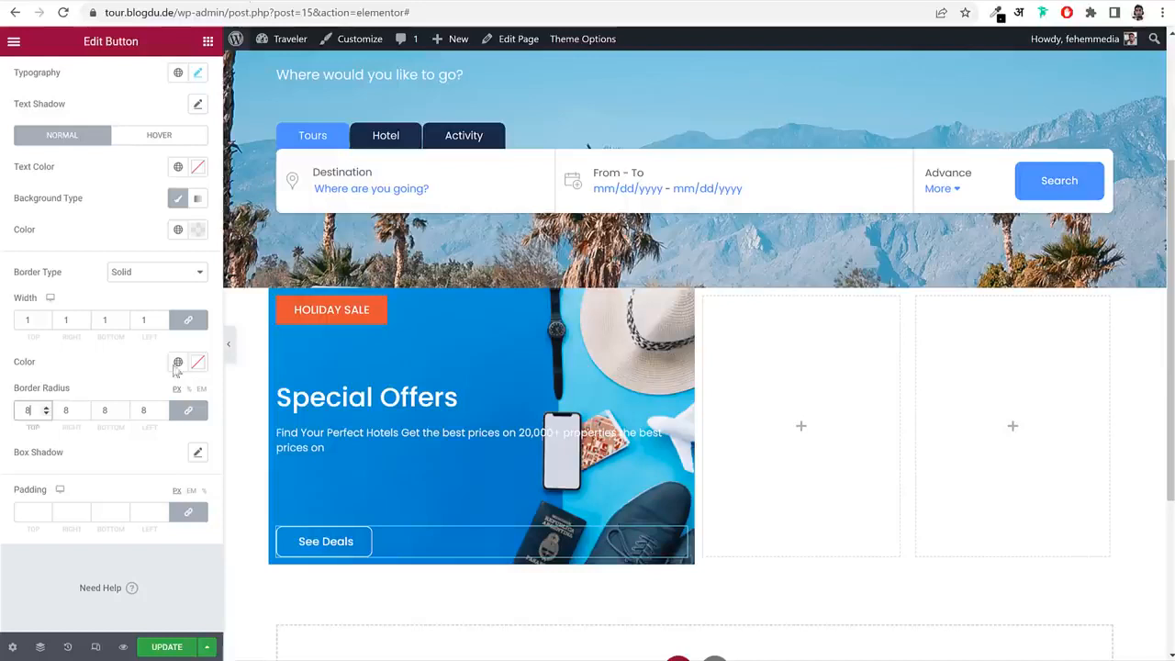
left_click(189, 511)
left_click(25, 514)
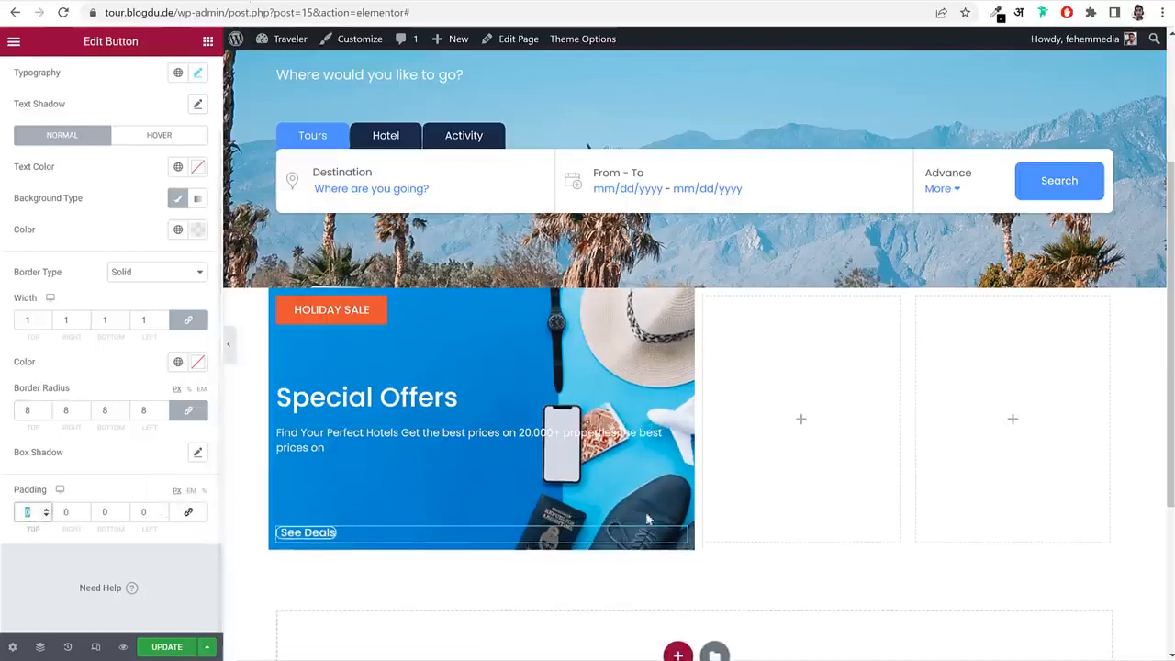
type("15")
key("Tab")
type("30")
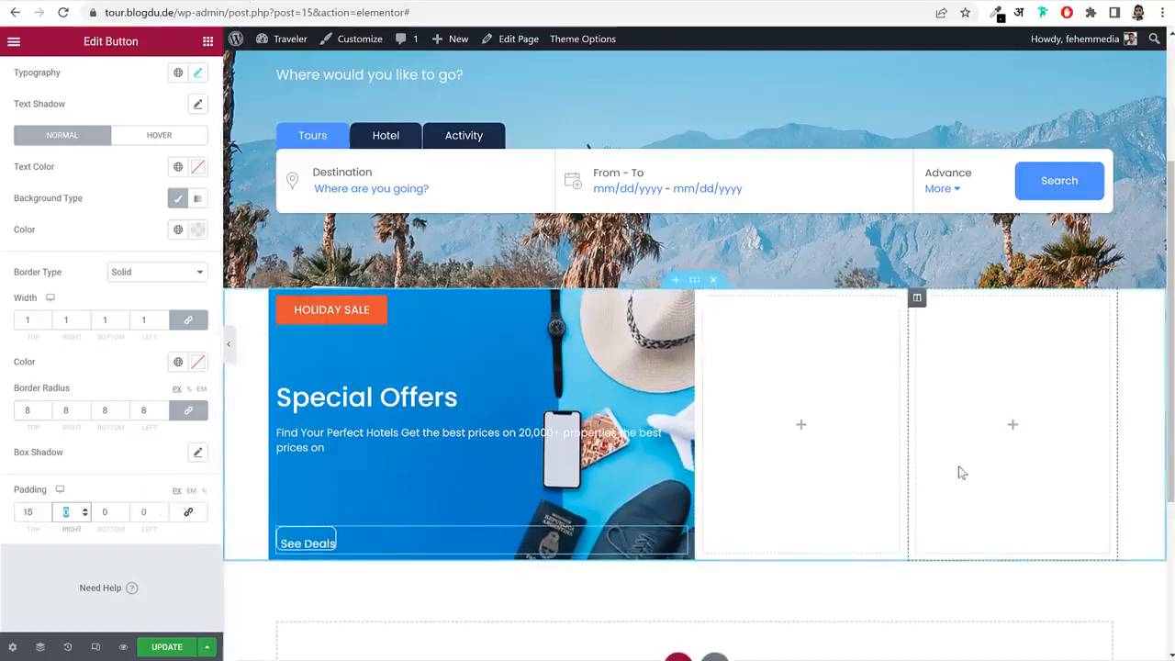
key("Tab")
type("15")
key("Tab")
type("30")
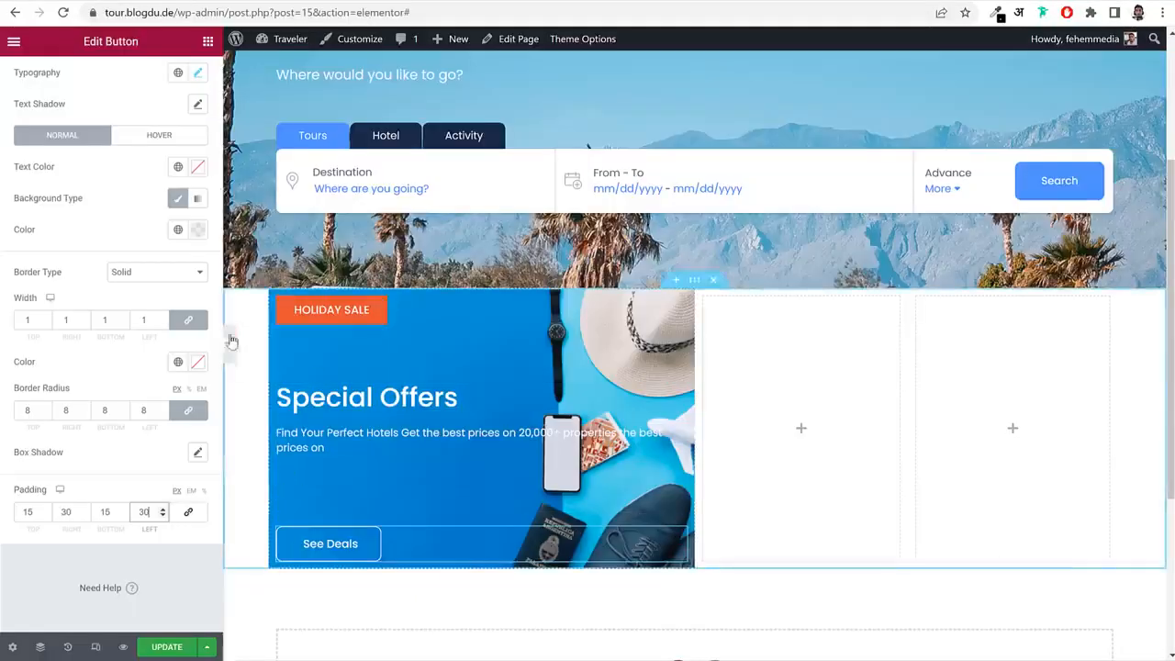
Set the Special Offers column padding to 60/30/60/30 and update the page.
left_click(277, 297)
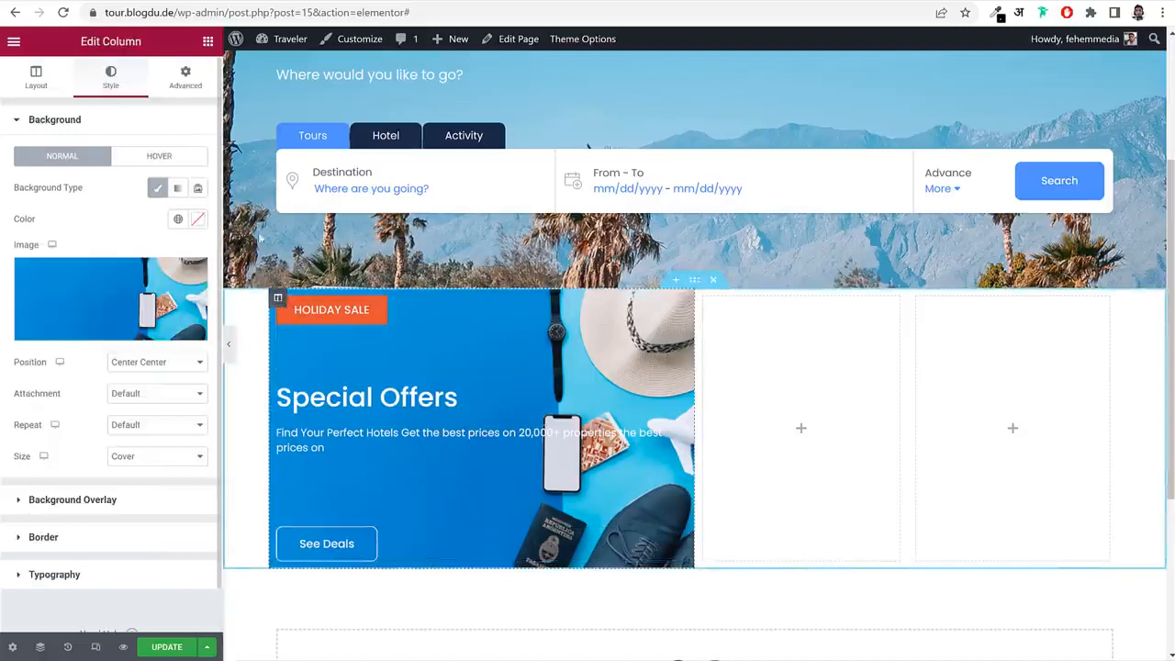
left_click(186, 77)
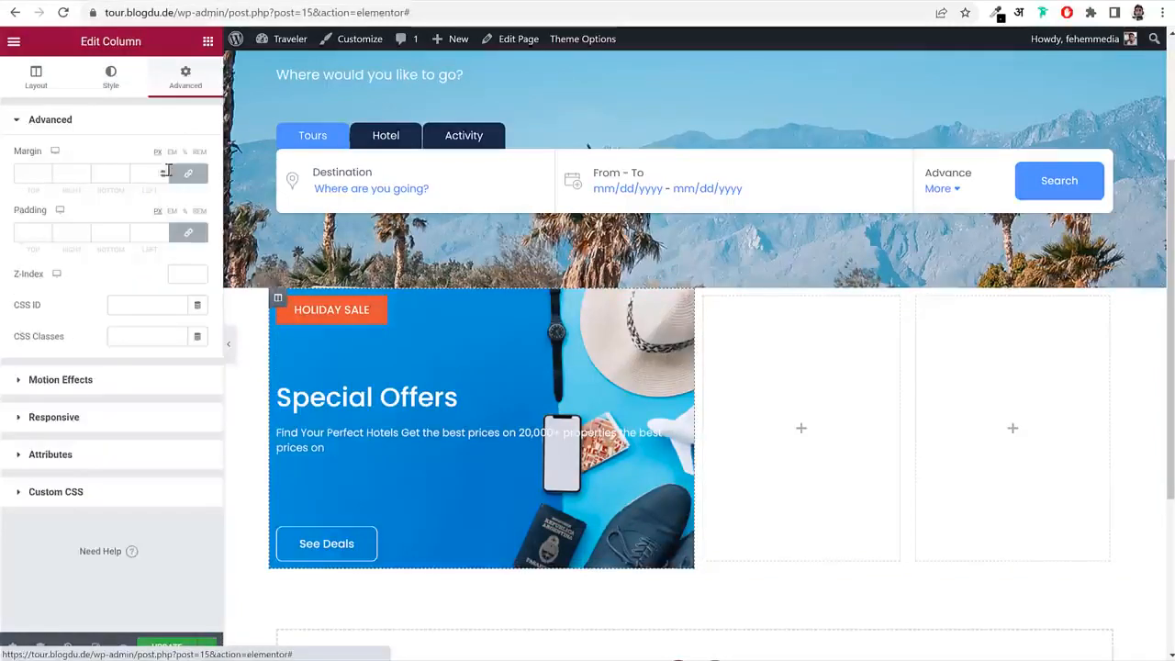
left_click(188, 231)
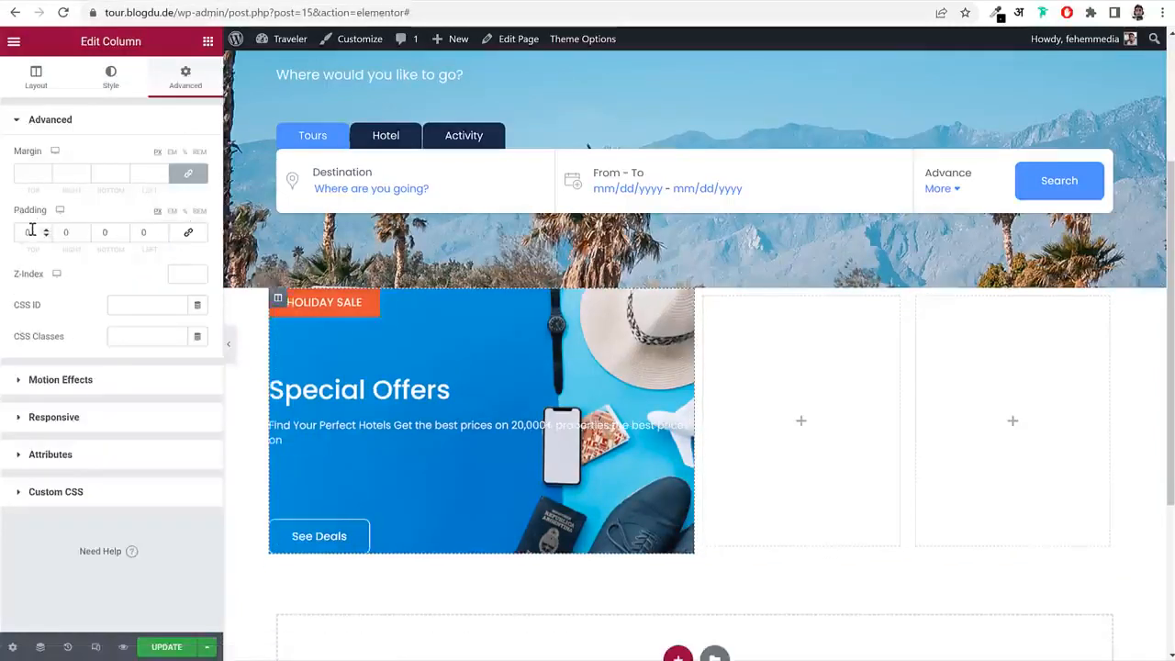
double_click(39, 232)
type("60")
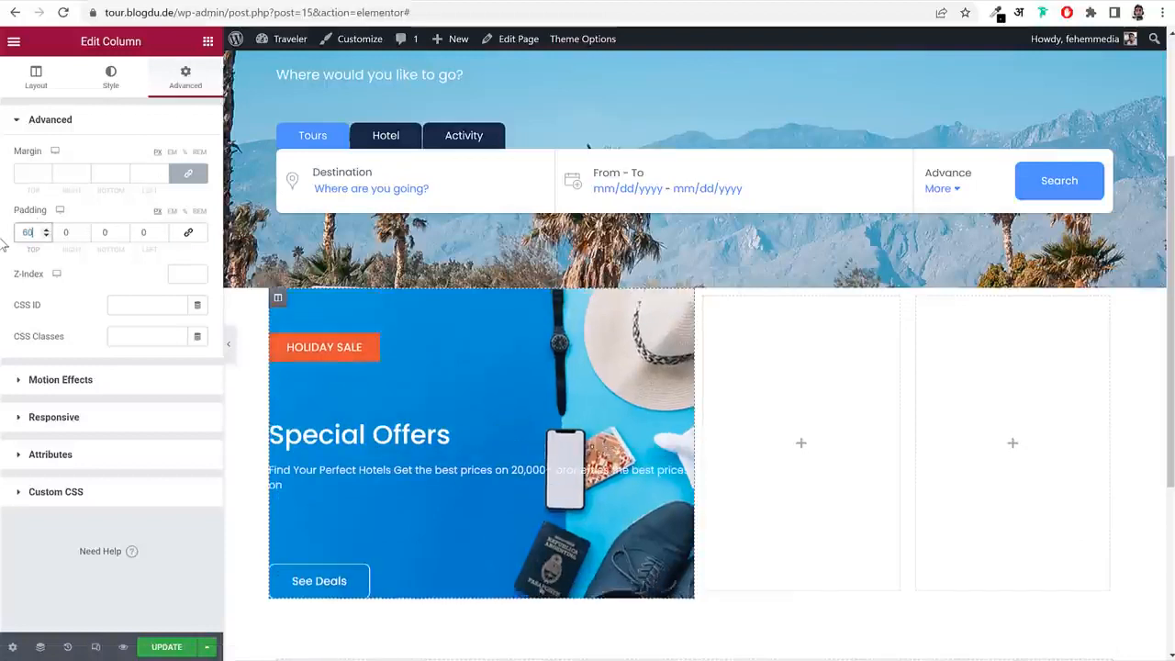
key("Tab")
type("30")
key("Tab")
type("30")
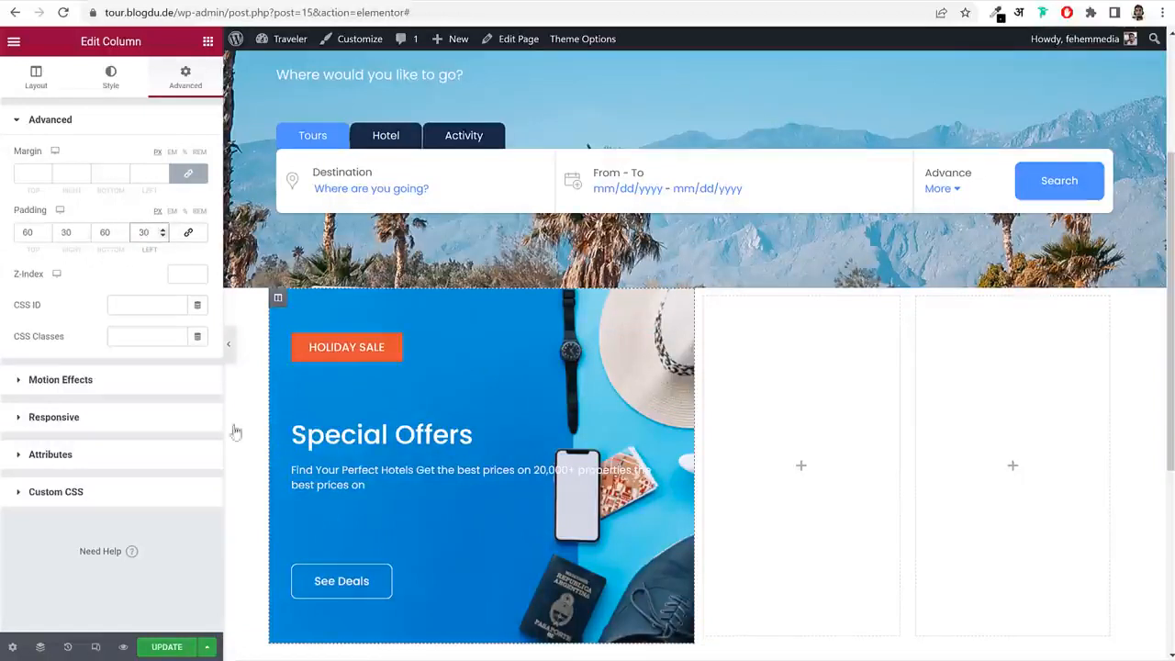
left_click(167, 647)
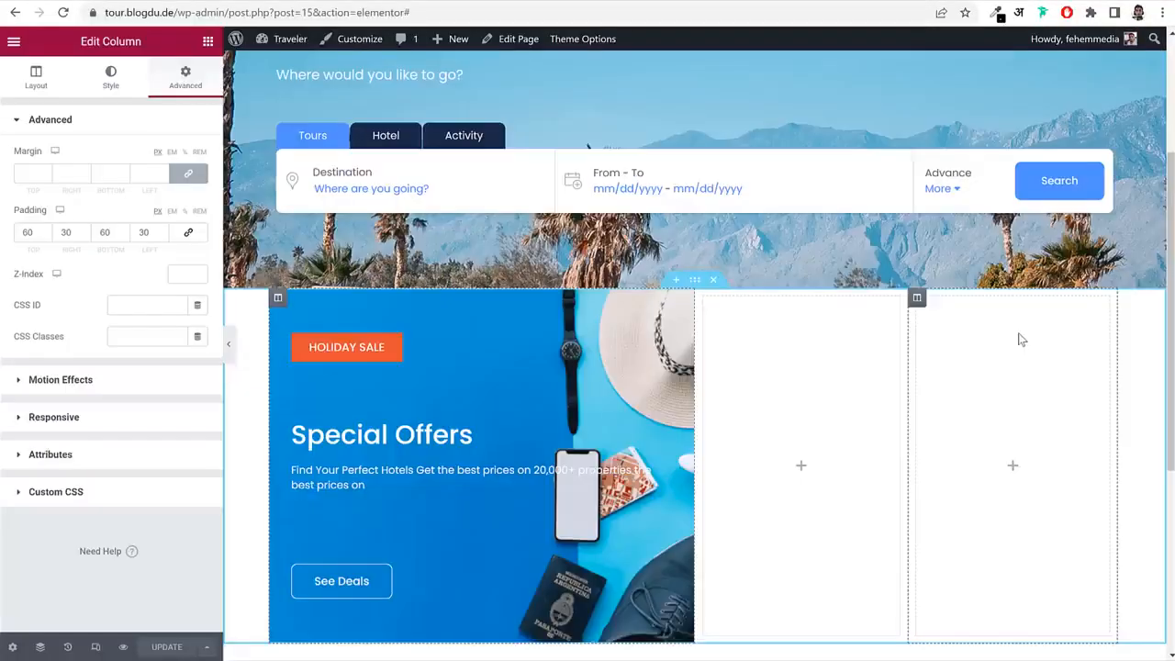
Duplicate the Special Offers column twice and delete the two empty columns.
right_click(276, 300)
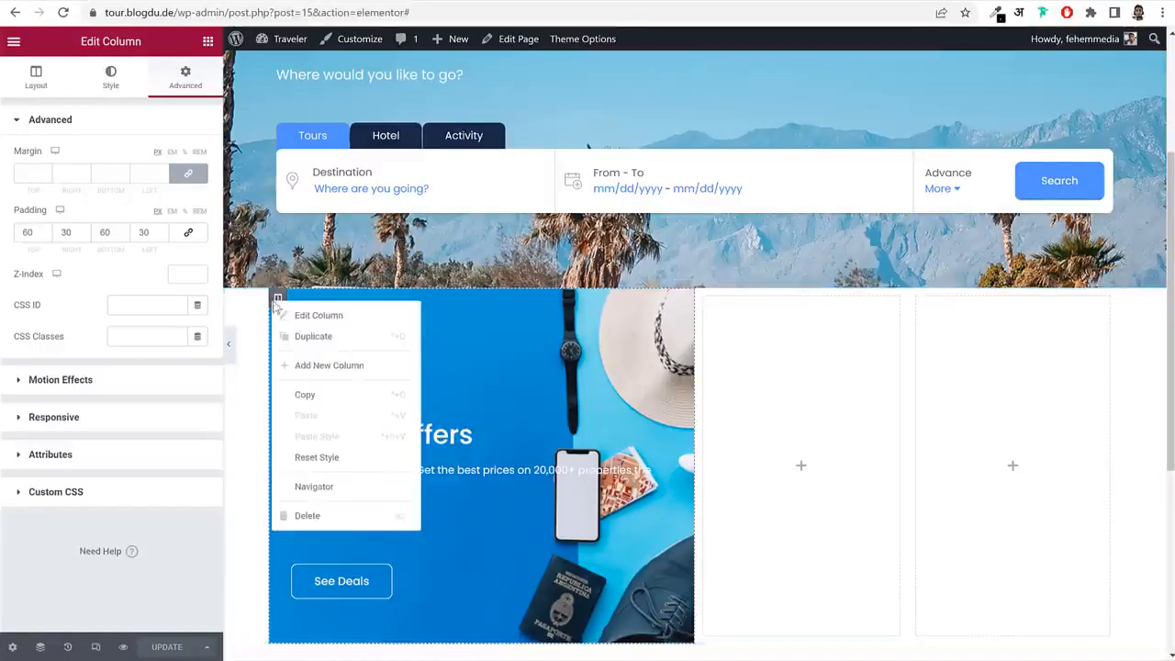
left_click(312, 336)
right_click(294, 312)
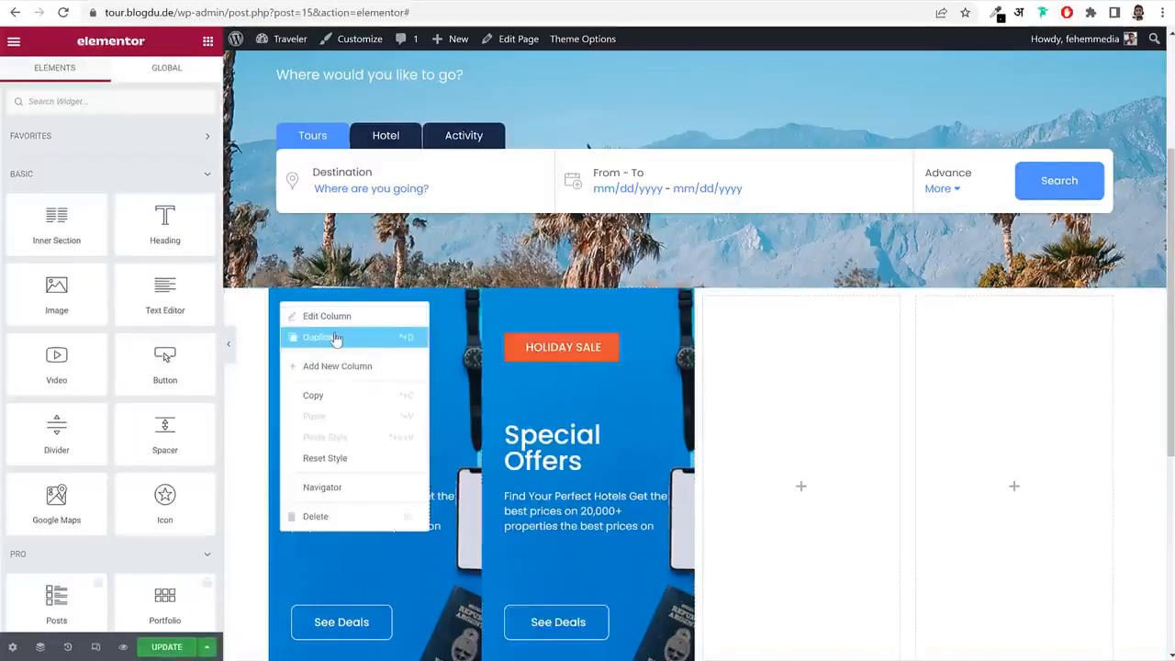
left_click(332, 337)
right_click(789, 303)
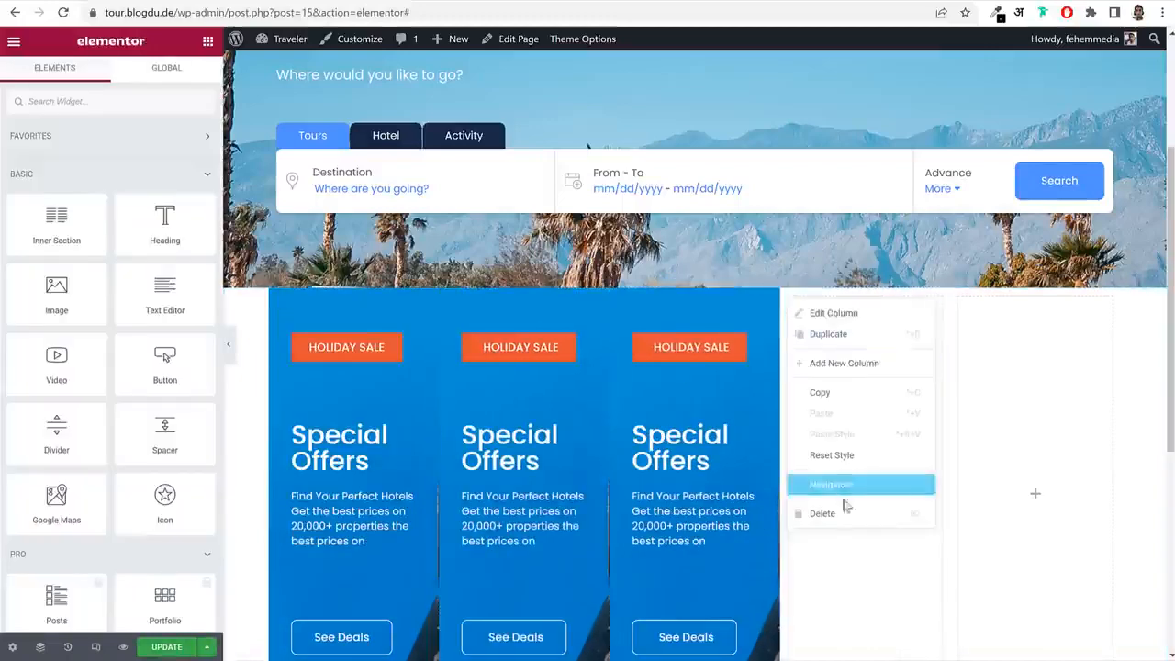
left_click(830, 514)
right_click(918, 303)
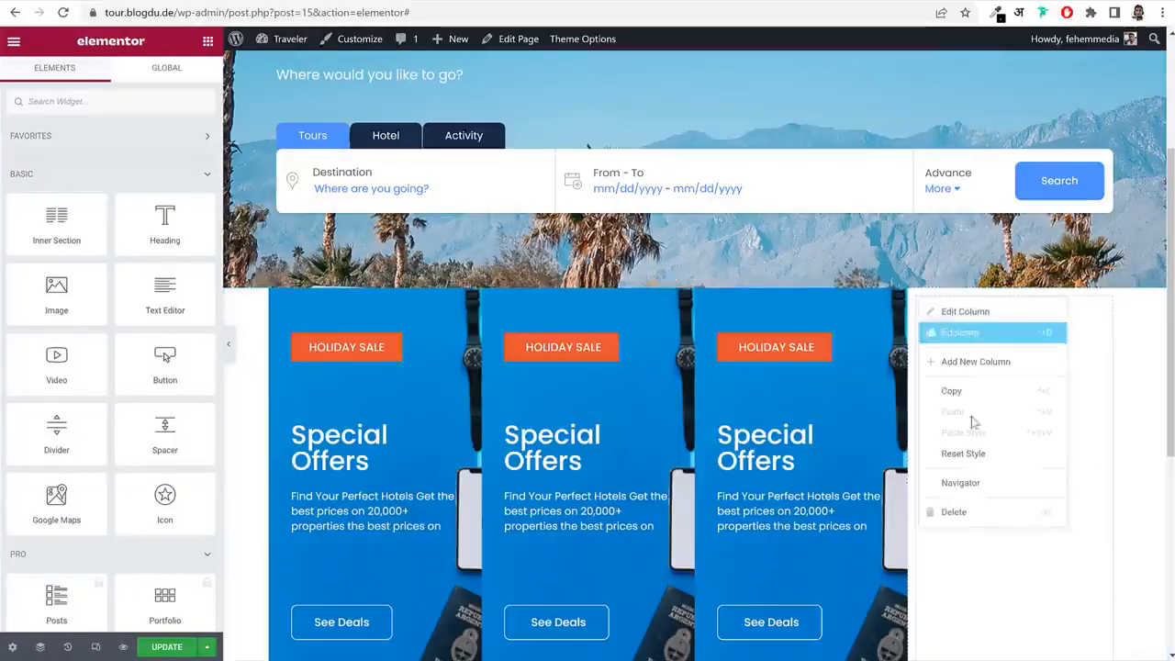
left_click(982, 516)
Set the card column widths to 50%, 25% and 25%.
left_click(277, 297)
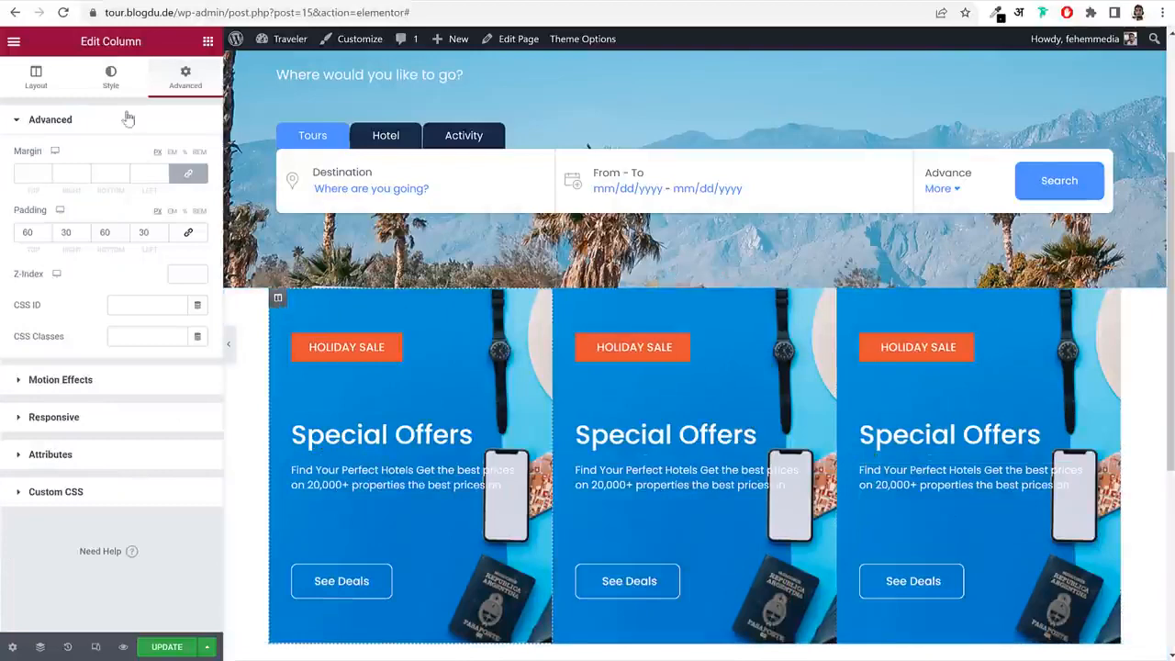
left_click(36, 76)
left_click(187, 156)
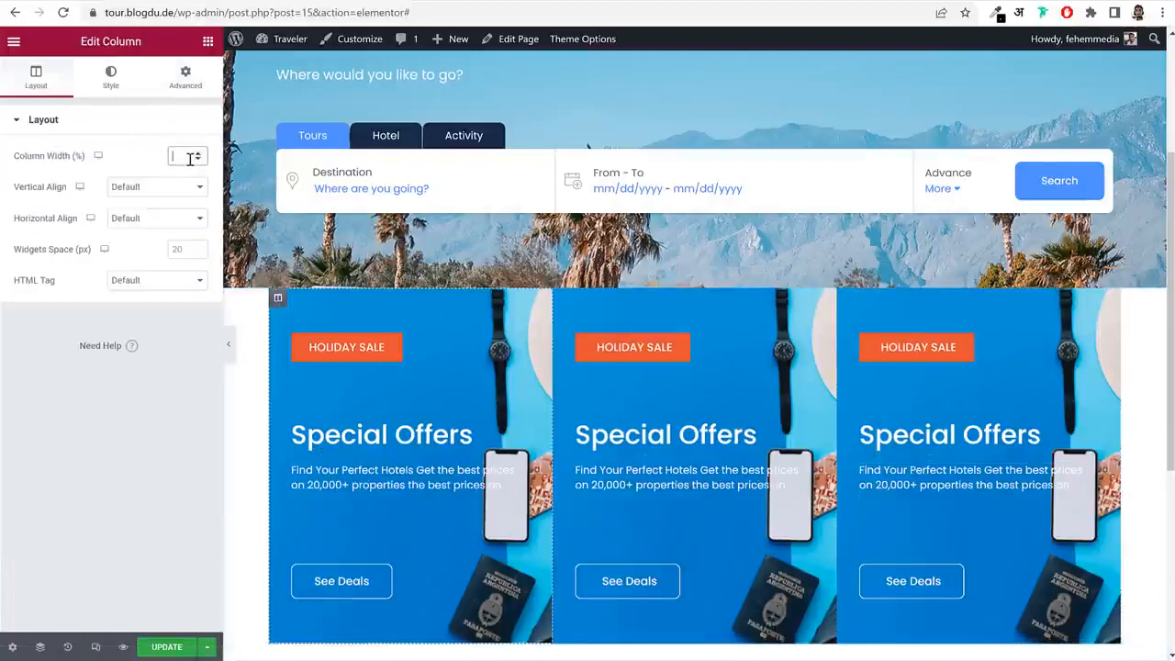
type("50")
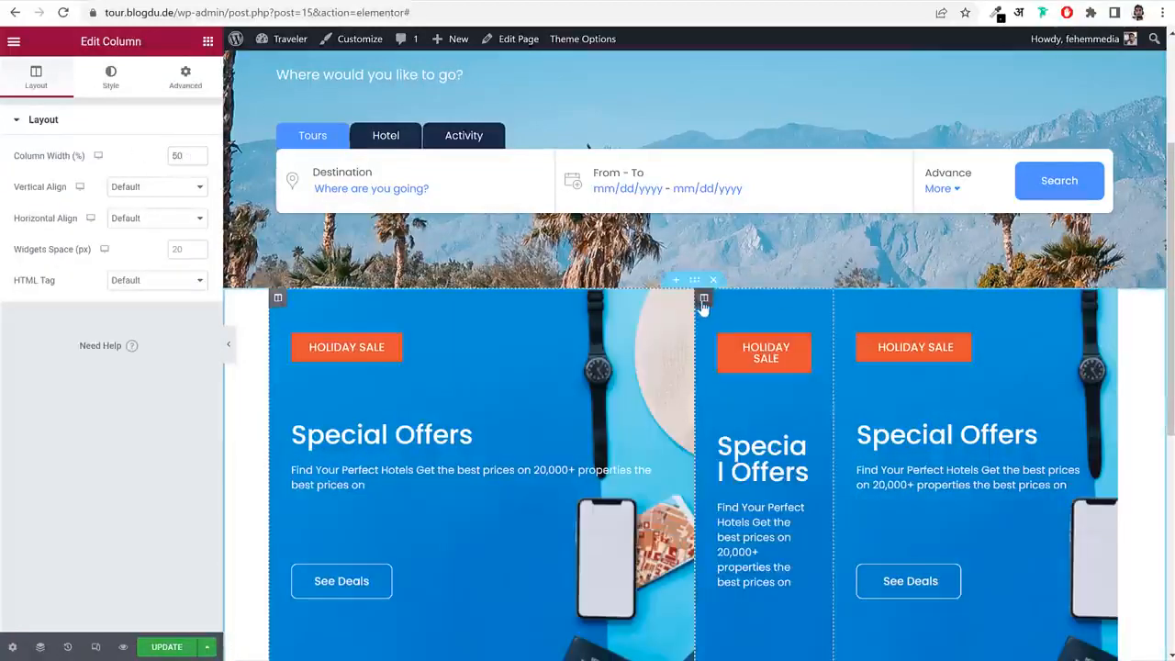
type("25")
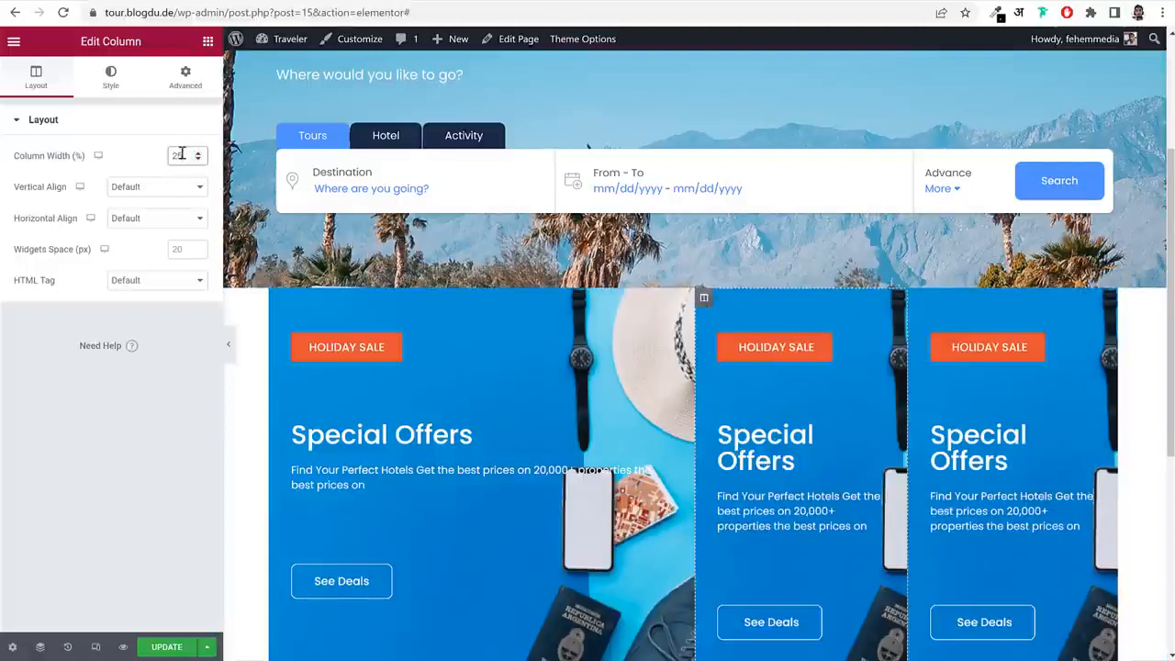
left_click(918, 300)
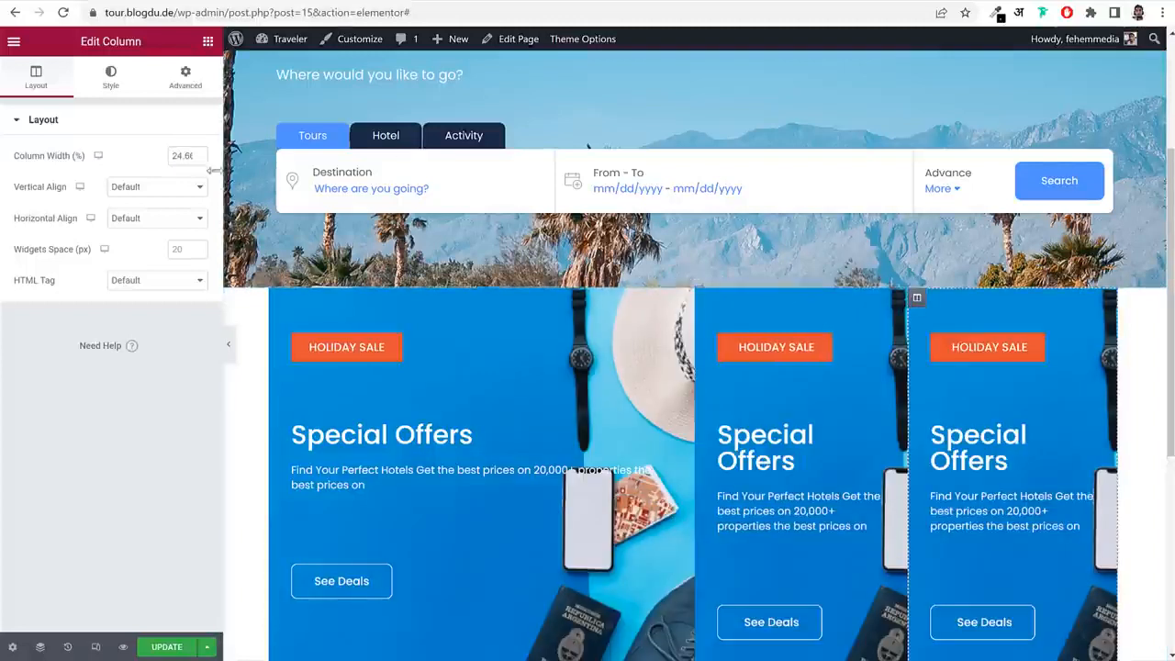
left_click(198, 160)
left_click(198, 160)
double_click(189, 156)
type("25")
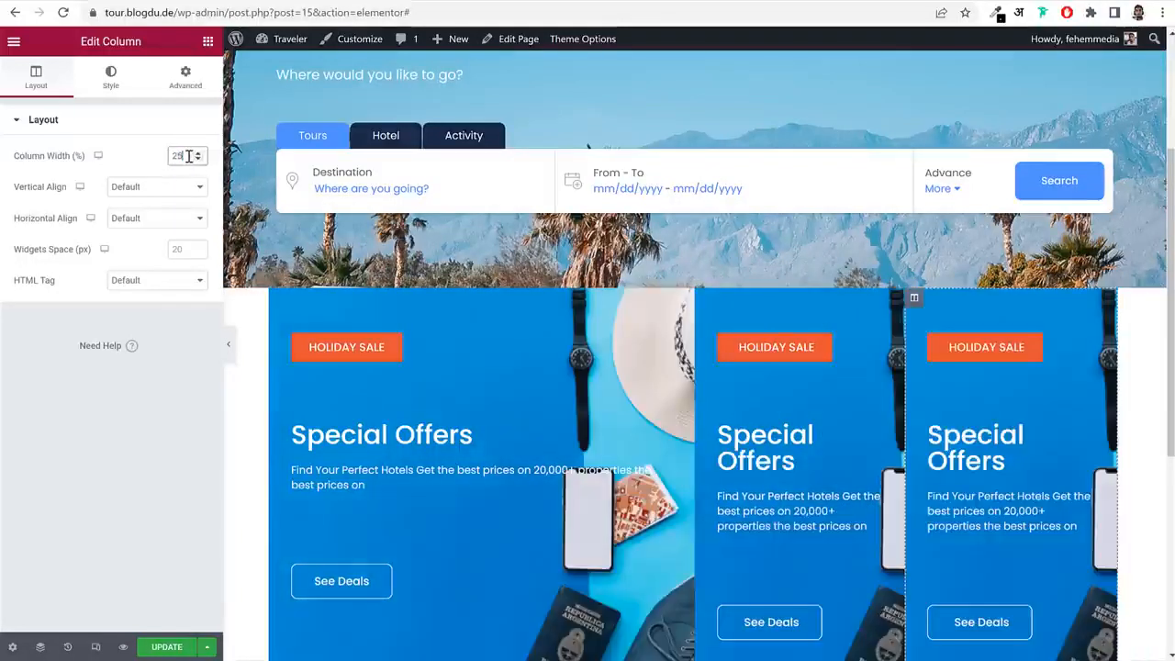
left_click(705, 298)
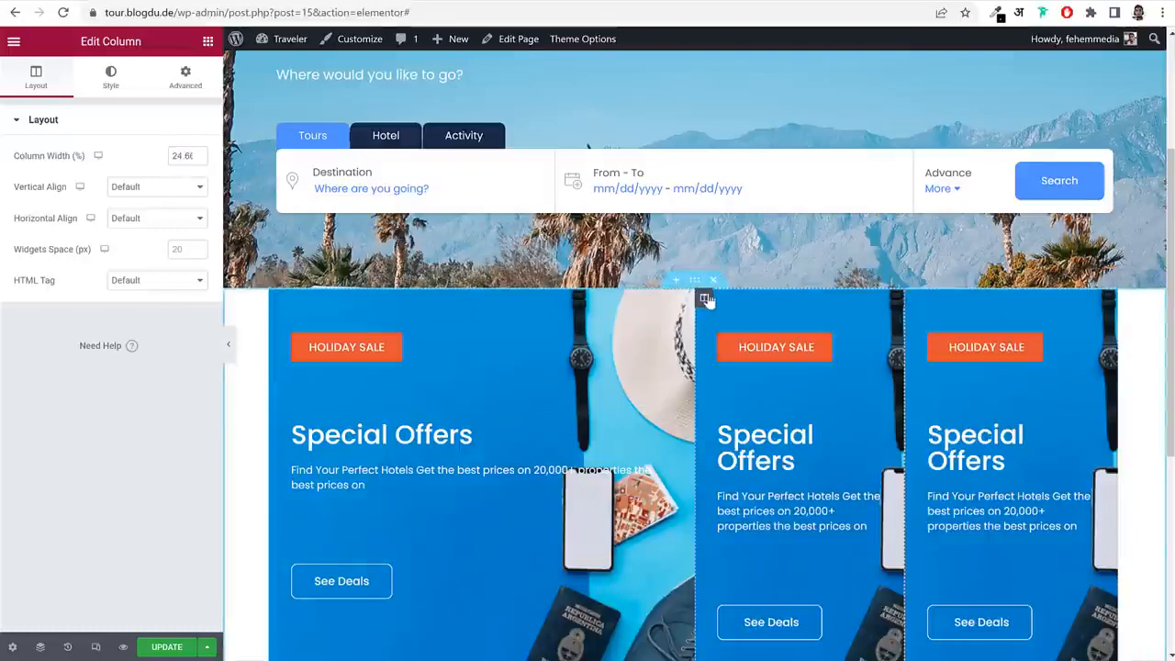
scroll(931, 385, "down", 2)
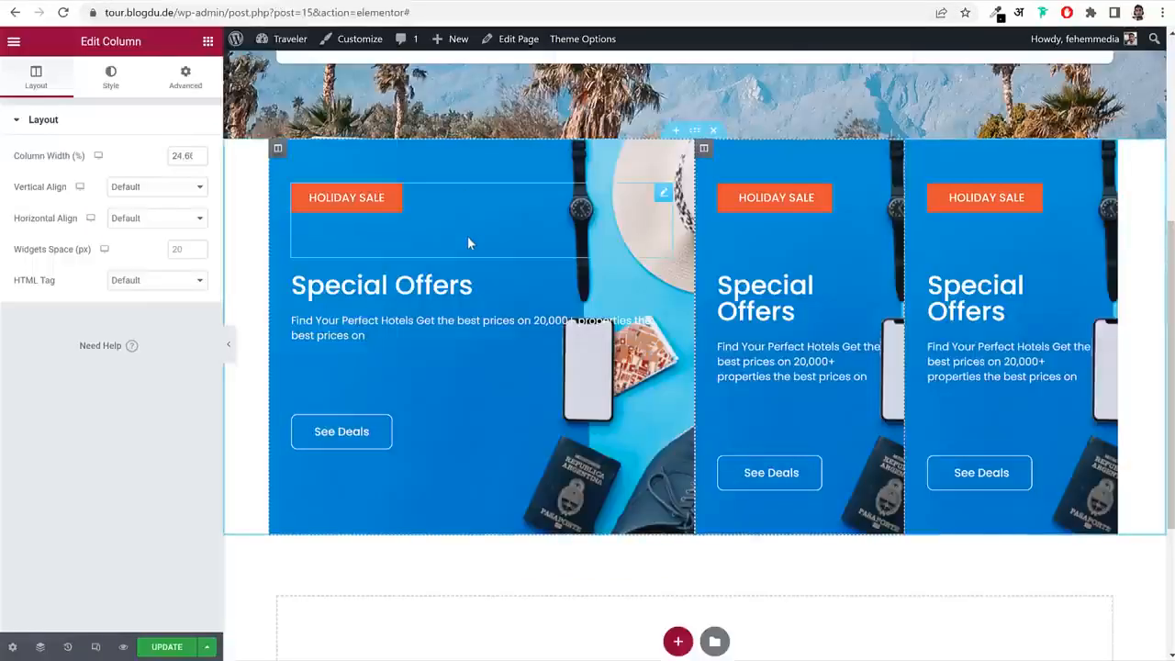
Unlink the first offer column's margins and set its right margin to 10 px.
left_click(278, 149)
left_click(185, 77)
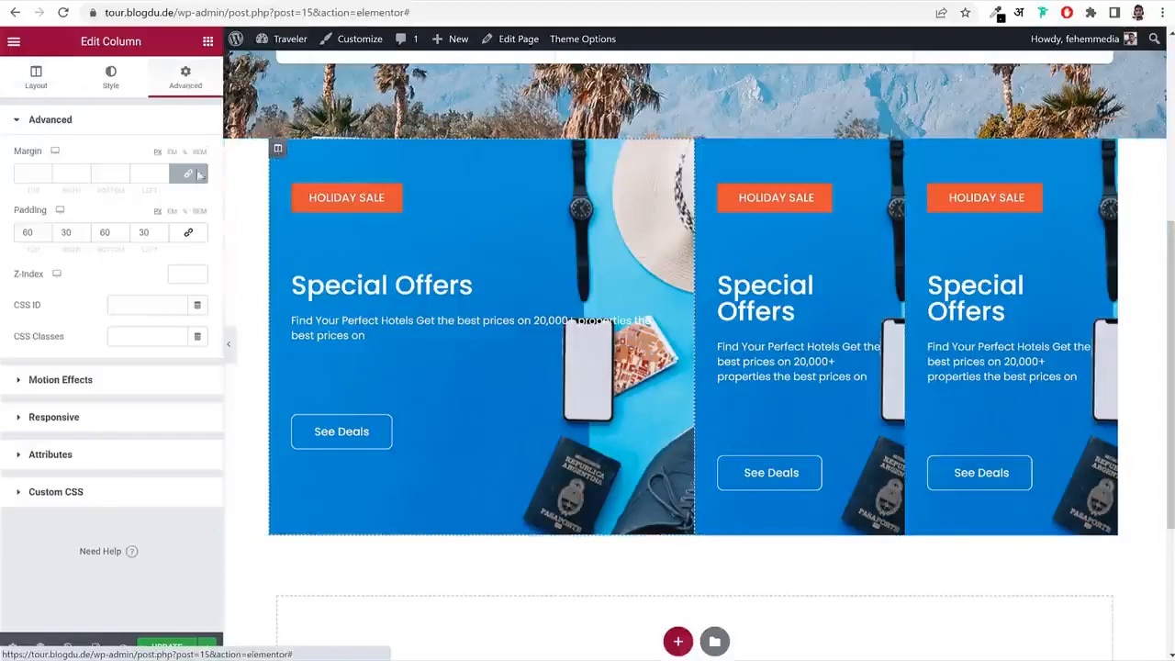
left_click(185, 175)
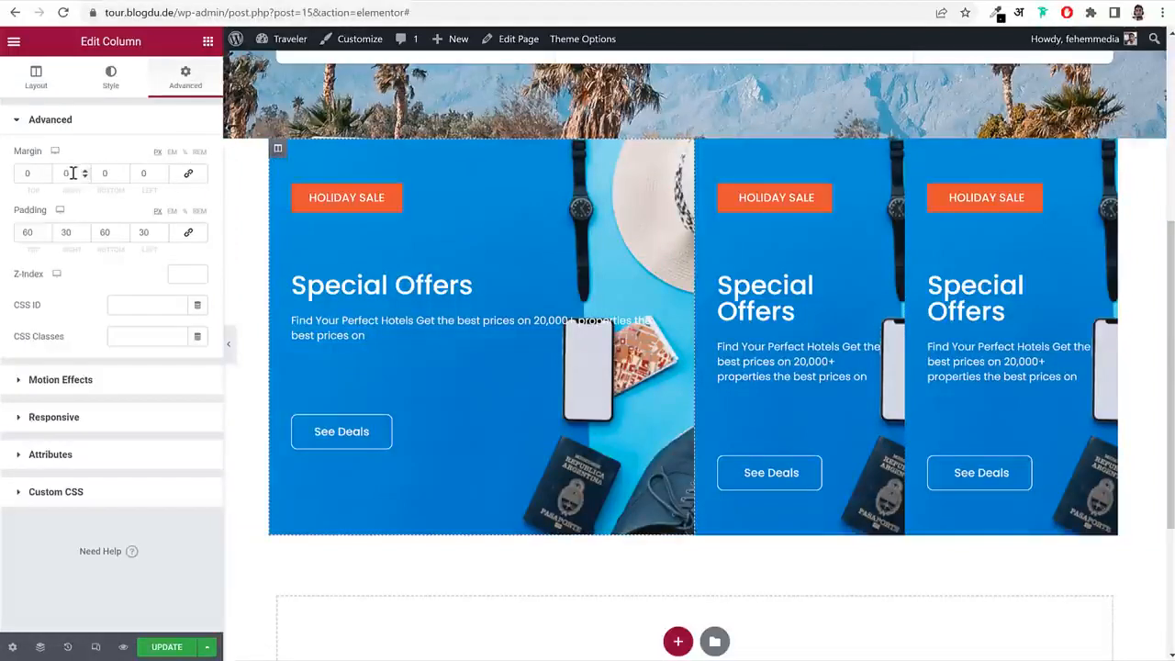
left_click(71, 173)
type("1")
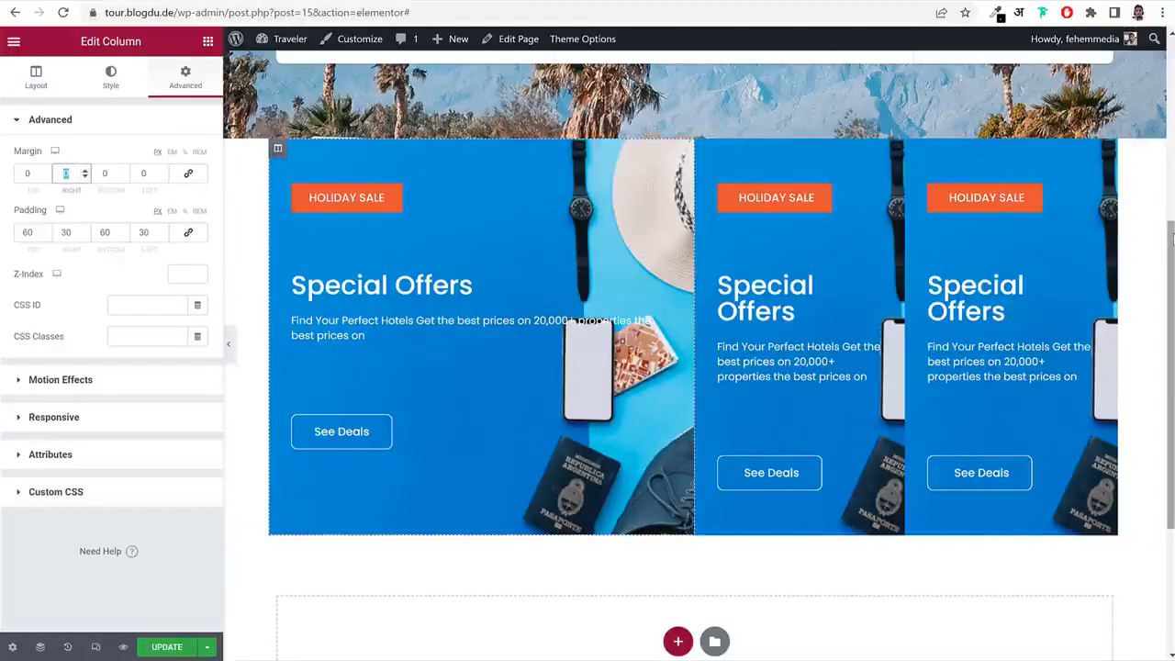
type("0")
key("Tab")
key("Tab")
type("10")
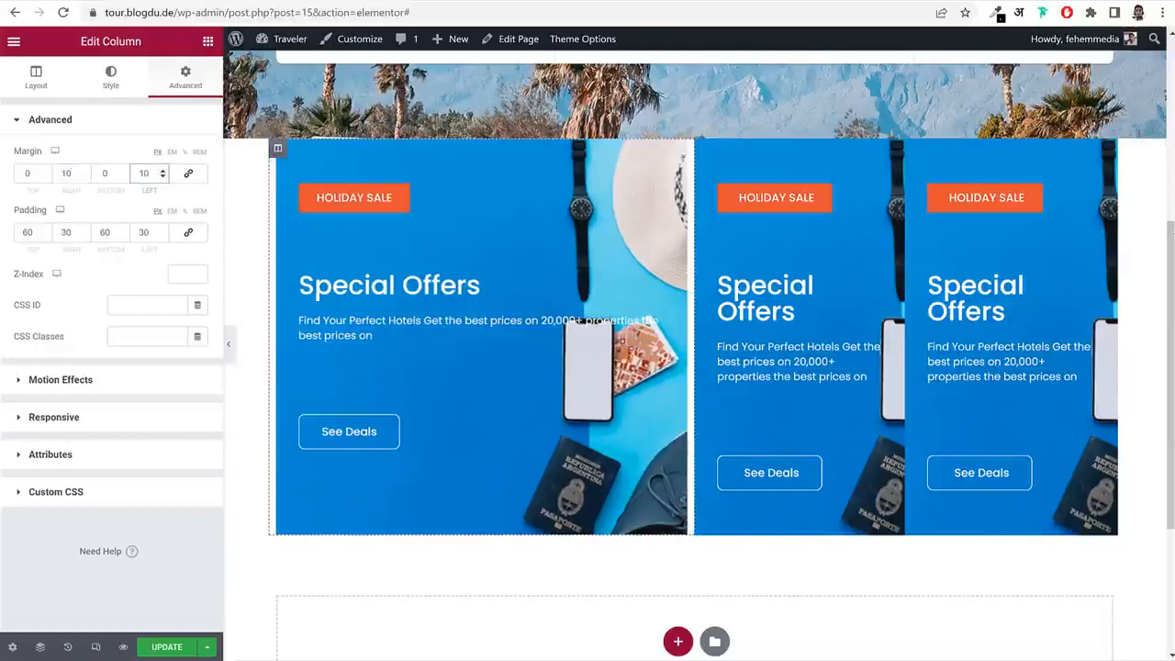
Give the second and third offer columns 10 px right and left margins.
left_click(703, 148)
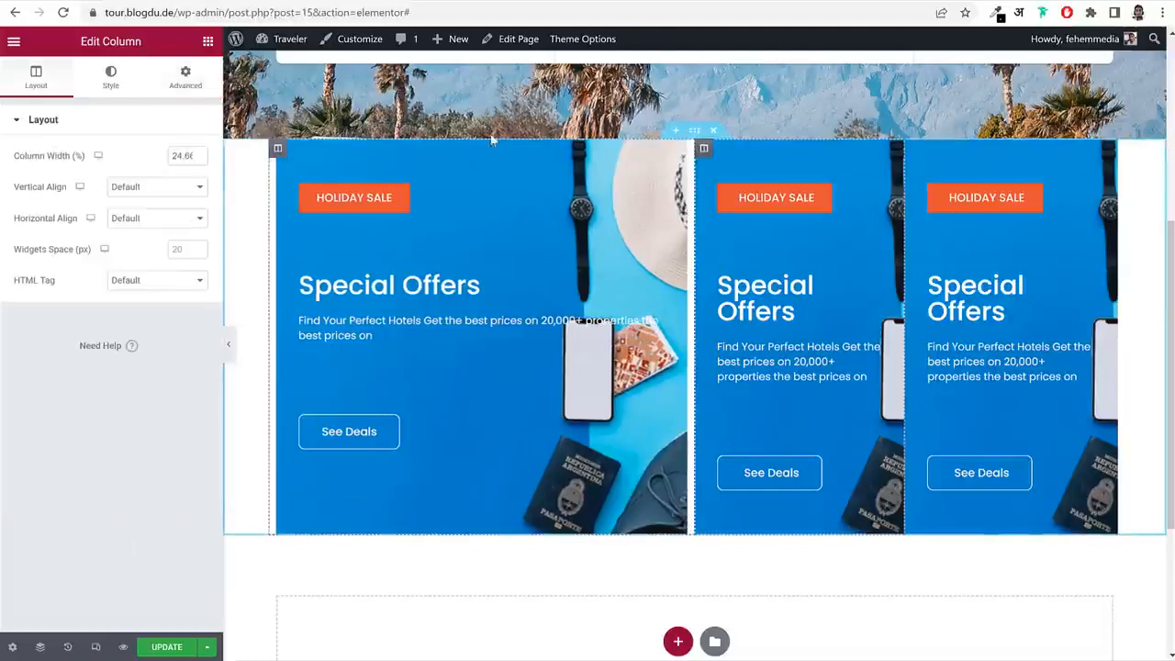
left_click(186, 79)
left_click(61, 175)
type("10")
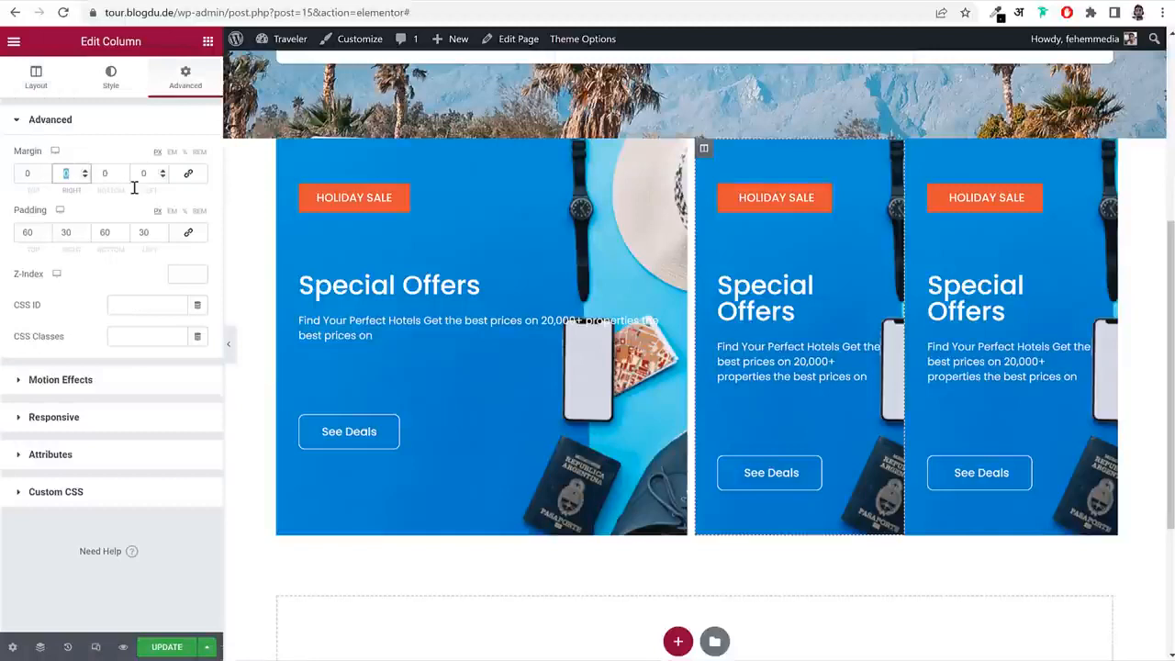
key("Tab")
key("Tab")
type("10")
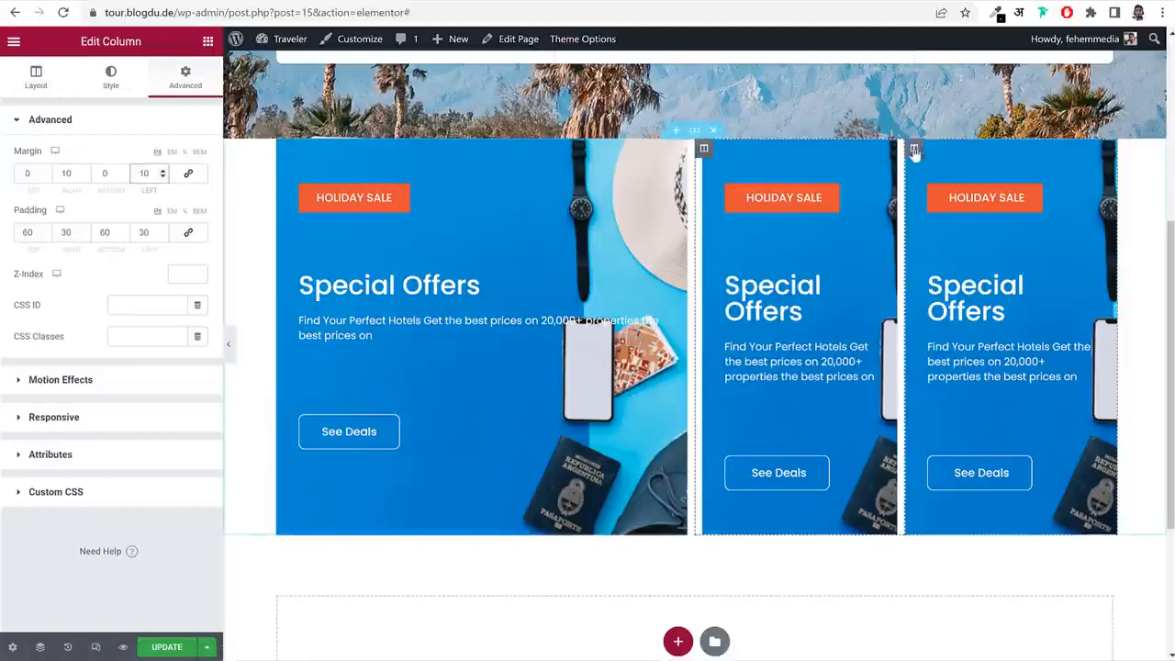
left_click(914, 148)
left_click(188, 82)
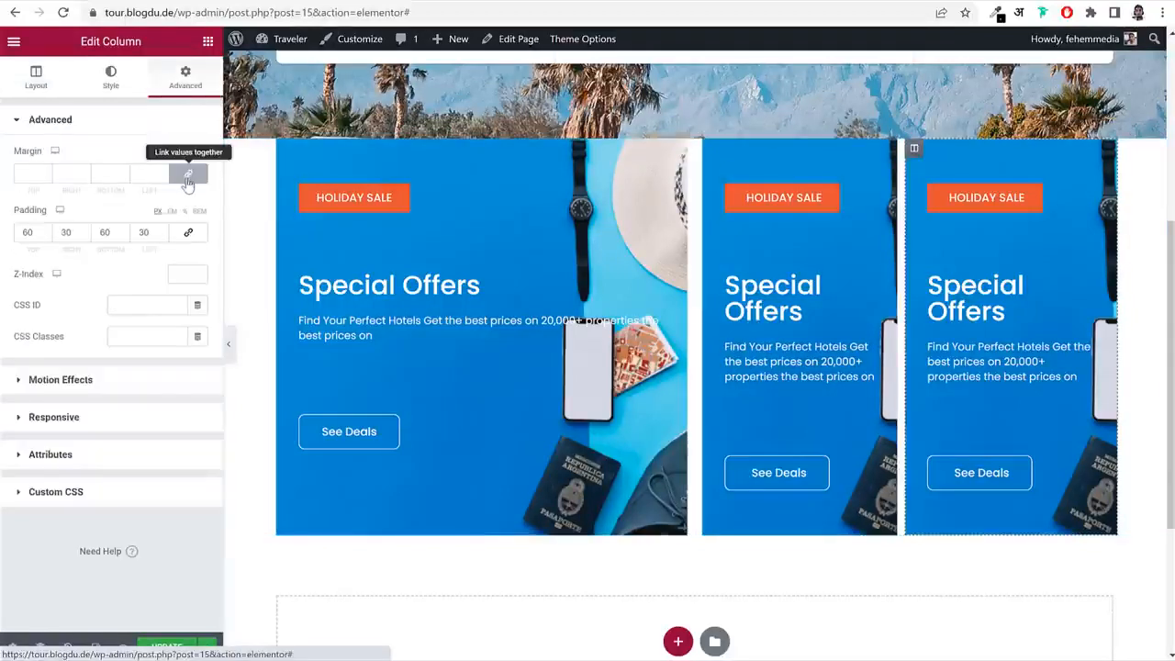
left_click(65, 174)
type("10")
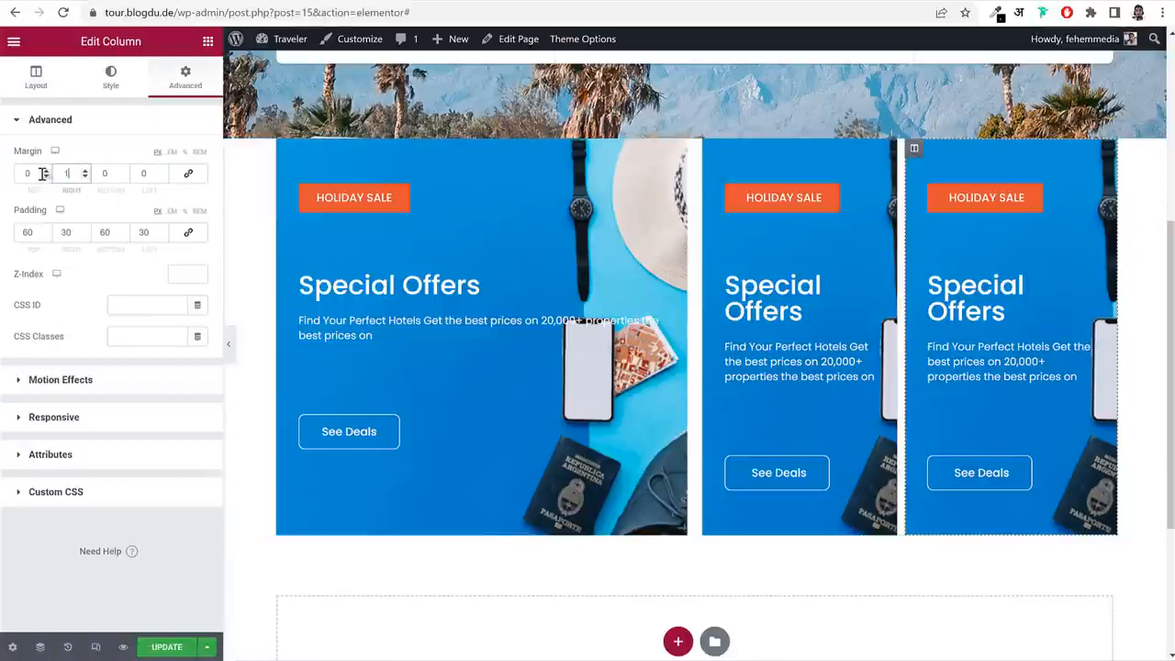
key("Tab")
key("Tab")
type("10")
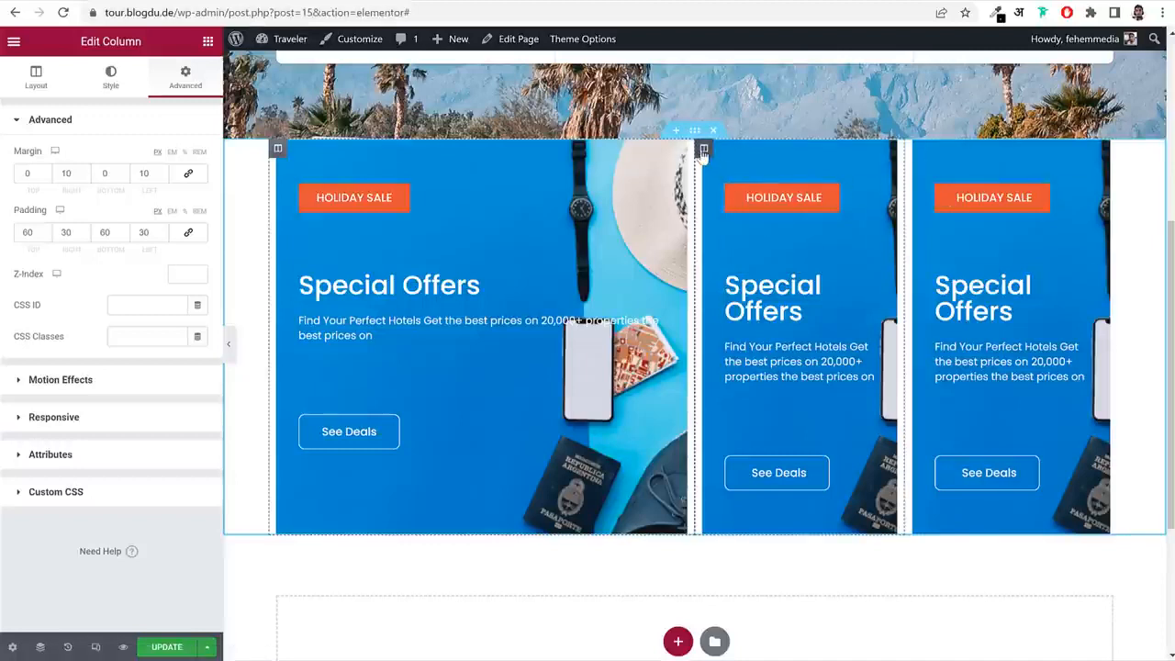
Set the middle column's background image to the yellow image.
left_click(111, 77)
left_click(171, 273)
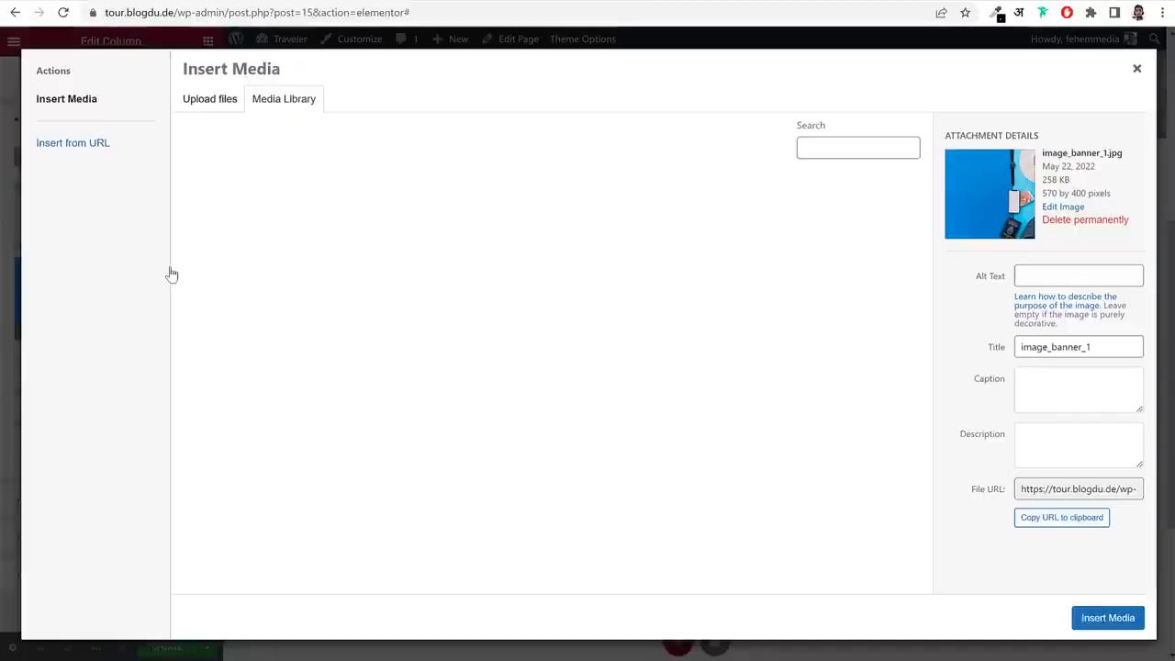
left_click(348, 230)
left_click(248, 230)
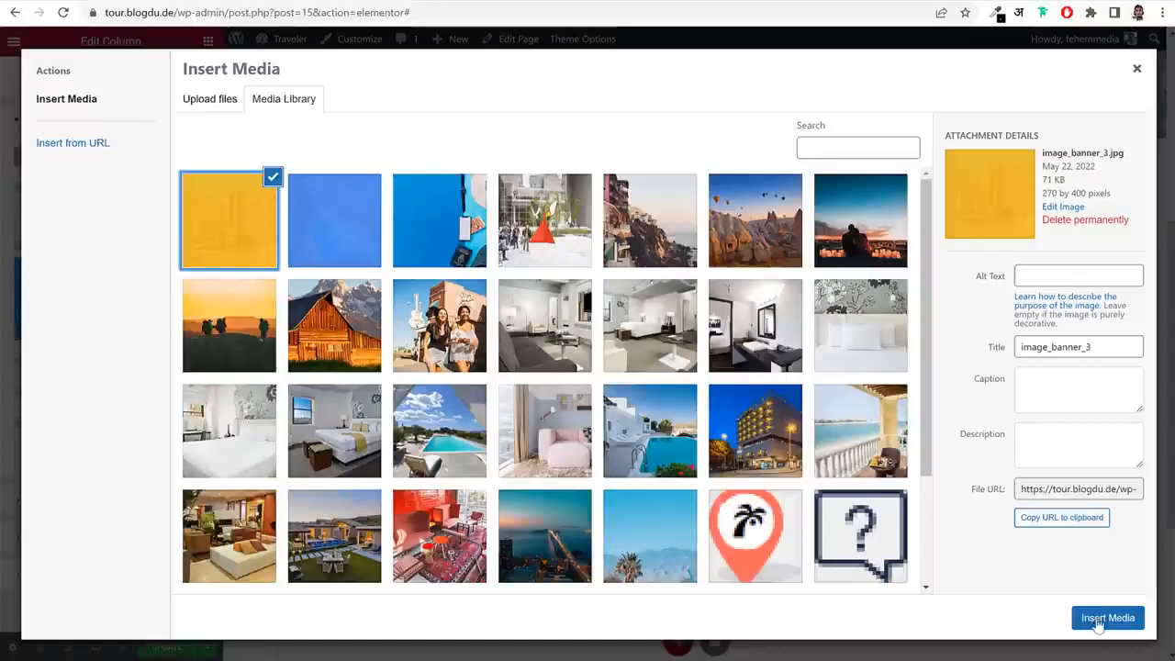
left_click(1097, 617)
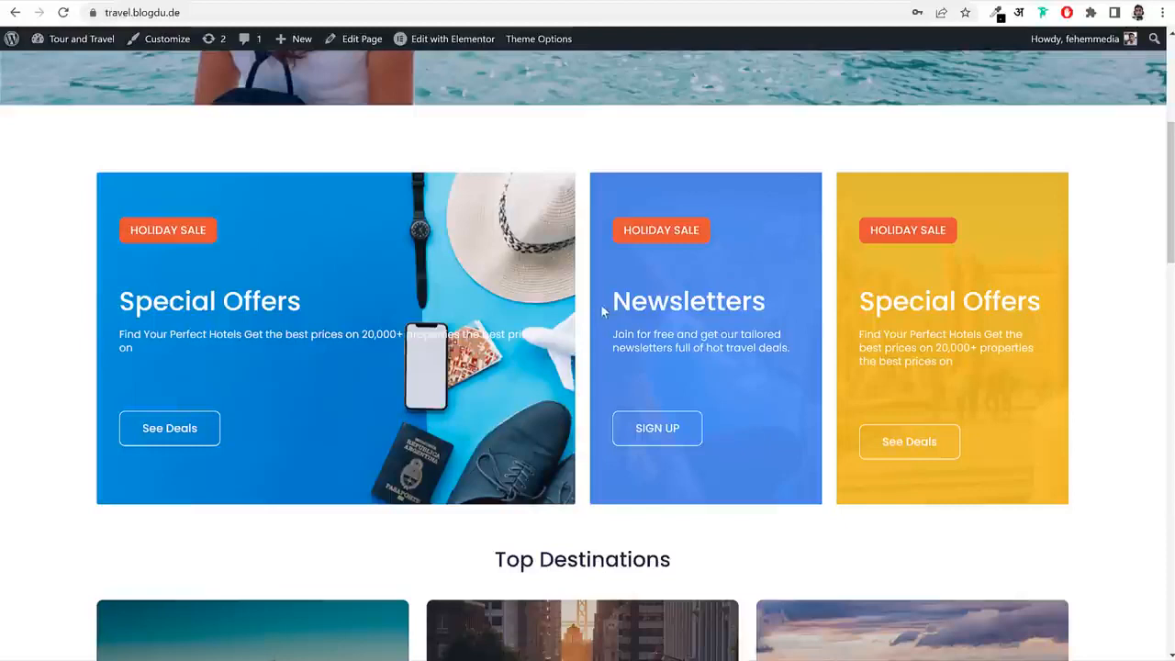
Replace the middle card's heading with 'Newsletters' copied from the demo page.
left_click_drag(602, 312, 771, 306)
key("ctrl+c")
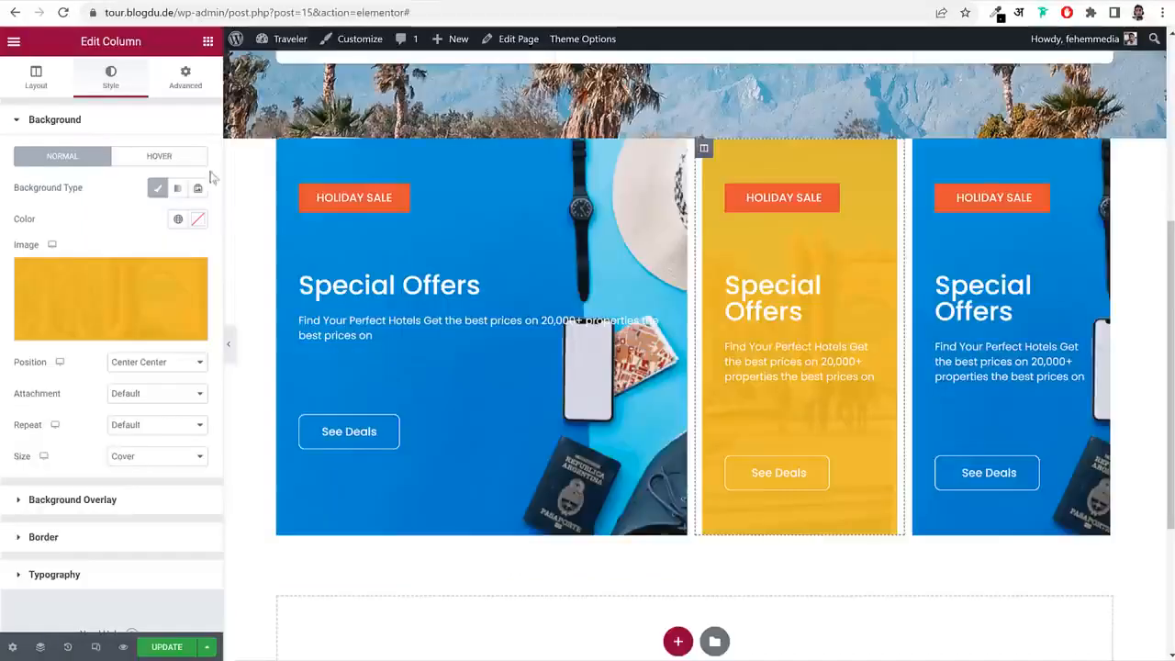
left_click(775, 295)
left_click(169, 196)
key("ctrl+a")
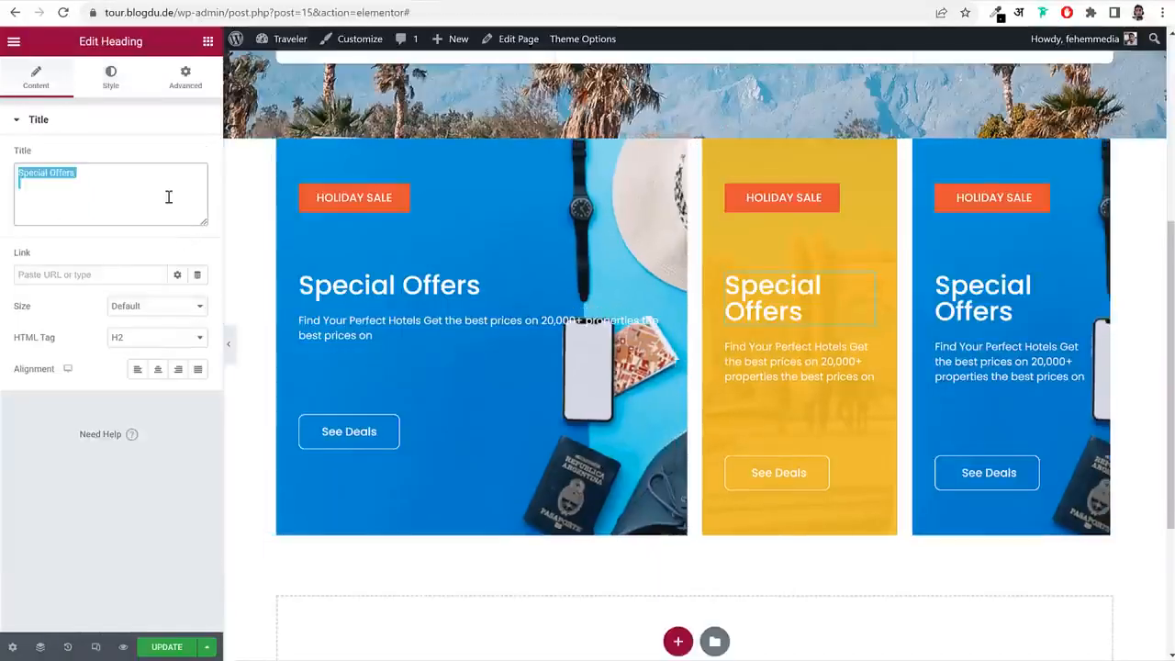
key("ctrl+v")
Replace the middle card's description with the demo's join-for-free newsletter paragraph.
left_click(798, 335)
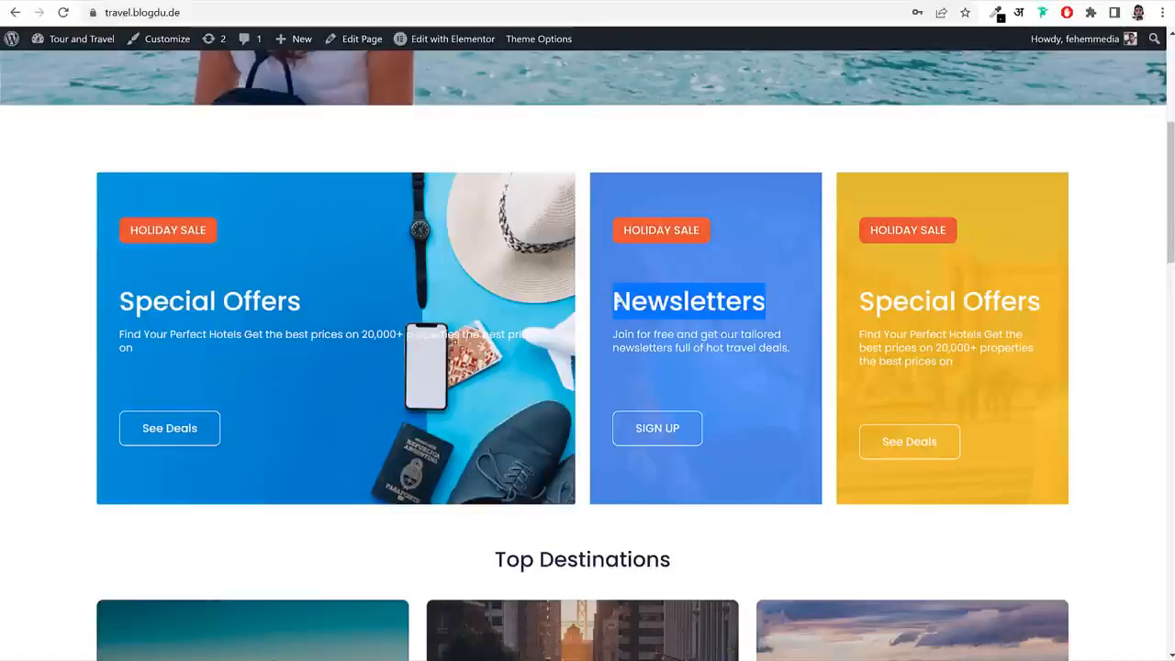
triple_click(653, 339)
key("ctrl+c")
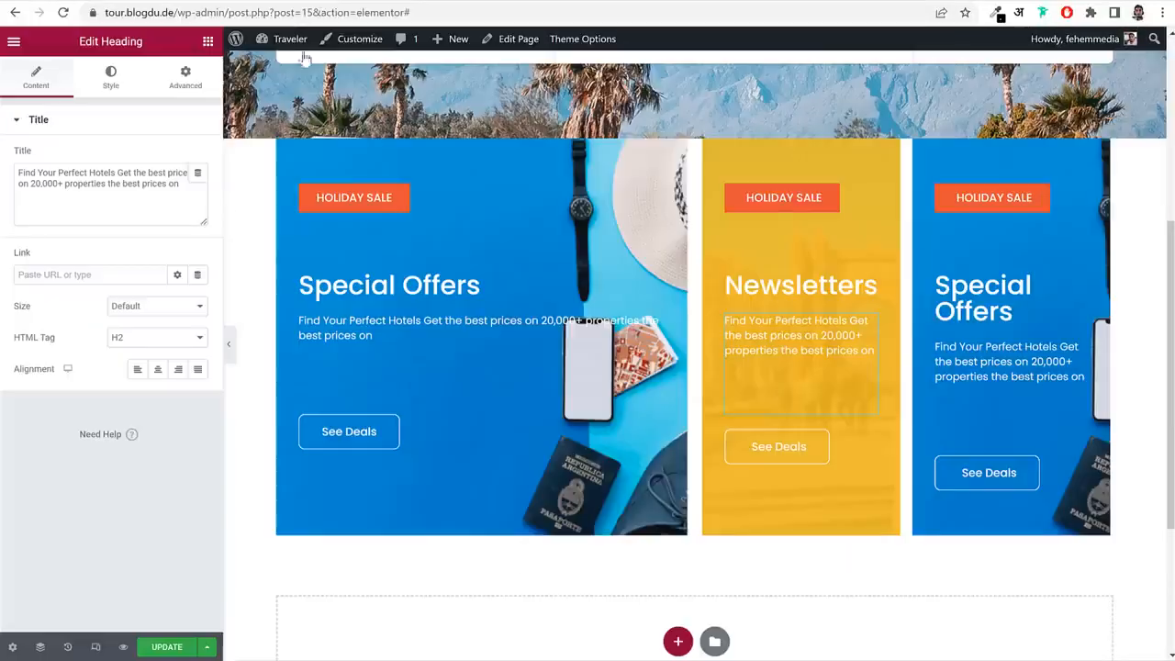
left_click(183, 211)
key("ctrl+a")
key("ctrl+v")
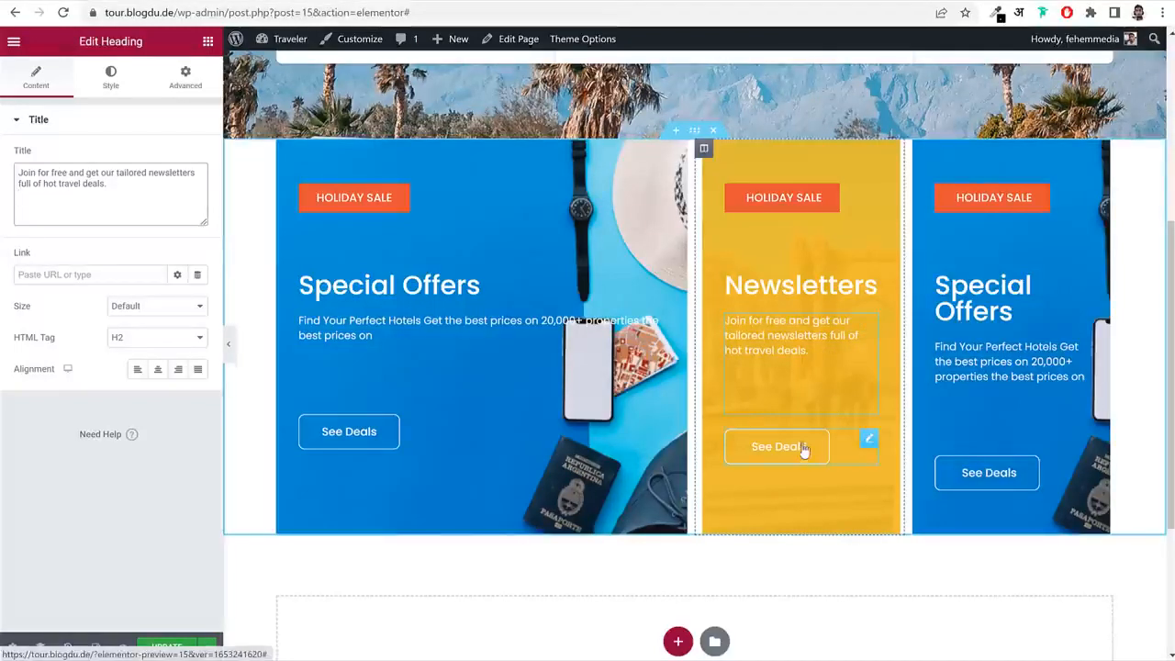
Set the description's bottom margin to 63 and update the page.
left_click(185, 78)
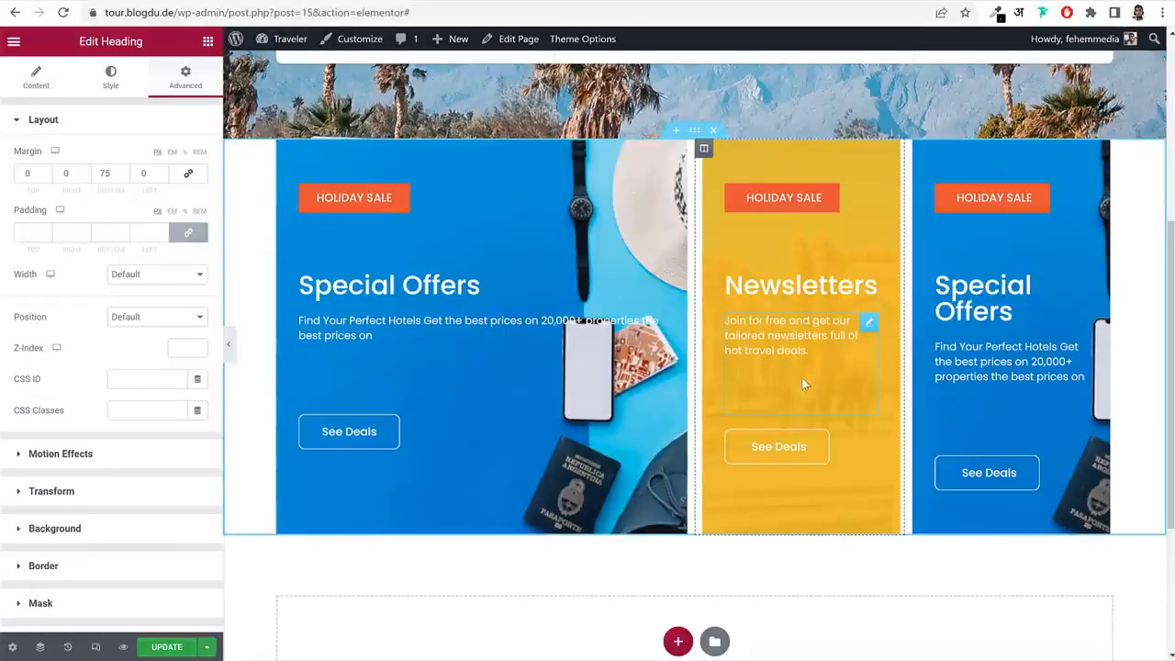
double_click(107, 175)
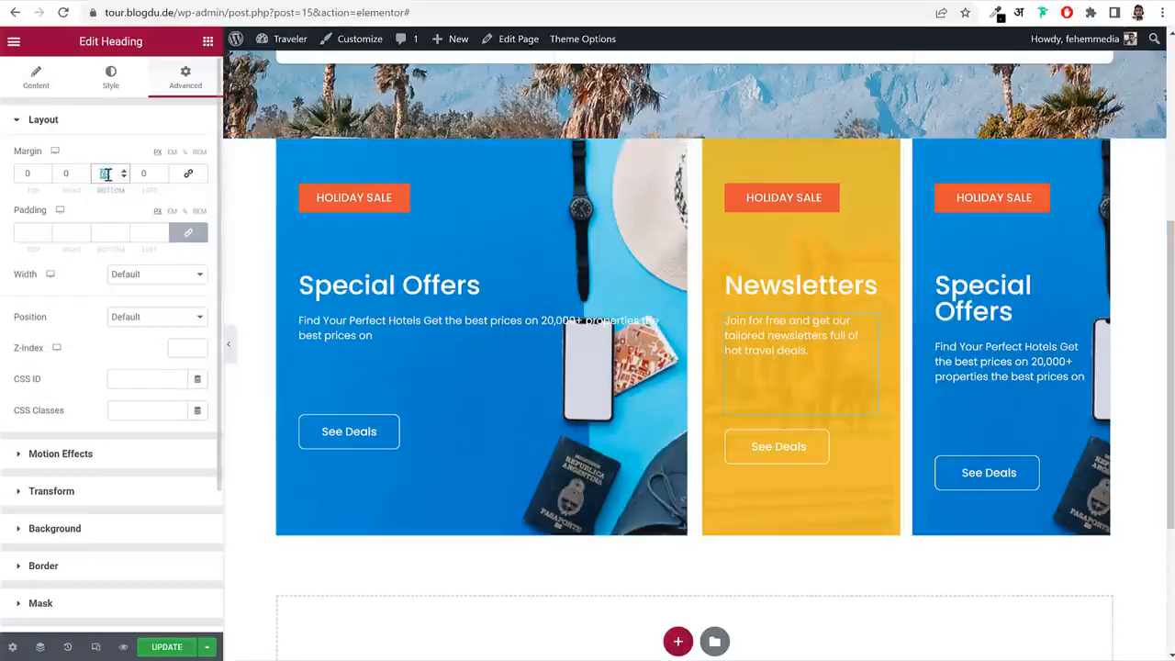
type("63")
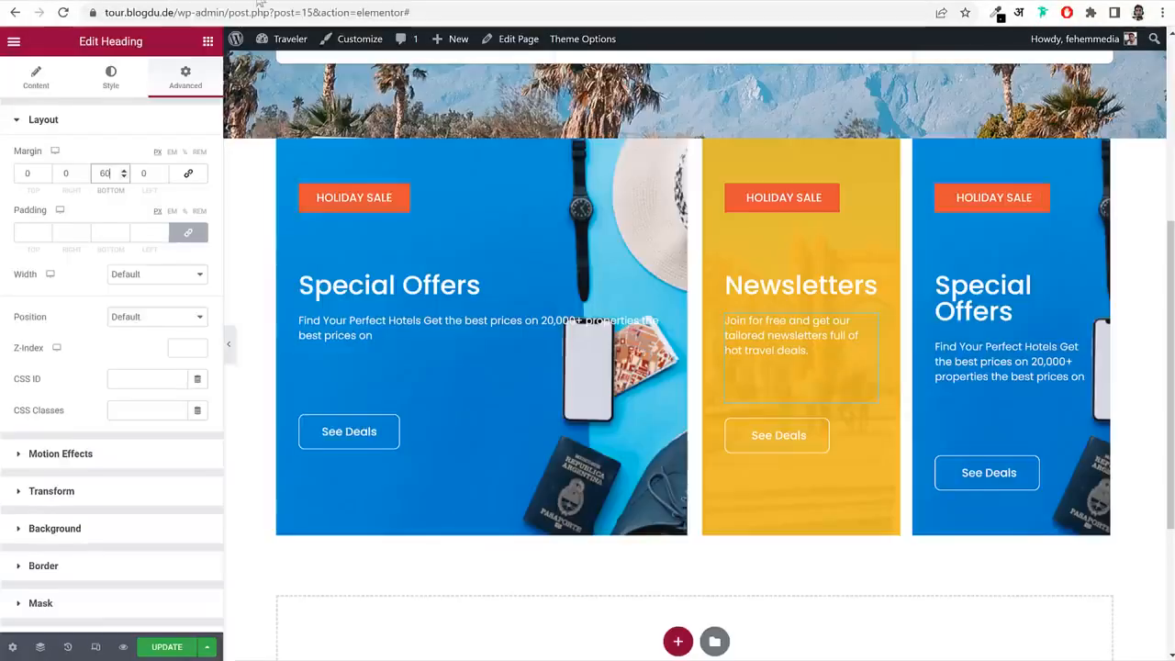
left_click(166, 646)
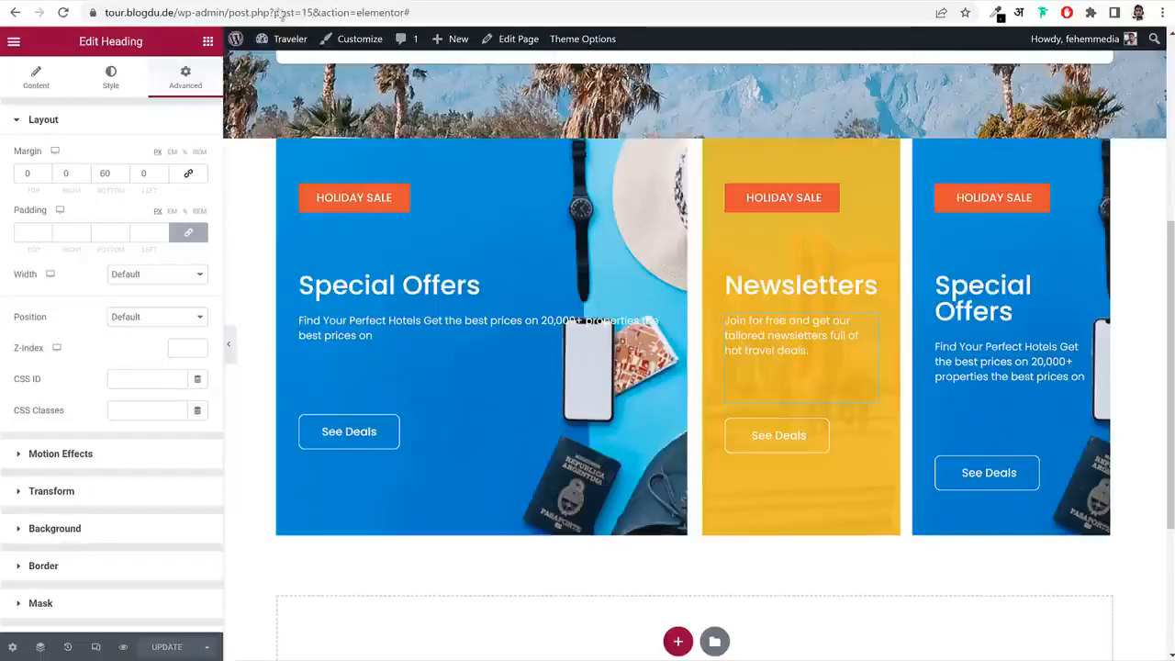
Set the offers section's top margin to 90 and save the page.
left_click(695, 132)
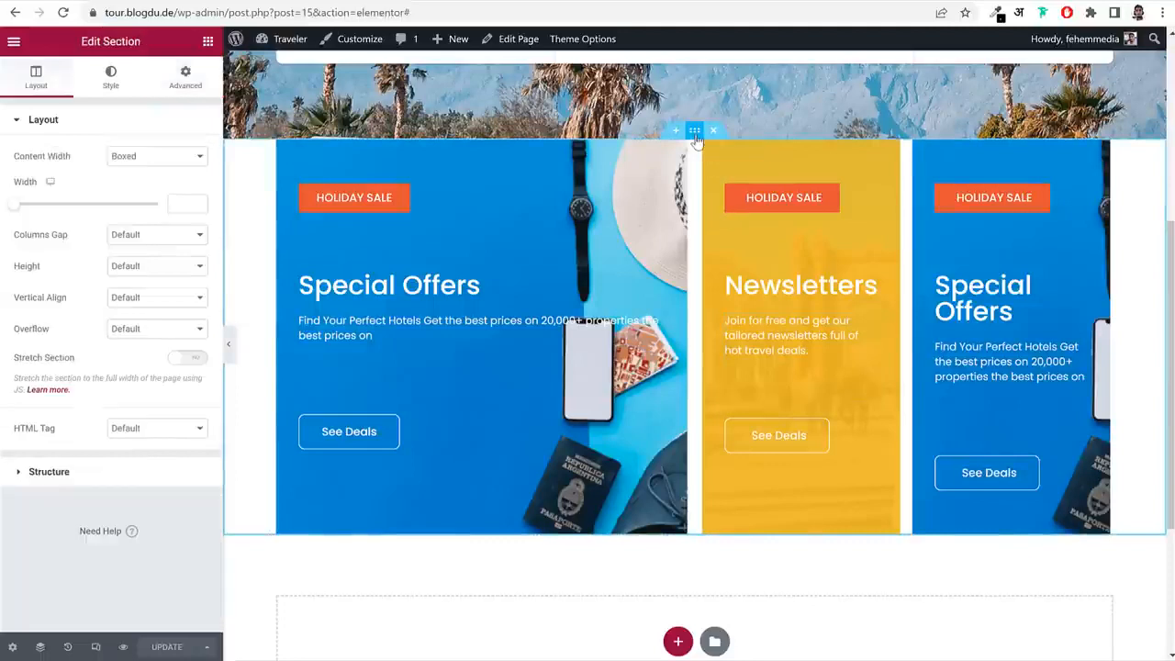
left_click(193, 77)
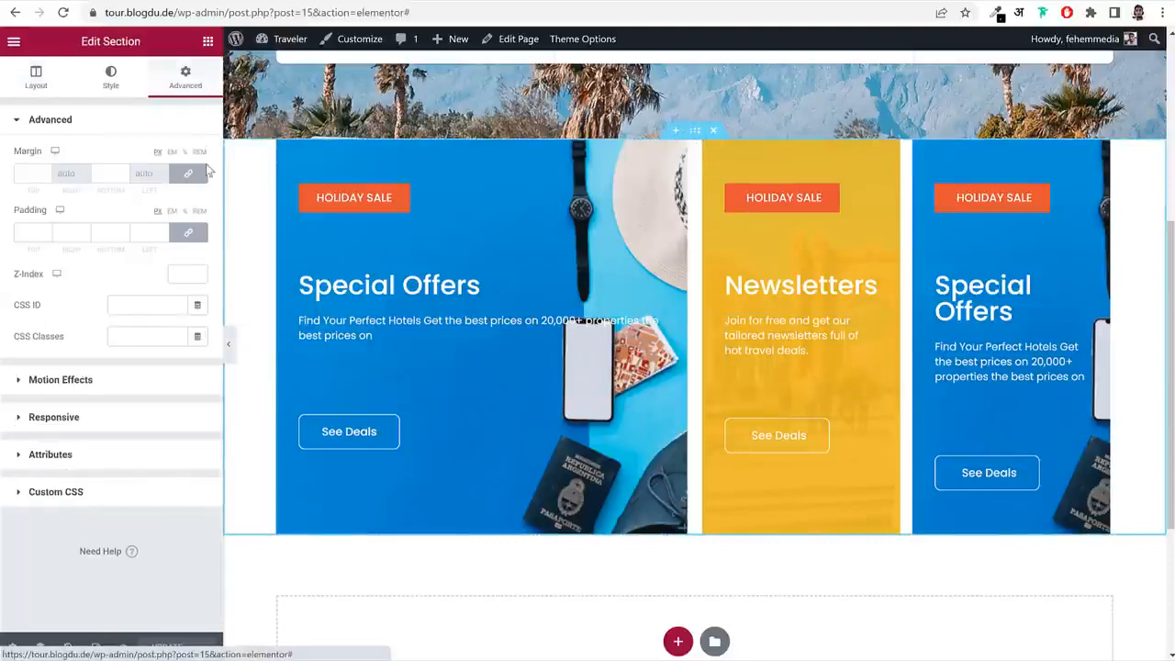
left_click(188, 174)
left_click_drag(40, 174, 13, 180)
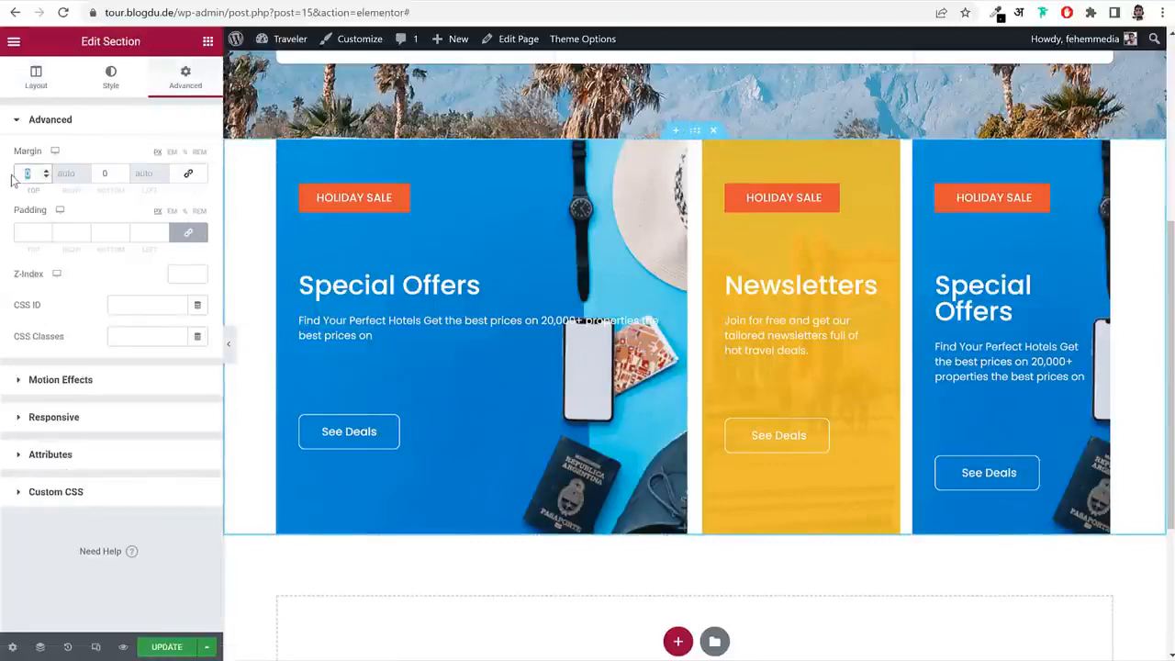
type("90")
left_click(151, 650)
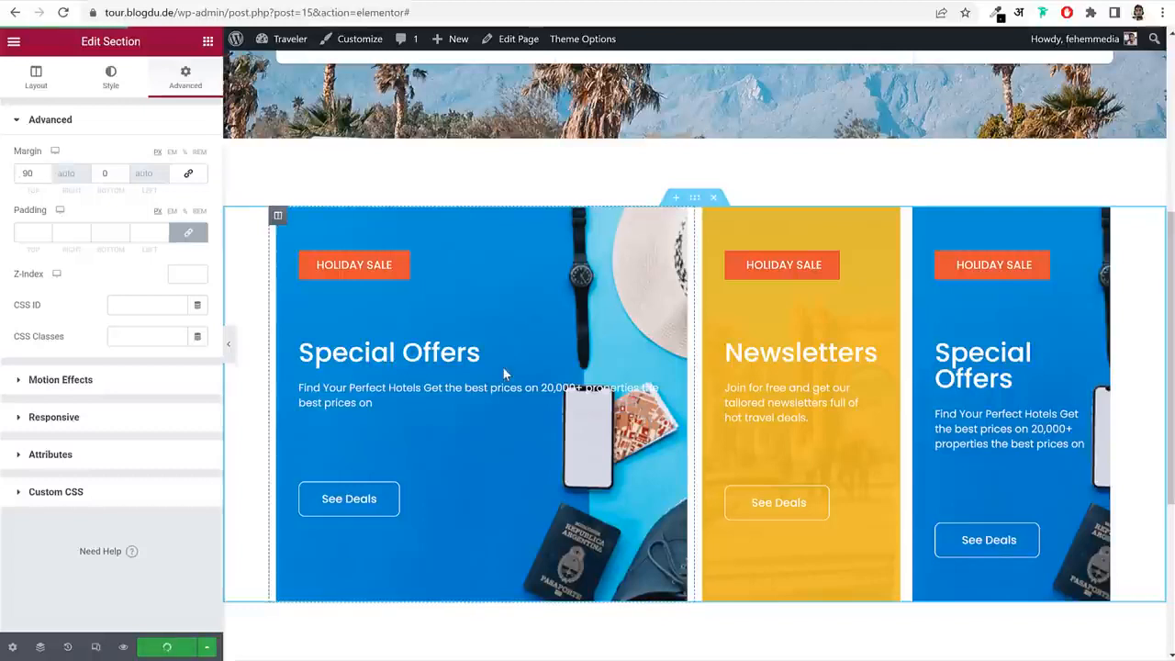
Shorten the third card's heading to 'Special', save, and open the Elementor main menu.
left_click(663, 175)
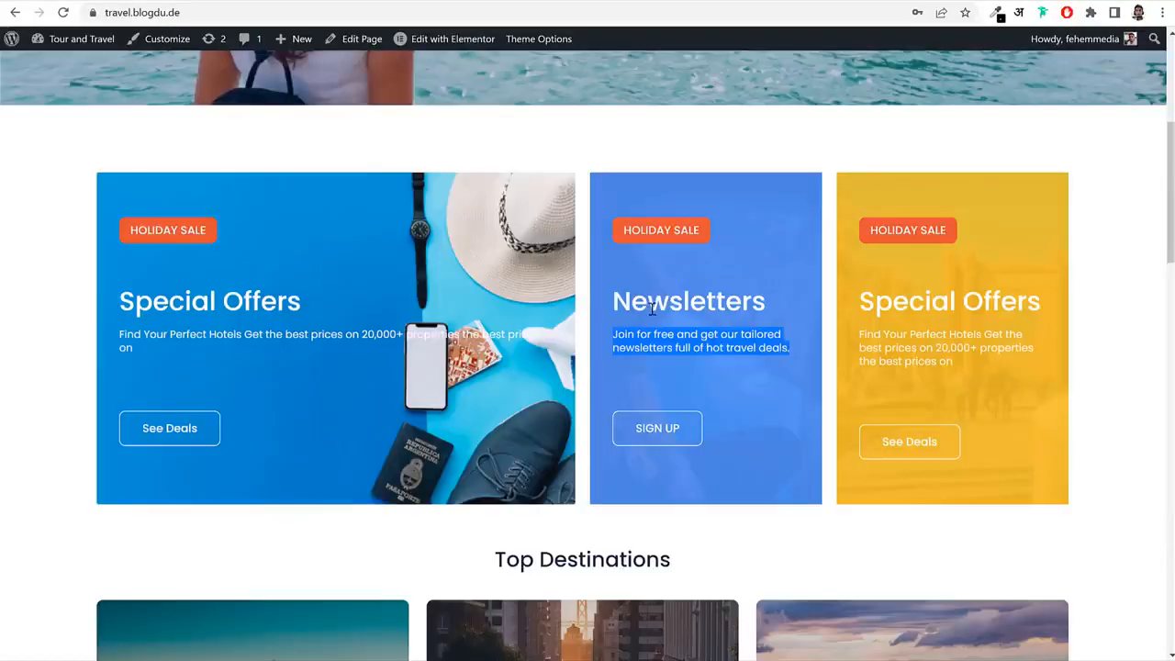
scroll(652, 310, "down", 7)
scroll(667, 340, "up", 2)
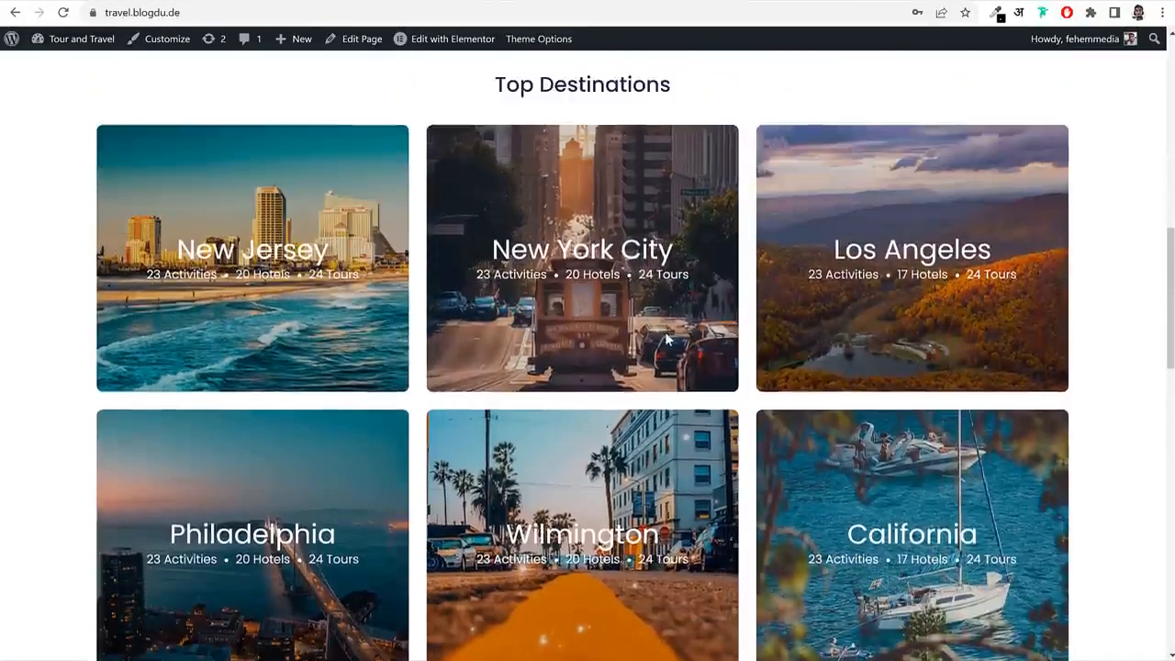
scroll(667, 339, "up", 1)
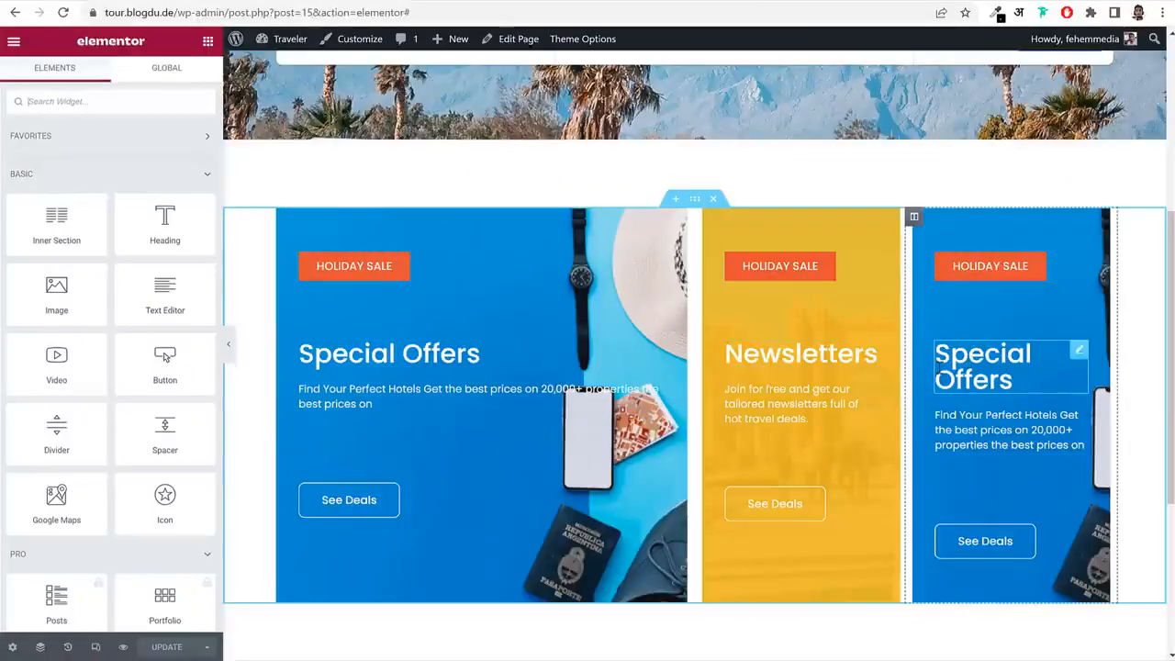
left_click(984, 365)
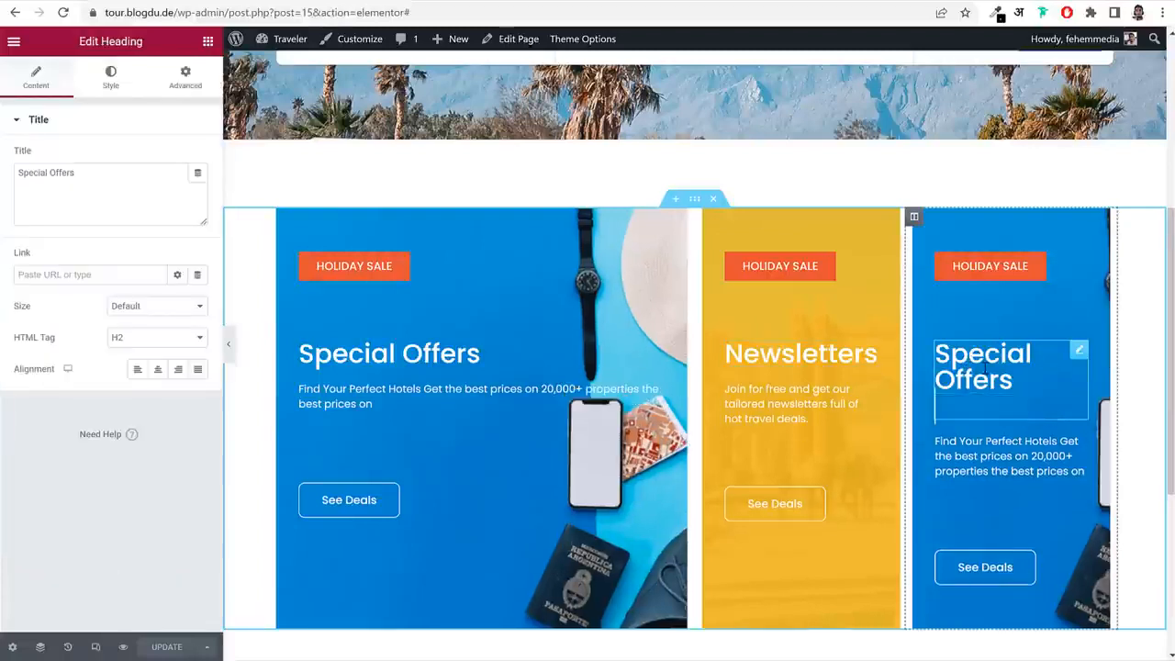
key("BackSpace")
key("BackSpace")
key("BackSpace")
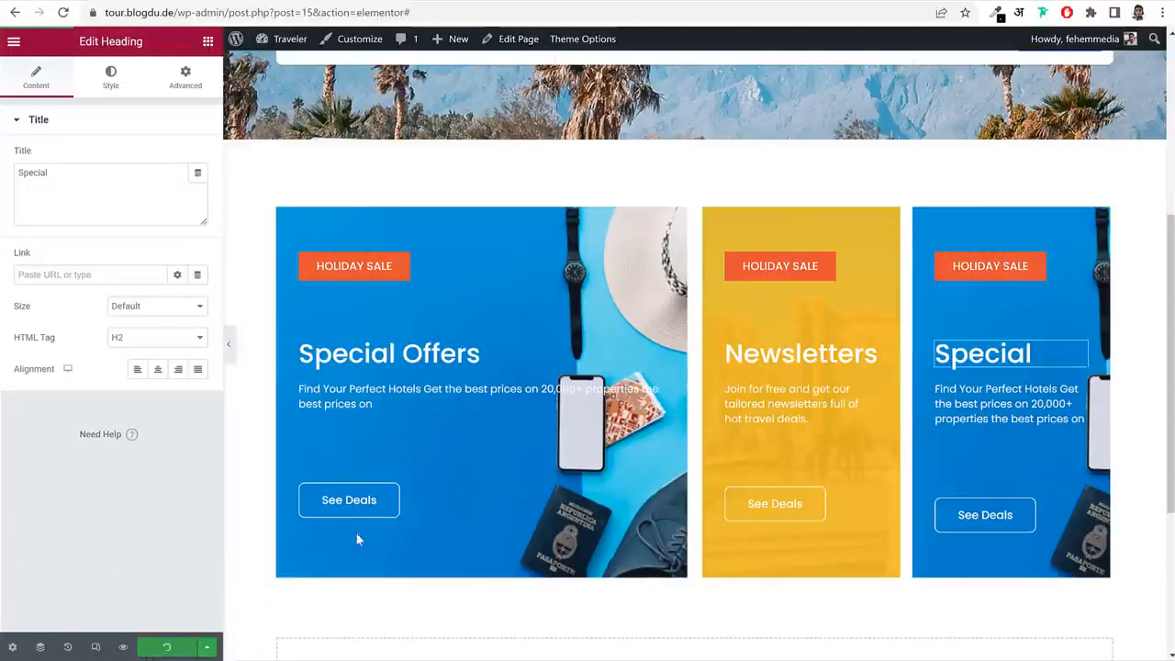
key("ctrl+s")
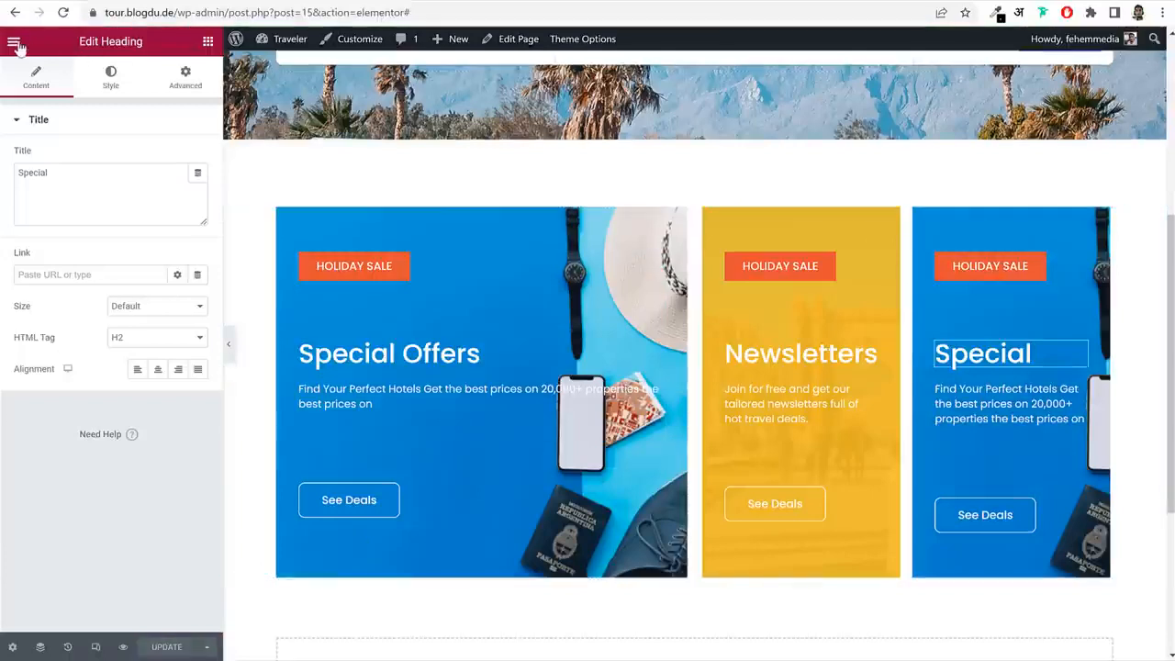
left_click(15, 43)
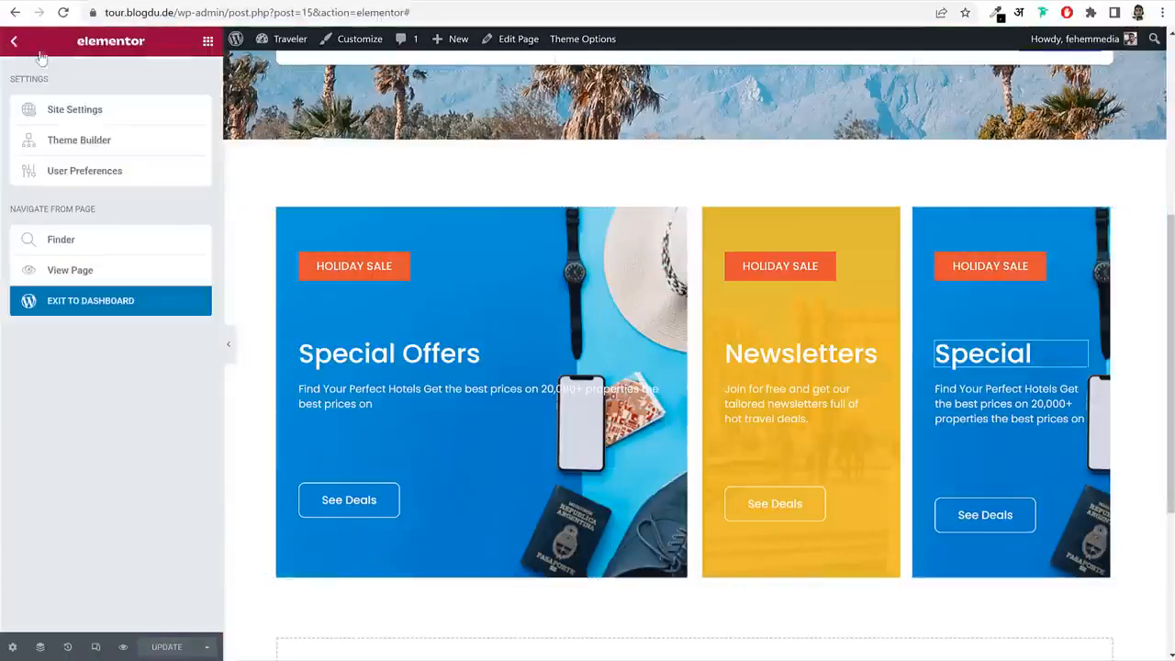
In Site Settings > Global Fonts, set the Primary font to Poppins with a chosen weight.
left_click(14, 43)
left_click(13, 43)
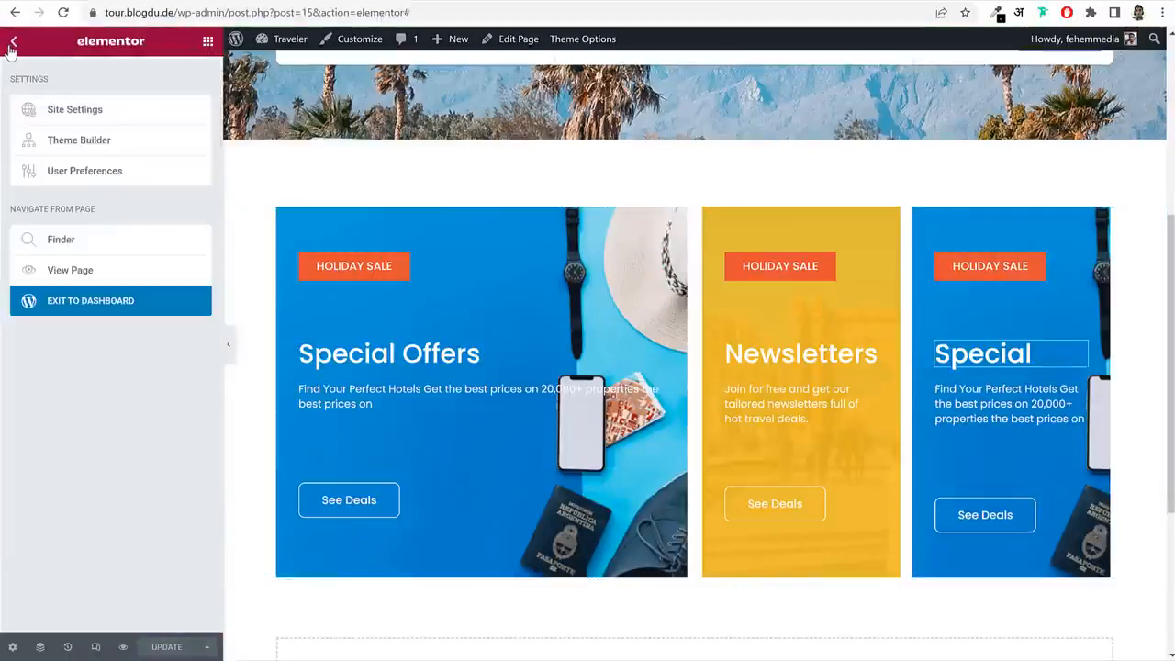
left_click(116, 112)
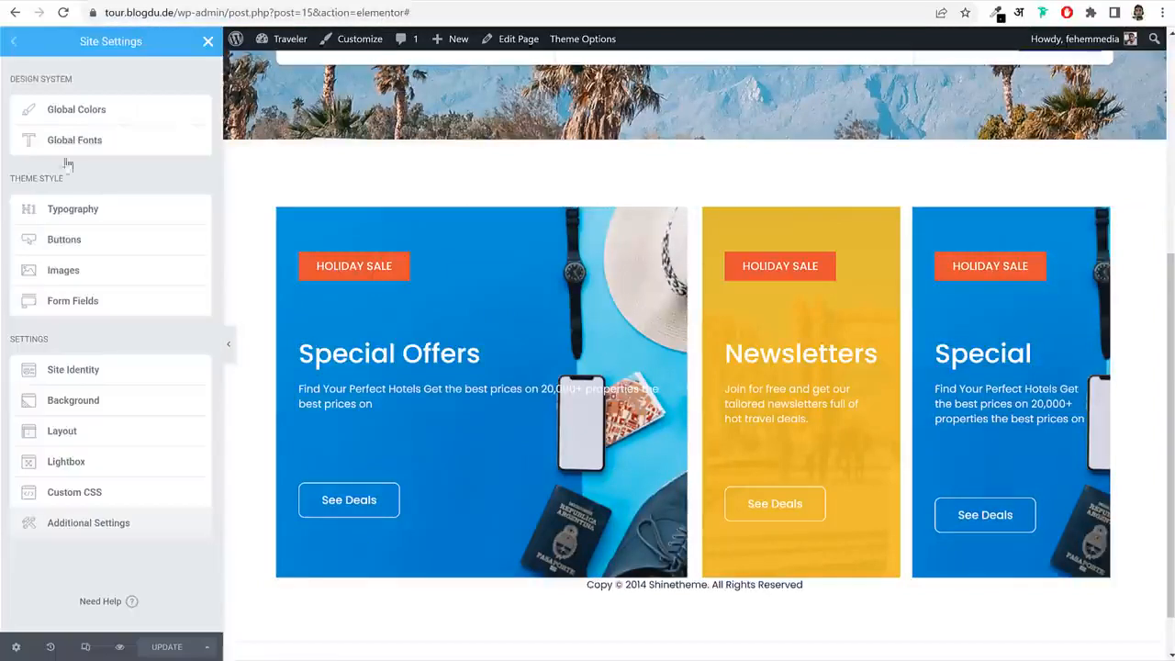
left_click(82, 145)
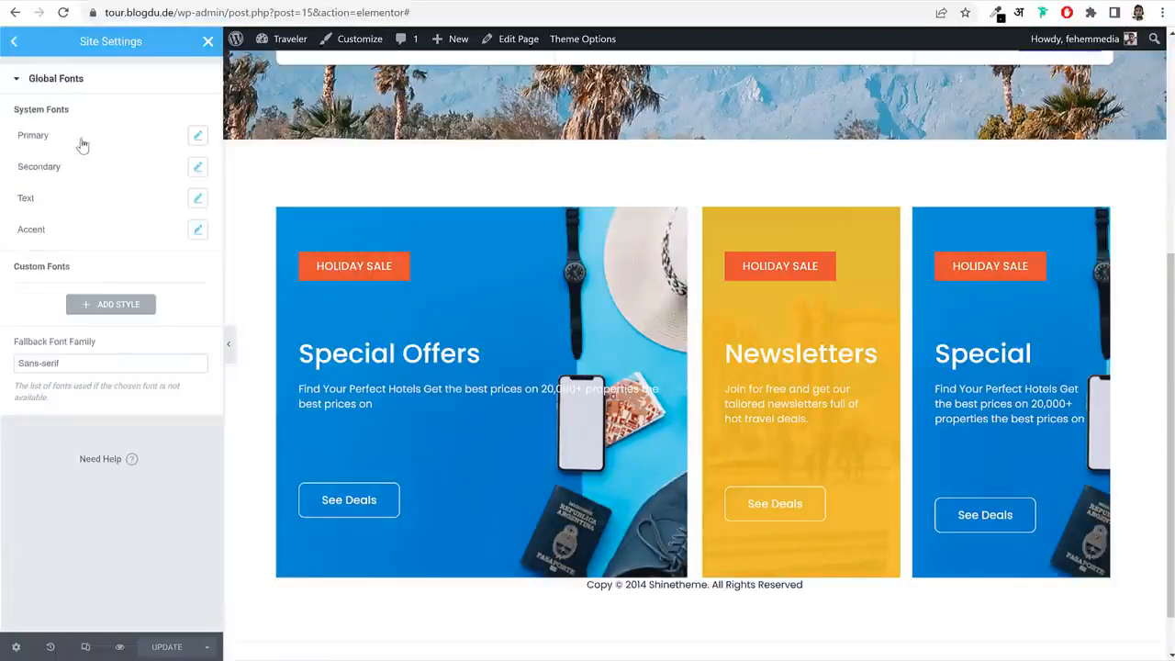
left_click(197, 138)
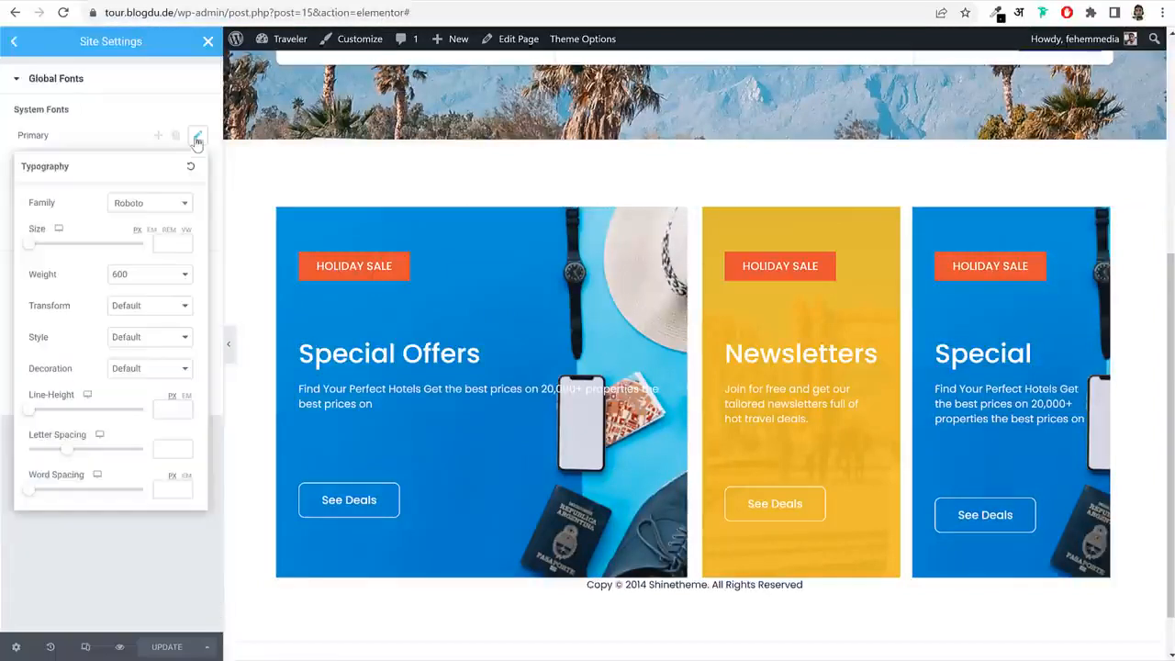
left_click(133, 210)
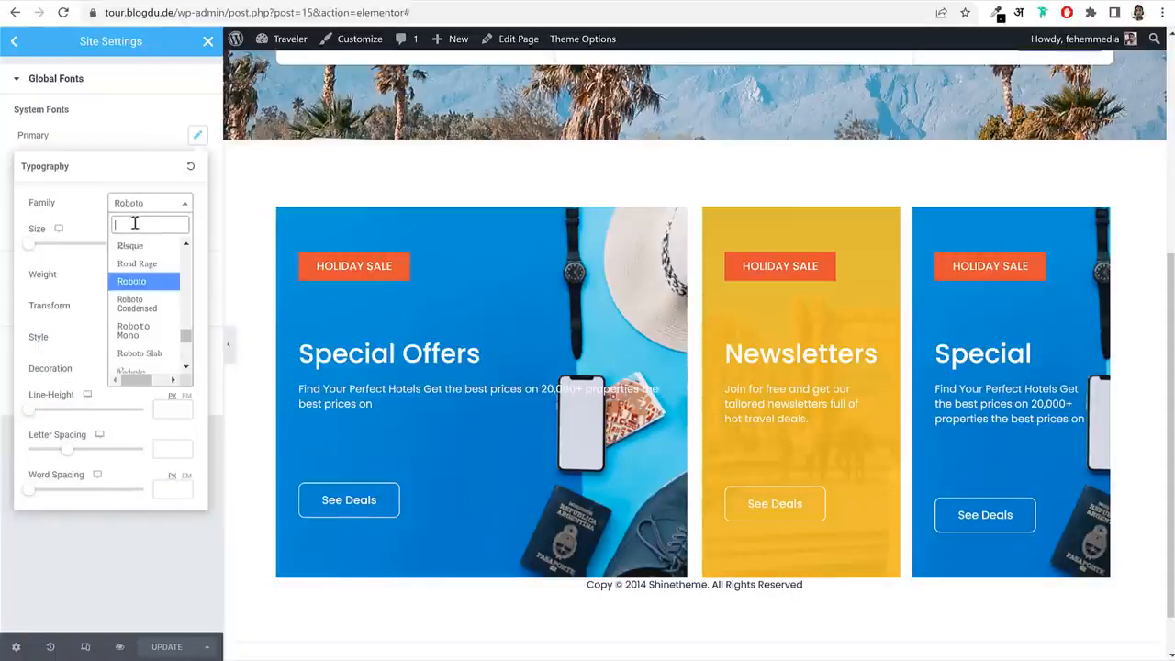
type("popp")
key("Return")
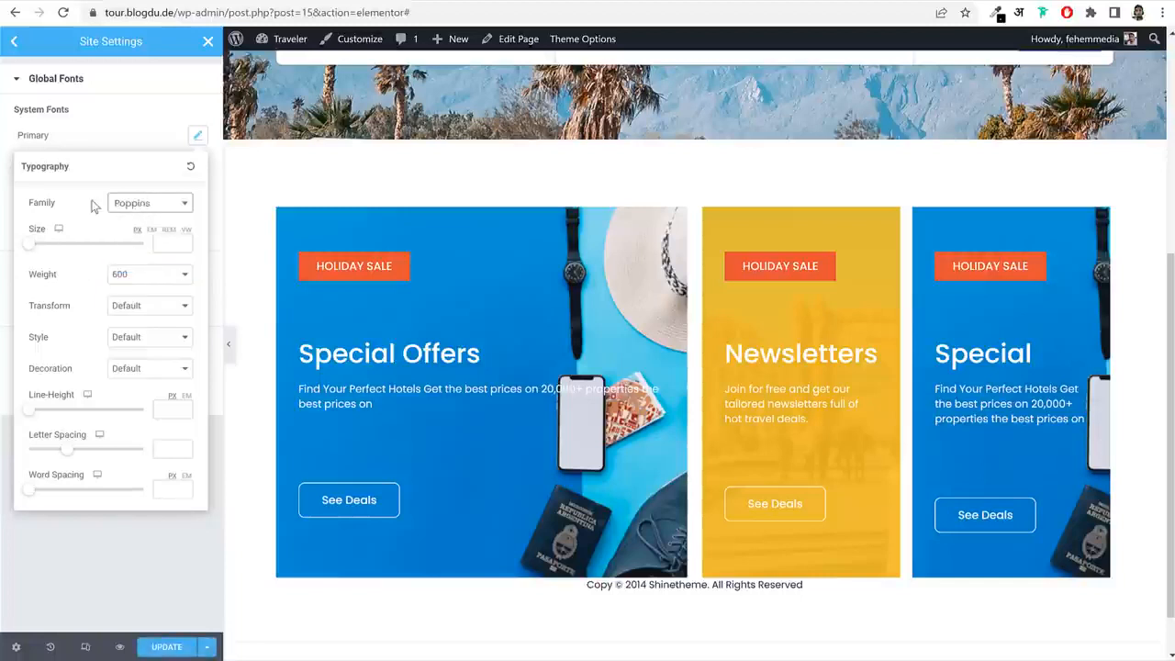
left_click(155, 274)
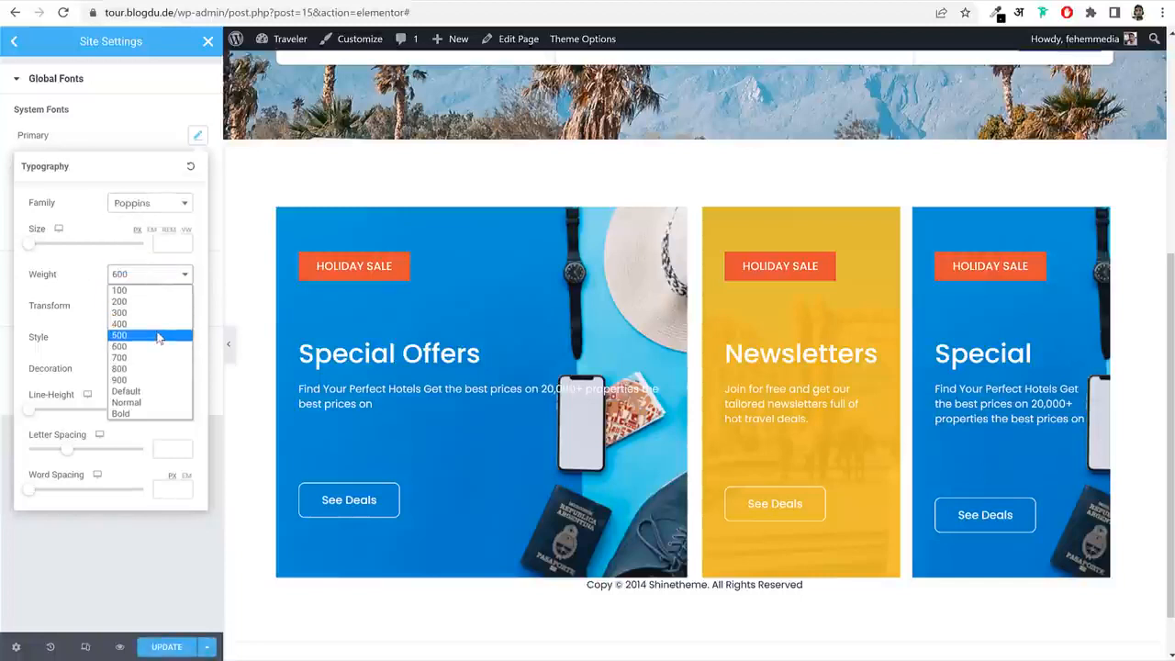
left_click(158, 336)
left_click(197, 135)
Set the Secondary and Text global fonts to Poppins.
left_click(197, 168)
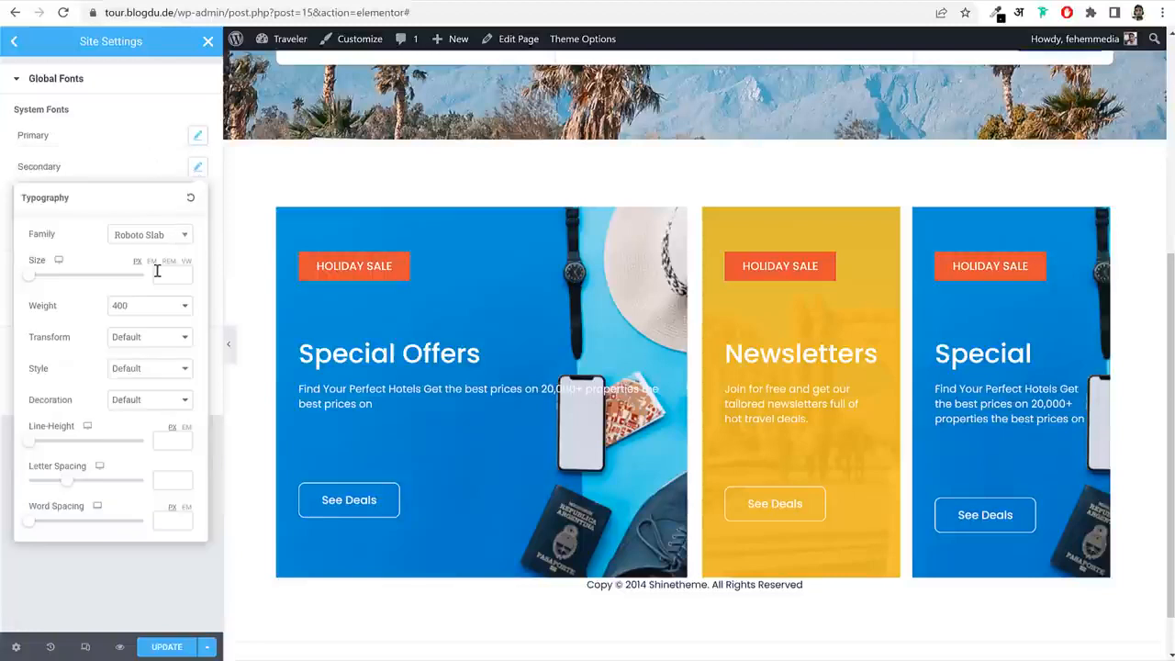
left_click(144, 235)
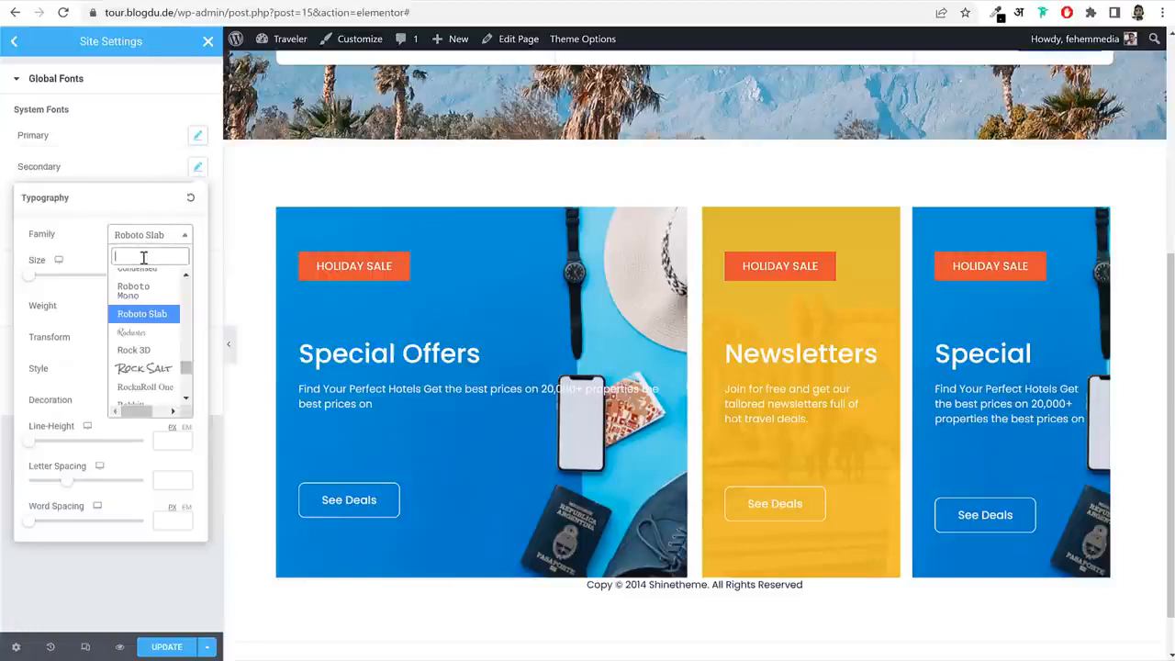
type("popp")
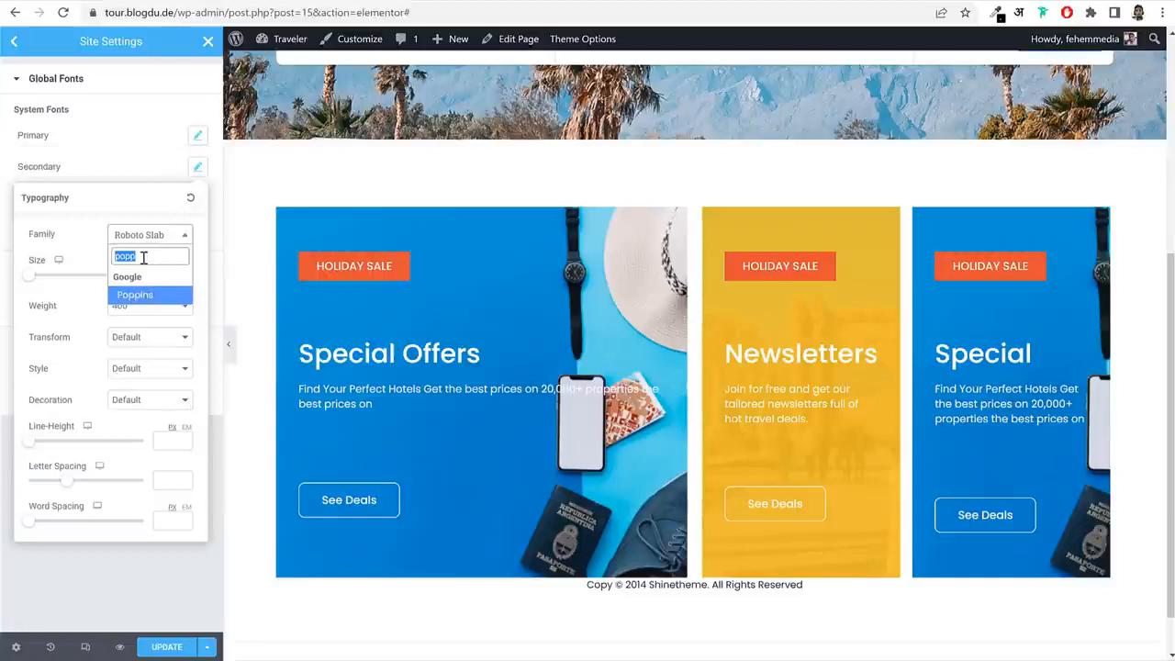
key("Return")
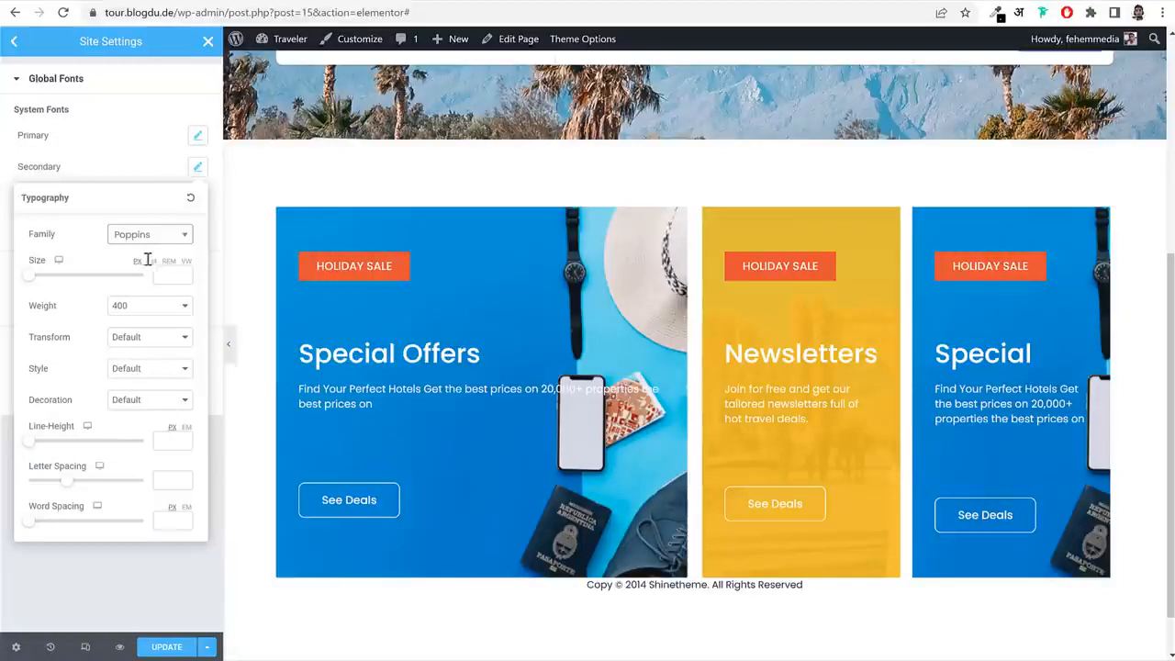
left_click(196, 166)
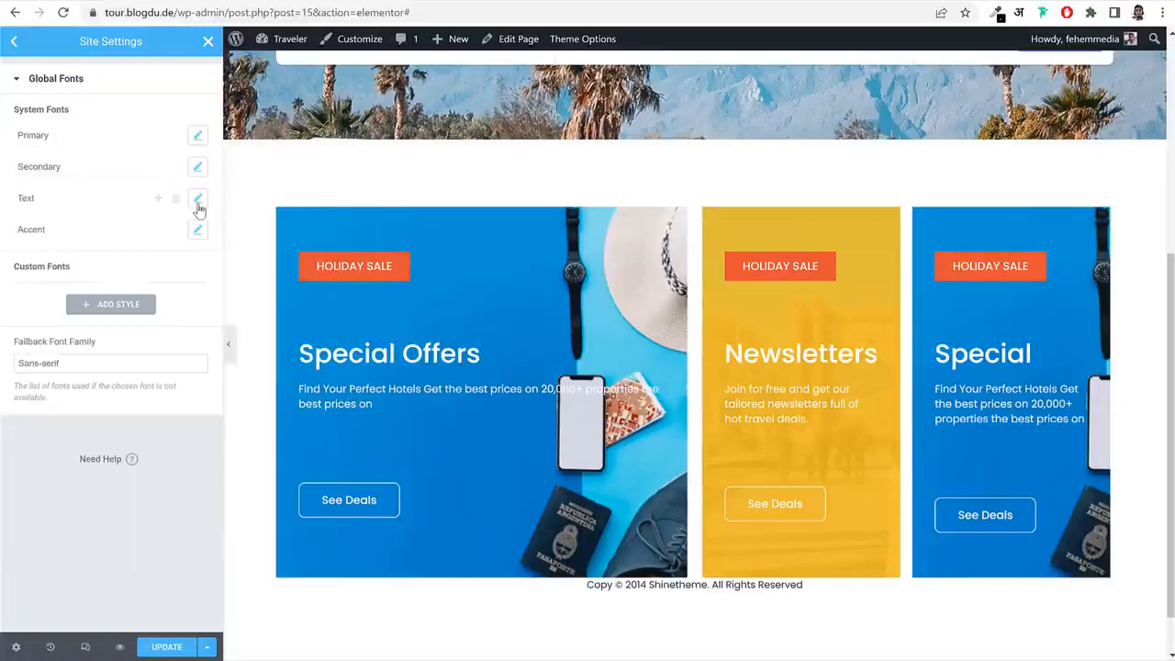
left_click(197, 199)
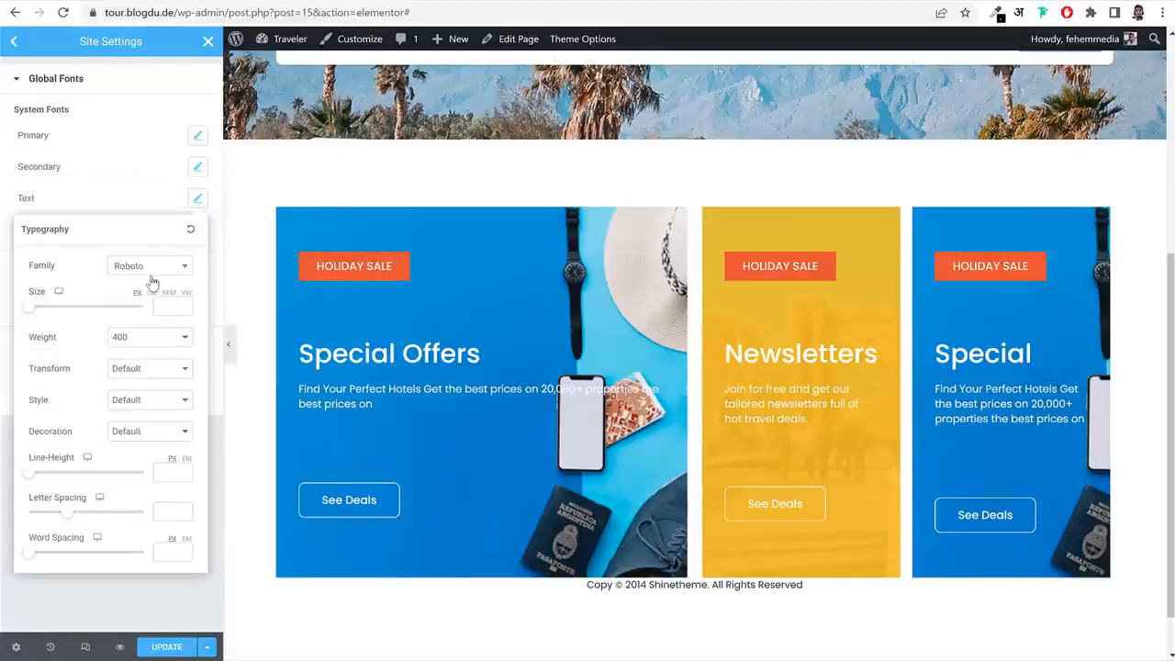
left_click(150, 273)
type("popp")
left_click(169, 325)
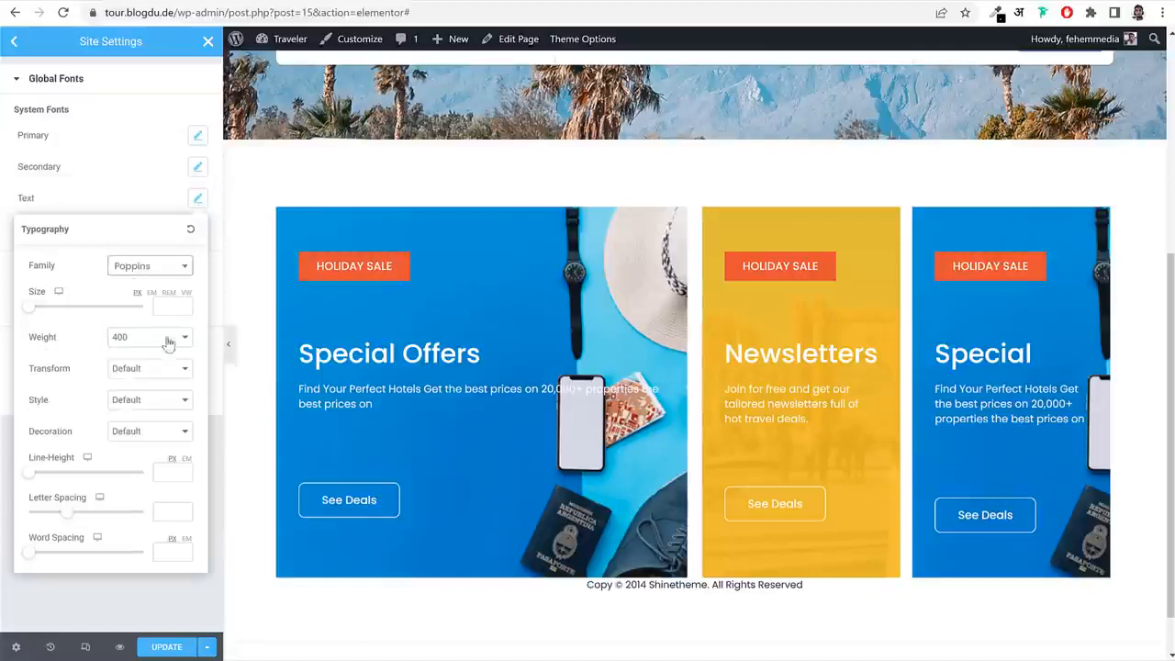
left_click(196, 199)
Set the Accent global font to Poppins and save the site settings.
left_click(197, 229)
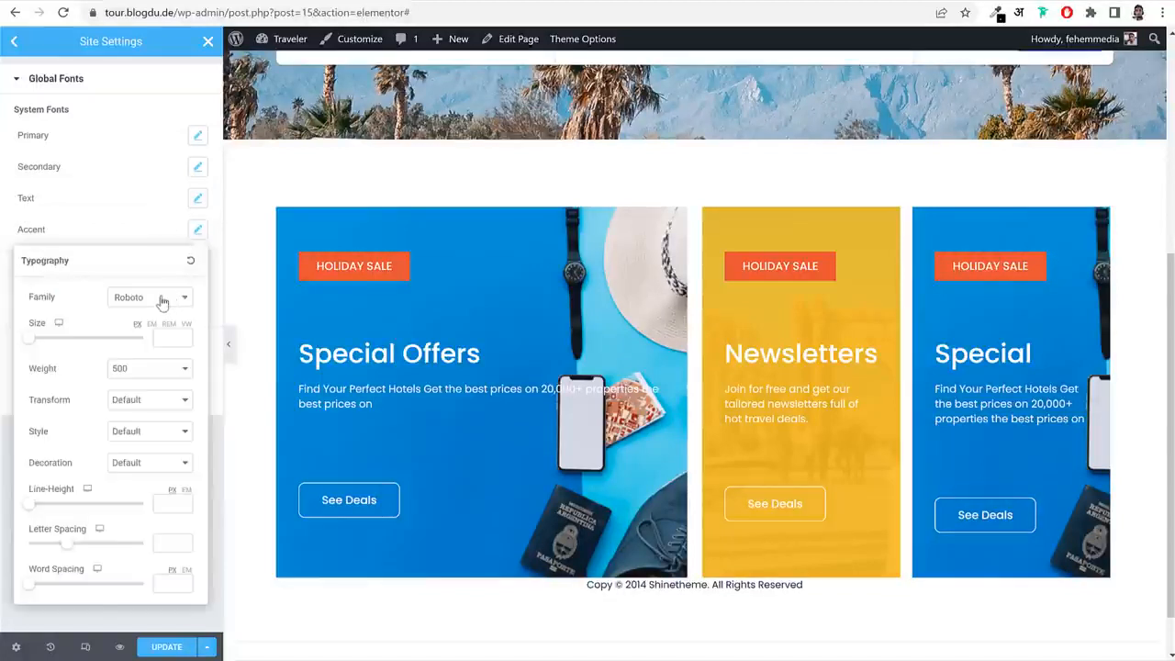
left_click(161, 299)
type("popp")
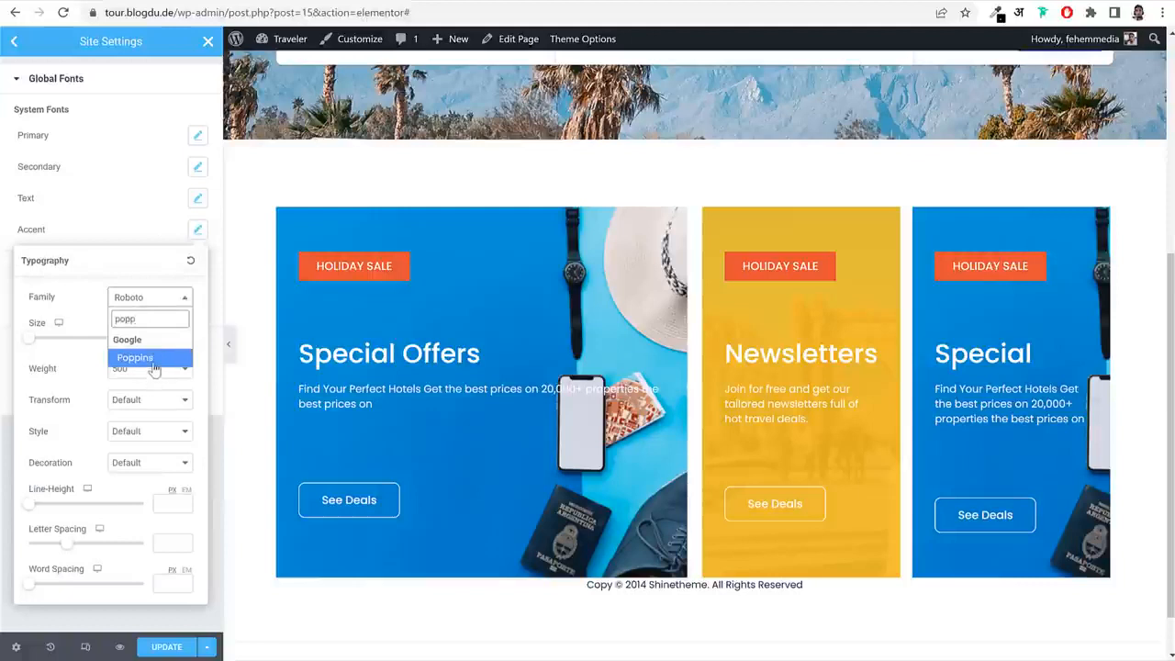
left_click(154, 358)
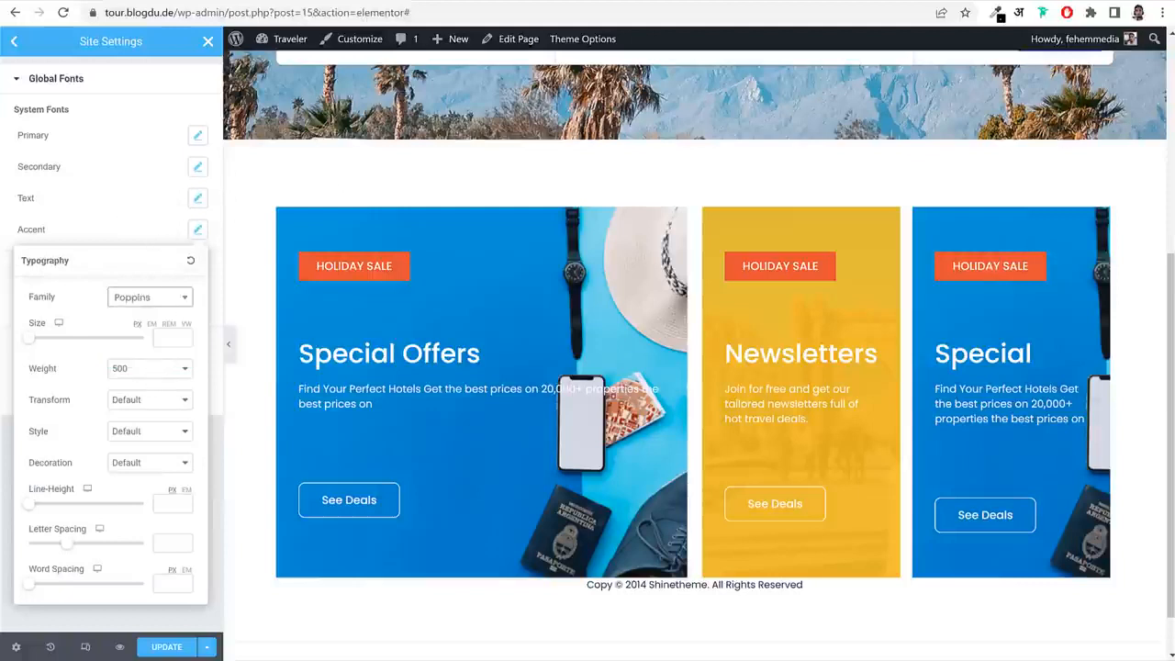
left_click(110, 206)
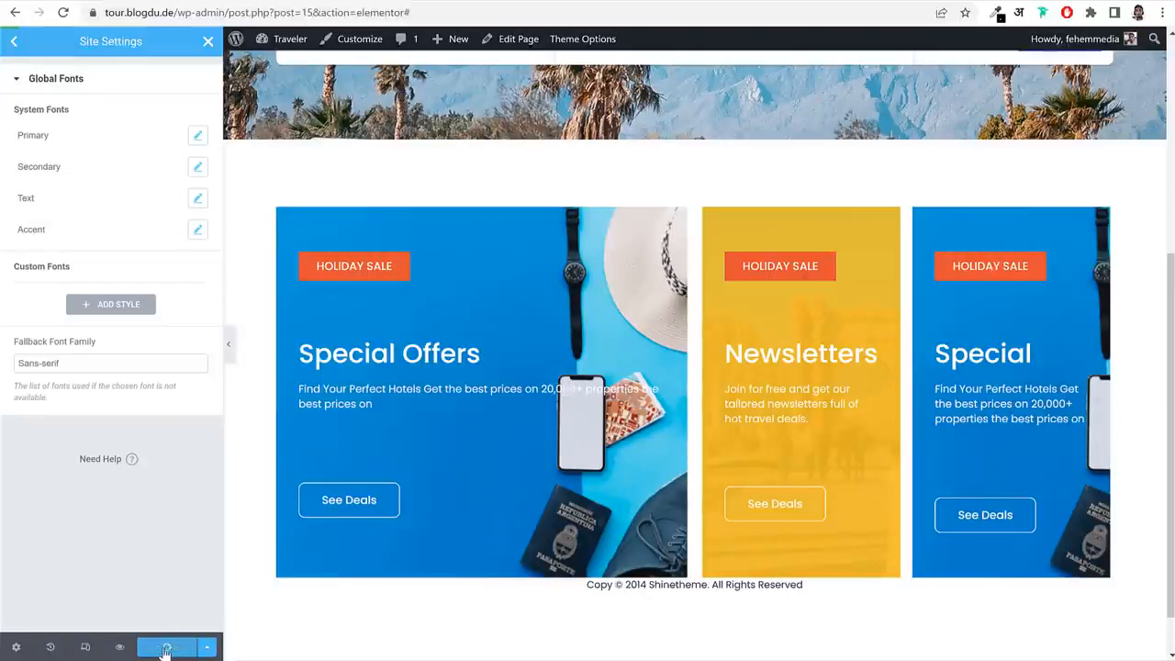
left_click(167, 646)
Open Global Colors and look up the live Top Destinations heading colour in DevTools.
left_click(15, 43)
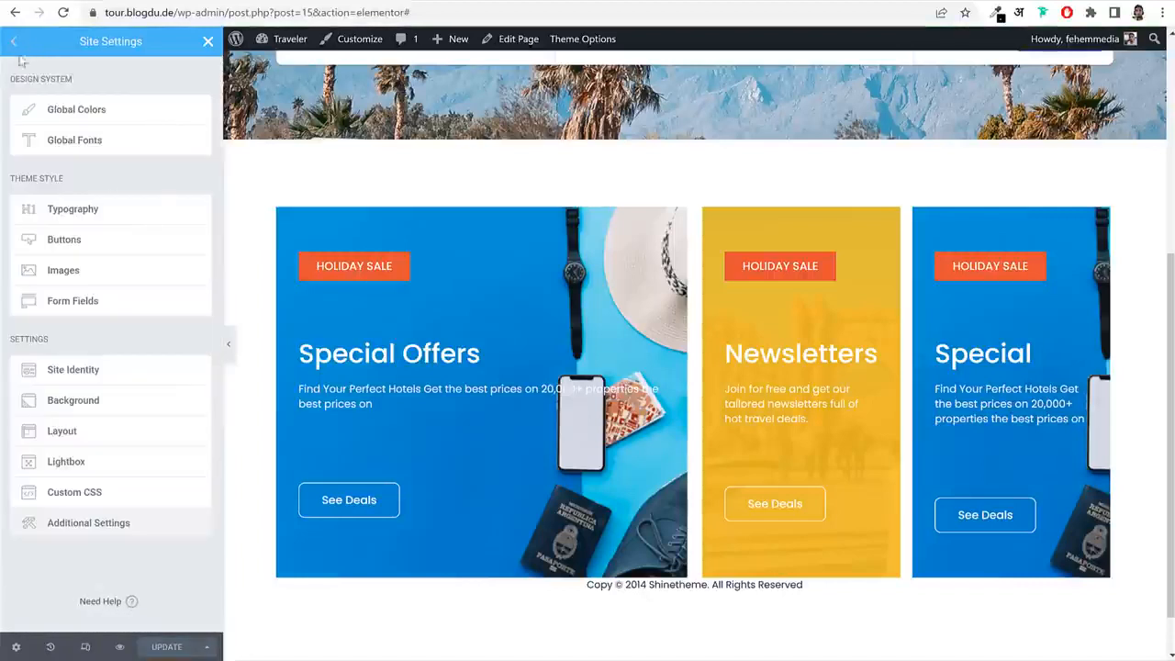
left_click(124, 112)
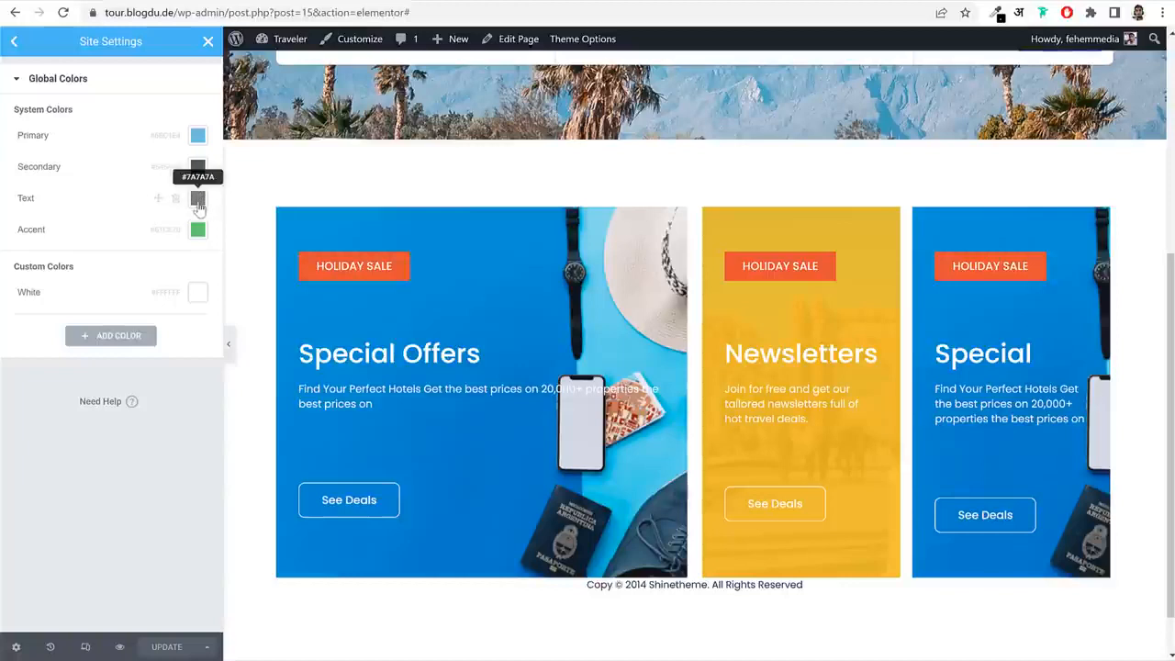
left_click(197, 135)
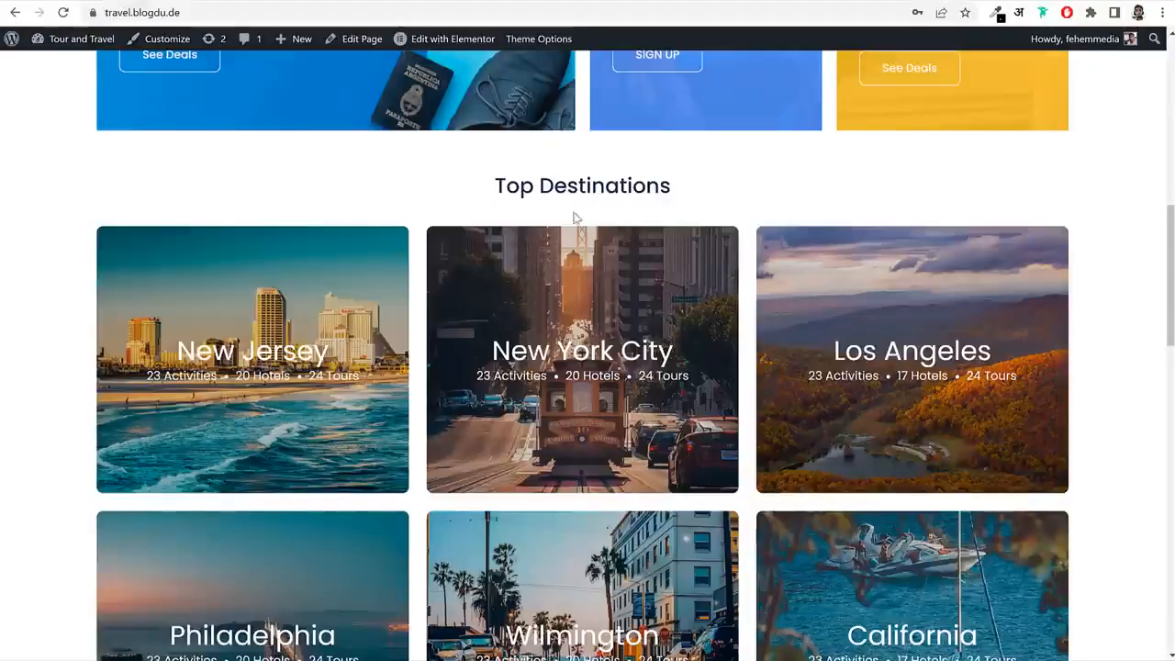
left_click_drag(671, 187, 493, 186)
right_click(582, 180)
key("Escape")
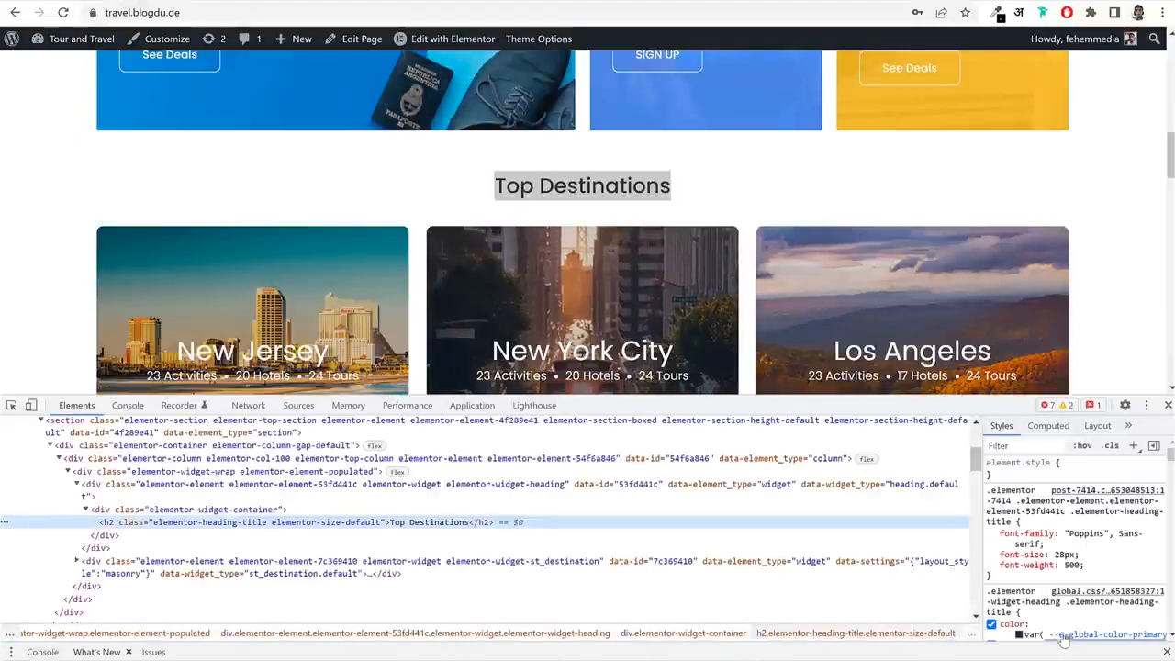
scroll(1063, 640, "down", 2)
left_click(1017, 560)
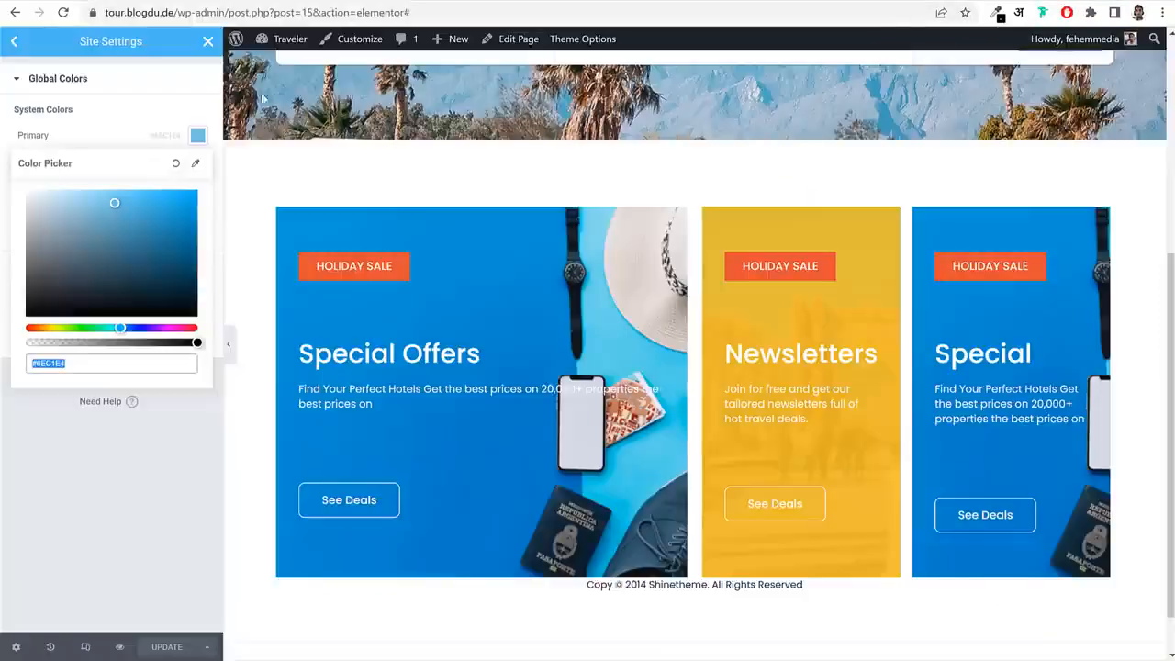
Set the Primary and Accent colours to #1a2b48, save, and close Site Settings.
type("#1a2b48")
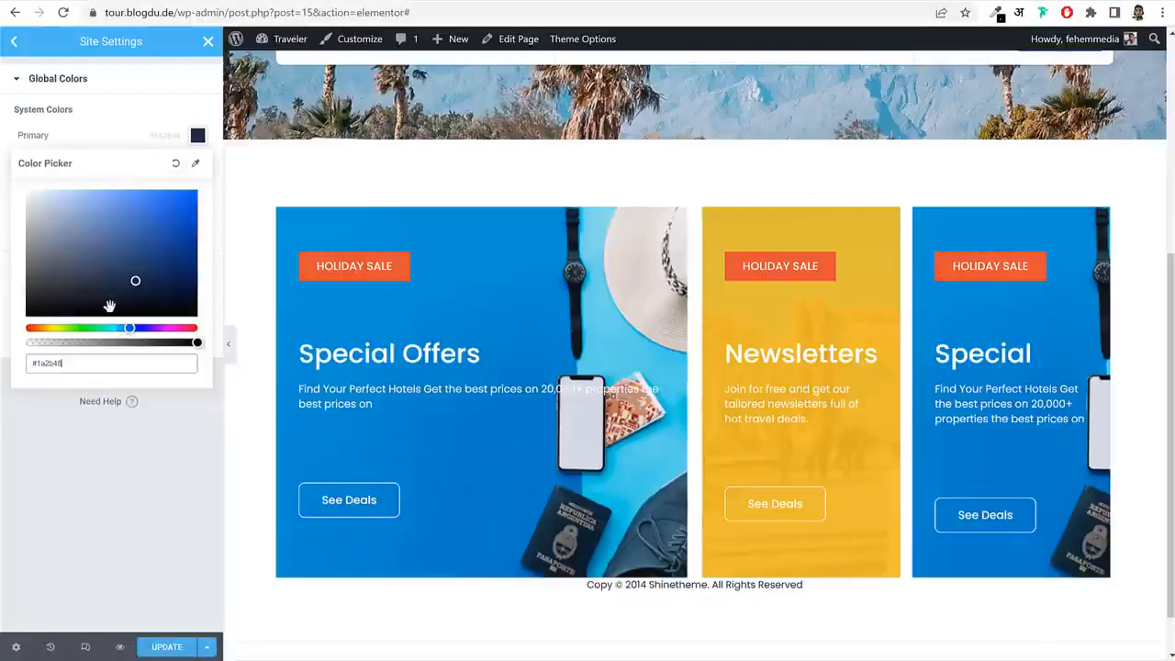
triple_click(109, 363)
key("ctrl+c")
left_click(197, 135)
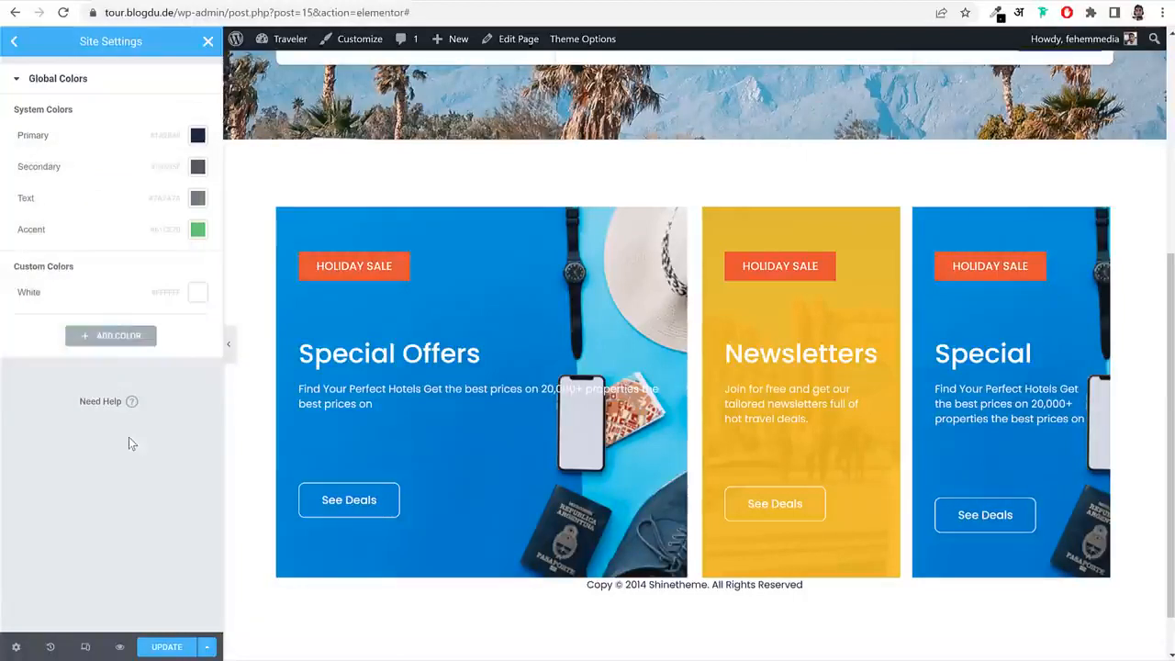
left_click(198, 229)
key("ctrl+v")
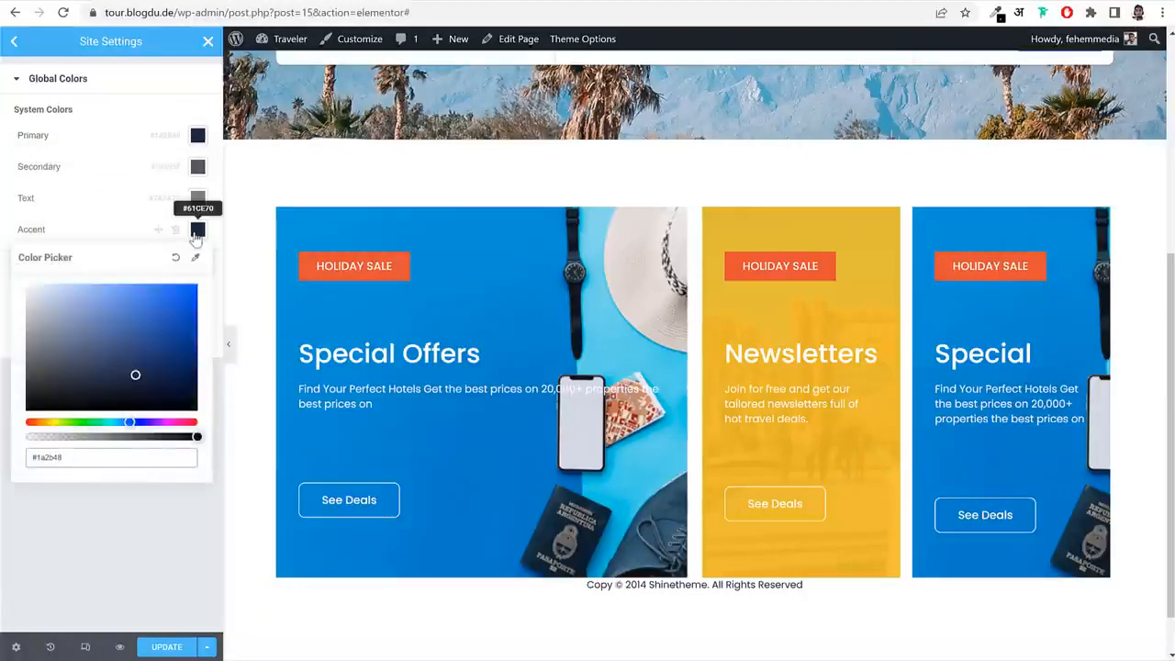
left_click(197, 229)
left_click(167, 647)
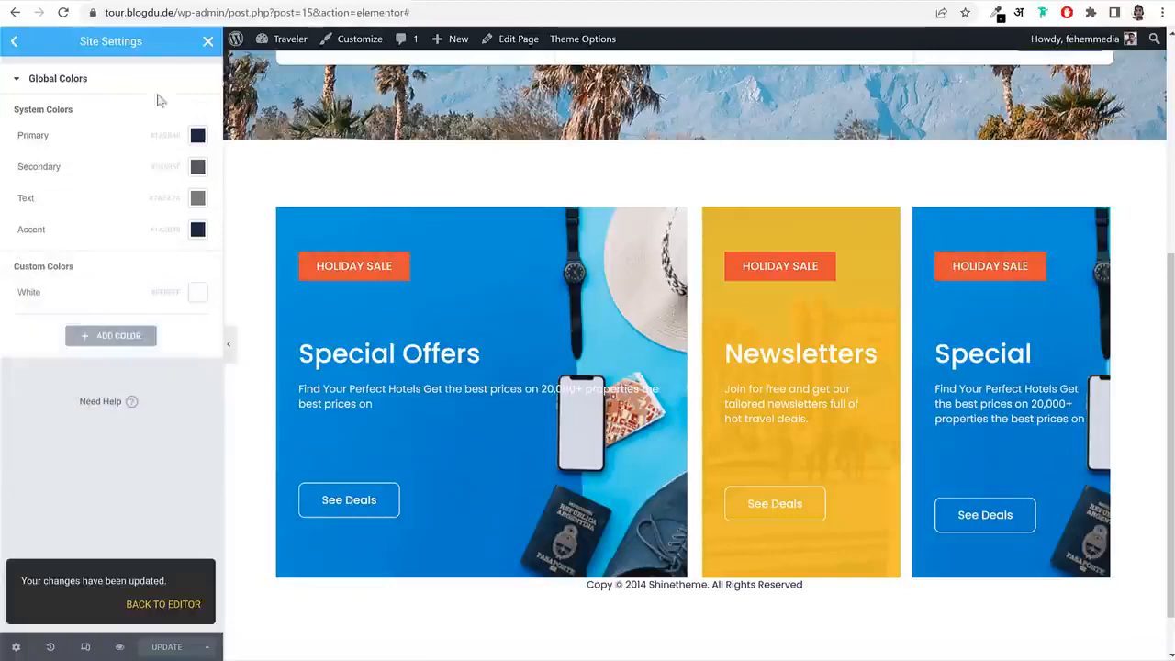
left_click(207, 41)
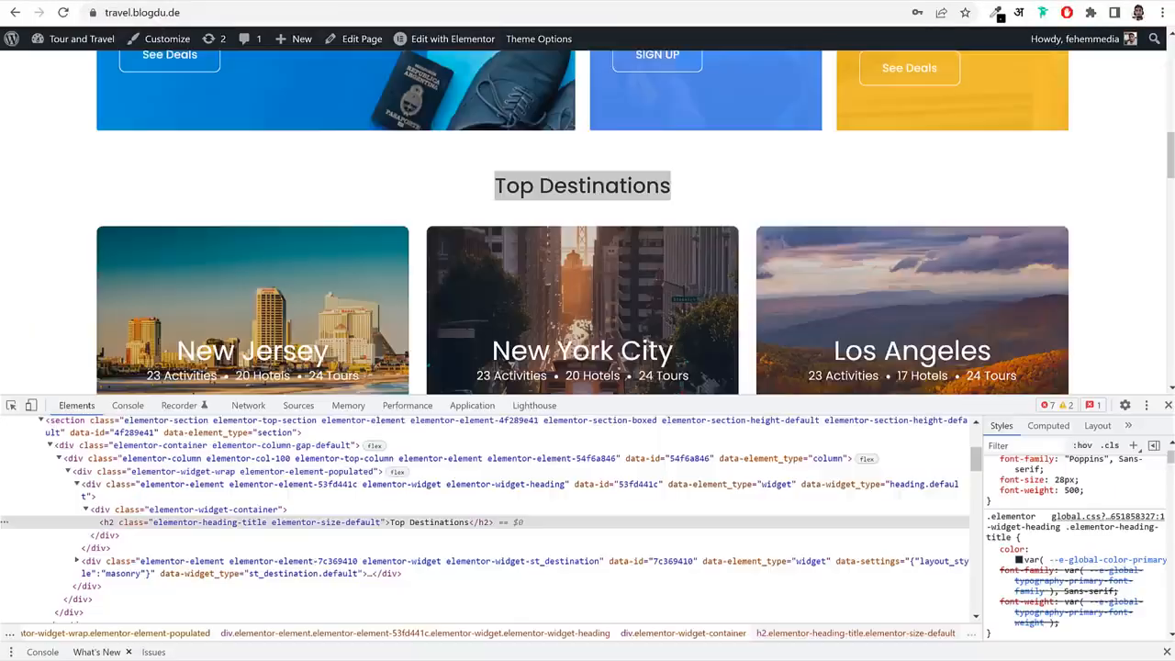
left_click(1164, 407)
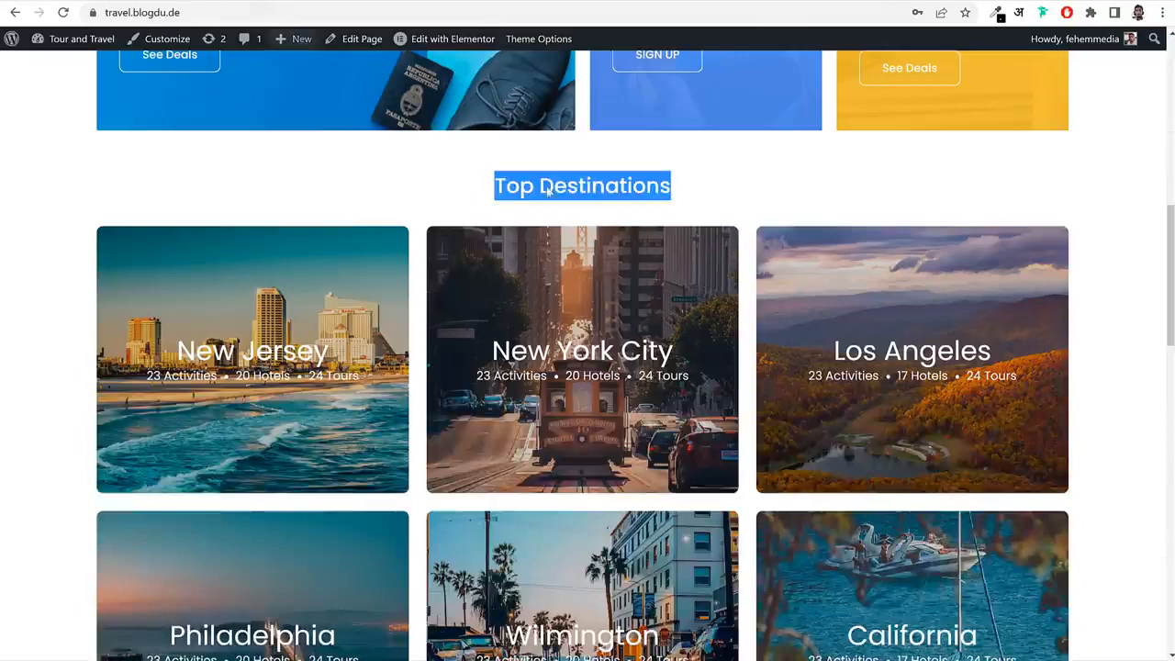
triple_click(609, 184)
key("ctrl+c")
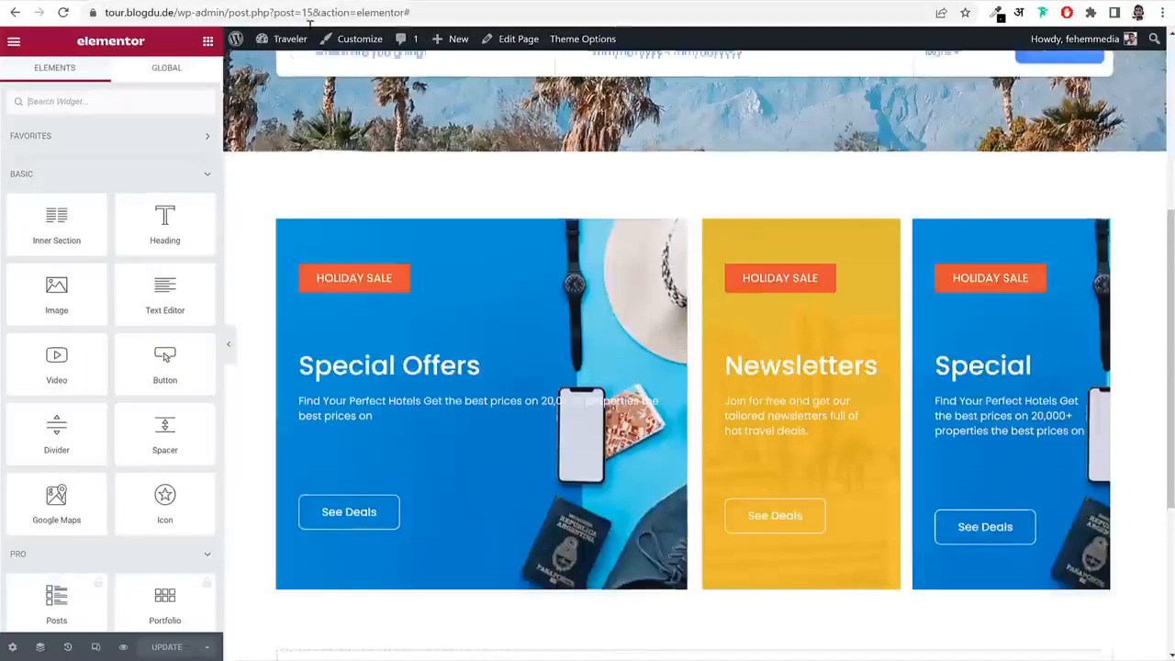
Add a one-column section below the offer cards with a centered 'Top Destinations' heading.
scroll(504, 292, "up", 4)
scroll(504, 291, "down", 7)
left_click(678, 393)
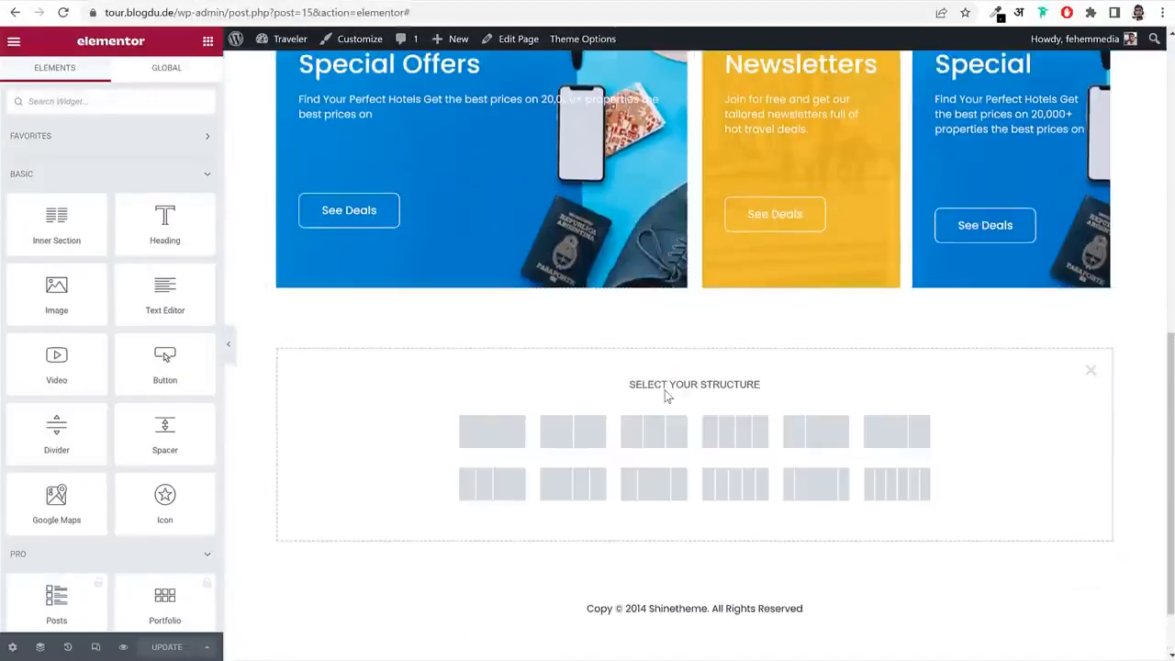
left_click(466, 437)
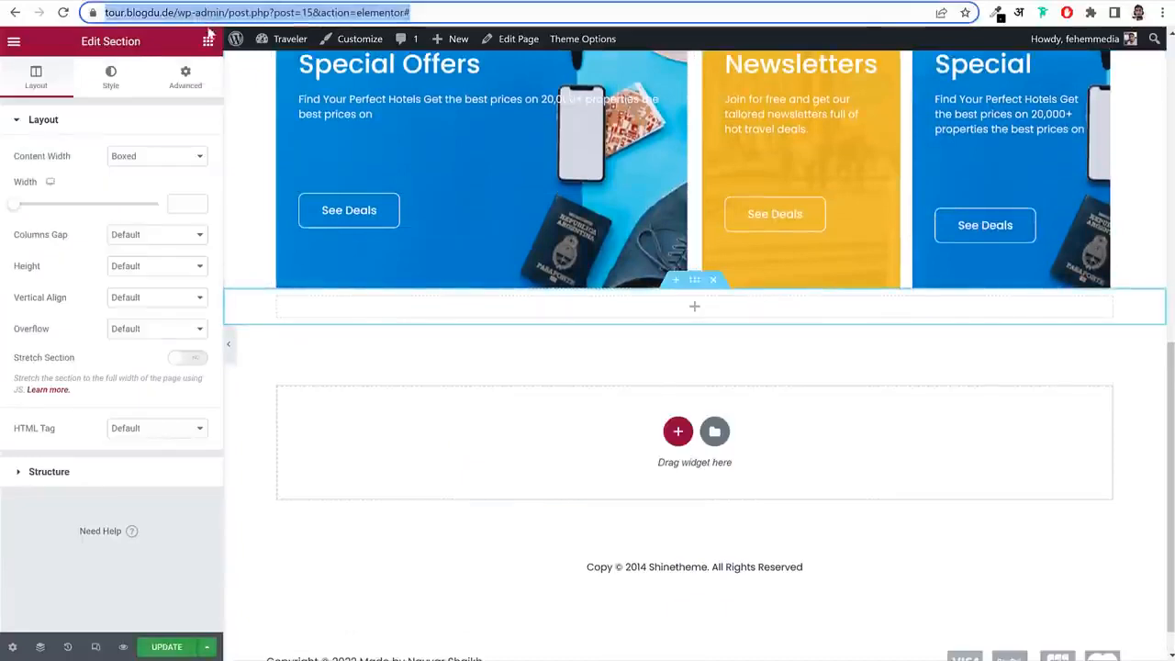
left_click(208, 42)
left_click_drag(165, 225, 652, 312)
left_click(162, 217)
key("ctrl+a")
key("ctrl+v")
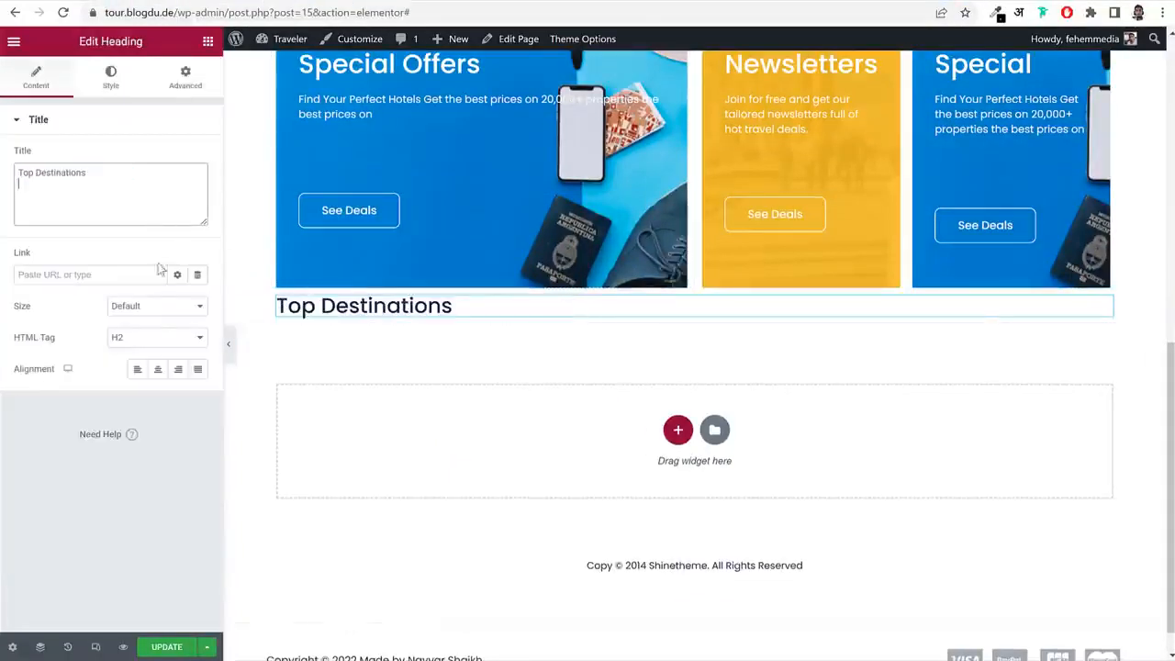
left_click(158, 369)
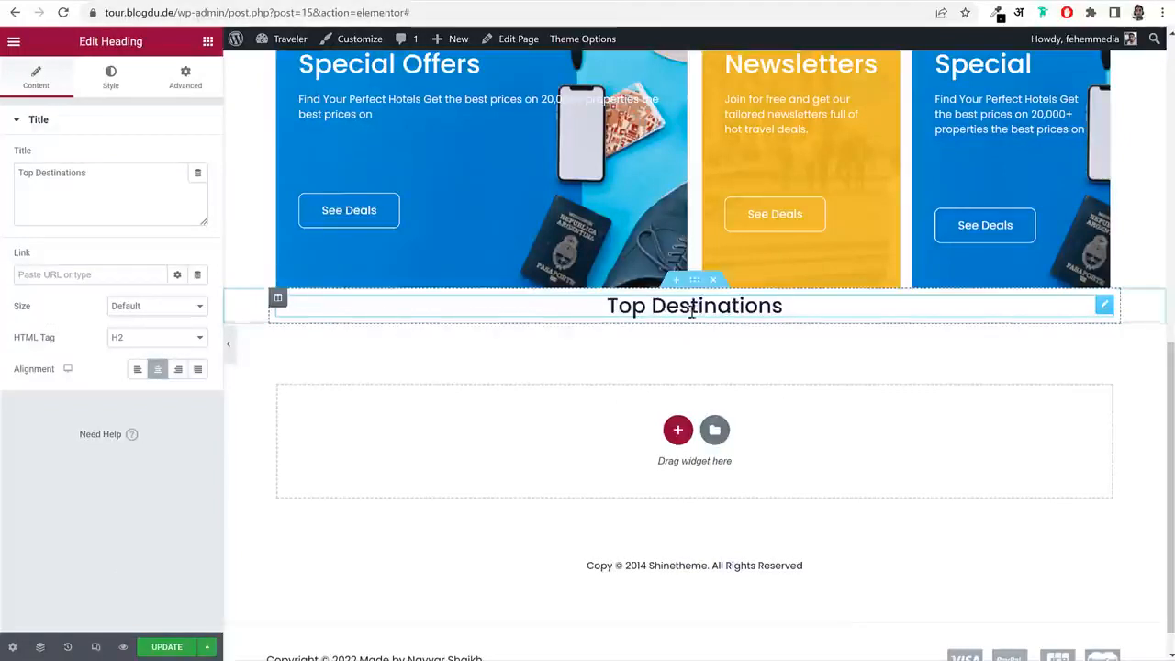
Set the Top Destinations heading's font size to 35.
left_click(134, 90)
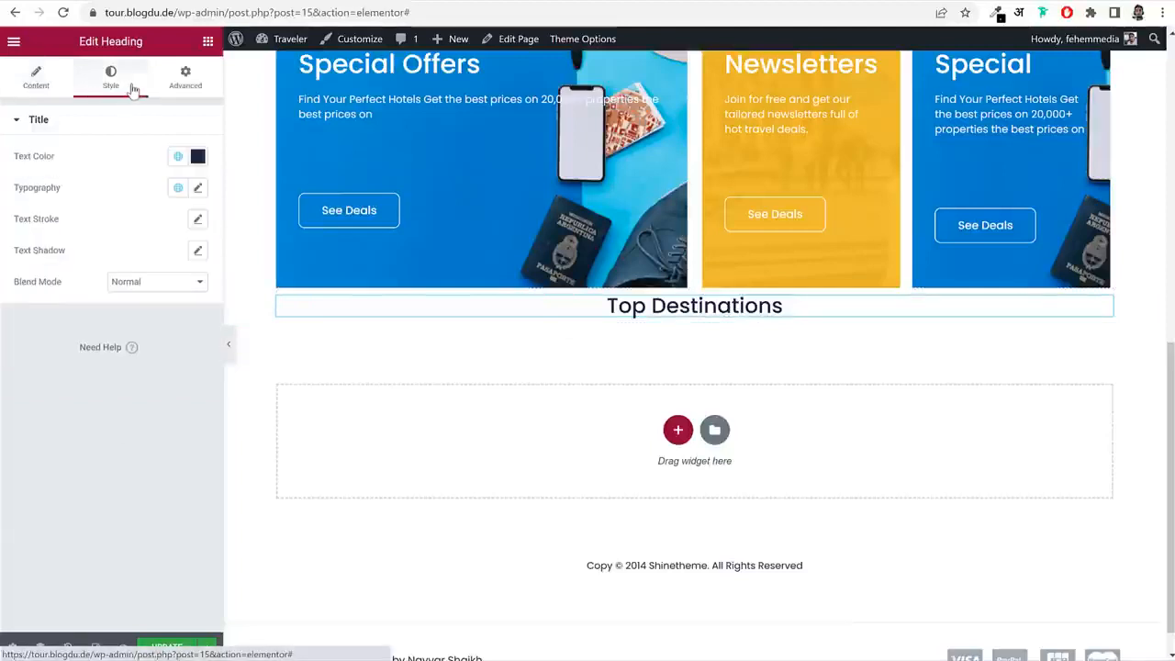
left_click(198, 188)
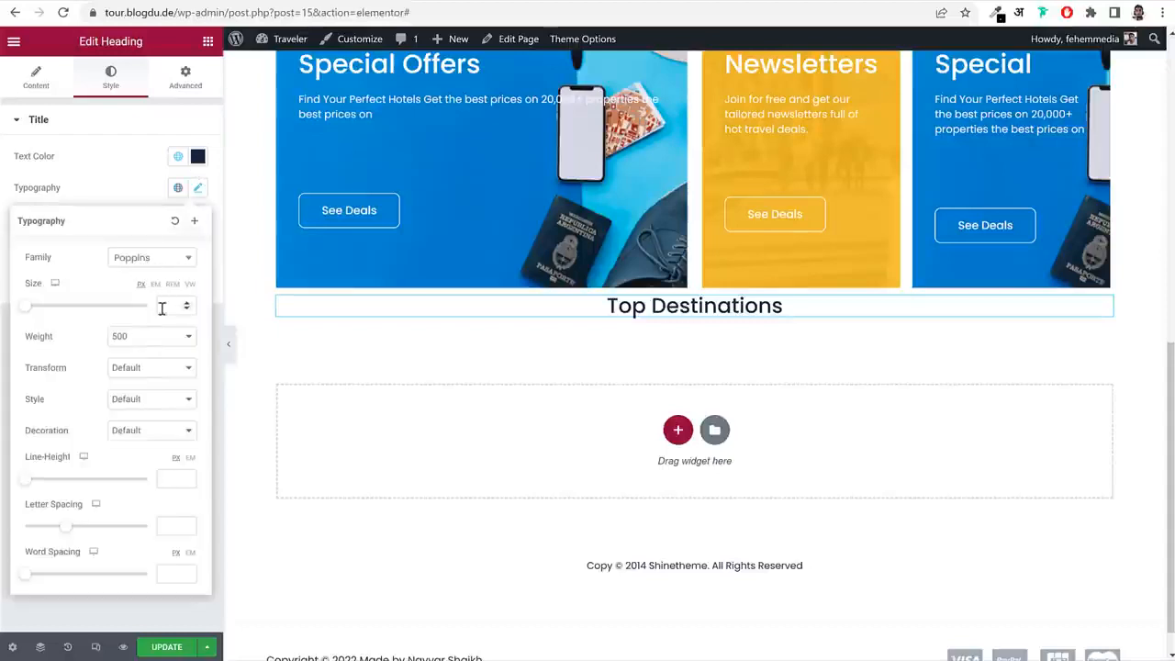
left_click(171, 304)
type("28")
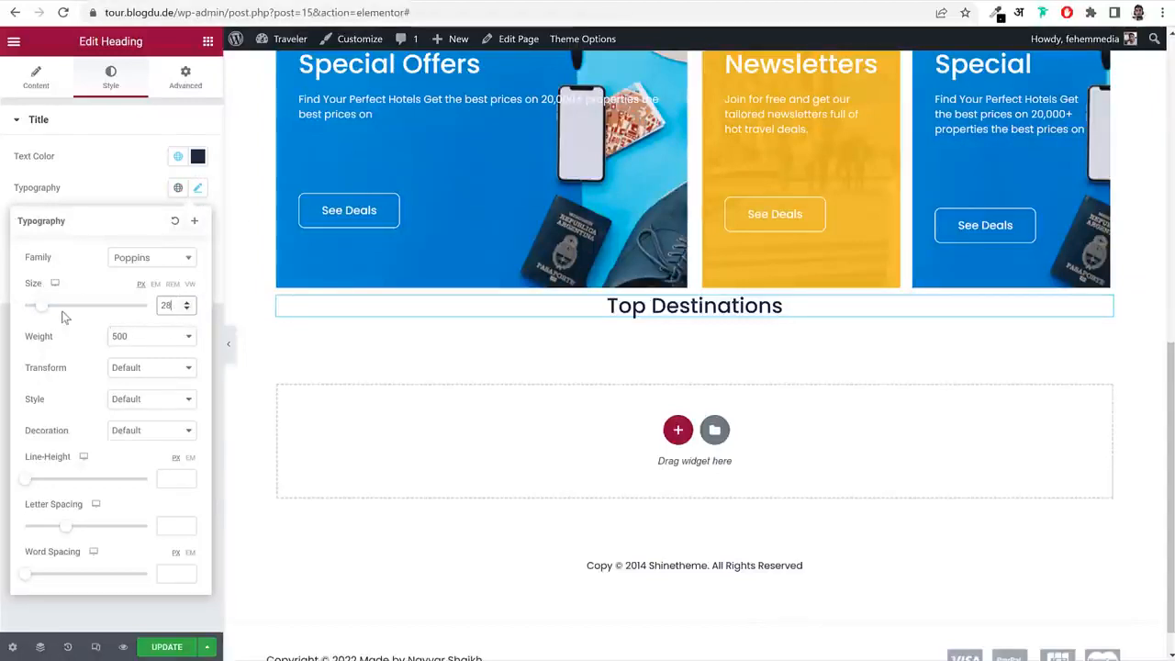
left_click_drag(46, 310, 51, 314)
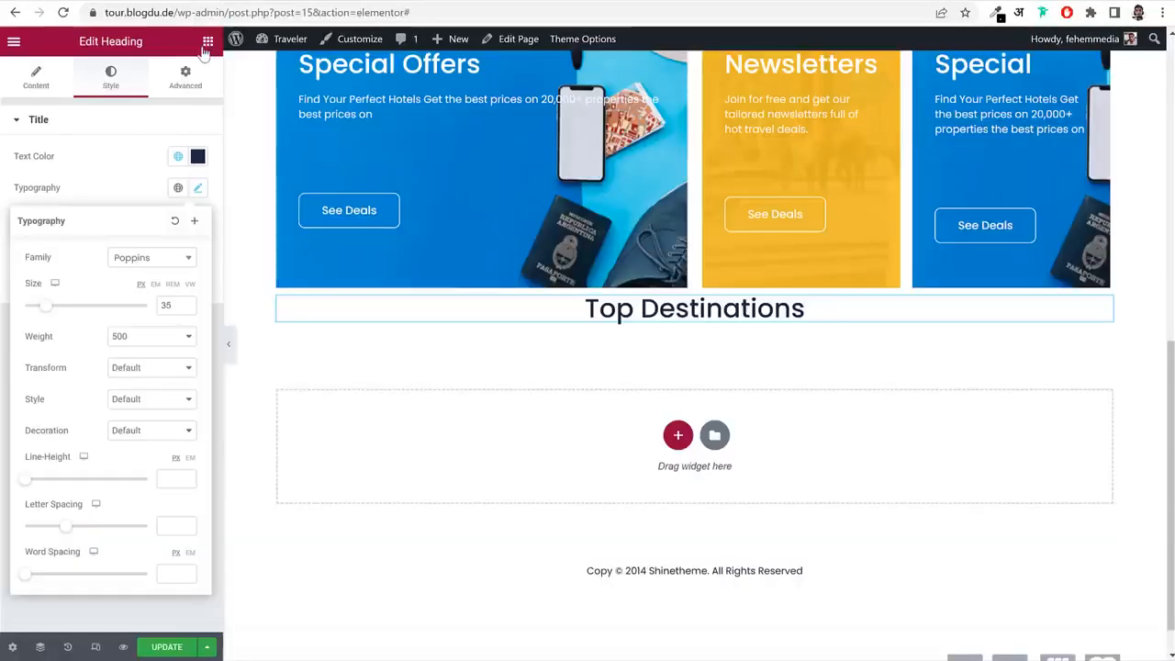
left_click(207, 40)
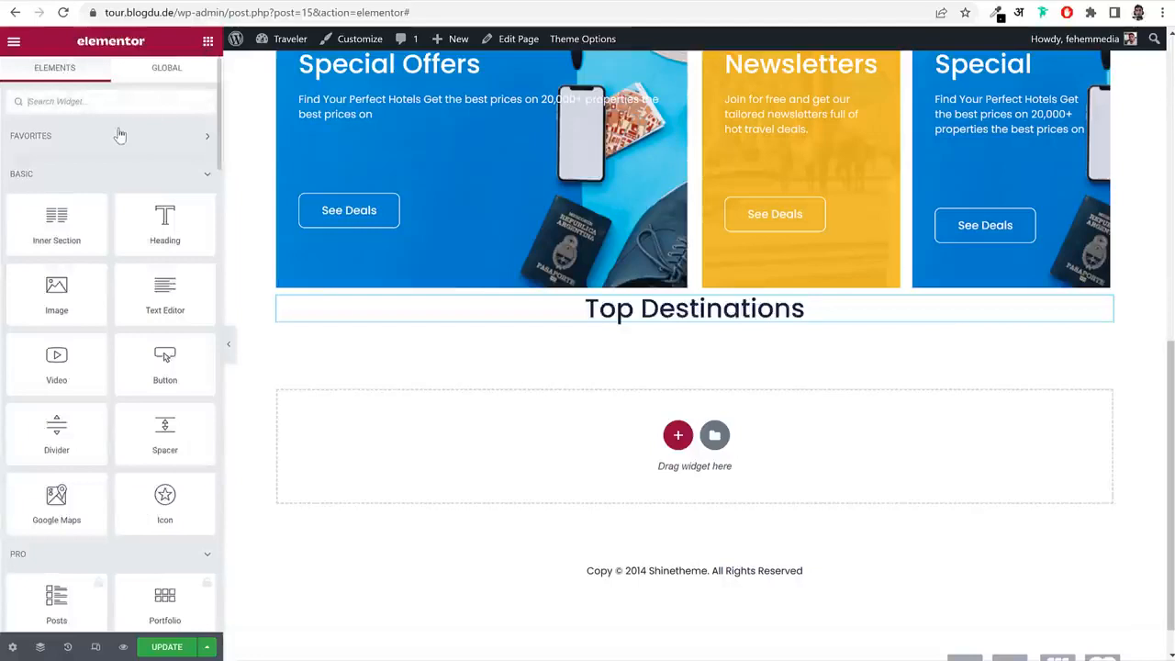
Add a Destination widget under Top Destinations with Masonry layout and Normal style.
type("des")
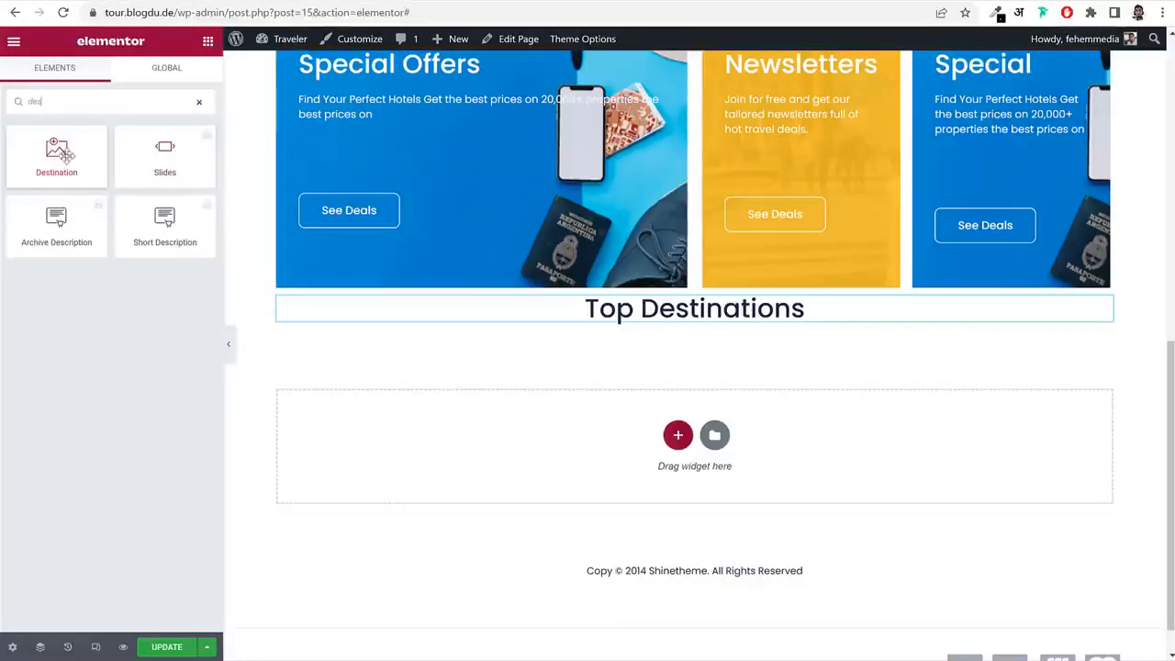
left_click_drag(64, 154, 663, 317)
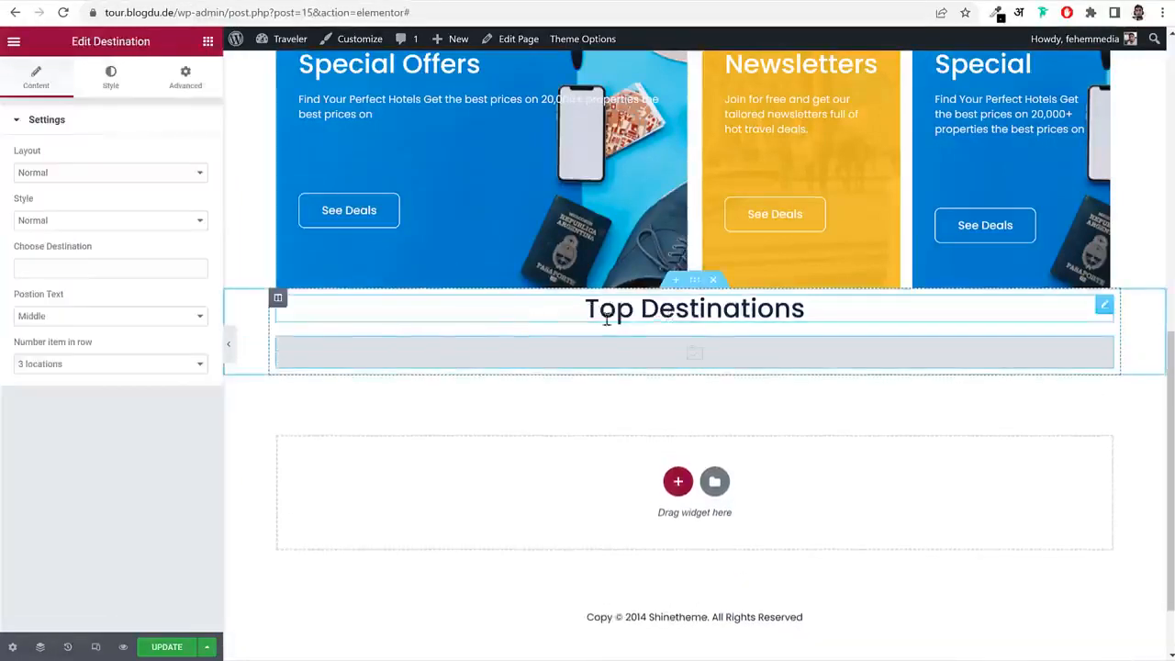
left_click(104, 174)
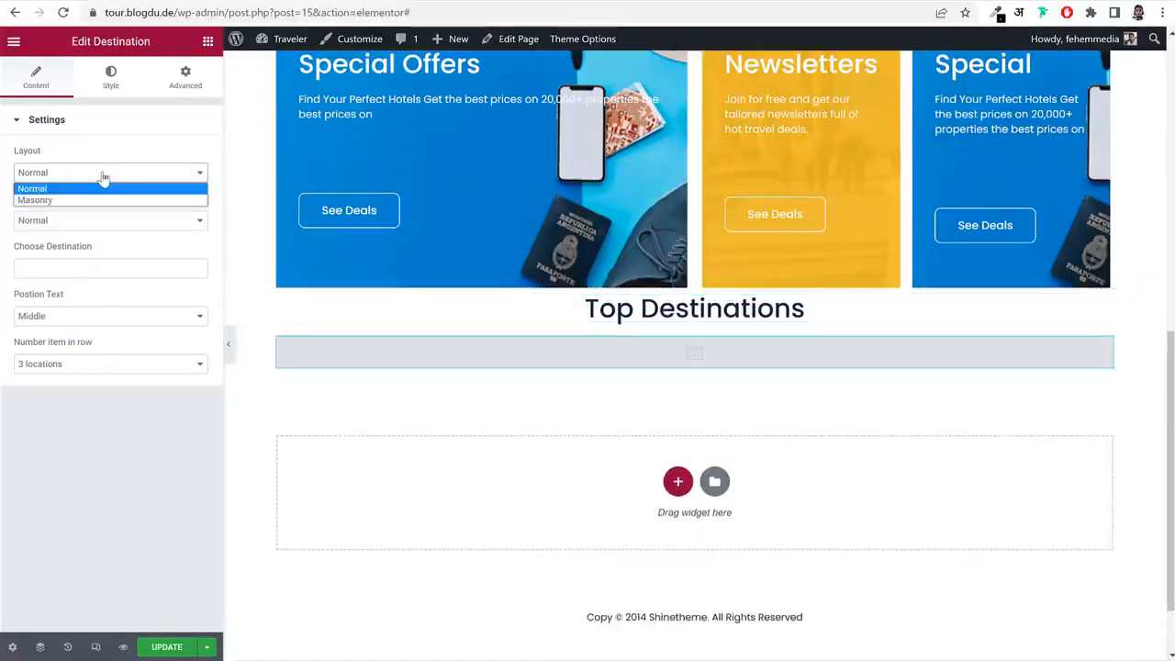
left_click(60, 199)
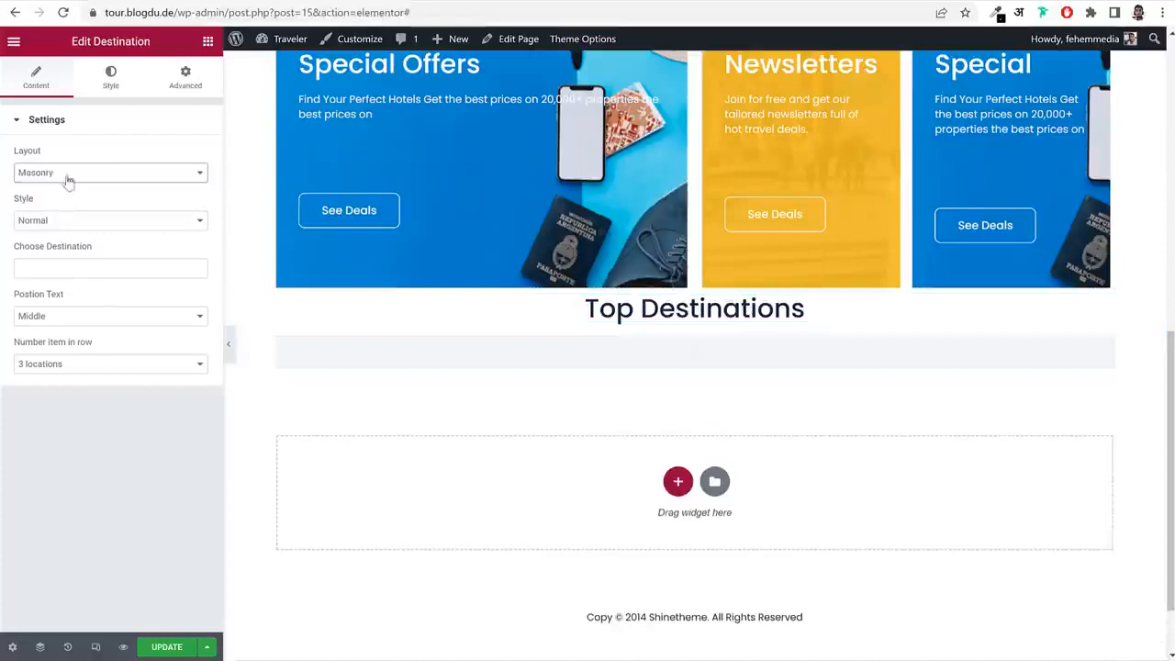
left_click(102, 225)
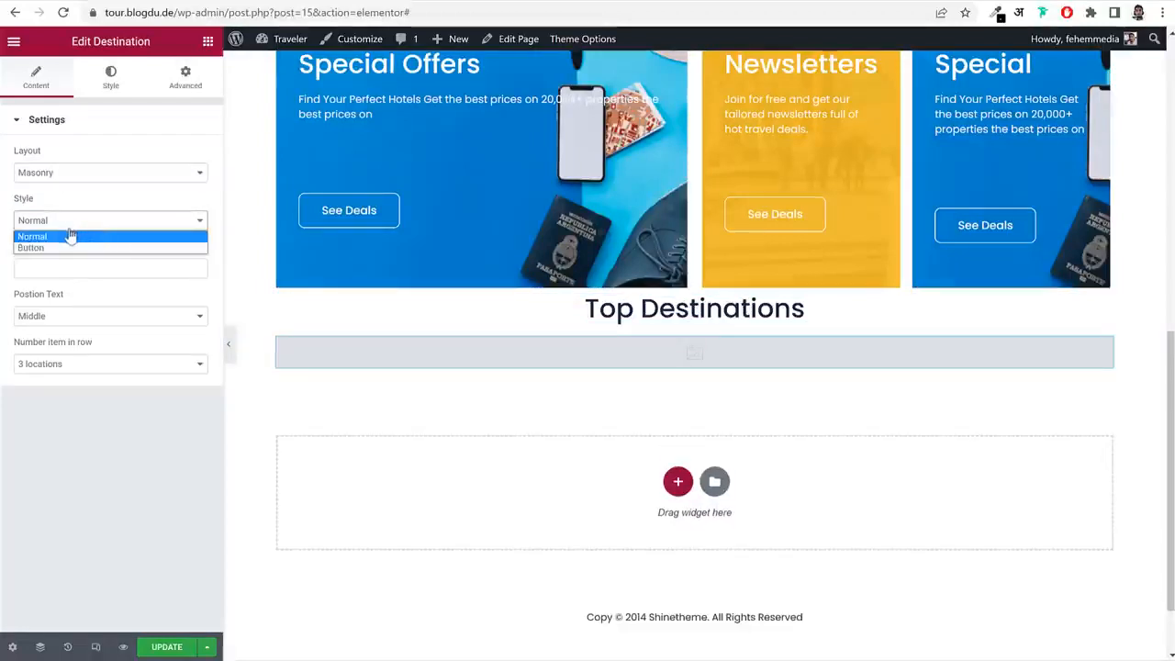
left_click(67, 238)
Choose Mumbai as the only destination, keep three per row, and save the page.
left_click(66, 268)
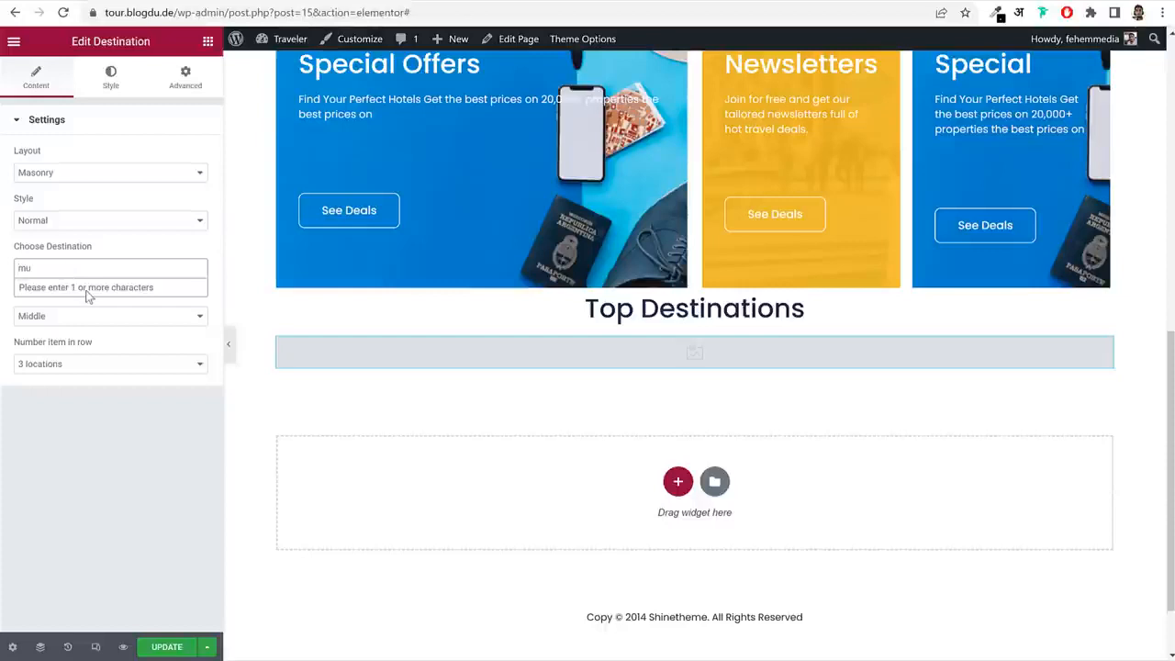
type("mumb")
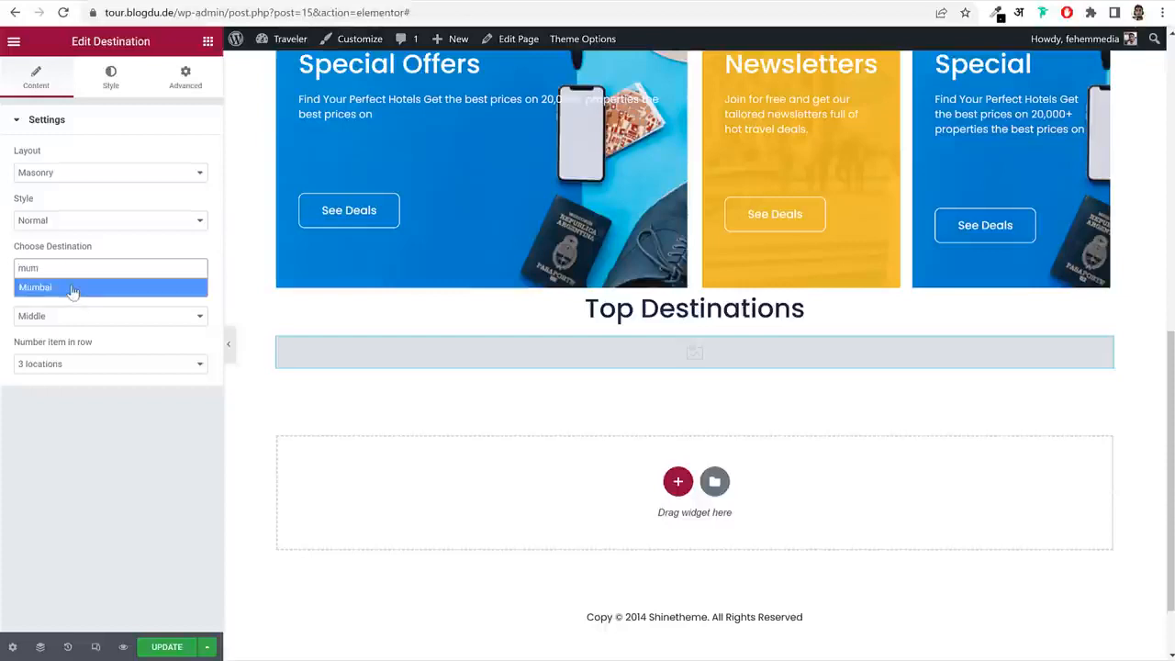
left_click(78, 287)
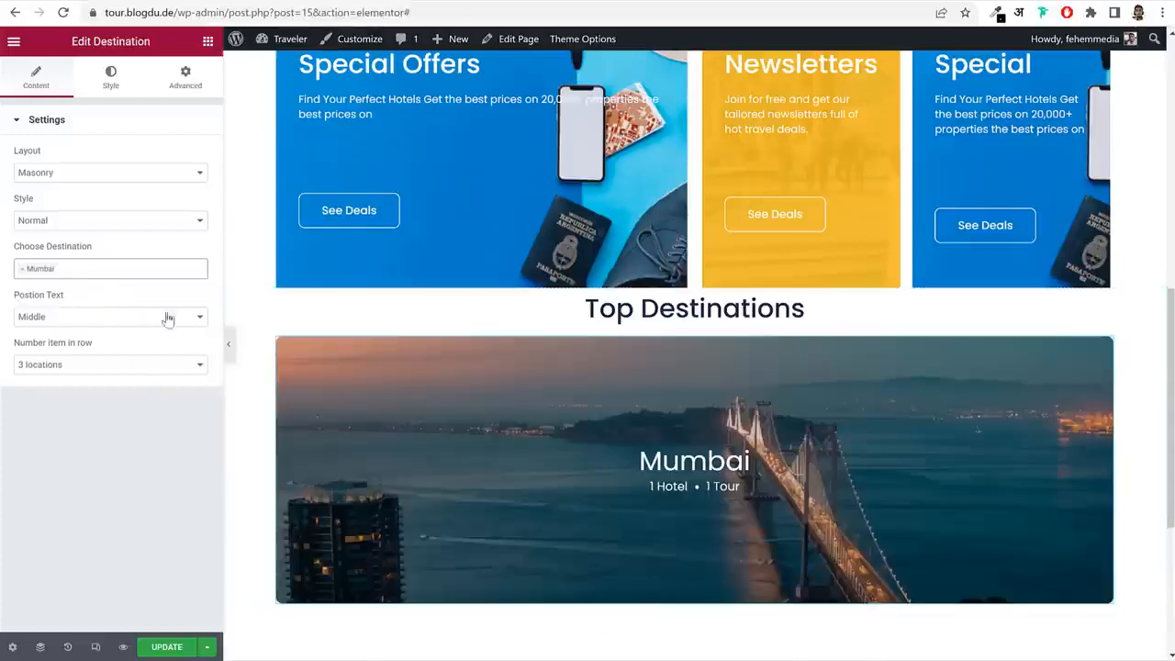
scroll(952, 465, "down", 1)
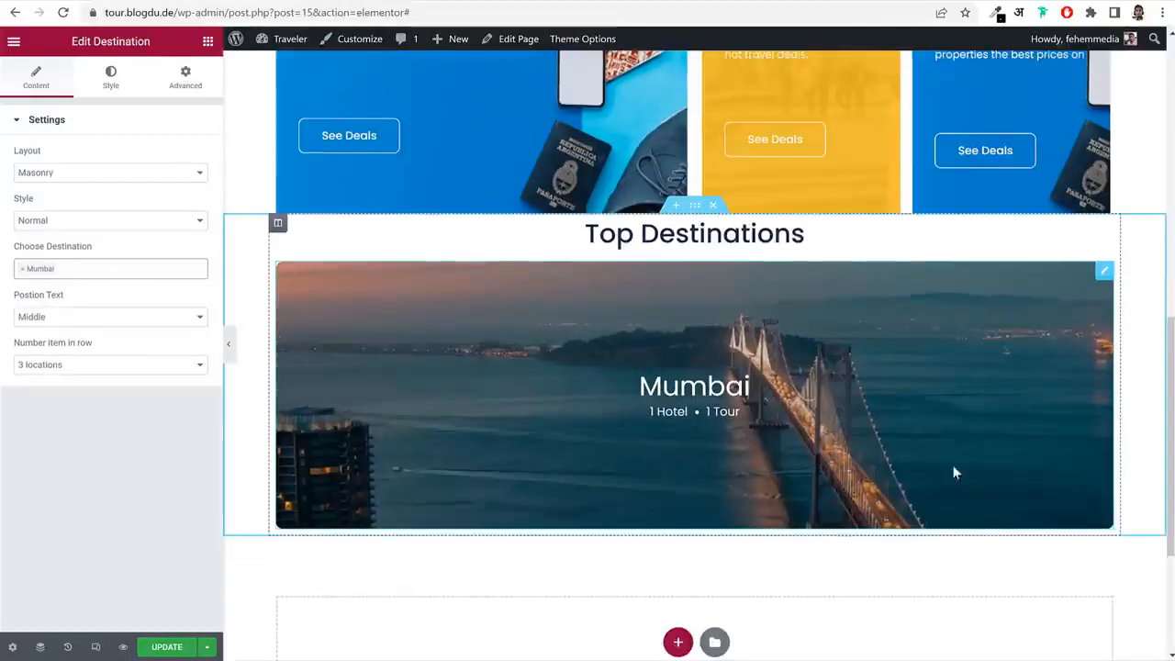
left_click(74, 366)
left_click_drag(48, 346, 107, 353)
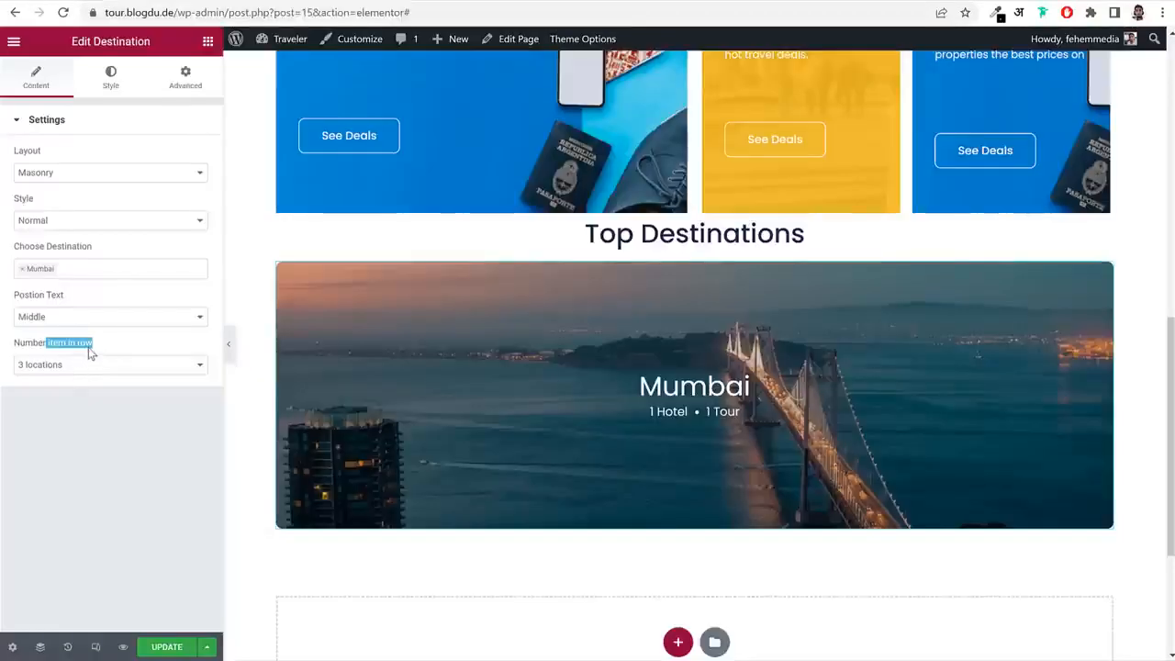
left_click(75, 353)
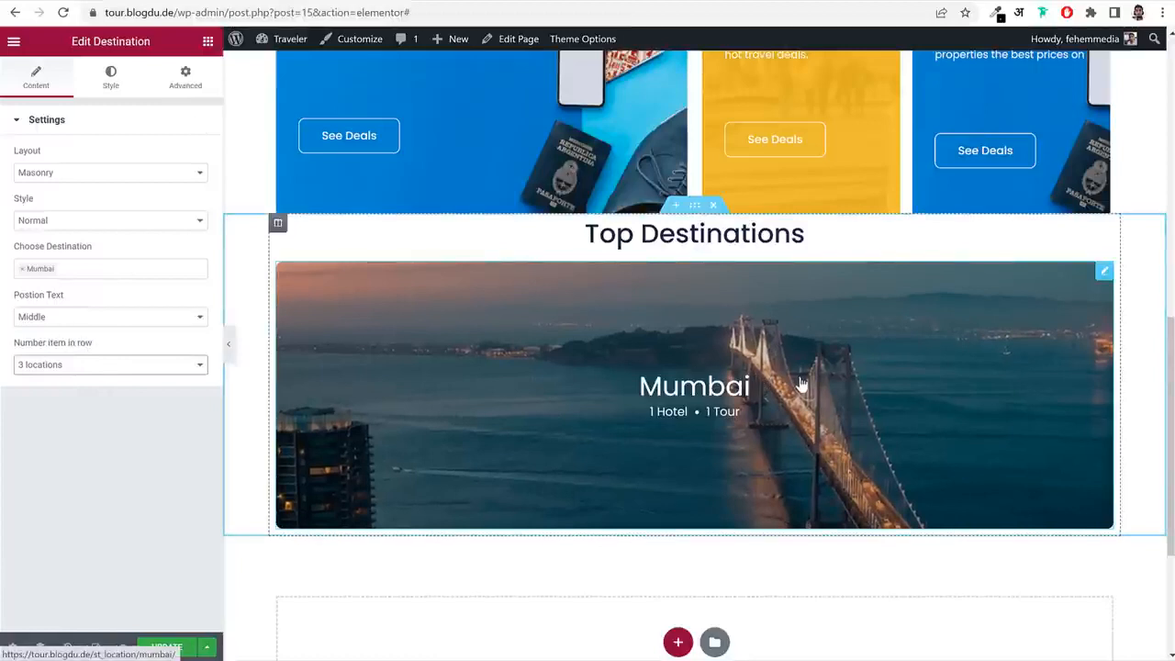
left_click(140, 268)
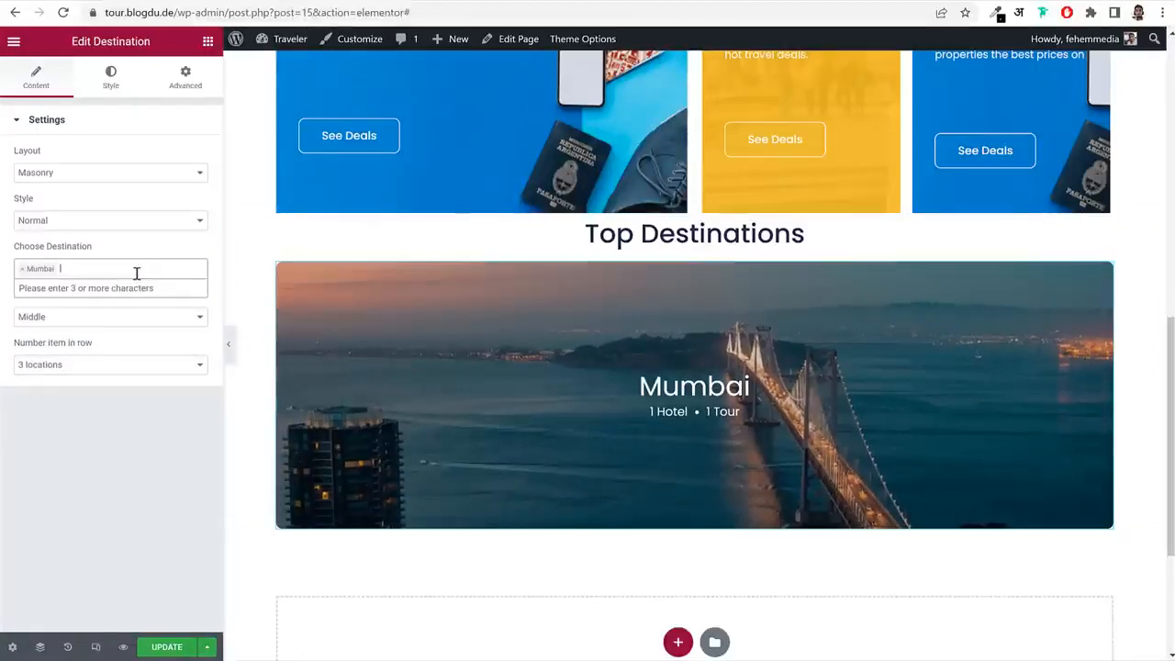
type("mum")
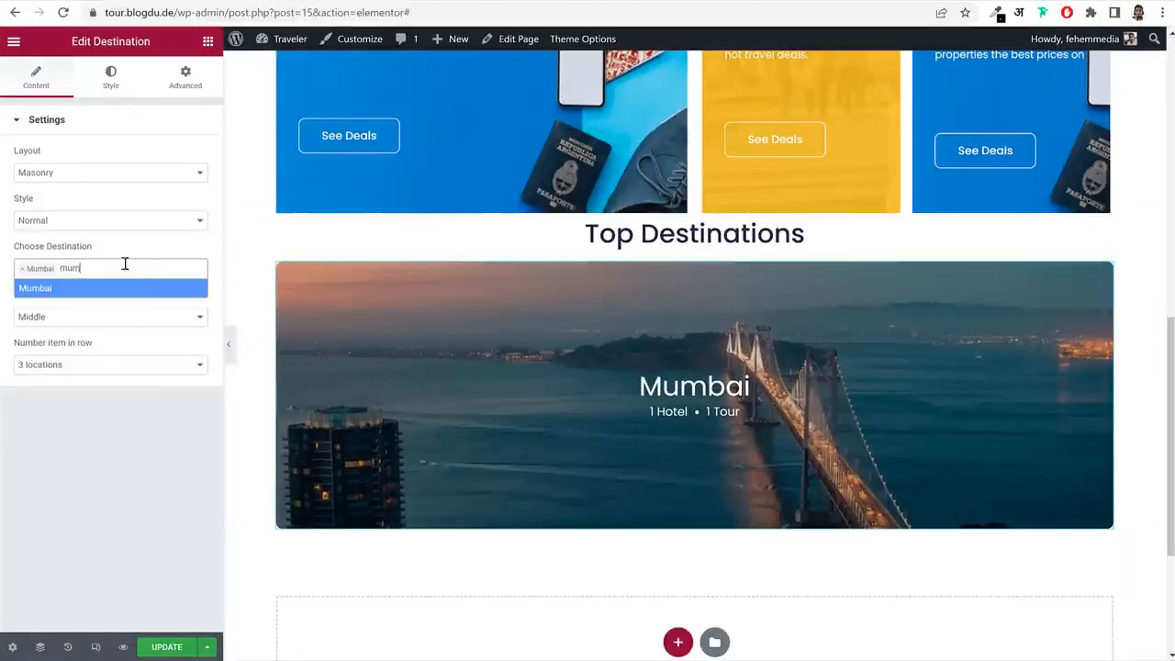
left_click(71, 287)
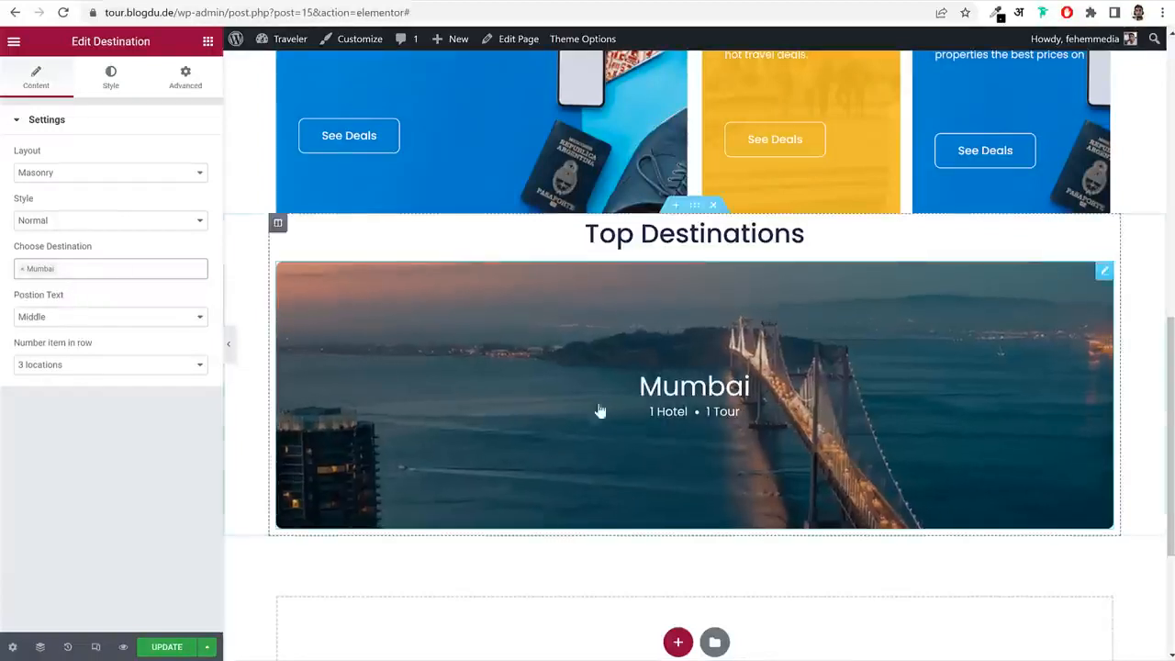
left_click(167, 650)
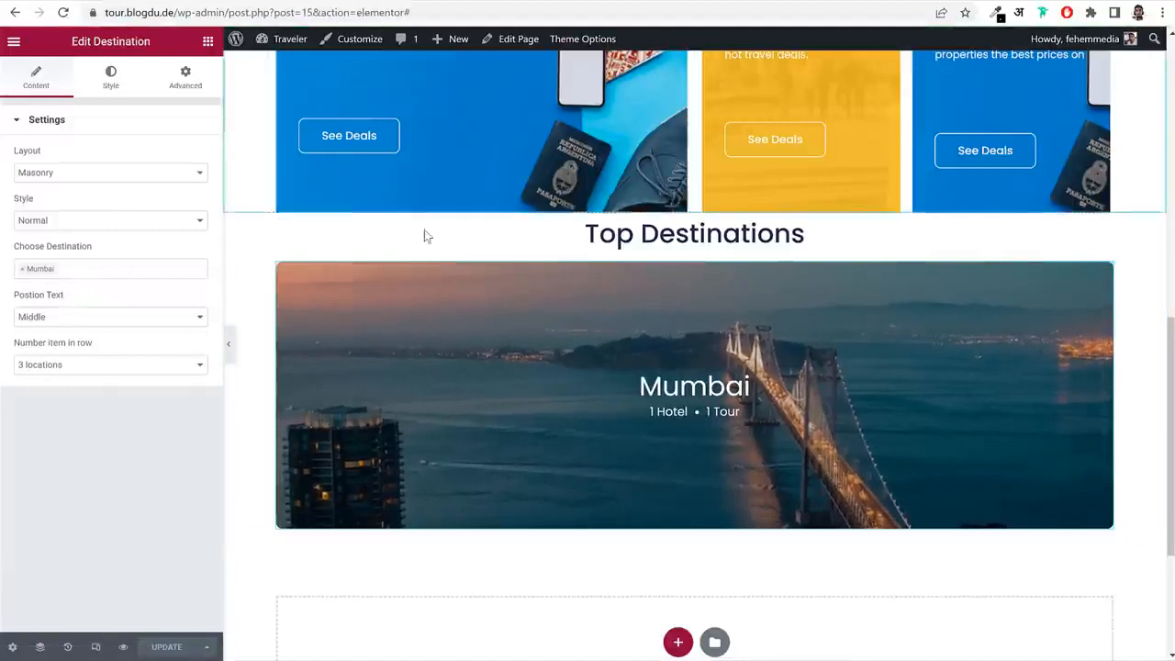
Set the Top Destinations section's top margin to 50.
left_click(695, 206)
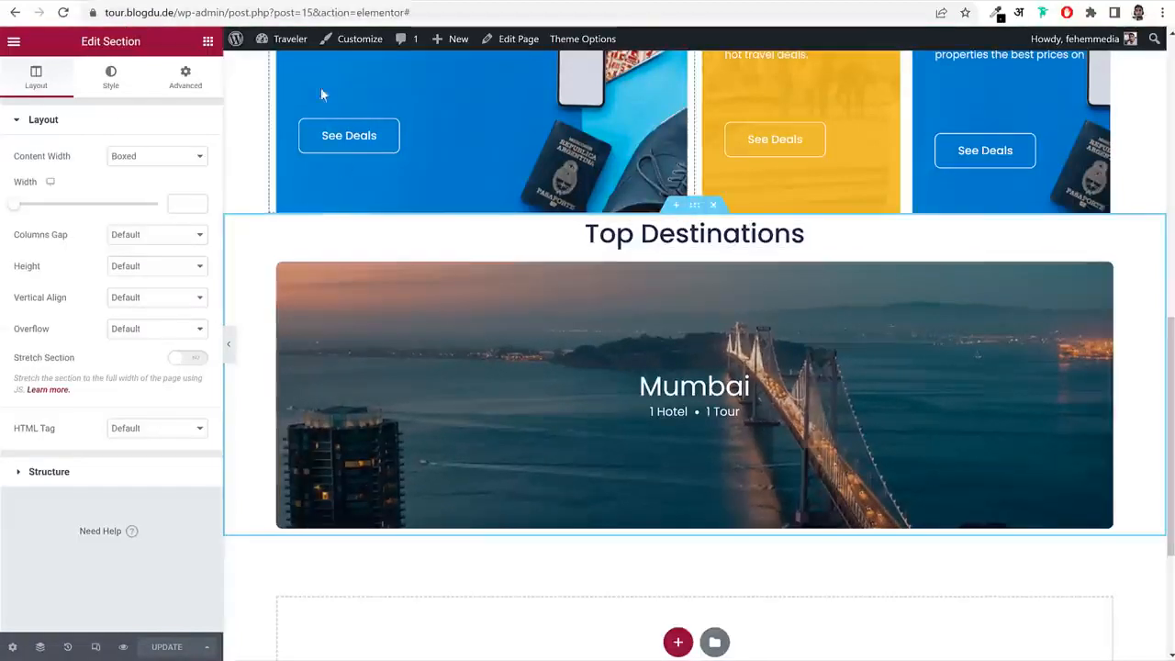
left_click(185, 77)
left_click(188, 174)
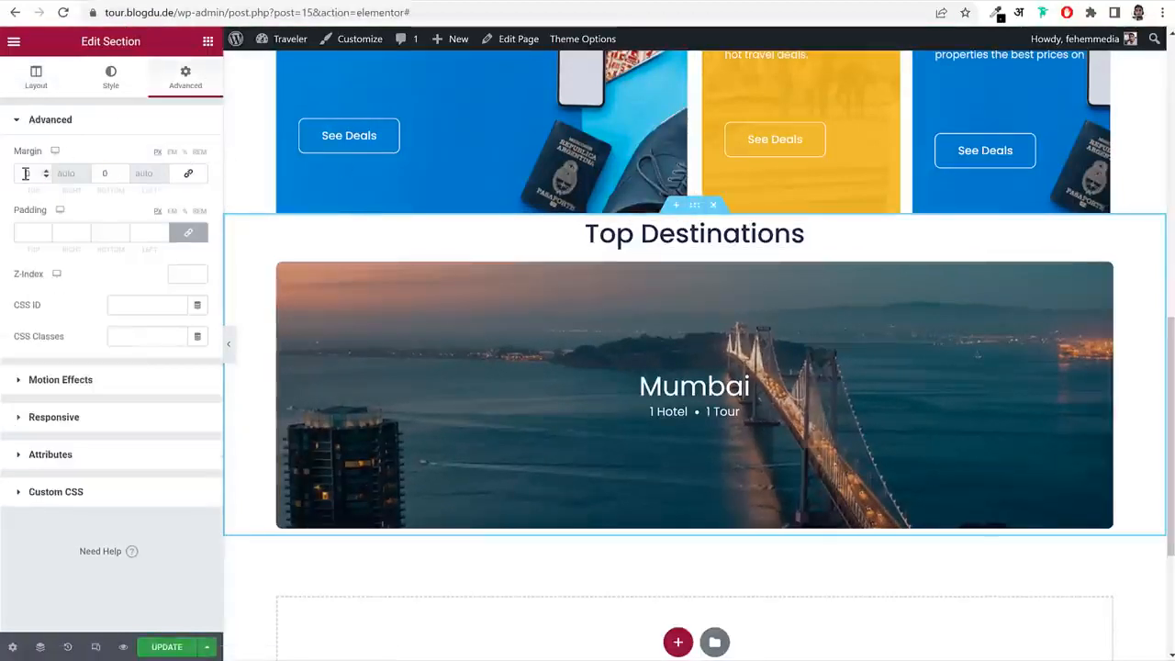
left_click(25, 173)
type("50")
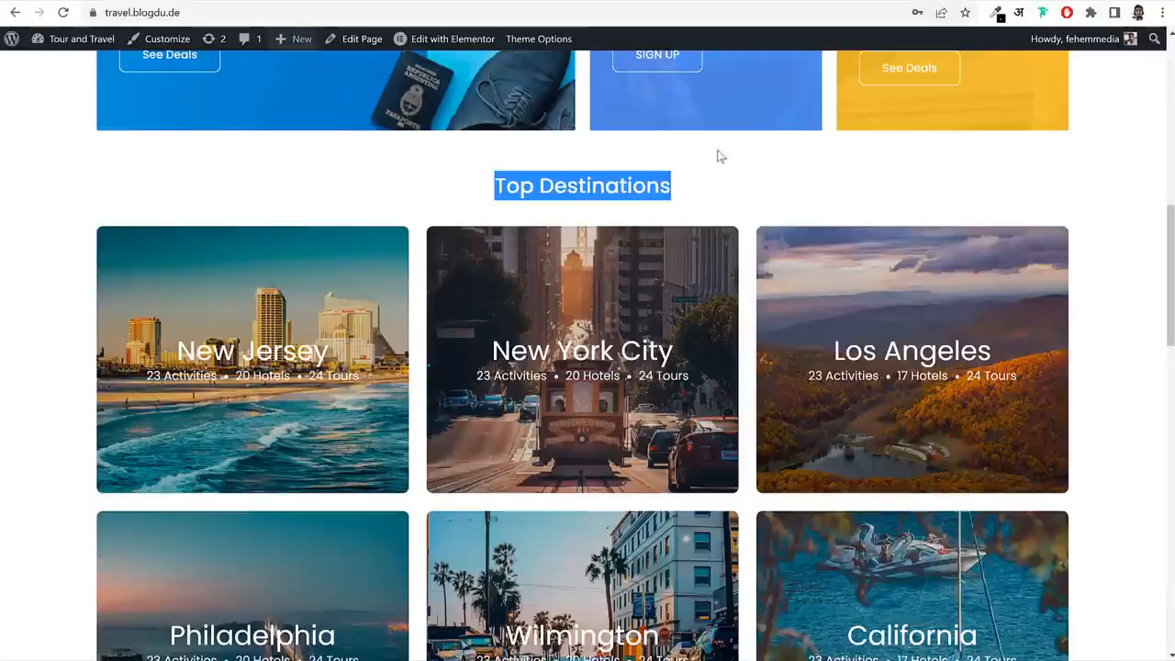
Add a new empty single-column section below the Mumbai card.
scroll(716, 155, "down", 3)
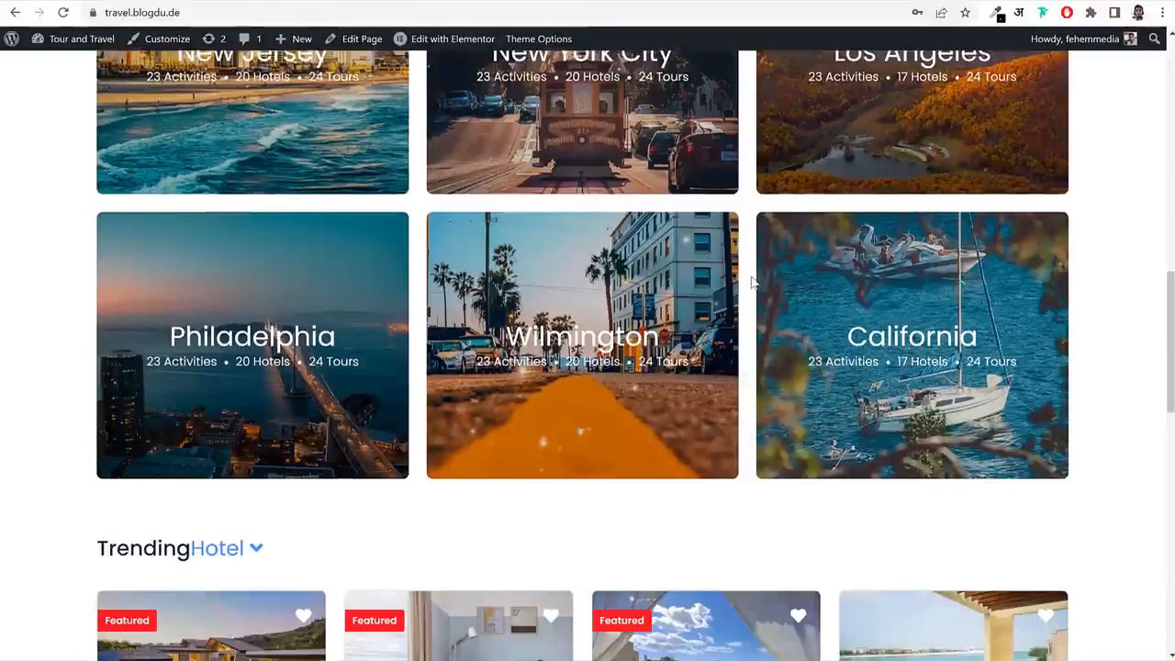
scroll(750, 280, "down", 5)
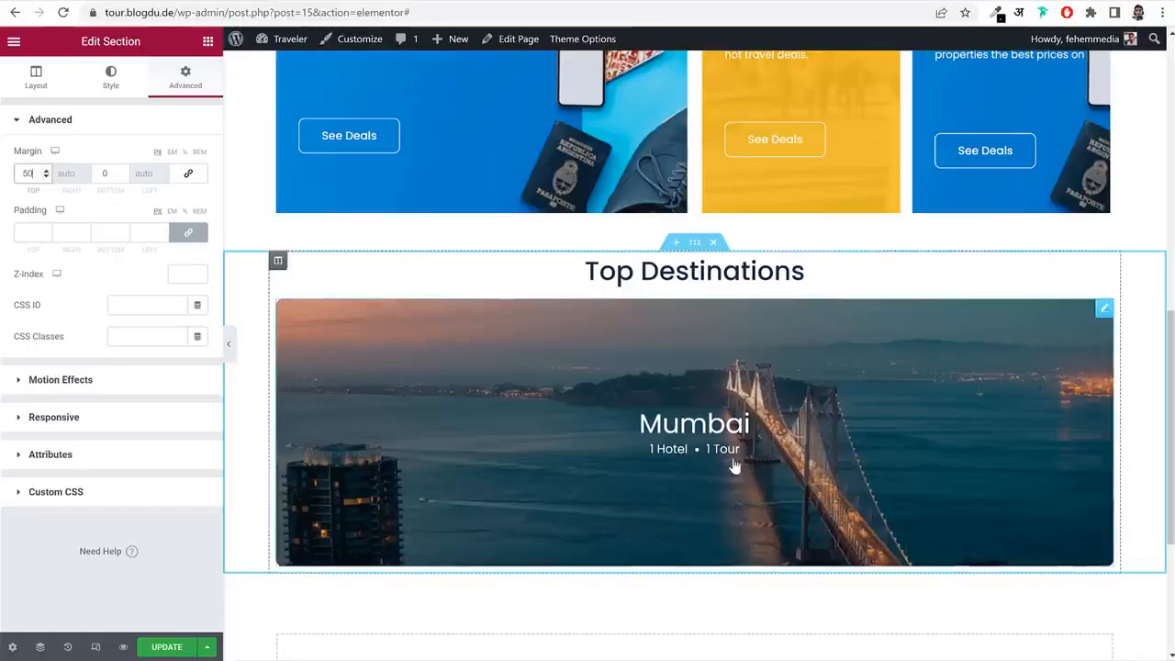
scroll(731, 469, "down", 3)
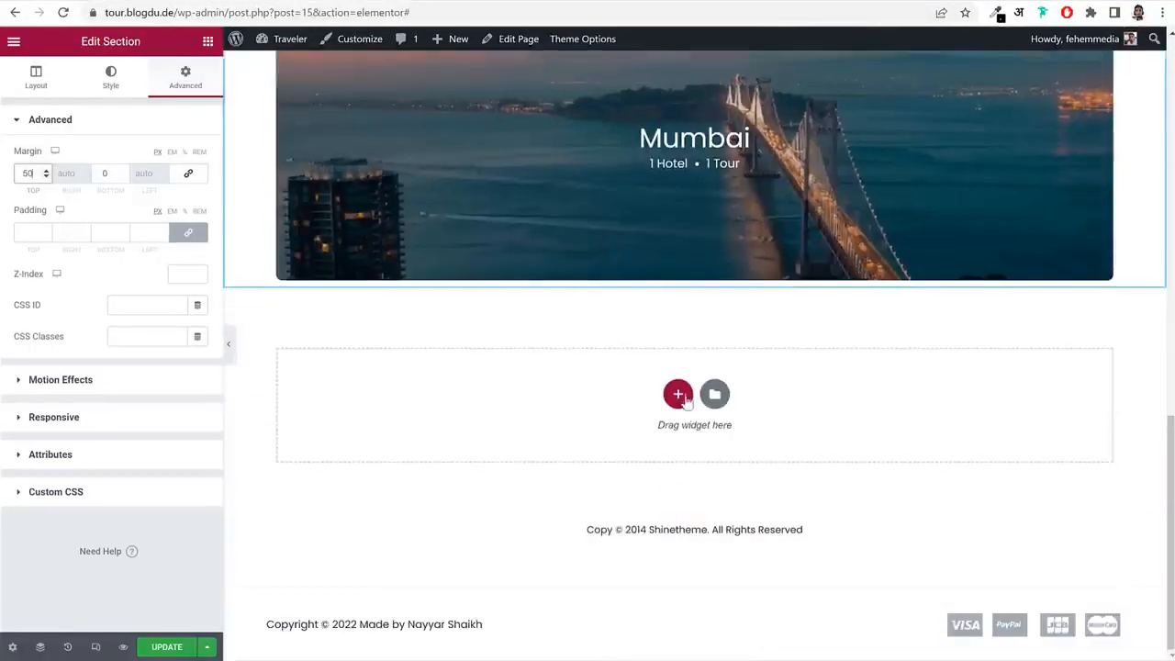
left_click(679, 395)
left_click(512, 436)
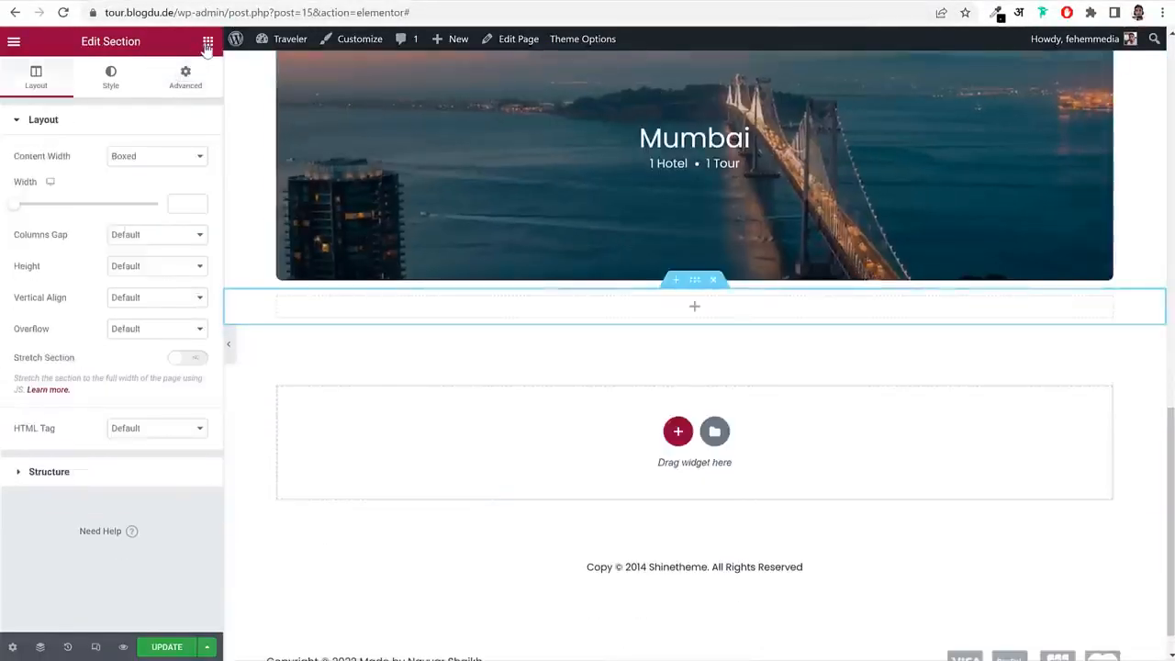
left_click(208, 43)
Place a List item service widget set to Mix service, including Tour and Activity.
type("list")
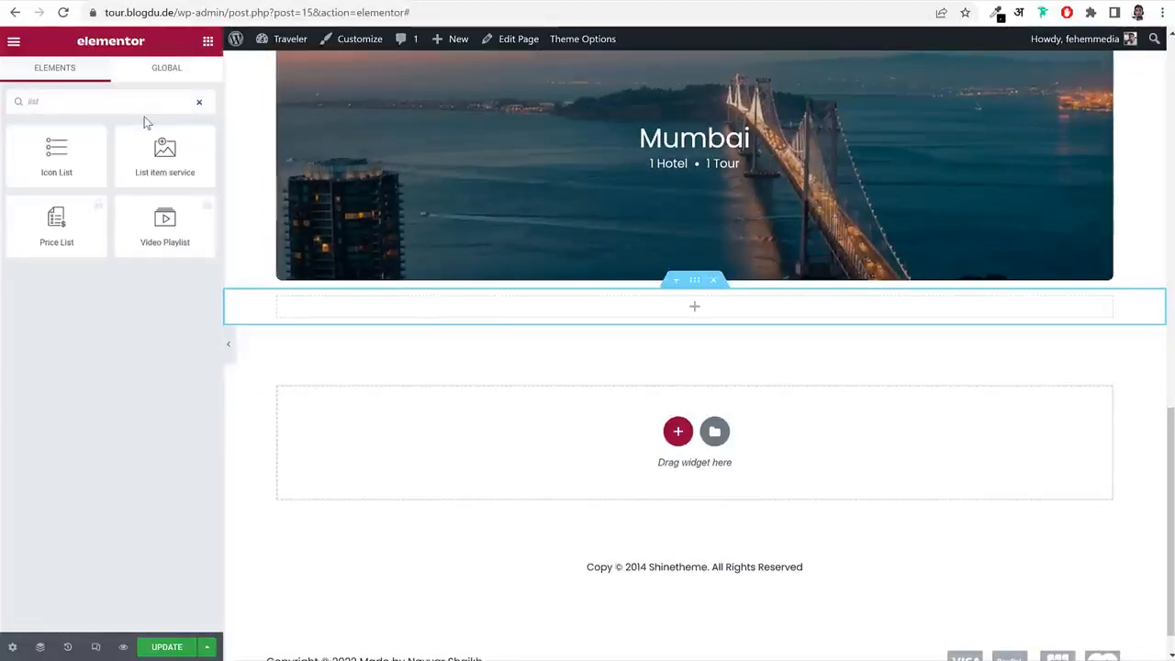
left_click_drag(188, 179, 724, 324)
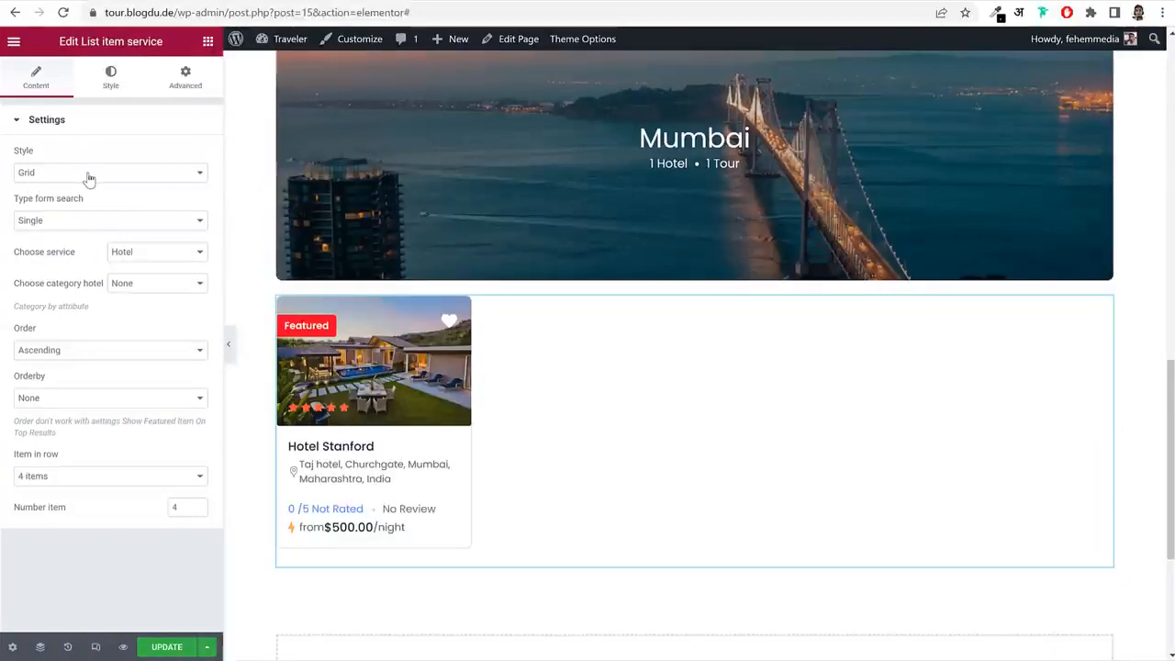
left_click_drag(20, 201, 97, 204)
left_click(78, 225)
left_click(72, 249)
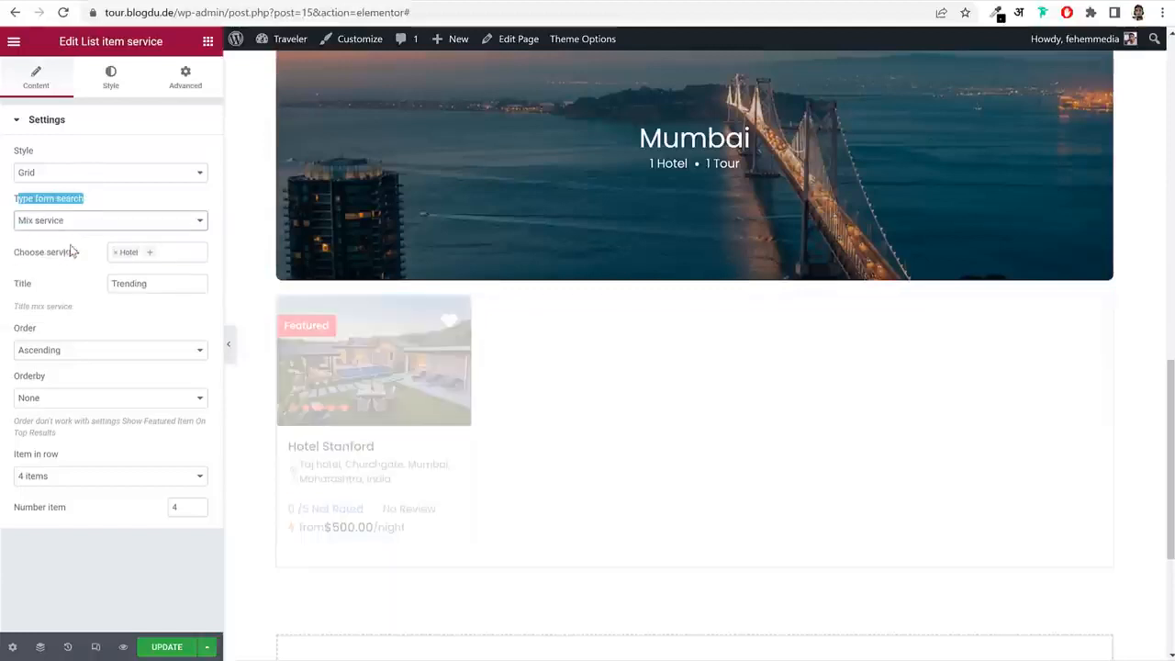
left_click(176, 260)
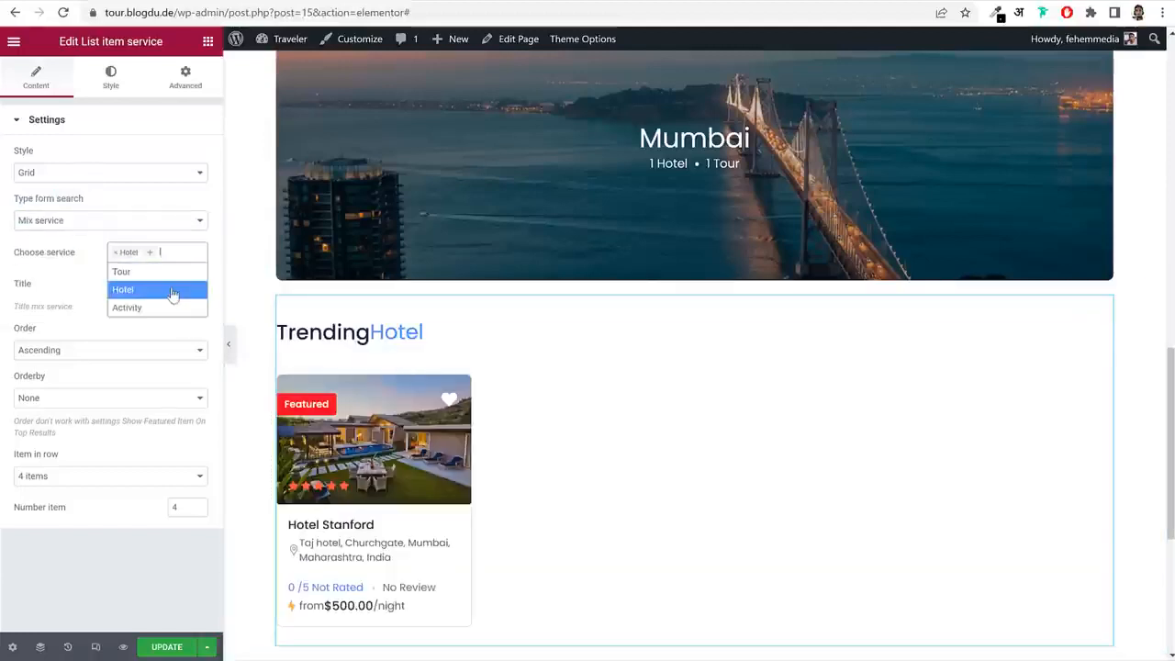
left_click(168, 273)
left_click(183, 255)
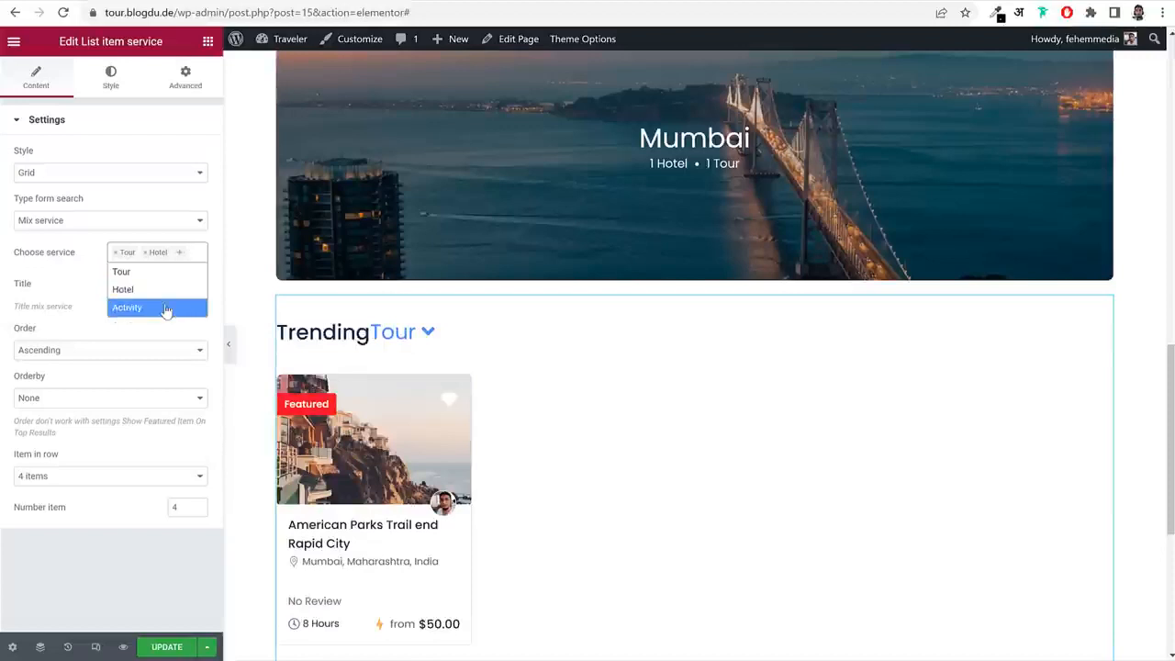
left_click(170, 306)
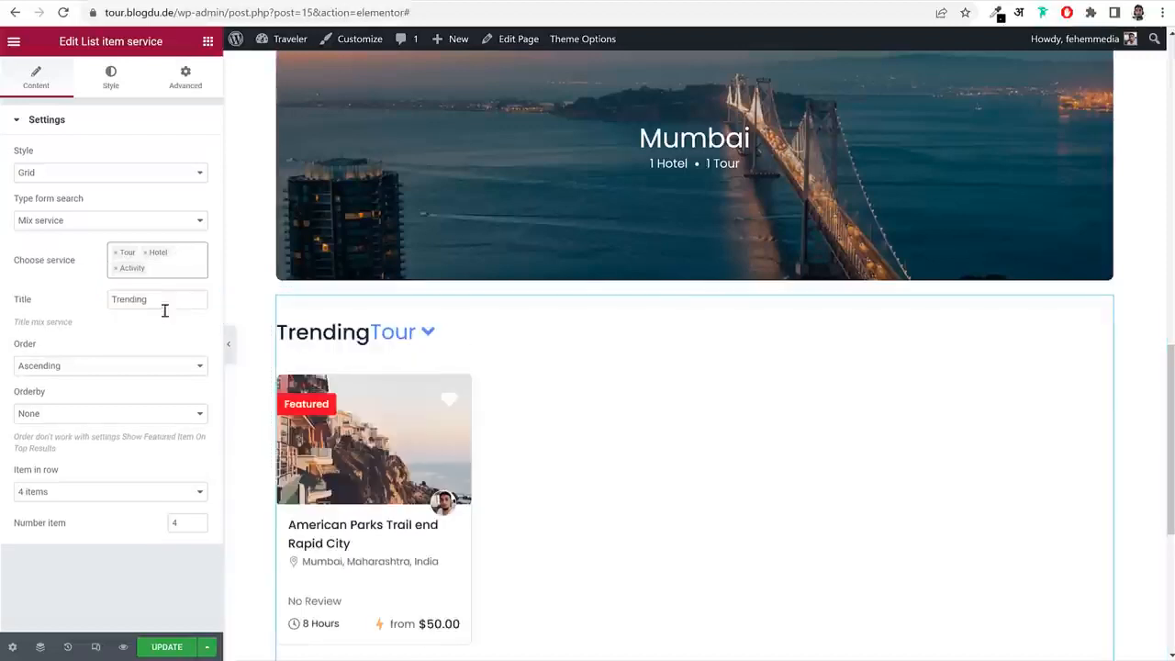
Retitle the list 'Featured', show 4 items per row, and save the page.
scroll(389, 341, "down", 2)
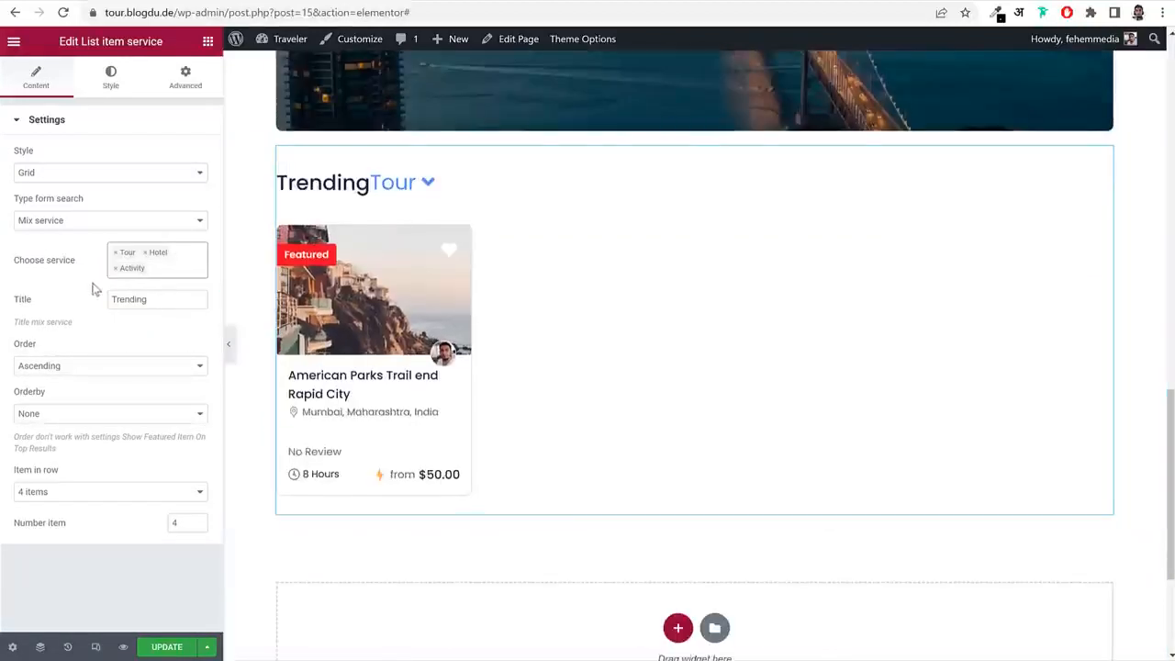
left_click(153, 296)
double_click(153, 296)
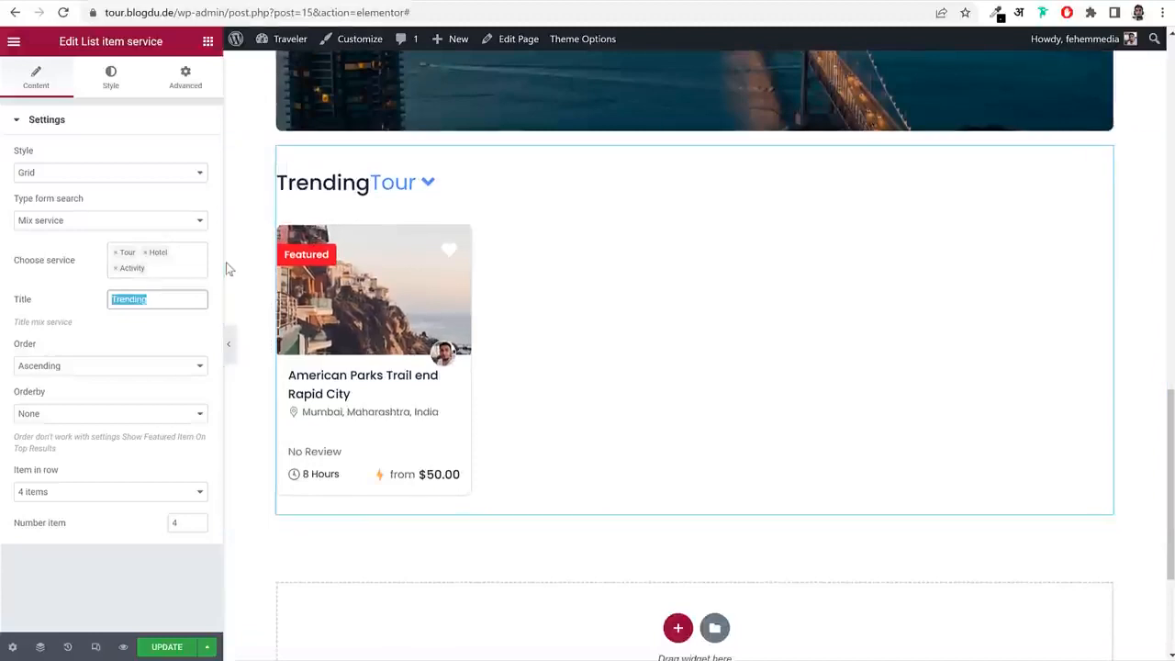
type("Featured")
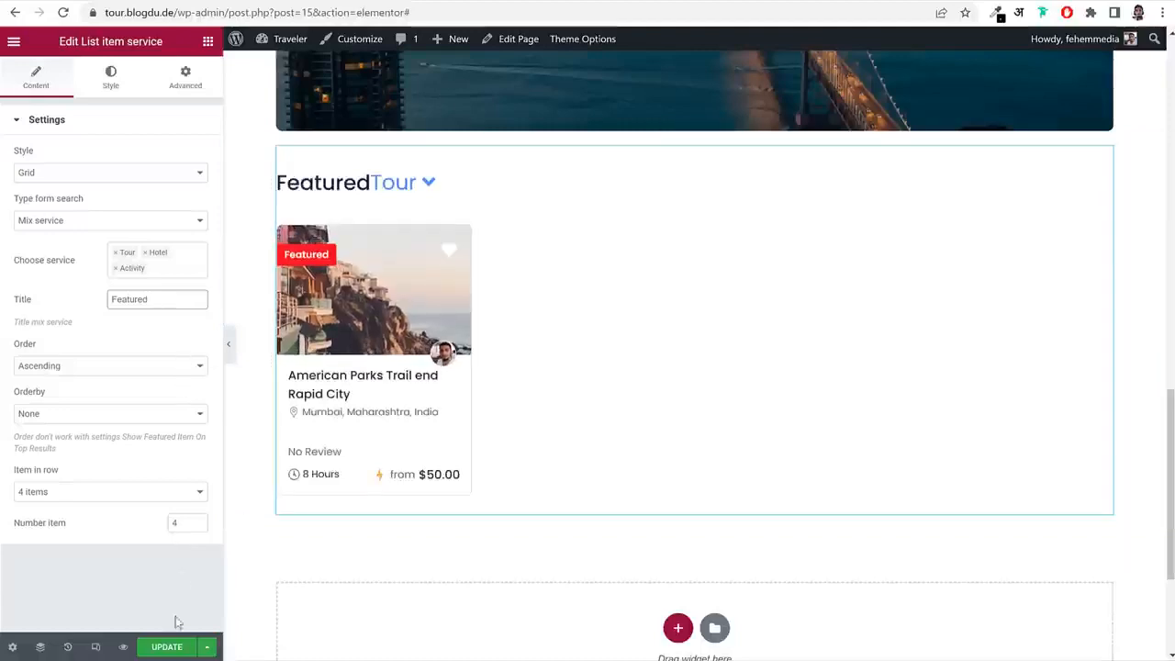
left_click(187, 648)
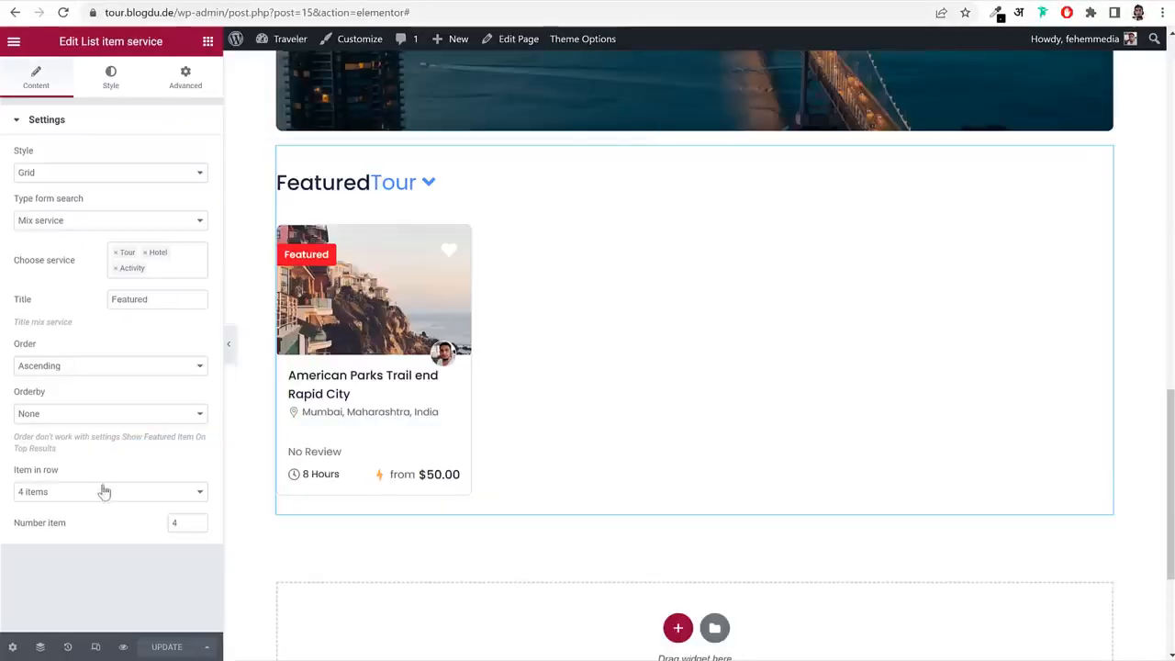
left_click(101, 491)
left_click(97, 519)
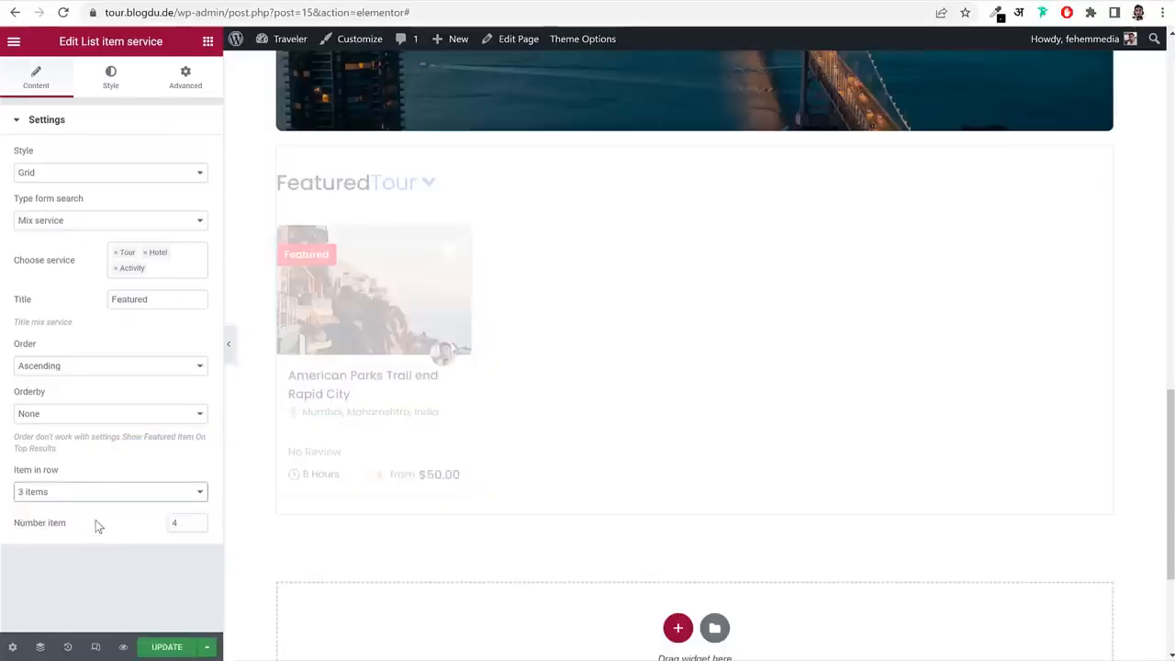
left_click(39, 493)
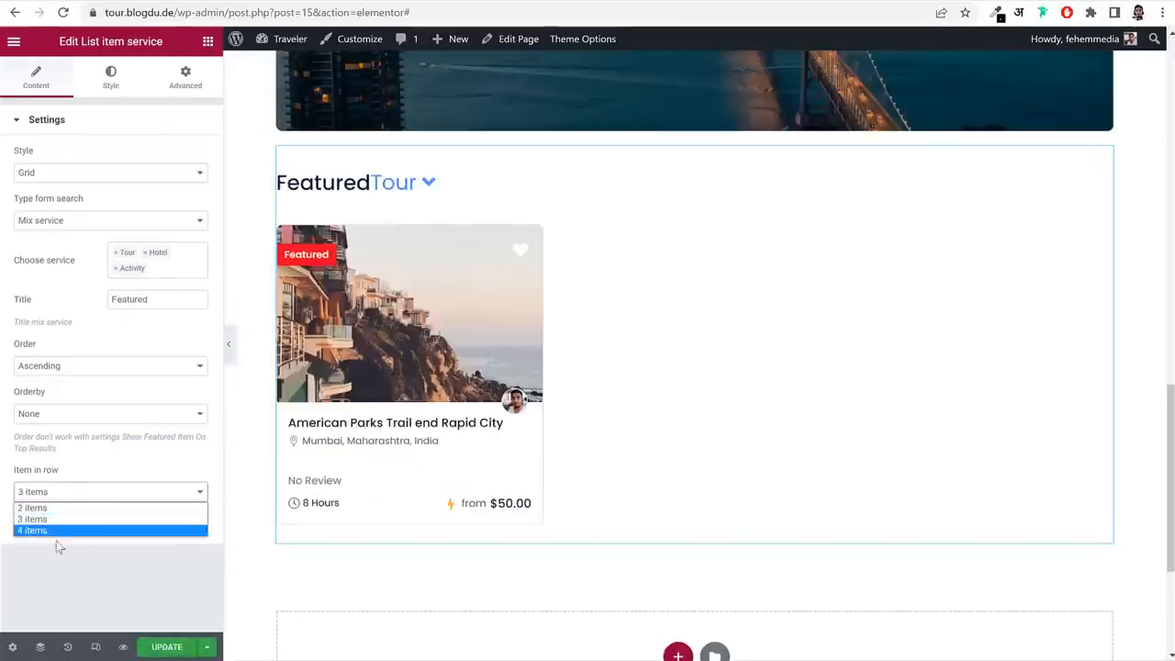
left_click(59, 531)
left_click(161, 646)
scroll(633, 377, "up", 1)
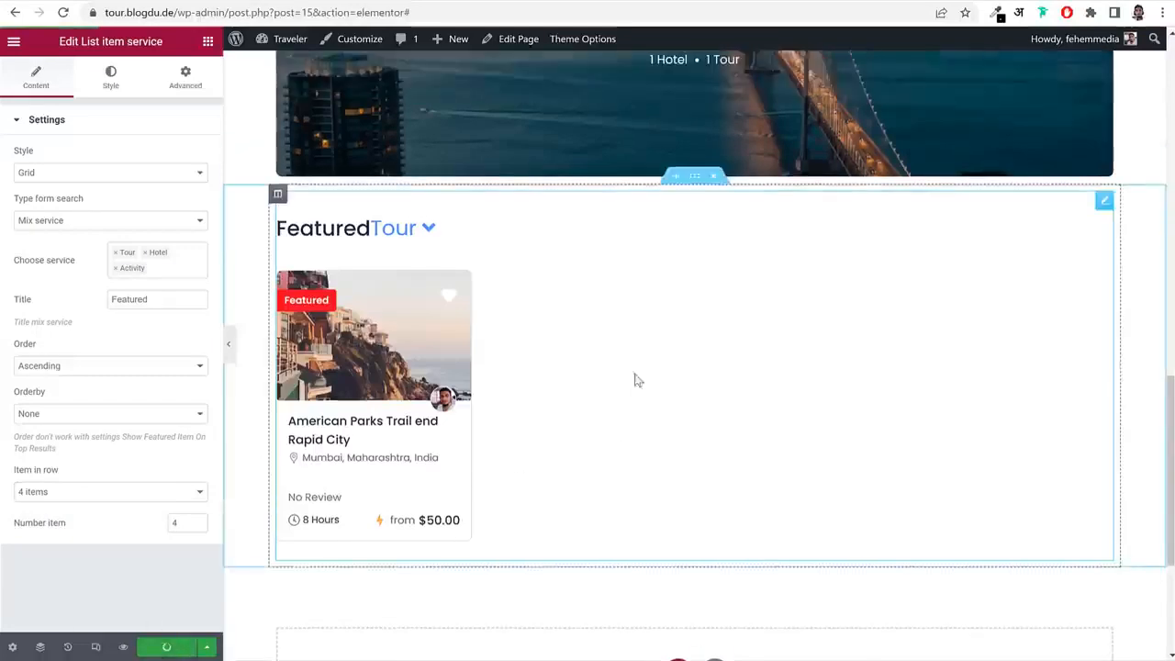
Set the Featured Tour section's Advanced top margin to 50.
left_click(695, 206)
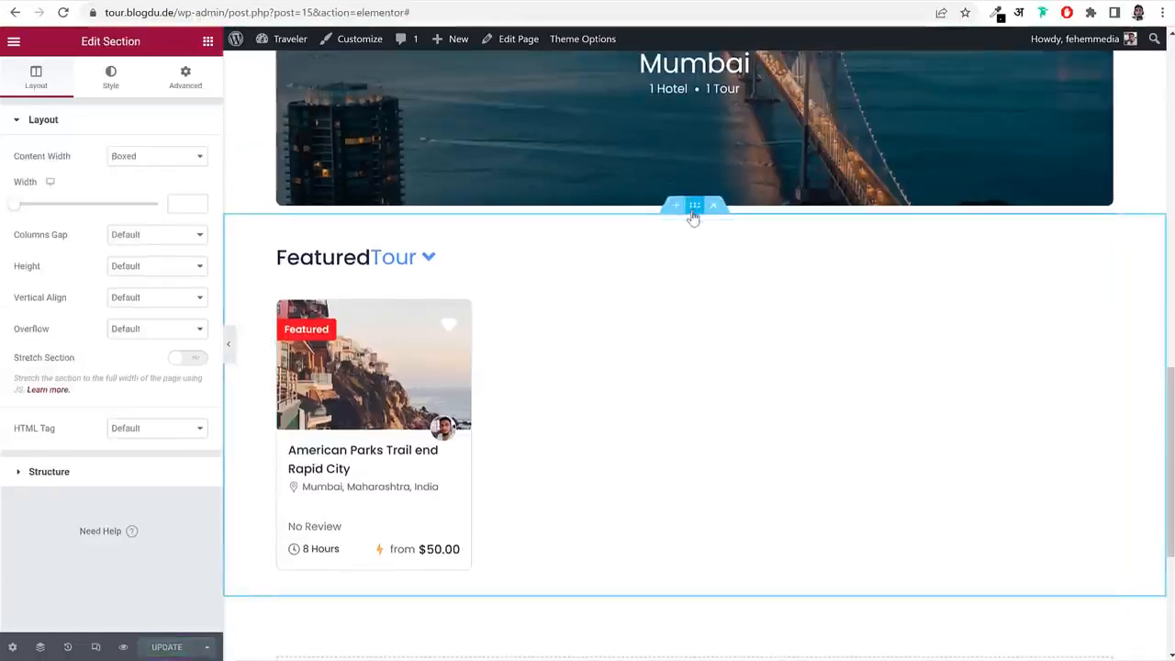
left_click(185, 80)
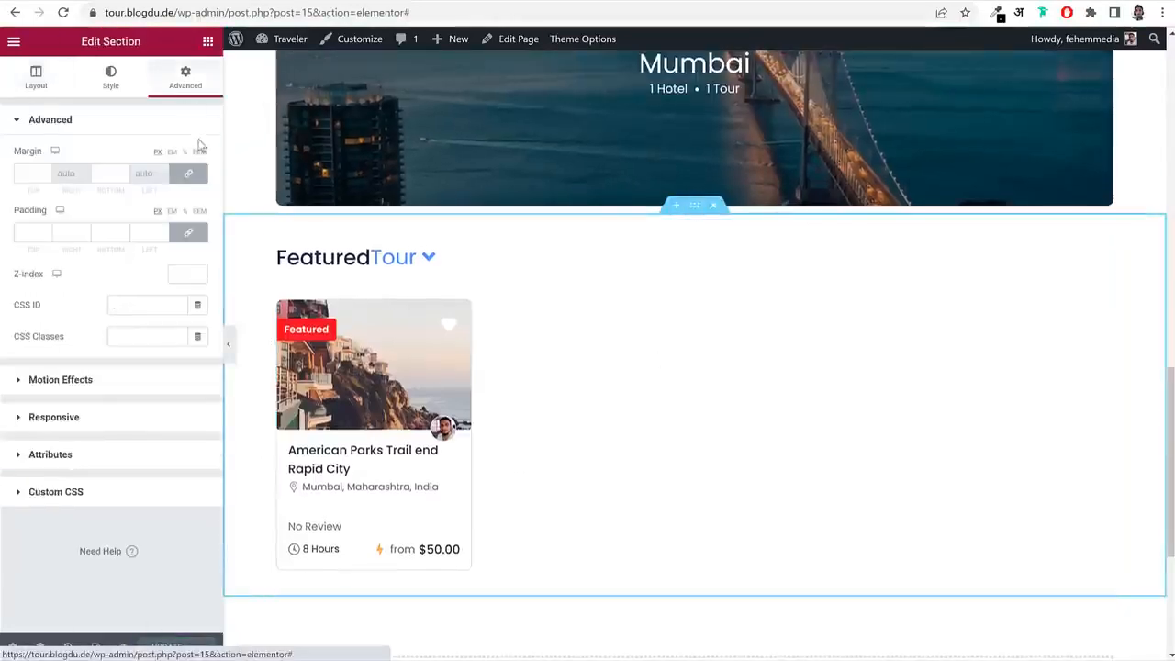
left_click(24, 173)
type("50")
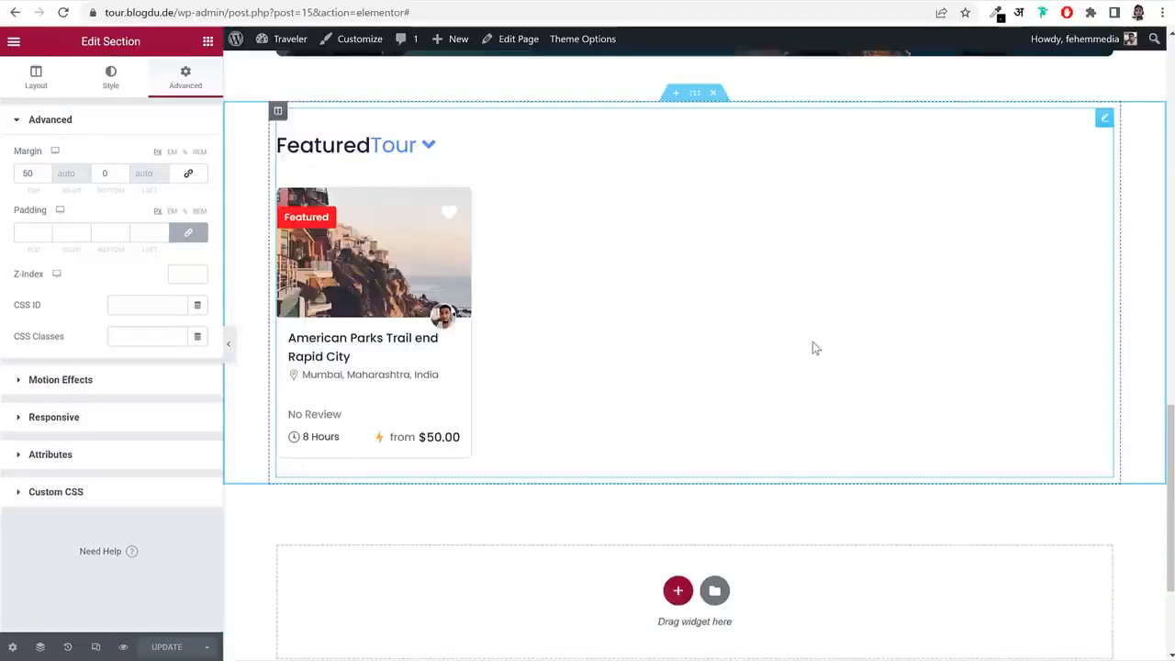
scroll(812, 348, "up", 15)
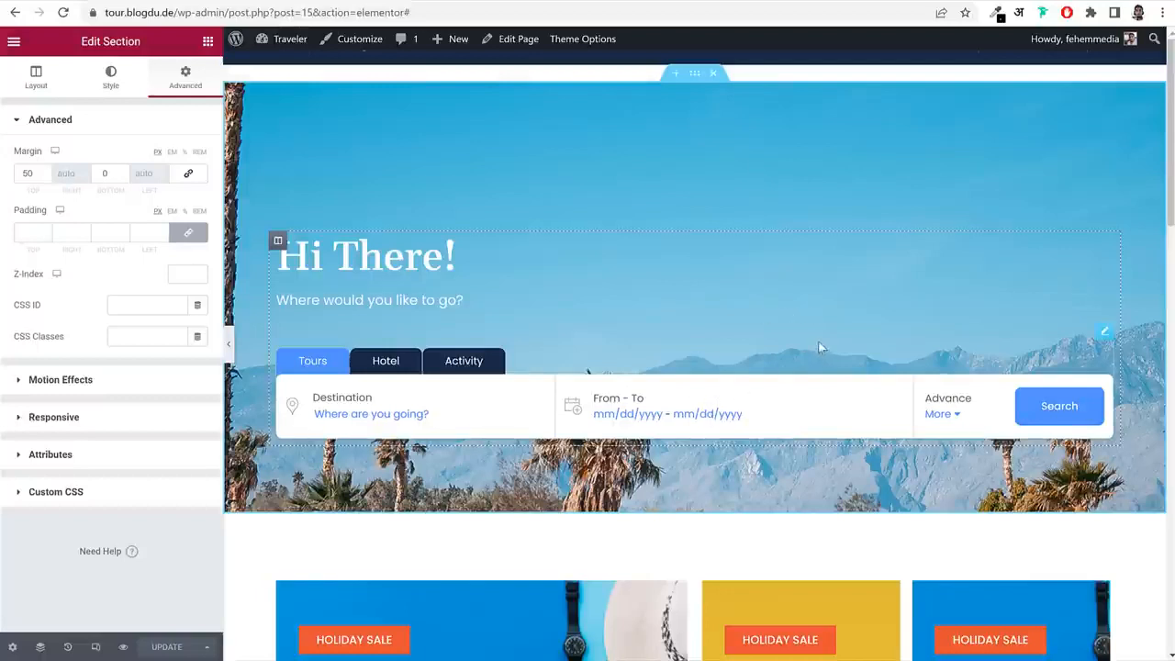
Switch the Elementor preview to mobile width and look over the page.
left_click(97, 648)
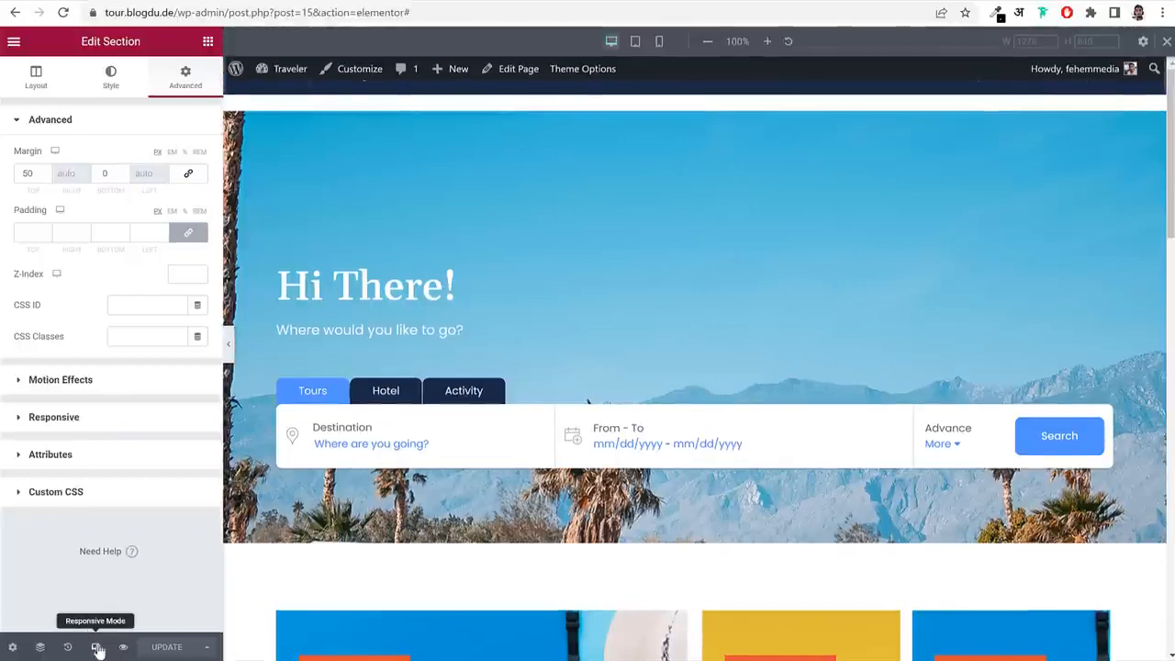
left_click(659, 41)
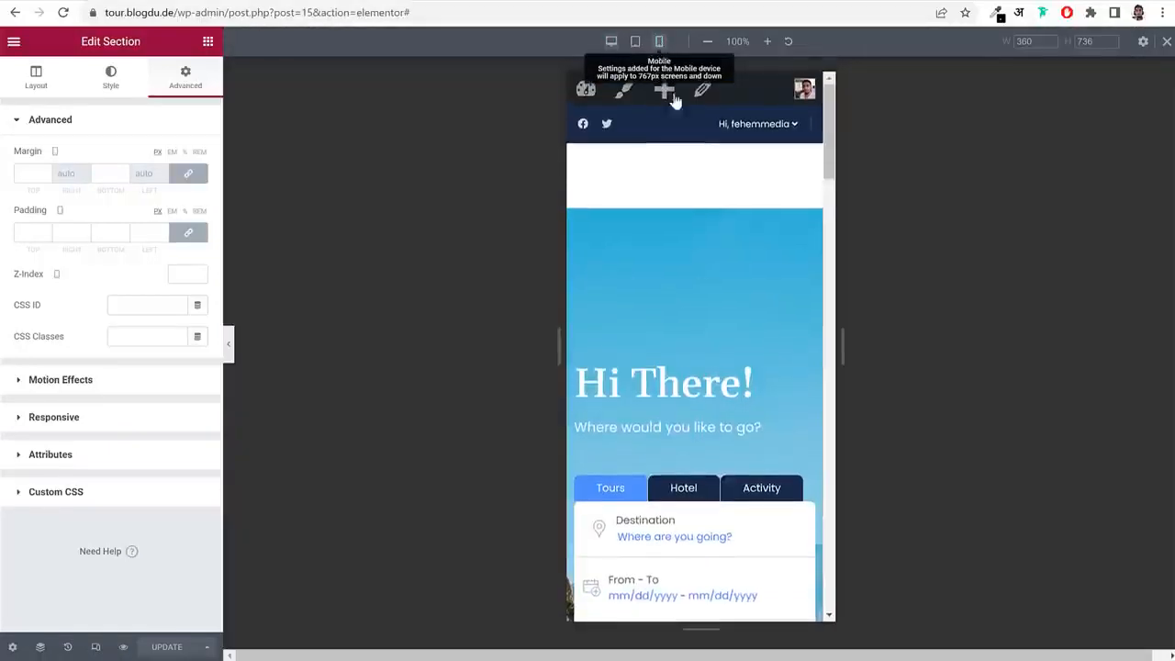
scroll(745, 327, "down", 10)
scroll(747, 330, "up", 3)
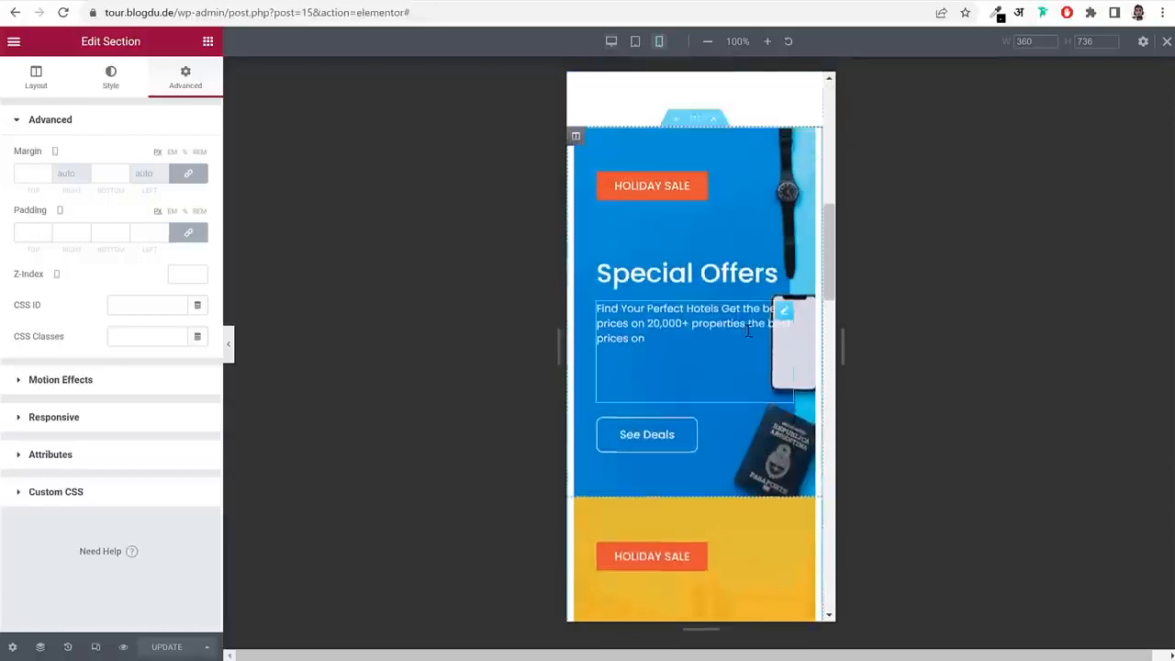
scroll(747, 330, "up", 5)
scroll(756, 262, "down", 15)
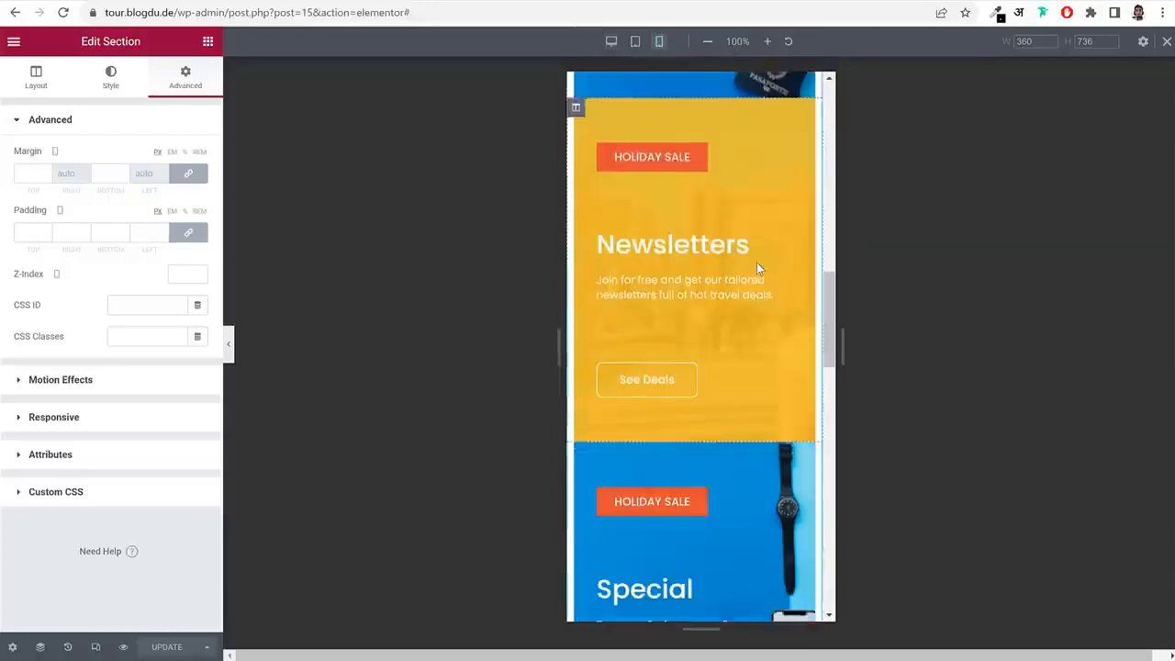
scroll(758, 271, "up", 10)
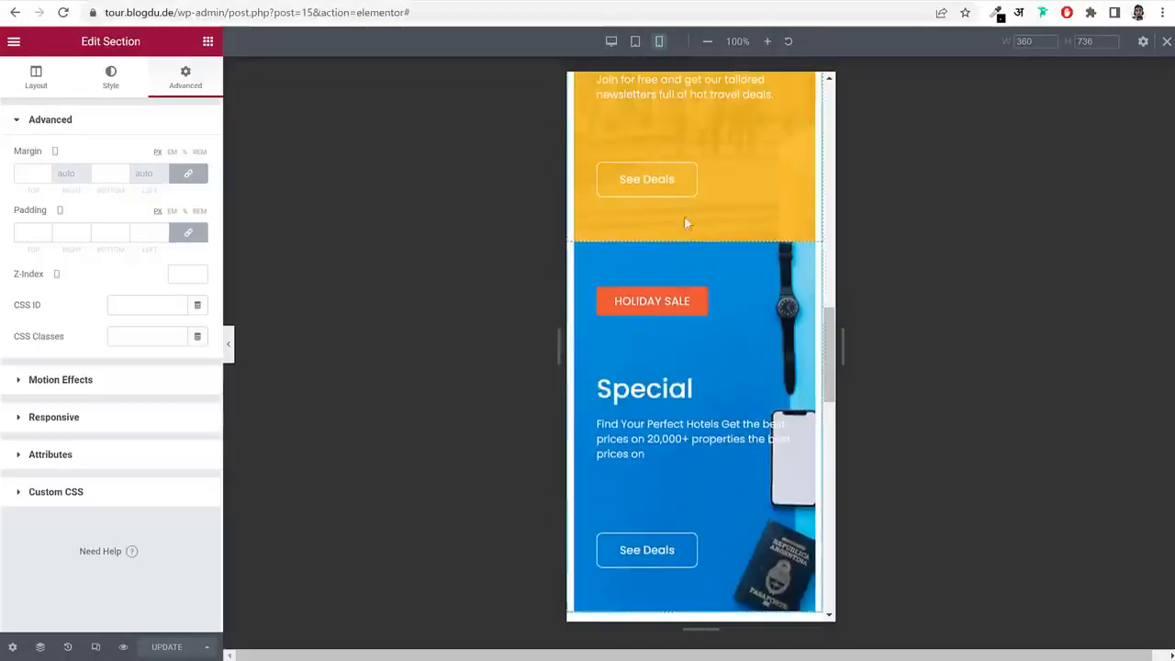
scroll(686, 220, "up", 5)
scroll(691, 263, "down", 2)
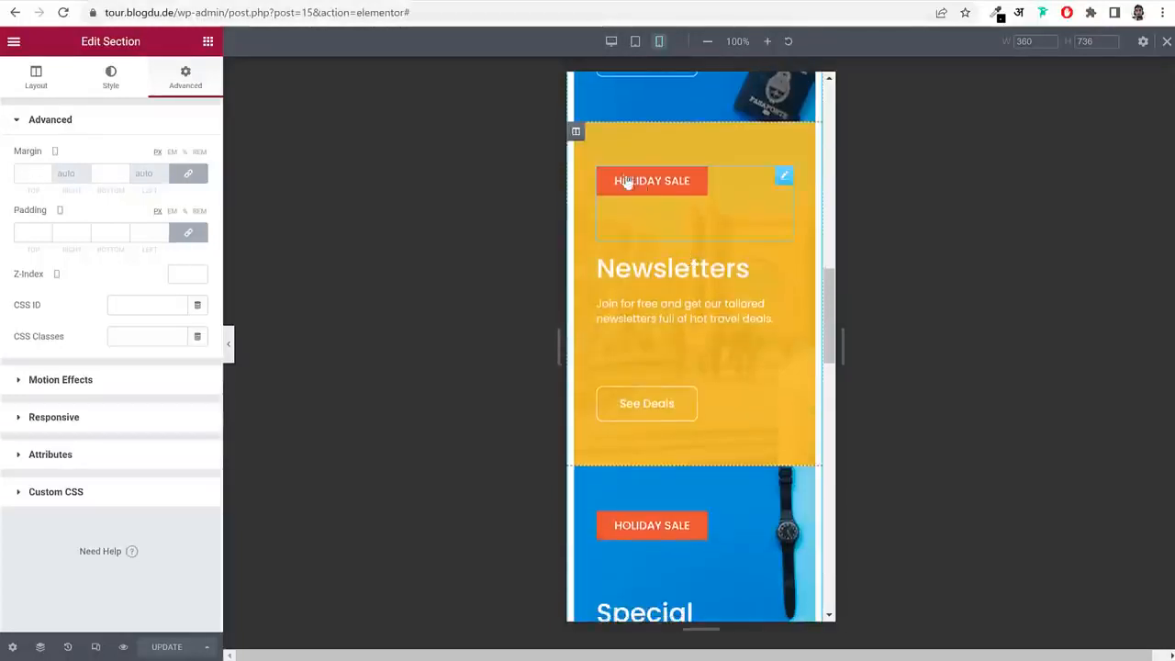
Give the yellow Newsletters column unlinked mobile margins of 25 top and 25 bottom.
left_click(575, 131)
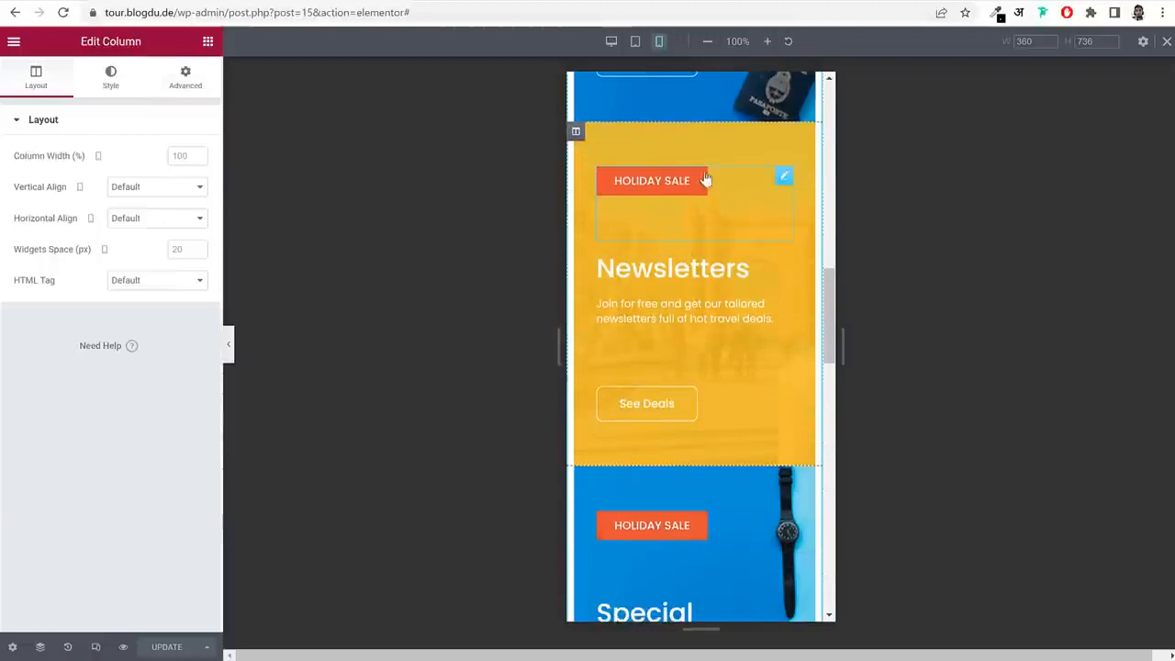
left_click(185, 76)
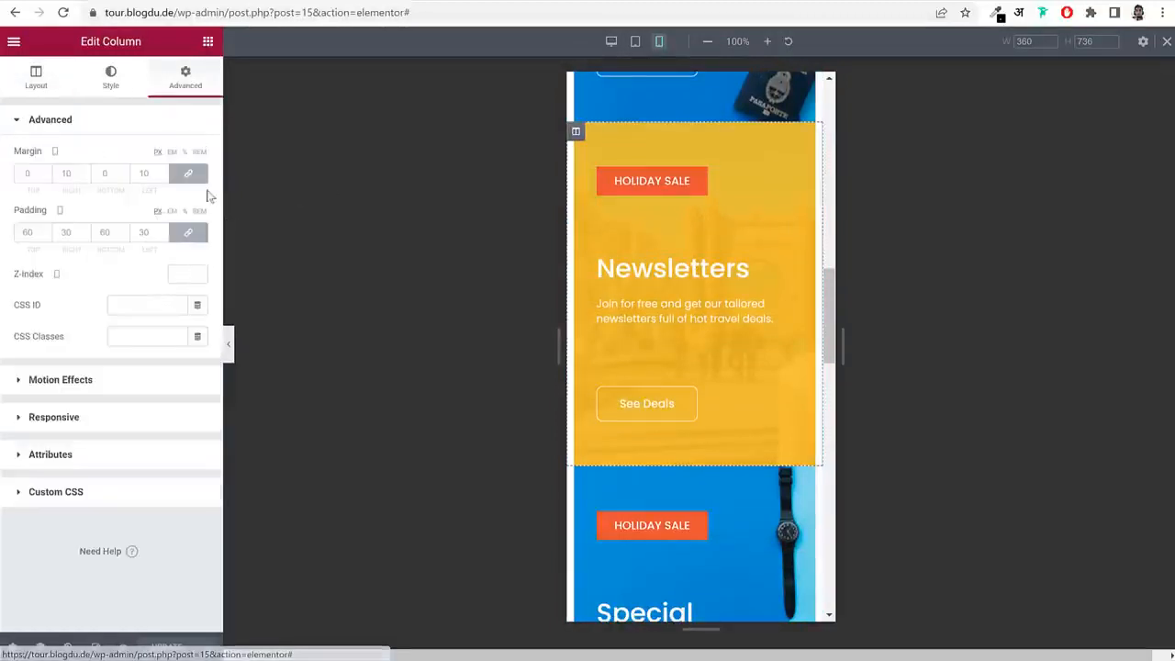
left_click(188, 174)
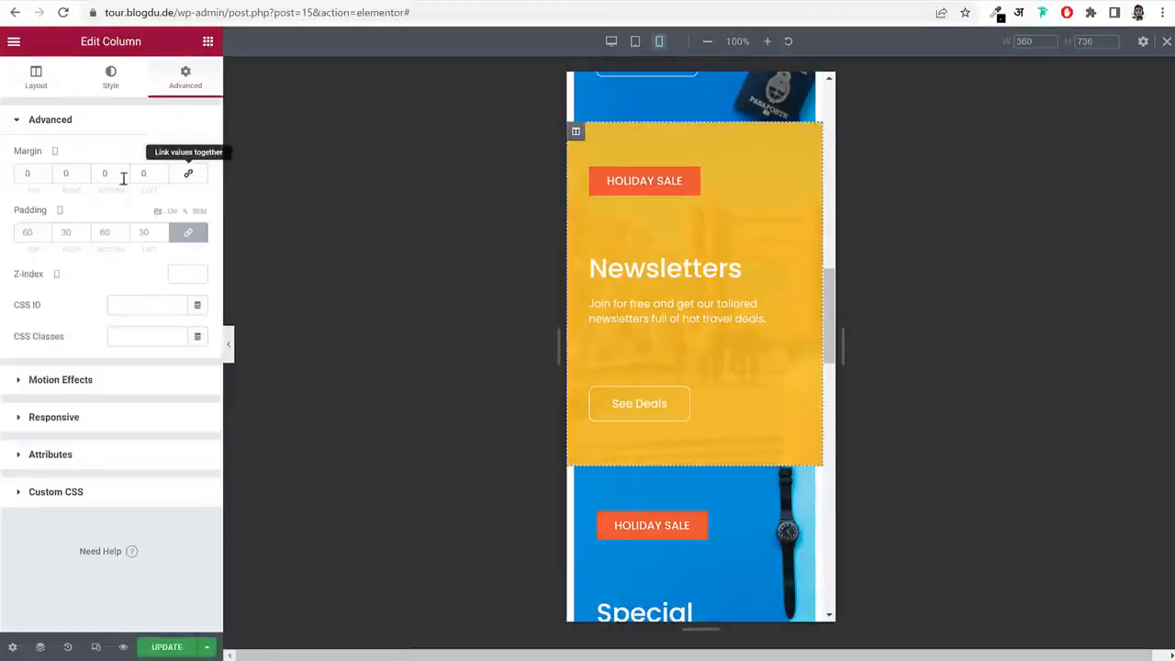
left_click_drag(74, 176, 54, 176)
type("10")
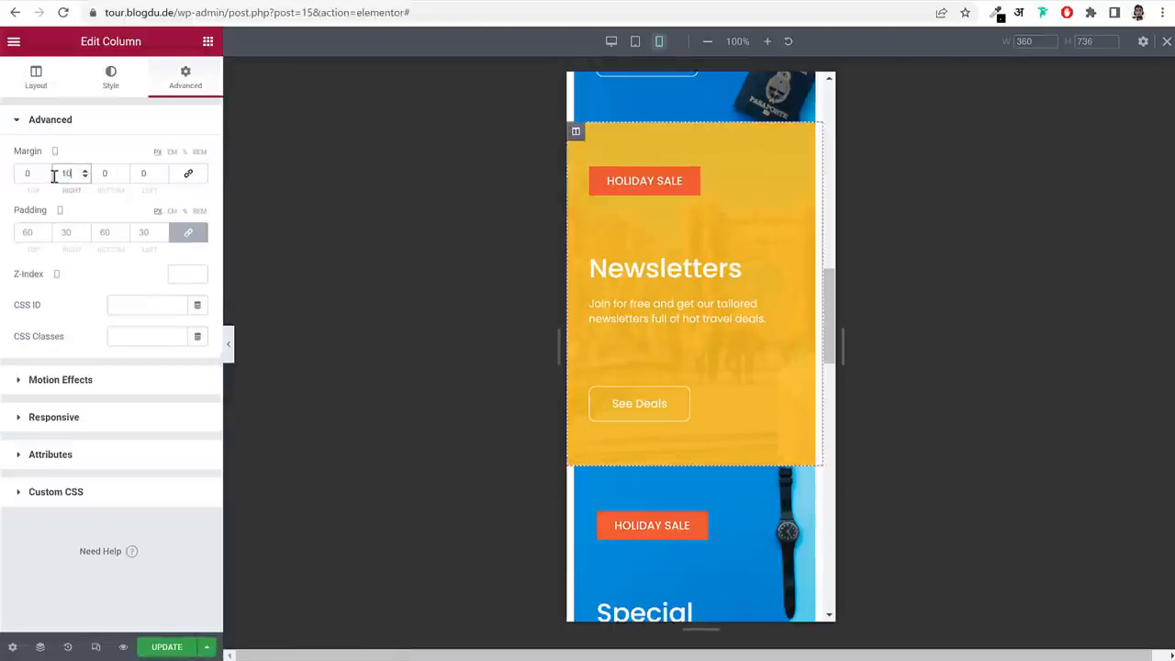
key("Tab")
key("Tab")
left_click(188, 173)
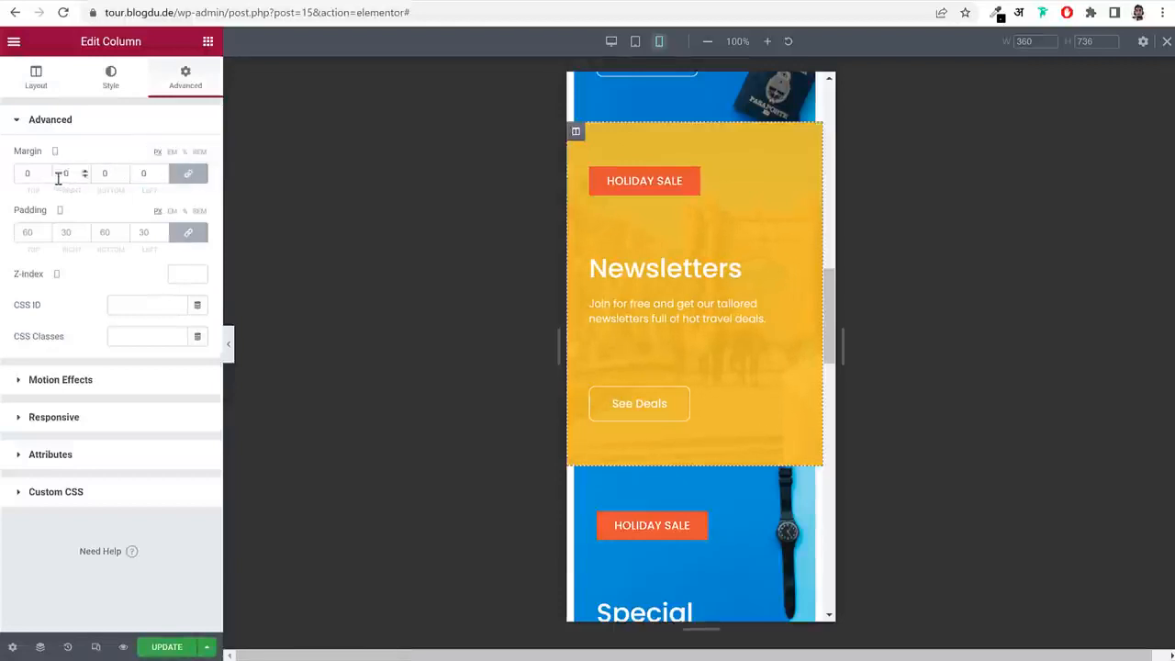
type("10")
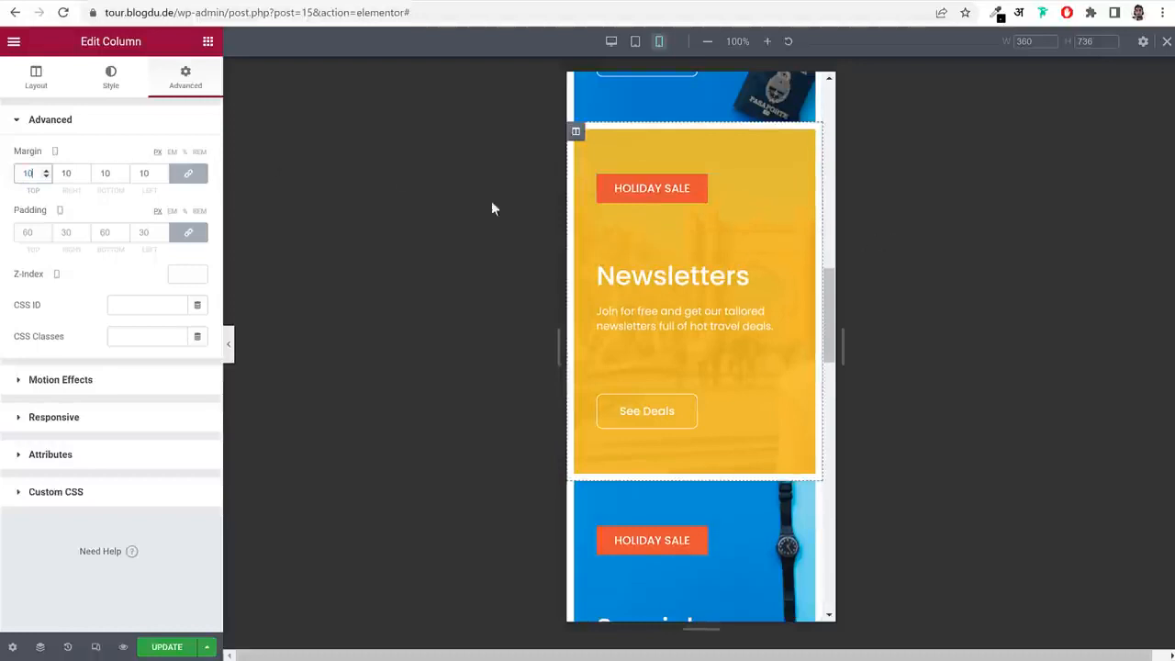
scroll(721, 308, "down", 2)
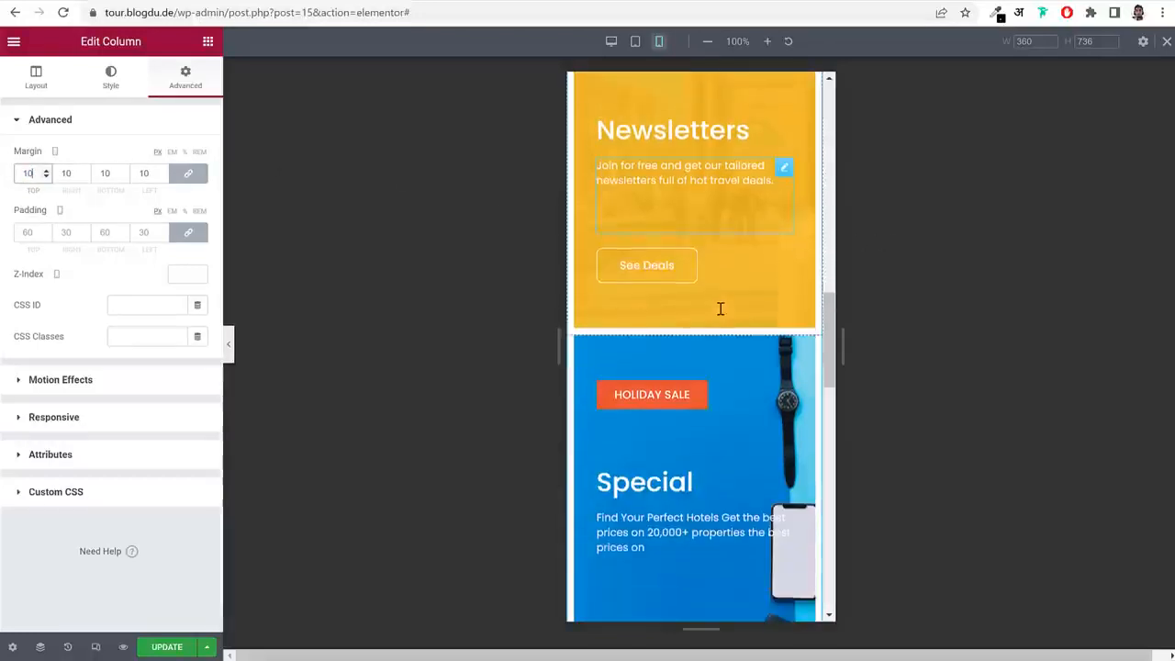
scroll(718, 309, "up", 1)
left_click(188, 173)
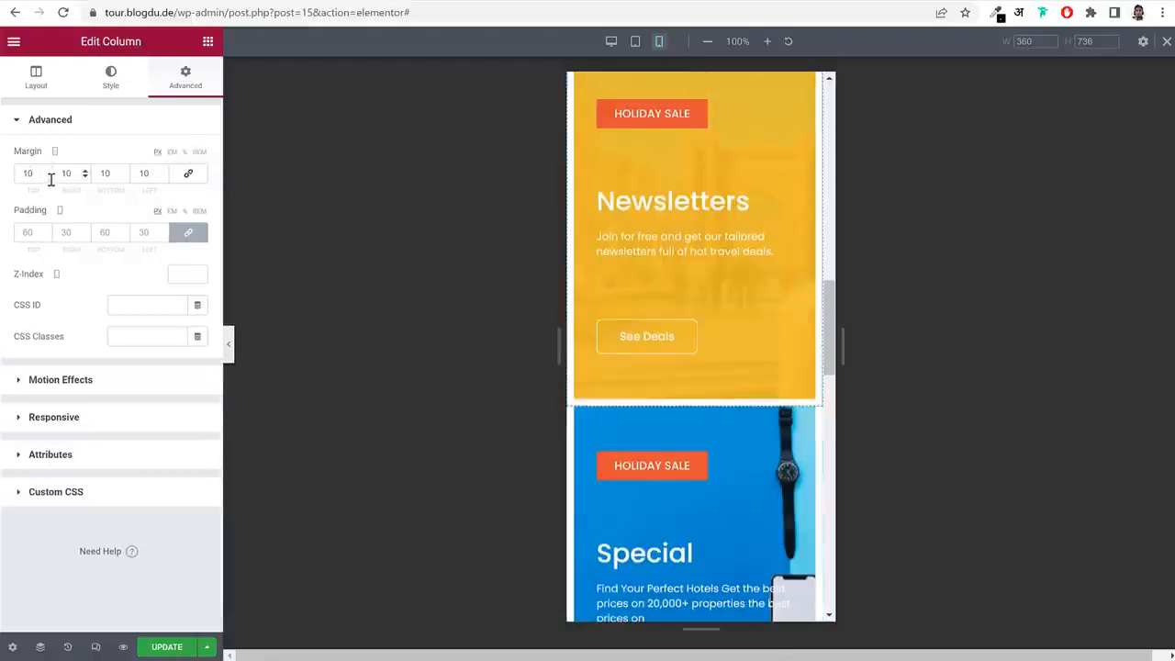
type("25")
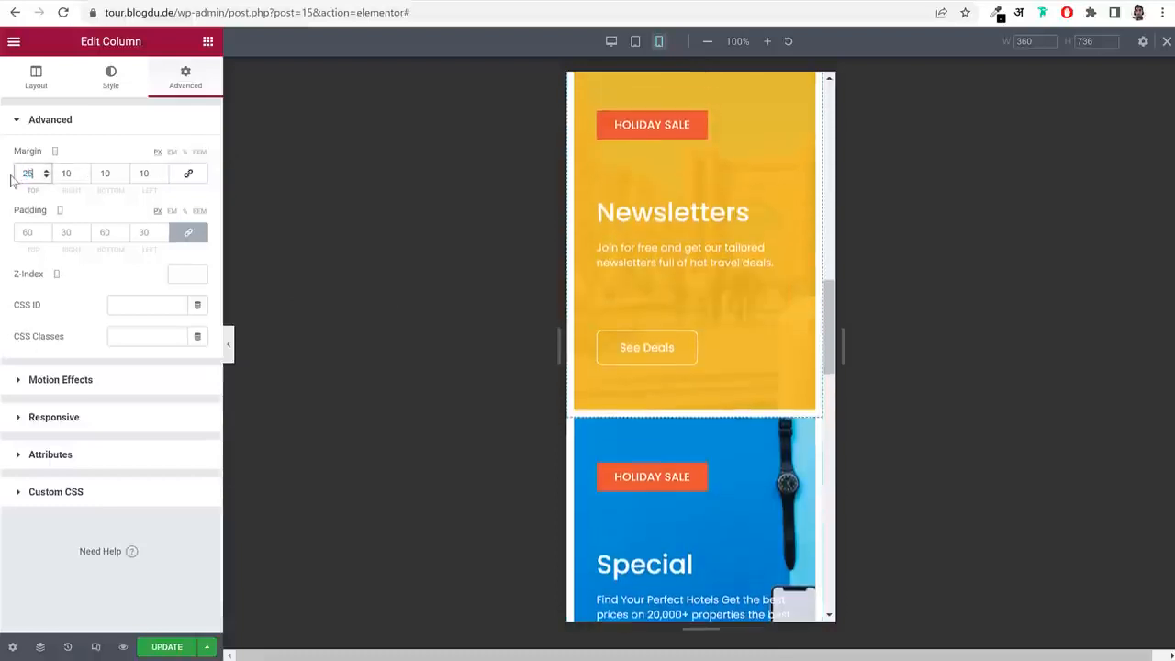
key("Tab")
key("Tab")
type("25")
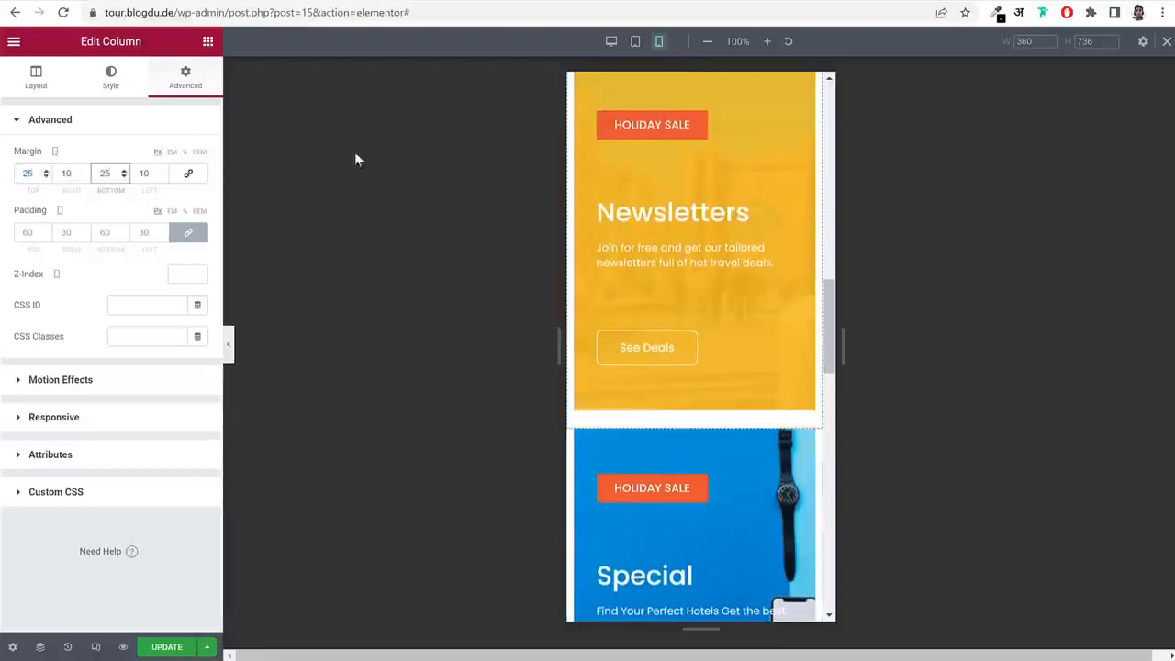
scroll(682, 296, "down", 3)
scroll(683, 296, "up", 5)
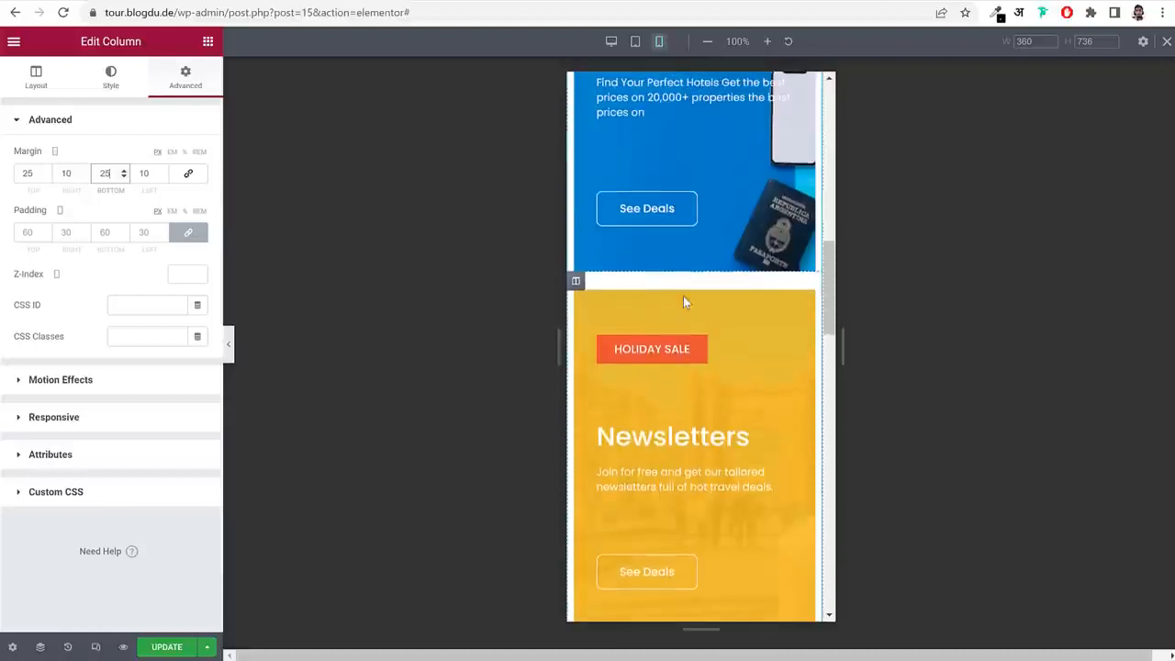
Save the page and return the editor to the desktop preview.
left_click(192, 642)
scroll(816, 347, "up", 8)
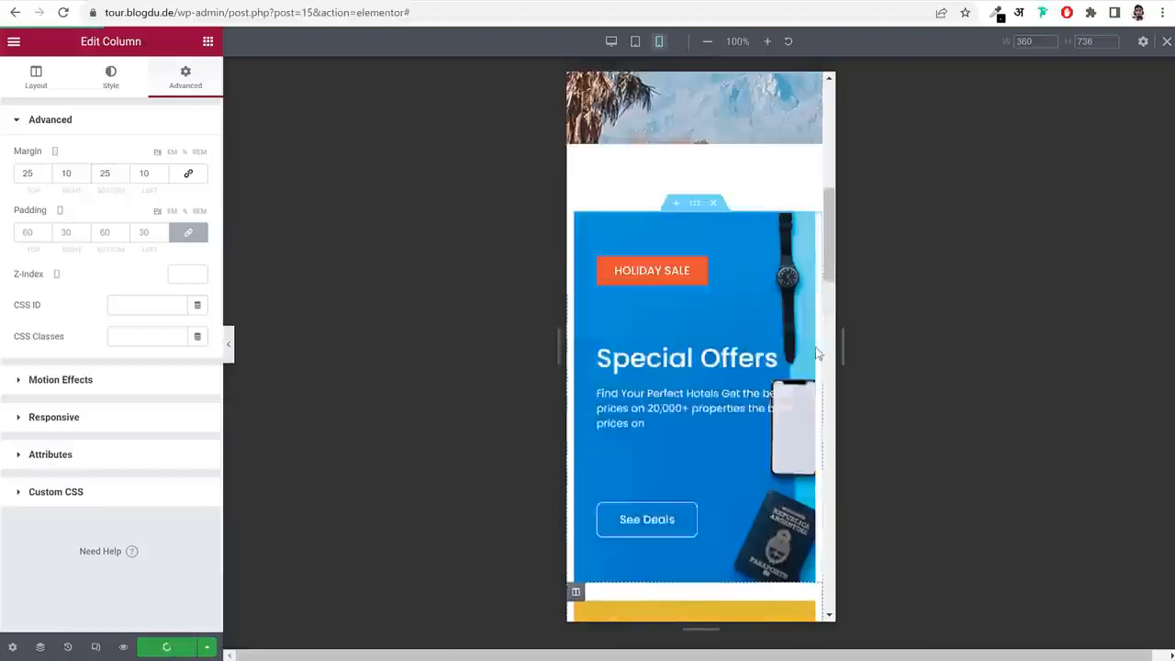
scroll(815, 346, "down", 1)
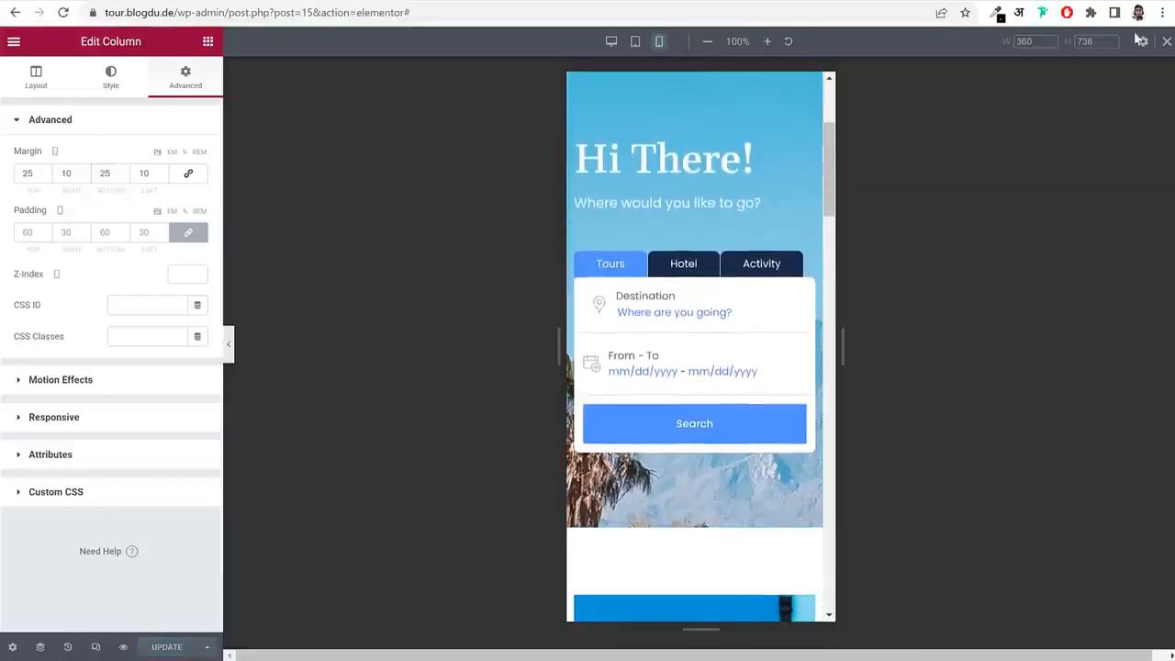
left_click(1166, 41)
scroll(671, 201, "up", 2)
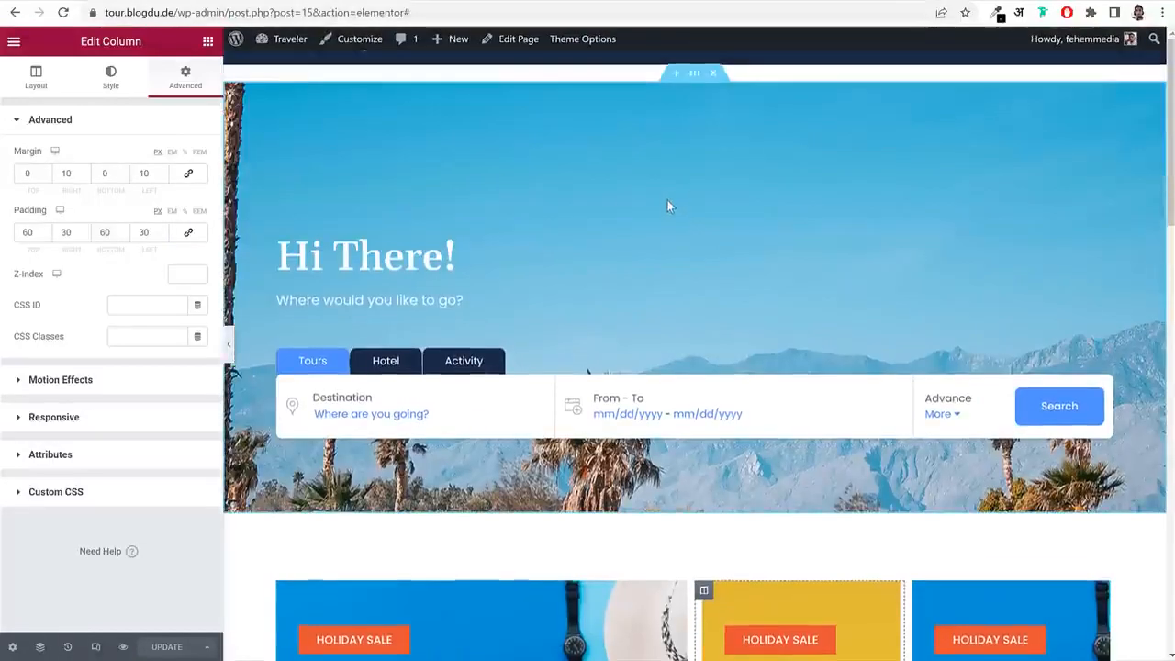
Load the /wp-admin/ dashboard and dismiss the inactive-plugin notice.
left_click_drag(226, 13, 926, 76)
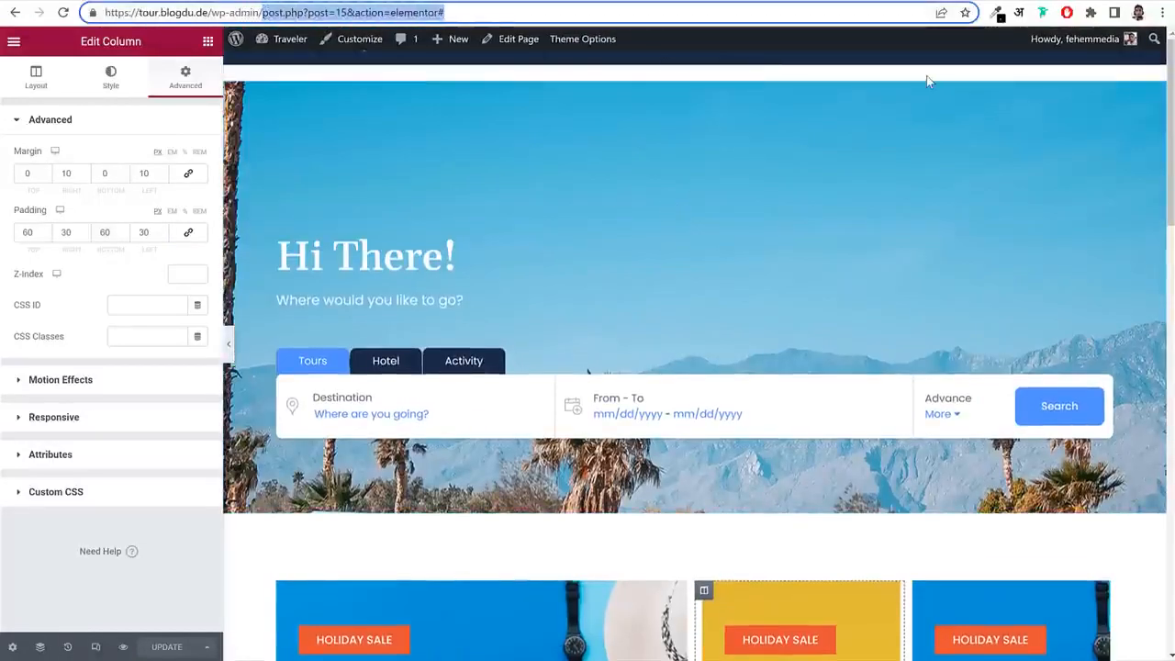
key("BackSpace")
key("Return")
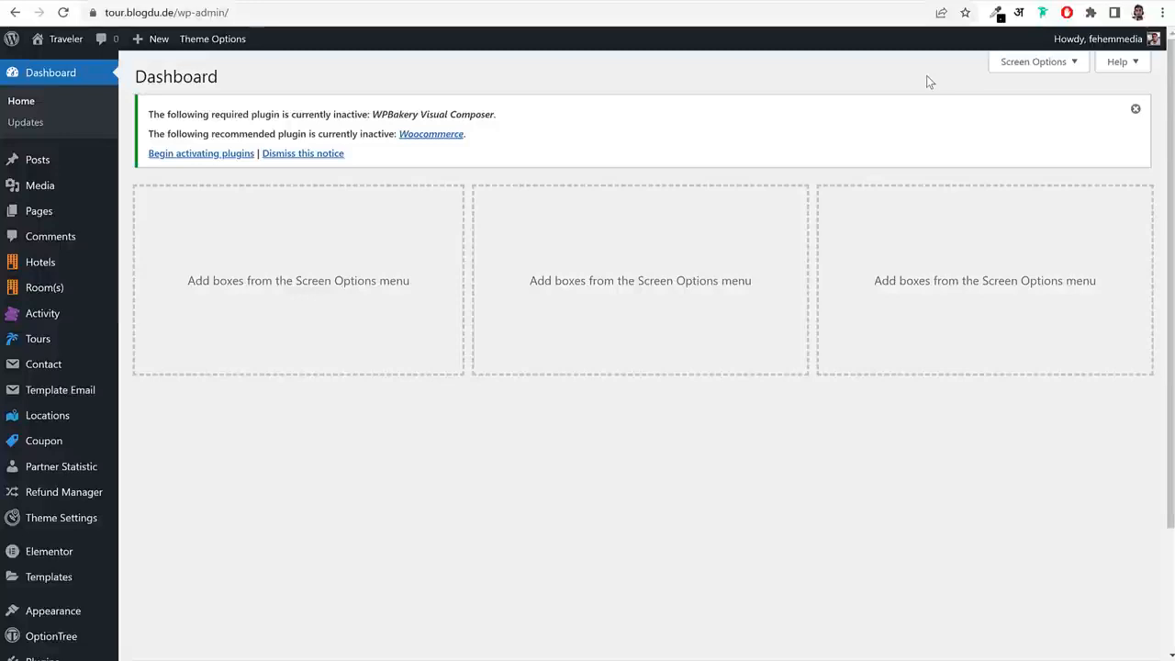
left_click(320, 154)
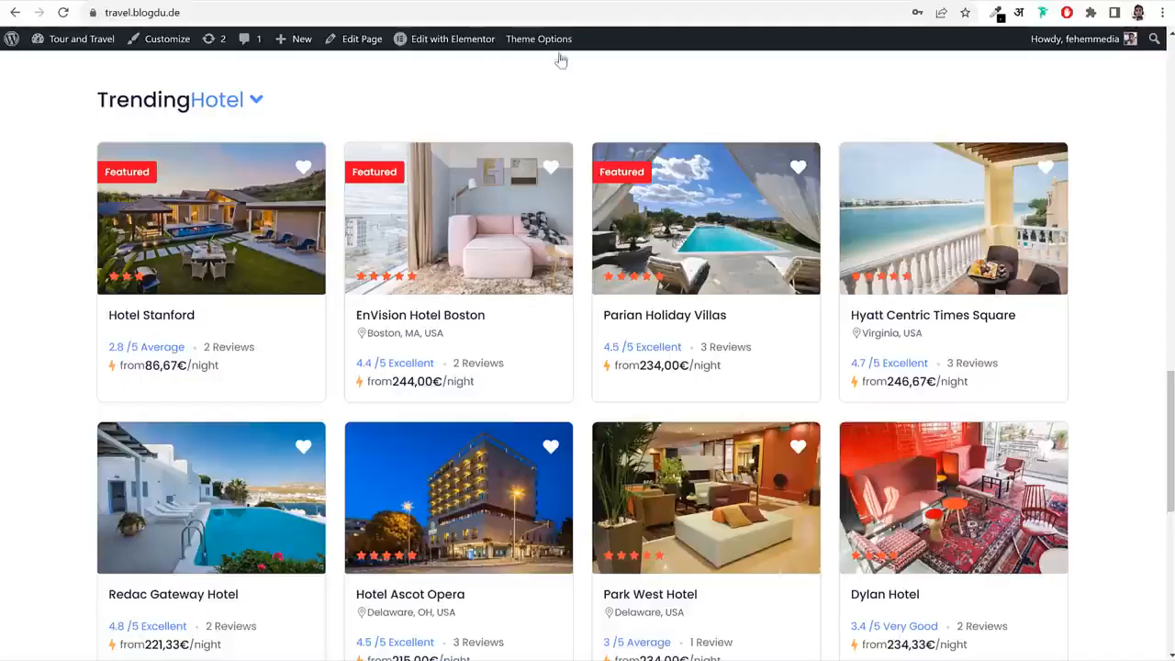
scroll(558, 92, "up", 15)
Open the demo site's Blog page and scroll through its posts.
mouse_move(531, 124)
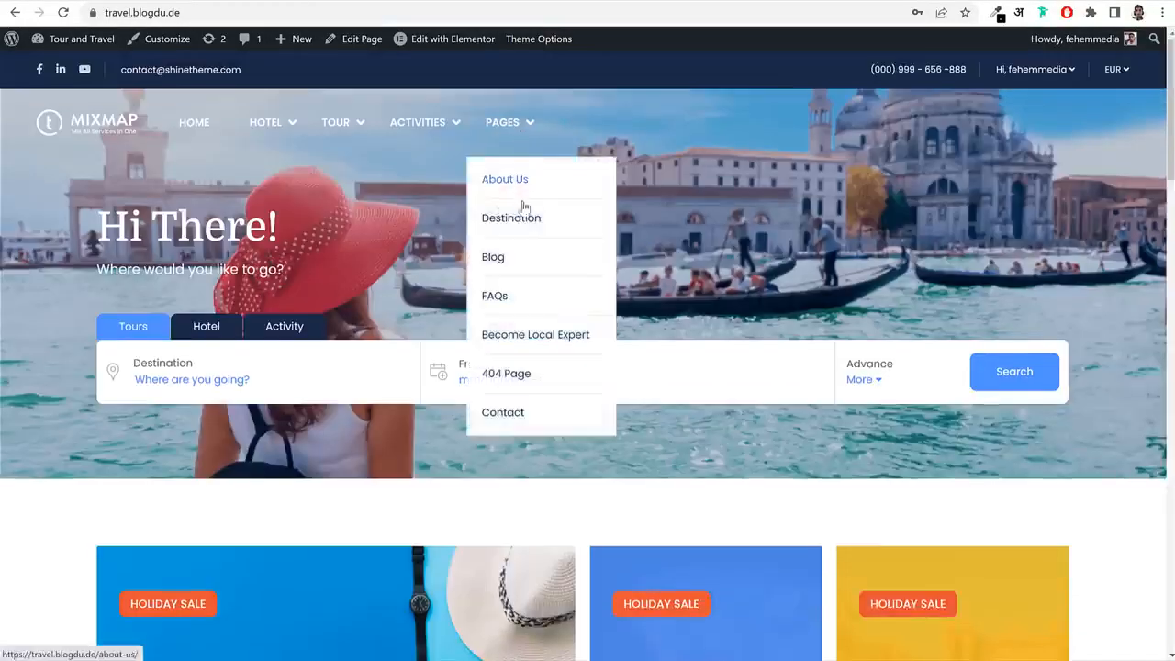
left_click(510, 261)
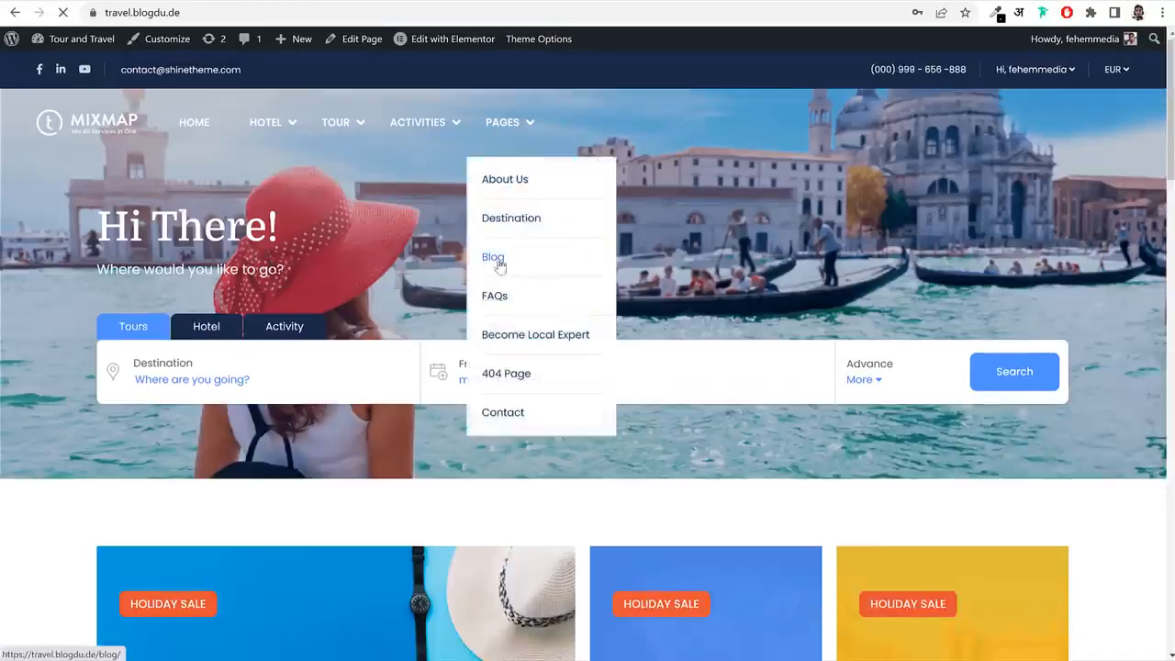
scroll(808, 285, "down", 5)
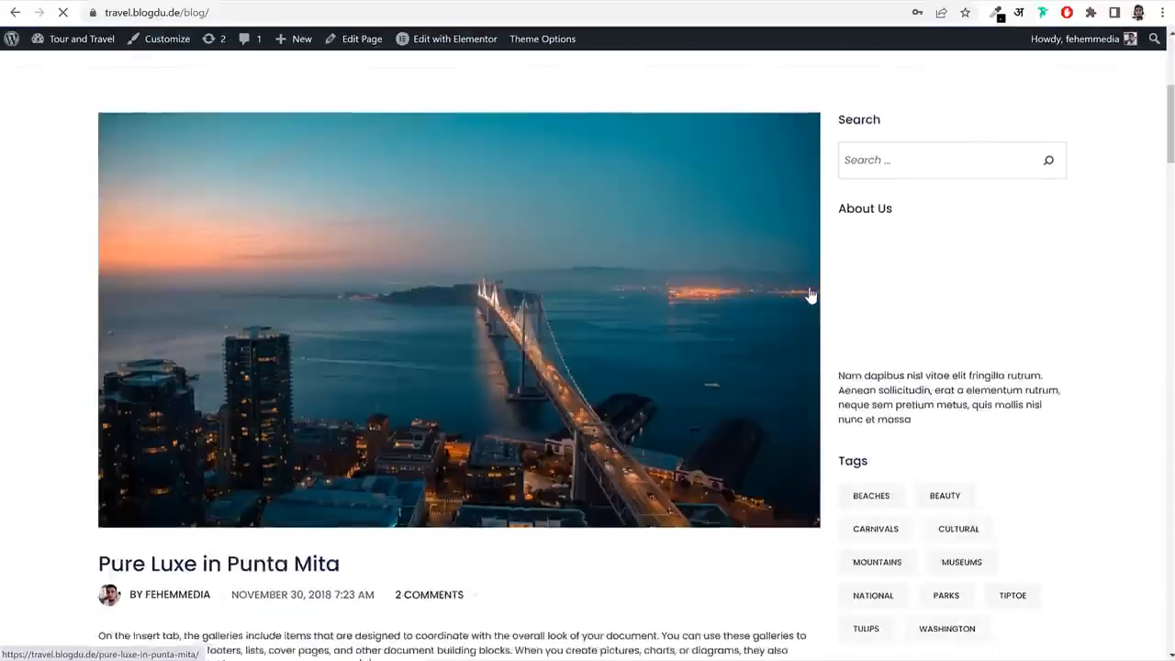
scroll(332, 415, "down", 6)
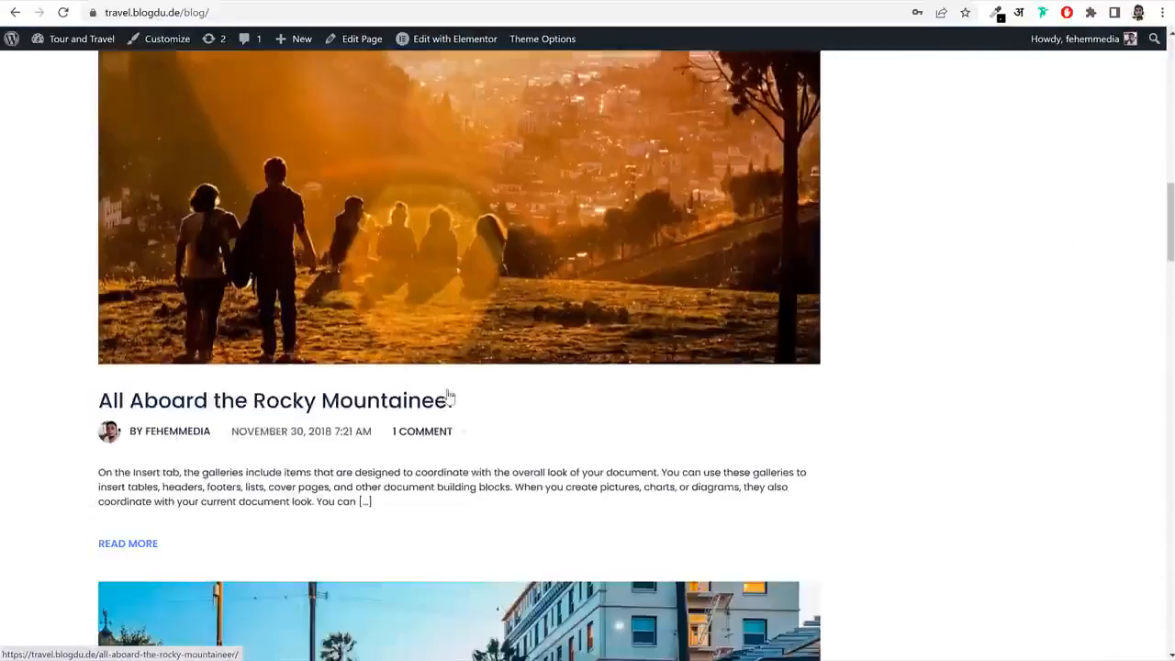
scroll(448, 389, "up", 7)
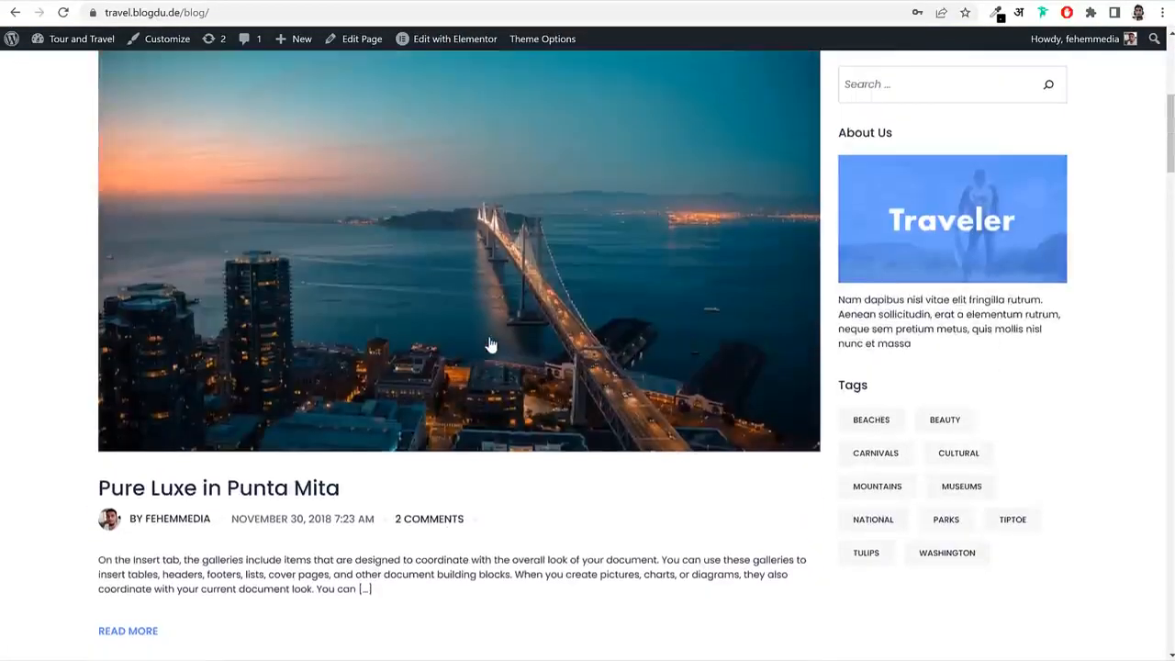
scroll(514, 275, "down", 2)
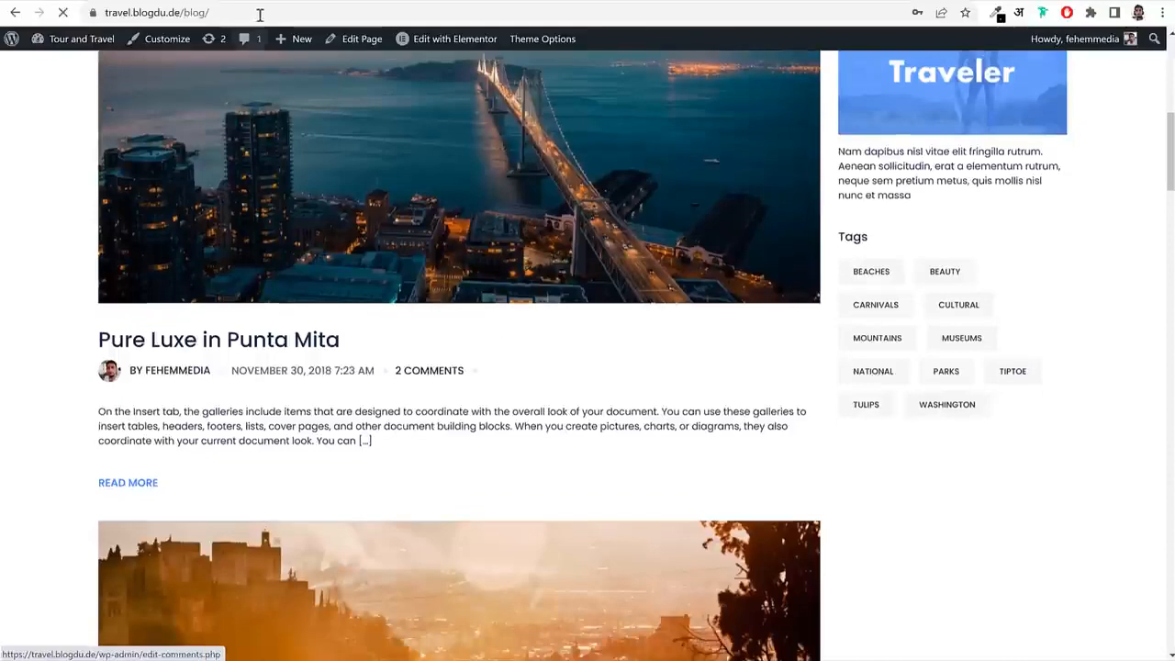
scroll(486, 315, "down", 3)
scroll(485, 315, "down", 8)
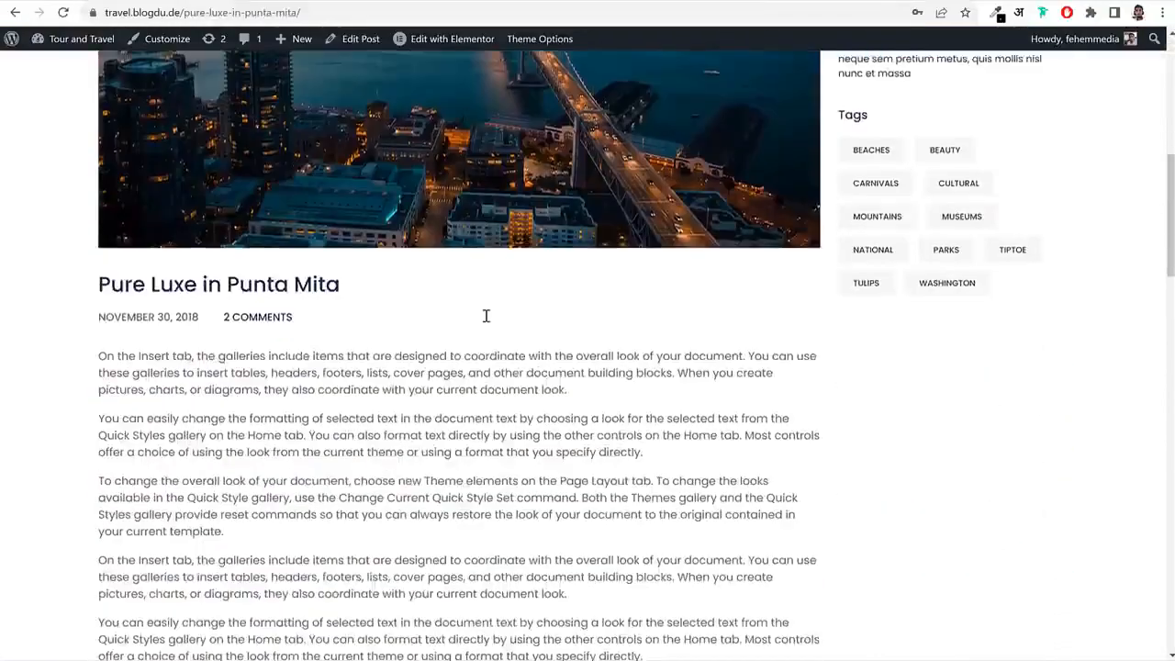
scroll(485, 315, "up", 7)
scroll(485, 315, "up", 3)
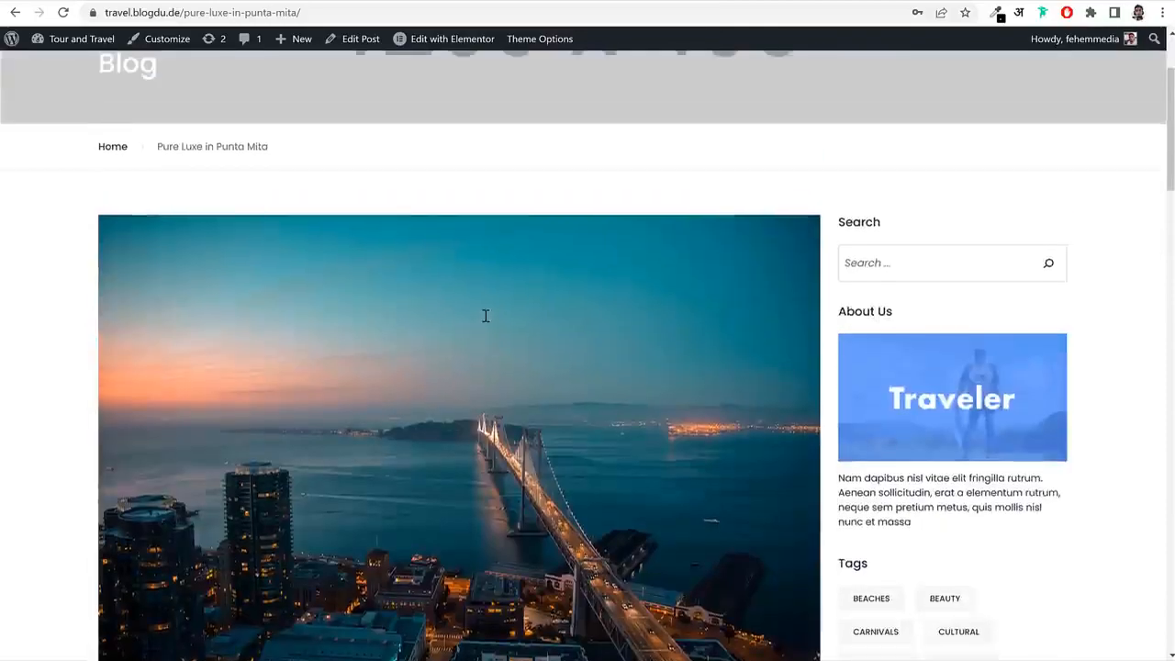
scroll(486, 315, "down", 5)
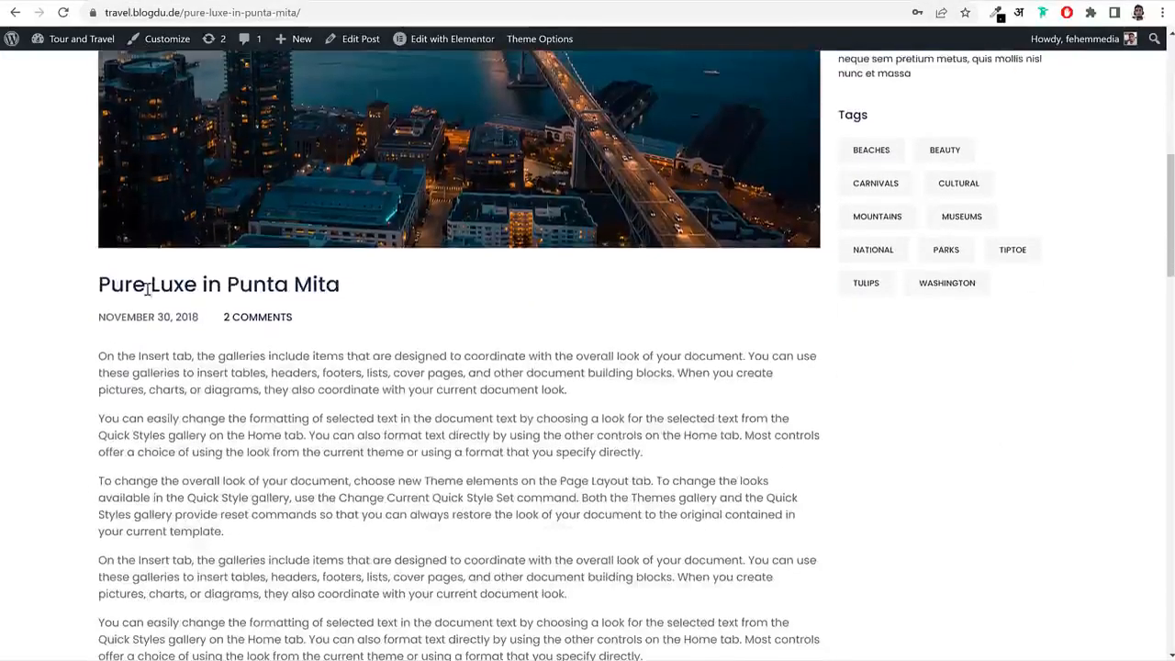
Select the Pure Luxe in Punta Mita post's title, date and body text.
left_click_drag(89, 293, 367, 313)
left_click(181, 319)
left_click_drag(192, 317, 97, 321)
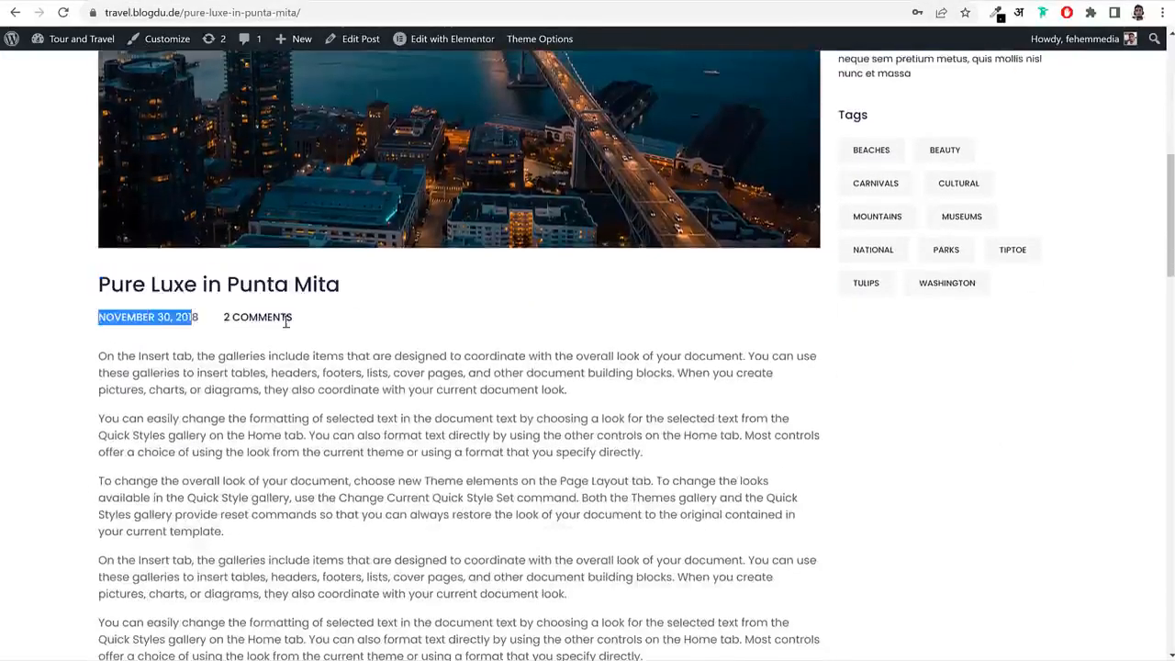
scroll(133, 354, "down", 3)
left_click_drag(97, 190, 414, 516)
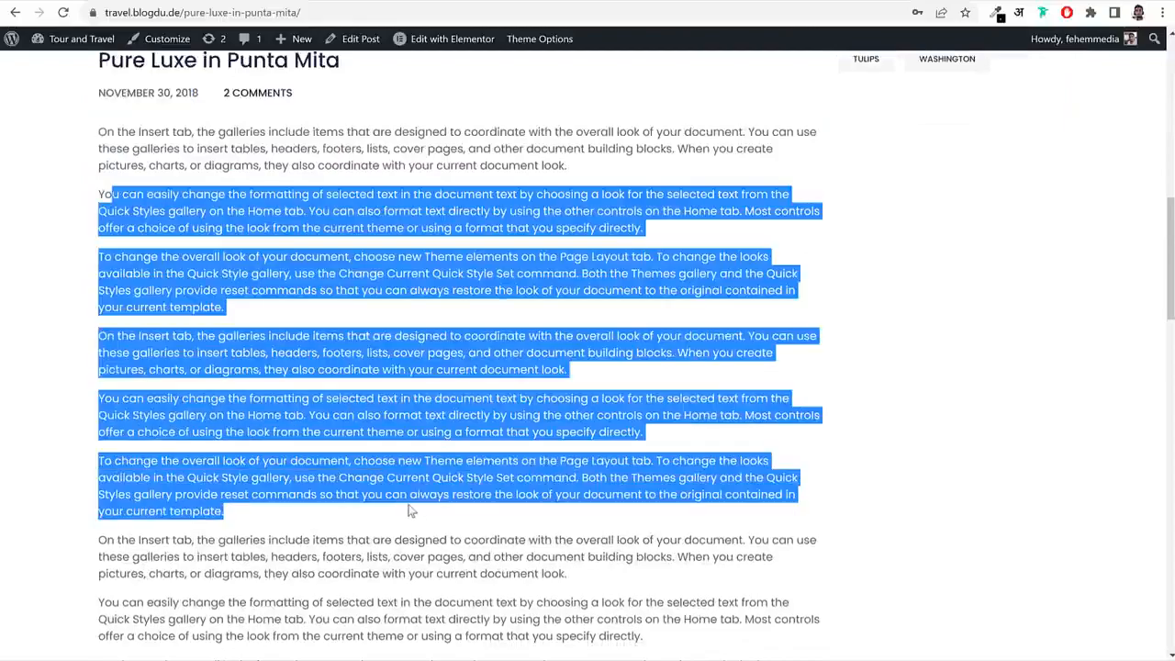
scroll(414, 514, "down", 5)
scroll(413, 514, "up", 15)
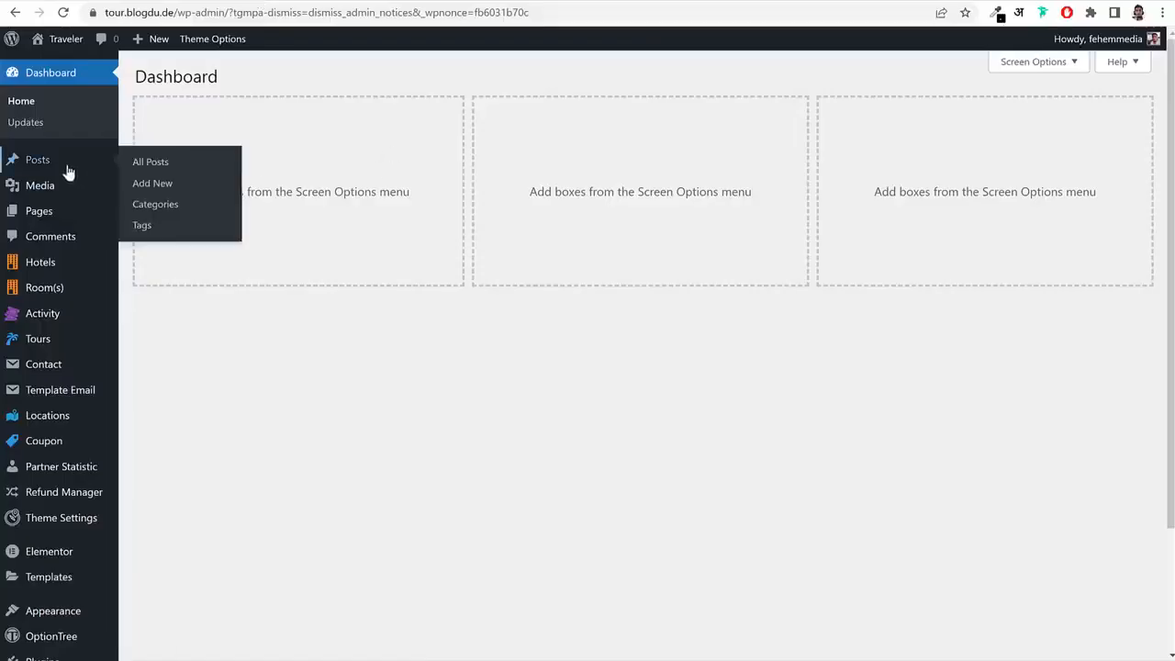
Move the Hello world! post to the trash from the All Posts list.
left_click(66, 166)
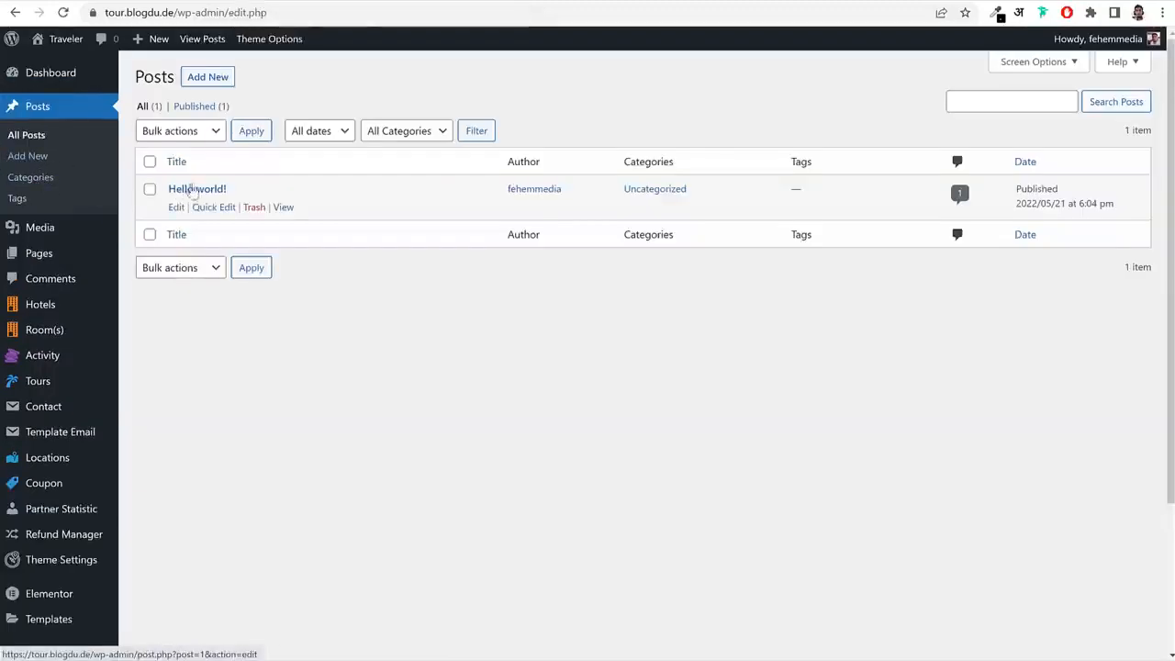
left_click(251, 207)
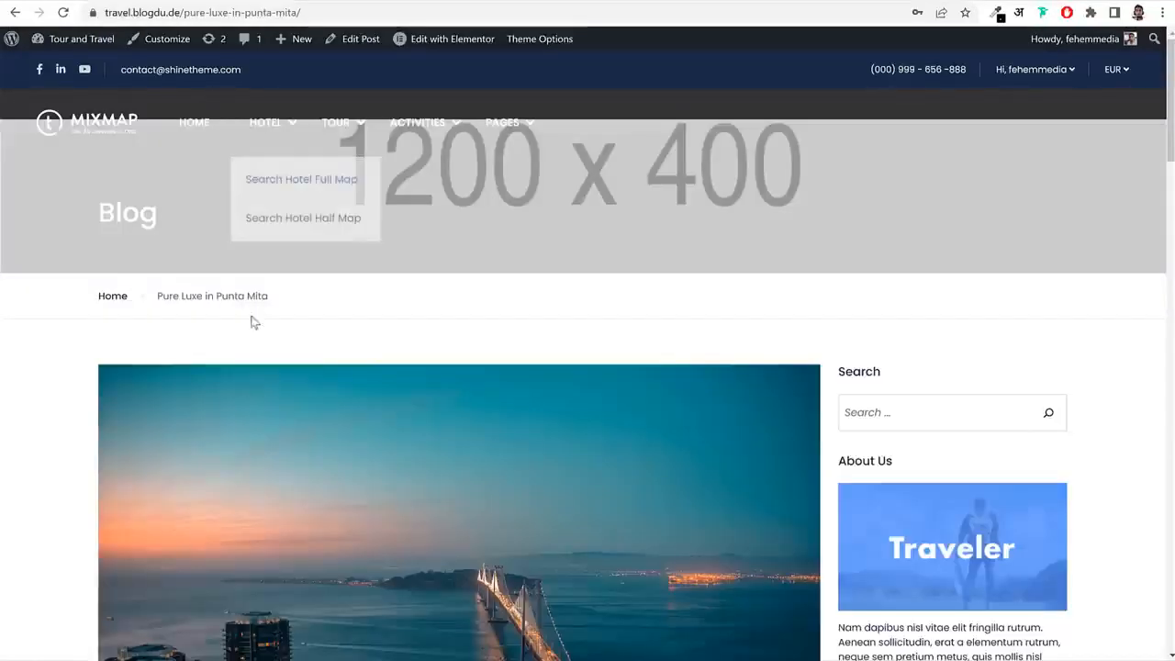
scroll(347, 330, "down", 7)
Title the new post 'Pure Luxe in Punta Mita' using the demo post's title.
triple_click(277, 206)
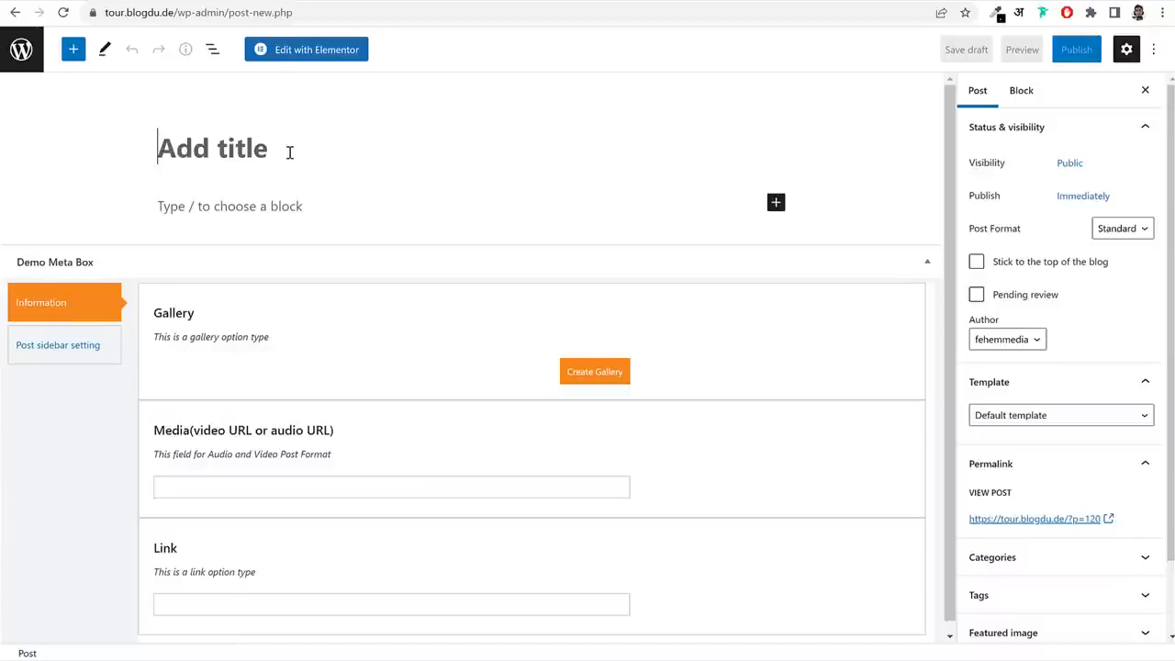
type("Pure Luxe in Punta Mita")
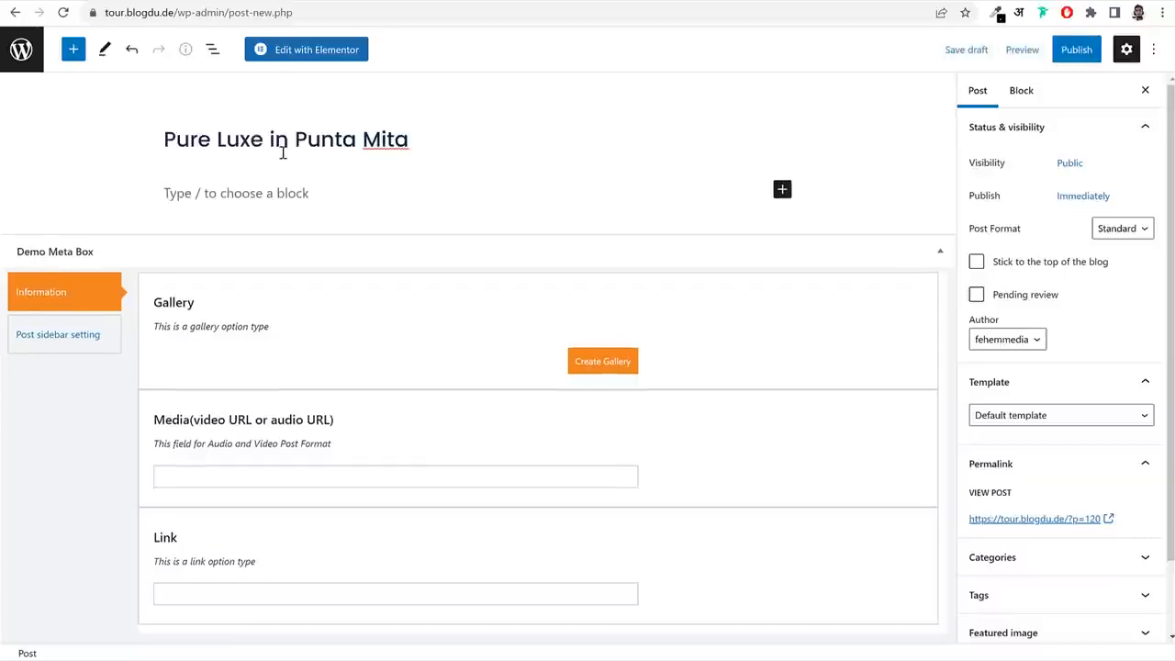
triple_click(283, 153)
key("BackSpace")
type("Pure Luxe in Punta Mita")
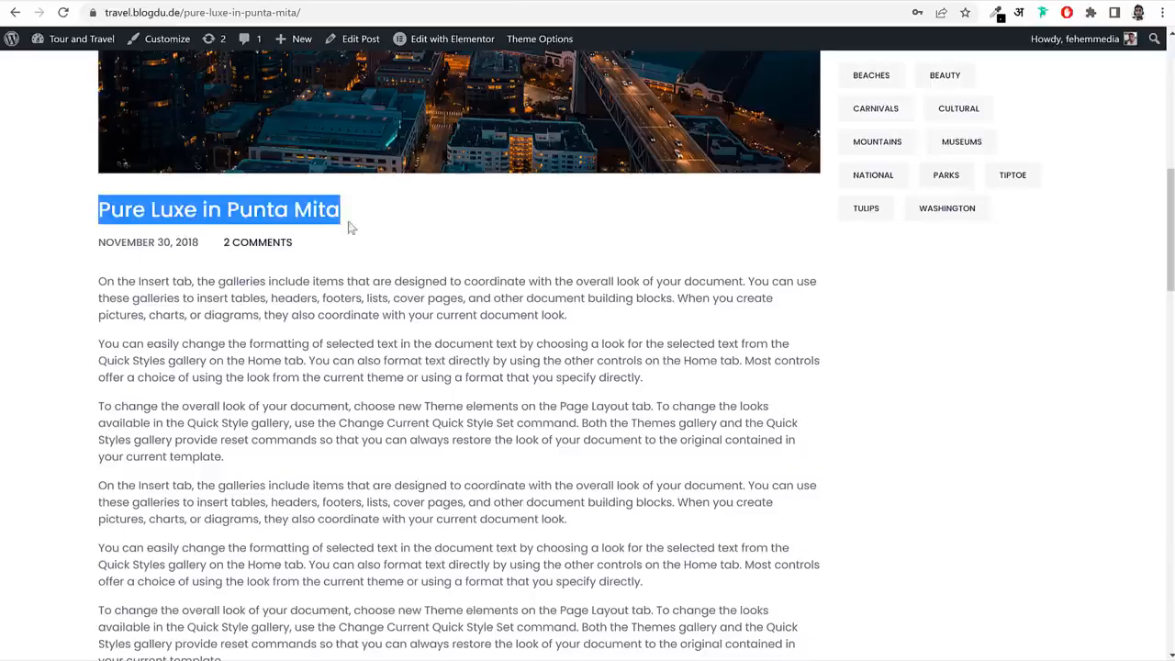
Paste the demo post's body paragraphs into the empty paragraph block.
scroll(349, 226, "down", 1)
left_click_drag(101, 207, 731, 208)
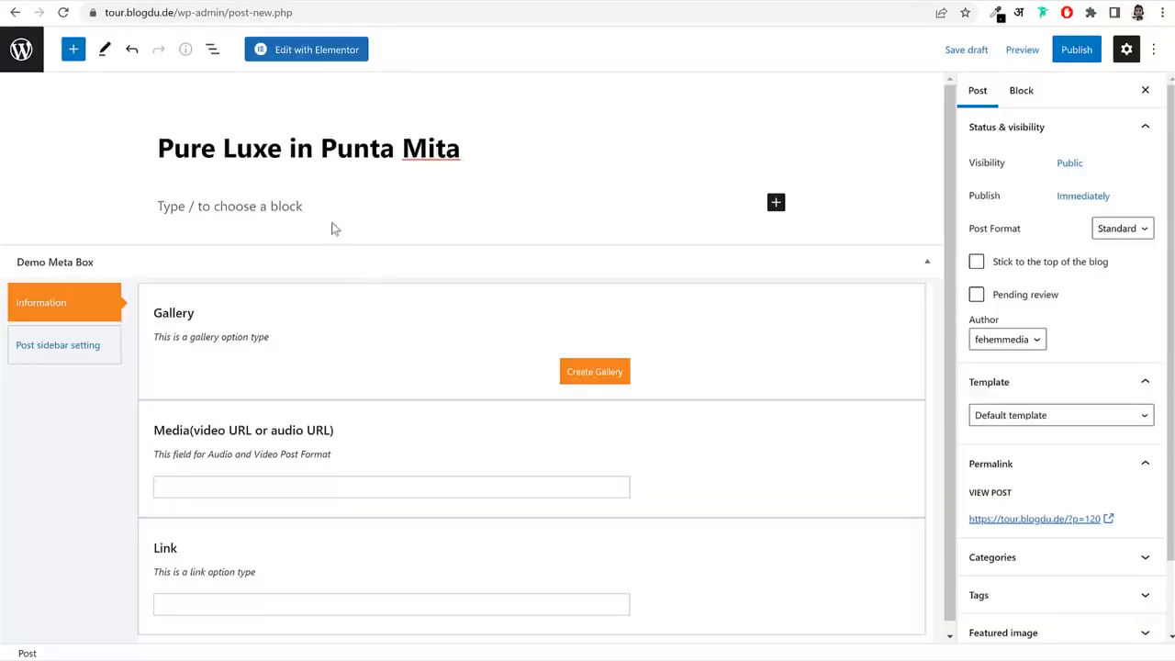
left_click(336, 206)
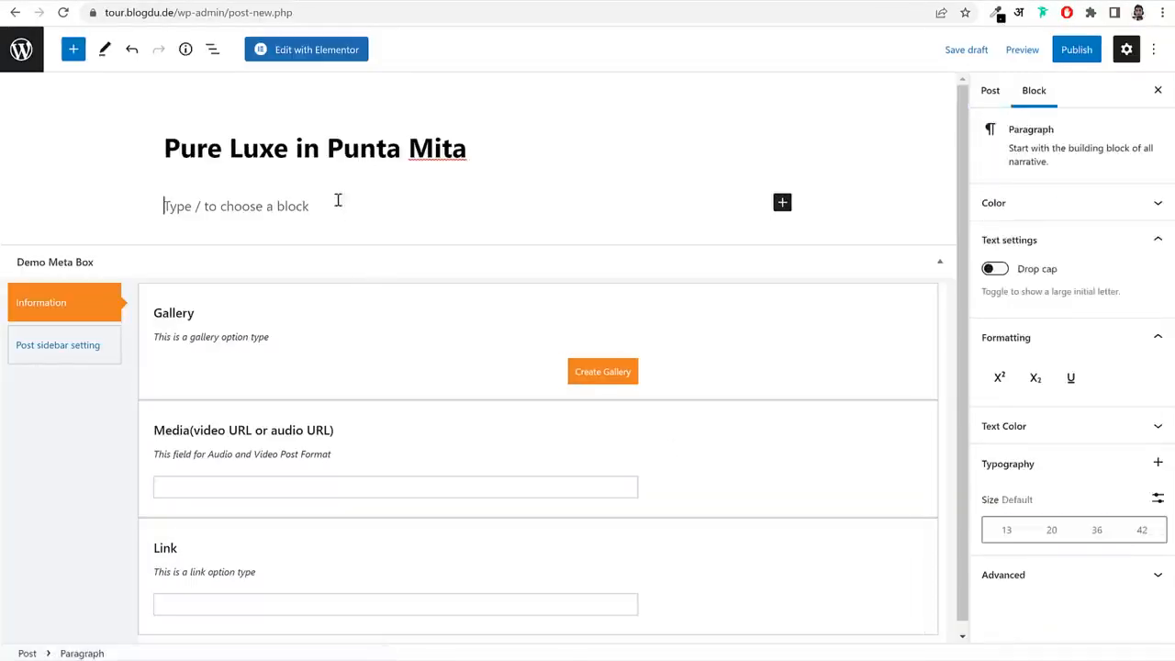
key("ctrl+v")
scroll(742, 422, "up", 10)
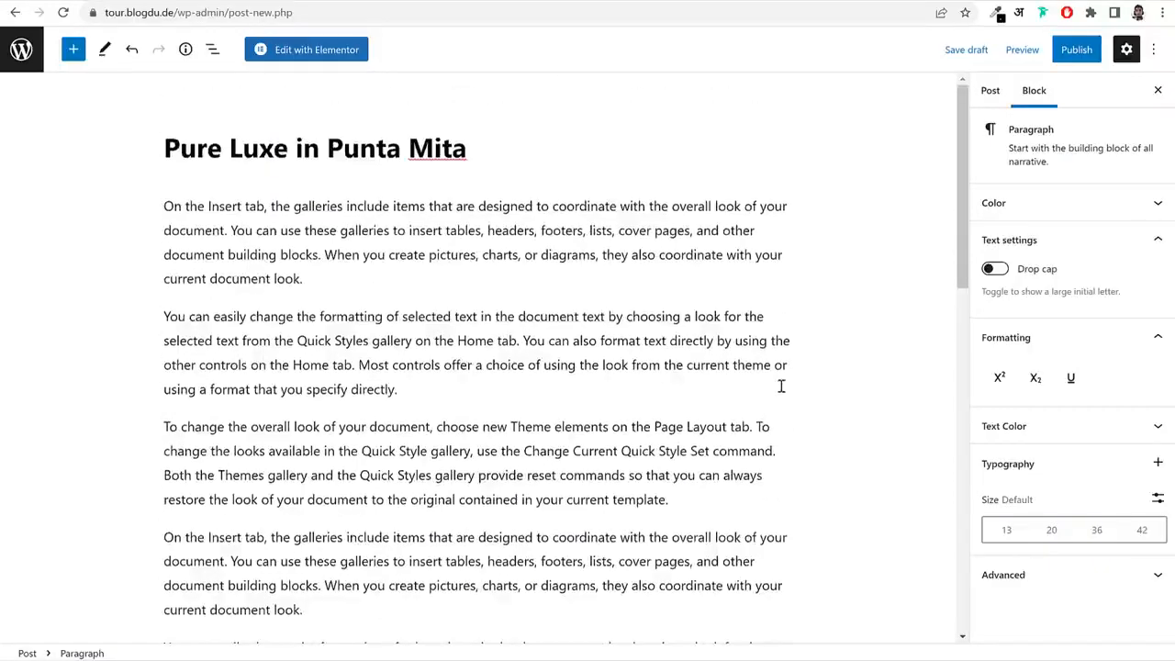
scroll(402, 273, "down", 10)
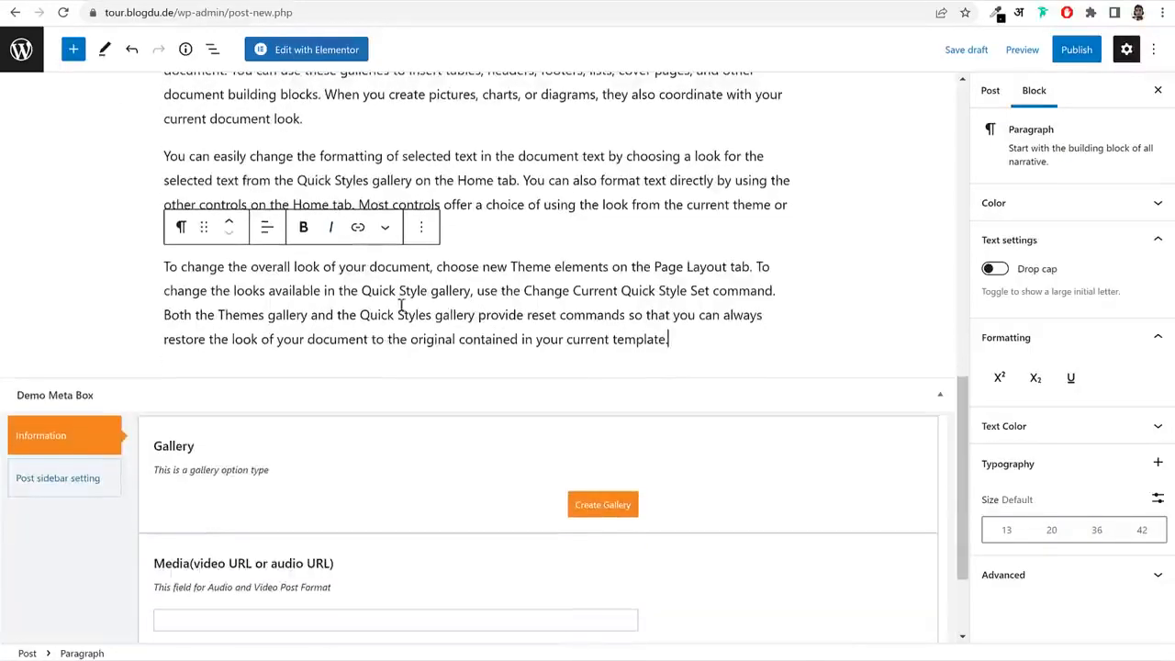
Search blocks for 'image' and place an Image block below the last paragraph.
left_click(72, 49)
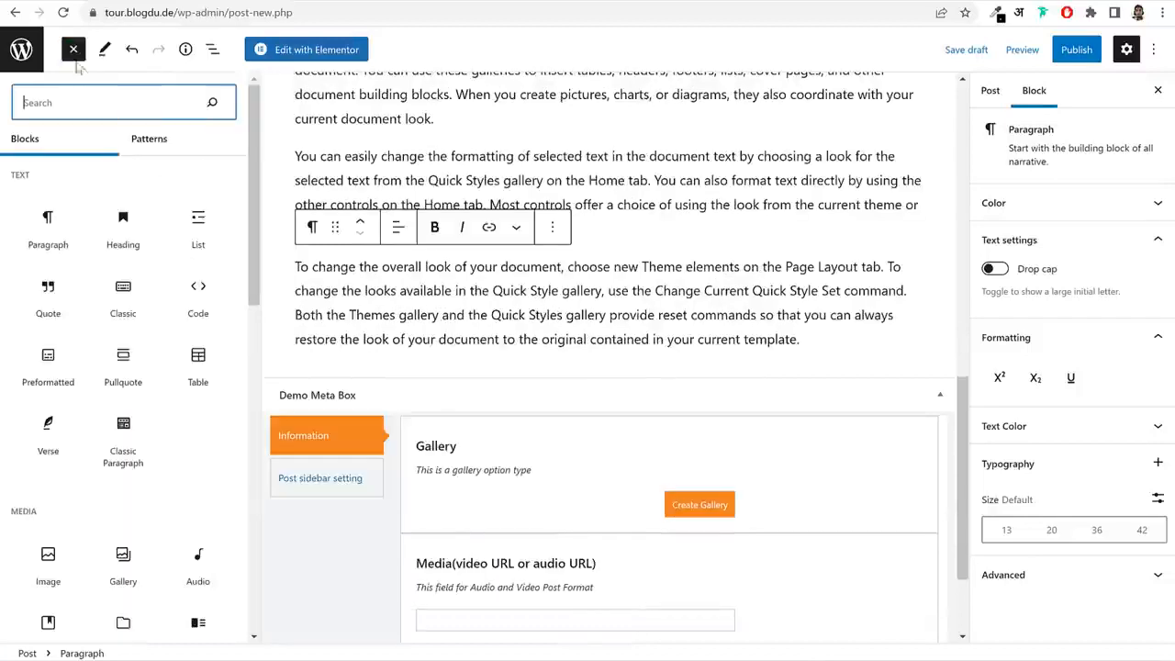
type("imaeg")
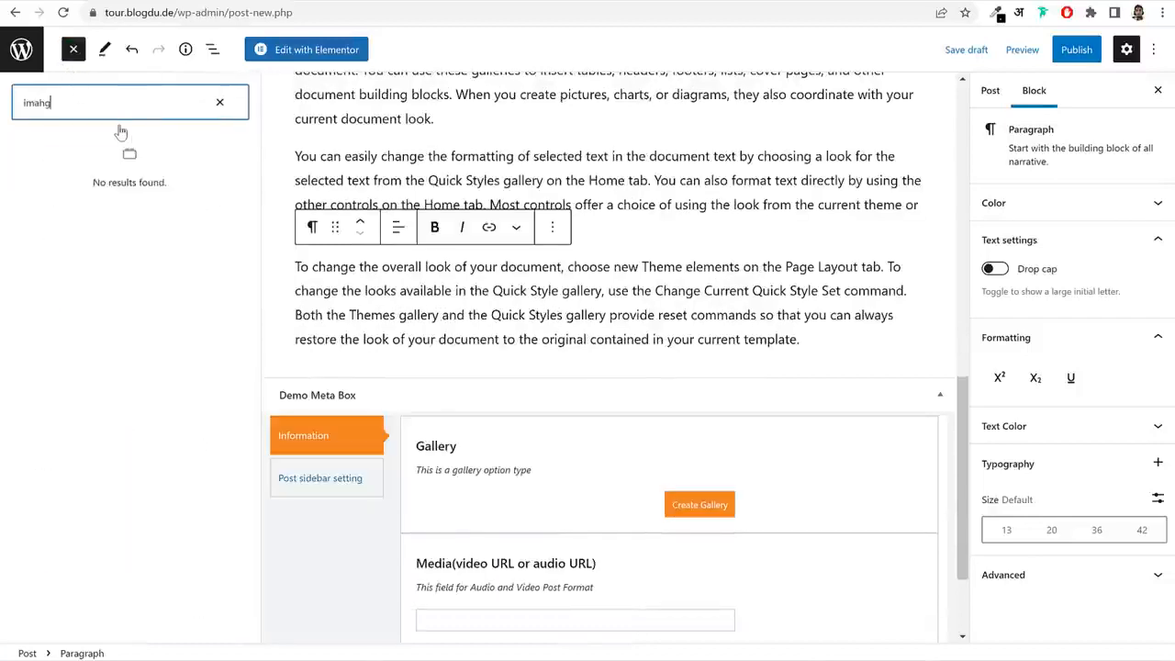
key("BackSpace")
key("BackSpace")
key("BackSpace")
type("ge")
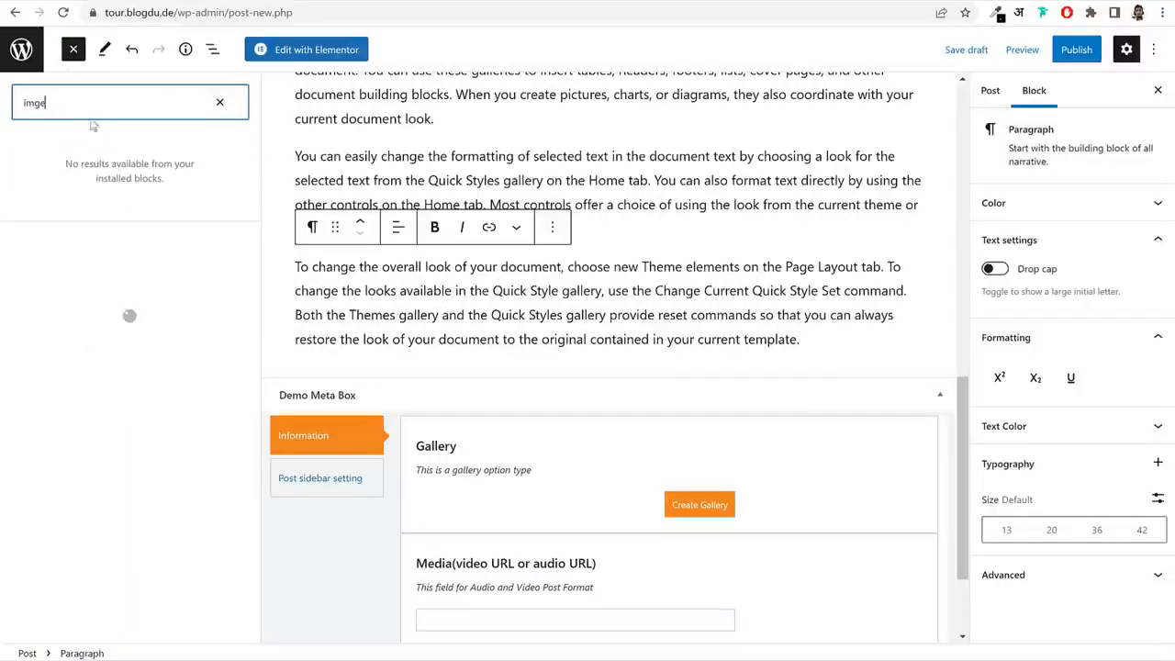
key("BackSpace")
key("BackSpace")
type("age")
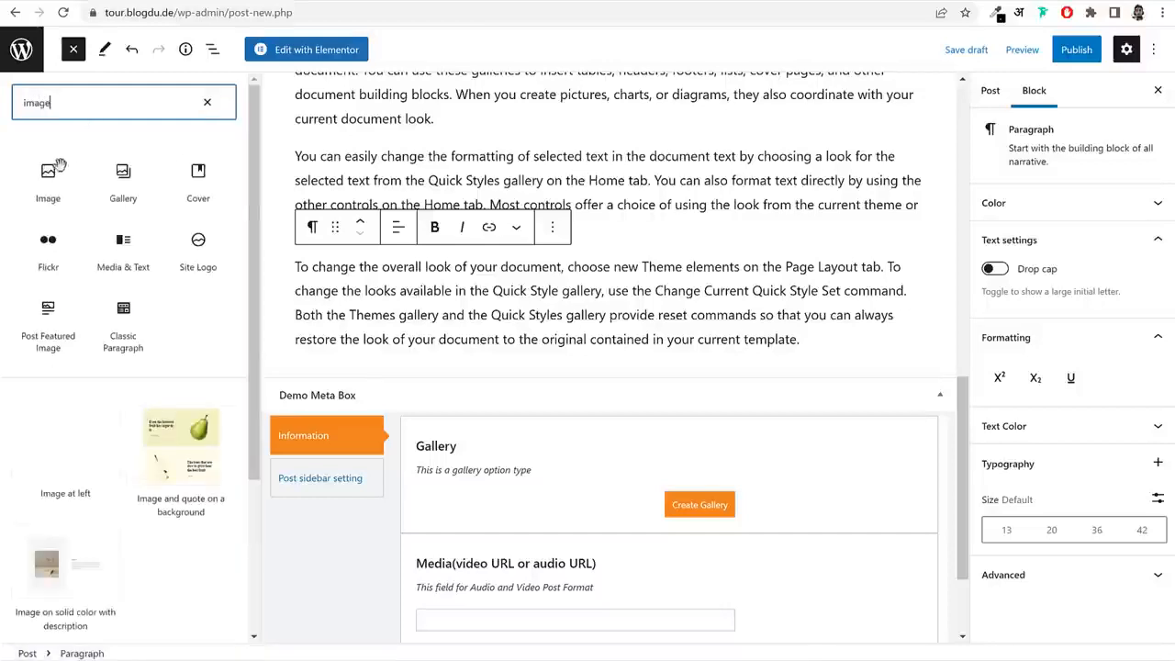
left_click_drag(48, 179, 621, 345)
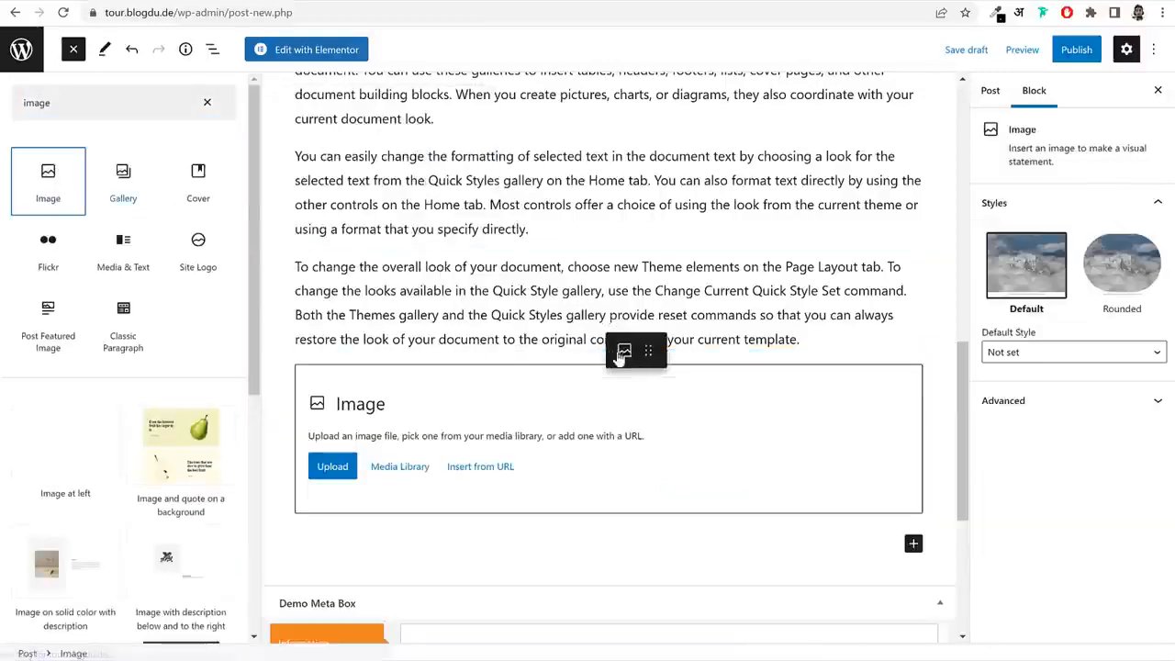
left_click(400, 466)
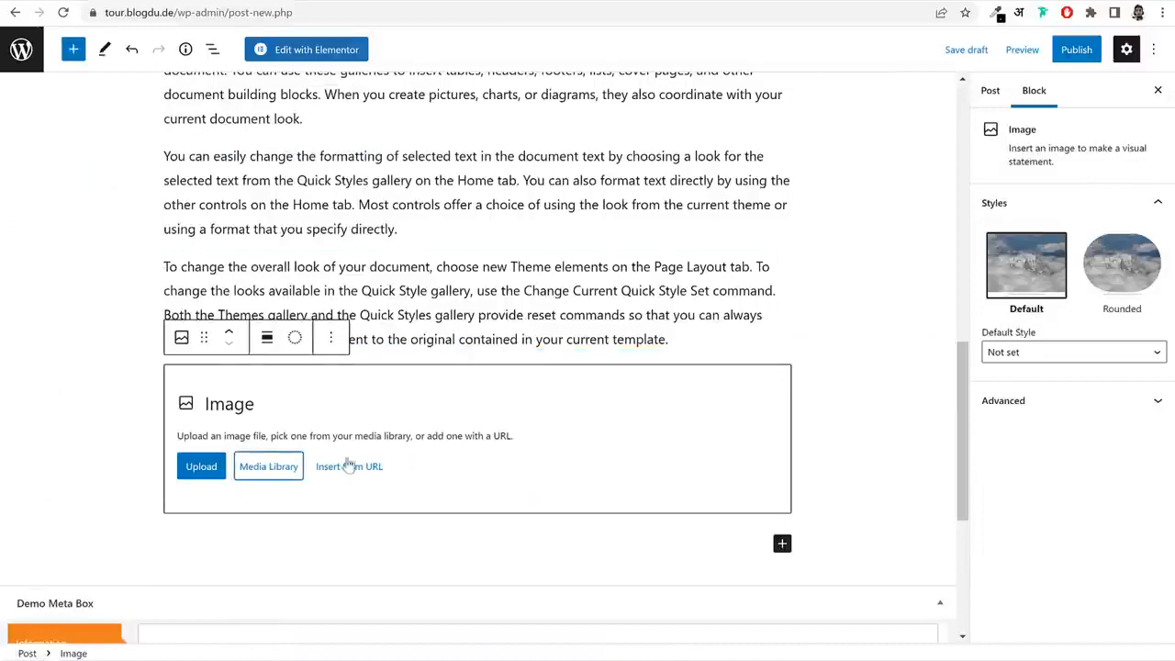
Insert the palm trees and mountains photo (bg_hero_heading_1) from the Media Library.
left_click(266, 467)
left_click(197, 353)
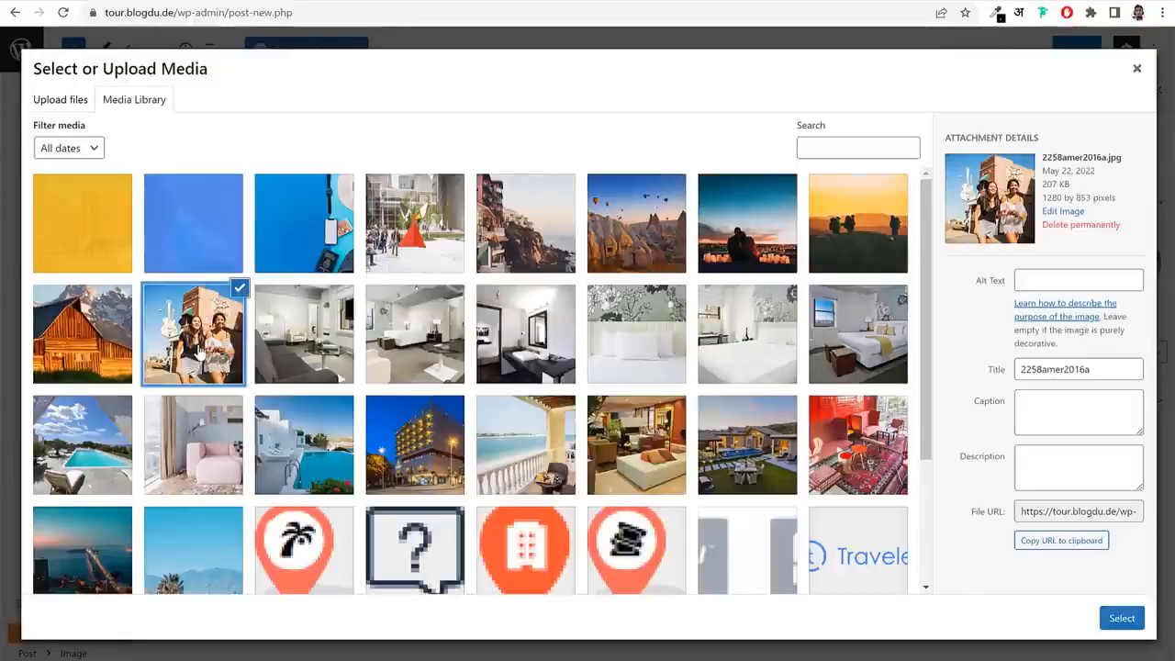
scroll(629, 367, "down", 1)
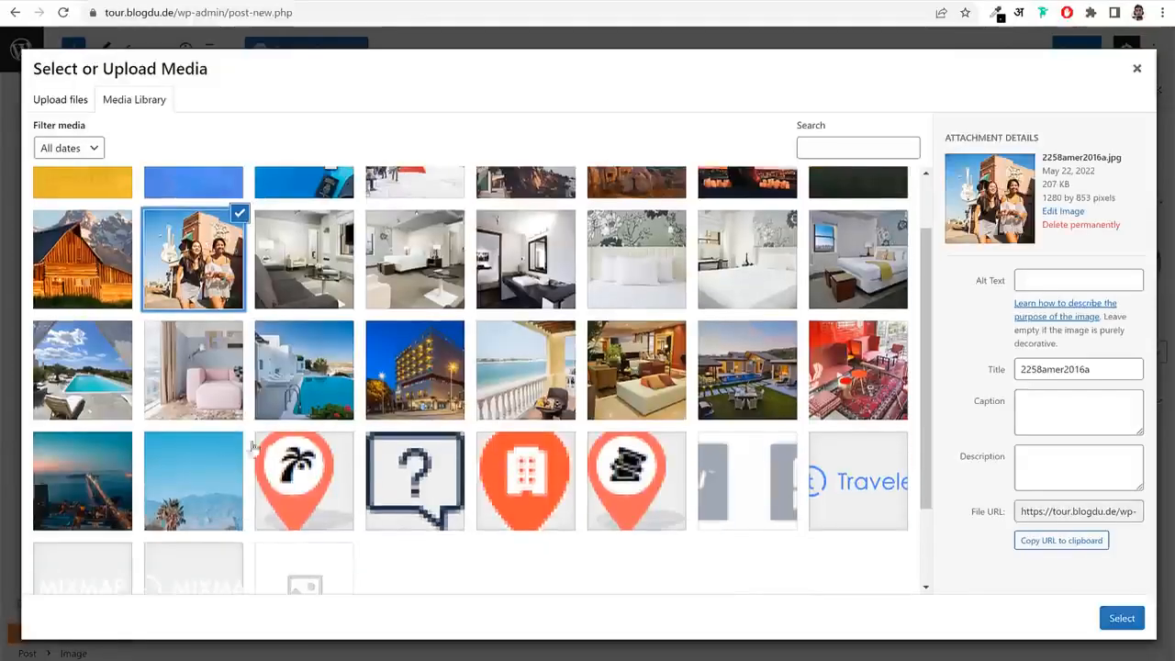
left_click(235, 469)
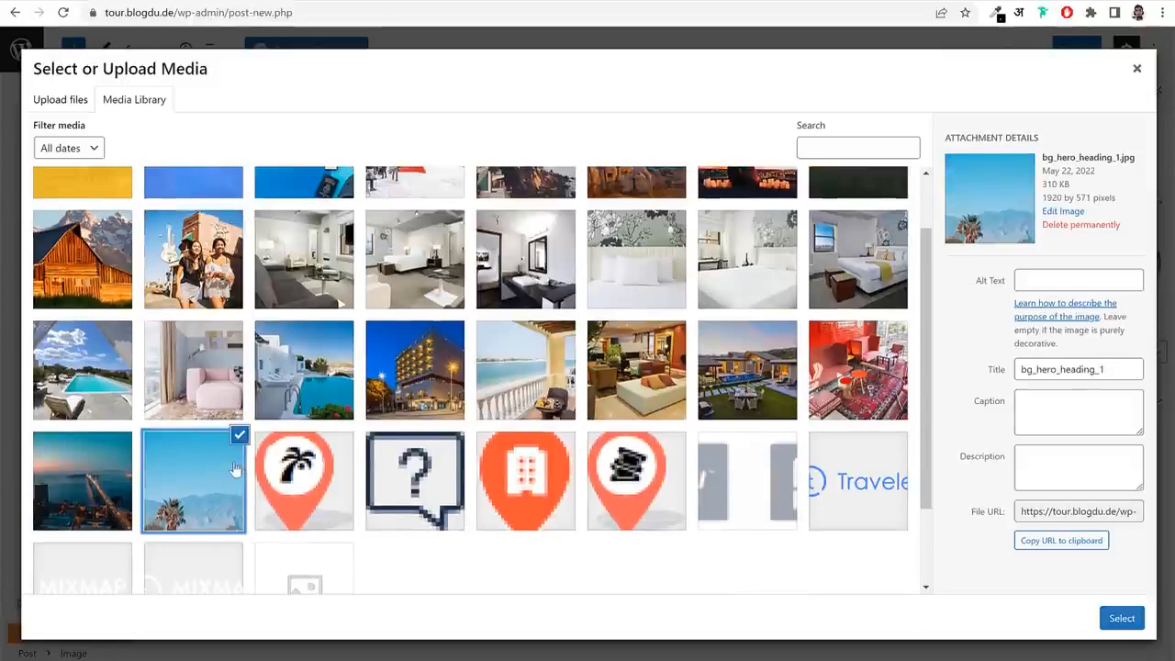
left_click(1136, 619)
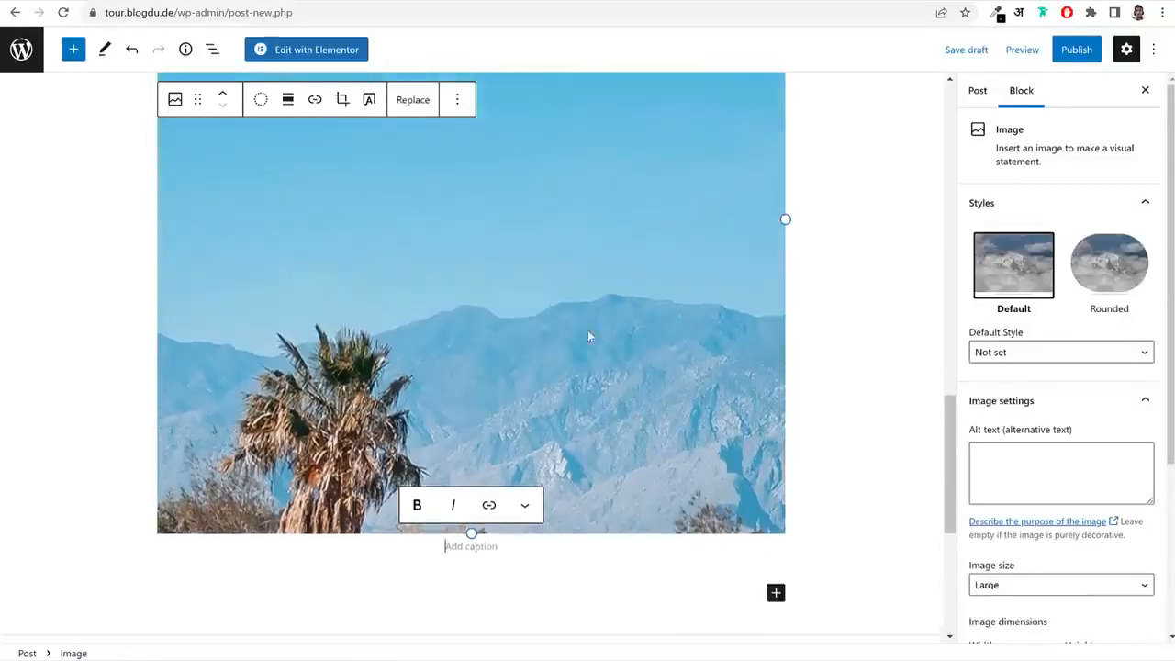
Set the image to Full Size and publish the post.
left_click(524, 312)
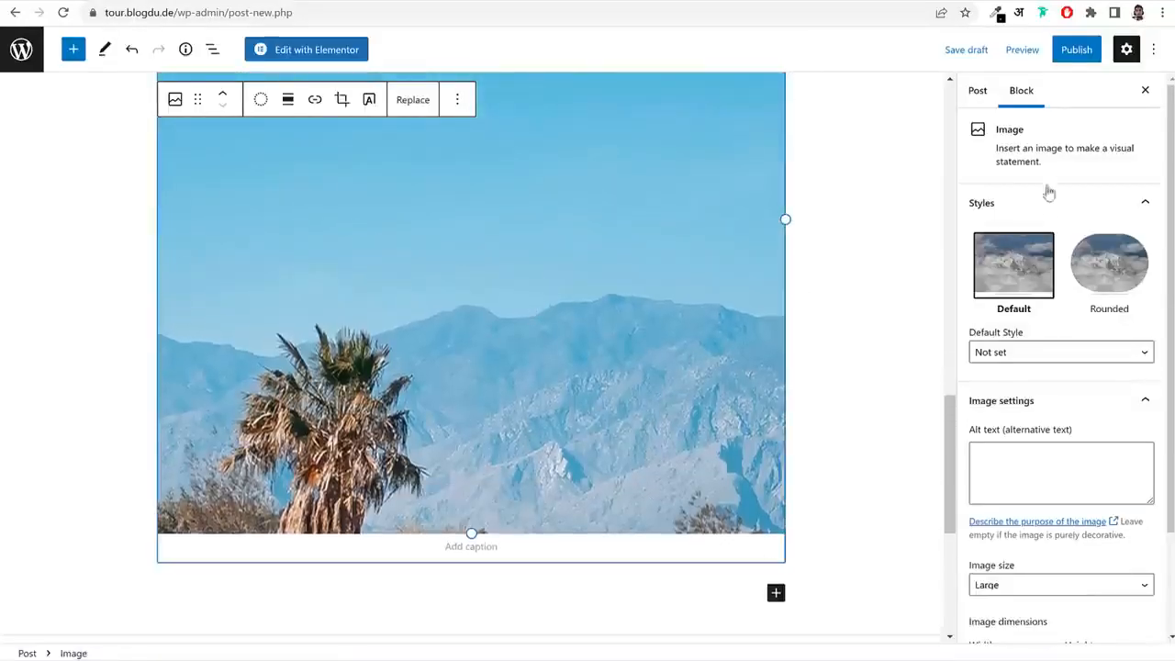
scroll(1047, 311, "down", 2)
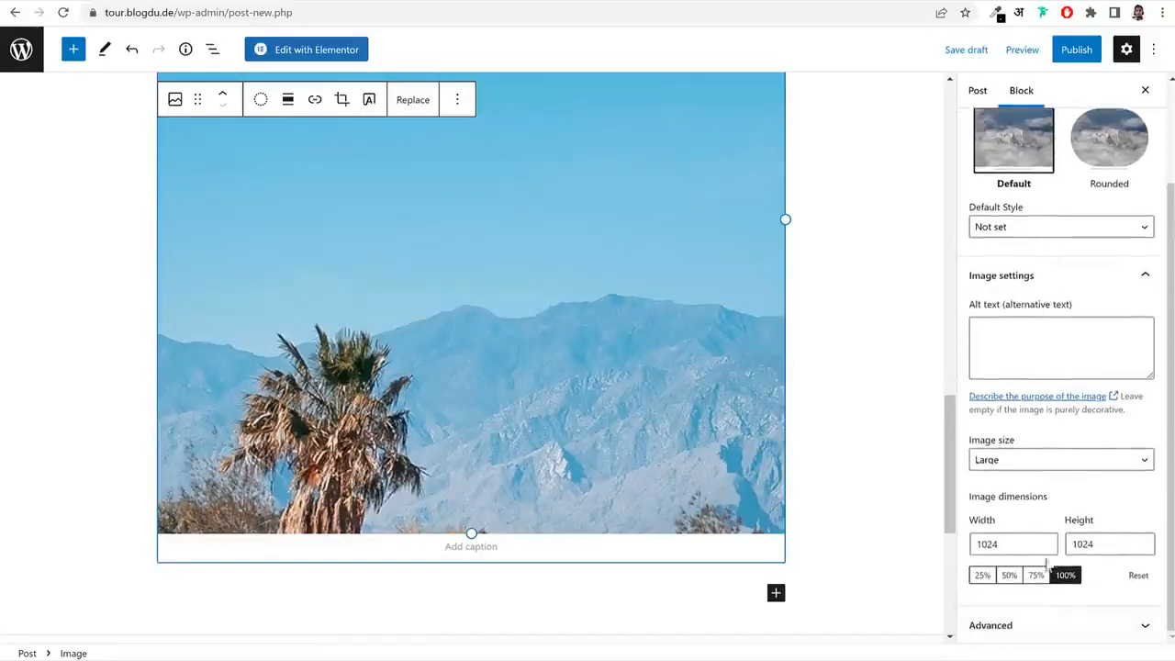
left_click(1063, 474)
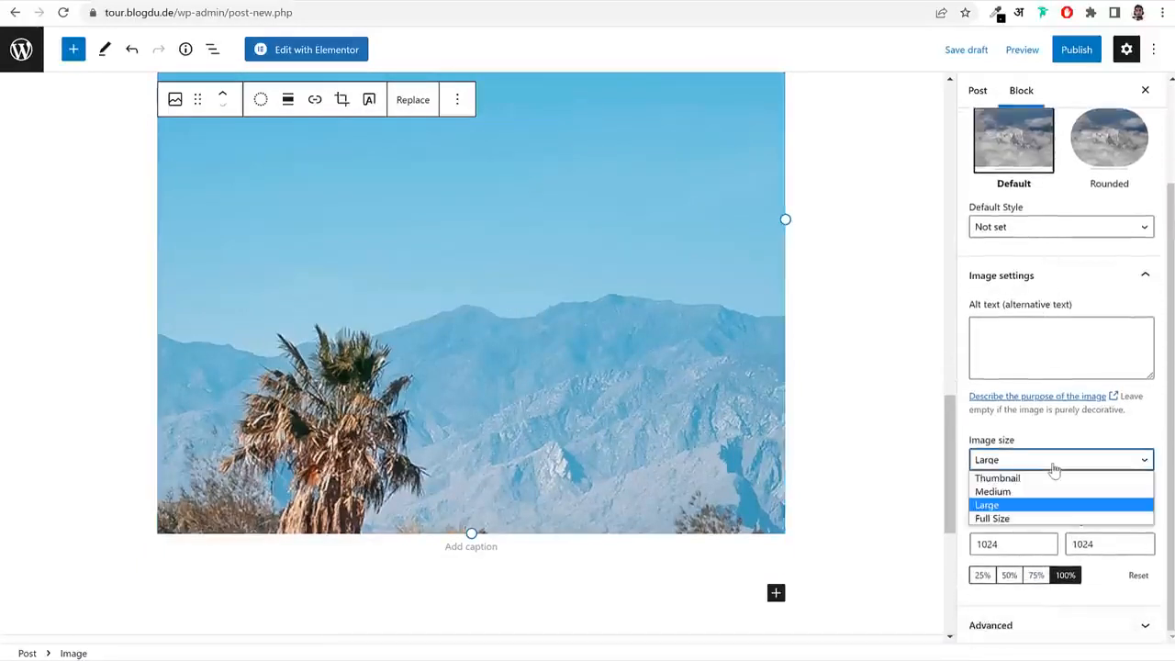
left_click(1035, 518)
scroll(1035, 486, "up", 3)
scroll(774, 424, "up", 5)
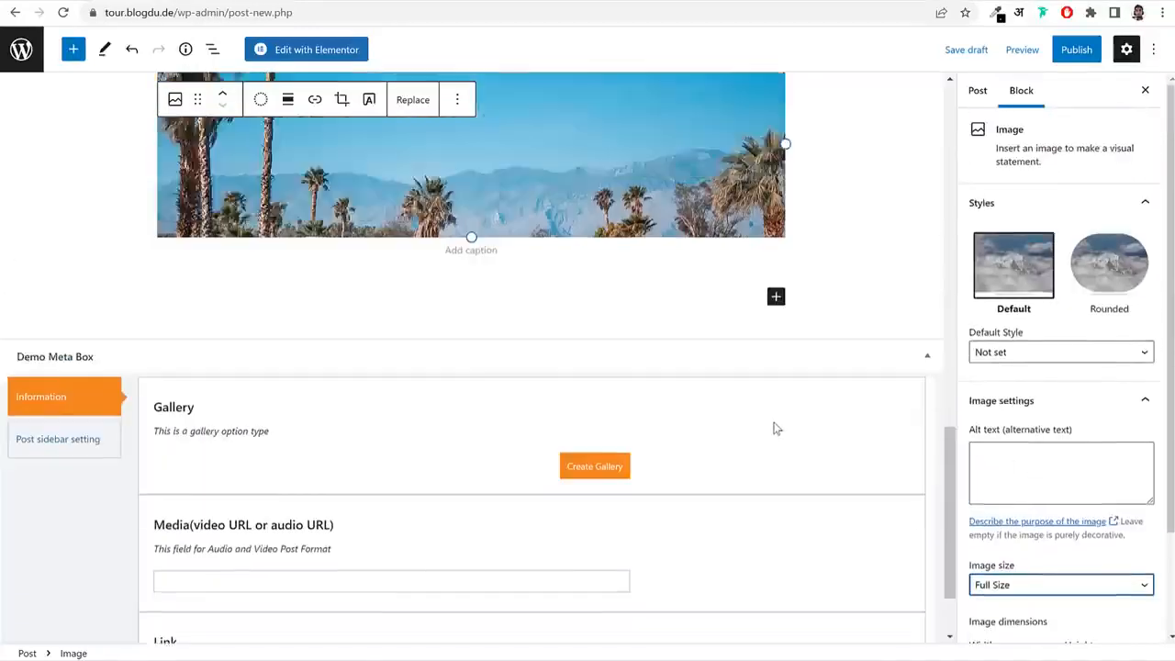
scroll(798, 429, "up", 1)
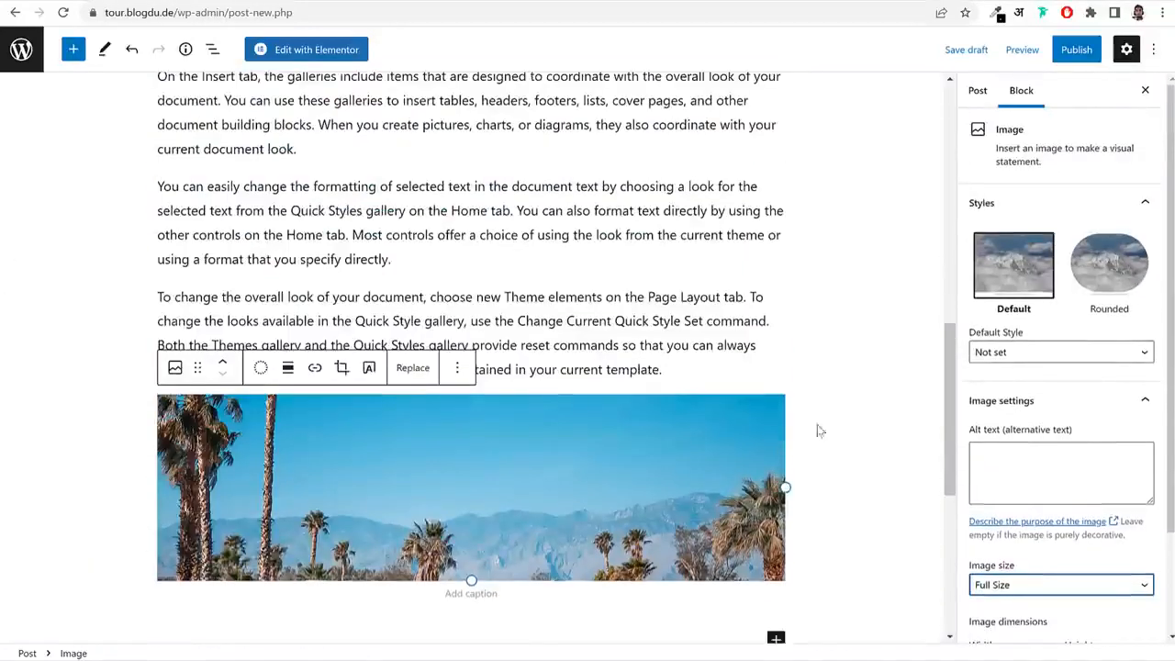
left_click(1075, 49)
left_click(1022, 45)
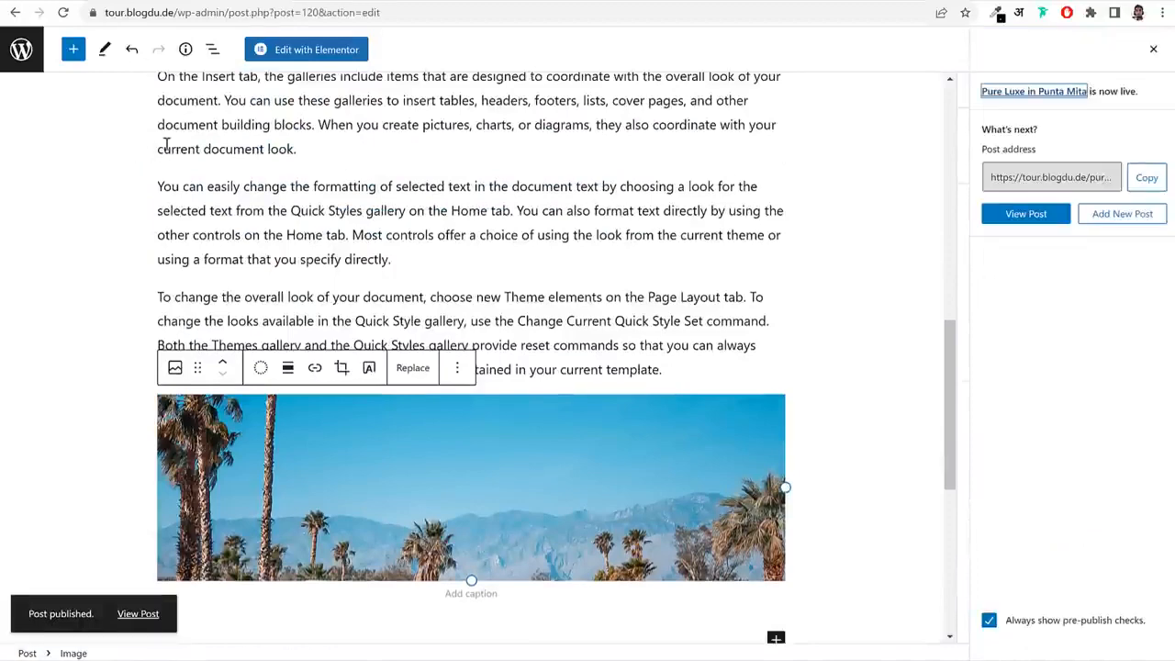
Browse the block library, then close it to return to the post text.
left_click(74, 49)
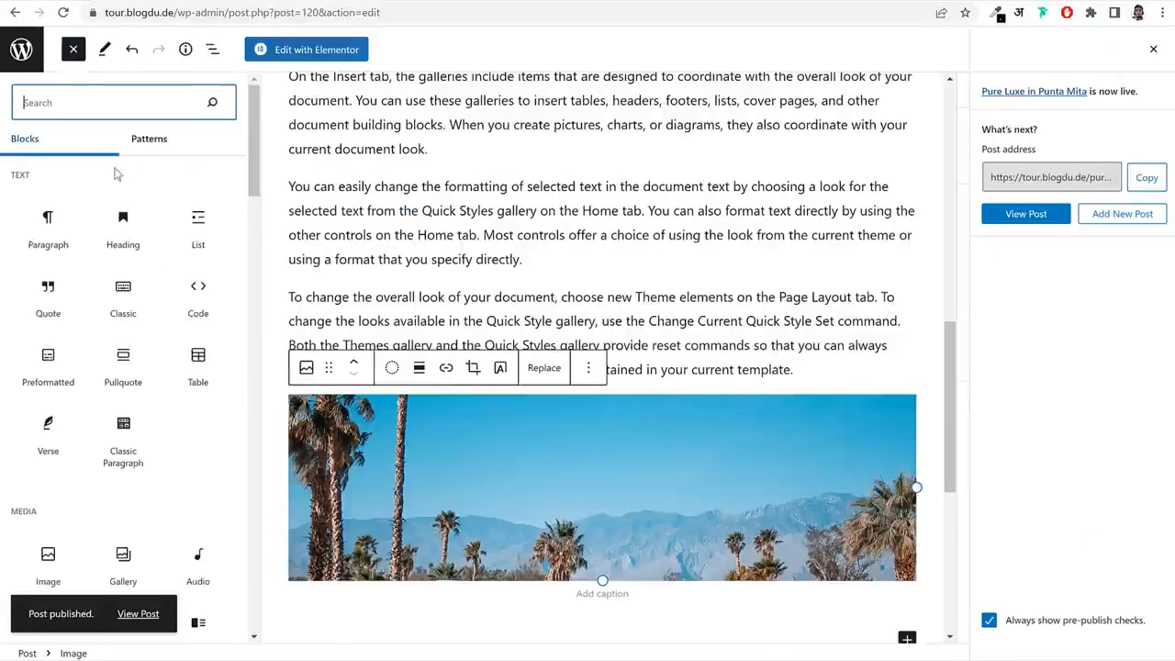
scroll(158, 314, "down", 8)
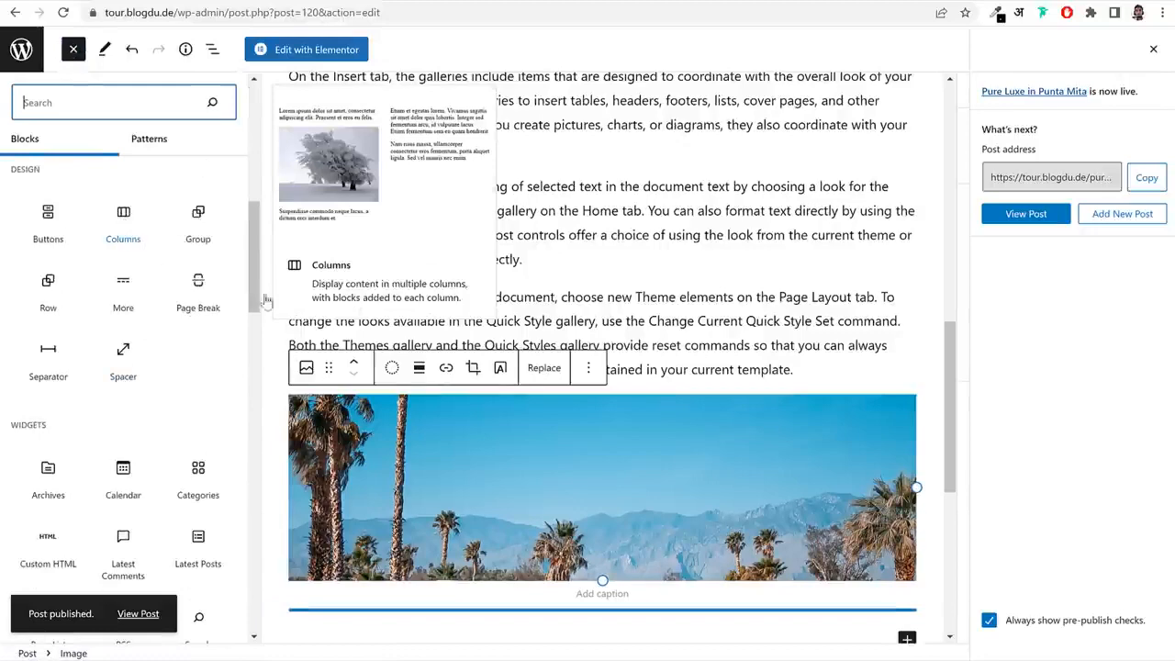
scroll(58, 341, "down", 6)
scroll(114, 379, "up", 5)
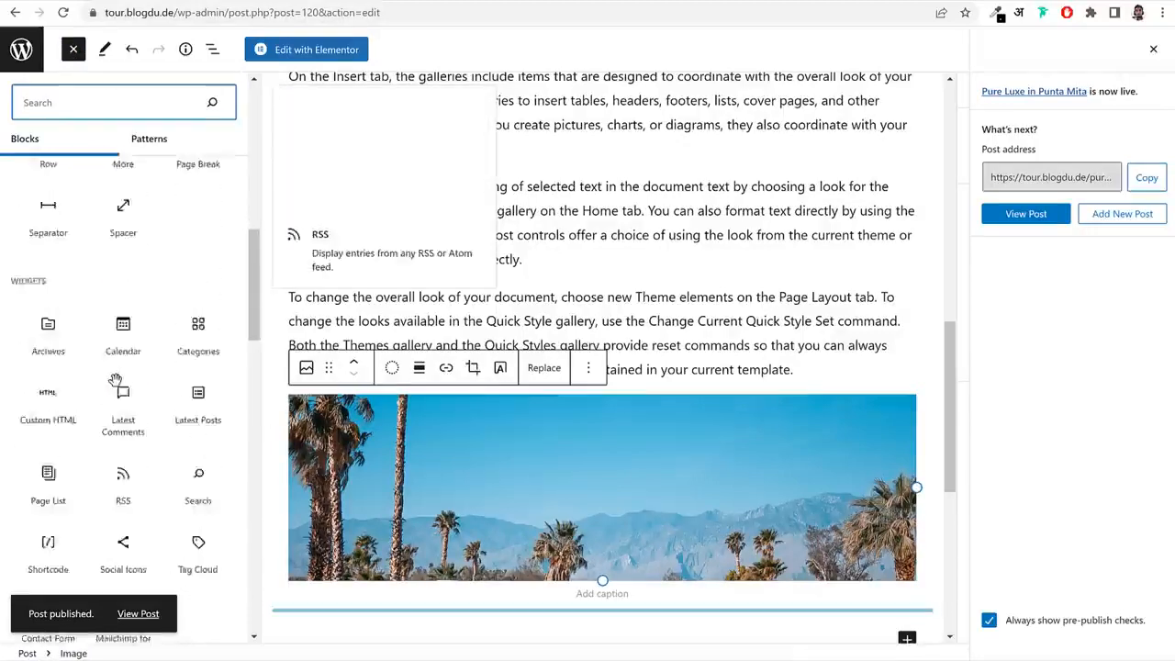
scroll(115, 379, "up", 10)
left_click(885, 260)
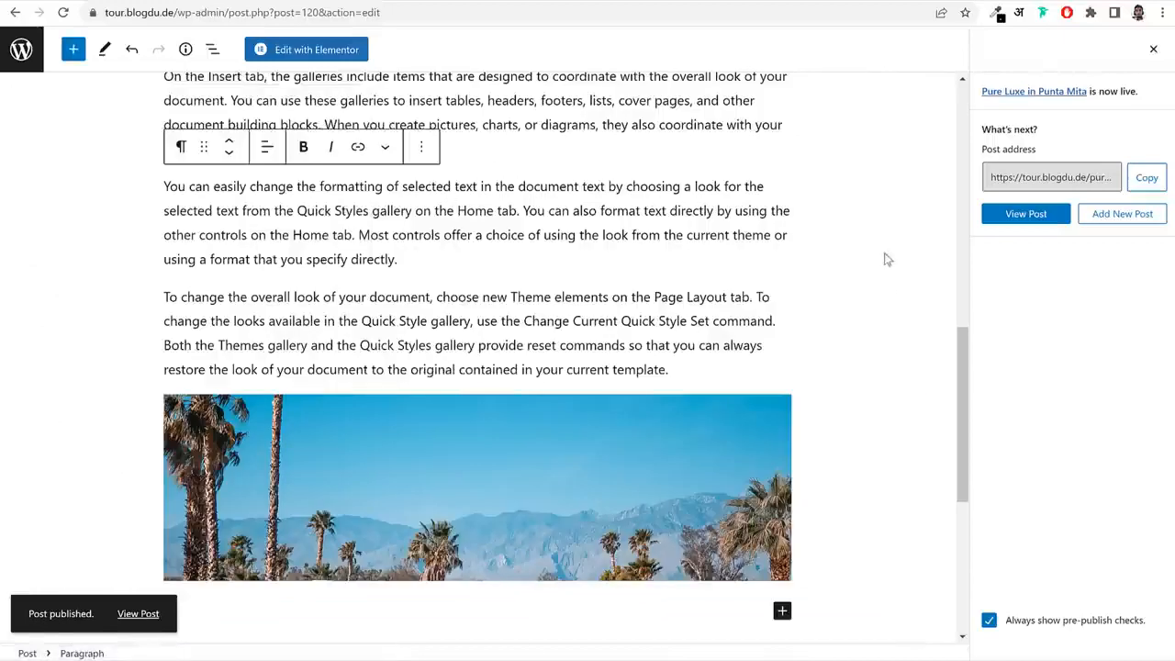
Dismiss the published summary and open the post's Categories to add a new category.
left_click(1152, 50)
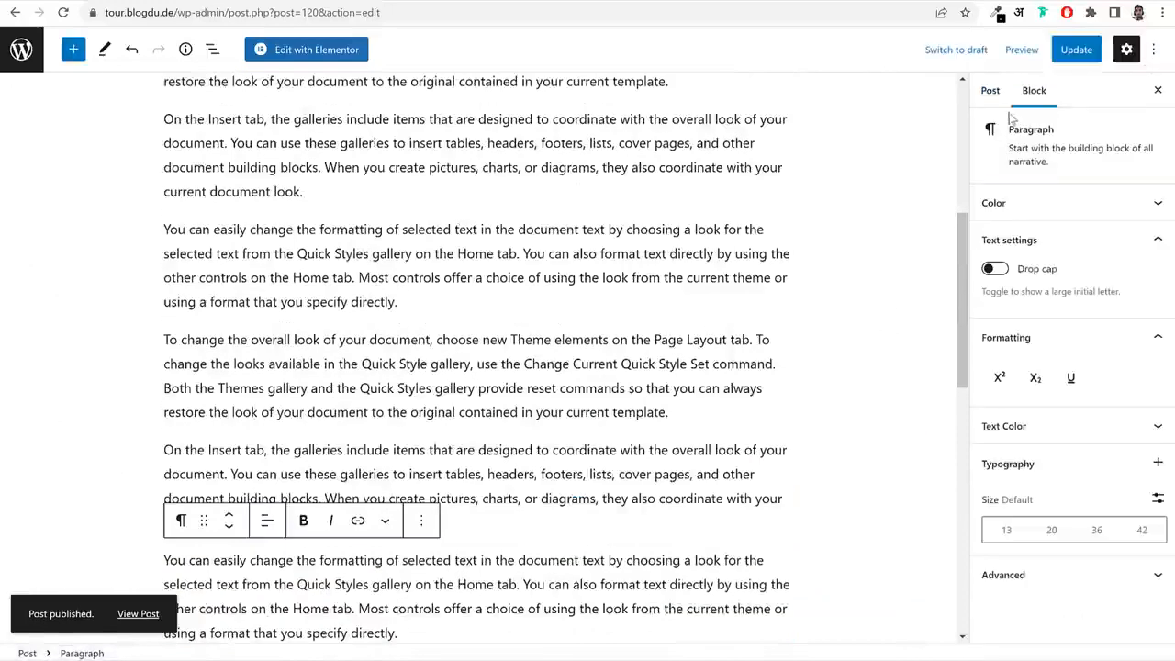
left_click(990, 92)
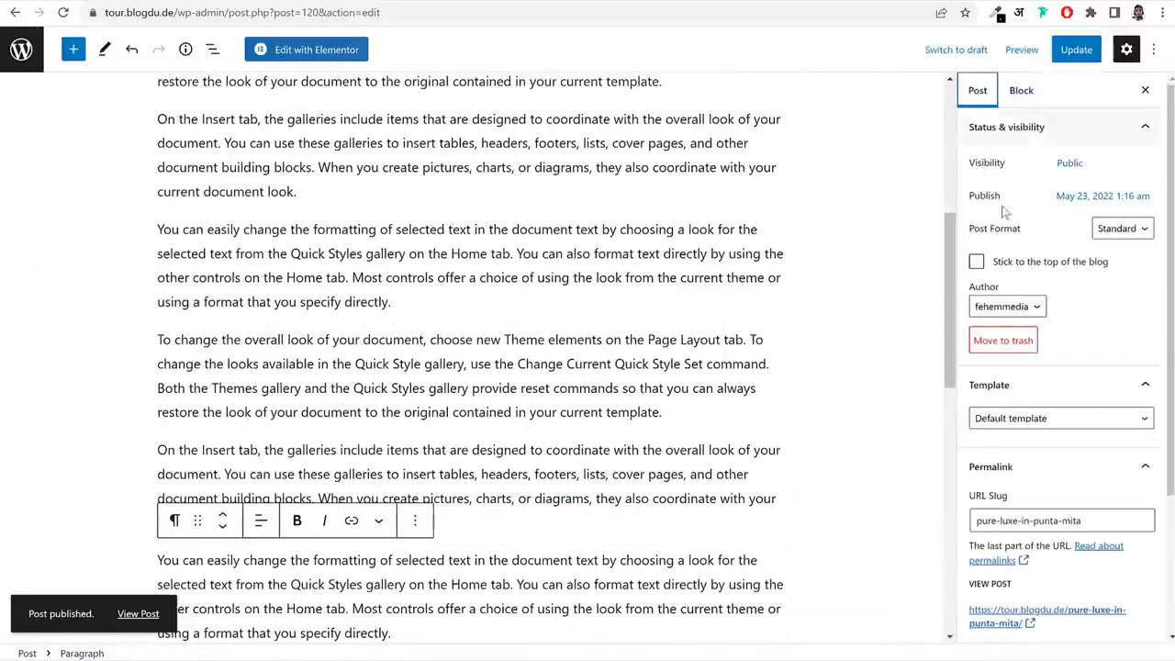
scroll(1010, 262, "down", 2)
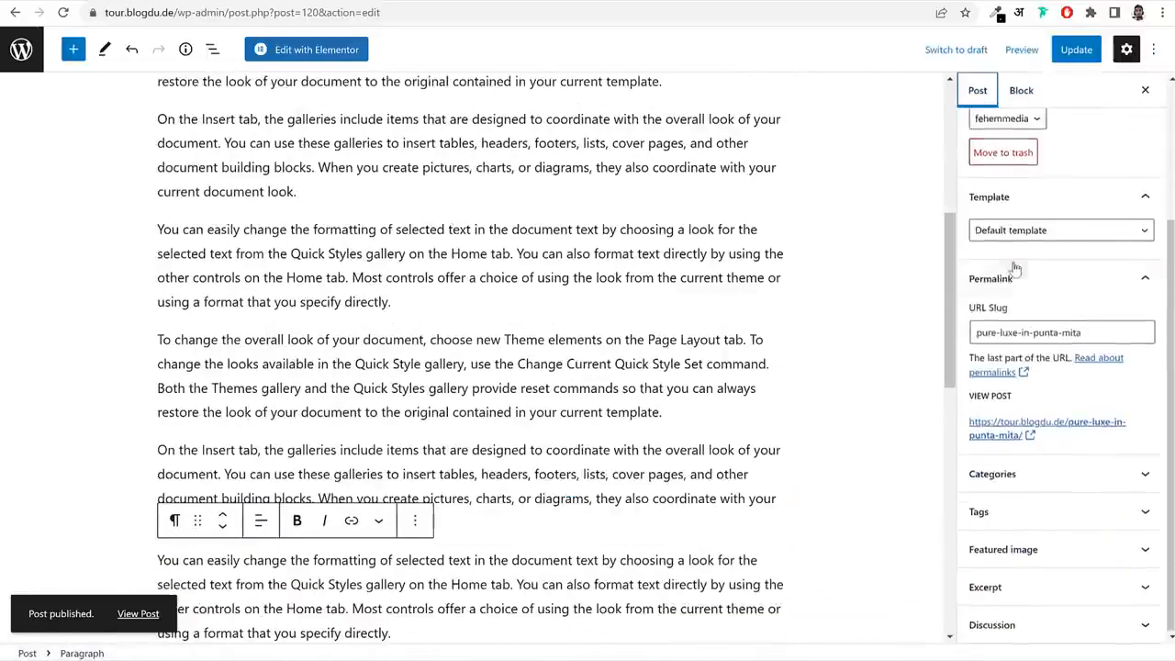
left_click(1038, 473)
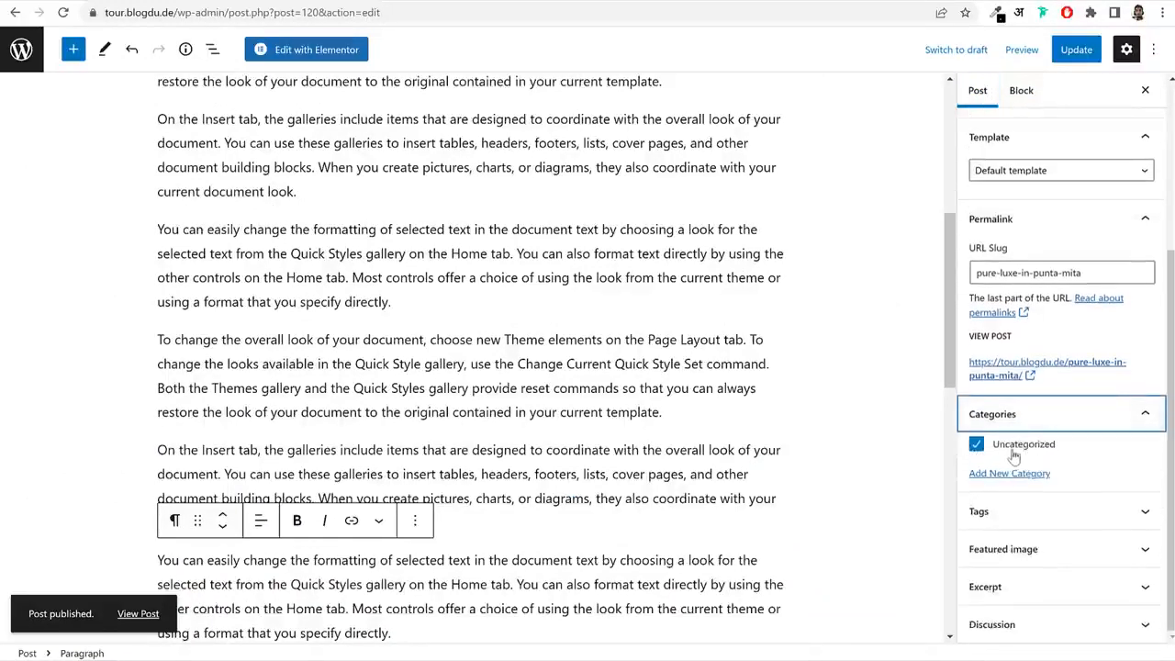
left_click(1039, 472)
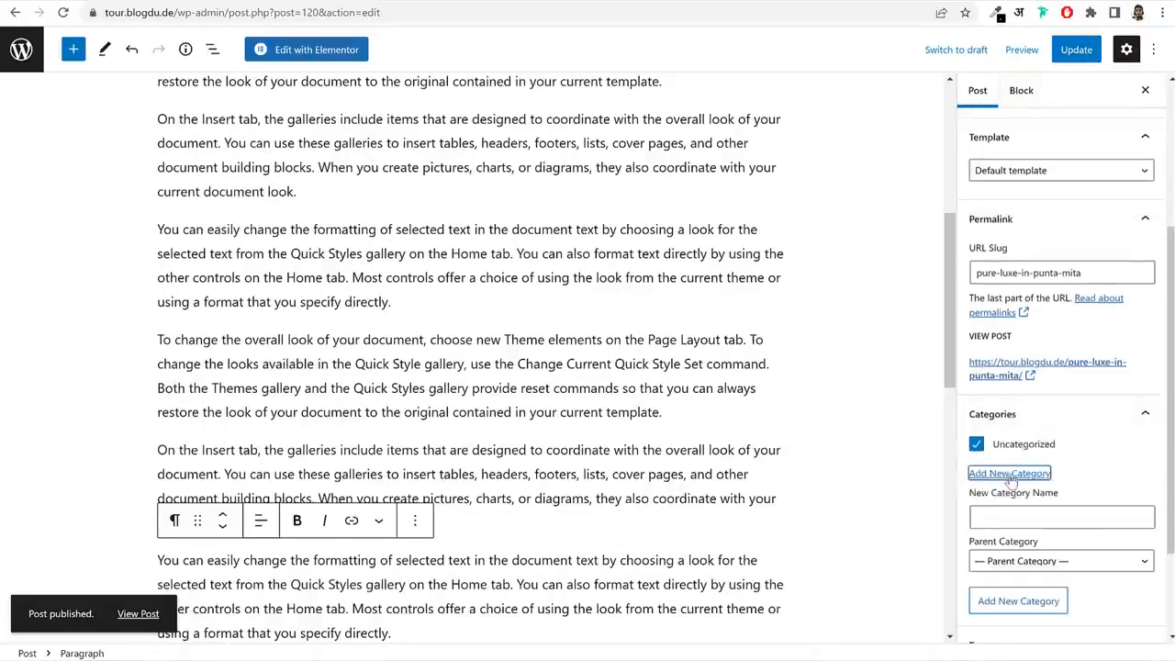
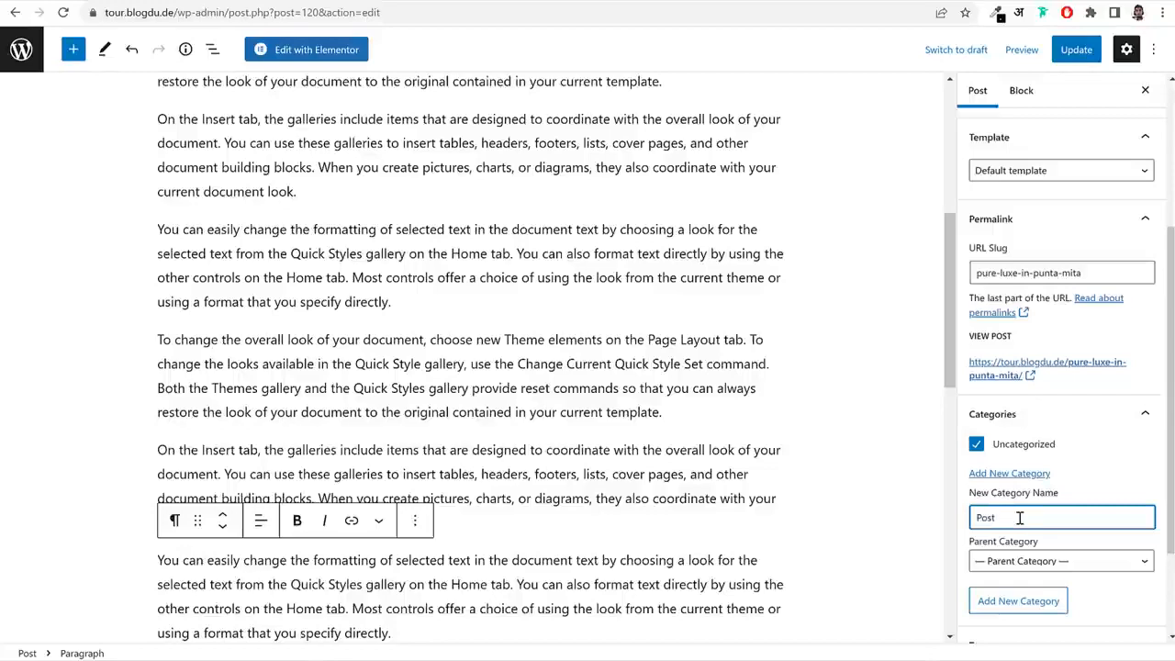
Add a new 'Tour Guide' category and remove the post from Uncategorized.
scroll(769, 542, "up", 5)
scroll(768, 450, "down", 3)
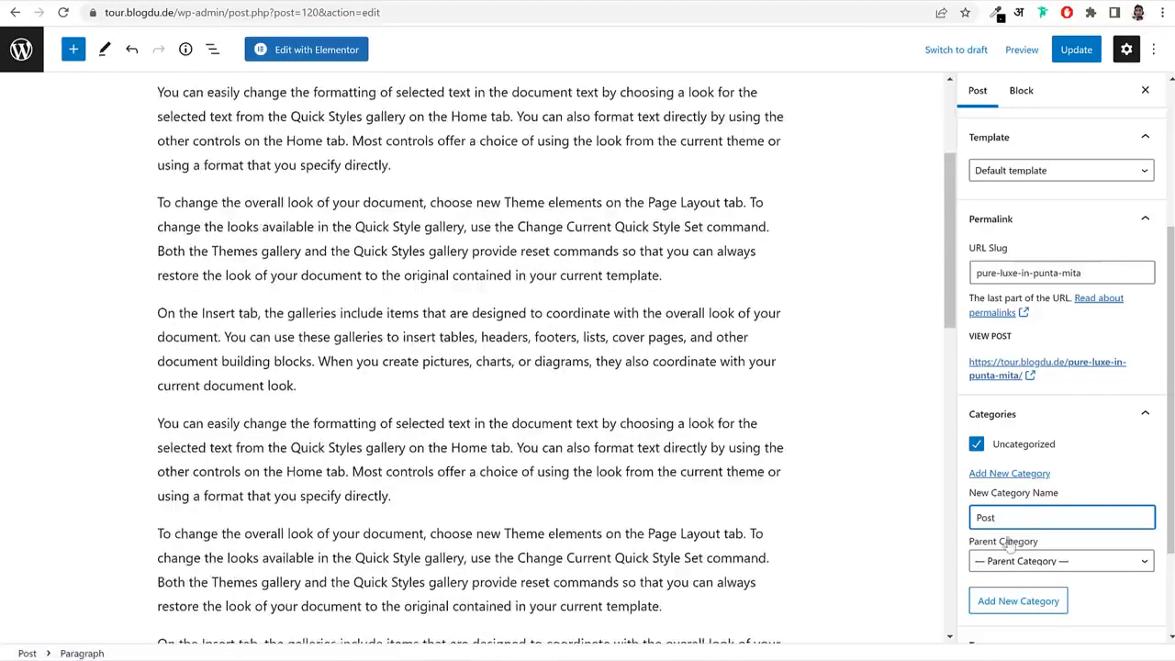
double_click(970, 523)
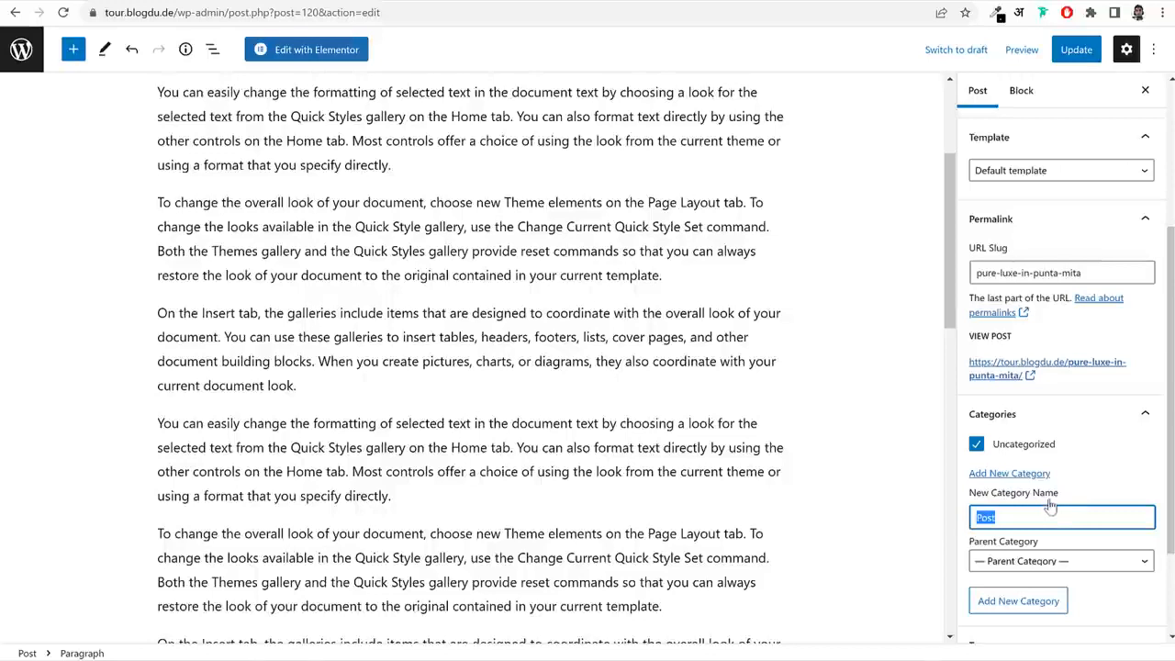
type("Tour")
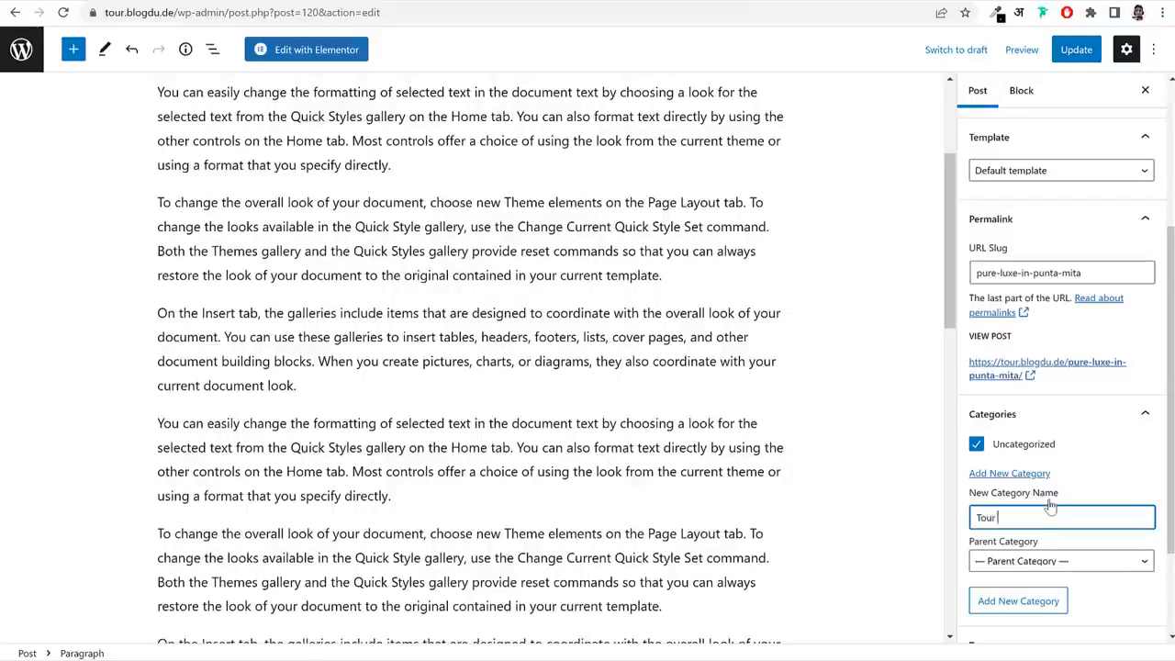
type(" Guide")
left_click(1015, 598)
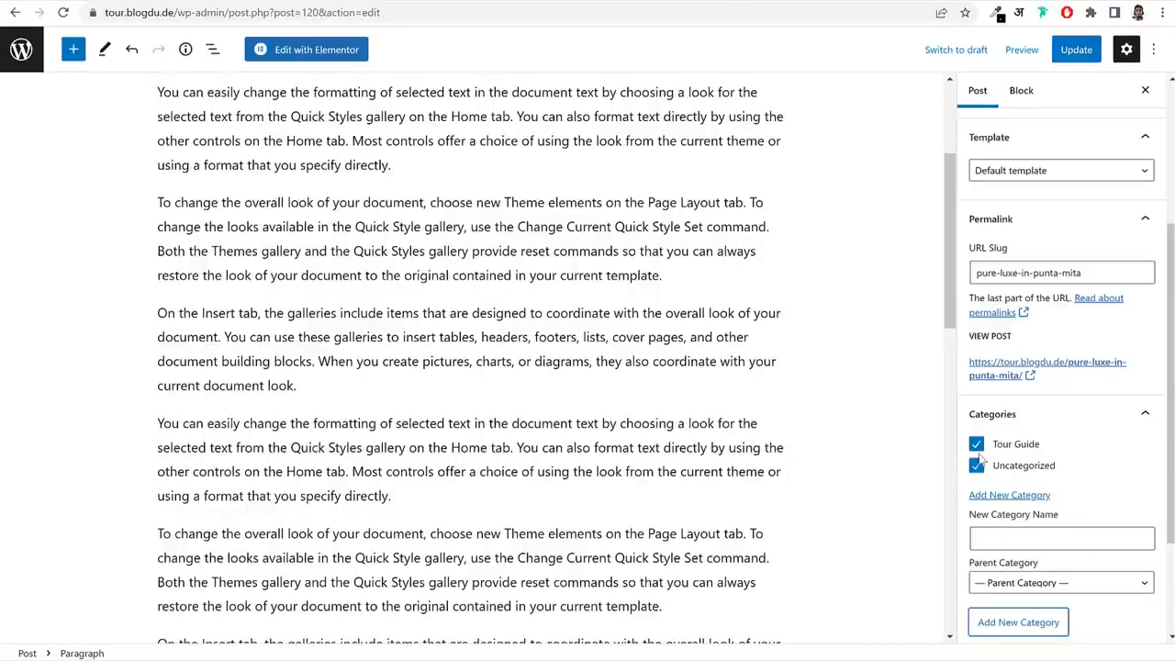
left_click(976, 466)
Set the sunset hikers photo as the post's featured image.
scroll(1062, 476, "down", 2)
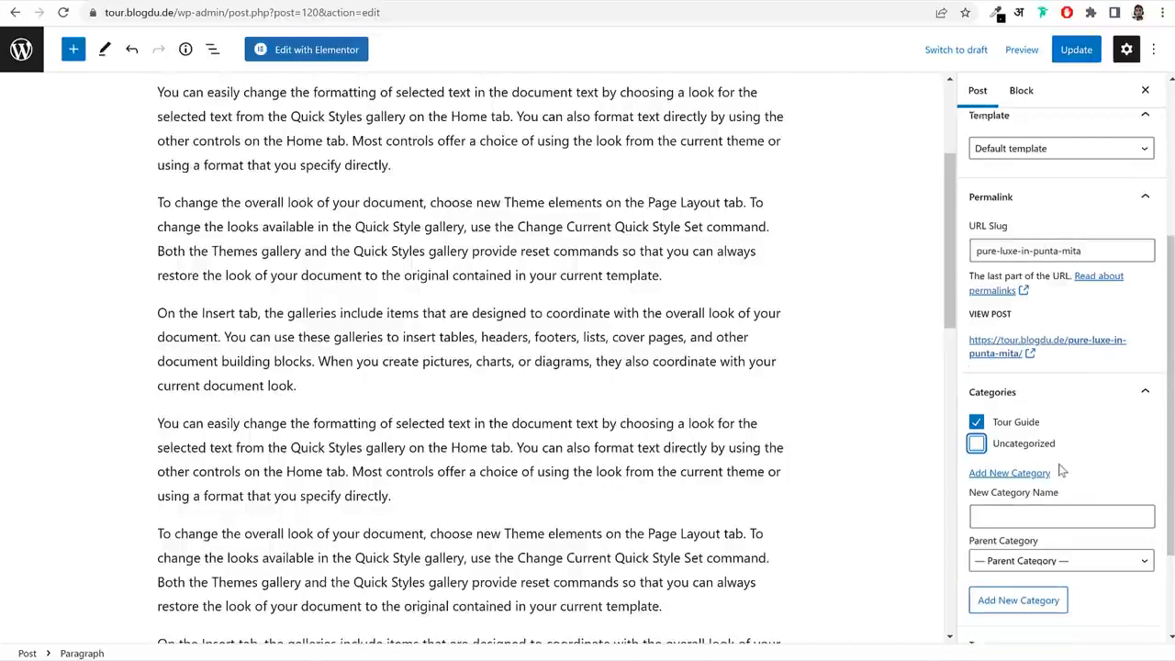
left_click(1025, 549)
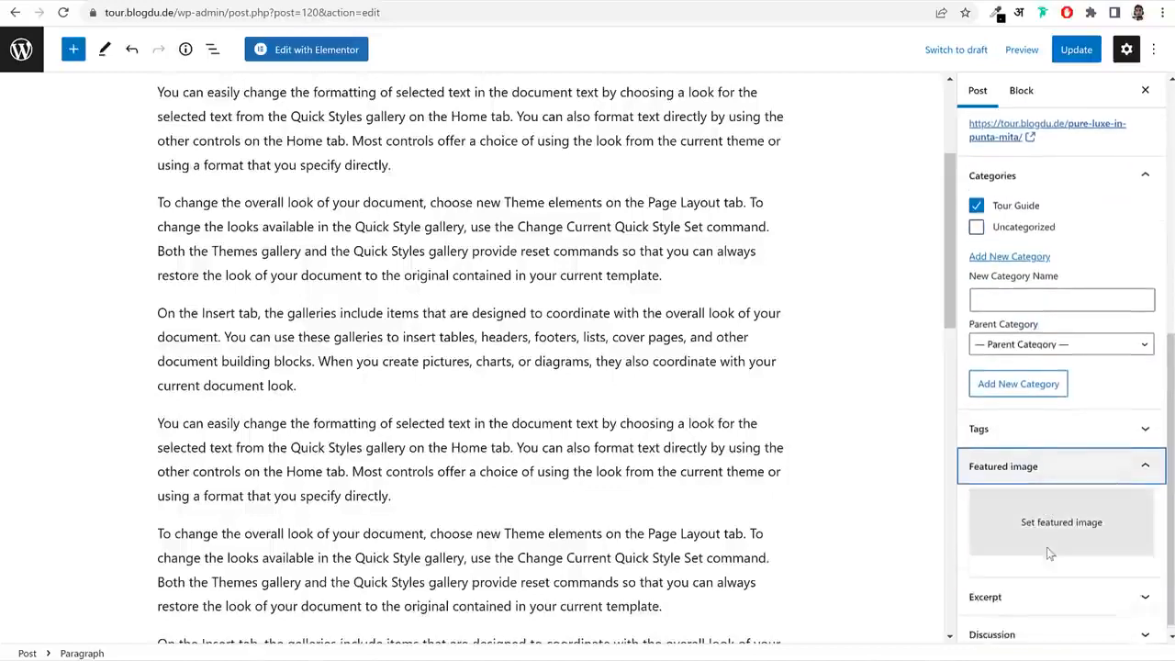
left_click(1051, 543)
left_click(310, 347)
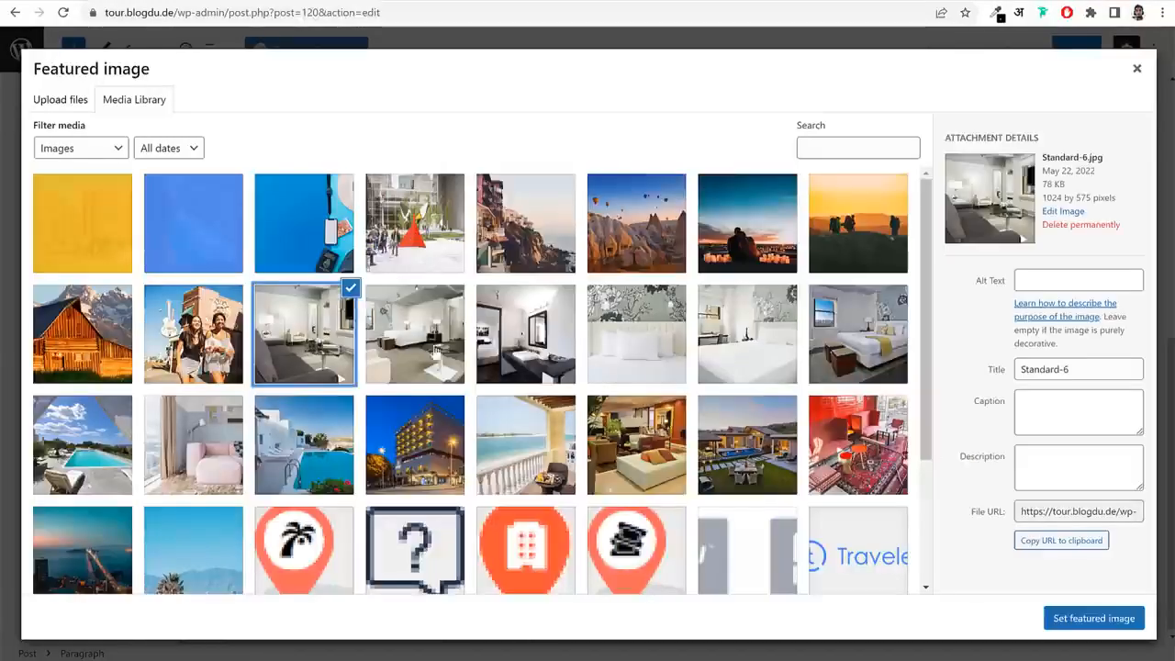
scroll(760, 450, "down", 2)
scroll(760, 450, "up", 2)
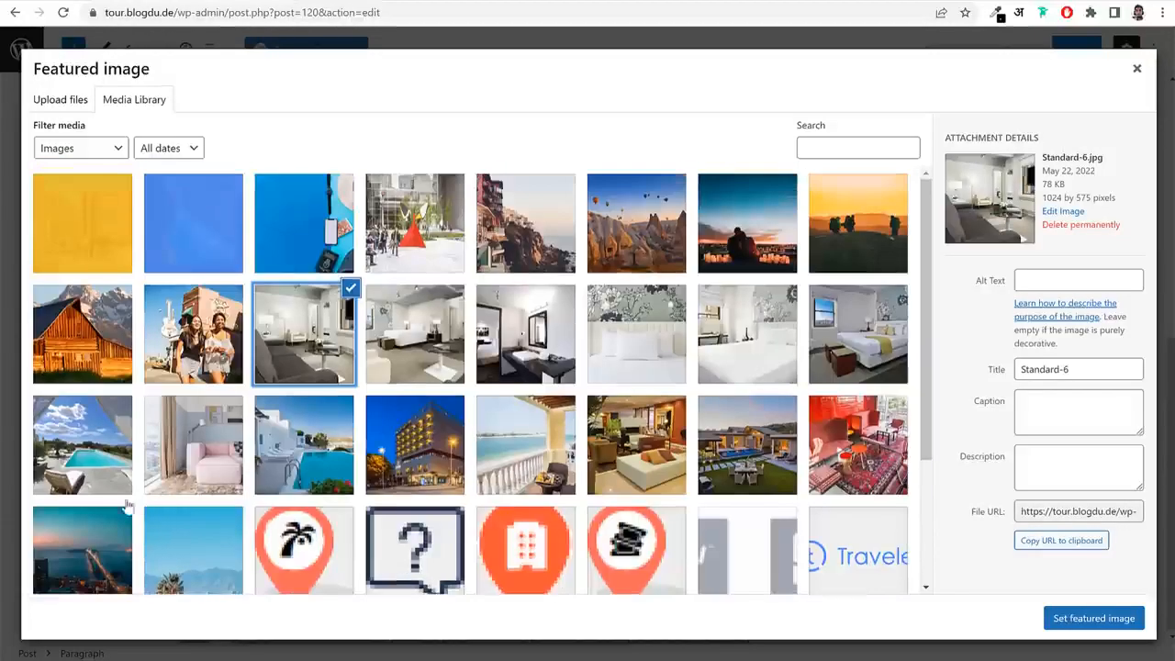
left_click(99, 529)
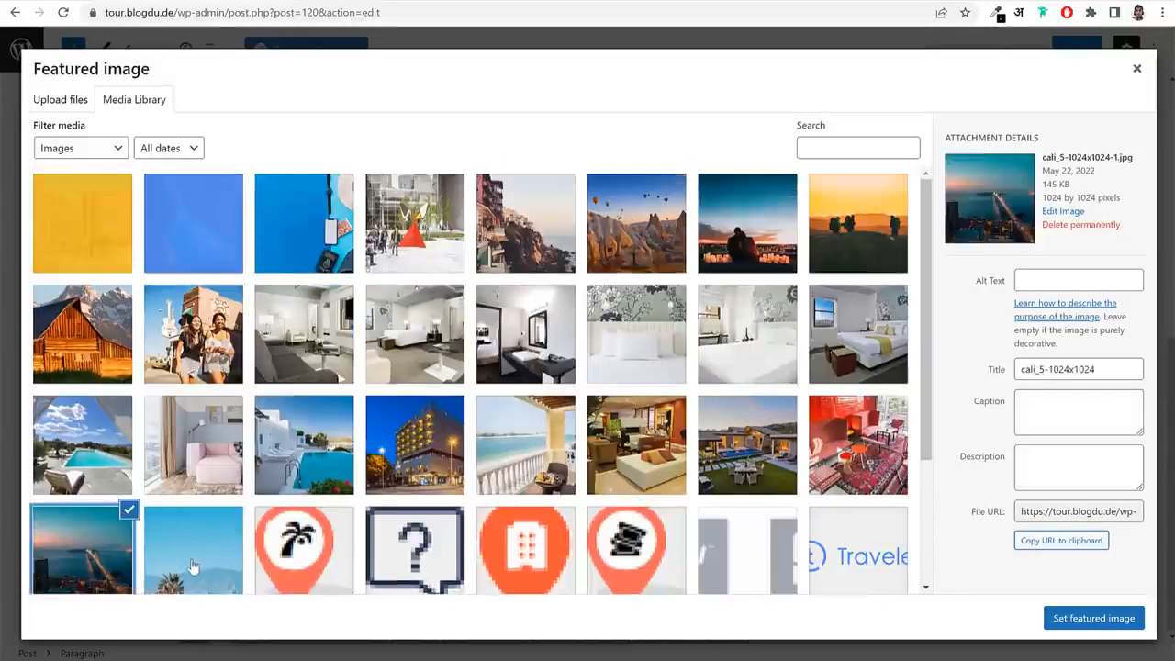
left_click(835, 250)
left_click(1097, 618)
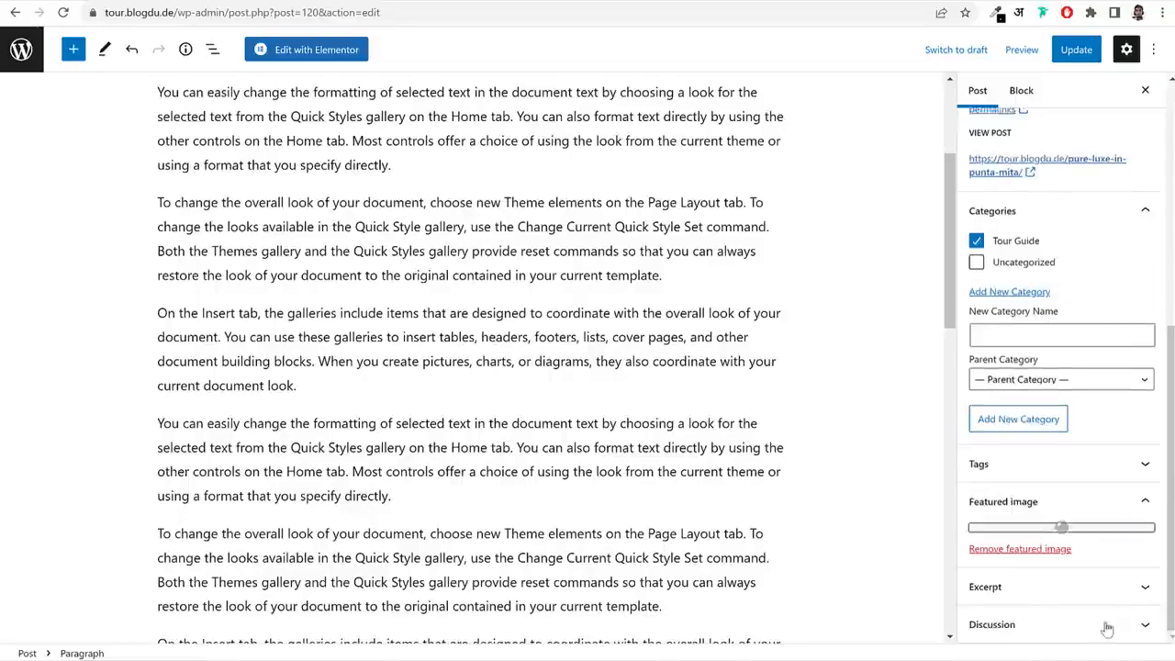
Update the post and return to the Posts list.
left_click(1070, 50)
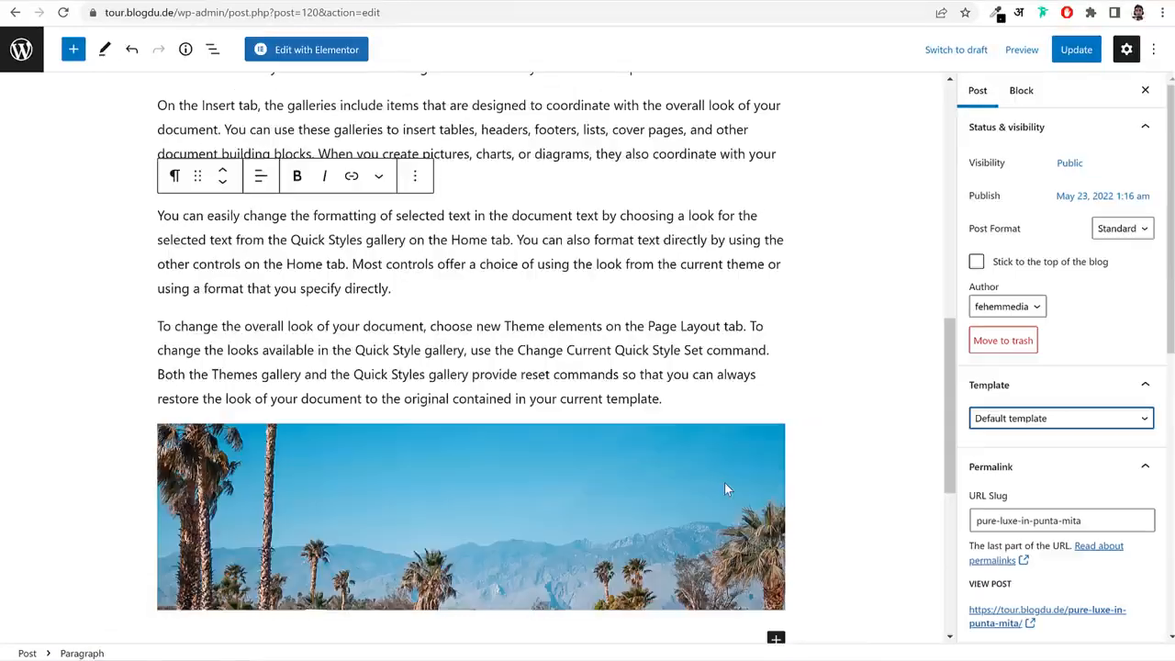
scroll(725, 484, "up", 10)
left_click(23, 51)
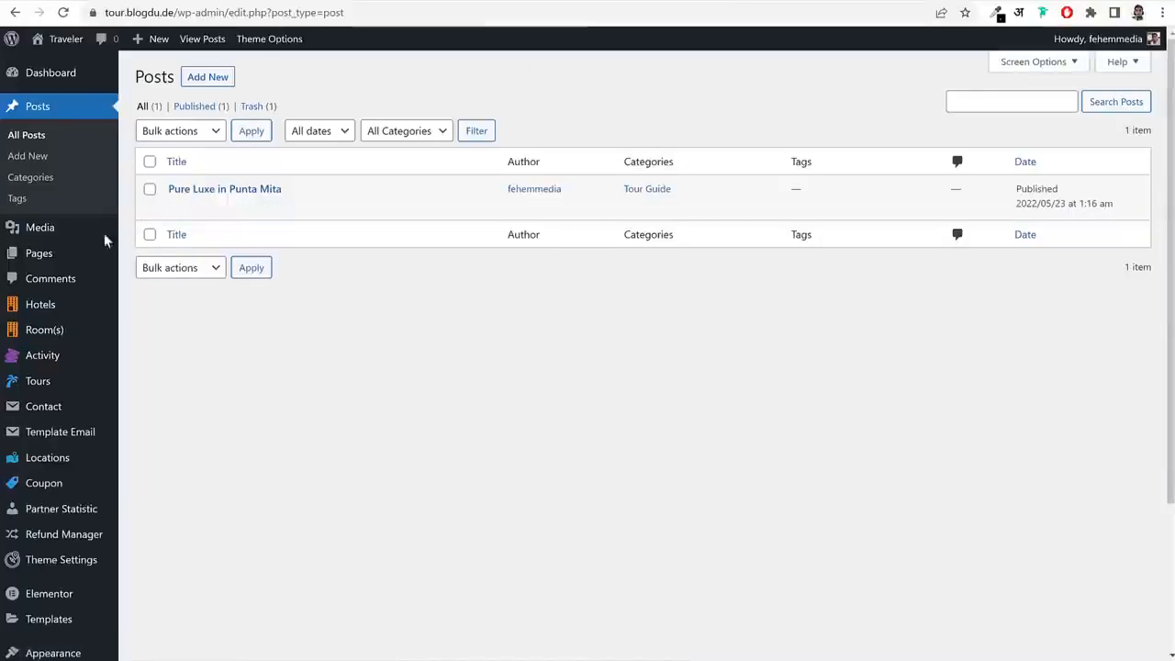
Move the Sample Page to the Trash from All Pages, then add a new page.
left_click(57, 255)
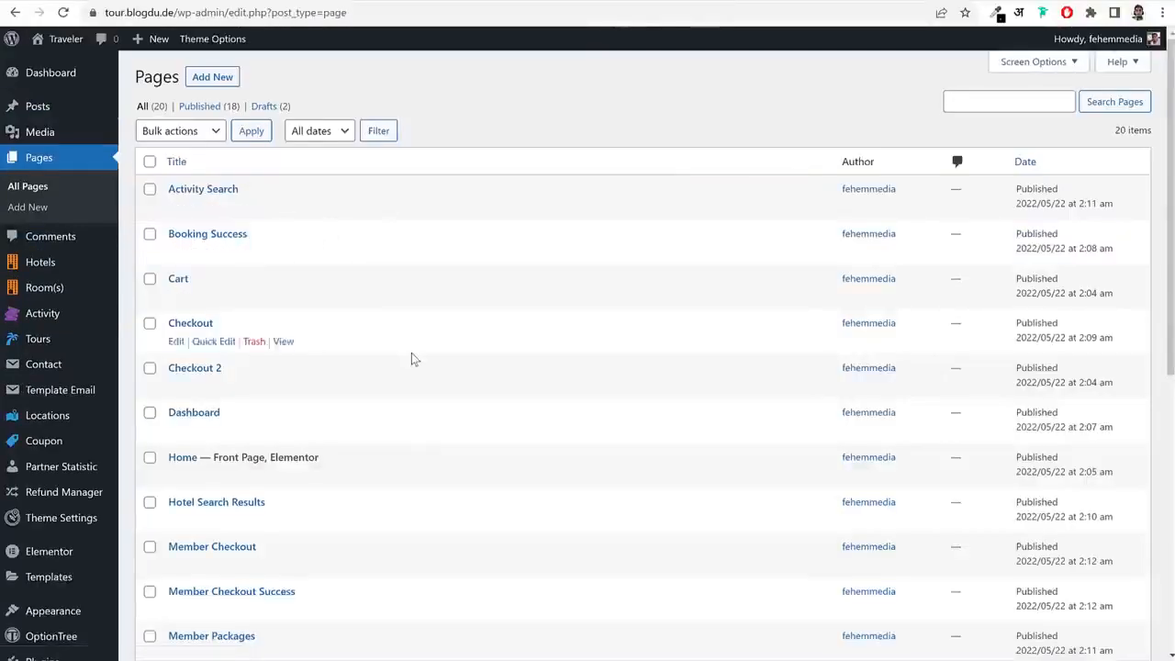
scroll(411, 358, "down", 5)
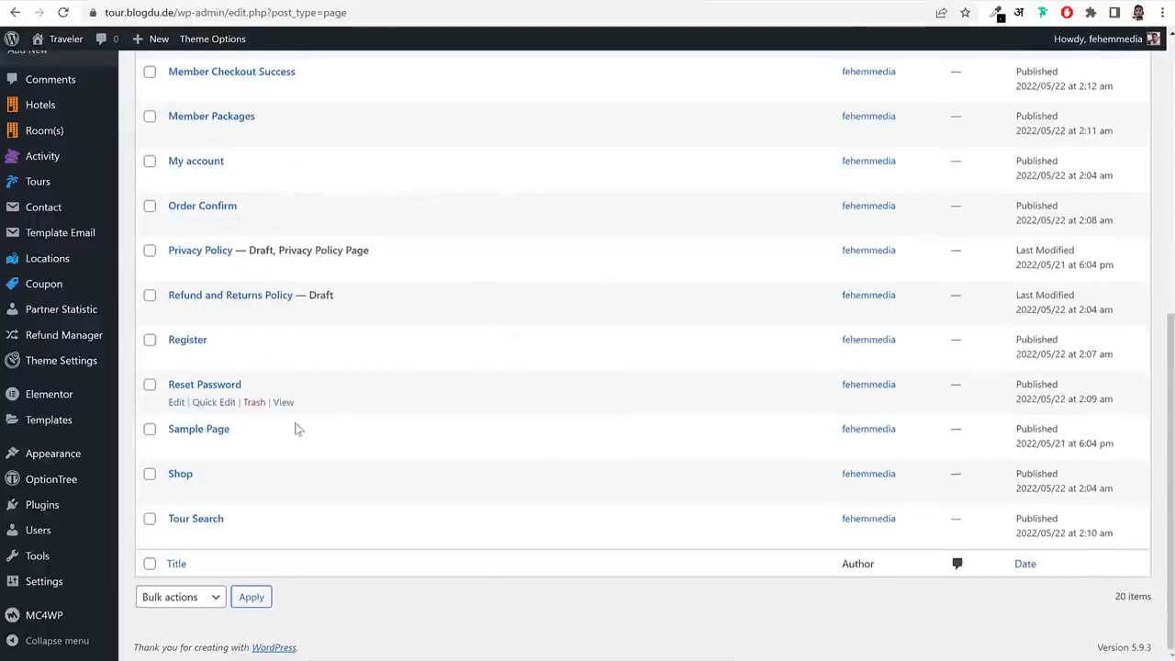
left_click_drag(231, 430, 150, 433)
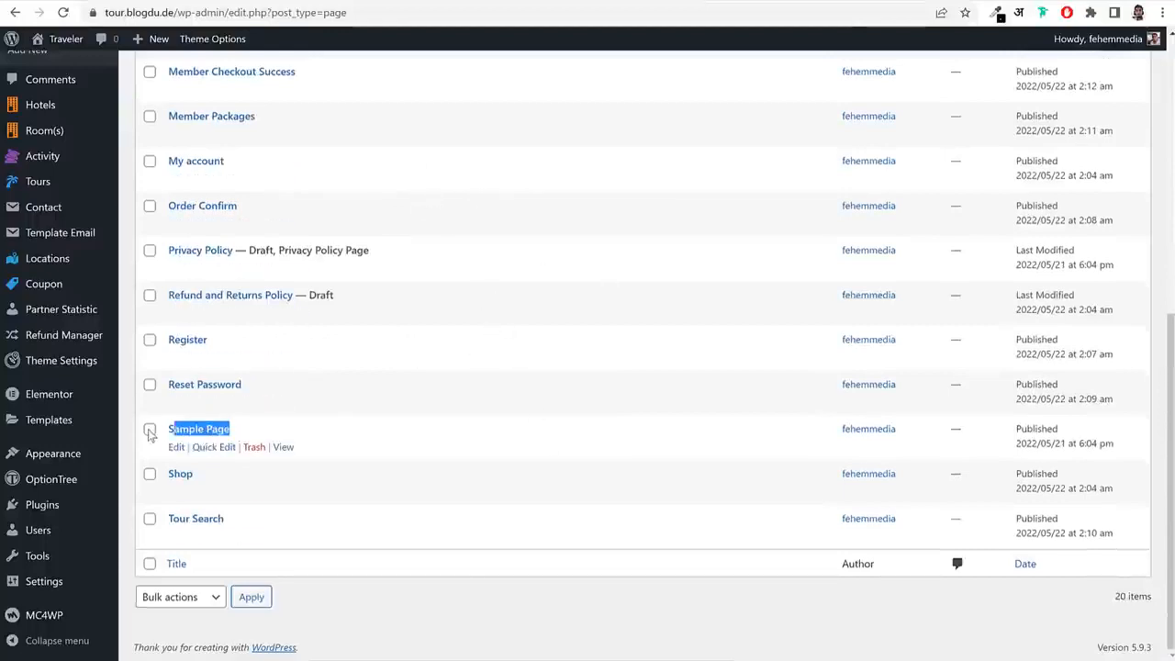
left_click(258, 449)
scroll(432, 398, "down", 6)
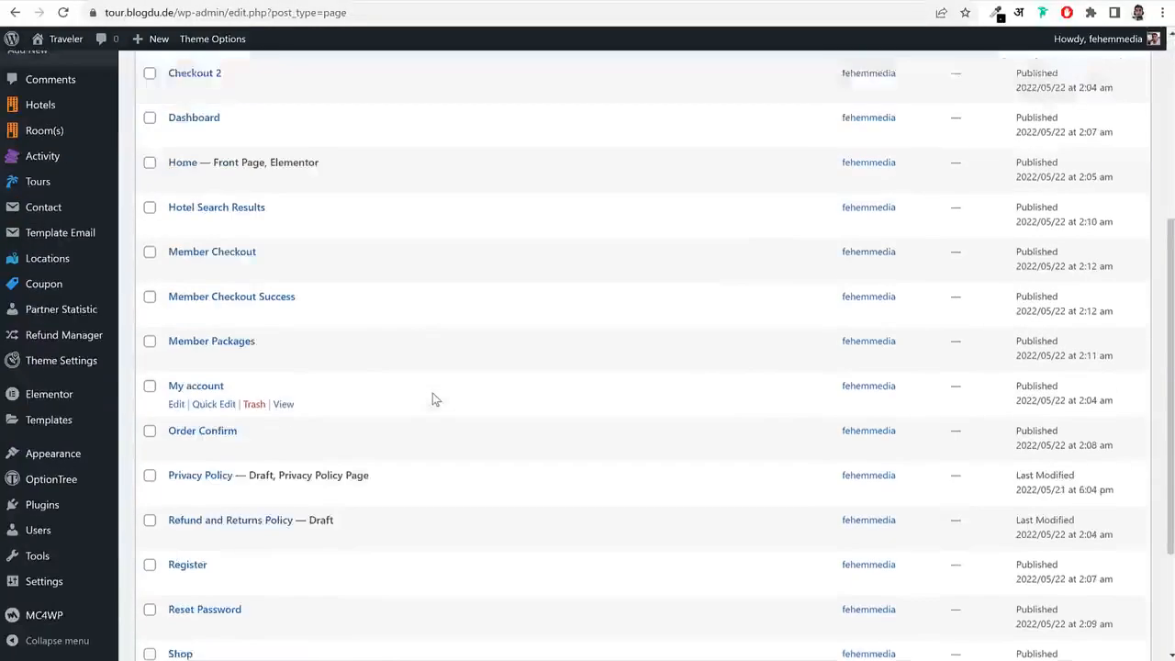
scroll(433, 400, "up", 5)
scroll(435, 402, "up", 2)
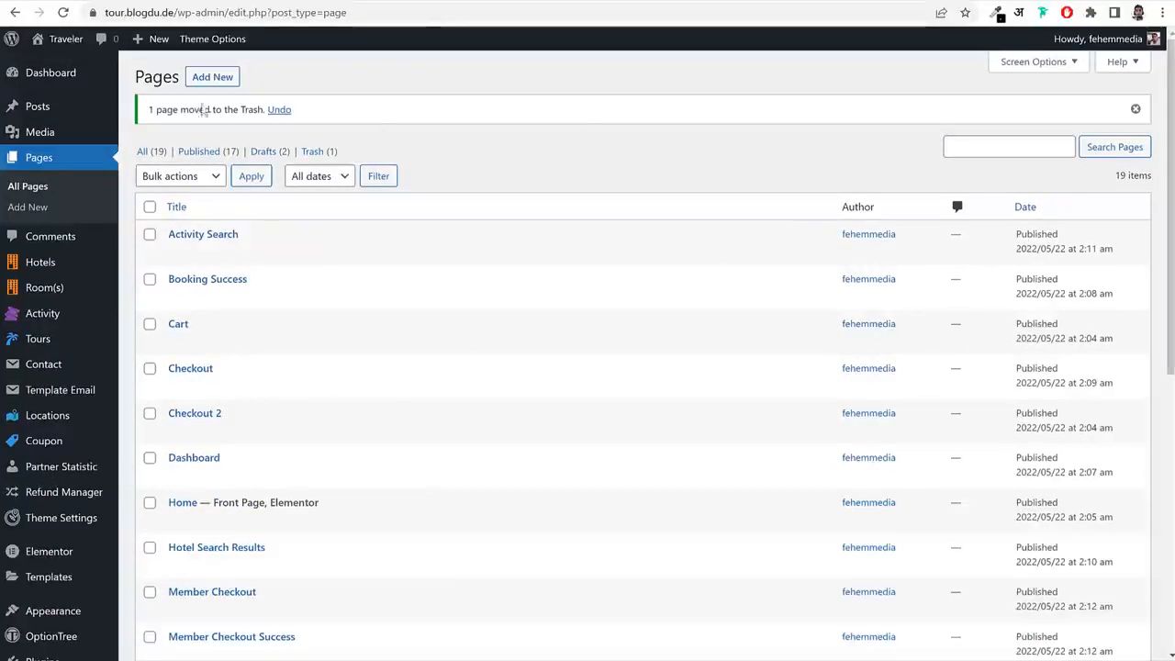
left_click(228, 81)
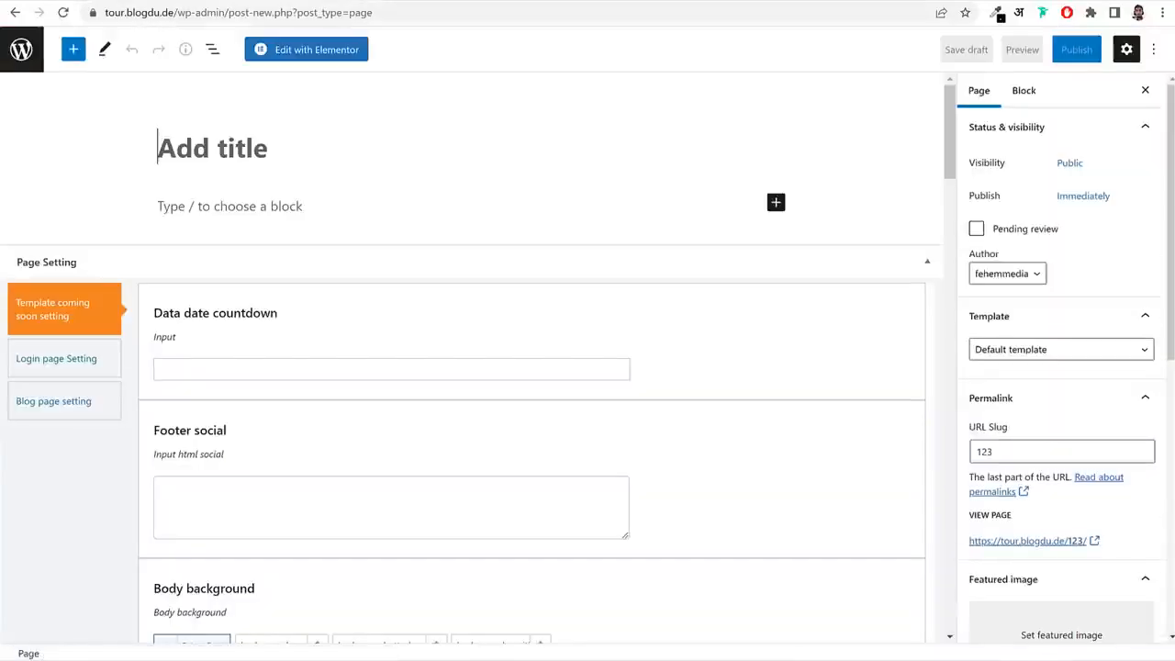
Title the new page 'Blogs' and publish it.
type("Bl")
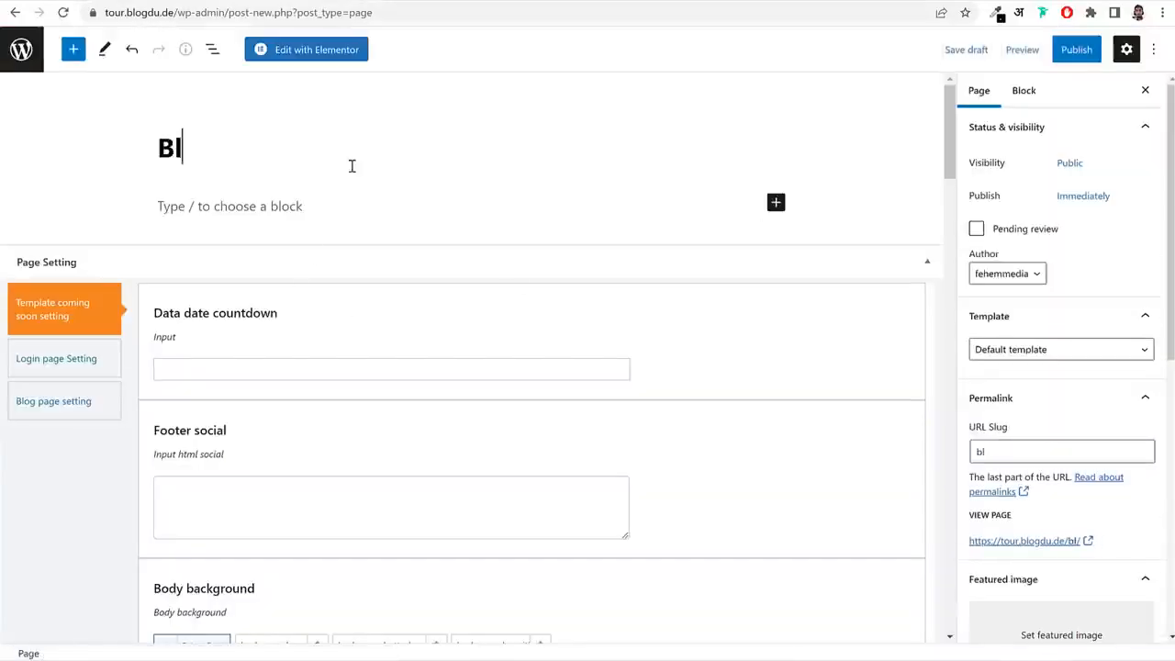
type("ogs")
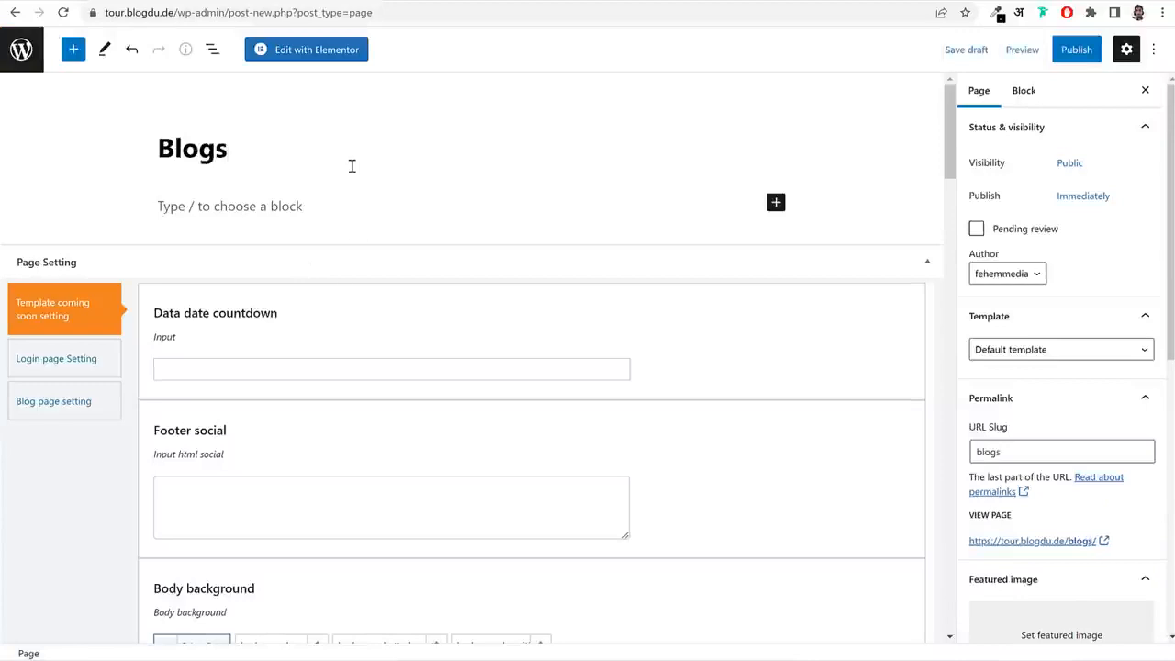
left_click(1073, 49)
left_click(1042, 52)
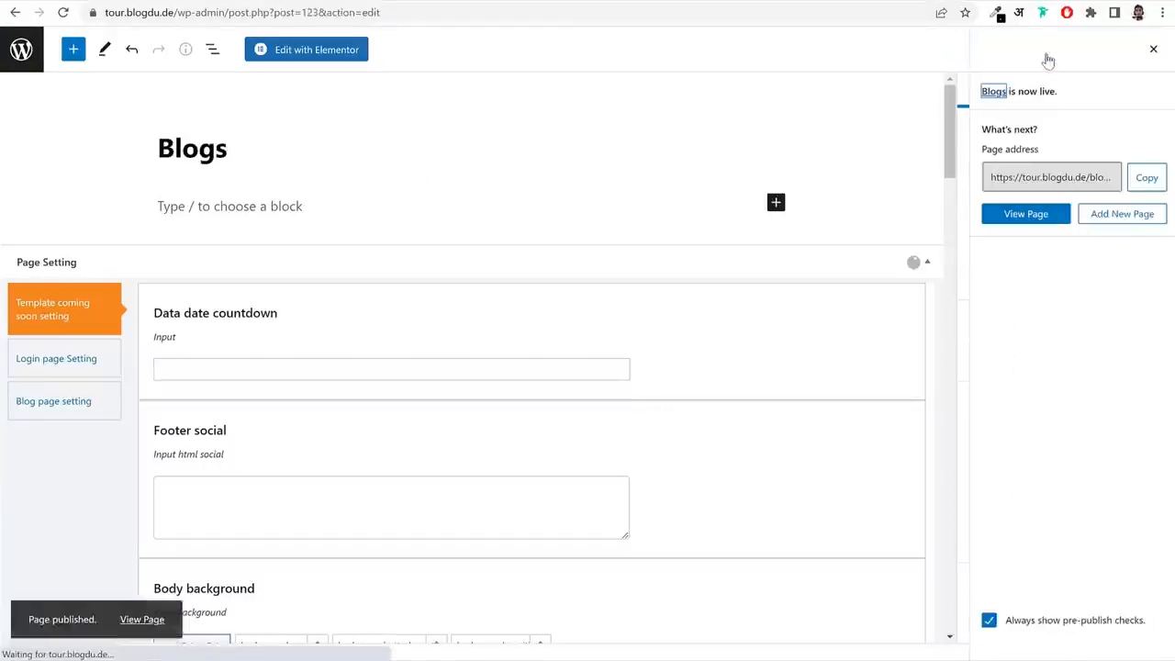
left_click(1153, 50)
Apply the Blog template to the page.
scroll(1049, 308, "down", 2)
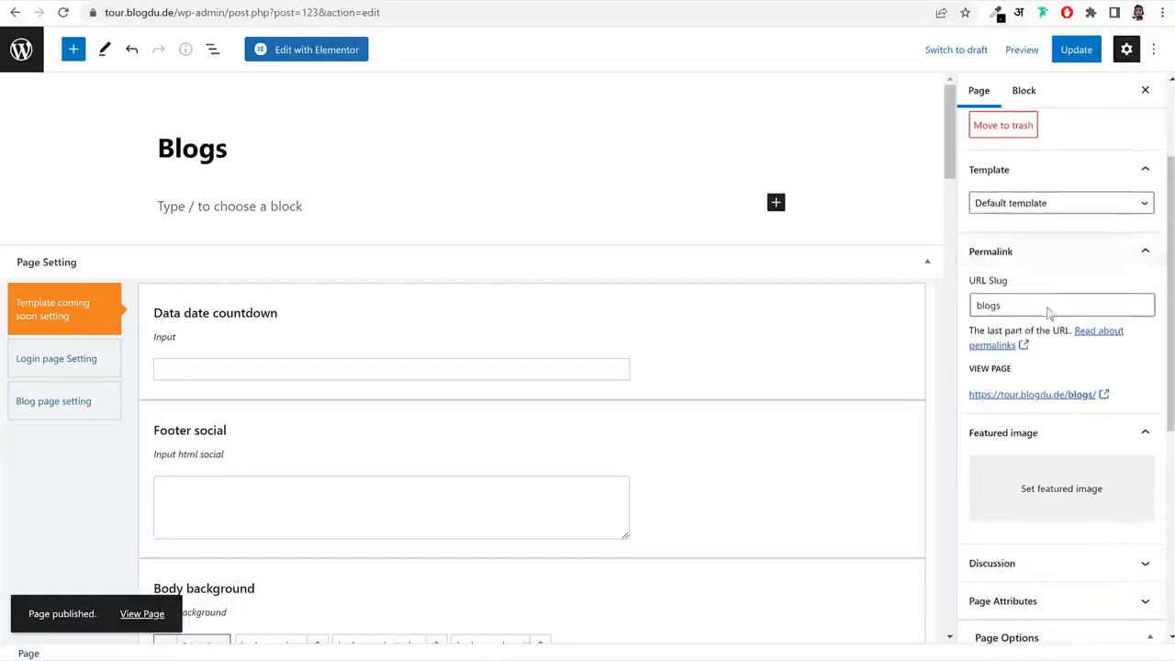
left_click(1032, 204)
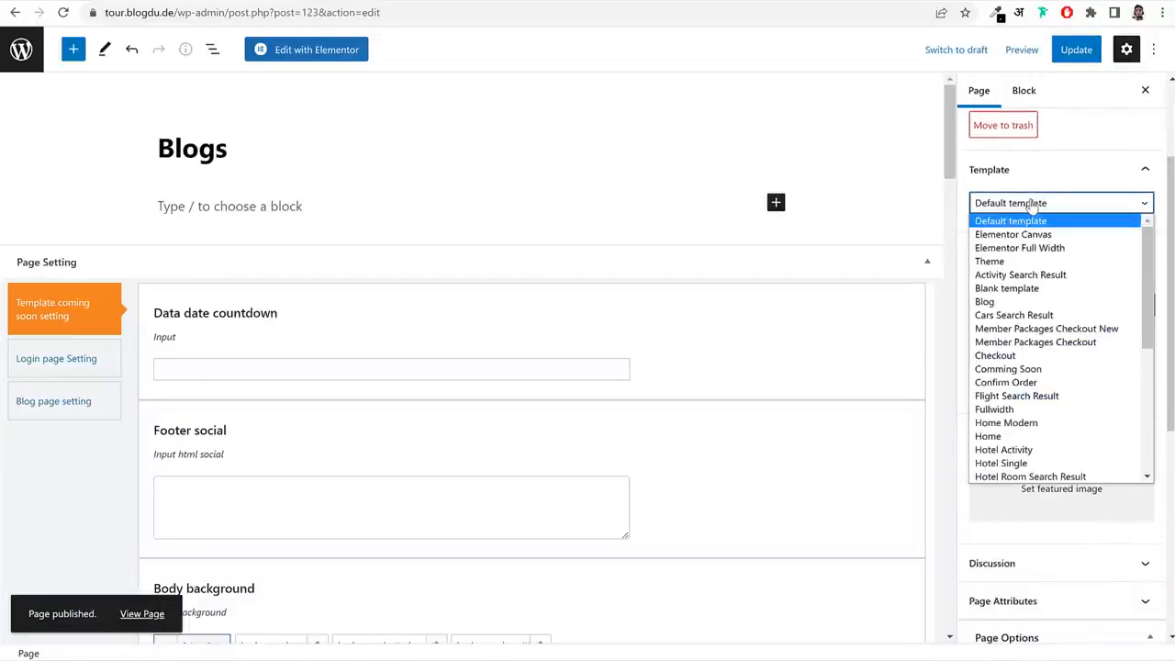
left_click(1010, 303)
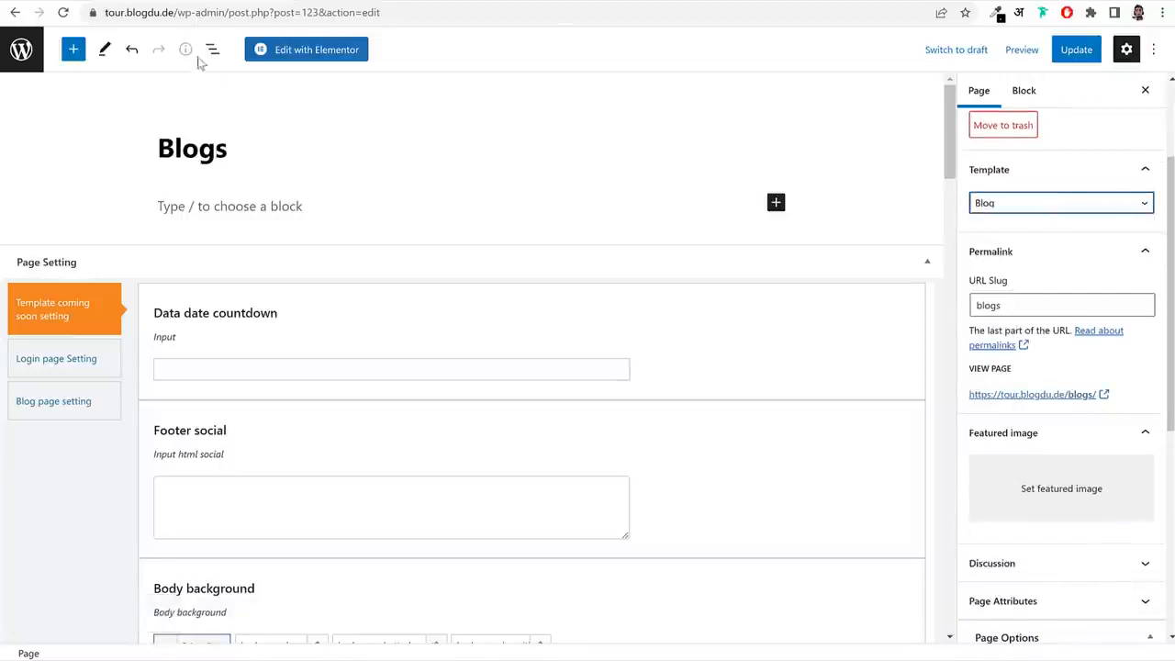
Set the sunset hikers photo as featured image, update, and view the live page.
scroll(514, 352, "down", 3)
scroll(999, 501, "down", 2)
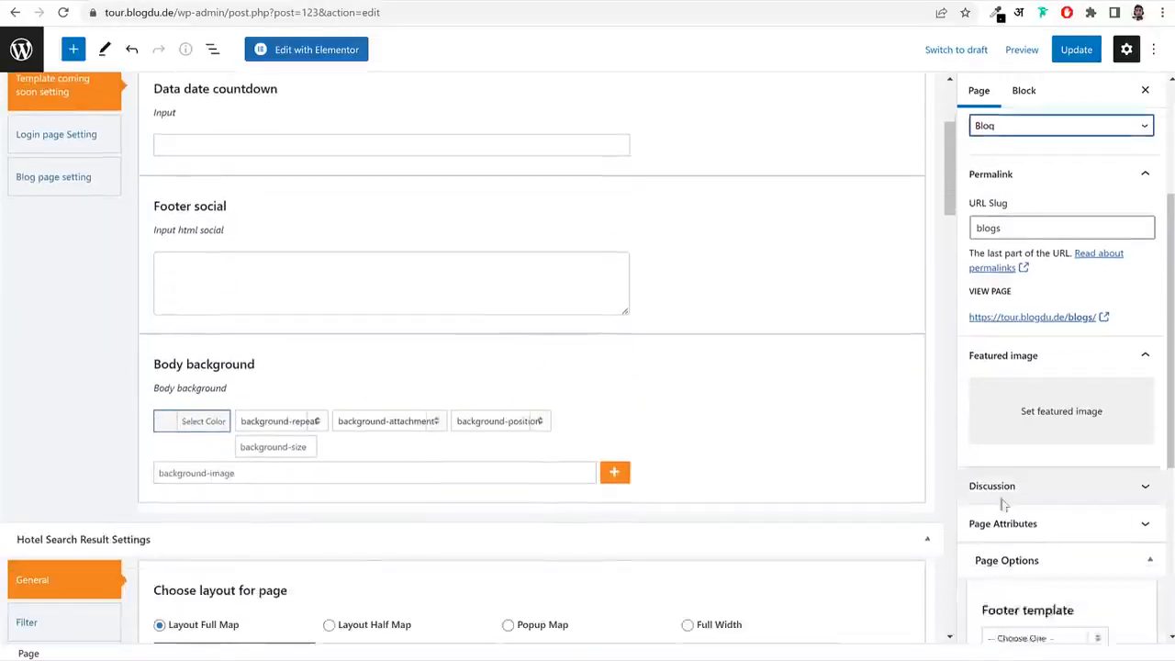
left_click(1046, 368)
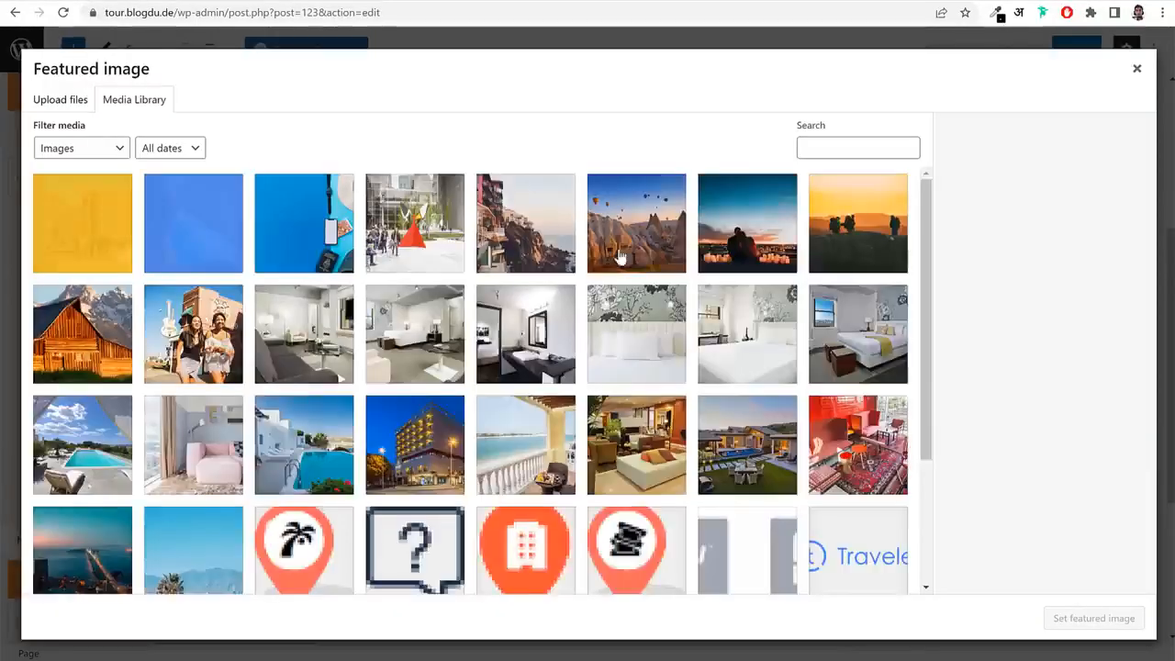
left_click(620, 259)
left_click(525, 246)
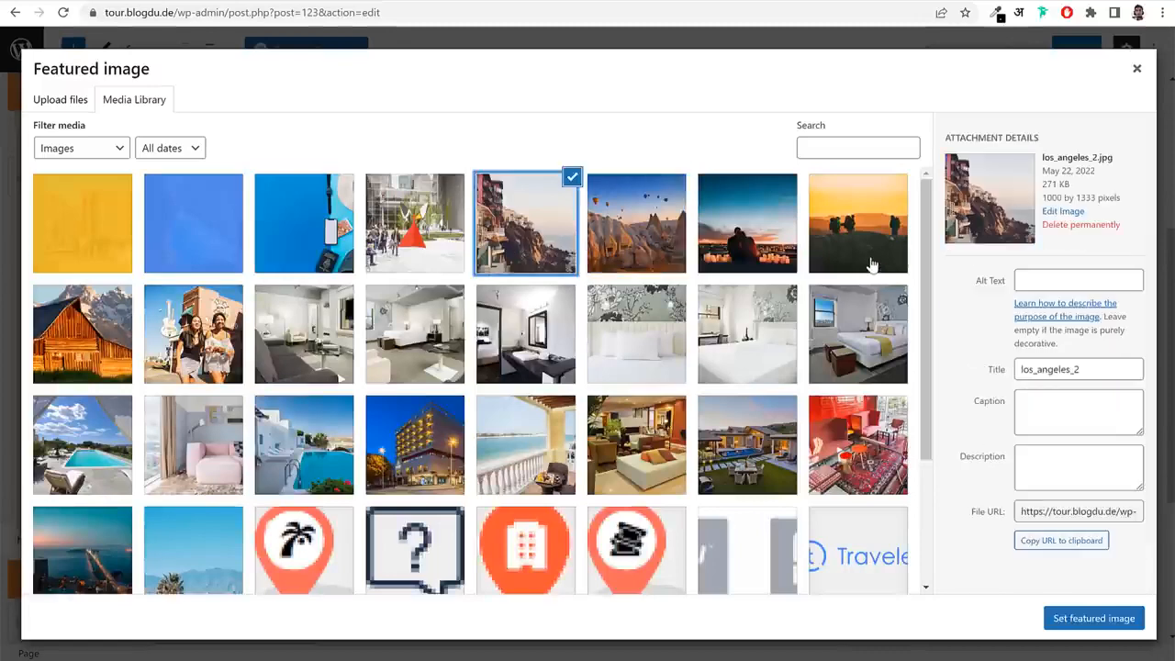
left_click(872, 266)
left_click(1065, 617)
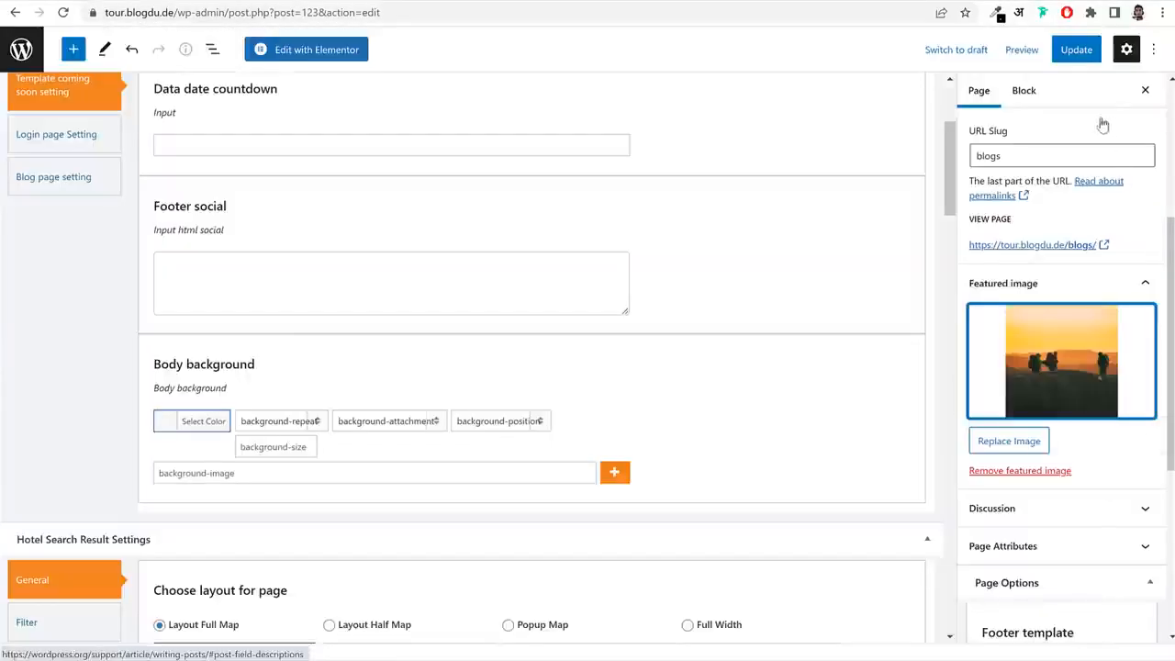
left_click(1076, 50)
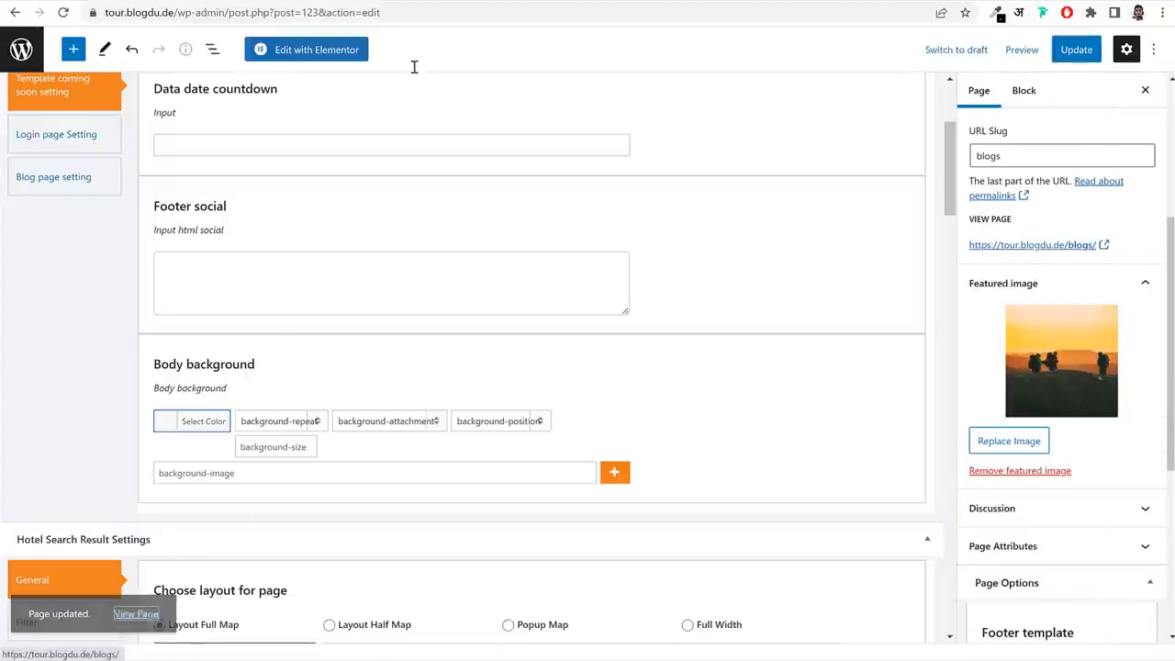
left_click(136, 613)
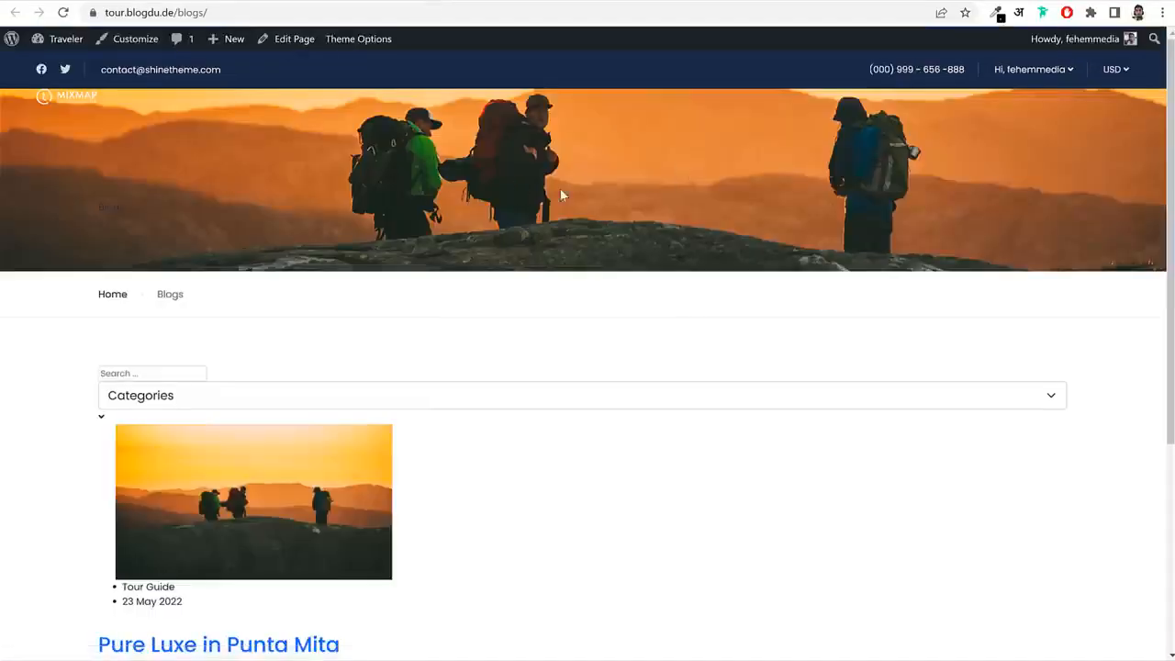
Reload the Blogs page, then save the Traveler theme's Blog Options.
scroll(672, 228, "down", 3)
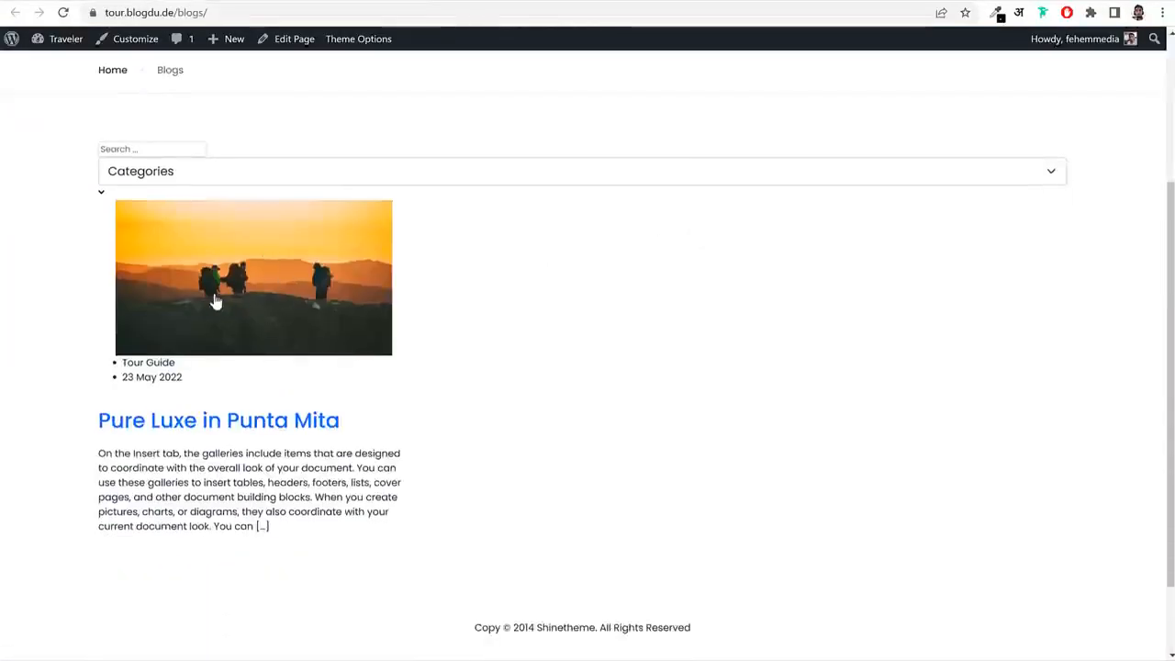
left_click(62, 12)
scroll(479, 246, "down", 3)
left_click(370, 40)
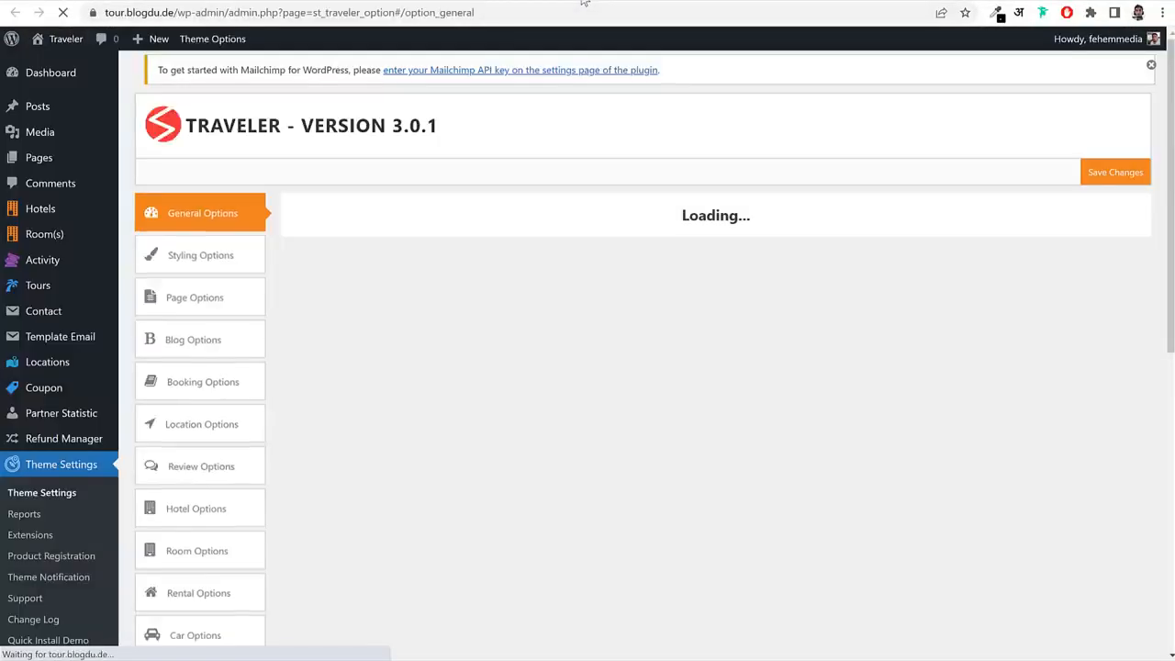
left_click(211, 341)
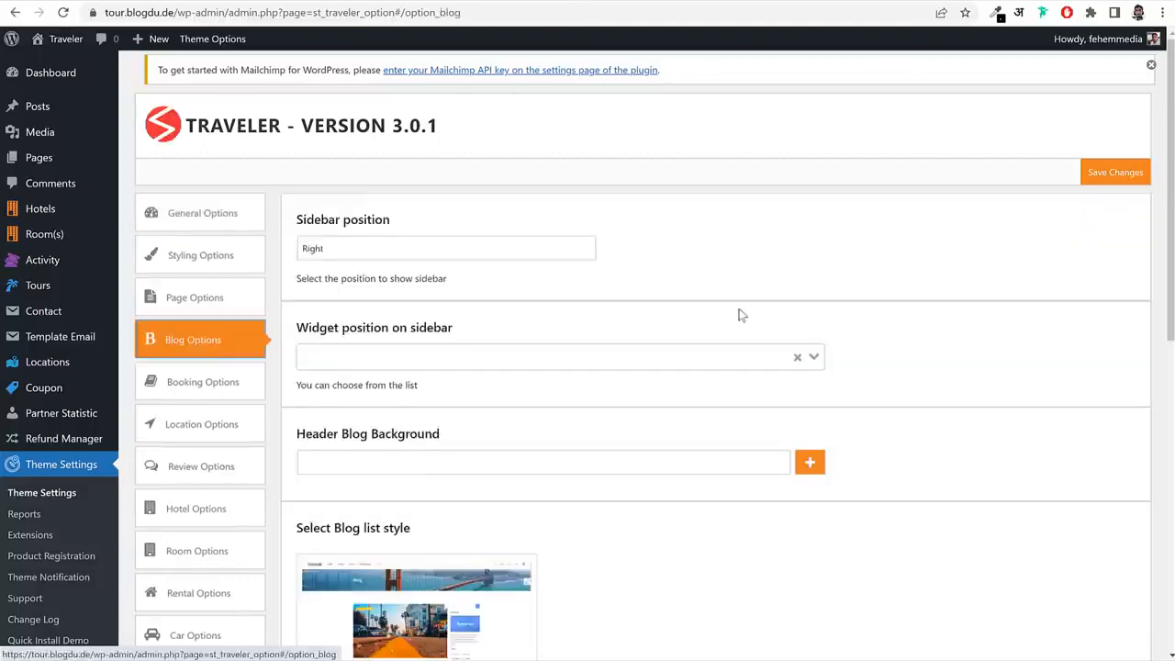
scroll(741, 315, "down", 5)
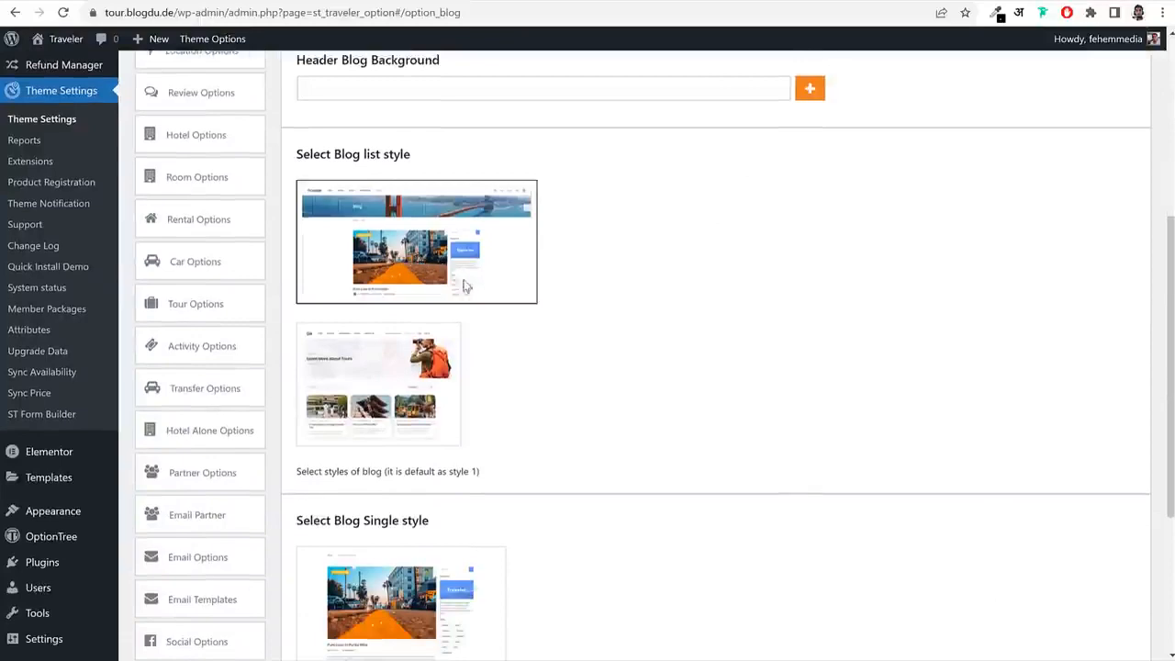
scroll(465, 286, "down", 3)
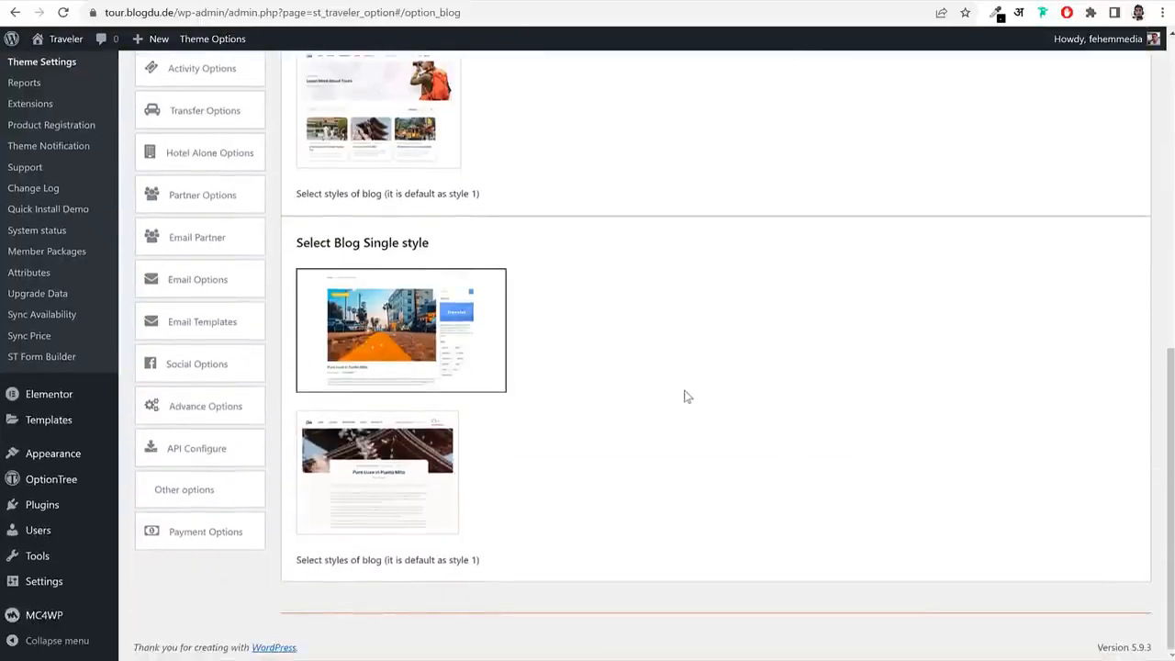
scroll(687, 397, "up", 10)
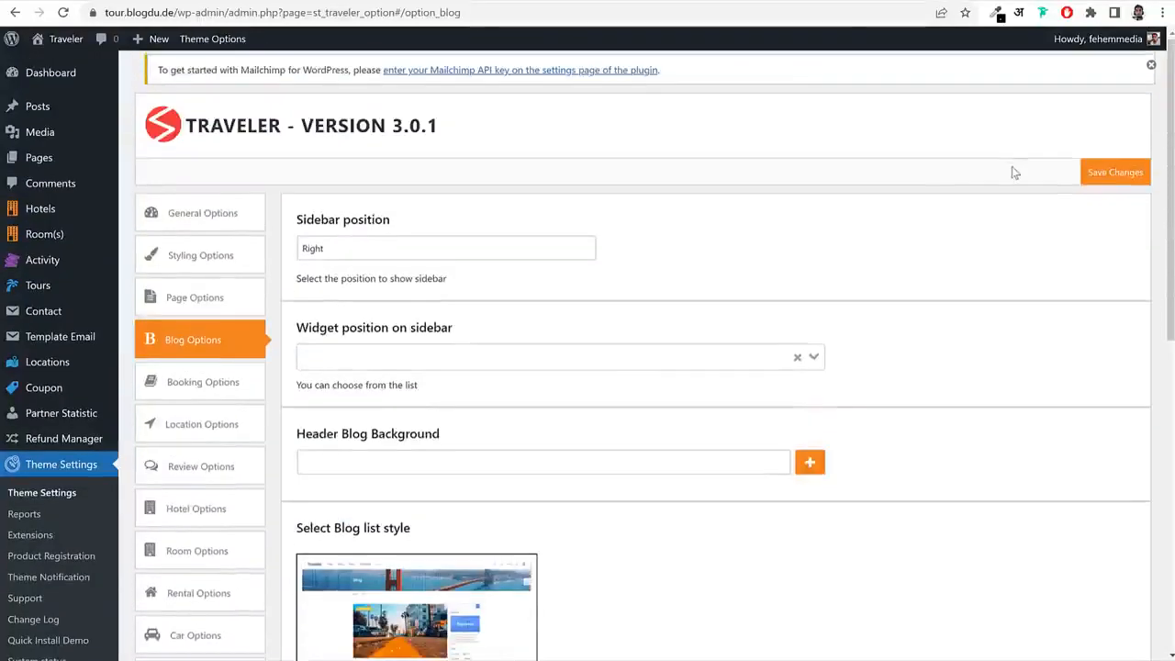
left_click(1115, 183)
Reload the Blogs page, open the Pure Luxe in Punta Mita post, then go to All Pages.
left_click(432, 1)
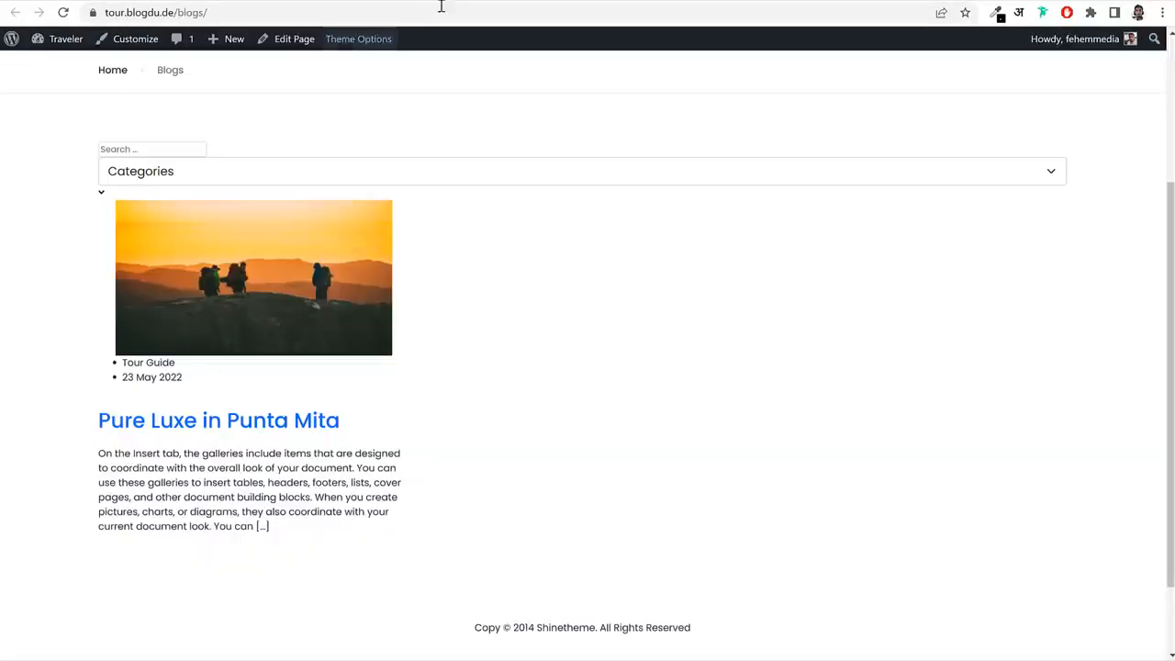
left_click(440, 5)
key("Return")
scroll(522, 307, "down", 7)
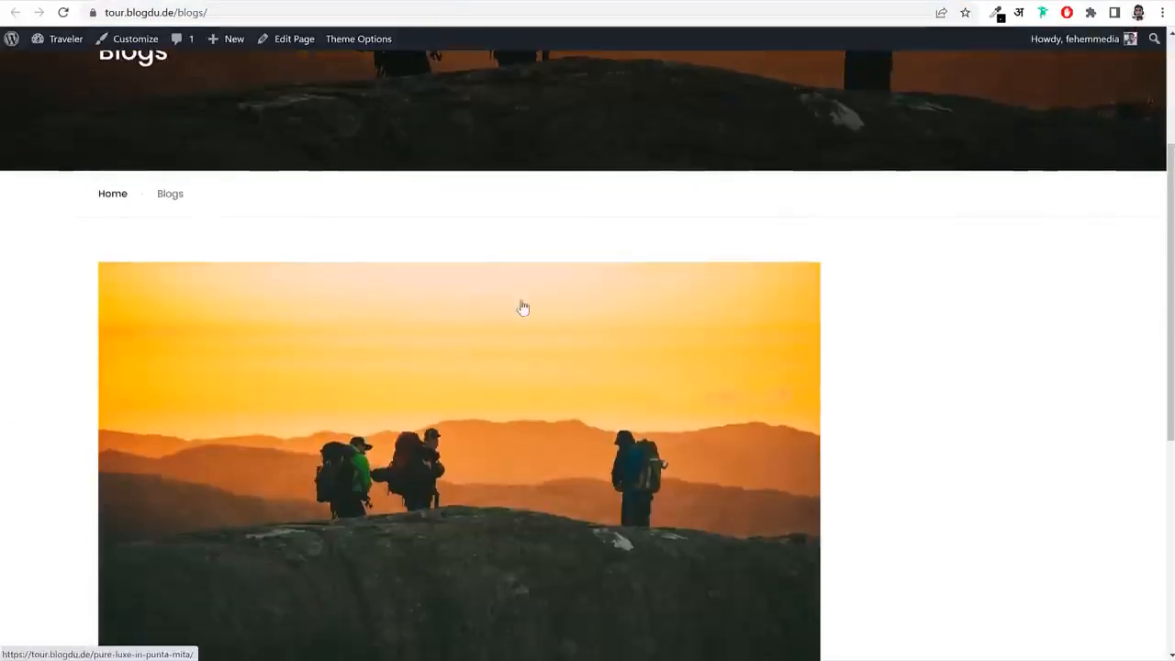
left_click(191, 275)
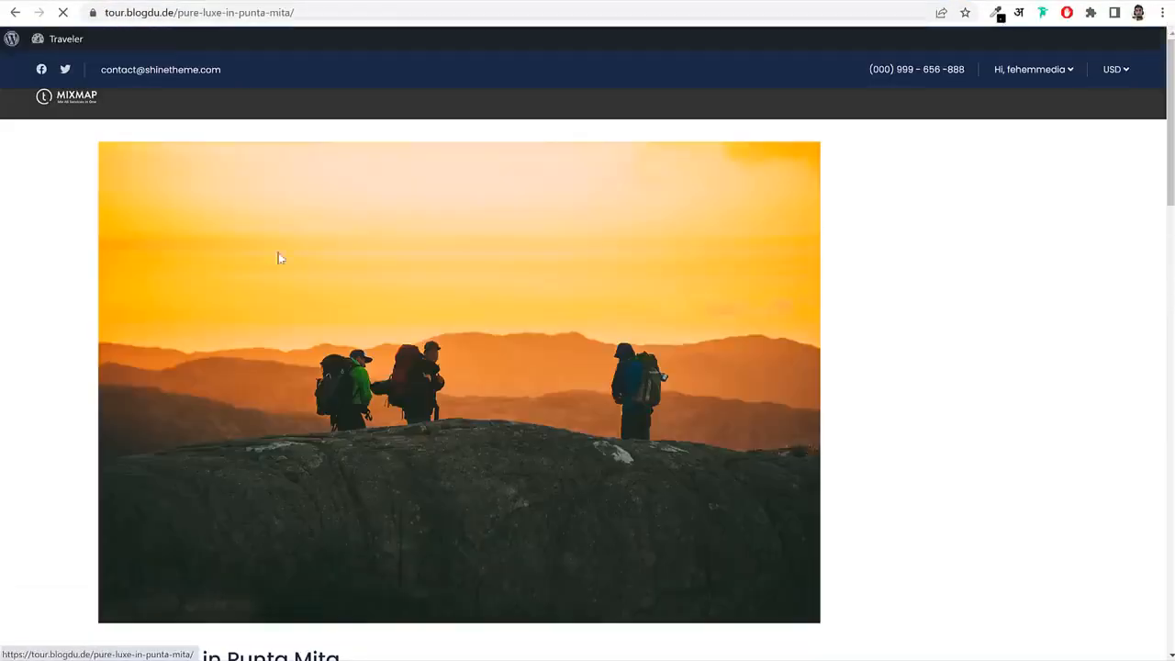
scroll(714, 296, "down", 10)
scroll(714, 304, "up", 10)
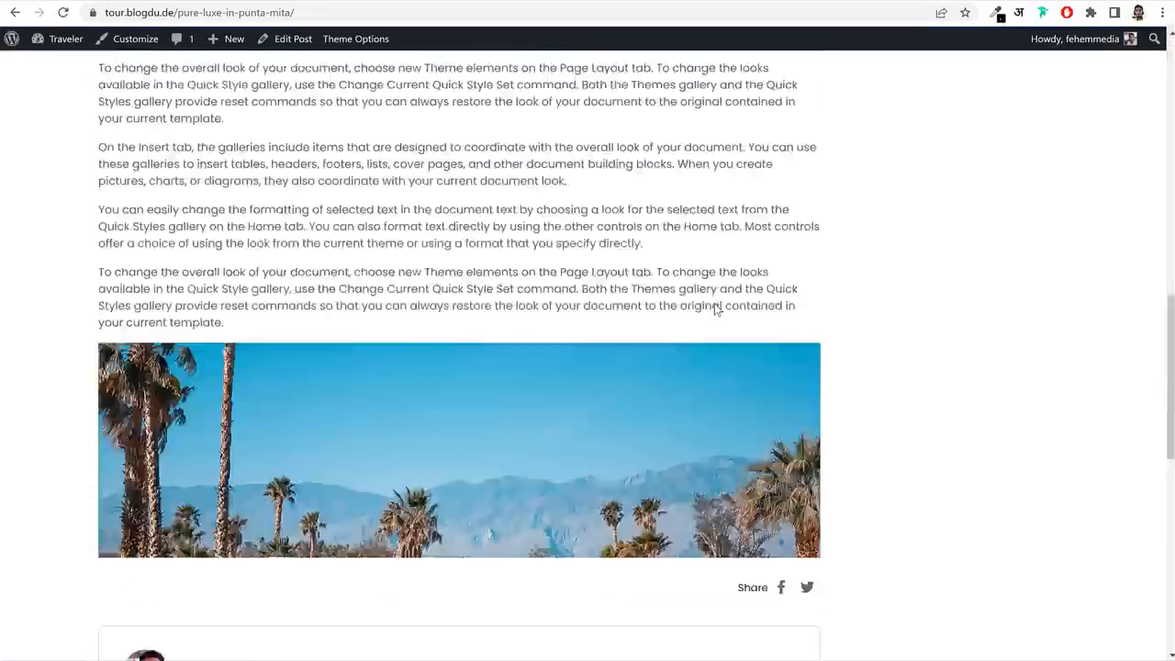
left_click(312, 3)
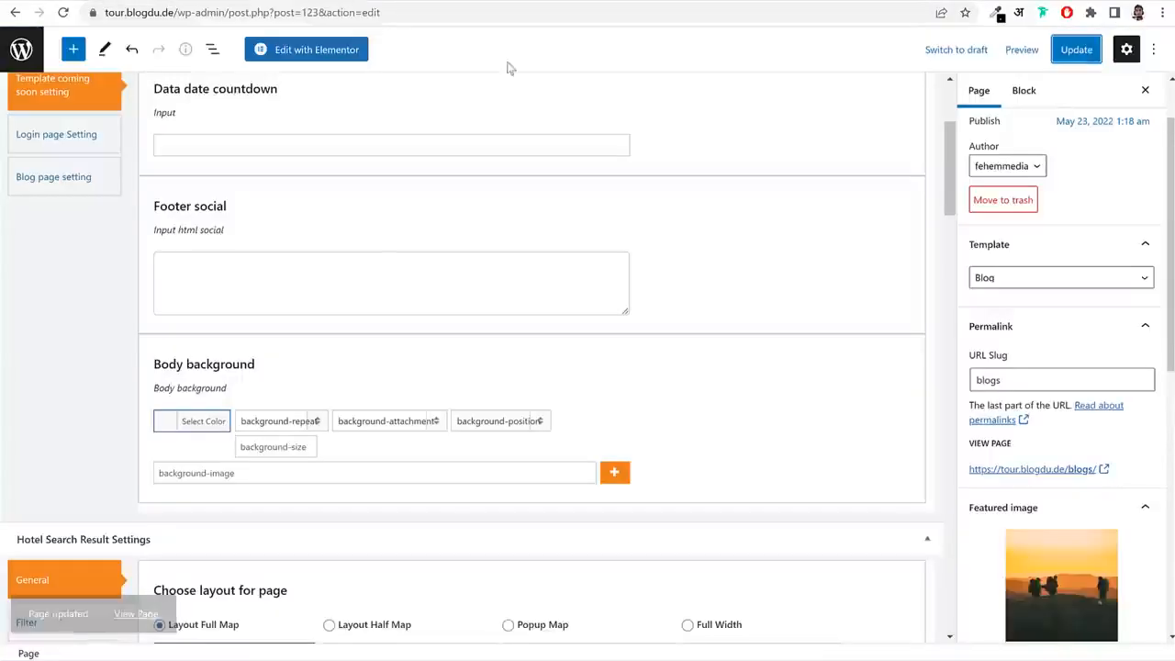
left_click(18, 54)
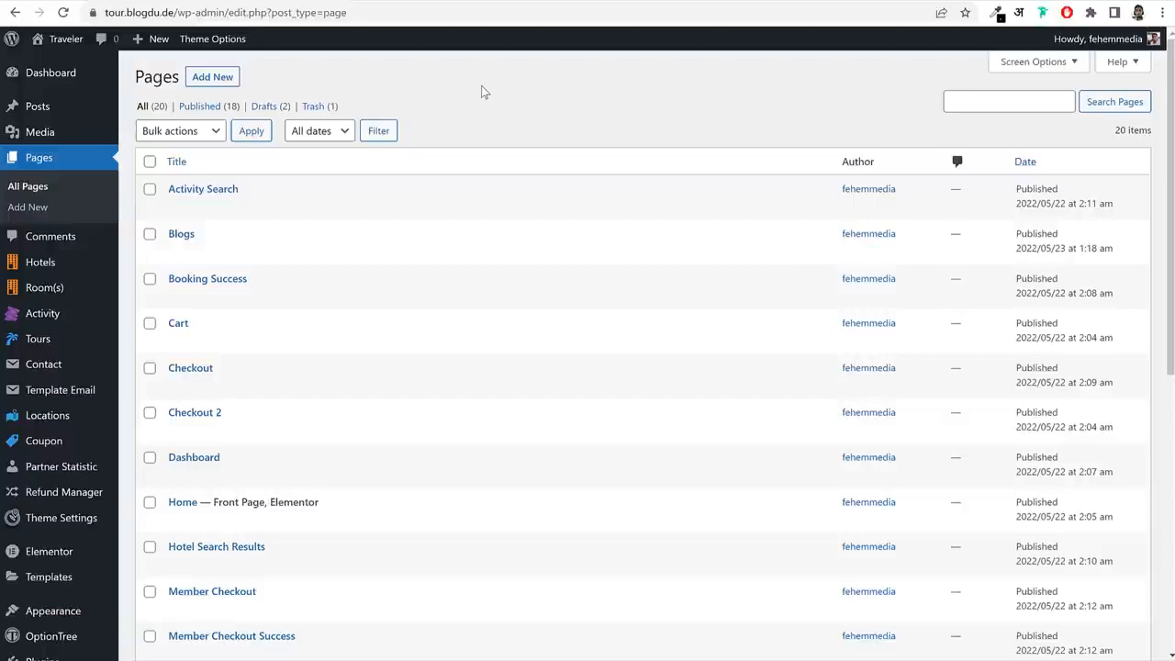
Start a new page and title it 'Partner Register'.
left_click(213, 78)
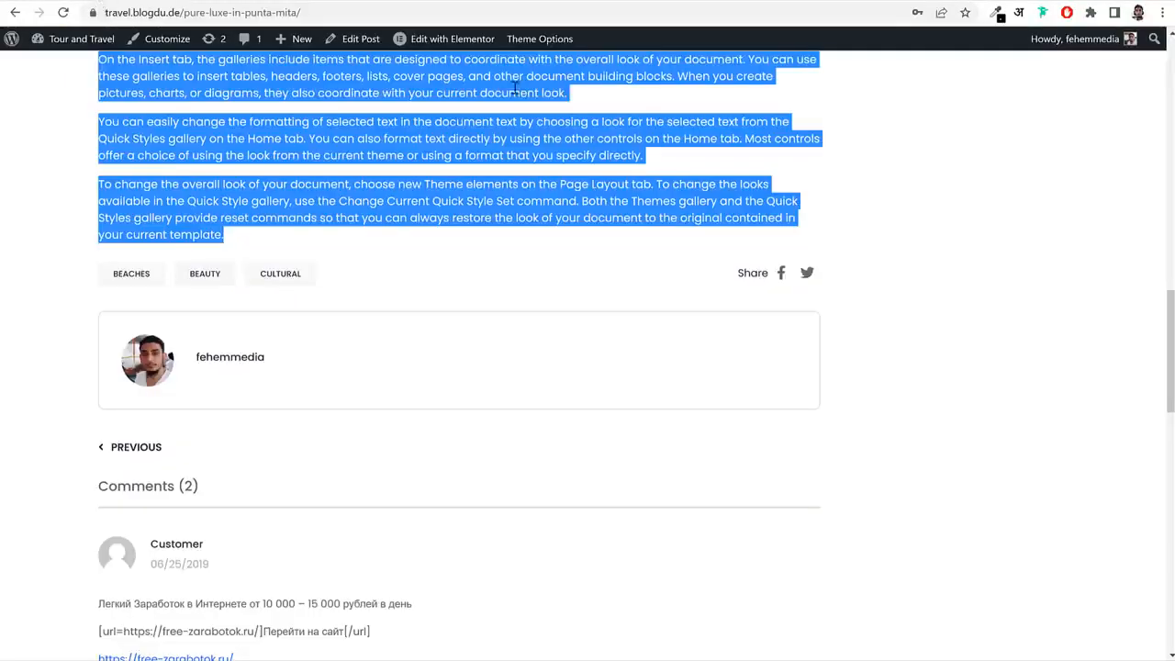
scroll(515, 88, "up", 15)
mouse_move(518, 123)
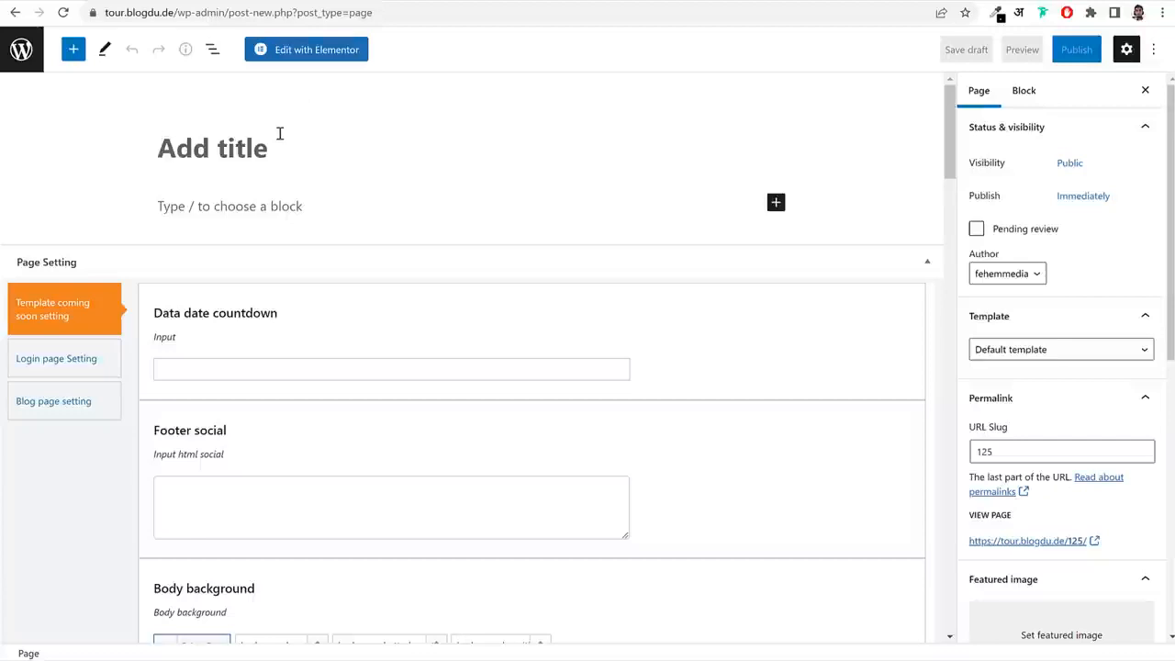
type("Partnert")
key("BackSpace")
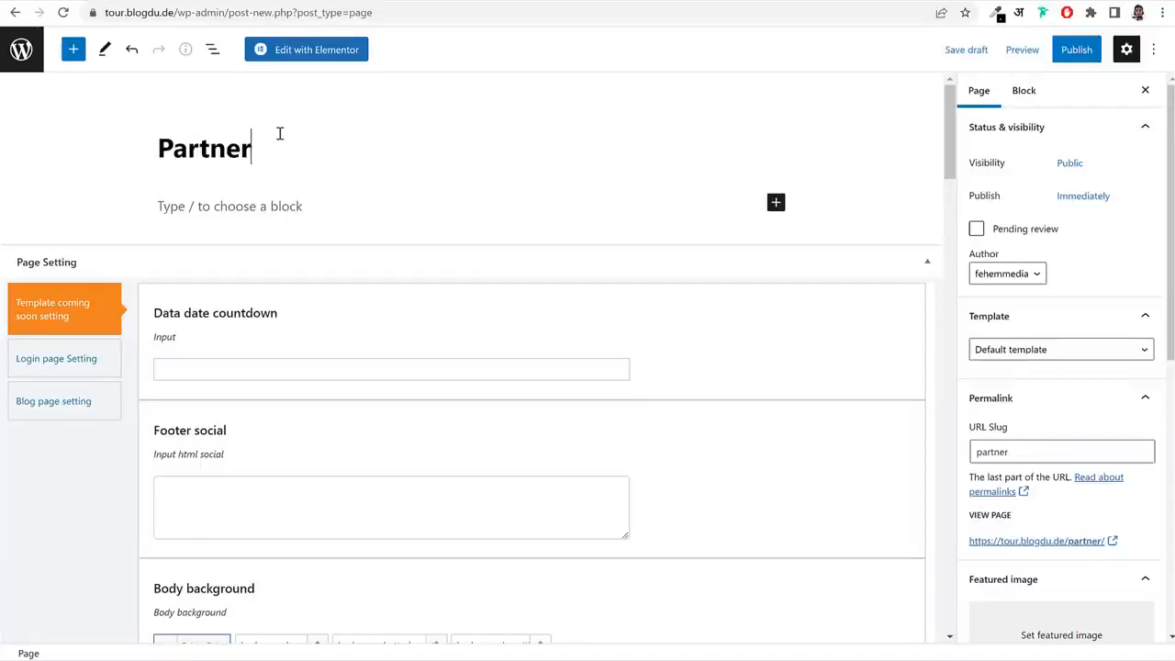
key("BackSpace")
type("s")
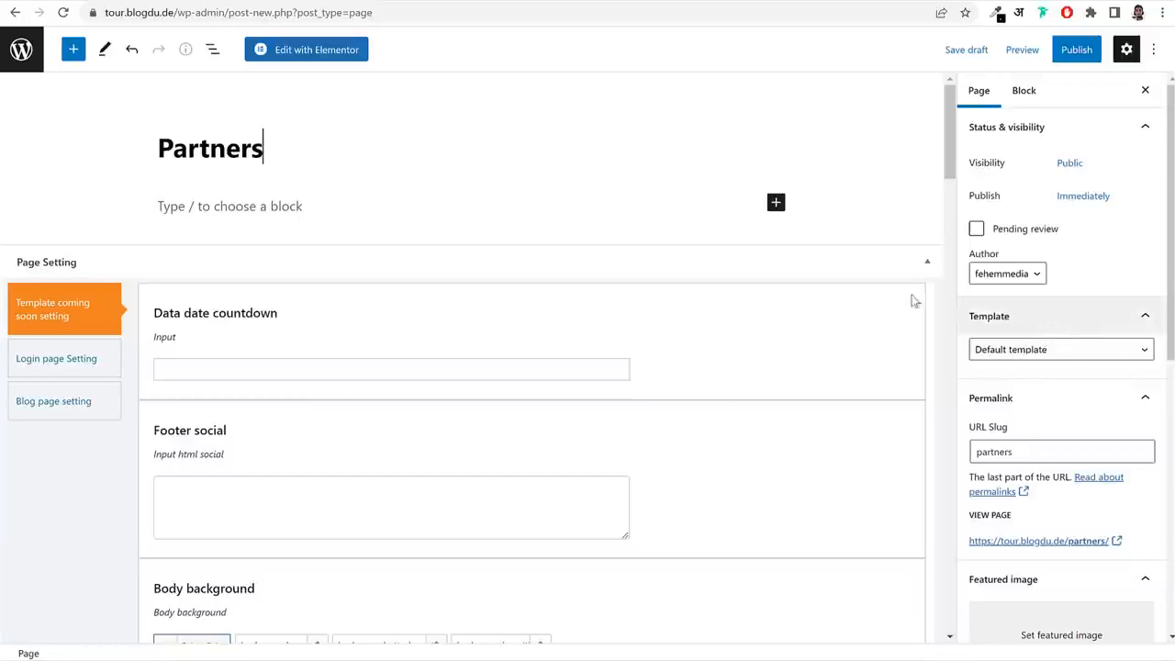
key("BackSpace")
type("Re")
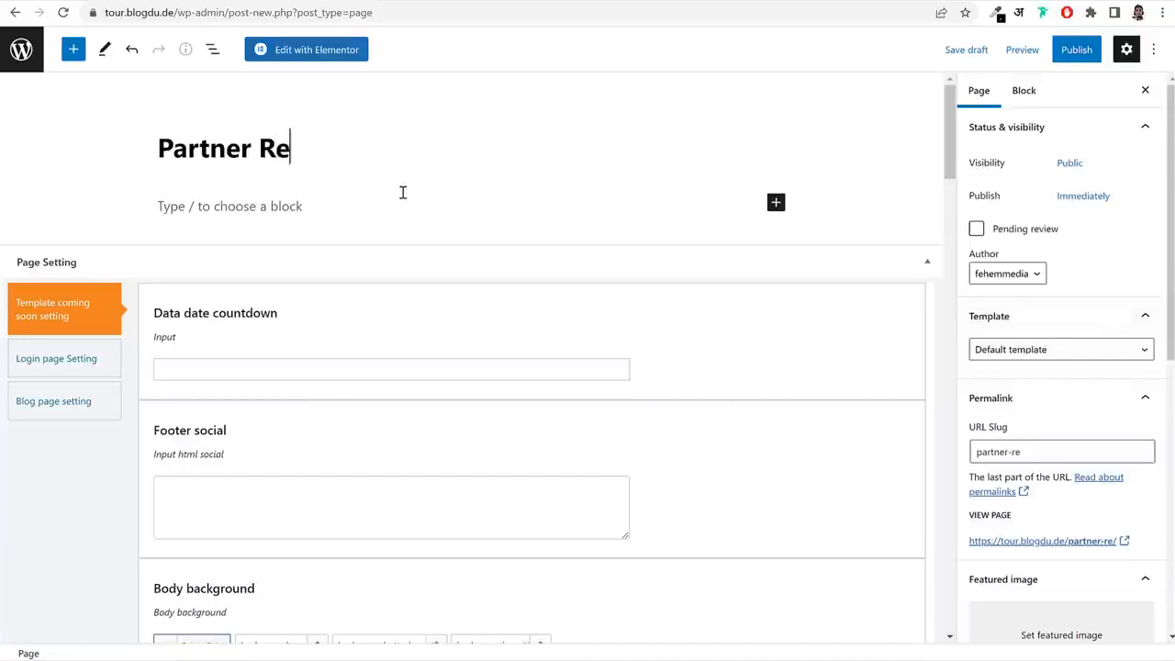
type("gistert")
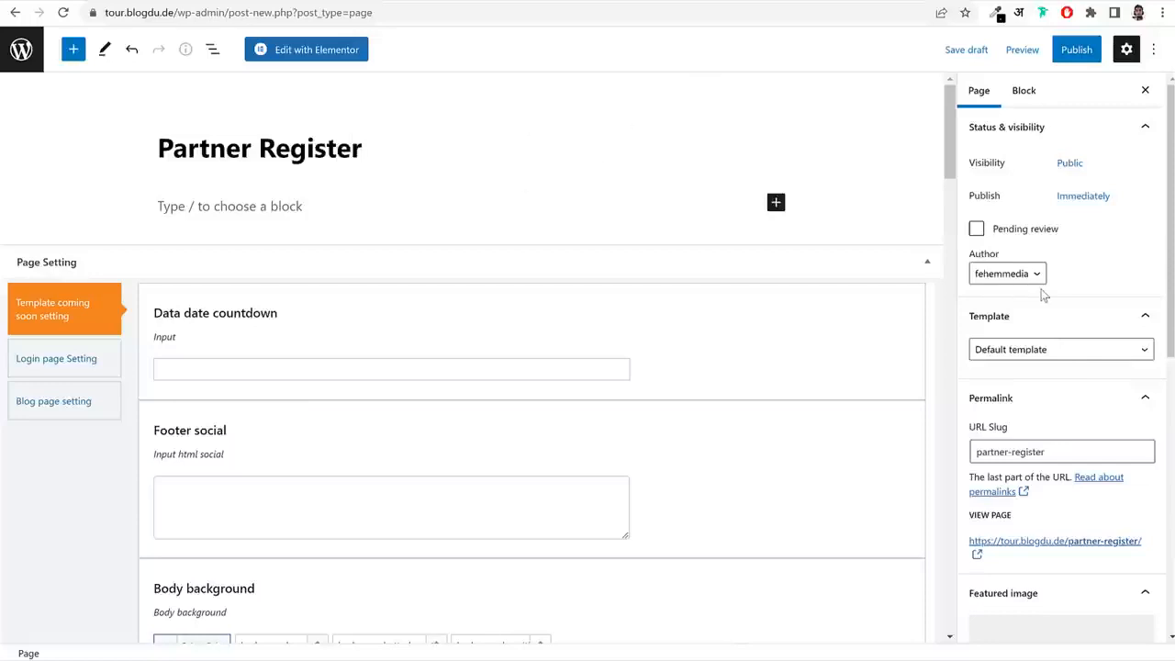
Apply the Blank template, publish the page, and open it in Elementor.
left_click(1051, 352)
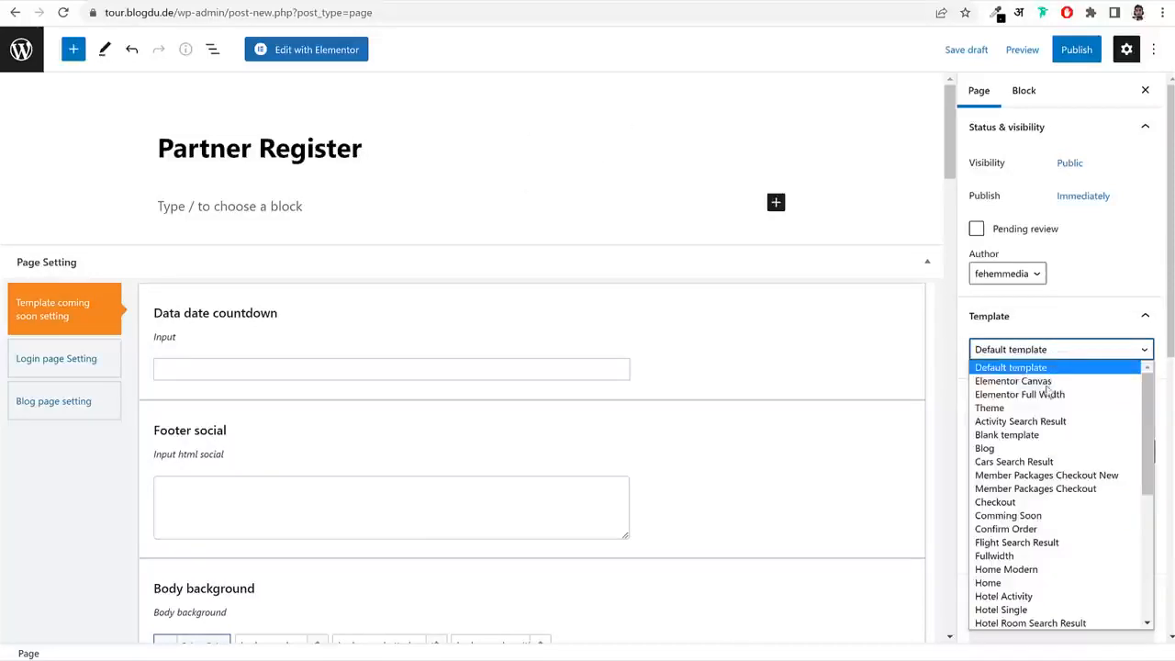
left_click(1041, 435)
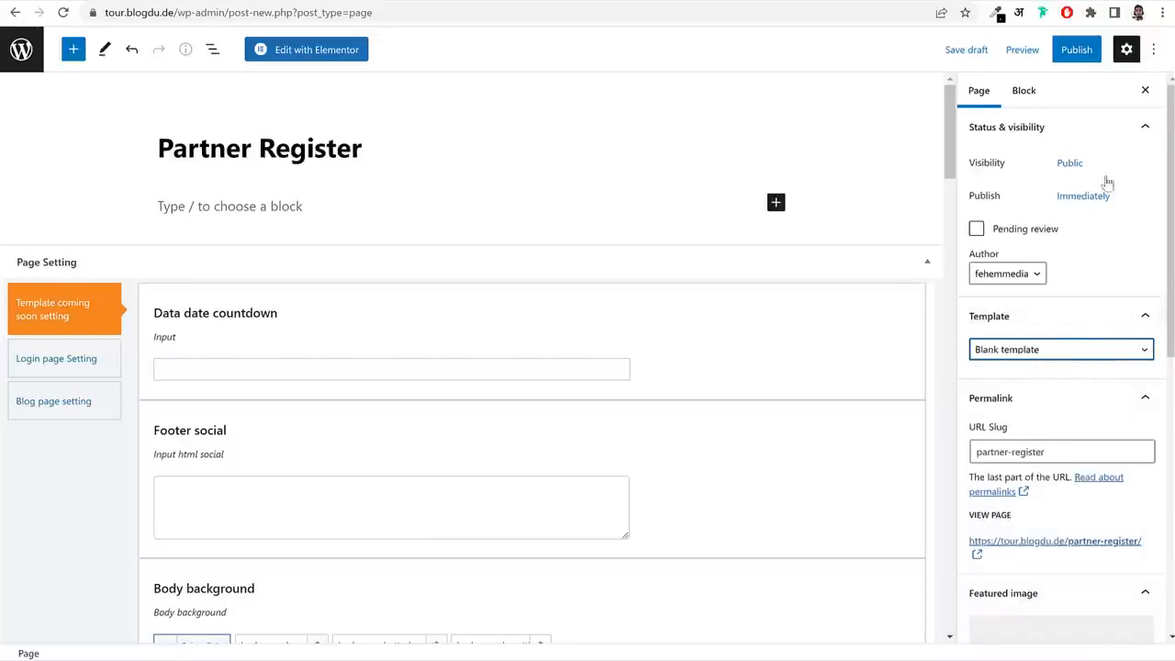
left_click(1079, 50)
left_click(1056, 51)
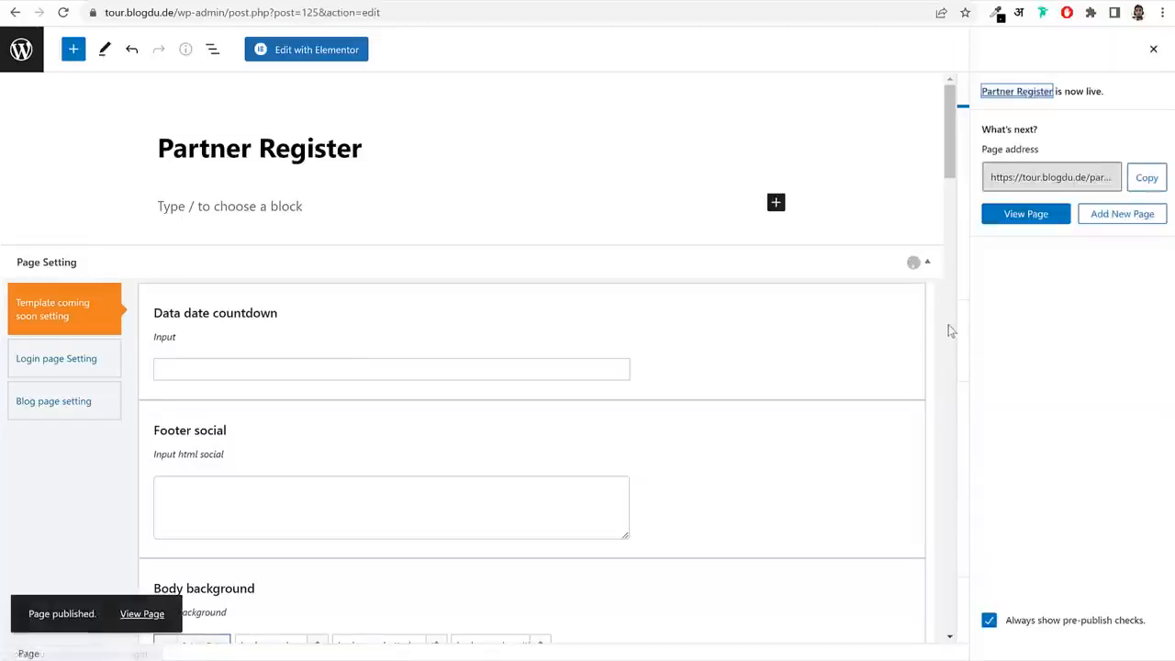
left_click(306, 51)
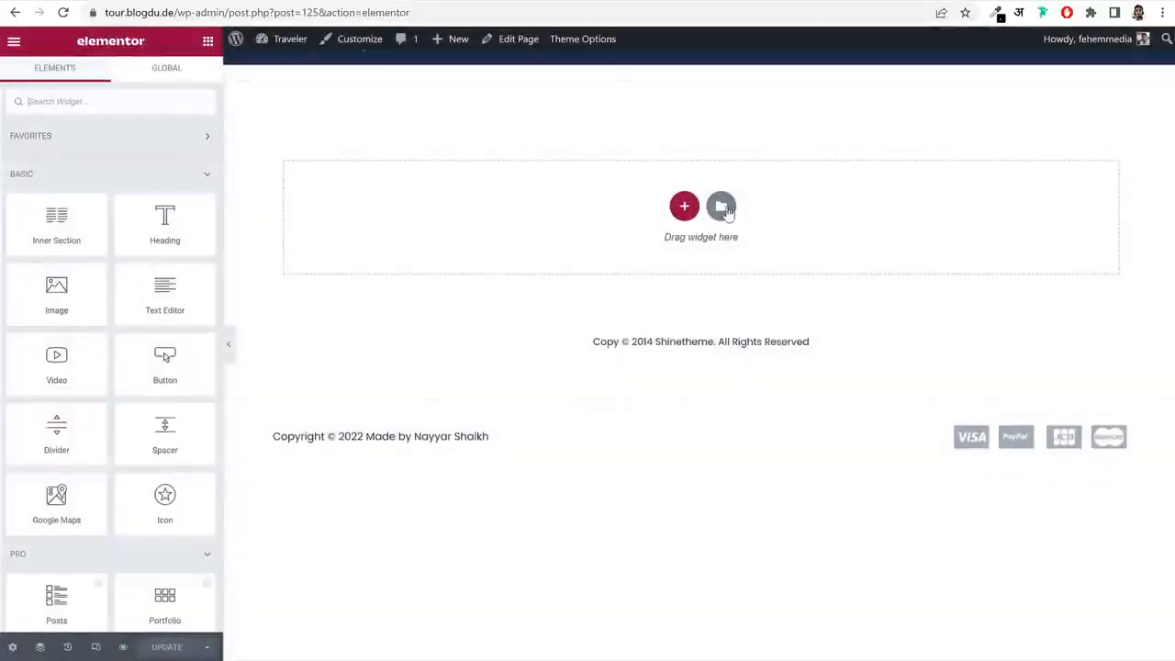
Import the Traveler - Become Local Expert Page file into My Templates, allowing unfiltered uploads.
left_click(732, 212)
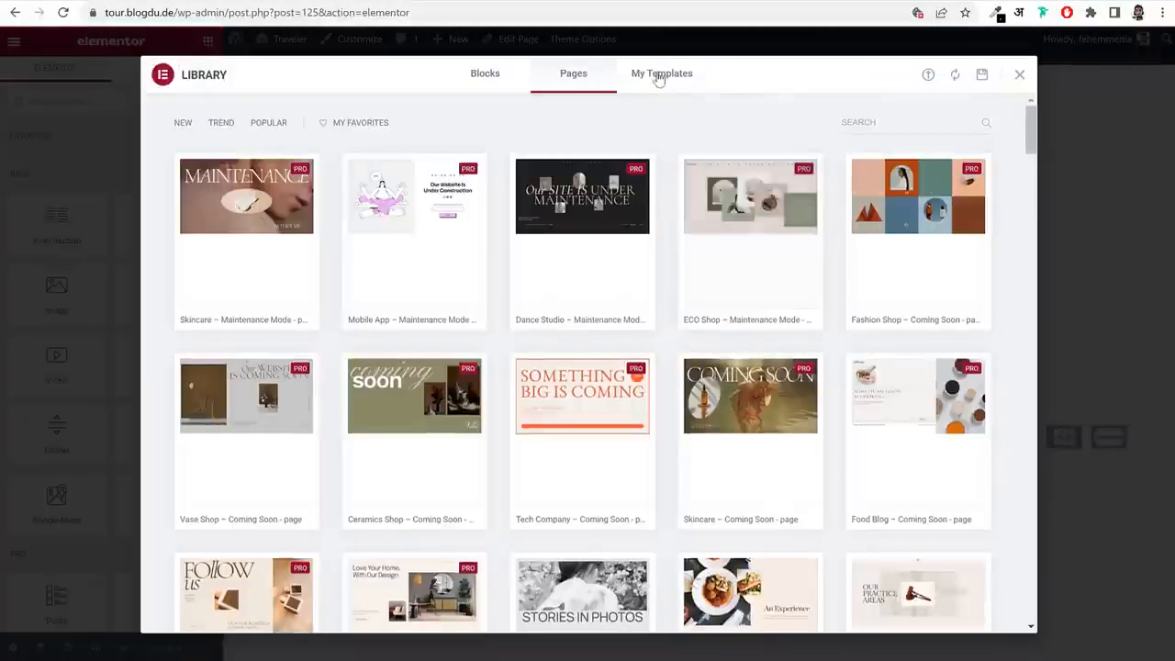
left_click(658, 77)
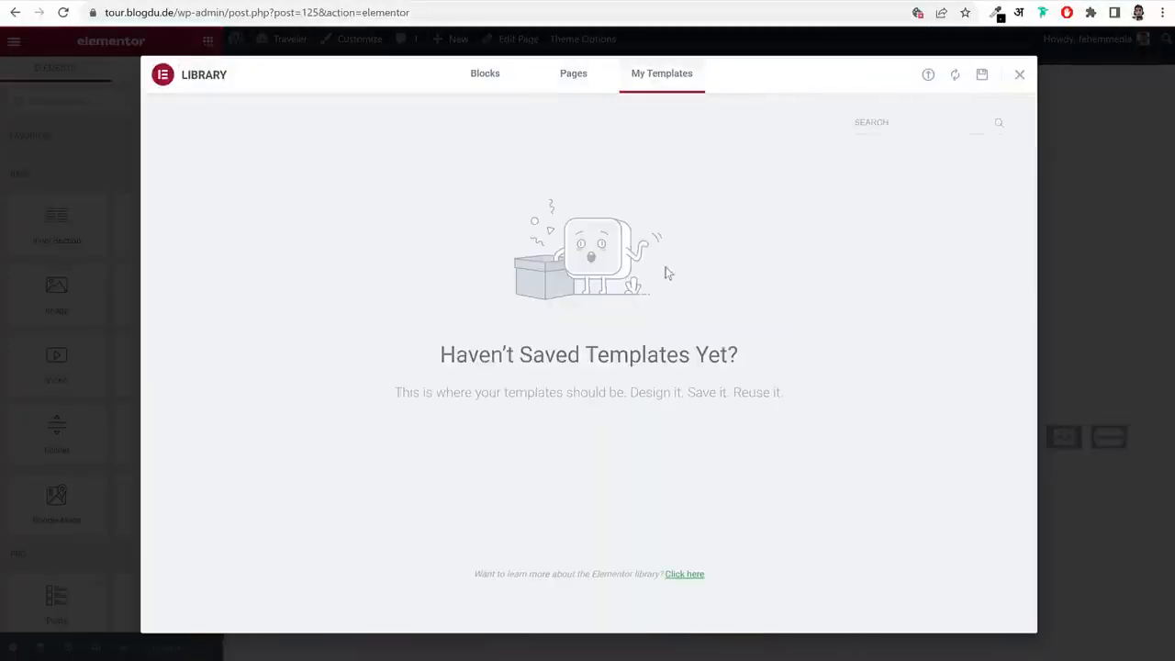
left_click(928, 75)
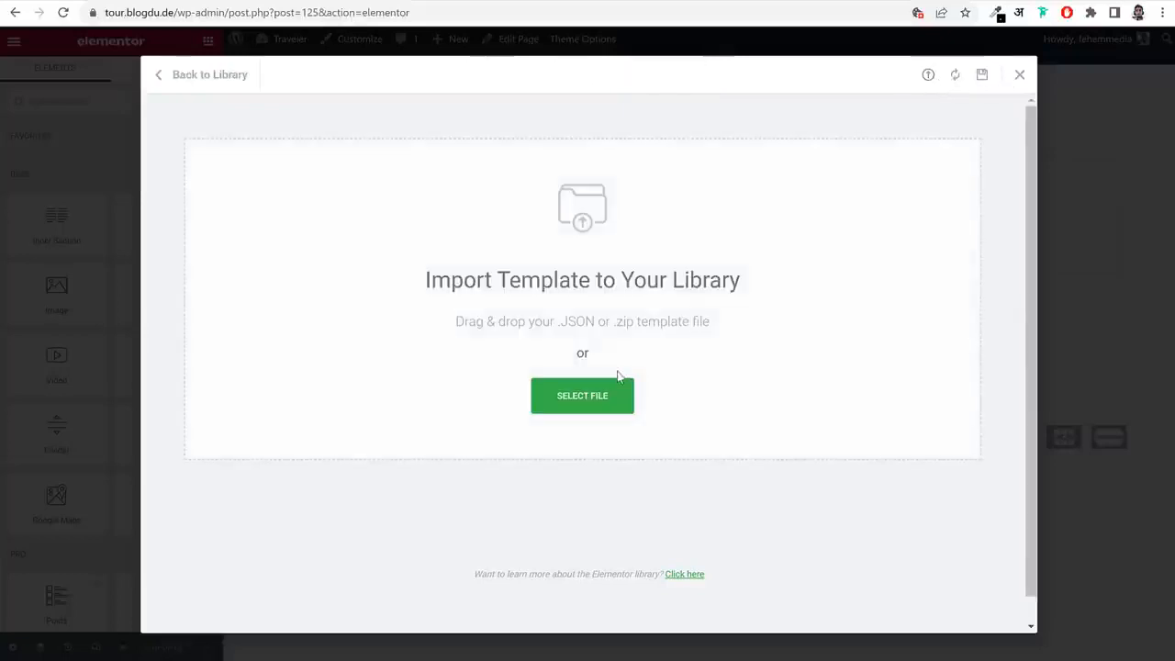
left_click(596, 385)
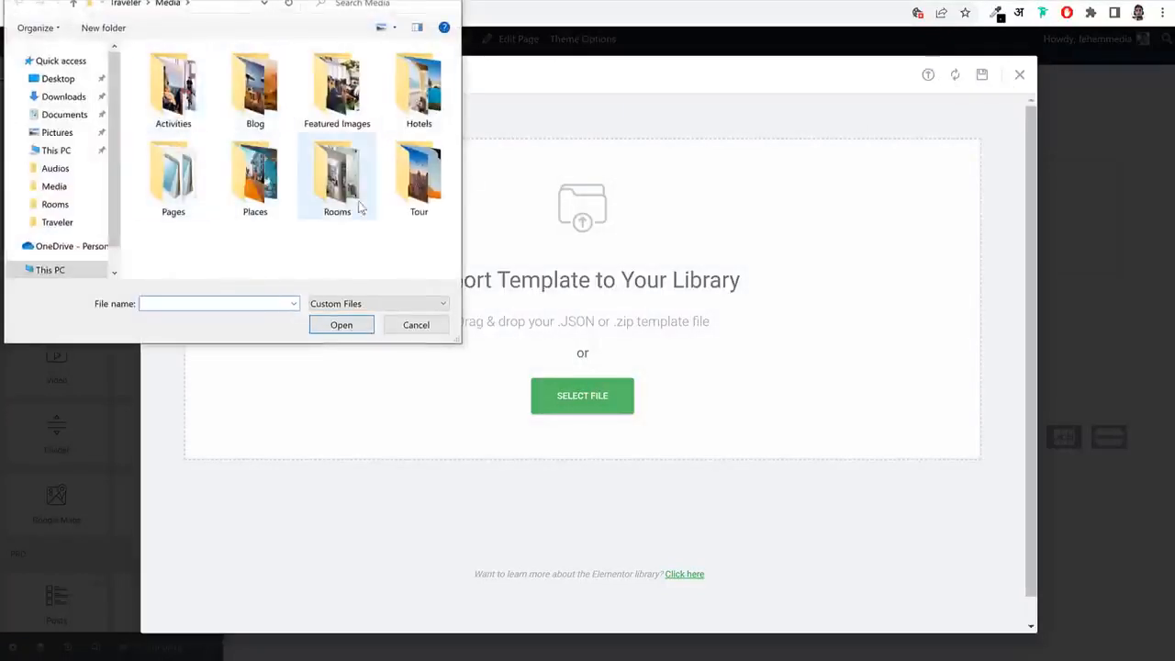
left_click(177, 190)
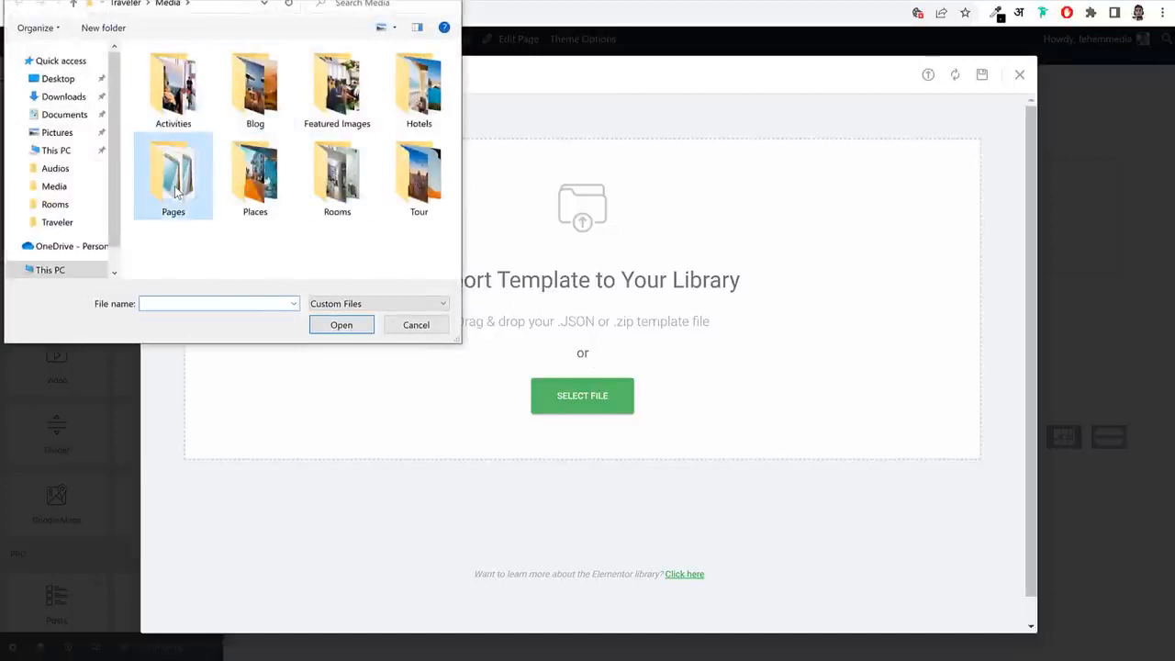
double_click(177, 190)
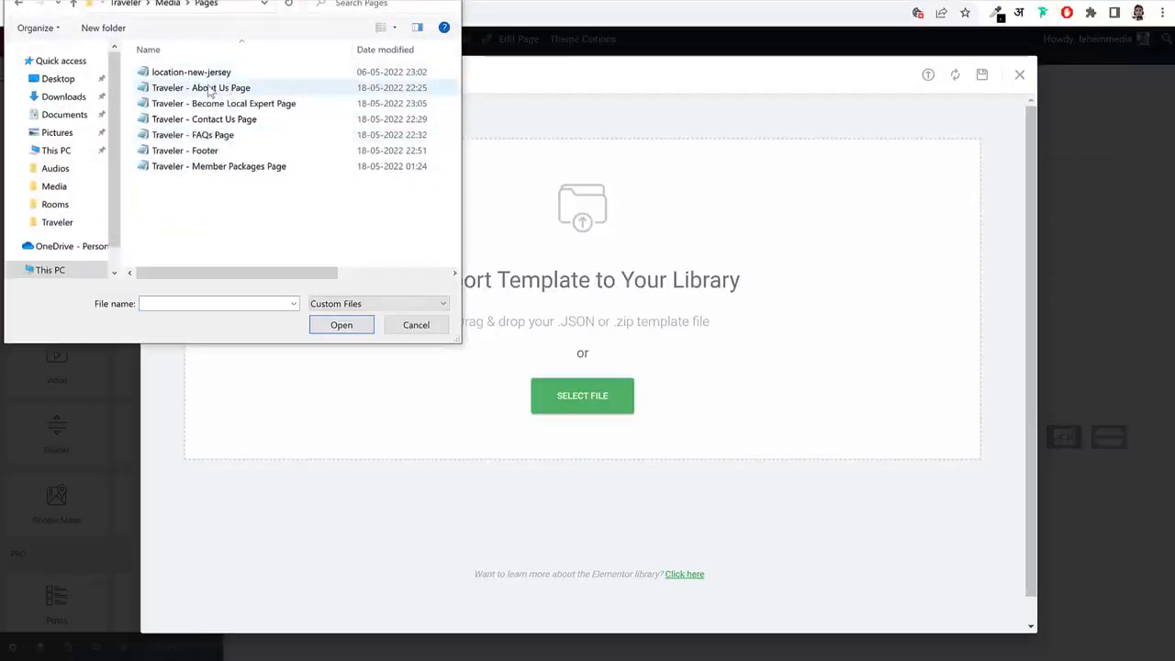
left_click(210, 89)
left_click(231, 105)
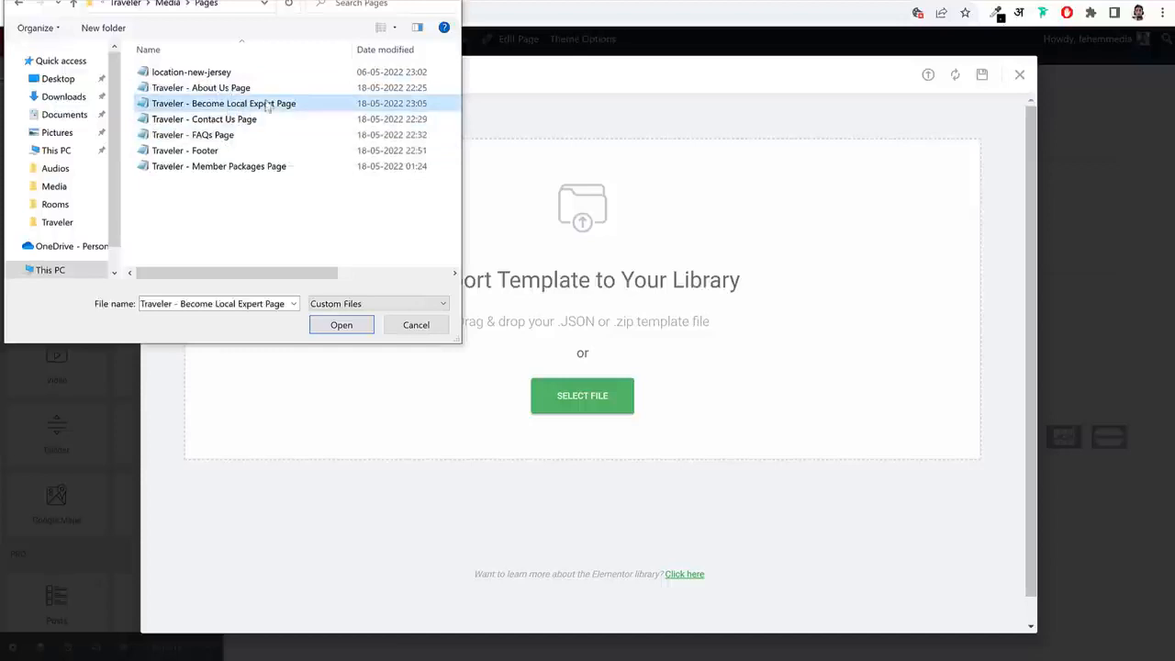
left_click(343, 326)
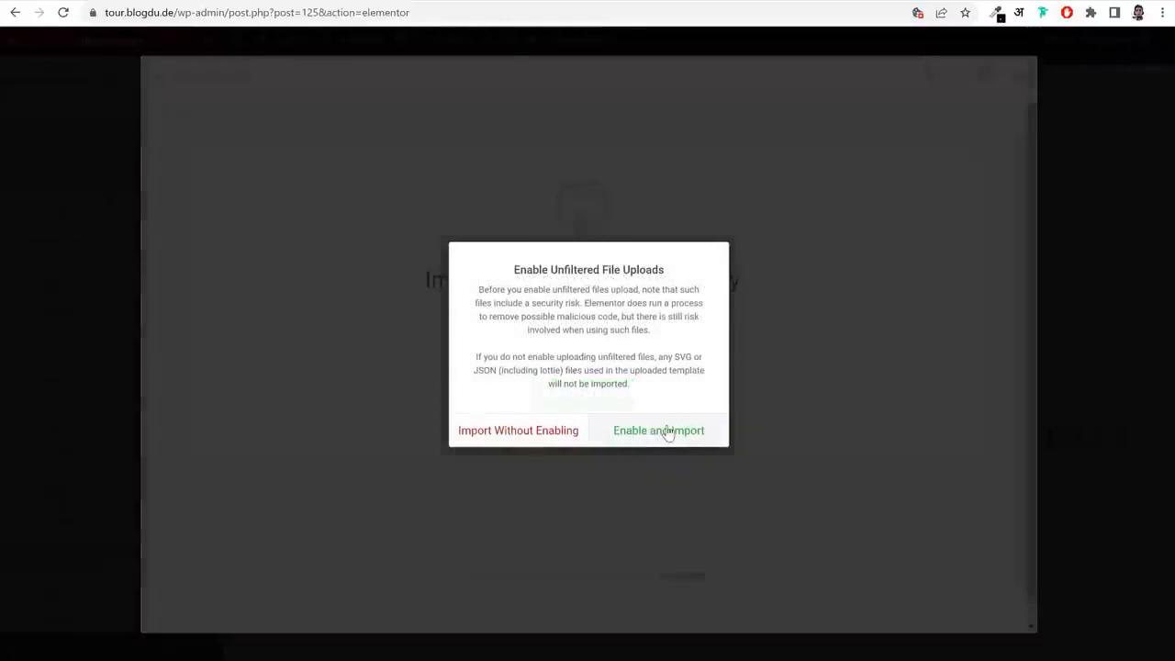
left_click(668, 430)
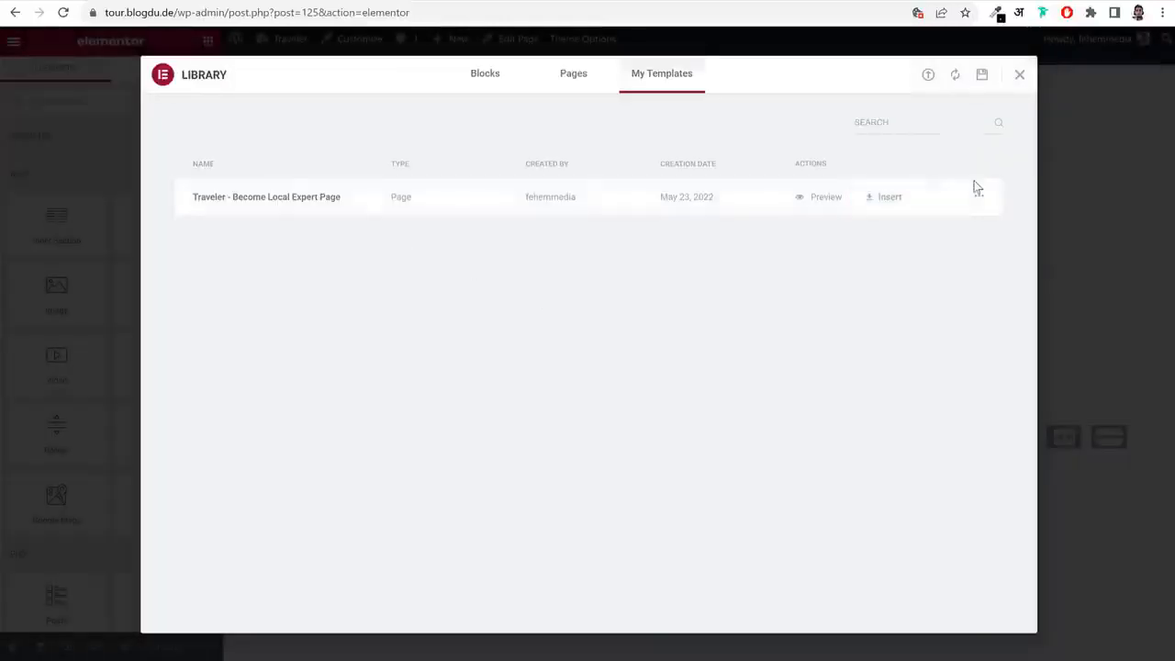
Import the Traveler - About Us Page template file as well.
left_click(928, 77)
left_click(582, 394)
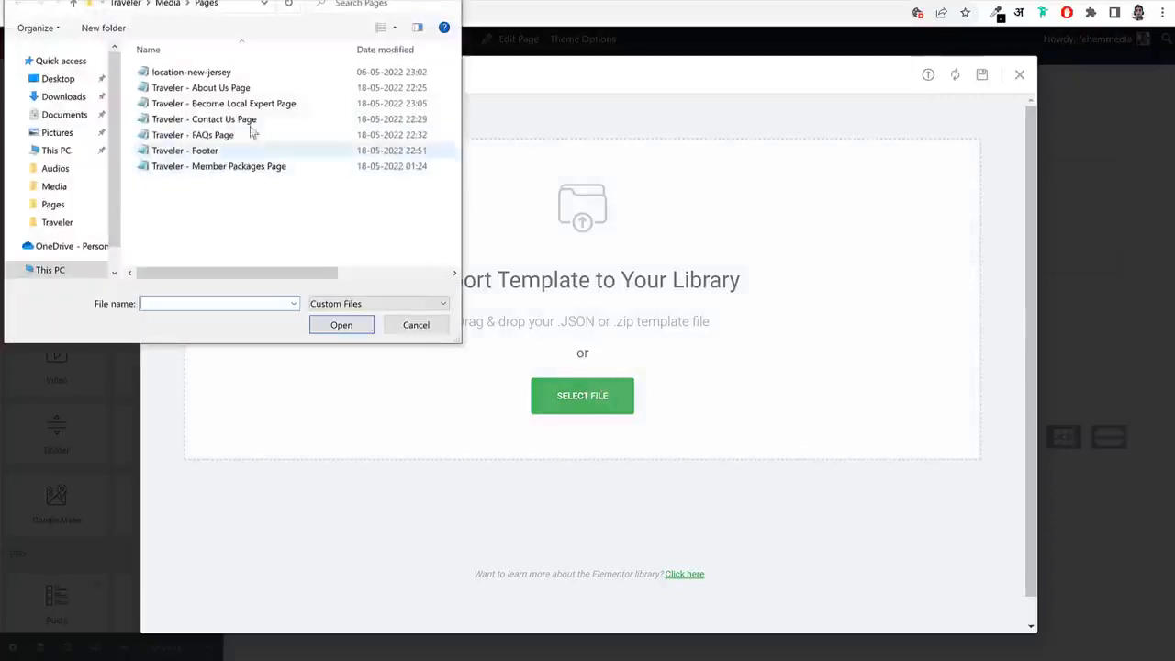
left_click(246, 88)
left_click(335, 330)
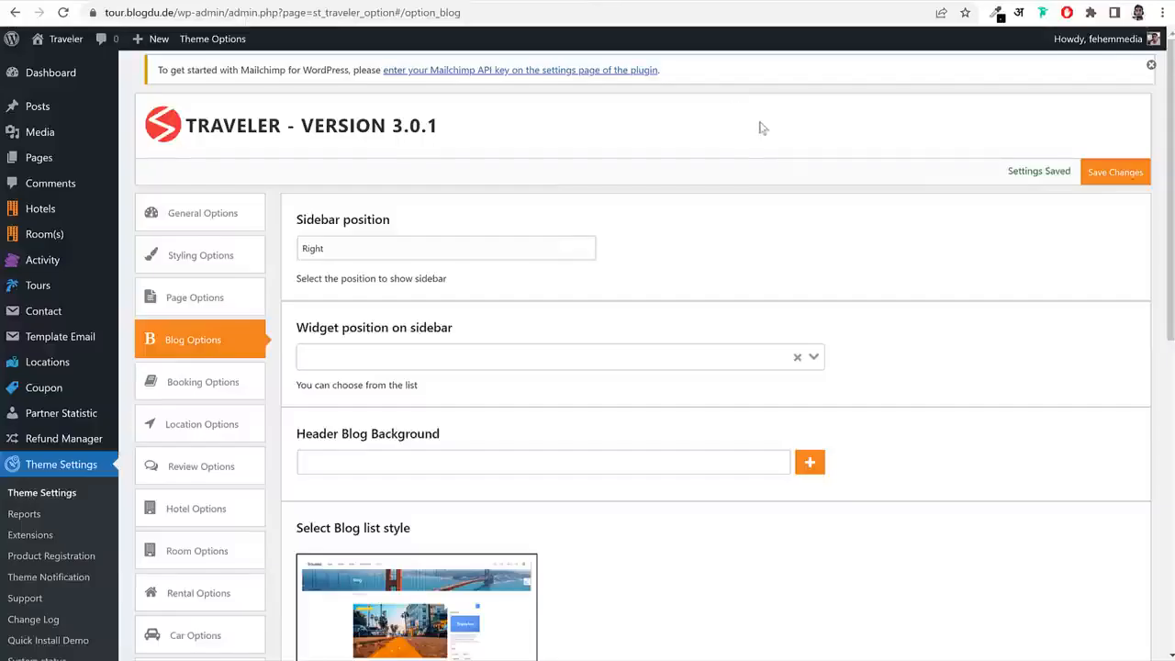
Open Saved Templates and import the Traveler - Contact Us Page template.
scroll(36, 303, "down", 7)
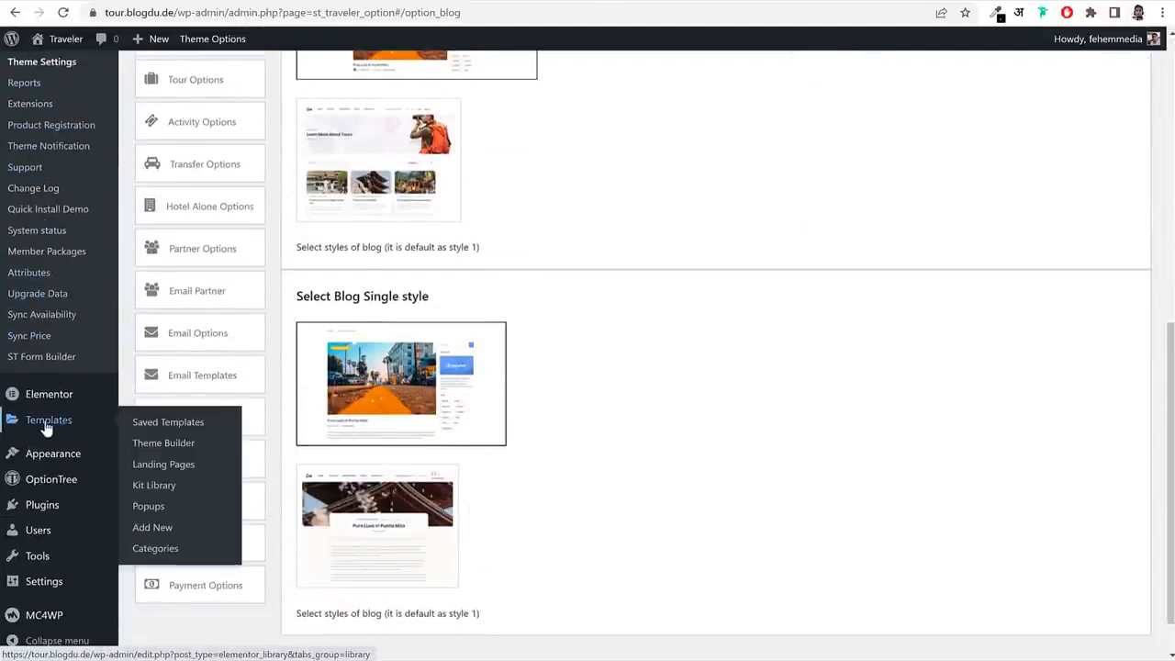
left_click(52, 422)
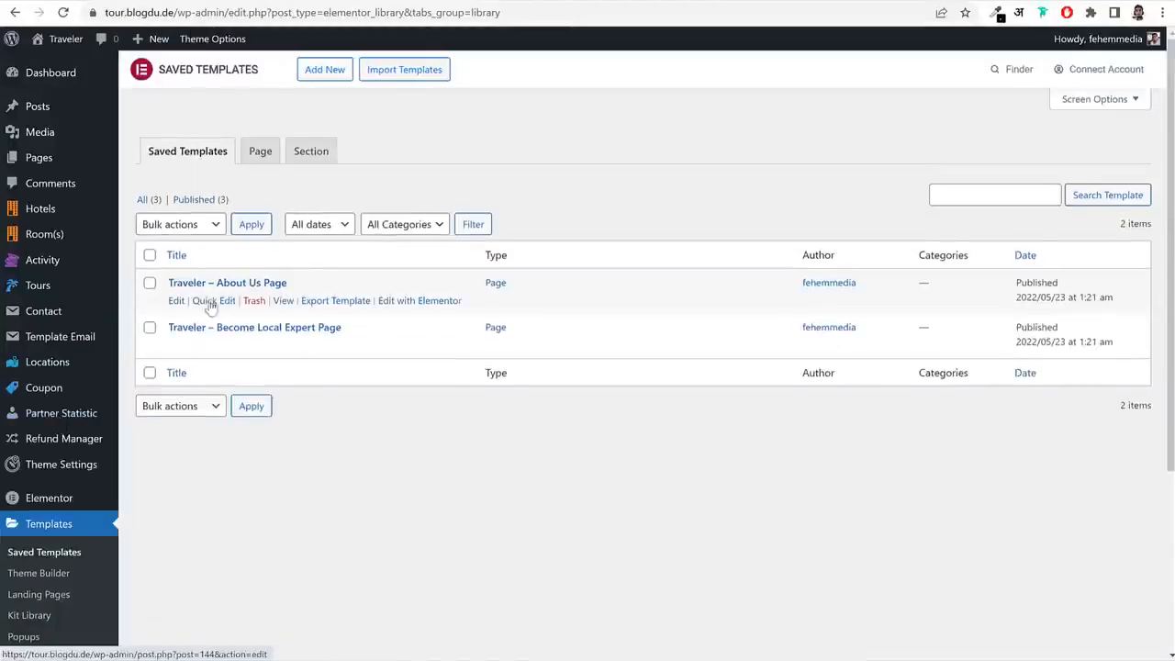
left_click_drag(294, 285, 230, 285)
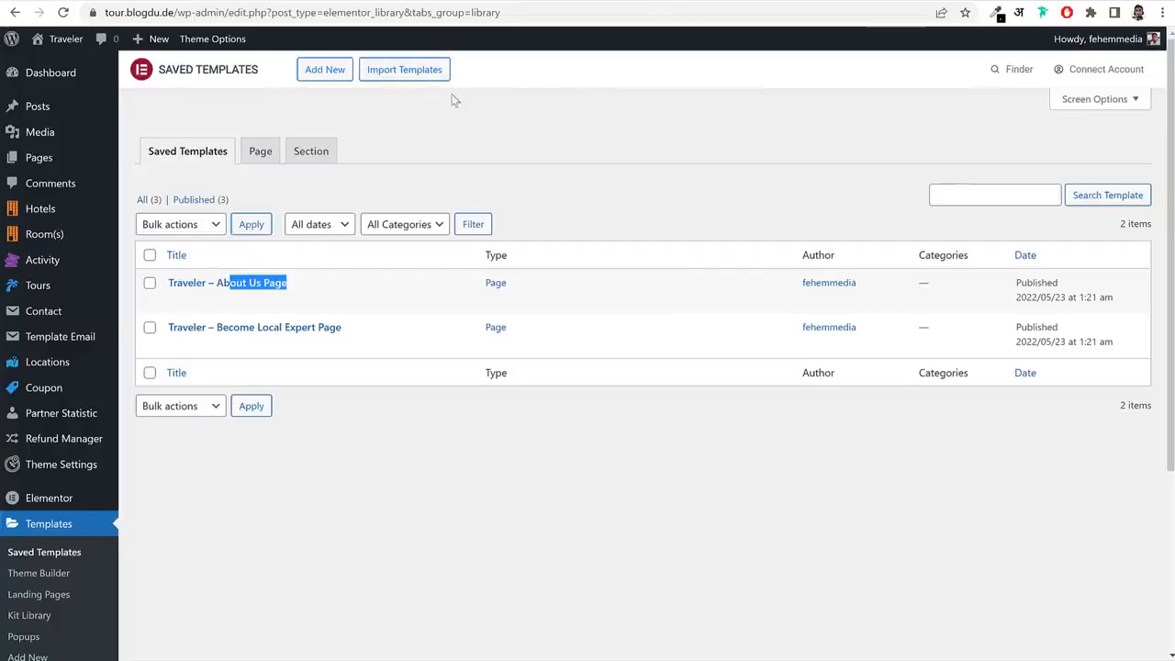
left_click(408, 73)
left_click(543, 229)
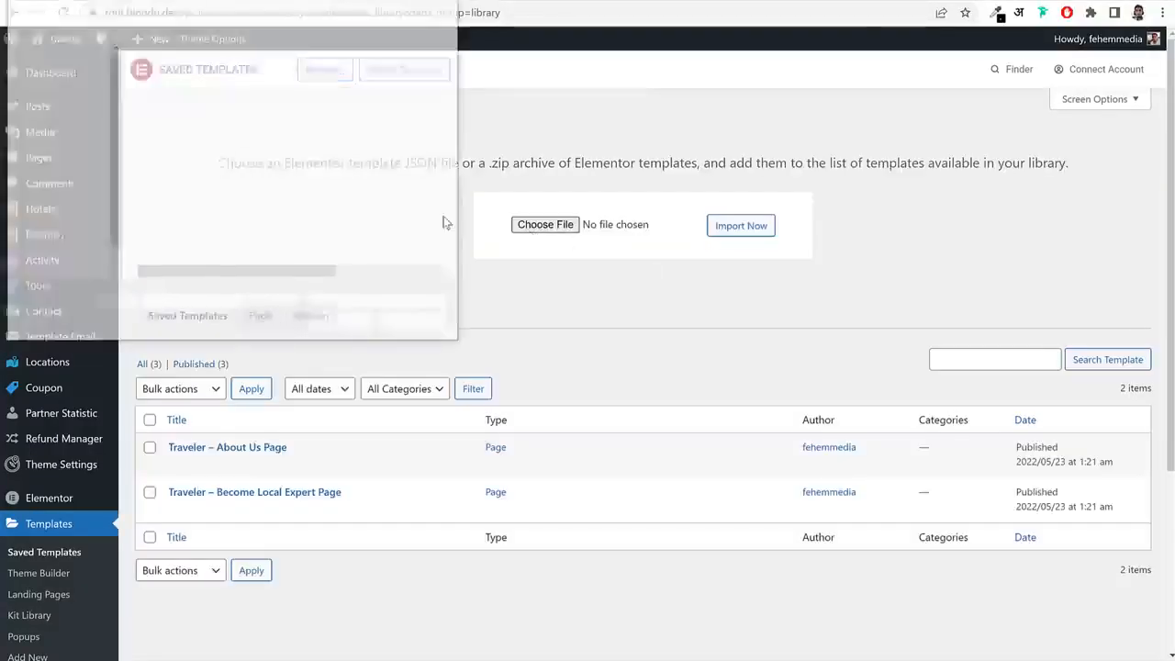
left_click(204, 120)
left_click(341, 325)
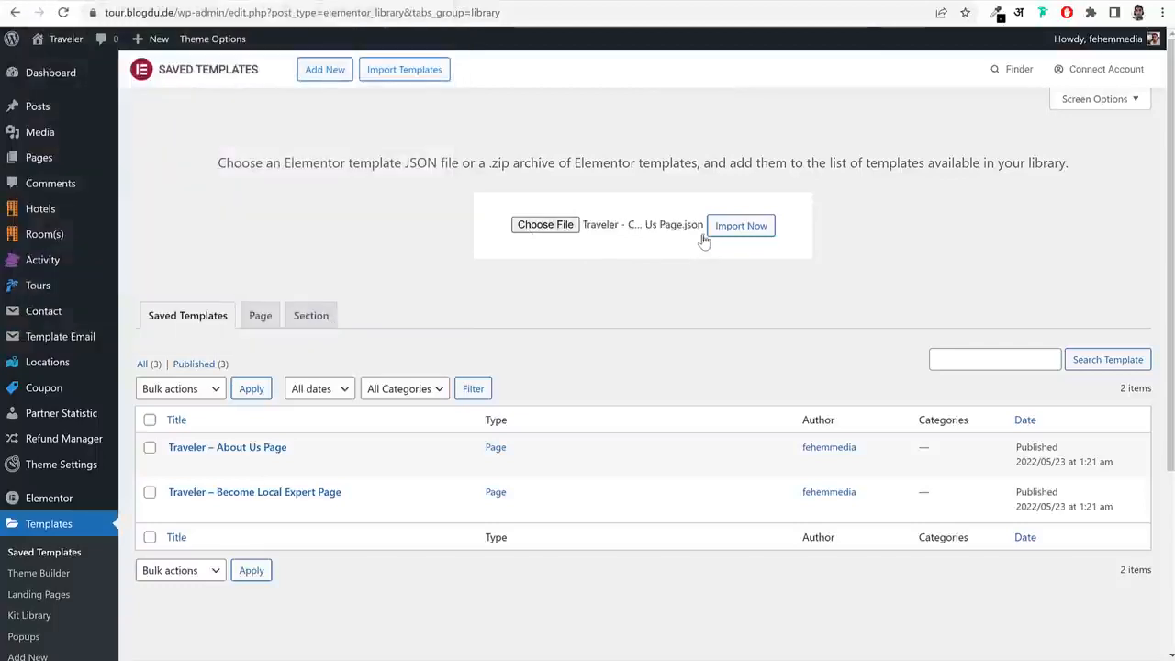
left_click(714, 228)
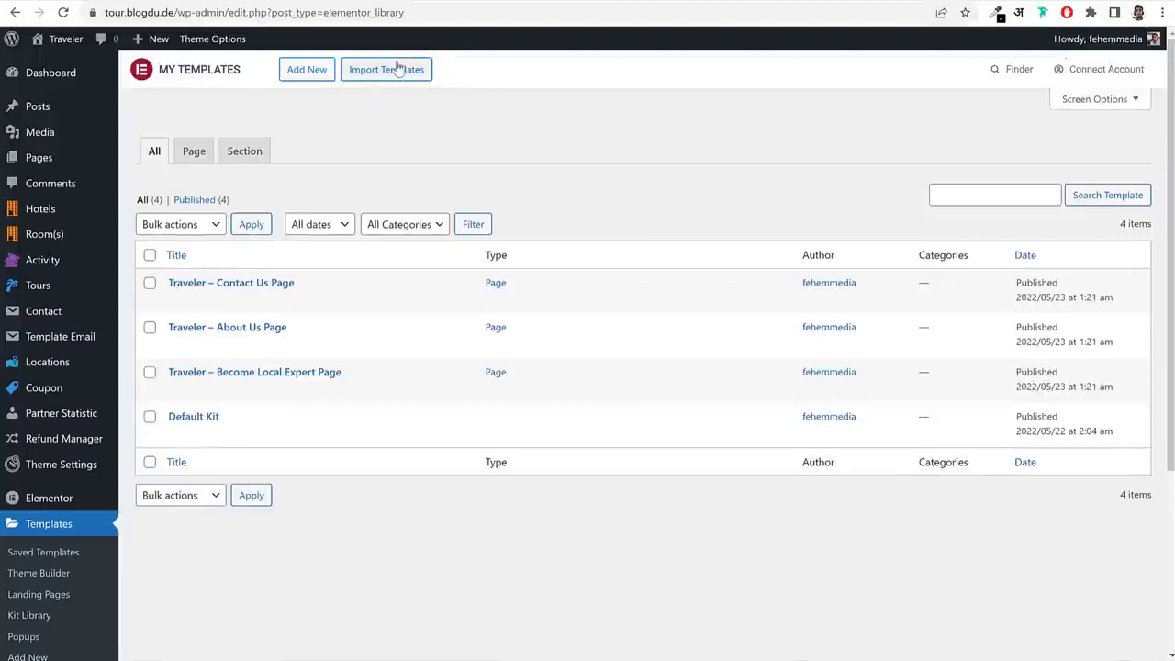
Import the Traveler - FAQs Page template.
left_click(397, 68)
left_click(537, 226)
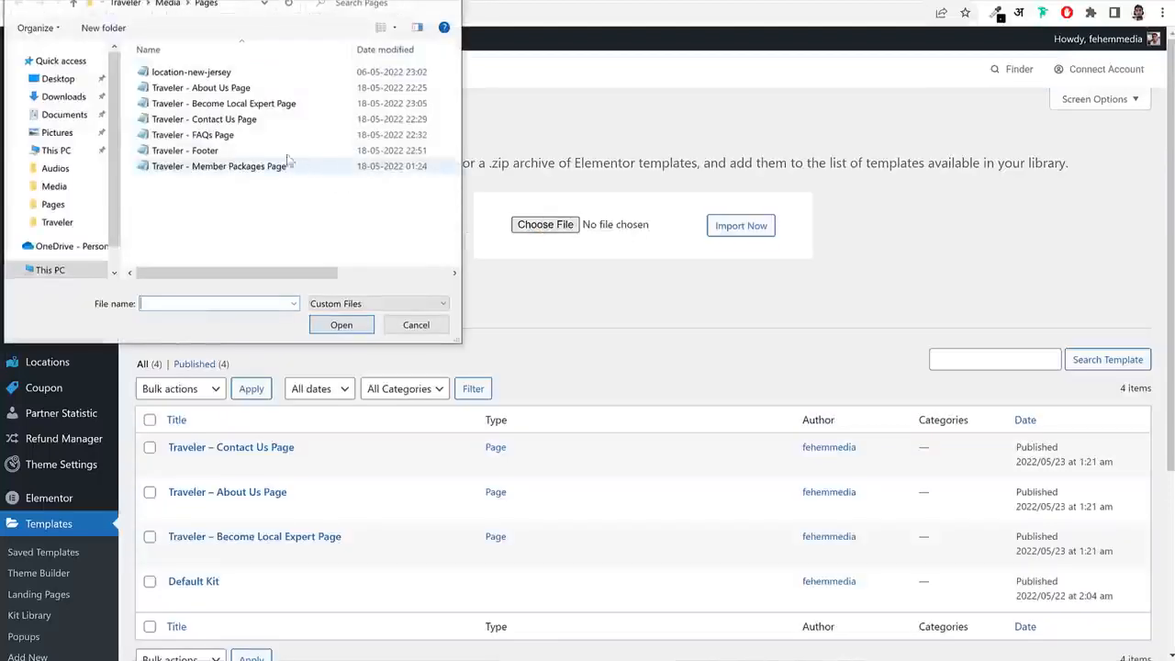
left_click(221, 134)
left_click(340, 325)
left_click(749, 230)
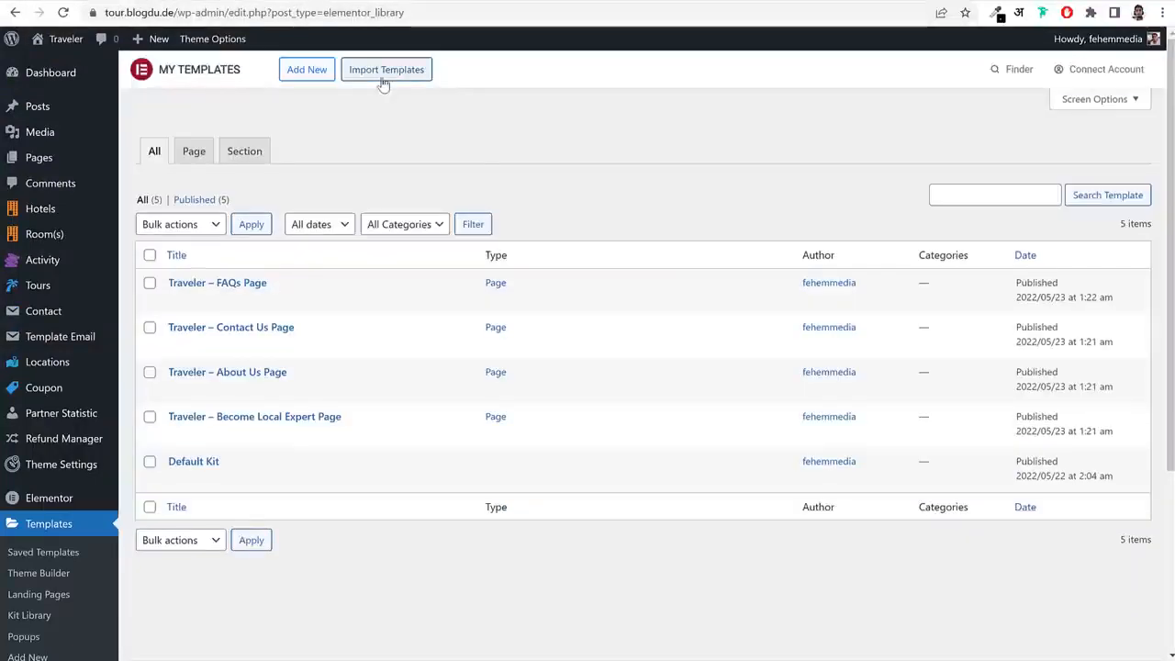
Choose the Traveler - Footer and Traveler - Member Packages Page template files for import.
left_click(384, 72)
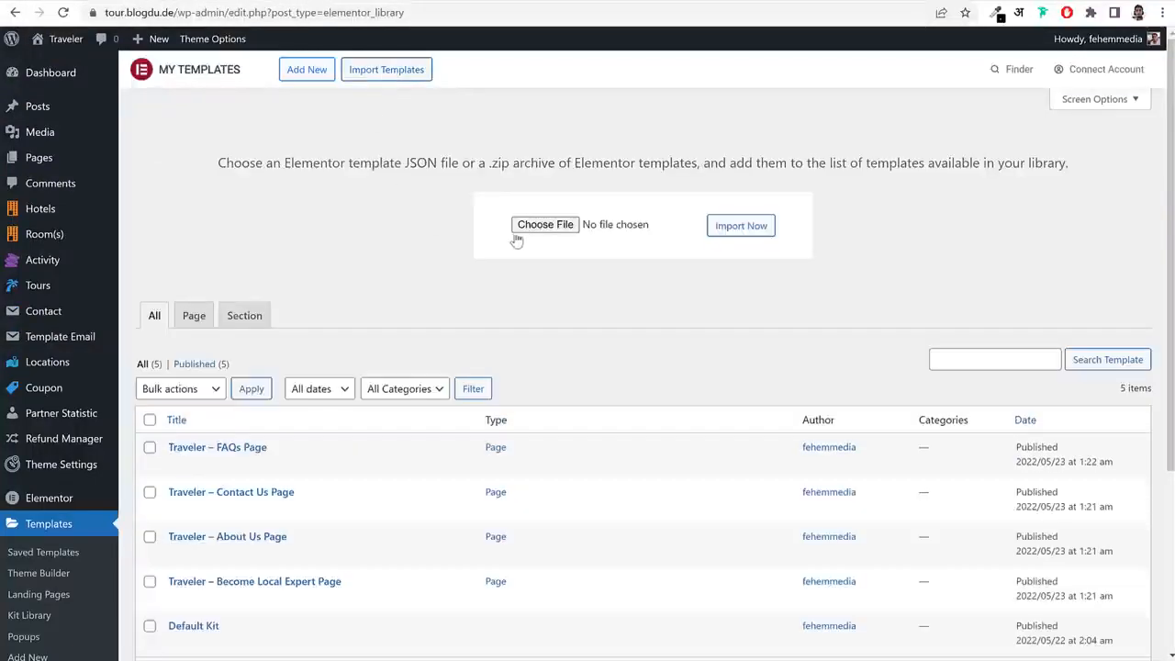
left_click(544, 225)
left_click(221, 150)
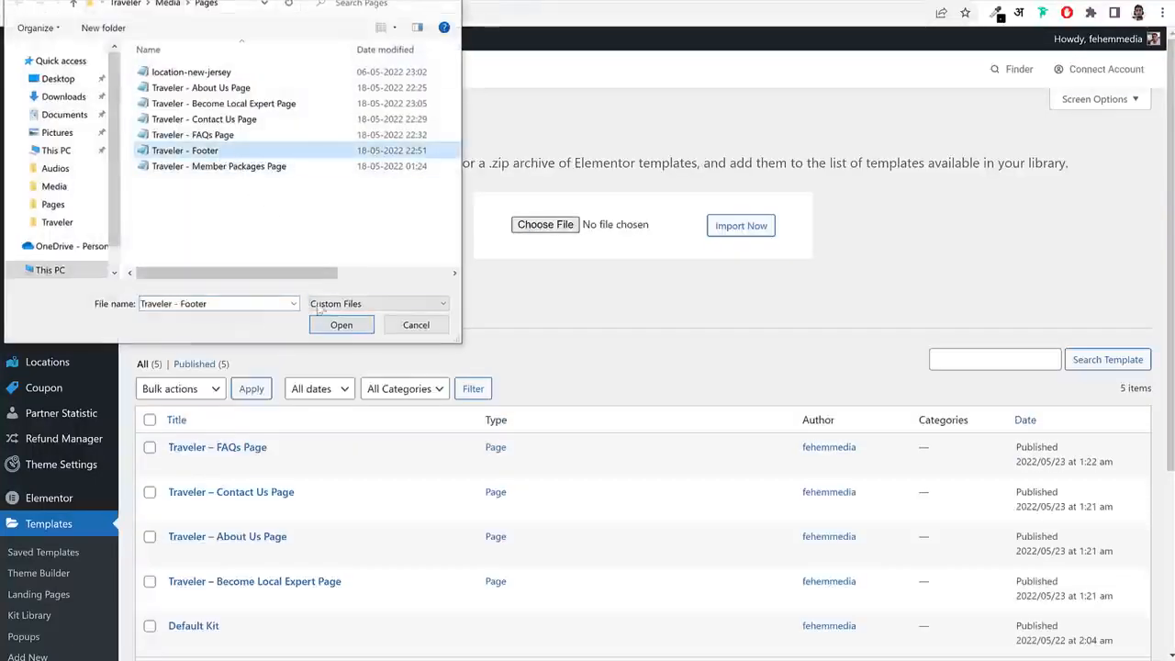
left_click(341, 324)
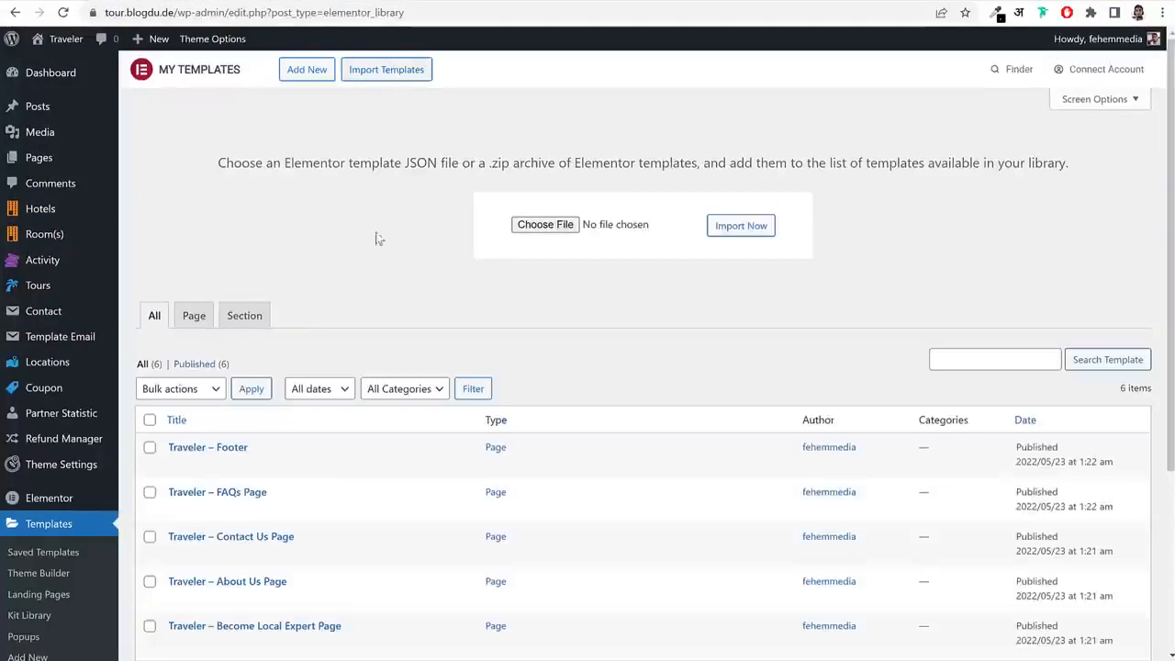
left_click(547, 228)
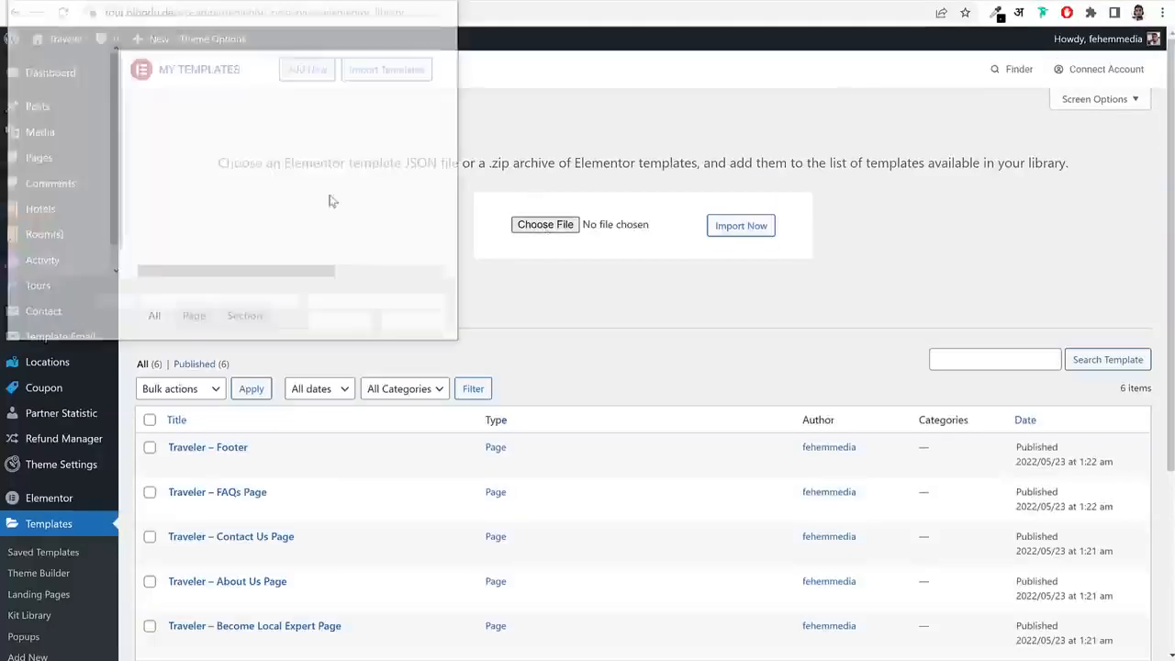
left_click(244, 172)
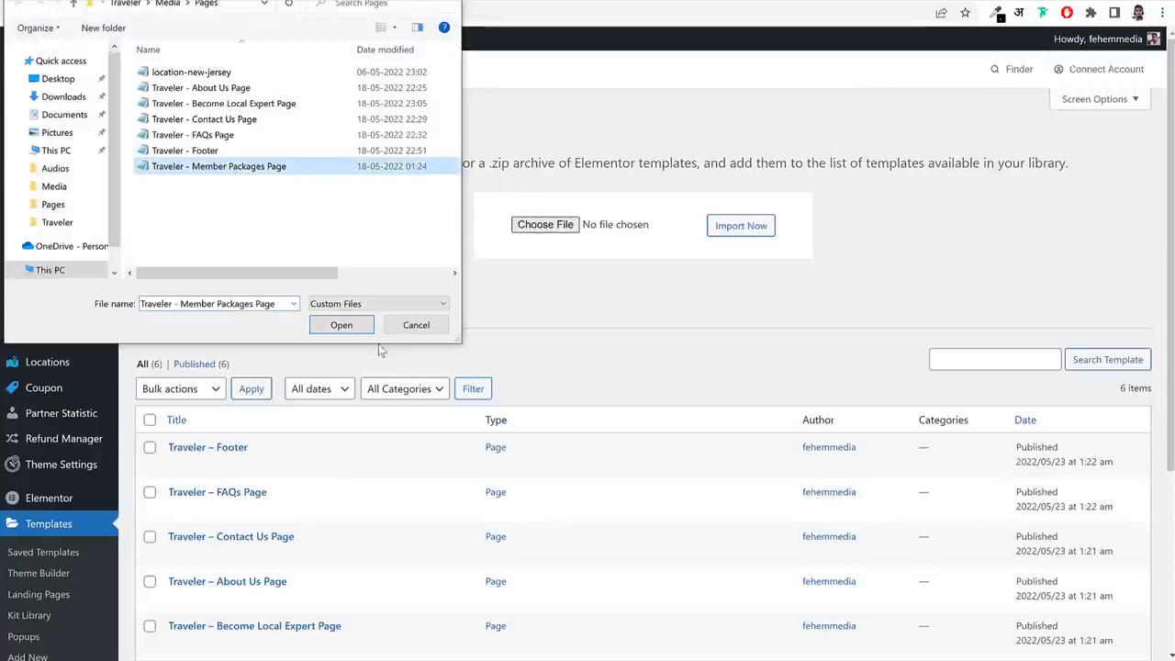
left_click(341, 326)
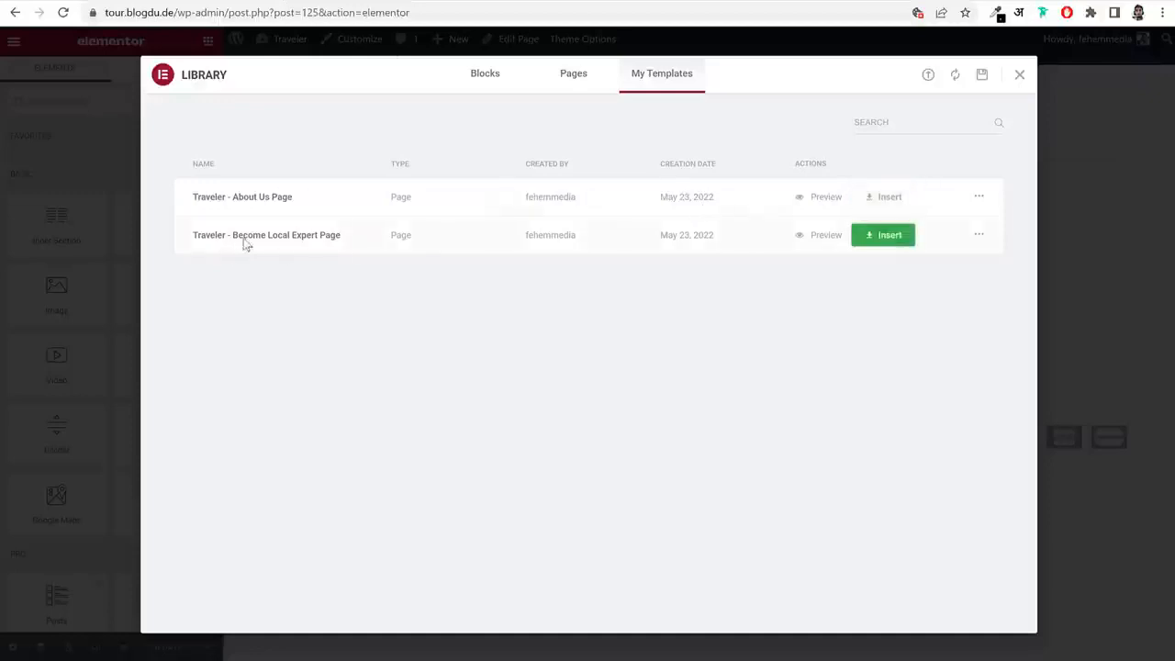
Insert the Become Local Expert Page template and change 'city' in the heading to 'Sate'.
left_click(882, 234)
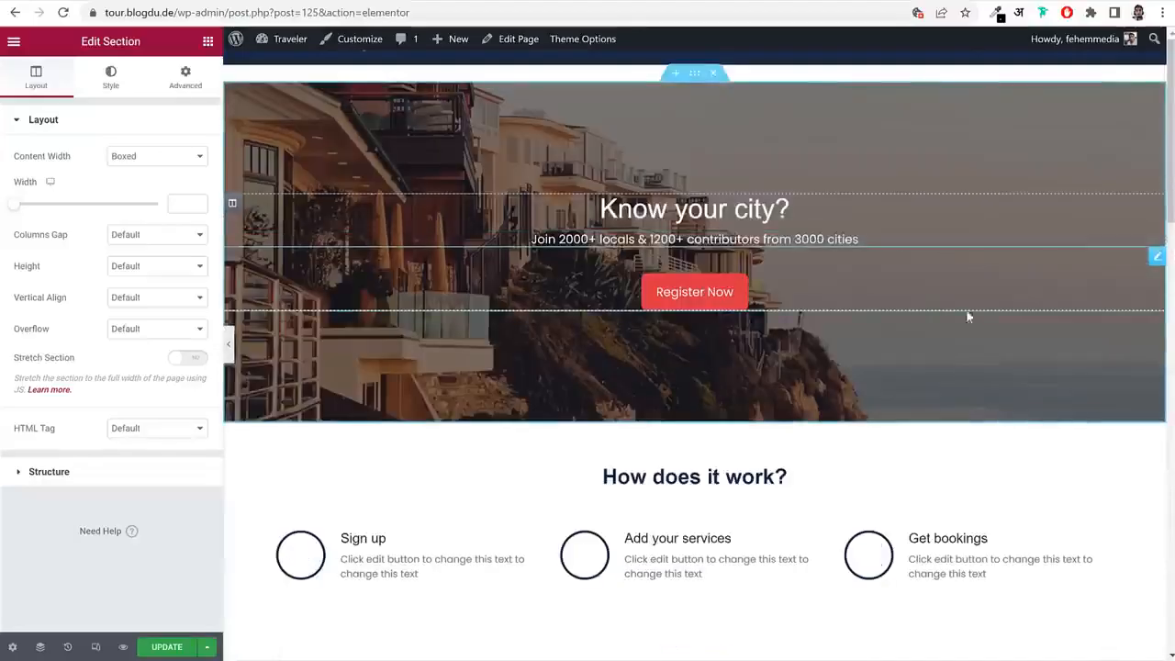
scroll(964, 335, "down", 3)
scroll(963, 335, "down", 12)
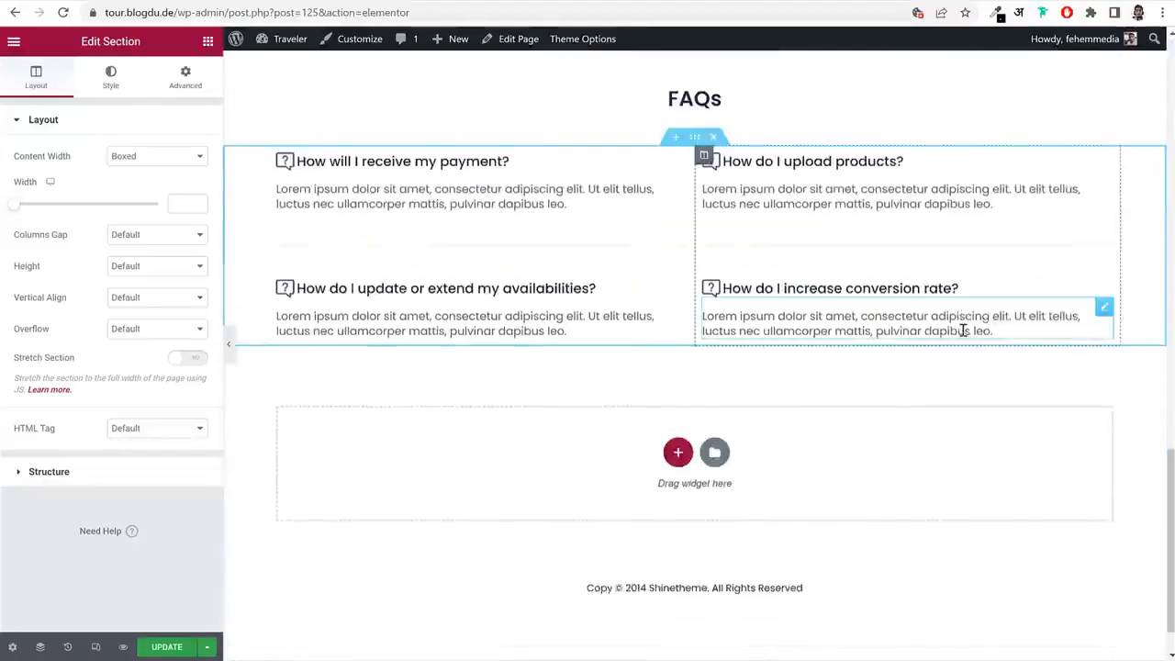
scroll(962, 333, "up", 10)
scroll(961, 329, "up", 5)
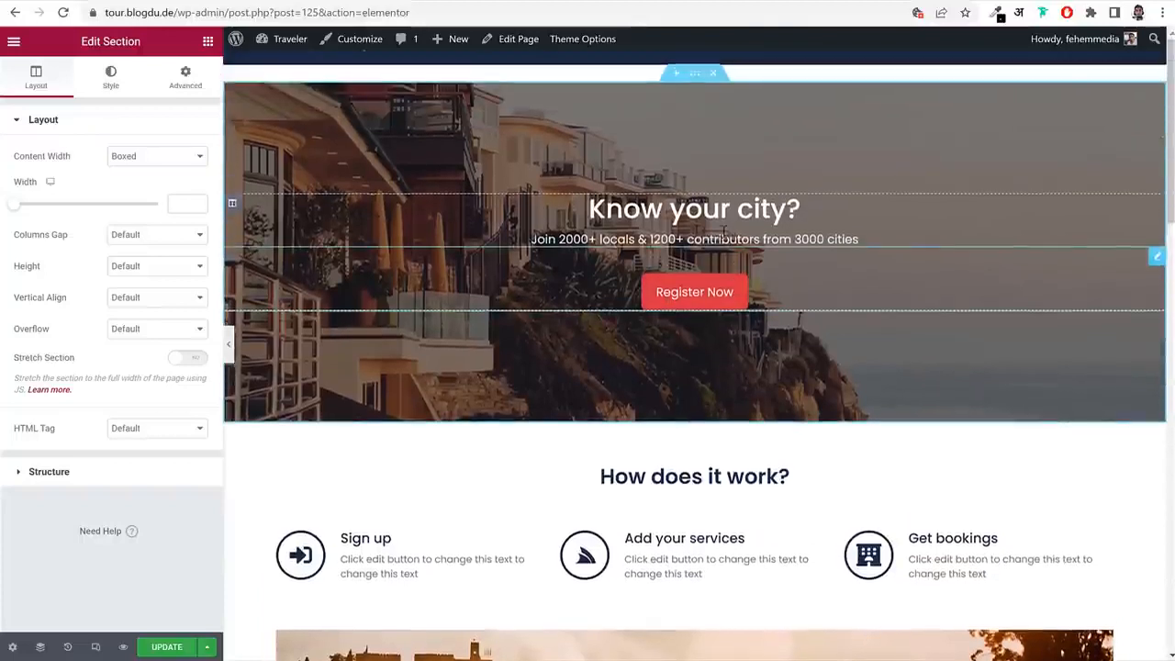
left_click(647, 210)
left_click_drag(123, 174, 43, 174)
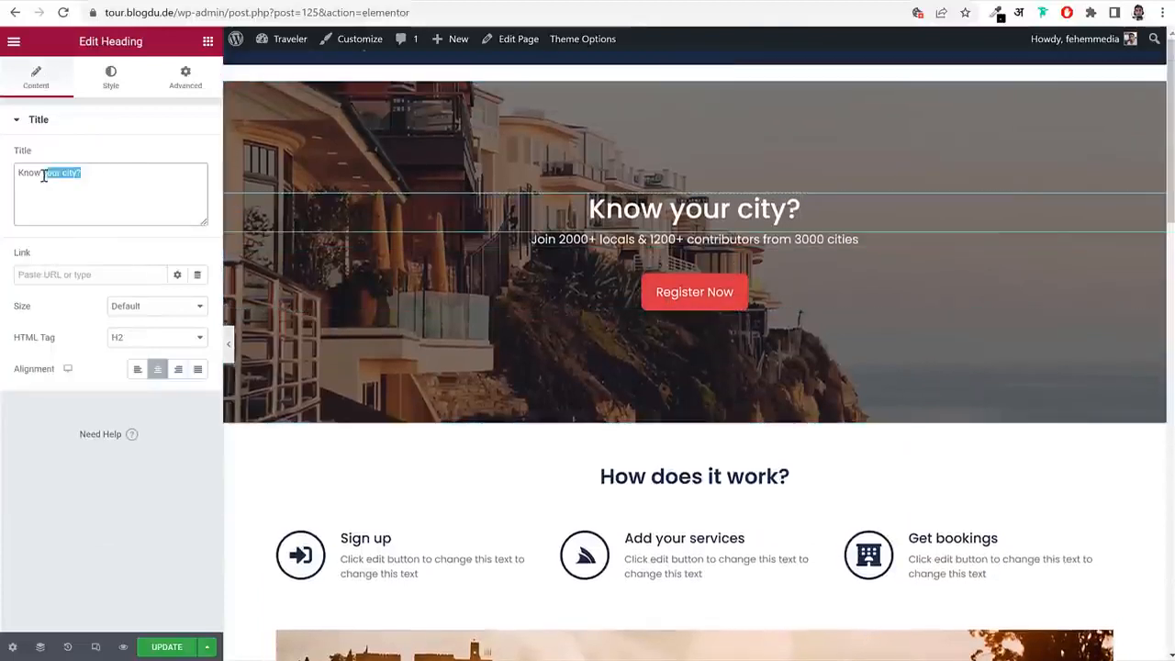
double_click(64, 172)
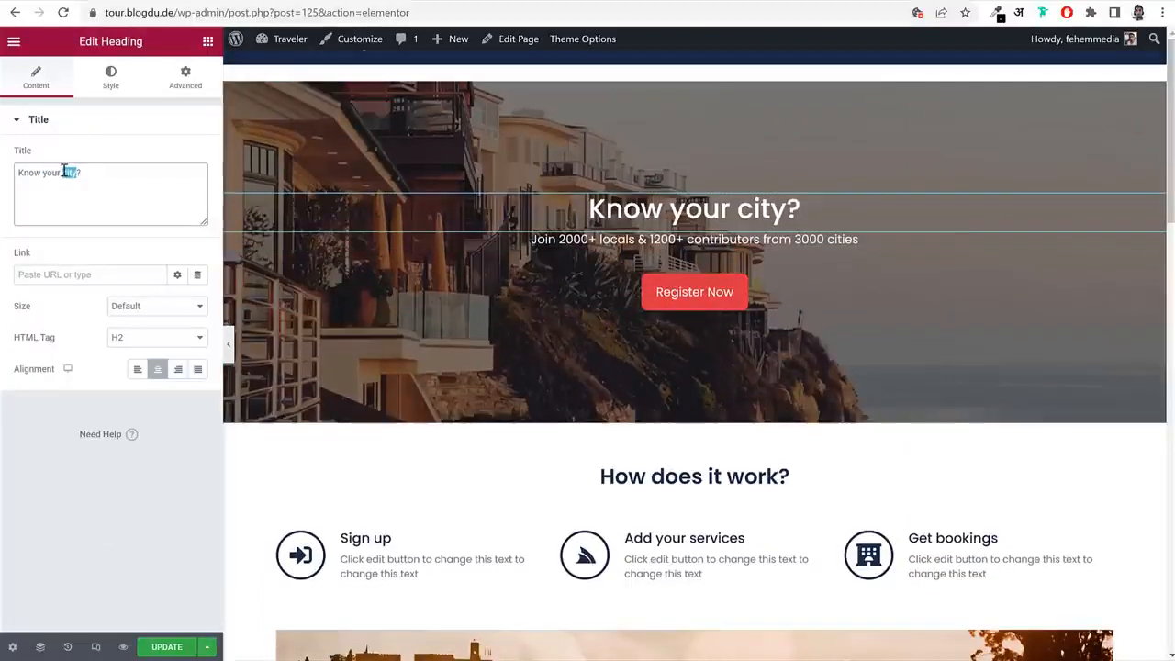
type("Sate")
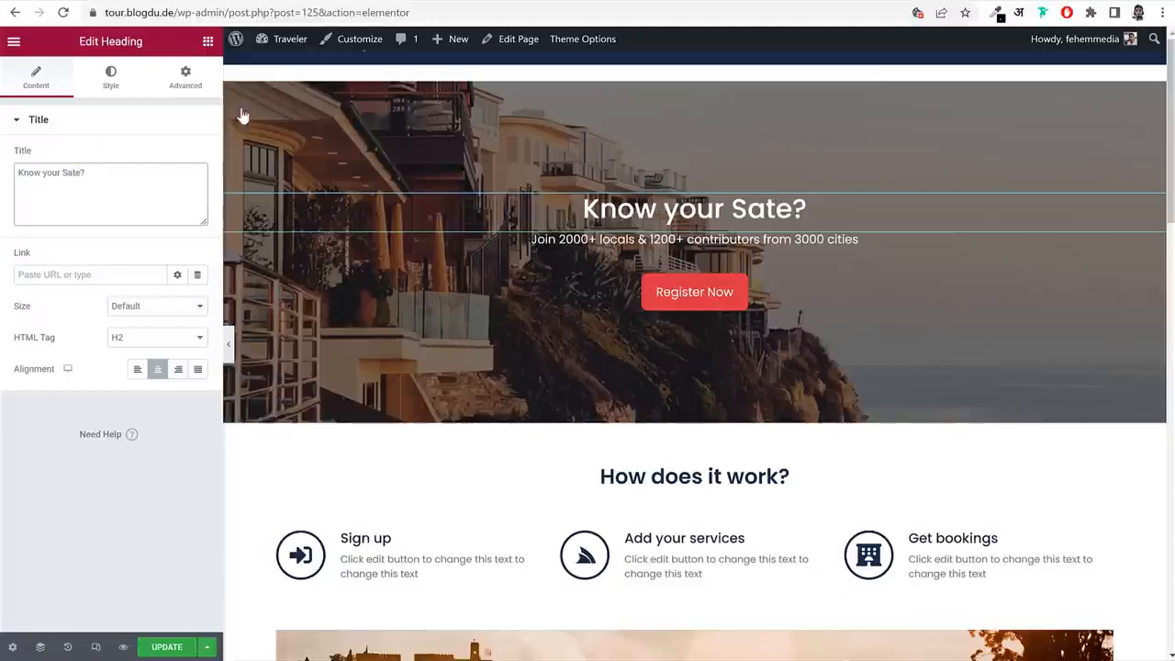
Give the Open your network icon box the Joget icon.
left_click(716, 292)
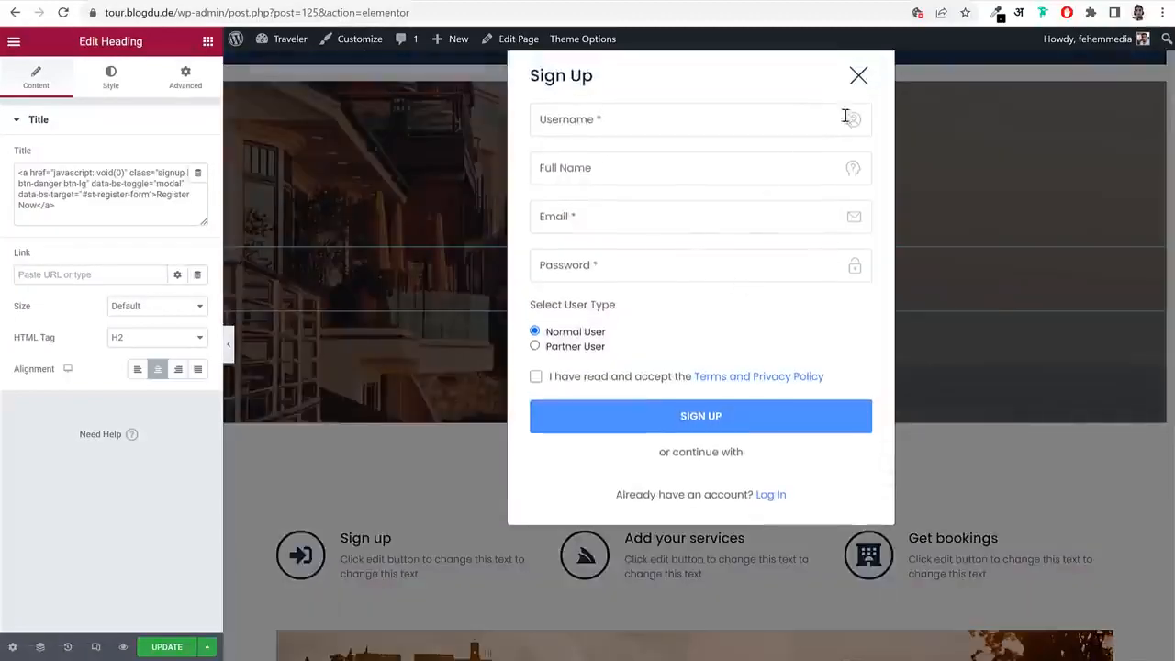
left_click(858, 77)
scroll(900, 362, "down", 7)
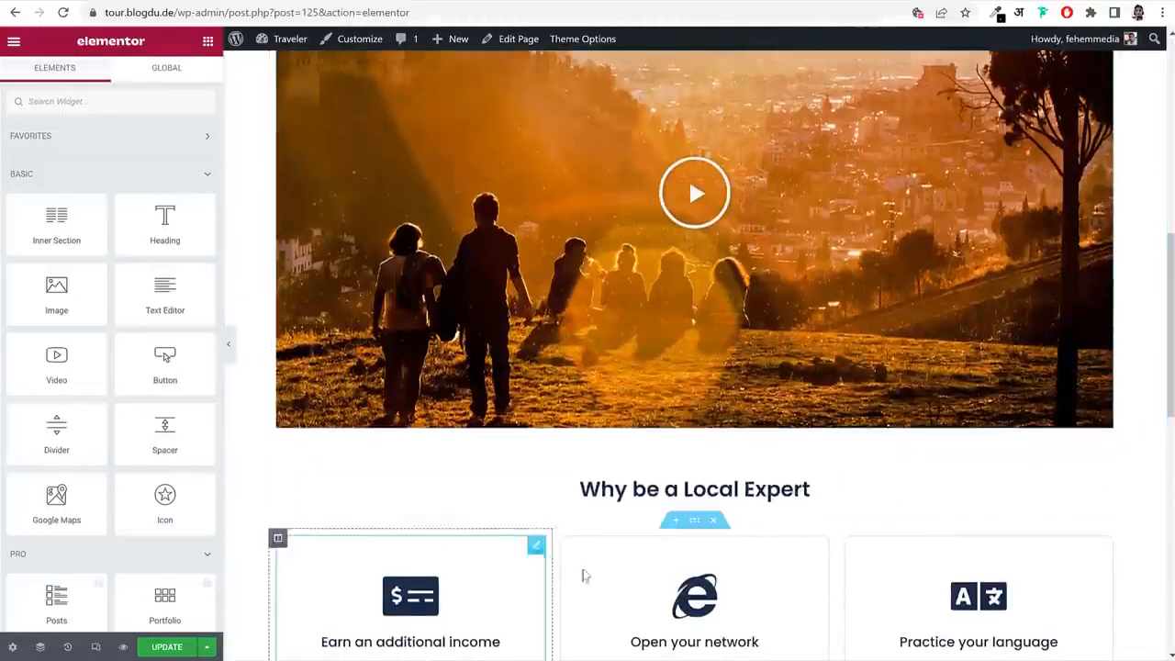
scroll(582, 576, "down", 4)
left_click(720, 240)
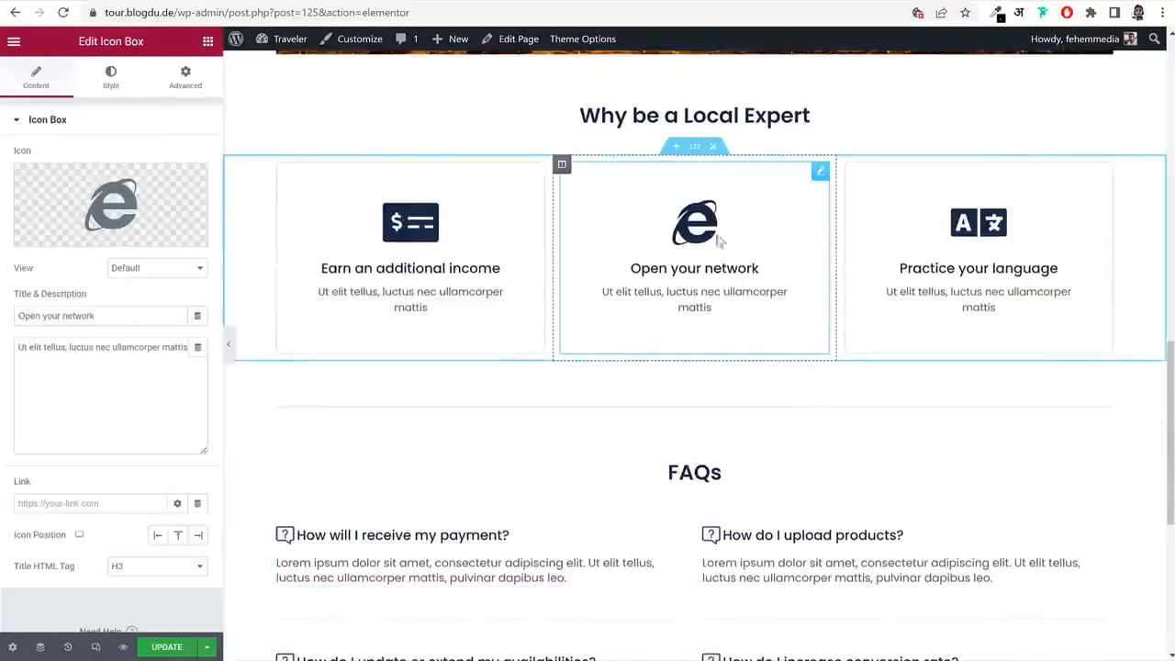
left_click(110, 204)
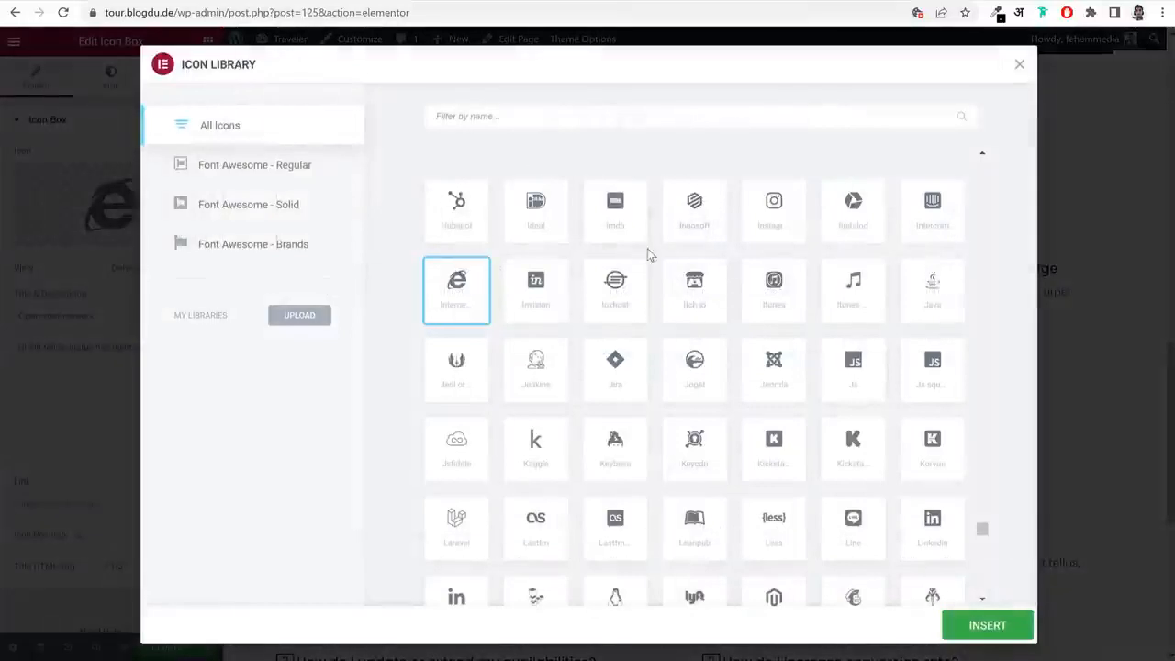
left_click(695, 306)
left_click(699, 371)
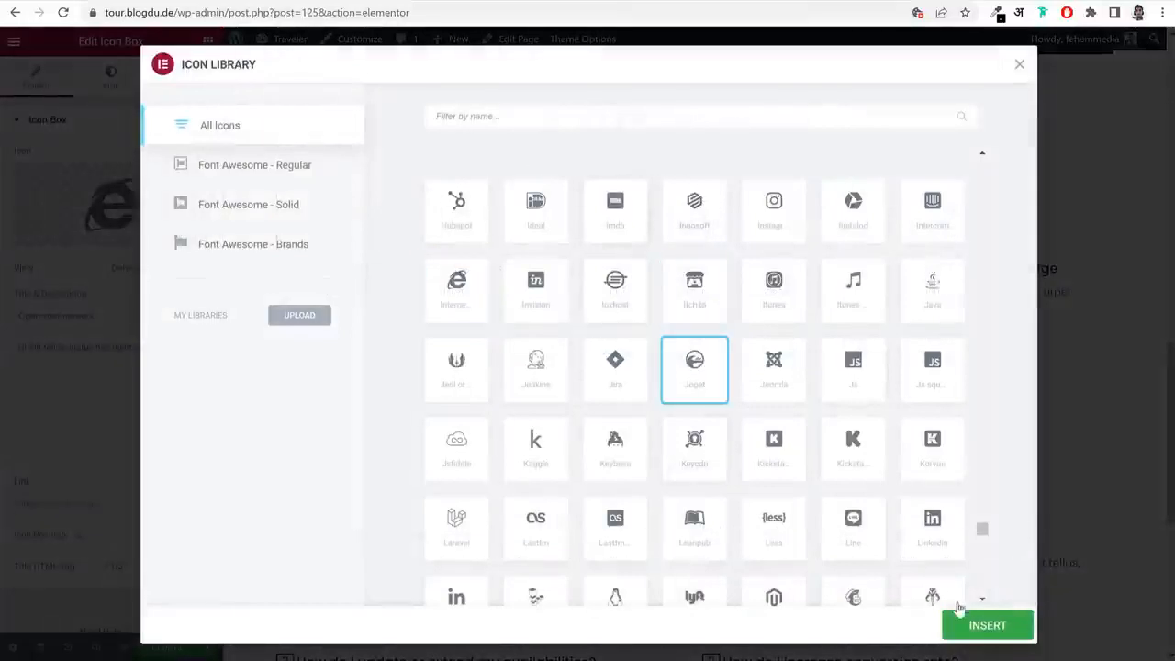
left_click(983, 625)
Save the page changes with Update.
double_click(143, 314)
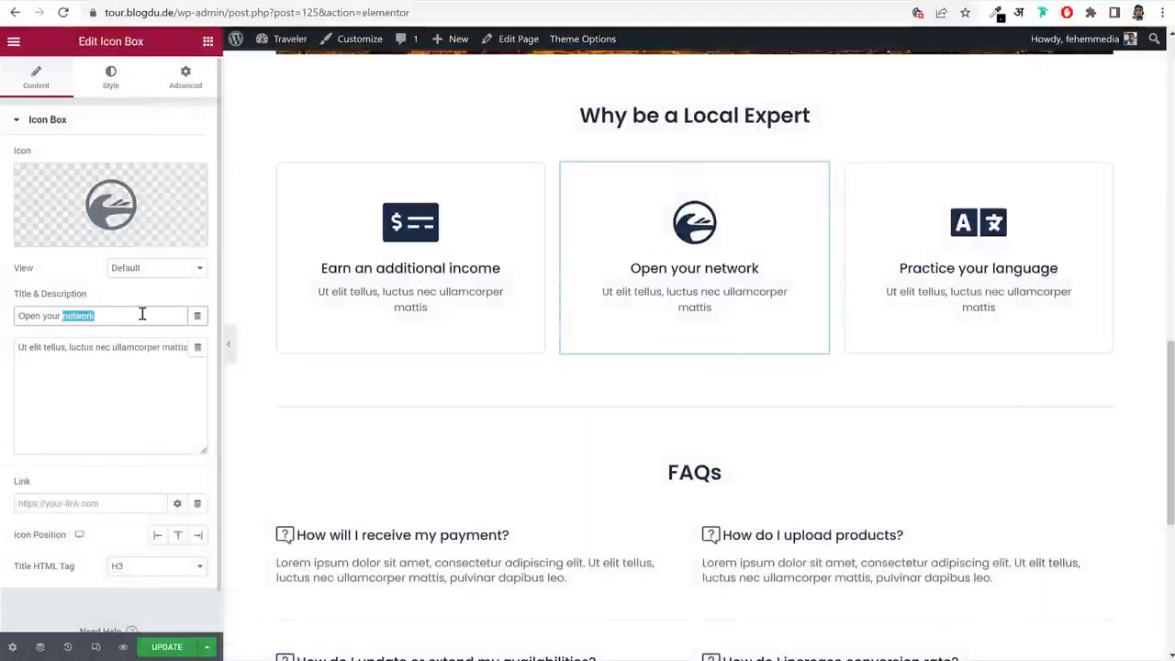
scroll(734, 422, "down", 5)
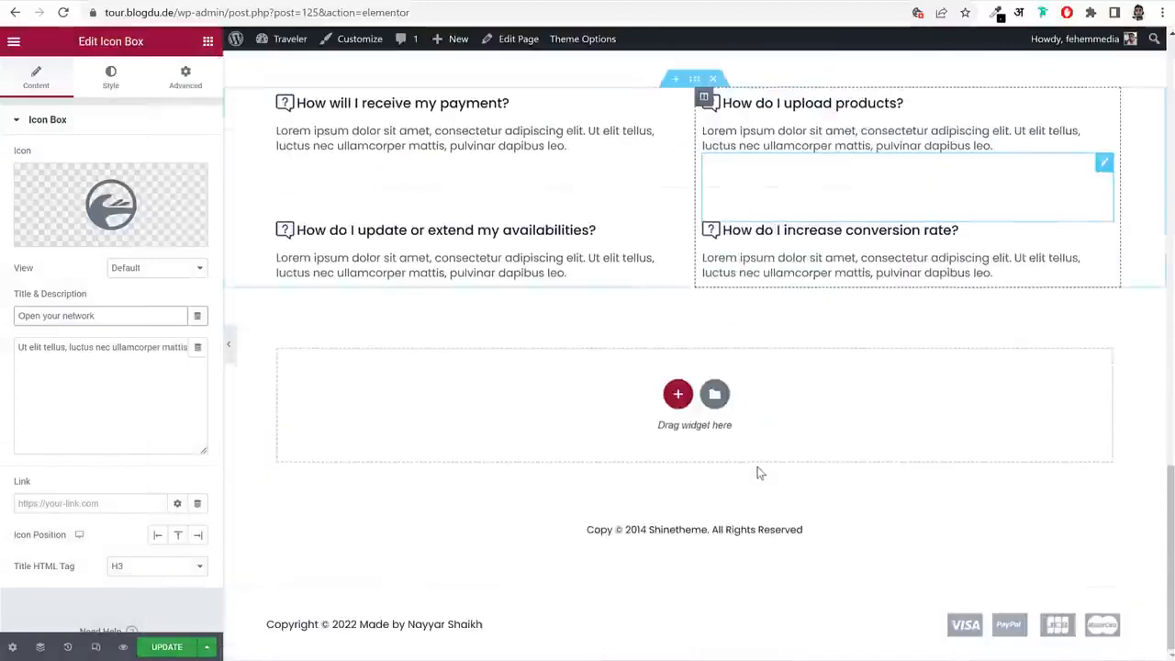
left_click(157, 647)
scroll(742, 461, "up", 10)
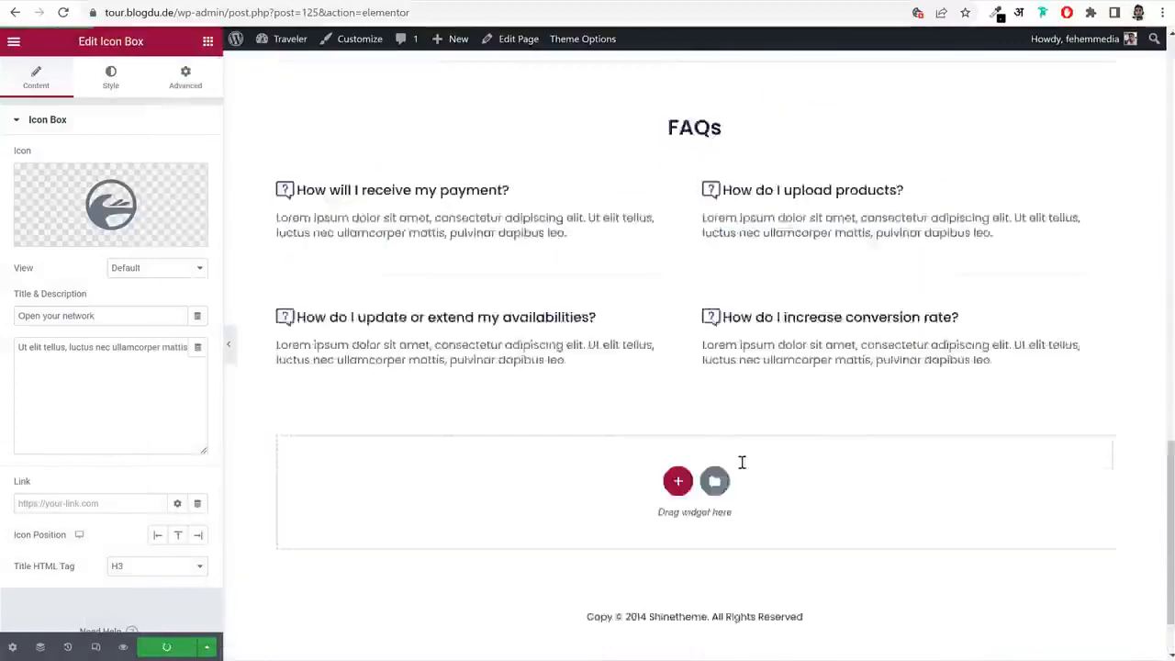
scroll(454, 254, "up", 3)
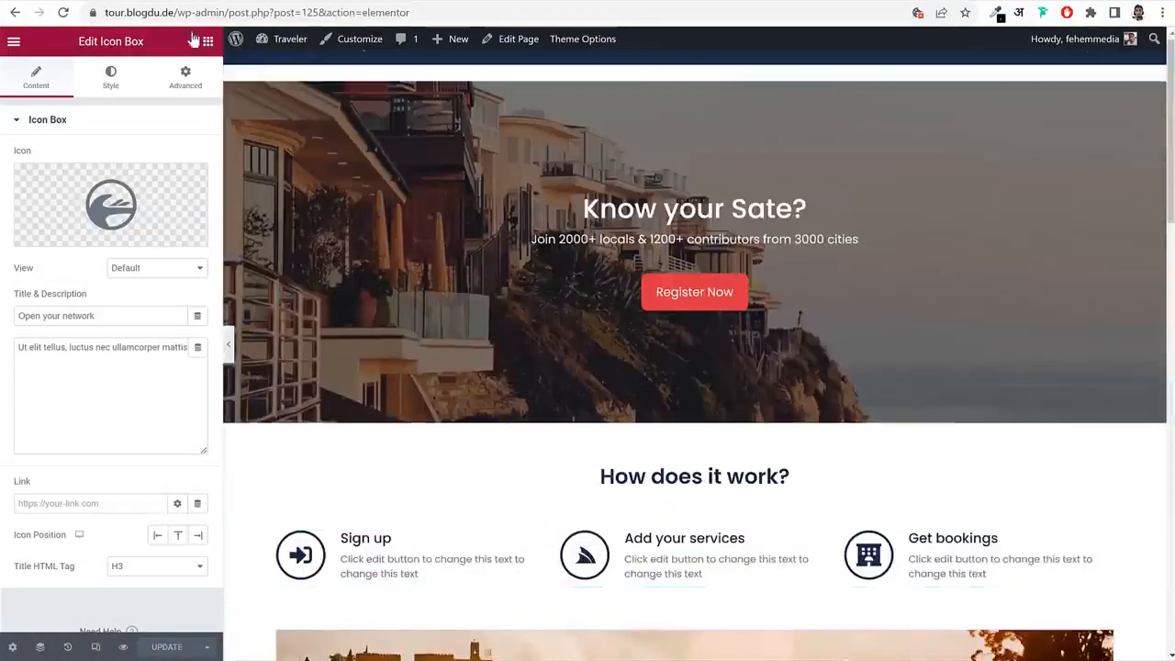
Return to the WordPress dashboard and open the Member Packages page for editing.
left_click_drag(230, 11, 431, 12)
key("BackSpace")
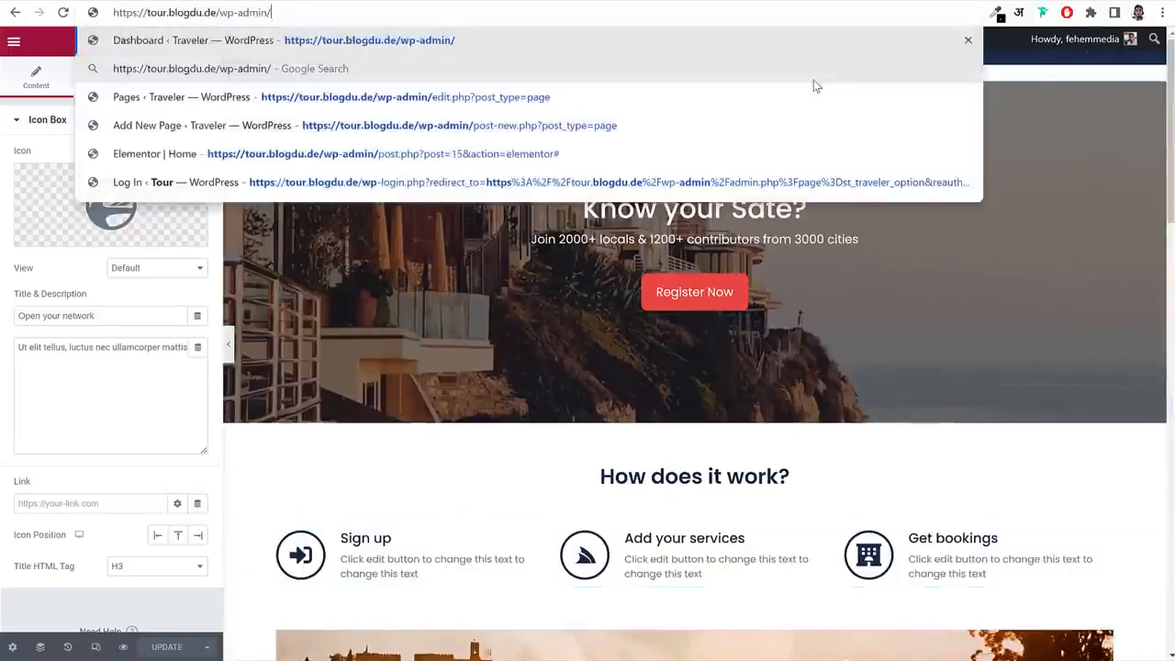
key("Return")
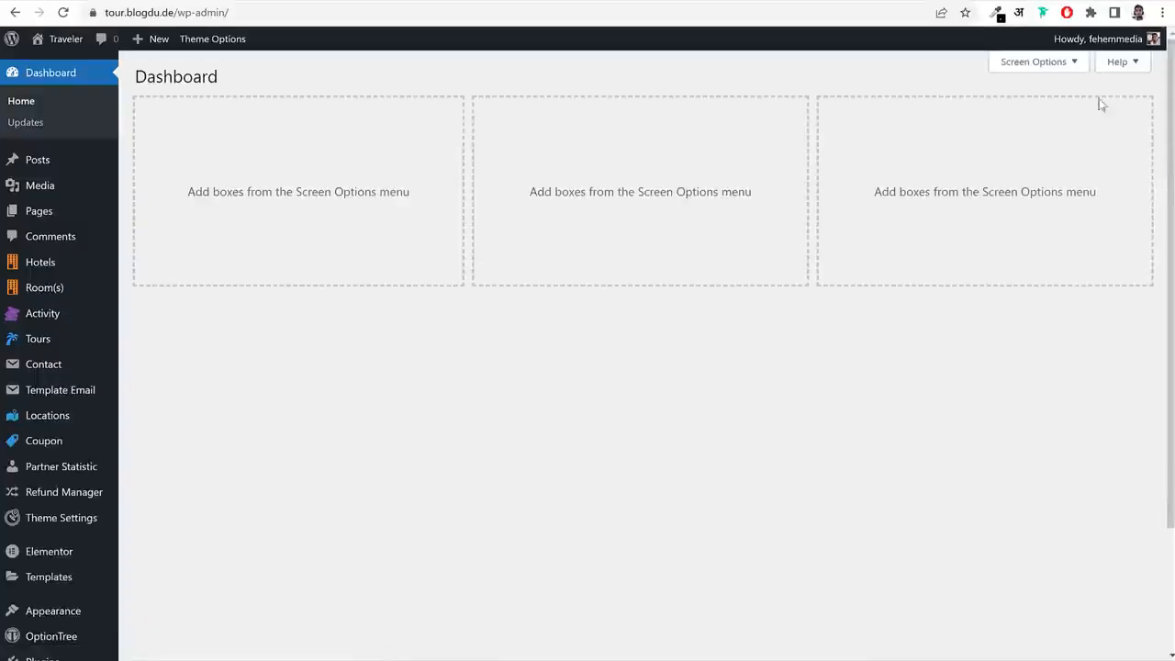
mouse_move(62, 216)
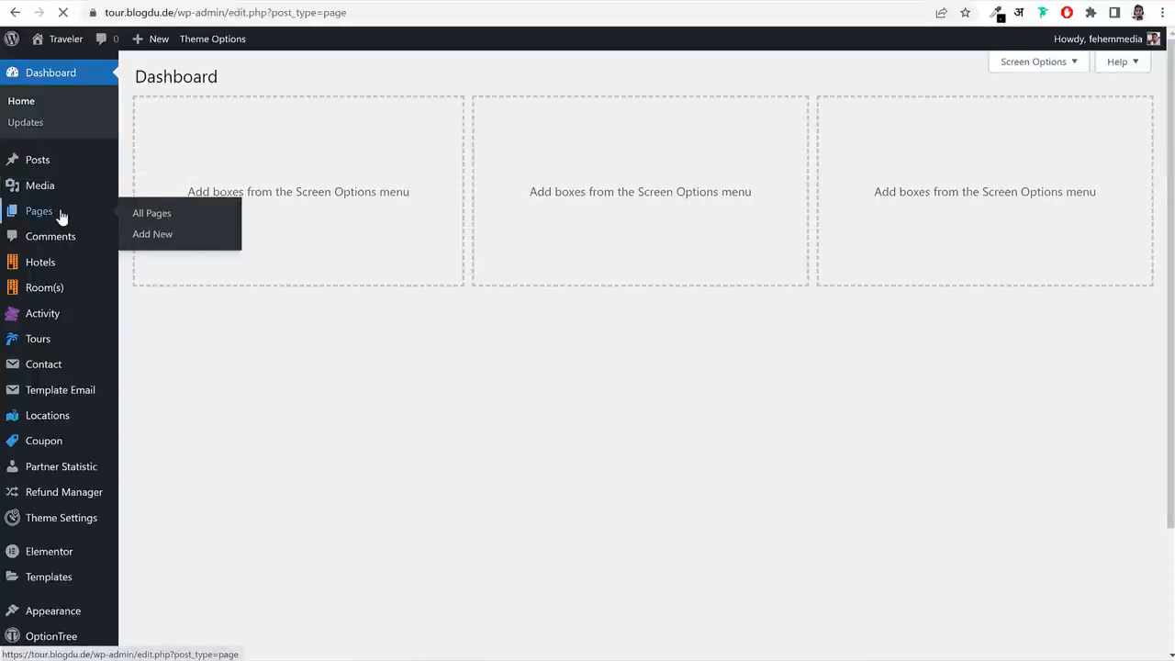
scroll(626, 310, "down", 4)
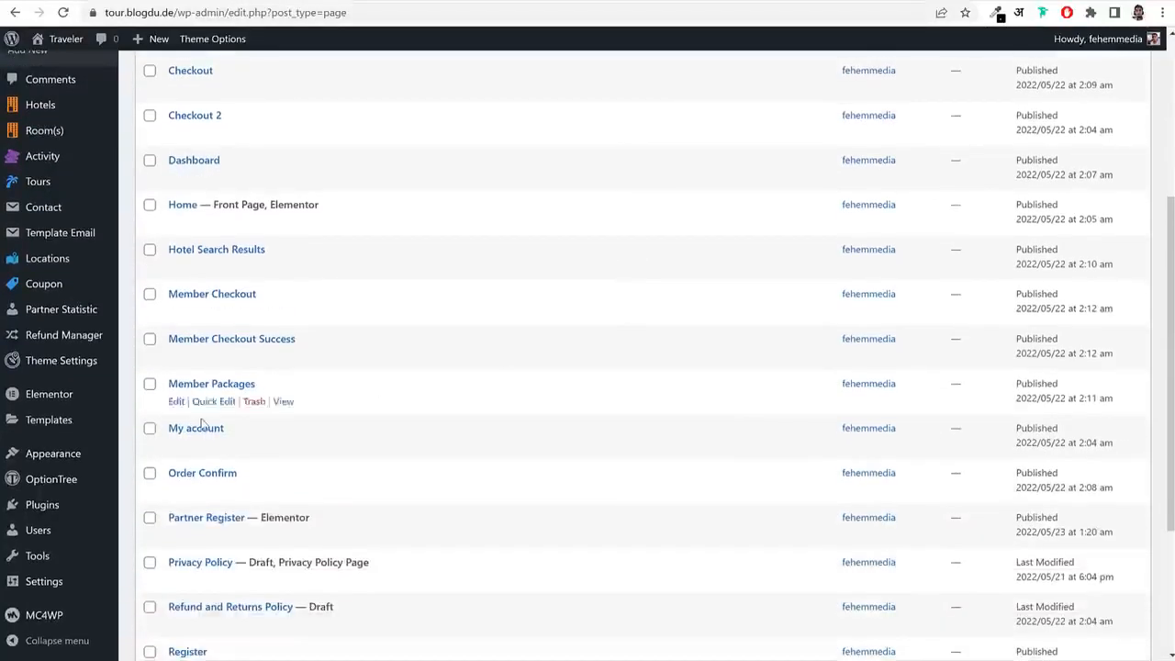
left_click(176, 402)
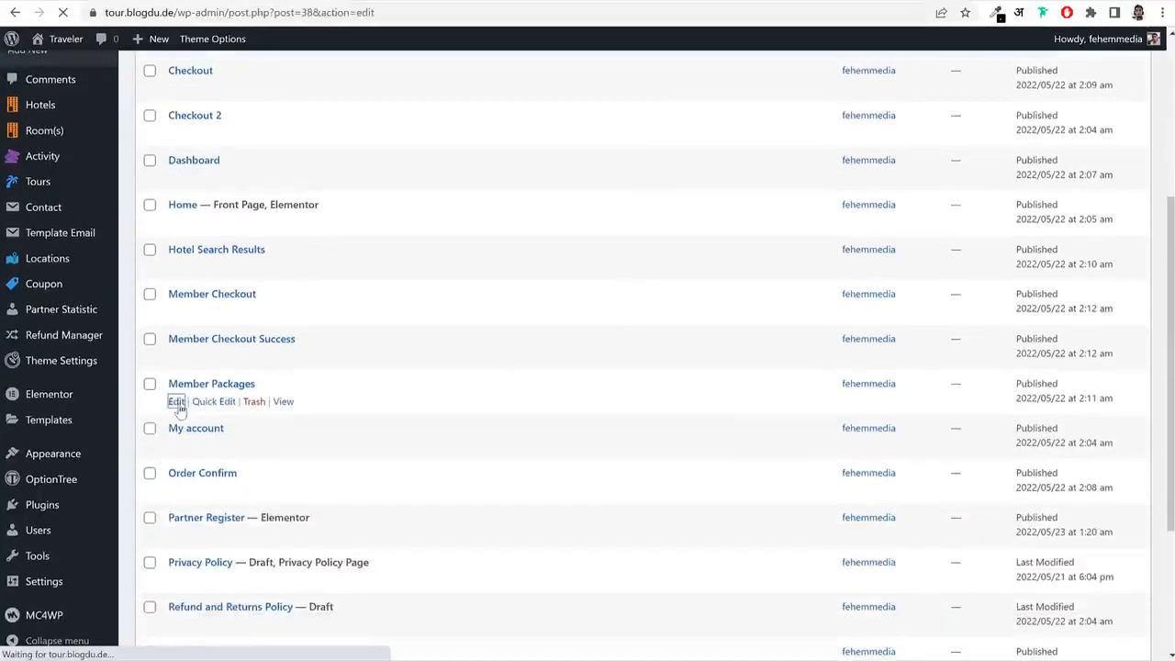
Set the pier-at-dusk photo cali_5.jpg as the page's featured image.
scroll(1018, 362, "down", 2)
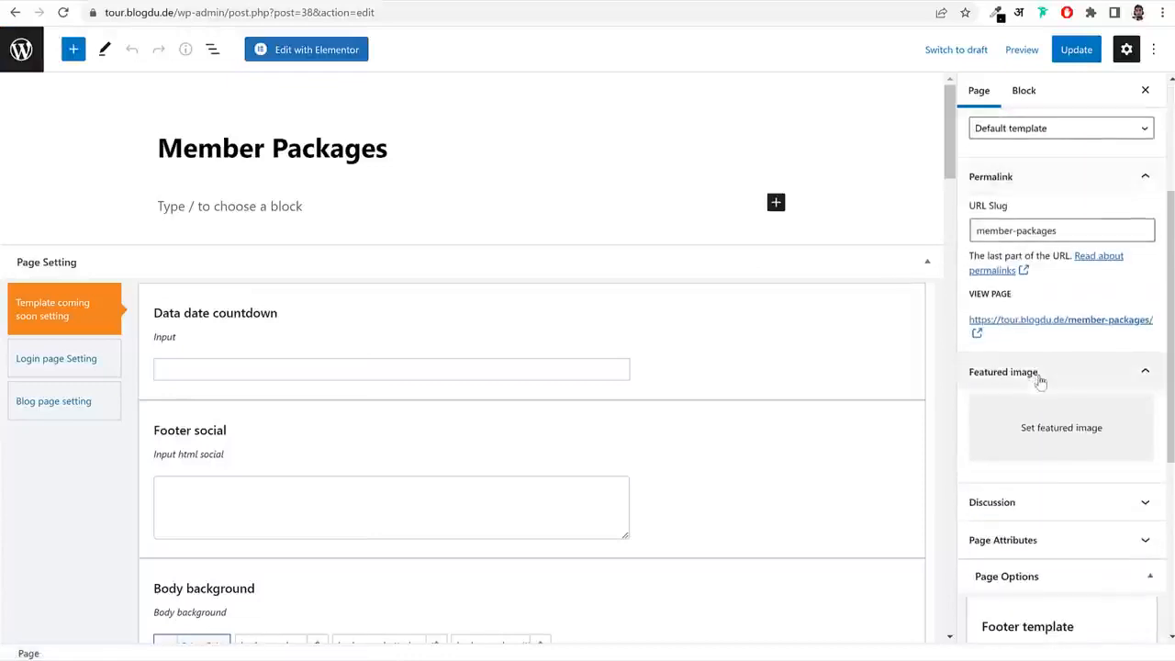
left_click(1061, 429)
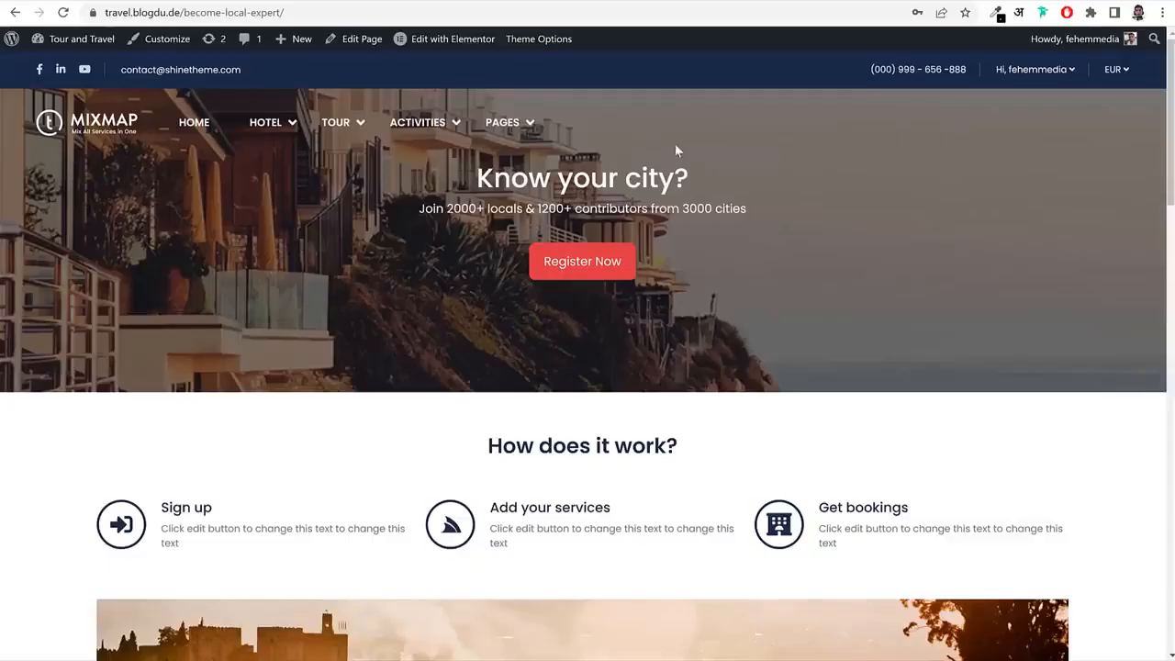
mouse_move(514, 128)
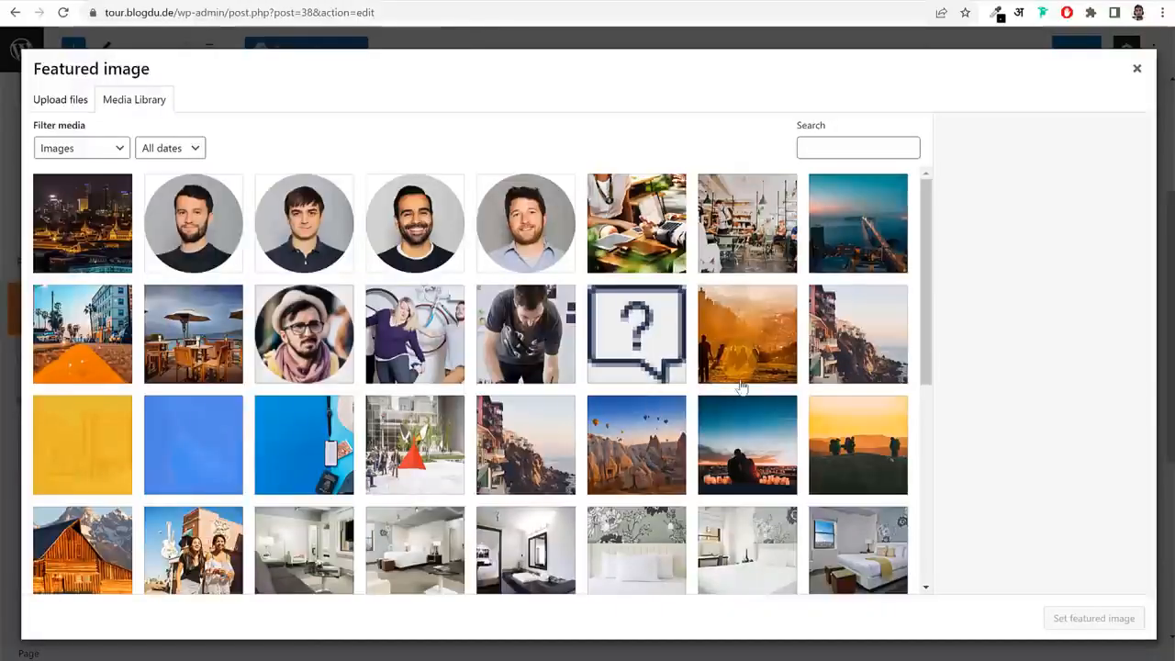
scroll(347, 470, "down", 5)
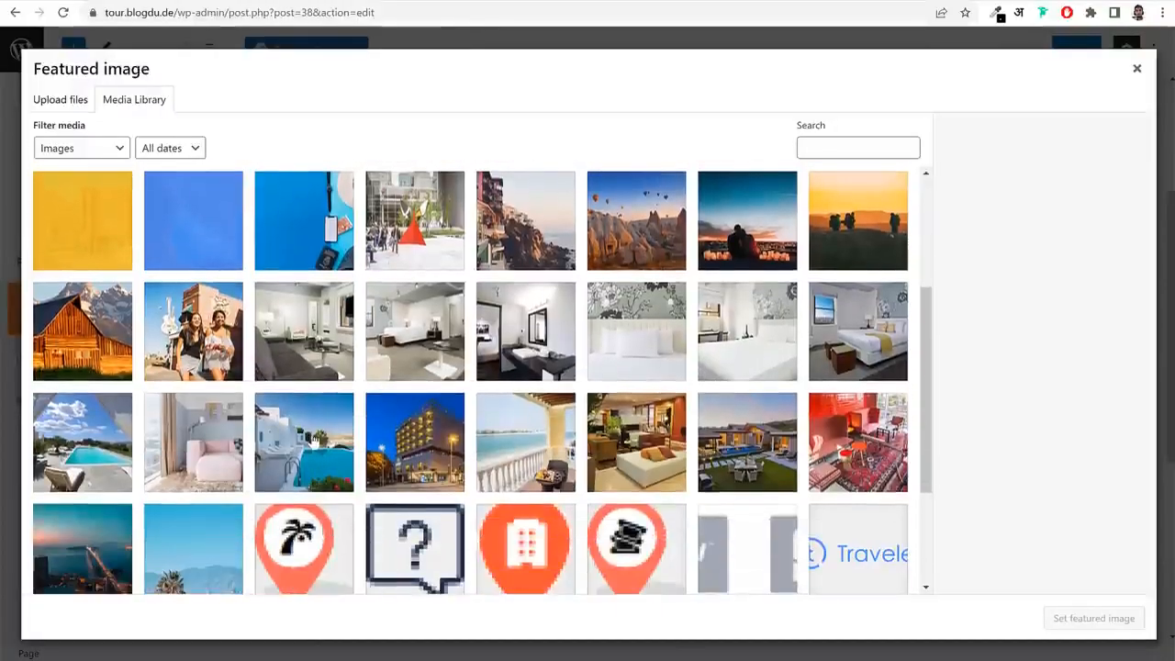
scroll(313, 442, "up", 5)
left_click(845, 248)
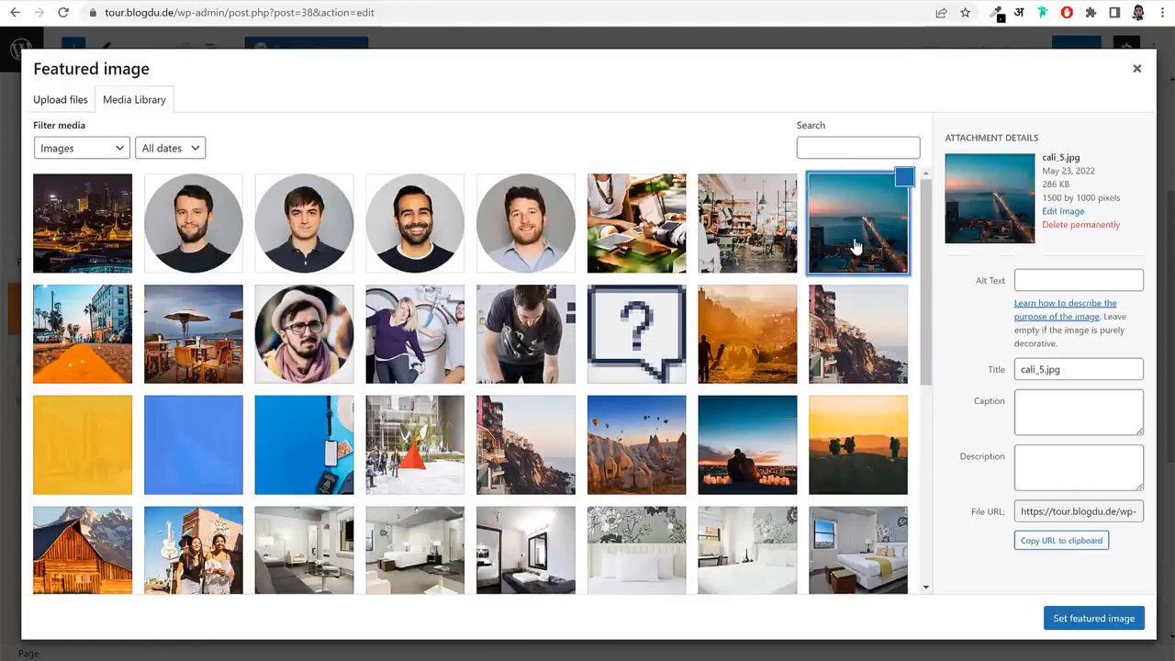
left_click(1104, 620)
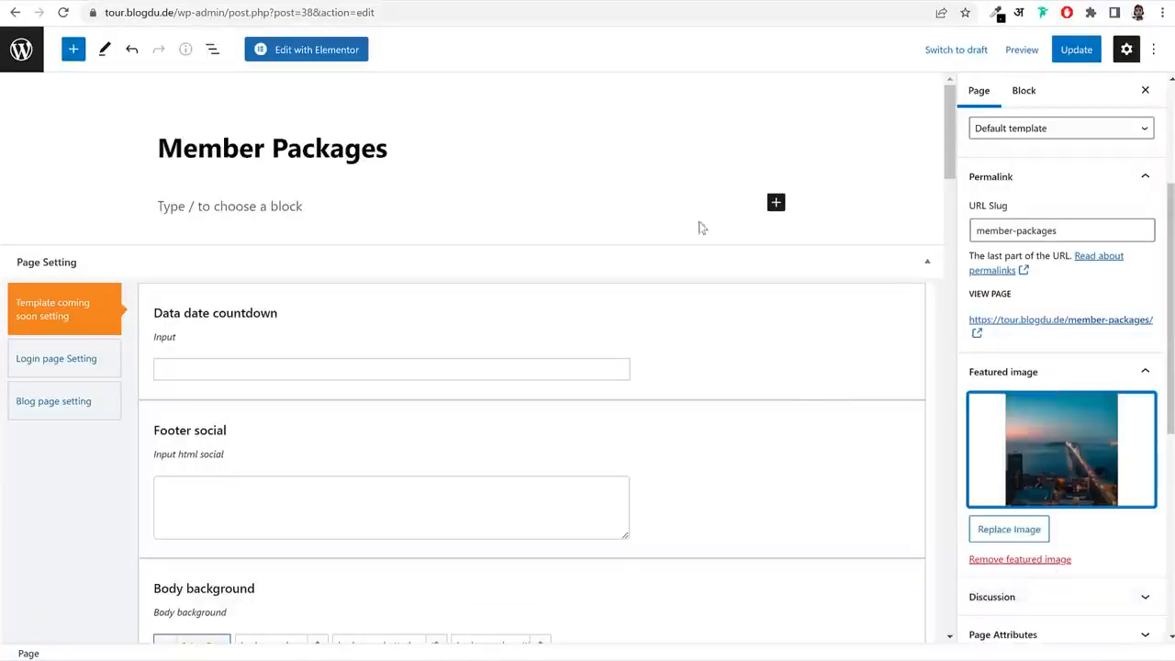
Update the page, open it in Elementor and insert the saved Traveler - Member Packages Page template.
left_click(331, 55)
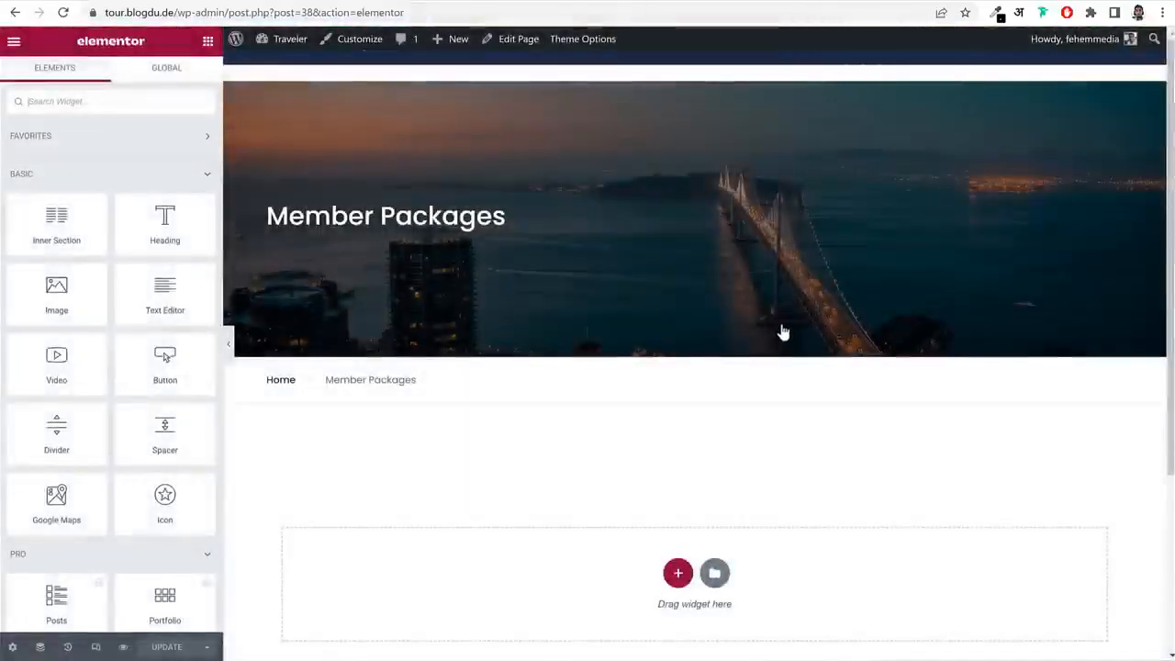
scroll(811, 345, "down", 3)
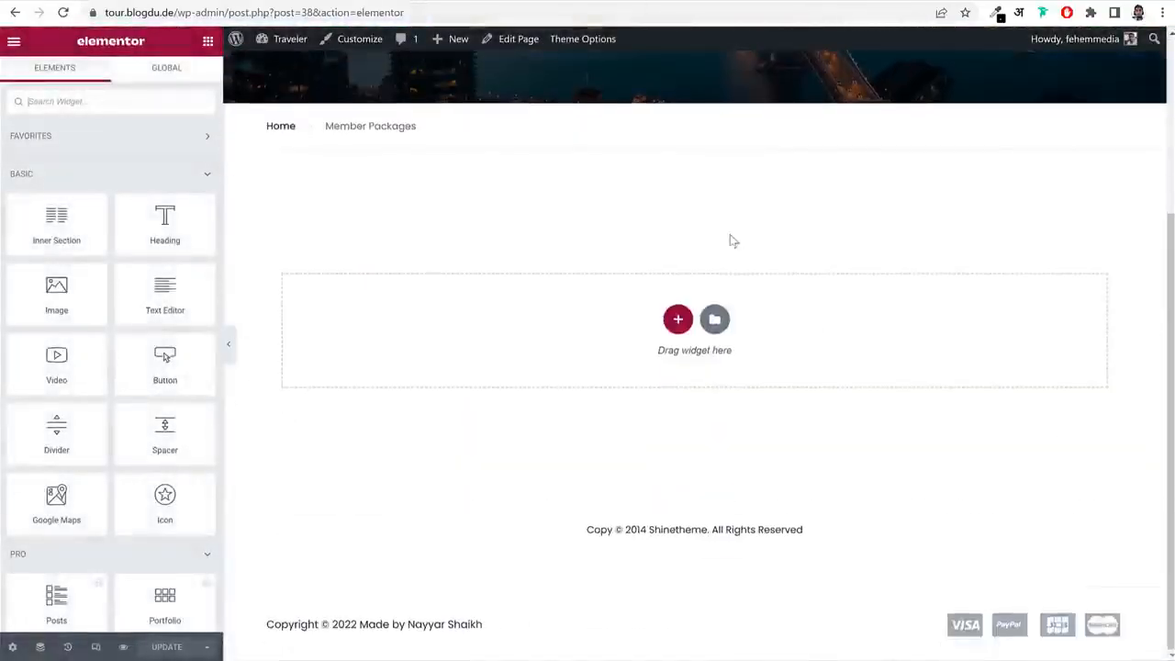
left_click(714, 322)
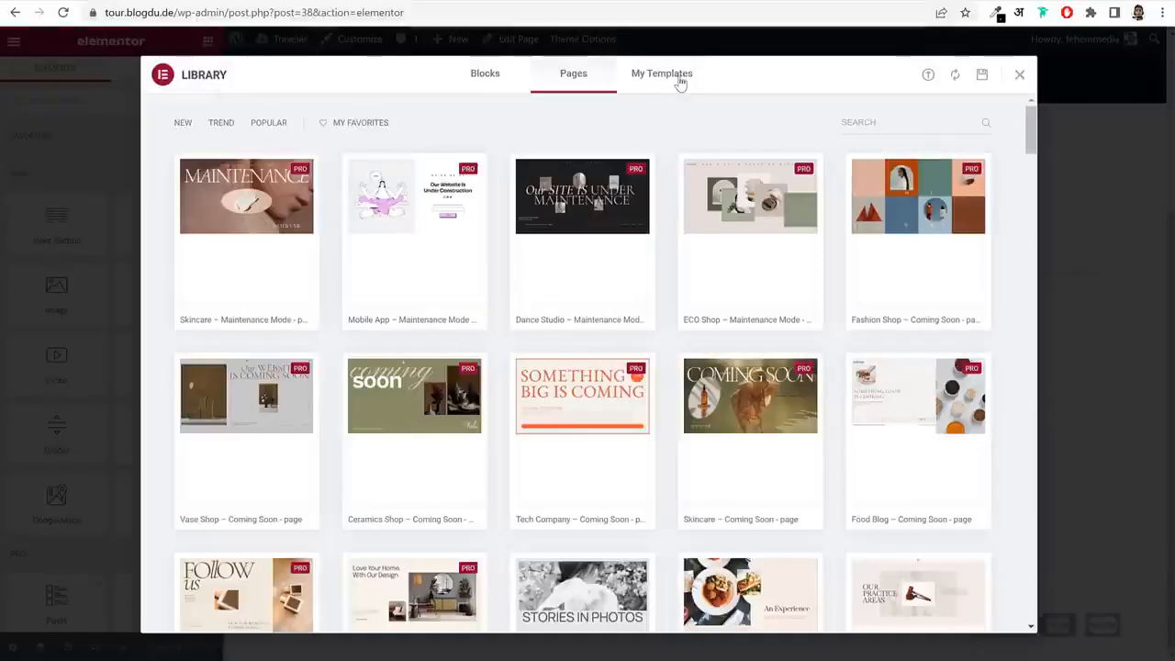
left_click(675, 80)
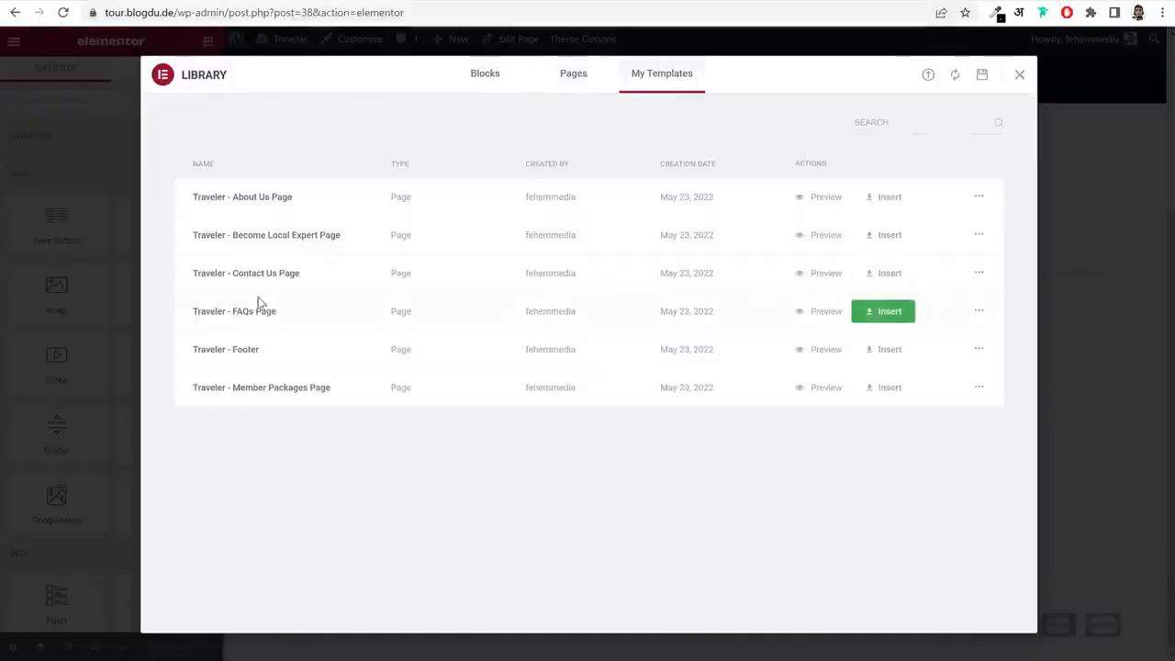
left_click(888, 394)
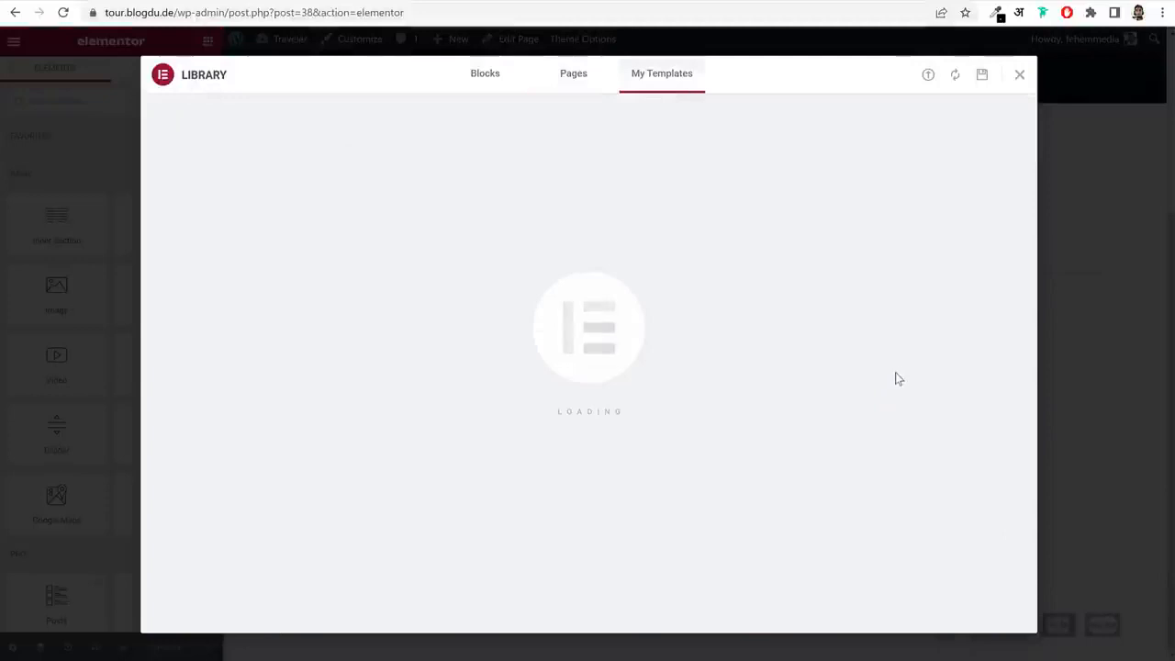
Delete the fourth pricing column, leaving the FREE, Standard and Pro plans.
scroll(920, 296, "down", 3)
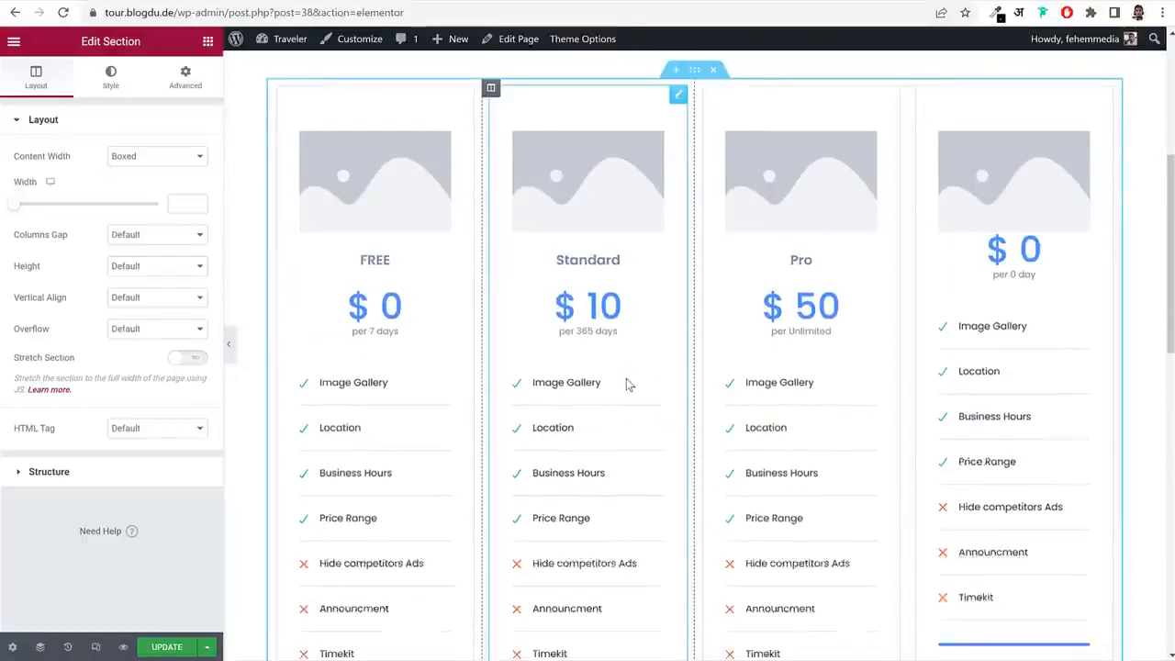
scroll(898, 295, "up", 2)
scroll(926, 354, "down", 3)
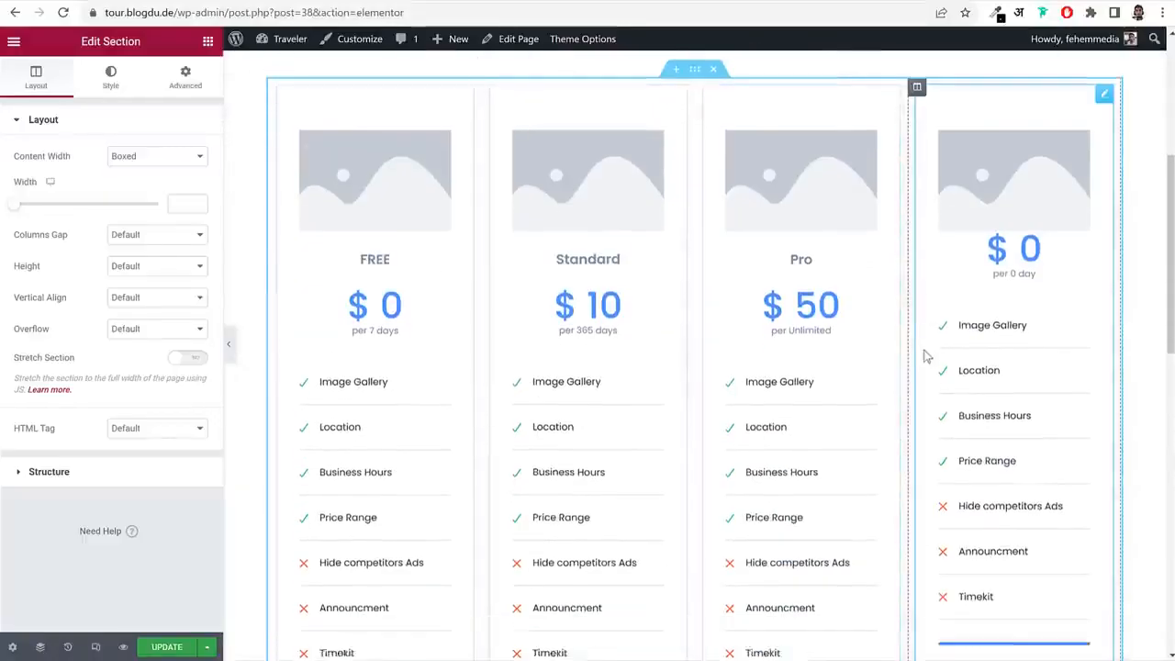
scroll(962, 343, "up", 3)
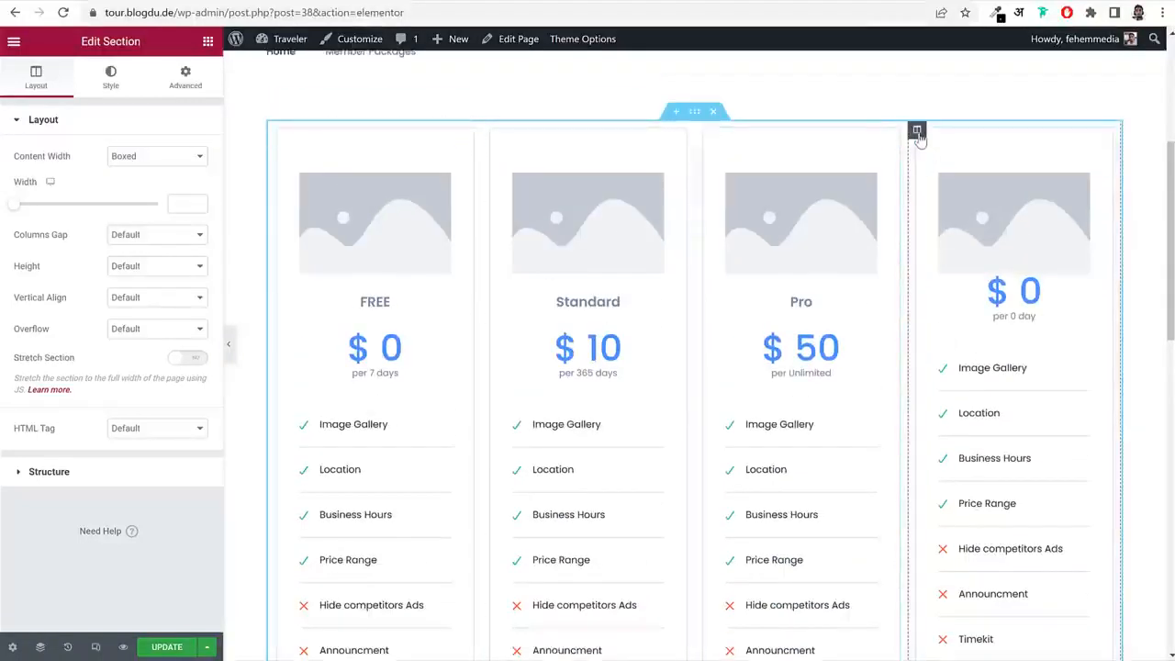
right_click(916, 131)
left_click(959, 349)
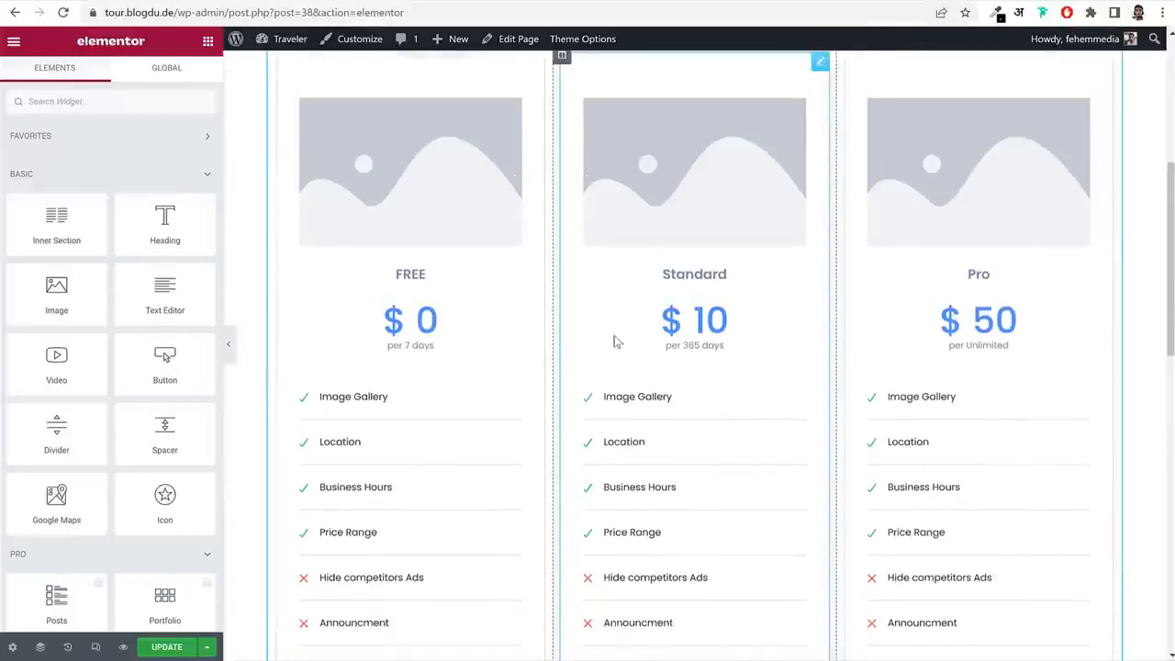
scroll(449, 267, "down", 3)
scroll(453, 162, "up", 1)
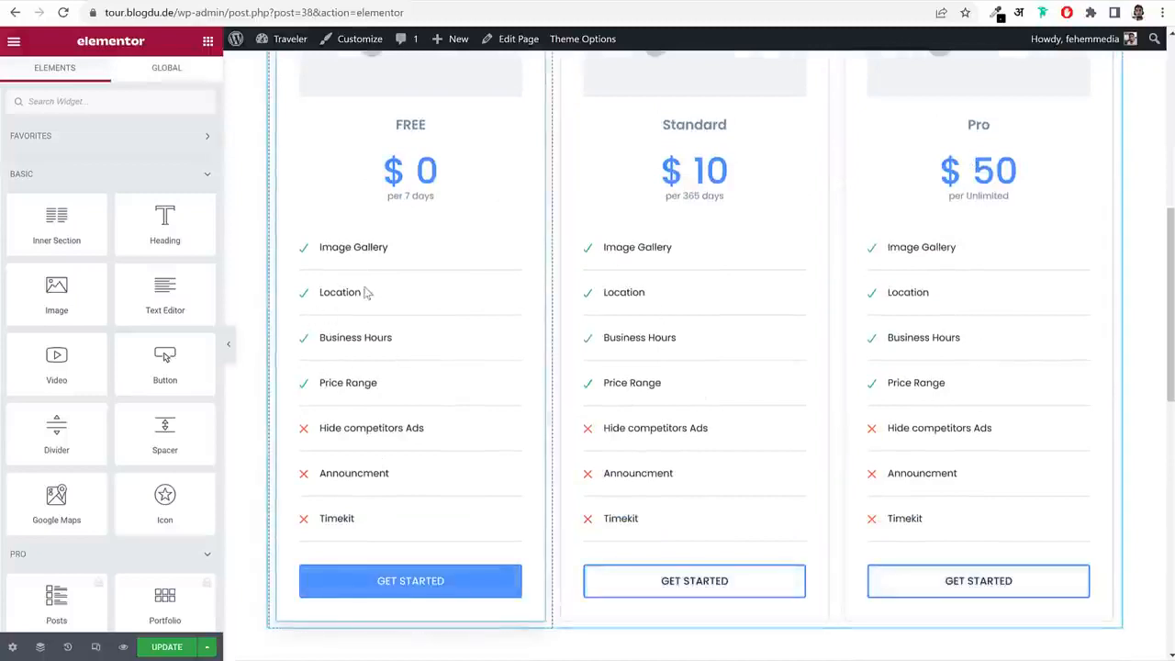
Turn the FREE plan's Timekit item into an included 'Commission 20%' feature under Image Gallery.
left_click(385, 262)
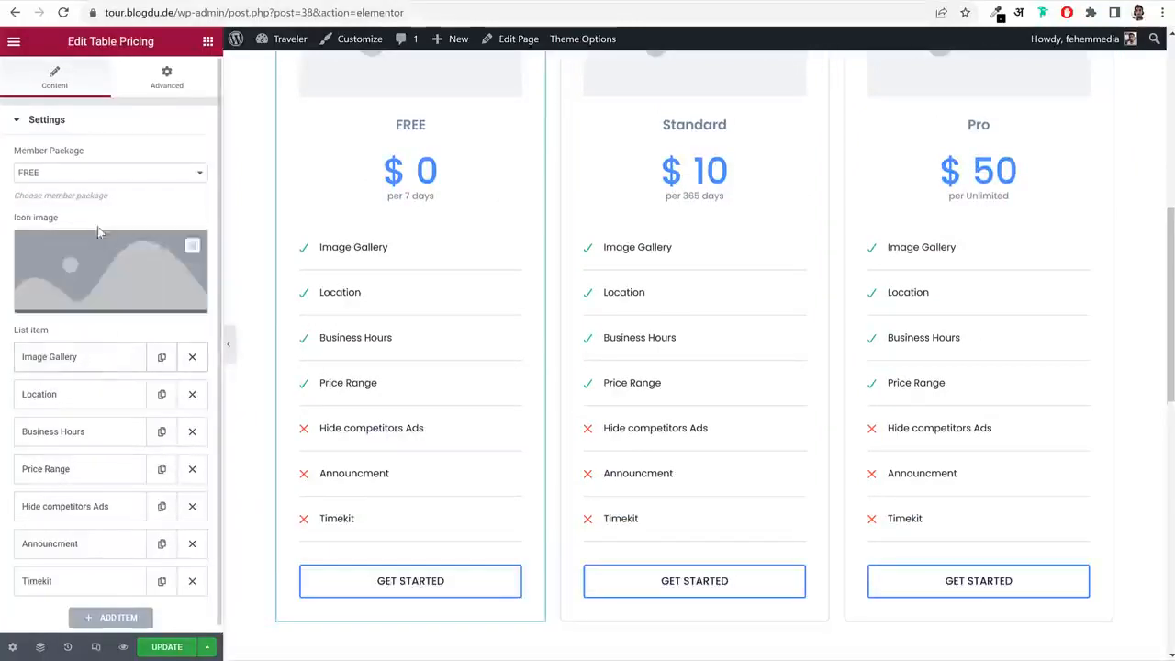
left_click(87, 354)
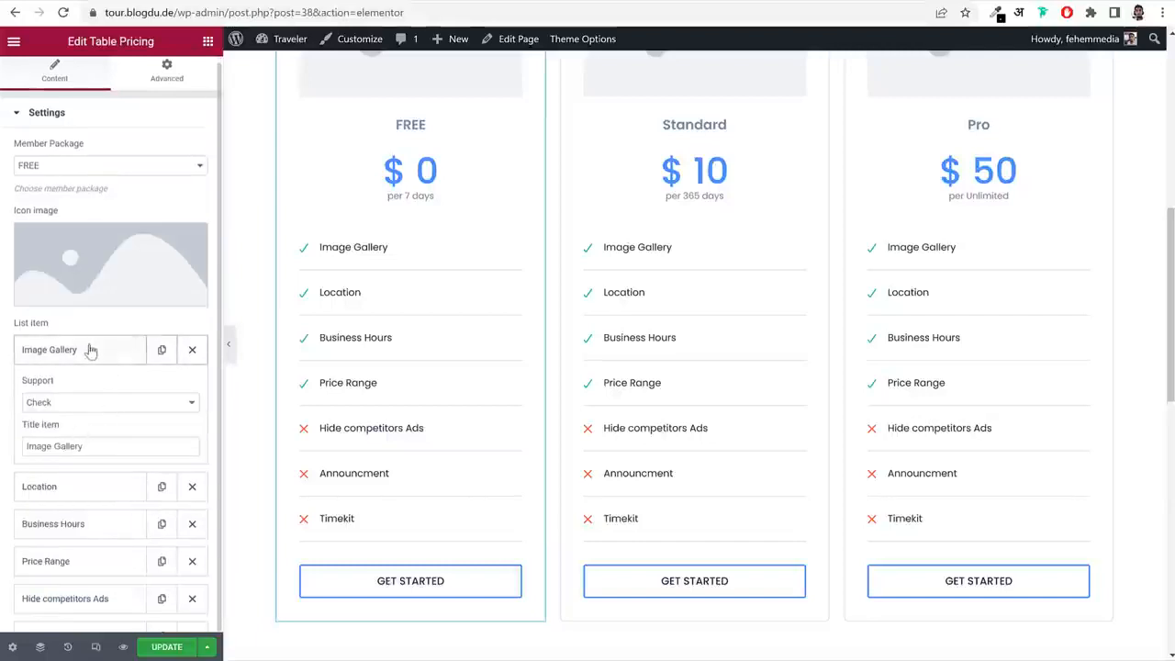
left_click(91, 349)
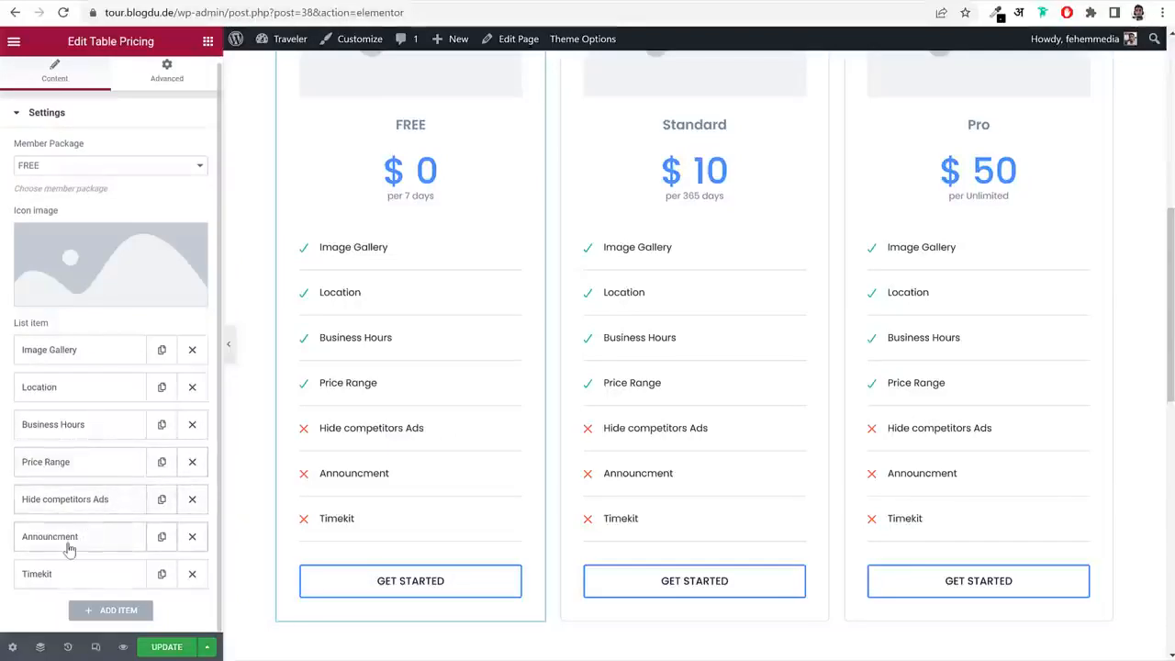
left_click(83, 574)
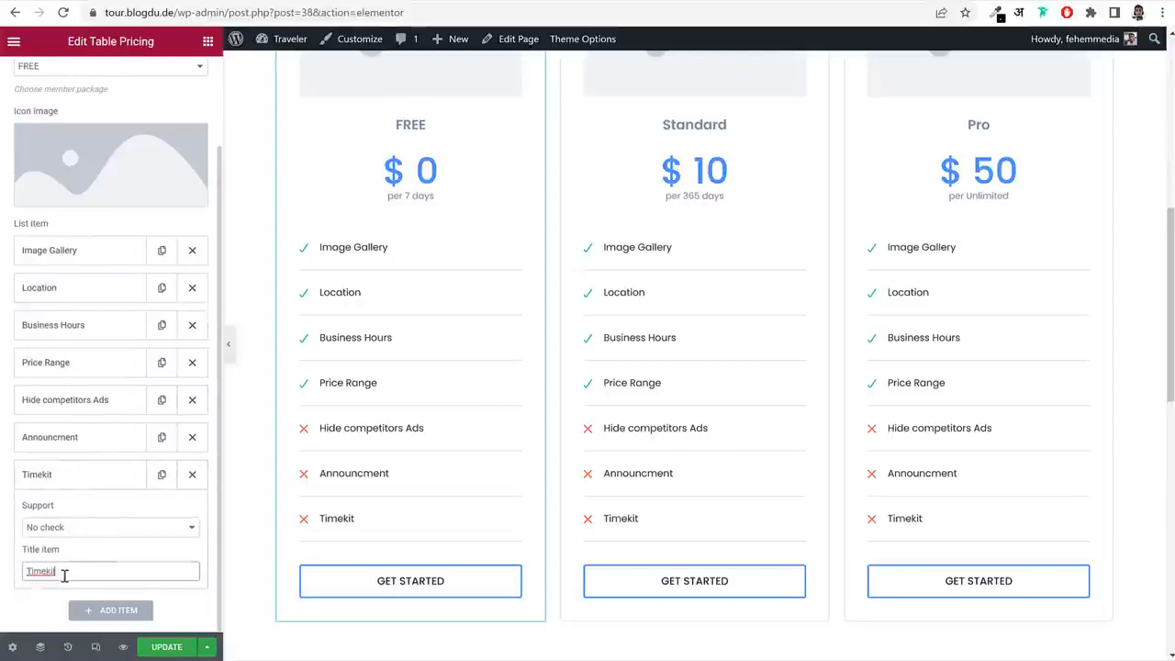
type("Comm")
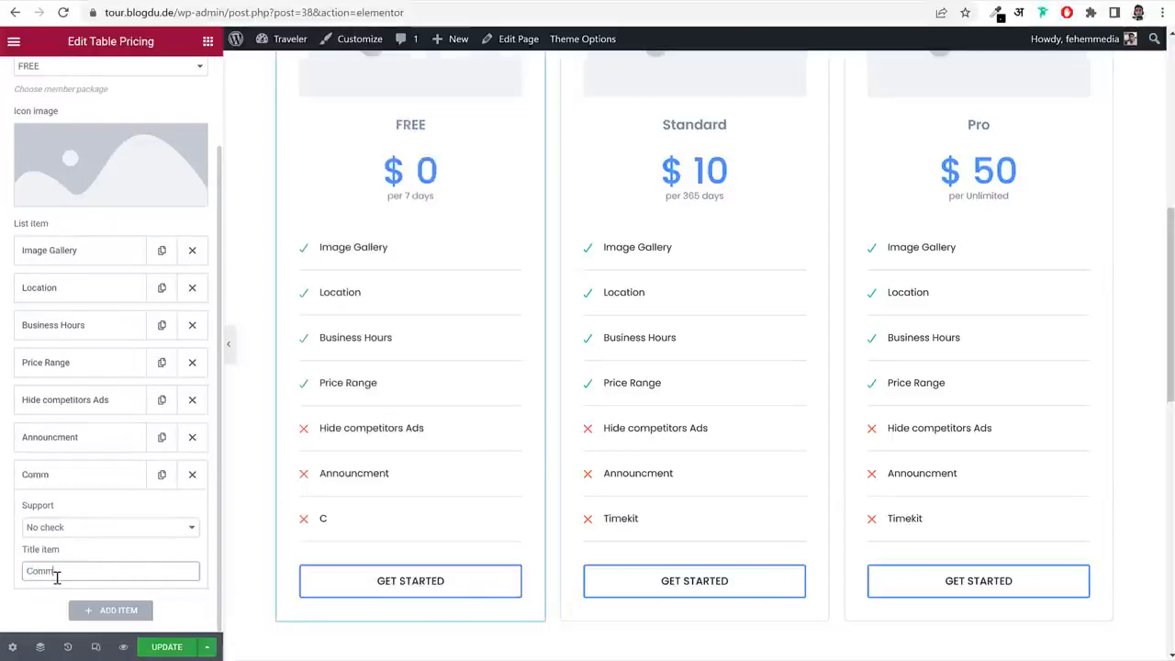
type("is")
key("BackSpace")
type("s")
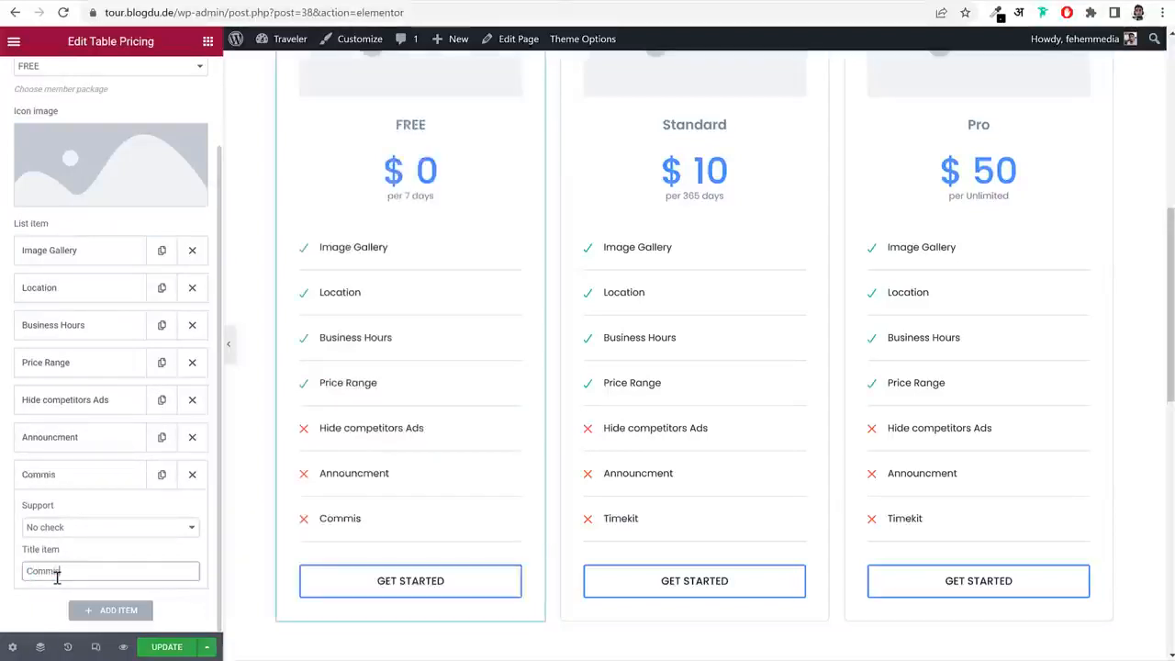
type("sion 20")
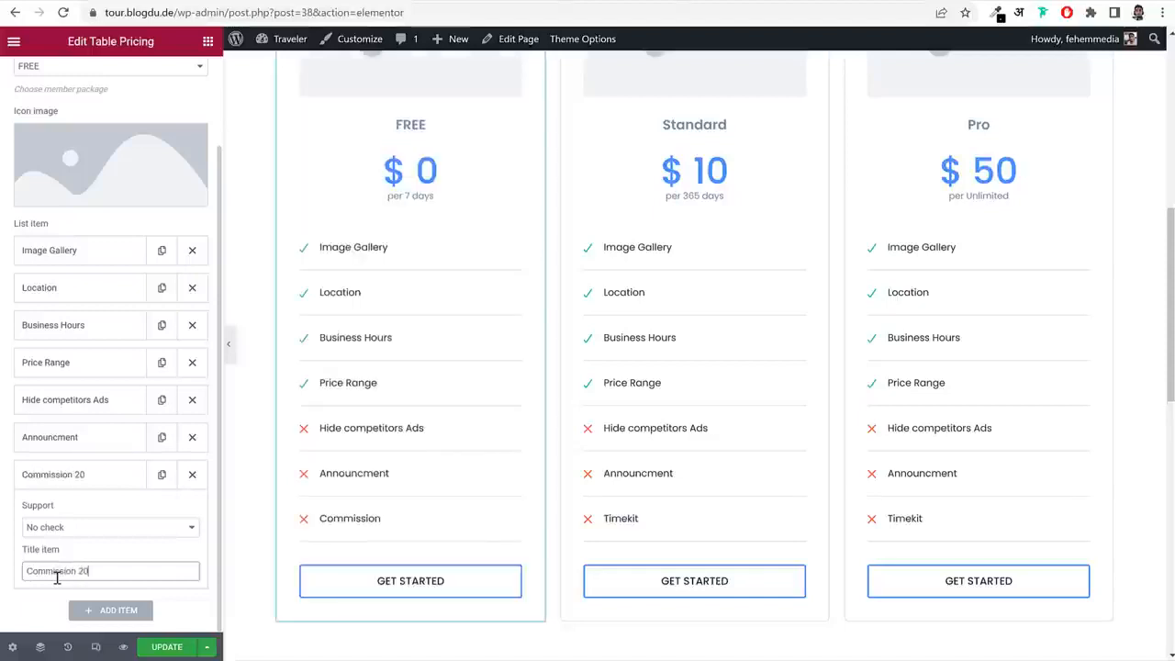
type("%")
left_click(87, 528)
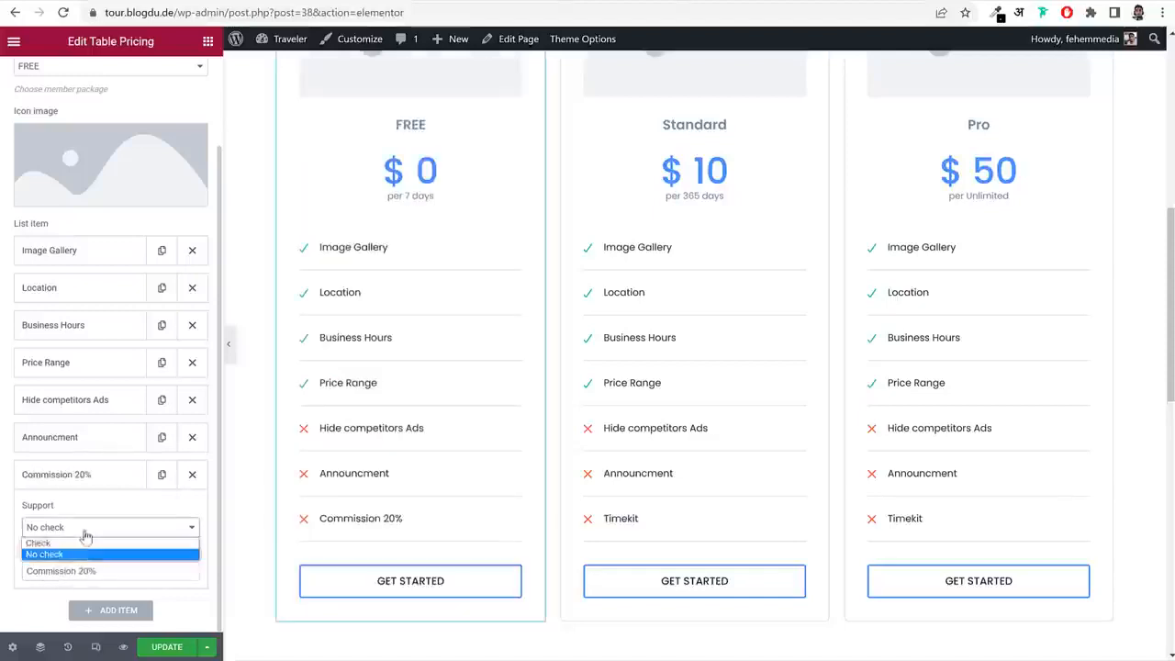
left_click(88, 539)
left_click_drag(97, 479, 92, 278)
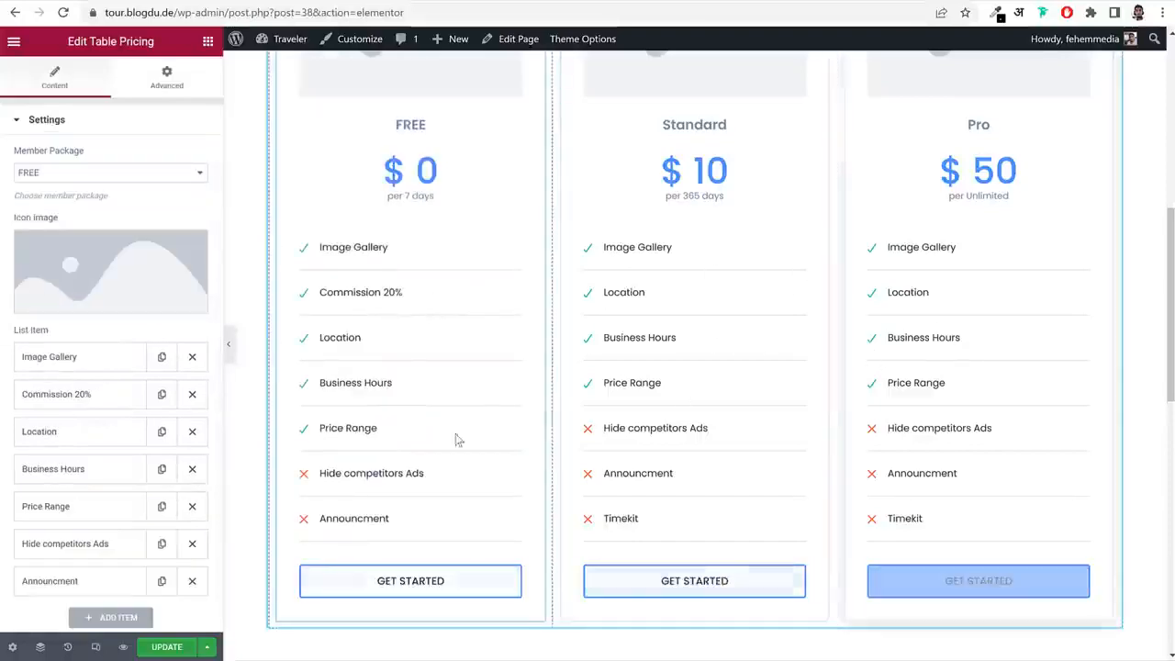
Replace the payment FAQ heading's title with the pasted paragraph text and save the page.
scroll(664, 441, "down", 3)
scroll(931, 438, "down", 3)
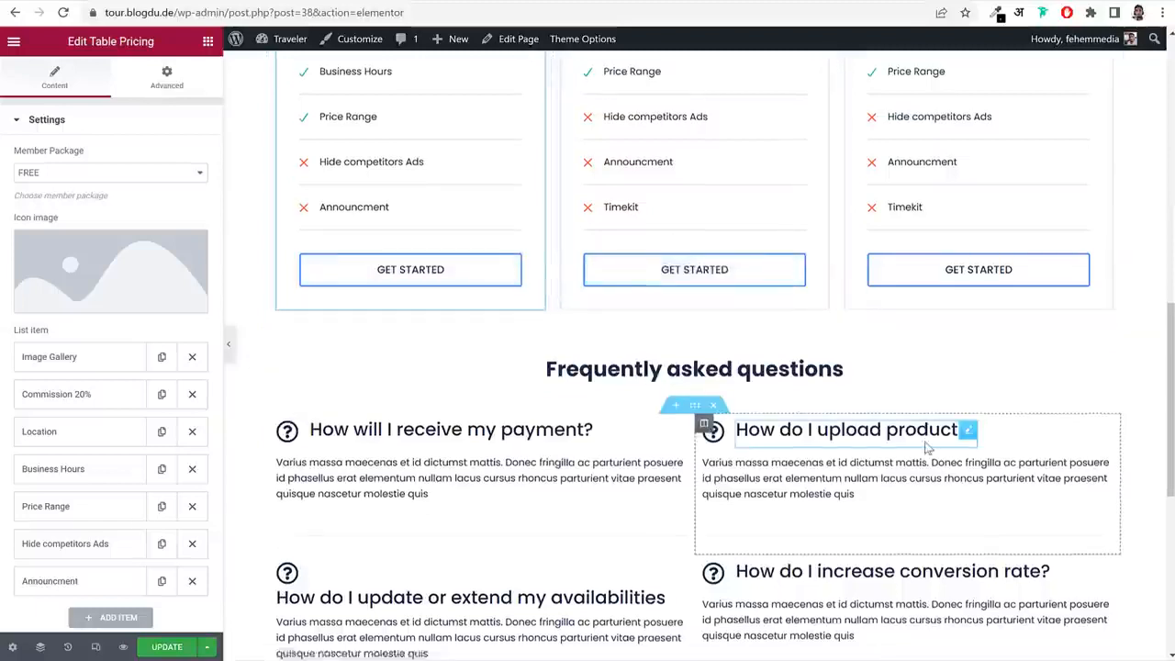
scroll(440, 292, "up", 1)
left_click(441, 292)
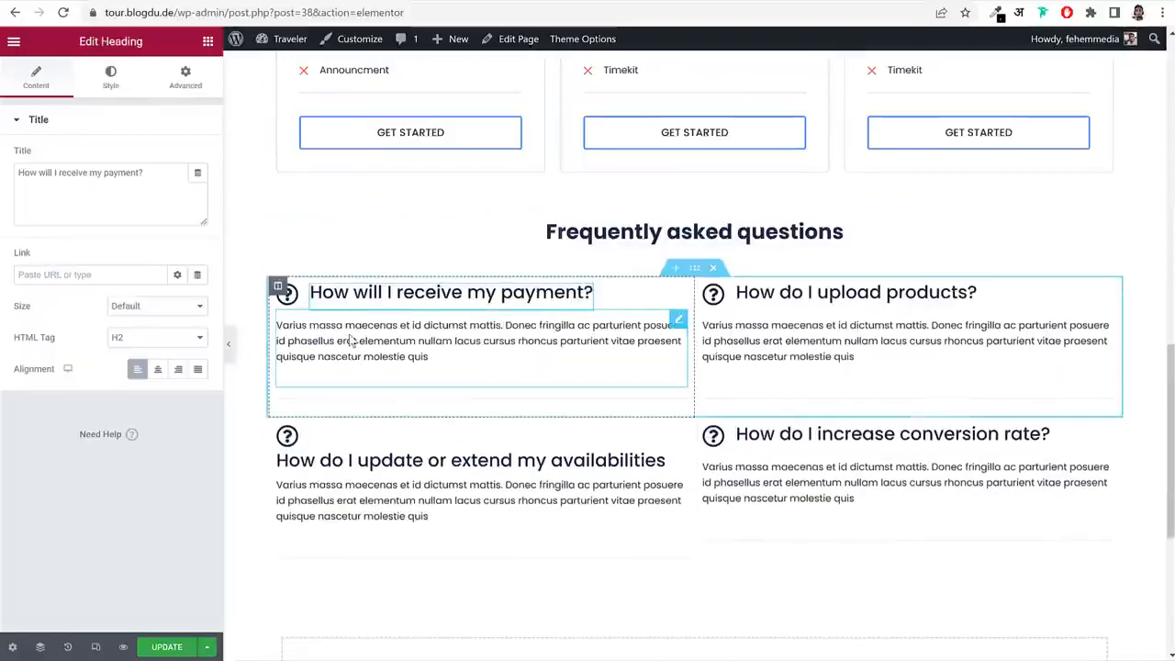
double_click(425, 291)
key("ctrl+a")
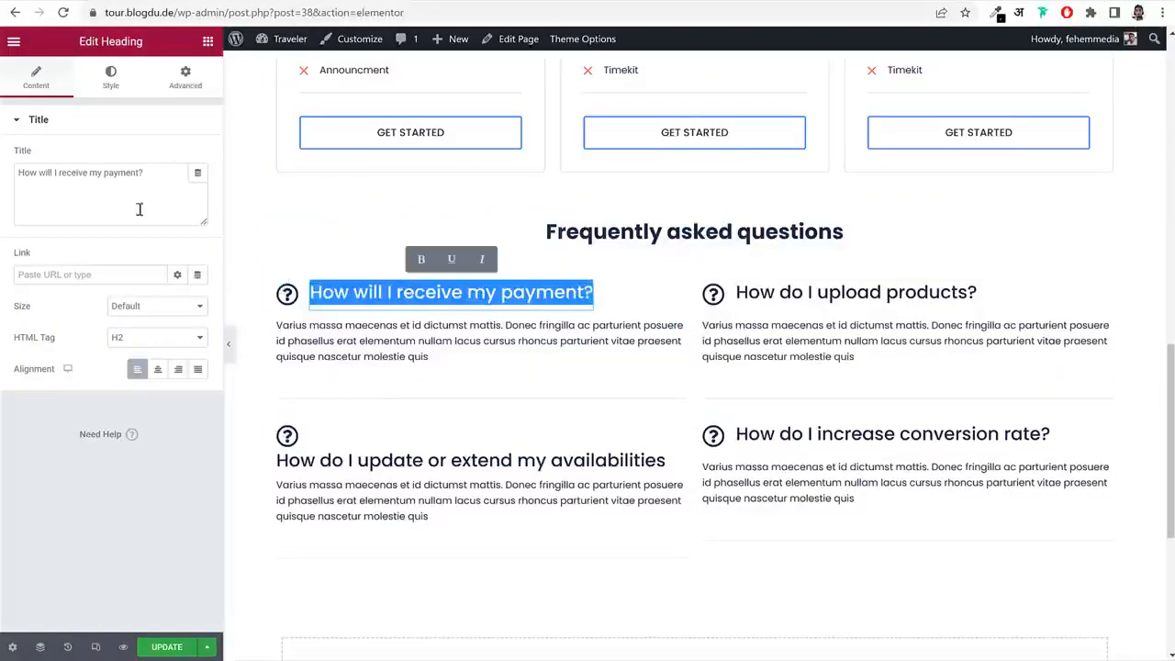
left_click(117, 196)
key("ctrl+a")
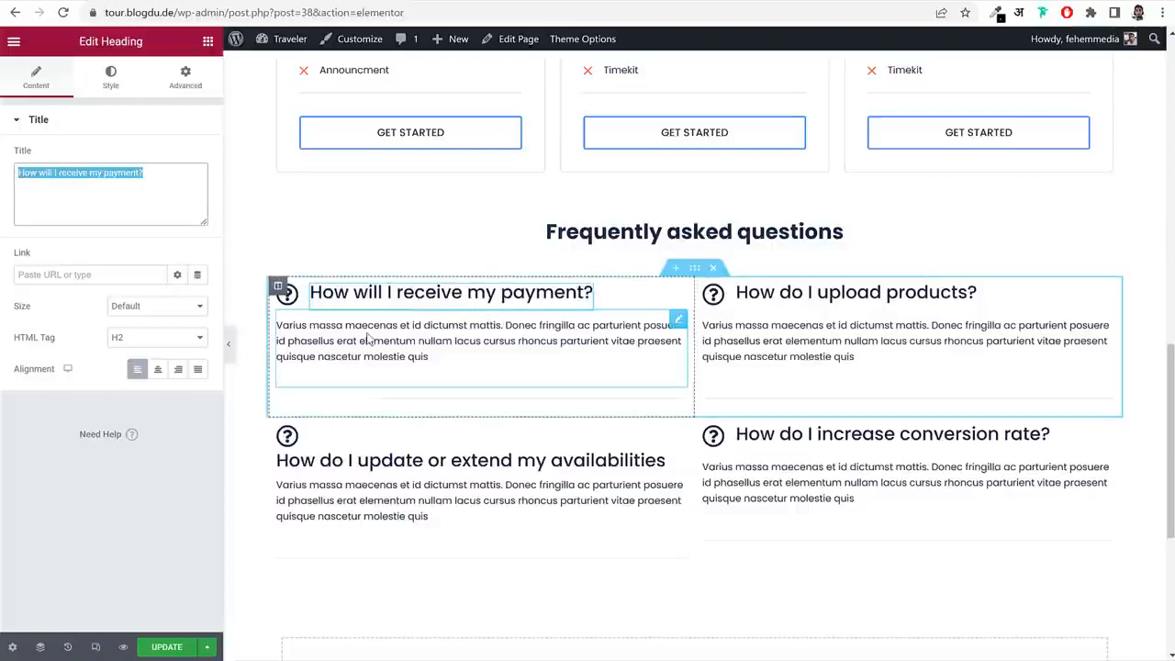
type("Varius massa maecenas et id dictumst mattis. Donec fringilla ac parturient posuere id phasellus erat elementum nullam lacus cursus rhoncus parturient vitae praesent quisque nascetur molestie quis")
key("ctrl+a")
left_click(184, 647)
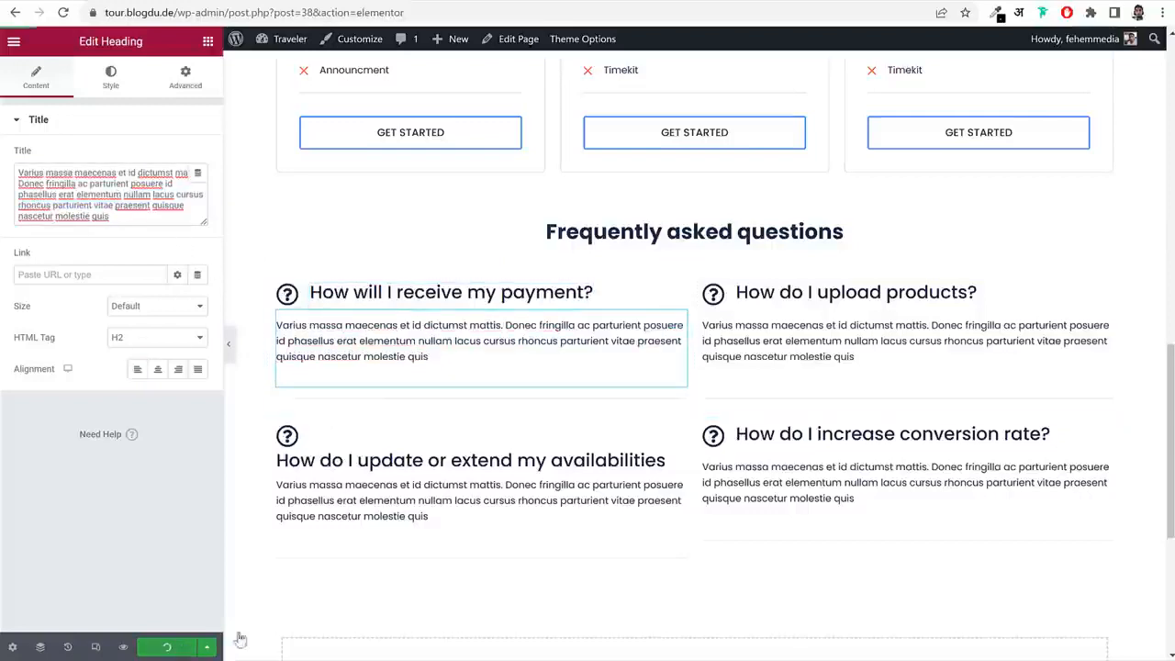
Go back to the WordPress admin and show the list of all pages.
scroll(694, 509, "up", 10)
scroll(692, 509, "up", 3)
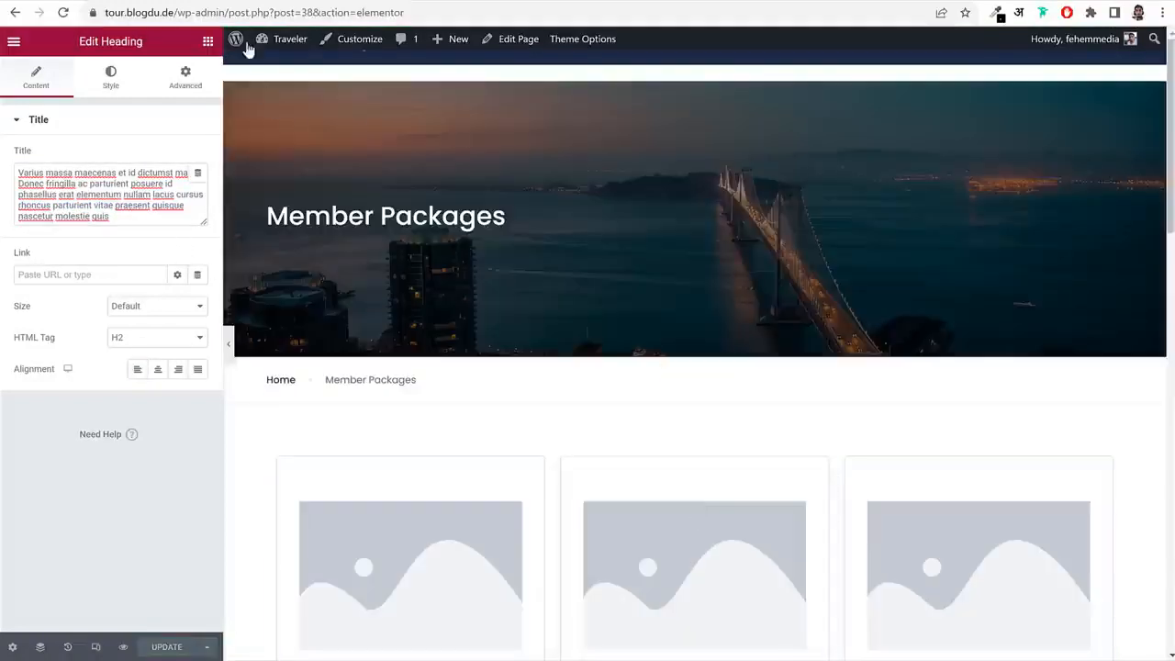
left_click_drag(225, 12, 745, 36)
key("BackSpace")
key("Return")
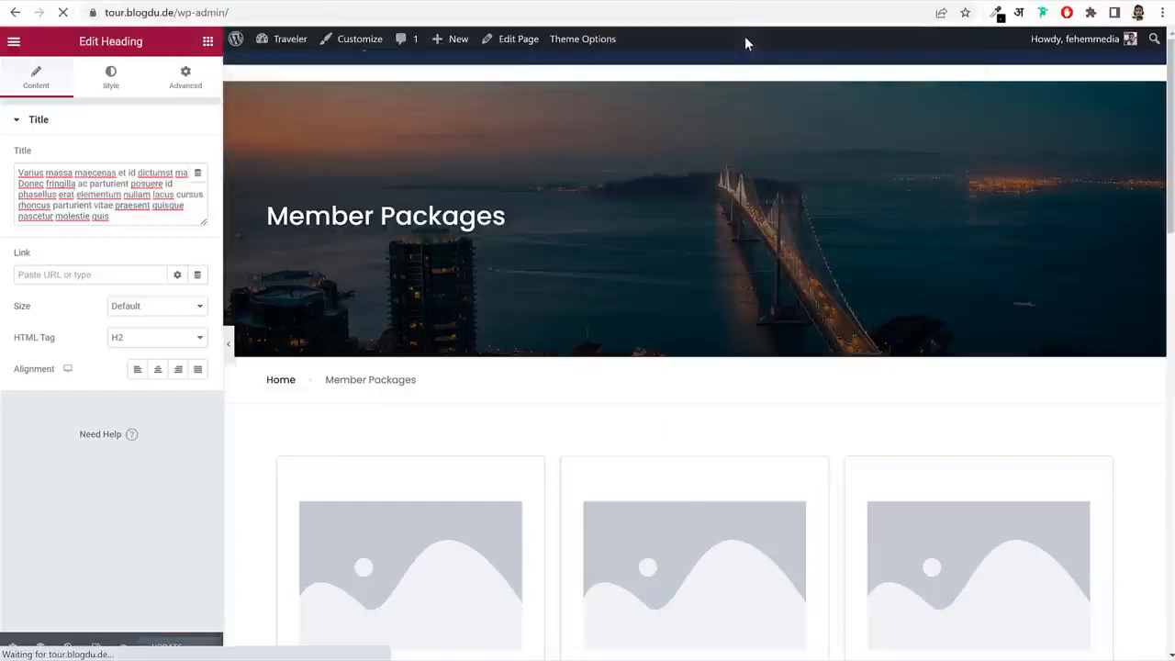
left_click(68, 212)
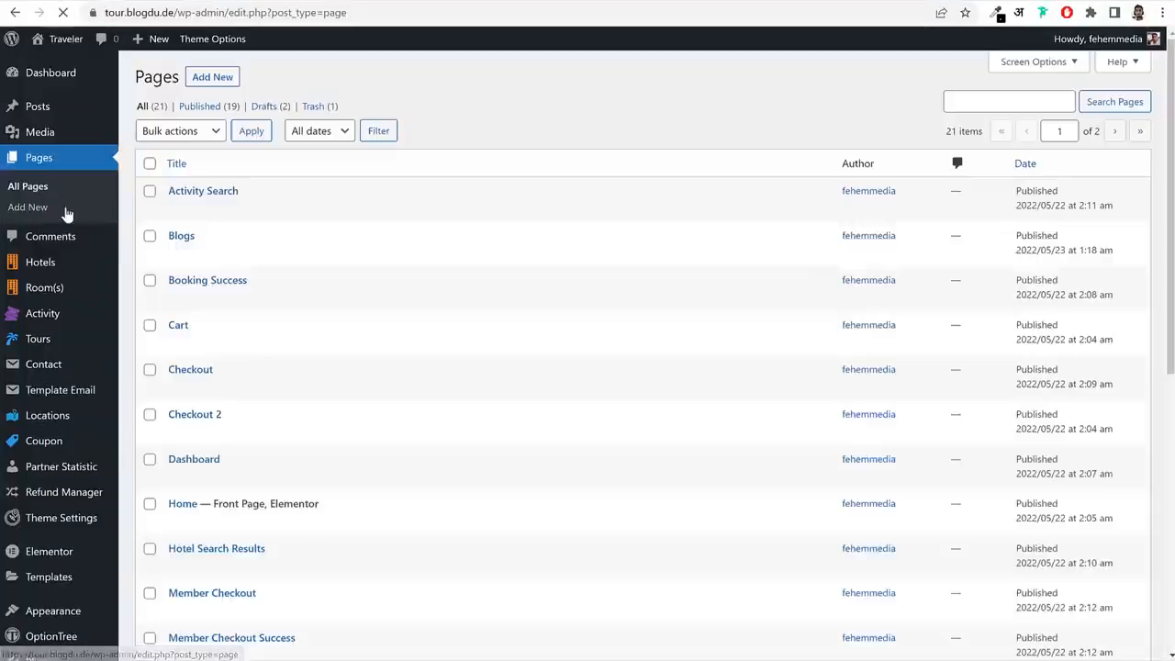
Create a new page titled About Us using the Fullwidth template.
left_click(222, 78)
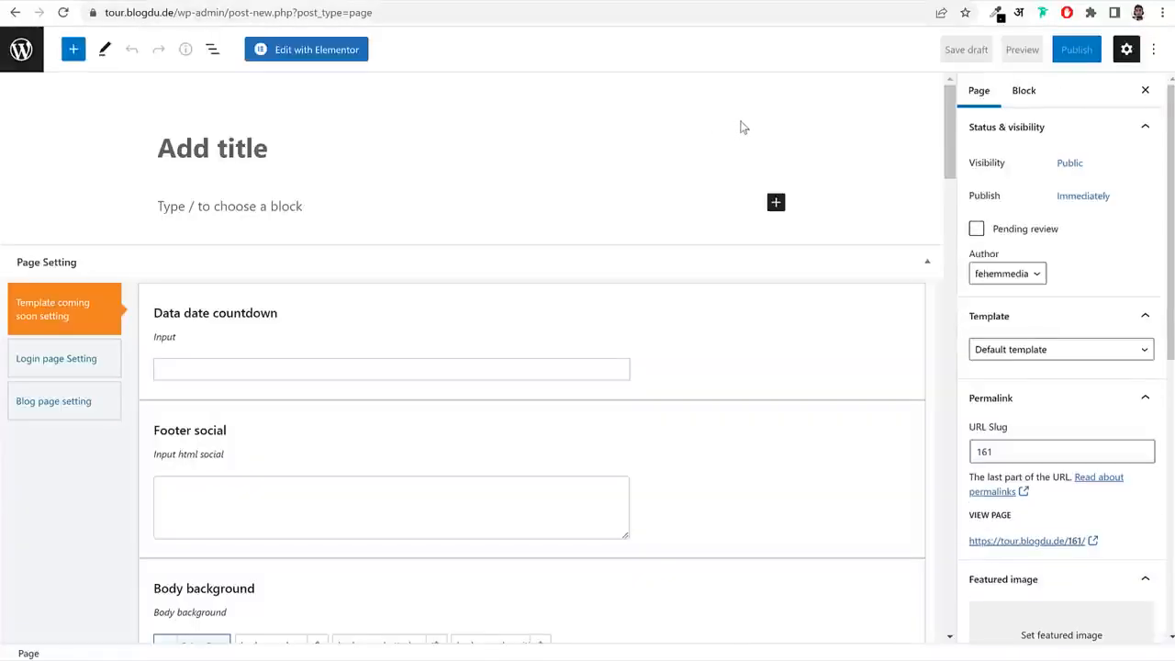
type("About Us")
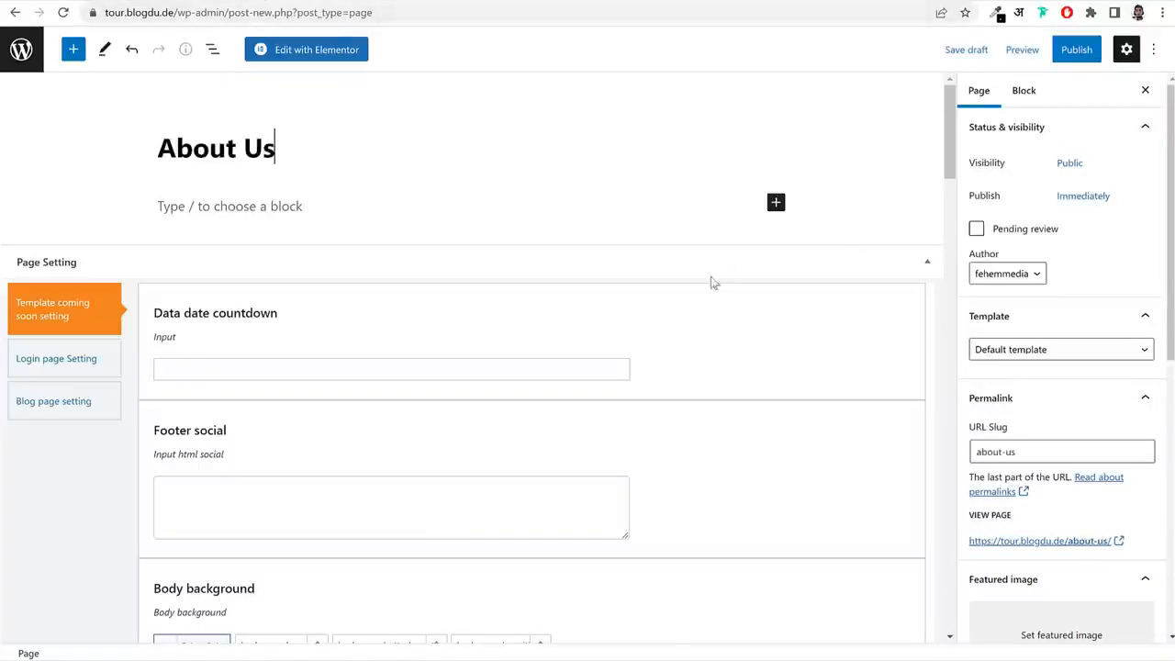
left_click(1040, 348)
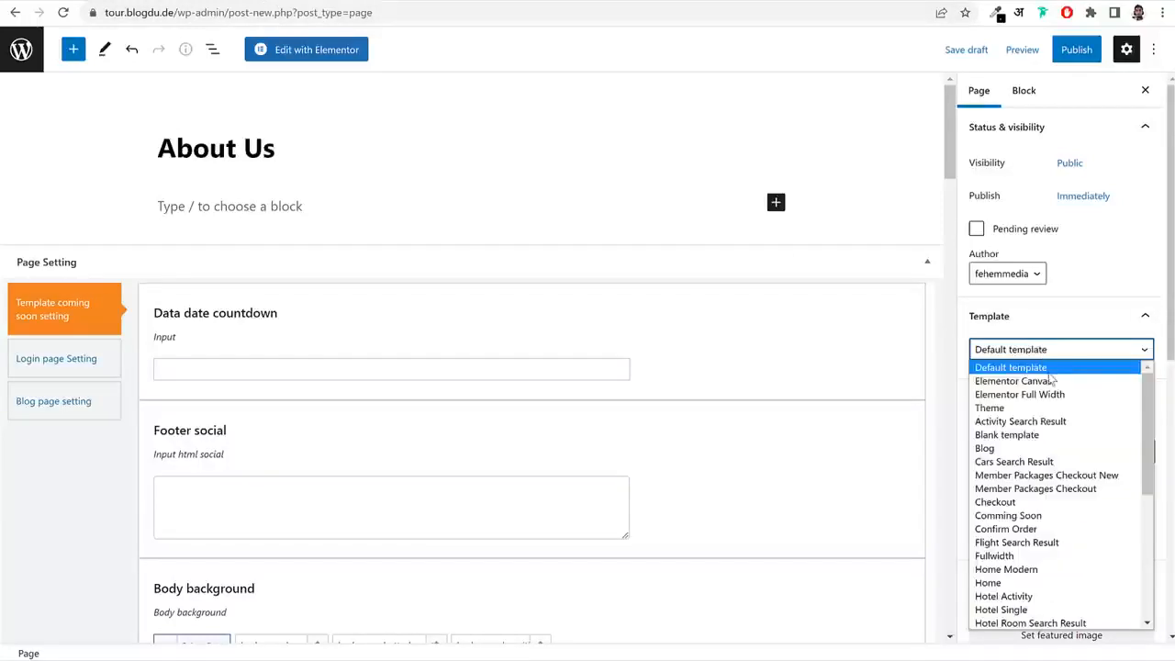
key("f")
key("f")
key("f")
key("f")
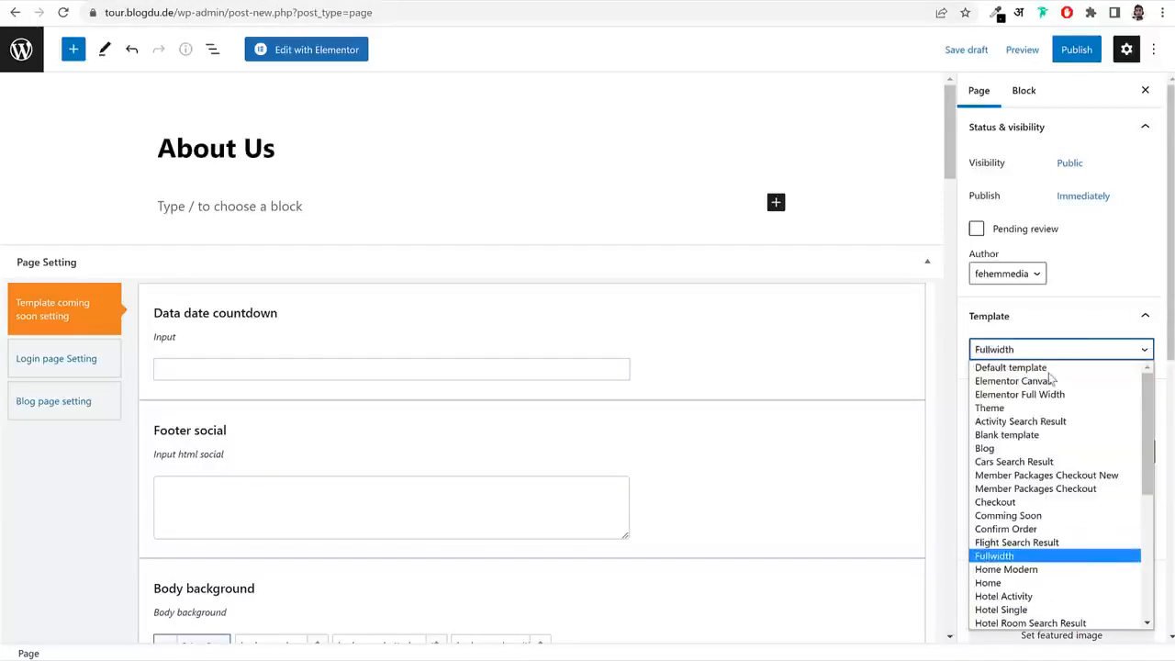
key("Return")
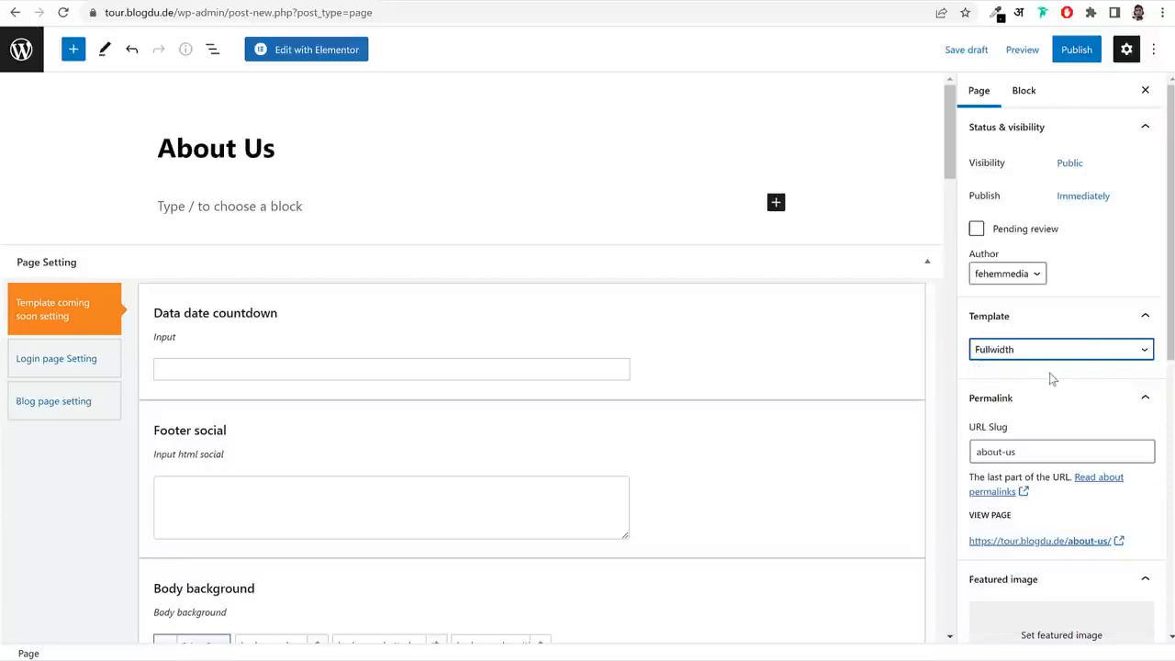
Set the hot-air-balloon photo as featured image, publish the page and open it in Elementor.
scroll(1048, 394, "down", 1)
scroll(1048, 396, "down", 3)
left_click(1070, 355)
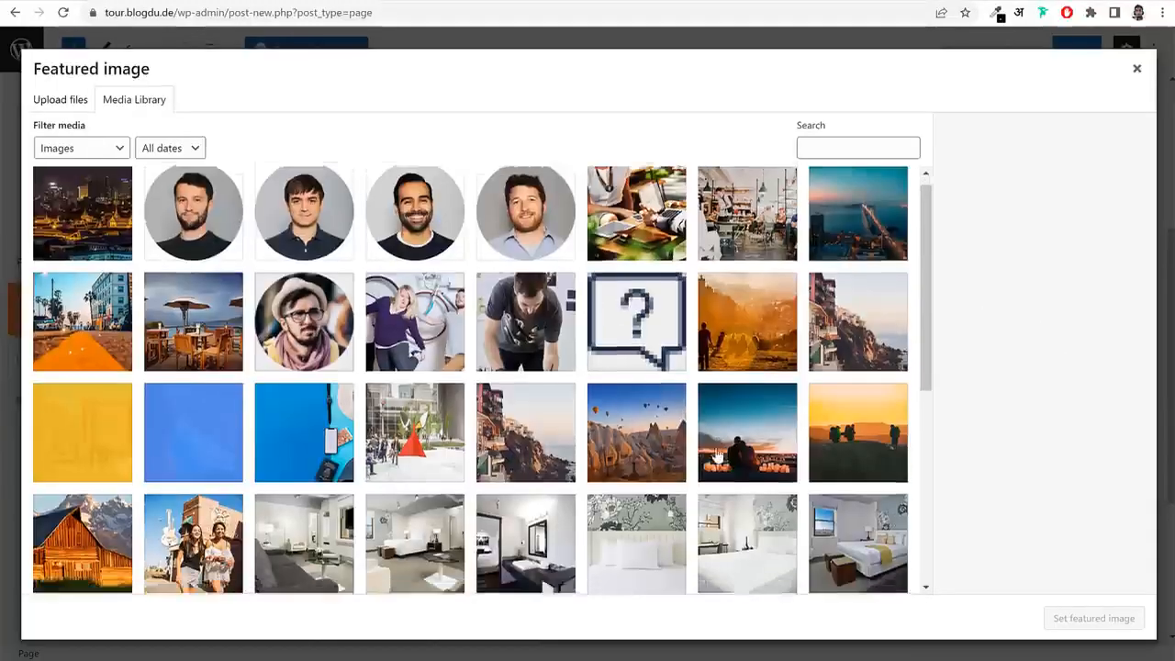
scroll(716, 456, "down", 2)
left_click(655, 244)
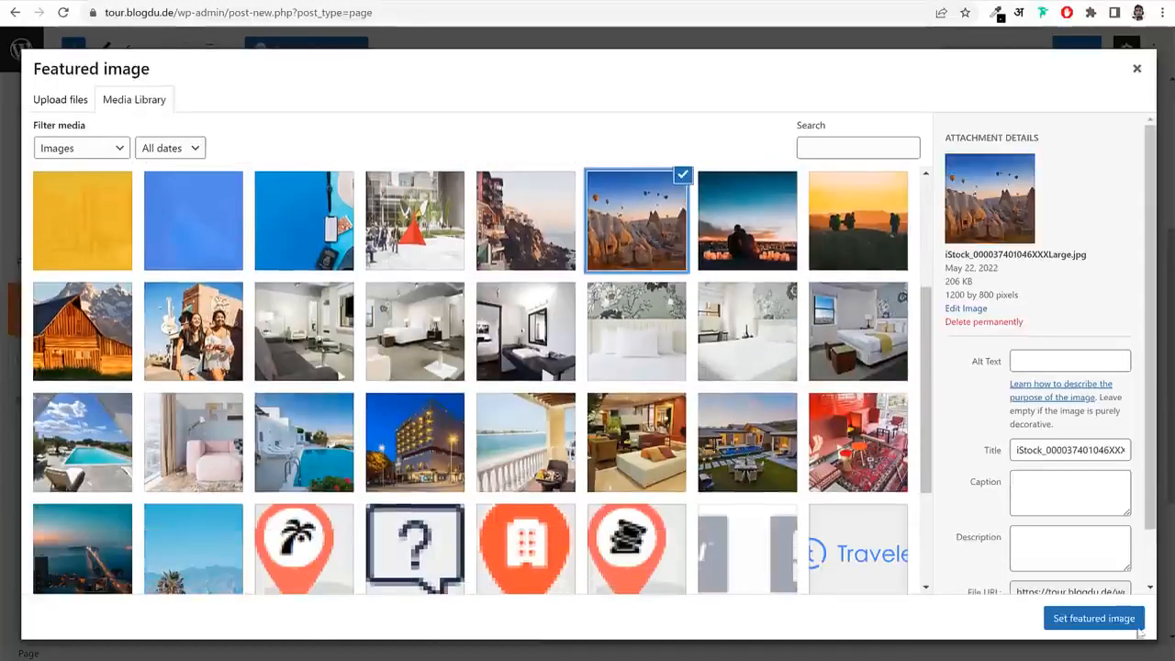
left_click(1091, 618)
left_click(1072, 49)
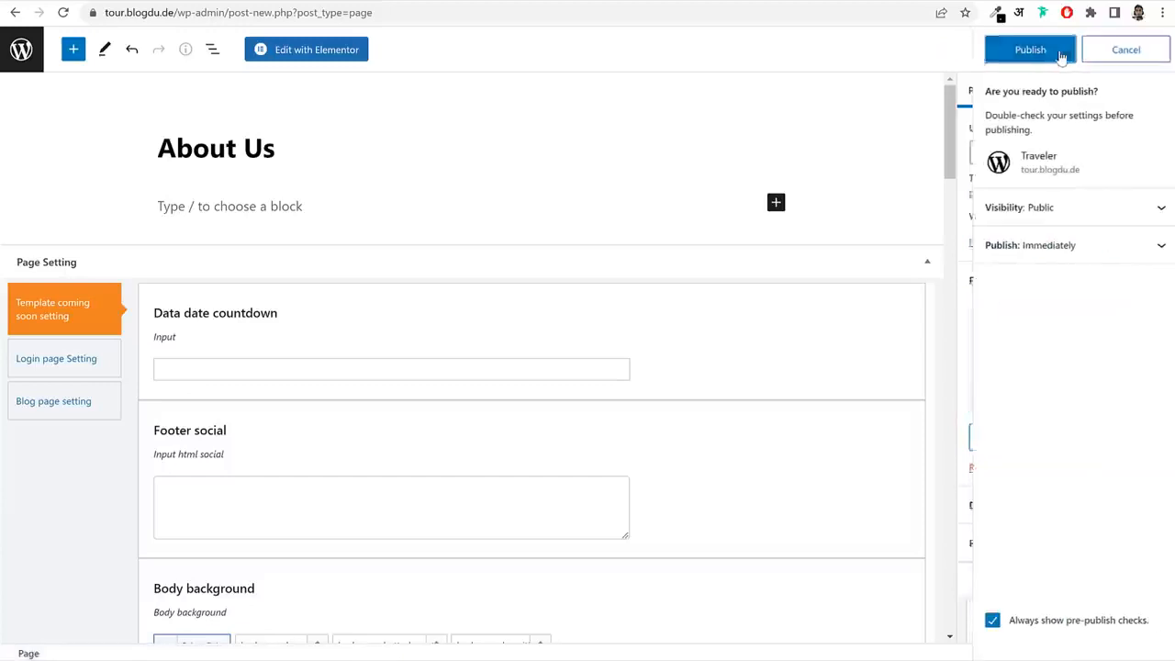
left_click(1060, 52)
left_click(320, 53)
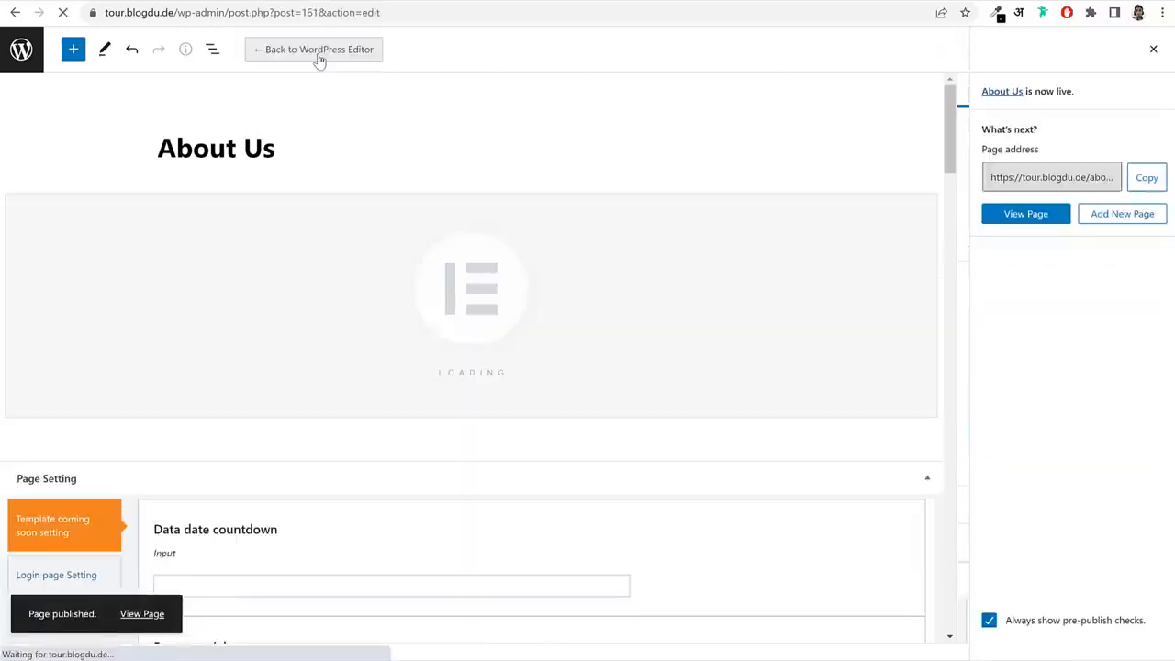
Insert the saved Traveler - About Us Page template from My Templates.
scroll(828, 488, "down", 2)
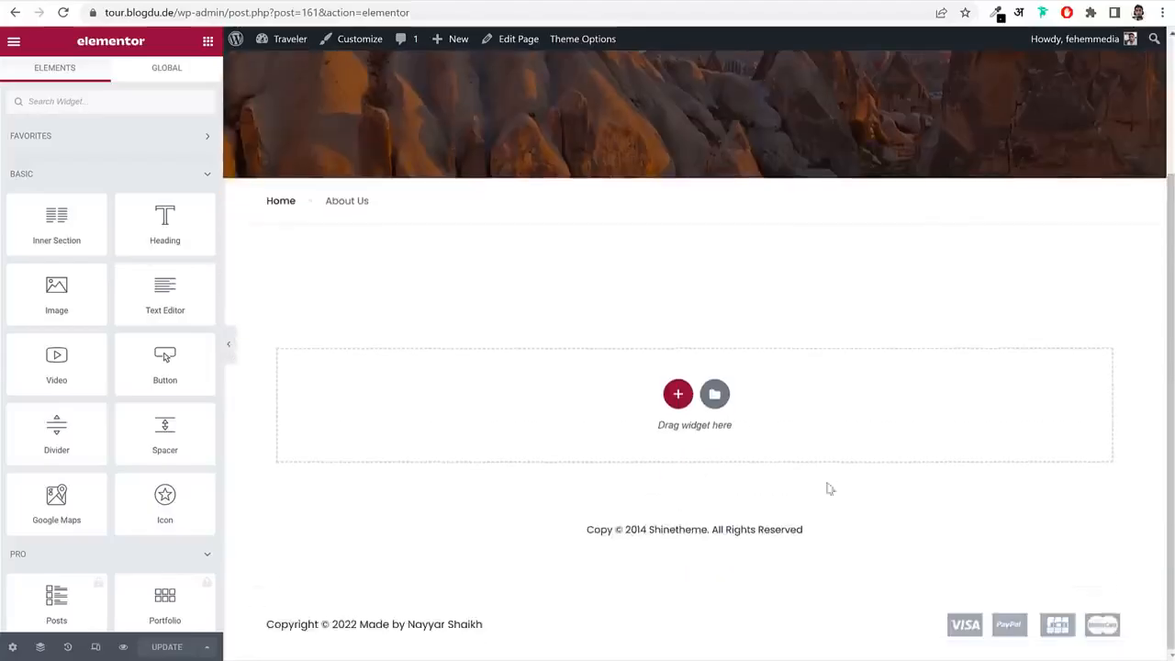
left_click(723, 406)
left_click(663, 75)
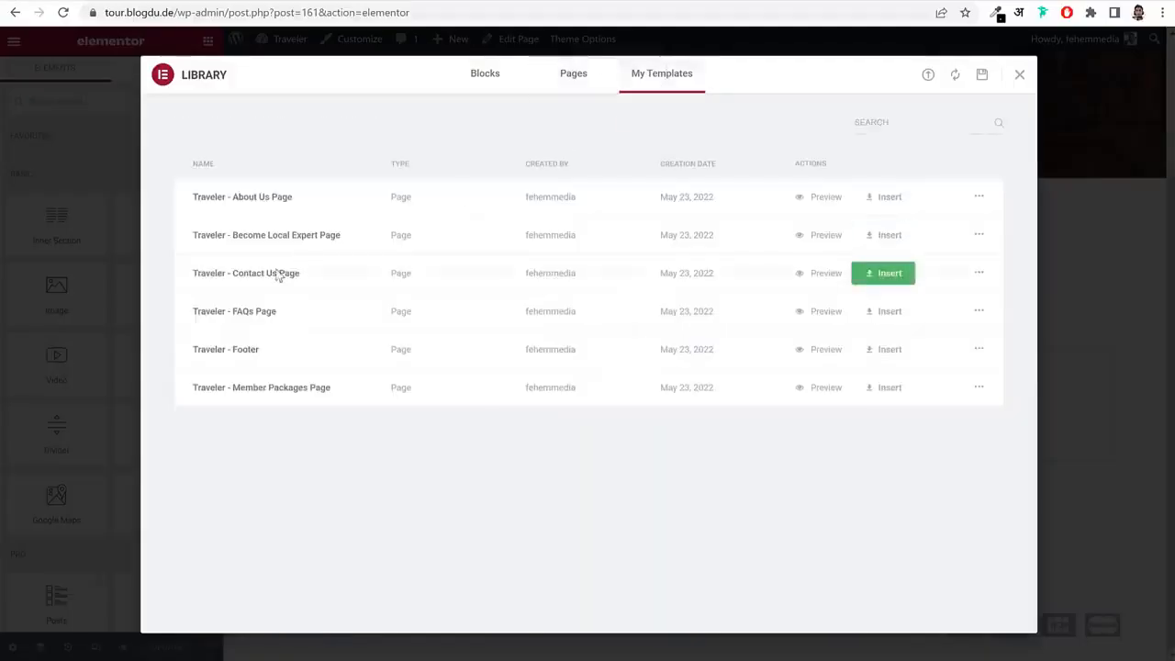
left_click(881, 196)
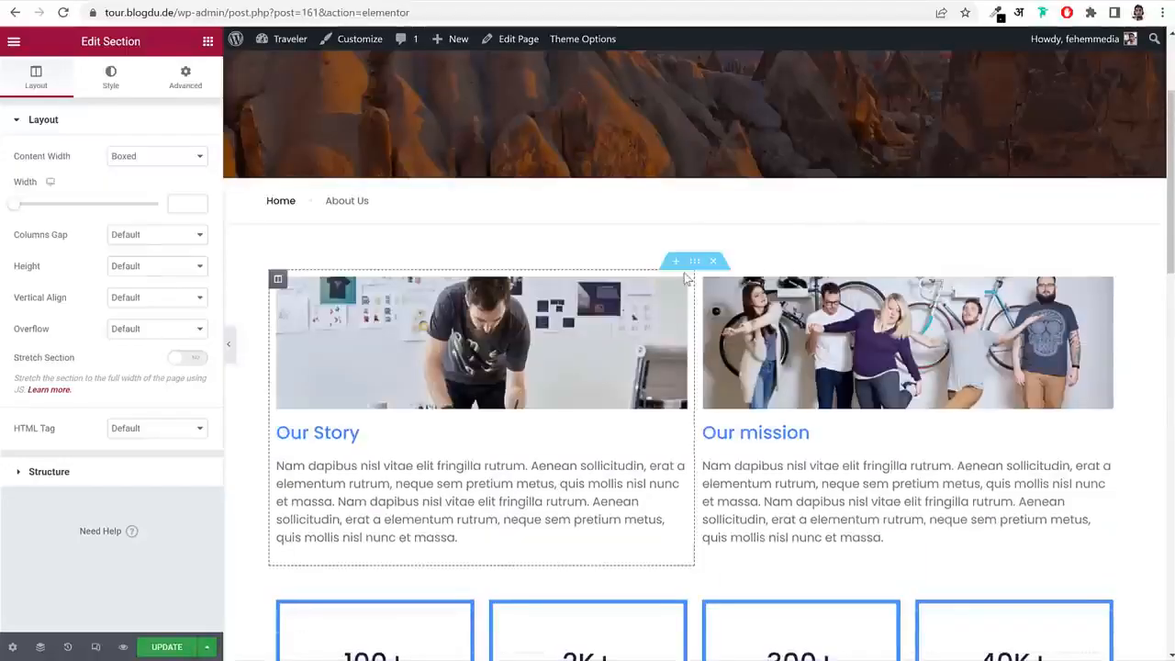
Browse avatar portraits for the first Leadership Team member, leaving the avatar unchanged.
scroll(911, 326, "down", 15)
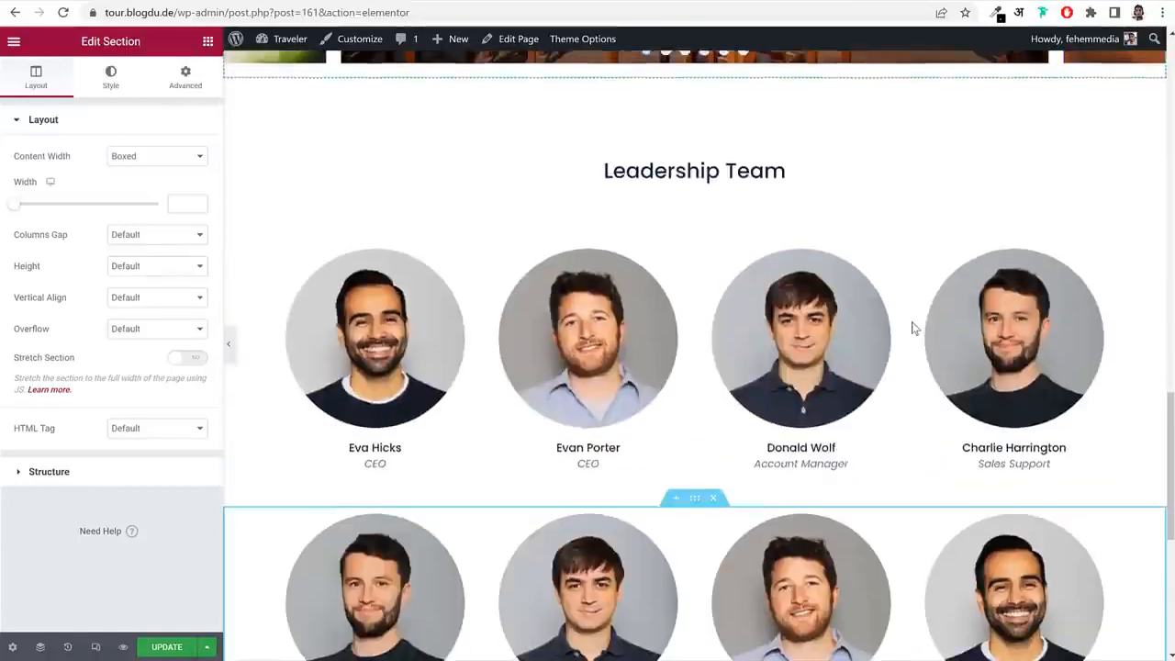
scroll(469, 321, "down", 3)
scroll(440, 333, "up", 5)
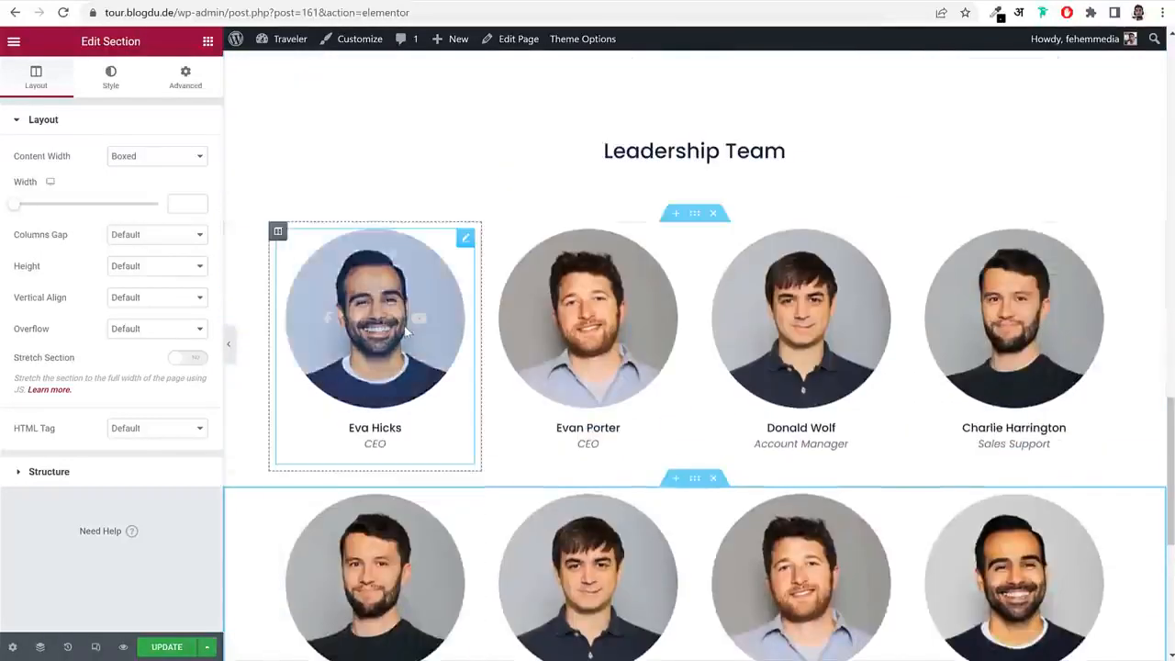
left_click(374, 349)
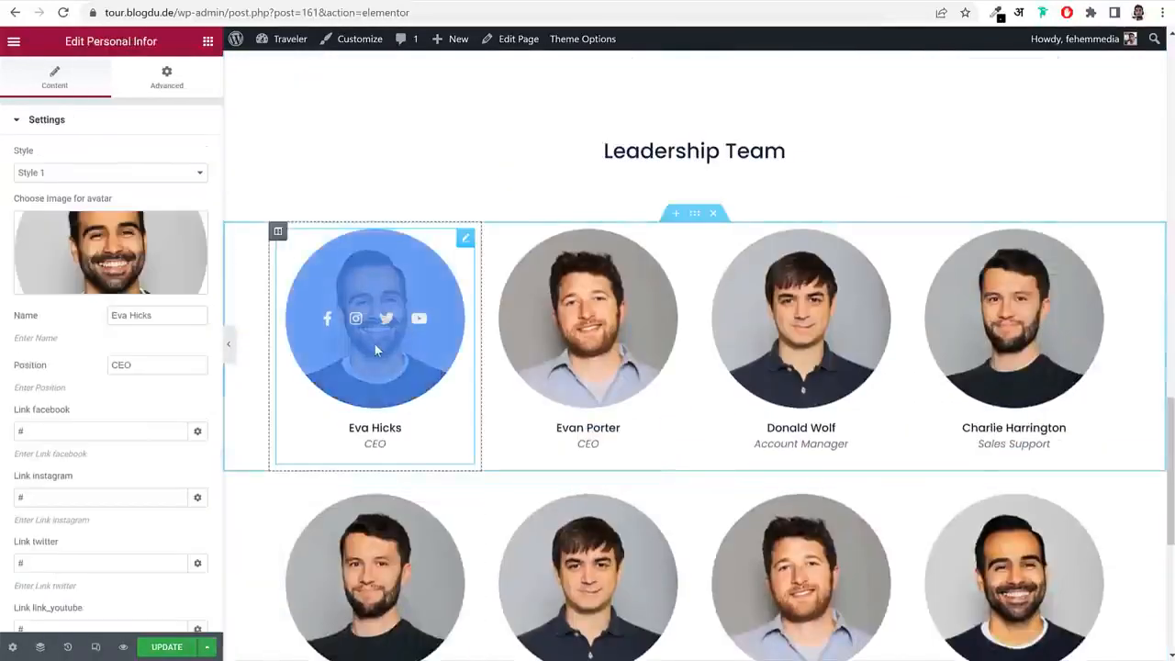
left_click(97, 252)
left_click(537, 223)
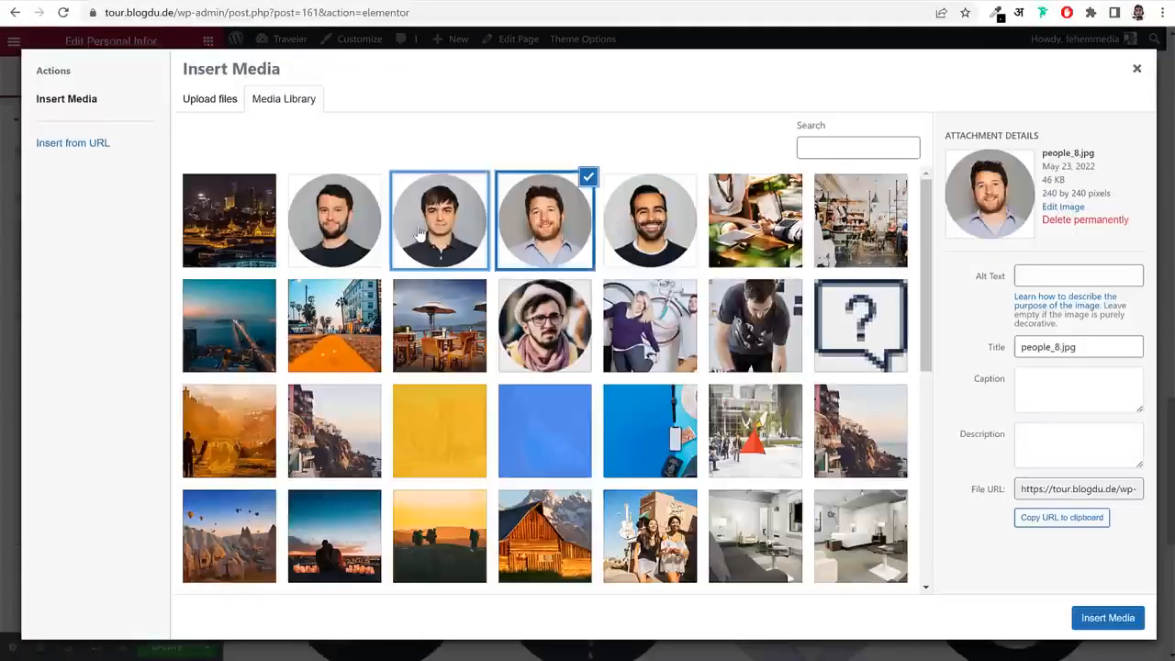
left_click(440, 225)
left_click(580, 350)
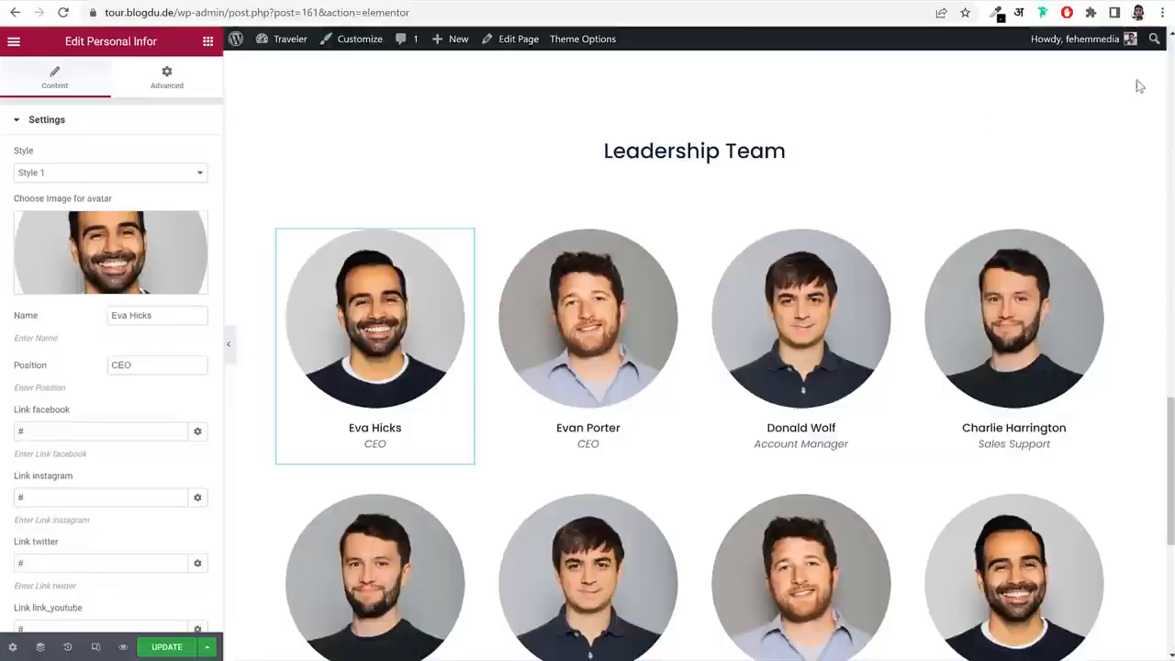
left_click(1137, 69)
Check the member's CEO position text and save the About Us page.
left_click(144, 367)
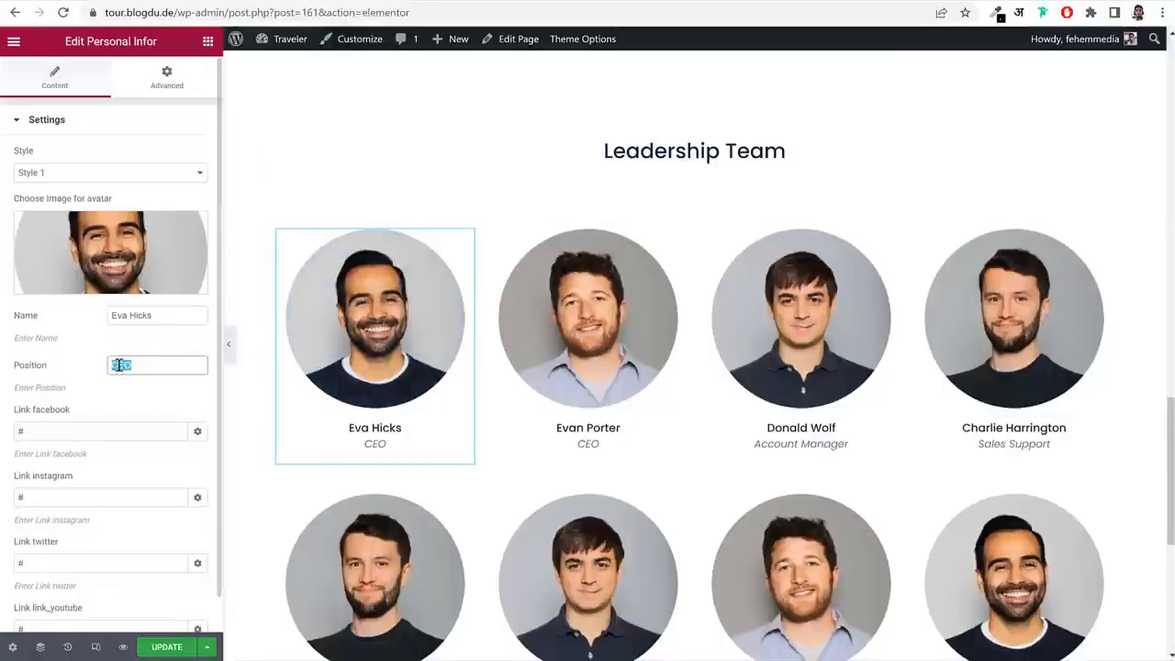
scroll(691, 422, "up", 3)
scroll(700, 415, "up", 10)
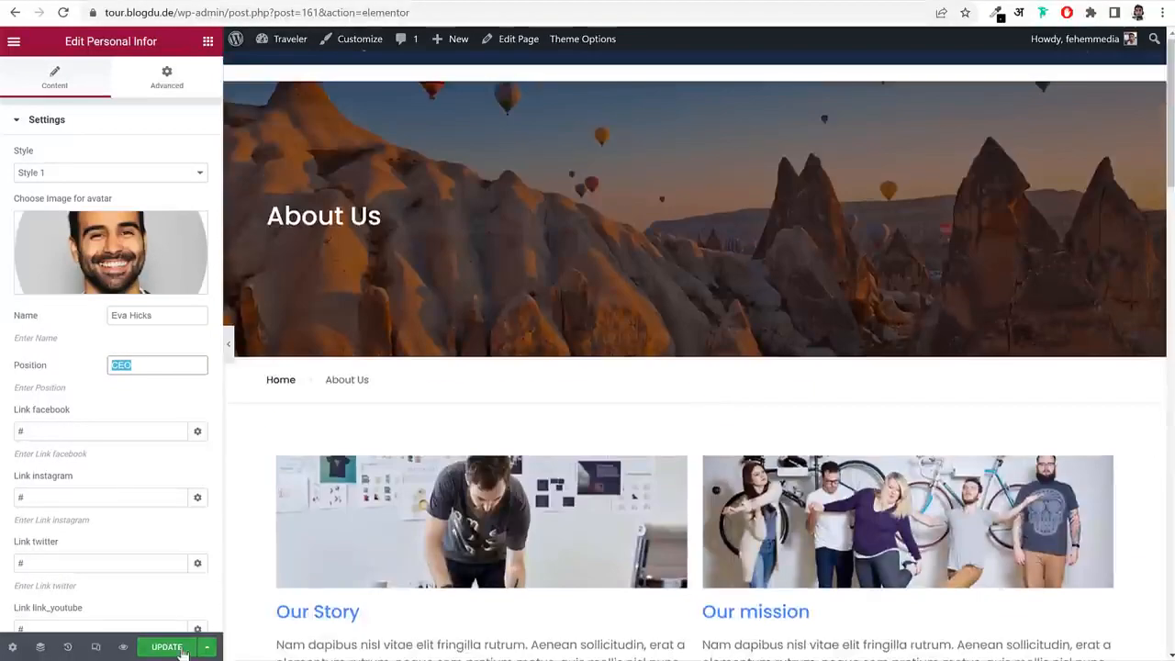
left_click(167, 647)
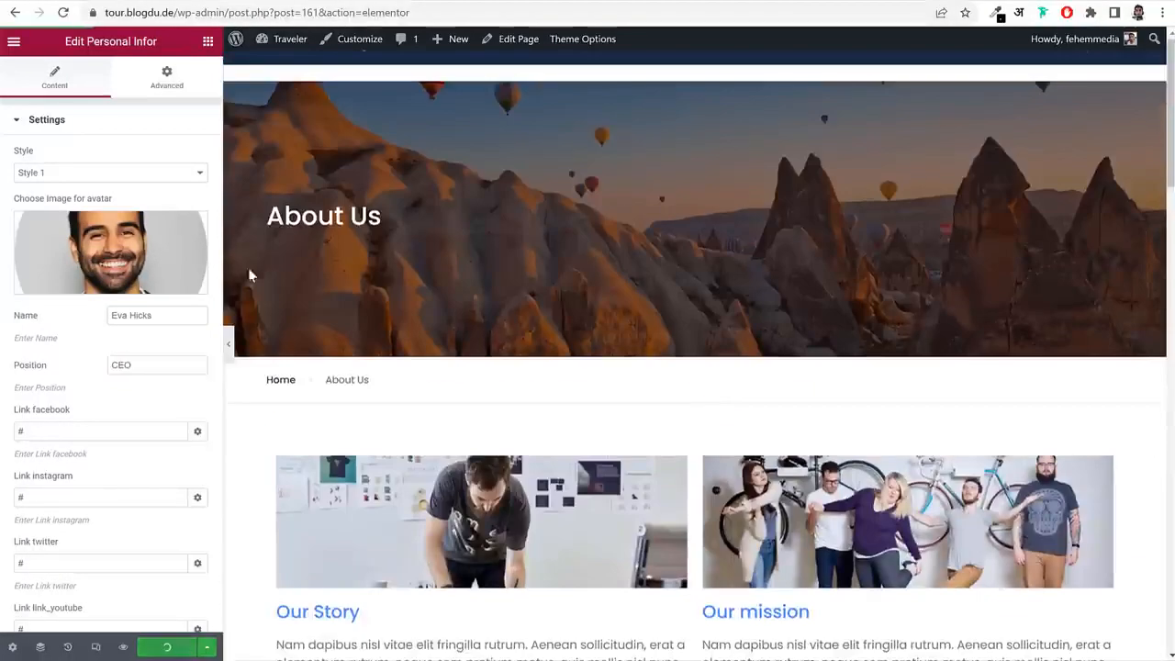
left_click_drag(229, 13, 676, 44)
Create another new page titled 'contact us' with the Fullwidth template.
key("BackSpace")
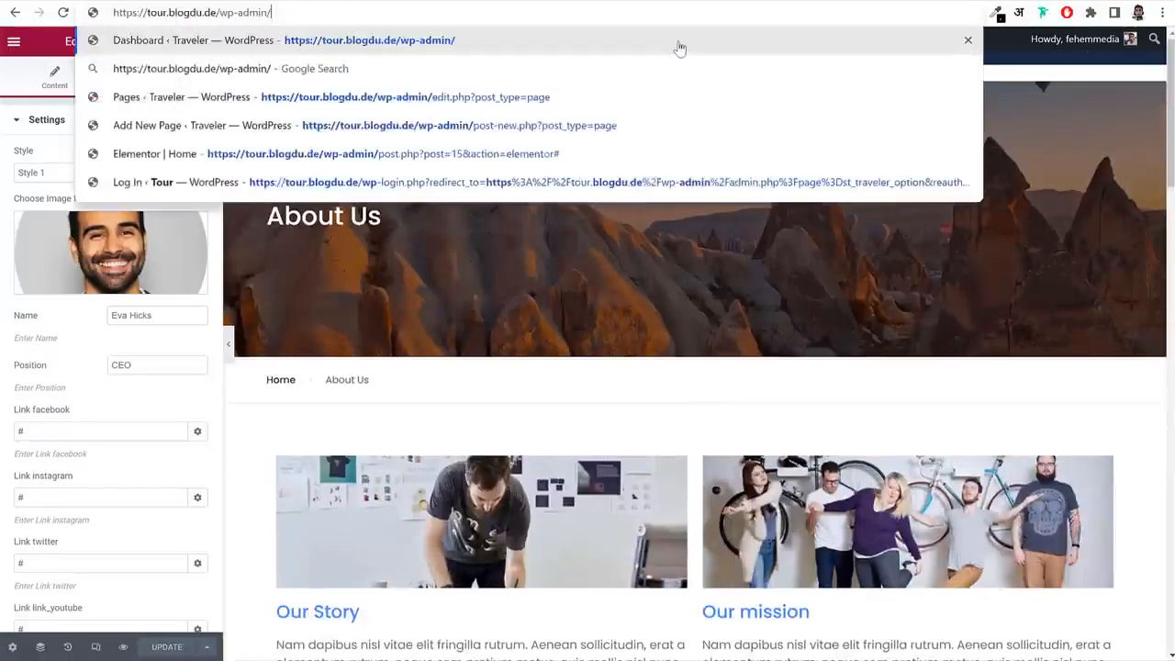
key("Return")
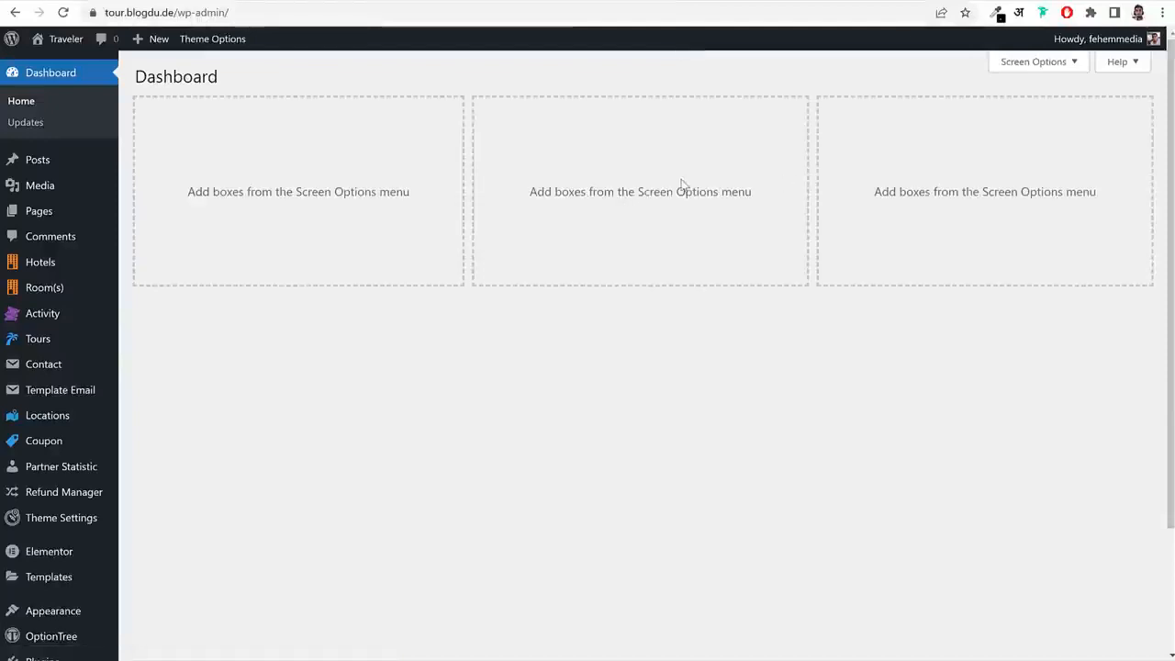
left_click(82, 214)
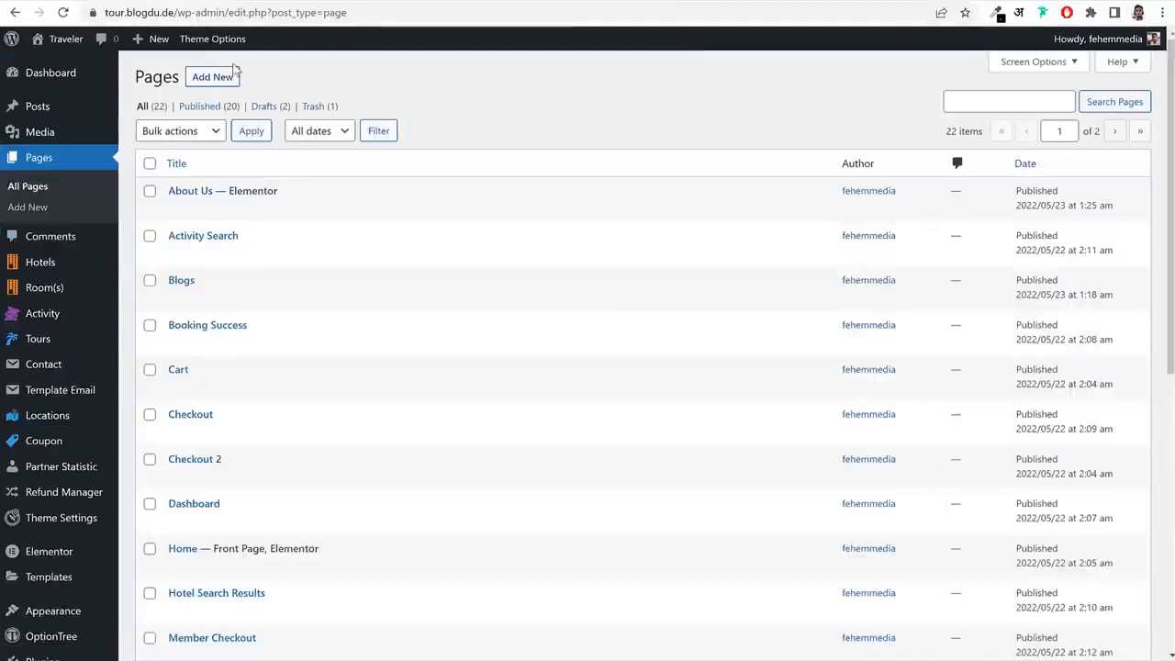
left_click(229, 76)
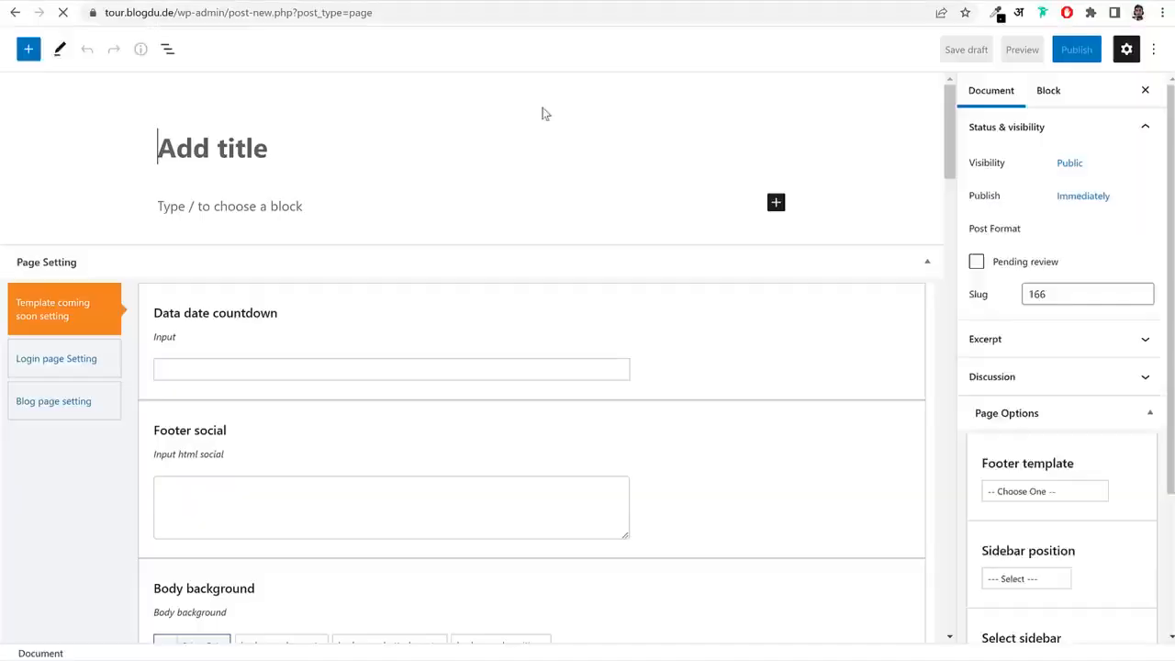
type("contact")
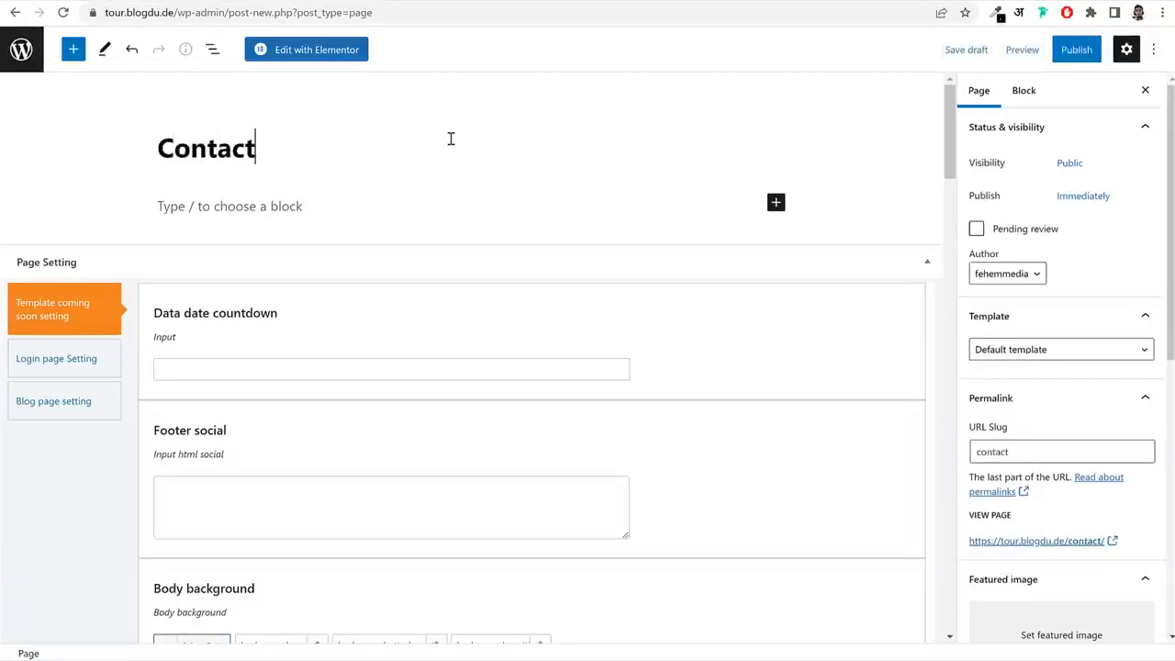
type(" us")
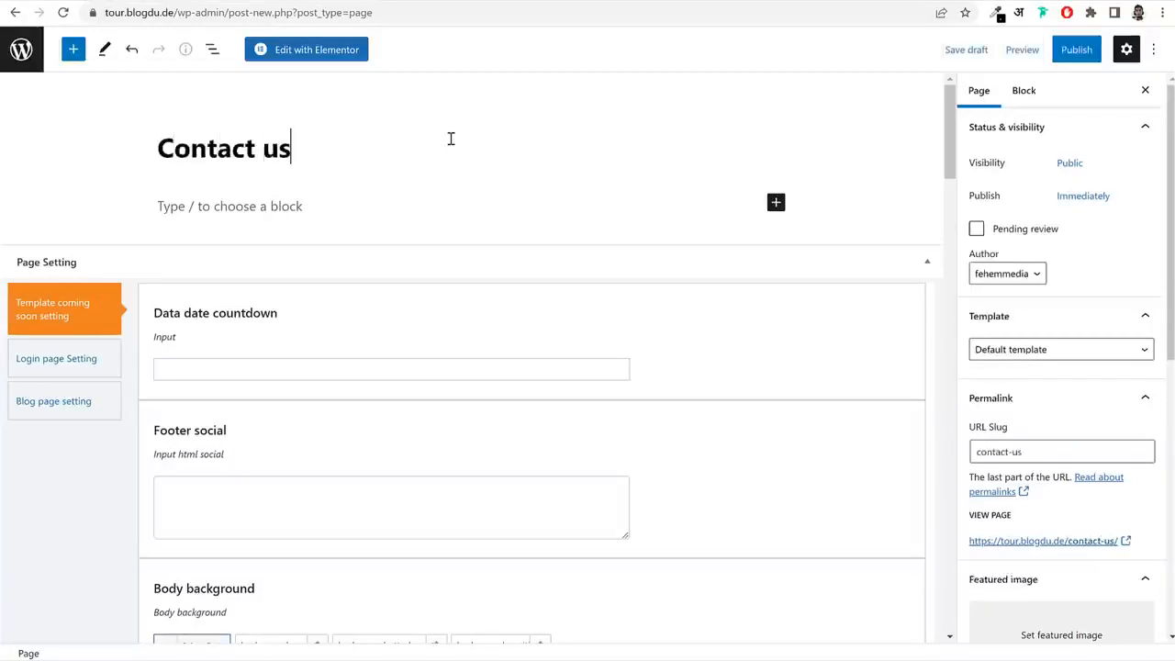
left_click(1012, 354)
type("fu")
key("Return")
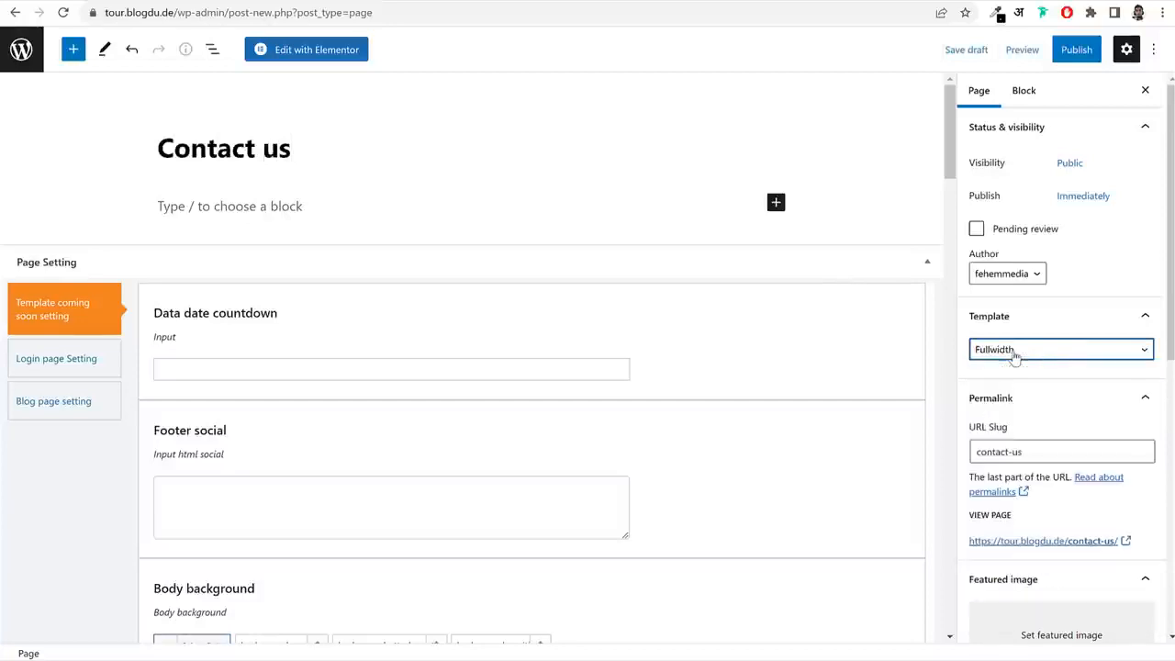
Set palm-tree image bg_hero_heading_1.jpg as featured image, publish, and open in Elementor.
scroll(1000, 519, "down", 3)
left_click(1062, 481)
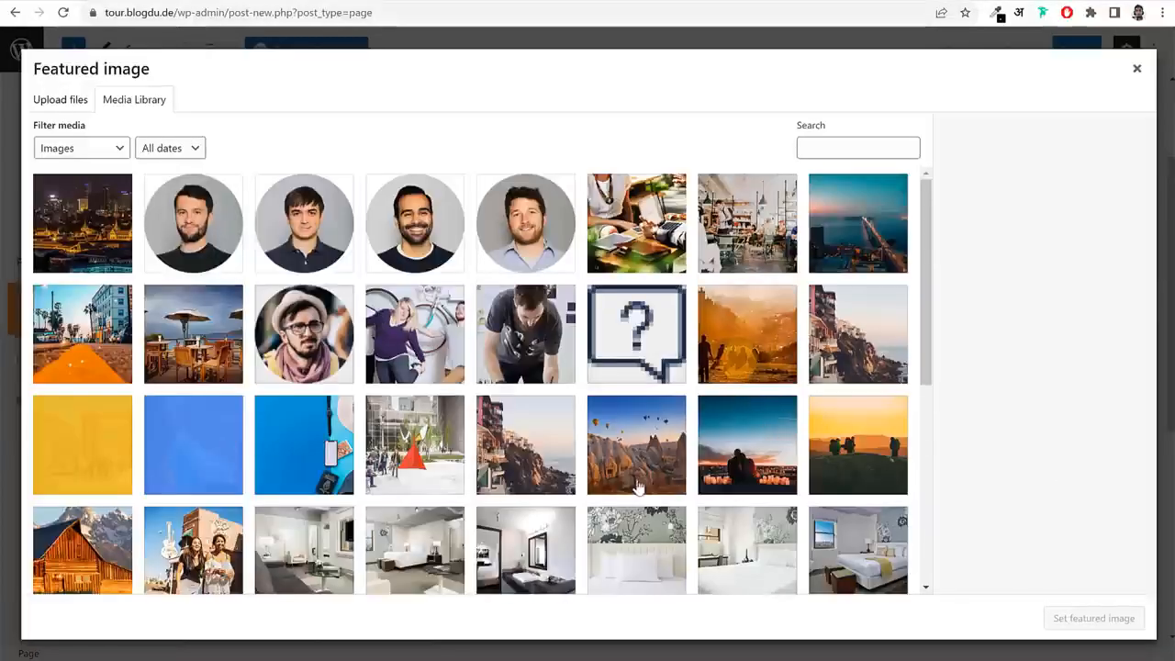
scroll(425, 459, "down", 3)
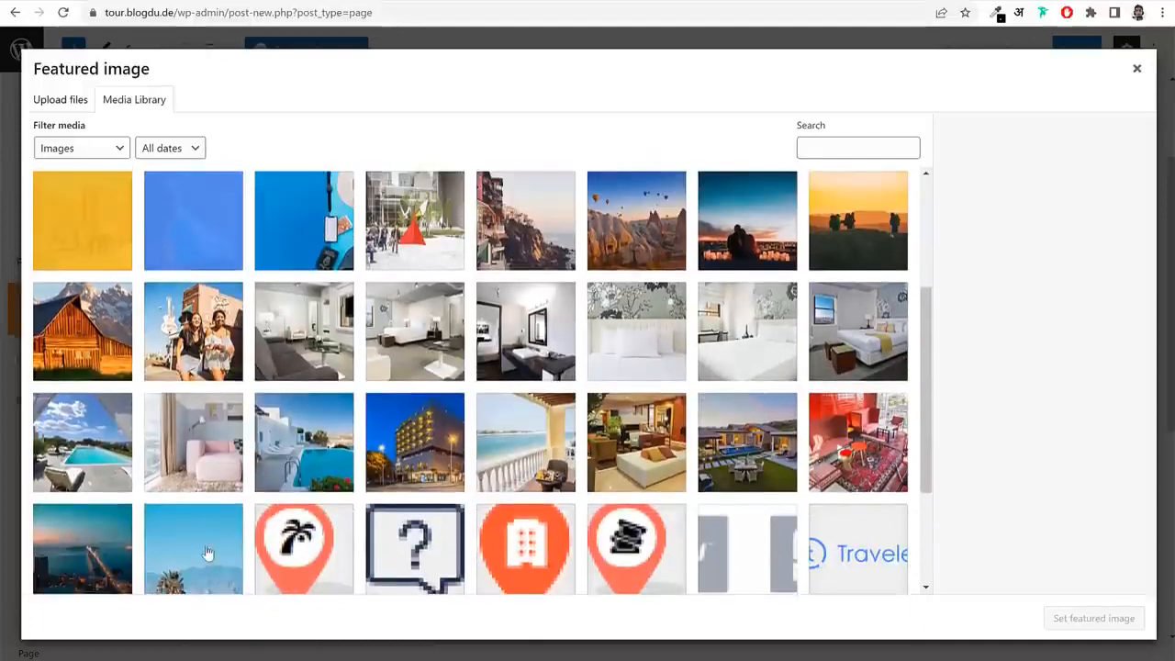
left_click(206, 552)
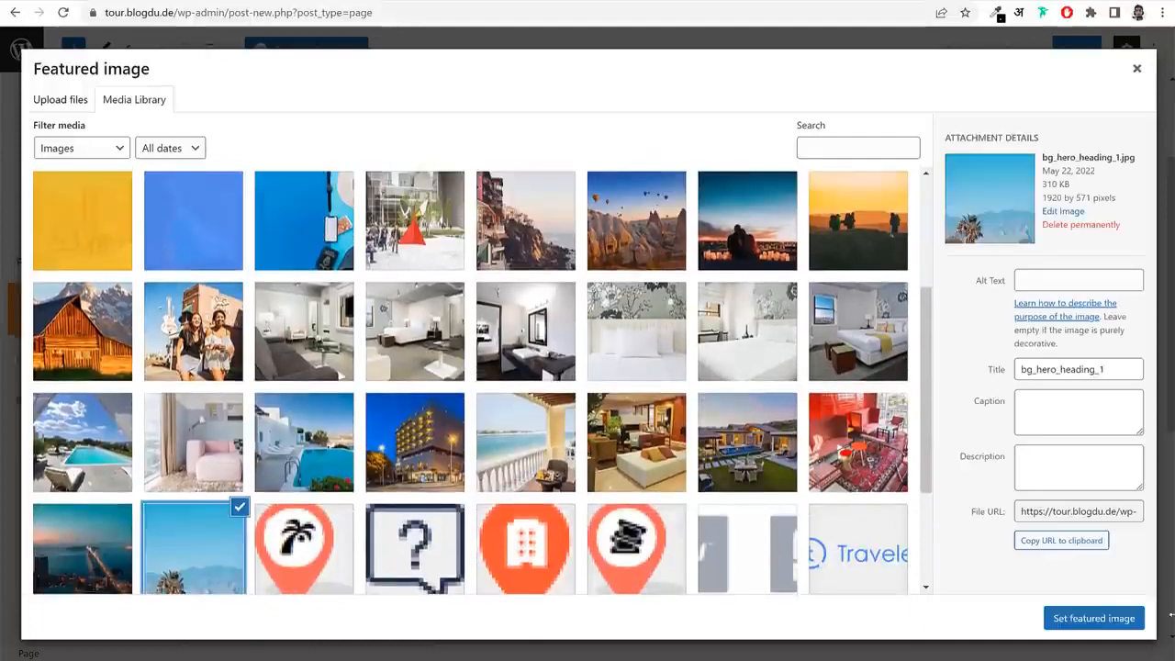
left_click(1121, 617)
scroll(1106, 537, "down", 3)
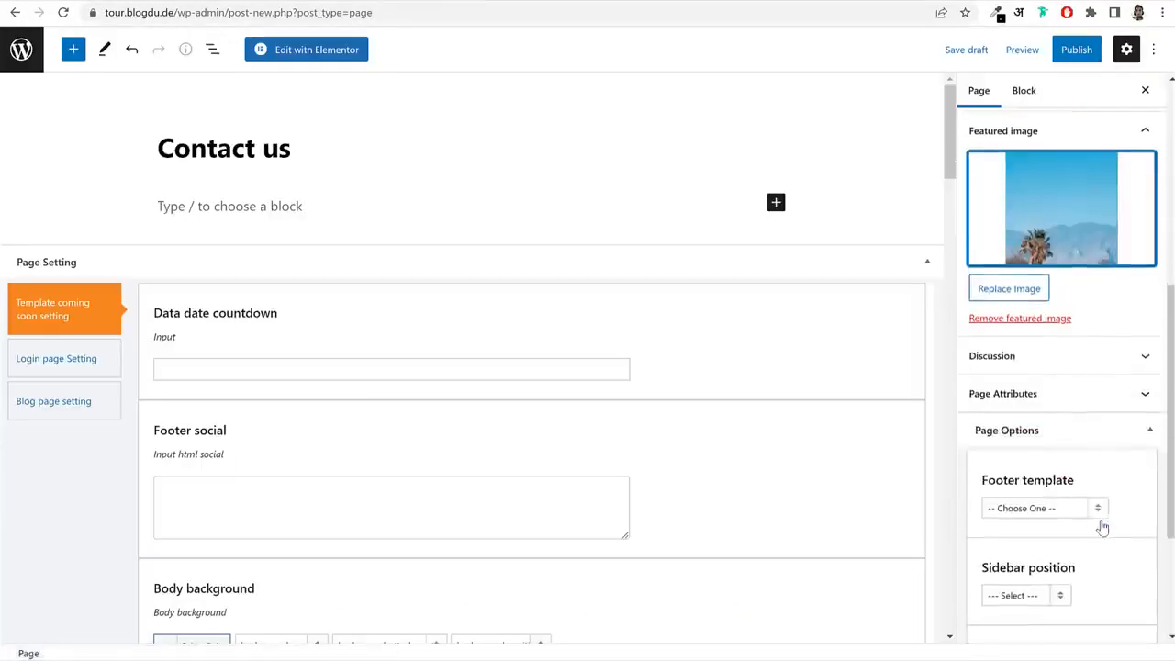
left_click(1082, 55)
left_click(1059, 52)
left_click(317, 60)
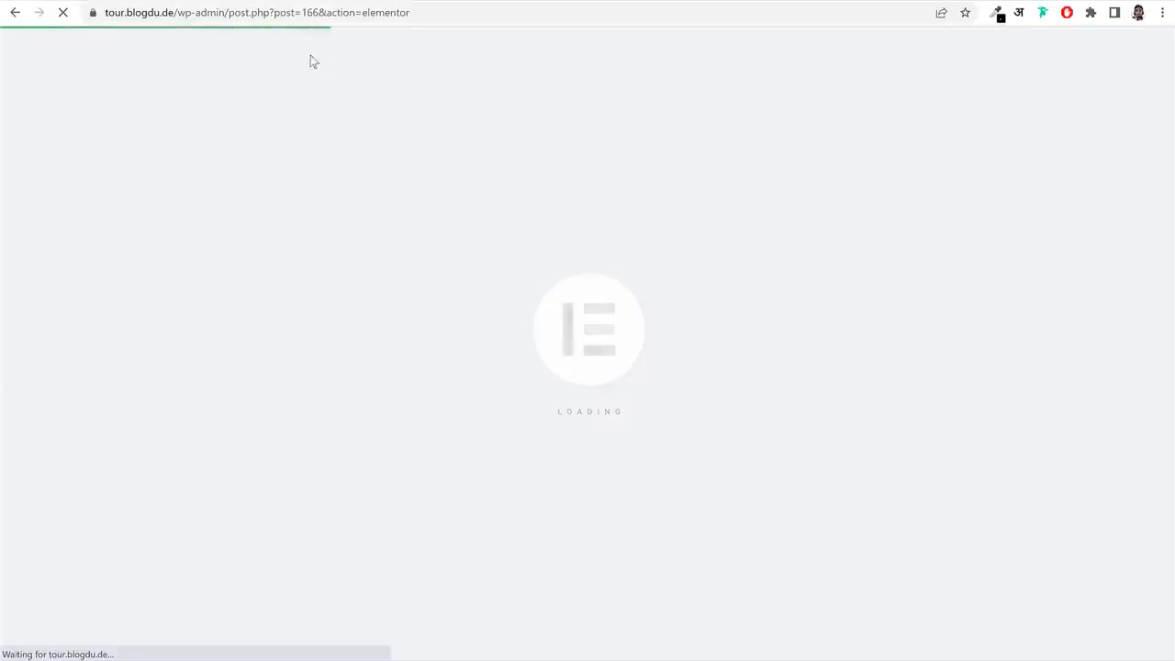
Insert the Traveler - Contact Us Page template from My Templates into the Contact us page.
scroll(724, 416, "down", 2)
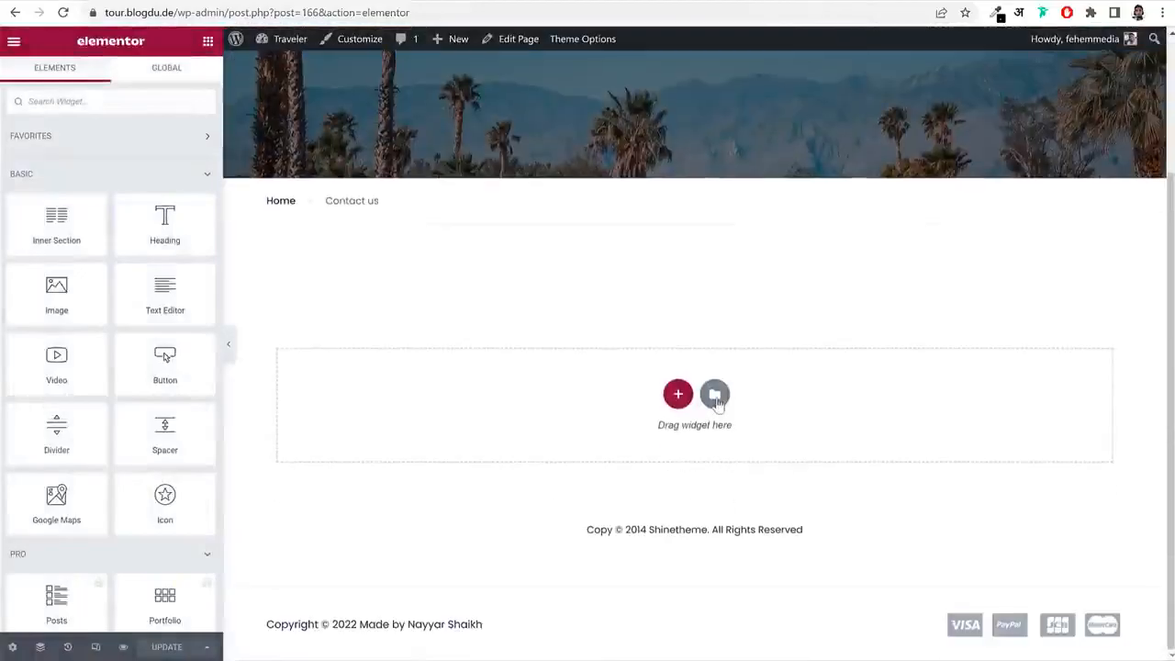
left_click(715, 395)
left_click(667, 75)
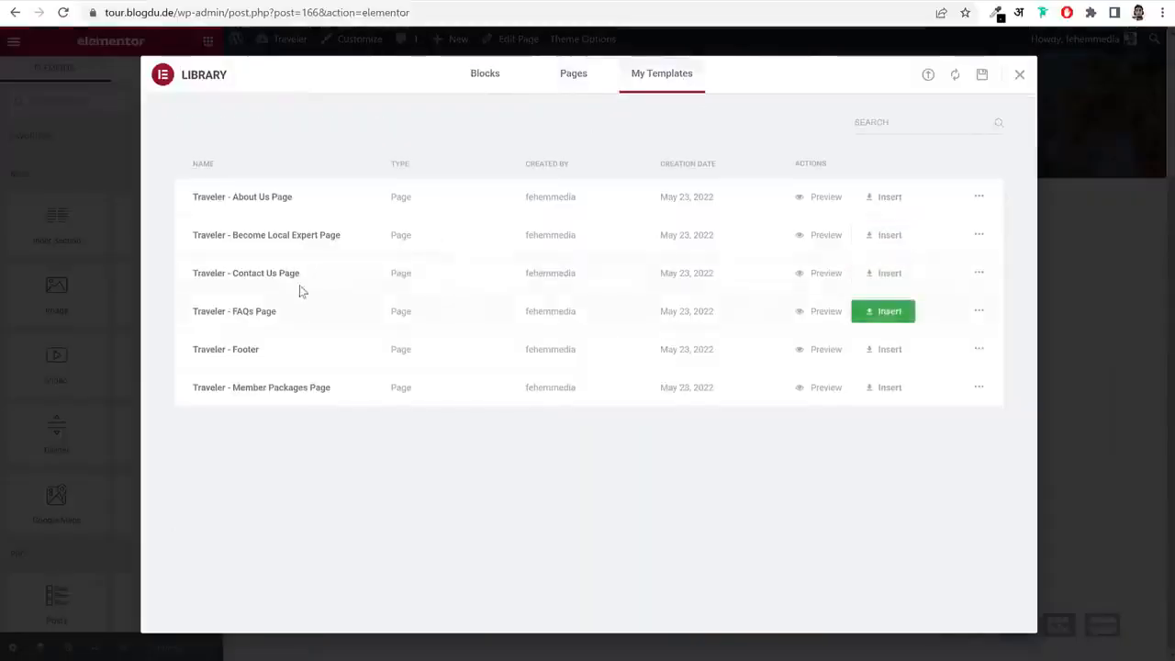
left_click(876, 274)
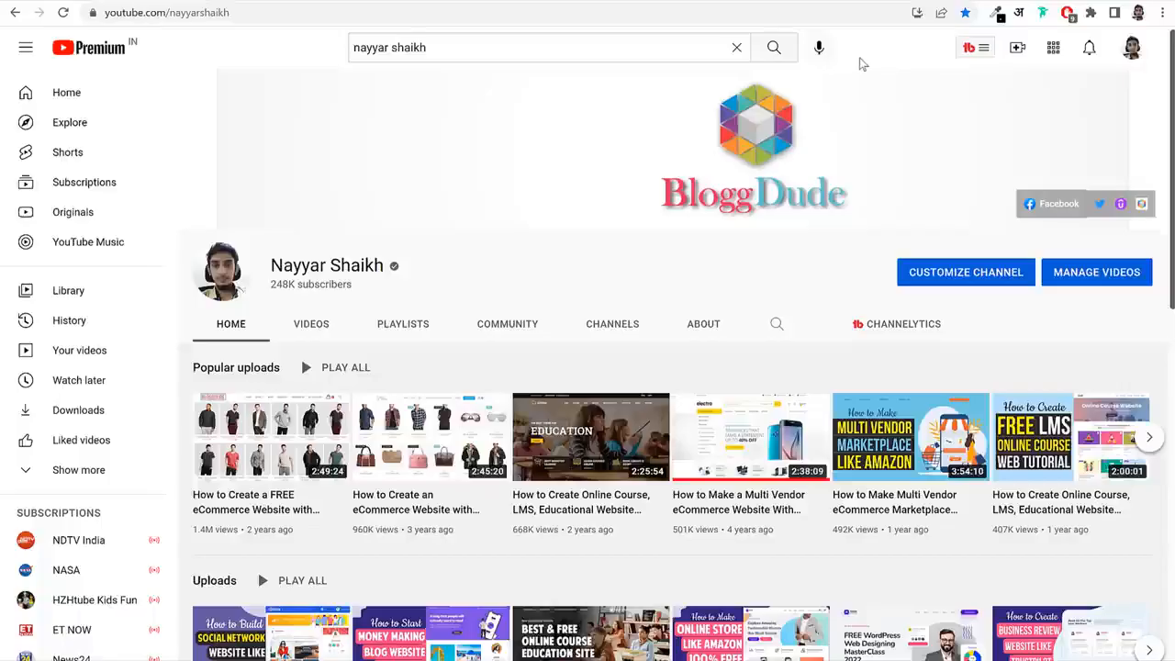
Search the channel's videos for 'elementor 2022' and dismiss the search suggestions.
scroll(748, 431, "down", 4)
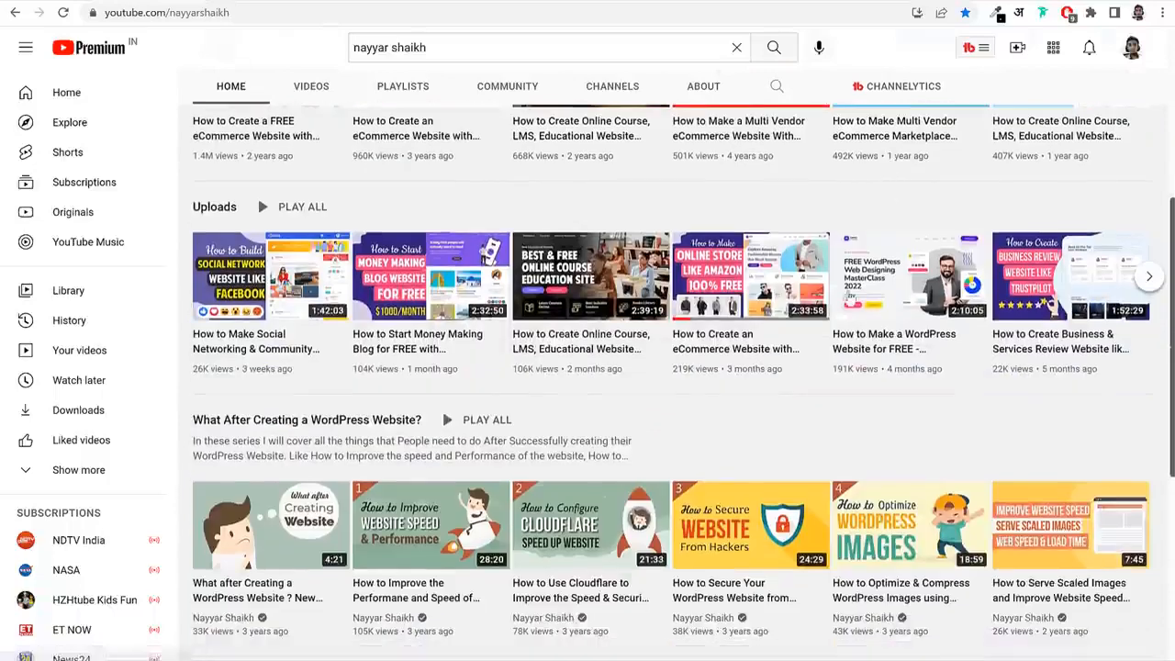
mouse_move(881, 353)
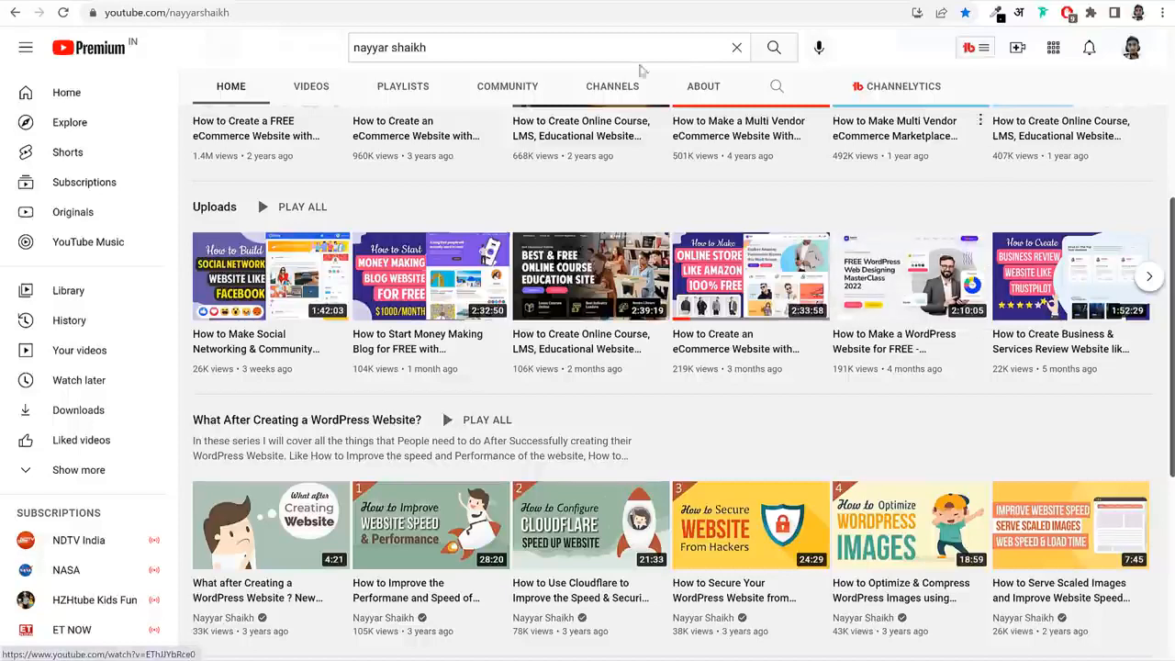
left_click(571, 52)
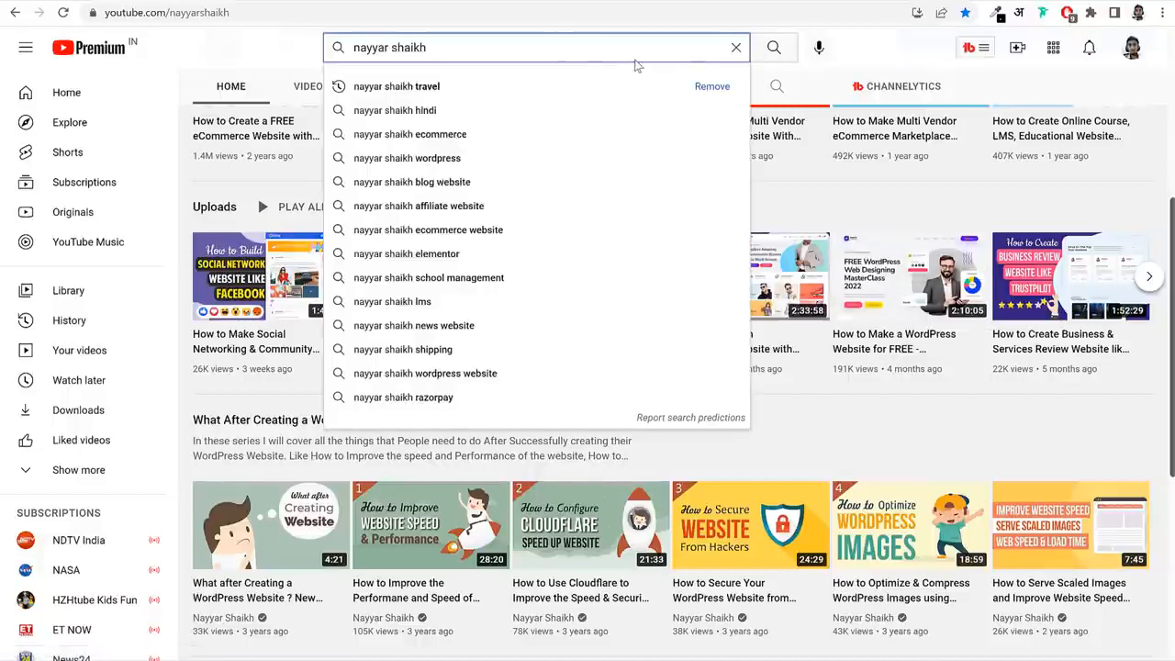
type("elem")
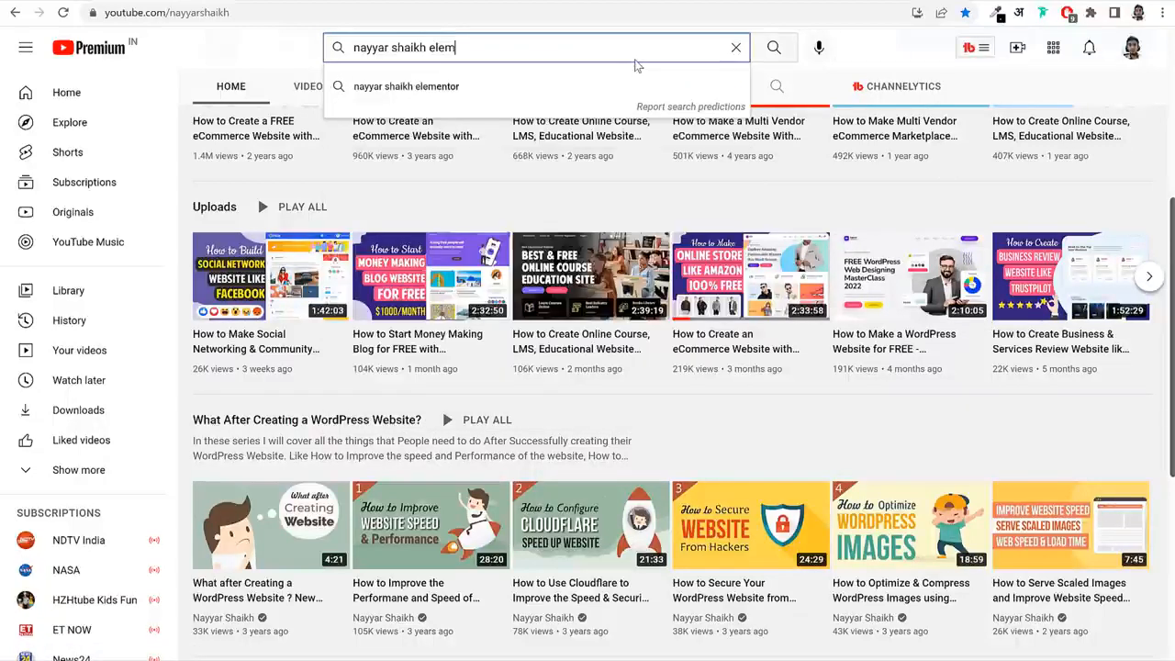
type("entor 2022")
key("Return")
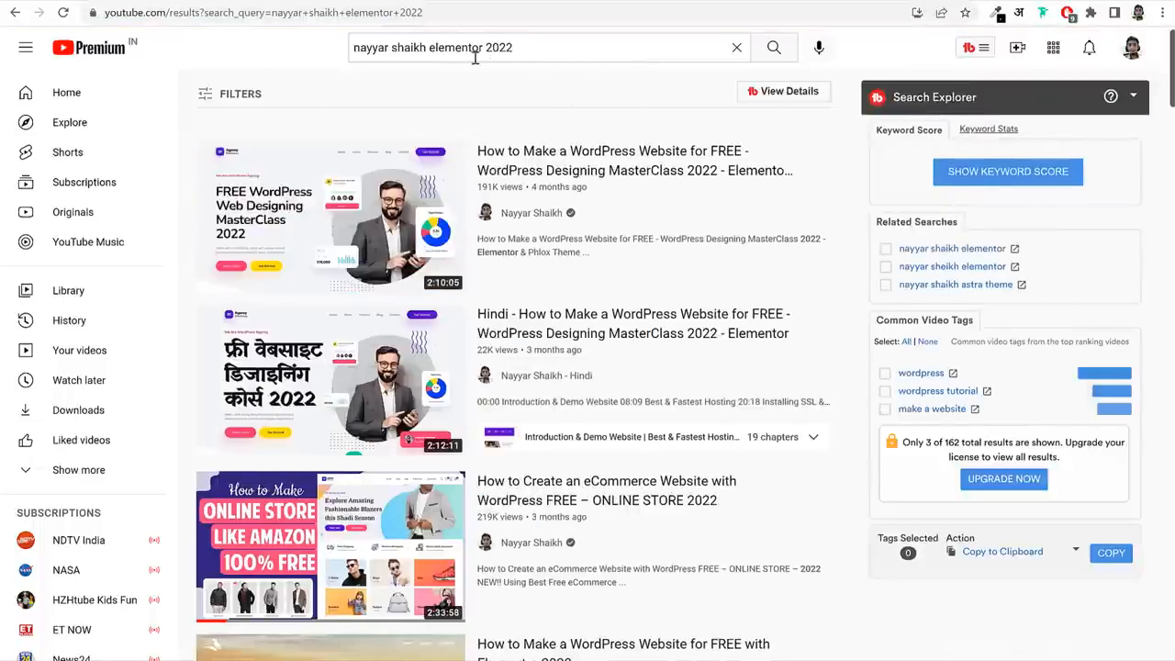
left_click(508, 46)
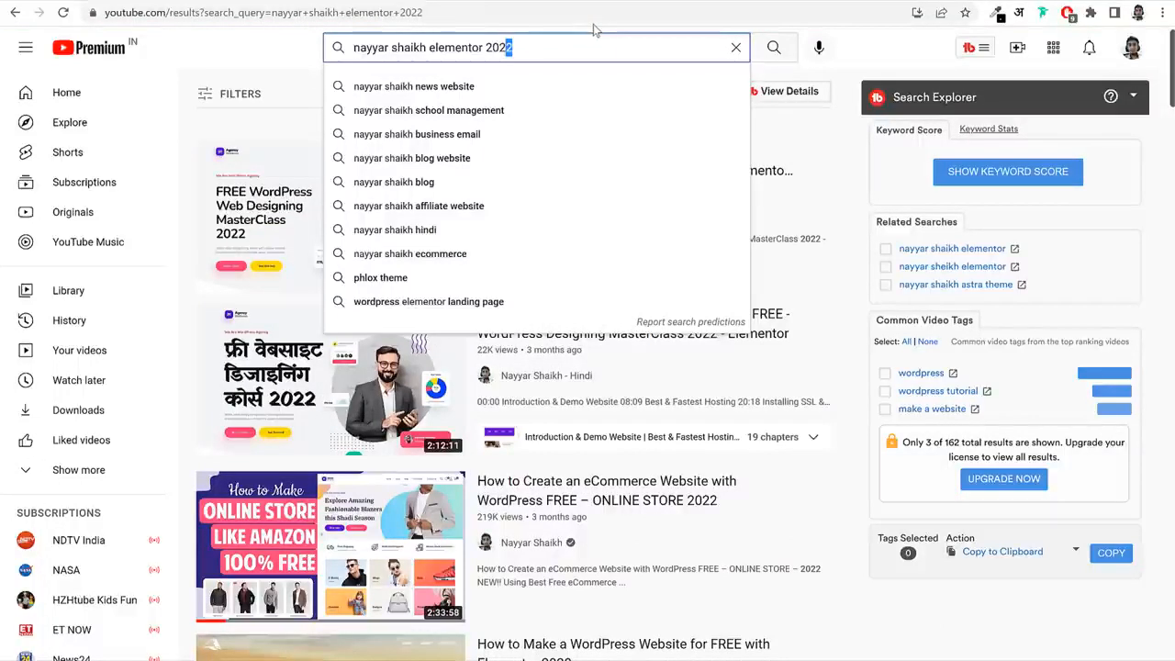
left_click(887, 54)
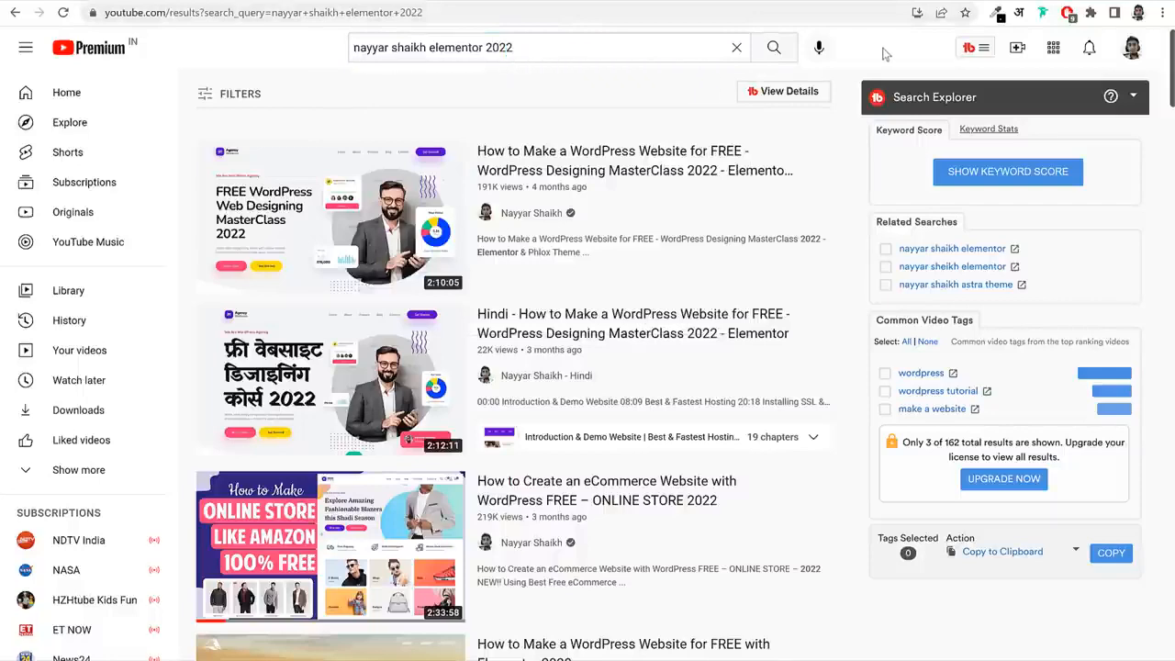
left_click(435, 0)
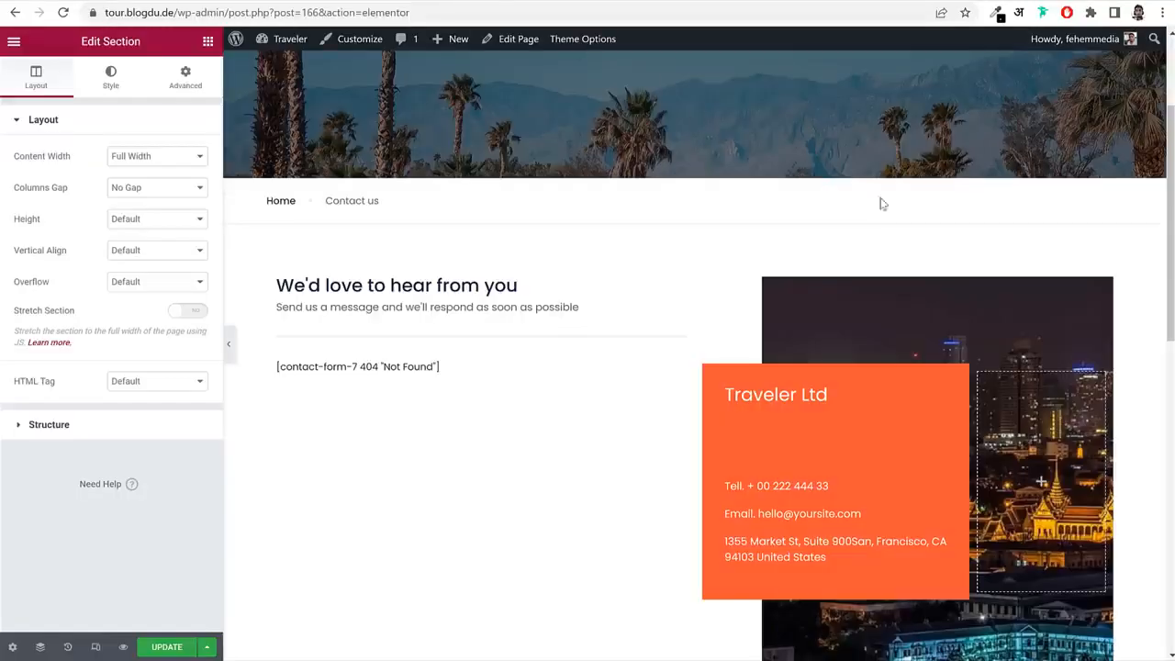
Enter a new phone number and e-mail address in the Traveler Ltd contact text.
scroll(772, 268, "down", 2)
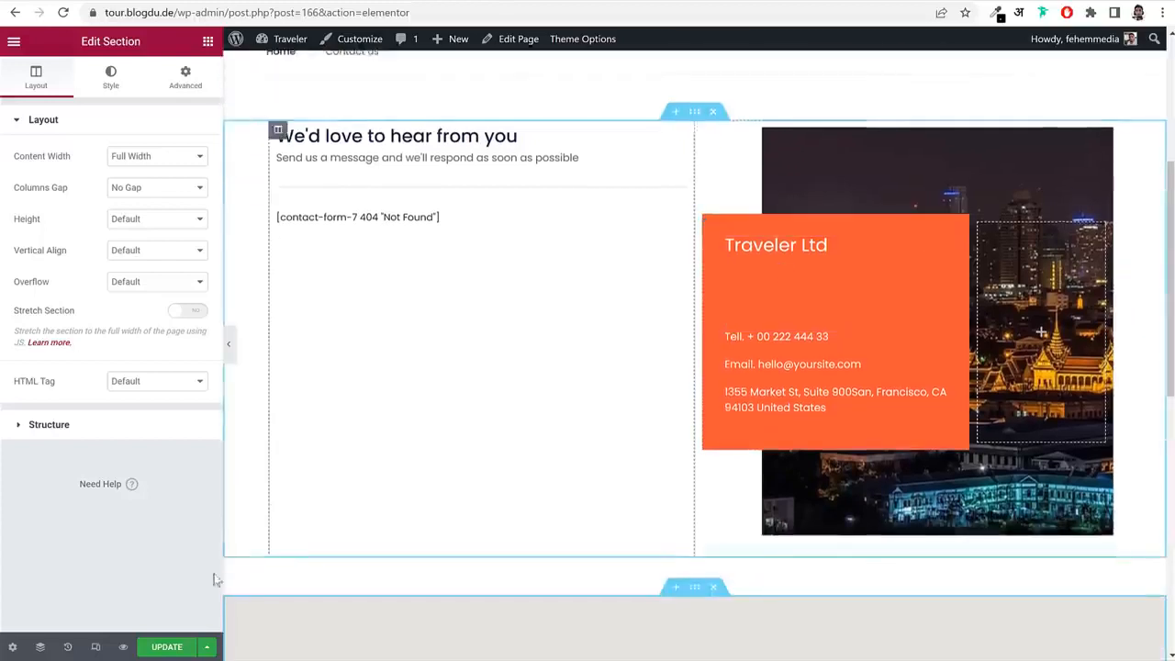
scroll(820, 343, "down", 1)
left_click(819, 344)
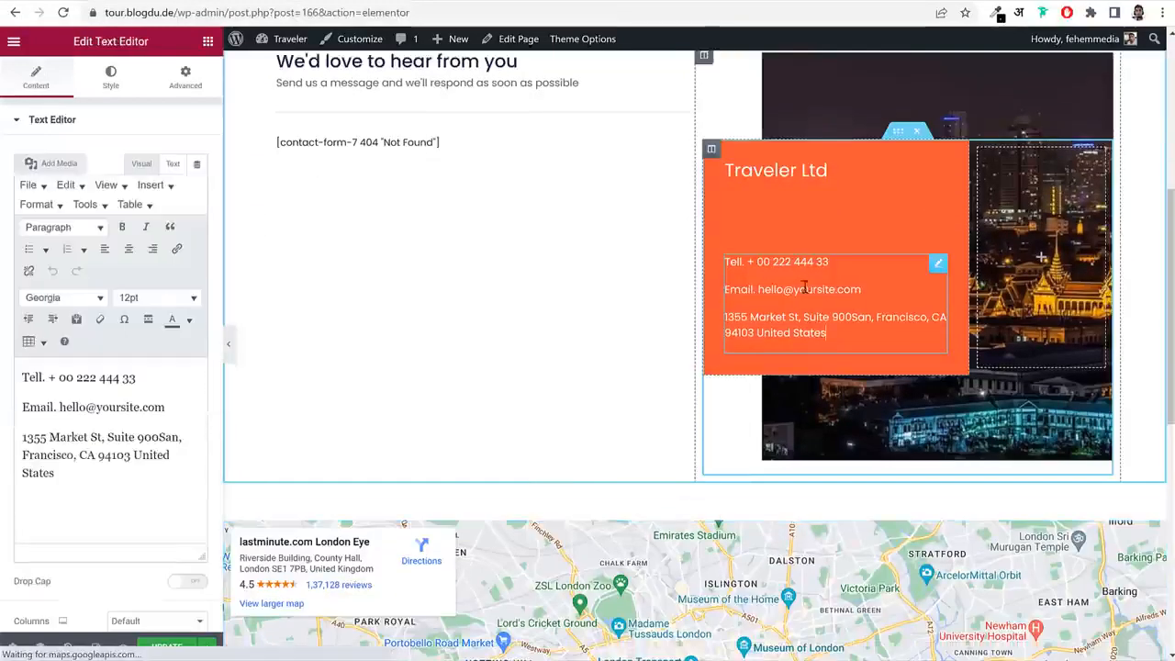
left_click_drag(149, 375, 67, 376)
left_click_drag(166, 418, 61, 410)
type("email@gmai")
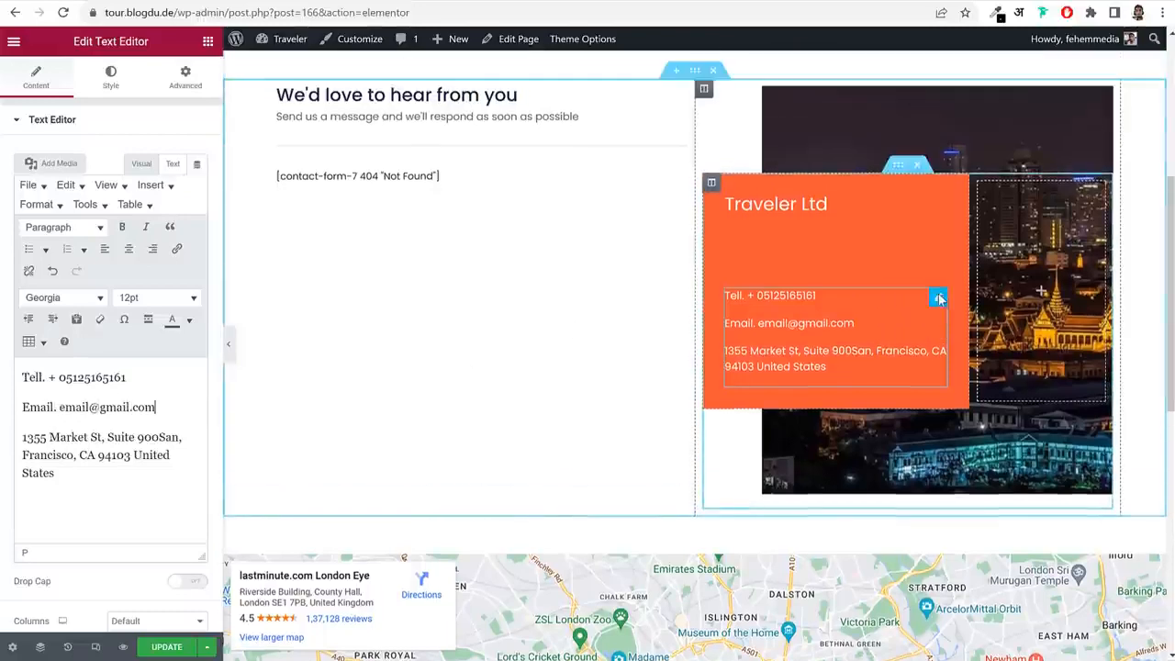
Review the Google Maps location value and save the Contact us page.
scroll(938, 294, "down", 3)
scroll(922, 307, "down", 2)
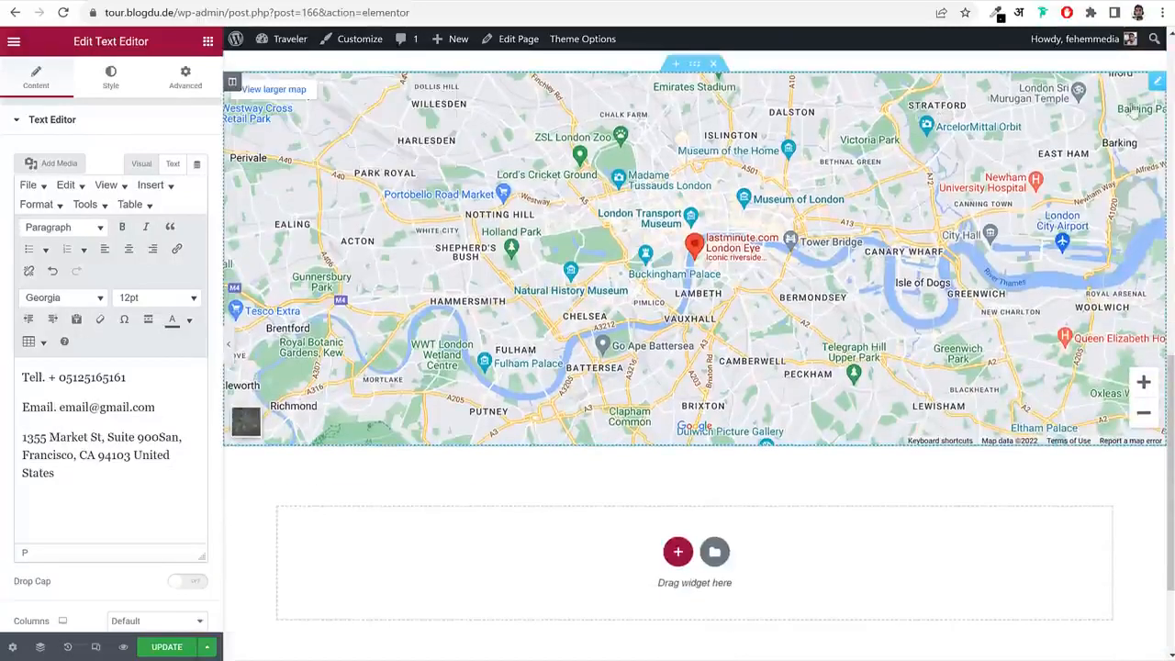
left_click(1158, 82)
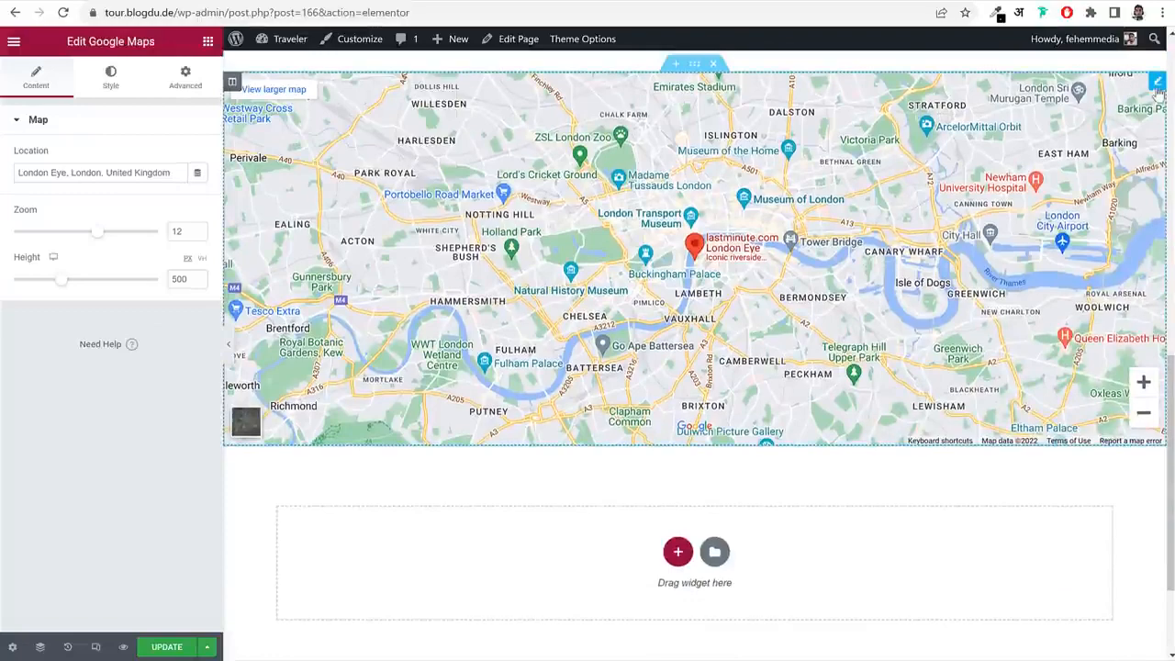
triple_click(142, 170)
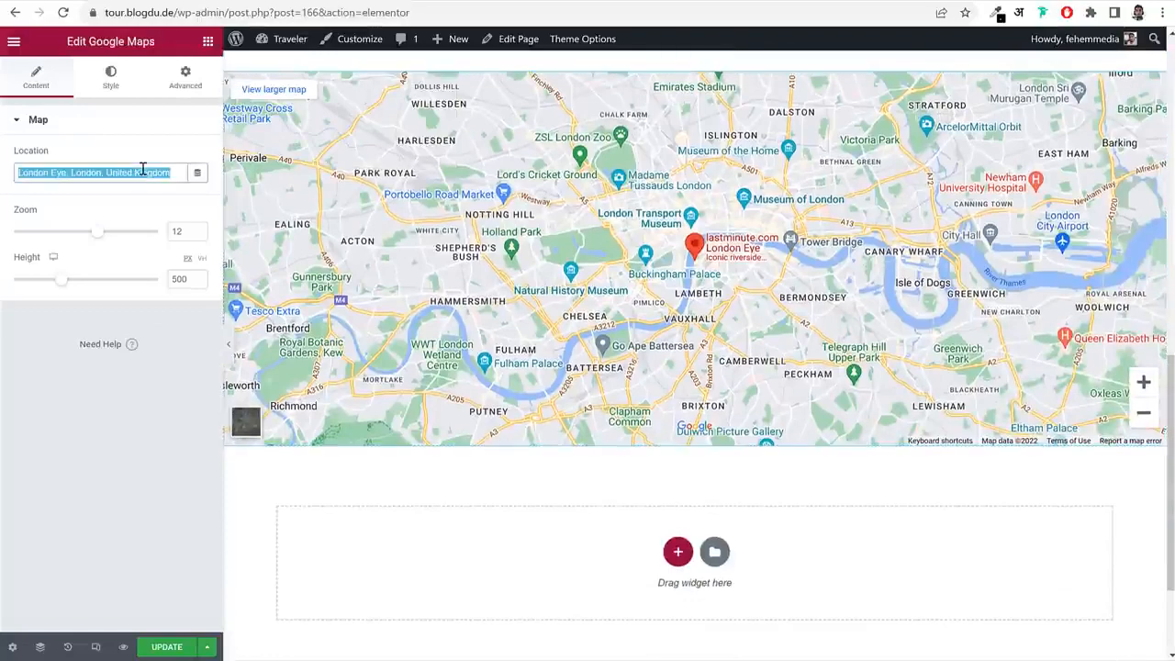
scroll(579, 346, "up", 9)
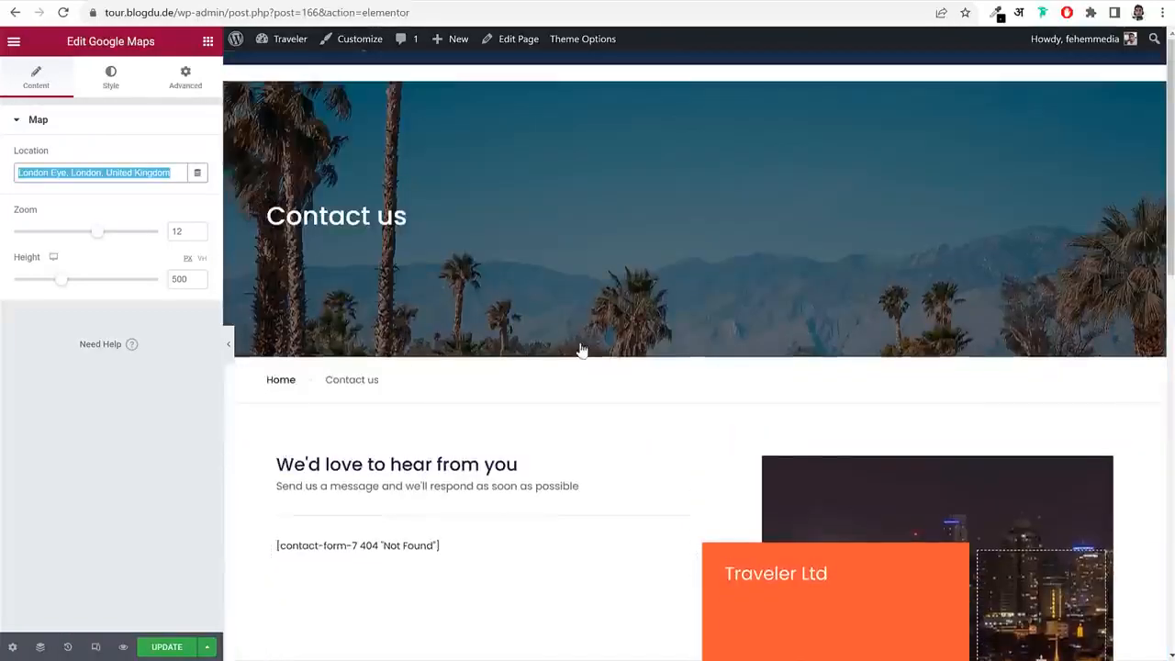
scroll(437, 321, "down", 3)
left_click(160, 646)
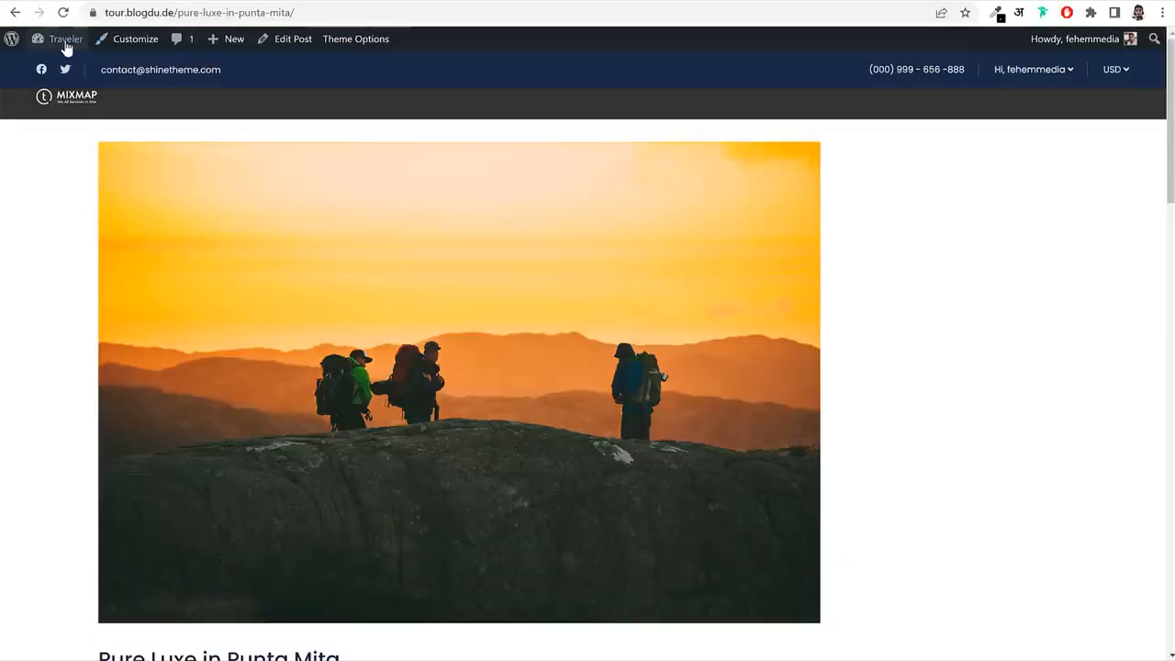
Open Contact form 1 from the contact forms list and clear its existing form template.
left_click(61, 39)
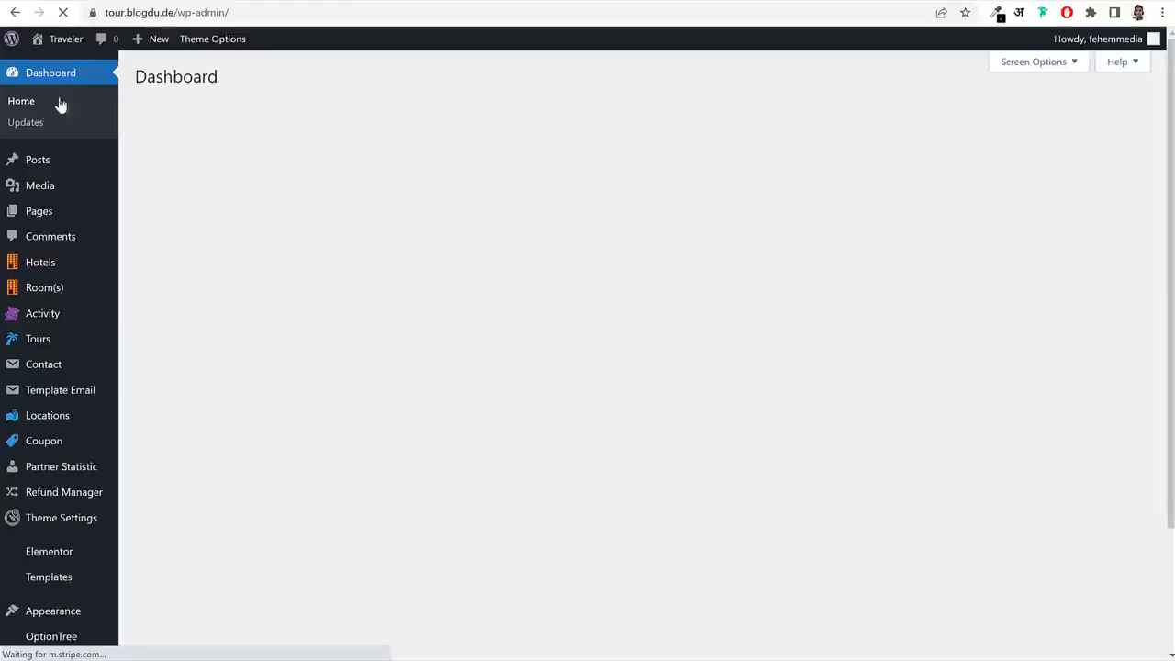
left_click(42, 365)
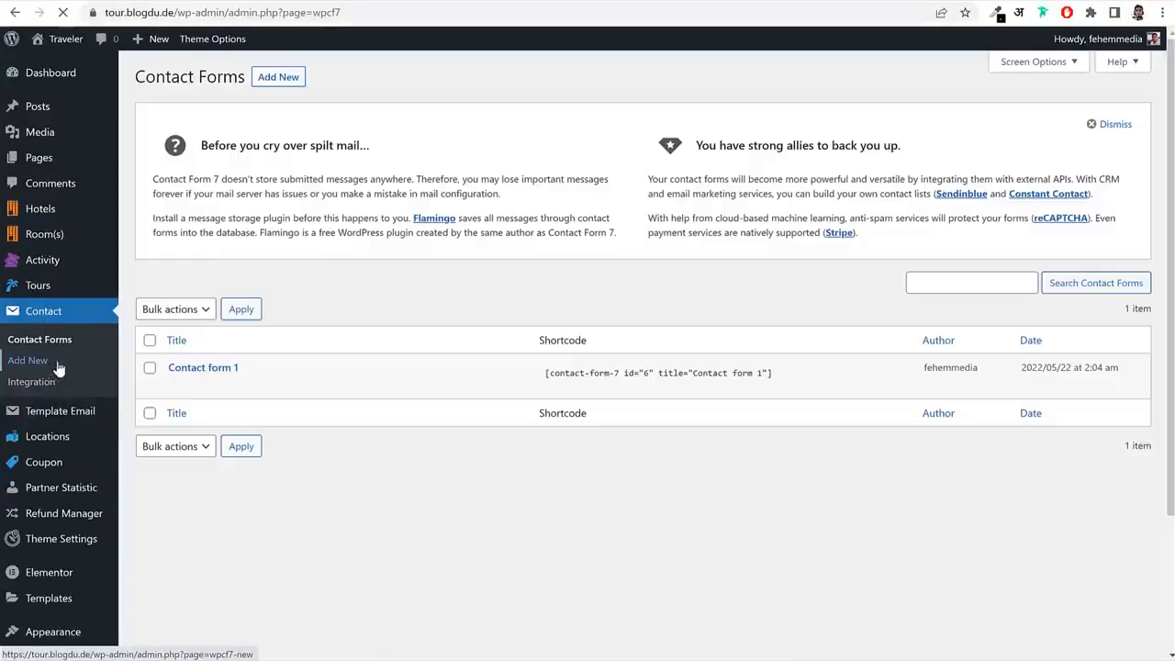
left_click_drag(286, 369, 168, 371)
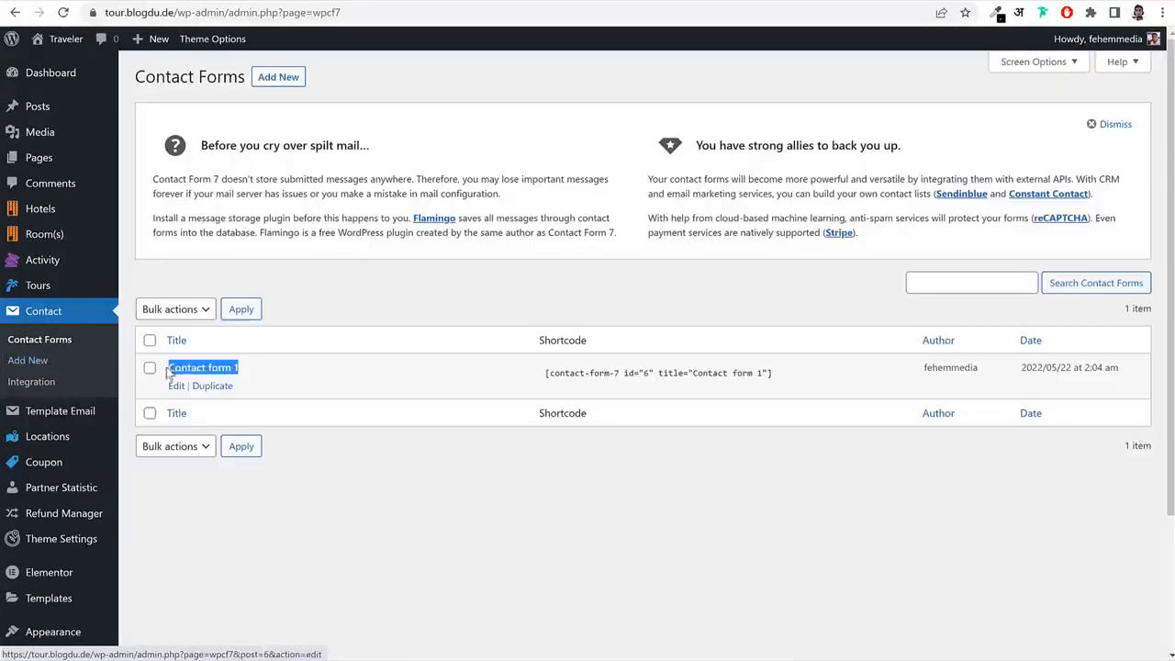
left_click(176, 386)
scroll(466, 465, "down", 3)
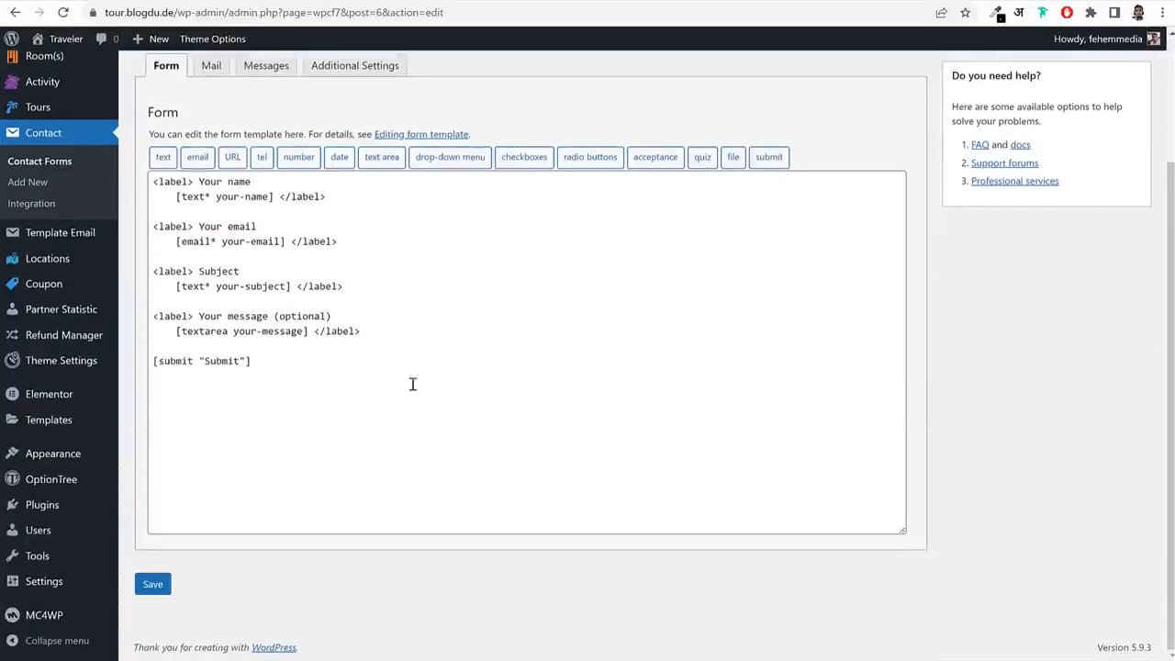
left_click(408, 377)
key("ctrl+a")
key("Delete")
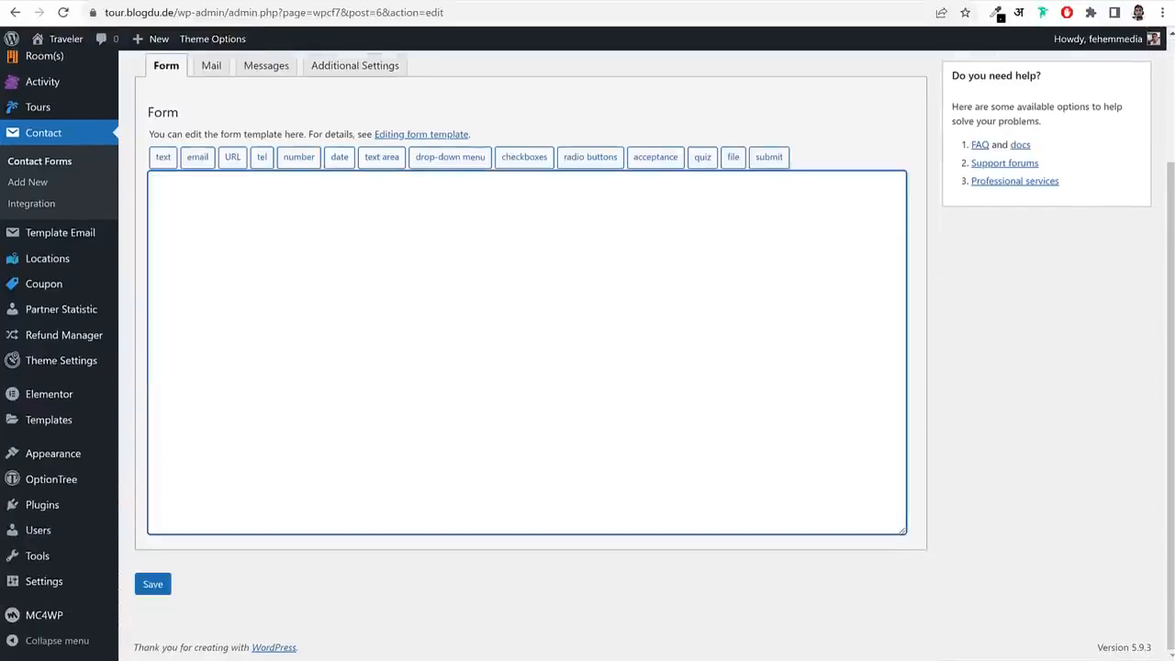
Paste the HTML from the Pages folder's Contact Form file into the template and save the form.
key("alt+Tab")
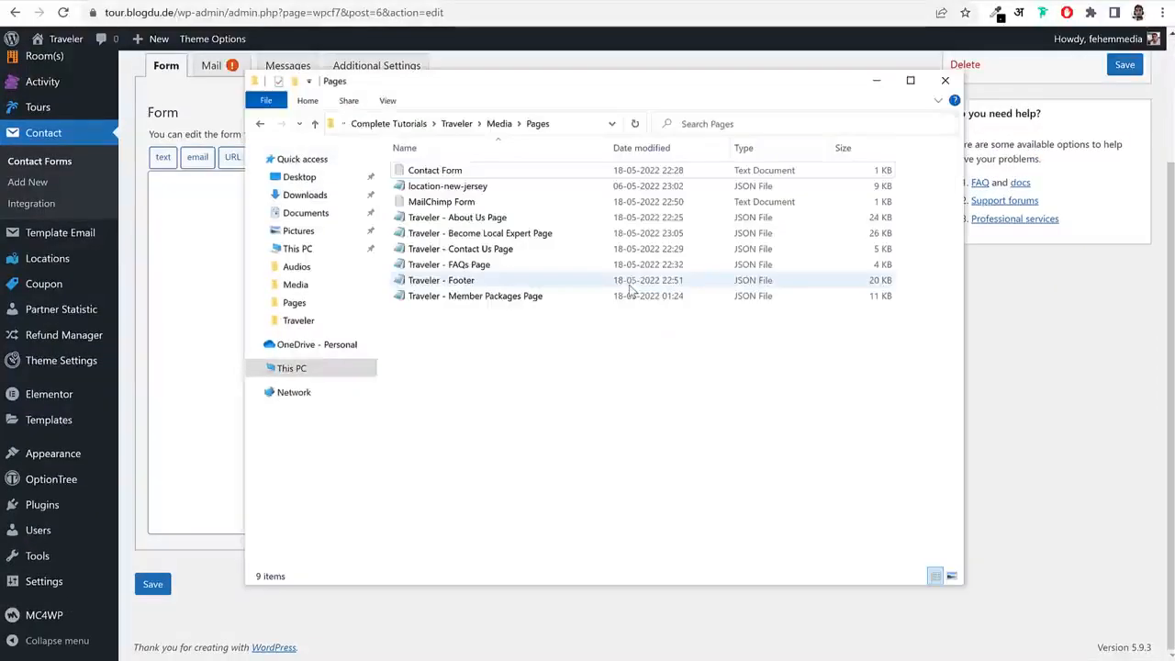
left_click(498, 128)
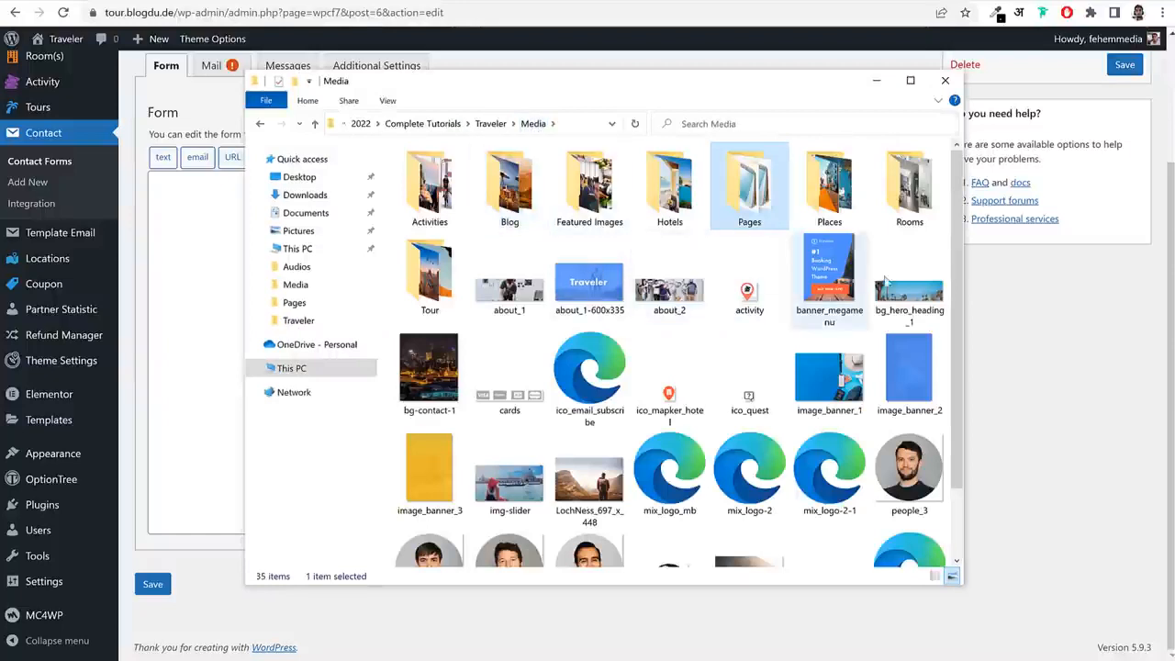
double_click(751, 197)
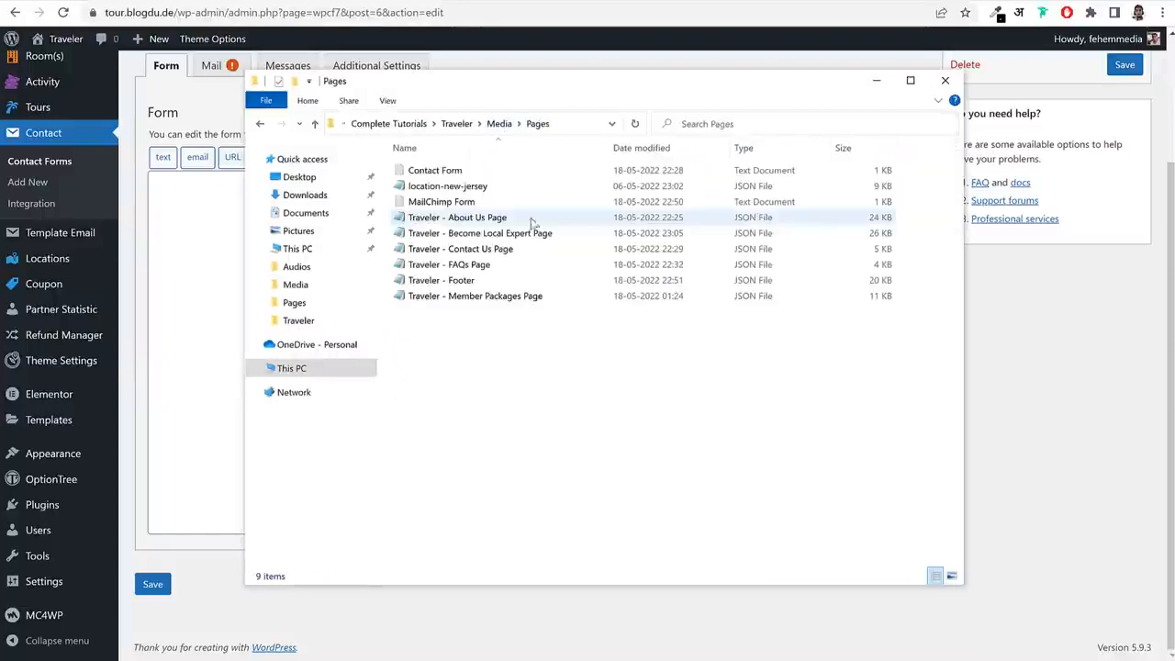
left_click(456, 179)
double_click(455, 175)
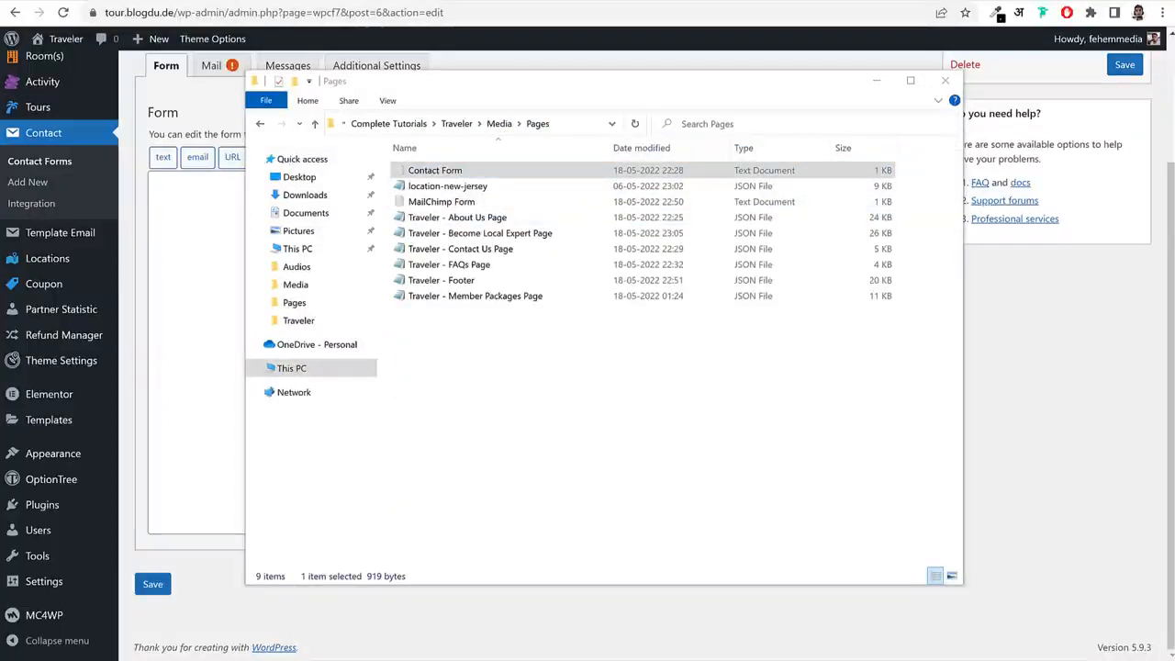
key("ctrl+a")
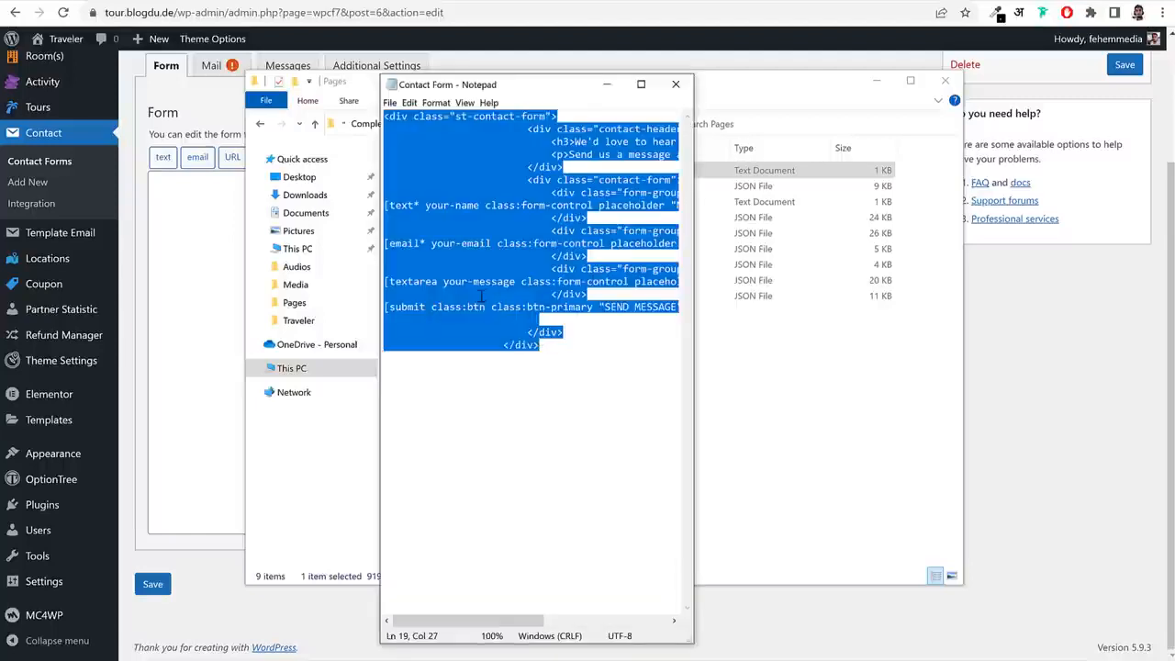
left_click(675, 84)
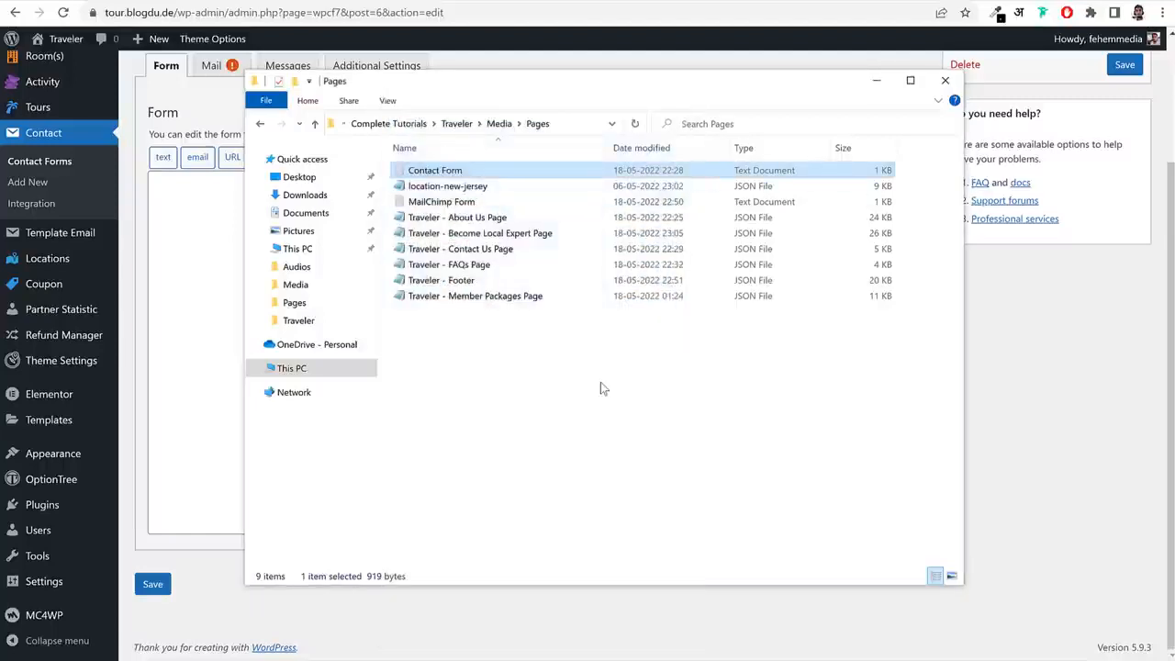
left_click(1043, 338)
left_click(365, 320)
key("ctrl+v")
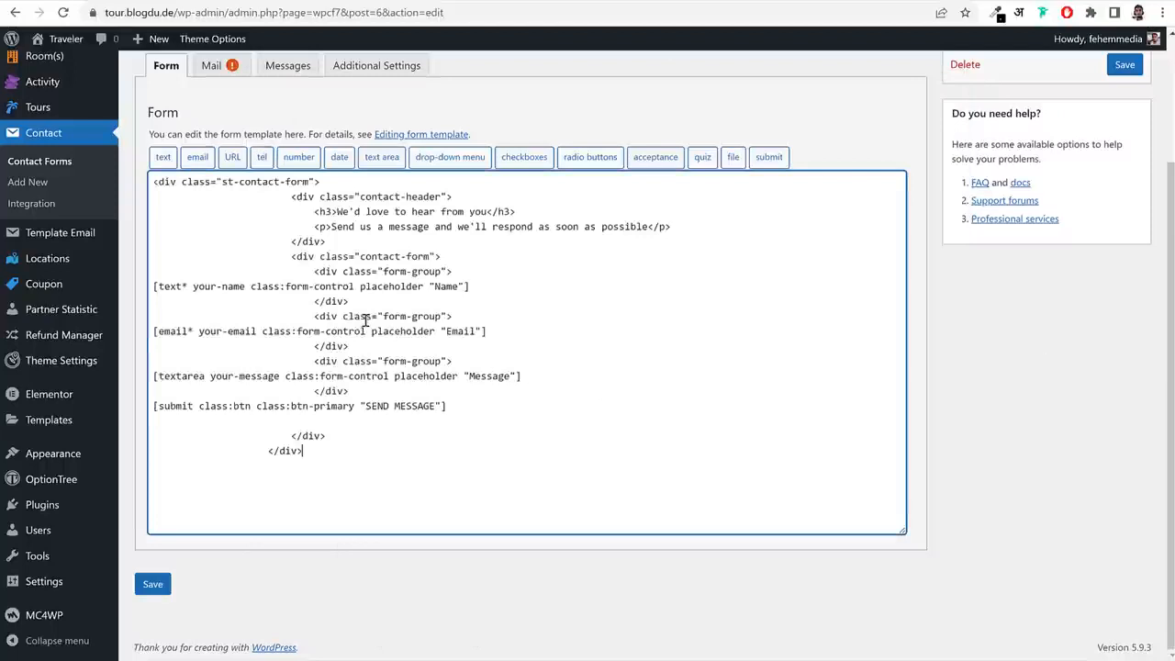
left_click(152, 584)
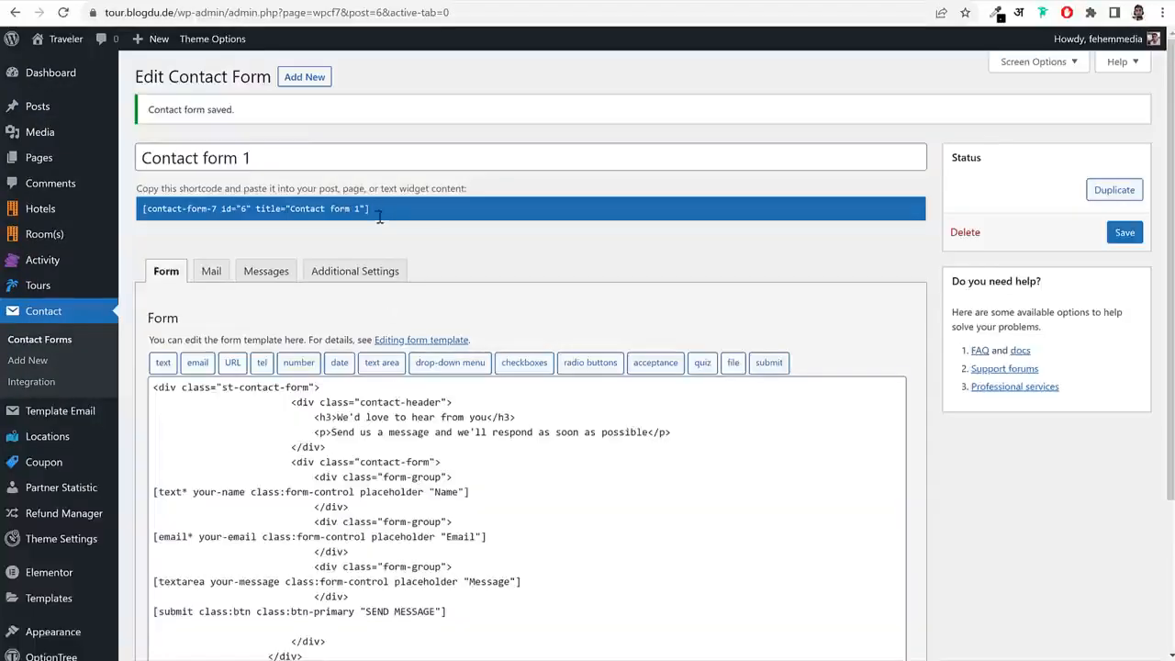
Copy Contact form 1's shortcode for use on the Contact us page.
left_click_drag(378, 217, 323, 216)
right_click(292, 212)
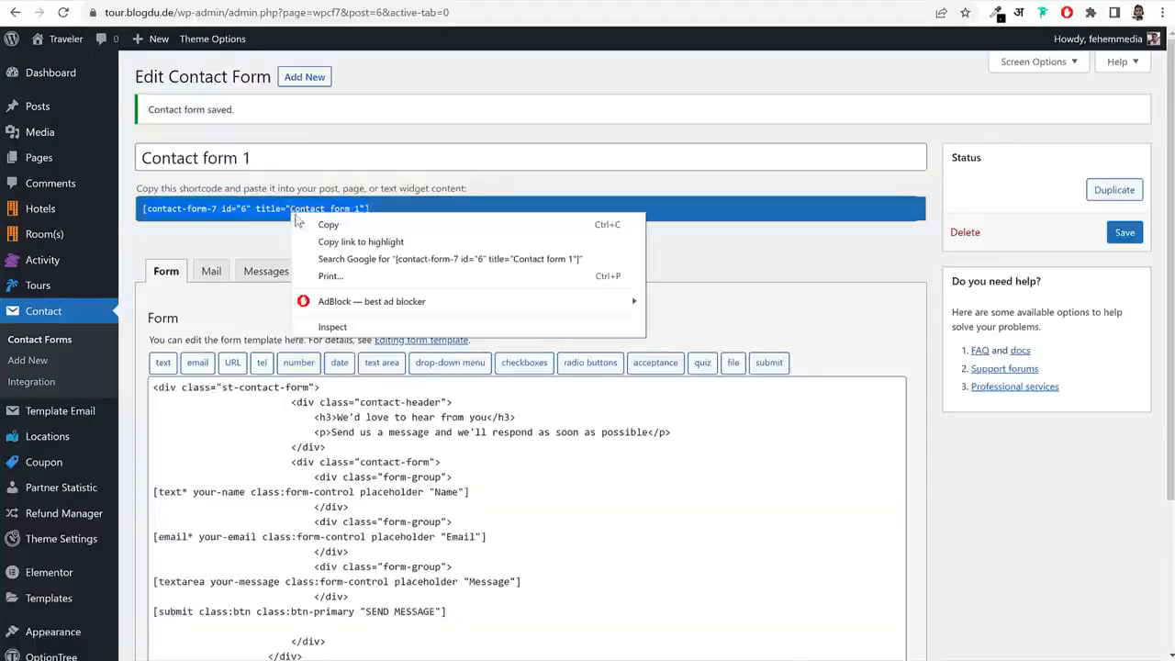
left_click(358, 219)
left_click(261, 2)
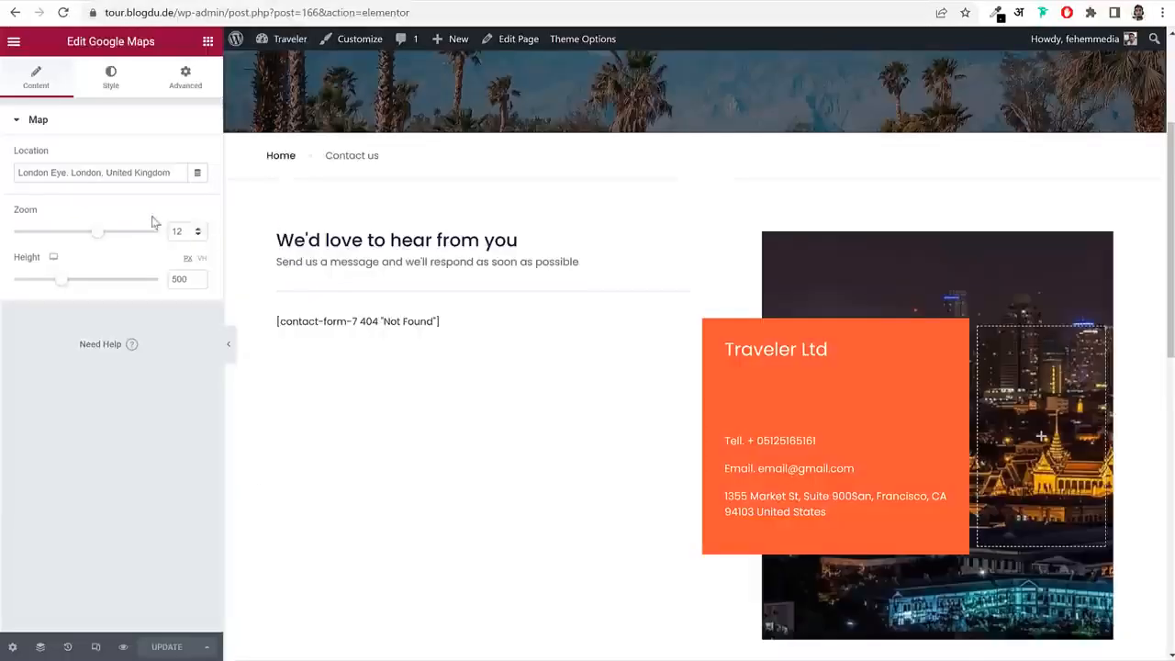
Swap the Contact us page's broken shortcode for Contact form 1's, update, and load /wp-admin/.
left_click(389, 321)
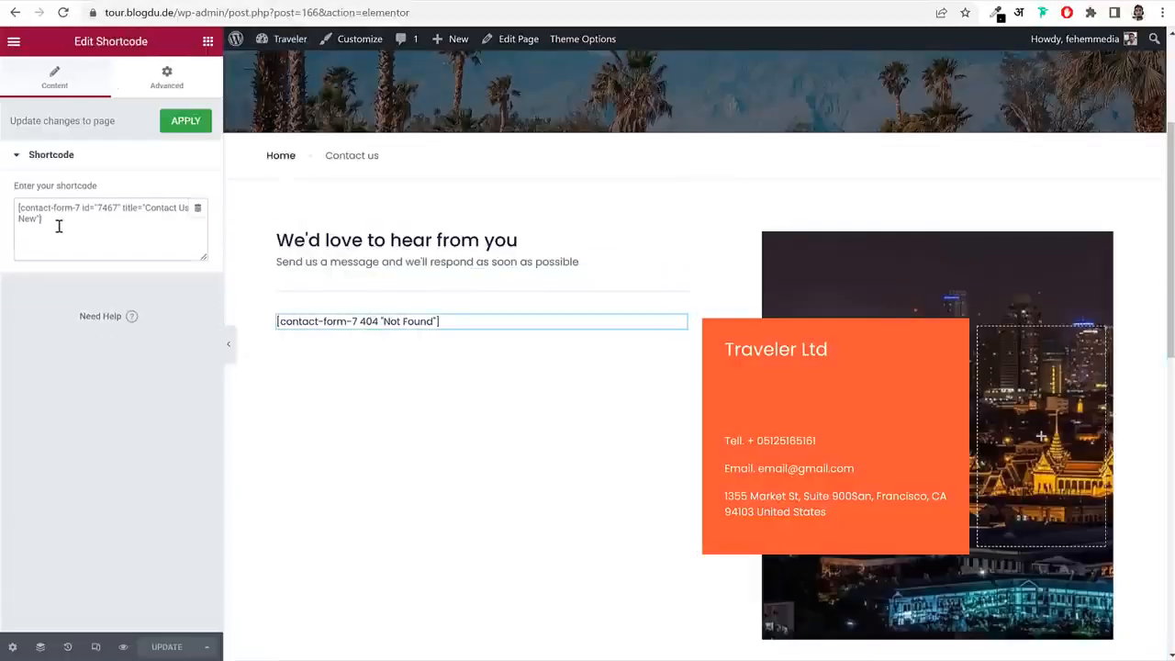
left_click(58, 226)
key("ctrl+a")
key("ctrl+v")
scroll(508, 383, "down", 3)
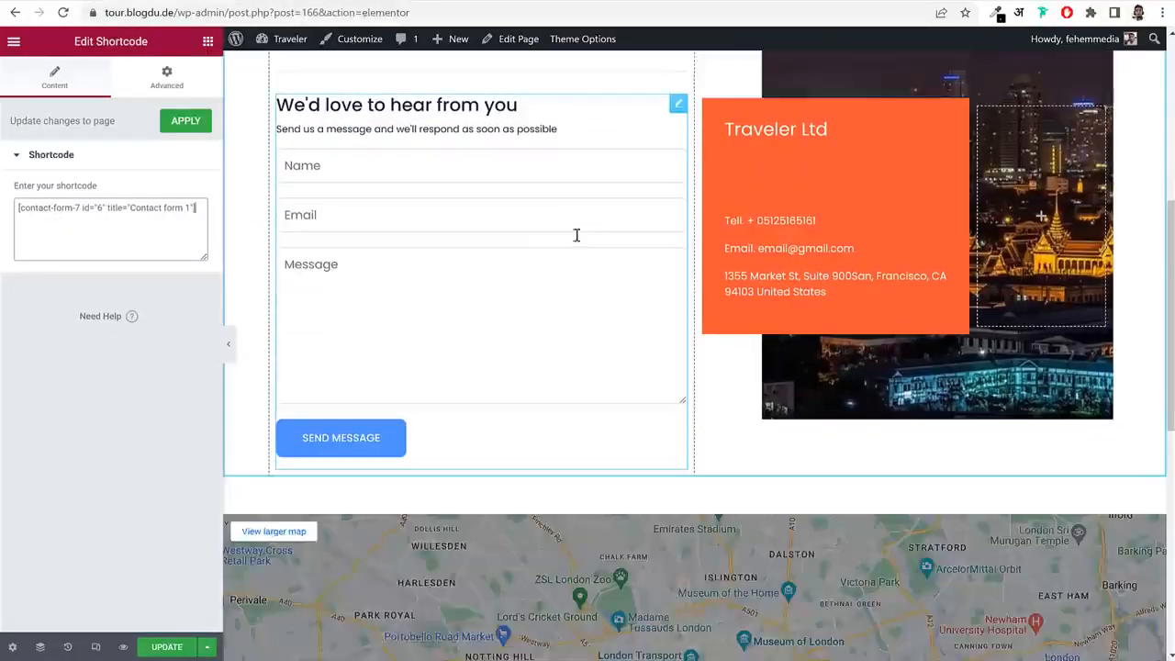
left_click(167, 647)
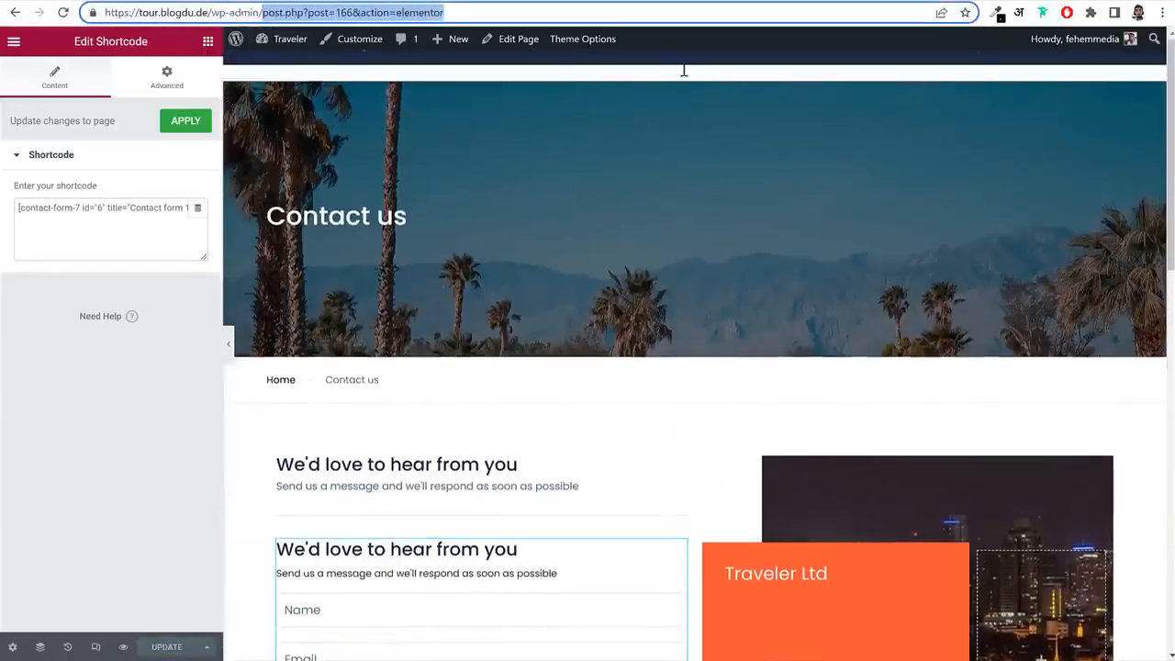
key("BackSpace")
key("Return")
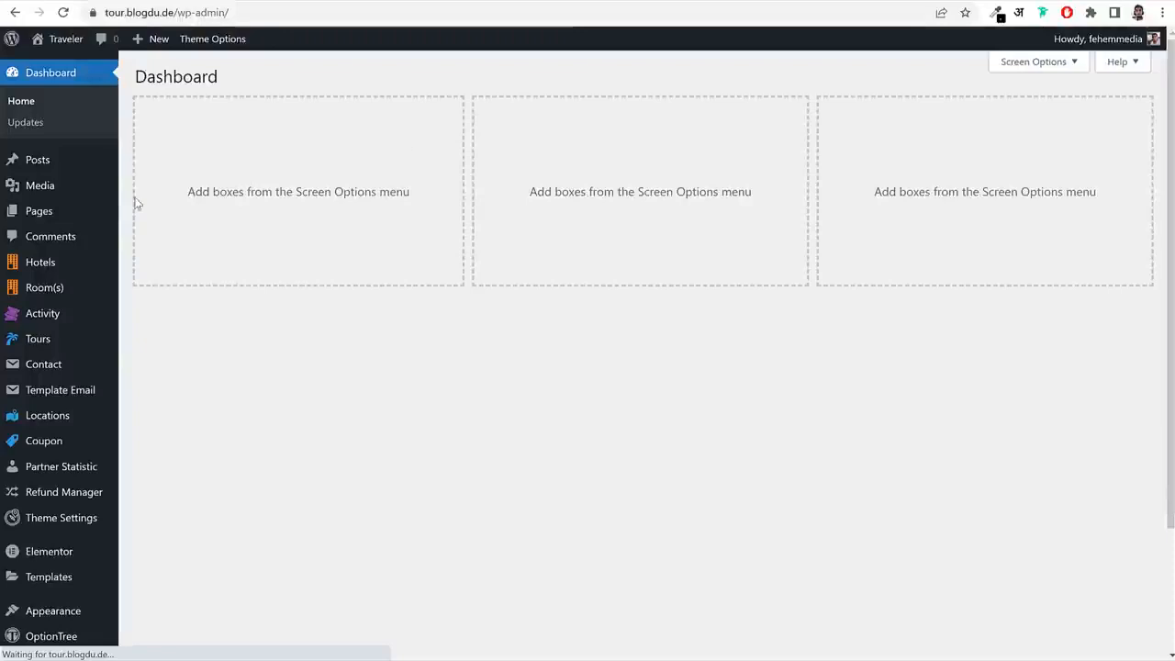
Start a new page titled FAQs using the Fullwidth template.
left_click(38, 213)
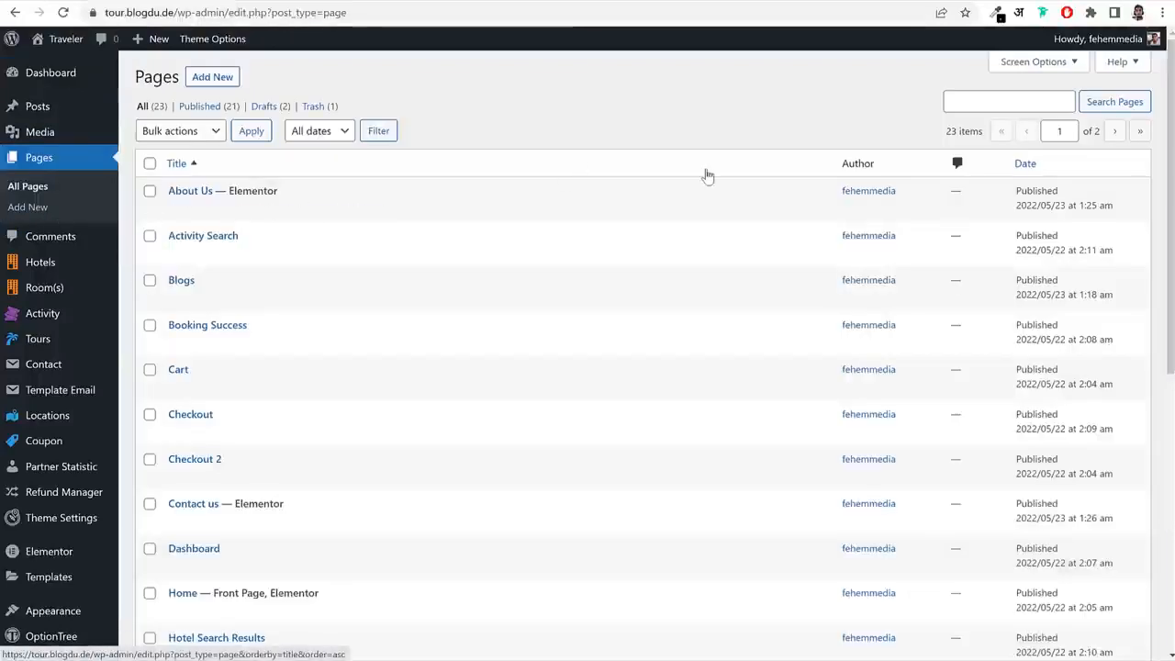
left_click(212, 81)
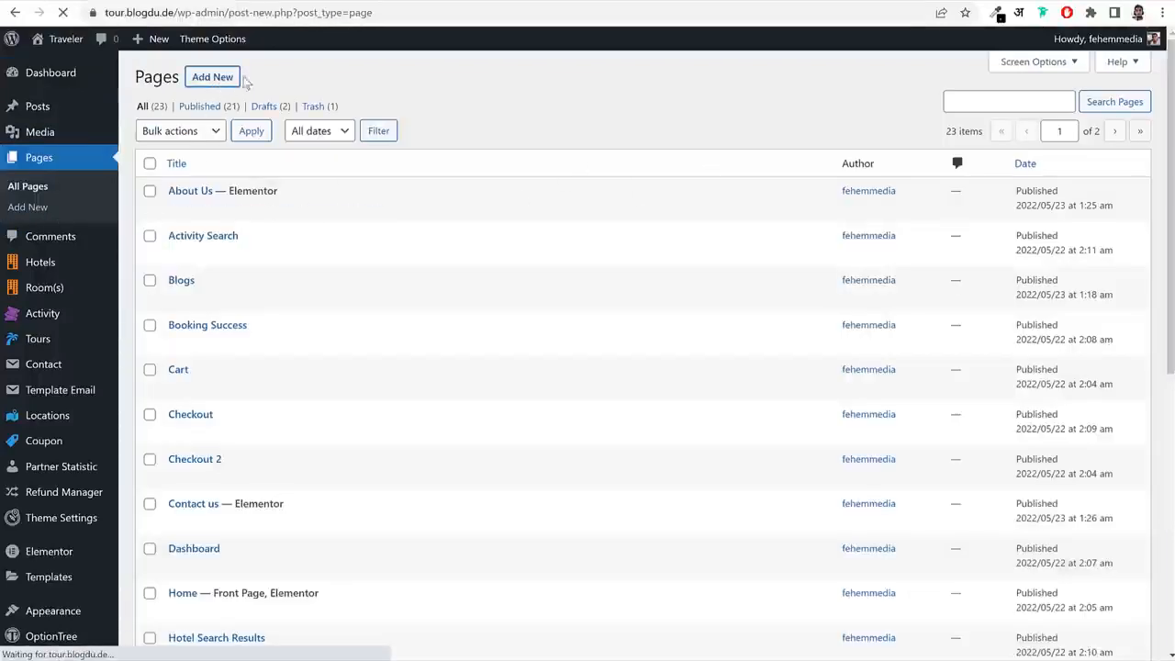
type("FAQs")
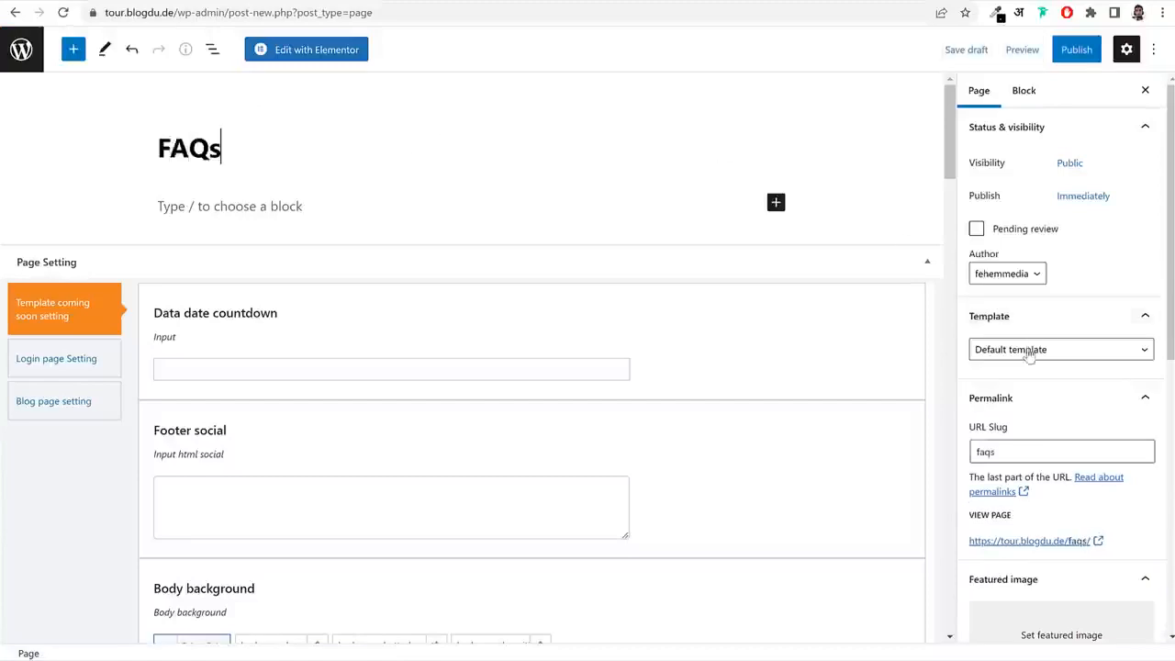
left_click(1017, 349)
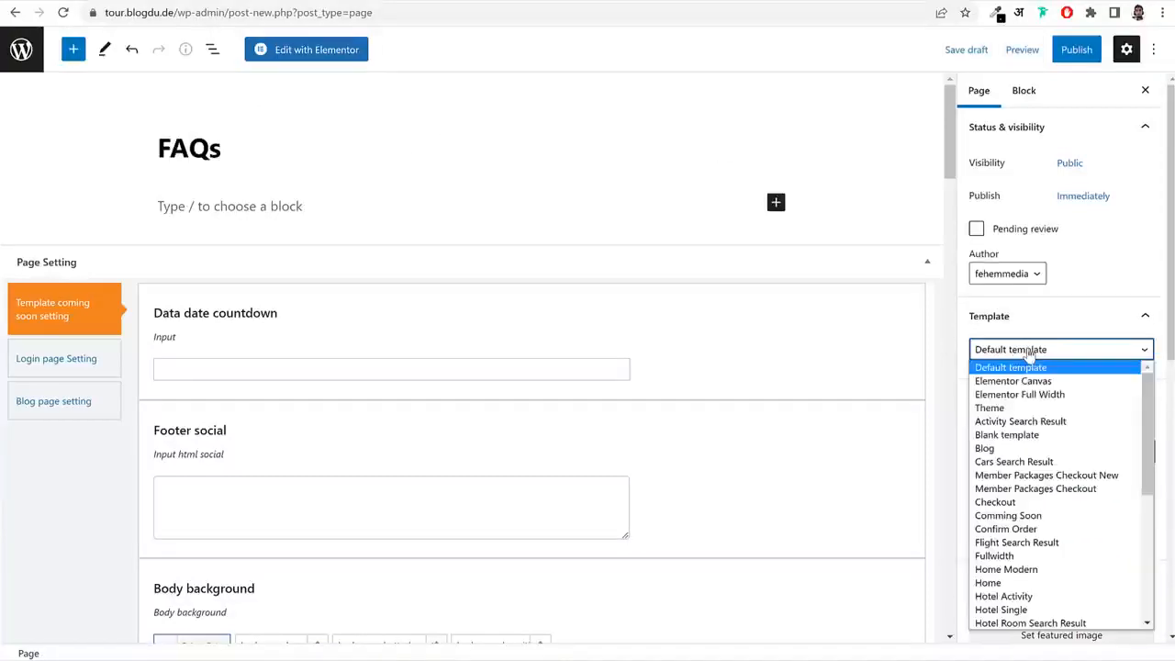
left_click(1044, 423)
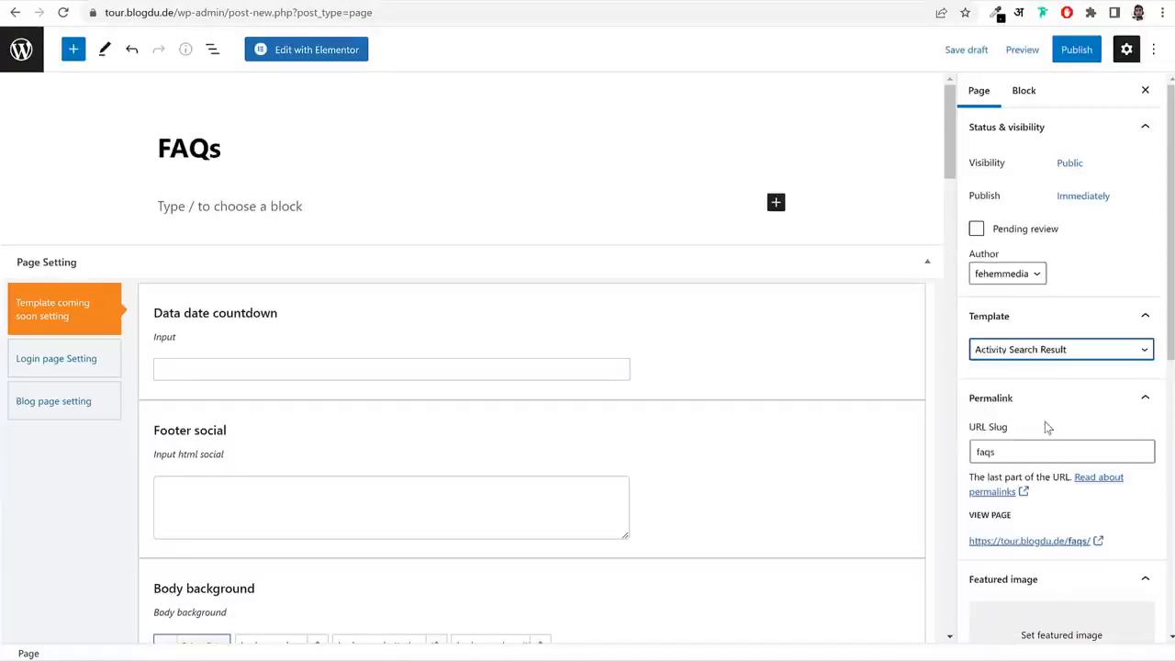
left_click(1035, 350)
type("fu")
key("Return")
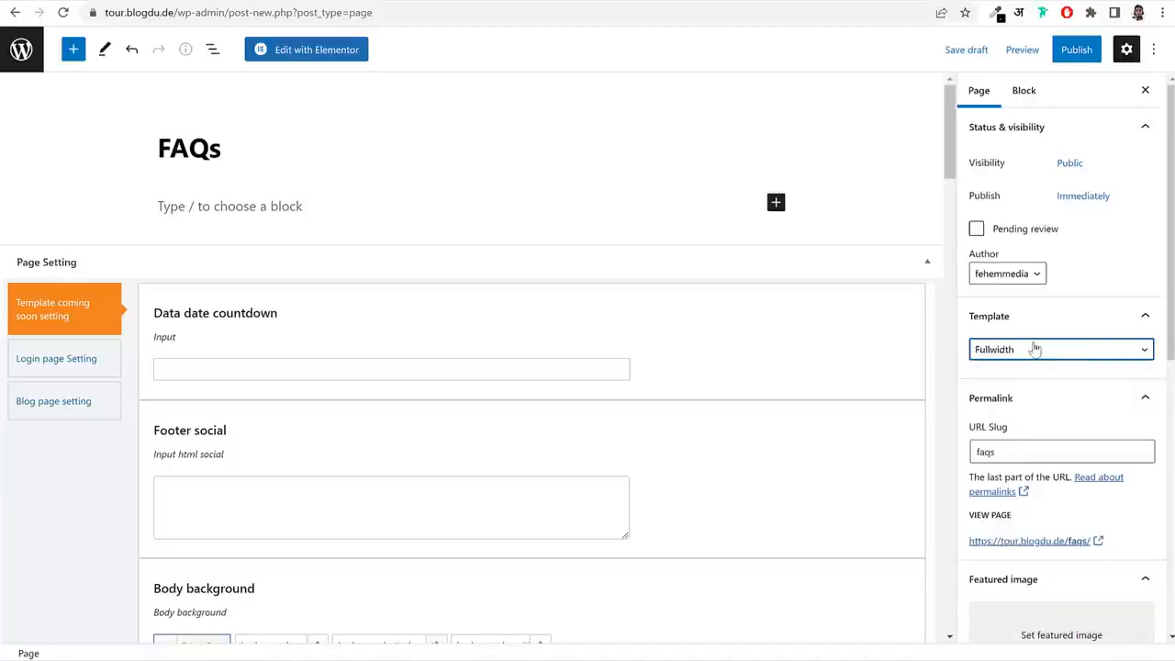
Set the night bridge photo cali_5 as the page's featured image.
scroll(1070, 397, "down", 2)
left_click(1083, 412)
scroll(312, 526, "down", 3)
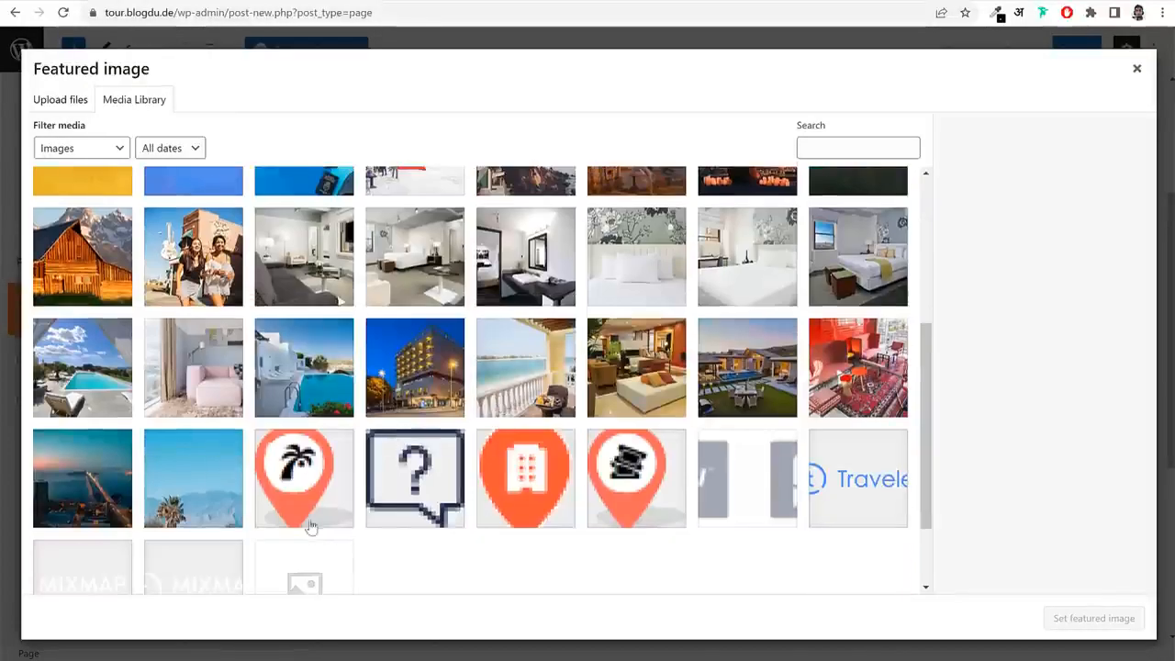
left_click(209, 515)
left_click(58, 490)
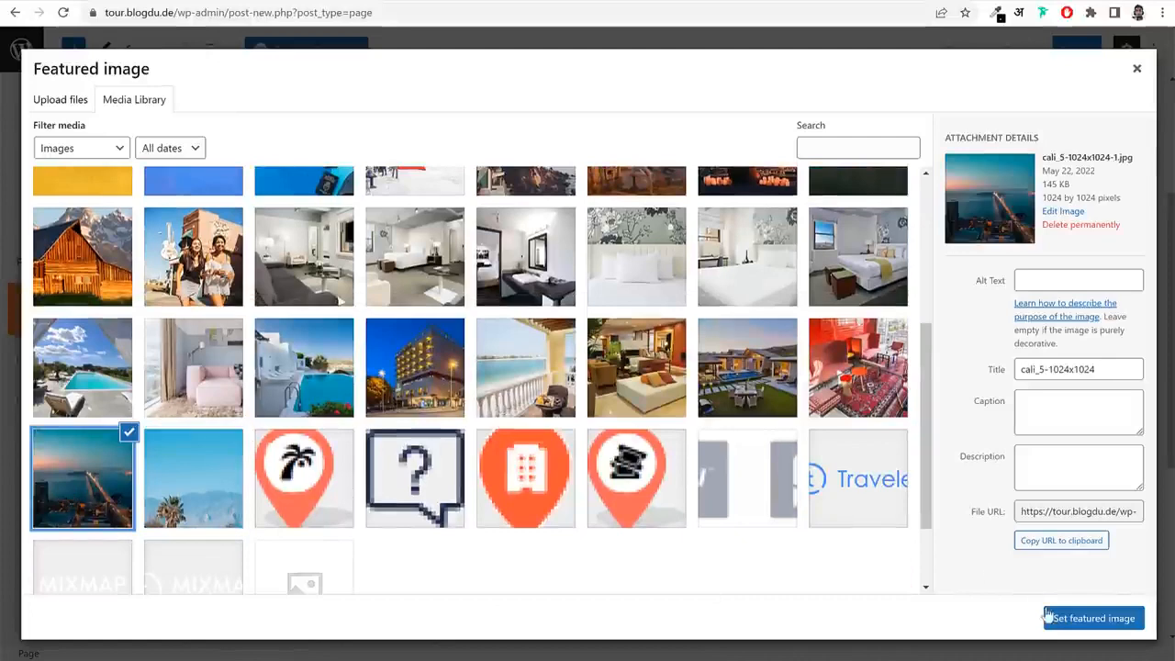
left_click(1105, 618)
Publish the FAQs page and open it in Elementor.
left_click(1079, 52)
left_click(1081, 55)
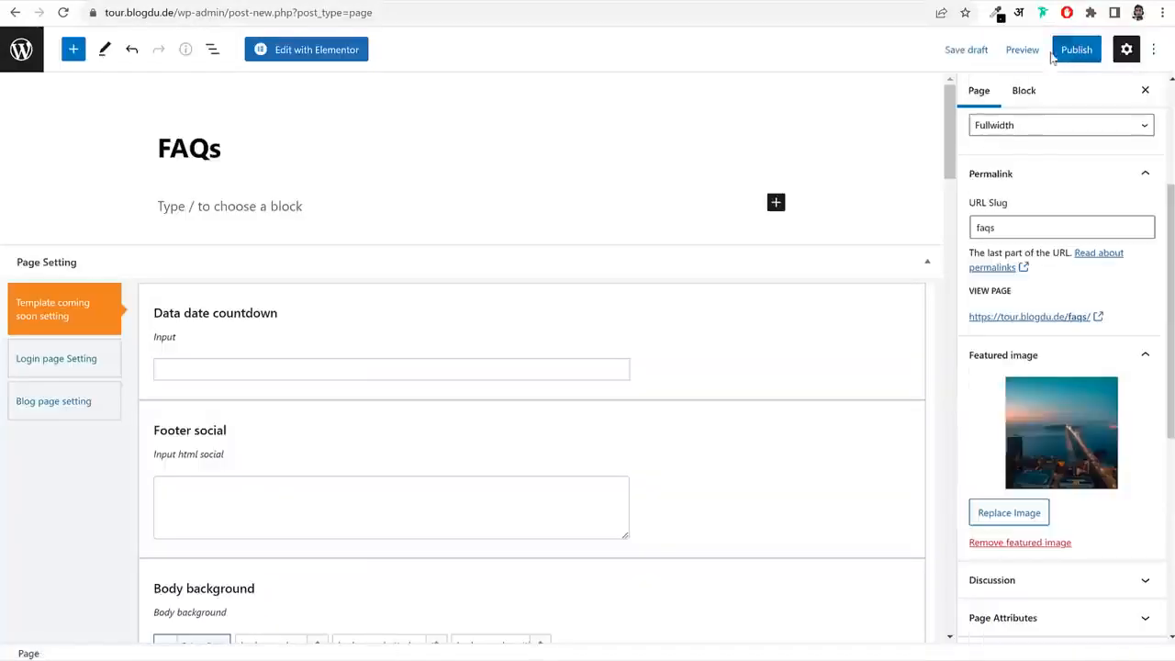
left_click(1048, 50)
left_click(1049, 51)
left_click(299, 57)
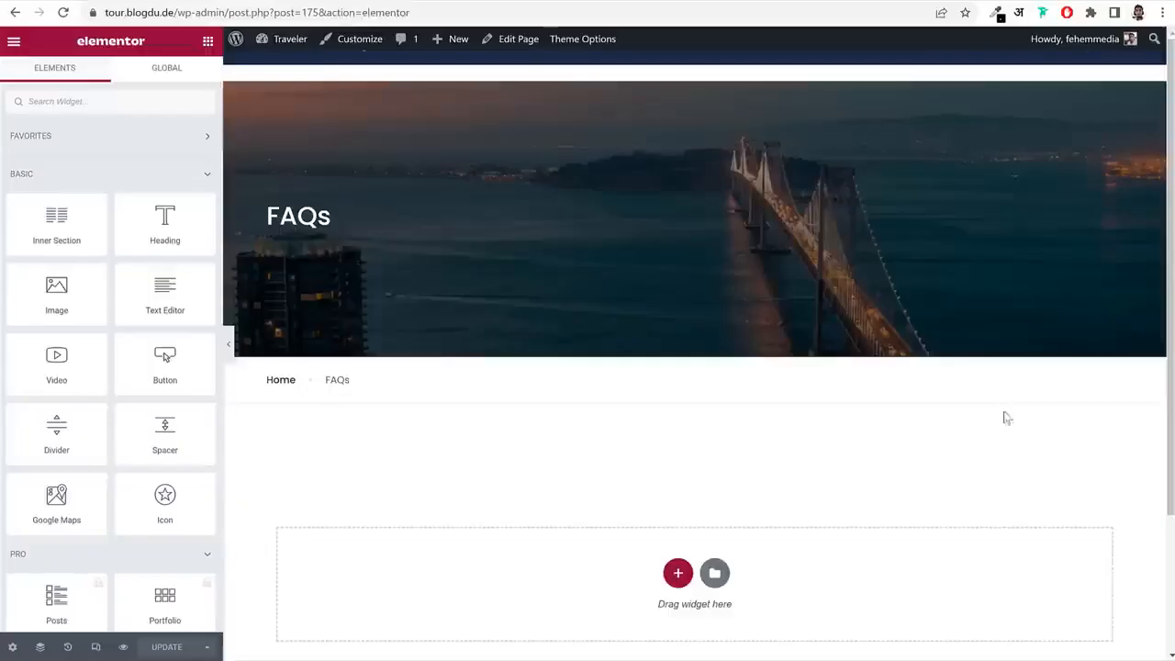
Insert the saved Traveler - FAQs Page template into the page.
left_click(714, 574)
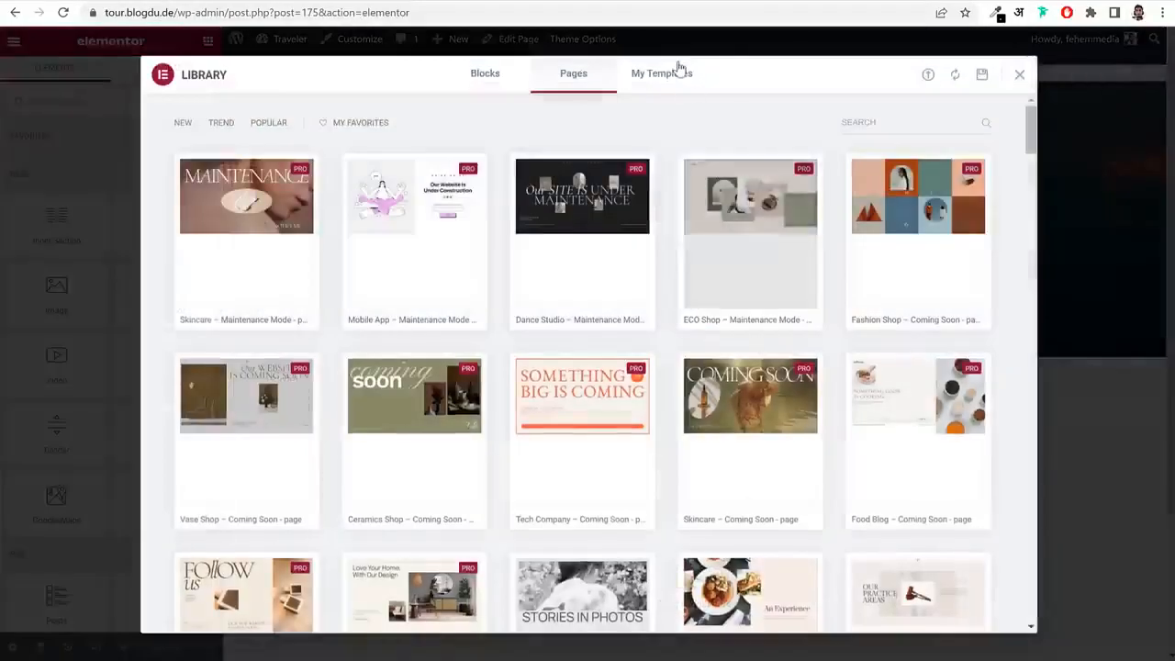
left_click(679, 71)
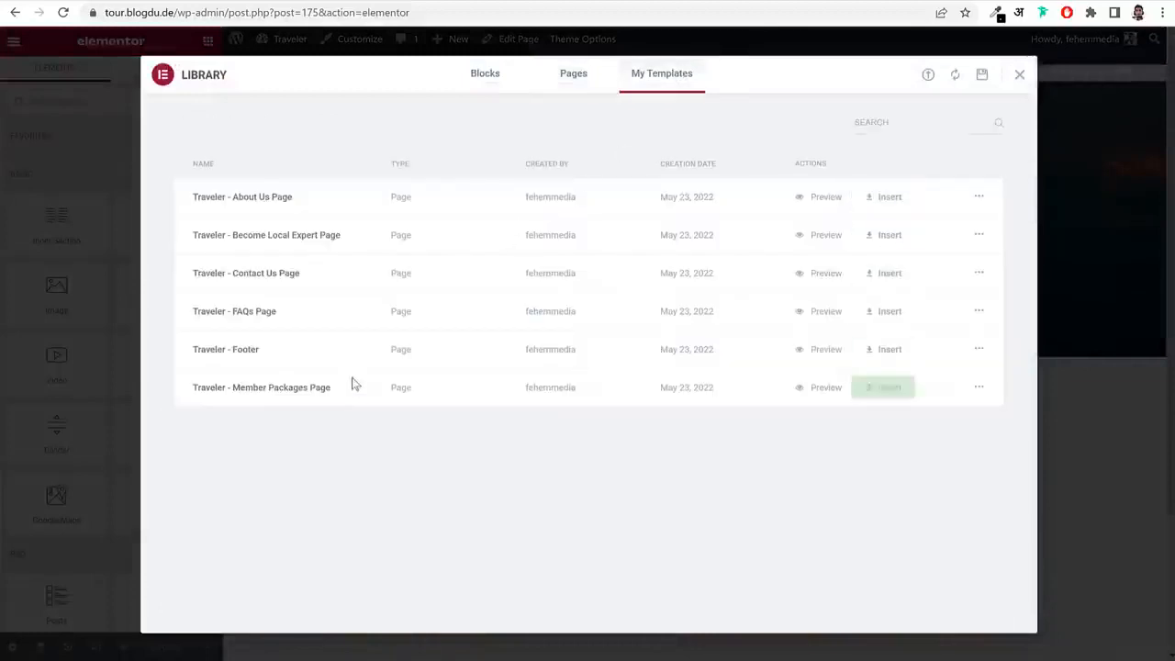
left_click(895, 321)
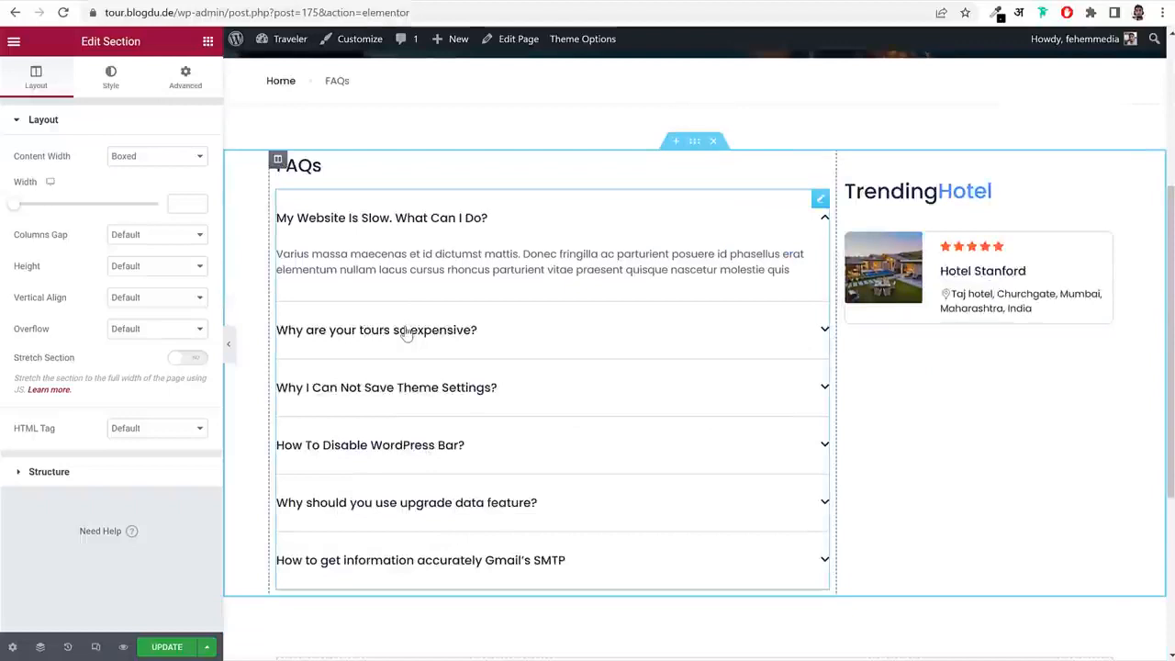
Review the first FAQ toggle's question and answer, save the page, and return to the widgets list.
left_click(406, 333)
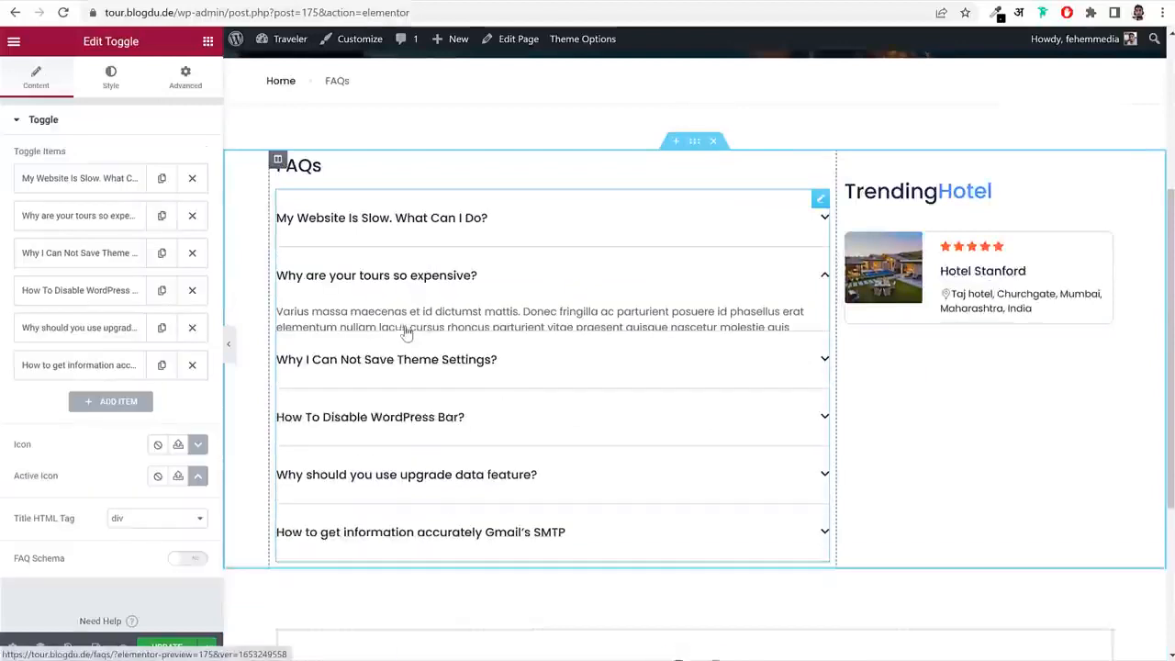
left_click(69, 182)
triple_click(94, 230)
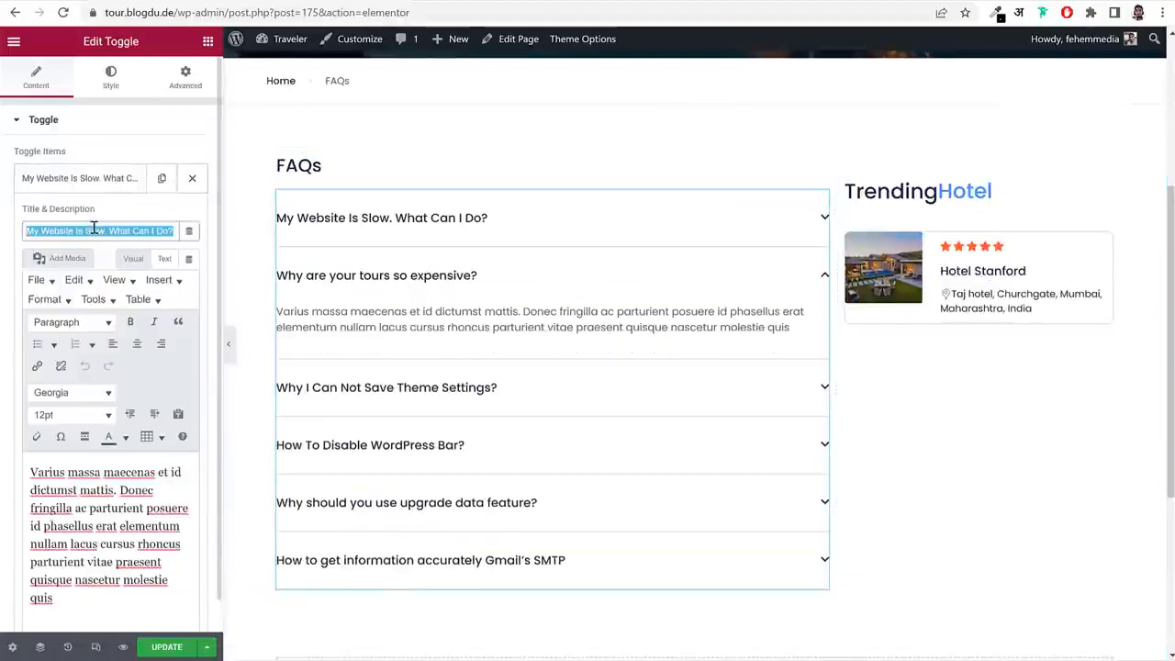
scroll(99, 239, "down", 2)
triple_click(113, 362)
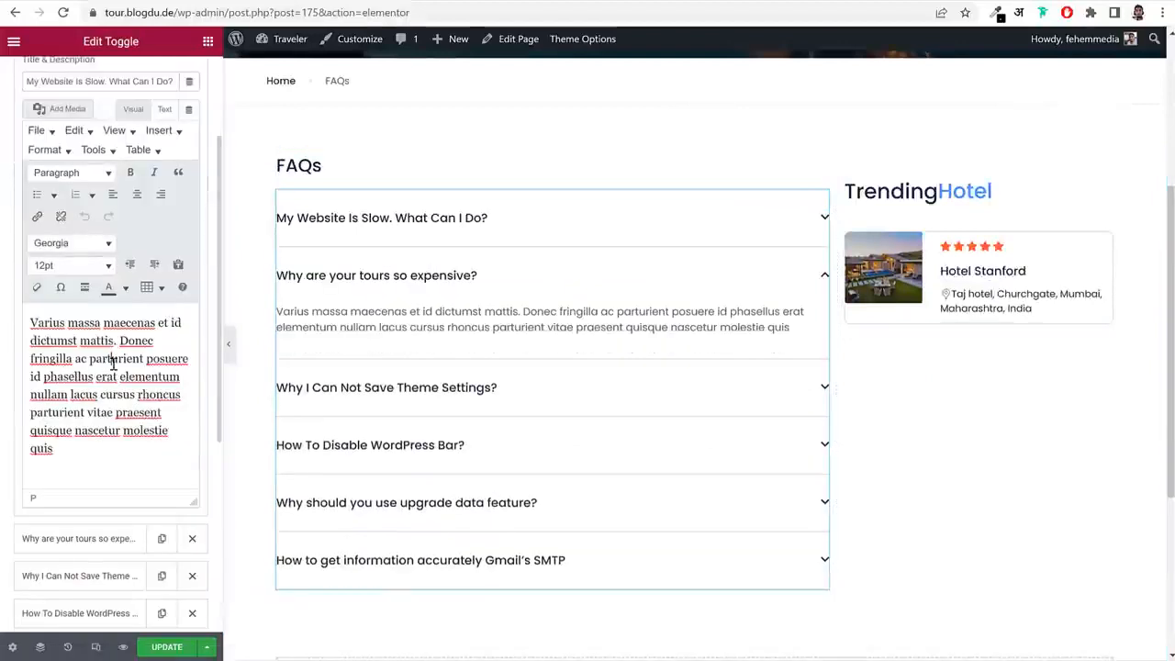
left_click(166, 647)
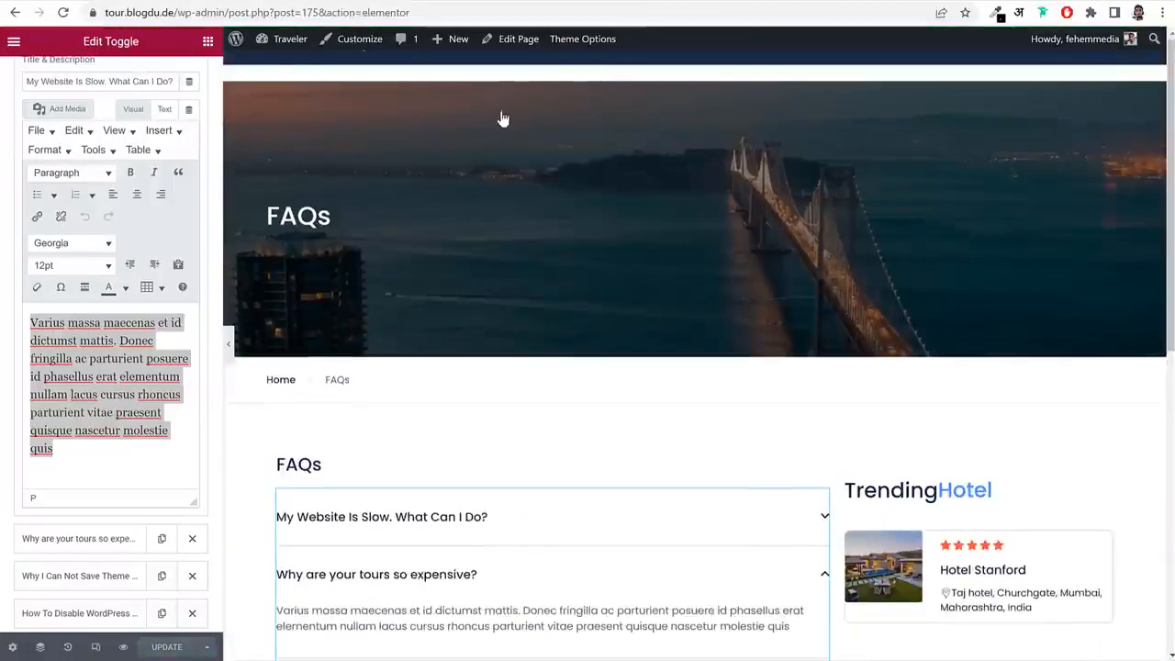
left_click(262, 53)
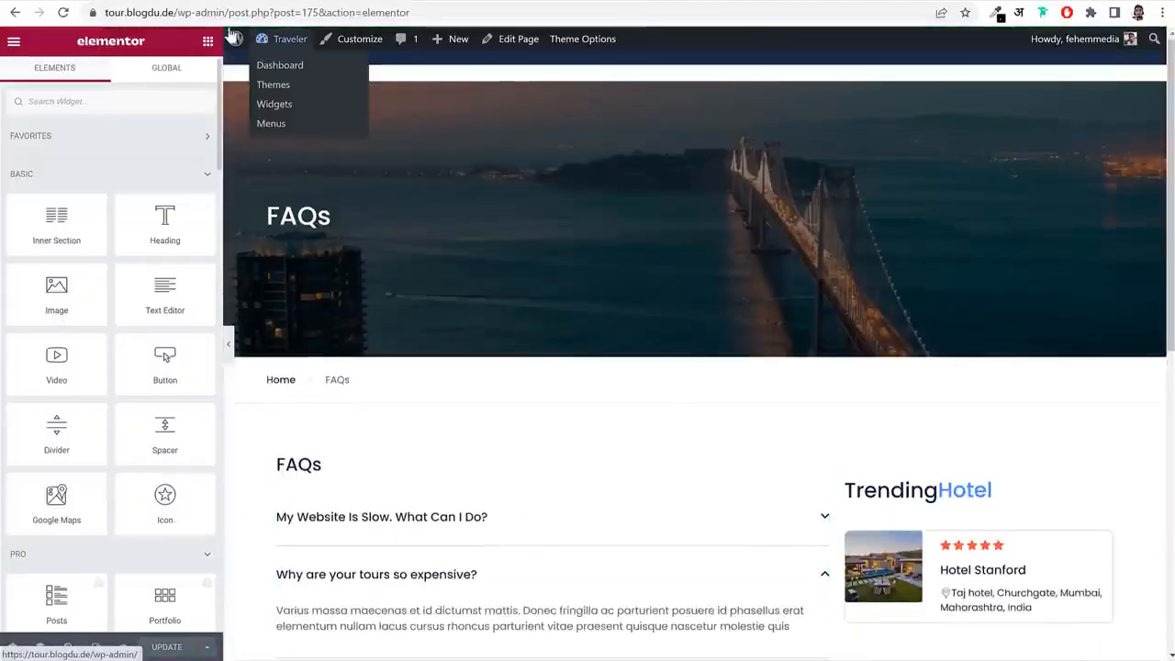
Go to tour.blogdu.de/wp-admin, scroll through the Dashboard, then show the Pages list.
key("ctrl+l")
type("https://tour.blogdu.de/wp-admin/")
key("Return")
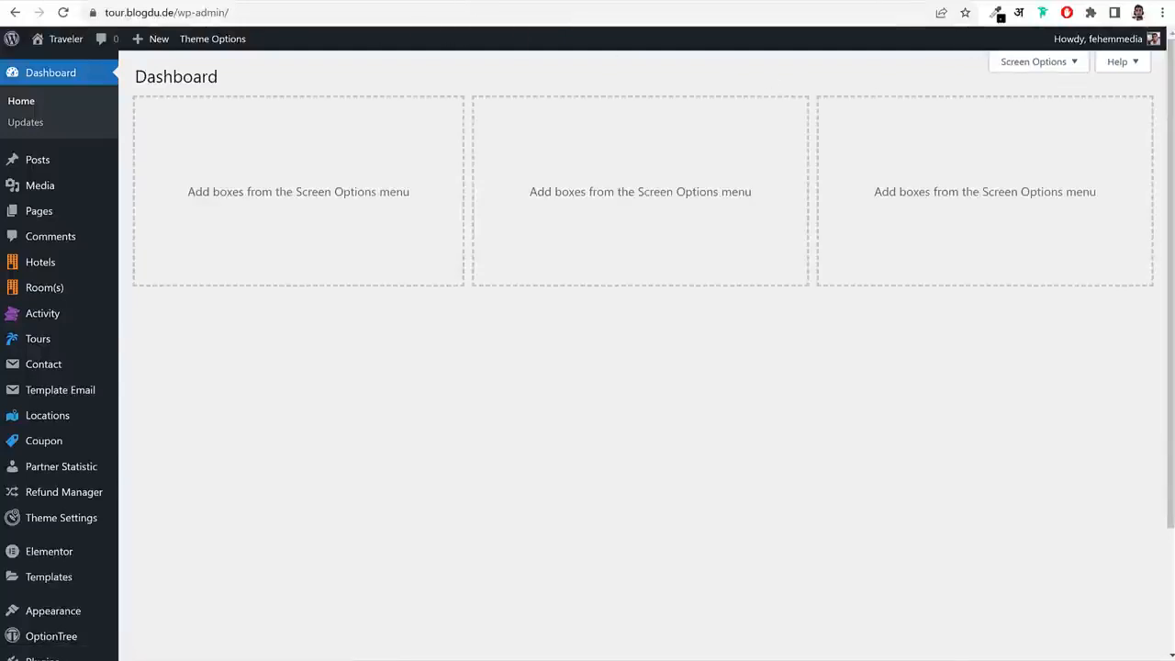
scroll(876, 249, "down", 2)
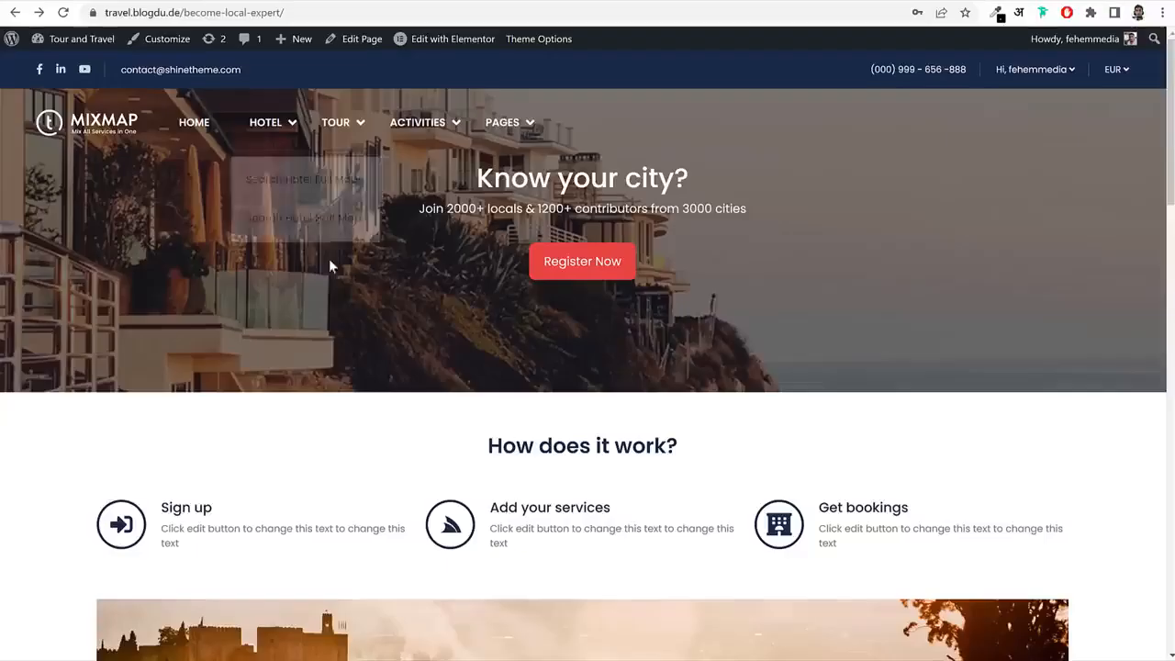
scroll(328, 263, "down", 15)
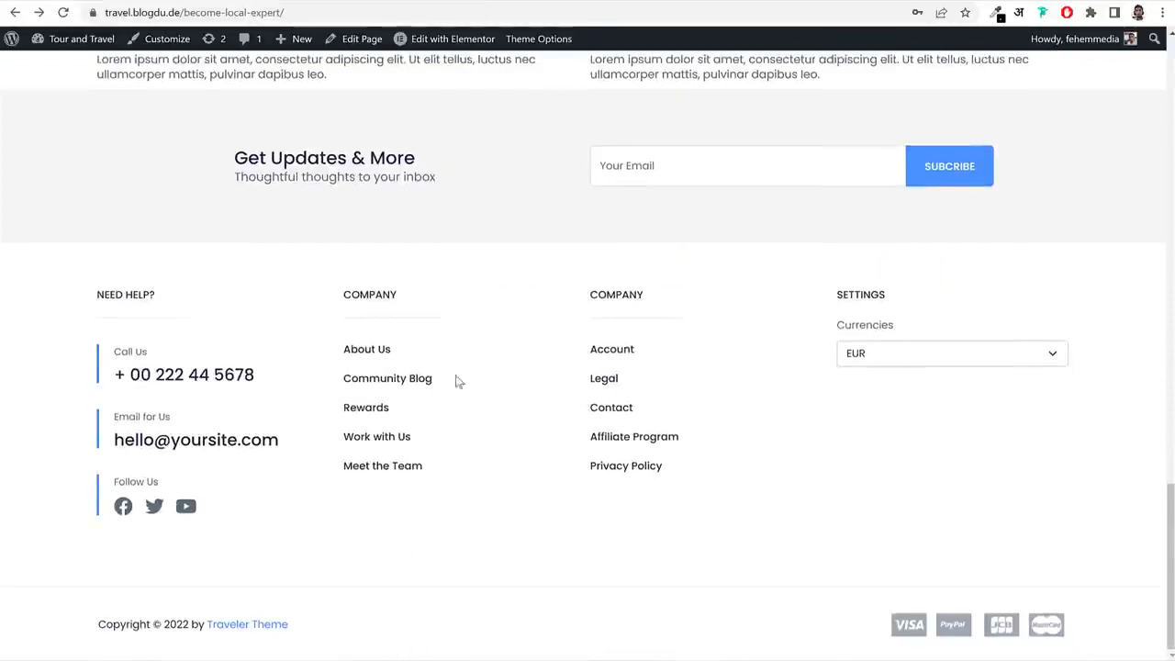
scroll(948, 373, "up", 1)
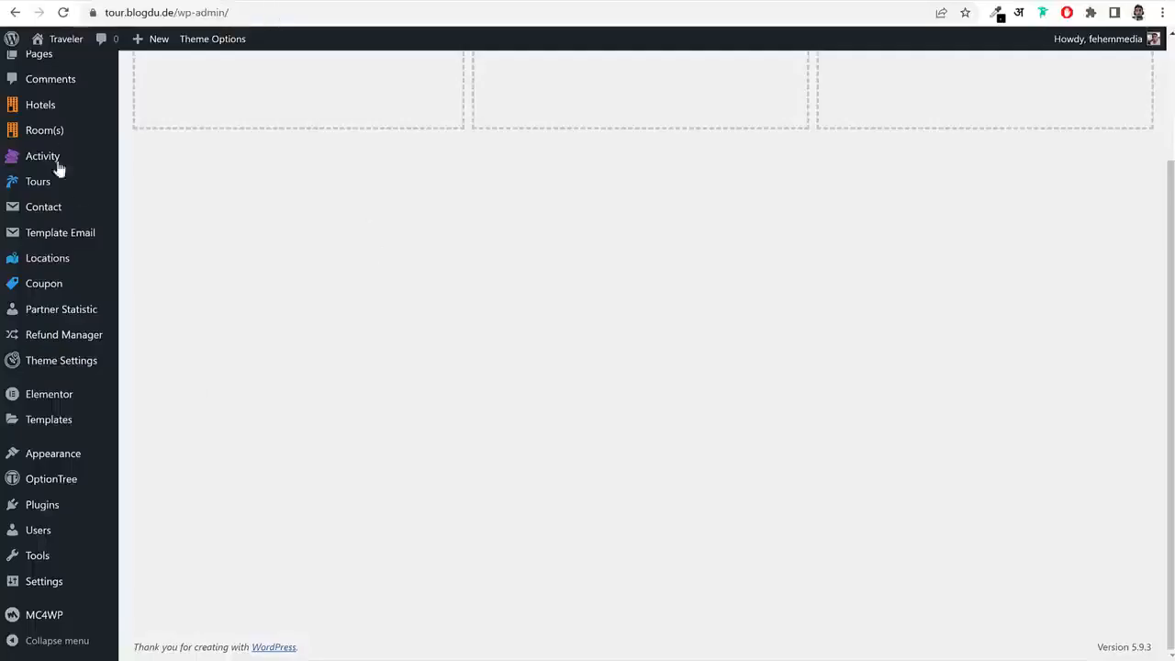
scroll(68, 137, "up", 2)
left_click(50, 223)
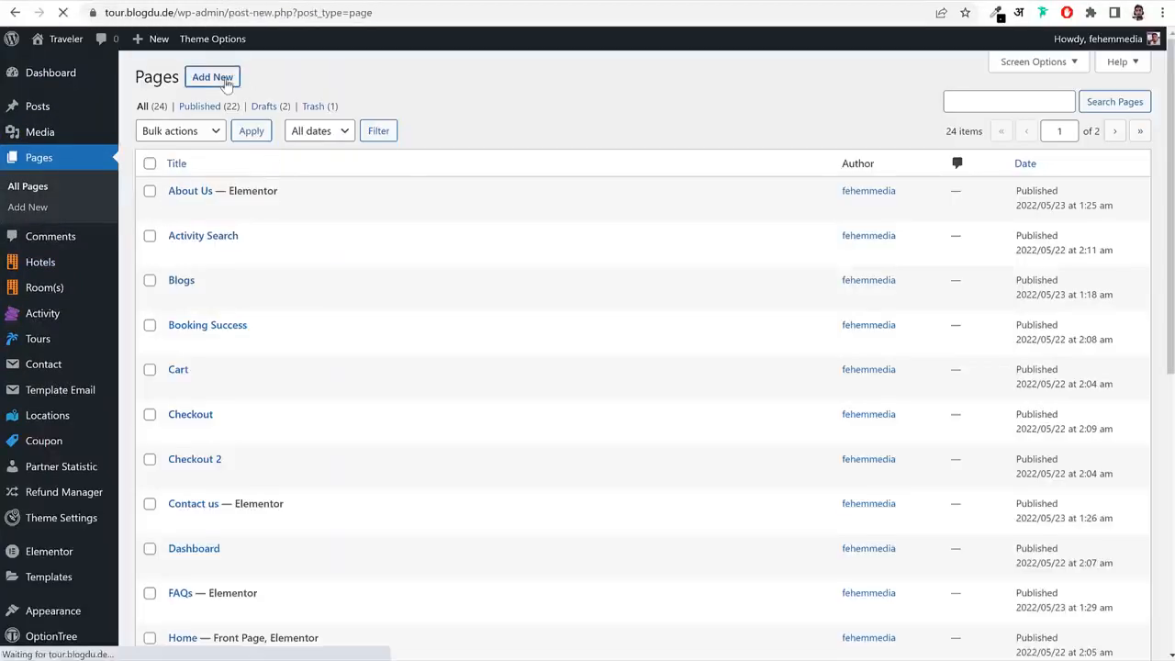
Publish a new Footer page on the Blank template and launch Elementor for it.
type("Footer")
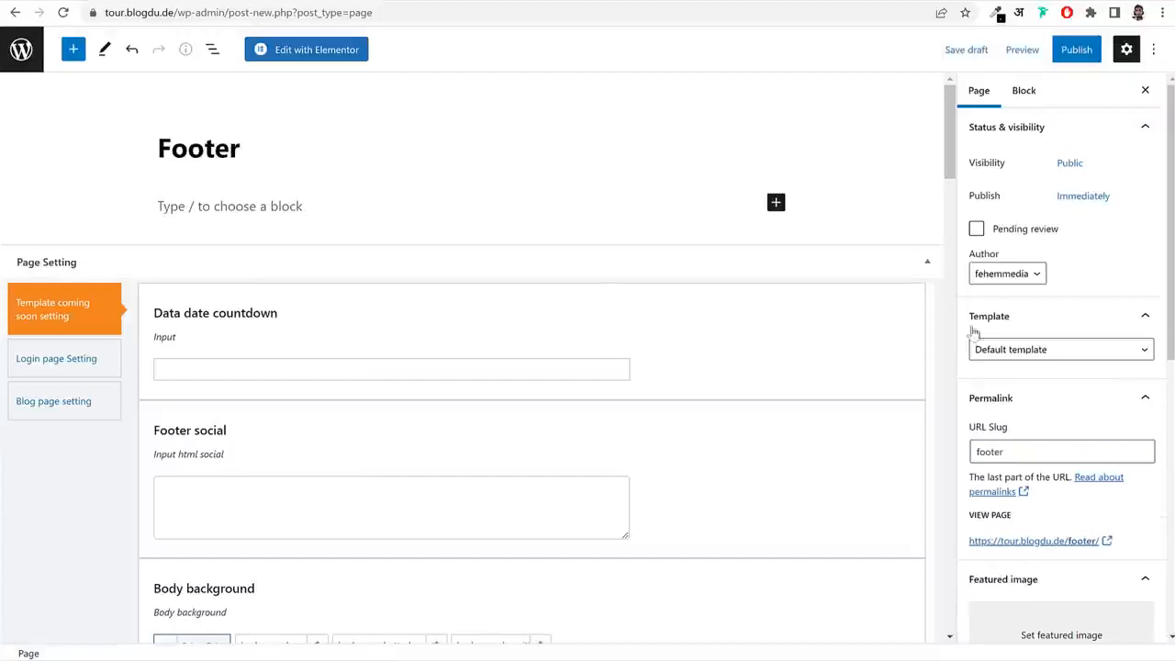
left_click(1037, 356)
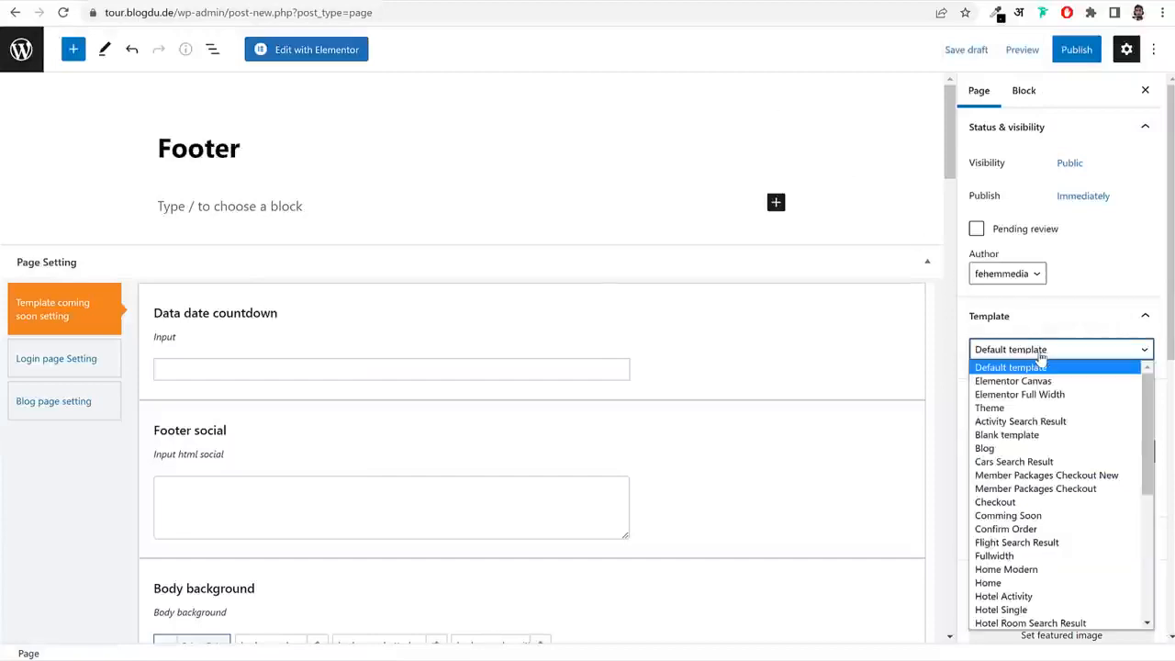
key("b")
key("Return")
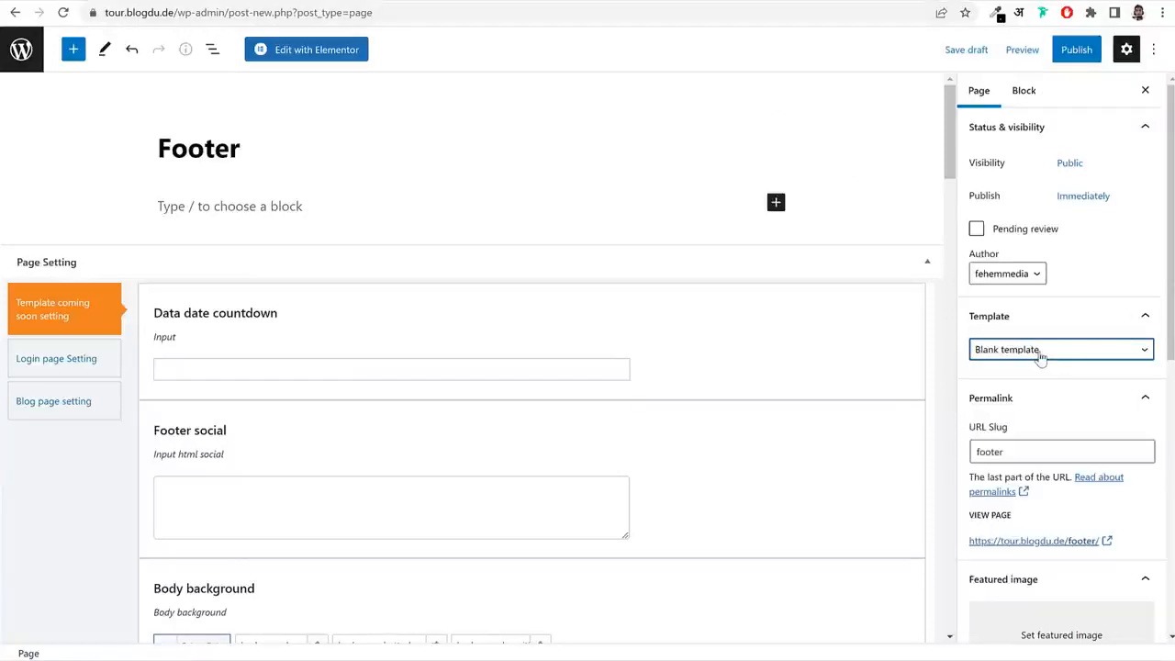
left_click(1076, 49)
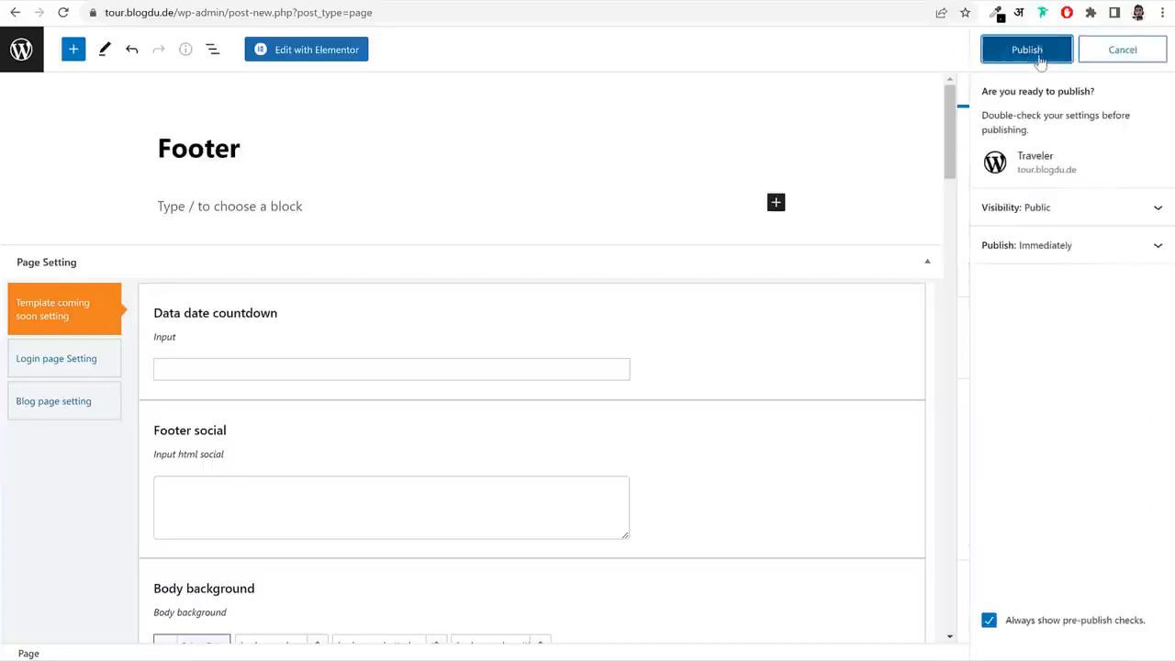
left_click(1018, 50)
left_click(279, 55)
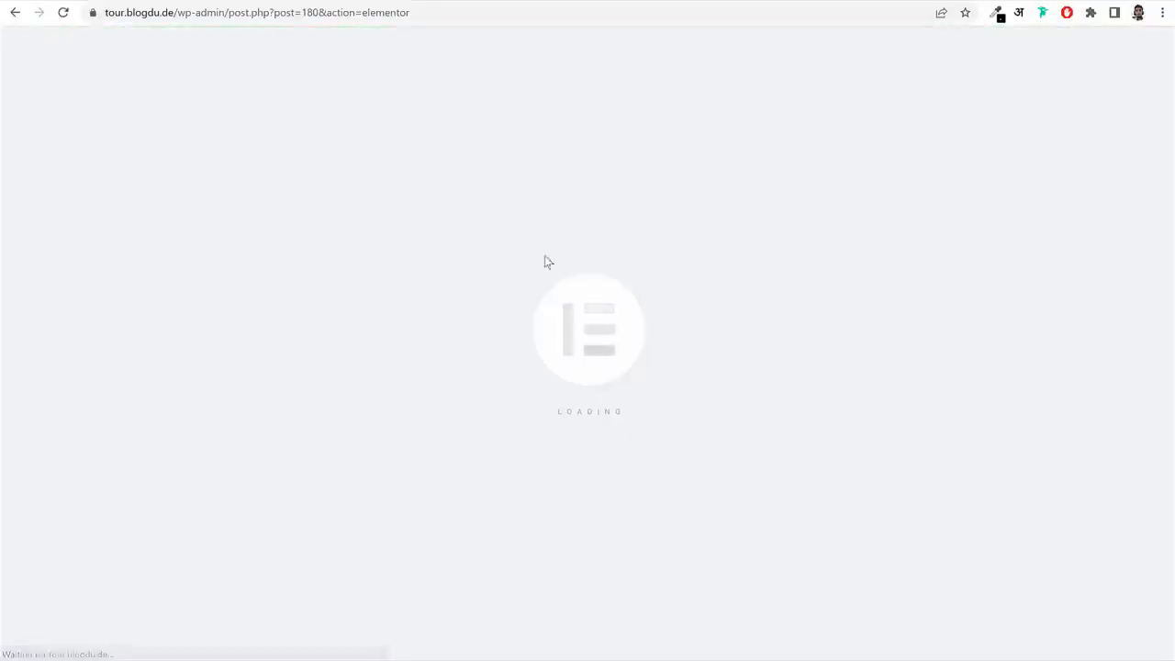
Insert the Traveler - Footer template from My Templates in the library.
left_click(714, 216)
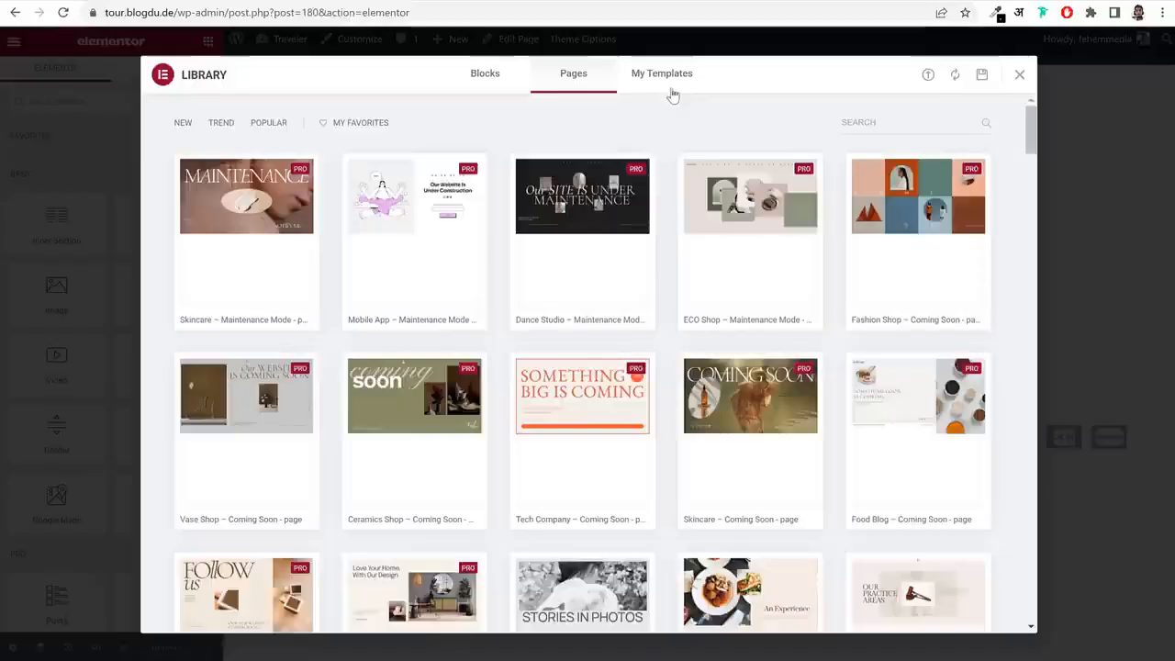
left_click(661, 78)
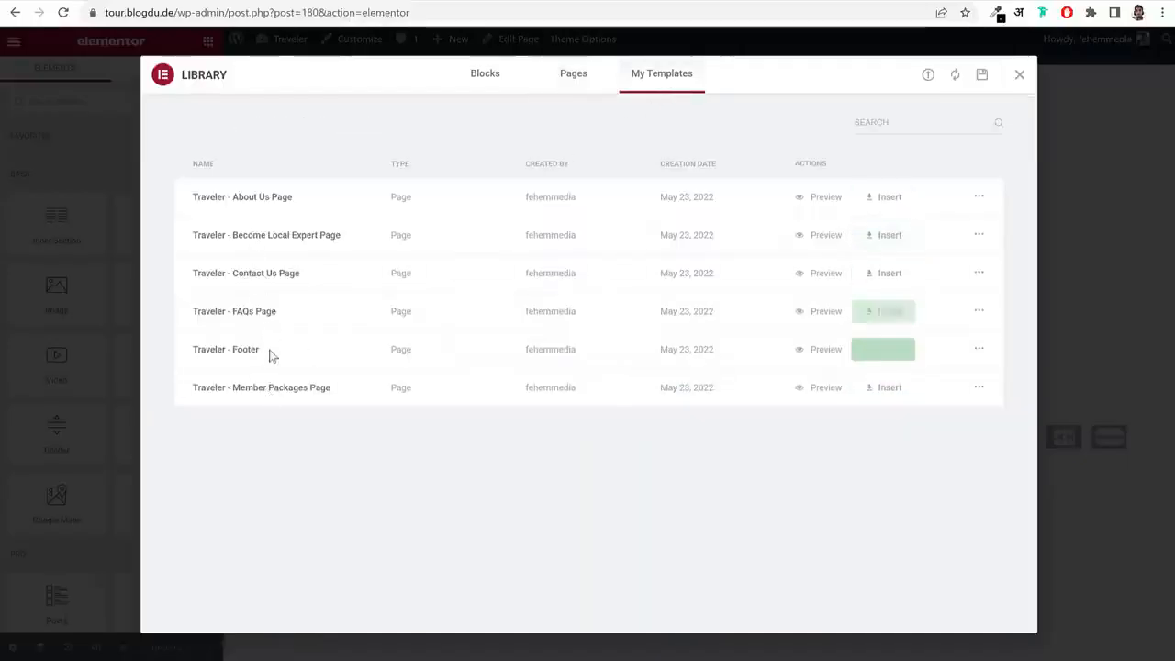
left_click(877, 352)
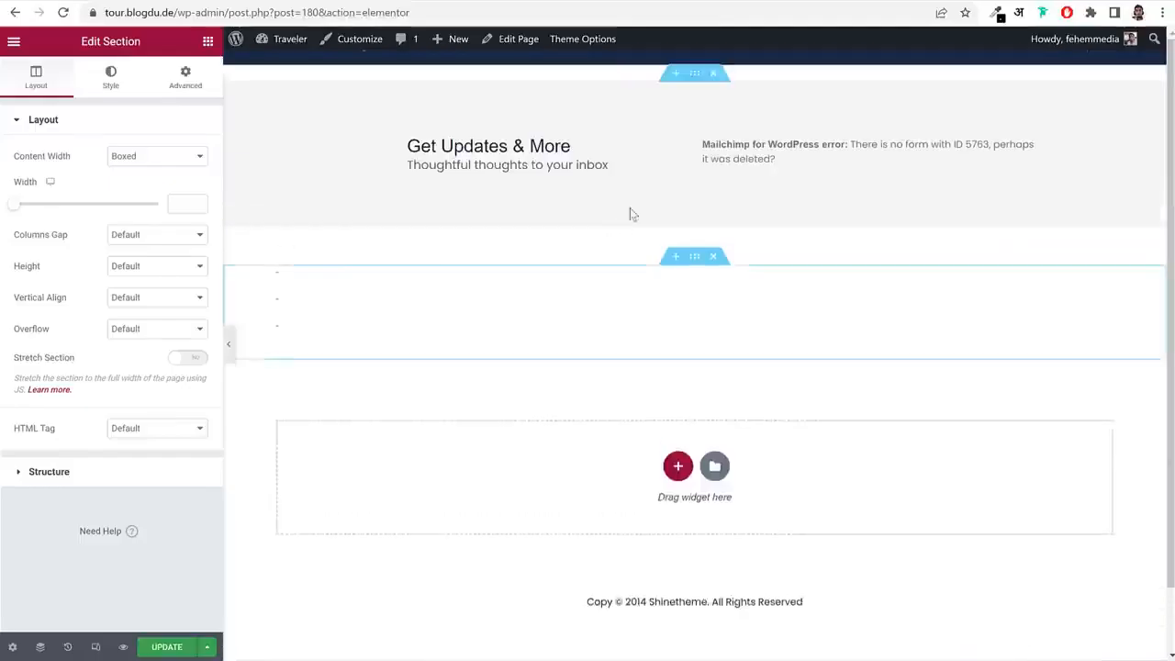
Upload ico_email_subscribe from the Media folder and insert it as the Get Updates & More image.
left_click(374, 148)
left_click(185, 190)
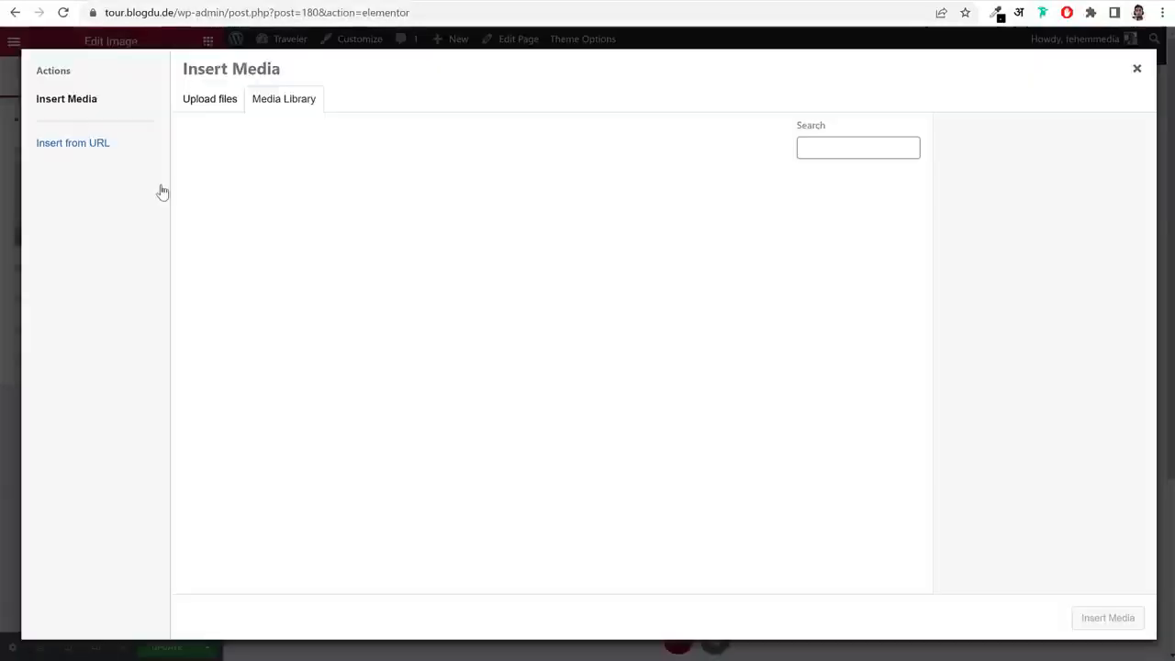
left_click(216, 103)
left_click(638, 317)
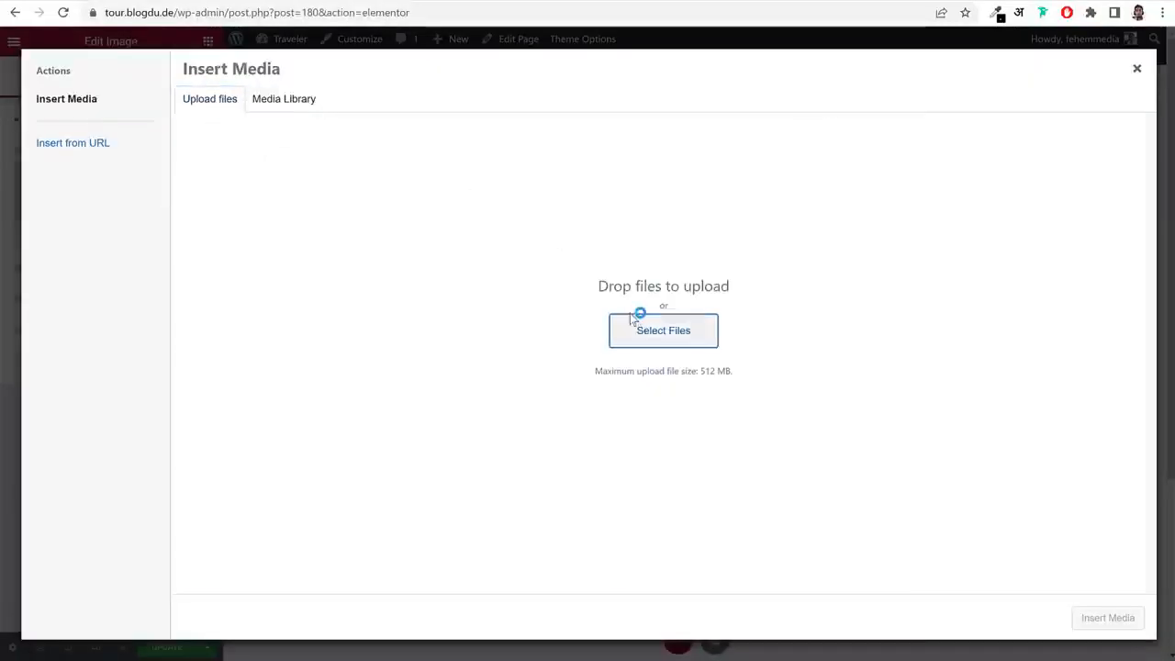
left_click(170, 11)
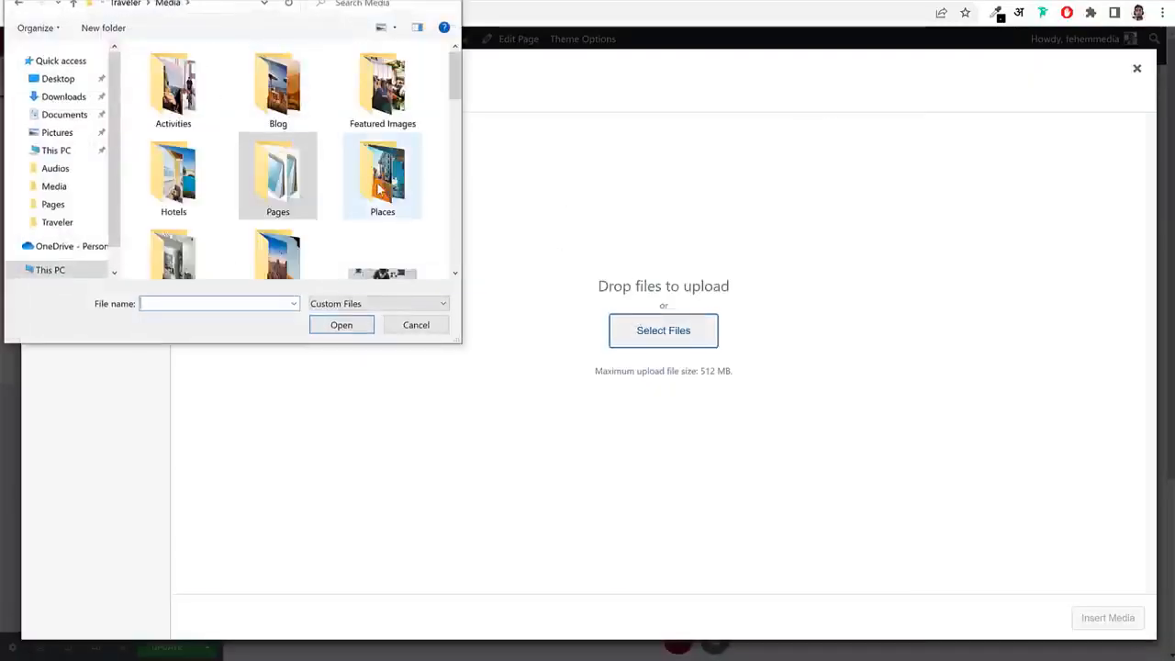
scroll(377, 184, "down", 5)
left_click(303, 159)
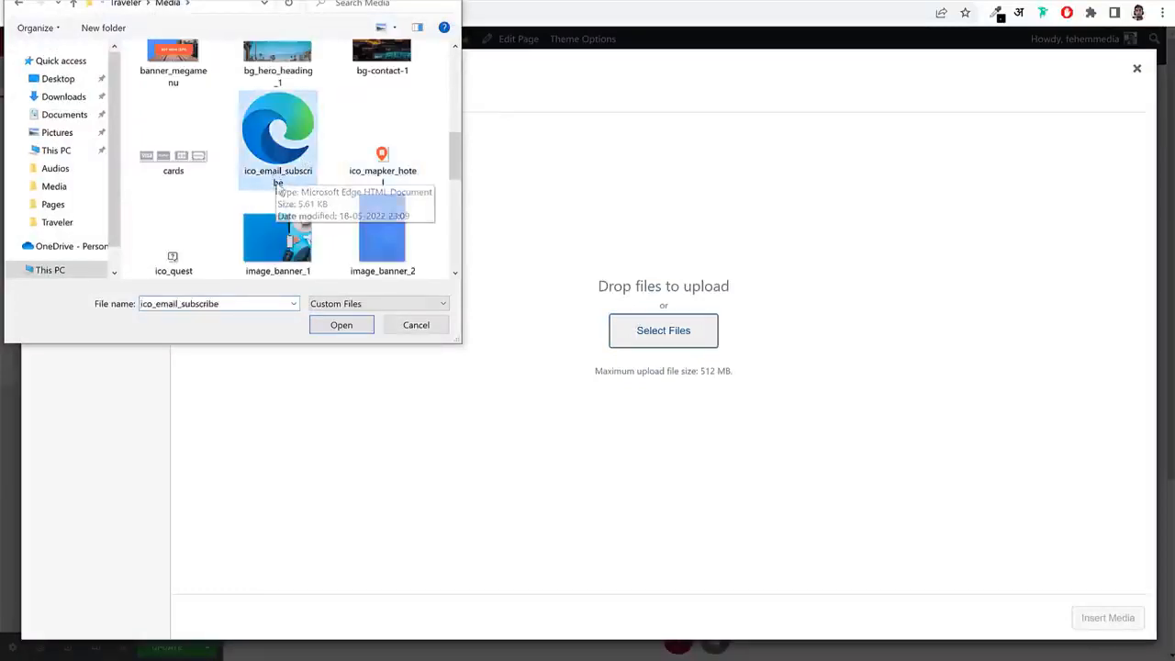
left_click(343, 327)
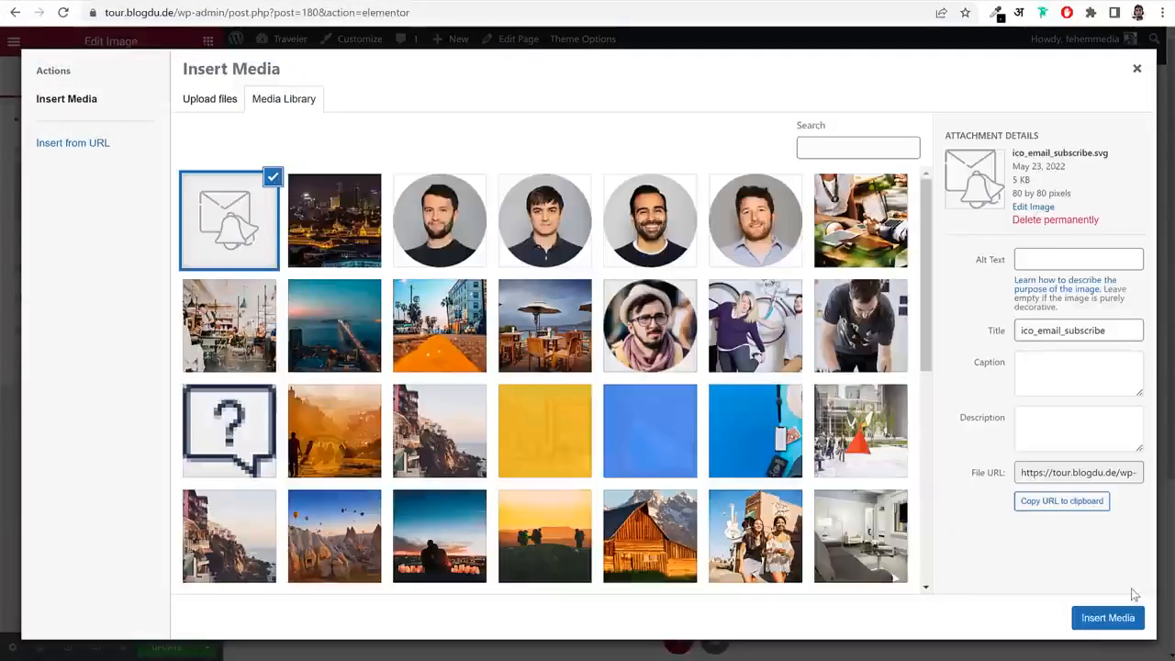
left_click(1111, 619)
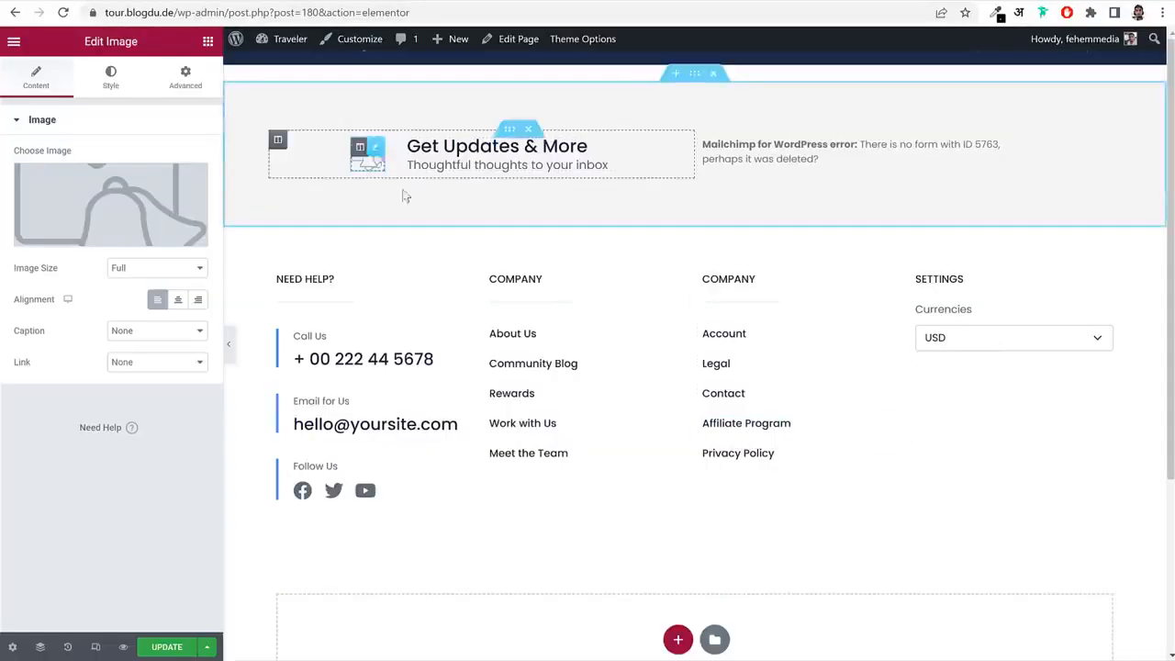
Check the footer's phone, email, About Us and currency widgets, then open the Mailchimp shortcode widget.
scroll(714, 234, "down", 3)
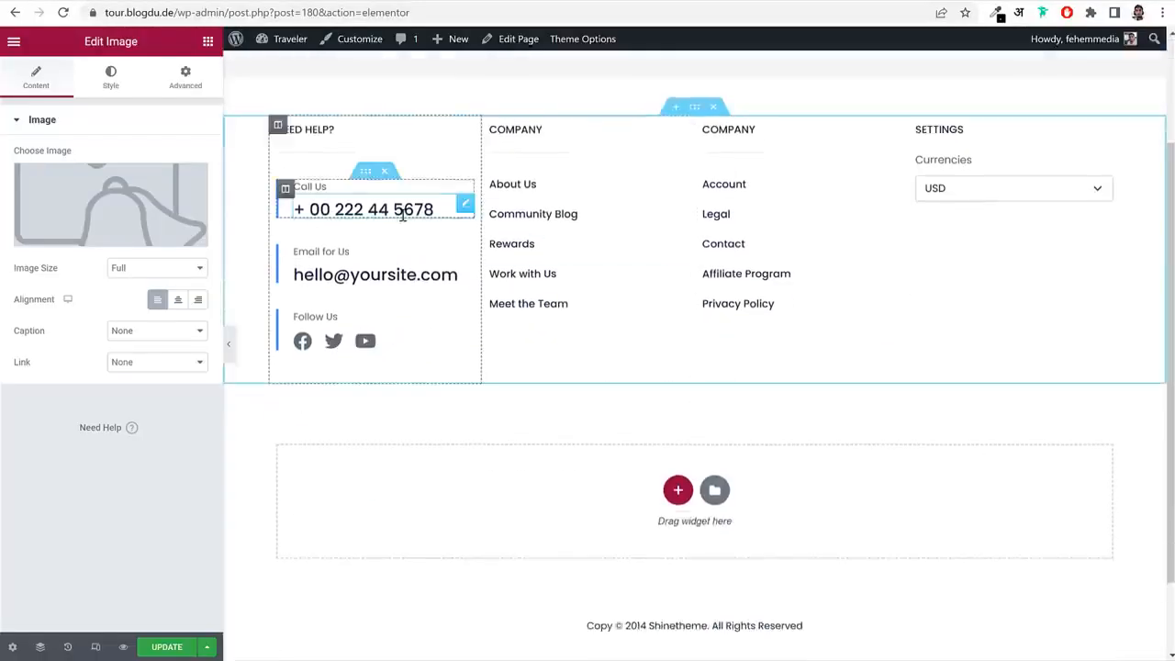
left_click(401, 209)
left_click(395, 270)
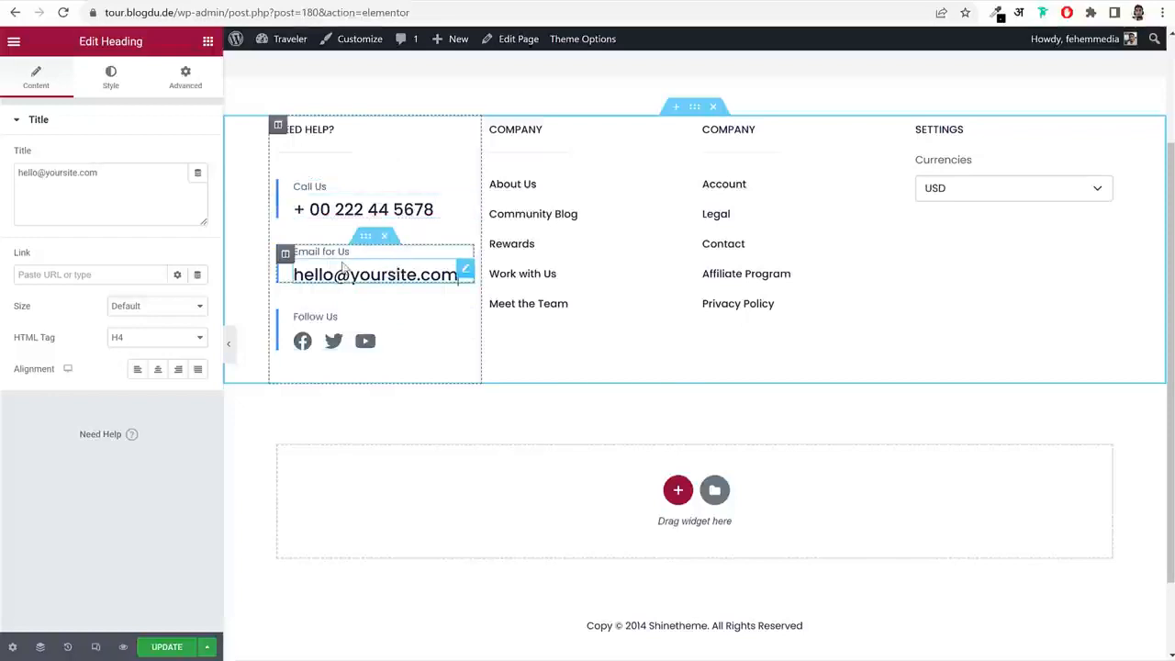
left_click(514, 188)
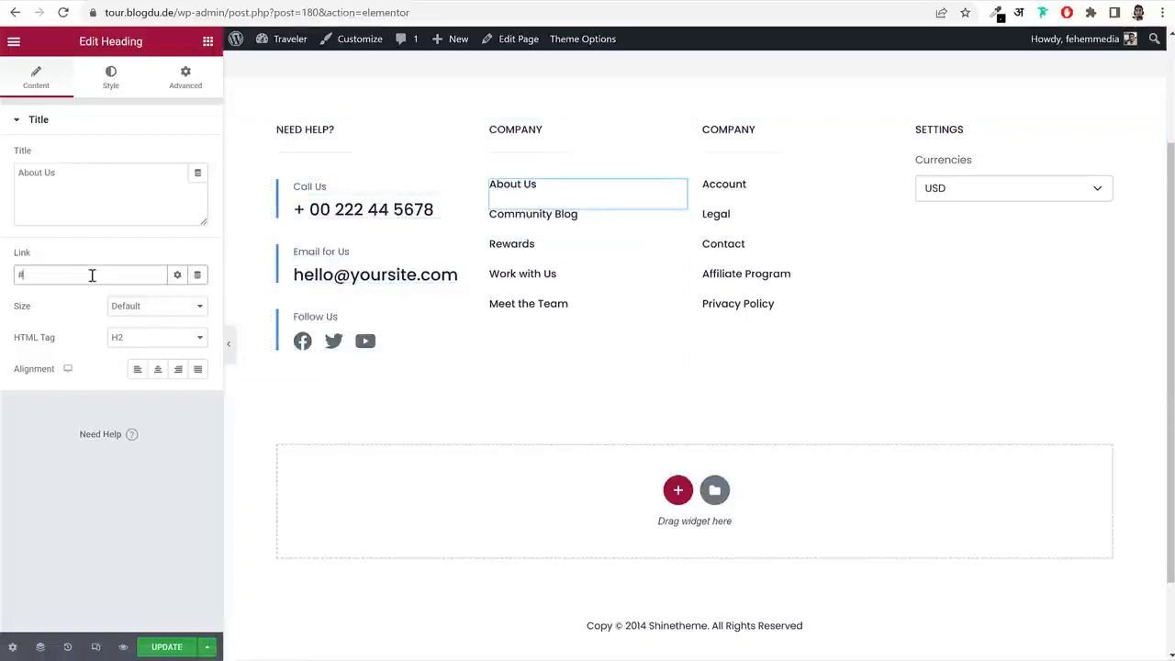
left_click(1025, 202)
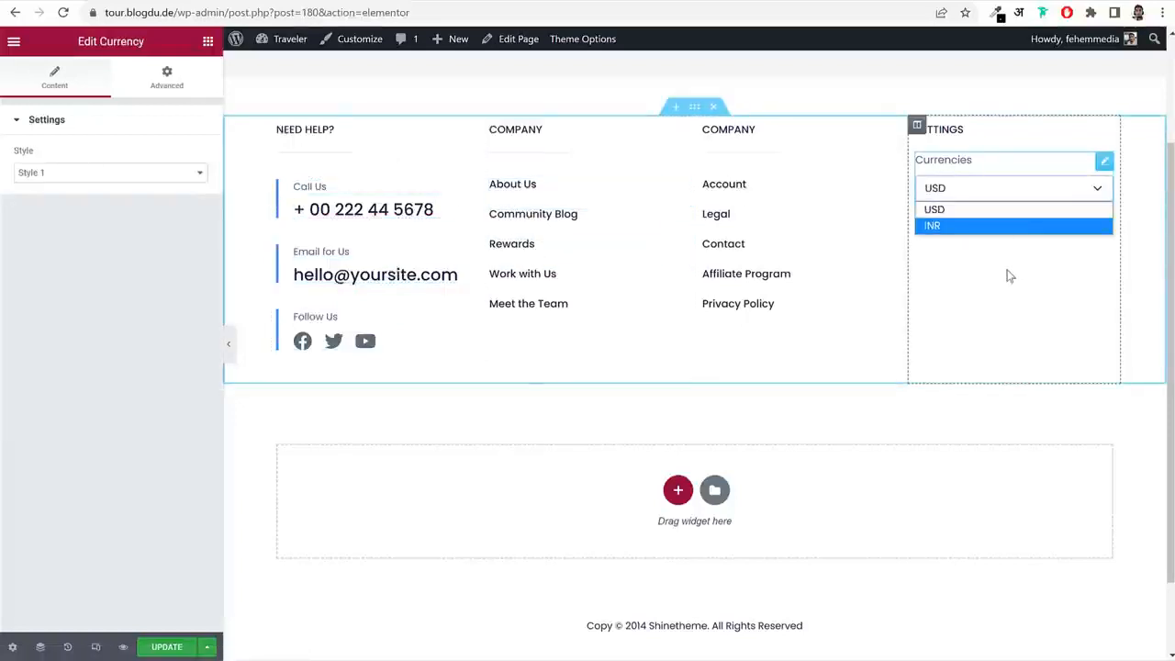
scroll(1008, 298, "up", 2)
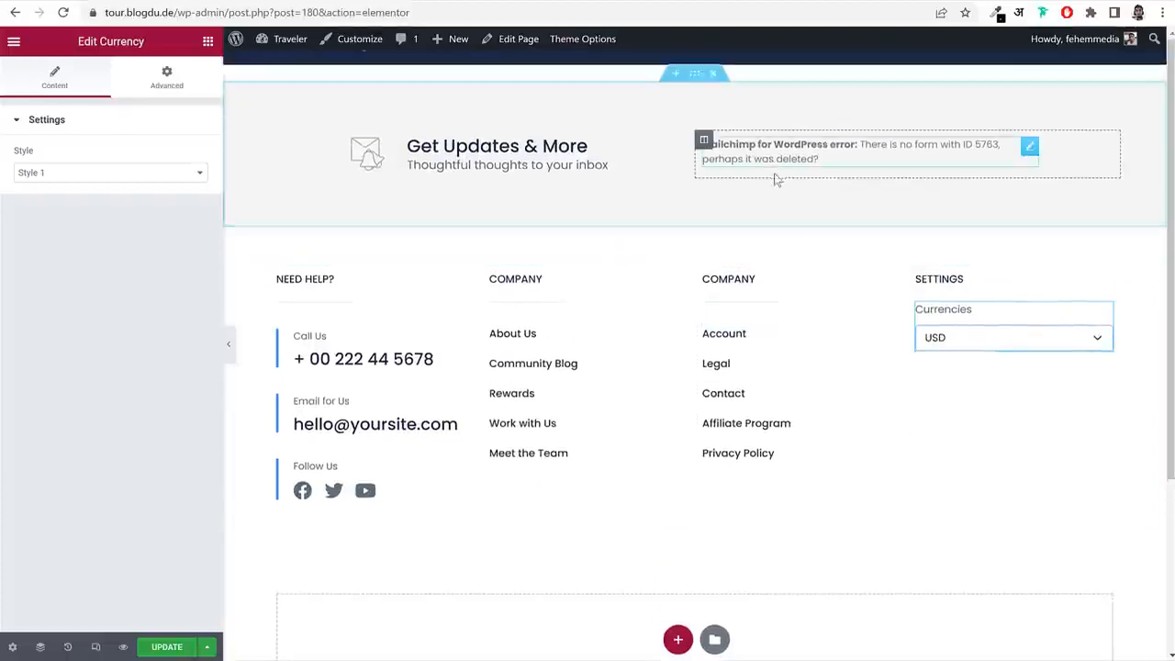
left_click(830, 144)
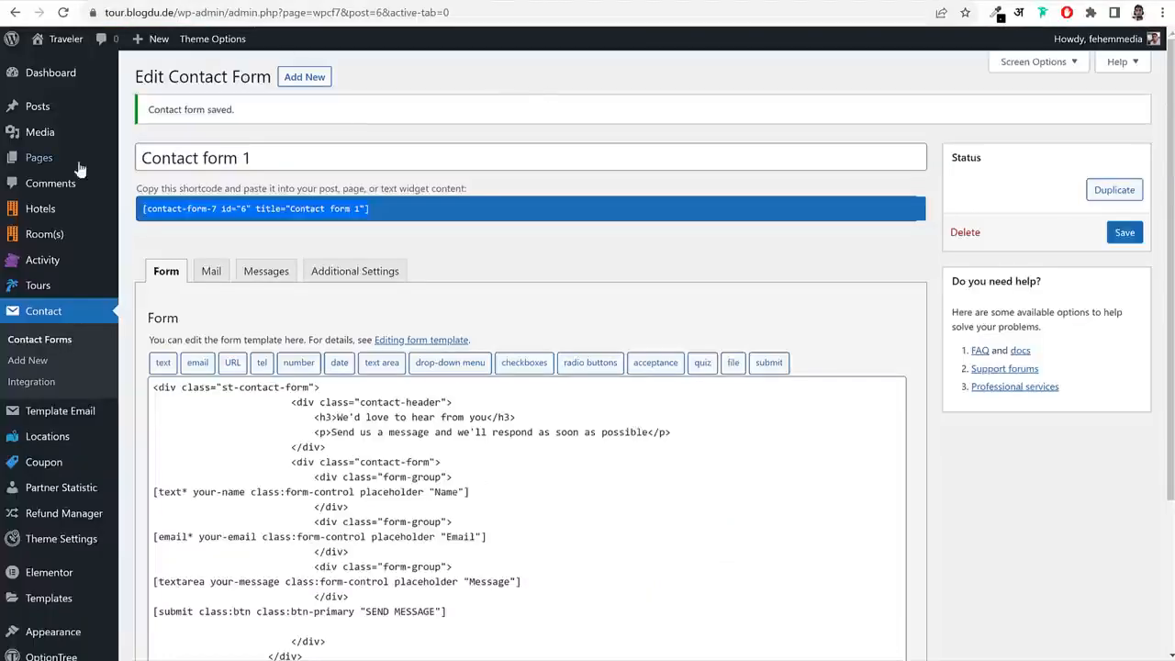
Go to MC4WP's API Settings and look over the NOT CONNECTED status and empty API key field.
scroll(796, 244, "down", 2)
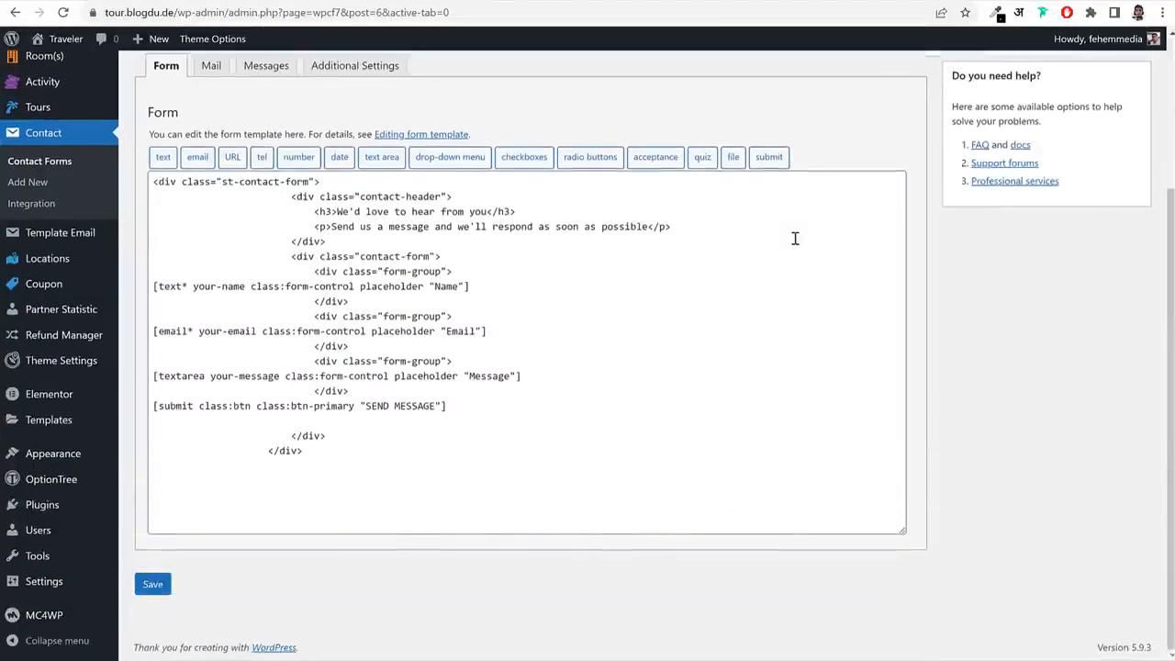
left_click(44, 617)
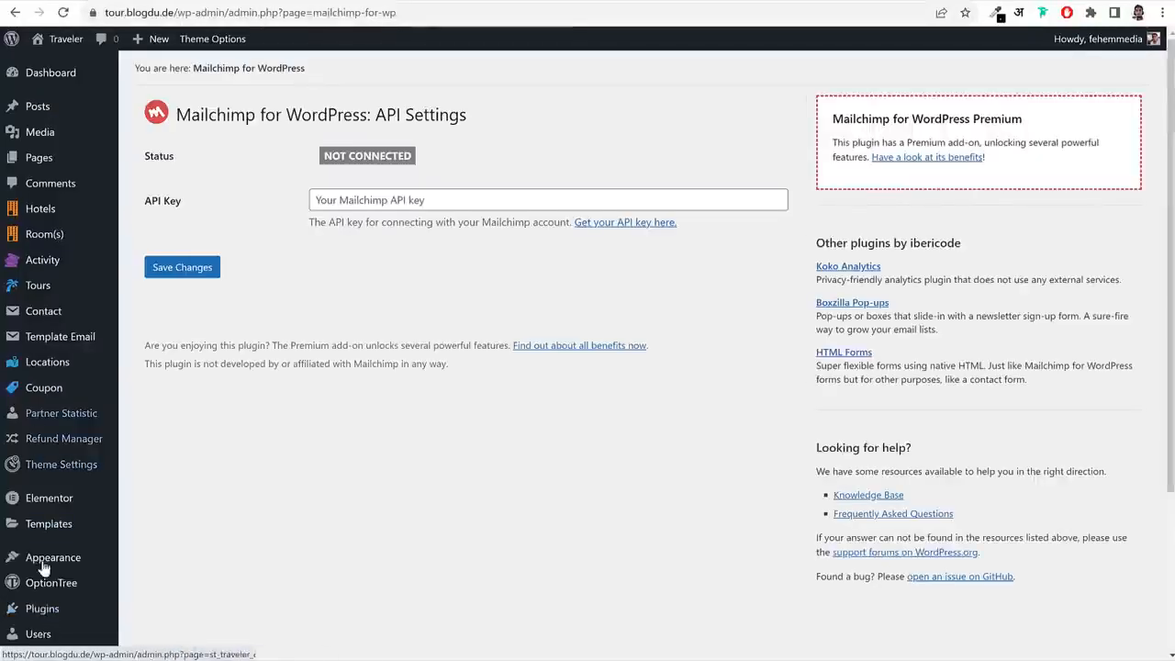
scroll(48, 613, "down", 2)
scroll(340, 480, "up", 3)
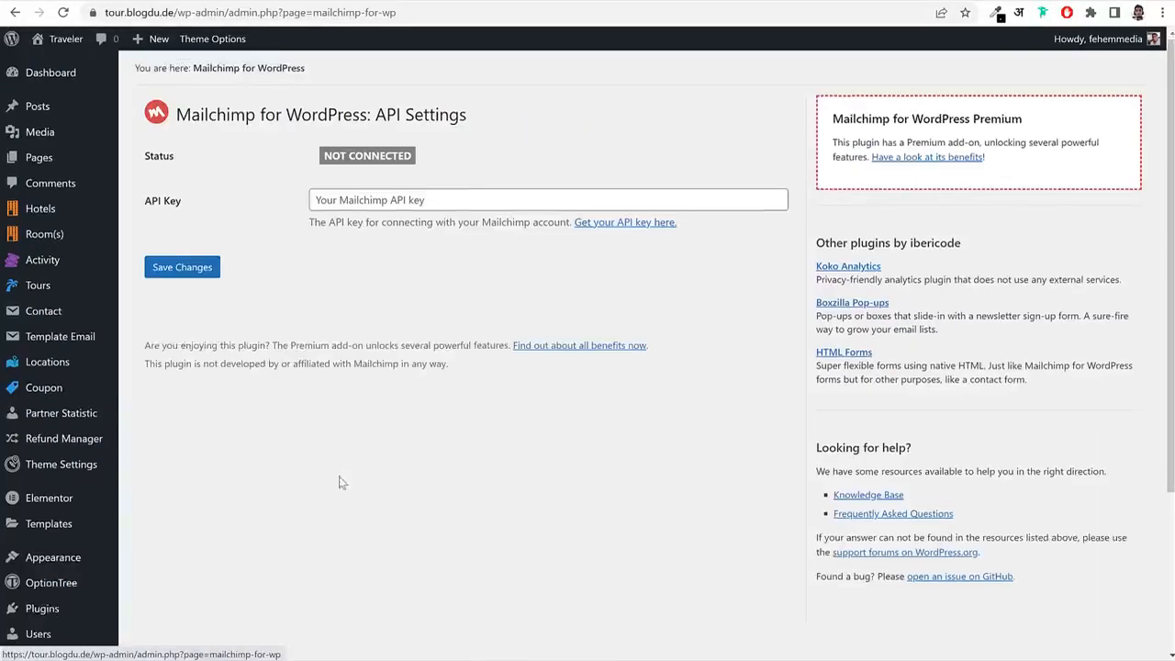
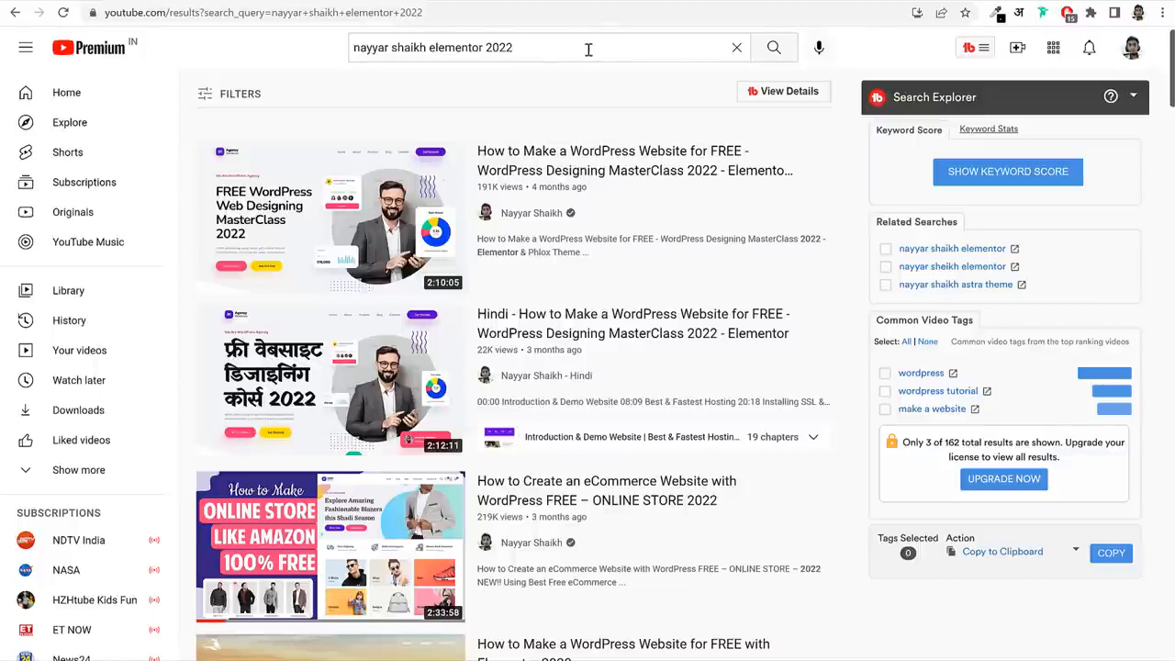
Search YouTube for the creator's Mailchimp tutorials, then open a new blank browser tab.
left_click_drag(589, 49, 426, 57)
type("mailchimp")
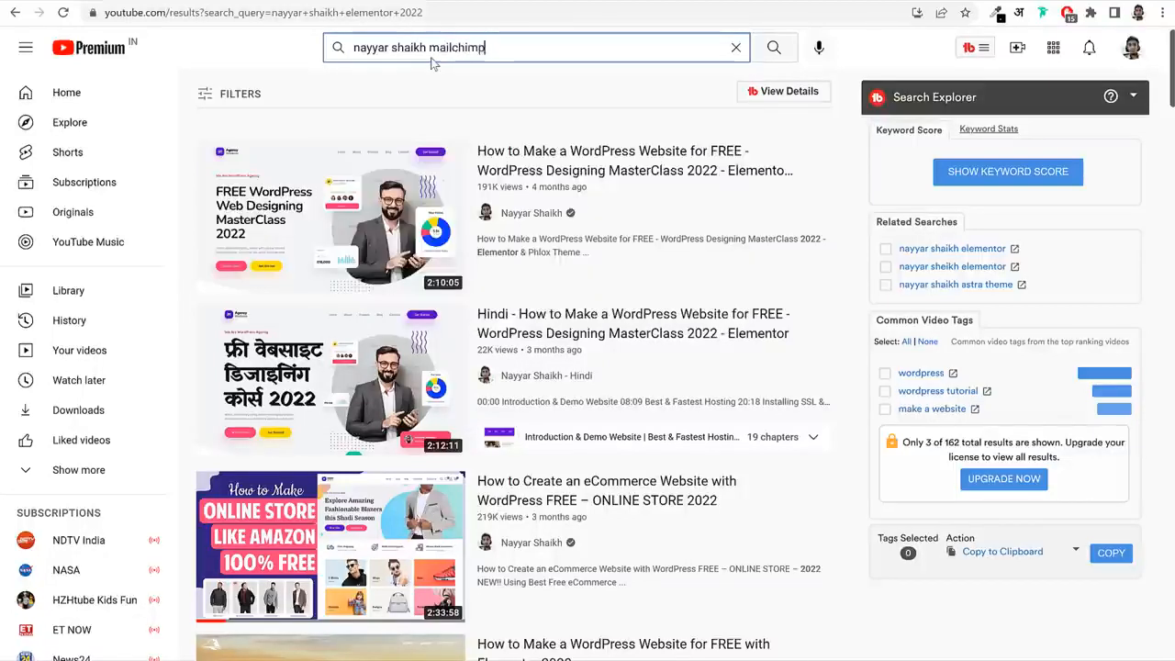
key("Return")
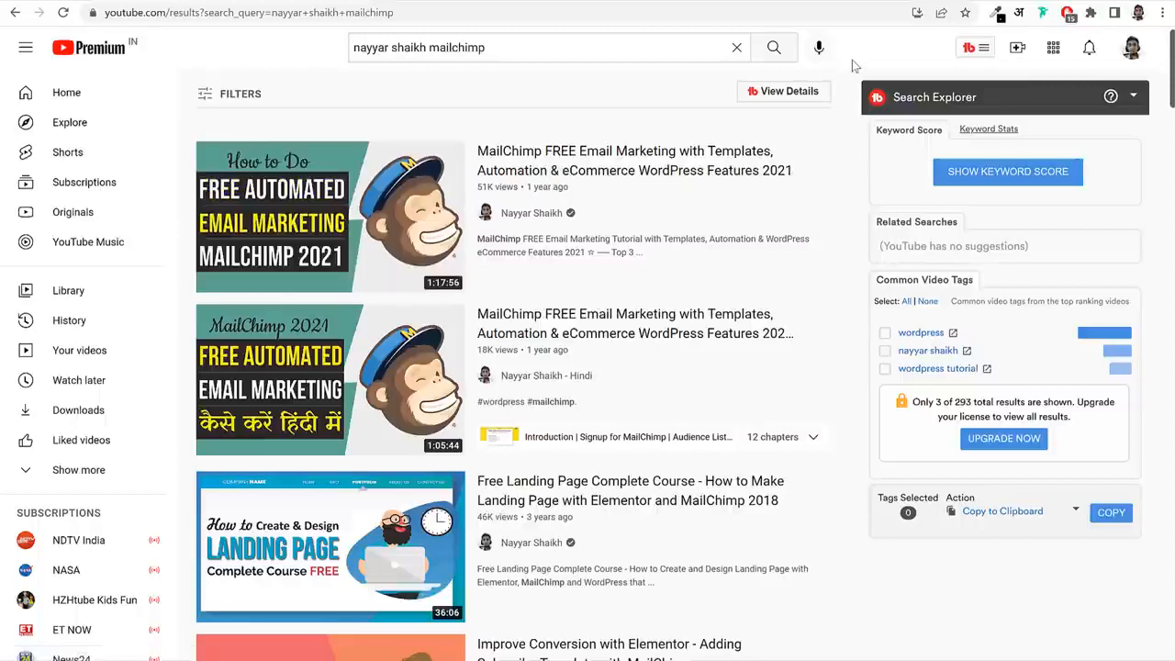
key("ctrl+t")
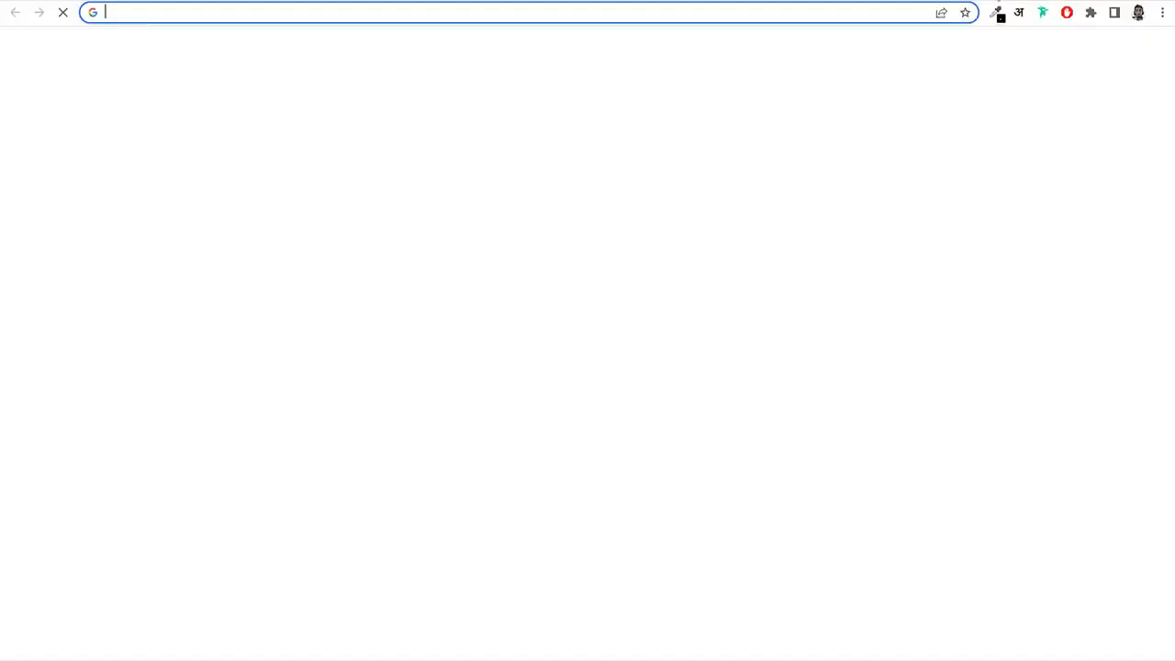
Go to mailchimp.com, log in, and reach the account's API keys page under Profile > Extras.
type("mailchimp.com")
key("Return")
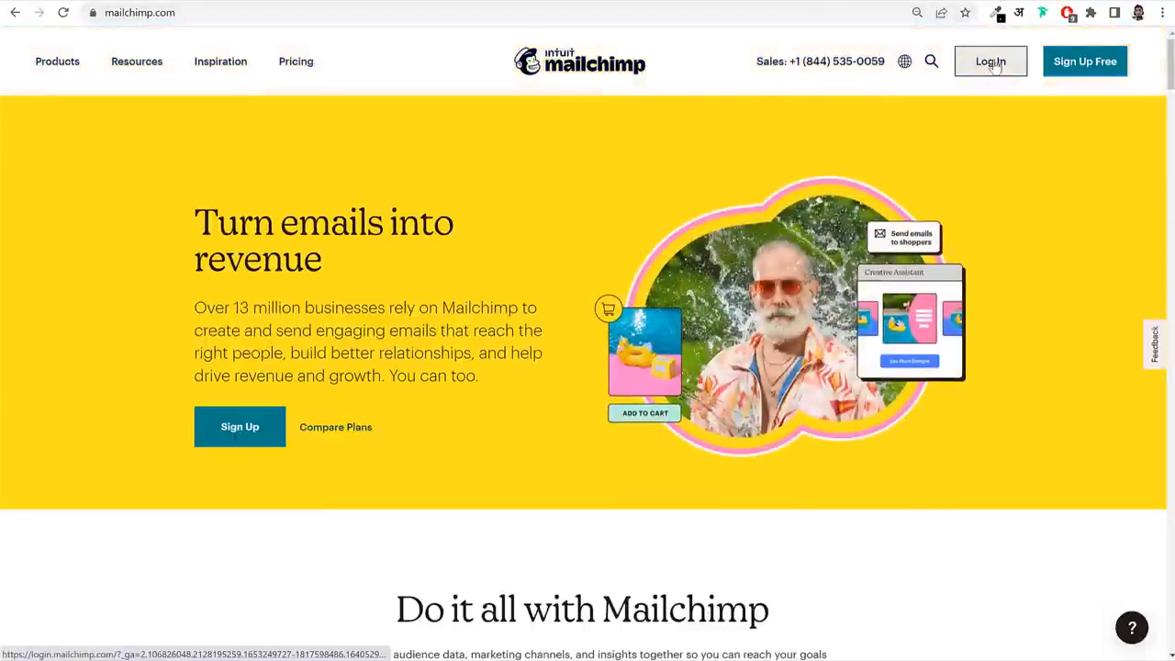
left_click(991, 62)
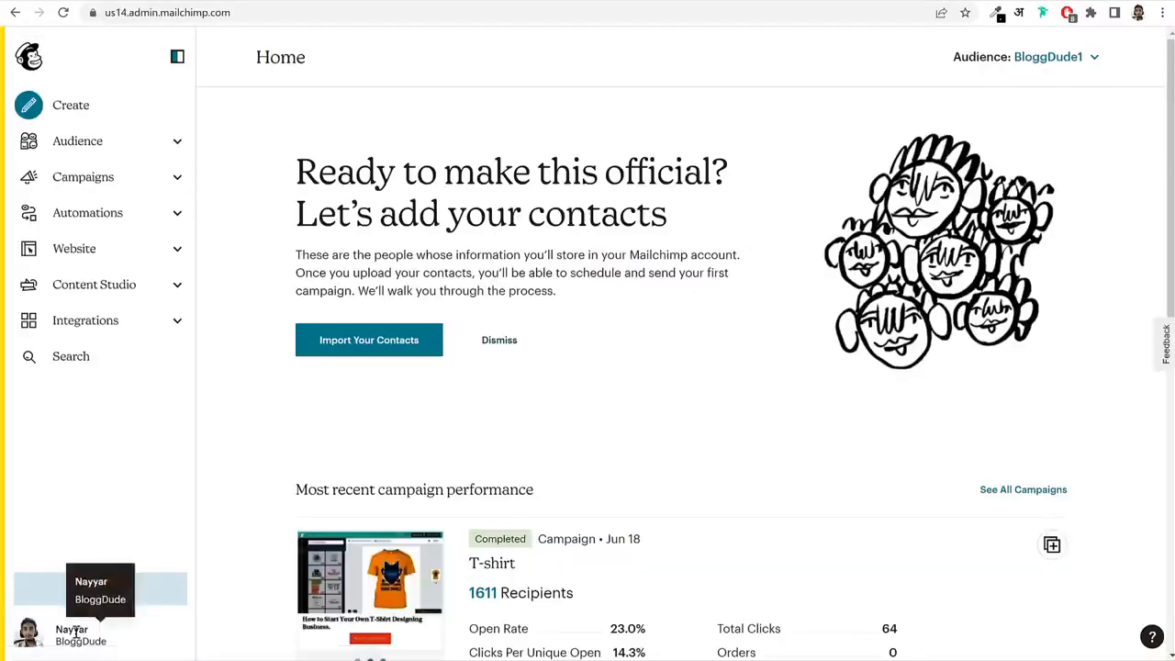
left_click(31, 648)
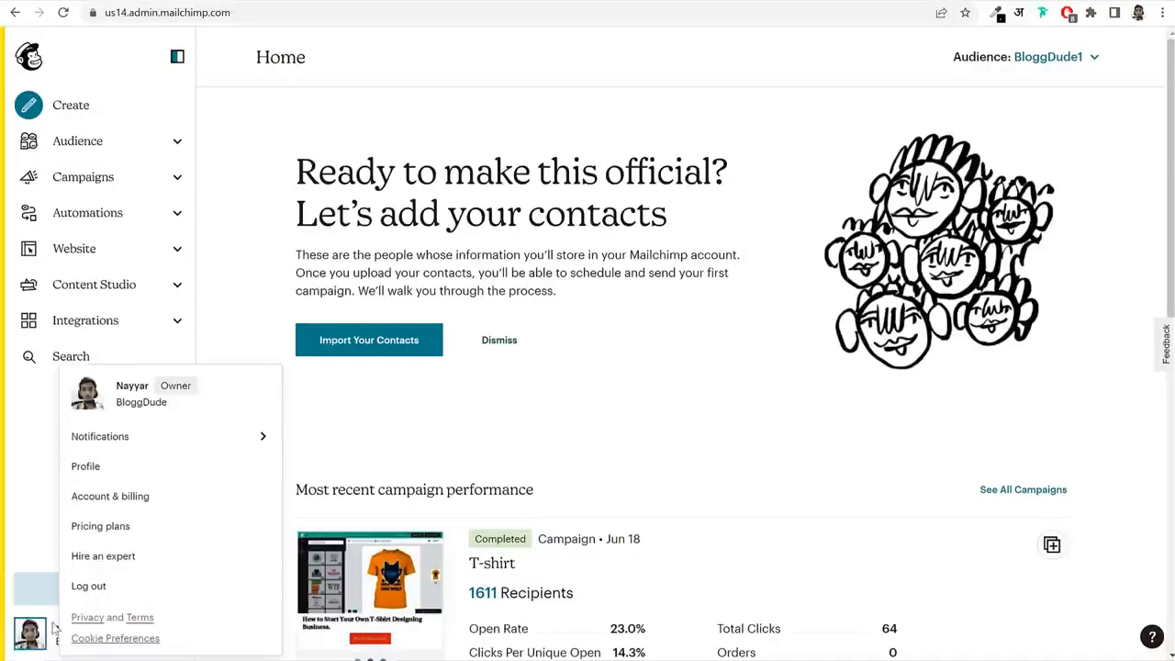
left_click(117, 467)
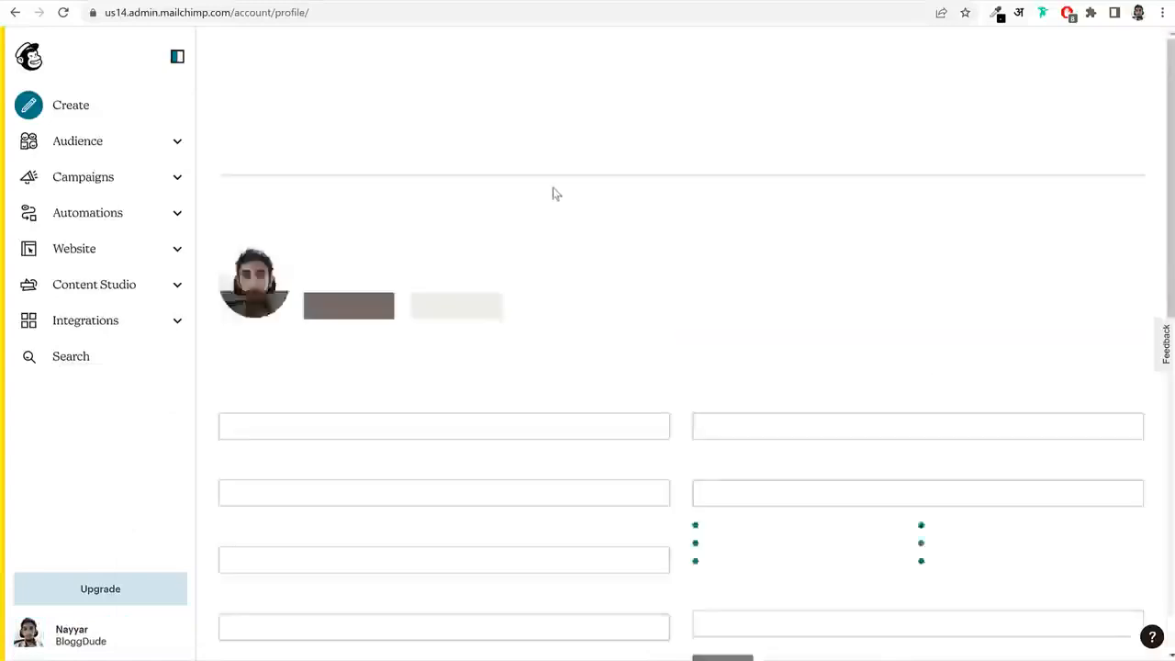
left_click(474, 159)
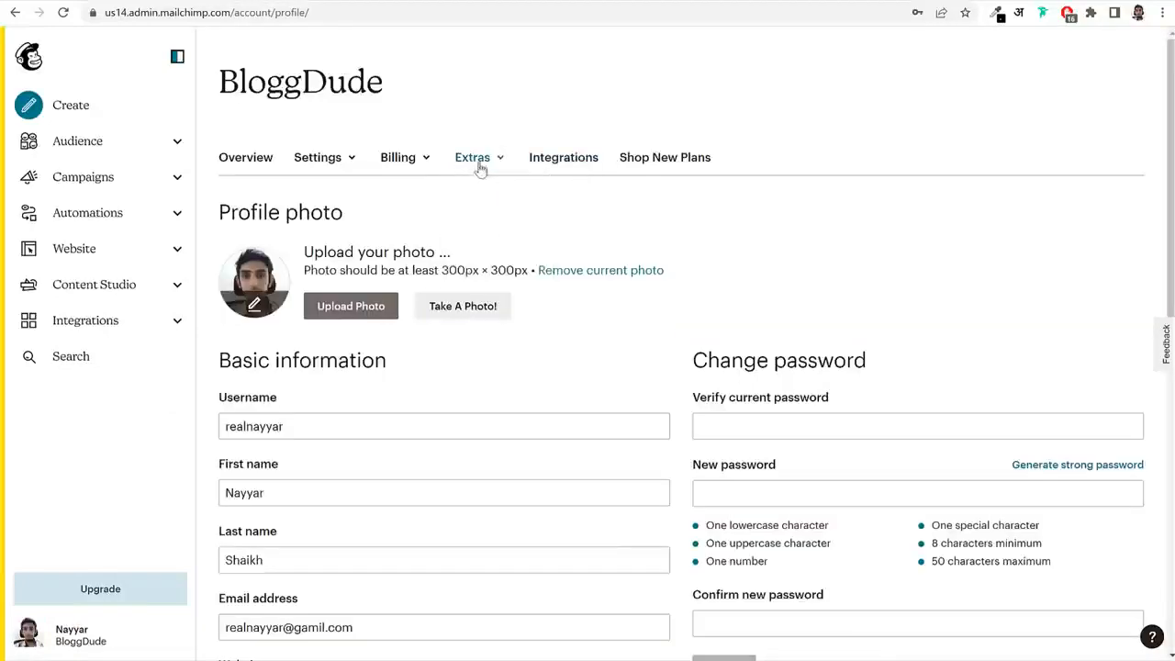
left_click(475, 229)
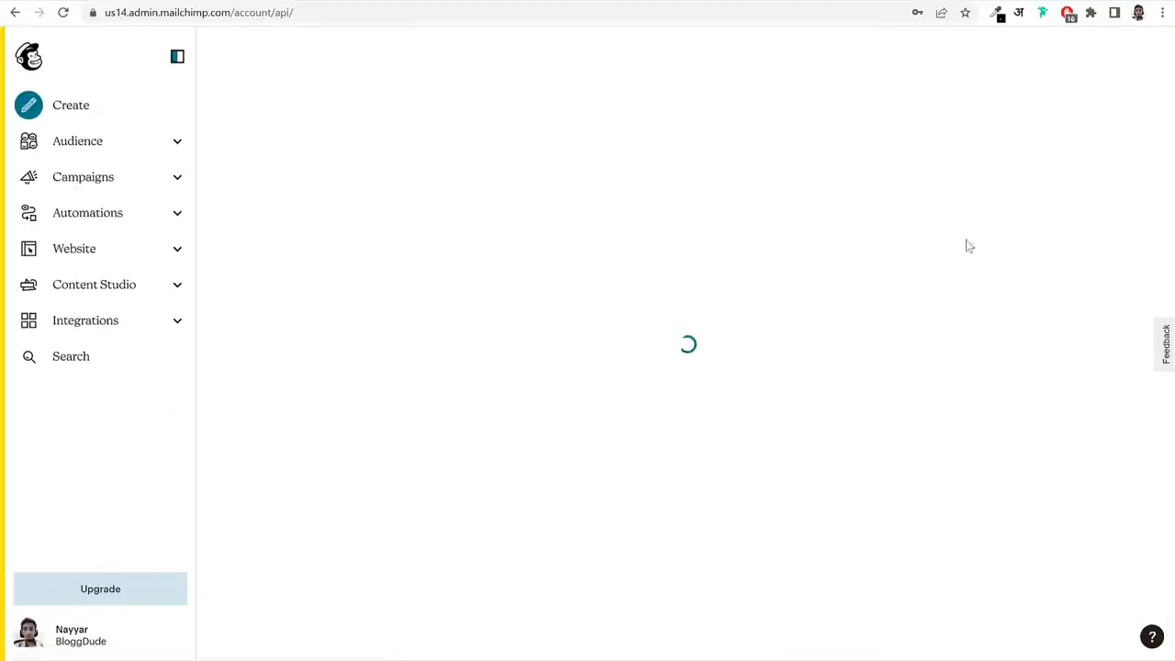
Copy the existing Mailchimp API key into the WordPress plugin's API Key field.
scroll(833, 476, "down", 3)
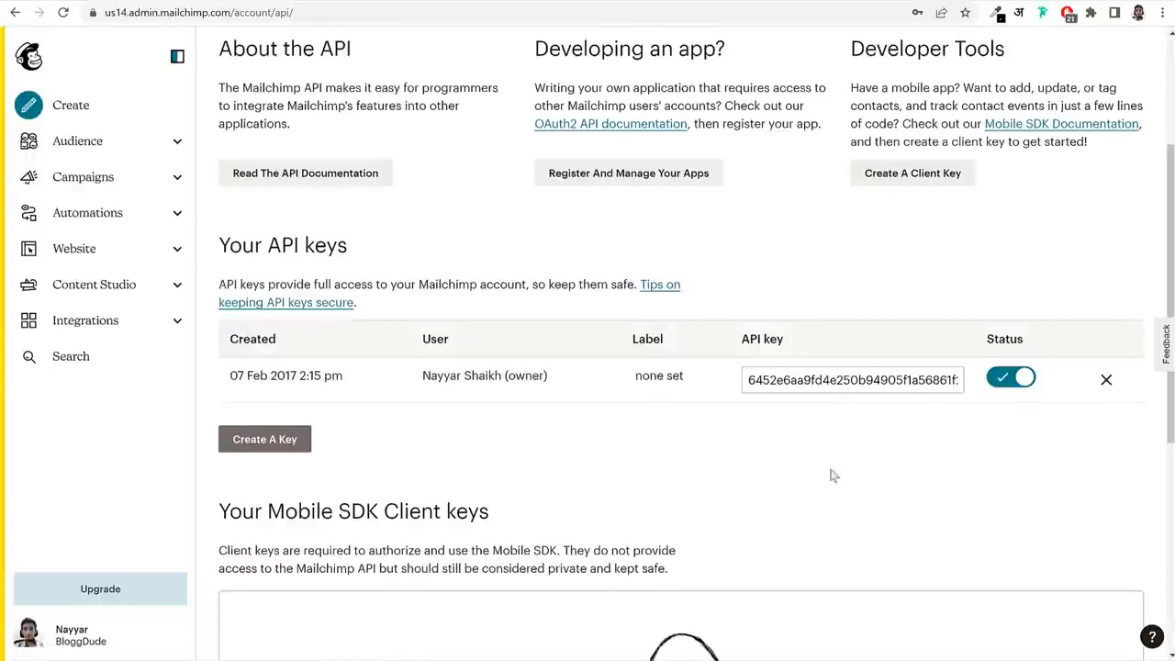
left_click(807, 379)
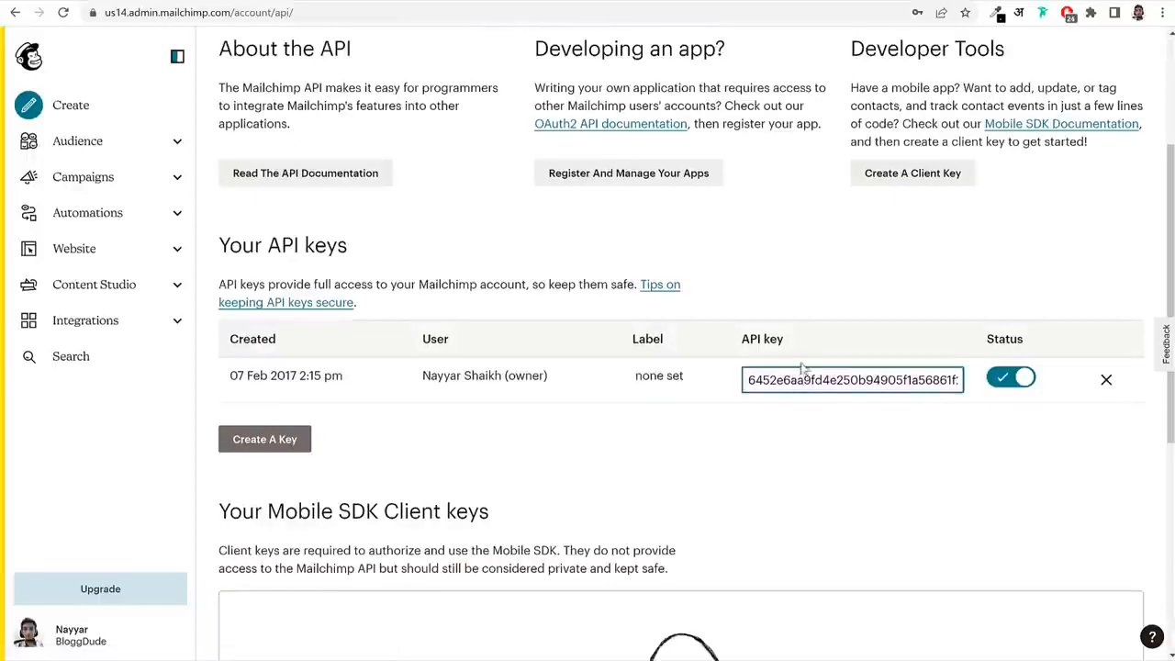
left_click(325, 2)
left_click(386, 199)
key("ctrl+v")
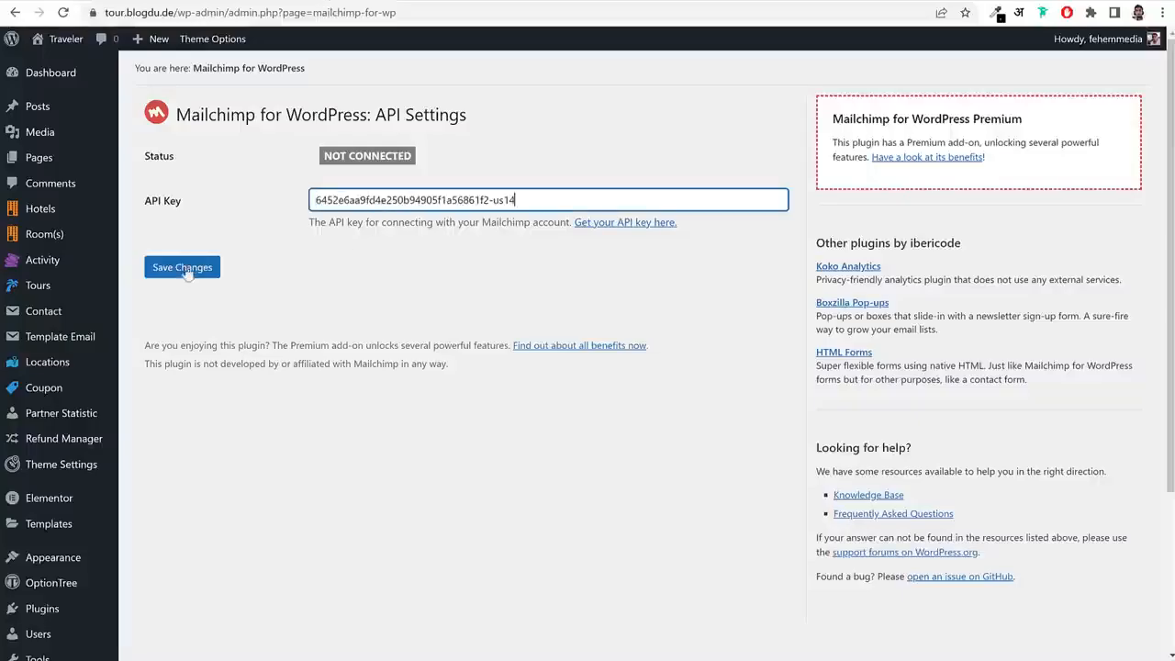
Save the API key so the plugin shows Connected with the account's six lists.
left_click(168, 276)
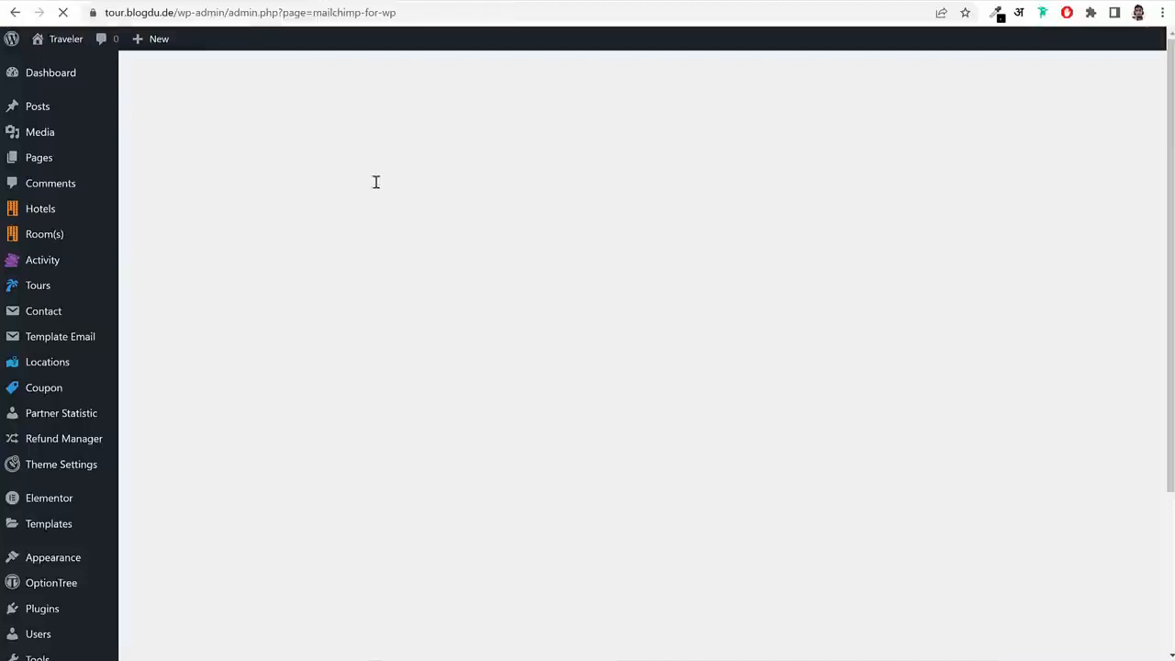
scroll(465, 248, "down", 3)
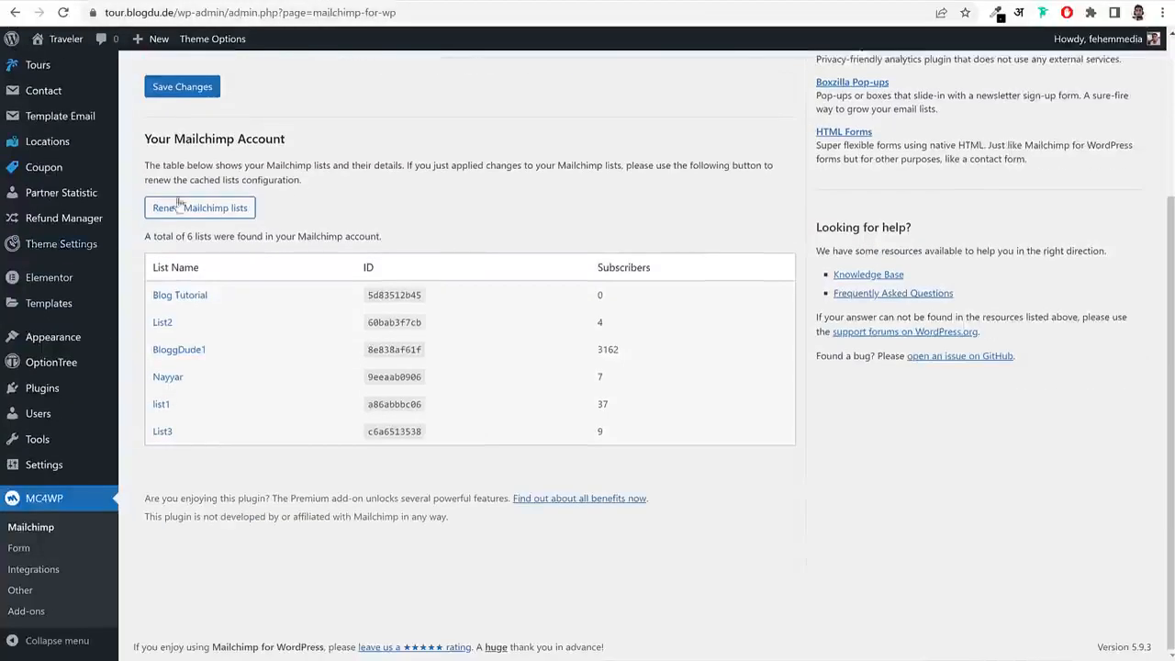
scroll(402, 290, "up", 3)
Open the Traveler theme options and show the Advanced settings.
left_click(477, 3)
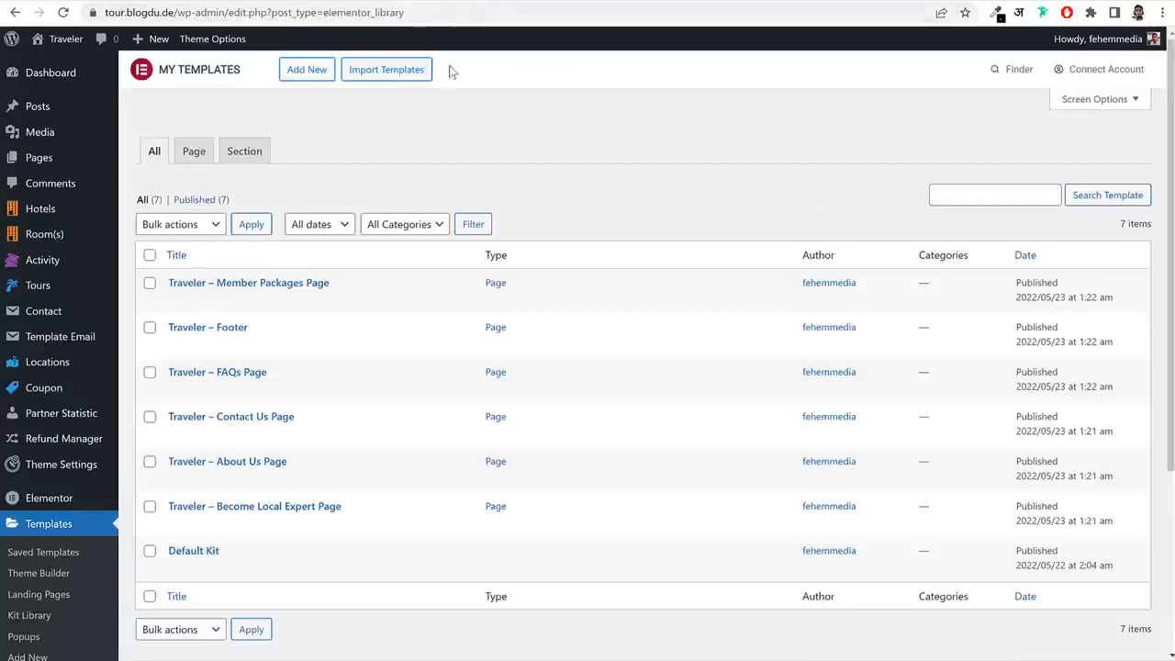
left_click(194, 40)
scroll(332, 269, "down", 2)
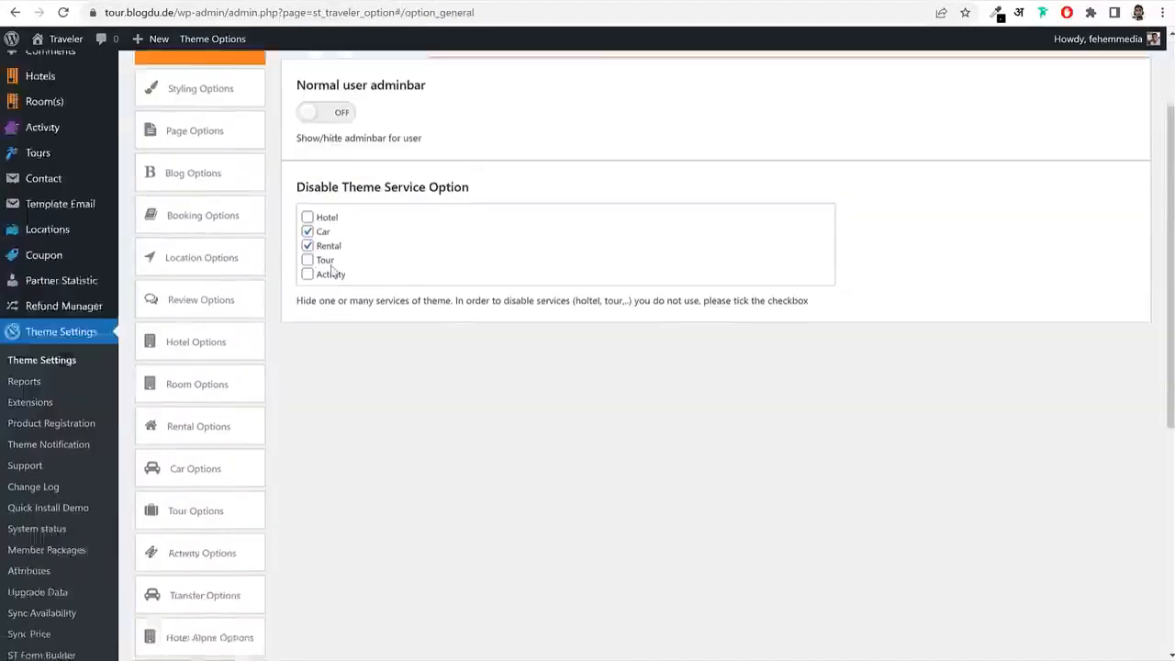
scroll(220, 483, "down", 5)
left_click(220, 455)
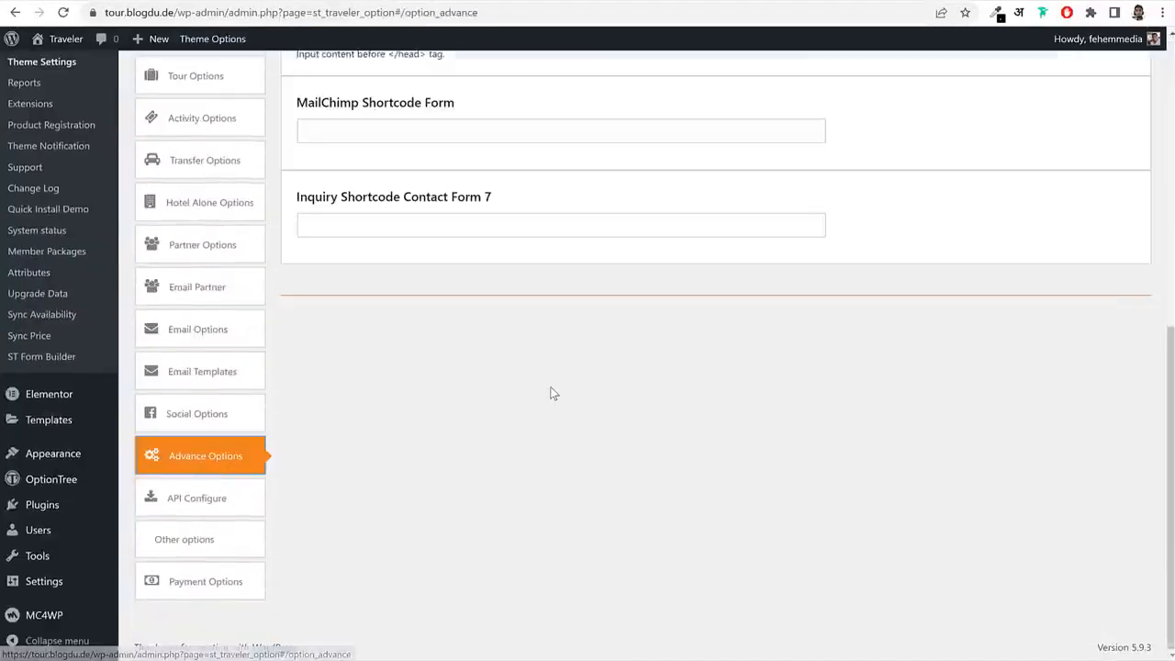
scroll(550, 393, "up", 2)
Clear the API key wrongly pasted into the MailChimp Shortcode Form field and save the Mailchimp settings again.
left_click_drag(303, 251, 488, 250)
left_click(410, 287)
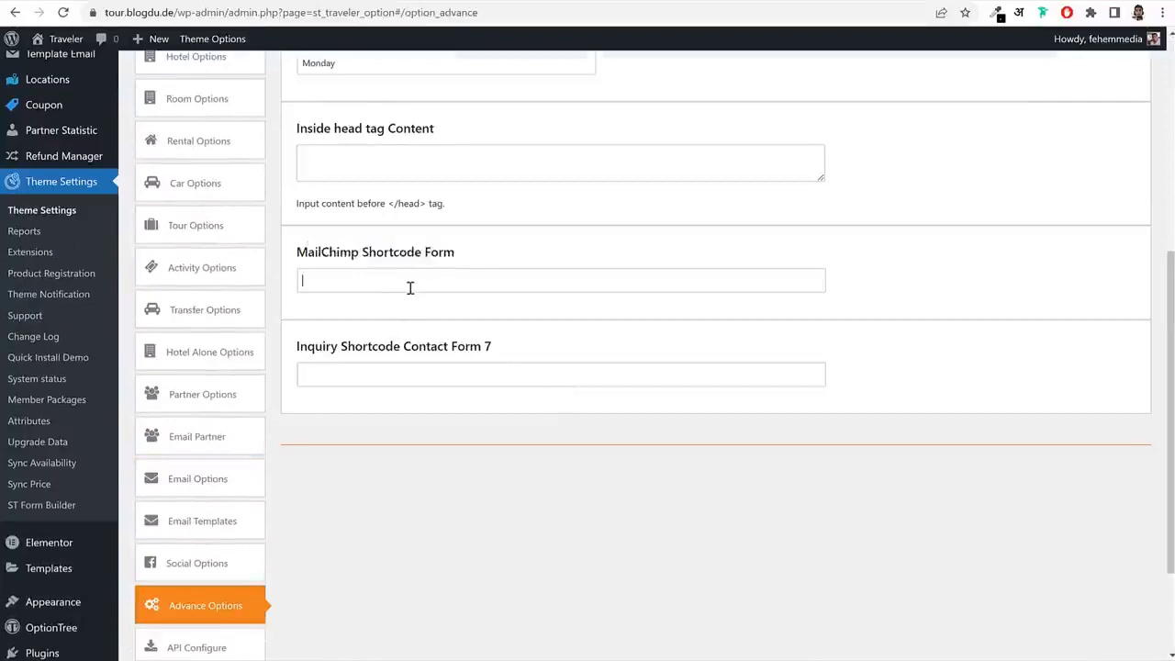
key("ctrl+v")
key("ctrl+a")
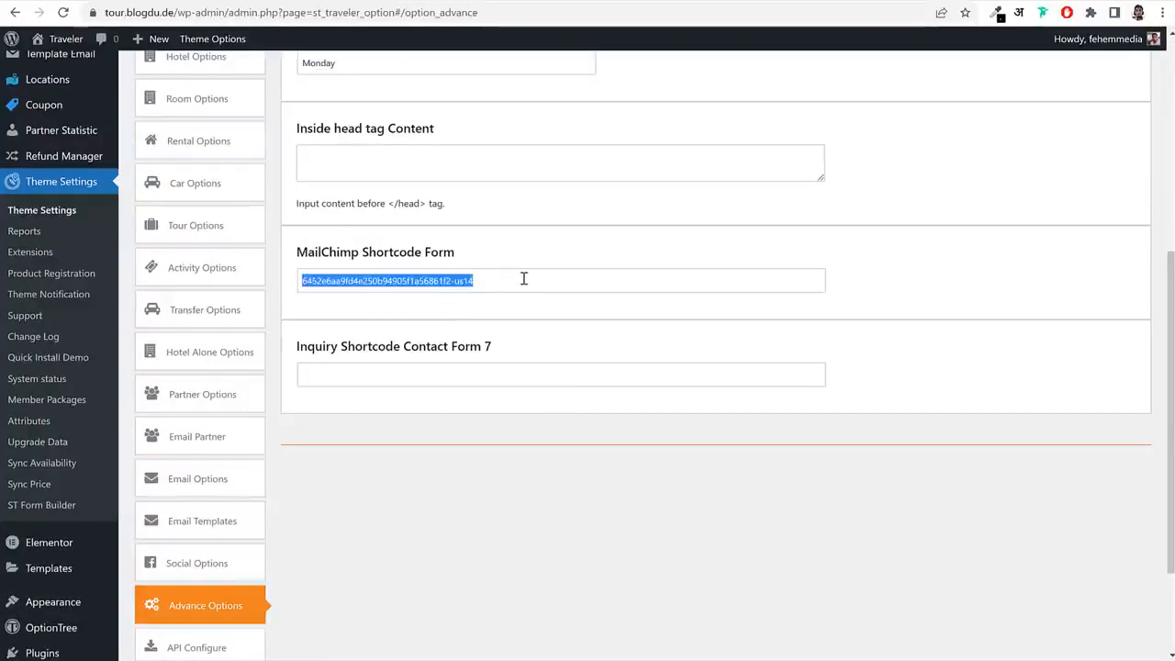
key("BackSpace")
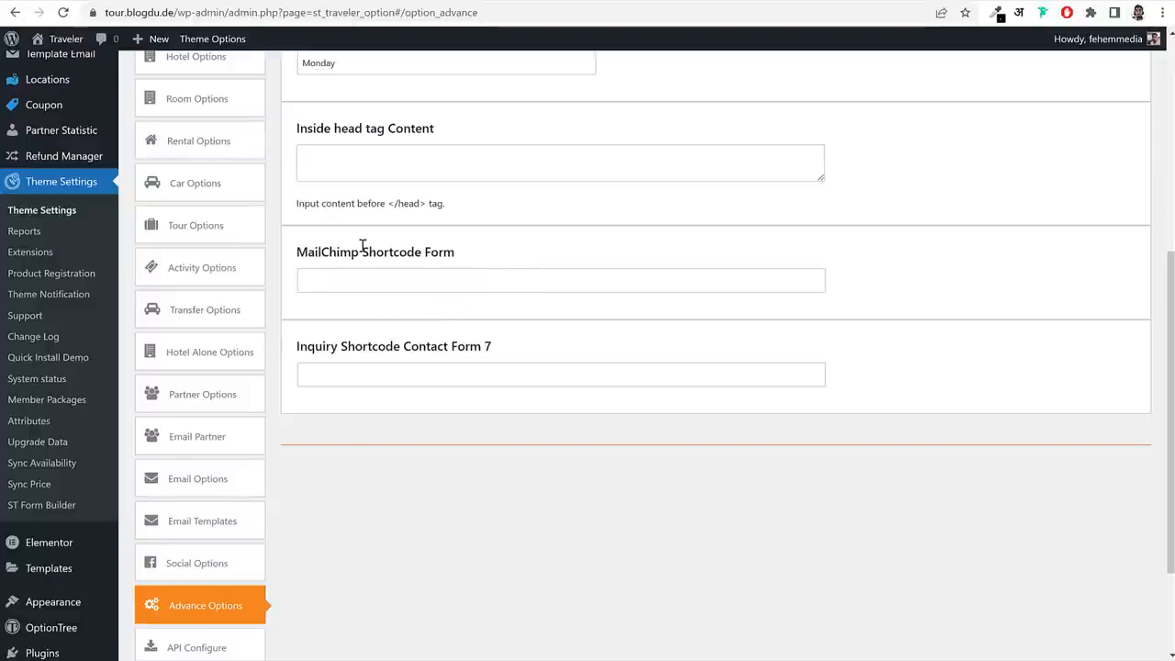
left_click_drag(359, 251, 455, 252)
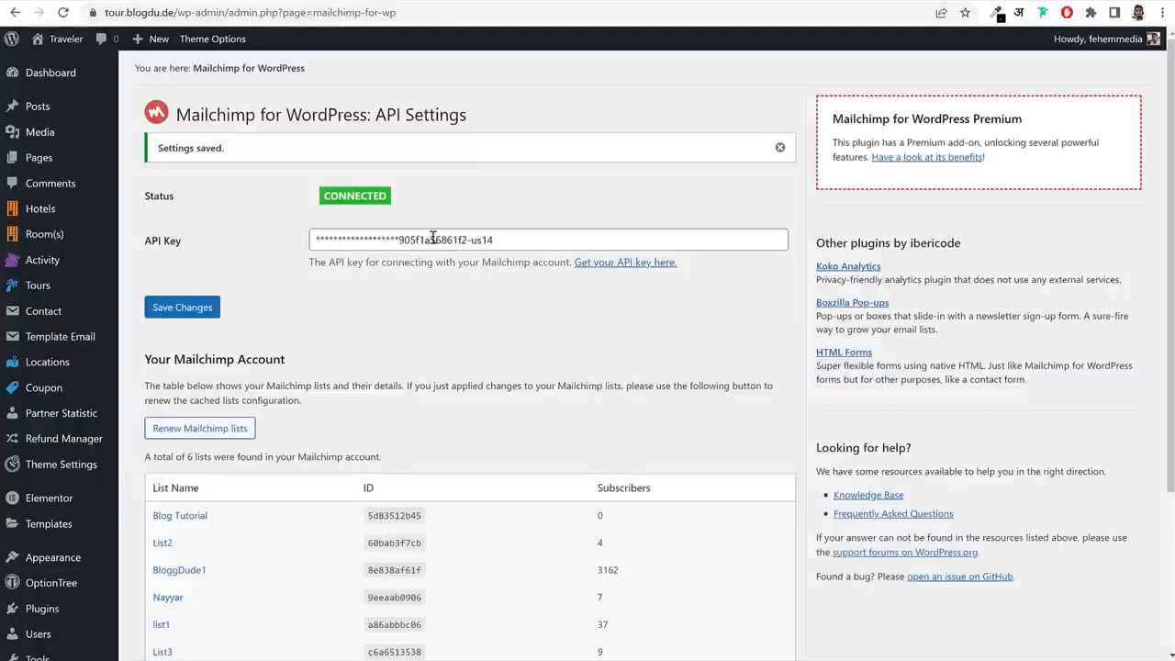
left_click(183, 307)
scroll(410, 345, "down", 2)
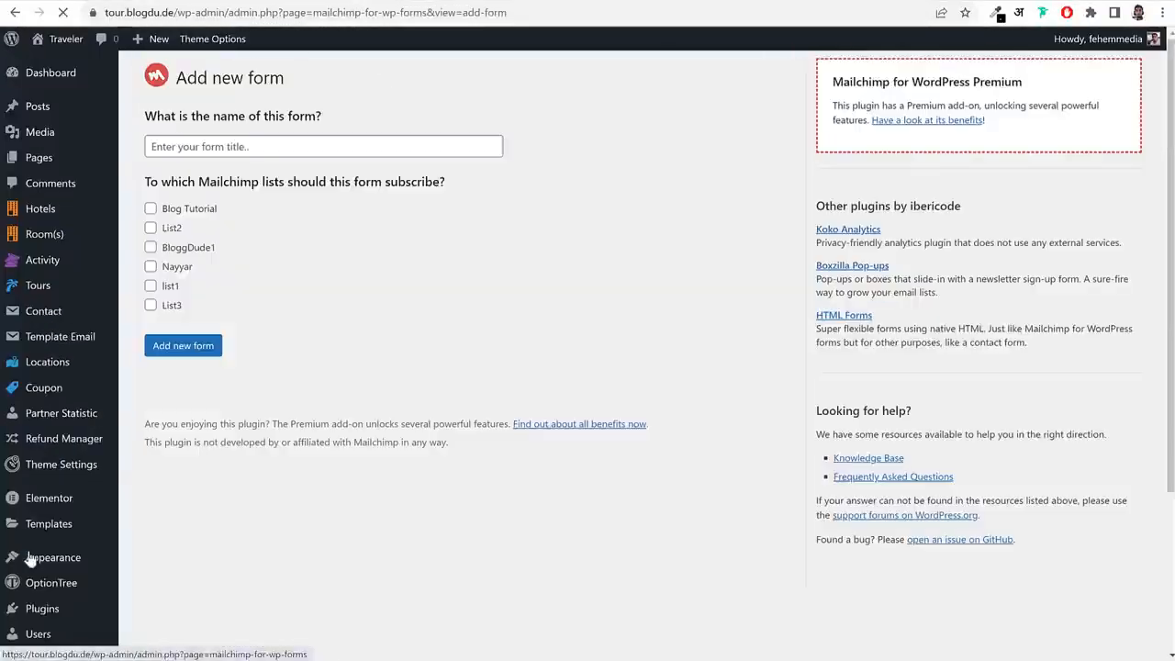
Create a new Mailchimp form subscribed to List3 and delete its default form code.
left_click(240, 145)
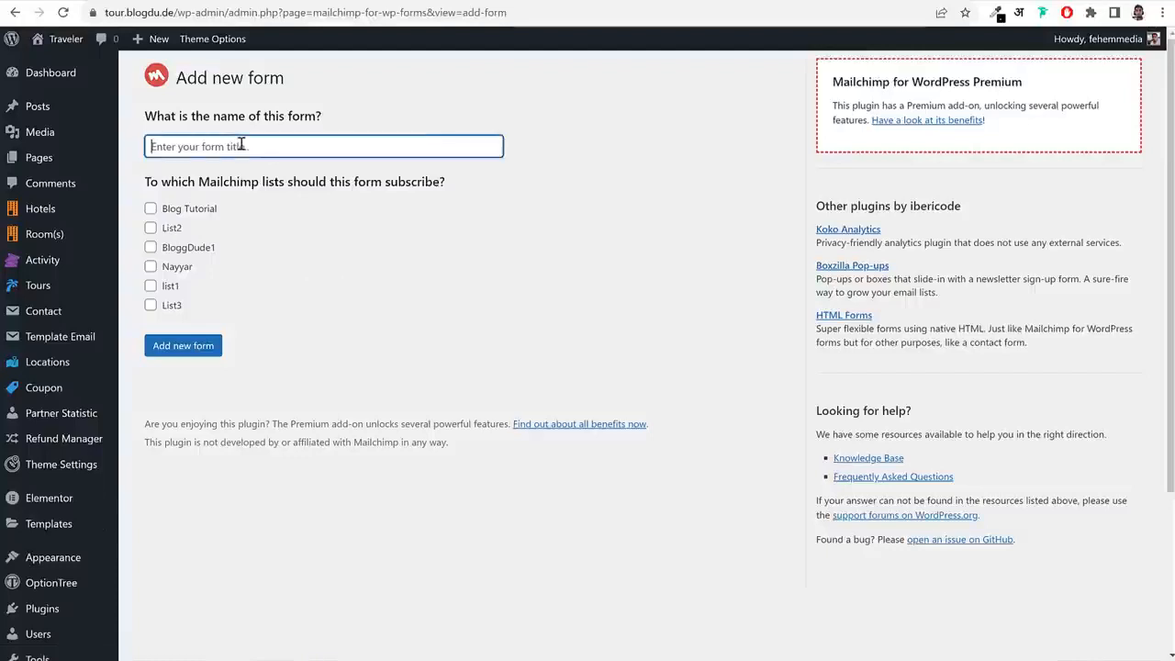
left_click(152, 306)
left_click(183, 348)
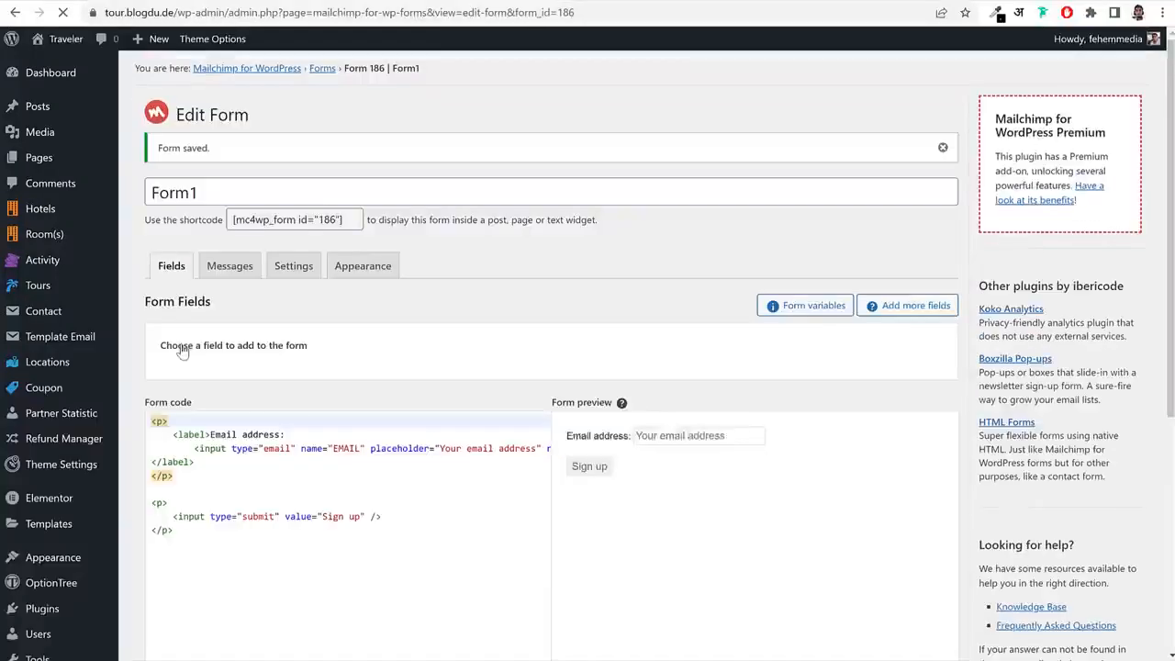
scroll(290, 386, "down", 4)
left_click(302, 332)
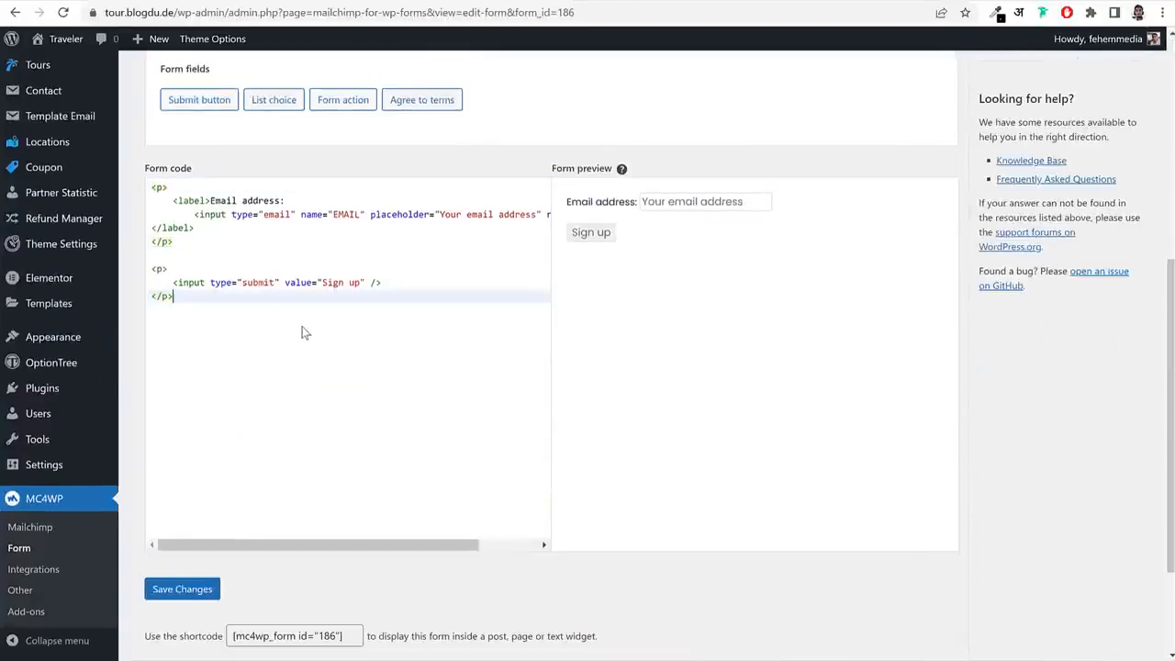
key("ctrl+a")
key("Delete")
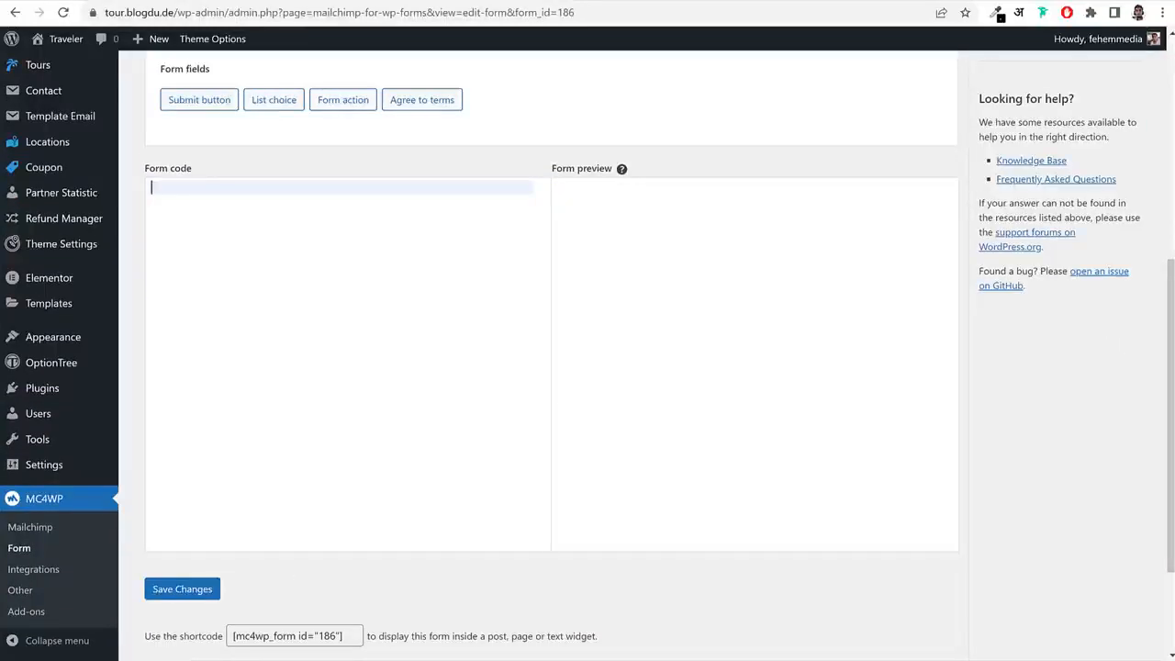
Paste the custom HTML from the MailChimp Form text file into the form and save it.
key("alt+Tab")
left_click(436, 203)
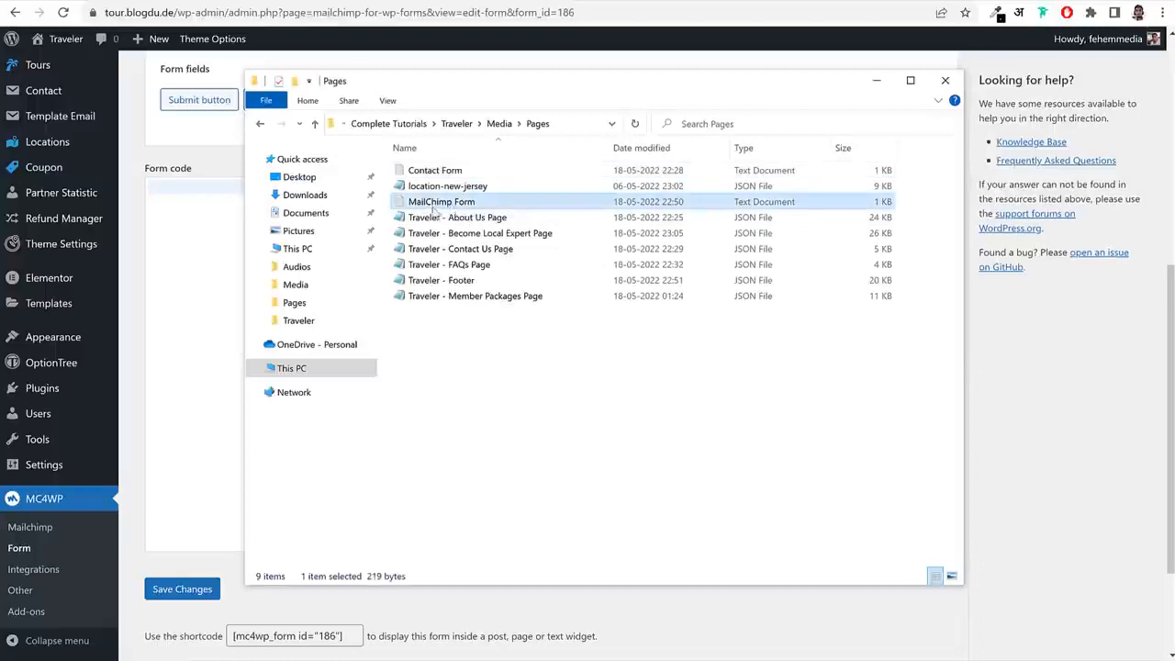
double_click(443, 202)
key("ctrl+a")
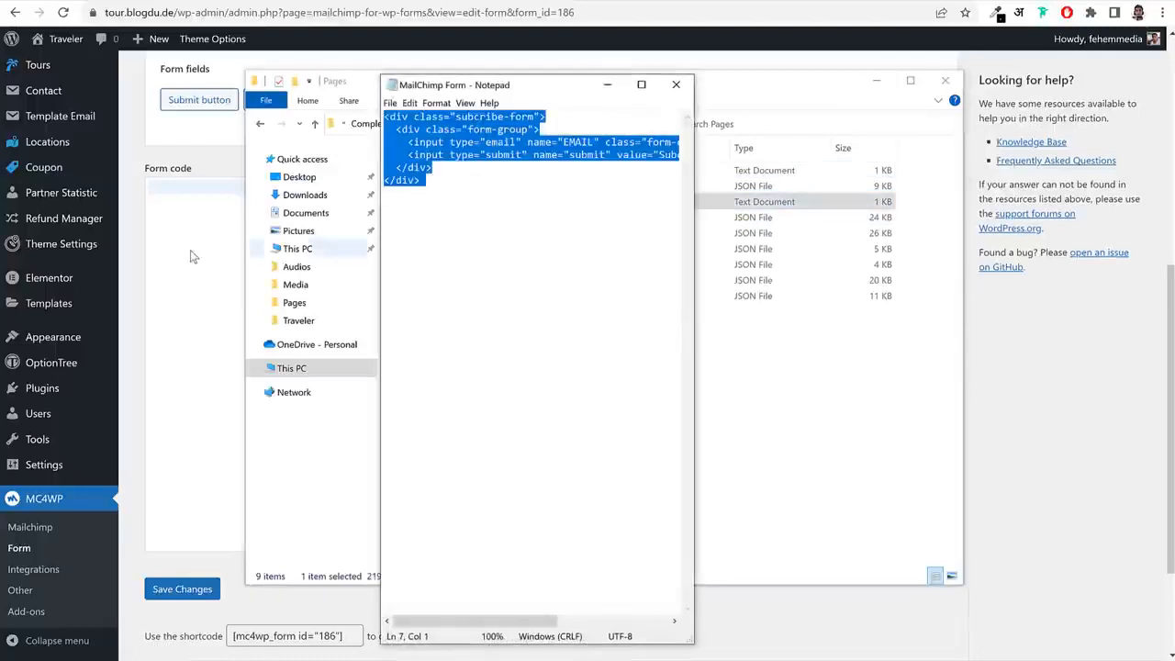
key("alt+Tab")
key("ctrl+v")
left_click(182, 588)
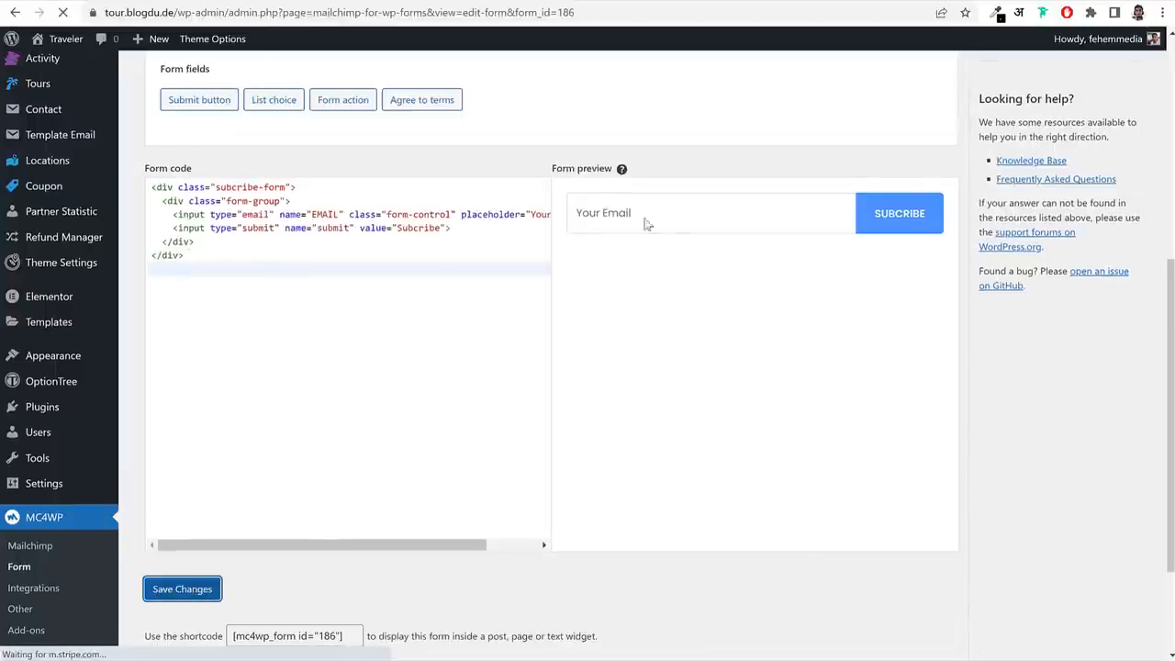
Put the form's shortcode [mc4wp_form id="186"] into the theme's MailChimp Shortcode Form field.
left_click(337, 219)
key("ctrl+c")
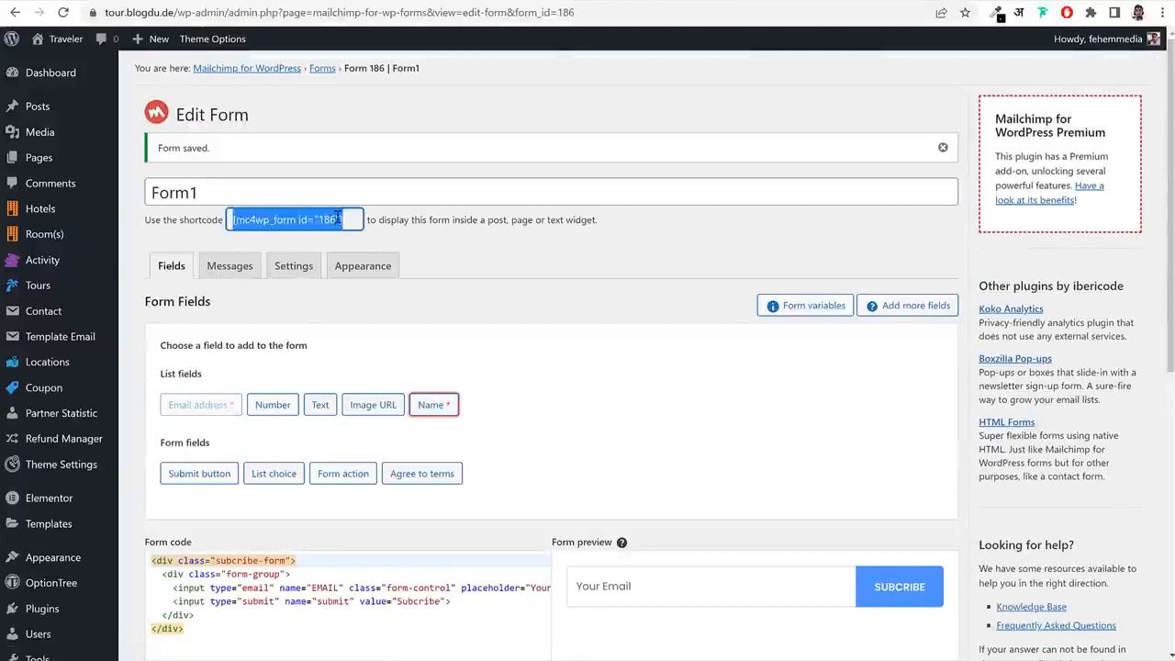
key("ctrl+Tab")
left_click(451, 283)
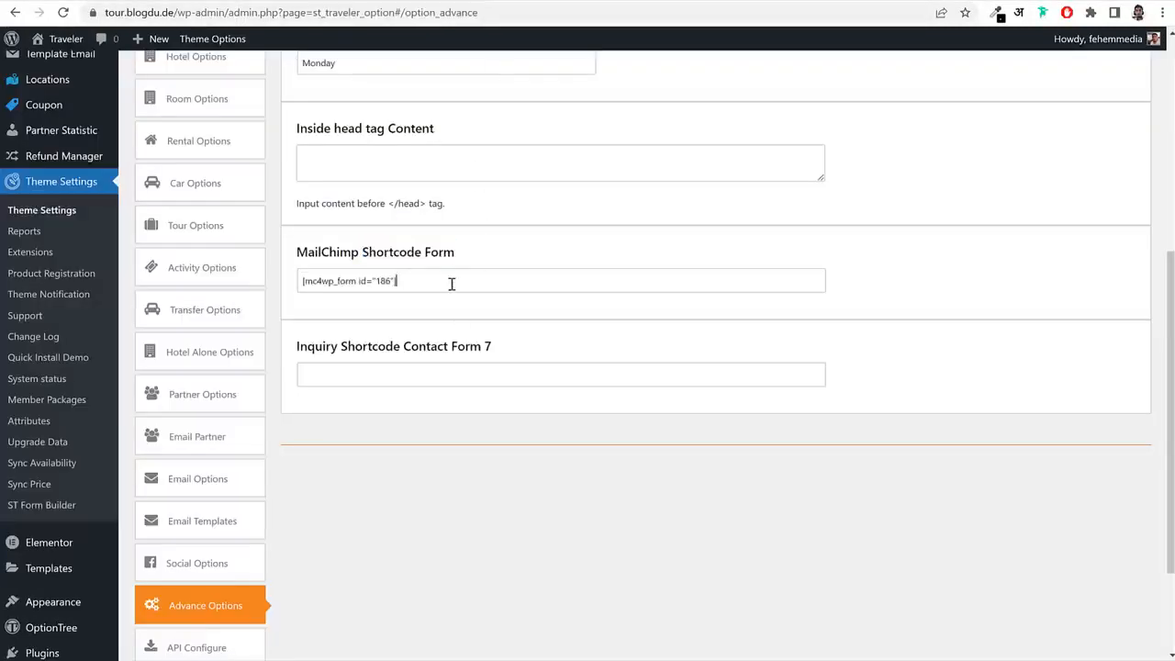
scroll(524, 401, "up", 4)
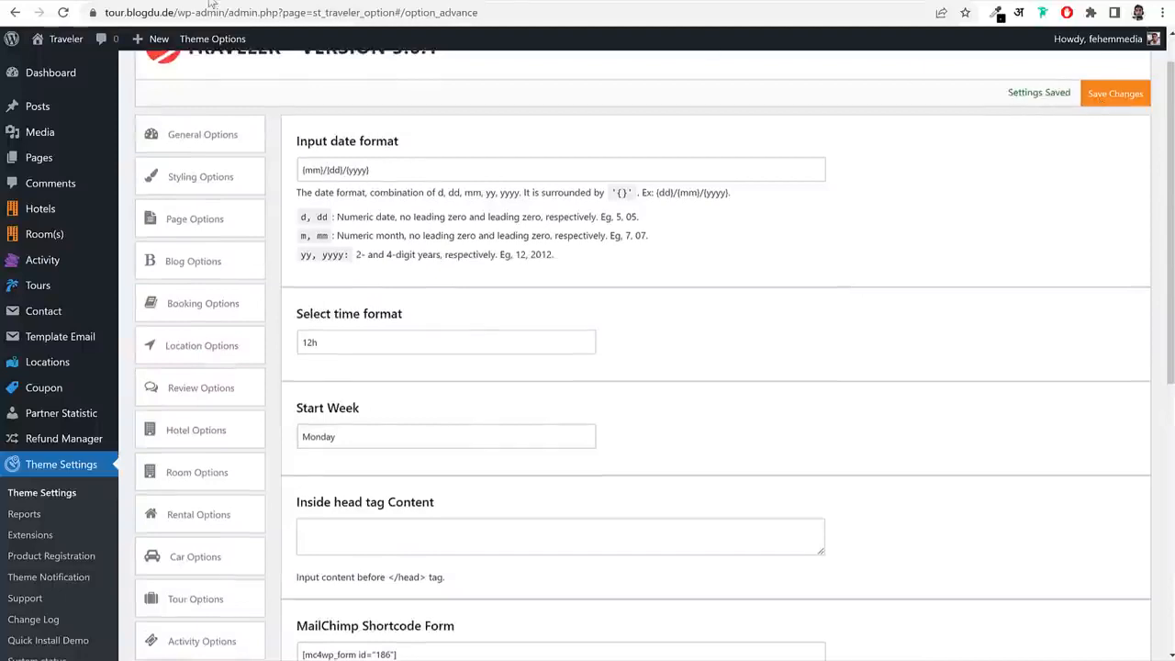
key("ctrl+Tab")
left_click(64, 12)
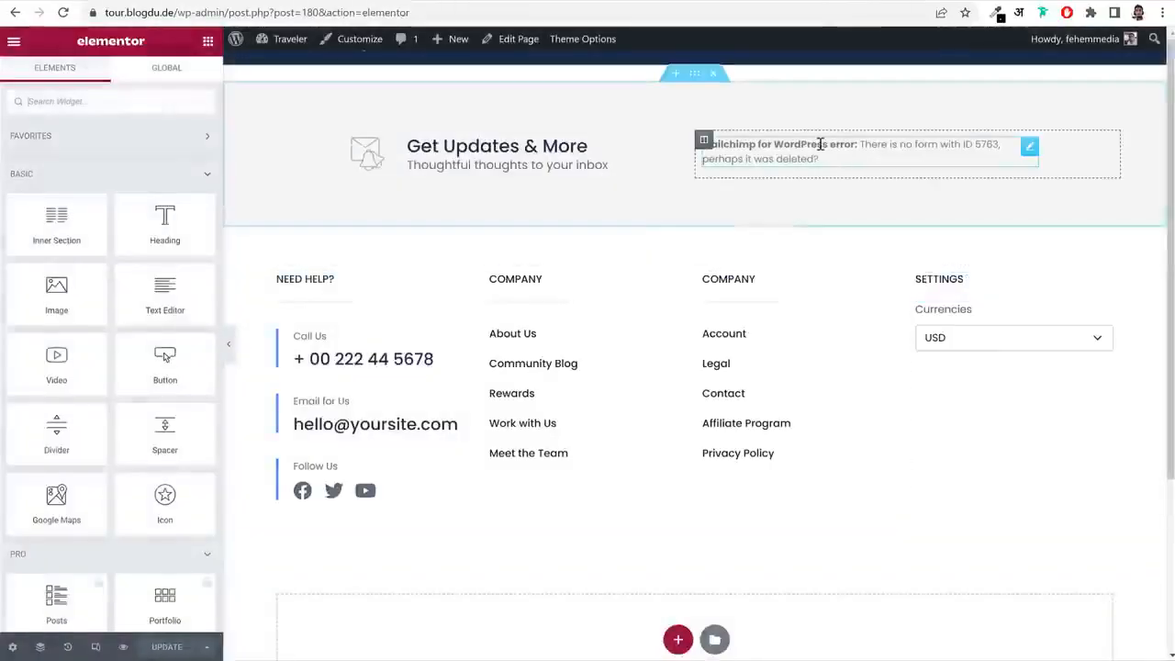
Replace the footer Text Editor widget's shortcode with [mc4wp_form id="186"].
left_click(843, 138)
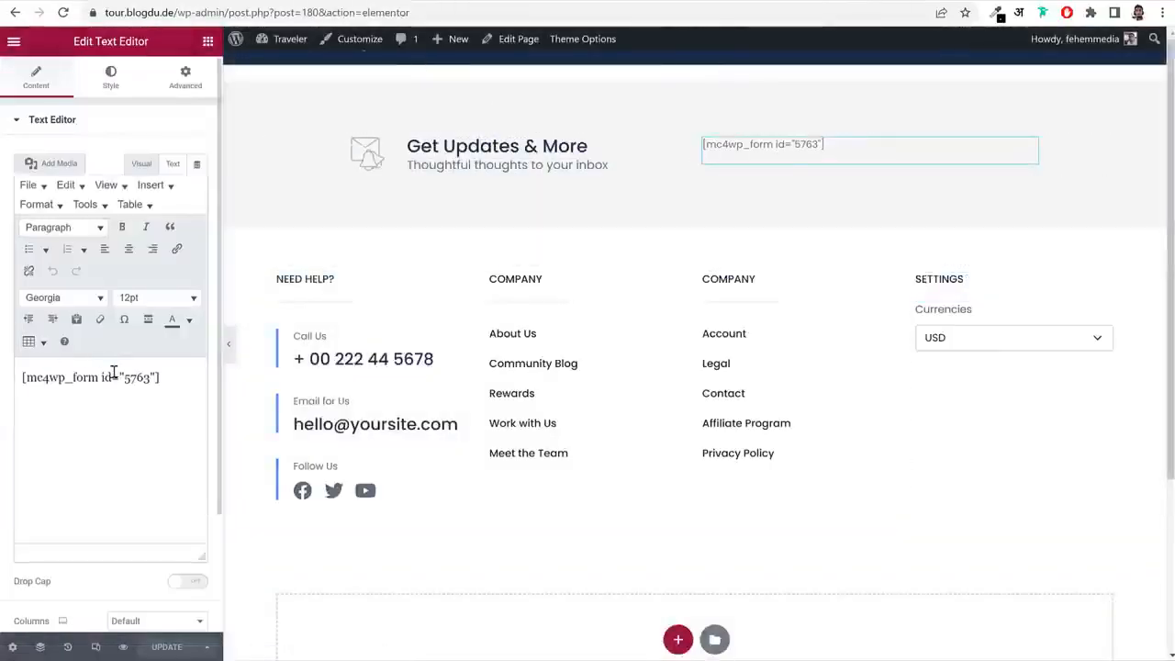
triple_click(113, 372)
key("ctrl+v")
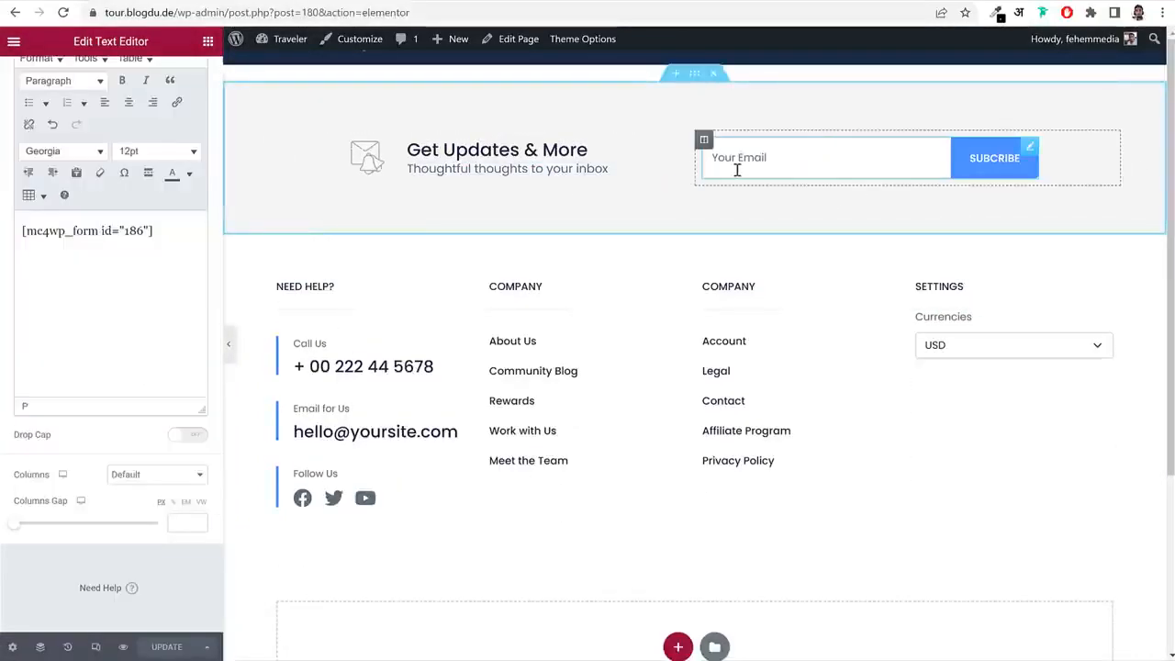
Go to tour.blogdu.de/wp-admin/ and open Appearance > Menus.
left_click(225, 13)
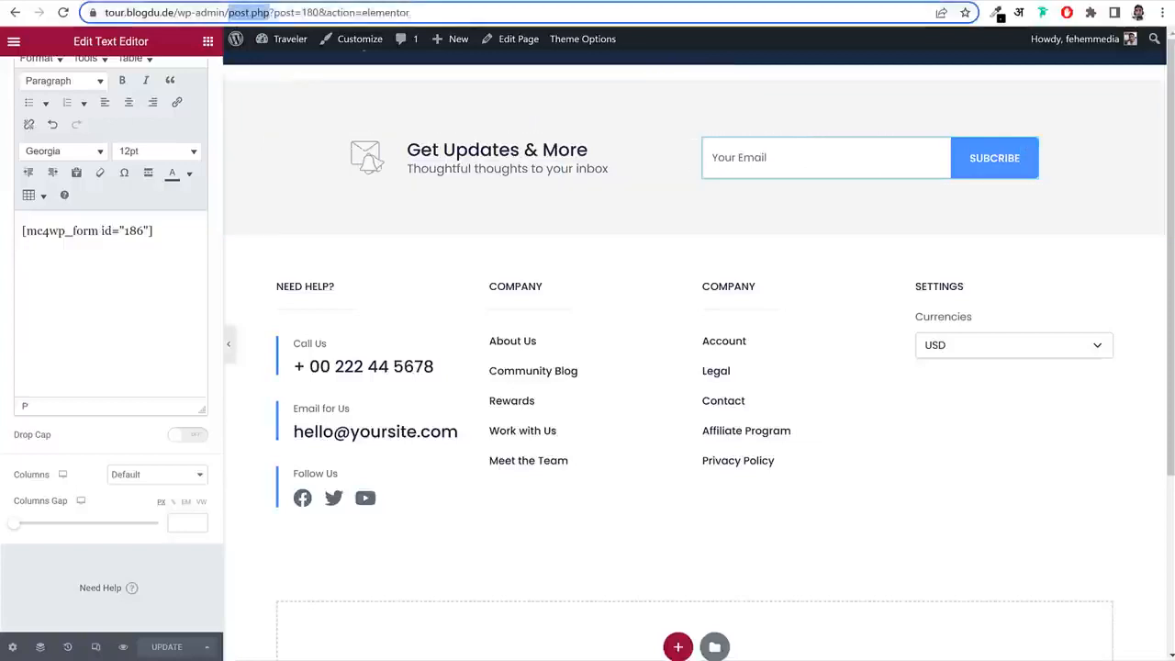
type("tour.blogdu.de/wp-admin/")
key("Return")
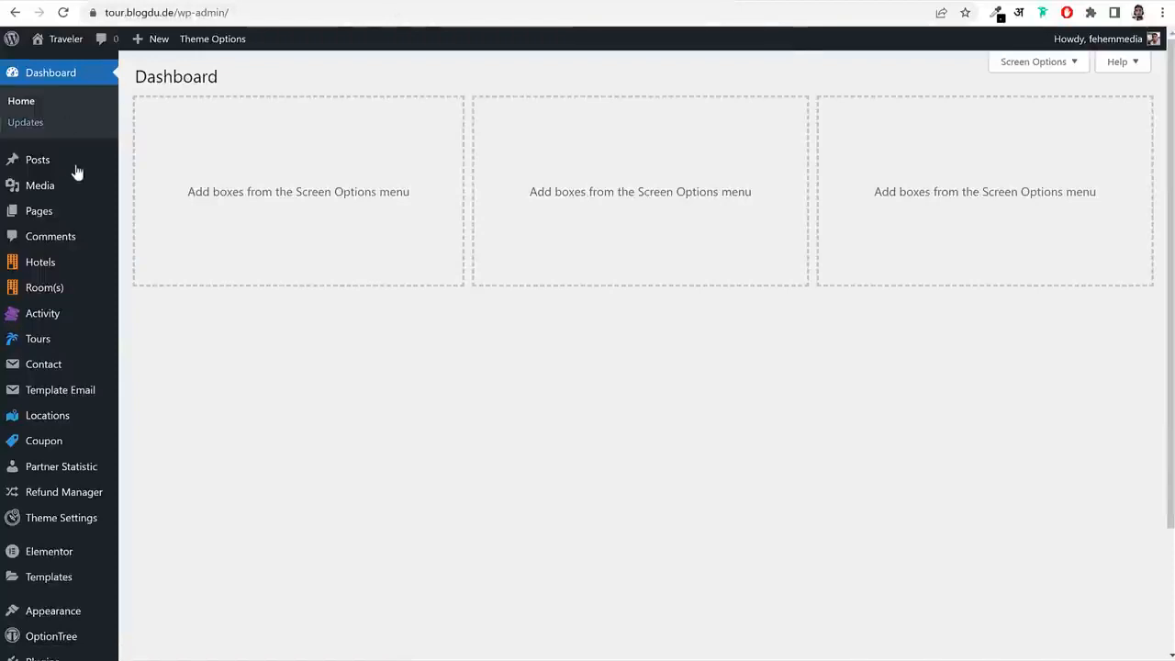
scroll(604, 258, "down", 2)
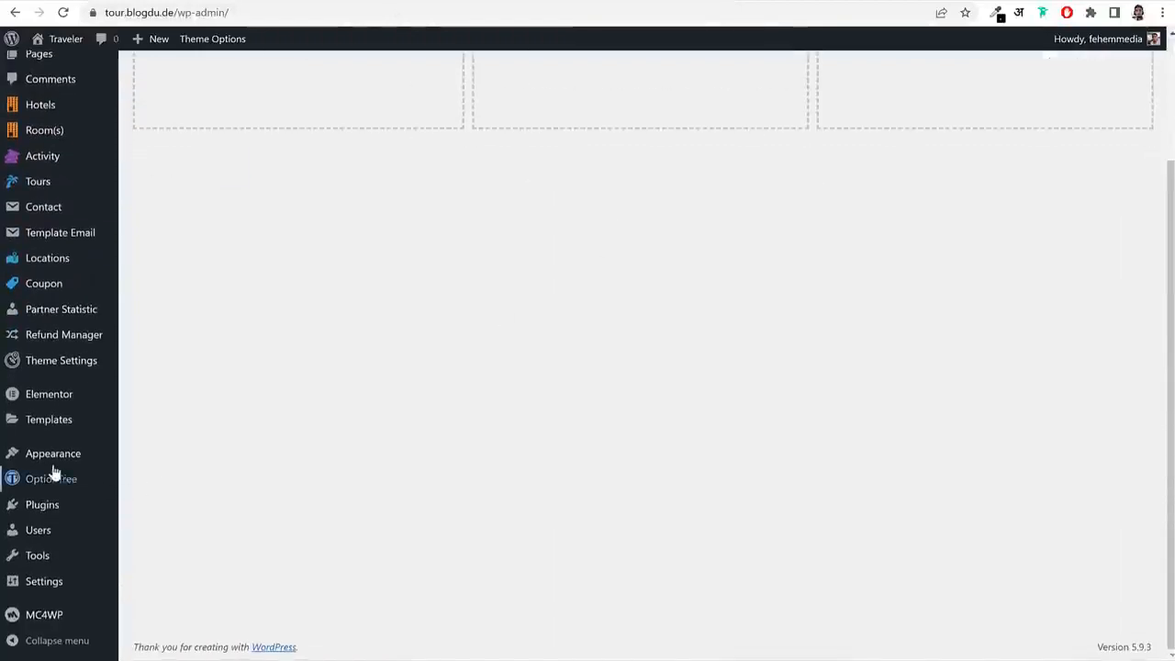
left_click(154, 505)
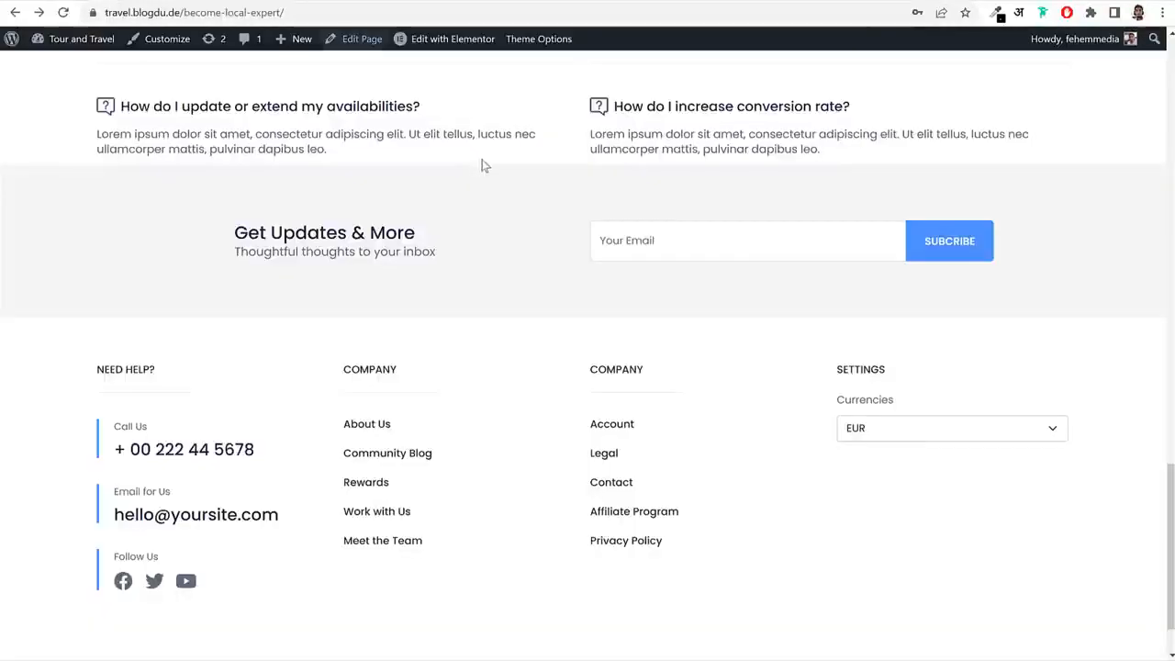
scroll(483, 165, "up", 15)
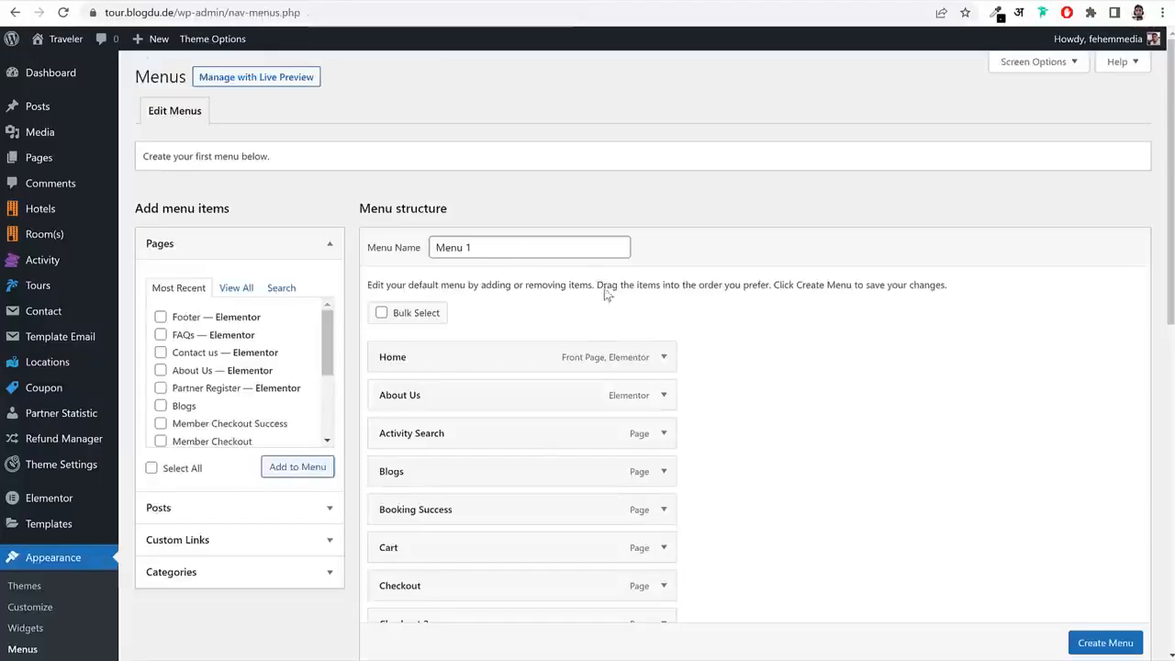
Start a brand-new empty menu instead of the pre-filled Menu 1 and name it Main Menu.
scroll(606, 293, "down", 8)
scroll(456, 367, "up", 4)
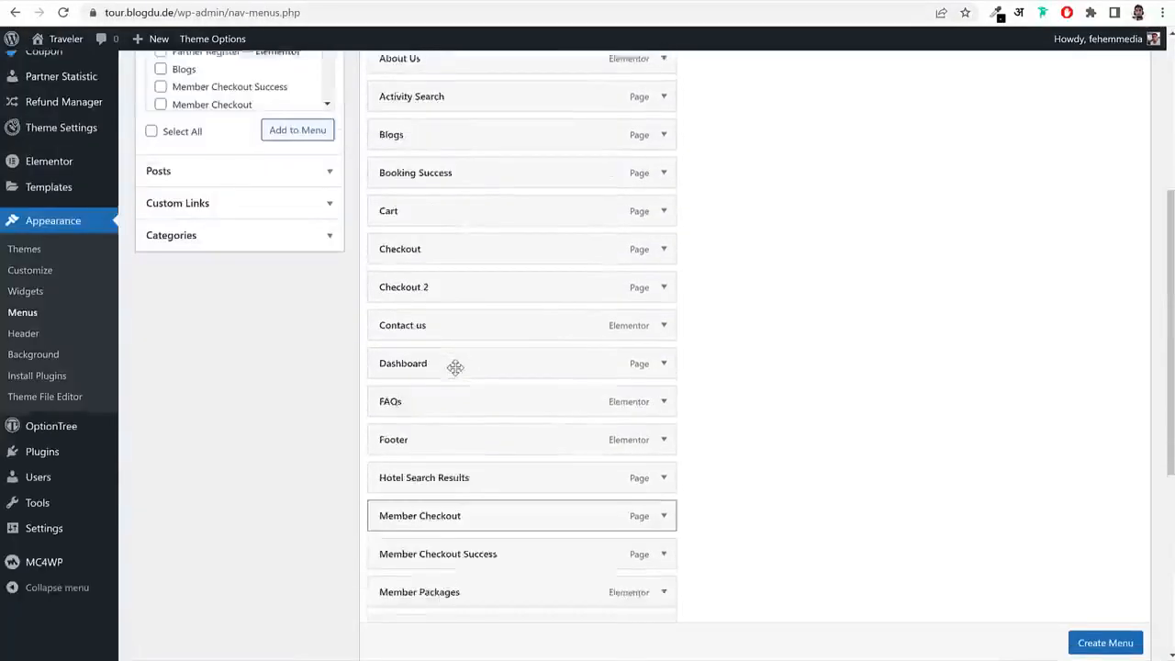
scroll(455, 367, "up", 4)
scroll(575, 369, "down", 8)
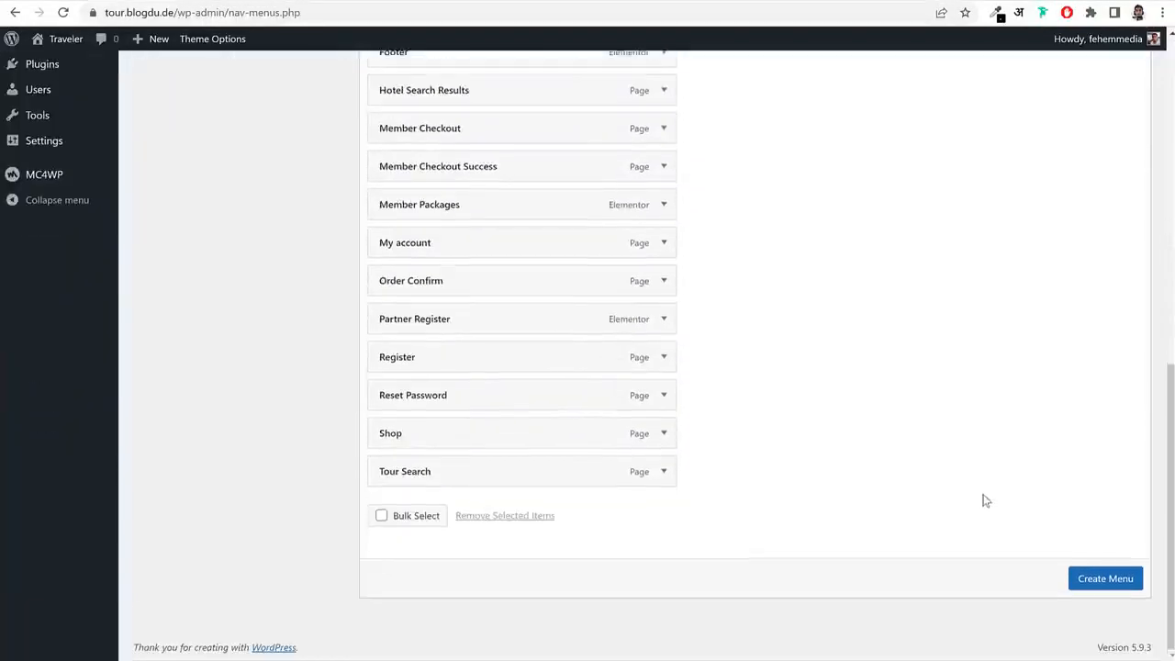
left_click(1108, 588)
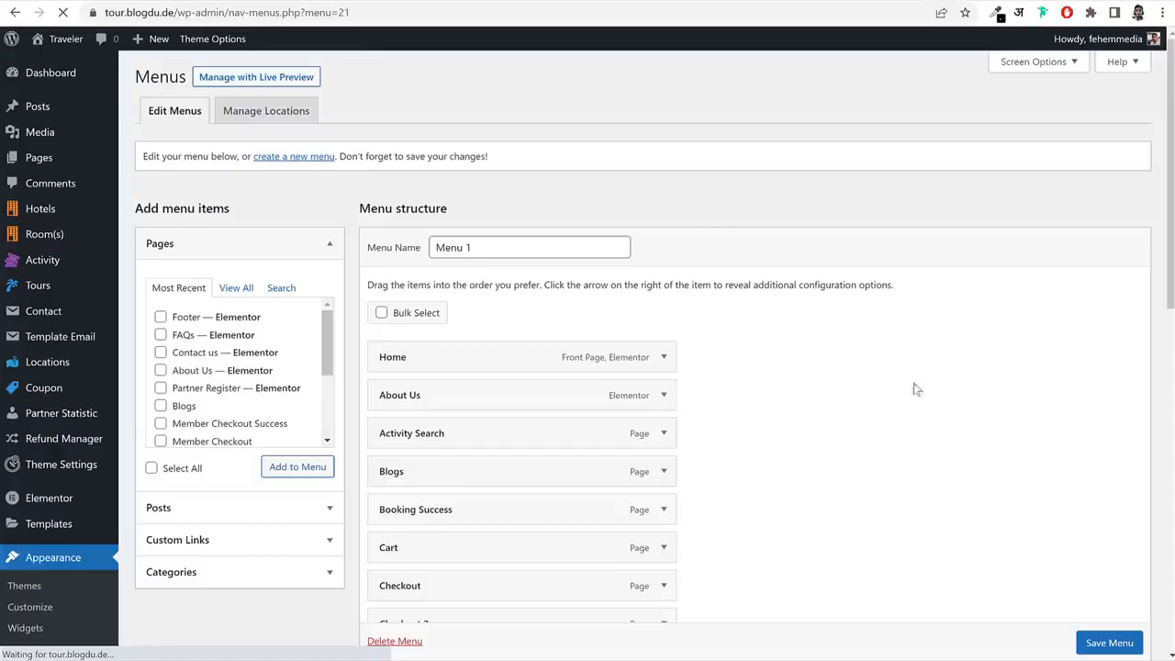
scroll(457, 369, "down", 3)
scroll(457, 369, "up", 3)
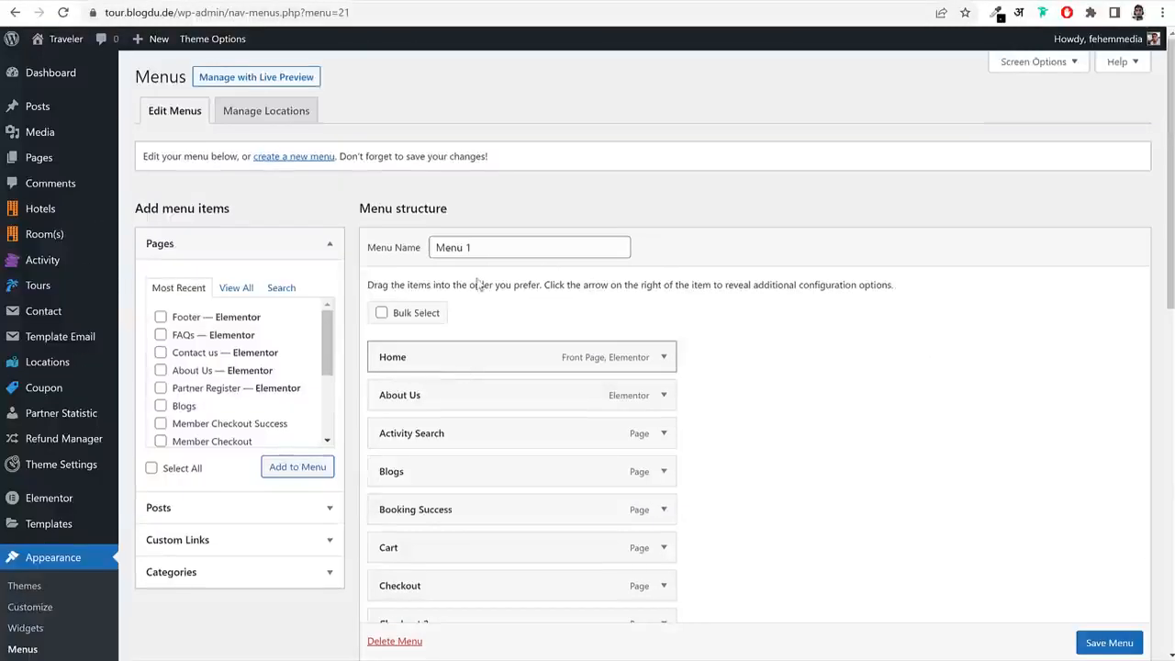
left_click_drag(222, 155, 346, 157)
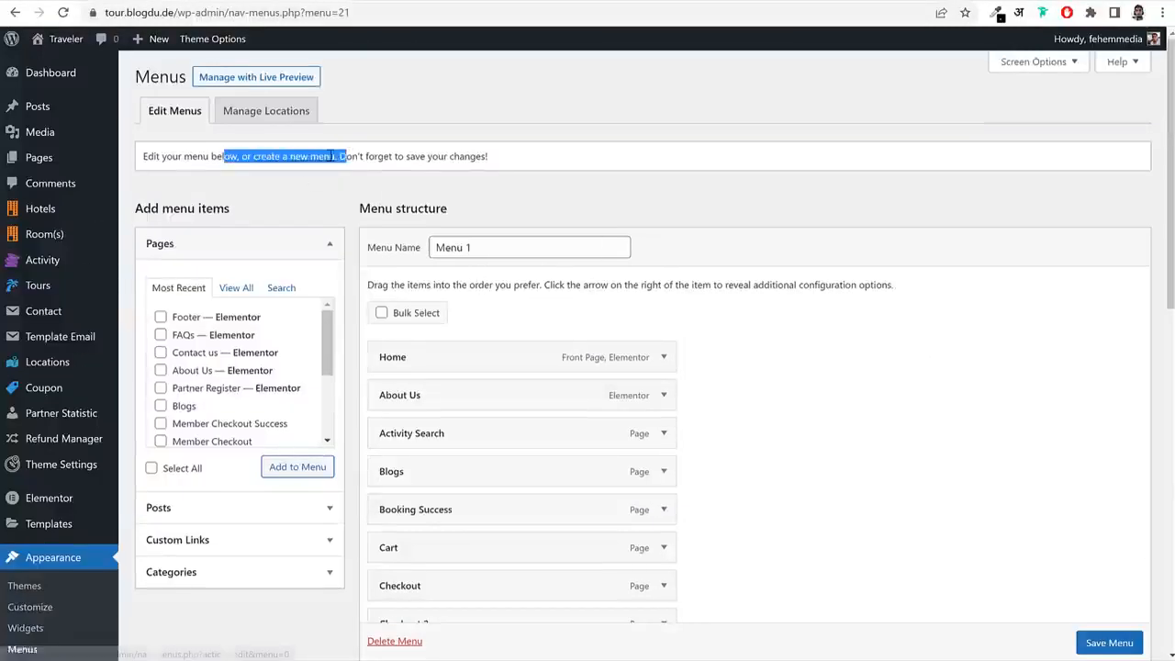
left_click(271, 165)
left_click(280, 157)
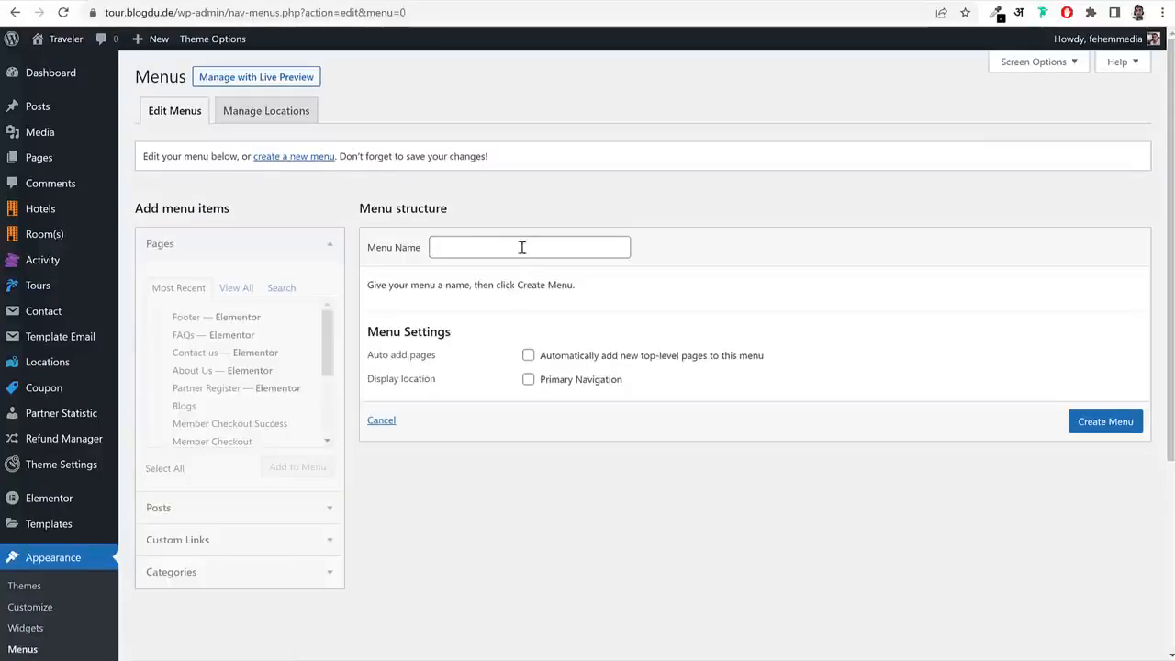
left_click(522, 246)
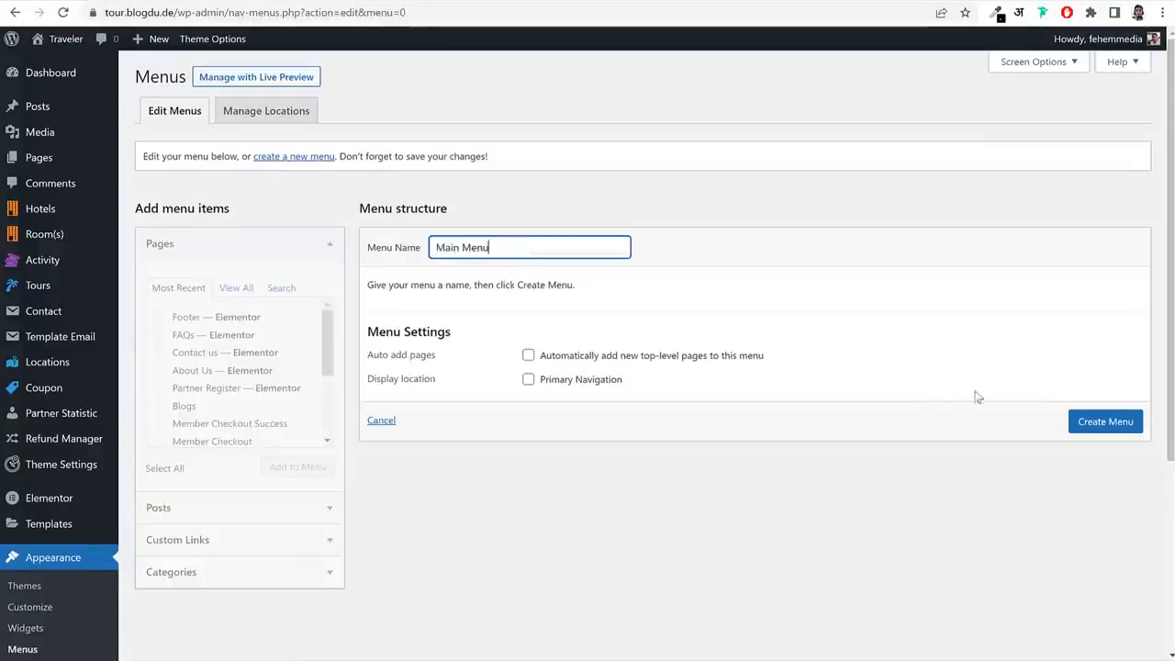
left_click(1070, 422)
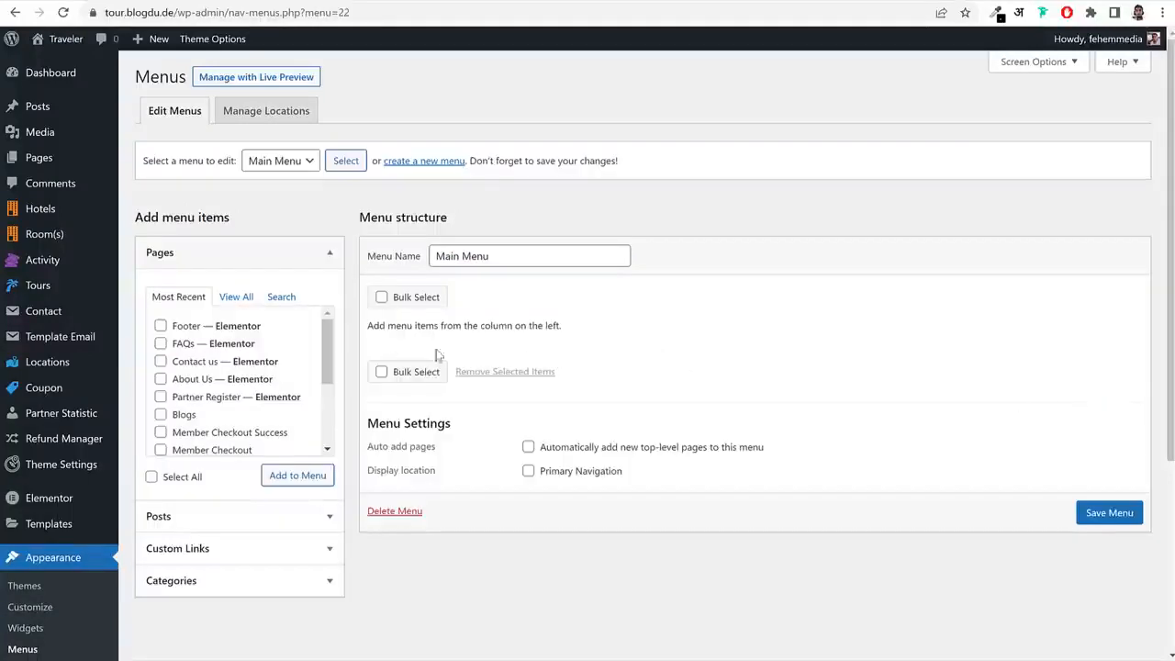
Tick the Home, About Us, Blogs and Activity Search pages in the View All list.
left_click(254, 300)
left_click(188, 328)
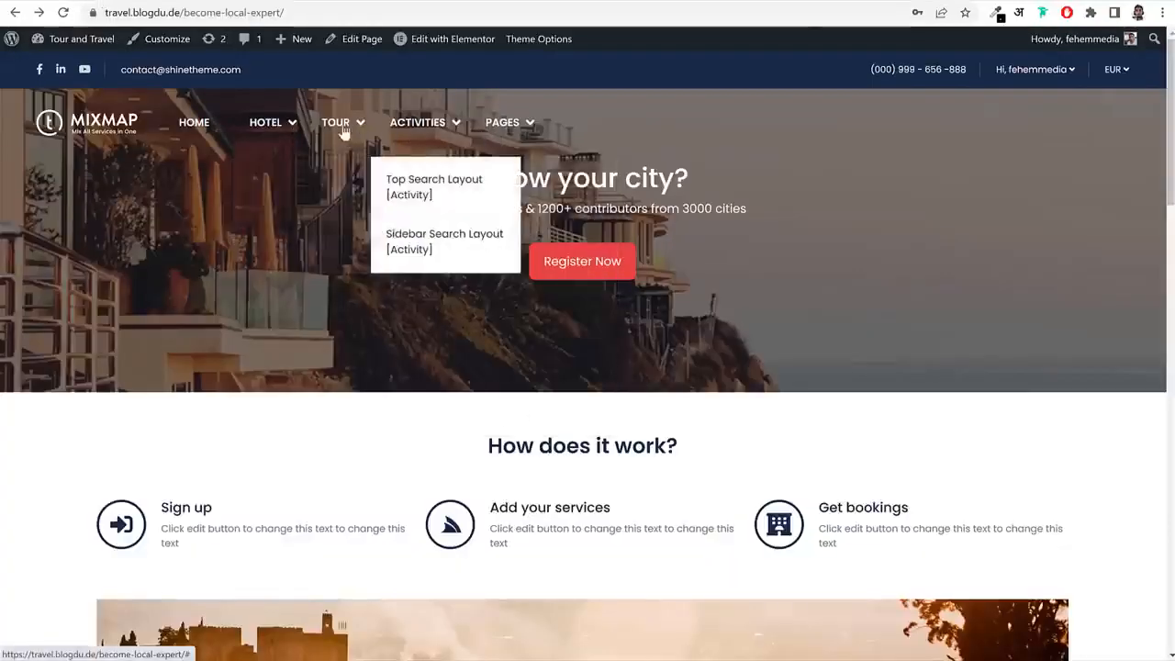
mouse_move(514, 128)
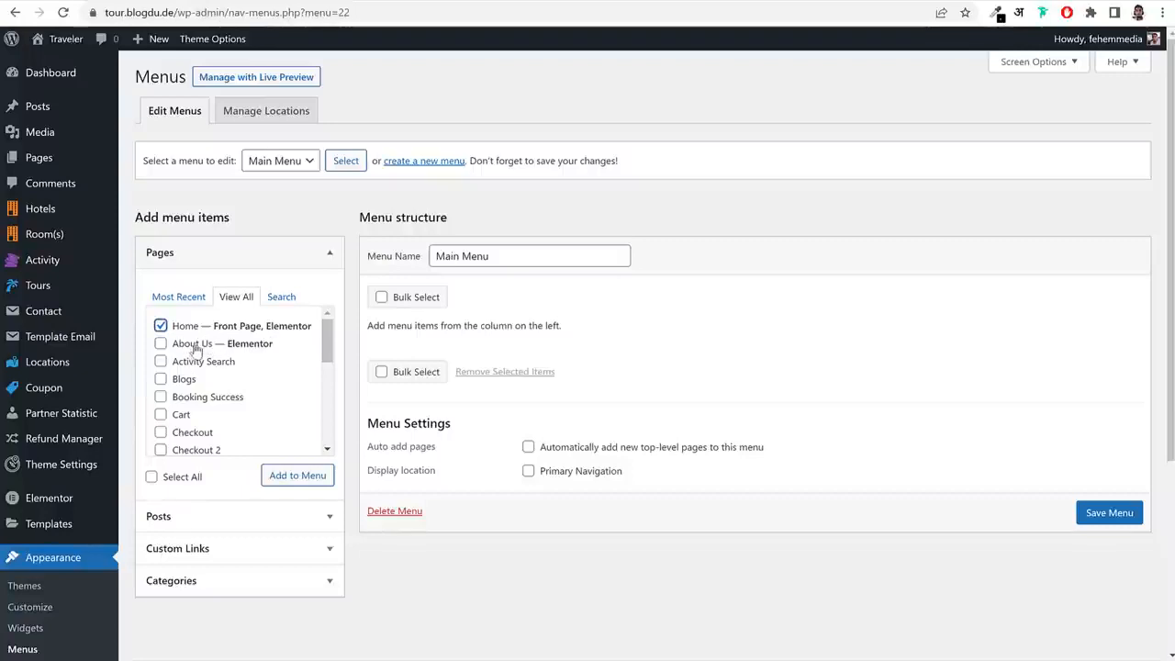
left_click(195, 348)
left_click(183, 377)
left_click(199, 363)
Tick FAQs, Hotel Search Results, Member Packages, Partner Register and Tour Search, then add them to Main Menu.
scroll(303, 386, "down", 1)
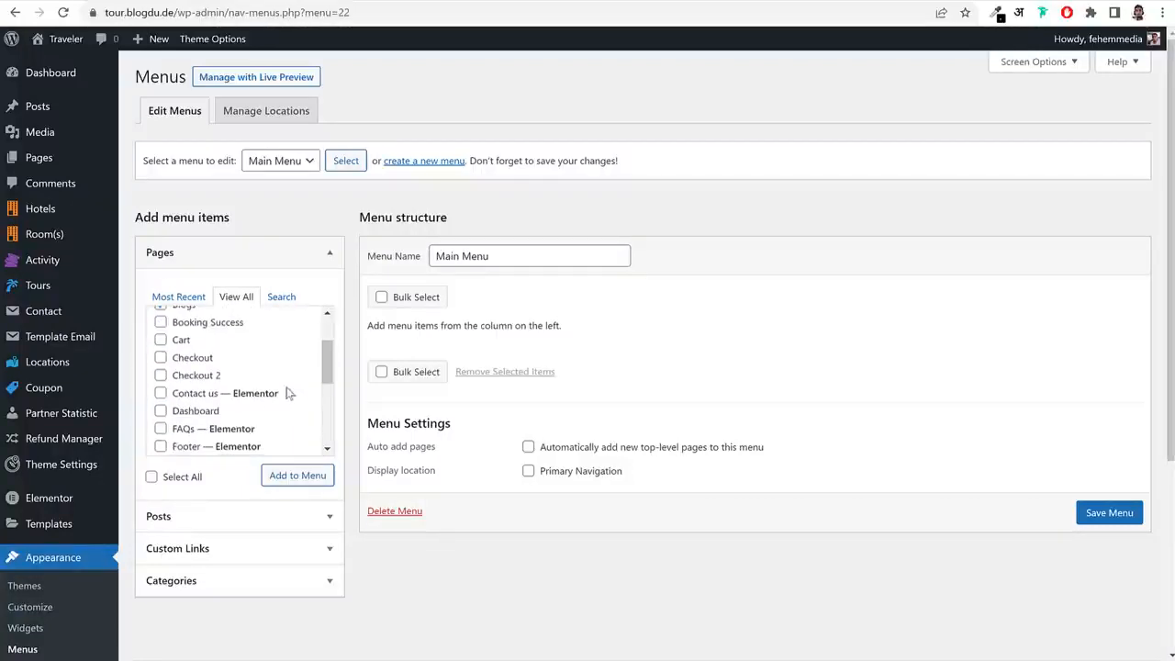
scroll(262, 358, "down", 2)
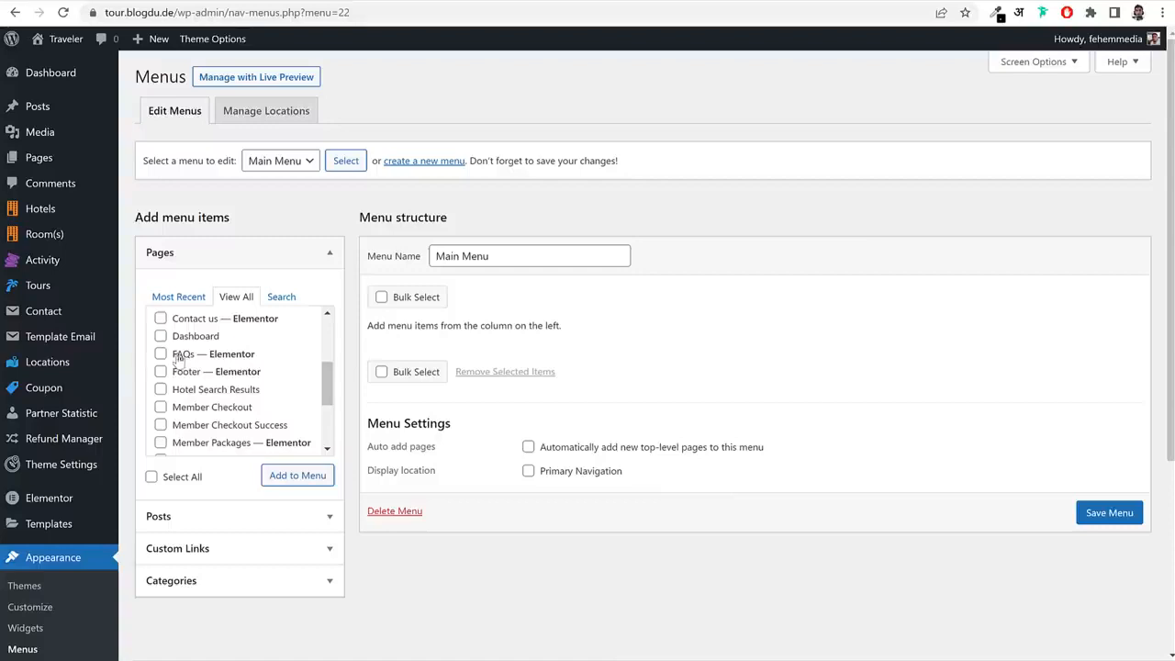
left_click(178, 356)
left_click(191, 393)
scroll(316, 383, "down", 1)
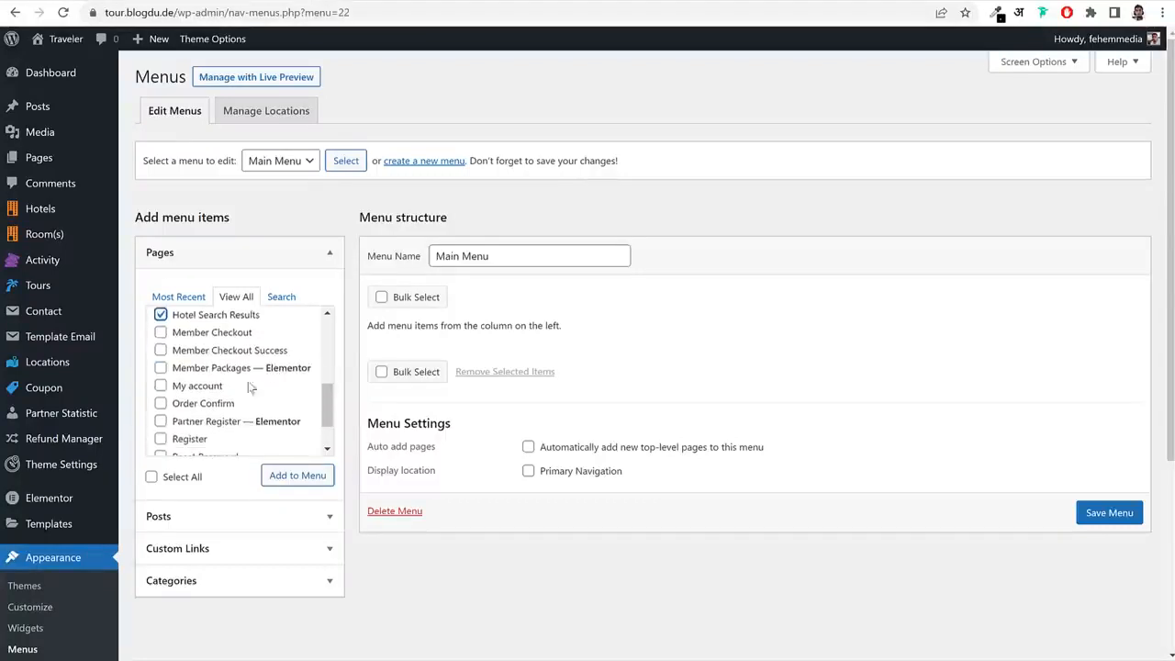
left_click(209, 369)
scroll(248, 393, "down", 1)
left_click(210, 370)
scroll(241, 392, "down", 1)
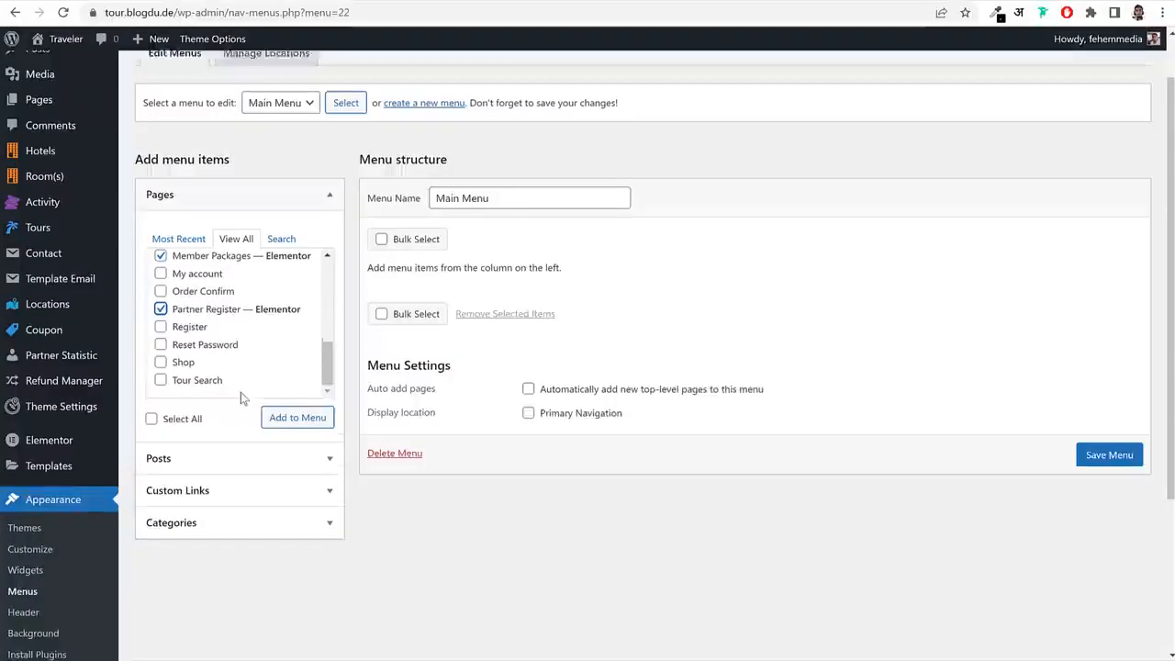
left_click(196, 367)
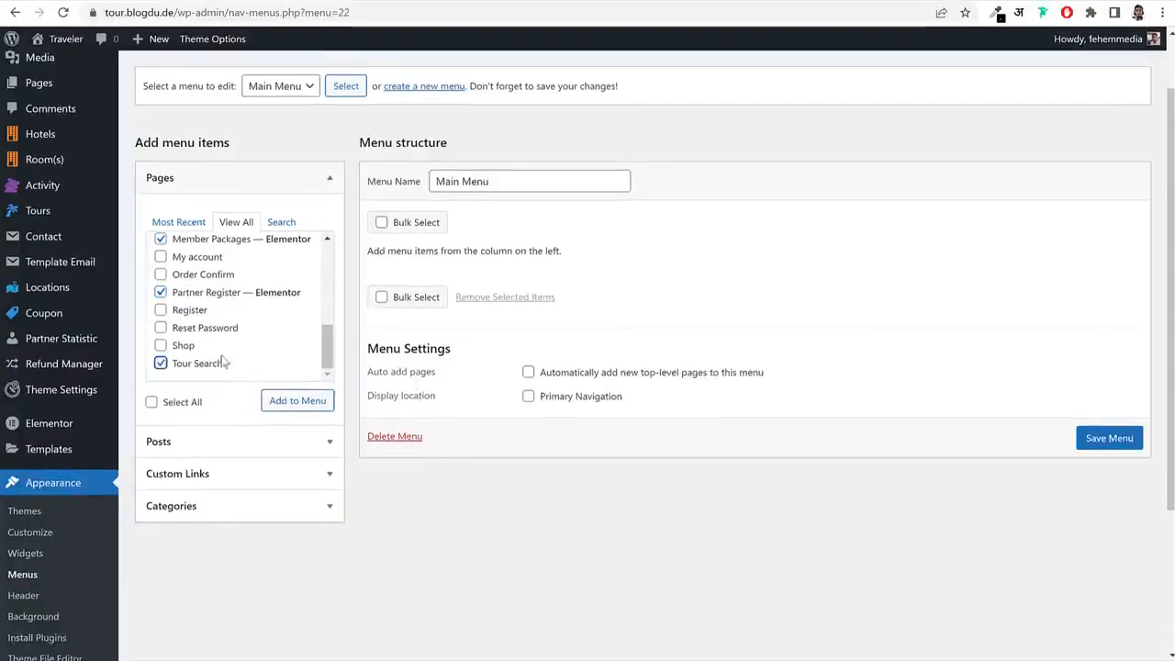
left_click(298, 401)
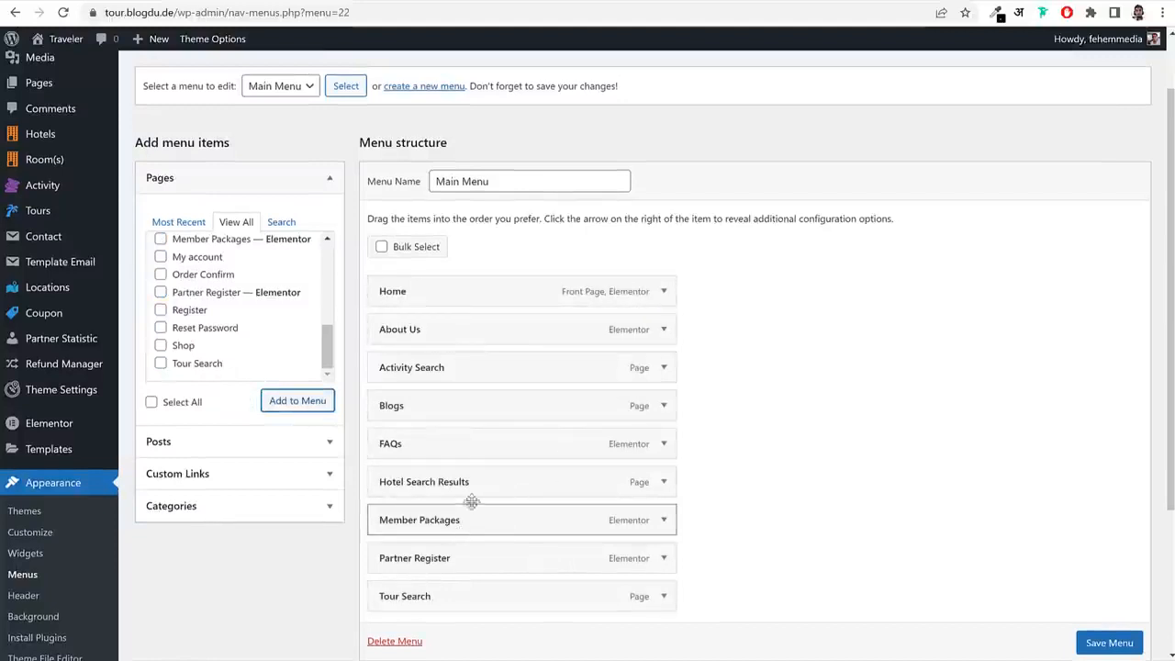
Move Tour Search, Hotel Search Results and Activity Search up directly below Home.
left_click_drag(482, 481, 493, 329)
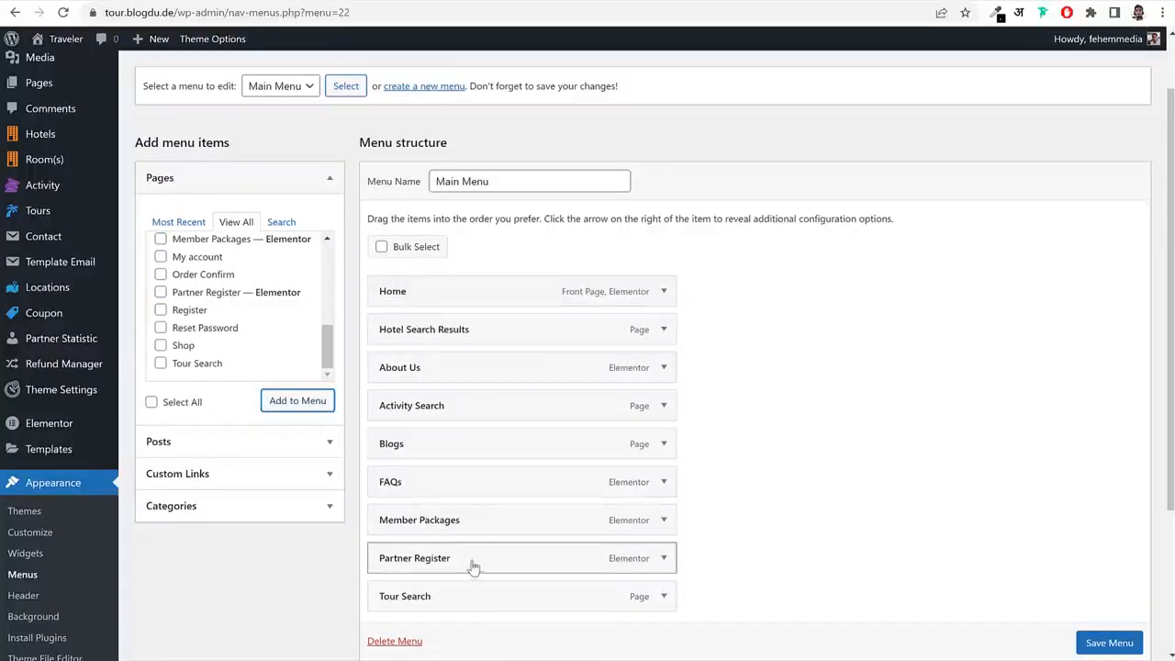
left_click_drag(462, 393, 460, 367)
left_click_drag(437, 597, 472, 331)
Rename the three search items' navigation labels to Tours, Hotels and Activityies.
left_click(663, 329)
left_click_drag(498, 385, 407, 396)
type("s")
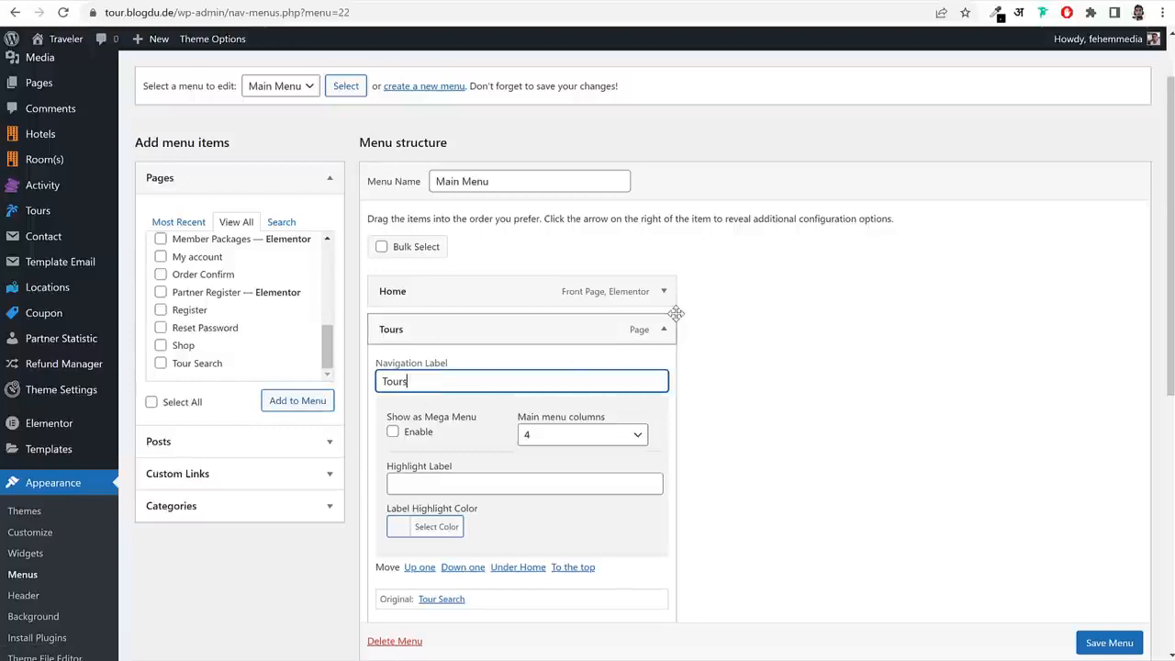
left_click(663, 329)
left_click(663, 368)
left_click_drag(477, 419, 406, 422)
type("s")
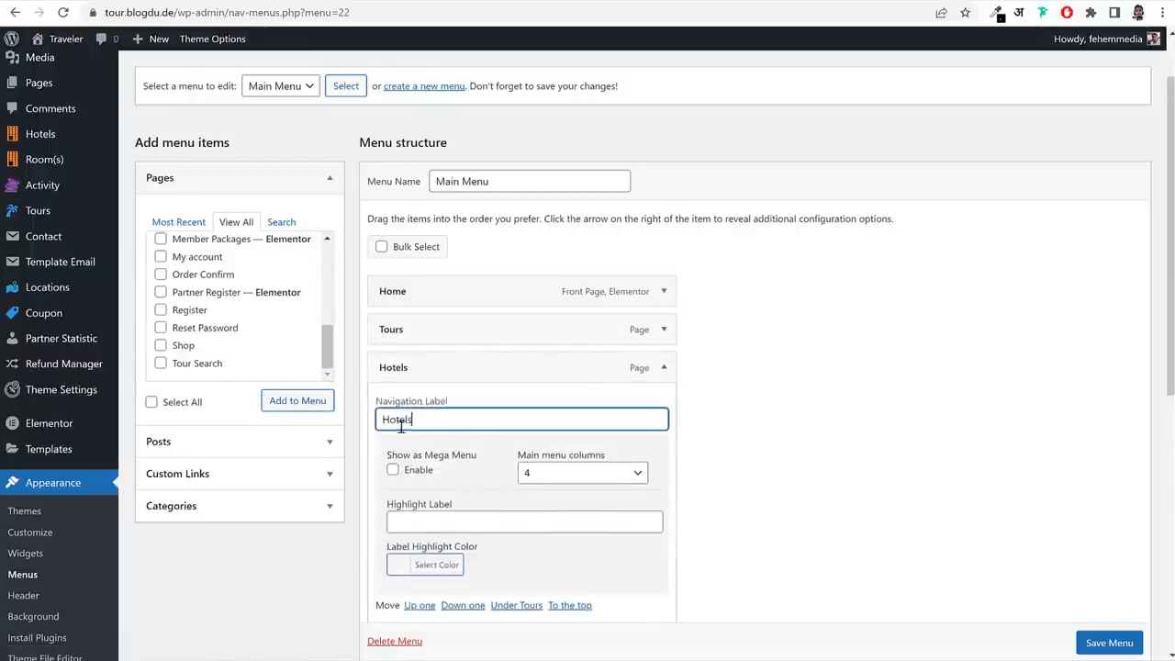
left_click(663, 368)
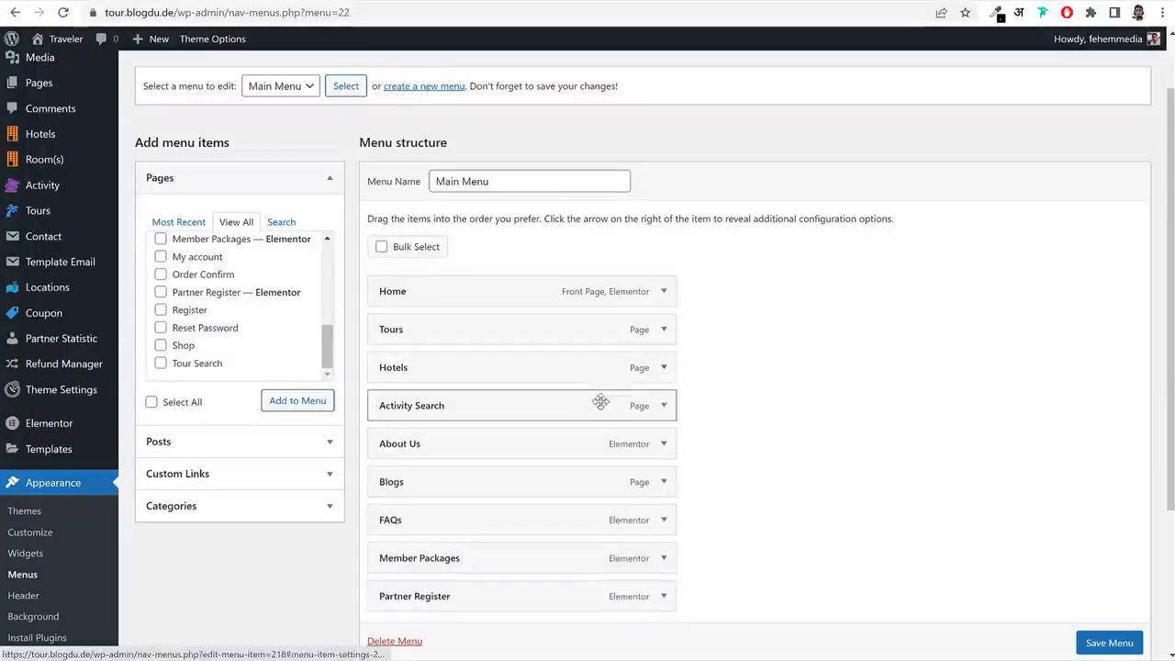
left_click(665, 404)
left_click_drag(523, 451, 413, 463)
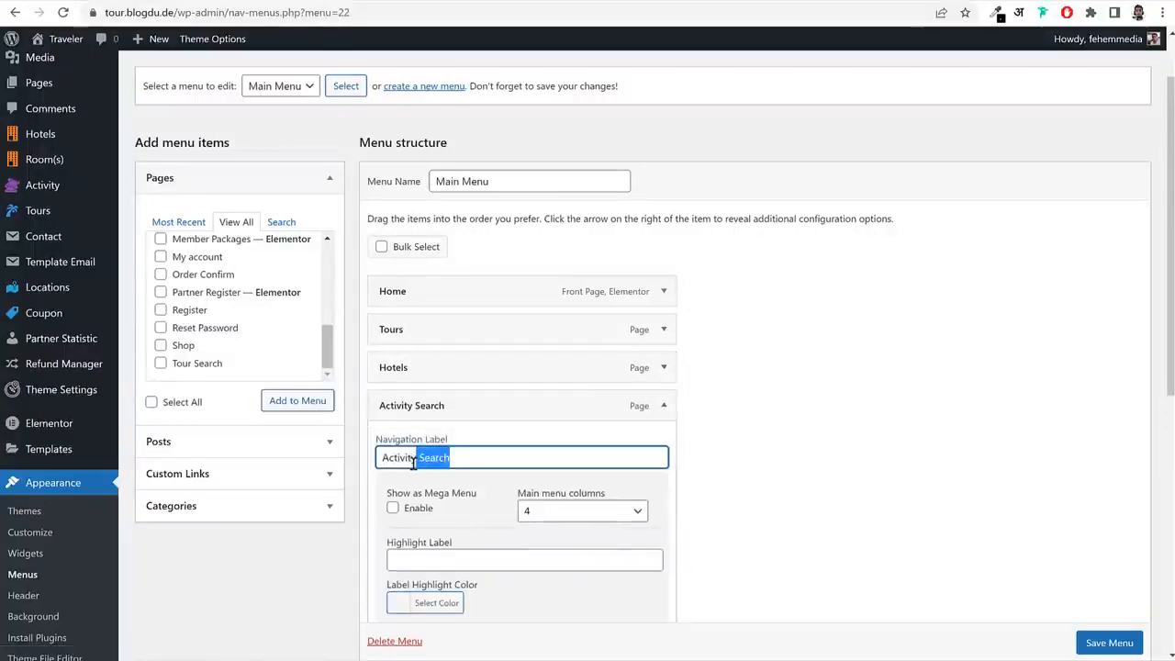
type("ies")
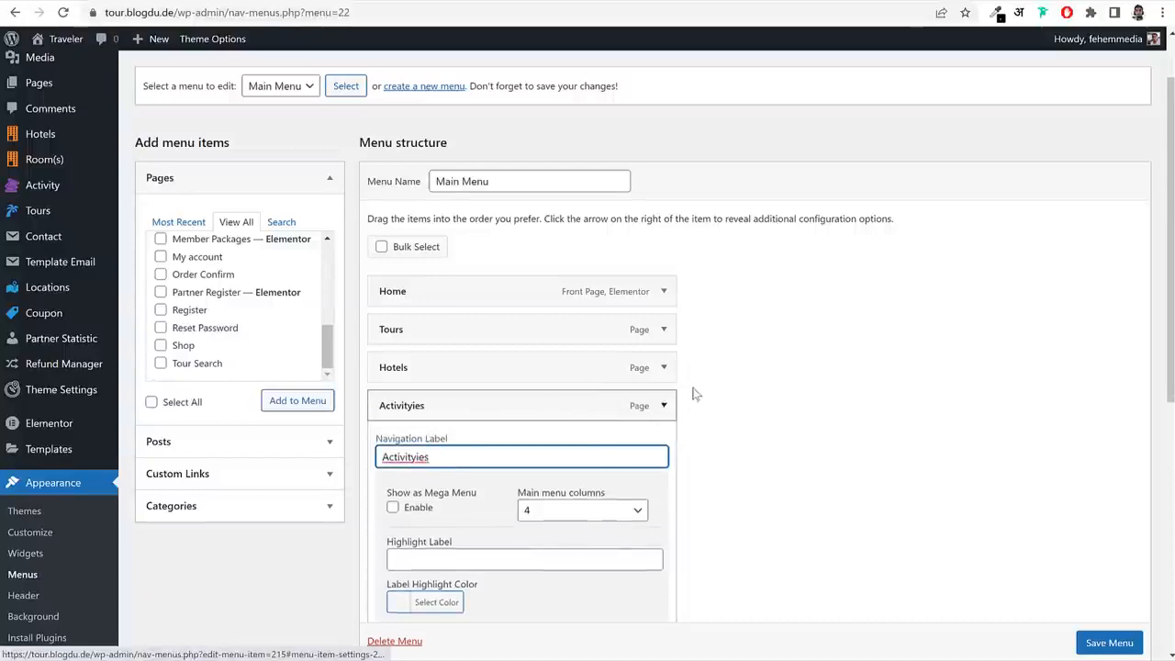
left_click(693, 393)
left_click(230, 398)
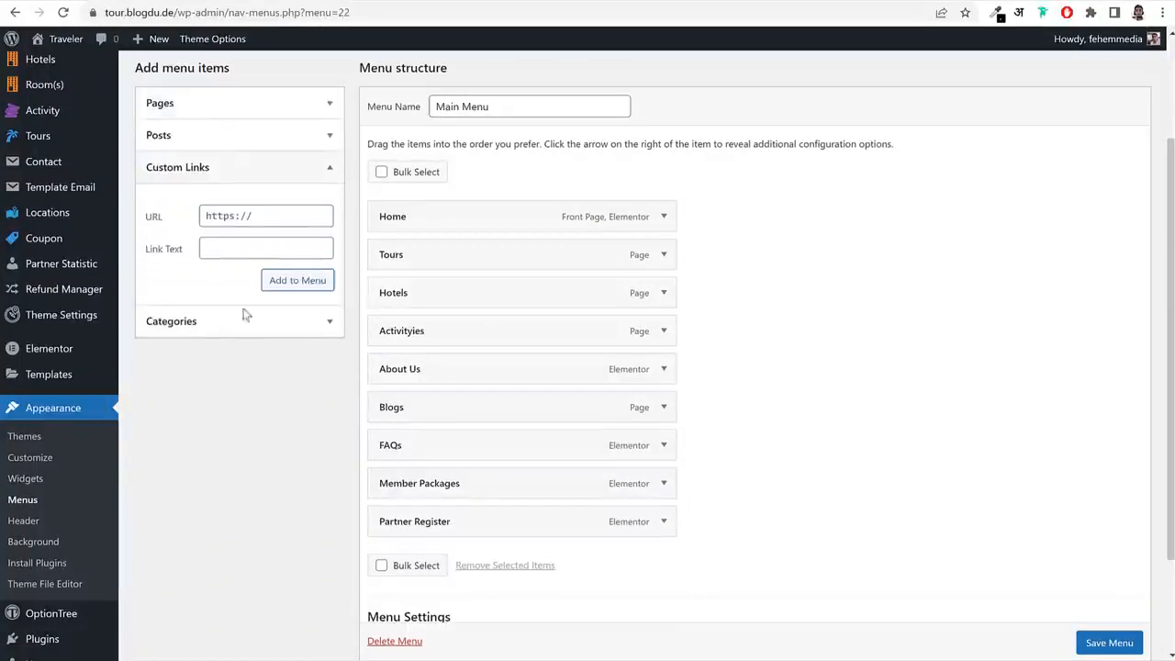
Add a '#' custom link labelled Pages and place it just below Activities.
left_click(273, 214)
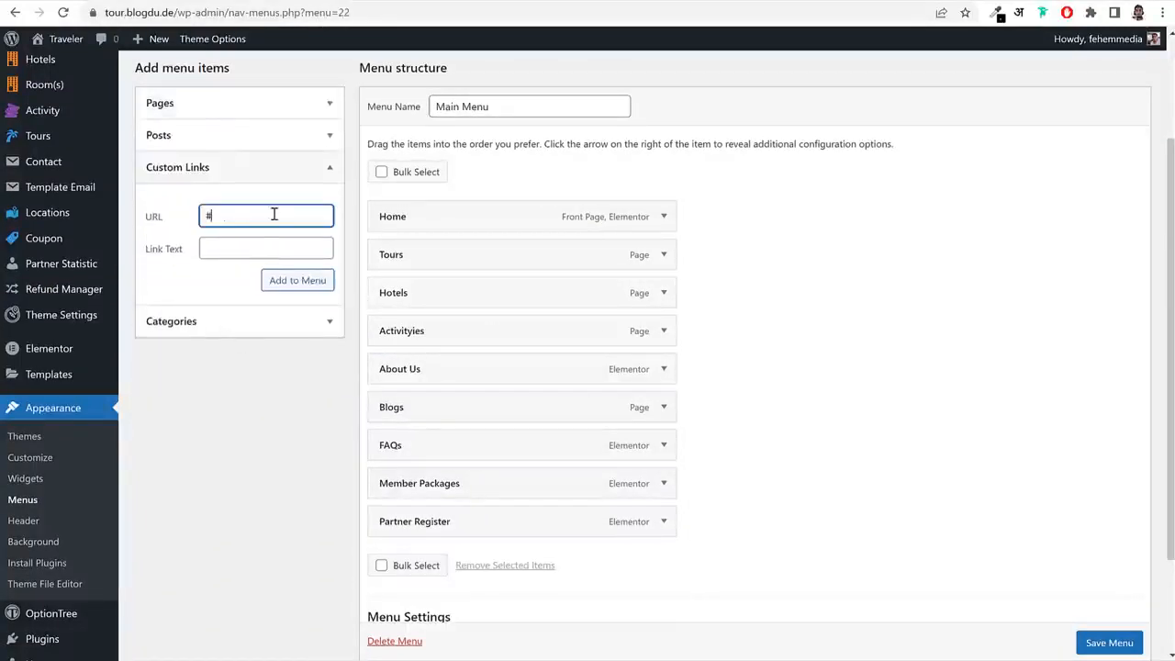
type("#")
key("Tab")
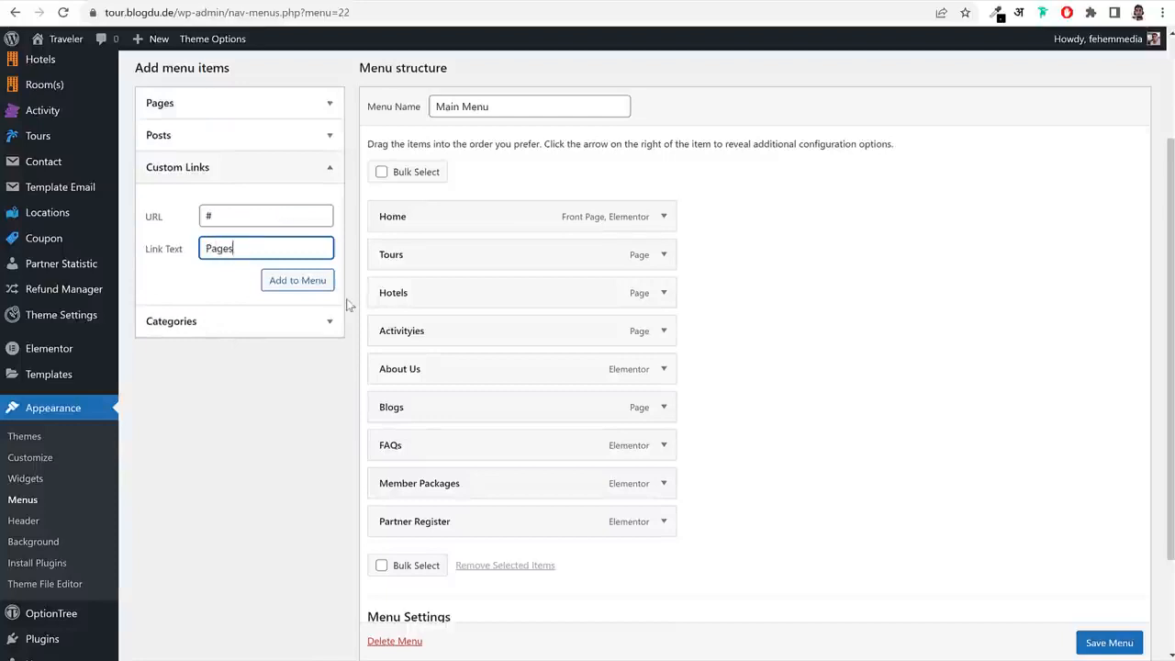
left_click(303, 283)
scroll(686, 389, "down", 1)
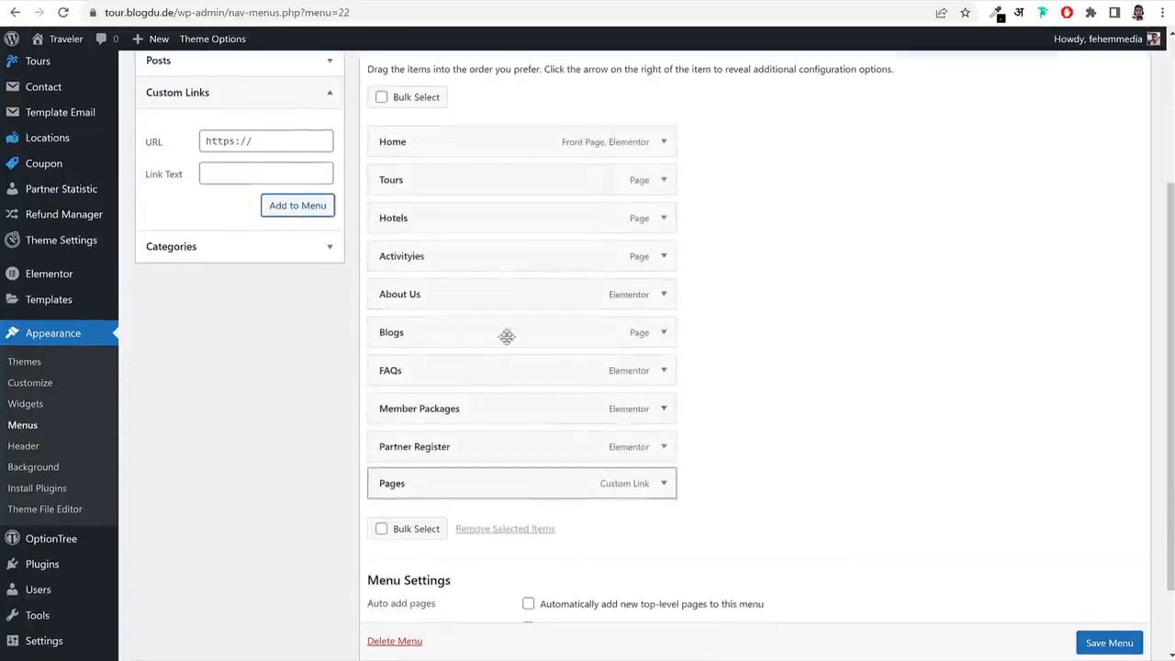
left_click_drag(504, 483, 471, 291)
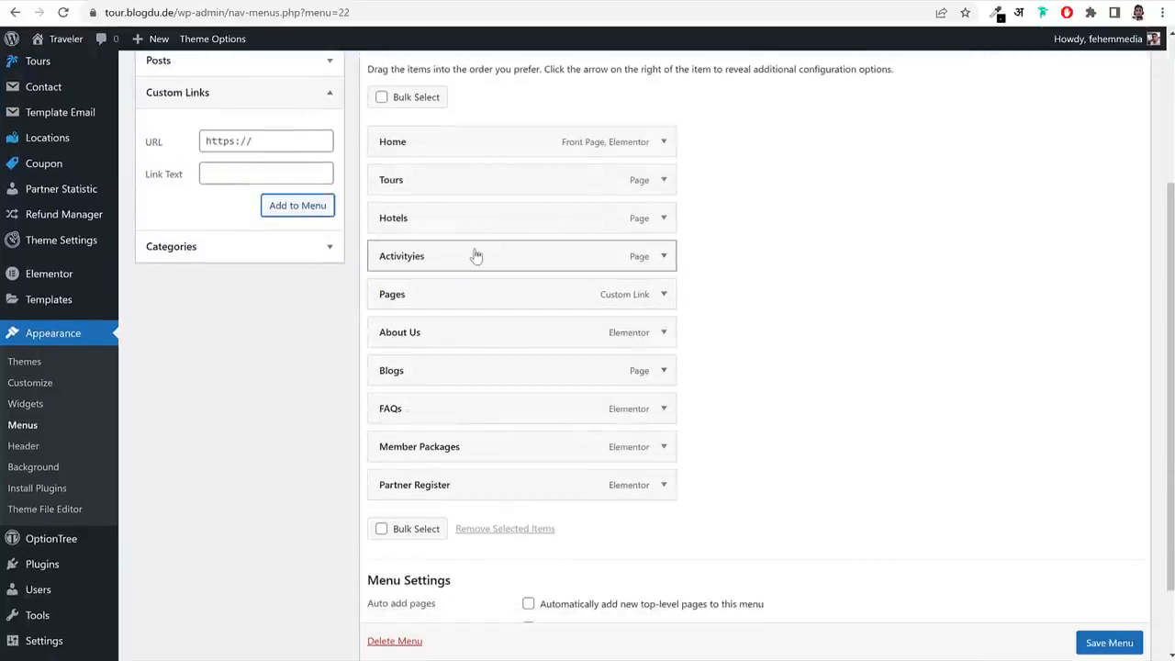
Correct the Activityies navigation label to Activities.
left_click(661, 256)
right_click(420, 309)
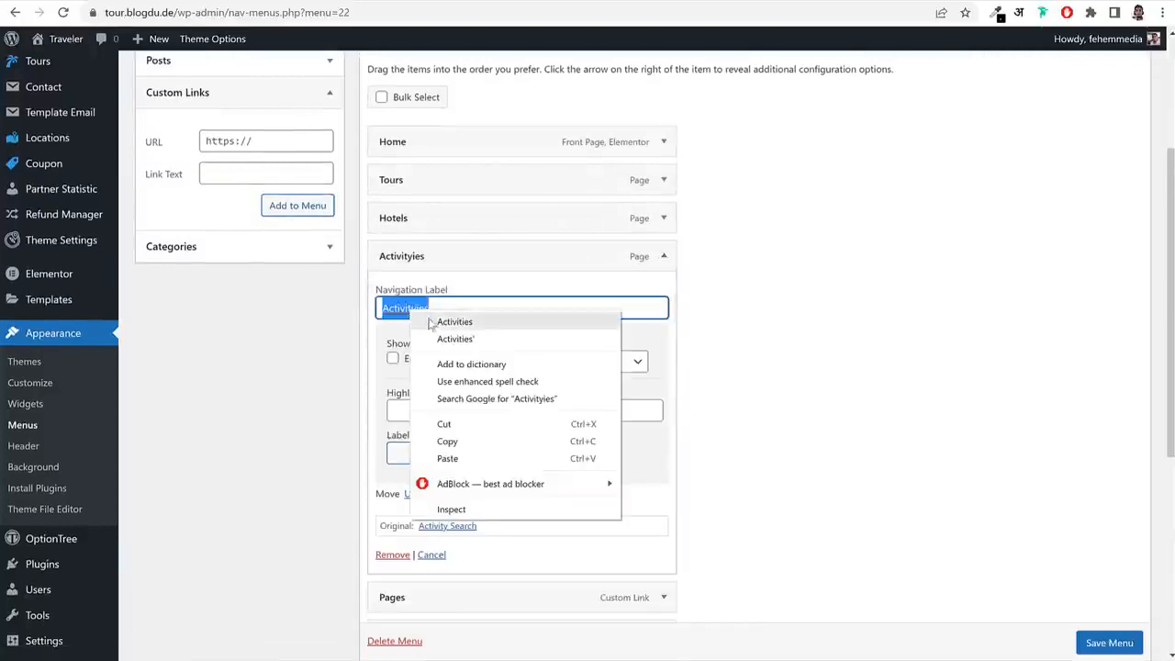
left_click(439, 318)
left_click(663, 256)
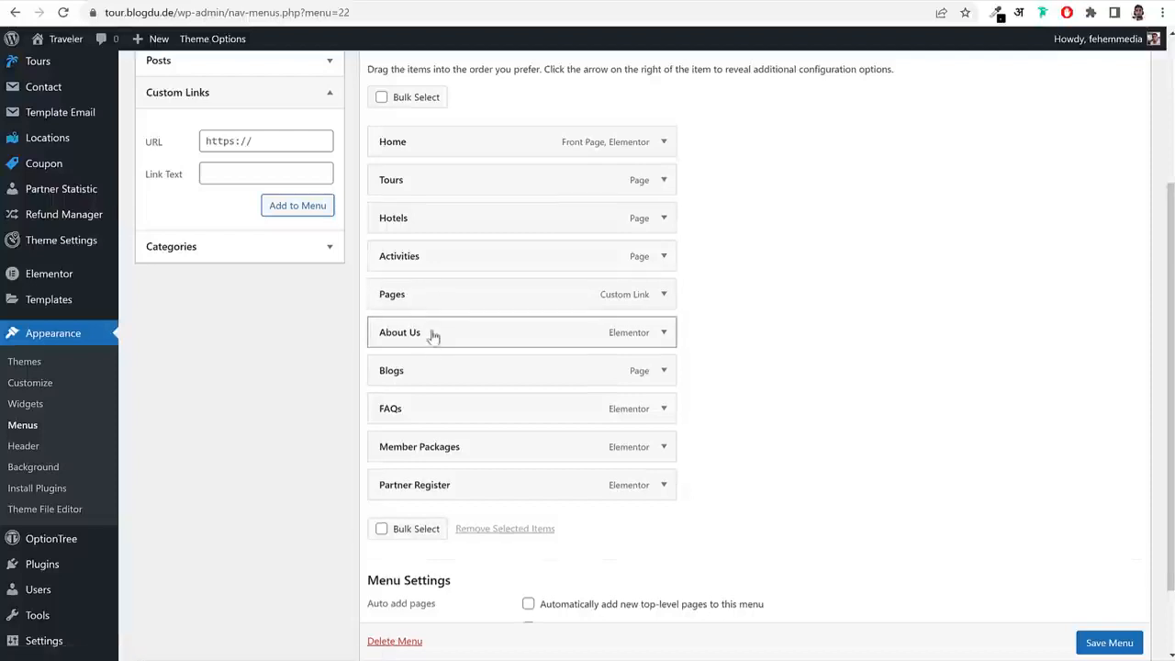
Nest About Us, Blogs, FAQs, Member Packages and Partner Register under Pages.
left_click_drag(433, 333, 476, 343)
left_click_drag(462, 358, 487, 357)
left_click_drag(448, 400, 475, 402)
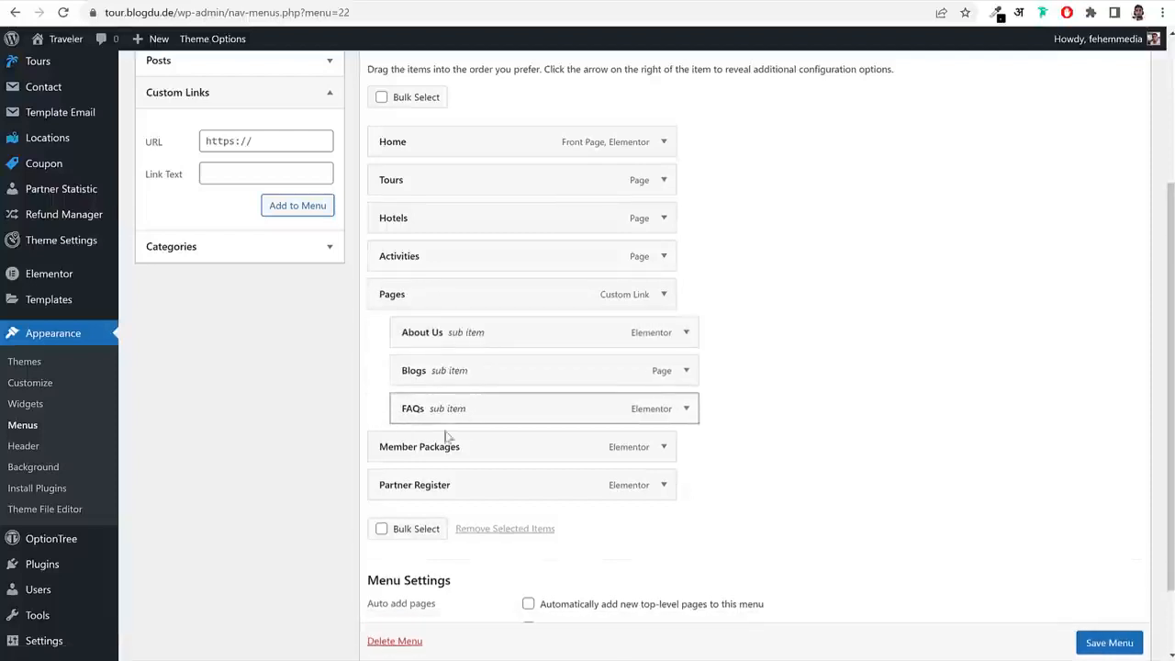
left_click_drag(433, 438, 470, 444)
left_click_drag(431, 484, 487, 479)
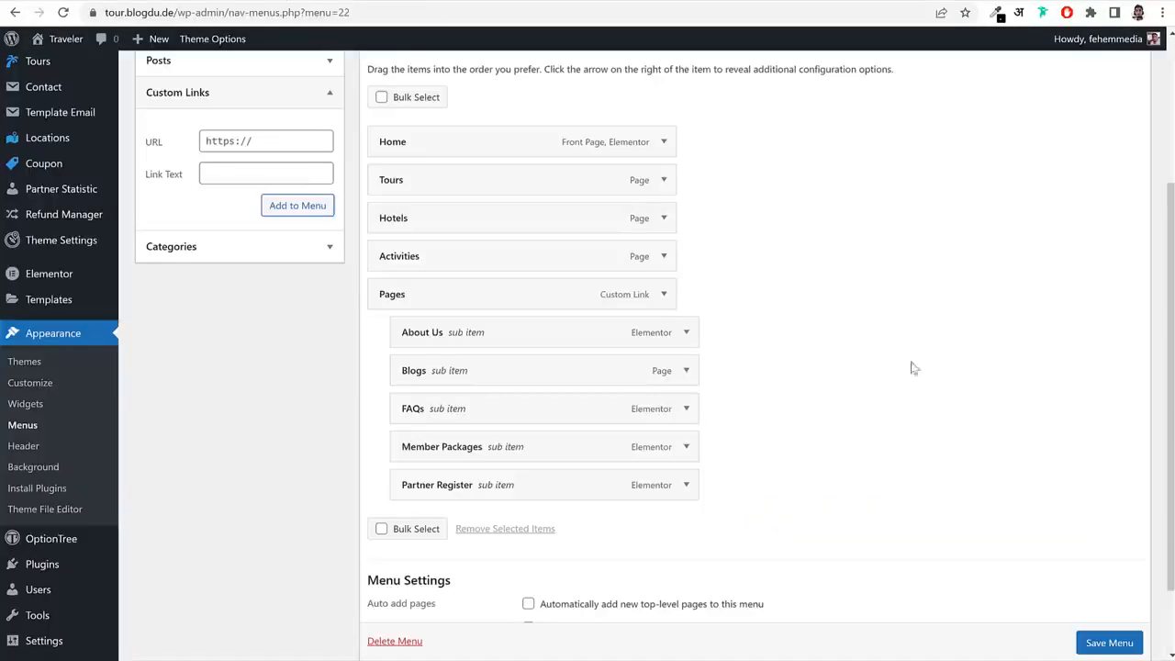
Assign Main Menu to Primary Navigation, save it, and view the live home page.
scroll(934, 421, "down", 2)
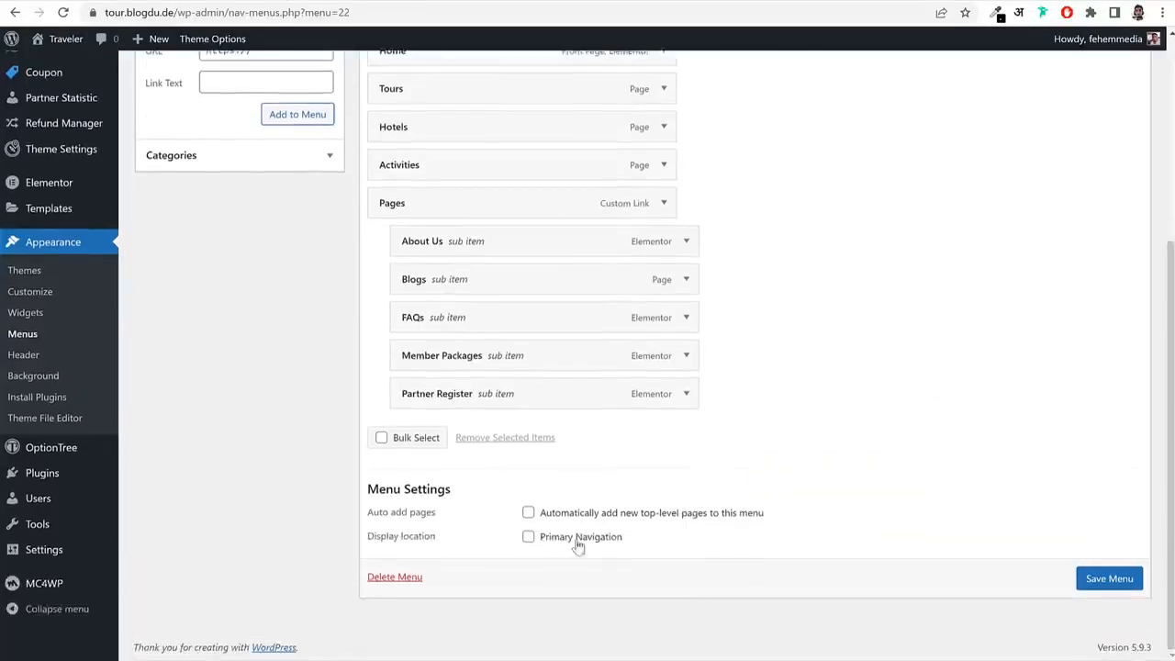
left_click(528, 537)
left_click_drag(623, 538, 546, 542)
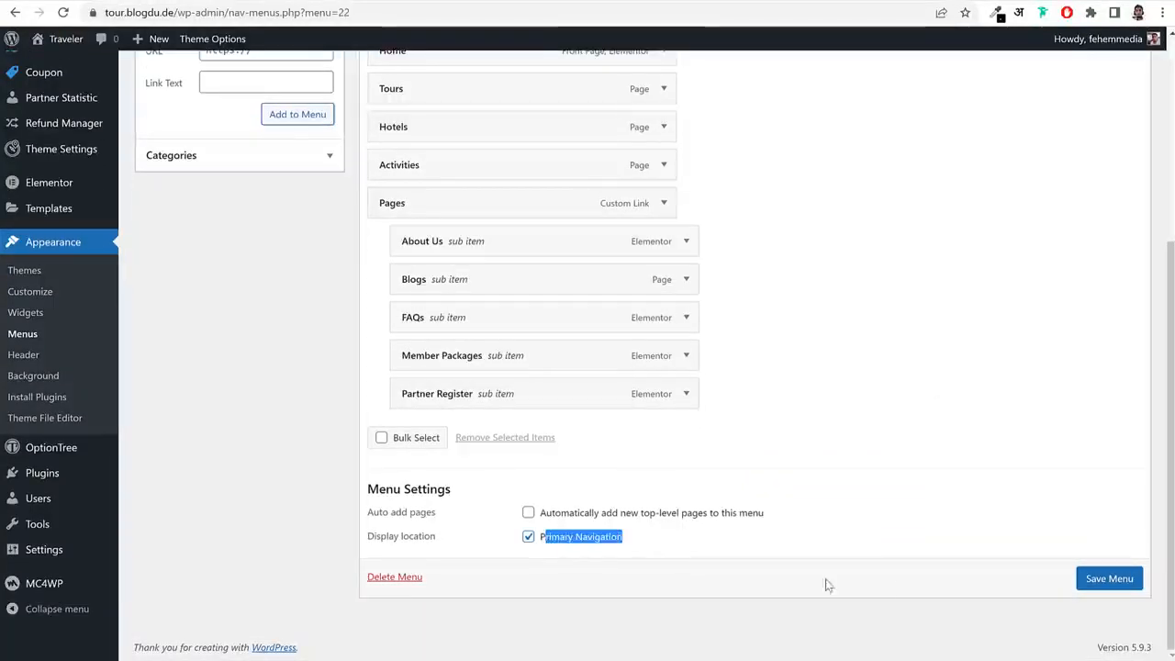
left_click(1109, 578)
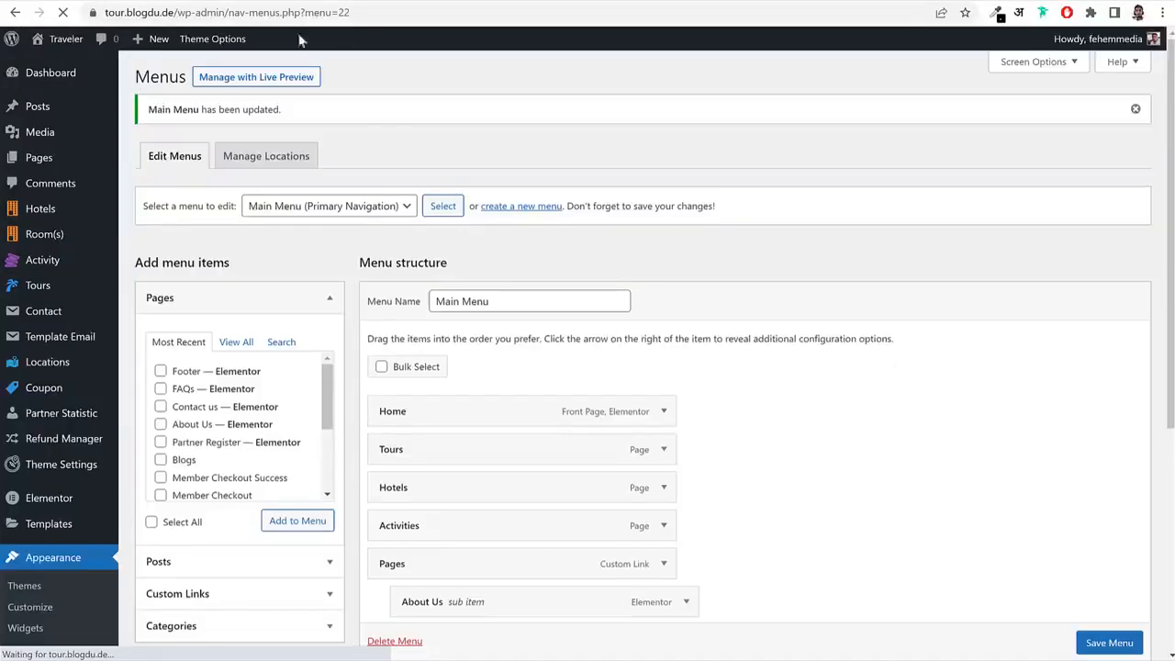
left_click(64, 39)
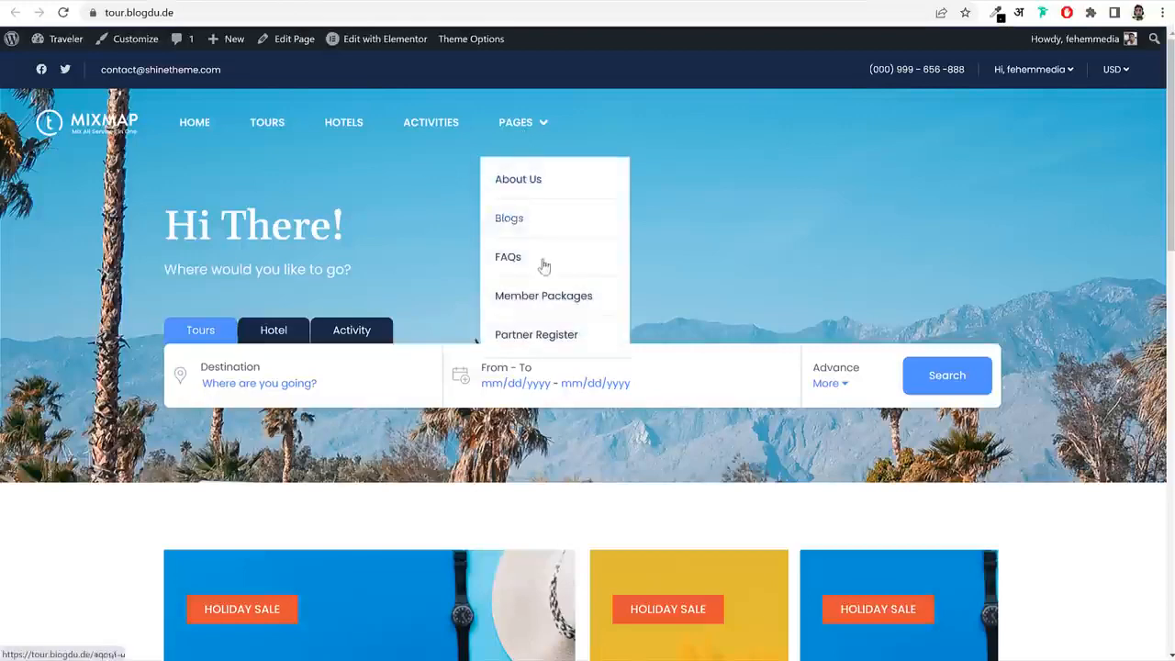
Check the Tours and Hotels links in the live site's new menu.
scroll(225, 215, "down", 3)
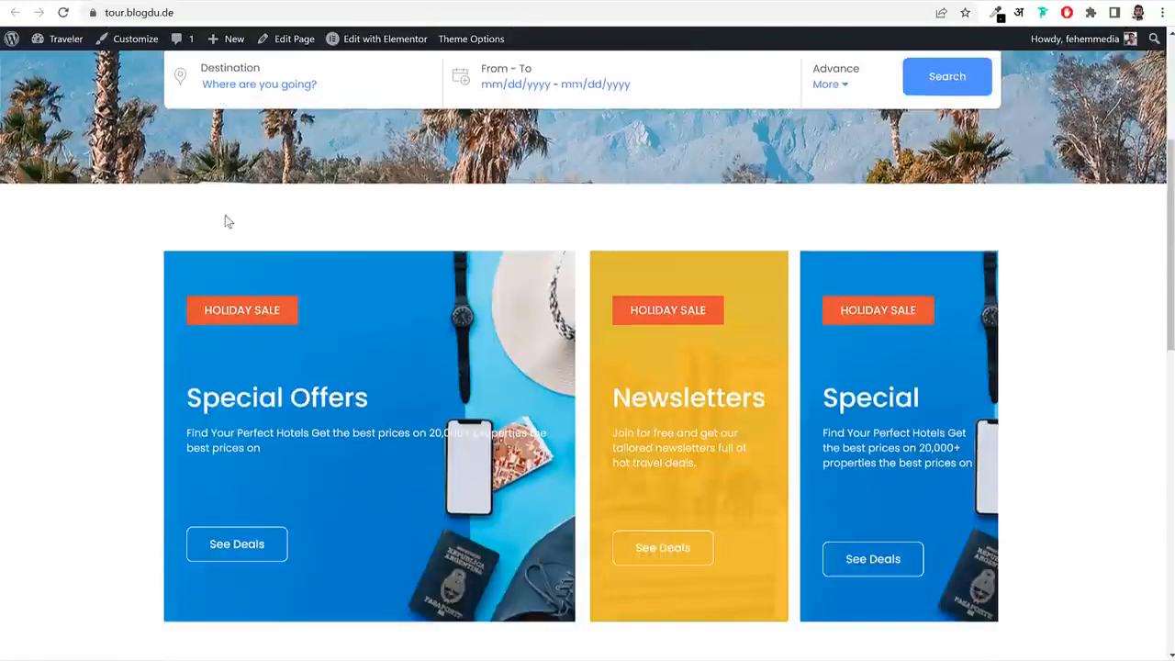
scroll(225, 215, "up", 3)
left_click(272, 132)
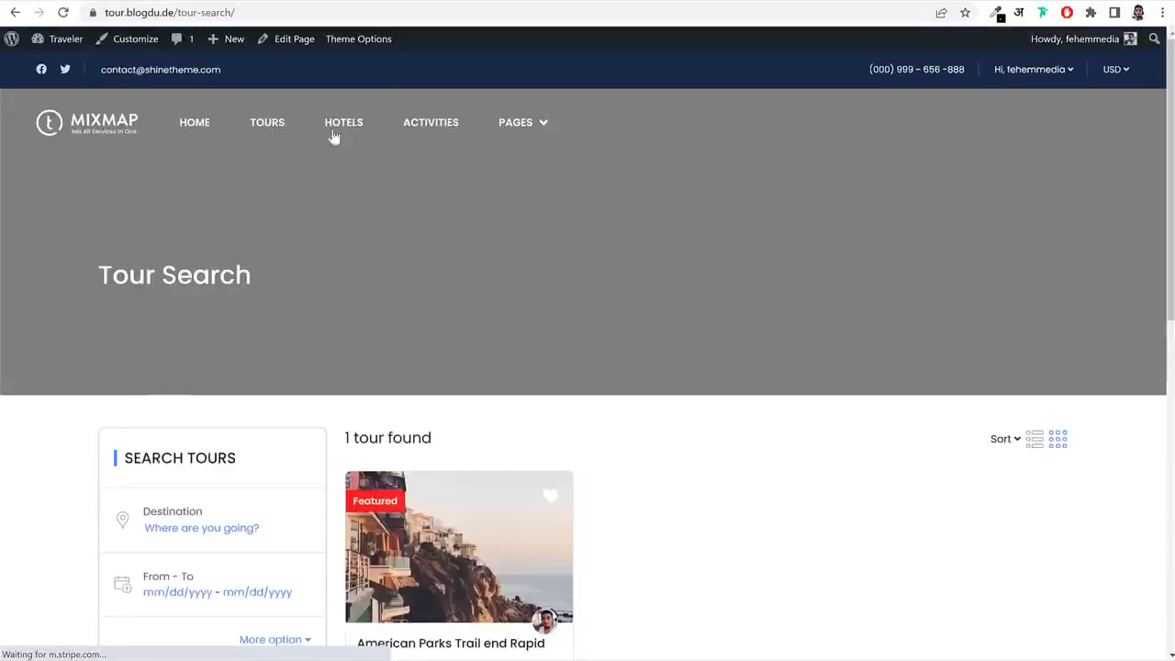
left_click(348, 129)
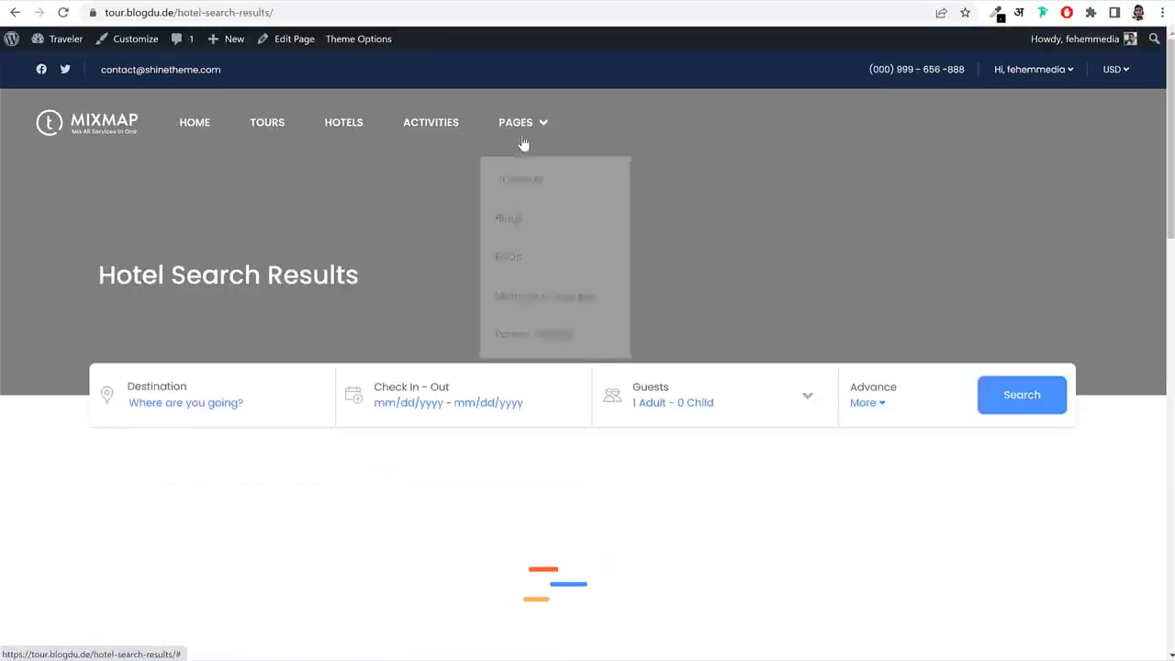
scroll(908, 312, "down", 6)
scroll(905, 304, "up", 6)
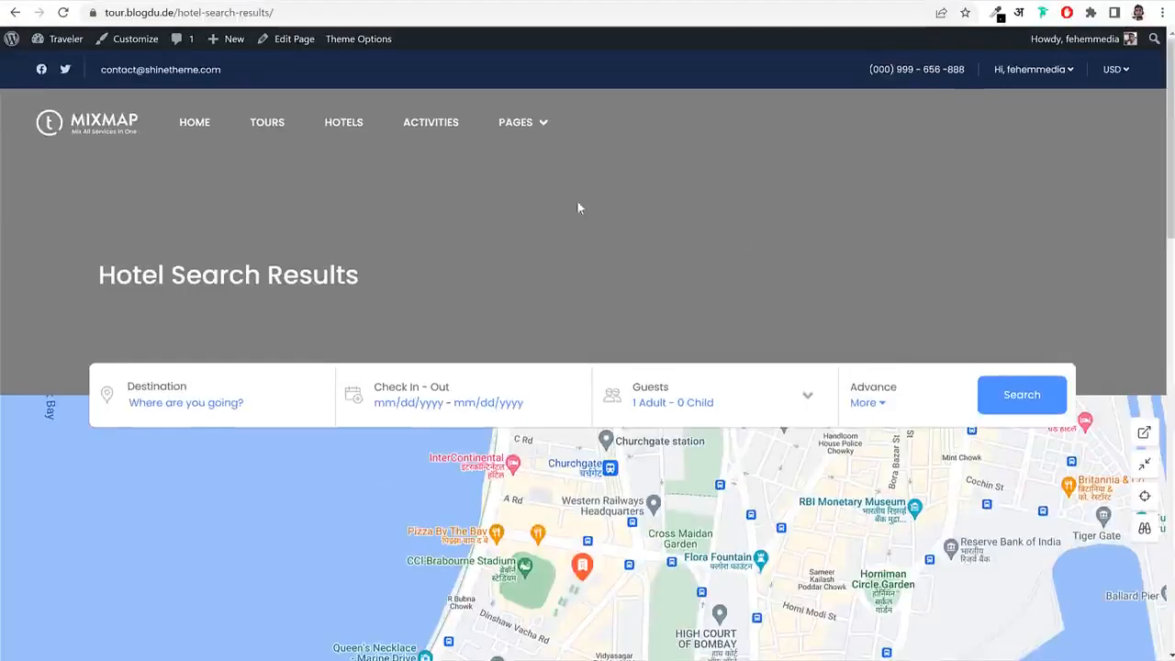
Return to the Tours page and open Tour Search in the page editor.
left_click(266, 130)
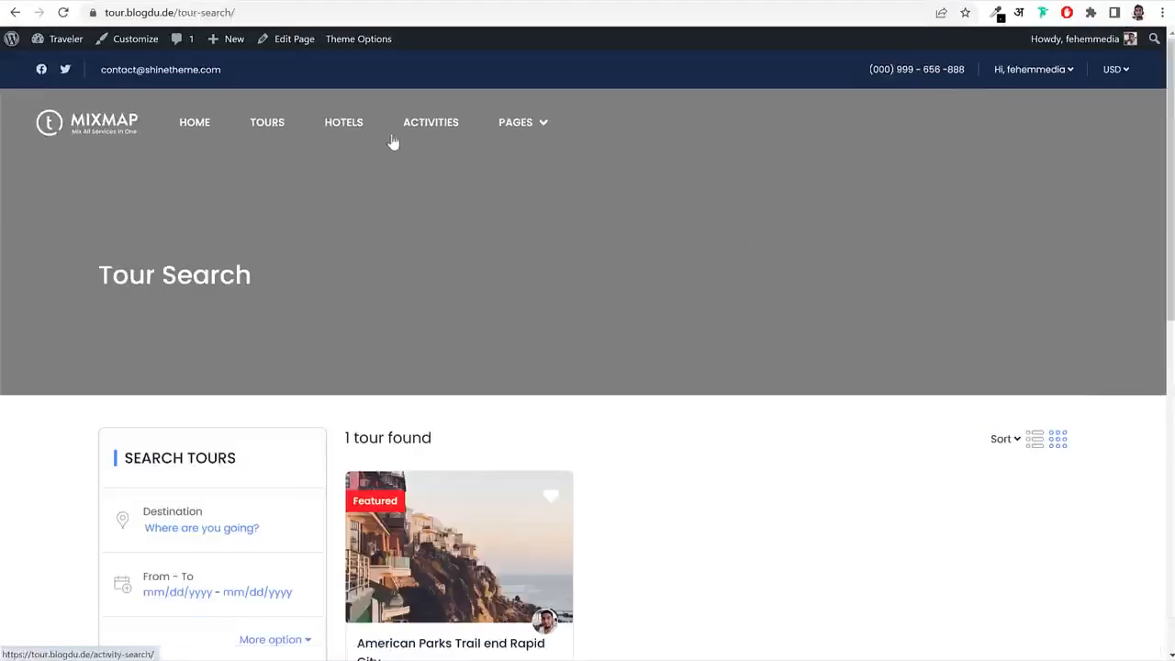
scroll(1028, 369, "down", 3)
scroll(1025, 368, "up", 3)
left_click(281, 45)
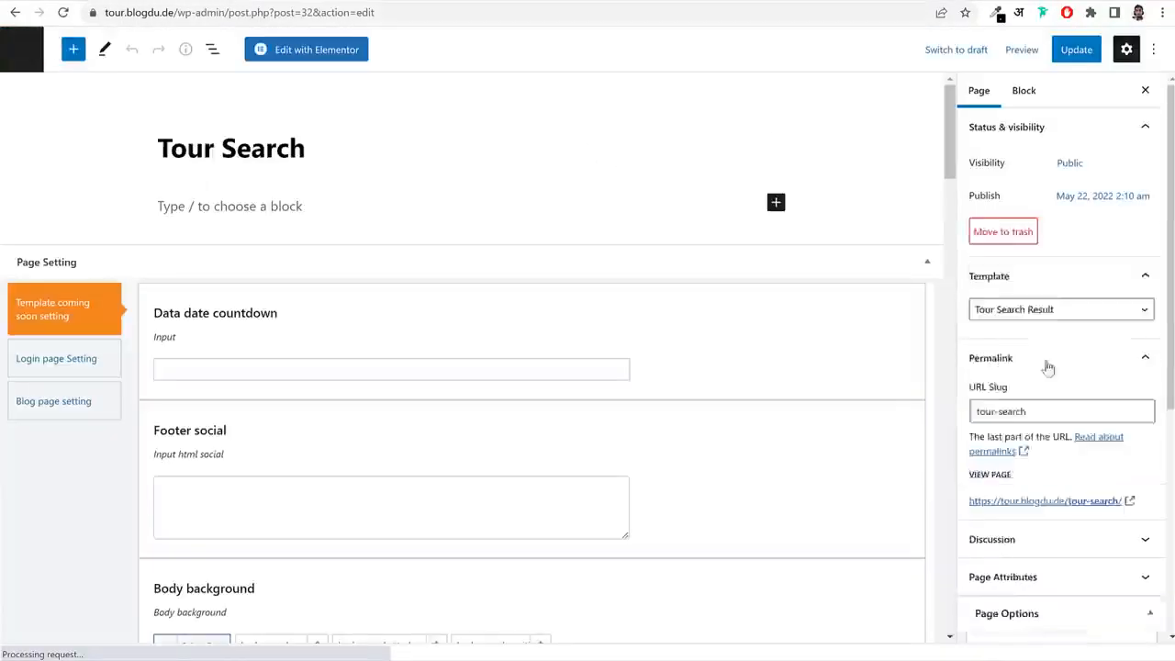
Set the palm-tree photo as the Tour Search page's featured image and update the page.
scroll(1051, 369, "down", 3)
left_click(1060, 356)
scroll(459, 367, "down", 10)
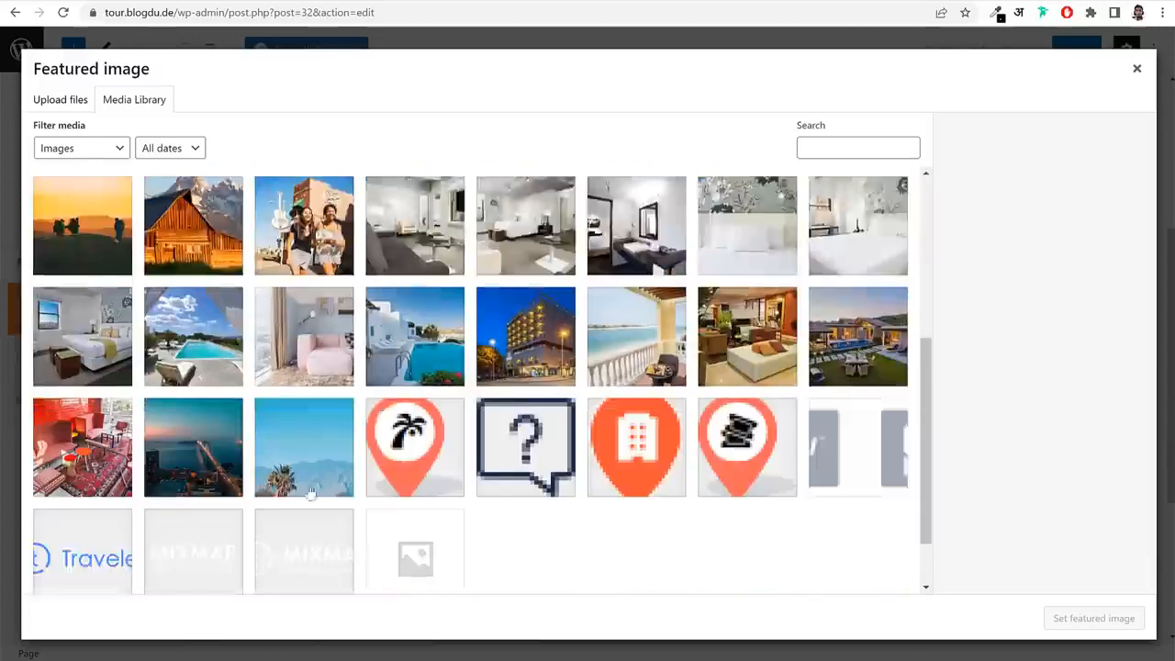
left_click(177, 387)
left_click(293, 383)
left_click(1093, 617)
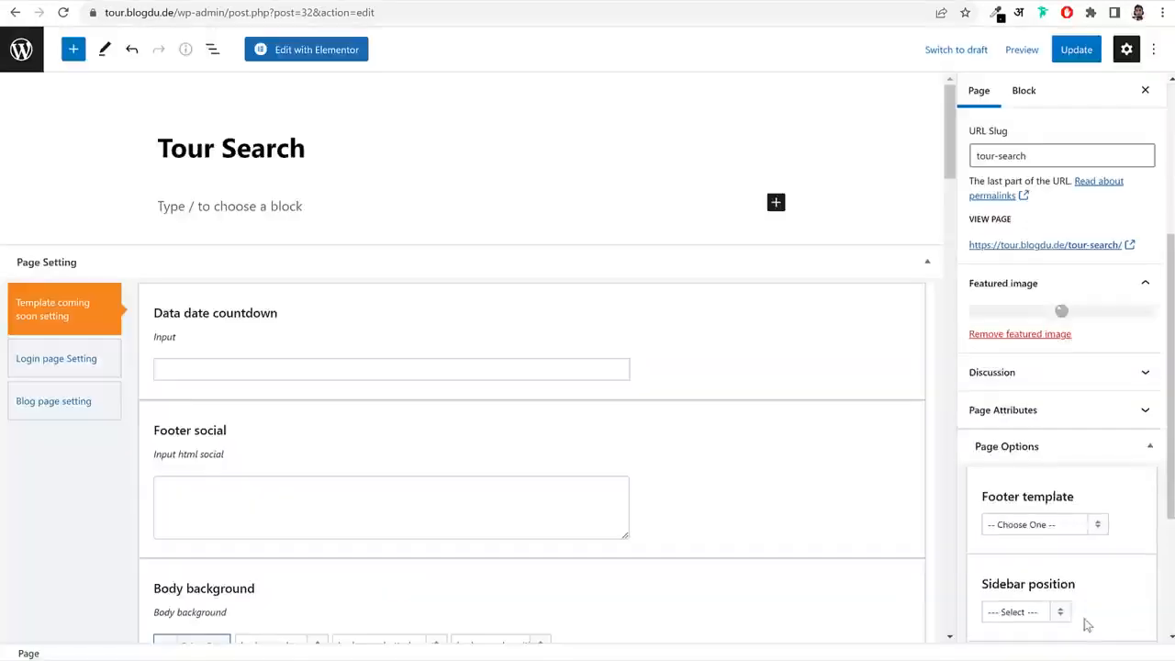
left_click(1080, 60)
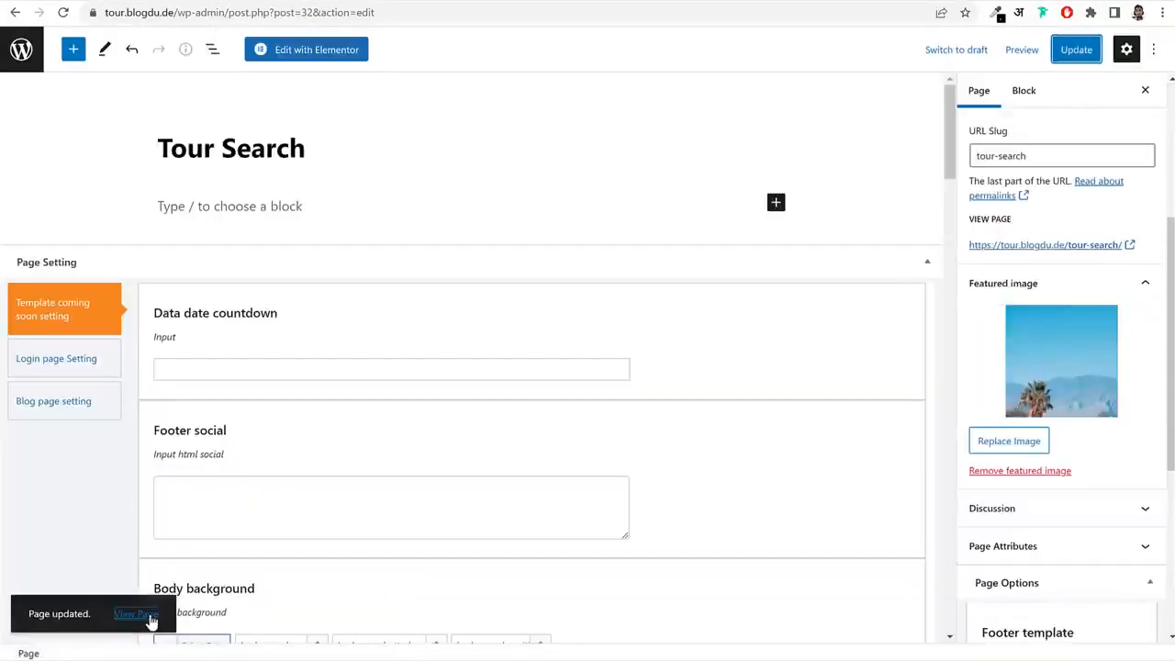
View the updated Tour Search page, then open Pages > Member Packages from the site menu.
left_click(149, 620)
scroll(854, 292, "down", 6)
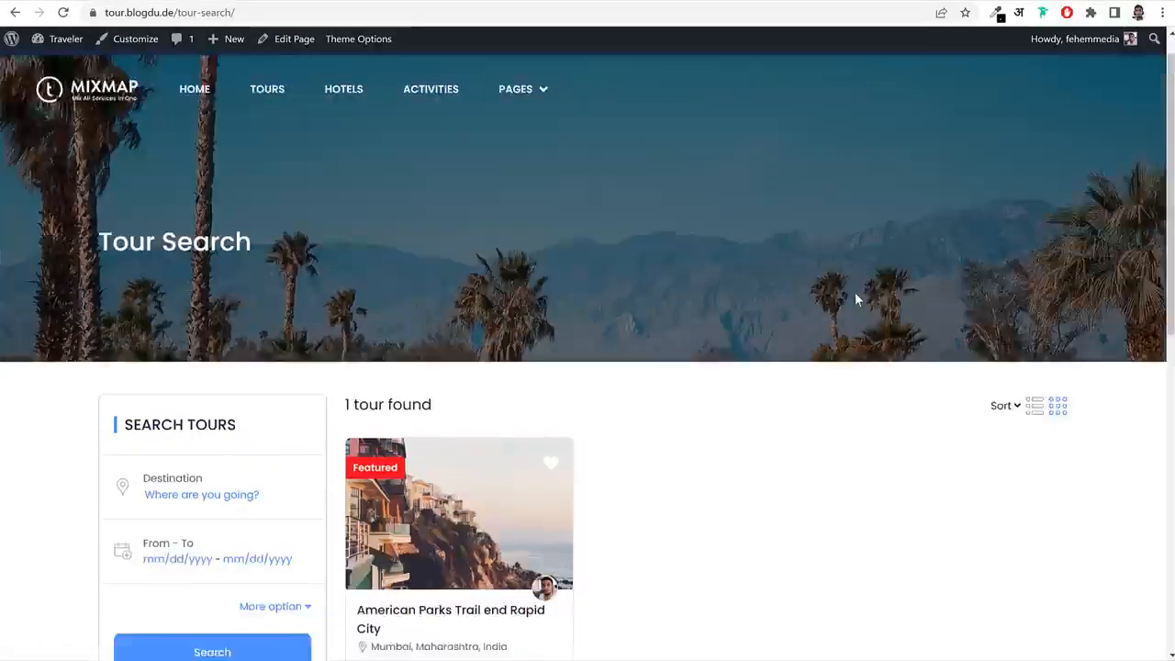
scroll(853, 307, "up", 4)
scroll(854, 307, "up", 3)
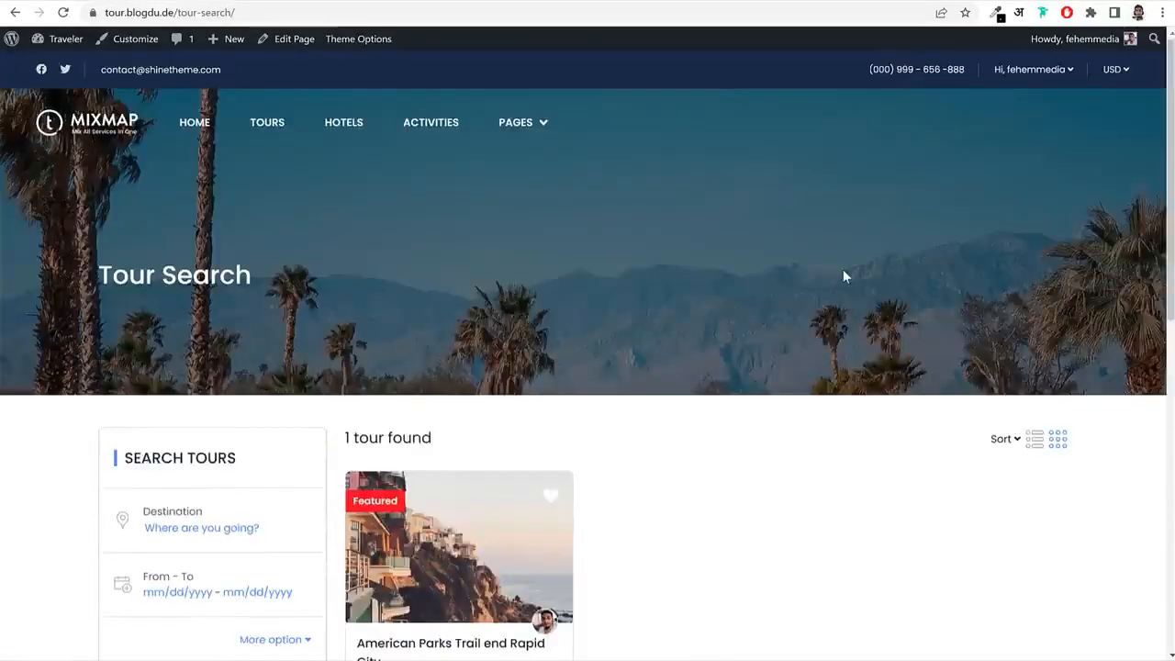
mouse_move(516, 125)
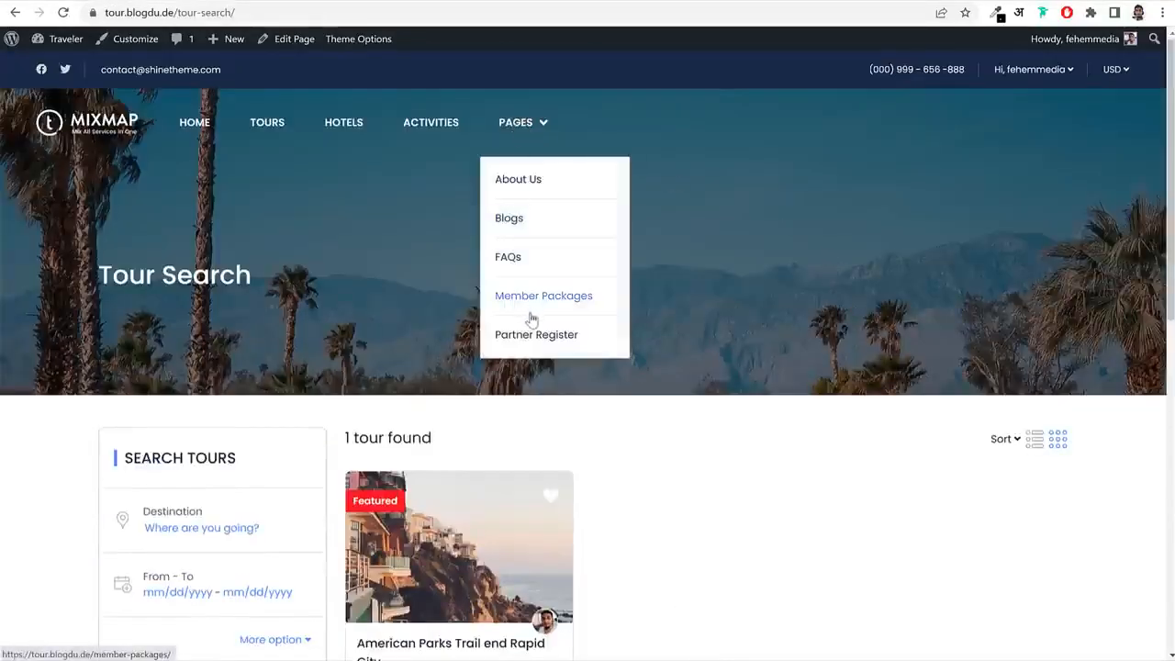
left_click(554, 303)
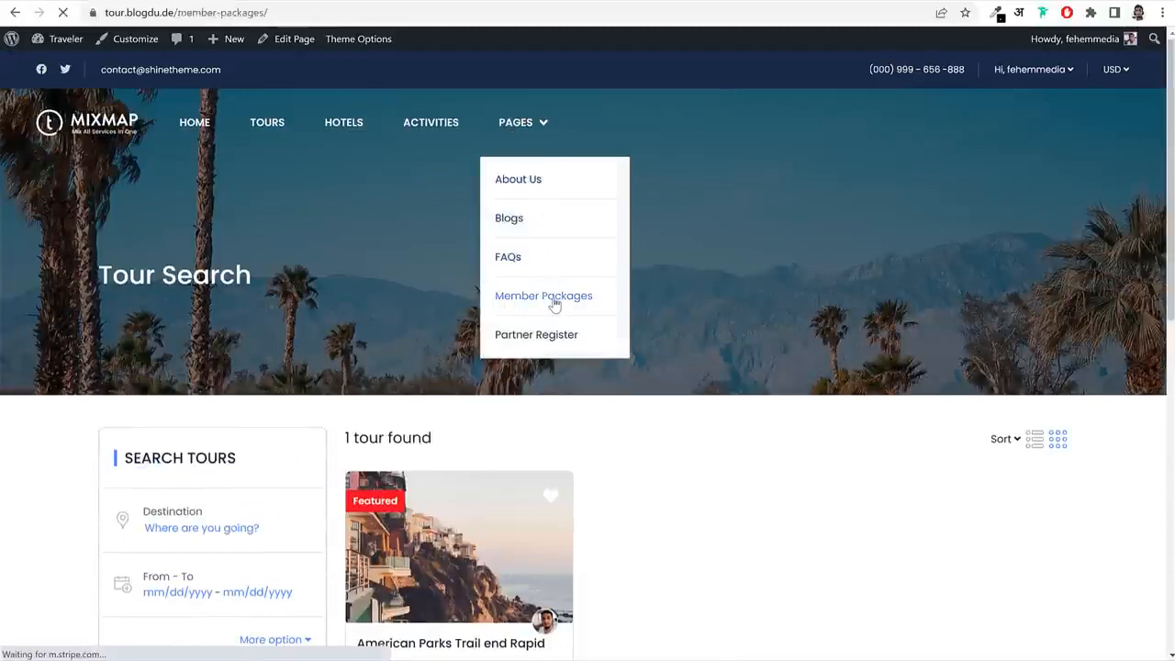
scroll(707, 317, "down", 8)
scroll(711, 317, "up", 8)
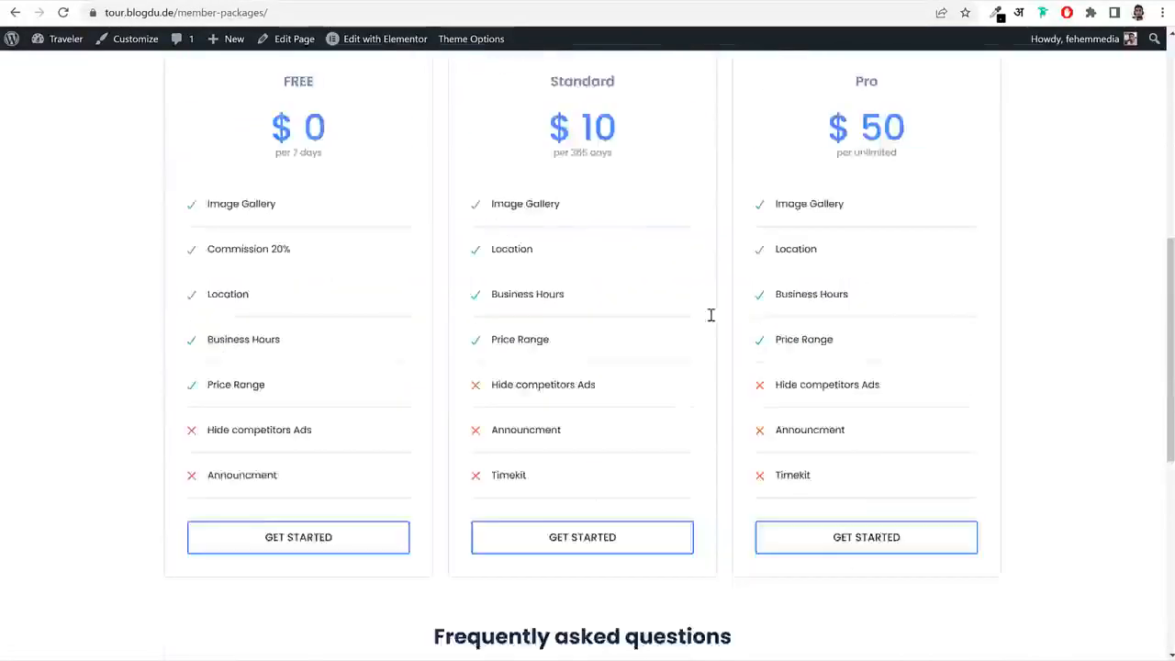
left_click(191, 1)
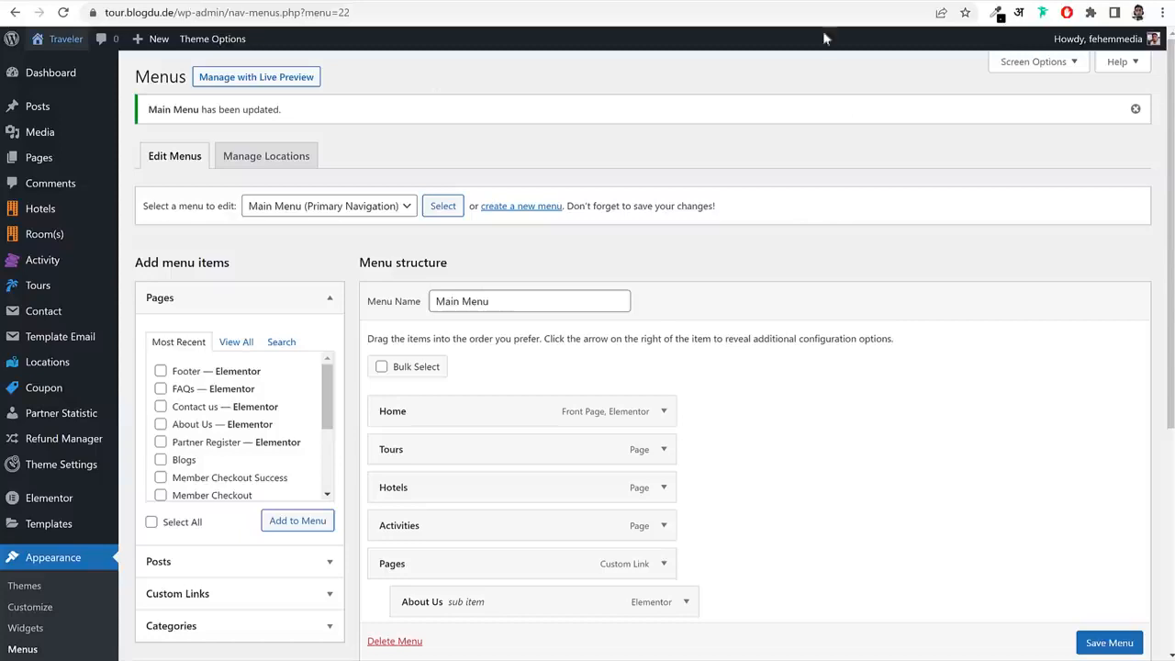
left_click(414, 3)
scroll(622, 328, "down", 12)
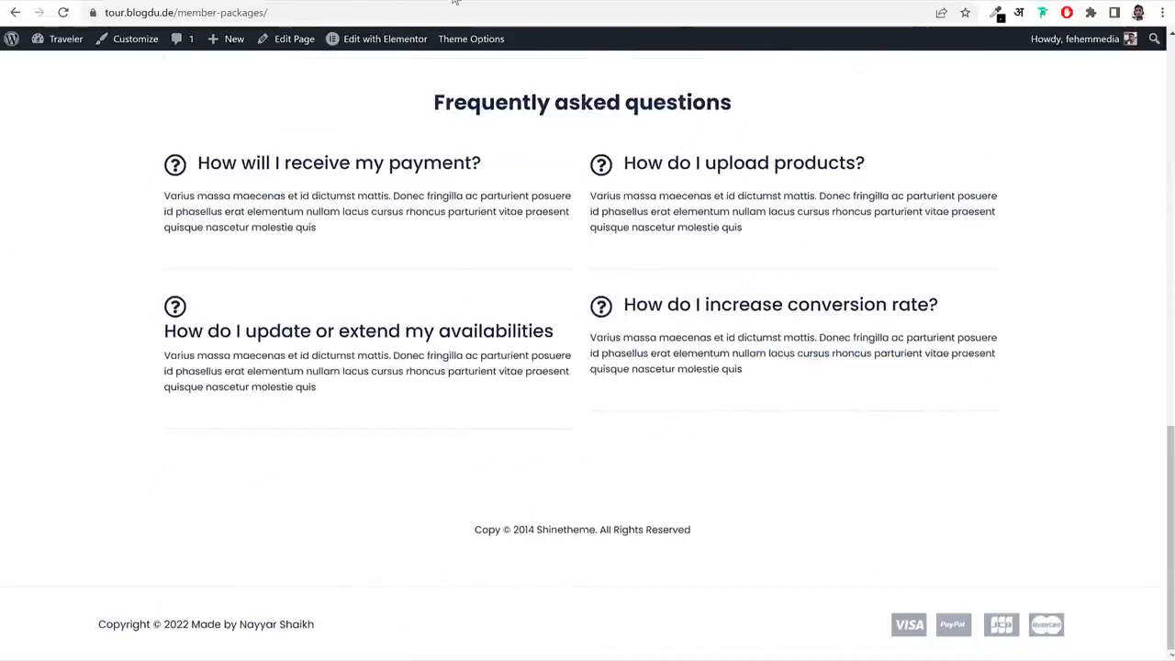
In Traveler Theme Options > Page Options, set Modern Footer Page to 'Footer' and save changes.
left_click(698, 3)
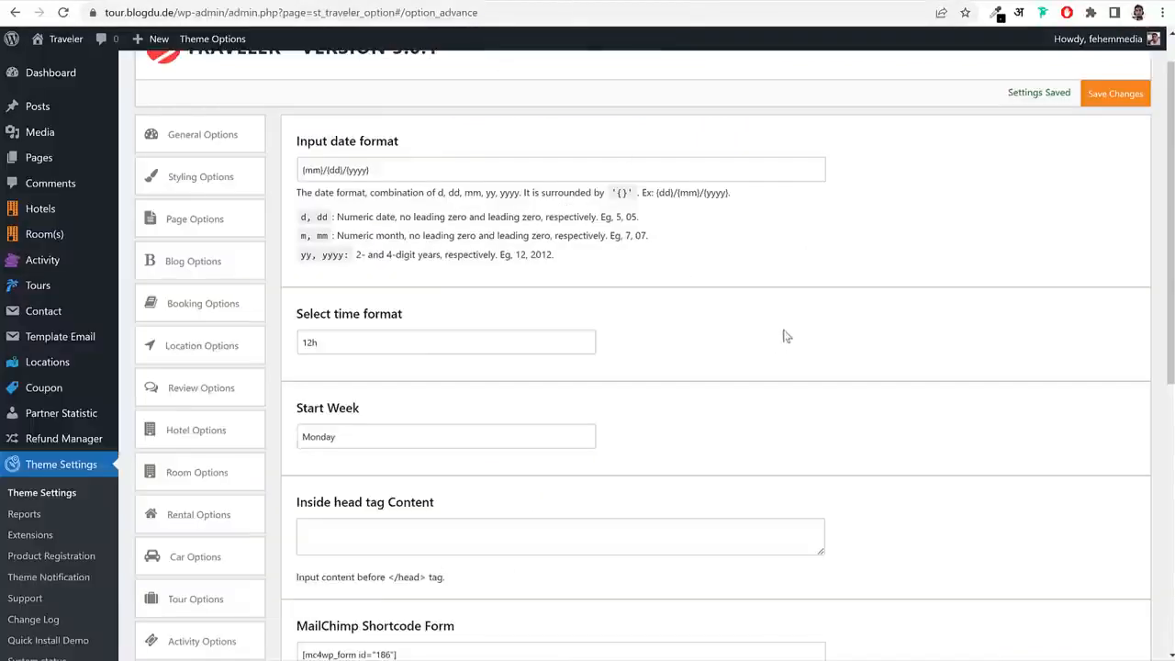
left_click(229, 225)
scroll(938, 358, "down", 7)
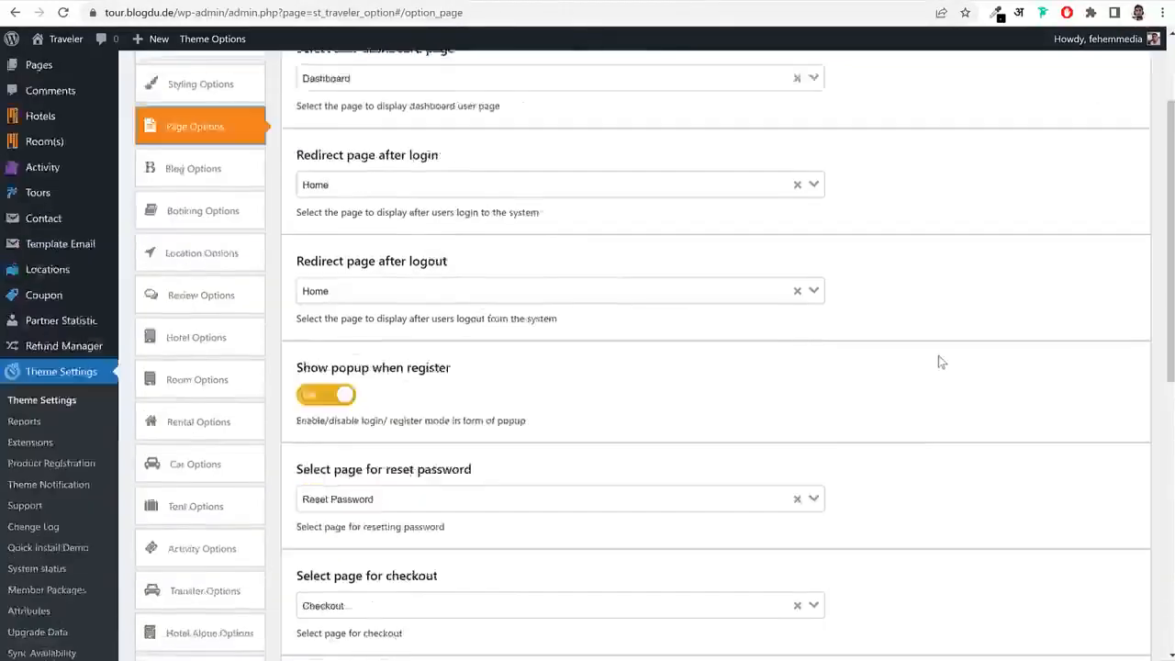
scroll(938, 361, "down", 1)
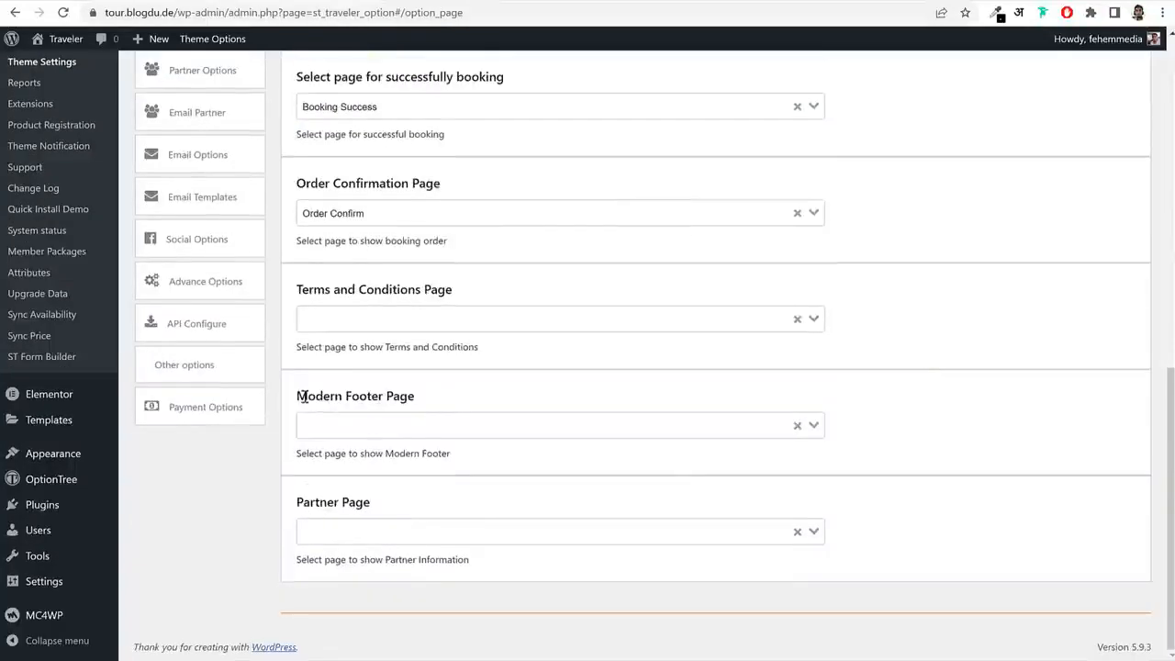
left_click_drag(303, 397, 451, 435)
left_click(449, 434)
type("footer")
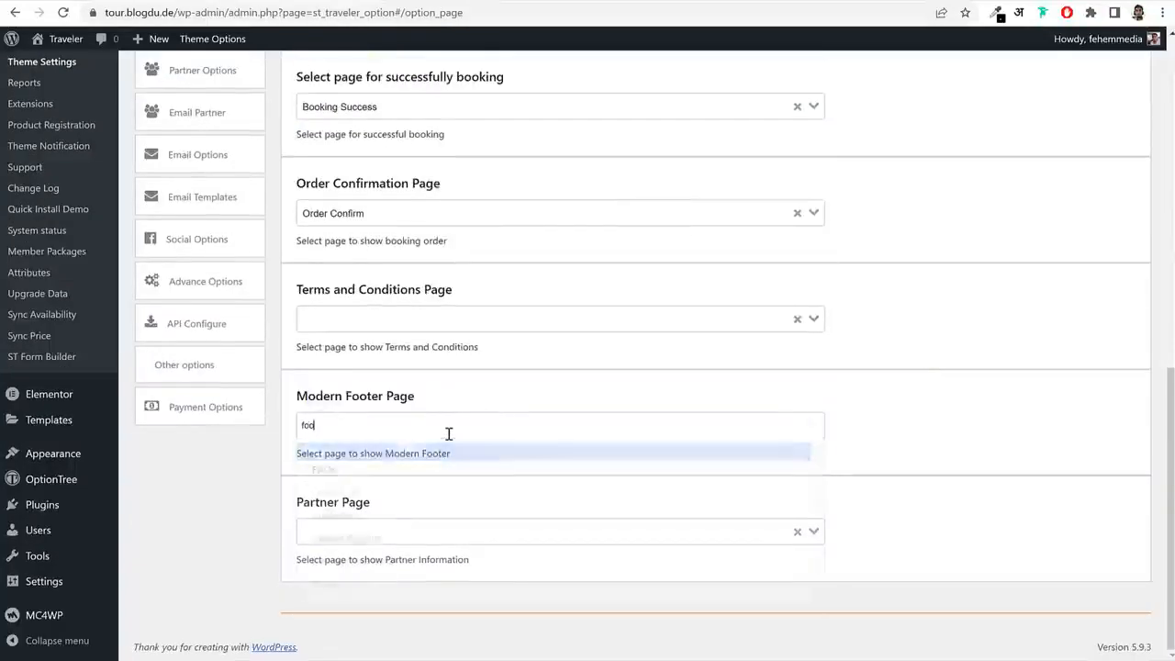
key("Return")
scroll(1007, 431, "up", 8)
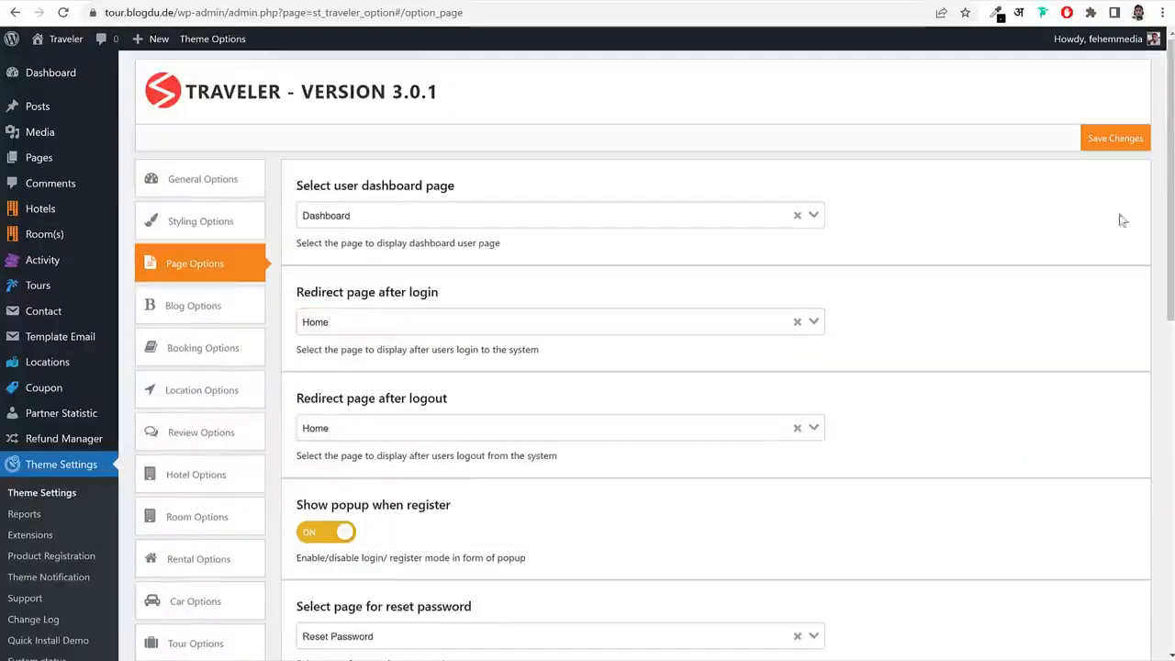
left_click(1135, 142)
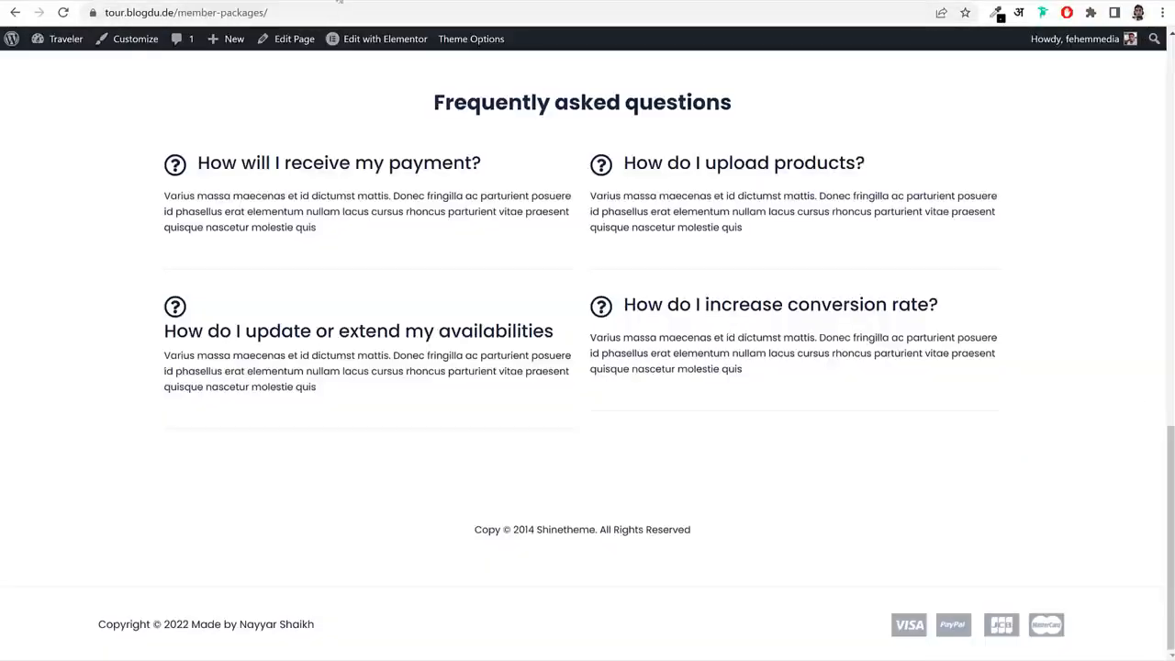
Reload the Member Packages page and check the new footer there and on the home page.
left_click(340, 9)
key("Return")
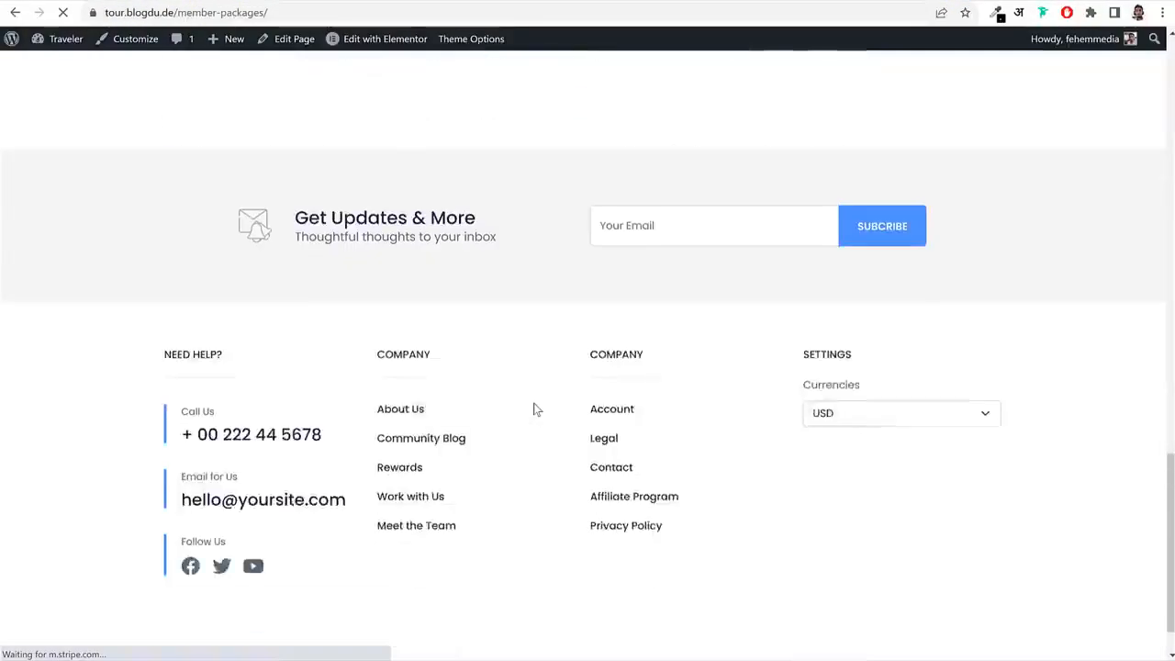
scroll(361, 233, "up", 12)
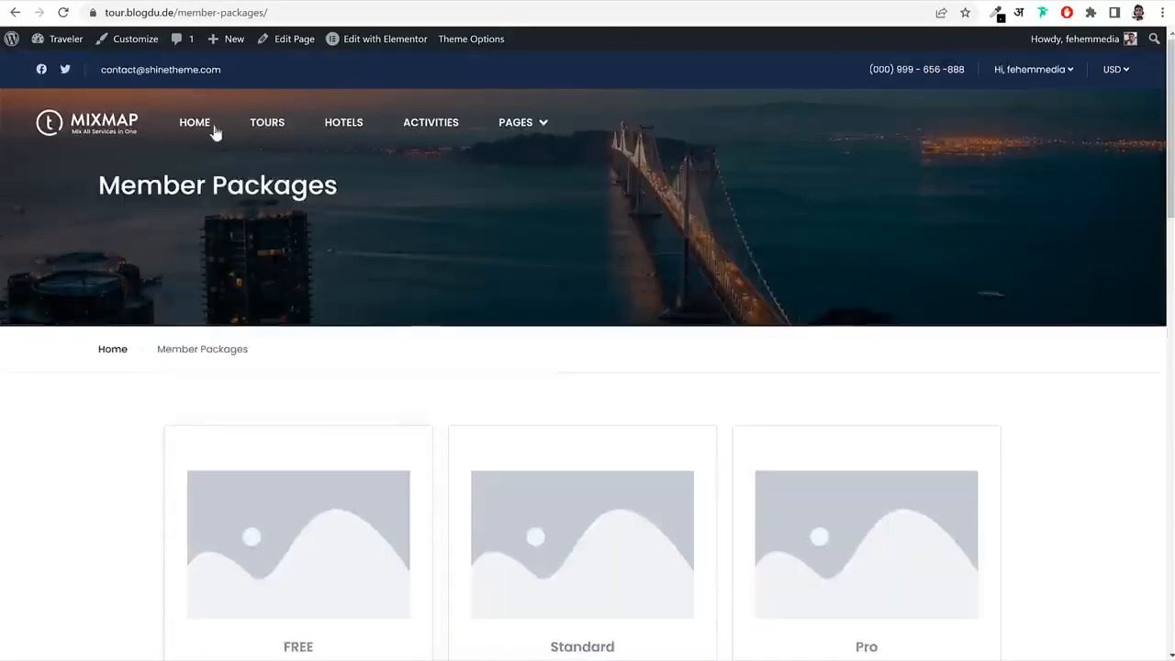
left_click(186, 126)
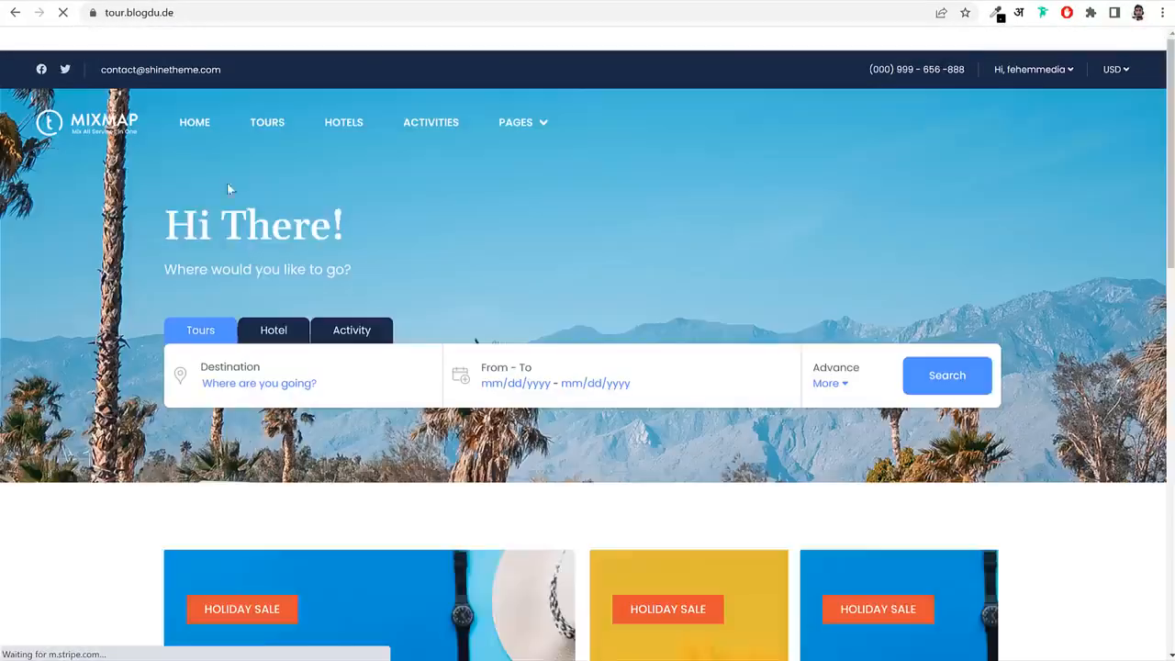
scroll(227, 182, "down", 15)
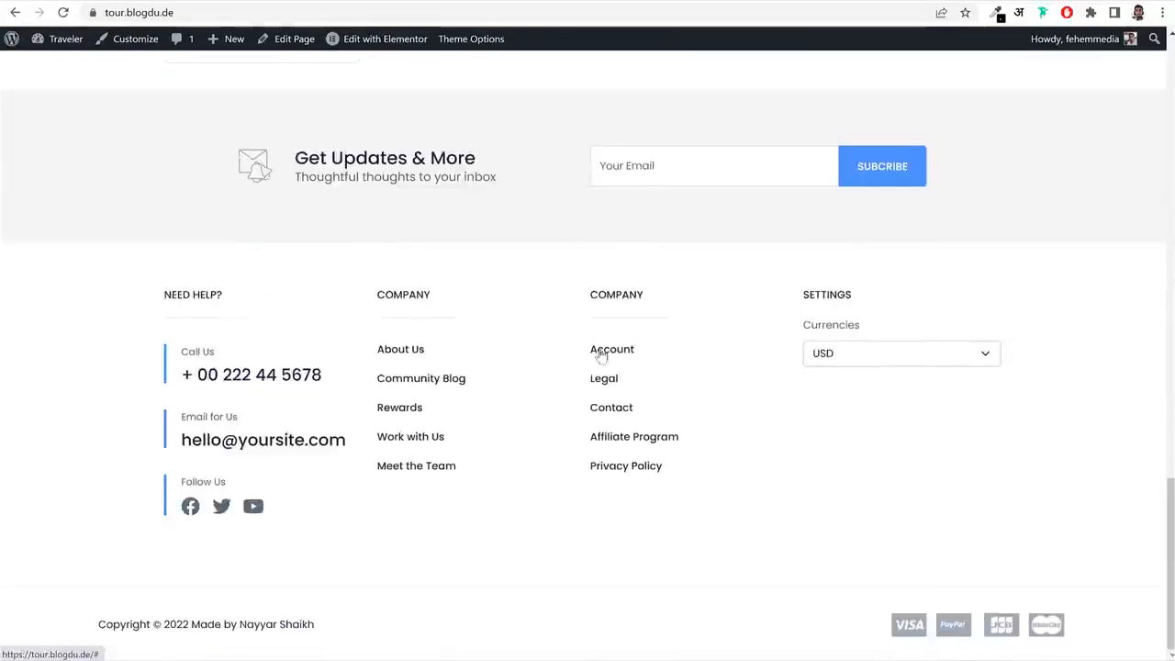
Return to the Appearance > Menus admin screen and copy the site's address.
left_click(187, 2)
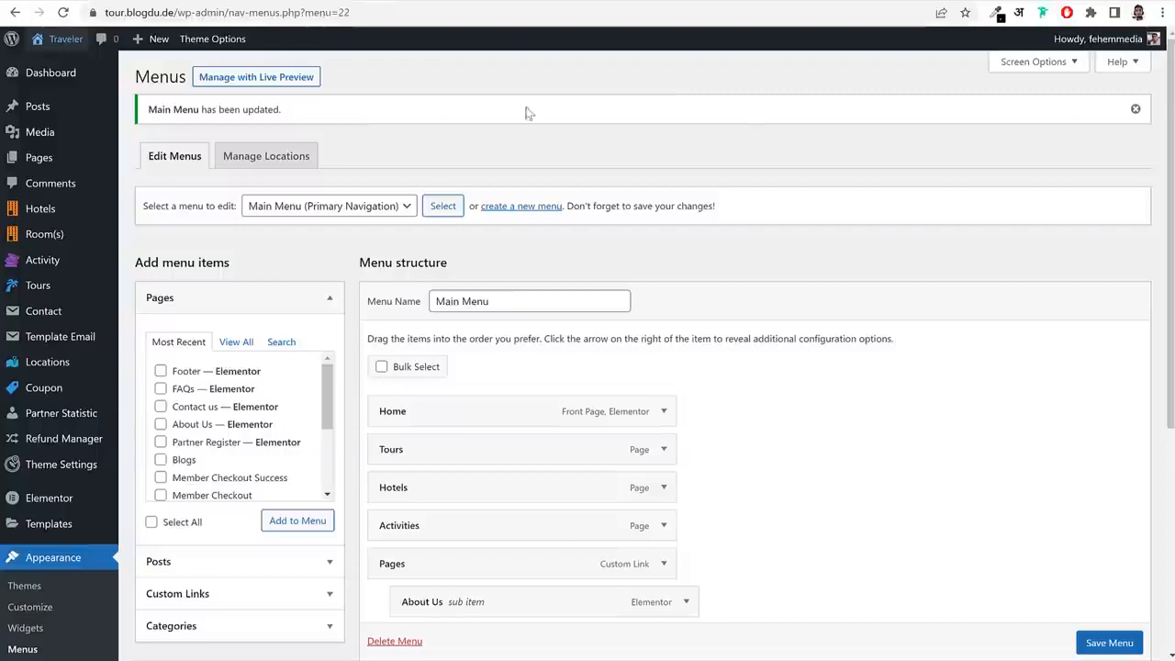
left_click_drag(208, 12, 71, 11)
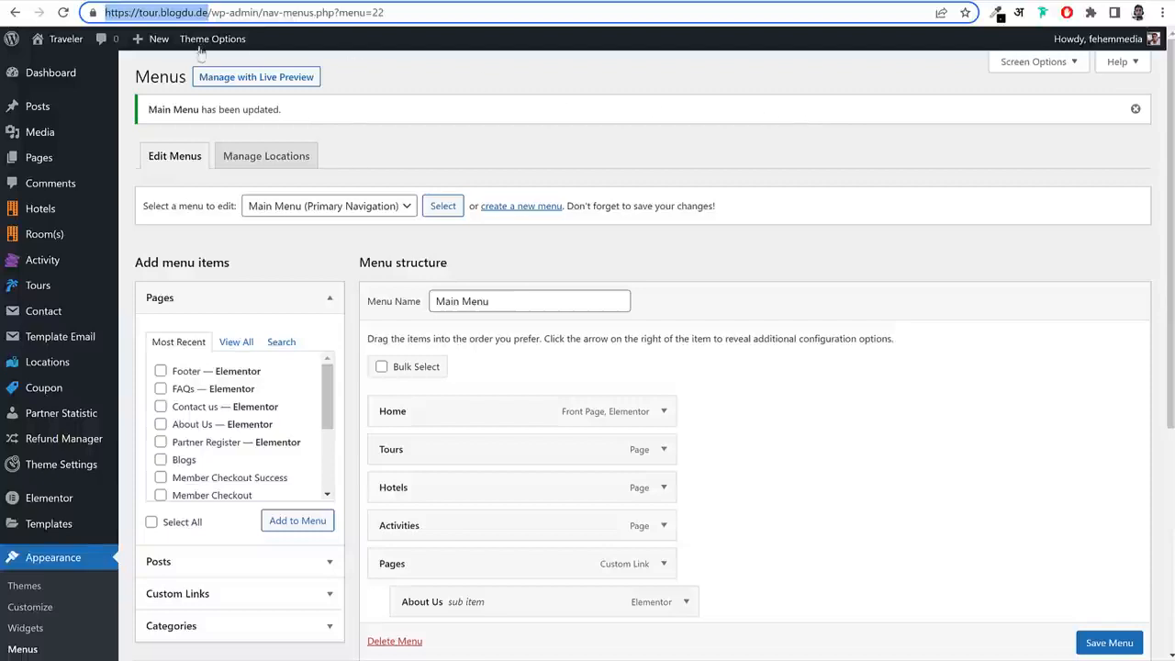
left_click(1163, 11)
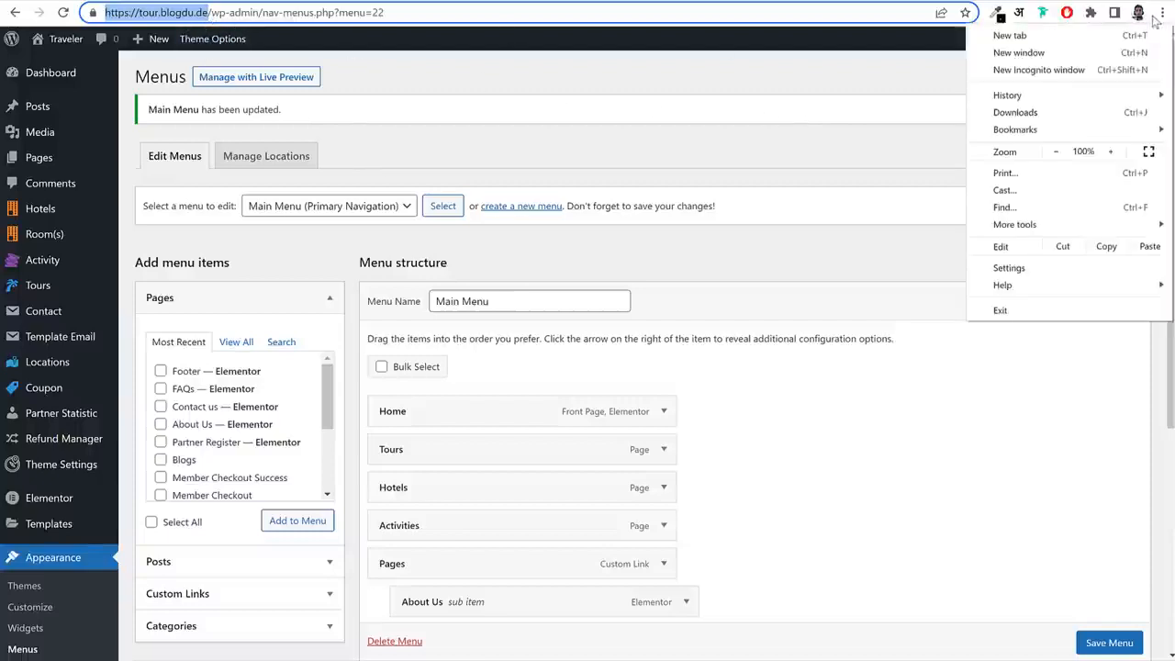
Load the copied site URL in a new incognito window, try Sign Up, then open Partner Register.
left_click(1099, 67)
type("tour.blogdu.de")
key("Return")
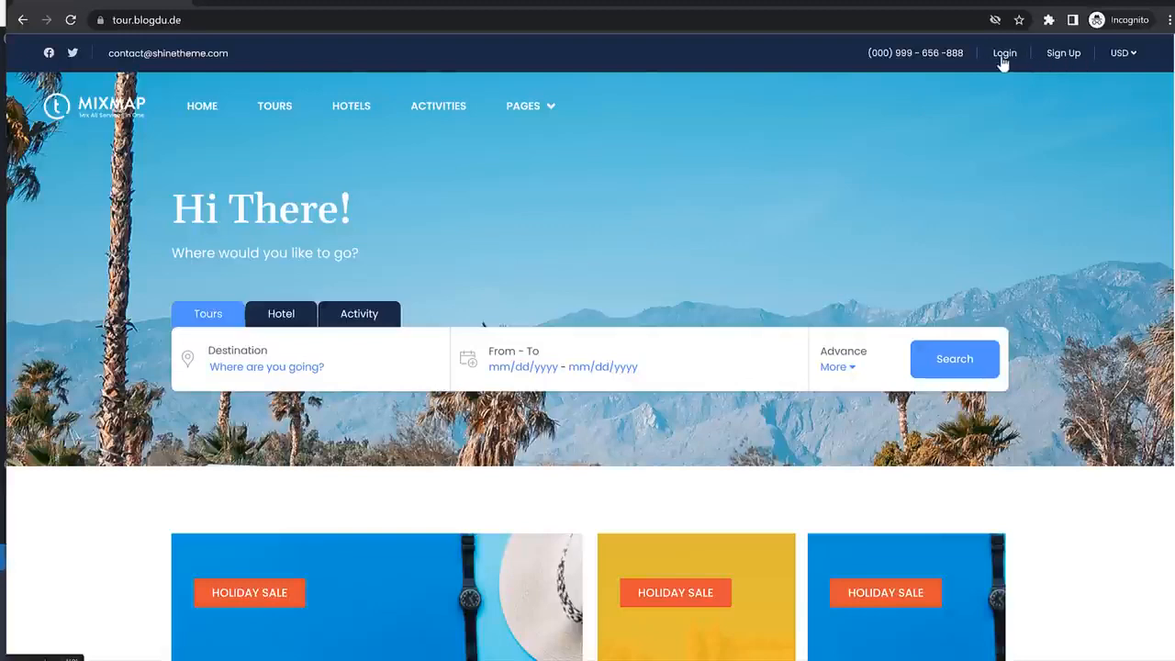
left_click(1064, 53)
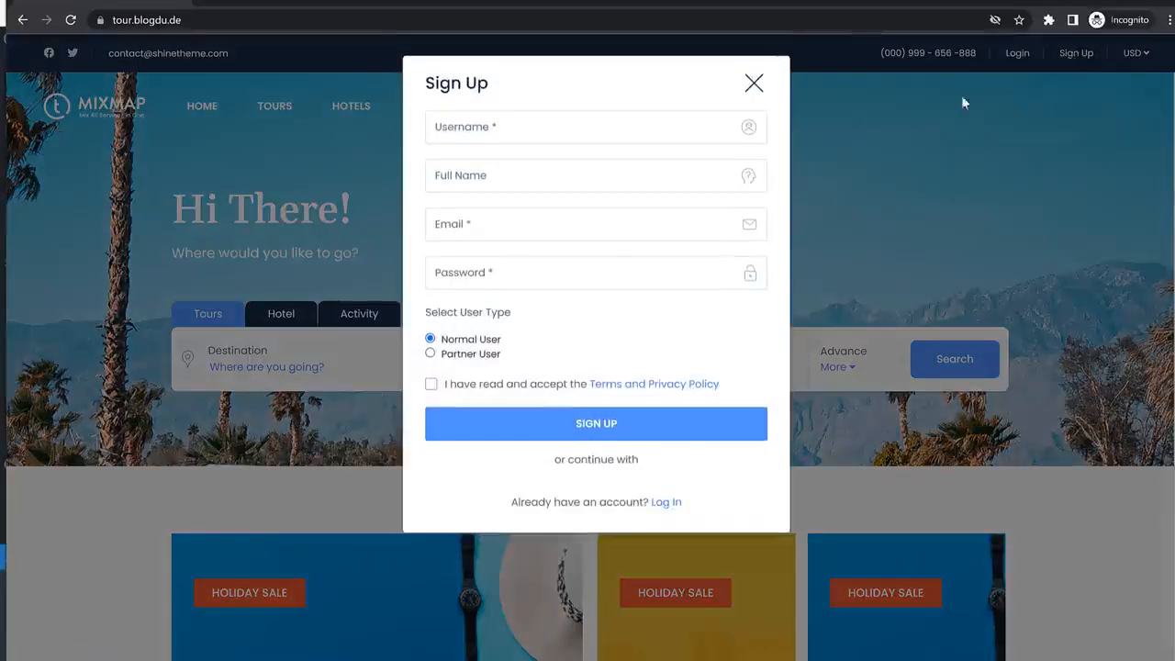
left_click(753, 83)
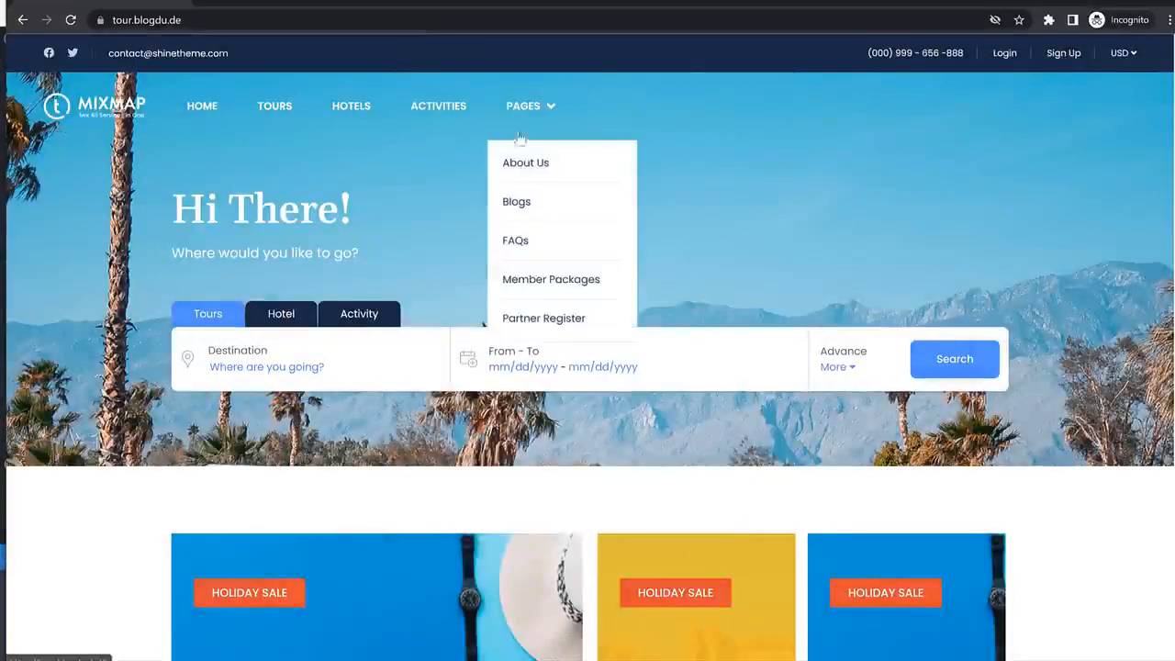
left_click(556, 317)
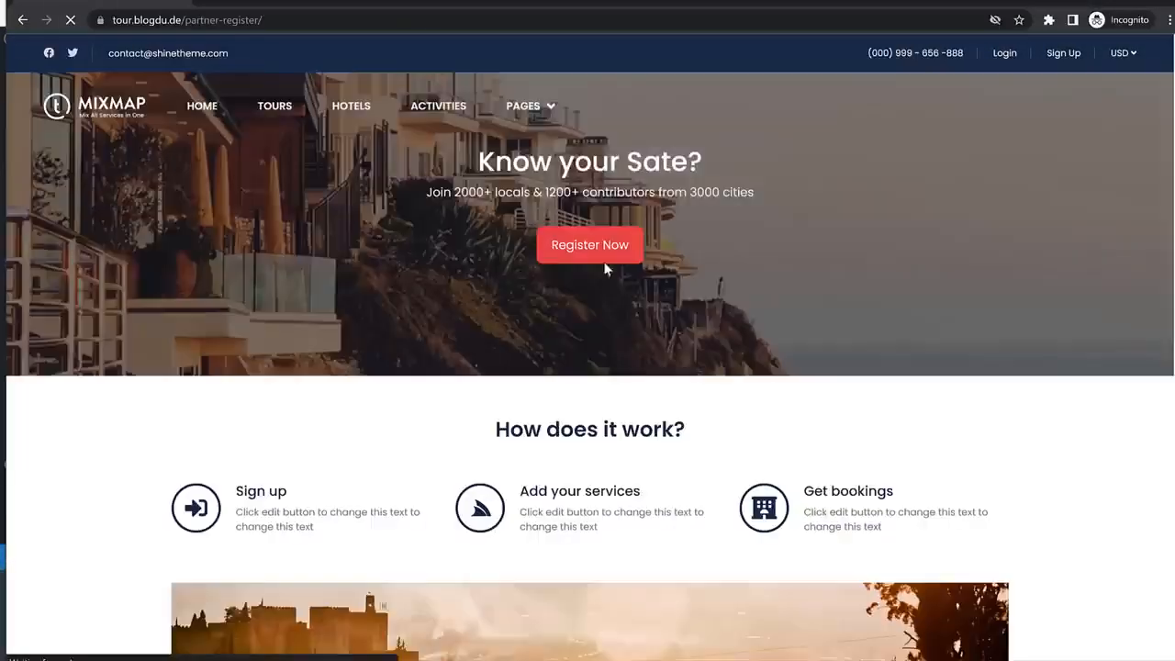
Open the partner registration form and enter the username, full name, email and password.
left_click(602, 254)
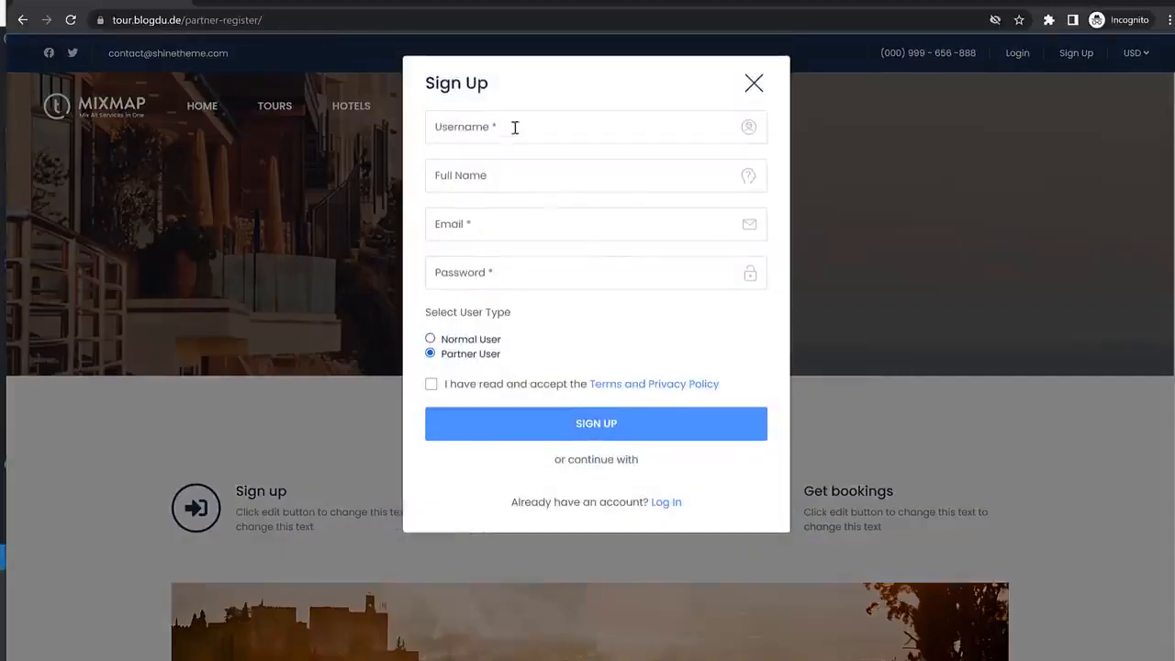
left_click(514, 128)
type("norma")
key("BackSpace")
key("BackSpace")
key("BackSpace")
key("BackSpace")
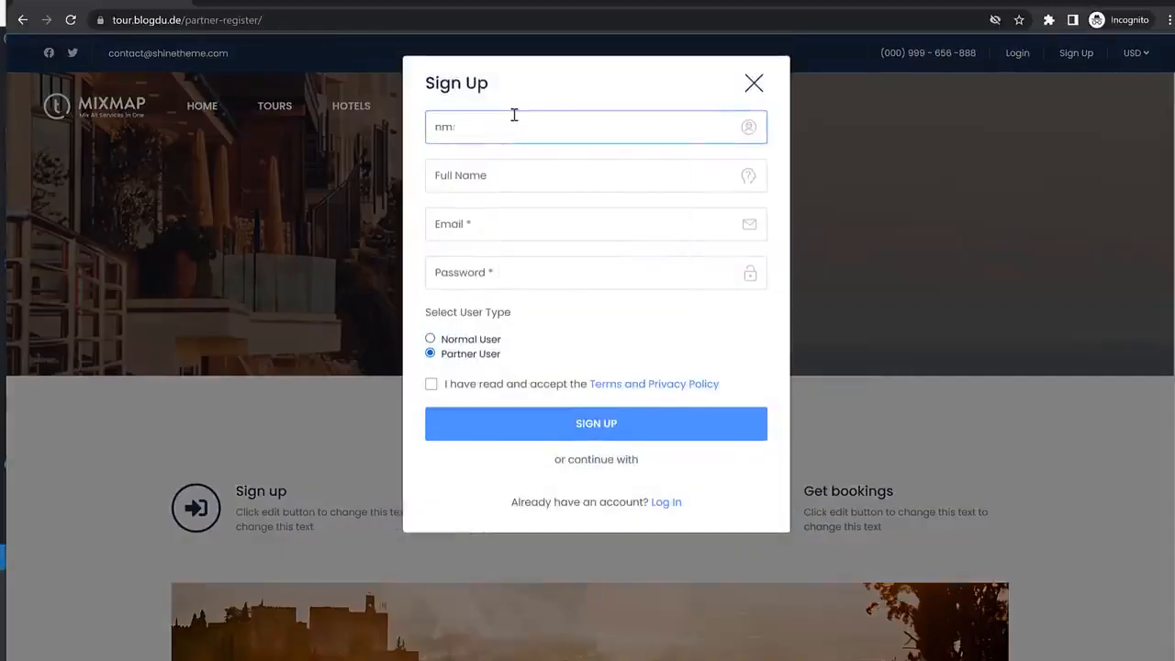
type("ayyars777")
key("Tab")
type("Jo")
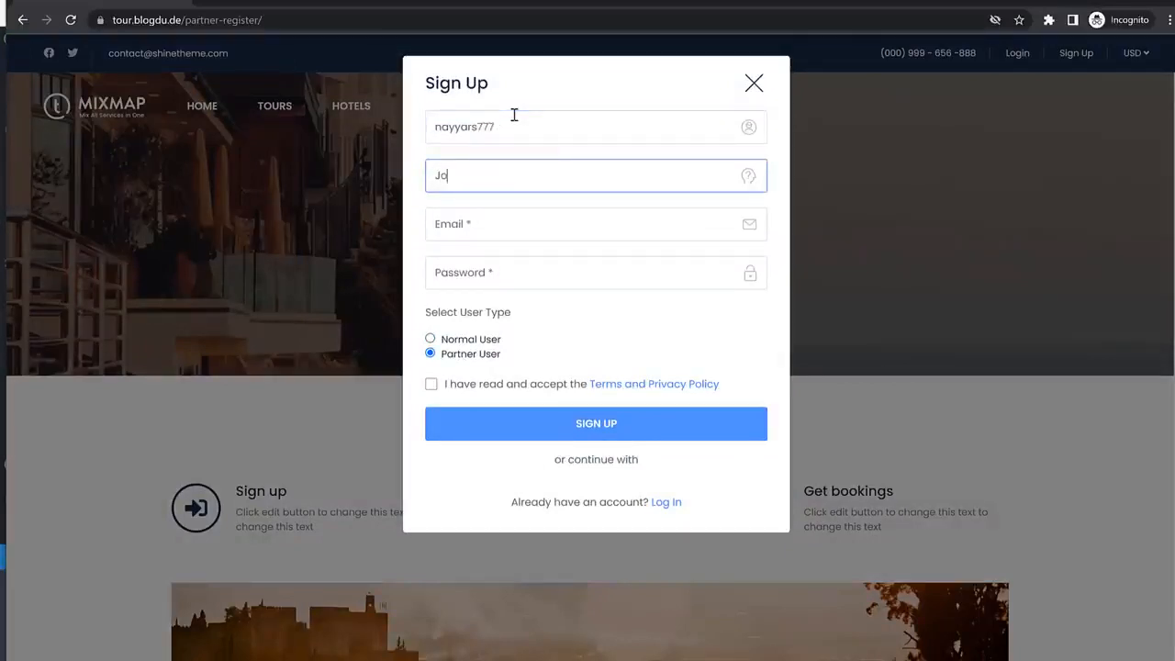
type("hn Doe")
key("Tab")
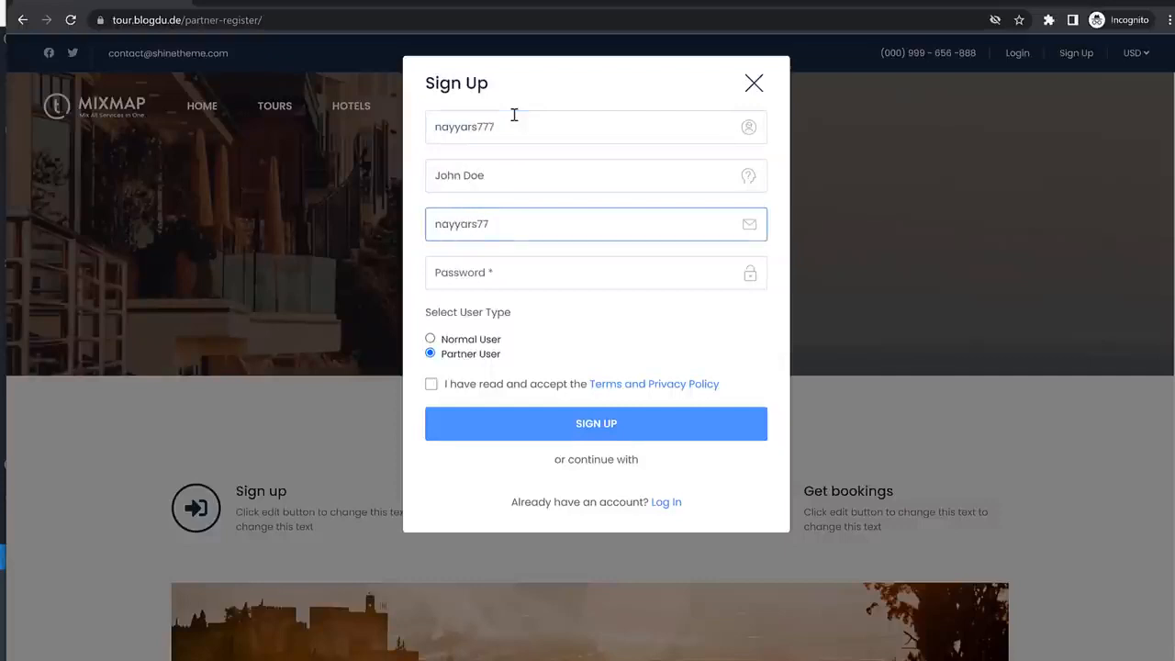
key("Tab")
type("••")
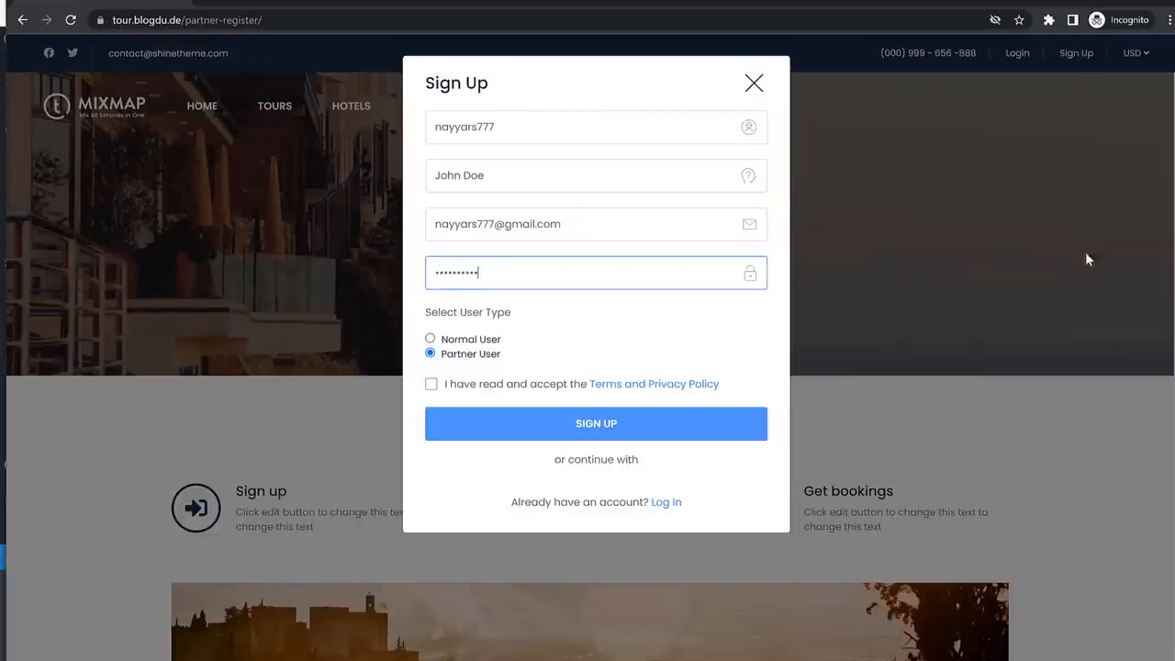
Accept the terms, sign up as a Partner User, and select the new username.
left_click(431, 384)
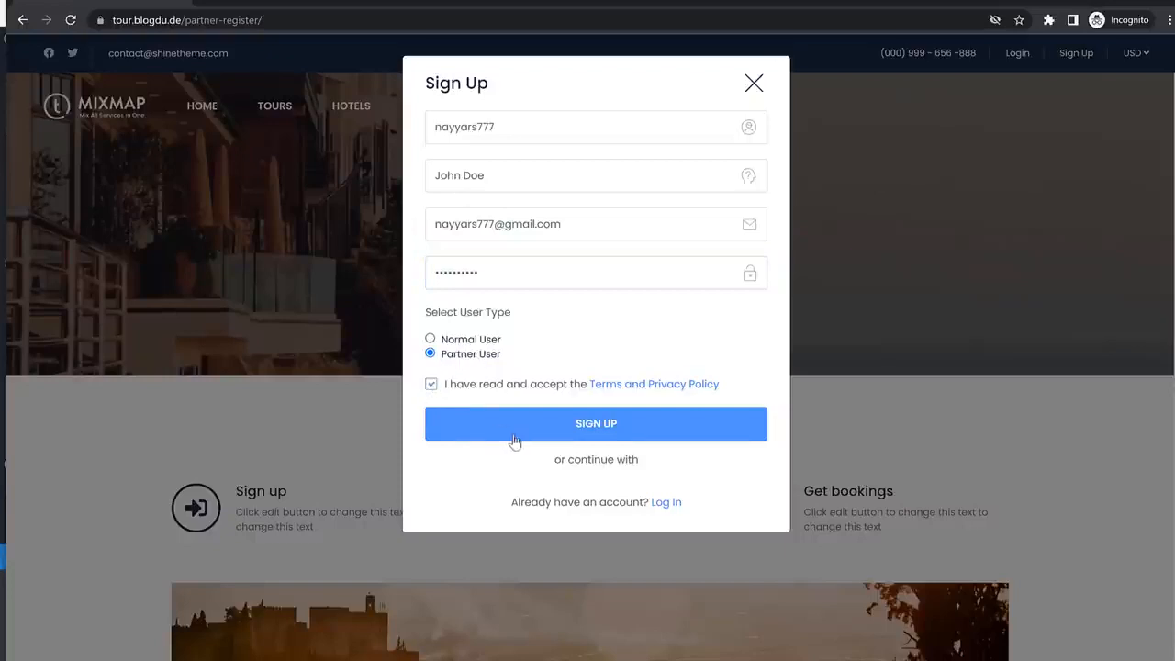
left_click(547, 428)
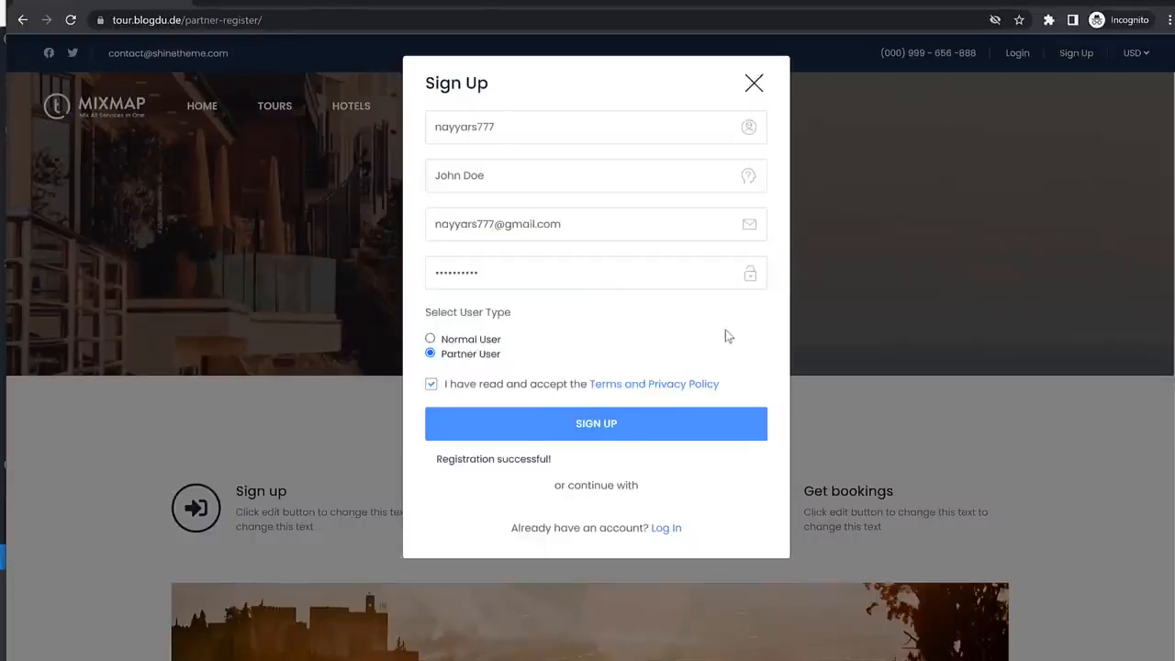
triple_click(465, 458)
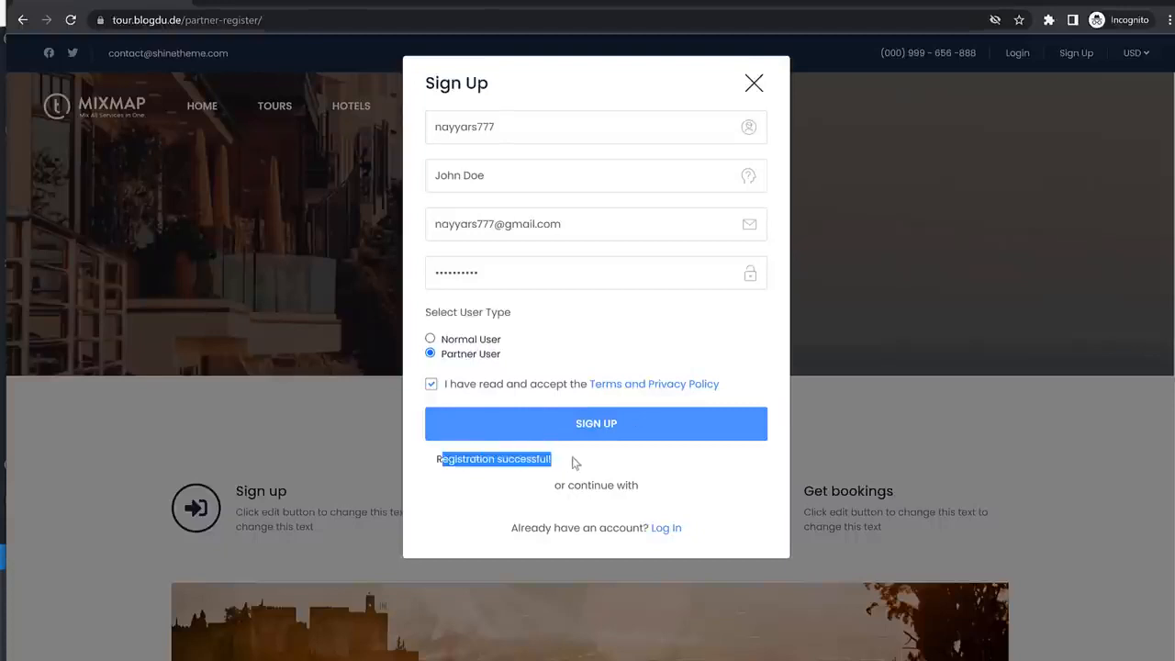
left_click(572, 461)
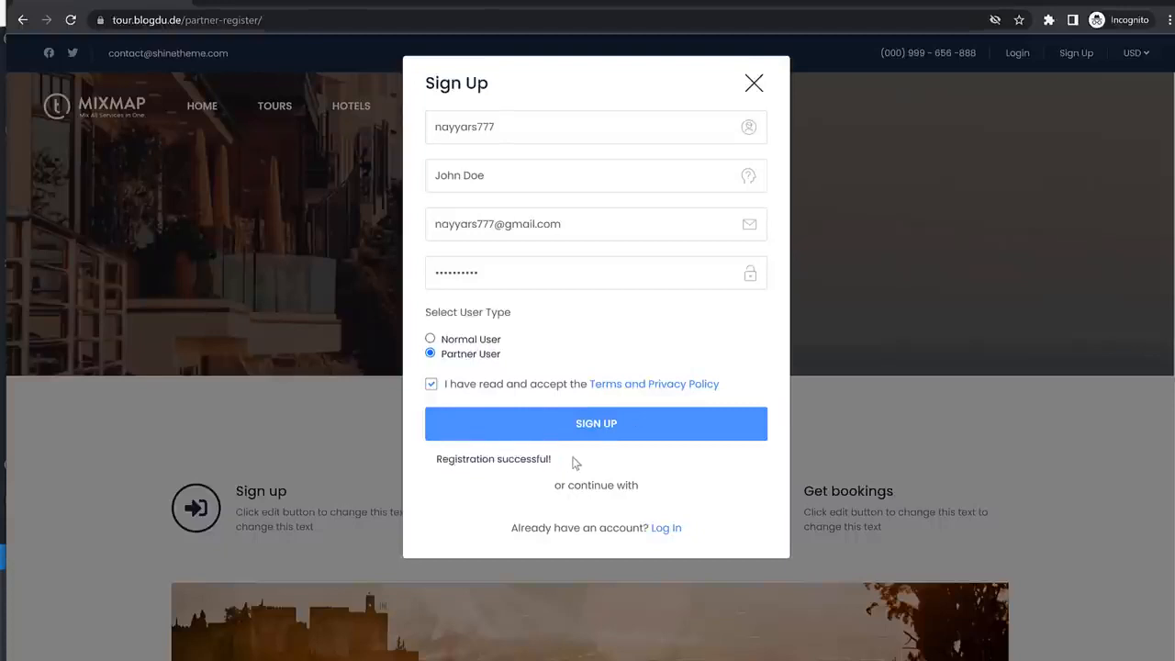
triple_click(562, 128)
key("ctrl+c")
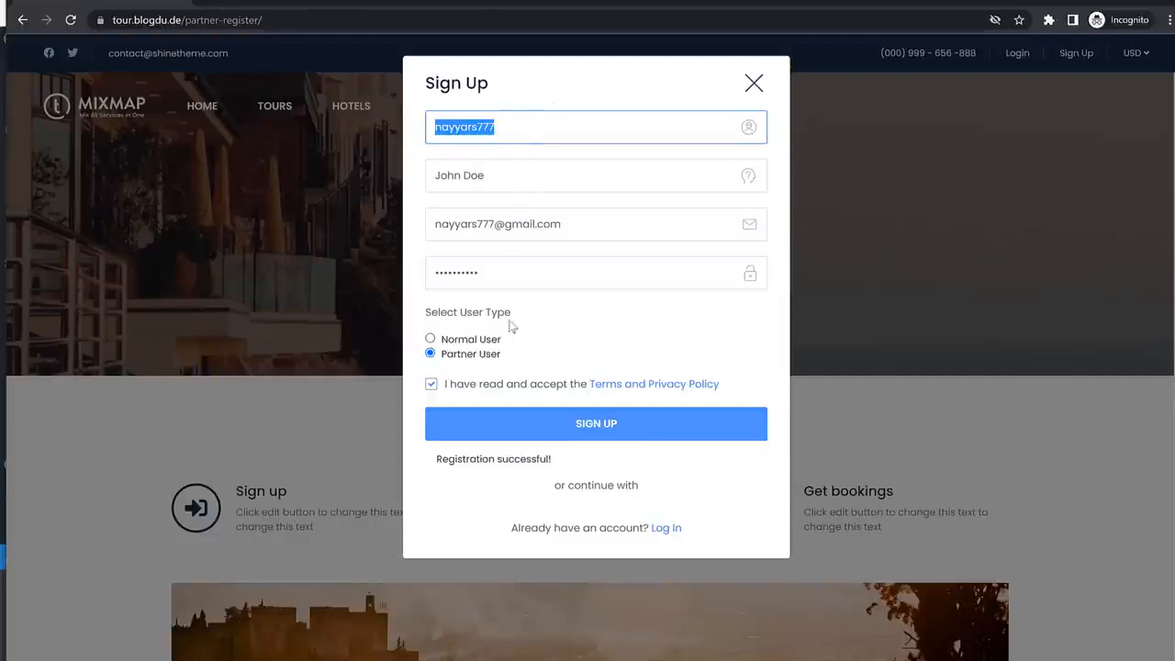
Log in with the new partner account's username and password.
left_click(753, 83)
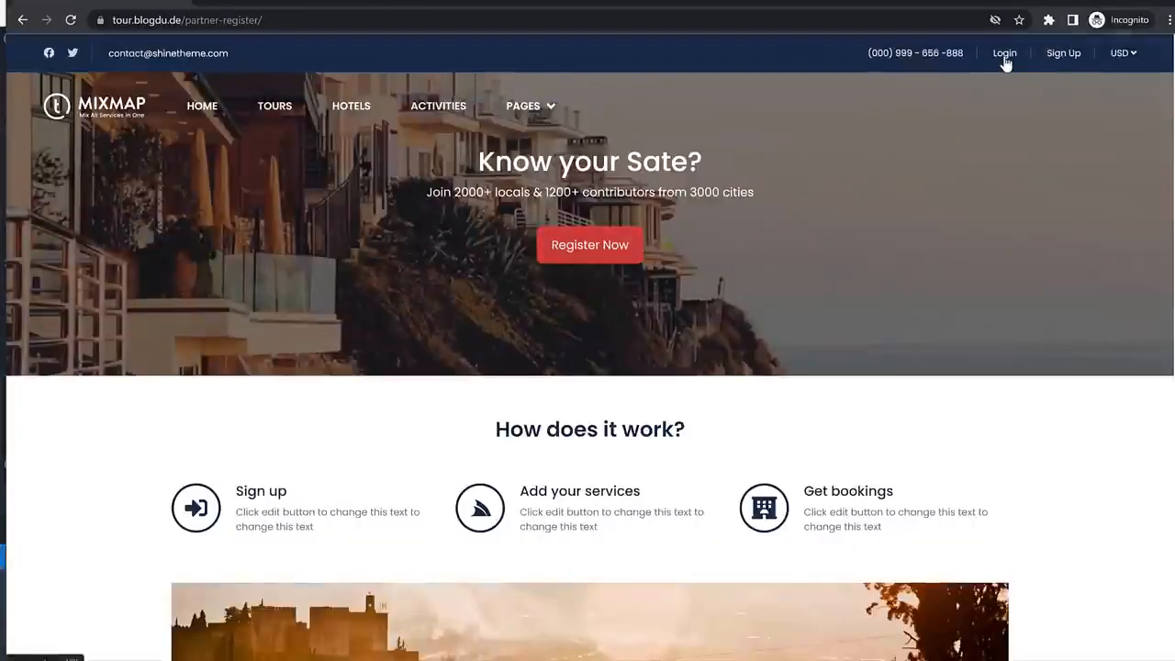
left_click(1007, 55)
left_click(574, 133)
key("ctrl+v")
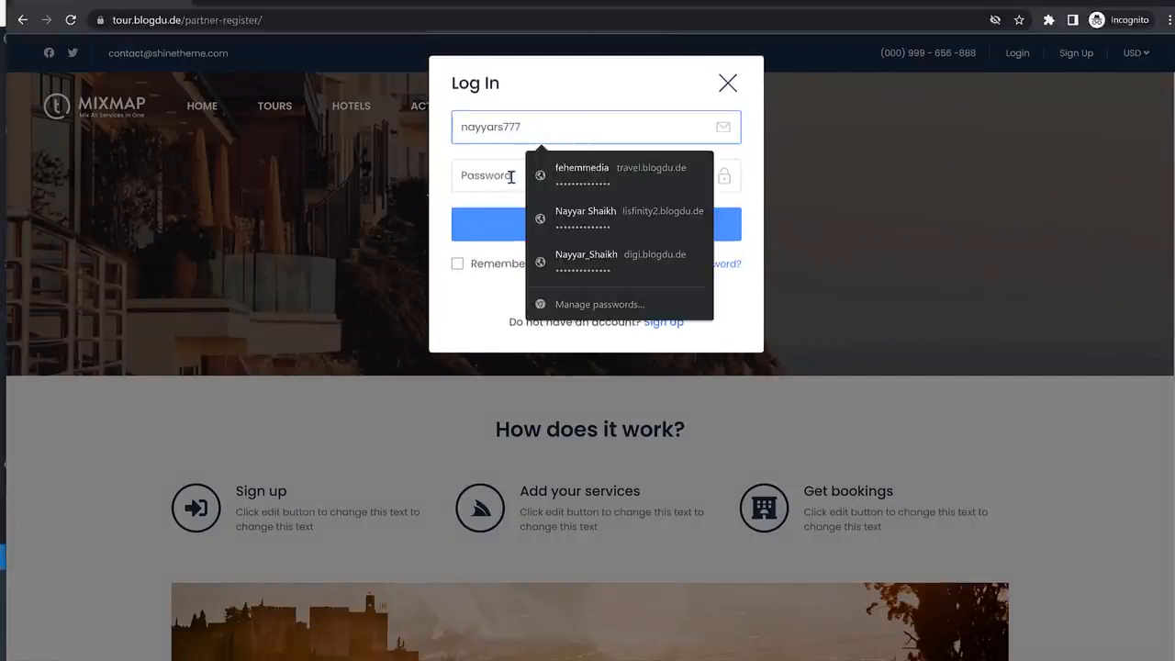
left_click(511, 176)
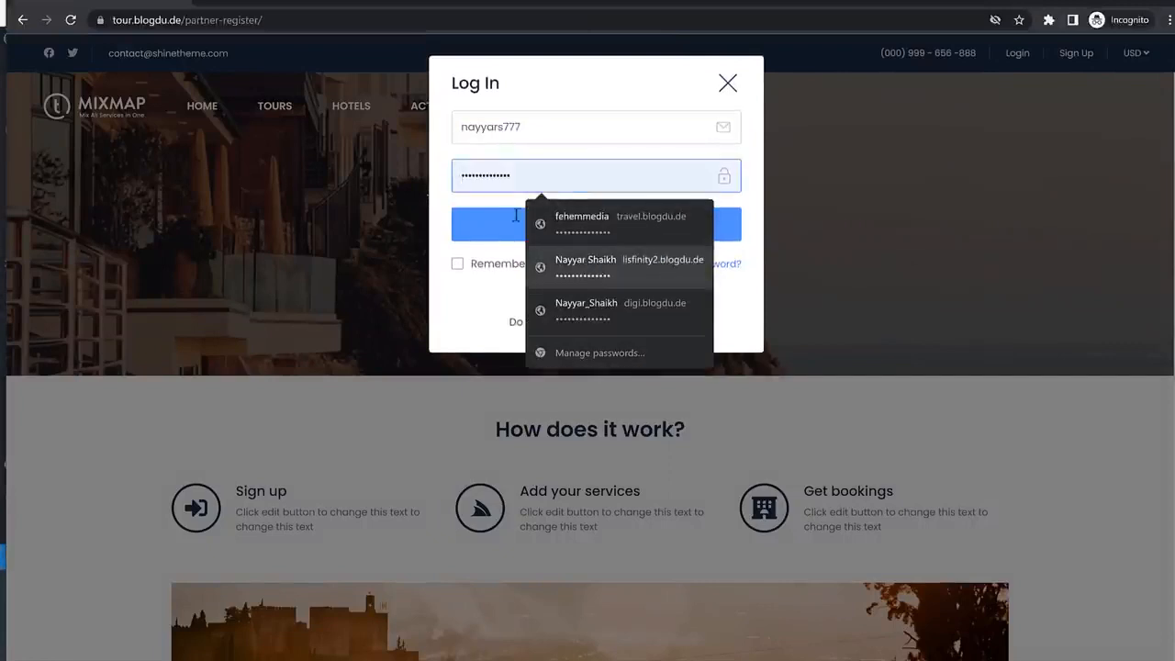
type("********")
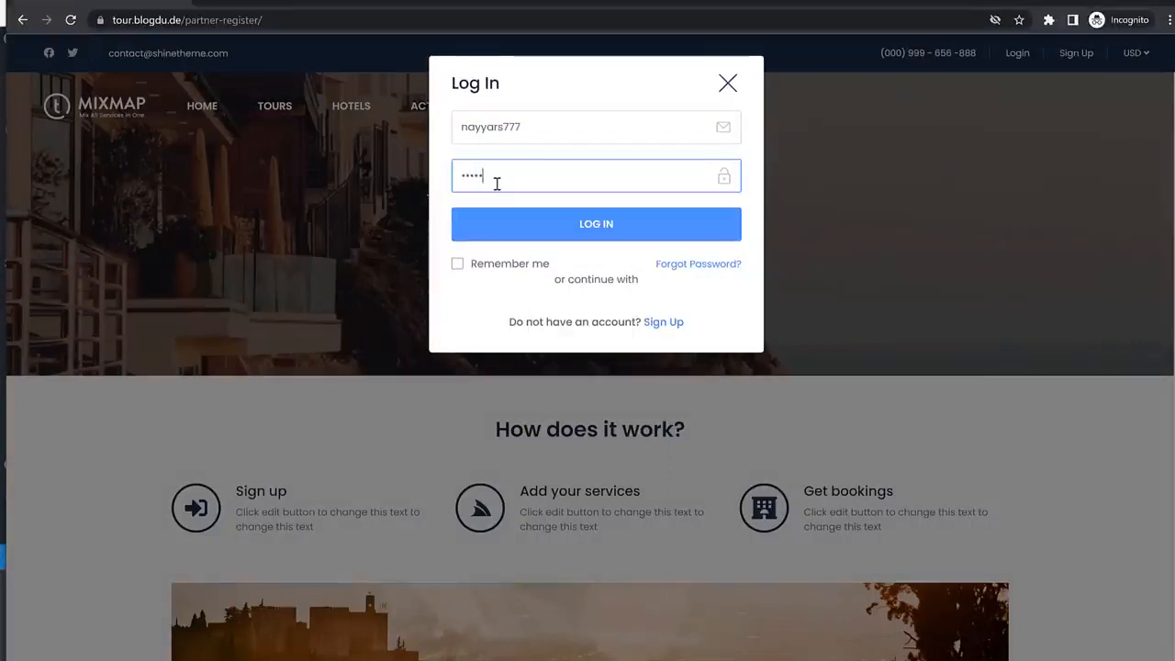
left_click(554, 236)
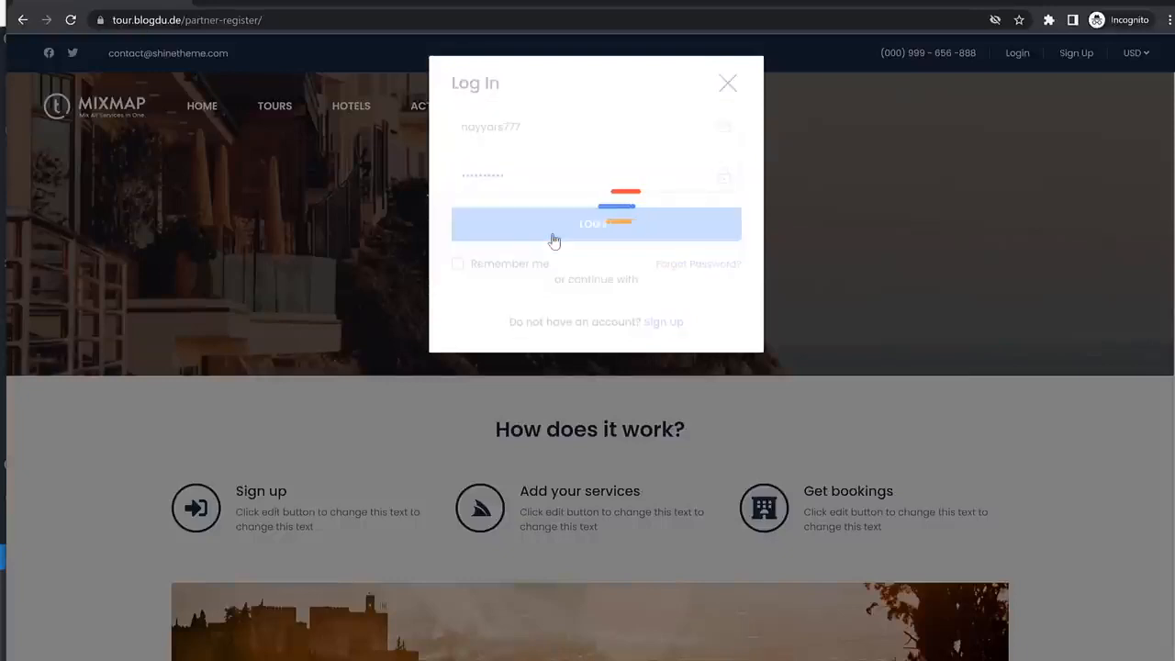
left_click_drag(476, 273, 604, 273)
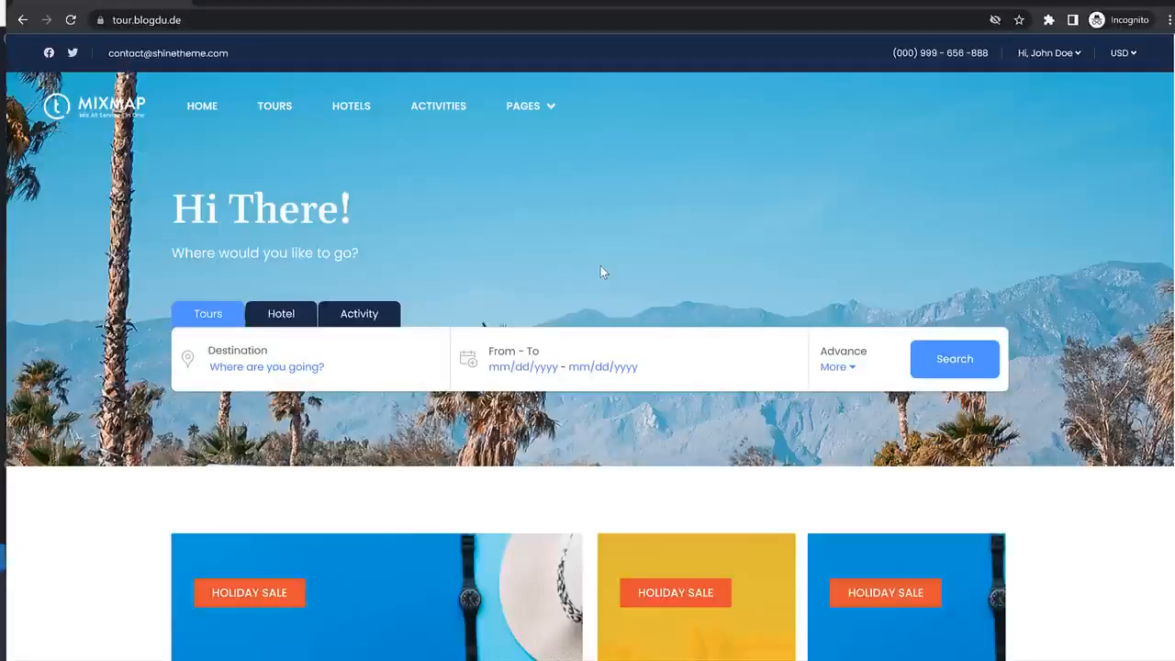
Open the partner dashboard and click Register under the membership Package notice.
left_click(1051, 55)
left_click(1049, 79)
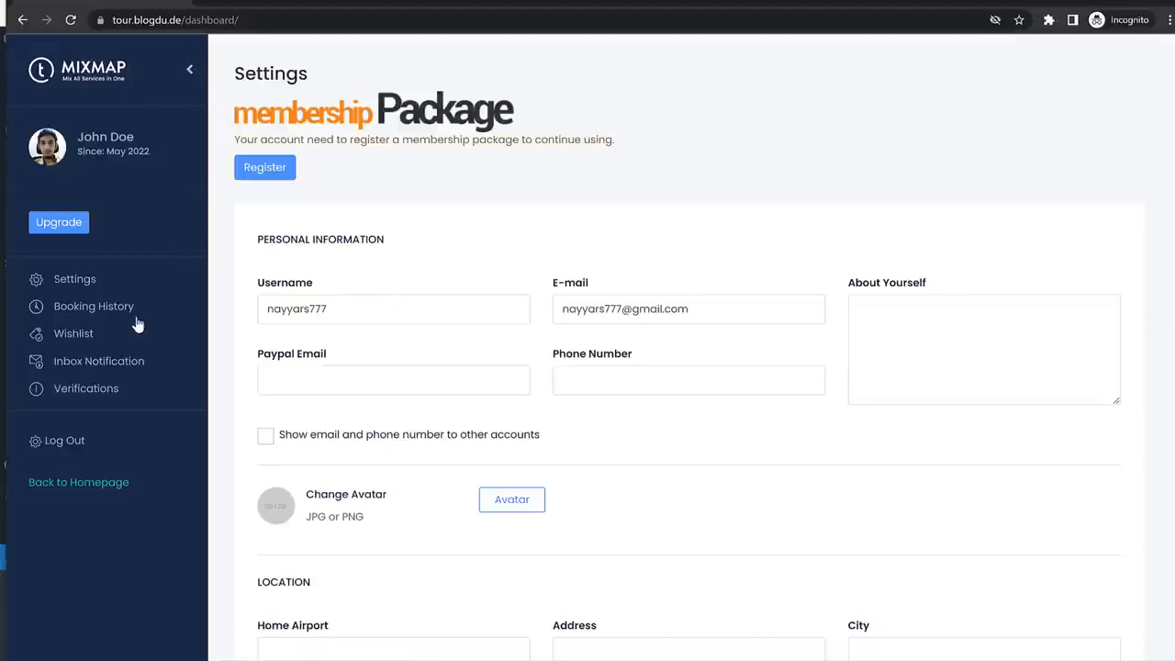
scroll(666, 327, "down", 8)
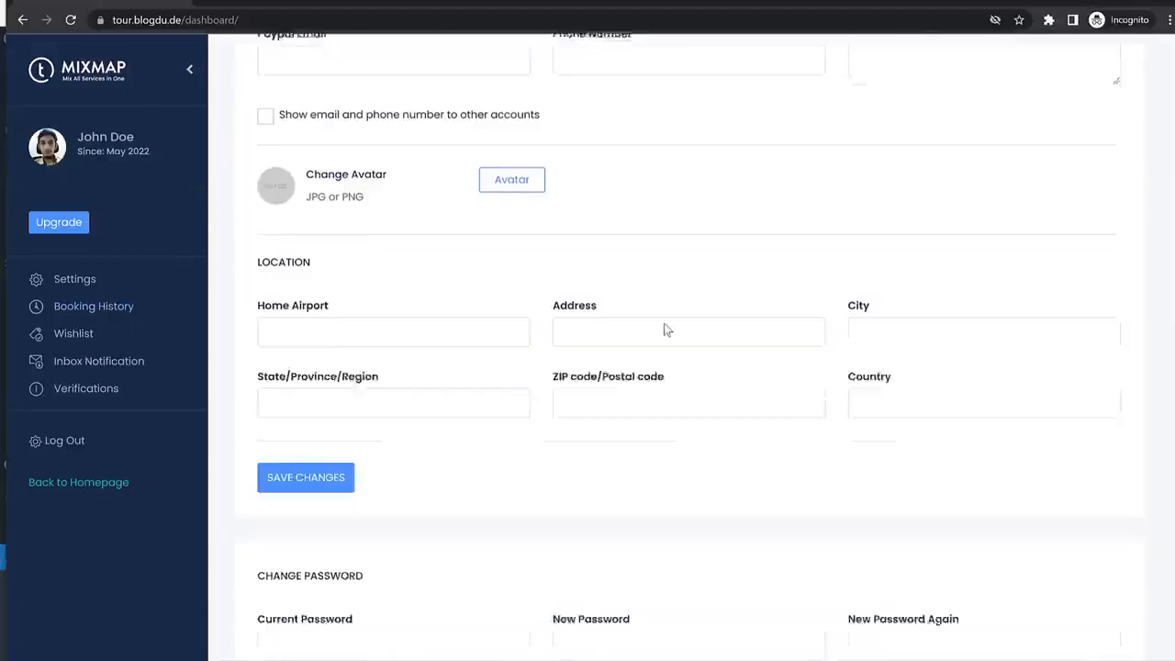
scroll(667, 336, "up", 8)
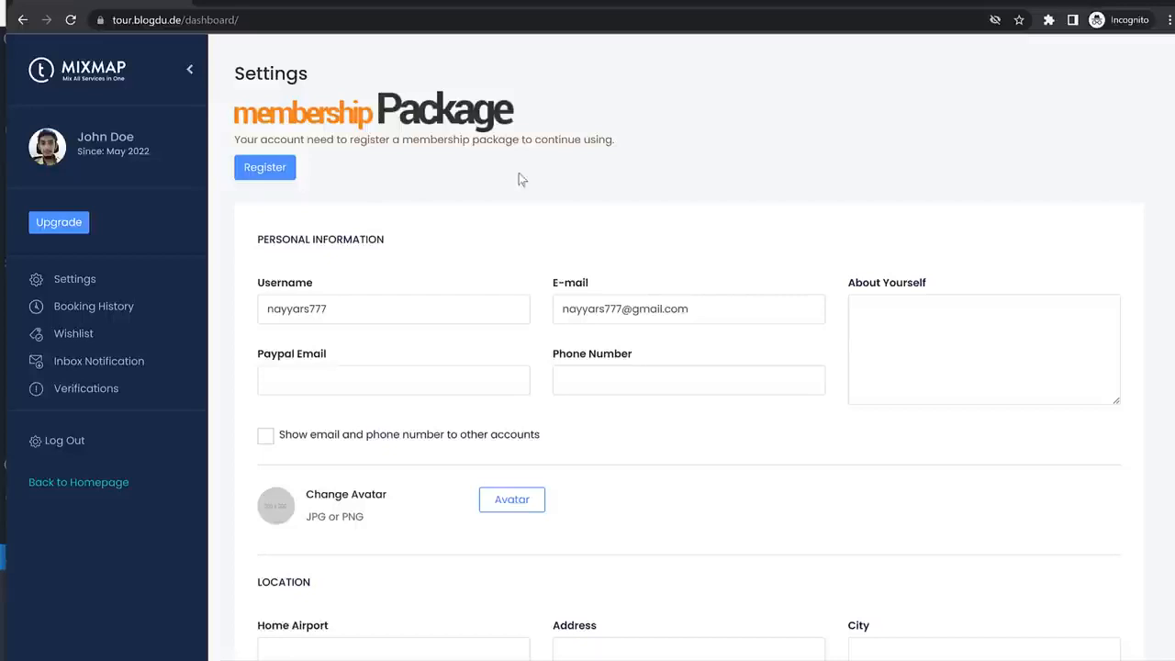
left_click(268, 171)
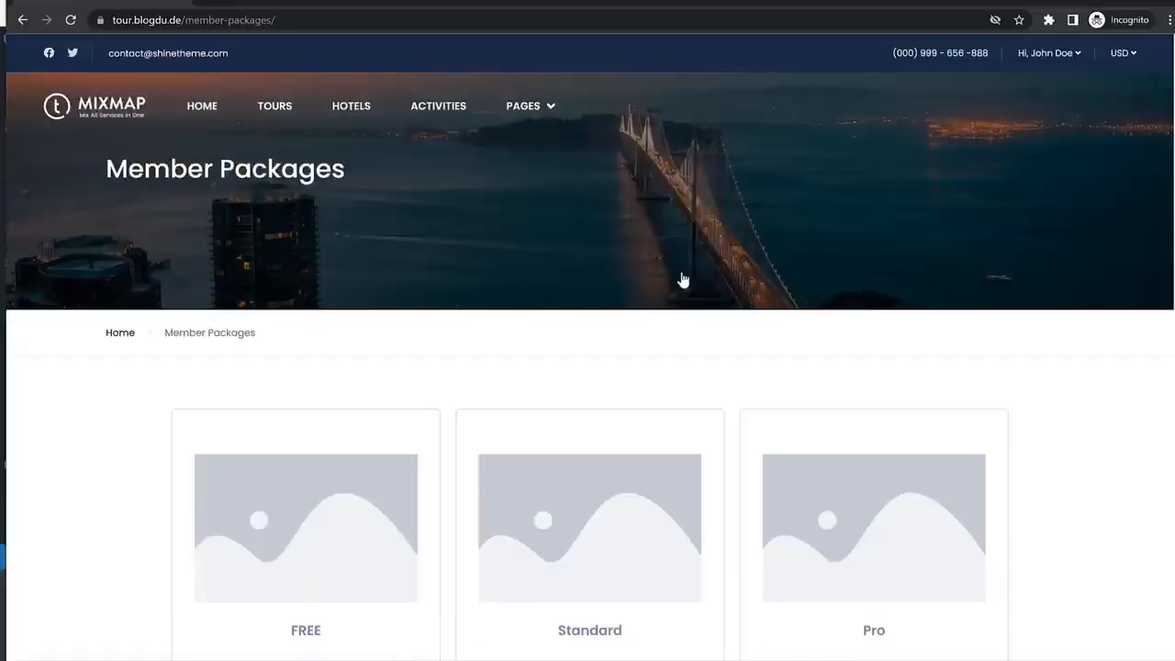
Choose the FREE package, move the surname into Last Name, and enter a phone number.
scroll(682, 280, "down", 5)
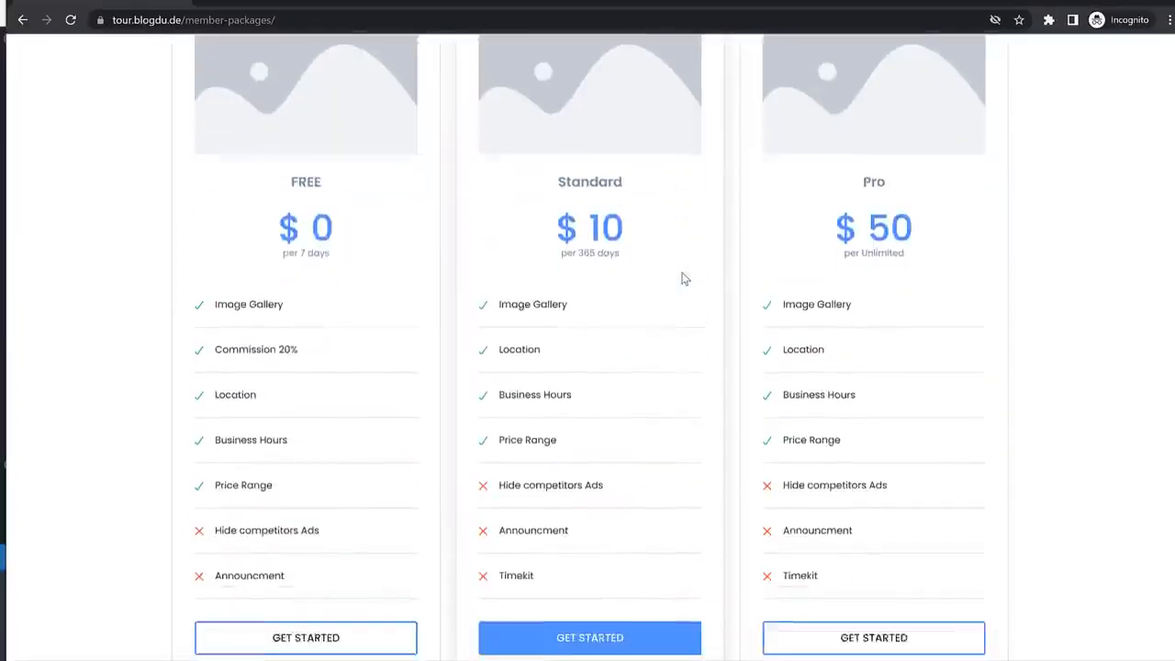
scroll(1039, 376, "down", 2)
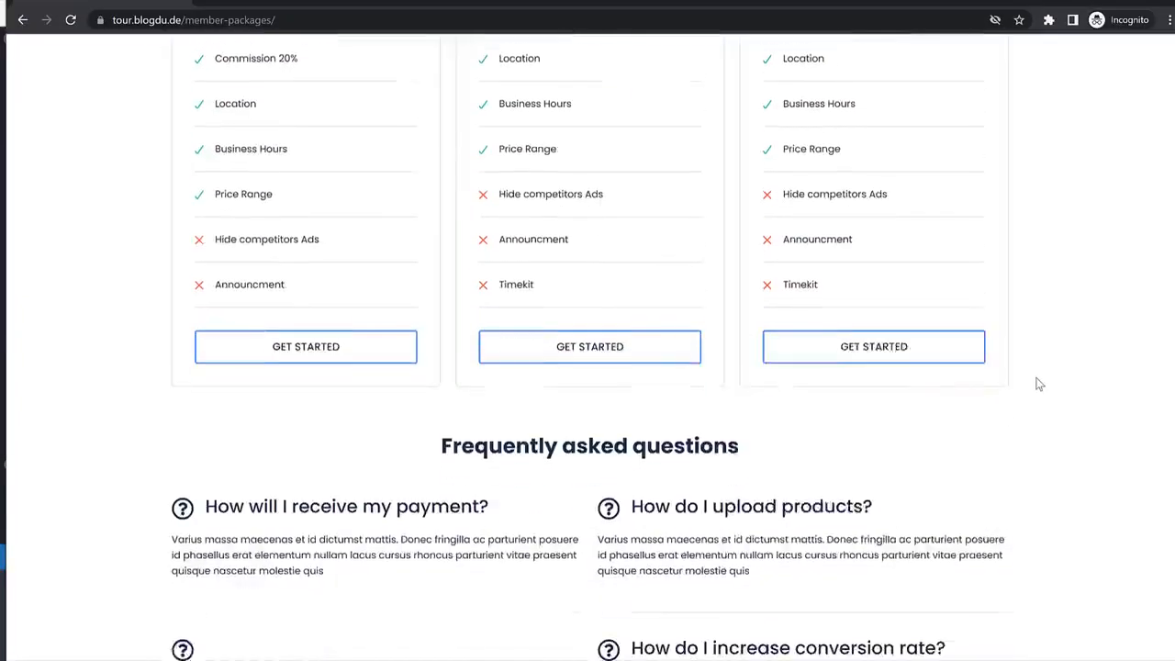
scroll(1028, 404, "up", 4)
scroll(1028, 395, "down", 2)
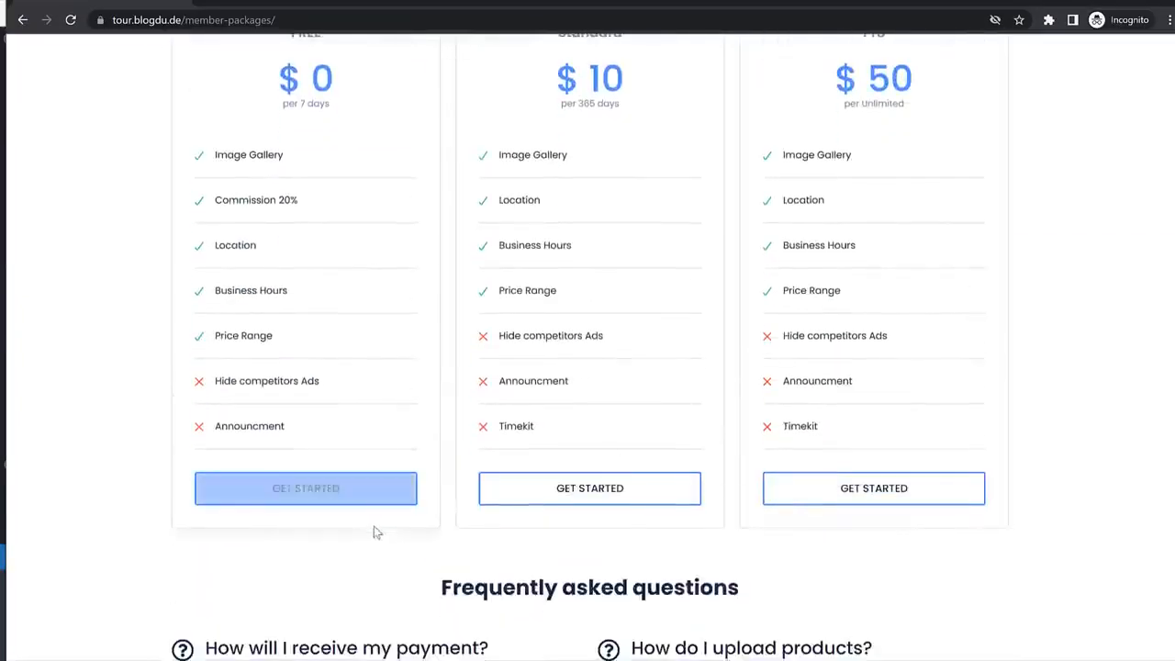
scroll(338, 310, "up", 3)
scroll(330, 388, "down", 3)
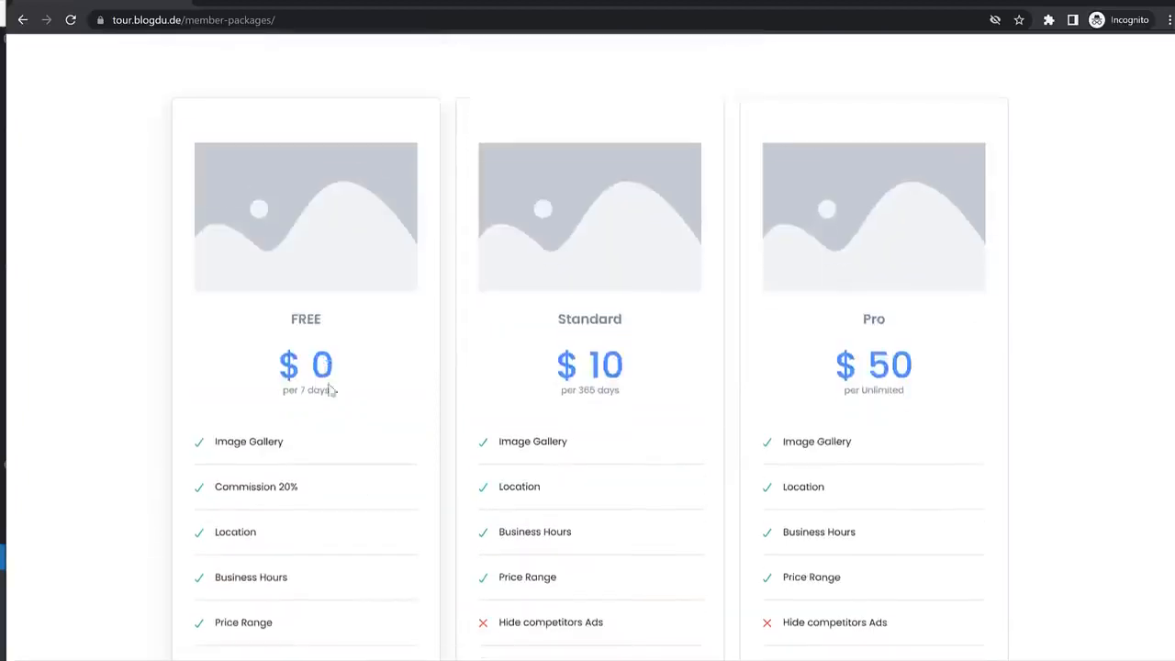
left_click(356, 498)
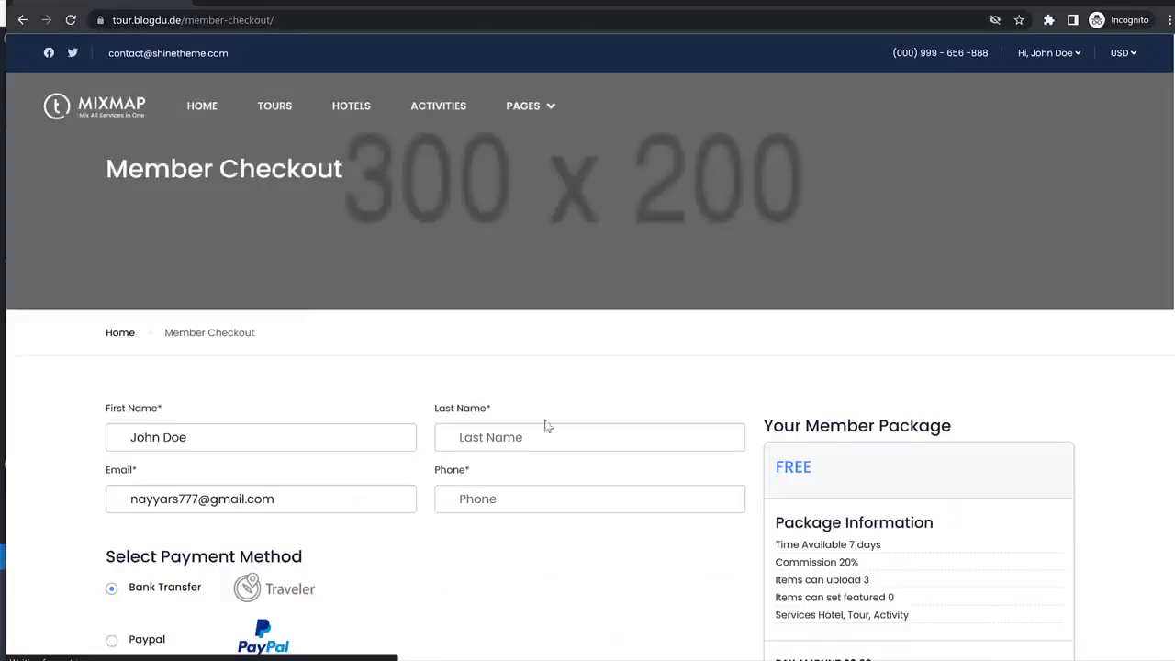
double_click(296, 448)
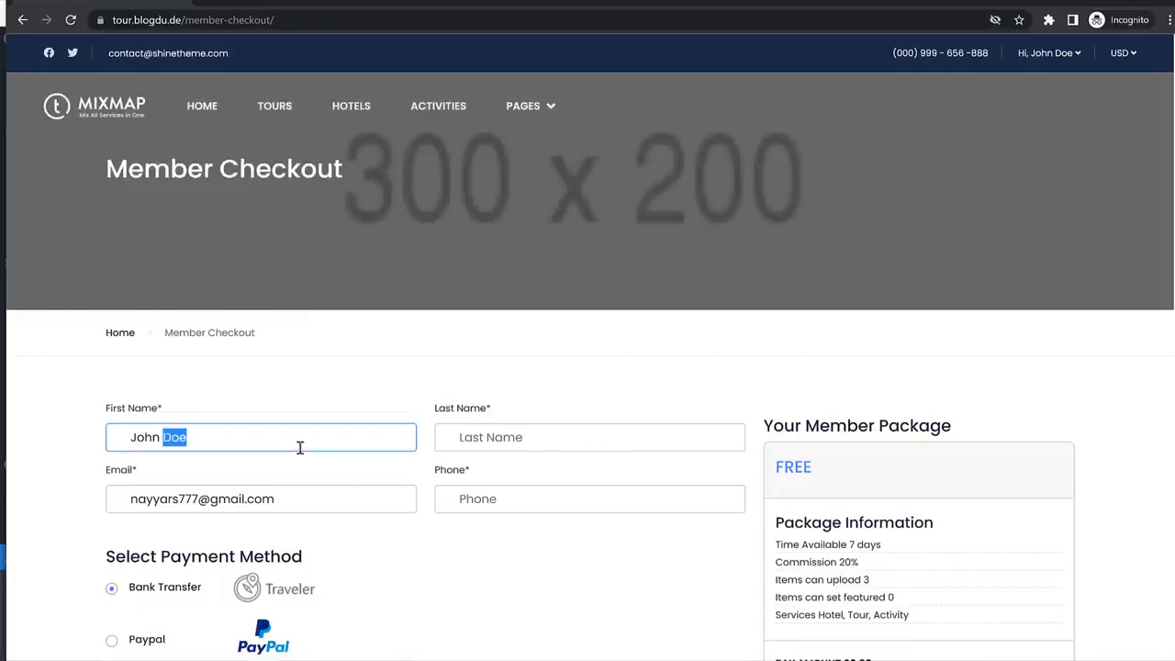
key("ctrl+x")
left_click(495, 435)
key("ctrl+v")
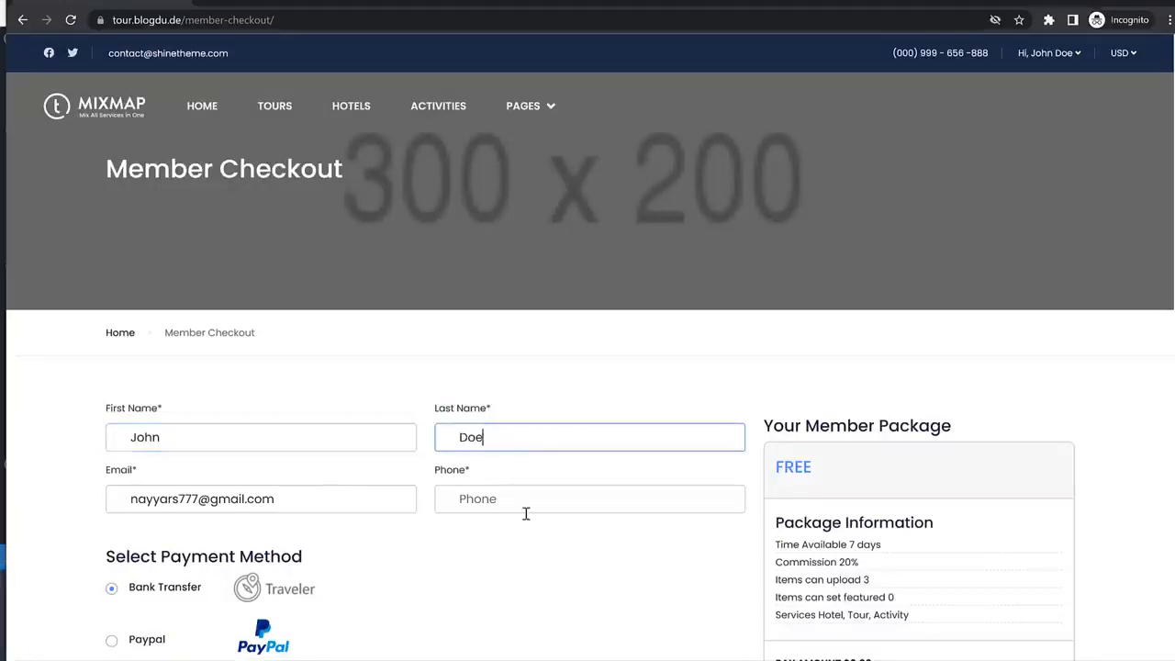
left_click(528, 509)
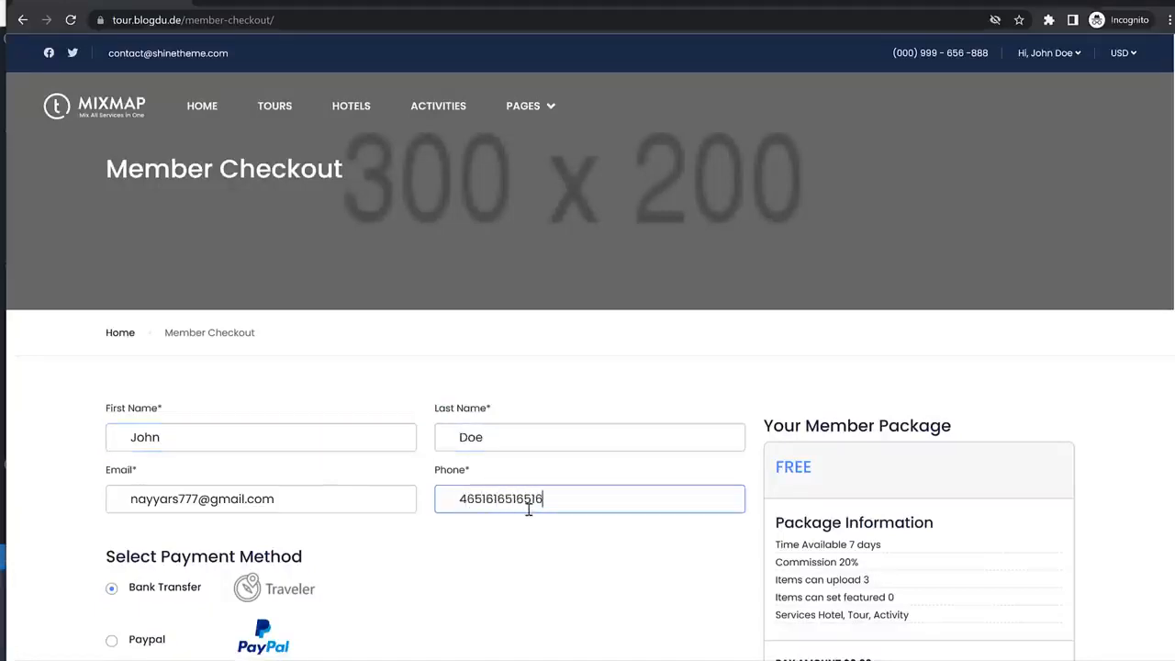
Accept the terms, select Bank Transfer payment, and submit the checkout.
scroll(532, 510, "down", 4)
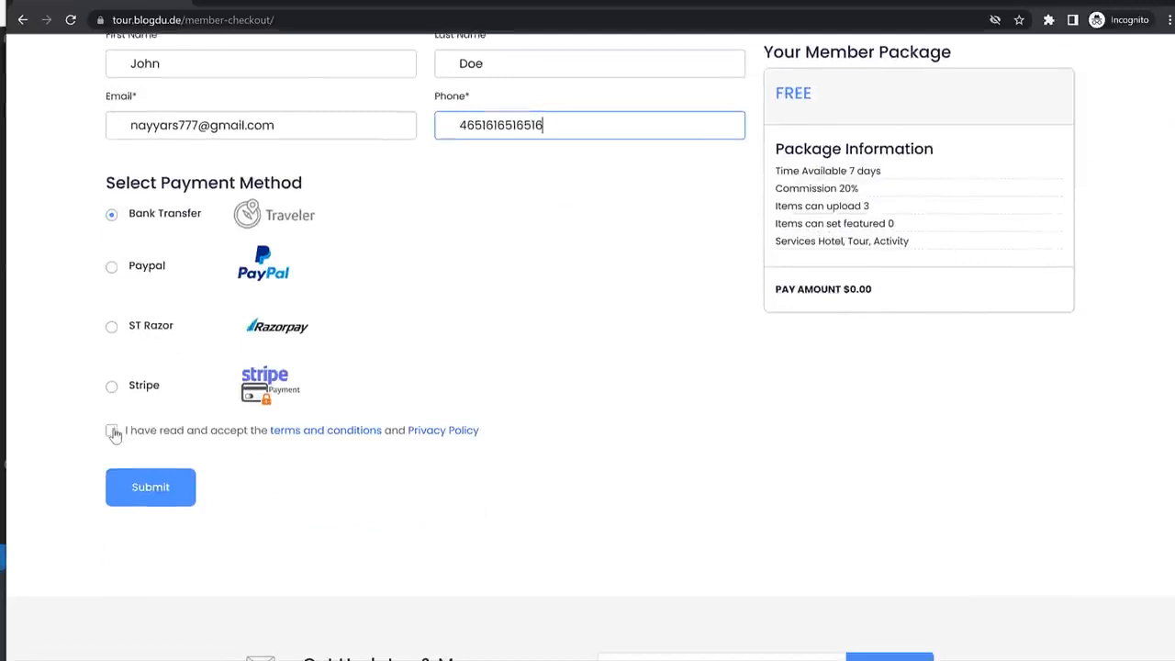
left_click(112, 431)
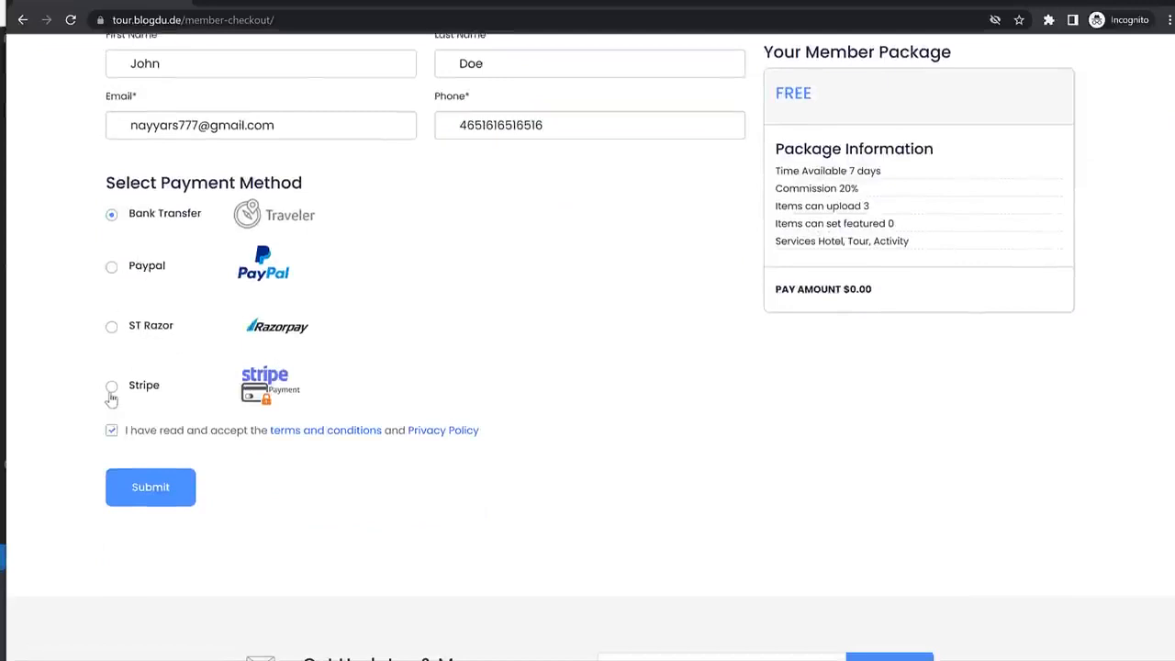
left_click(111, 327)
left_click(113, 387)
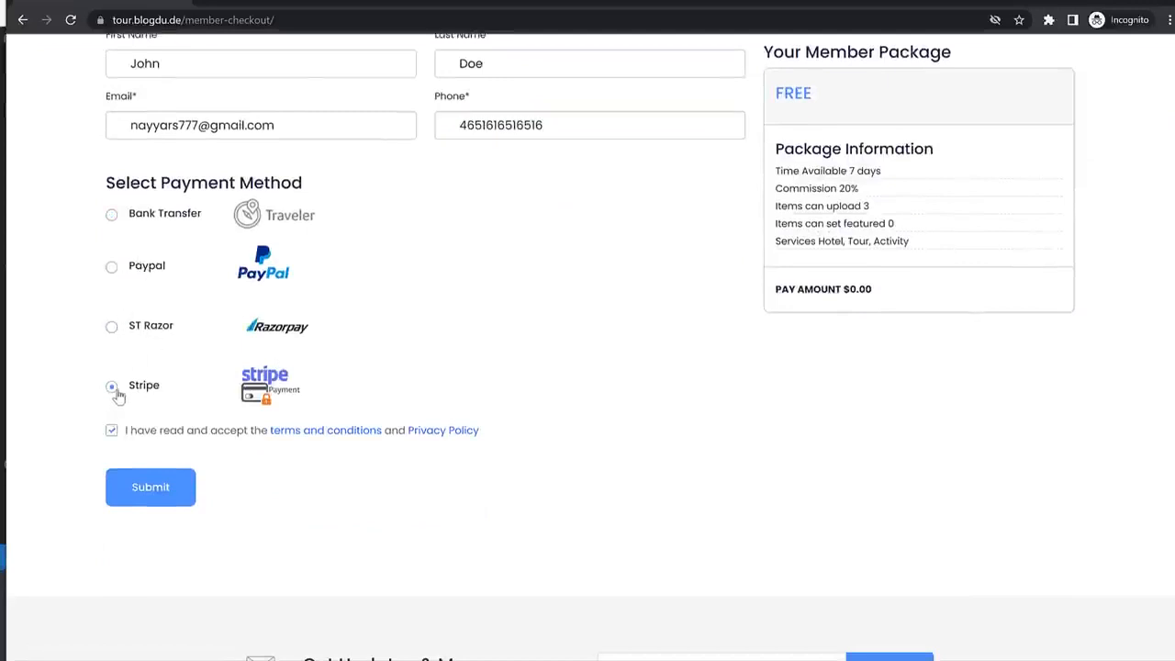
left_click(112, 267)
left_click(114, 214)
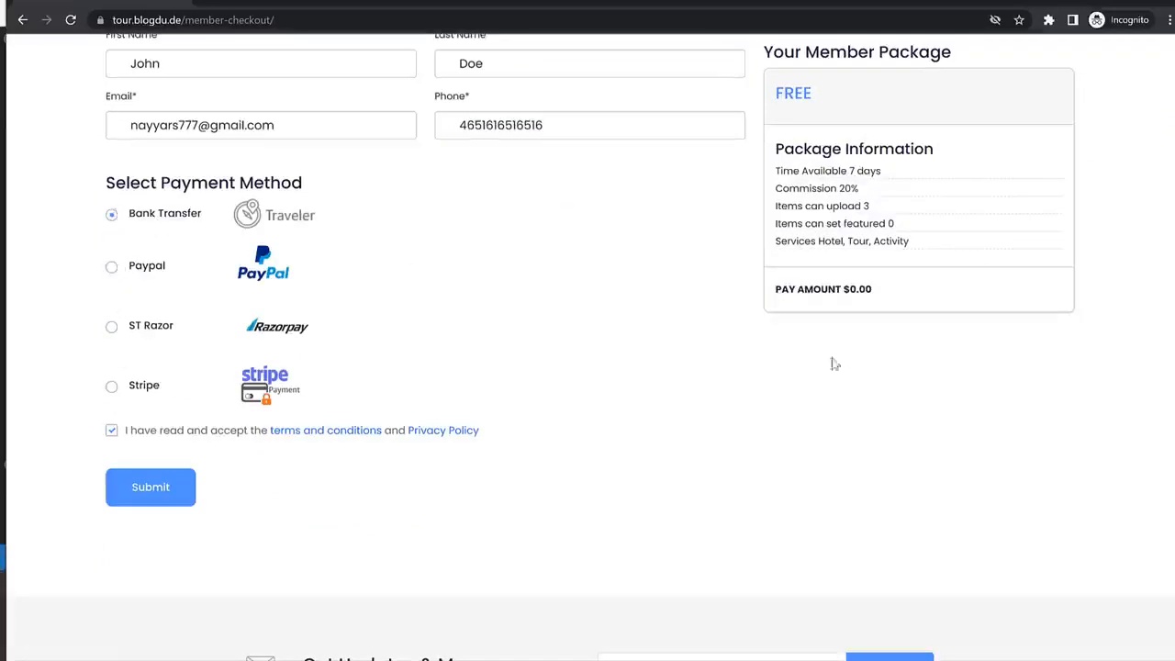
scroll(725, 475, "up", 3)
scroll(723, 474, "down", 2)
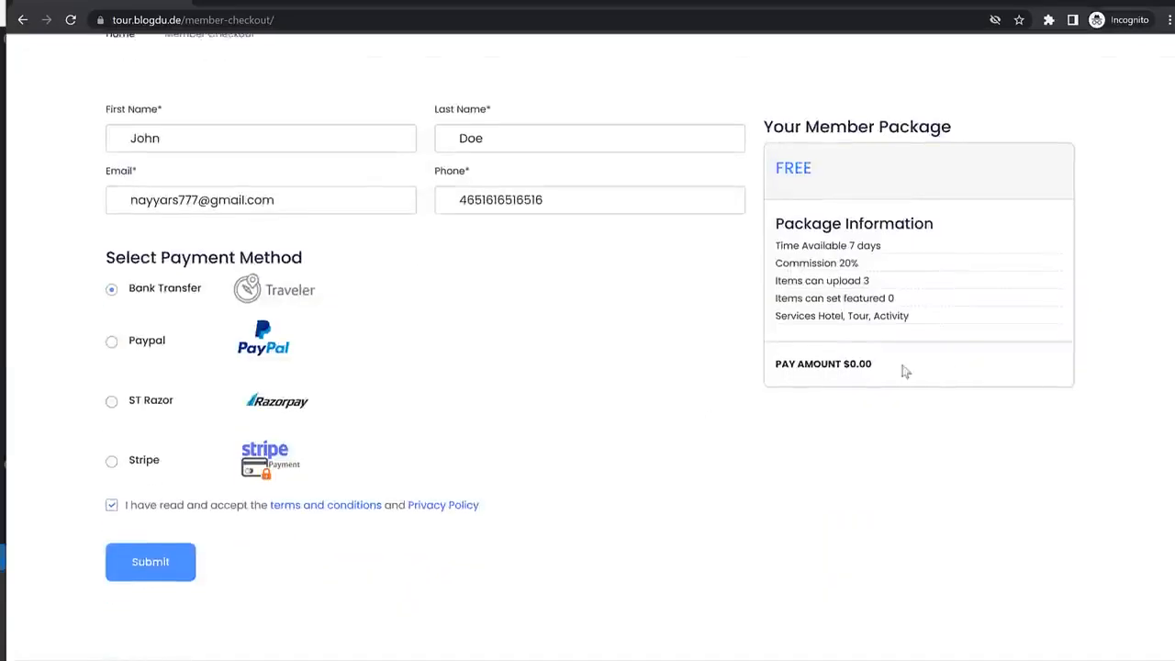
left_click(137, 575)
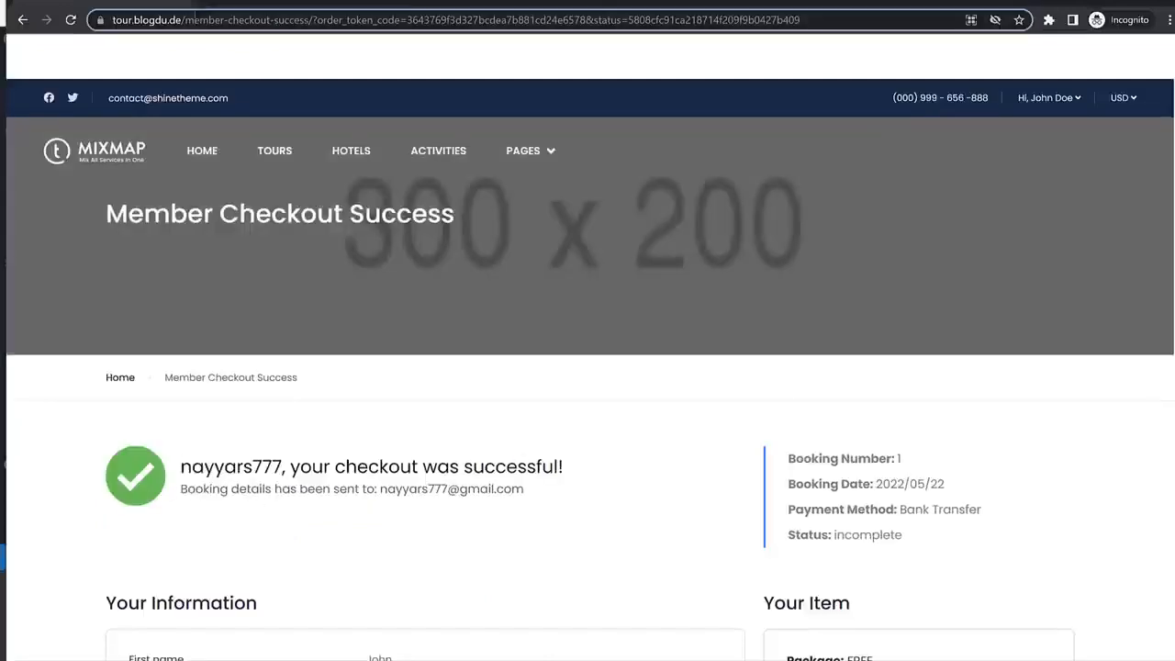
Review the checkout success page's message, 20% commission and package details.
left_click_drag(228, 19, 343, 19)
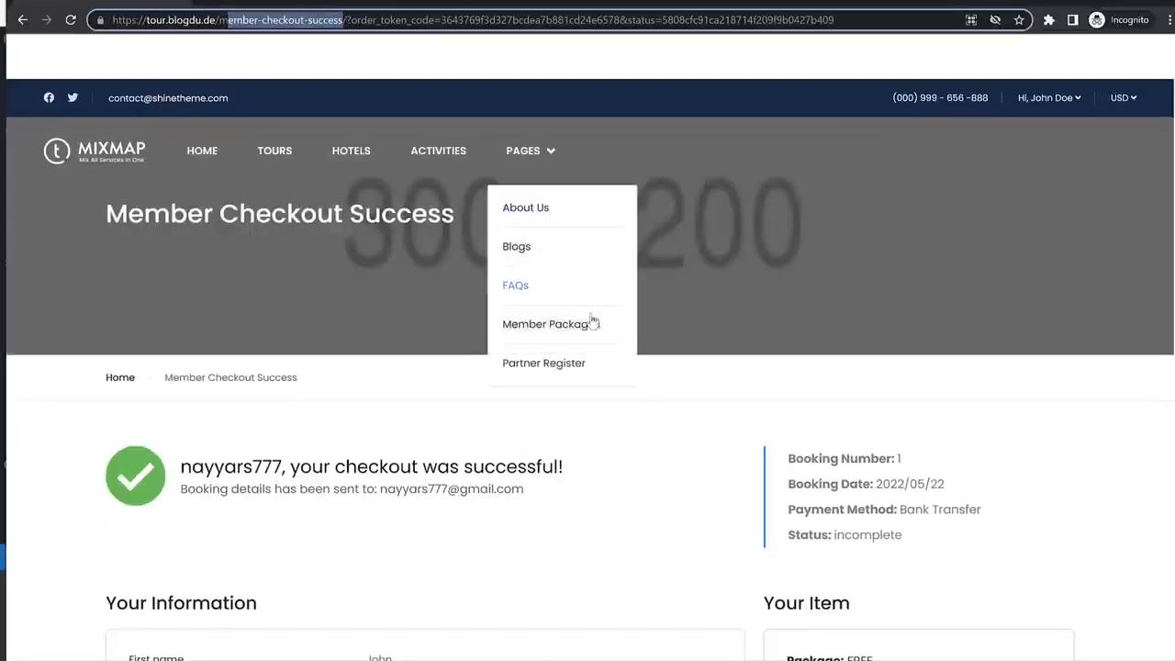
left_click(634, 415)
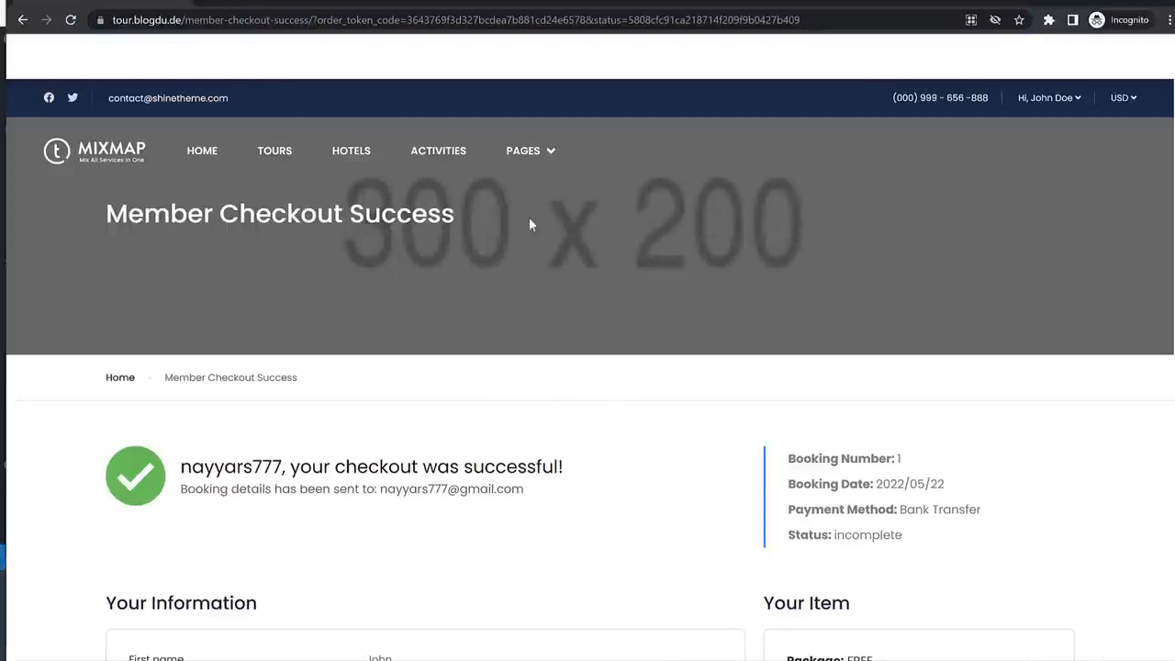
scroll(732, 285, "down", 4)
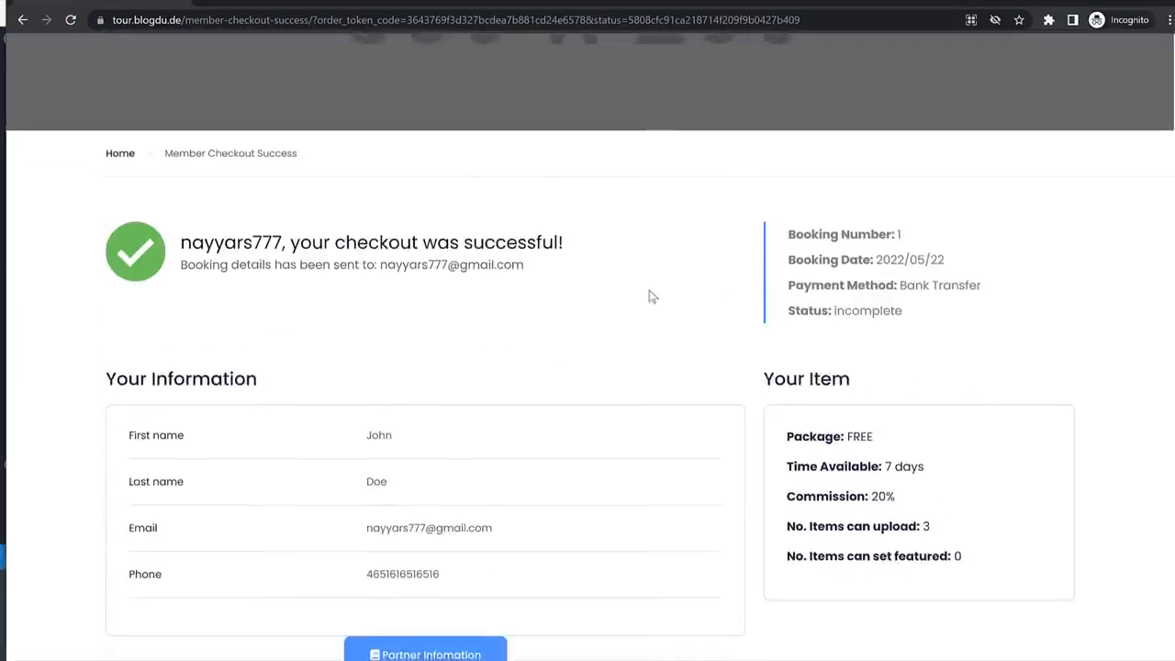
left_click_drag(297, 93, 519, 93)
left_click(463, 350)
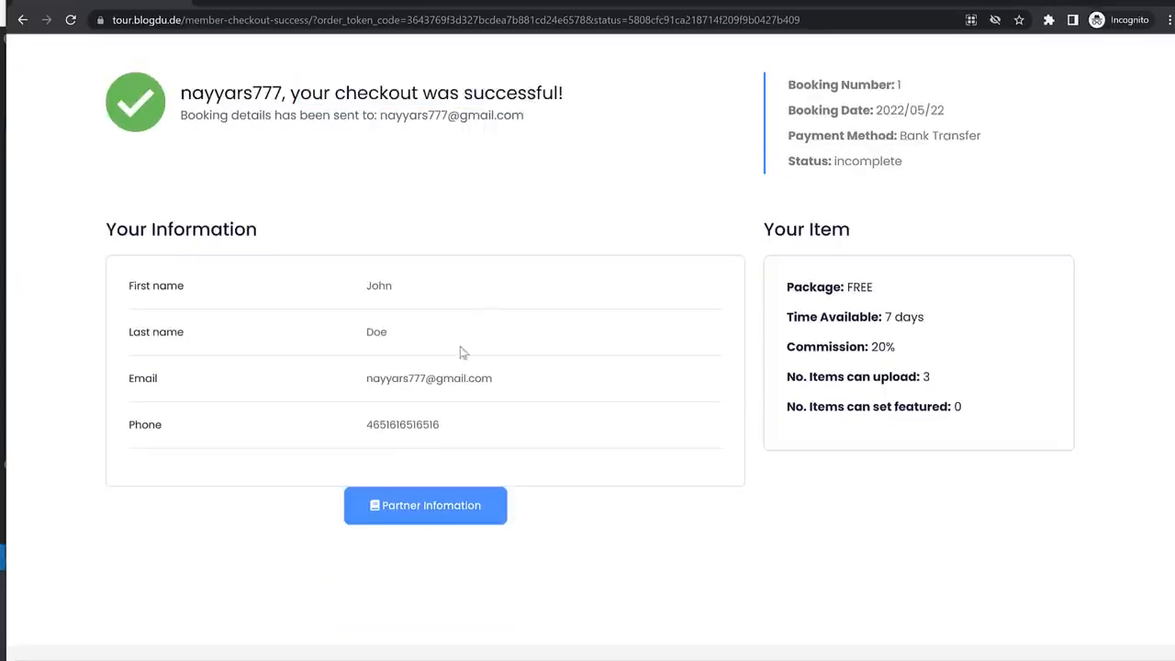
left_click_drag(906, 347, 781, 347)
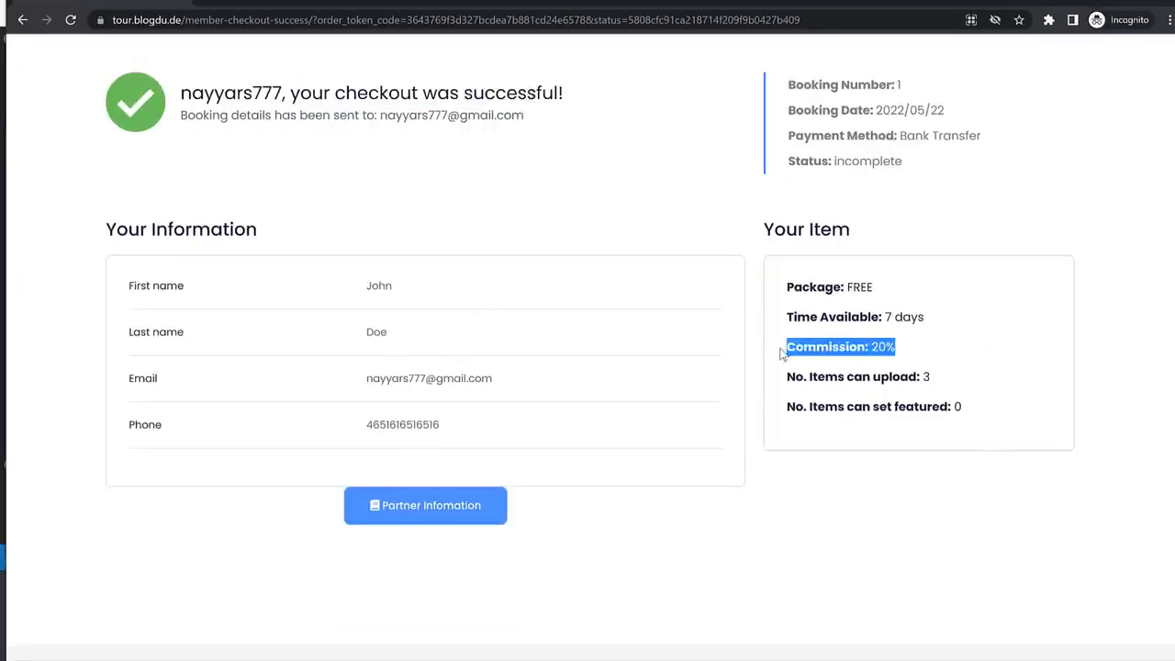
left_click_drag(794, 284, 970, 412)
left_click(935, 323)
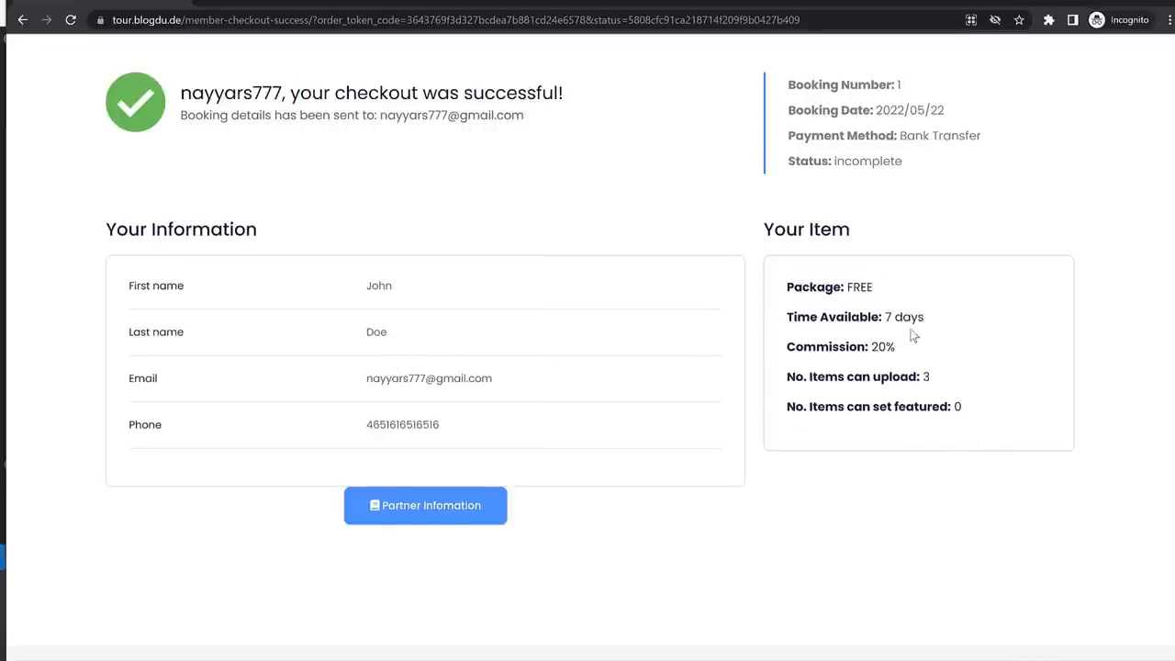
scroll(881, 318, "up", 4)
Open the partner's account dashboard and review the FREE package details and expiry.
mouse_move(1049, 101)
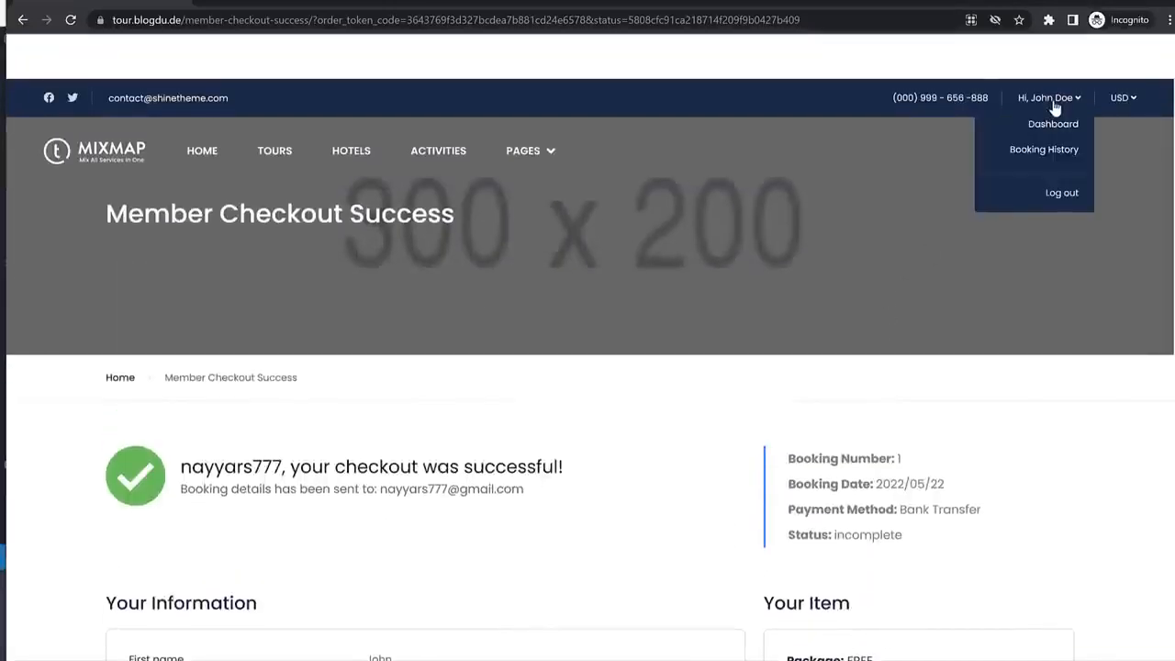
left_click(1049, 125)
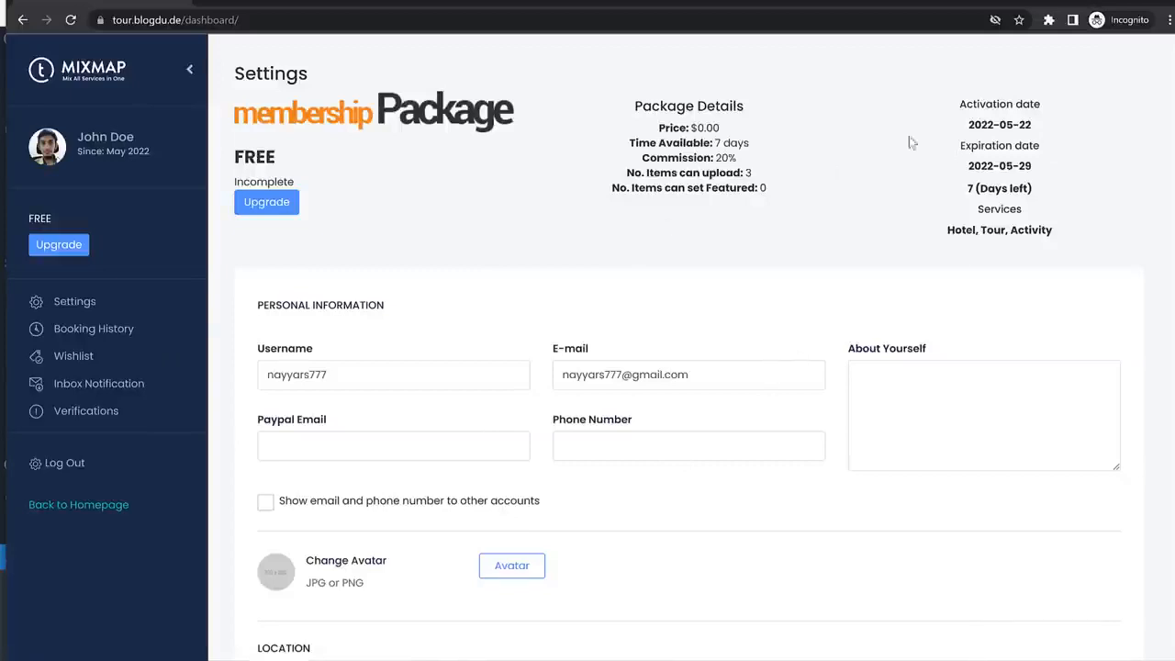
left_click_drag(635, 103, 777, 184)
left_click(776, 183)
mouse_move(235, 161)
left_mouse_down()
mouse_move(281, 160)
mouse_move(235, 181)
left_mouse_up()
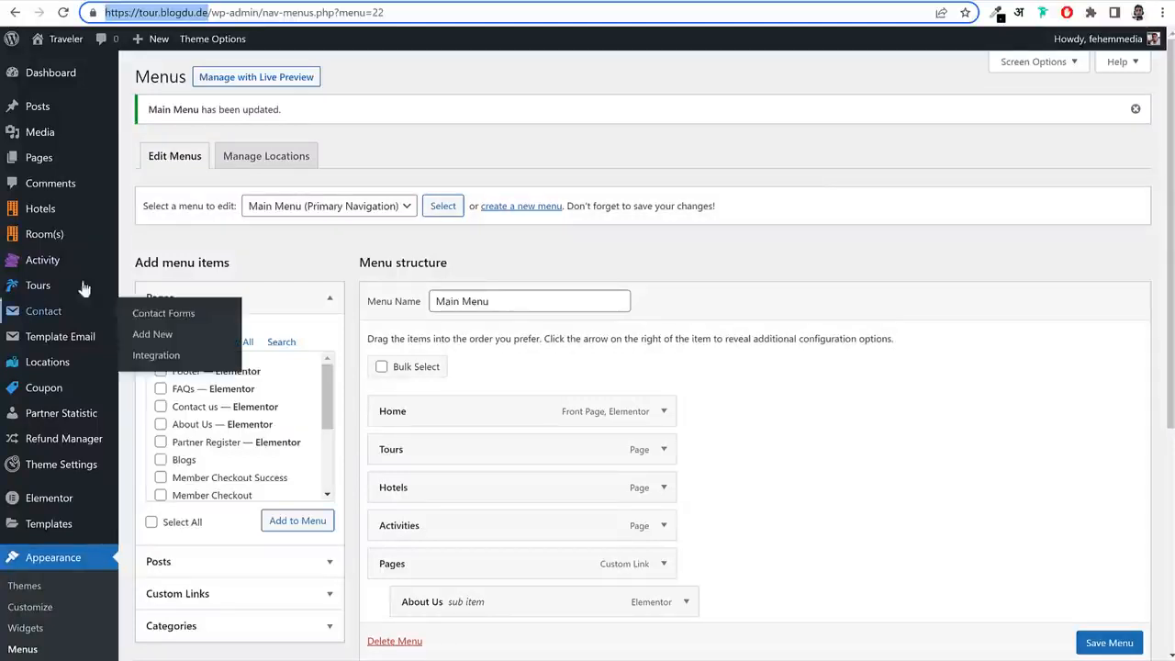
In Partner Statistic > List Partner, review the new partner's details, then set package status to Completed.
left_click(60, 415)
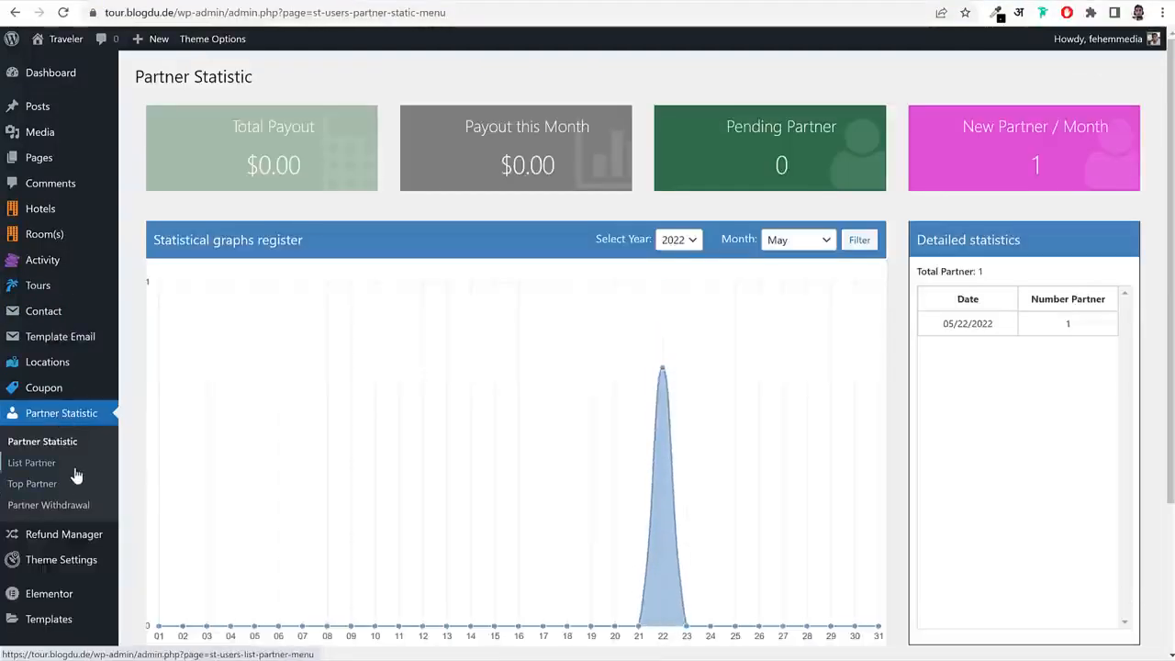
left_click(32, 463)
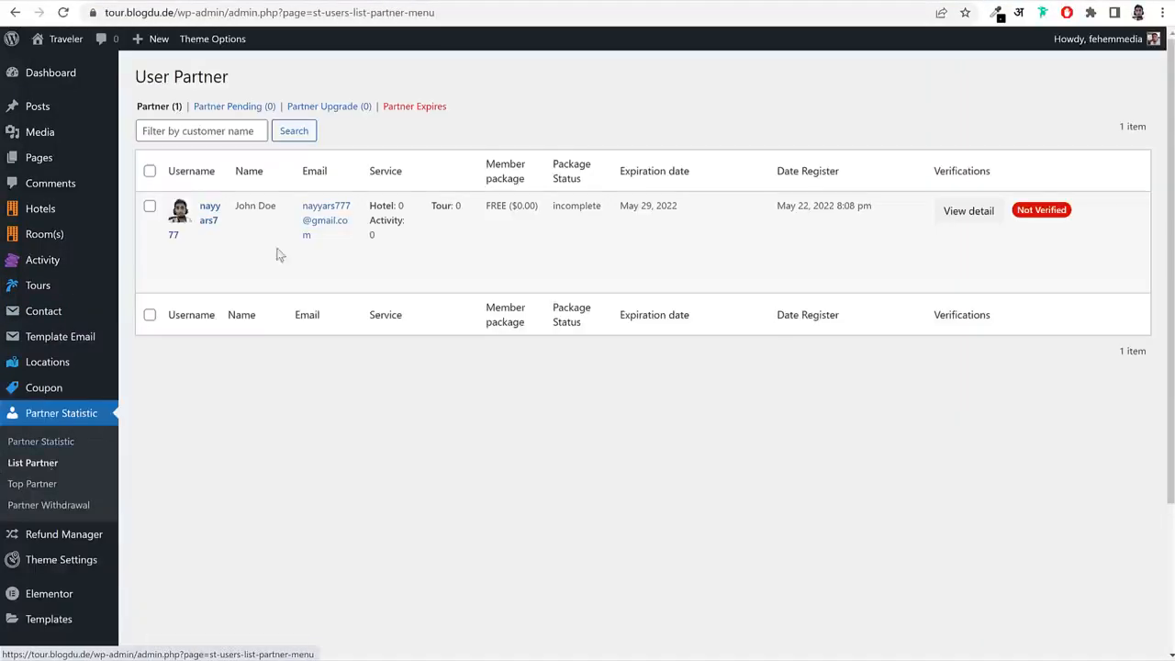
left_click_drag(258, 202, 210, 212)
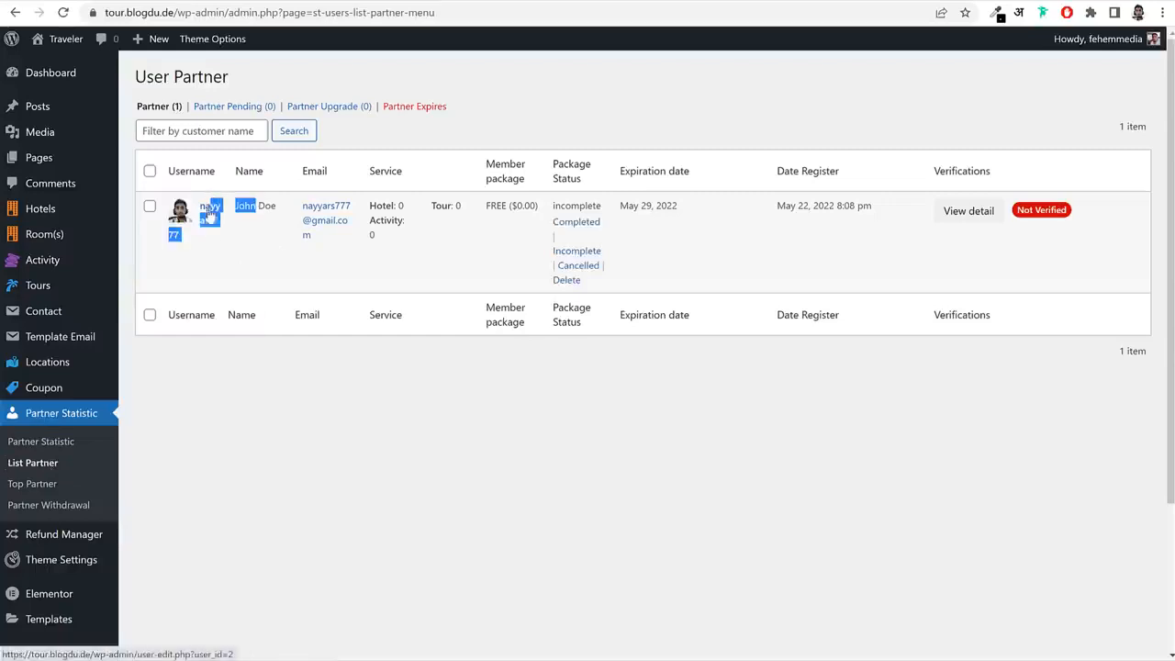
left_click(231, 232)
left_click(964, 212)
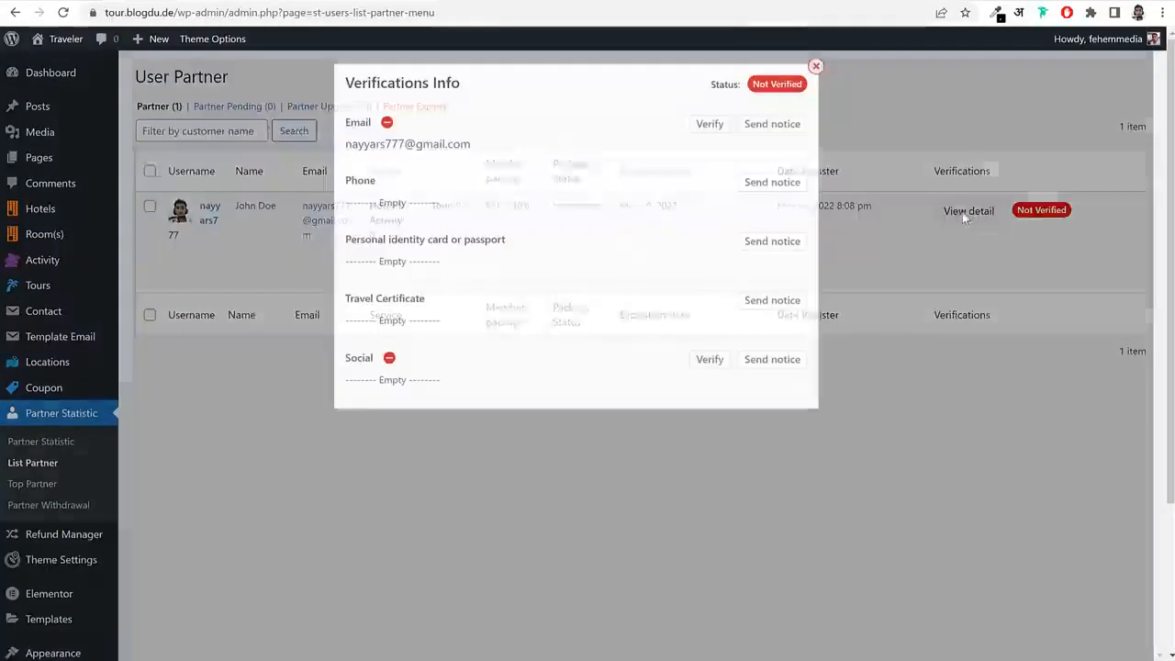
scroll(550, 266, "down", 2)
scroll(591, 292, "up", 2)
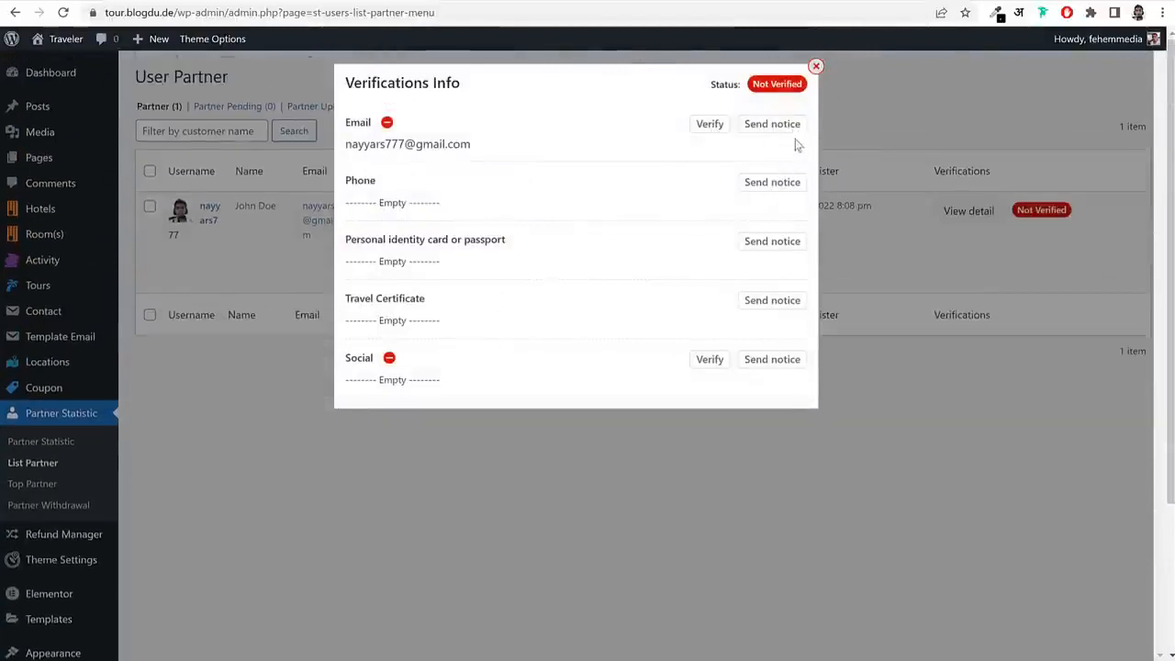
left_click(815, 66)
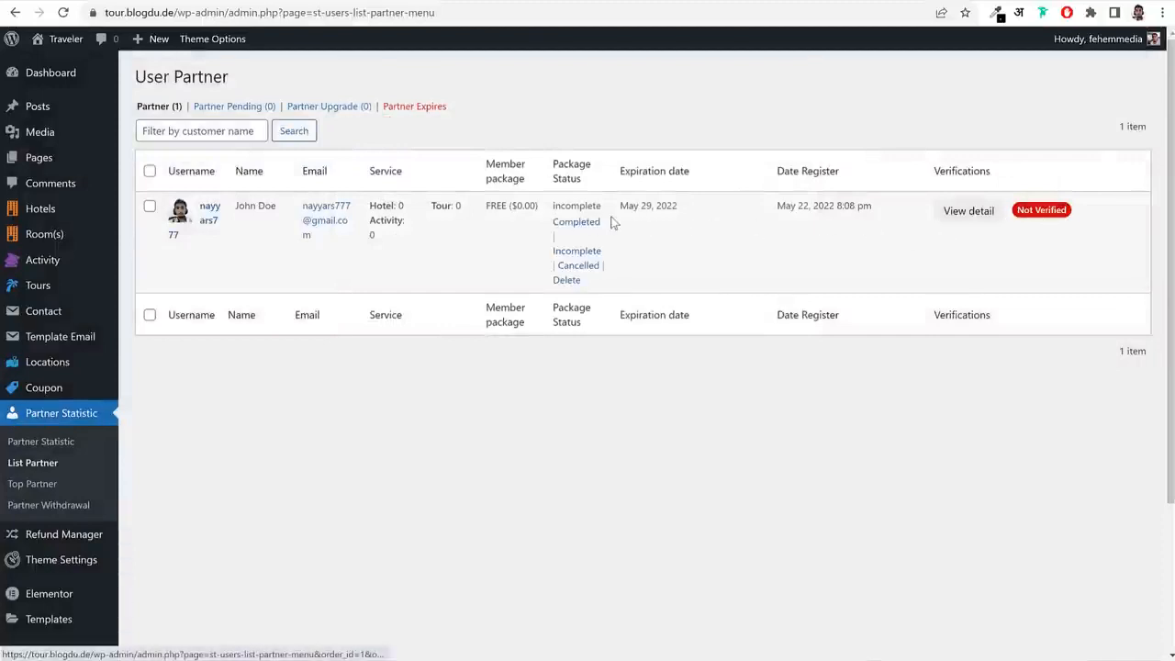
left_click_drag(605, 221, 545, 231)
left_click(556, 220)
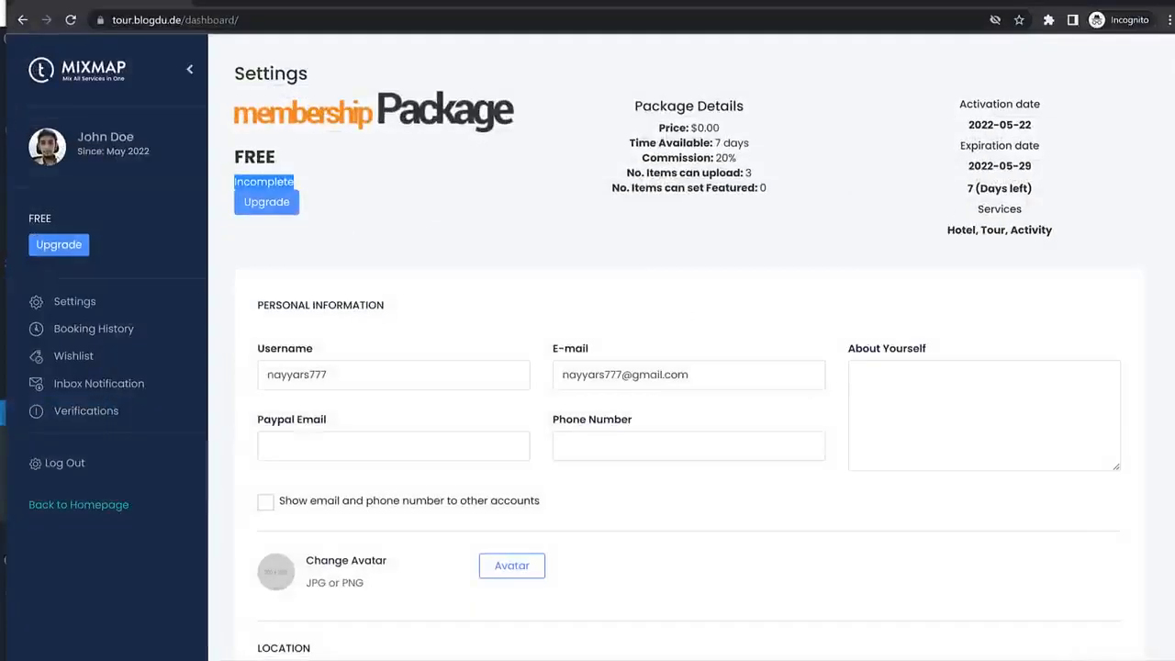
Reload the partner dashboard, open Hotel > My Hotel > Add New Hotel and submit it empty.
key("alt+Tab")
left_click(71, 19)
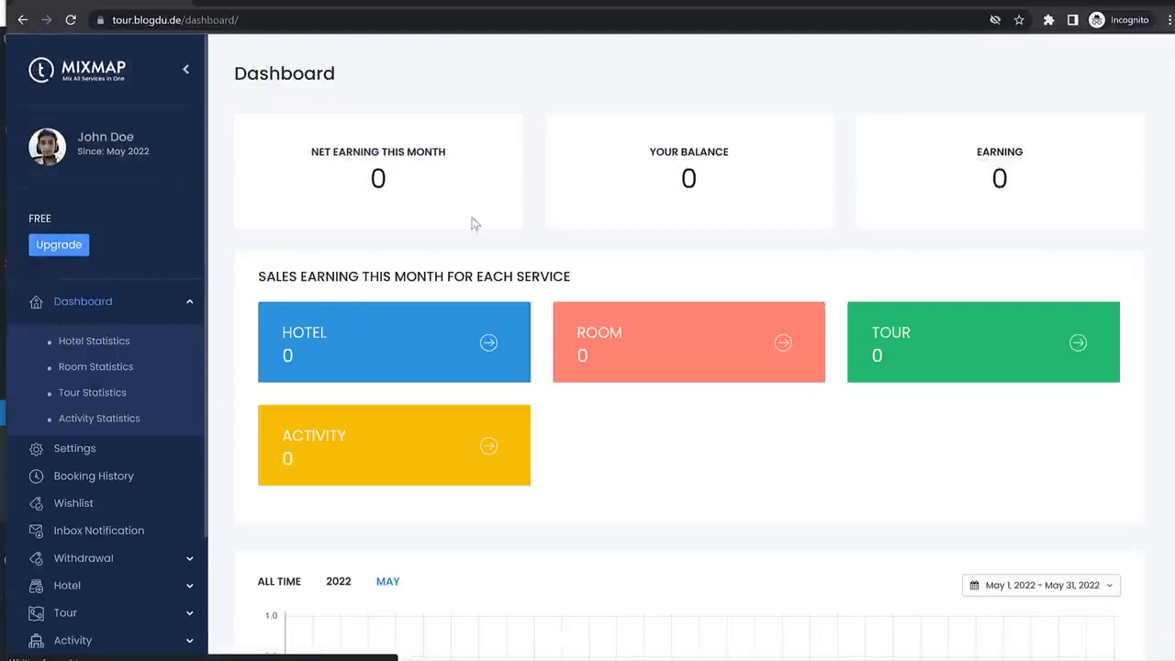
scroll(617, 347, "down", 6)
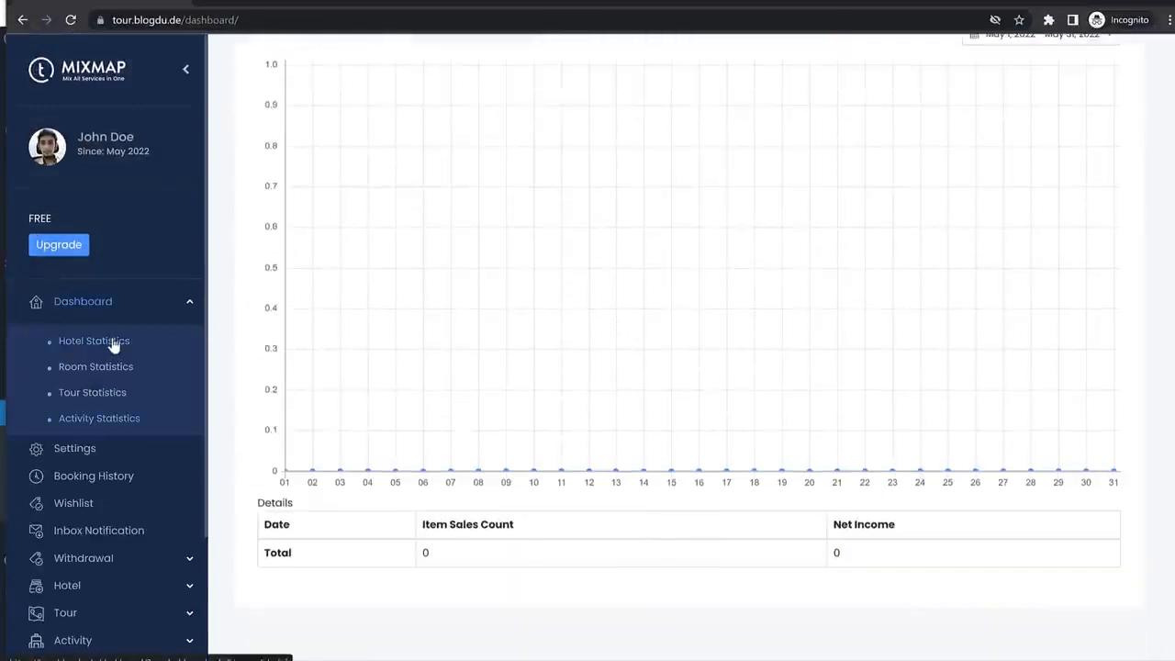
scroll(110, 342, "down", 2)
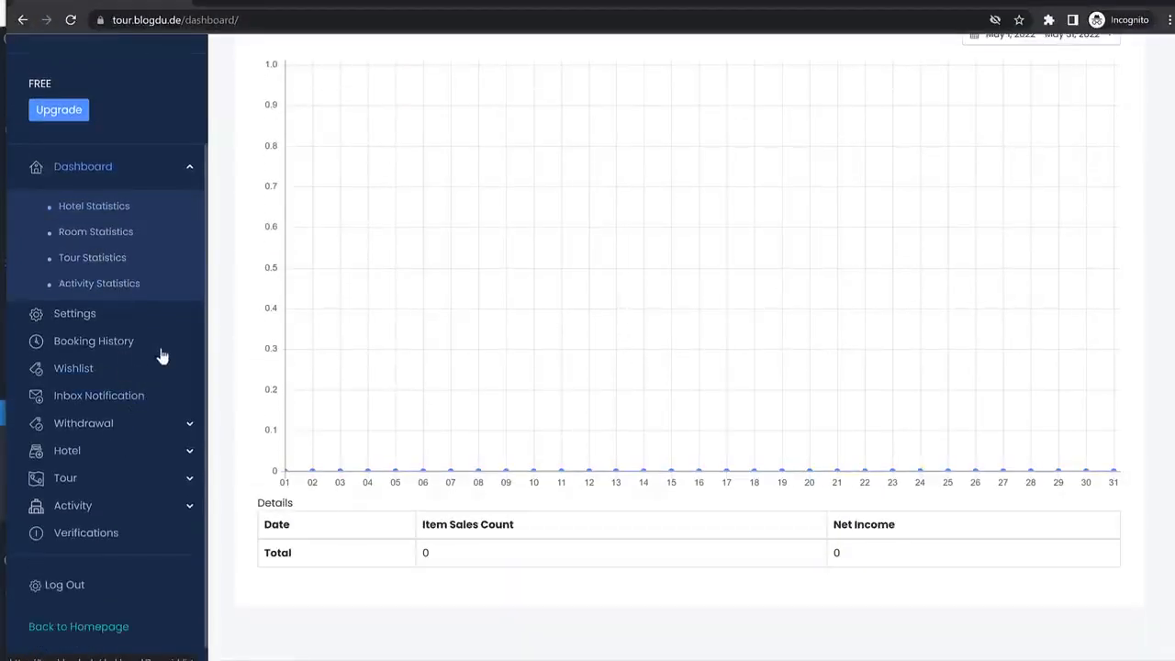
left_click(174, 439)
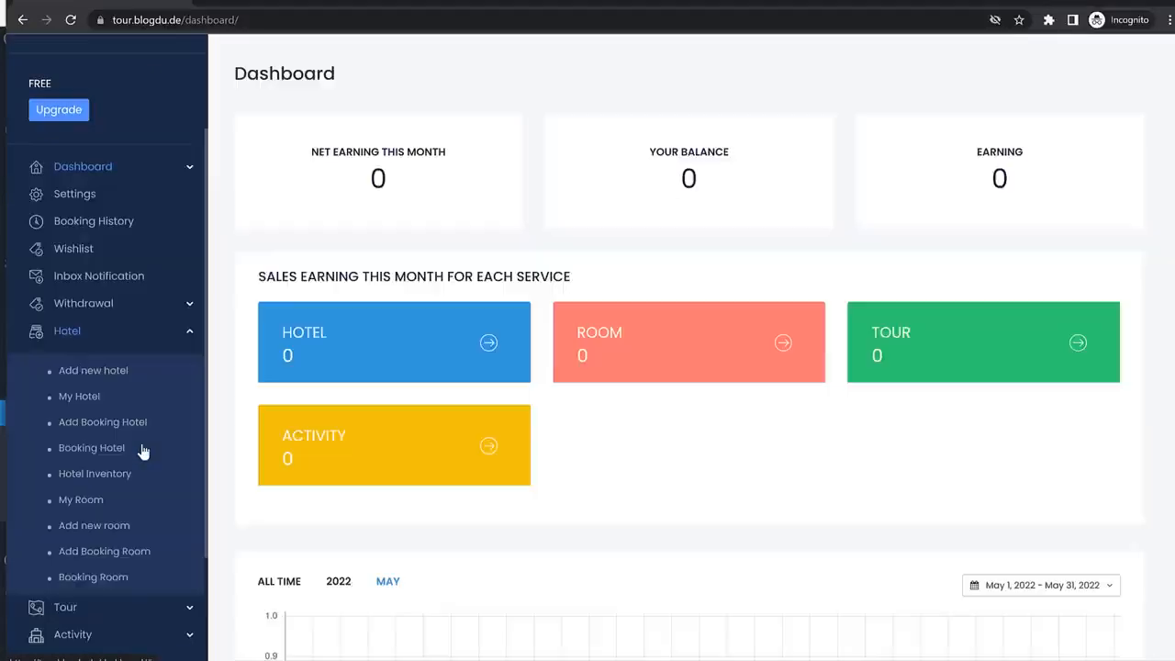
left_click(84, 395)
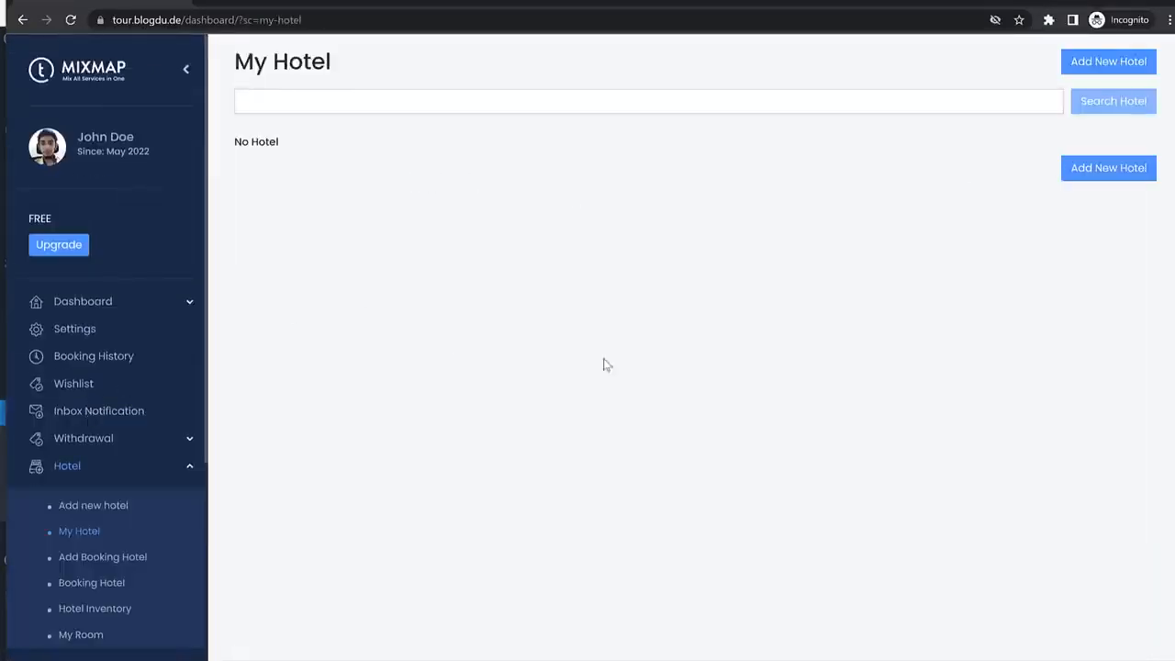
left_click(1104, 167)
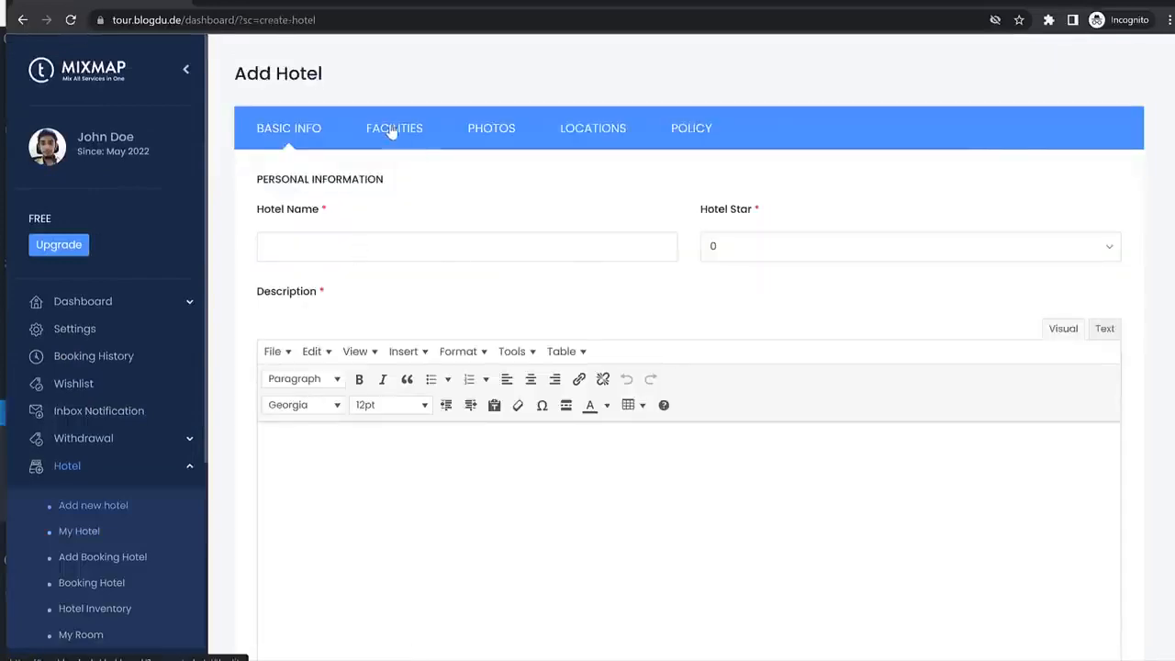
scroll(449, 409, "down", 6)
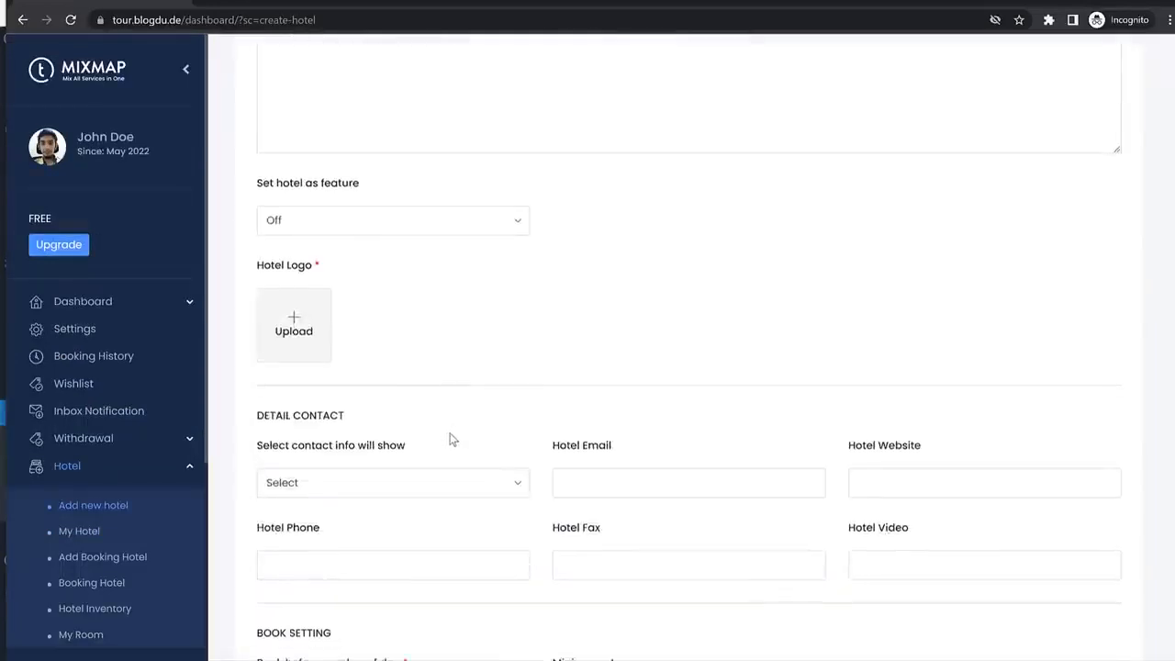
scroll(450, 448, "up", 5)
left_click(485, 128)
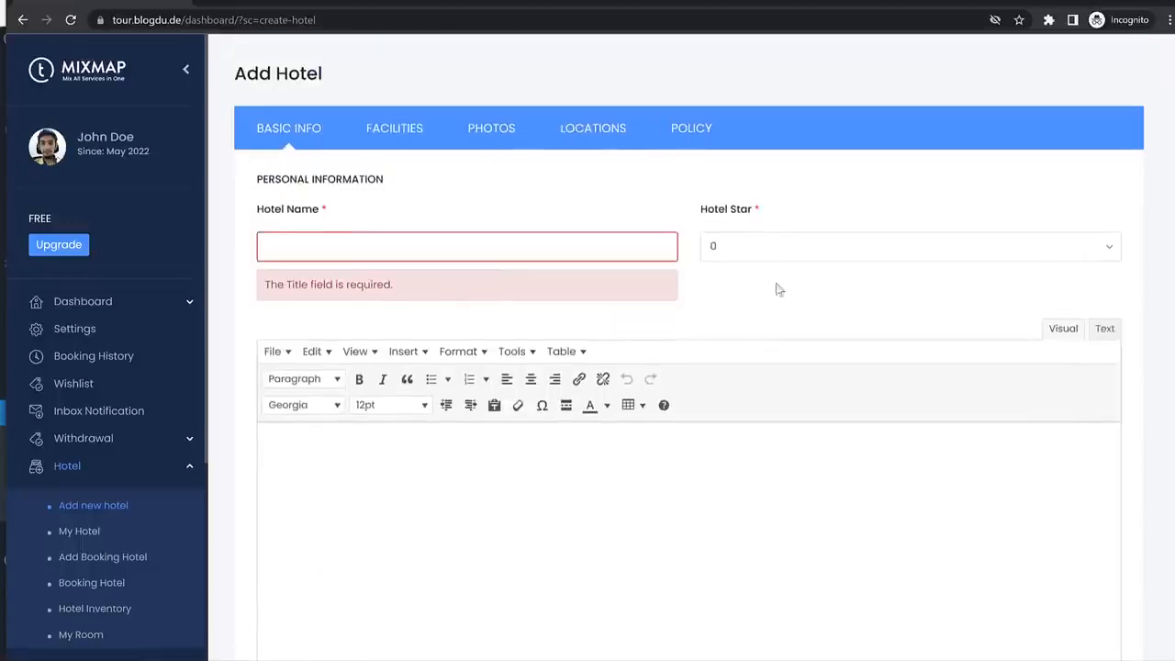
Expand the Tour section and open the partner's Verifications page.
scroll(777, 288, "down", 15)
scroll(546, 496, "down", 3)
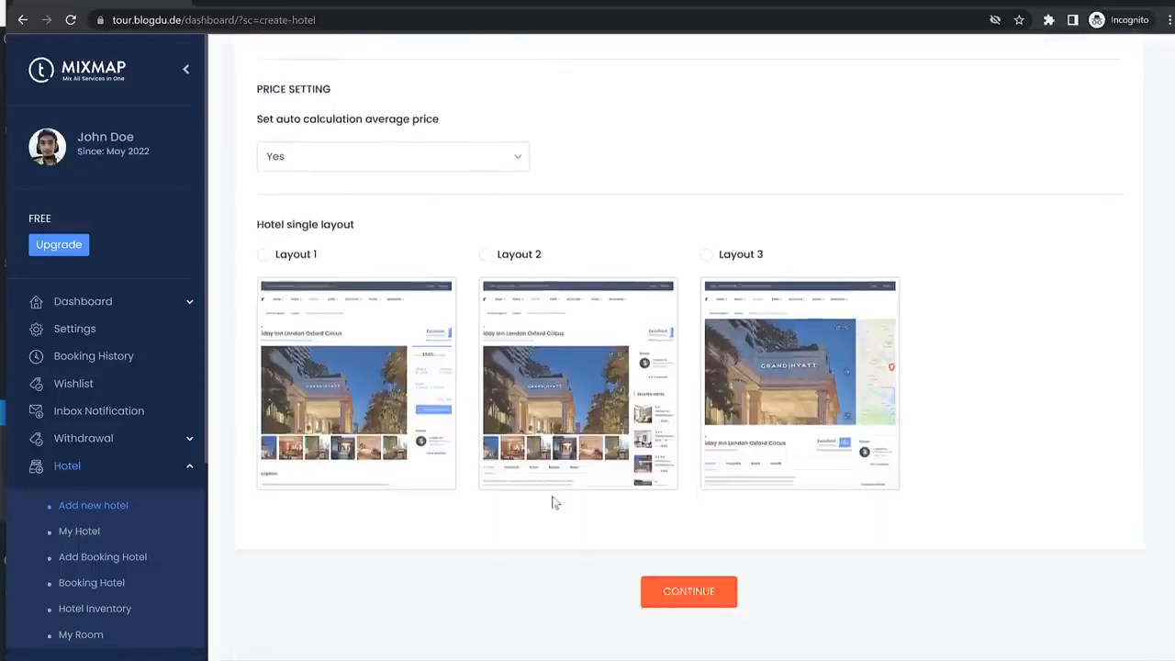
scroll(110, 569, "down", 3)
left_click(114, 489)
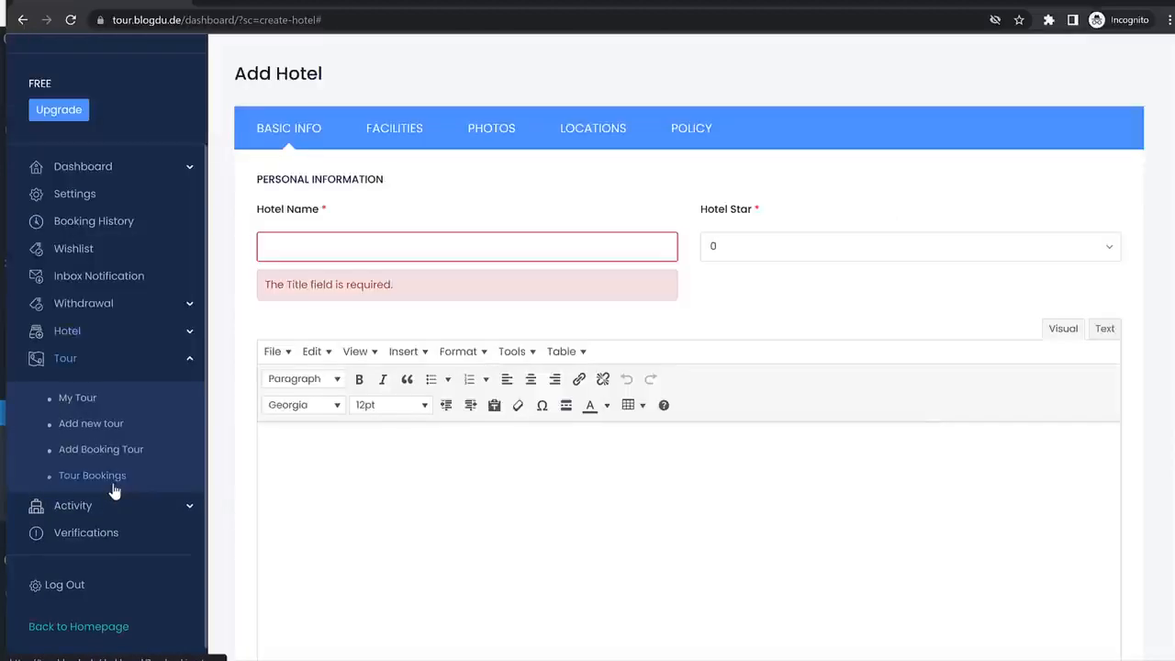
left_click(86, 533)
Click into Name on card and scroll the empty identity card, Travel Certificate and Representative sections.
scroll(695, 383, "down", 1)
scroll(694, 383, "down", 2)
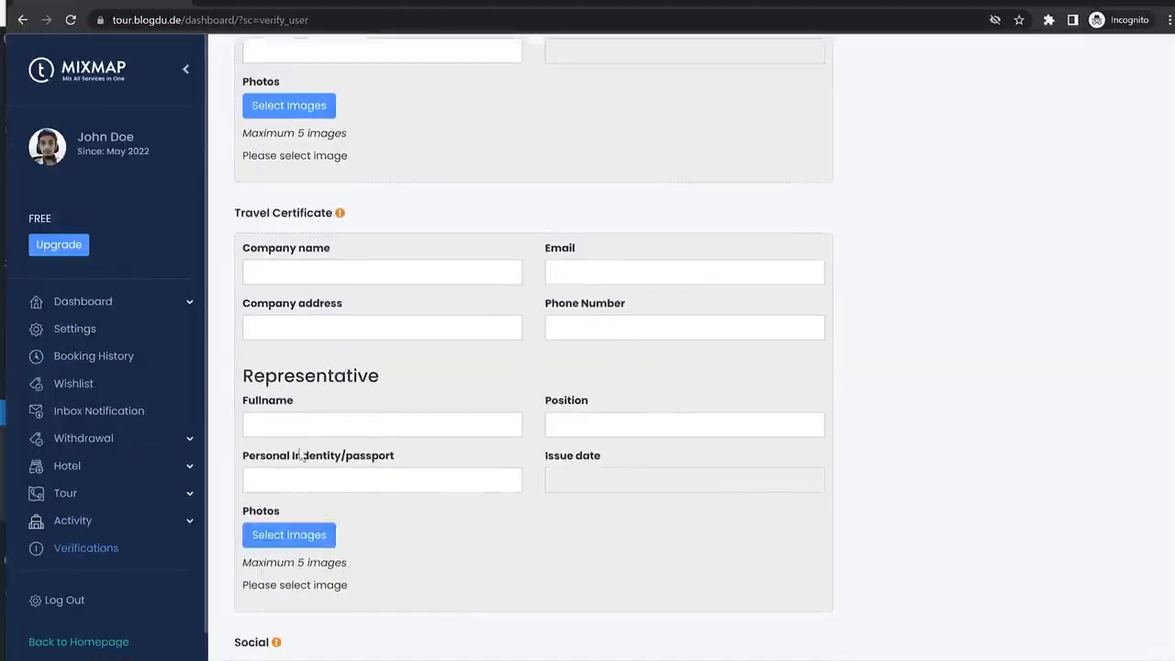
scroll(604, 395, "up", 3)
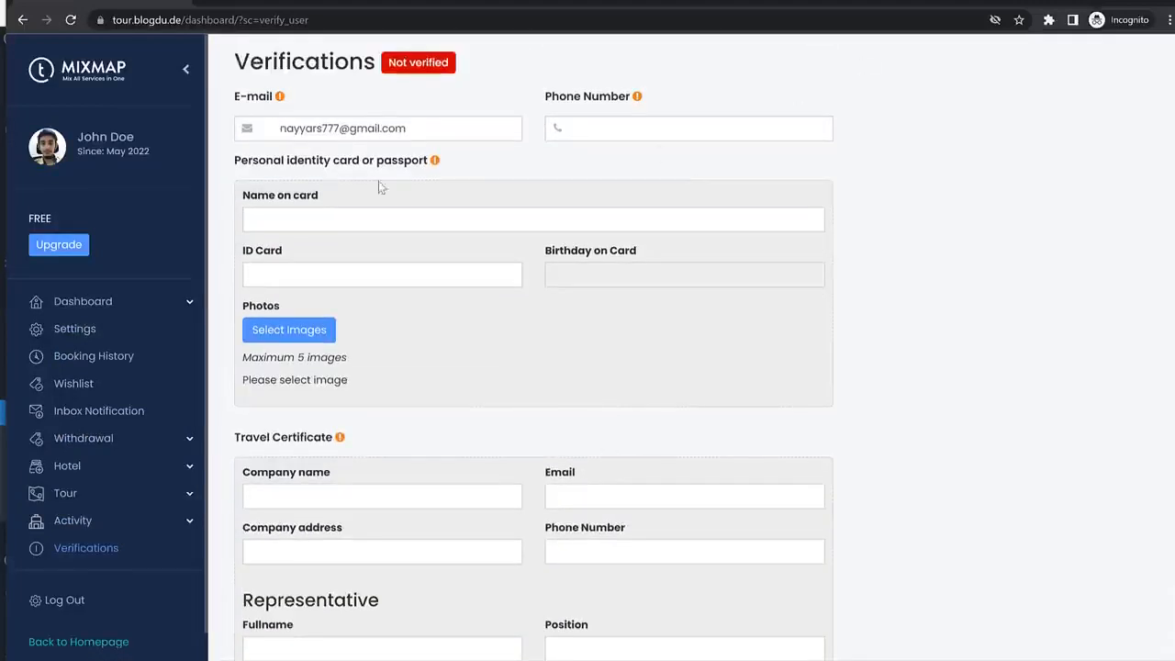
left_click(303, 212)
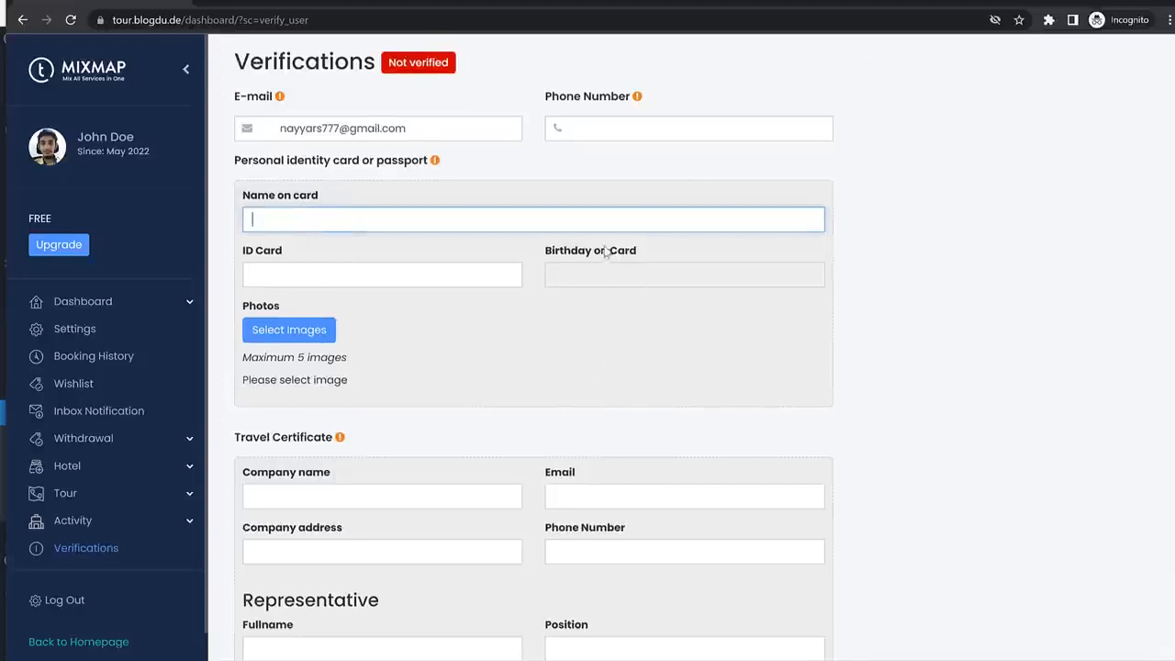
scroll(569, 312, "down", 2)
scroll(302, 262, "up", 2)
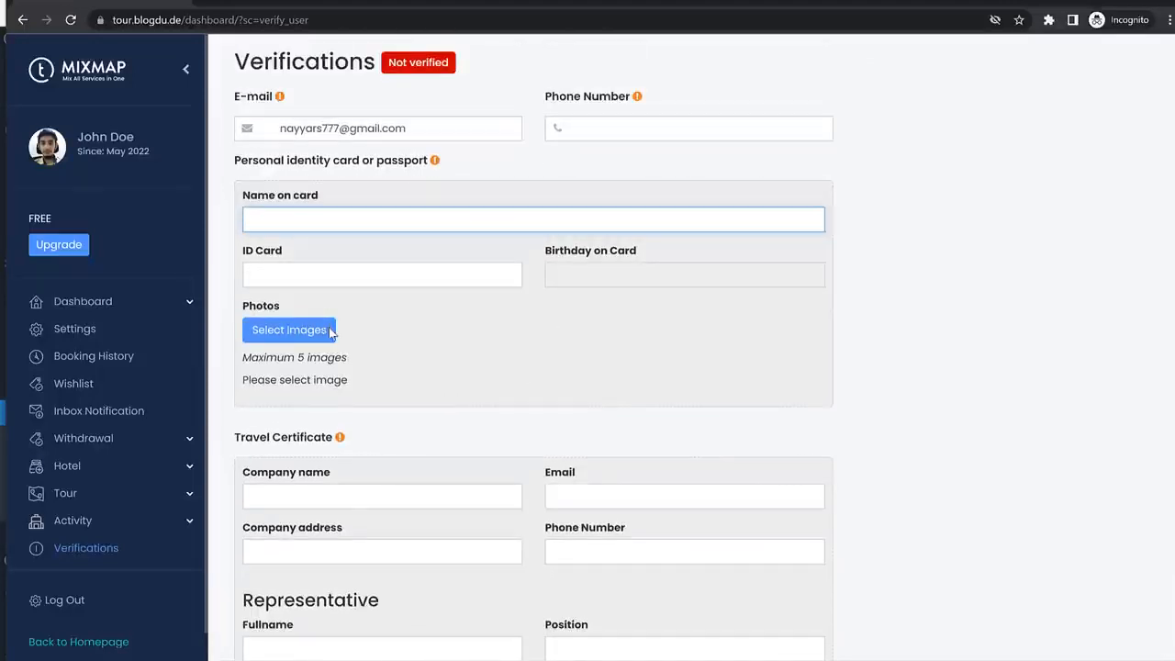
scroll(326, 273, "down", 2)
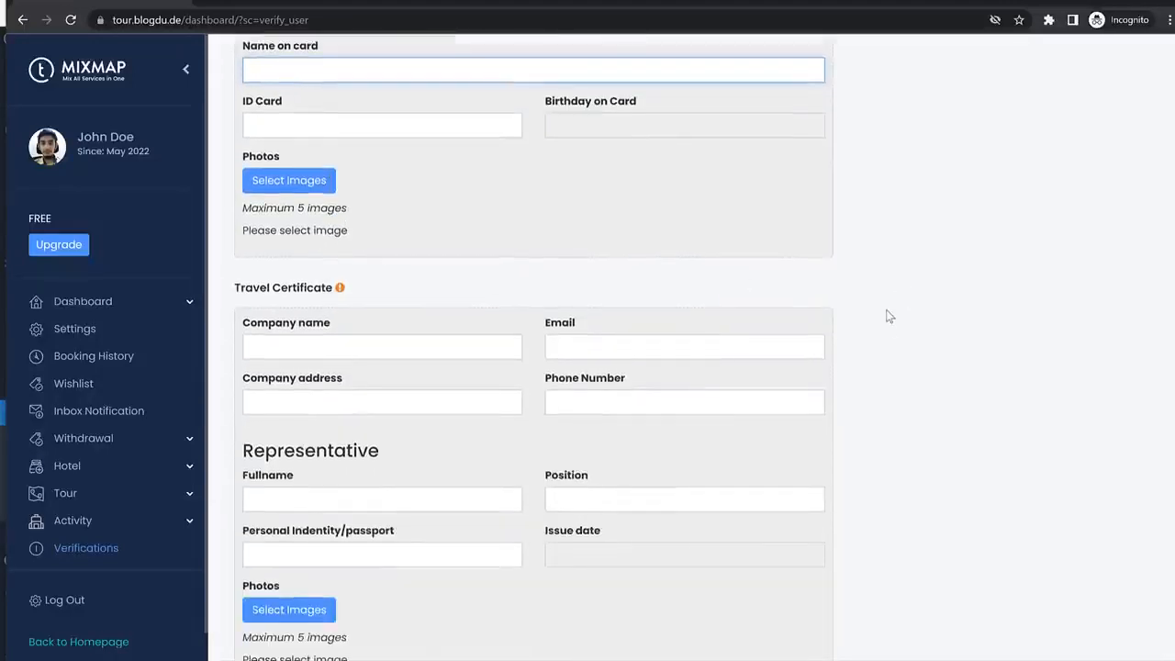
scroll(887, 316, "down", 3)
scroll(887, 330, "up", 4)
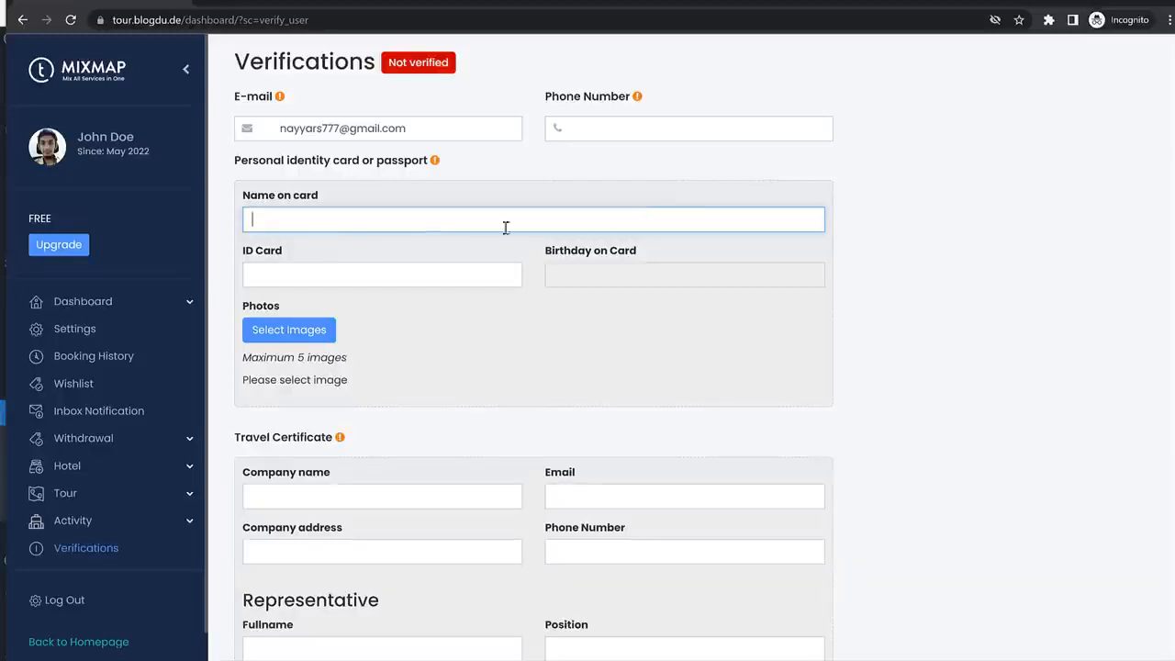
On the Withdrawal page, enter 'Bank Accounr Details' as the bank information.
left_click(135, 437)
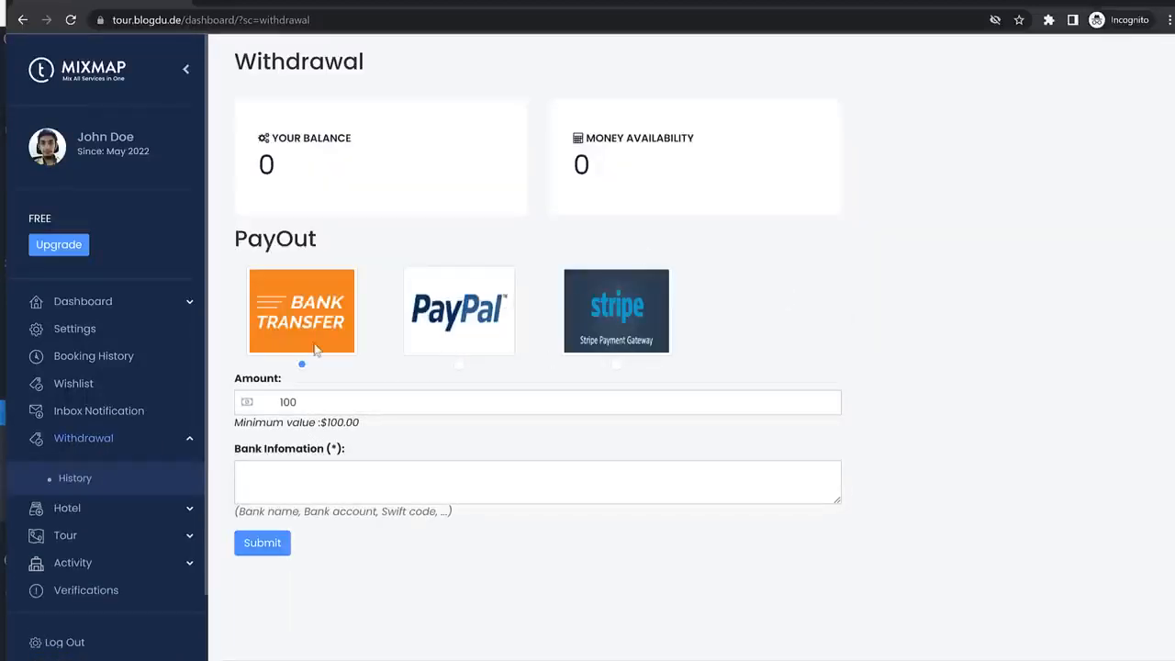
left_click_drag(840, 498, 850, 560)
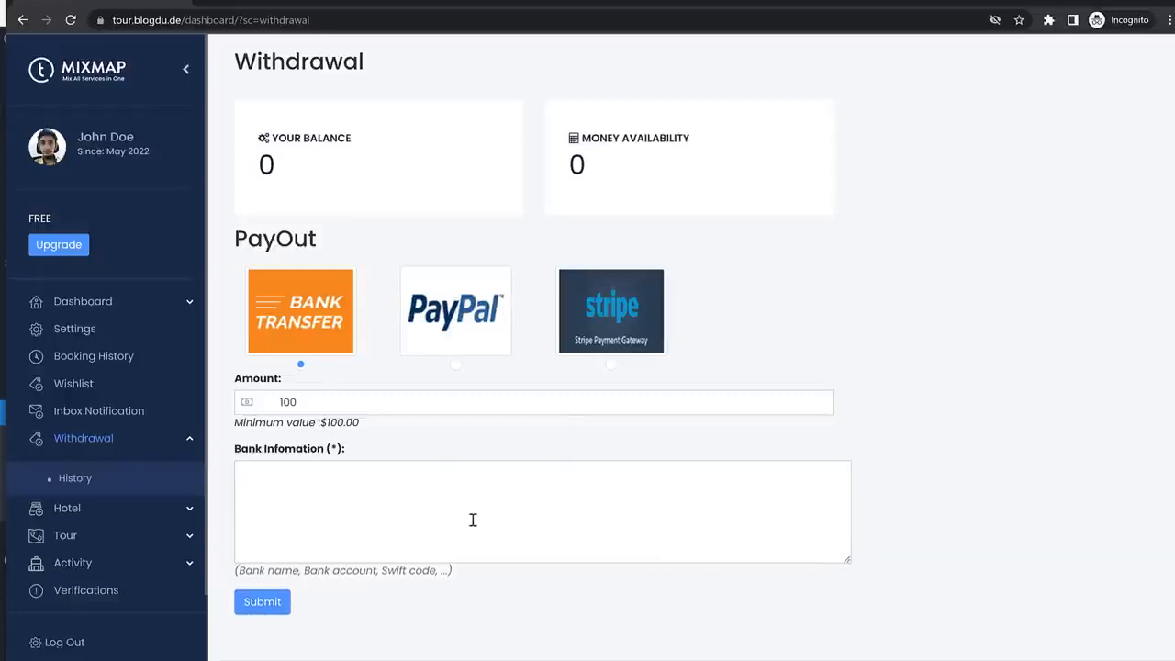
left_click(475, 518)
type("Bank")
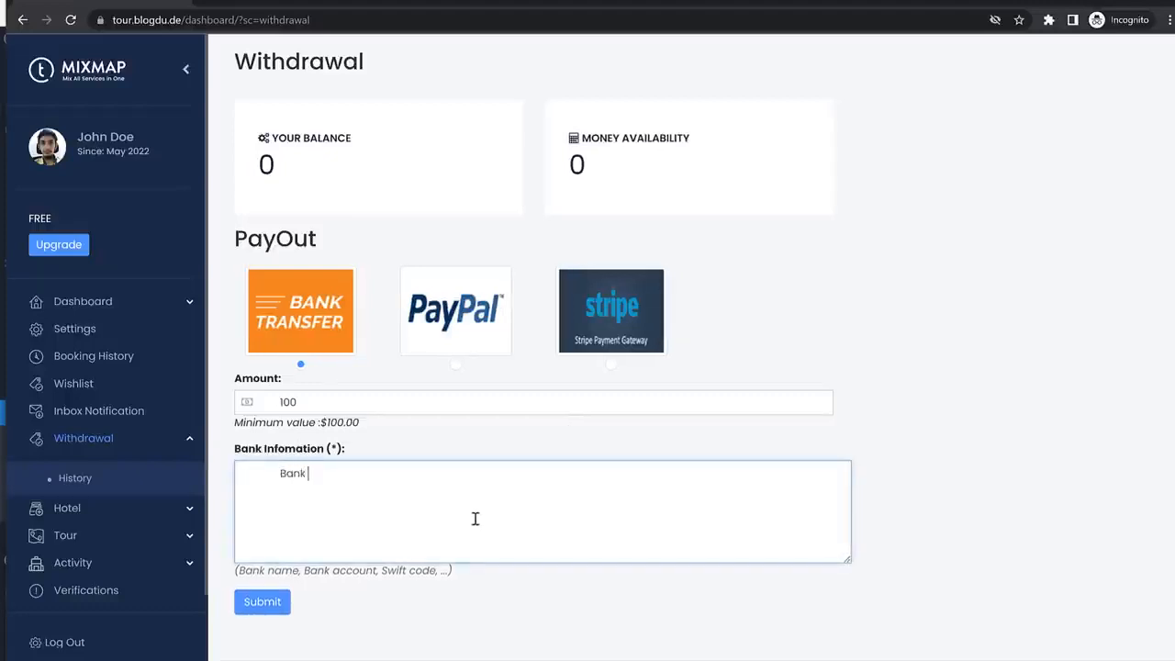
type(" Accounr De")
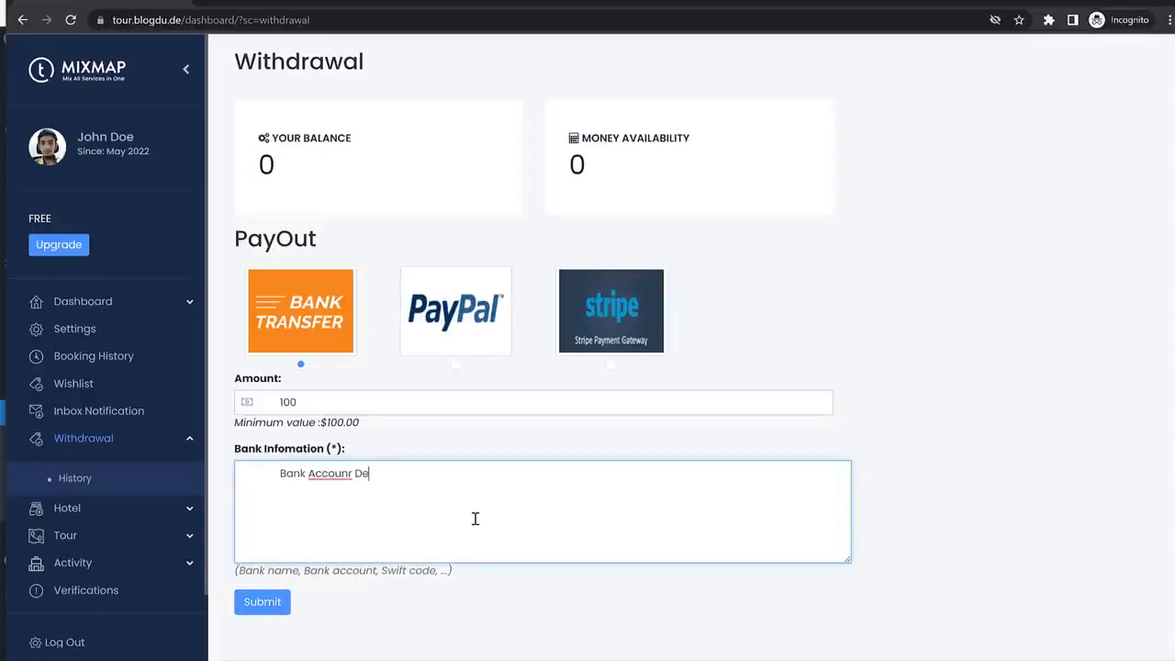
type("tails")
Choose PayPal, enter and confirm the PayPal e-mail address, and submit the withdrawal.
left_click(457, 362)
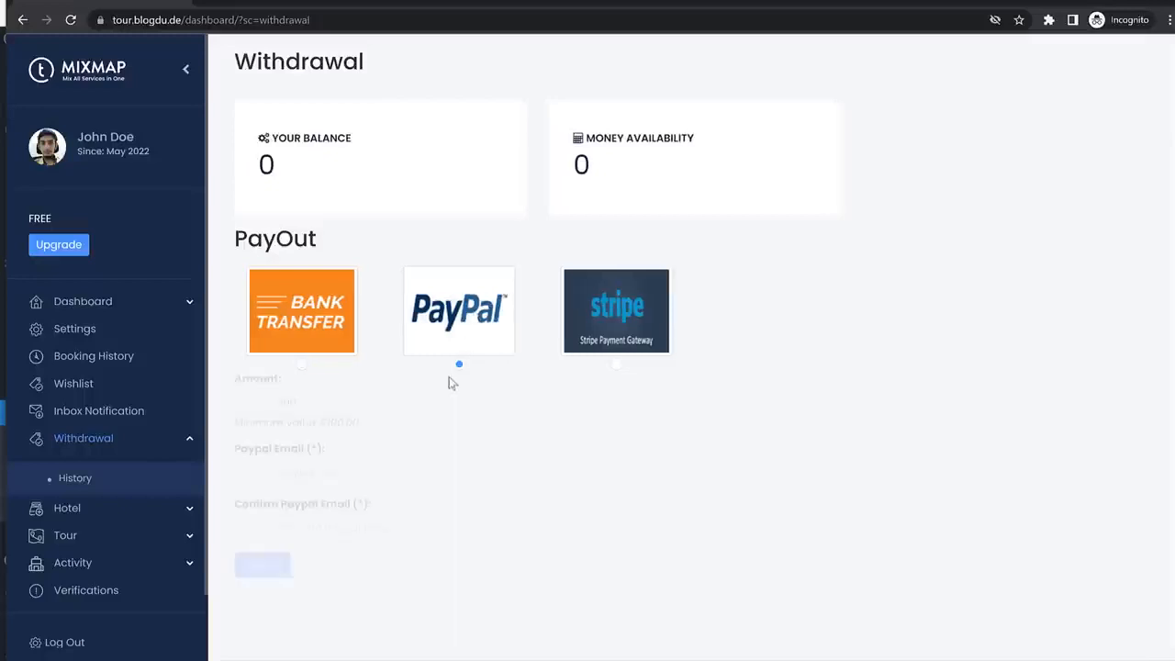
left_click(430, 410)
left_click(399, 467)
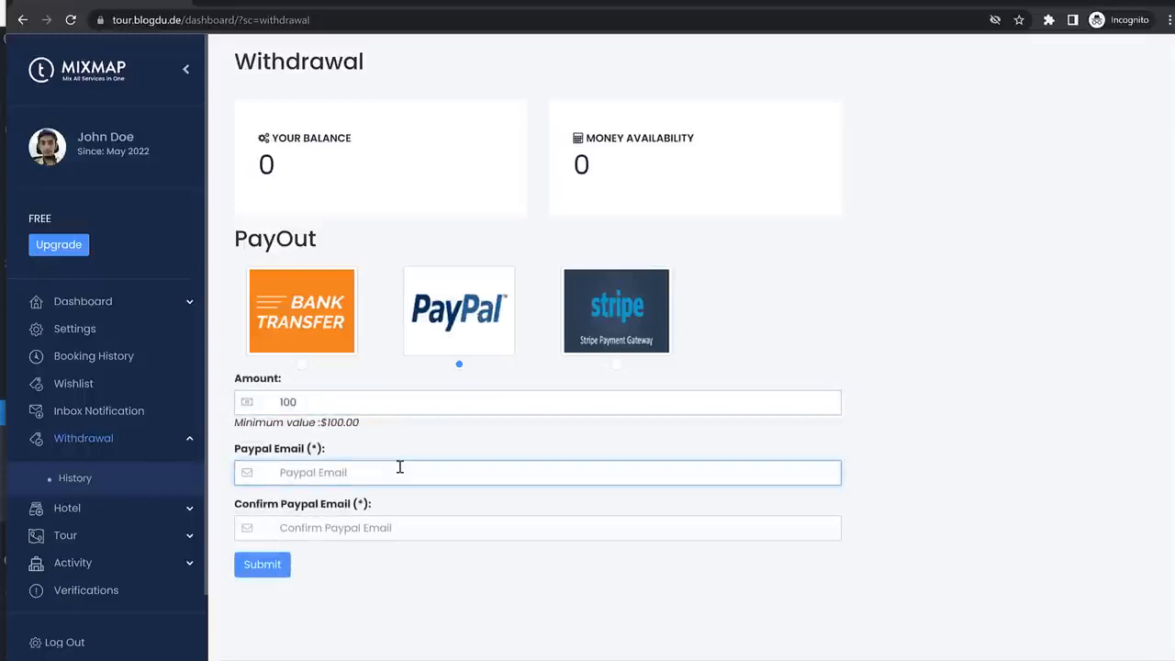
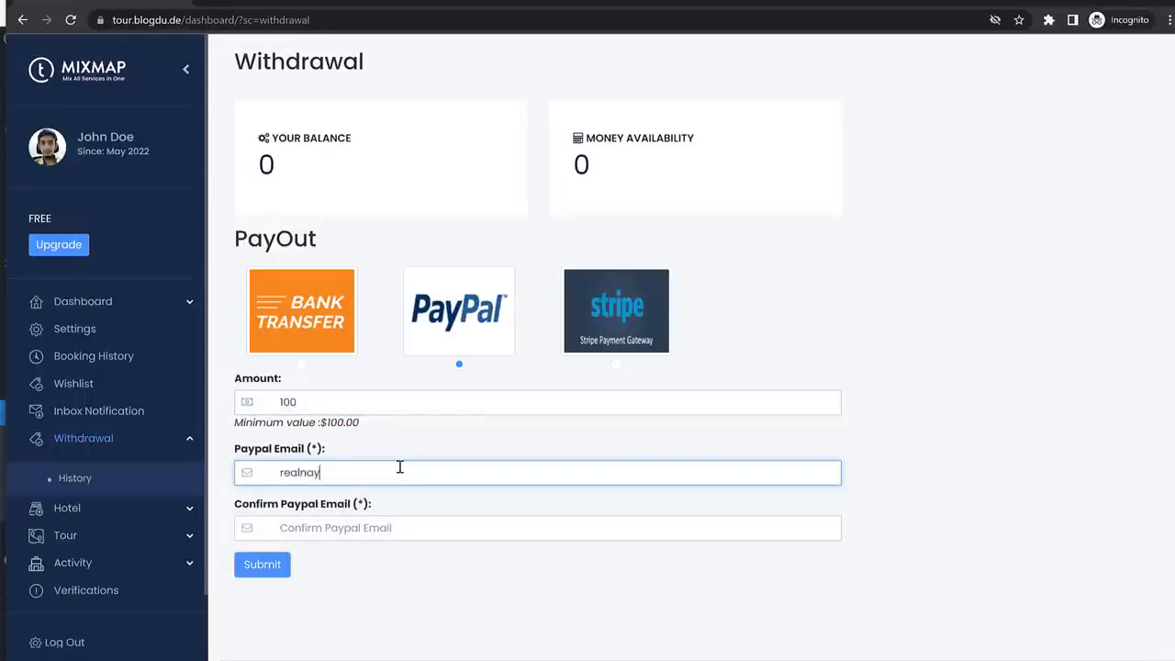
key("ctrl+a")
type("Doe")
key("ctrl+z")
key("ctrl+c")
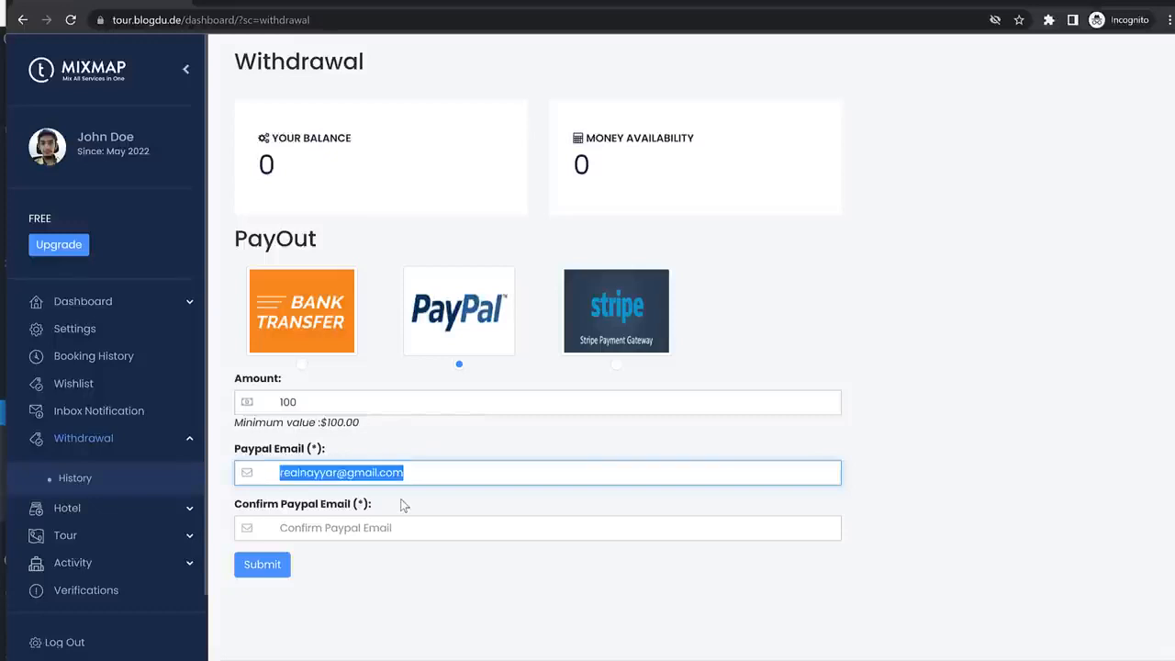
left_click(390, 526)
key("ctrl+v")
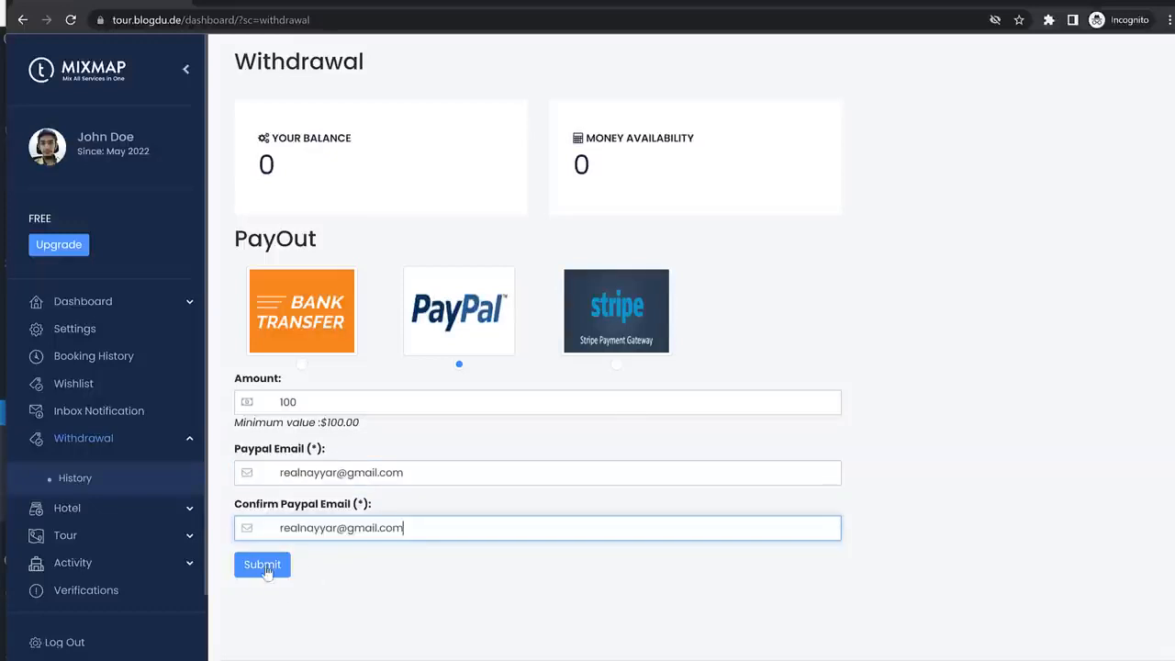
left_click(263, 563)
Compare the 100 amount with the current balance, then try Stripe and switch back to bank transfer.
double_click(266, 461)
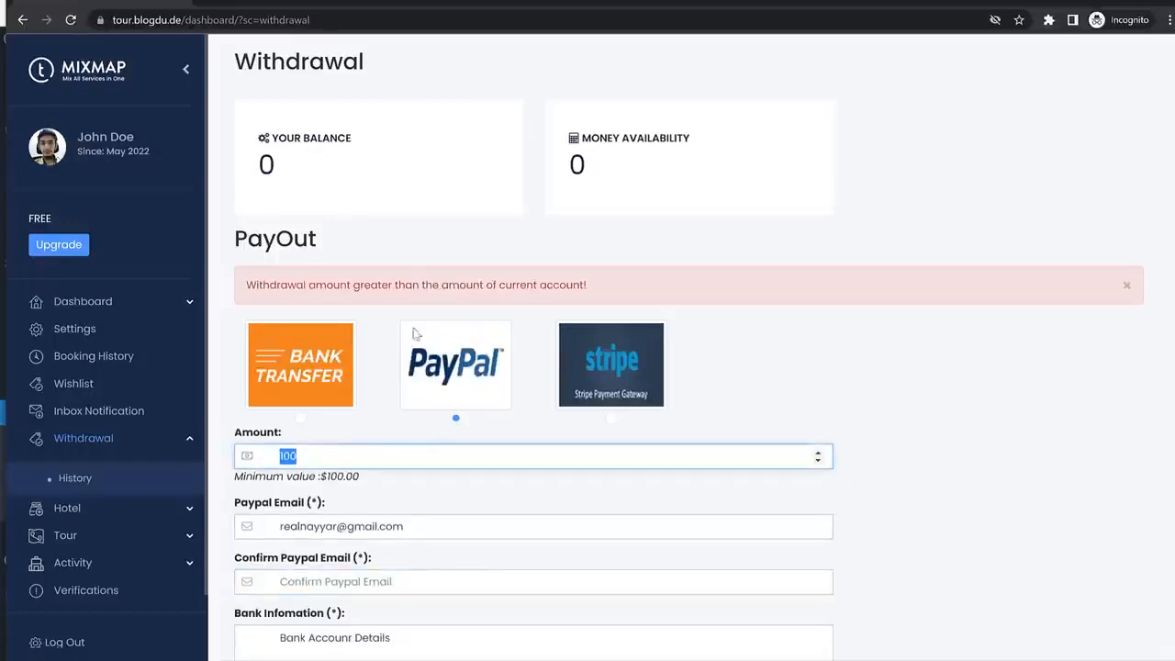
double_click(298, 159)
left_click(362, 463)
scroll(431, 487, "down", 1)
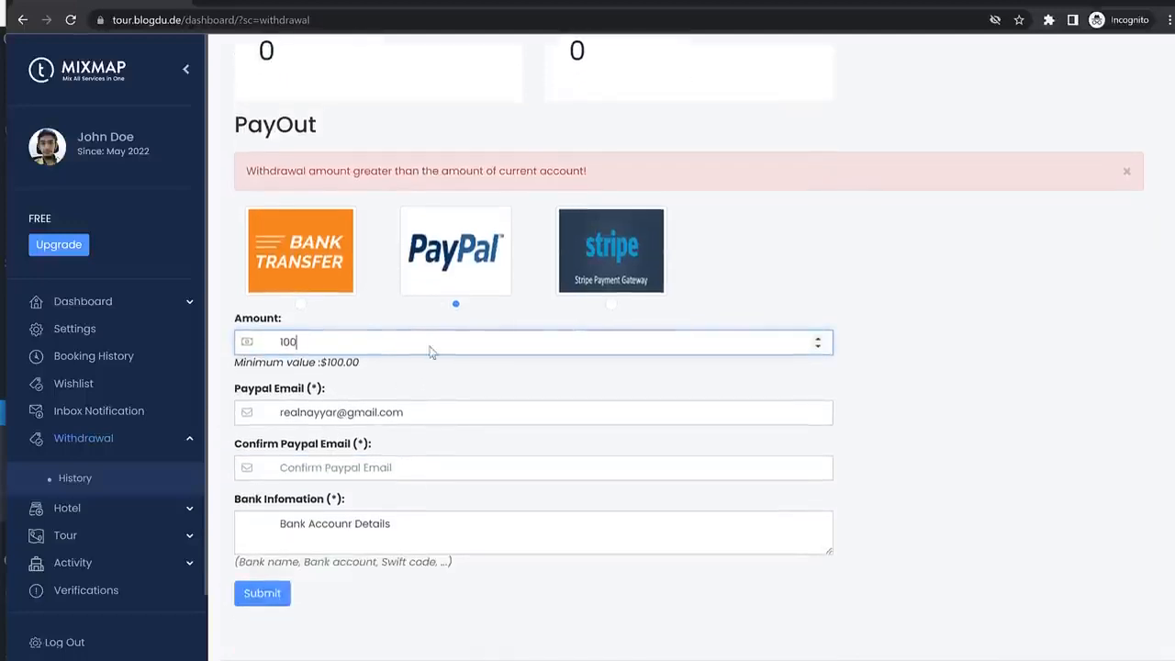
left_click(597, 267)
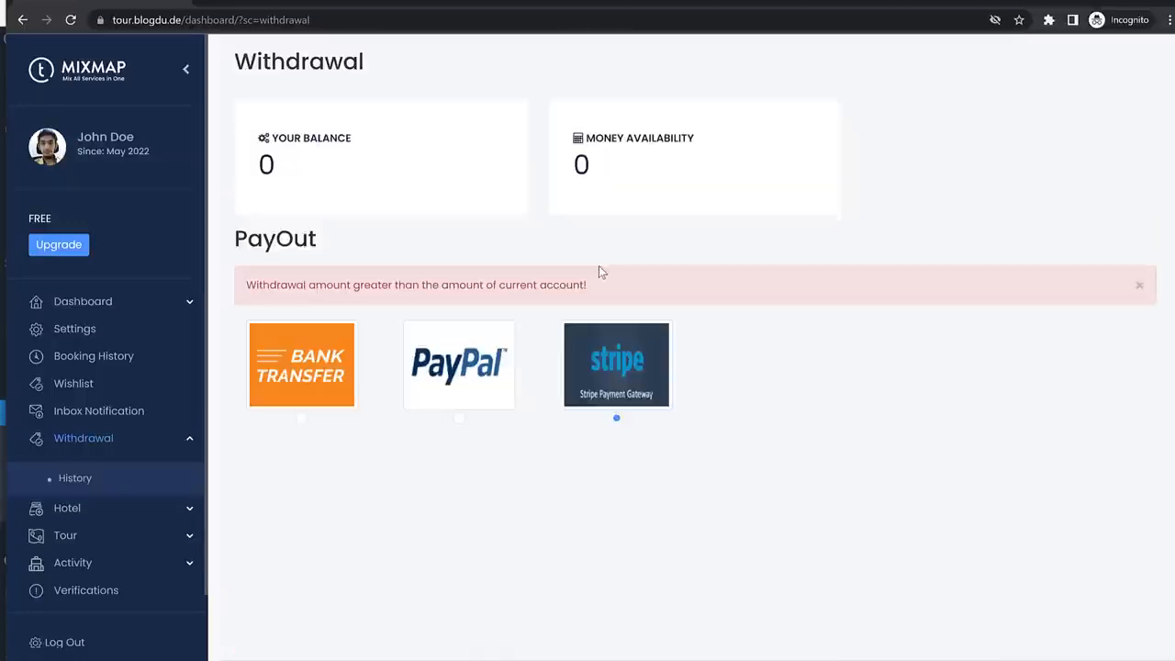
left_click(296, 385)
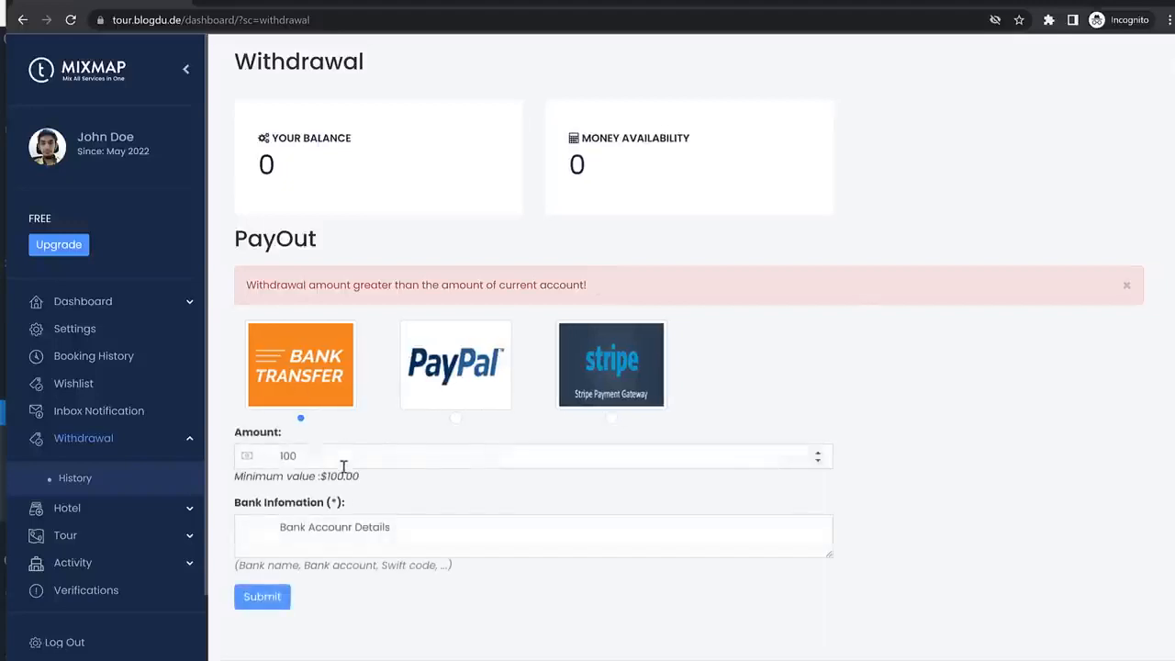
left_click(367, 531)
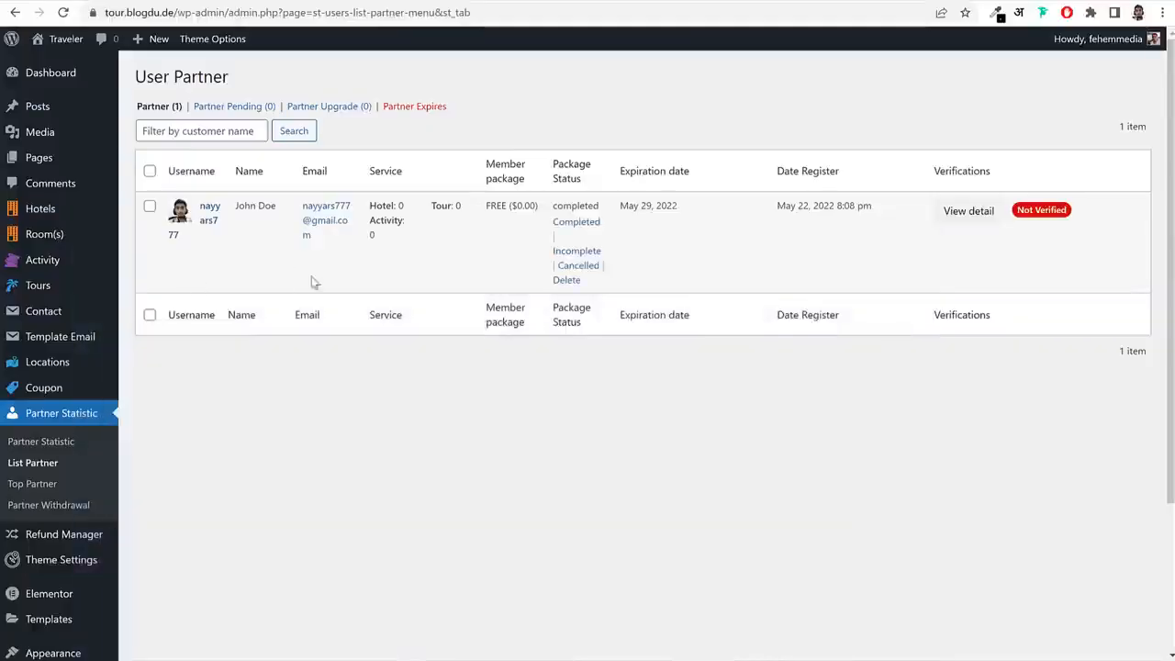
Check the empty Partner Withdrawal list in wp-admin, then visit the Traveler homepage.
left_click(49, 507)
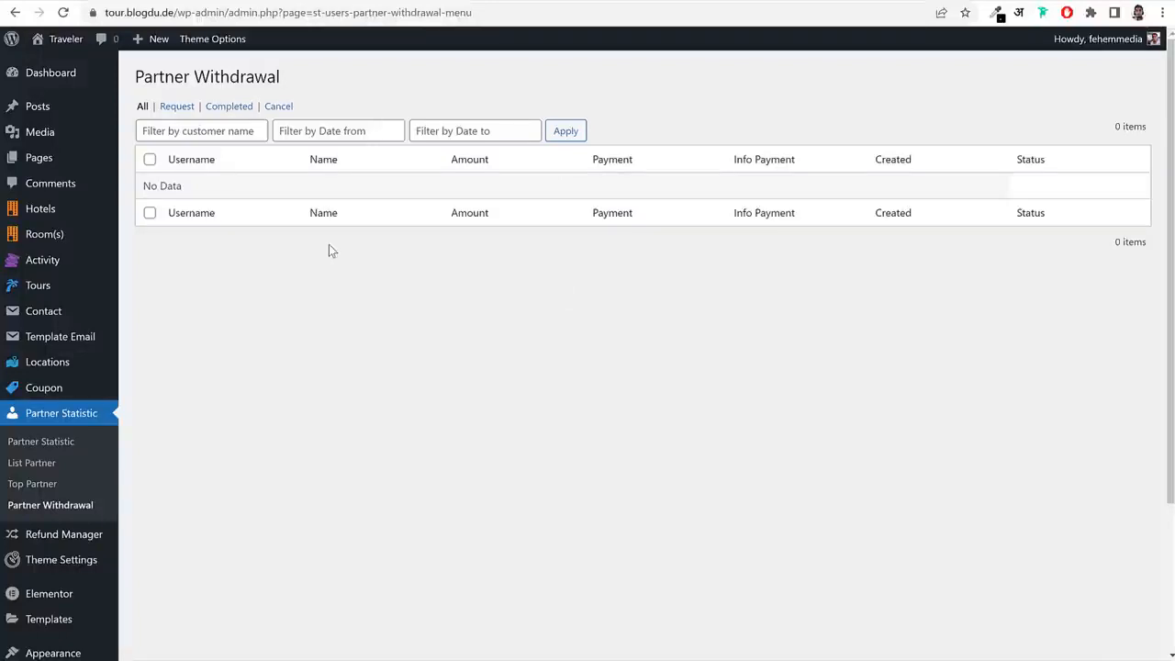
left_click(55, 39)
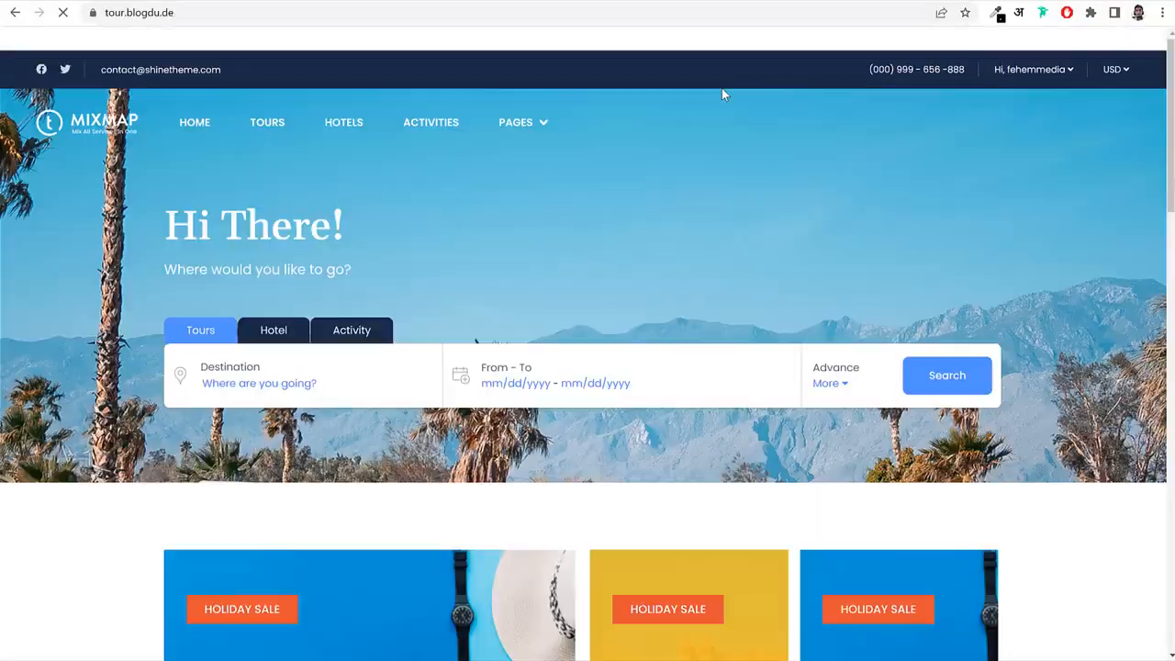